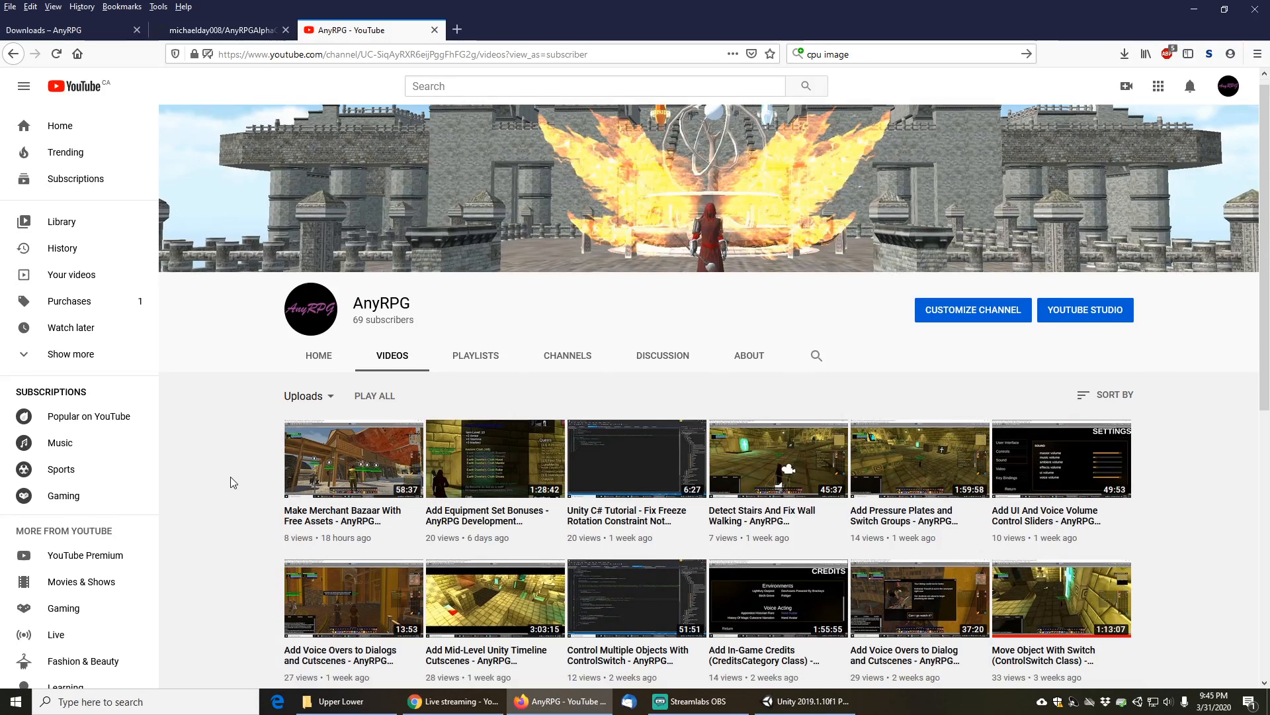
scroll(232, 482, down, 2)
scroll(232, 482, up, 2)
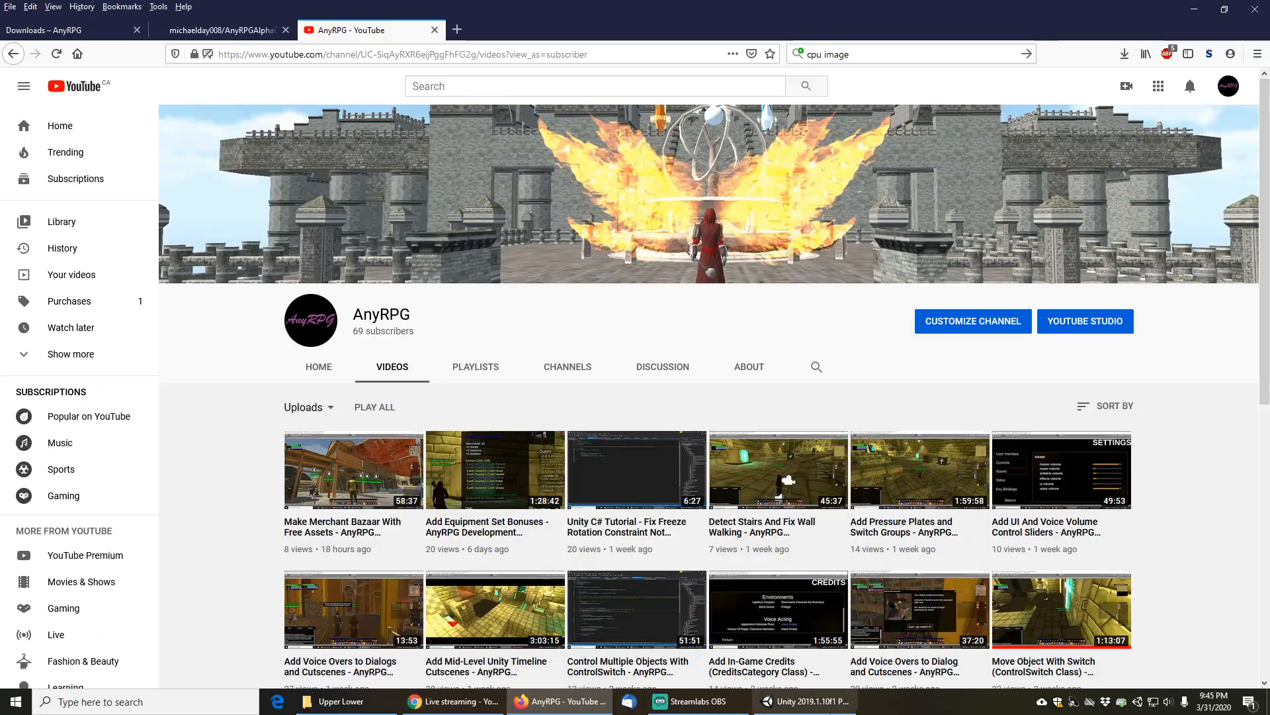
Switch to the Unity editor, run the game and open its Load Game screen
click(836, 704)
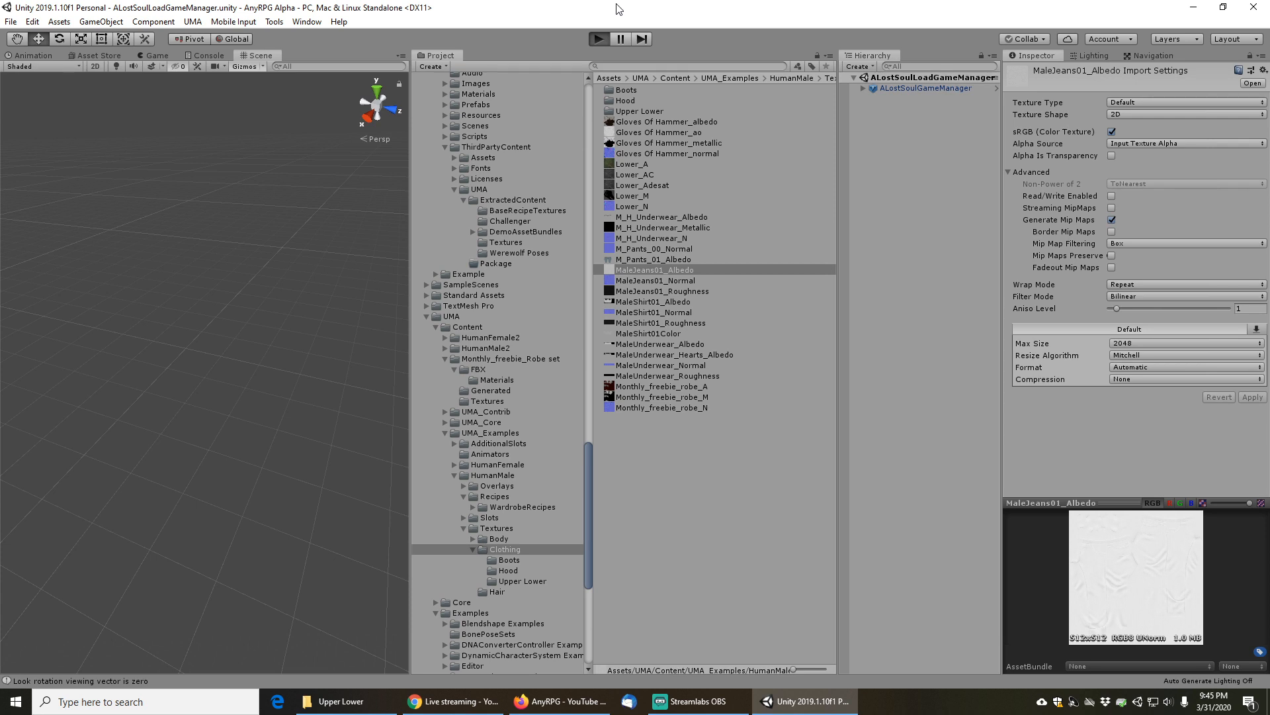
key(ctrl+p)
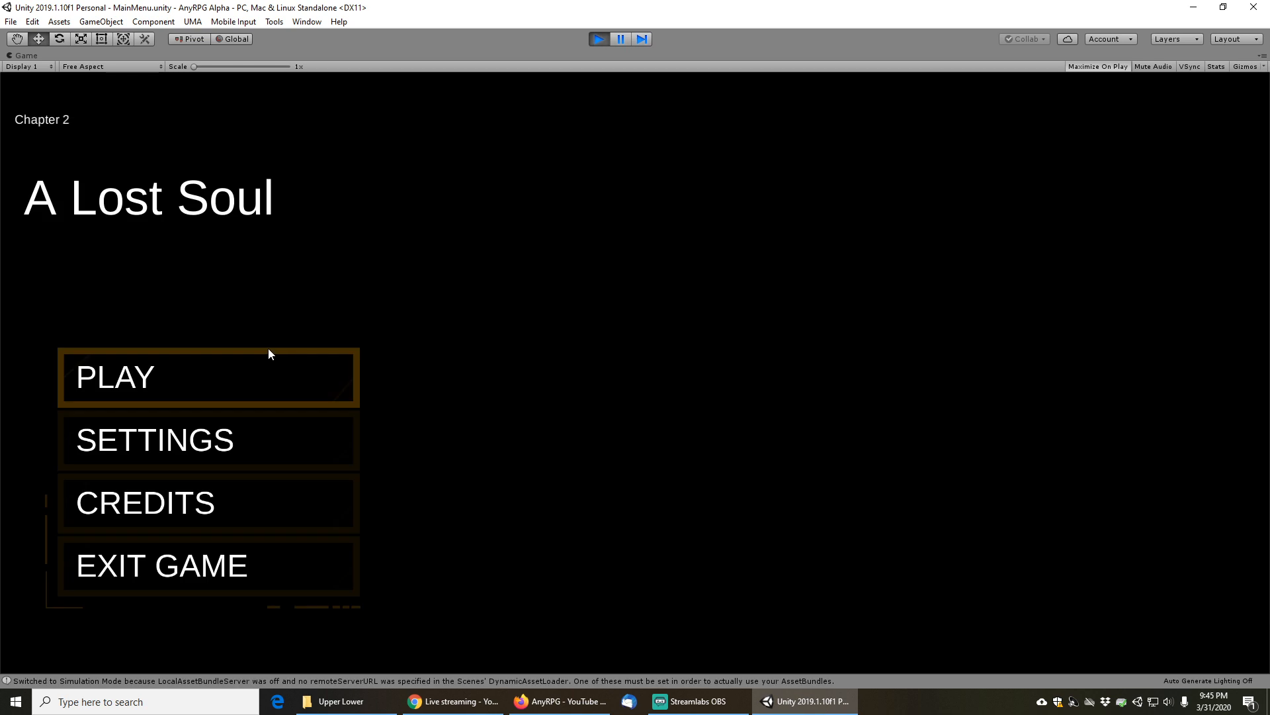
click(707, 707)
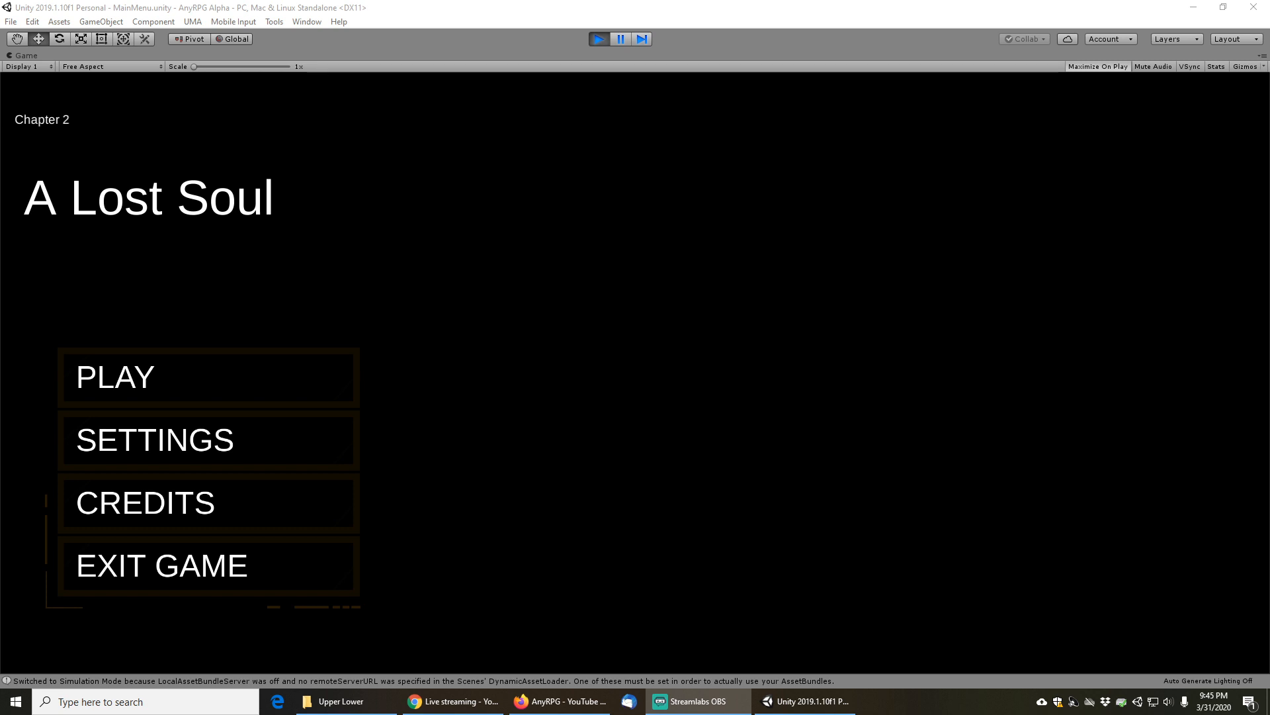
click(172, 377)
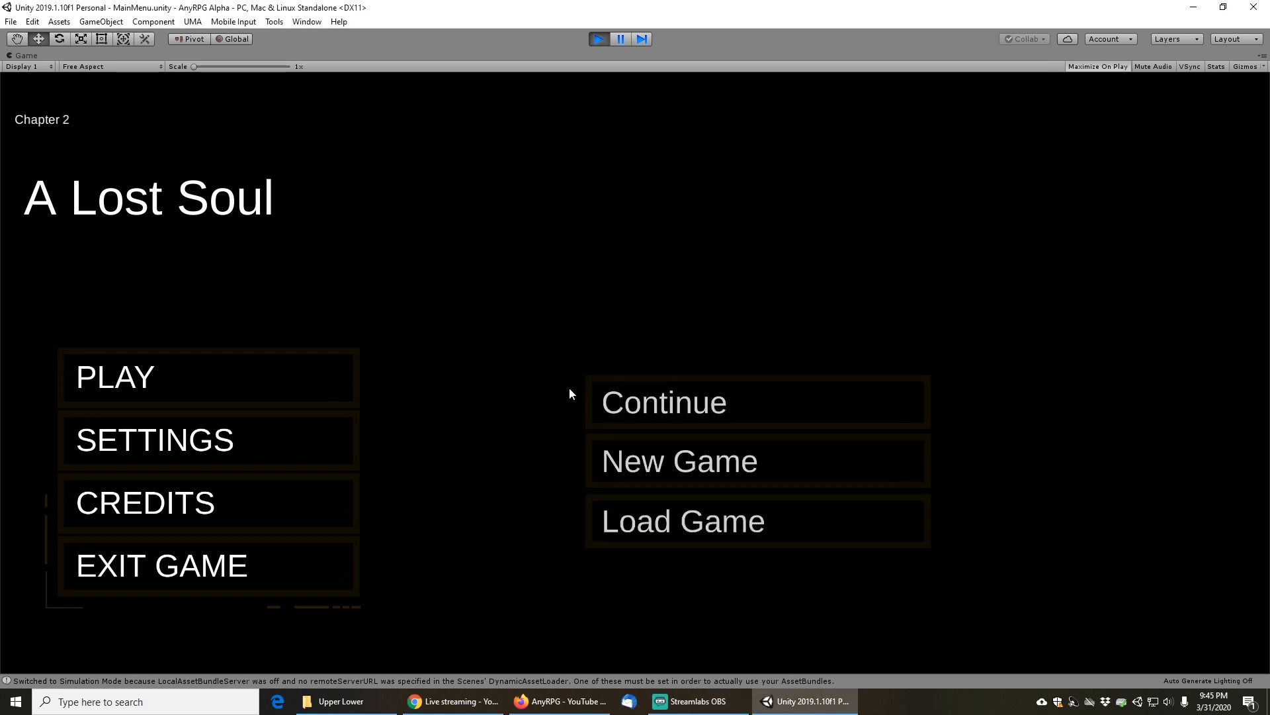
click(677, 526)
Compare the outfits of the two latest saved Warriors and the saved Channeler in the character preview, and stop the game
drag(348, 187, 360, 442)
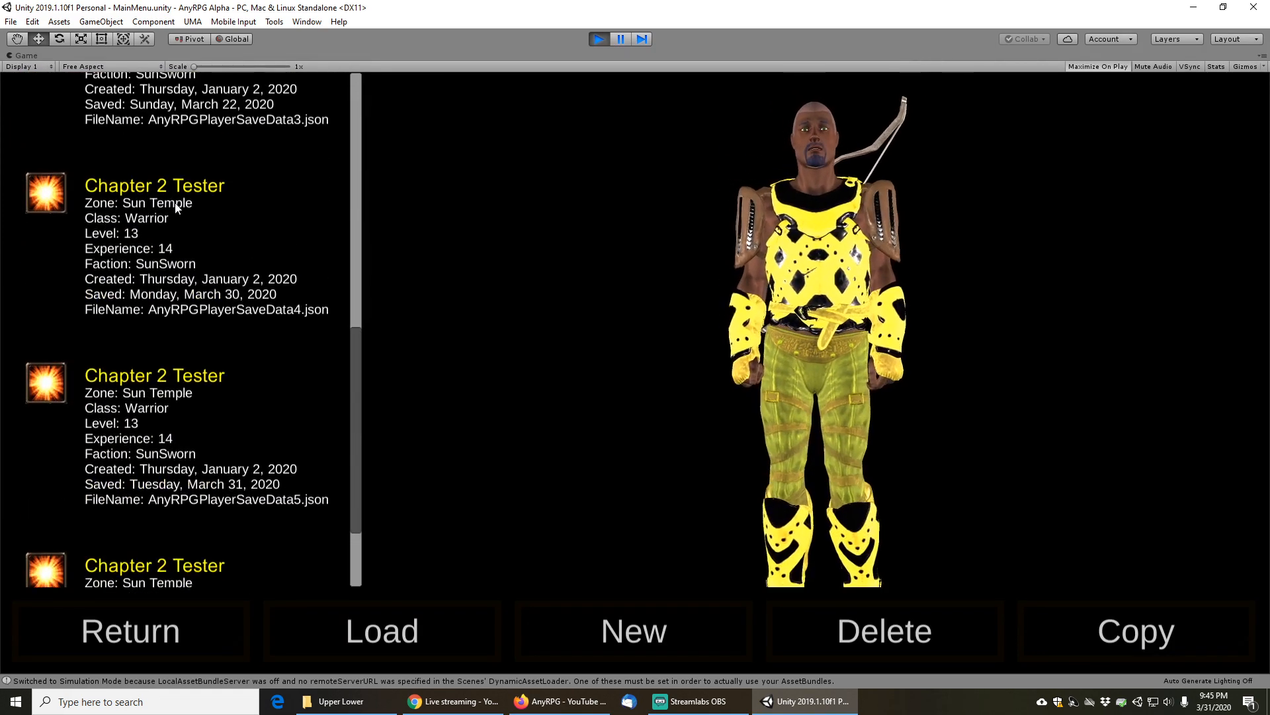
click(176, 210)
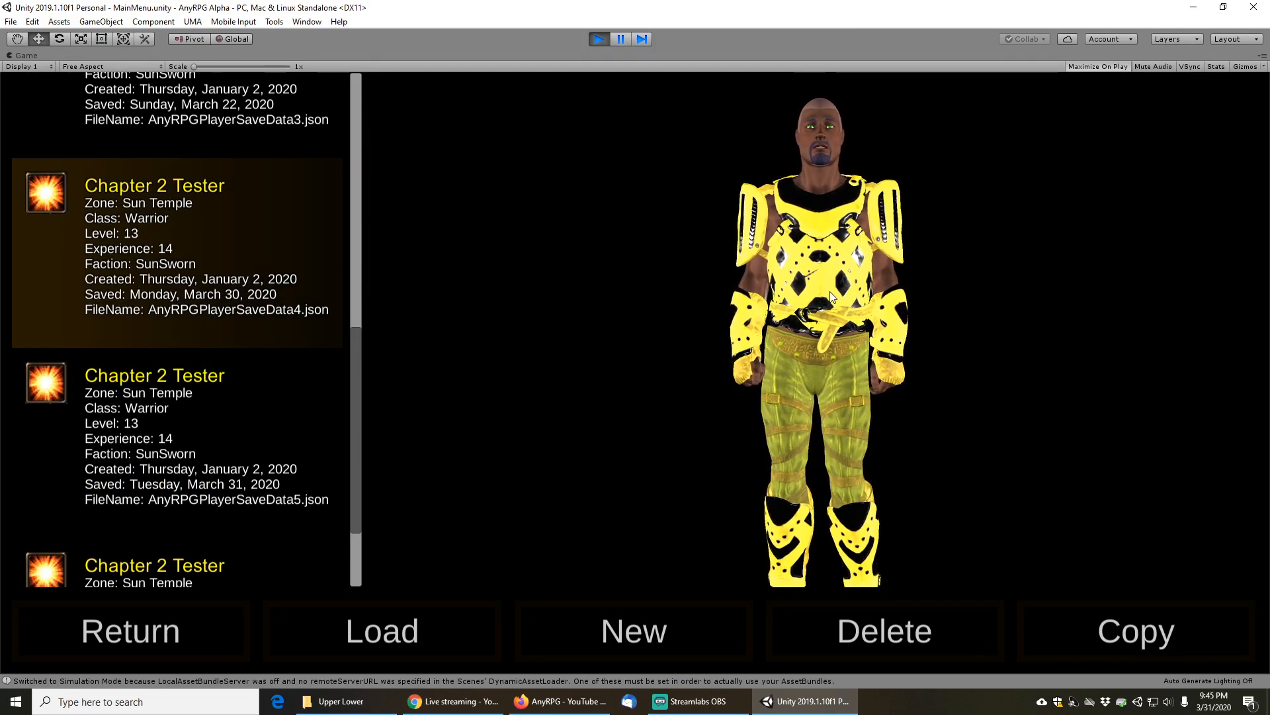
drag(832, 297, 887, 309)
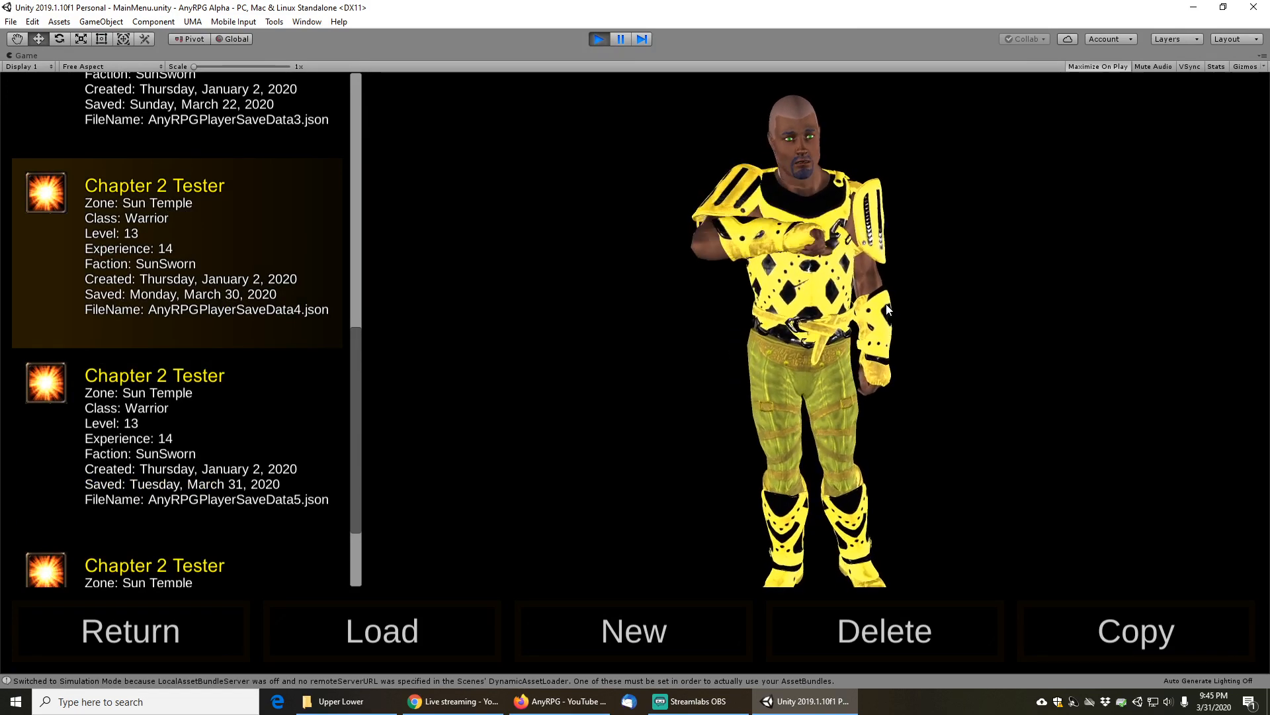
click(151, 431)
drag(831, 269, 819, 306)
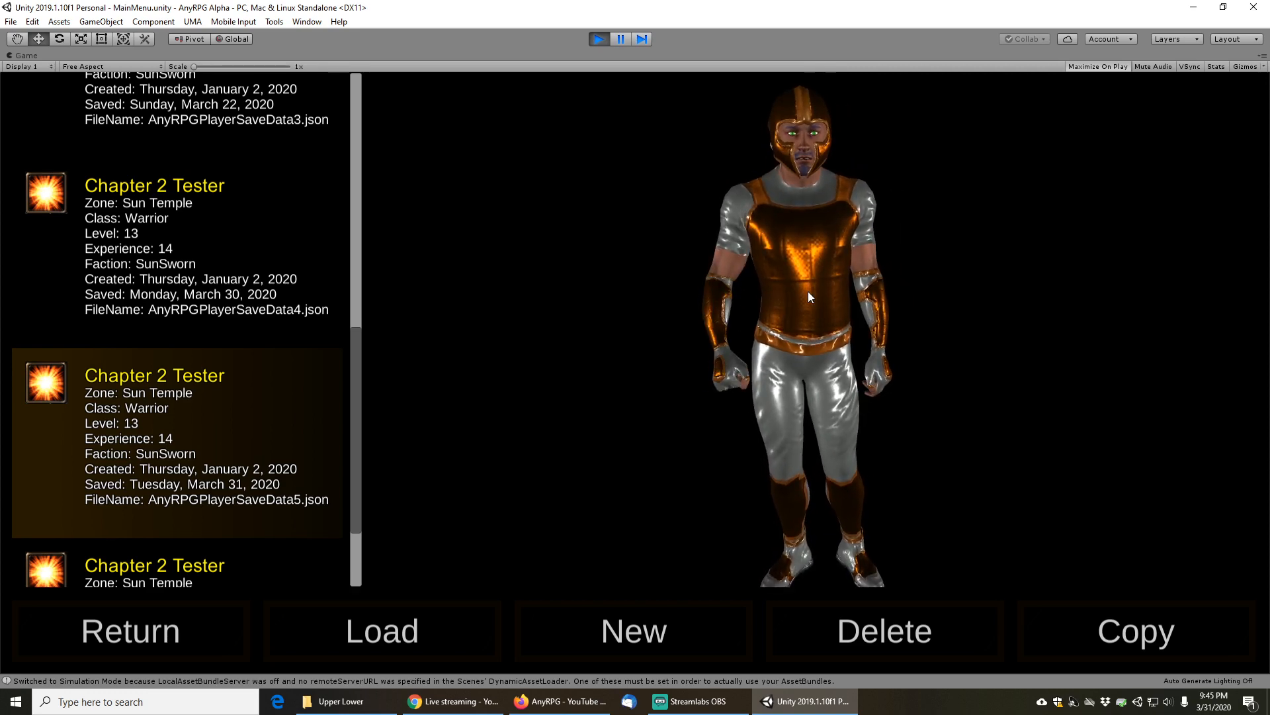
scroll(167, 562, down, 2)
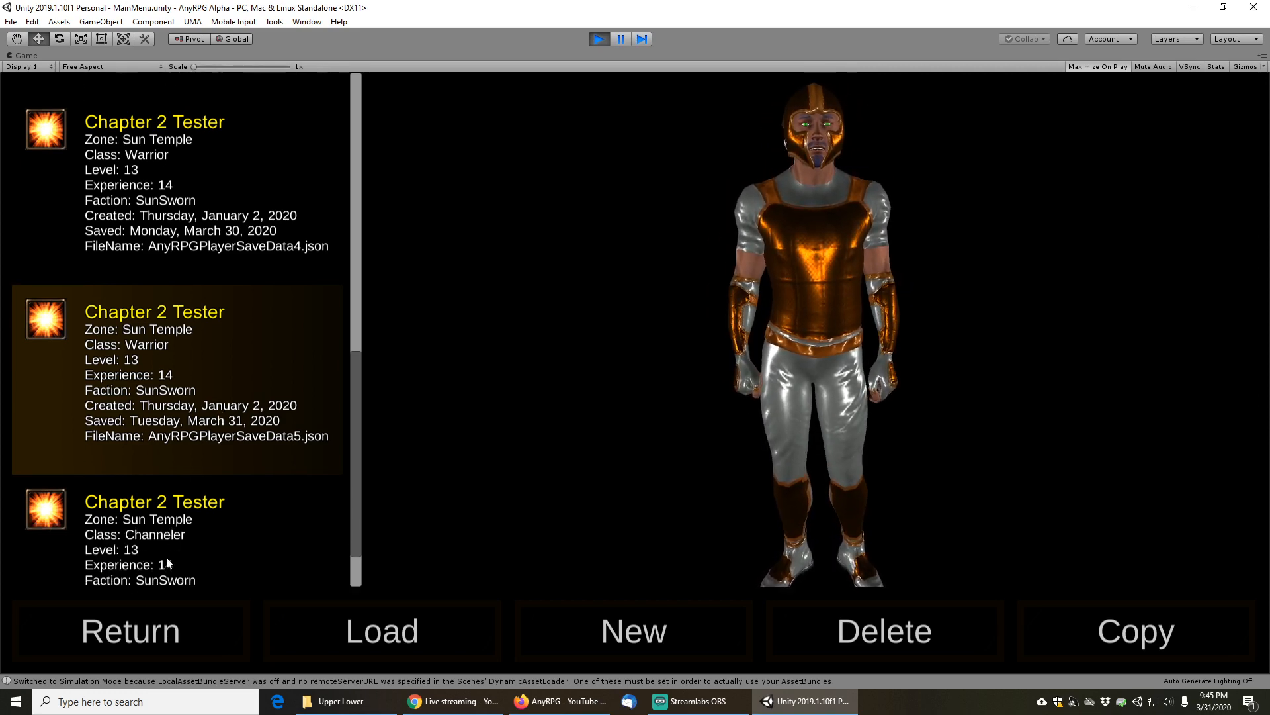
click(167, 562)
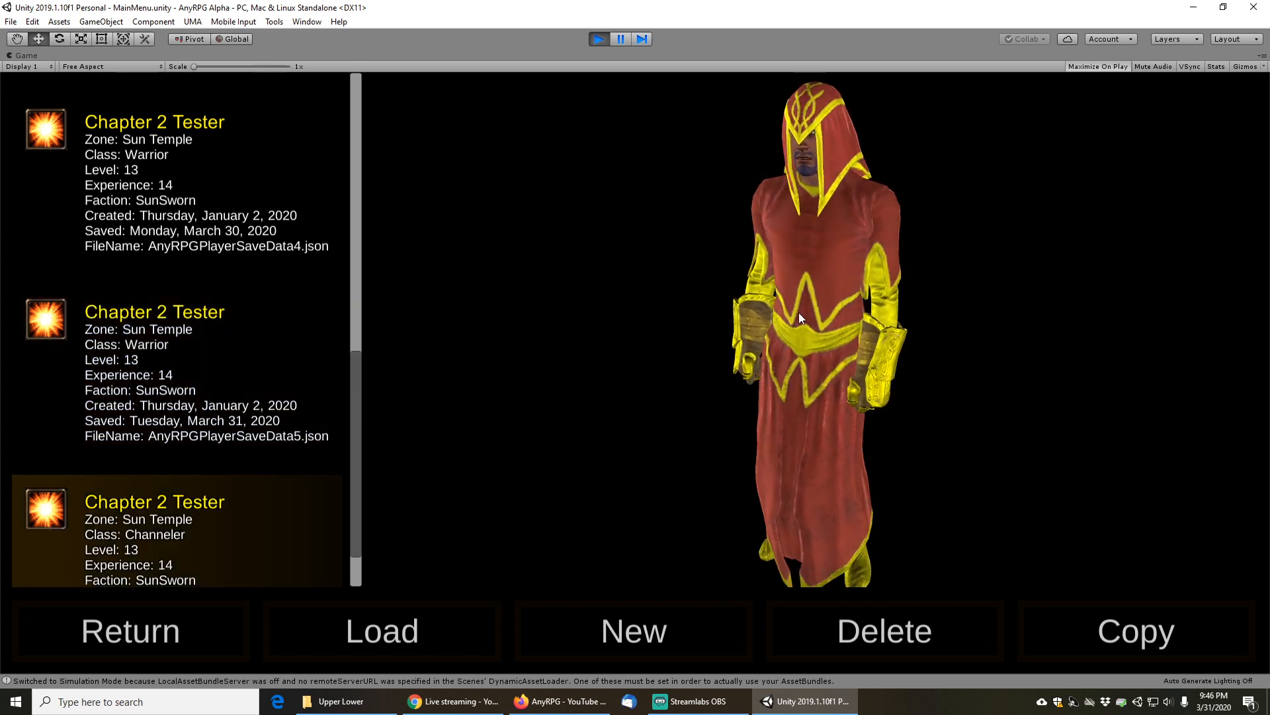
drag(799, 312, 930, 298)
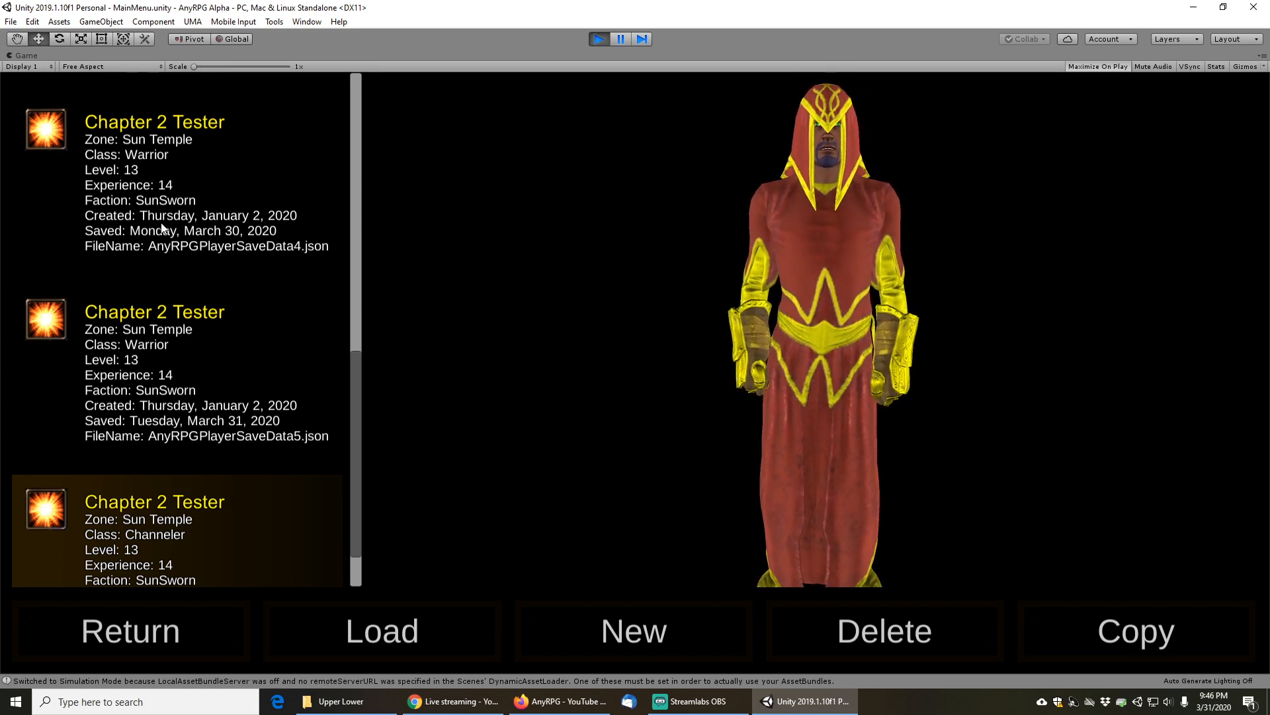
click(172, 177)
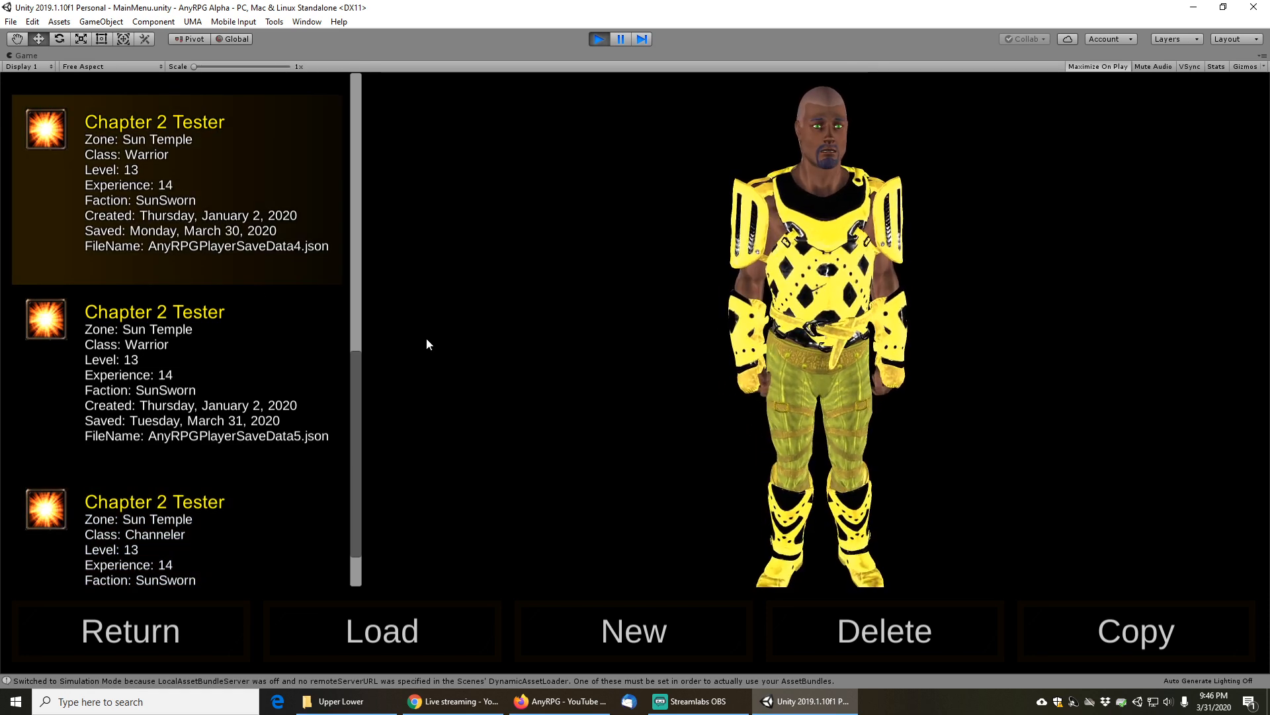
click(165, 389)
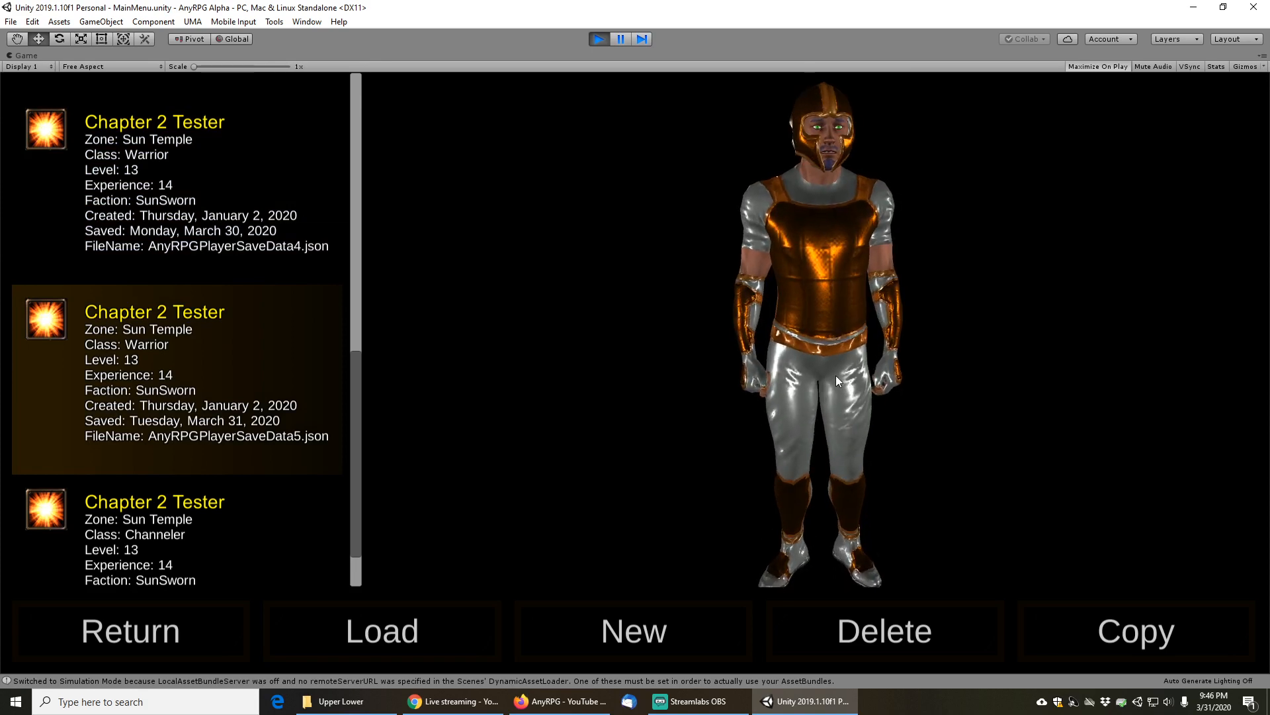
click(170, 564)
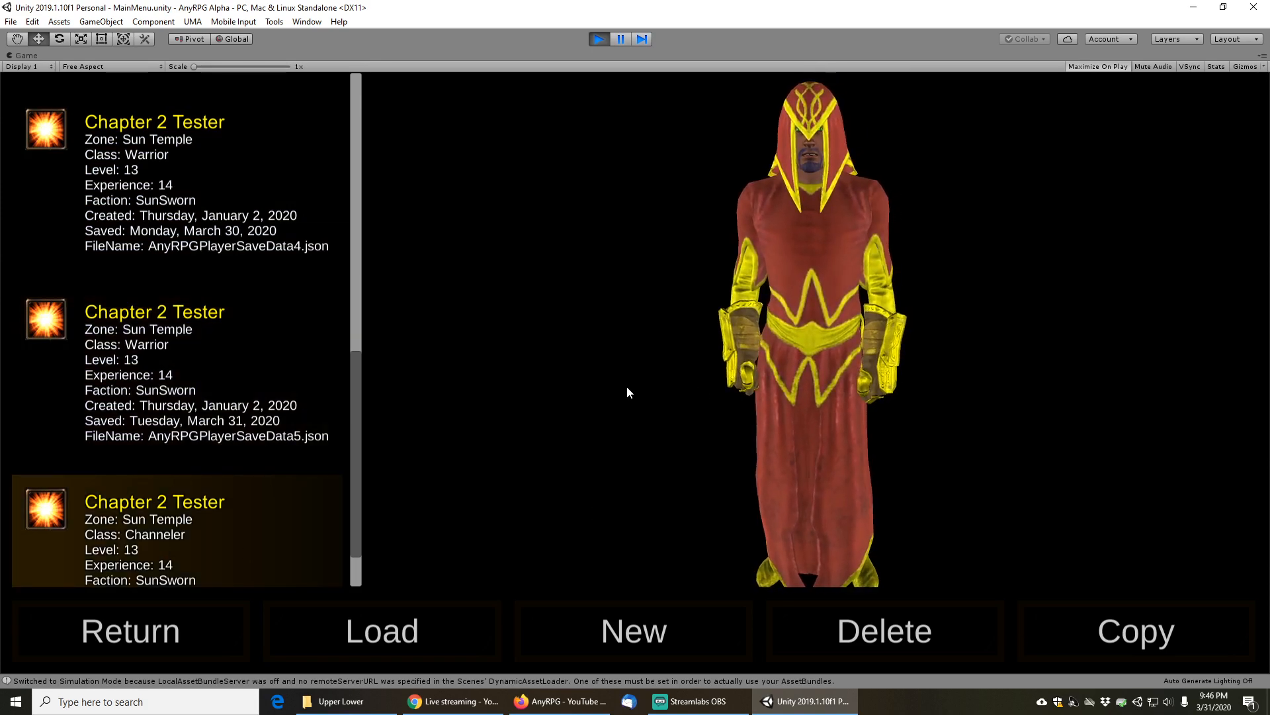
click(599, 39)
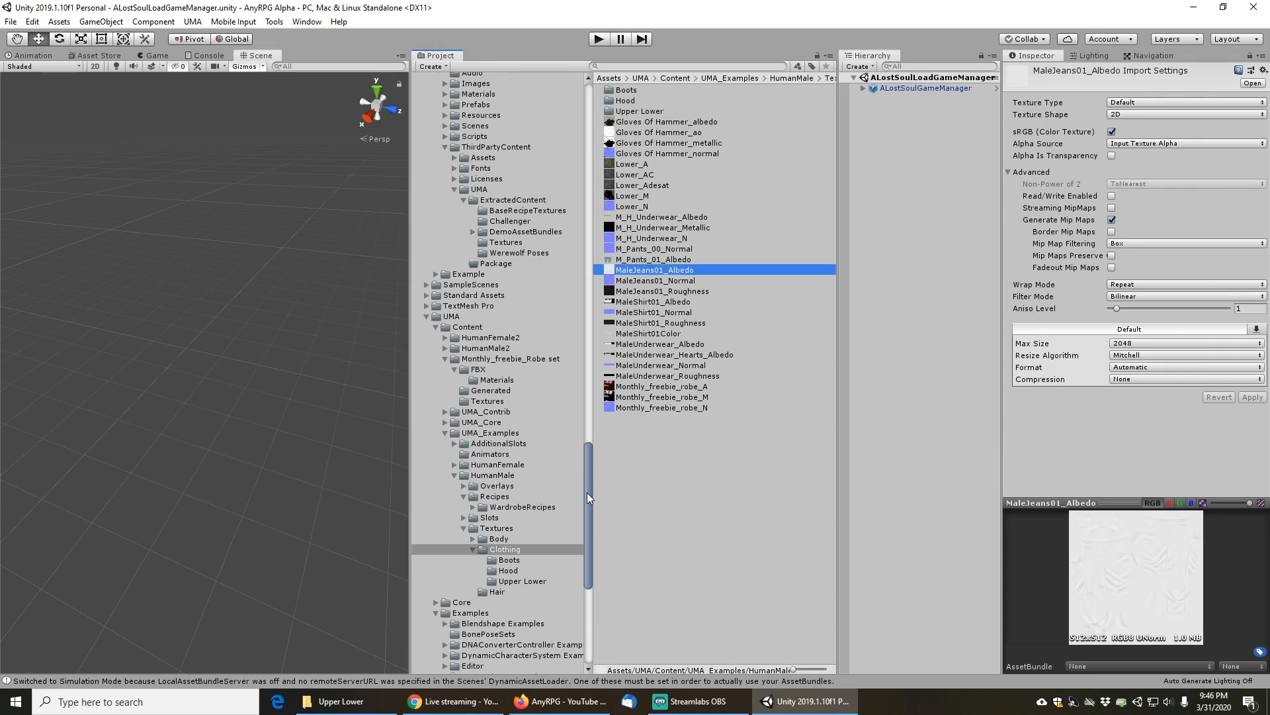
Open the Leather folder under ALostSoulShared's Item, Equipment, Armor resources in the project
drag(586, 493, 602, 151)
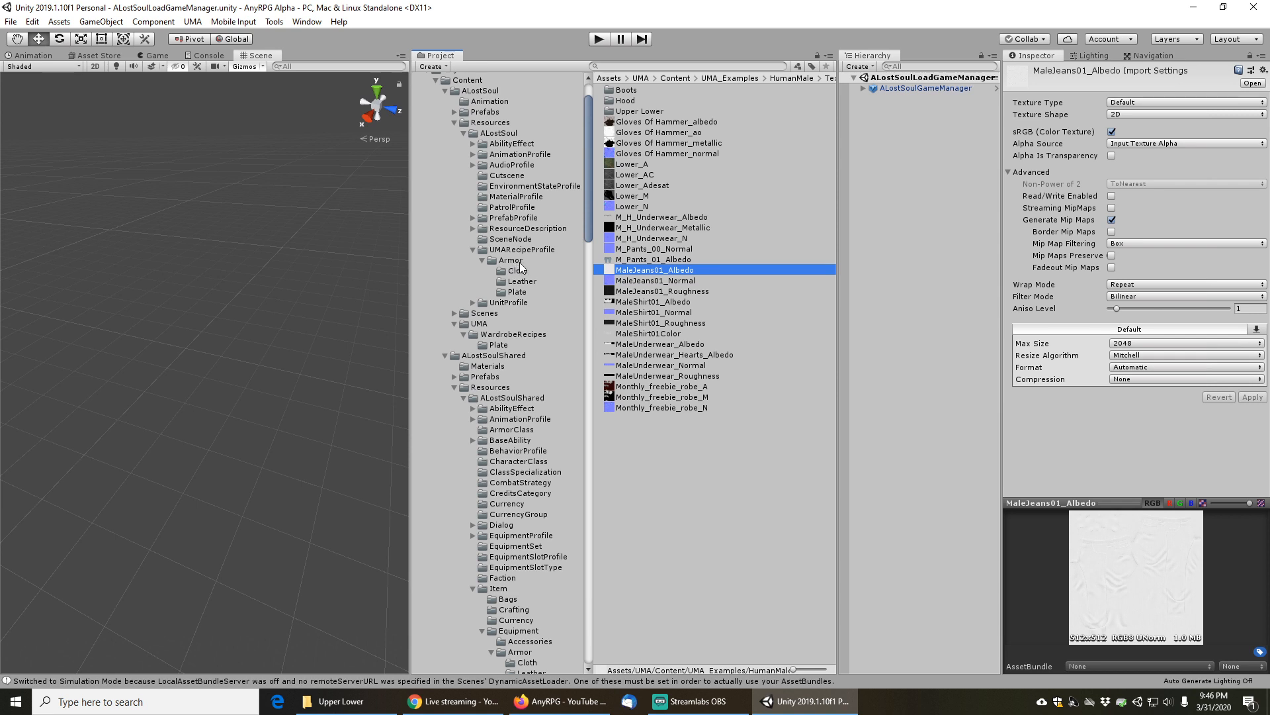
scroll(516, 516, down, 2)
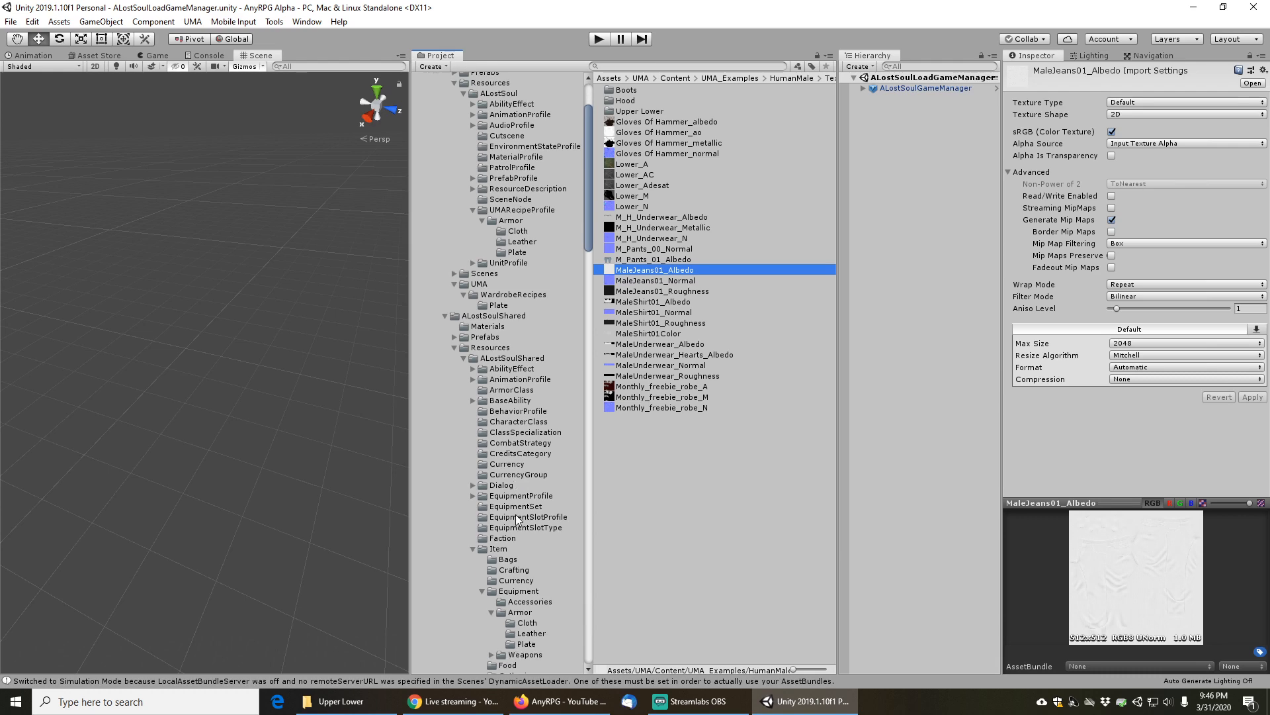
scroll(516, 513, up, 3)
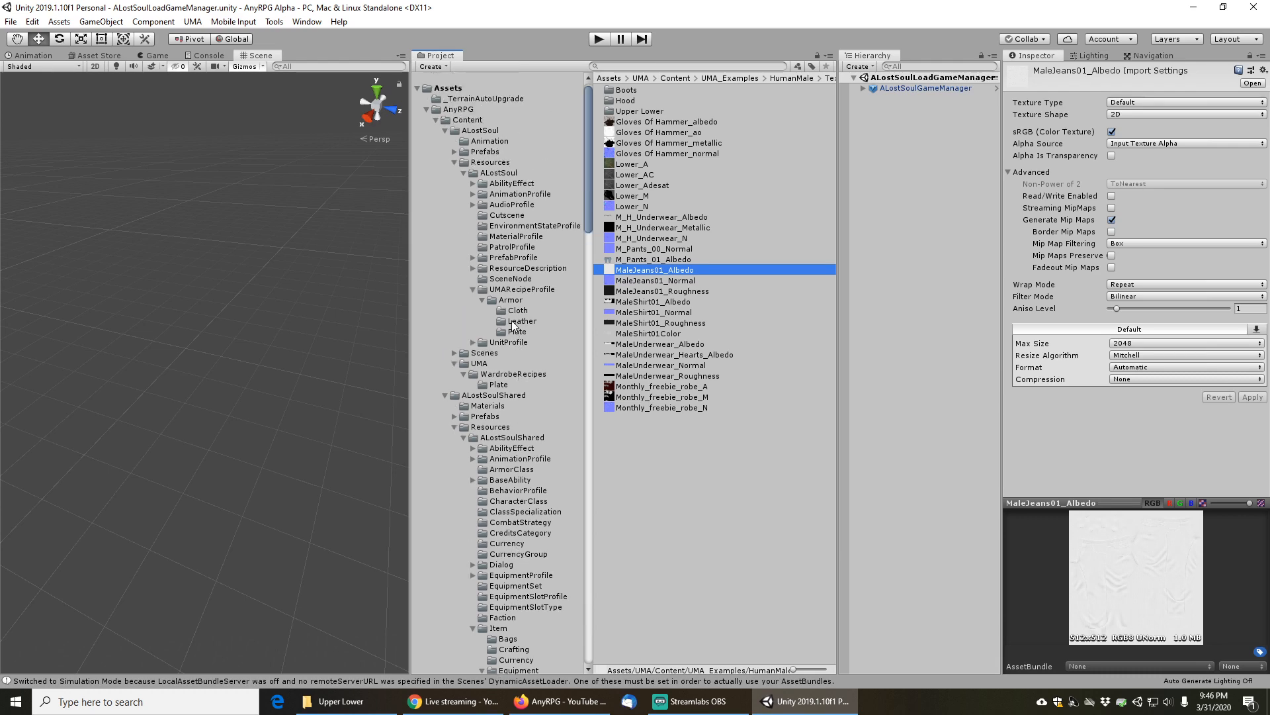
scroll(498, 471, down, 20)
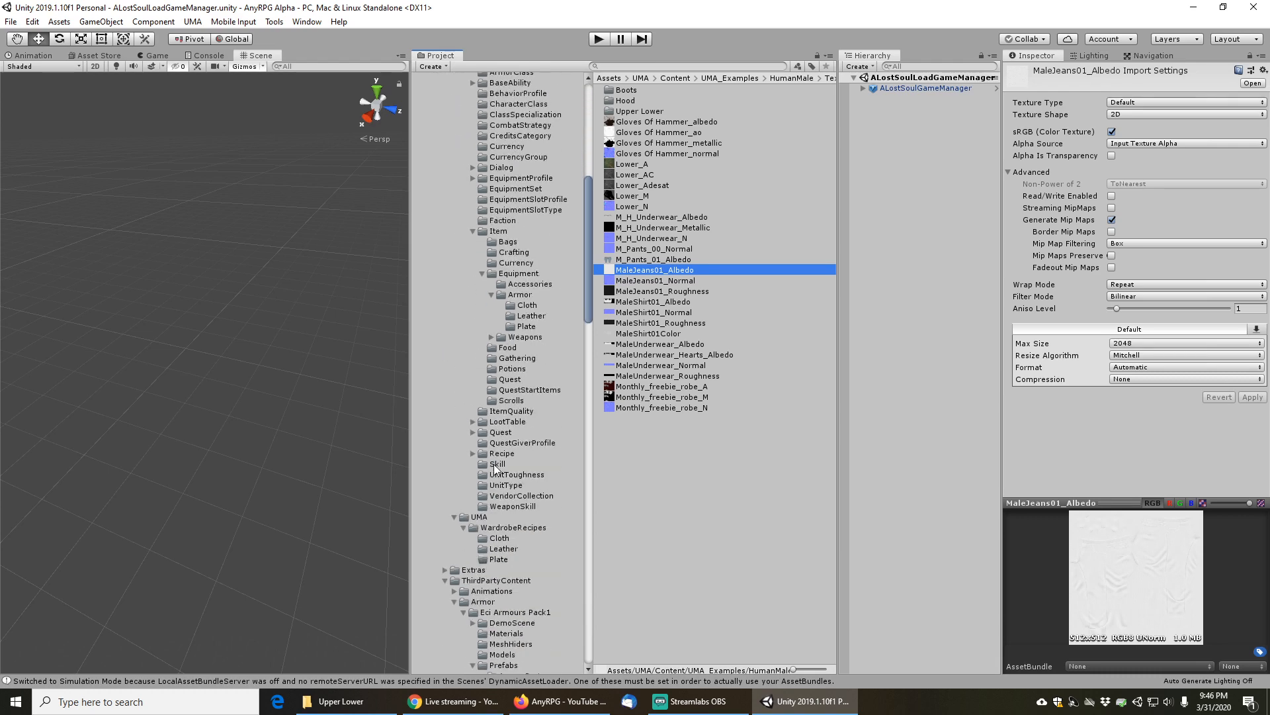
scroll(498, 455, down, 2)
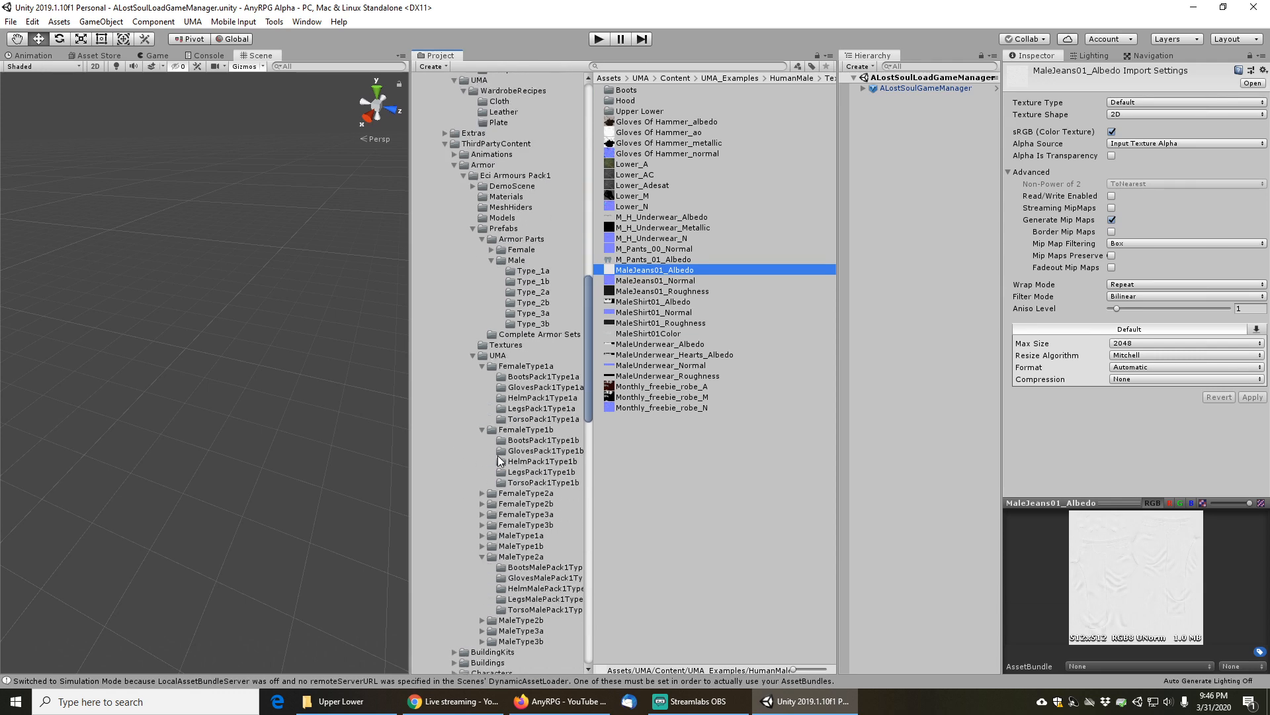
scroll(509, 406, up, 8)
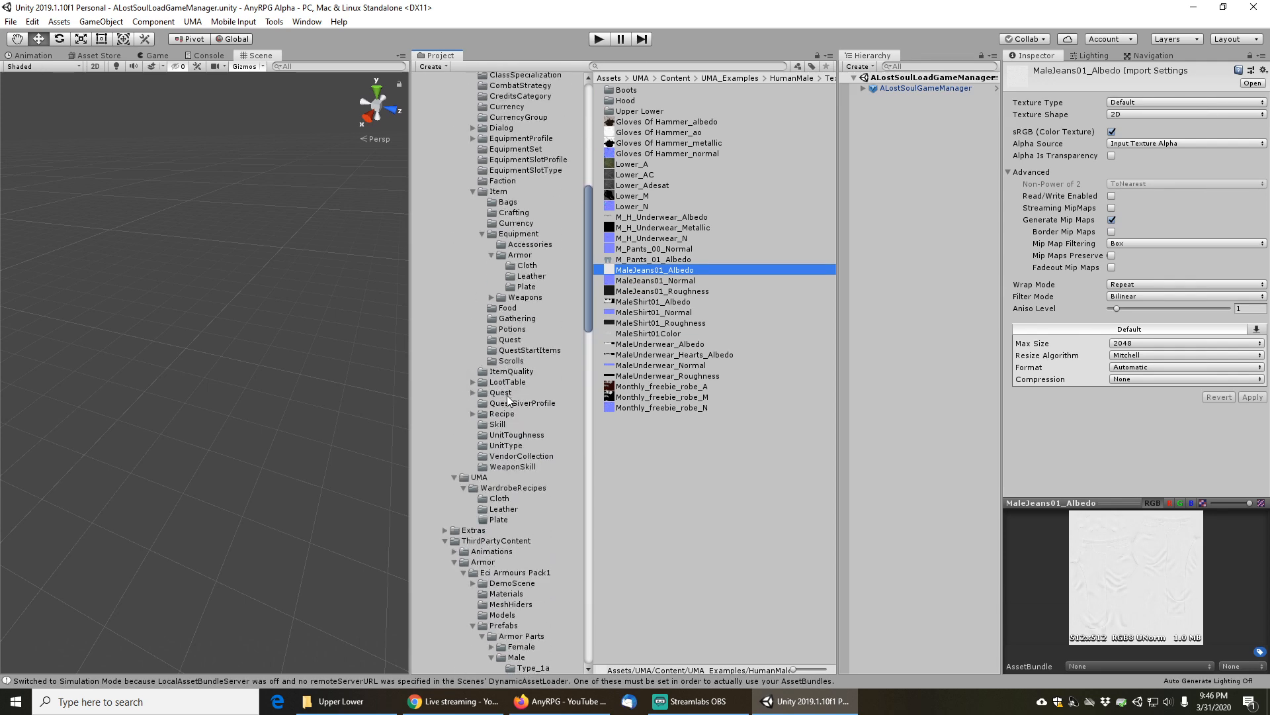
scroll(508, 397, up, 4)
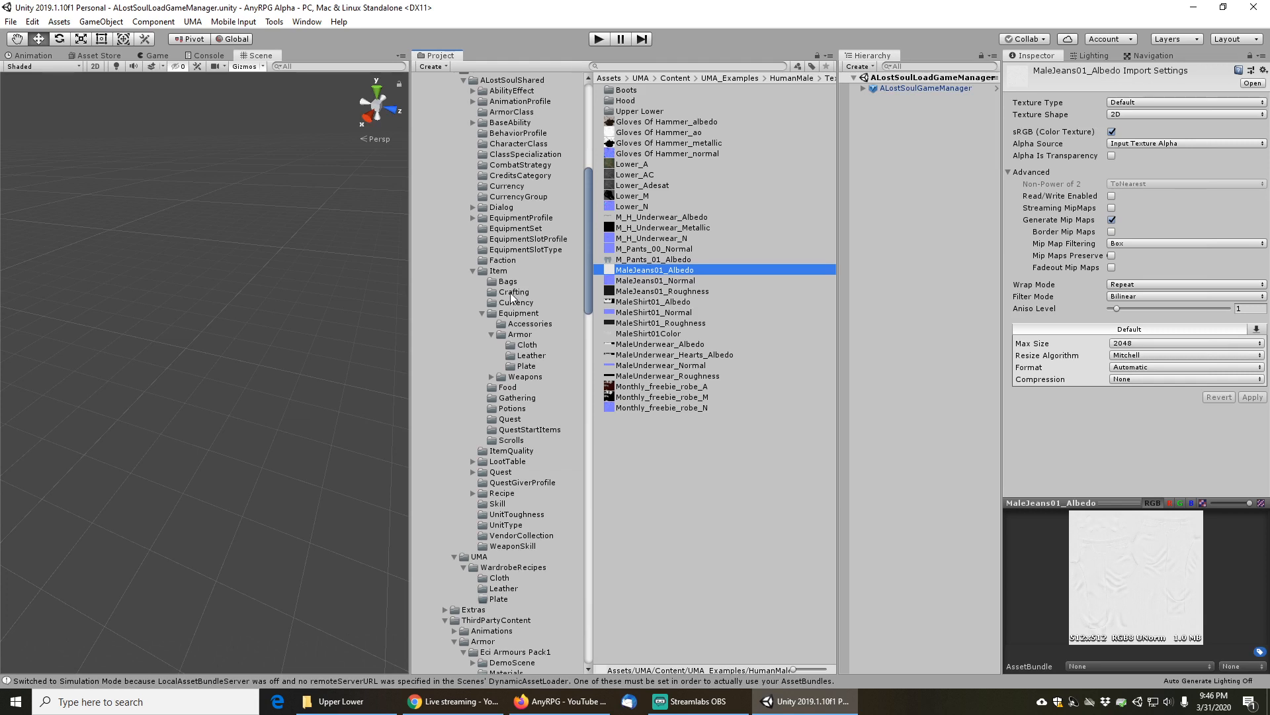
click(529, 357)
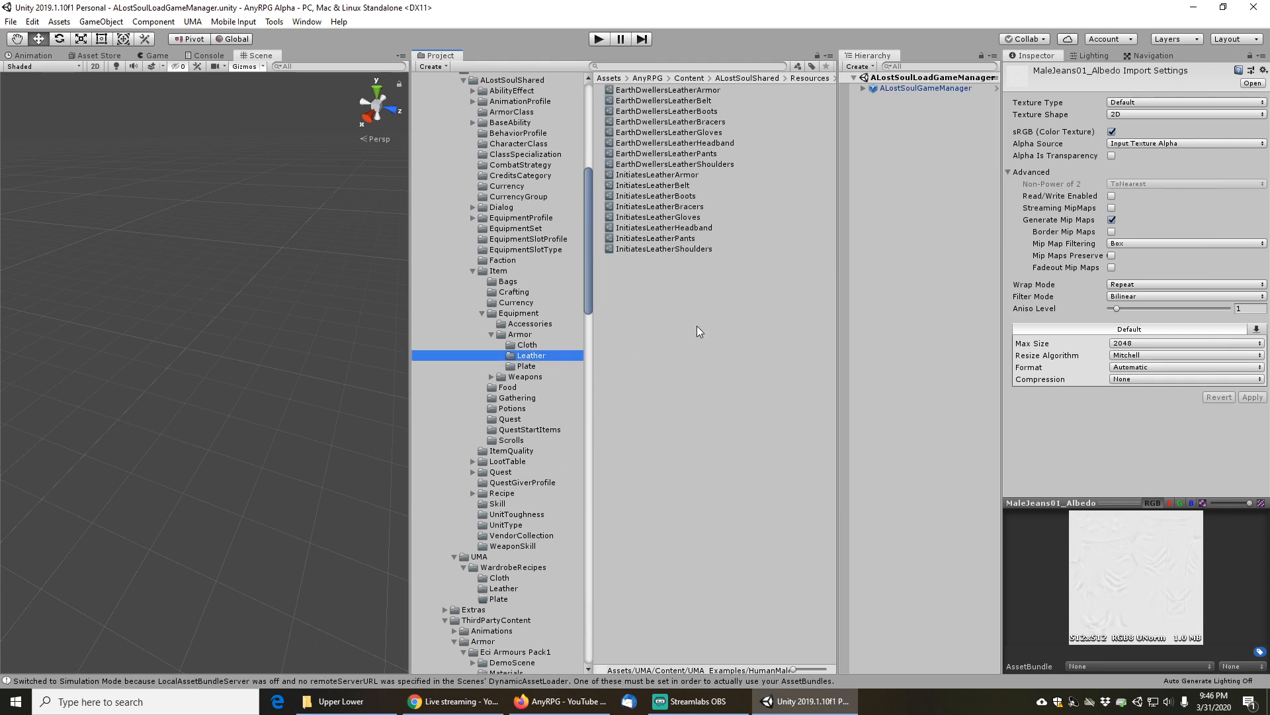
Duplicate the eight Initiates leather items, from InitiatesLeatherArmor through InitiatesLeatherShoulders
click(654, 176)
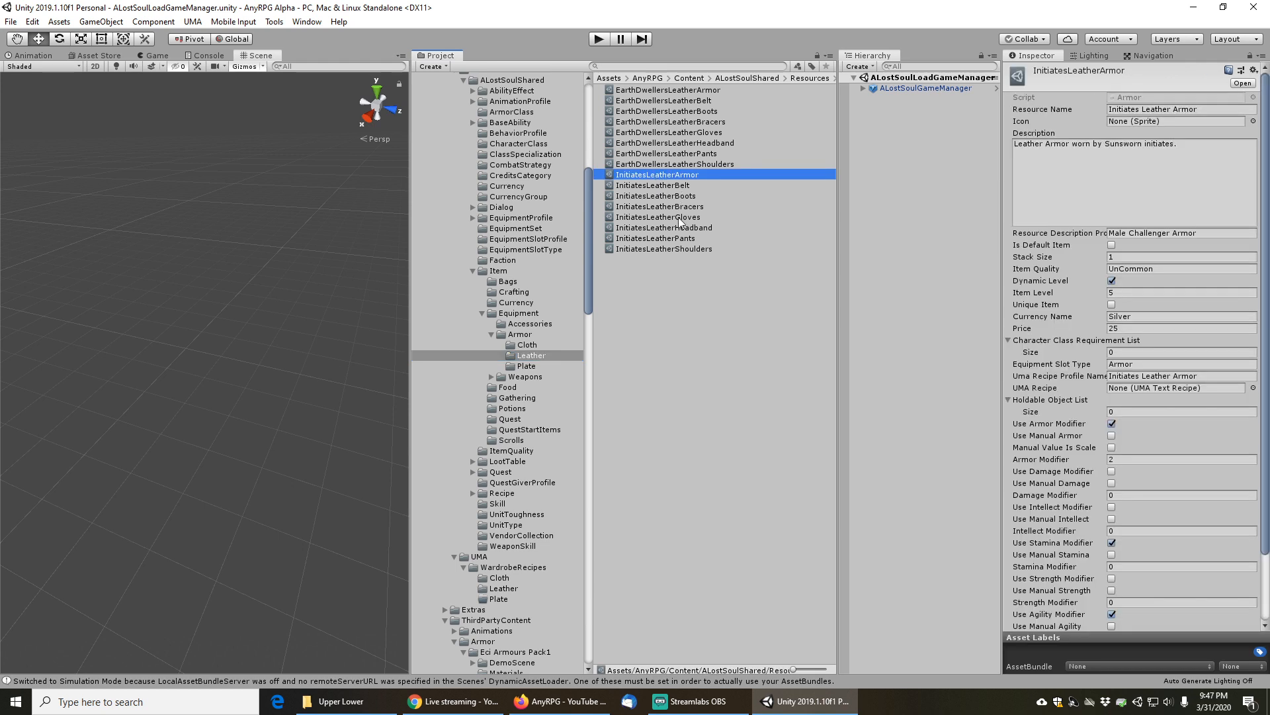
shift+click(651, 249)
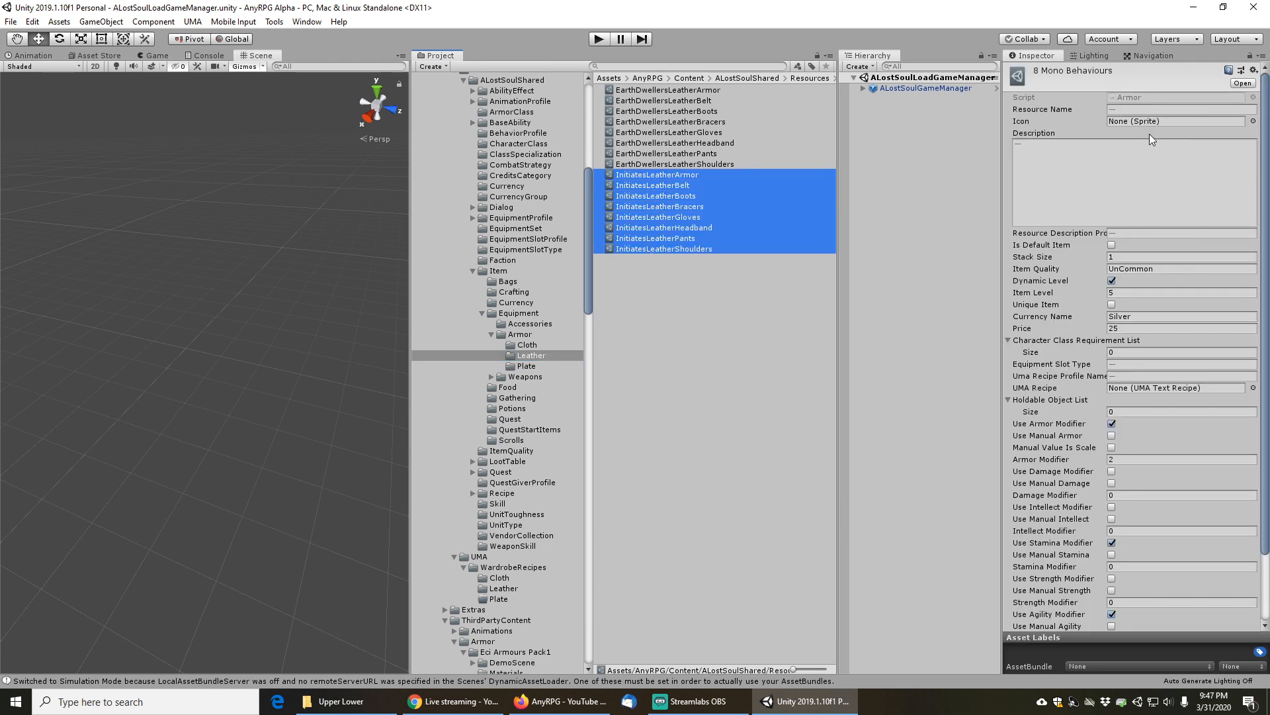
click(633, 340)
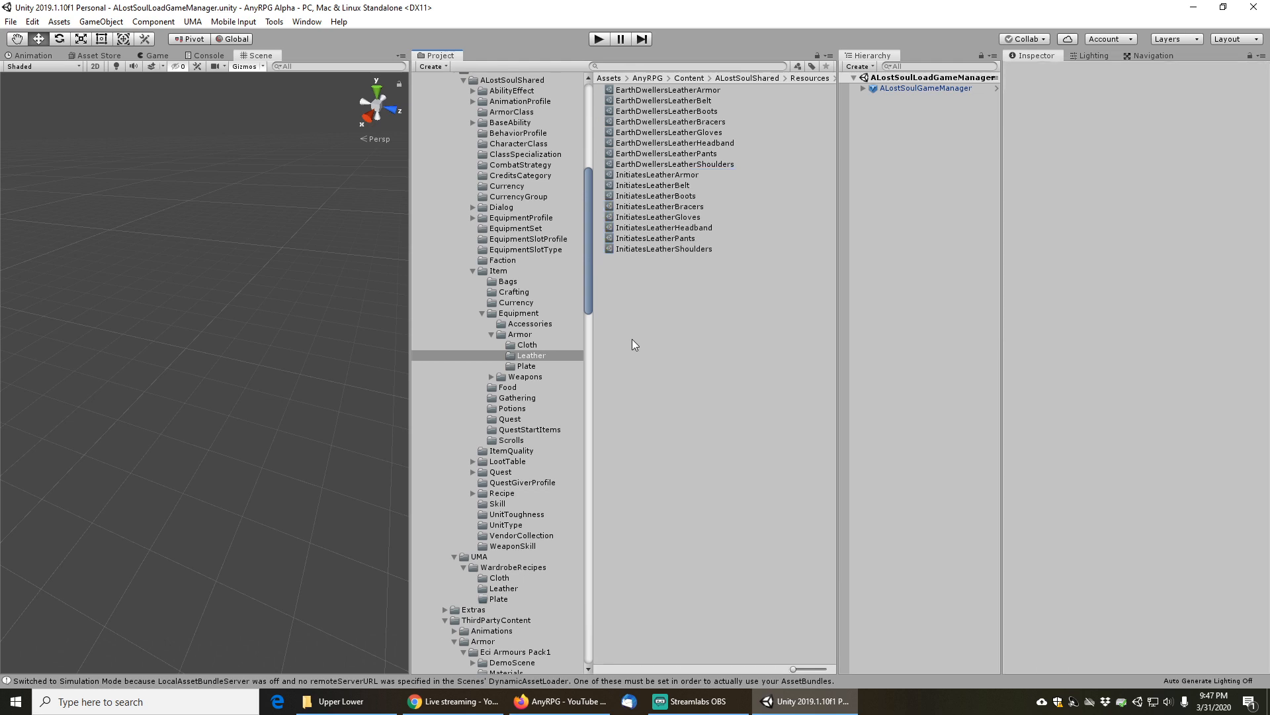
click(647, 251)
shift+click(664, 176)
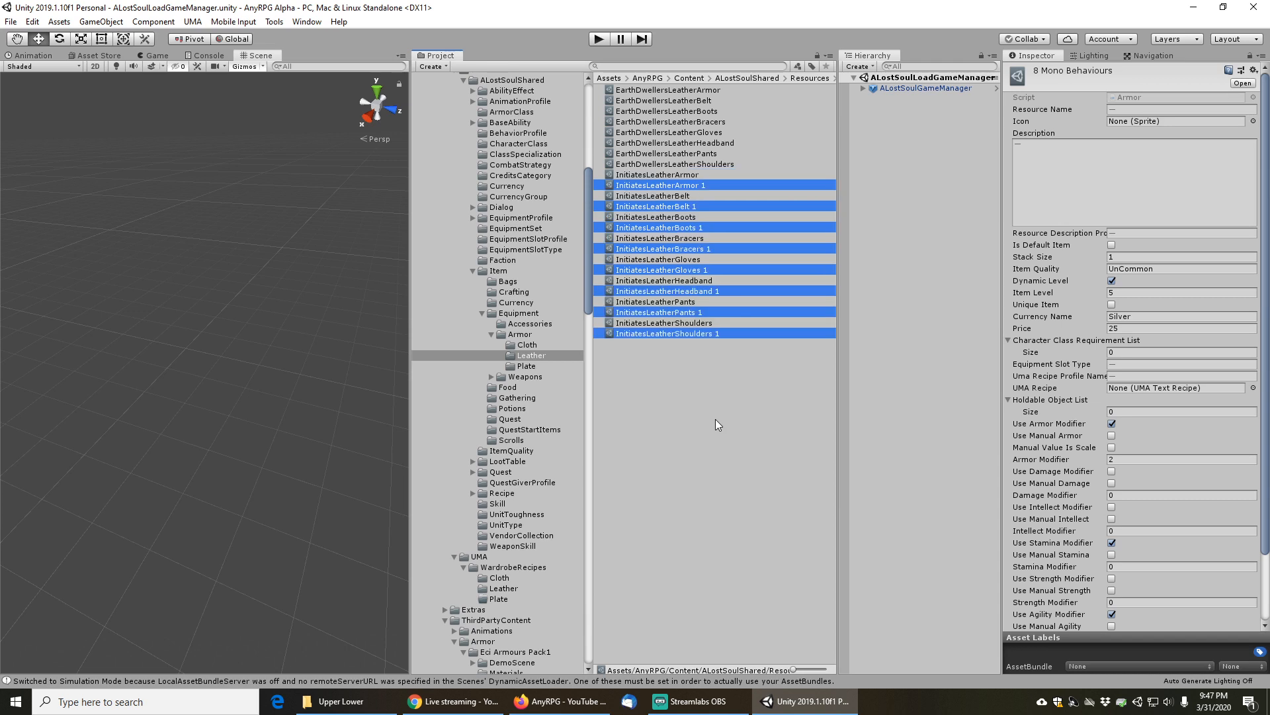
Rename the duplicate InitiatesLeatherArmor 1 as IcyLeatherArmor
click(682, 185)
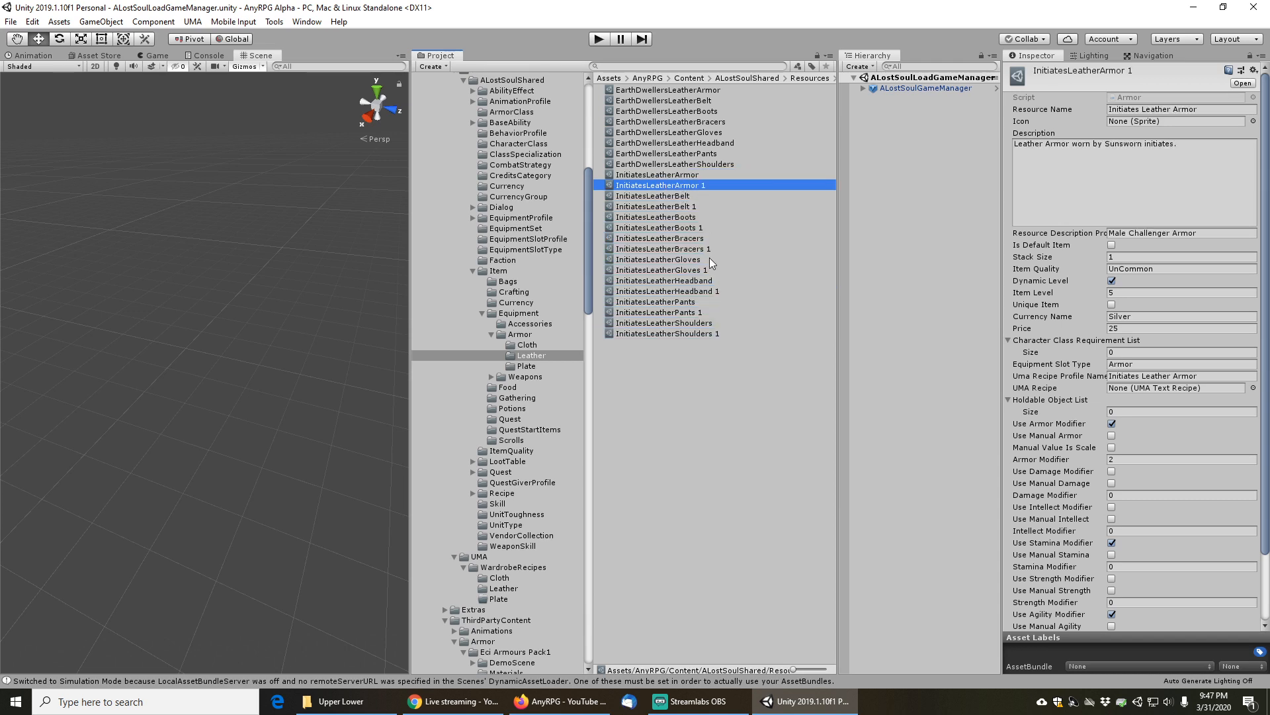
key(Home)
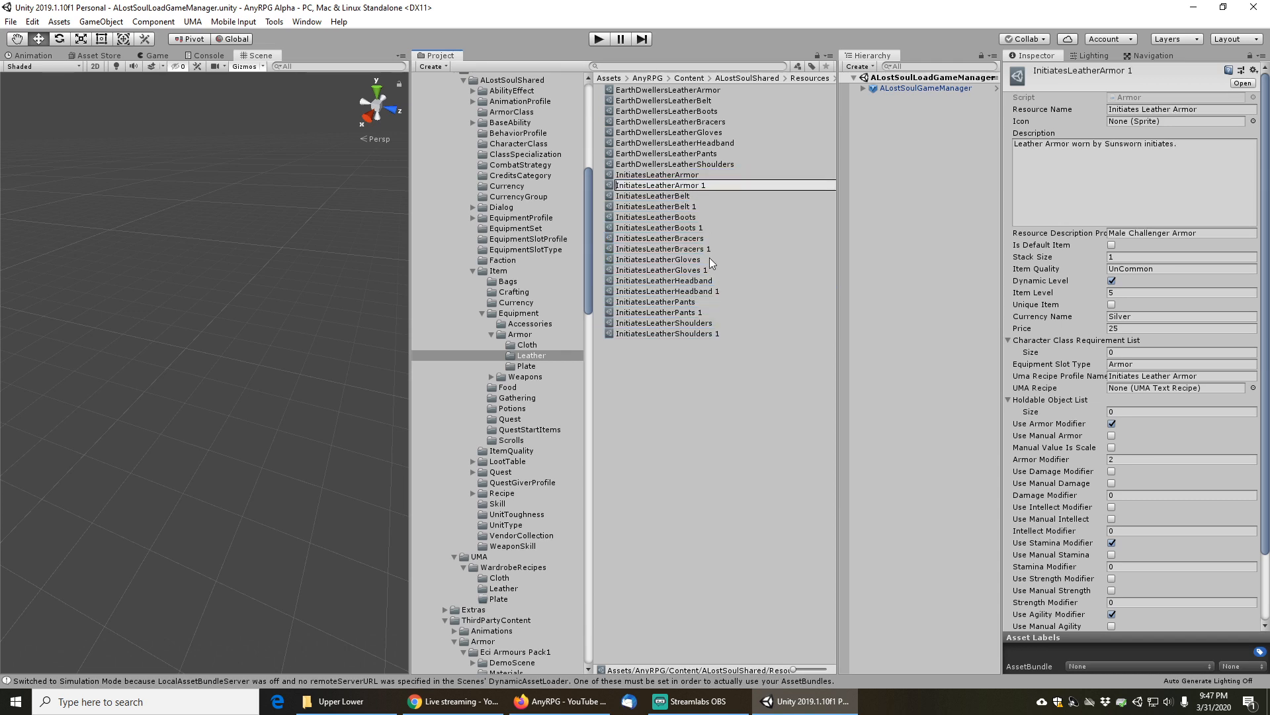
text(ICy)
key(BackSpace)
key(BackSpace)
text(cy)
key(shift+Home)
key(Right)
key(shift+Right)
key(shift+Right)
key(shift+Right)
key(shift+Right)
key(shift+Right)
key(shift+Right)
key(shift+Right)
key(shift+Right)
key(shift+Right)
key(BackSpace)
key(End)
key(BackSpace)
key(BackSpace)
key(Return)
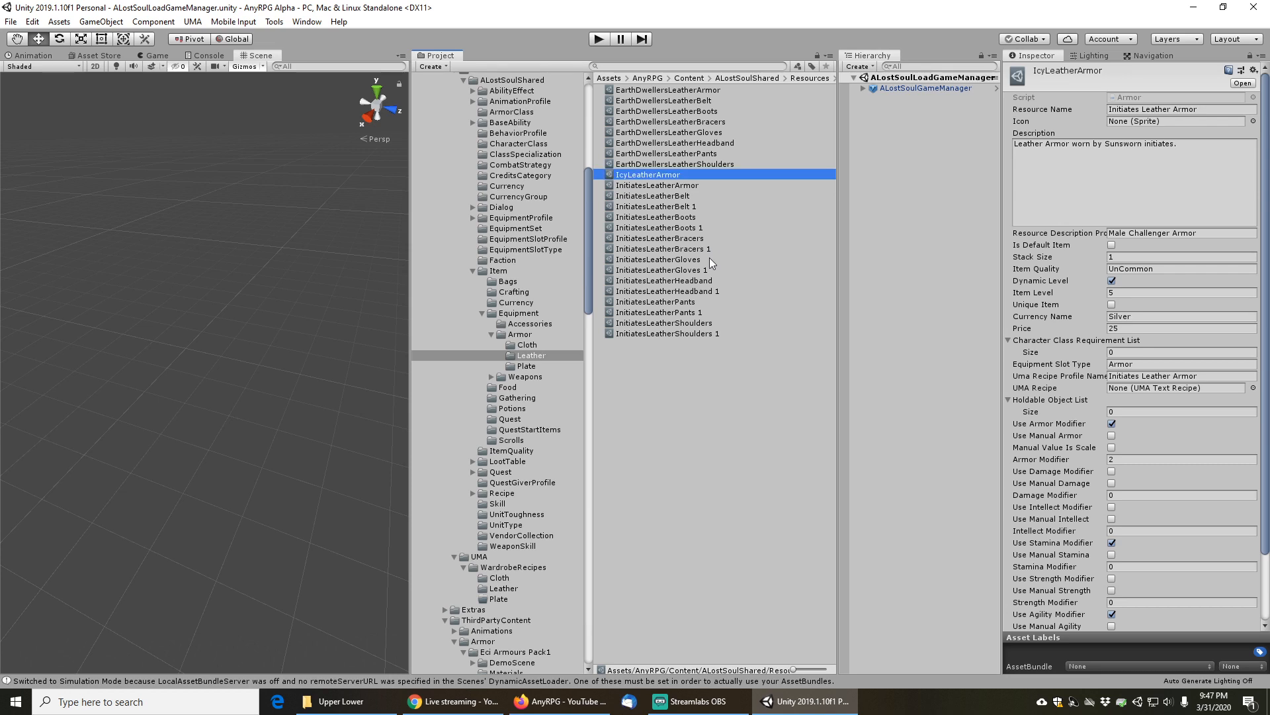
Rename the duplicate InitiatesLeatherBoots 1 as IcyLeatherBoots
key(Down)
key(Down)
key(Down)
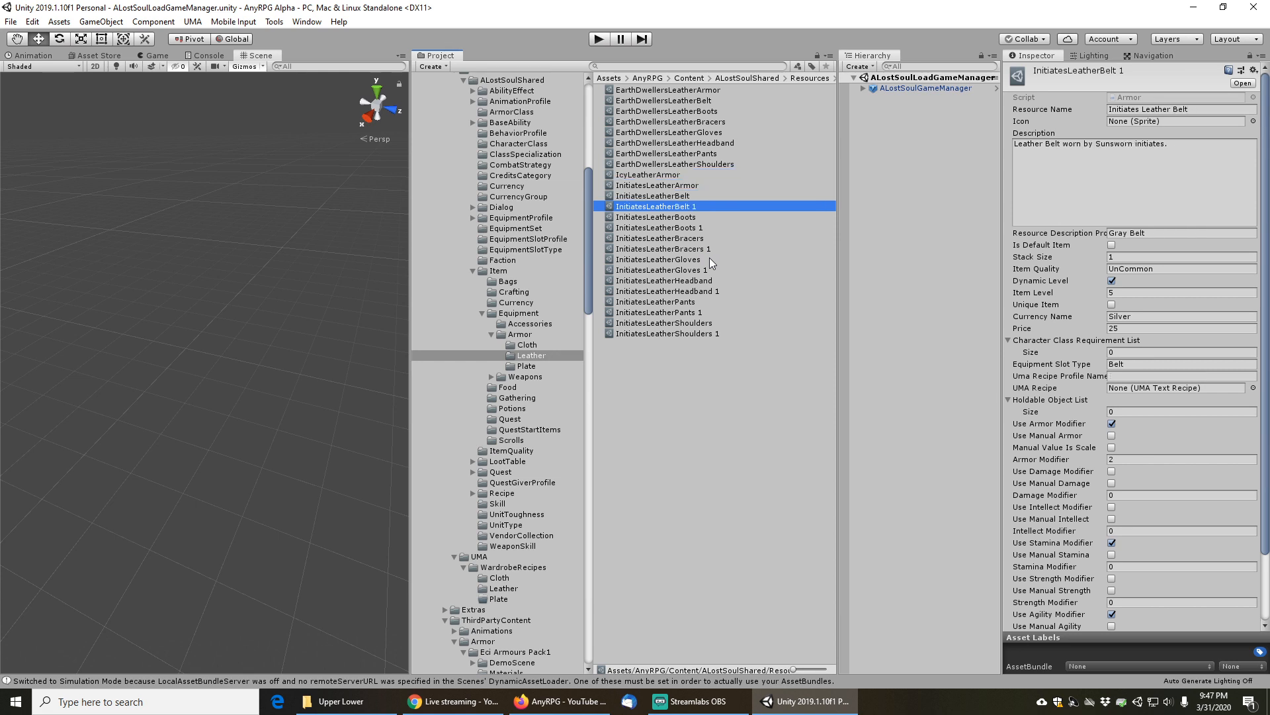
key(Down)
key(Down)
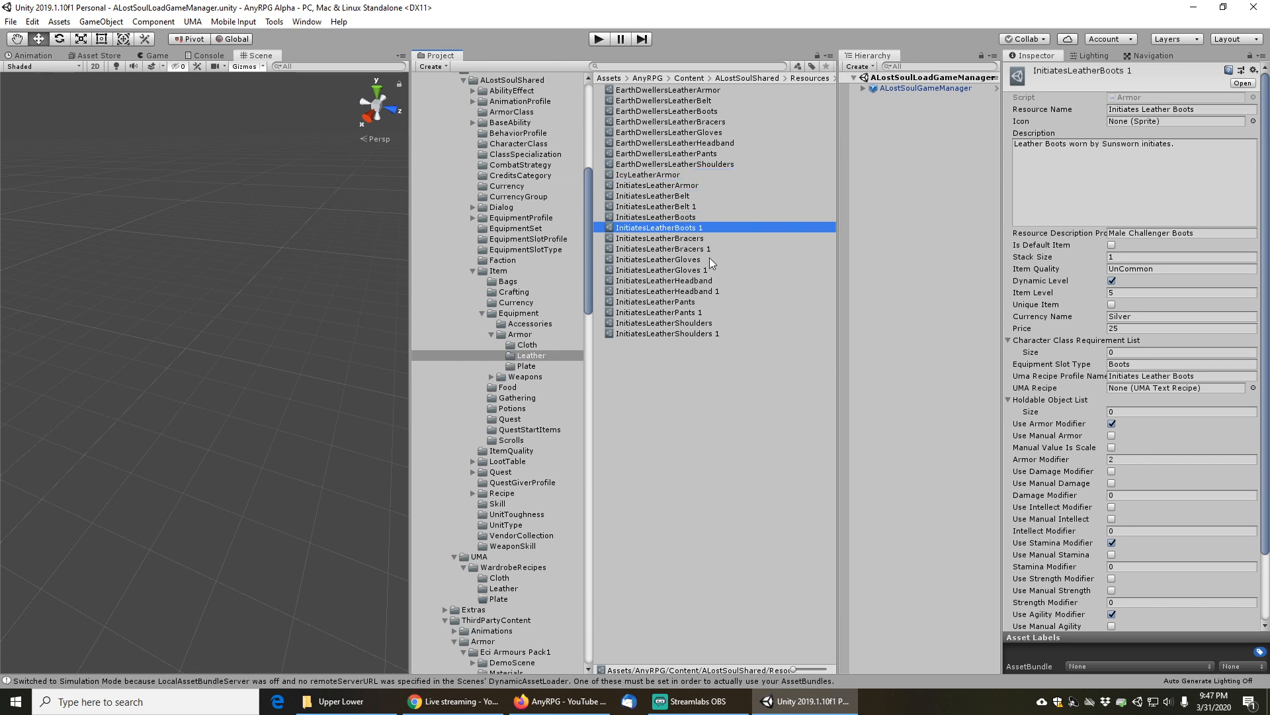
key(F2)
text(Icy)
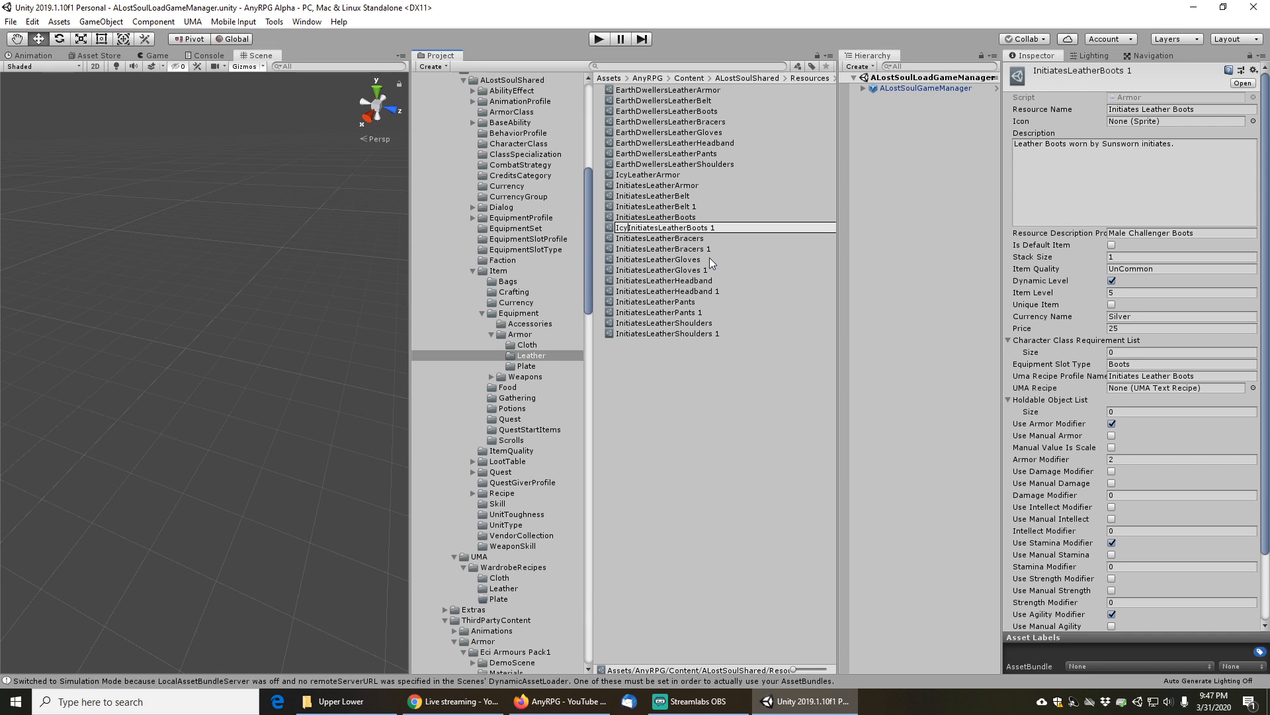
key(shift+Right)
key(shift+Right)
key(shift+Right)
key(shift+Right)
key(shift+Right)
key(shift+Right)
key(shift+Right)
key(shift+Right)
key(shift+Right)
key(BackSpace)
key(BackSpace)
key(Return)
key(Down)
key(Down)
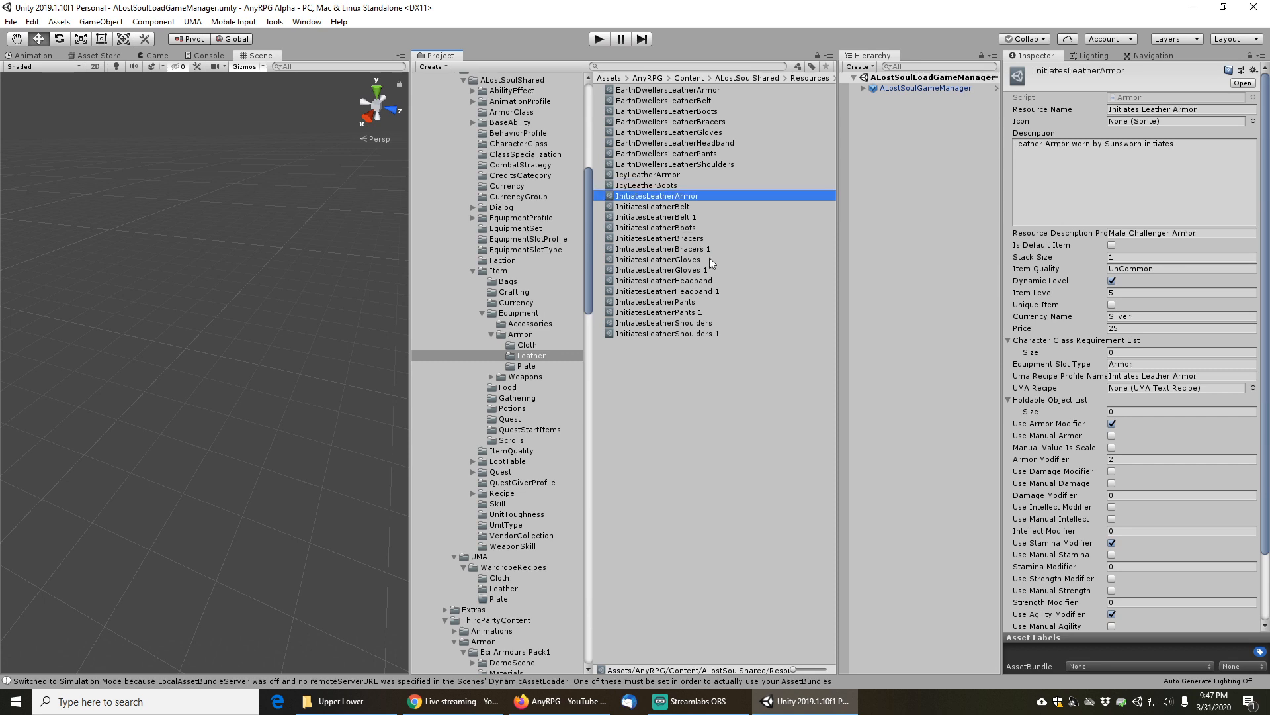
Rename the duplicate InitiatesLeatherGloves 1 as IcyLeatherGloves
key(Down)
key(Down)
key(Down)
key(Down)
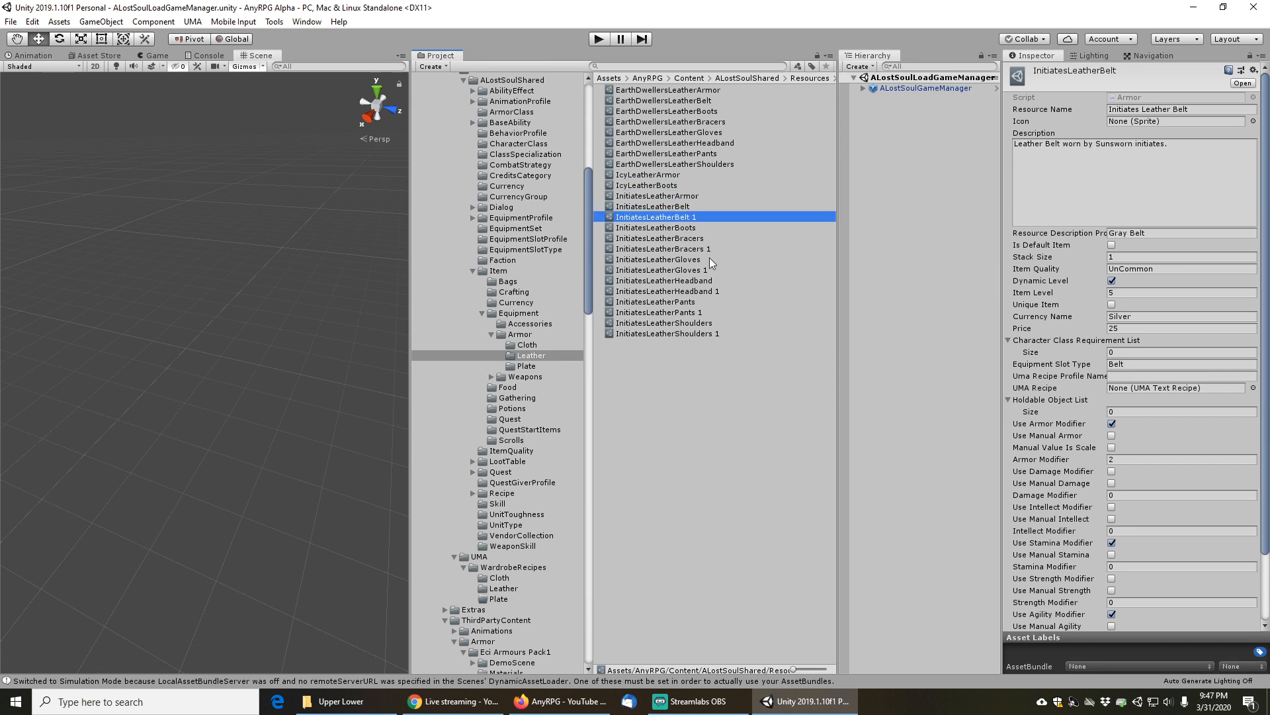
key(Down)
key(Down)
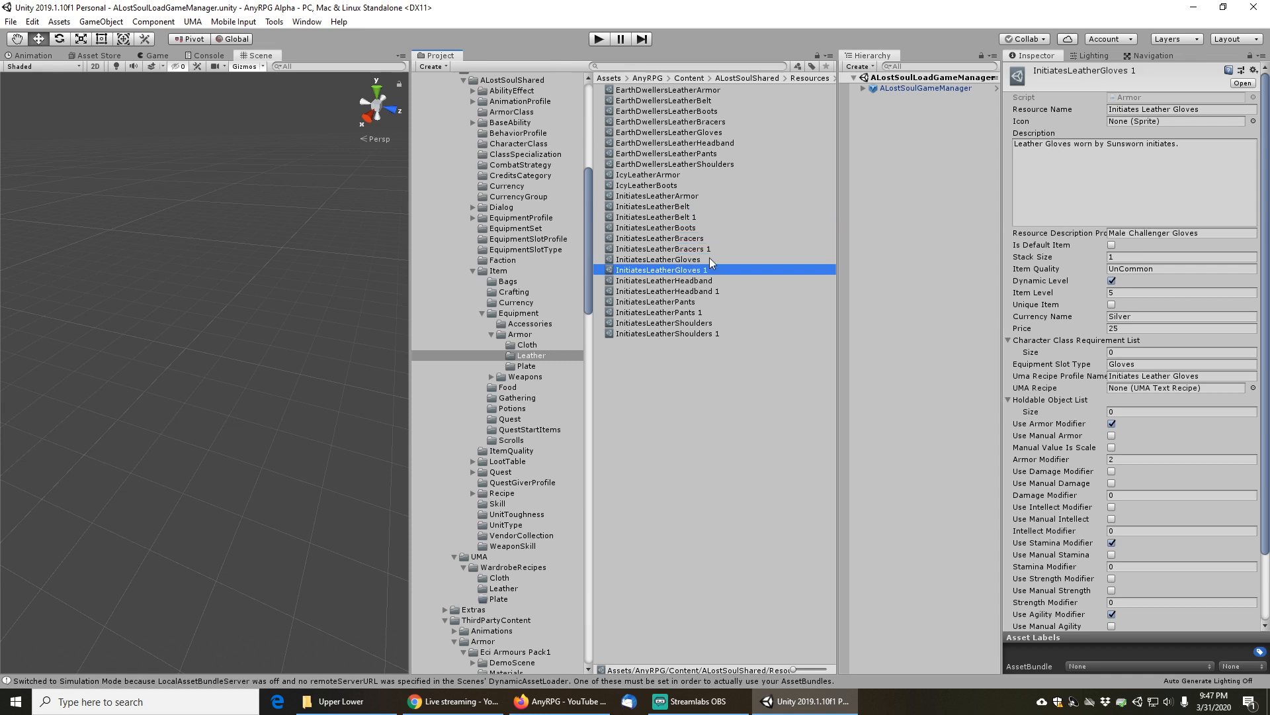
key(F2)
key(shift+Right)
key(shift+Right)
key(shift+Right)
key(shift+Right)
key(shift+Right)
key(shift+Right)
key(shift+Right)
key(shift+Right)
key(shift+Right)
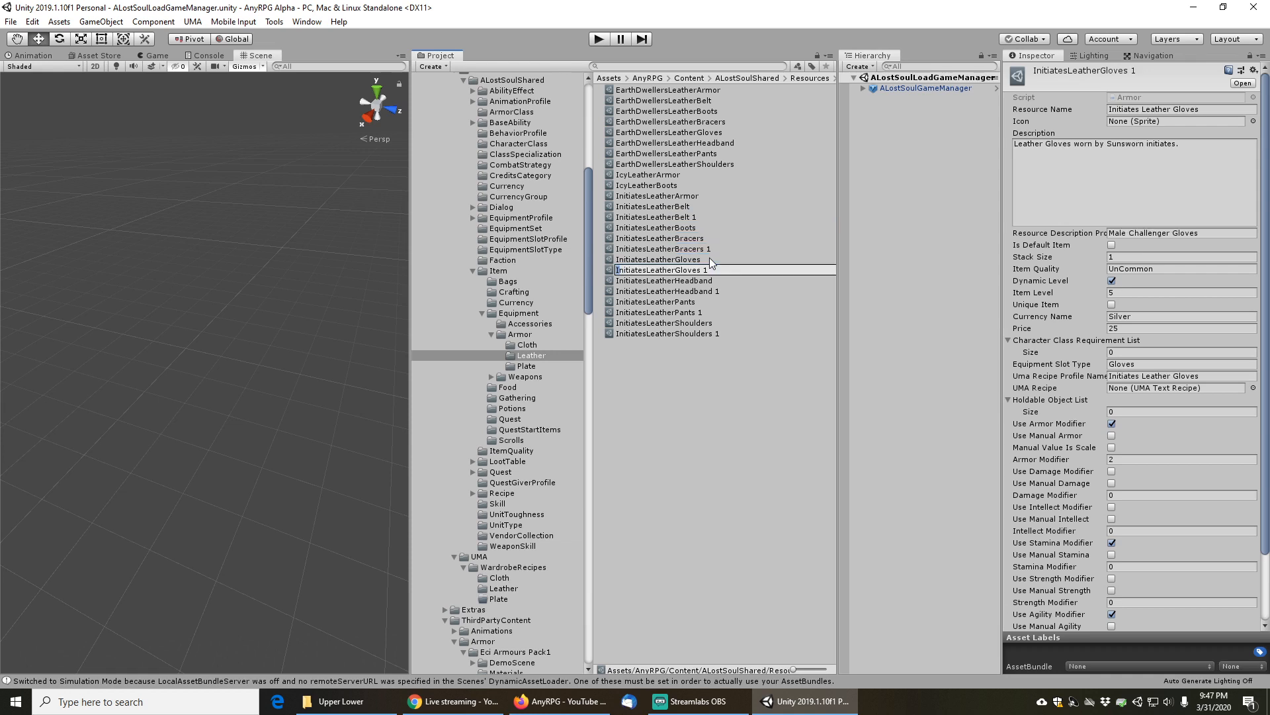
text(Icy)
key(Return)
Rename the duplicate InitiatesLeatherPants 1 as IcyLeatherPants
key(Down)
key(Down)
key(Down)
key(Down)
key(Down)
key(Down)
key(Down)
key(Down)
key(Down)
key(Down)
key(Down)
key(Down)
key(Down)
key(Up)
key(Up)
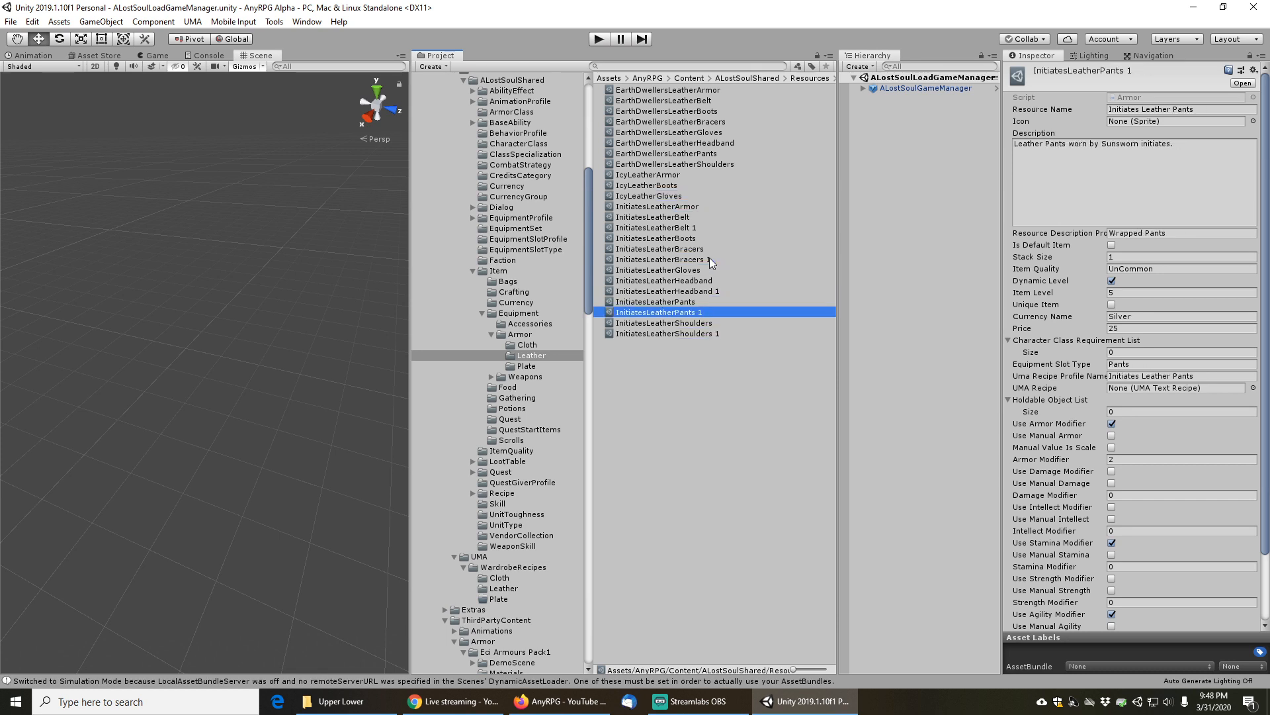
key(F2)
key(Home)
key(shift+Right)
key(shift+Right)
key(shift+Right)
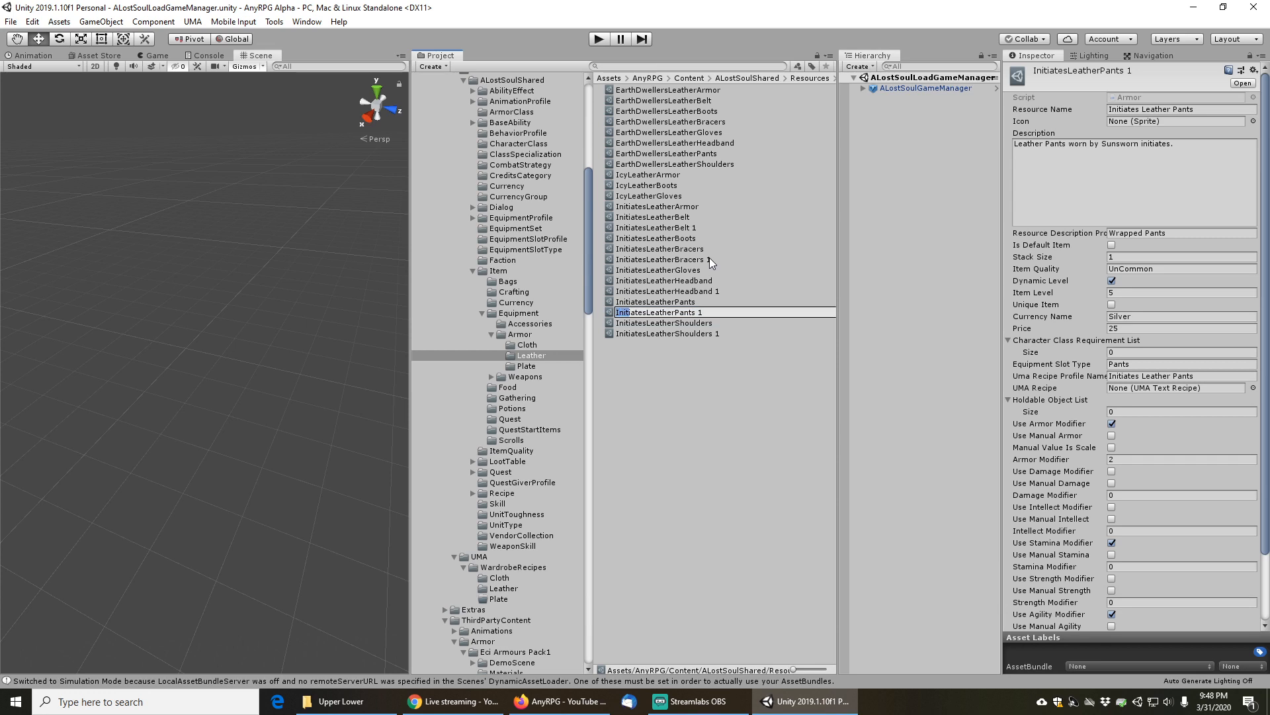
key(shift+Right)
key(shift+Right)
key(shift+Right)
key(shift+Right)
key(shift+Right)
key(shift+Right)
text(Icy)
key(End)
key(BackSpace)
key(BackSpace)
key(Return)
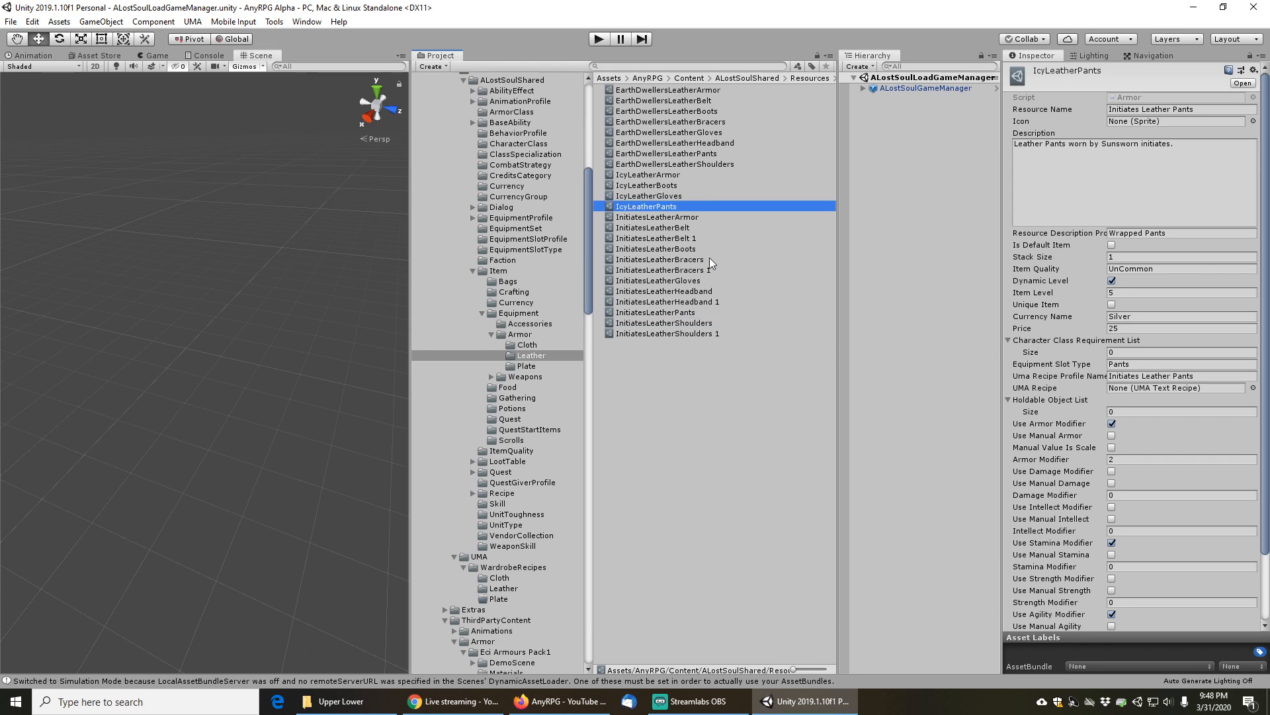
Rename the duplicate InitiatesLeatherShoulders 1 as IcyLeatherShoulders
key(Down)
key(Down)
key(Down)
key(Down)
key(Down)
key(Down)
key(Down)
key(Down)
key(Down)
key(Down)
key(Down)
key(Down)
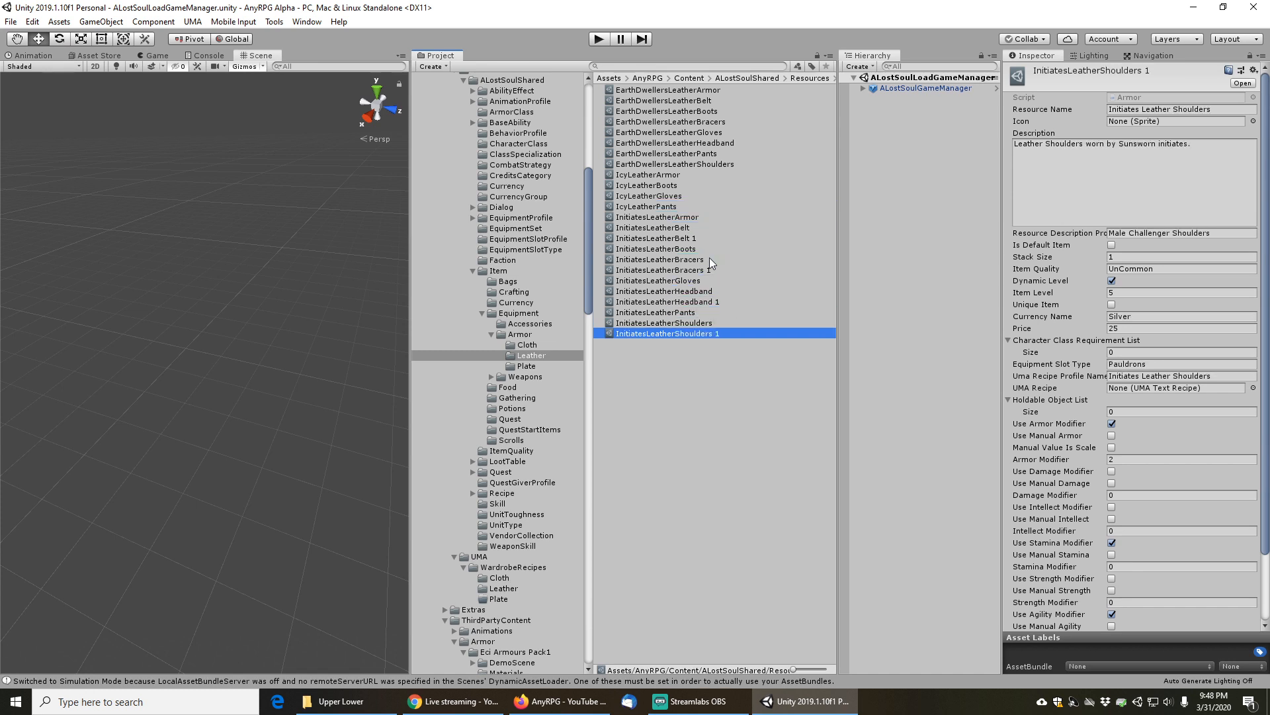
key(F2)
key(Home)
key(shift+Right)
key(shift+Right)
key(shift+Right)
key(shift+Right)
key(shift+Right)
key(shift+Right)
key(shift+Right)
key(shift+Right)
key(shift+Right)
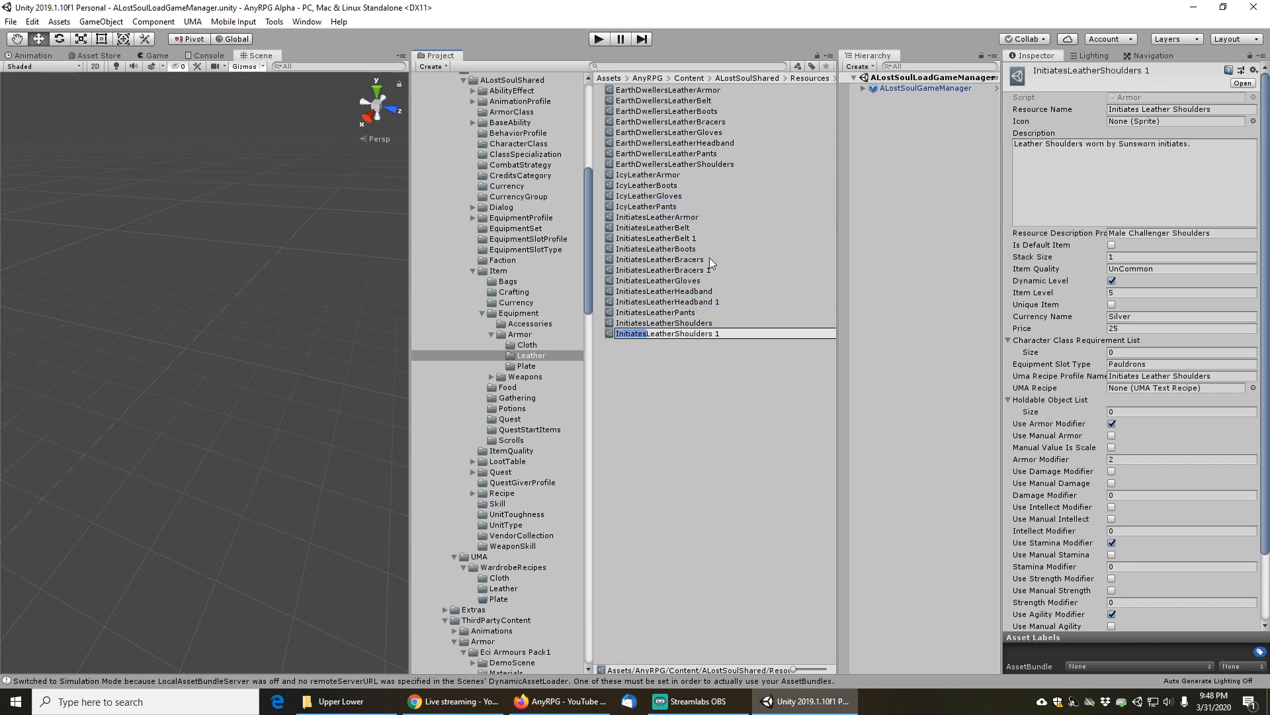
text(Icy)
key(Return)
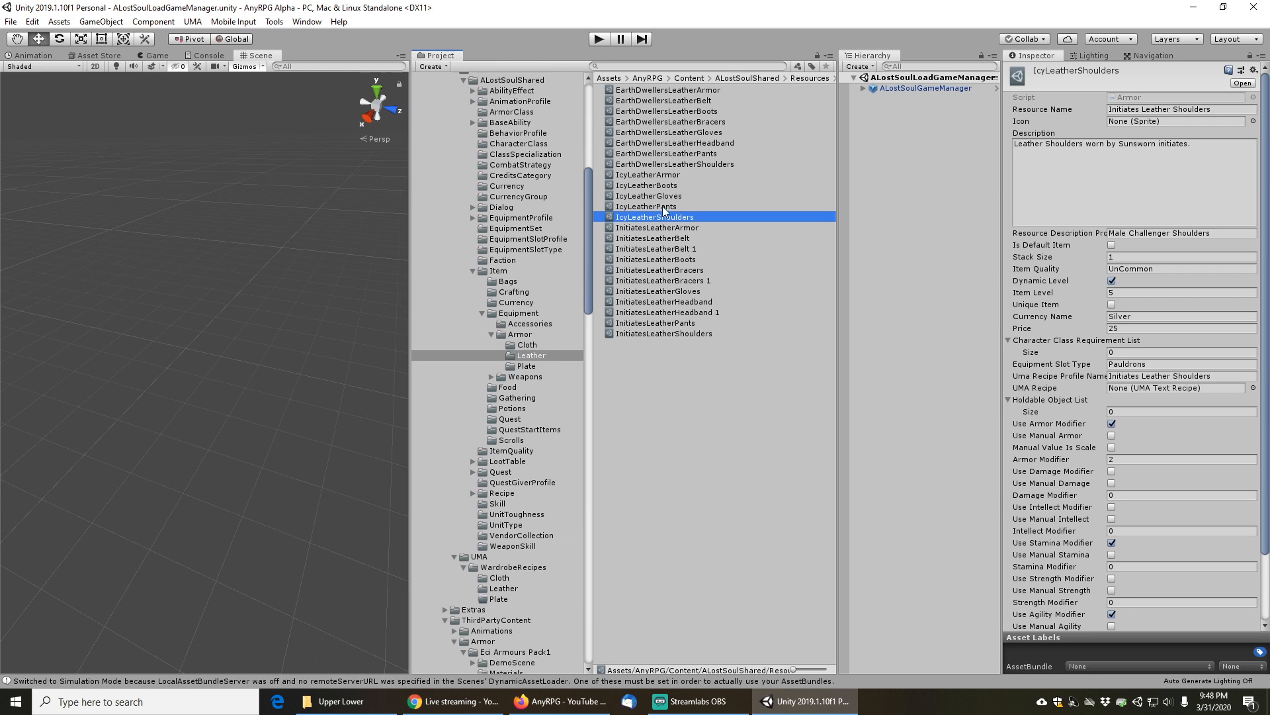
Set the UMA recipe profile names of IcyLeatherArmor and IcyLeatherBoots to Icy Leather Armor and Icy Leather Boots
click(661, 176)
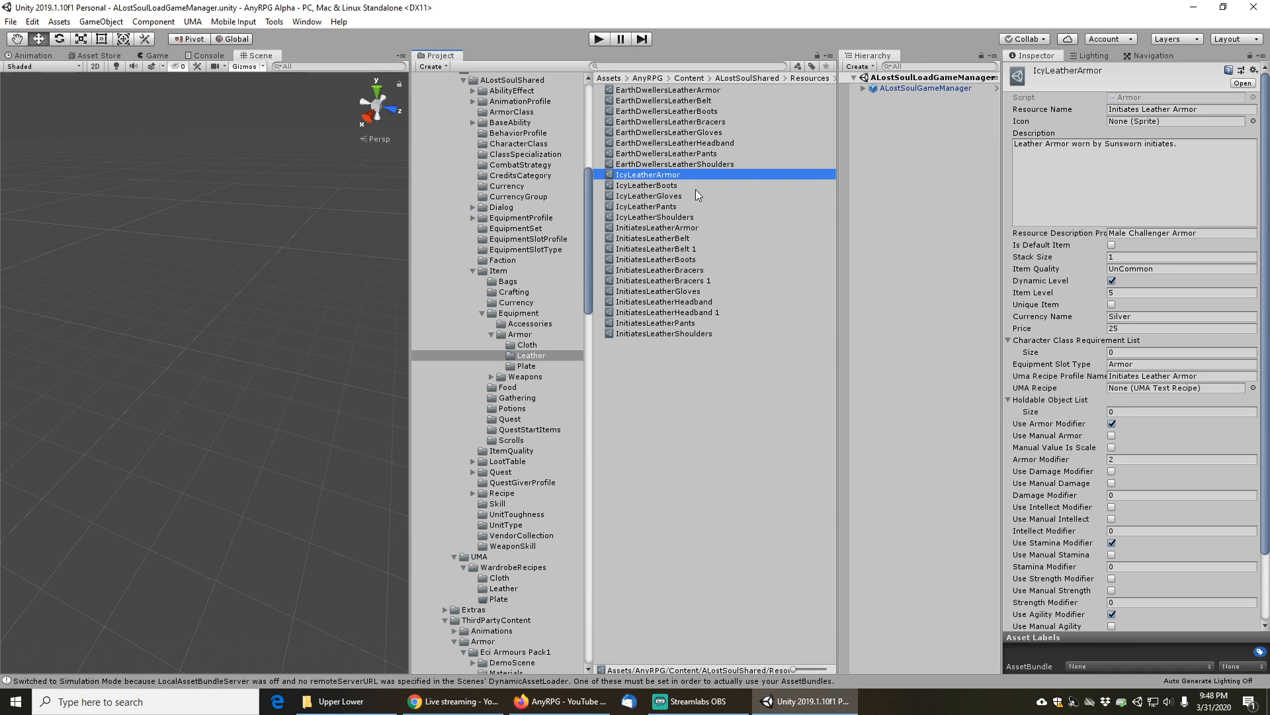
double_click(1114, 375)
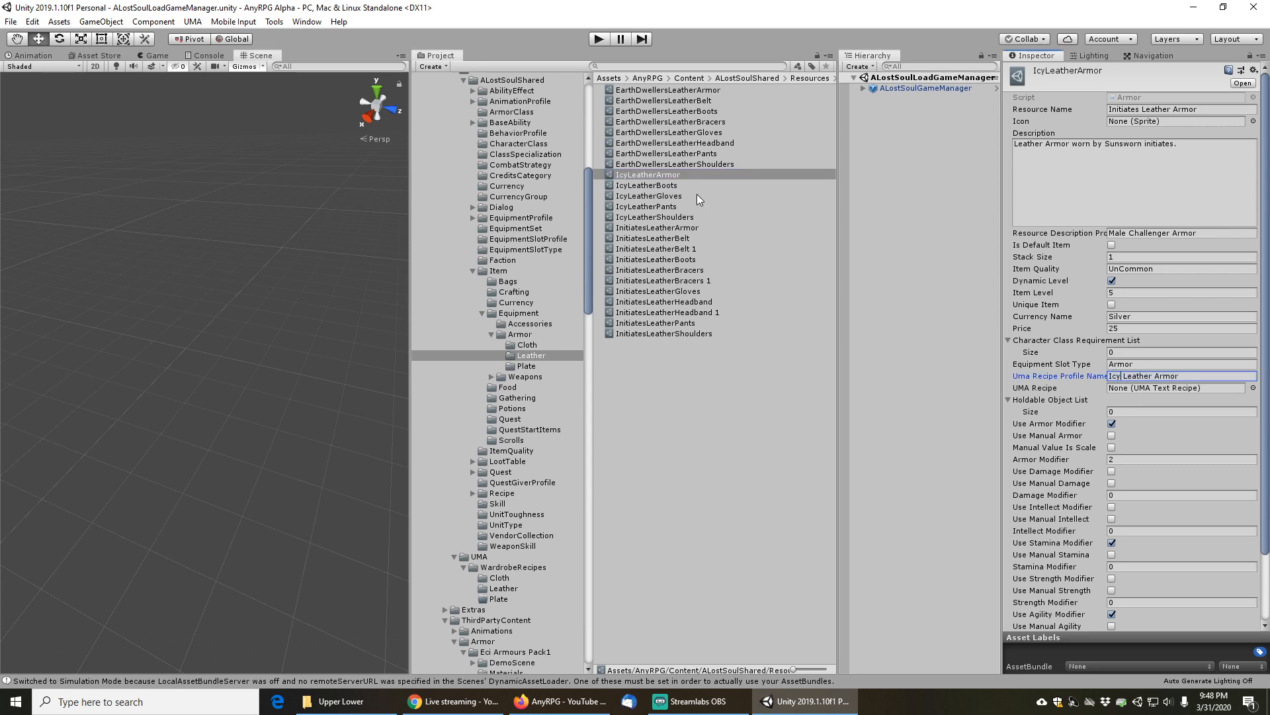
click(659, 186)
double_click(1124, 375)
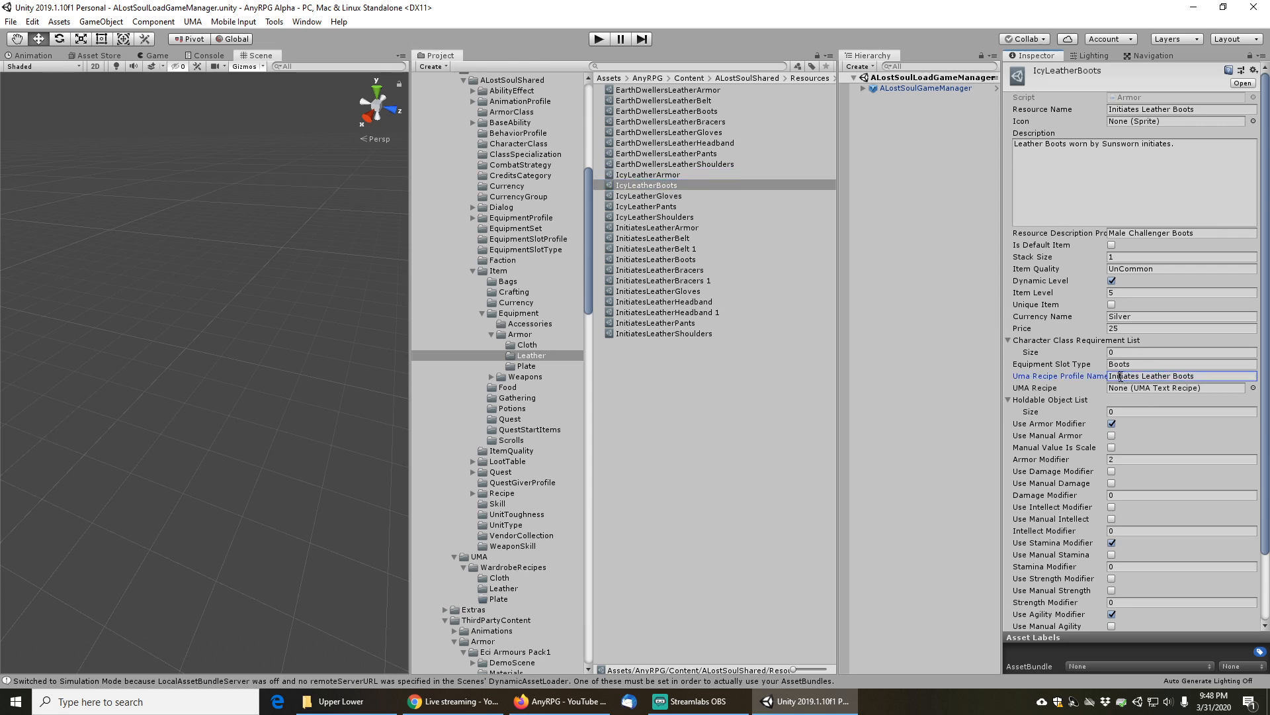
text(Icy)
Set the UMA recipe profile names of IcyLeatherGloves and IcyLeatherPants to Icy Leather Gloves and Icy Leather Pants
click(649, 196)
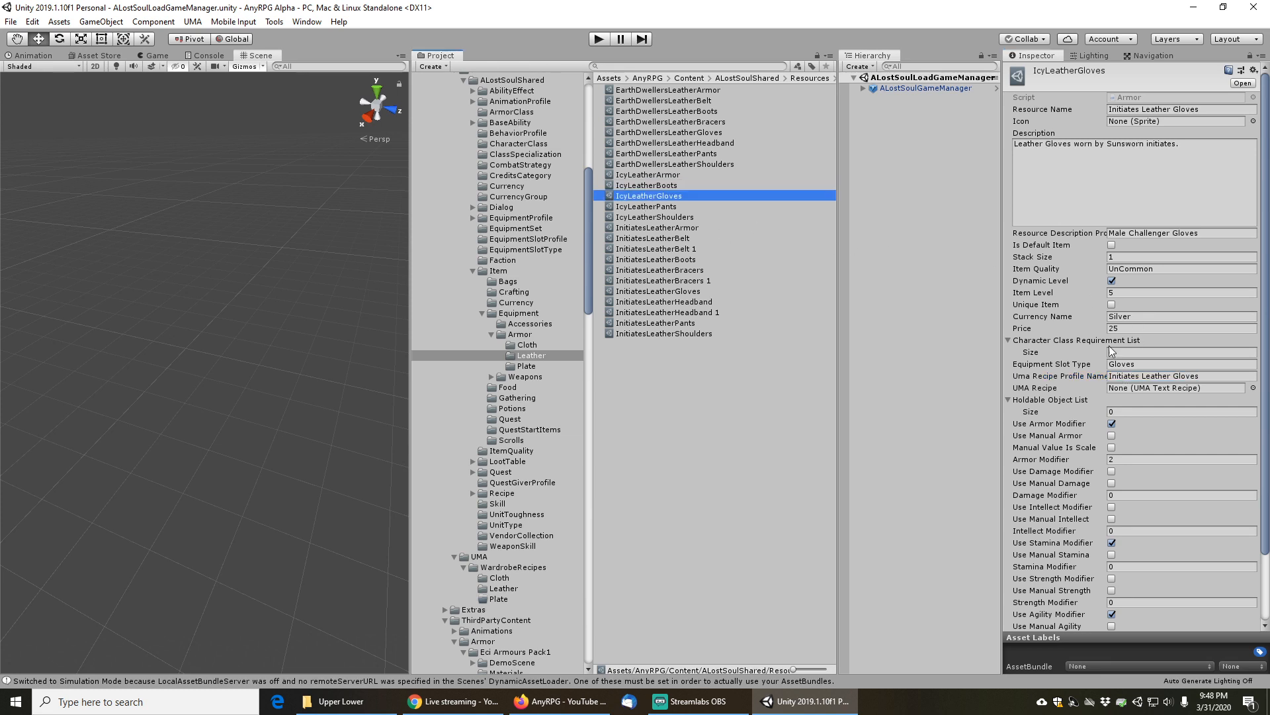
double_click(1120, 375)
text(Icy)
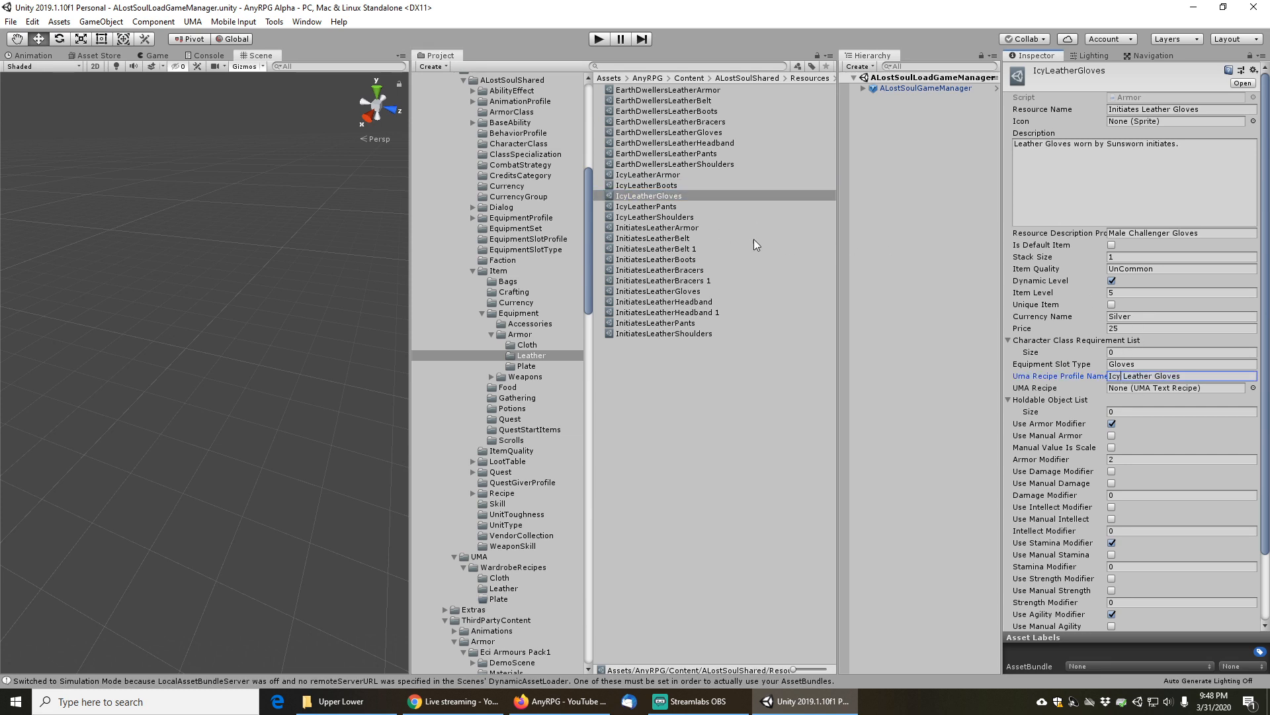
click(658, 206)
double_click(1125, 375)
text(Icy Leather Pants)
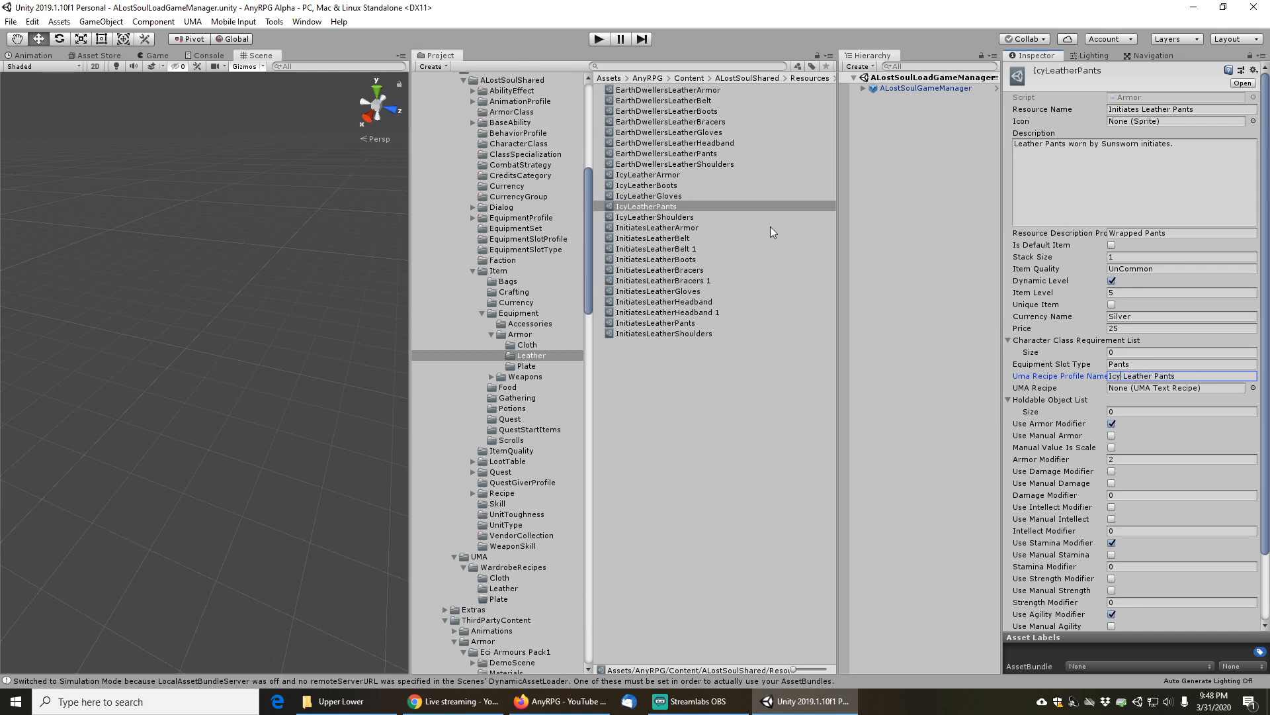
Set both the UMA recipe profile name and the resource name of IcyLeatherShoulders to Icy Leather Shoulders
click(658, 217)
double_click(1128, 375)
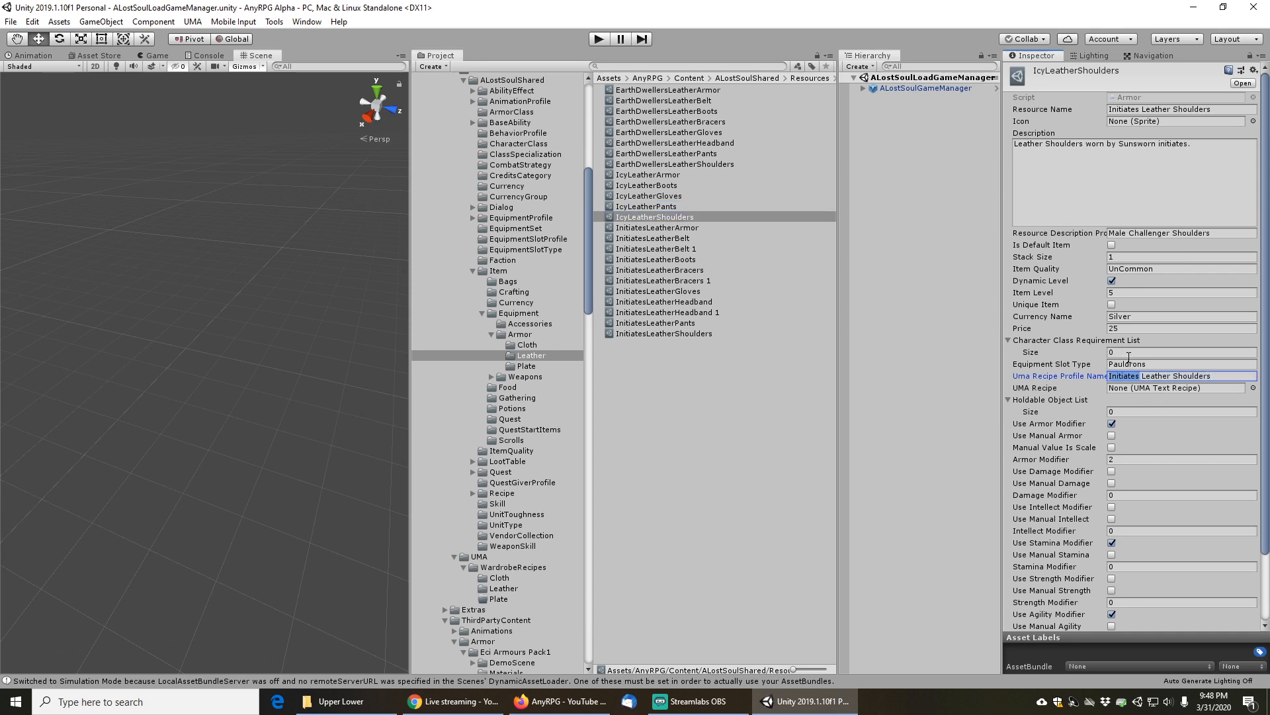
text(Icy)
double_click(1121, 109)
text(Icy)
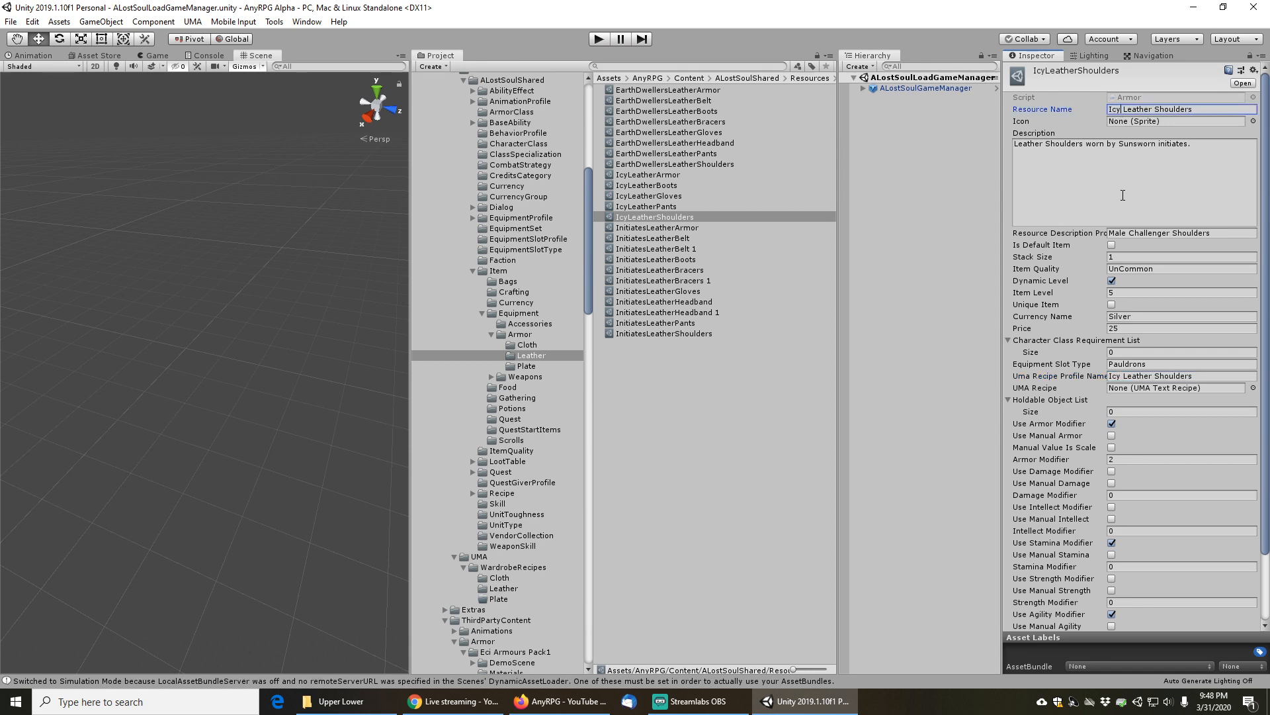
Set the resource name of IcyLeatherPants to Icy Leather Pants, and open the resource name of IcyLeatherGloves for editing
click(668, 207)
double_click(1125, 110)
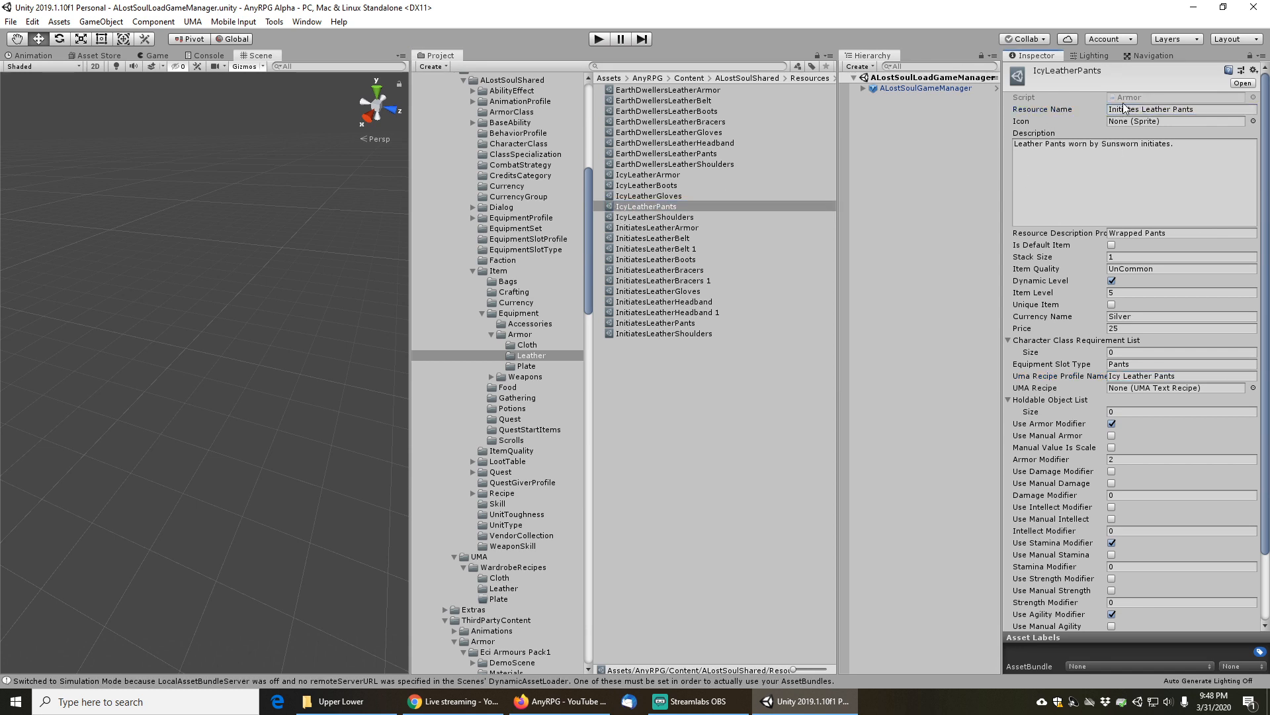
text(Icy)
click(634, 196)
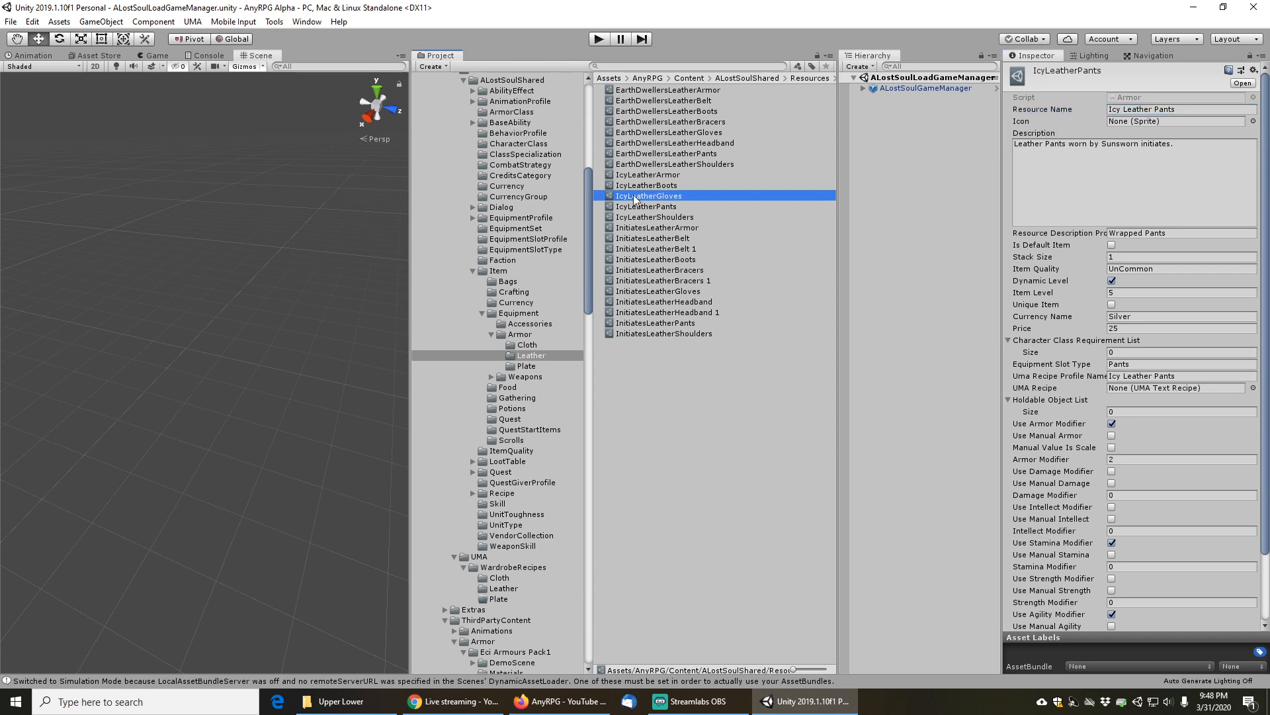
click(1116, 109)
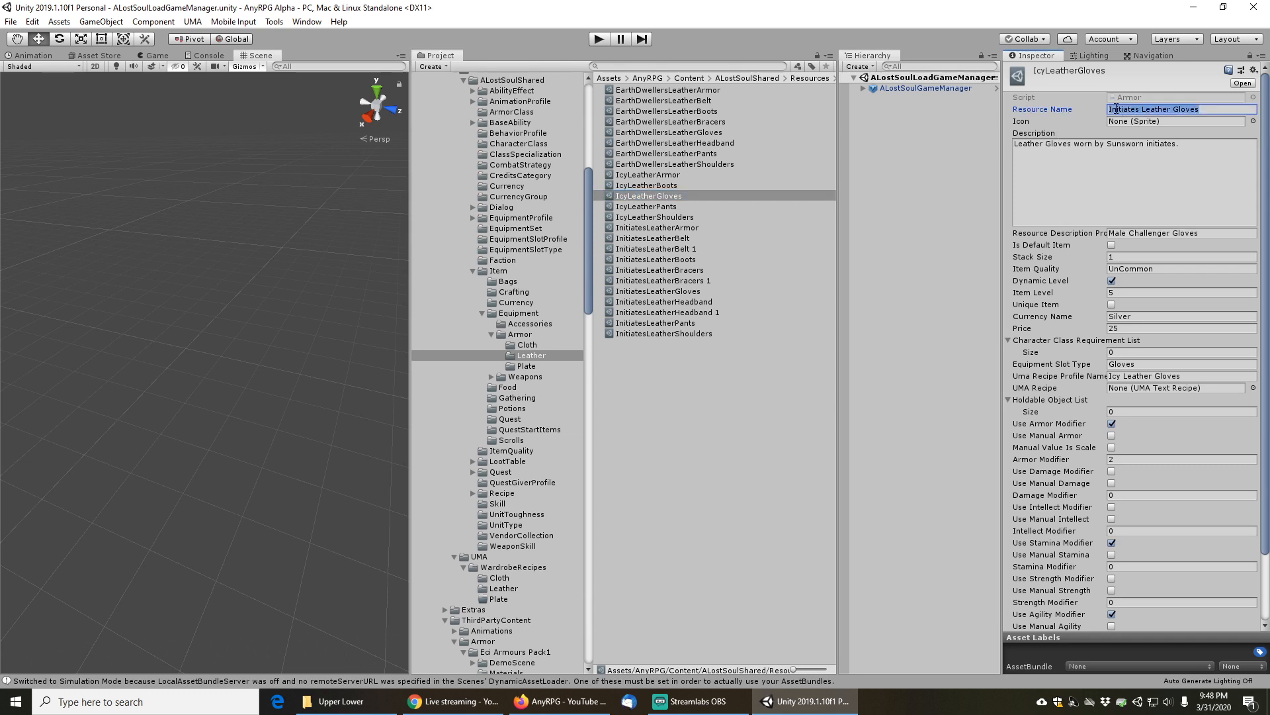
Set the resource names of IcyLeatherBoots and IcyLeatherArmor to Icy Leather Boots and Icy Leather Armor
click(648, 185)
double_click(1125, 110)
text(Icy)
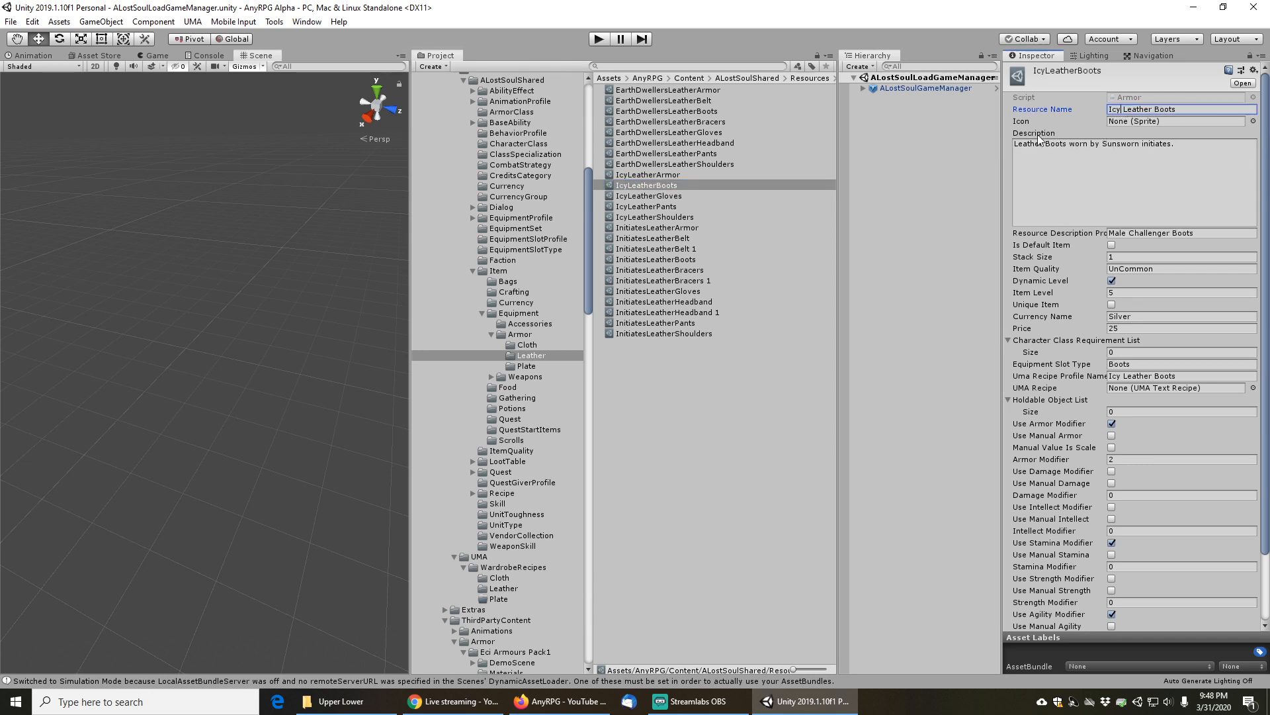
click(641, 174)
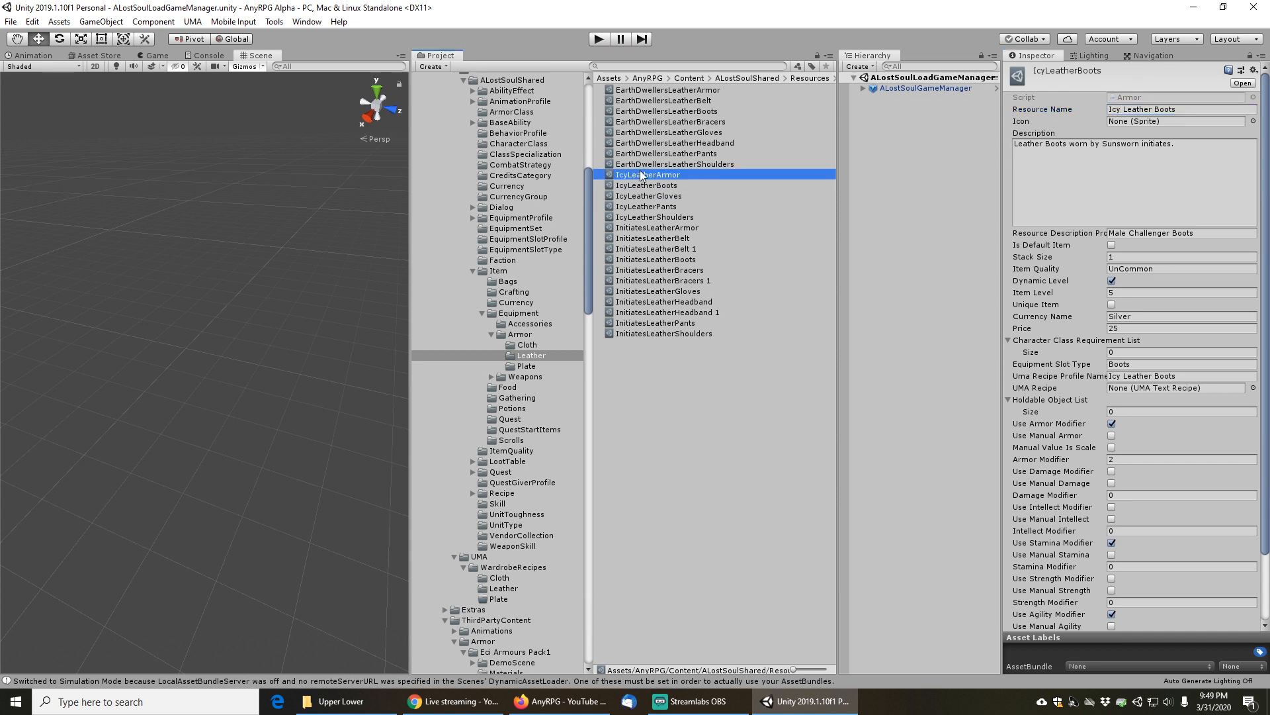
double_click(1125, 109)
text(Icy)
click(677, 378)
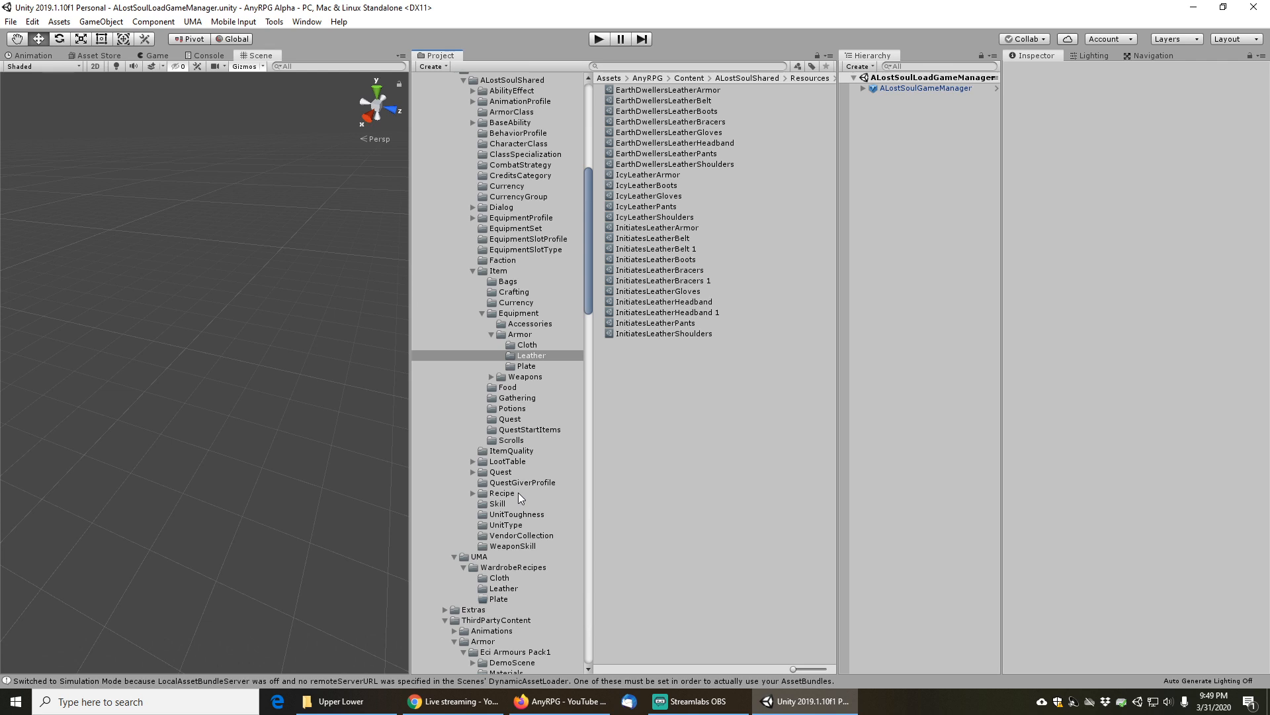
Open the Leather folder under Armor in ALostSoul's UMARecipeProfile resources
scroll(505, 514, down, 3)
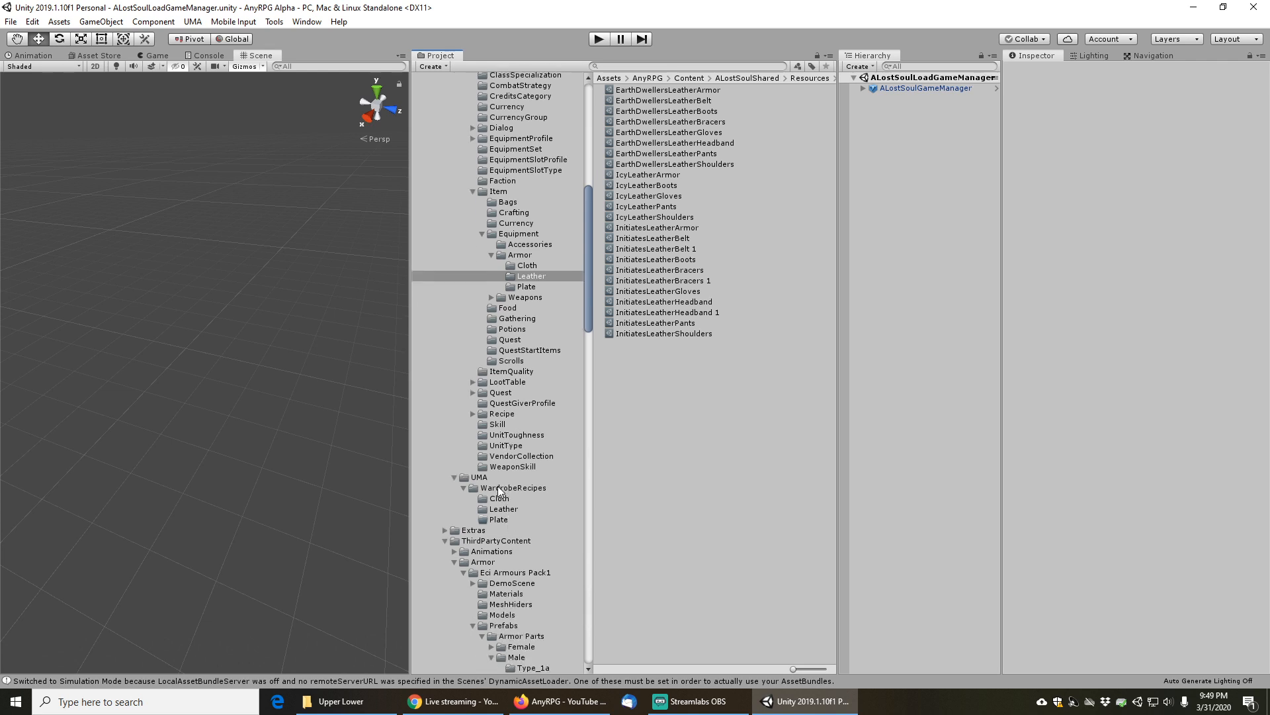
scroll(507, 496, down, 6)
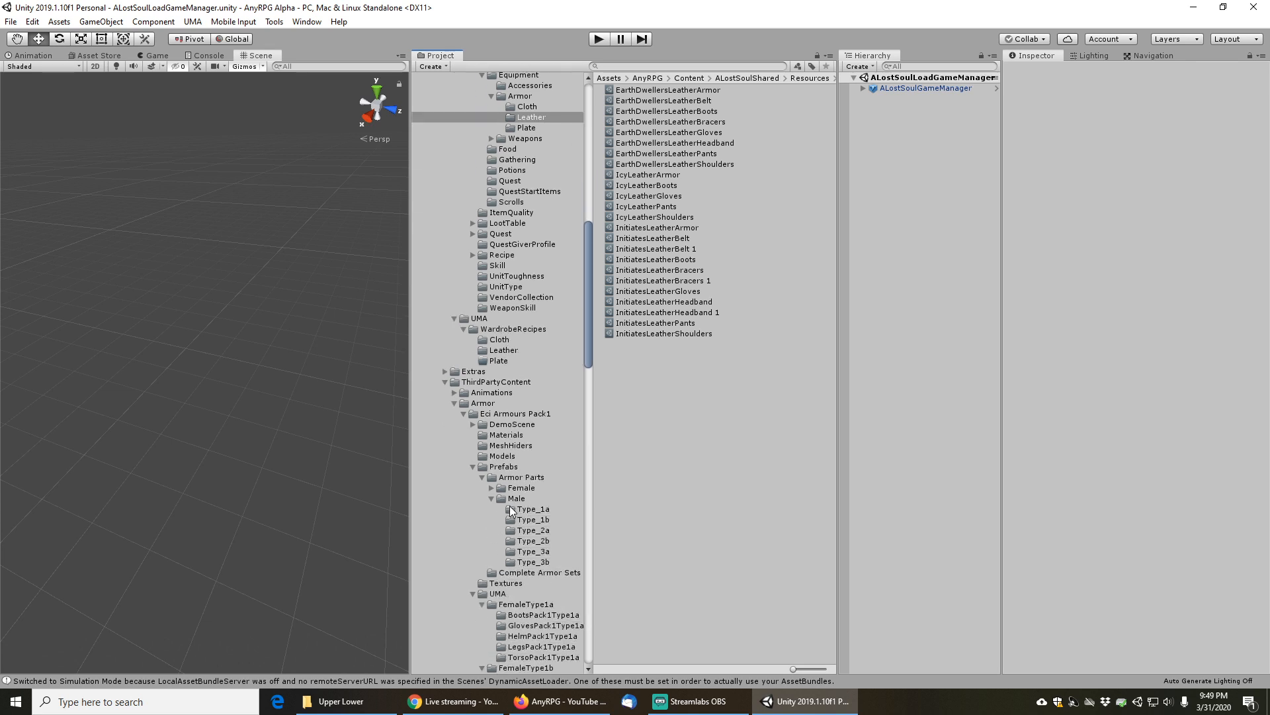
scroll(516, 450, up, 14)
scroll(527, 361, up, 7)
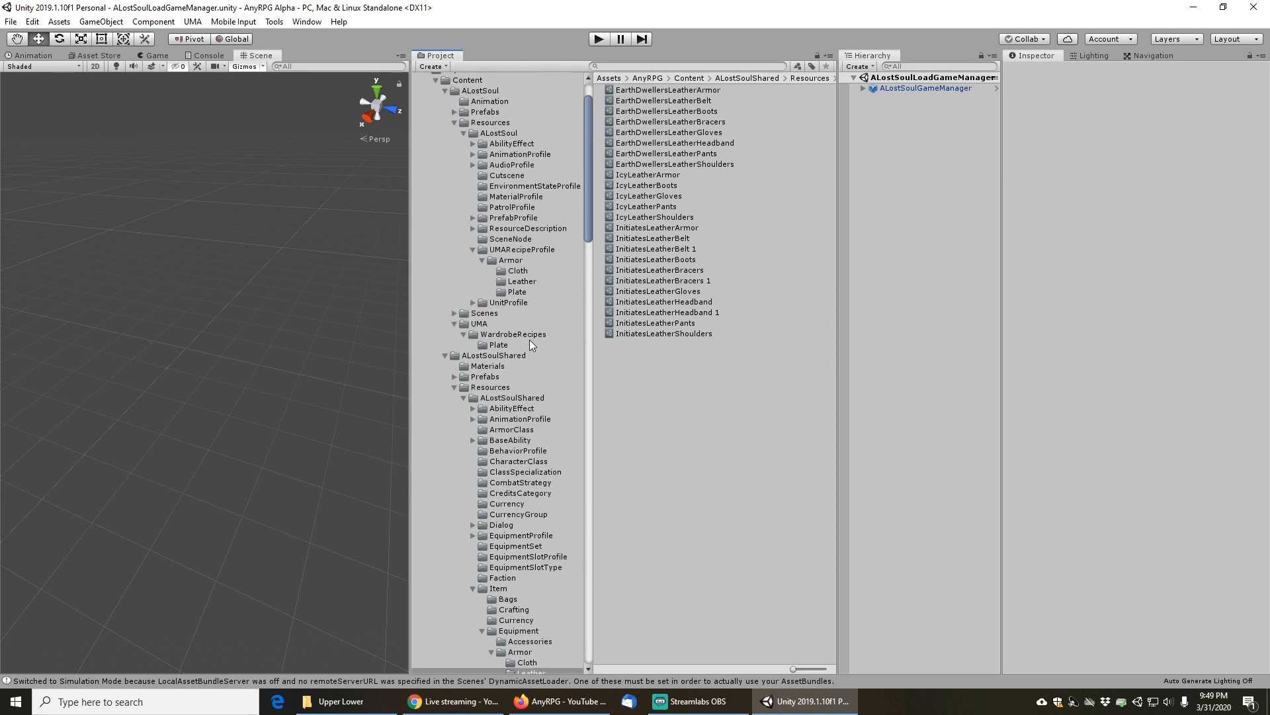
click(522, 251)
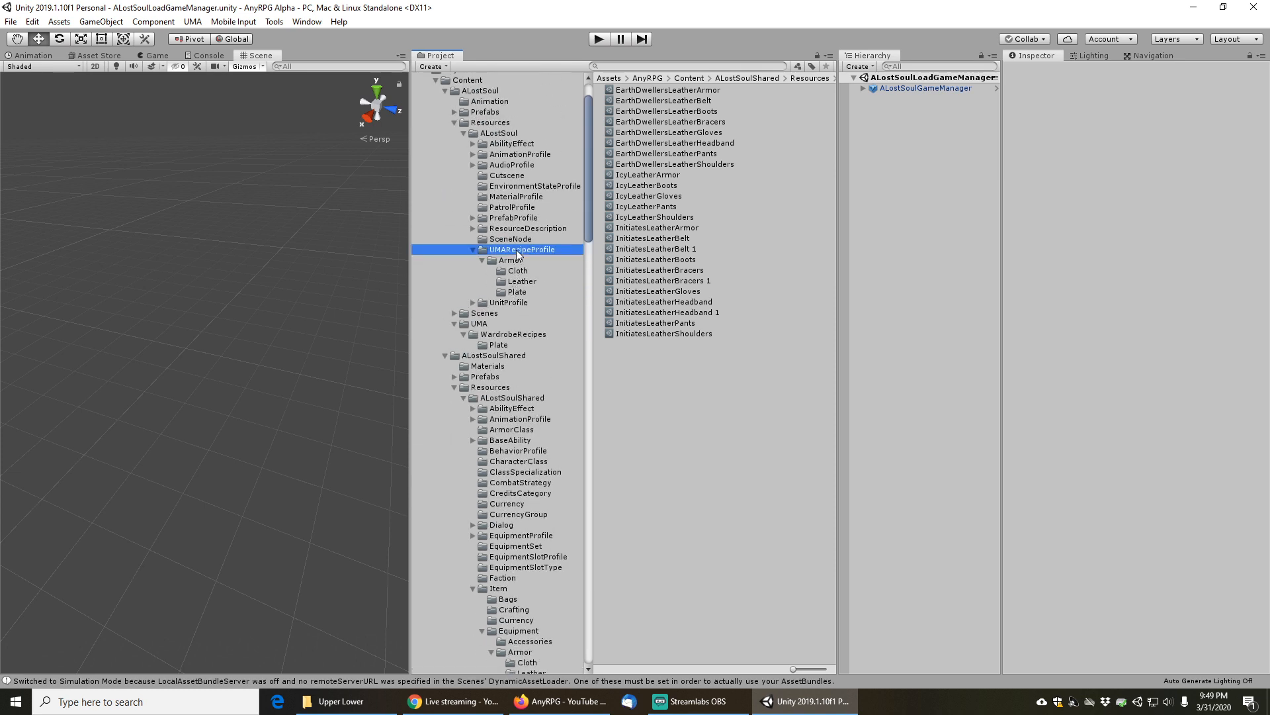
click(522, 282)
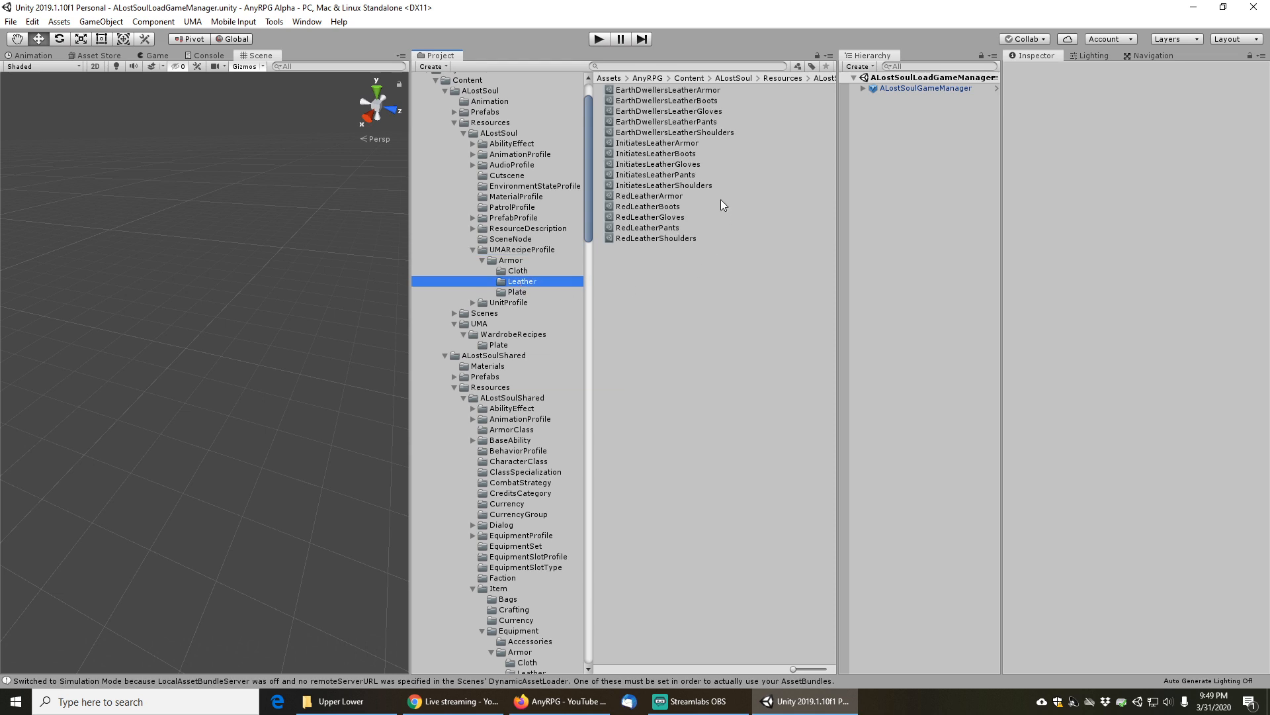
Duplicate the five Red leather UMA recipe profiles, from RedLeatherArmor through RedLeatherShoulders
click(657, 198)
shift+click(647, 238)
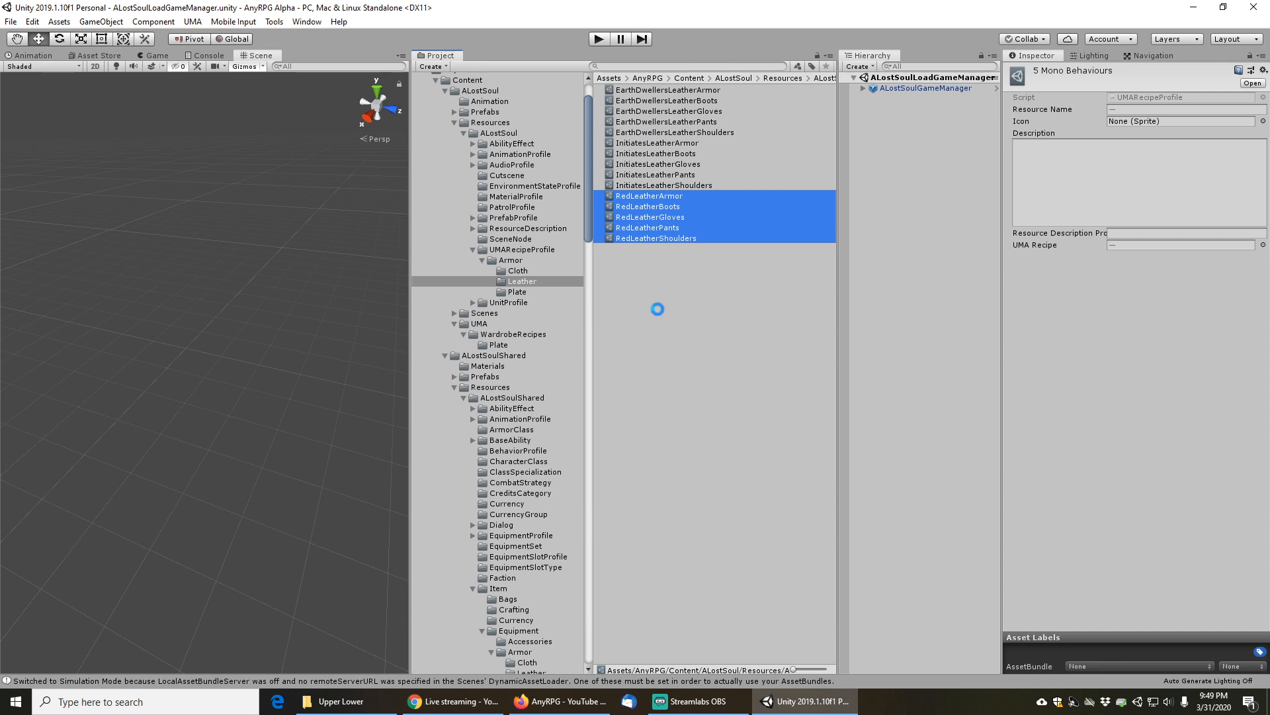
key(ctrl+d)
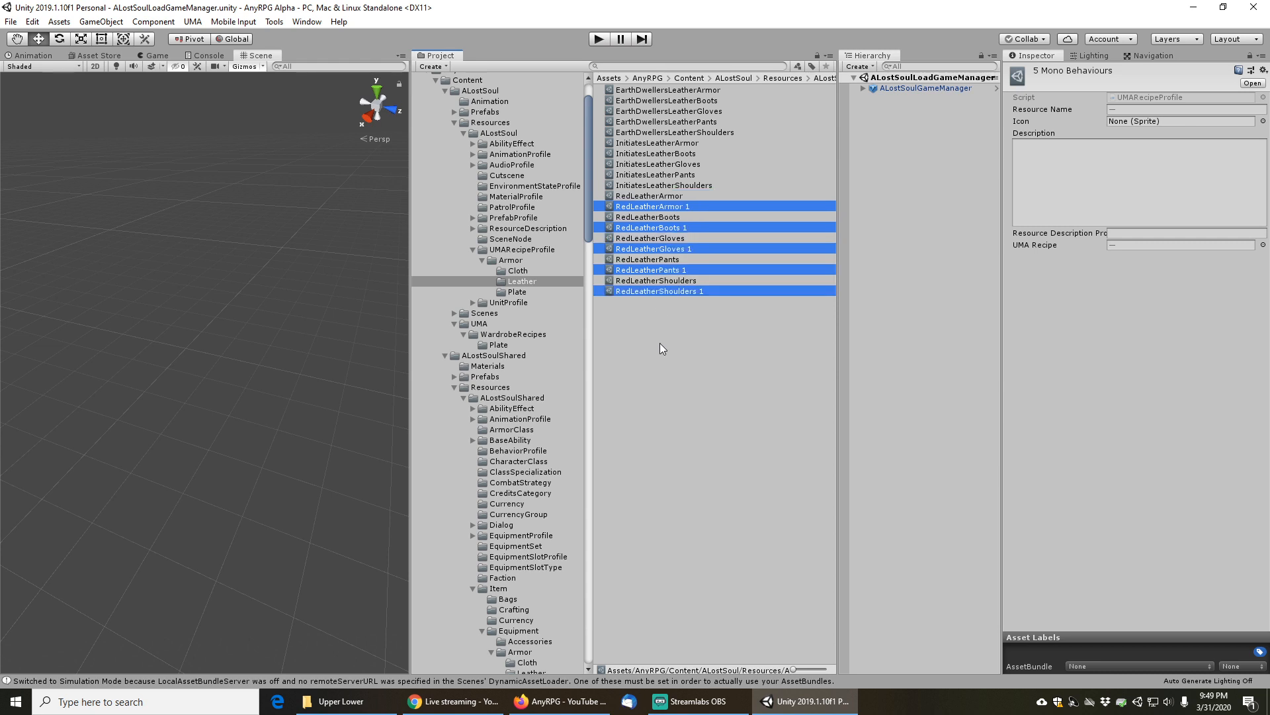
Rename the duplicate recipe profile RedLeatherArmor 1 as IcyLeatherArmor
click(659, 206)
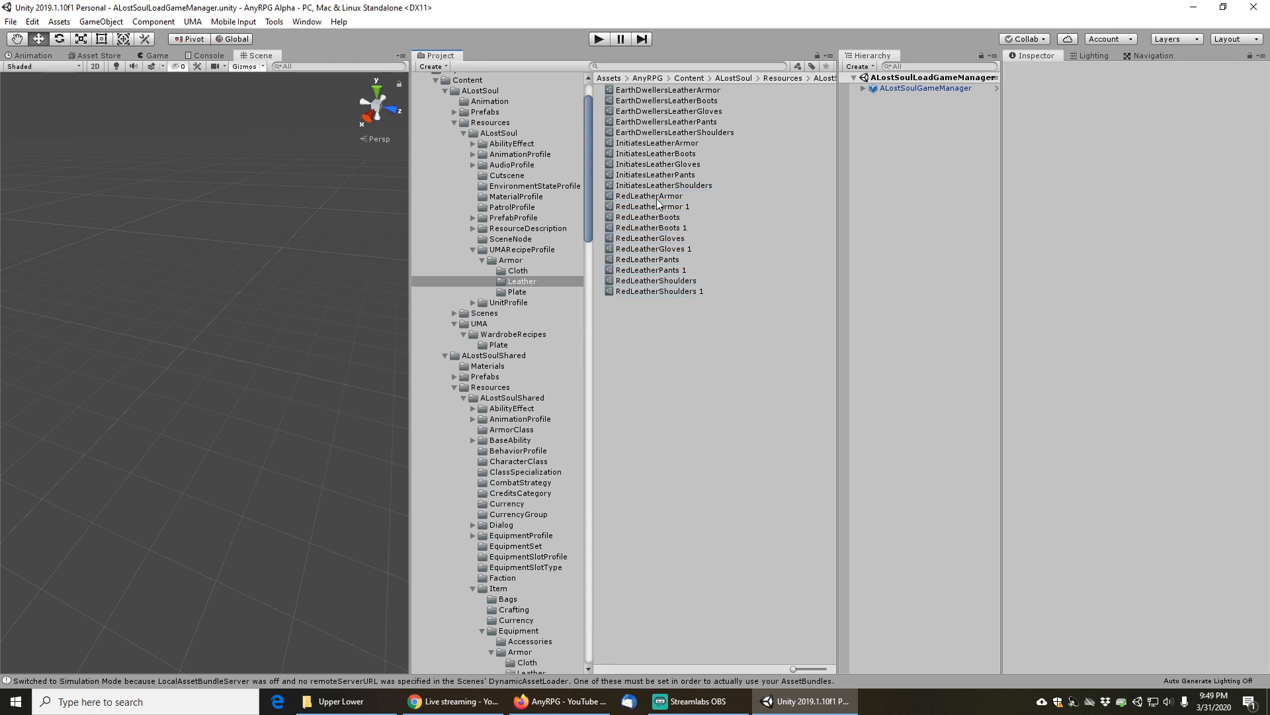
key(F2)
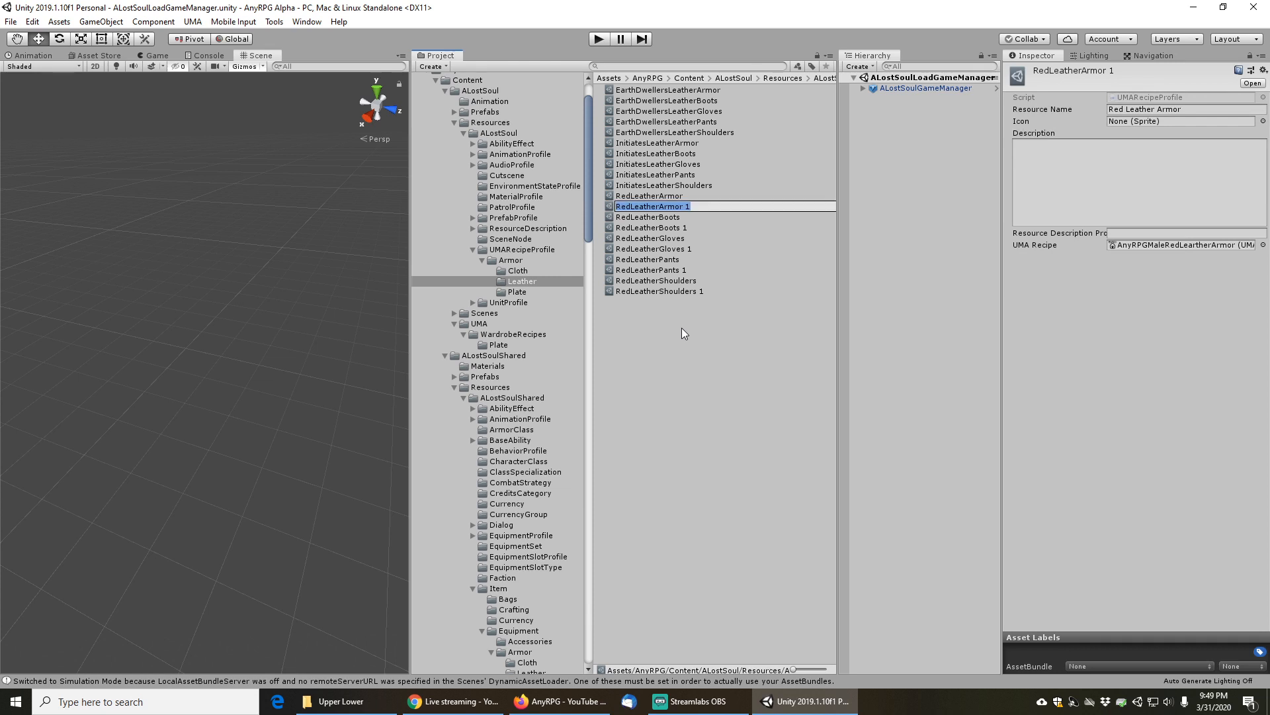
key(End)
key(BackSpace)
key(BackSpace)
key(Home)
key(shift+Right)
key(shift+Right)
key(shift+Right)
text(Icy)
key(Return)
Rename the duplicate recipe profile RedLeatherBoots 1 as IcyLeatherBoots
click(665, 227)
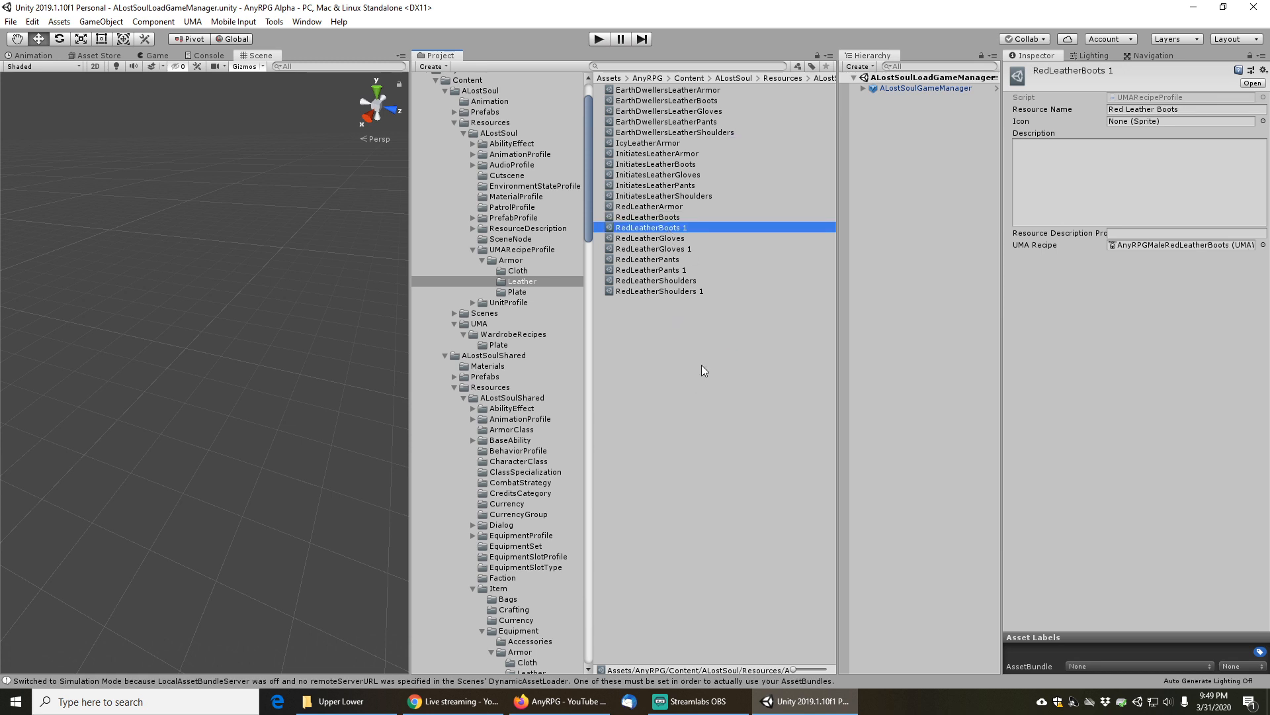
key(F2)
text(Icy)
key(Delete)
key(Delete)
key(Delete)
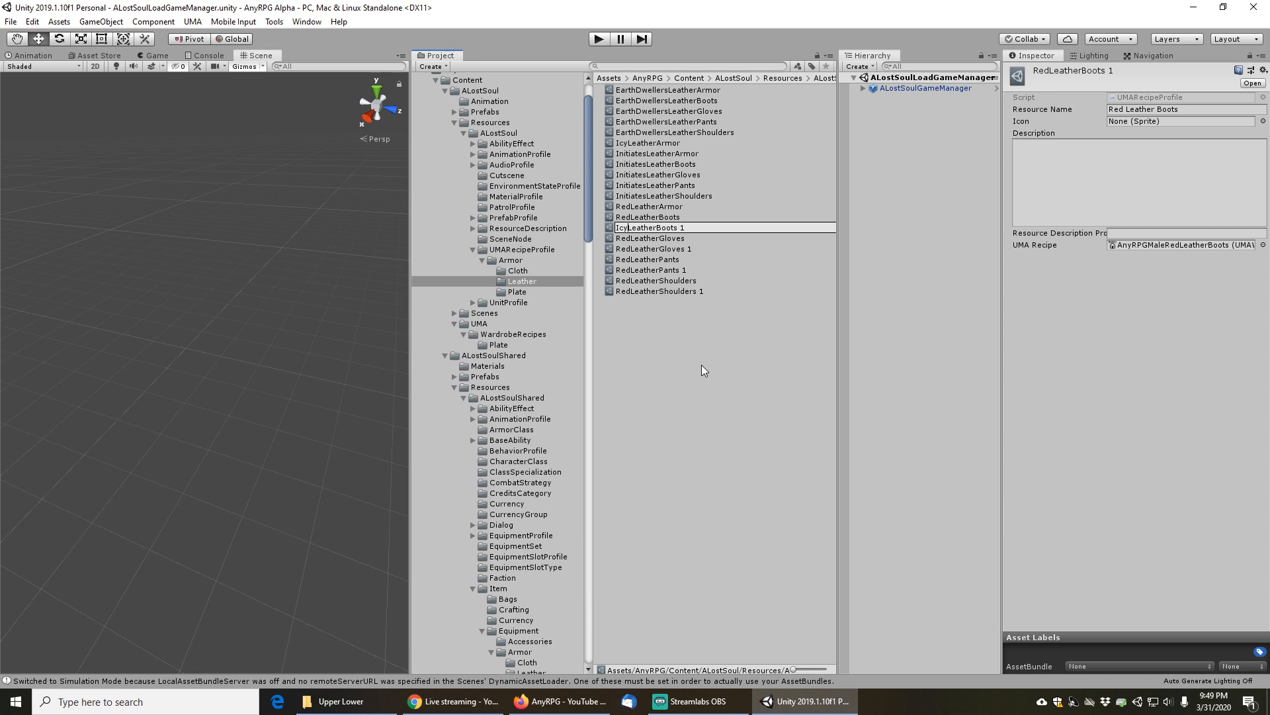
key(End)
key(BackSpace)
key(Return)
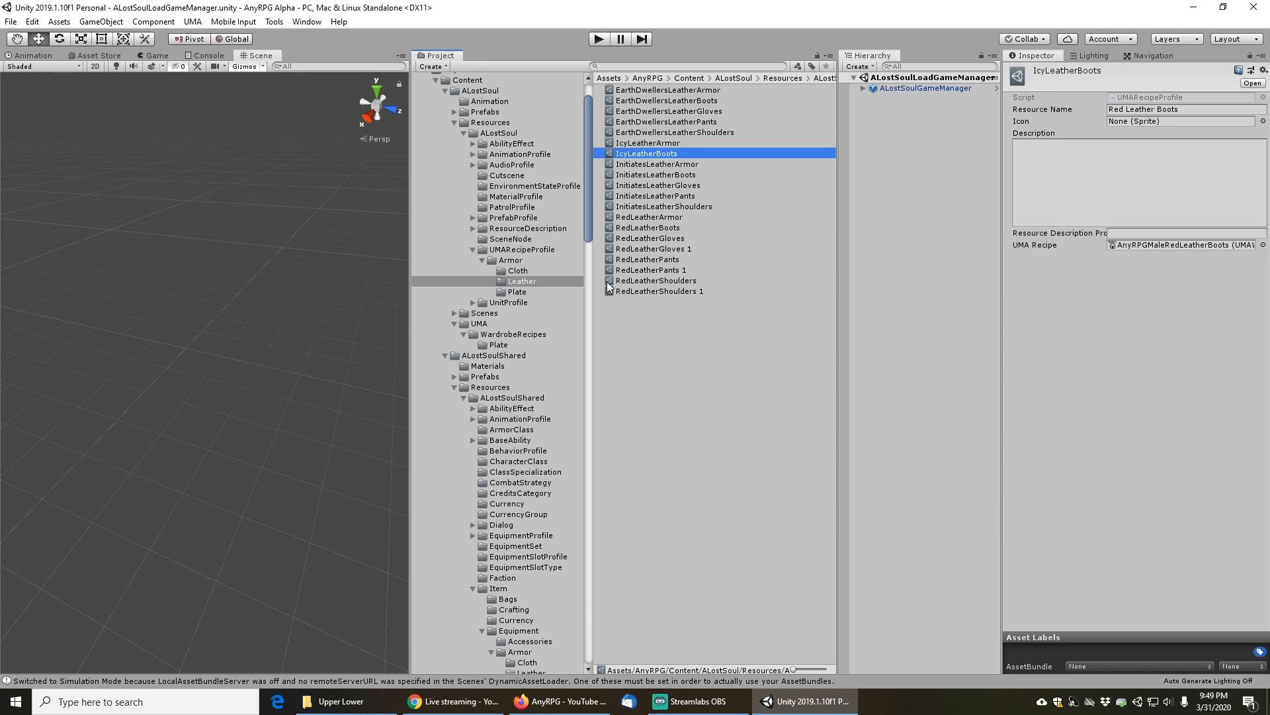
Rename the duplicate recipe profile RedLeatherGloves 1 as IcyLeatherGloves
click(640, 249)
key(F2)
key(Home)
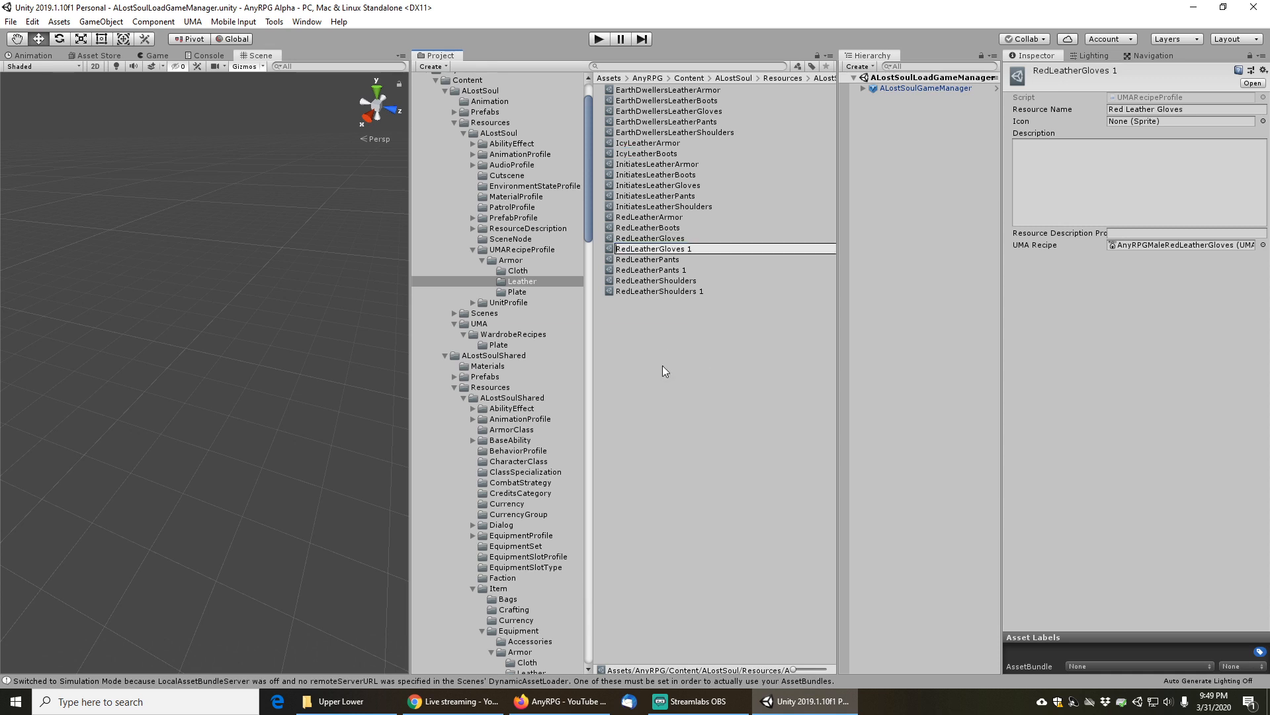
text(Icy)
key(Delete)
key(Delete)
key(Delete)
key(Return)
Rename the duplicate recipe profile RedLeatherPants 1 as IcyLeatherPants
click(668, 272)
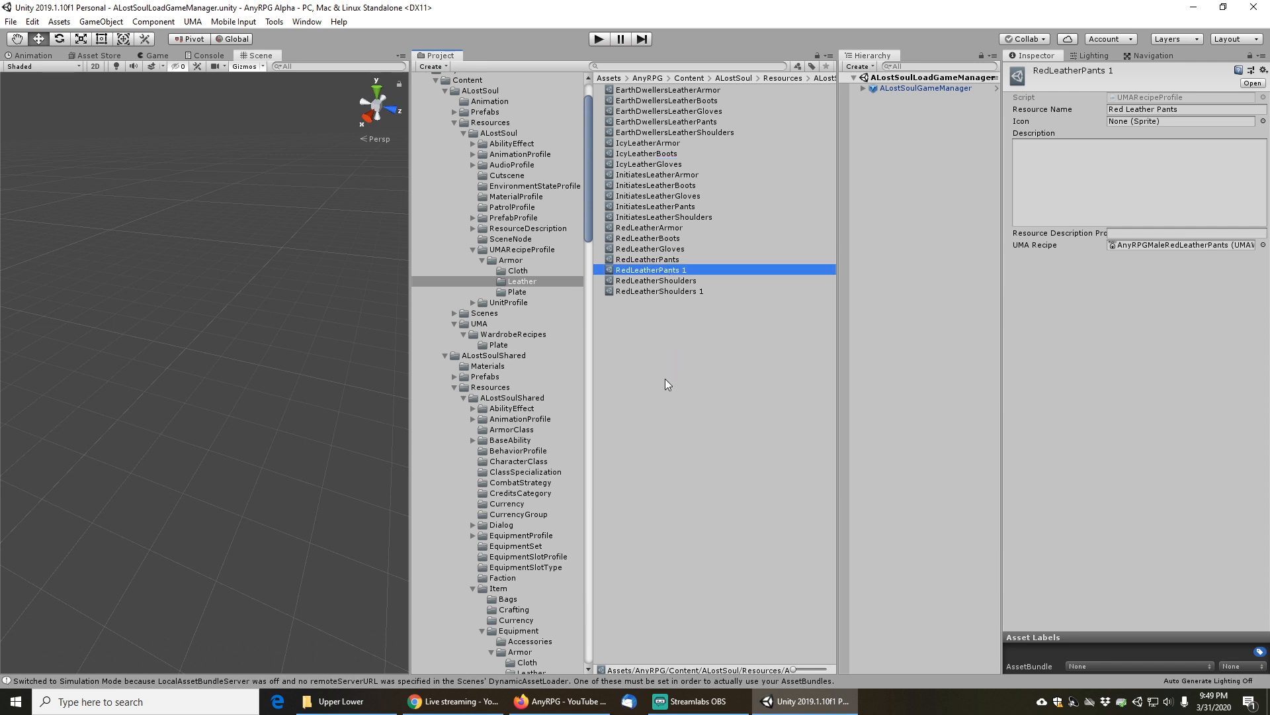
key(F2)
key(Home)
text(Icy)
key(Delete)
key(Delete)
key(Delete)
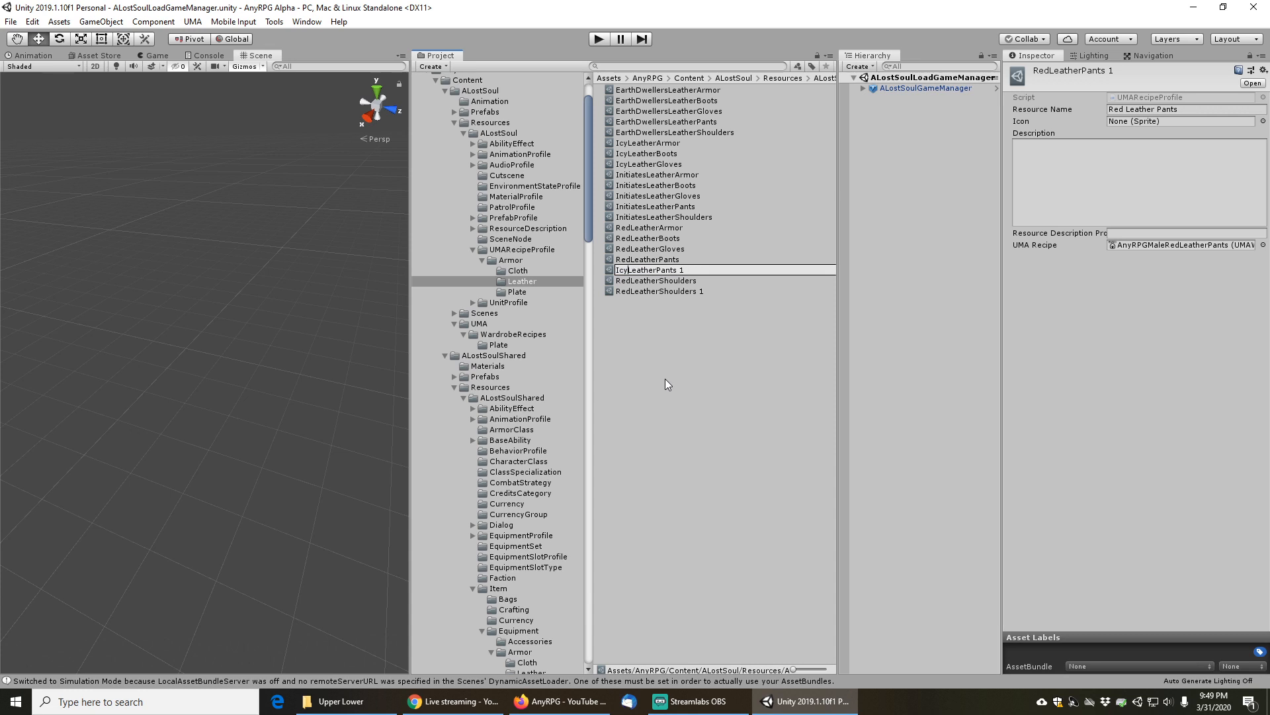
key(End)
key(BackSpace)
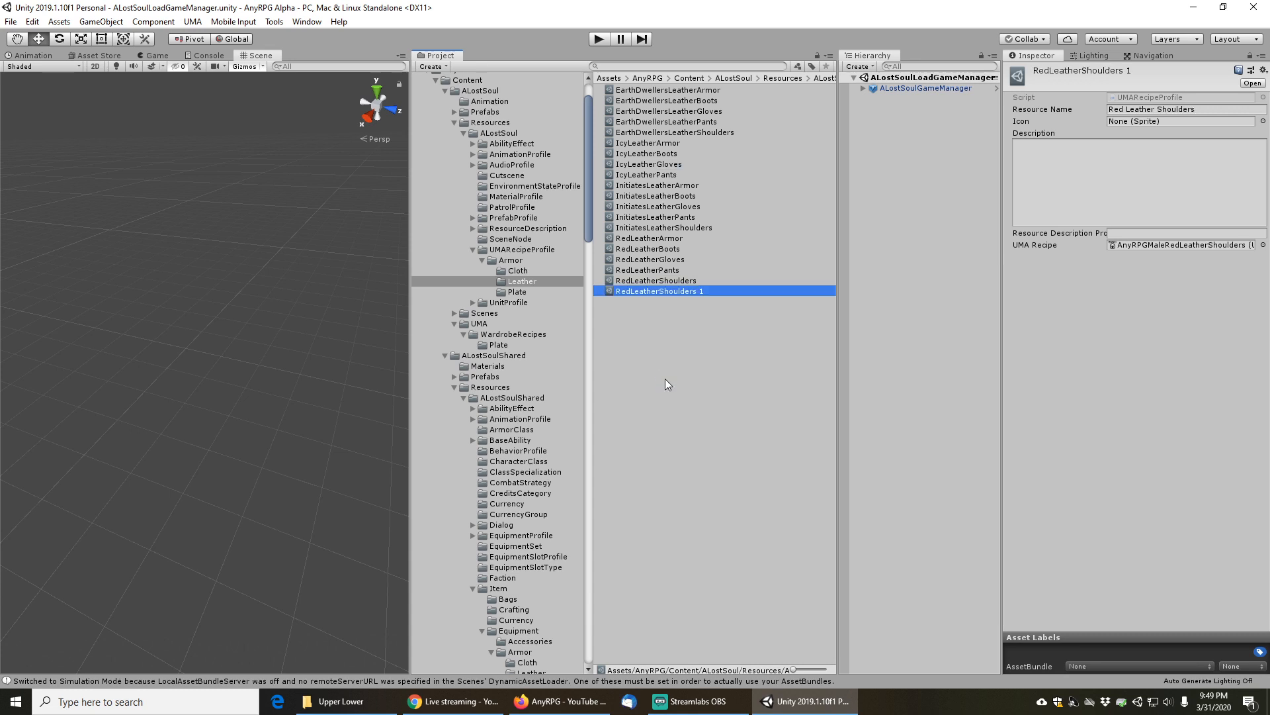
Rename the duplicate recipe profile RedLeatherShoulders 1 as IcyLeatherShoulders
key(F2)
key(Home)
text(Icy)
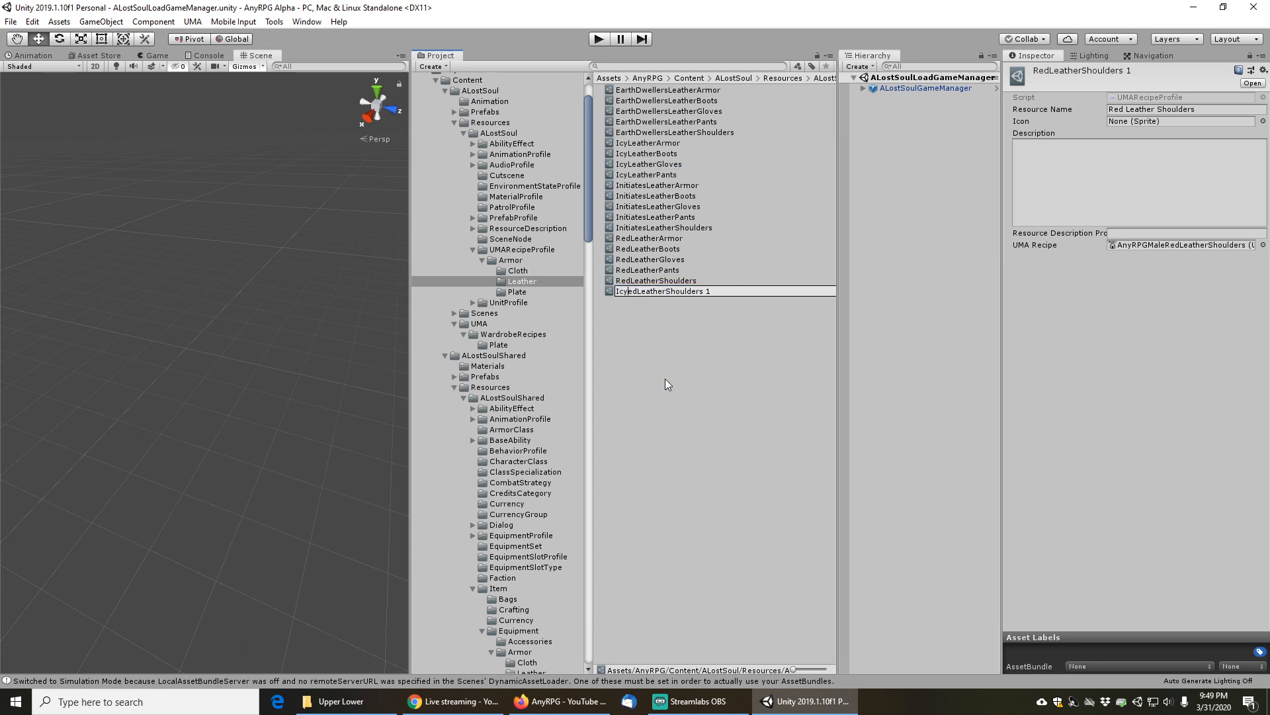
key(Delete)
key(Delete)
key(Delete)
key(Return)
Set the resource names of the IcyLeatherArmor and IcyLeatherBoots profiles to Icy Leather Armor and Icy Leather Boots
click(666, 143)
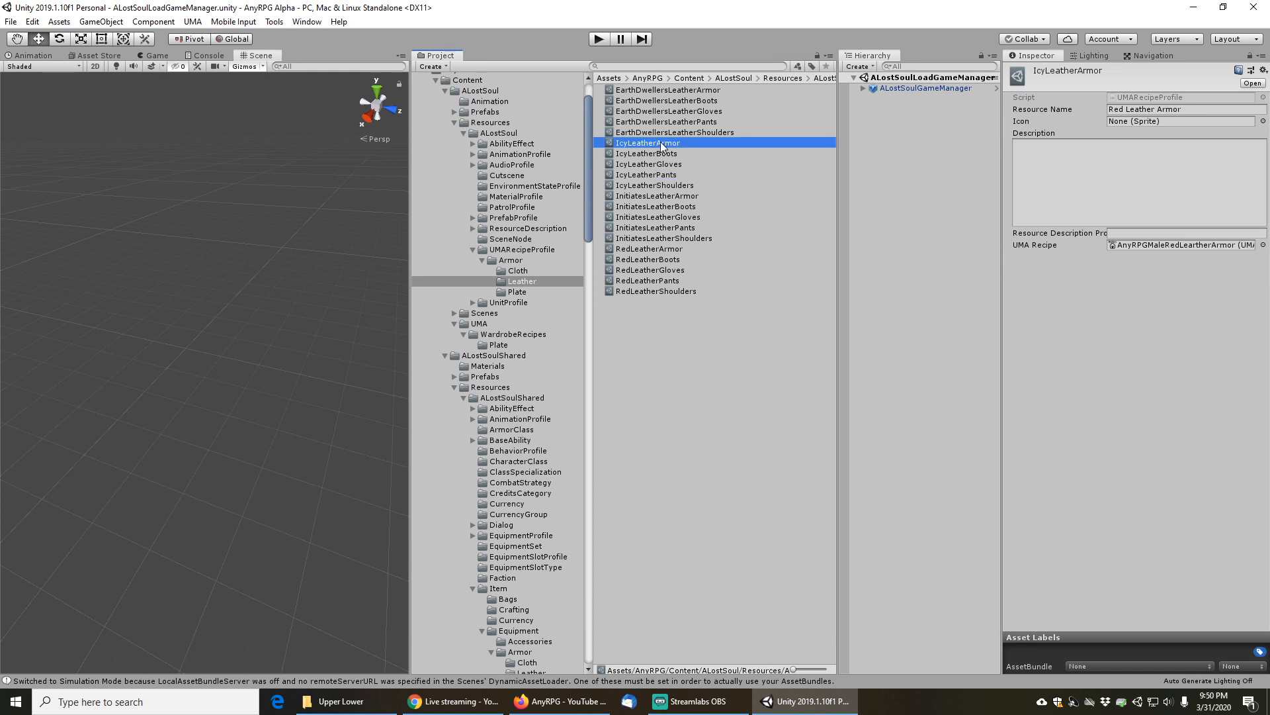
double_click(1117, 109)
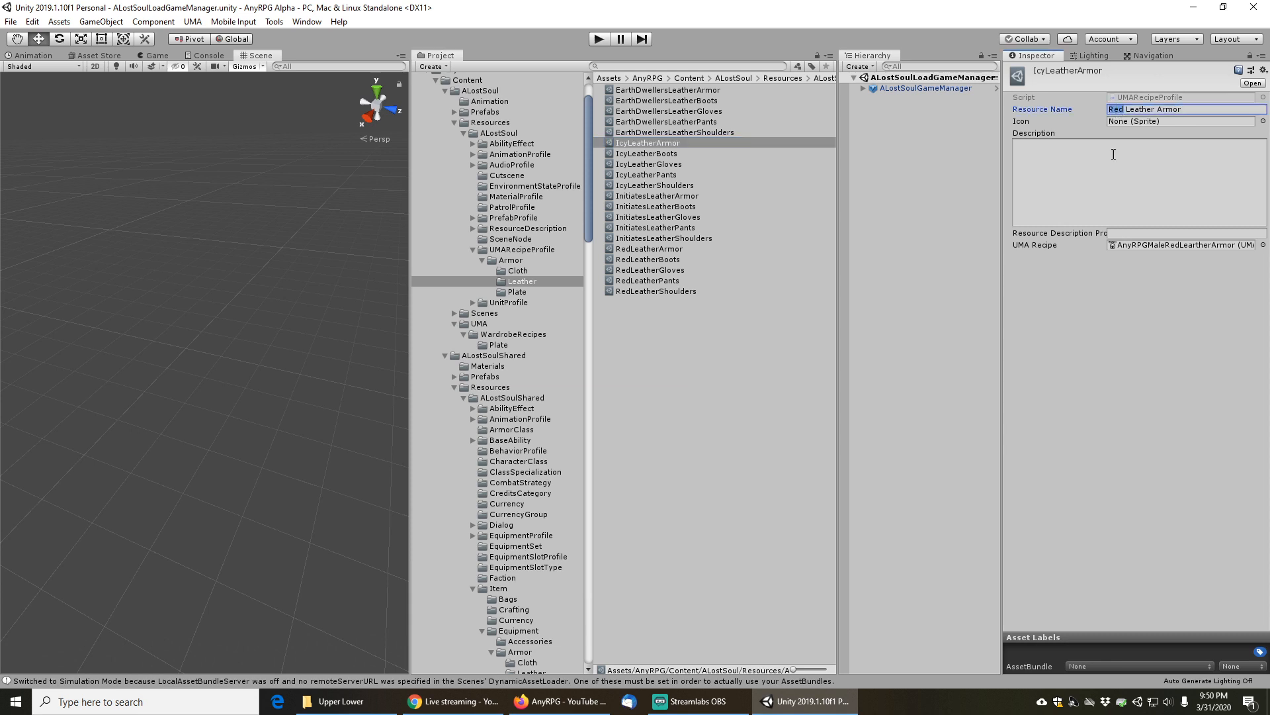
text(Icy)
click(637, 154)
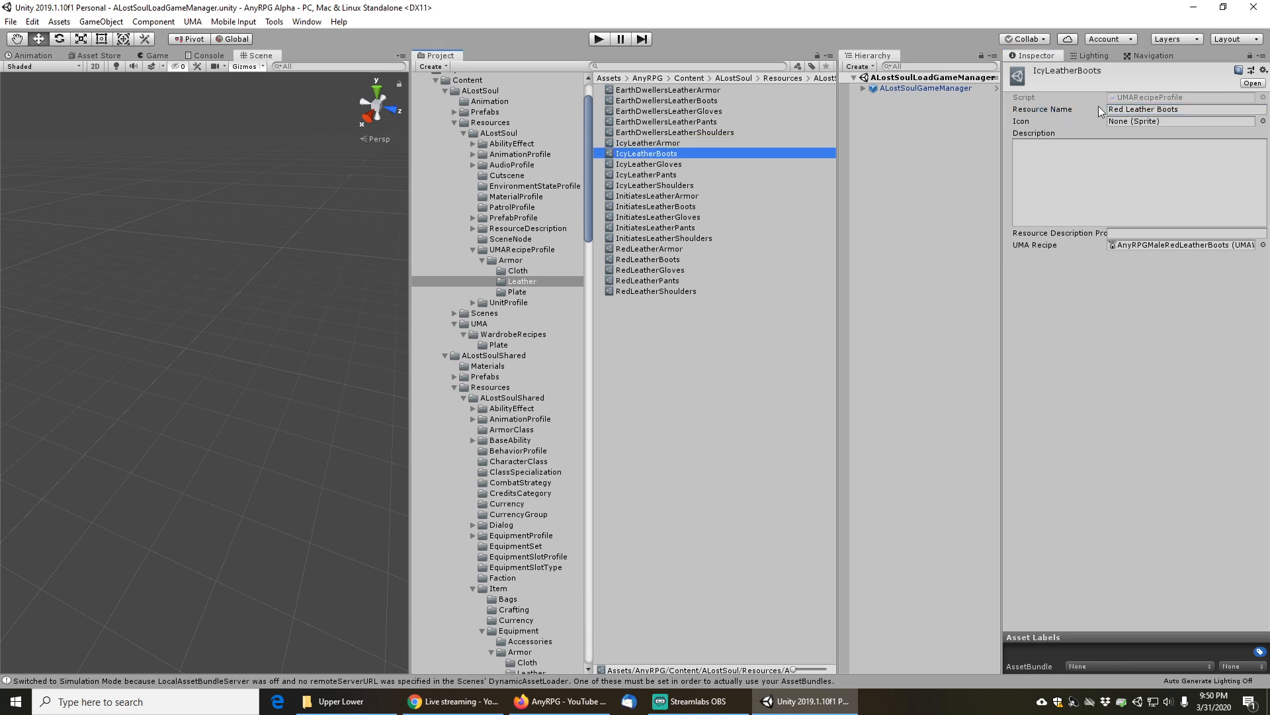
double_click(1117, 109)
text(Icy)
Set the resource names of the IcyLeatherGloves and IcyLeatherPants profiles to Icy Leather Gloves and Icy Leather Pants
click(650, 164)
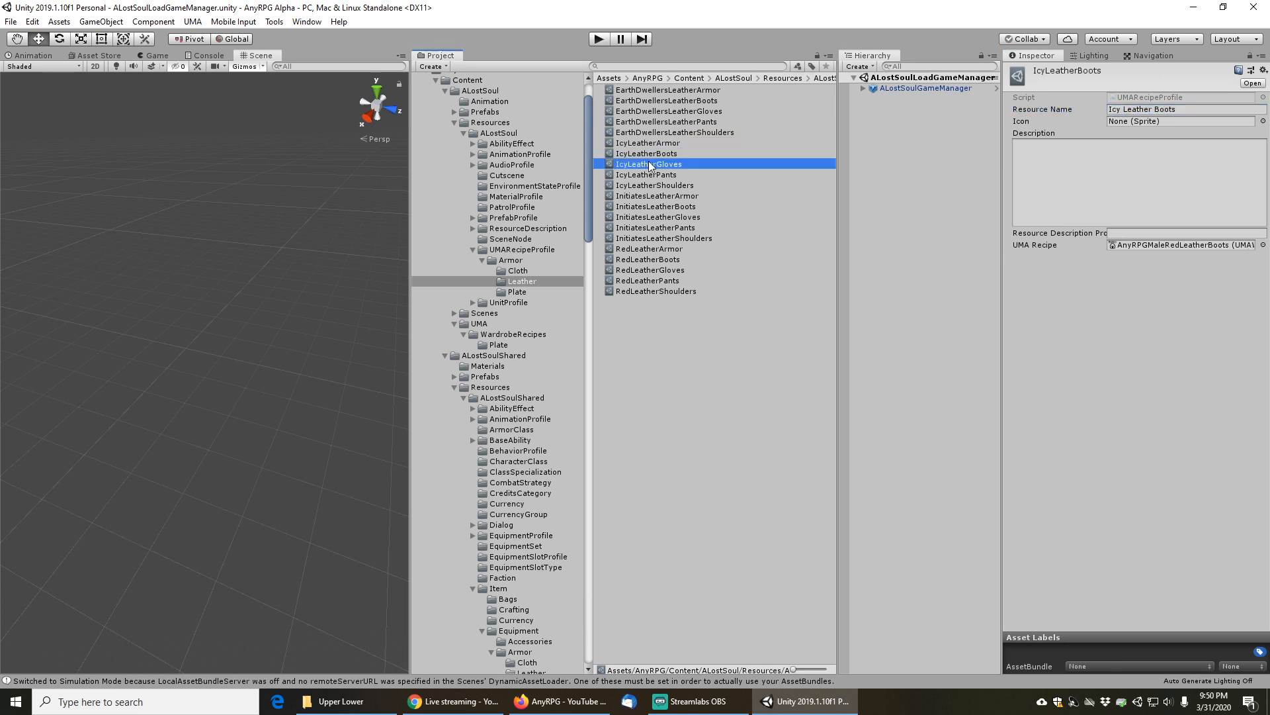
double_click(1117, 110)
text(Icy)
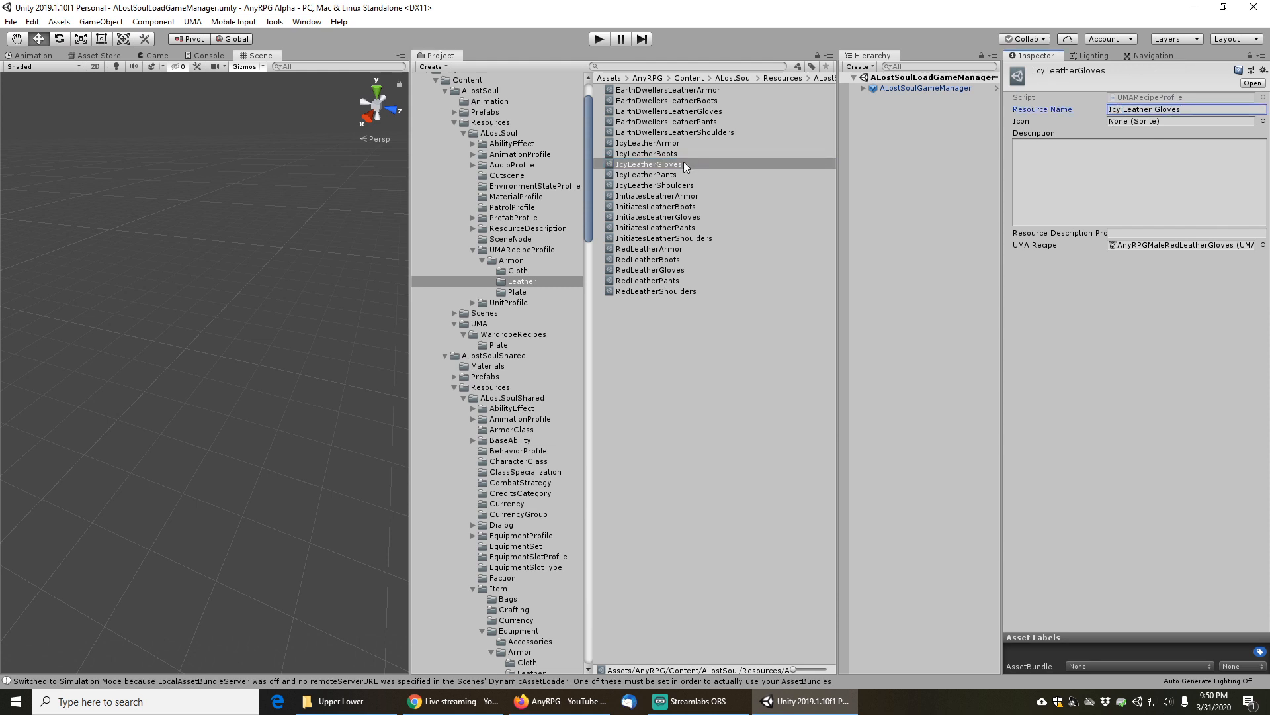
click(654, 175)
double_click(1117, 109)
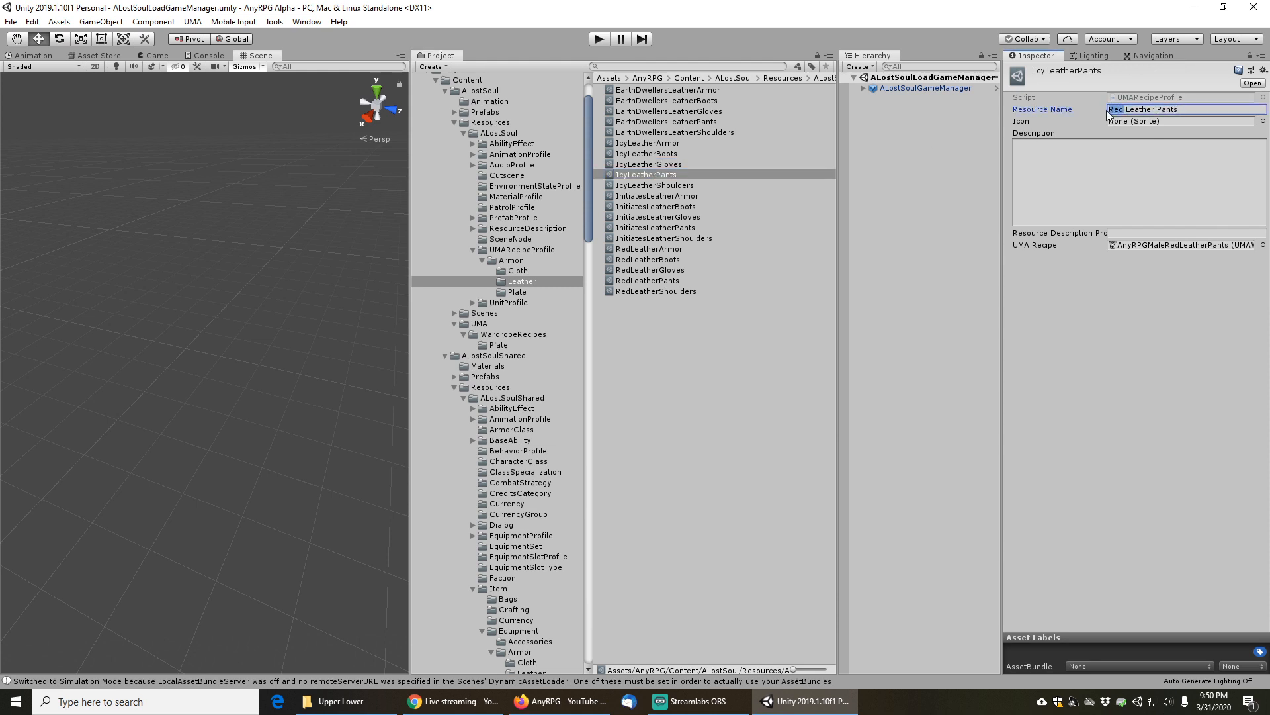
text(Icy)
Set the resource name of the IcyLeatherShoulders profile to Icy Leather Shoulders
click(652, 185)
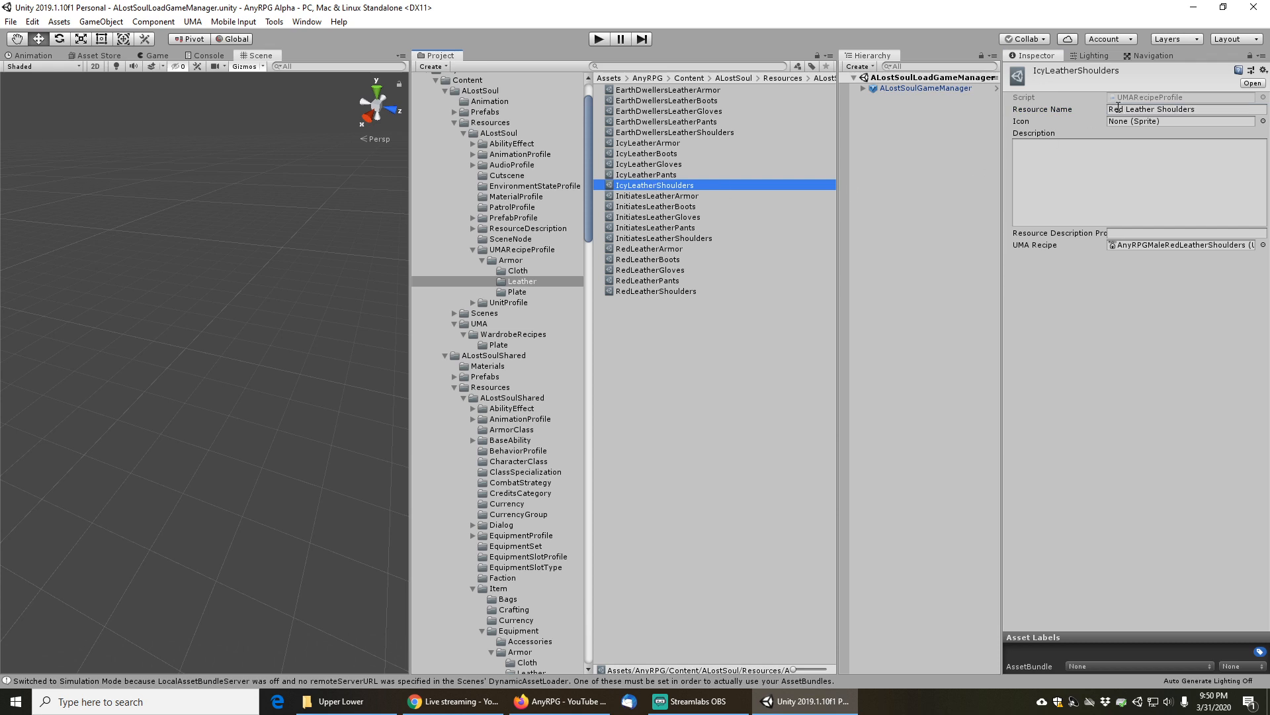
double_click(1117, 109)
text(Icy)
click(1133, 192)
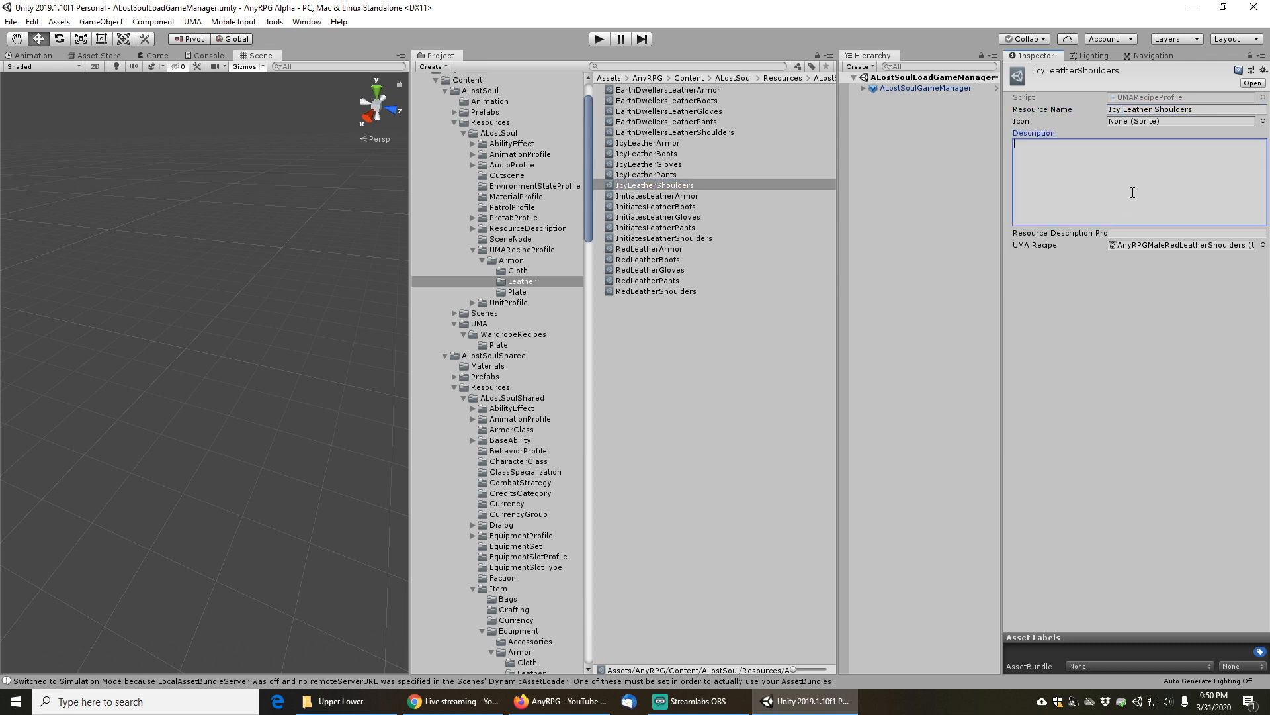
Locate the UMA recipe referenced by IcyLeatherShoulders and duplicate the five AnyRPGMaleRed leather wardrobe recipes in its folder
click(1177, 243)
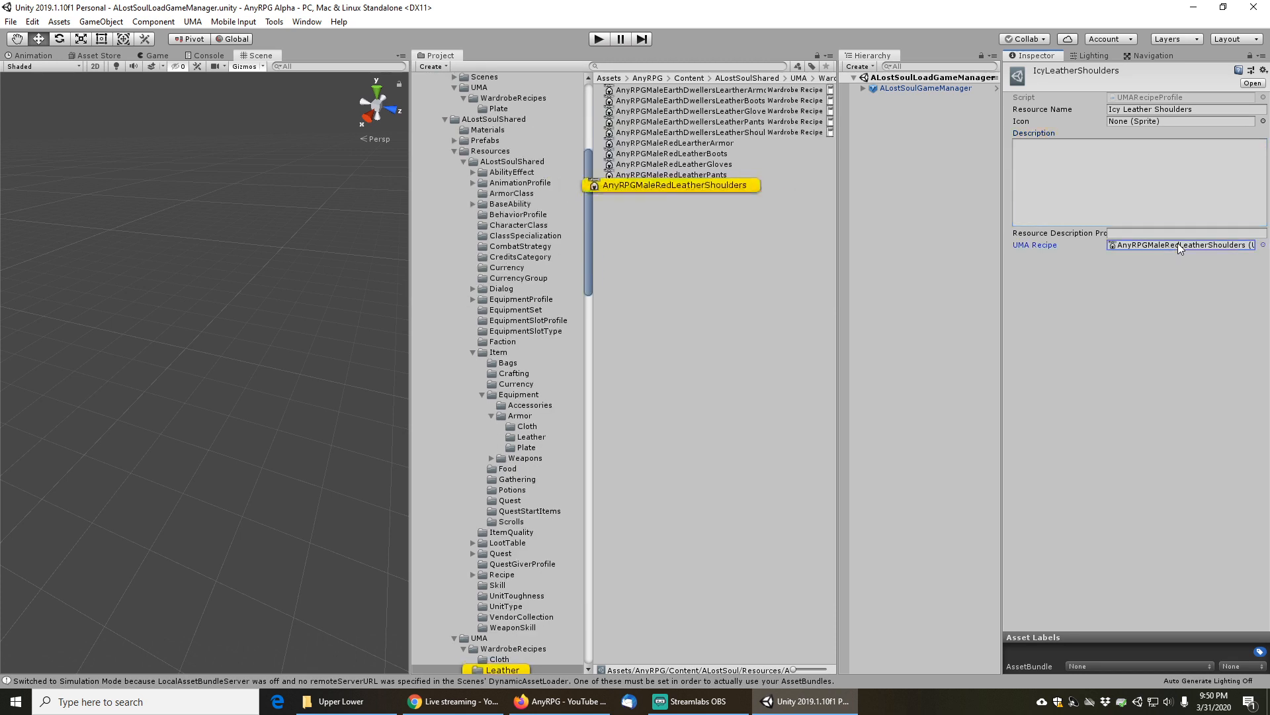
click(683, 144)
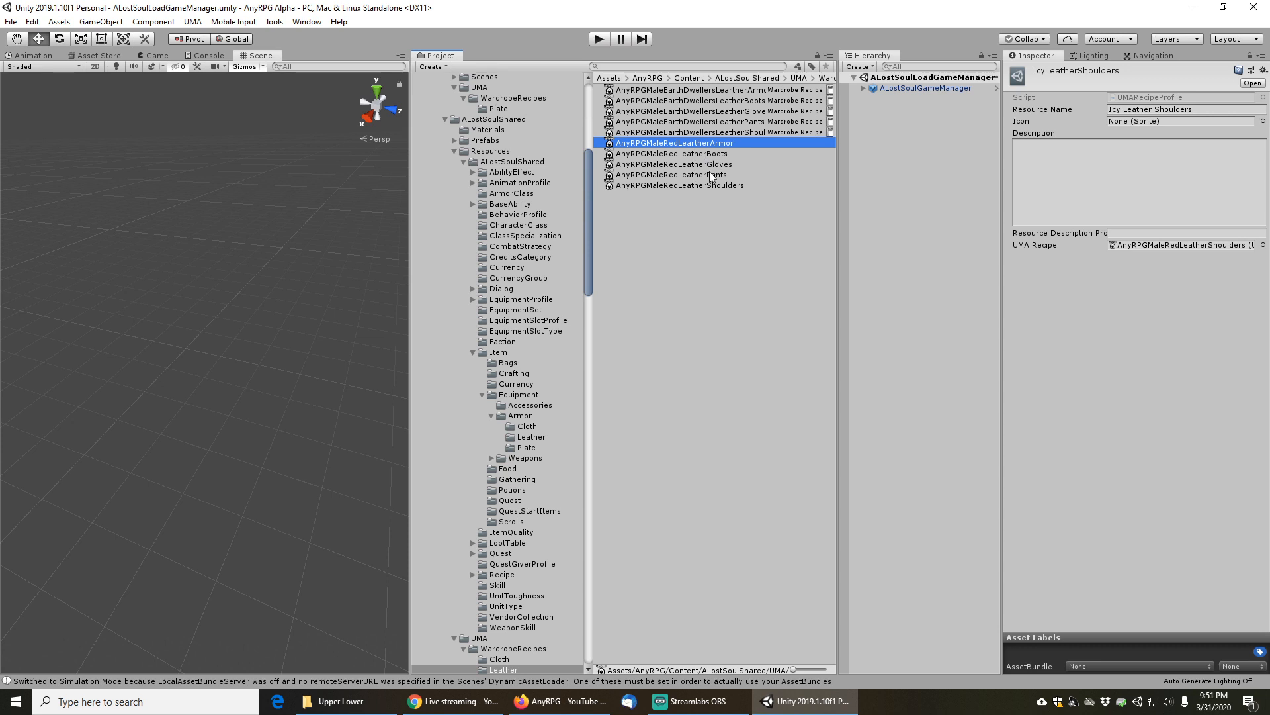
click(699, 164)
click(696, 146)
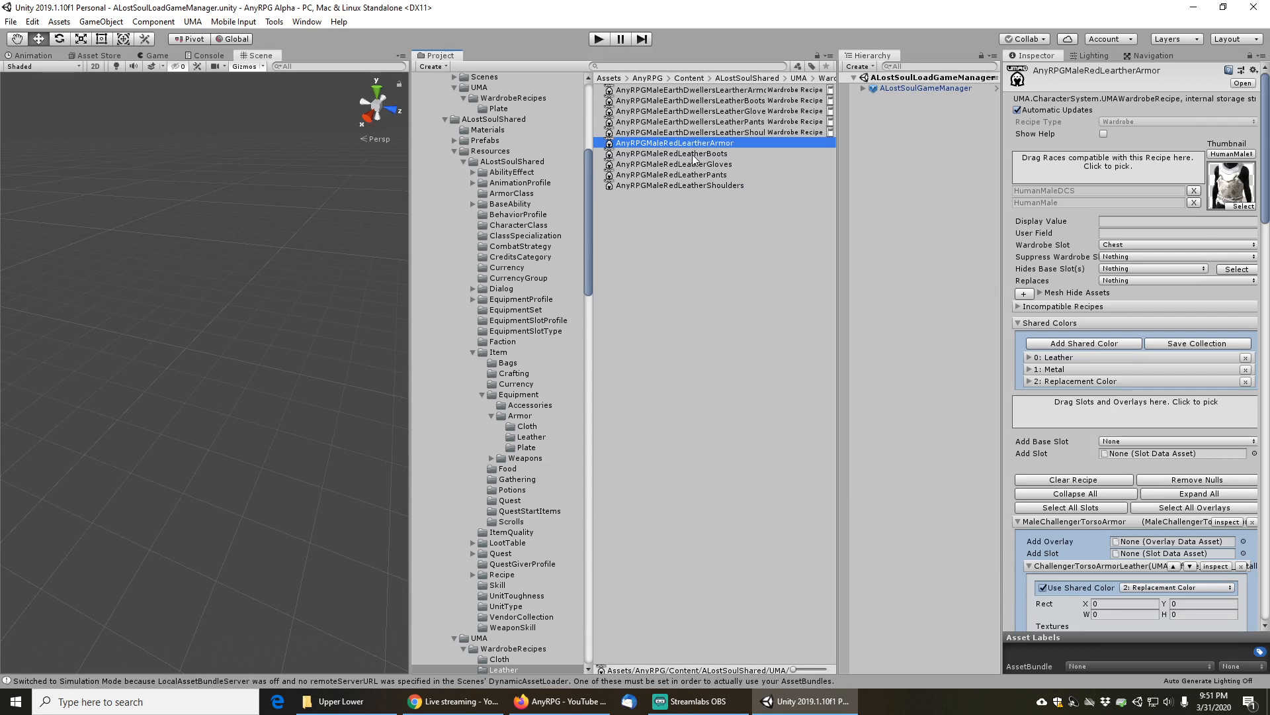
shift+click(695, 186)
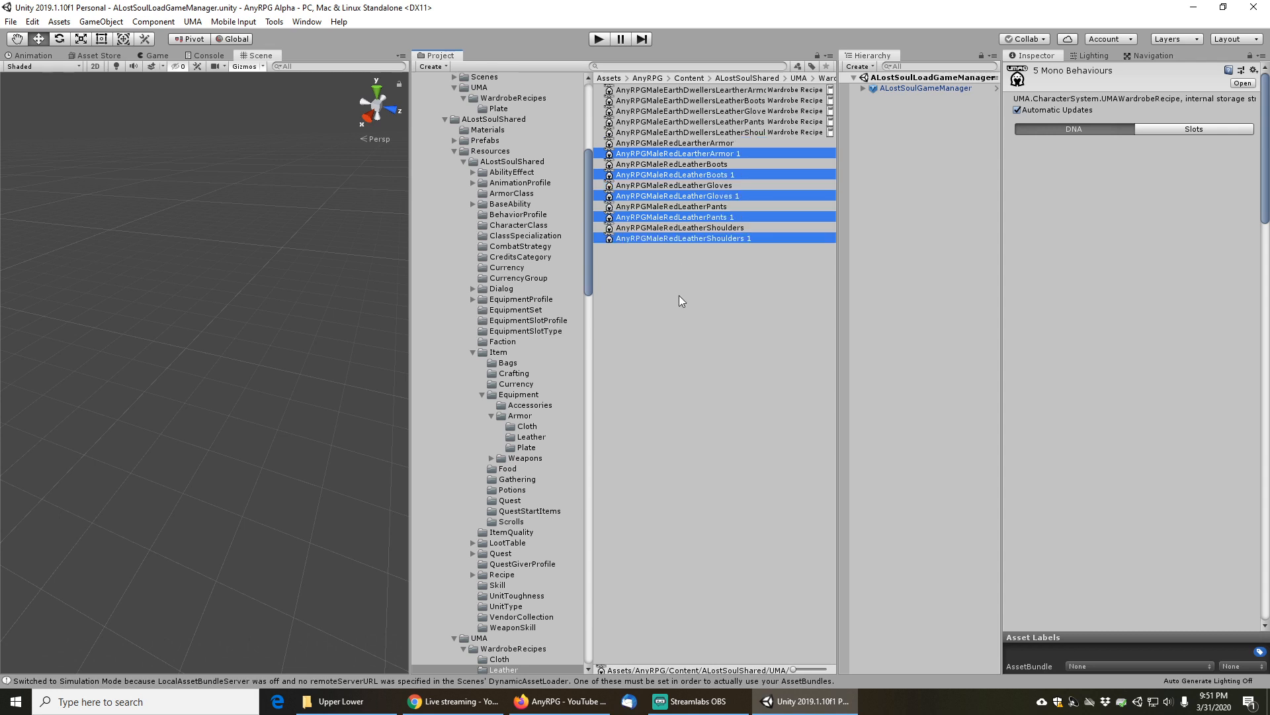
Rename the duplicate wardrobe recipe AnyRPGMaleRedLeartherArmor 1 as AnyRPGMaleIcyLeartherArmor
click(701, 154)
key(F2)
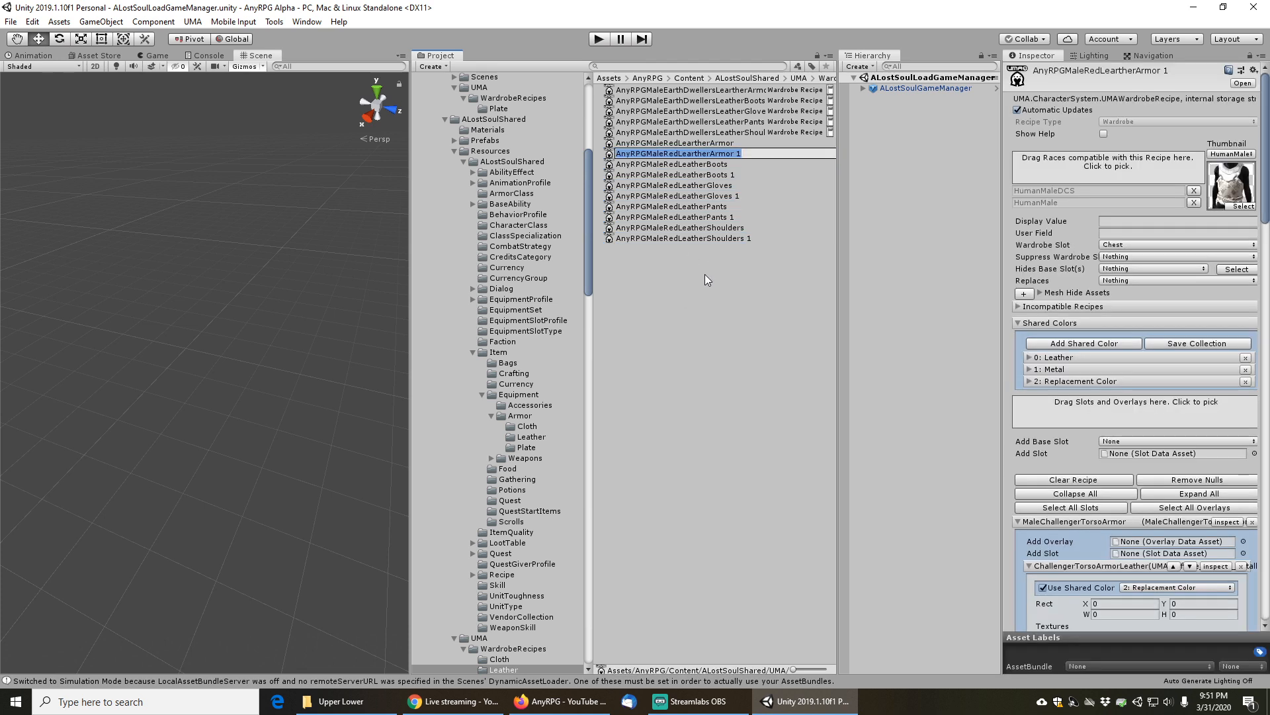
key(End)
key(BackSpace)
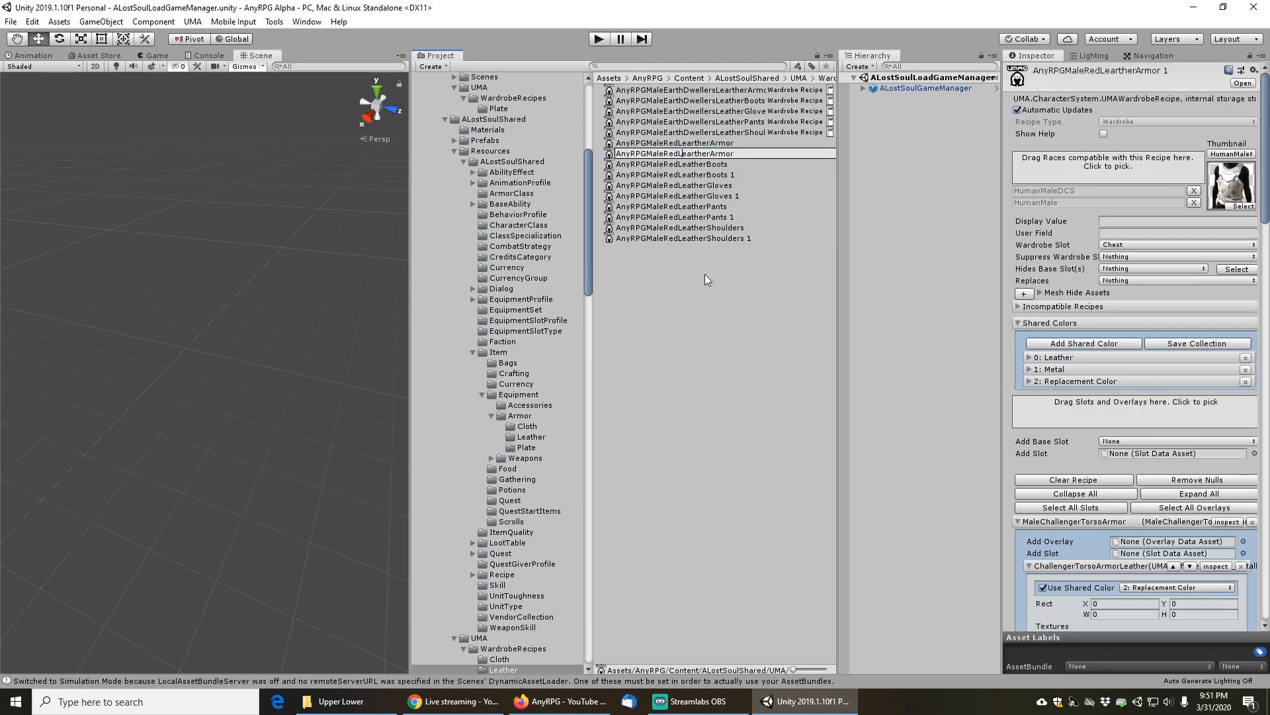
key(BackSpace)
key(BackSpace)
key(BackSpace)
text(Icy)
key(Return)
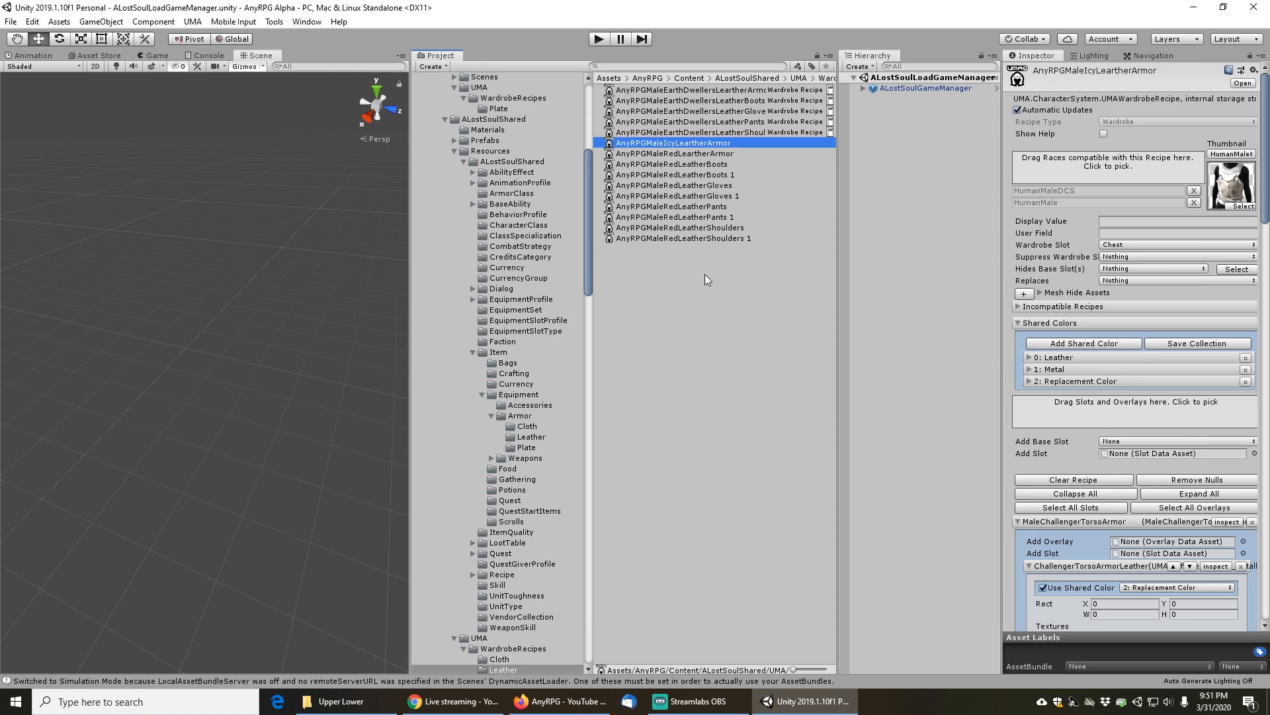
Rename the duplicate wardrobe recipe AnyRPGMaleRedLeatherBoots 1 as AnyRPGMaleIcyLeatherBoots
key(Down)
key(Down)
key(F2)
key(End)
key(BackSpace)
key(BackSpace)
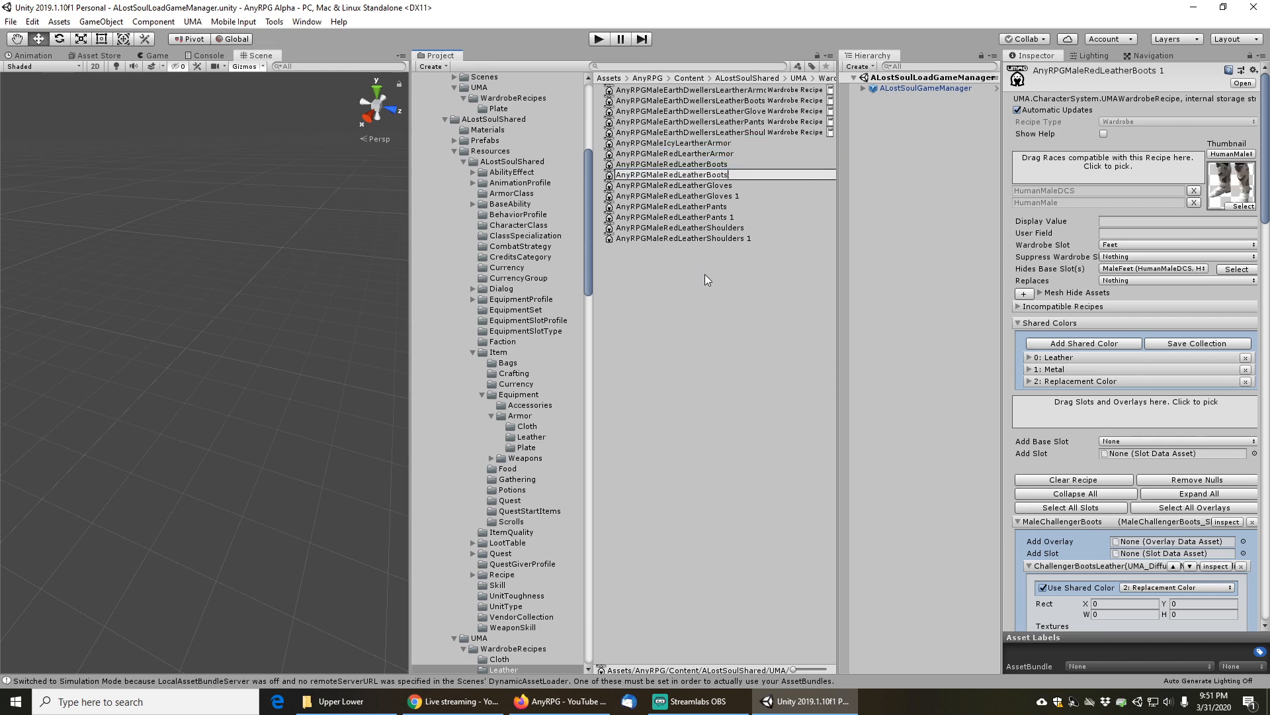
key(BackSpace)
key(BackSpace)
key(BackSpace)
text(Icy)
key(End)
key(Return)
Rename the duplicate wardrobe recipe AnyRPGMaleRedLeatherGloves 1 as AnyRPGMaleIcyLeatherGloves
key(Down)
key(Down)
key(Down)
key(Down)
key(F2)
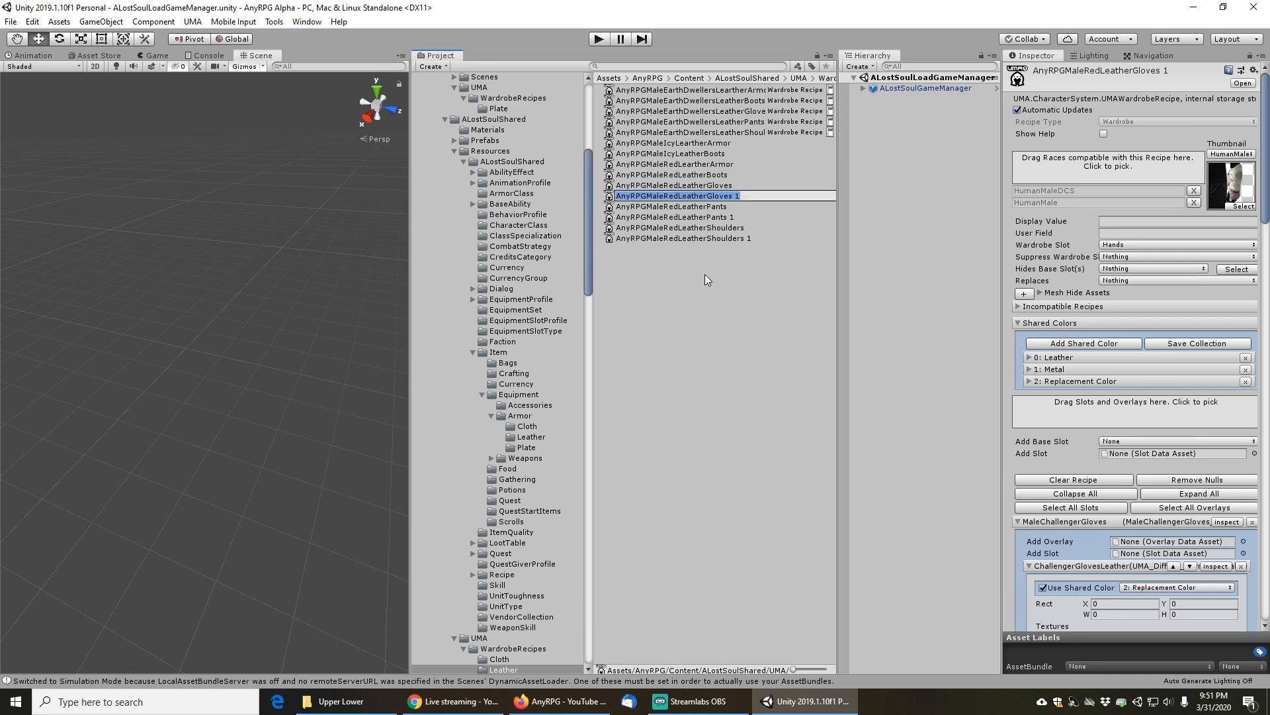
key(End)
key(BackSpace)
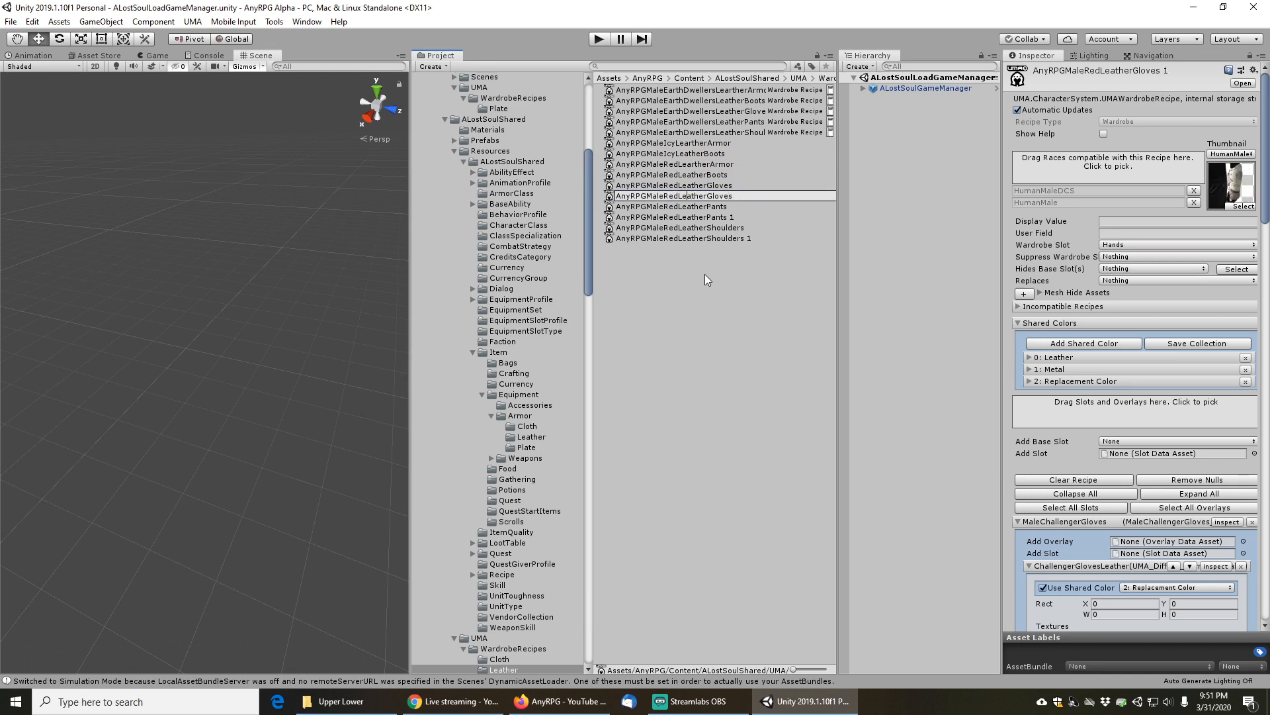
key(Left)
key(Left)
key(BackSpace)
key(BackSpace)
key(BackSpace)
text(Icy)
key(Return)
Rename the duplicate wardrobe recipe AnyRPGMaleRedLeatherPants 1 as AnyRPGMaleIcyLeatherPants
key(Down)
key(Down)
key(Down)
key(Down)
key(Down)
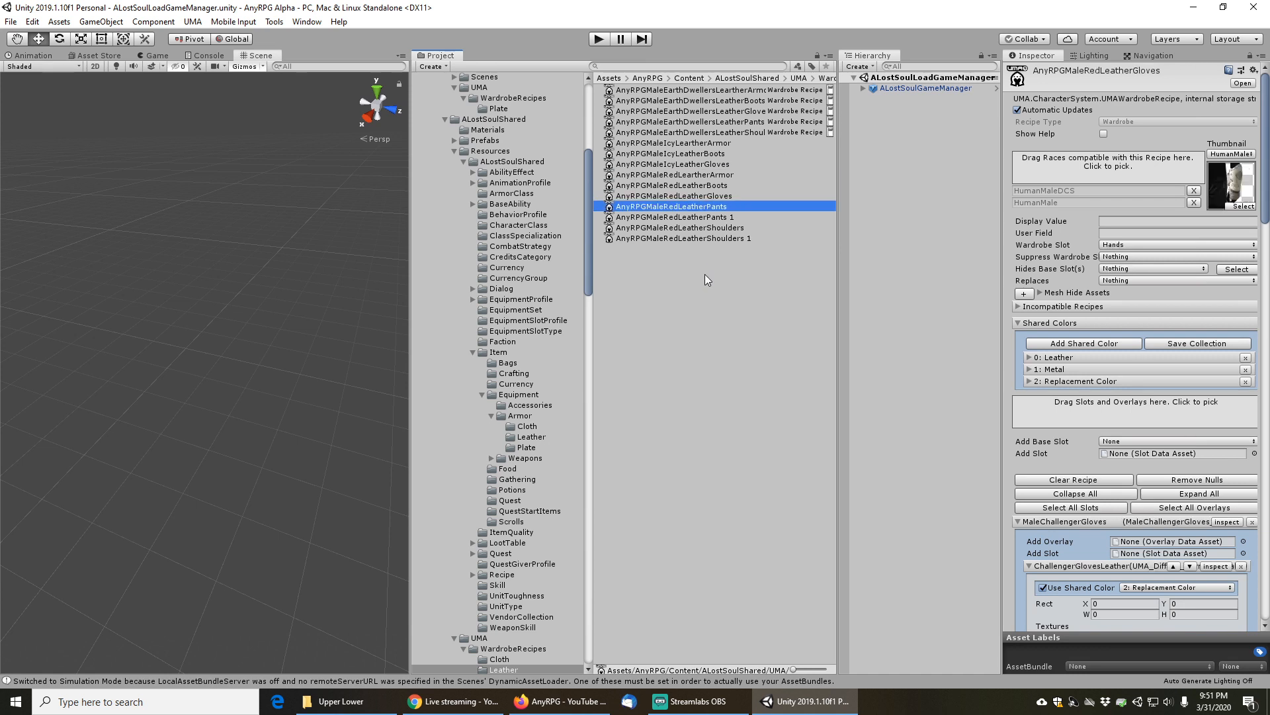
key(F2)
key(End)
key(BackSpace)
key(BackSpace)
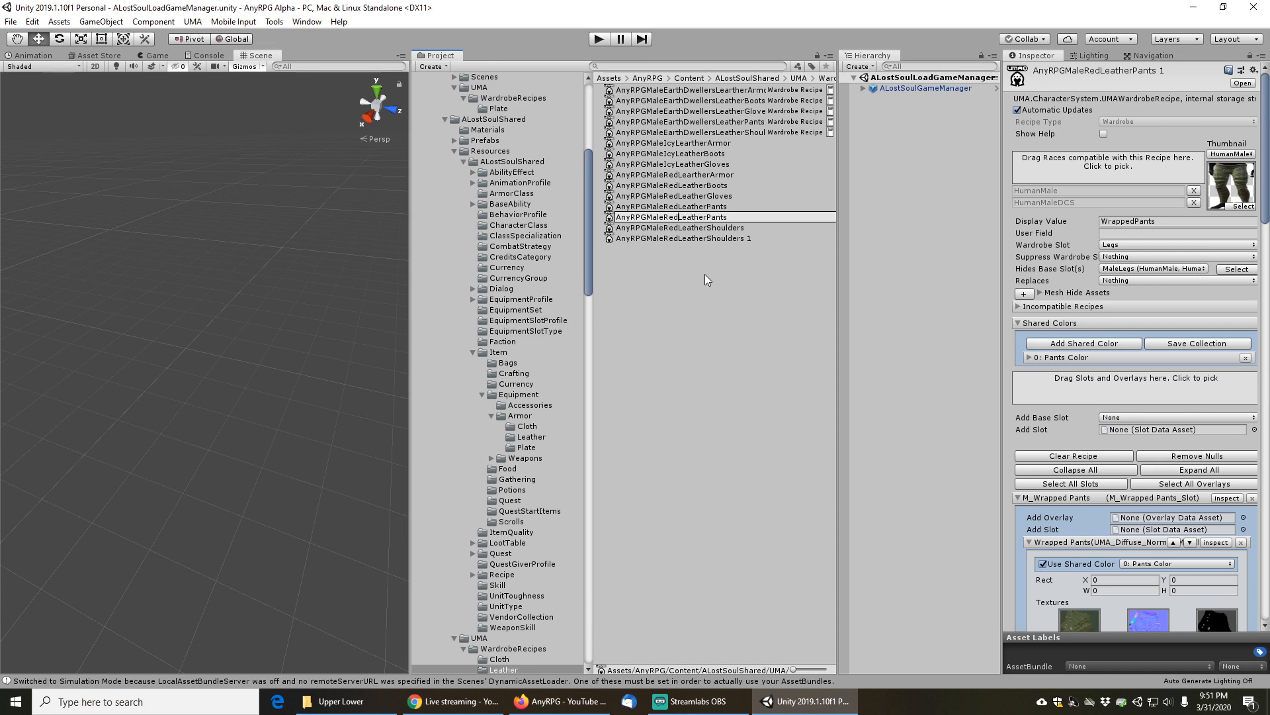
key(Left)
key(Left)
key(BackSpace)
key(BackSpace)
key(BackSpace)
text(Icy)
key(End)
key(Return)
Rename the duplicate wardrobe recipe AnyRPGMaleRedLeatherShoulders 1 as AnyRPGMaleIcyLeatherShoulders
key(Down)
key(Down)
key(Down)
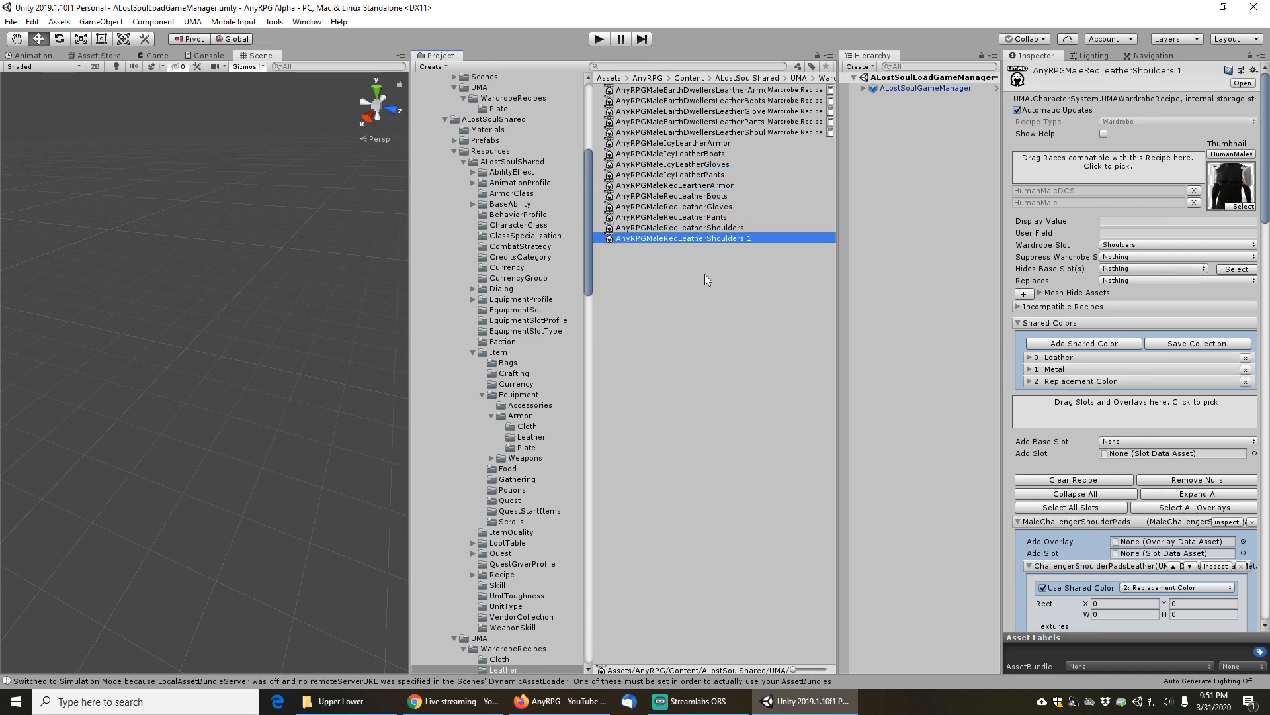
key(F2)
key(End)
key(BackSpace)
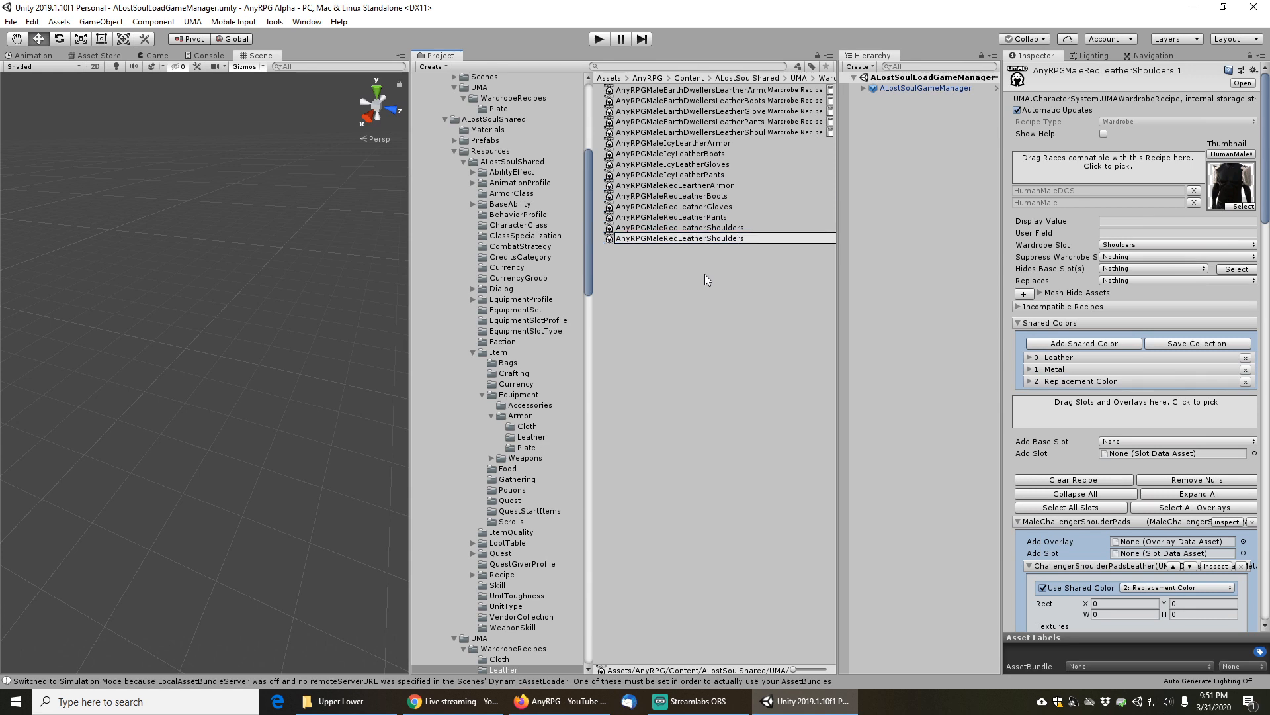
key(shift+Left)
key(shift+Left)
key(shift+Left)
key(shift+Right)
key(Return)
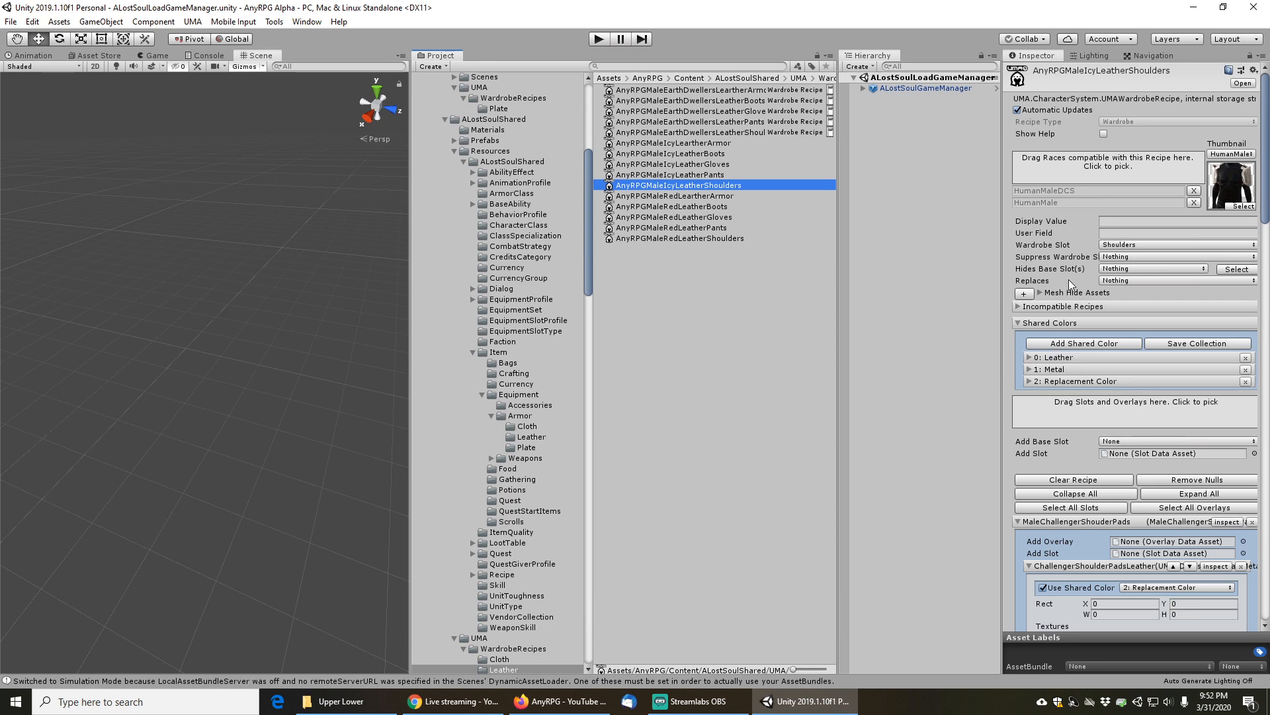
Examine the Leather and Replacement Color shared colors and the overlay textures of the AnyRPGMaleIcyLeatherShoulders recipe
scroll(1041, 384, down, 3)
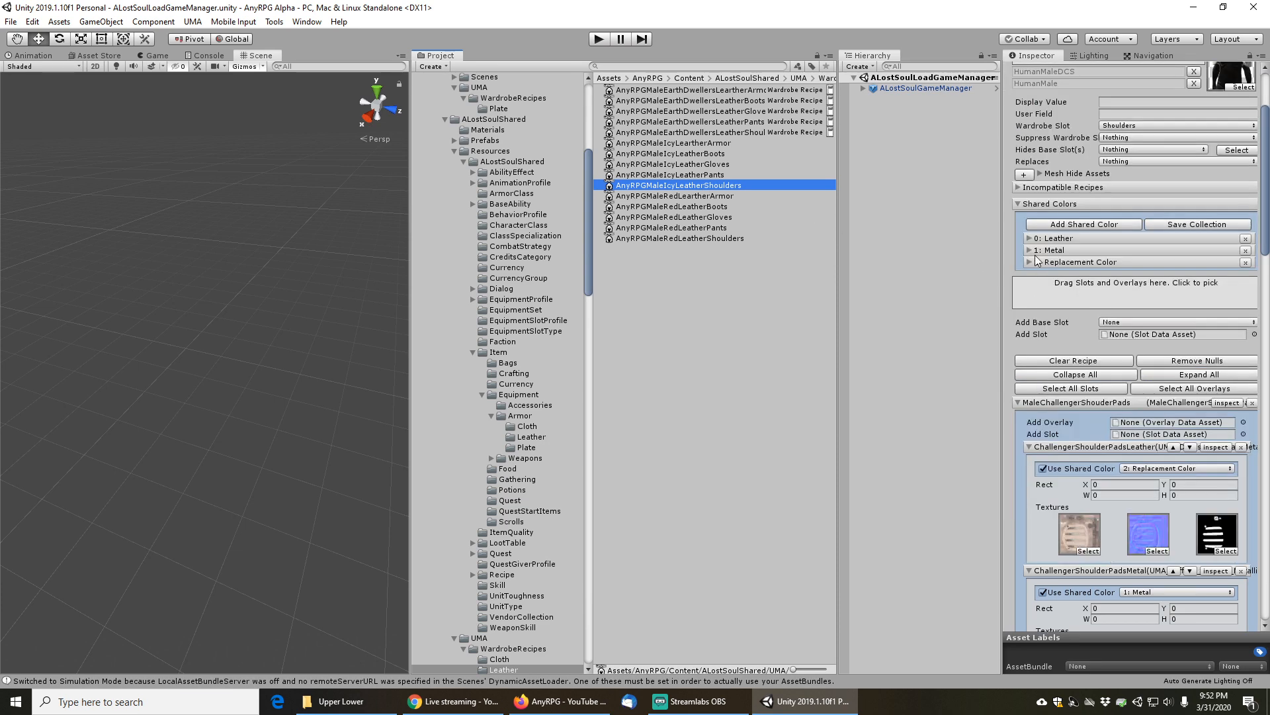
click(1031, 238)
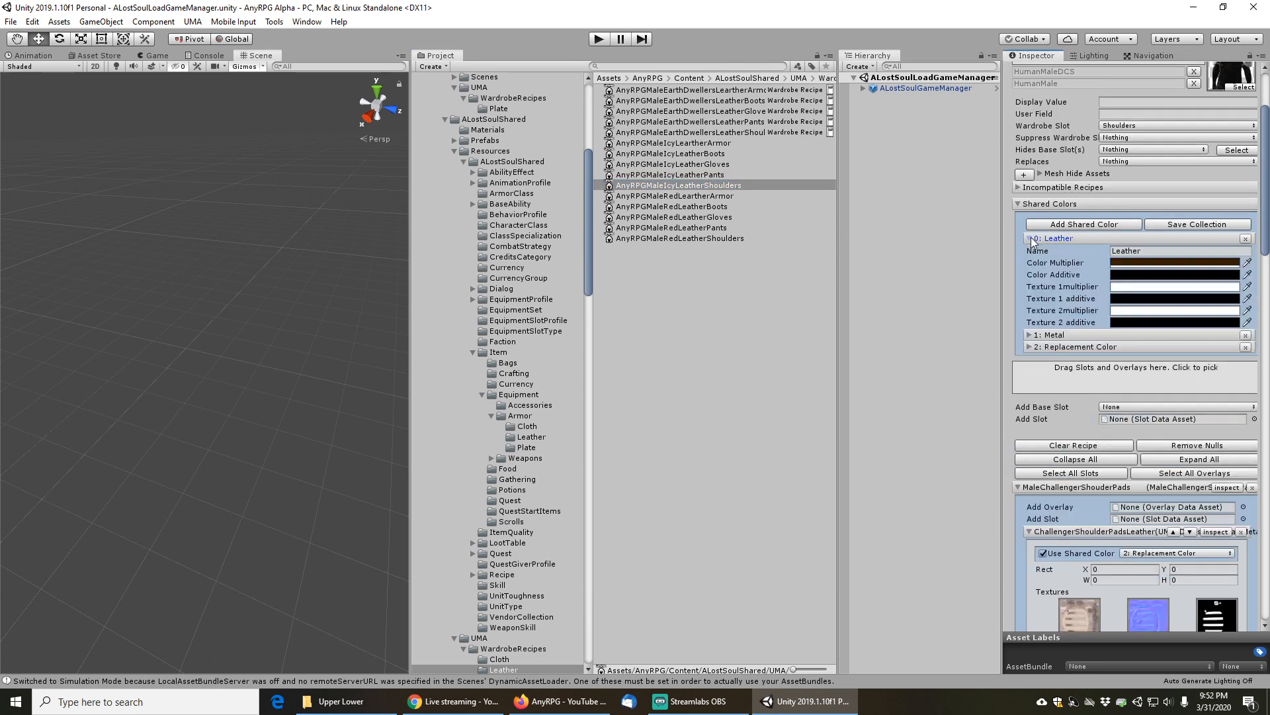
click(1134, 264)
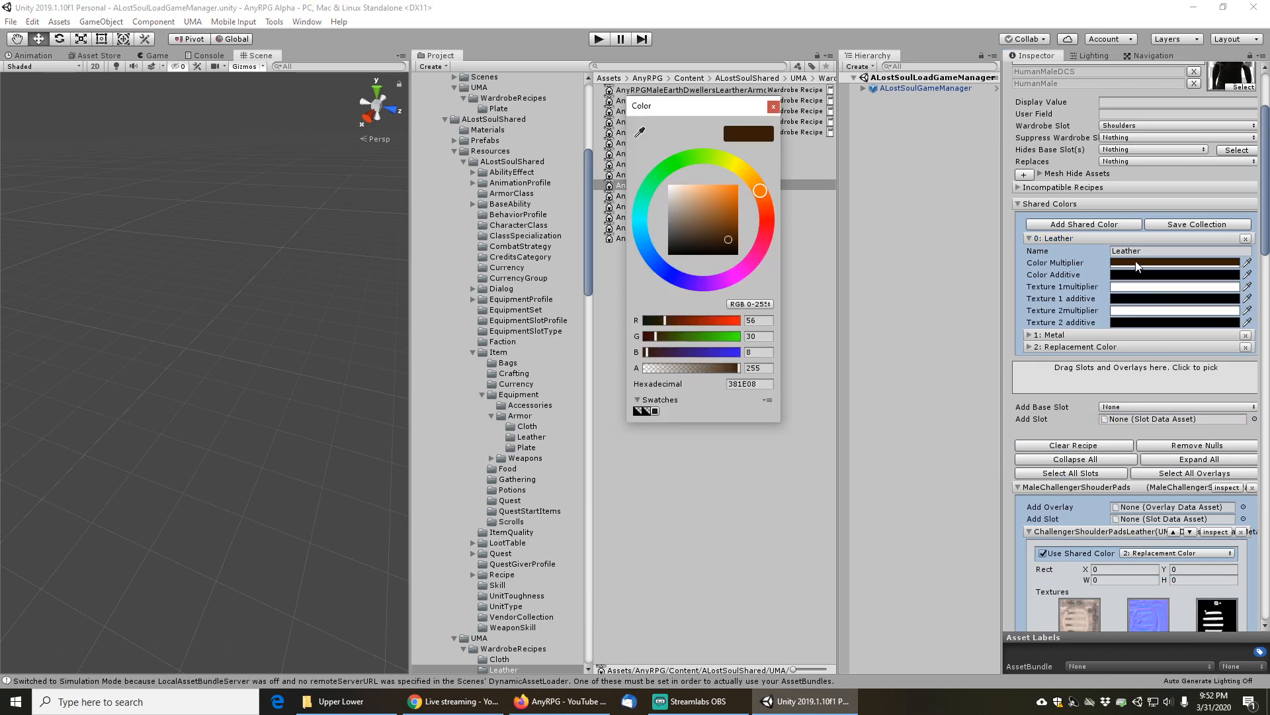
click(773, 106)
click(1029, 347)
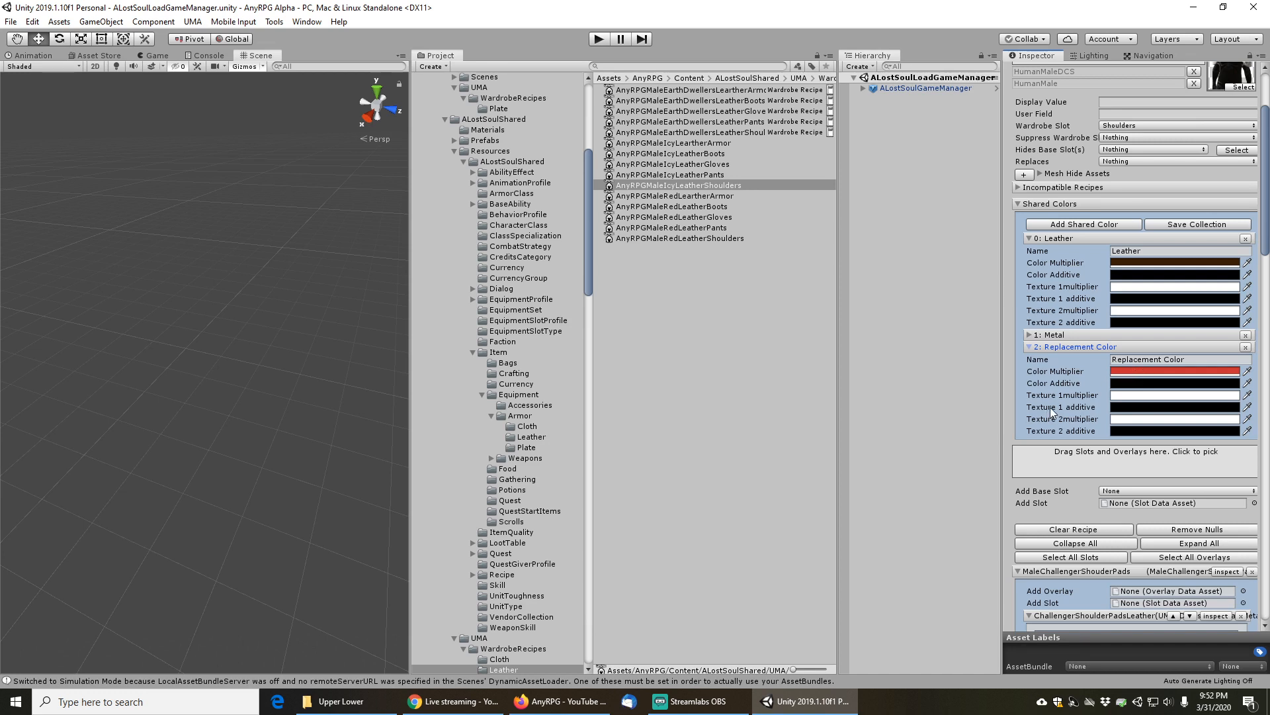
scroll(1059, 395, down, 6)
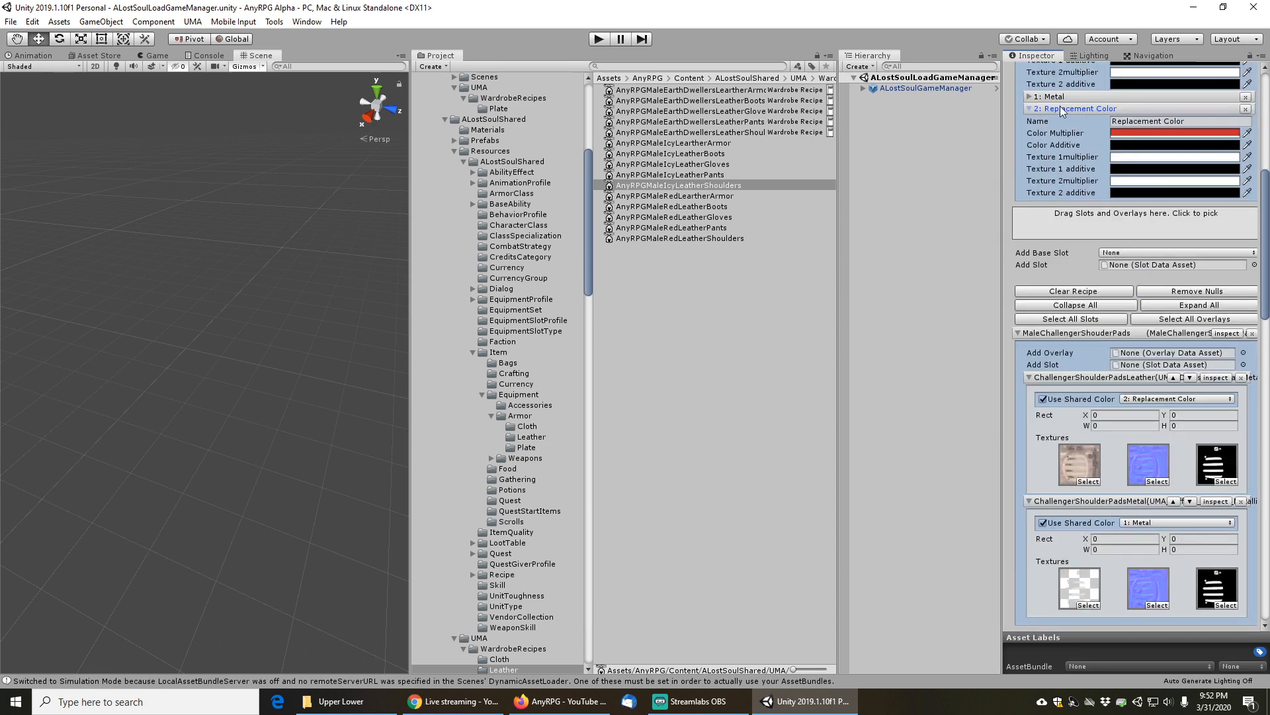
scroll(1080, 117, up, 3)
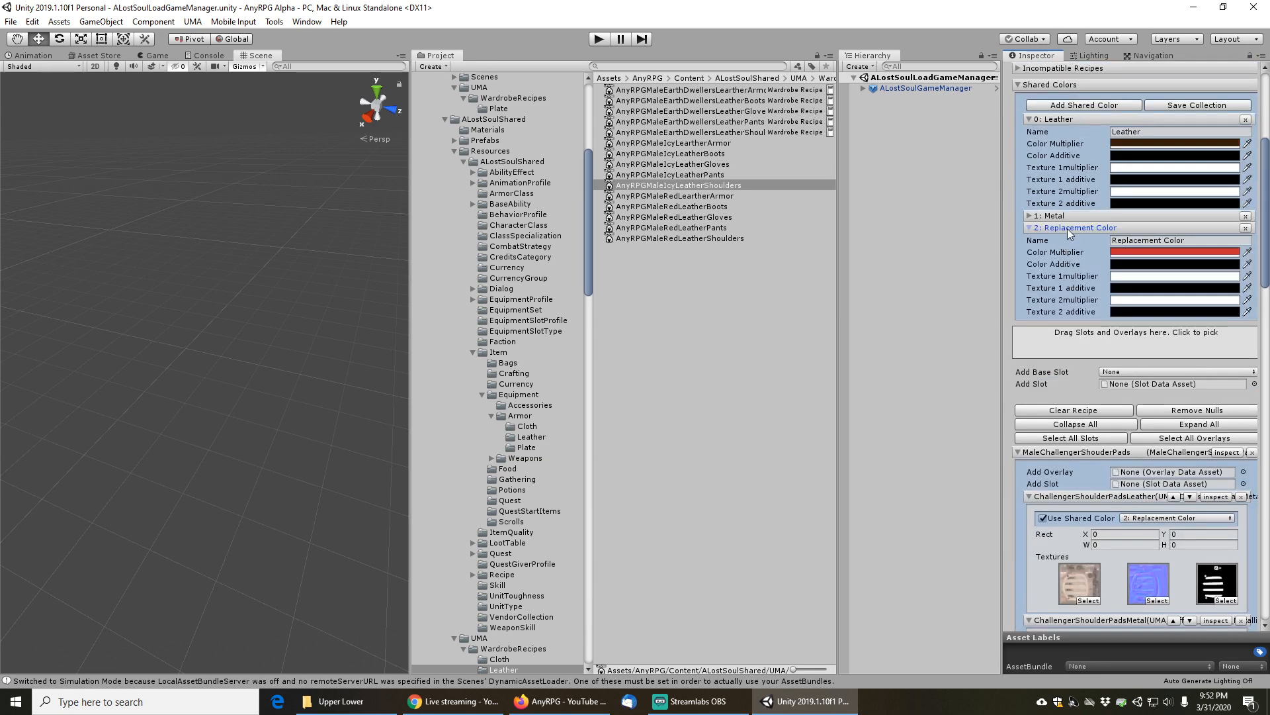
scroll(1072, 251, down, 3)
scroll(1074, 414, down, 3)
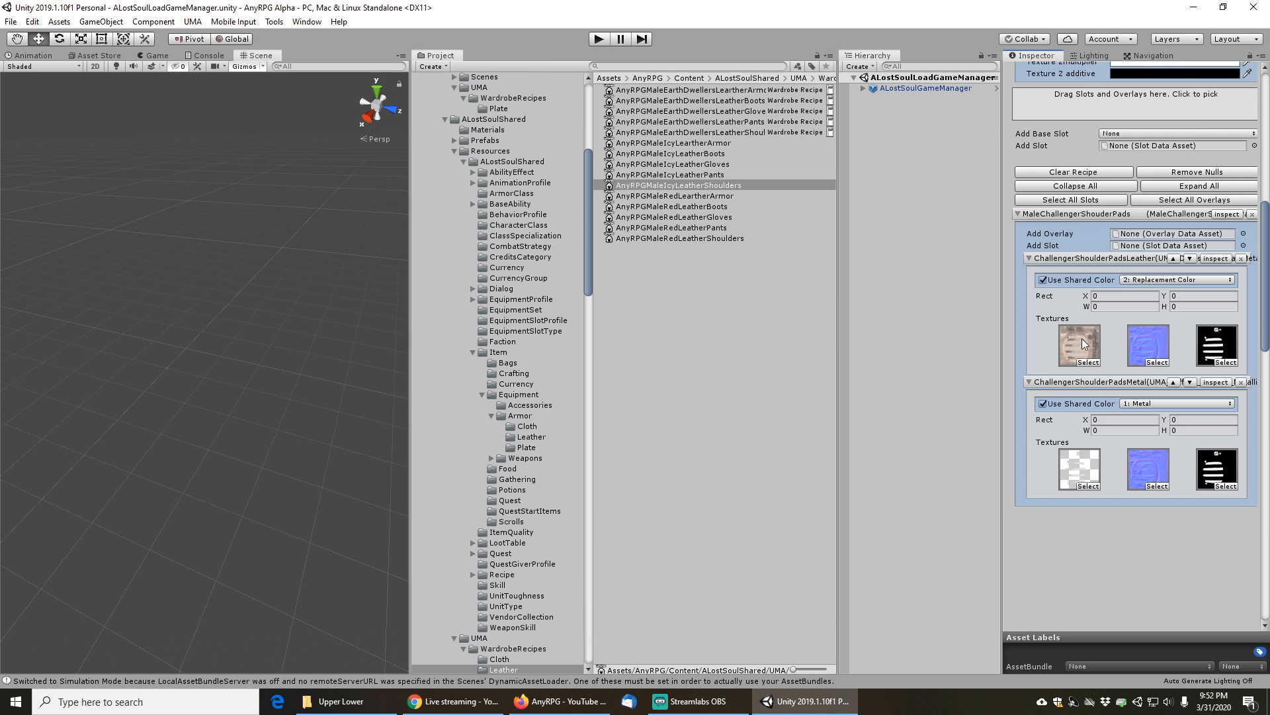
Set the Replacement Color's Color Multiplier in the AnyRPGMaleIcyLeatherShoulders recipe to blue 596FE7 and copy that color
scroll(1081, 339, up, 5)
click(1129, 251)
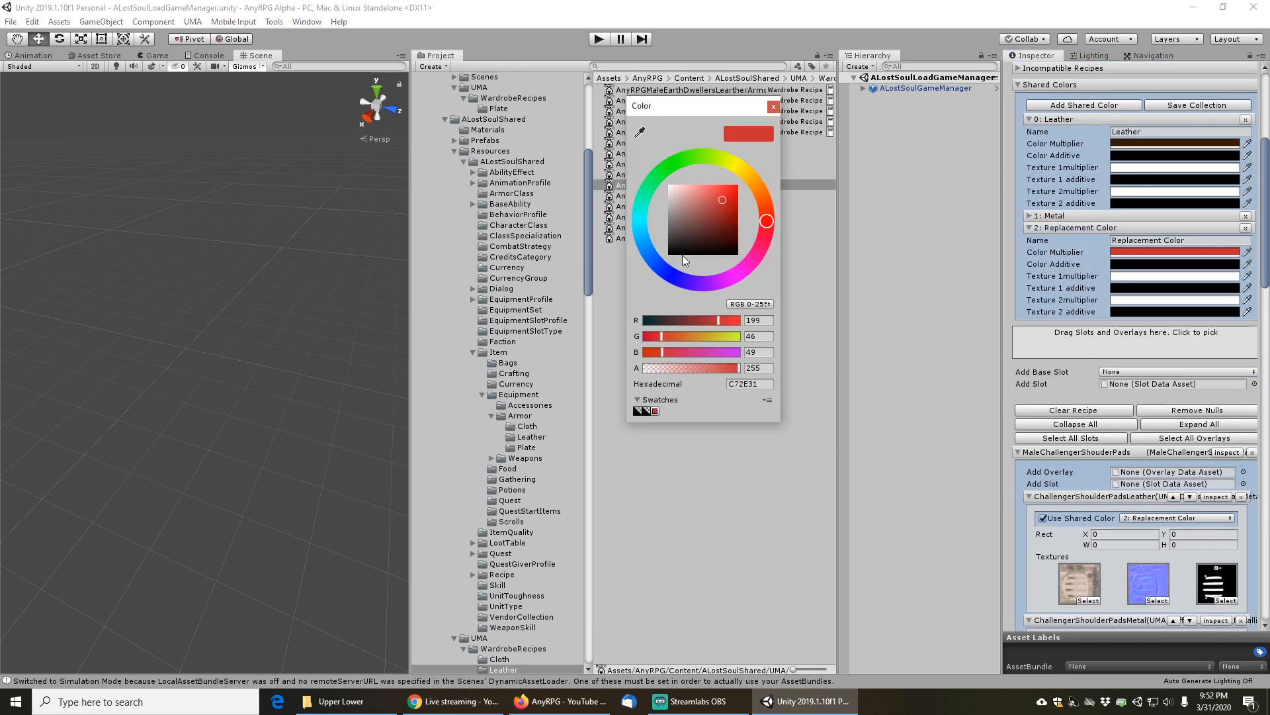
click(674, 276)
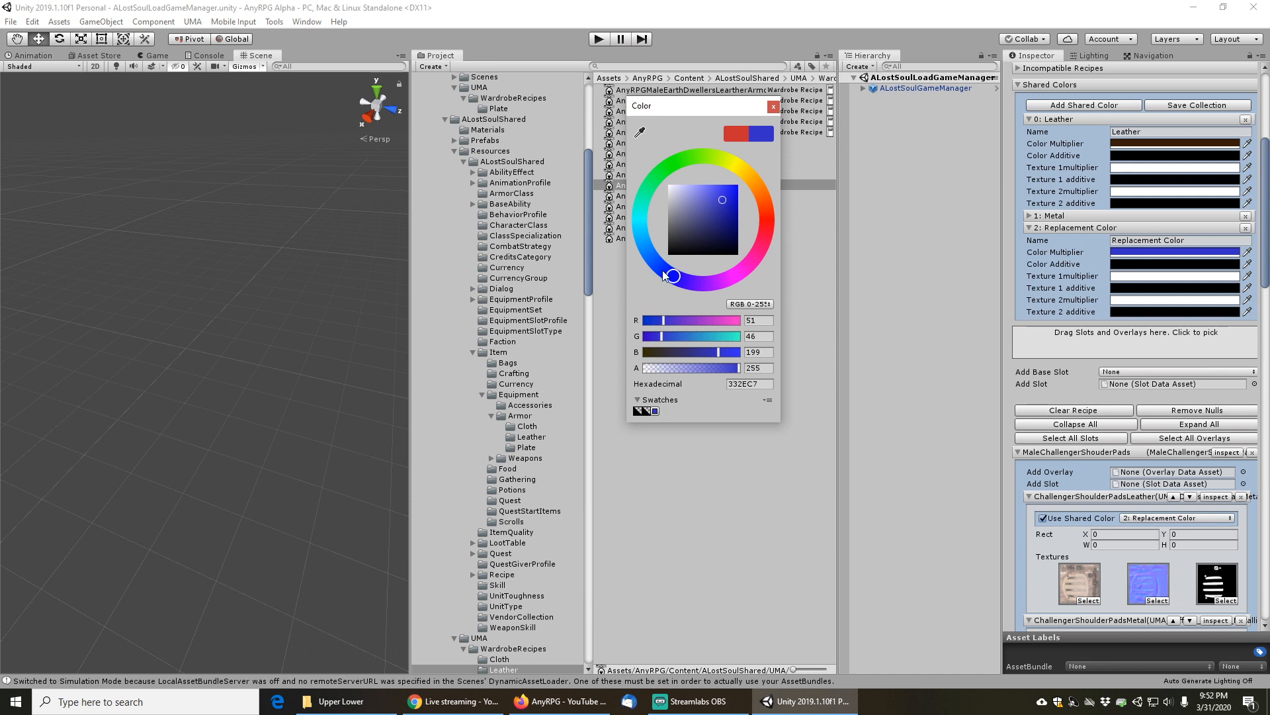
click(662, 271)
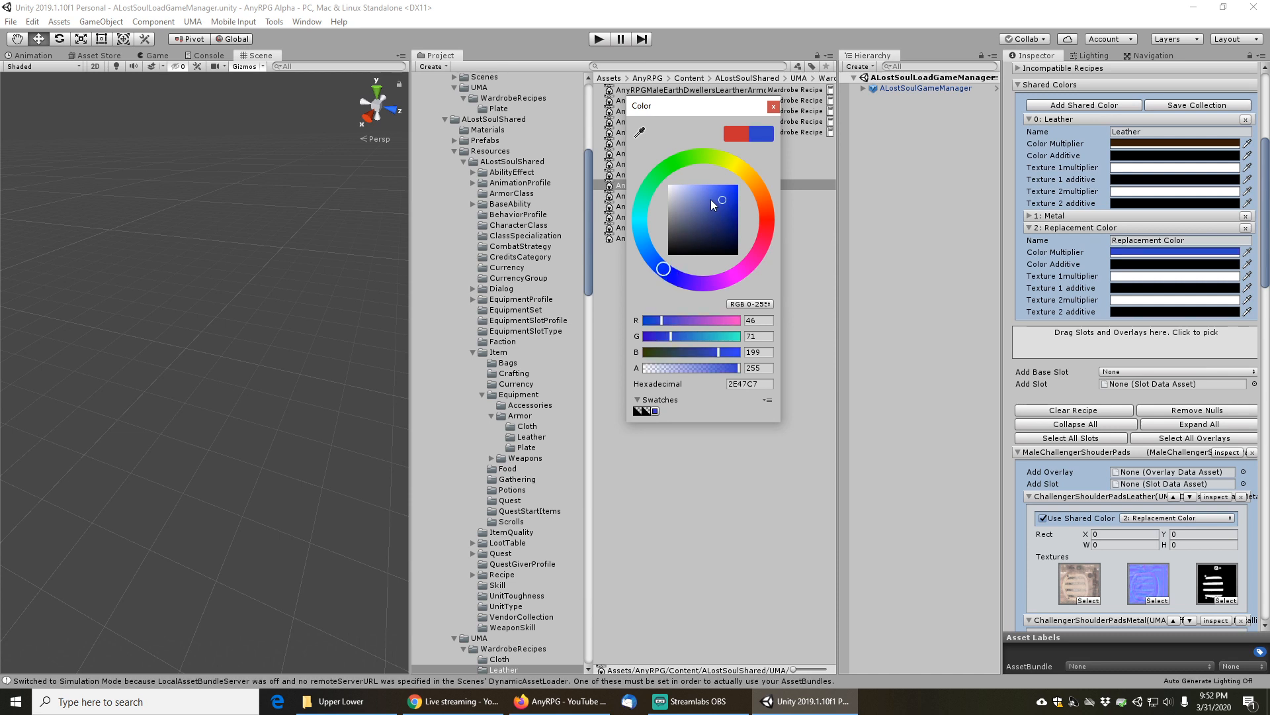
click(711, 192)
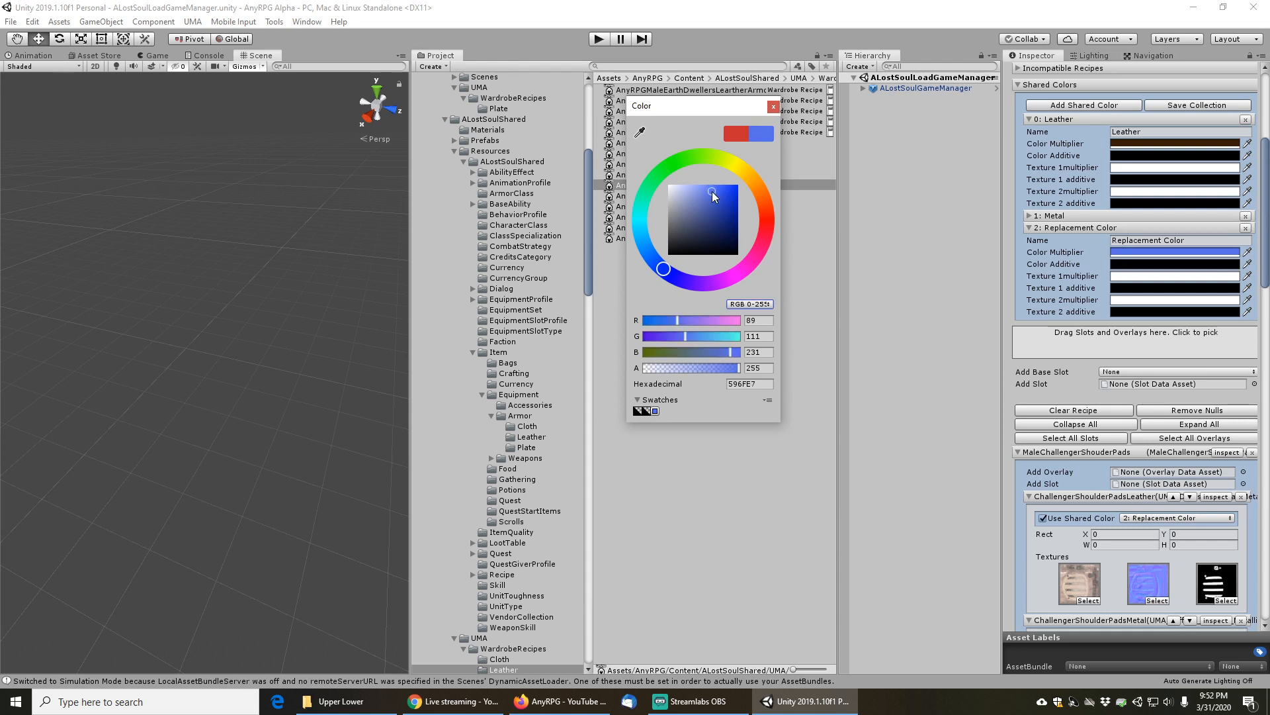
click(720, 193)
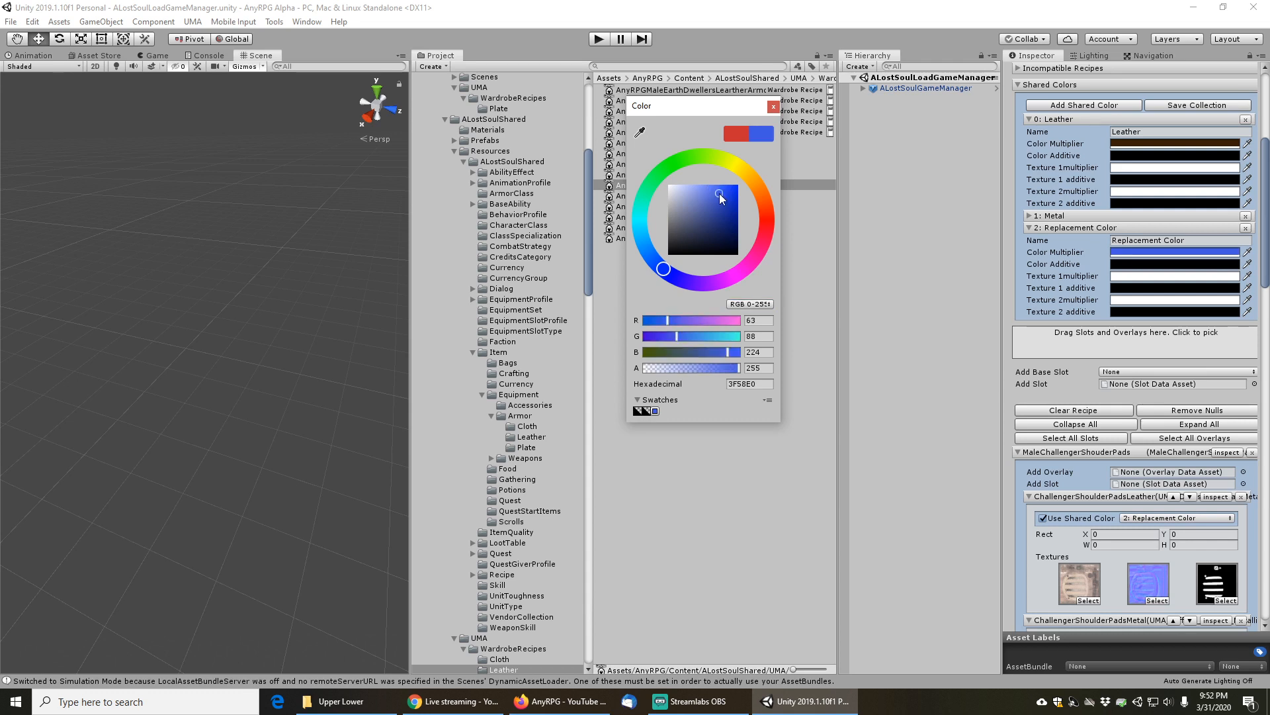
click(712, 192)
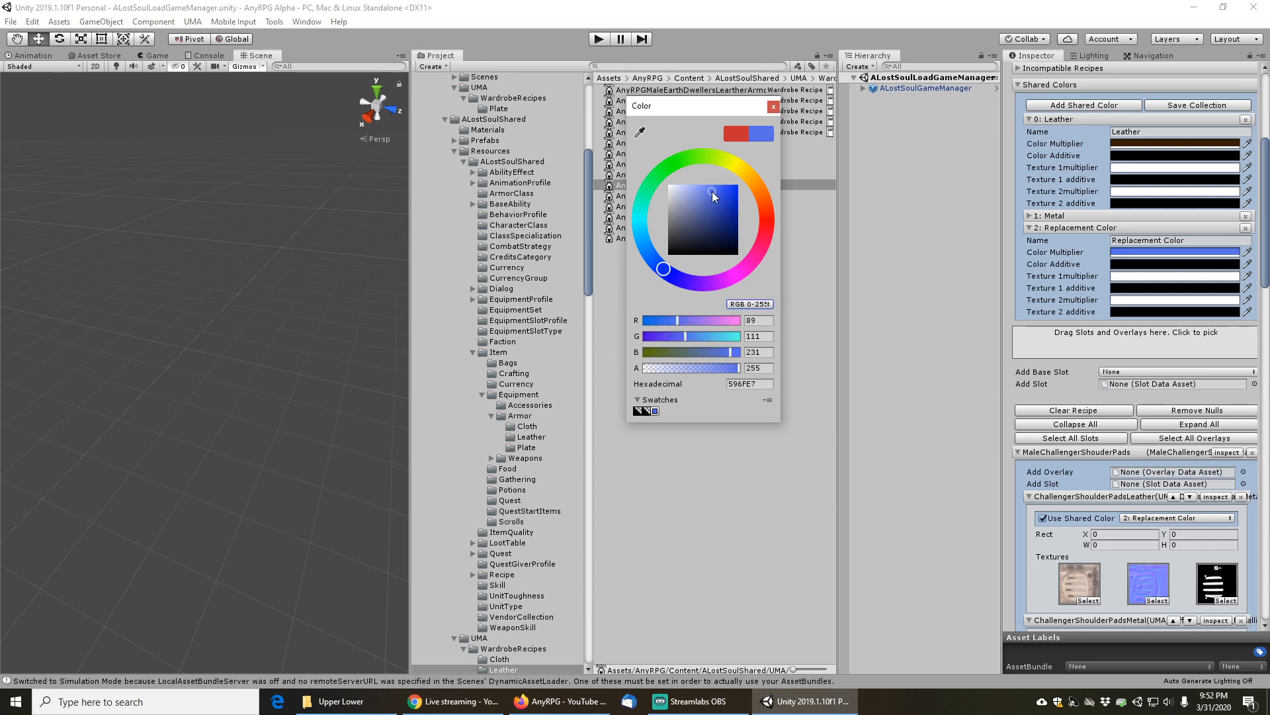
click(772, 108)
right_click(1178, 250)
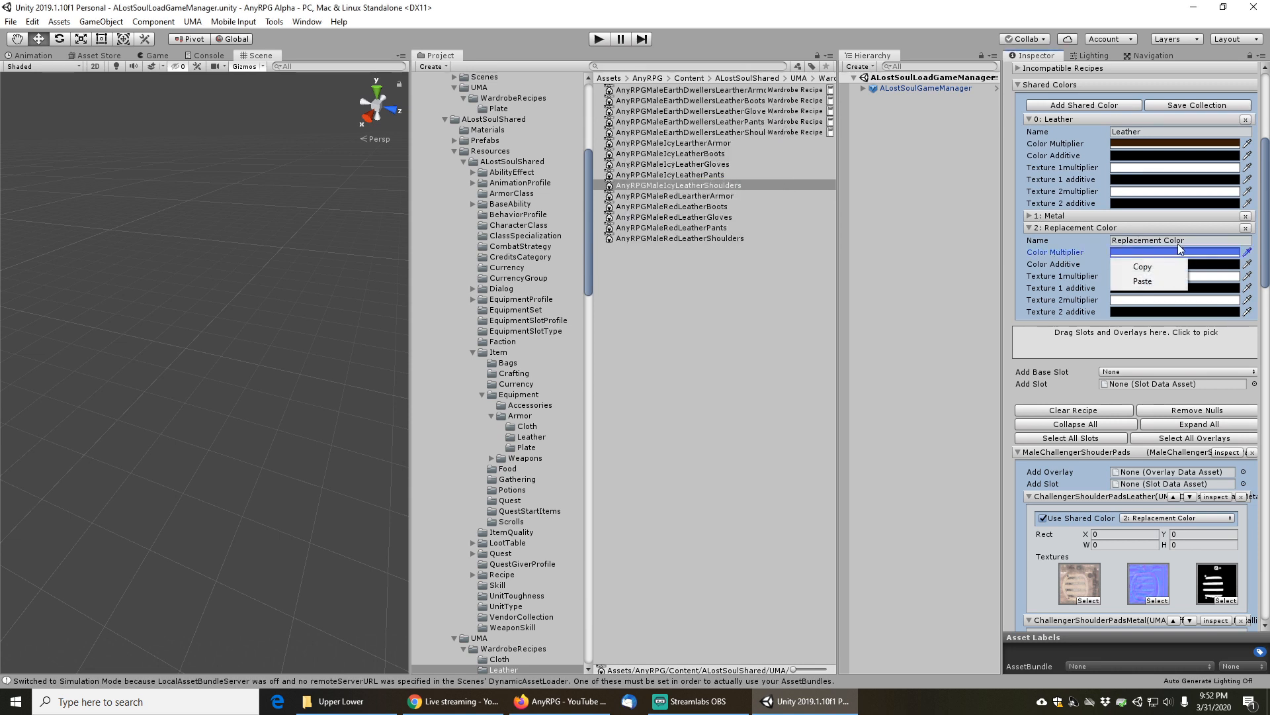
click(1147, 268)
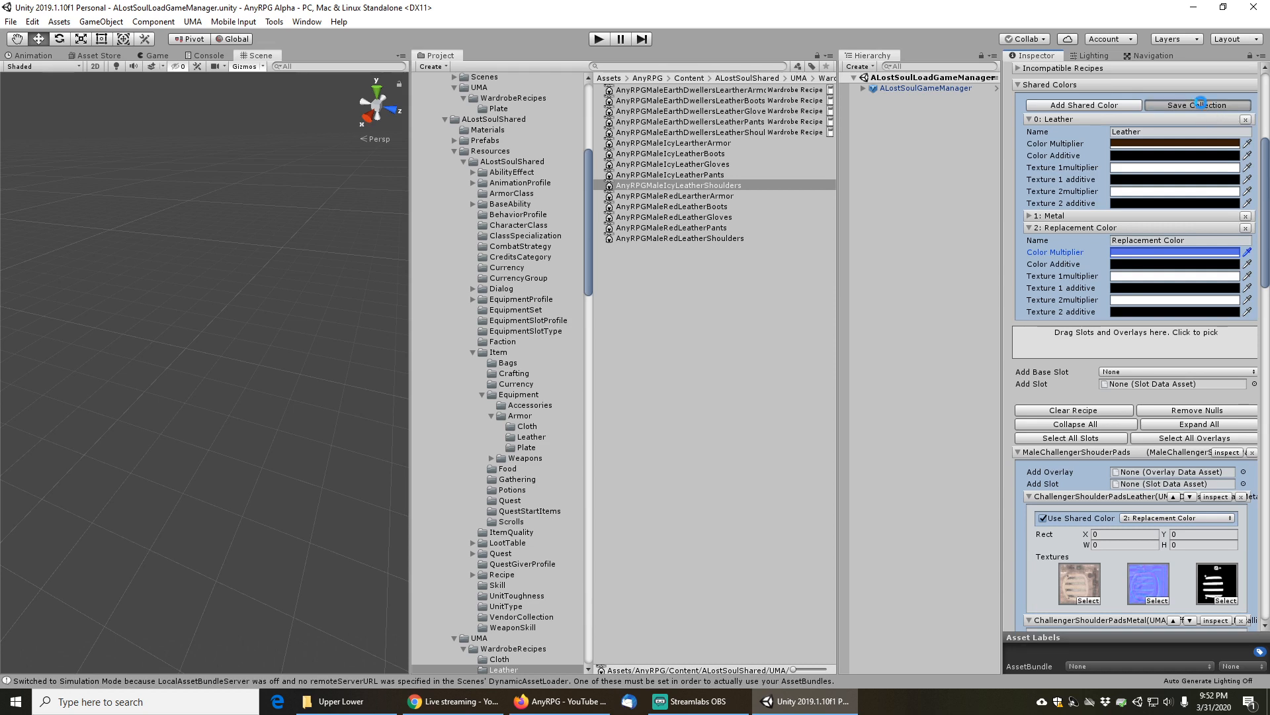
Paste the copied blue into the Replacement Color's Color Multiplier of AnyRPGMaleRedLeartherArmor and save the color collection
click(689, 196)
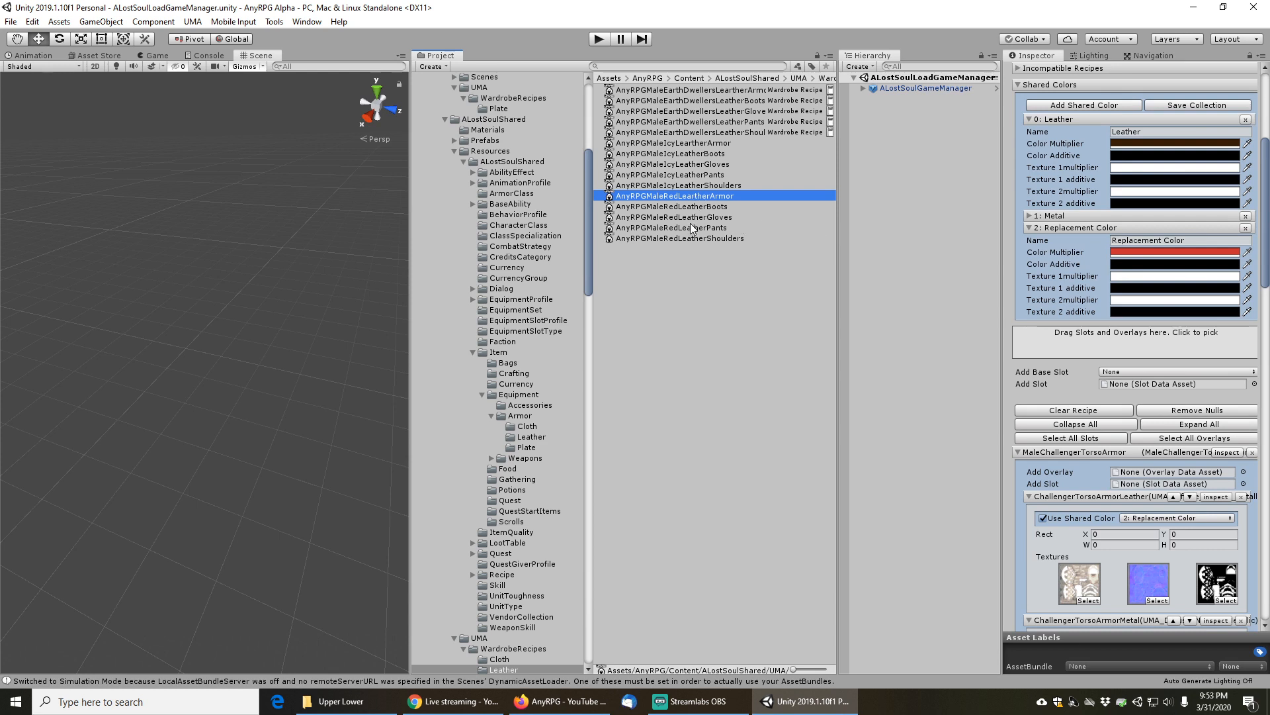
right_click(1133, 256)
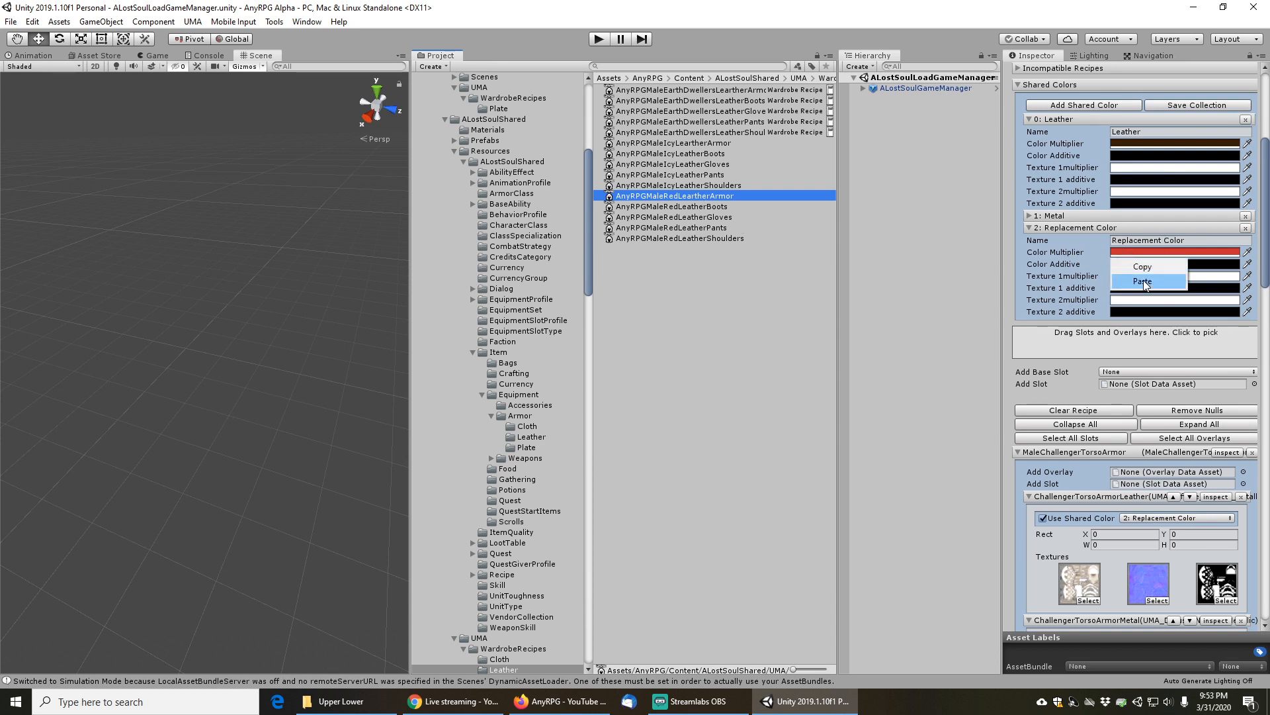
click(1144, 280)
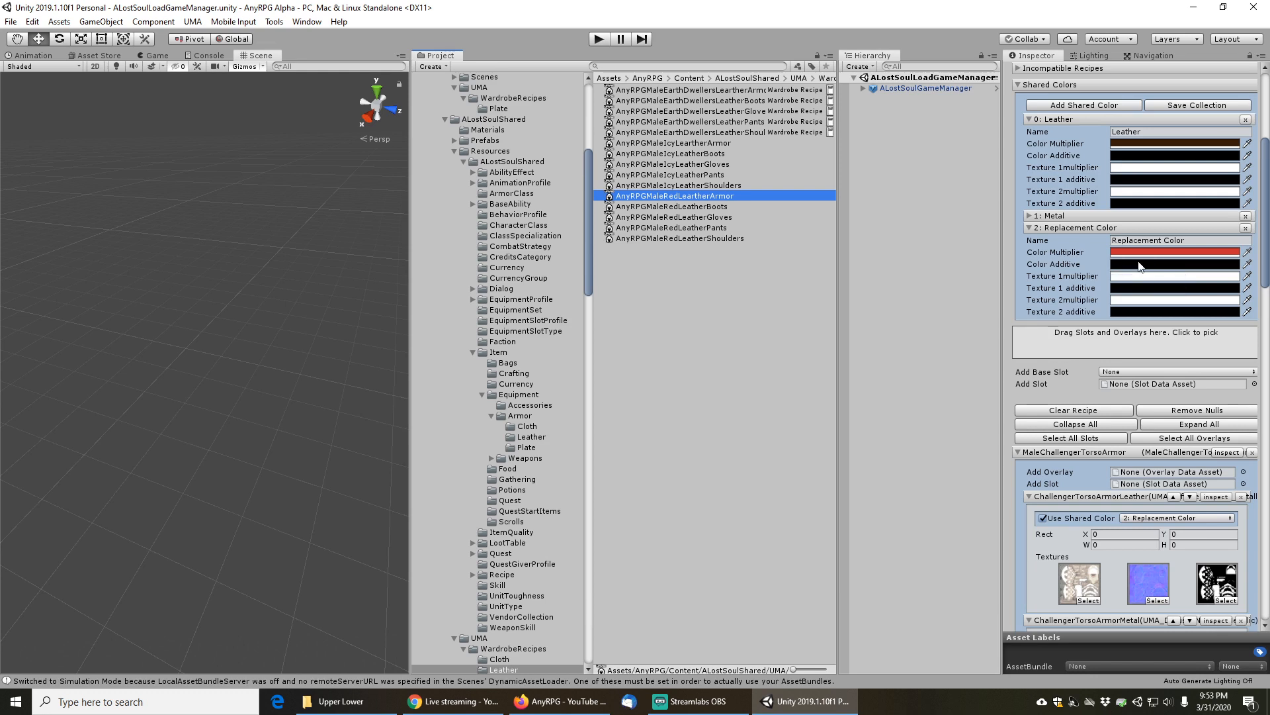
click(1193, 105)
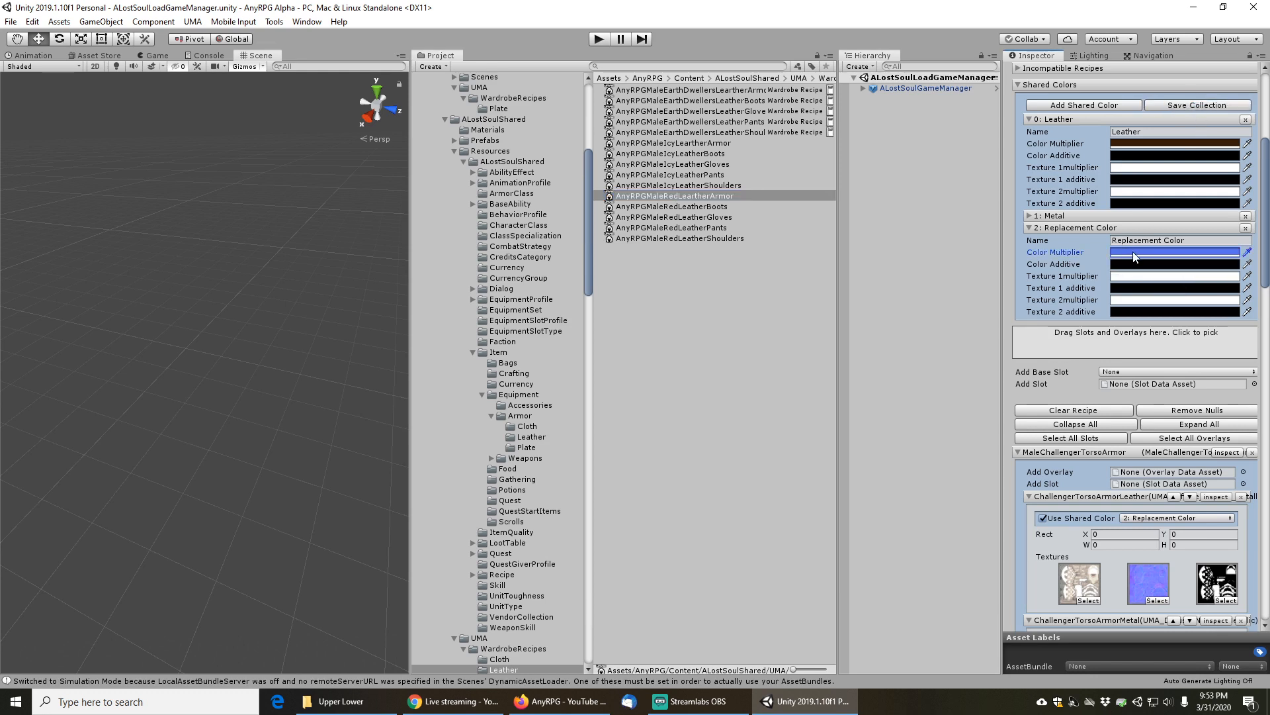
Paste the copied blue into the Replacement Color's Color Multiplier of AnyRPGMaleRedLeatherBoots and save the color collection
click(706, 208)
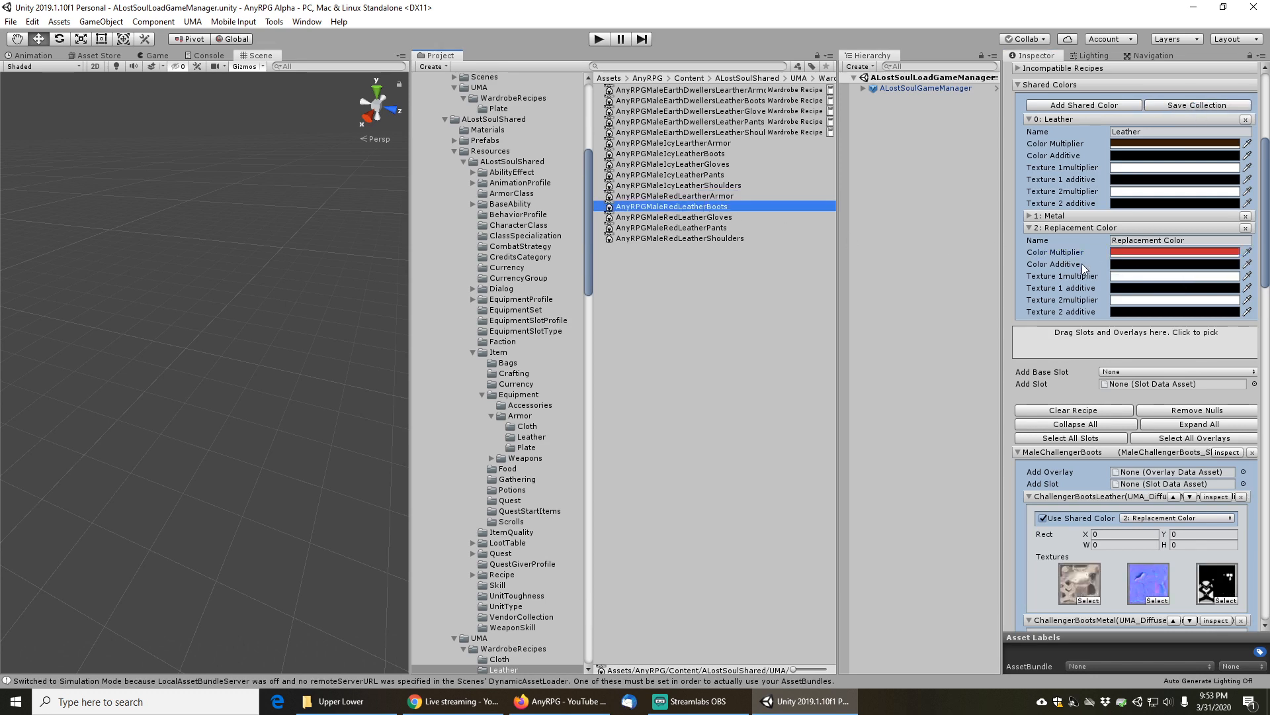
right_click(1147, 254)
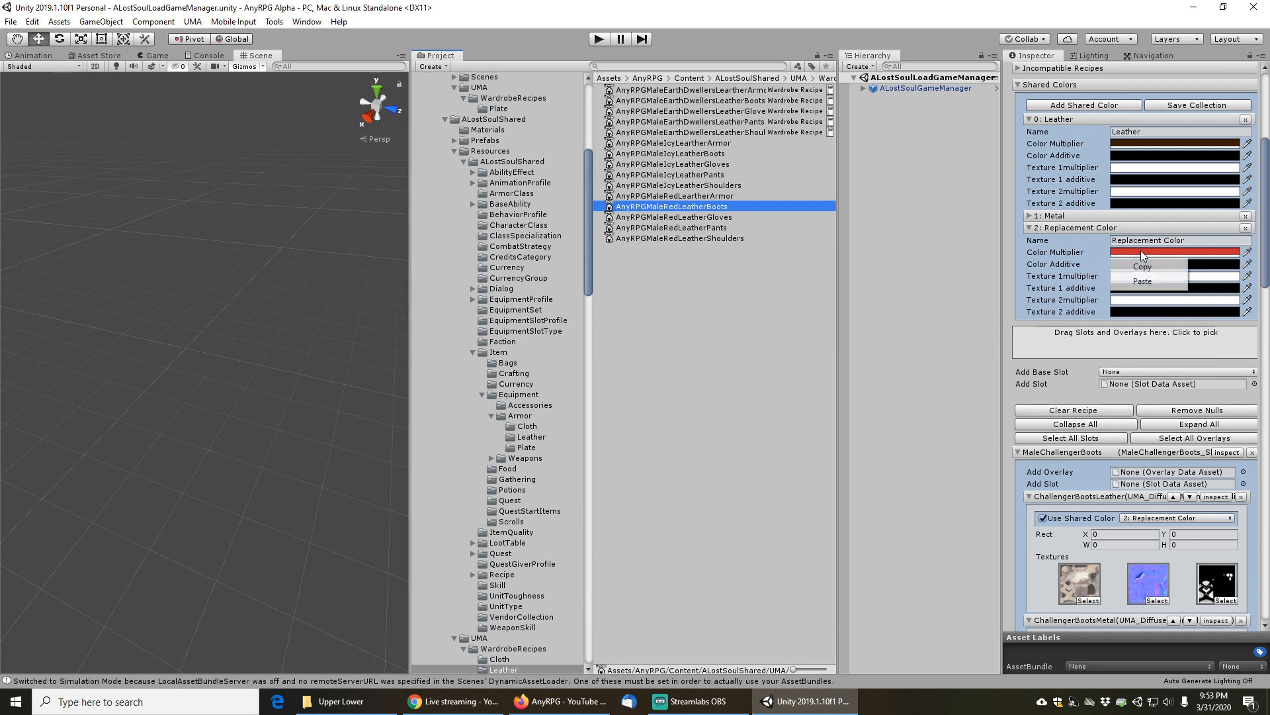
click(1155, 281)
click(1171, 106)
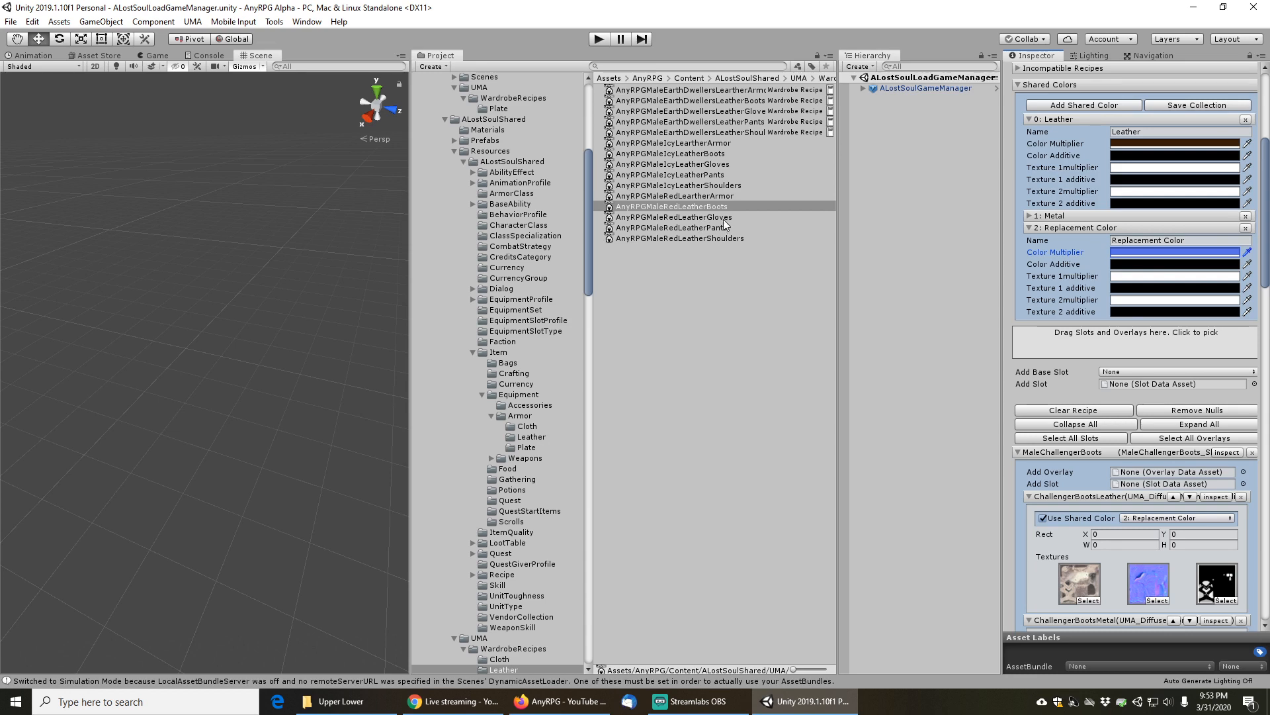
Try to undo the blue color pastes made on the Red leather armor and boots recipes
key(ctrl+z)
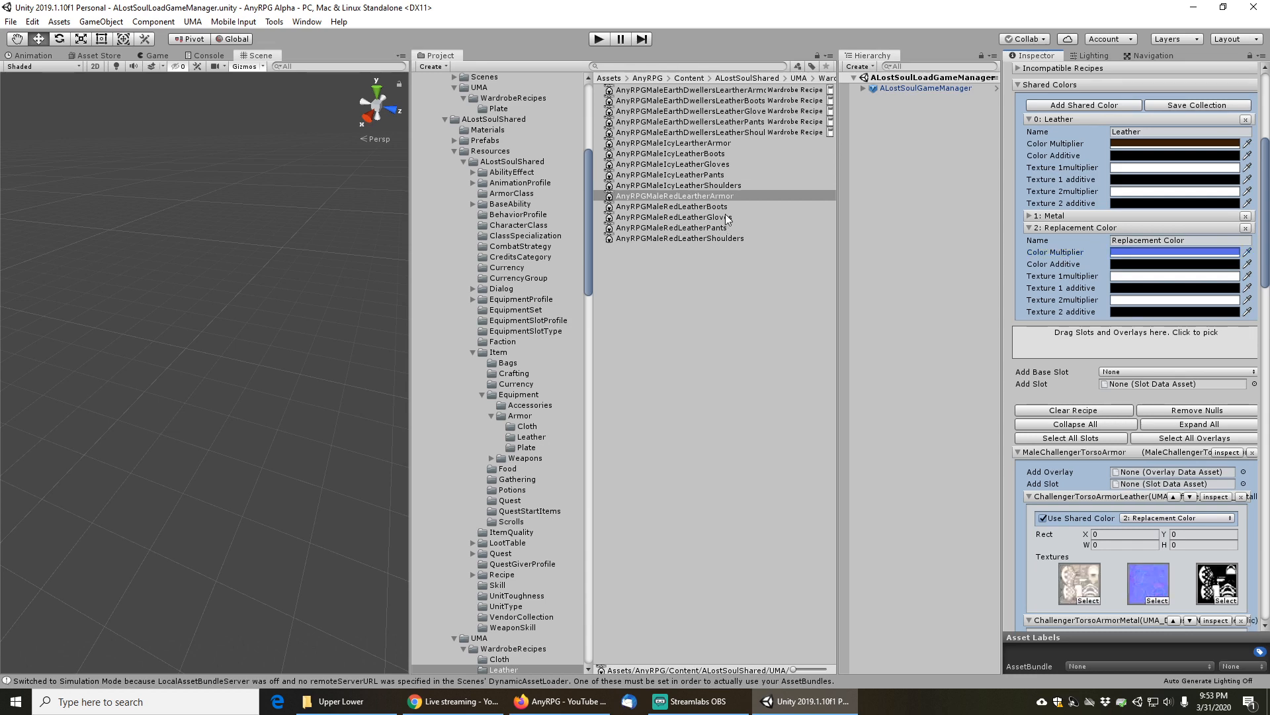
key(ctrl+z)
key(ctrl+z)
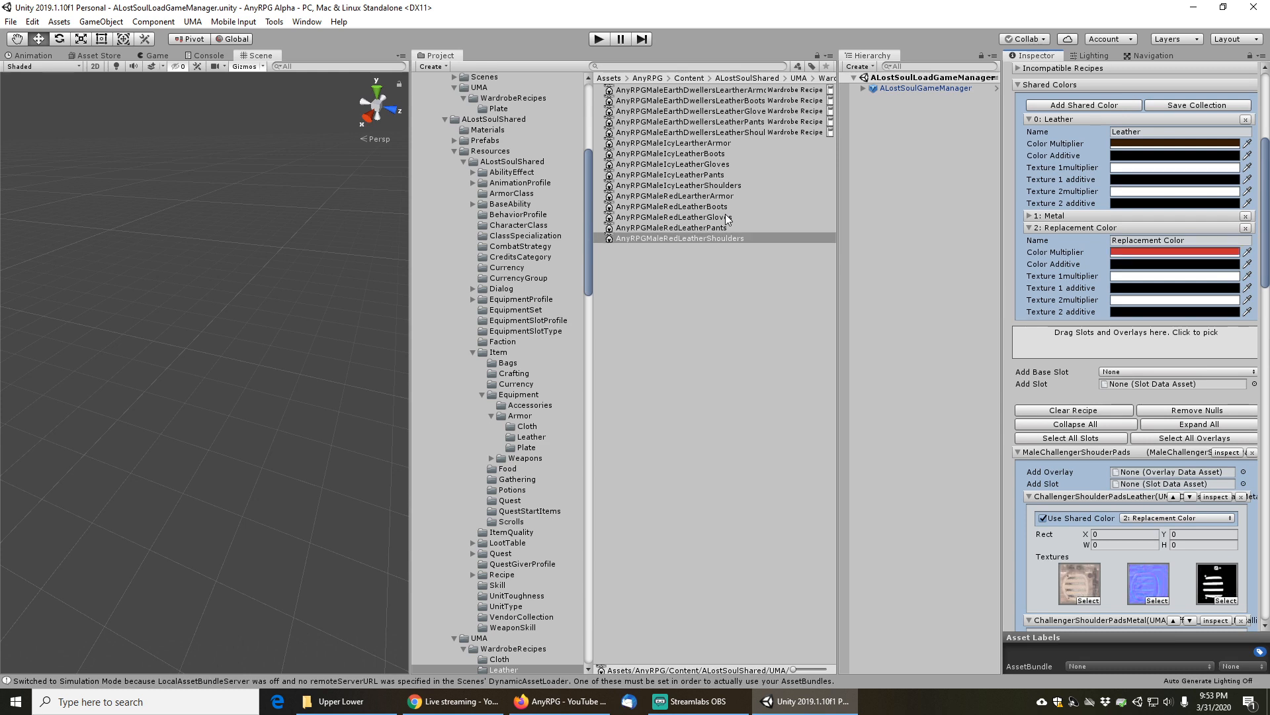
key(ctrl+z)
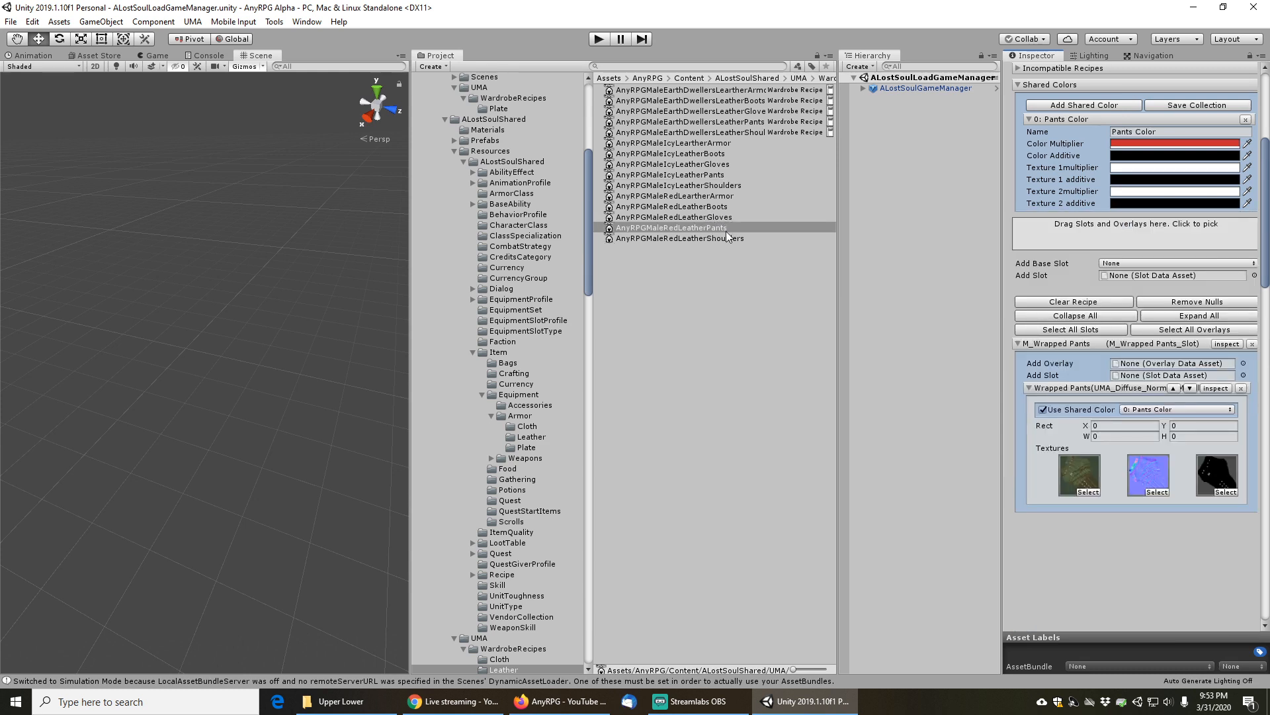
Check the Replacement Color multiplier of the Icy leather shoulders recipe and the Red leather armor, boots and gloves recipes
click(730, 239)
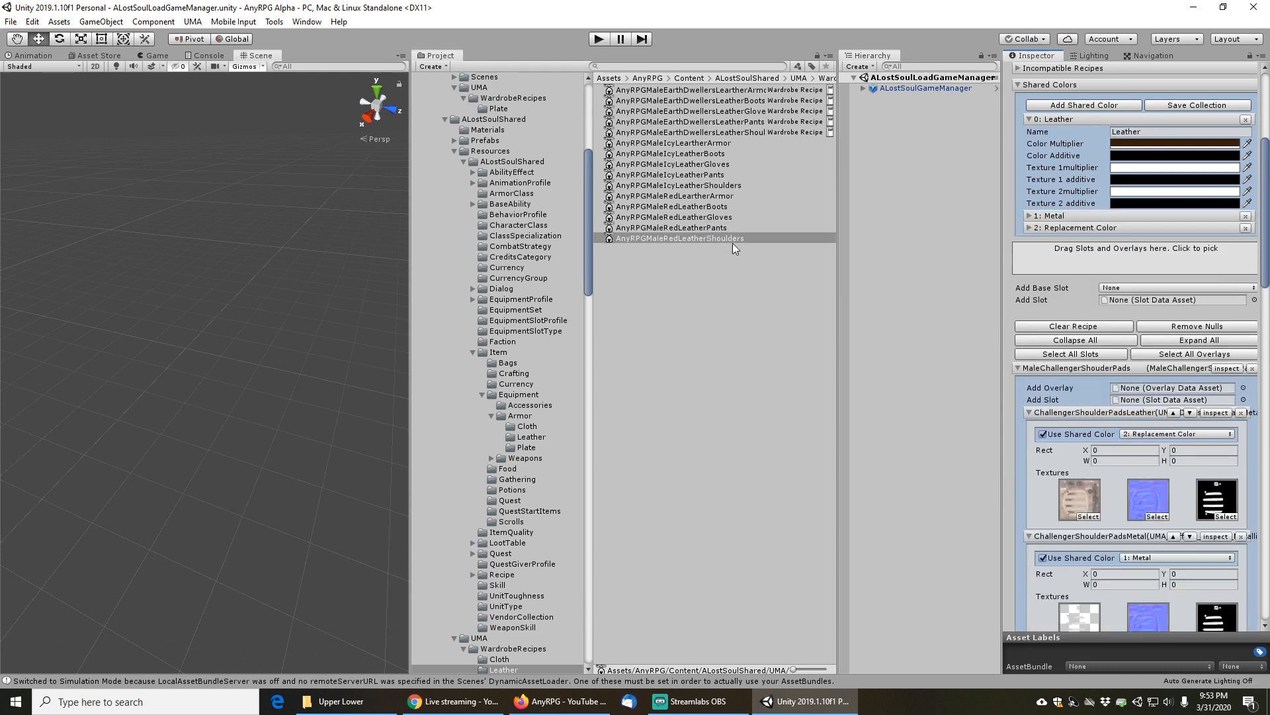
click(697, 187)
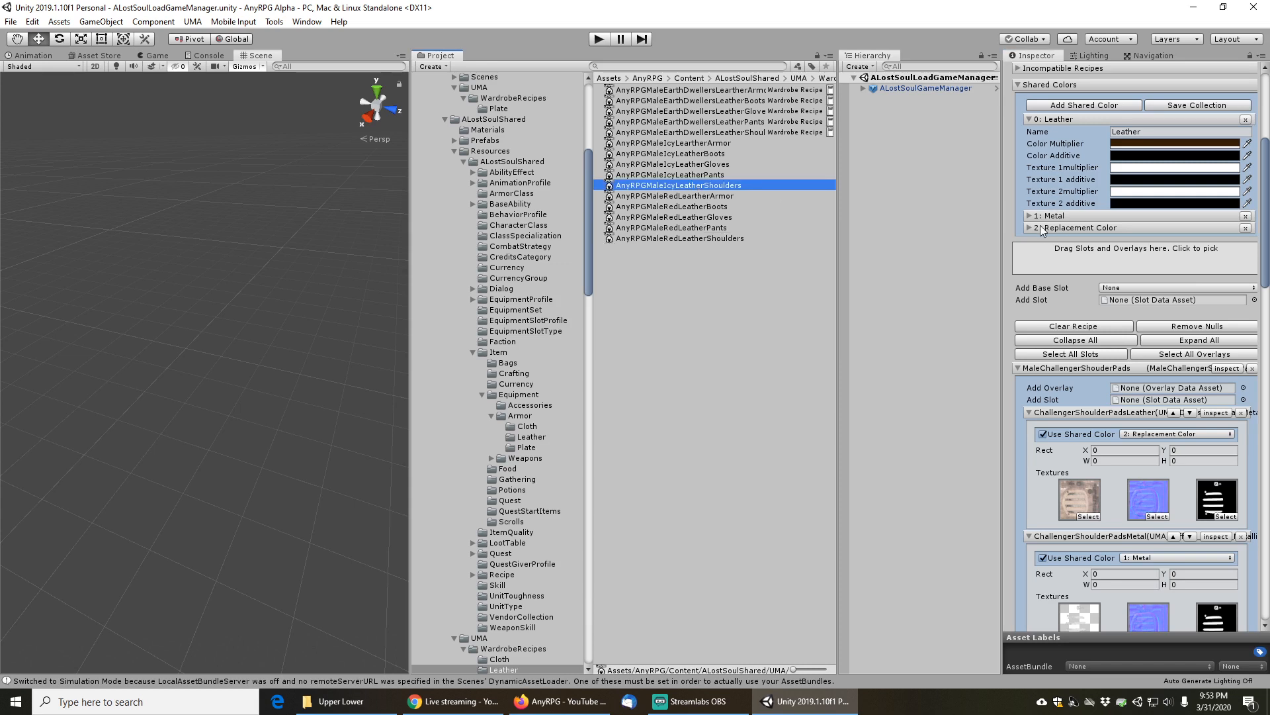
click(1030, 227)
click(712, 196)
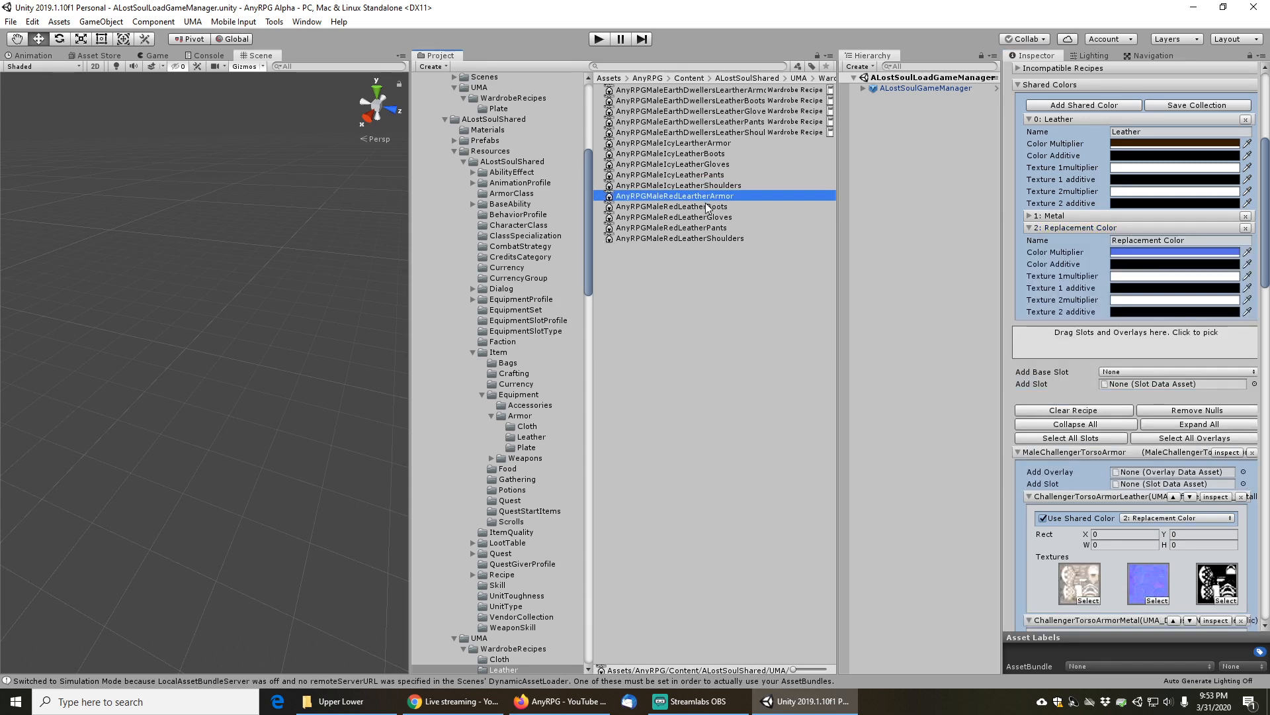
click(708, 207)
click(709, 216)
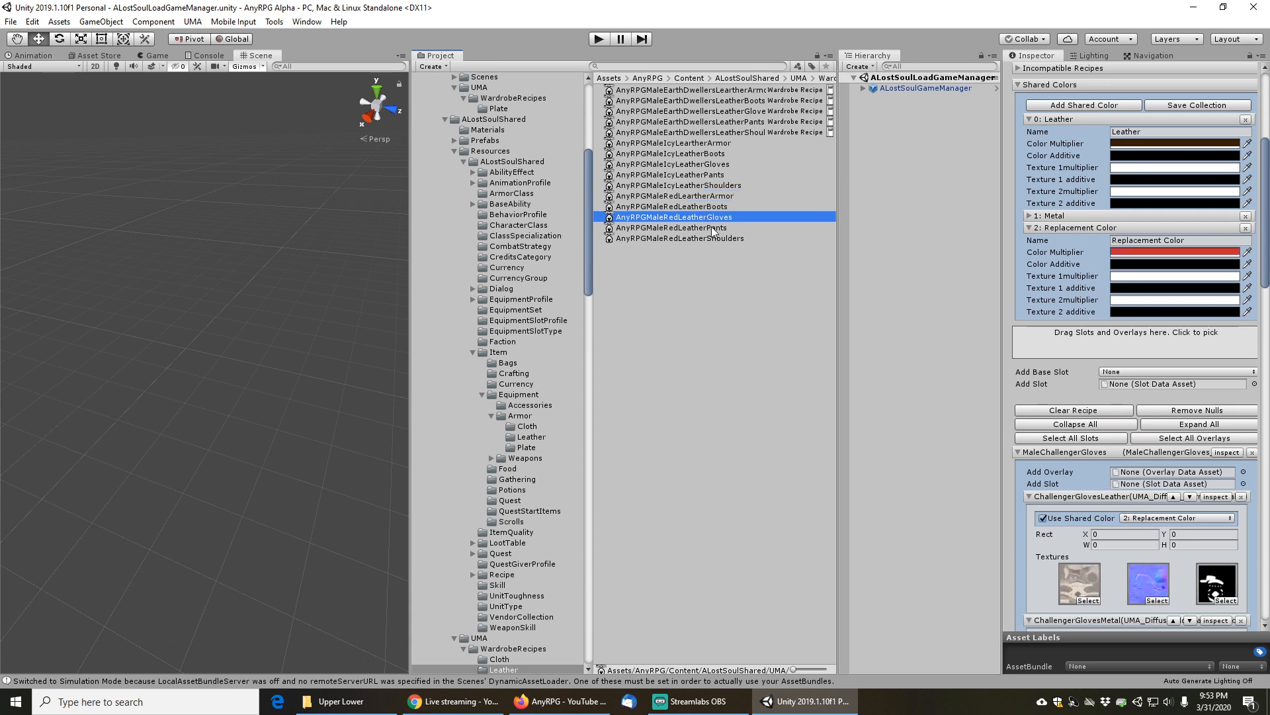
right_click(1160, 252)
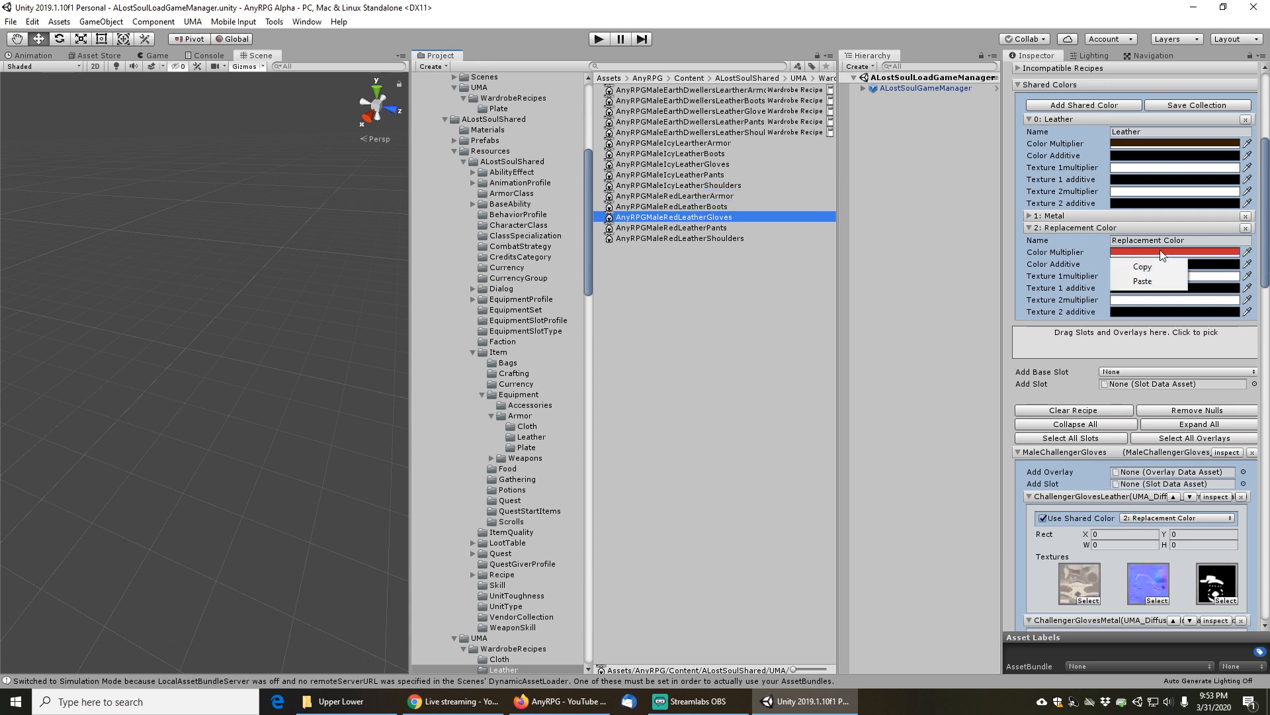
click(694, 198)
click(696, 188)
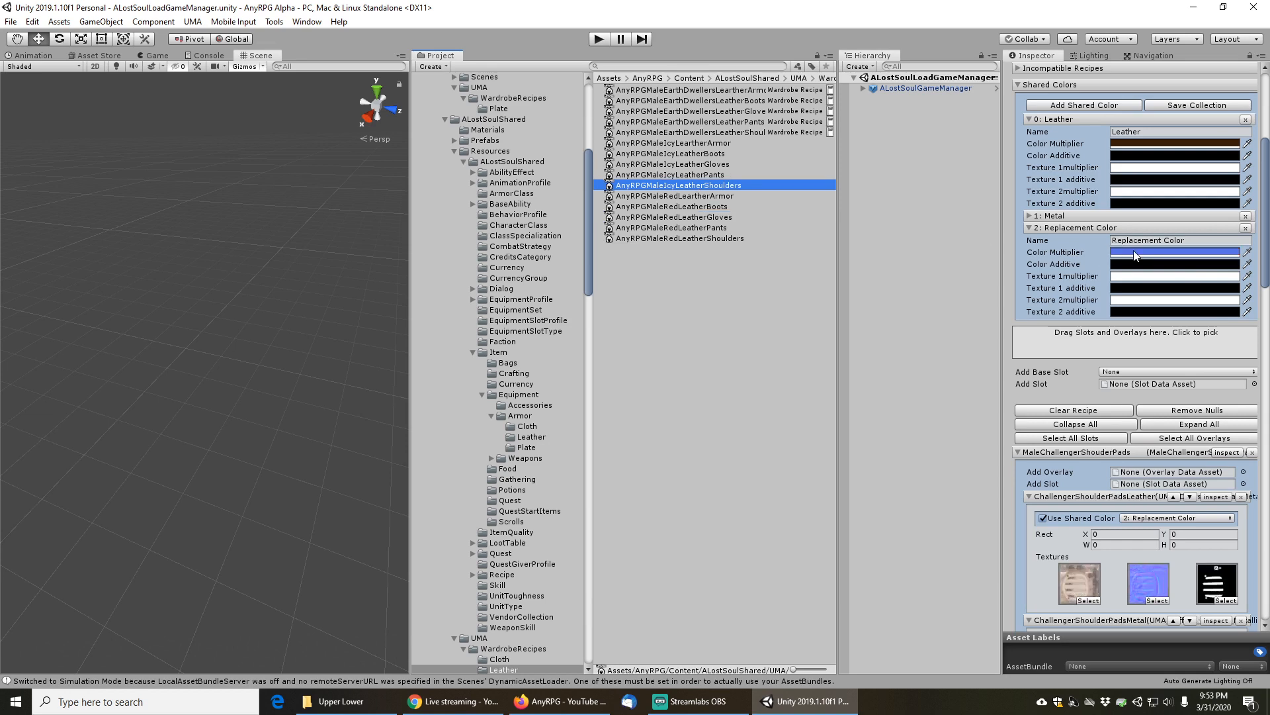
Paste the copied blue into the Pants Color's Color Multiplier of the AnyRPGMaleIcyLeatherPants recipe
click(694, 175)
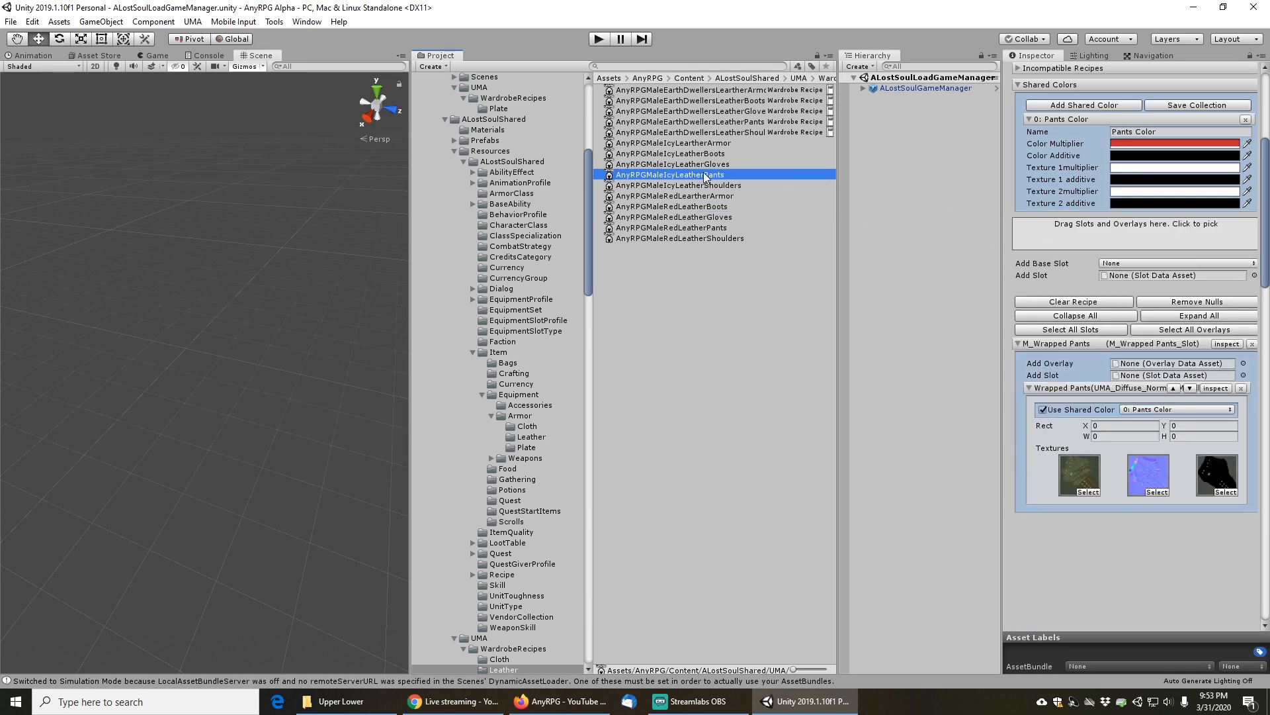
scroll(1119, 304, up, 5)
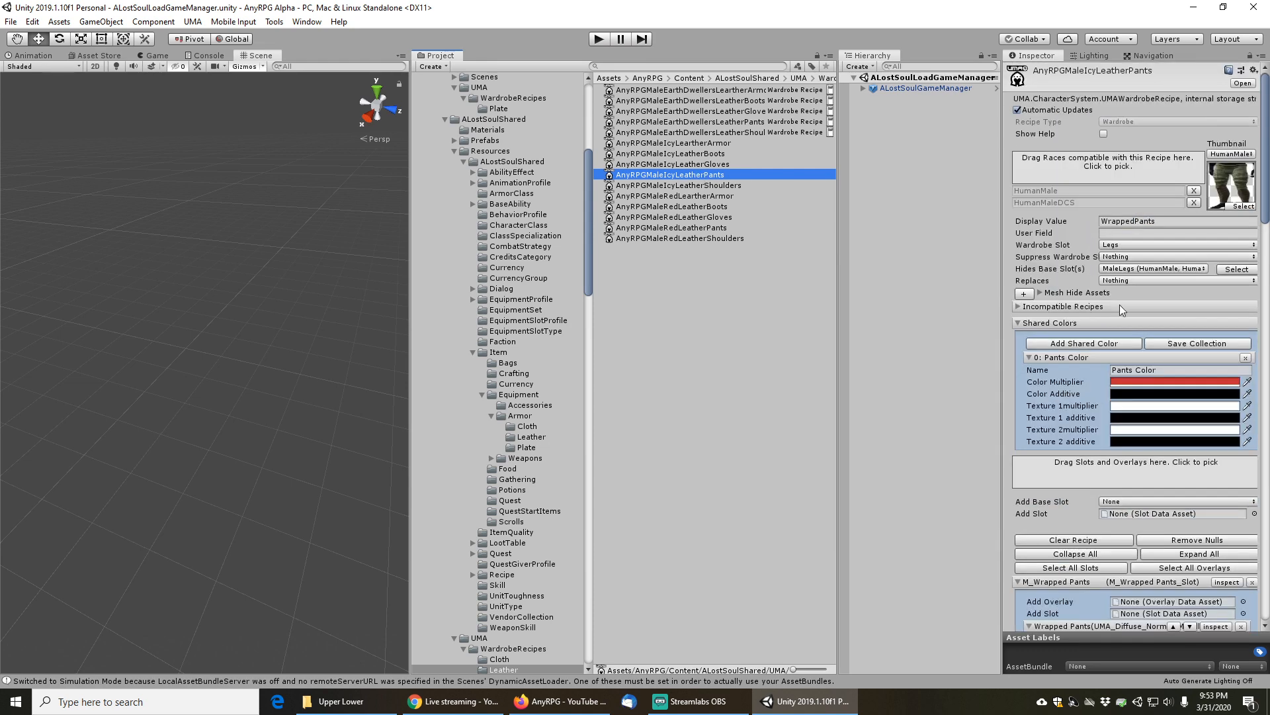
right_click(1135, 380)
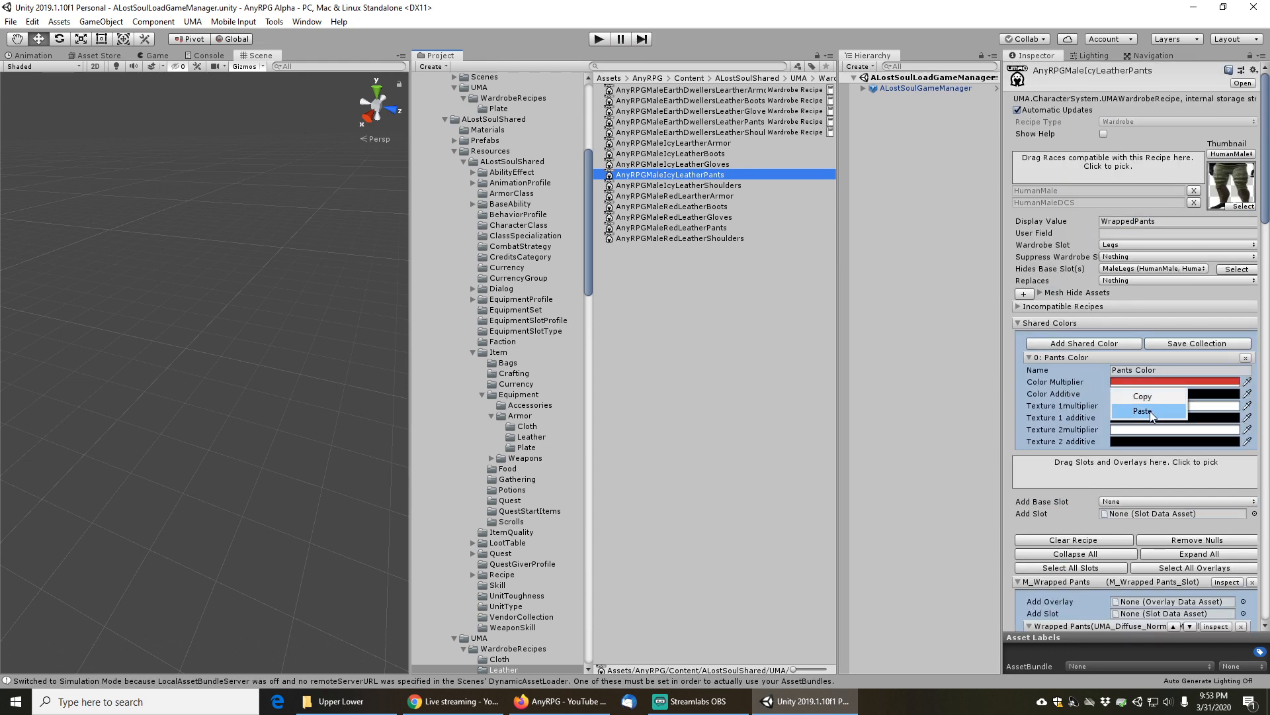
click(1137, 411)
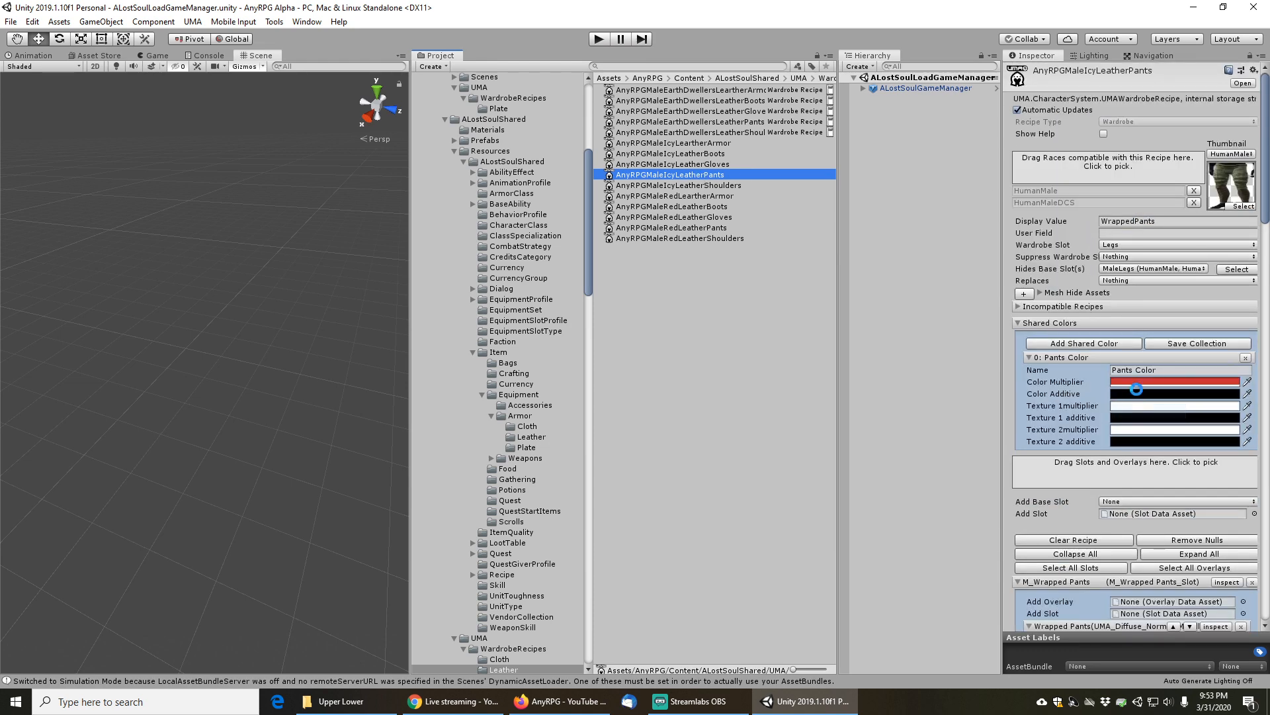
Paste the copied blue into the Replacement Color's Color Multiplier of the AnyRPGMaleIcyLeatherGloves recipe
click(700, 165)
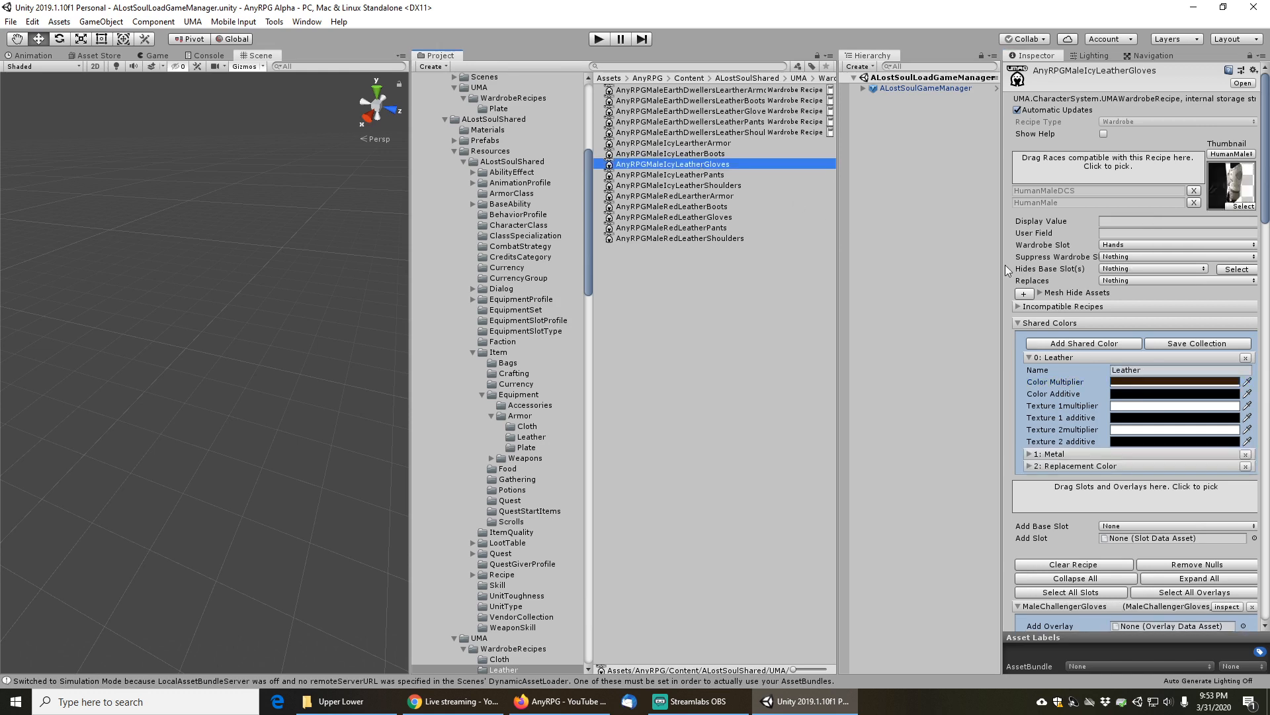
click(1029, 465)
right_click(1146, 489)
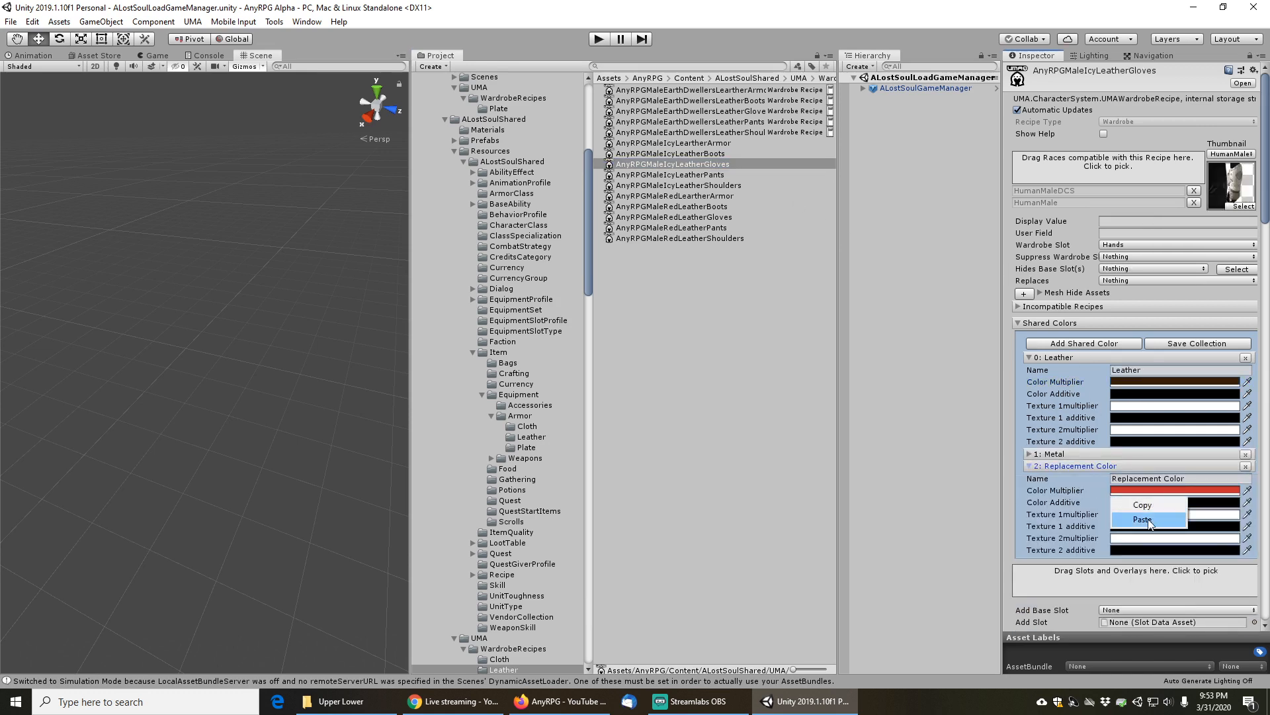
click(1147, 520)
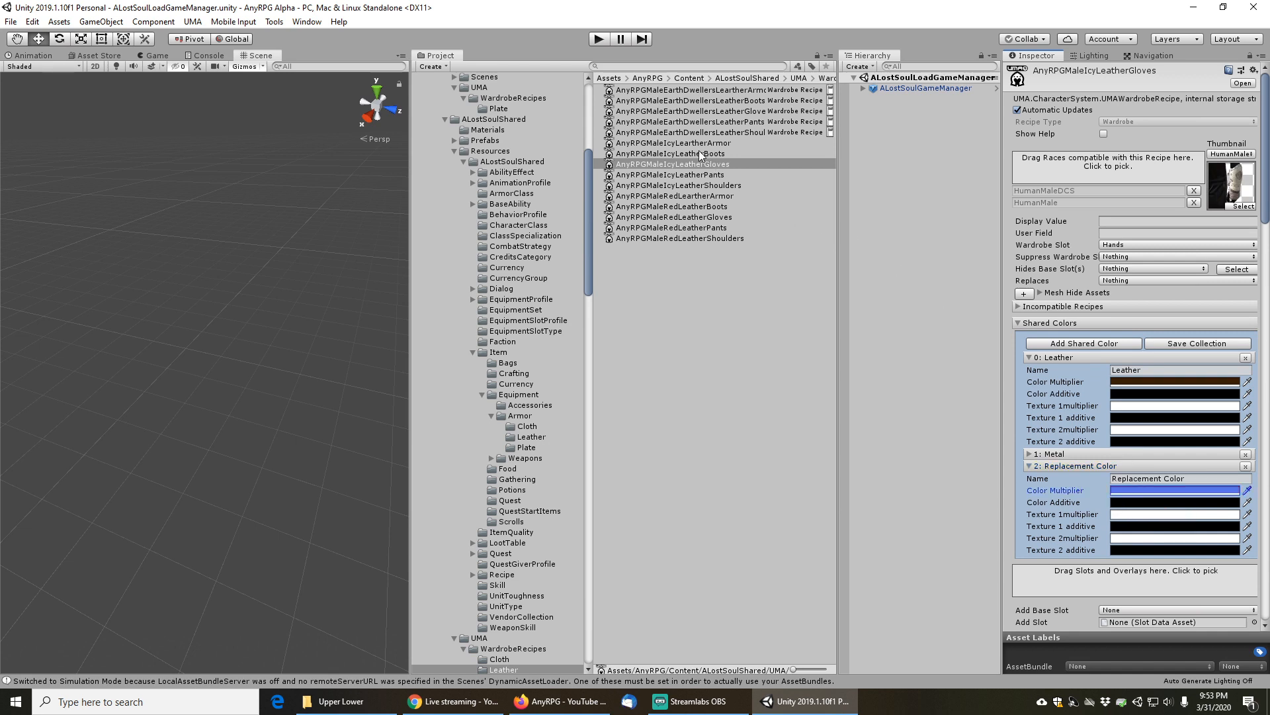
Paste the copied blue into the Replacement Color's Color Multiplier of the AnyRPGMaleIcyLeatherBoots recipe
click(693, 153)
right_click(1127, 494)
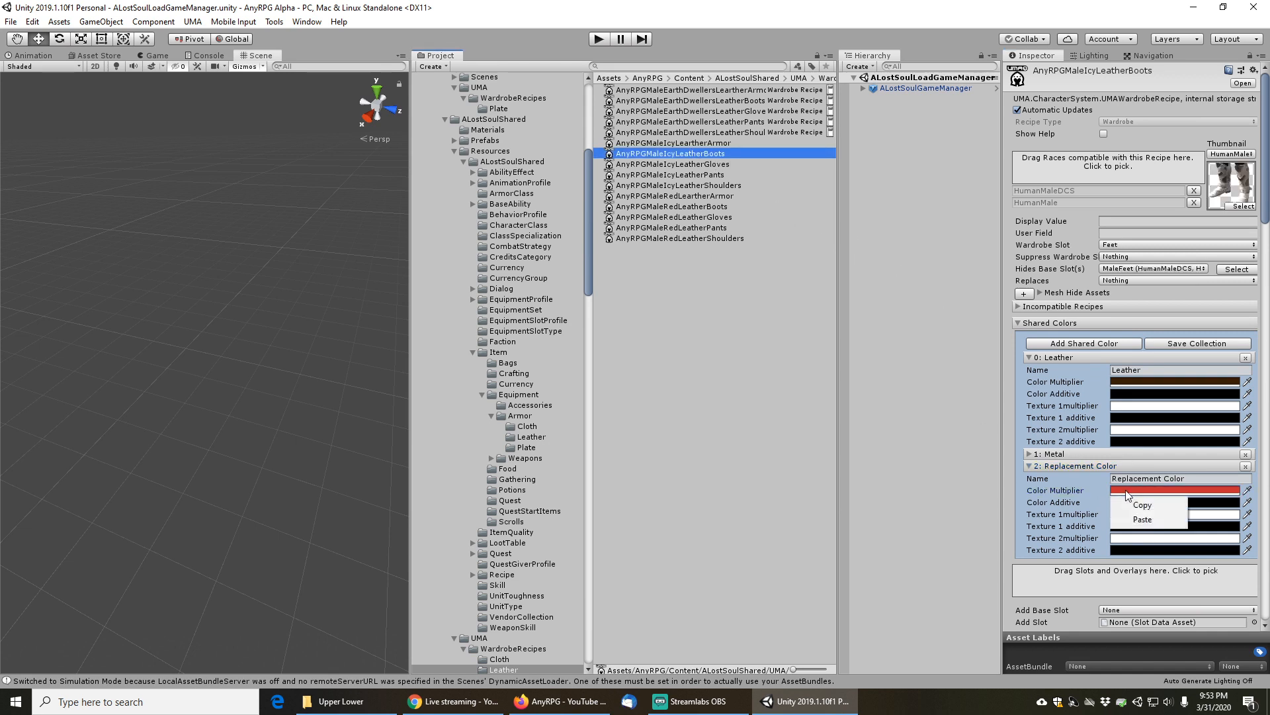
click(1143, 519)
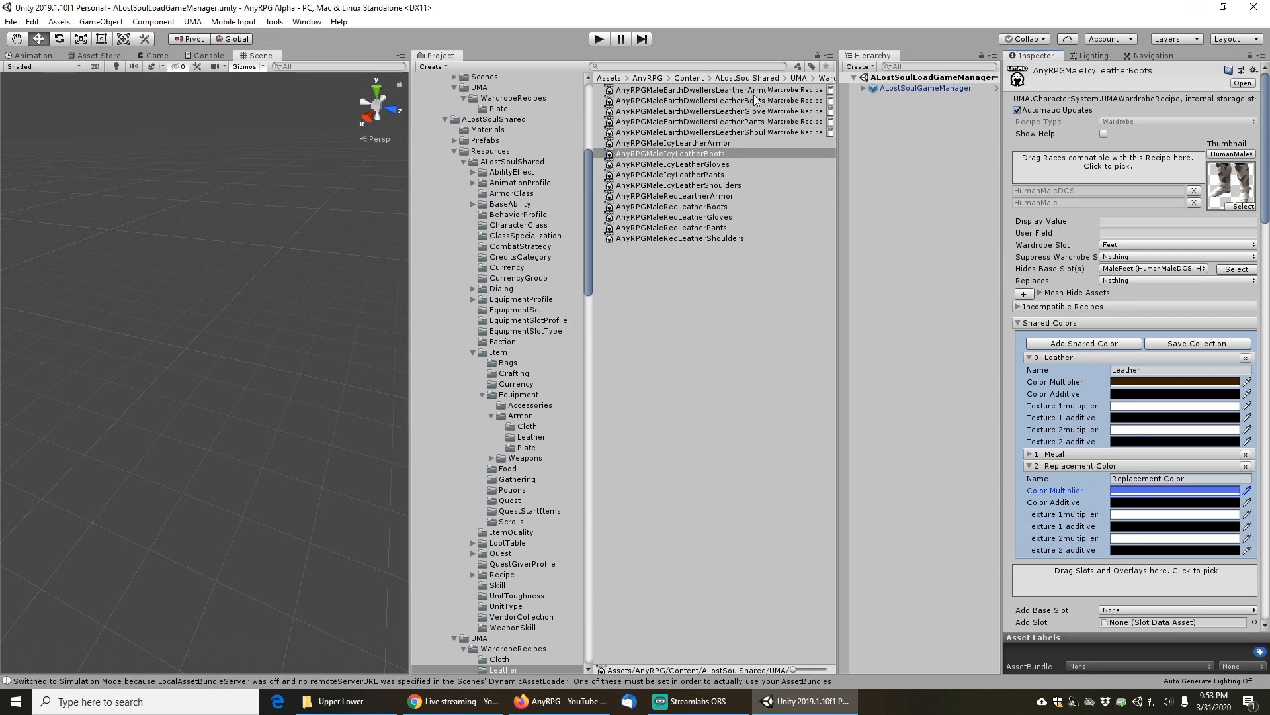
Paste the copied blue into the Replacement Color's Color Multiplier of the AnyRPGMaleIcyLeartherArmor recipe
click(688, 143)
right_click(1144, 492)
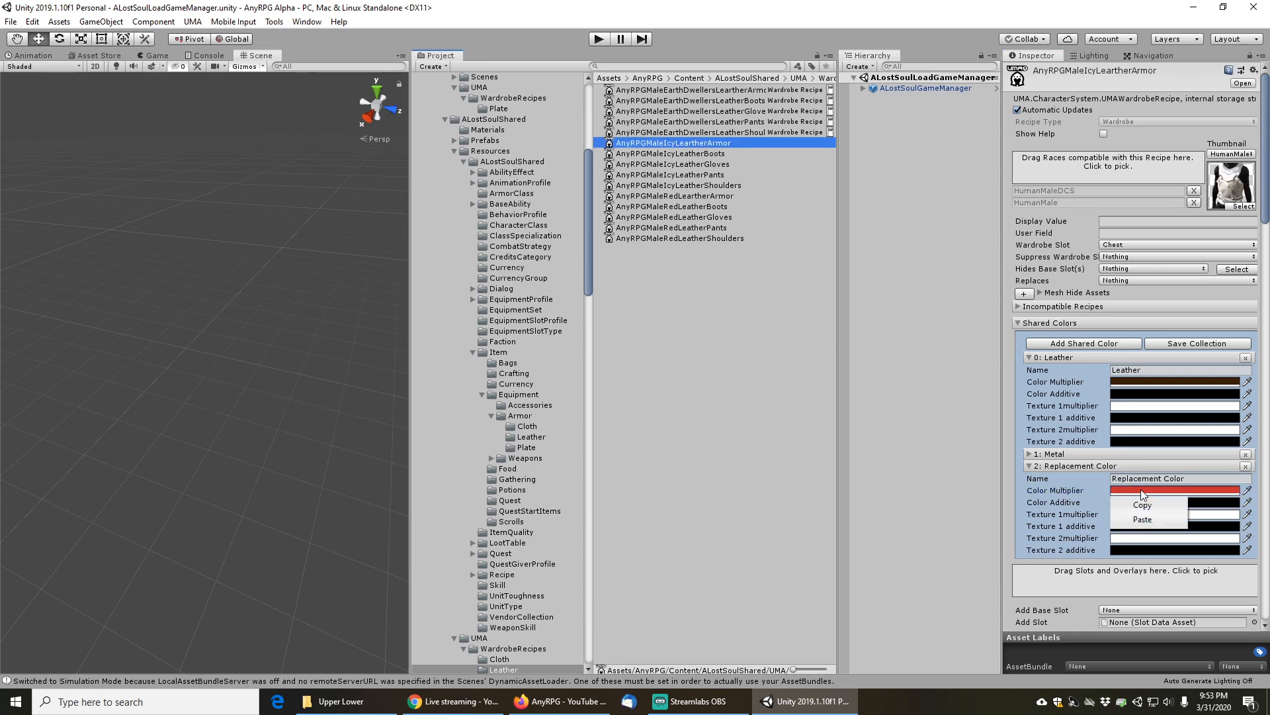
click(1155, 518)
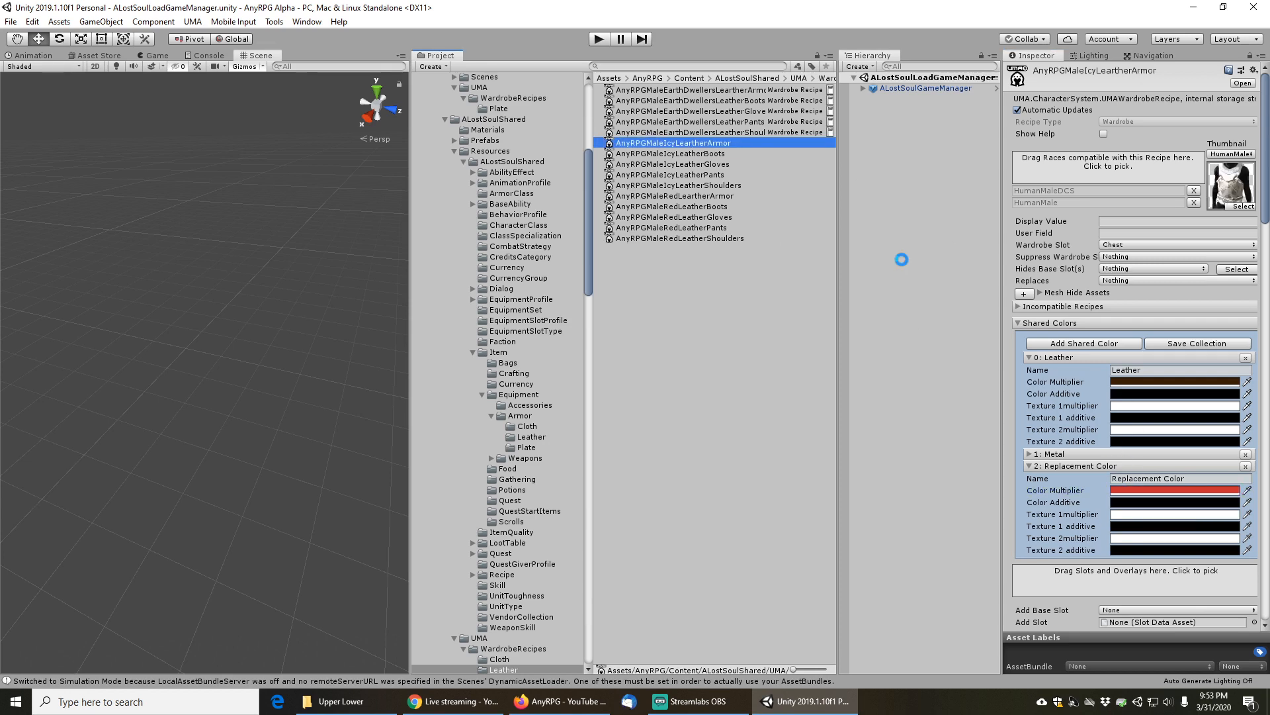
Paste the copied red into the Replacement Color's Color Multiplier of the AnyRPGMaleRed leather gloves, boots and armor recipes
click(695, 217)
right_click(1138, 493)
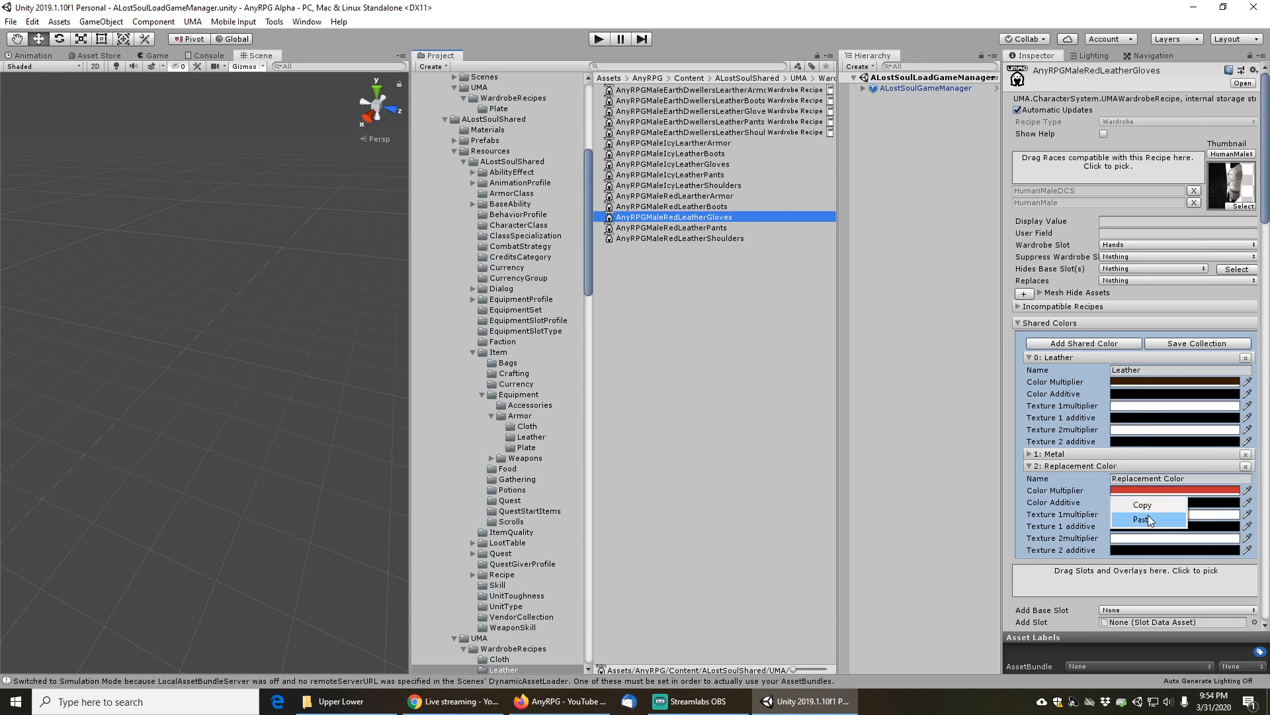
click(1145, 519)
click(694, 207)
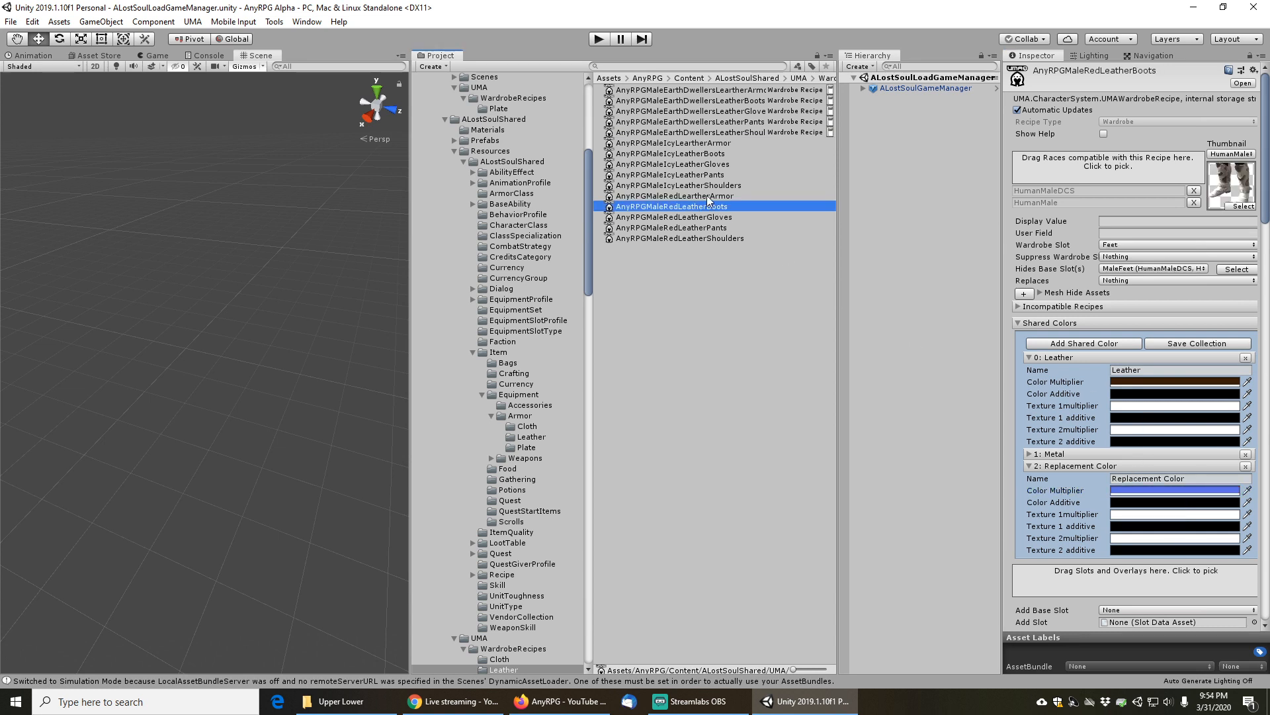
right_click(1137, 495)
click(1142, 517)
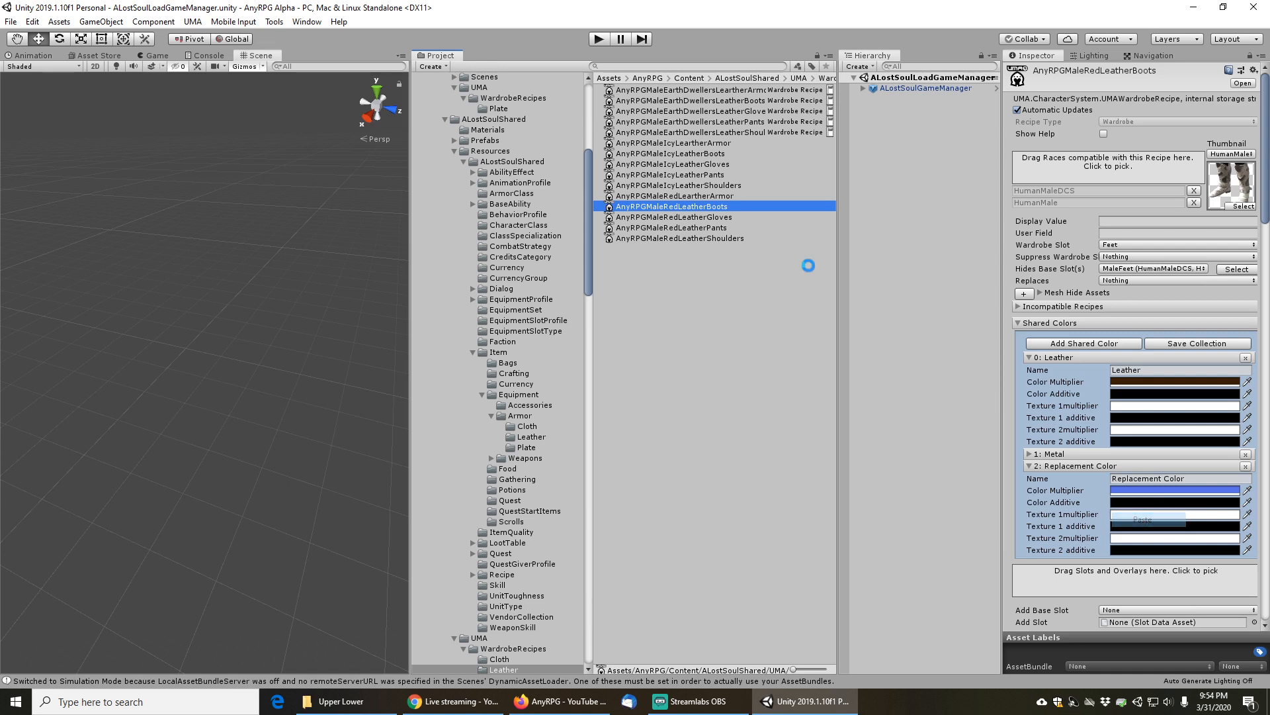
click(688, 198)
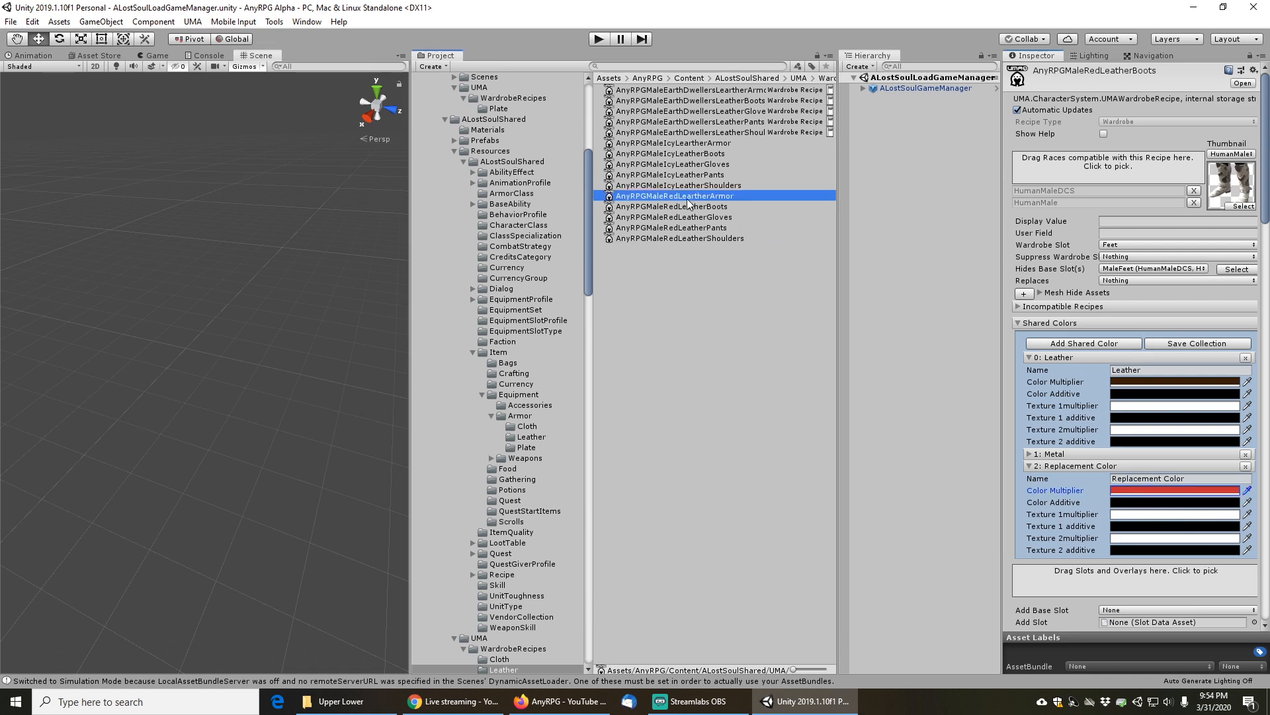
right_click(1143, 493)
click(1153, 517)
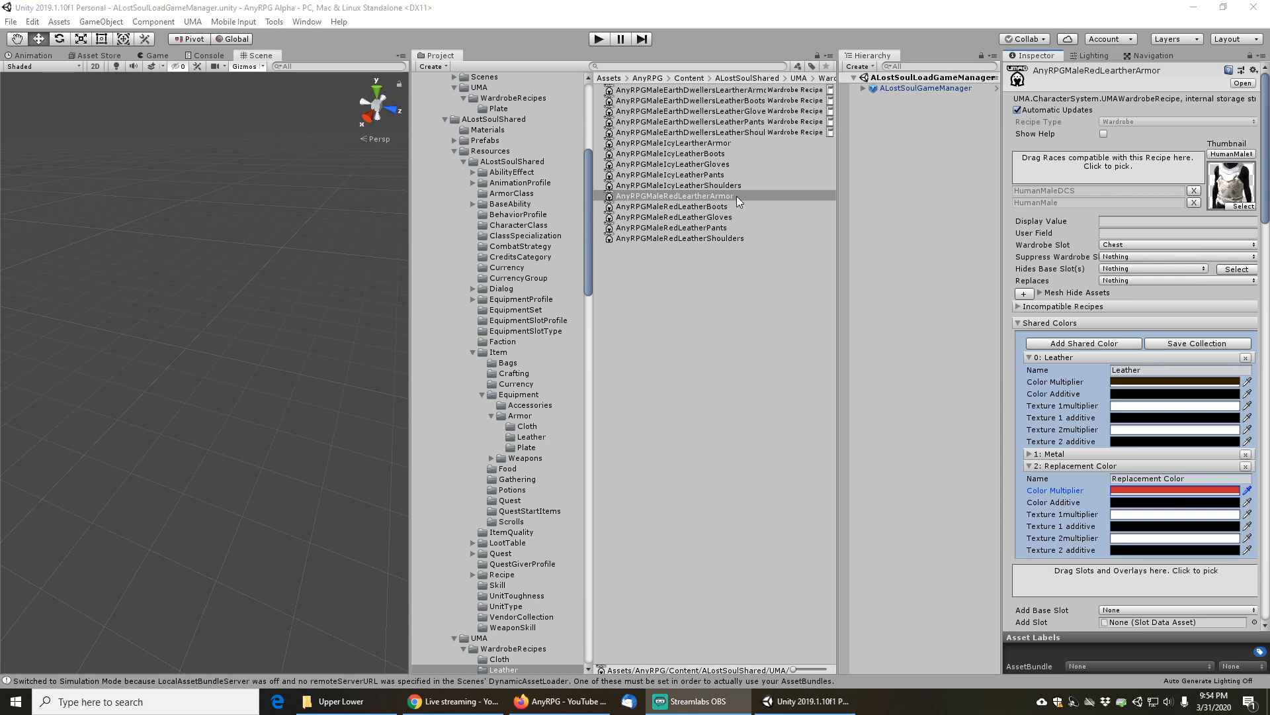
Check the Replacement Color and overlays of the AnyRPGMaleIcyLeatherGloves recipe, and save the scene
click(669, 186)
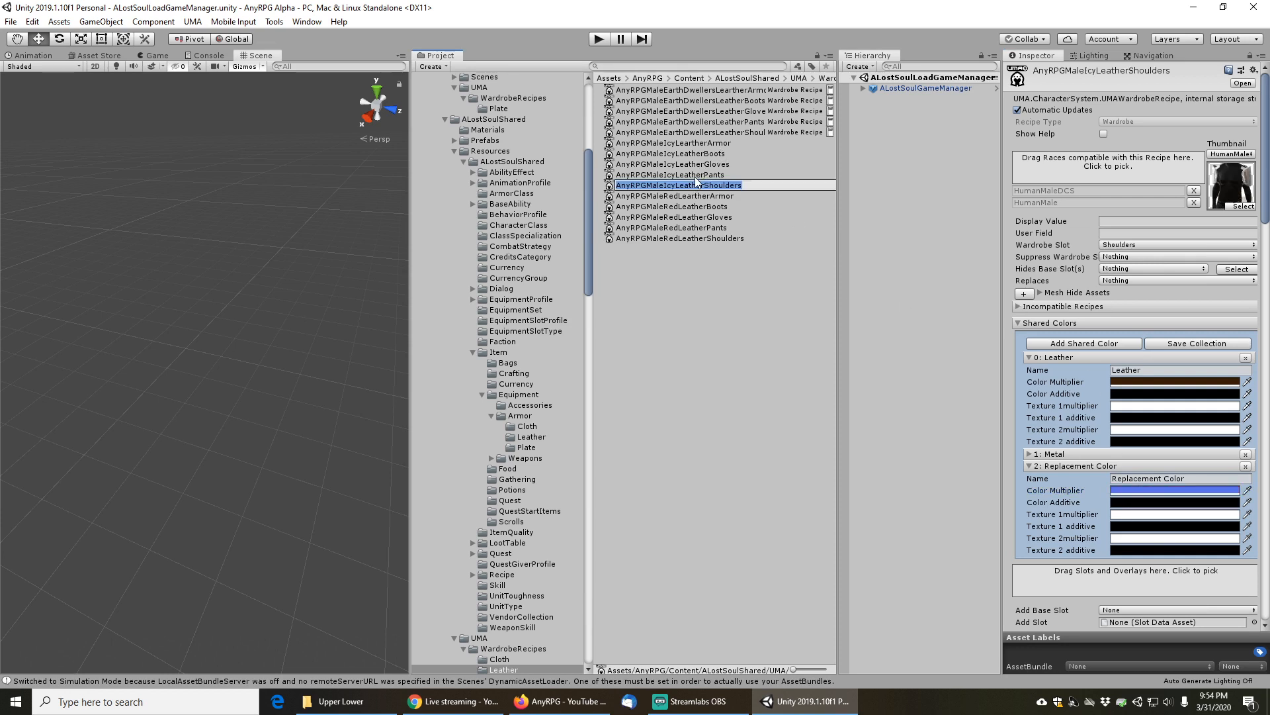
click(696, 164)
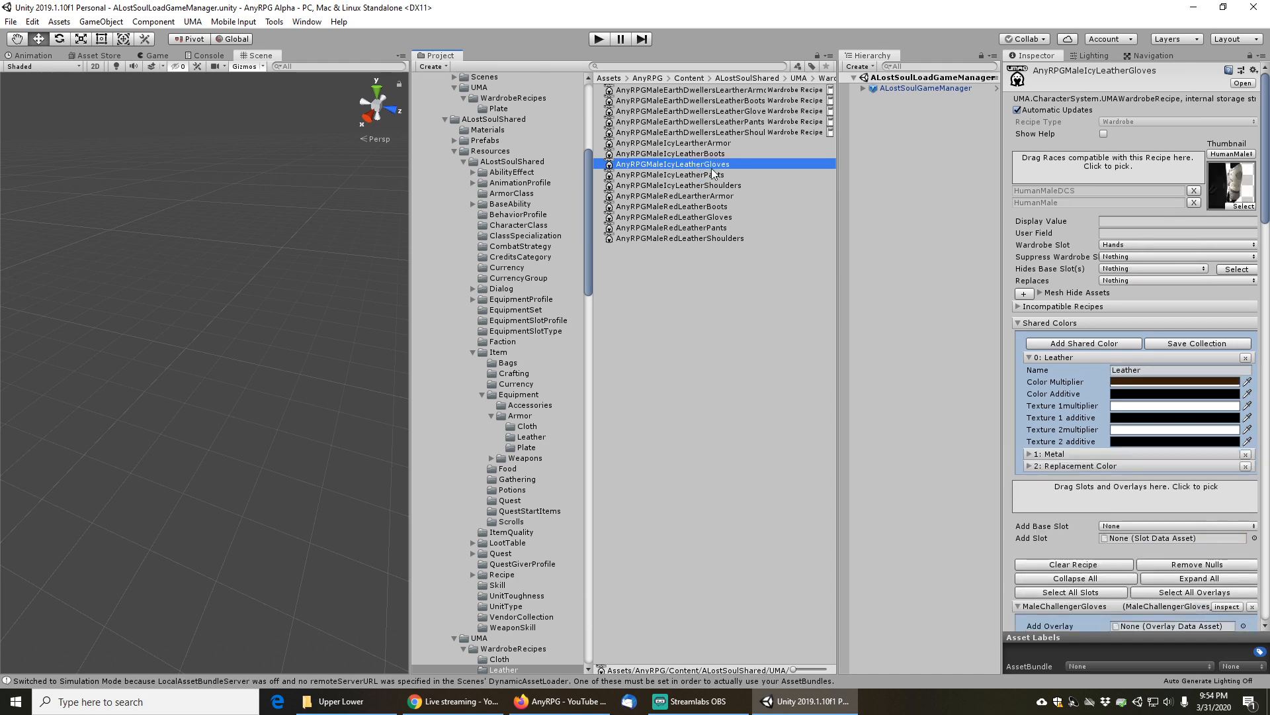
click(1027, 466)
scroll(1062, 466, down, 5)
scroll(1057, 434, down, 3)
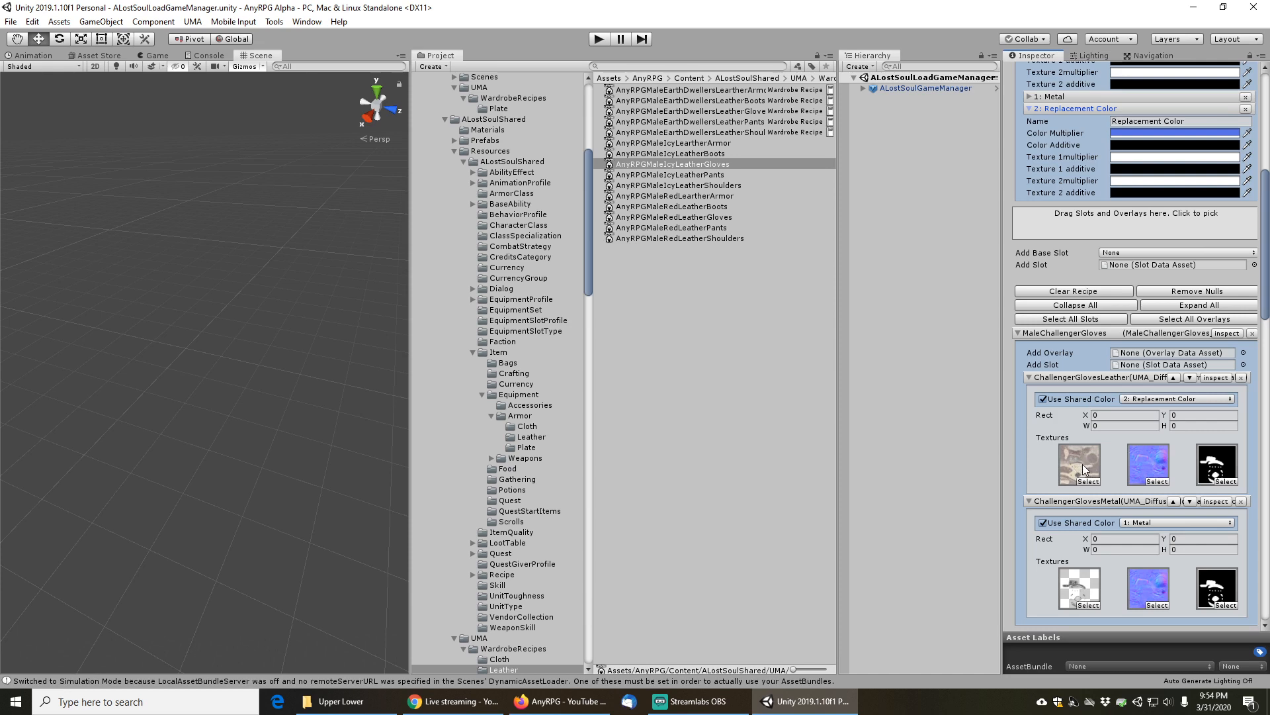
click(11, 21)
click(26, 71)
click(648, 66)
text(armor)
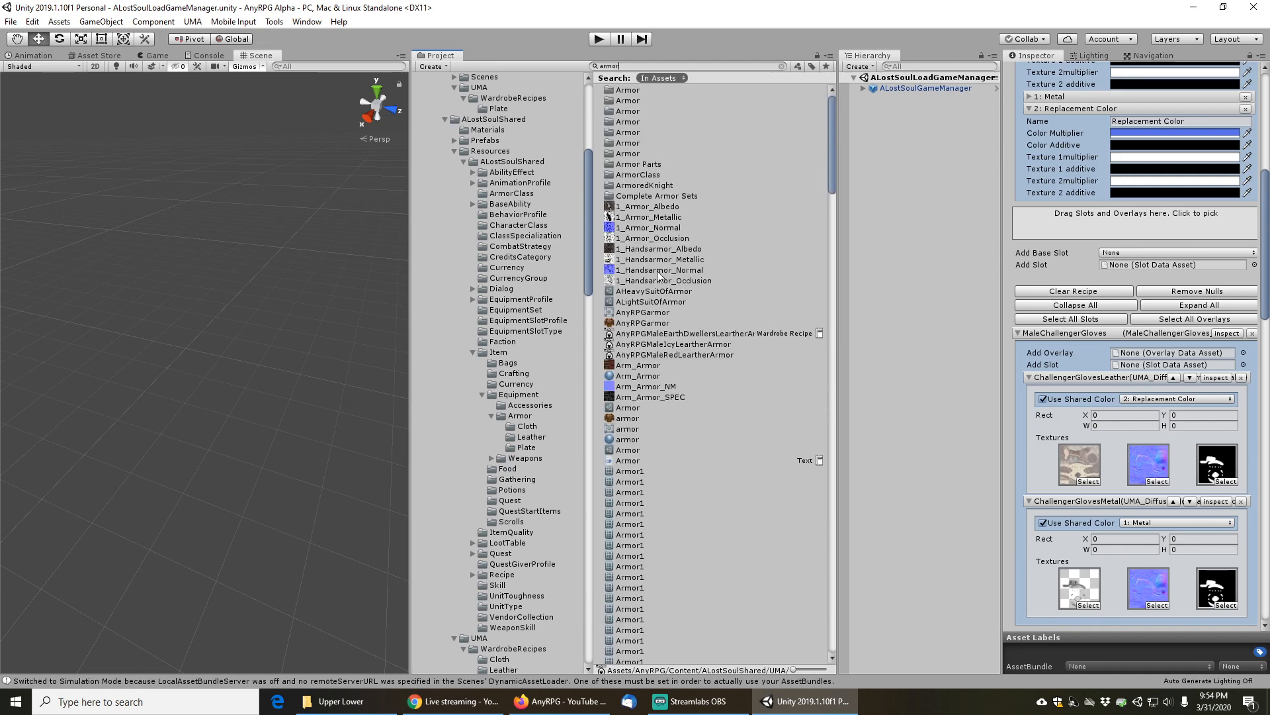
click(628, 451)
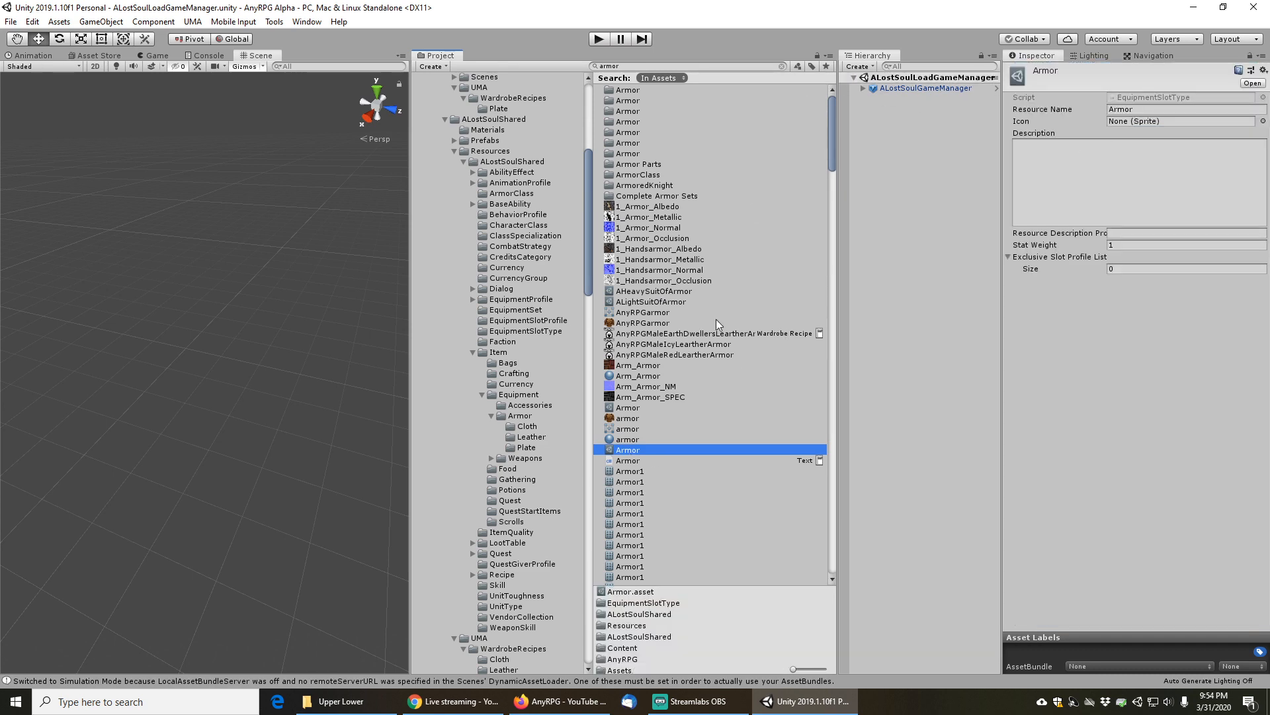
scroll(693, 349, down, 5)
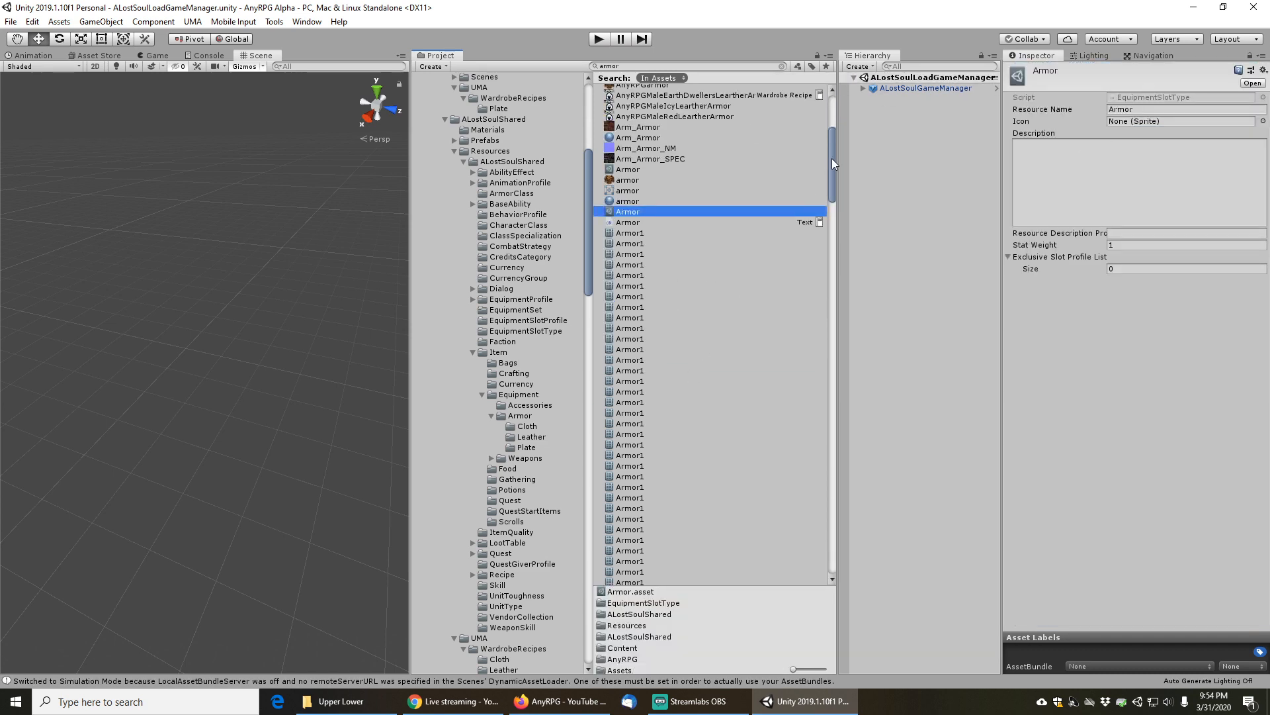
drag(832, 159, 832, 130)
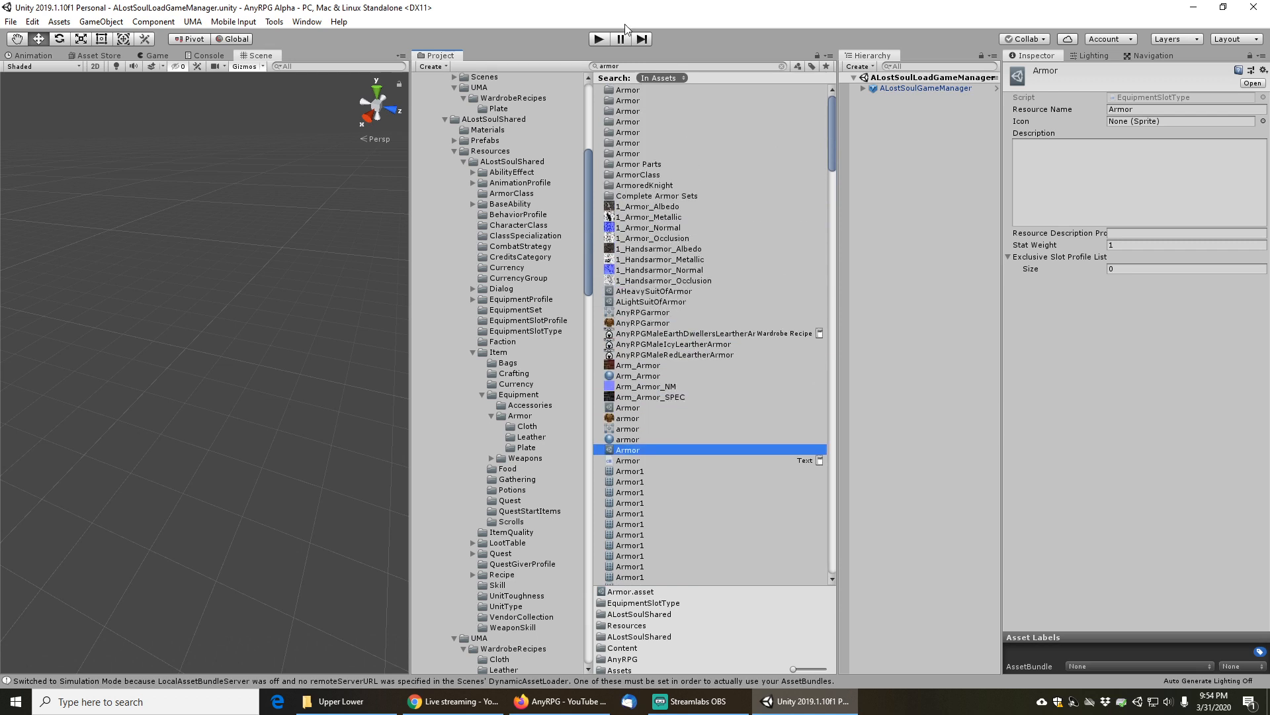
Search the project for "leatherarmor" and review the vendor items of the LeatherArmor vendor collection
click(622, 66)
text(leatherarmor)
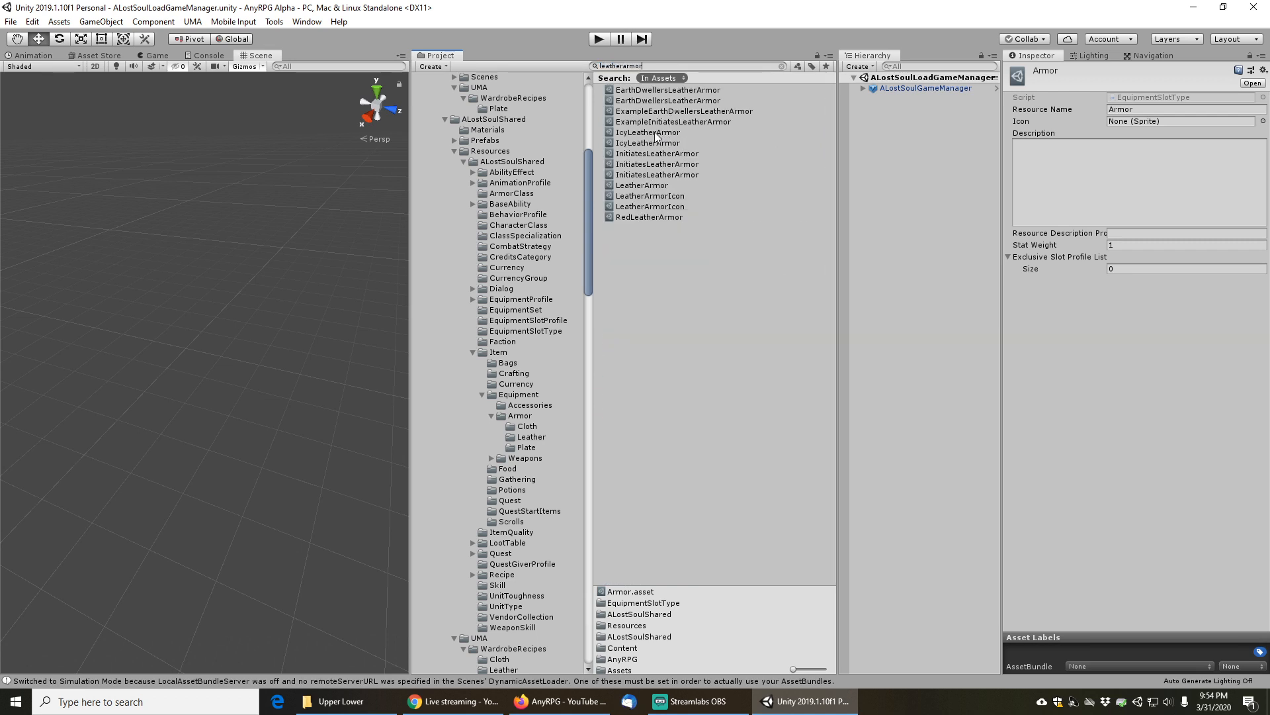
click(644, 185)
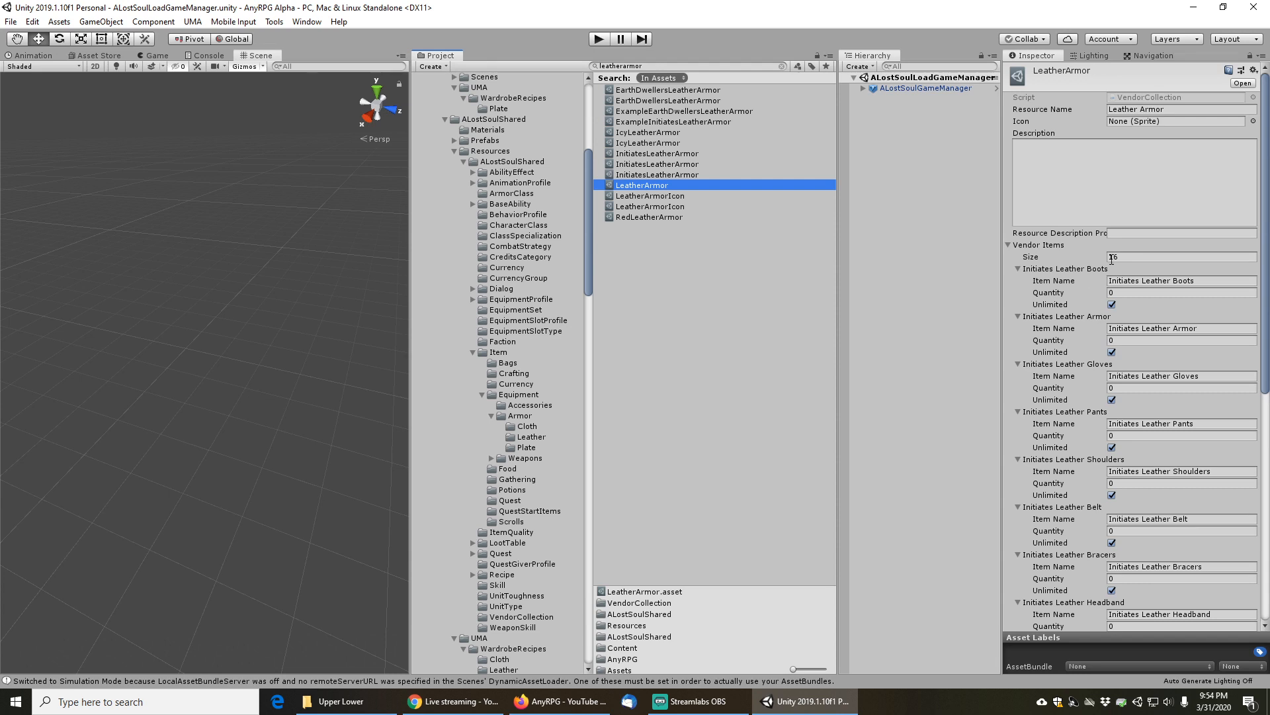
scroll(1074, 384, down, 10)
scroll(1074, 389, down, 1)
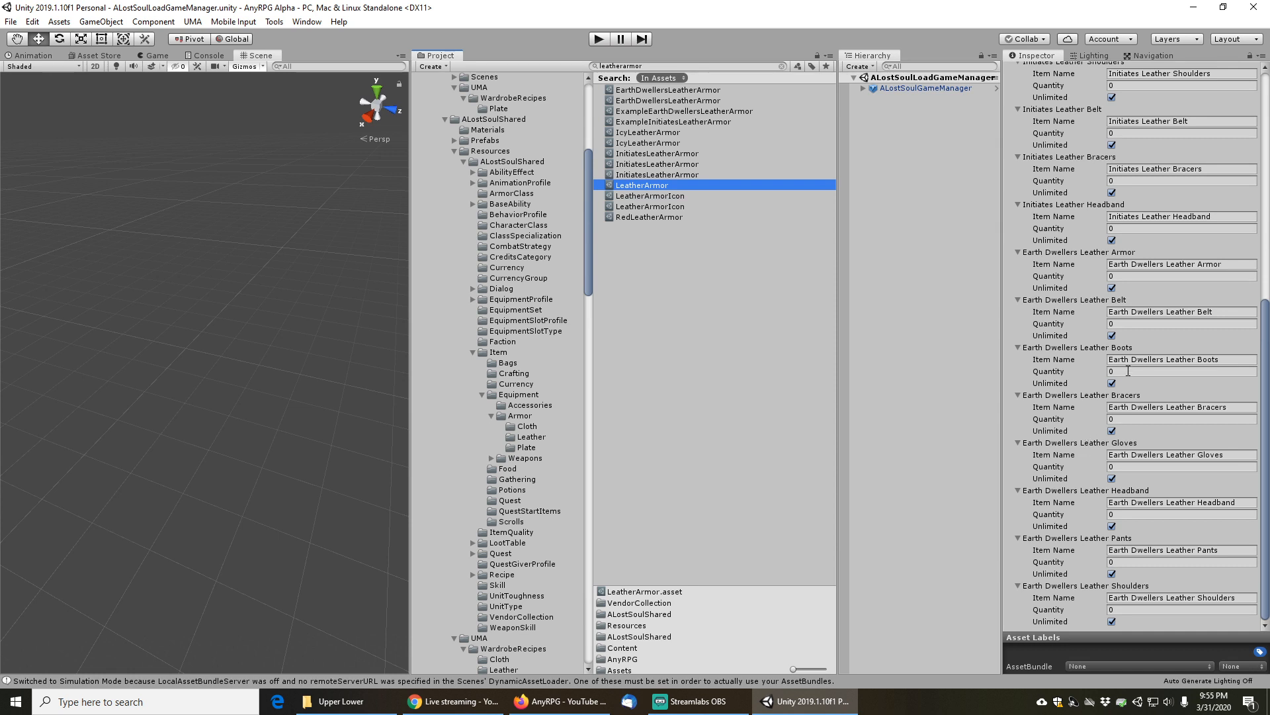
scroll(1085, 430, up, 10)
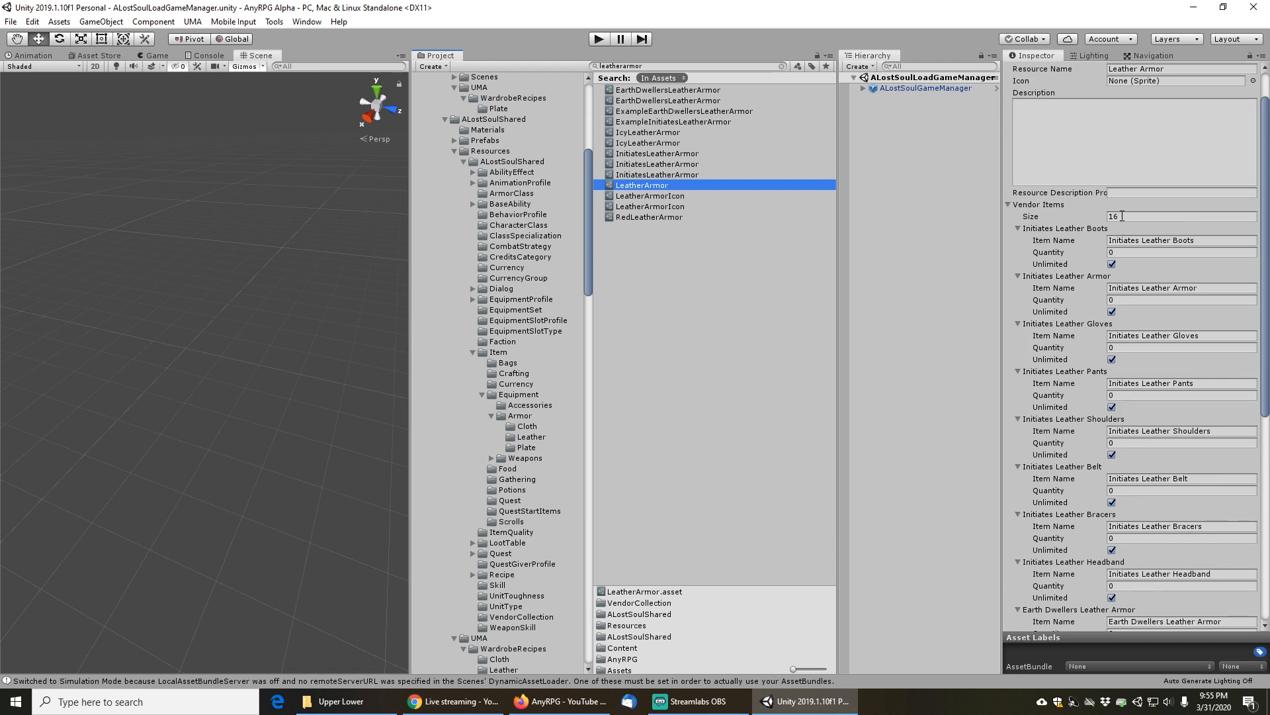
click(1121, 217)
text(5)
key(Return)
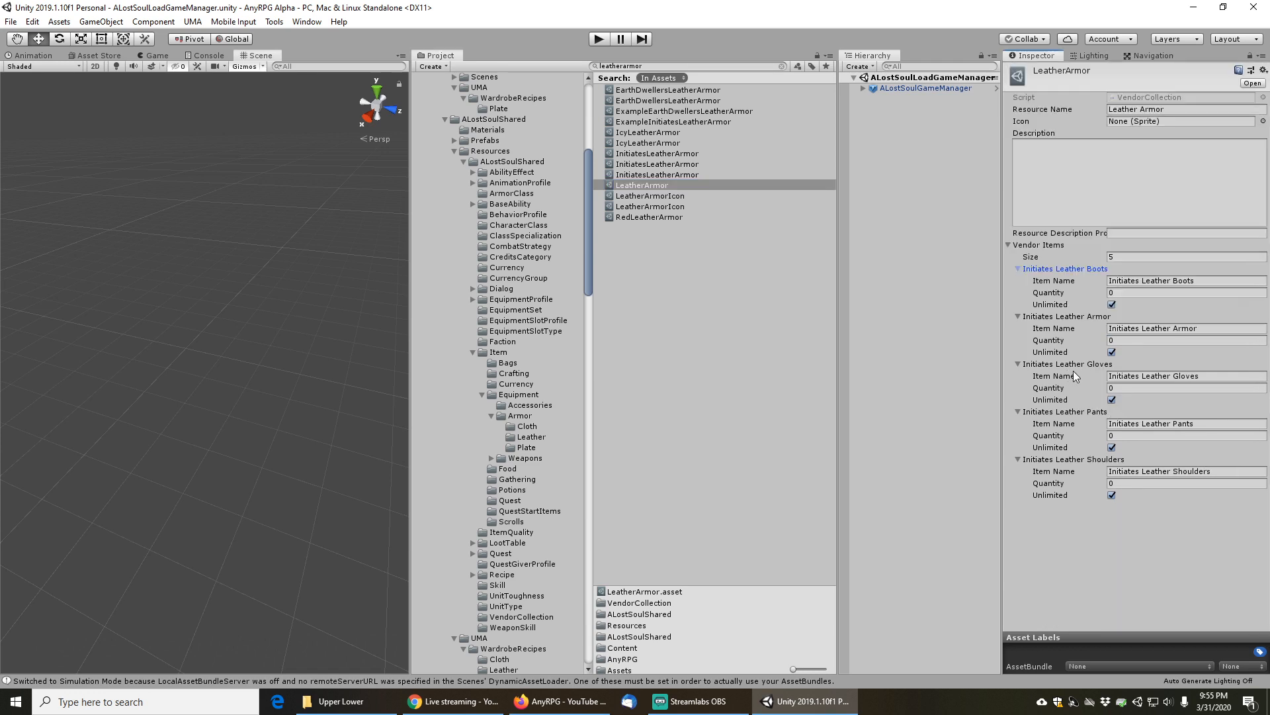
key(ctrl+z)
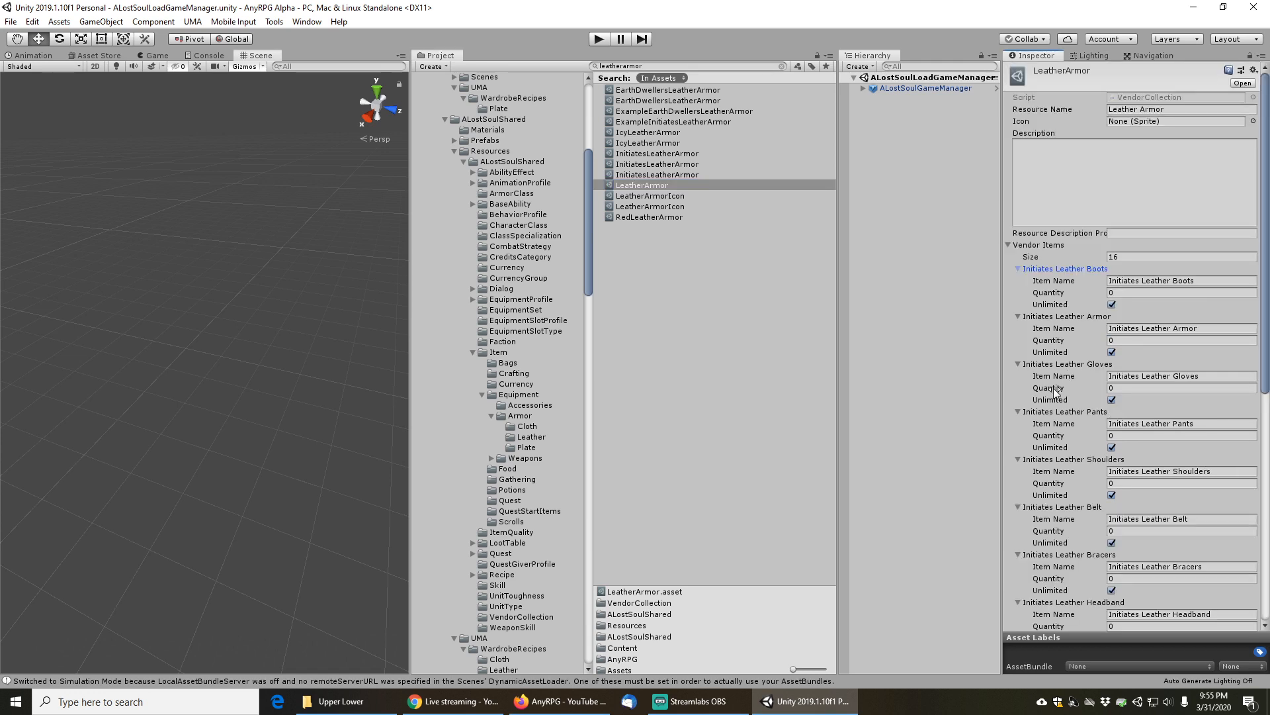
Set the Vendor Items size of the LeatherArmor vendor collection to 21
click(1133, 257)
text(21)
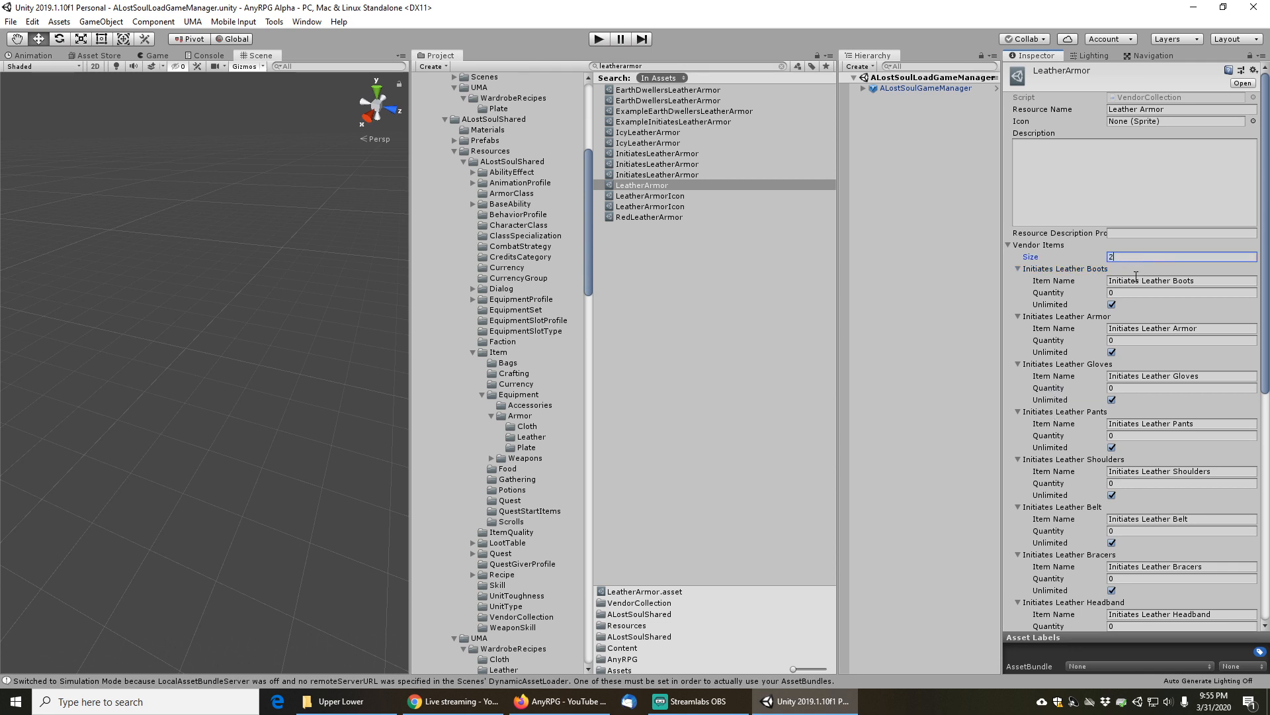
key(Return)
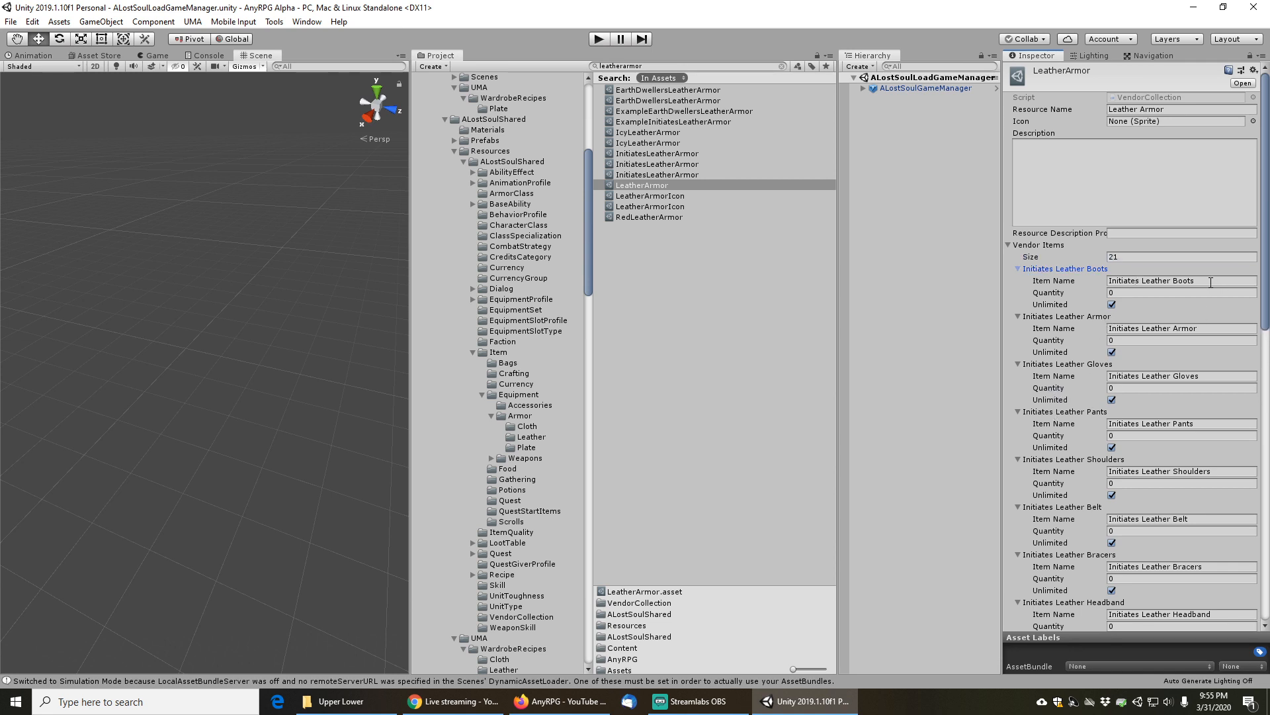
click(1211, 280)
Change the item name of the first newly added vendor item to Icy Leather Shoulders
scroll(1082, 387, down, 20)
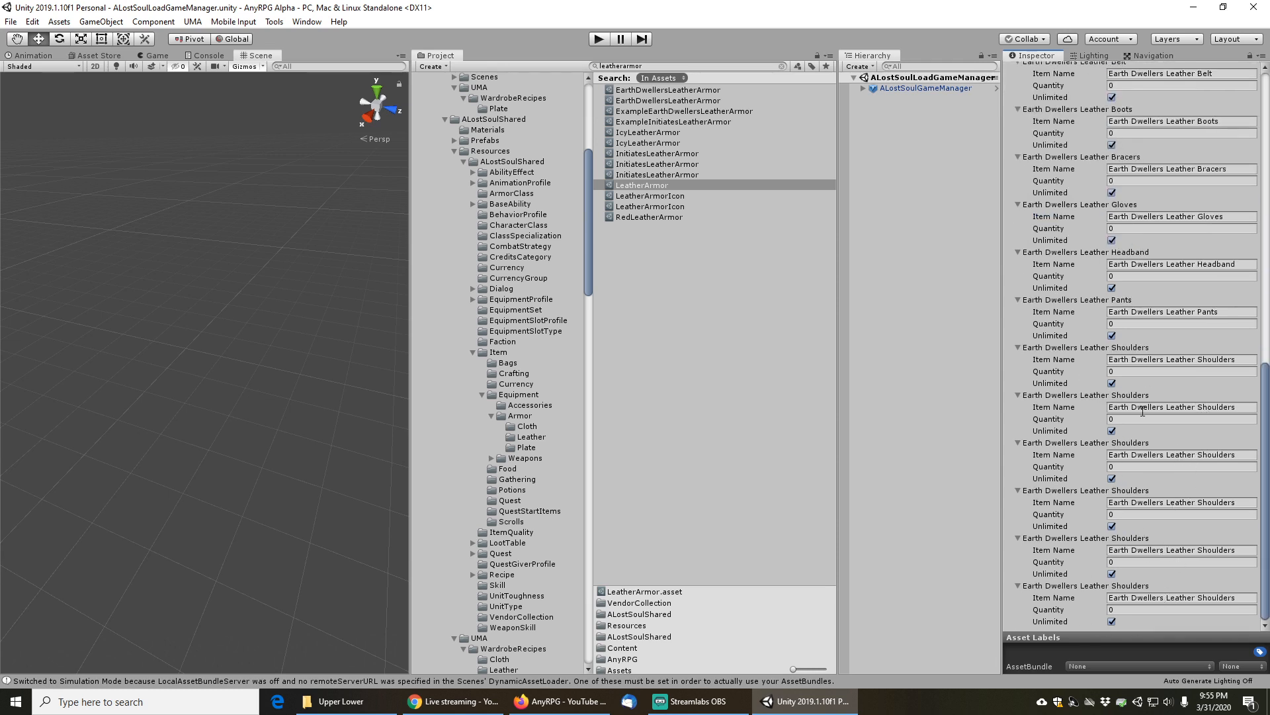
click(1166, 406)
key(Home)
key(shift+Right)
key(shift+Right)
key(shift+Right)
key(shift+Right)
key(shift+Right)
key(shift+Right)
key(shift+Right)
key(shift+Right)
key(shift+Right)
key(shift+Right)
key(shift+Right)
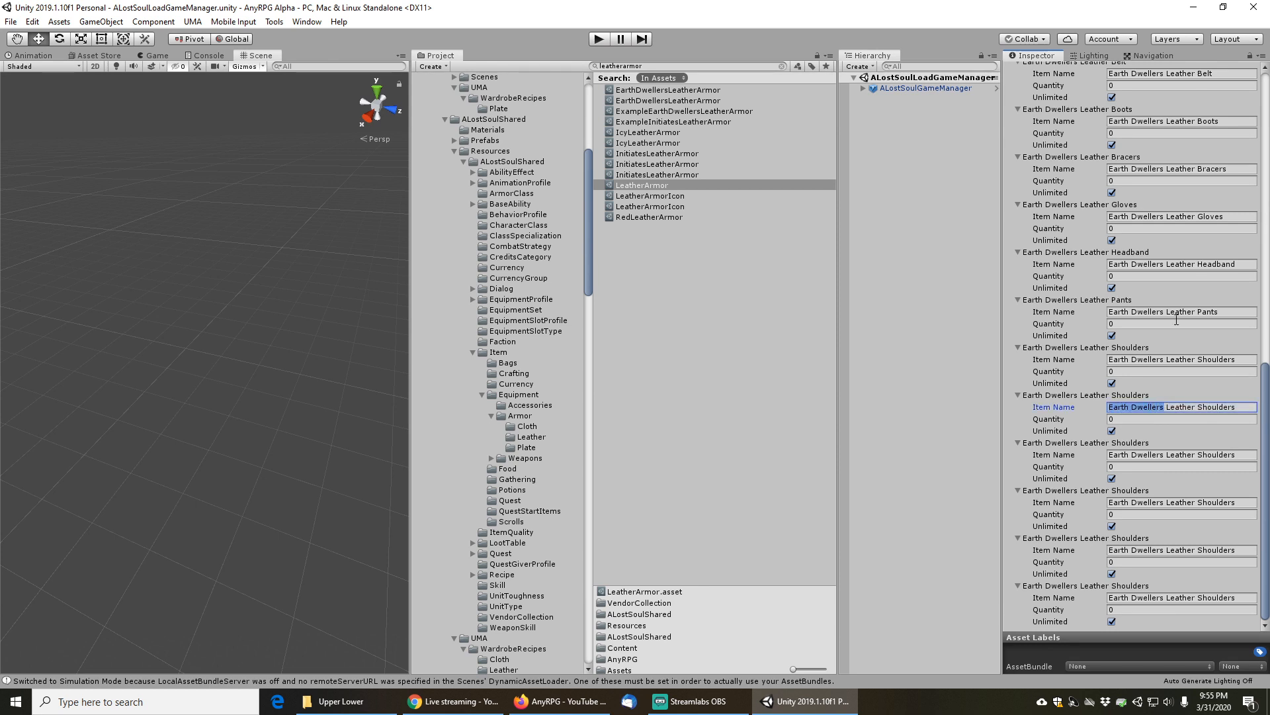
text(Icy)
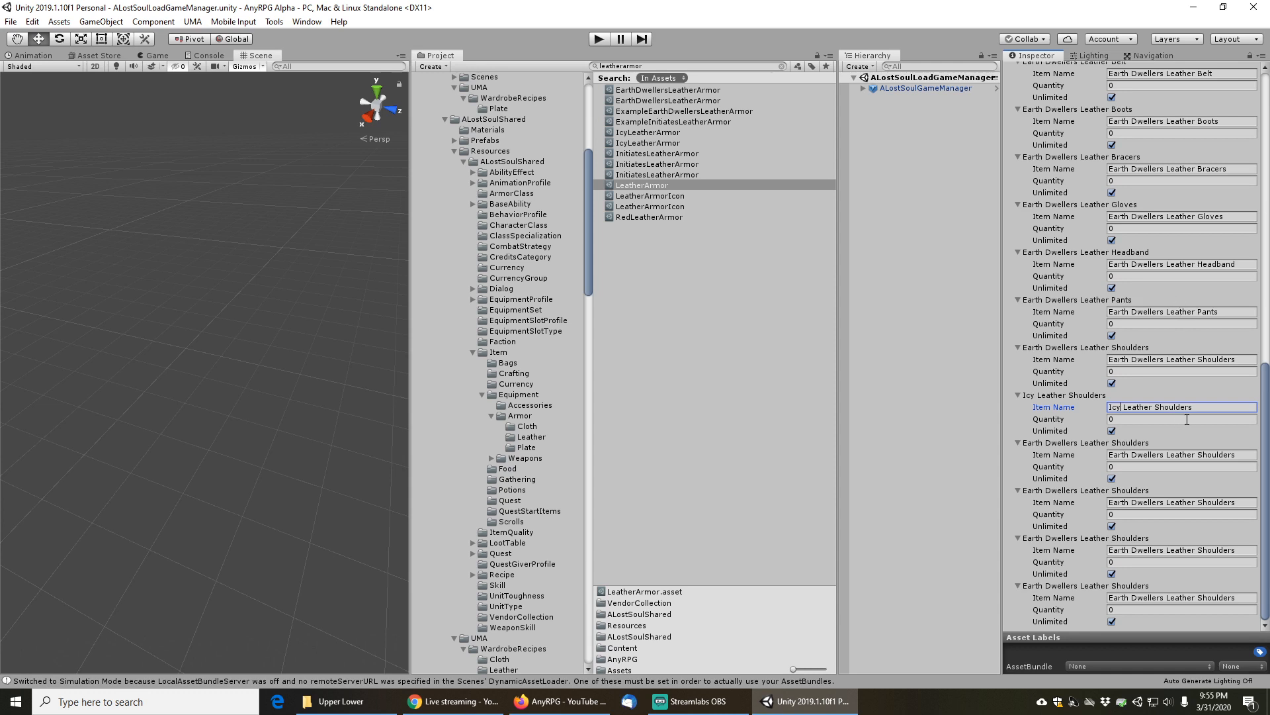
Copy the Icy Leather Shoulders name into the second added vendor item and change it to Icy Leather Boots
click(1162, 454)
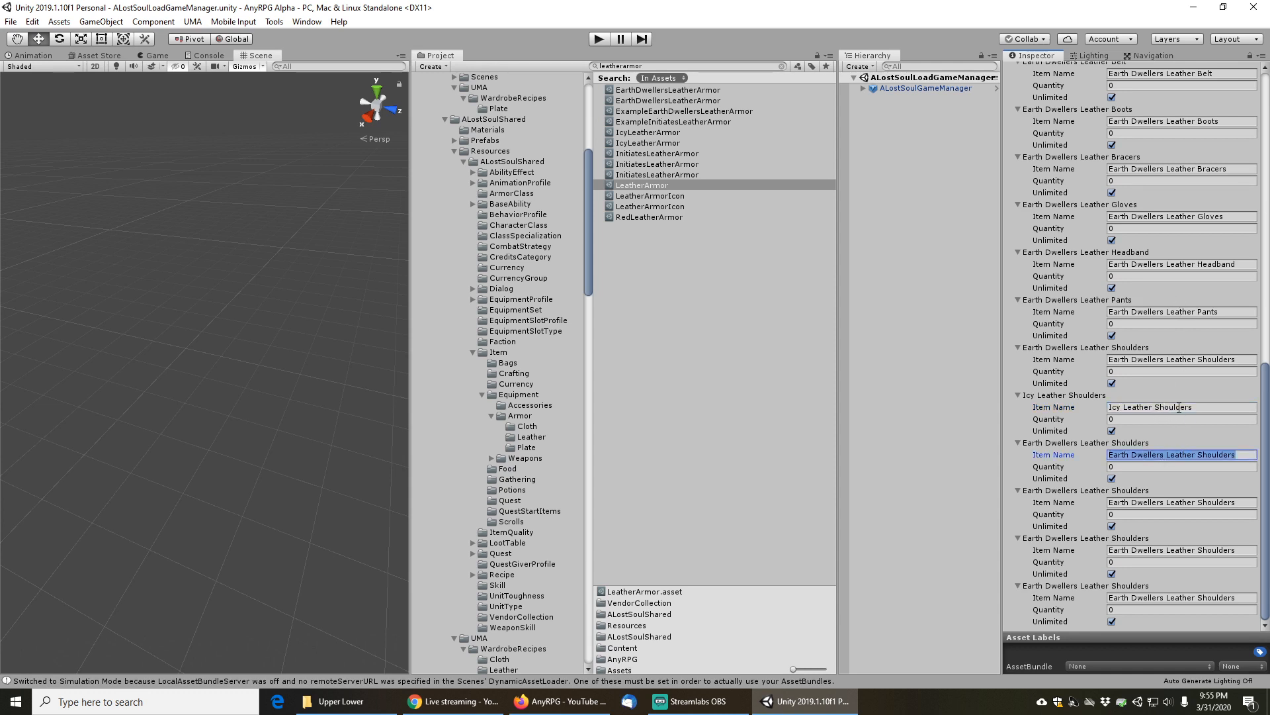
click(1210, 410)
key(ctrl+c)
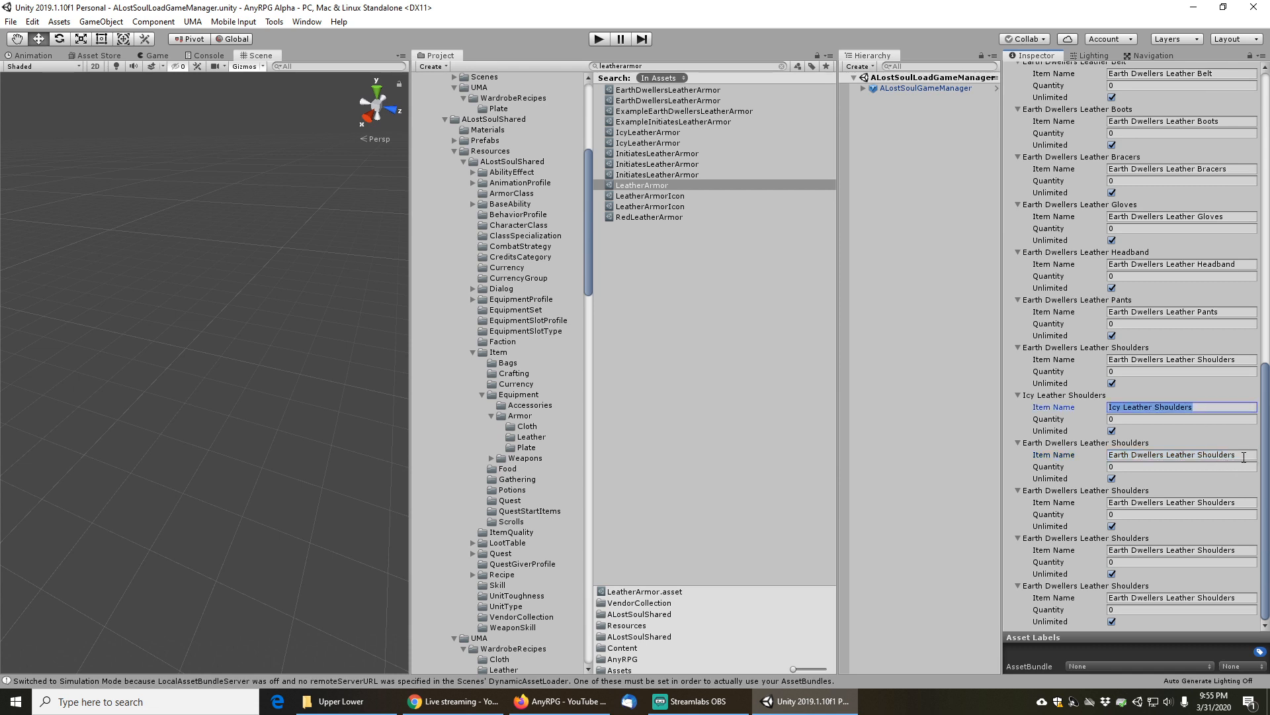
click(1244, 457)
key(ctrl+v)
key(BackSpace)
key(BackSpace)
key(BackSpace)
key(BackSpace)
key(BackSpace)
key(BackSpace)
key(BackSpace)
key(BackSpace)
key(BackSpace)
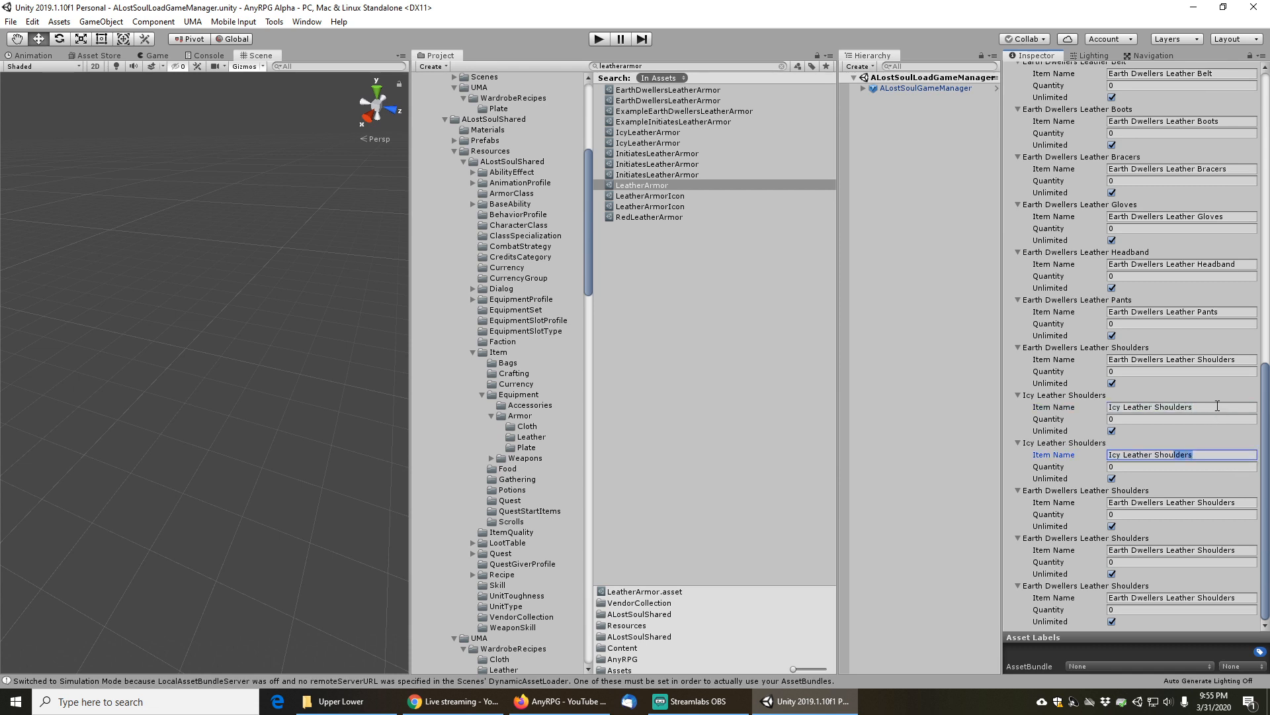
text(Boots)
Paste the copied name into the third added vendor item and change it to Icy Leather Armor
click(1224, 502)
key(ctrl+v)
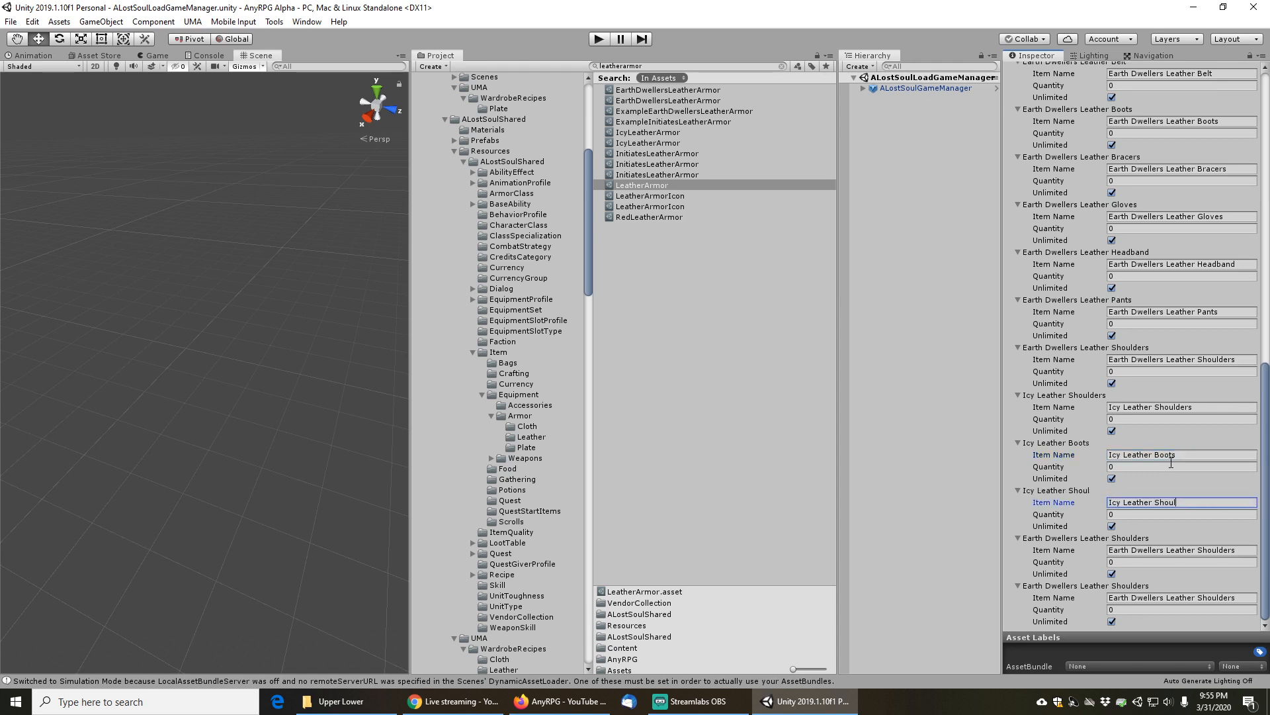
text(Armor)
Paste the copied name into the fourth added vendor item and change it to Icy Leather Gloves
click(1241, 549)
key(ctrl+v)
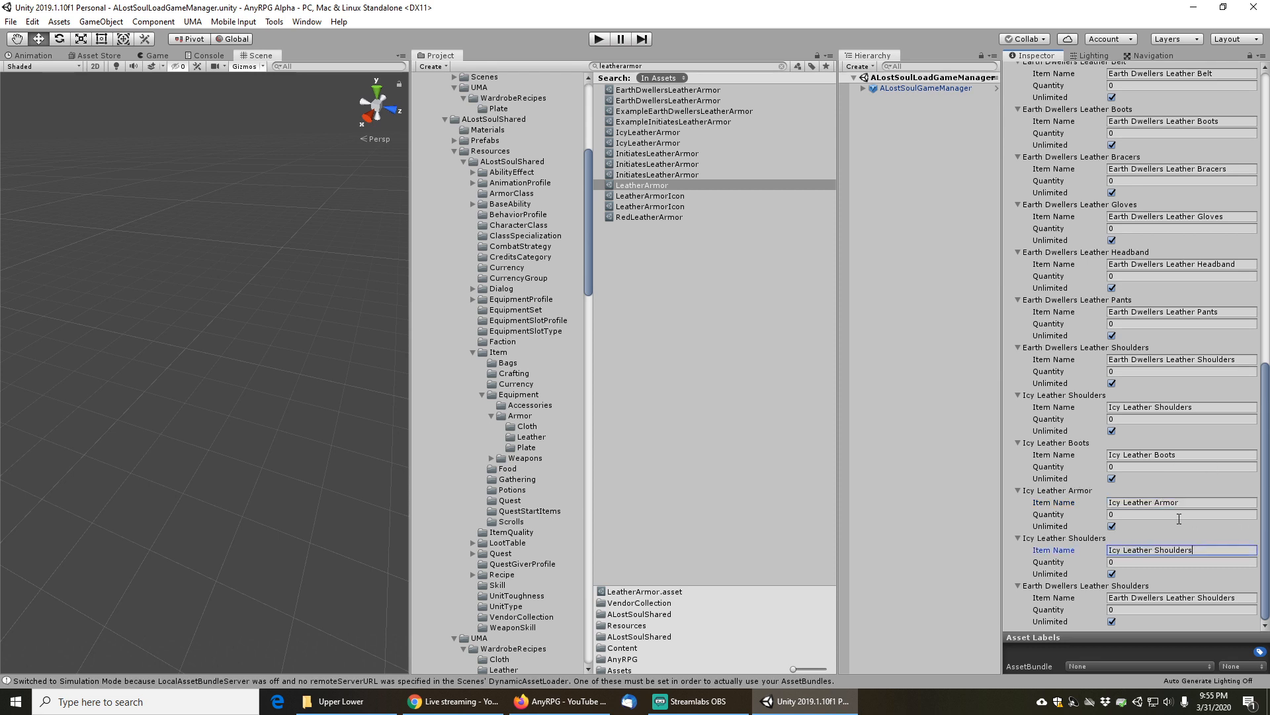
key(BackSpace)
key(BackSpace)
key(BackSpace)
key(BackSpace)
key(BackSpace)
key(BackSpace)
key(BackSpace)
text(love)
Paste the copied name into the last added vendor item and change it to Icy Leather Pants
click(1248, 597)
key(ctrl+v)
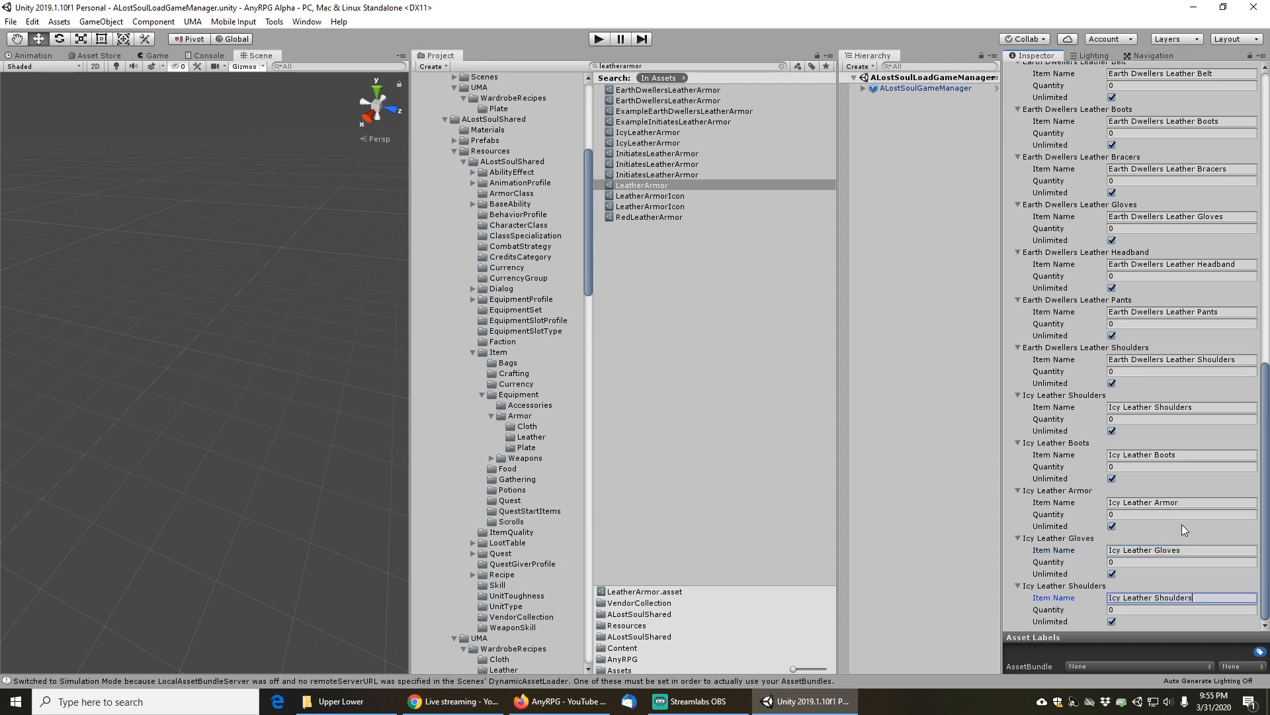
key(BackSpace)
key(BackSpace)
key(BackSpace)
key(BackSpace)
key(BackSpace)
key(BackSpace)
key(BackSpace)
key(BackSpace)
key(BackSpace)
text(Pants)
key(Tab)
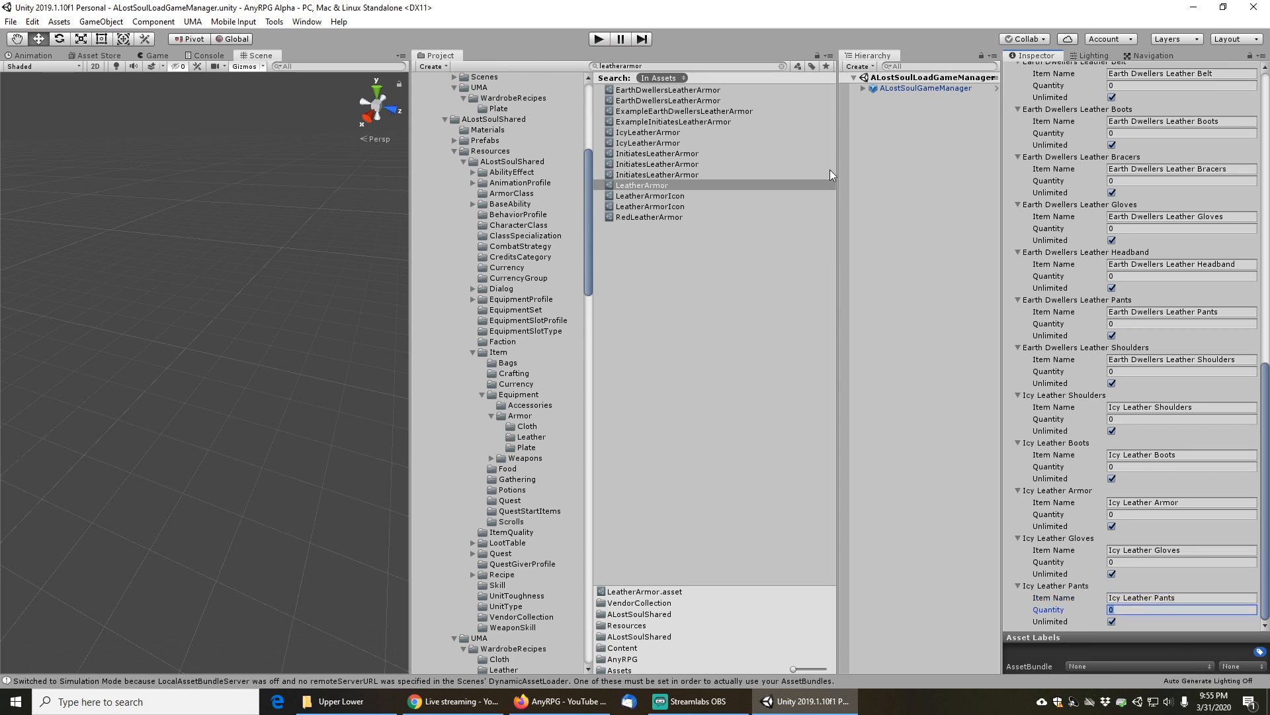
Clear the project search and save the scene
scroll(1077, 212, up, 15)
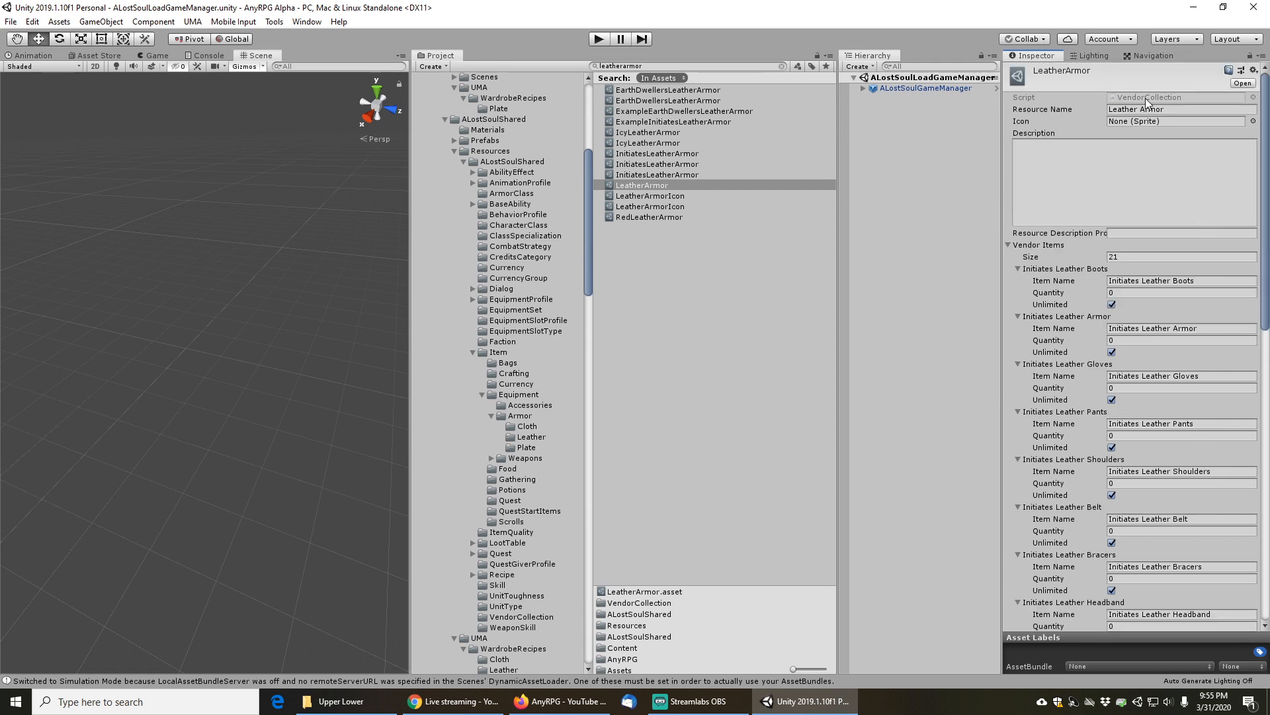
click(783, 67)
click(11, 21)
click(28, 70)
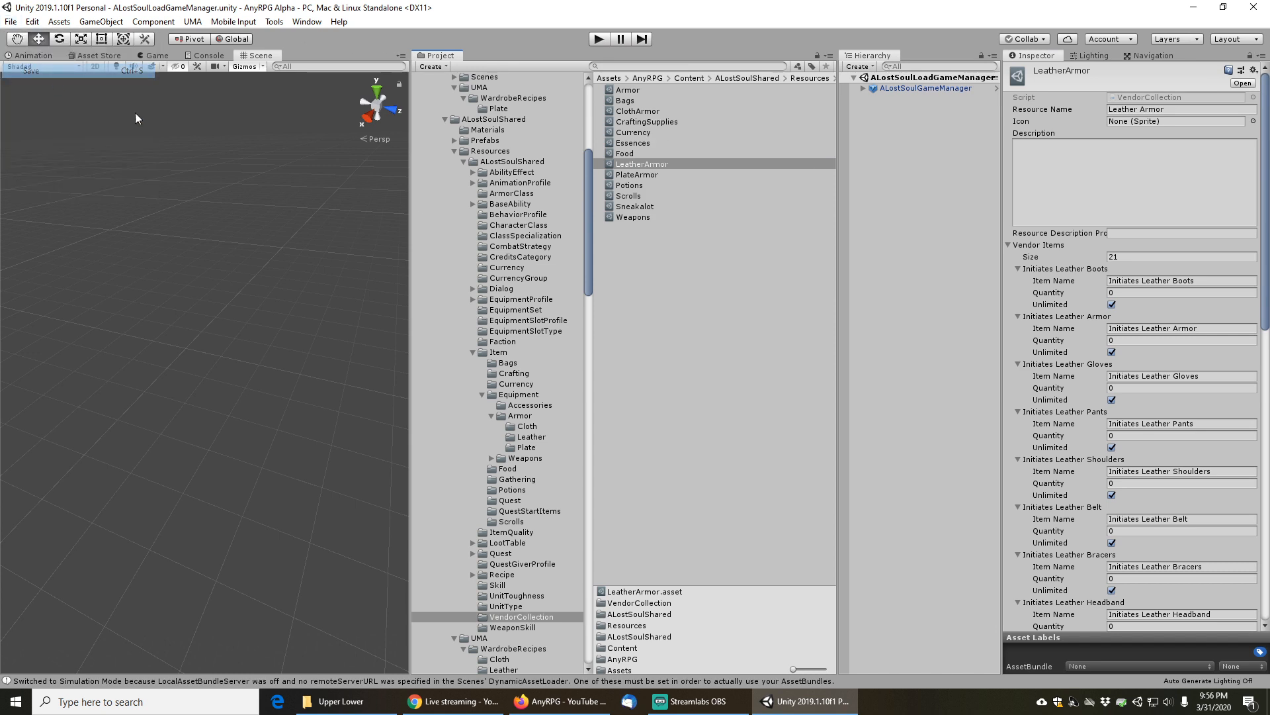
Run the game to test the changes, view the Console's error log, and stop play mode
click(598, 39)
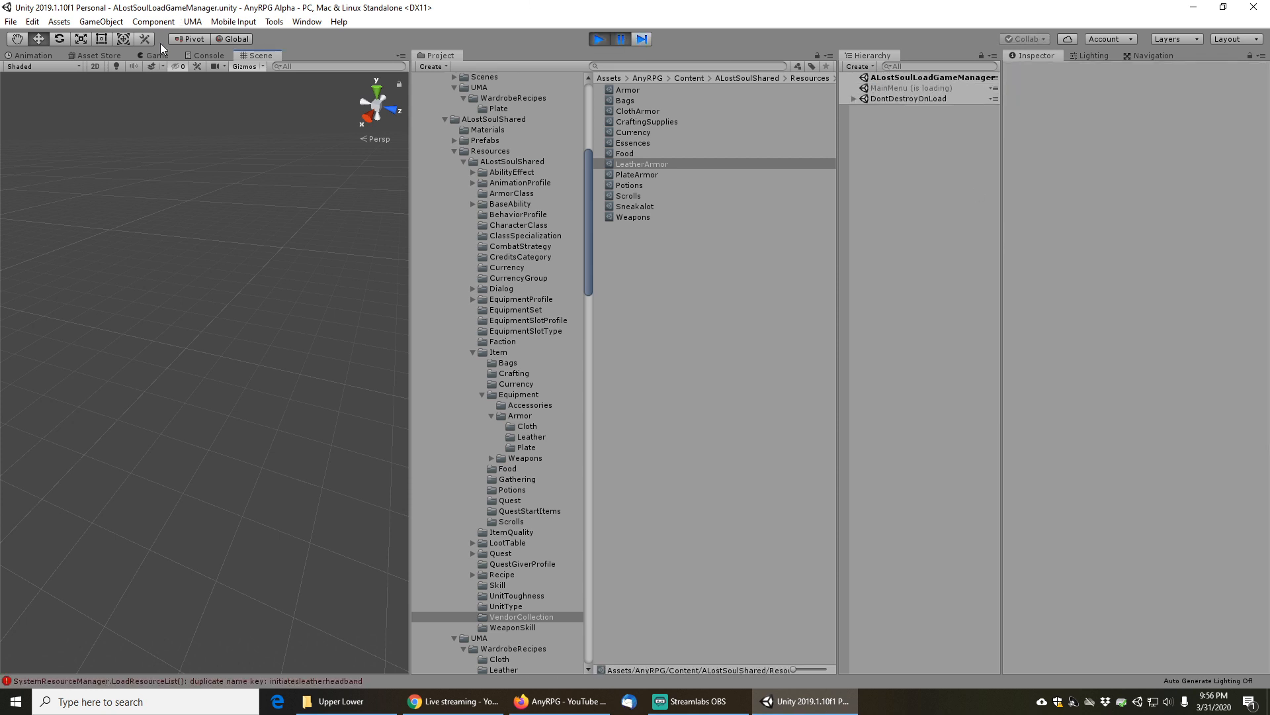
click(200, 53)
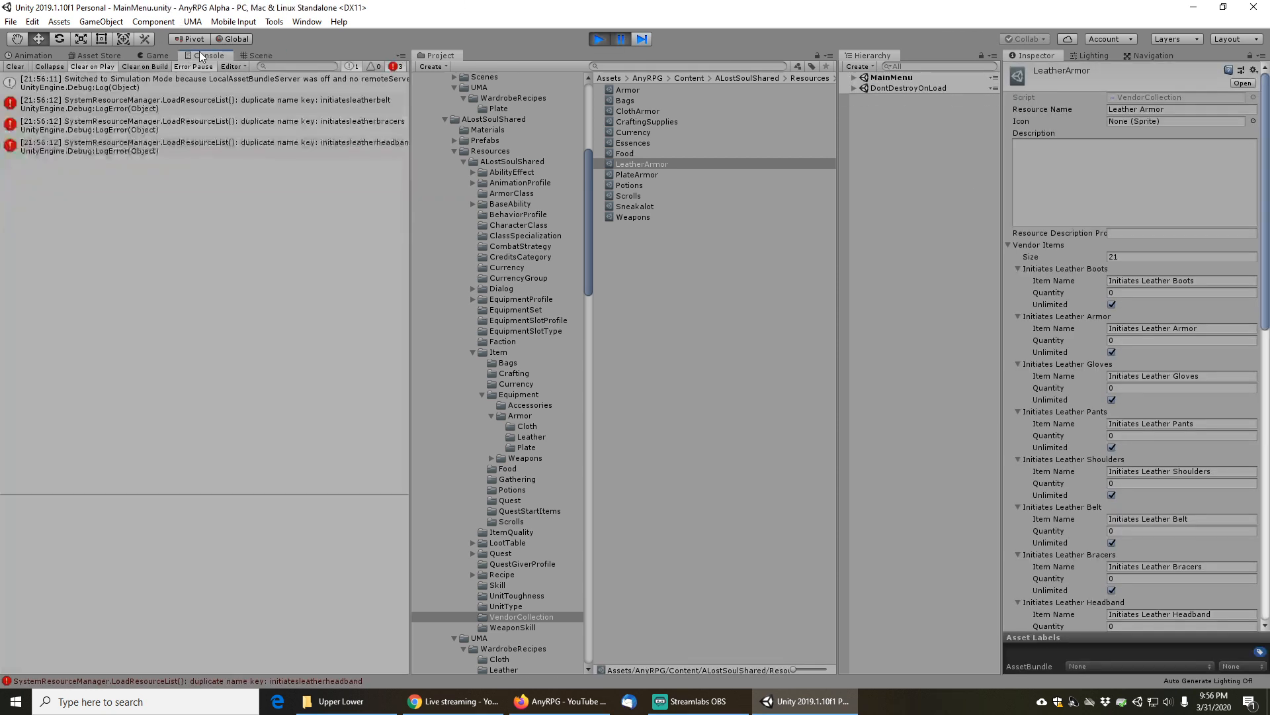
click(602, 37)
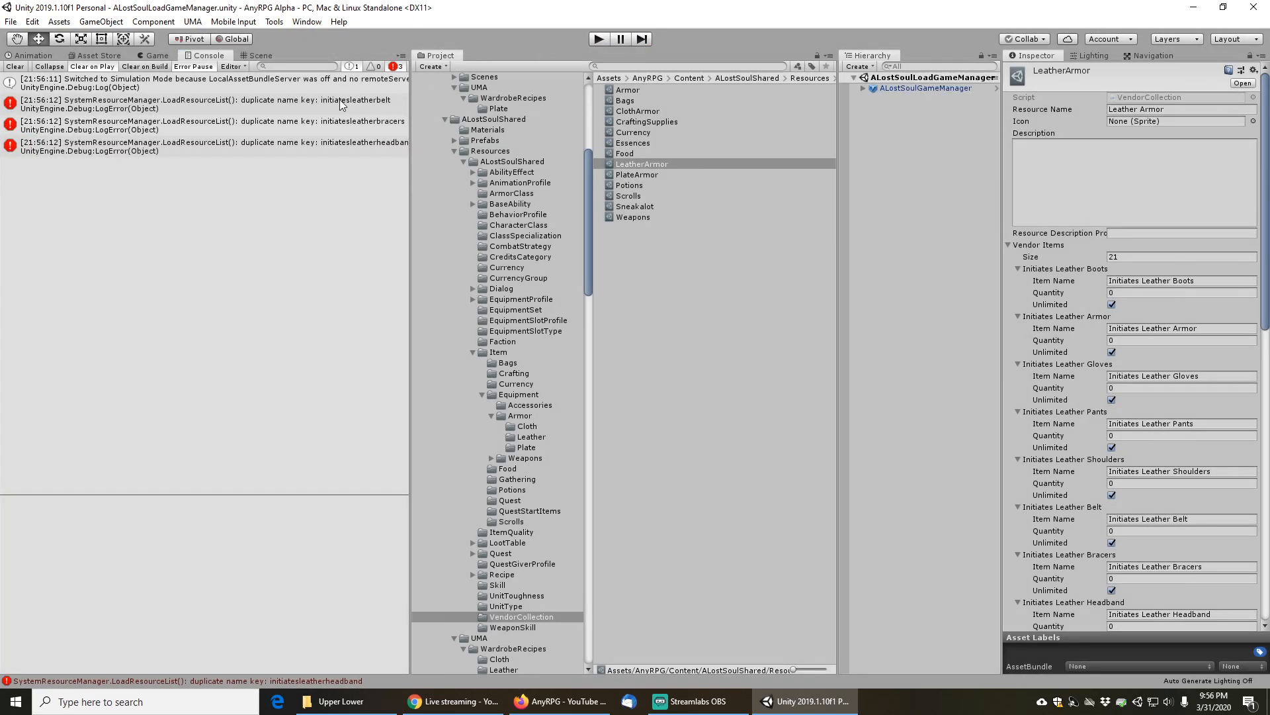
Search the project for leatherbelt and reveal the InitiatesLeatherBelt 1 asset in its Leather folder
click(695, 67)
text(leatherbelt)
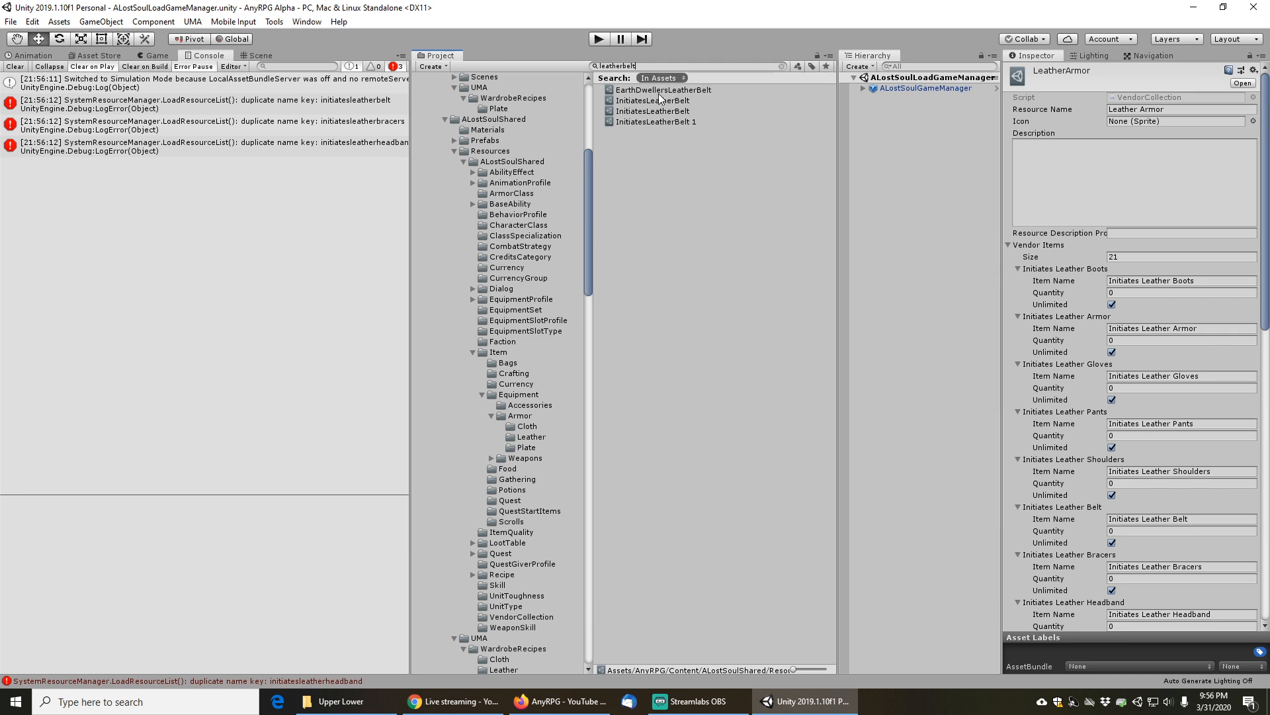
click(659, 122)
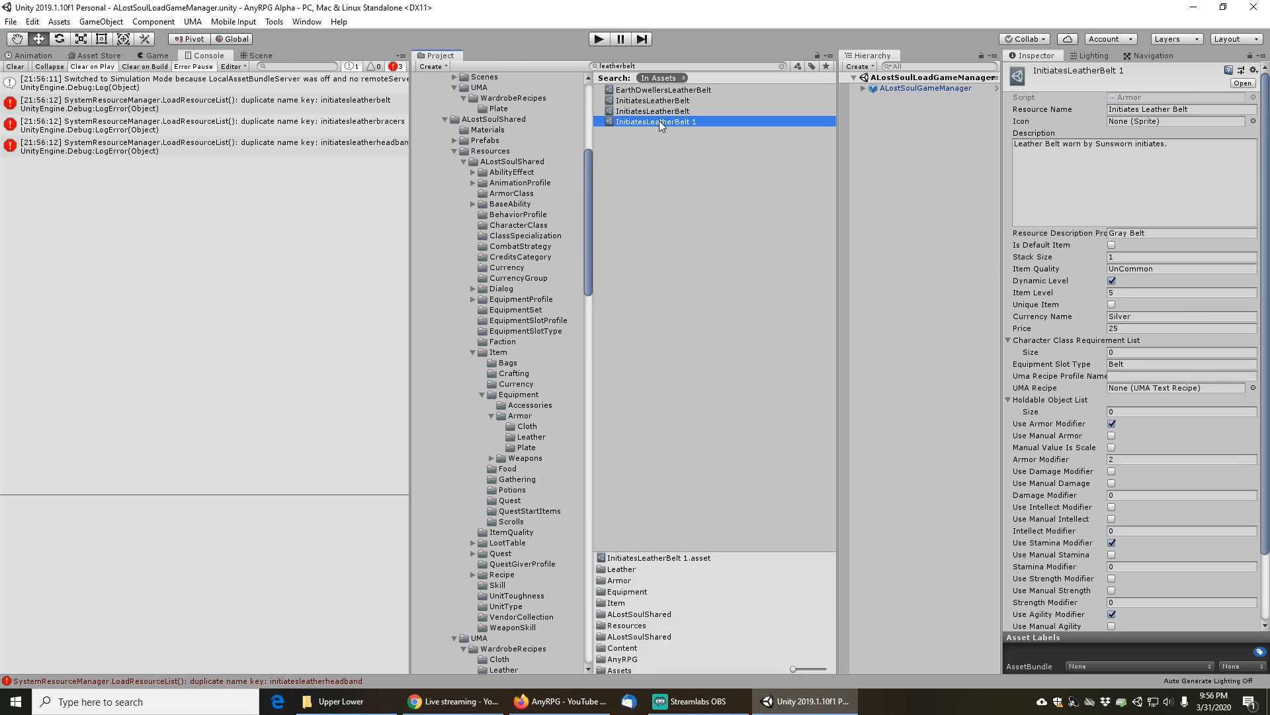
click(781, 66)
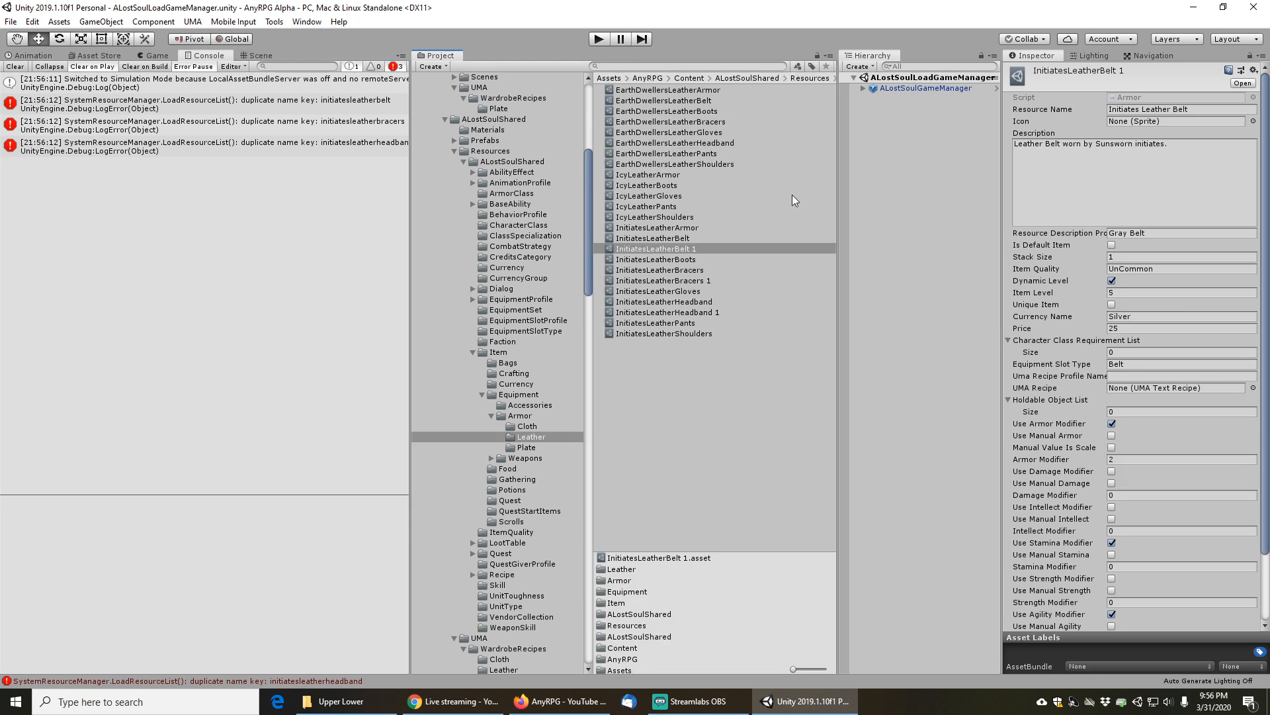
Rename the InitiatesLeatherBelt 1 asset as IcyLeatherBelt and set its resource name to Icy Leather Belt
click(662, 263)
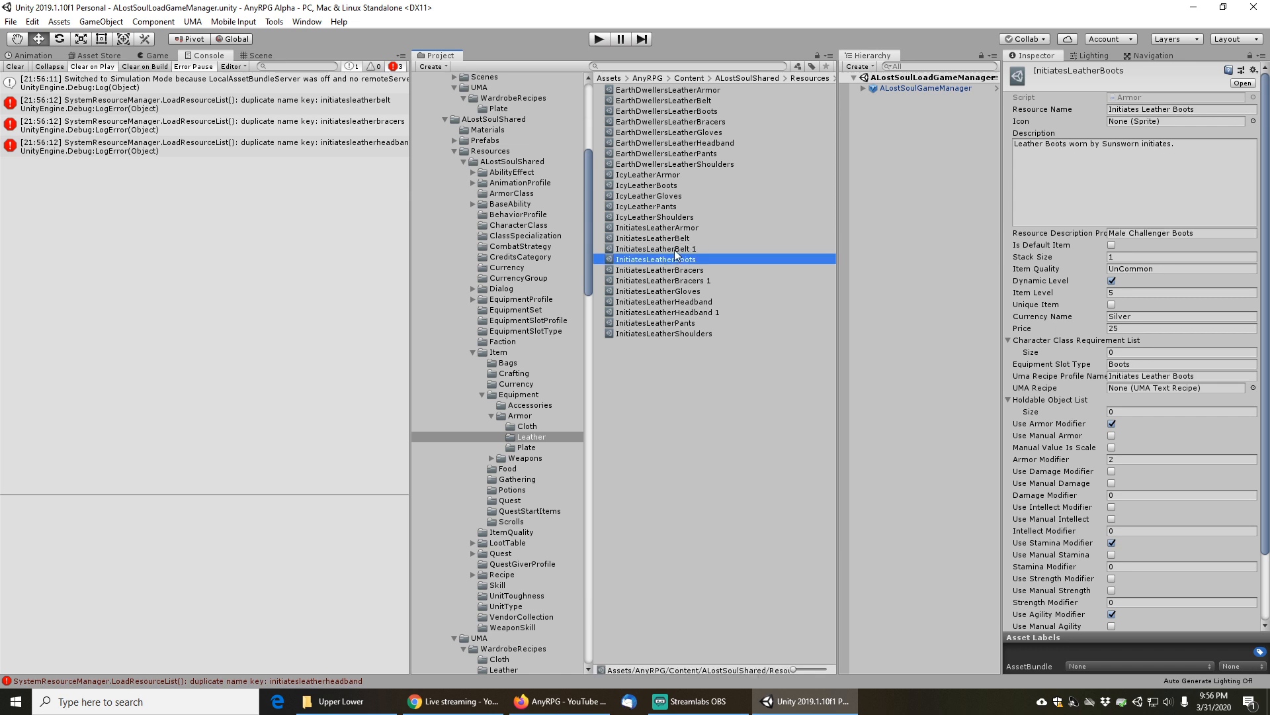
click(675, 248)
key(F2)
key(End)
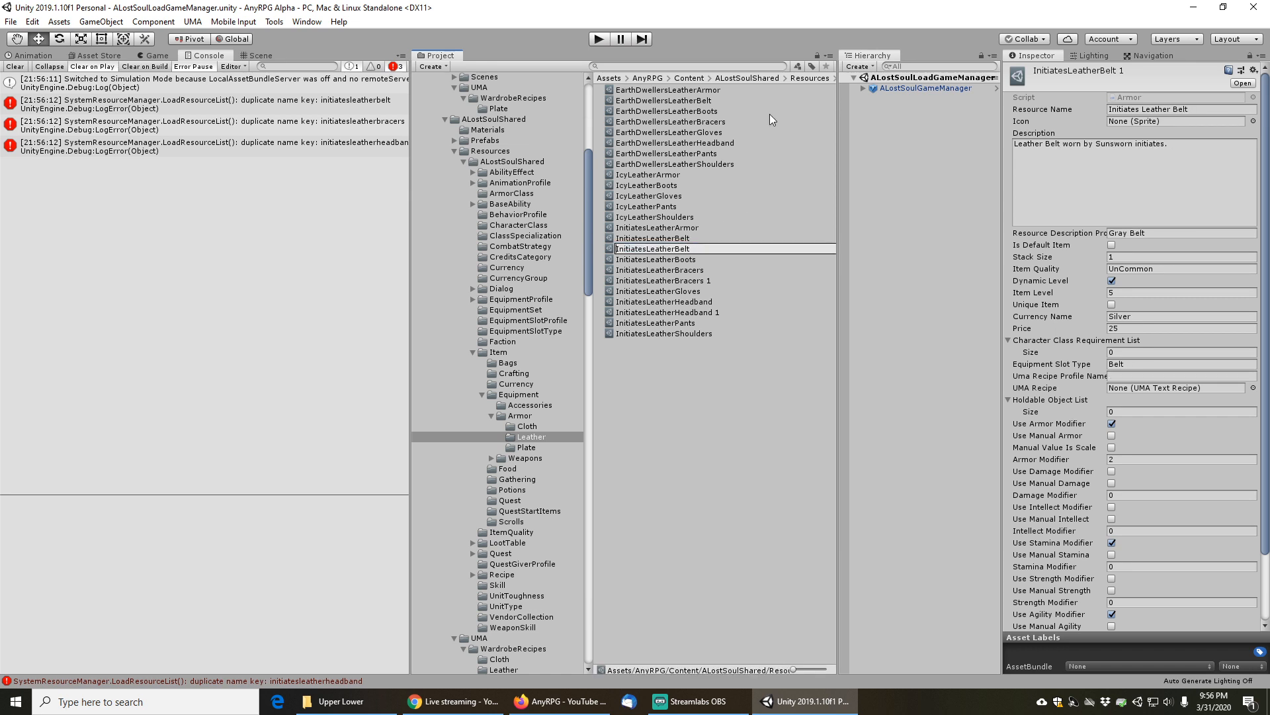
key(Home)
key(shift+Right)
key(shift+Right)
key(shift+Right)
key(shift+Right)
key(shift+Right)
key(shift+Right)
key(shift+Right)
key(shift+Right)
key(shift+Right)
text(Icy)
key(Return)
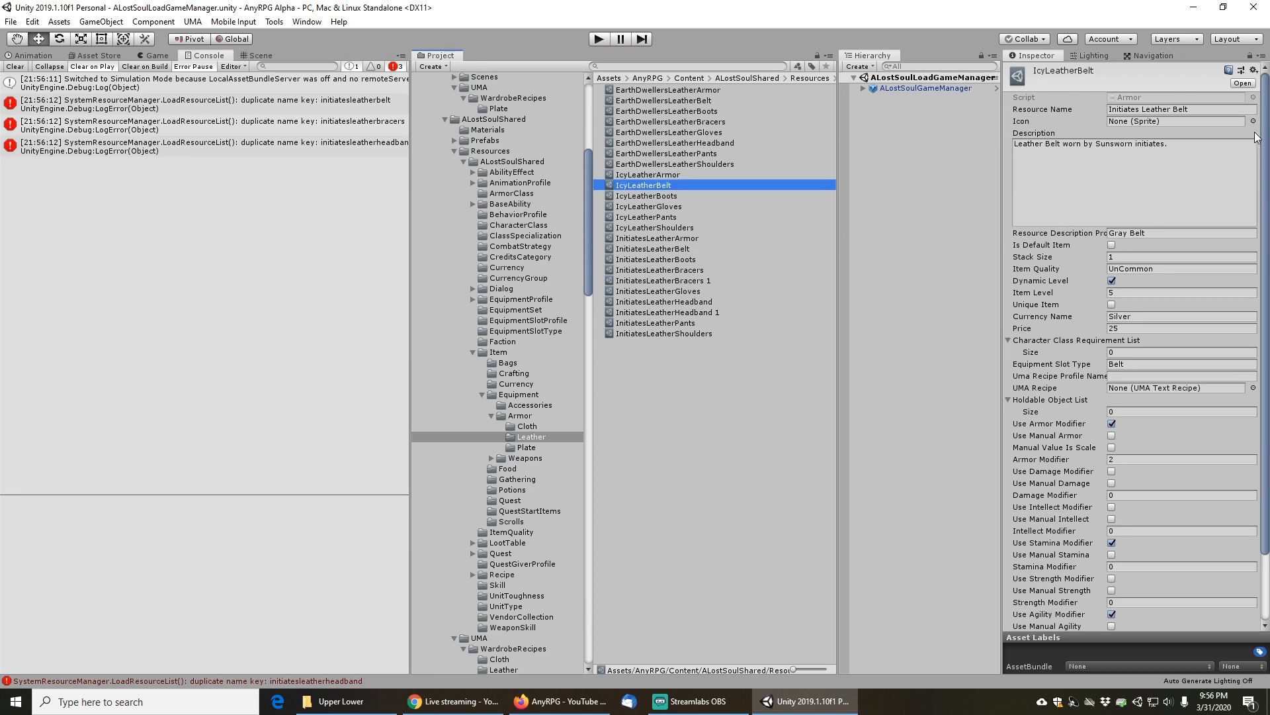
double_click(1131, 109)
text(Ic)
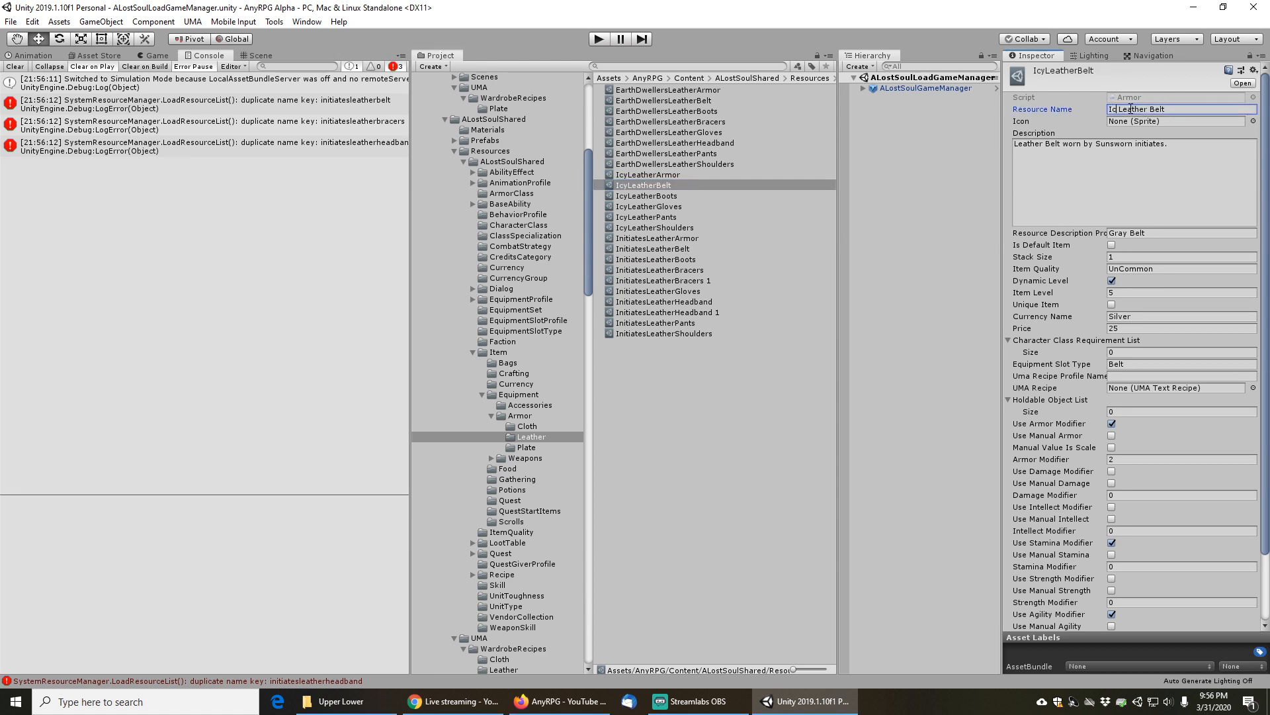
text(y)
key(ctrl+shift+Left)
Rename the InitiatesLeatherBracers 1 asset as IcyLeatherBracers and set its resource name to Icy Leather Bracers
click(662, 281)
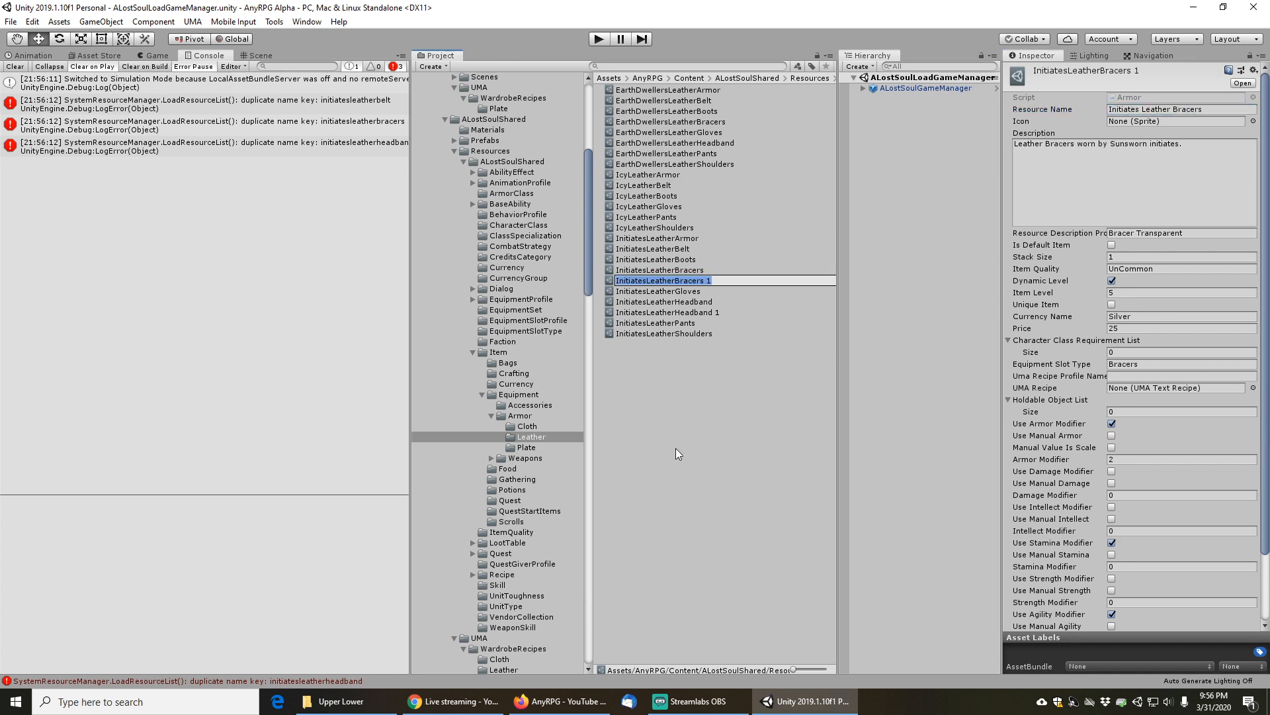
key(F2)
key(Home)
key(shift+Right)
key(shift+Right)
key(shift+Right)
key(shift+Right)
key(shift+Right)
key(shift+Right)
key(shift+Right)
key(shift+Right)
key(shift+Right)
text(Icy)
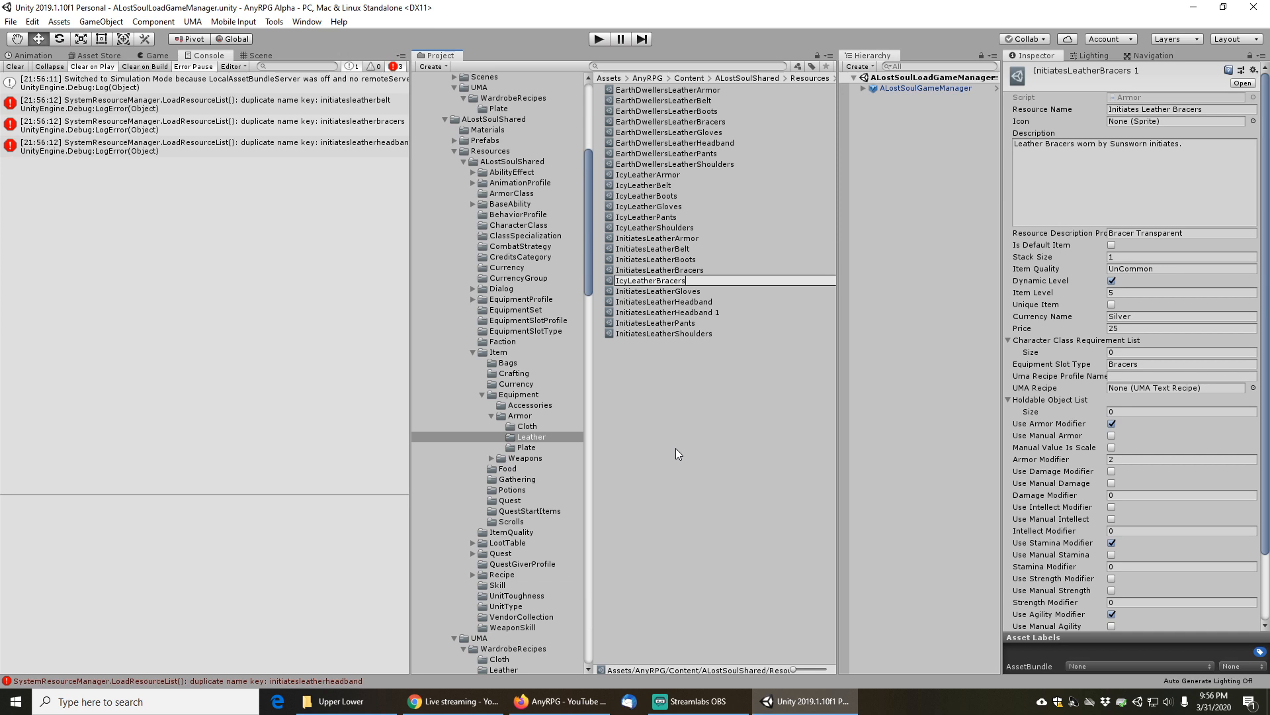
key(Return)
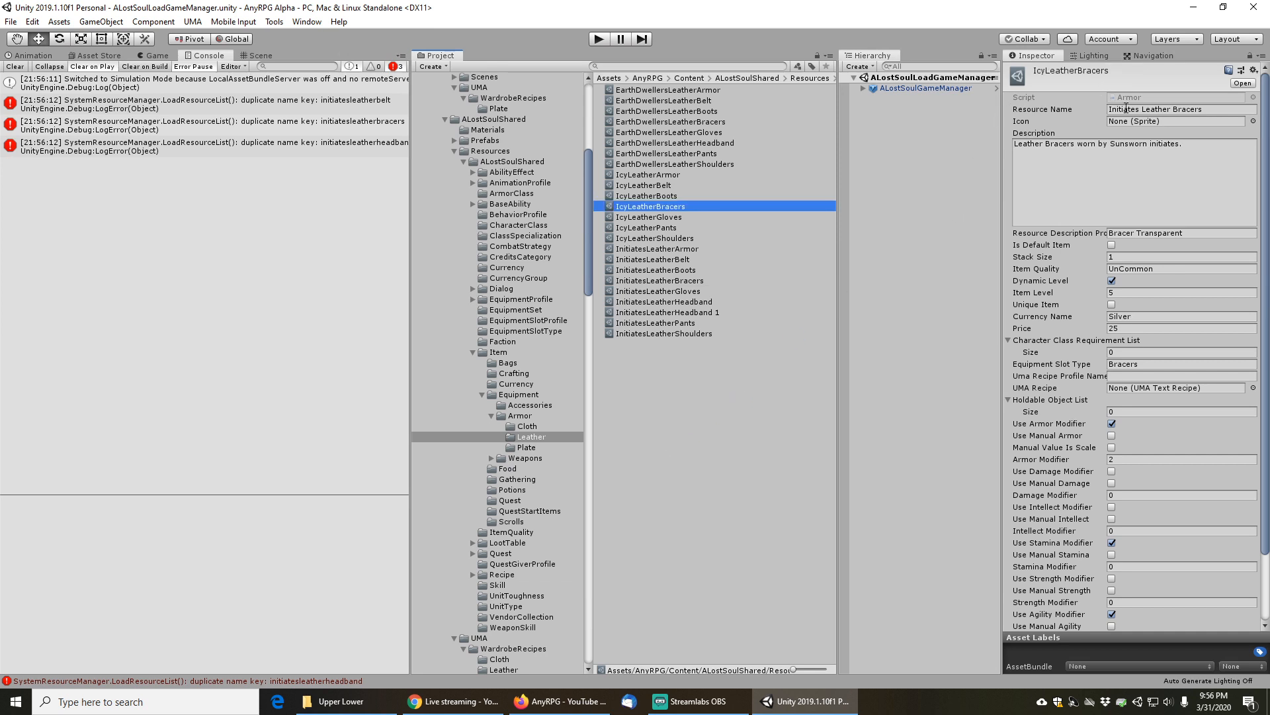
double_click(1125, 110)
text(Icy)
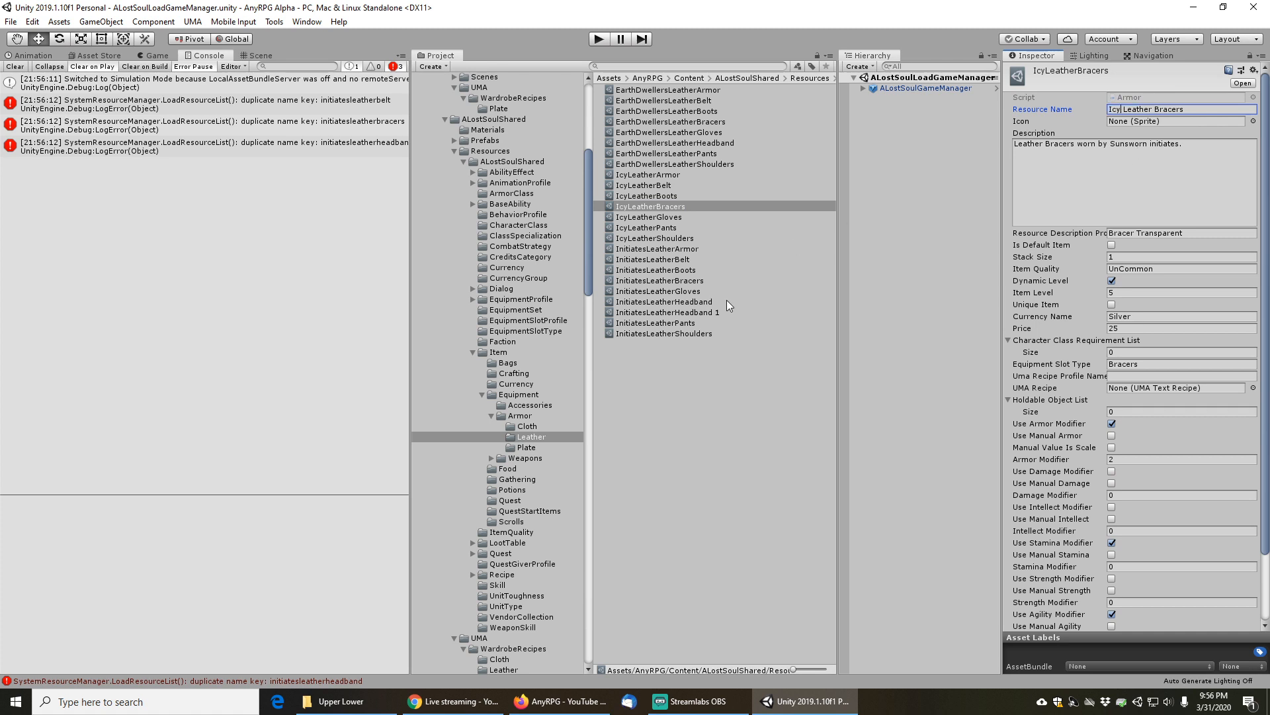
Rename the InitiatesLeatherHeadband 1 asset as IcyLeatherHeadband and set its resource name to Icy Leather Headband
click(681, 312)
key(F2)
key(End)
key(BackSpace)
key(BackSpace)
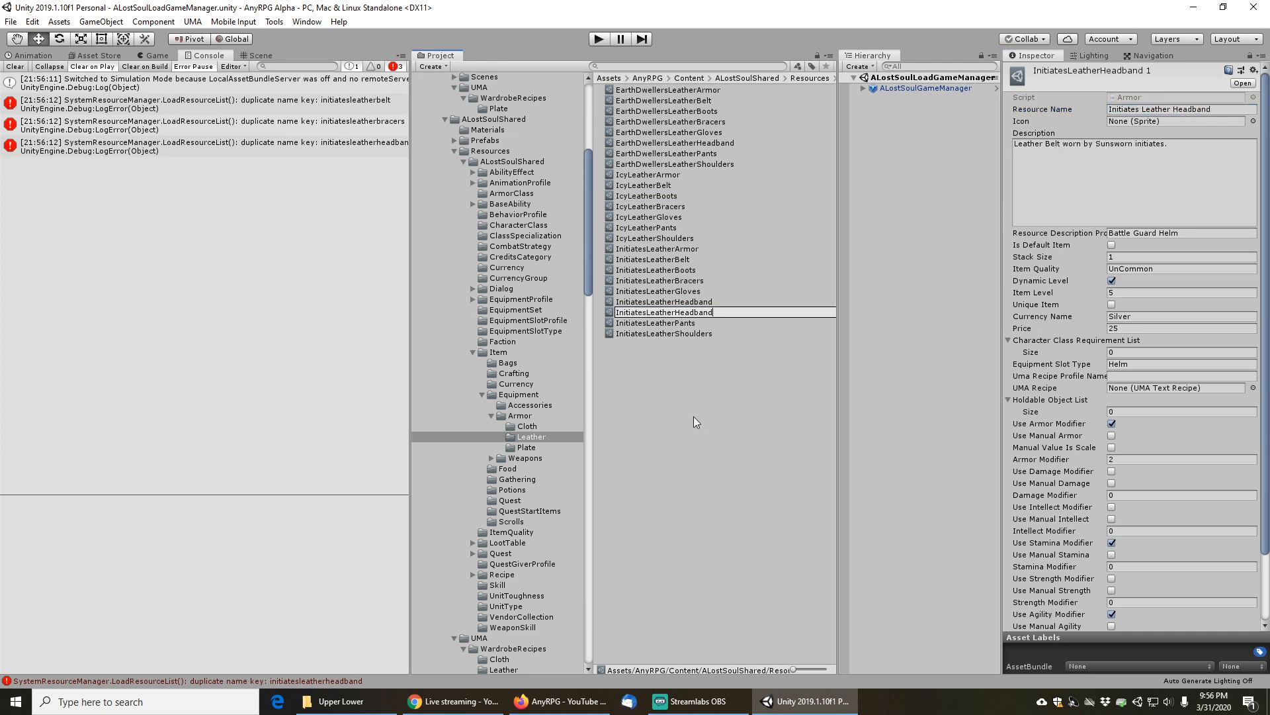
key(Home)
key(shift+Right)
key(shift+Right)
key(shift+Right)
key(shift+Right)
key(shift+Right)
key(shift+Right)
key(shift+Right)
key(shift+Right)
key(shift+Right)
text(Icy)
key(Return)
double_click(1120, 110)
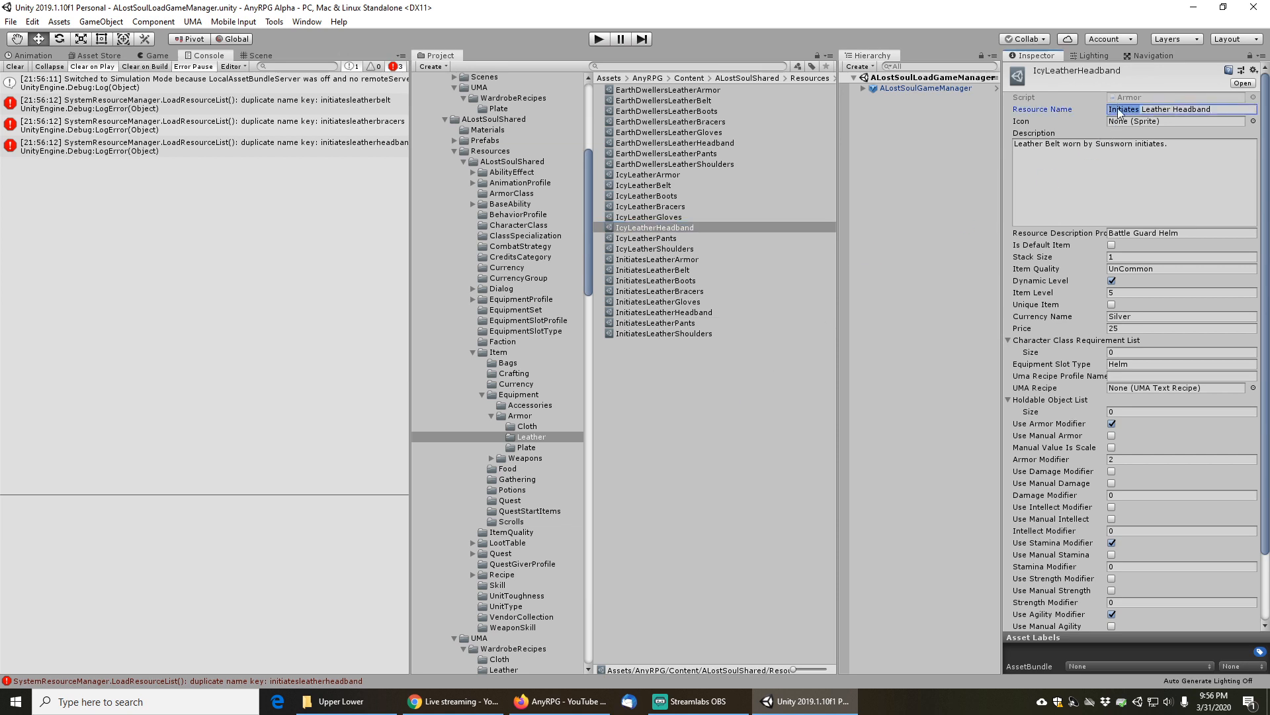
text(Icy)
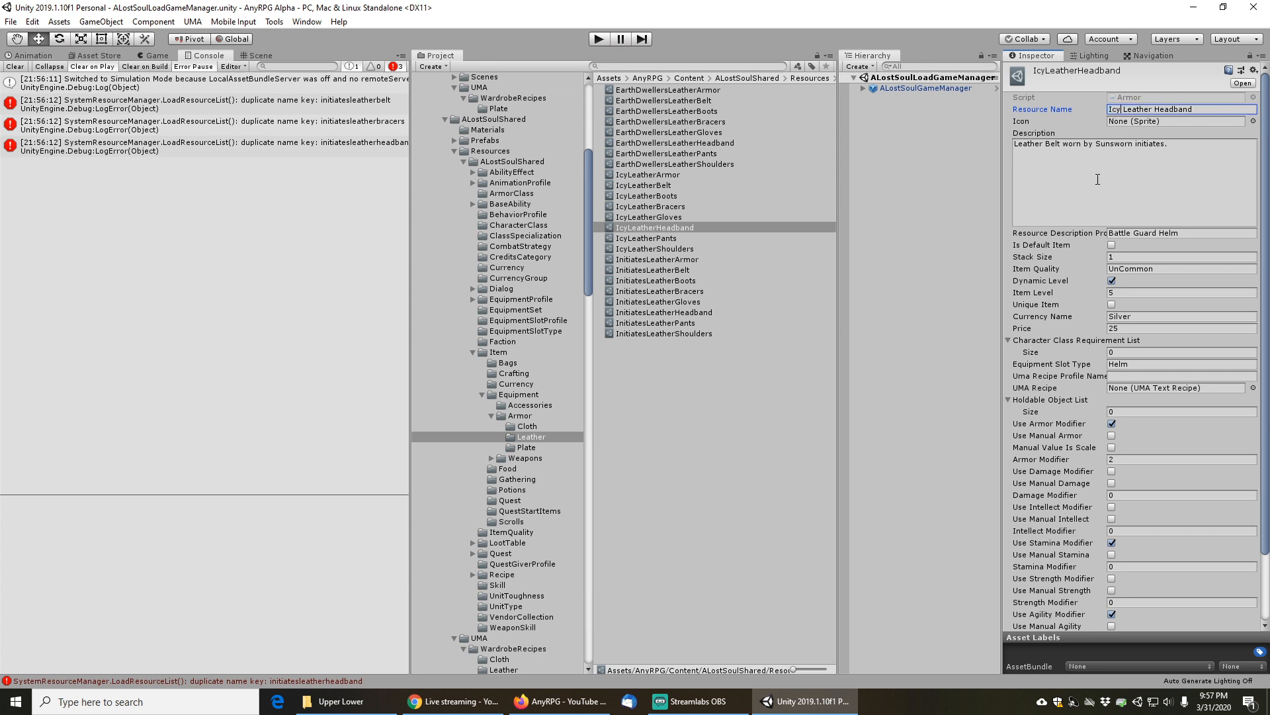
Save the scene and run the game in play mode
click(13, 26)
click(26, 68)
click(598, 39)
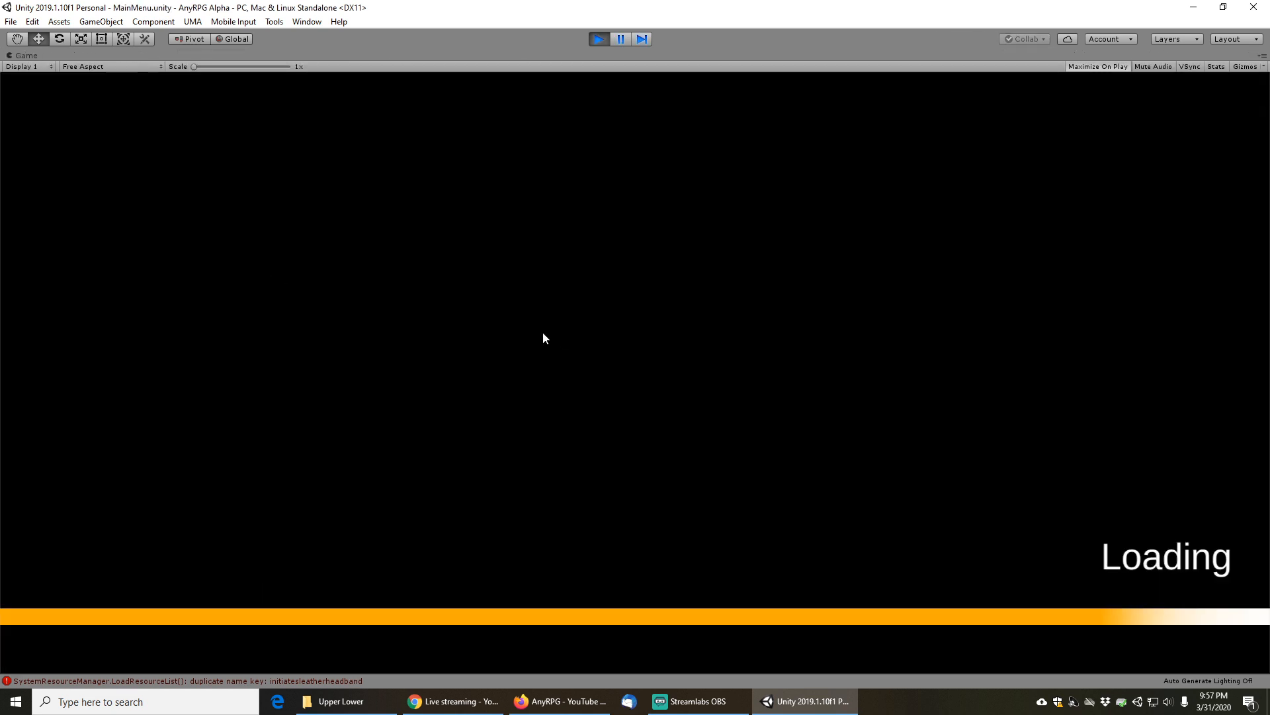
Load the Chapter 2 Tester warrior saved game stored in AnyRPGPlayerSaveData4.json
click(179, 373)
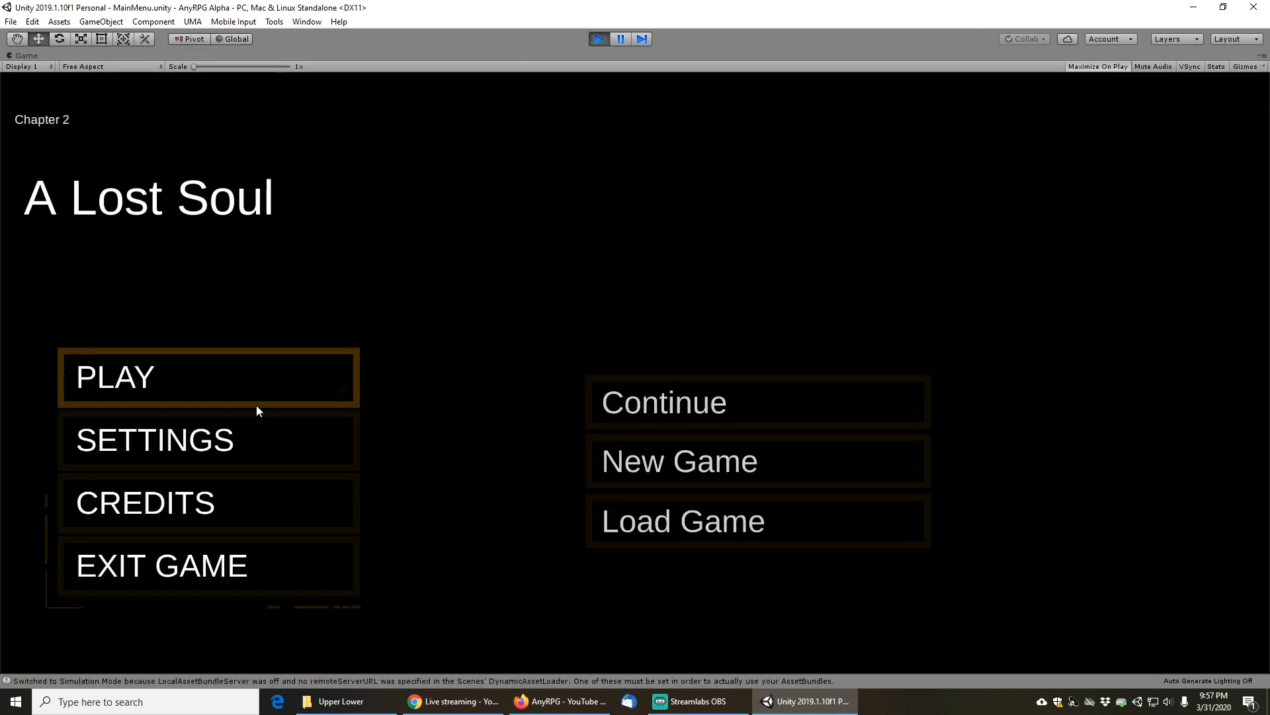
click(753, 539)
drag(359, 233, 347, 590)
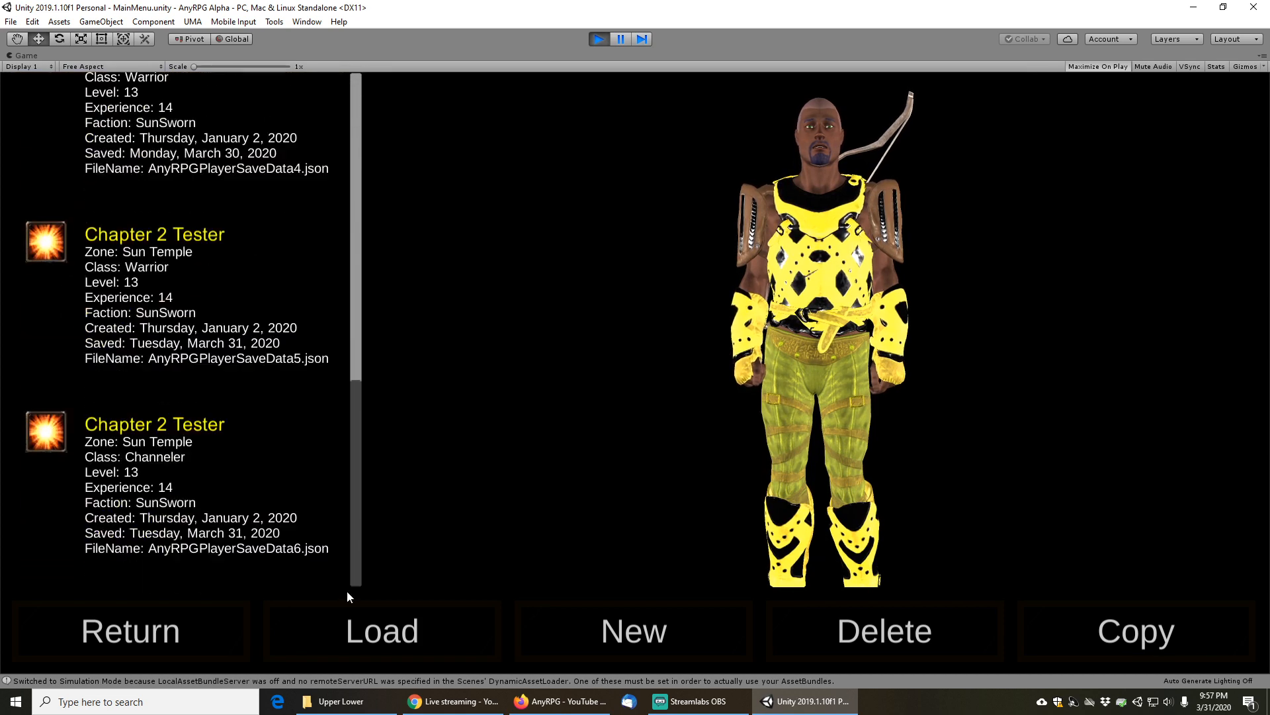
click(251, 477)
click(176, 330)
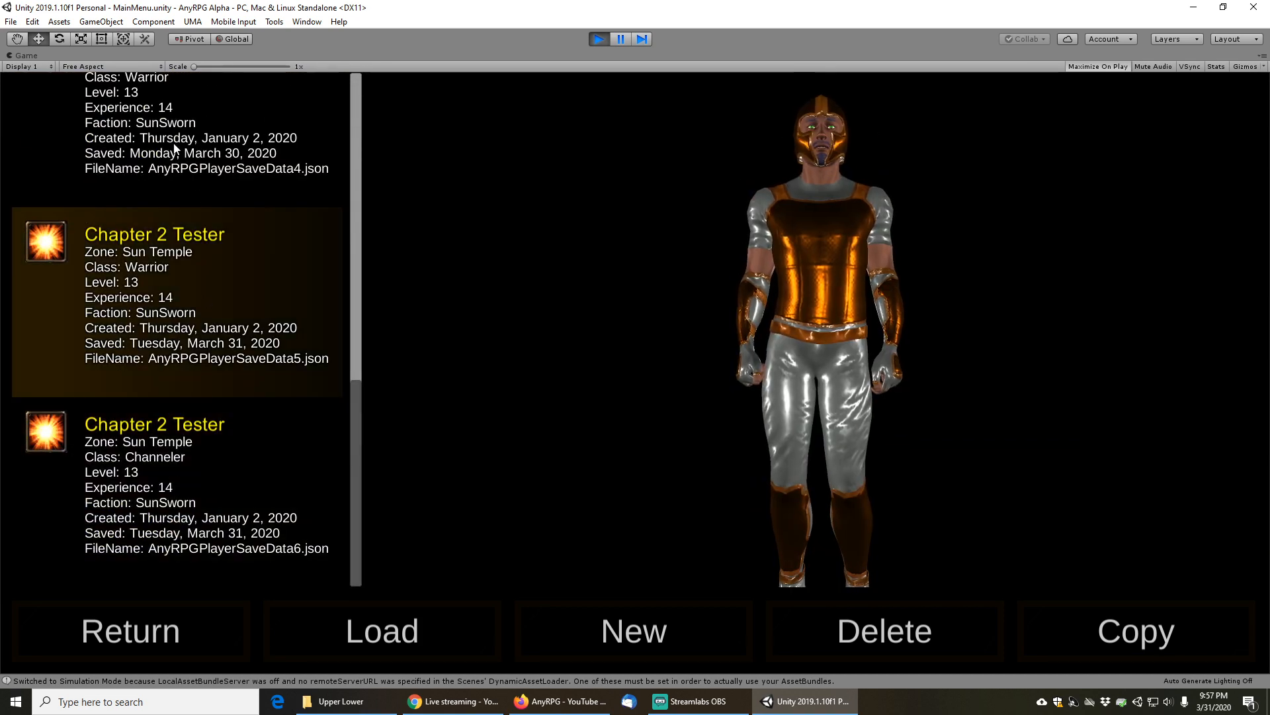
click(159, 153)
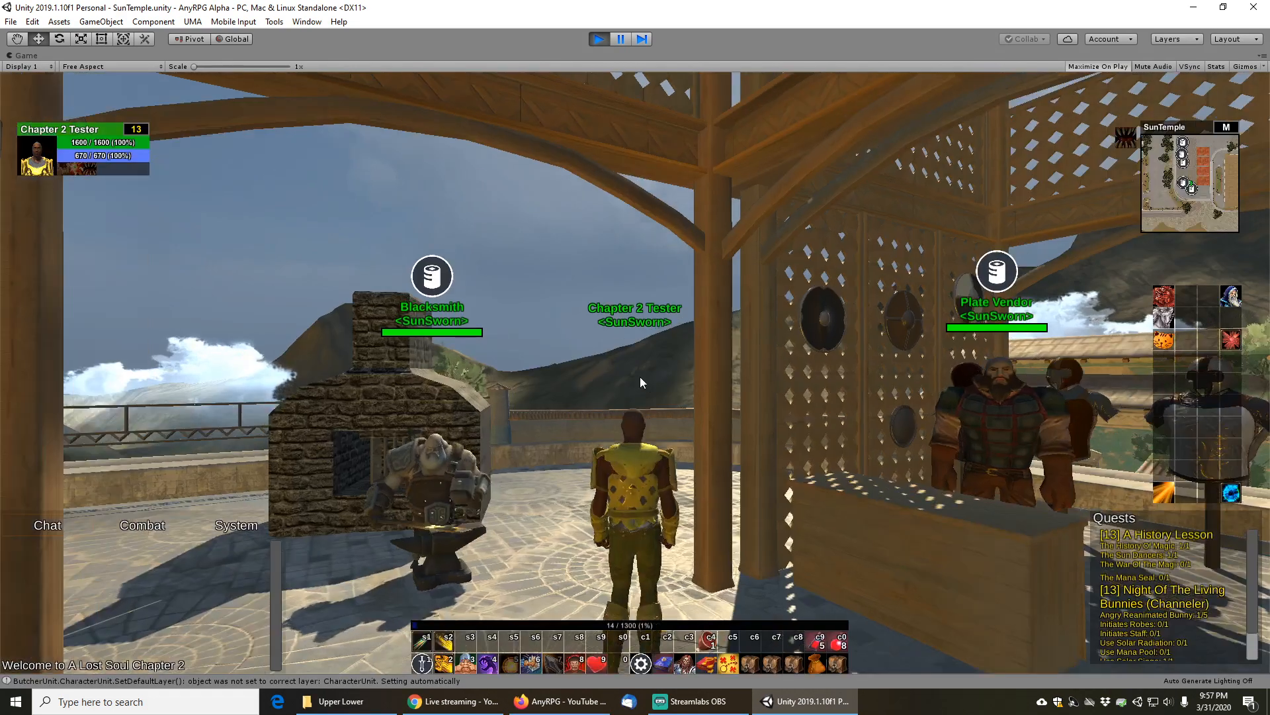
Walk to the Leather Vendor, then show the inventory bags and the vendor's Leather Armor page containing the Icy items
right_drag(641, 381, 507, 442)
key(w)
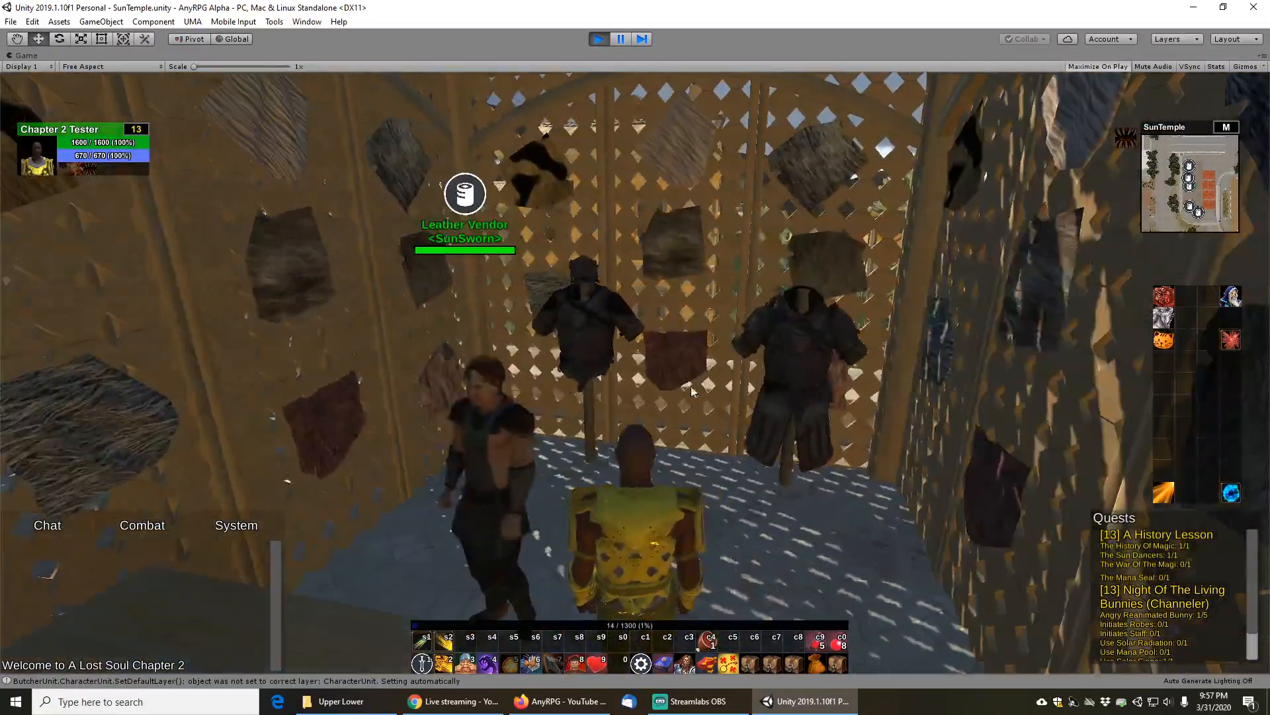
right_click(507, 442)
key(b)
mouse_move(459, 316)
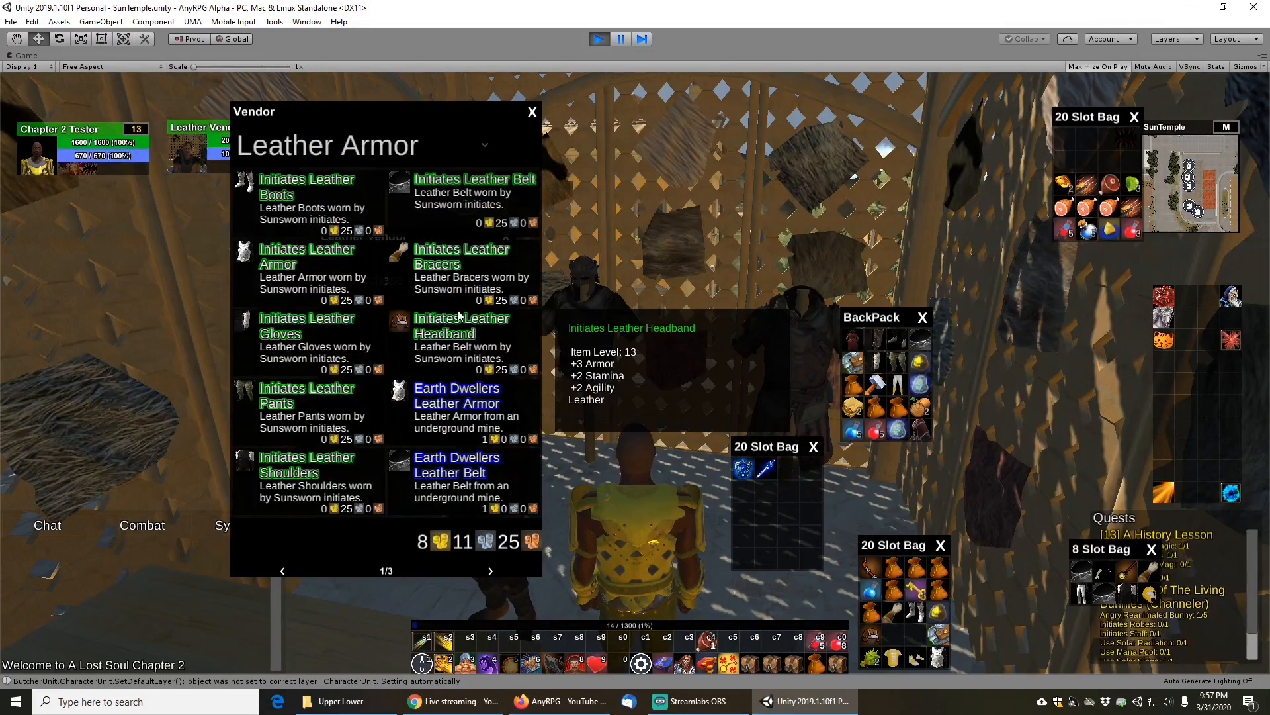
scroll(459, 315, down, 1)
mouse_move(478, 272)
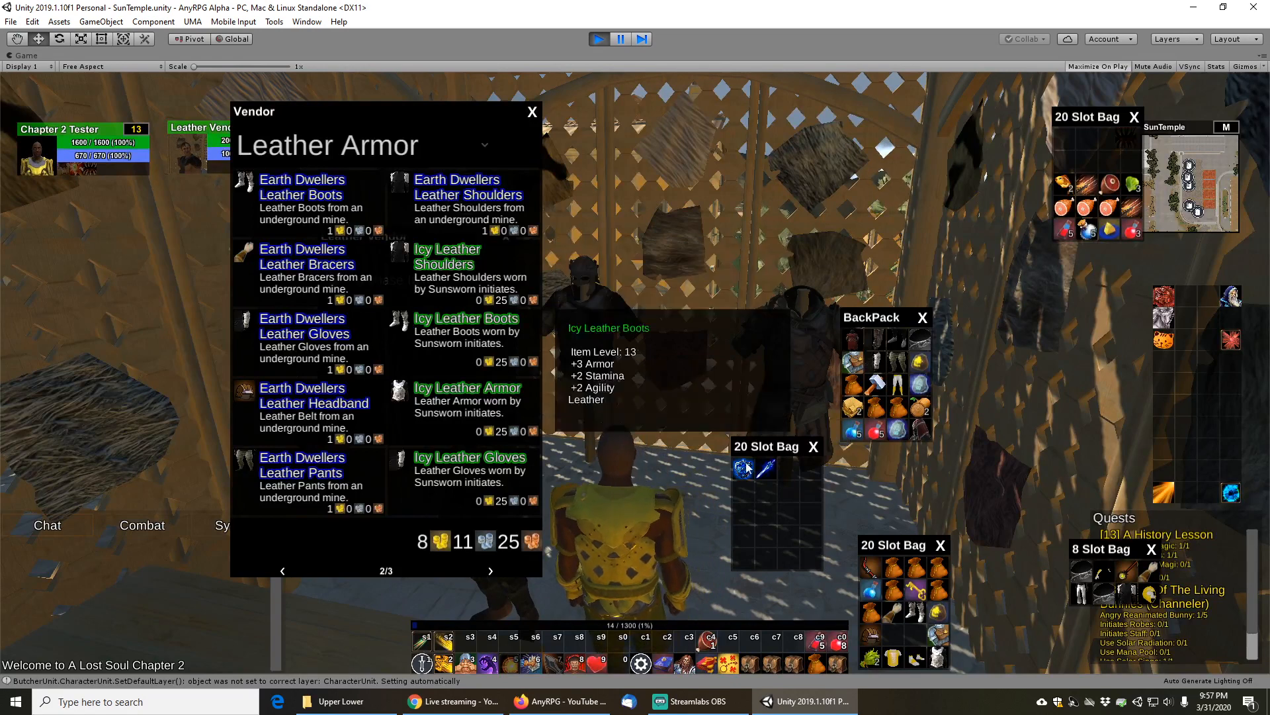
Rearrange the open bag windows so they sit apart from each other and clear of the minimap and quest list
drag(784, 447, 760, 393)
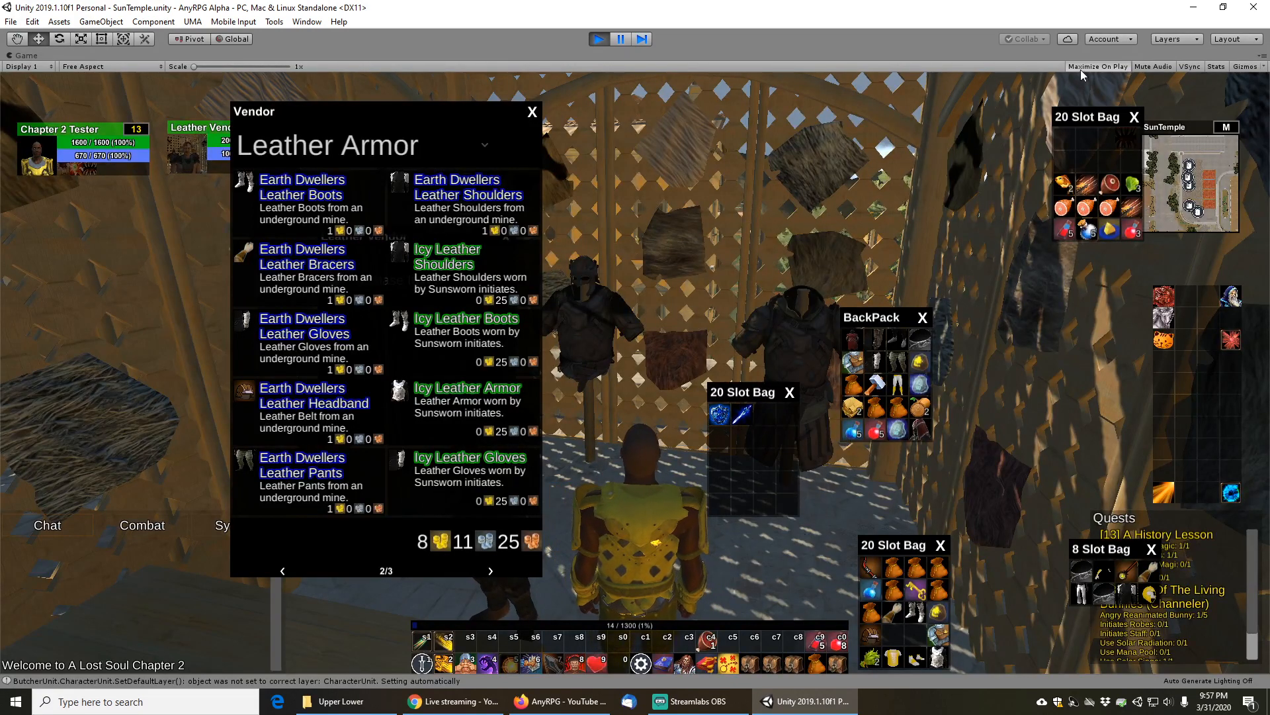
drag(1095, 119, 1038, 182)
drag(1092, 549, 1025, 419)
drag(929, 544, 948, 481)
Buy the Icy Leather Shoulders, Boots, Armor, Gloves and Pants from the vendor
mouse_move(445, 267)
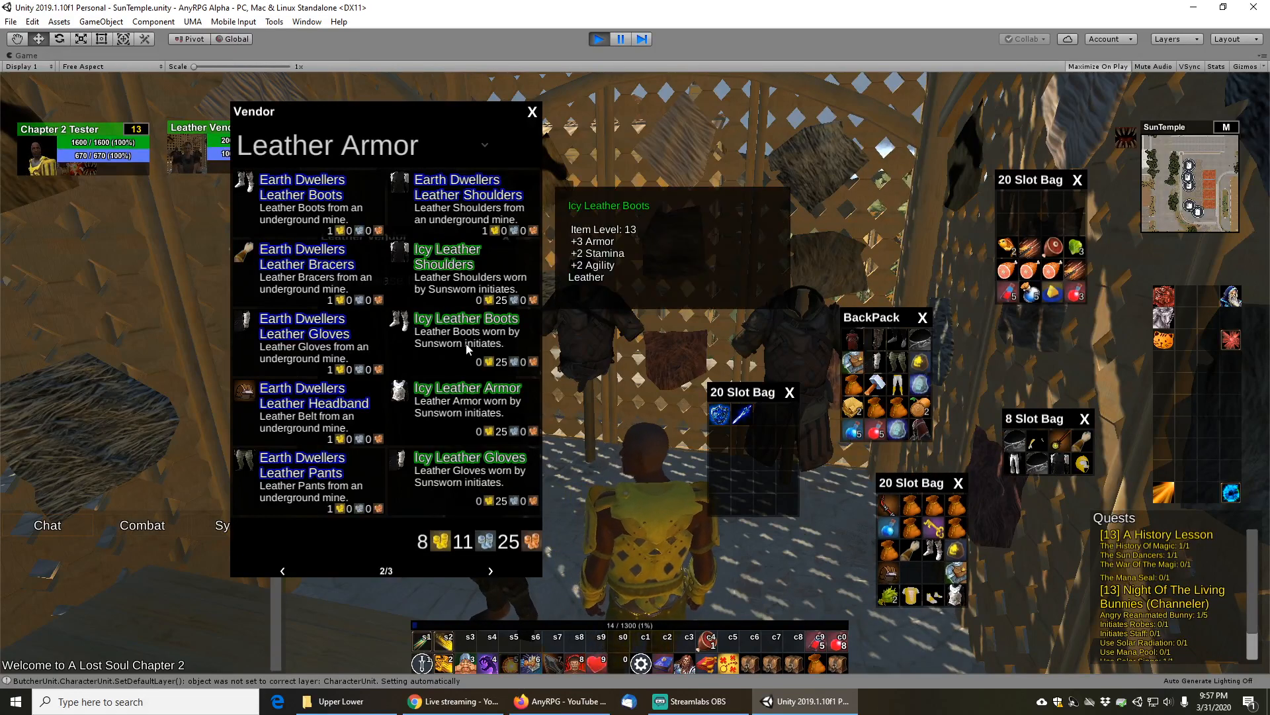
right_click(445, 268)
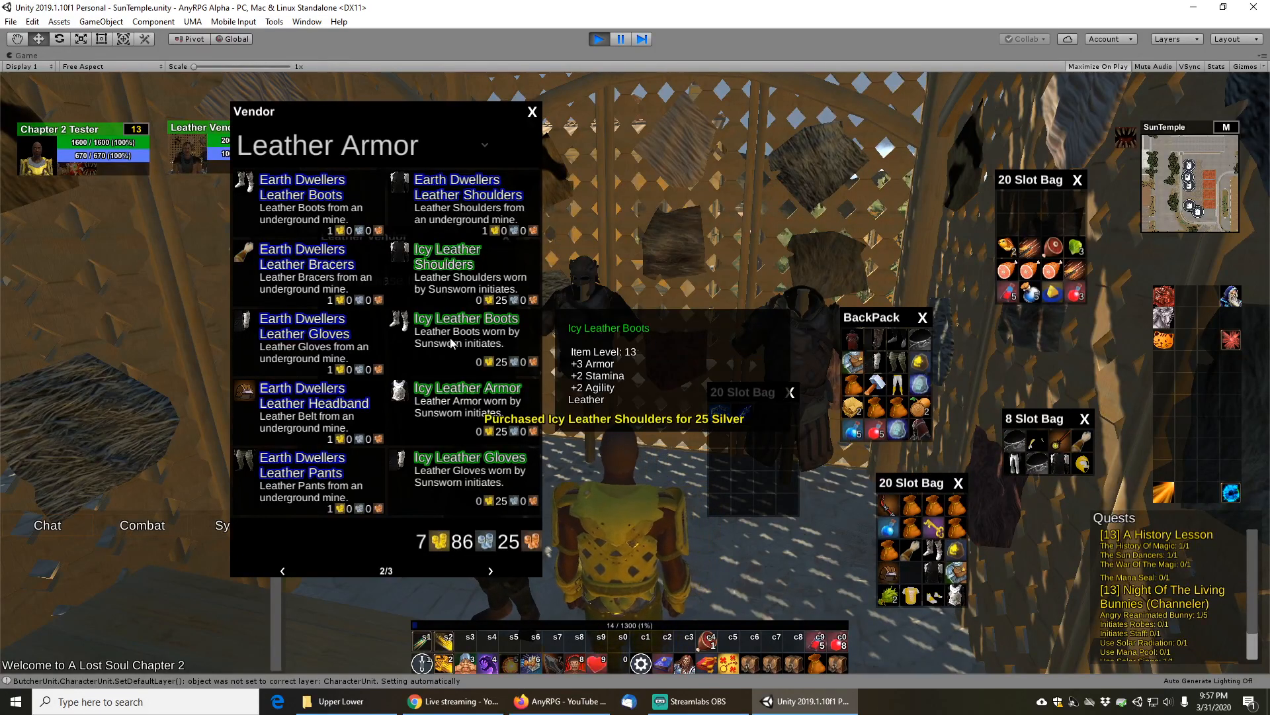
right_click(451, 335)
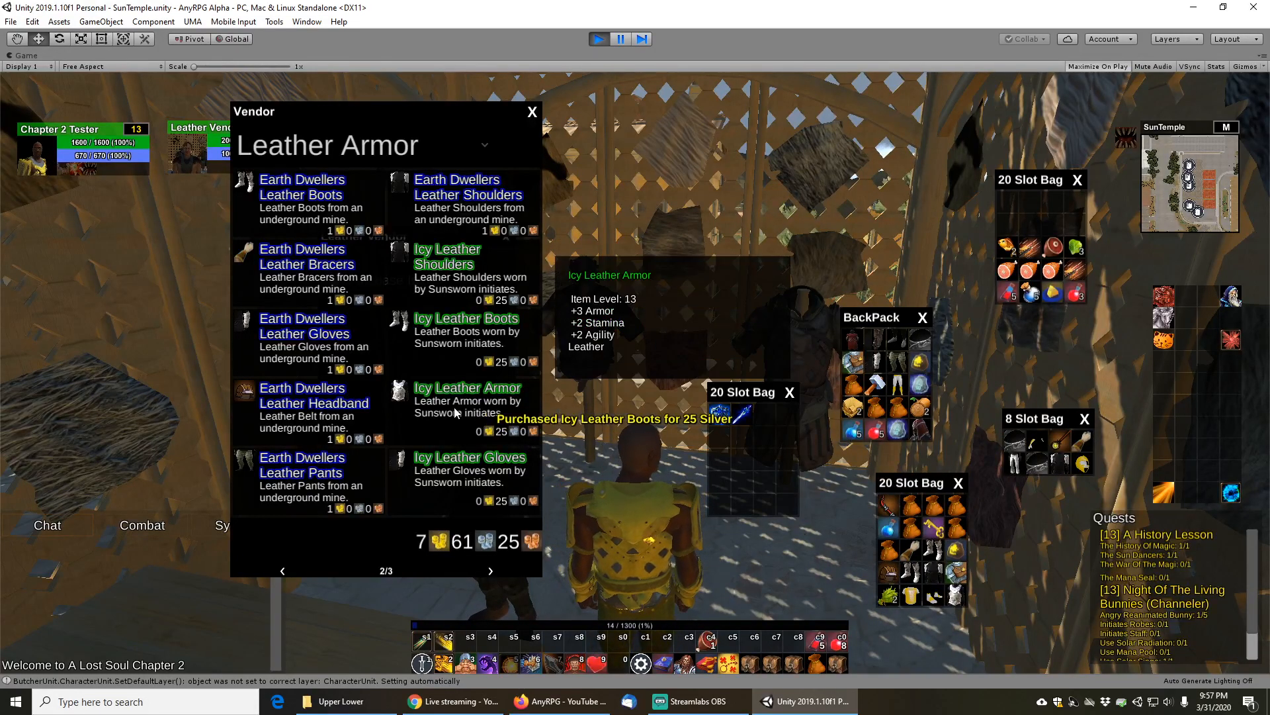
right_click(462, 403)
mouse_move(473, 471)
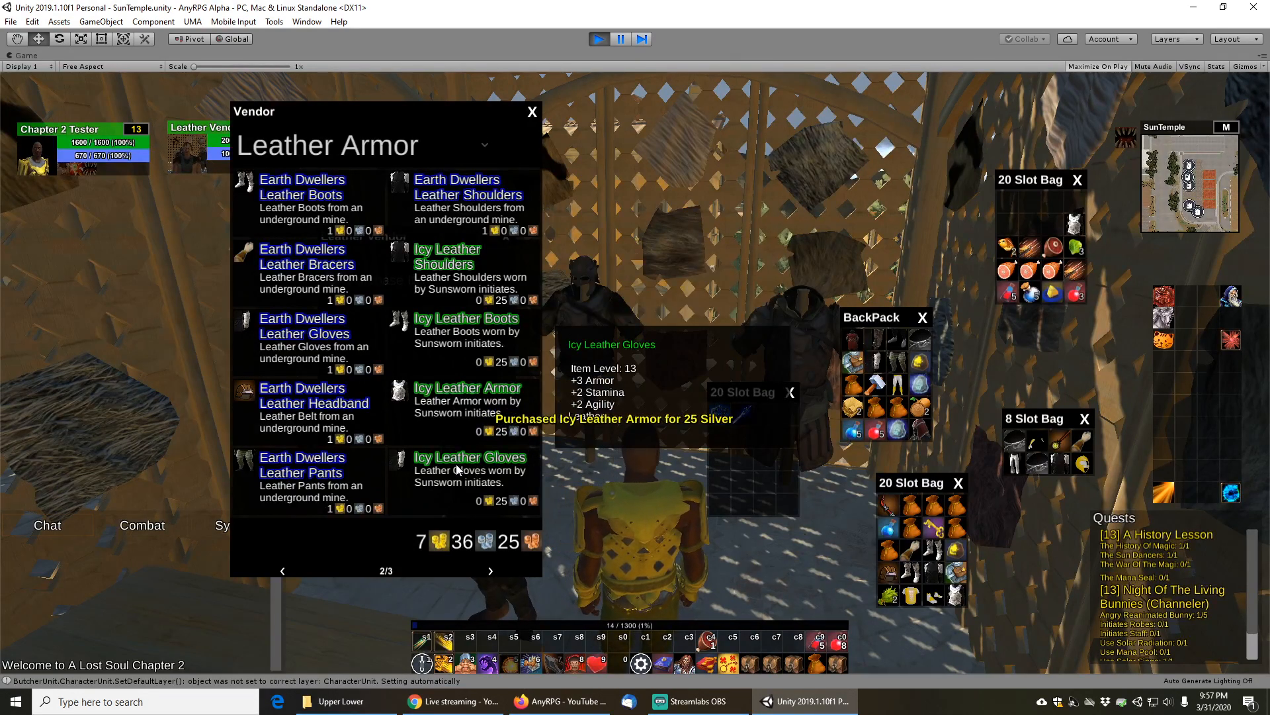
right_click(457, 466)
click(491, 570)
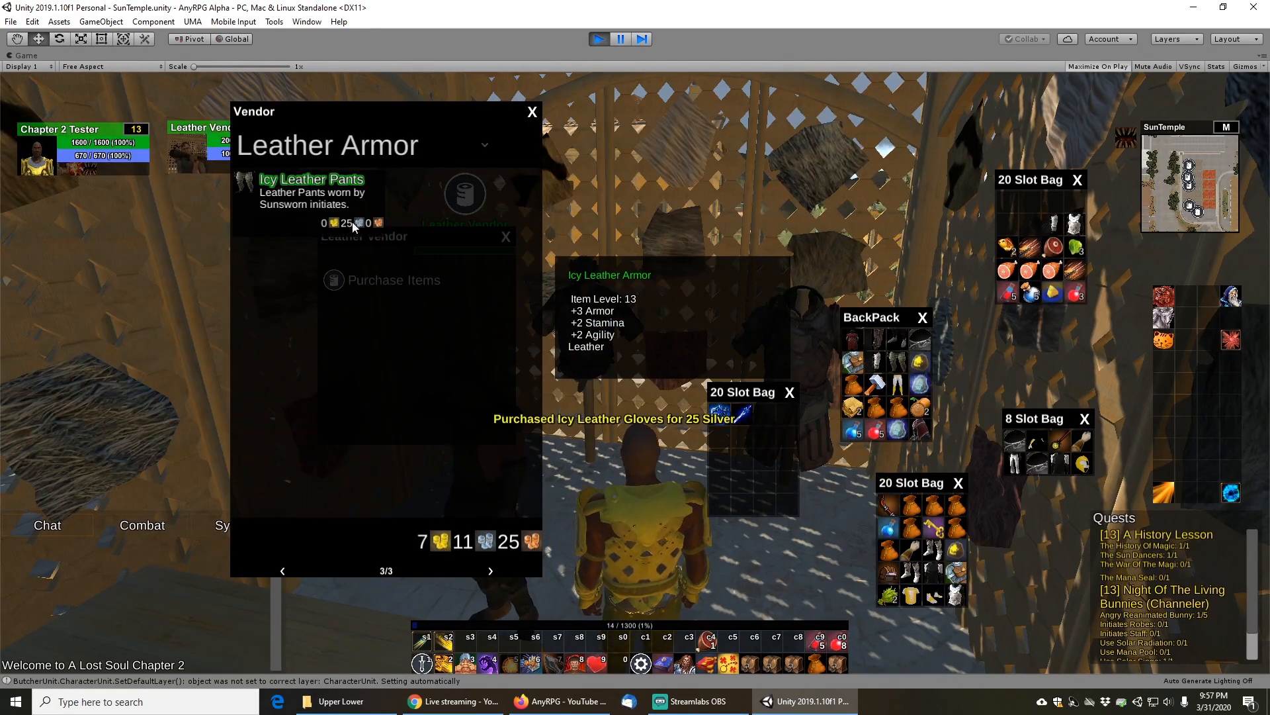
right_click(311, 189)
scroll(420, 385, up, 1)
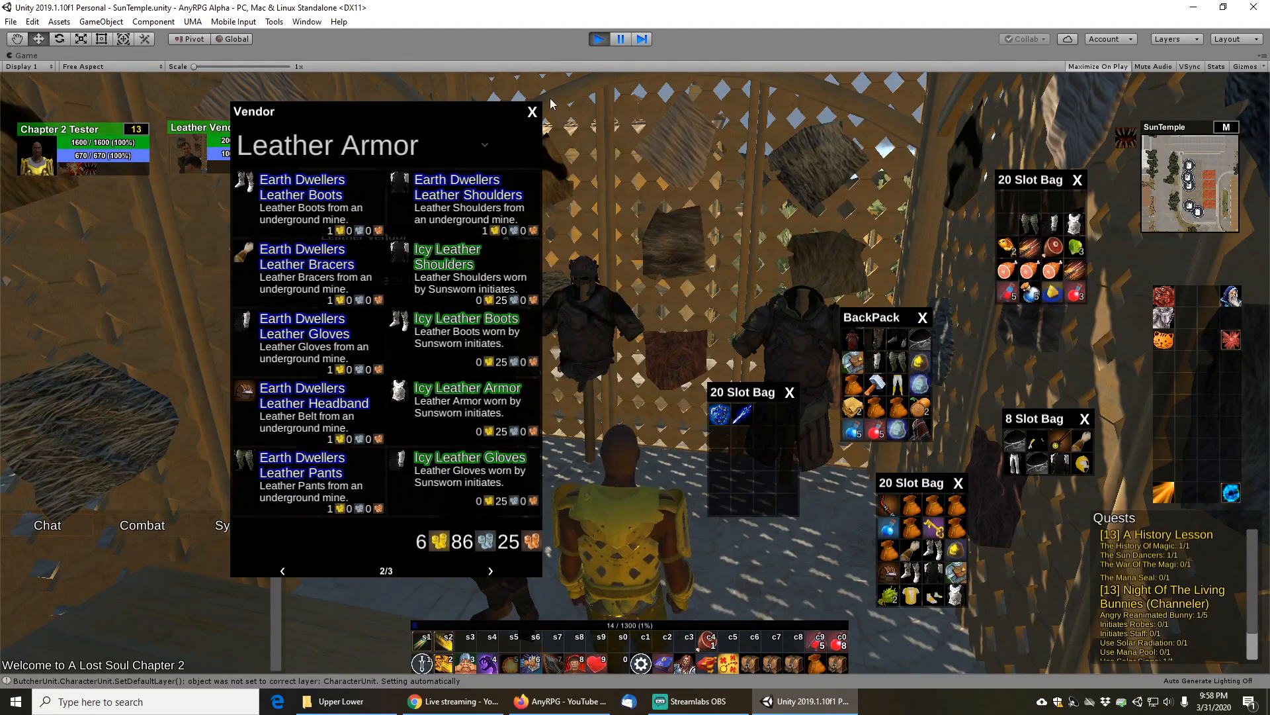
Close the vendor windows and move the Icy Leather Shoulders and Boots into the bag holding the other Icy pieces
click(533, 114)
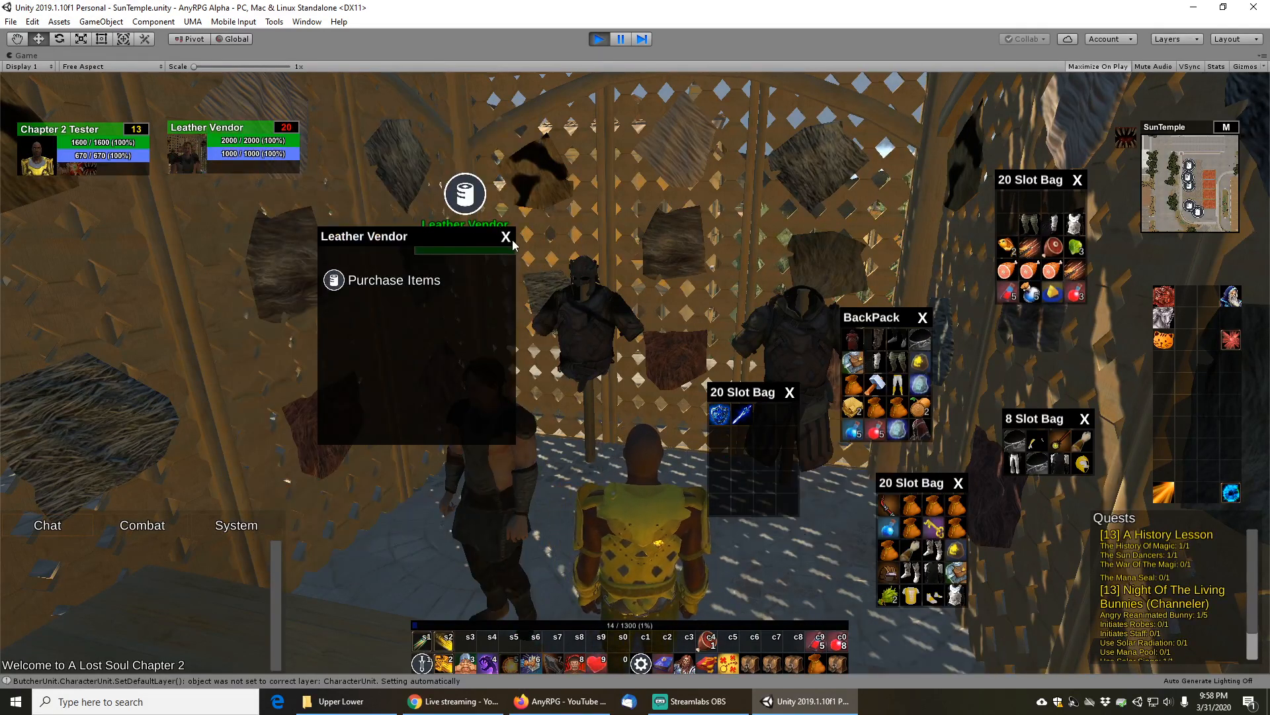
click(505, 237)
click(942, 574)
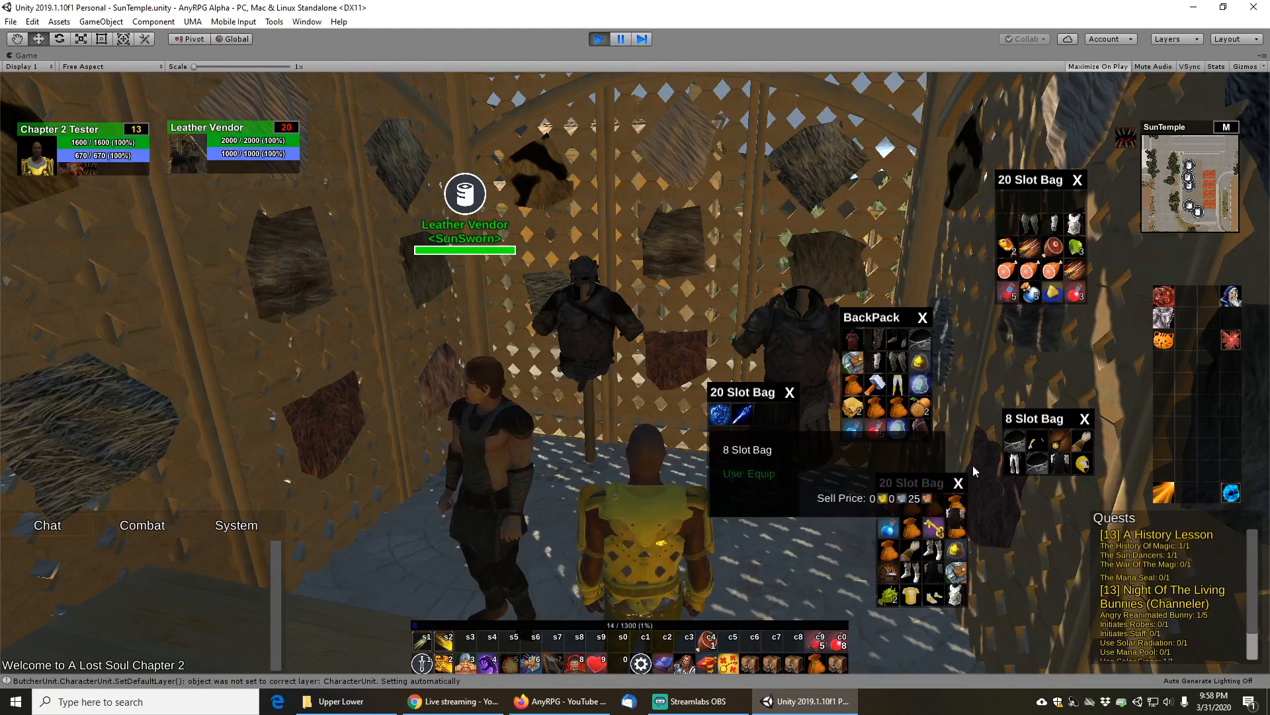
click(1011, 202)
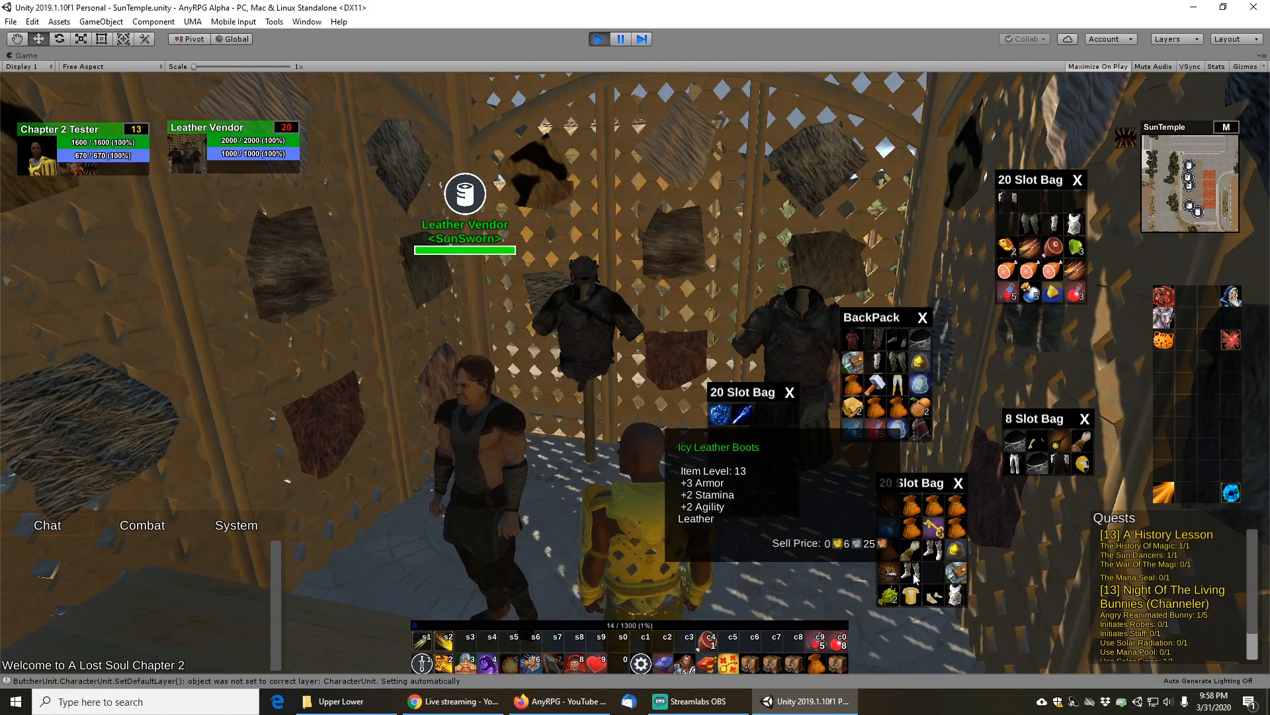
click(1030, 204)
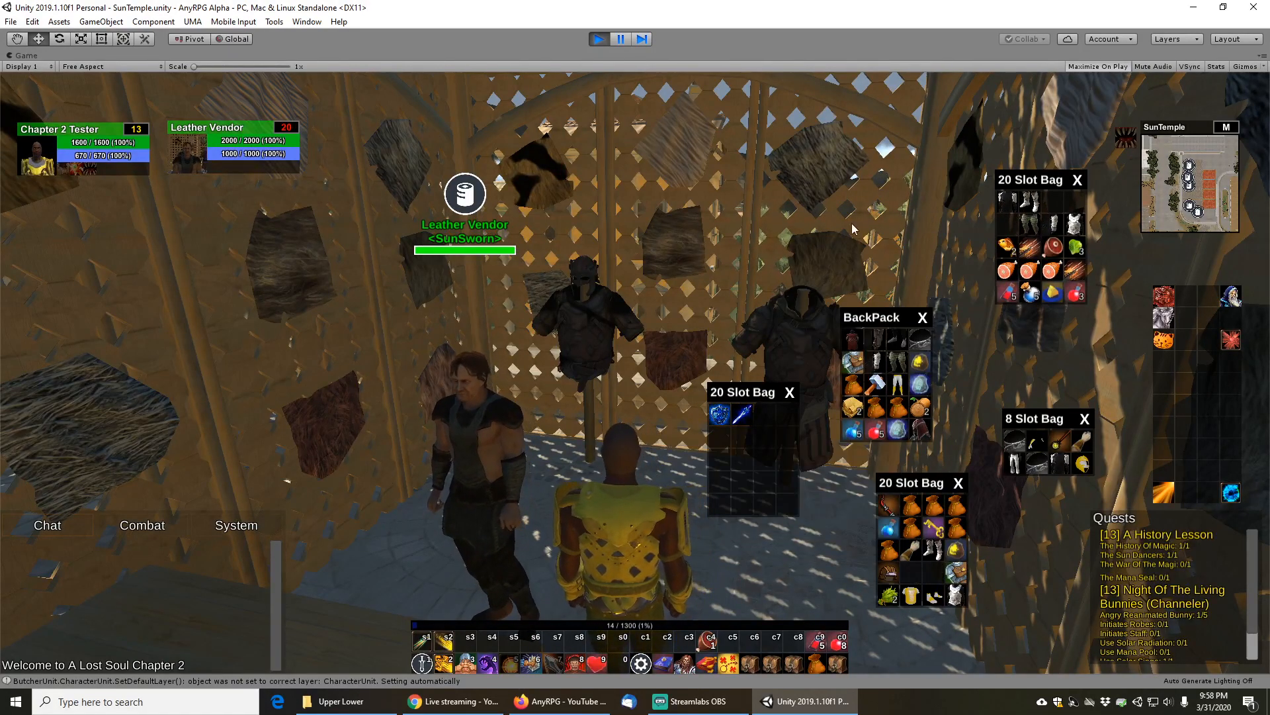
Walk the character out into the open courtyard, view it from the front, and equip the Icy Leather Shoulders
scroll(681, 272, down, 3)
right_drag(682, 274, 639, 302)
key(w)
drag(640, 301, 874, 315)
scroll(730, 391, up, 3)
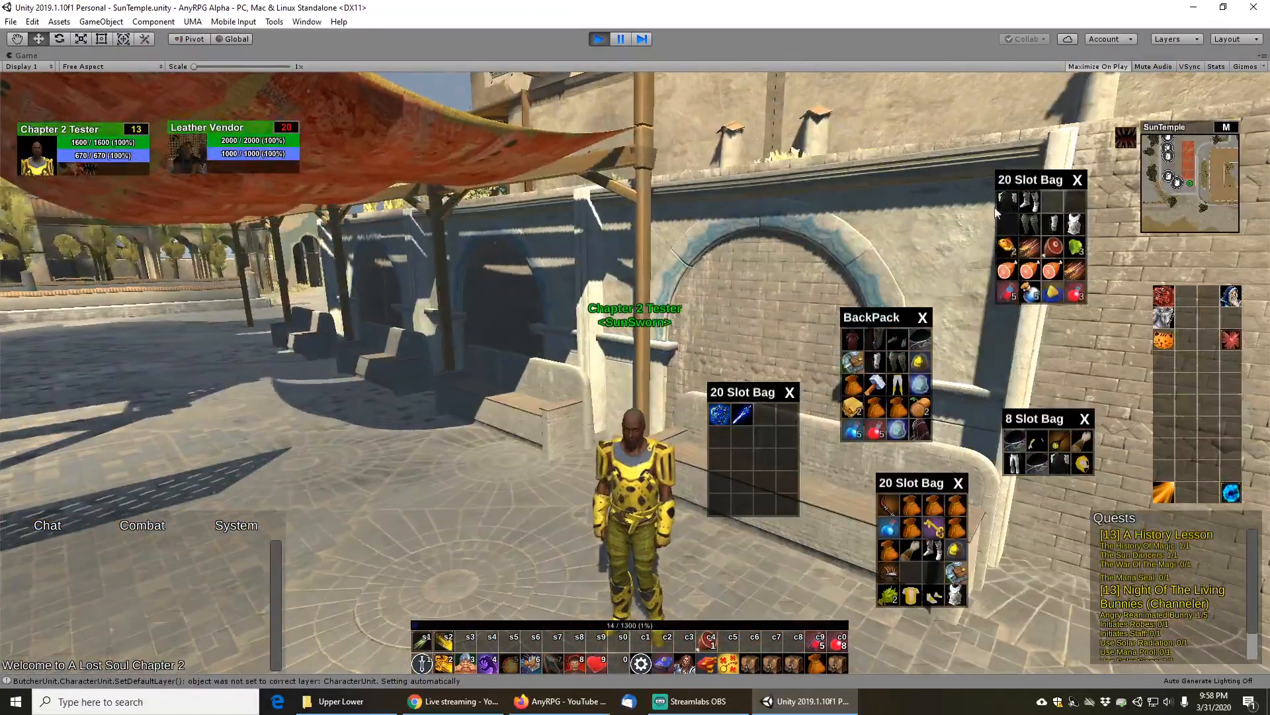
right_click(1014, 199)
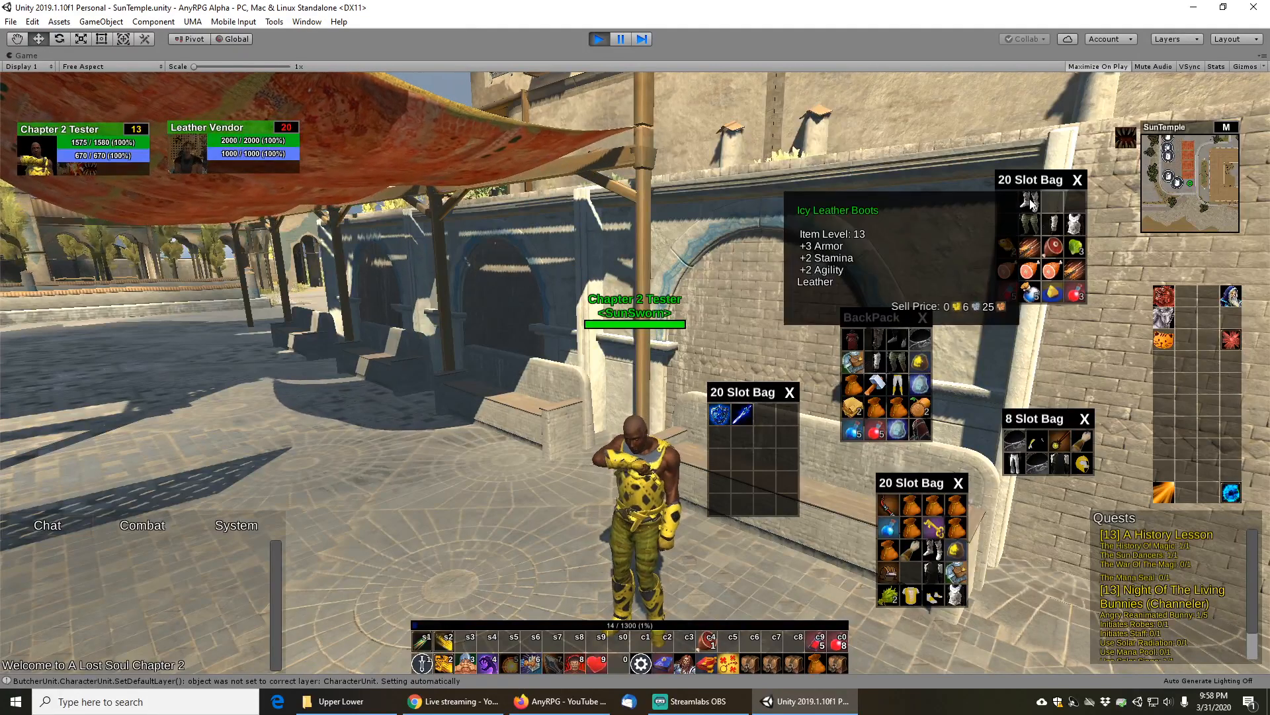
Equip the Icy Leather Boots and the remaining Icy pieces, and inspect the character up close and in the character window
right_click(1029, 198)
right_click(1048, 228)
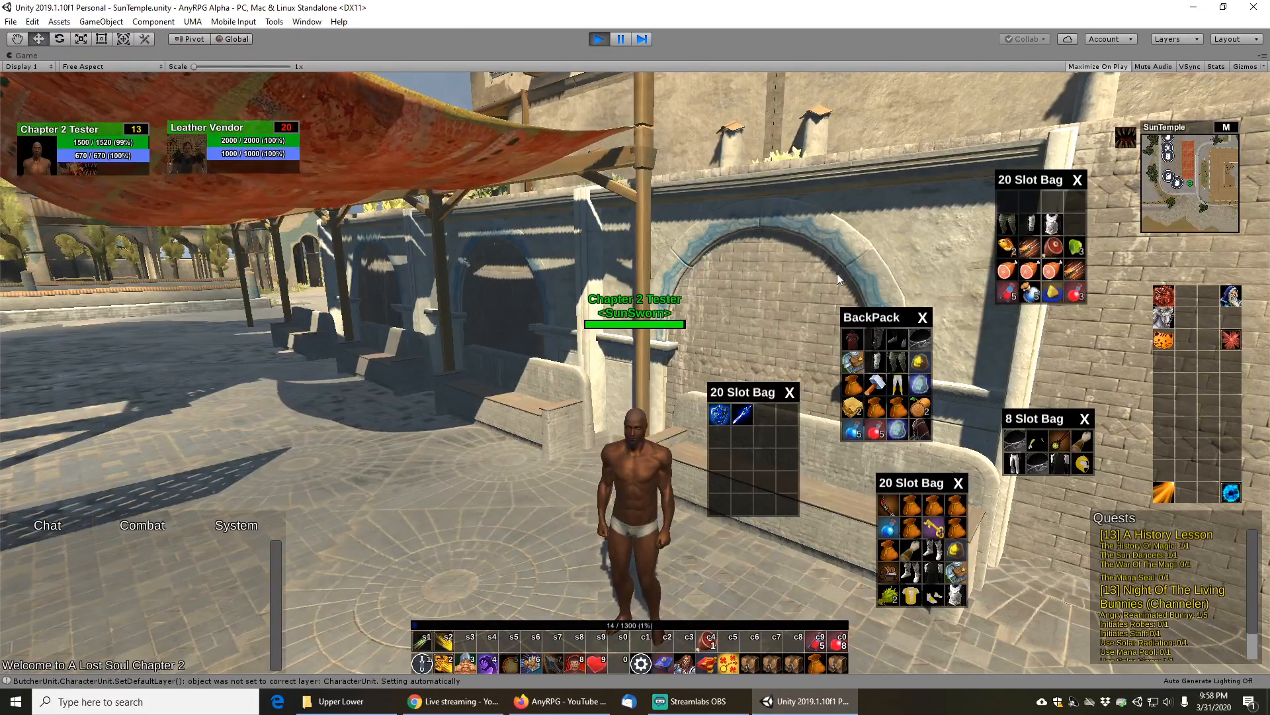
key(b)
scroll(761, 331, up, 2)
drag(765, 352, 773, 365)
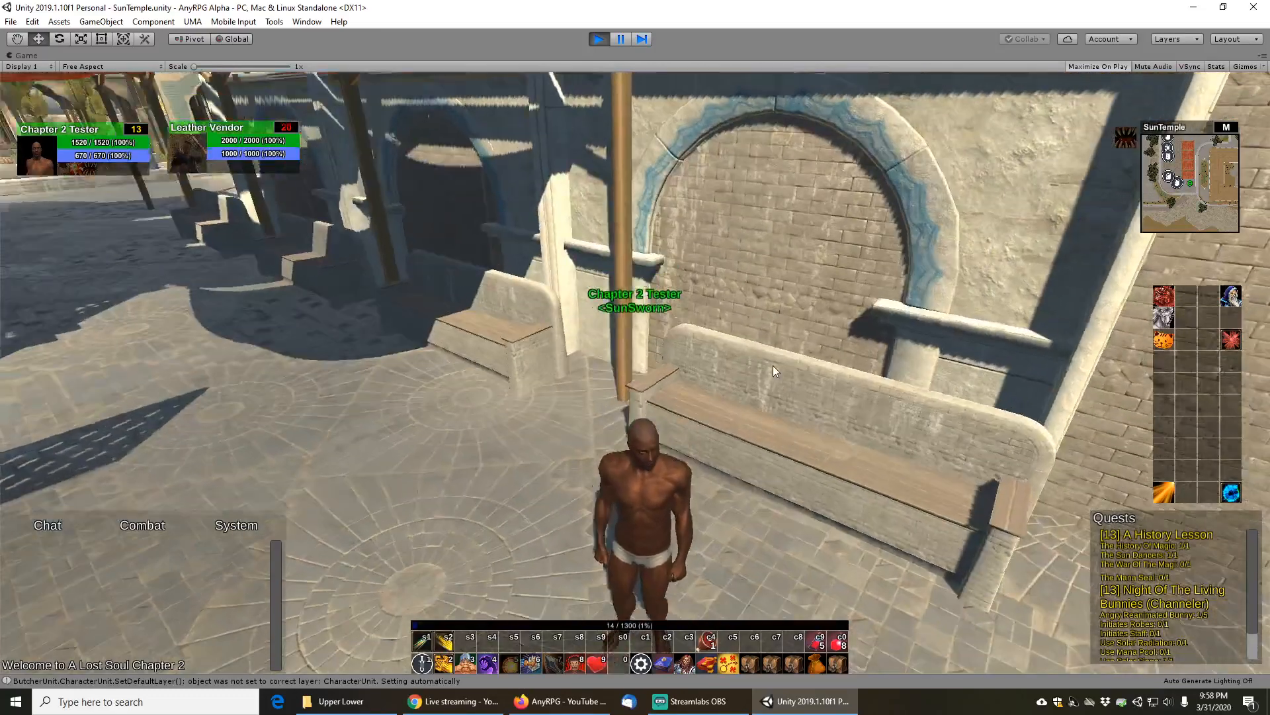
scroll(773, 366, down, 2)
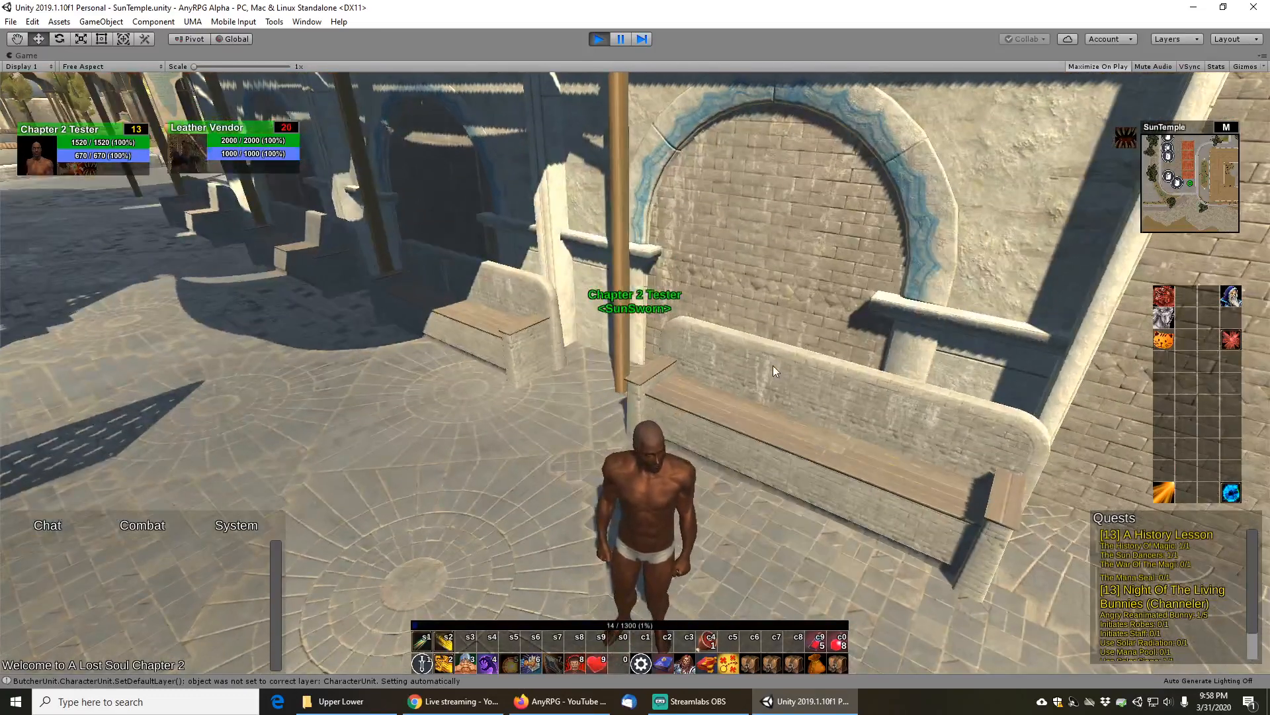
scroll(737, 390, down, 2)
key(b)
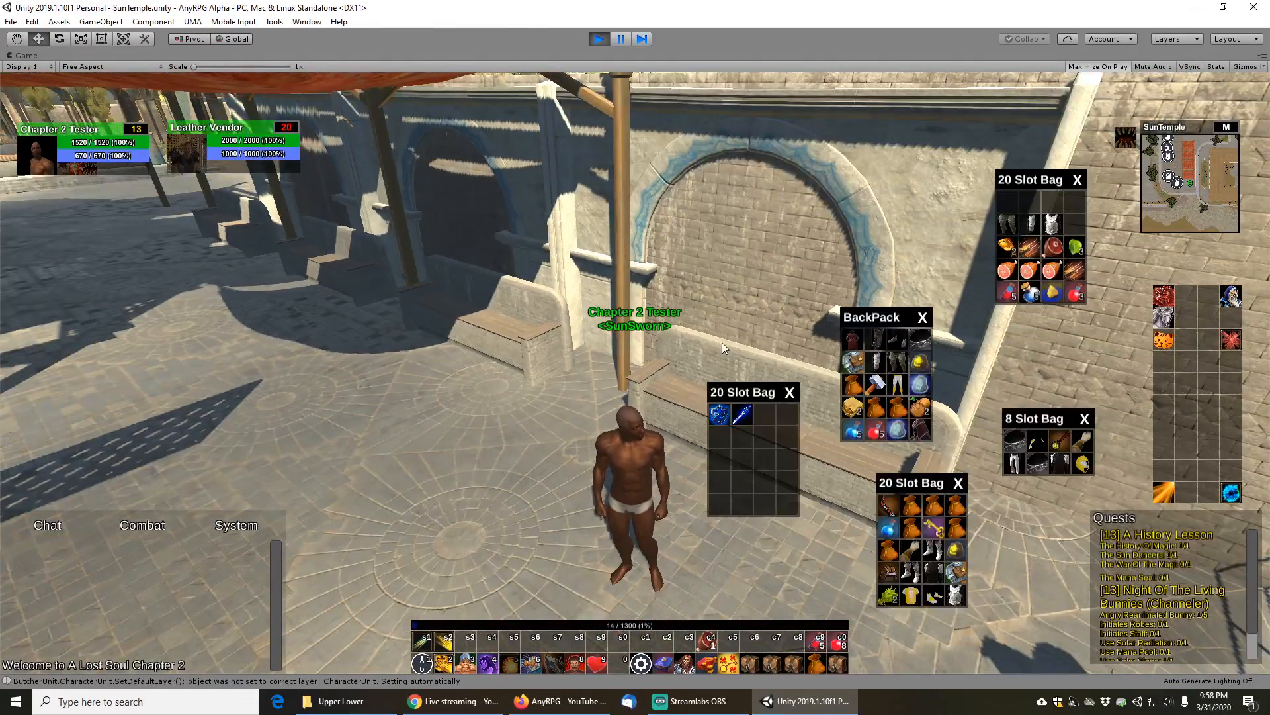
key(c)
mouse_move(215, 233)
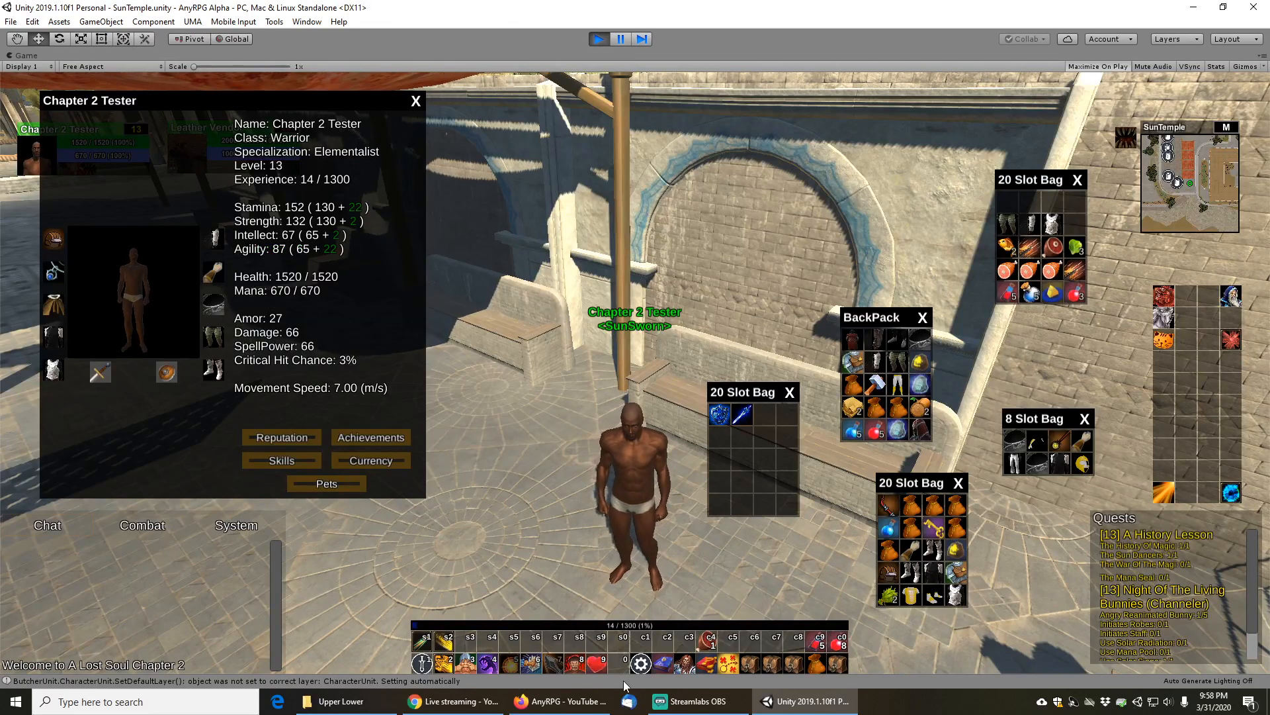
Close the open game windows, save the game and exit play mode
key(Escape)
click(640, 664)
click(585, 254)
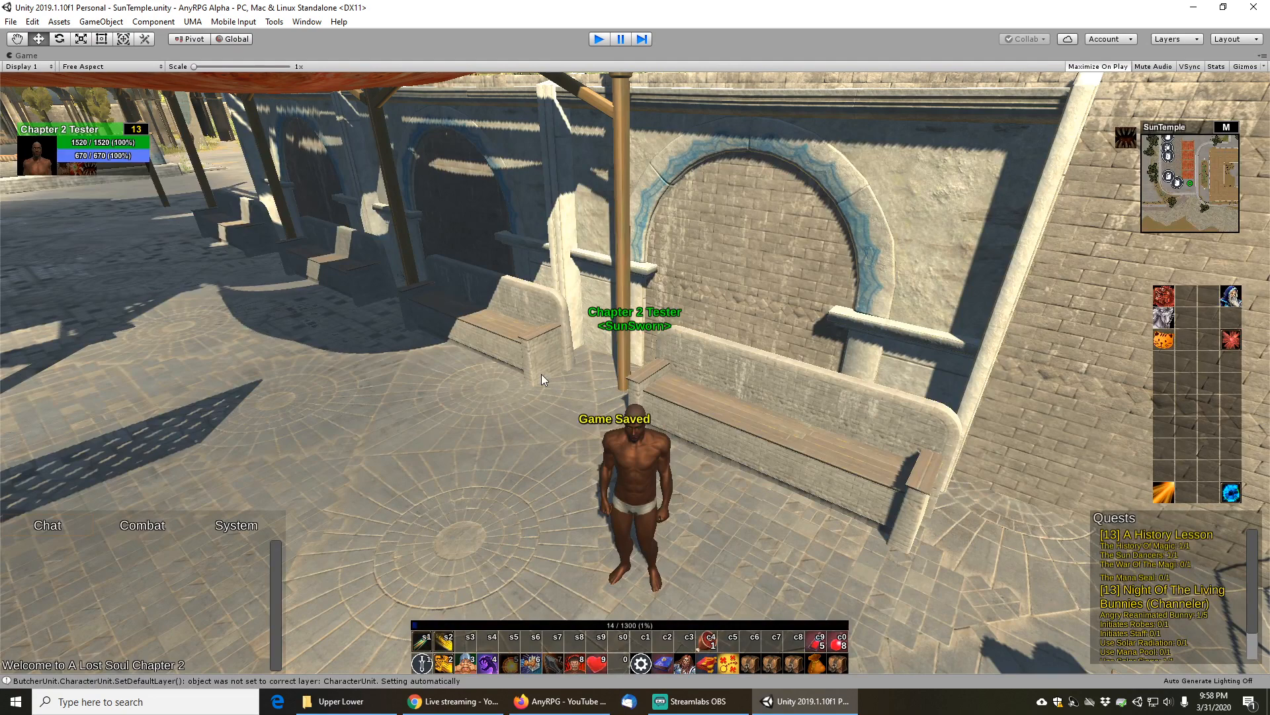
key(ctrl+p)
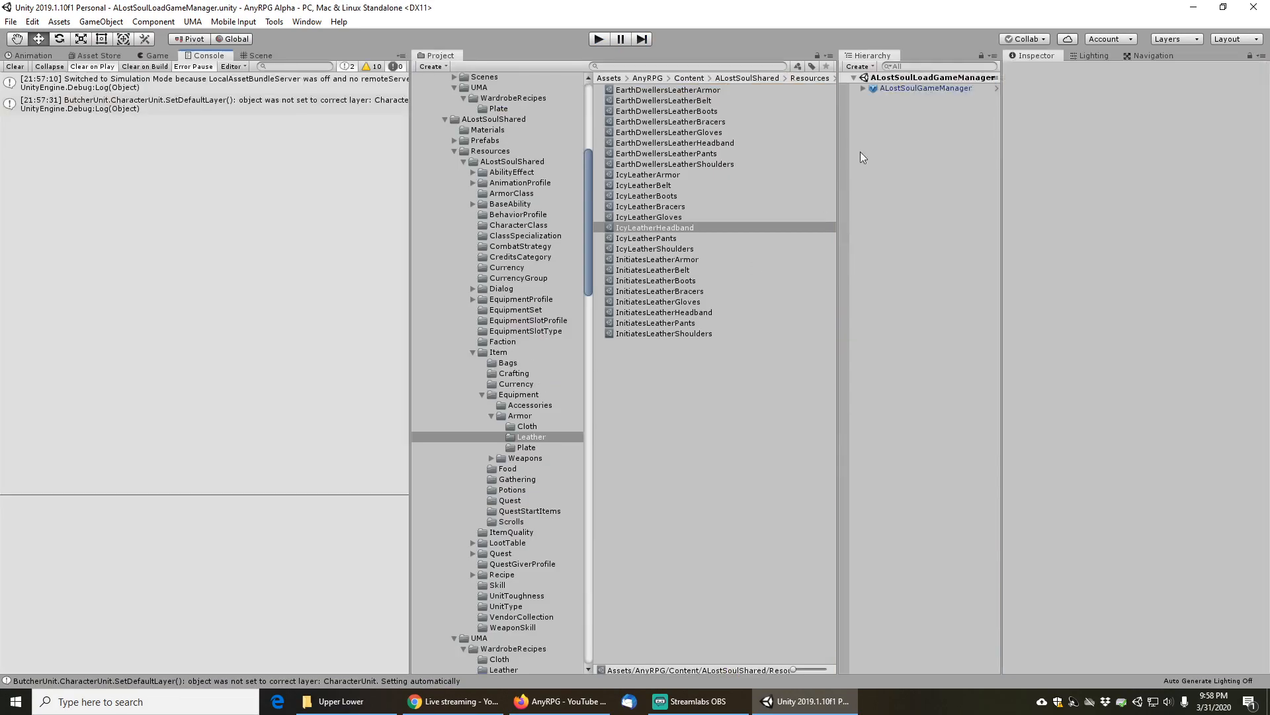
Find the UMA recipe profile named IcyLeatherArmor and set its UMA Recipe to AnyRPGMaleIcyLeartherArmor
click(693, 67)
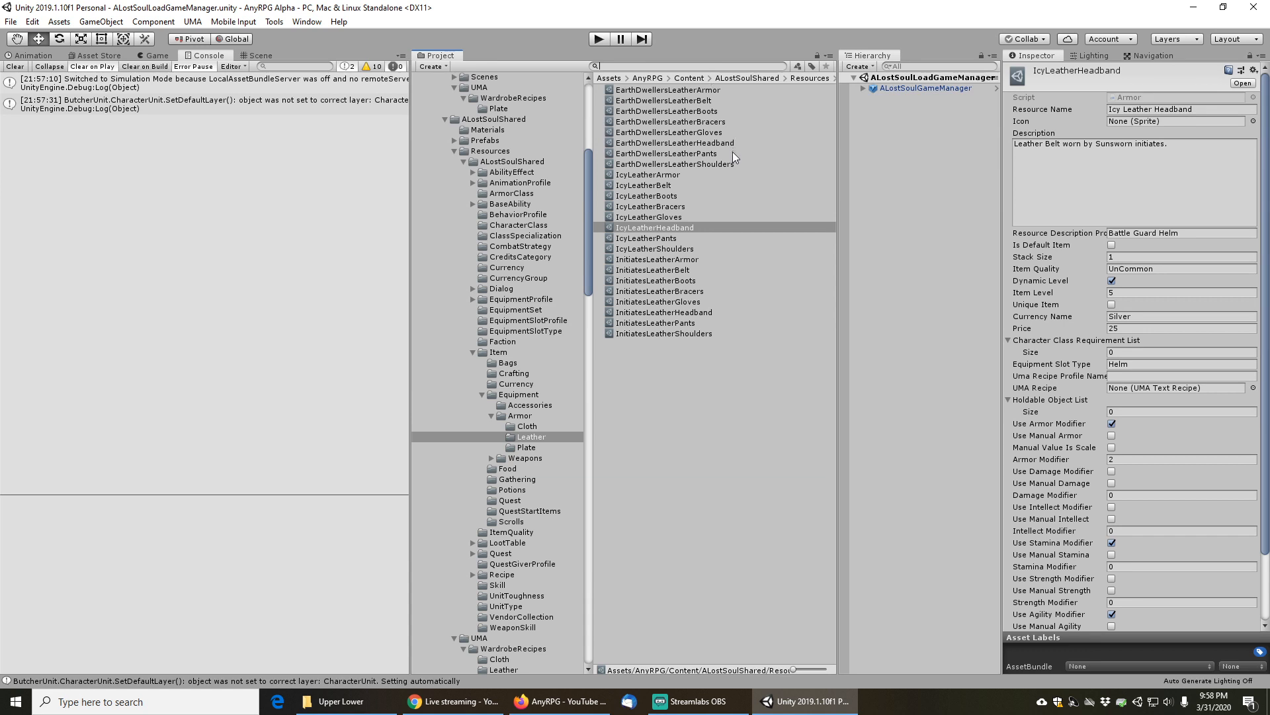
click(641, 176)
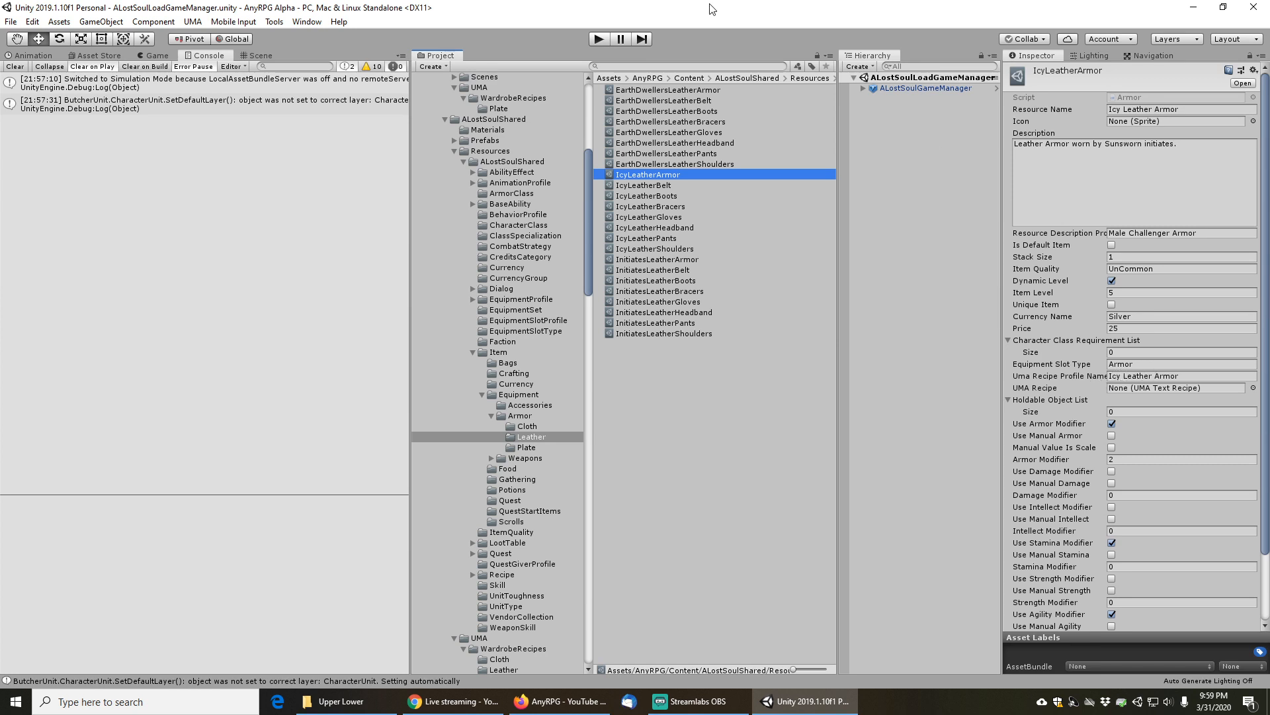
click(655, 66)
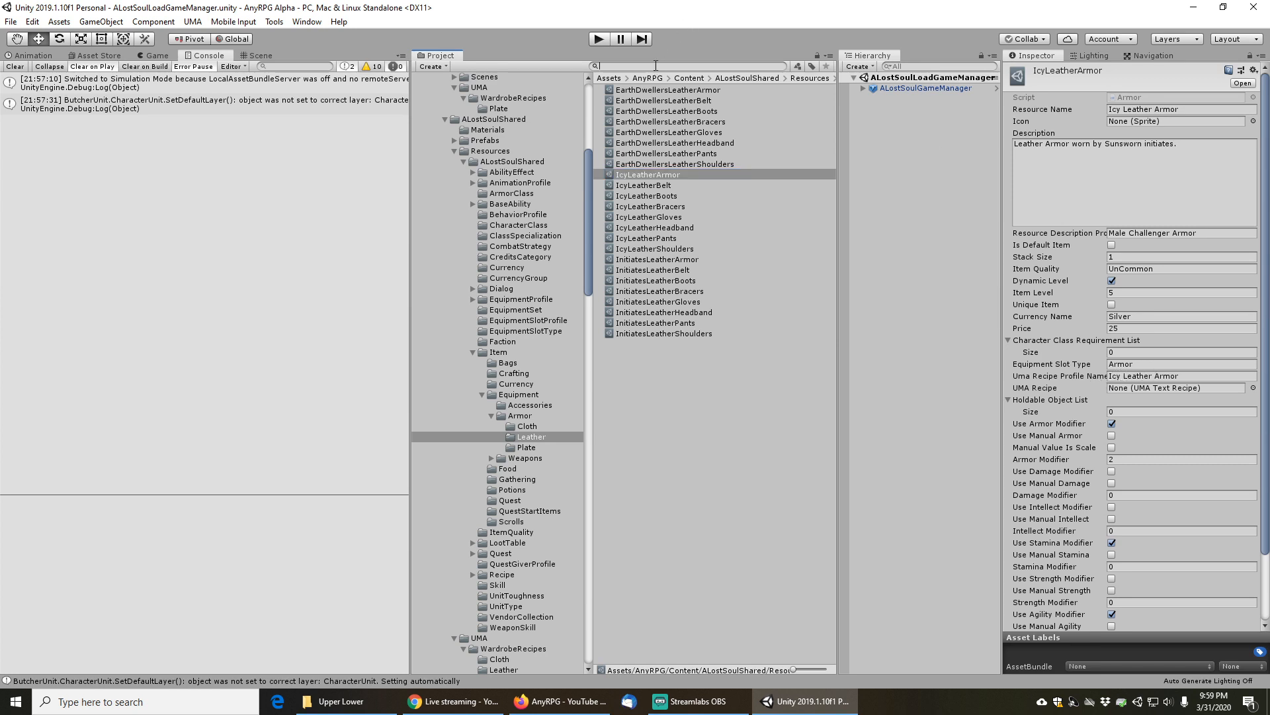
text(ice)
key(BackSpace)
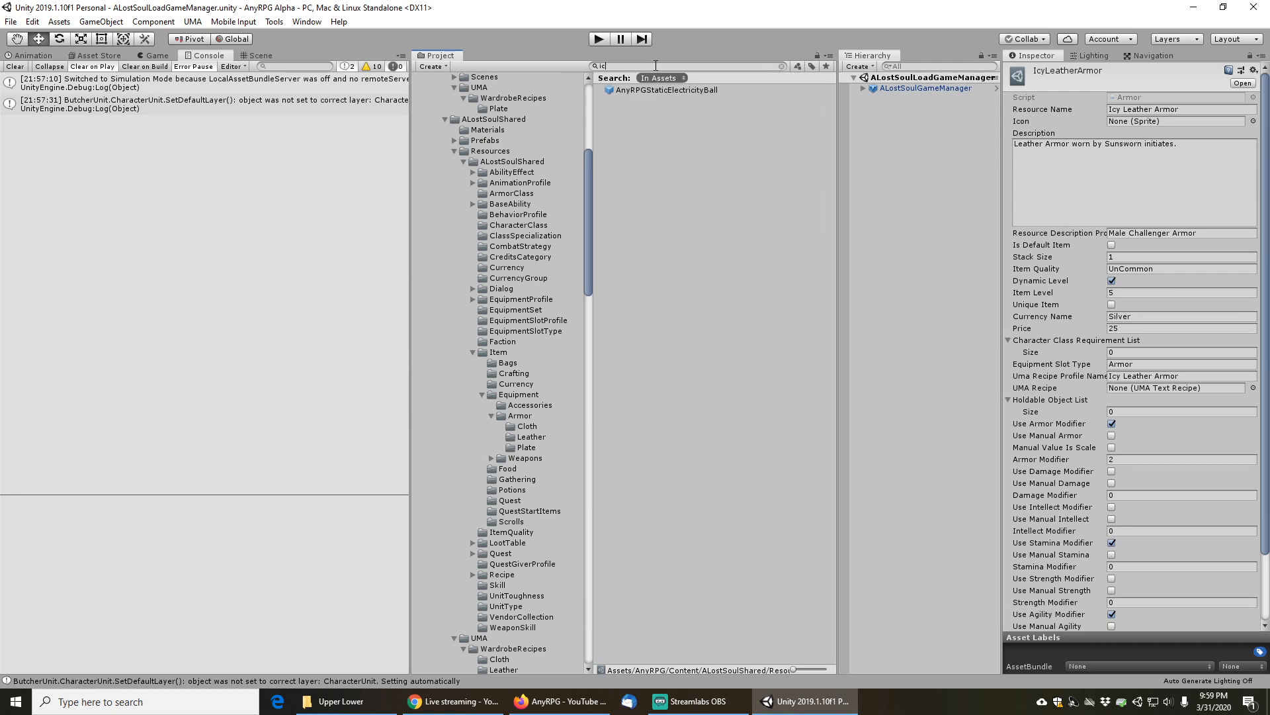
text(yleatherarmor)
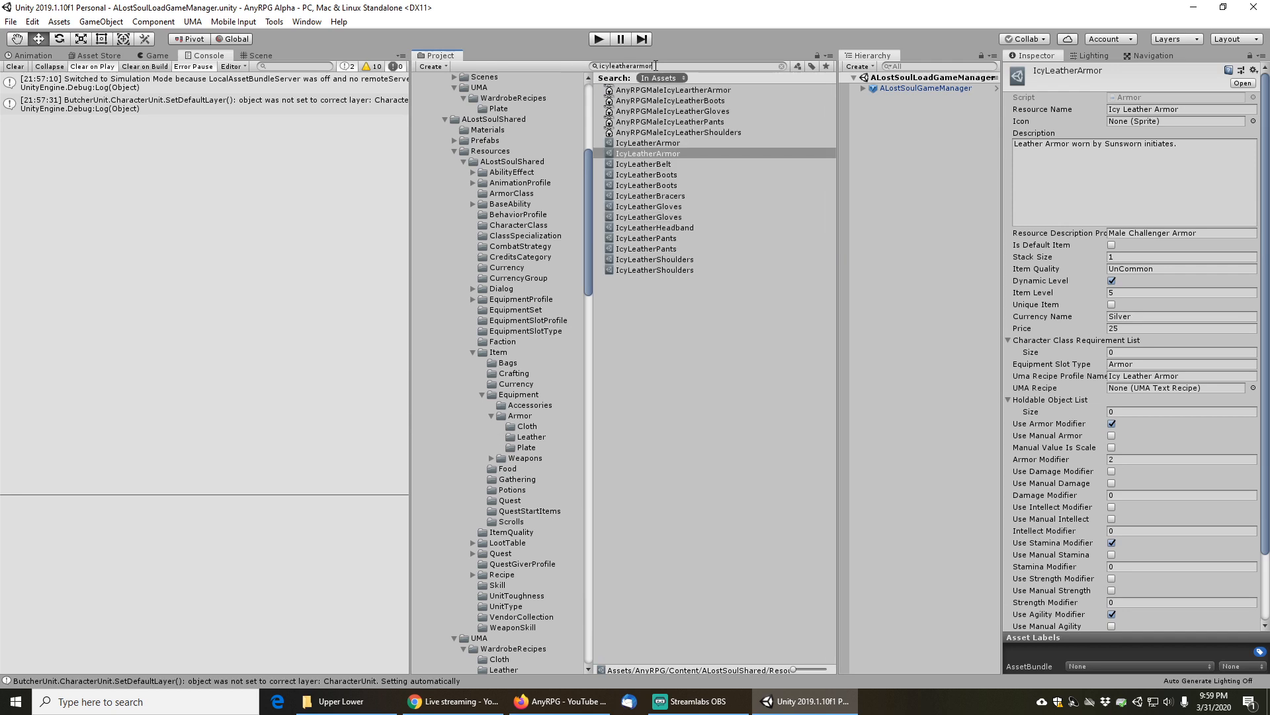
click(652, 90)
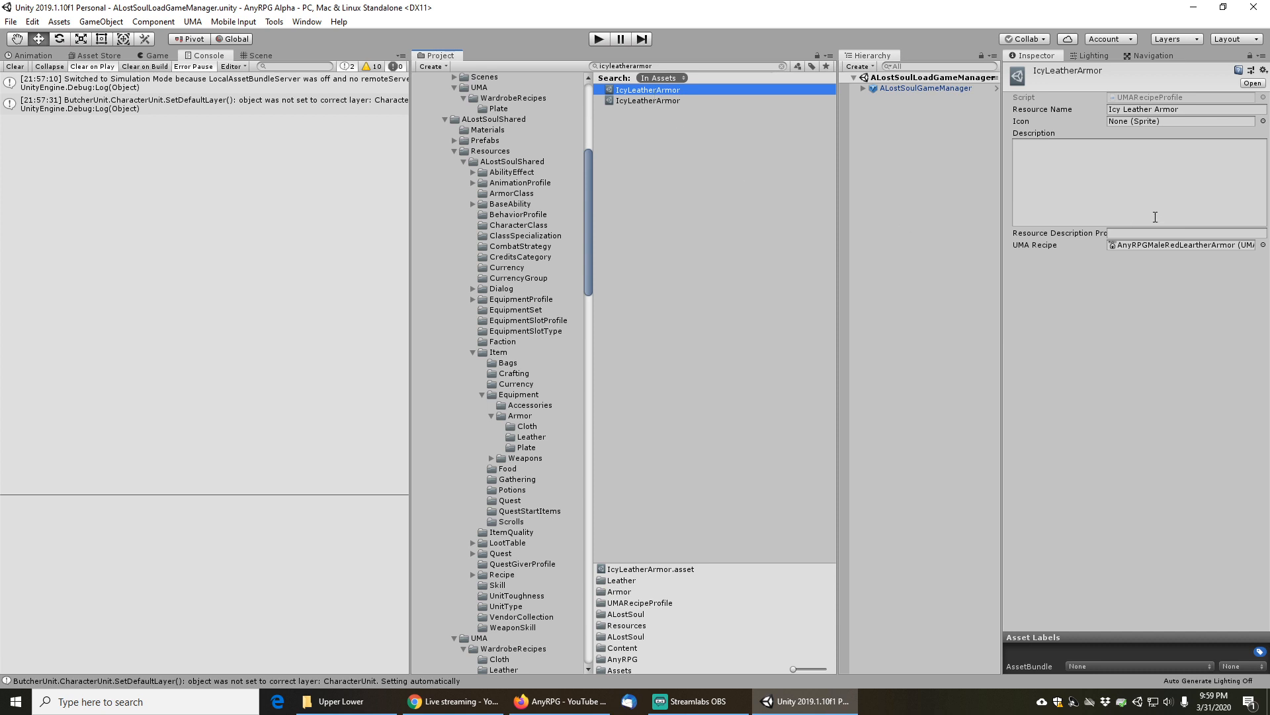
click(1263, 245)
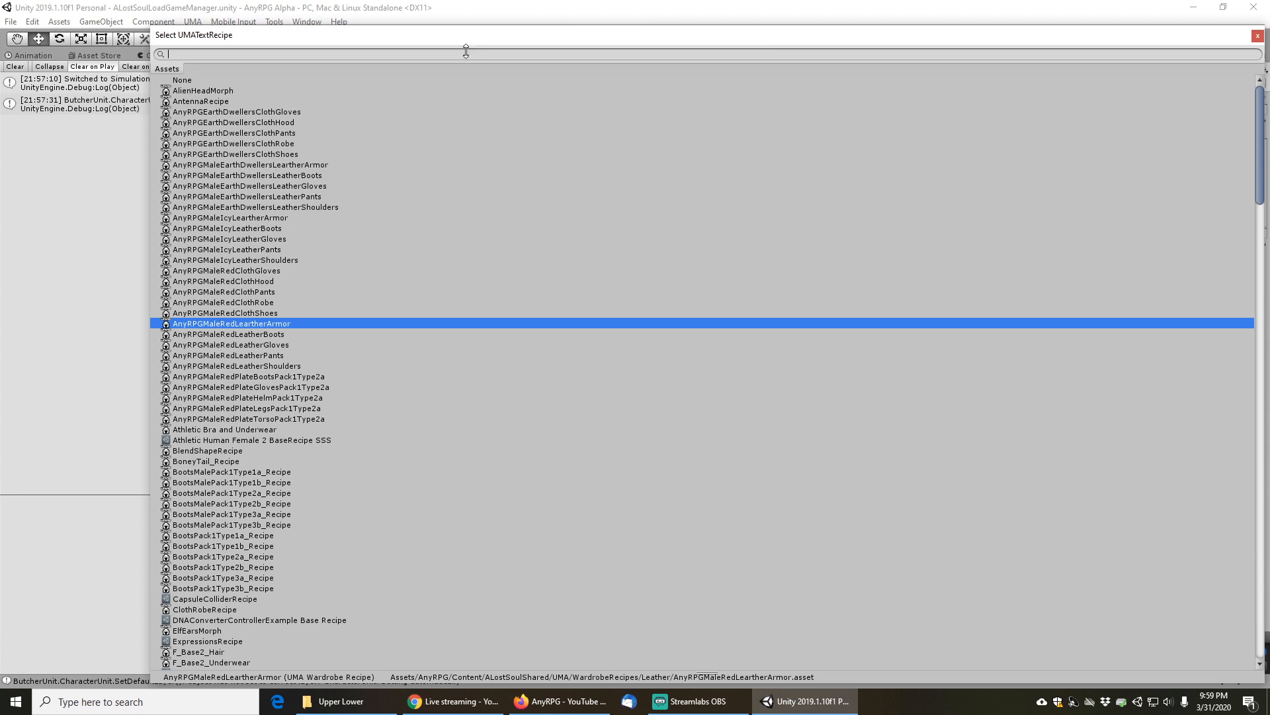
text(icy)
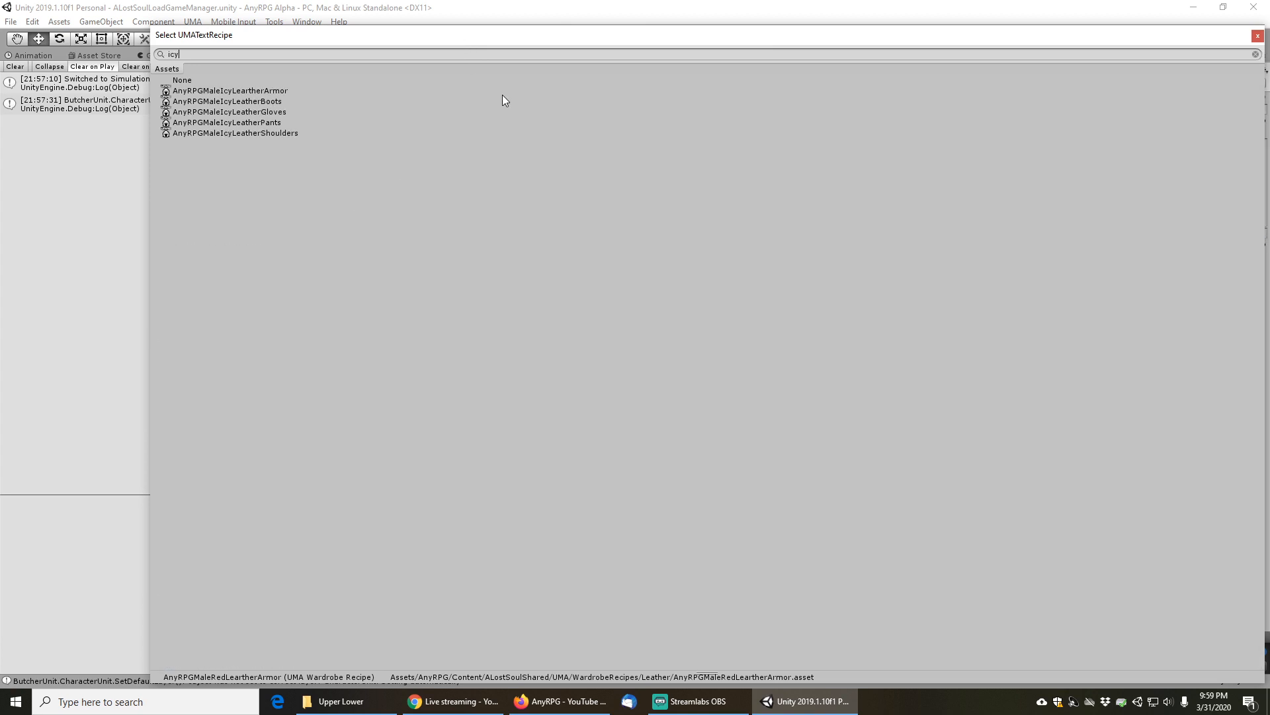
click(257, 90)
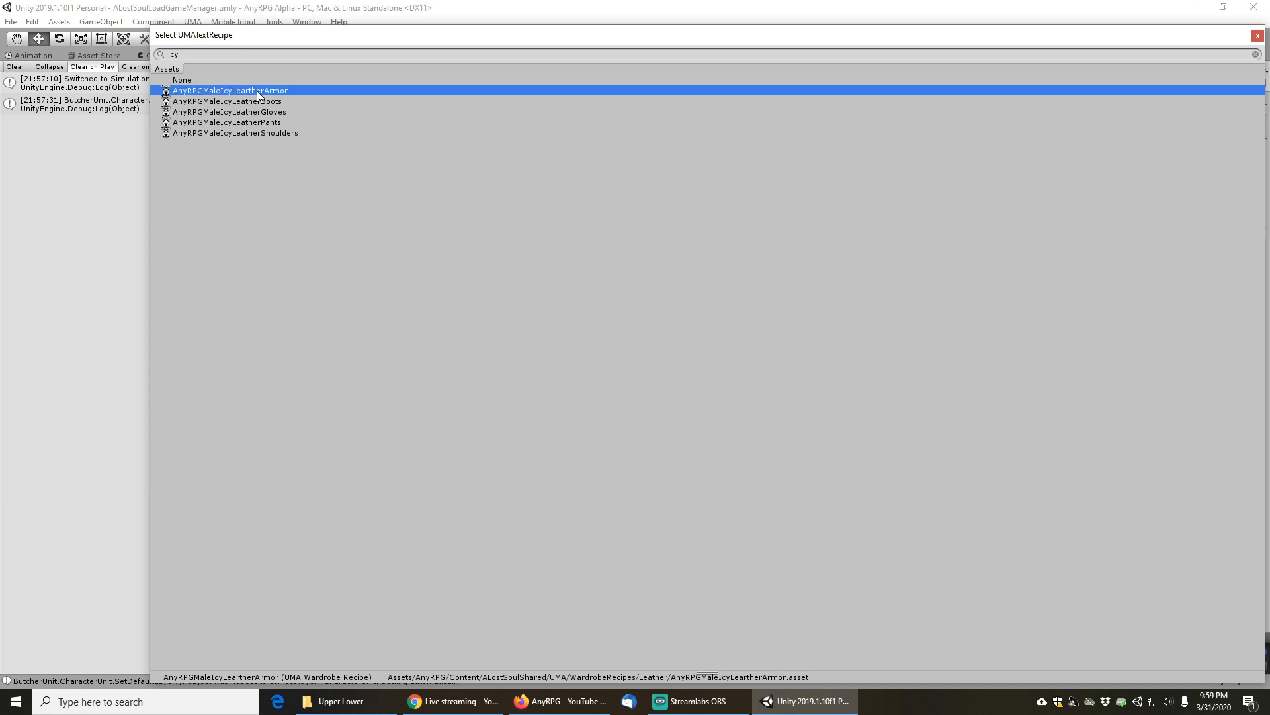
double_click(263, 89)
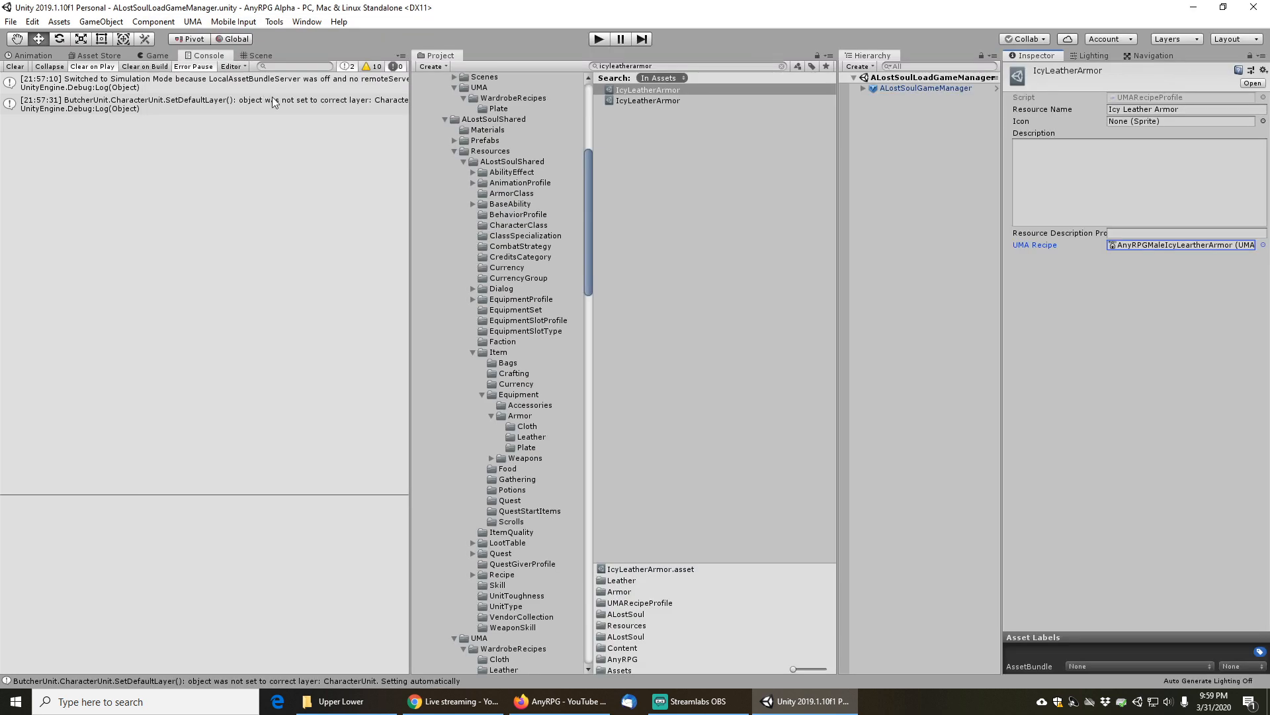
Locate the misspelled Icy armor wardrobe recipe and rename it to AnyRPGMaleIcyLeatherArmor
click(1212, 246)
click(671, 153)
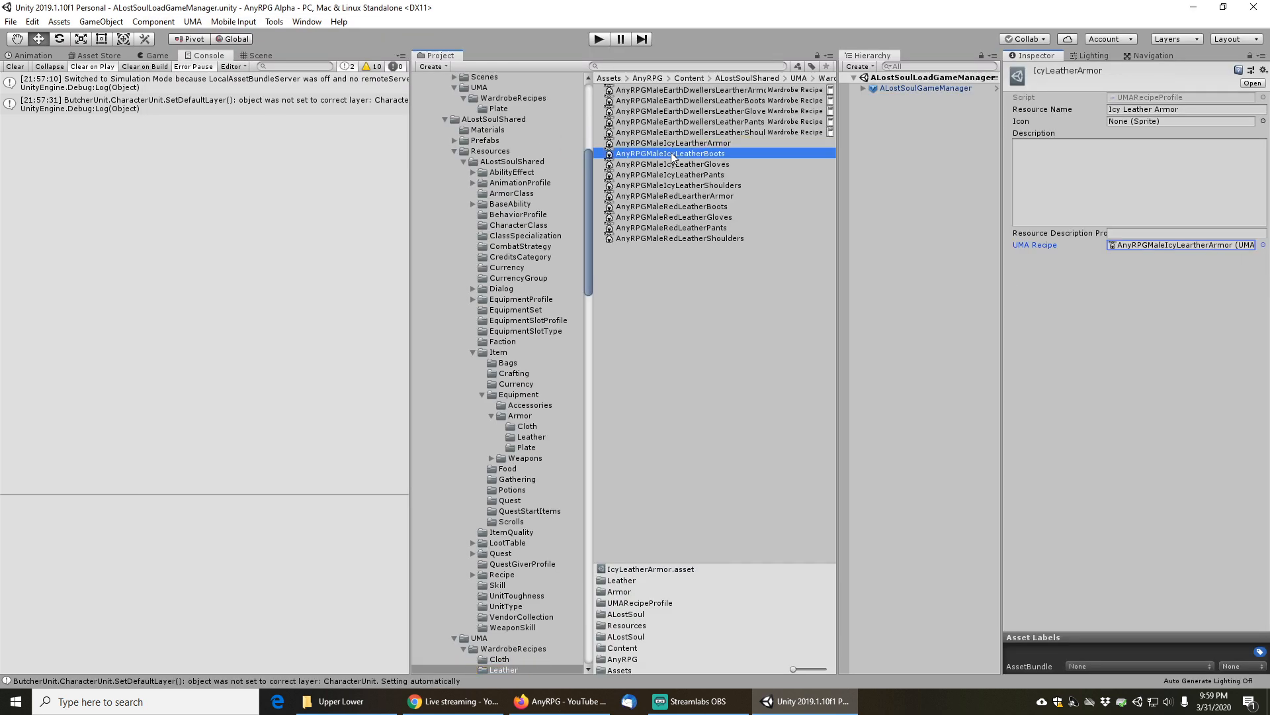
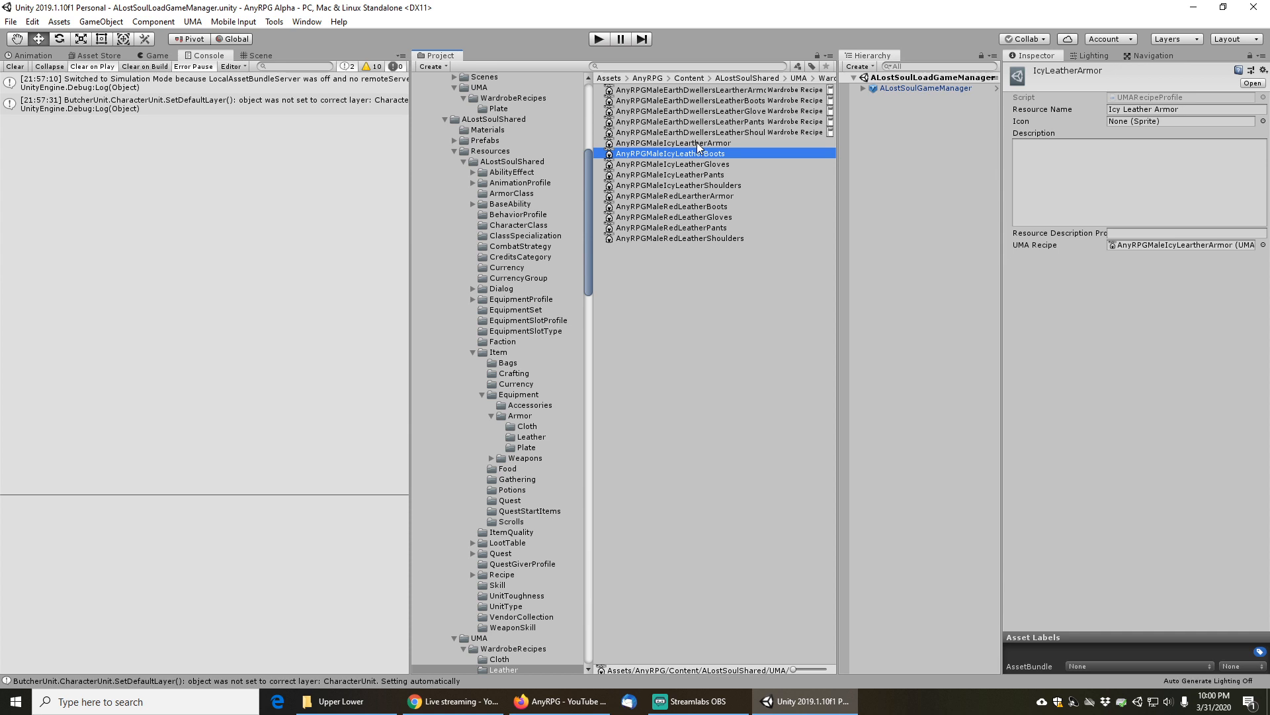
click(697, 143)
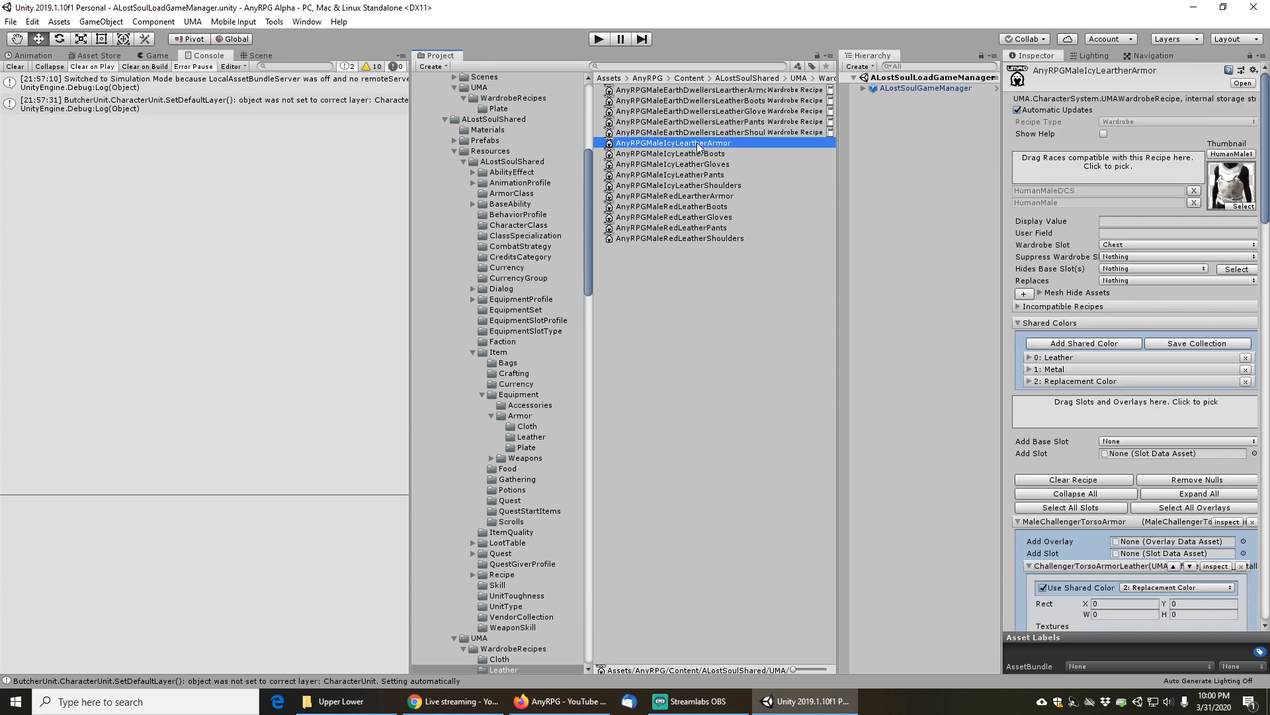
click(694, 157)
key(Up)
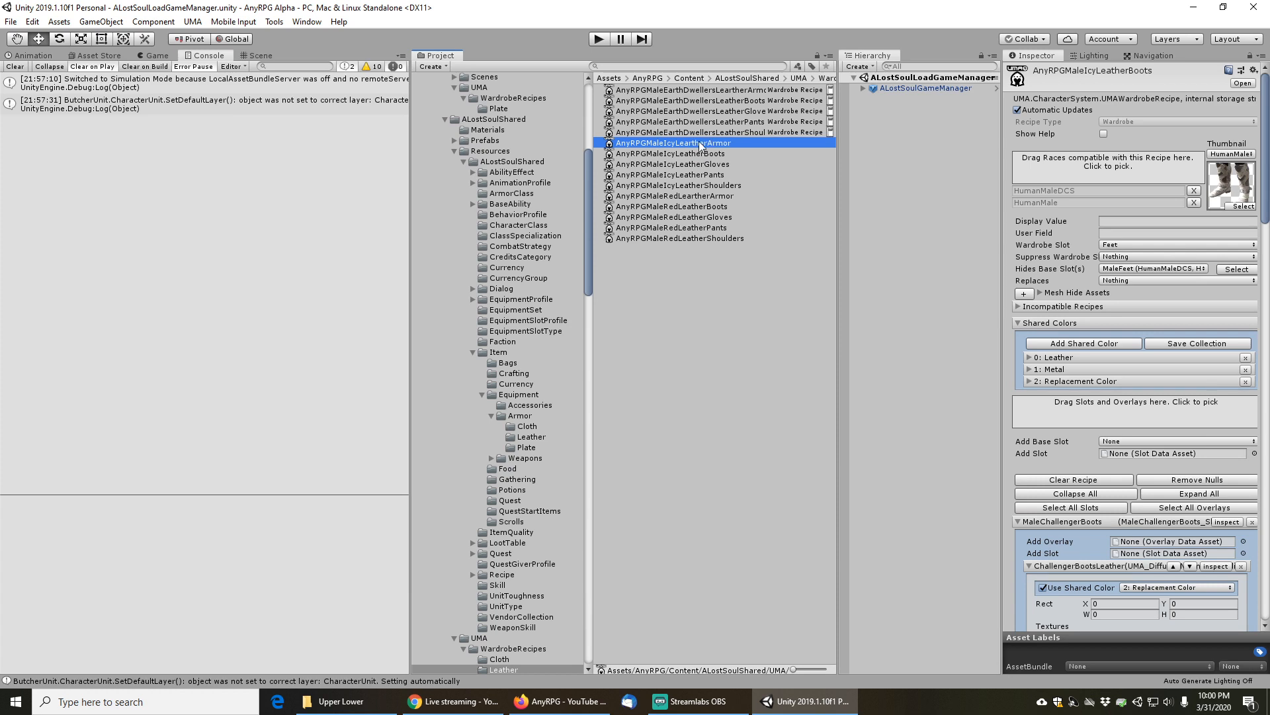
key(F2)
key(Right)
key(Left)
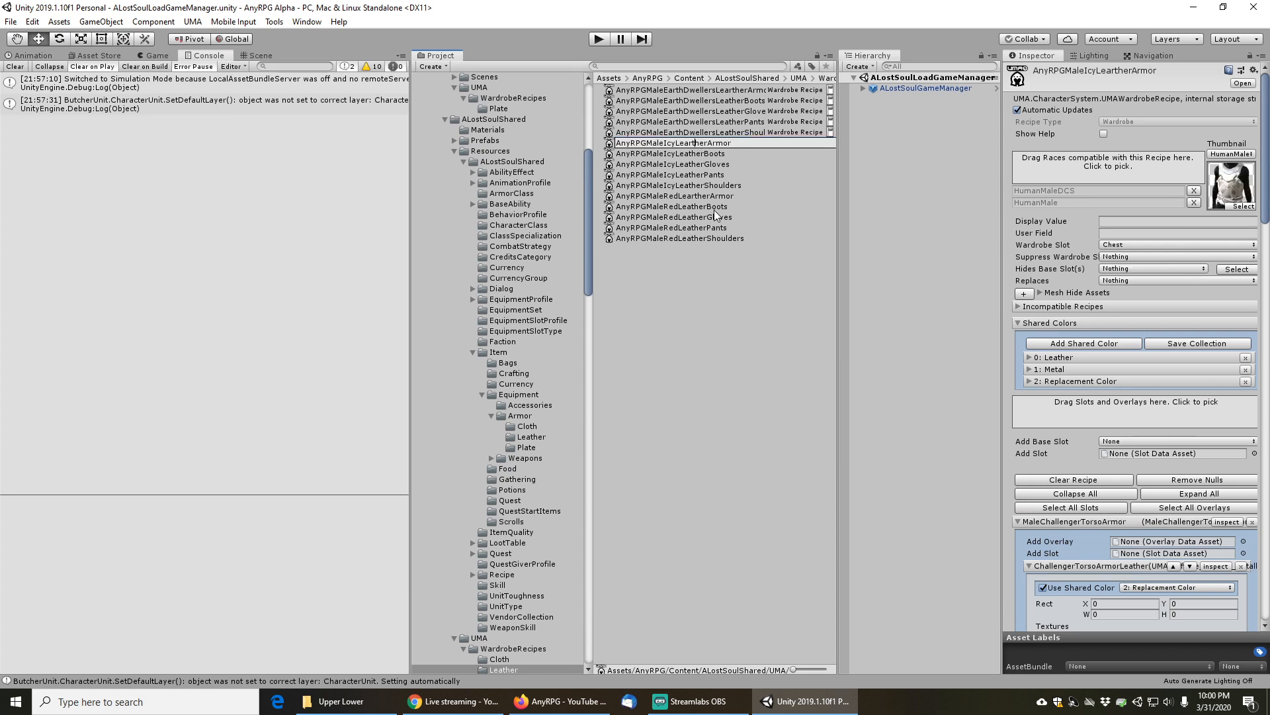
key(BackSpace)
key(End)
key(Return)
Set the armor recipe's Display Value to Icy Leather Armor and check its shared Replacement Color and overlay settings
click(1048, 221)
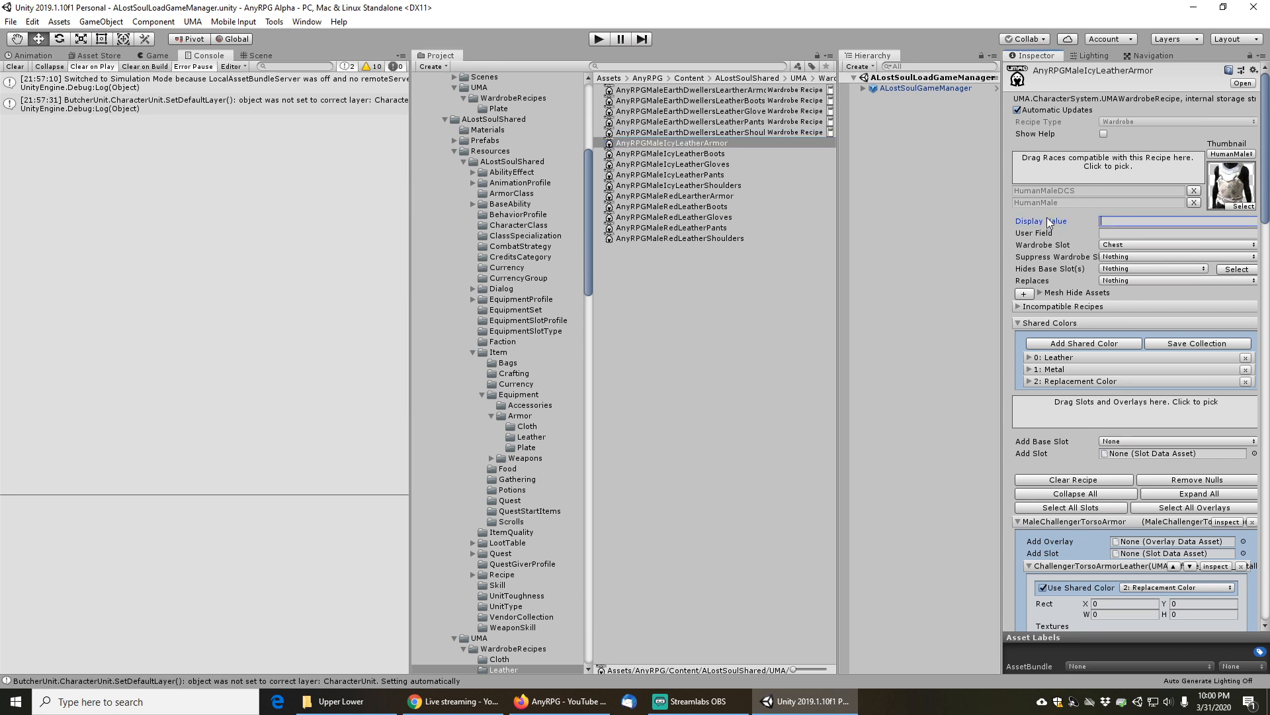
text(Icy Leather Armor)
click(1027, 382)
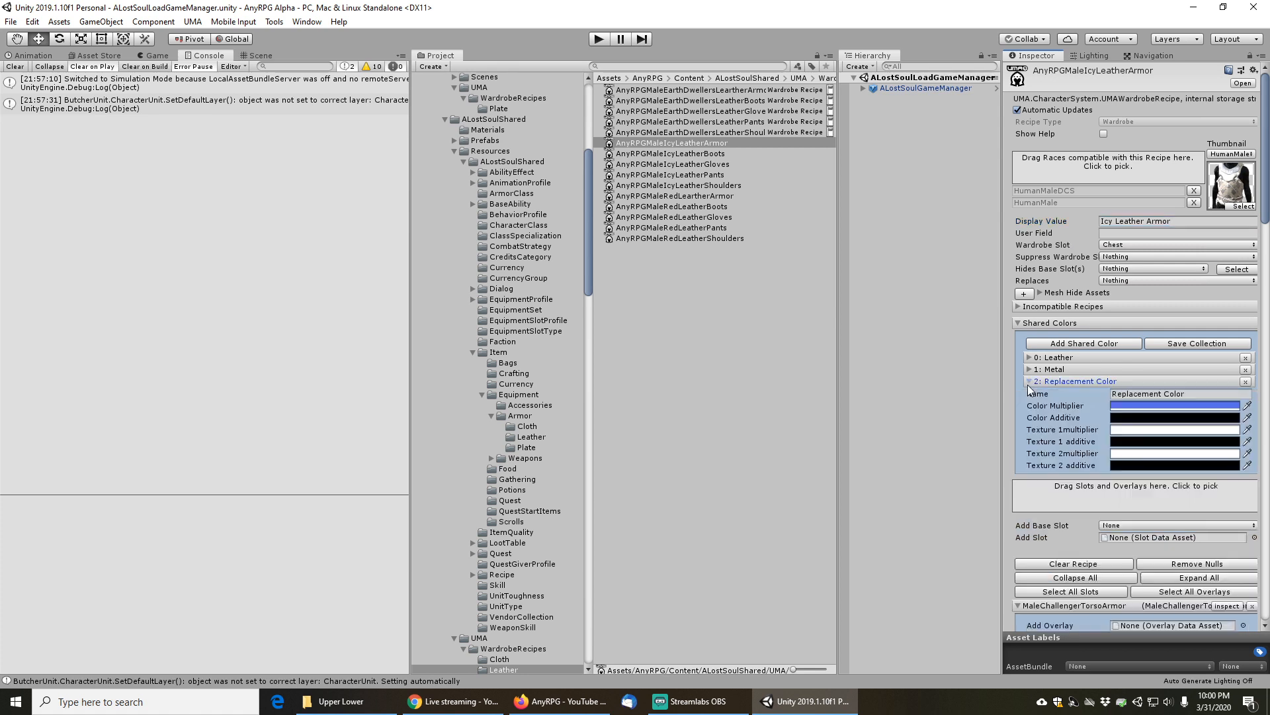
scroll(1036, 418, down, 5)
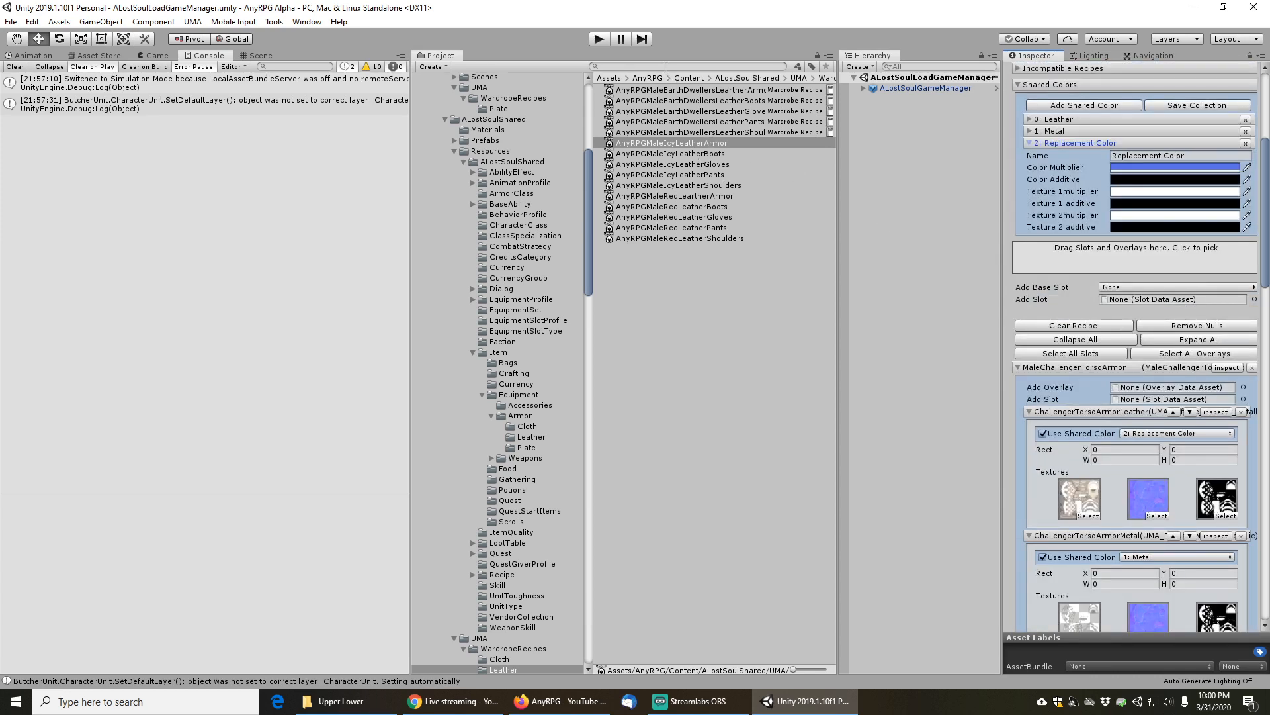
Set the Display Value of the AnyRPGMaleIcyLeatherBoots recipe to Icy Leather Boots
click(685, 153)
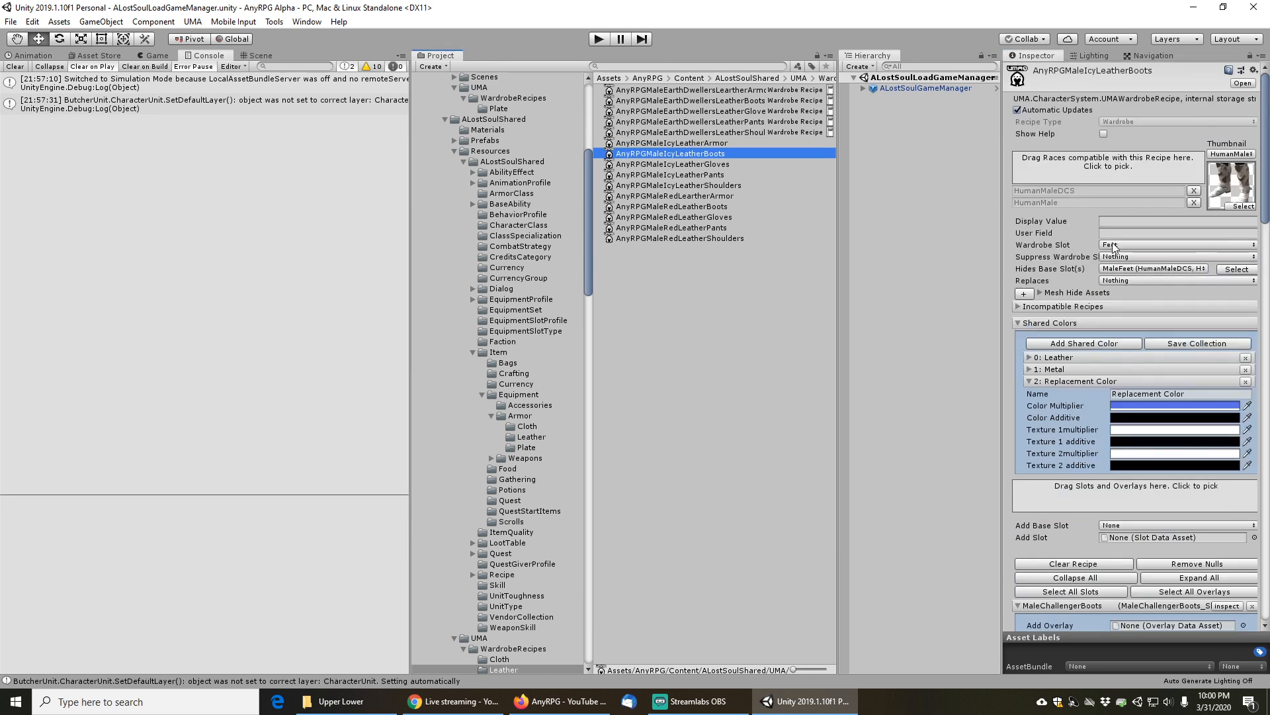
click(1109, 222)
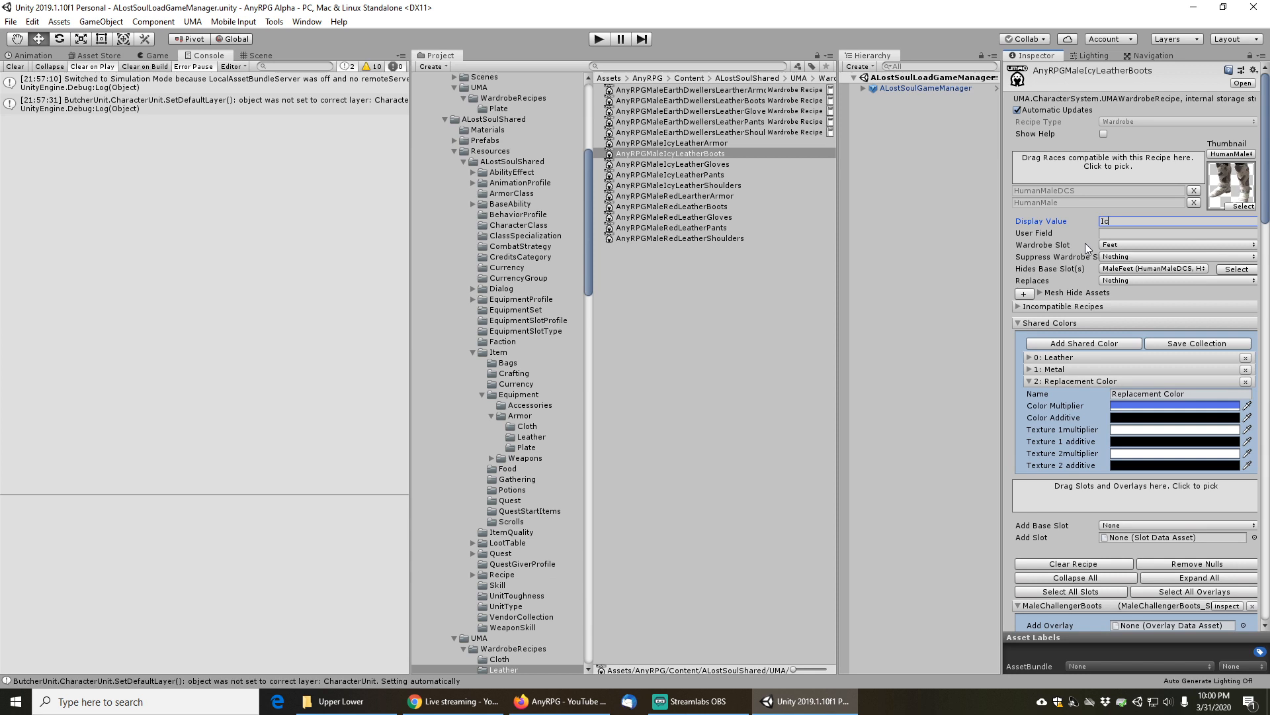
text(Icy Leather Boots)
key(Return)
Set the Display Value of the AnyRPGMaleIcyLeatherGloves recipe to Icy Leather Gloves
click(707, 164)
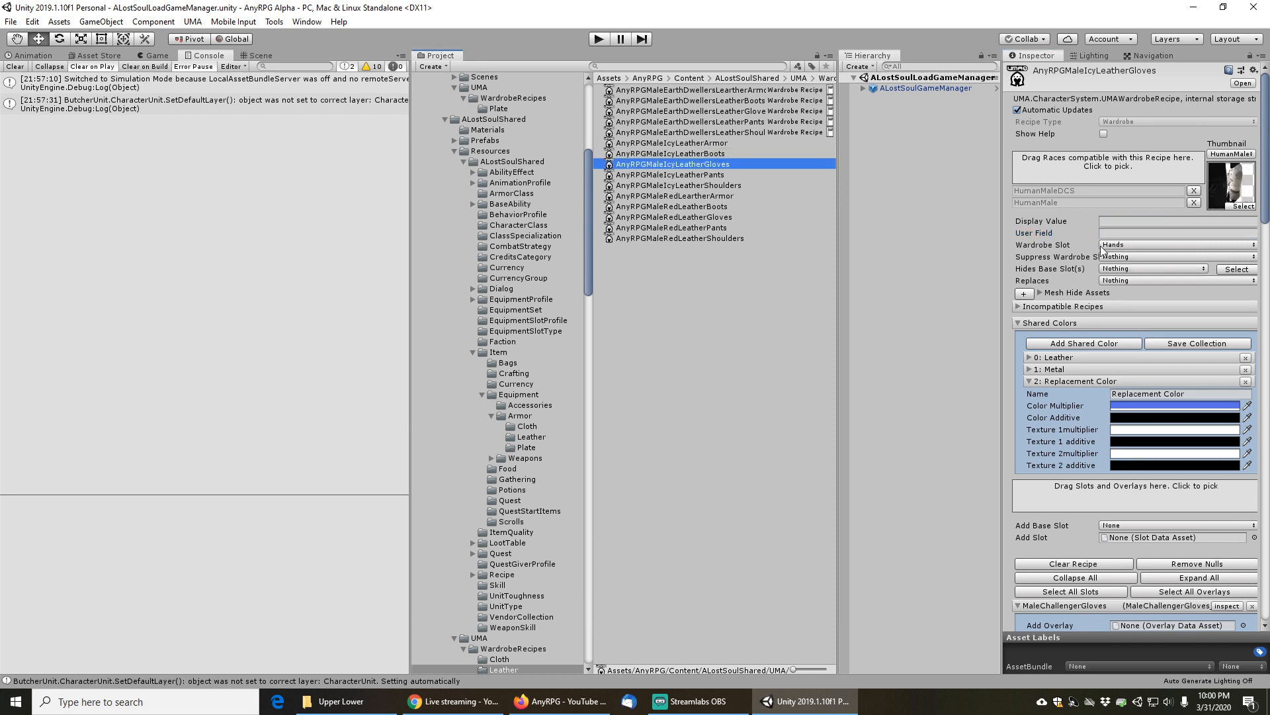
click(1116, 221)
text(I)
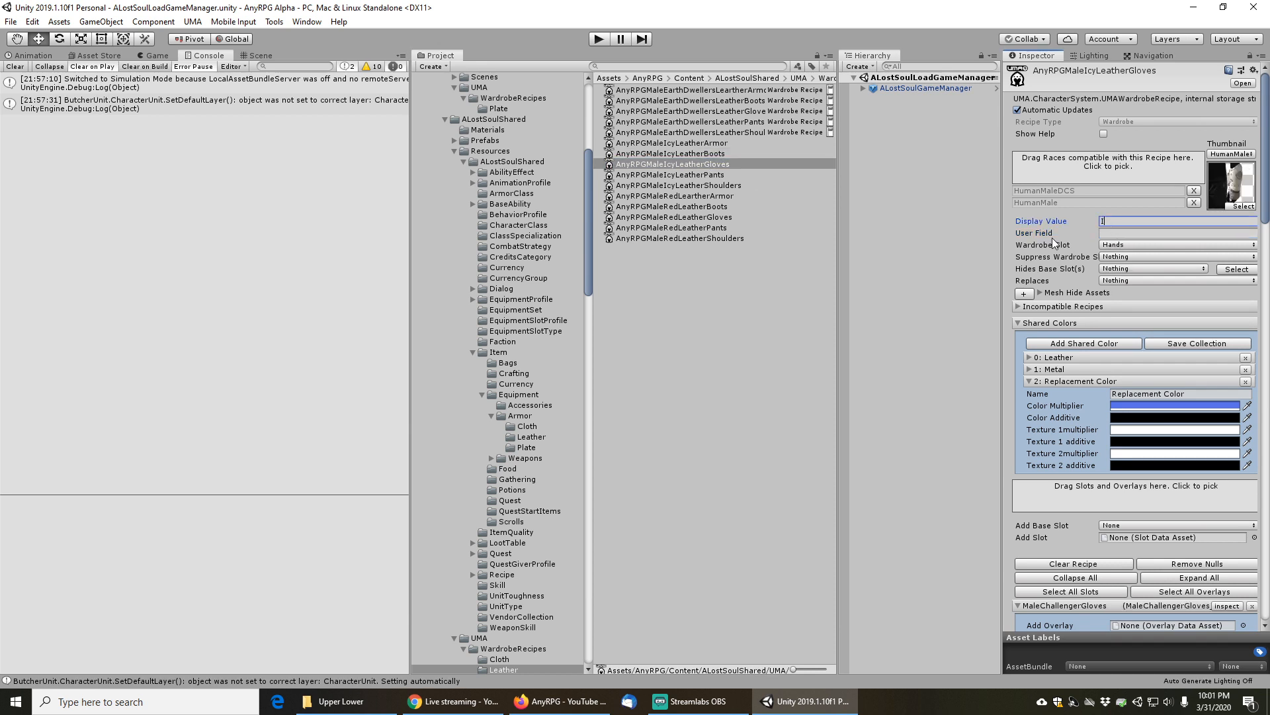
text(cy Leather Gloves)
Set the Display Value of the AnyRPGMaleIcyLeatherPants recipe to Icy Leather Pants
click(688, 174)
click(1128, 221)
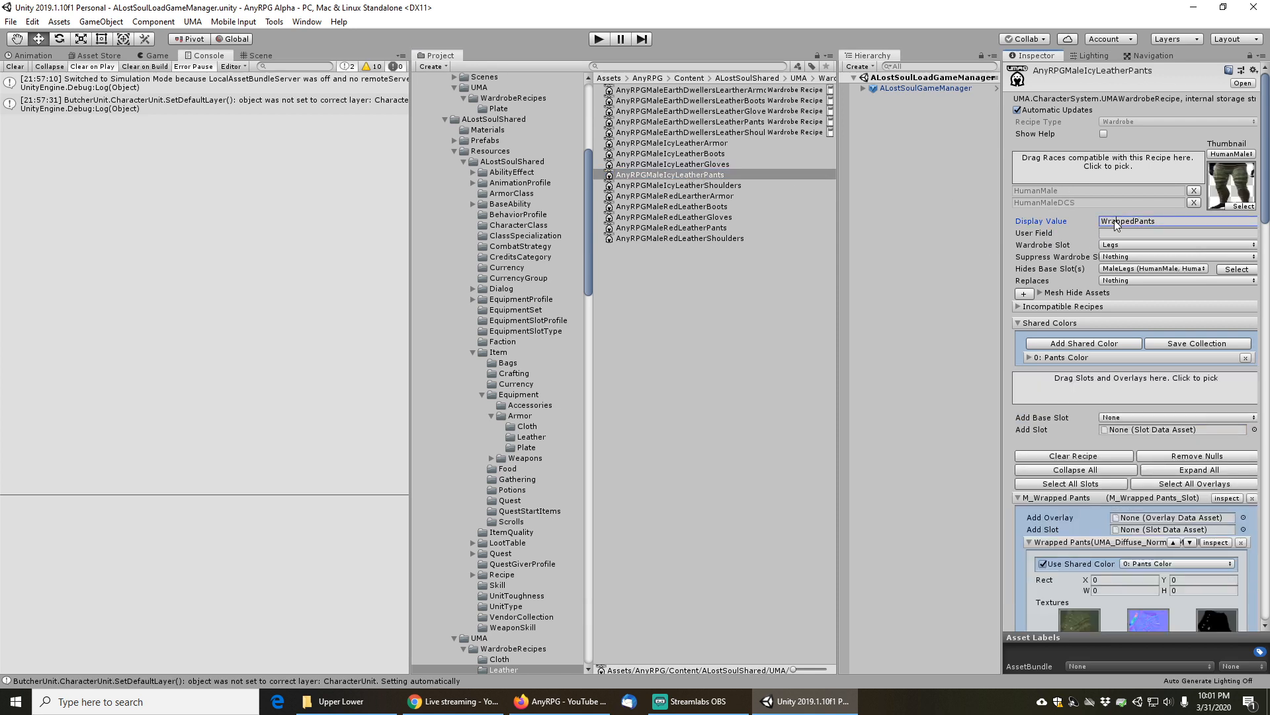
text(Icy Leather Pants)
Set the Display Value of the AnyRPGMaleIcyLeatherShoulders recipe to Icy Leather Shoulders
click(709, 185)
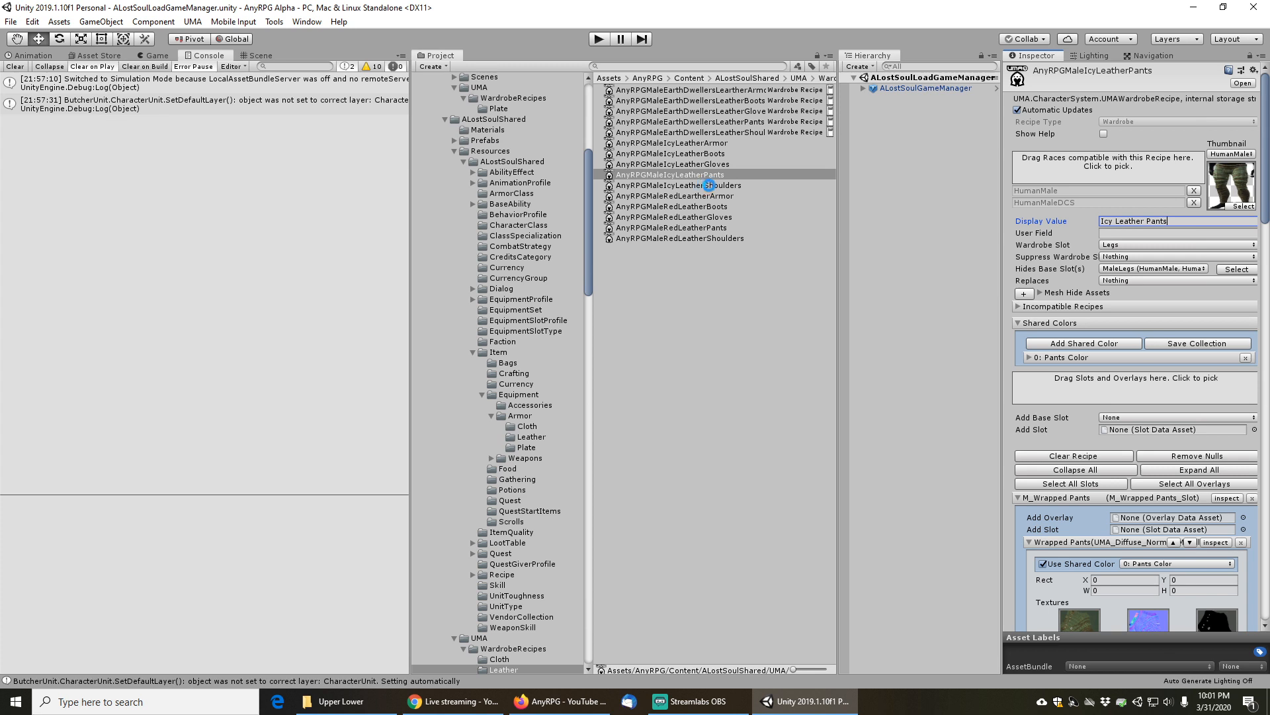
click(1130, 222)
text(Icy Leath)
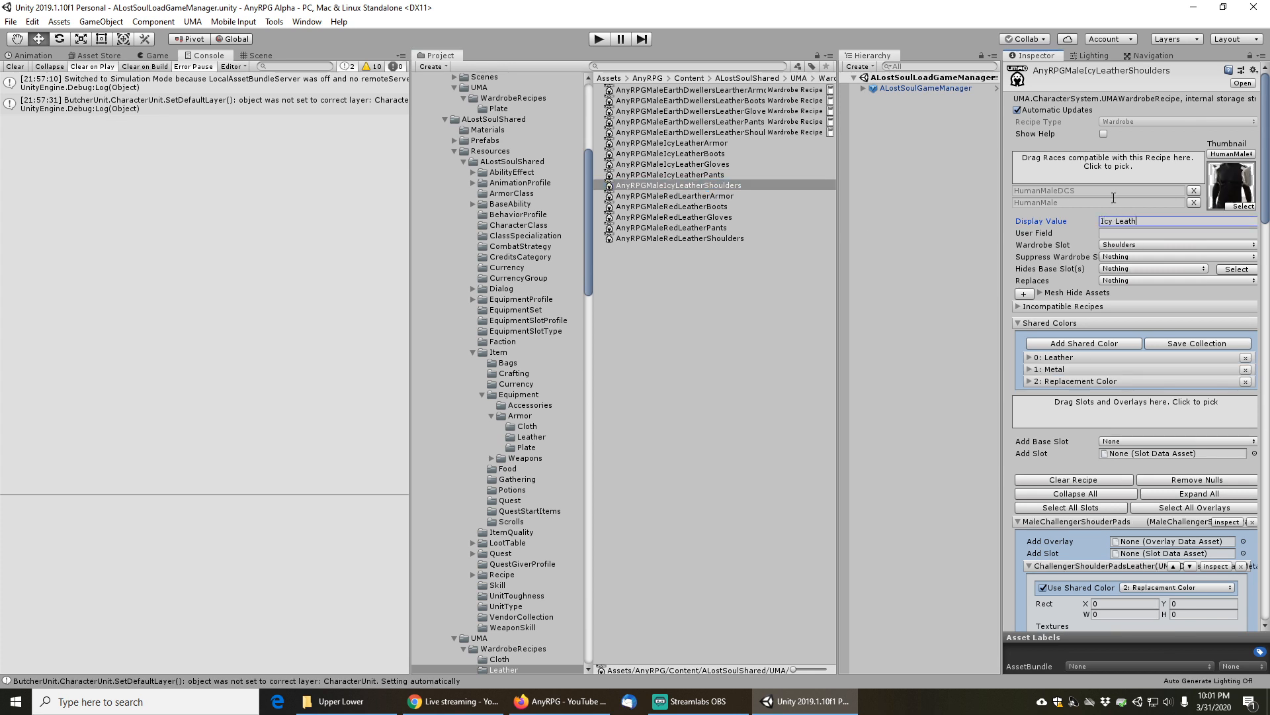
text(er Shoulders)
key(Tab)
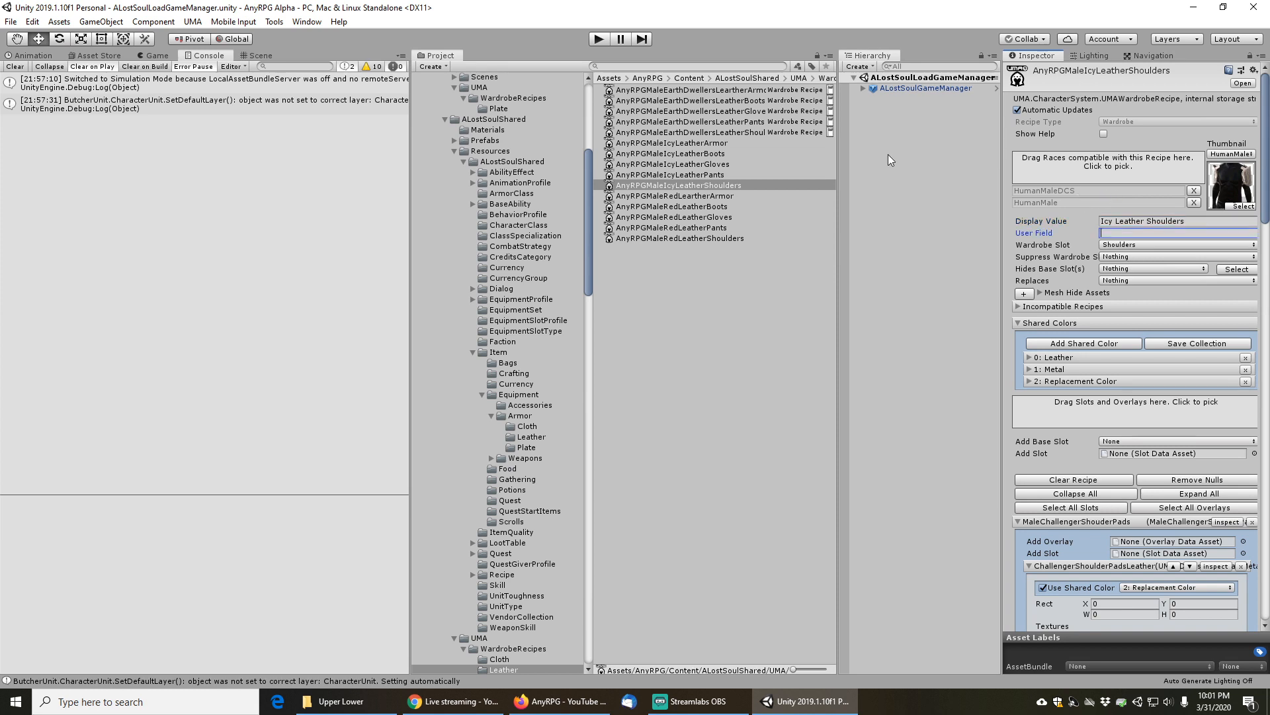
Search the project for icyleather and check which UMA Recipe the IcyLeatherArmor recipe profile references
click(651, 66)
text(icy)
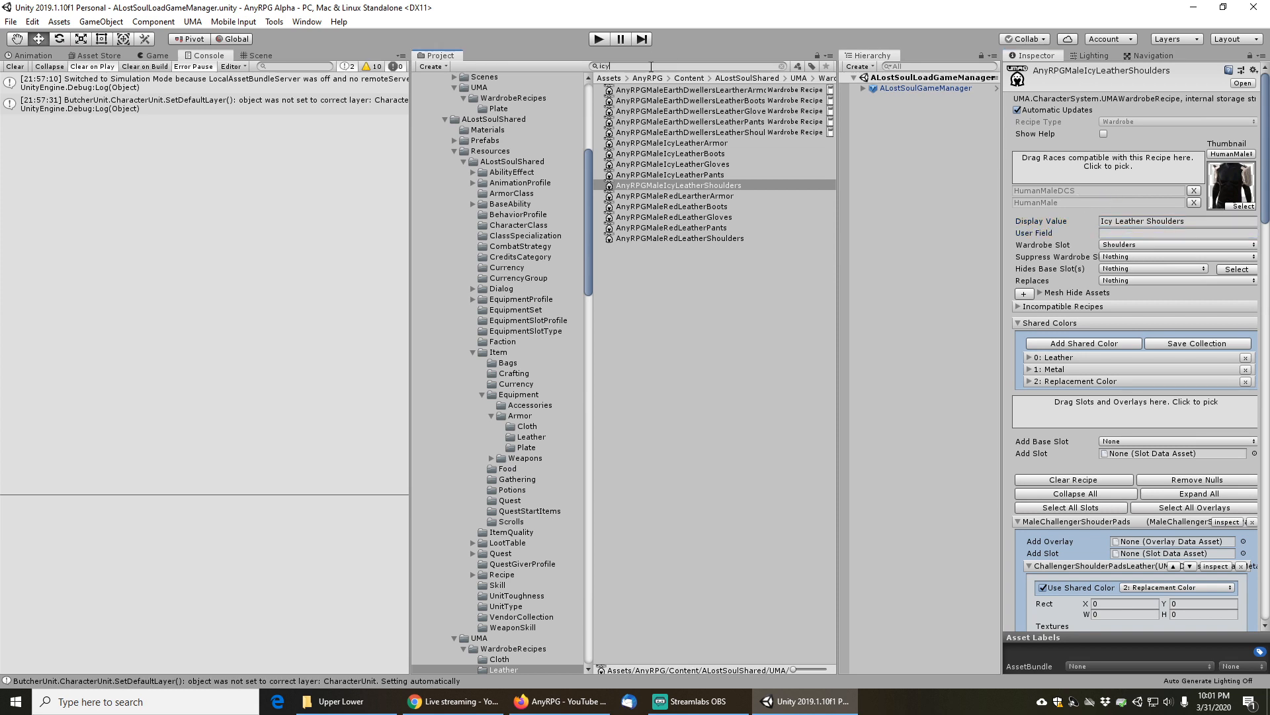
text(leather)
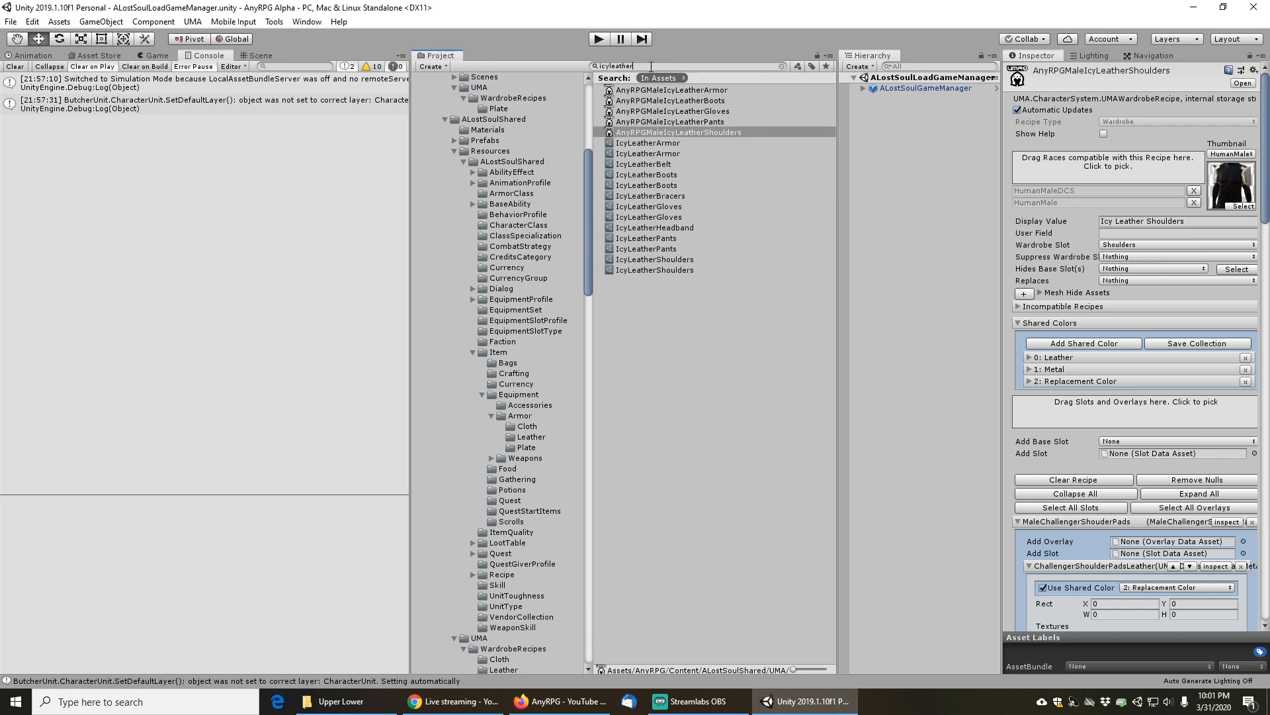
click(696, 90)
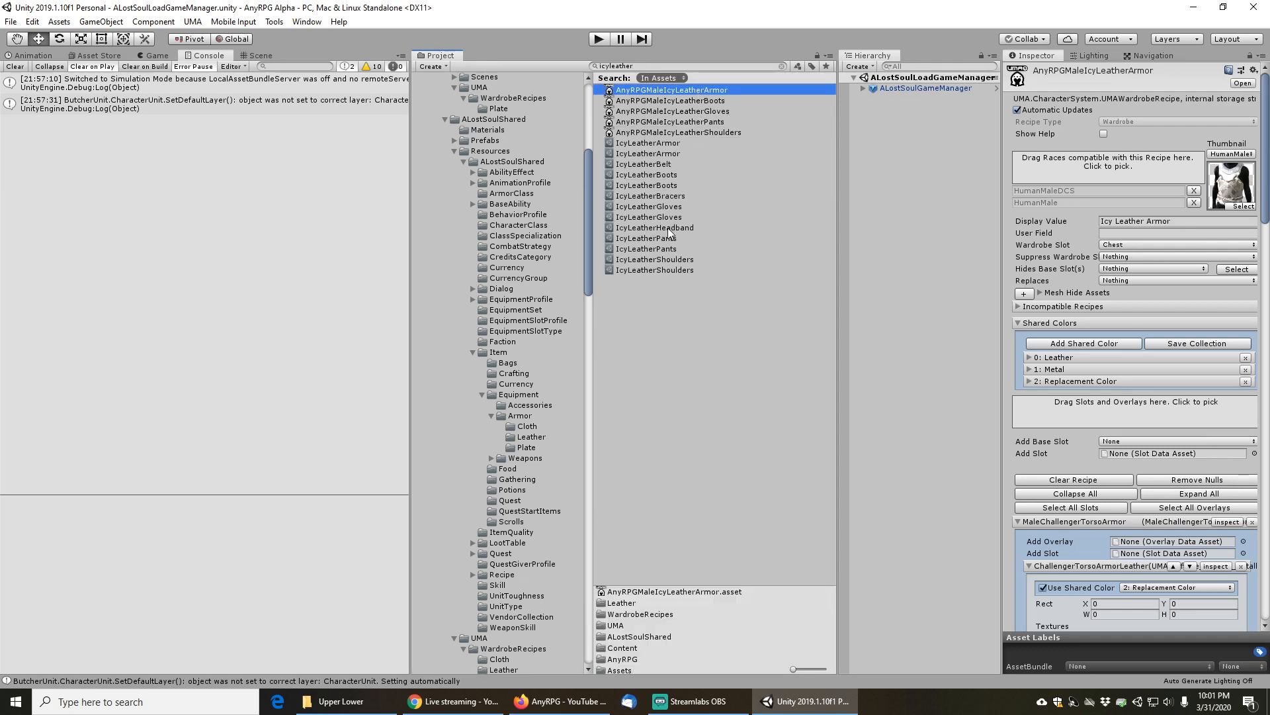
click(659, 145)
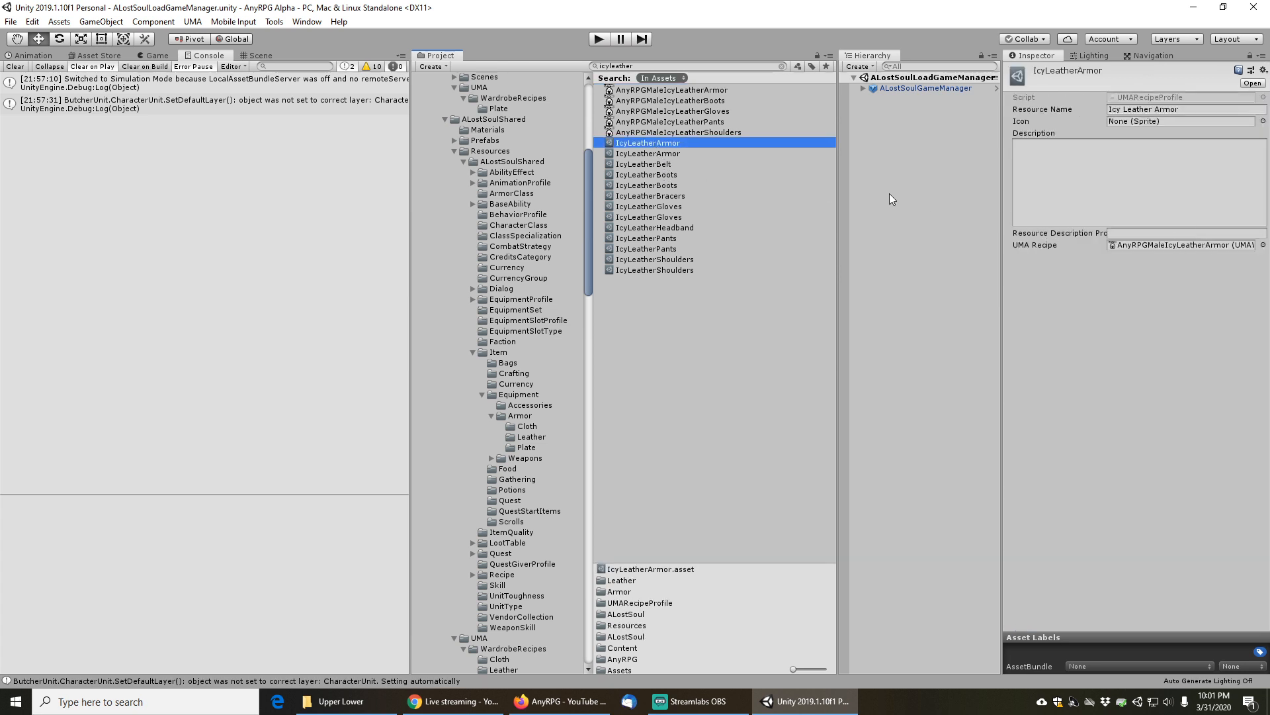
click(782, 63)
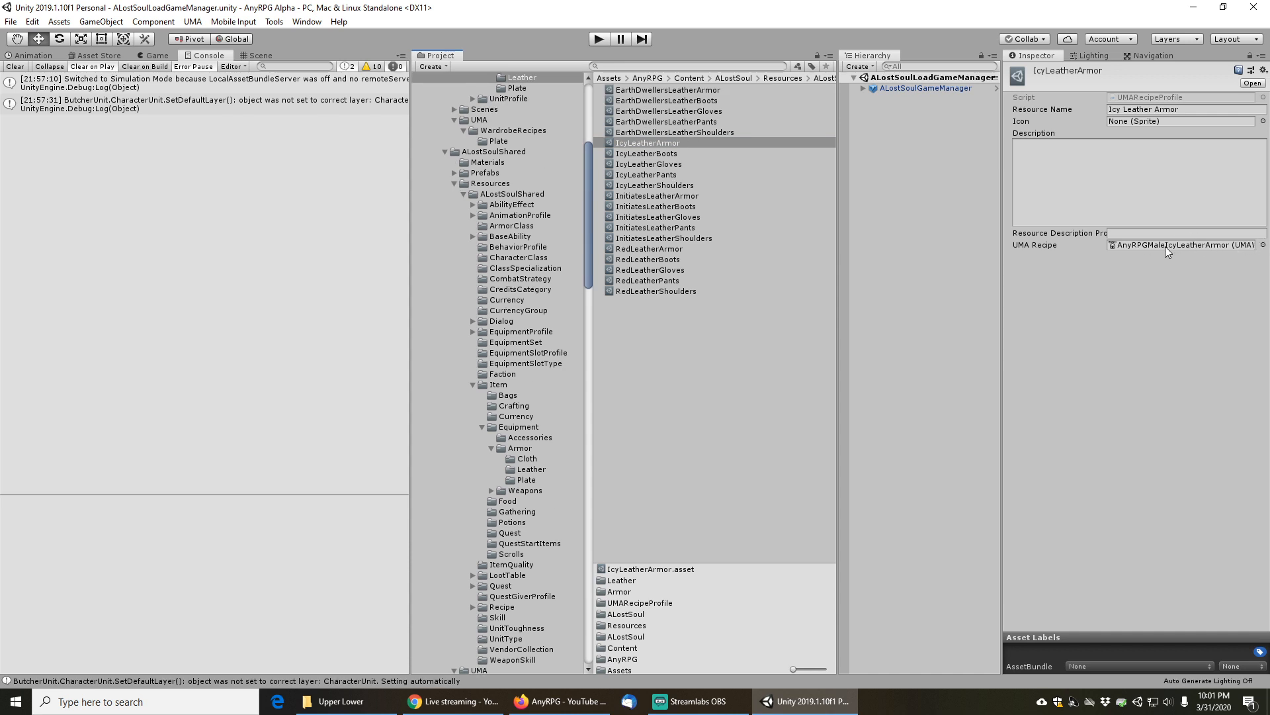
Set the UMA Recipe of the IcyLeatherBoots recipe profile to AnyRPGMaleIcyLeatherBoots
click(665, 154)
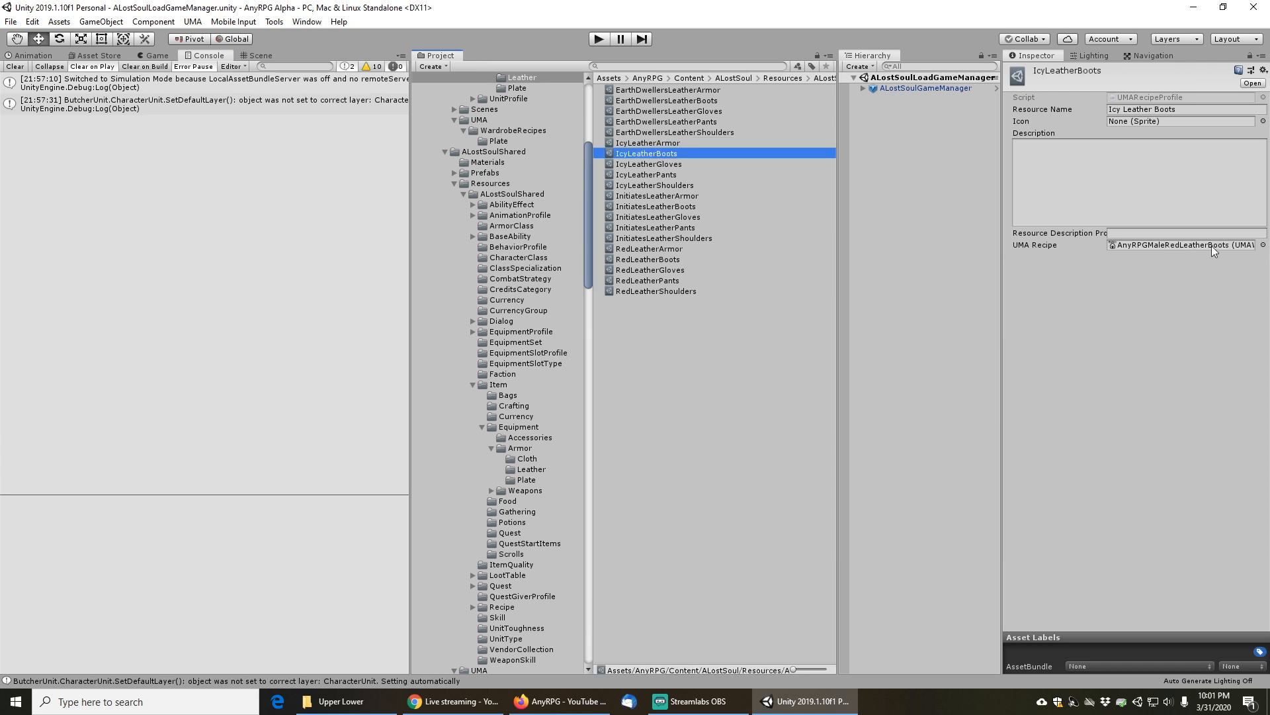
click(1263, 245)
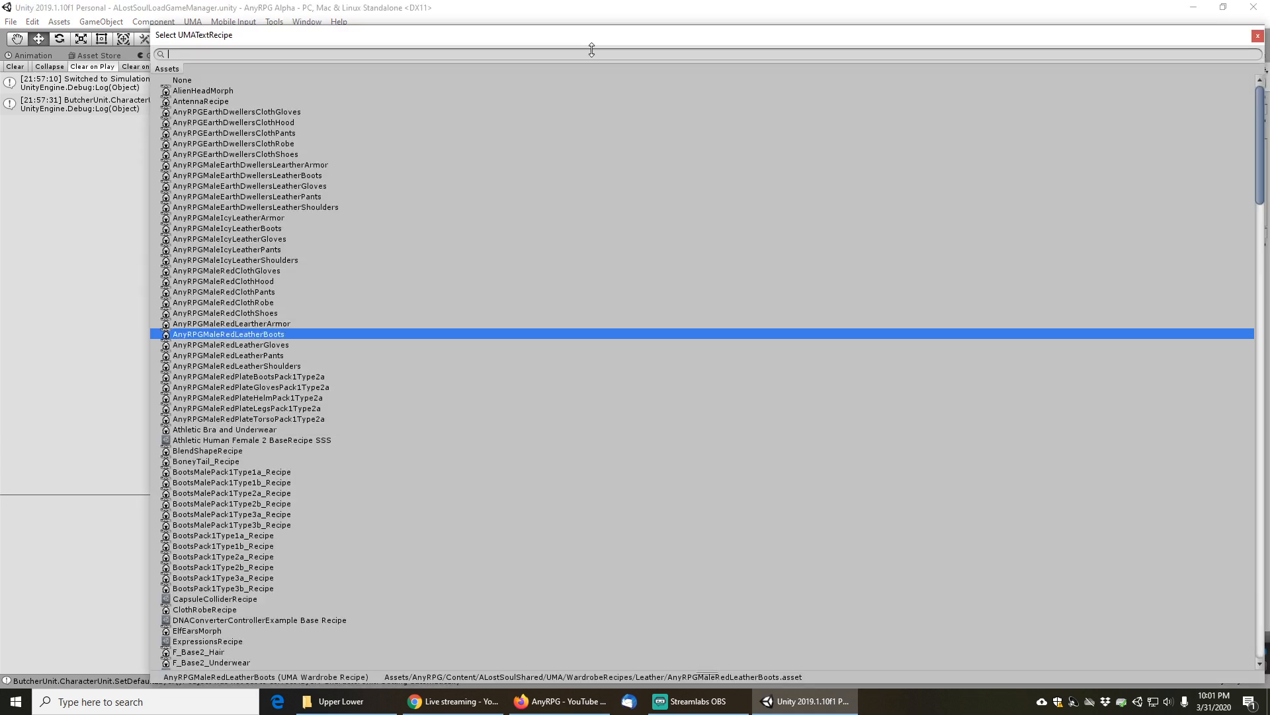
text(icy)
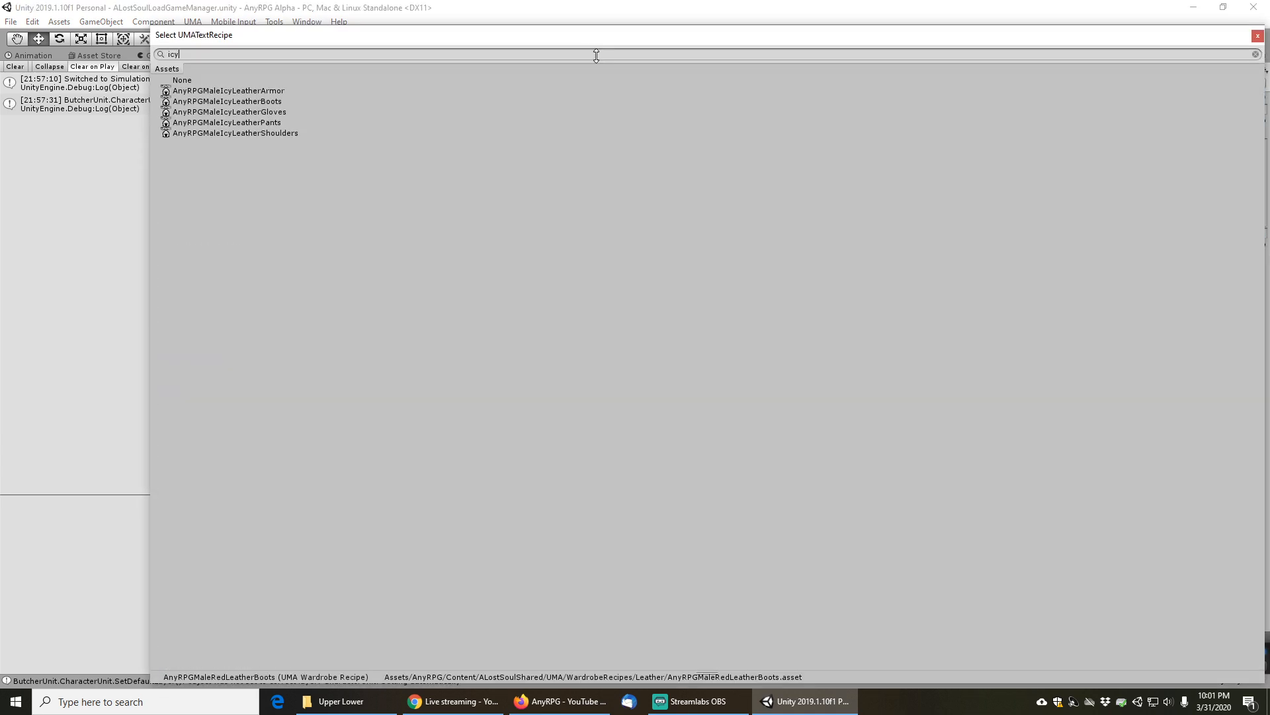
double_click(249, 102)
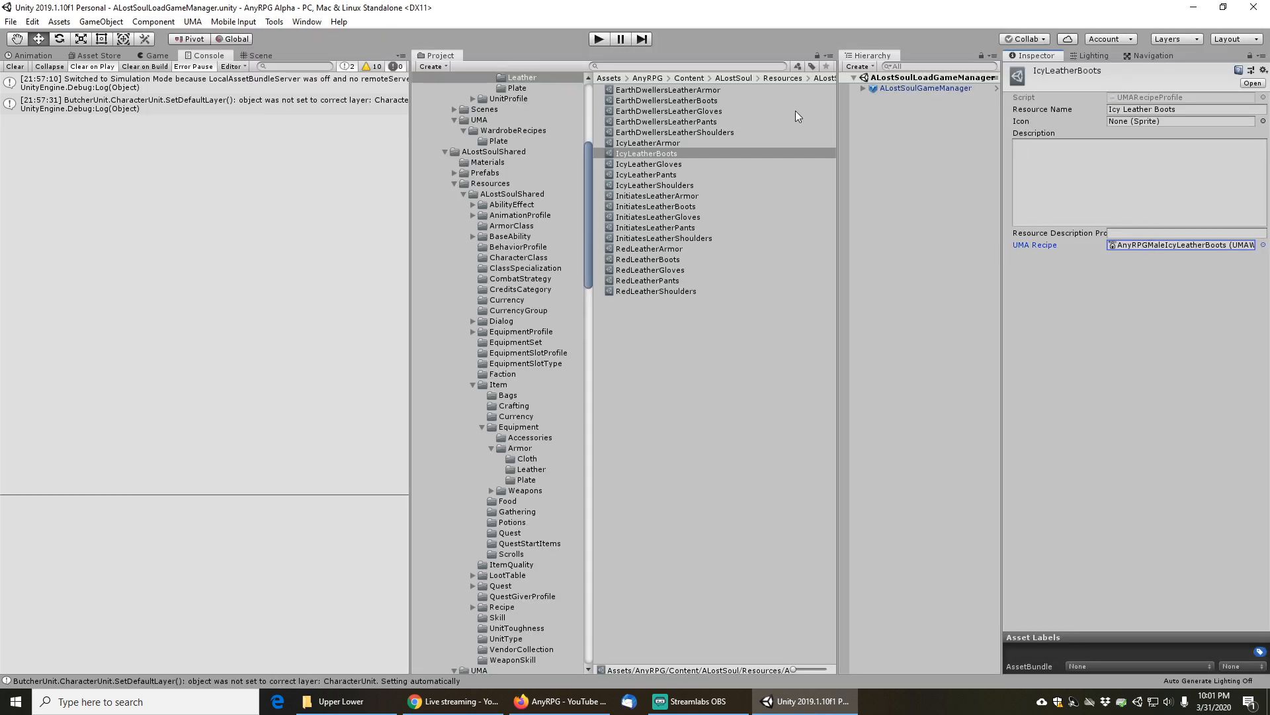
Set the UMA Recipe of the IcyLeatherGloves recipe profile to AnyRPGMaleIcyLeatherGloves
click(651, 163)
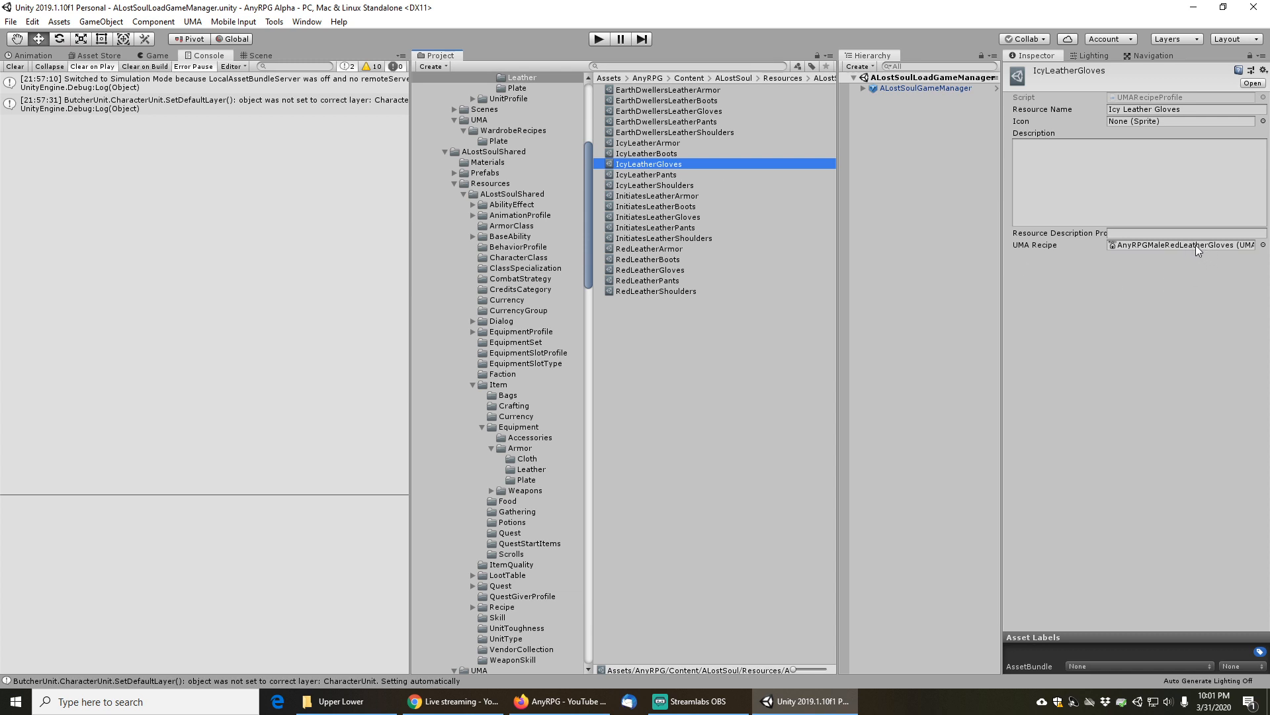
click(1263, 244)
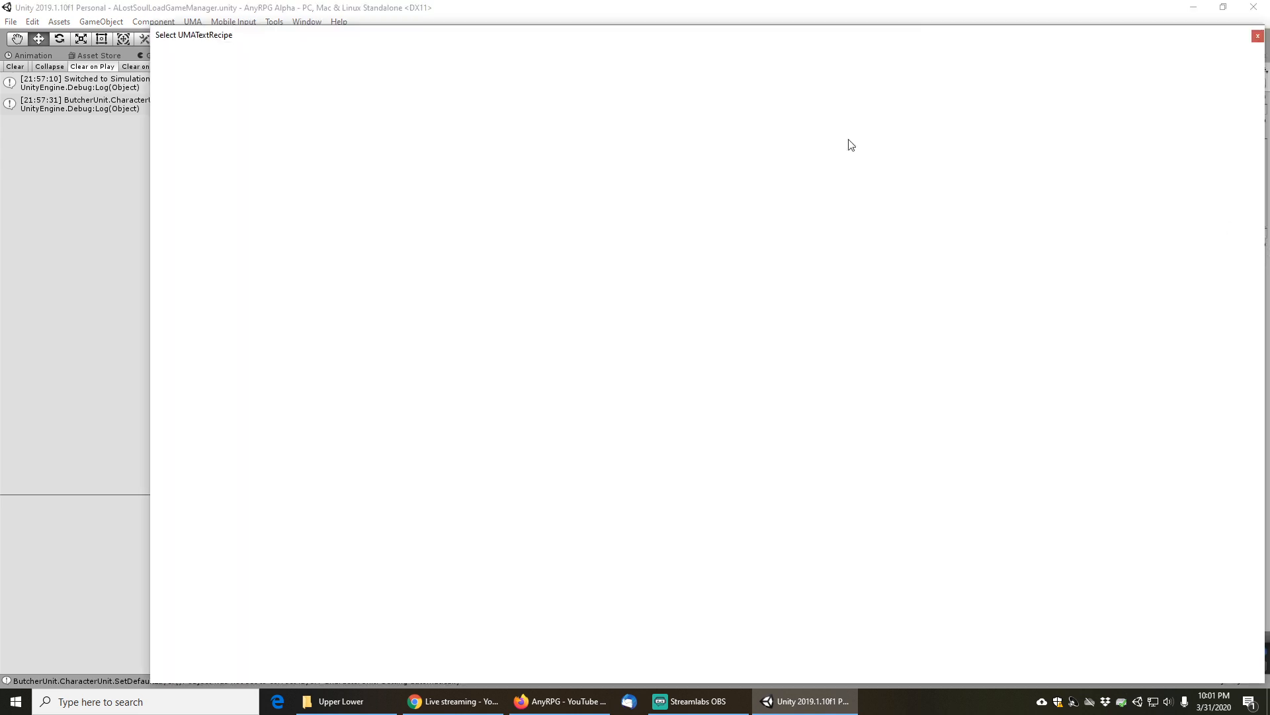
text(icy)
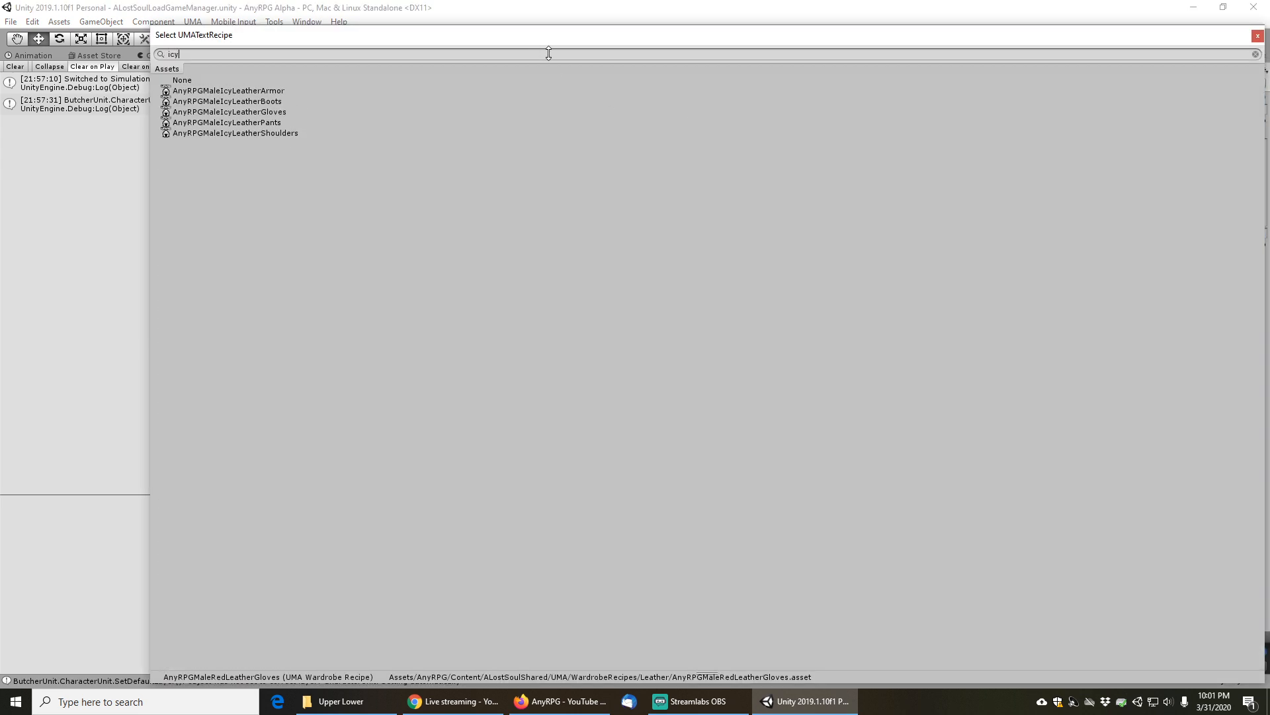
double_click(237, 111)
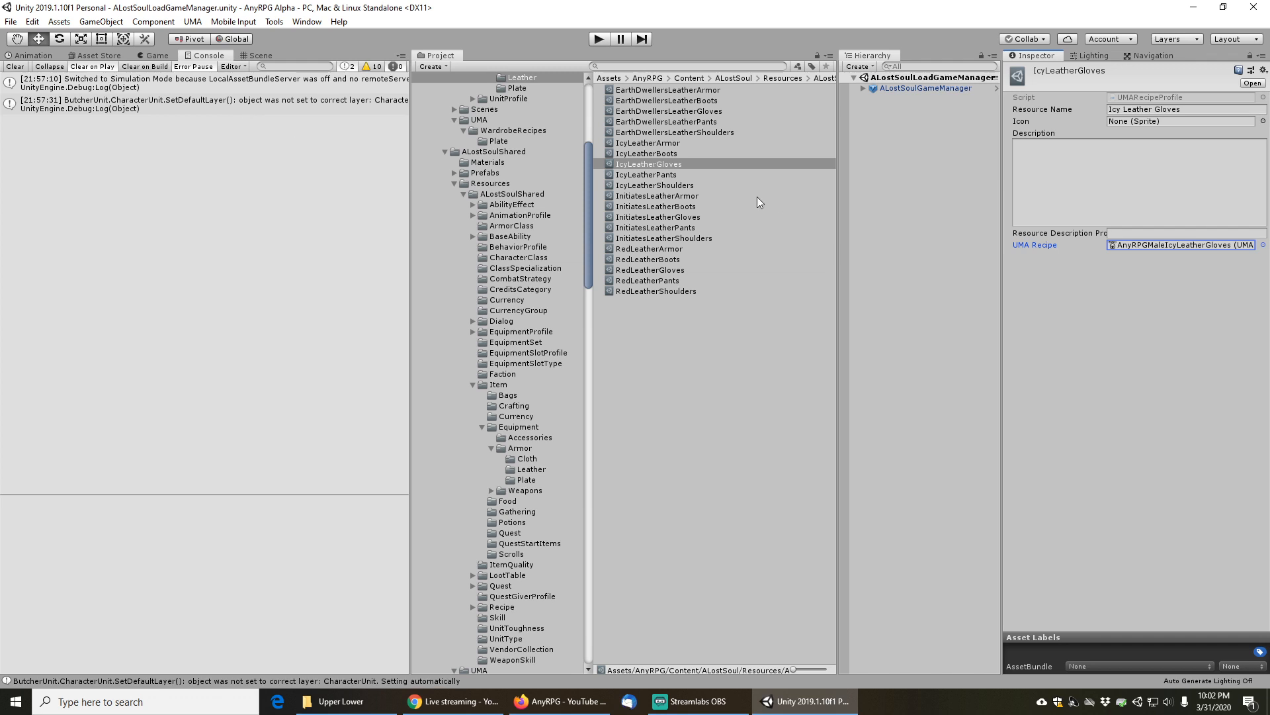
Set the UMA Recipe of the IcyLeatherPants recipe profile to AnyRPGMaleIcyLeatherPants
click(662, 175)
click(1263, 245)
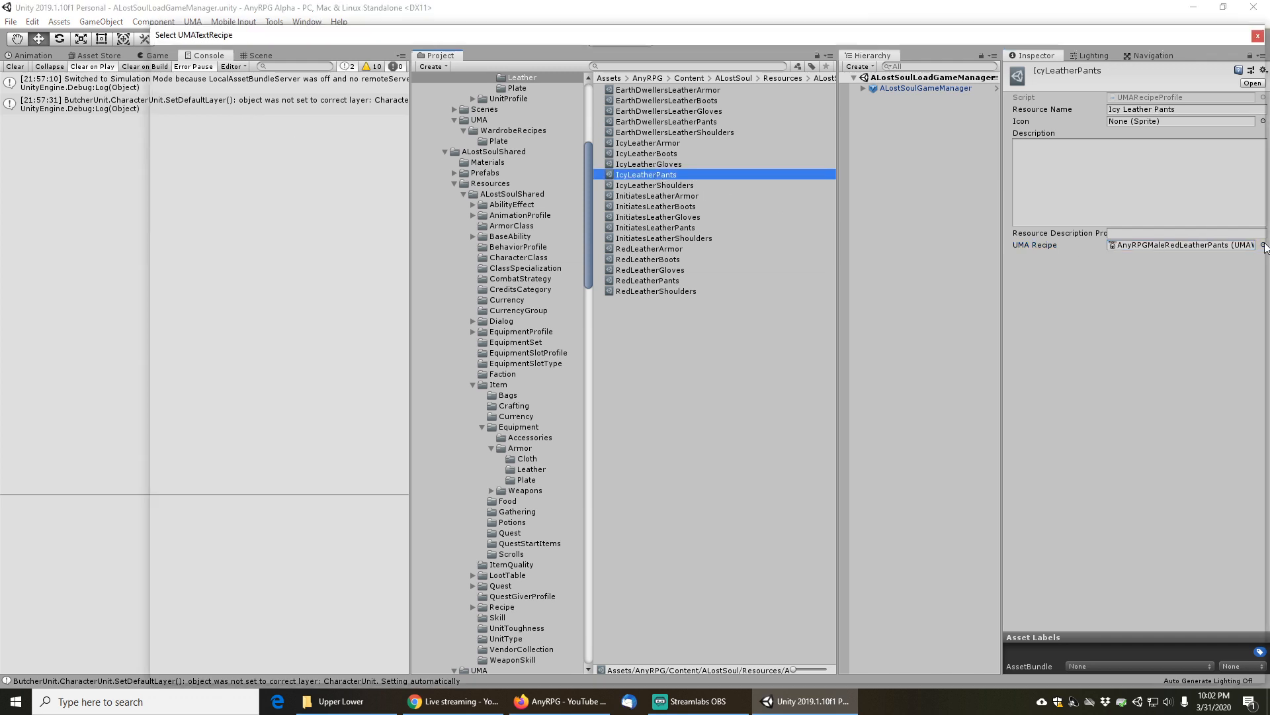
text(icy)
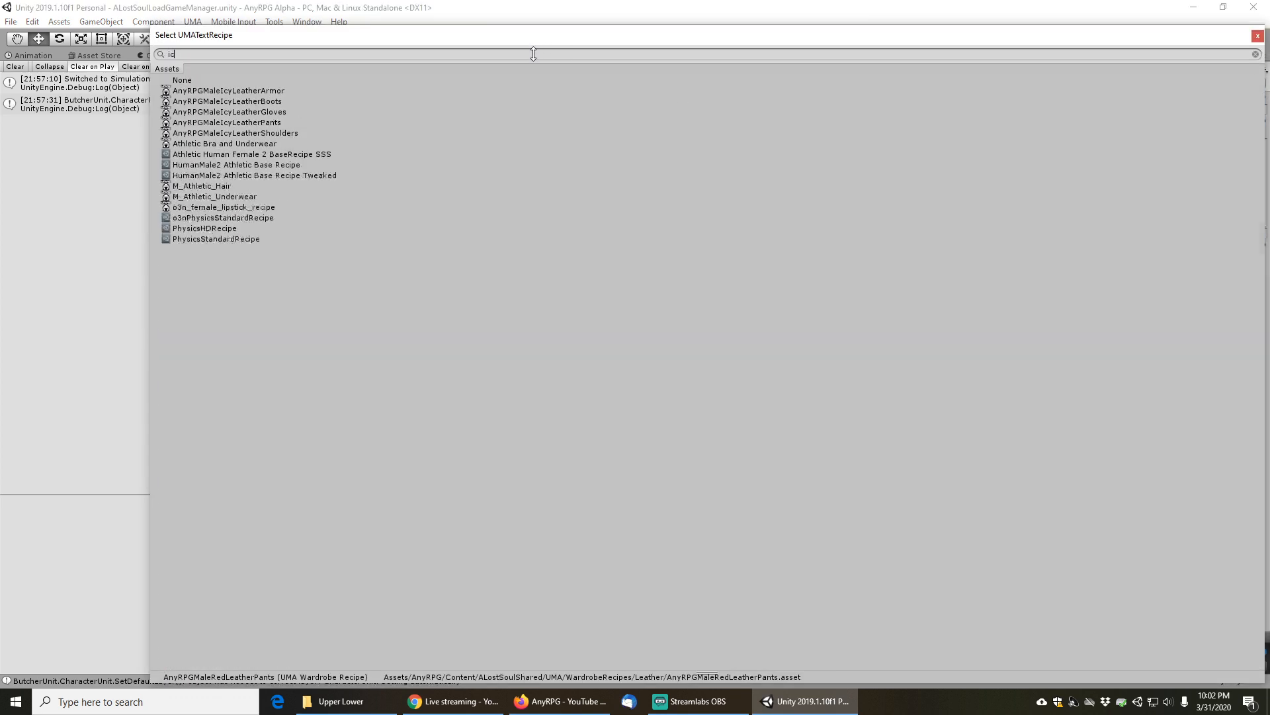
double_click(248, 123)
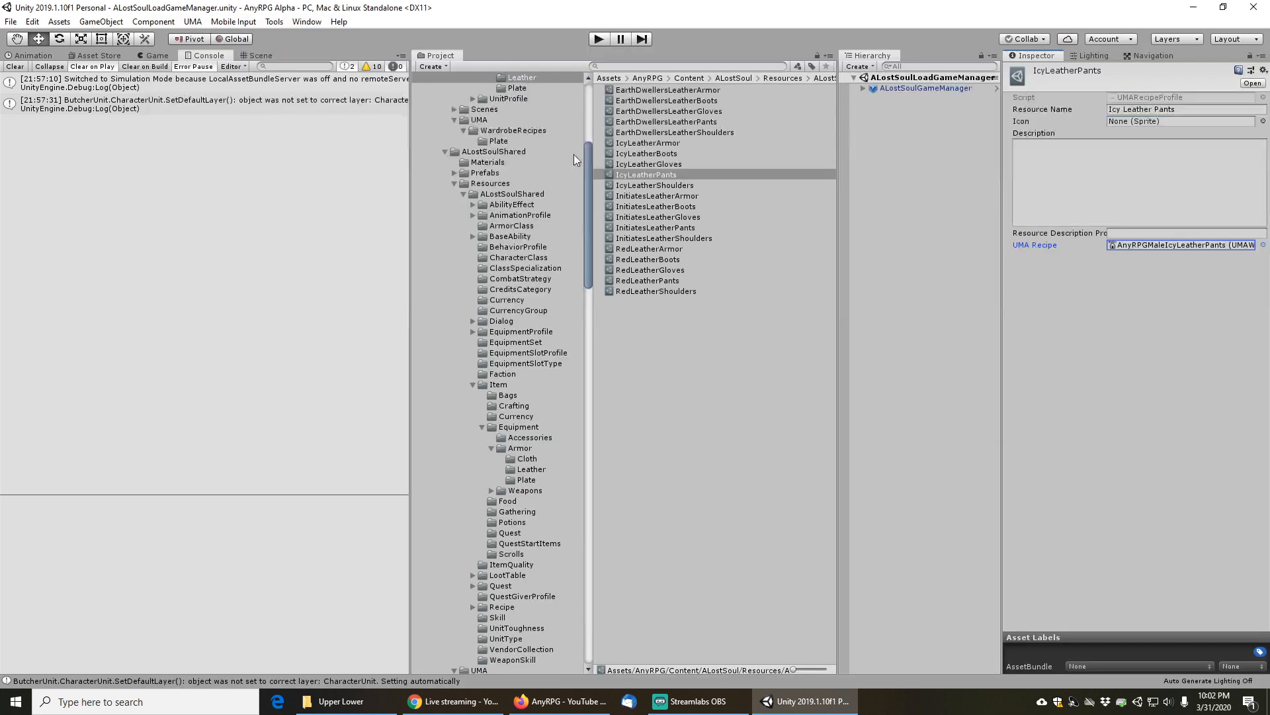
Set the UMA Recipe of the IcyLeatherShoulders recipe profile to AnyRPGMaleIcyLeatherShoulders and save
click(658, 185)
click(1263, 245)
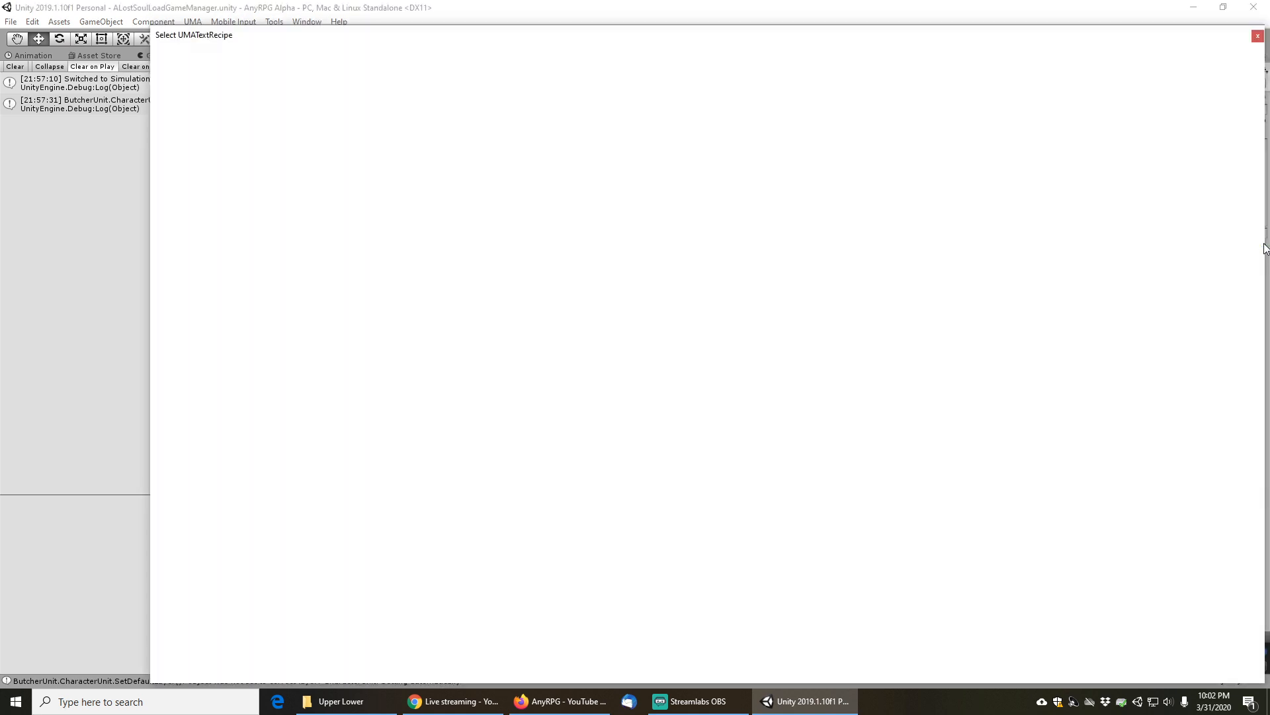
text(icy)
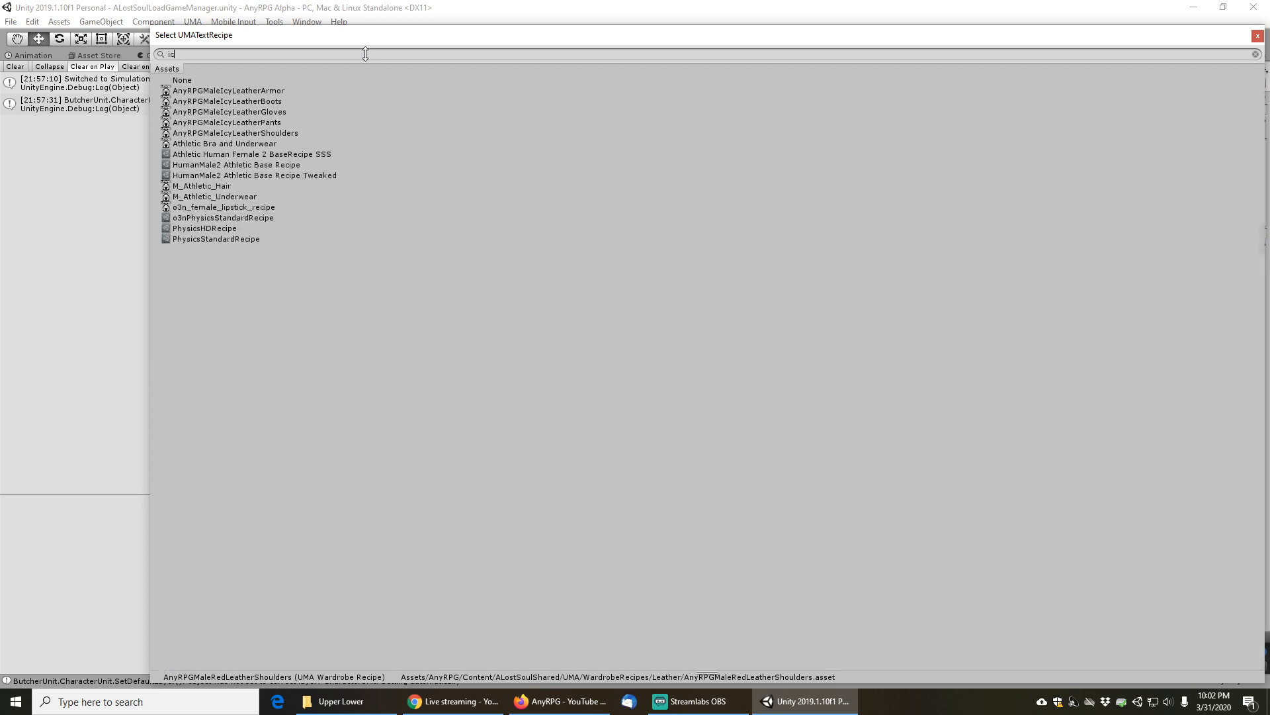
double_click(249, 134)
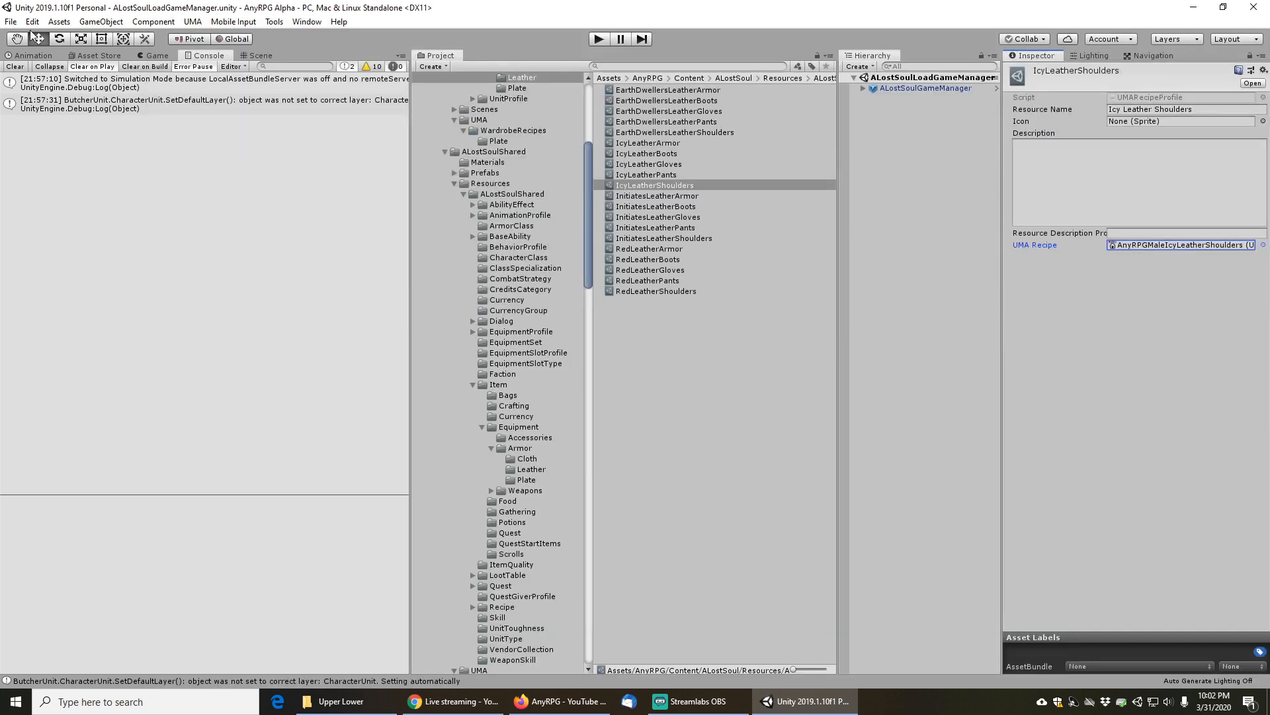
click(11, 21)
click(29, 69)
Locate the Icy shoulders recipe asset, then search for the IcyLeatherPants armor item and review its properties
click(1149, 246)
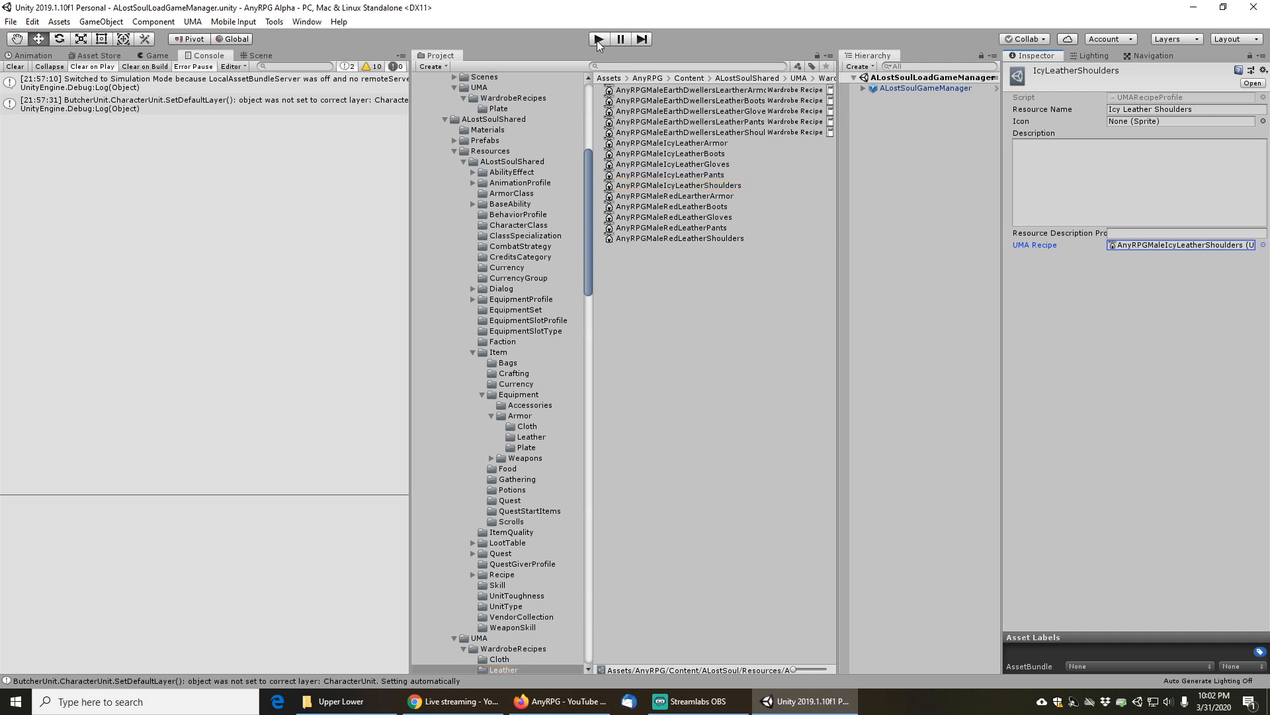
click(641, 64)
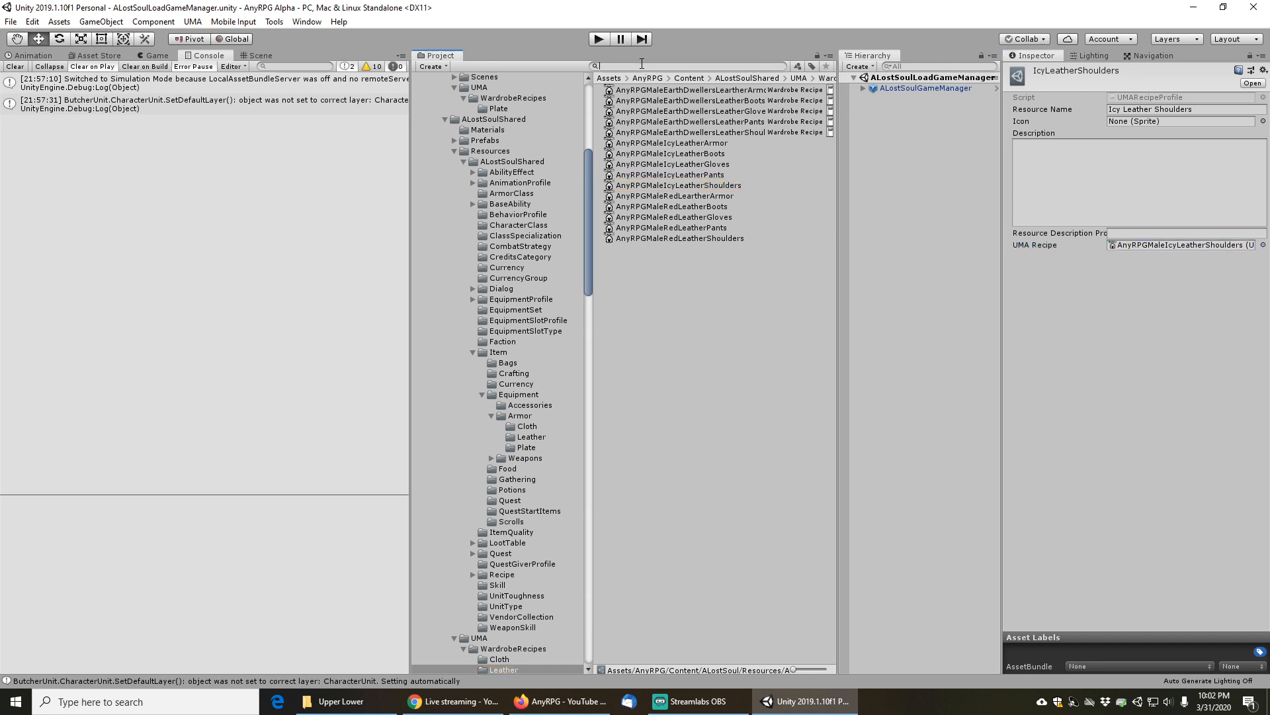
text(icyleatherpan)
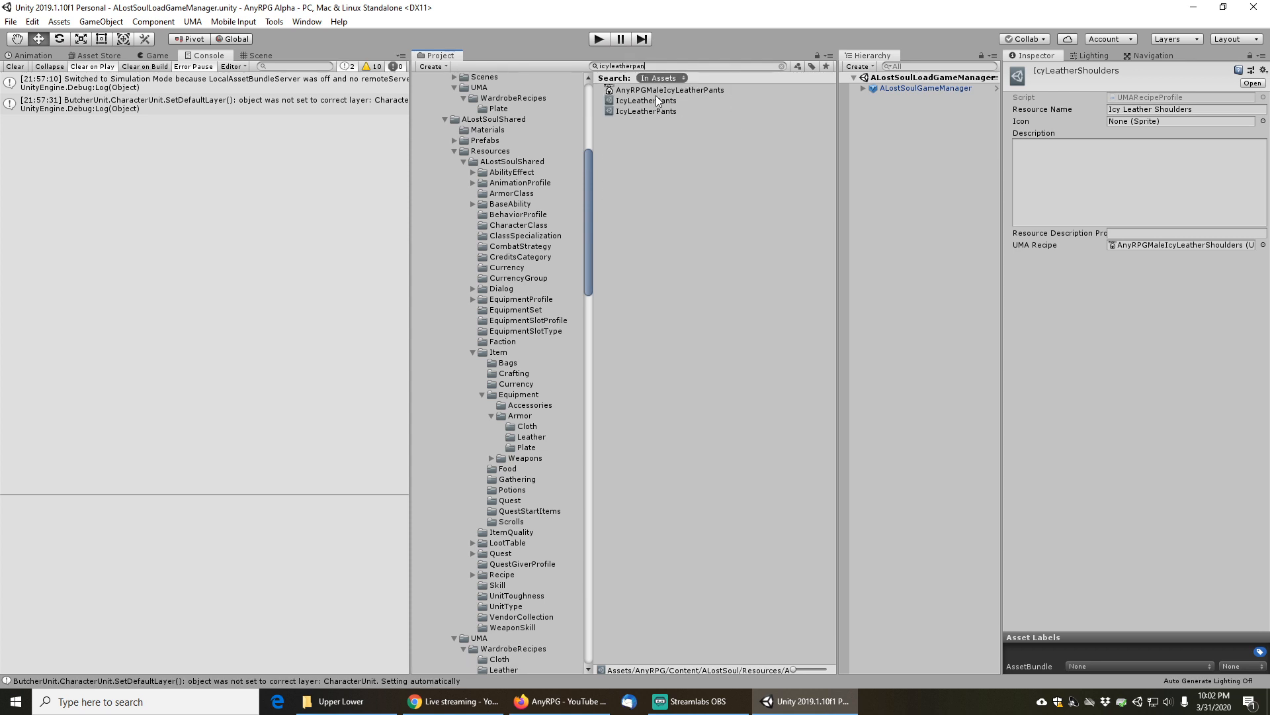
click(655, 101)
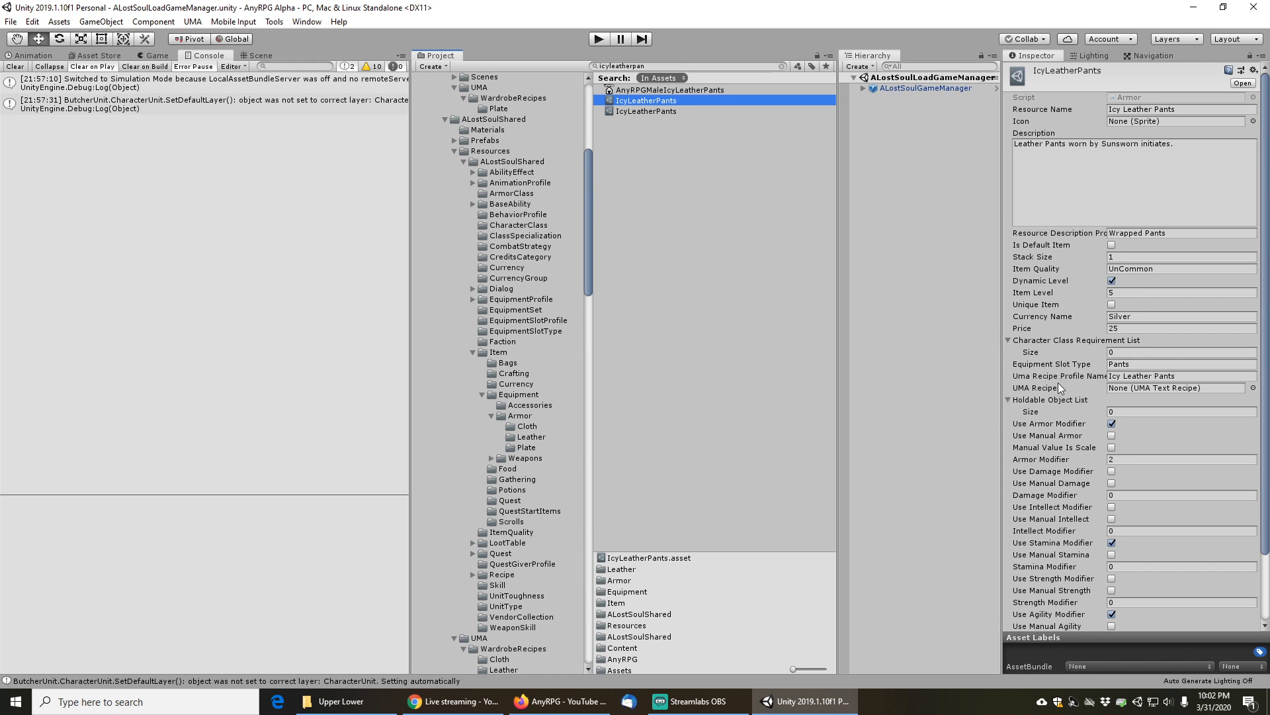
scroll(1057, 385, down, 3)
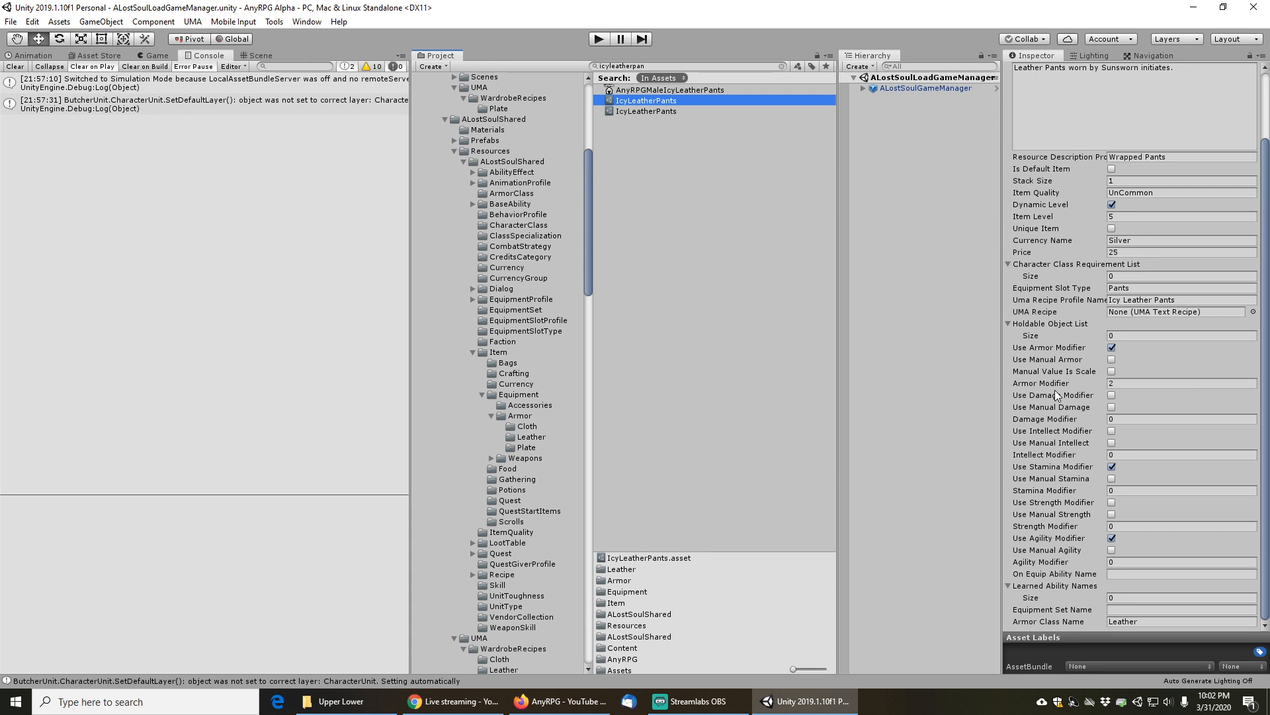
scroll(1055, 390, up, 3)
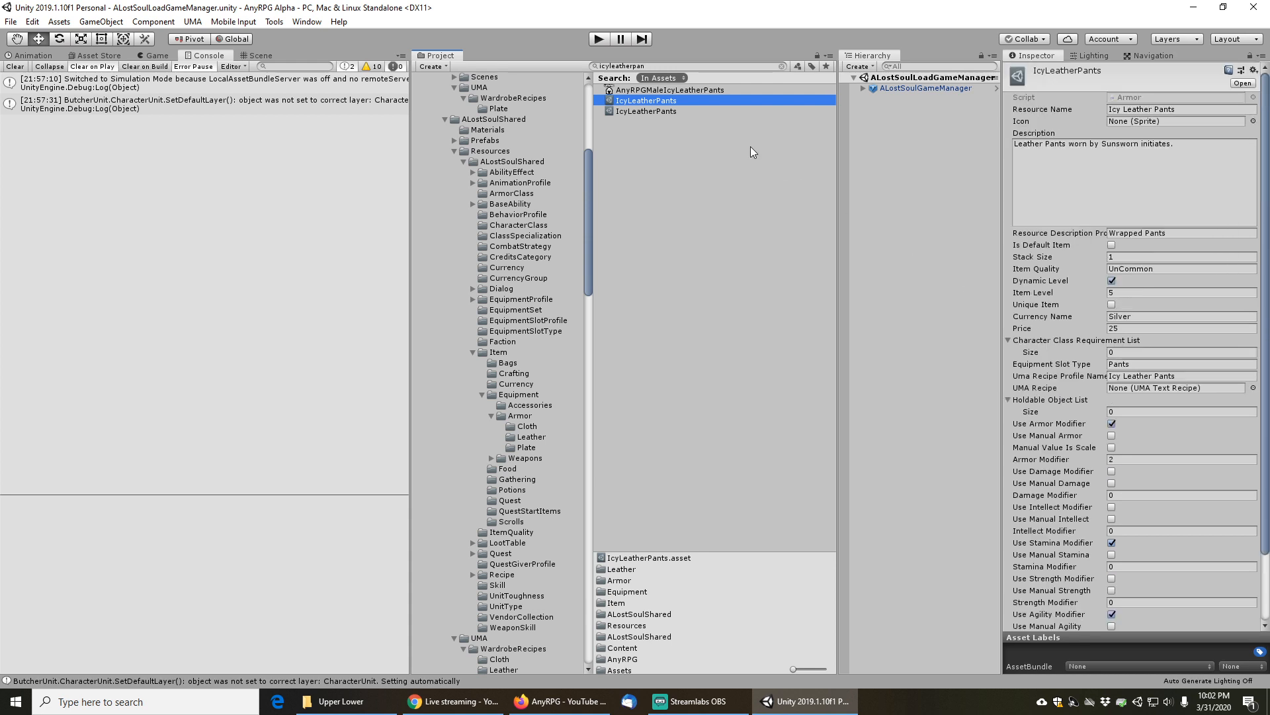
click(782, 67)
Save the scene and run the game in play mode
click(11, 22)
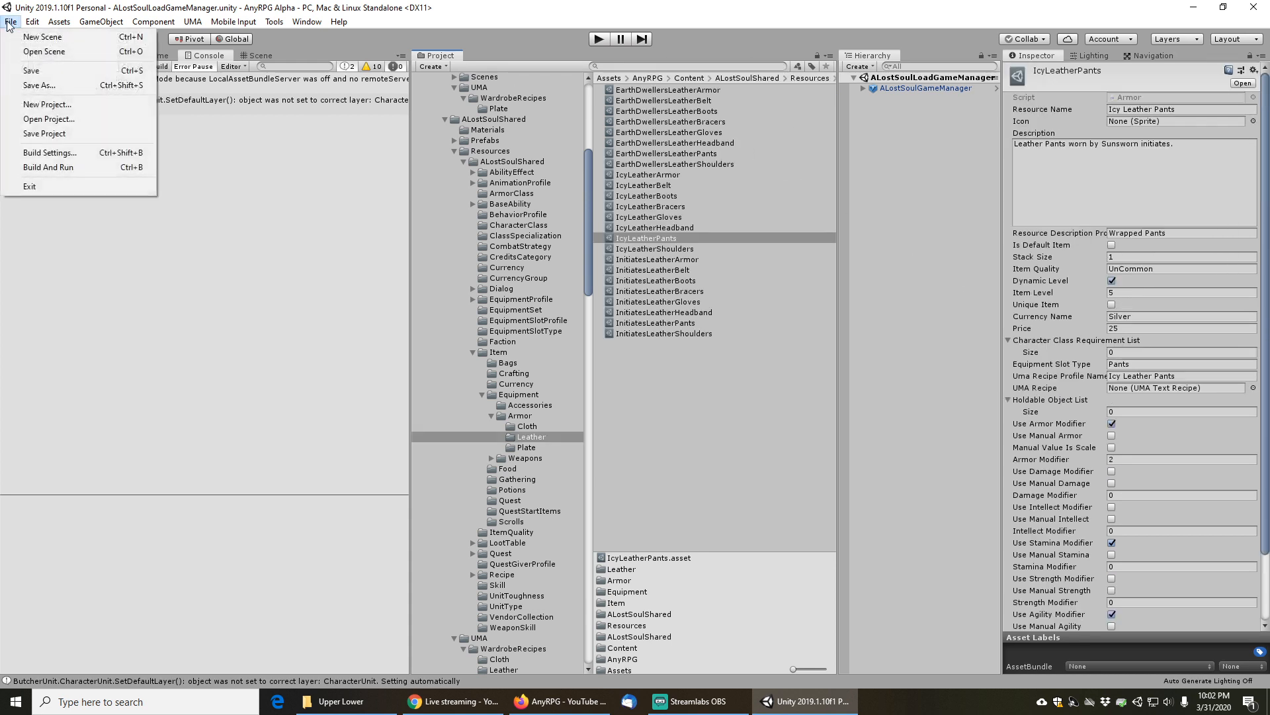
click(31, 70)
click(599, 38)
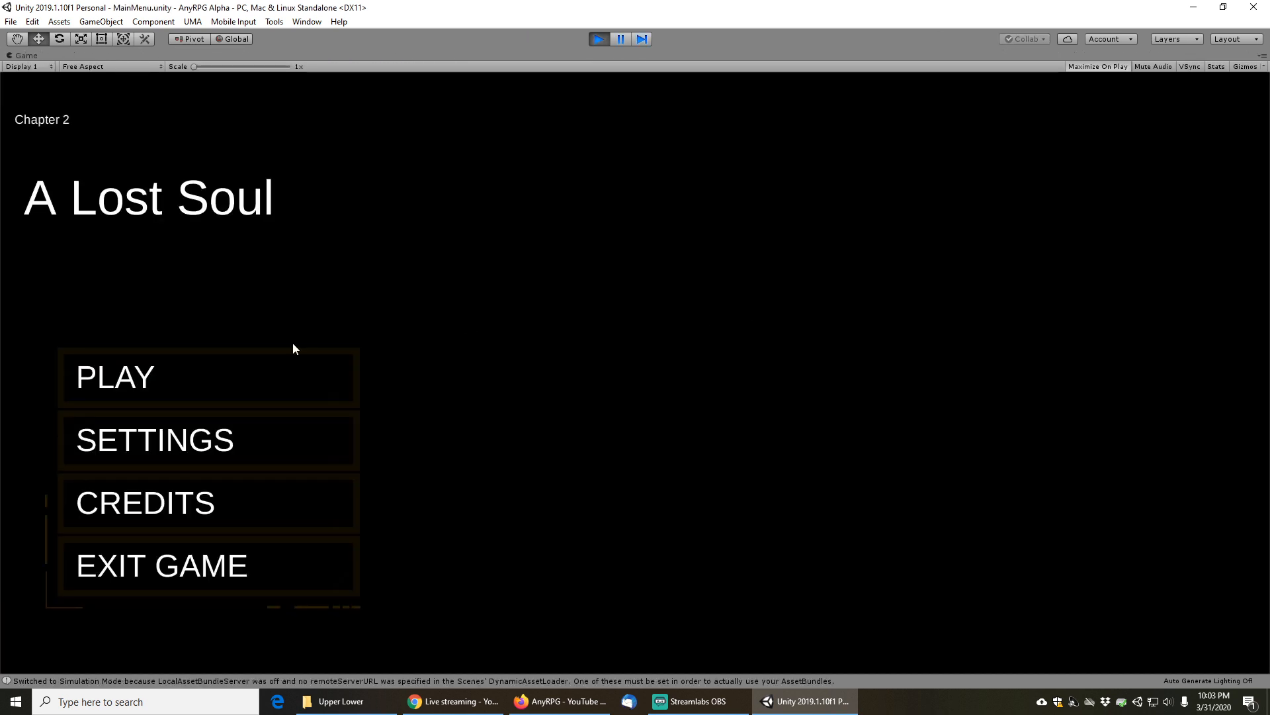
Load the level 13 Warrior save of Chapter 2 Tester stored in AnyRPGPlayerSaveData4.json
click(291, 373)
click(650, 521)
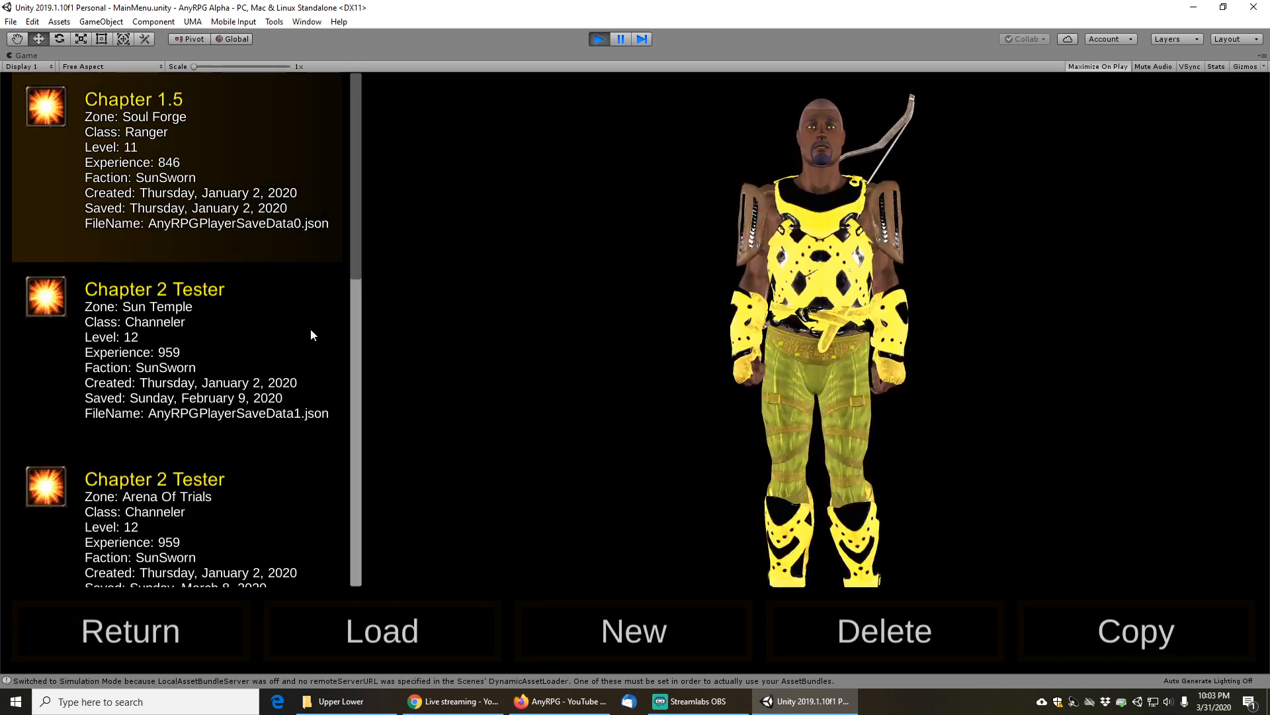
drag(355, 238, 362, 577)
click(185, 509)
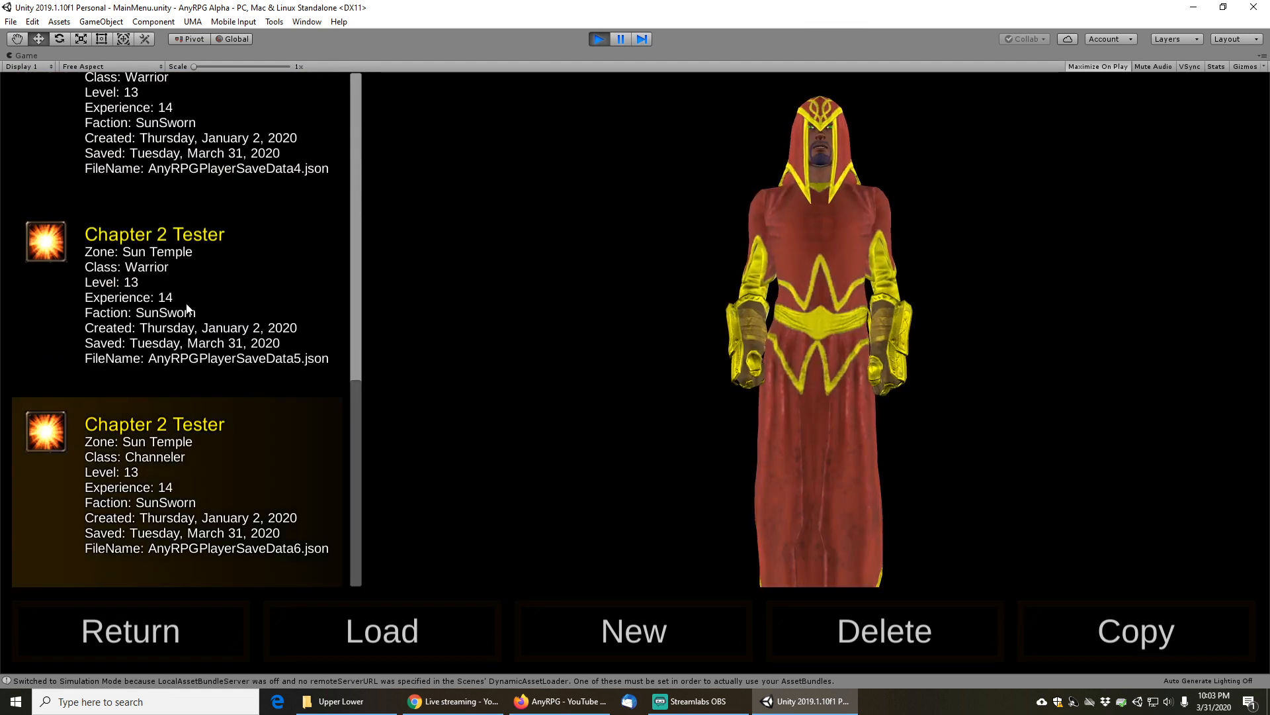
click(189, 311)
click(192, 162)
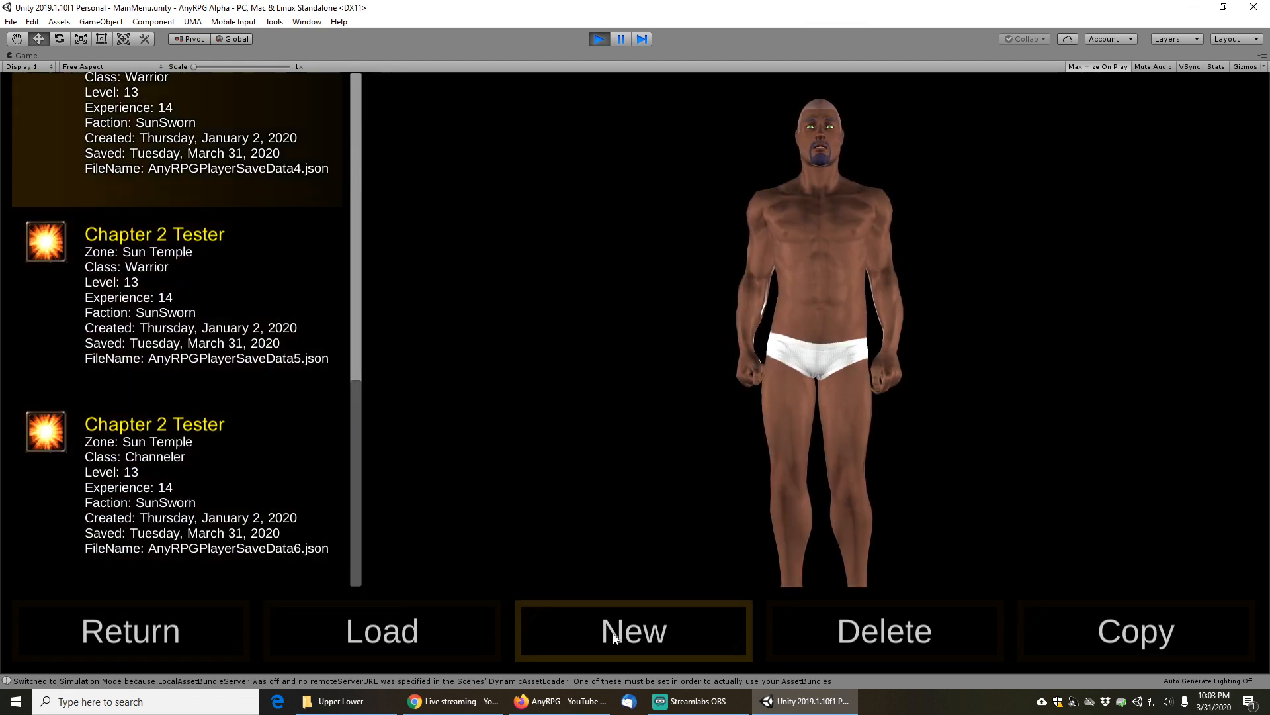
click(402, 645)
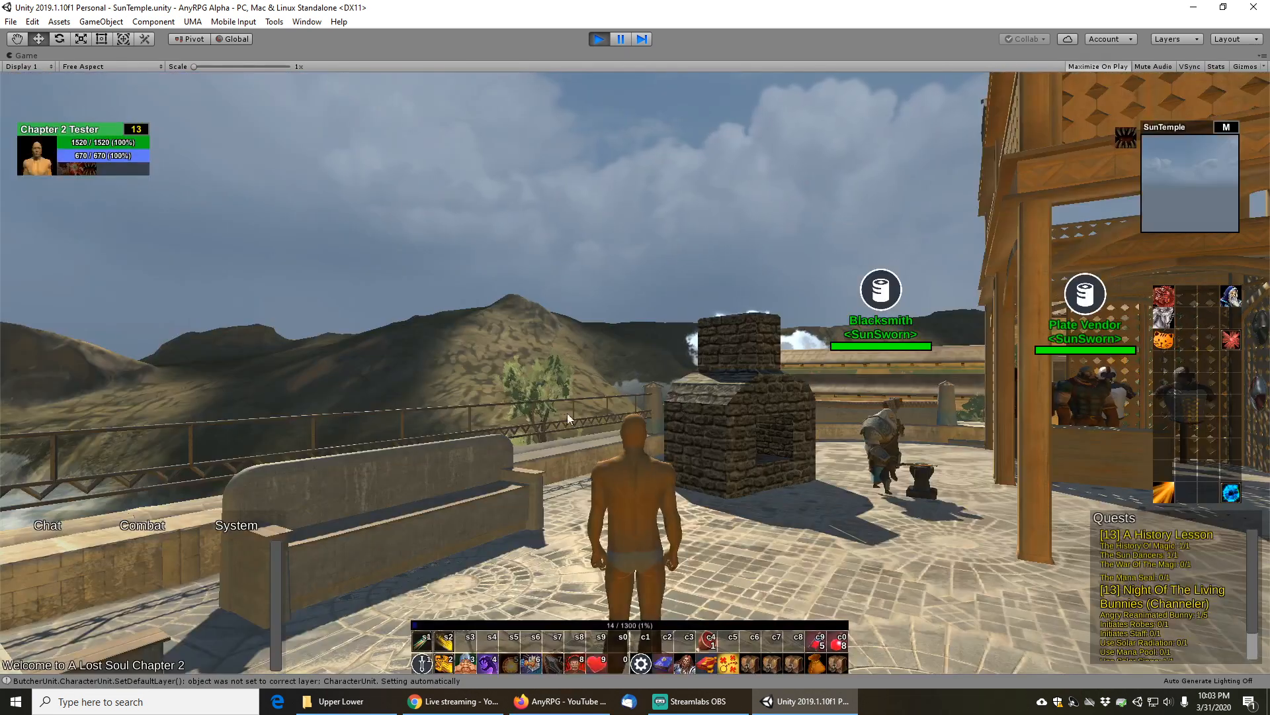
Face the character, show the bags and character window, then move one equipped armor piece into a bag and re-equip it
drag(649, 336, 941, 353)
key(b)
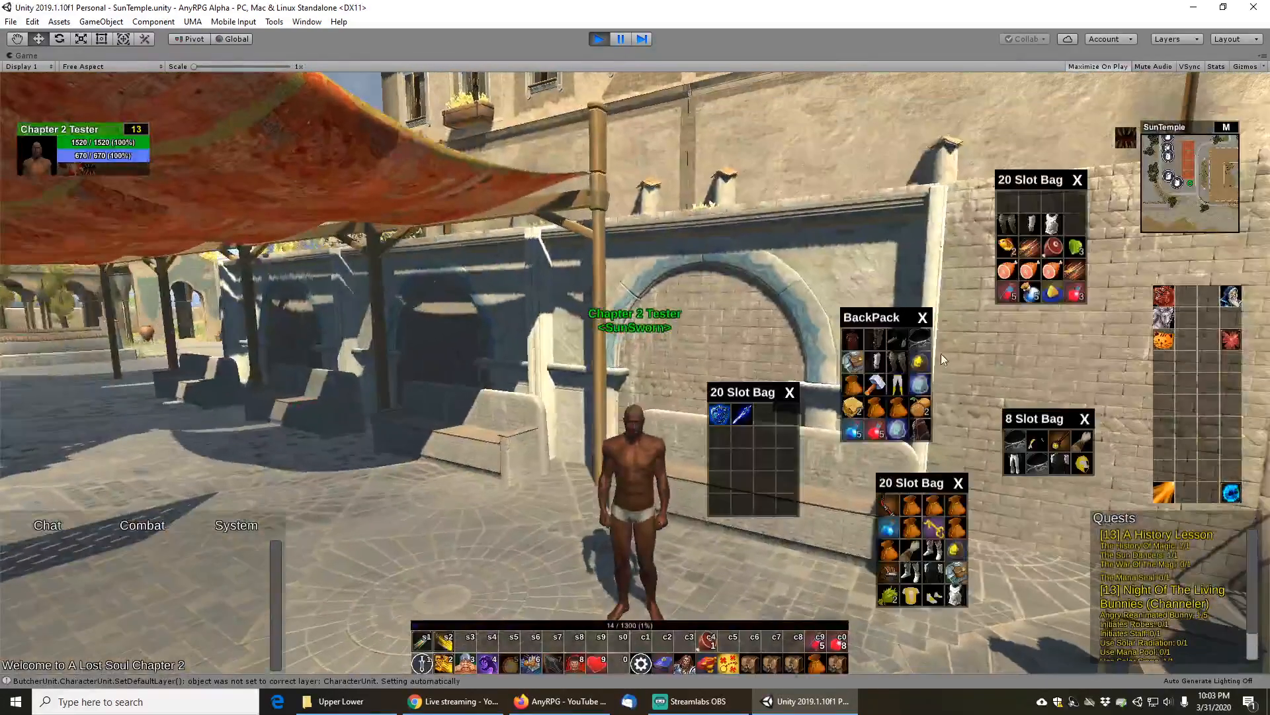
key(c)
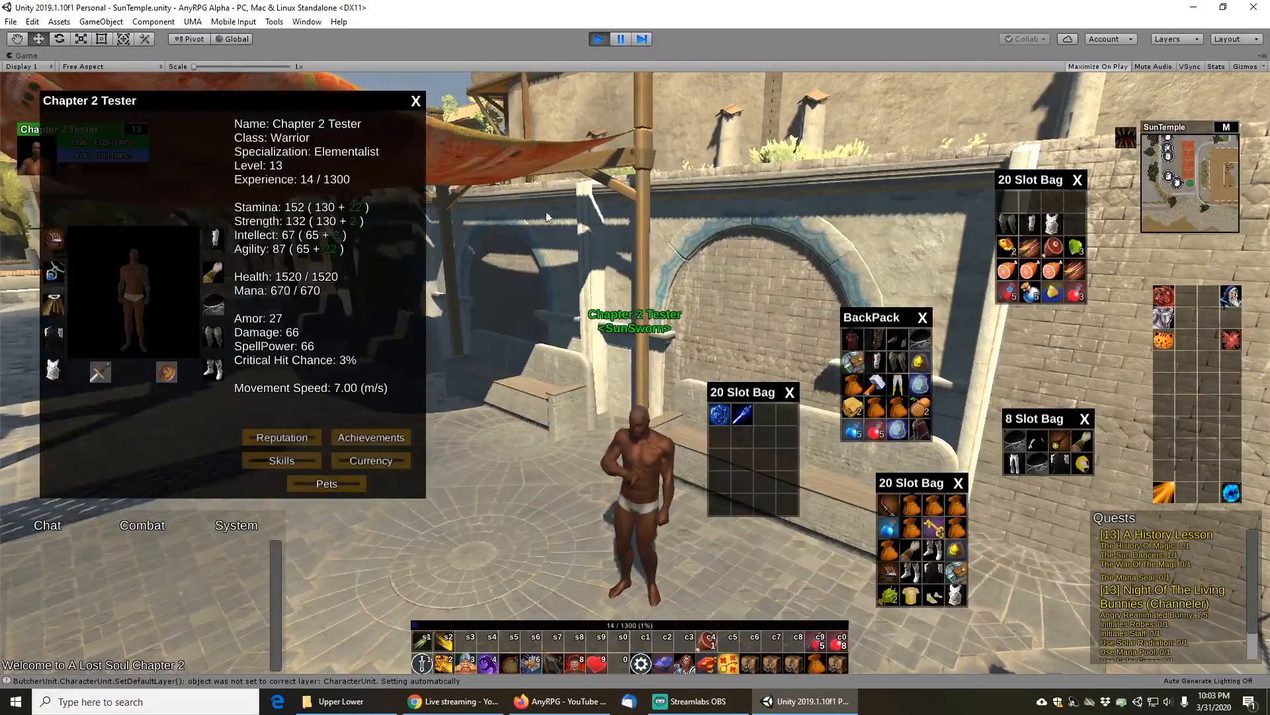
click(212, 239)
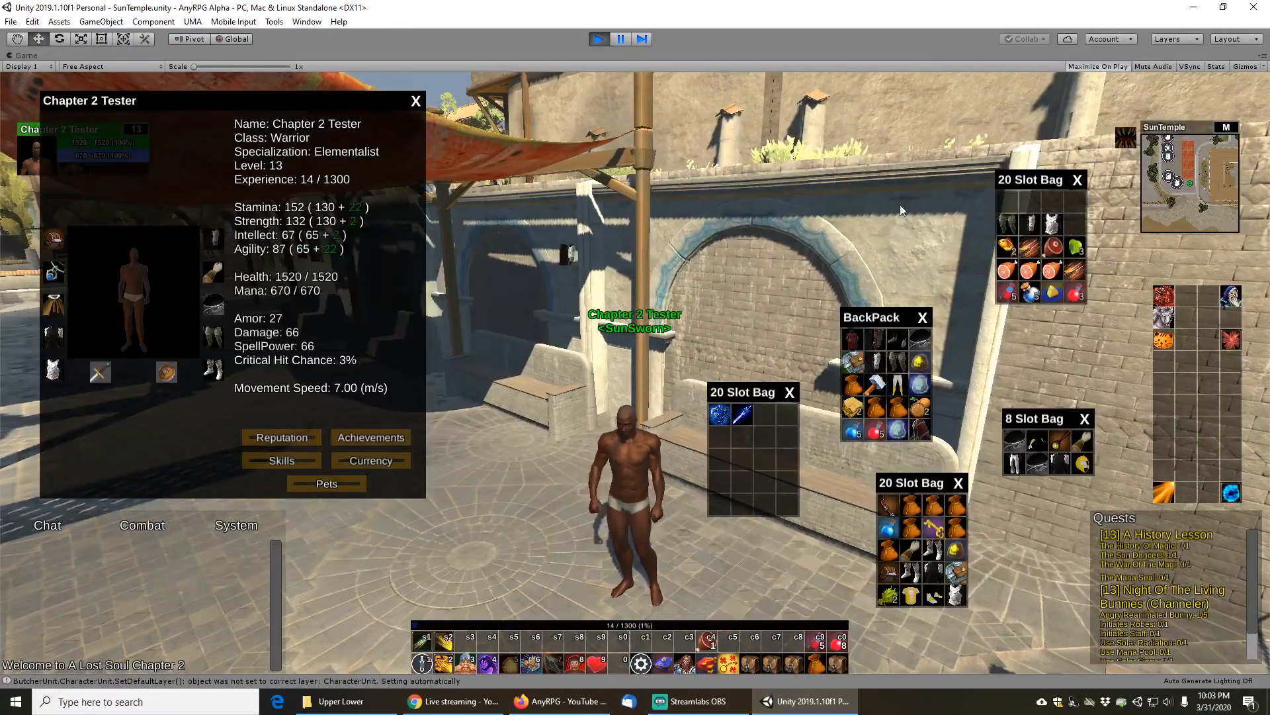
click(1012, 202)
right_click(1011, 201)
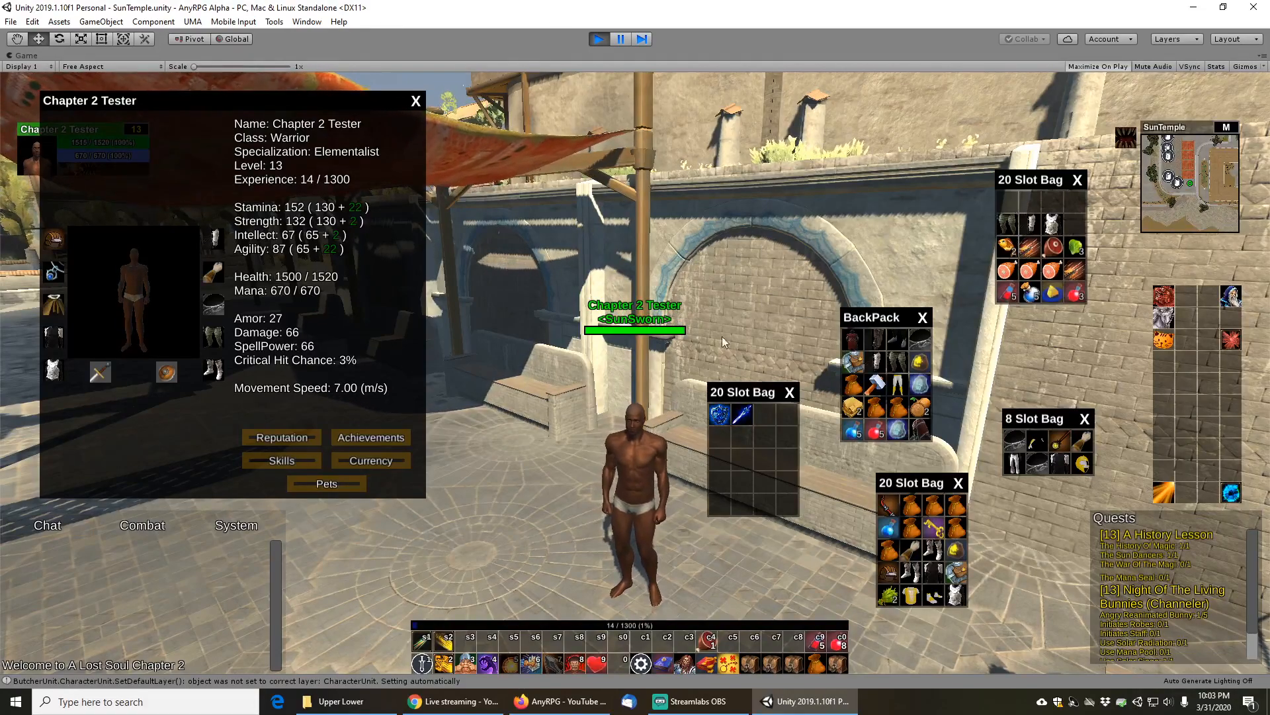
Face the character closer up and examine the equipped leather items, including the Icy Leather Pants
drag(558, 403, 584, 381)
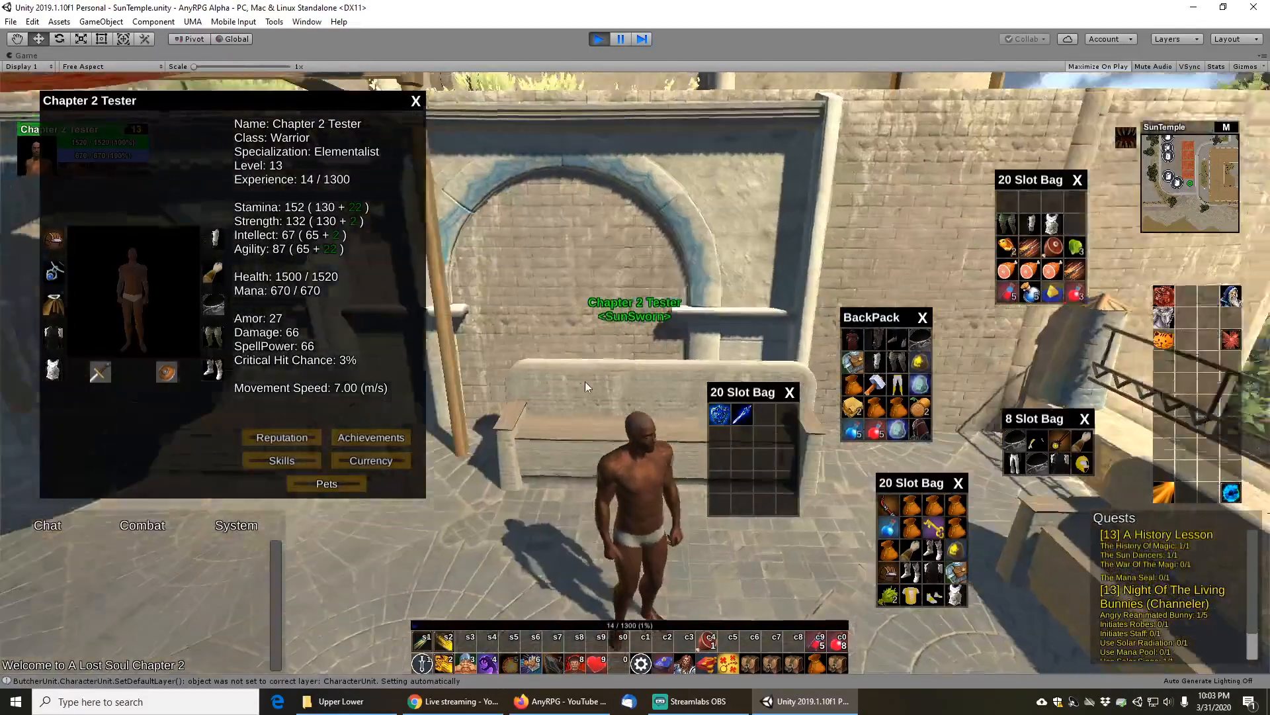
mouse_move(209, 236)
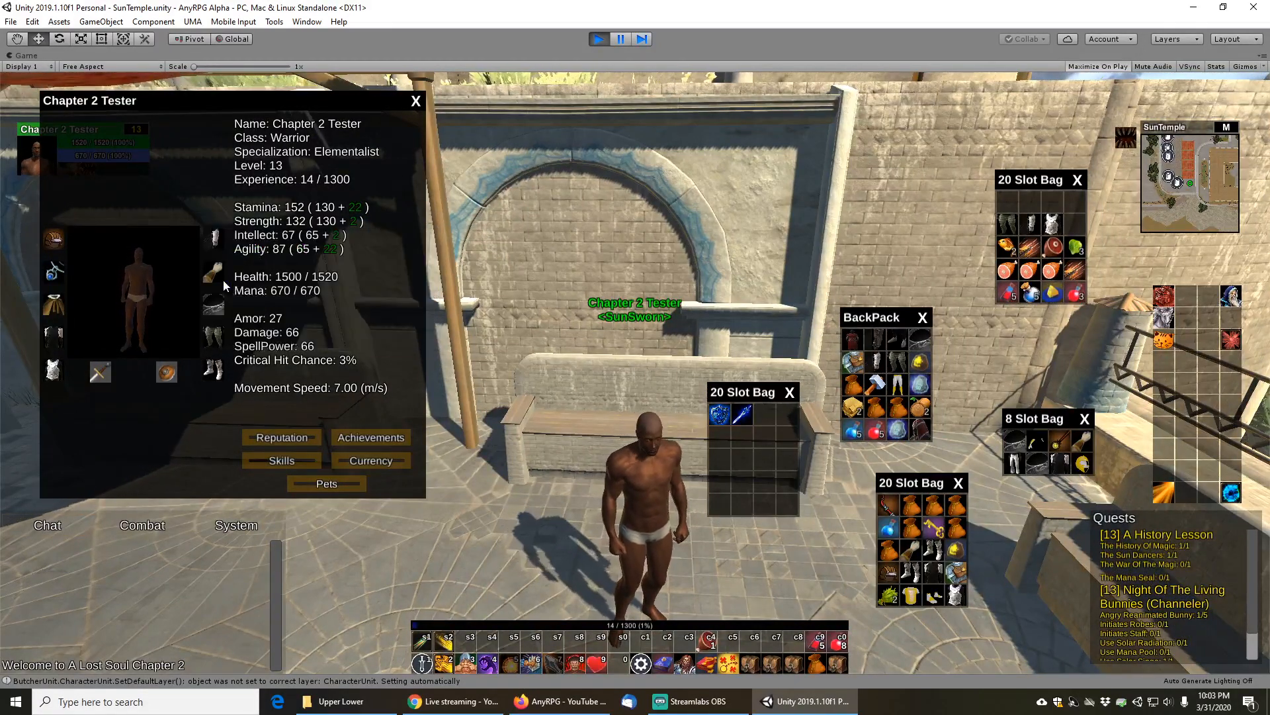
mouse_move(220, 276)
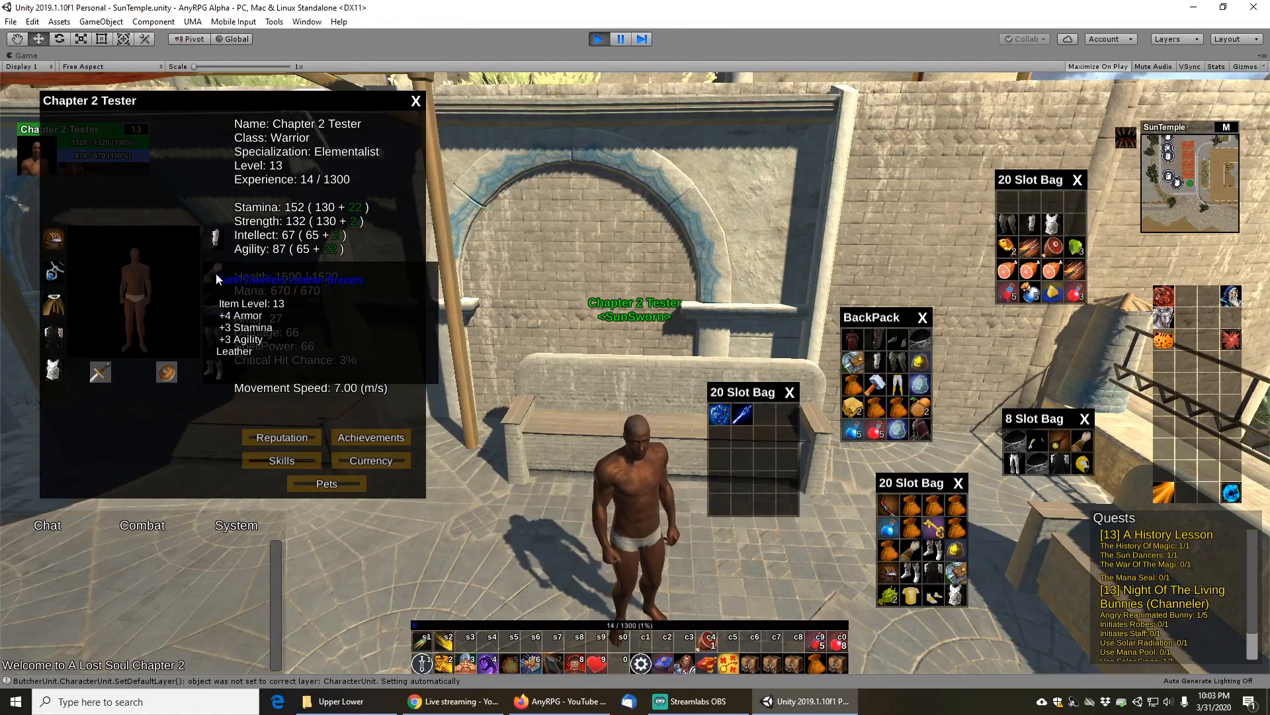
mouse_move(218, 336)
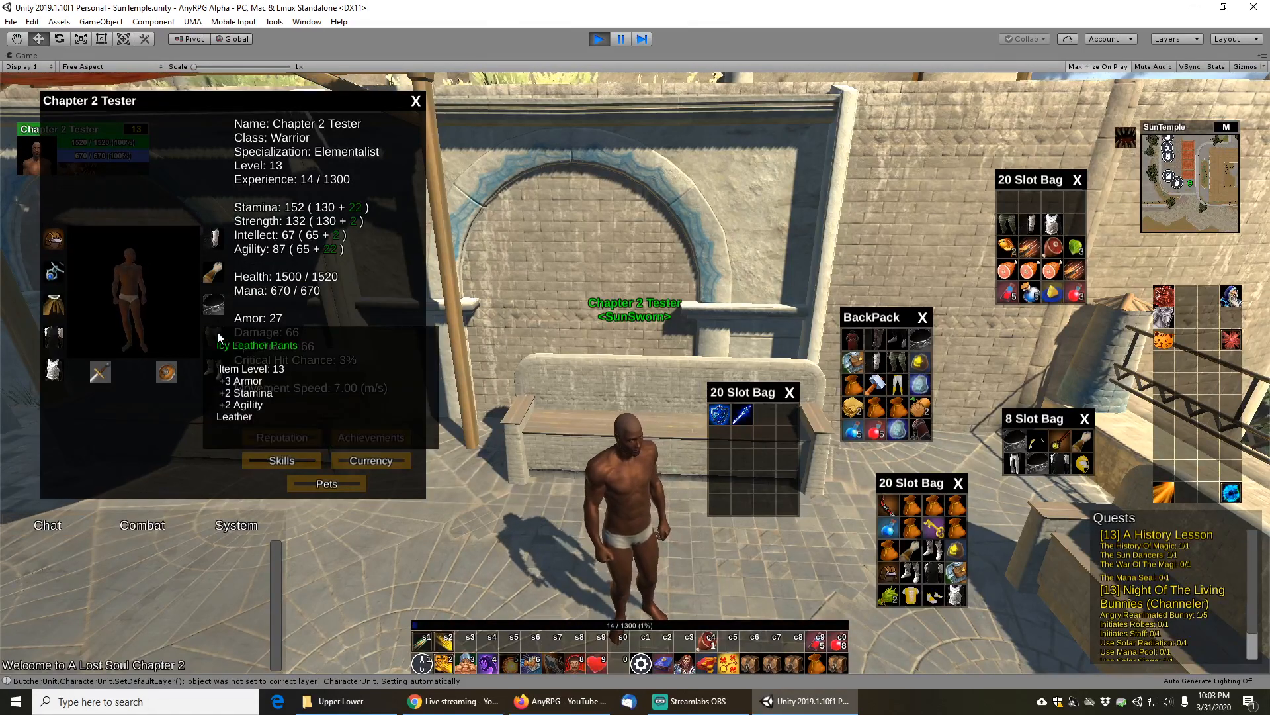
Try on the Initiates Leather Boots from the bag, then swap the previously worn boots back on
mouse_move(936, 555)
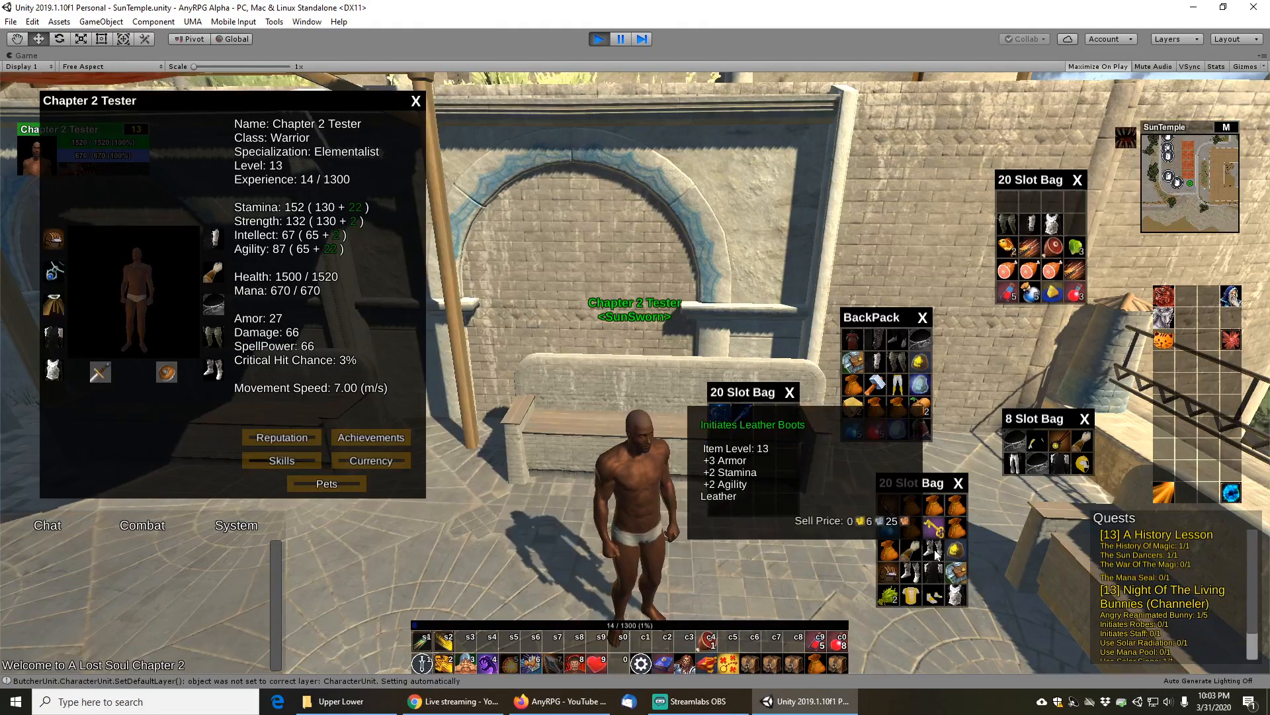
right_click(936, 555)
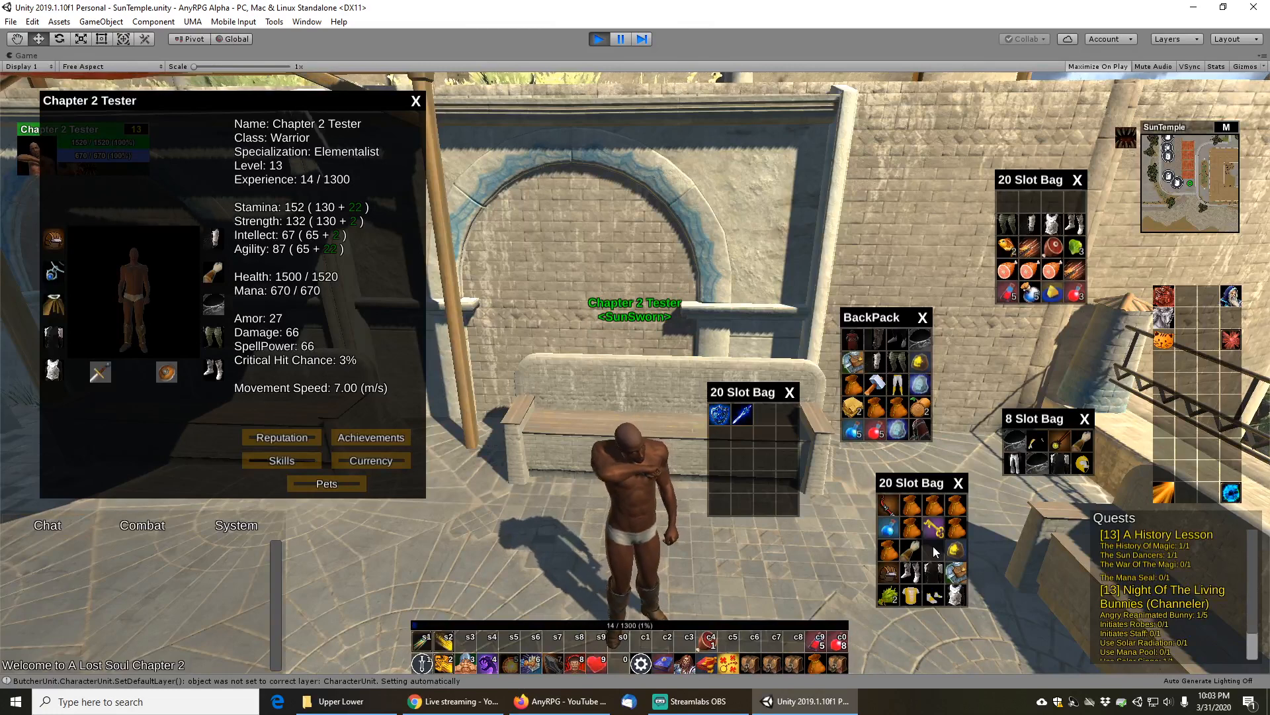
mouse_move(881, 344)
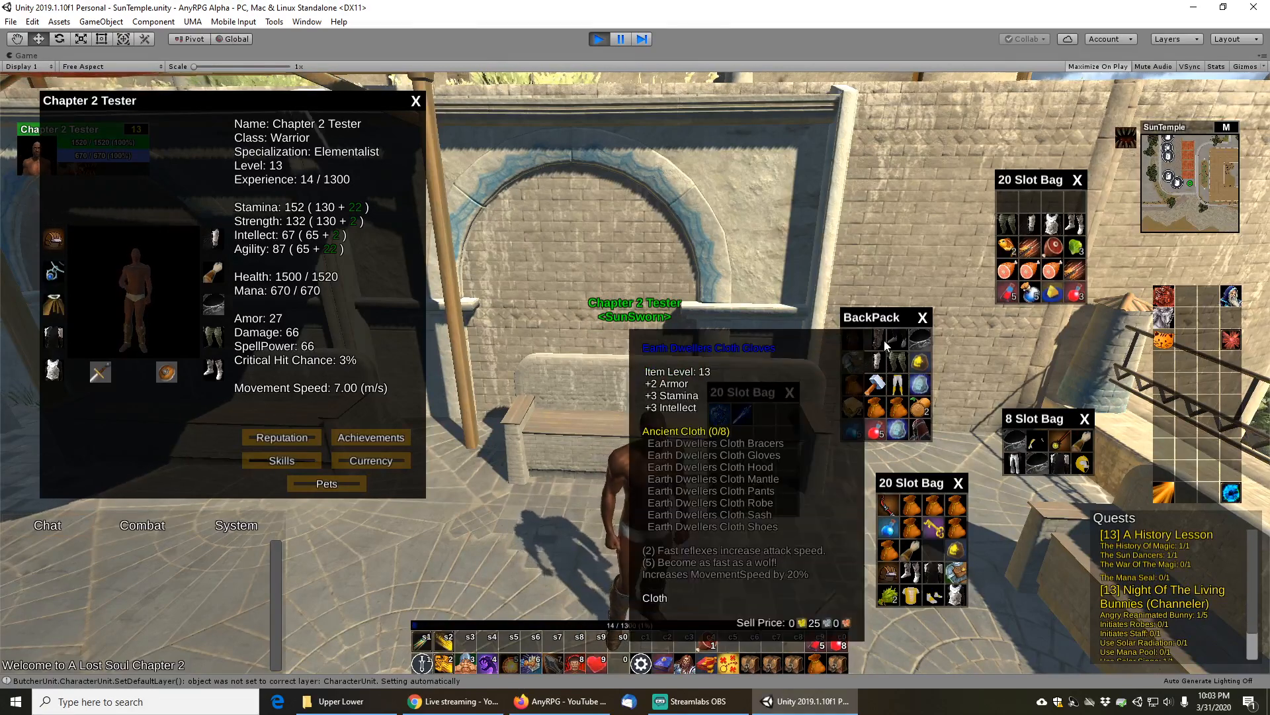
mouse_move(1014, 223)
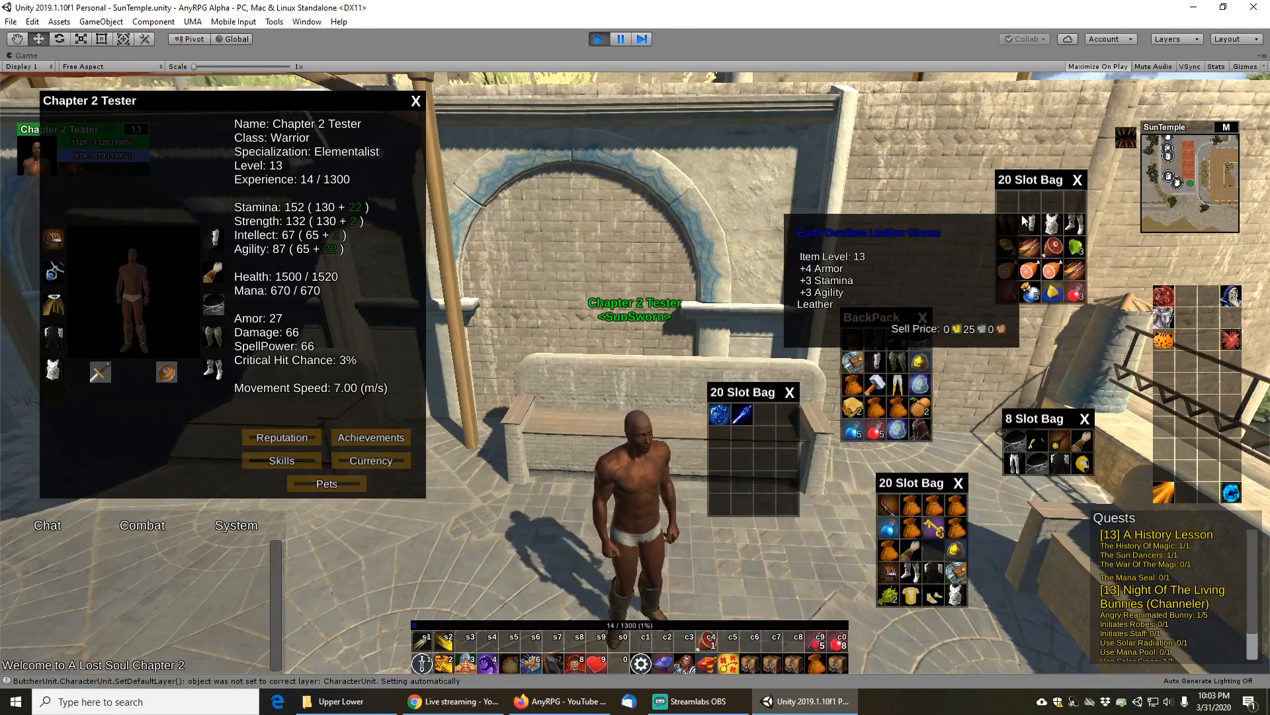
right_click(1080, 226)
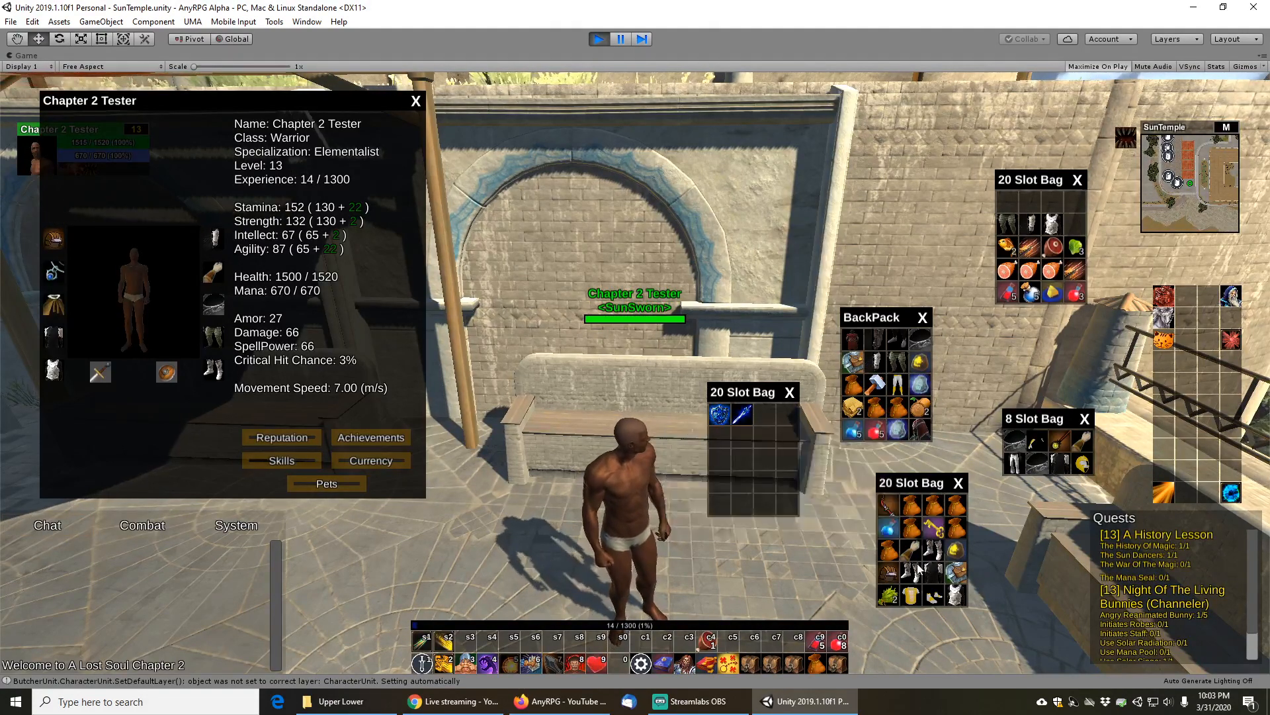
Try on the Earth Dwellers Leather Boots for comparison, then stop play mode
mouse_move(917, 578)
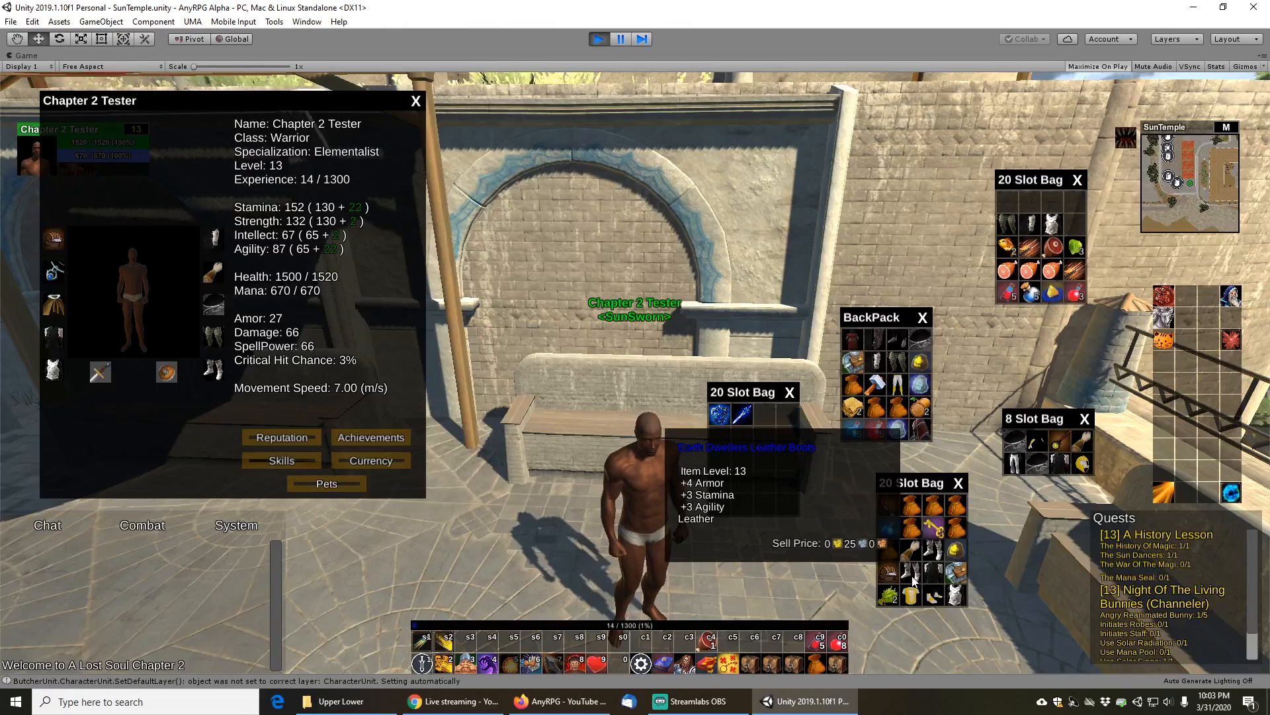
right_click(915, 578)
click(598, 39)
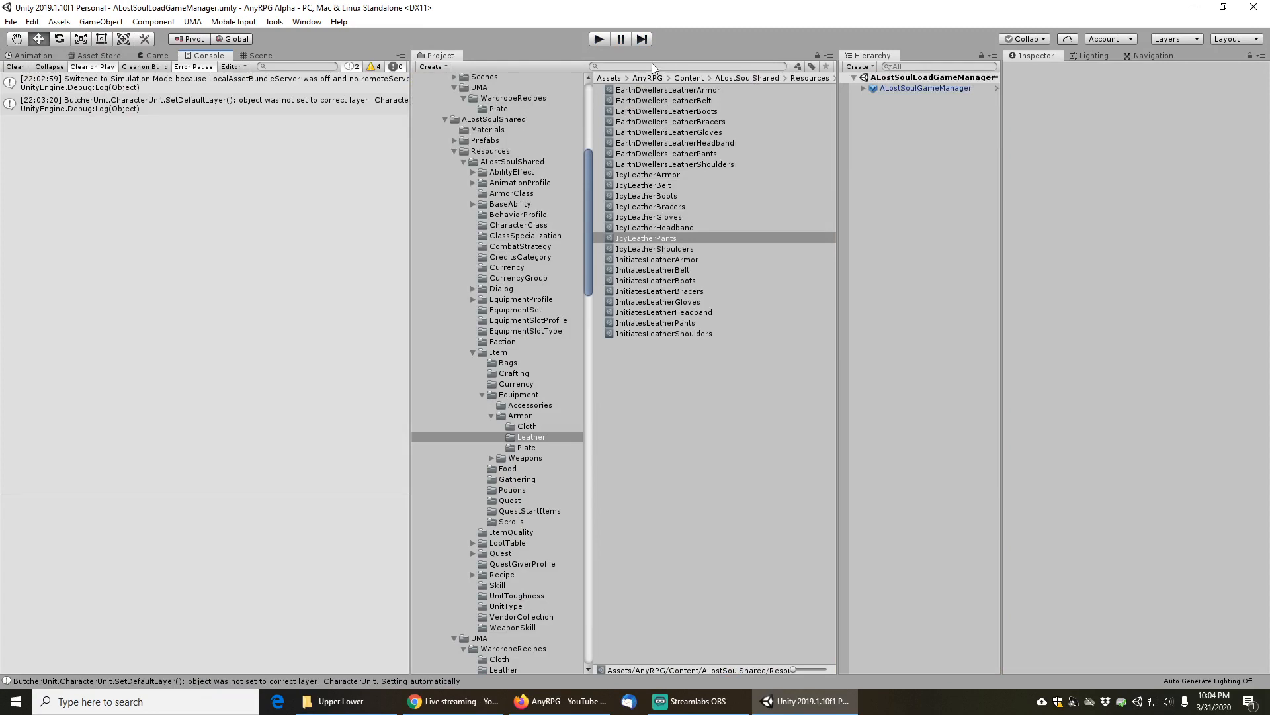
Search the project for "earthdwellersl", compare the Earth Dwellers leather boots item with its UMA recipe profile, and locate the linked wardrobe recipe
click(655, 67)
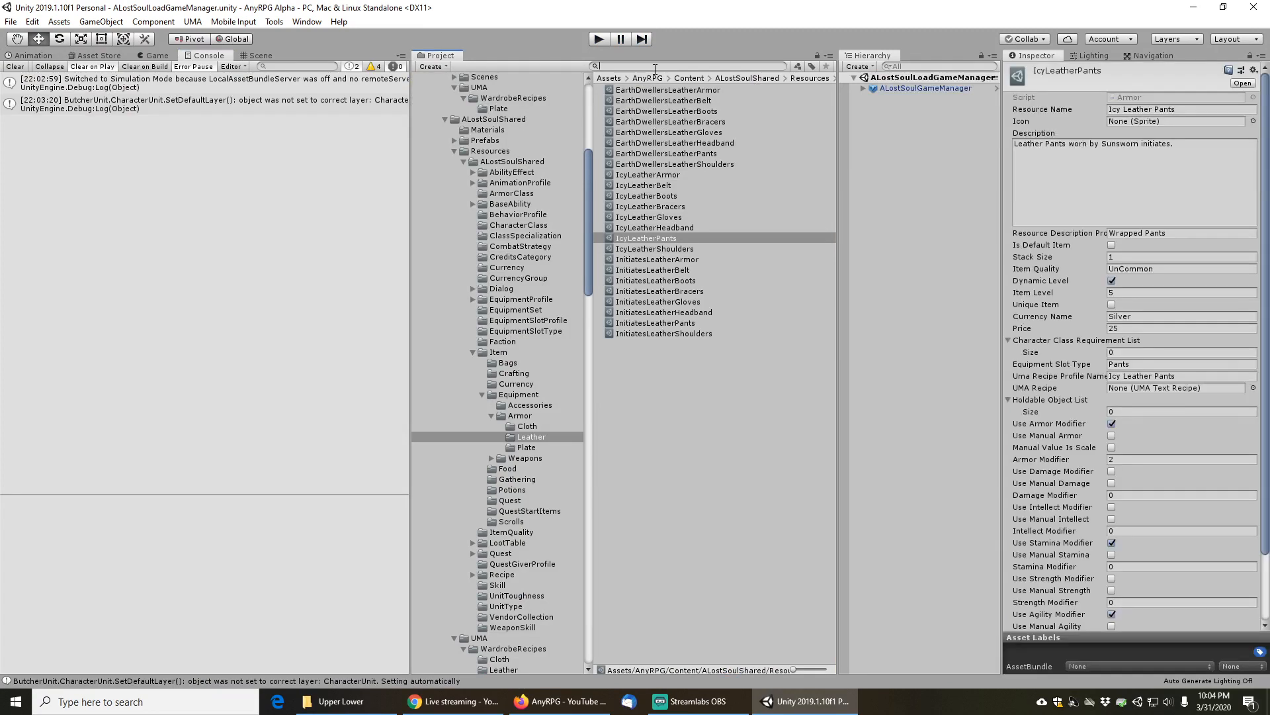
text(earthd)
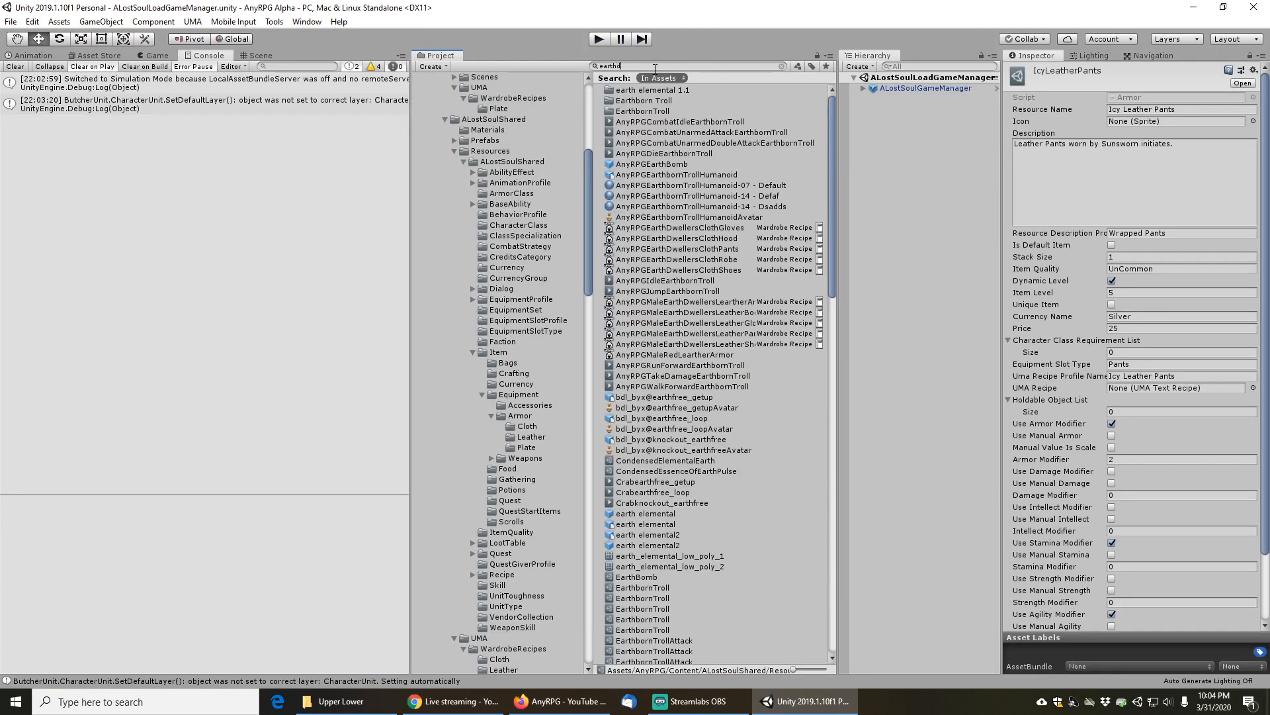
text(well)
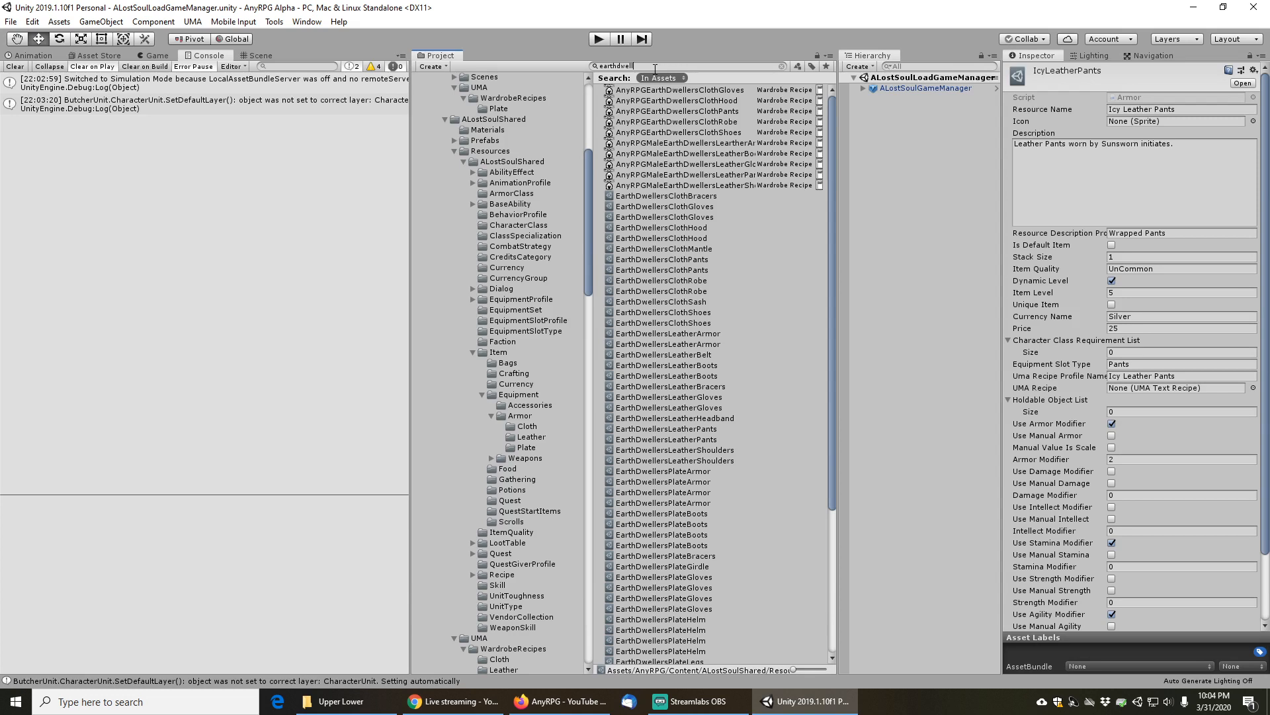
text(ersl)
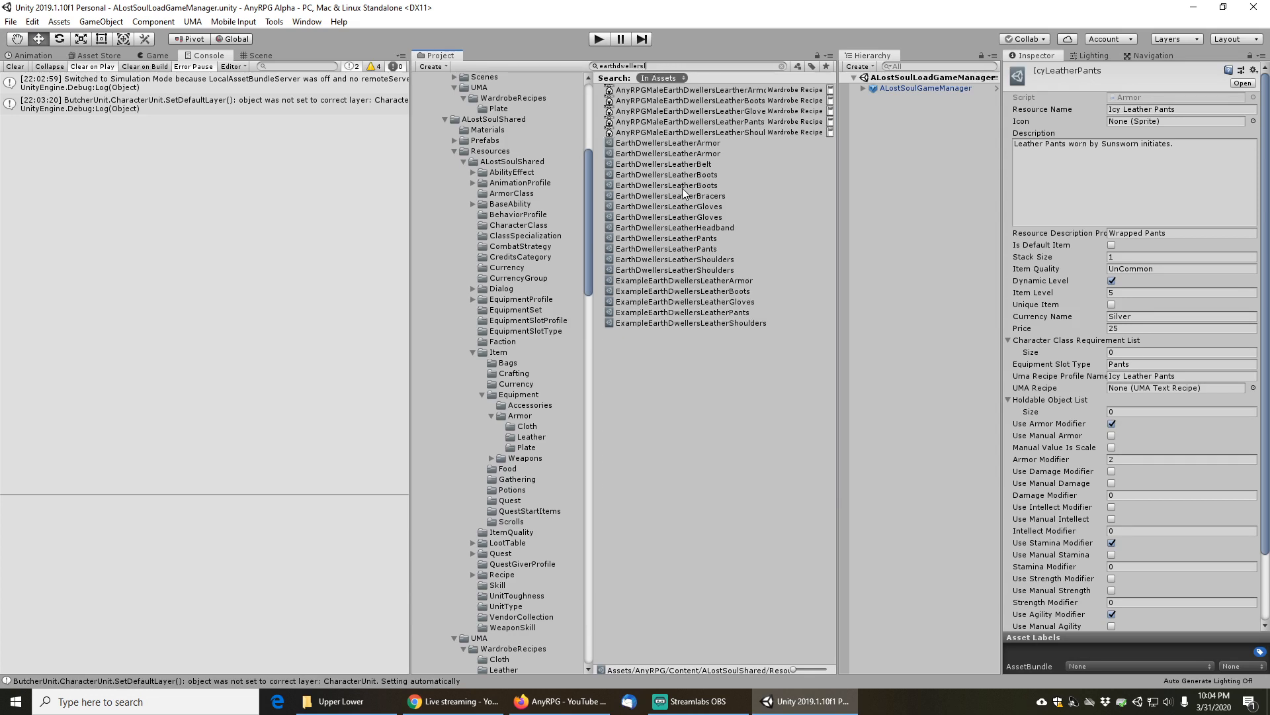
click(684, 186)
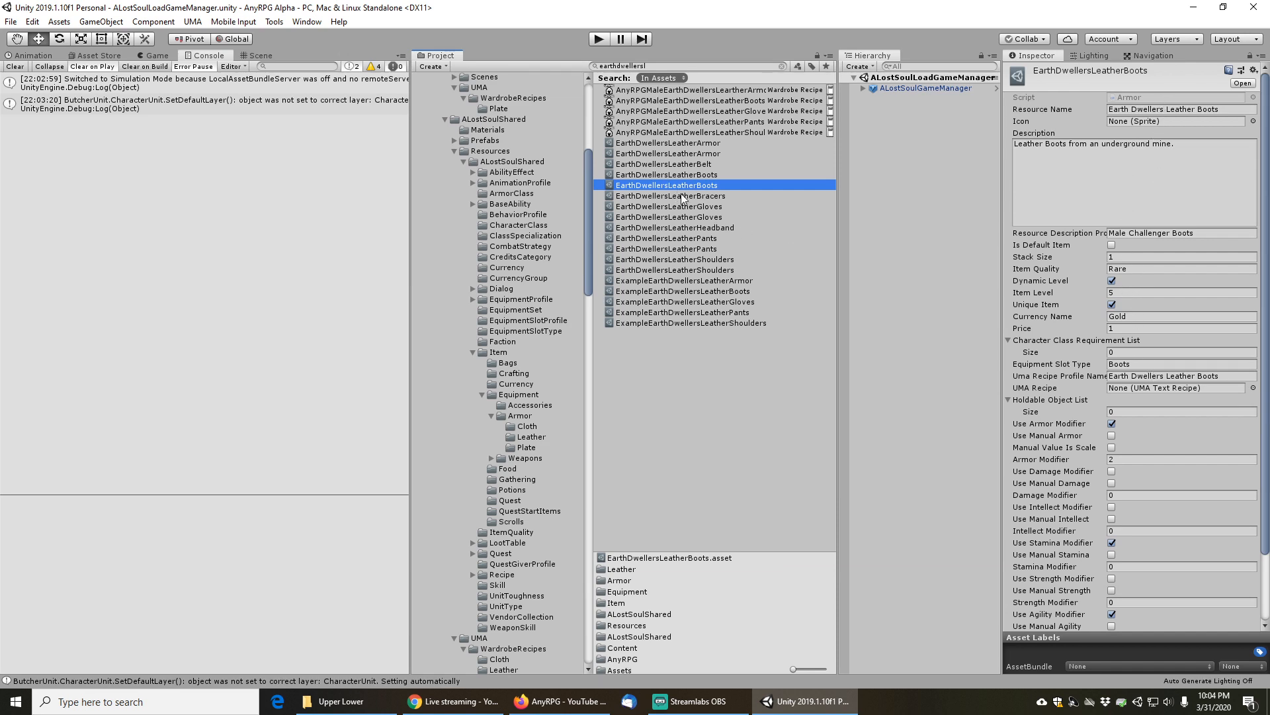
click(680, 175)
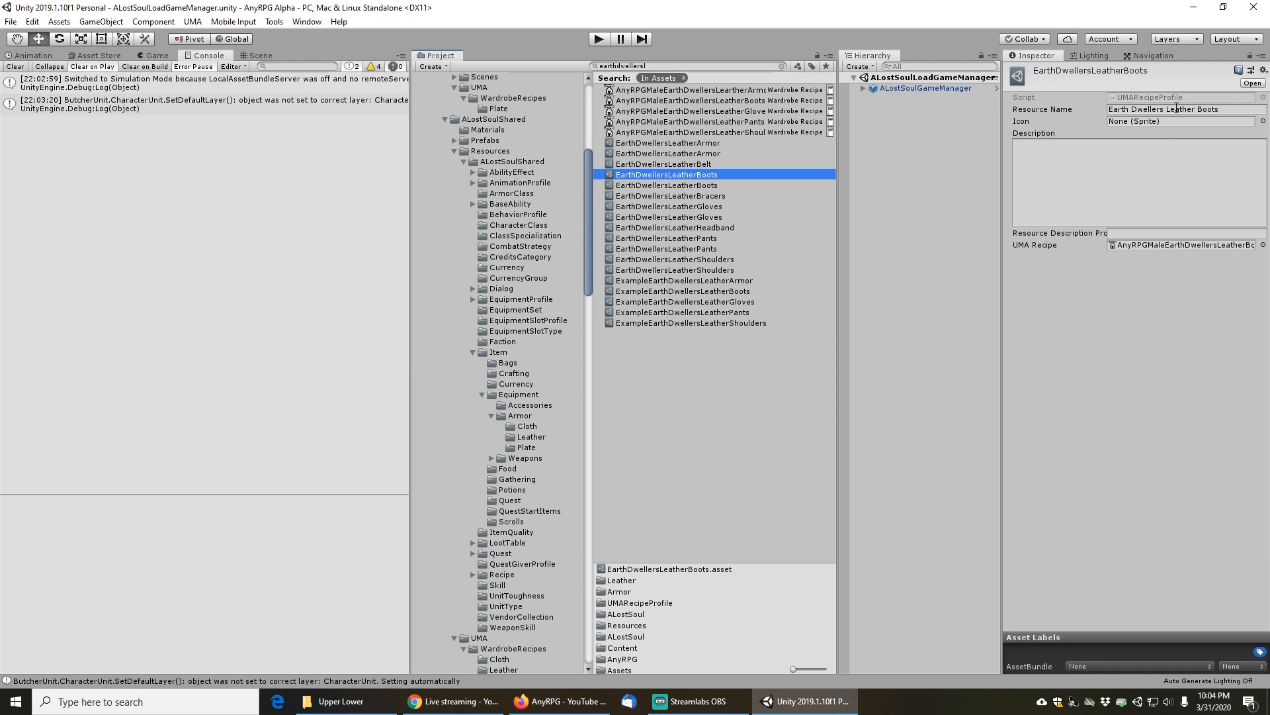
click(1161, 245)
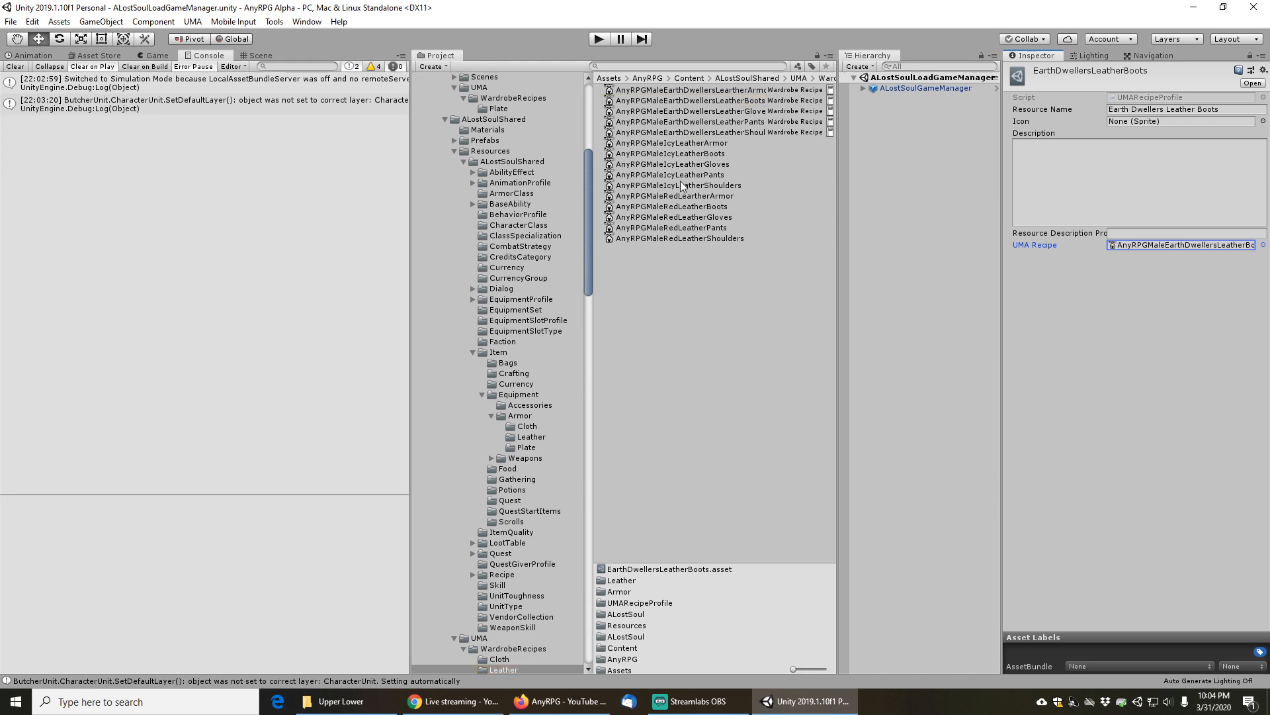
Add the five AnyRPGMaleIcyLeather wardrobe recipes, from Armor through Shoulders, to the UMA Global Library and save the scene
click(680, 144)
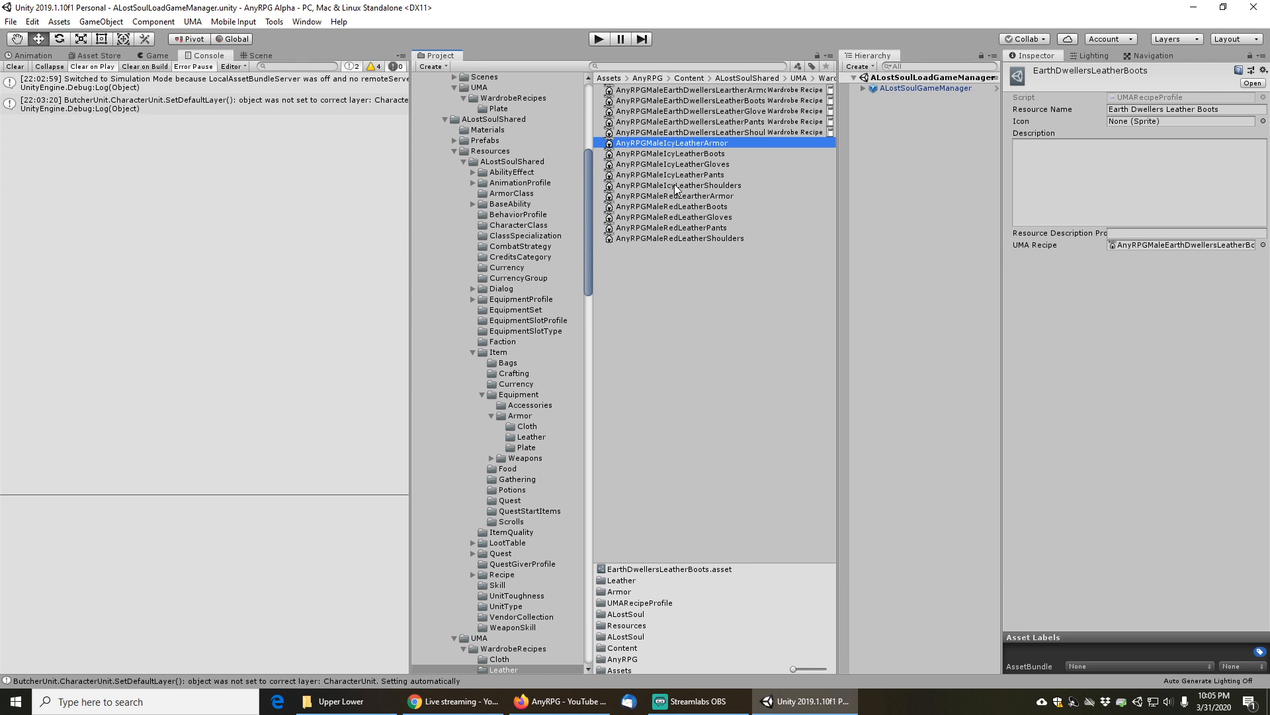
click(673, 184)
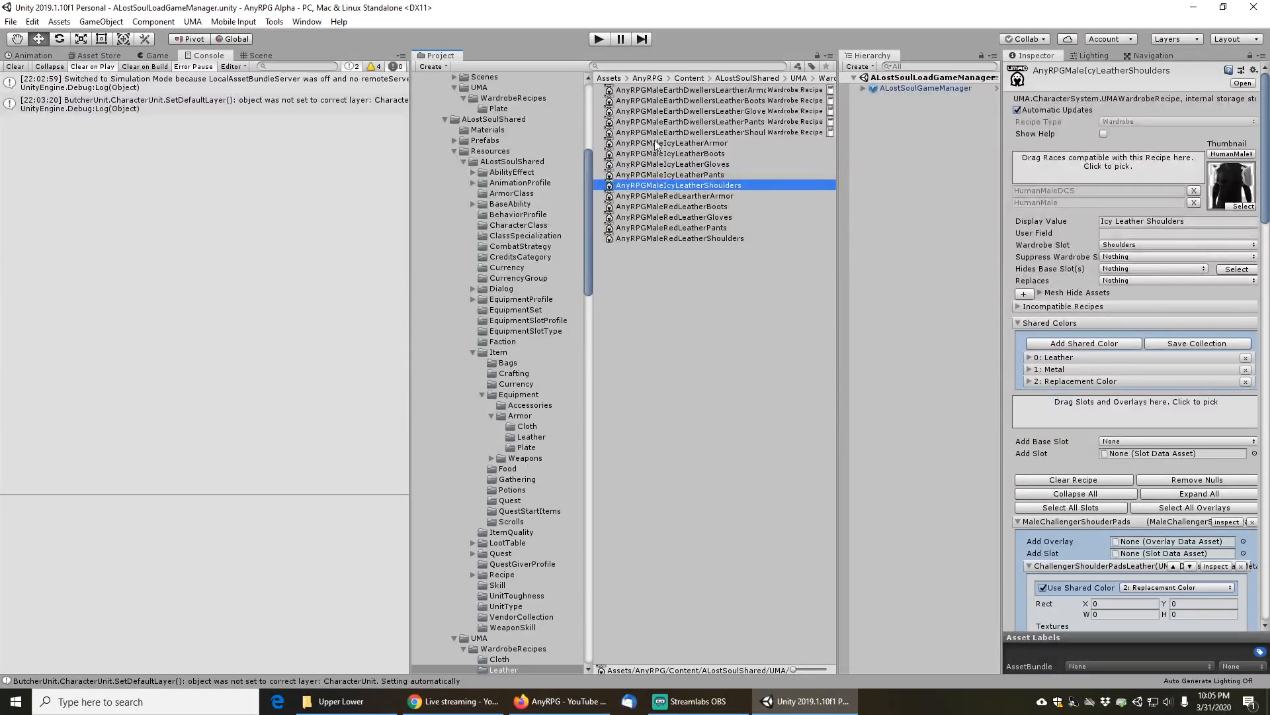
shift+click(658, 142)
right_click(659, 144)
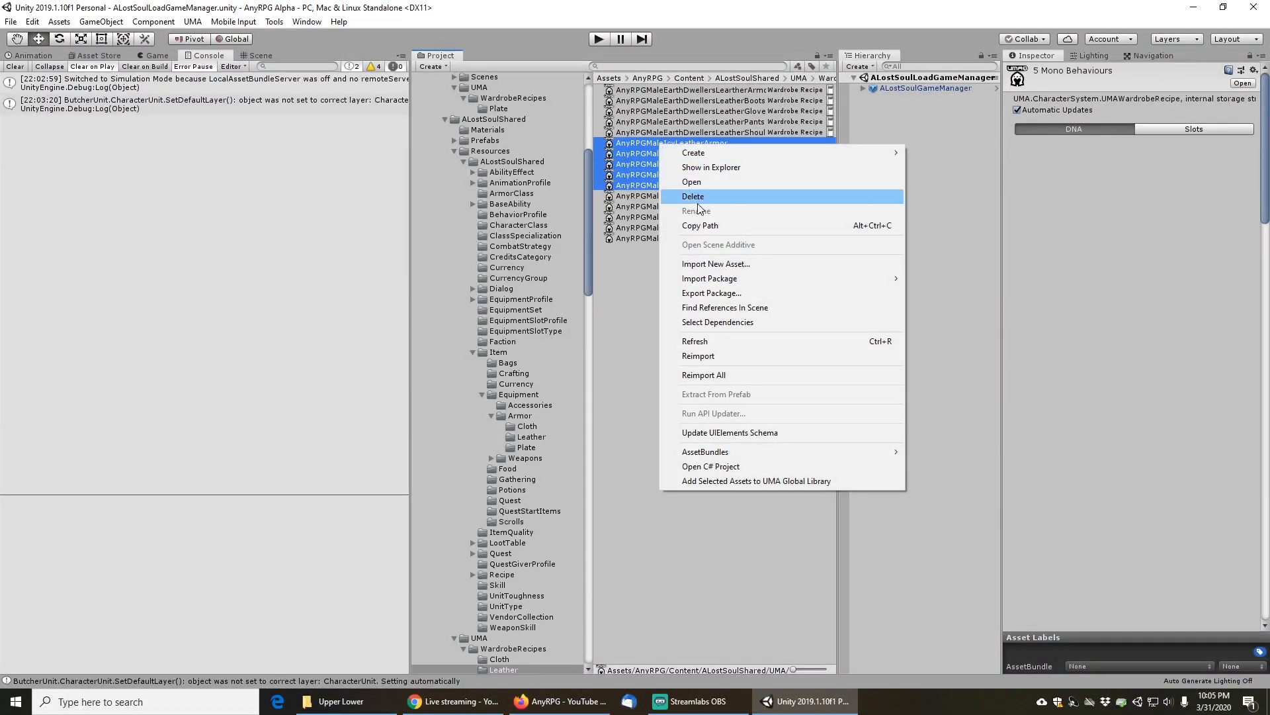
click(727, 481)
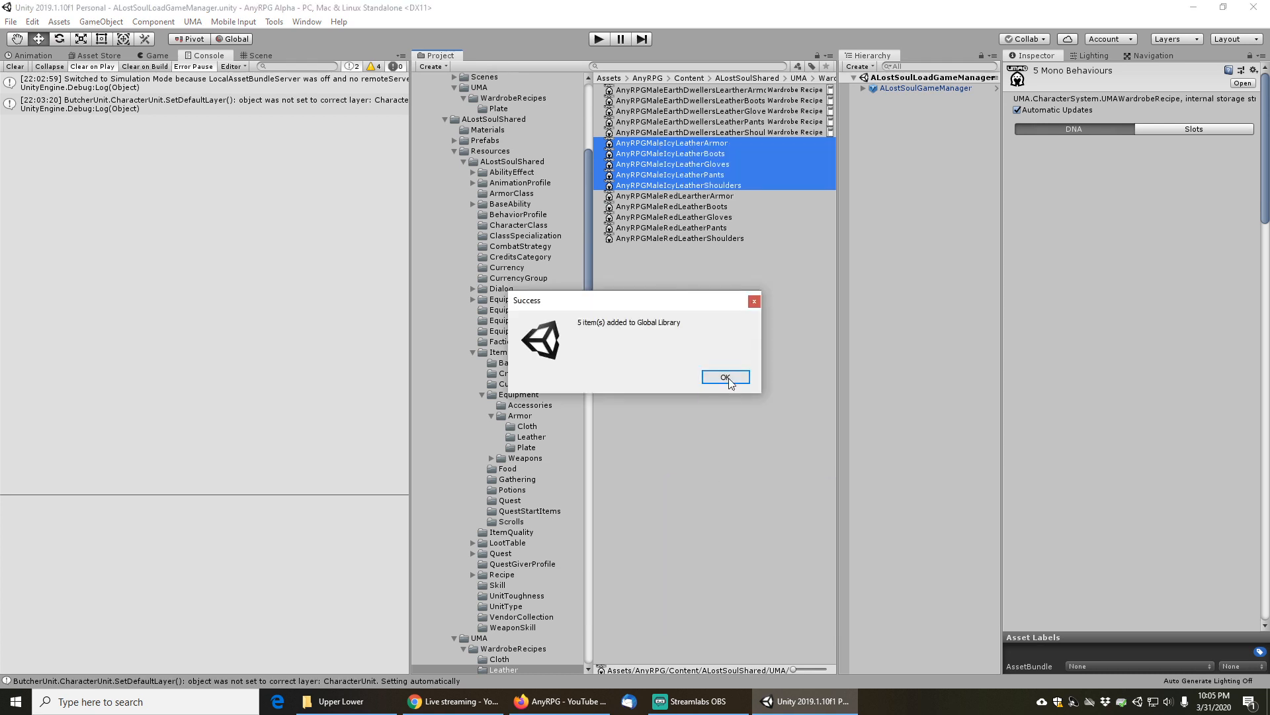
click(726, 377)
click(10, 21)
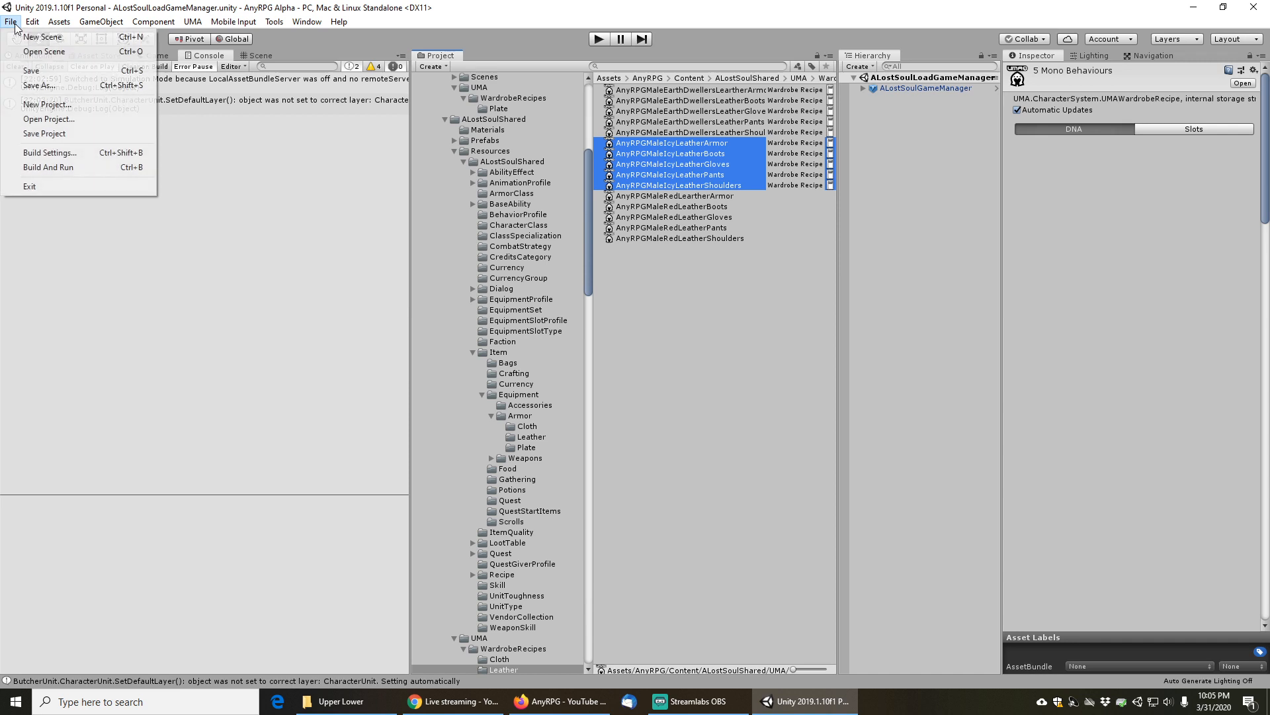
click(34, 71)
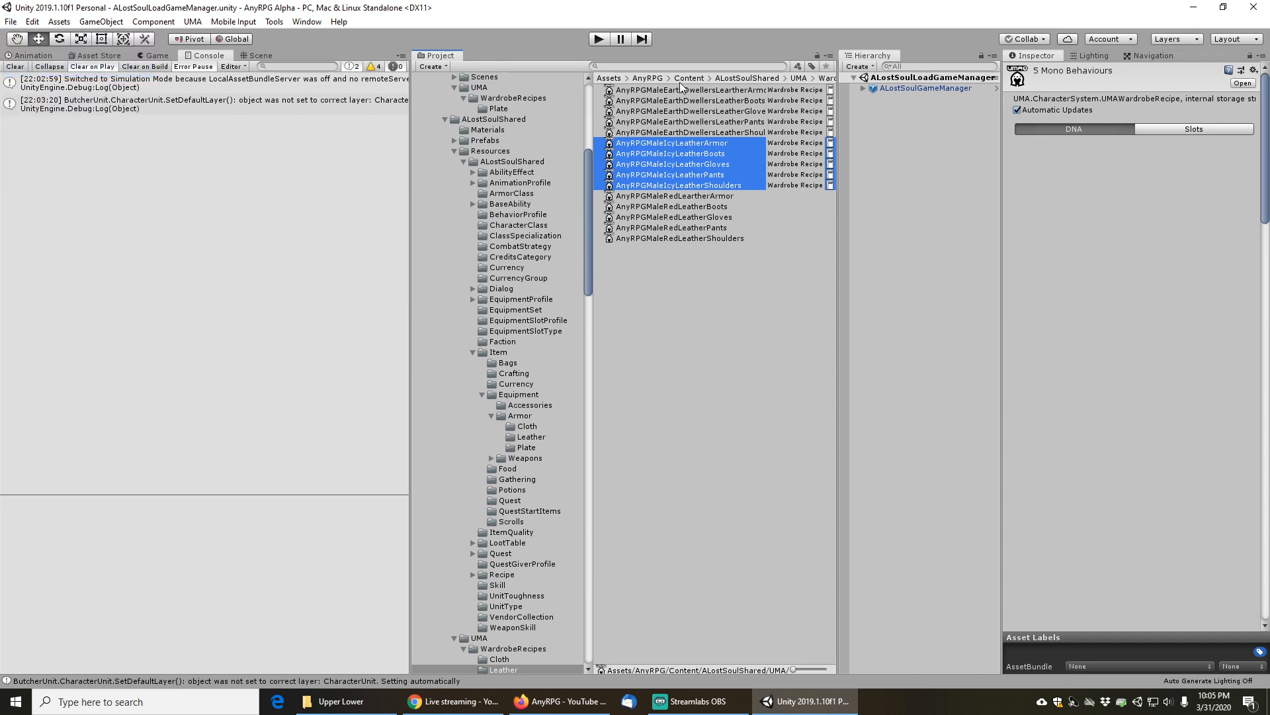
Run the game in play mode and load the level 13 Warrior save from AnyRPGPlayerSaveData4.json
click(599, 39)
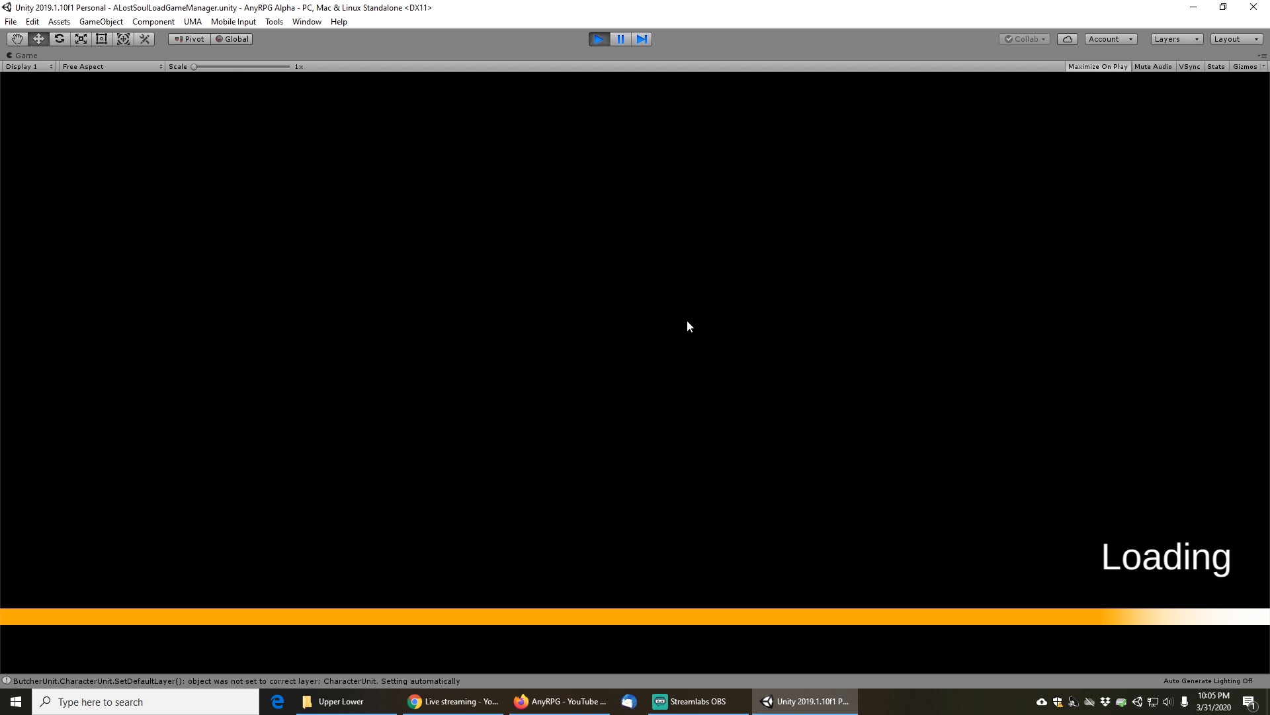
click(151, 374)
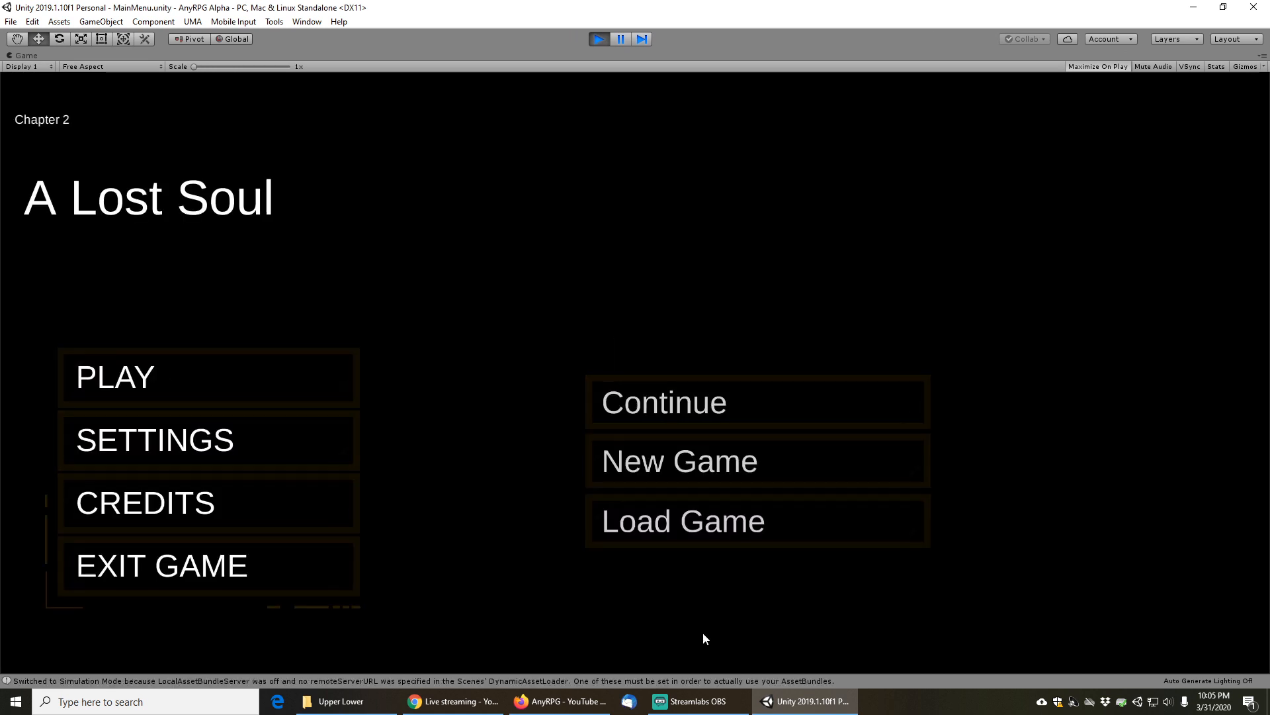
click(728, 530)
drag(352, 189, 379, 559)
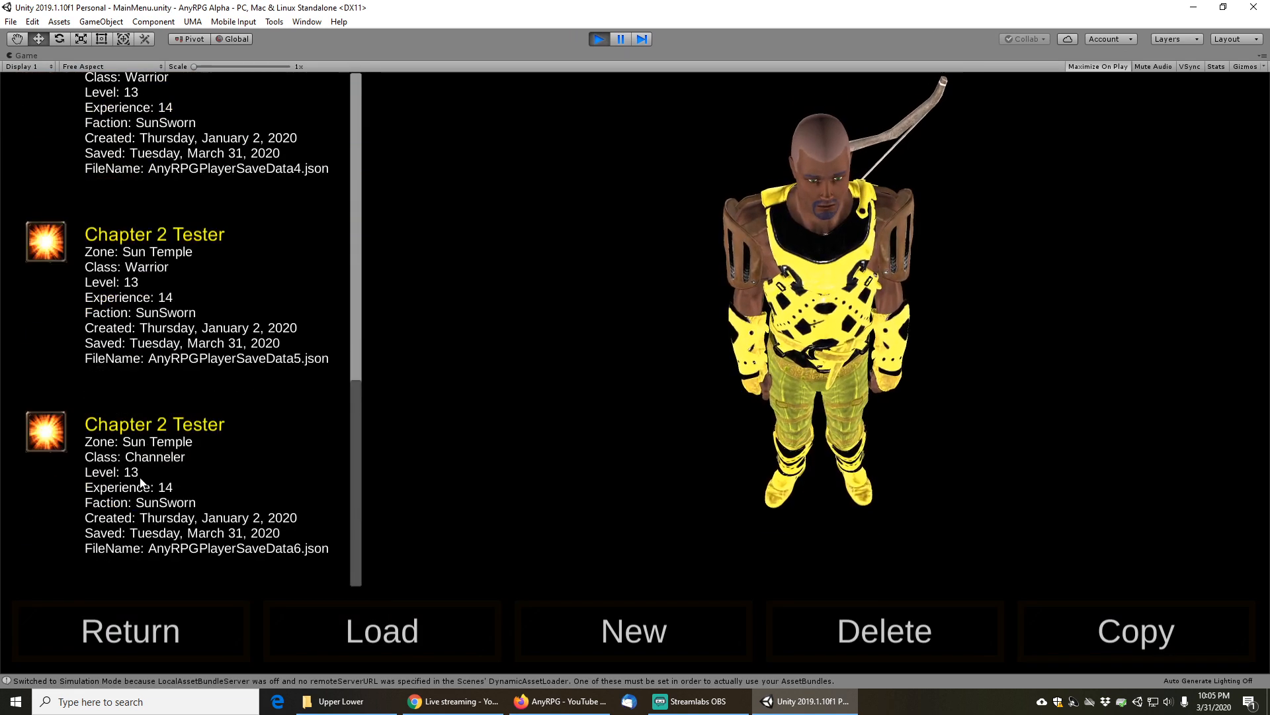
click(153, 467)
click(166, 304)
click(170, 156)
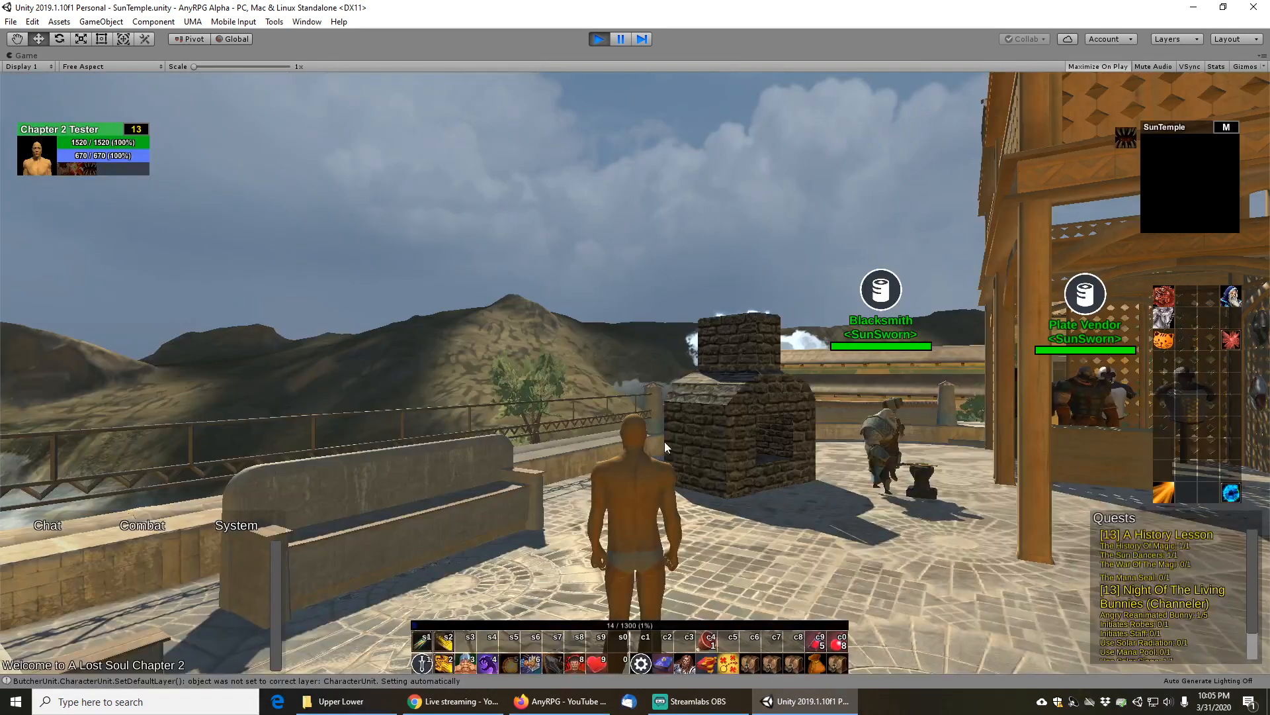
Turn the camera to face the character and show the bags and the character window
drag(644, 363, 866, 368)
key(b)
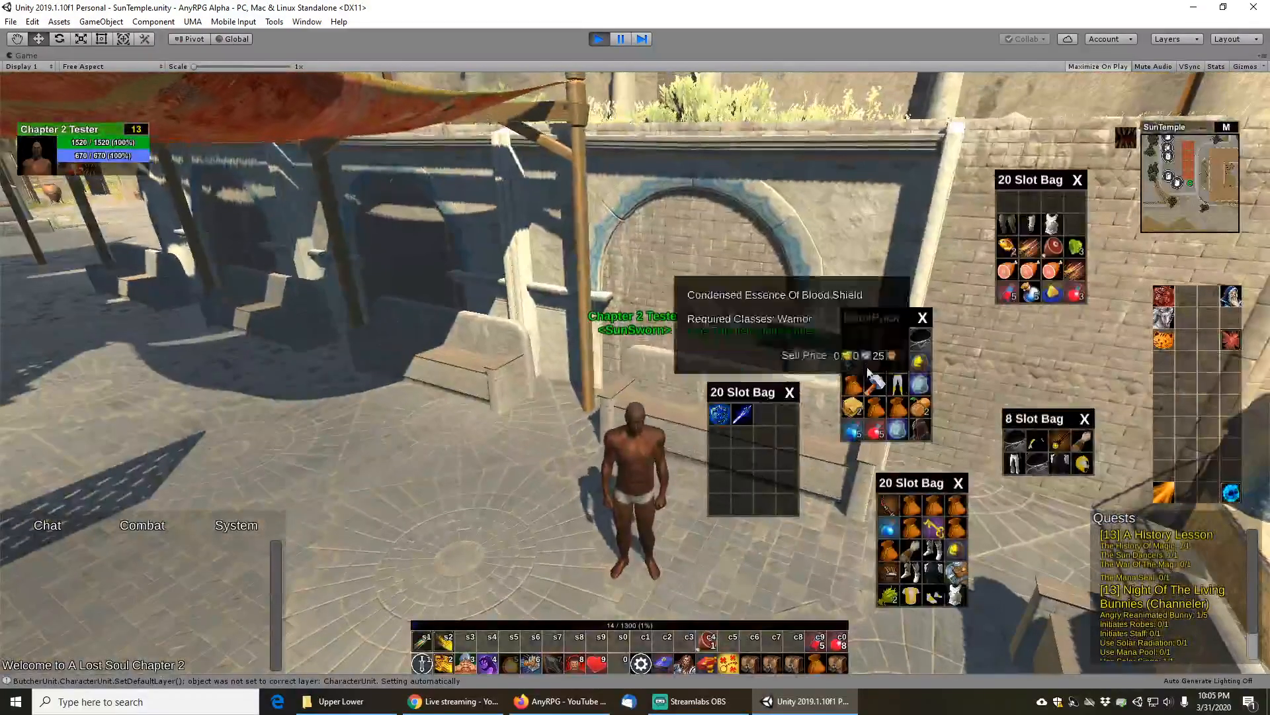
key(c)
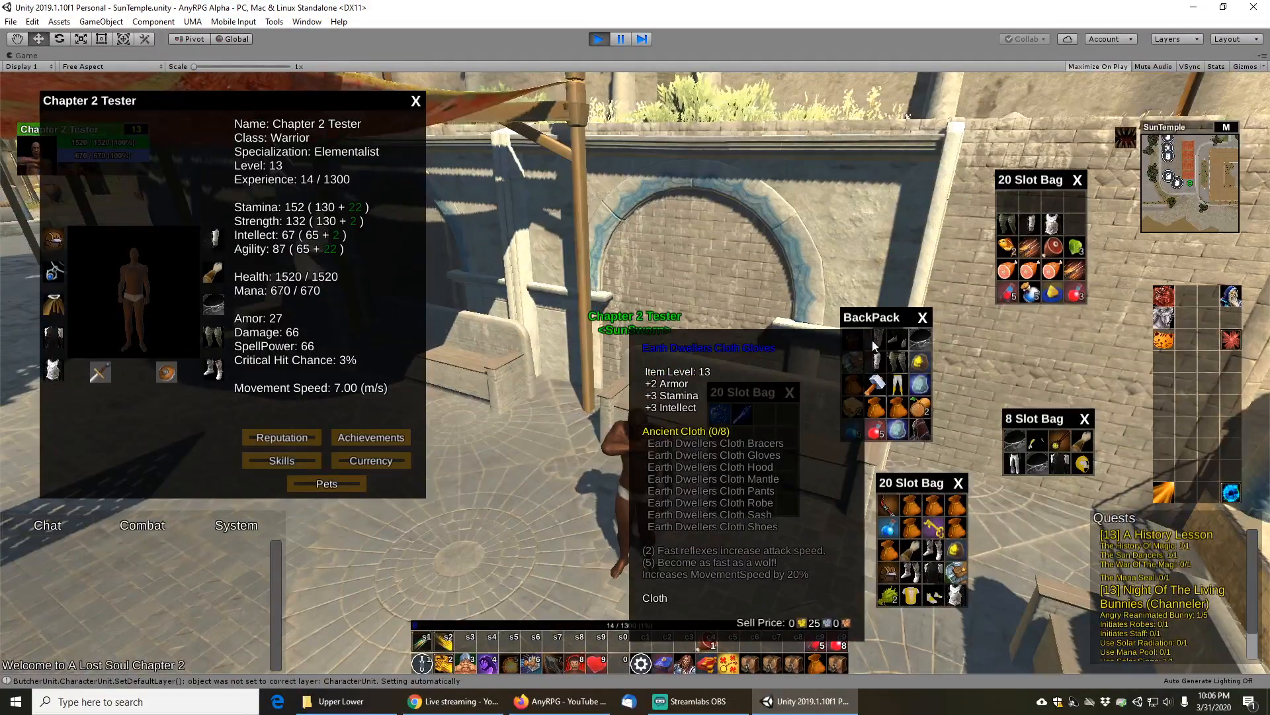
Swap the worn leather pants, armor and gloves with their Earth Dwellers counterparts and back, then inspect the Icy outfit on the character
right_click(1011, 224)
right_click(1080, 224)
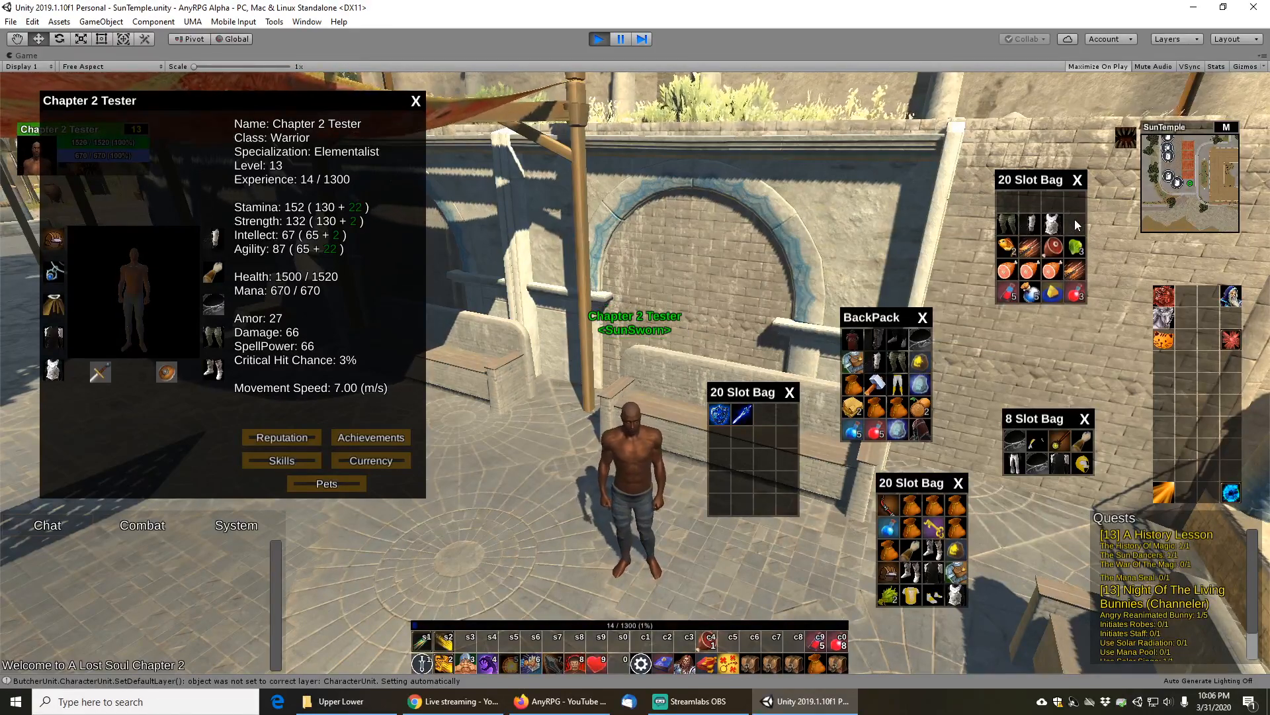
right_click(1058, 225)
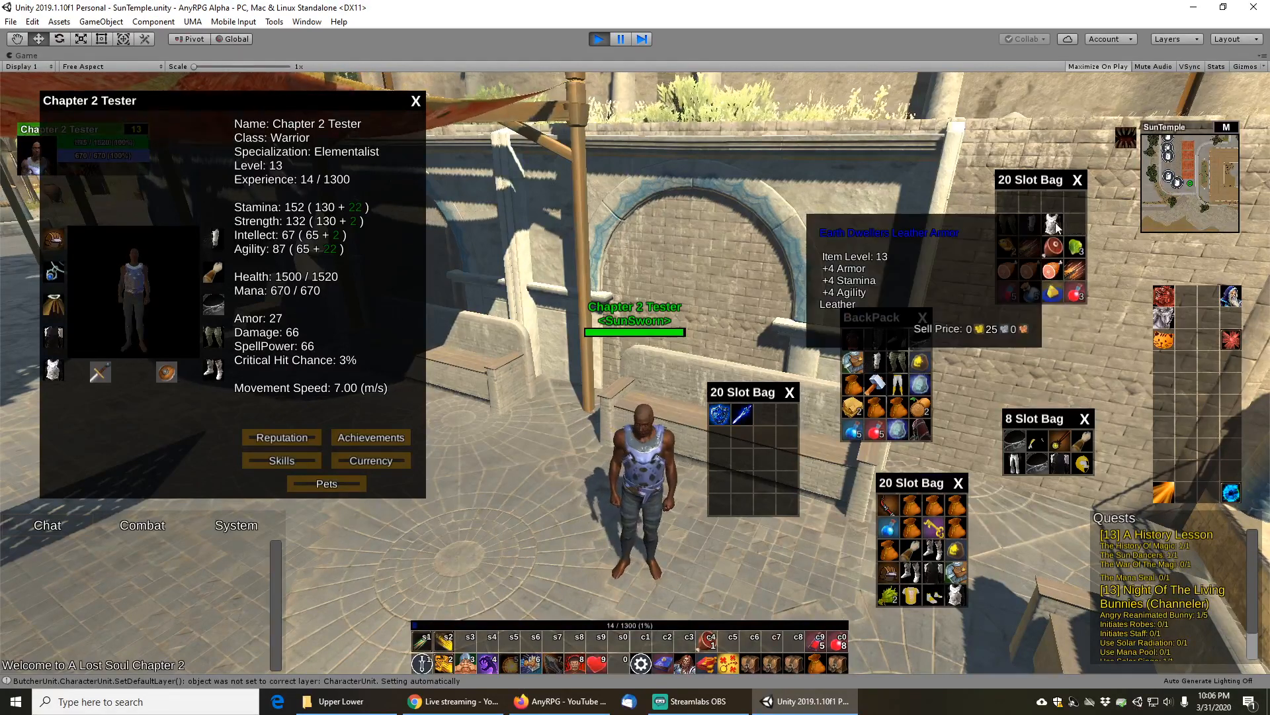
right_click(1034, 225)
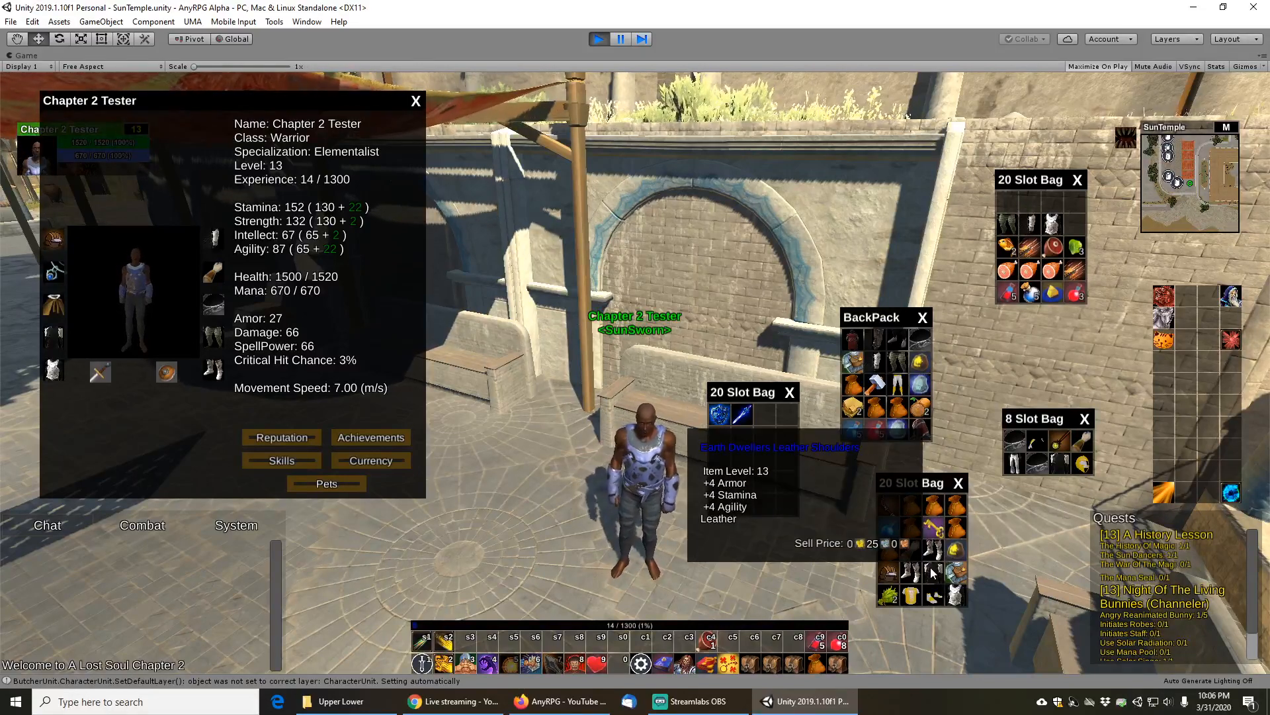
right_click(913, 598)
scroll(676, 414, up, 3)
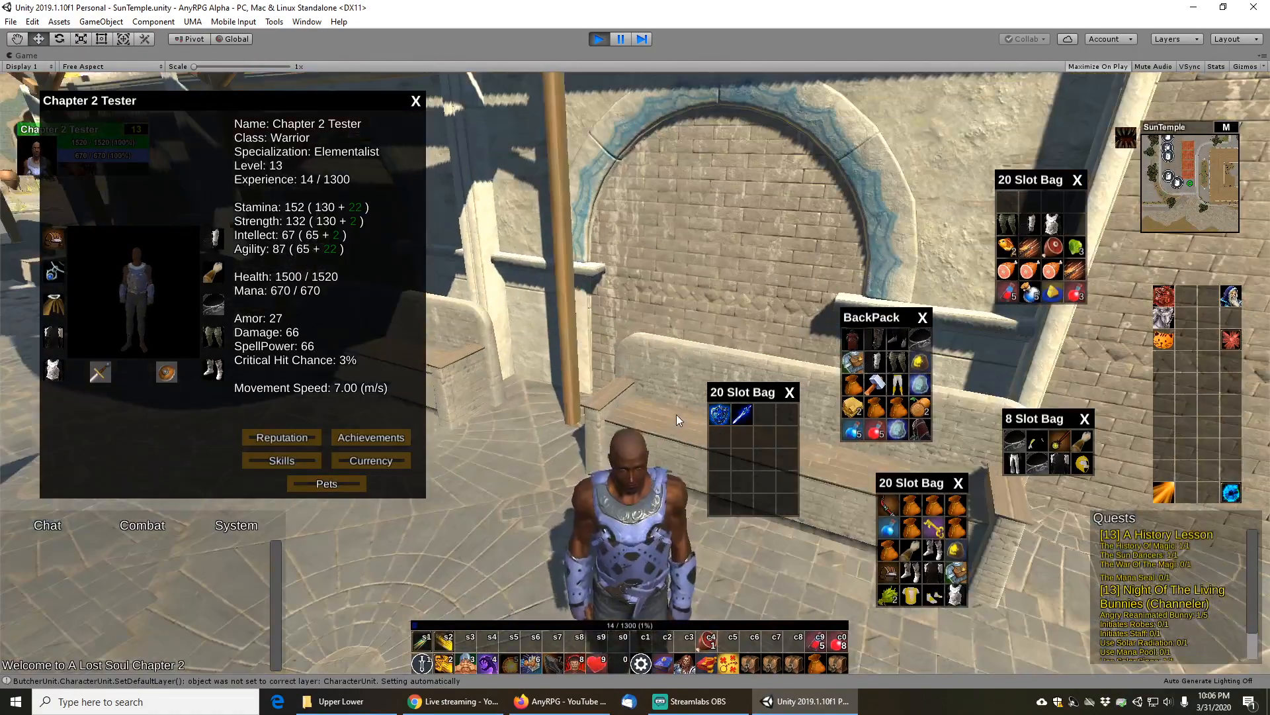
scroll(669, 404, down, 3)
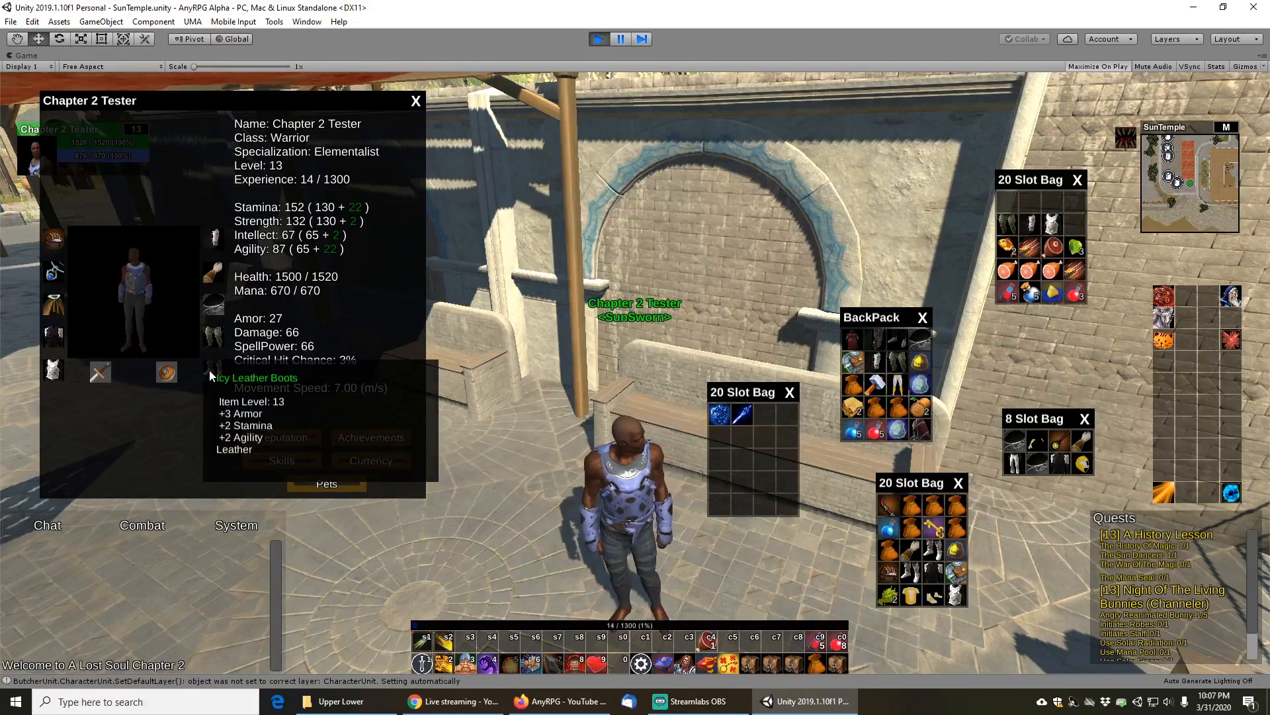
Unequip the Icy Leather Boots into a bag and equip them again, then close the game windows and view the character from behind
drag(211, 375, 723, 442)
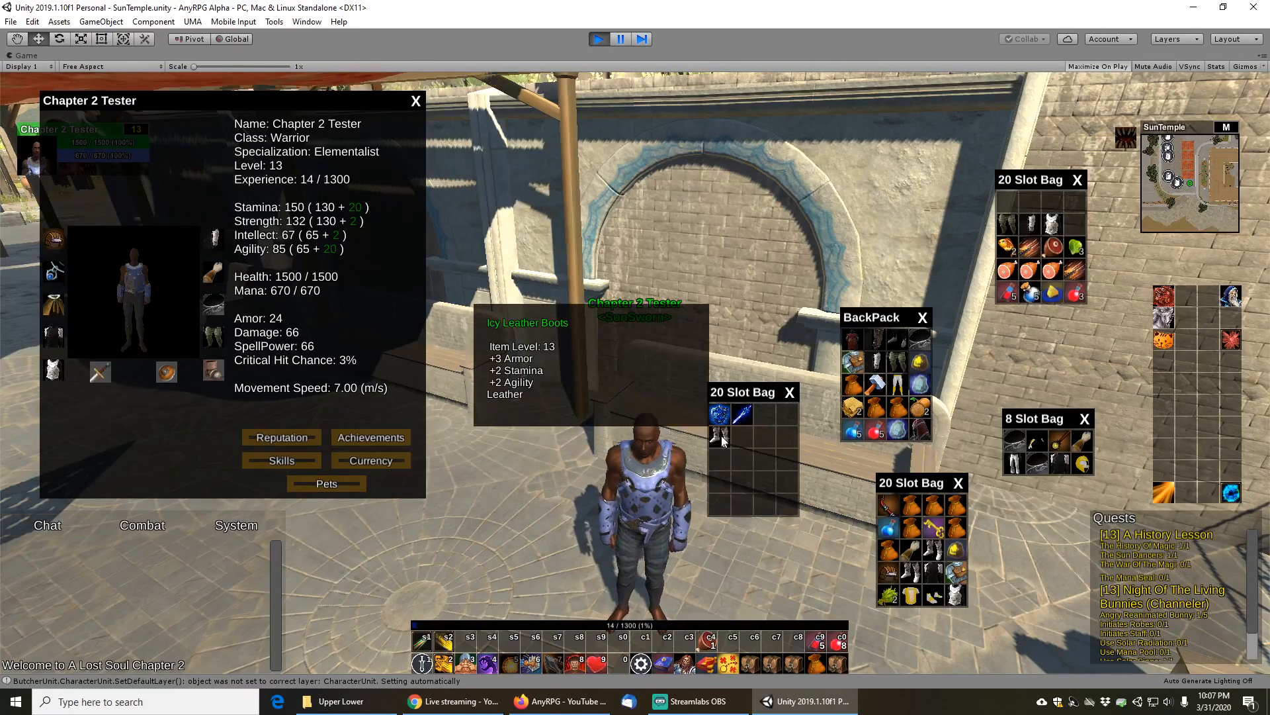
right_click(723, 441)
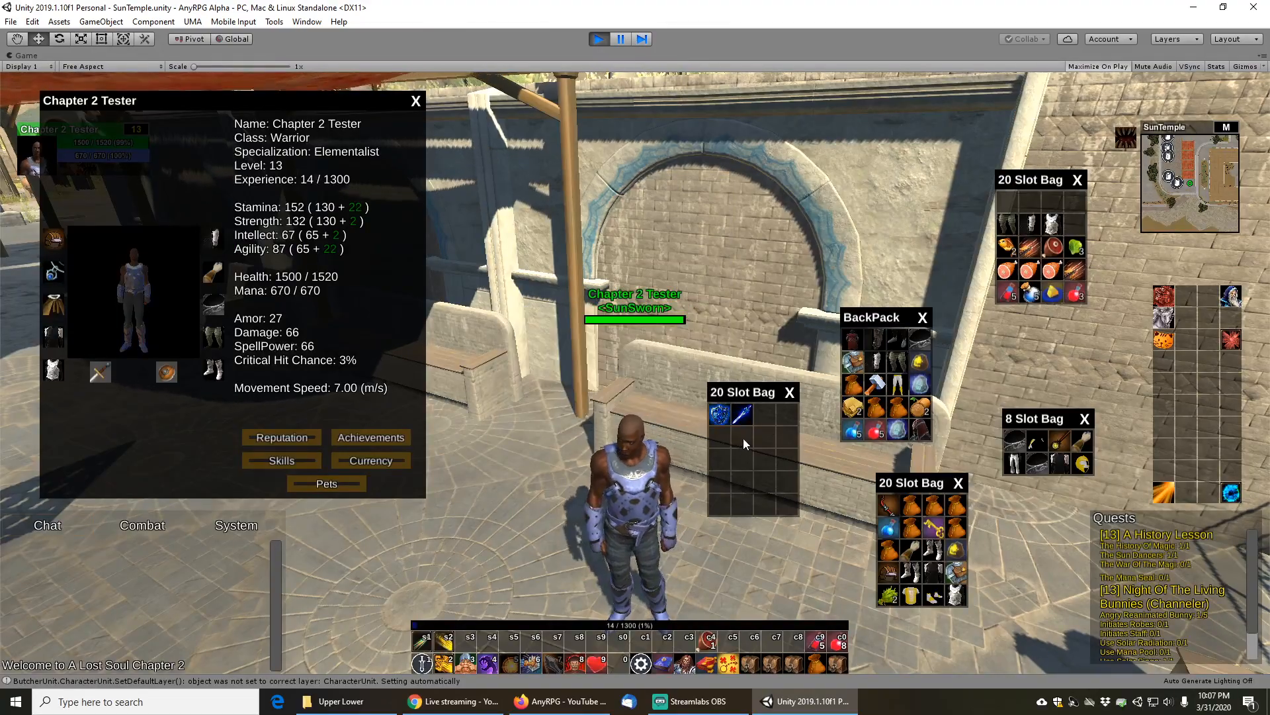
key(Escape)
mouse_move(705, 453)
mouse_down()
mouse_move(703, 477)
mouse_move(733, 484)
mouse_move(747, 461)
mouse_move(752, 495)
mouse_move(430, 494)
mouse_move(745, 518)
mouse_move(729, 500)
mouse_move(741, 463)
mouse_move(685, 472)
mouse_move(697, 476)
mouse_up()
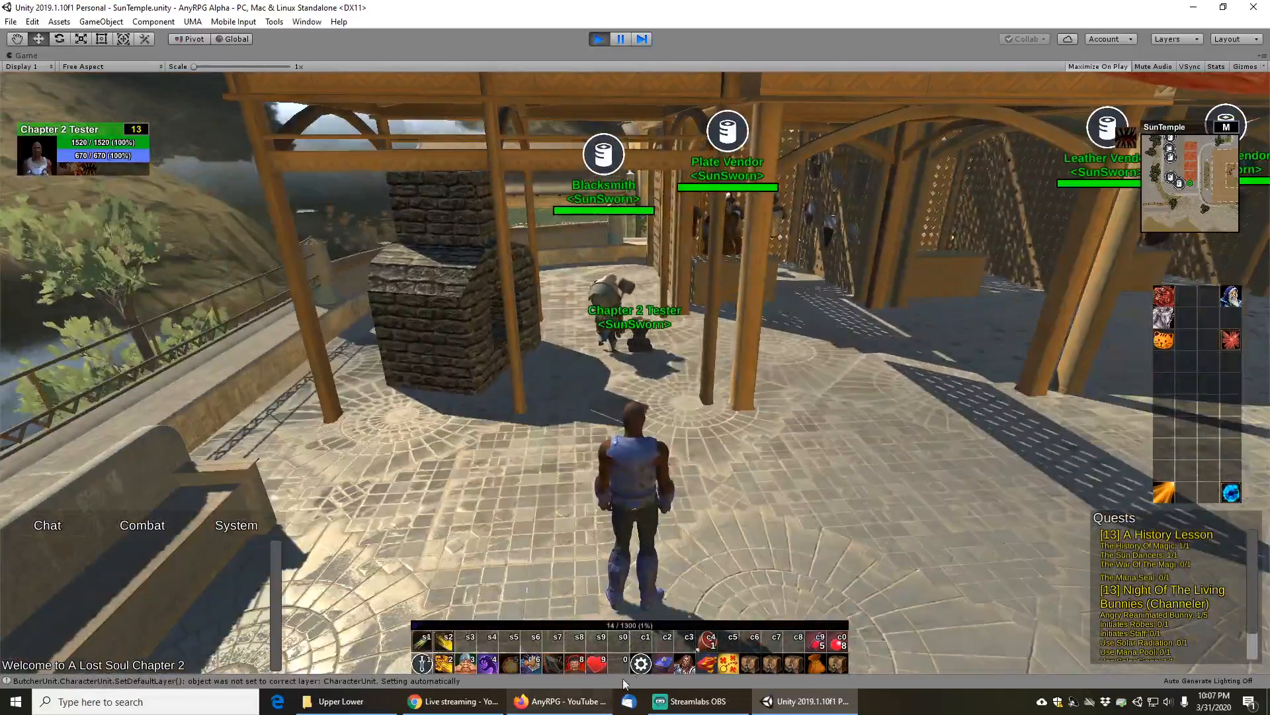
Stop play mode and select the AnyRPGMaleIcyLeatherArmor wardrobe recipe in the project
click(640, 662)
click(596, 252)
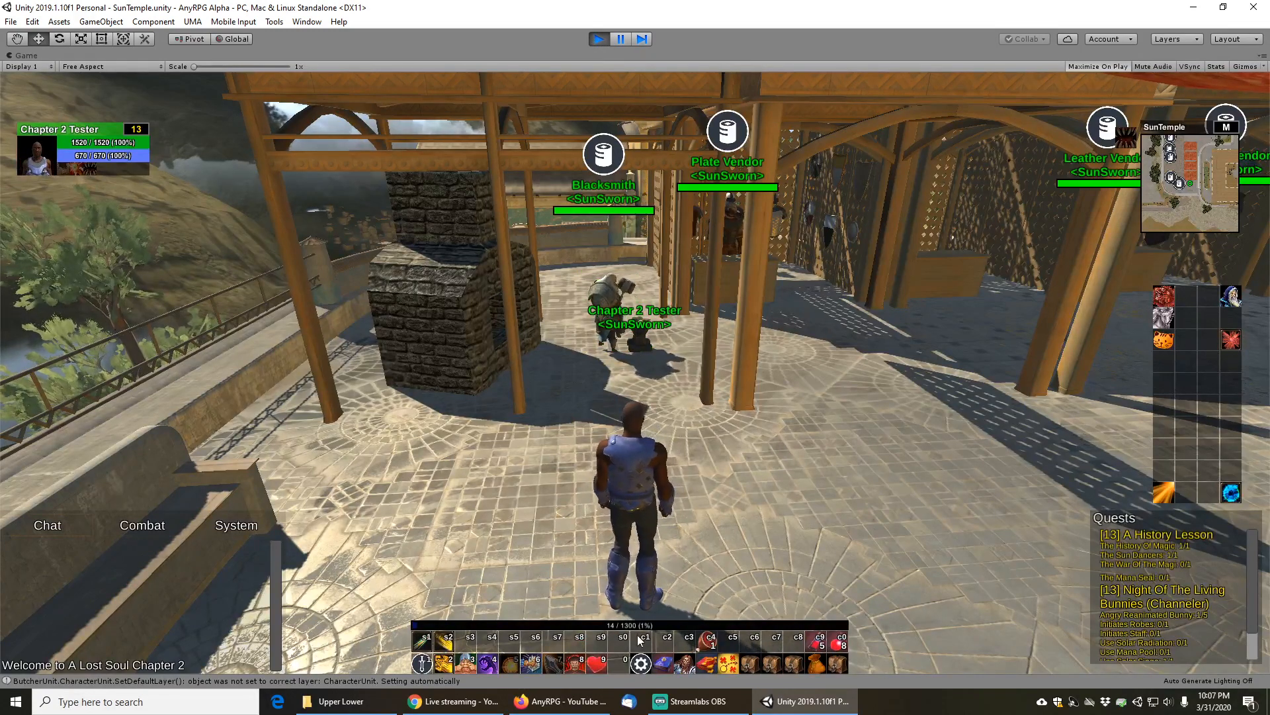
key(ctrl+p)
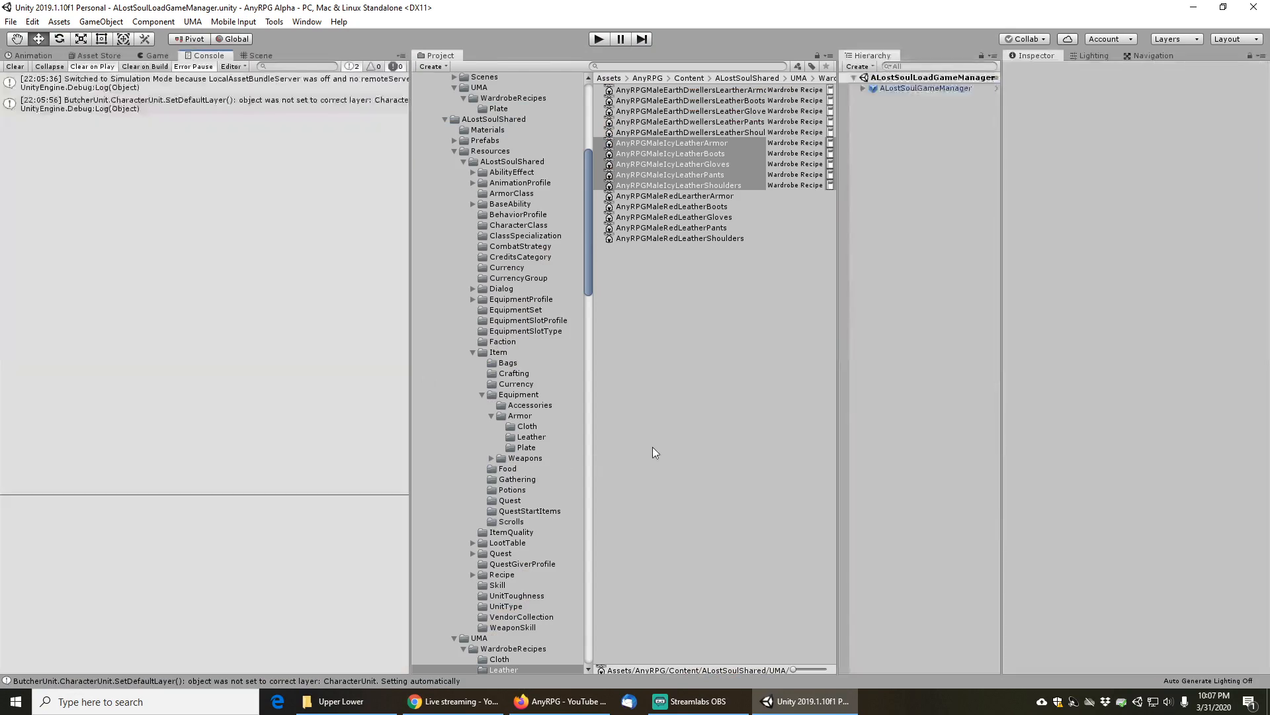
click(674, 265)
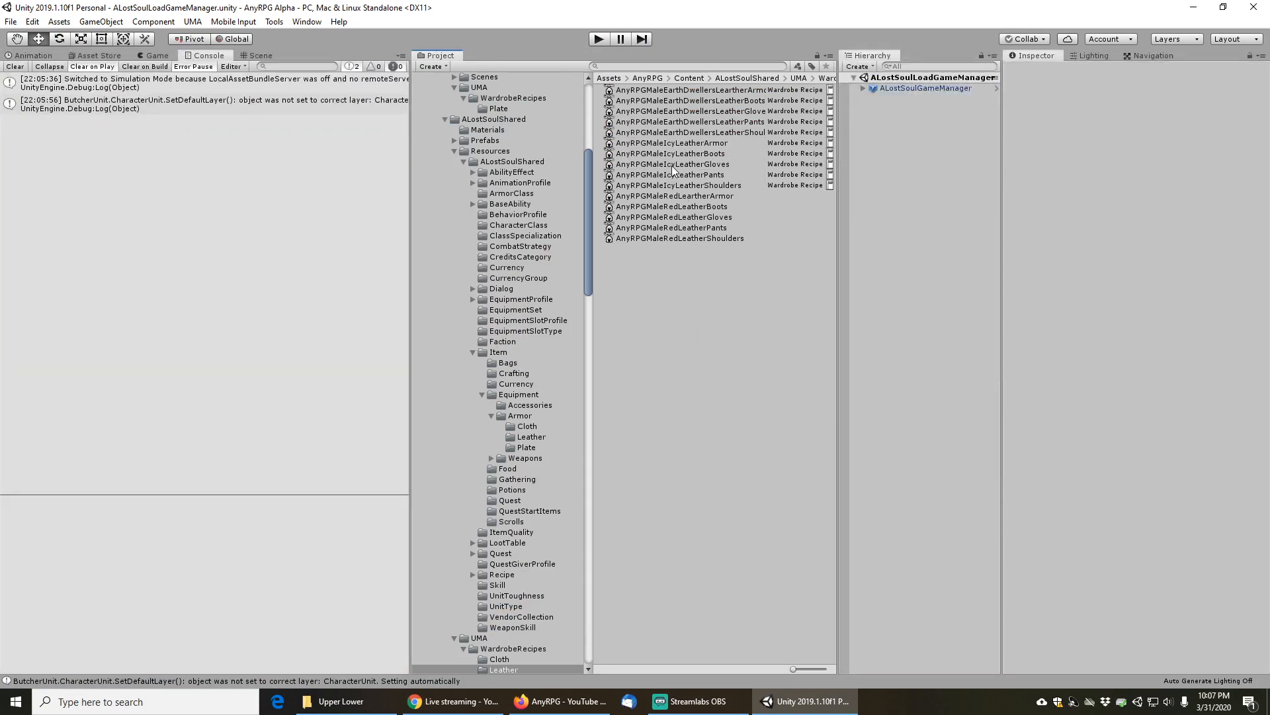
click(669, 144)
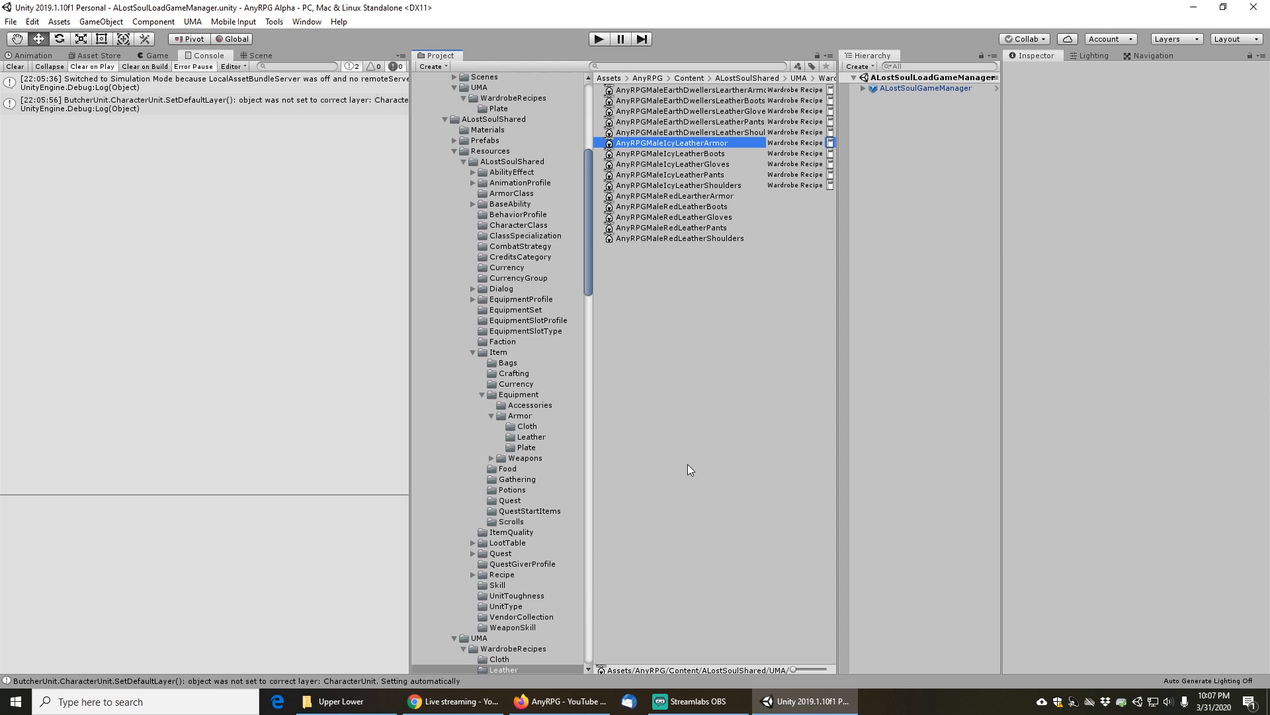
Launch GIMP 2.10.8 to work on images
key(super)
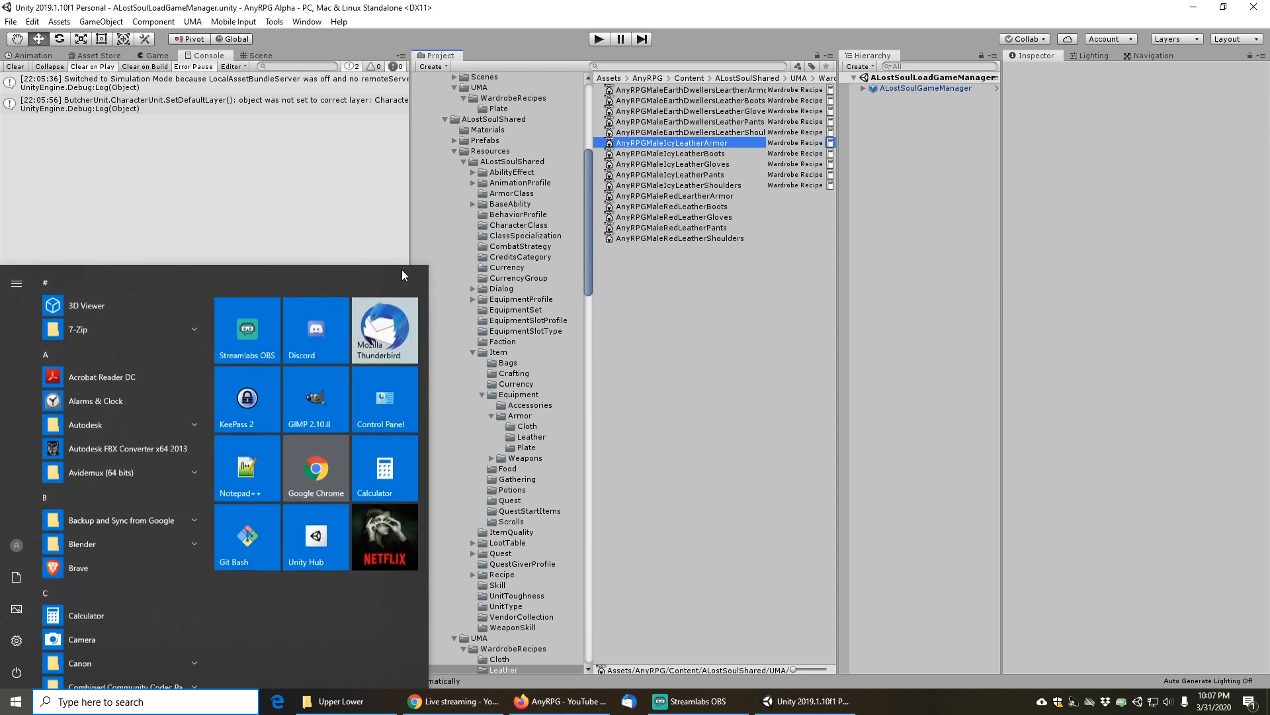
click(310, 405)
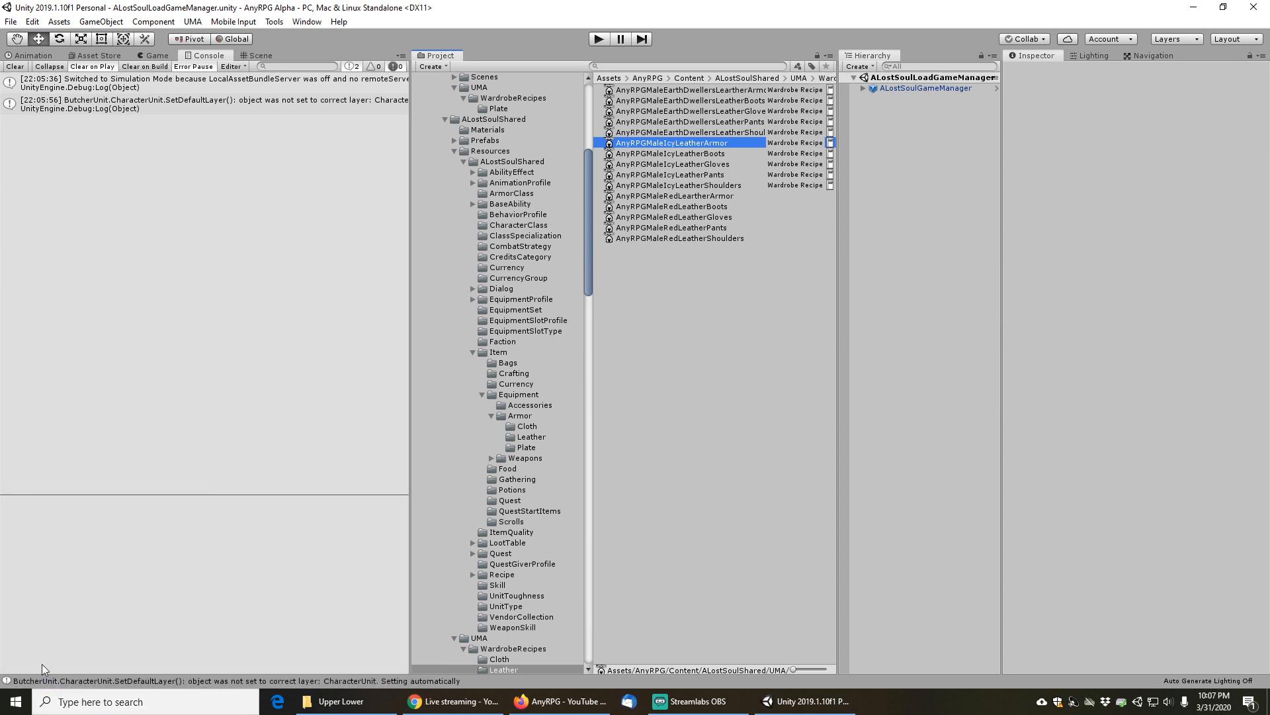
key(super)
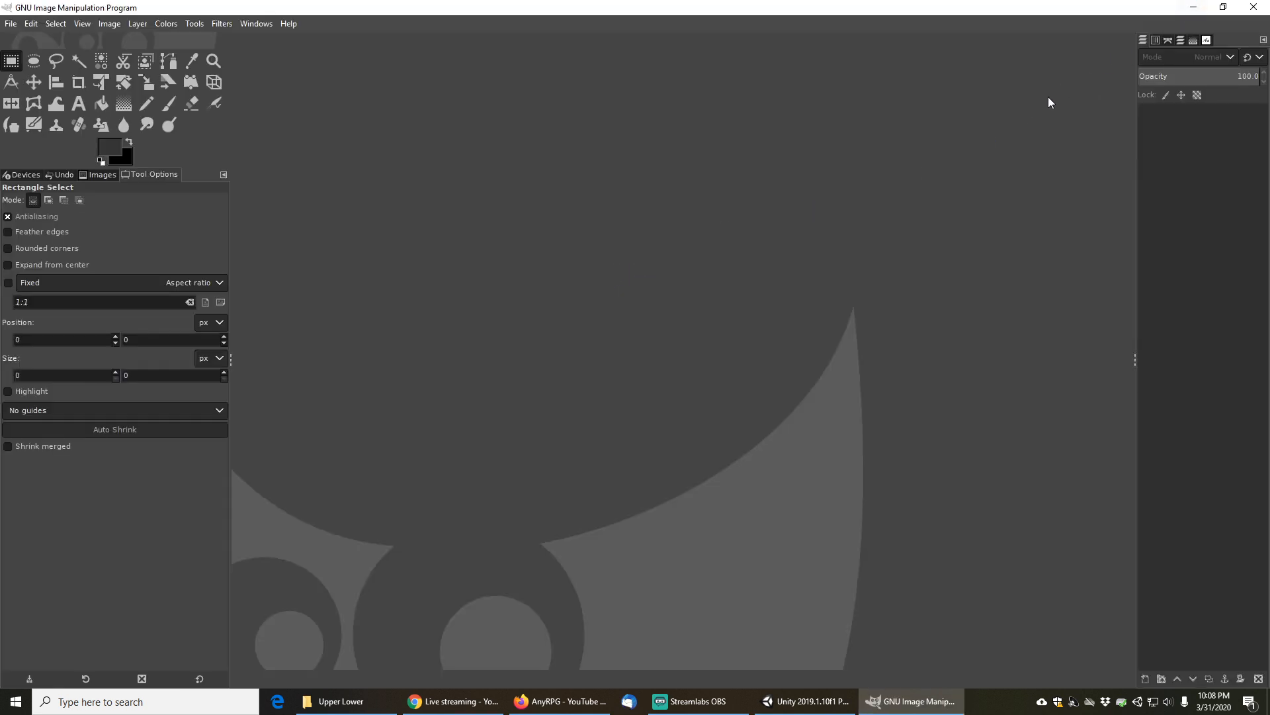
Switch to Unity and examine the TorsoArmorLeather_Albedo texture used by the icy leather armor recipe in an enlarged preview
click(1194, 9)
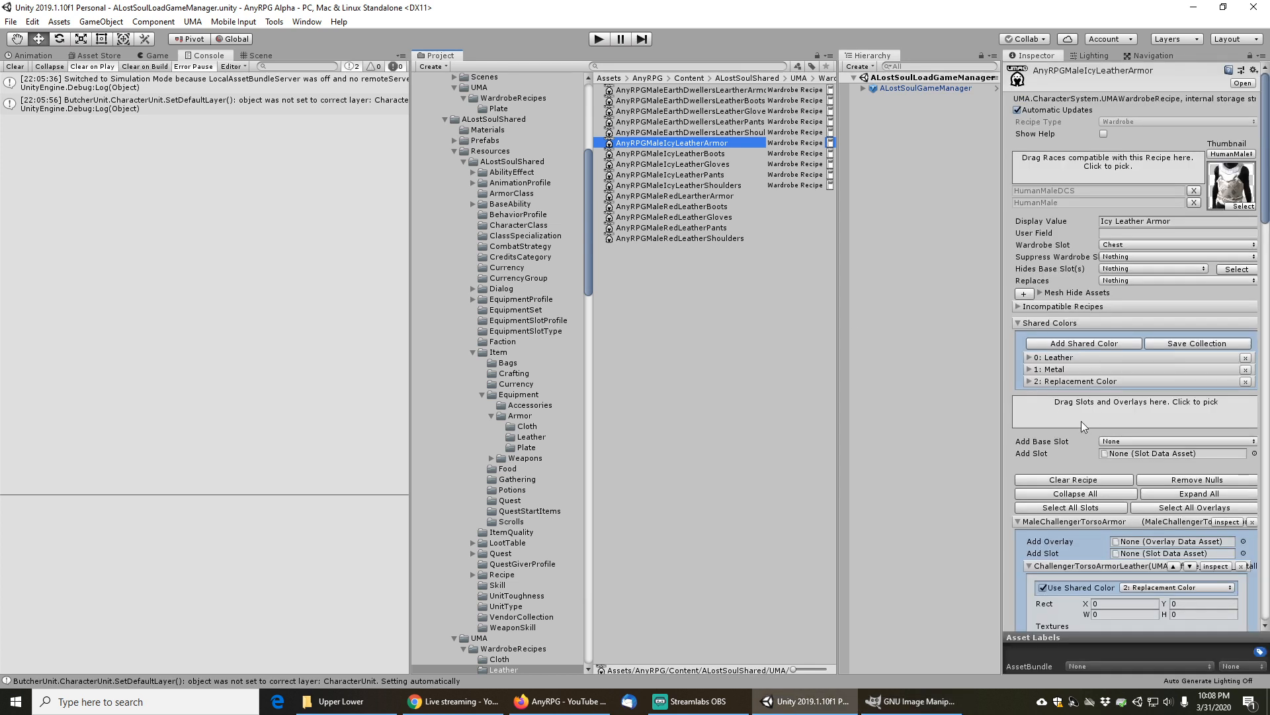
scroll(1085, 439, down, 6)
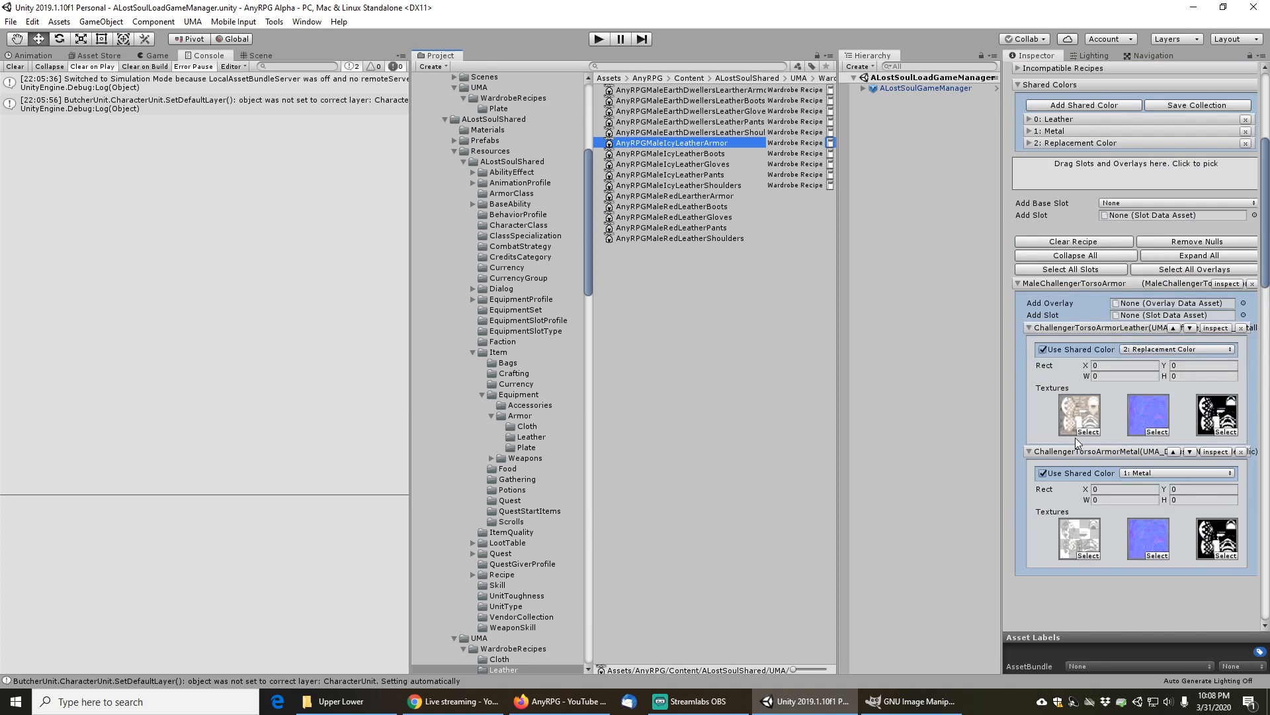
click(1081, 411)
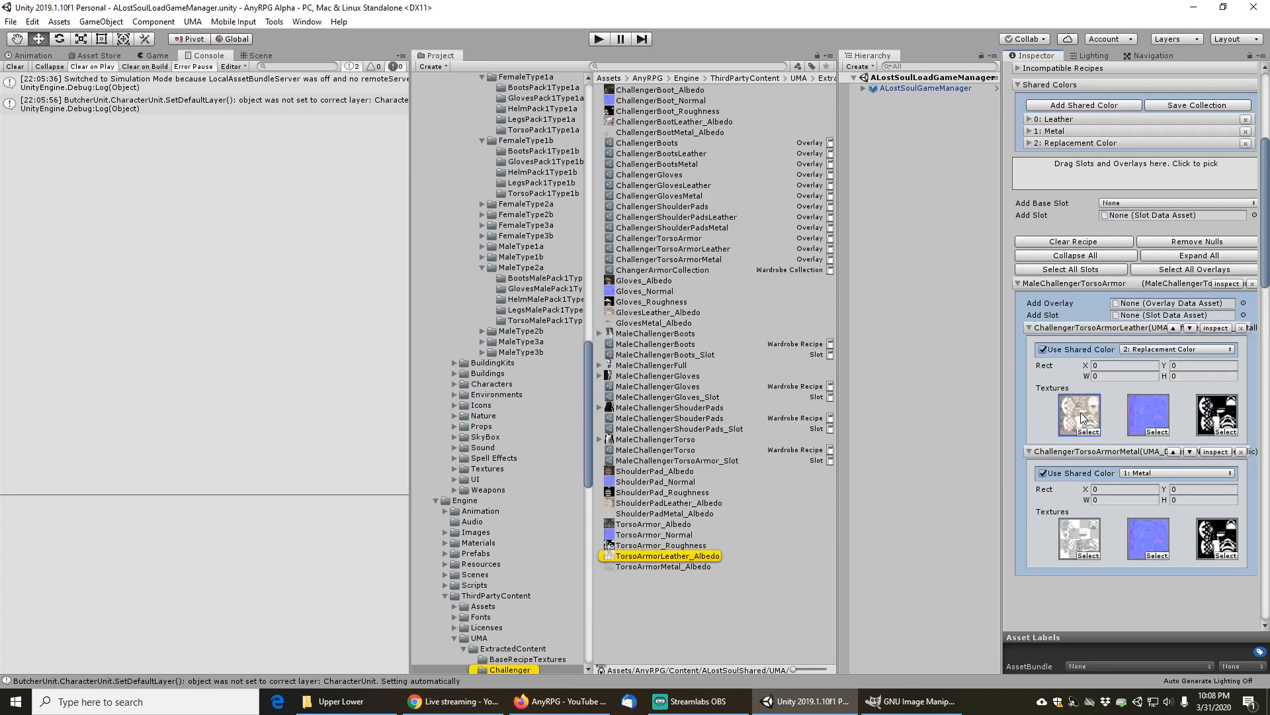
click(653, 557)
right_click(1085, 506)
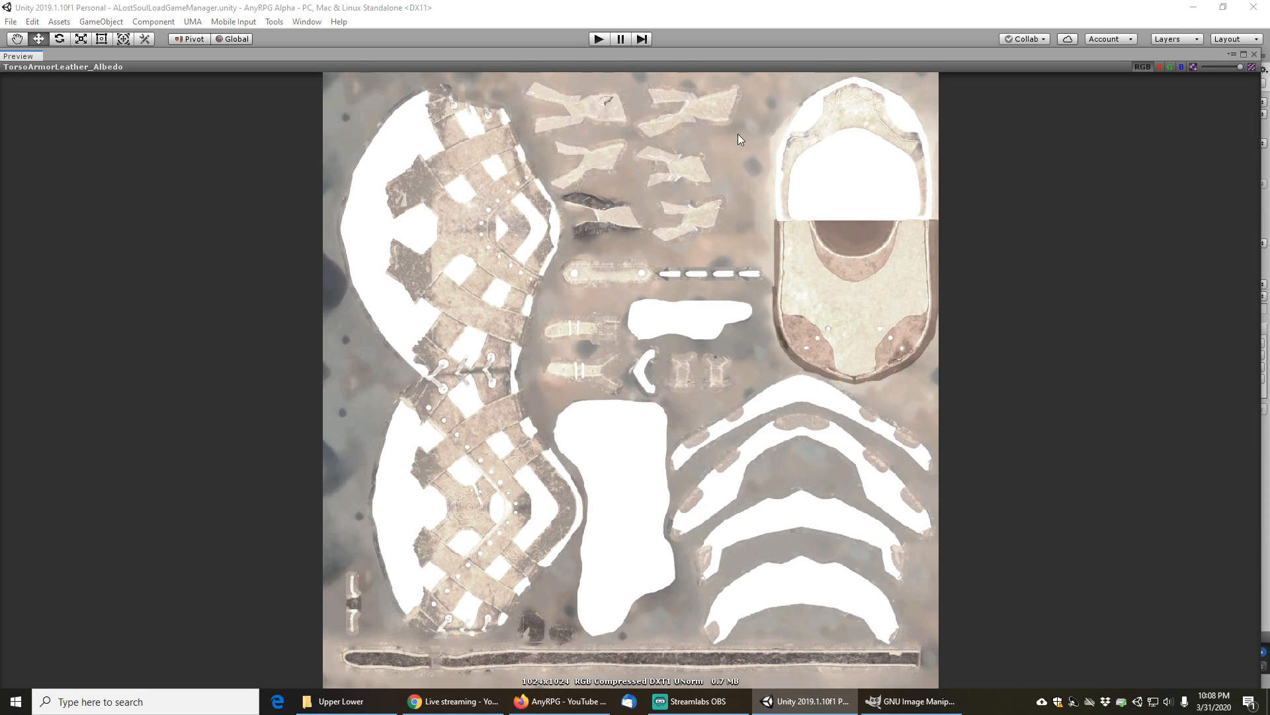
click(1257, 56)
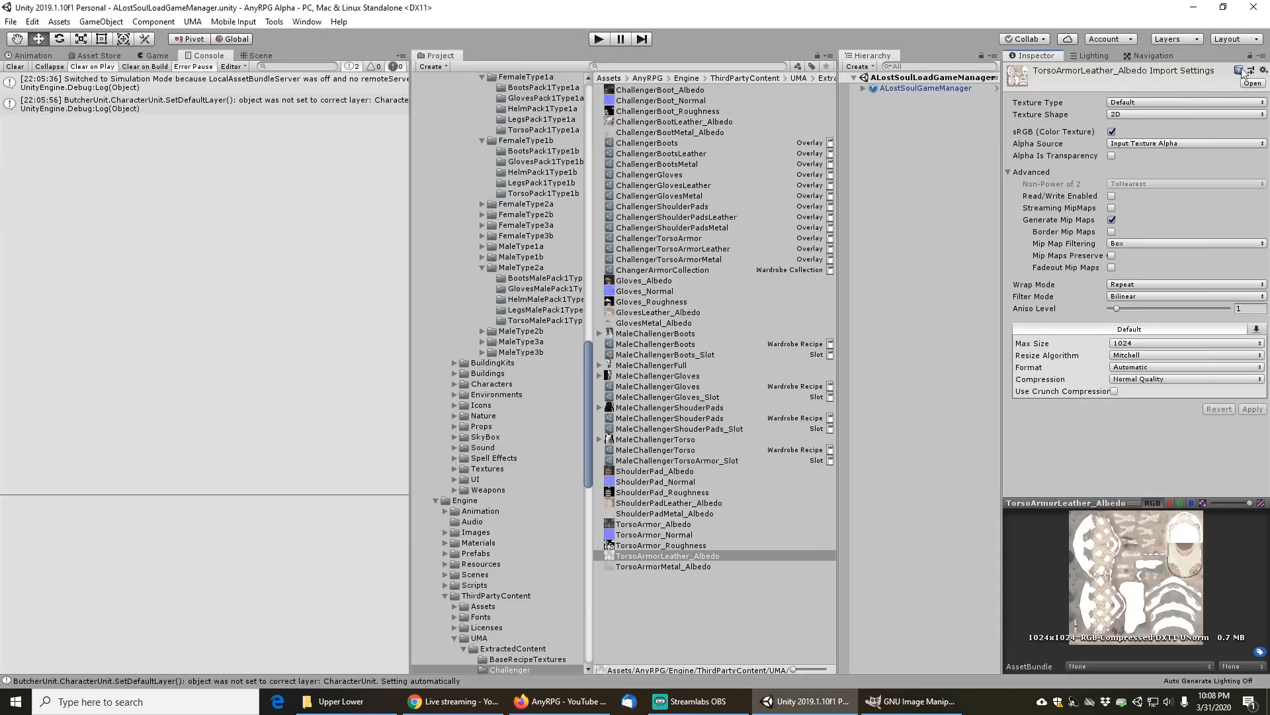
Search the project for "anyrpg*robe", select the AnyRPGMaleRedClothRobe recipe and clear the search to reveal its folder
click(662, 64)
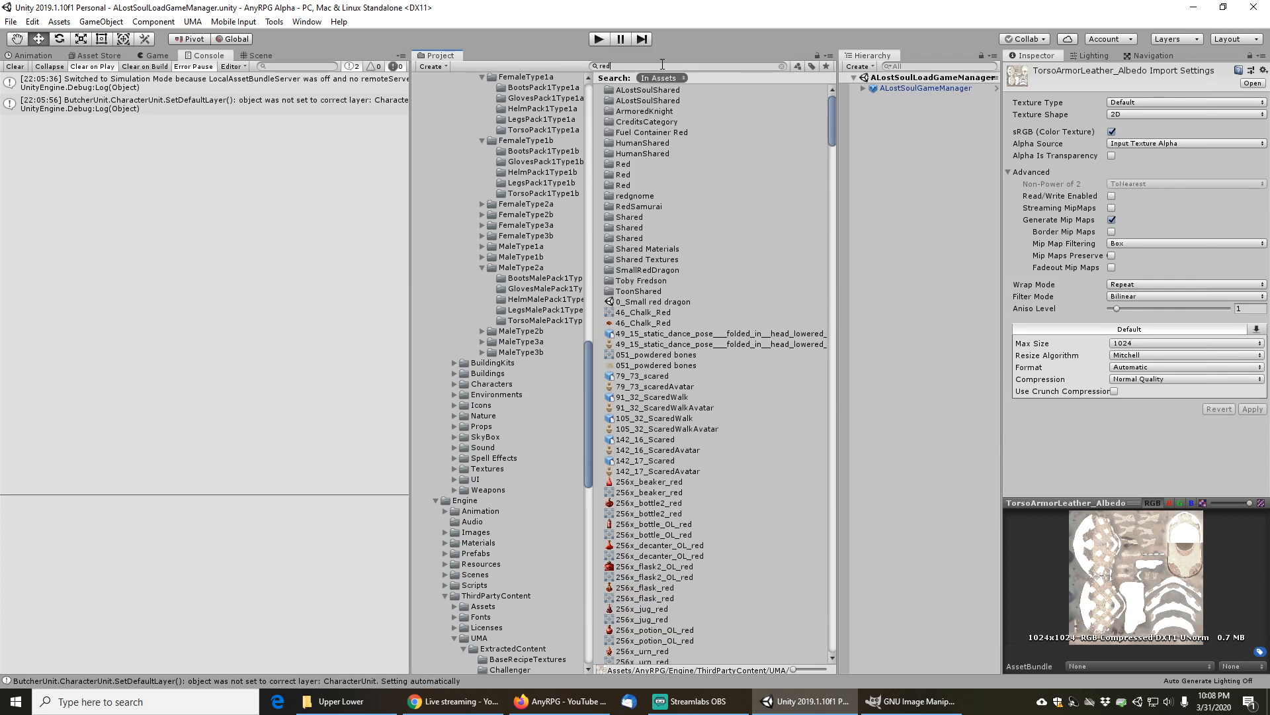
text(anyrpg*rob)
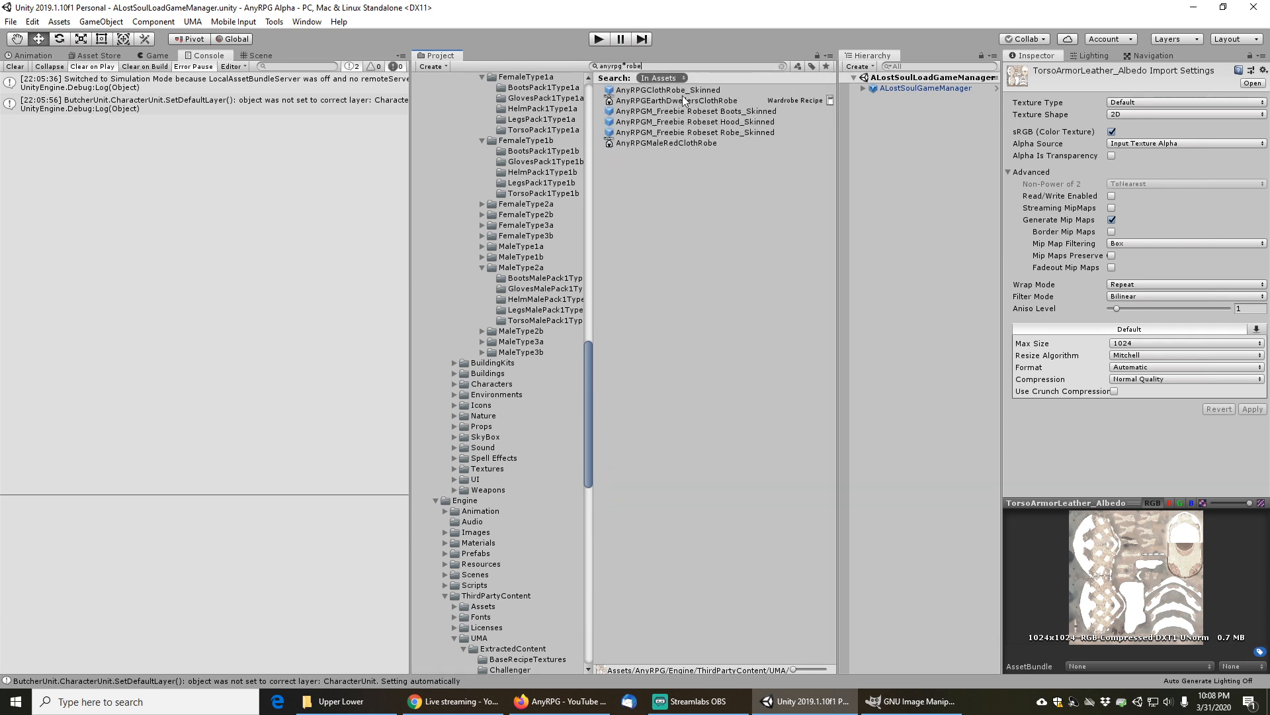
click(666, 143)
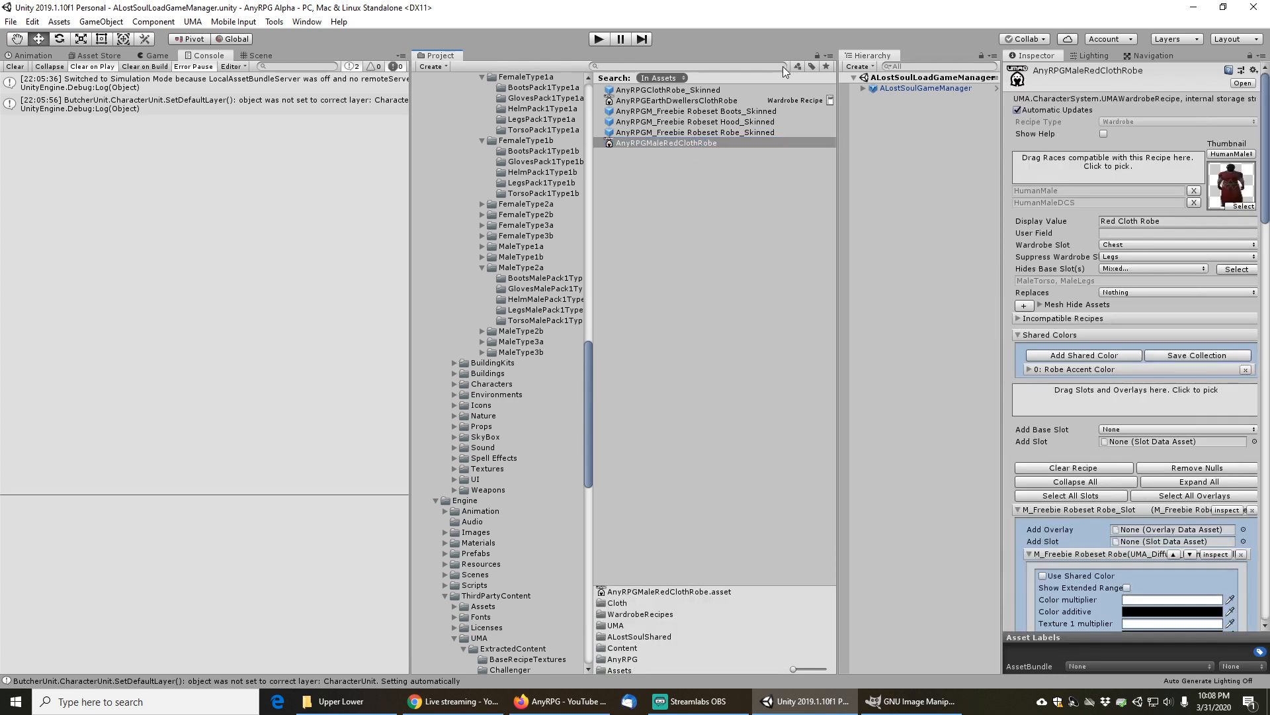
click(783, 66)
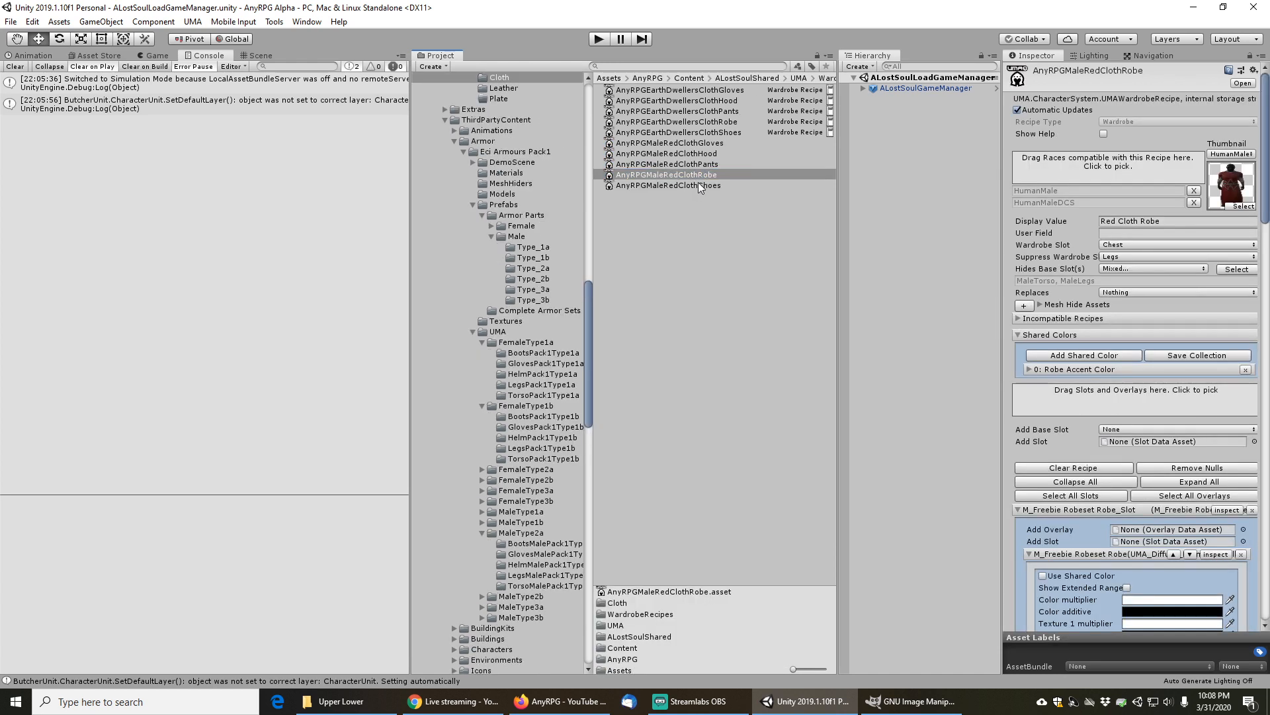
Locate the red robe's base color texture UpperLower_A from its overlay and examine it in an enlarged preview
scroll(1063, 494, down, 15)
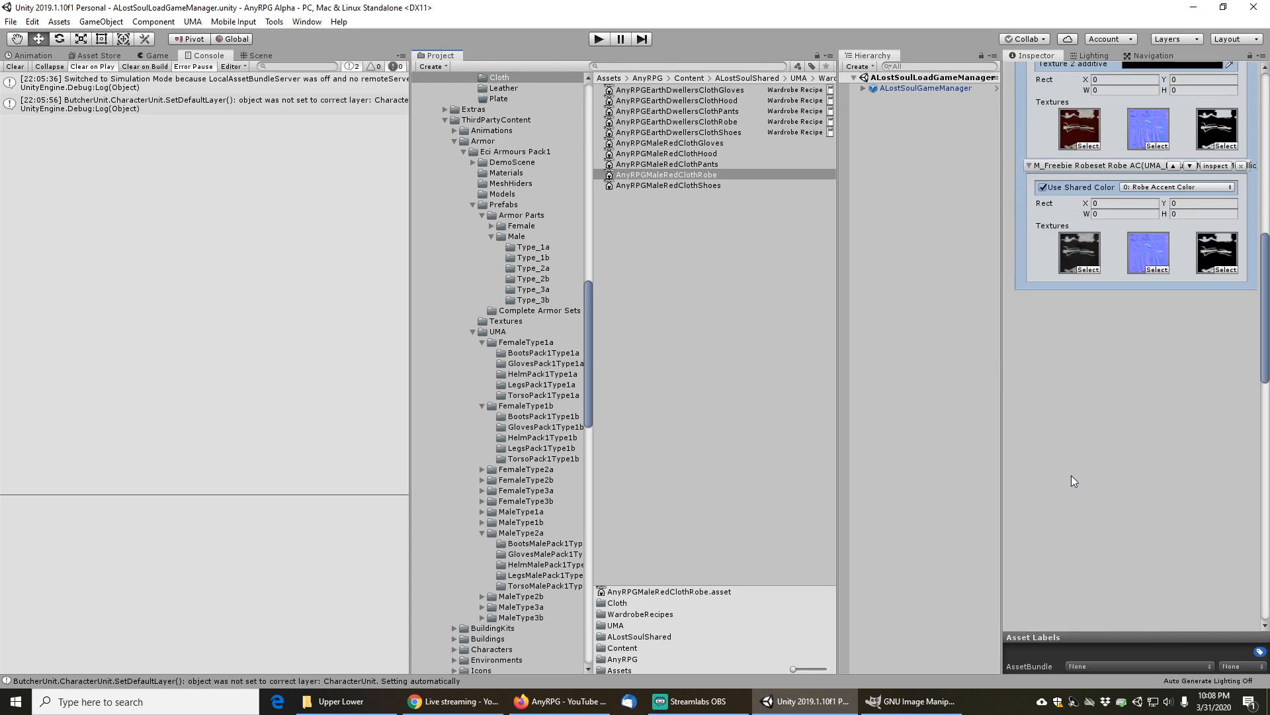
scroll(1080, 416, up, 5)
click(1085, 370)
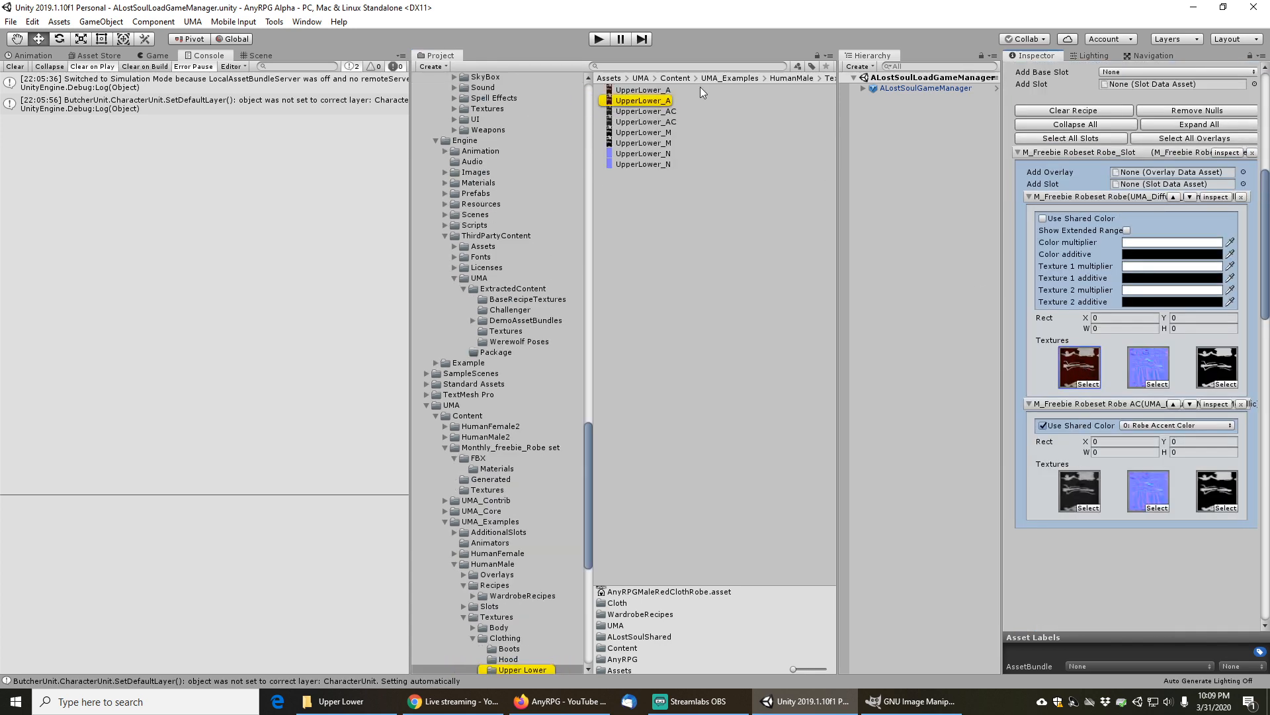
click(638, 102)
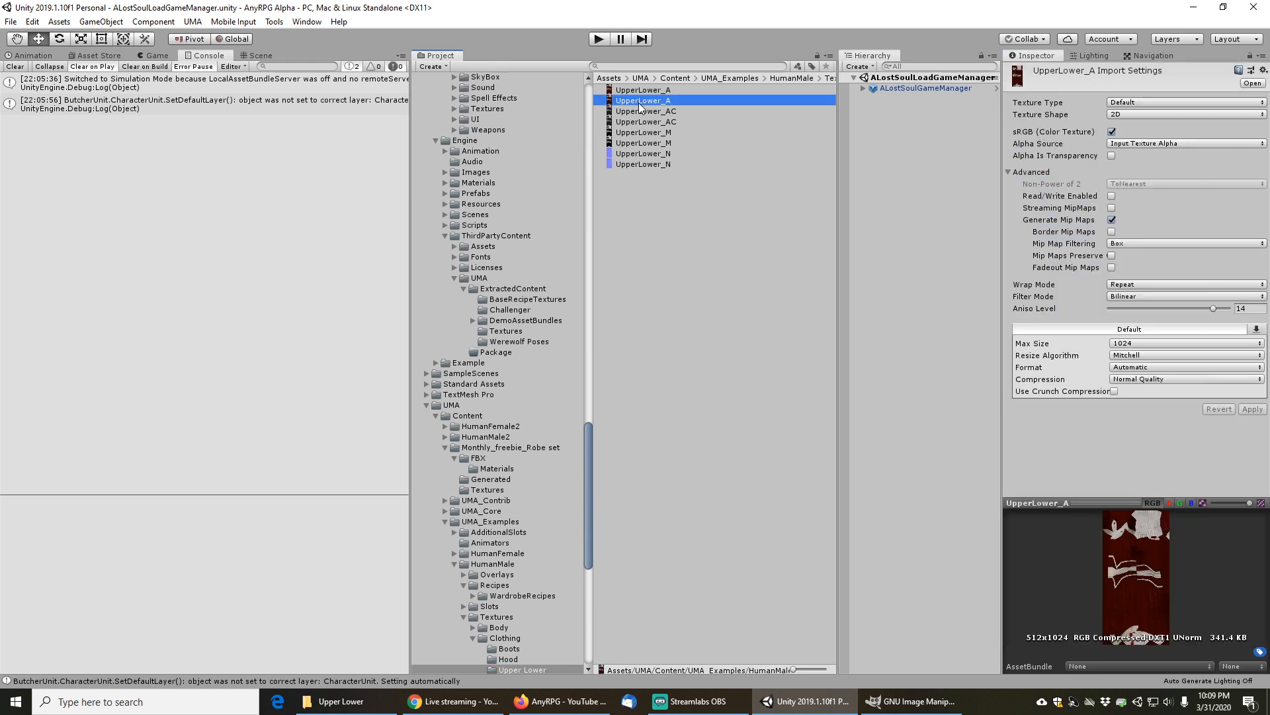
right_click(1043, 503)
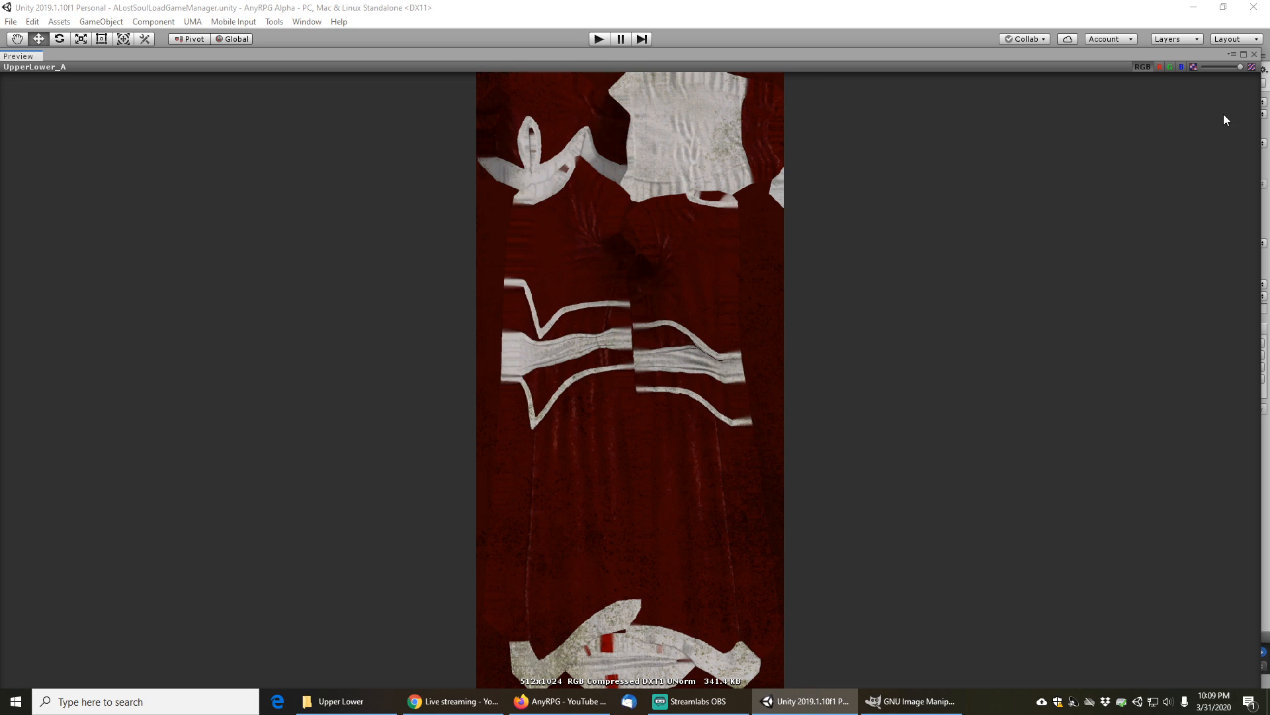
click(1253, 55)
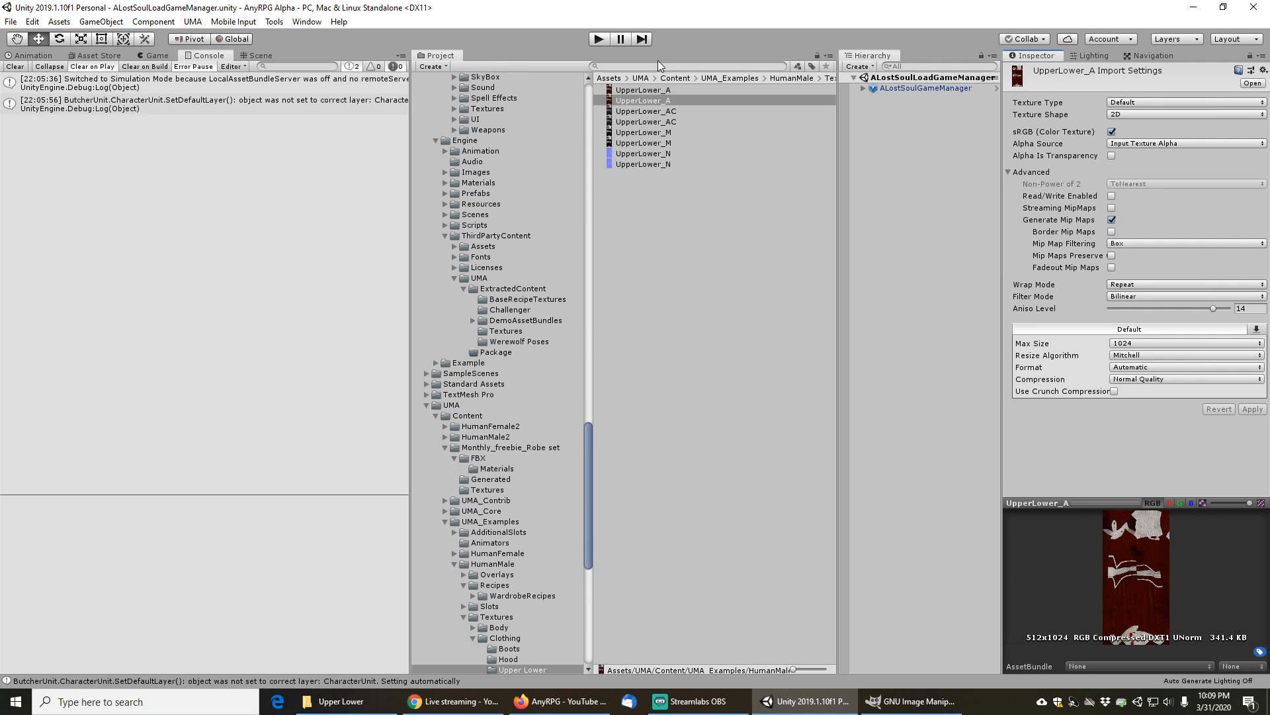
Reveal UpperLower_A in its file folder and open UpperLower_A.tga with GNU Image Manipulation Program
scroll(529, 550, down, 3)
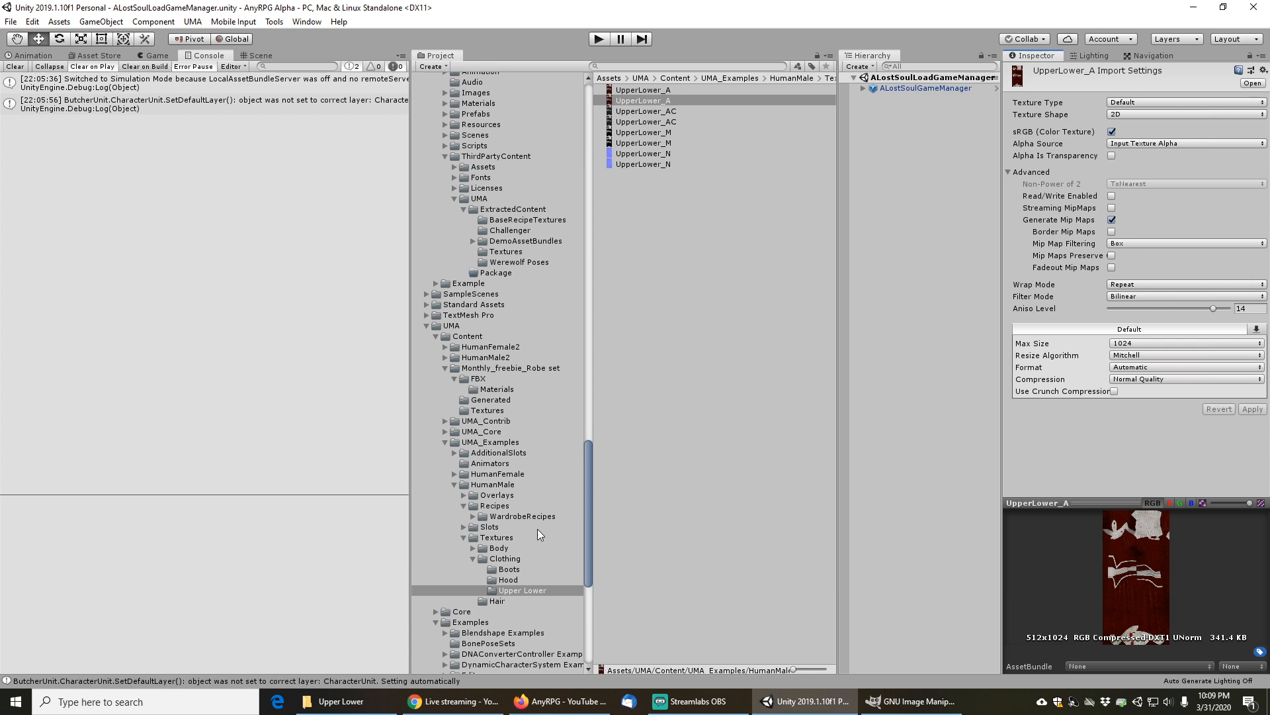
right_click(654, 101)
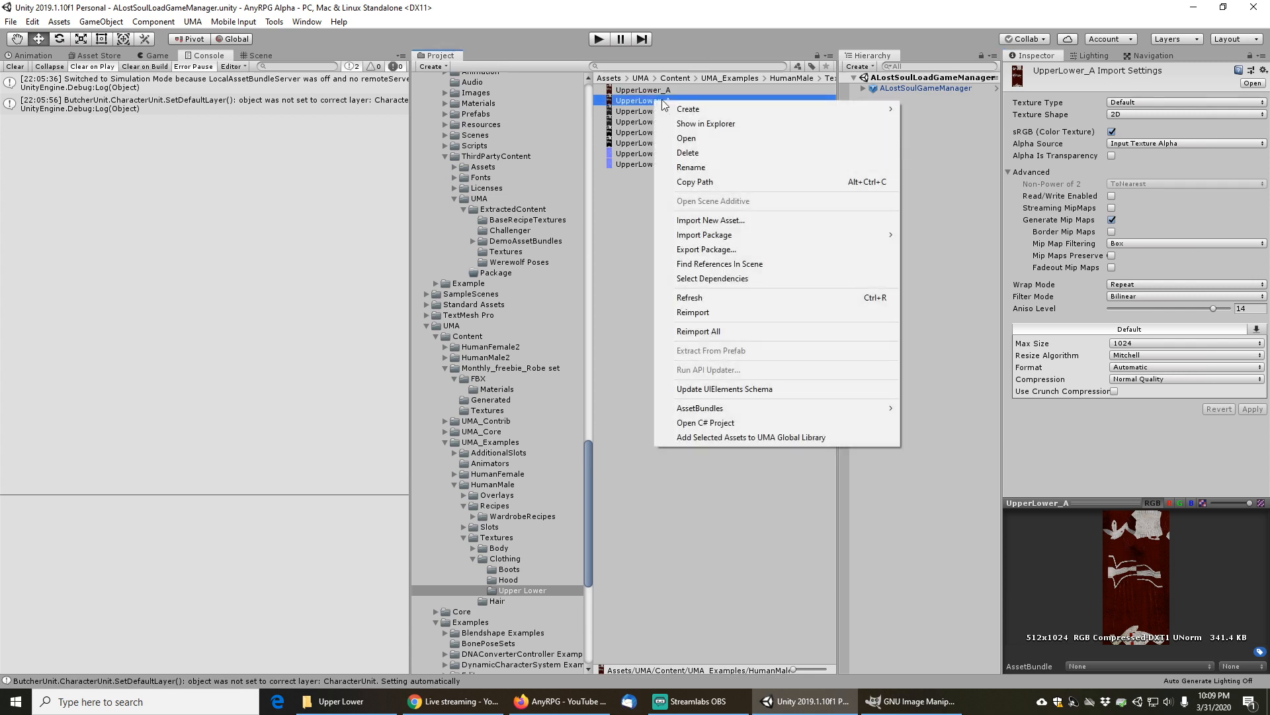
click(700, 124)
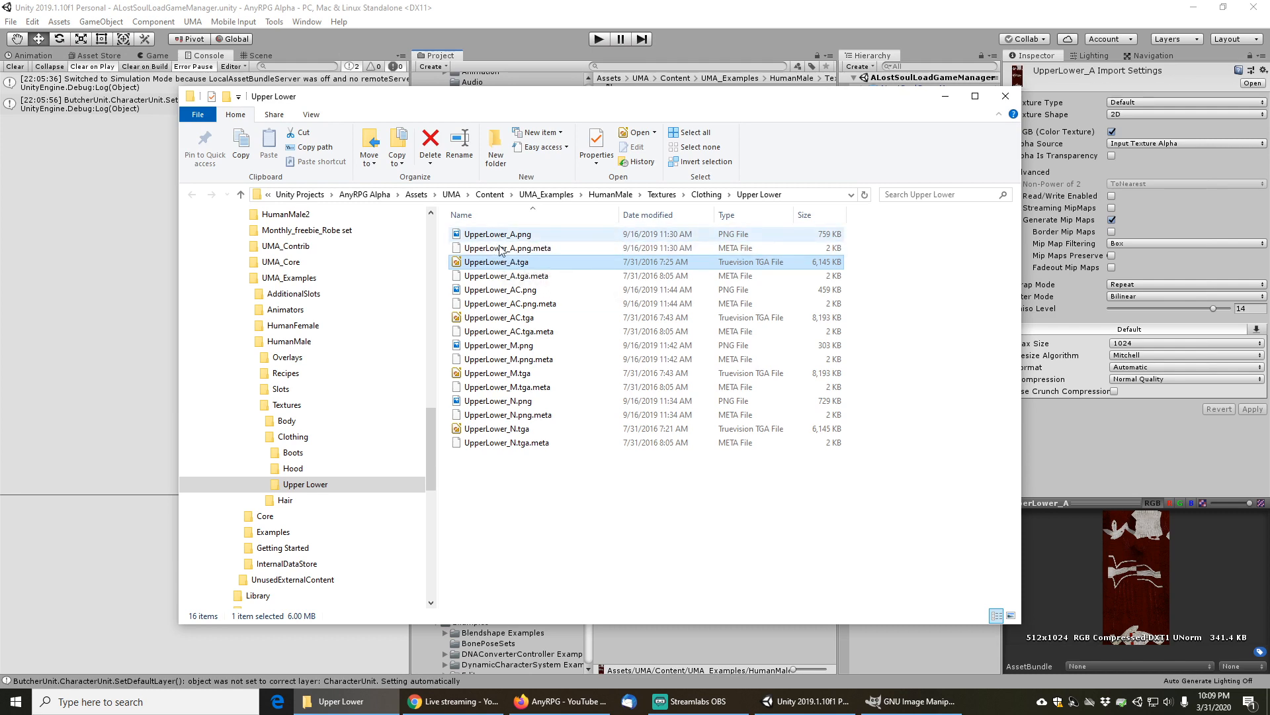
right_click(495, 265)
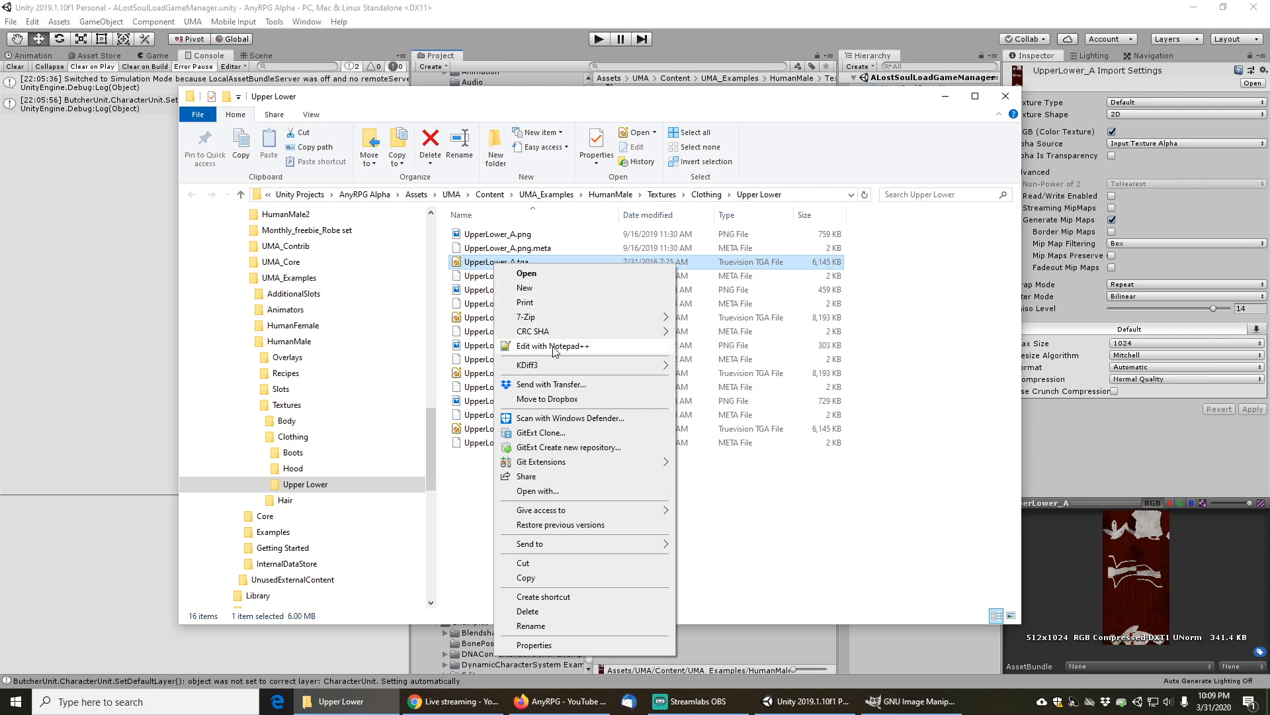
click(557, 493)
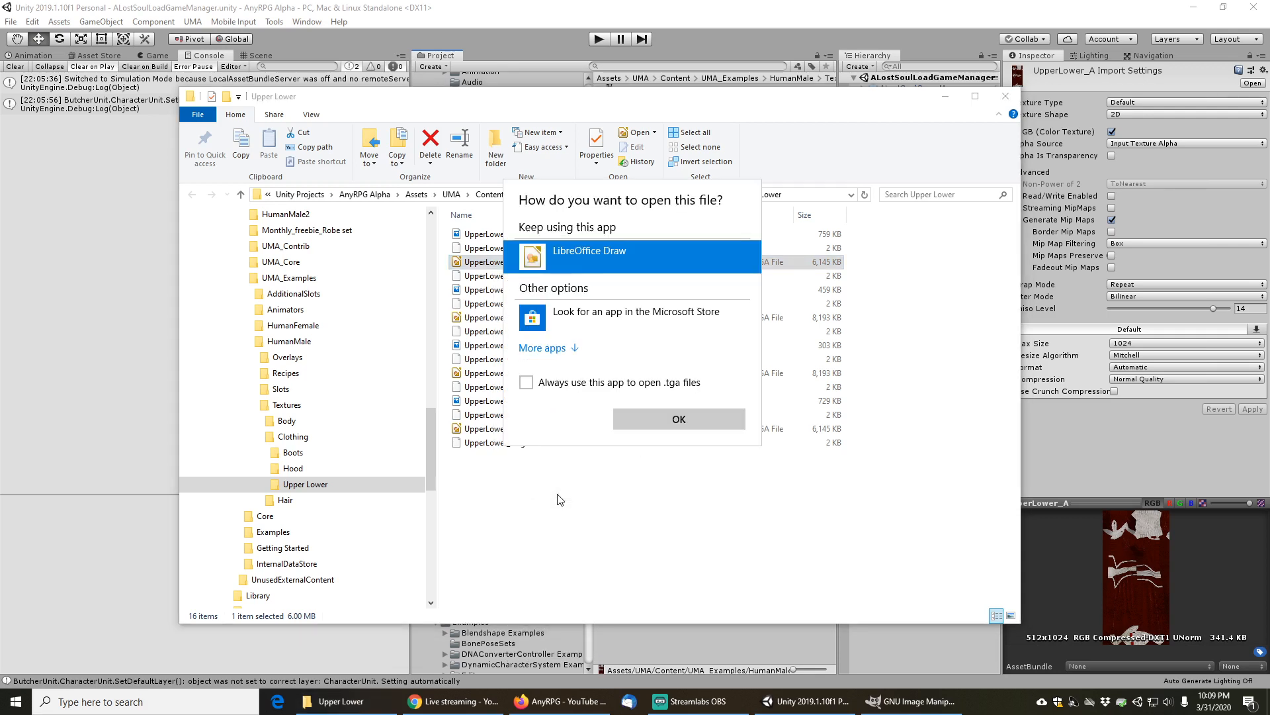
click(553, 349)
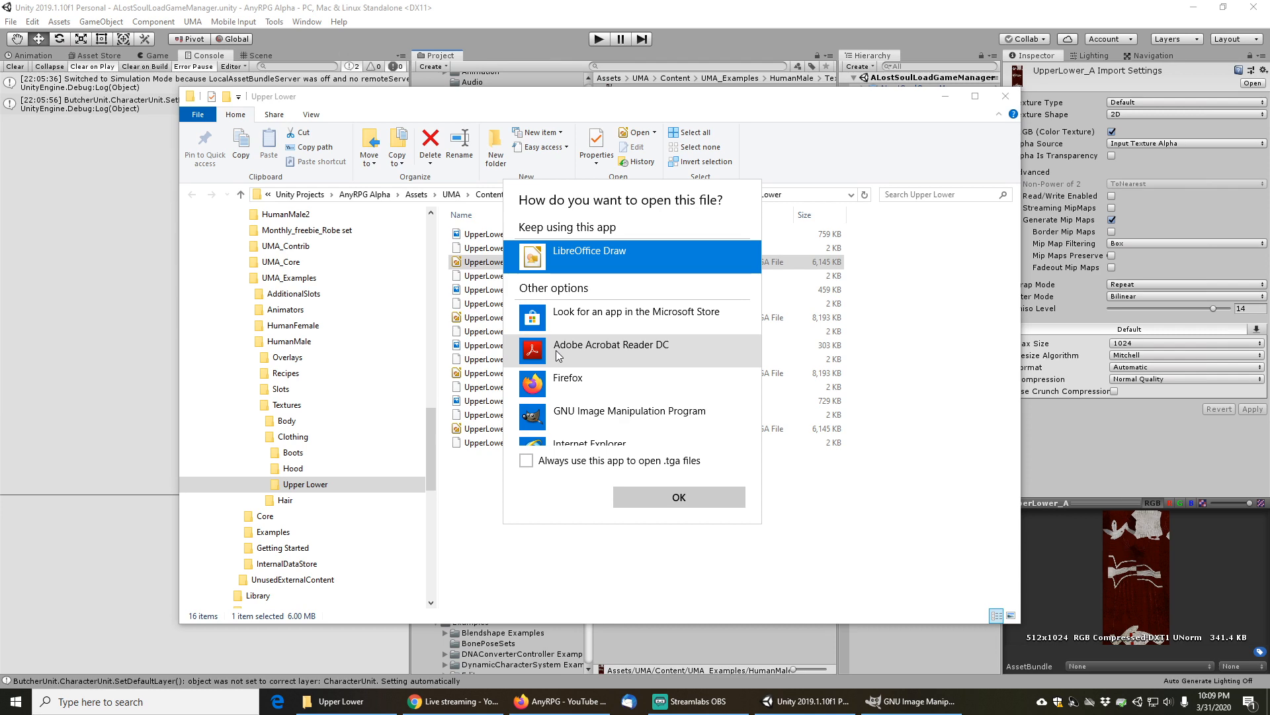
click(598, 413)
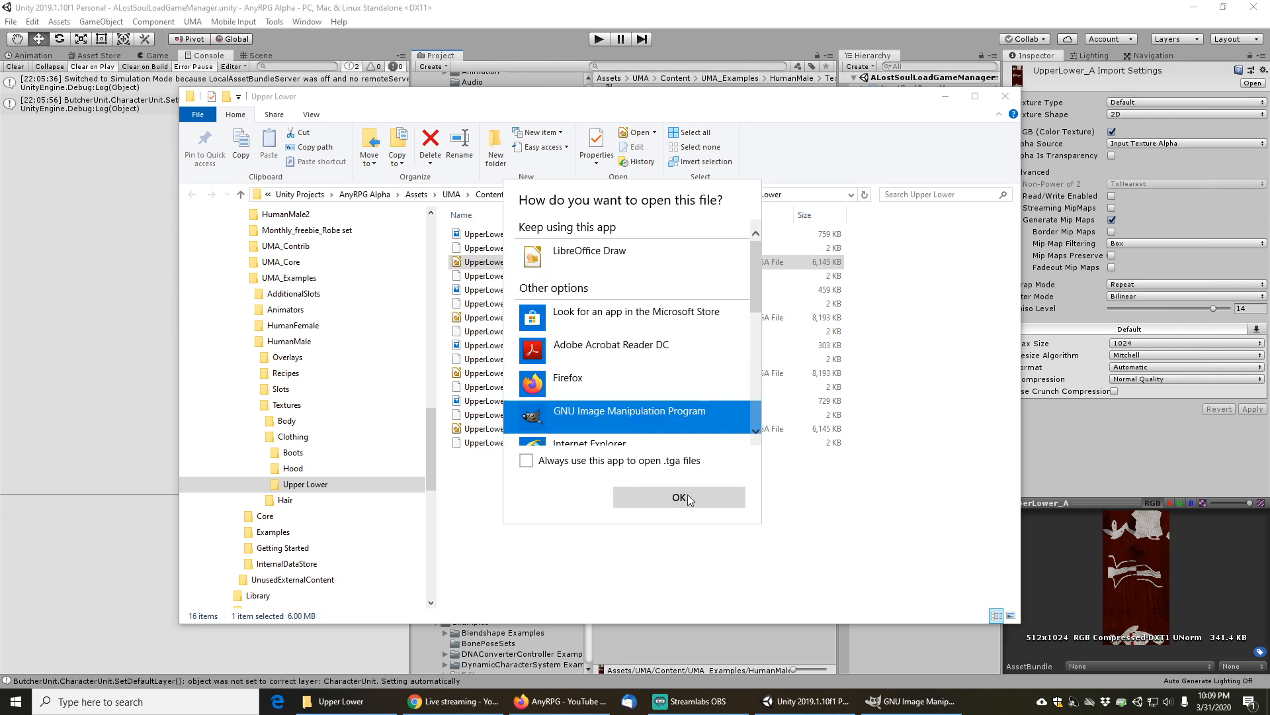
click(691, 497)
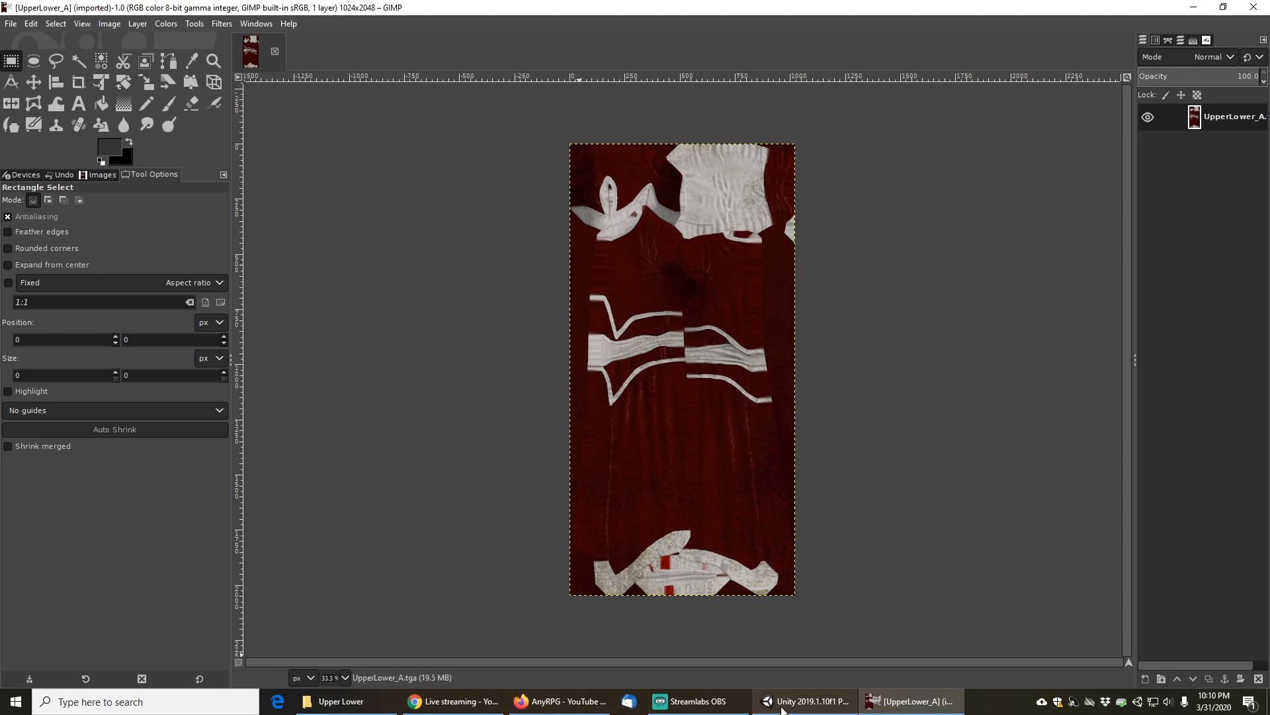
Return to Unity, reveal Altar_hood_A from the Hood textures folder in File Explorer, and open Altar_hood_A.tga in GIMP
click(806, 700)
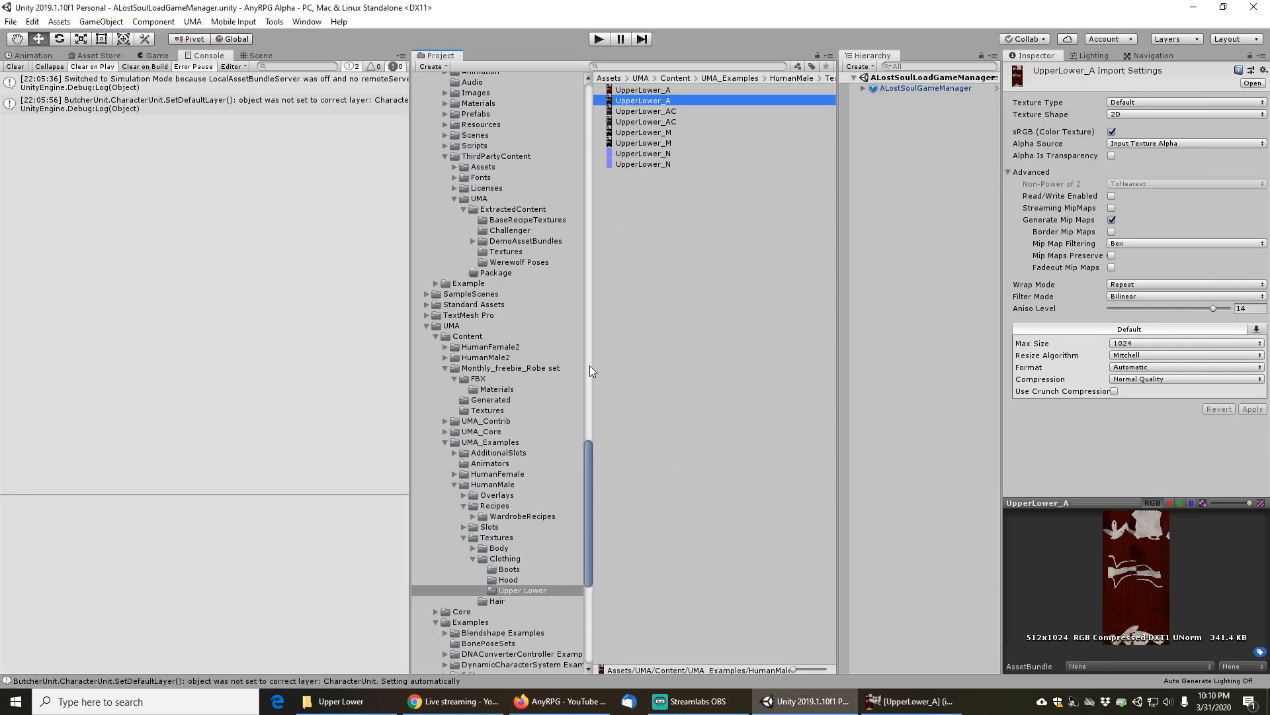
click(508, 581)
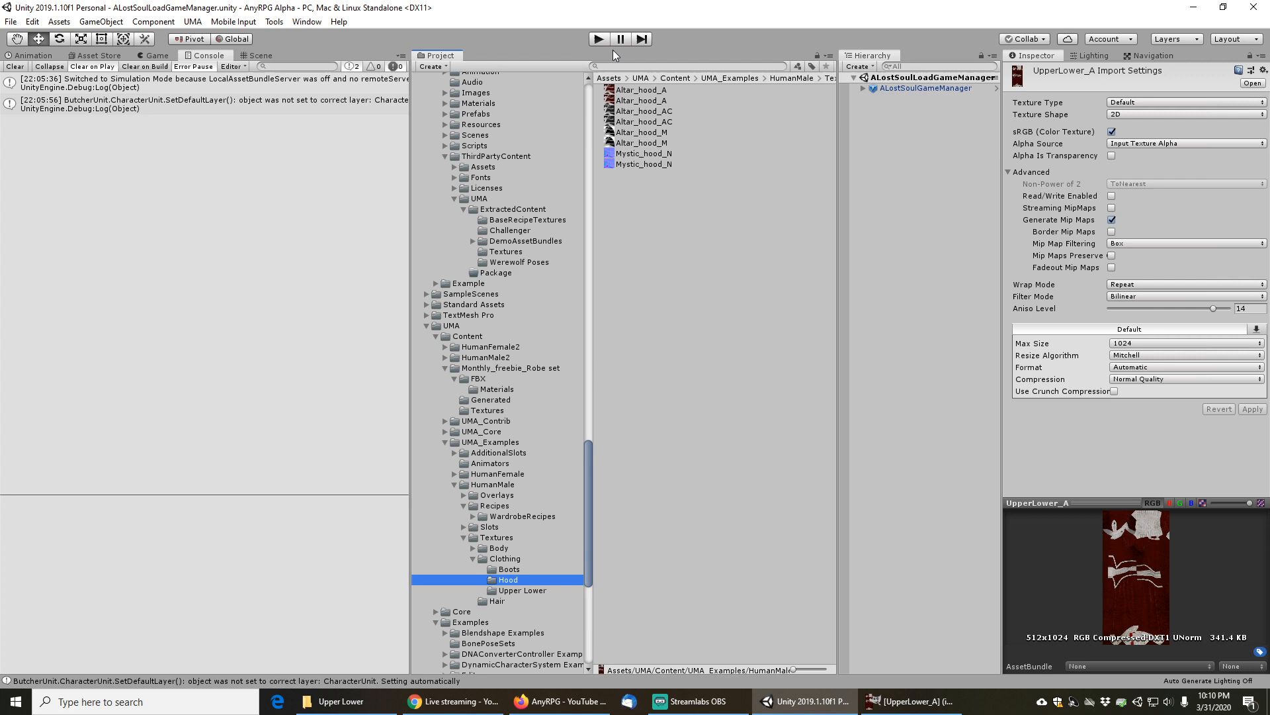
right_click(650, 93)
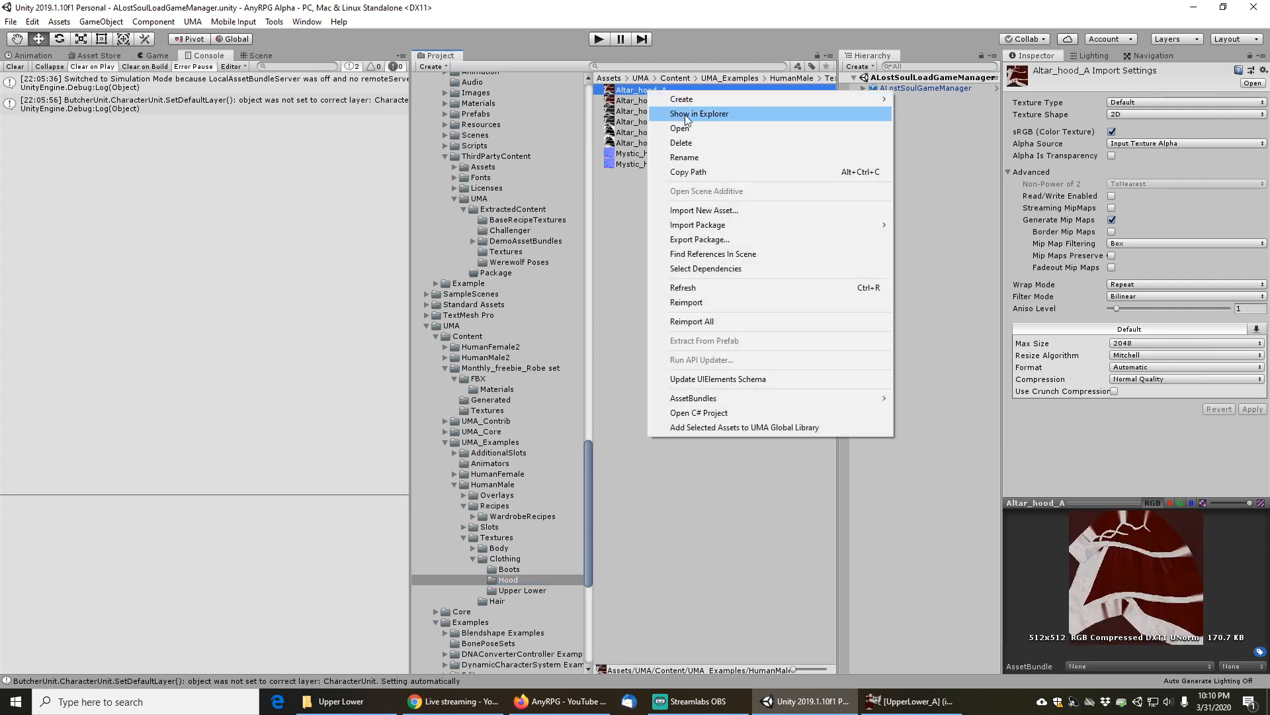
click(686, 115)
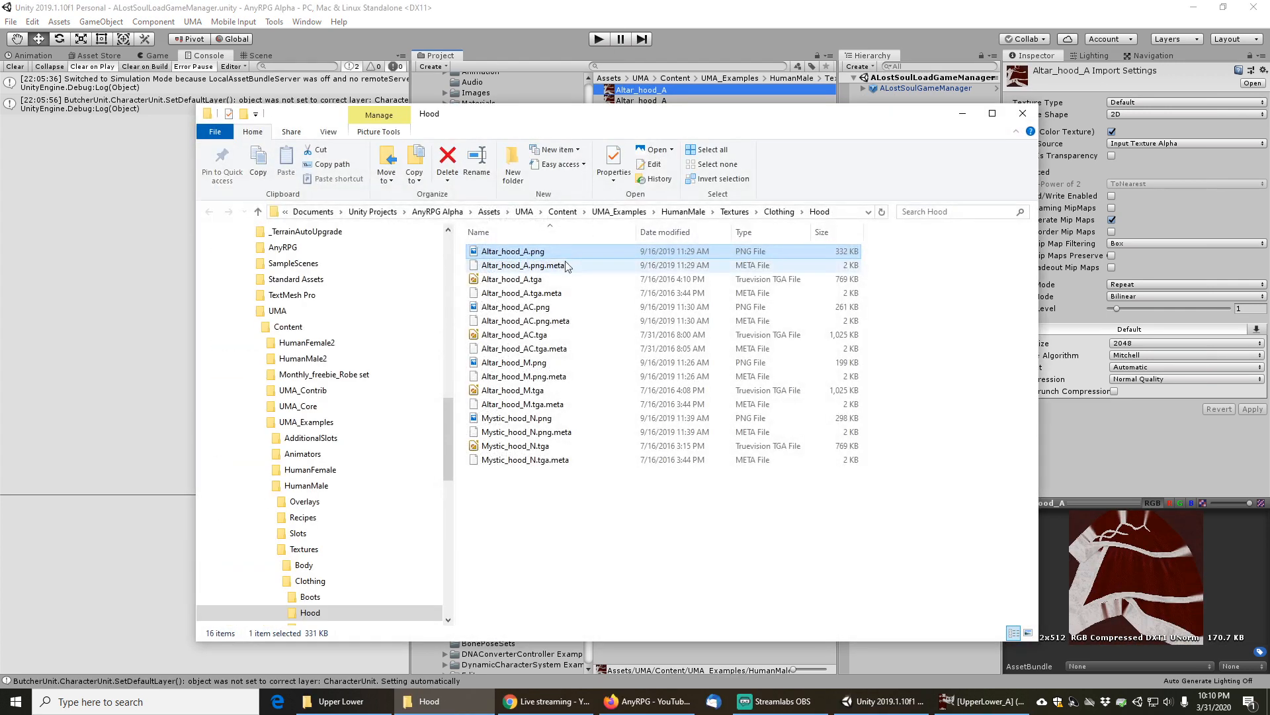
click(511, 278)
right_click(514, 278)
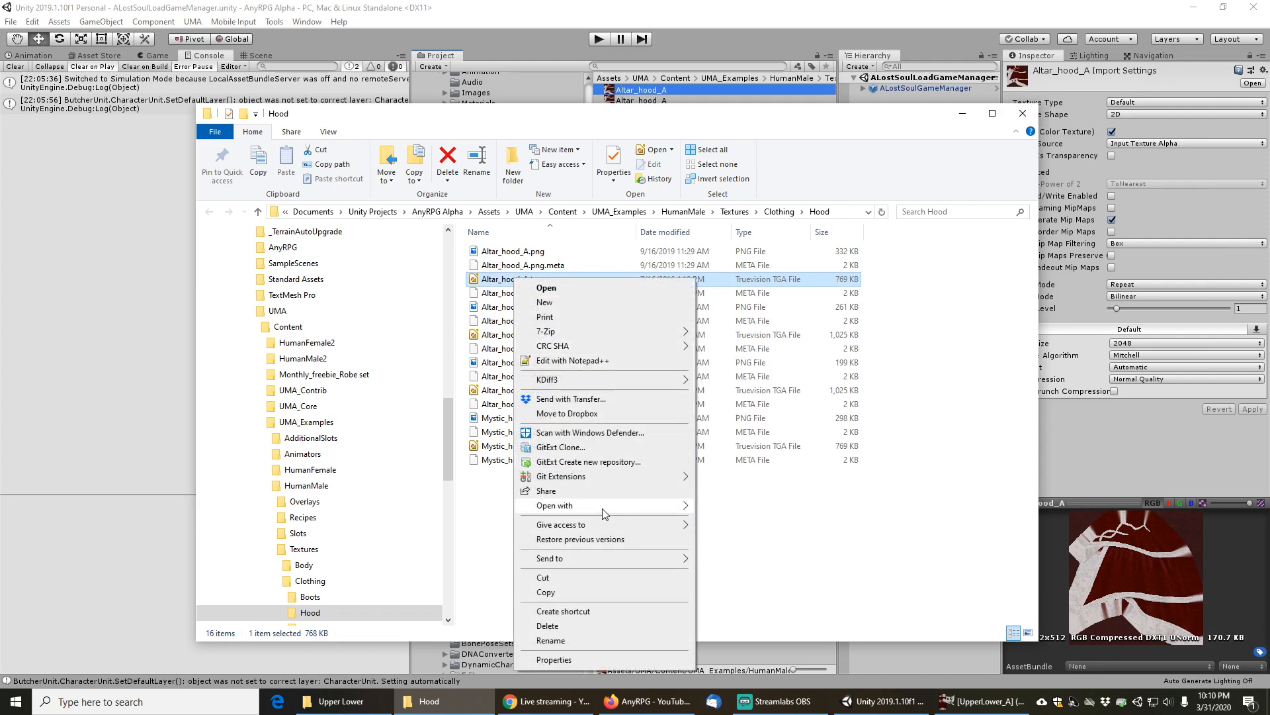
mouse_move(605, 513)
click(744, 509)
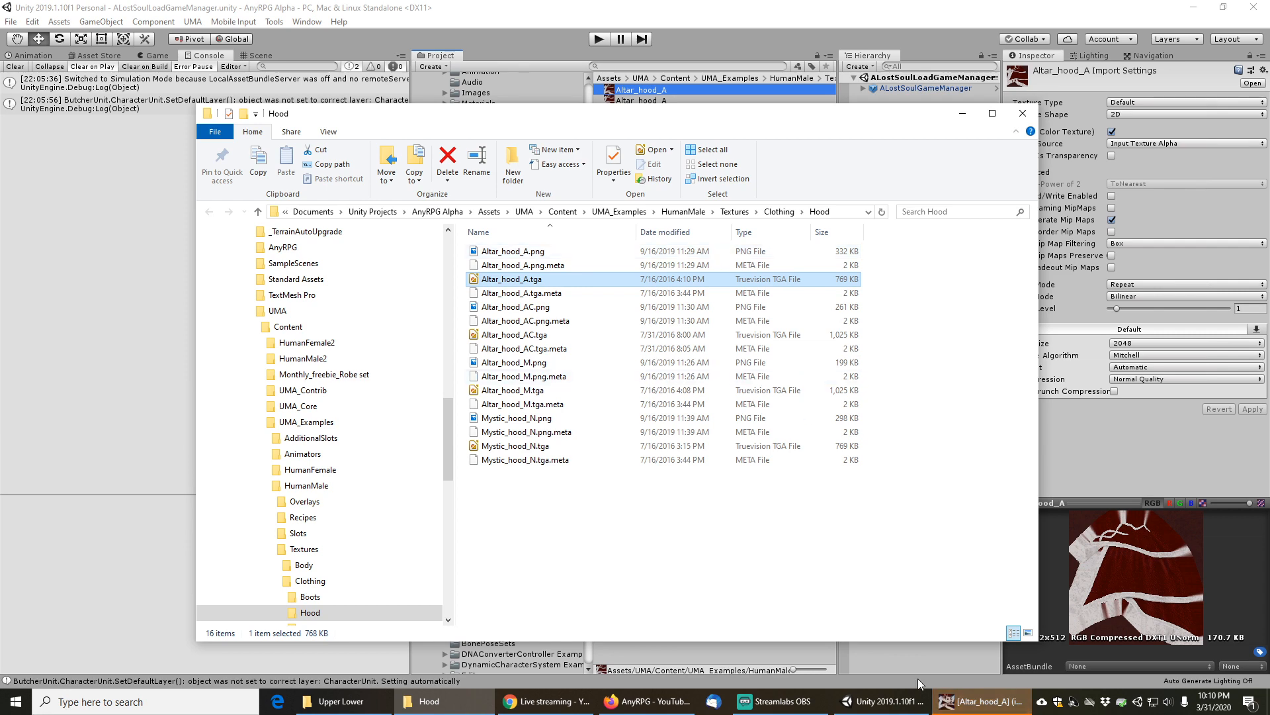
click(976, 702)
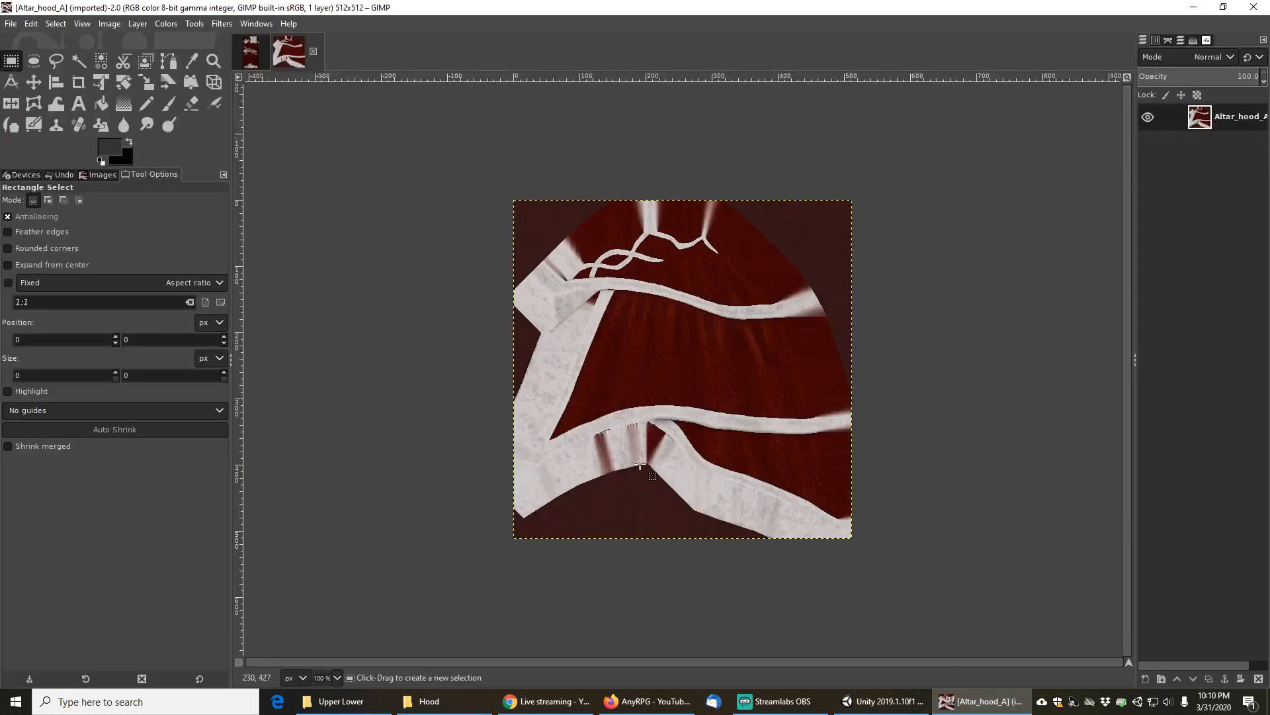
Switch back to File Explorer, open Boots_A.tga from the Clothing textures' Boots folder in GIMP, and minimize the folder window
click(471, 709)
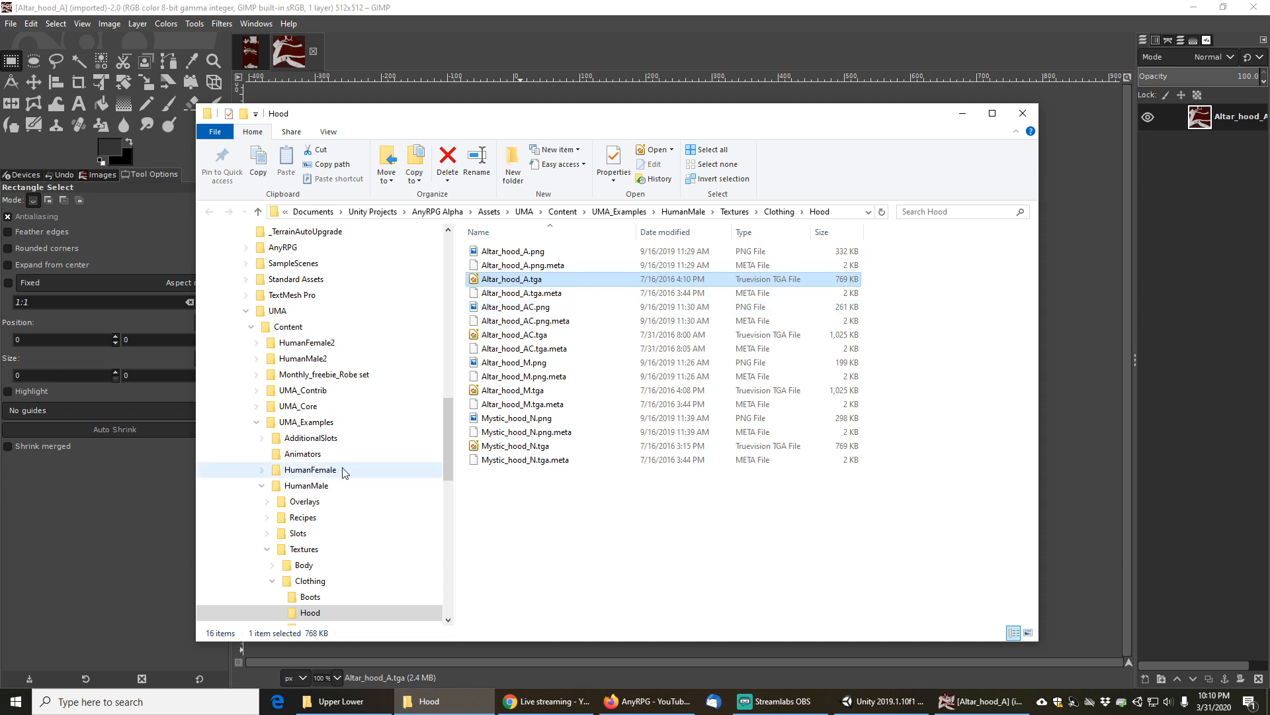
scroll(331, 595, down, 1)
click(315, 581)
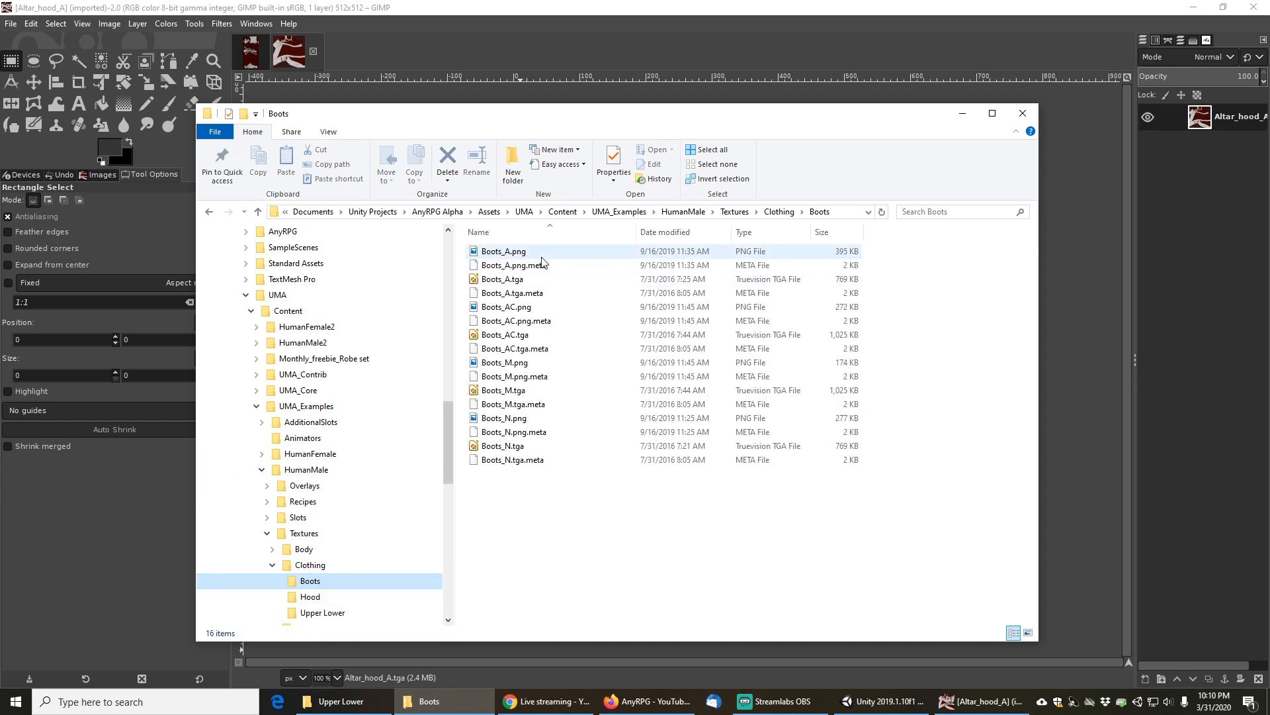
right_click(500, 278)
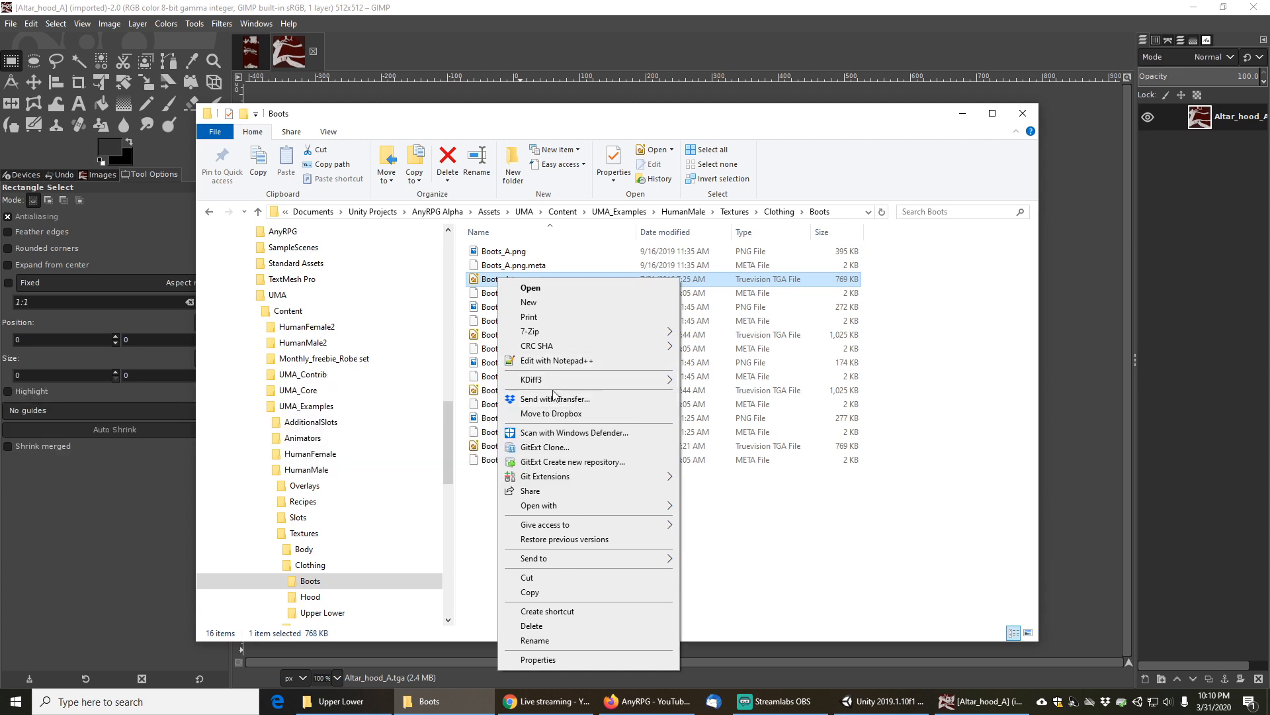
mouse_move(575, 506)
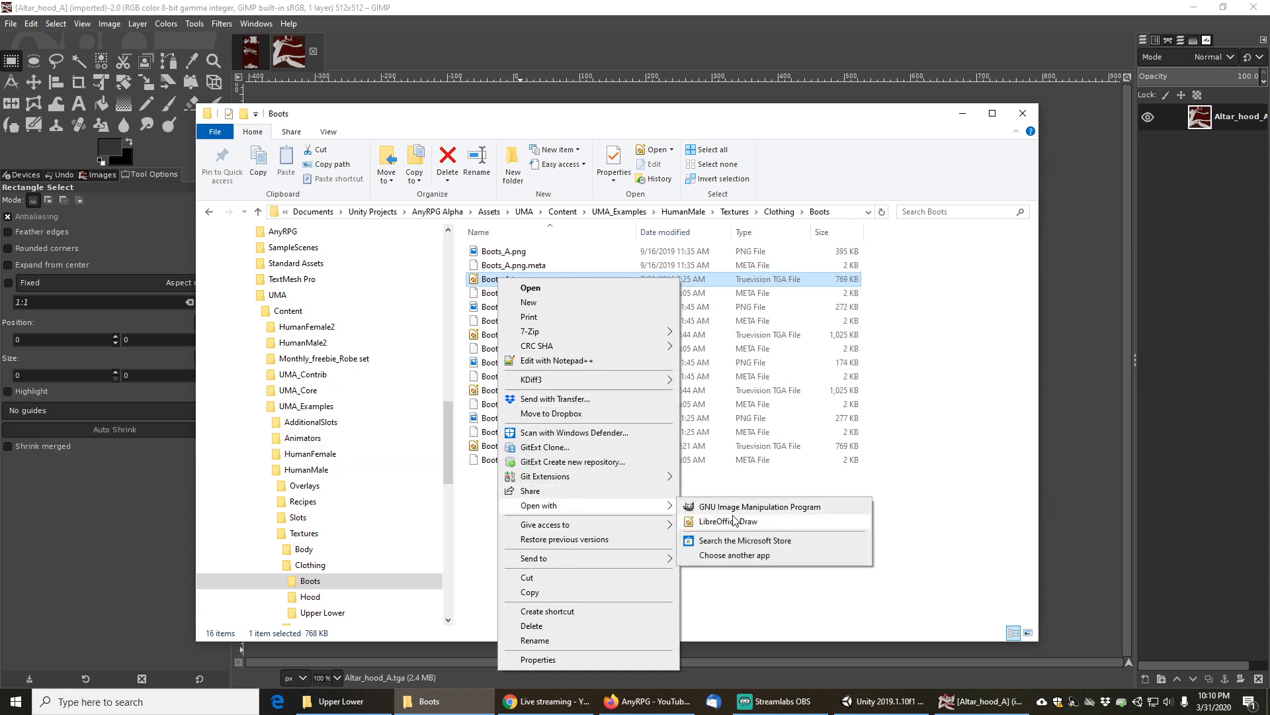
click(733, 507)
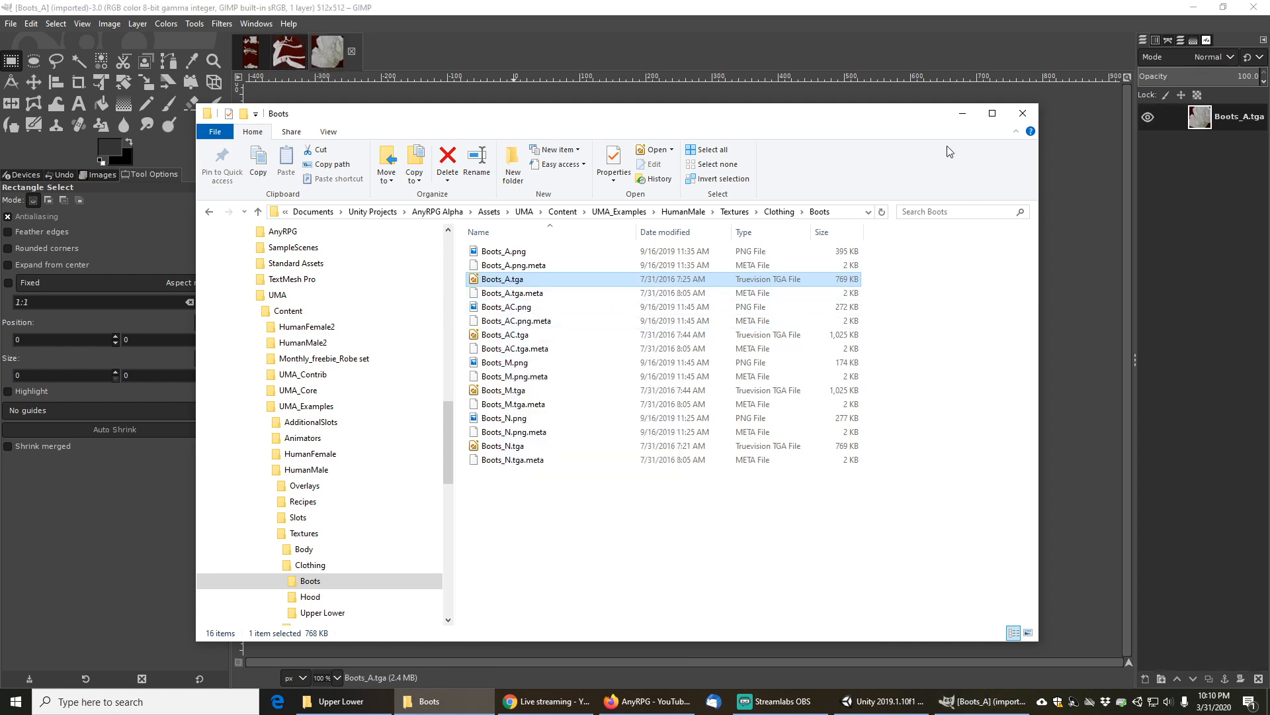
click(960, 118)
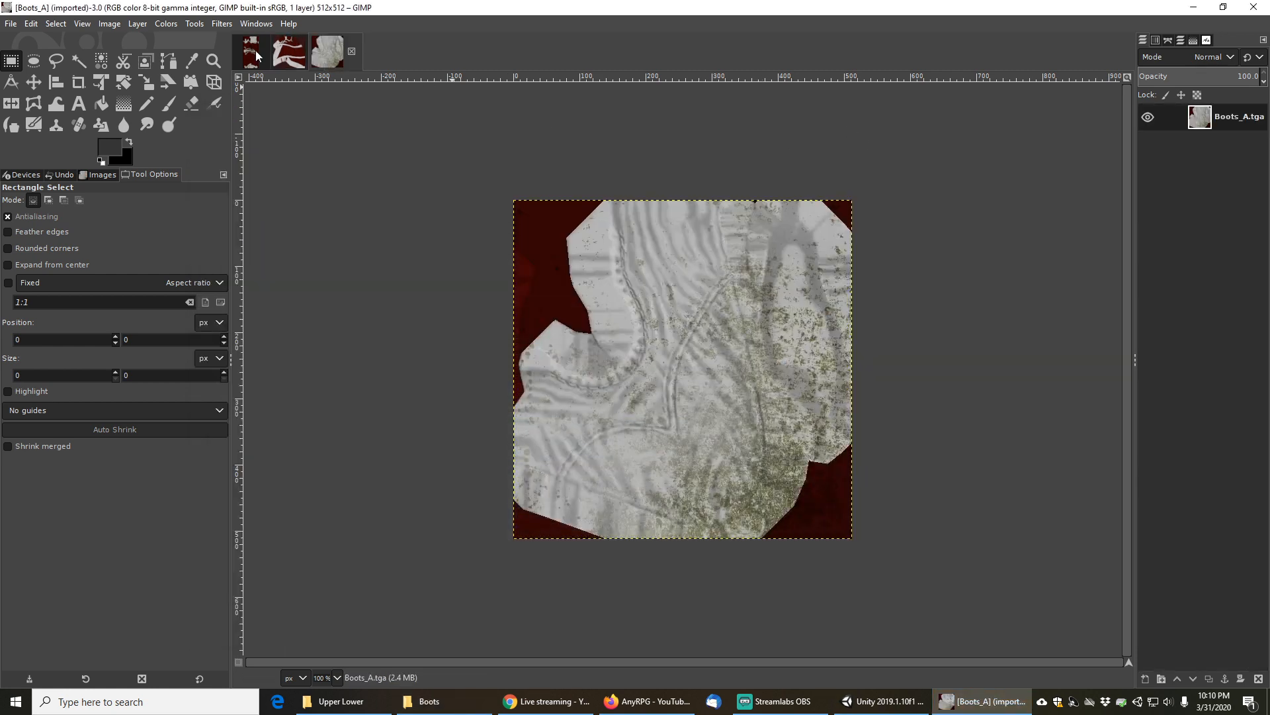
Compare the three open textures UpperLower_A, Altar_hood_A and Boots_A by viewing each image in turn
click(252, 53)
click(303, 53)
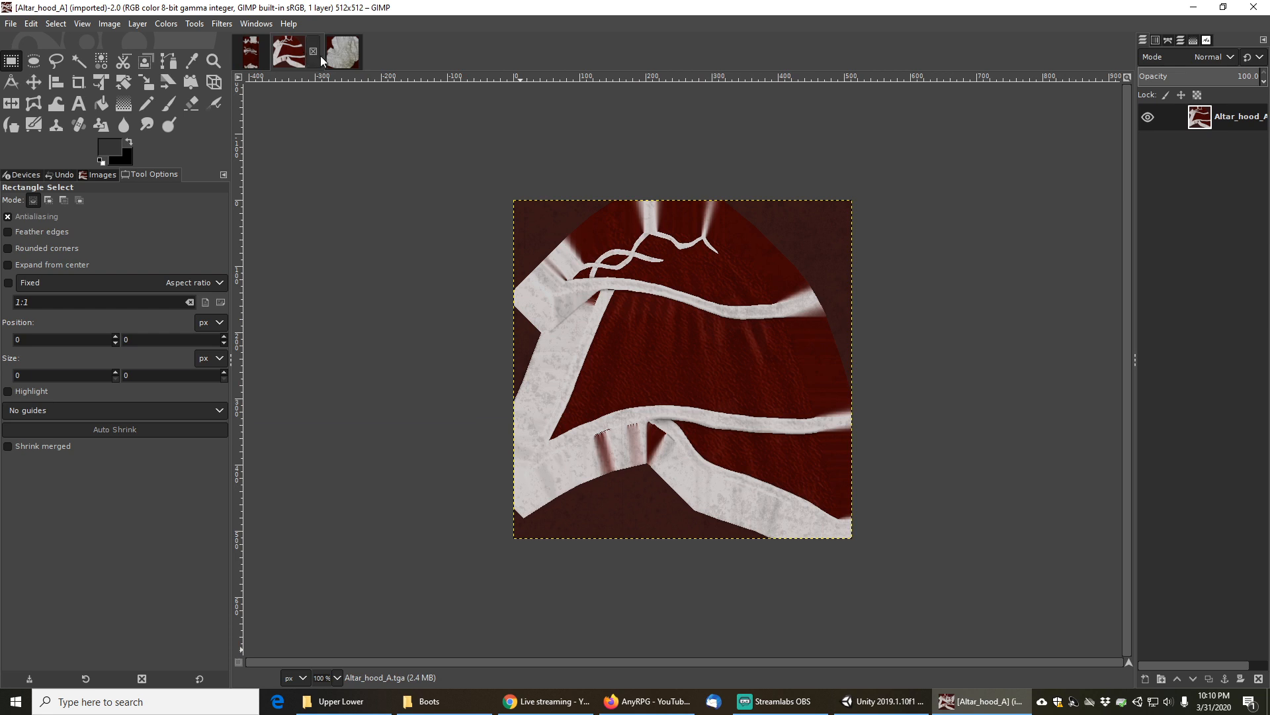
click(340, 53)
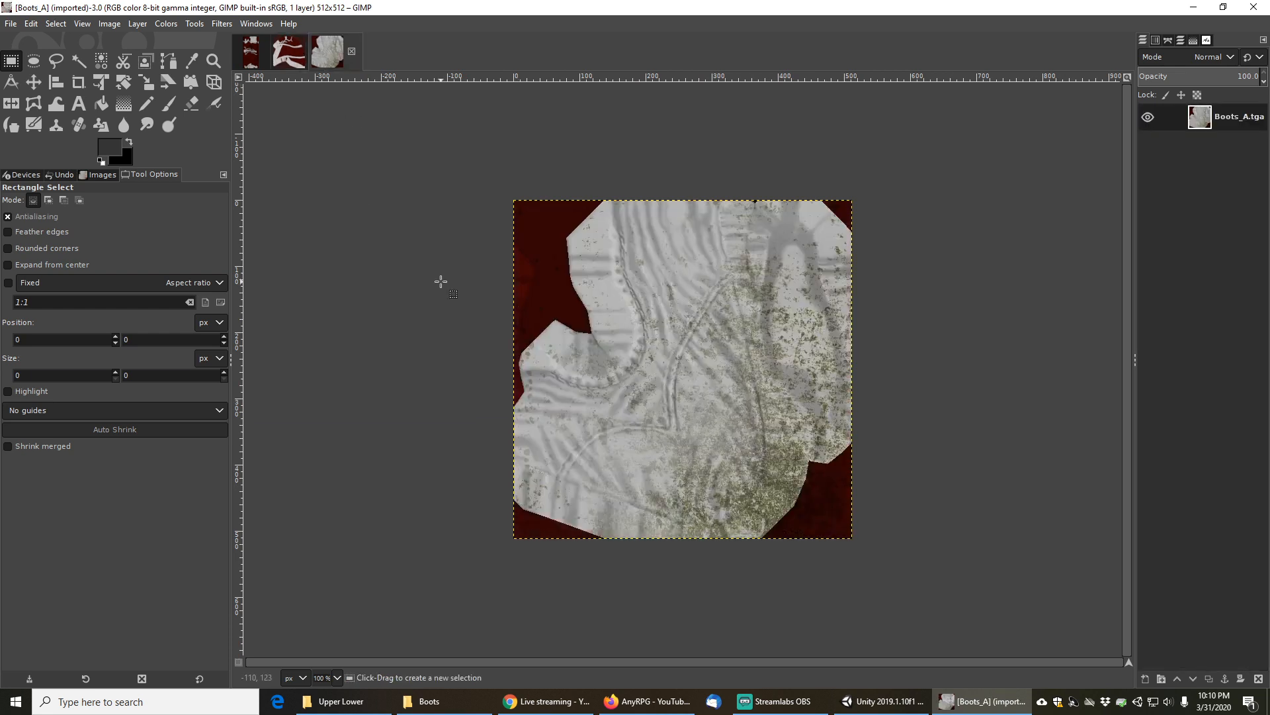
click(252, 54)
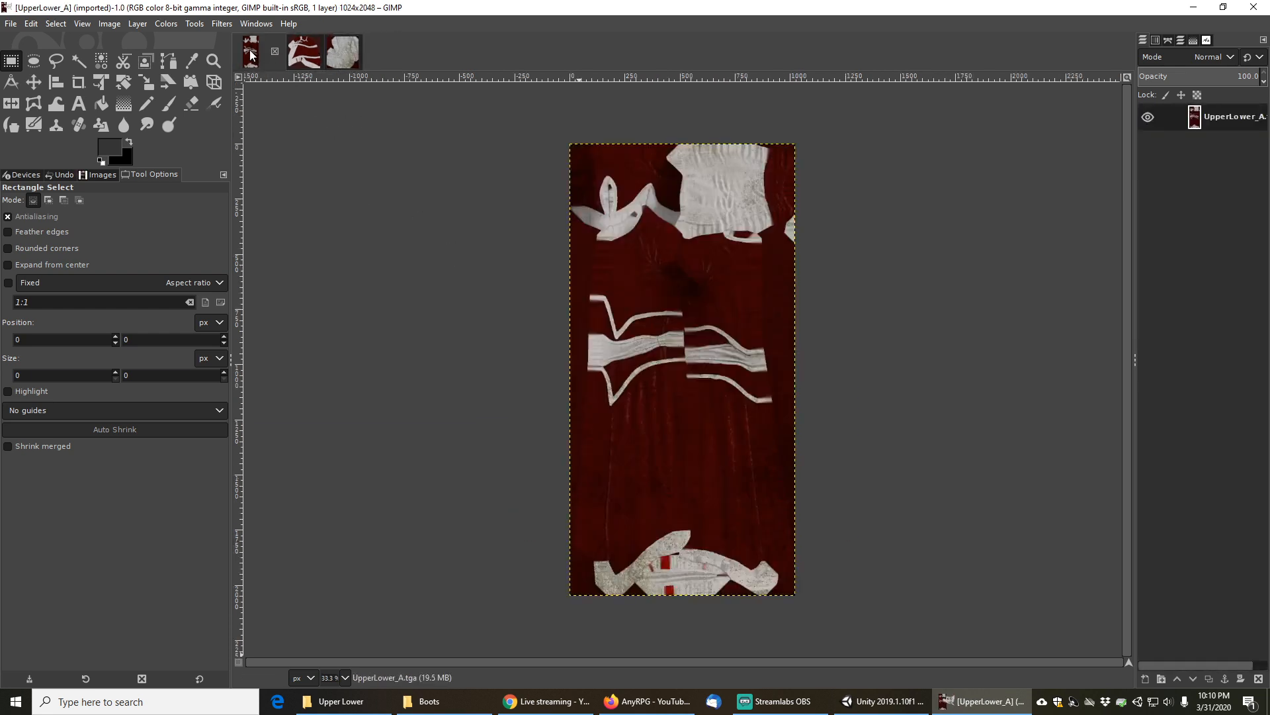
click(312, 60)
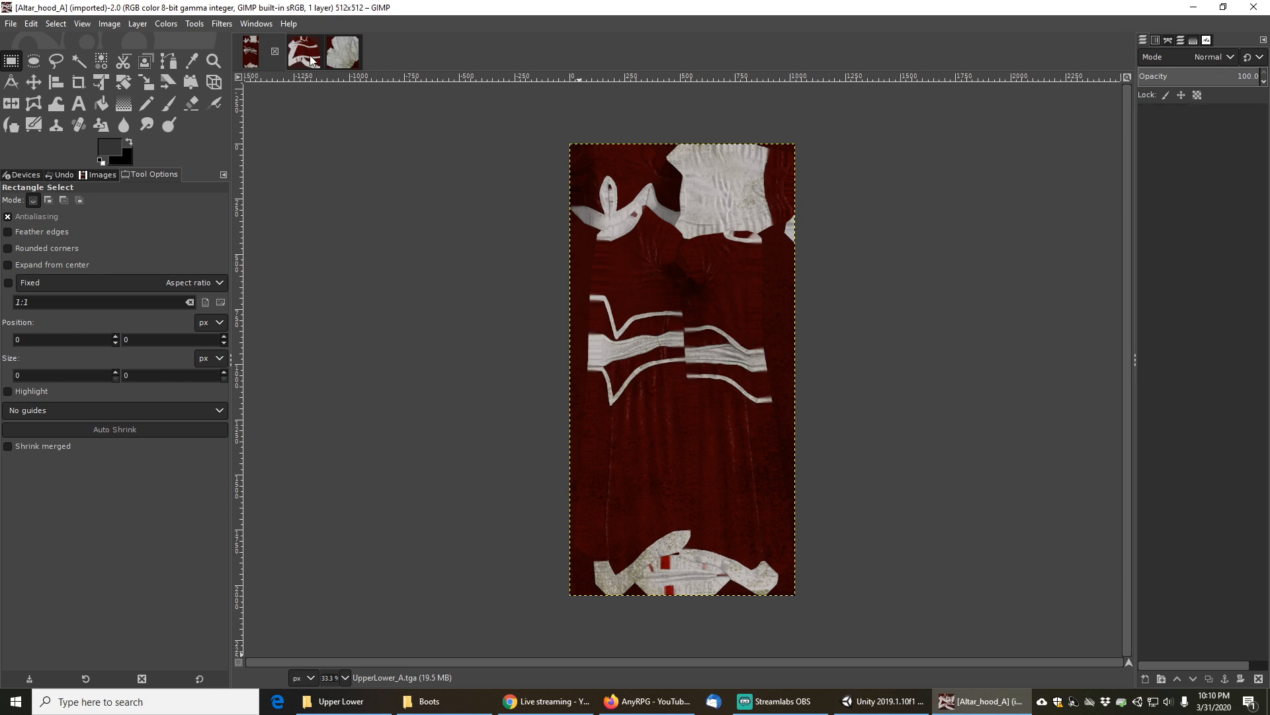
click(328, 60)
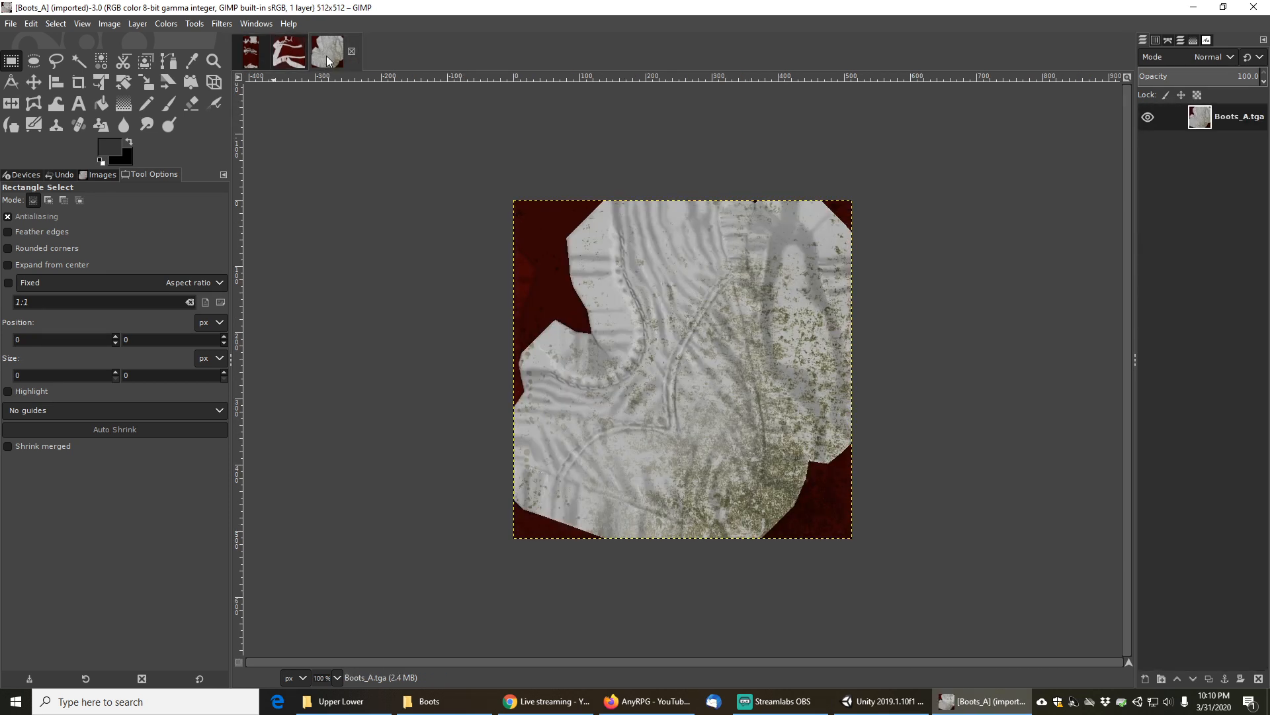
Recolor the UpperLower_A robe texture from red to blue with Hue-Saturation, applying a master hue of -143.8
click(250, 53)
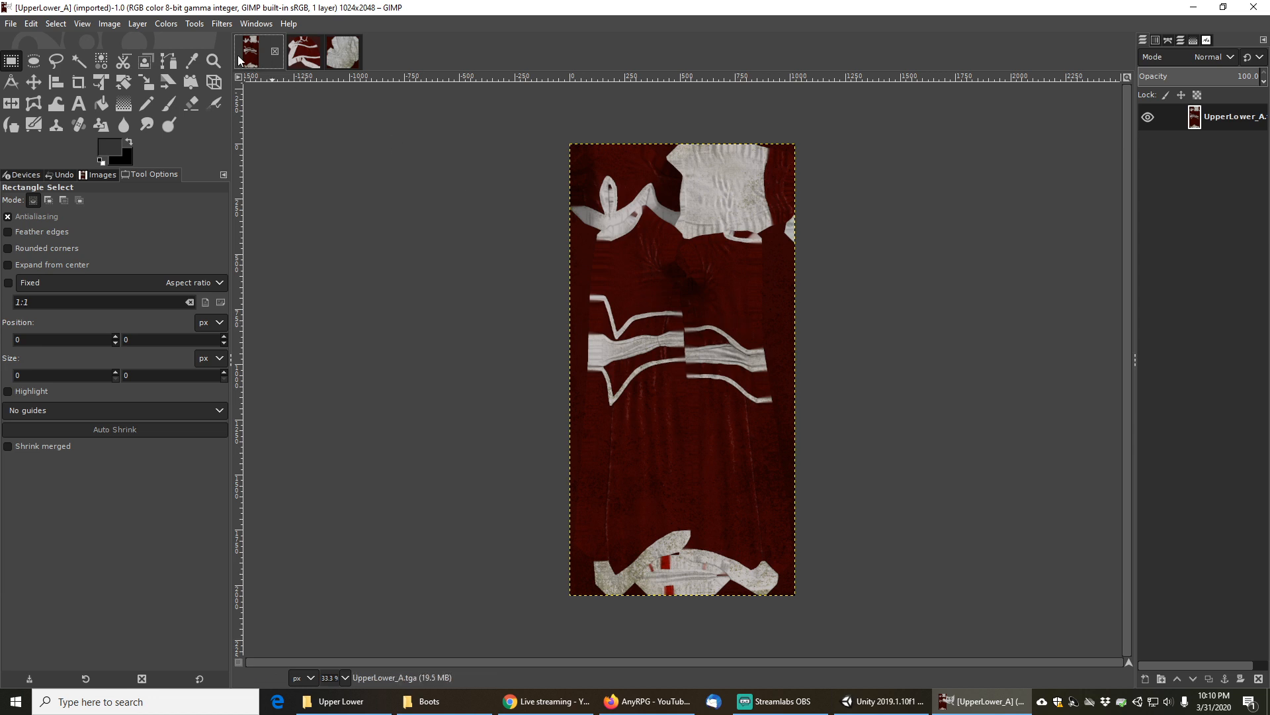
click(163, 25)
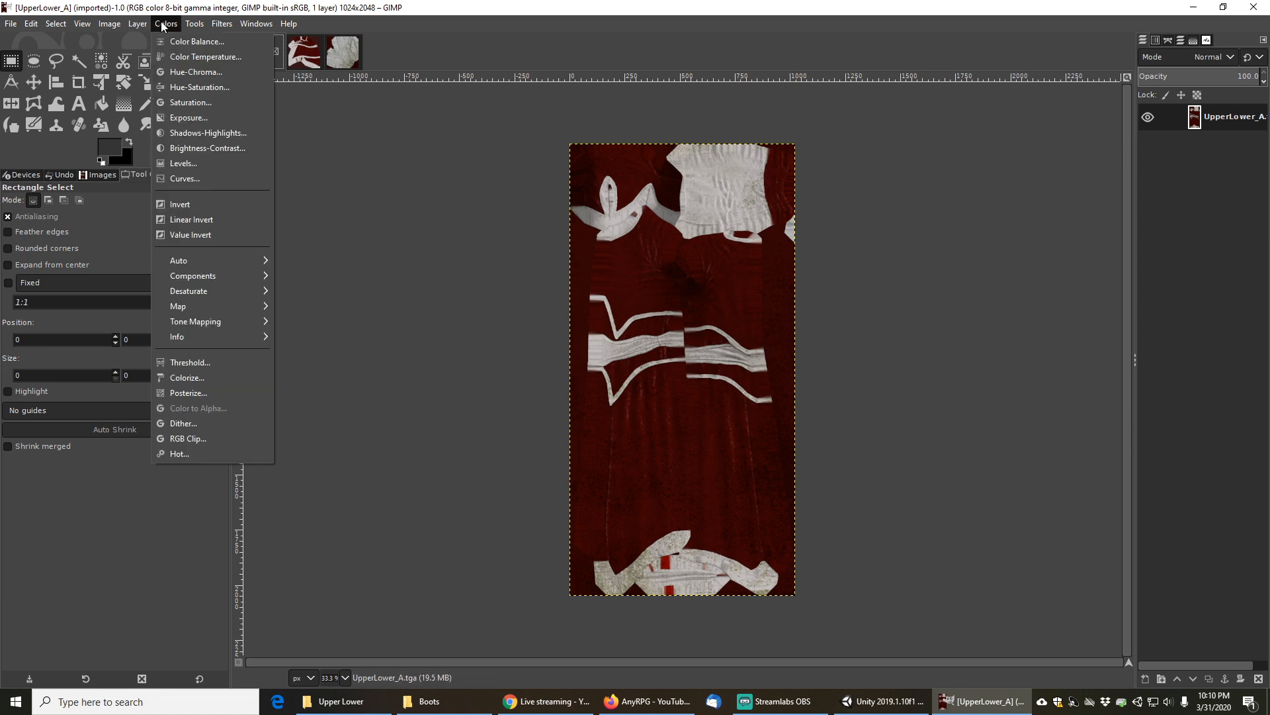
click(559, 3)
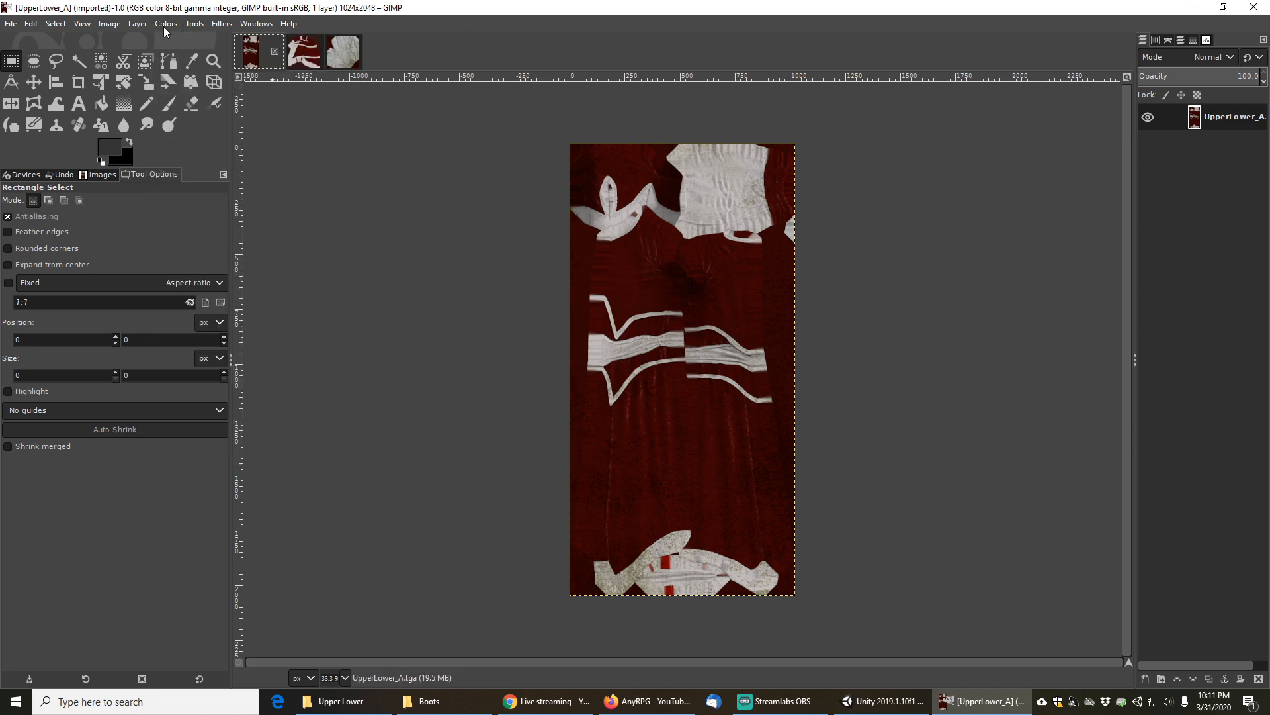
click(161, 24)
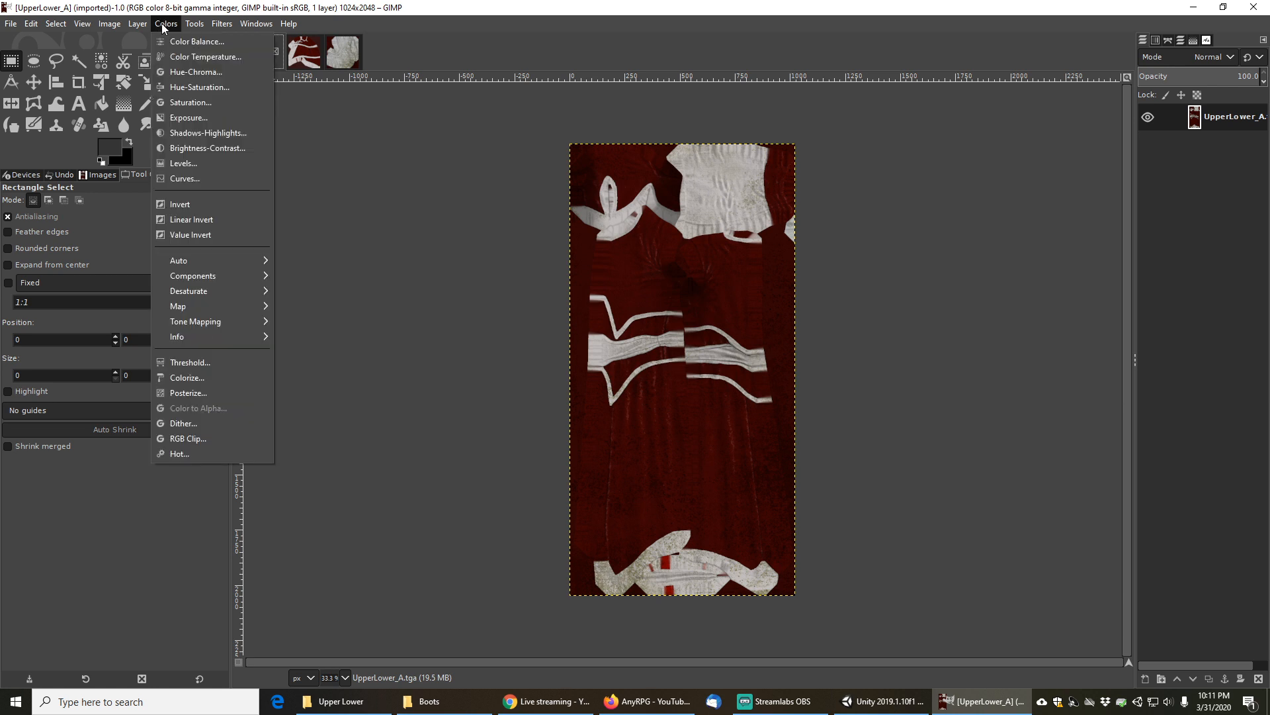
click(201, 88)
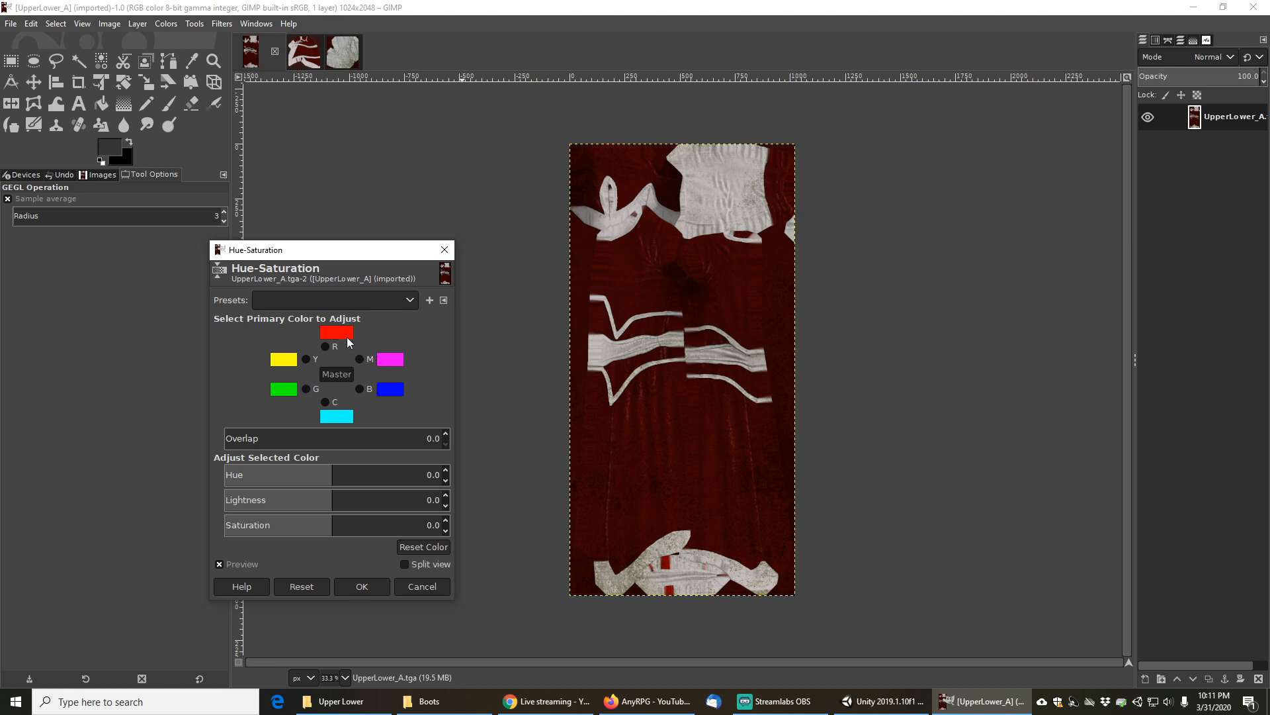
click(352, 475)
drag(351, 475, 249, 473)
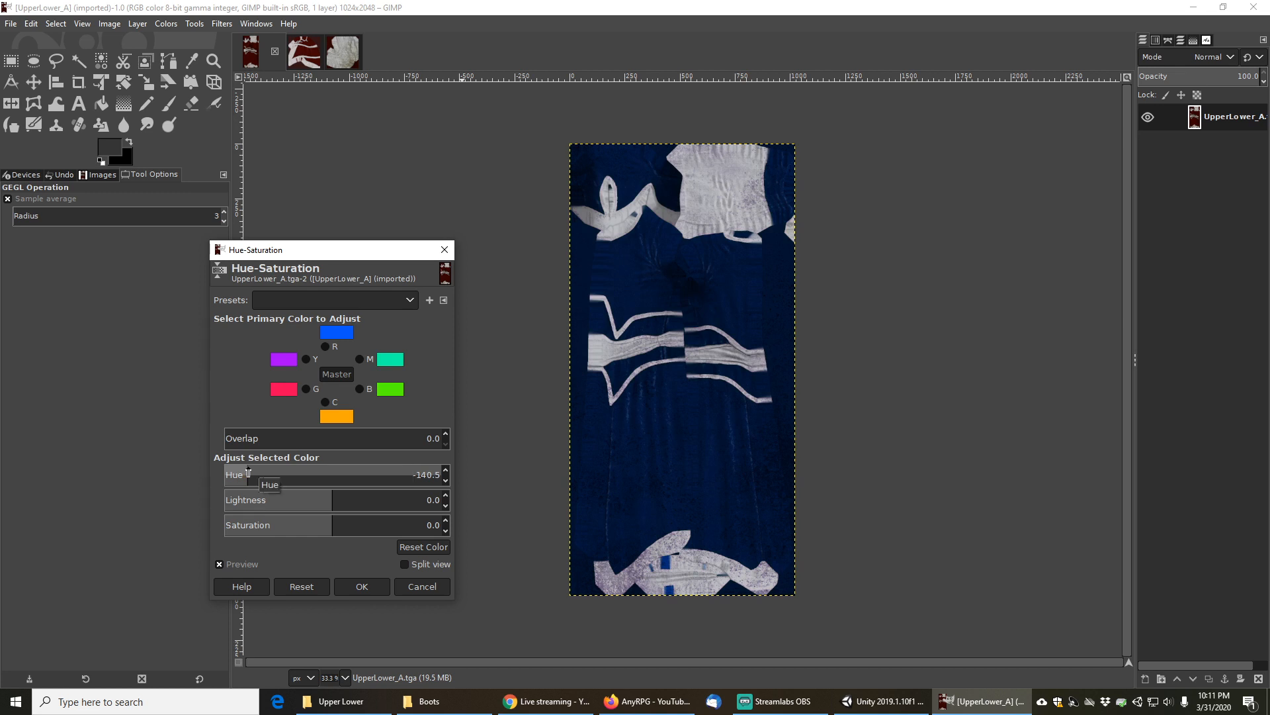
drag(249, 472, 246, 472)
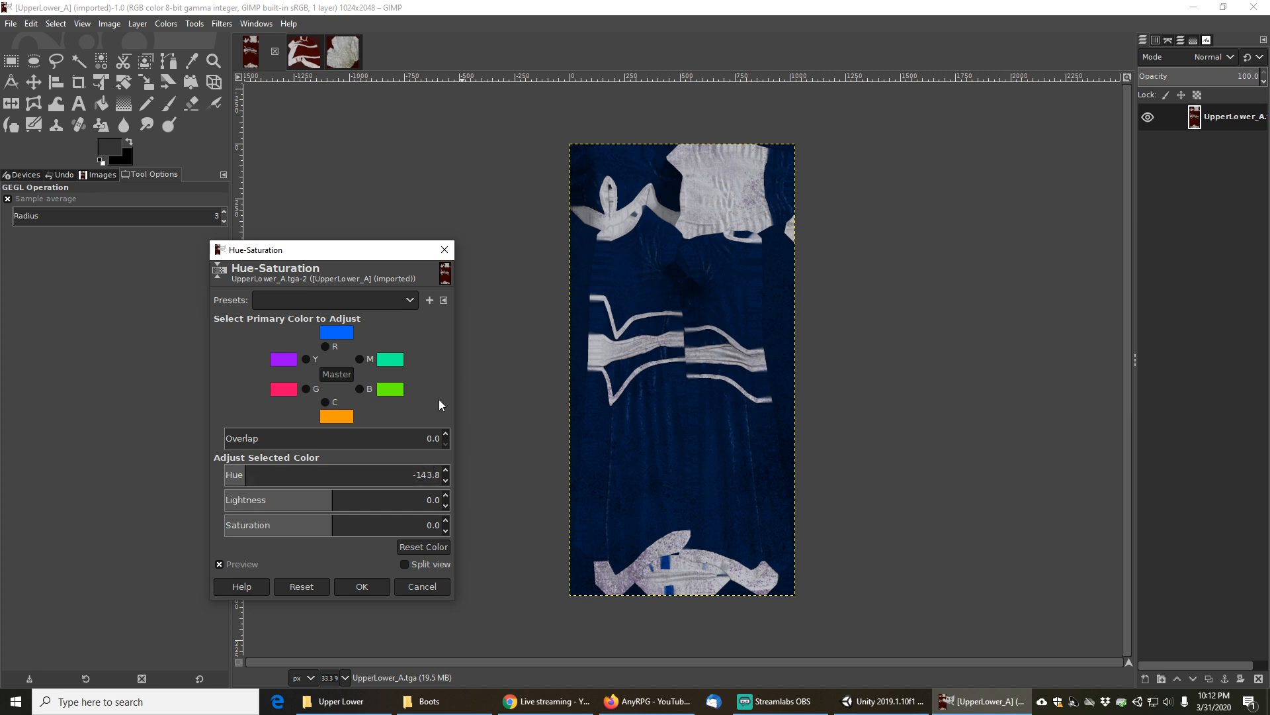
key(ctrl+a)
click(364, 586)
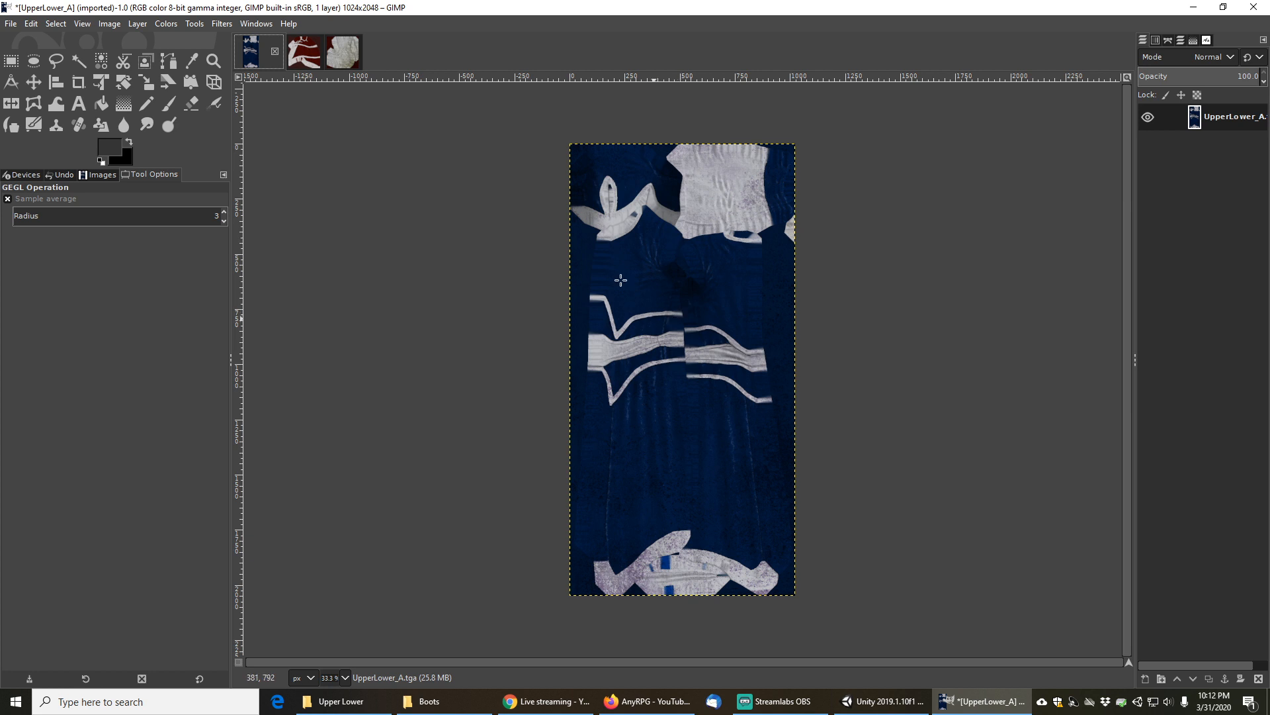
Apply Hue-Saturation to the Altar_hood_A texture with the hue set to -143.8
click(306, 53)
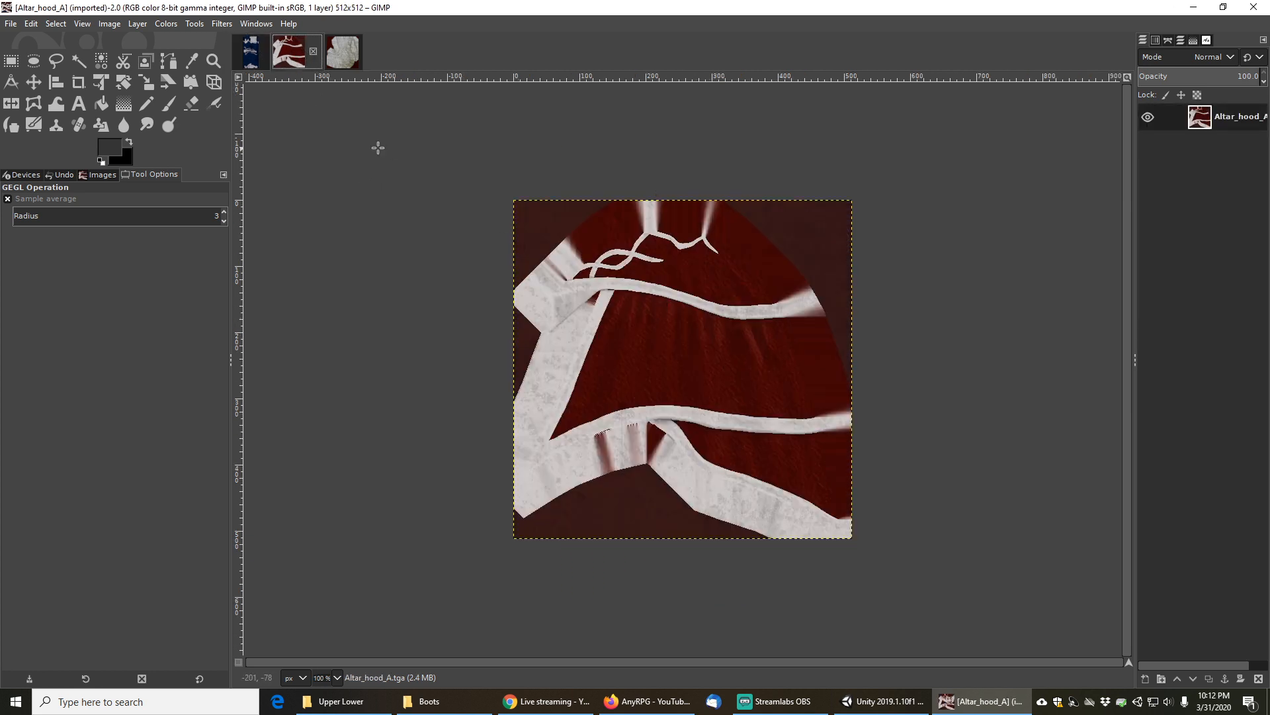
click(171, 25)
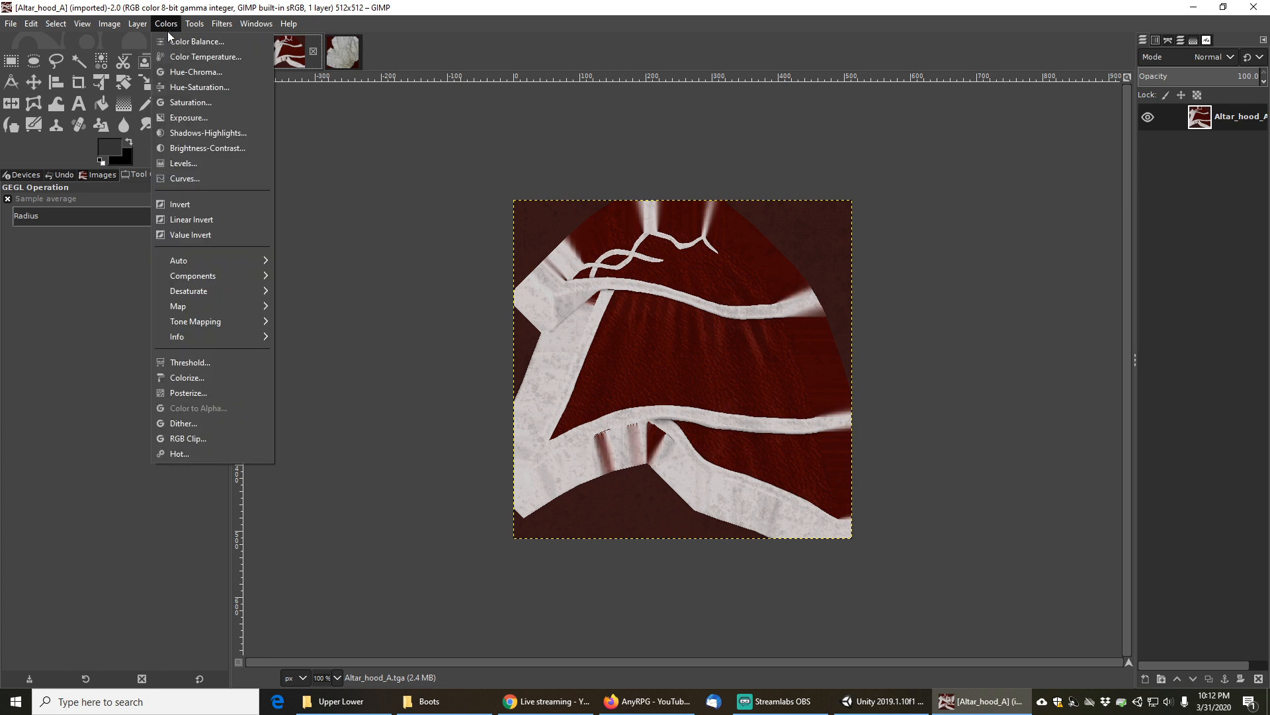
click(200, 88)
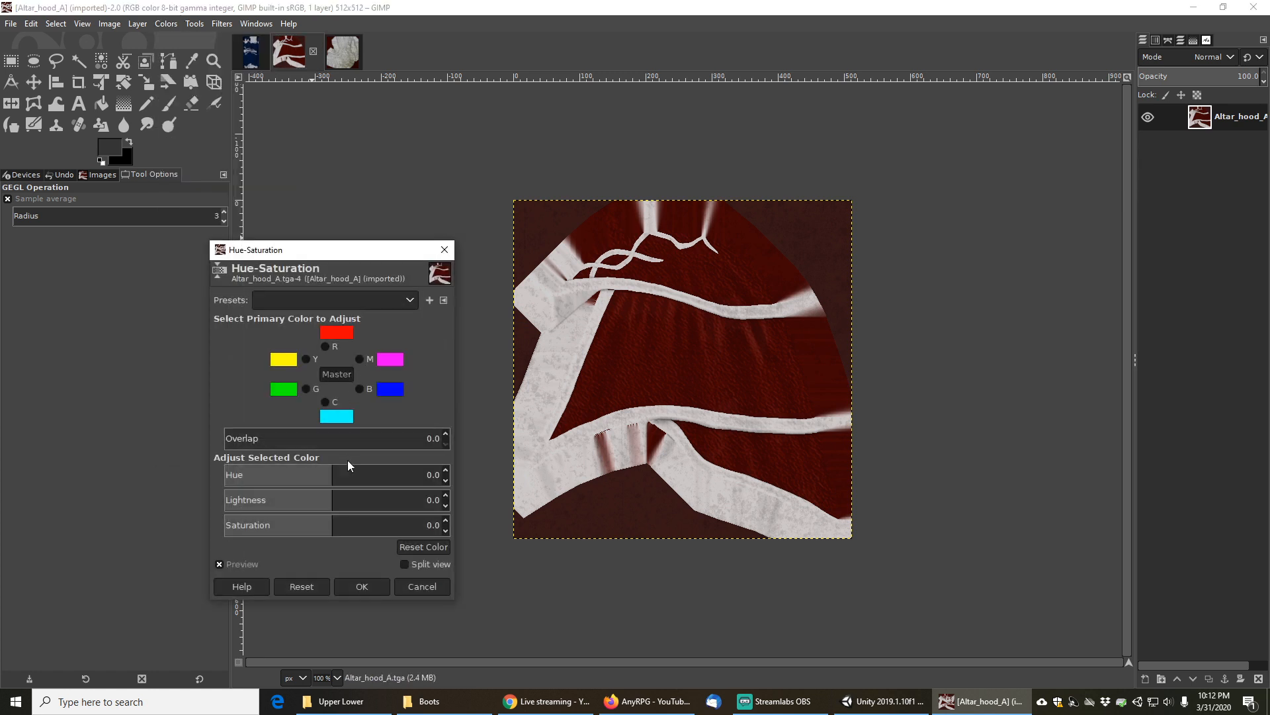
drag(389, 476, 467, 482)
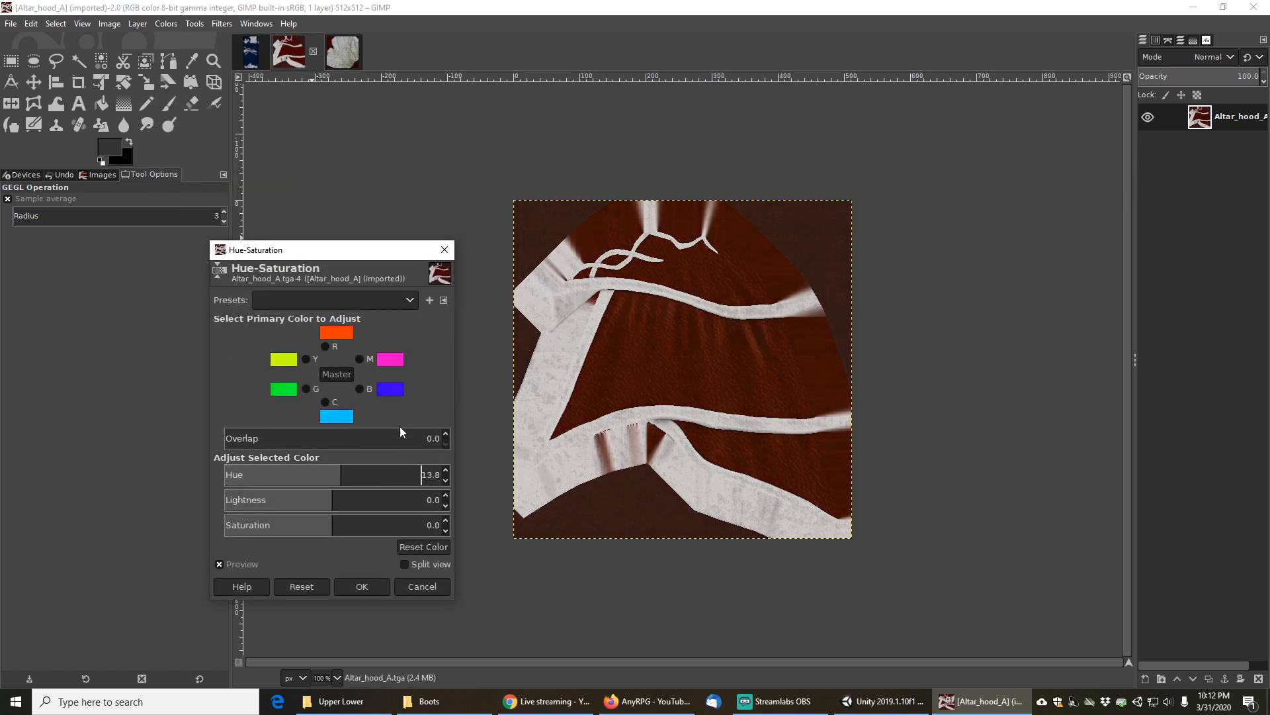
text(-143.8)
key(Tab)
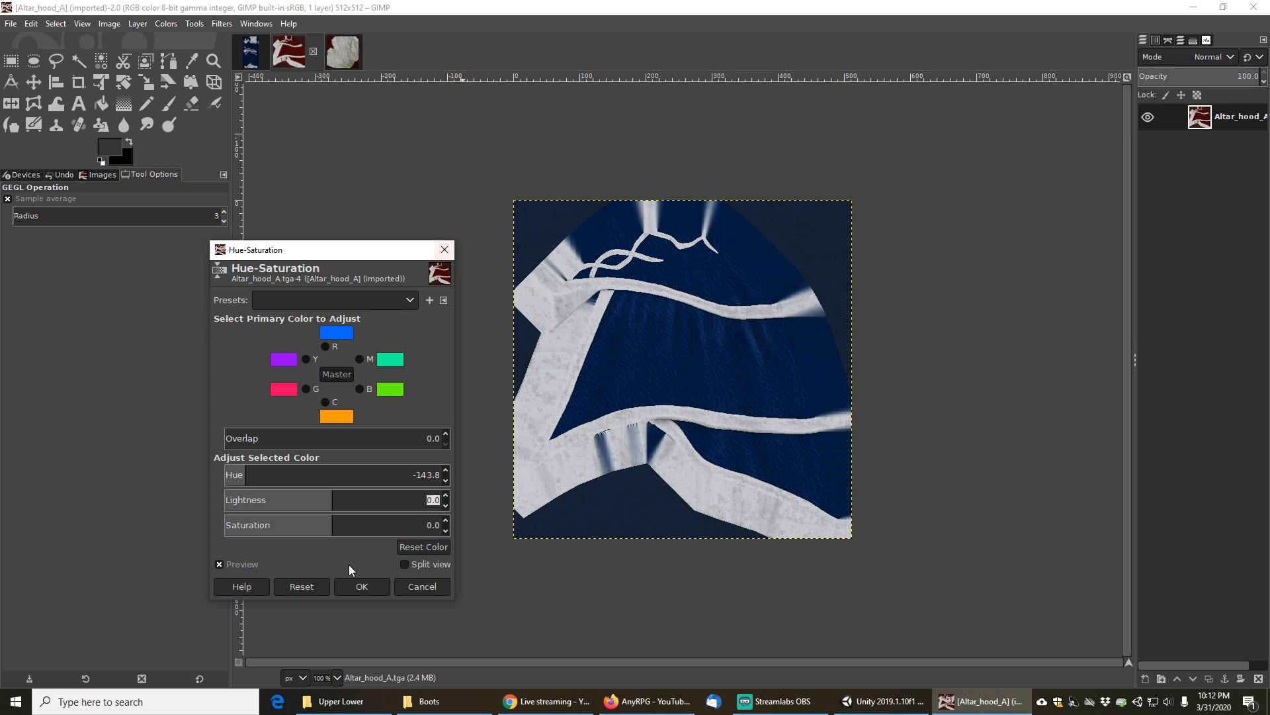
click(368, 588)
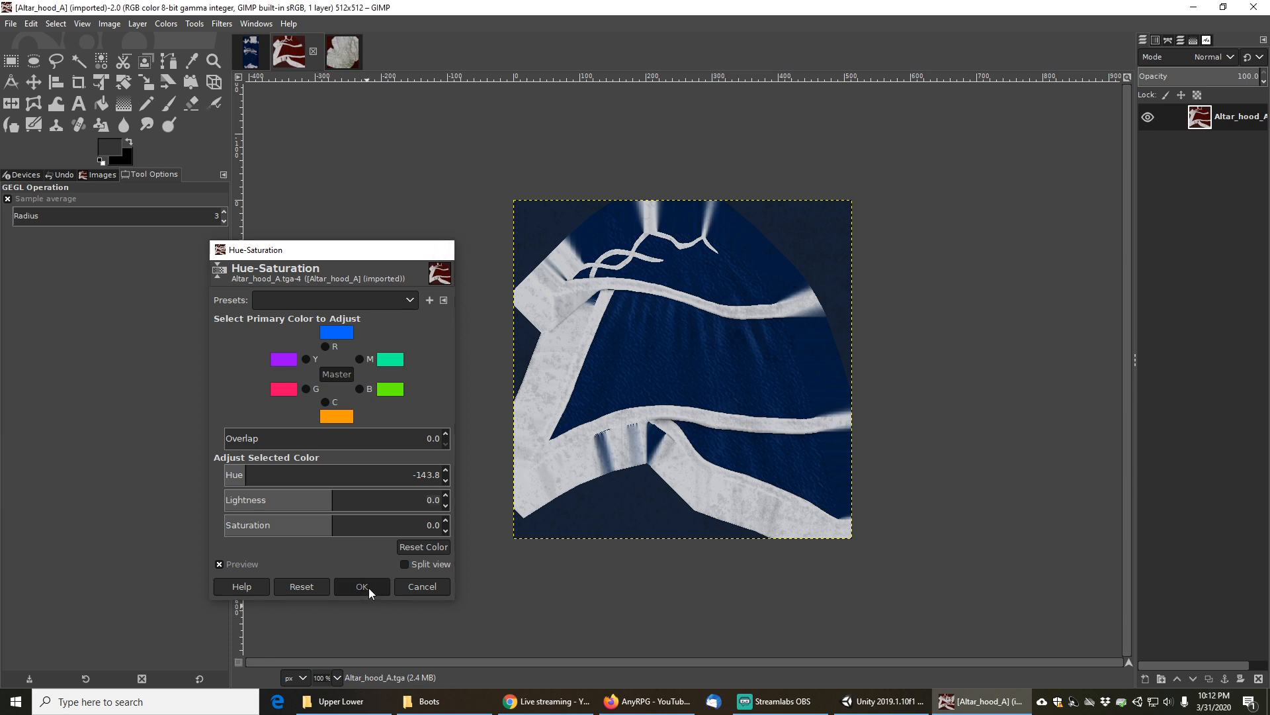
Shift the Boots_A texture's hue to -143.8 with Hue-Saturation and apply it
click(346, 51)
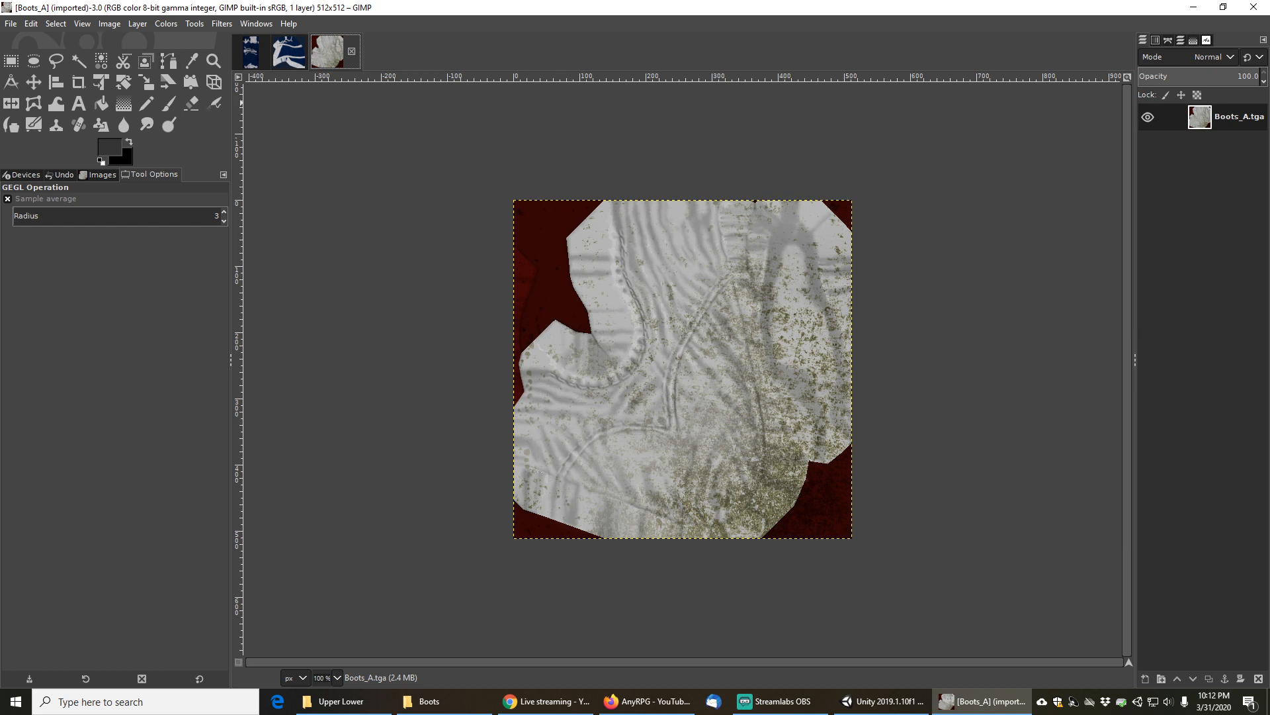
click(164, 24)
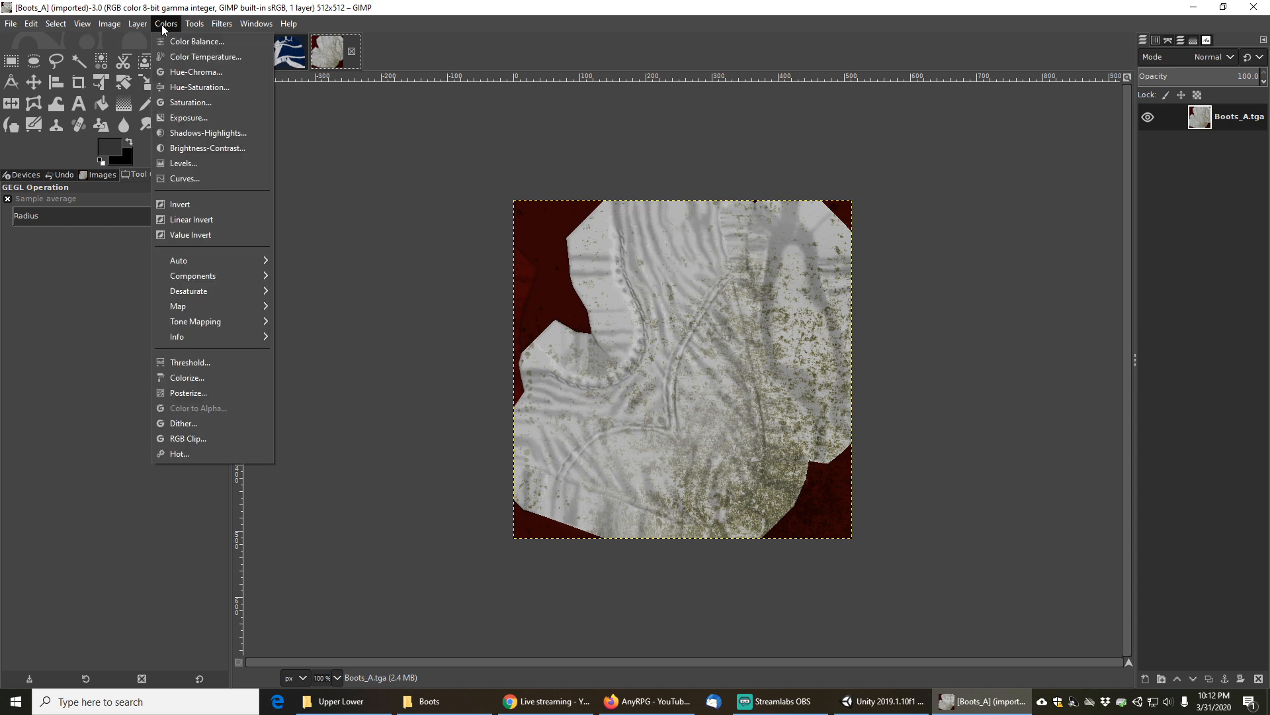
click(199, 87)
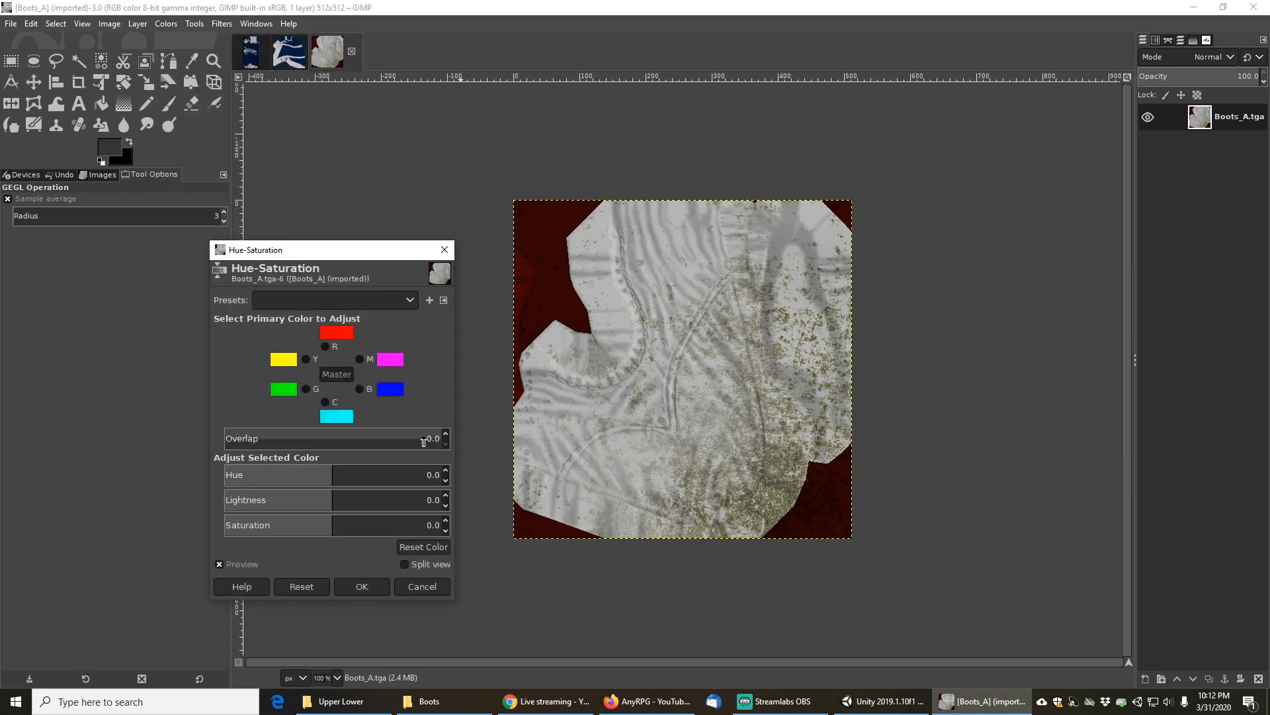
click(424, 474)
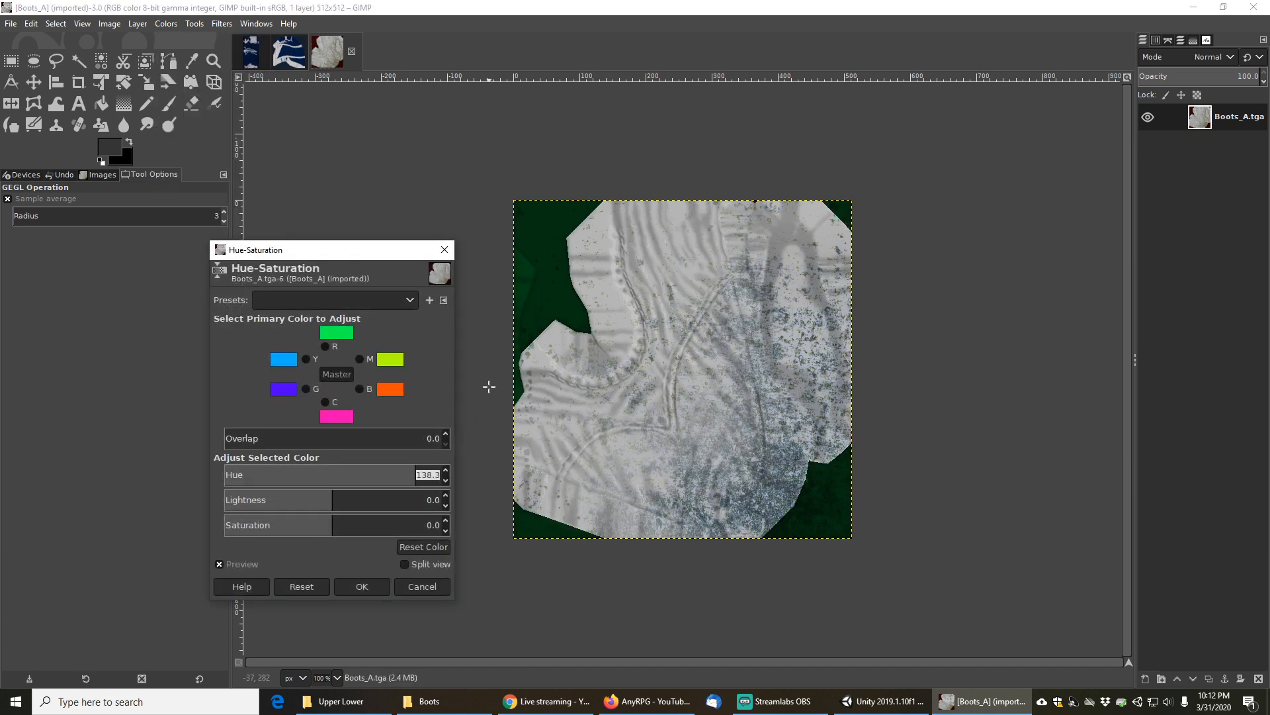
text(-143.8)
key(Tab)
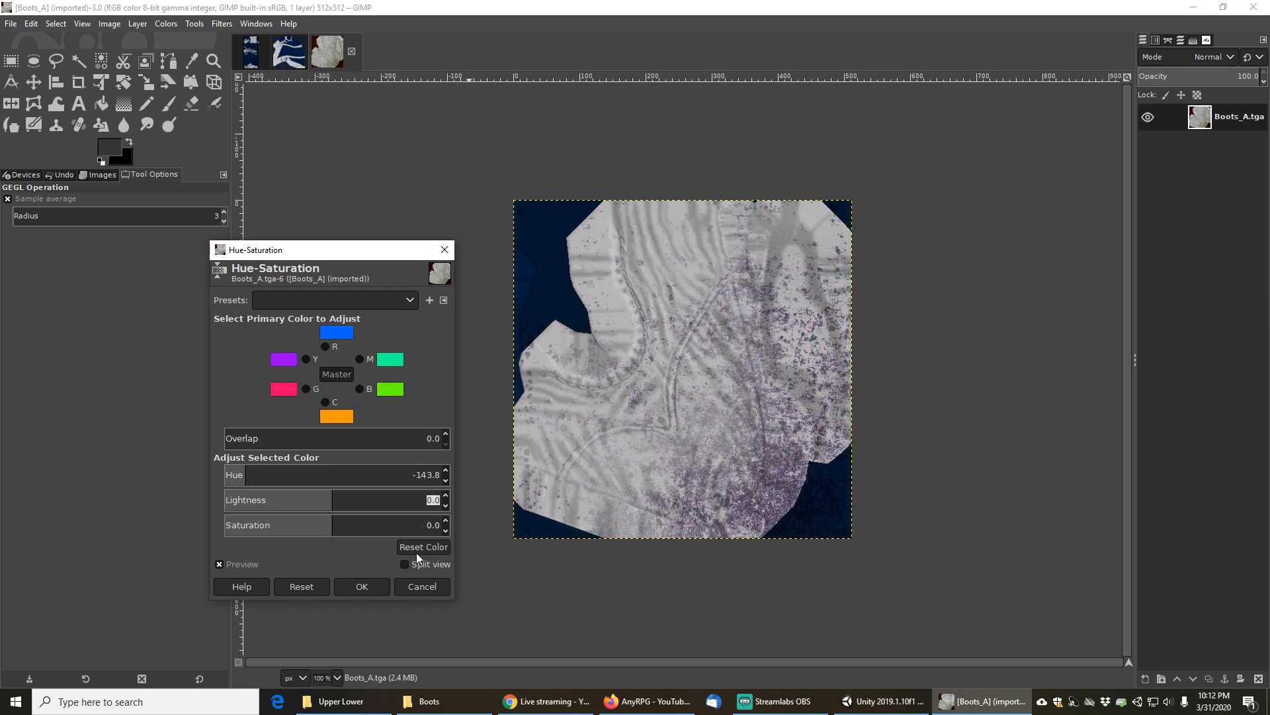
click(362, 586)
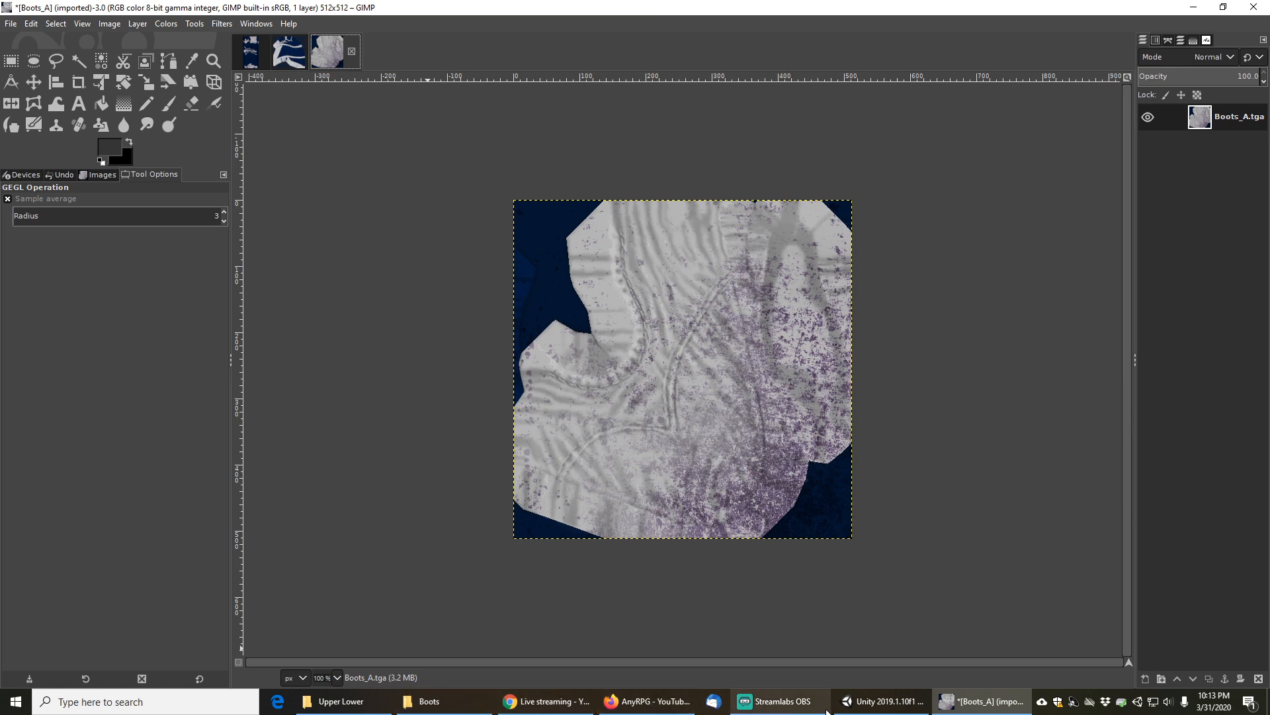
Switch to Unity and duplicate the five RedCloth profiles, RedClothGloves through RedClothShoes, in the UMARecipeProfile Armor Cloth folder
click(873, 701)
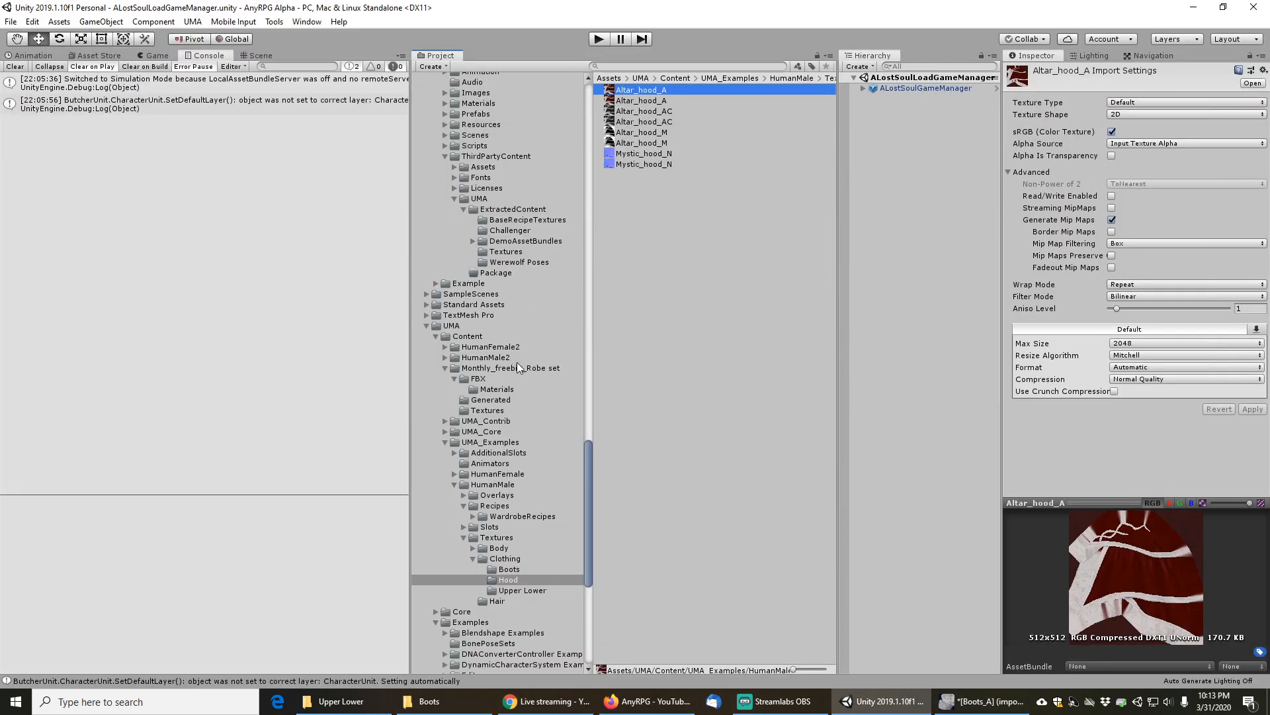
drag(593, 467, 604, 122)
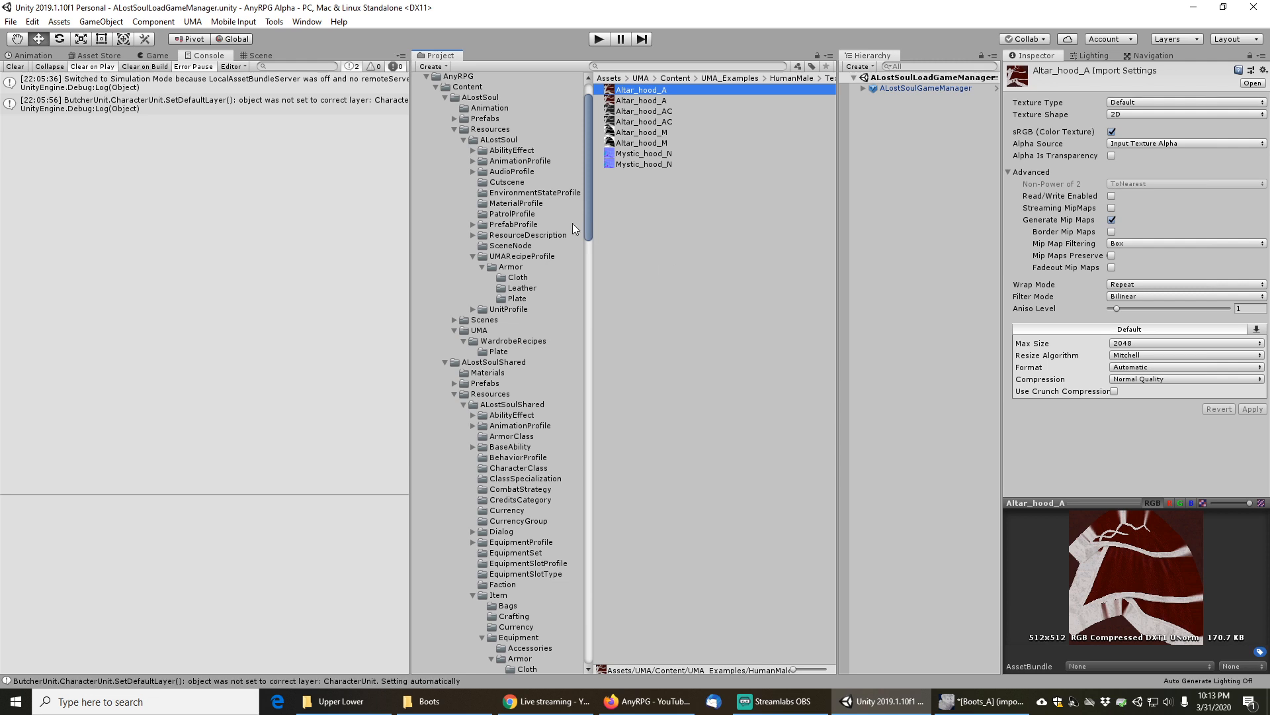
click(518, 278)
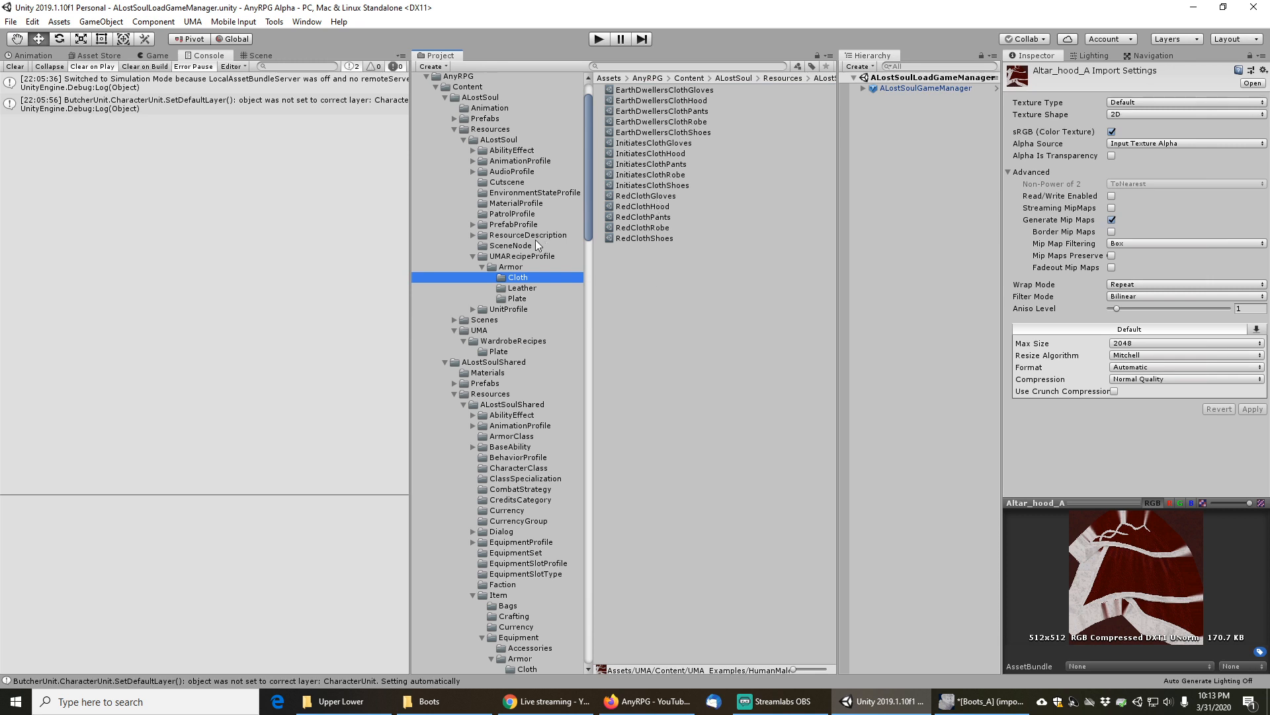
click(645, 197)
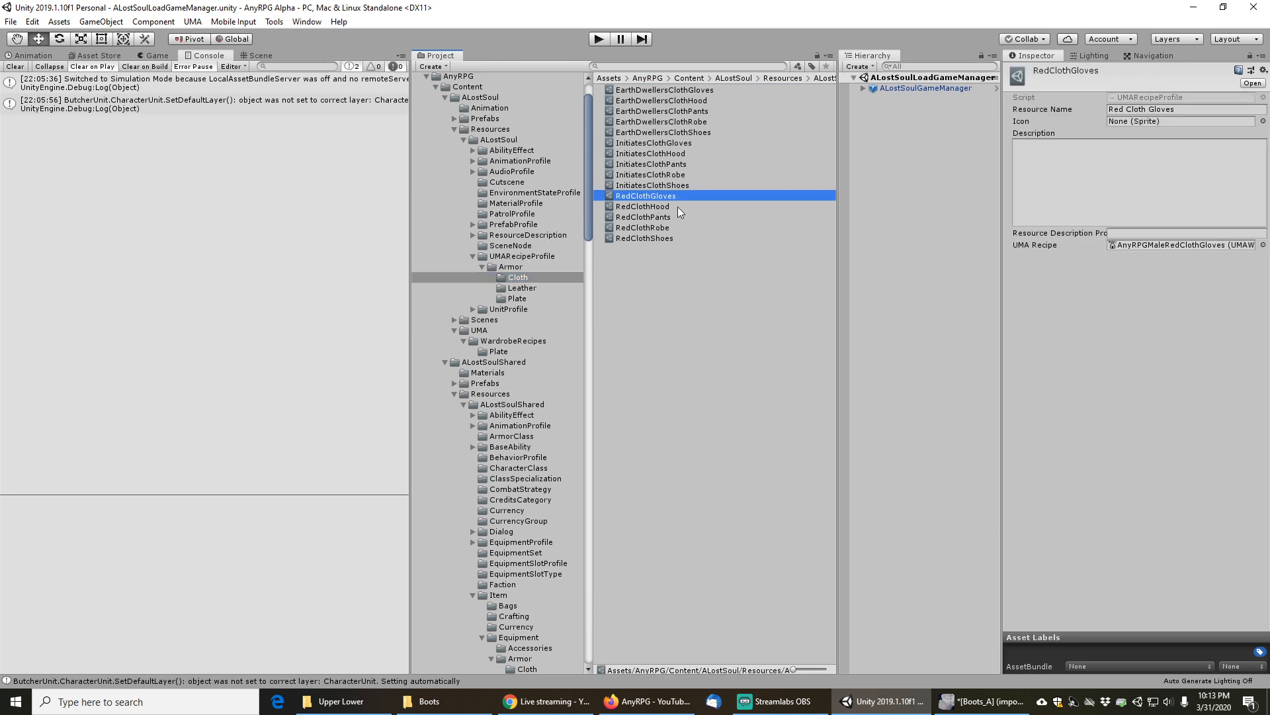
shift+click(641, 238)
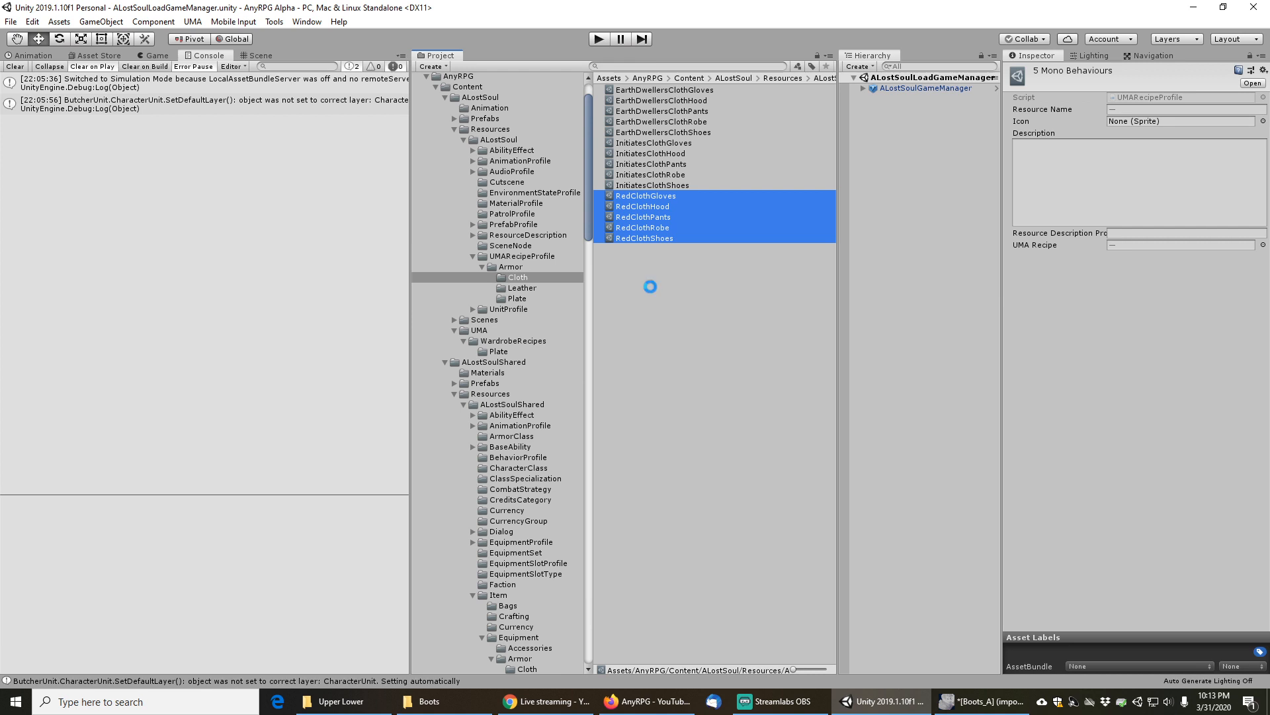
key(ctrl+d)
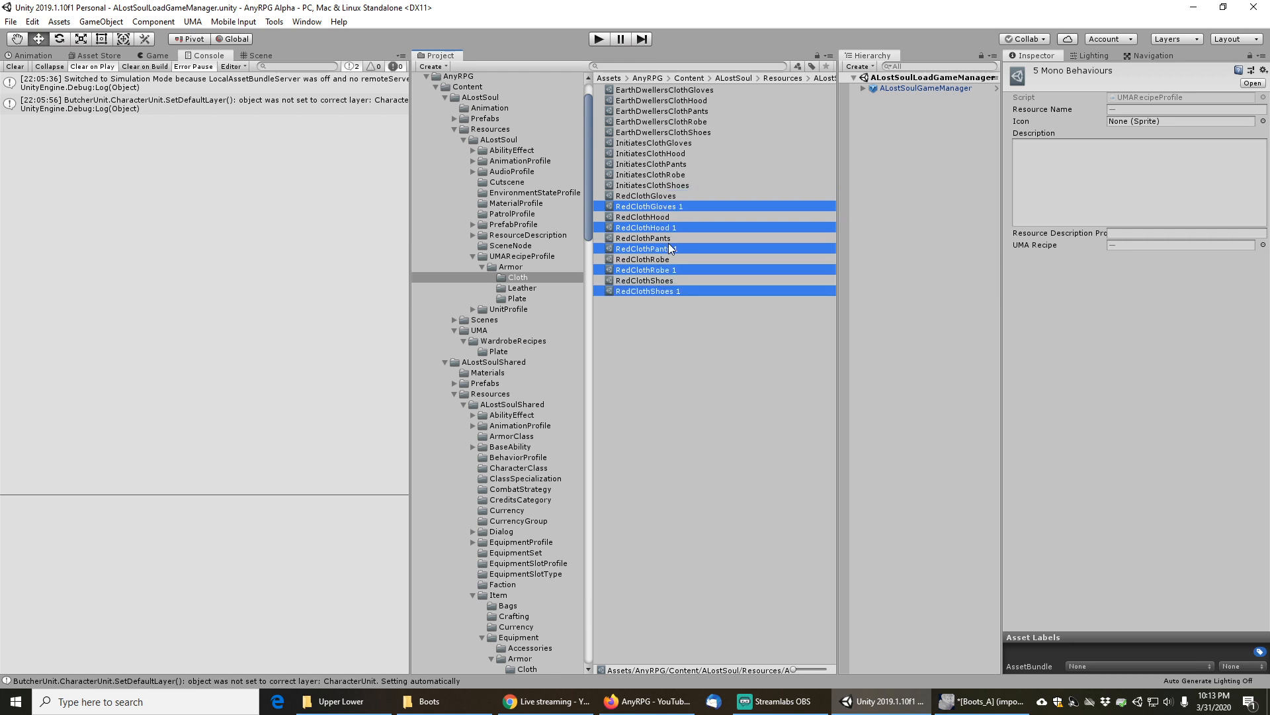
Rename the duplicated gloves profile RedClothGloves 1 as IcyClothGloves
click(661, 193)
click(663, 208)
key(F2)
key(End)
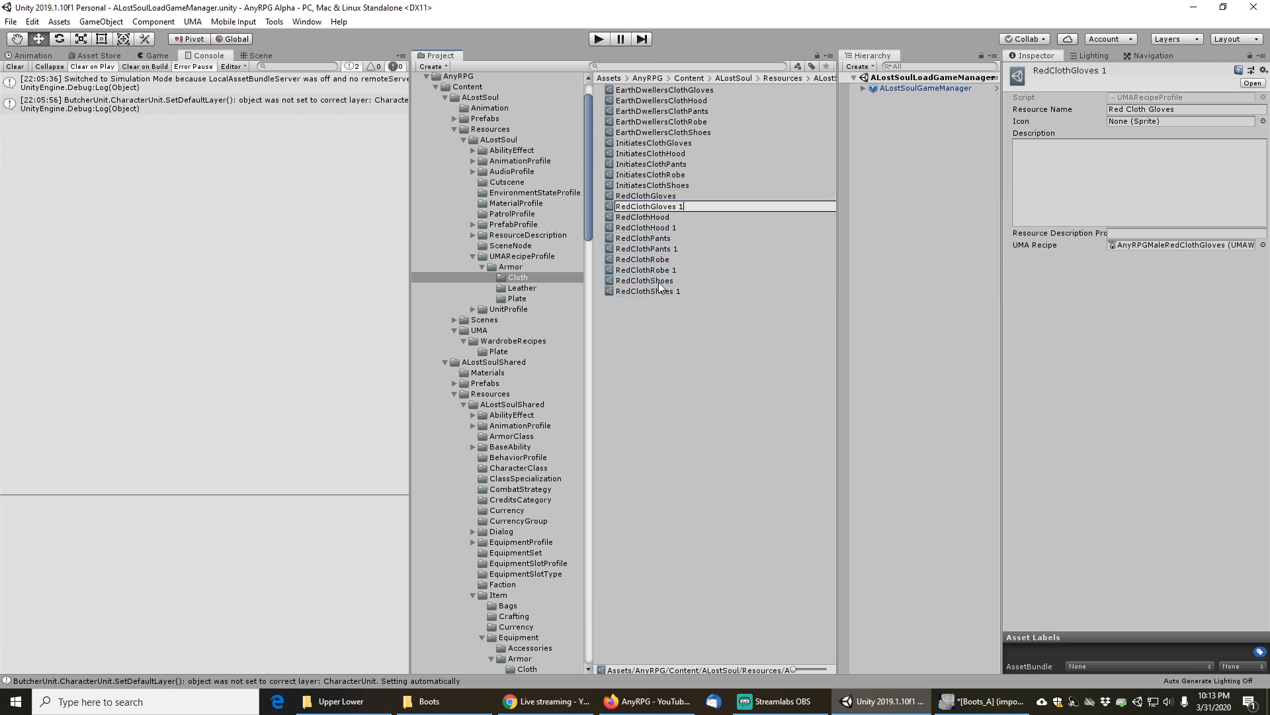
key(BackSpace)
key(BackSpace)
key(shift+Home)
key(Home)
key(shift+Right)
key(shift+Right)
key(shift+Right)
text(Icy)
key(shift+Home)
key(End)
key(Return)
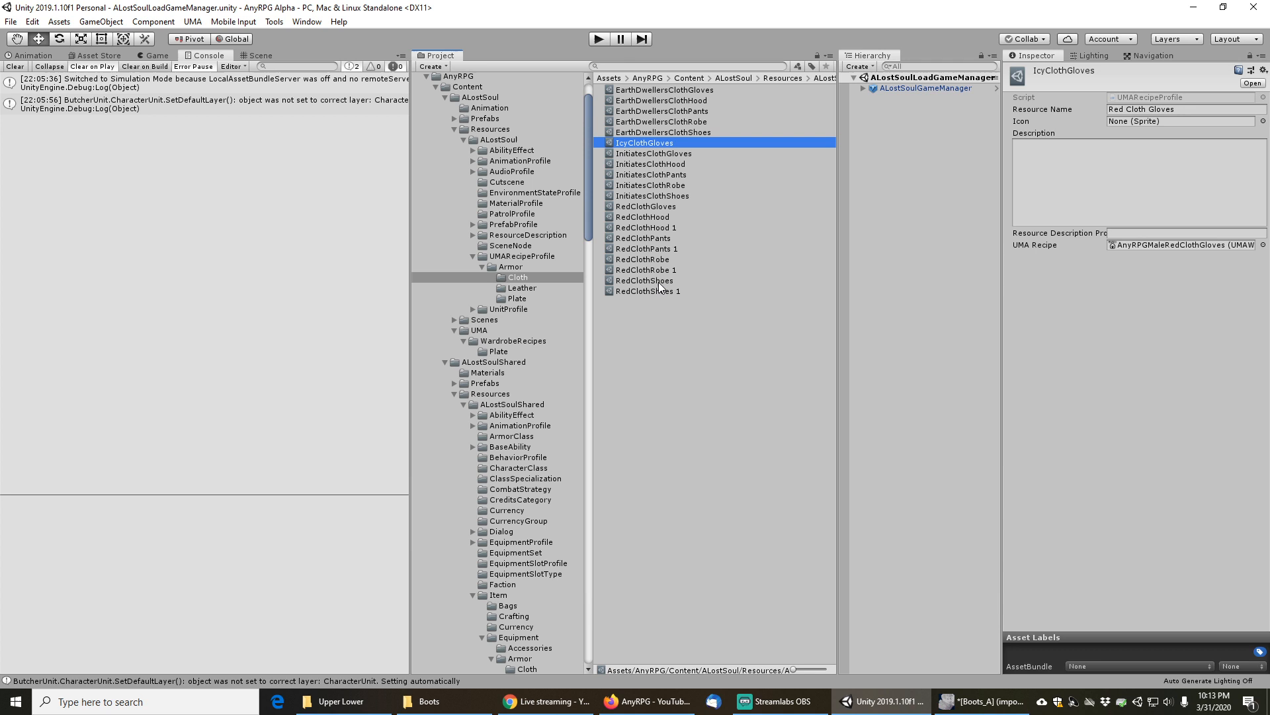
Rename the duplicated hood profile RedClothHood 1 as IcyClothHood
key(Down)
key(Down)
key(Down)
key(Down)
key(Down)
key(Down)
key(Down)
key(Down)
key(F2)
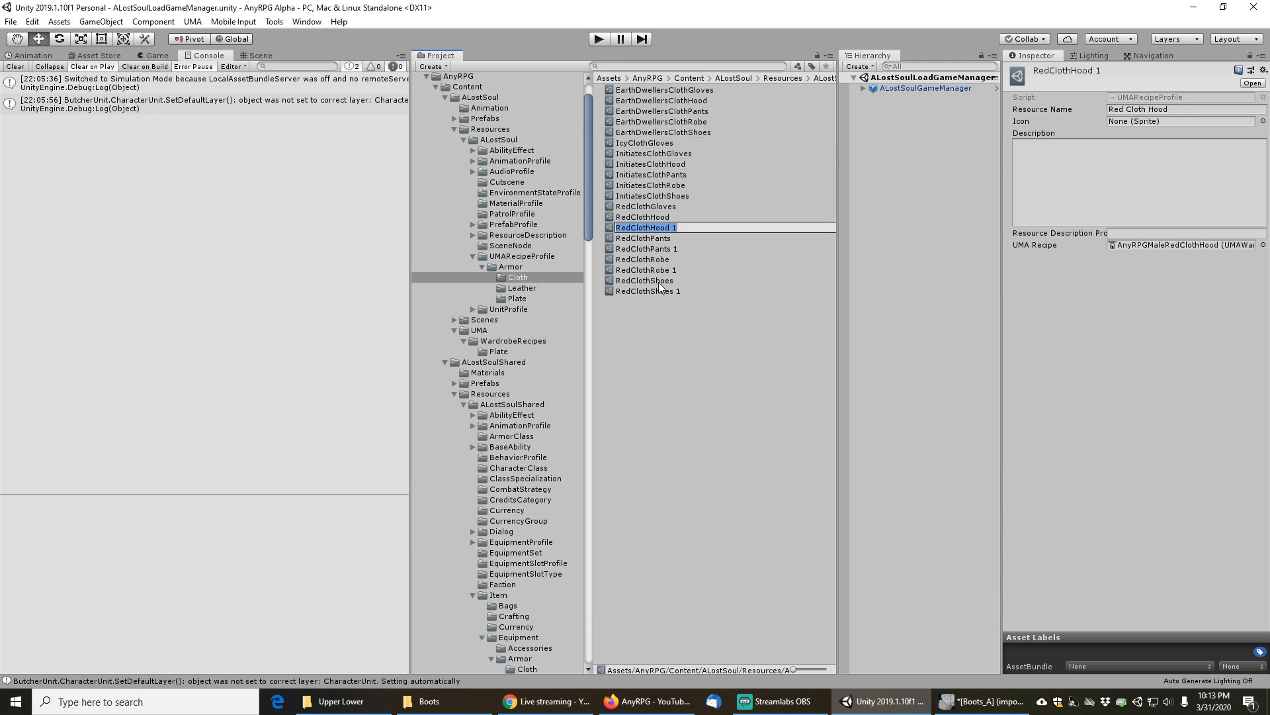
key(Home)
text(Icy)
key(Delete)
key(Delete)
key(Delete)
key(BackSpace)
key(Return)
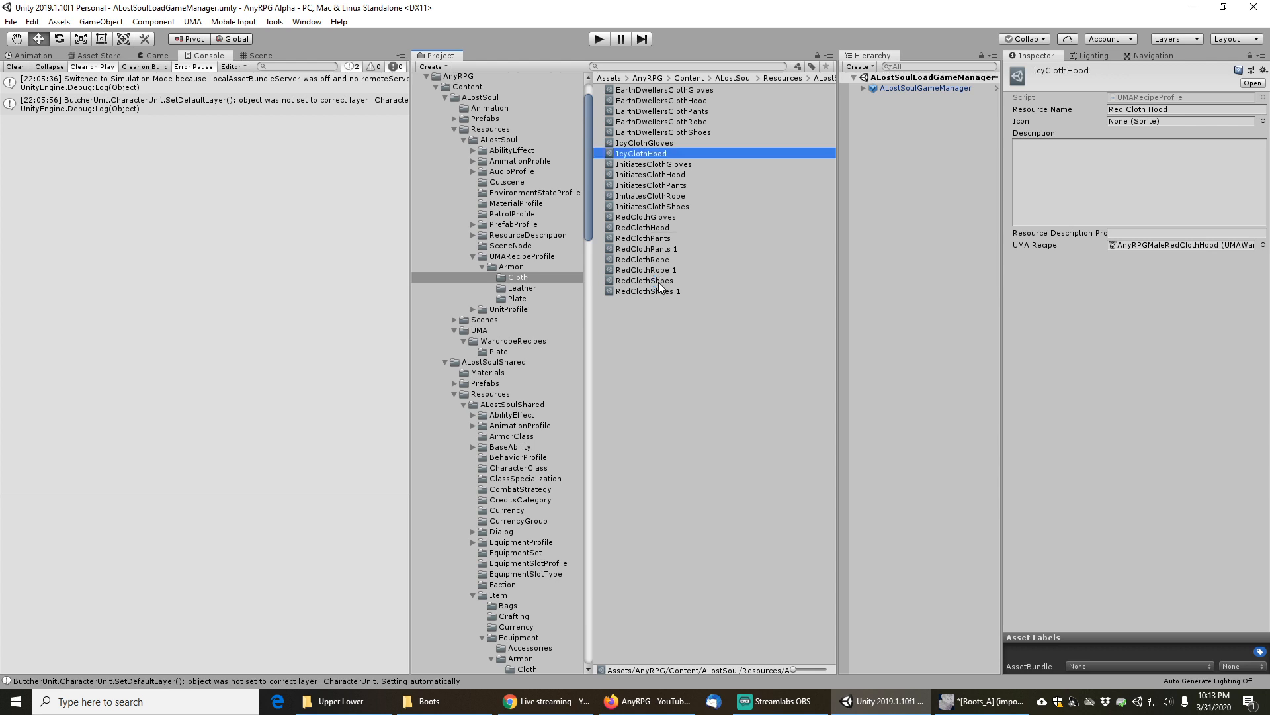
Rename the duplicated pants profile RedClothPants 1 as IcyClothPants
key(Down)
key(Down)
key(Down)
key(Down)
key(Down)
key(Down)
key(Down)
key(Down)
key(Down)
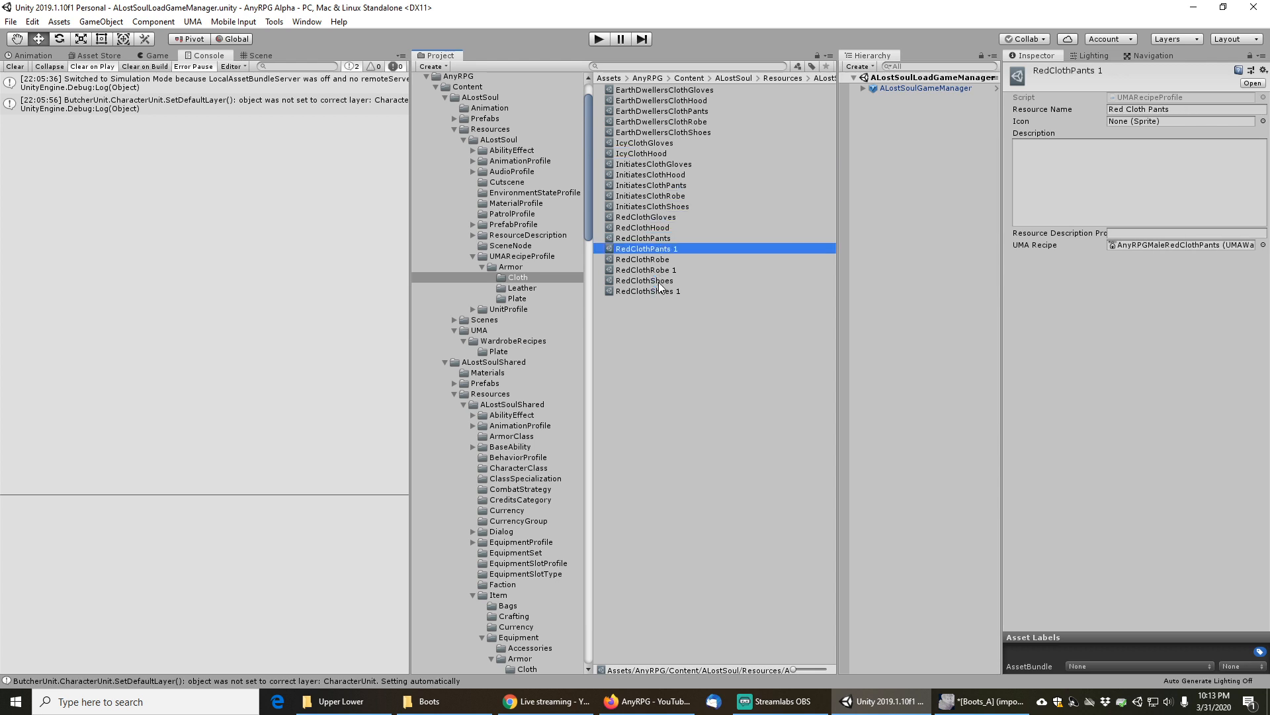
key(F2)
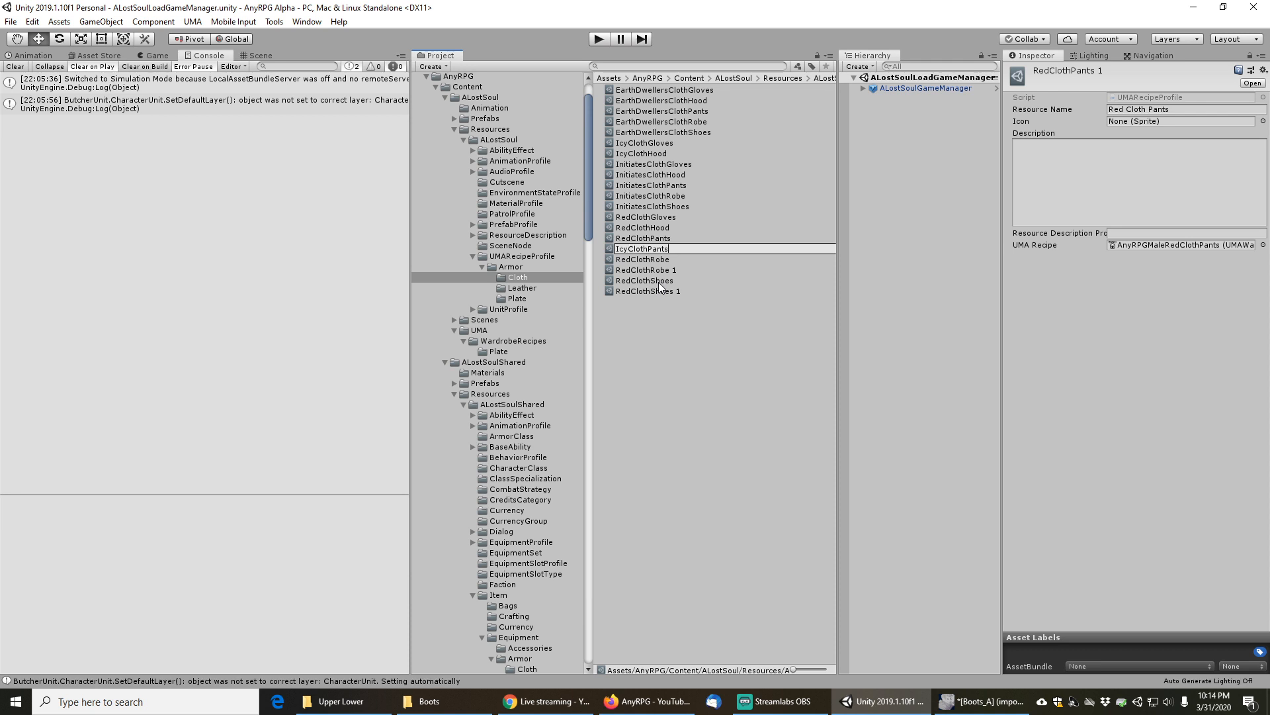
key(Return)
Rename the duplicated robe profile RedClothRobe 1 as IcyClothRobe
key(Down)
key(Down)
key(Down)
key(Down)
key(Down)
key(Down)
key(Down)
key(Down)
key(Down)
key(Down)
key(Down)
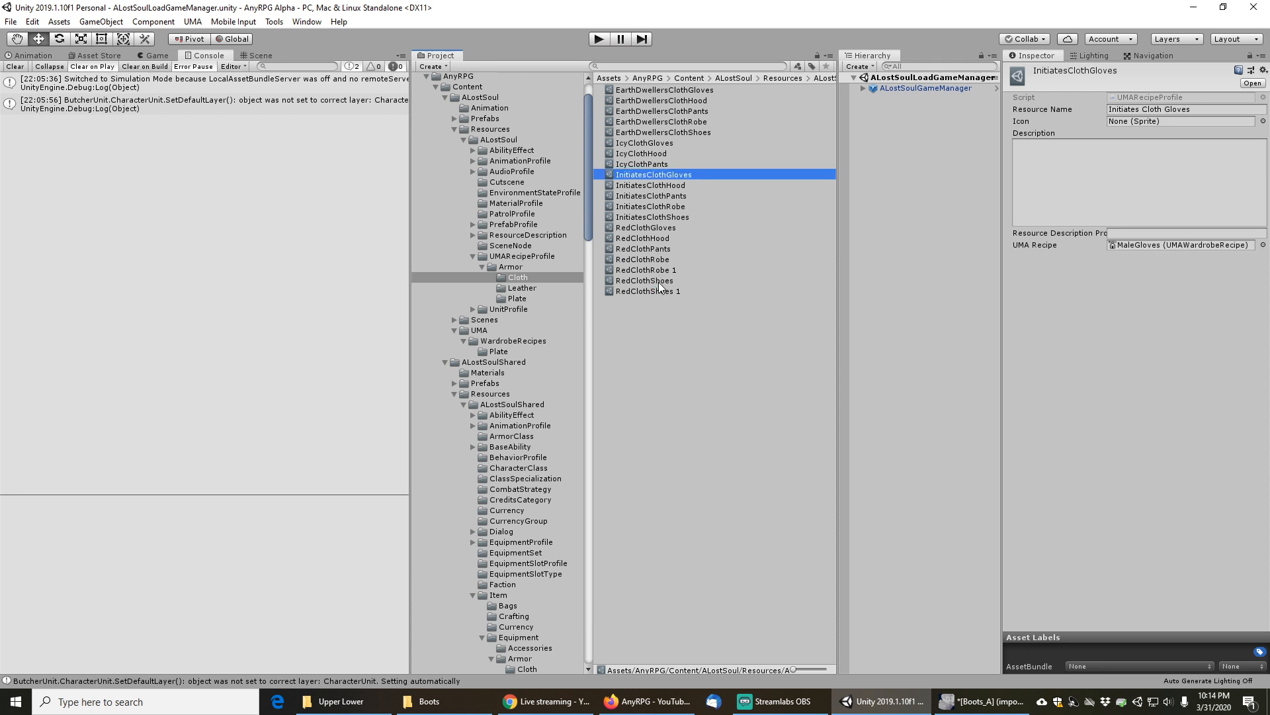
key(Up)
key(F2)
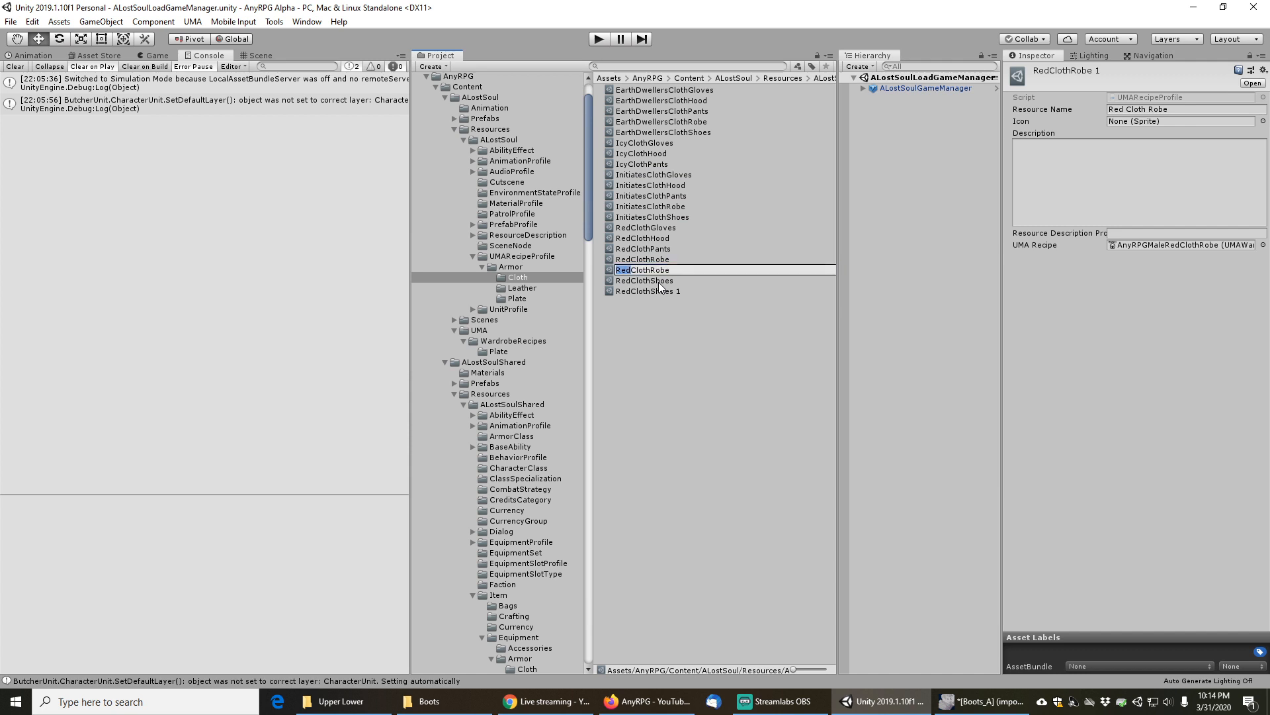
text(IcyClothRobe)
key(Return)
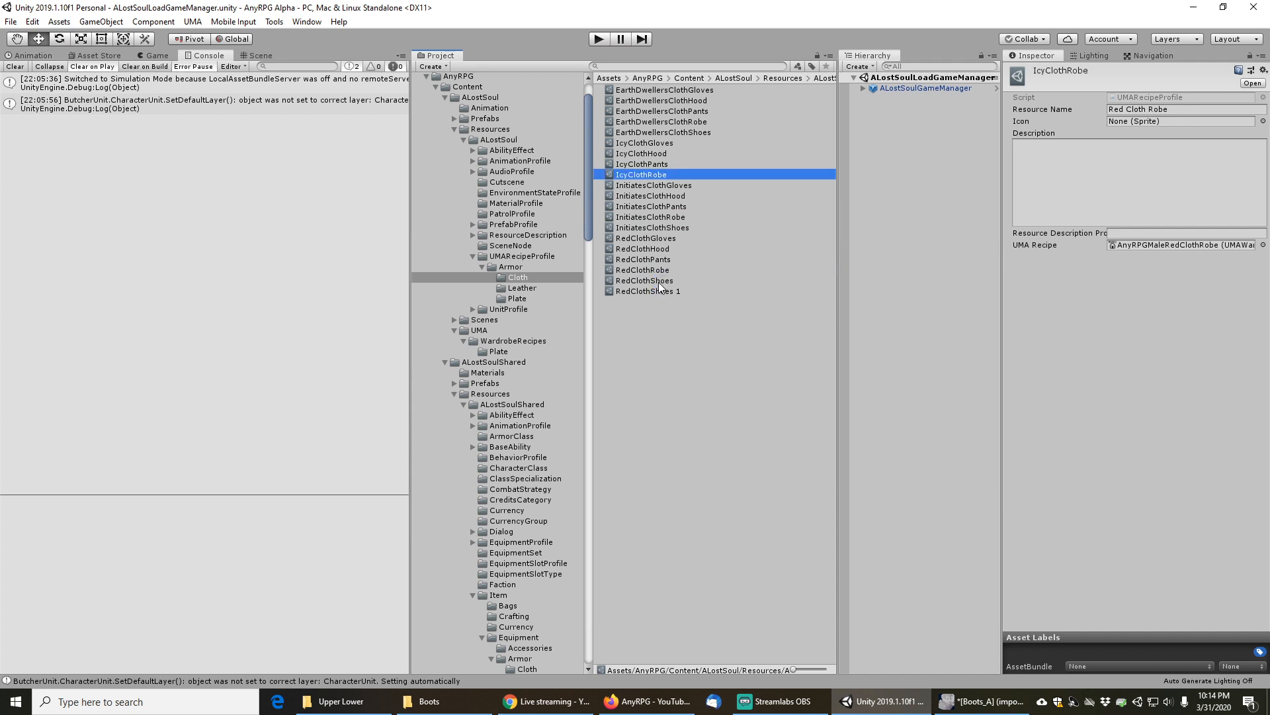
Rename the duplicated shoes profile RedClothShoes 1 as IcyRedClothShoes
key(Down)
key(Down)
key(Down)
key(Down)
key(Down)
key(Down)
key(Down)
key(Down)
key(Down)
key(Down)
key(Down)
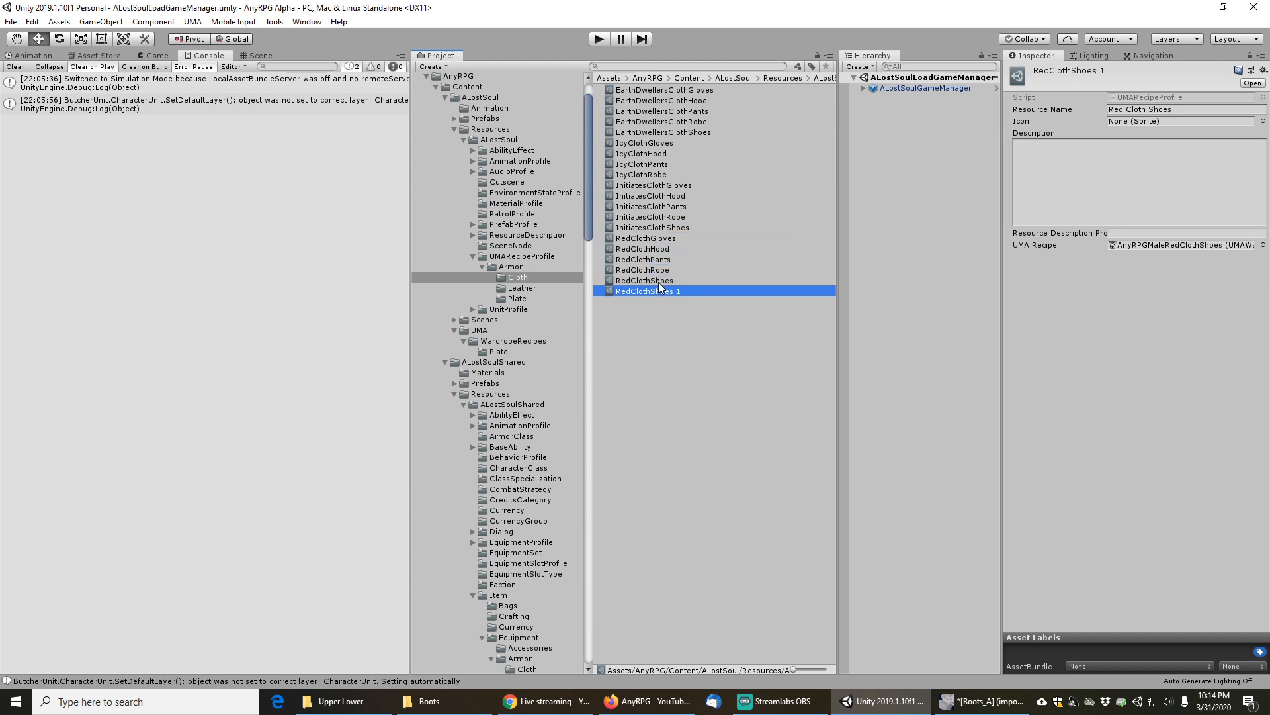
key(F2)
text(IcyRedClothShoes 1)
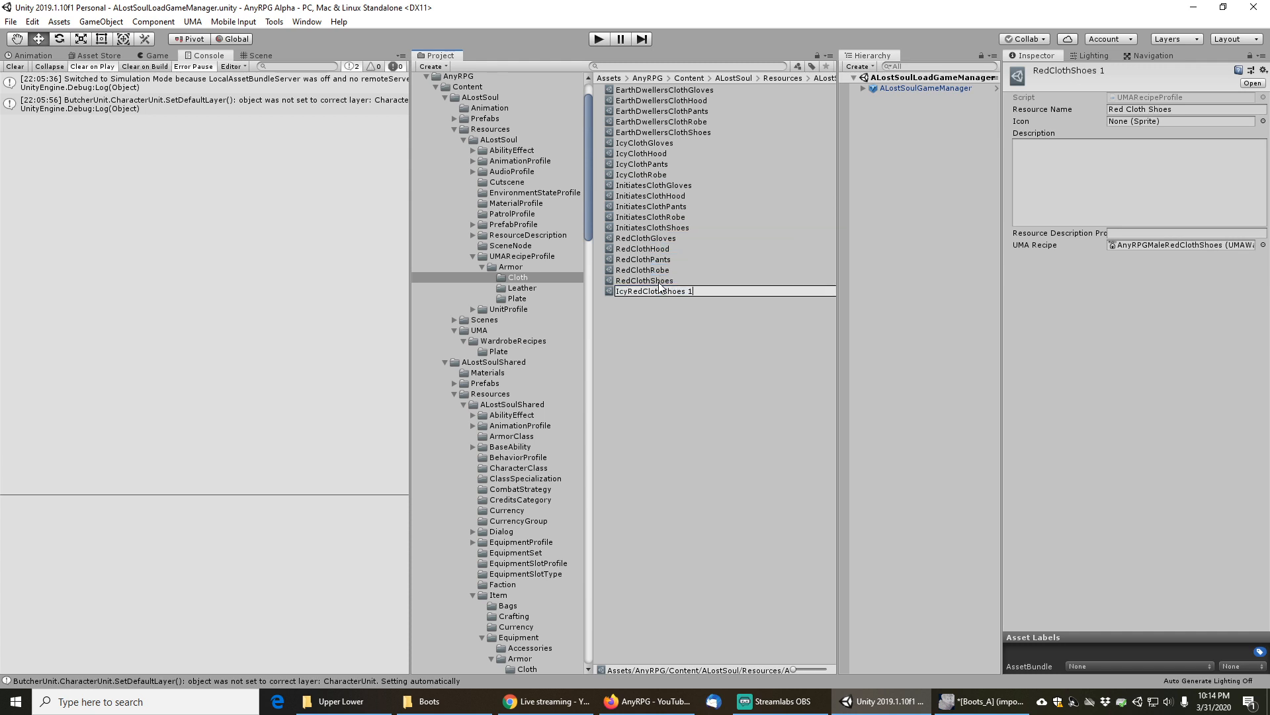
key(BackSpace)
key(BackSpace)
click(658, 281)
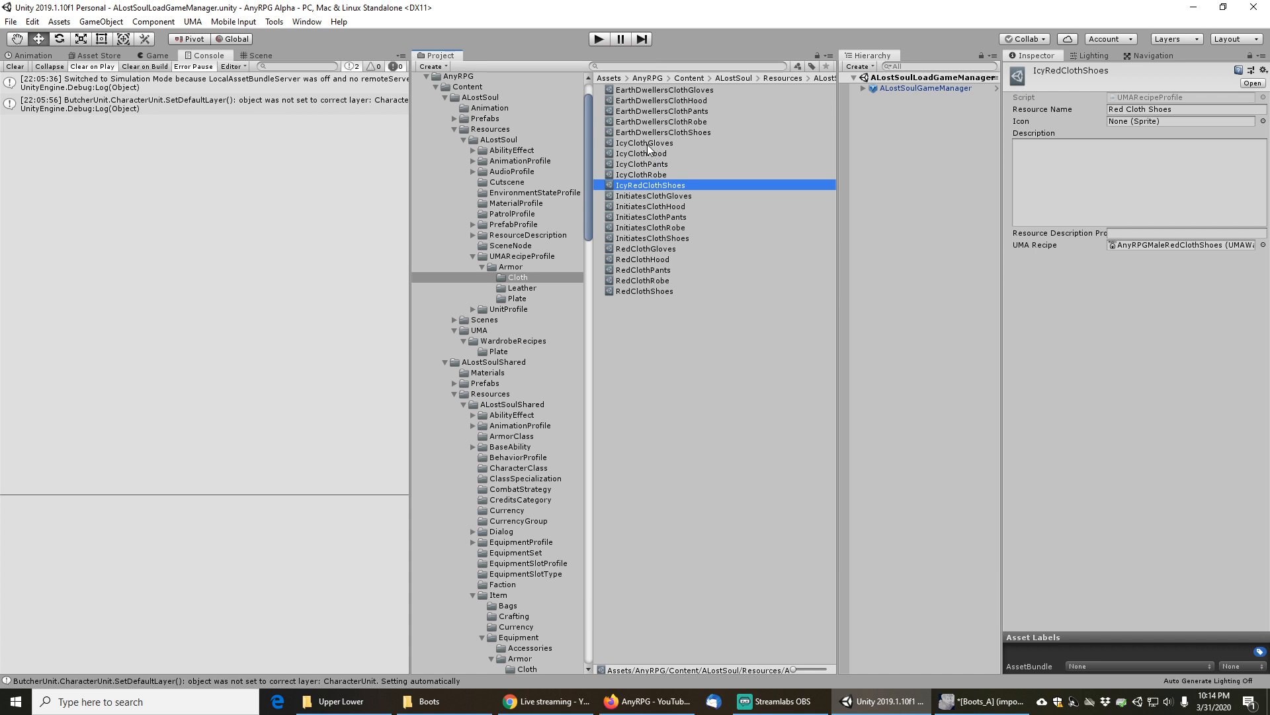
Set the resource names of the IcyRedClothShoes and IcyClothRobe profiles to Icy Cloth Shoes and Icy Cloth Robe
double_click(1118, 109)
text(Icy)
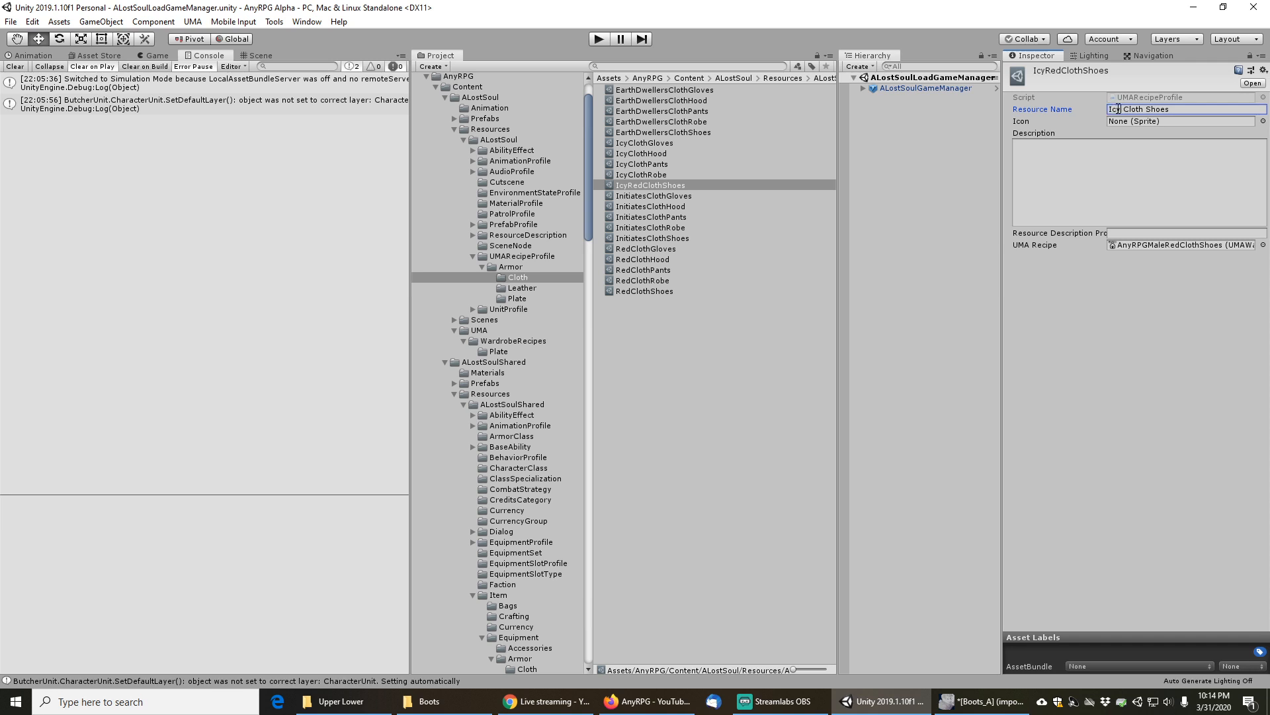
double_click(1117, 109)
click(643, 175)
double_click(1118, 109)
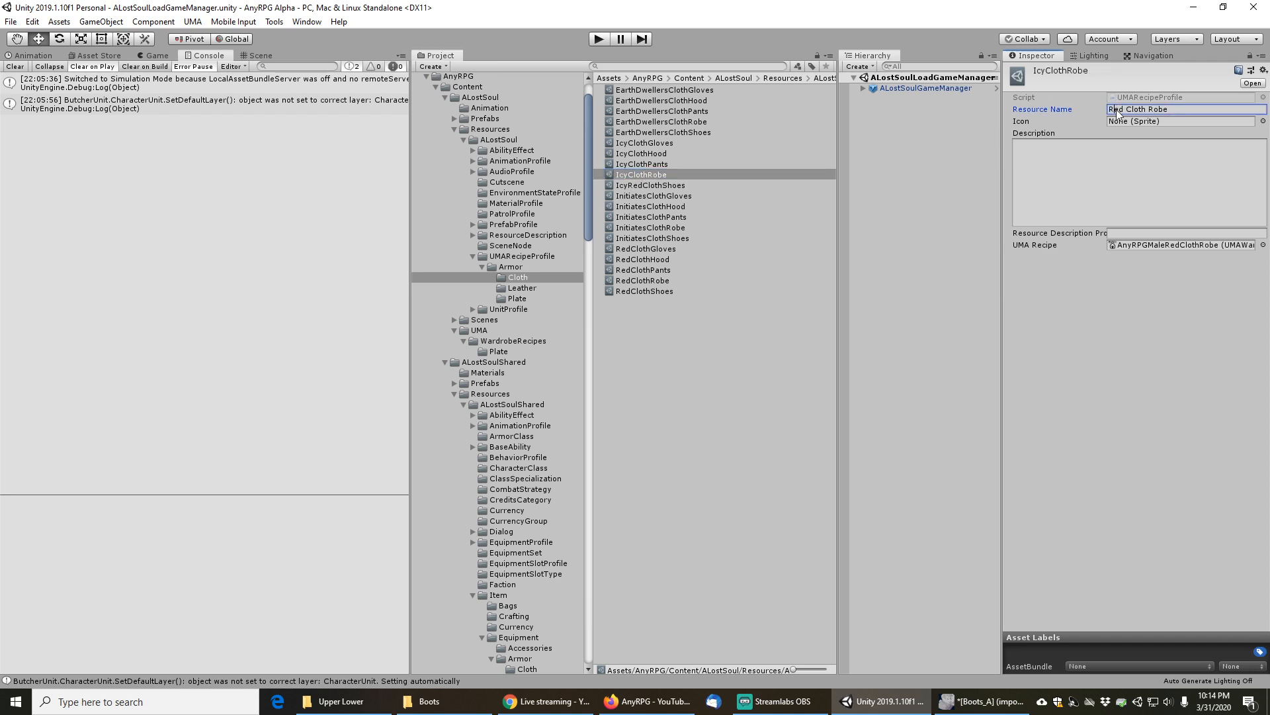
text(Icy)
Set the resource names of the IcyClothPants and IcyClothHood profiles to Icy Cloth Pants and Icy Cloth Hood
click(642, 164)
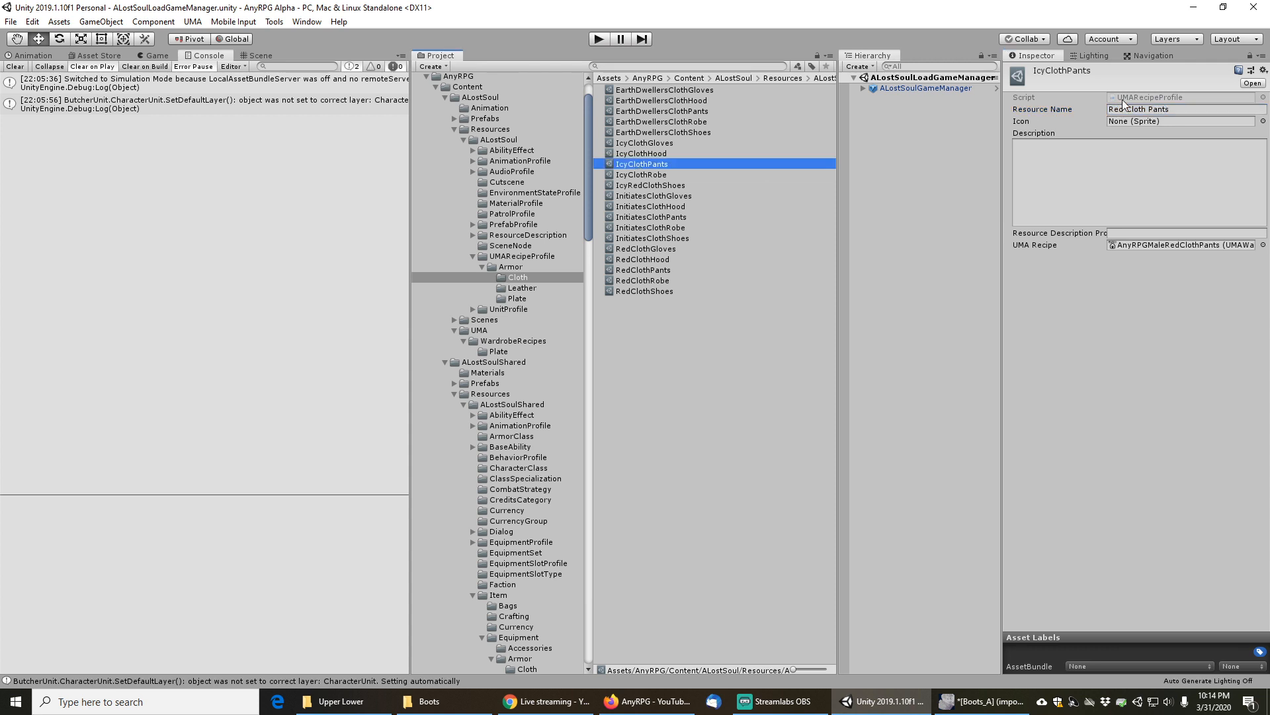
double_click(1117, 109)
text(Icy)
click(638, 152)
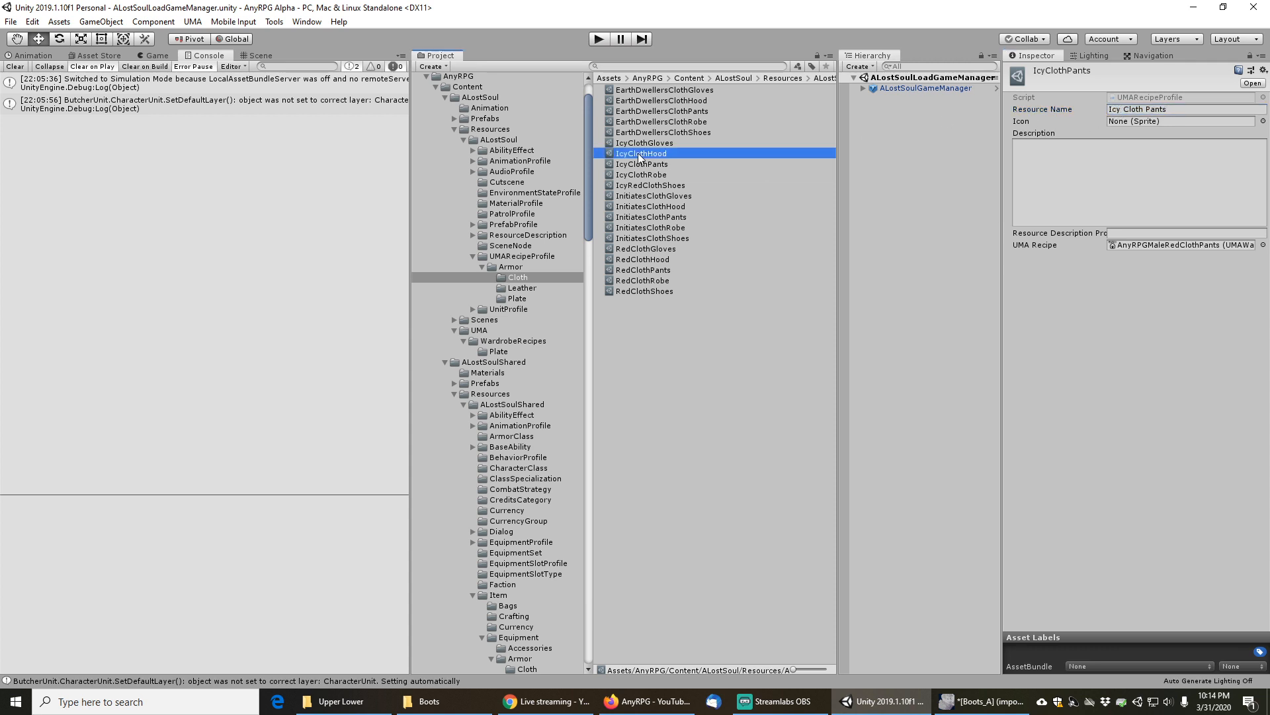
double_click(1117, 109)
text(Icy)
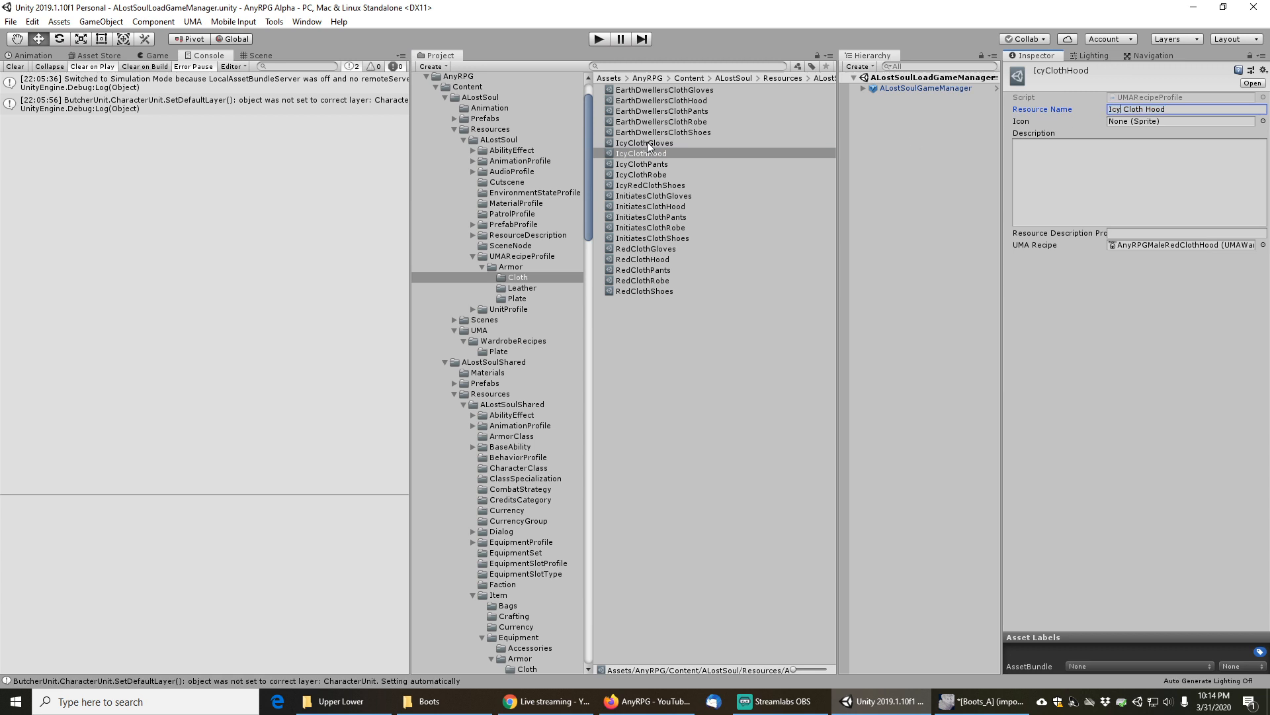
Set the resource name of the IcyClothGloves profile to Icy Cloth Gloves
click(641, 143)
double_click(1117, 110)
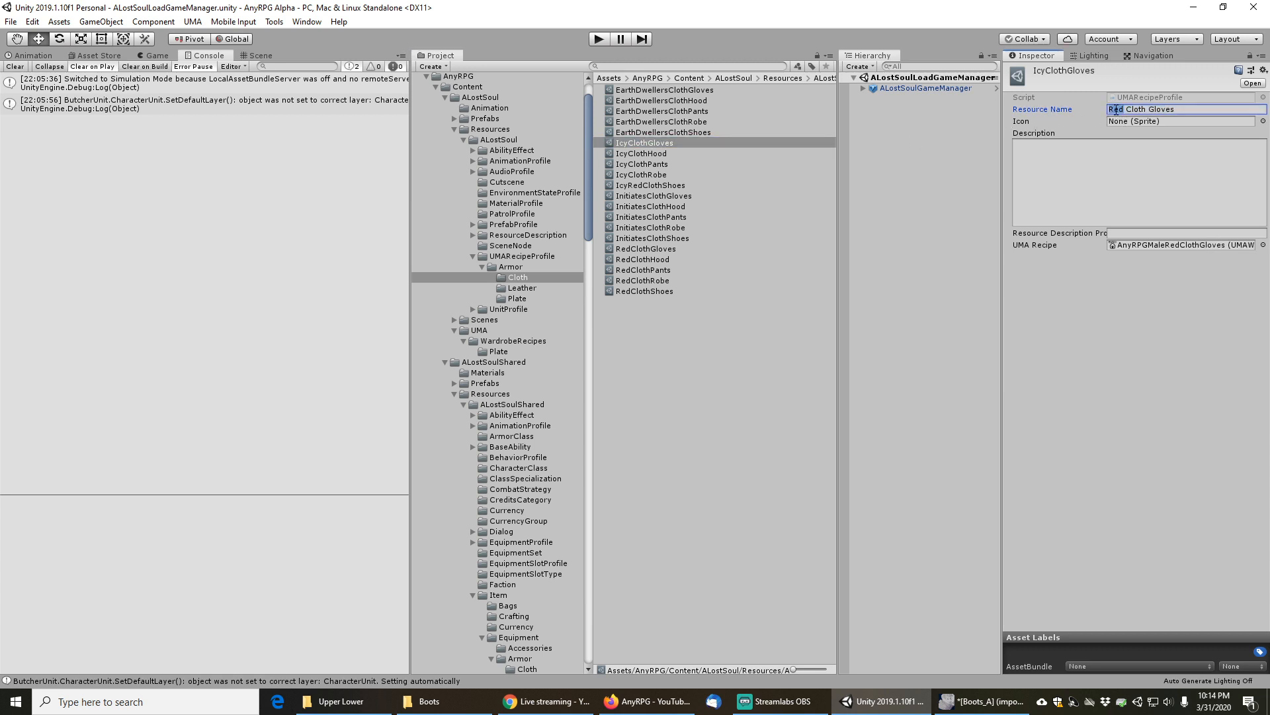
text(Icy)
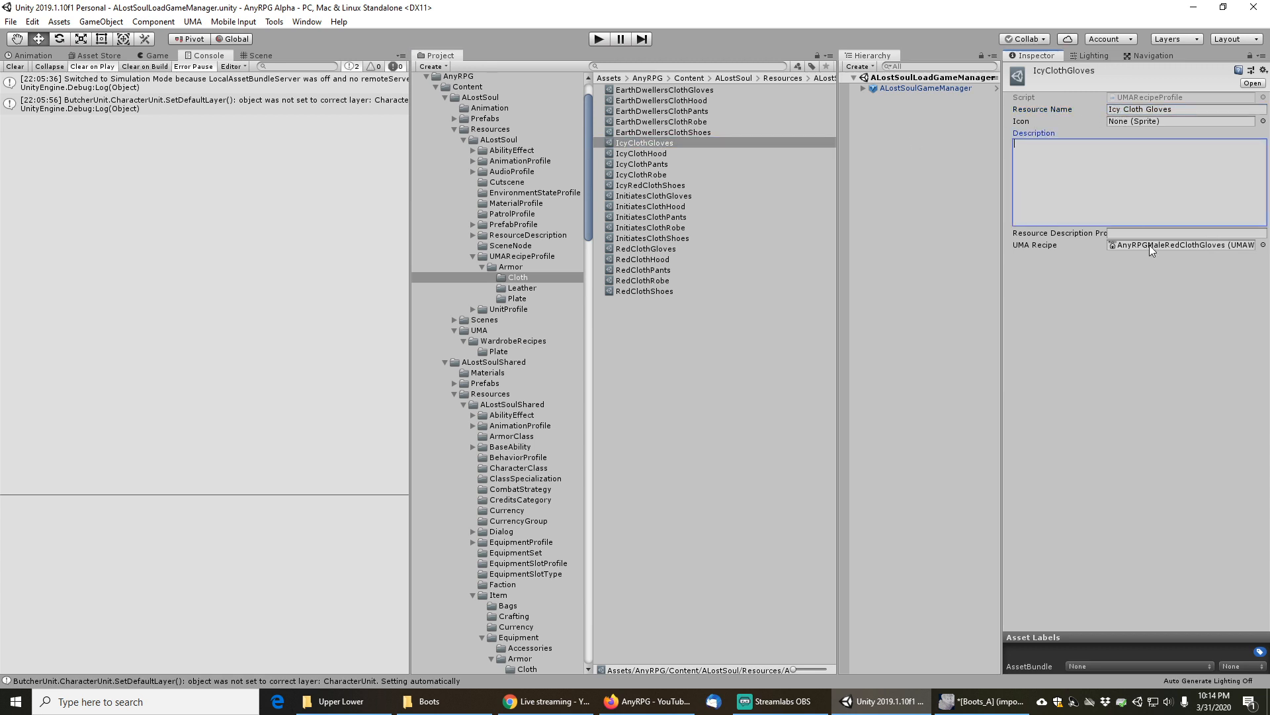
Locate the gloves profile's UMA recipe and duplicate the five AnyRPGMaleRedCloth recipes, Gloves through Shoes, in the WardrobeRecipes Cloth folder
click(1149, 245)
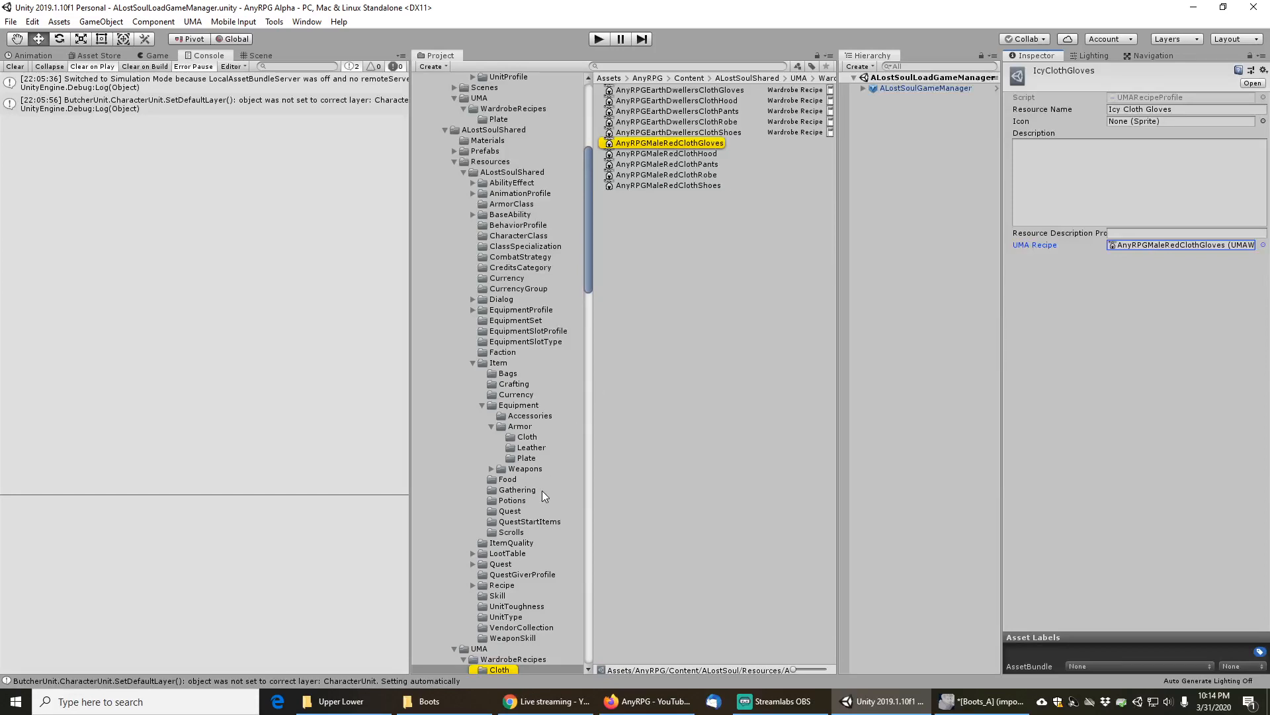
scroll(514, 575, down, 3)
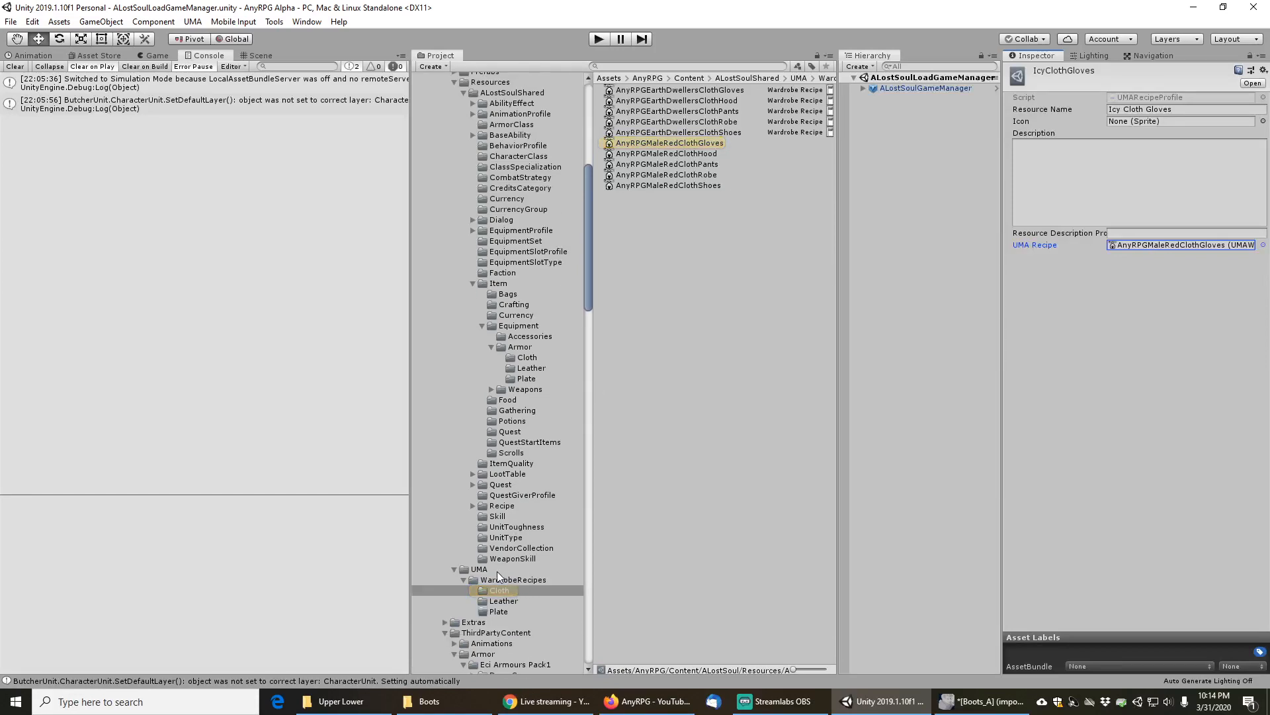
click(657, 226)
click(668, 143)
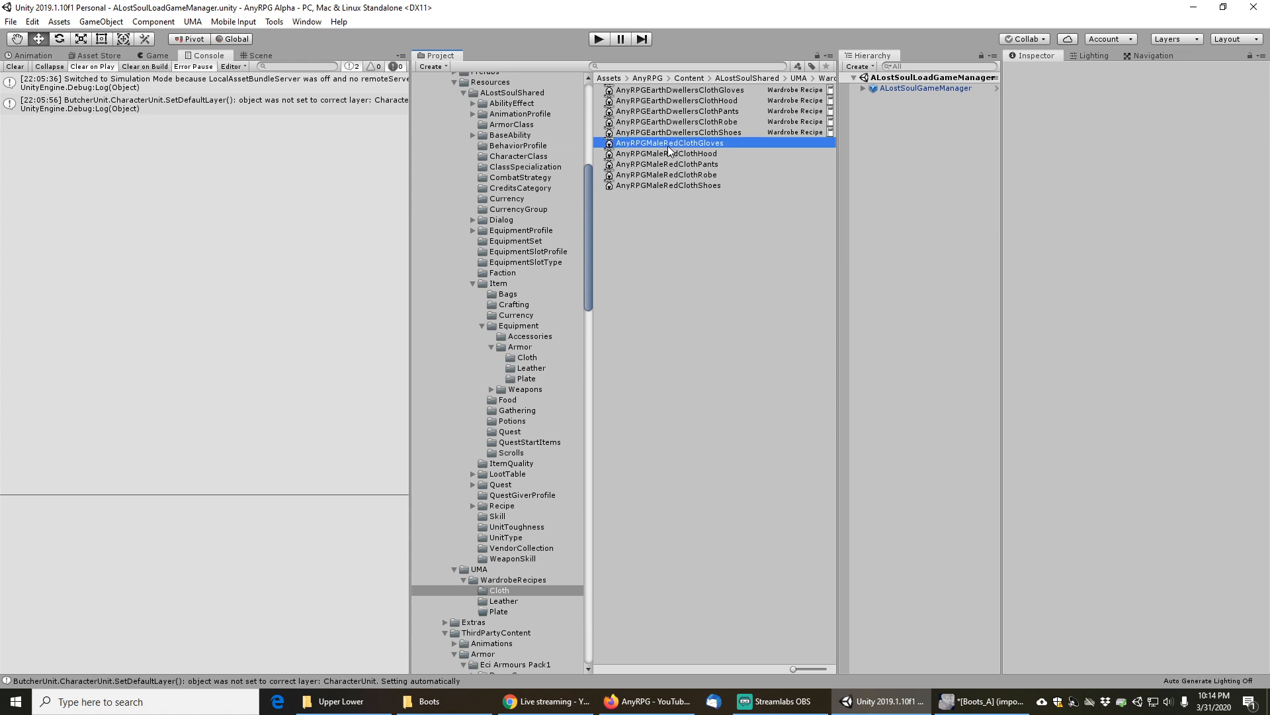
shift+click(673, 185)
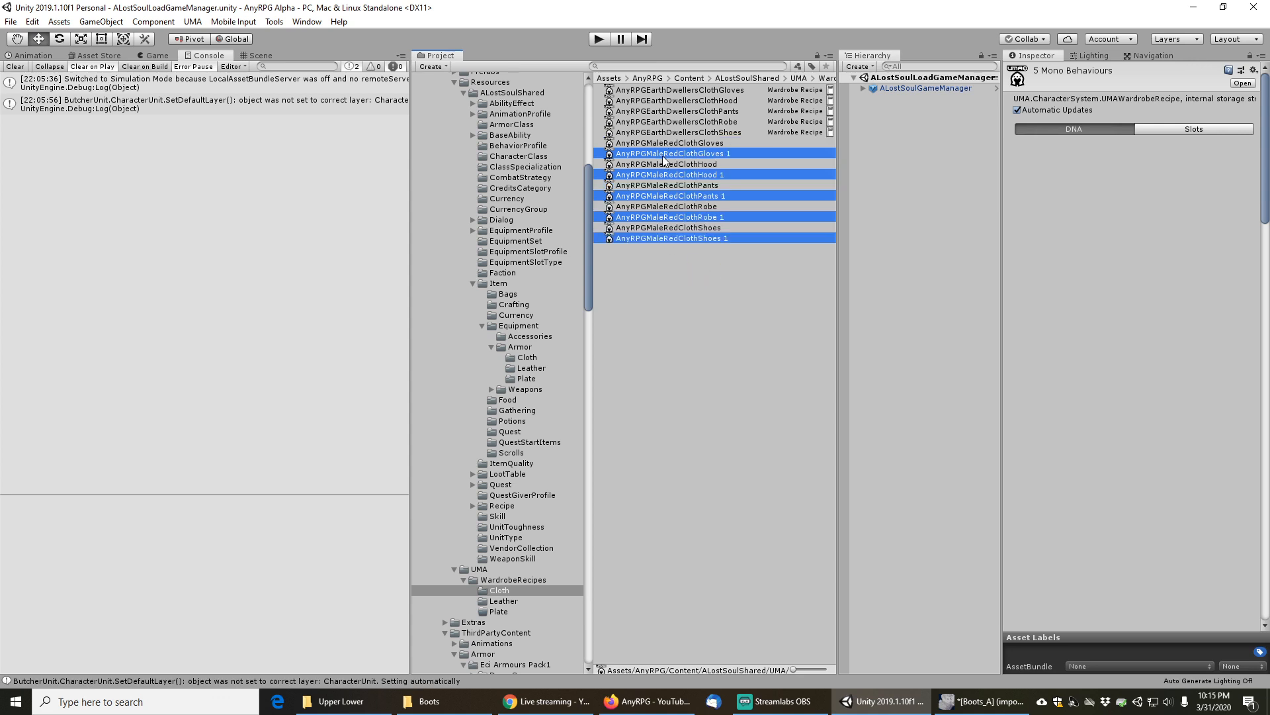
click(702, 354)
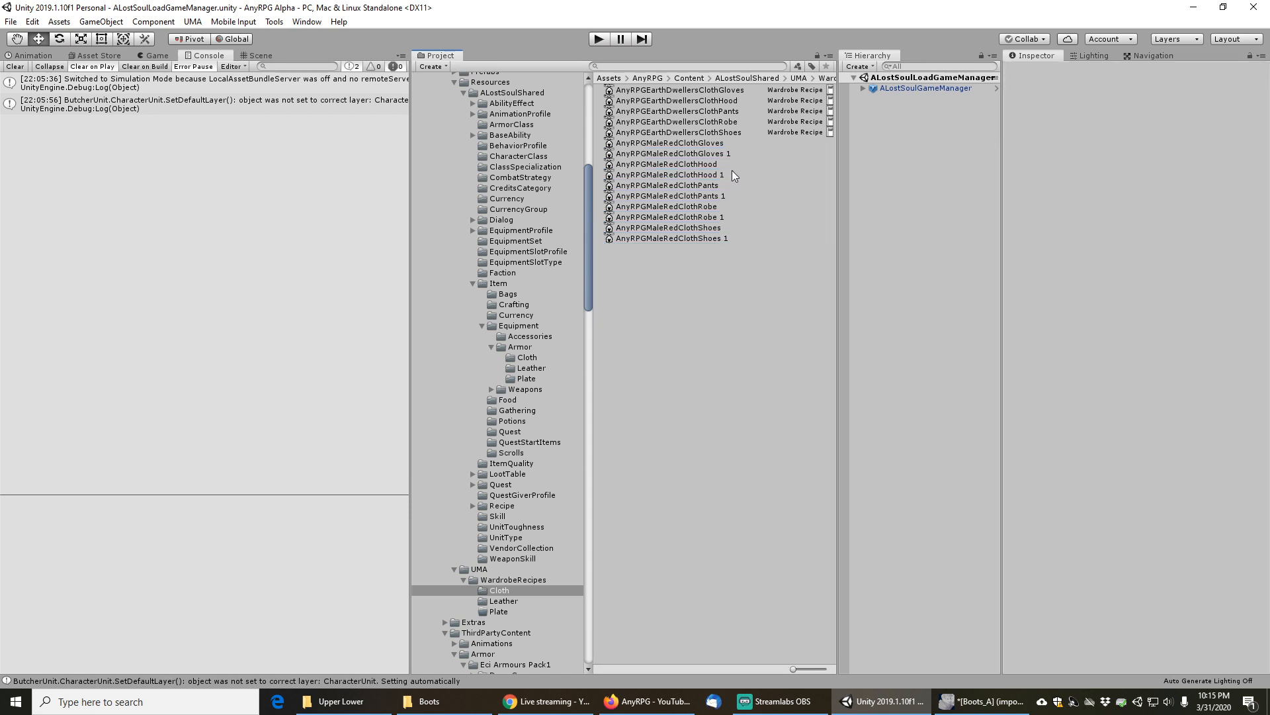
Rename the duplicated gloves recipe AnyRPGMaleRedClothGloves 1 as AnyRPGMaleIcyClothGloves
click(715, 153)
key(F2)
key(End)
key(BackSpace)
key(BackSpace)
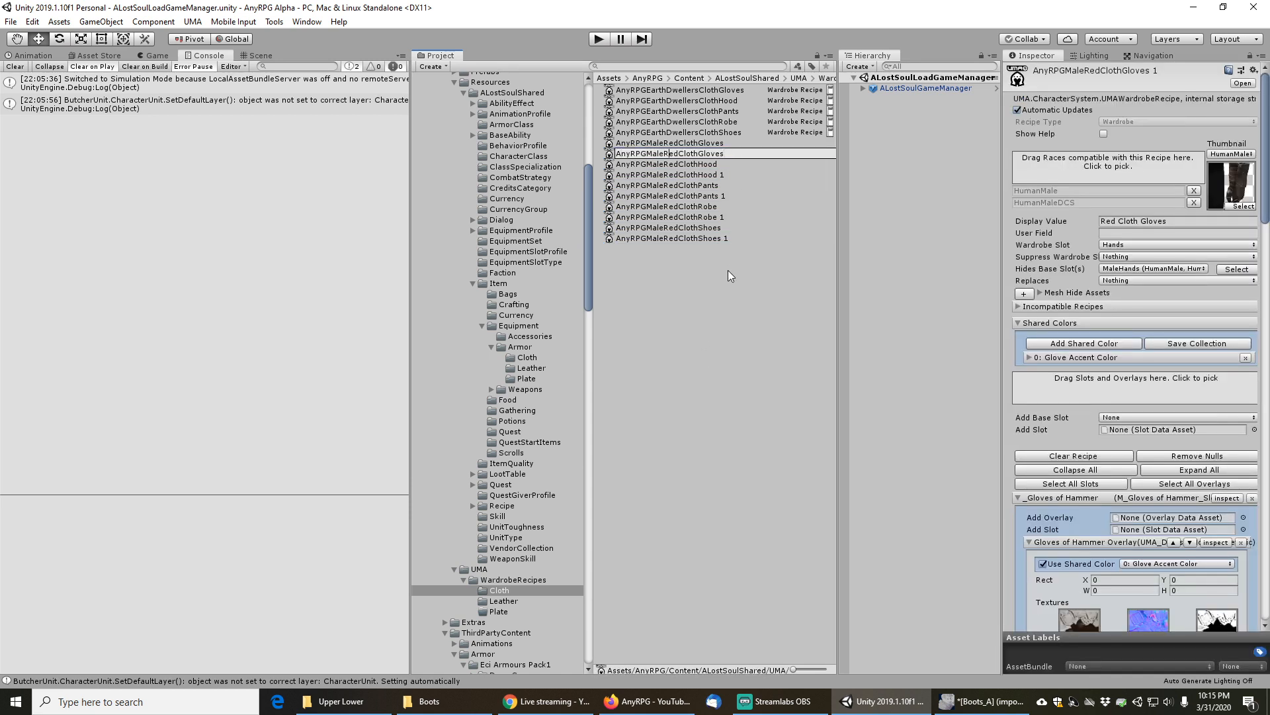
key(Left)
key(Left)
key(shift+Right)
key(shift+Right)
key(shift+Right)
text(Icy)
key(Return)
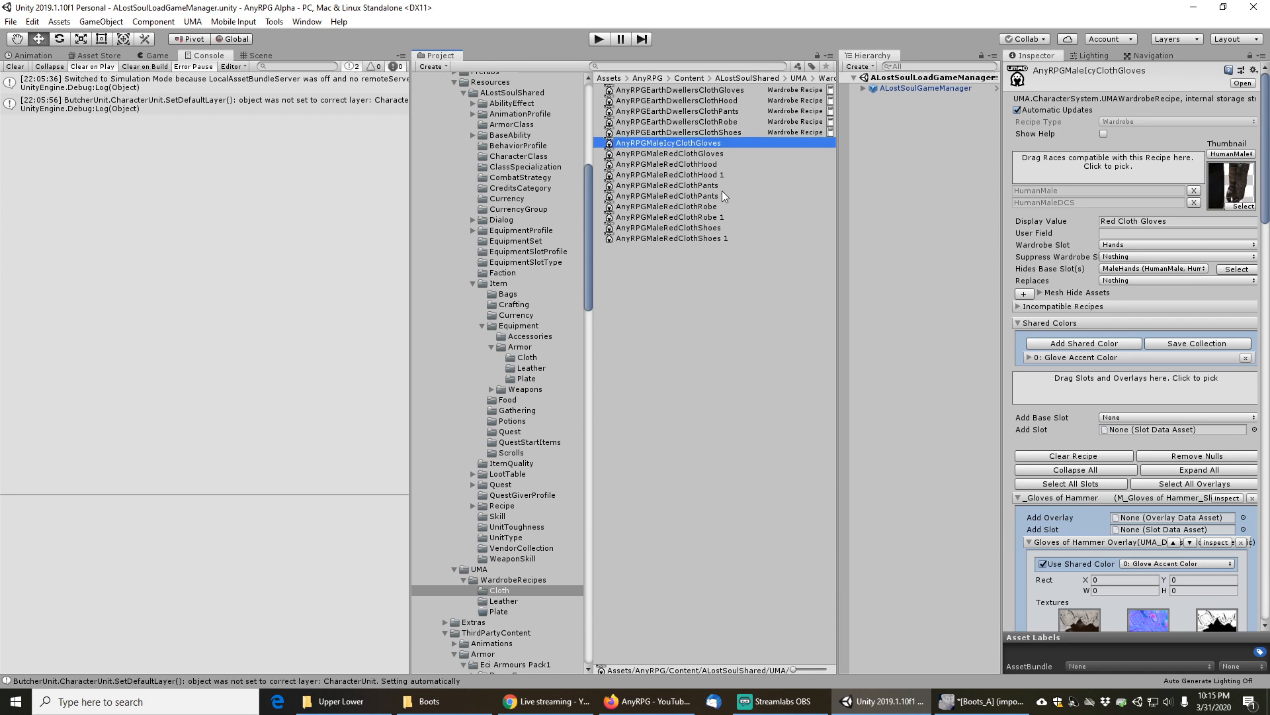
Rename the duplicated hood recipe AnyRPGMaleRedClothHood 1 as AnyRPGMaleIcyClothHood
key(Down)
key(Down)
key(Down)
key(F2)
key(End)
key(BackSpace)
key(BackSpace)
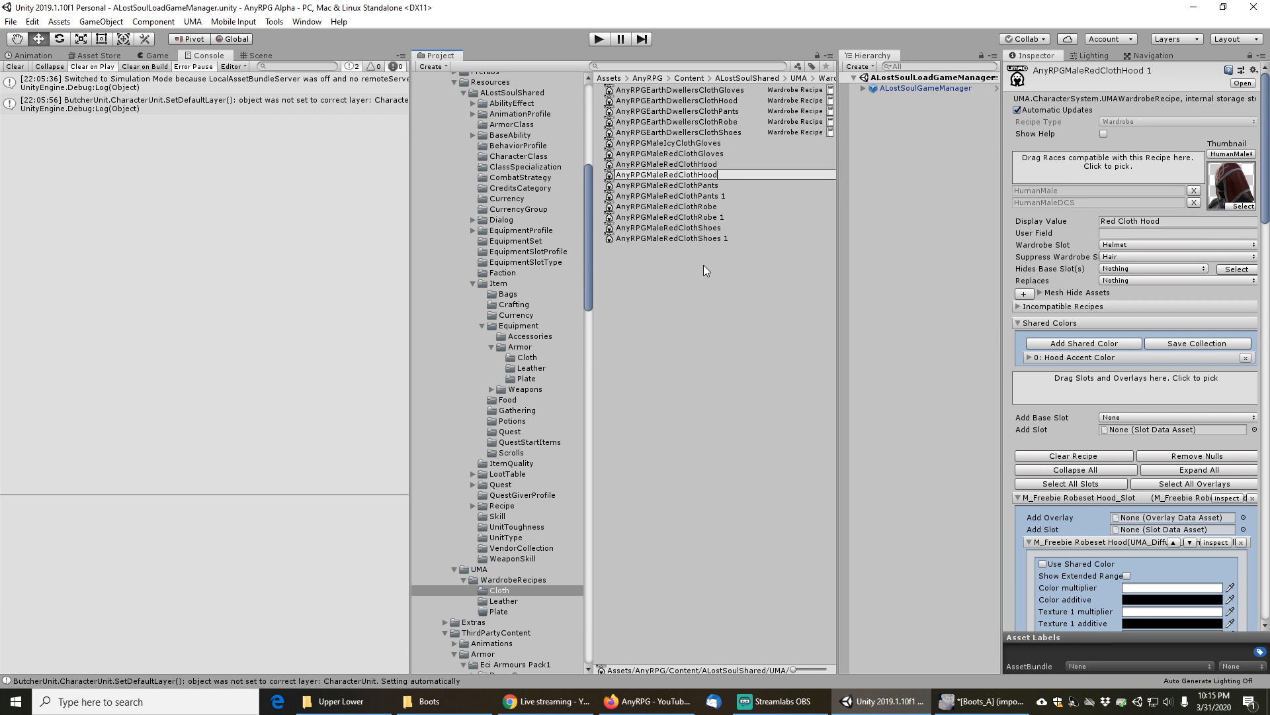
key(Left)
key(Left)
key(Left)
key(shift+Left)
key(shift+Left)
key(shift+Left)
text(Icy)
key(Return)
Rename the duplicated pants recipe AnyRPGMaleRedClothPants 1 as AnyRPGMaleIcyClothPants
key(Down)
key(Down)
key(Down)
key(Down)
key(F2)
key(End)
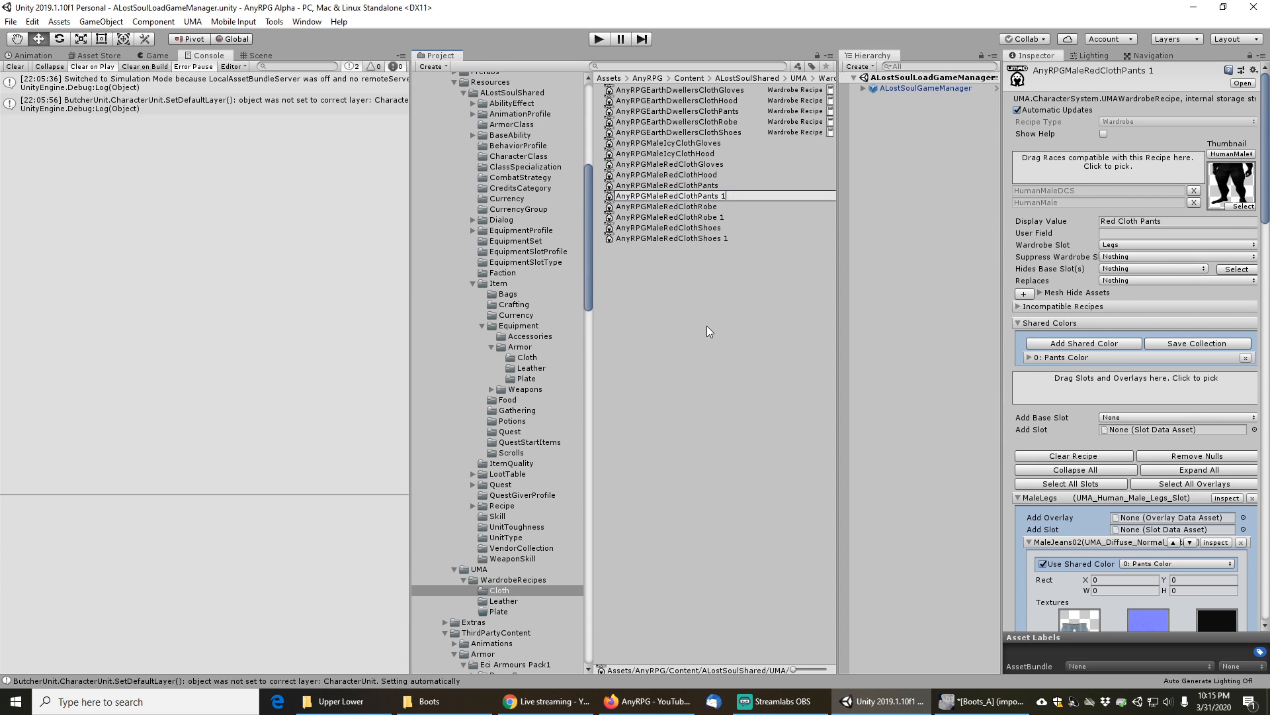
key(BackSpace)
key(BackSpace)
key(shift+Left)
key(shift+Left)
key(shift+Left)
text(Icy)
key(End)
key(Return)
Rename the duplicated robe recipe AnyRPGMaleRedClothRobe 1 as AnyRPGMaleIcyClothRobe
click(708, 216)
key(F2)
key(End)
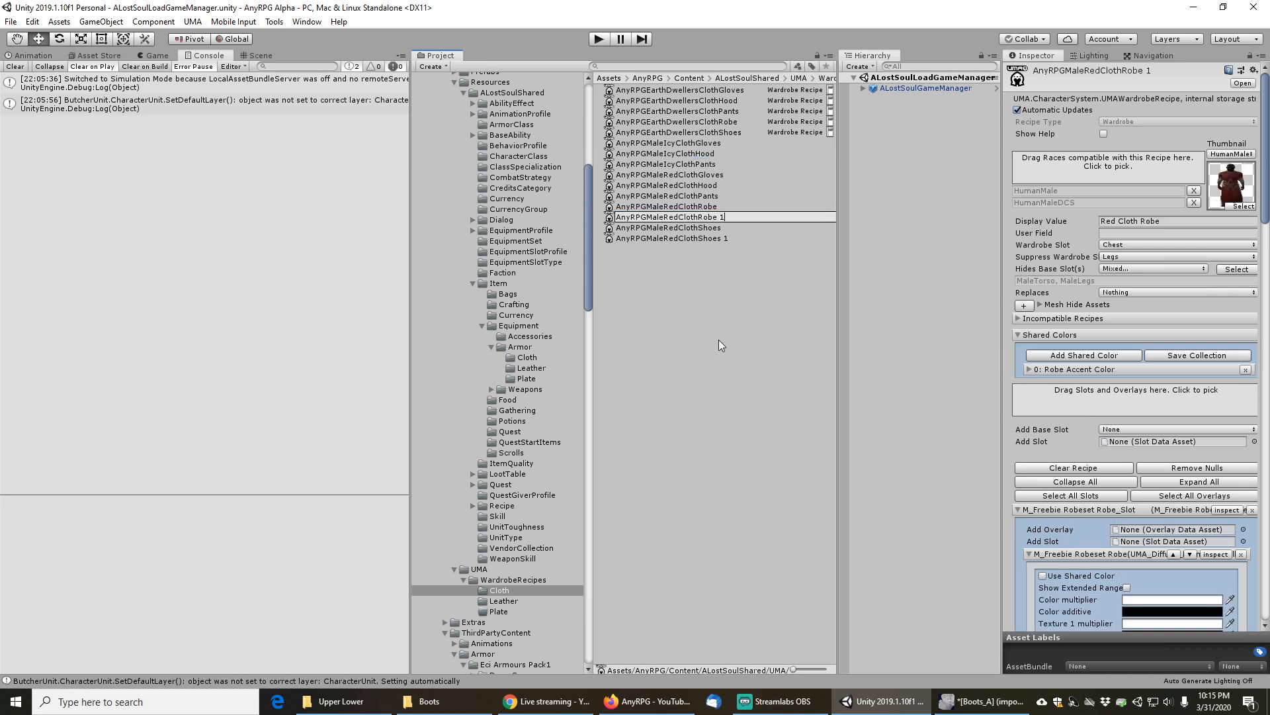
key(BackSpace)
key(BackSpace)
key(shift+Right)
key(shift+Right)
key(shift+Right)
text(Icy)
key(Return)
Rename the duplicated shoes recipe AnyRPGMaleRedClothShoes 1 as AnyRPGMaleIcyClothShoes
key(Down)
key(Down)
key(Down)
key(Down)
key(Down)
key(Down)
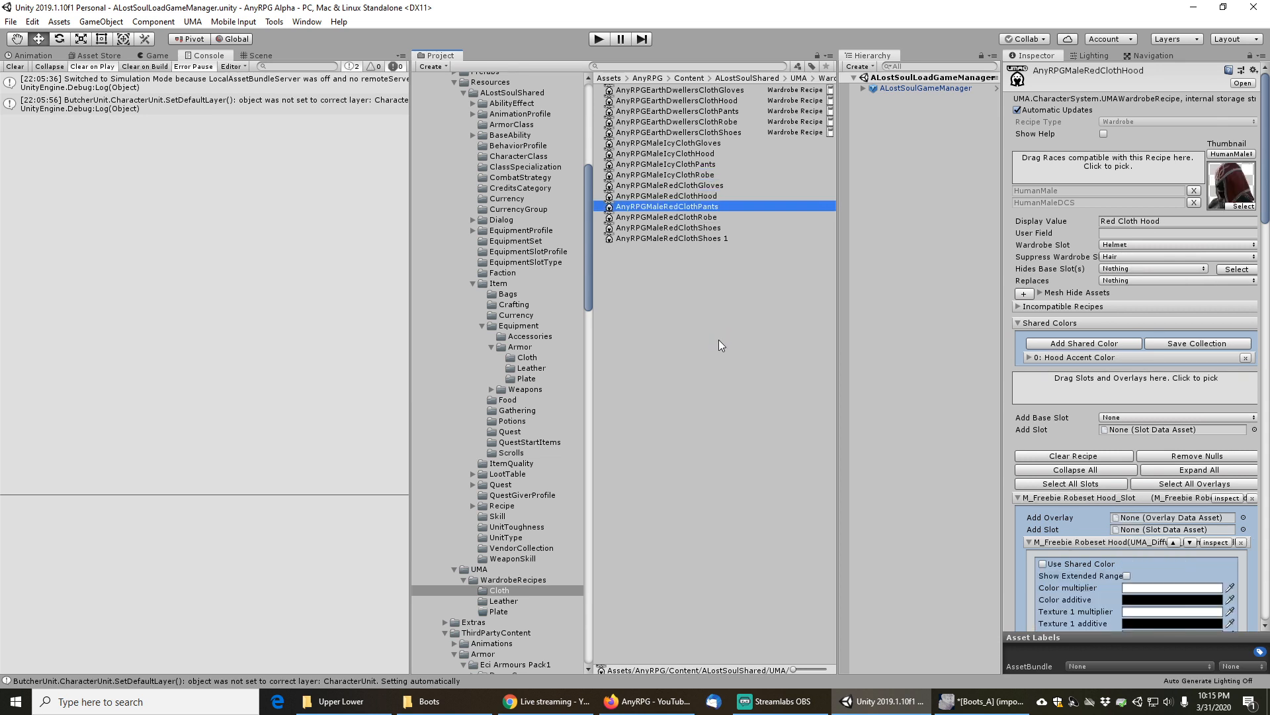
key(F2)
key(End)
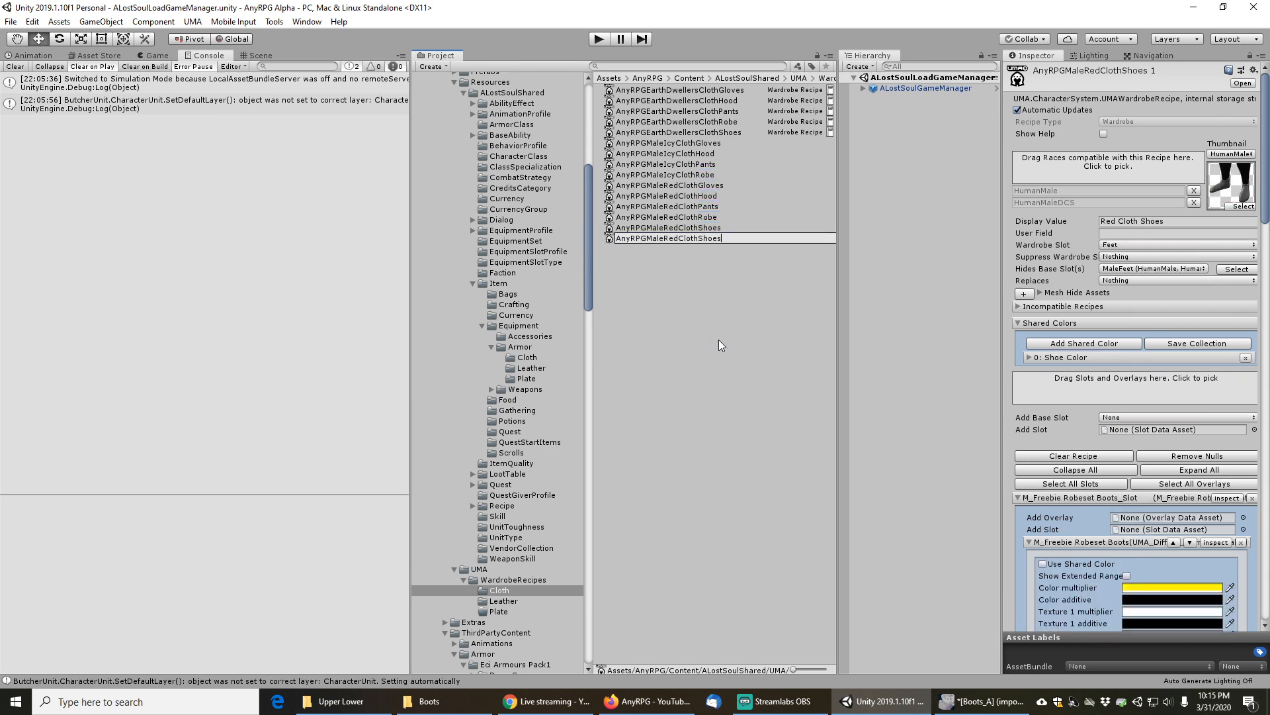
key(shift+Left)
key(shift+Left)
key(shift+Left)
text(Icy)
key(End)
key(Return)
Locate the albedo texture used by the AnyRPGMaleIcyClothGloves recipe and inspect it in an enlarged preview
click(688, 144)
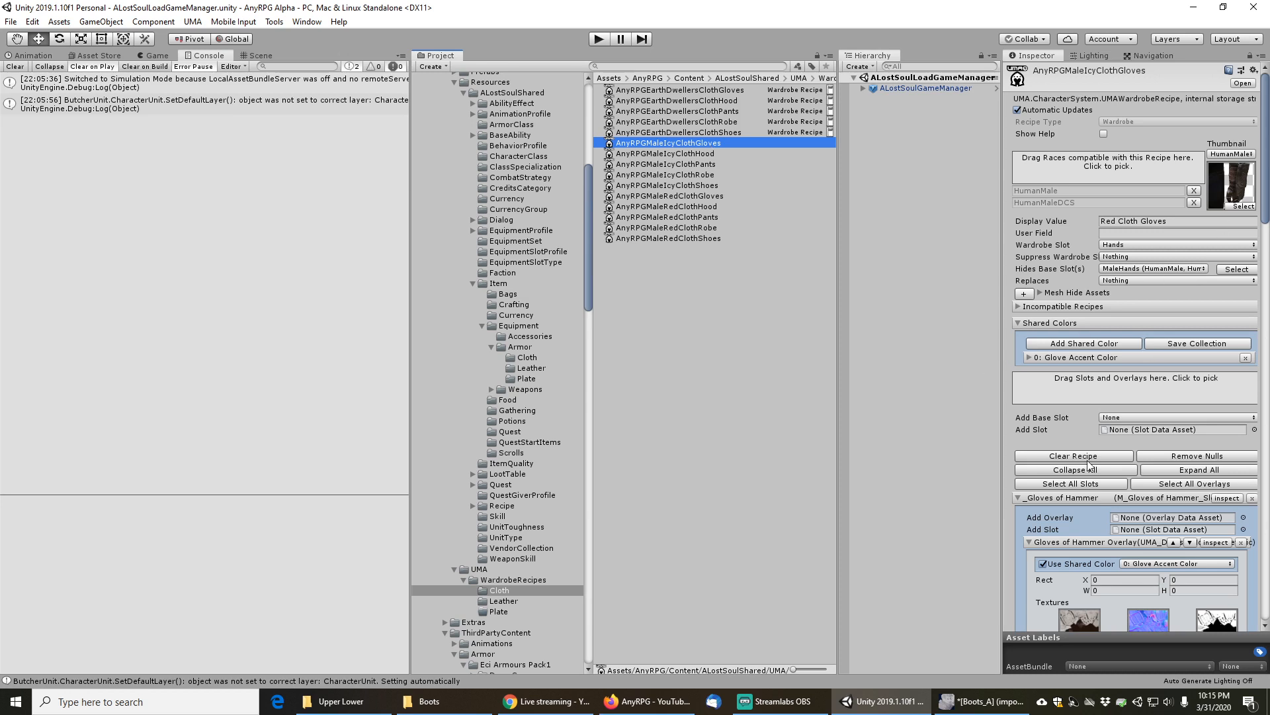
scroll(1067, 524, down, 5)
click(1090, 397)
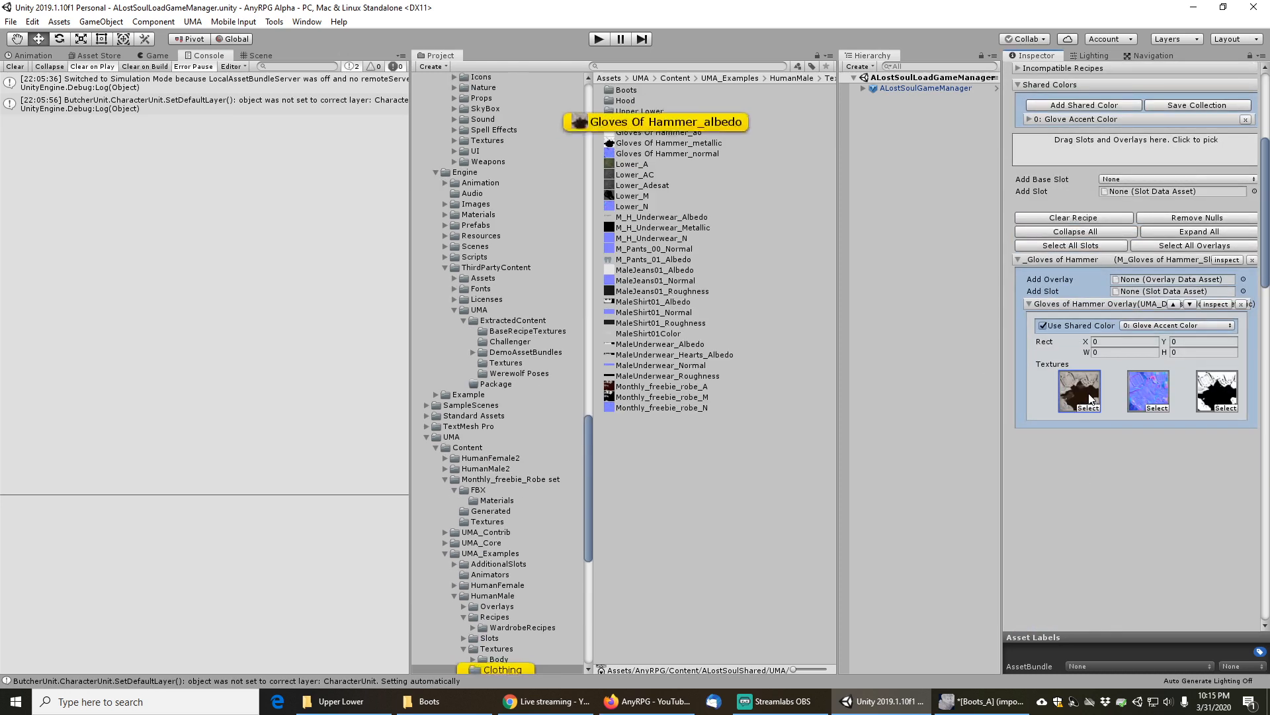
click(669, 123)
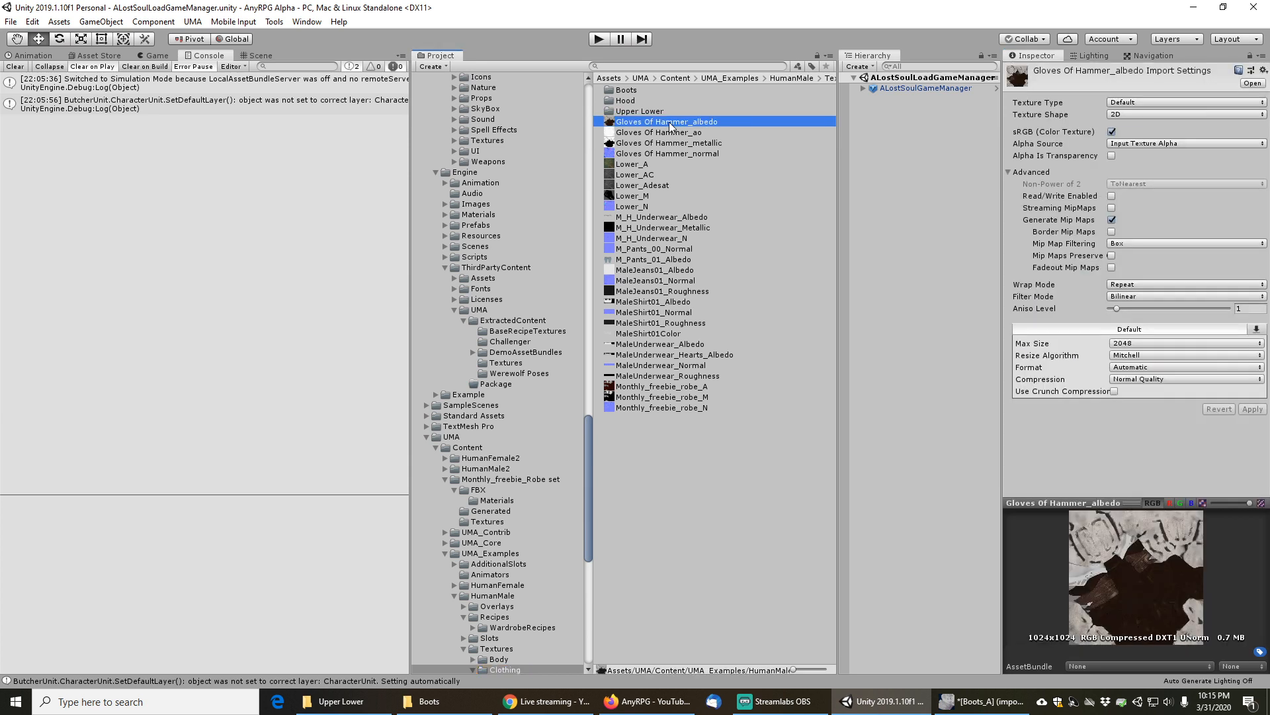
right_click(1106, 504)
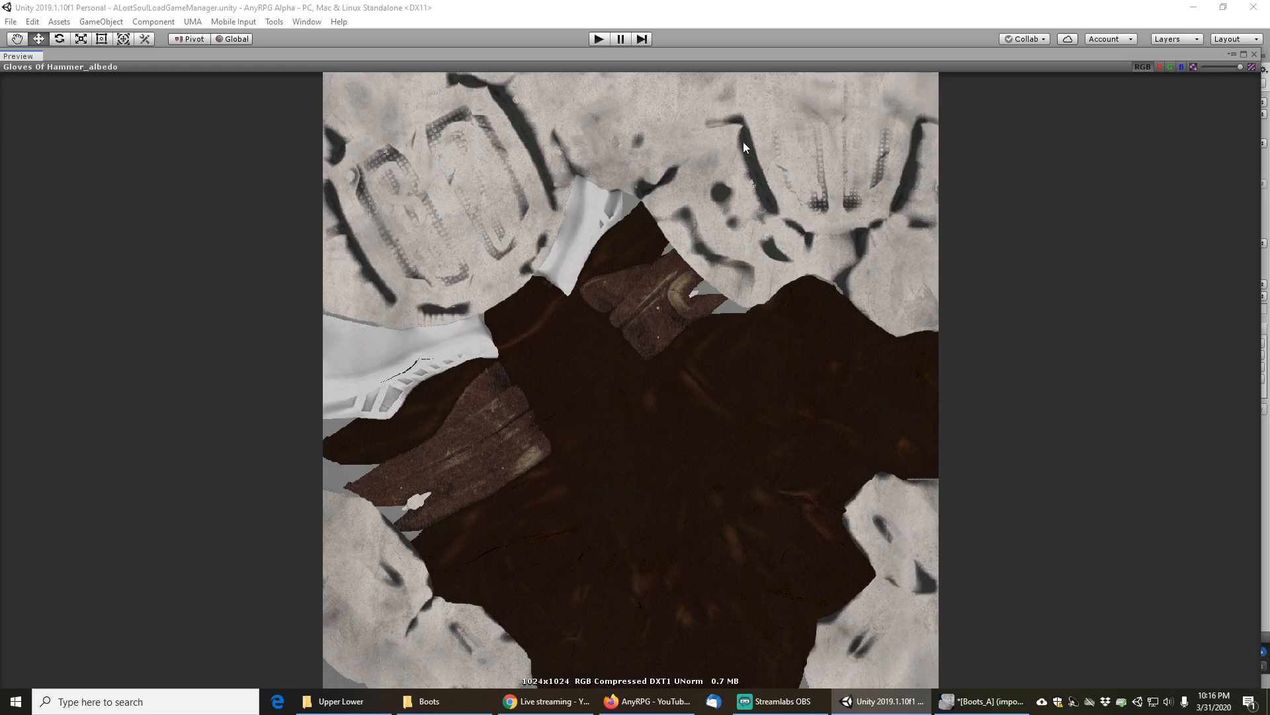
click(1255, 55)
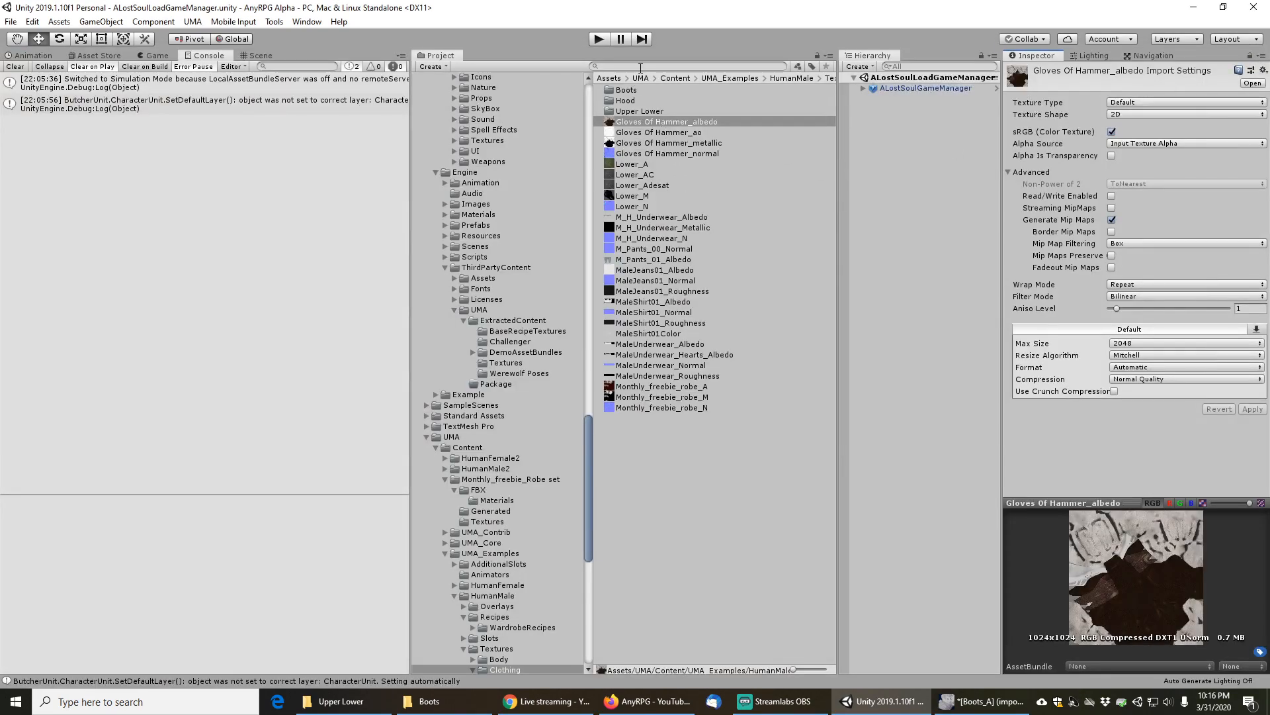
Find the AnyRPGMaleIcyClothGloves recipe and set its Glove Accent Color multiplier to blue 2E46C7
click(660, 66)
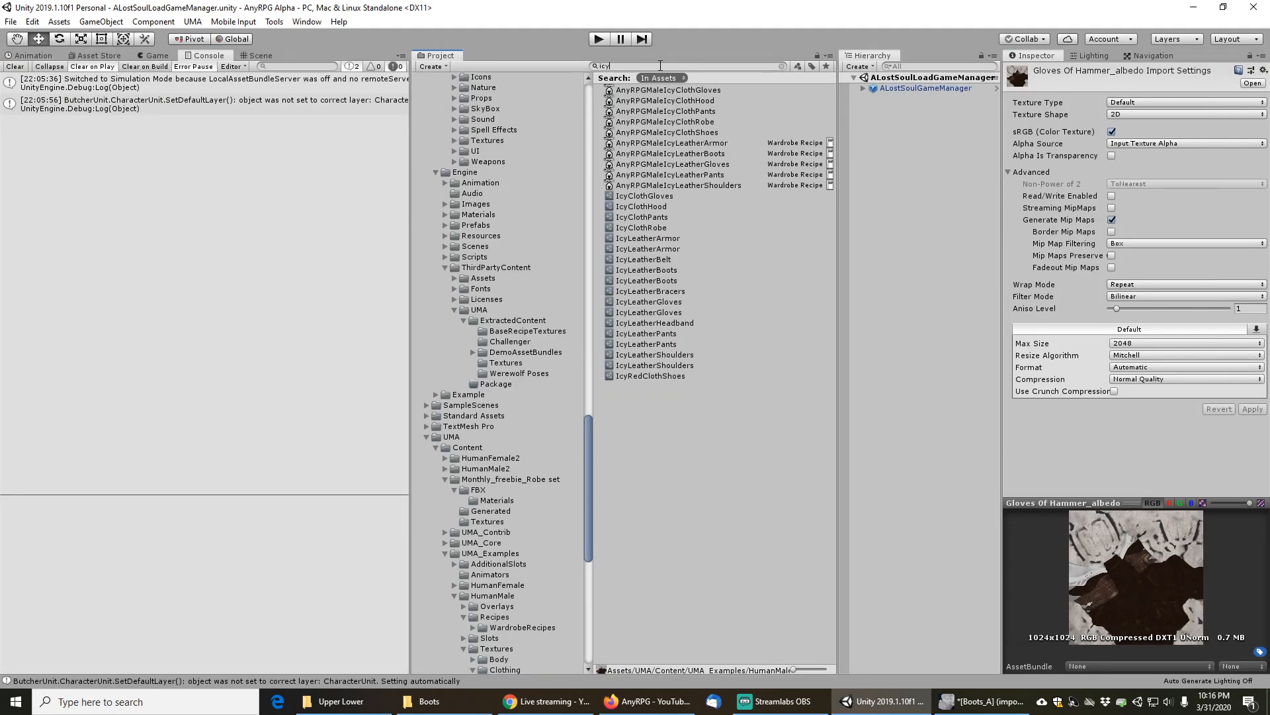
text(icyclothg)
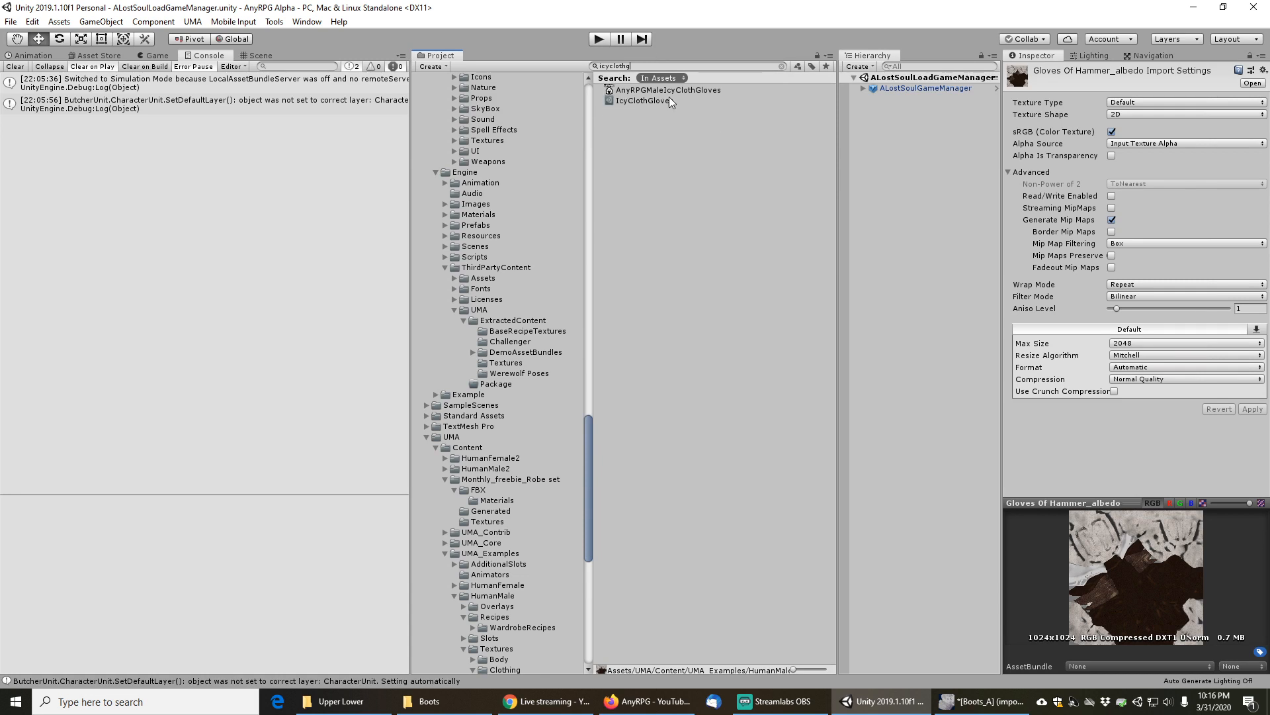
click(675, 91)
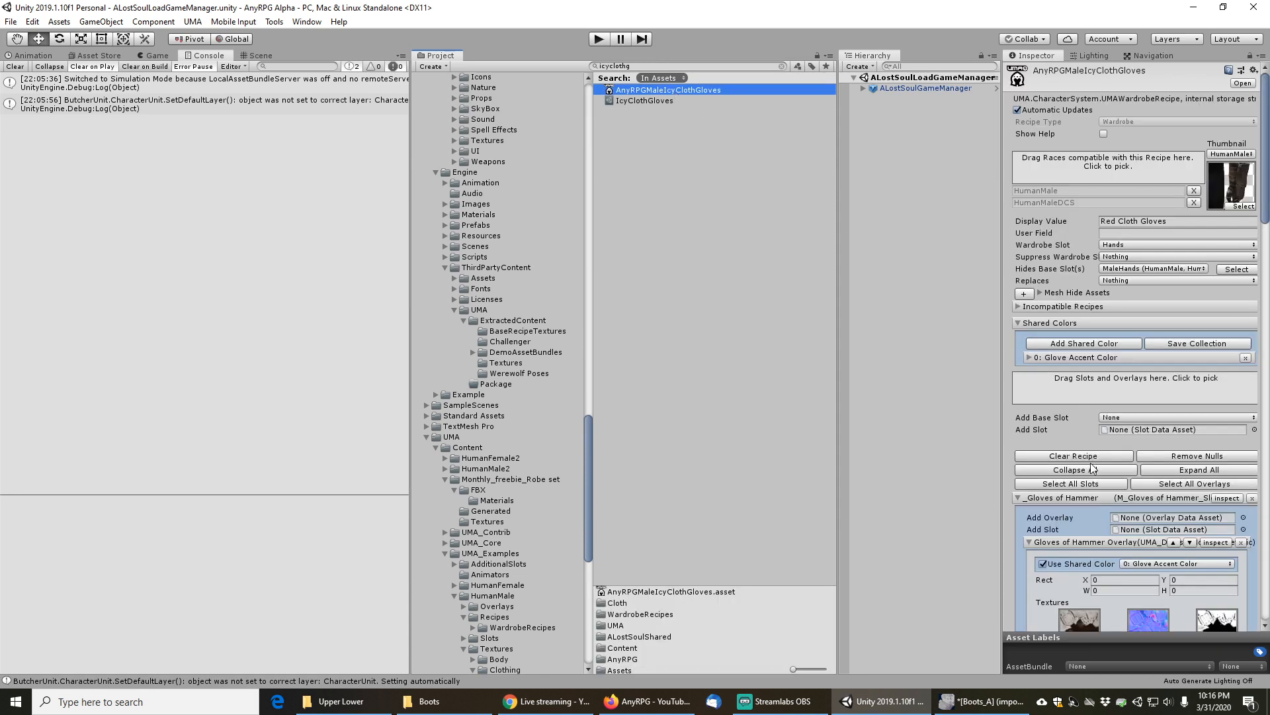
scroll(1077, 481, down, 3)
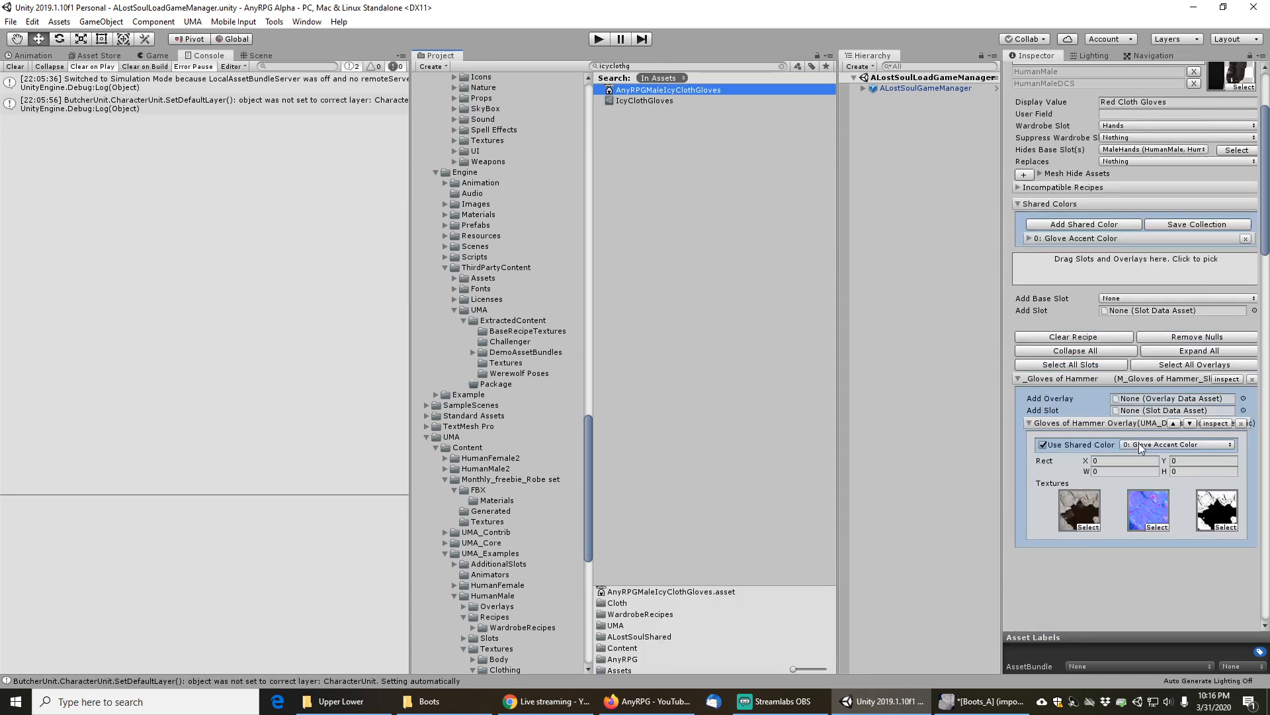
scroll(1068, 272, up, 3)
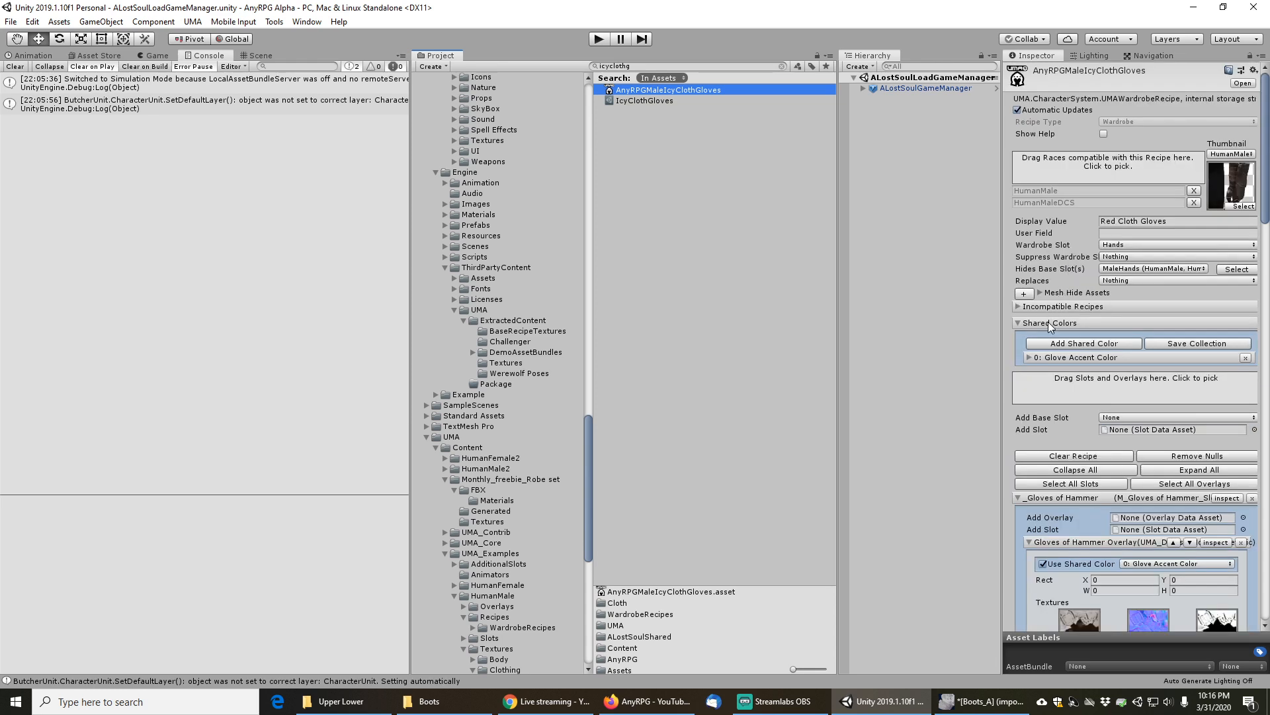
click(1030, 357)
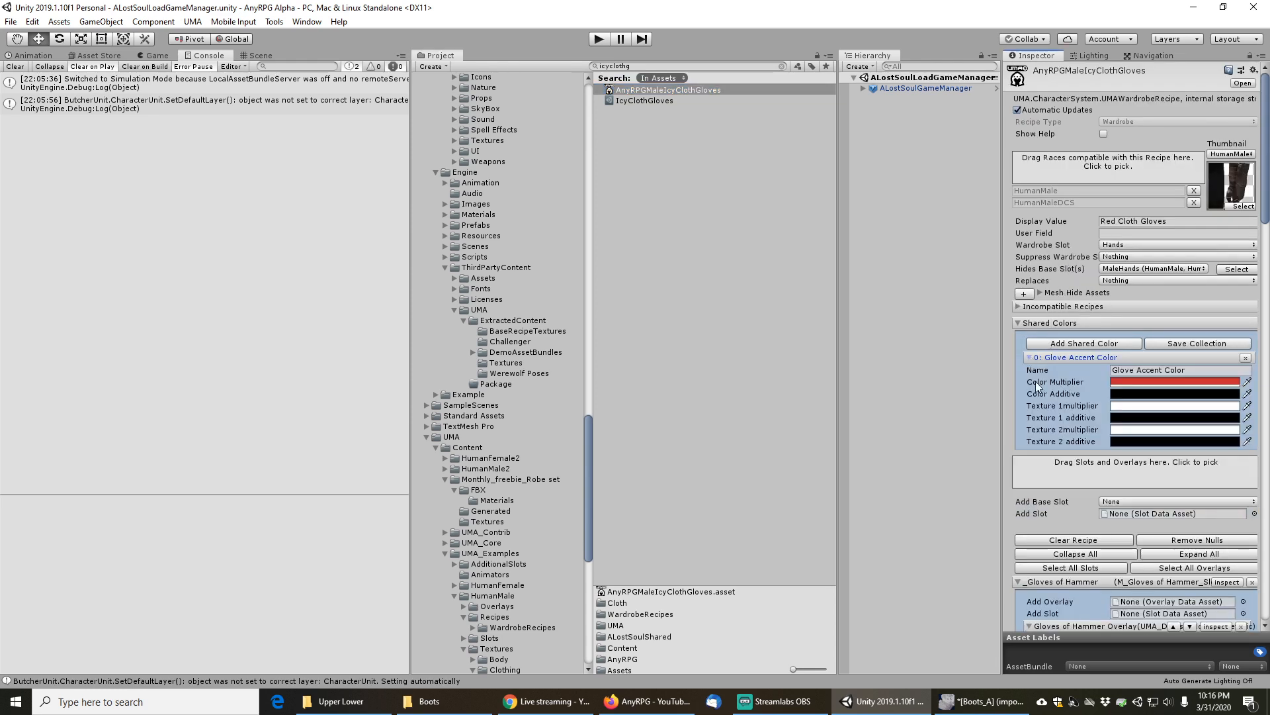
click(1146, 381)
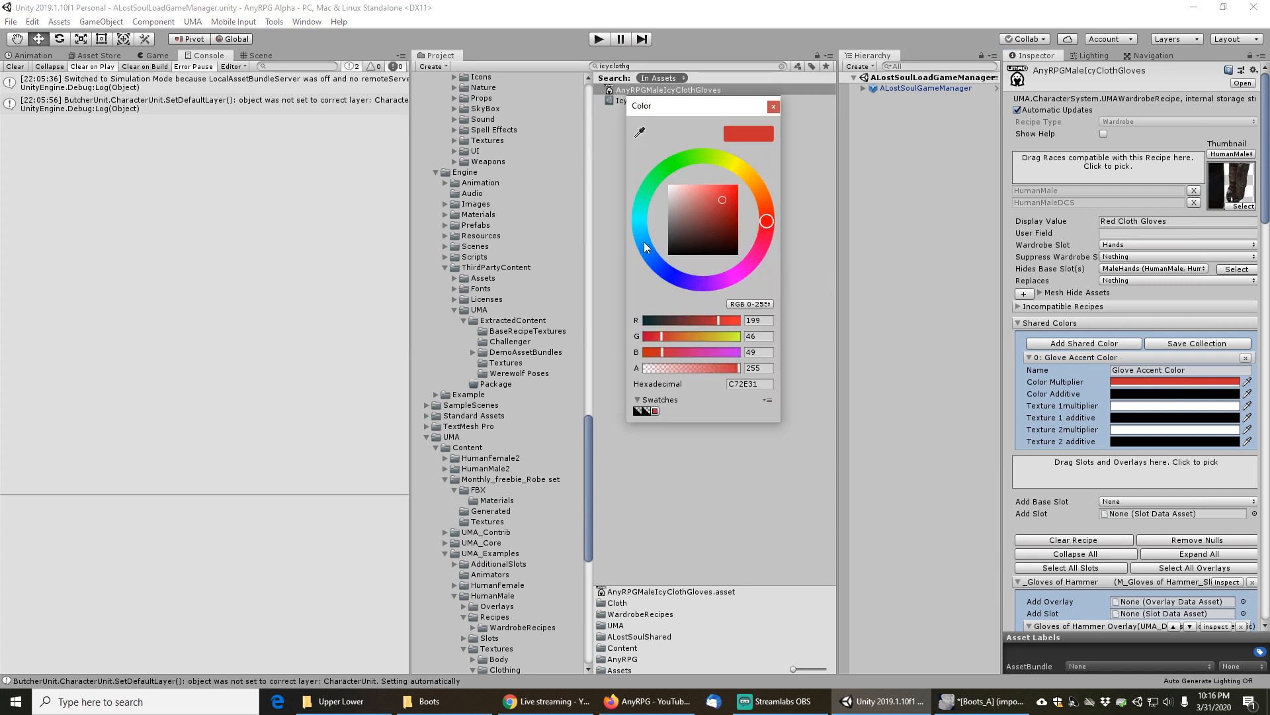
click(665, 269)
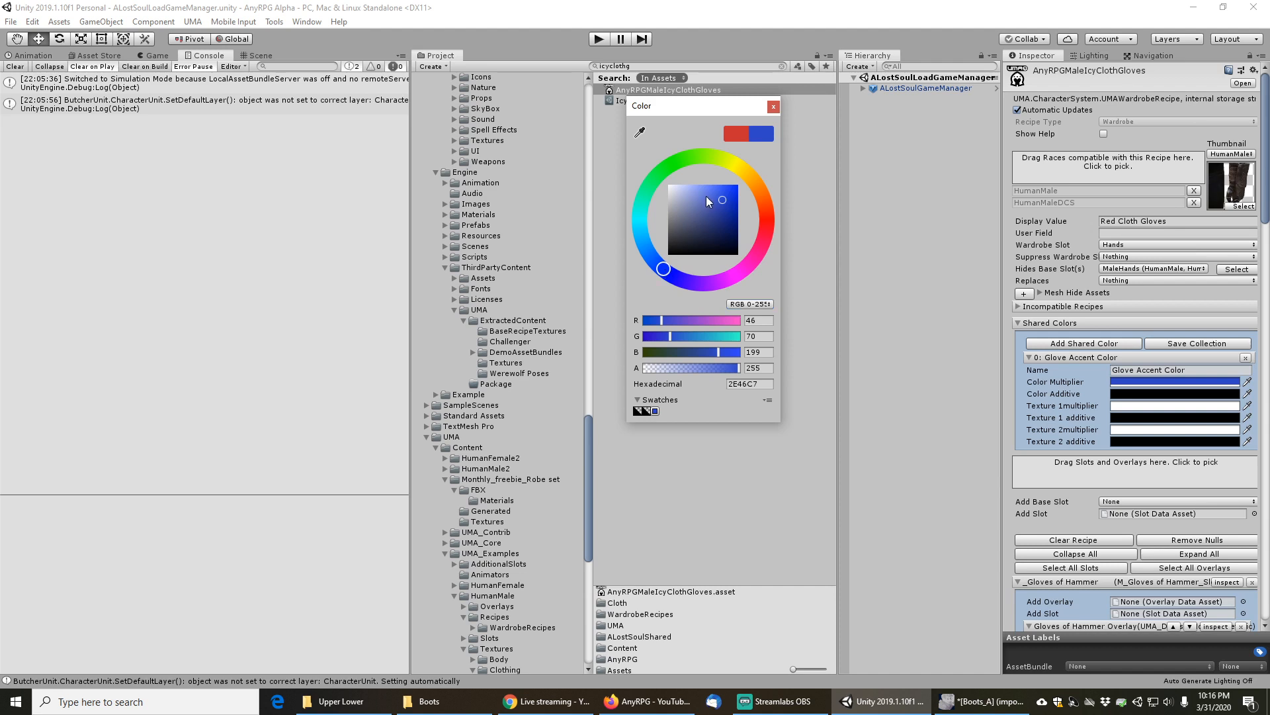
click(773, 106)
Copy the Replacement Color's color multiplier from the AnyRPGMaleIcyLeatherArmor recipe in the Leather wardrobe recipes folder
click(781, 64)
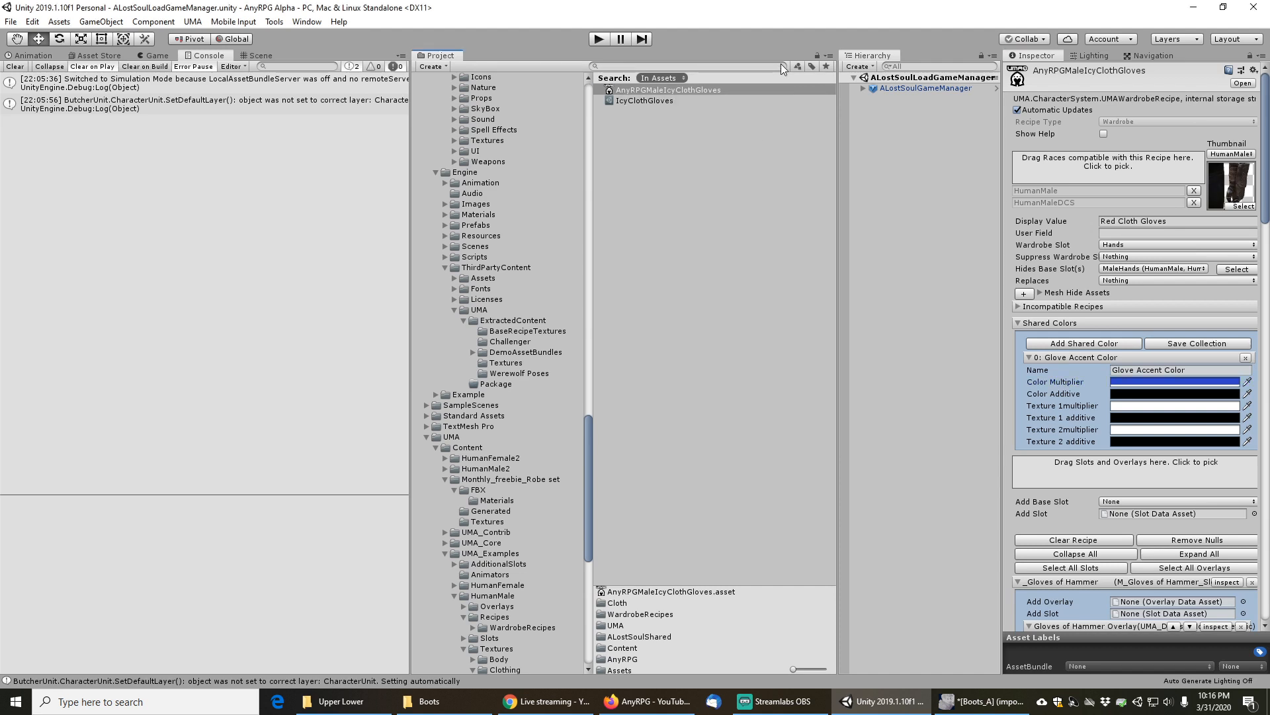
scroll(529, 153, up, 3)
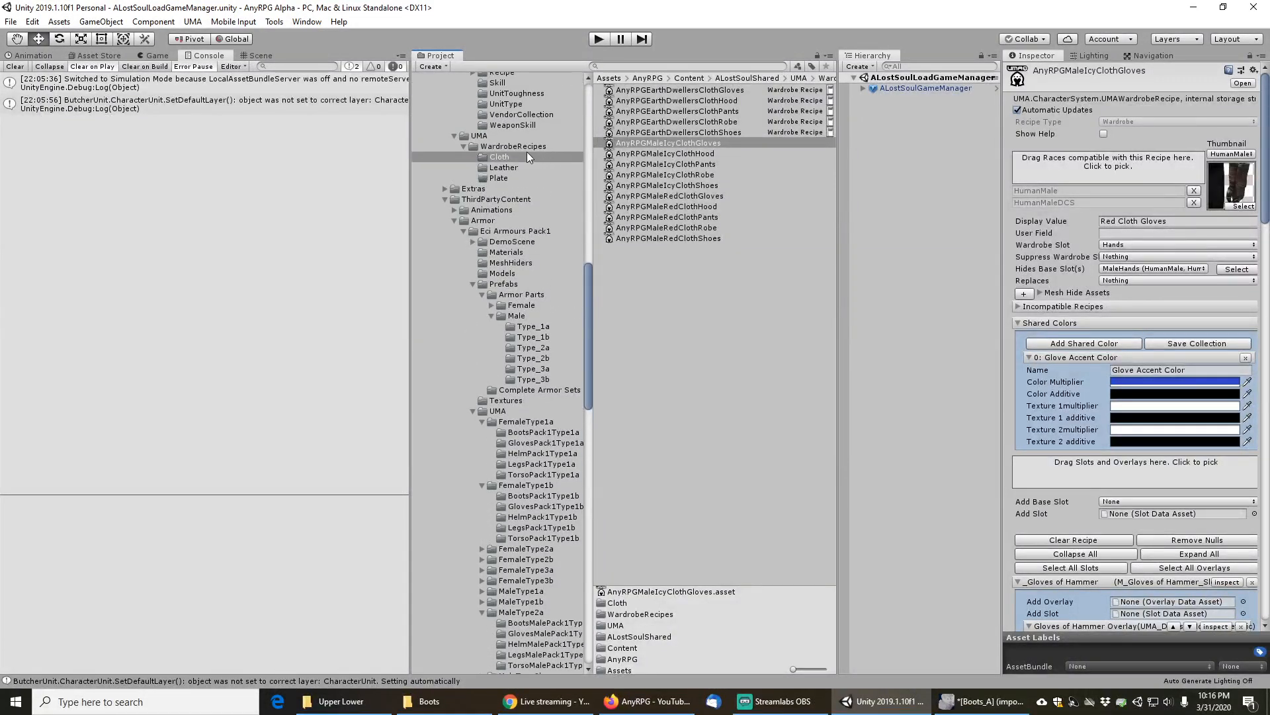
click(503, 167)
click(676, 145)
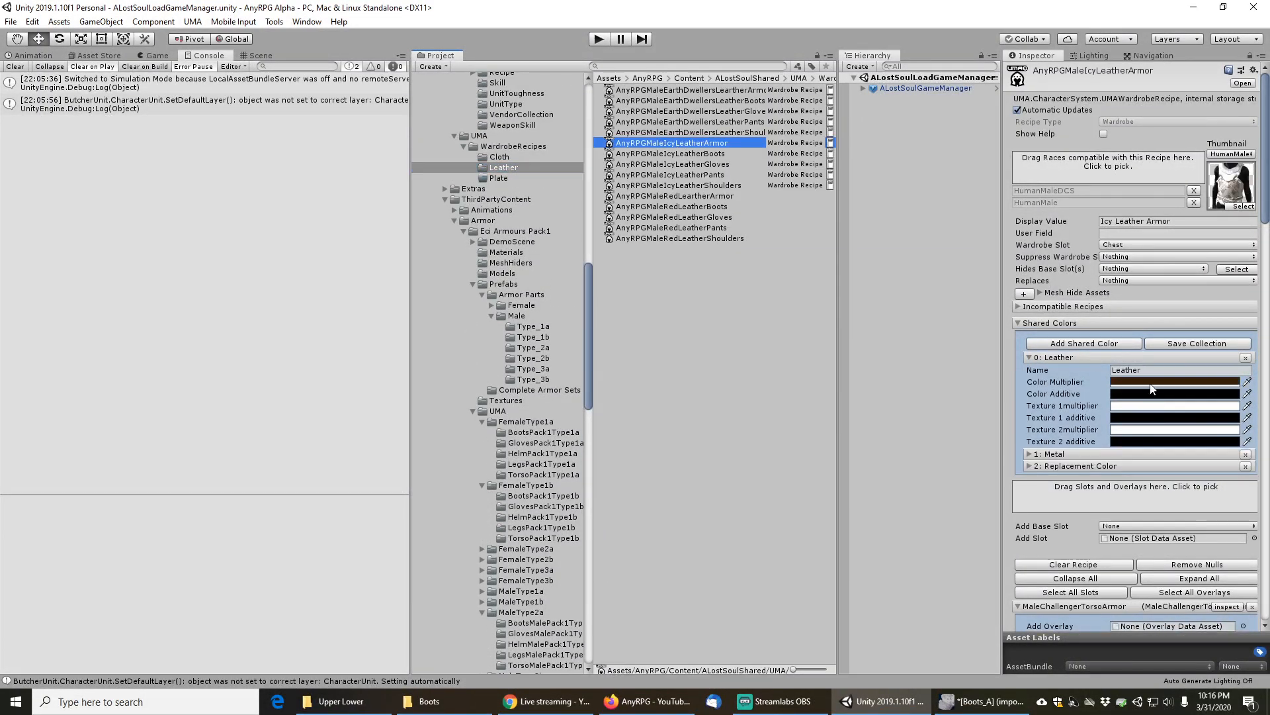
click(1029, 465)
right_click(1140, 490)
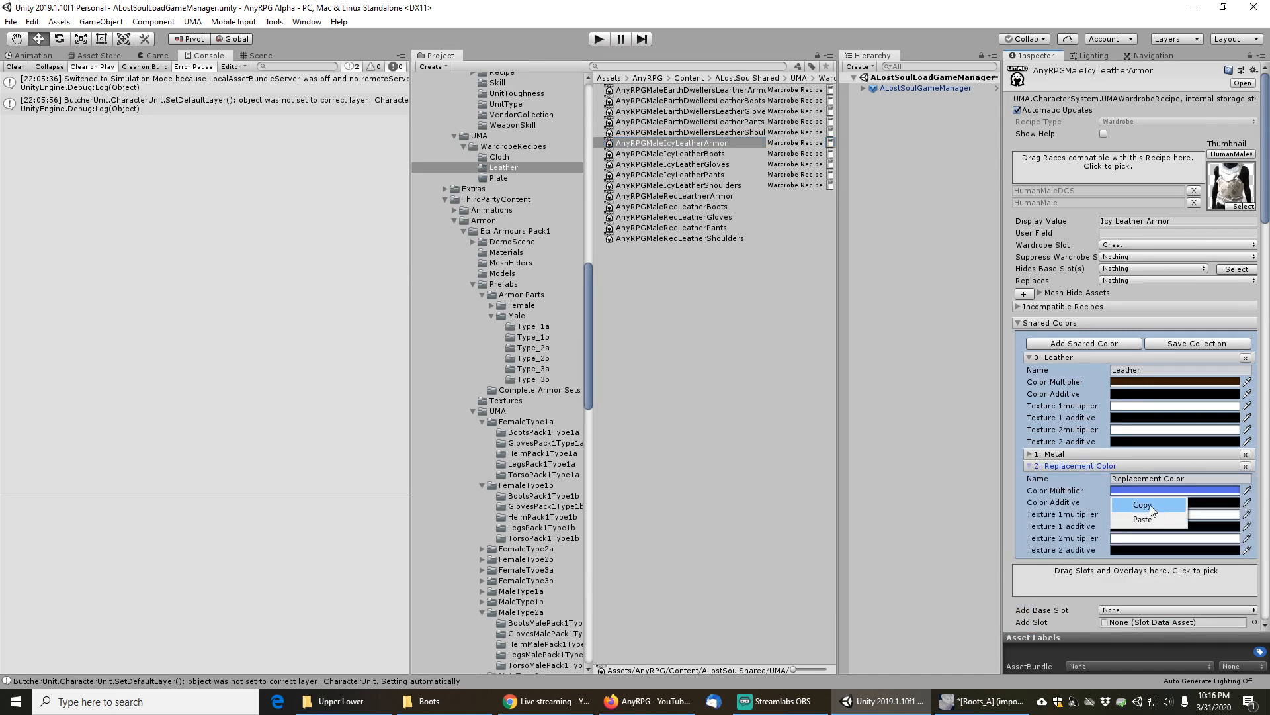
click(1148, 504)
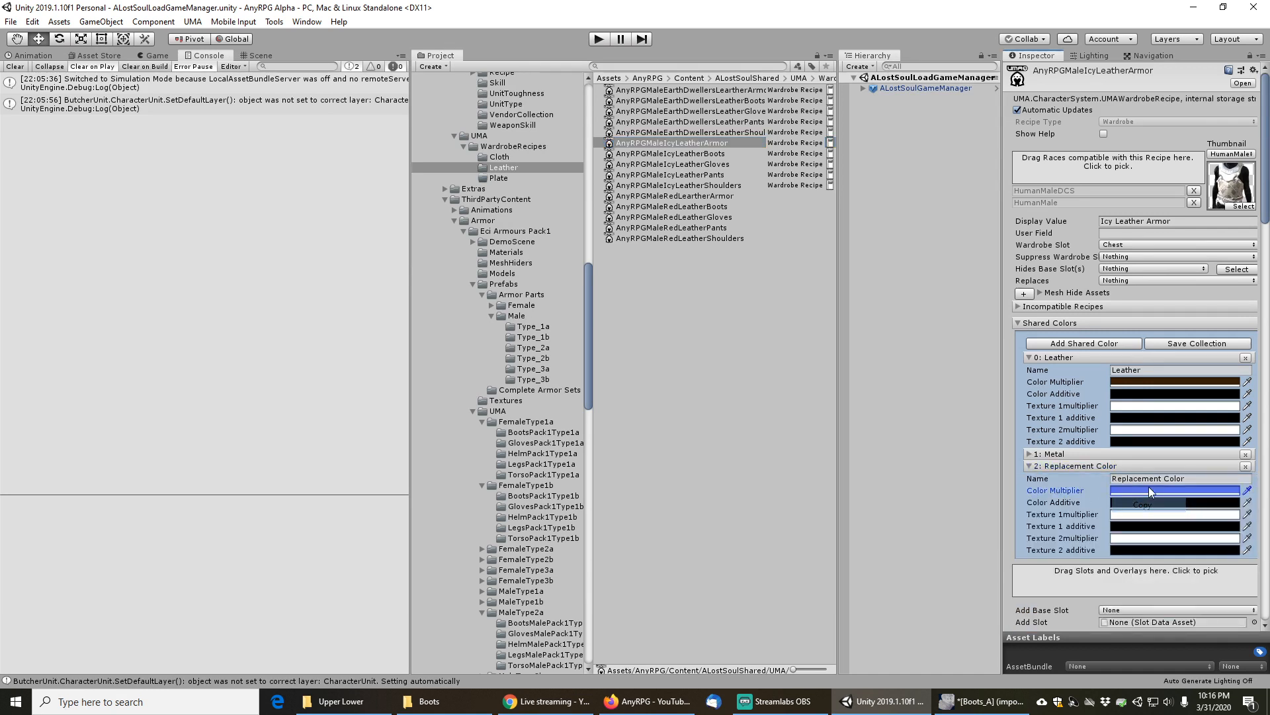
Paste the copied blue into the Glove Accent Color multiplier of the AnyRPGMaleIcyClothGloves recipe
click(498, 158)
click(676, 143)
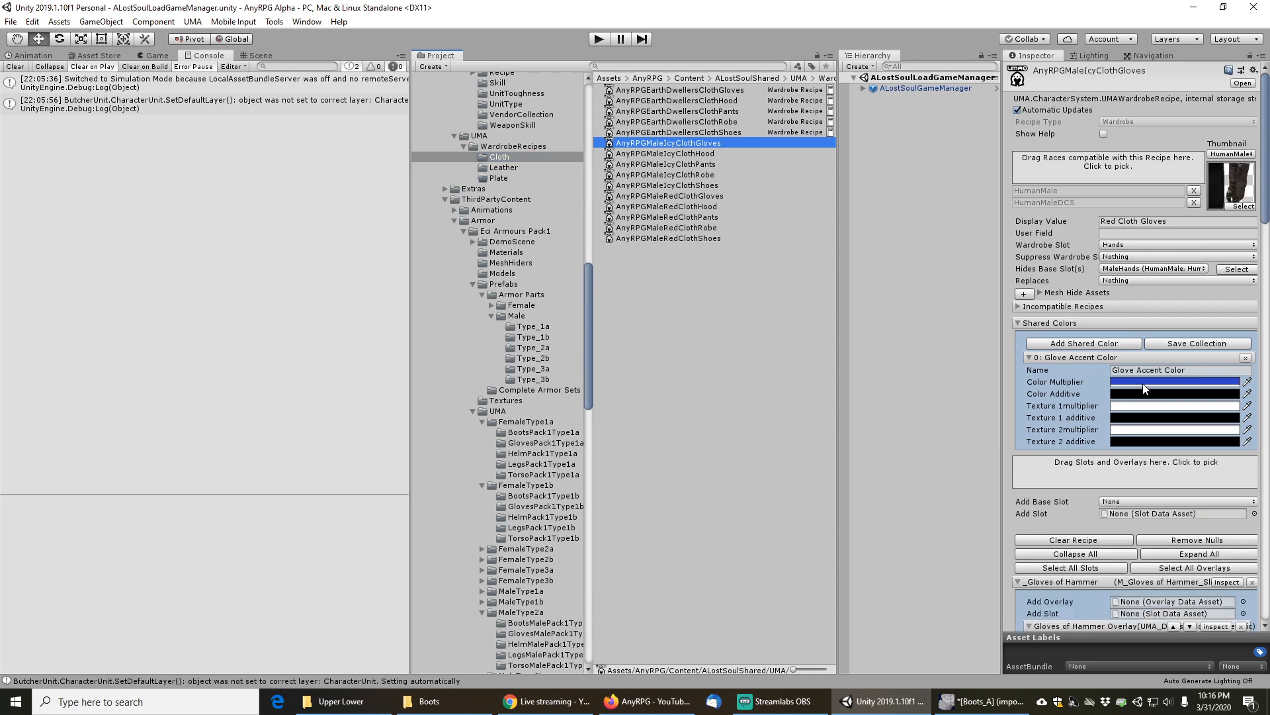
right_click(1141, 384)
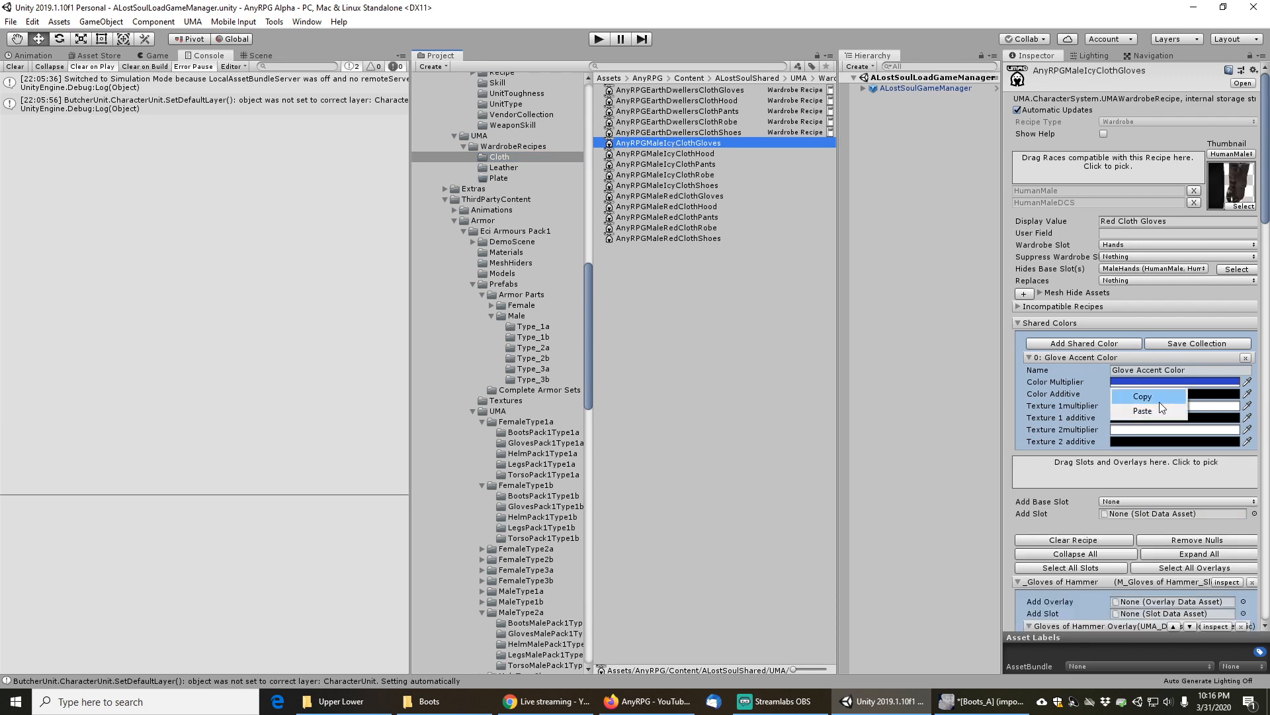
click(1138, 389)
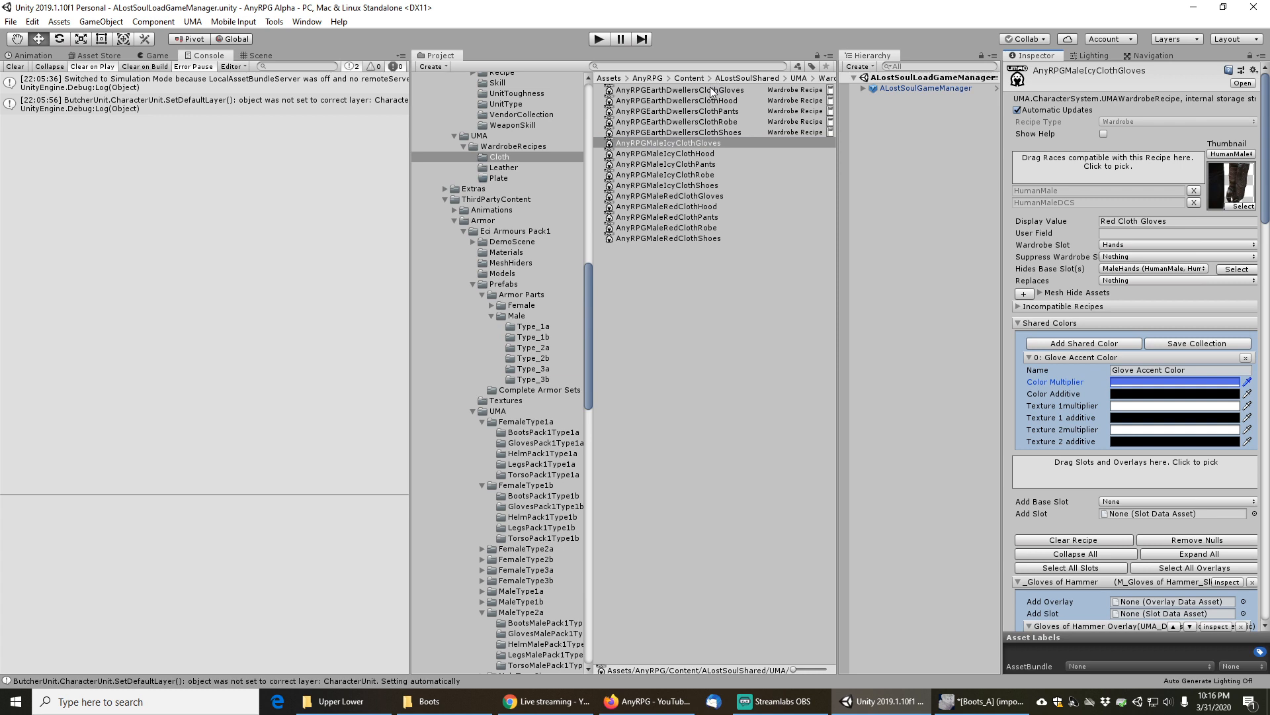
Paste the copied blue into the Pants Color multiplier of the AnyRPGMaleIcyClothPants recipe
click(693, 165)
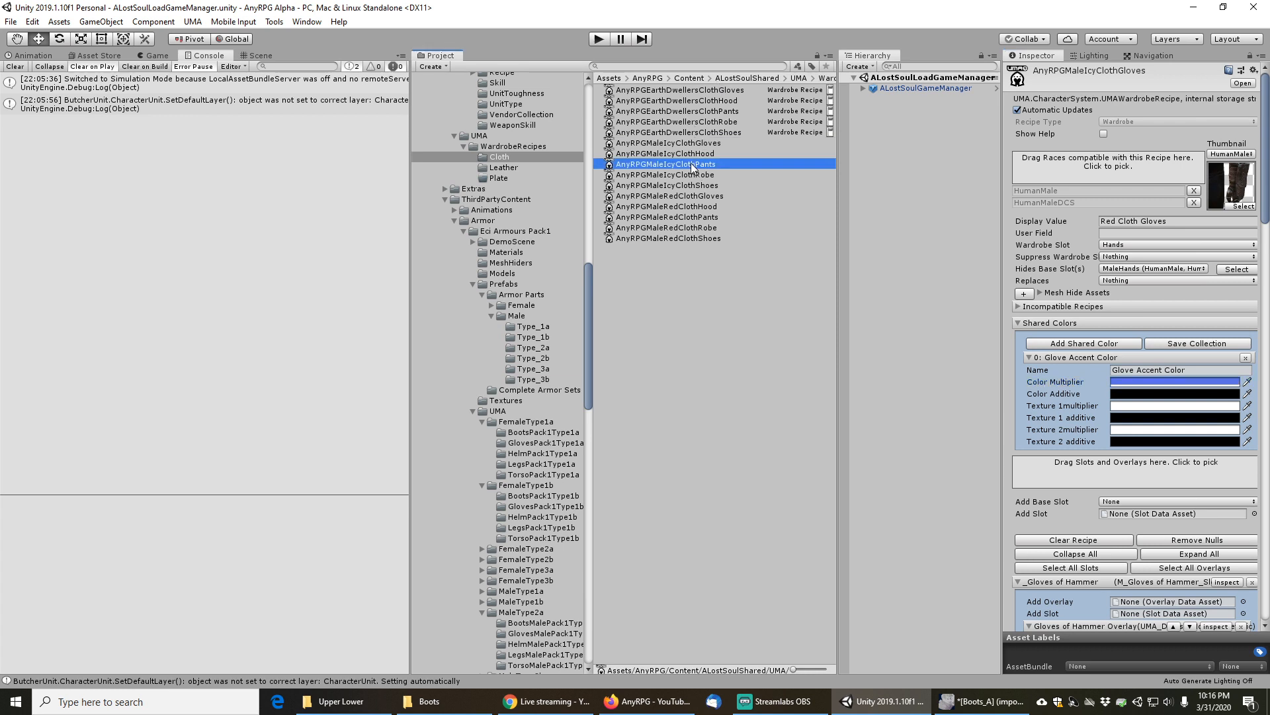
right_click(1129, 386)
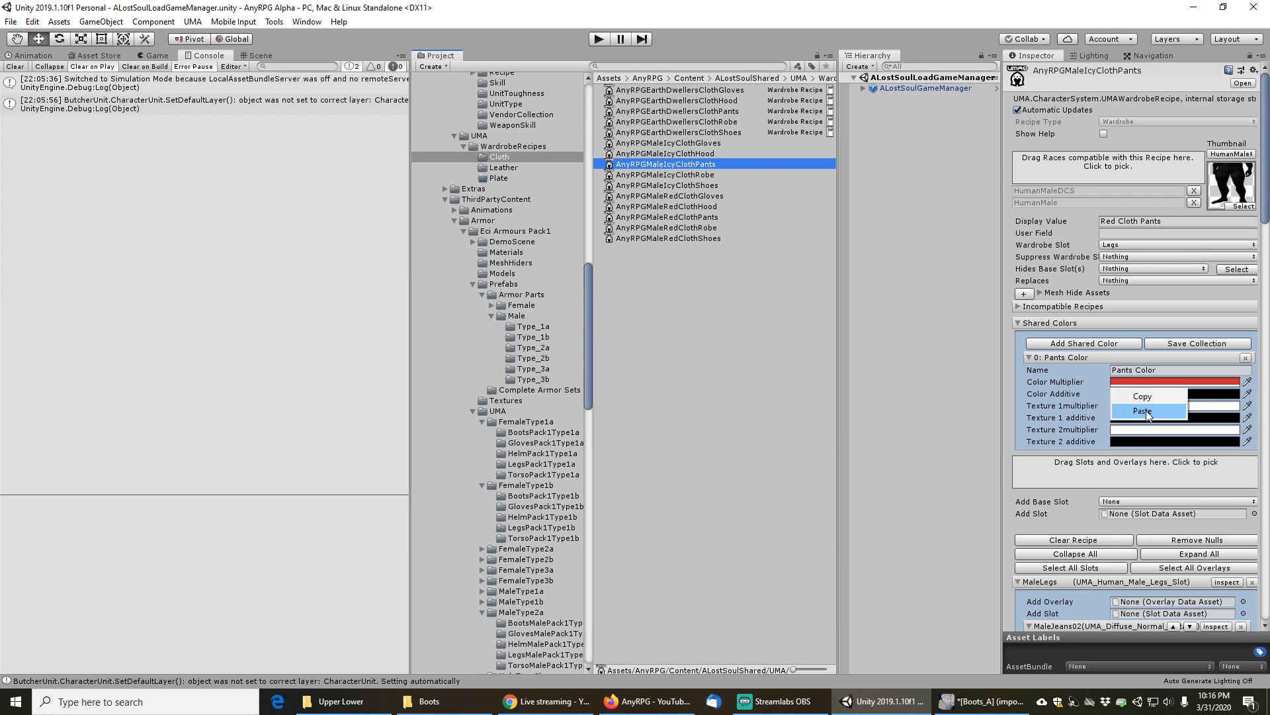
click(1147, 413)
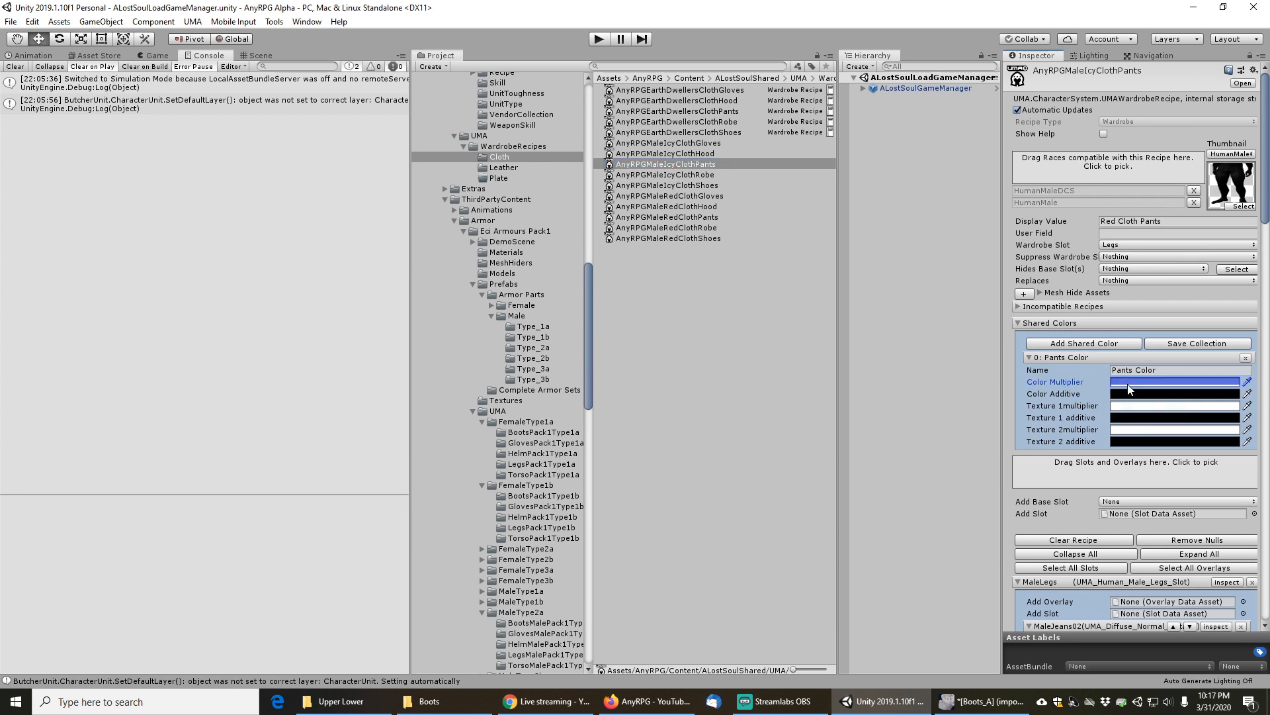
Locate the albedo texture used by the AnyRPGMaleIcyClothPants recipe and inspect it in an enlarged preview
scroll(1071, 463, down, 10)
scroll(1071, 457, up, 4)
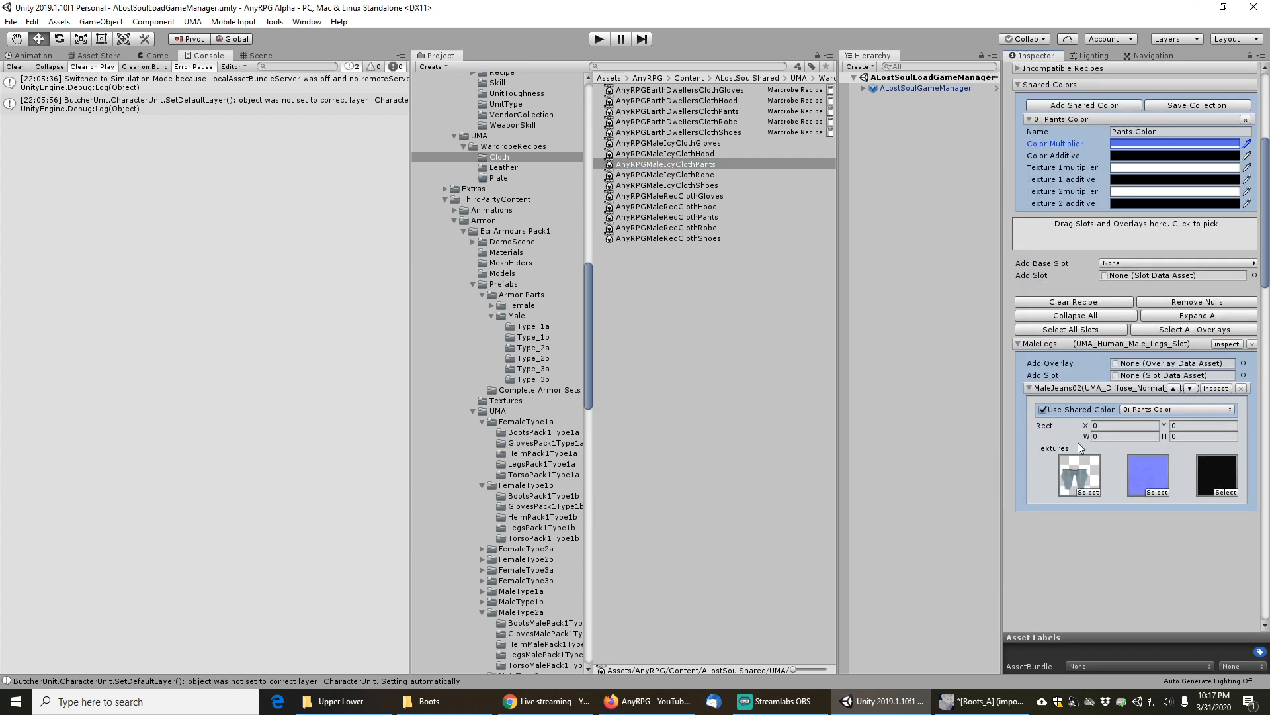
click(1080, 481)
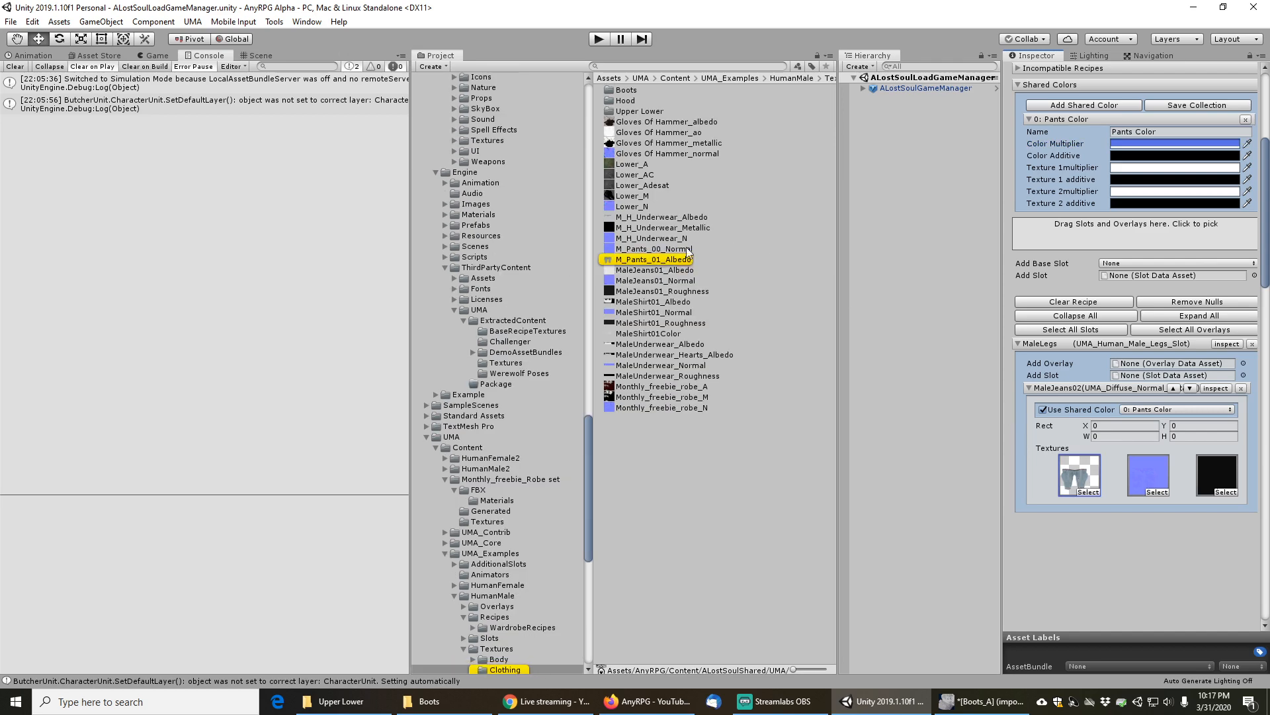
click(663, 259)
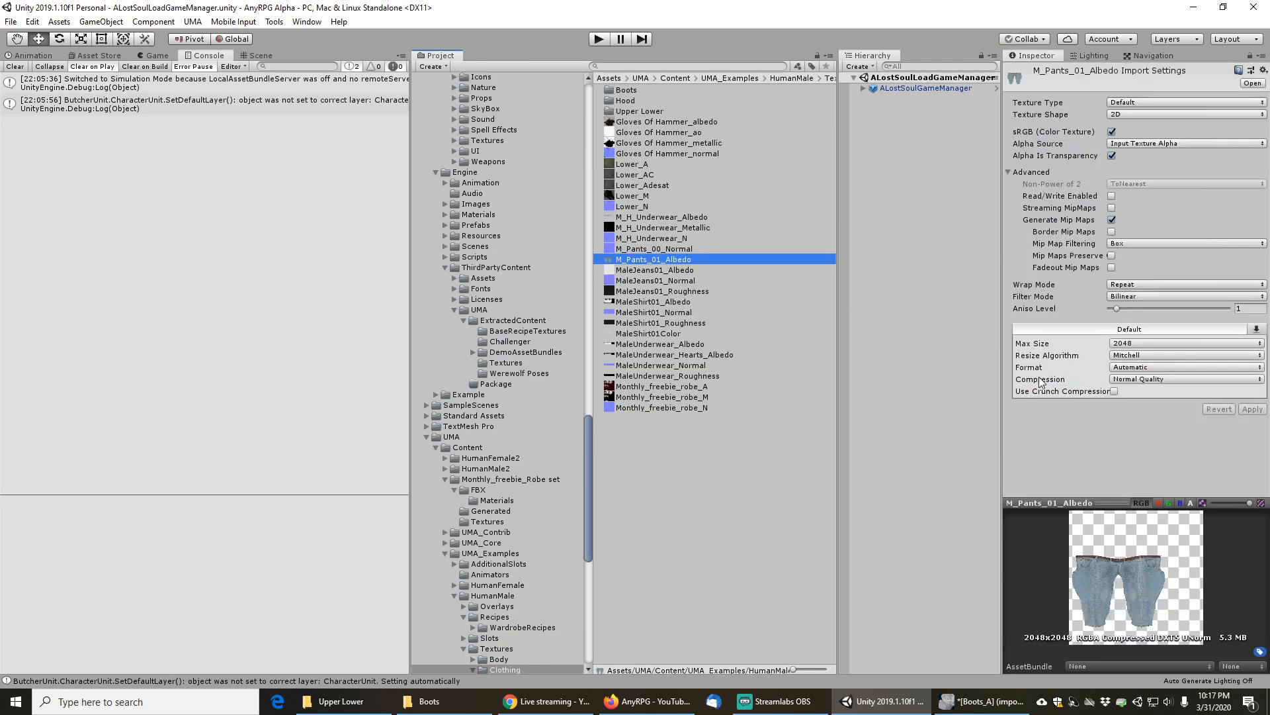
right_click(1108, 498)
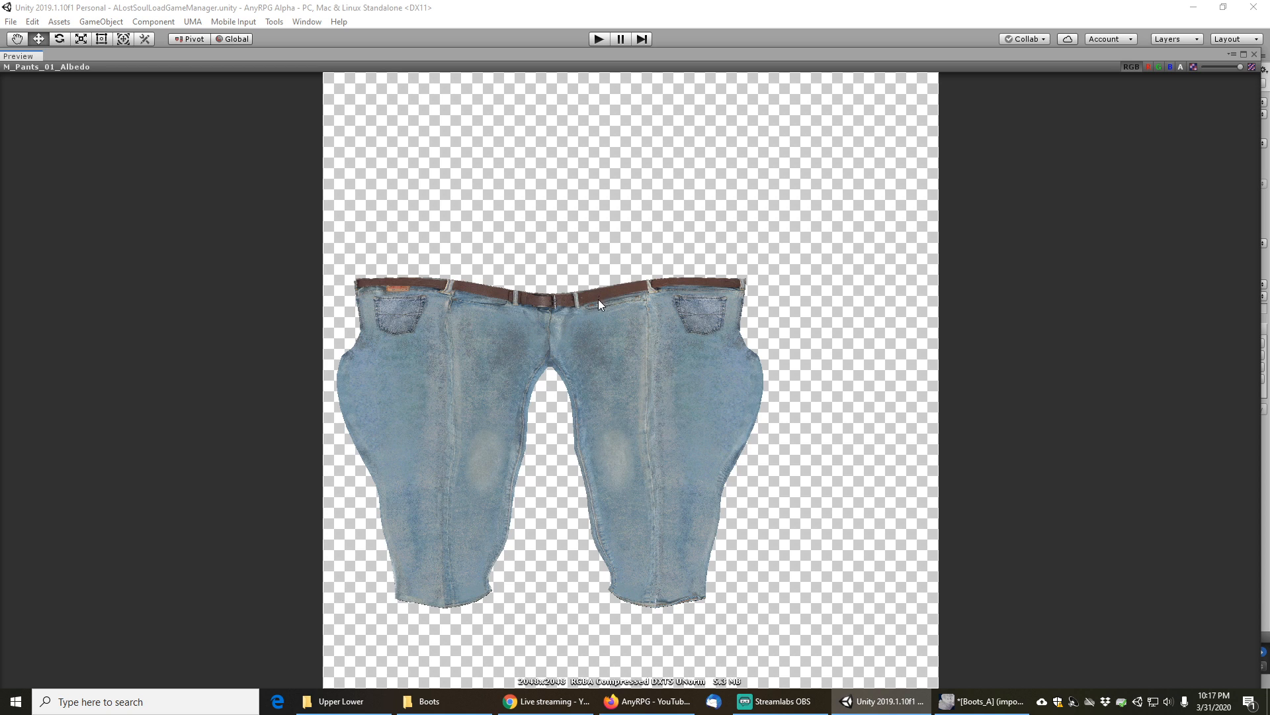
click(1255, 57)
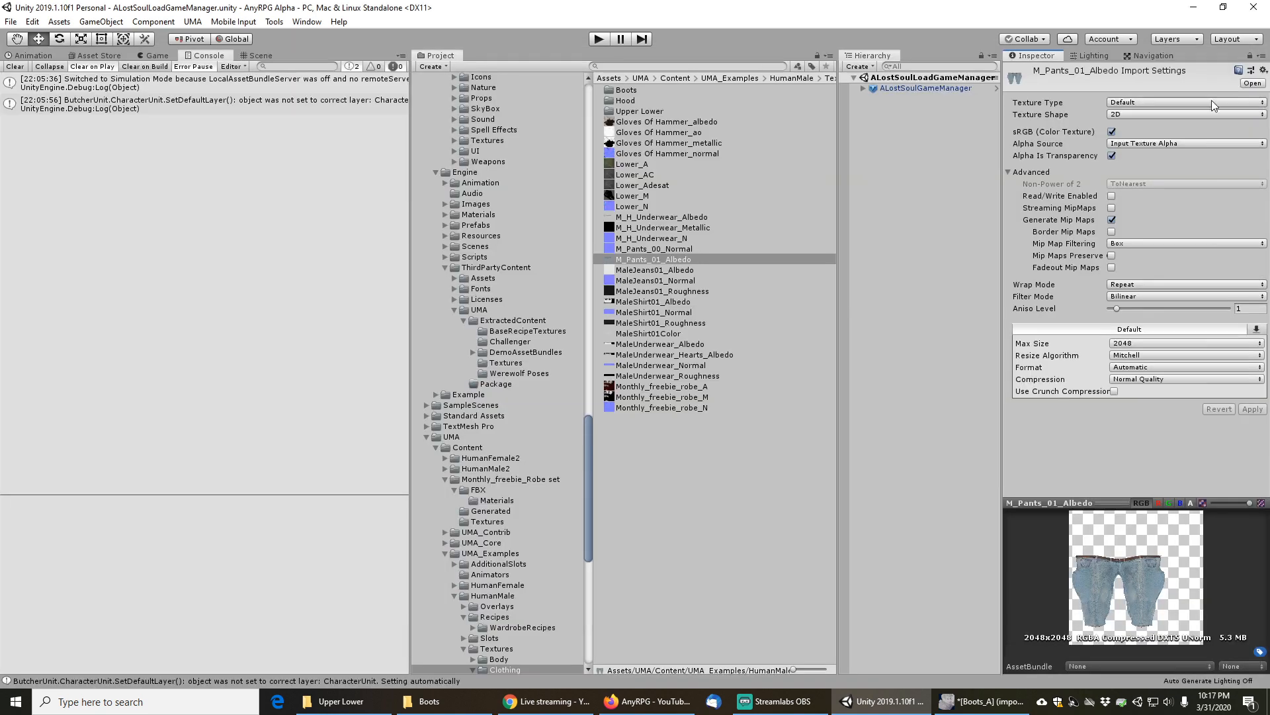
Show the M_Pants_01_Albedo texture in its Clothing folder on disk and open the PNG in GIMP
mouse_move(977, 708)
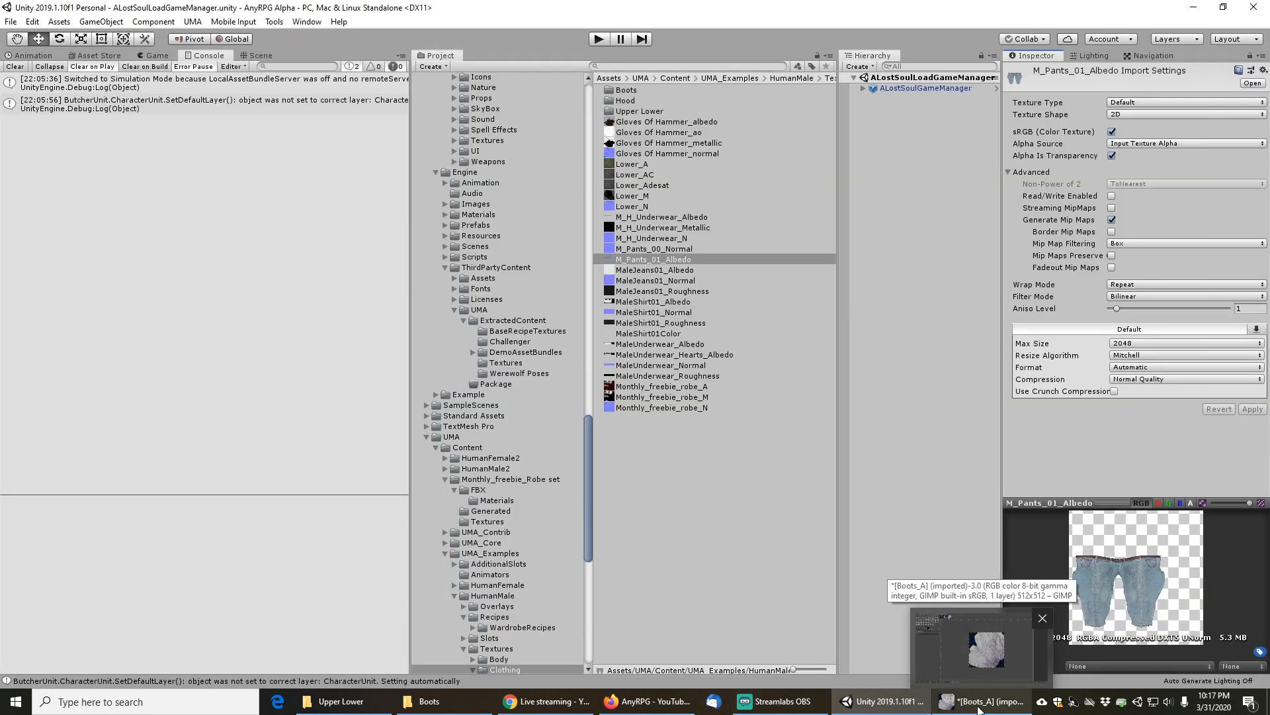
right_click(653, 258)
click(692, 284)
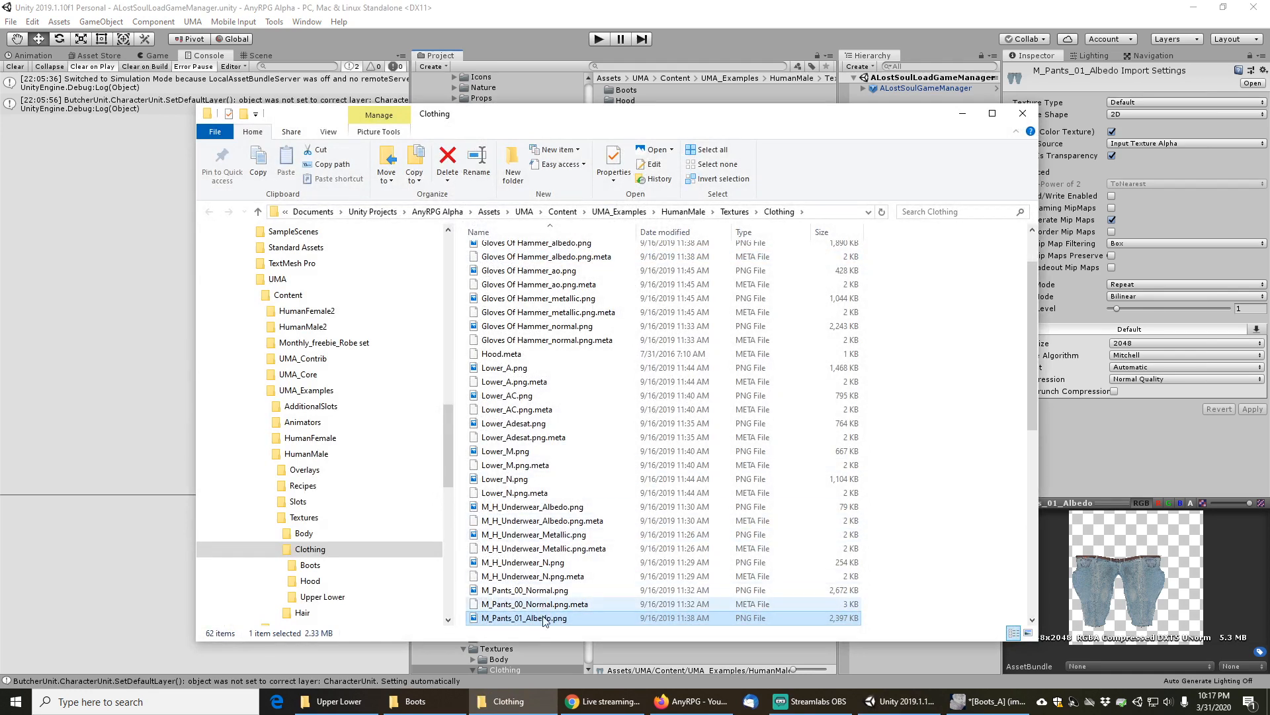
right_click(537, 619)
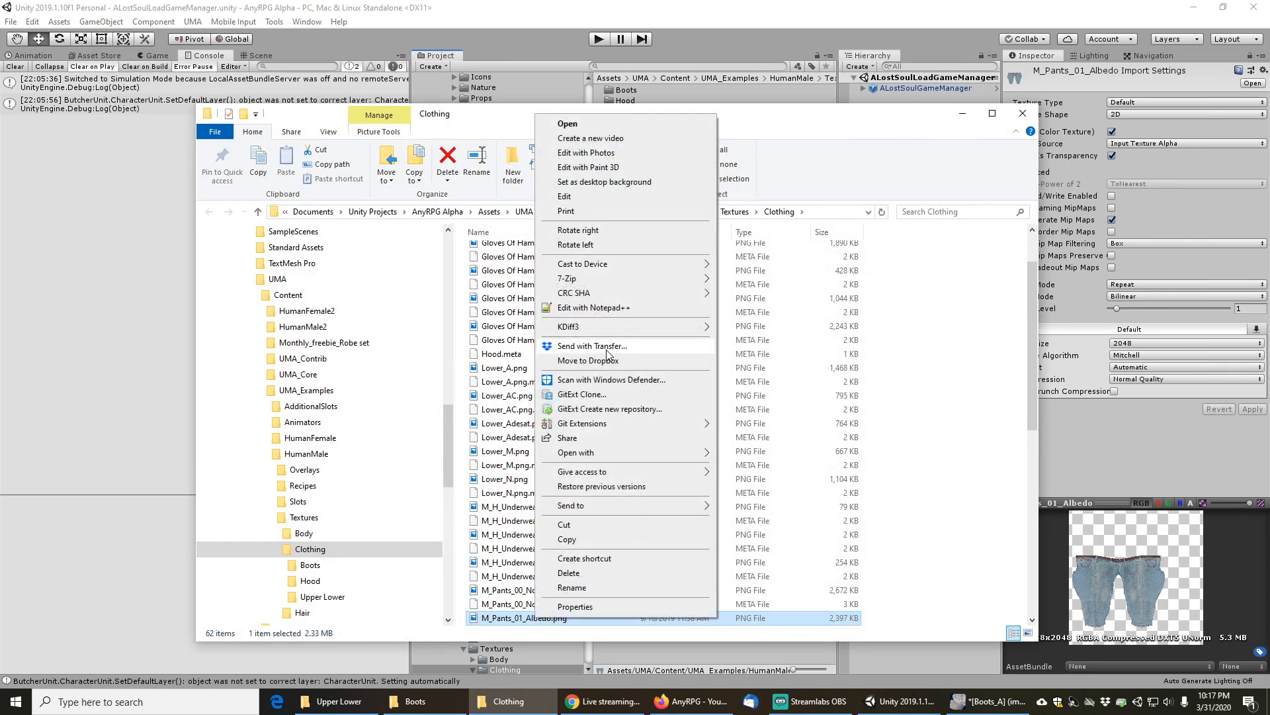
mouse_move(607, 456)
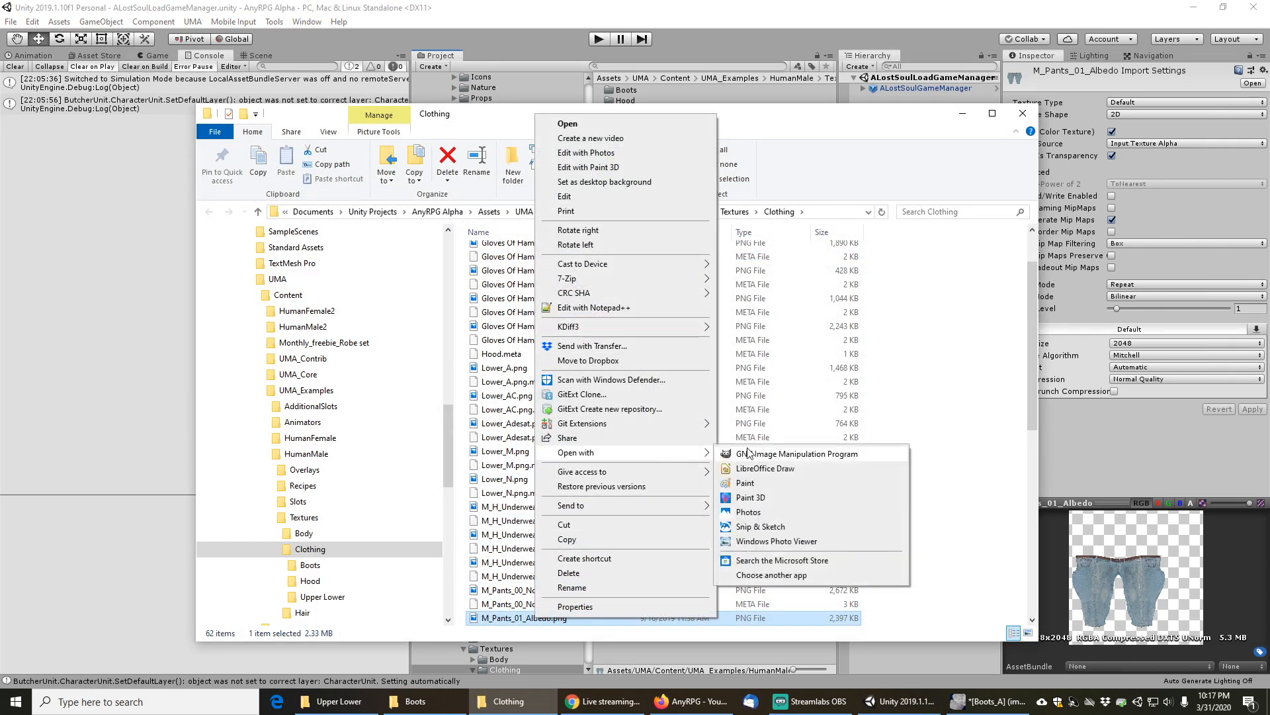
click(760, 454)
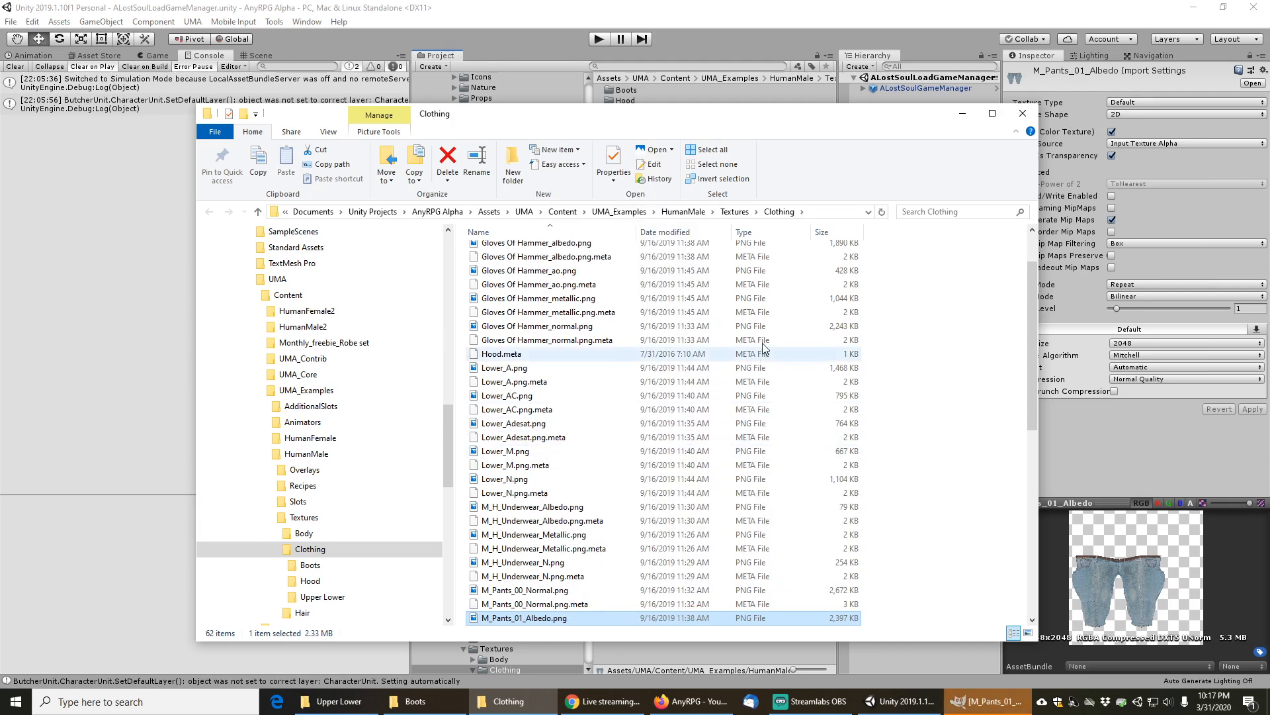
click(992, 706)
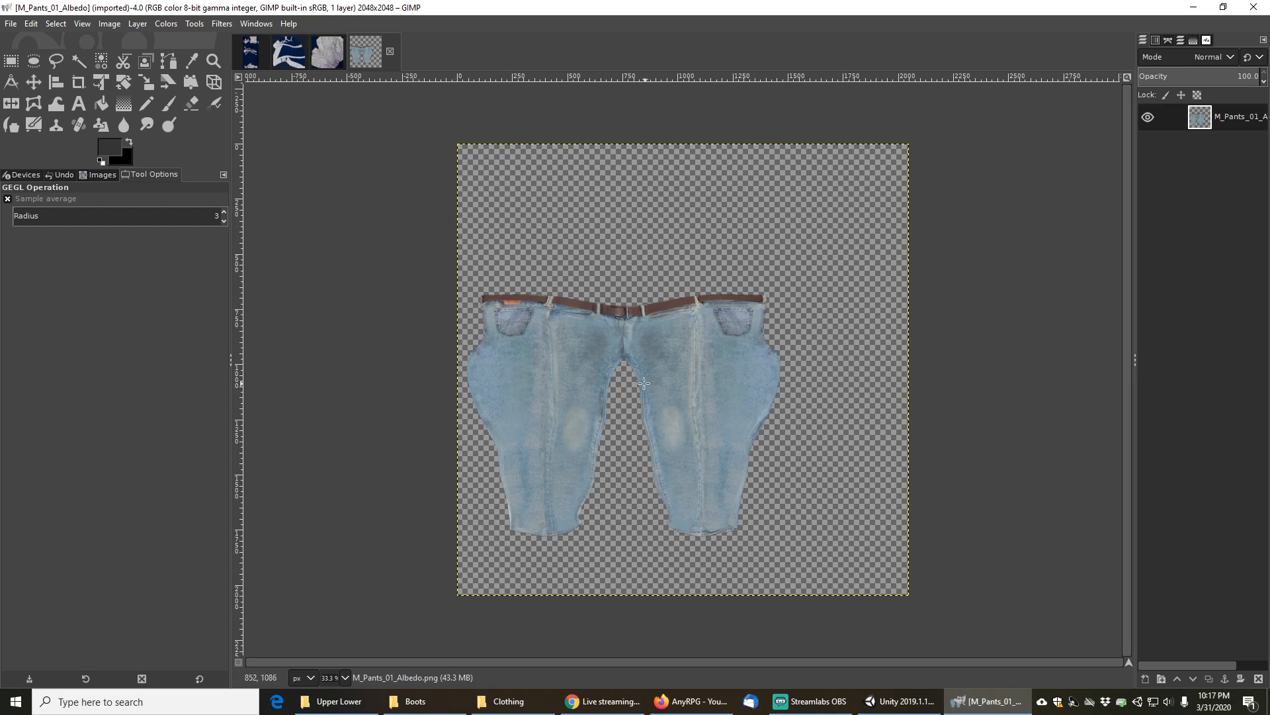
Start Rotate Colors on the M_Pants_01_Albedo texture and set its source range from 180.72 to 306.03 degrees
ctrl+scroll(643, 383, up, 2)
ctrl+scroll(639, 332, down, 1)
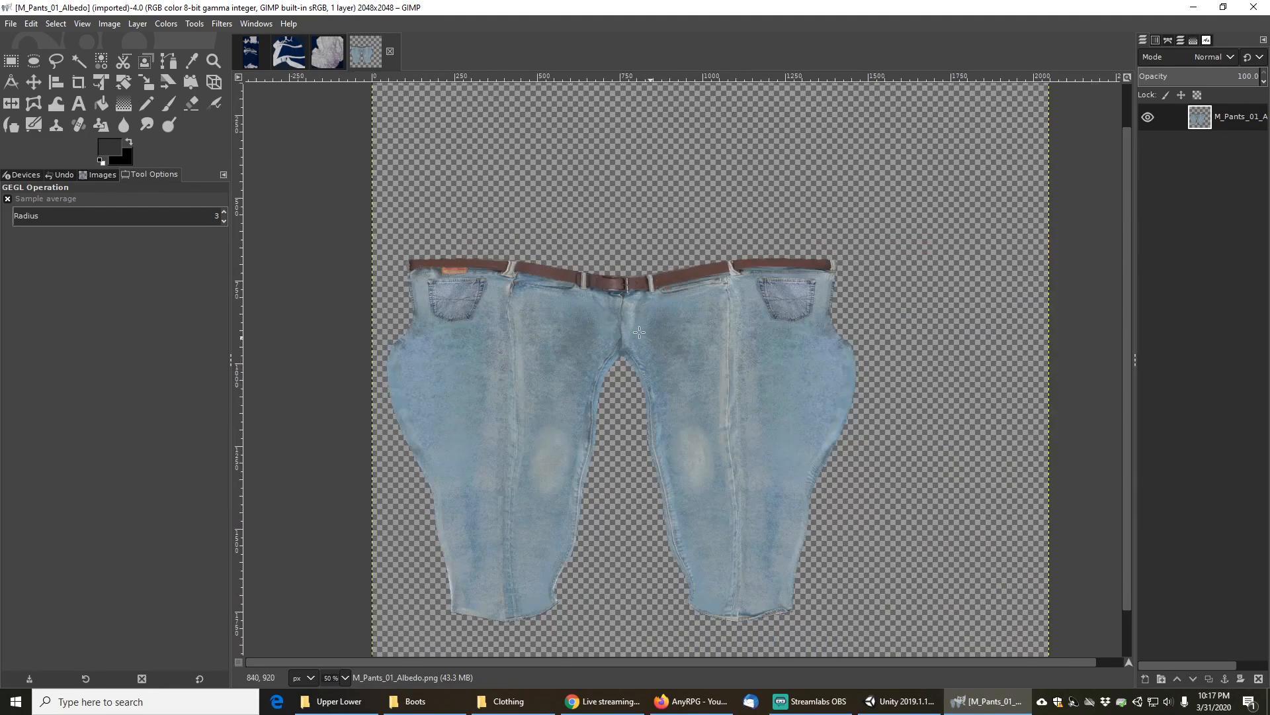
click(164, 24)
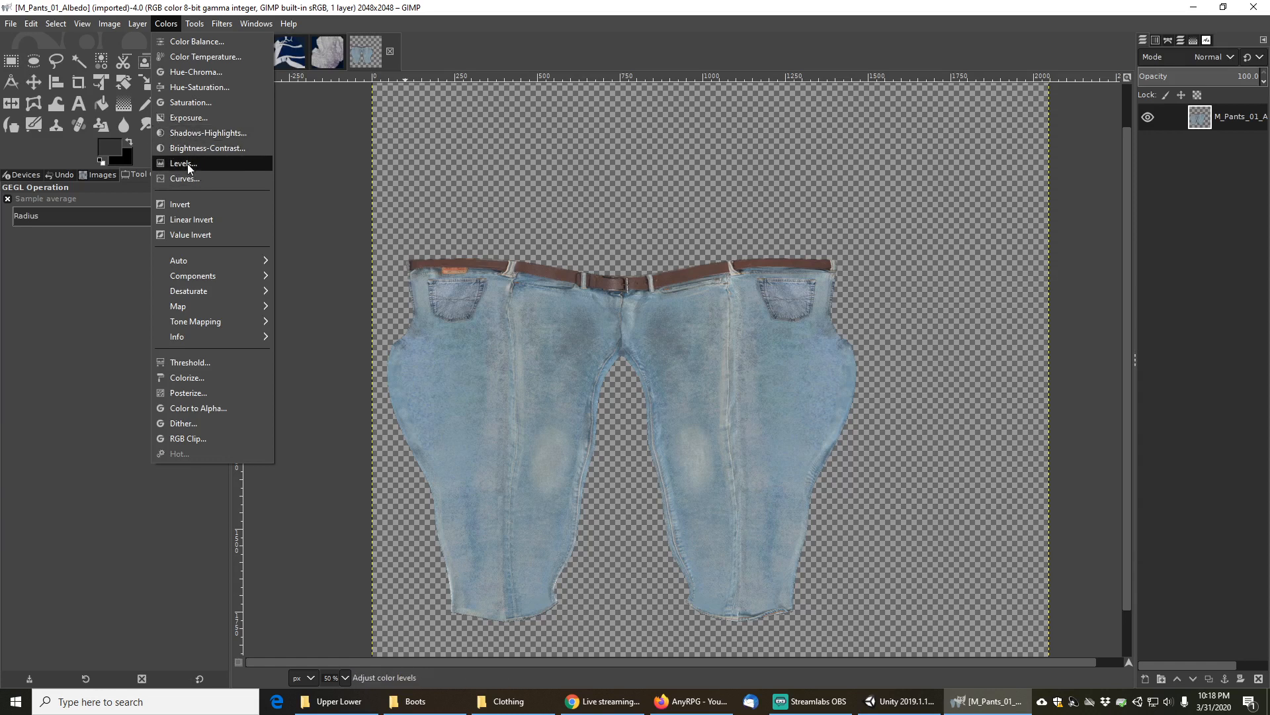
mouse_move(210, 266)
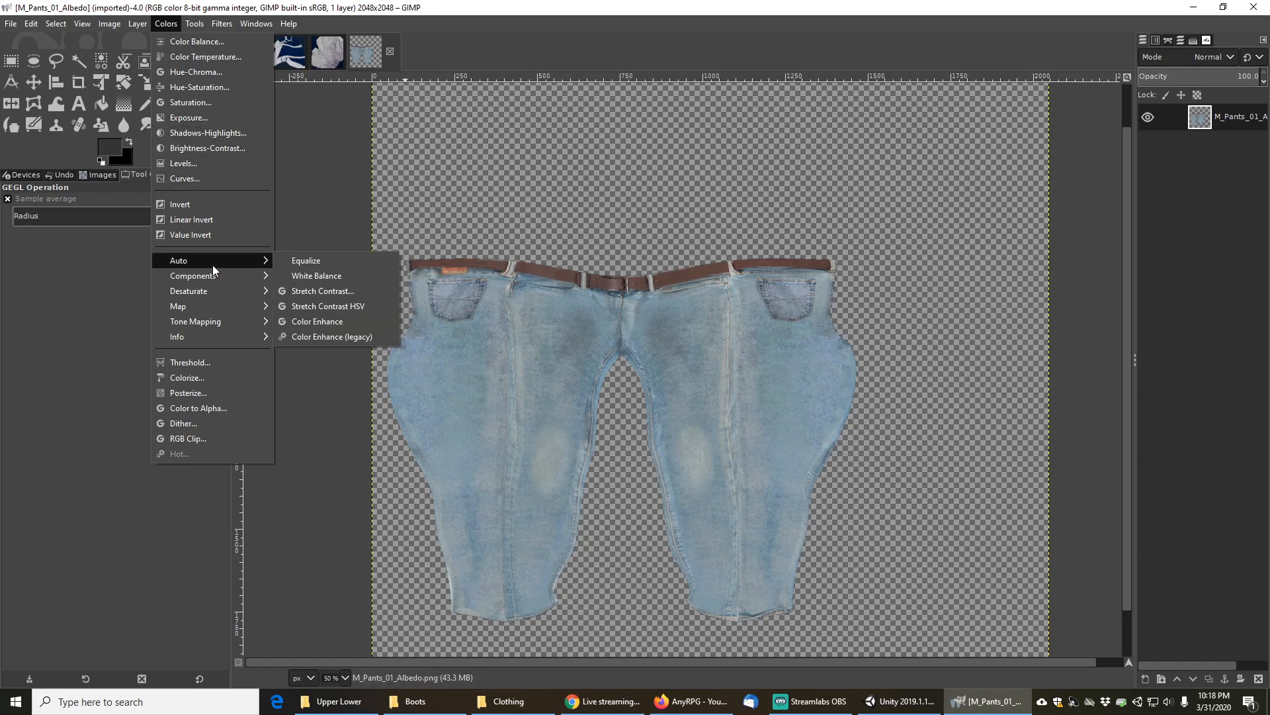
mouse_move(207, 307)
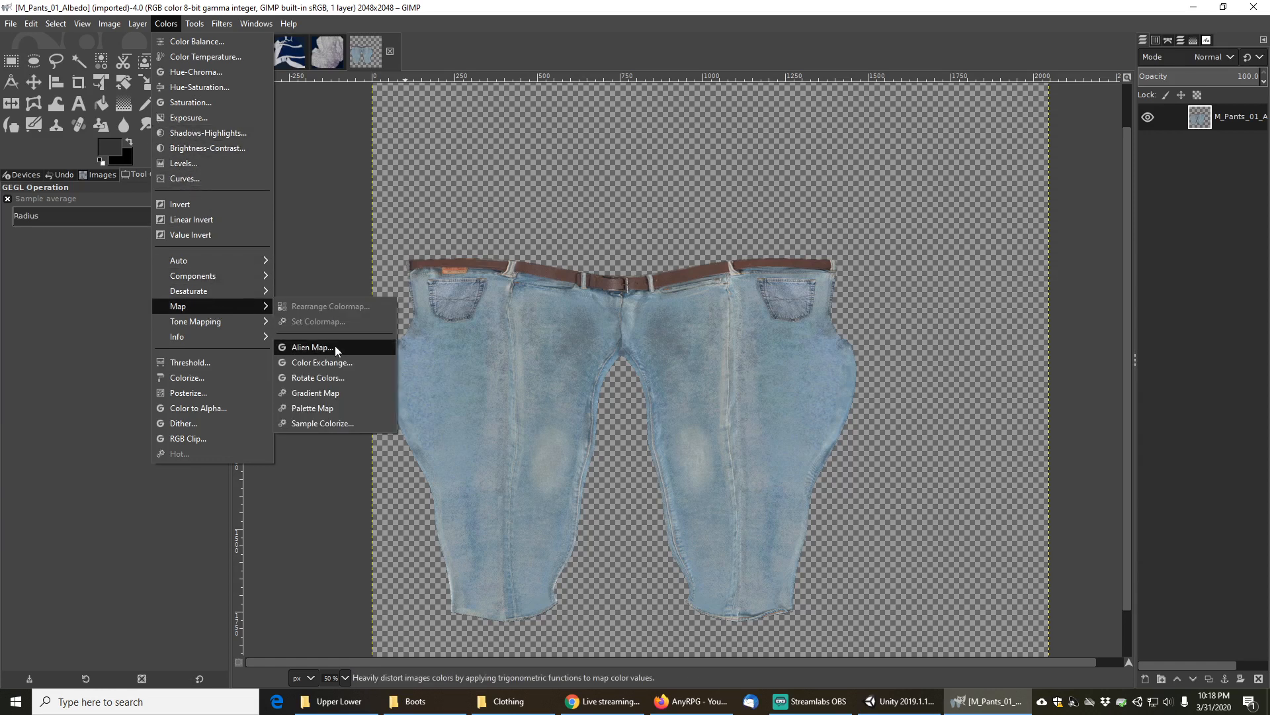
click(317, 377)
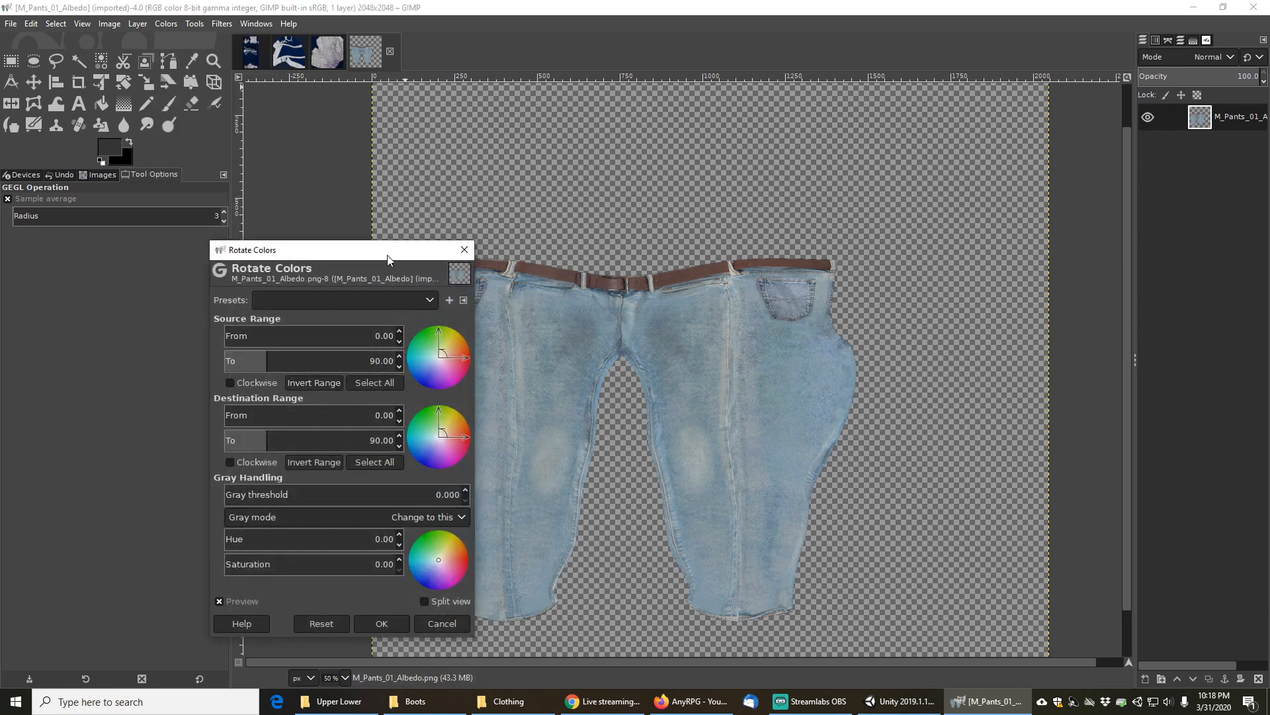
drag(388, 255, 329, 188)
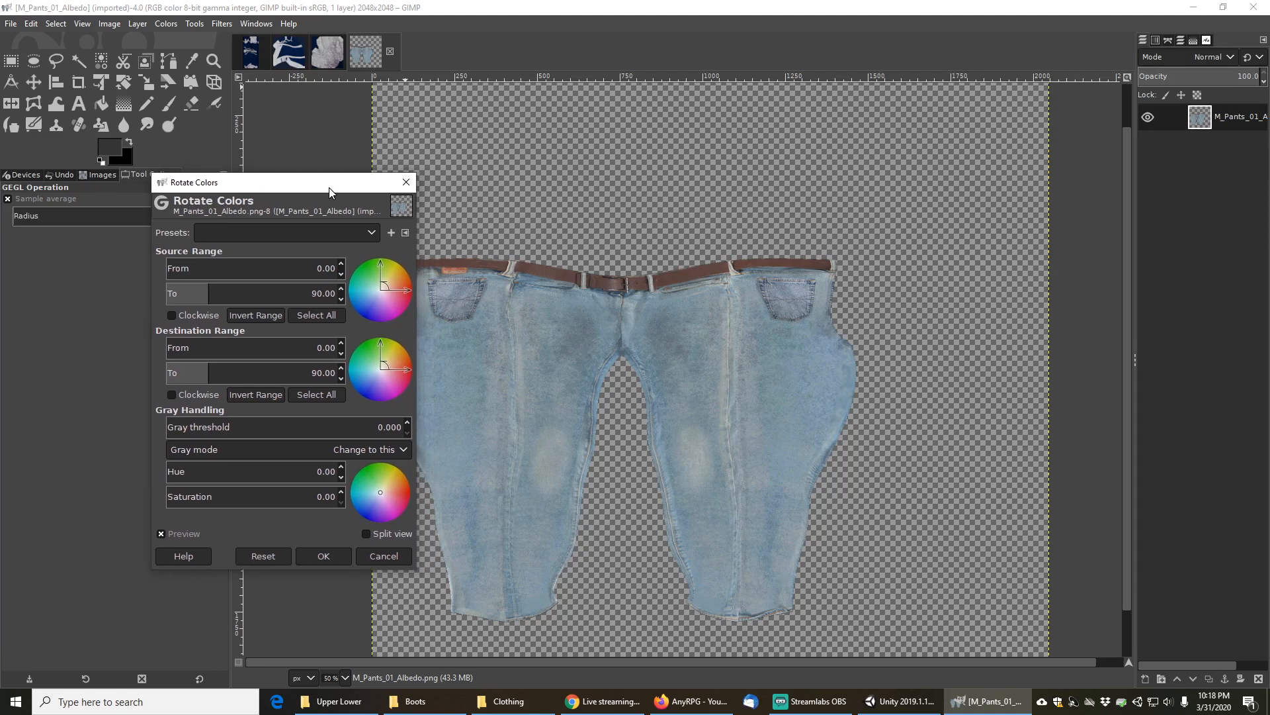
drag(379, 262, 395, 314)
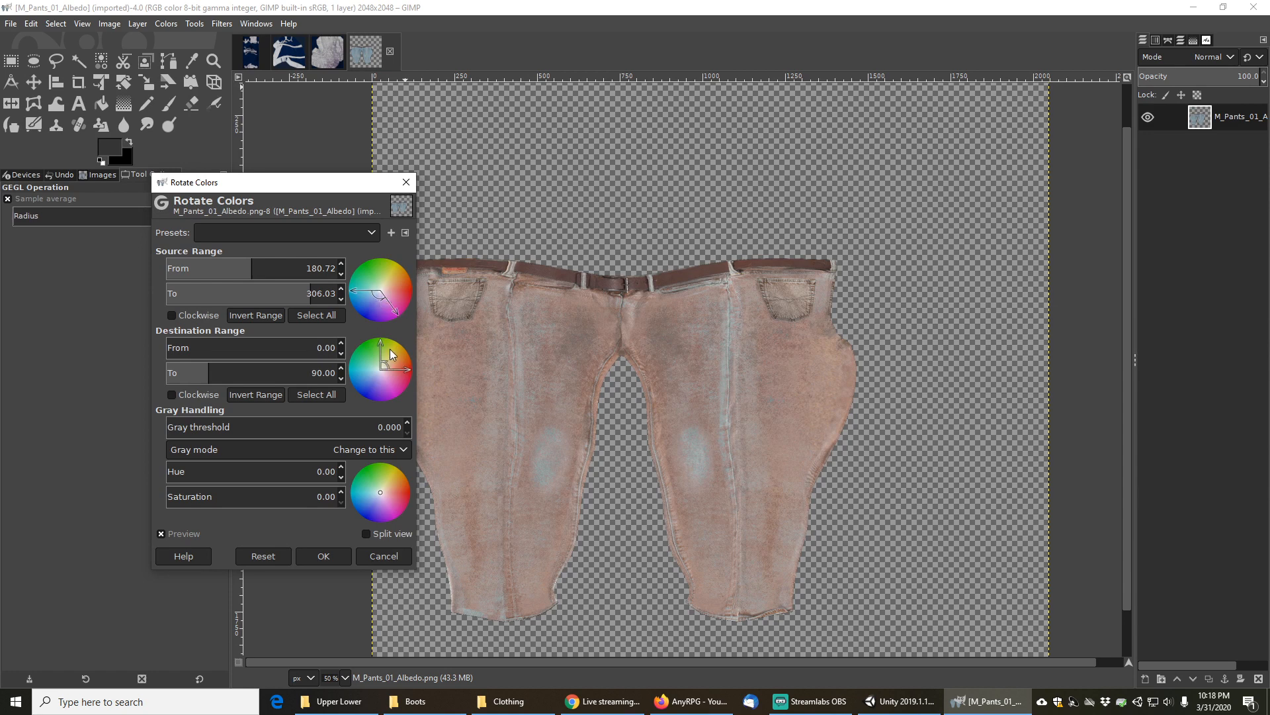
End the source range at 283.16, set the destination range to 226.61–239.90 and gray saturation to 0.79, and apply the color rotation
mouse_move(397, 355)
mouse_down()
mouse_move(408, 372)
mouse_move(379, 341)
mouse_up()
drag(397, 317, 389, 322)
drag(390, 348, 366, 393)
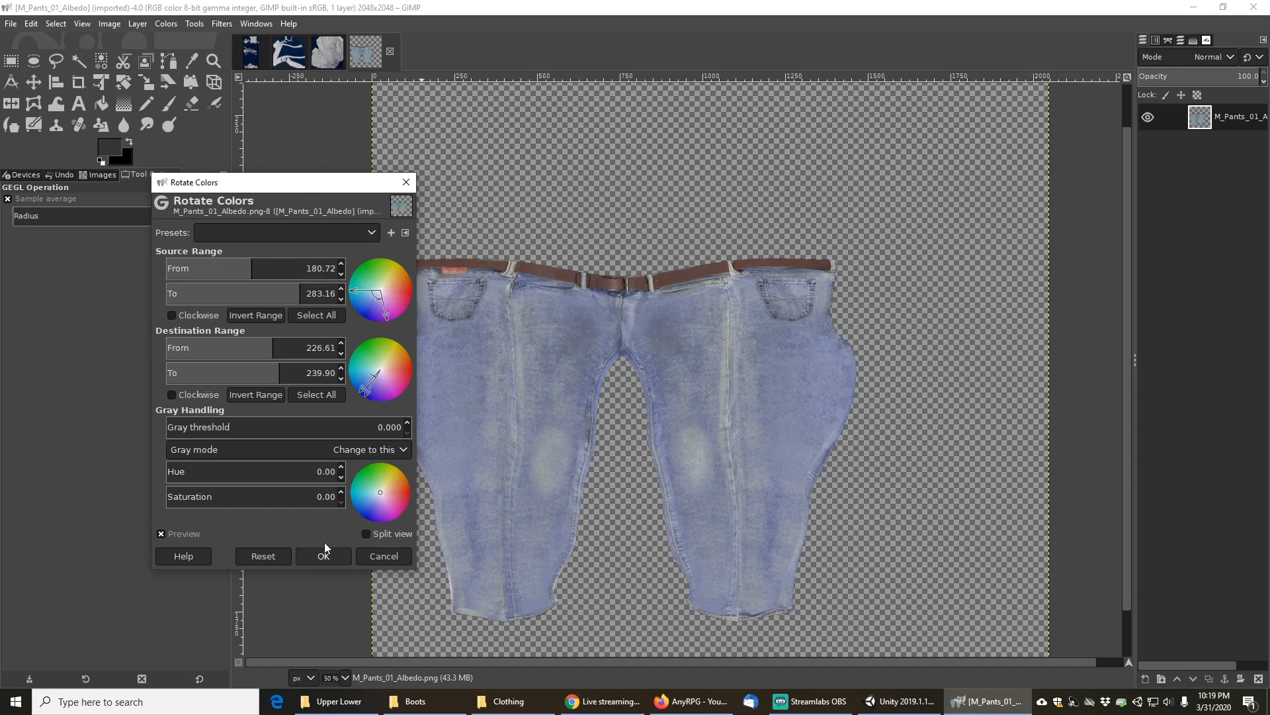
mouse_move(182, 498)
mouse_down()
mouse_move(351, 504)
mouse_move(302, 506)
mouse_up()
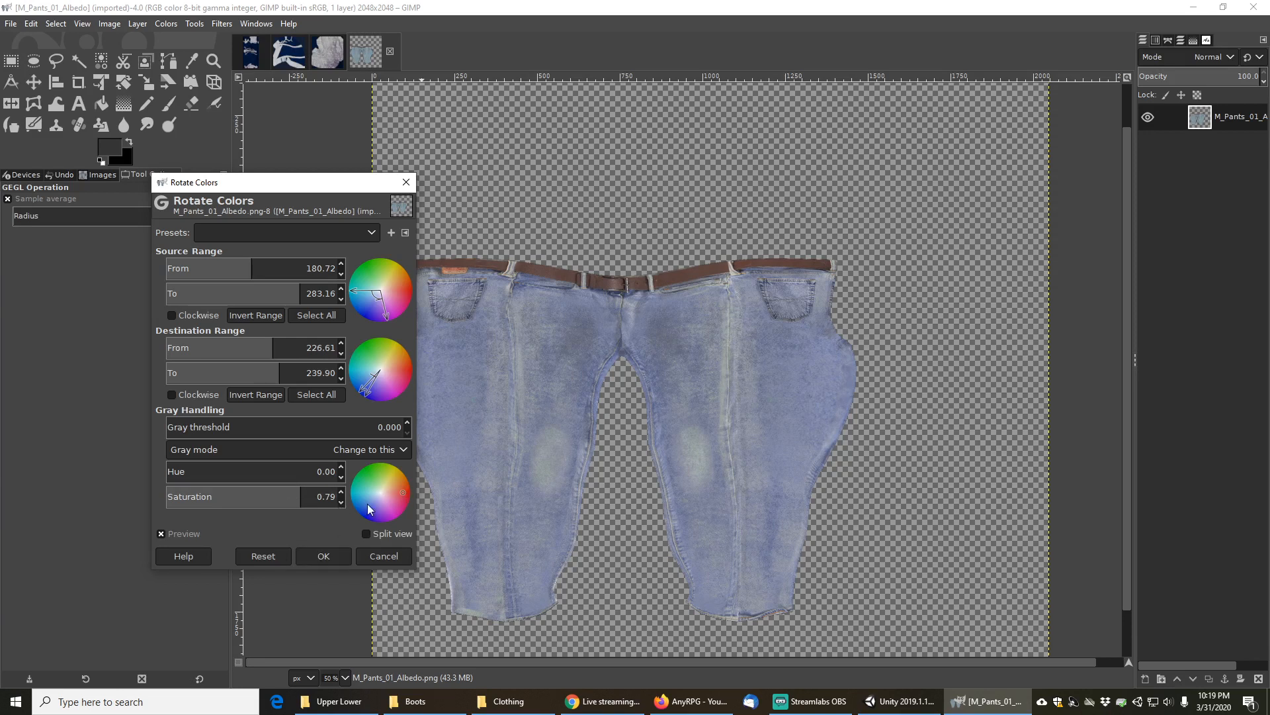
click(328, 558)
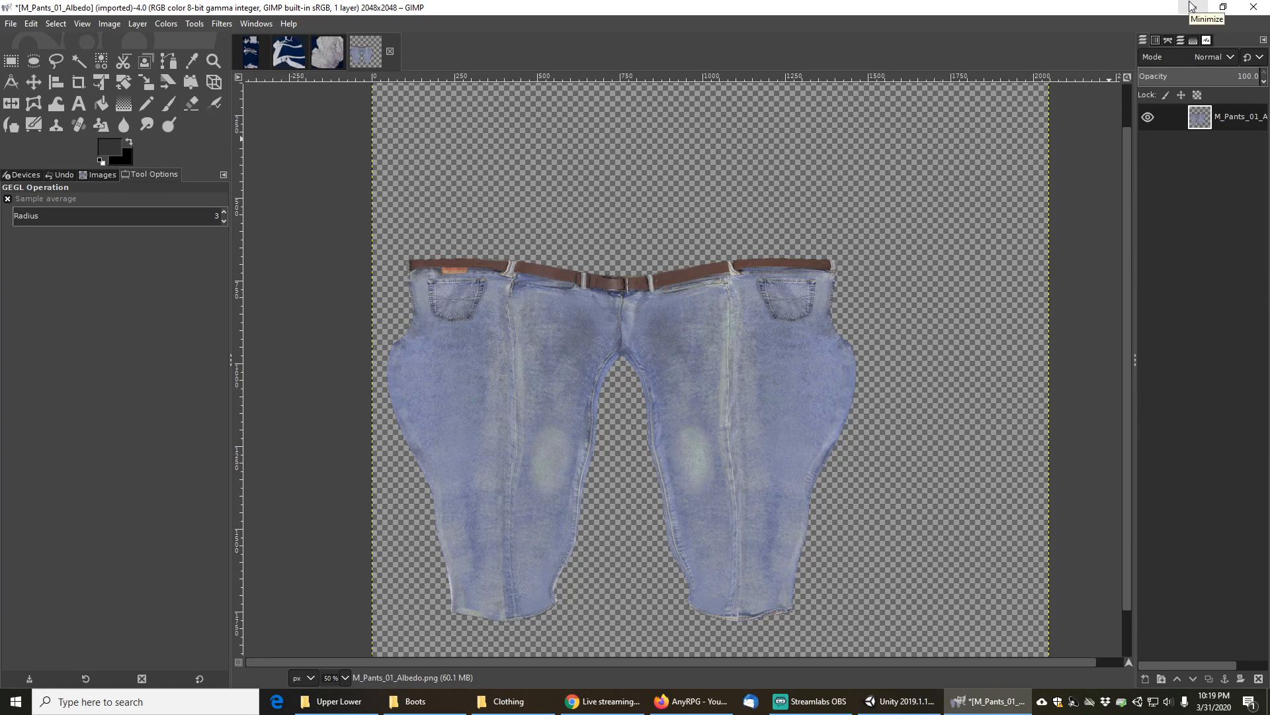
Switch to Unity, search the project for "icyclothp" and review the AnyRPGMaleIcyClothPants recipe
click(891, 709)
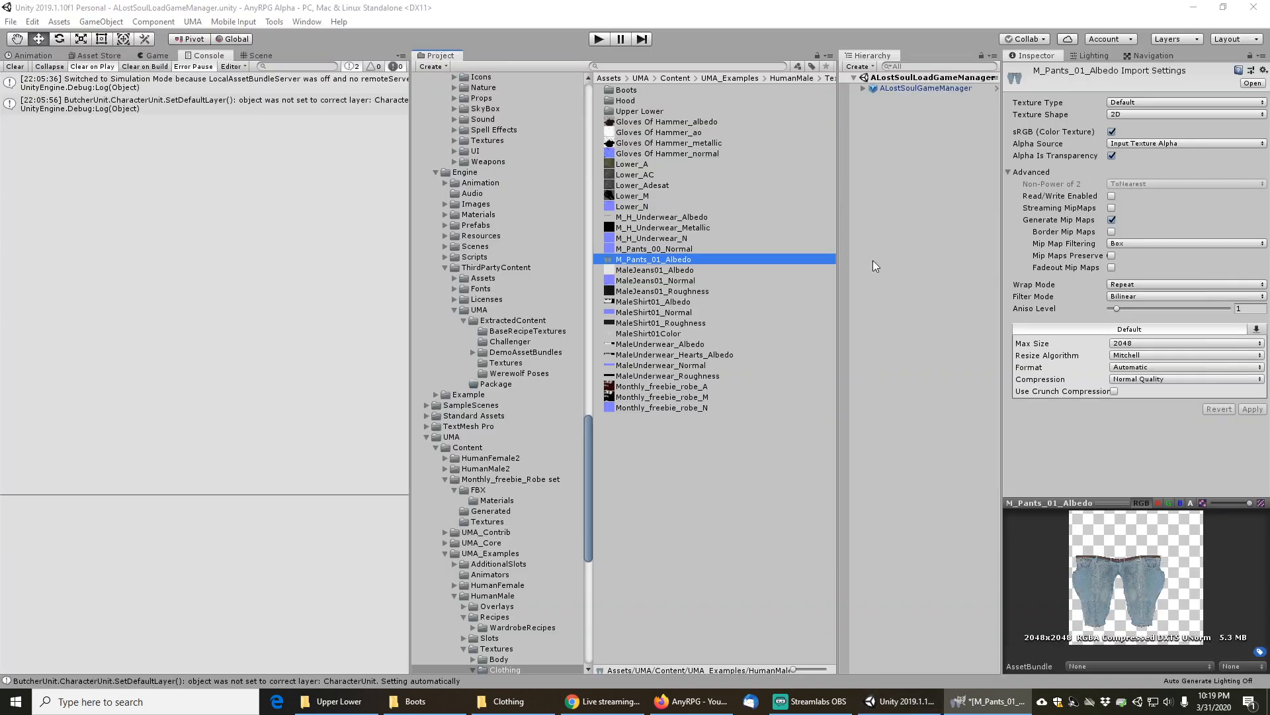
click(633, 65)
text(icyclot)
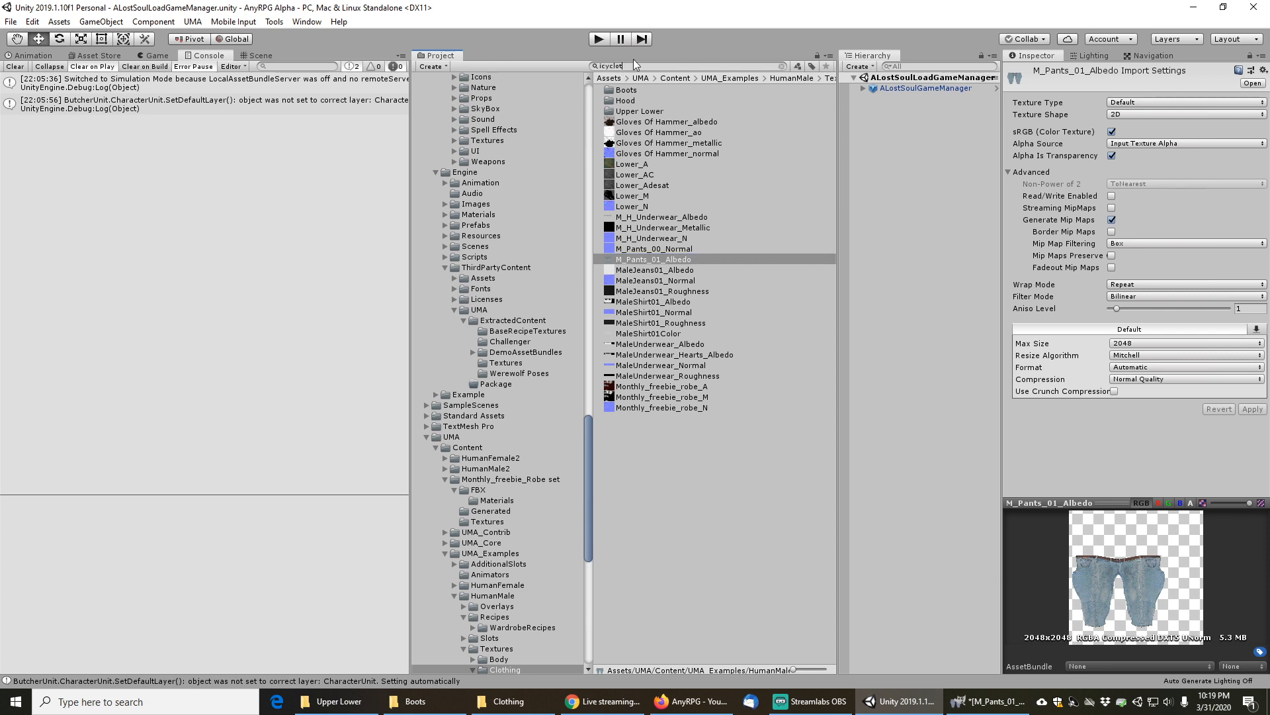
text(hp)
click(650, 93)
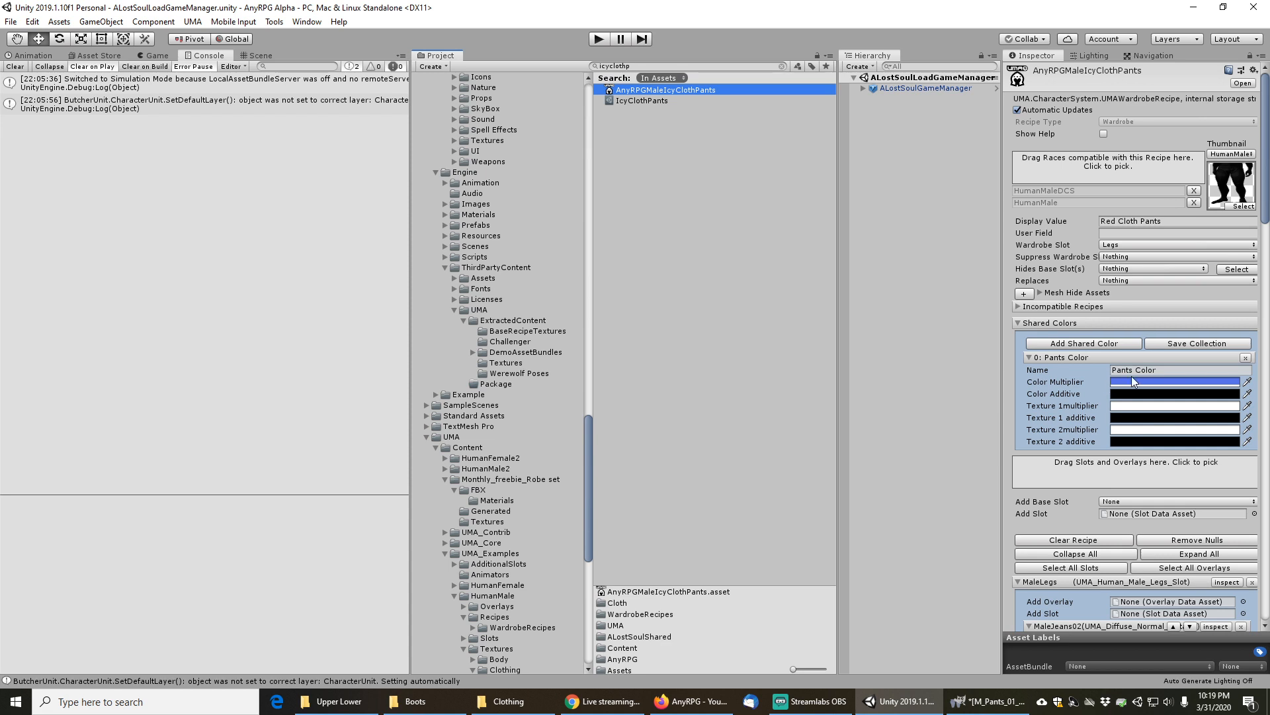
scroll(1080, 425, down, 6)
scroll(1078, 423, up, 6)
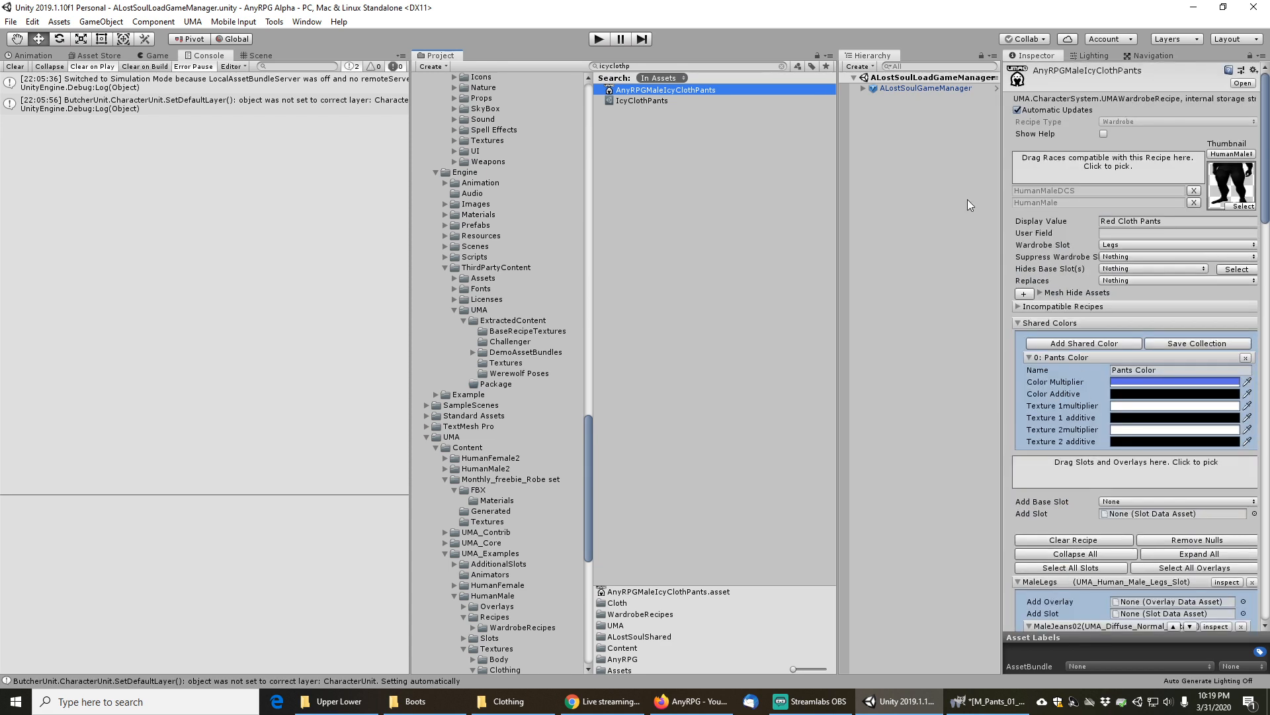
Clear the project search and copy the Pants Color multiplier of the AnyRPGMaleIcyClothPants recipe
click(782, 66)
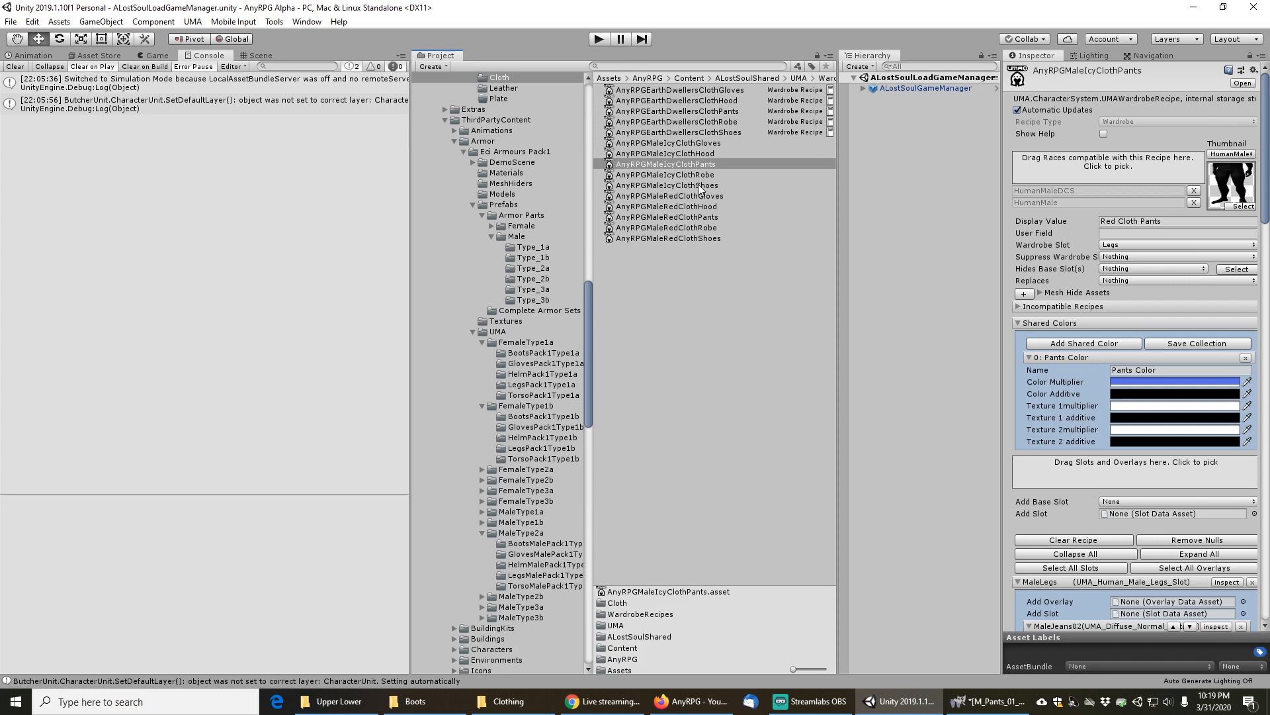
click(702, 187)
click(701, 166)
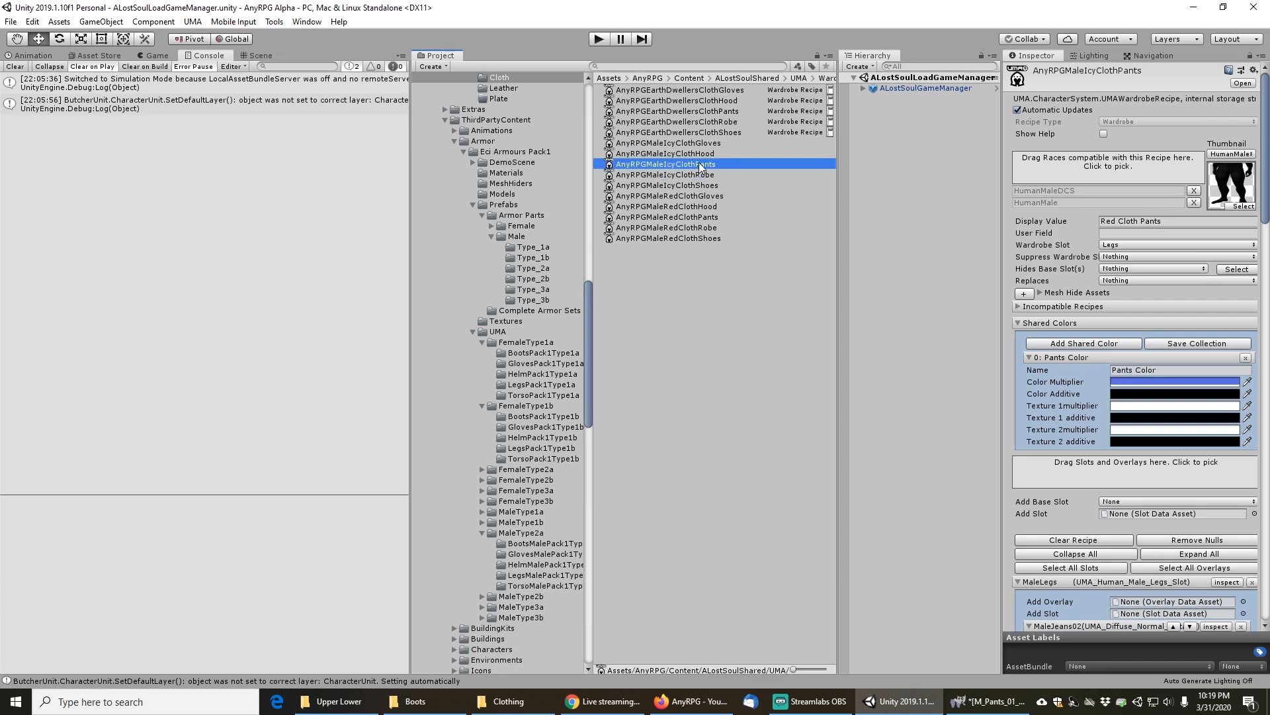
right_click(1134, 381)
click(1145, 397)
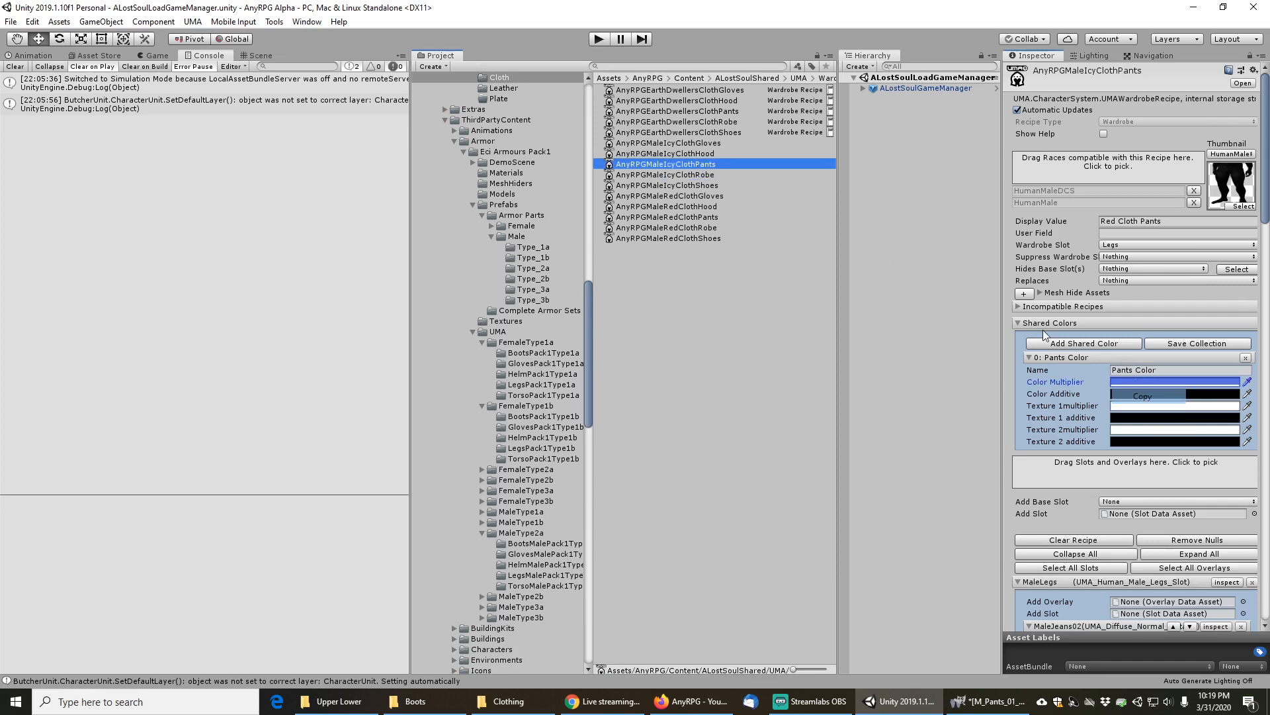
Compare the accent color multipliers of the Icy cloth robe, hood and gloves recipes
click(692, 175)
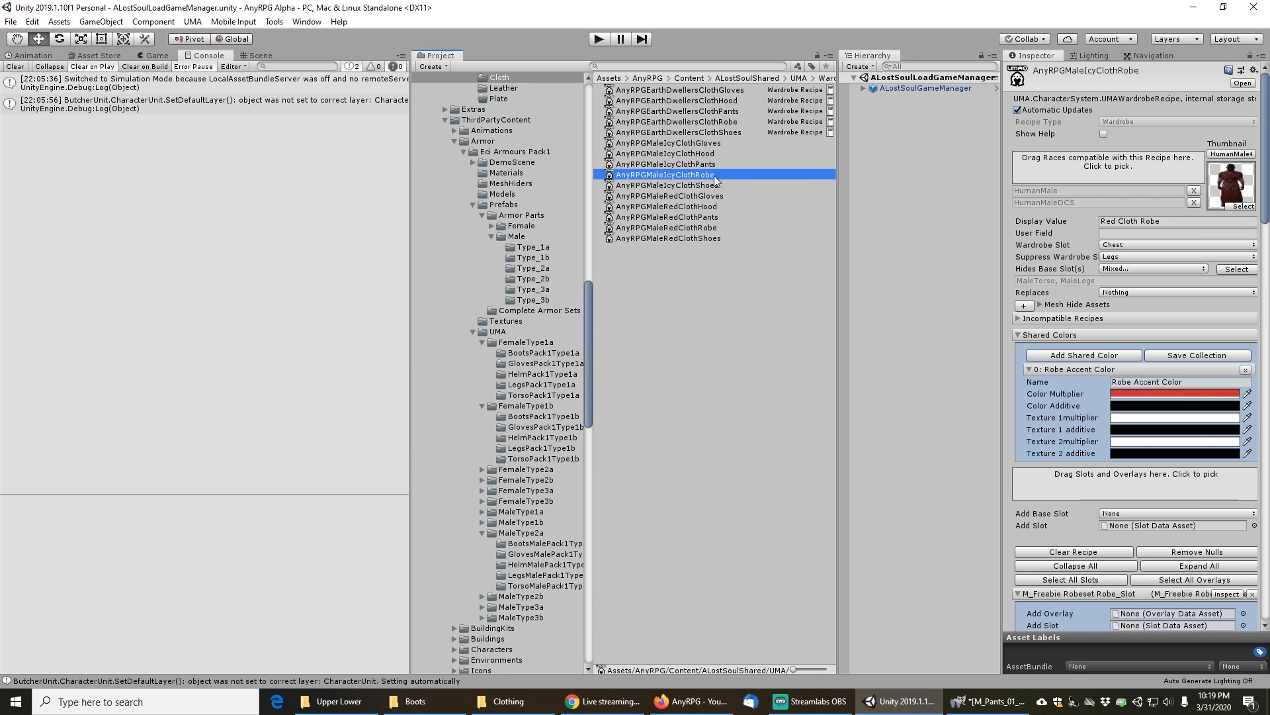
click(706, 153)
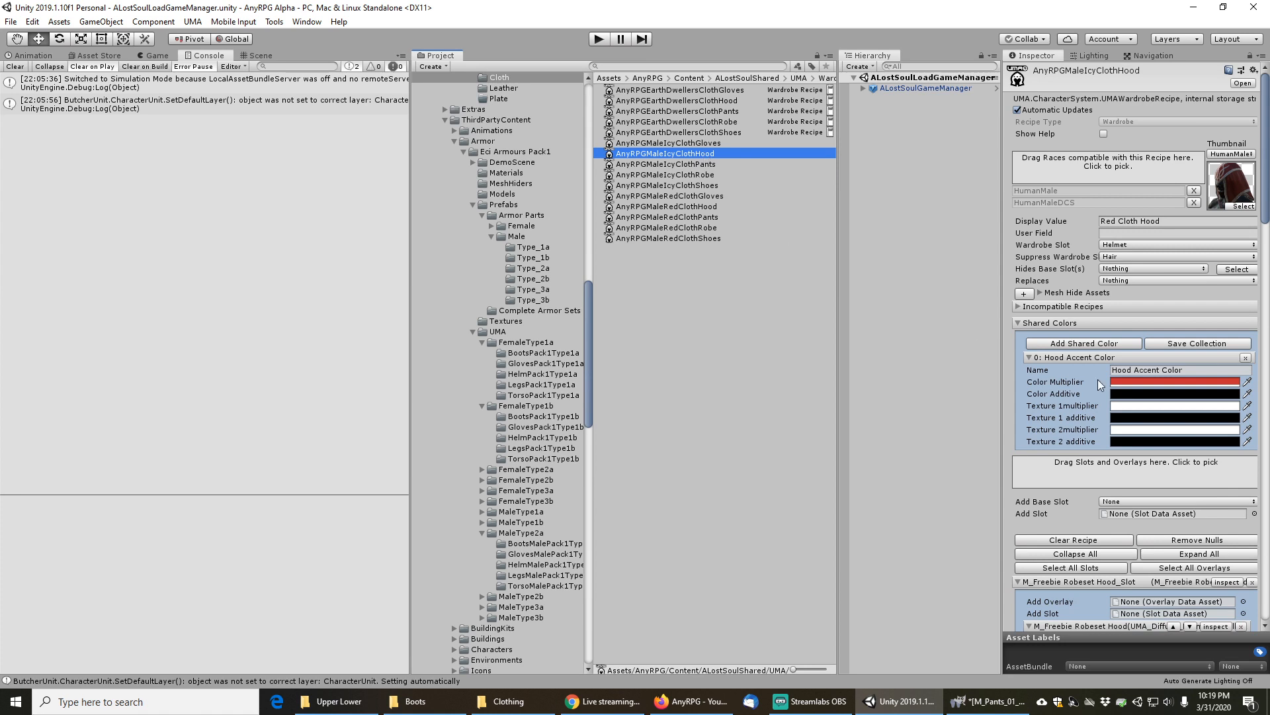
click(698, 145)
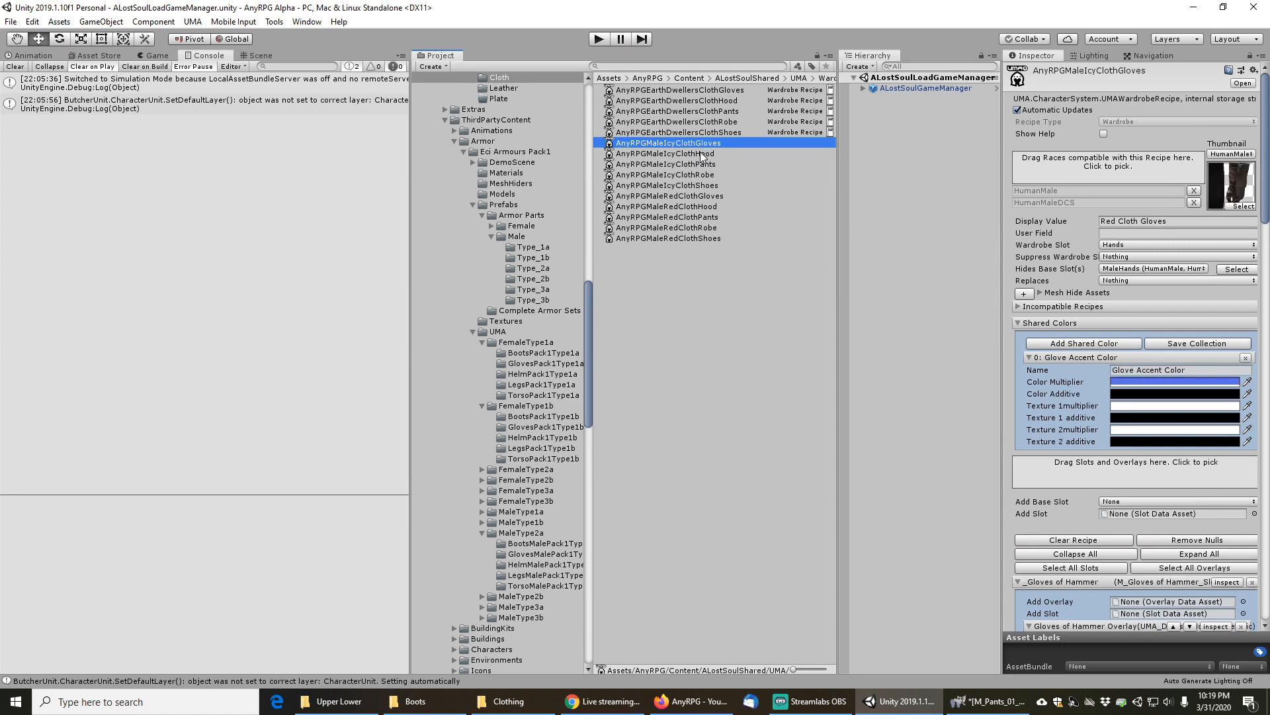
In the AnyRPGMaleIcyClothHood recipe, disable the shared color on the Hood AC overlay and set its color multiplier to white (FFFFFF)
click(698, 154)
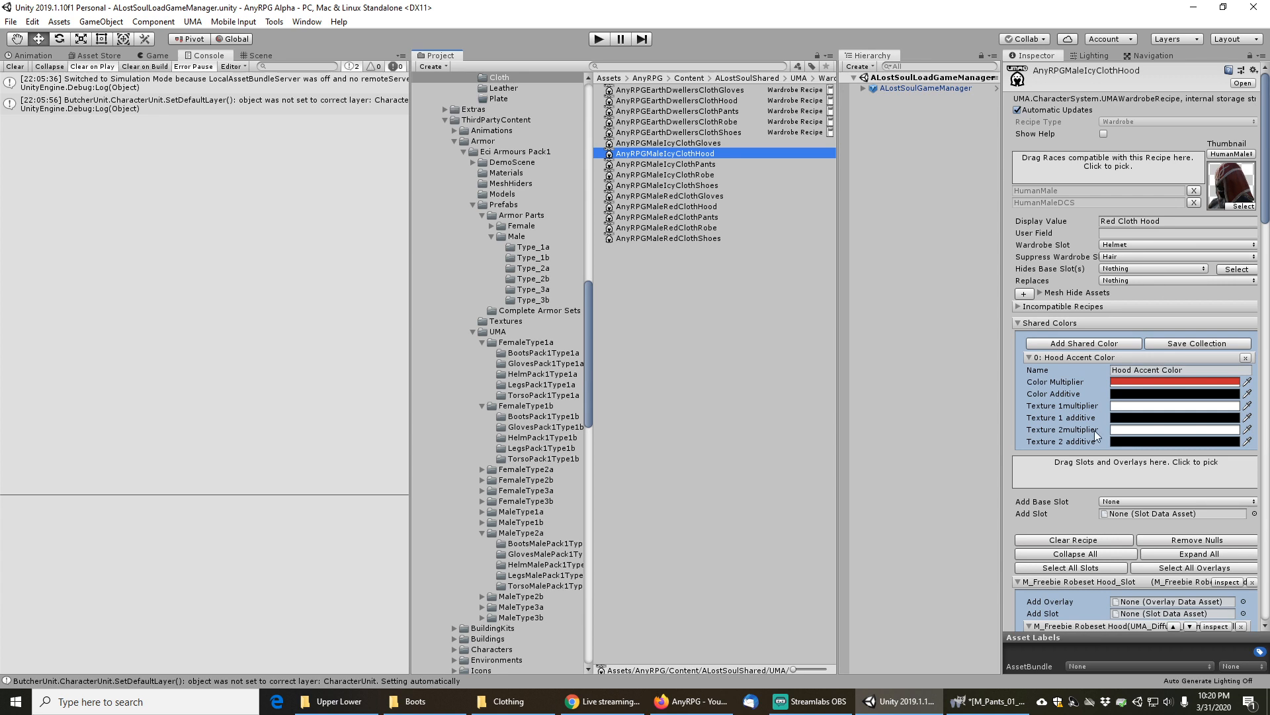
scroll(1089, 449, down, 3)
scroll(1088, 450, down, 3)
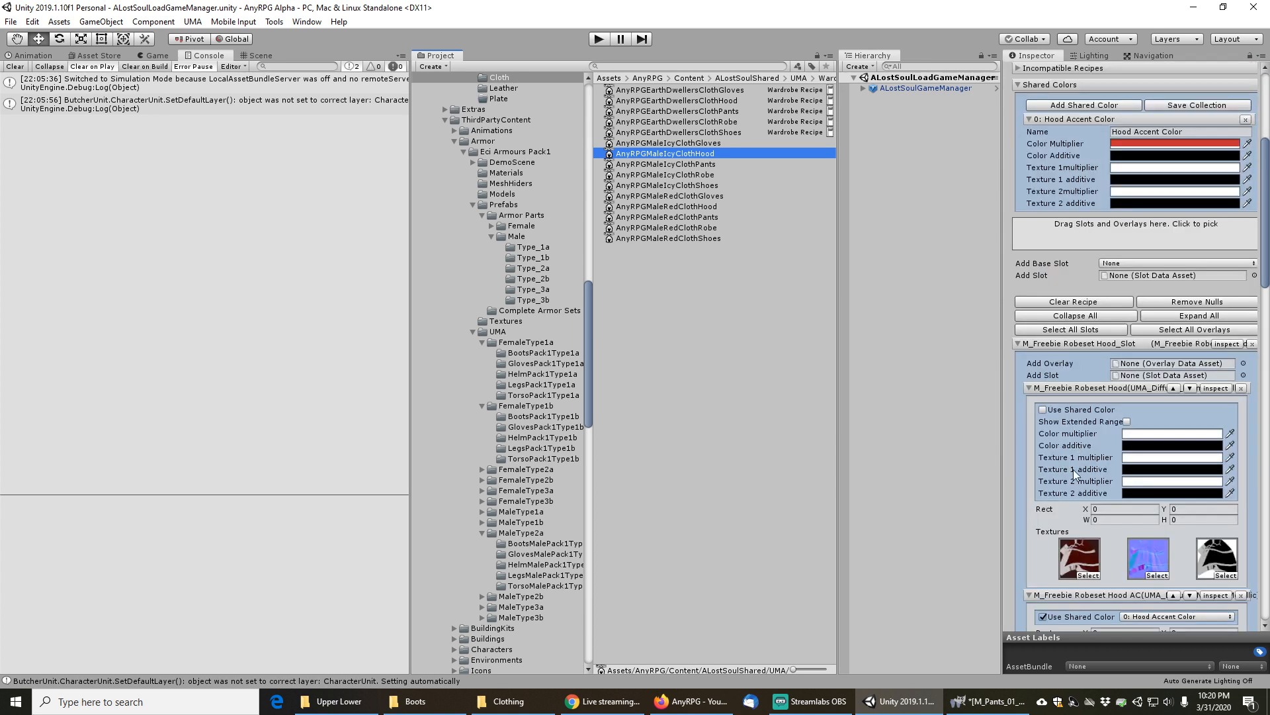
scroll(1075, 477, down, 3)
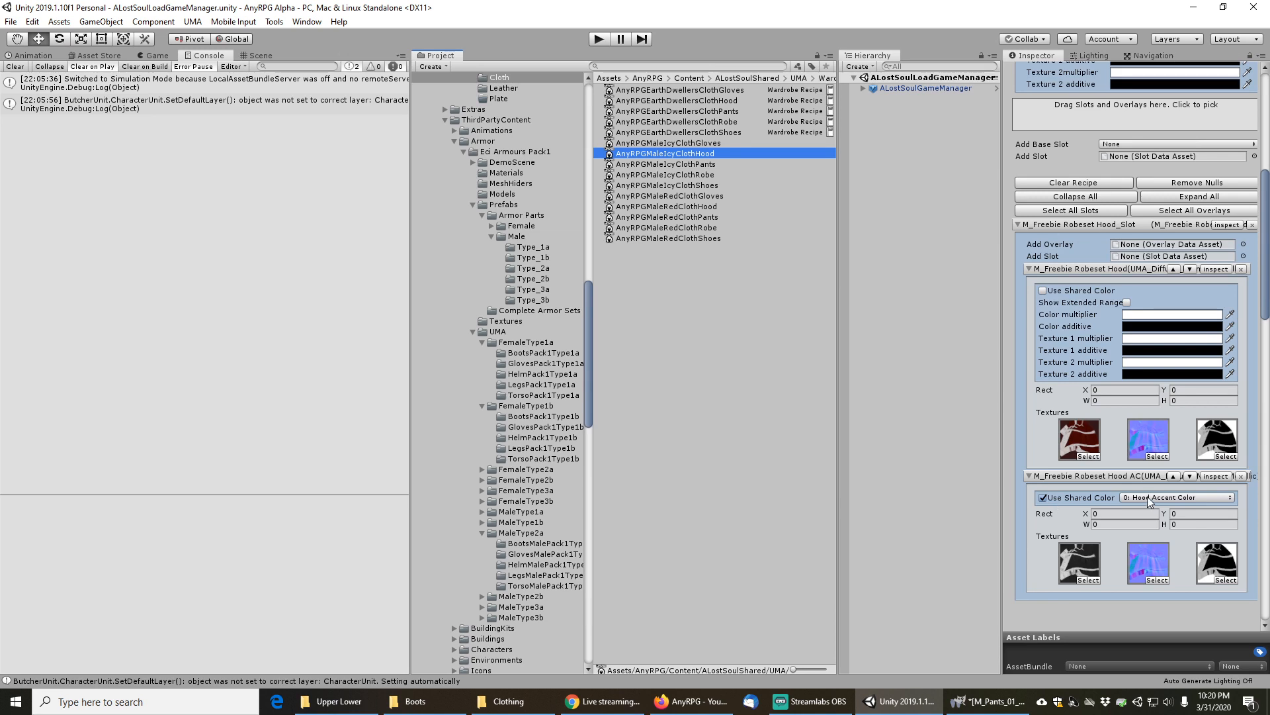
click(1043, 498)
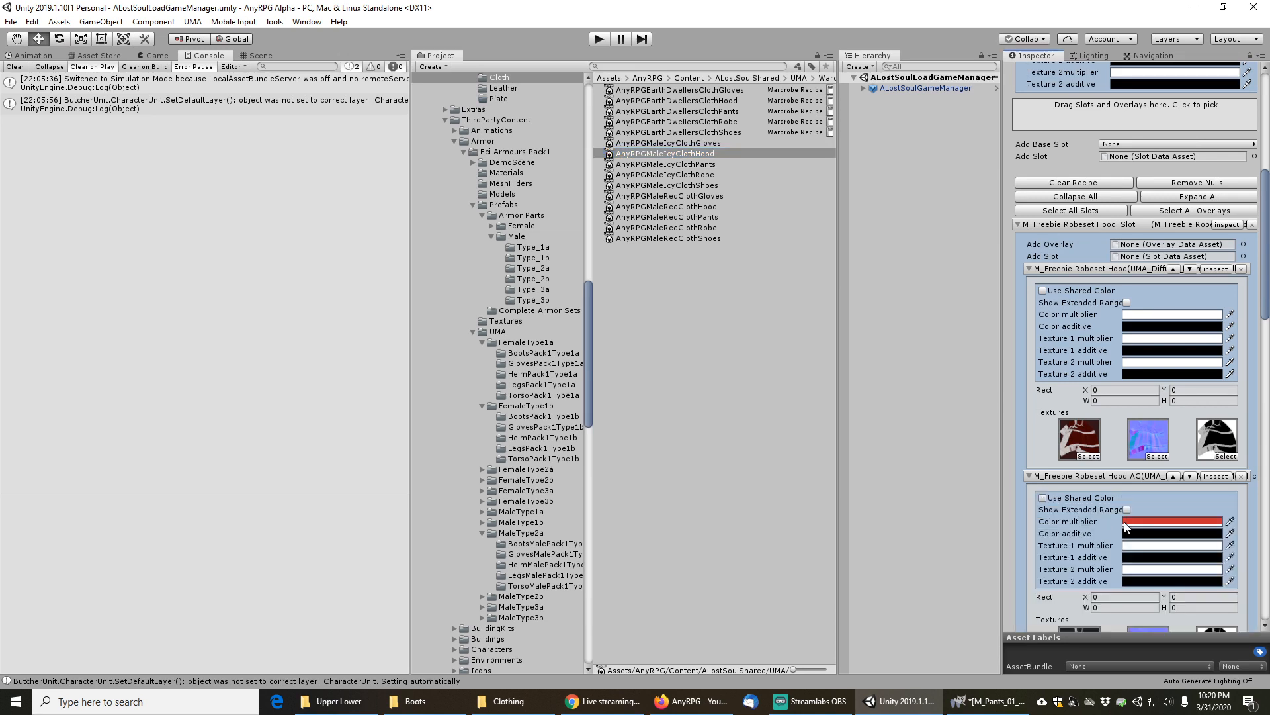
click(1152, 522)
click(707, 210)
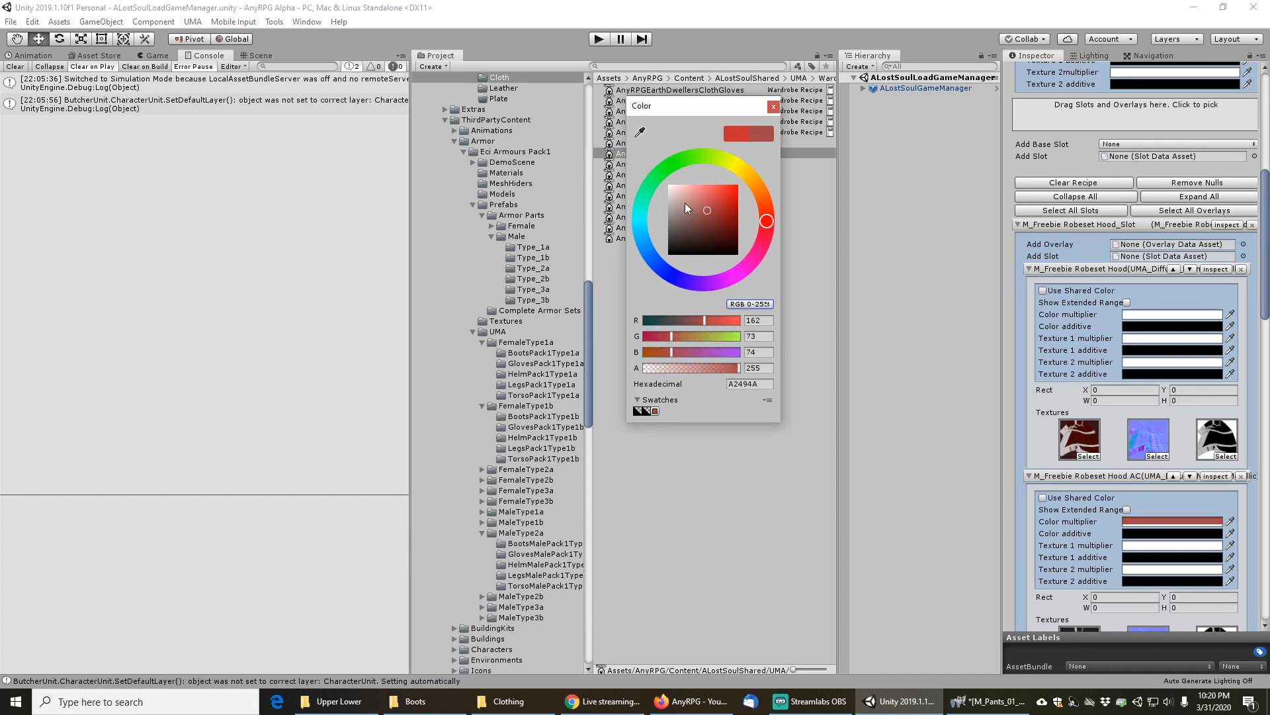
mouse_move(656, 173)
mouse_down()
mouse_move(675, 187)
mouse_move(647, 170)
mouse_up()
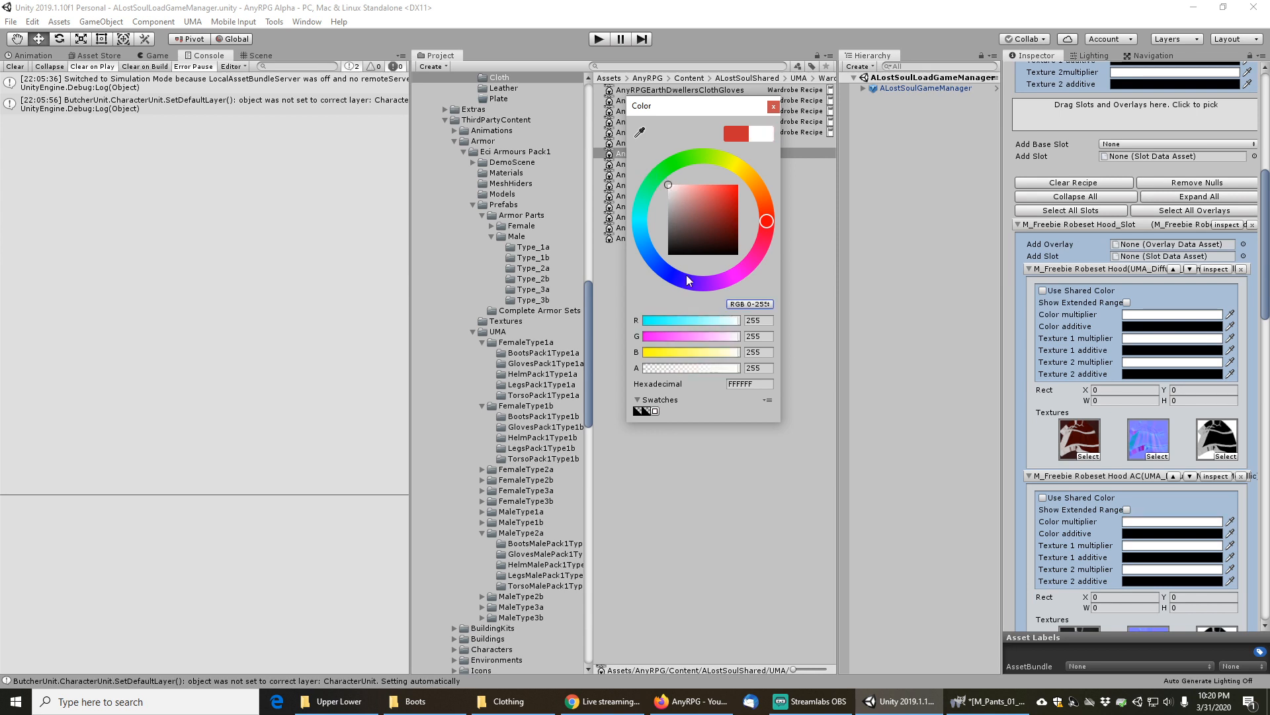
click(773, 107)
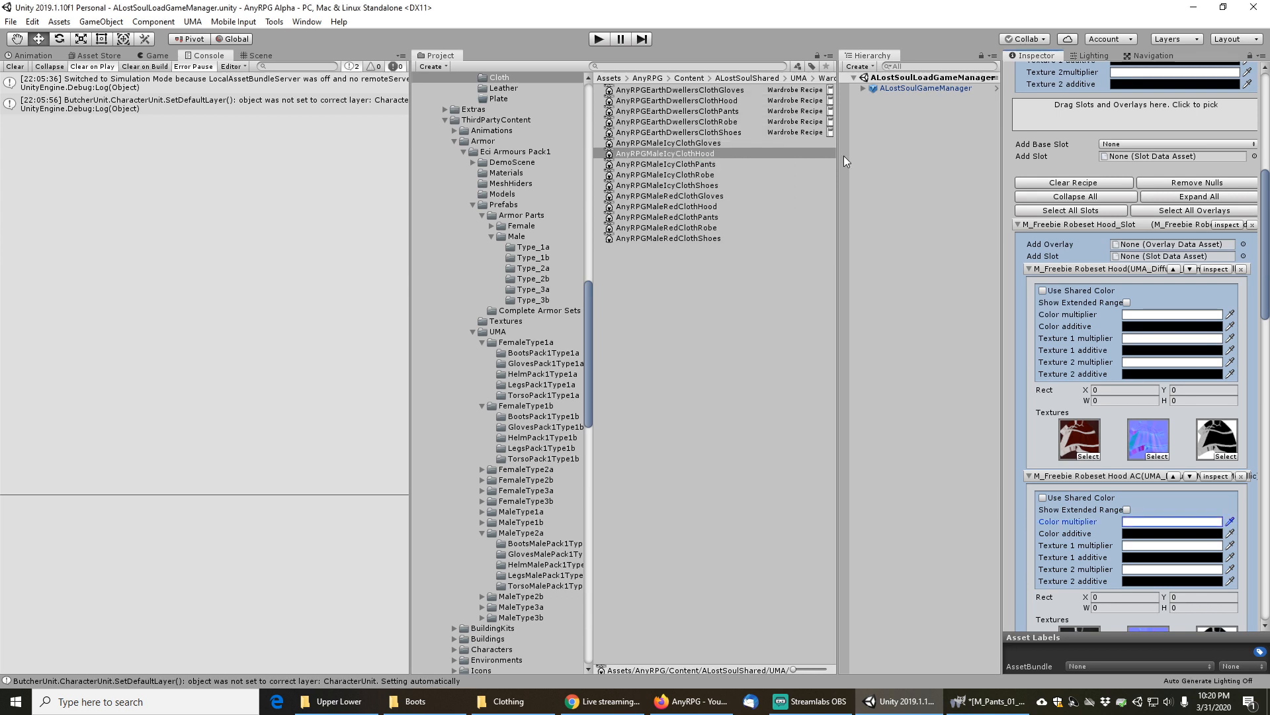
click(1163, 316)
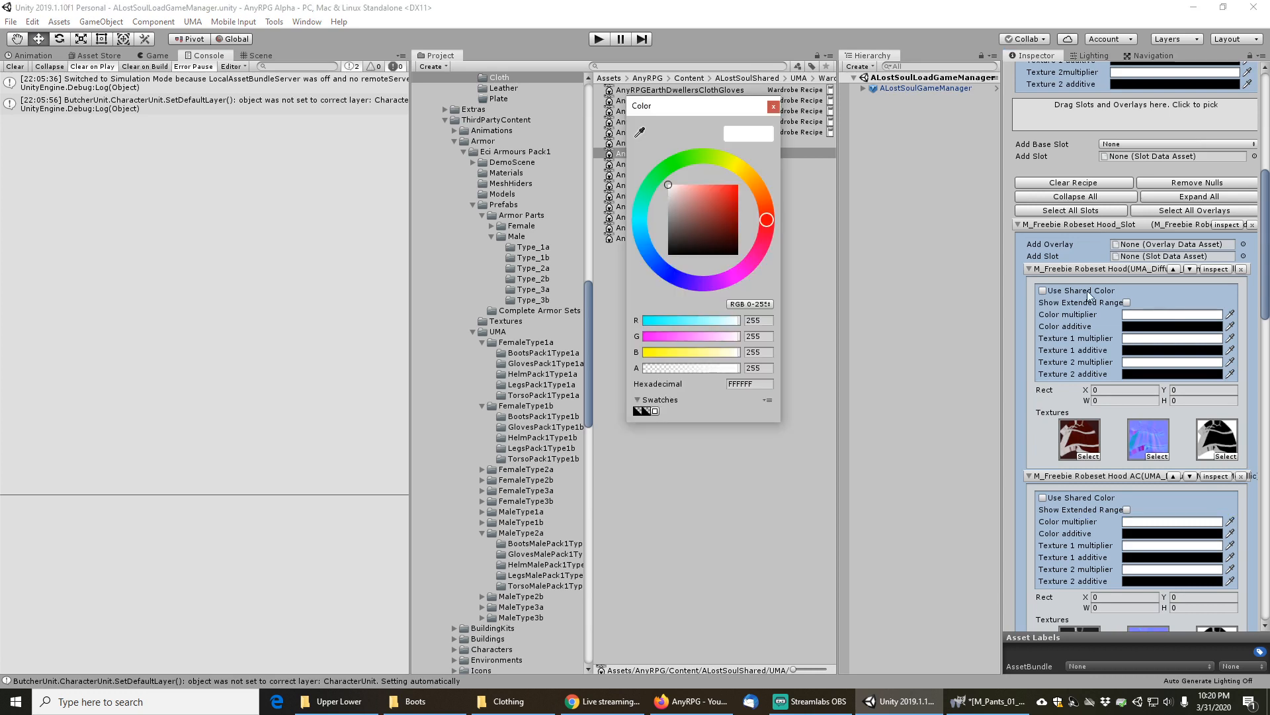
click(775, 108)
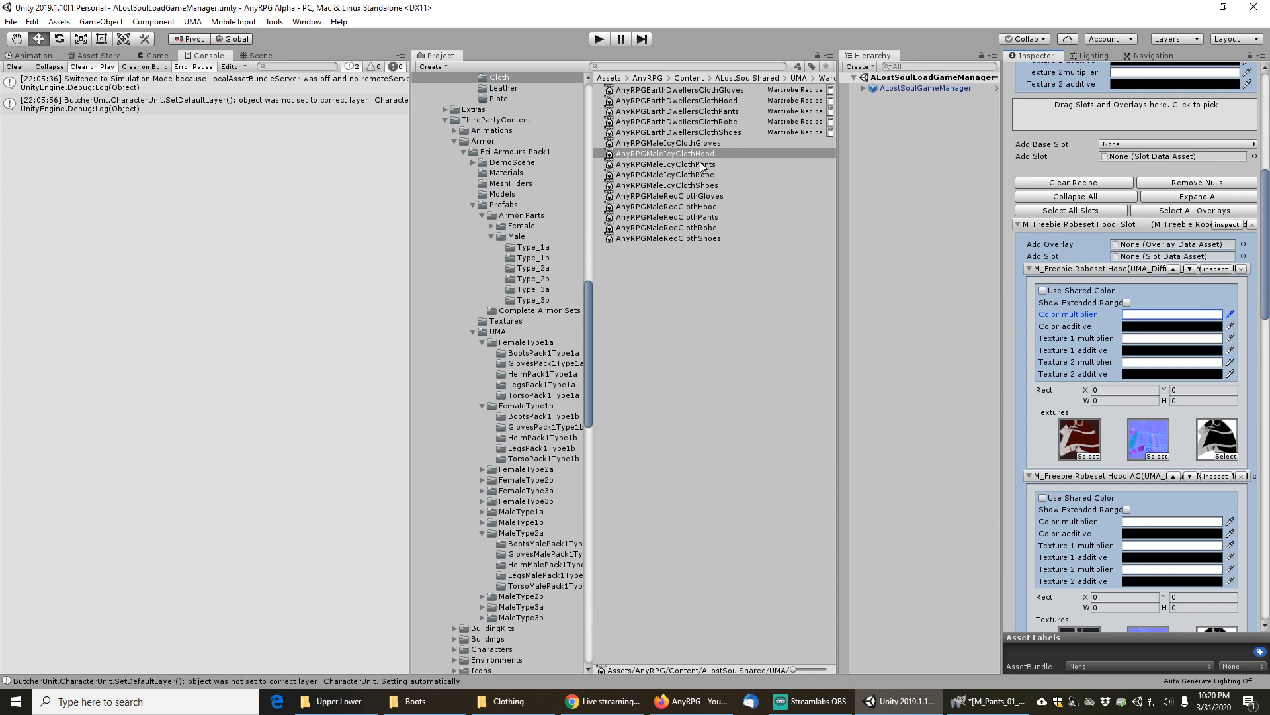
In the AnyRPGMaleIcyClothRobe recipe, disable the shared color on the Robe AC overlay and set its color multiplier to white (FFFFFF)
click(695, 176)
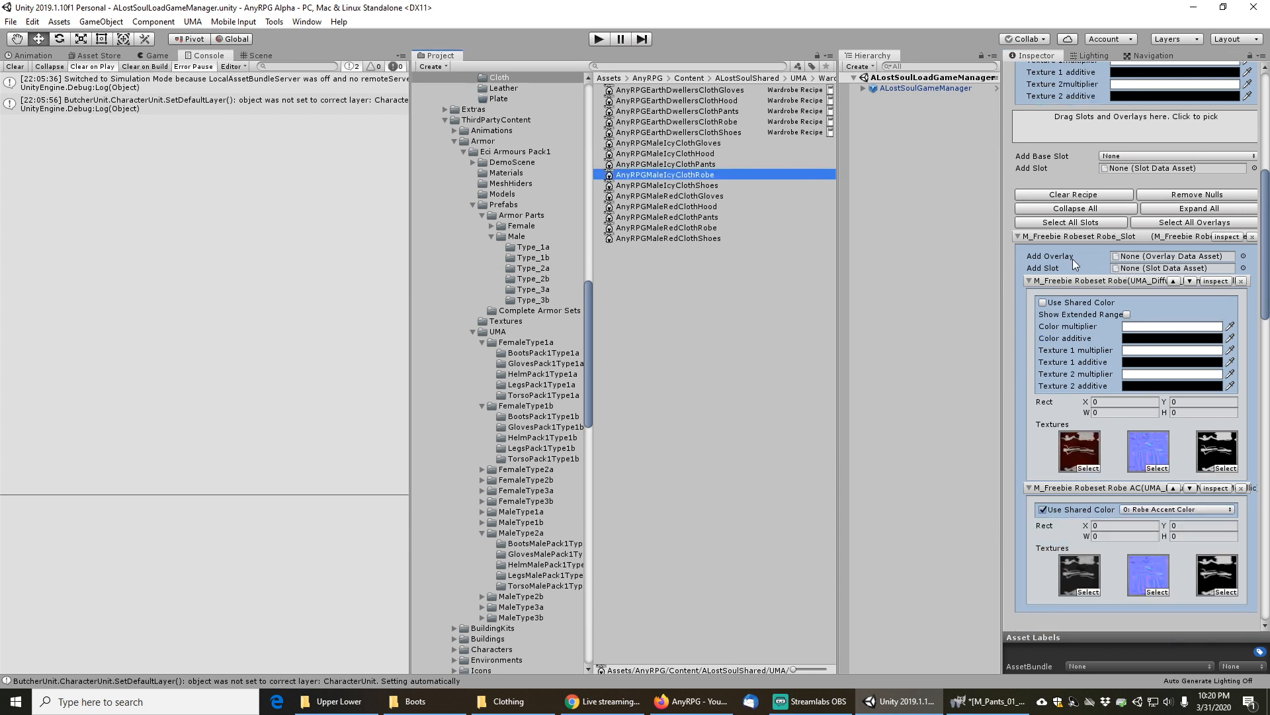
scroll(1157, 324, up, 3)
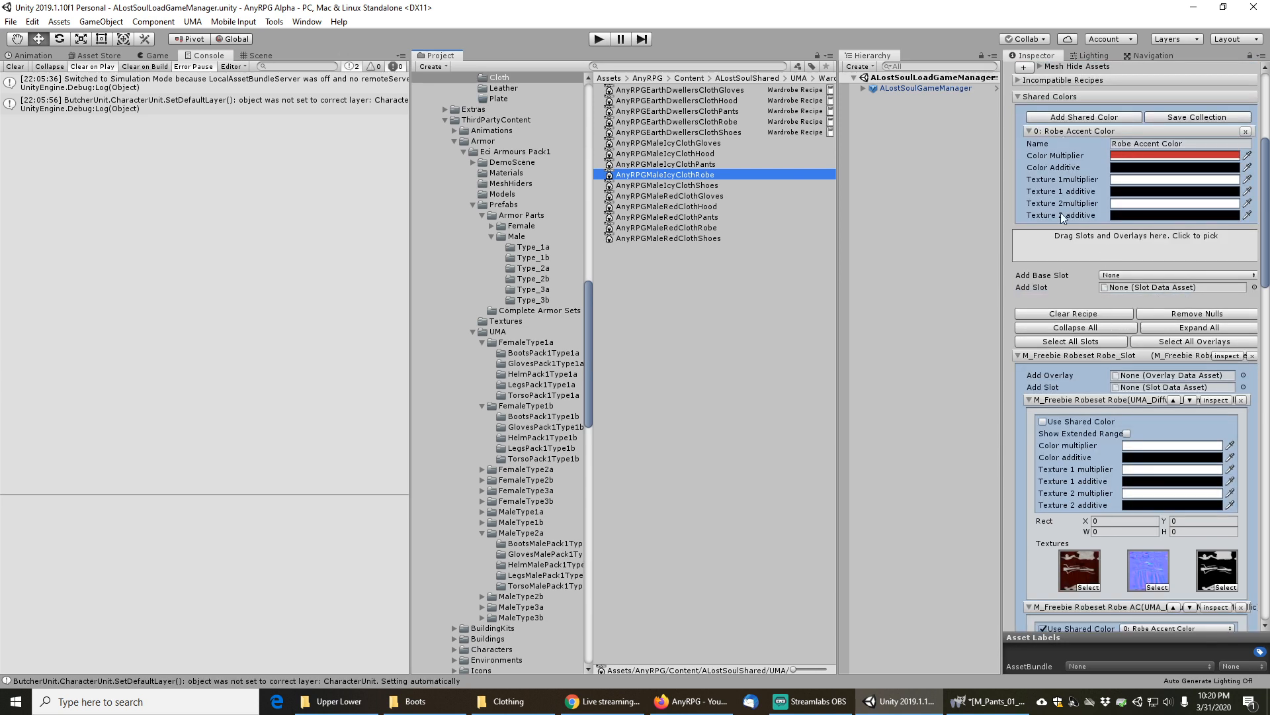
scroll(1085, 471, down, 3)
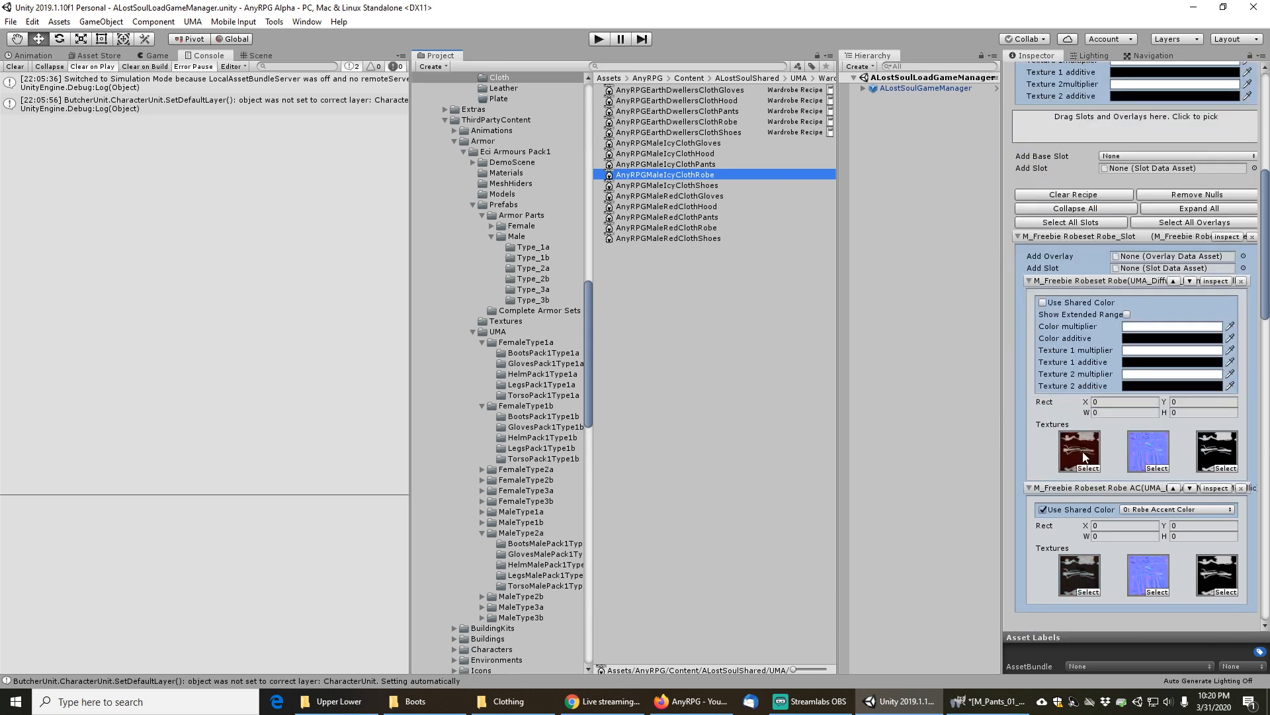
click(1045, 514)
click(1044, 511)
click(1138, 534)
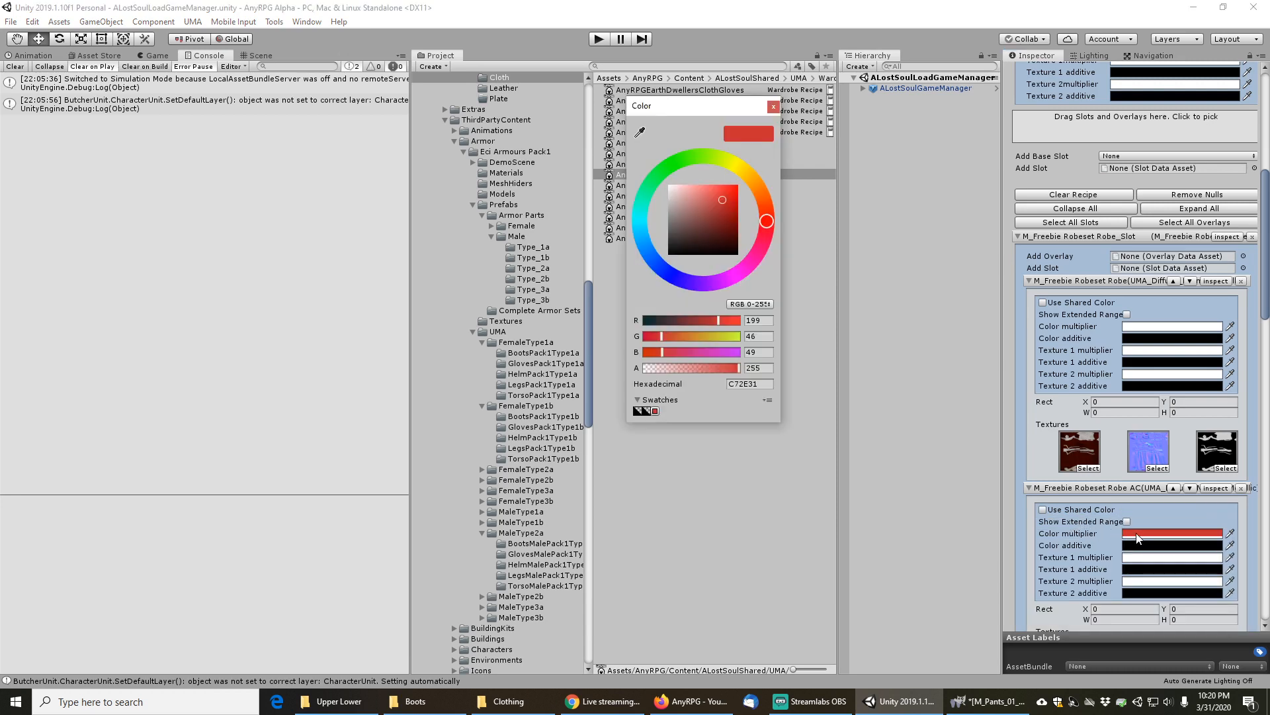
drag(681, 199, 625, 127)
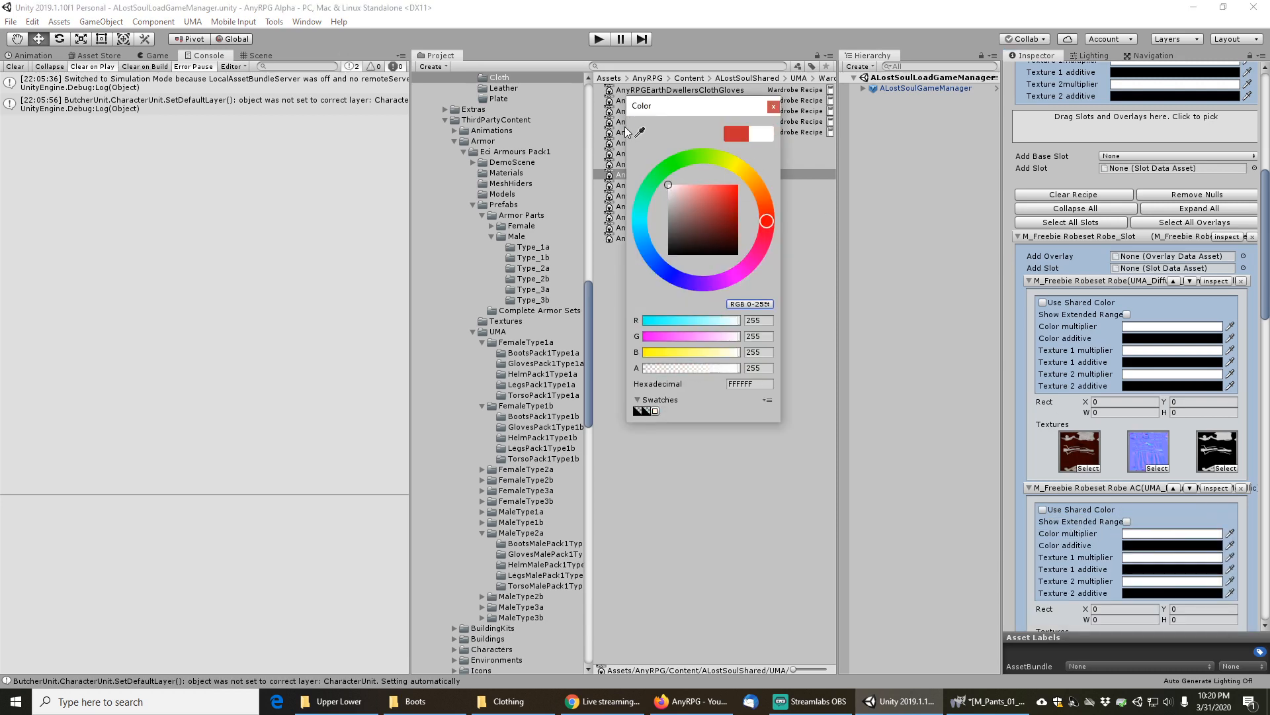
click(772, 107)
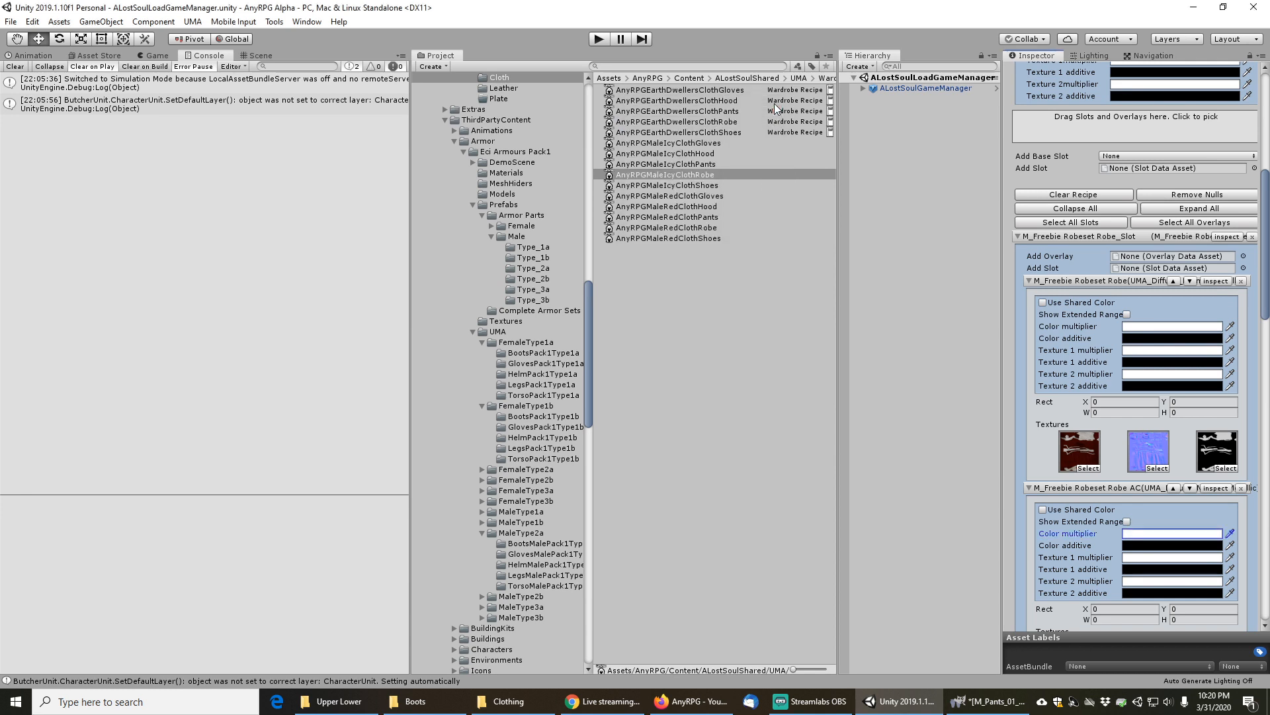
In the AnyRPGMaleIcyClothShoes recipe, set the Boots overlay's color multiplier to white (FFFFFF)
click(691, 187)
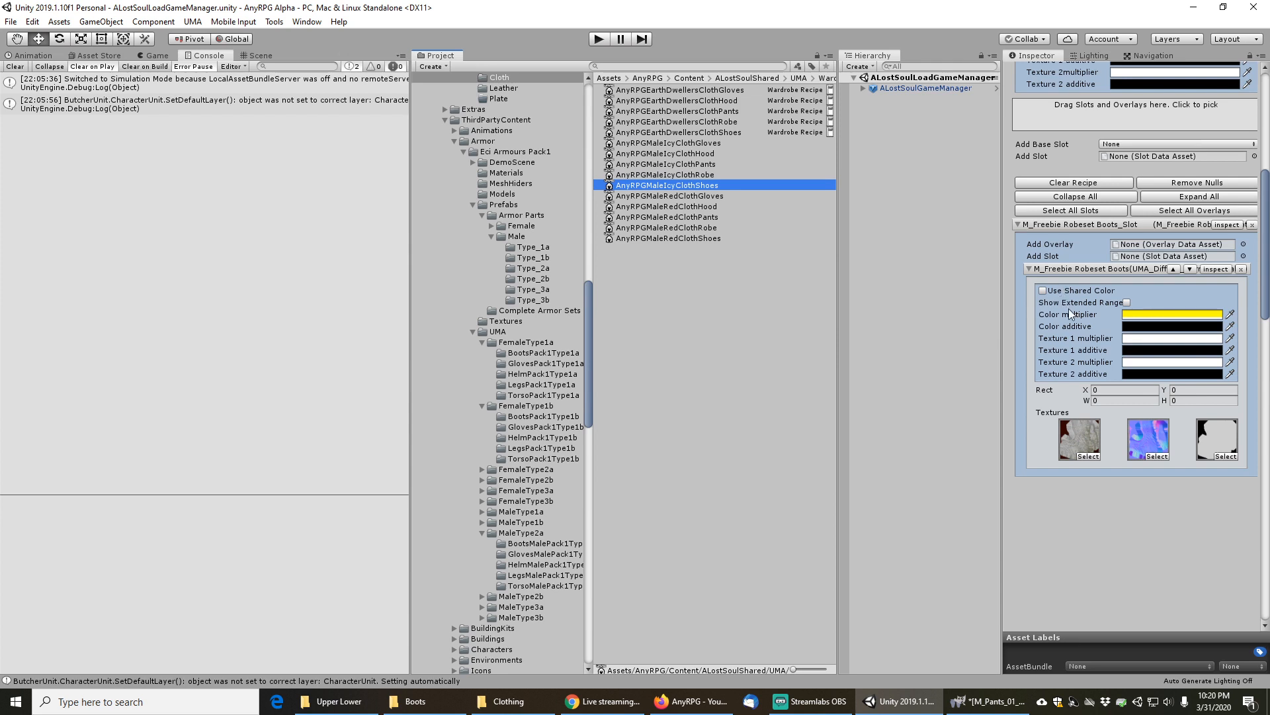
click(1140, 317)
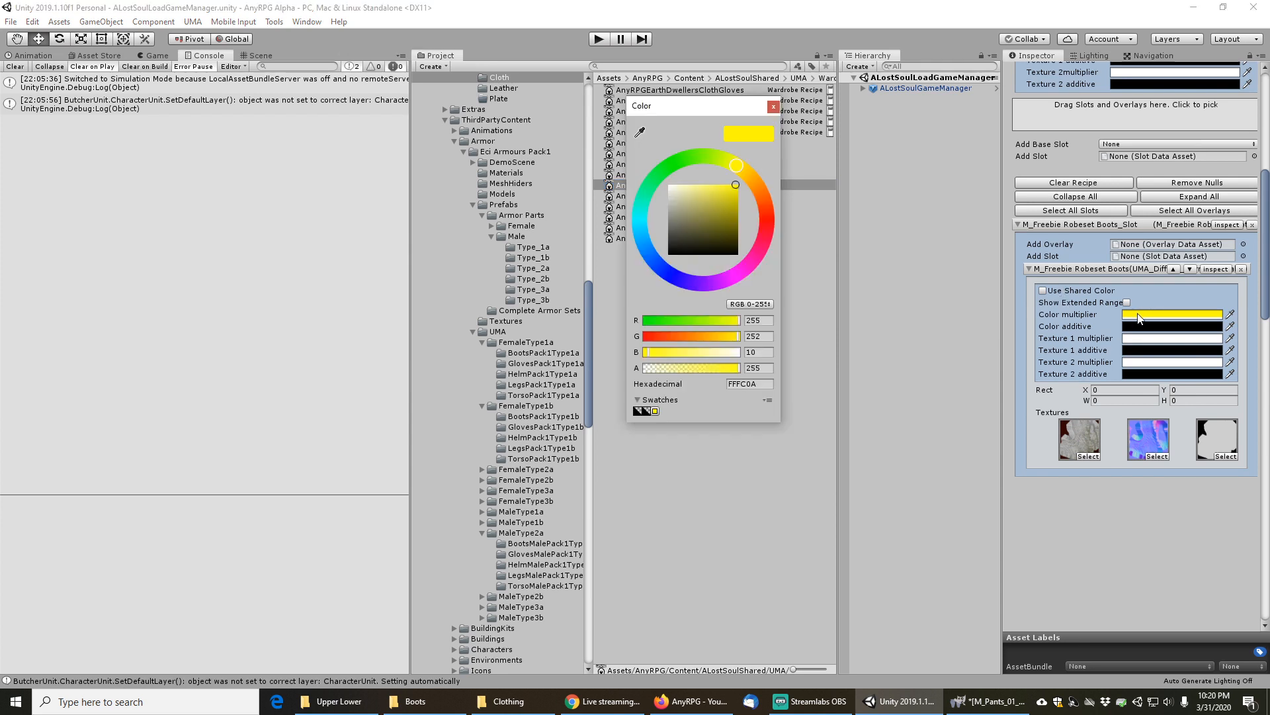
click(772, 107)
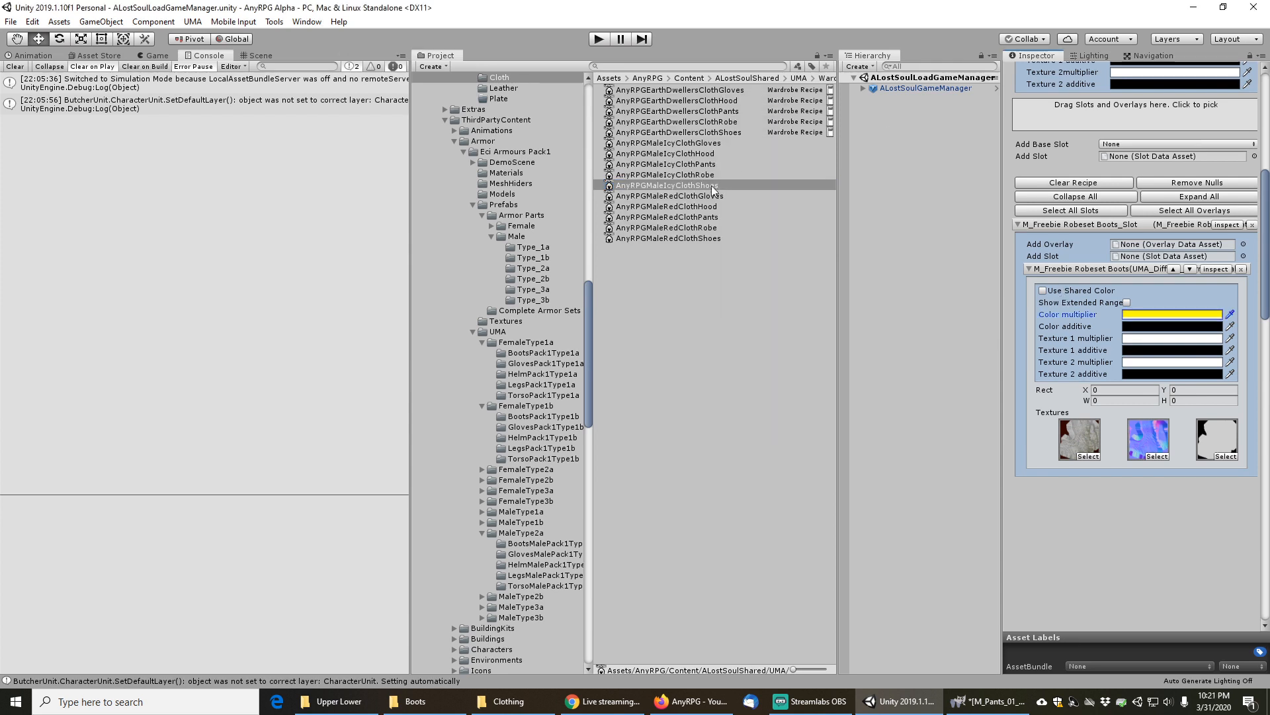
click(1163, 315)
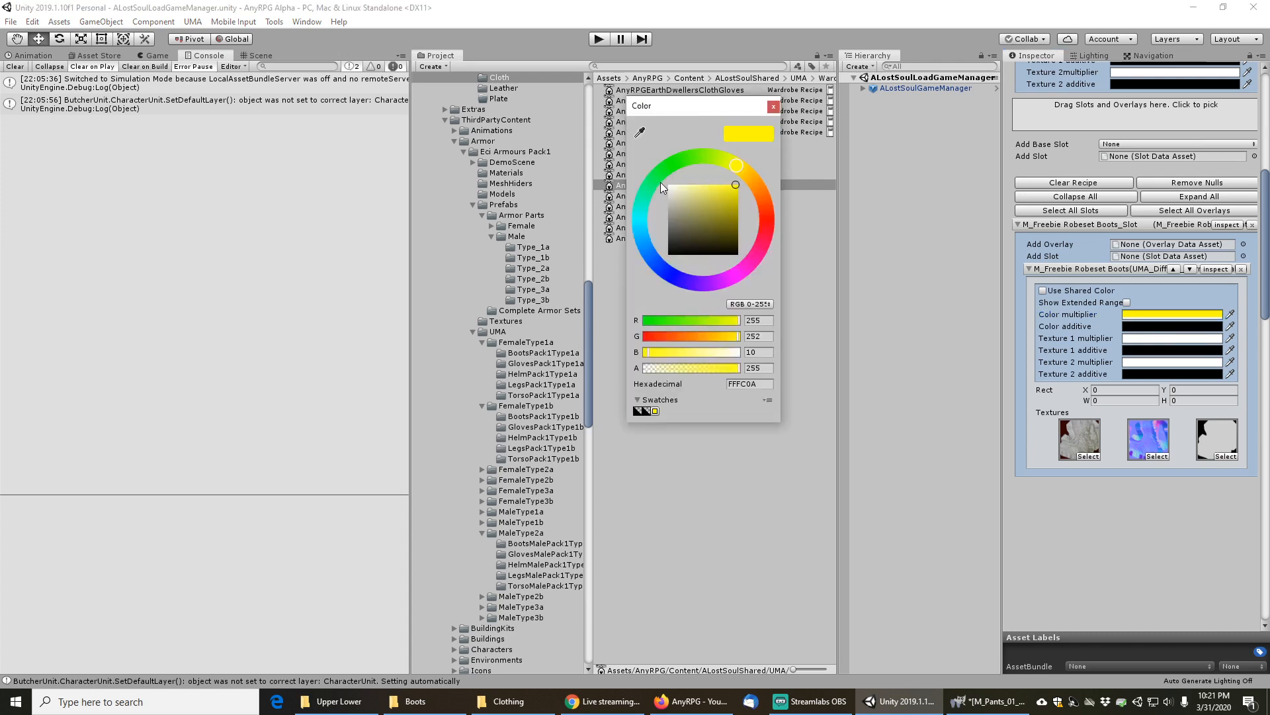
drag(686, 210, 644, 161)
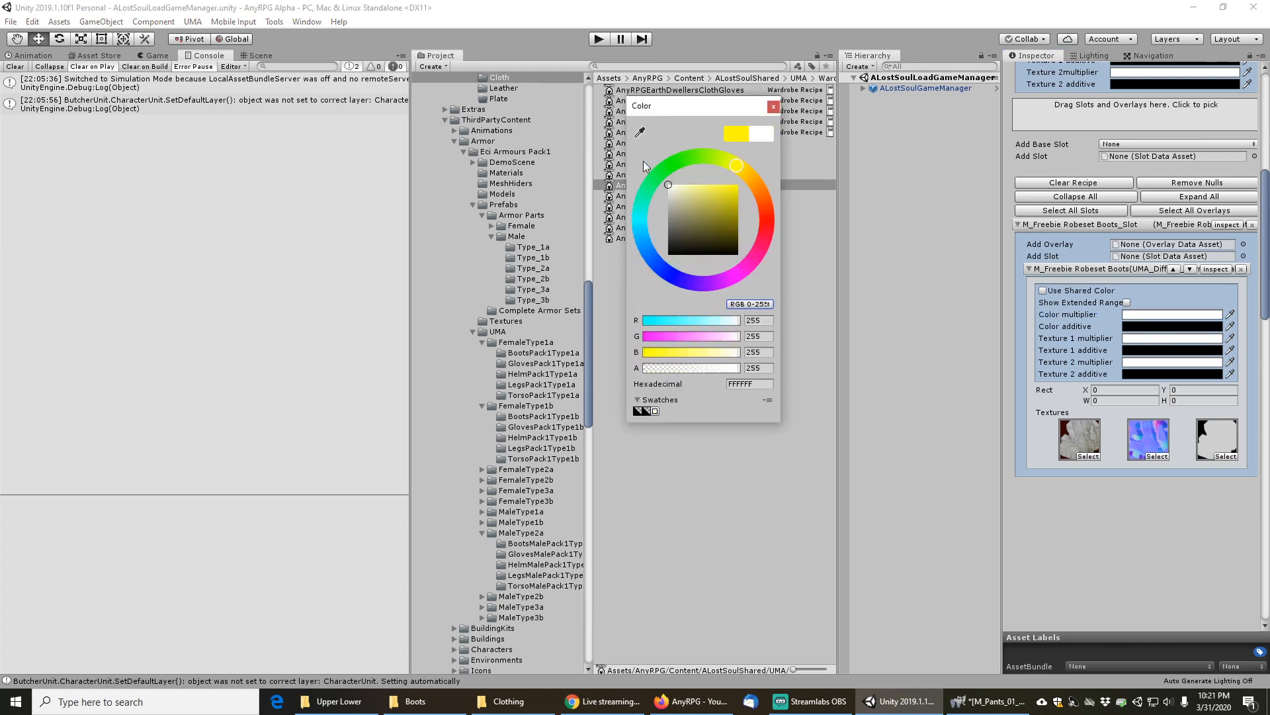
click(773, 106)
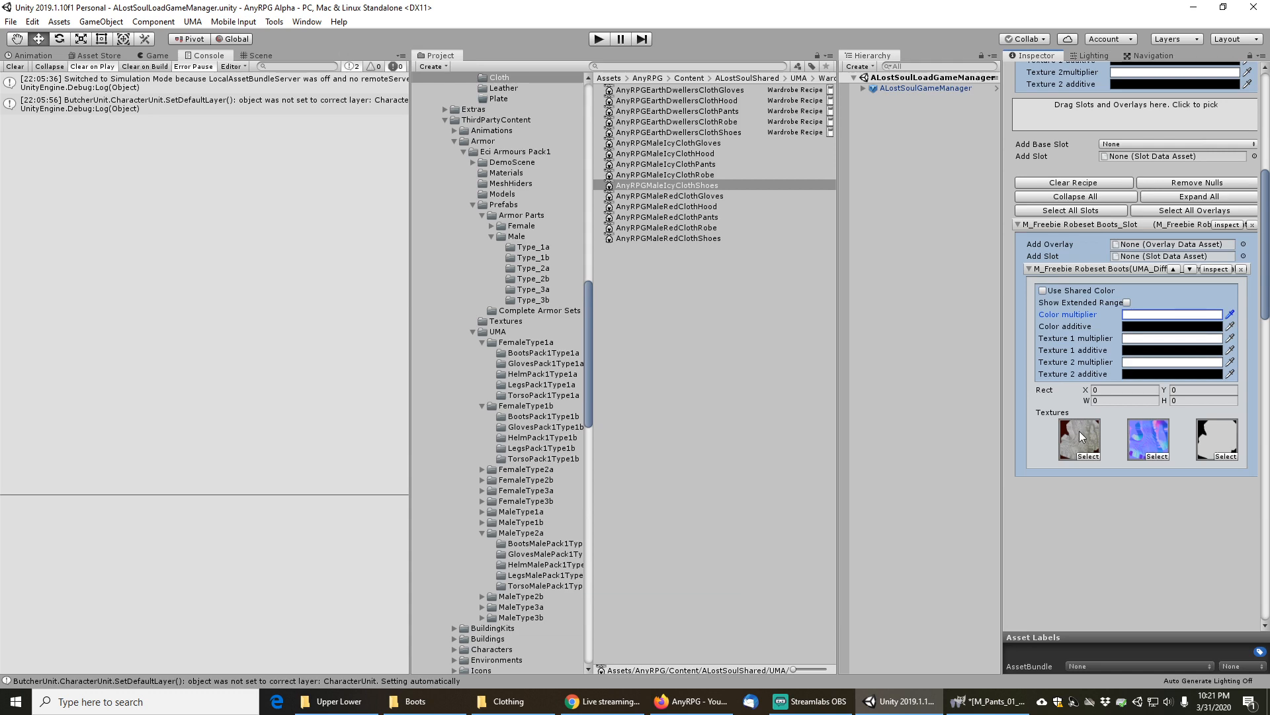
Switch to GIMP and export the blue UpperLower_A image as UpperLowerBlue_A.png in the Upper Lower folder
click(988, 700)
click(250, 52)
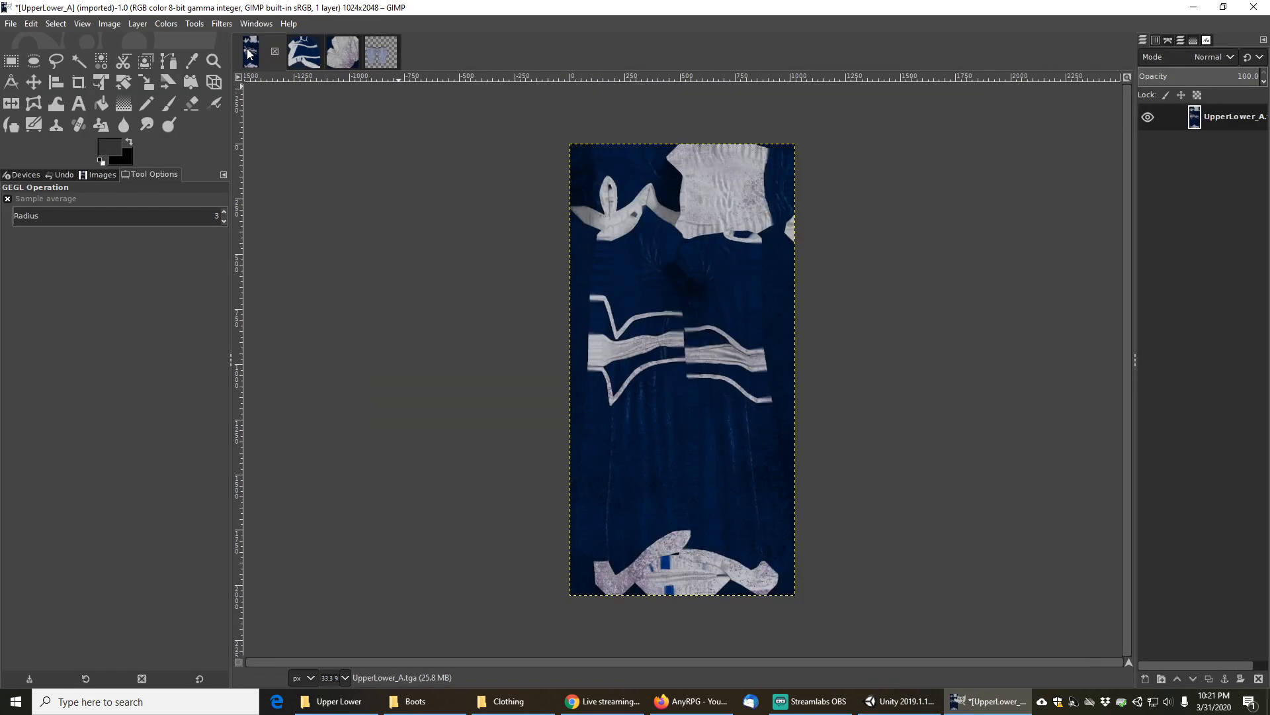
click(276, 50)
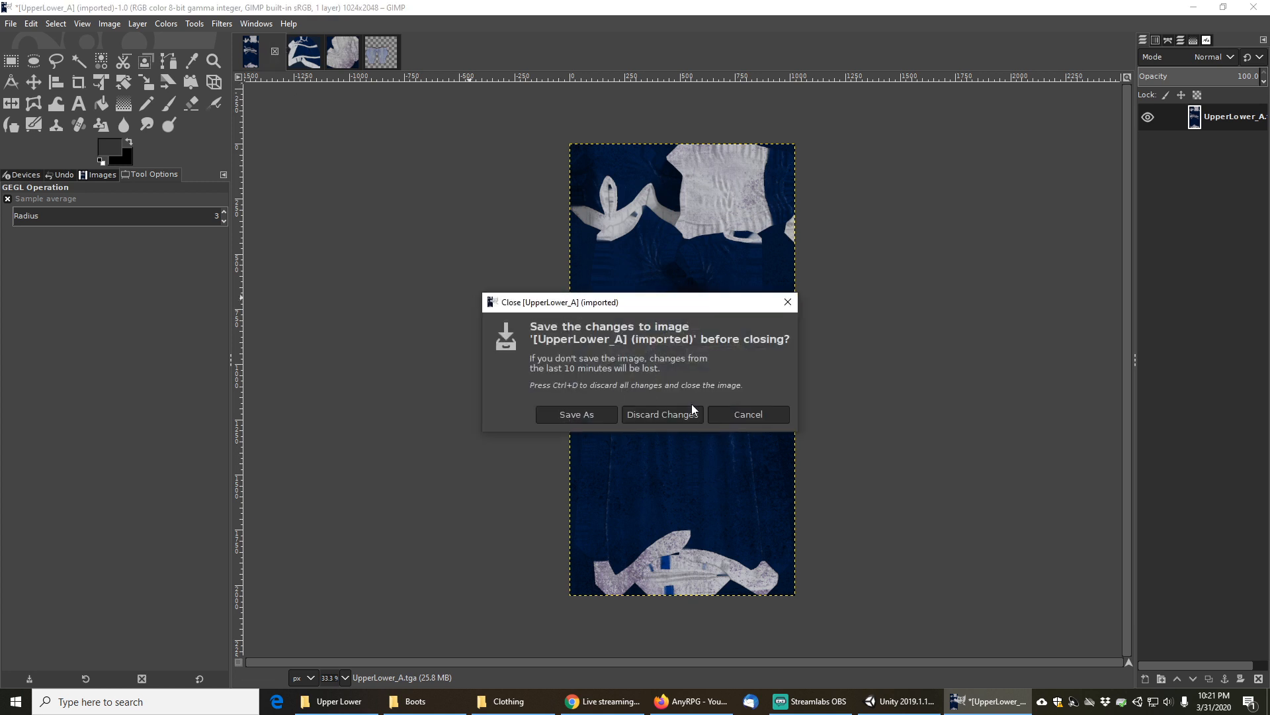
click(744, 414)
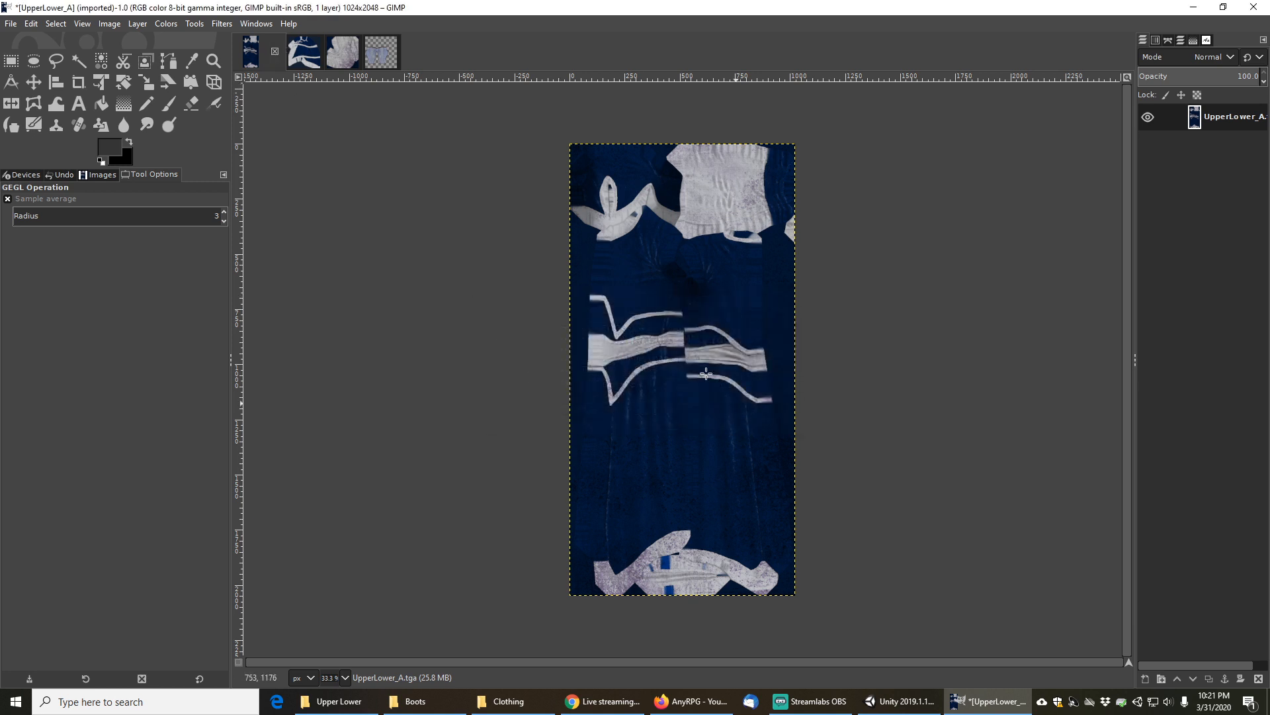
click(9, 25)
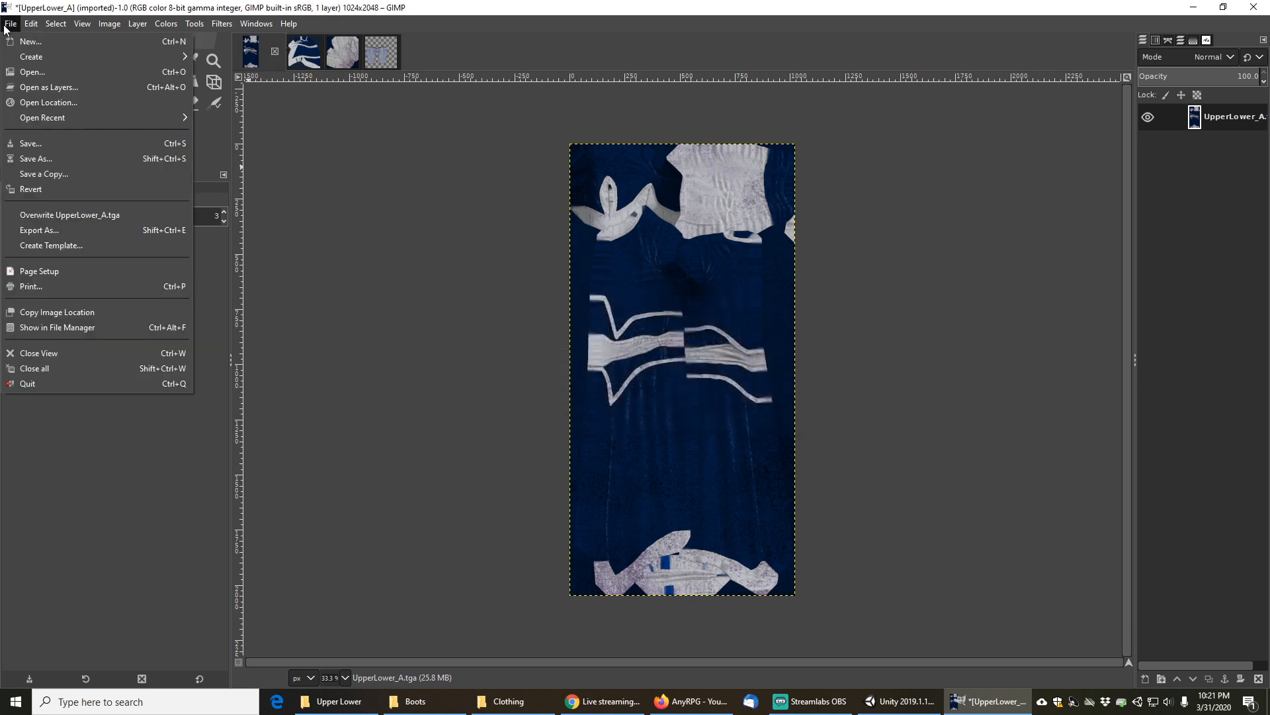
click(50, 229)
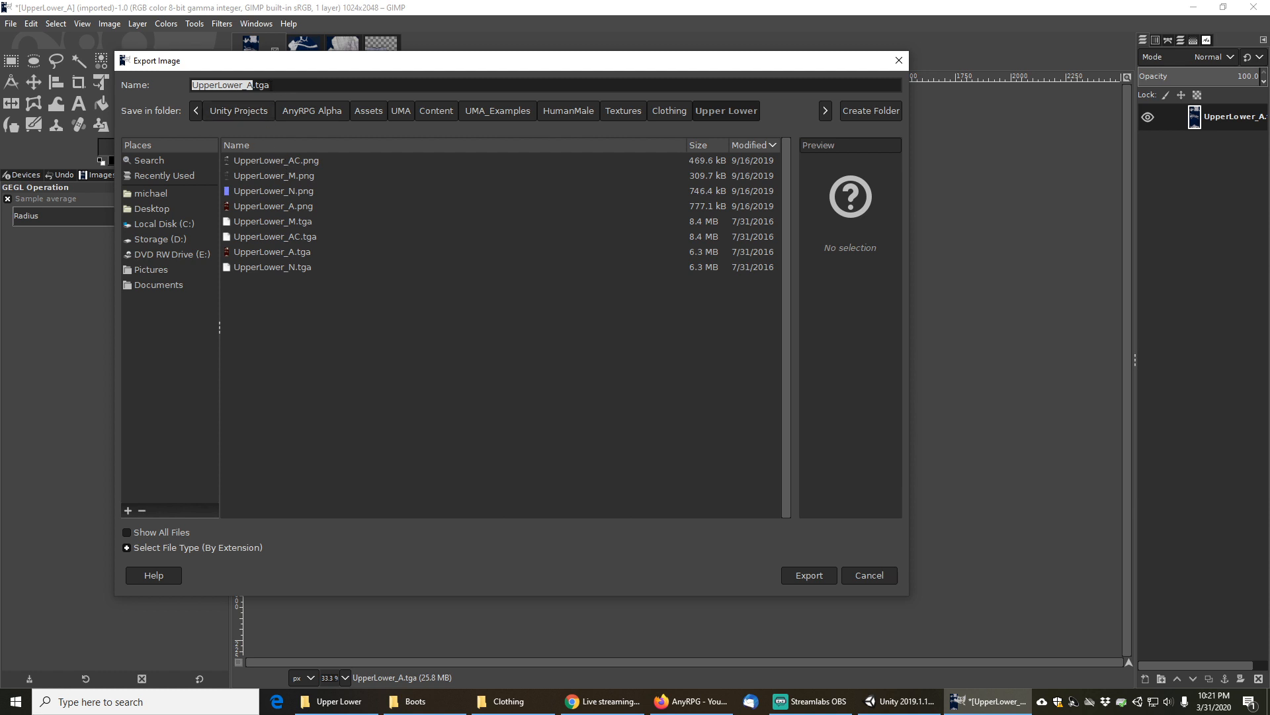
click(284, 86)
text(Blue_A.)
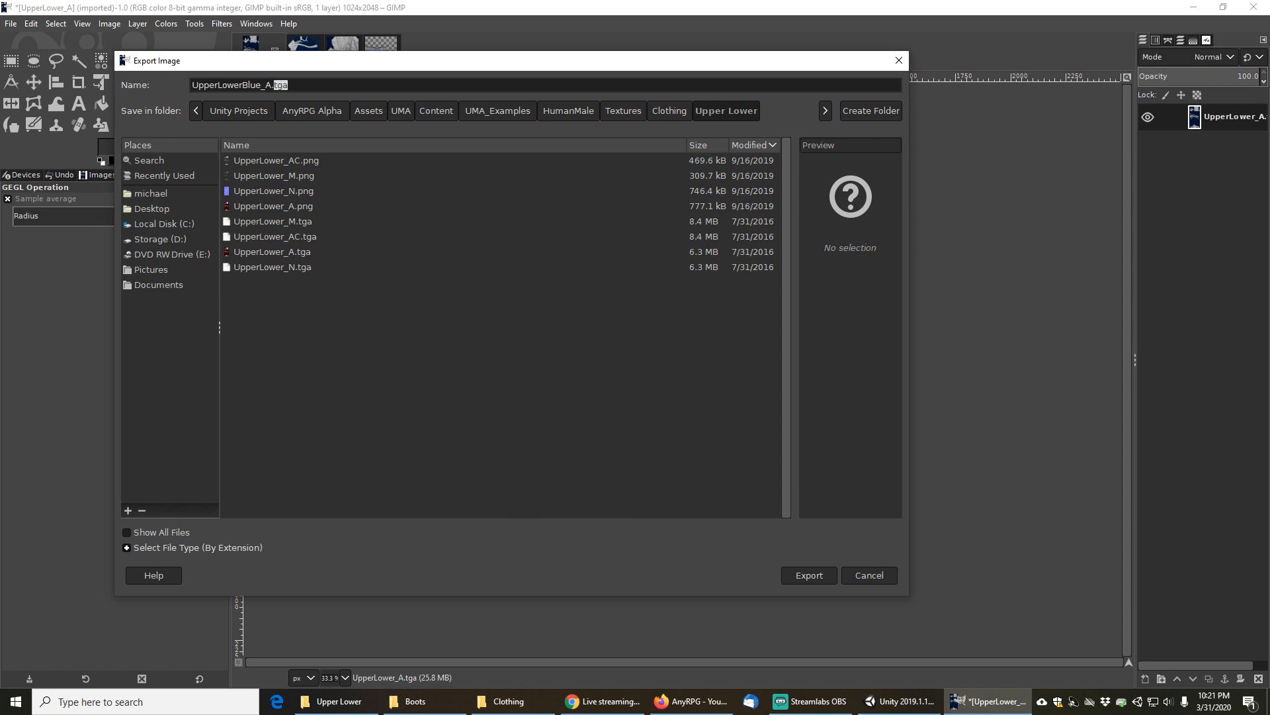
text(pn)
click(812, 577)
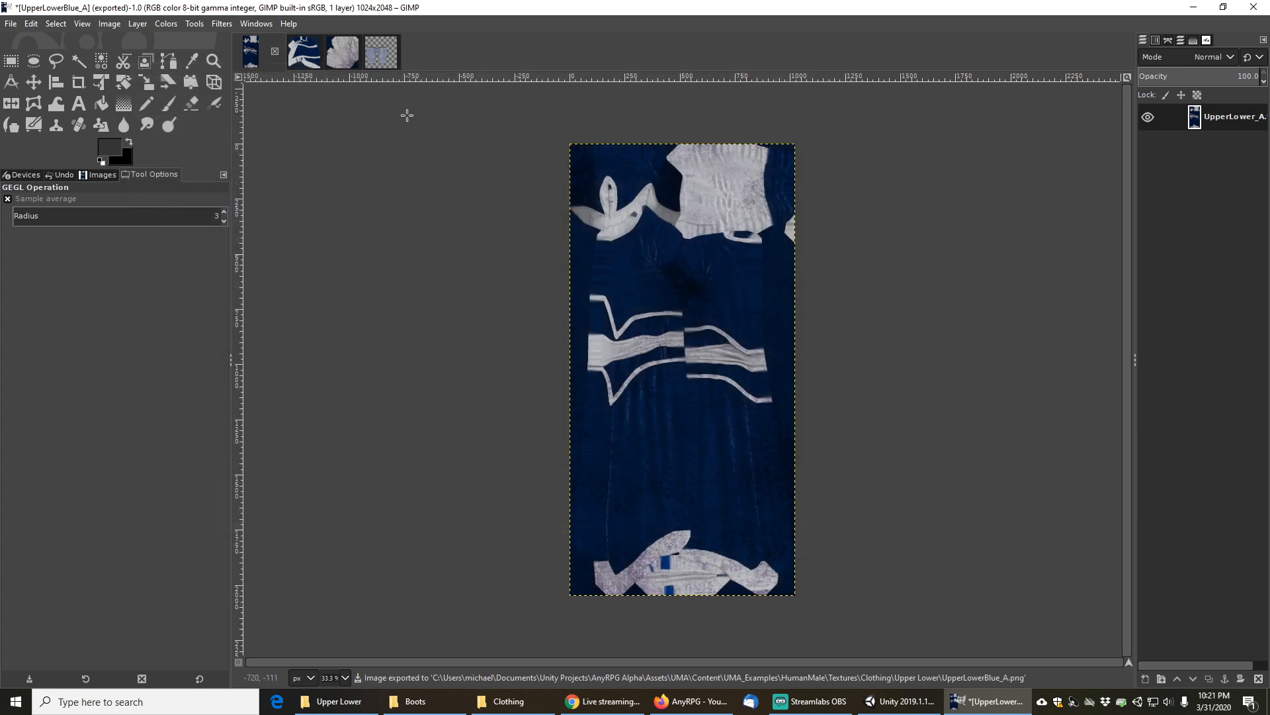
Export the blue Altar_hood_A image as Altar_hood_blue_A.png in the Hood folder with the existing PNG options
click(303, 53)
click(13, 25)
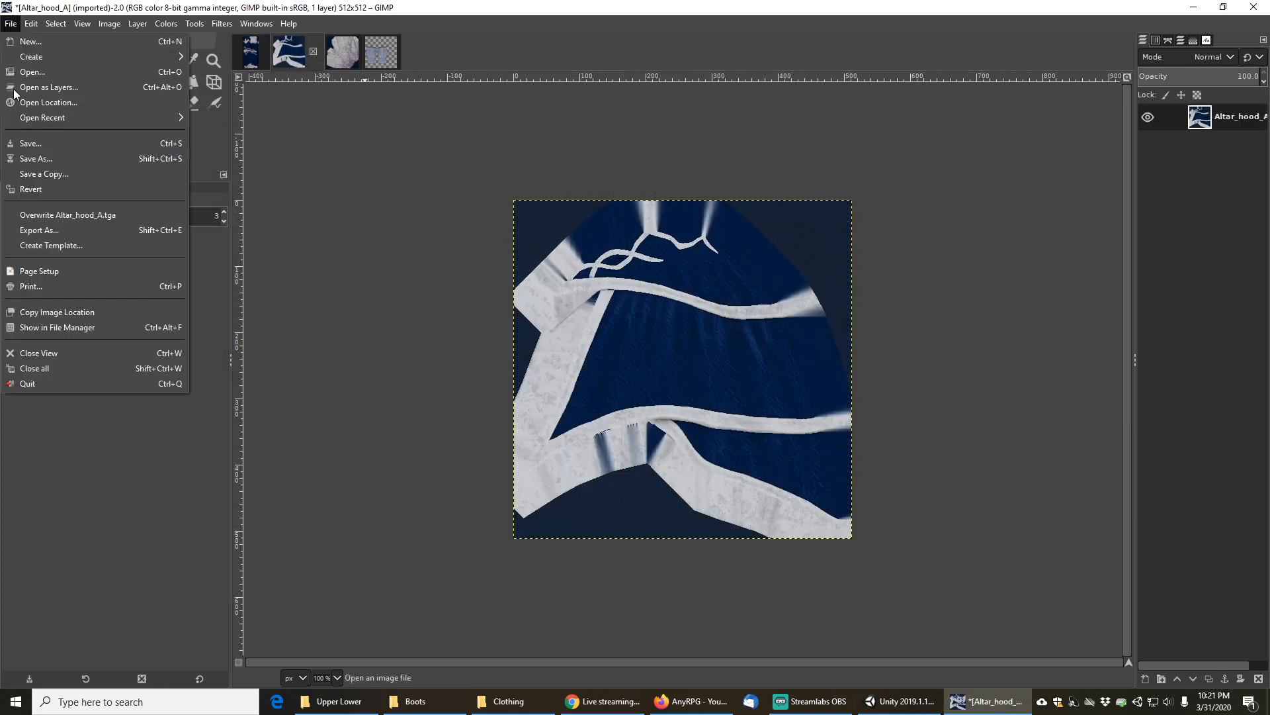
click(53, 237)
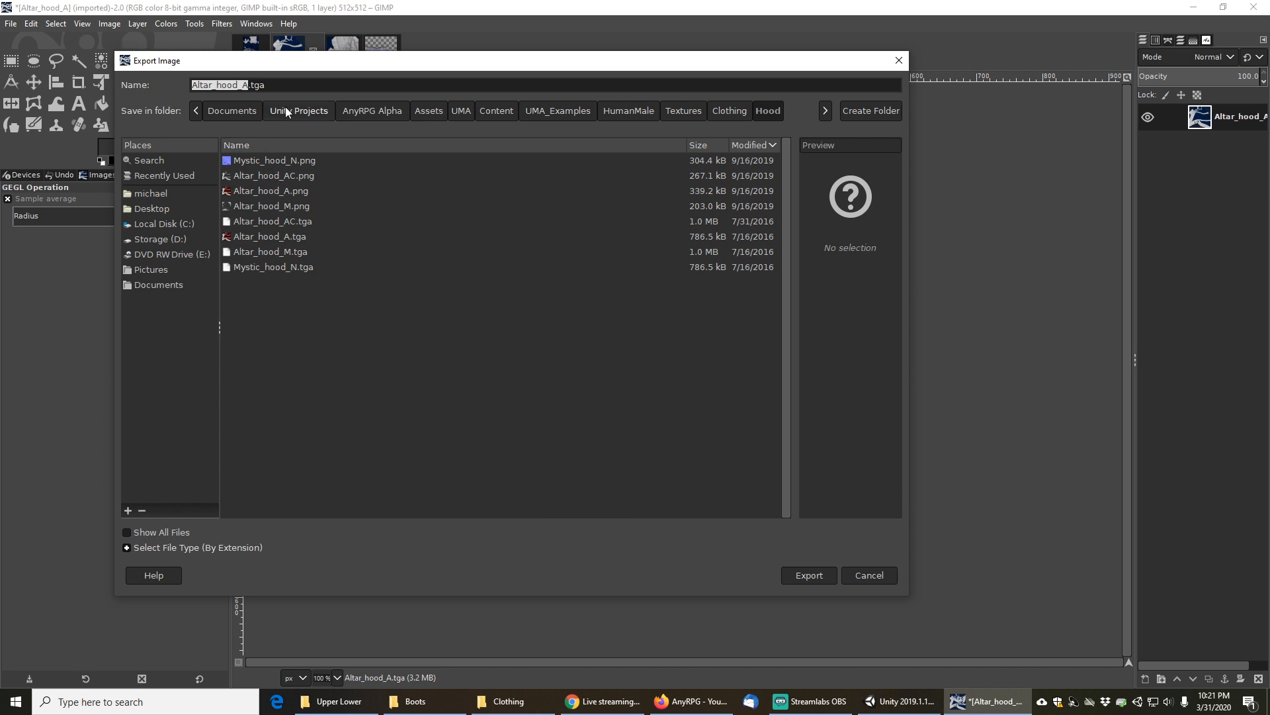
click(276, 86)
click(239, 86)
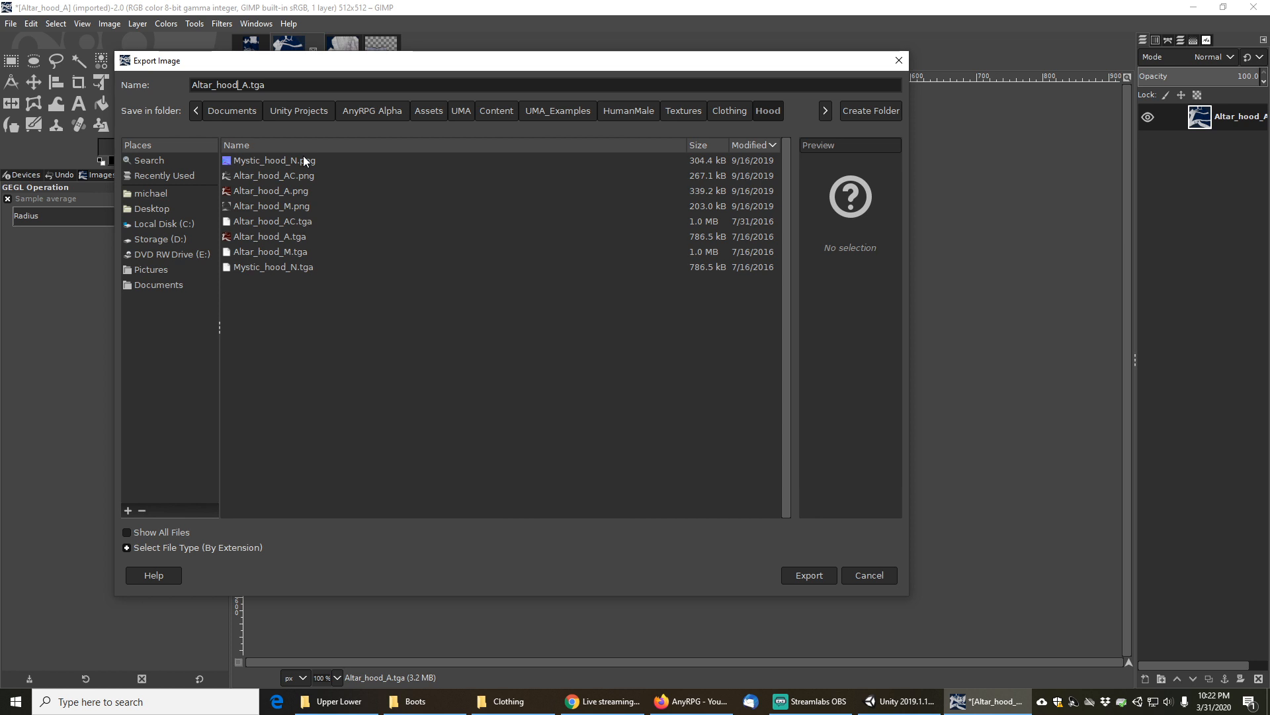
text(_blue)
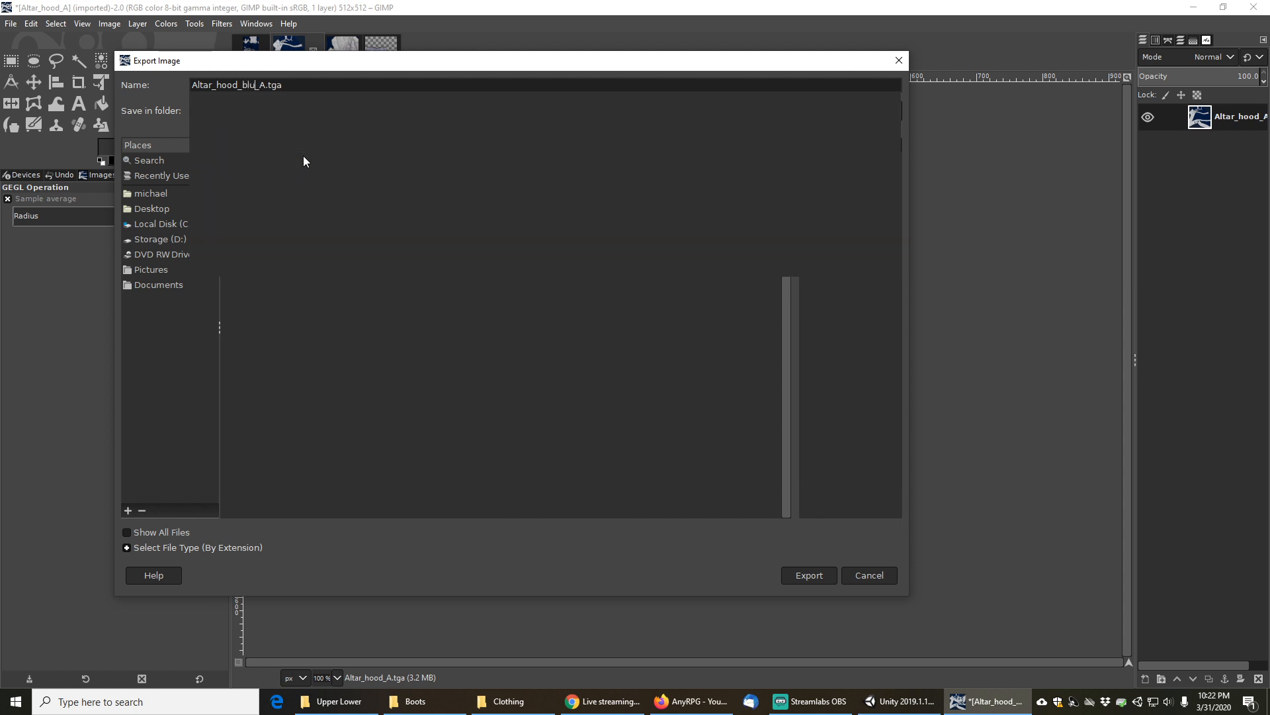
key(End)
key(BackSpace)
key(BackSpace)
key(BackSpace)
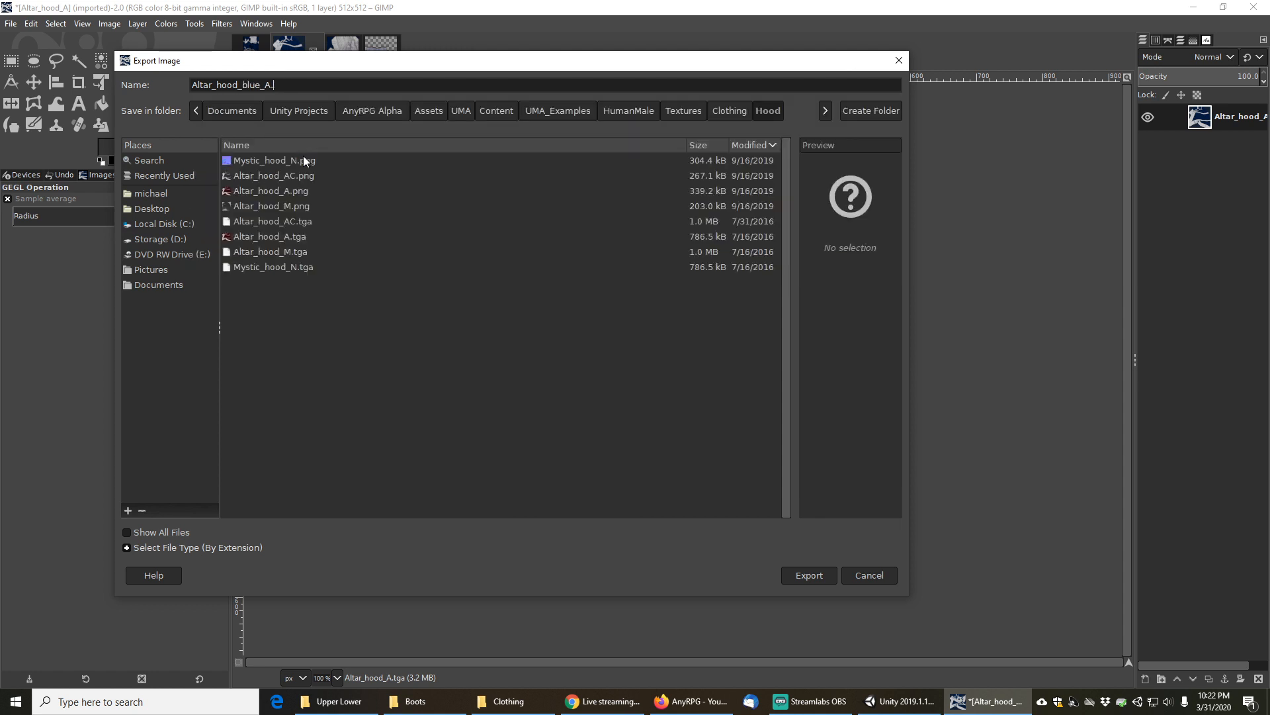
text(png)
key(Return)
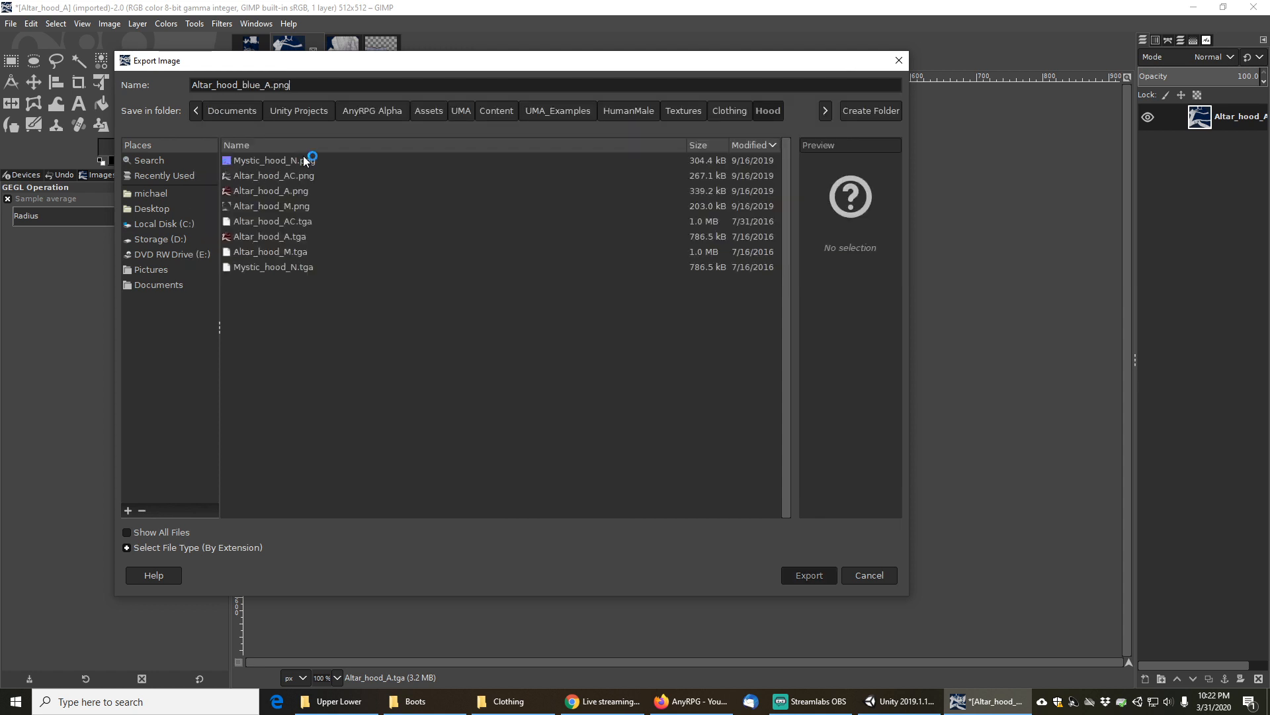
click(645, 482)
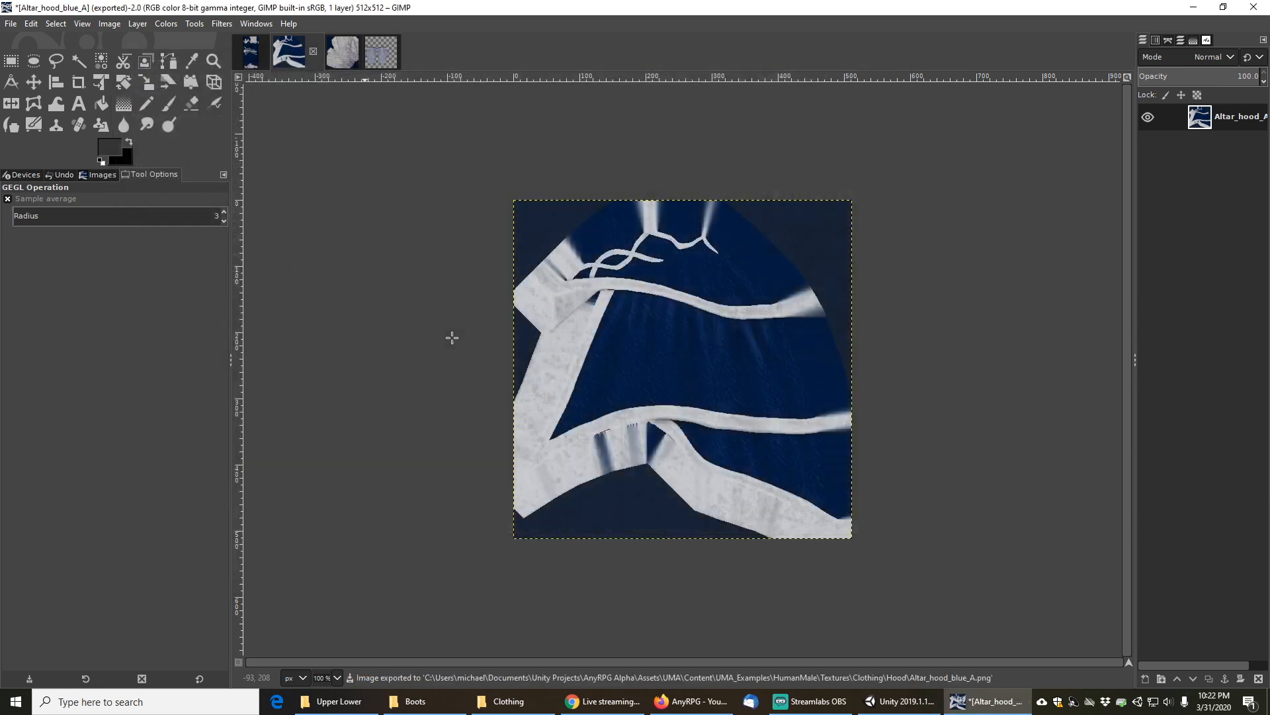
Export the recolored Boots_A image as Boots_Blue_A.png in the Boots folder with the existing PNG options
click(342, 57)
click(11, 23)
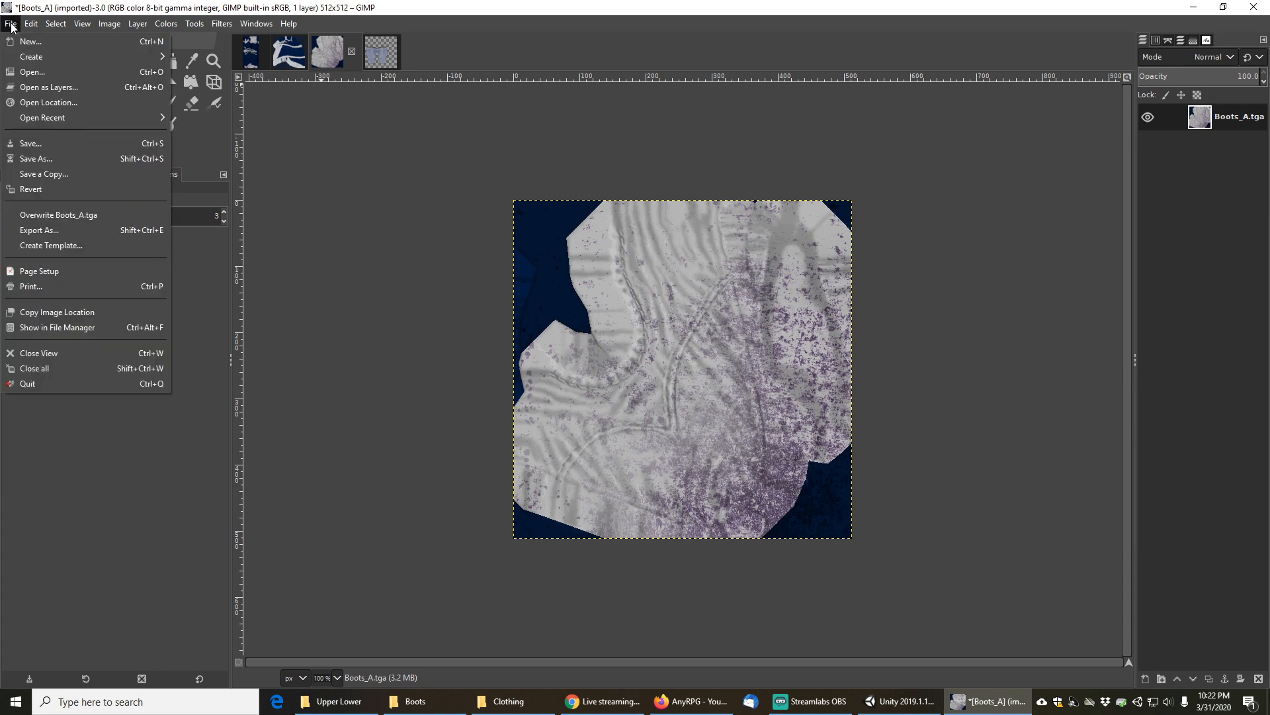
click(53, 229)
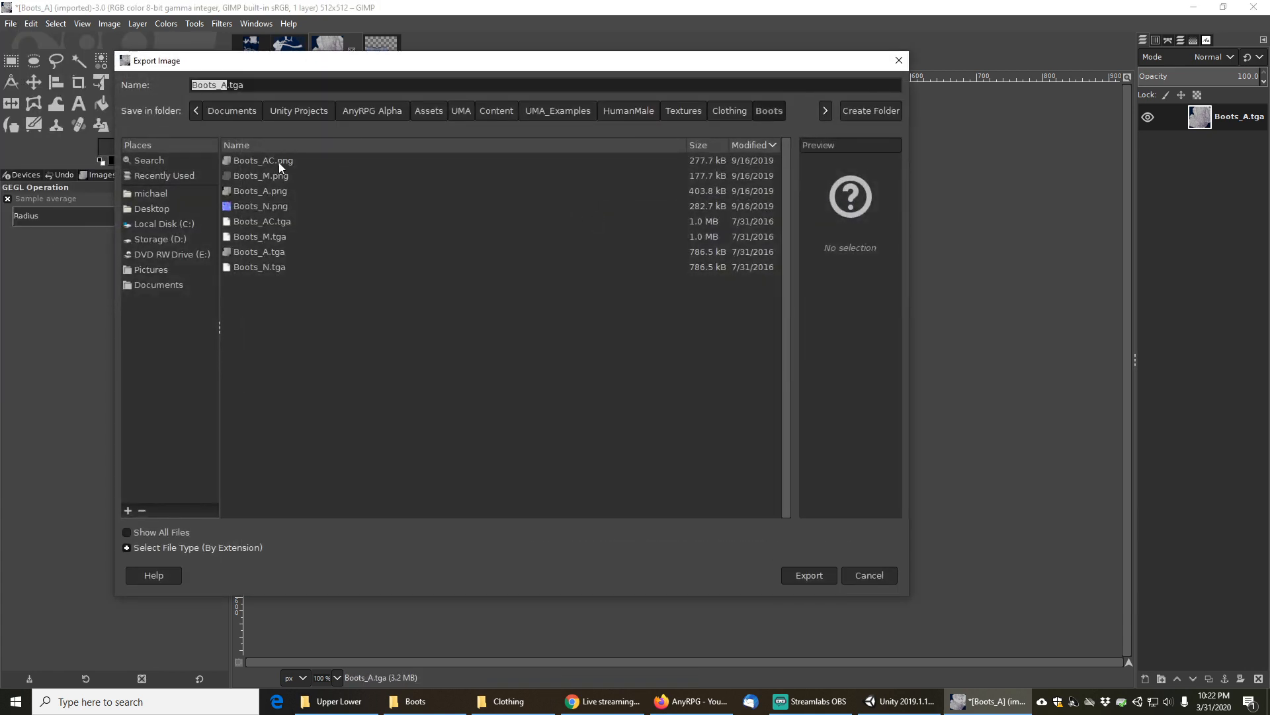
click(262, 85)
text(_Blue)
key(shift+Left)
key(shift+Left)
text(png)
click(819, 574)
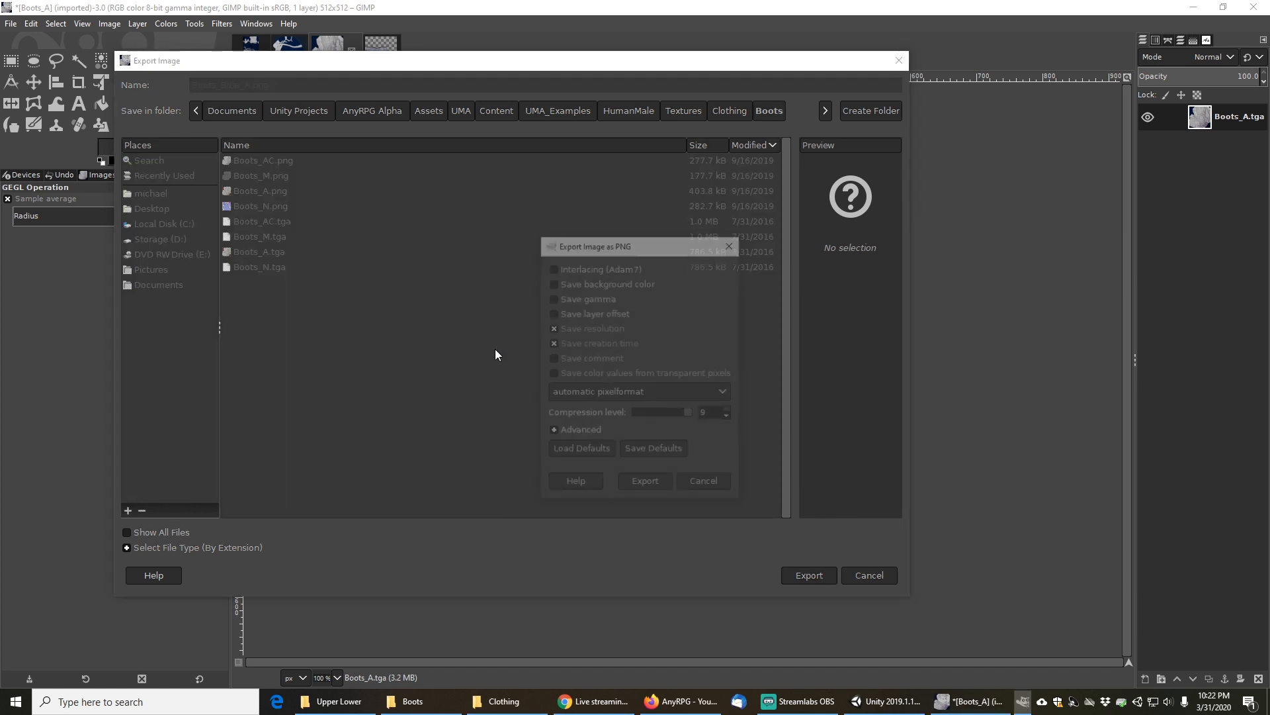
click(647, 485)
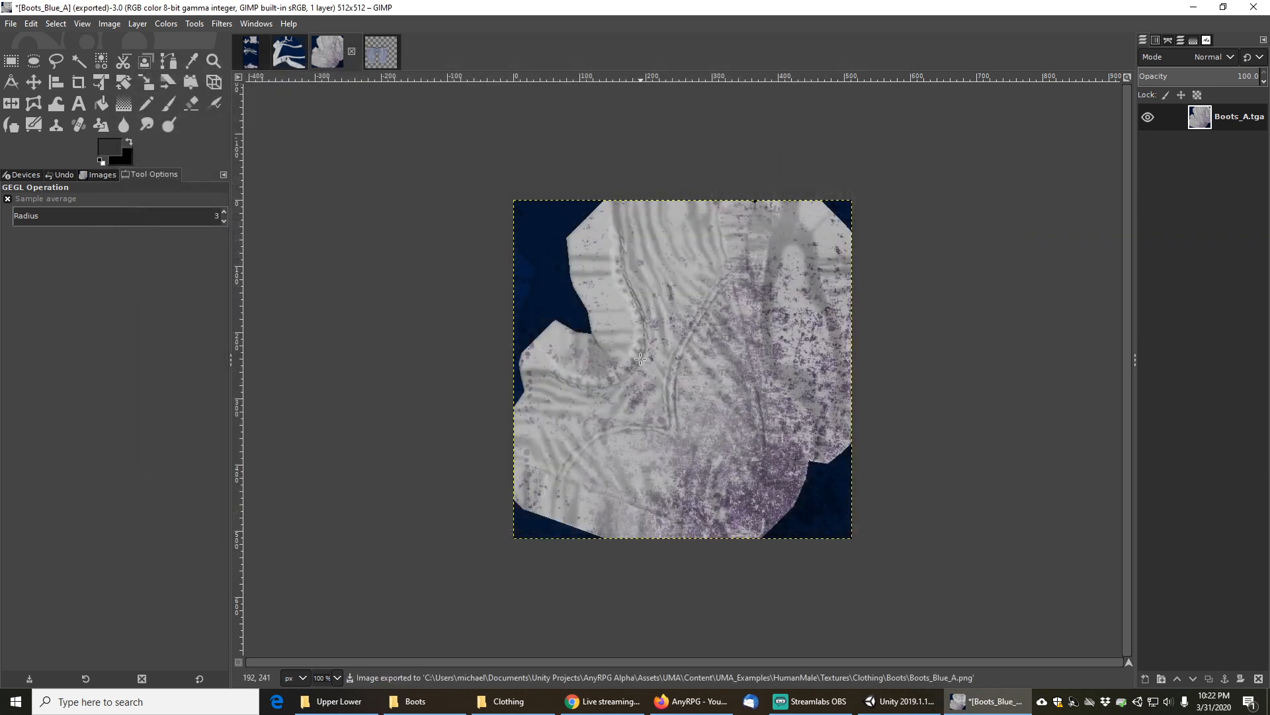
Switch to Unity, locate the shoes recipe's boots texture in the project and inspect the imported Boots_Blue_A texture
click(895, 706)
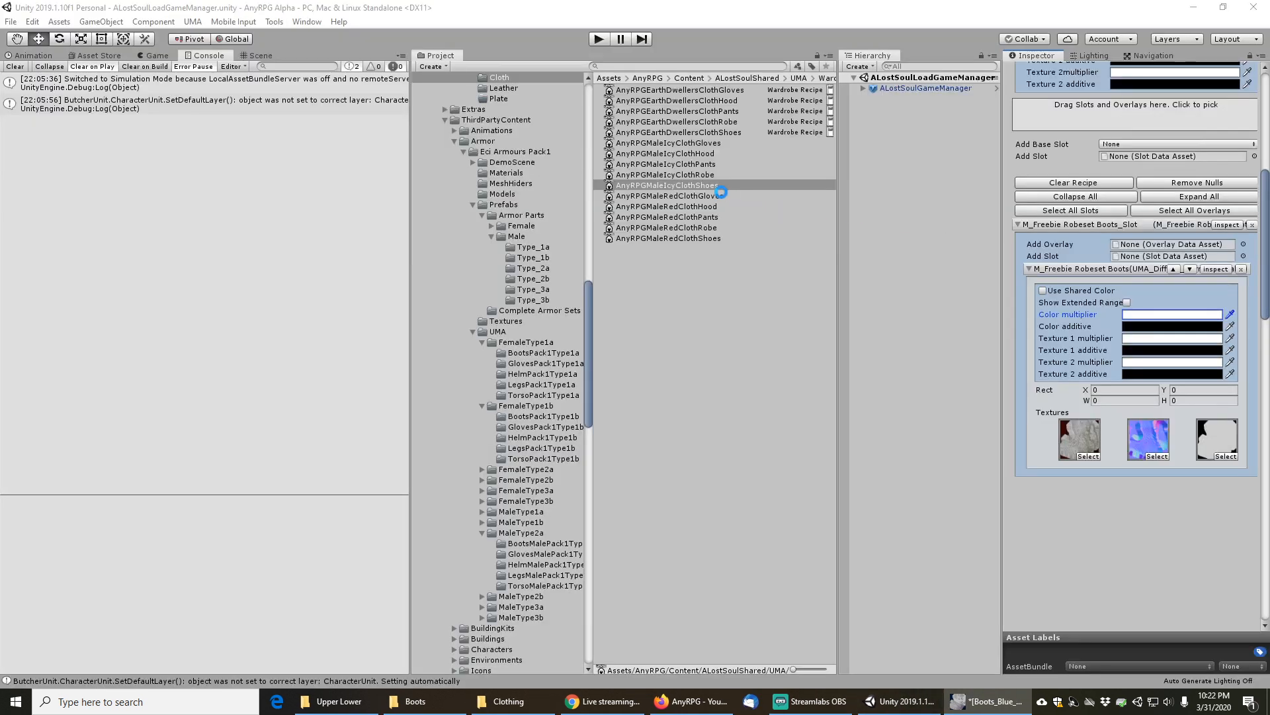
click(1082, 442)
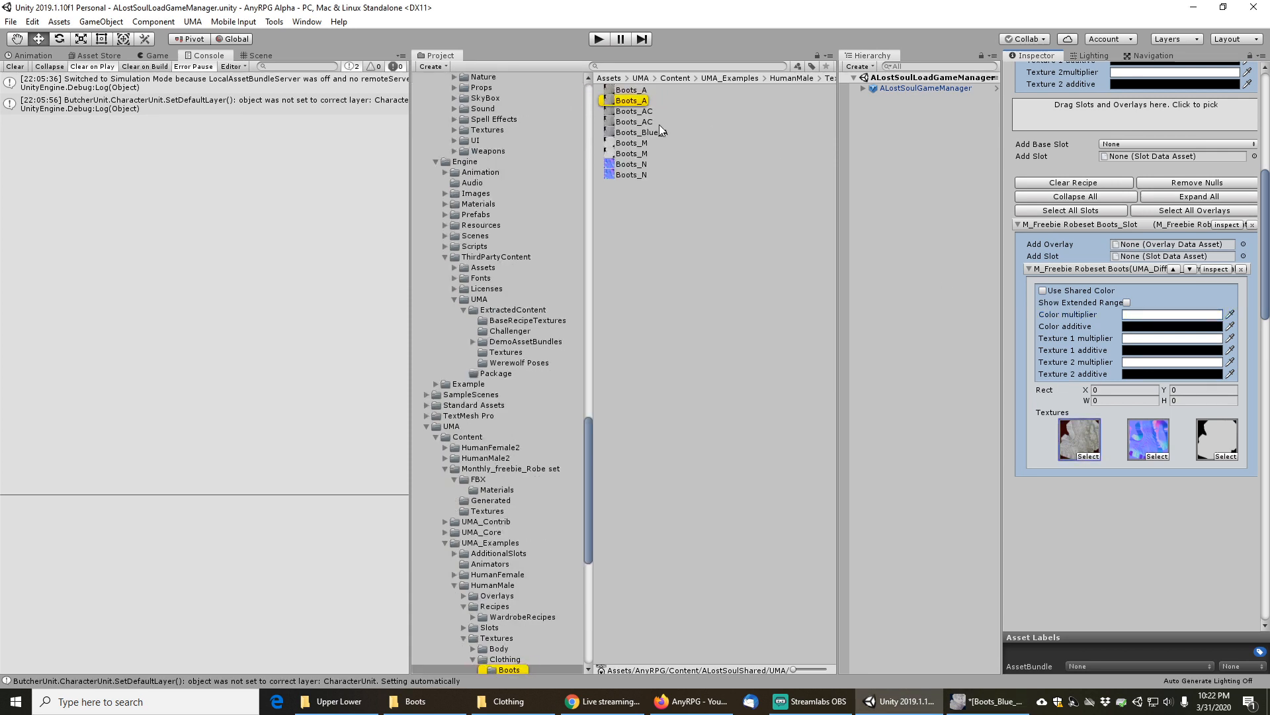
click(648, 133)
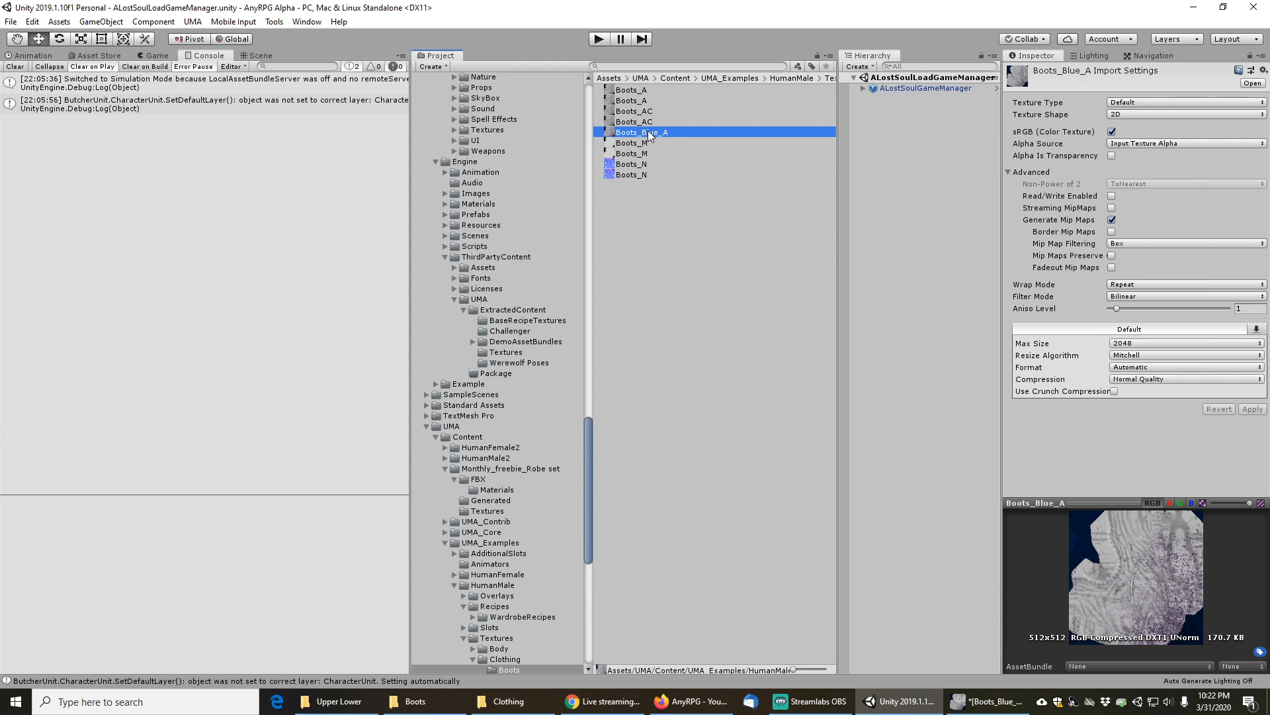
click(649, 133)
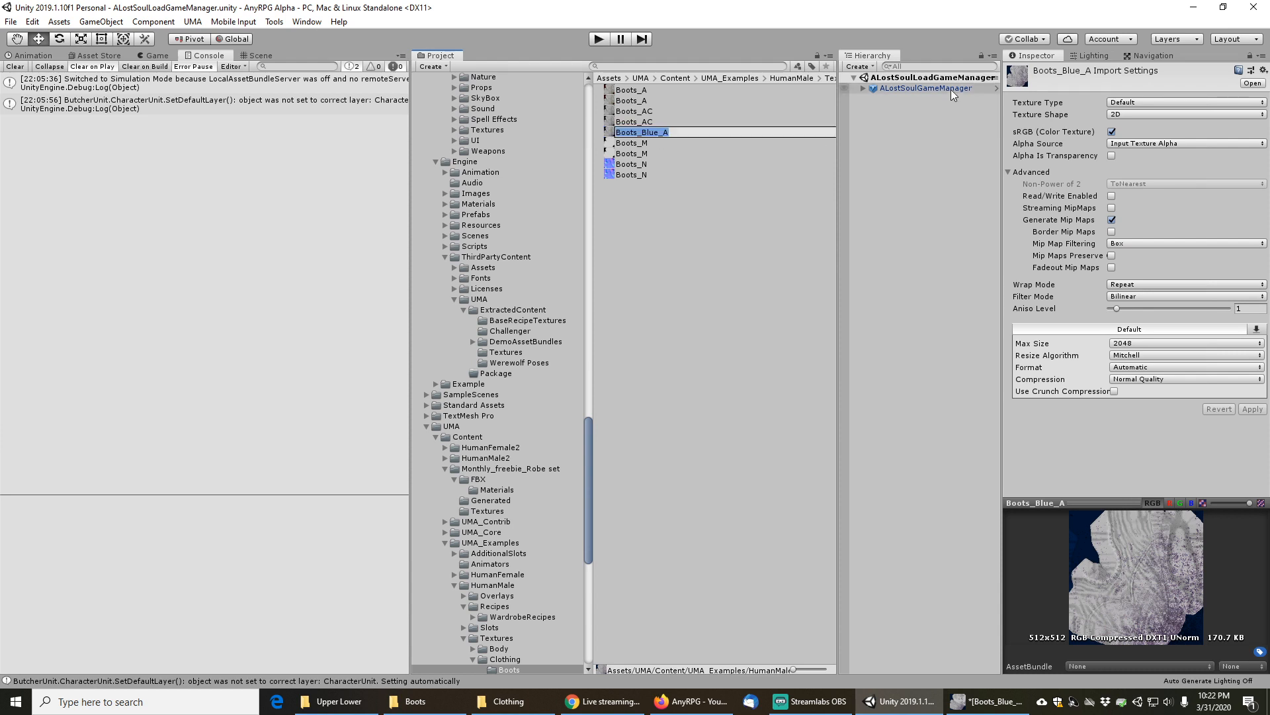
Search the project for icy and use the AnyRPGMaleIcyClothGloves recipe to return to the Cloth wardrobe recipes folder
click(684, 69)
key(y)
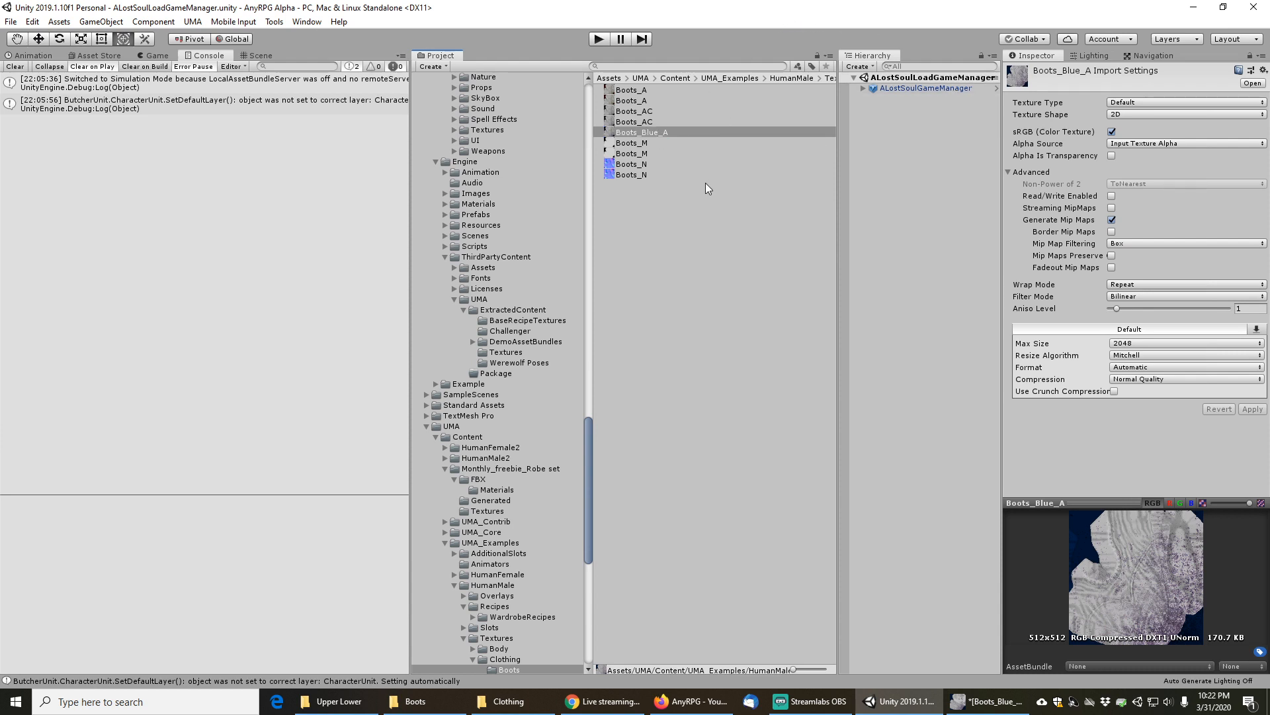
click(640, 68)
text(icy)
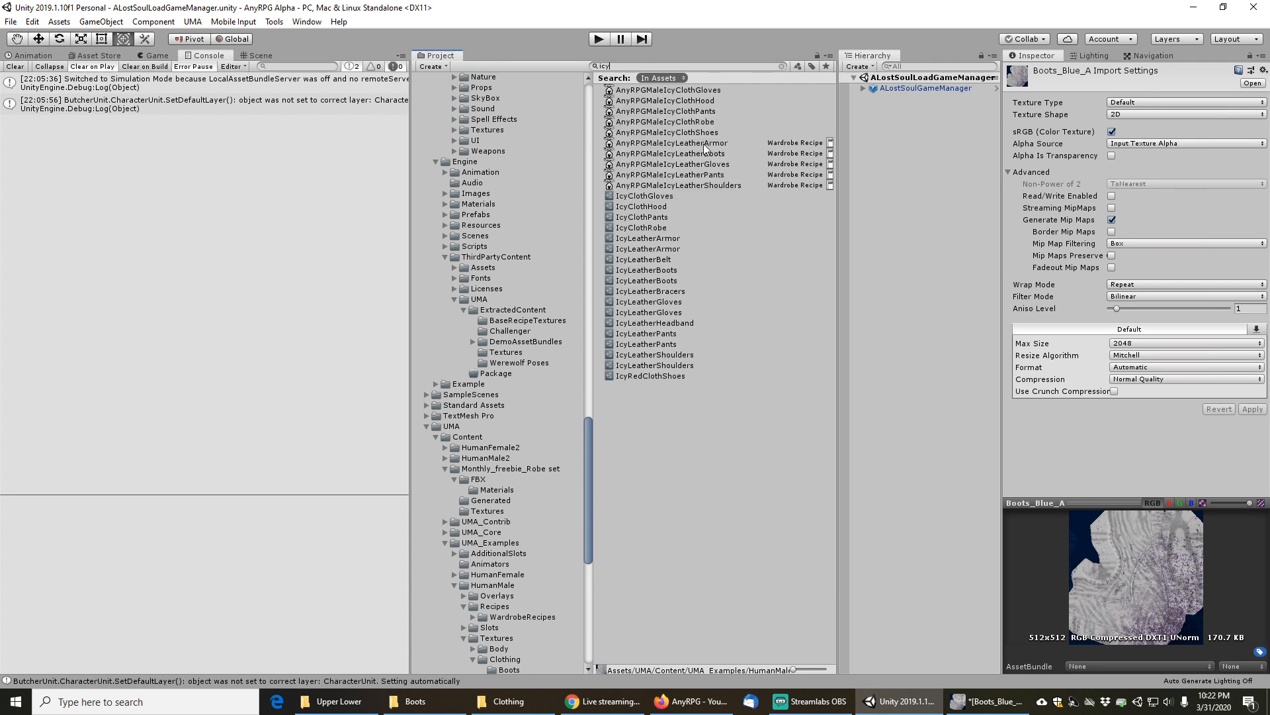
click(690, 90)
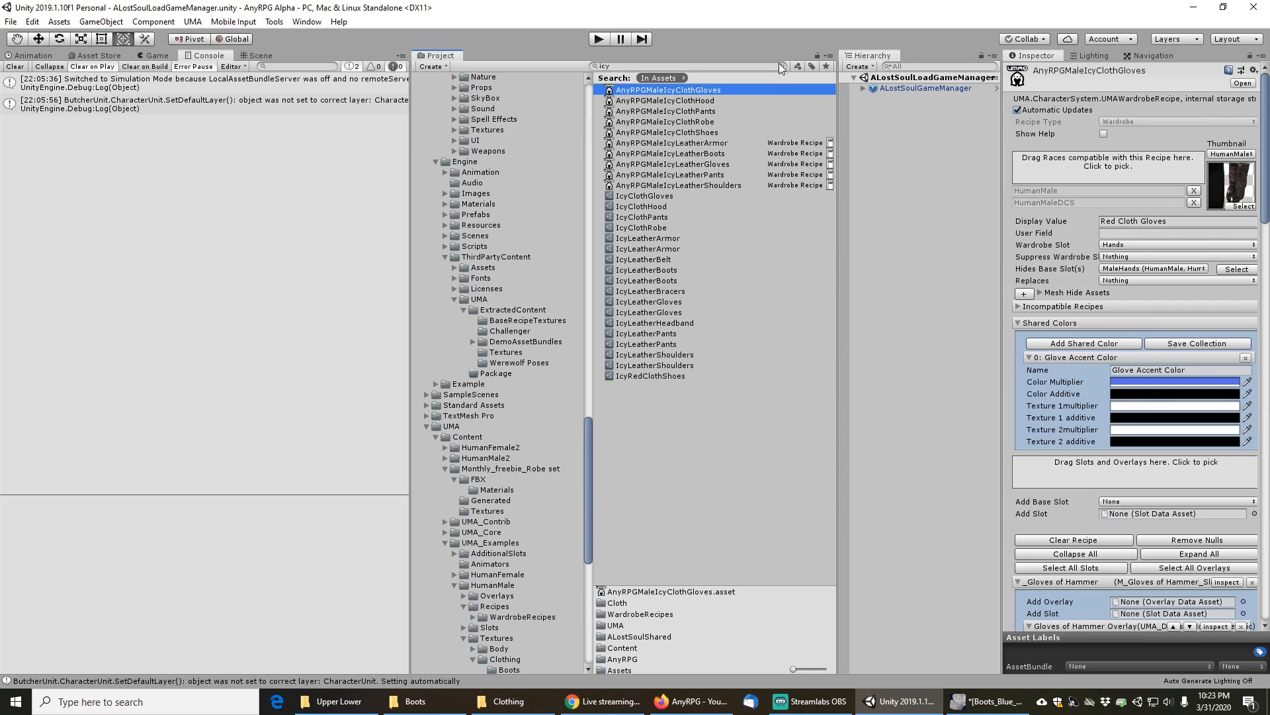
click(781, 64)
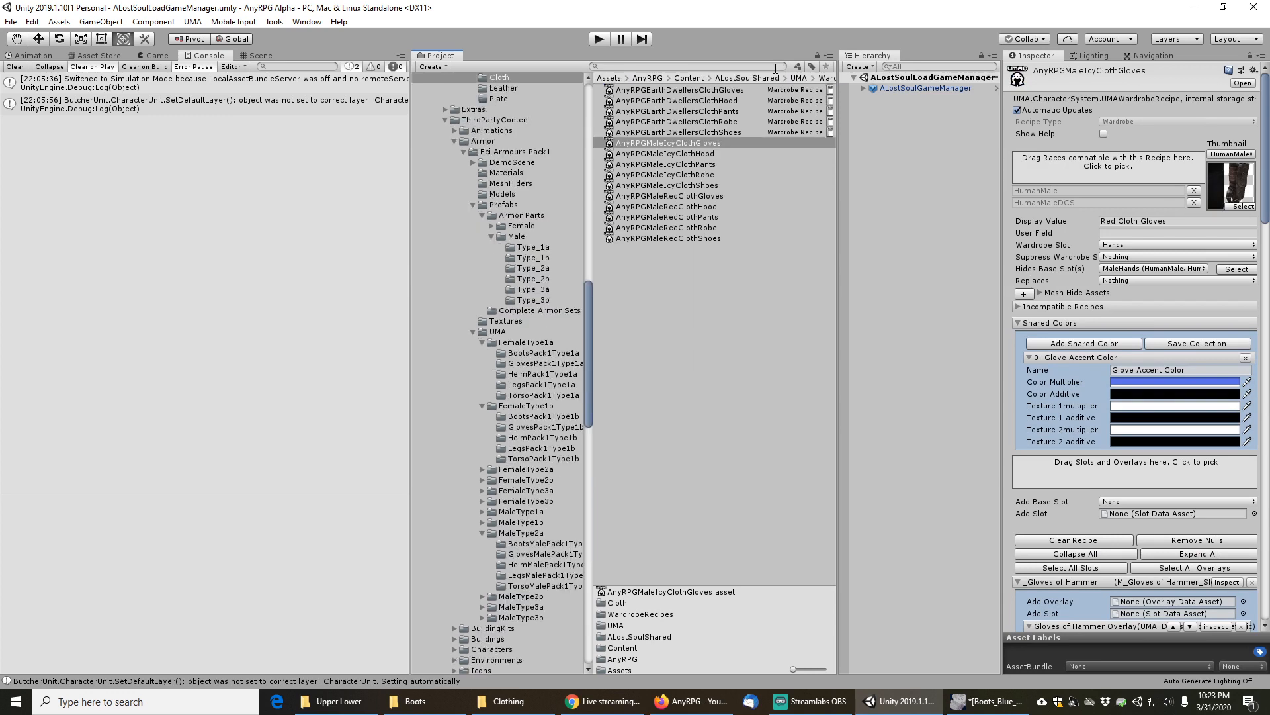
Try to assign Altar_hood_blue_A as the base texture of the Robeset Hood overlay in the AnyRPGMaleIcyClothHood recipe, filtering textures by hood*blue
click(701, 153)
scroll(1079, 455, down, 10)
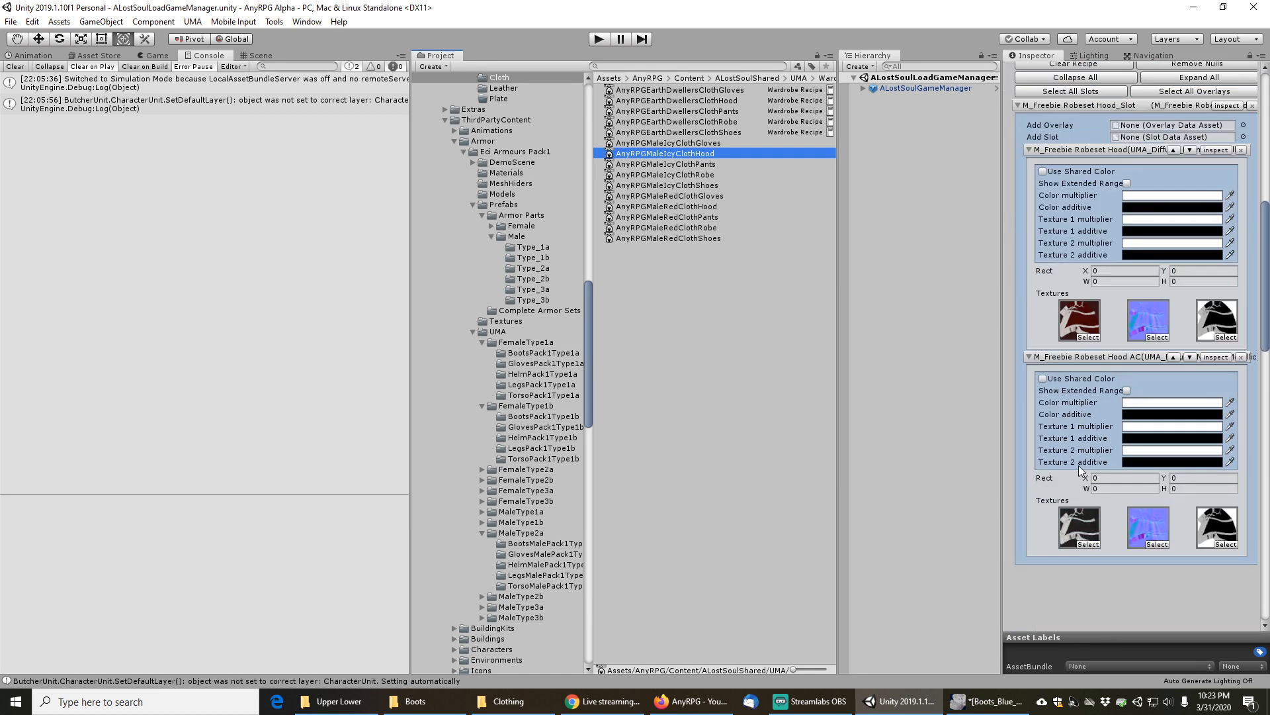
click(1088, 337)
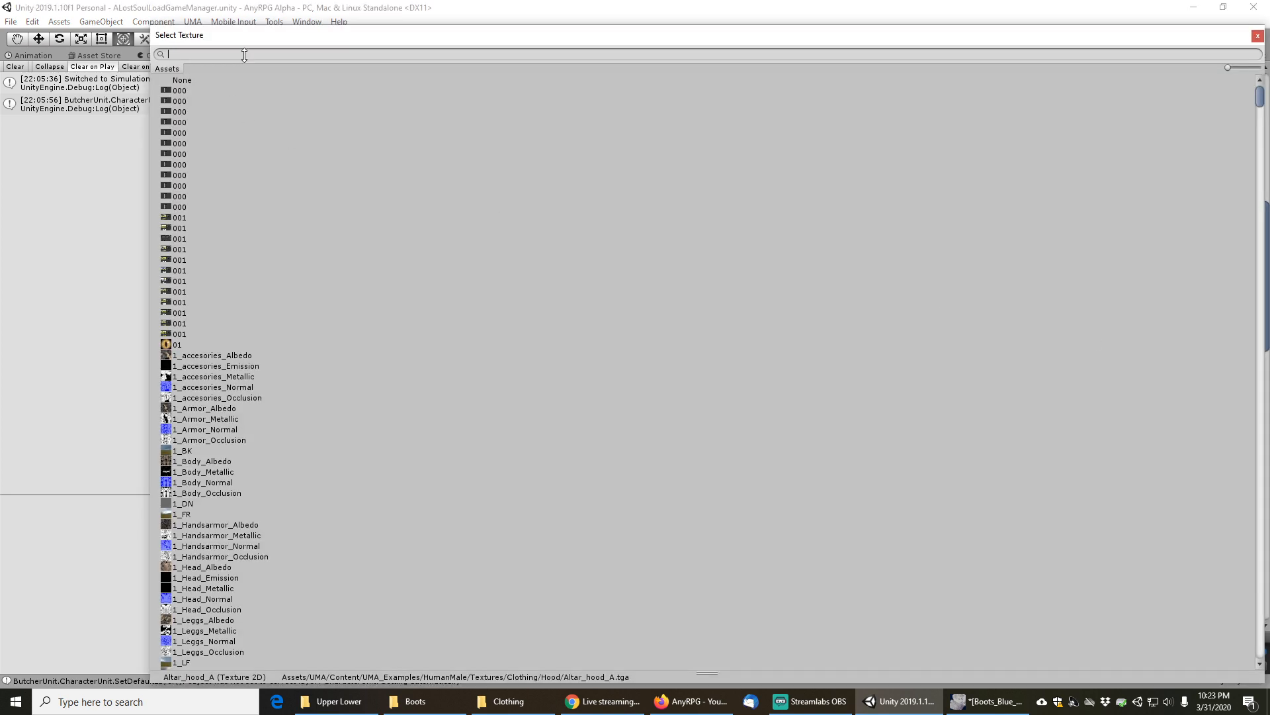
text(blue)
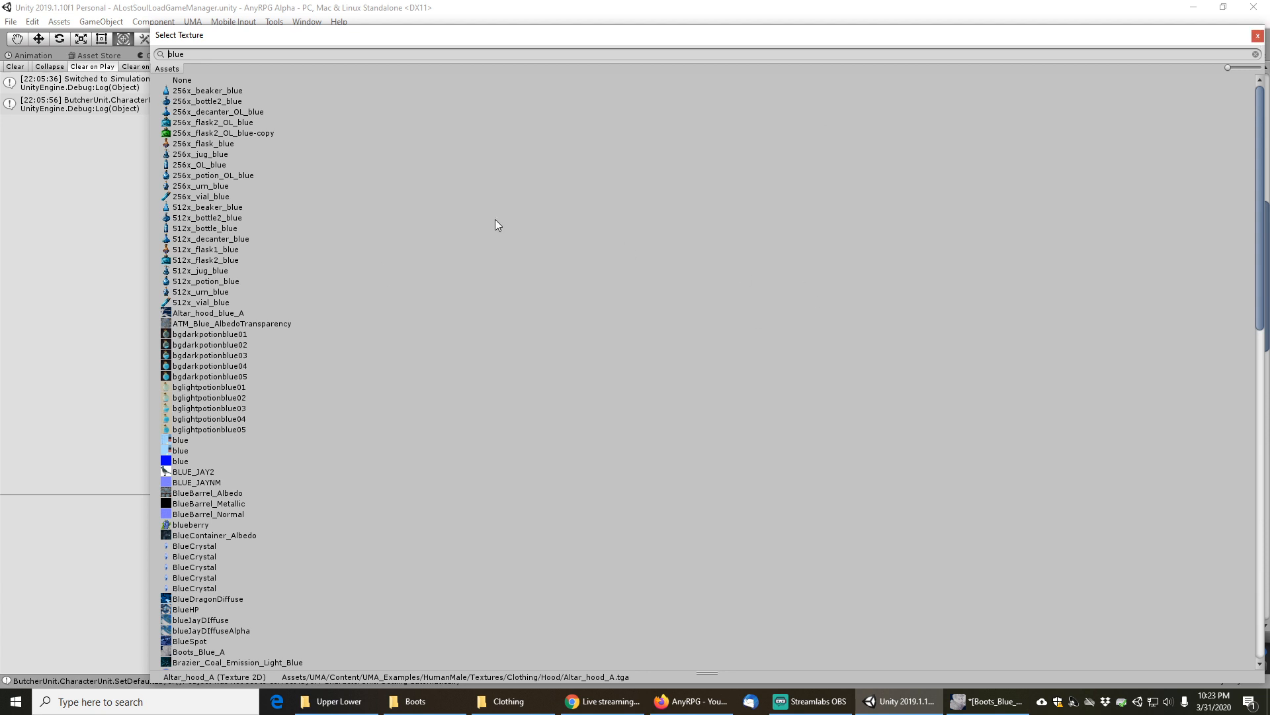
text(hood*)
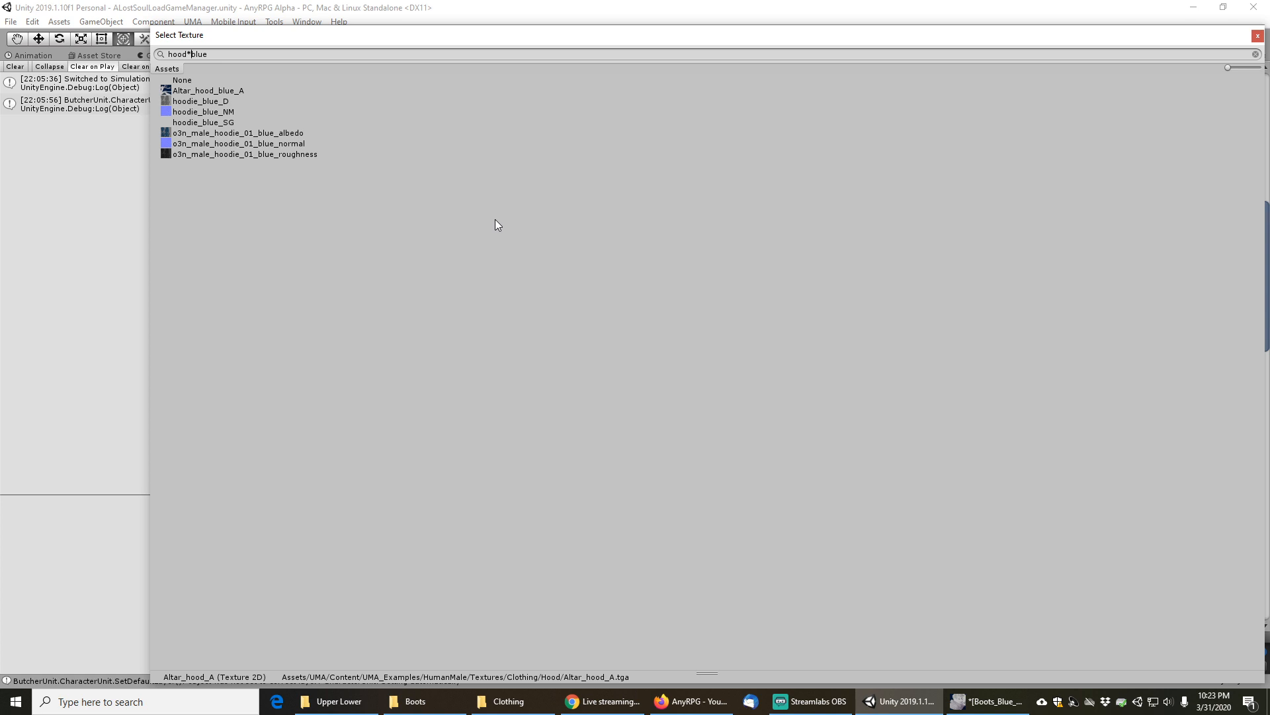
double_click(224, 94)
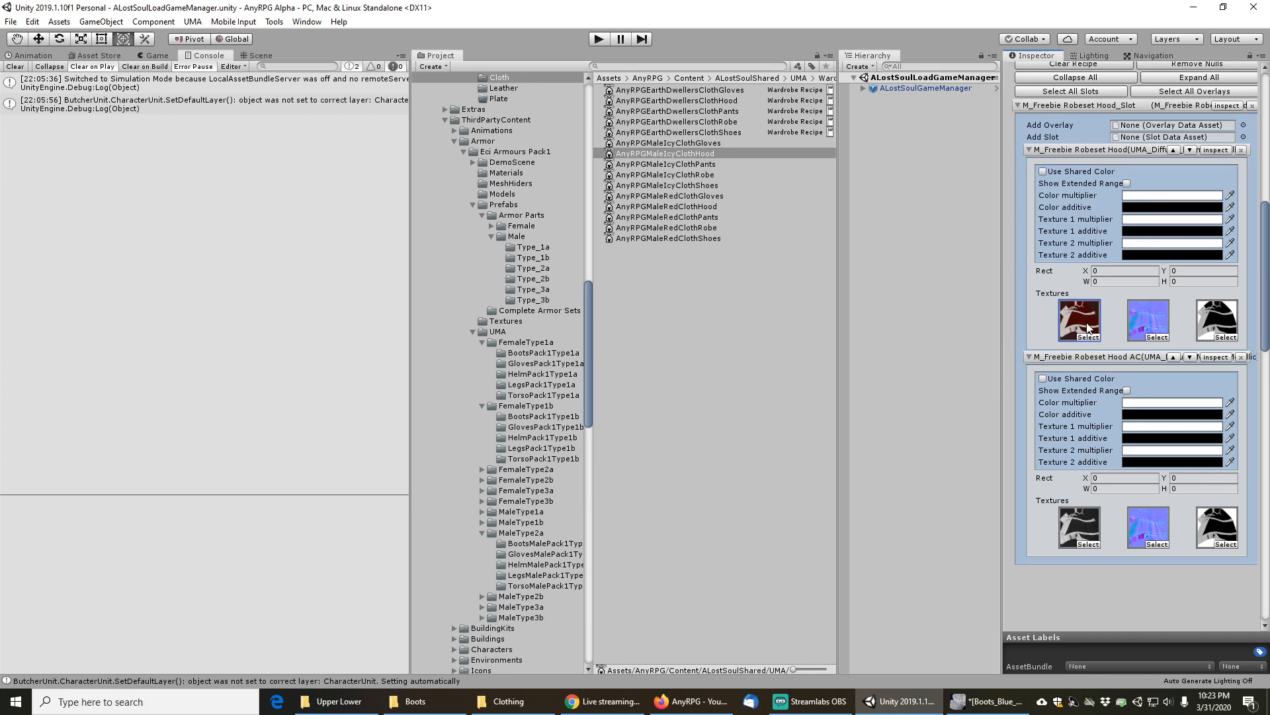
Locate the overlay's current hood texture in the project and retry replacing it with Altar_hood_blue_A, filtering textures by altar
click(1084, 324)
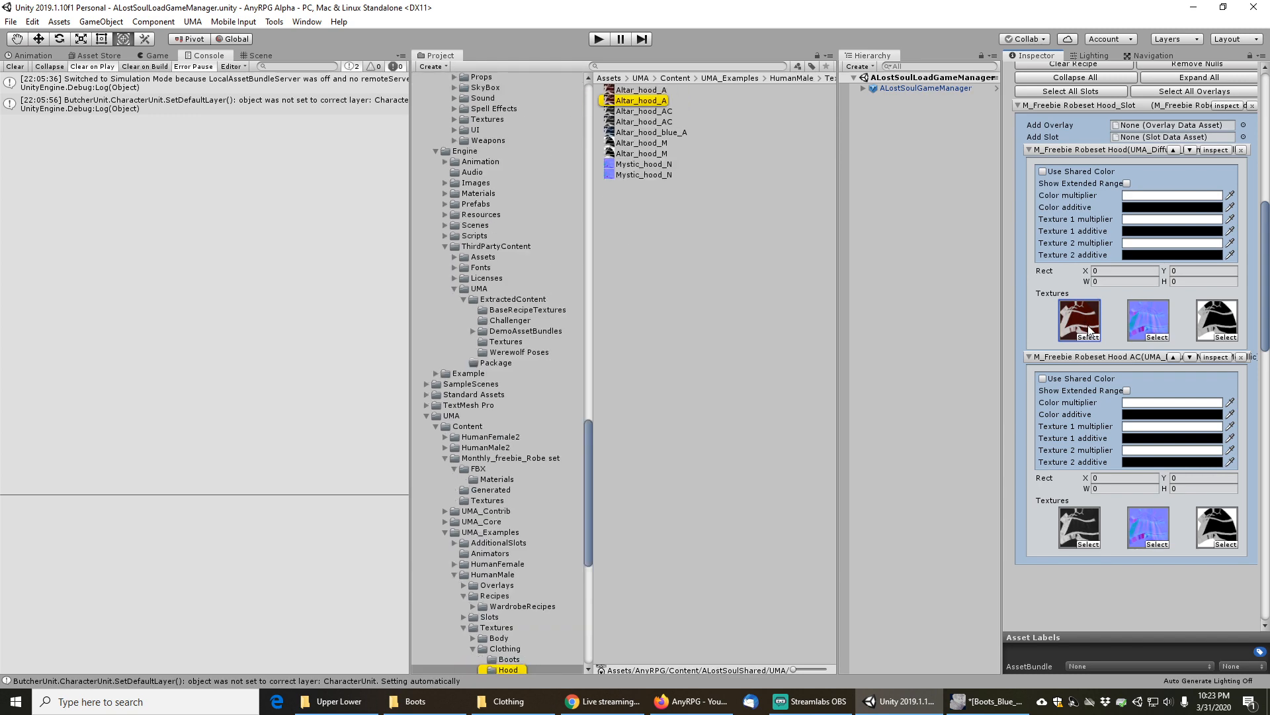
click(1089, 336)
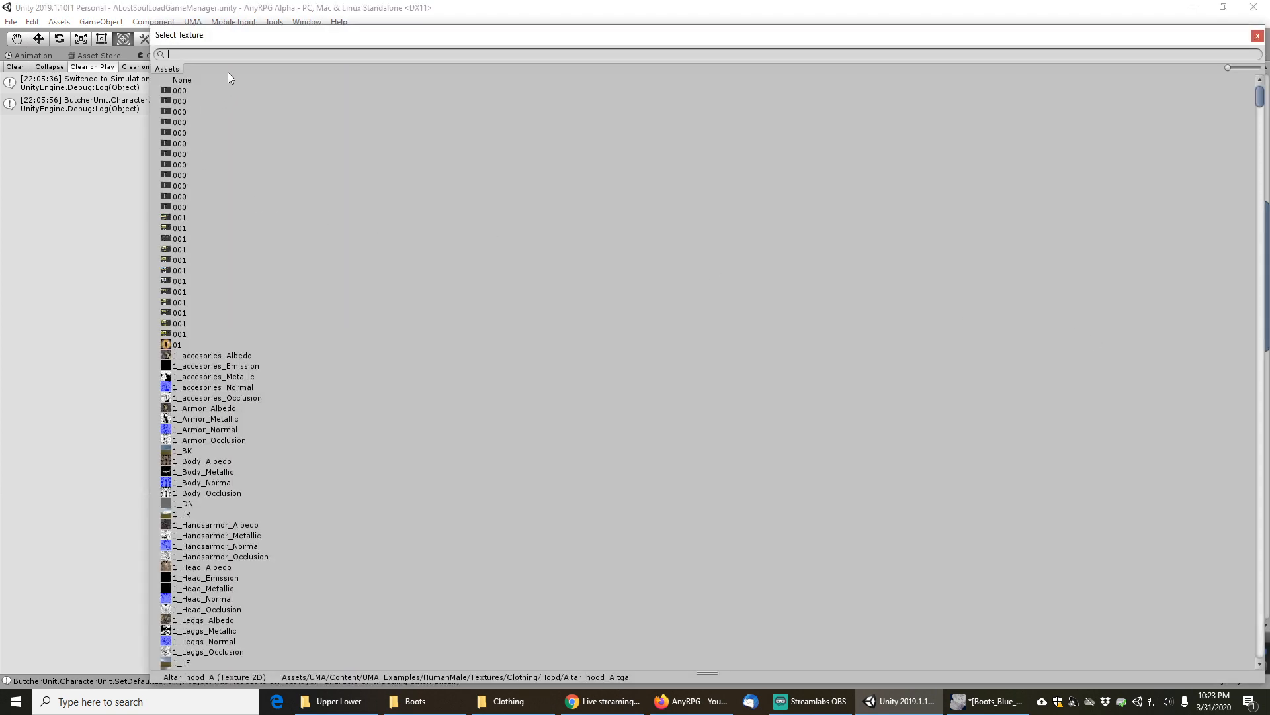
text(altar)
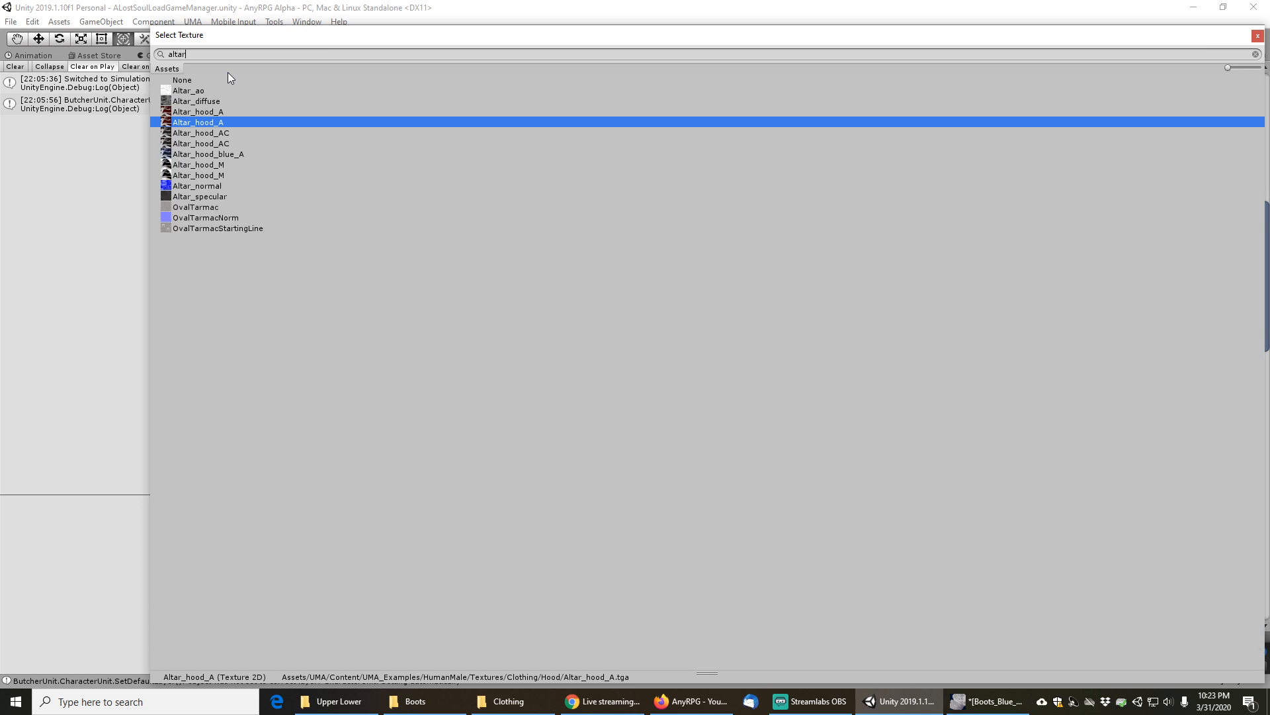
click(211, 154)
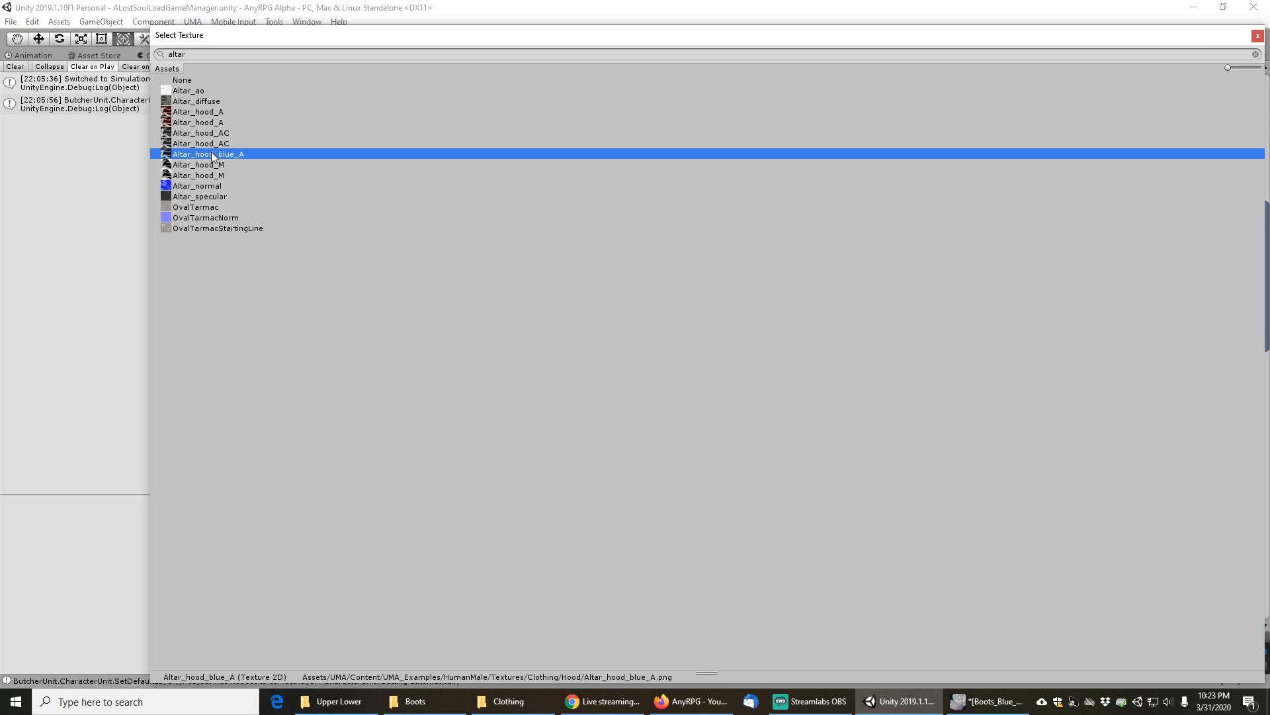
double_click(212, 153)
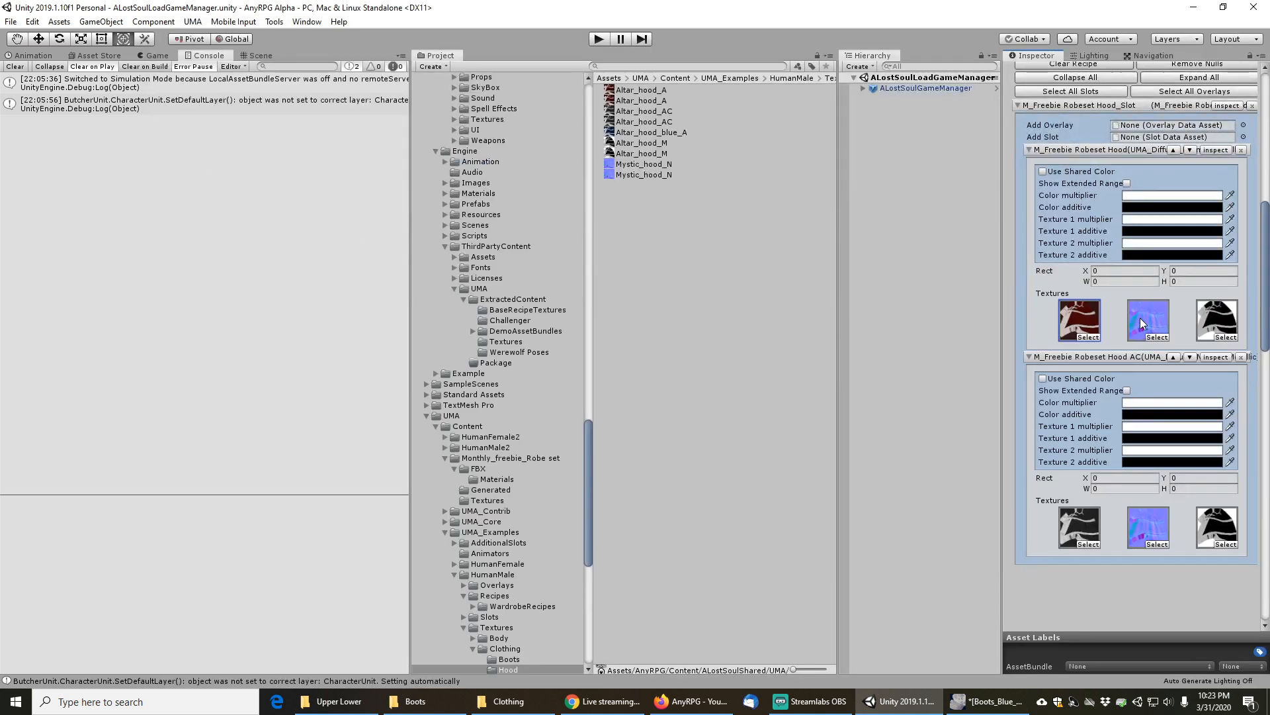
Locate the recipe's hood texture in the Hood folder and compare the import settings of both Altar_hood_A textures with Altar_hood_blue_A
click(1078, 316)
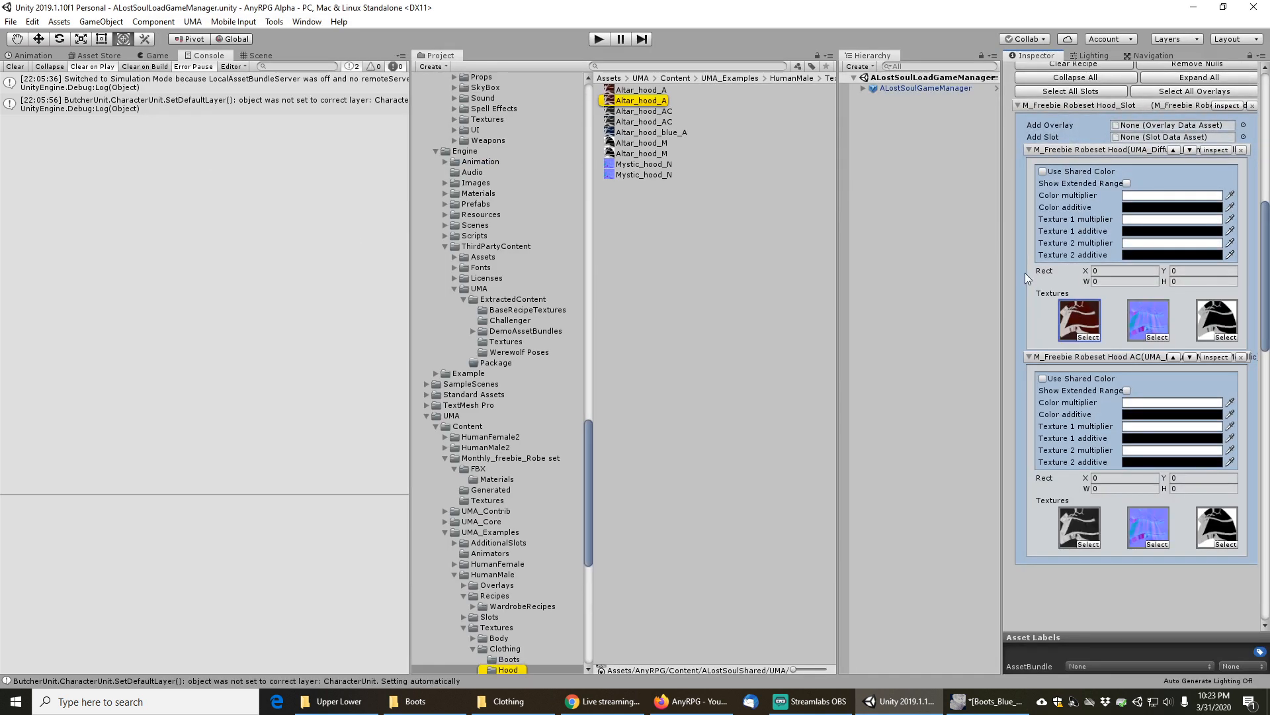
click(642, 100)
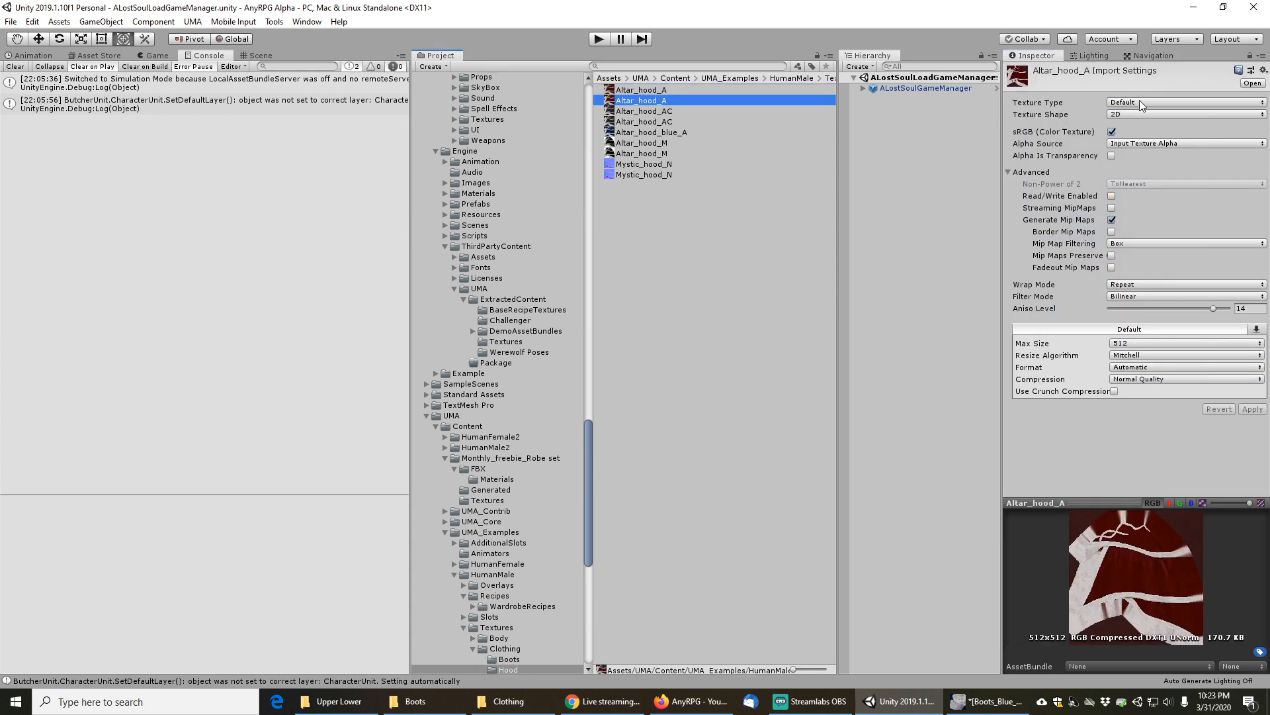
click(652, 134)
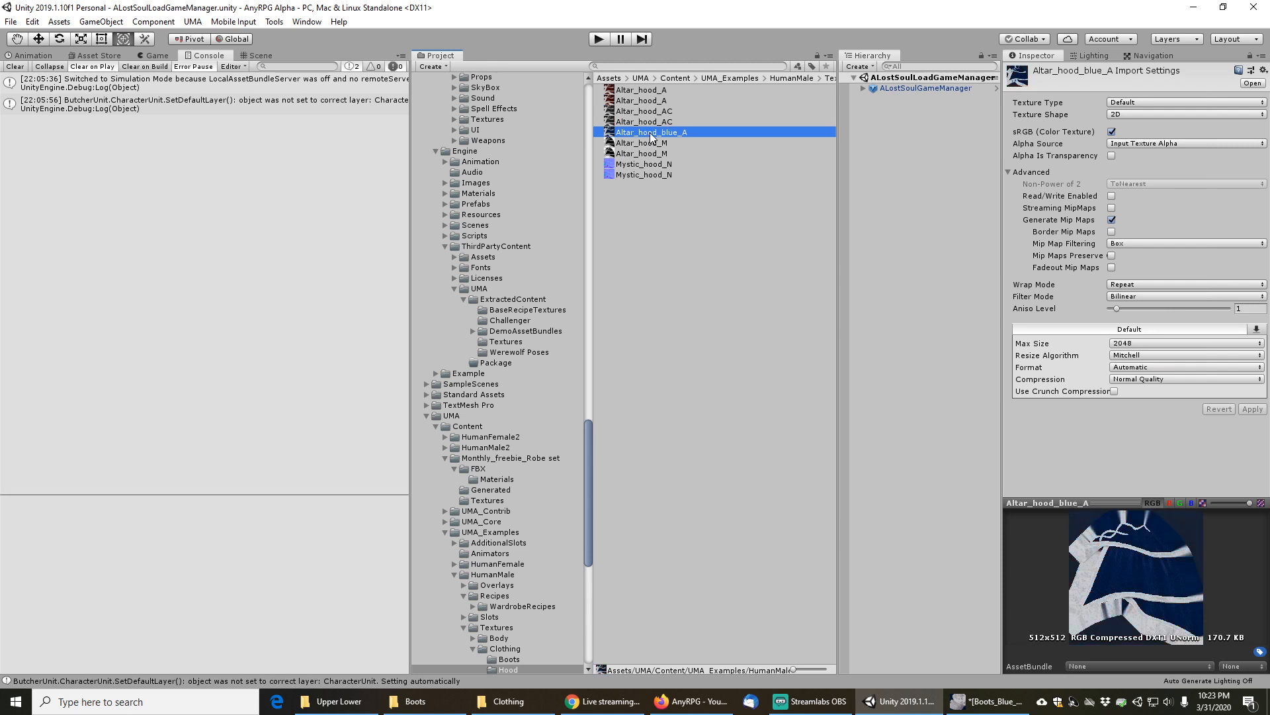
click(651, 92)
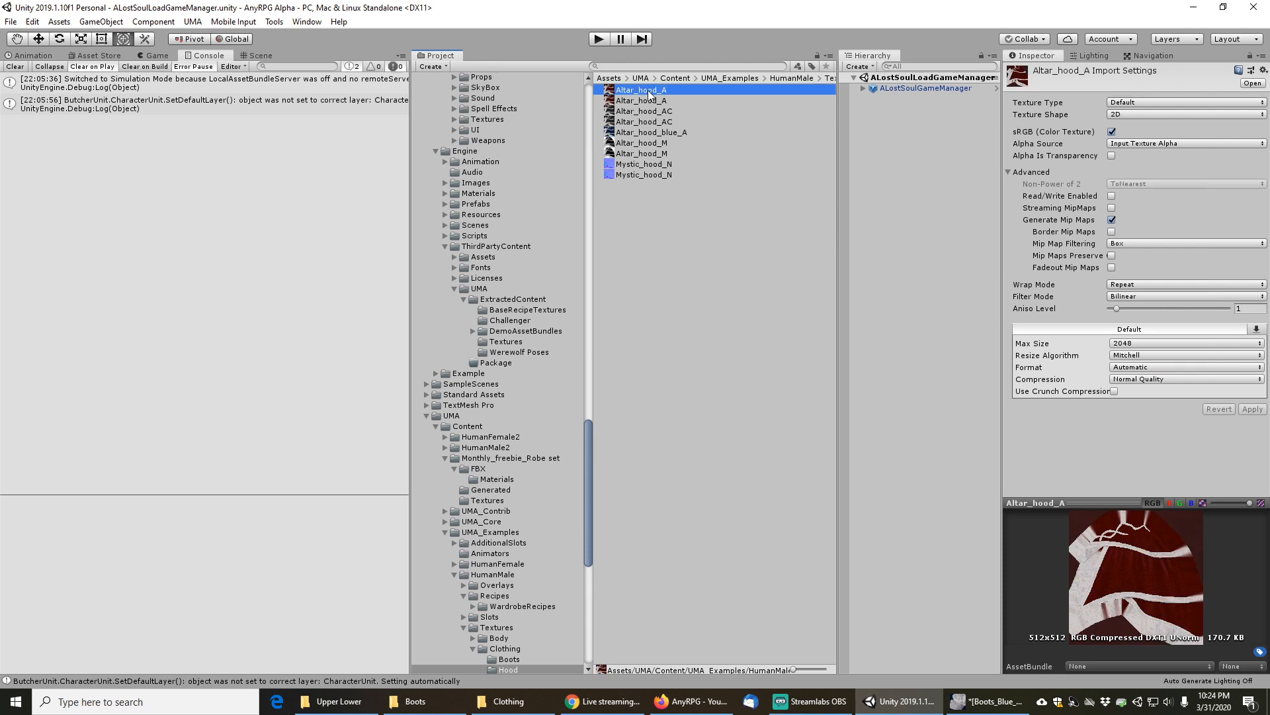
click(654, 134)
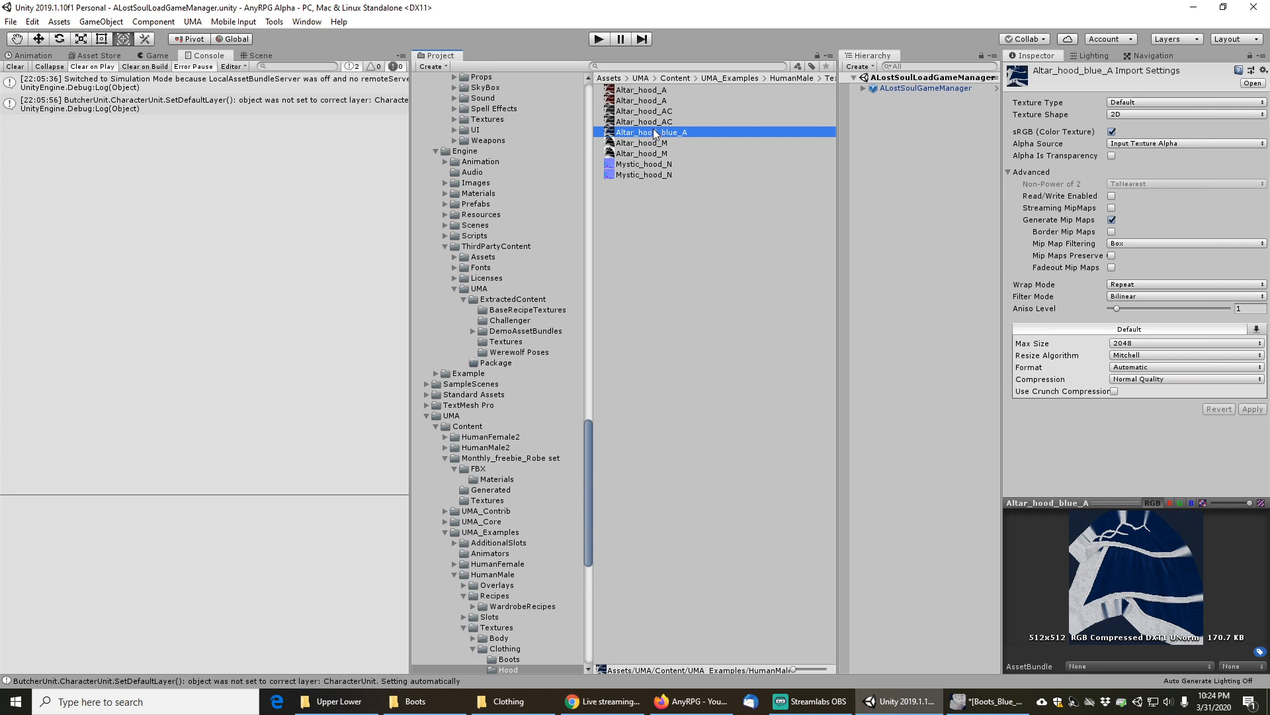
click(657, 93)
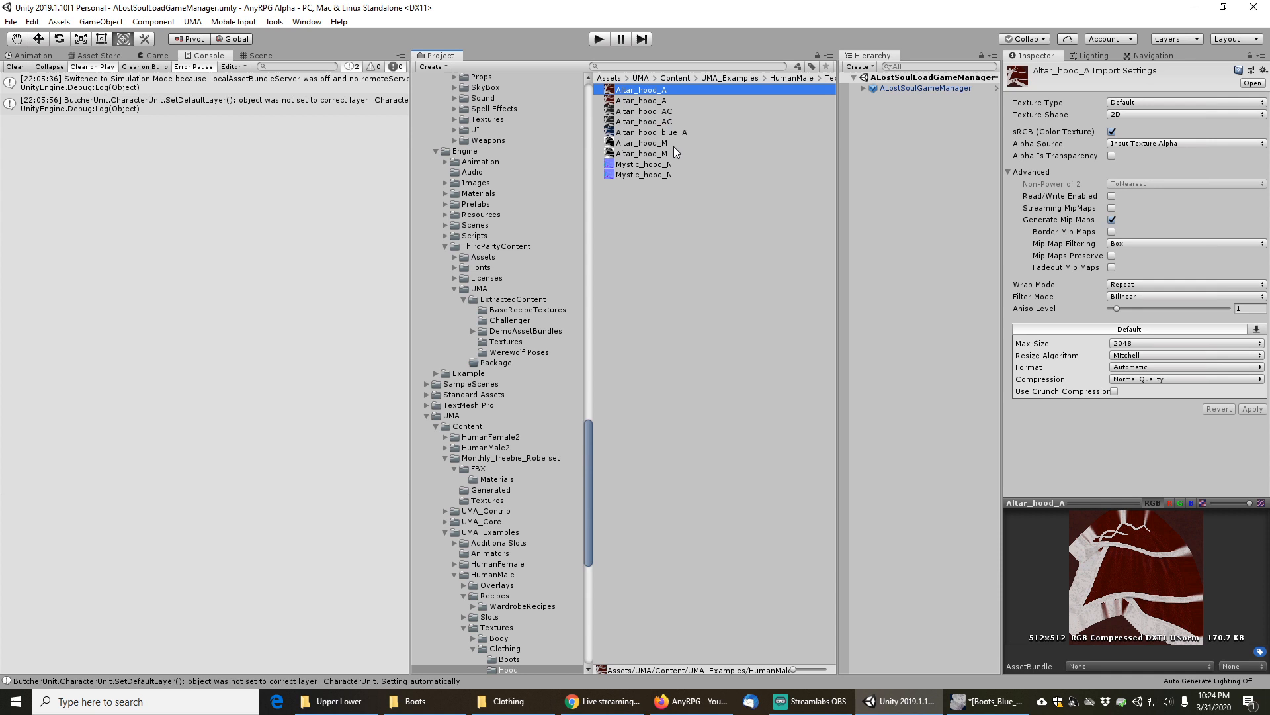
click(663, 134)
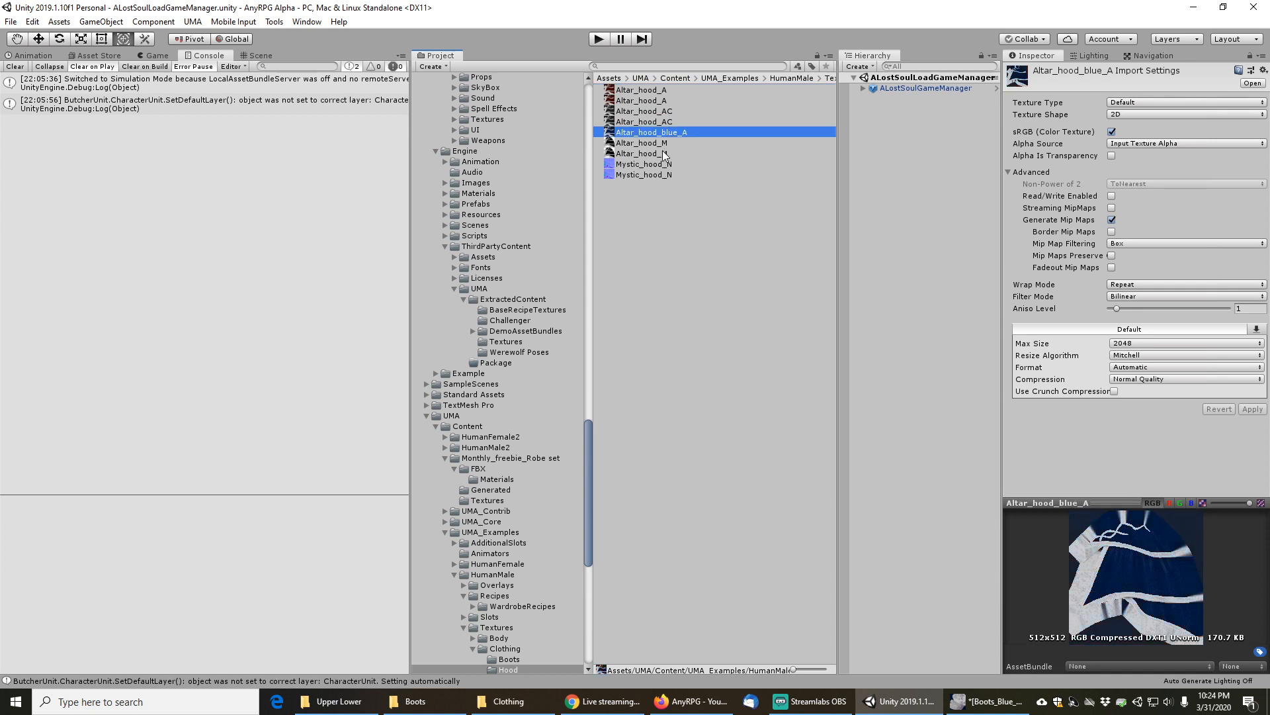
Search the project for icyclothh and set the AnyRPGMaleIcyClothHood recipe's Hood Accent Color multiplier to near-white FDFDFD
click(641, 66)
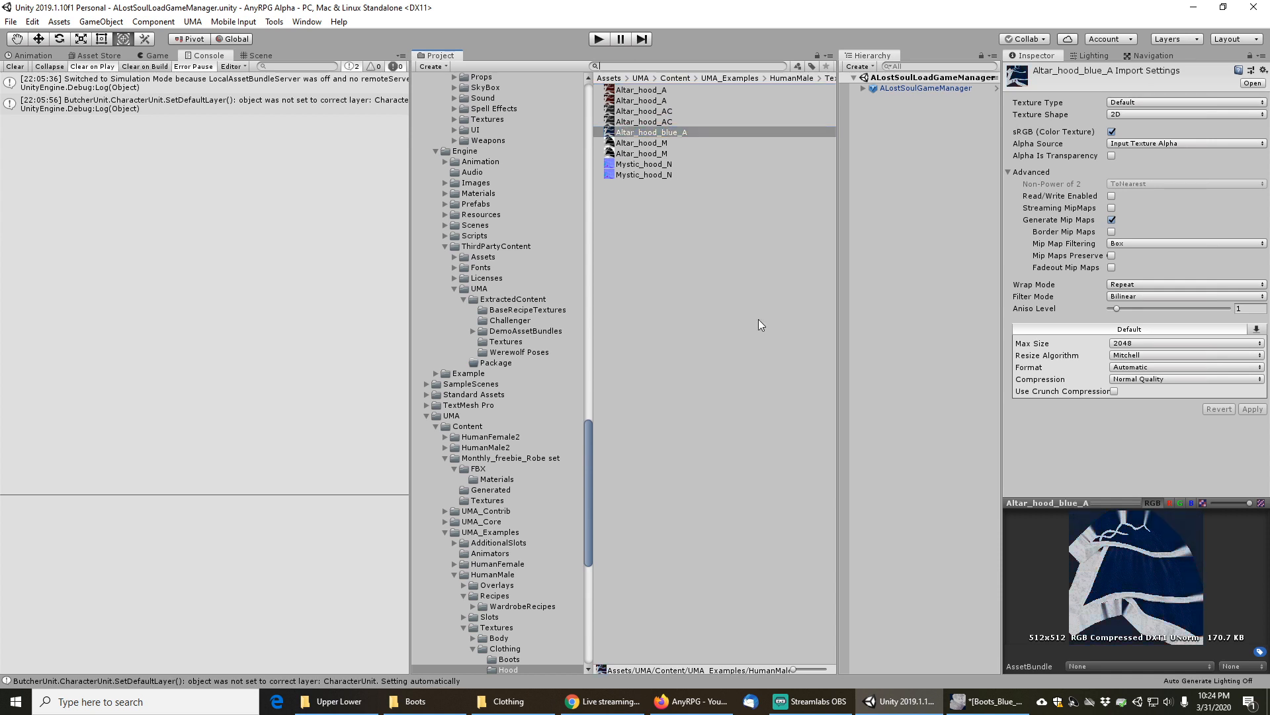
text(icy)
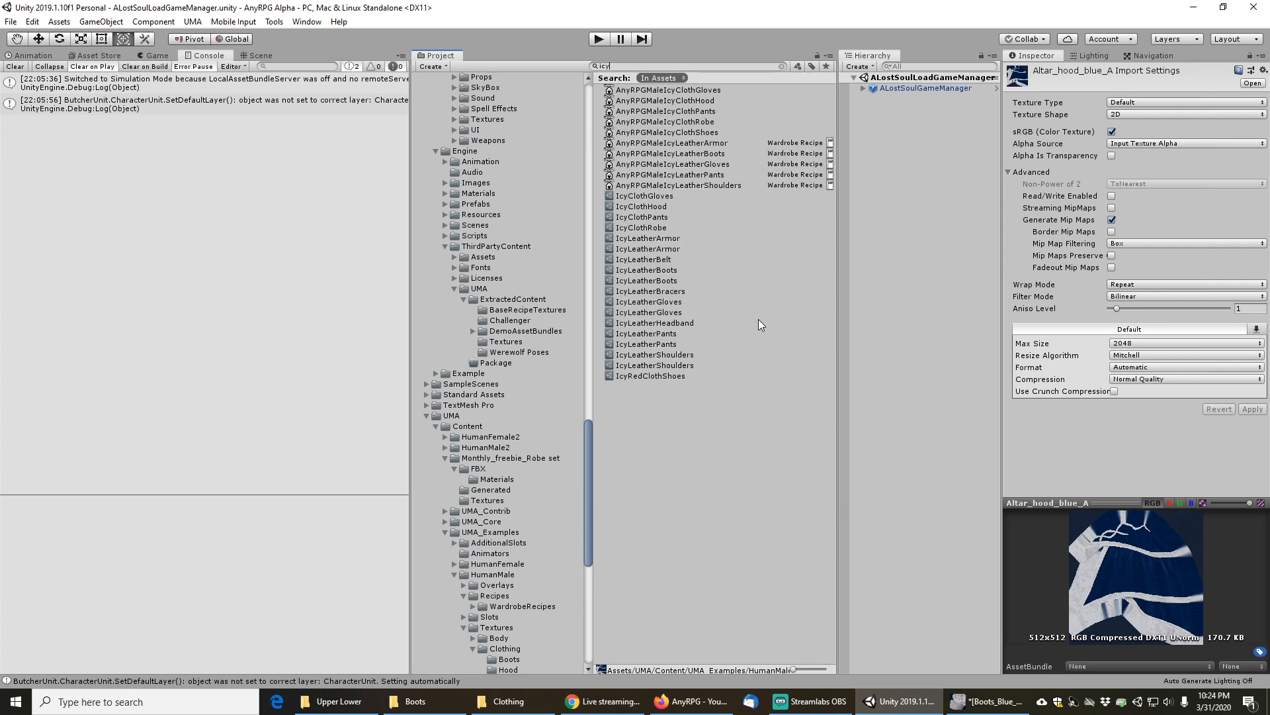
text(clothh)
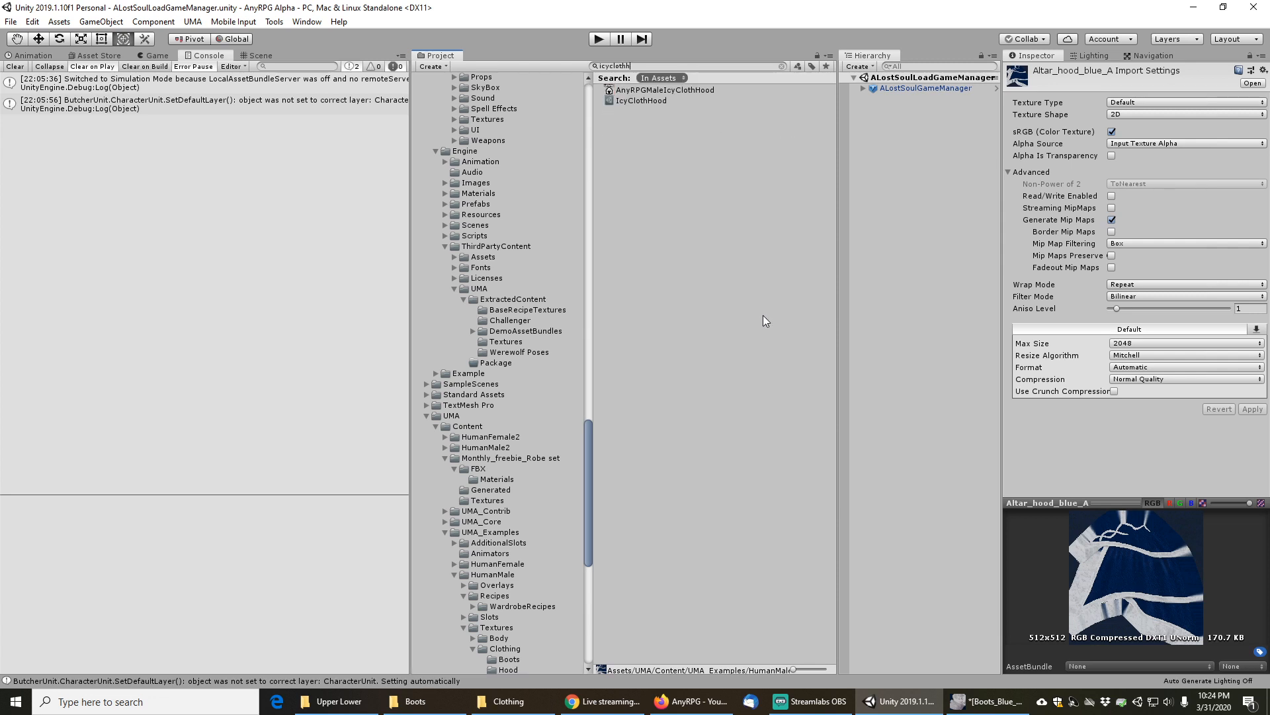
click(662, 89)
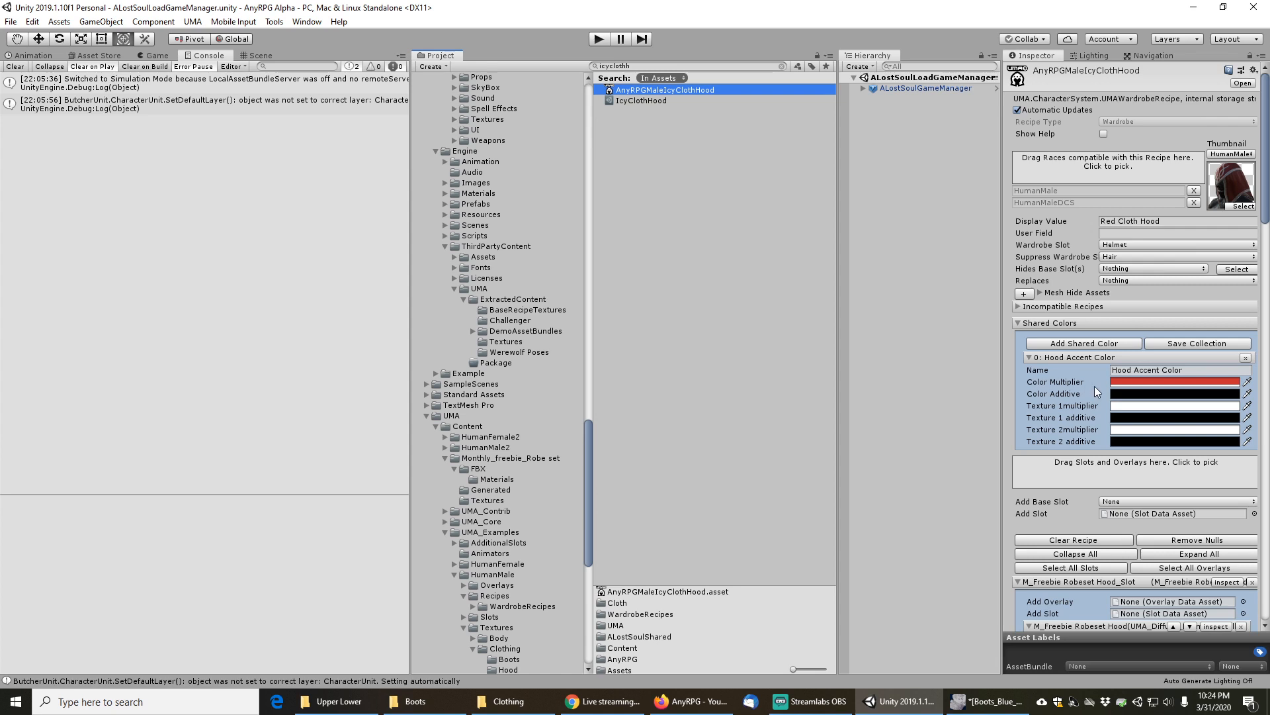
click(1122, 381)
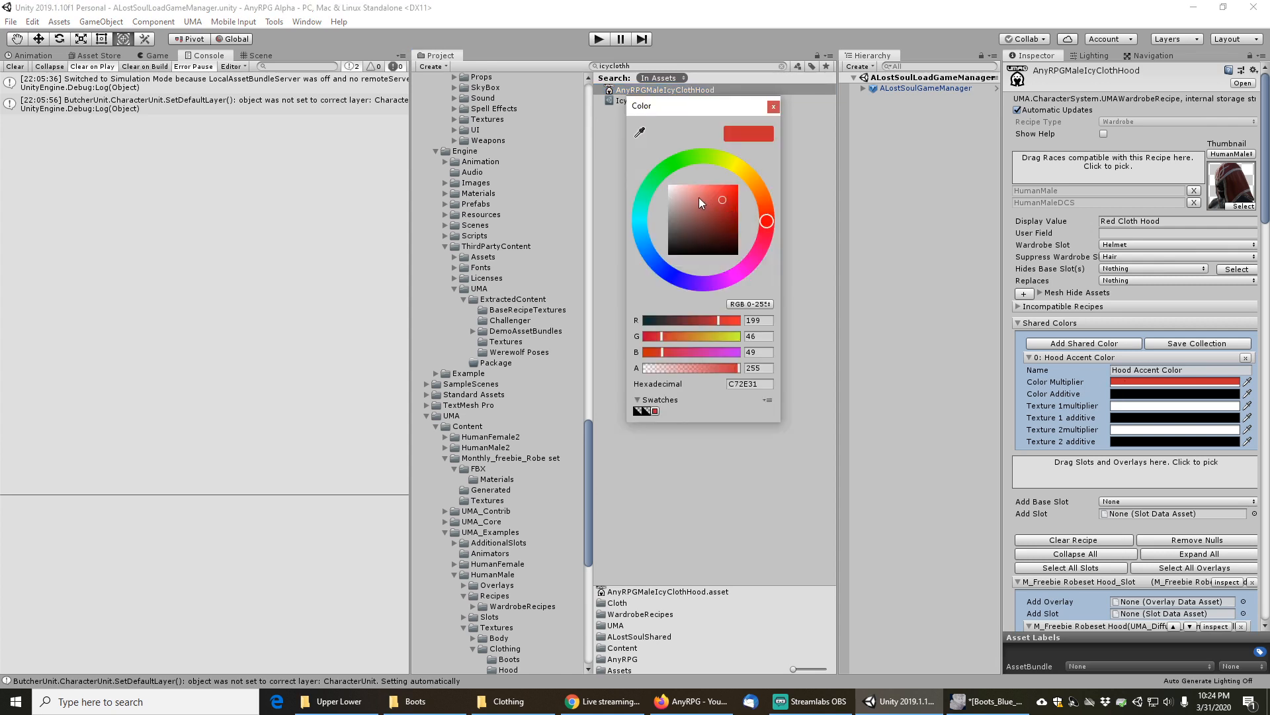
drag(698, 197, 638, 158)
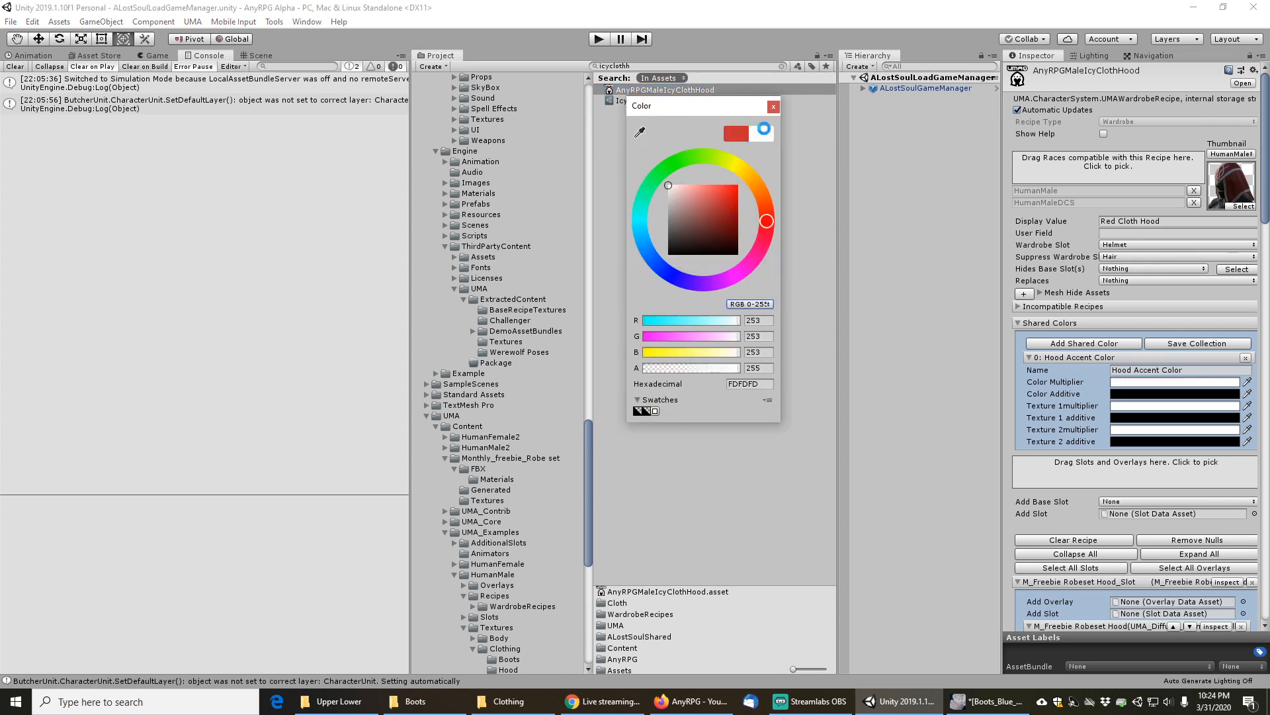
click(772, 106)
Review the hood recipe's slots and base texture, and inspect the texture list of its M_Freebie Robeset Hood overlay
scroll(1055, 467, down, 5)
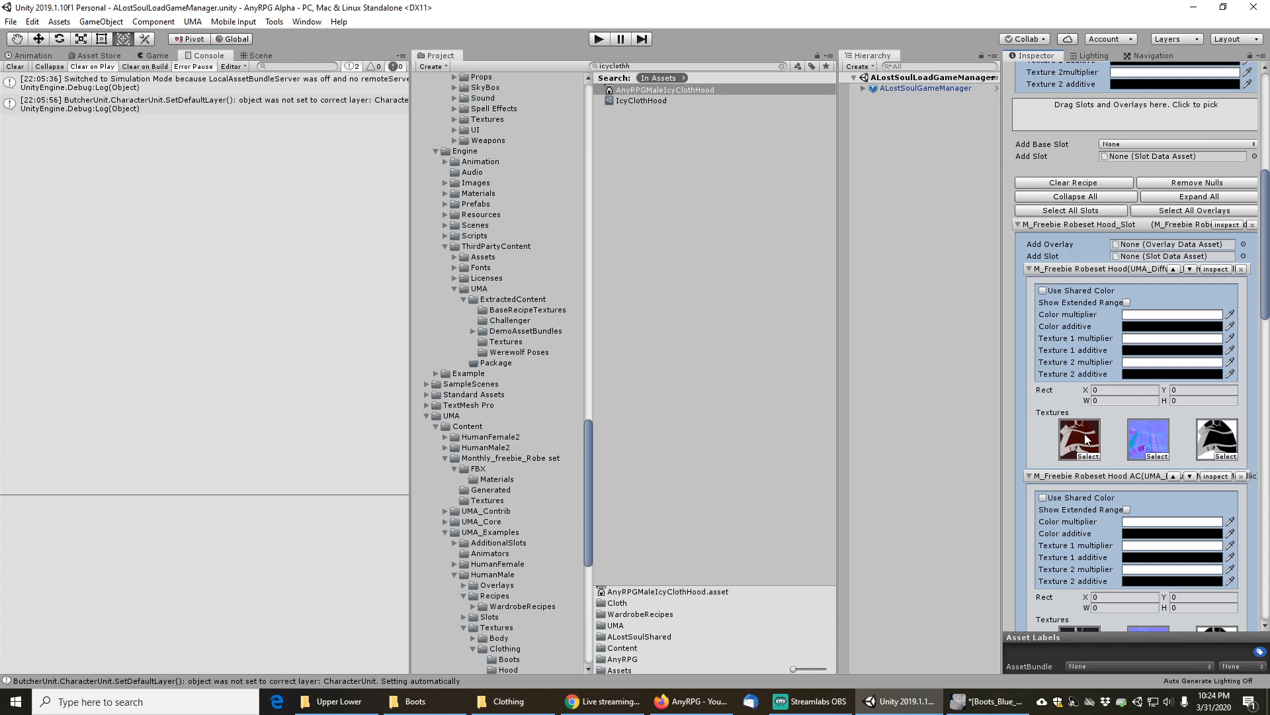
click(1085, 438)
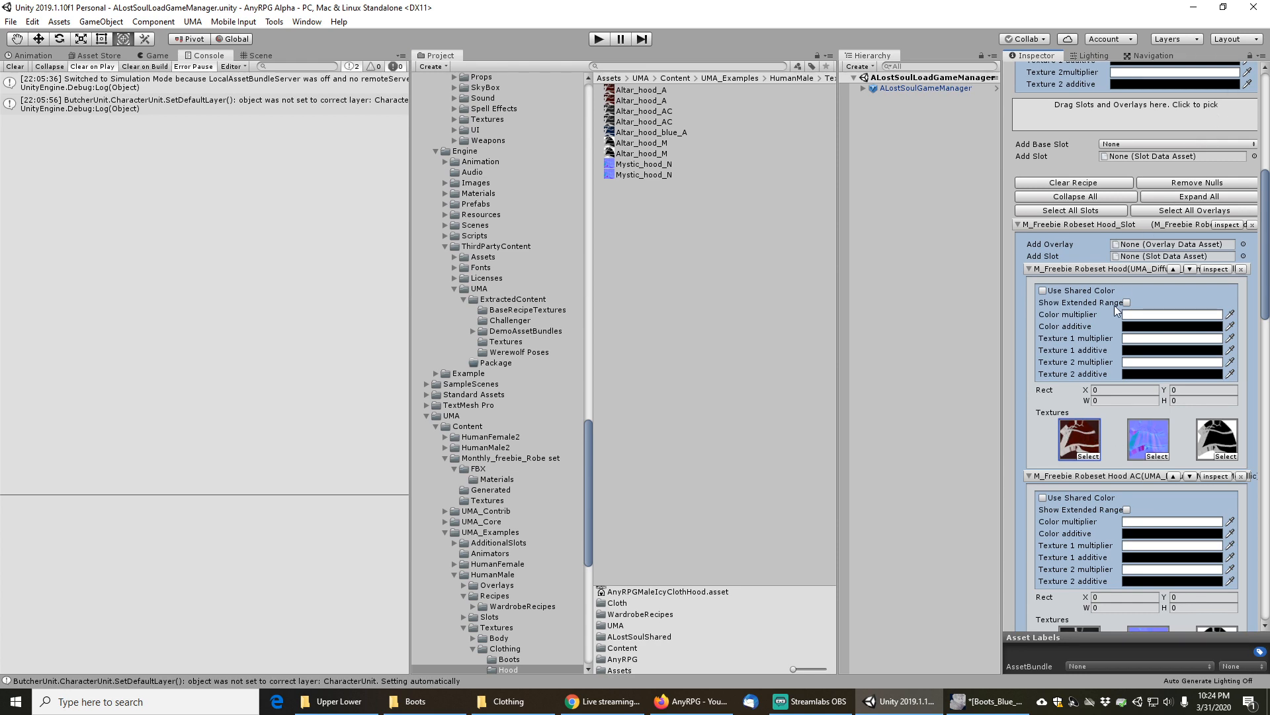
scroll(1114, 304, up, 10)
scroll(1101, 312, down, 10)
scroll(1091, 410, down, 10)
scroll(1090, 418, up, 5)
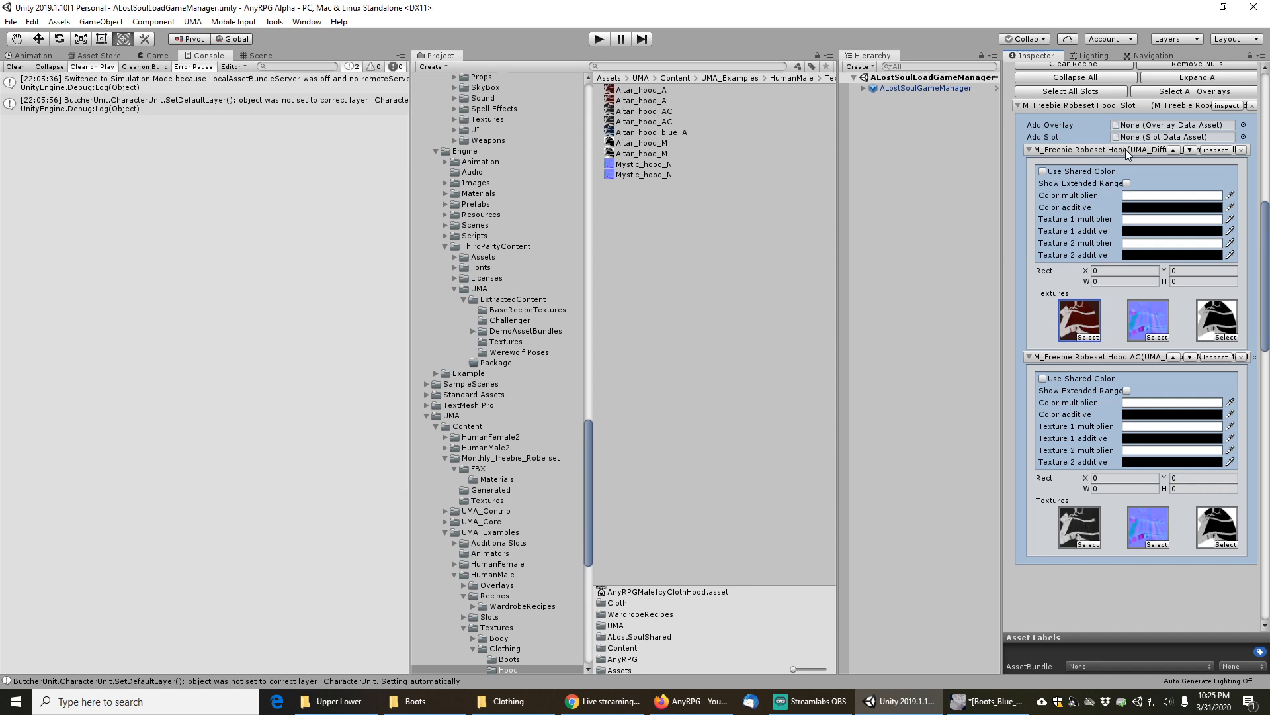
click(1221, 149)
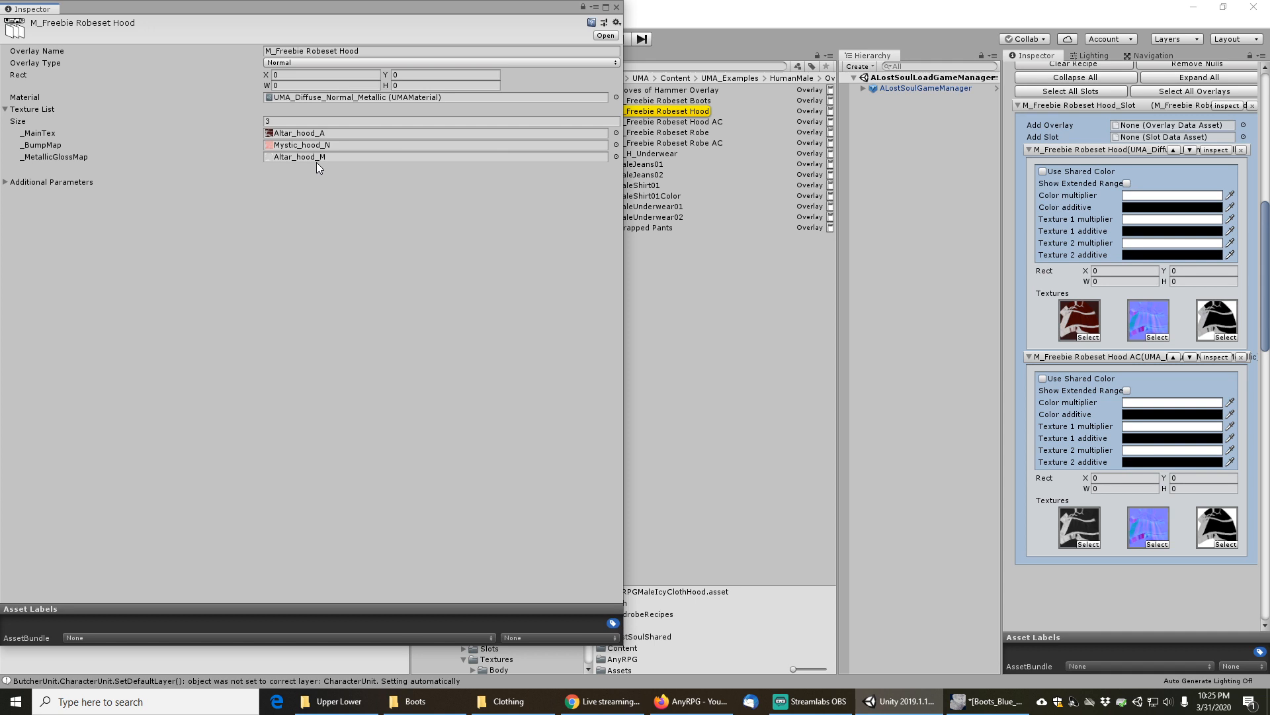
drag(445, 115, 665, 254)
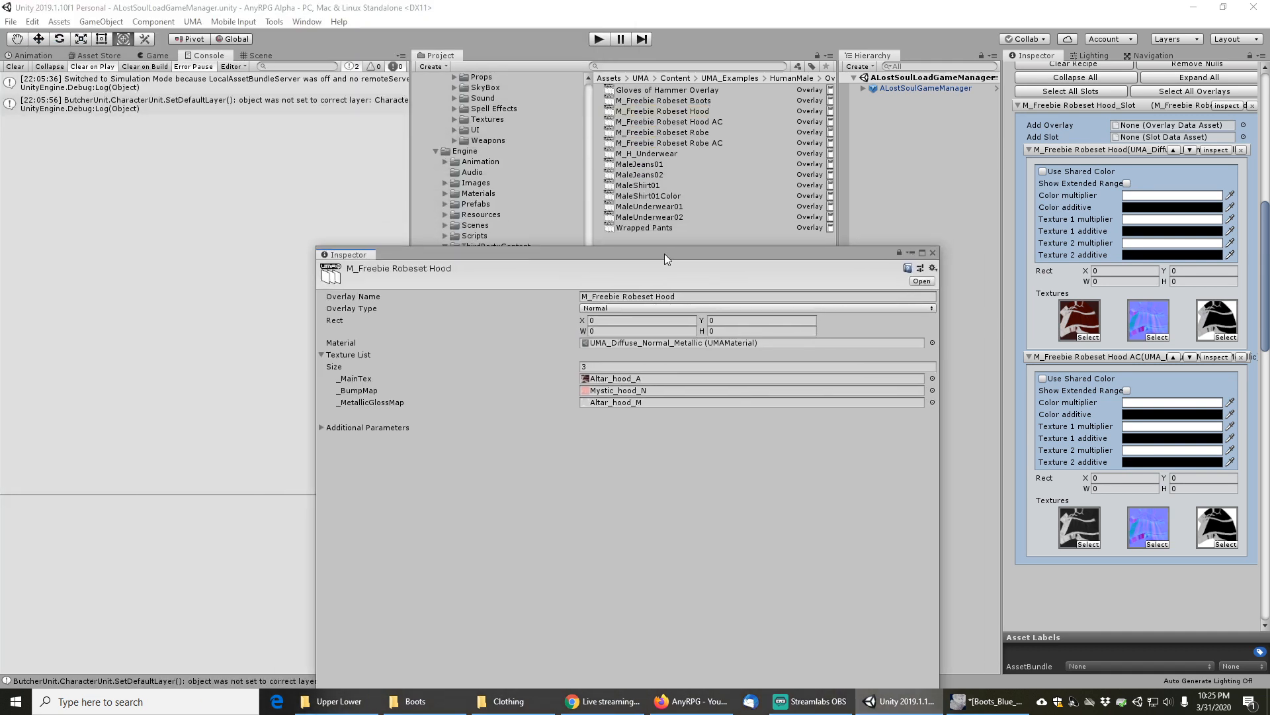
click(933, 252)
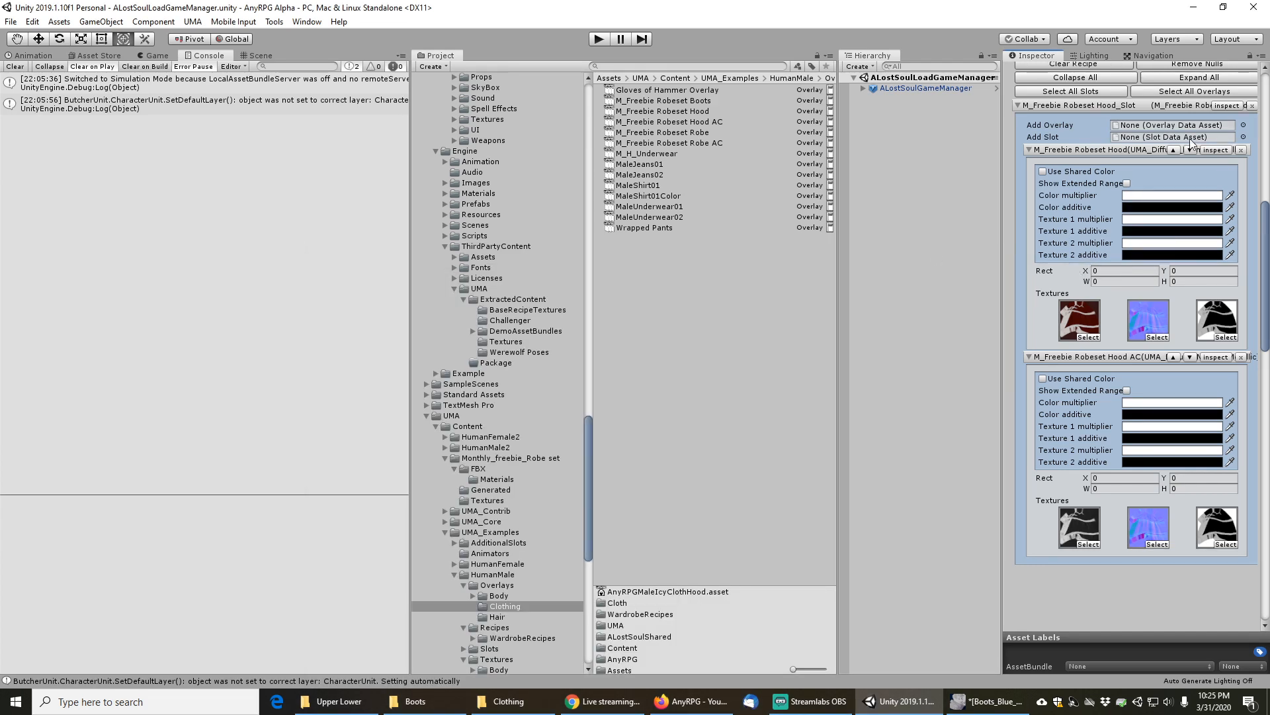
click(1216, 149)
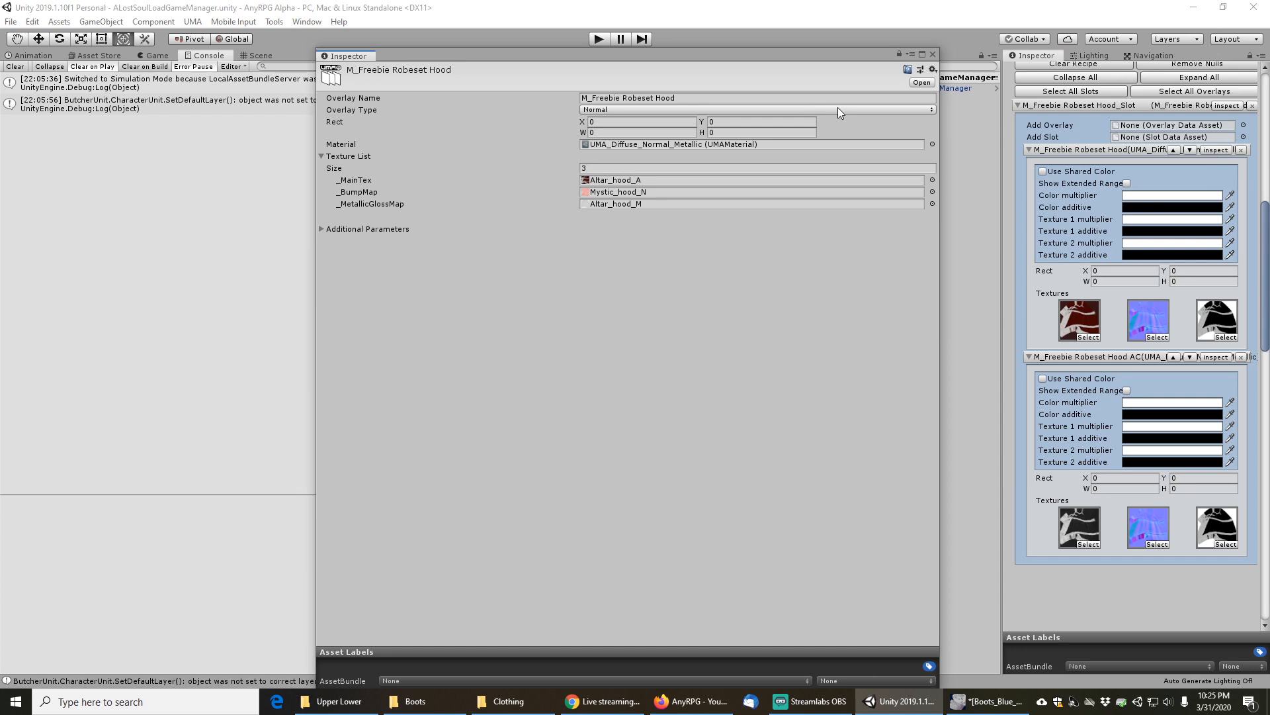
drag(683, 60, 666, 170)
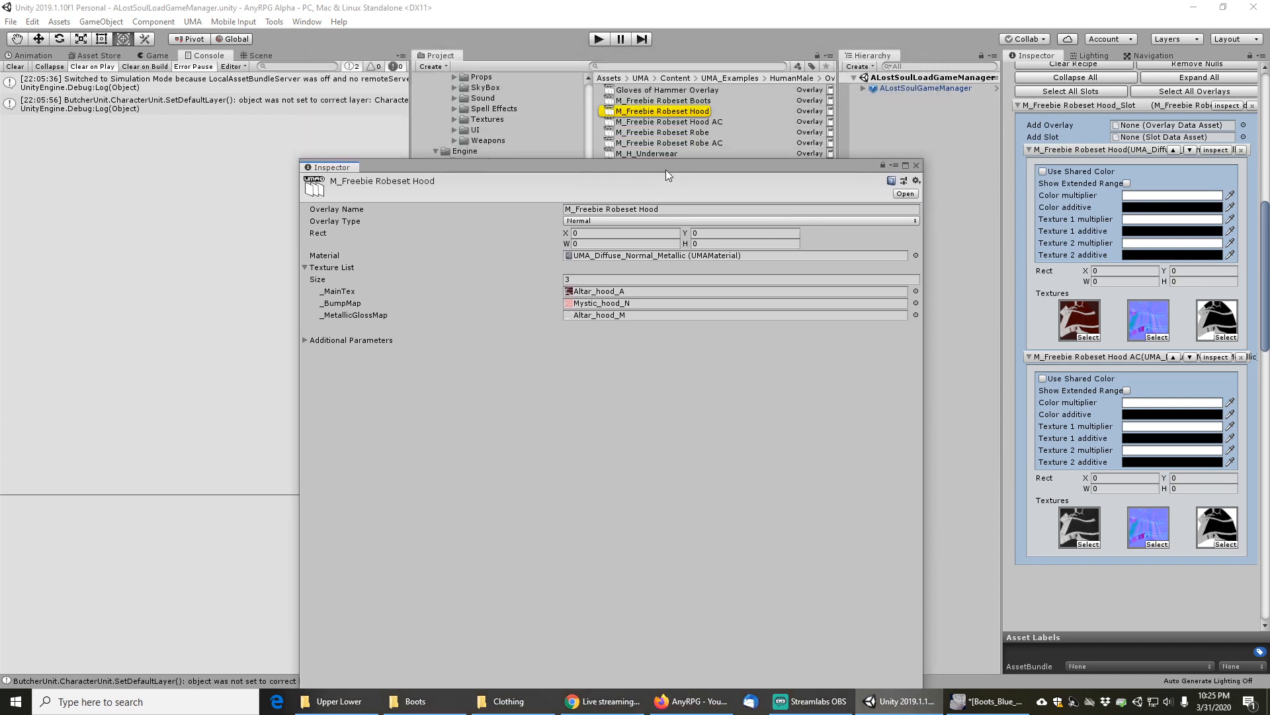
click(916, 166)
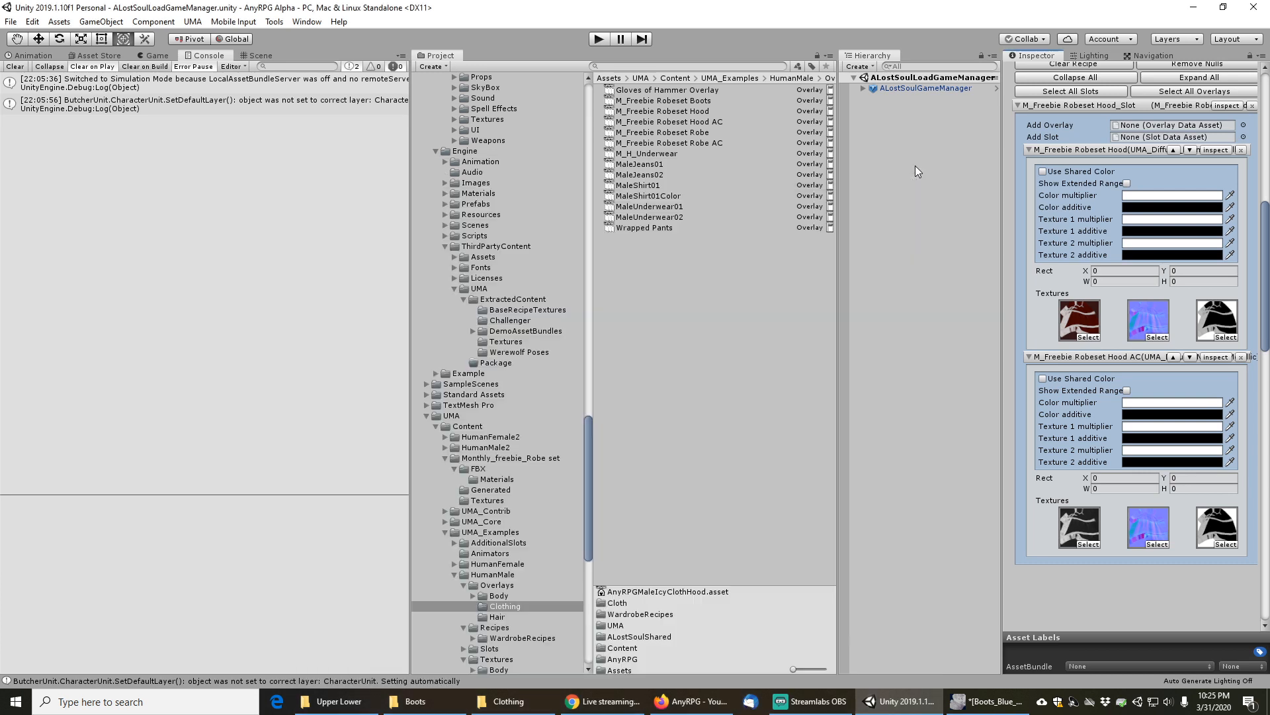
Duplicate the M_Freebie Robeset Hood overlay in the Clothing overlays folder and name the copy M_Freebie Robeset Hood Blue
click(666, 112)
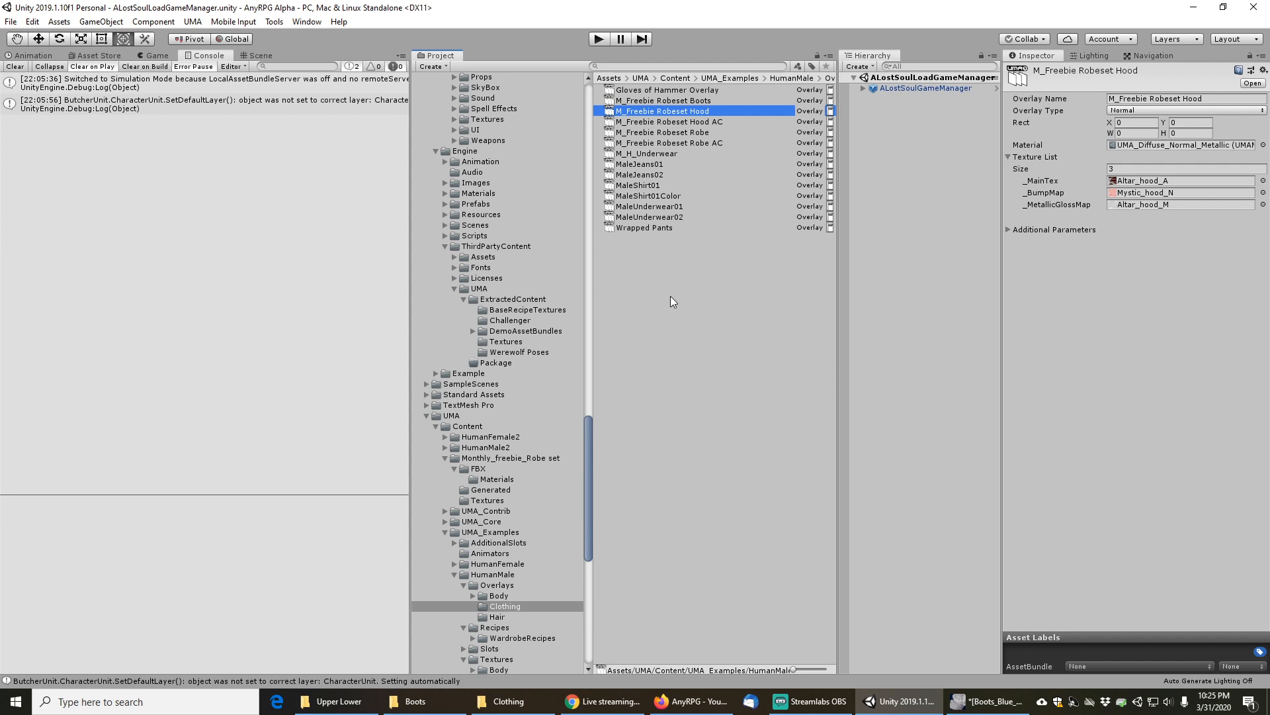
key(ctrl+d)
key(F2)
key(End)
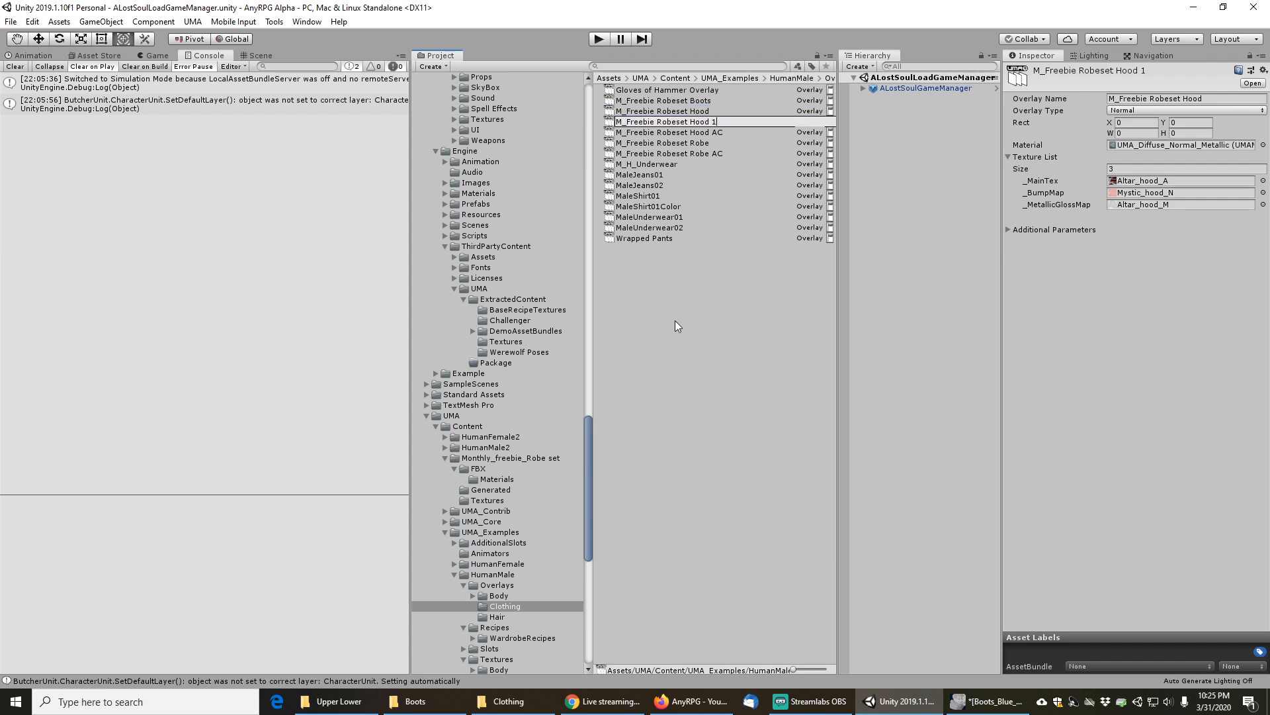
key(BackSpace)
text(Blue)
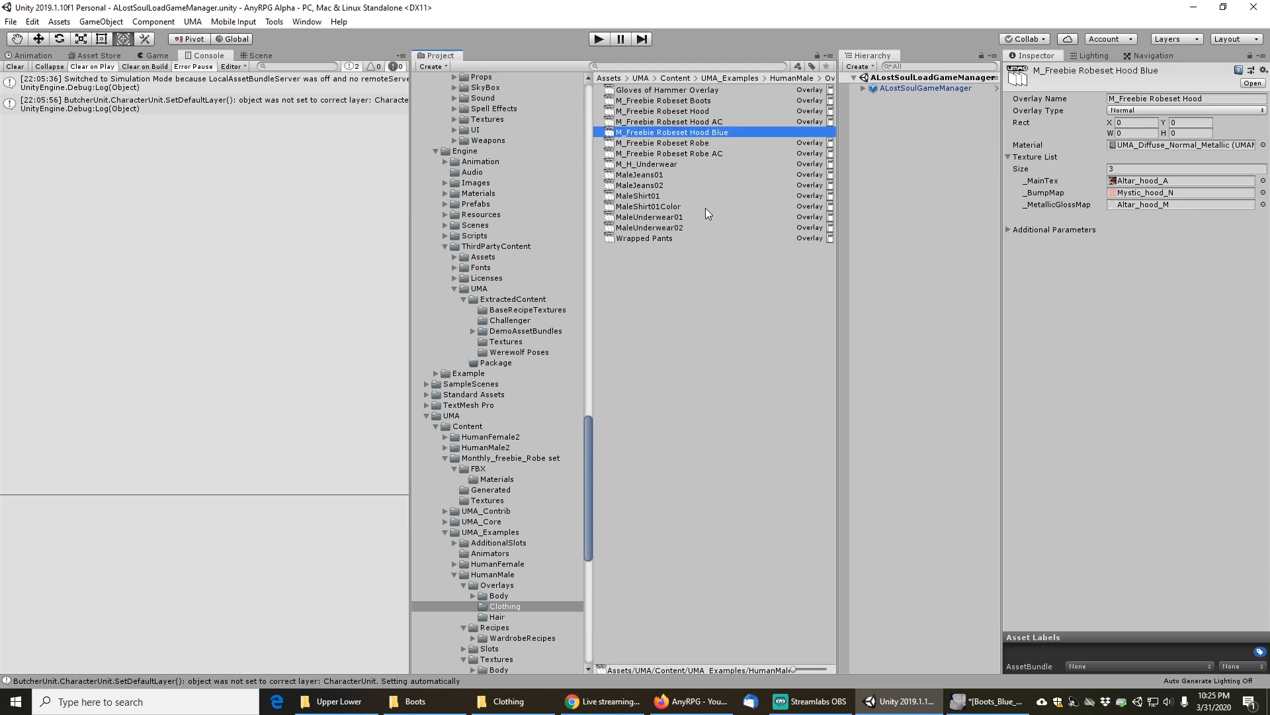
Duplicate the M_Freebie Robeset Boots overlay and name the copy M_Freebie Robeset Boots Blue
click(676, 101)
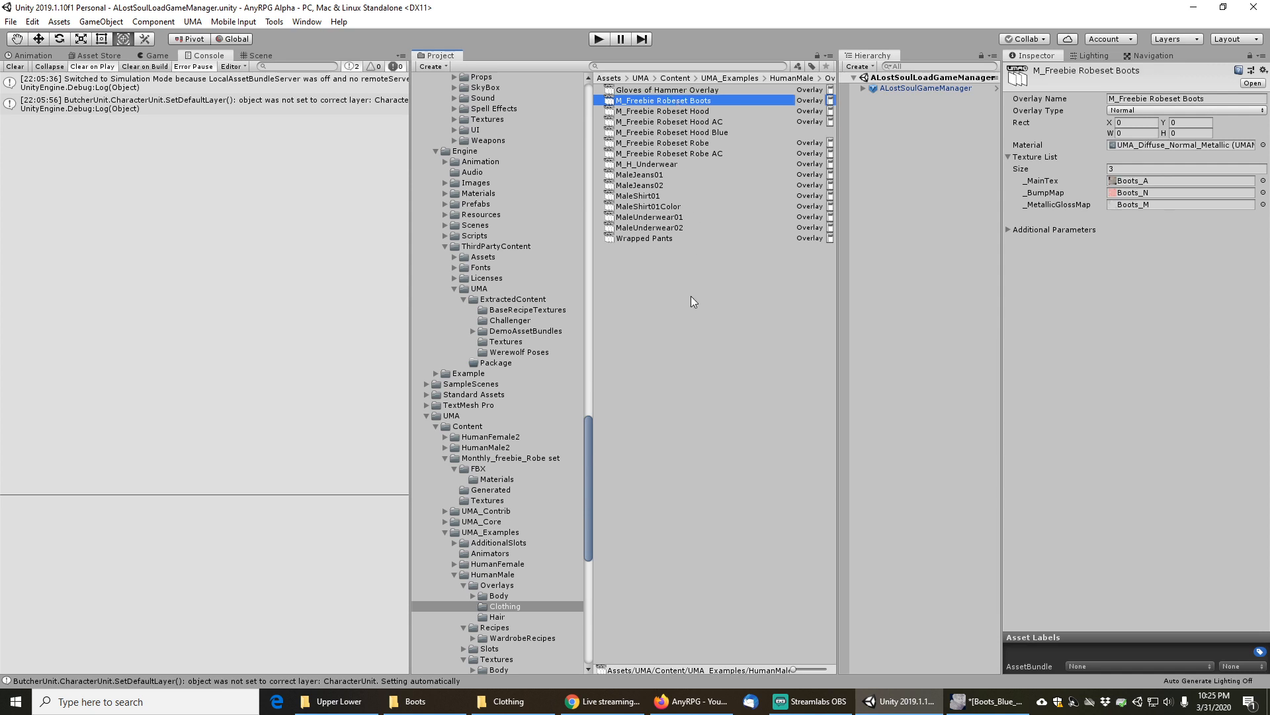
key(F2)
key(End)
key(Escape)
key(ctrl+d)
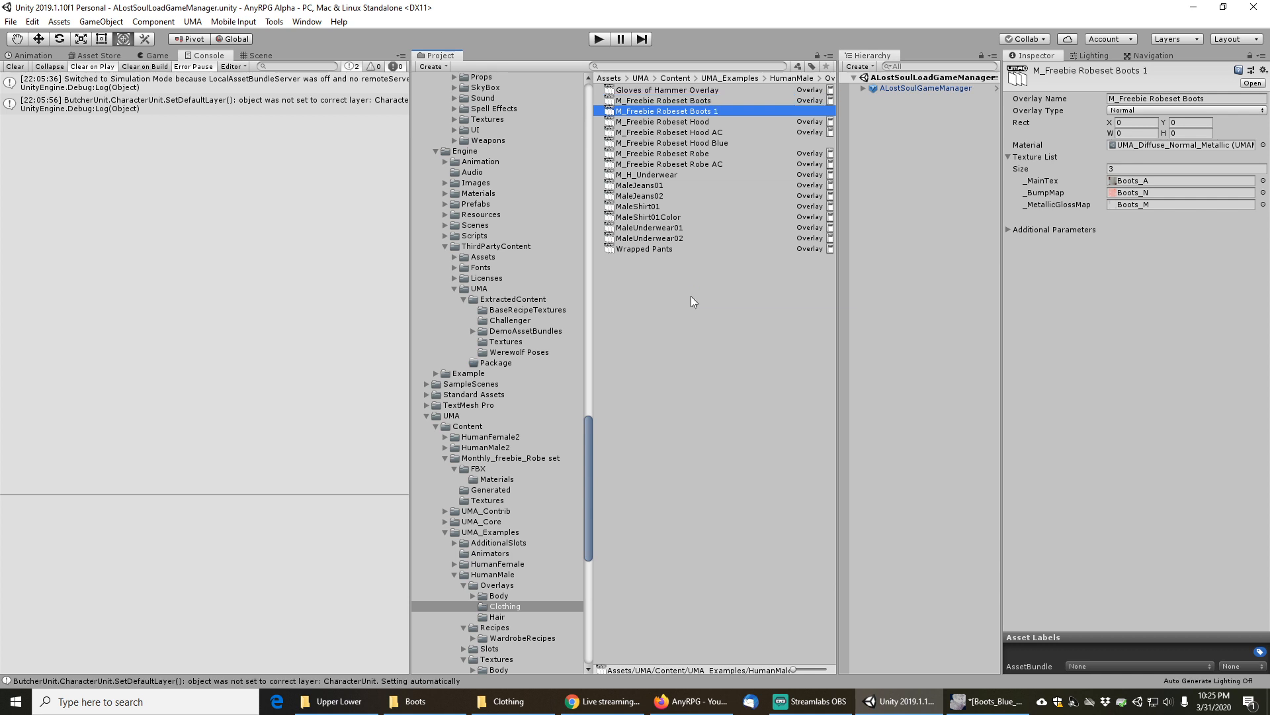
key(F2)
key(End)
key(BackSpace)
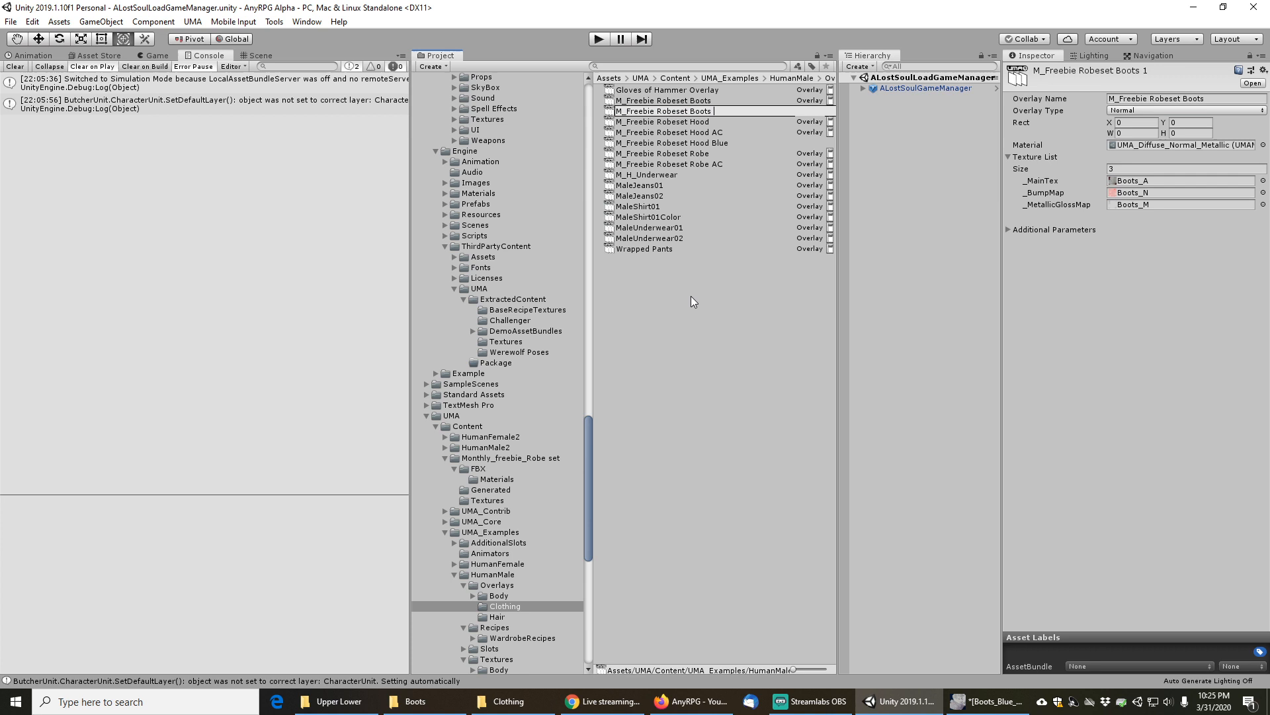
text(Blue)
key(Return)
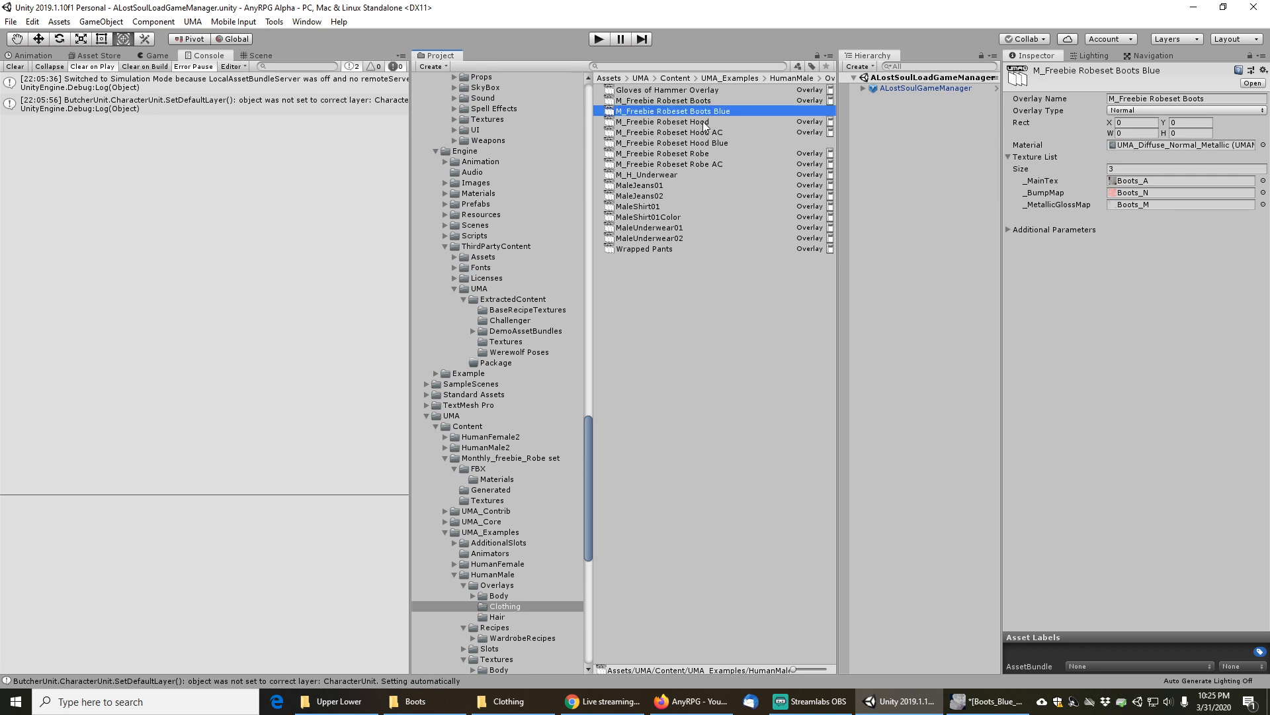
Duplicate the M_Freebie Robeset Robe overlay and name the copy M_Freebie Robeset Robe Blue
click(701, 154)
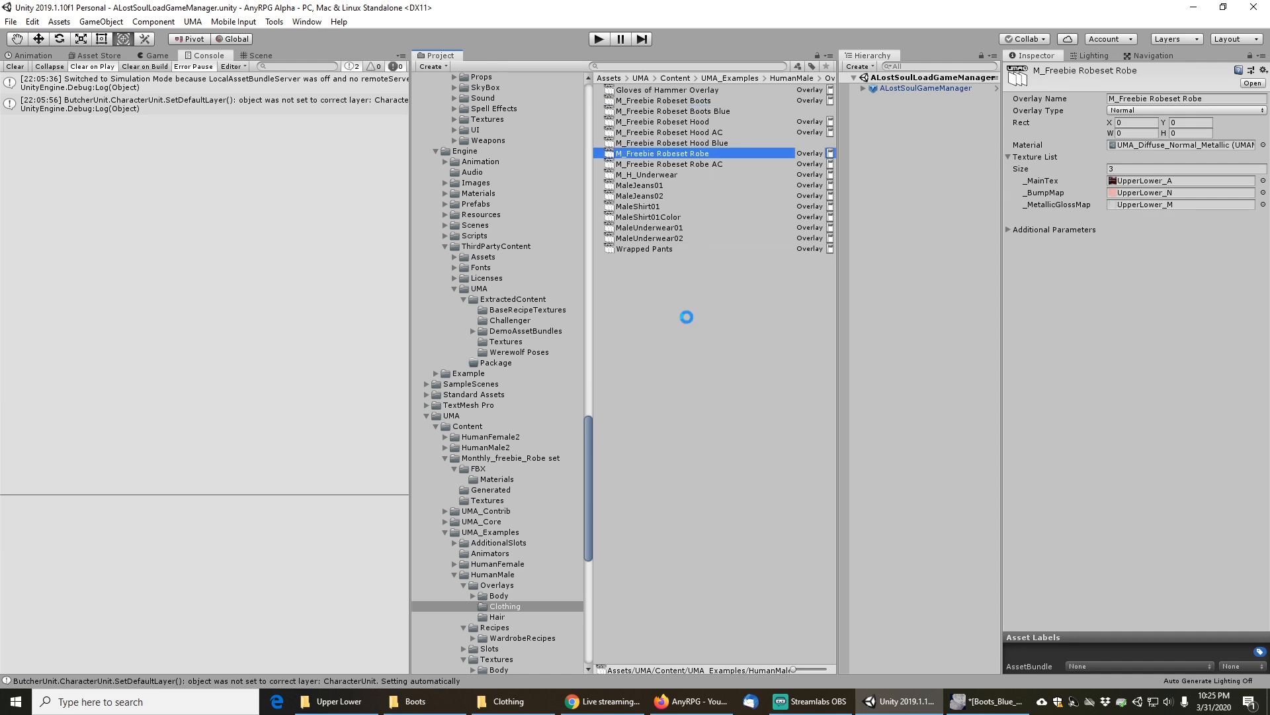
key(ctrl+d)
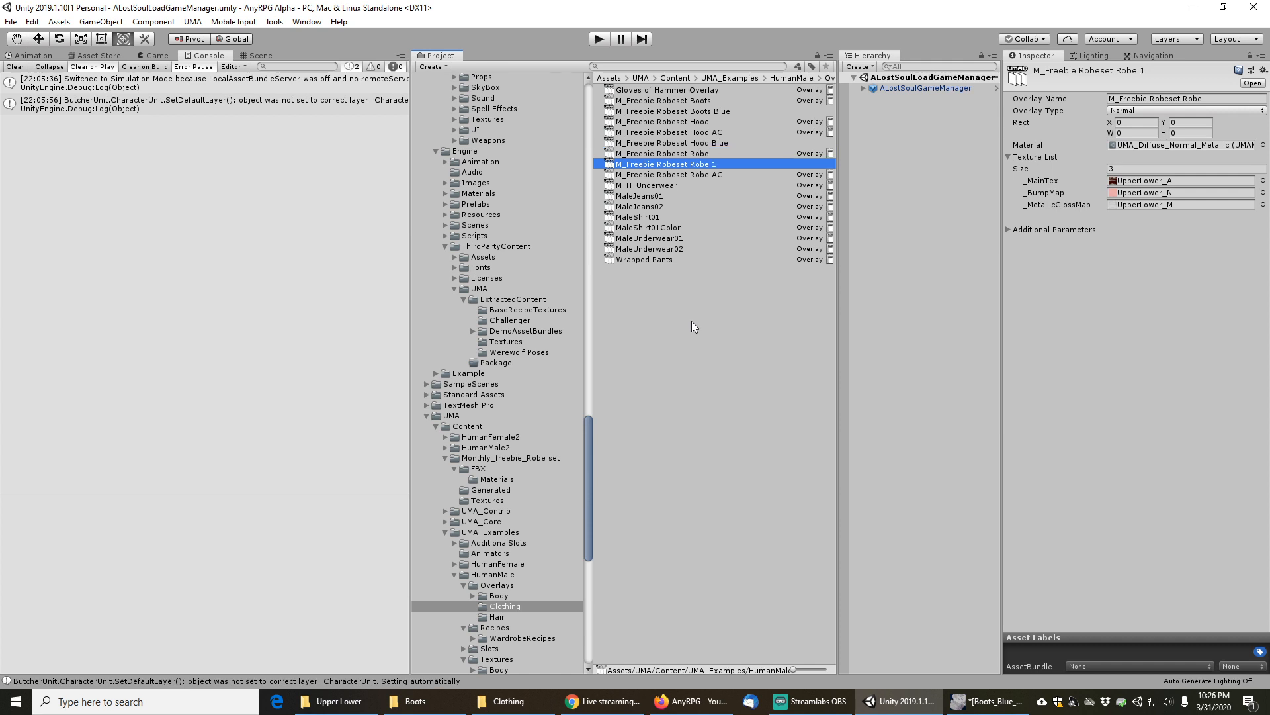
key(F2)
key(BackSpace)
text(Blue)
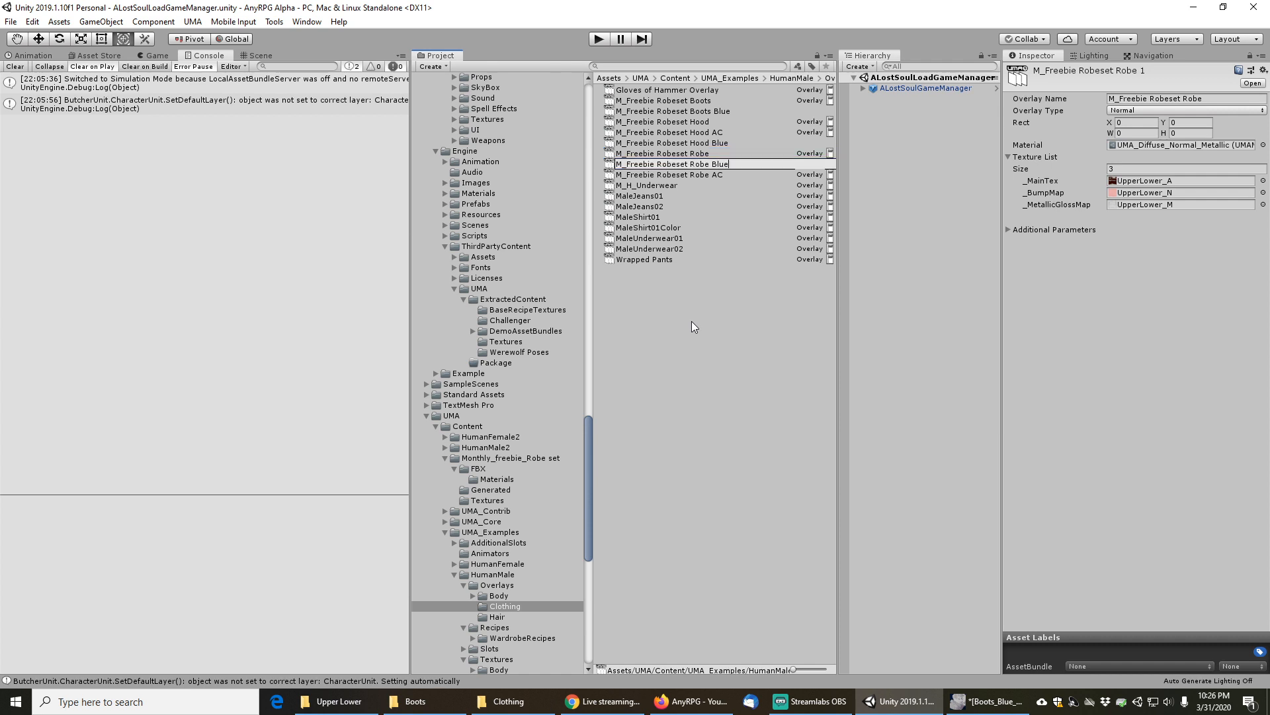
key(Return)
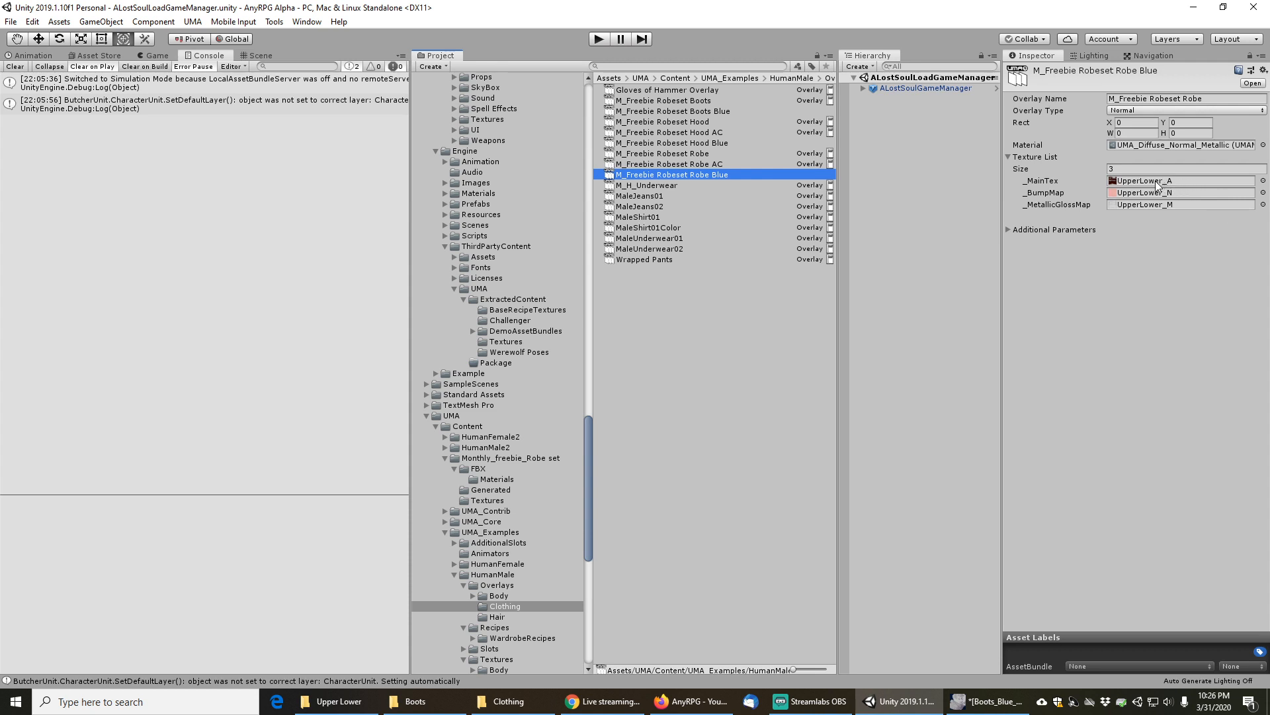
Assign UpperLowerBlue_A as the _MainTex texture of the M_Freebie Robeset Robe Blue overlay
click(1263, 181)
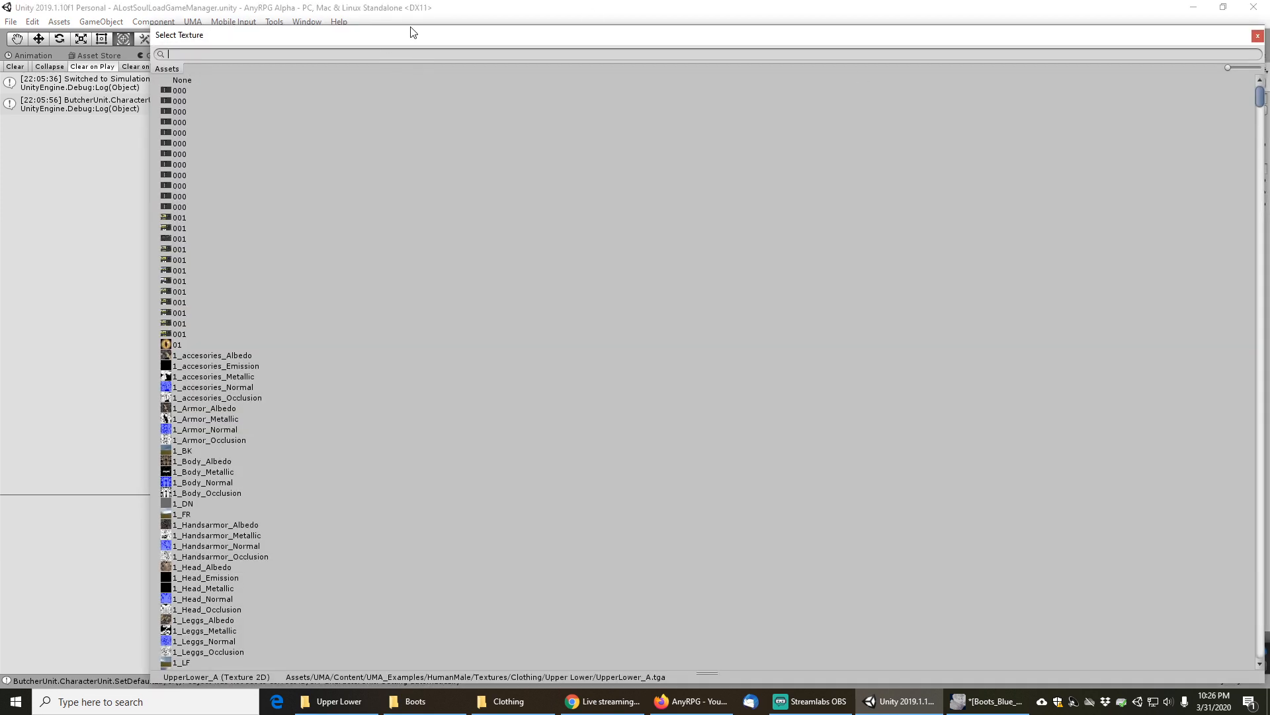
text(upperlower)
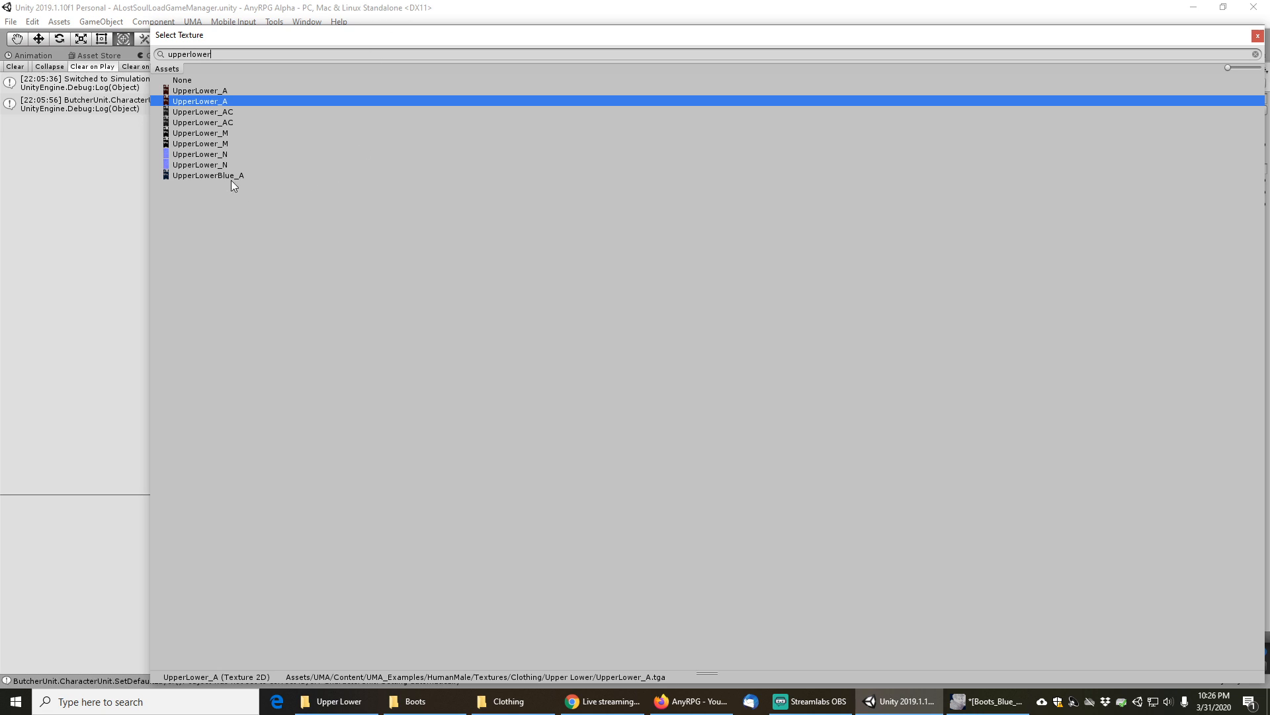
double_click(211, 175)
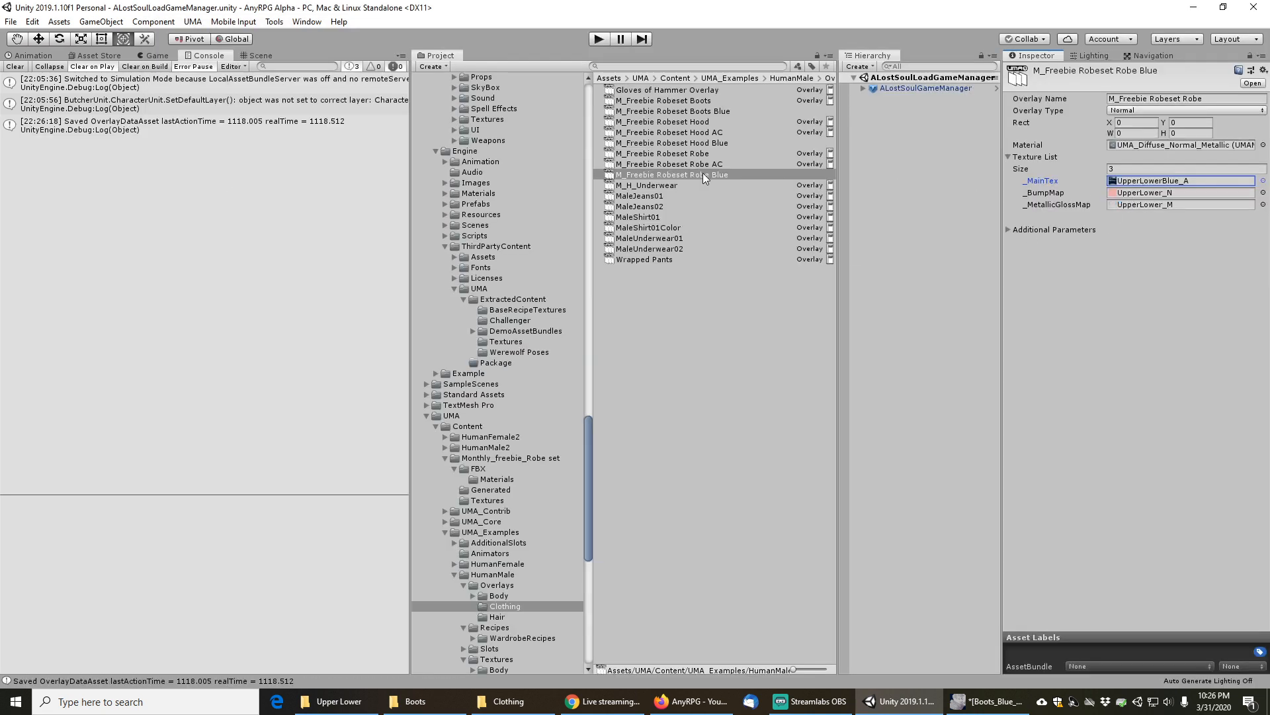
Assign Altar_hood_blue_A as the _MainTex texture of the M_Freebie Robeset Hood Blue overlay
click(700, 144)
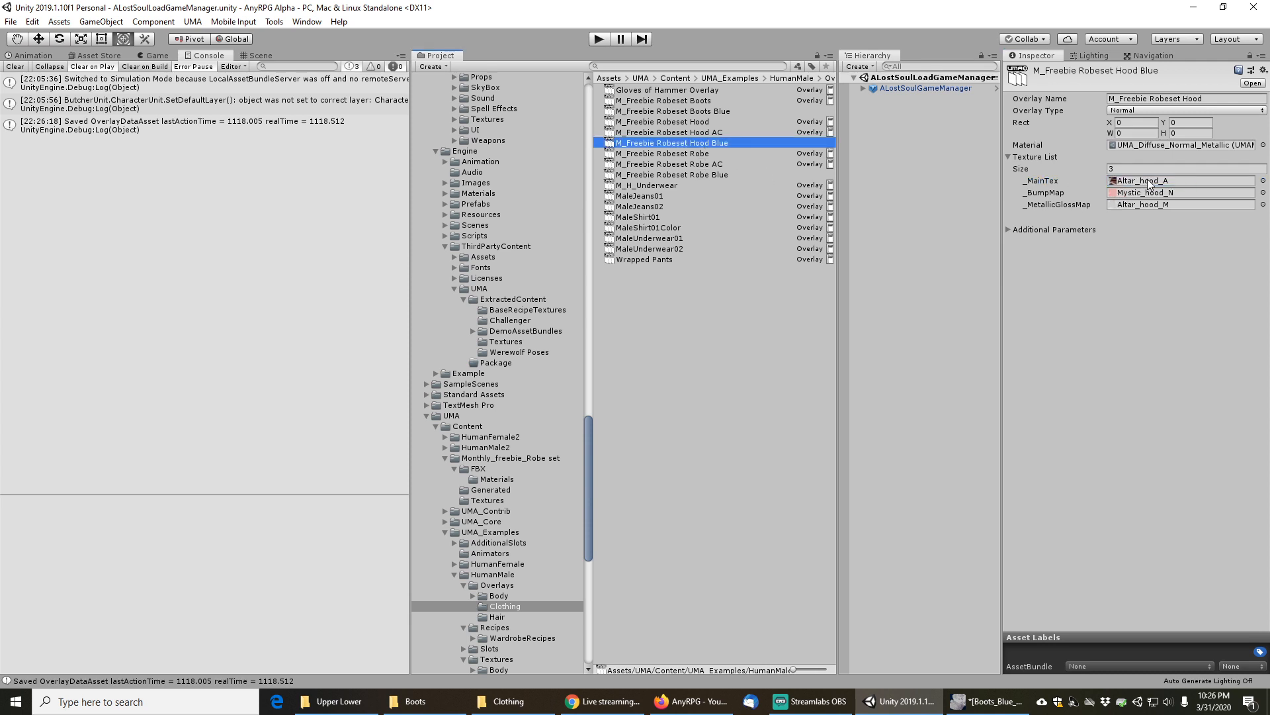
click(1263, 181)
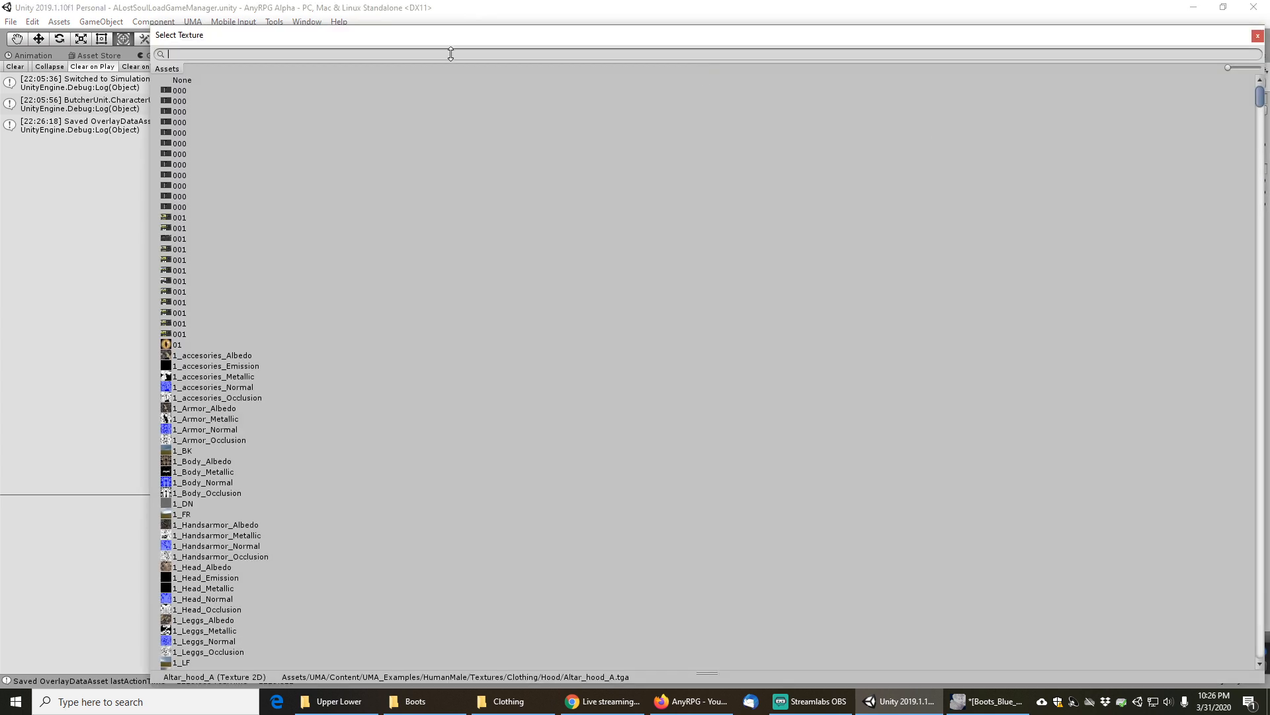
text(altar_)
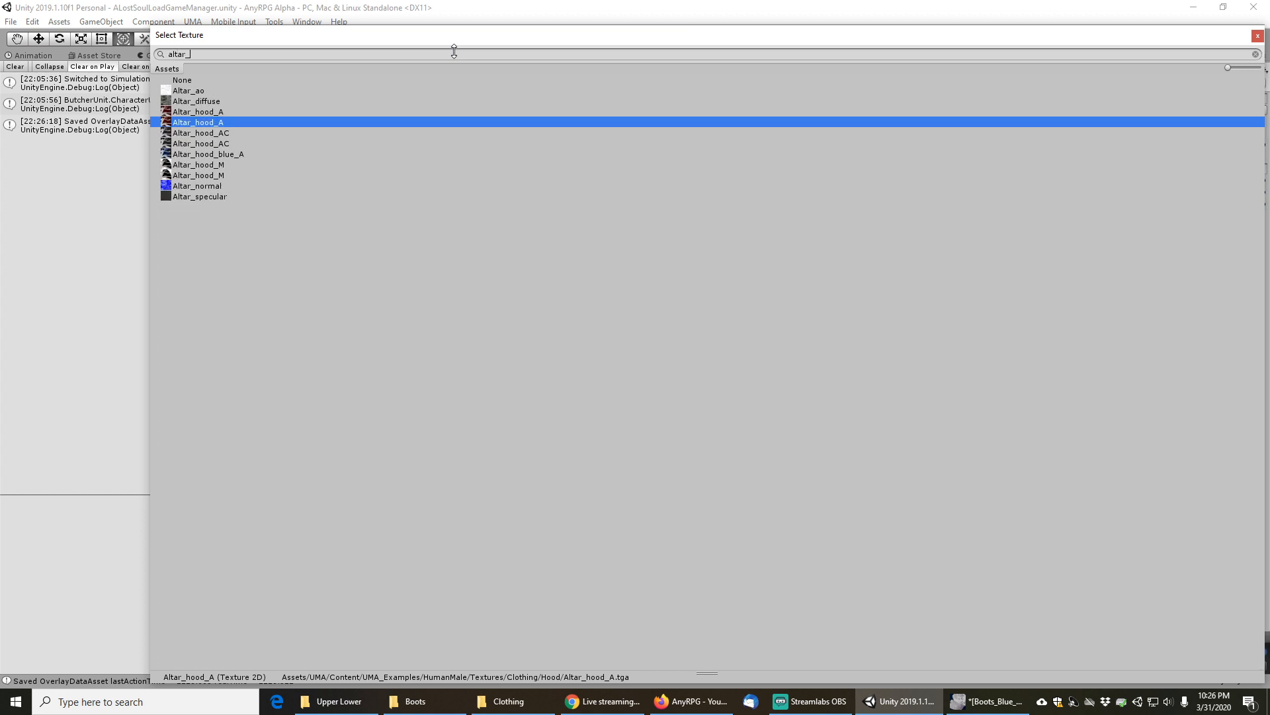
text(hood)
click(221, 141)
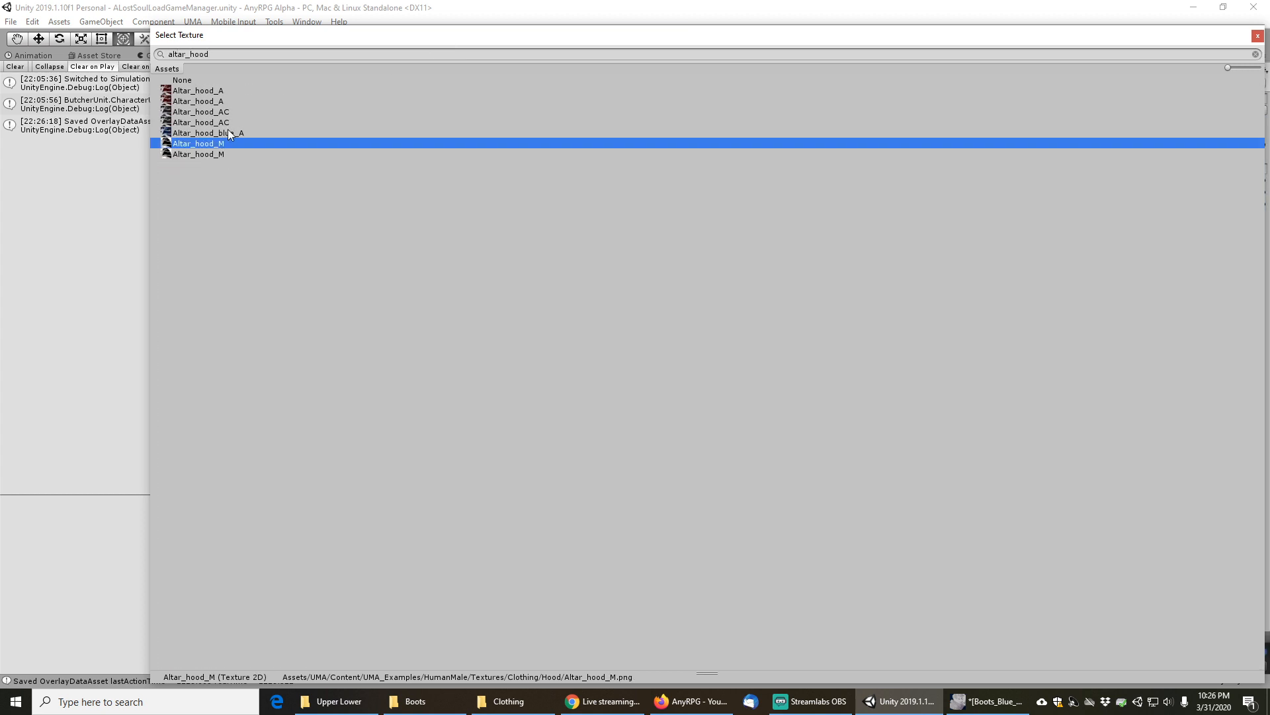
double_click(228, 132)
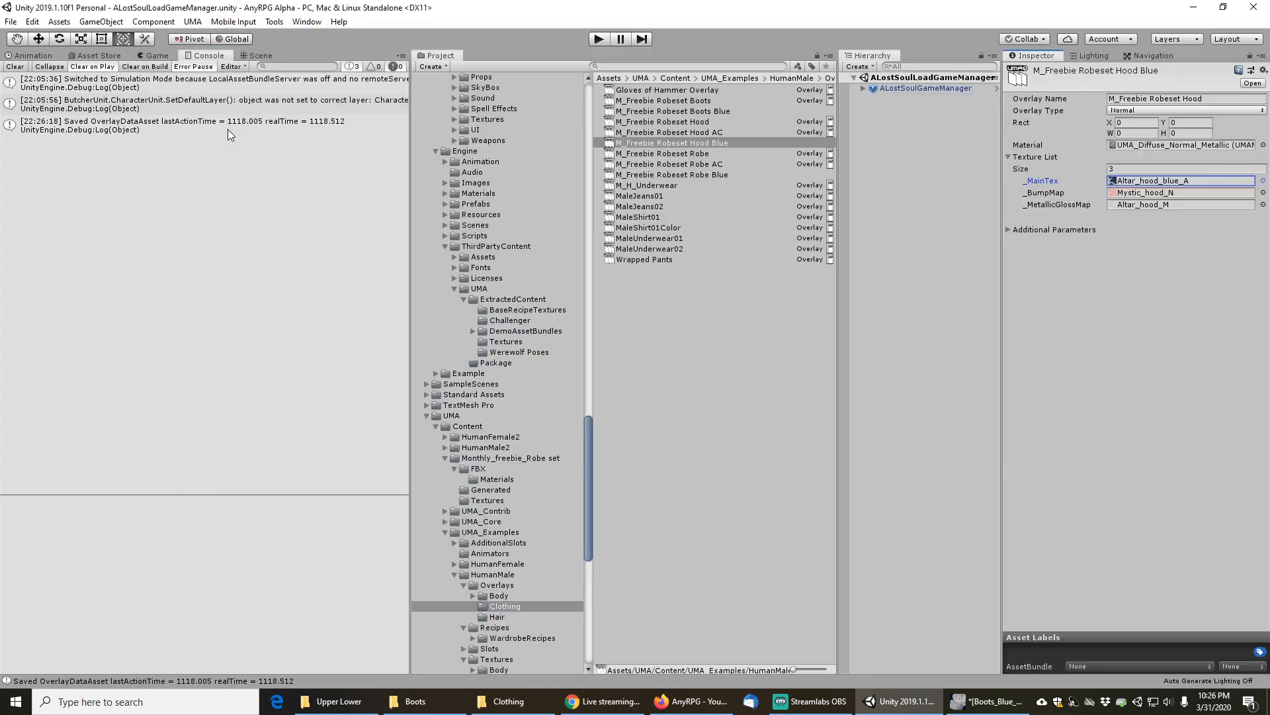
Give the blue boots overlay the _MainTex texture Boots_Blue_A and set its Overlay Name to M_Freebie Robeset Boots Blue
click(703, 112)
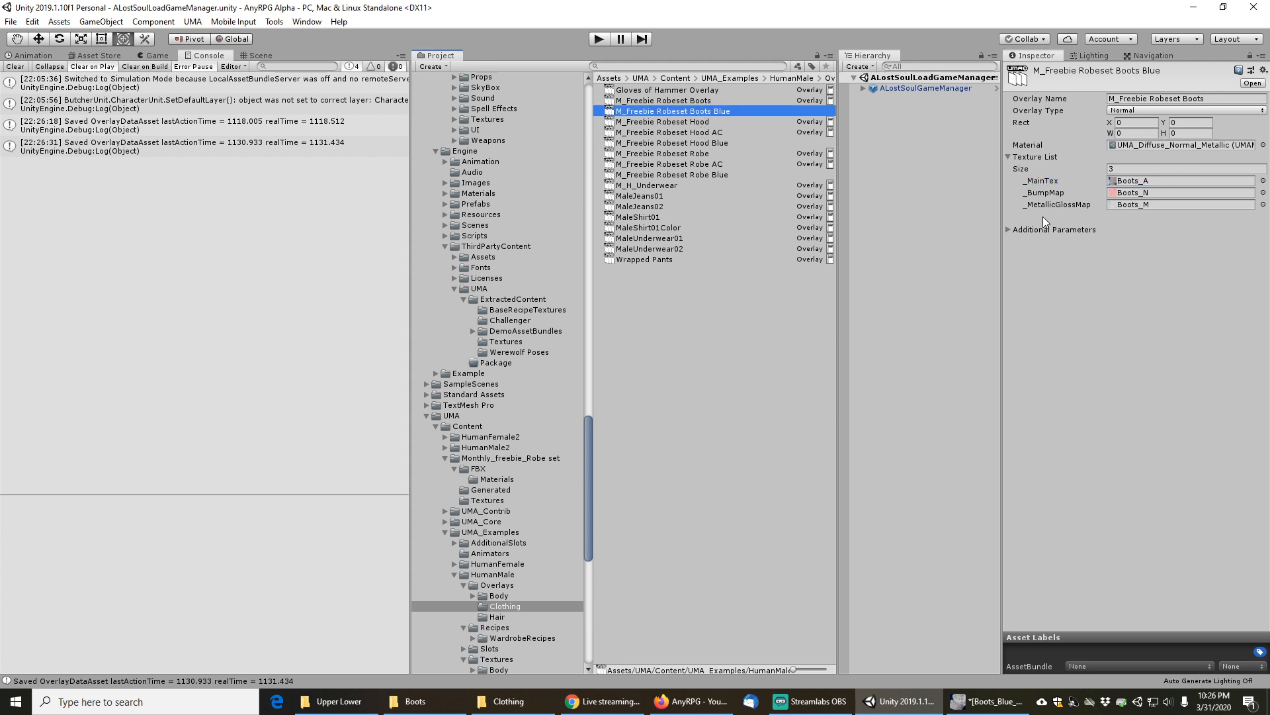
click(1263, 181)
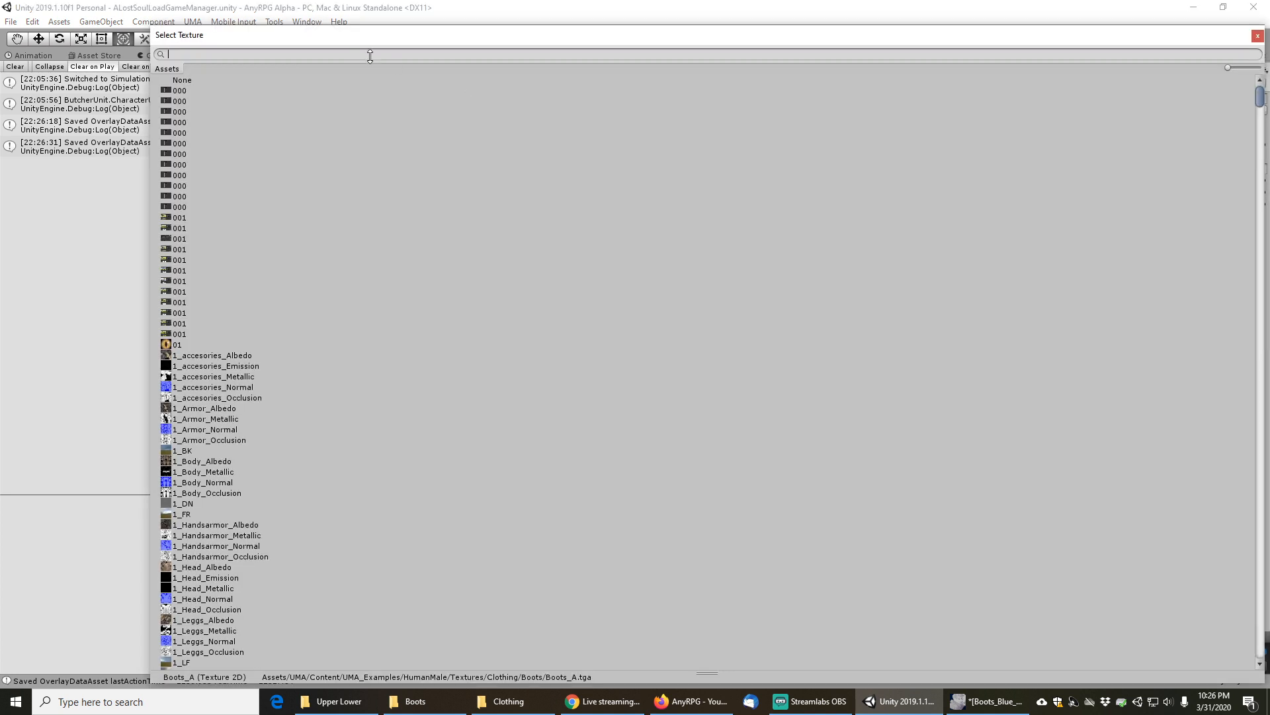
text(boots_)
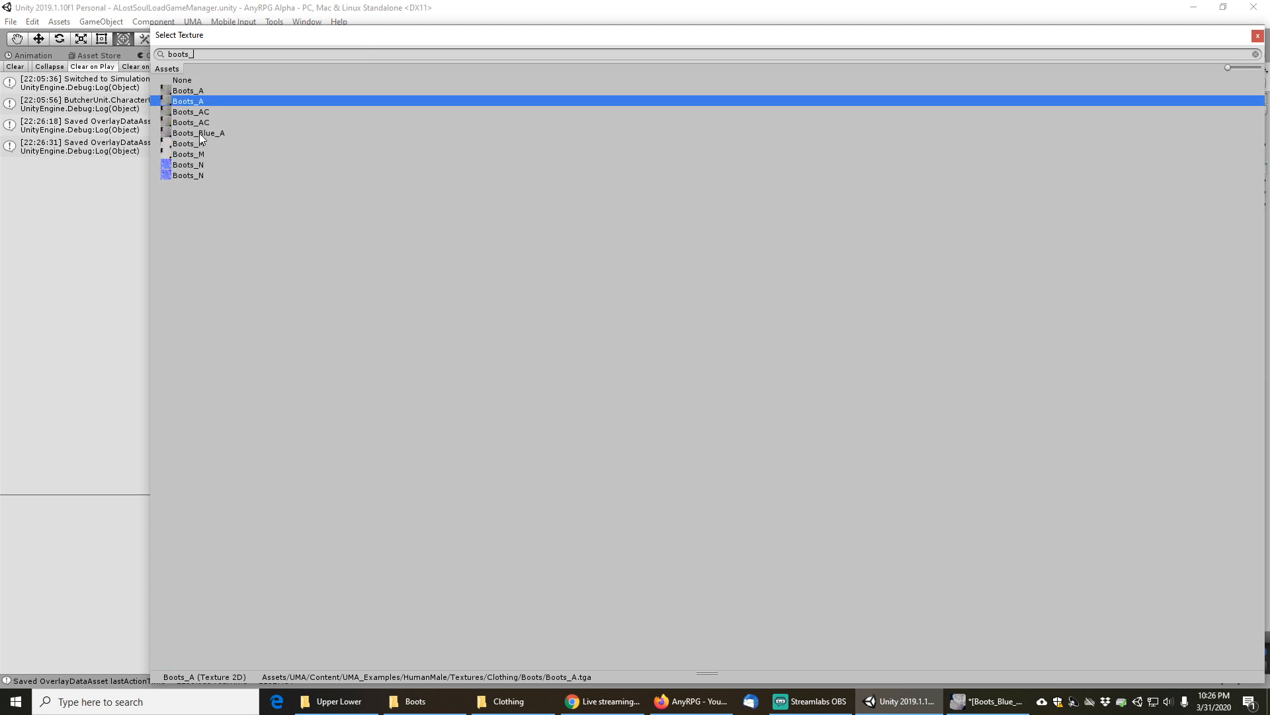
double_click(200, 133)
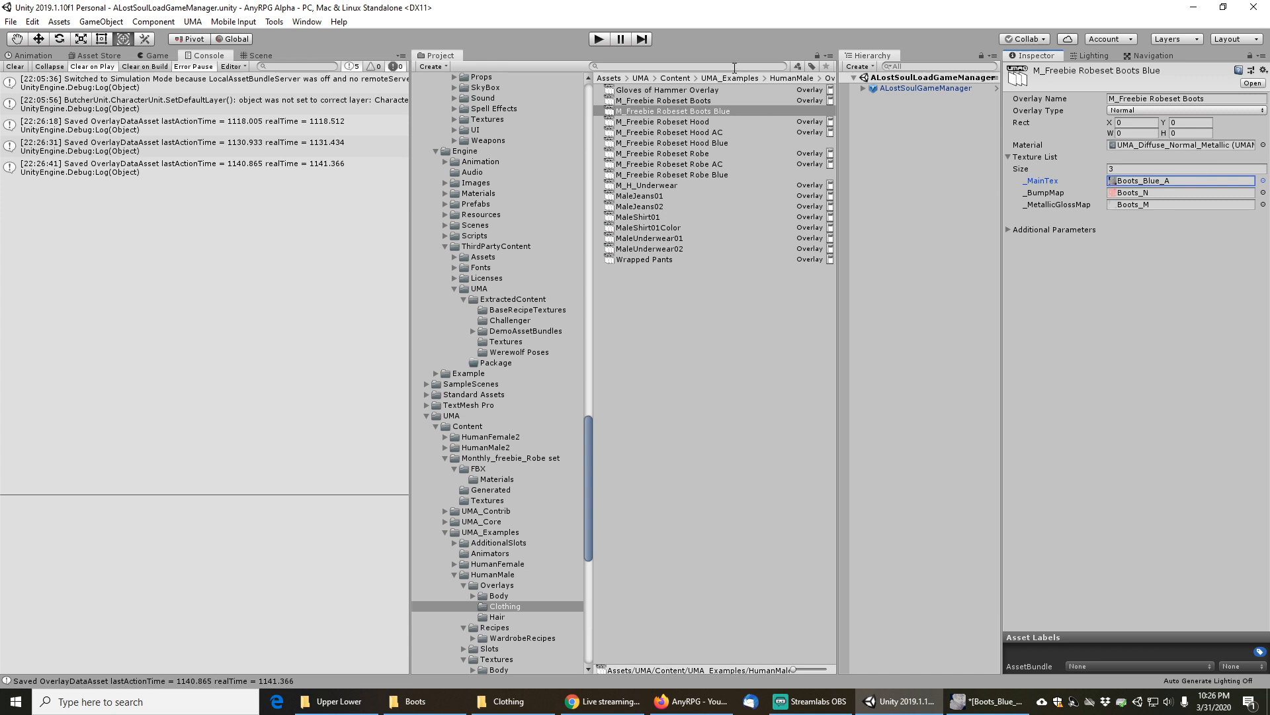
click(1227, 98)
click(1225, 97)
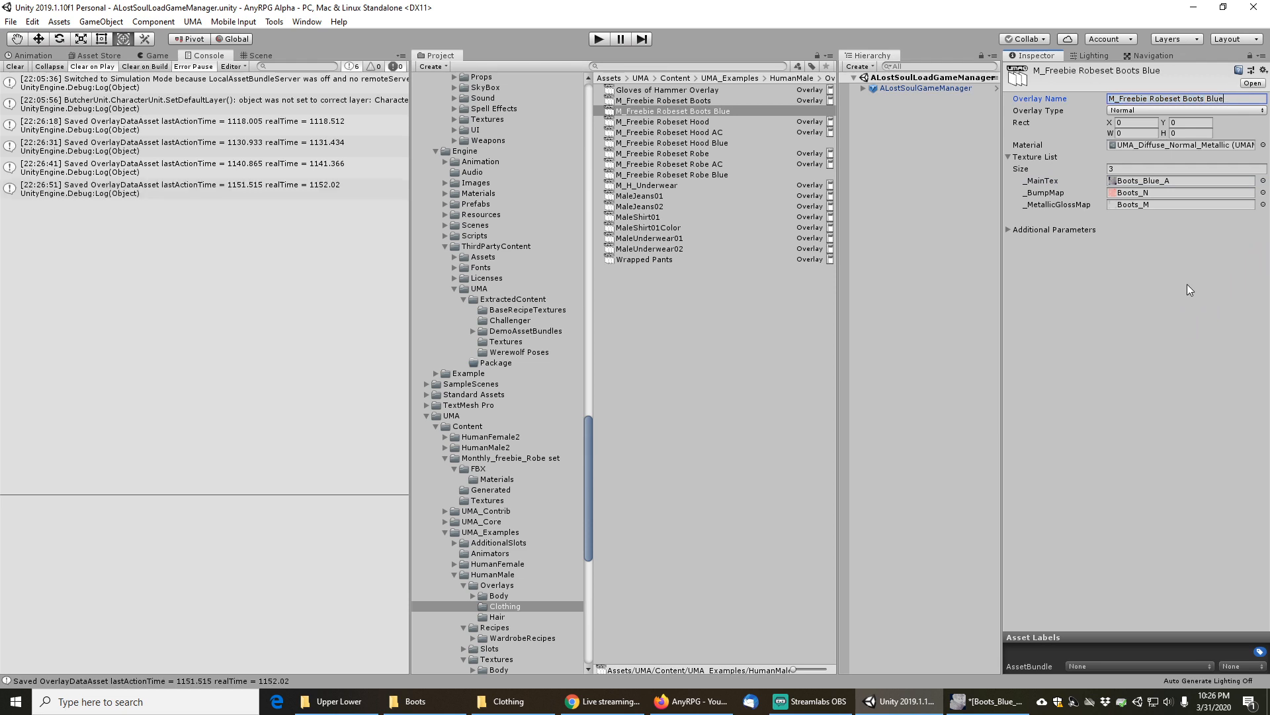
Set the Overlay Name of the blue hood overlay to M_Freebie Robeset Hood Blue
click(699, 143)
click(1222, 98)
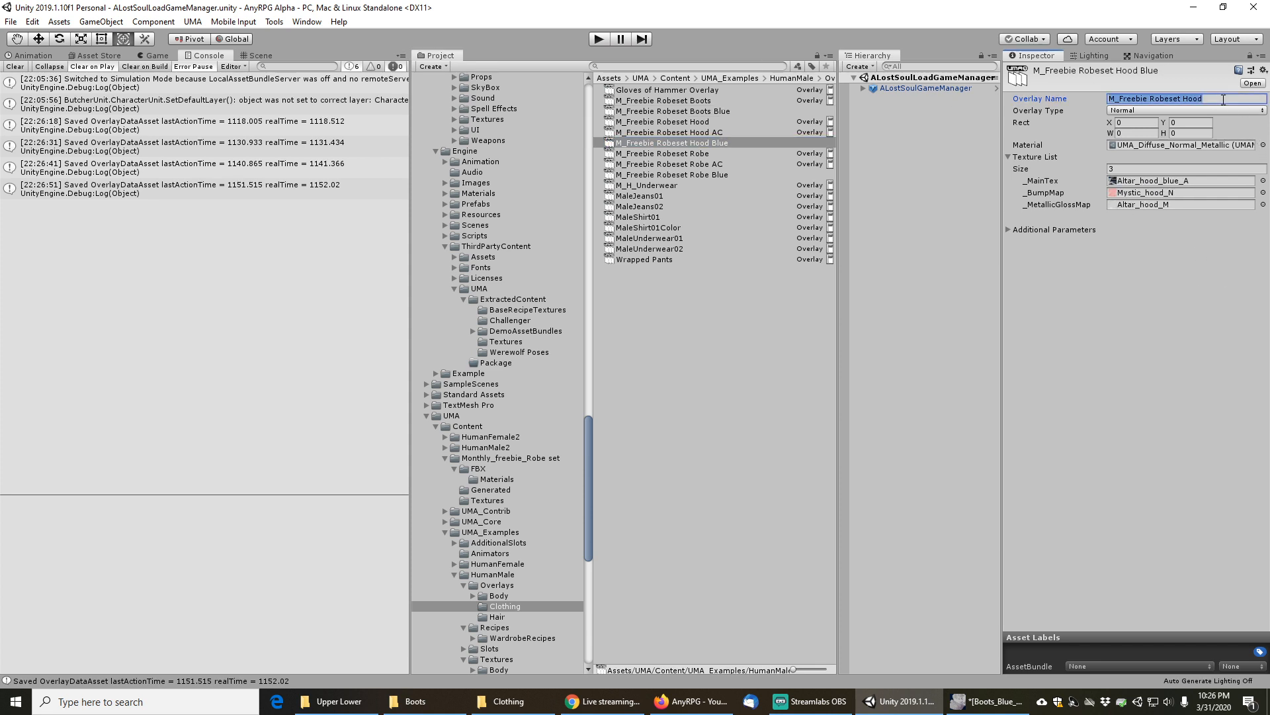
click(1224, 99)
text(Blue)
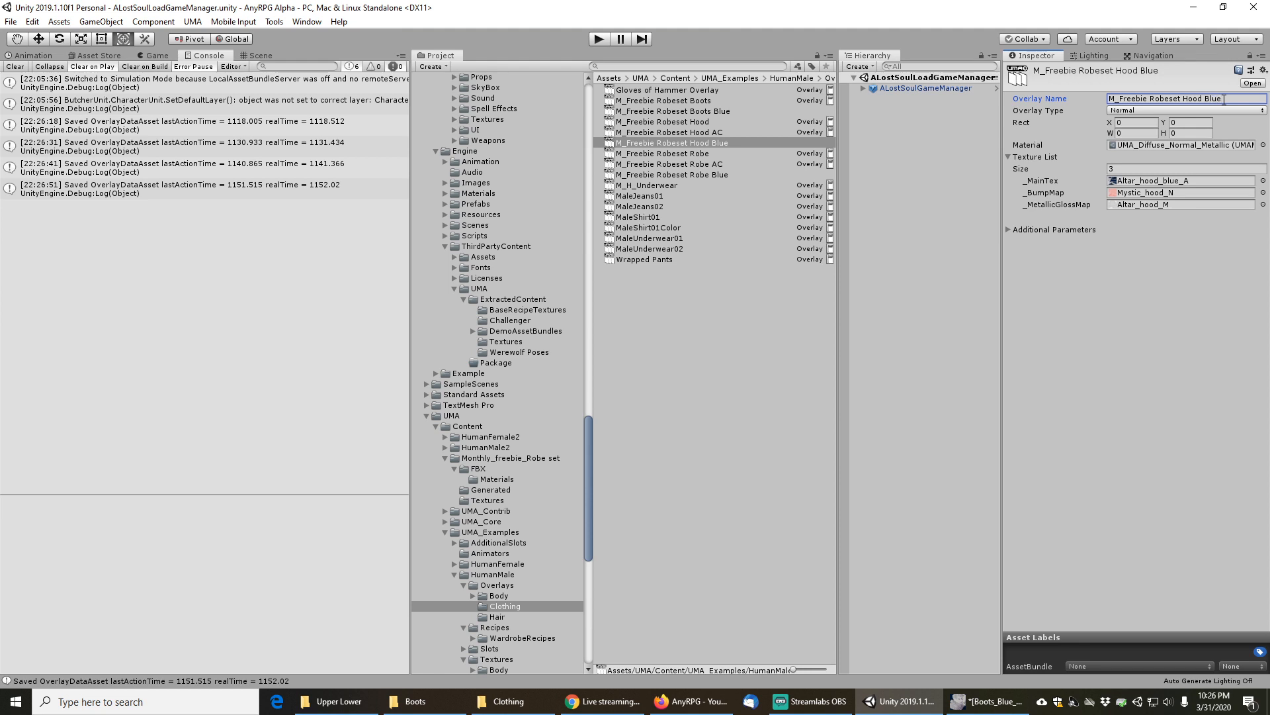
Set the Overlay Name of the blue robe overlay to M_Freebie Robeset Robe Blue
click(703, 175)
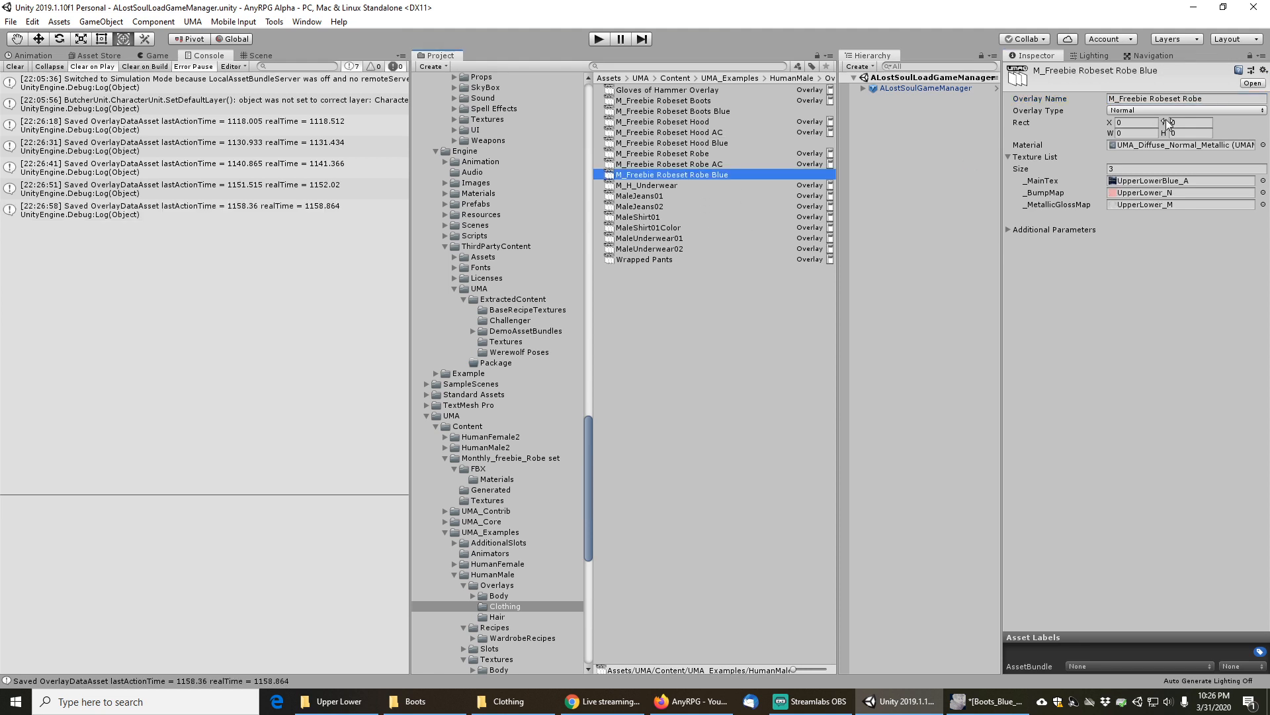
click(1217, 99)
click(1219, 99)
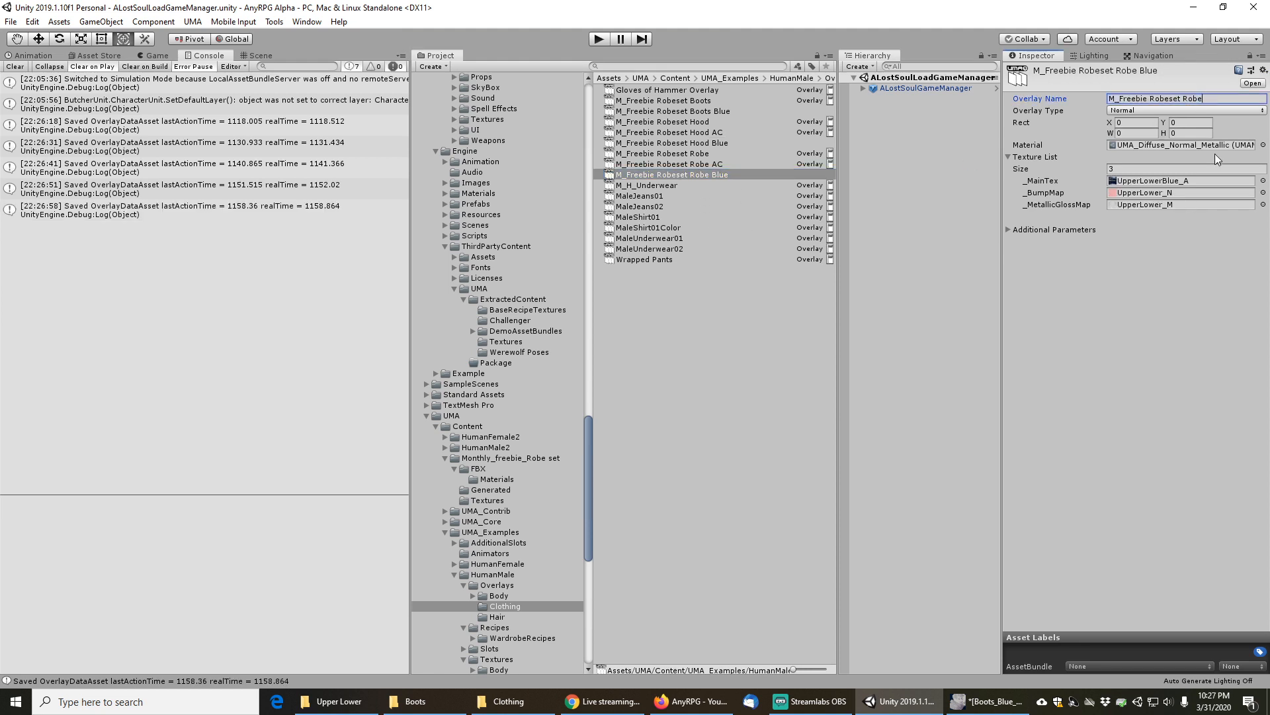
text(Blue)
Add the blue robe, hood and boots overlays together to the UMA Global Library
ctrl+click(708, 143)
ctrl+click(716, 111)
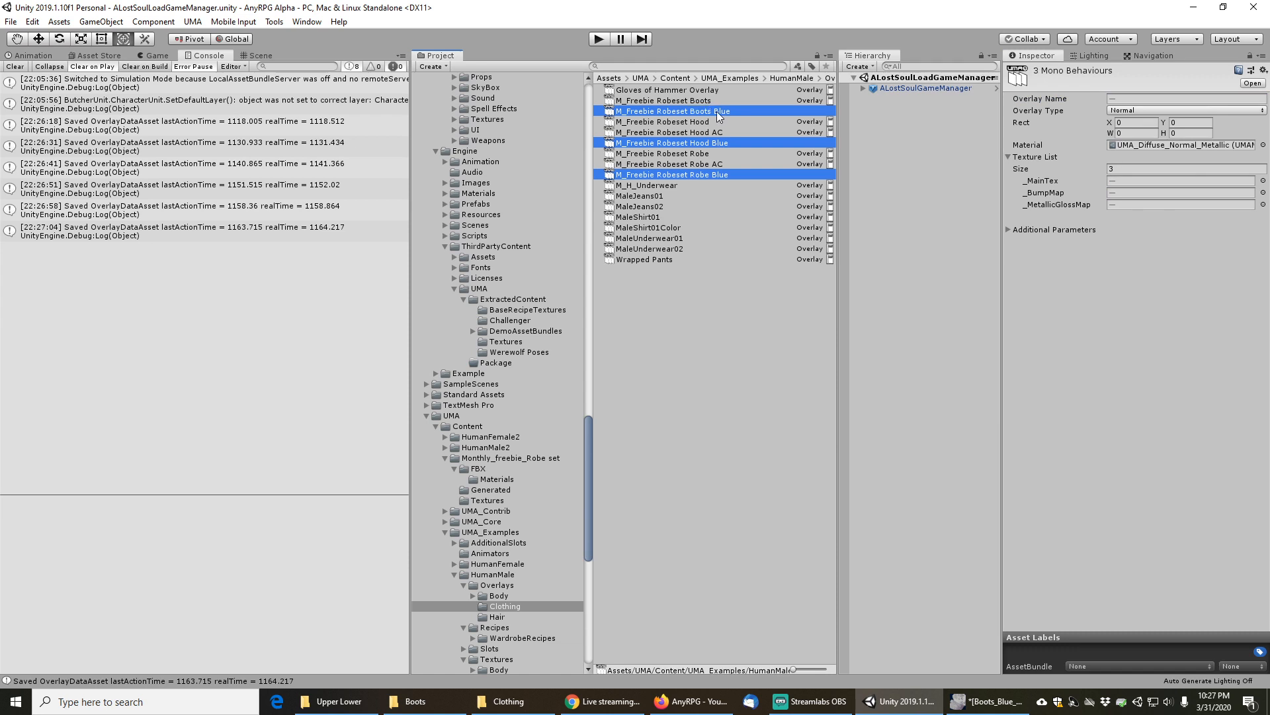
right_click(716, 111)
click(785, 448)
click(728, 377)
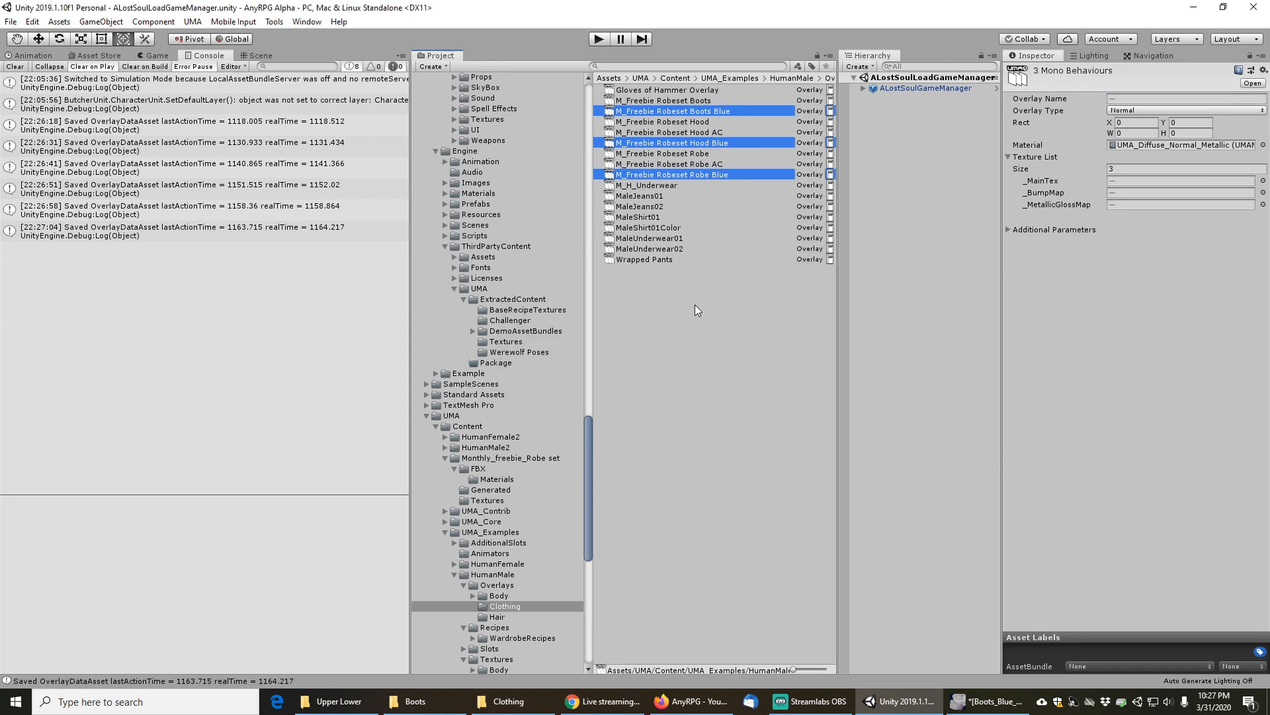
Search the project for icycloth, select the AnyRPGMaleIcyClothHood recipe and show it in its Cloth folder
click(666, 67)
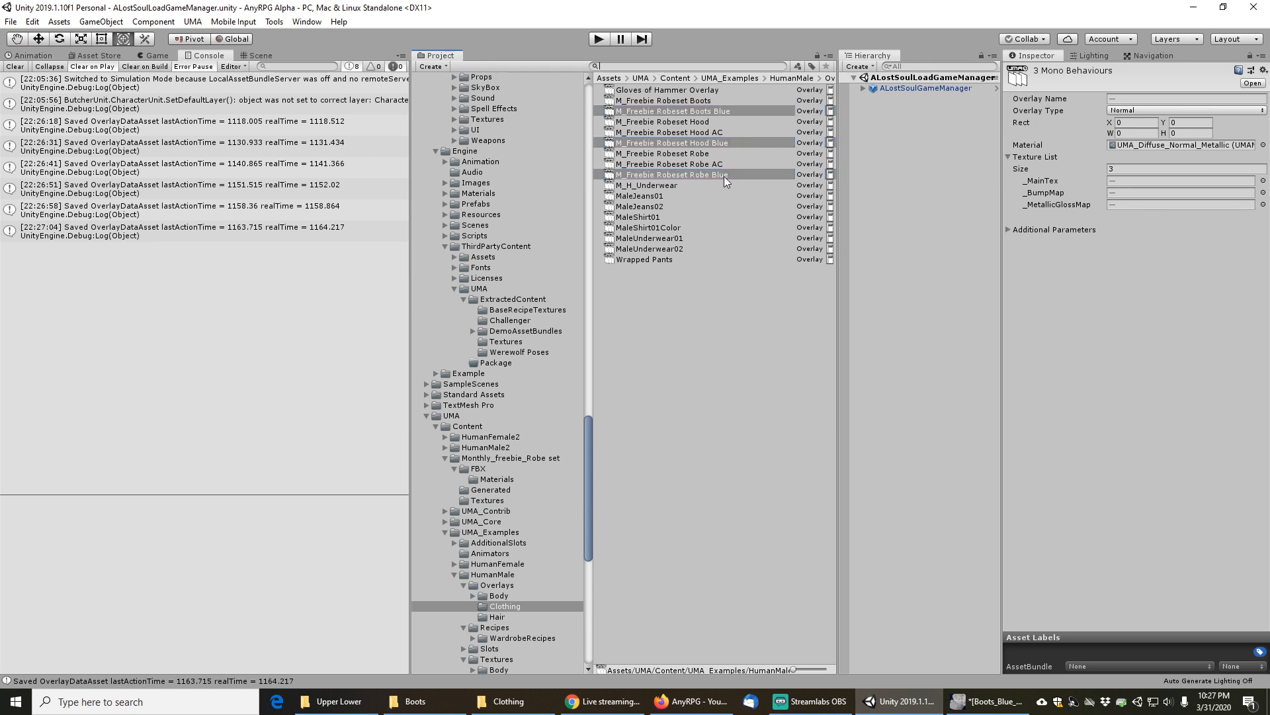
text(icy)
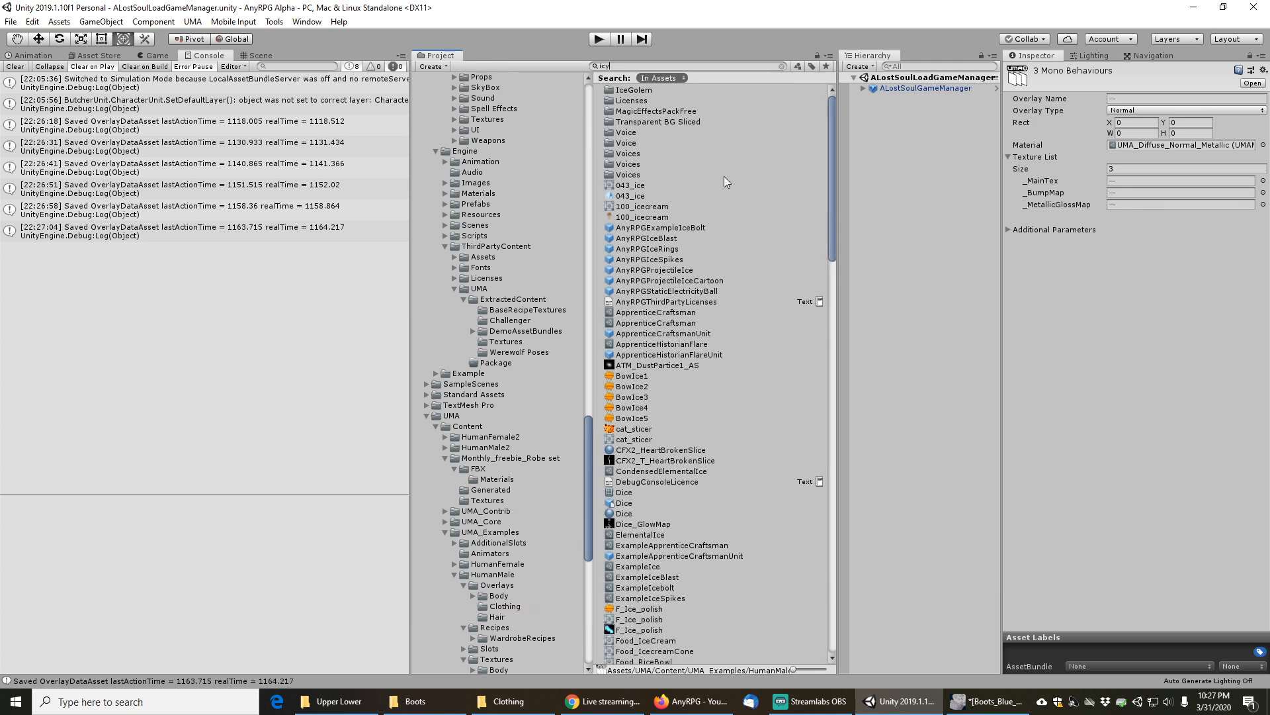
text(cloth)
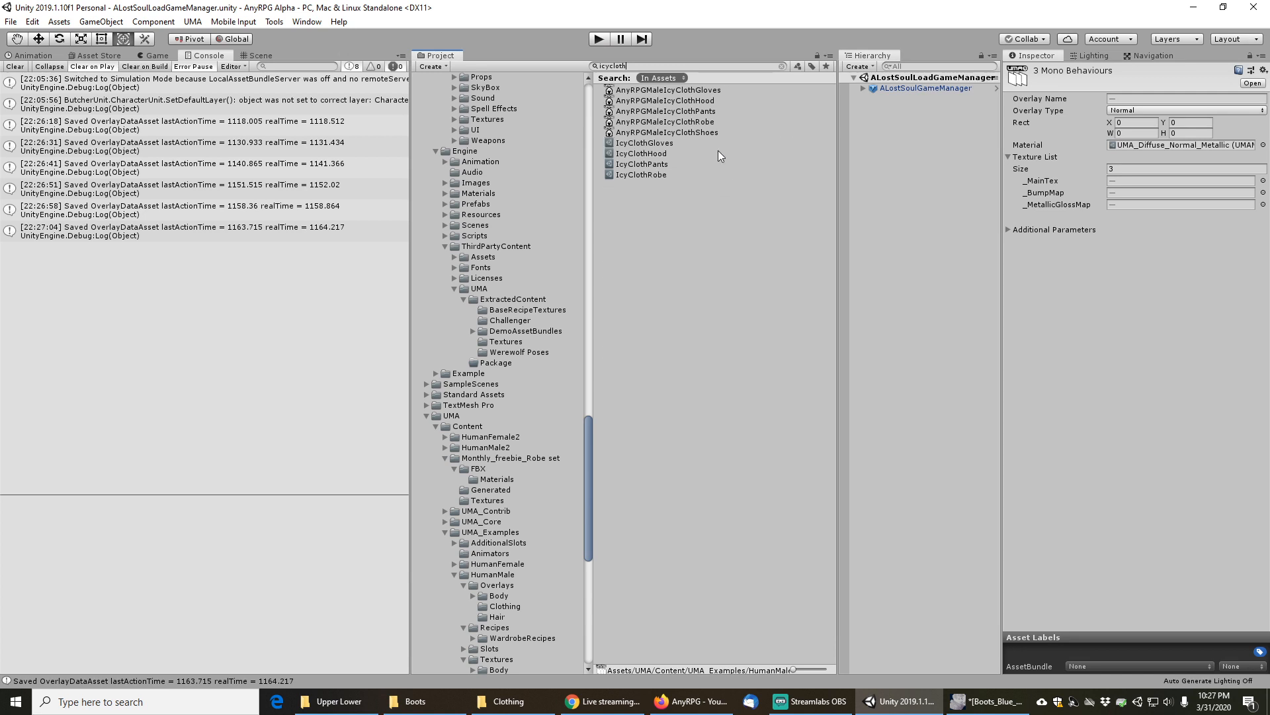
click(681, 101)
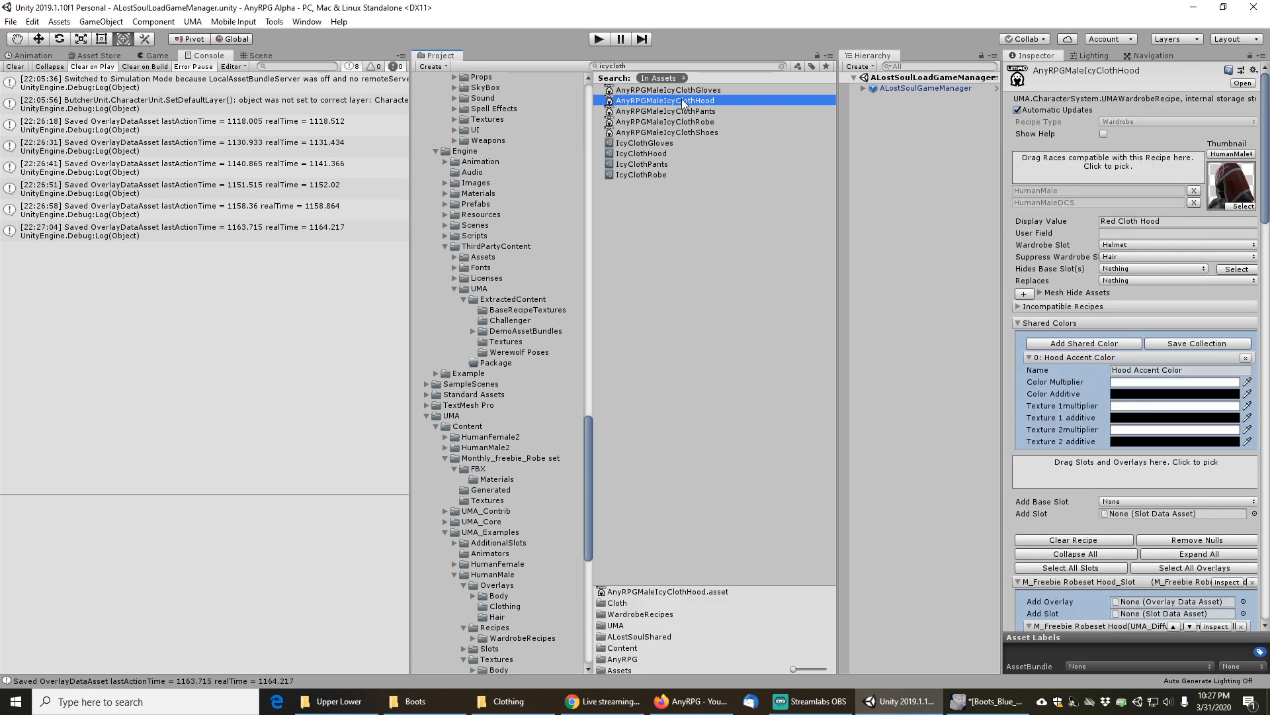
click(783, 66)
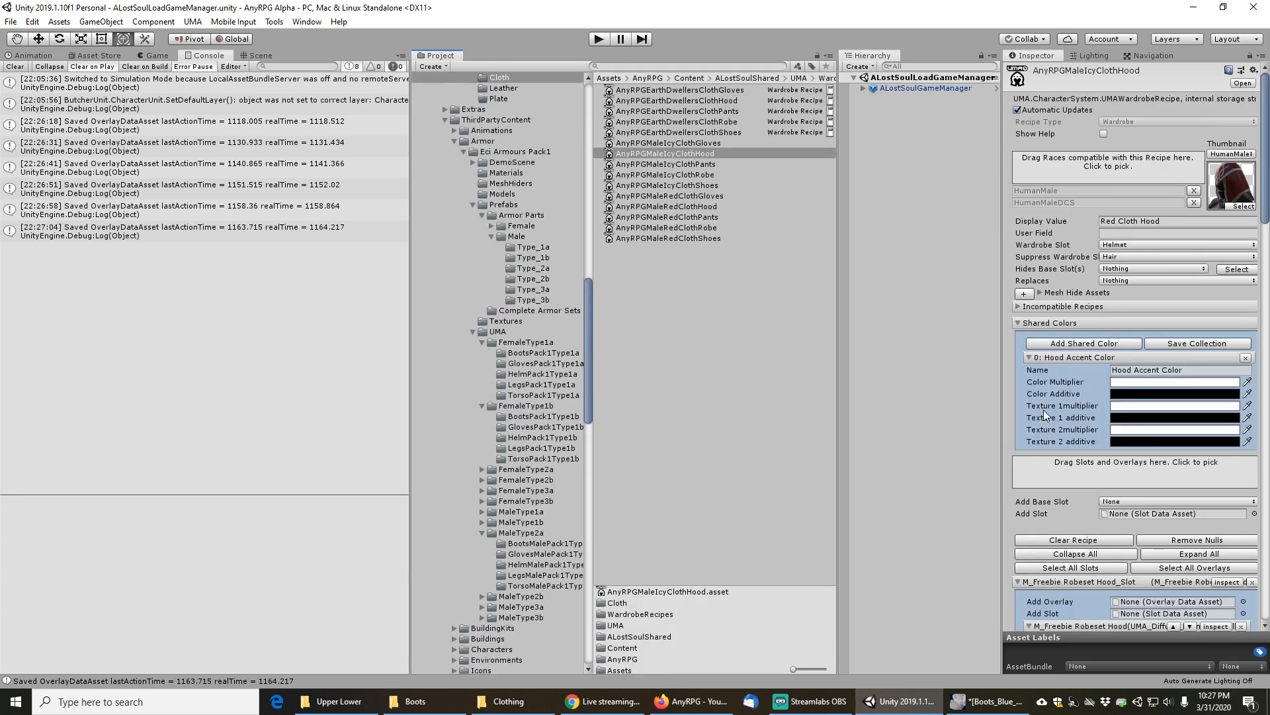
Inspect the M_Freebie Robeset Hood overlay used in the hood slot of the recipe
scroll(1045, 407, down, 10)
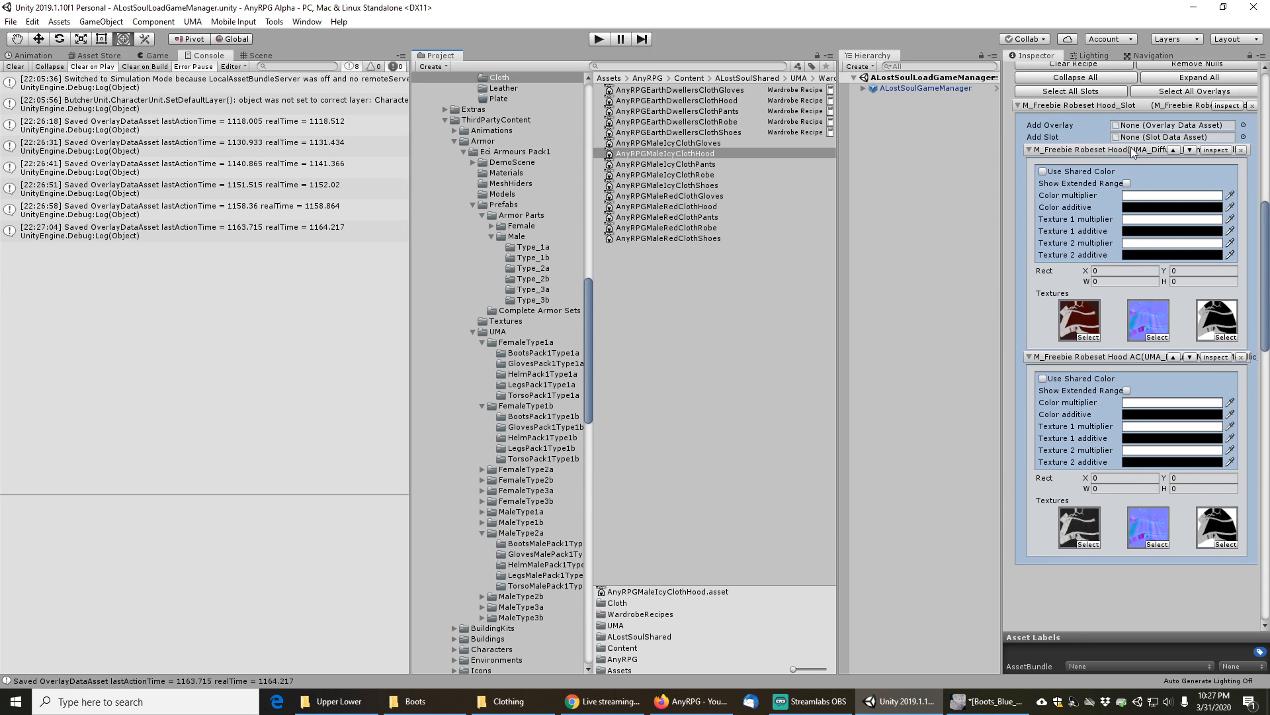
scroll(1129, 147, up, 3)
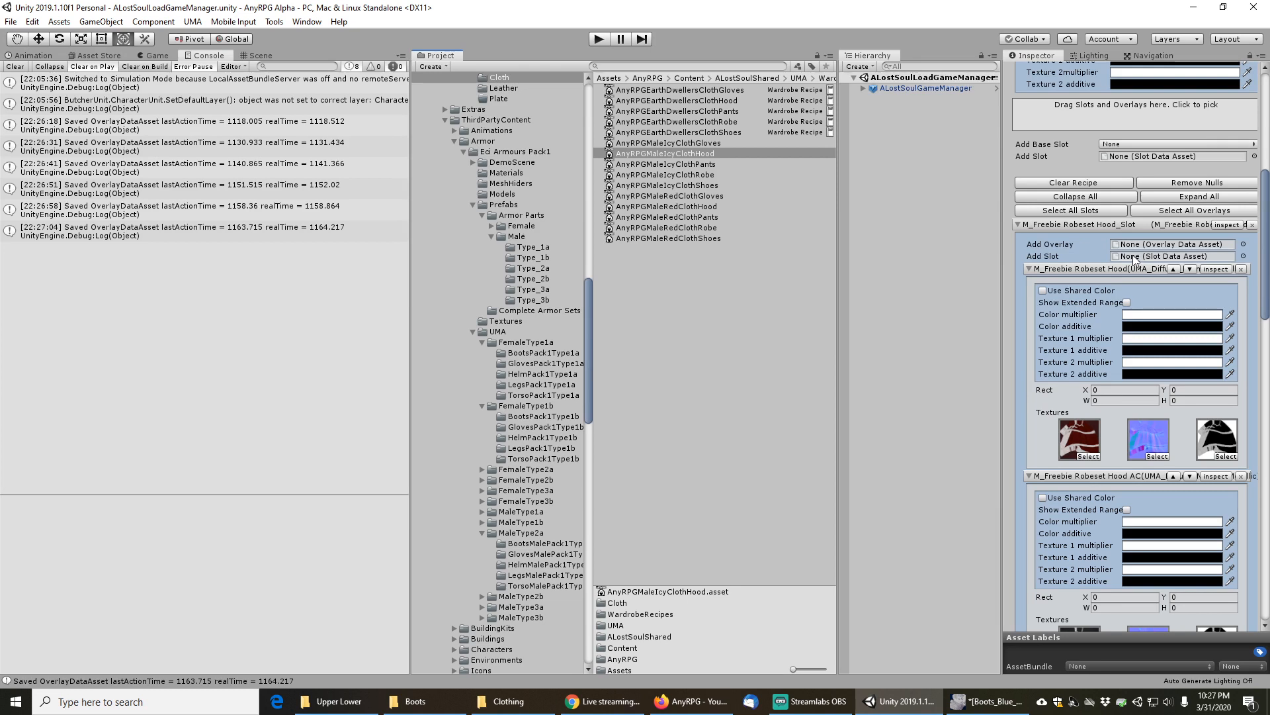
click(1217, 270)
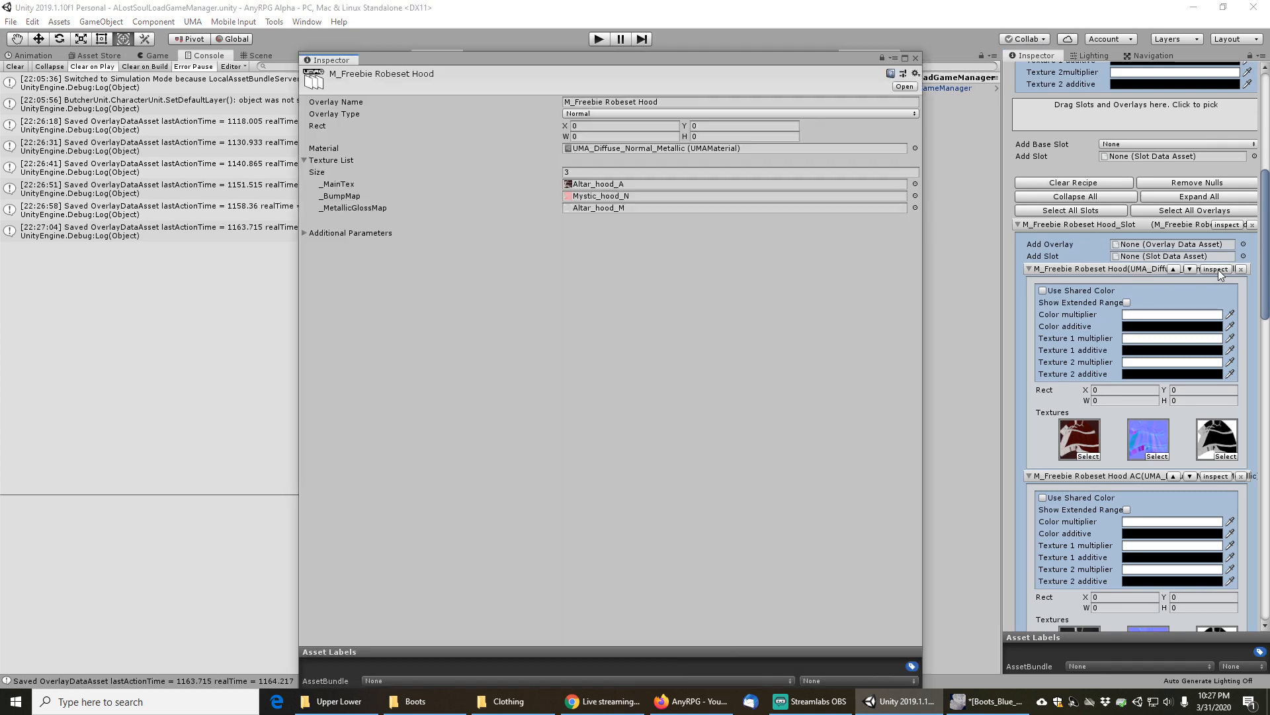
Add the M_Freebie Robeset Hood Blue overlay to the hood slot of the AnyRPGMaleIcyClothHood recipe
click(915, 59)
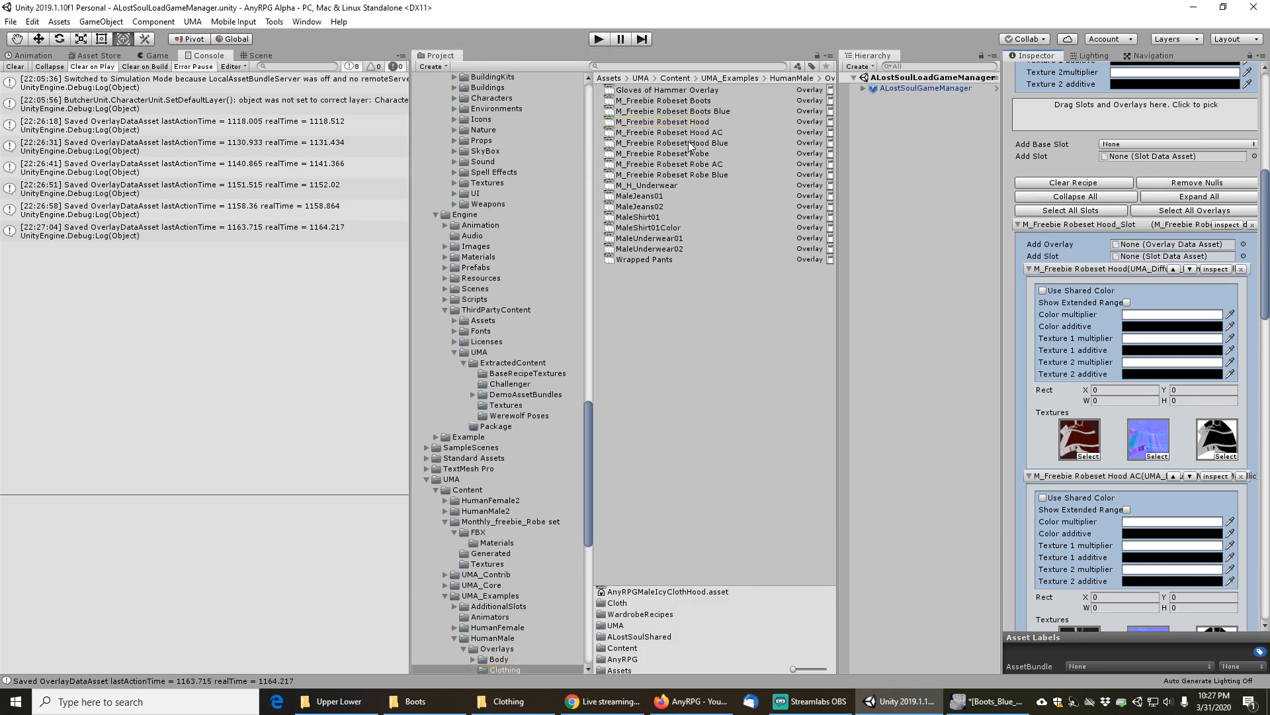
drag(688, 141, 1135, 247)
scroll(1090, 314, down, 3)
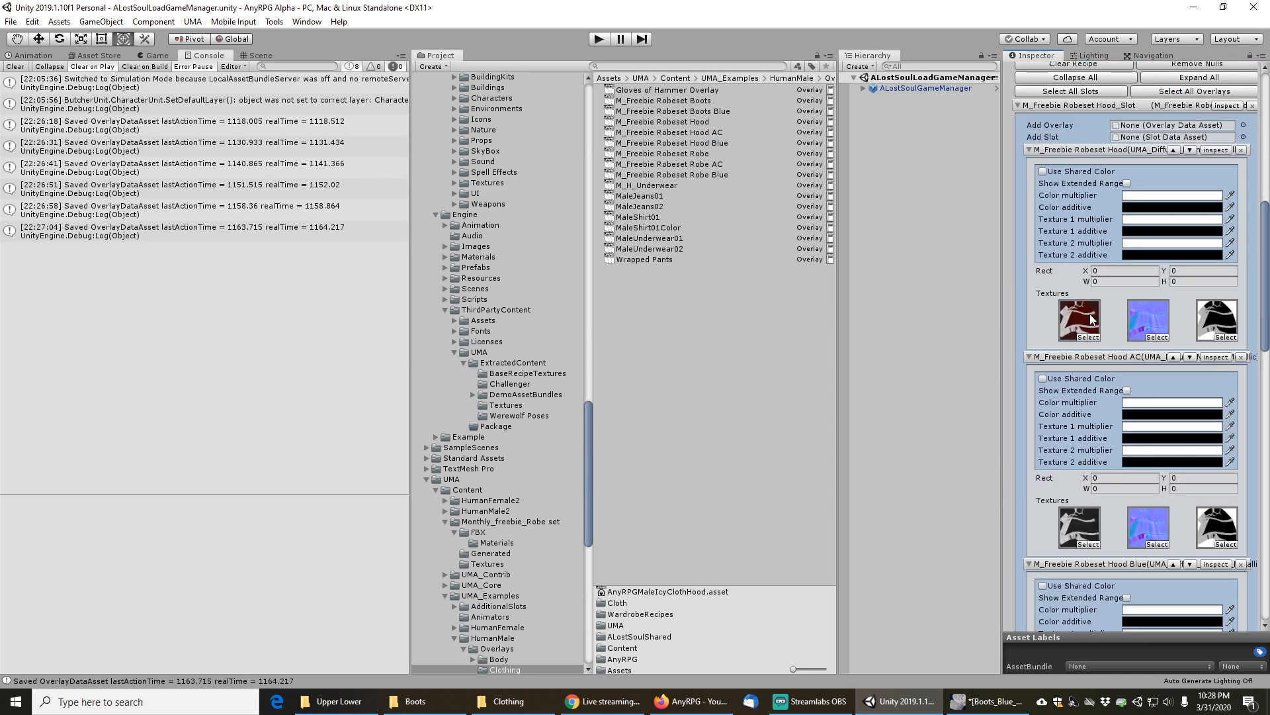
scroll(1091, 319, down, 3)
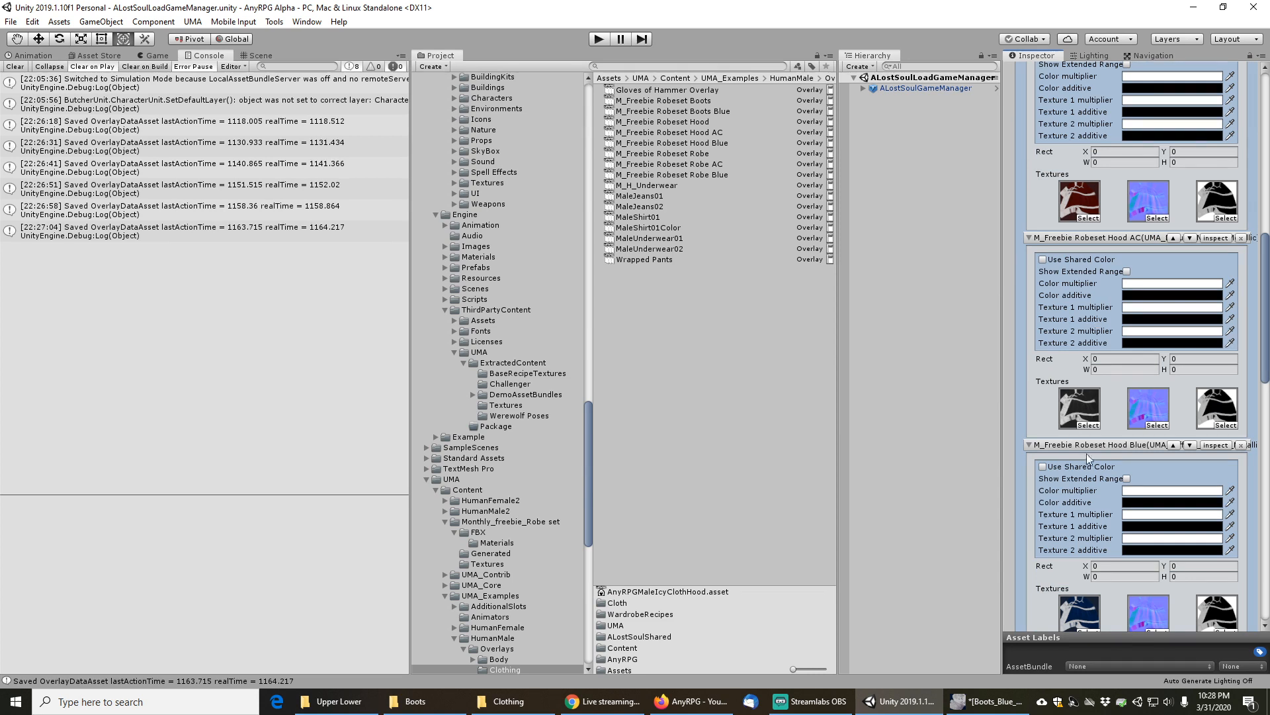
Move the blue hood overlay to the front of the slot's overlays and remove the original M_Freebie Robeset Hood overlay
click(1173, 444)
click(1173, 238)
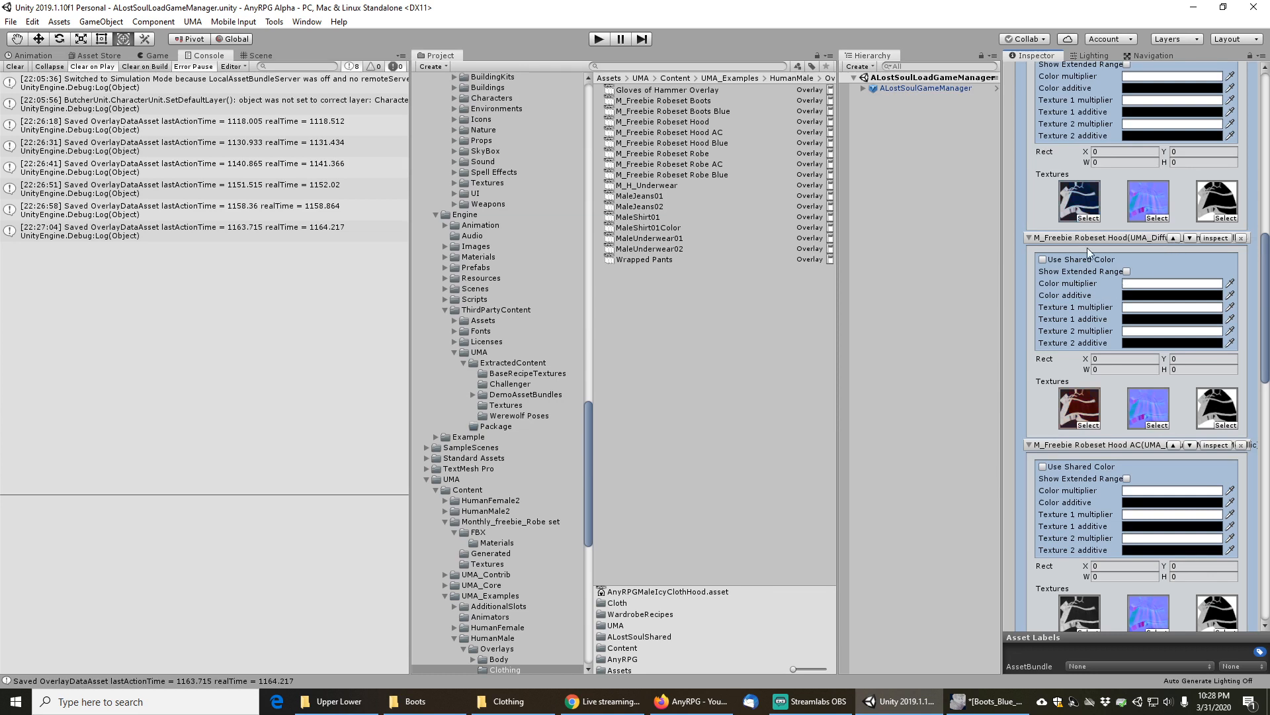
click(1242, 238)
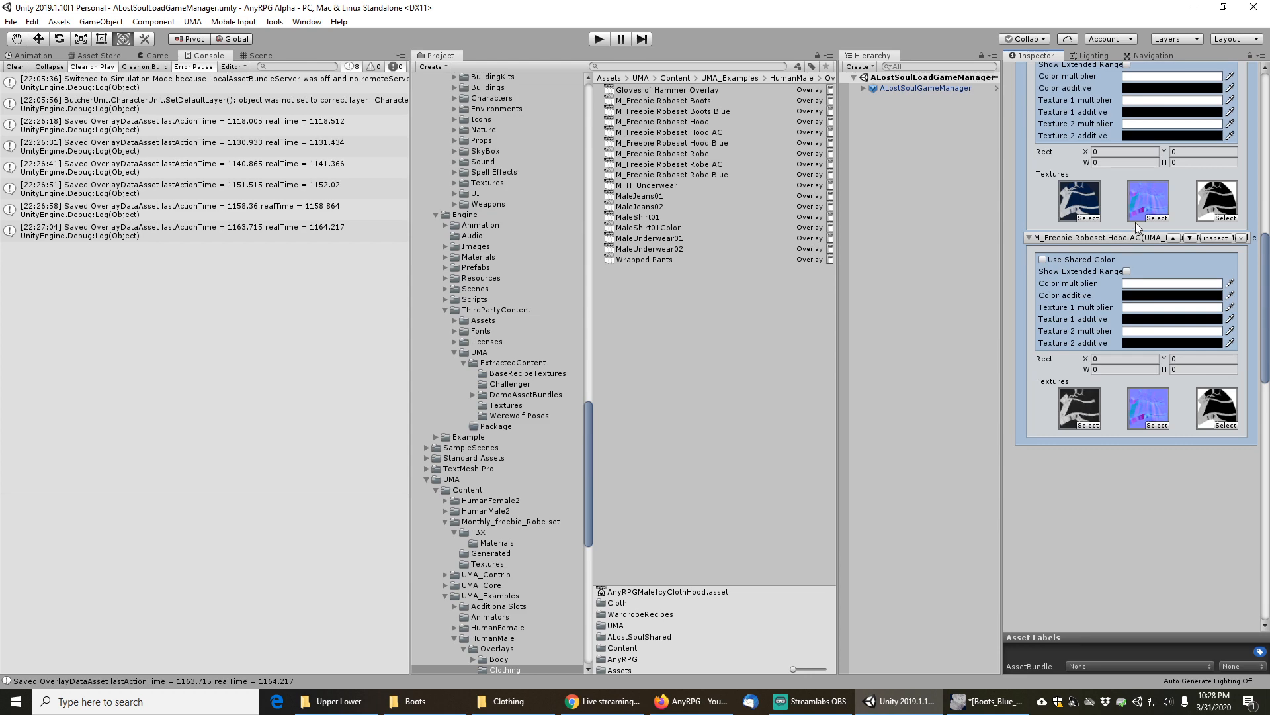
scroll(1136, 222, up, 5)
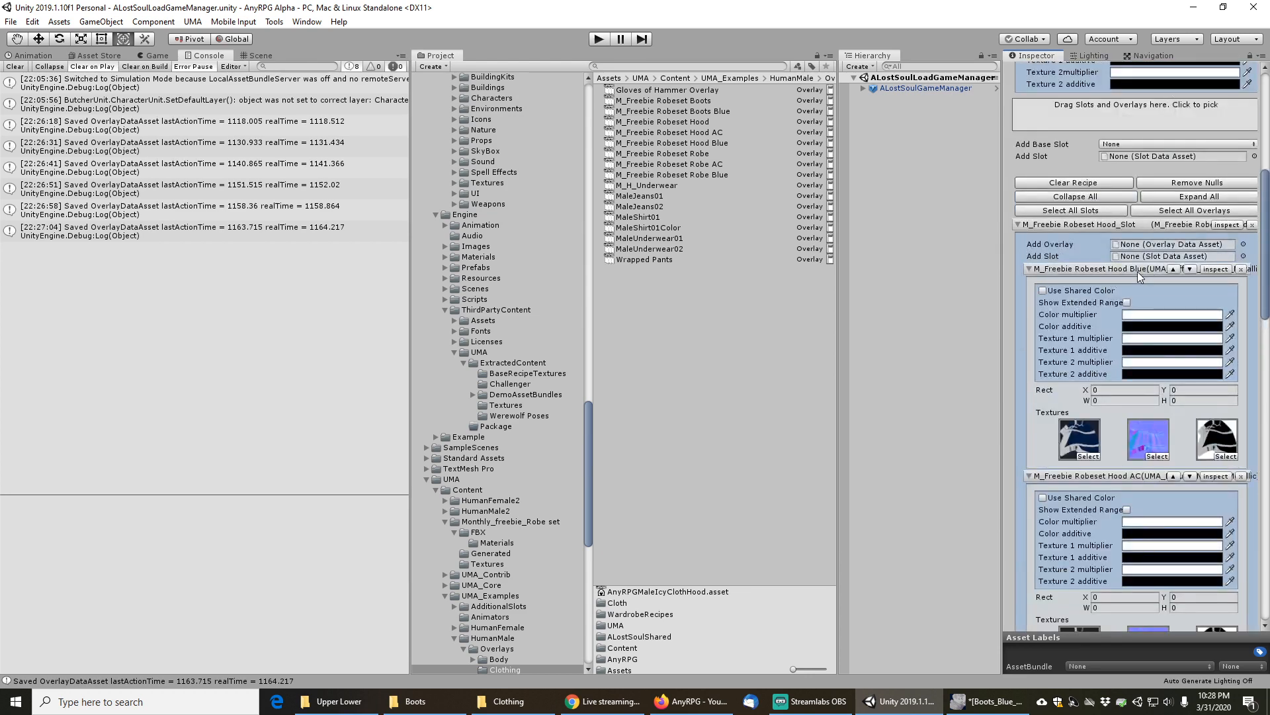
scroll(1073, 276, up, 8)
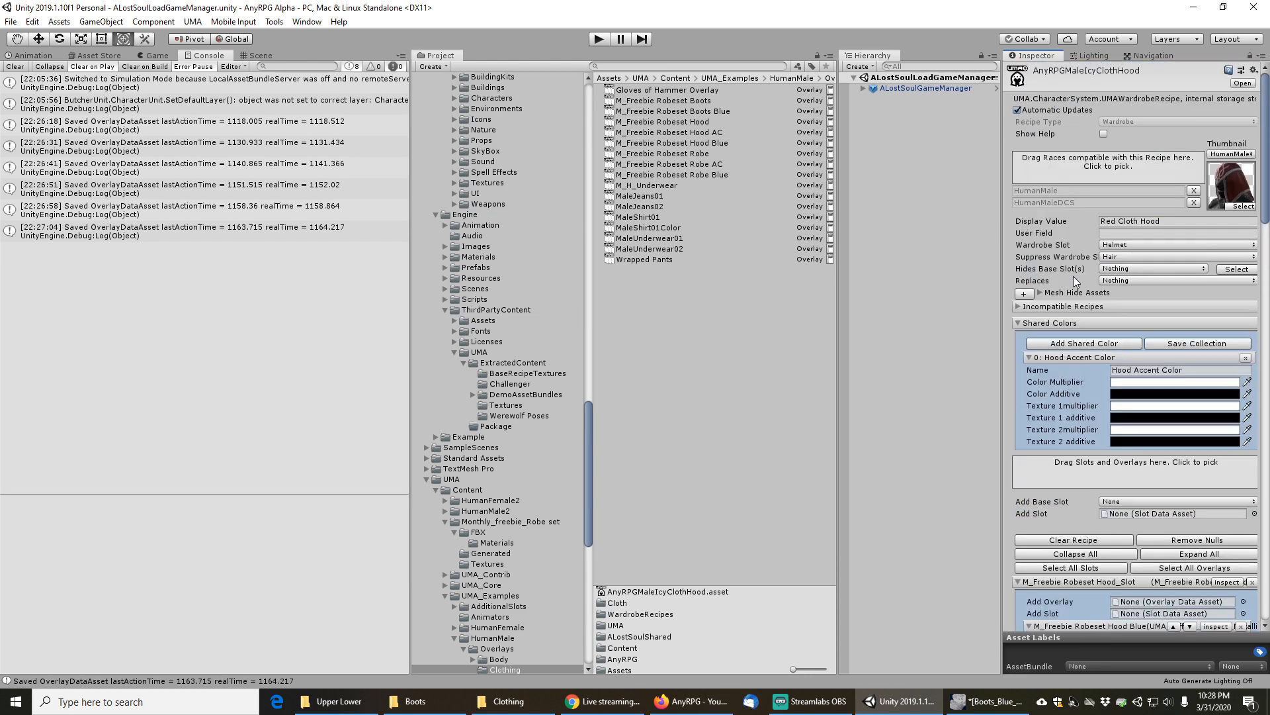
scroll(1082, 352, down, 18)
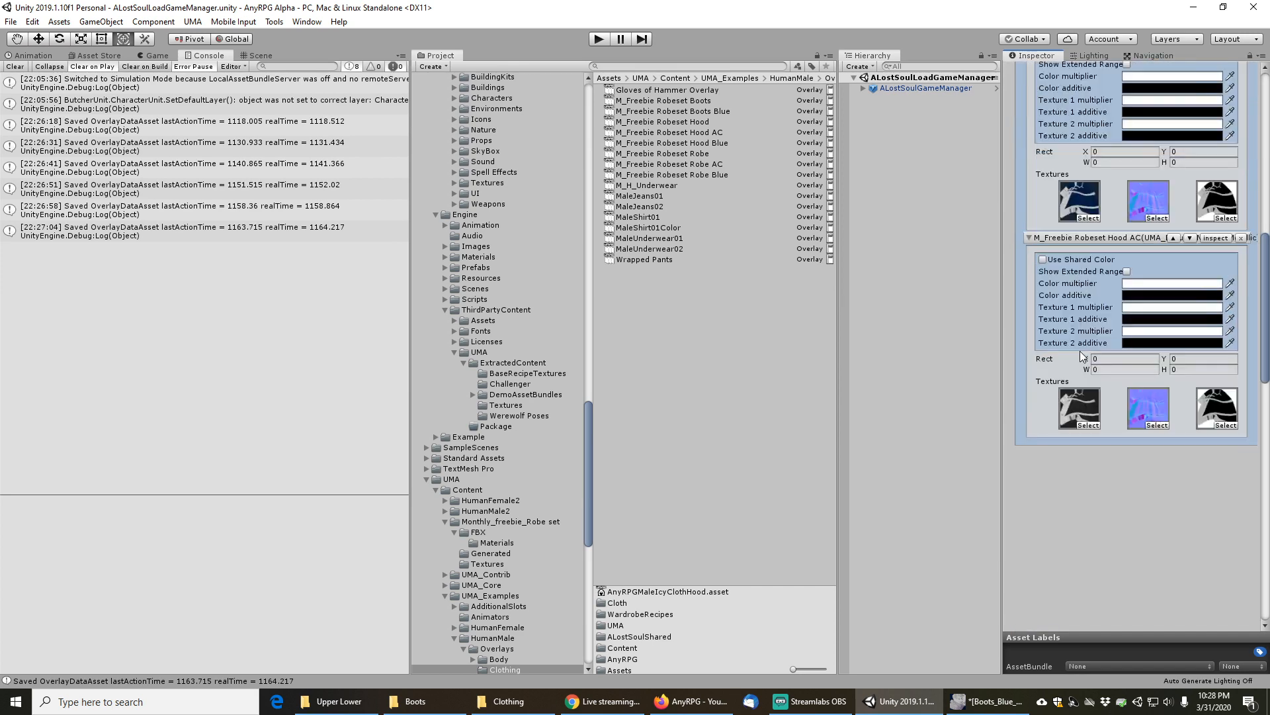
scroll(1080, 349, up, 12)
scroll(1080, 349, up, 6)
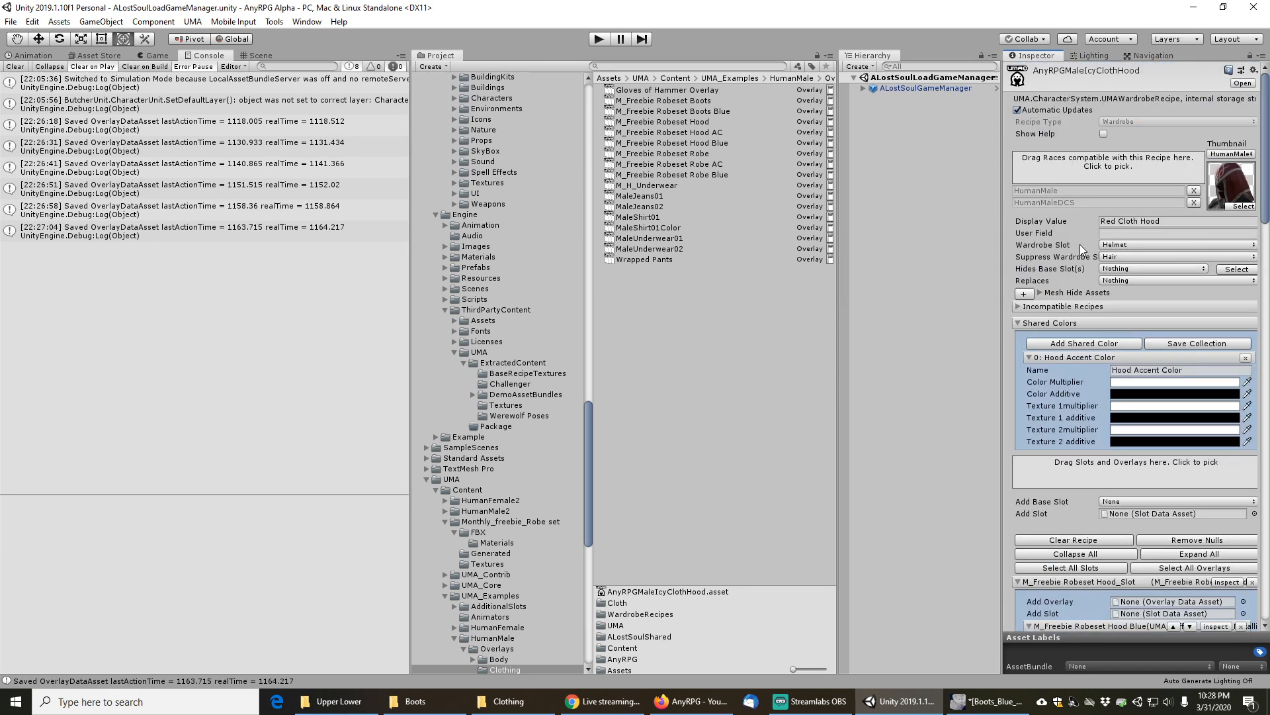
Search for icycloth, select the AnyRPGMaleIcyClothRobe recipe and set its Robe Accent Color multiplier to white (FFFFFF)
click(738, 66)
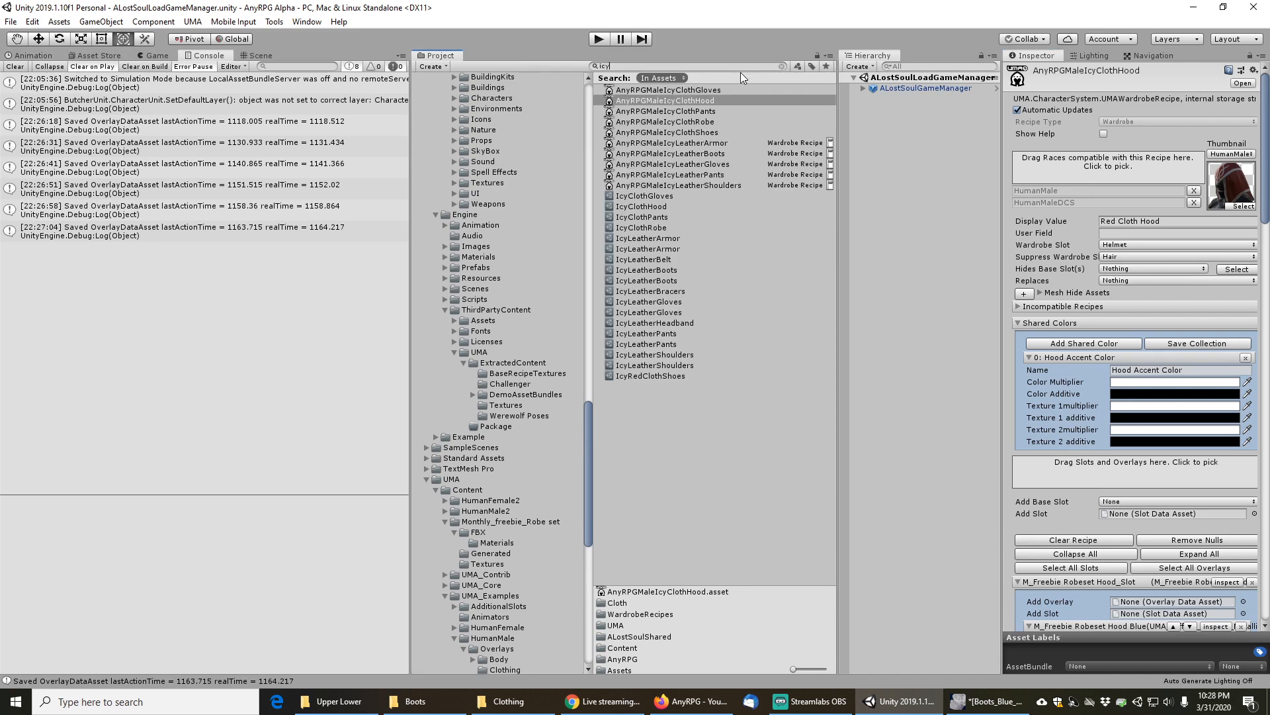
text(cloth)
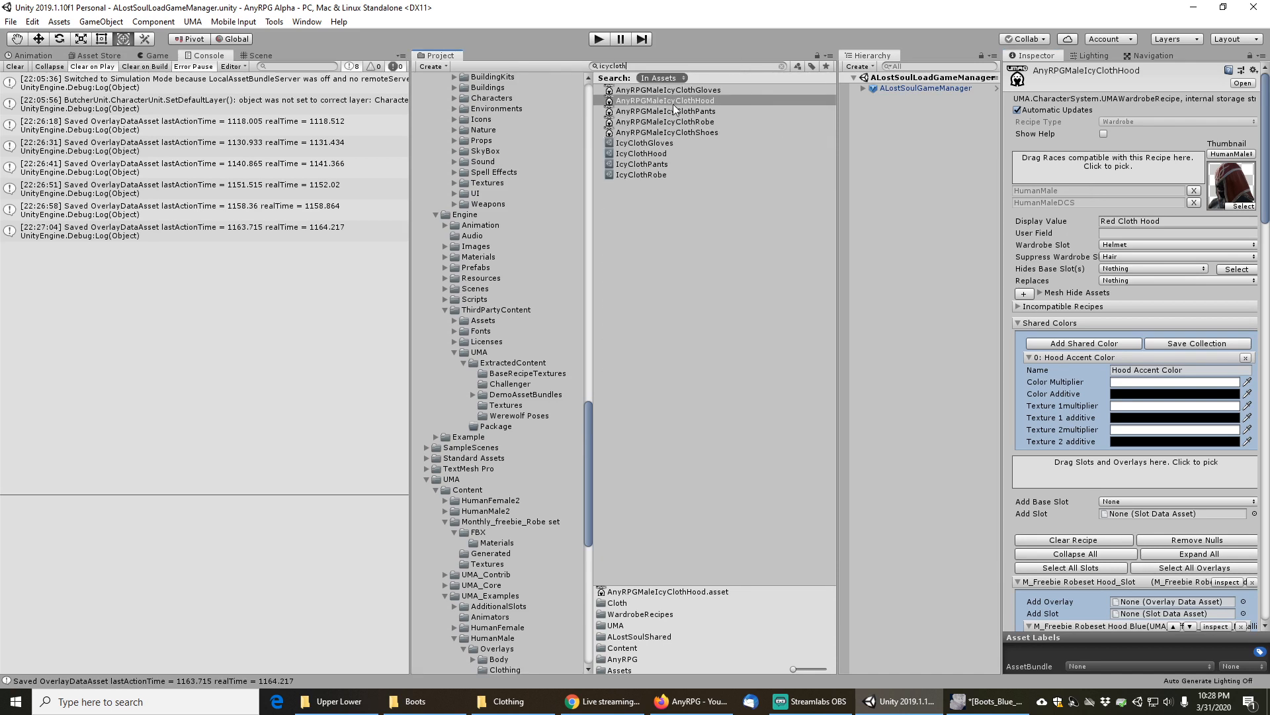
click(684, 119)
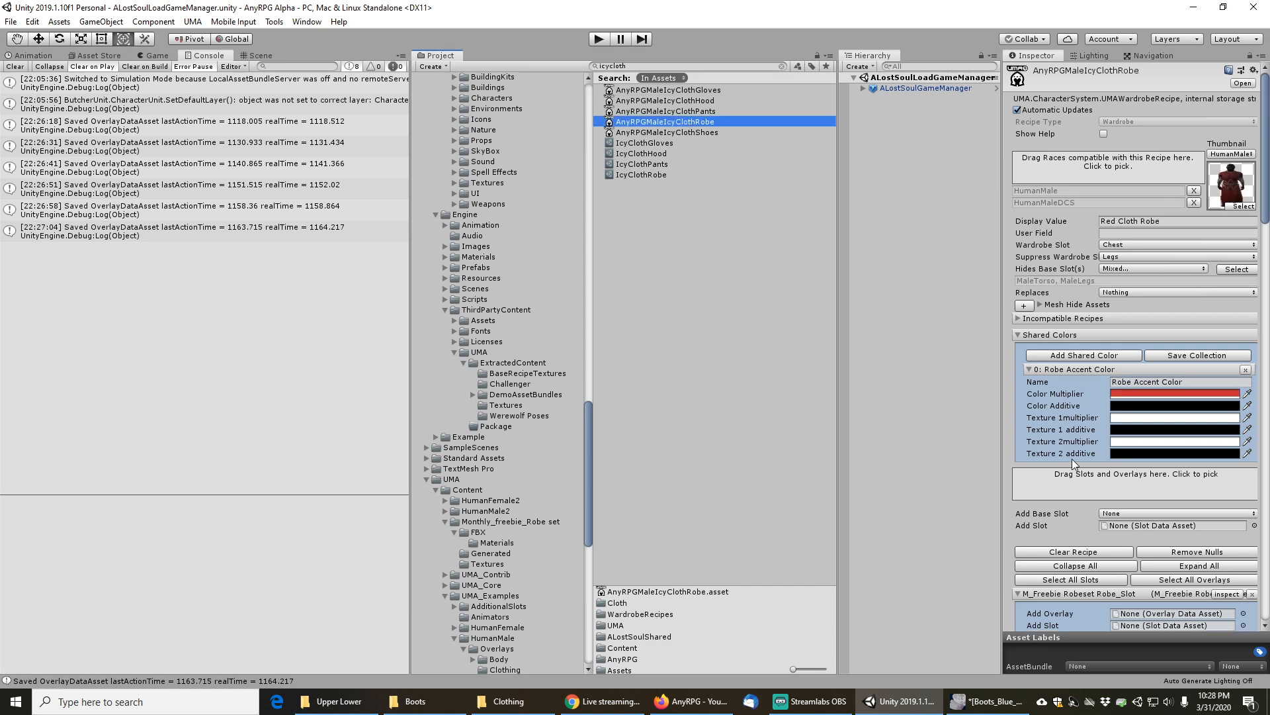
click(1129, 393)
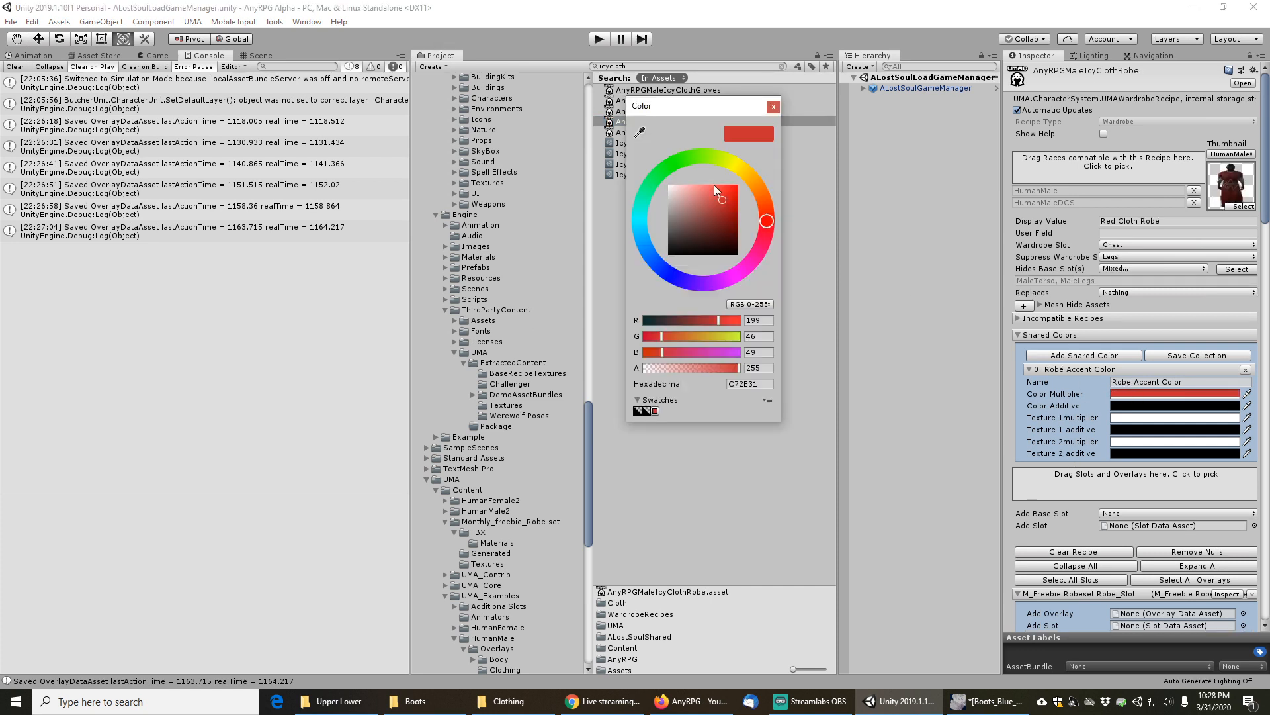
drag(693, 200, 644, 166)
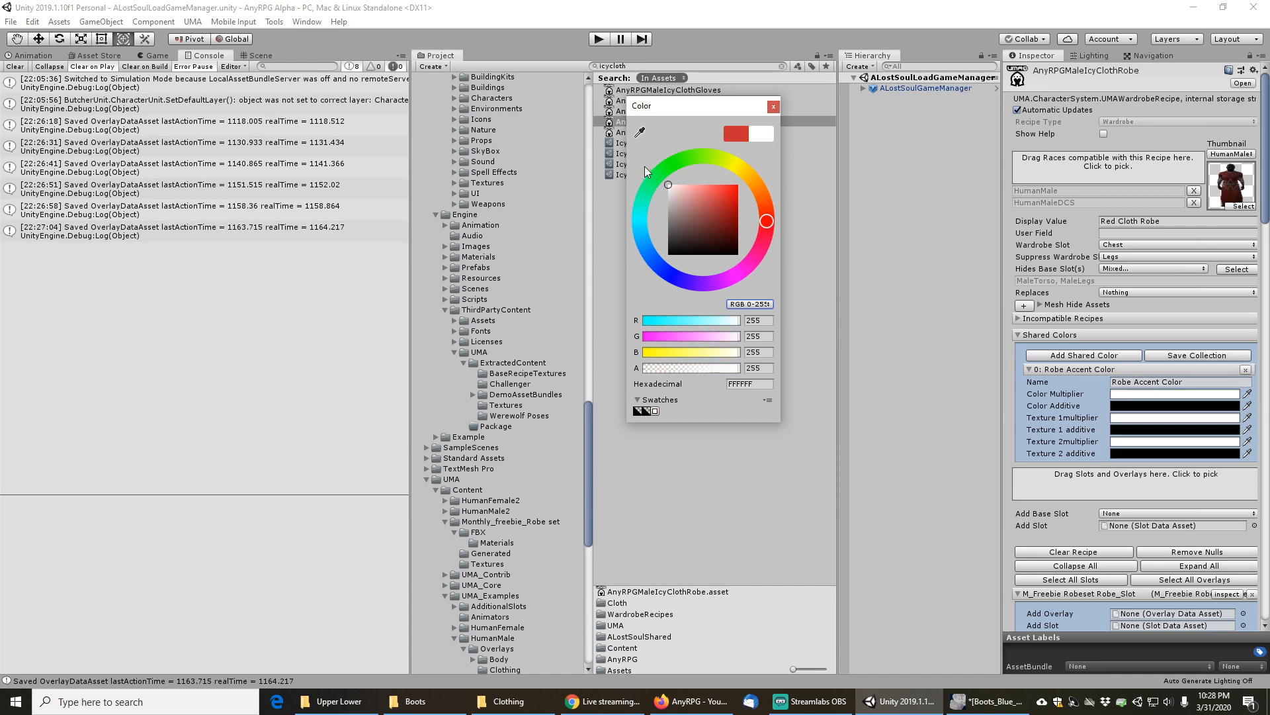
click(772, 106)
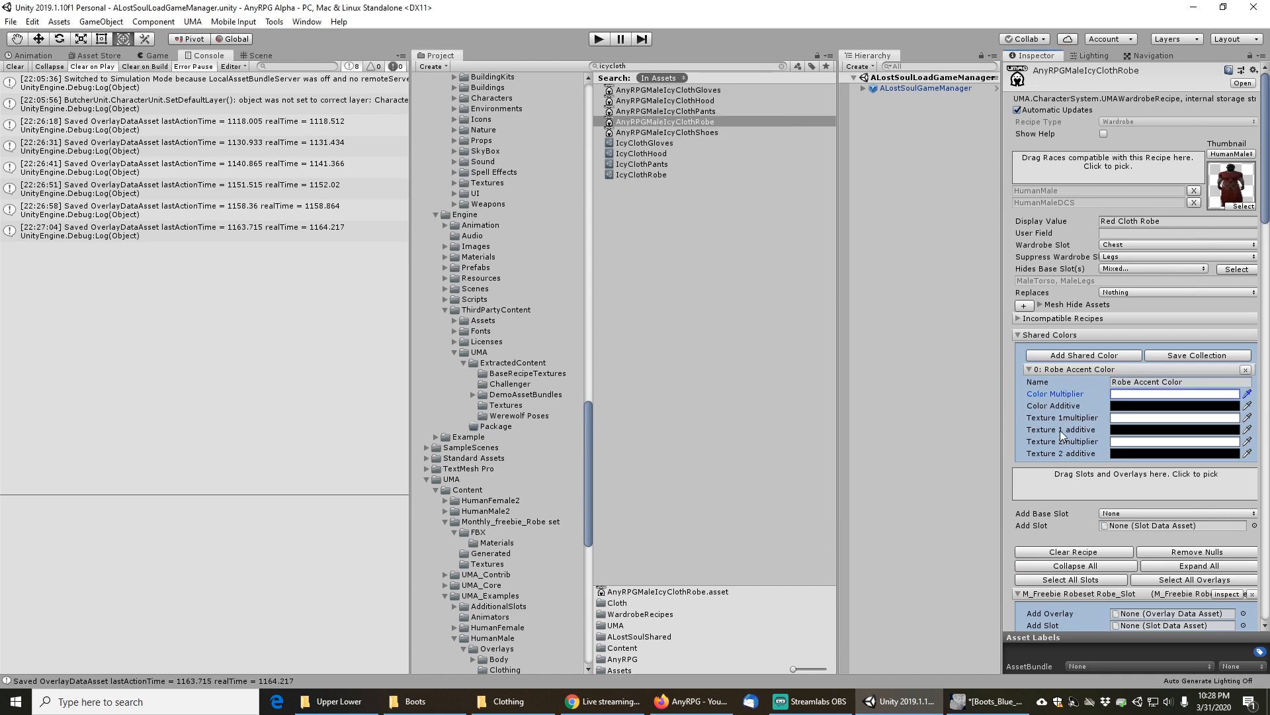
Add the M_Freebie Robeset Robe Blue overlay to the robe slot and remove the original M_Freebie Robeset Robe overlay
scroll(1060, 430, down, 10)
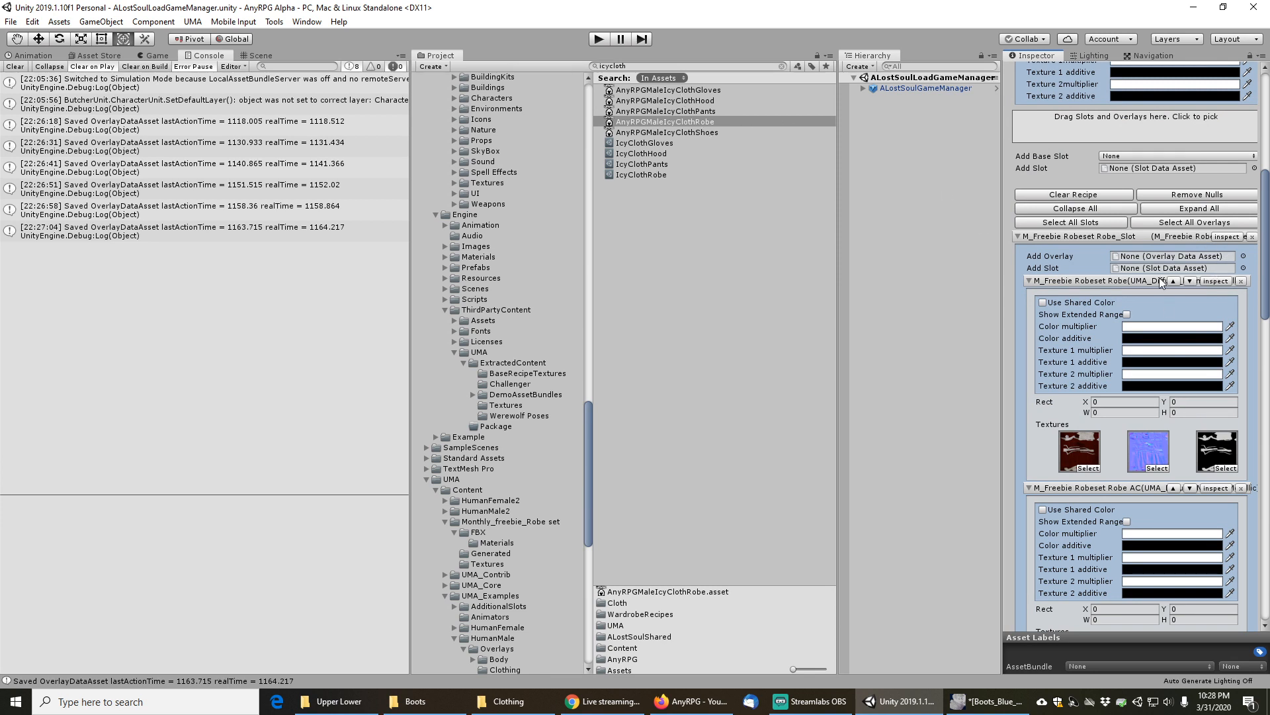
click(1216, 280)
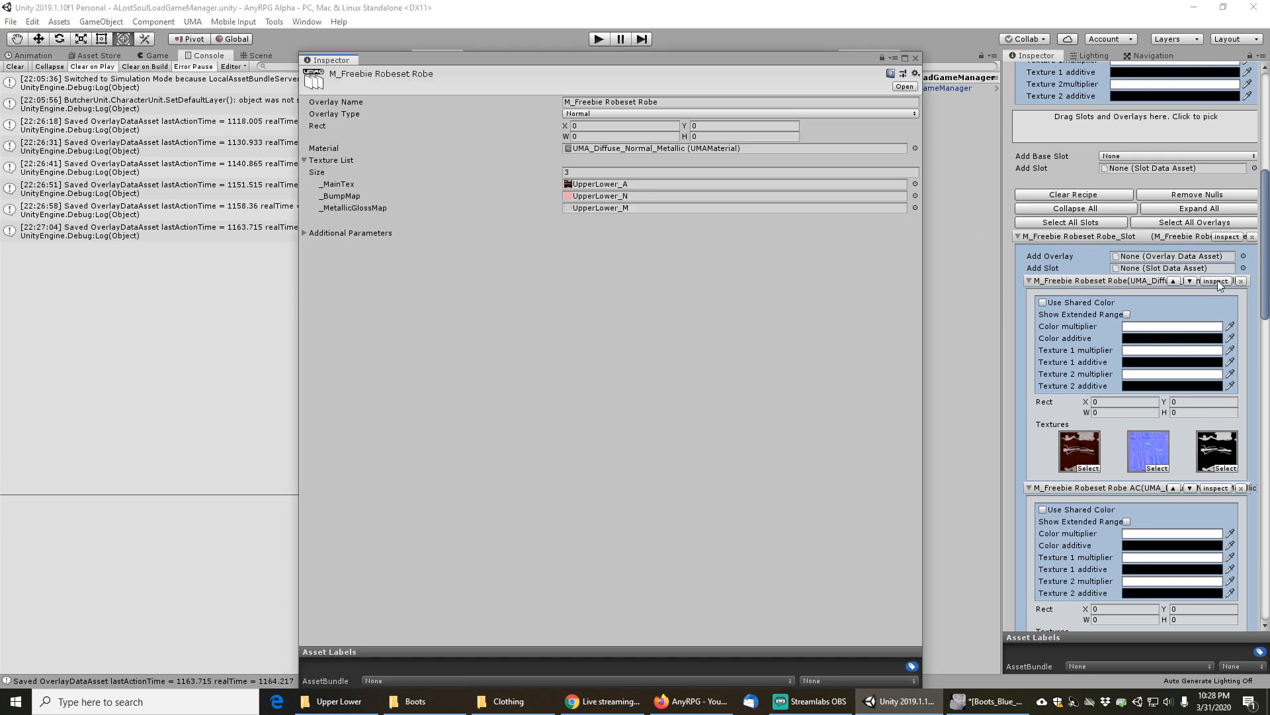
click(916, 57)
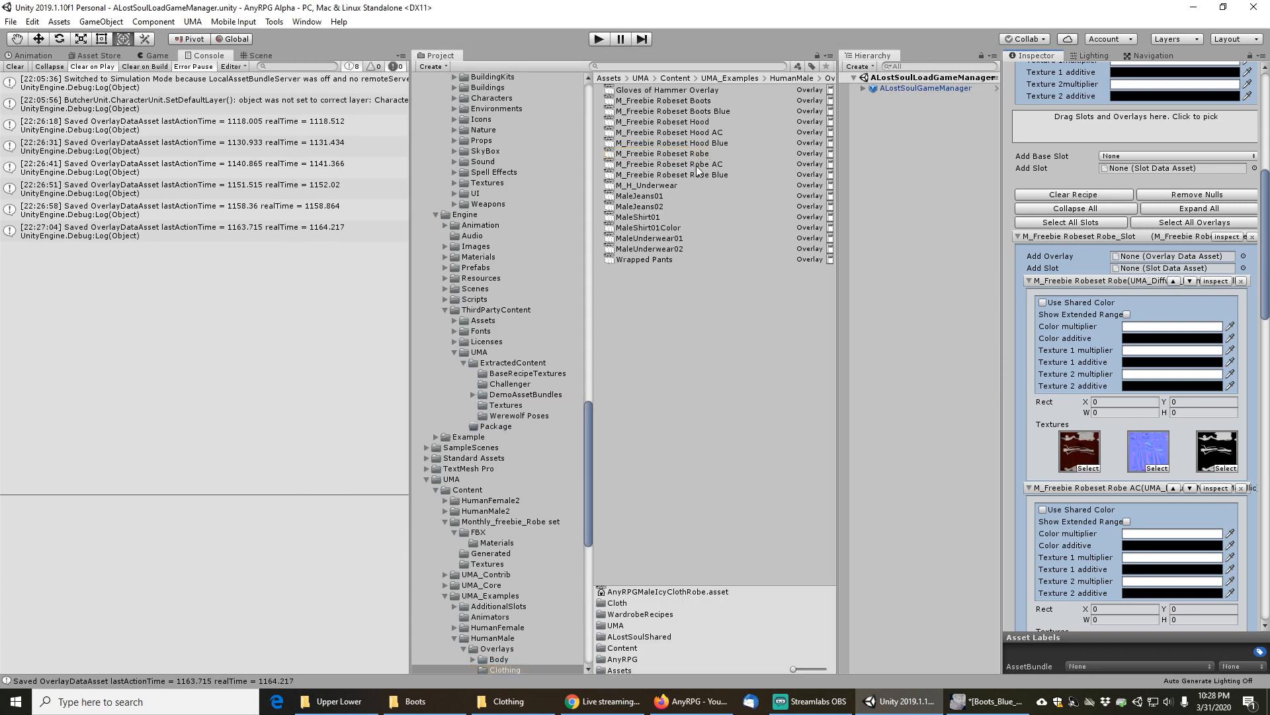
drag(680, 175, 1146, 258)
click(1242, 282)
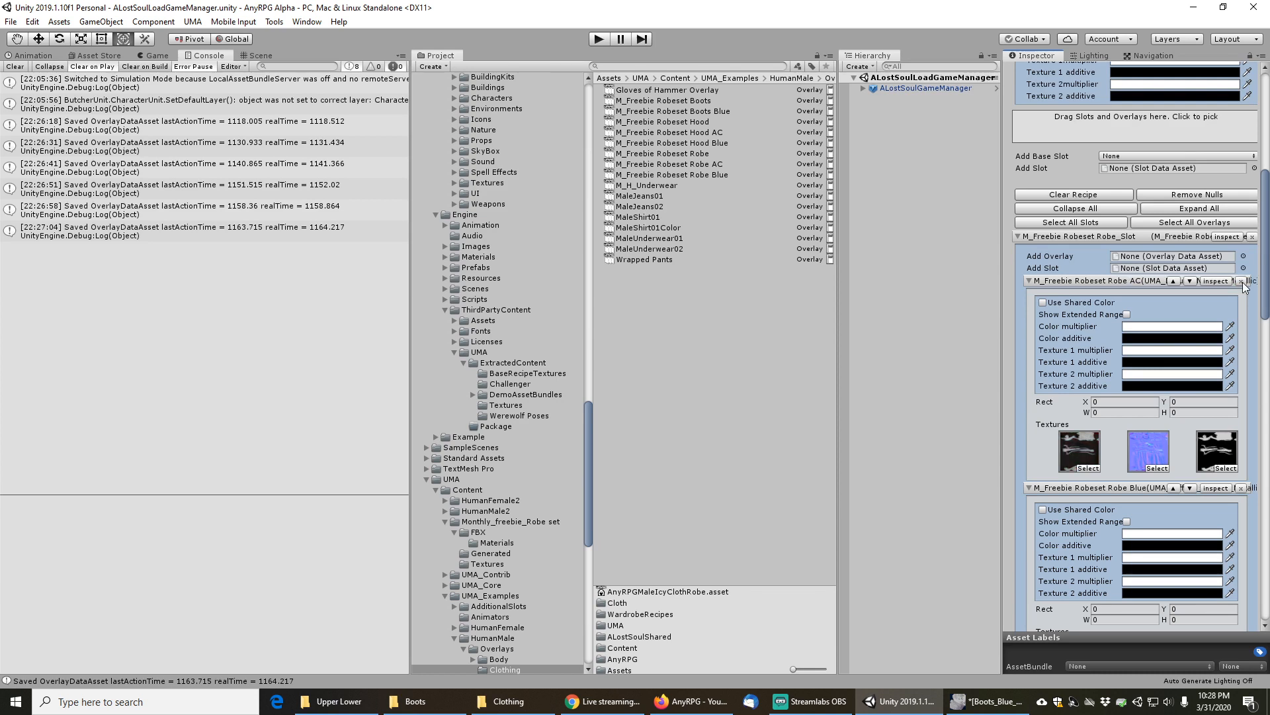
Move the blue robe overlay ahead of the M_Freebie Robeset Robe AC overlay in the robe slot
scroll(1102, 455, down, 9)
scroll(1112, 420, up, 6)
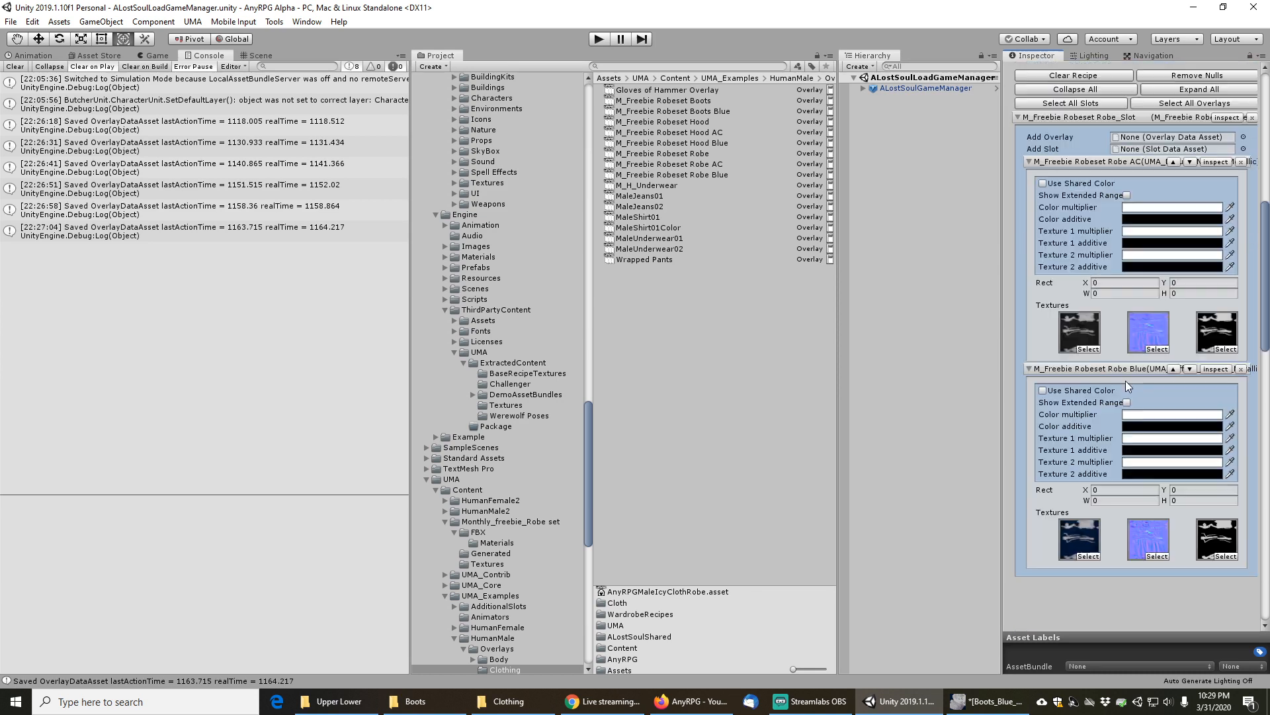
click(1173, 369)
scroll(1084, 210, up, 3)
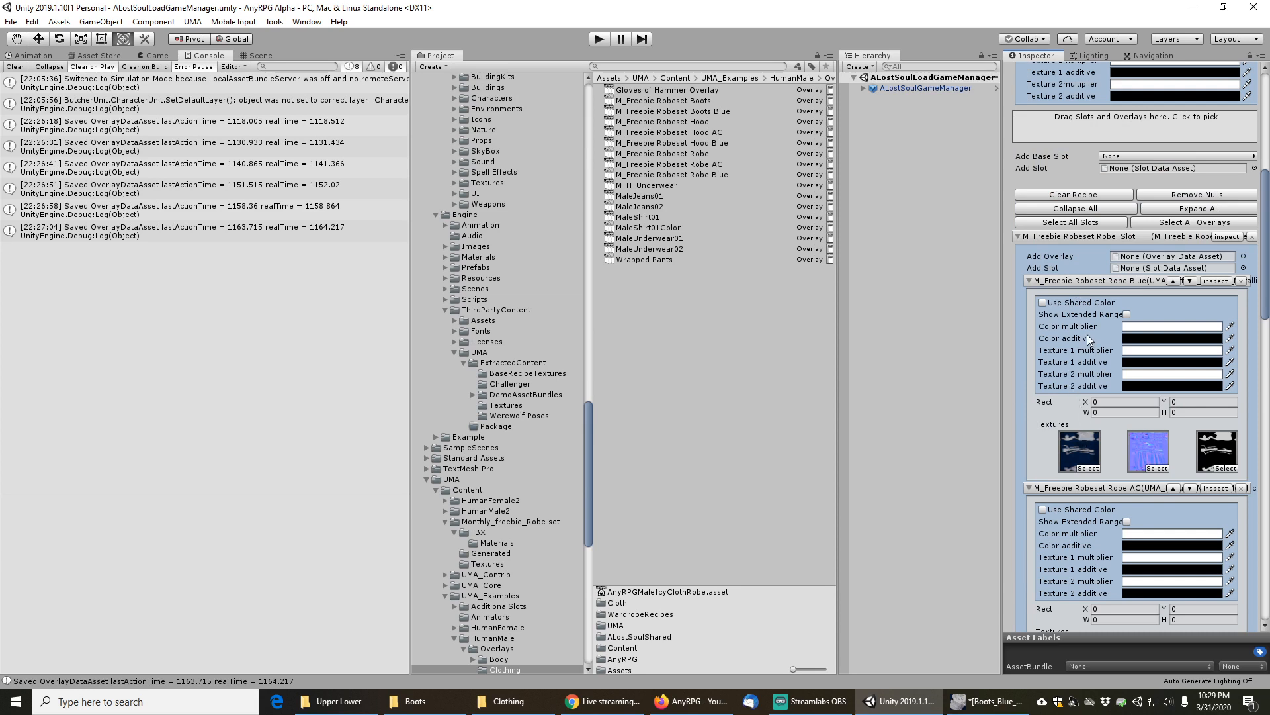
Search for icycloth, select the AnyRPGMaleIcyClothShoes recipe and set its Shoe Color multiplier to white (FFFFFF)
click(702, 66)
text(icycloth)
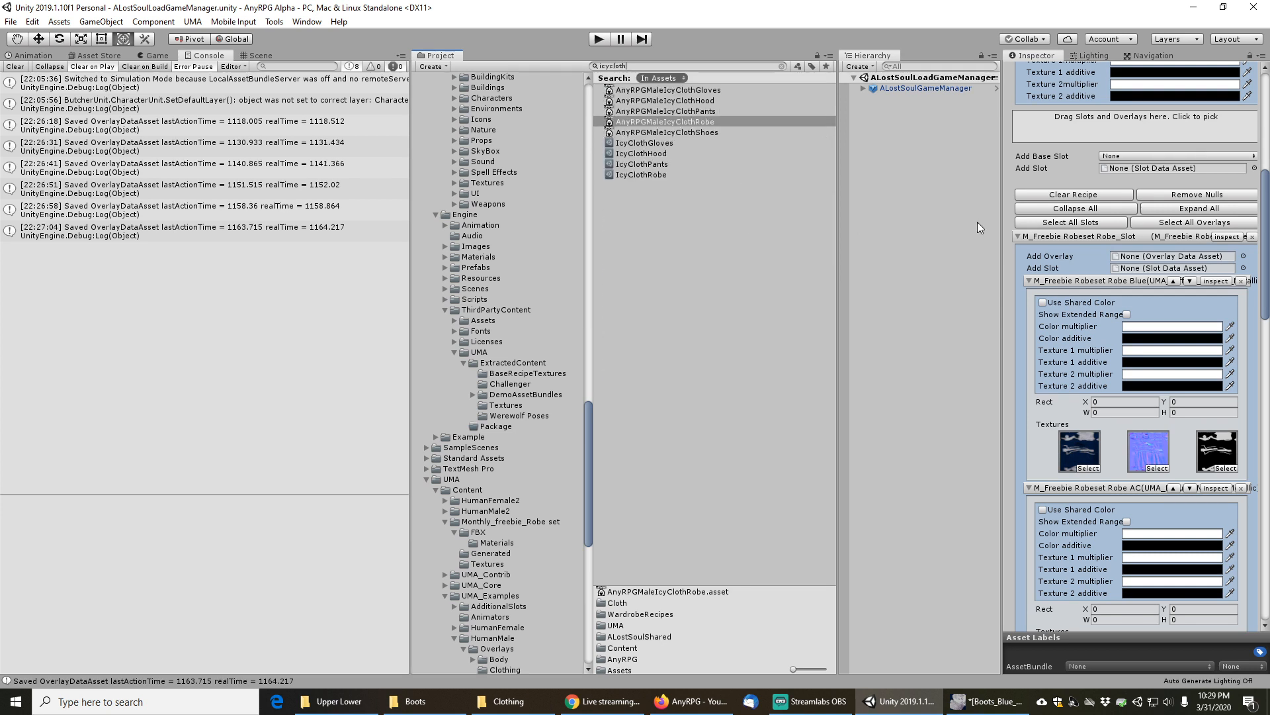
scroll(1074, 286, up, 6)
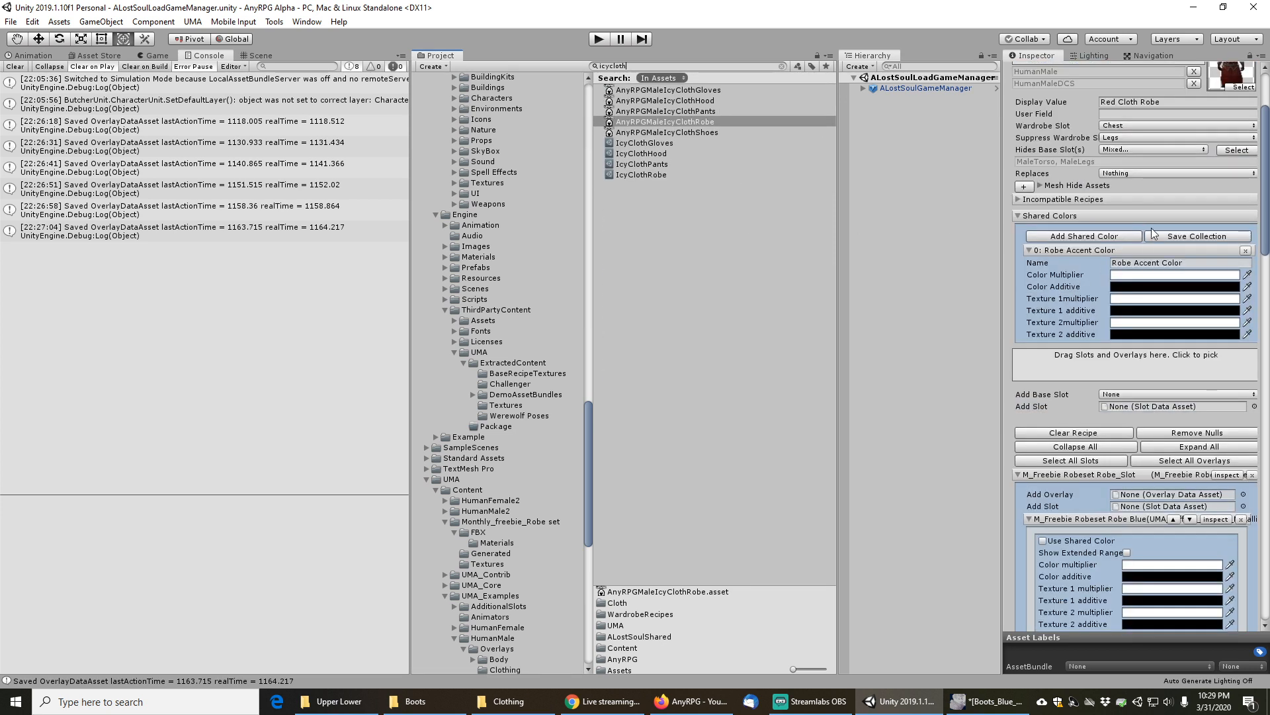
click(677, 133)
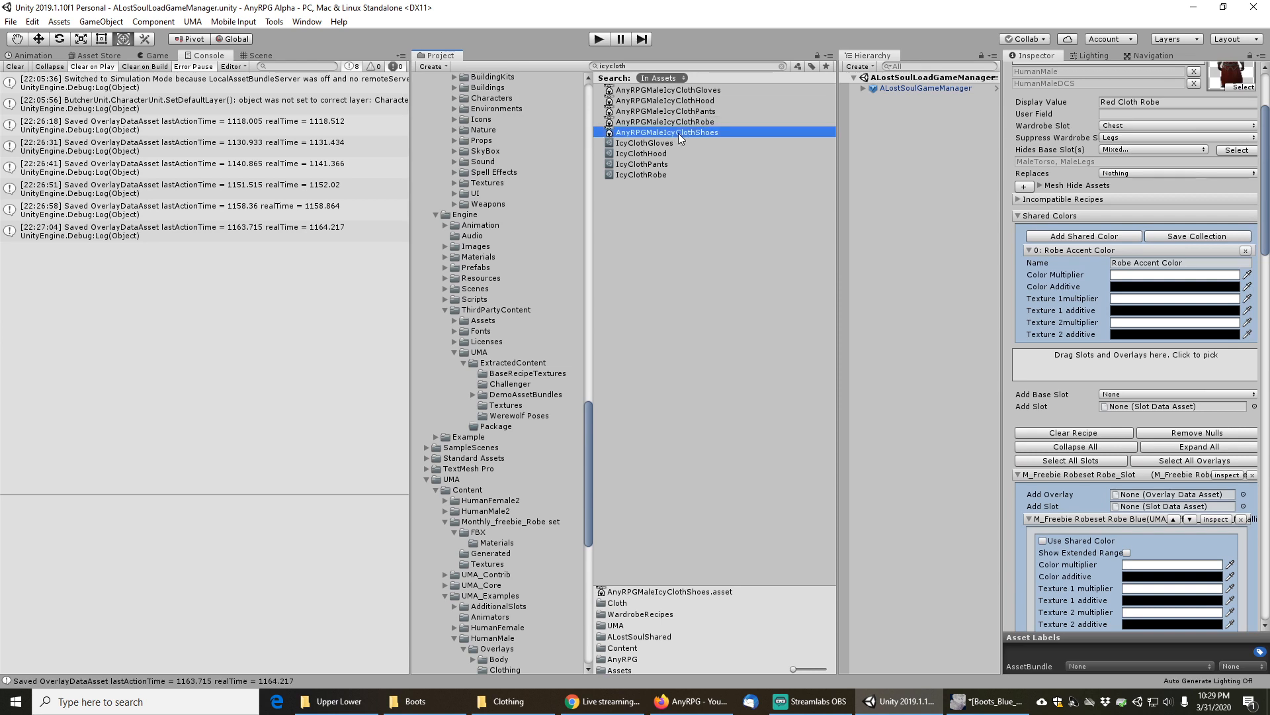
click(1139, 262)
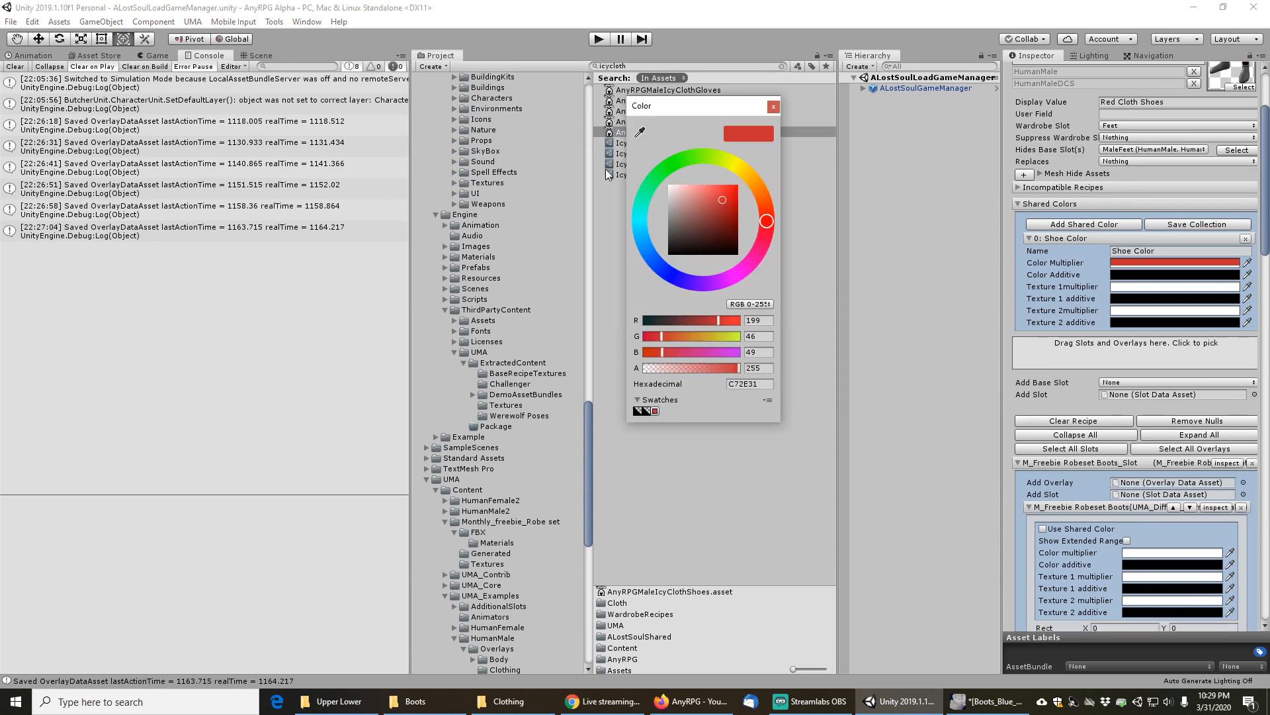
drag(684, 197, 666, 185)
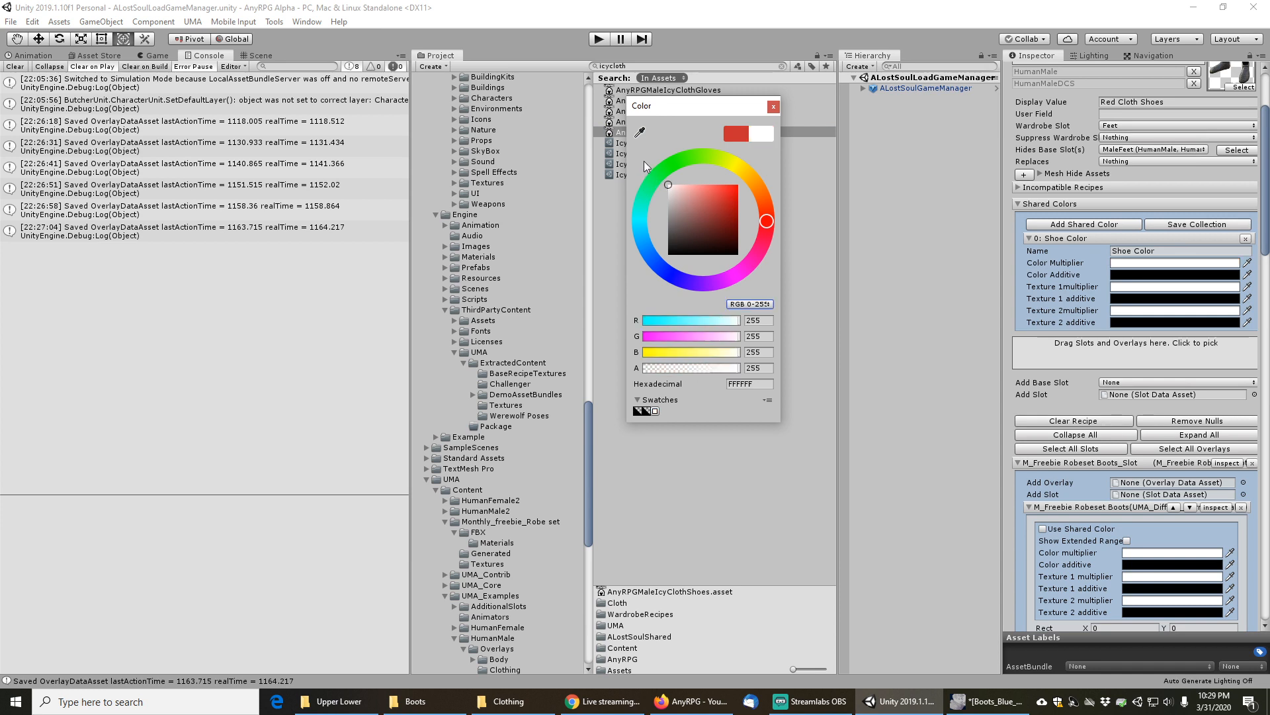
click(773, 106)
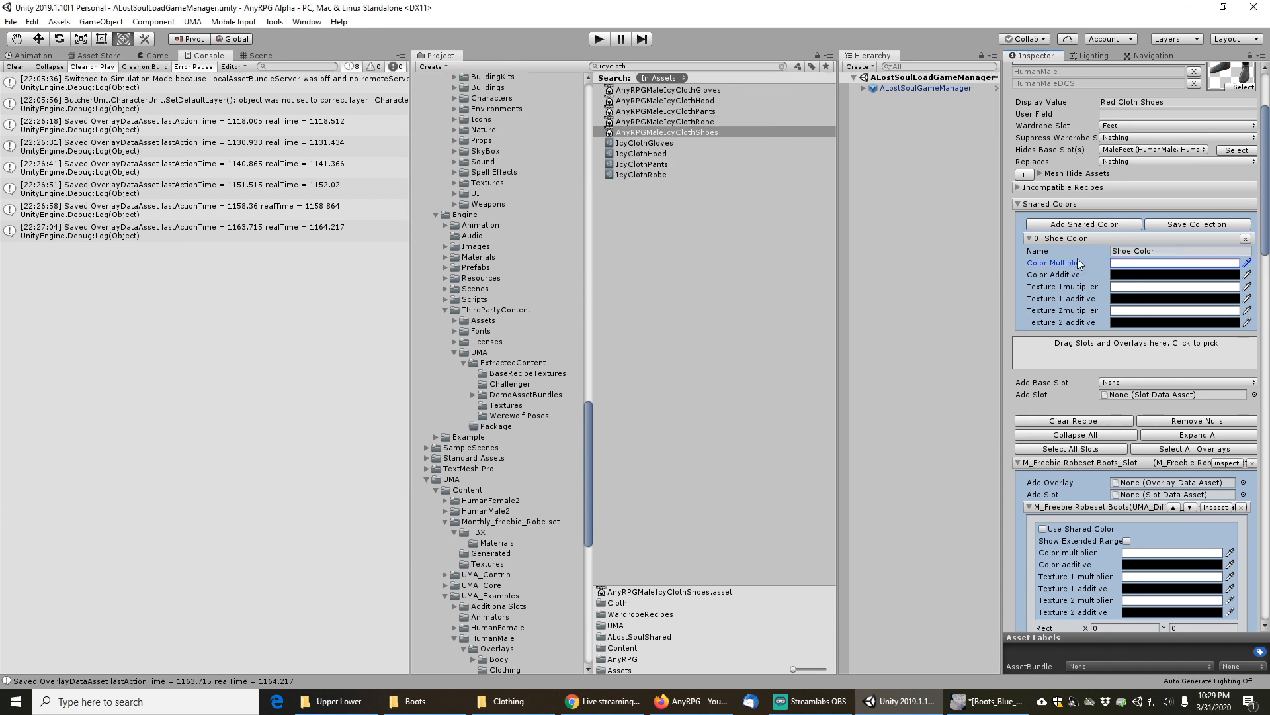
Add the M_Freebie Robeset Boots Blue overlay to the boots slot and remove the original M_Freebie Robeset Boots overlay
scroll(1057, 345, down, 3)
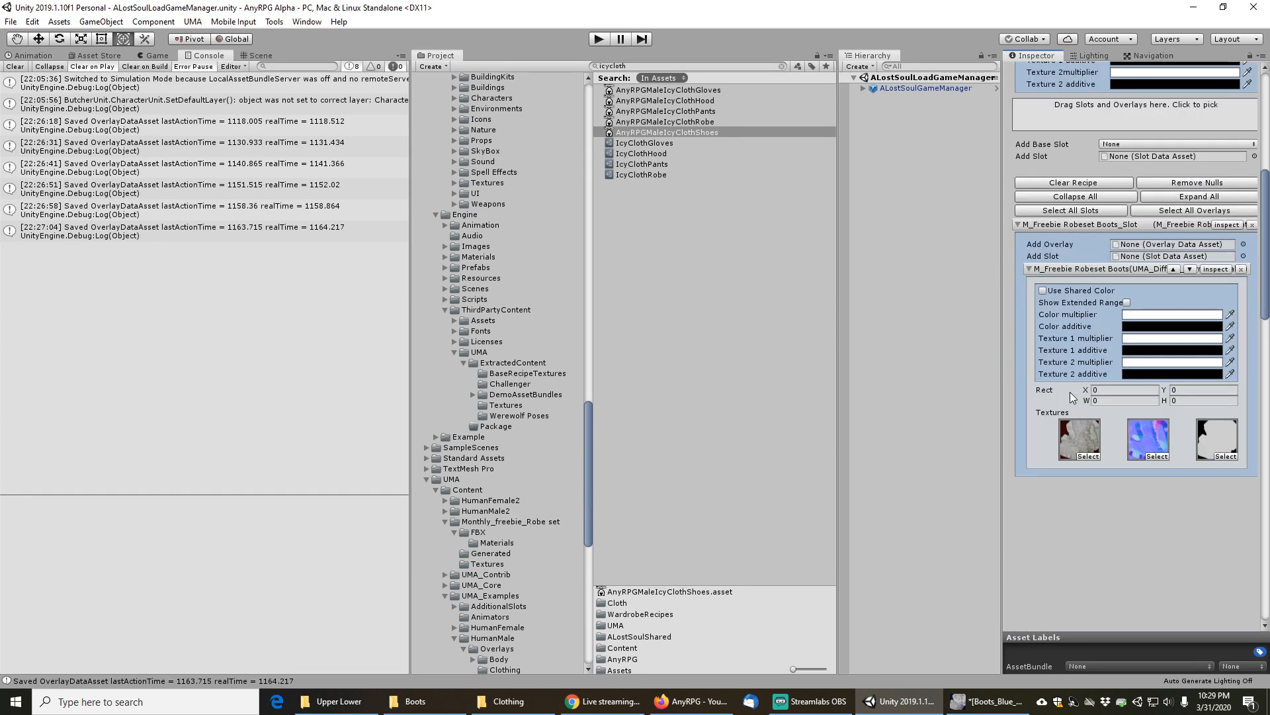
click(1221, 388)
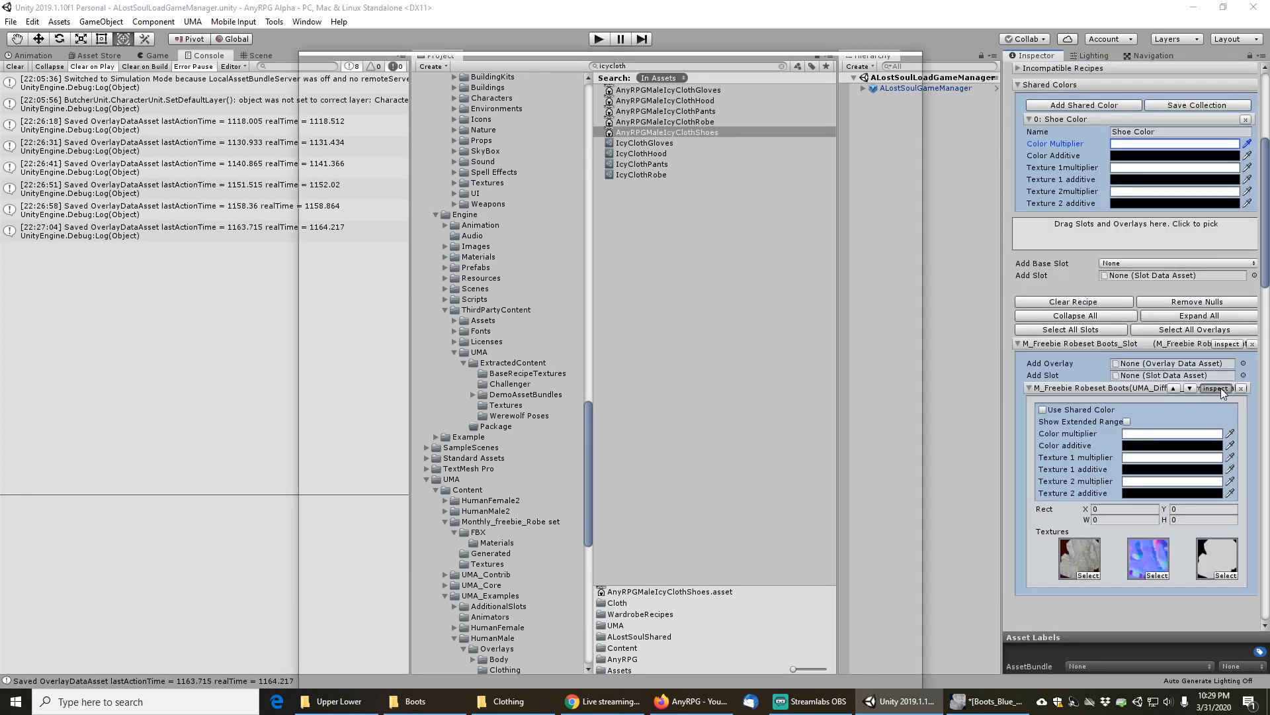
click(916, 58)
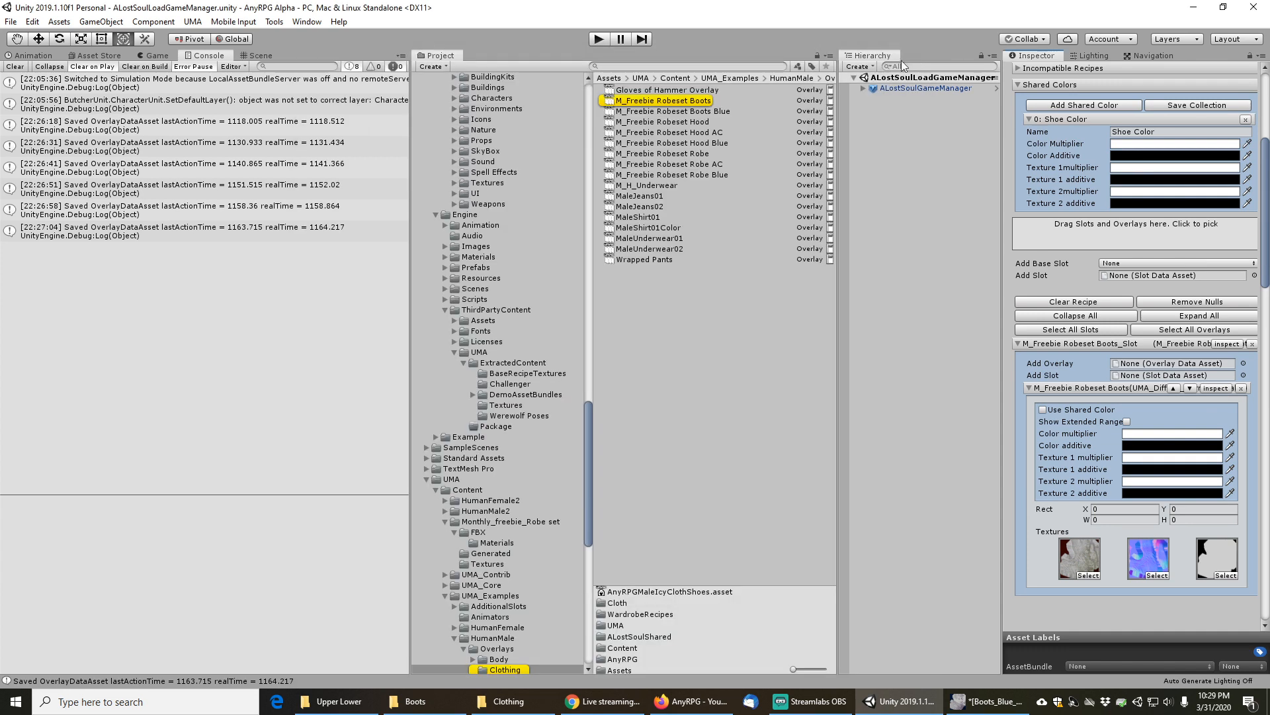
click(688, 113)
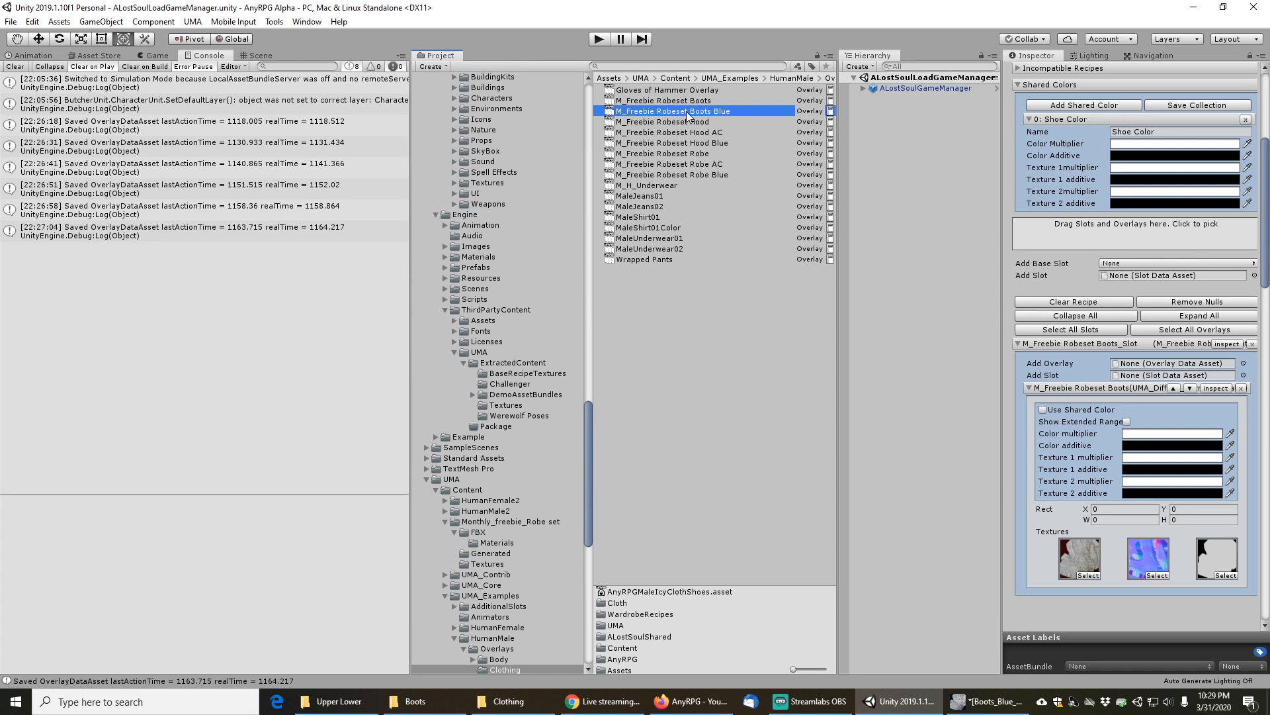
drag(686, 112, 1139, 367)
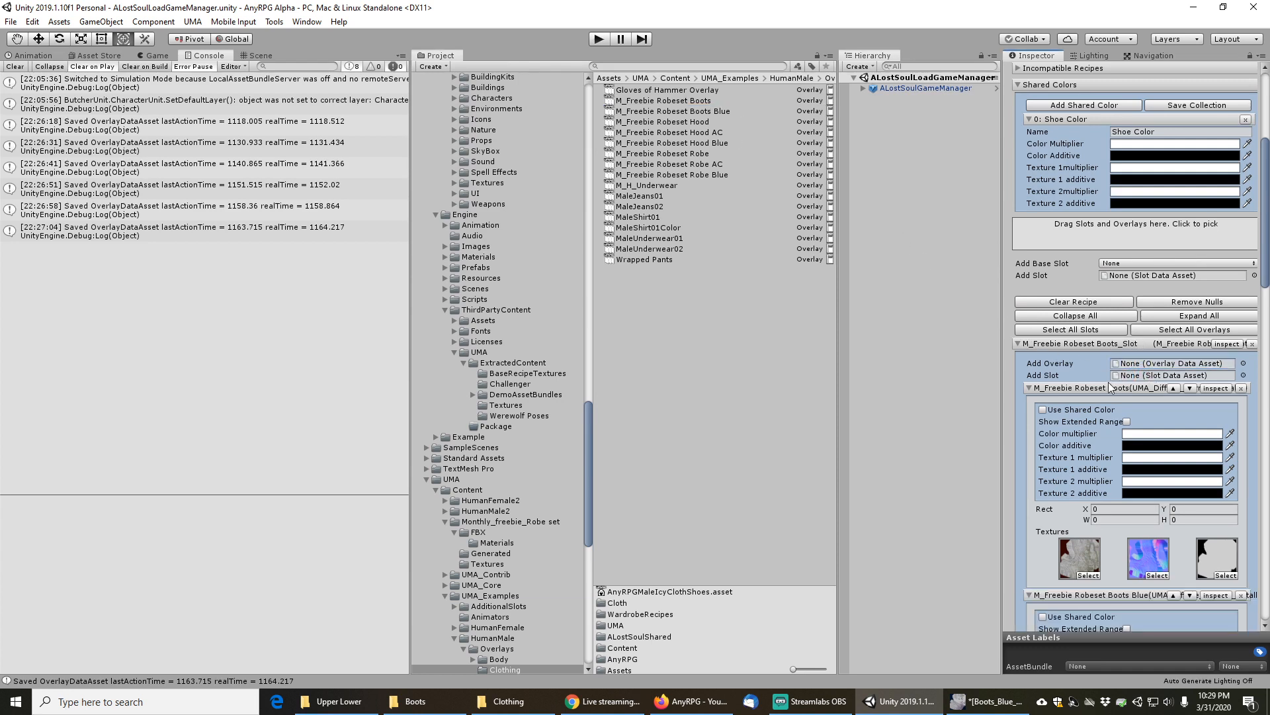
click(1242, 389)
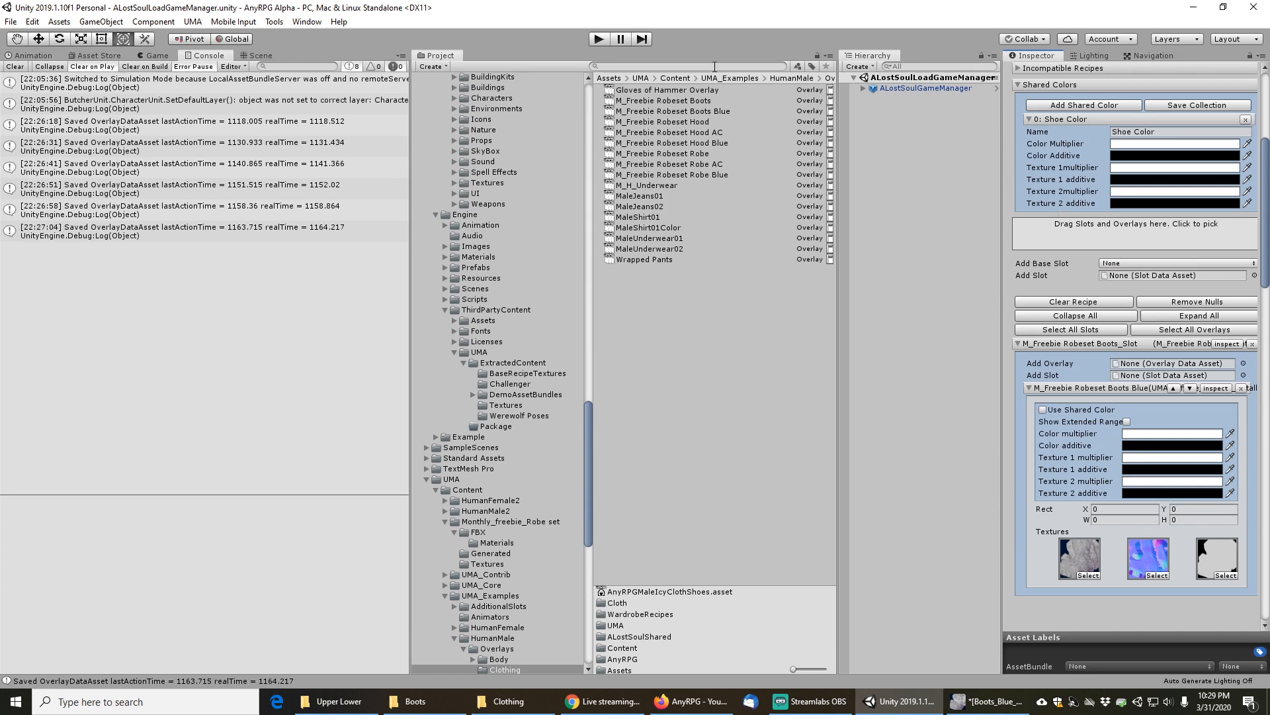
Set the display value of the AnyRPGMaleIcyClothShoes recipe to Icy Cloth Shoes
scroll(1086, 259, up, 5)
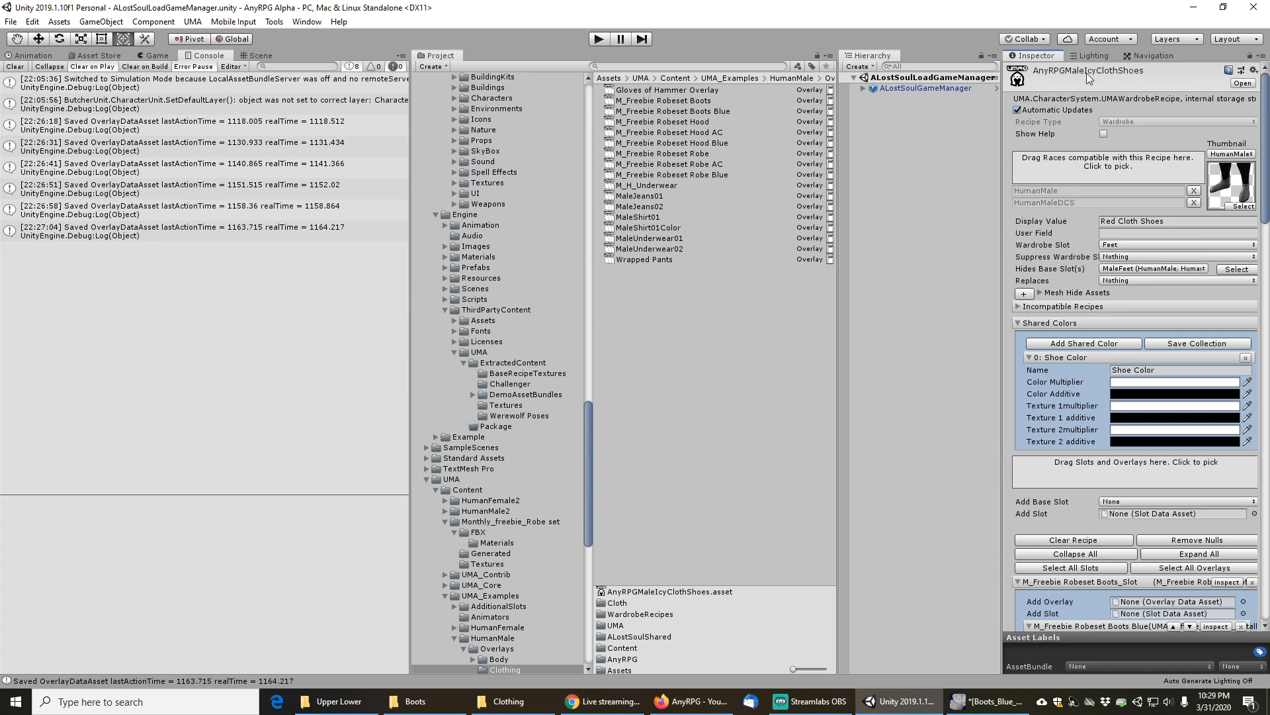
double_click(1112, 220)
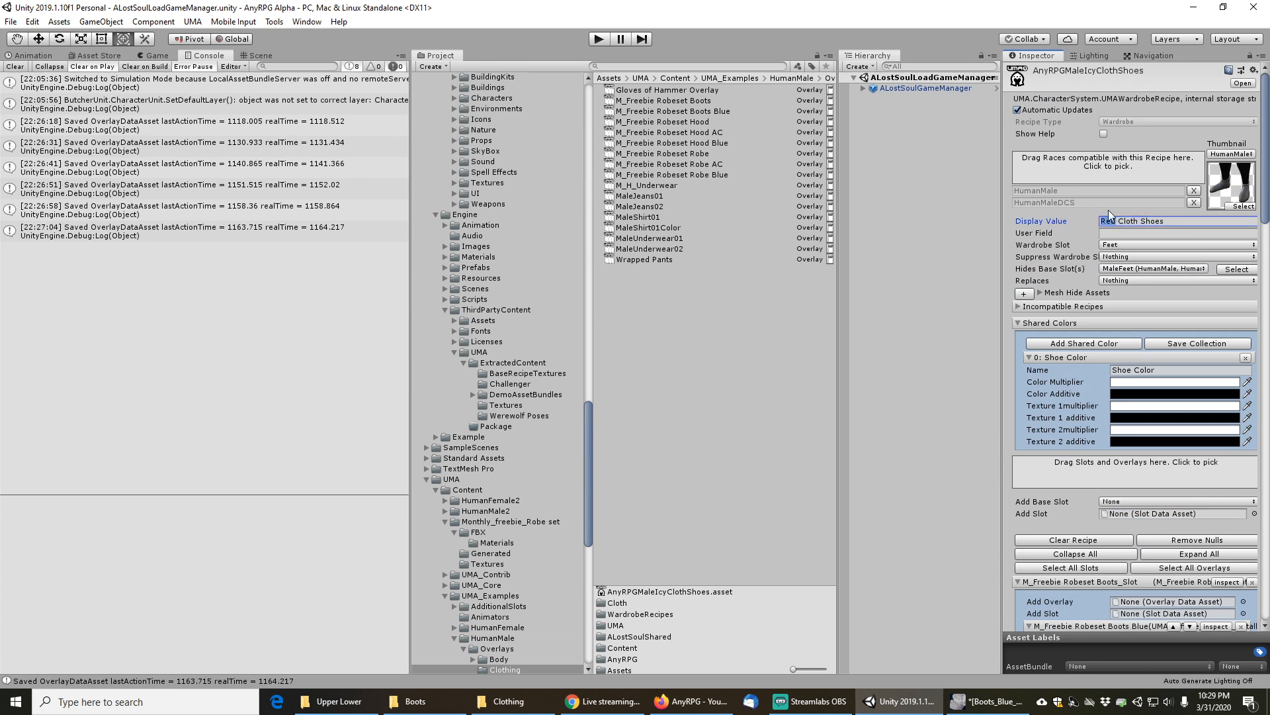
text(Icy)
Search for icy to reach the cloth wardrobe recipes folder and set the AnyRPGMaleIcyClothGloves display value to Icy Cloth Gloves
click(741, 67)
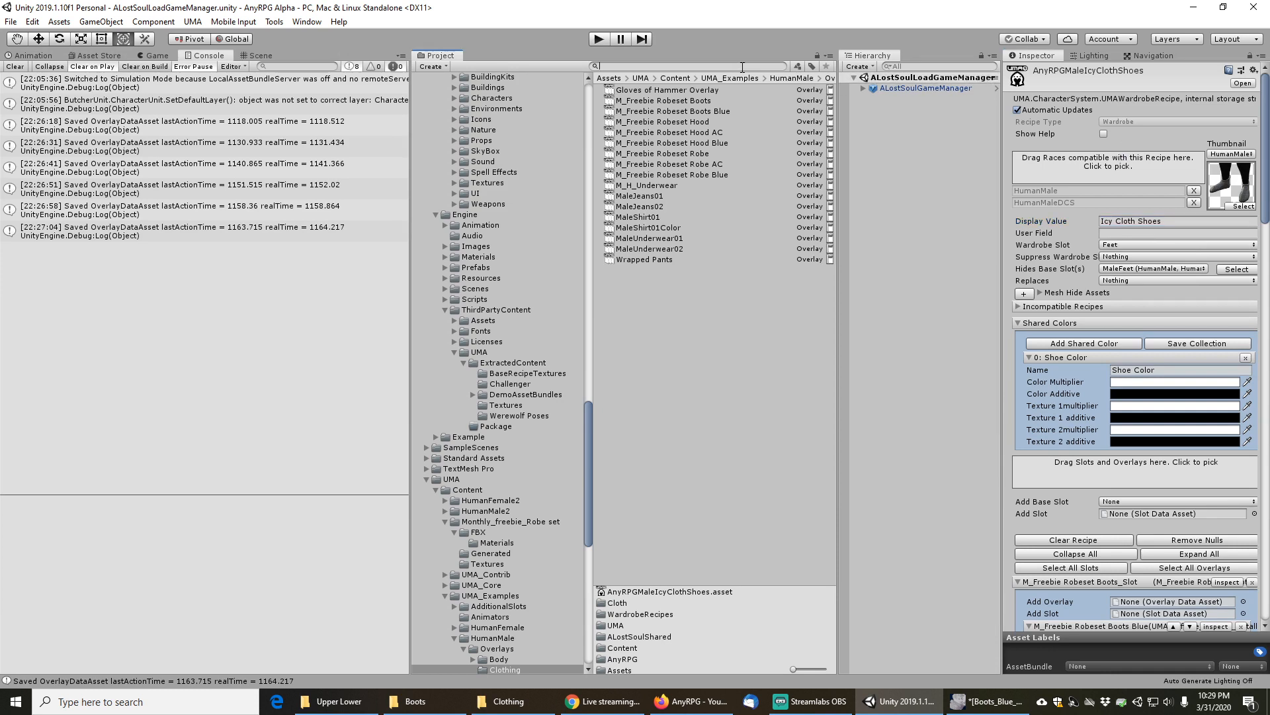
text(icy)
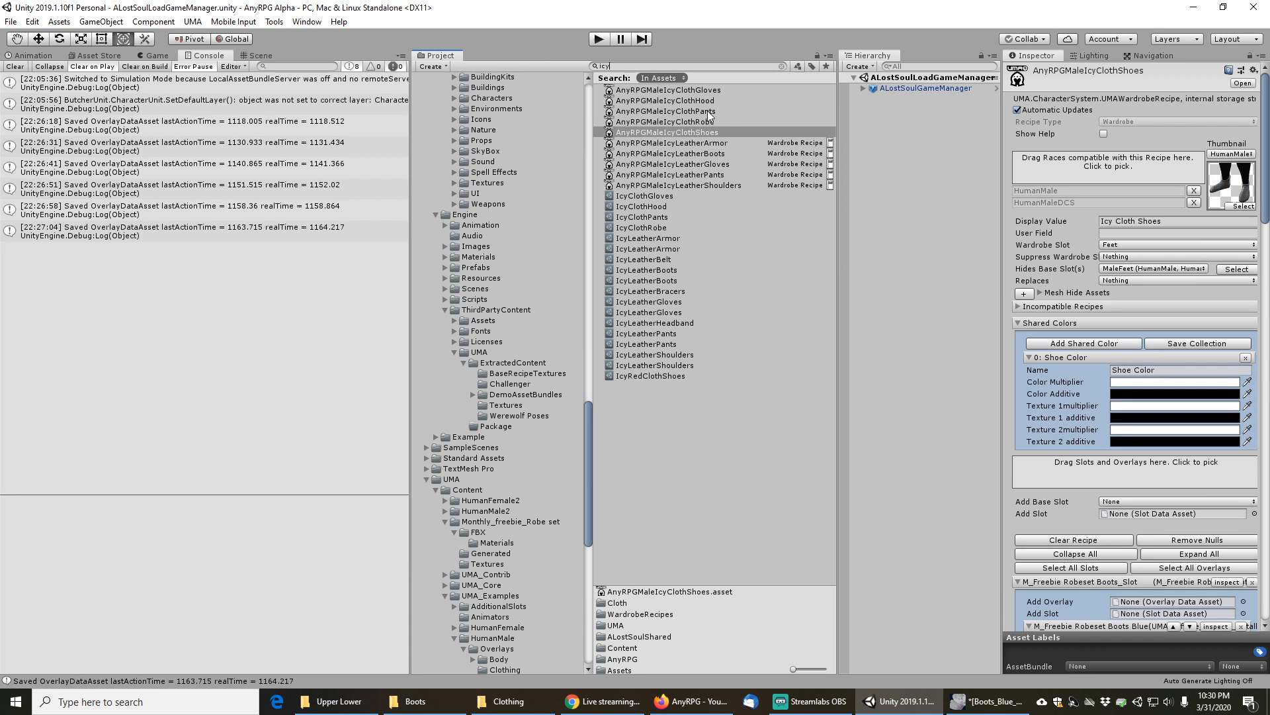
click(708, 140)
click(708, 136)
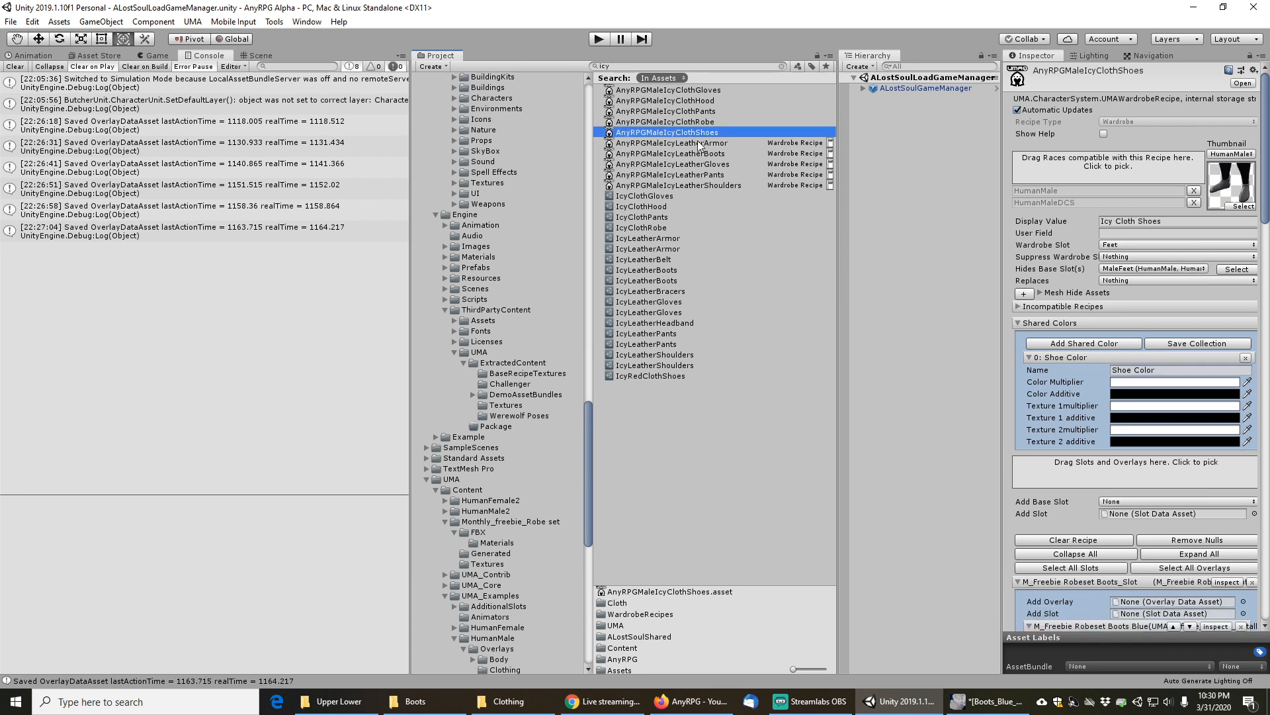
click(781, 65)
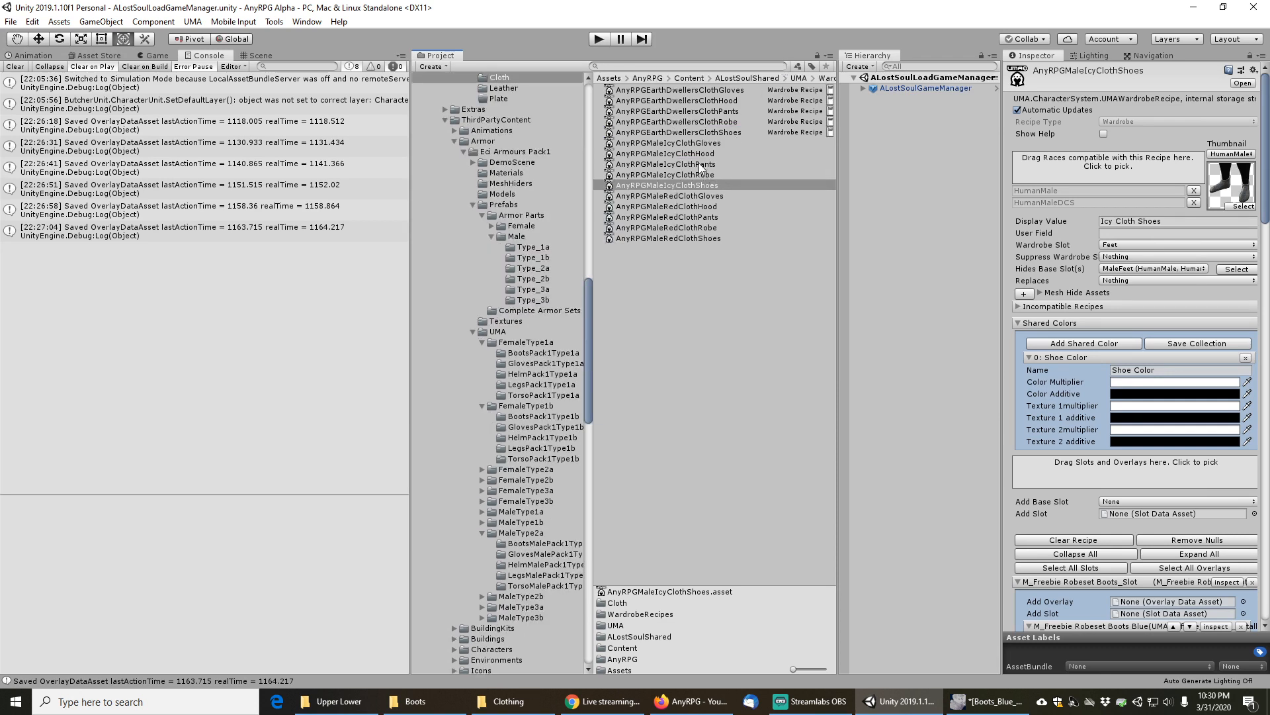
click(692, 143)
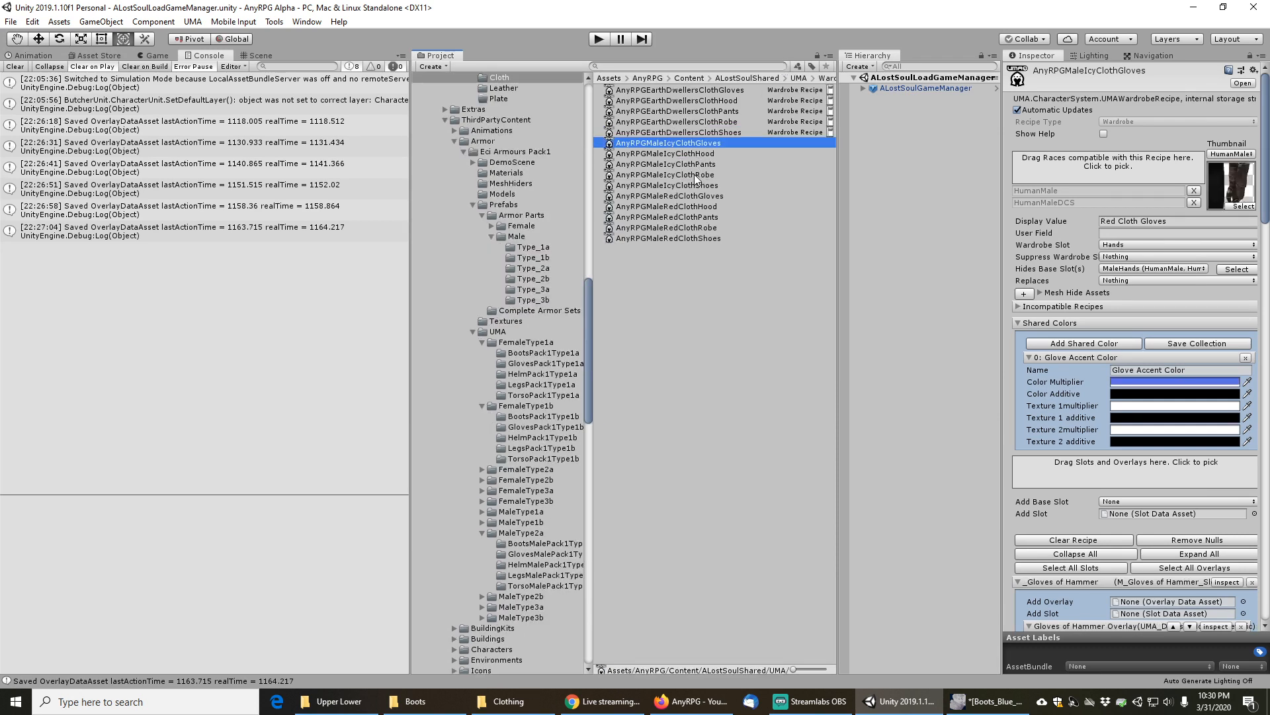
double_click(1104, 221)
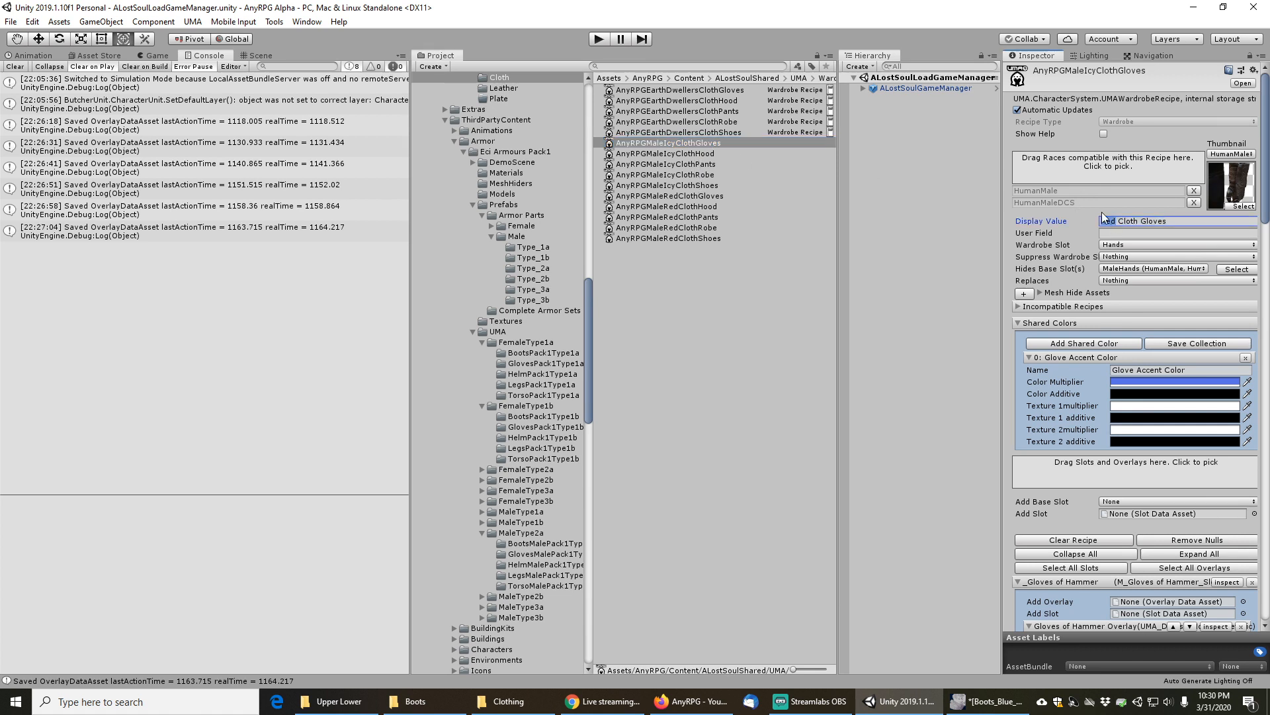
text(Icy)
Select the AnyRPGMaleIcyClothHood recipe and set its display value to Icy Cloth Hood
click(694, 155)
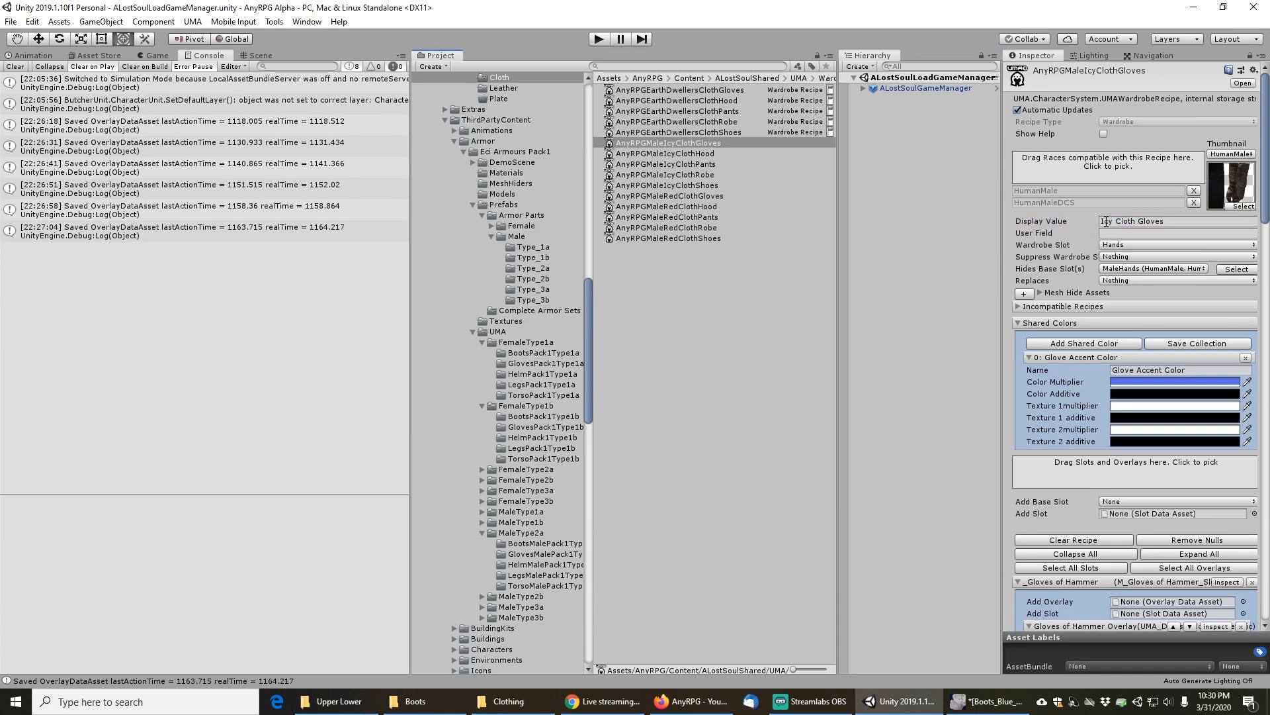
click(702, 154)
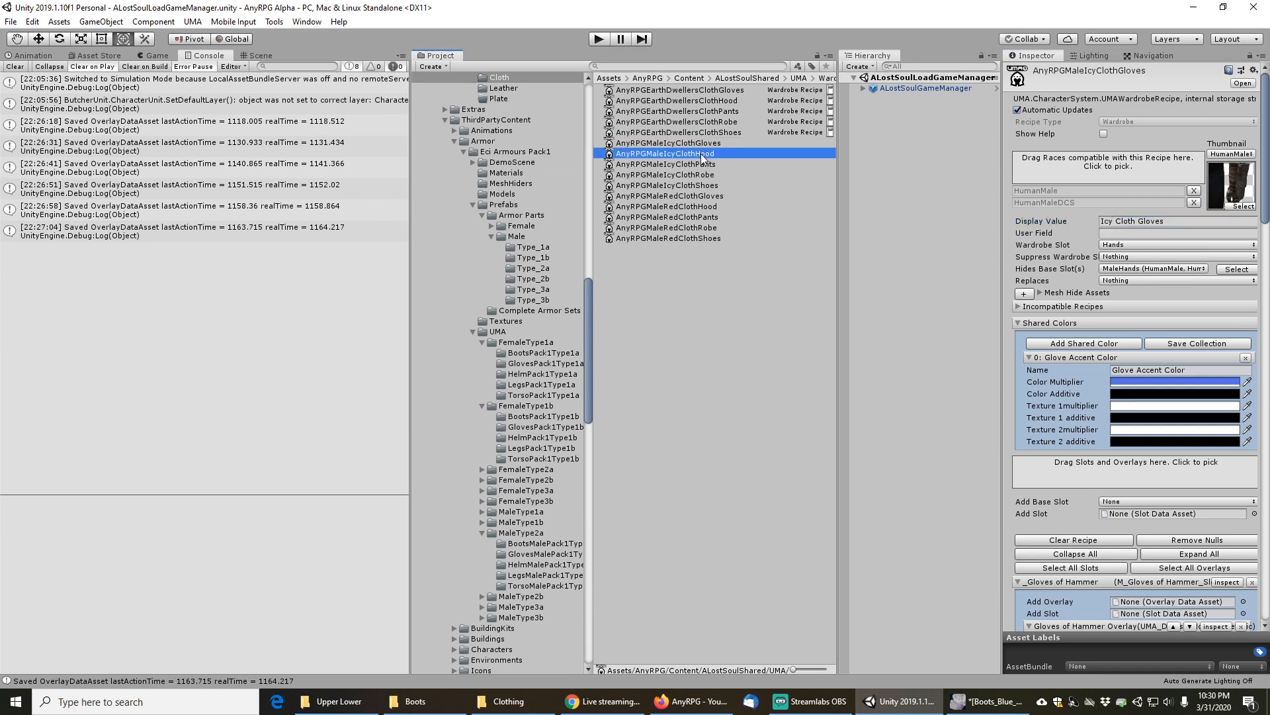
double_click(1106, 221)
text(Icy)
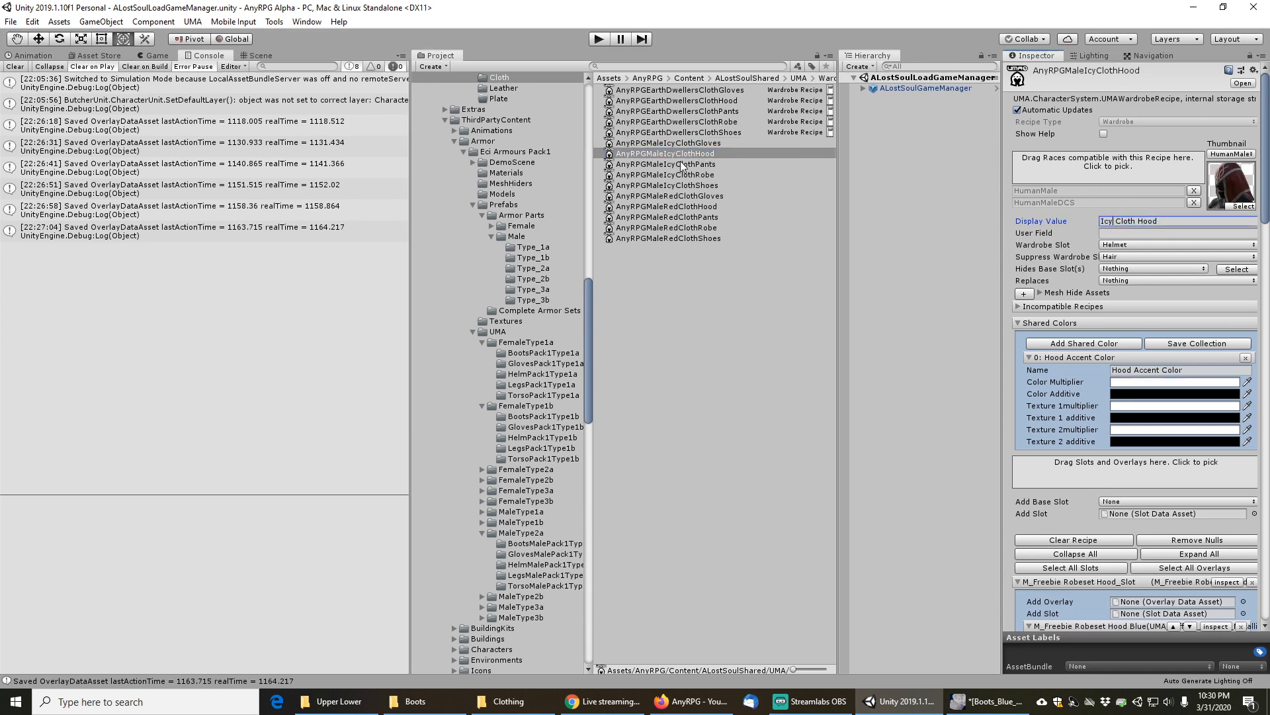
double_click(1104, 221)
Set the display values of the AnyRPGMaleIcyClothPants and AnyRPGMaleIcyClothRobe recipes to Icy Cloth Pants and Icy Cloth Robe
click(662, 165)
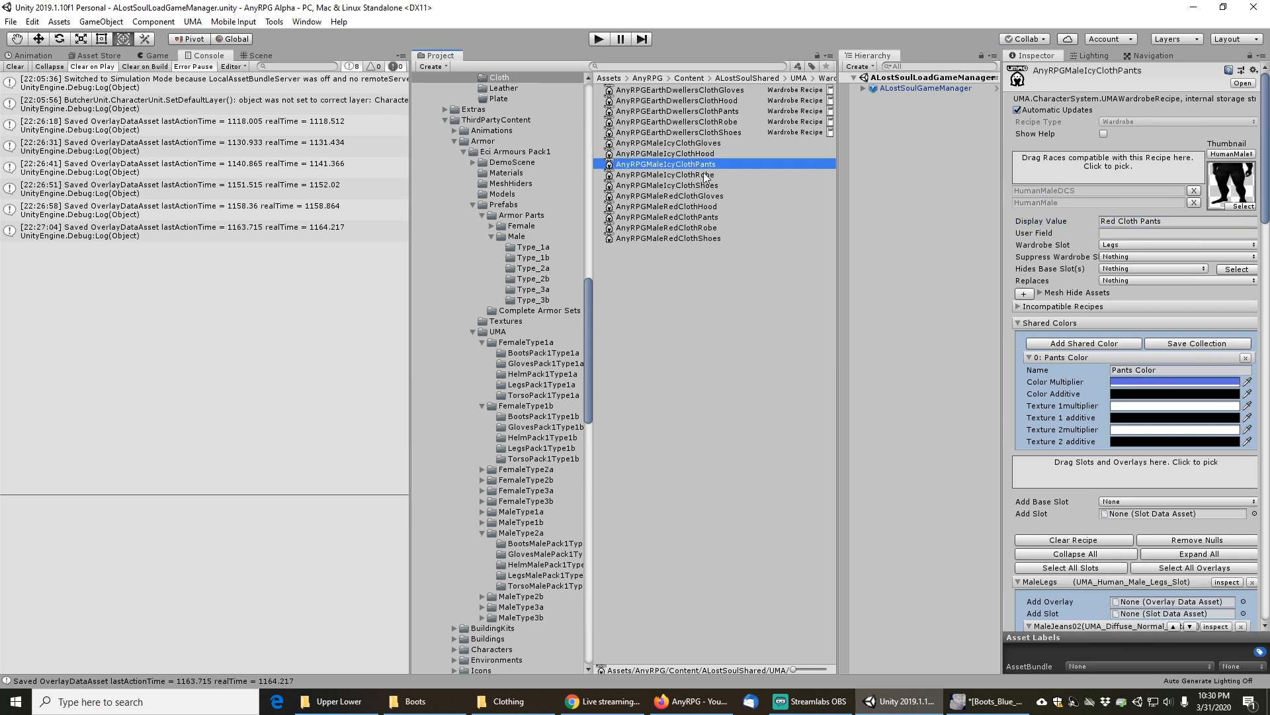
double_click(1107, 221)
text(Icy)
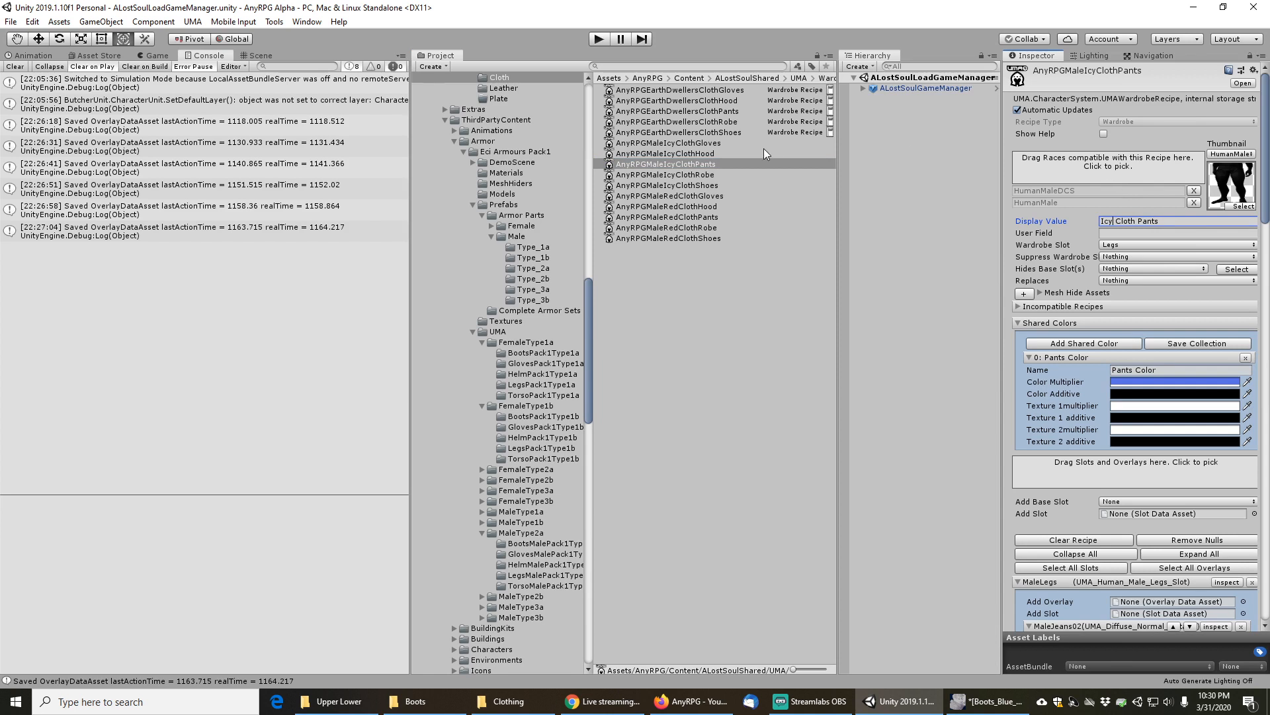
click(693, 175)
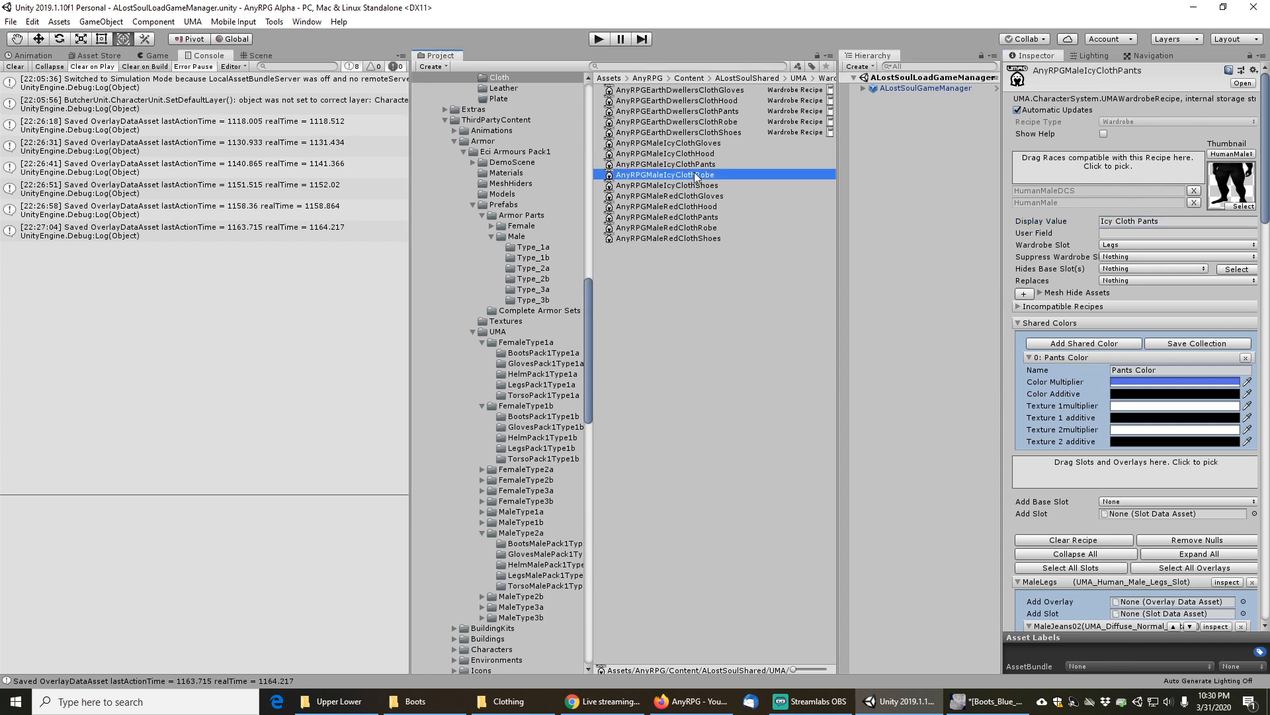
double_click(1106, 221)
text(Icy)
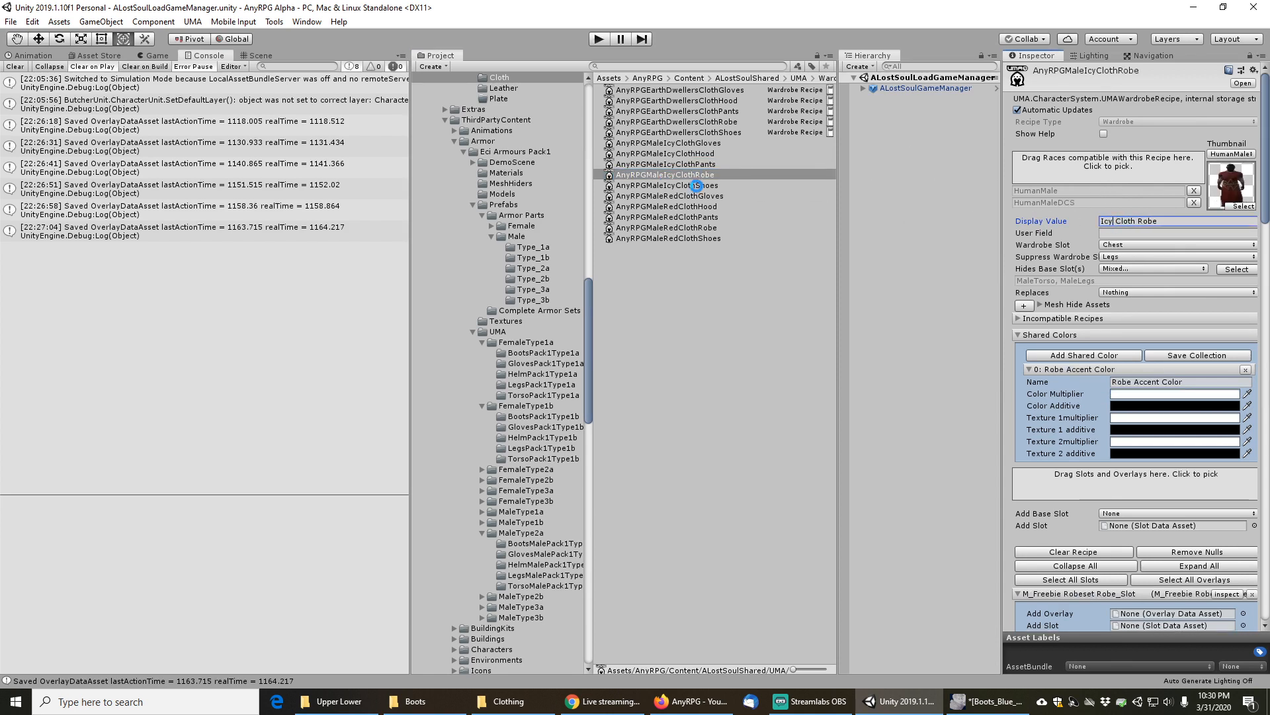
click(697, 186)
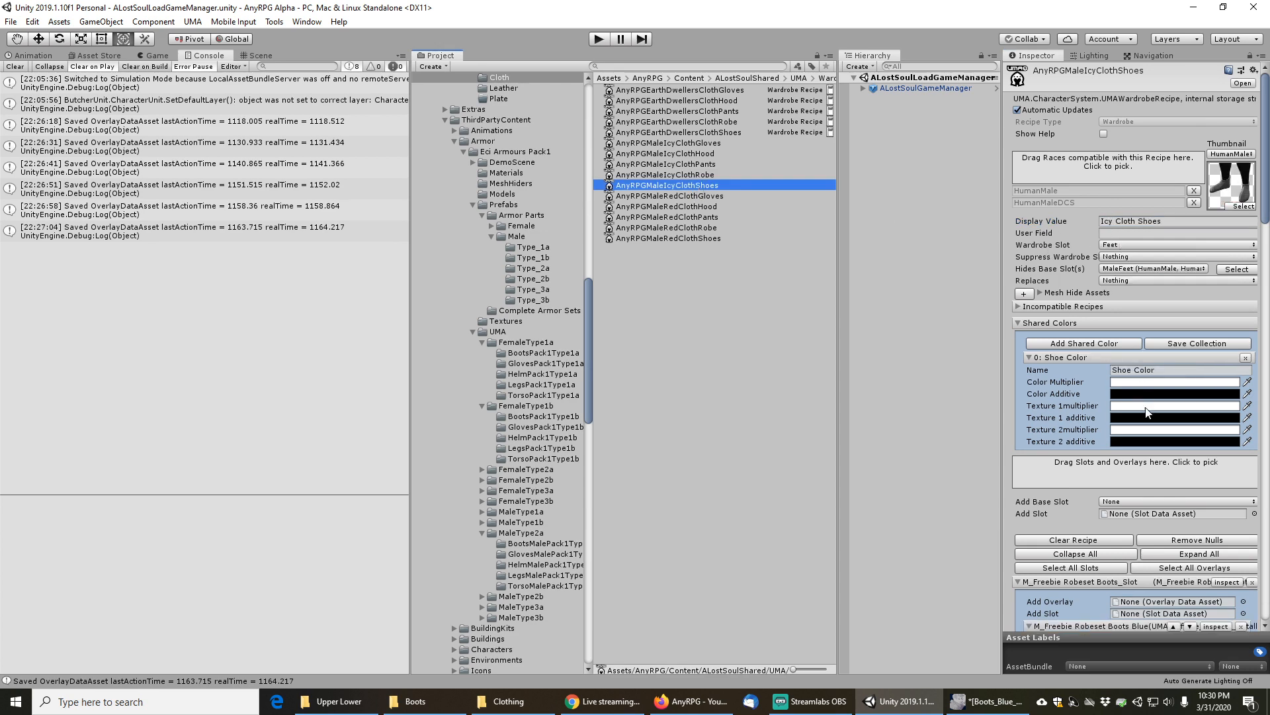
scroll(1130, 461, down, 6)
scroll(1077, 419, up, 6)
Search for icycloth, select the IcyClothRobe recipe profile and show it in its containing Cloth folder
click(661, 67)
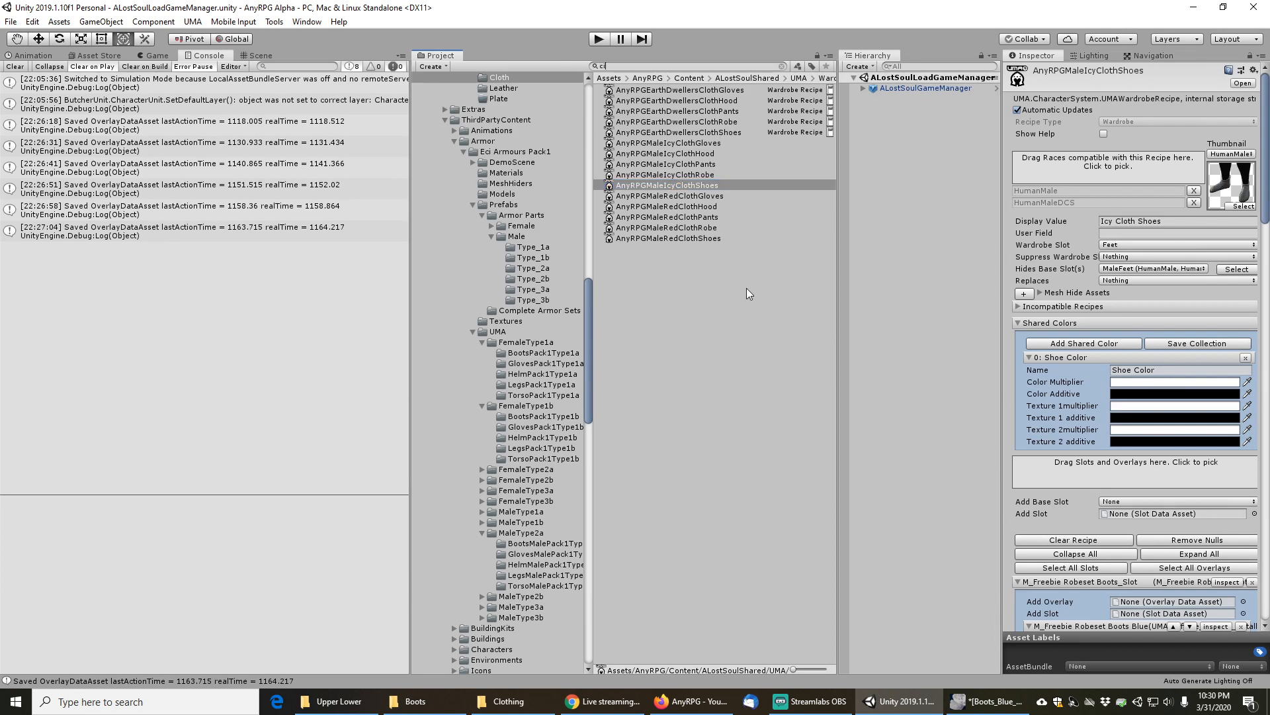
text(icycloth)
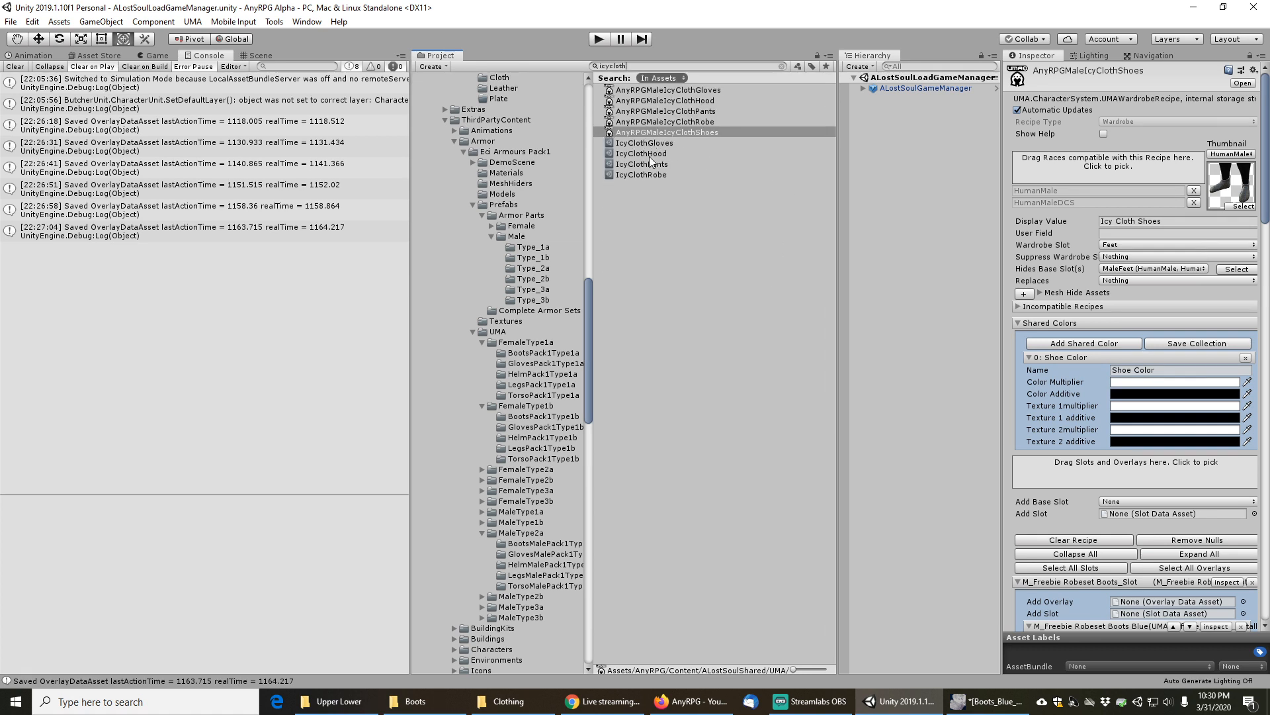
click(645, 174)
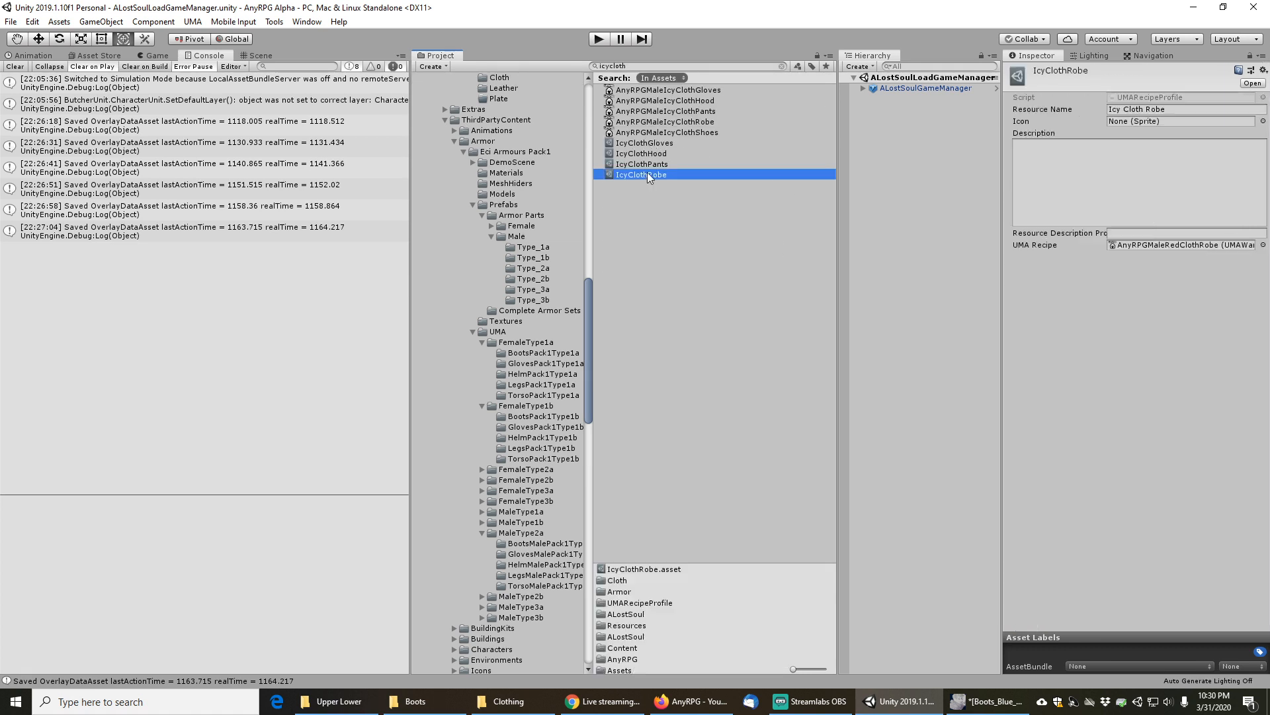
click(782, 67)
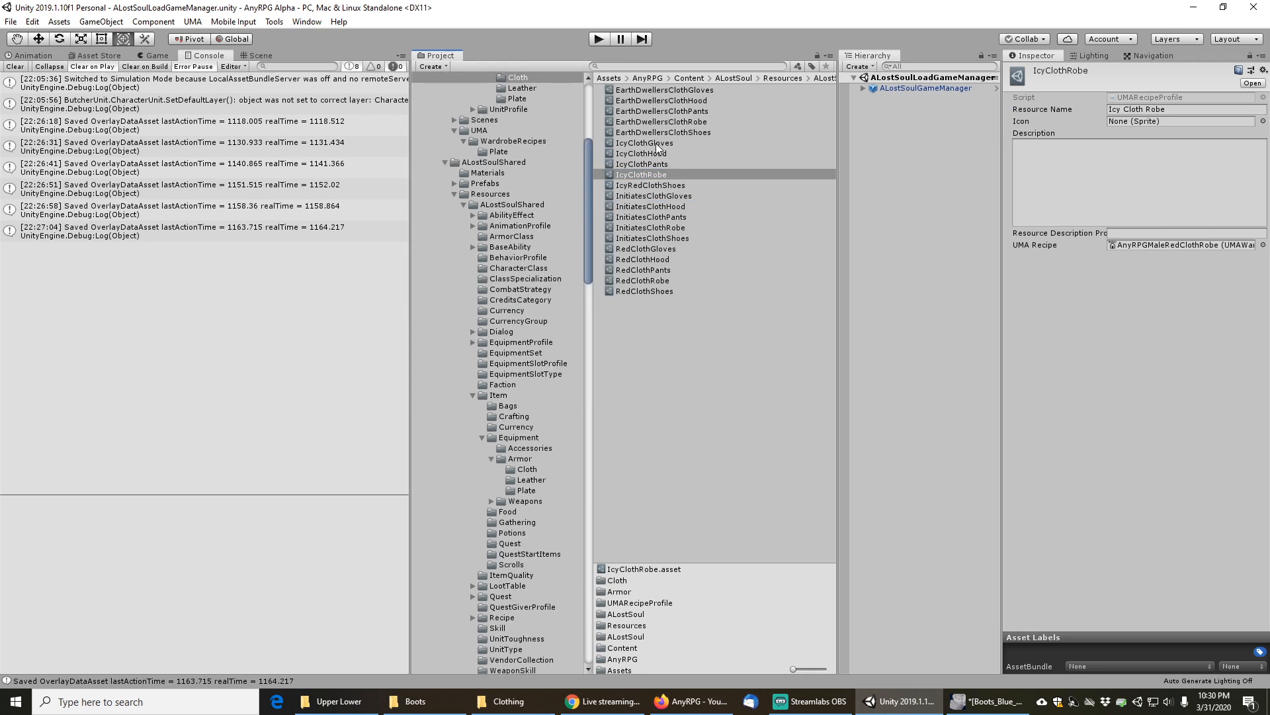
Open the name of the IcyRedClothShoes recipe profile for editing
click(652, 185)
key(F2)
key(Home)
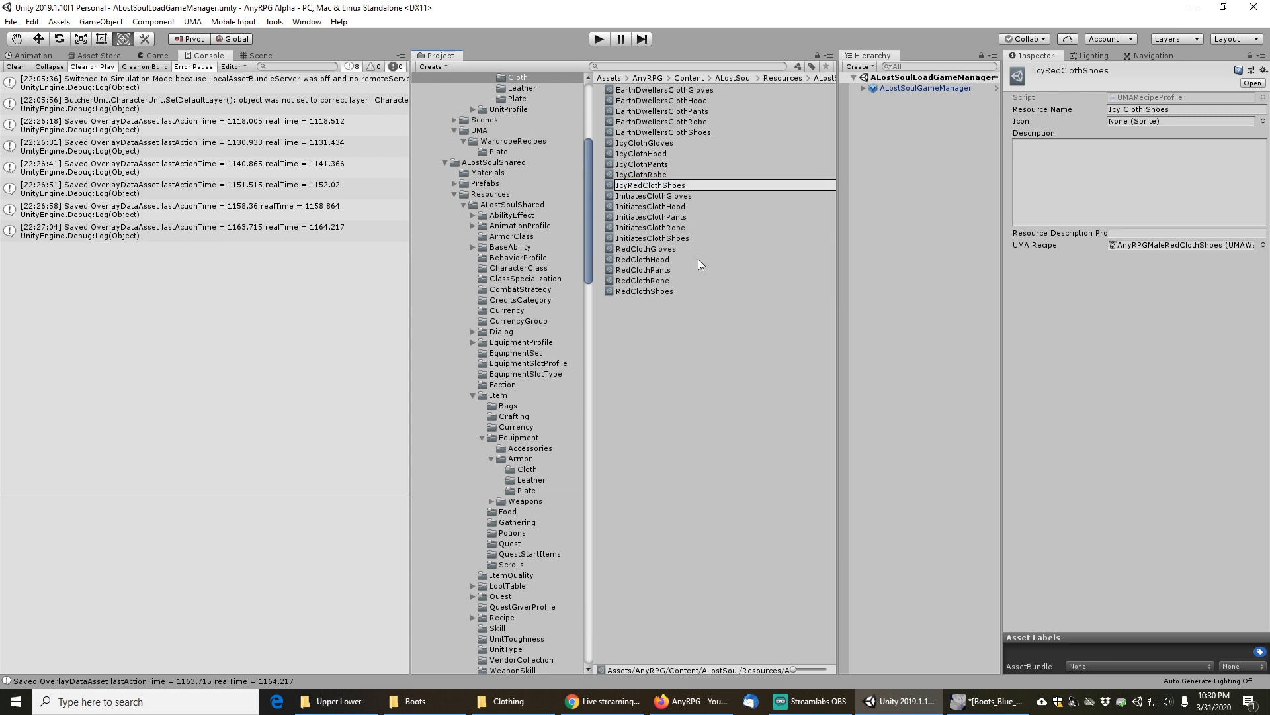
Rename the cloth shoes recipe profile as IcyClothShoes
key(Delete)
key(Delete)
key(Delete)
key(Return)
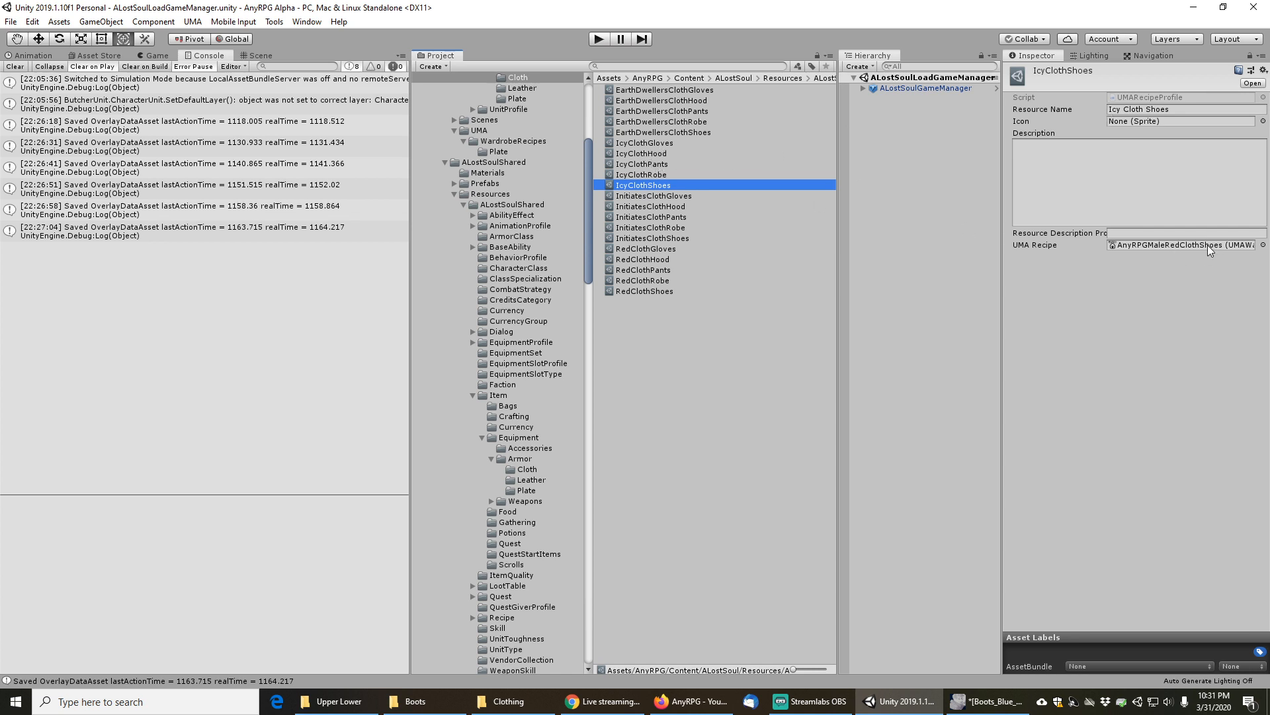
Assign AnyRPGMaleIcyClothGloves as the UMA recipe of the IcyClothGloves profile
click(645, 143)
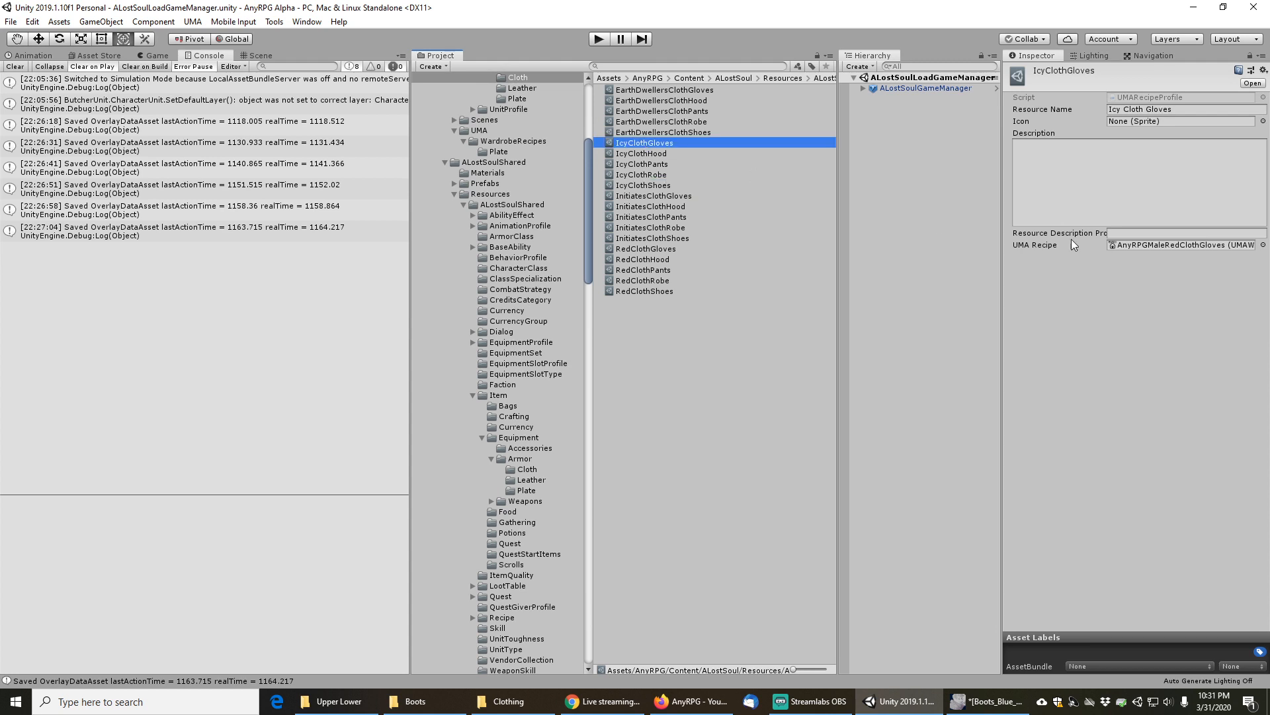
click(1263, 244)
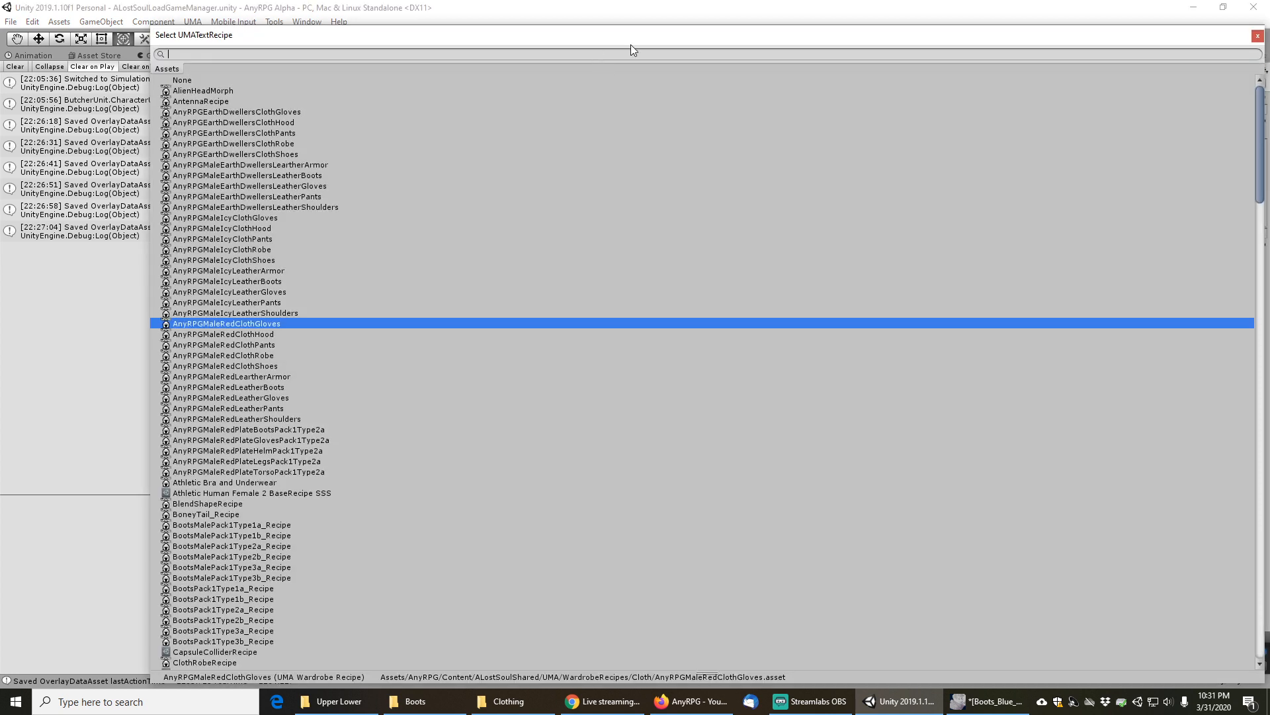
text(icy)
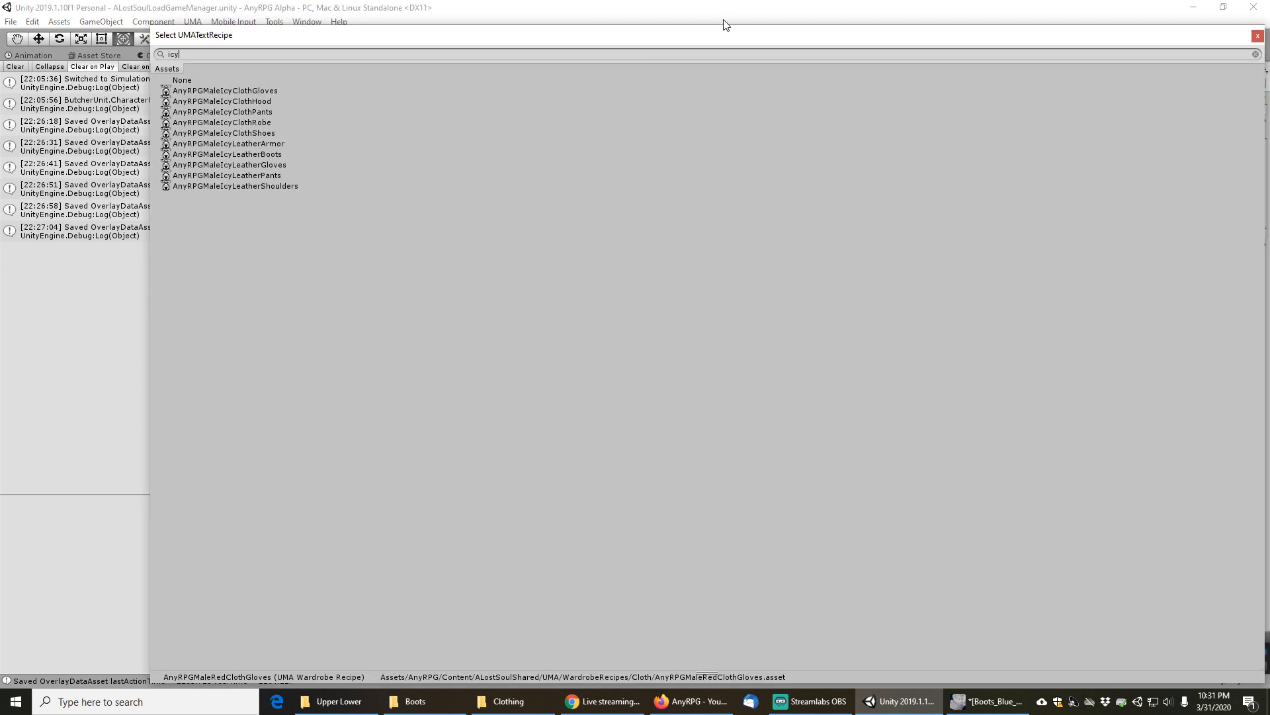
drag(713, 35, 707, 216)
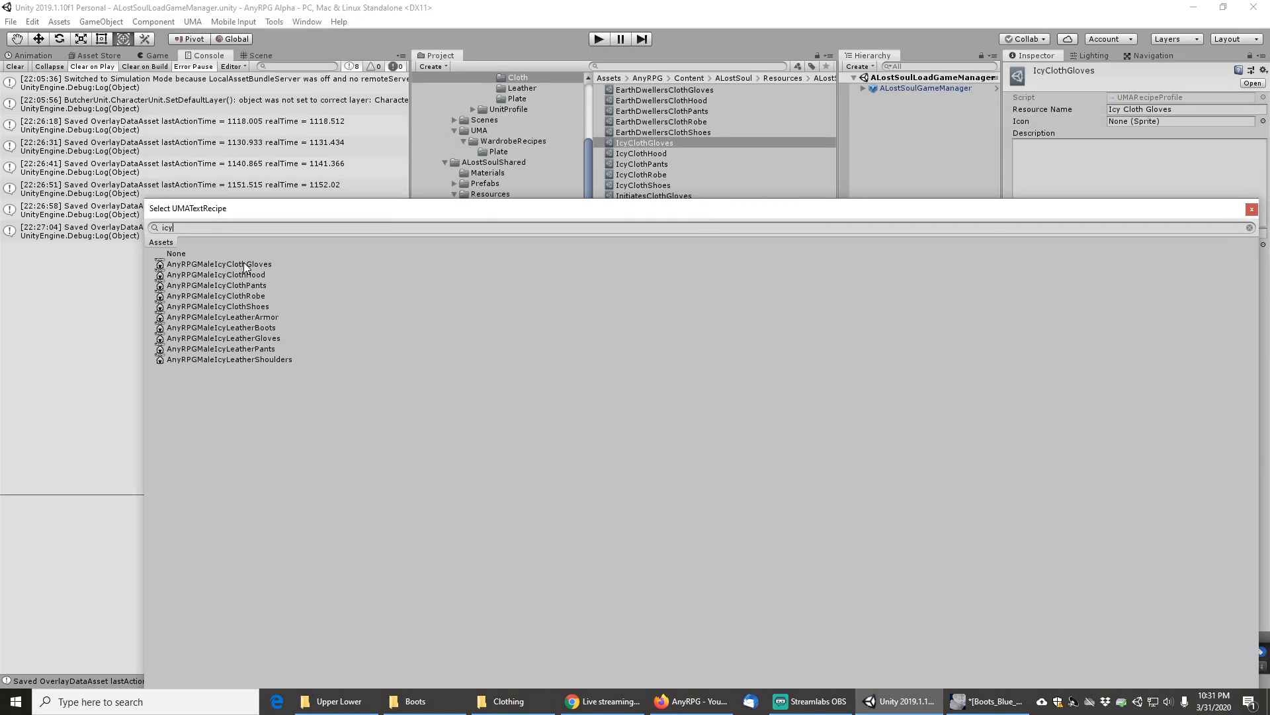
double_click(245, 264)
Set the IcyClothHood profile's UMA recipe to AnyRPGMaleIcyClothHood
click(645, 154)
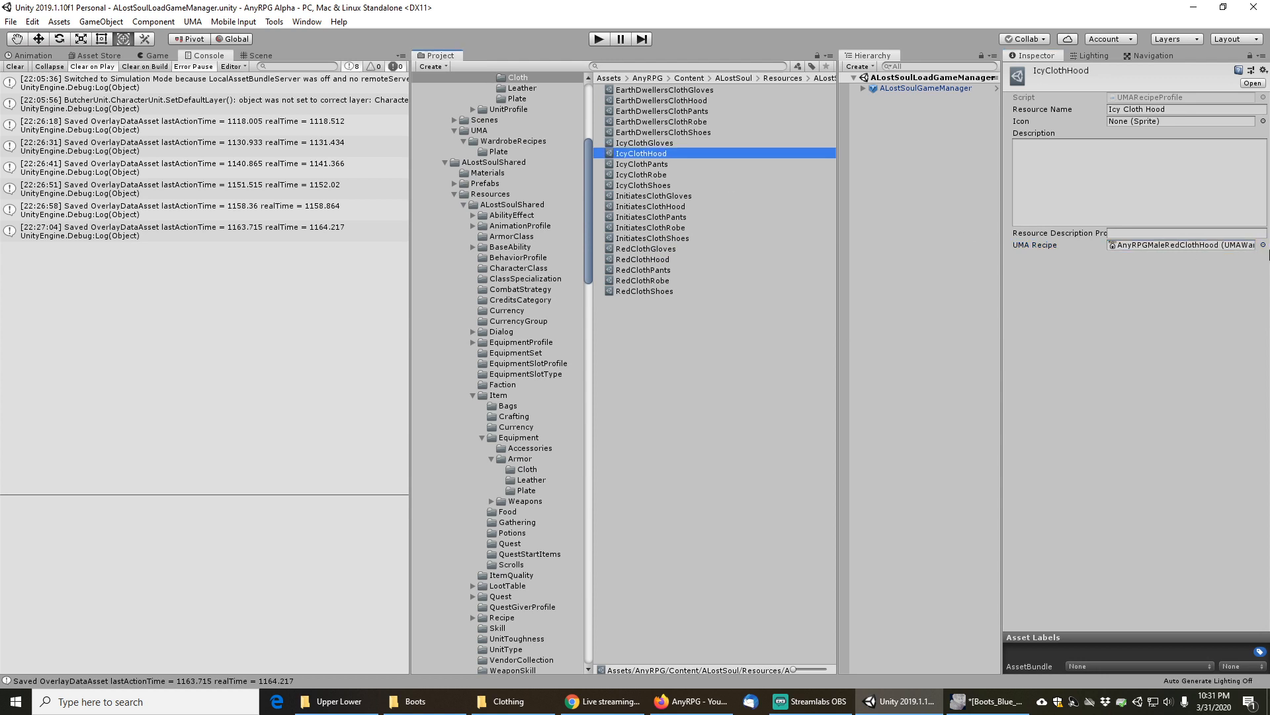
click(1261, 245)
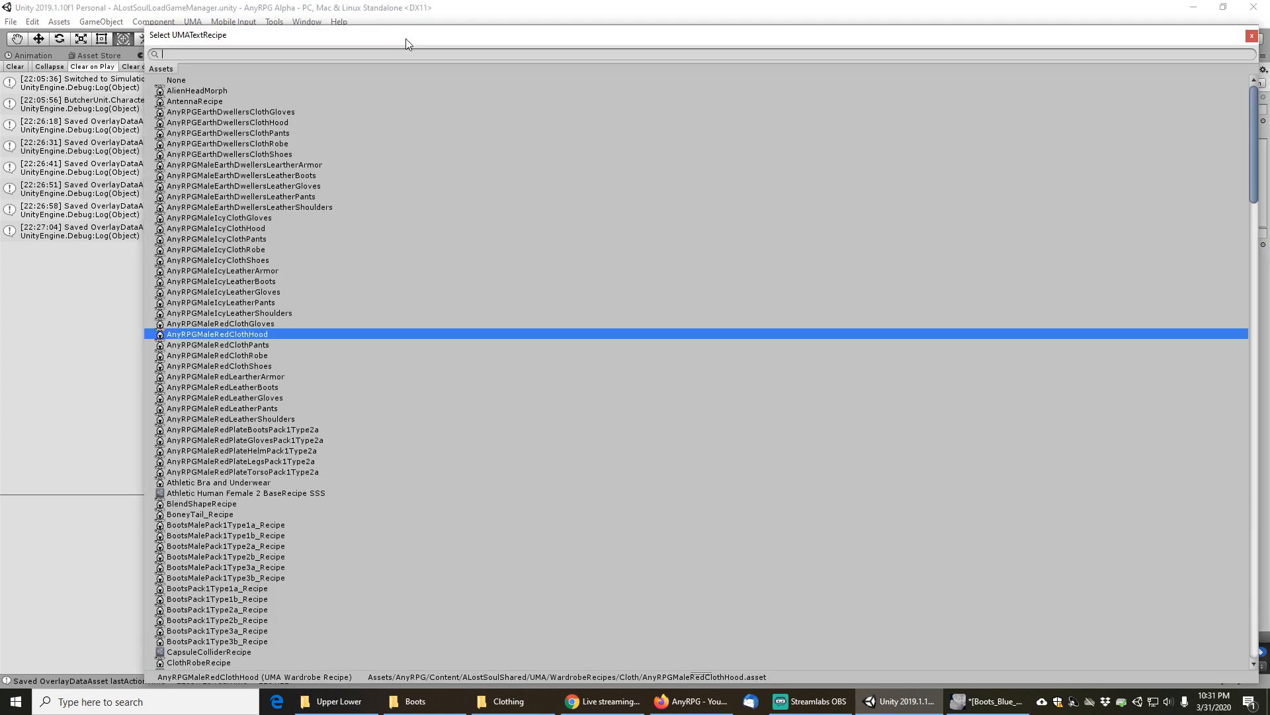
text(icy)
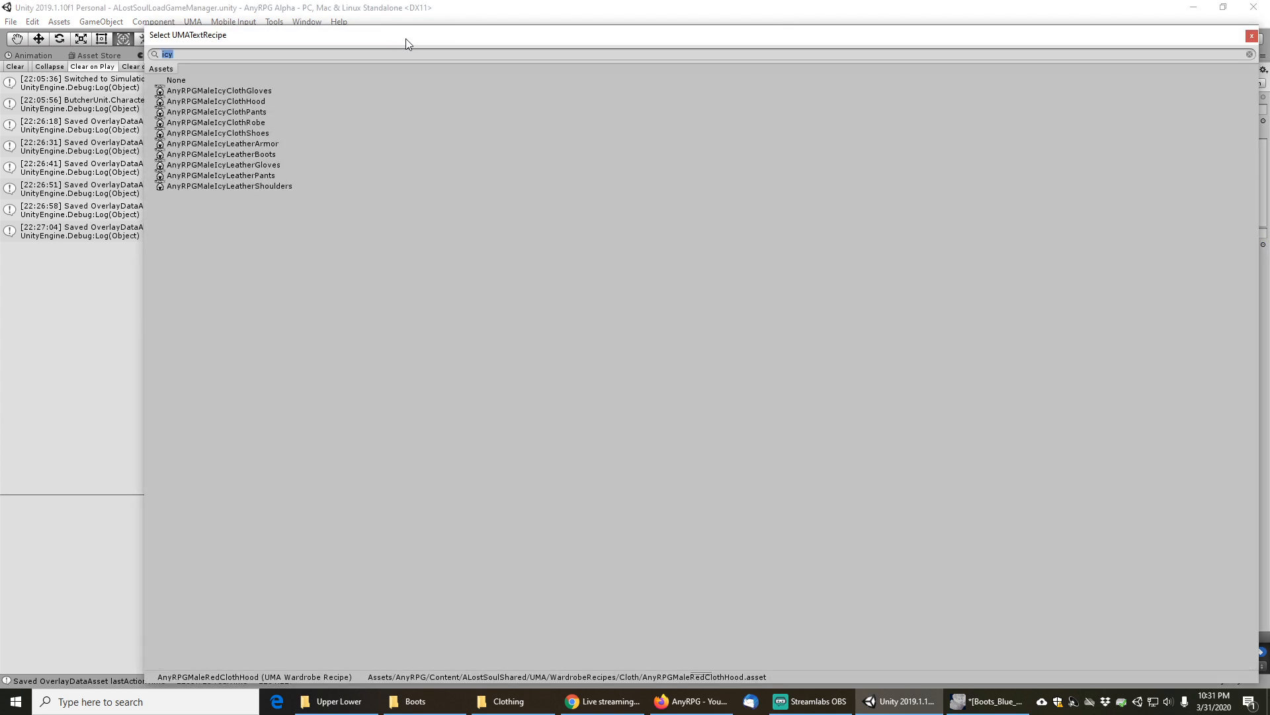
double_click(234, 102)
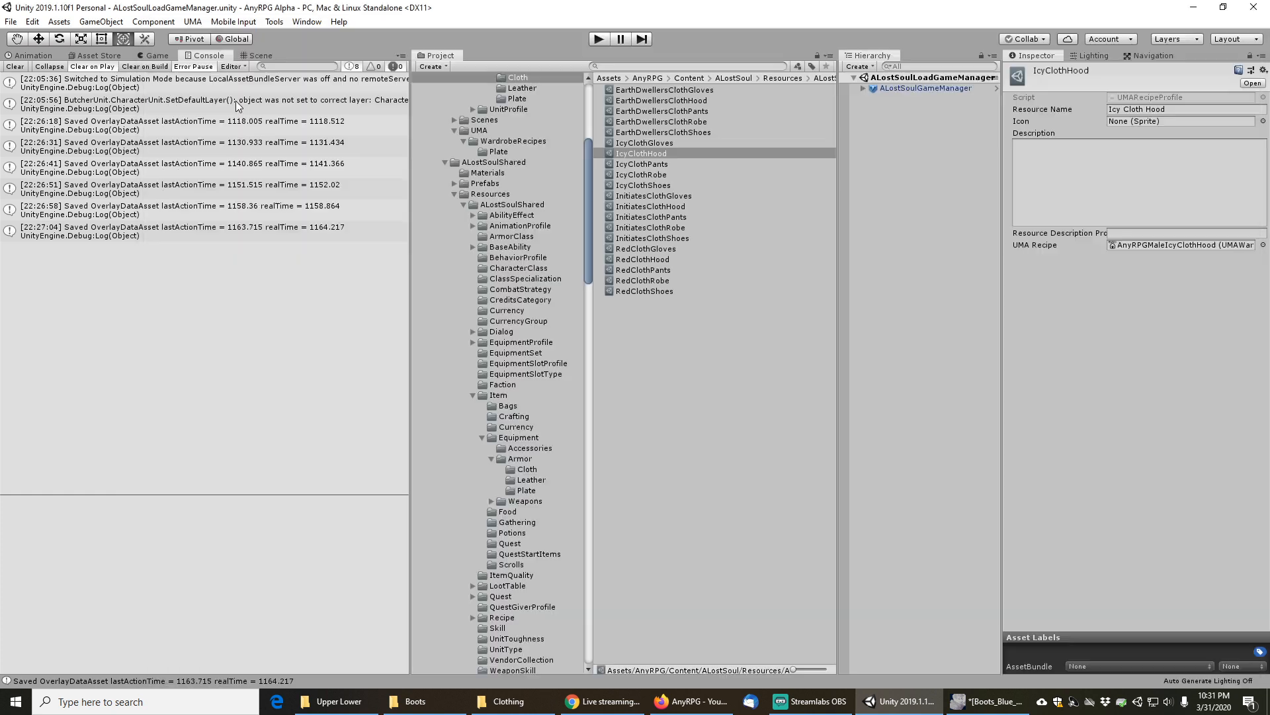
Set the IcyClothPants profile's UMA recipe to AnyRPGMaleIcyClothPants
click(641, 164)
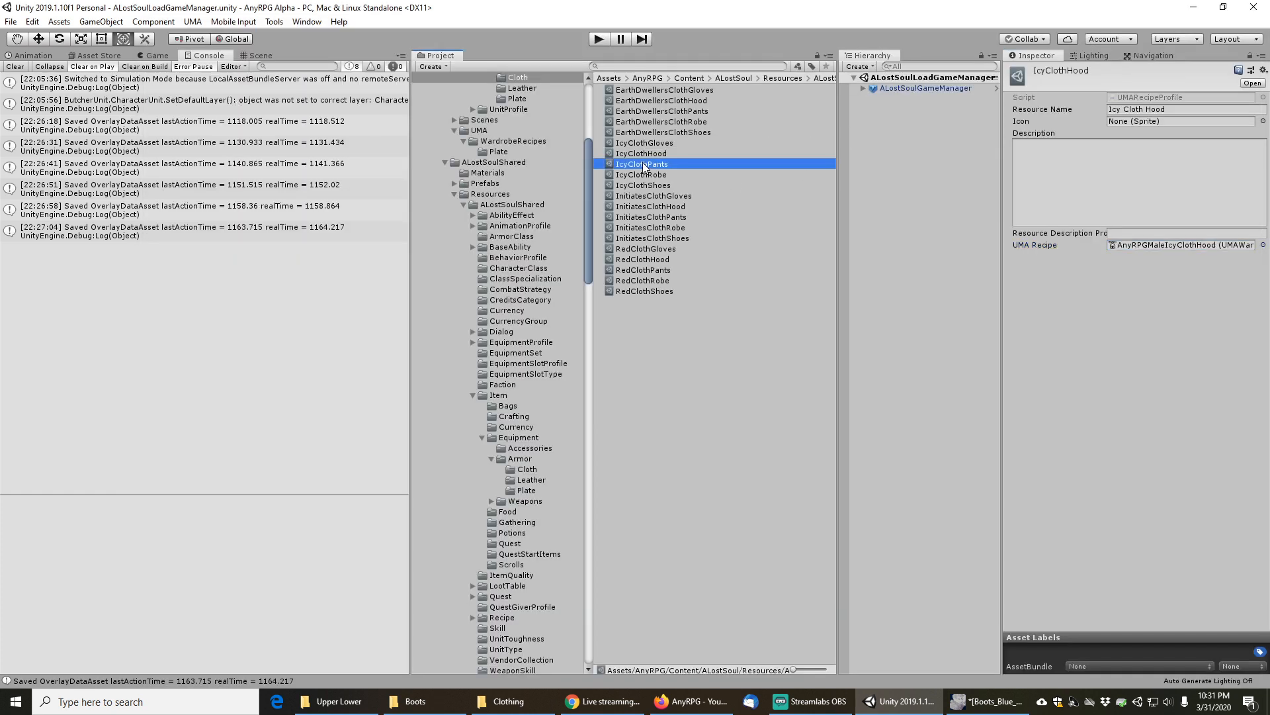
click(1263, 245)
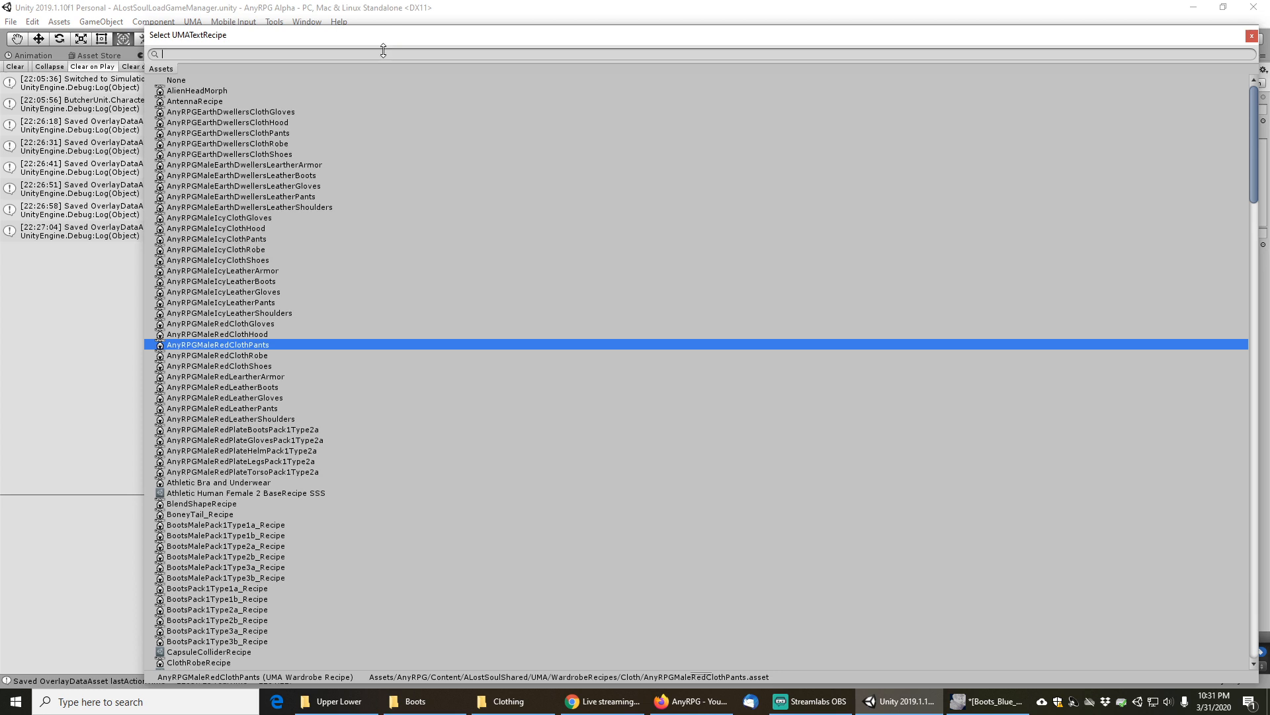
text(icy)
double_click(243, 112)
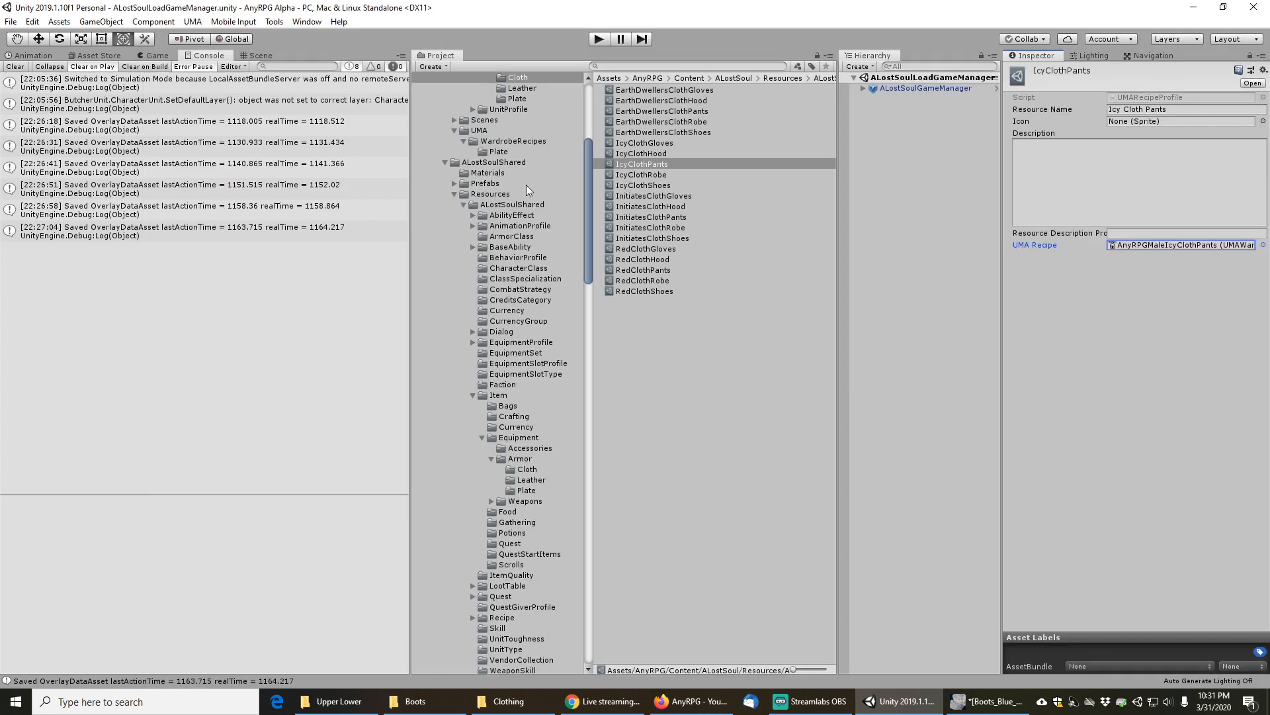
Set the IcyClothRobe profile's UMA recipe to AnyRPGMaleIcyClothRobe
click(649, 175)
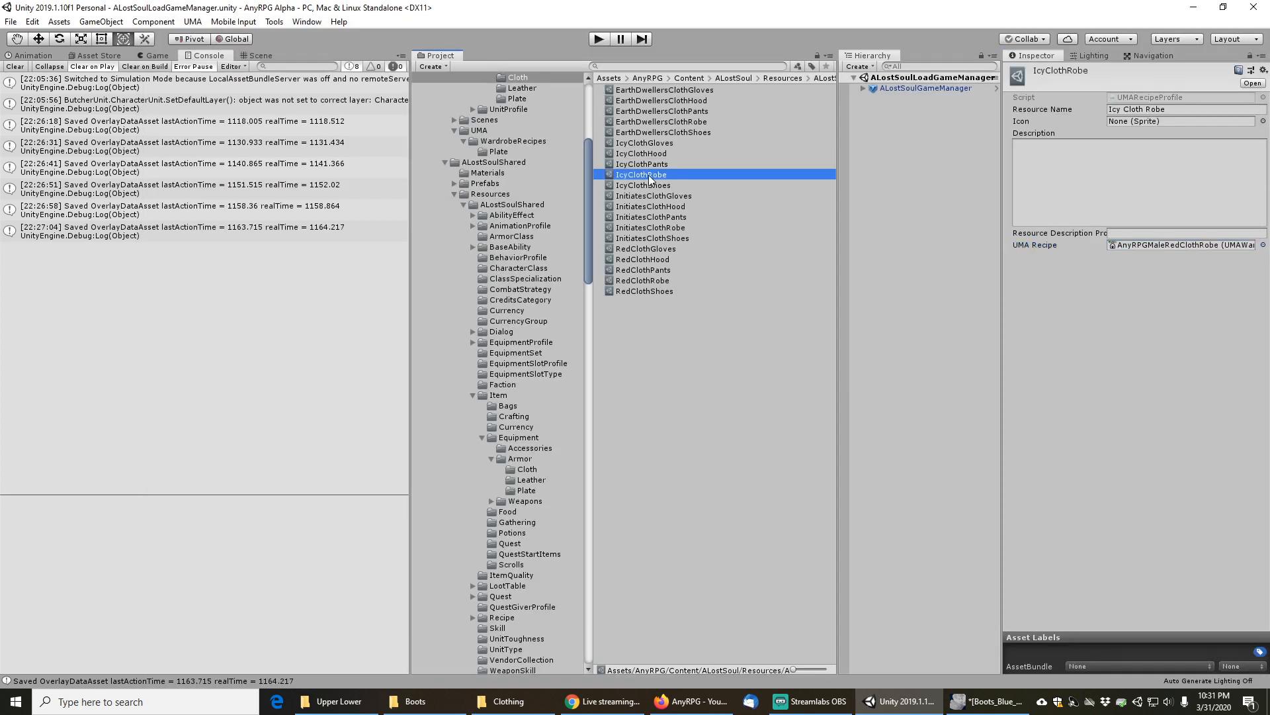
click(1263, 245)
text(icy)
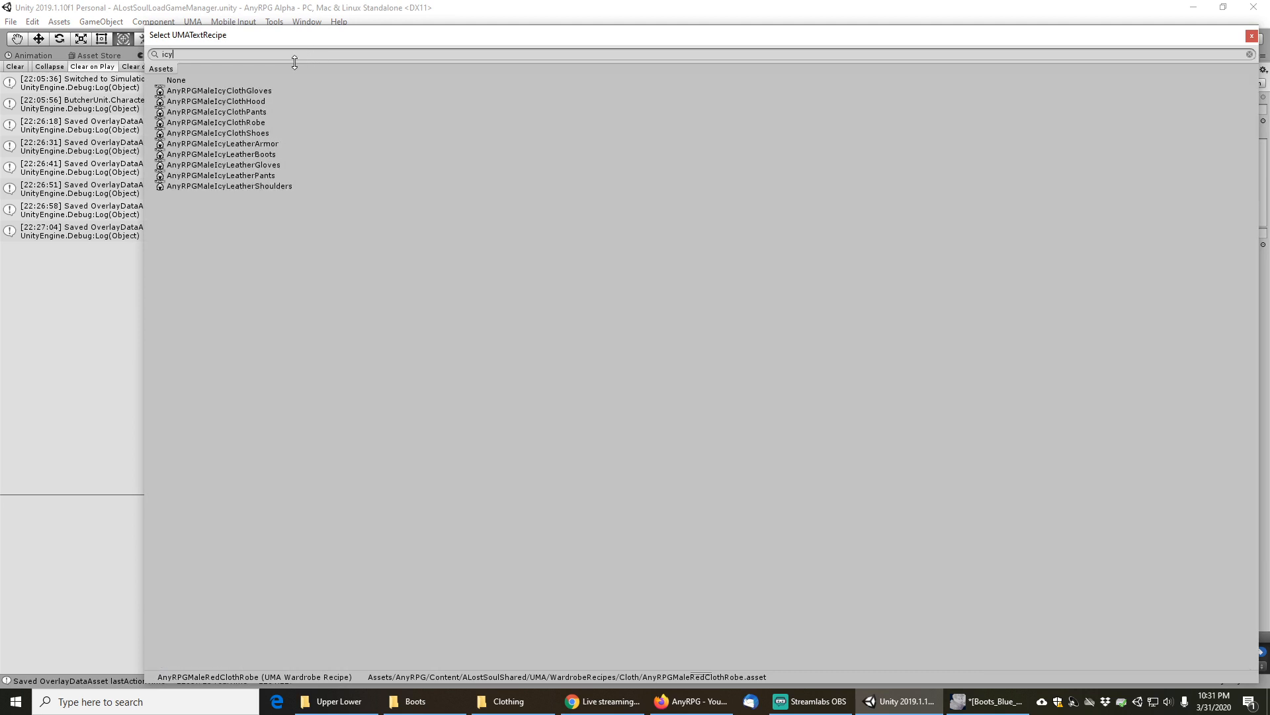
double_click(247, 123)
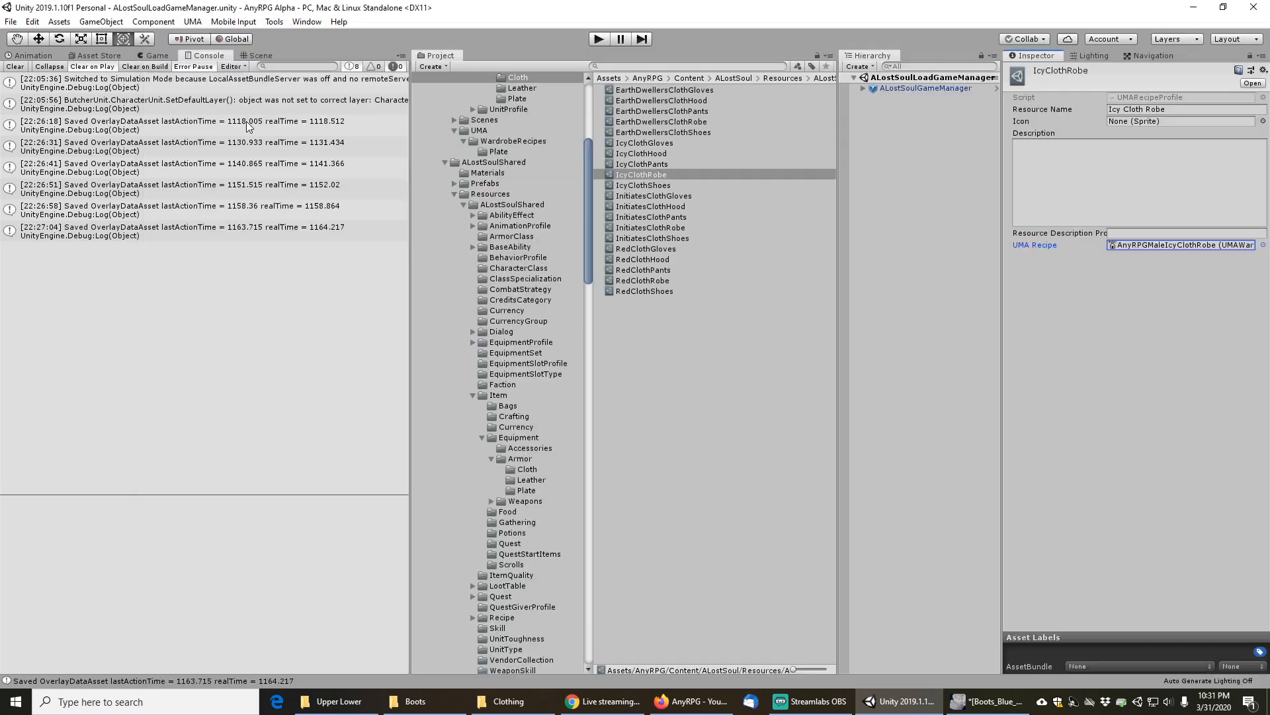
Set the IcyClothShoes profile's UMA recipe to AnyRPGMaleIcyClothShoes
click(645, 186)
click(1263, 245)
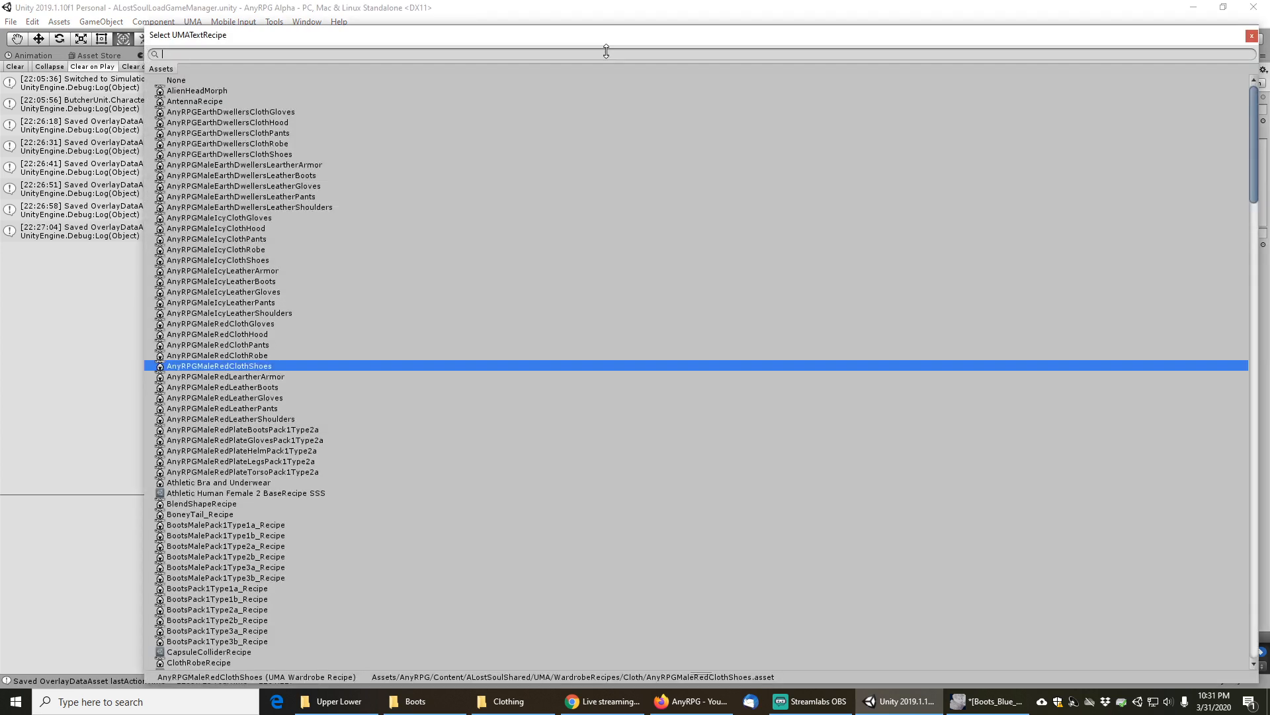
text(icy)
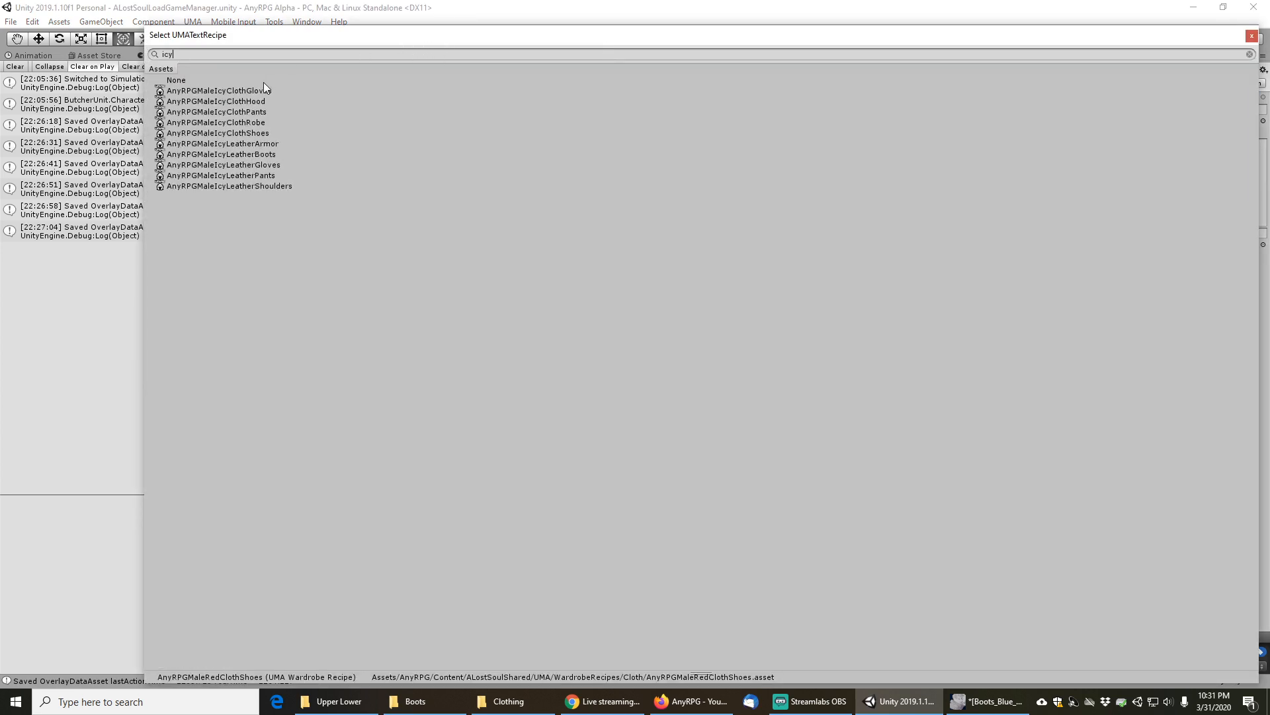
double_click(232, 132)
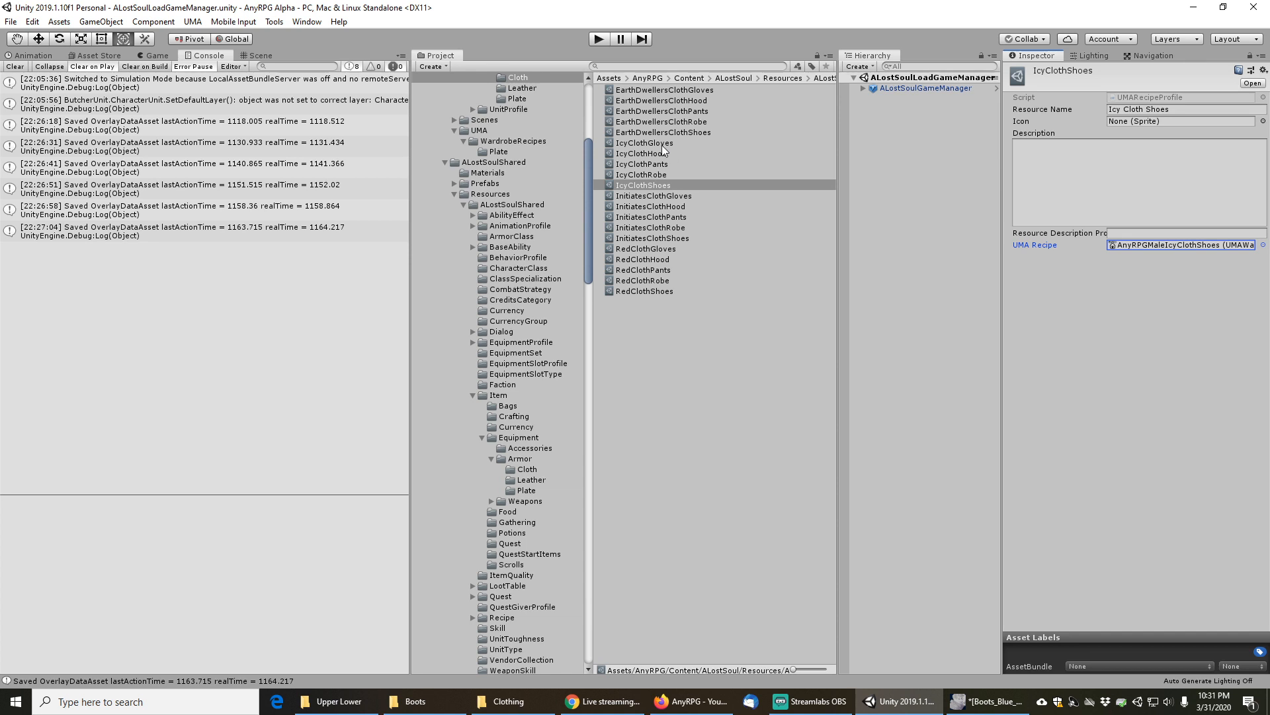
Search the project assets for "icycloth", check the IcyClothGloves profile and its folder, and clear the search
click(653, 67)
text(icy)
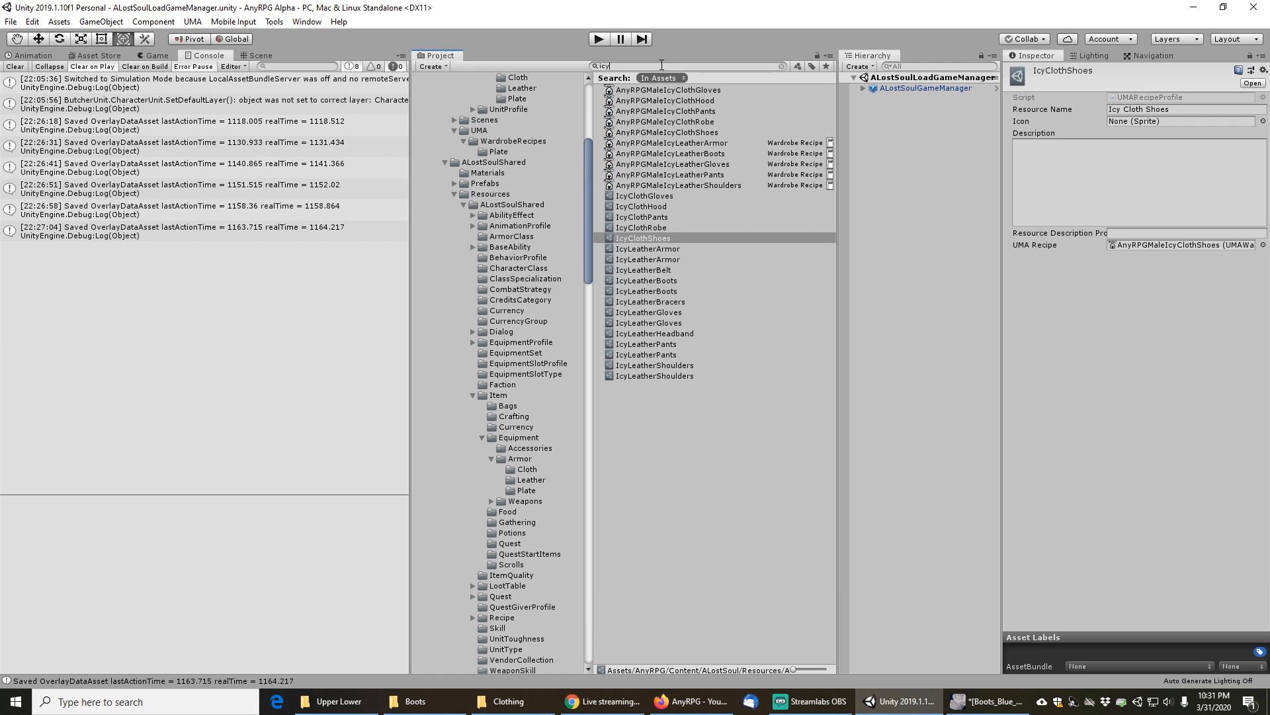
text(cloth)
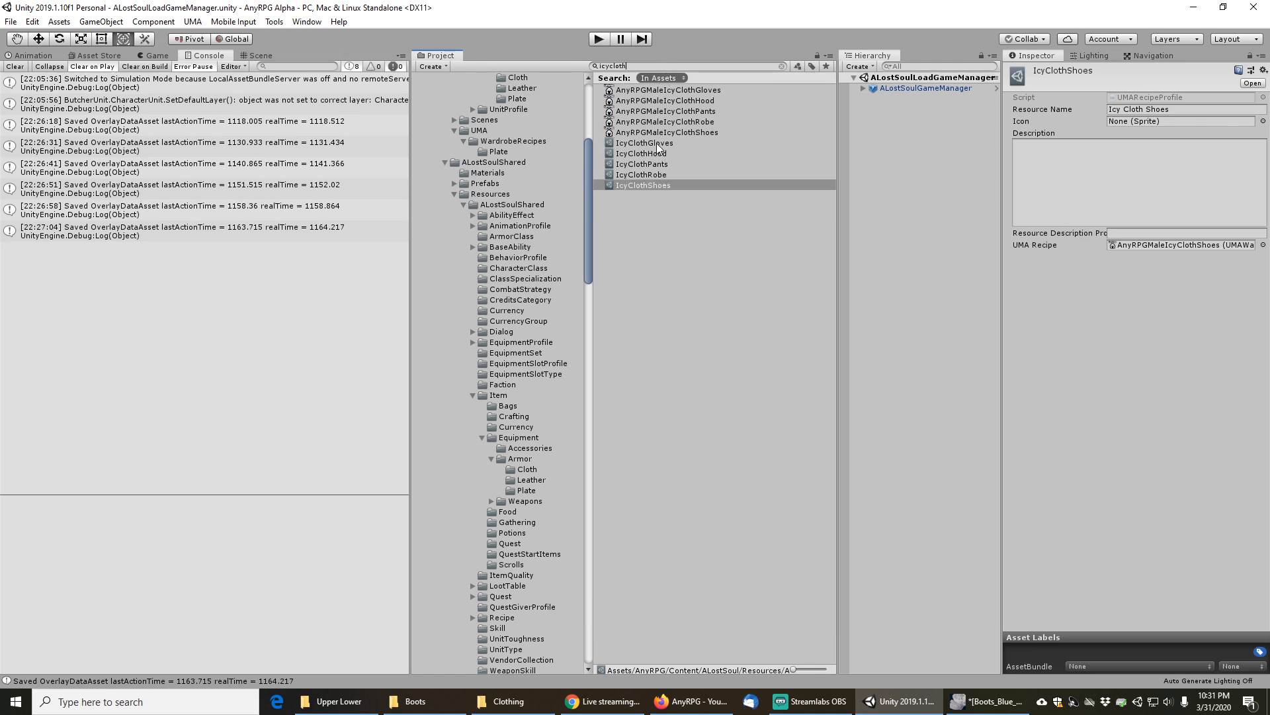
click(645, 144)
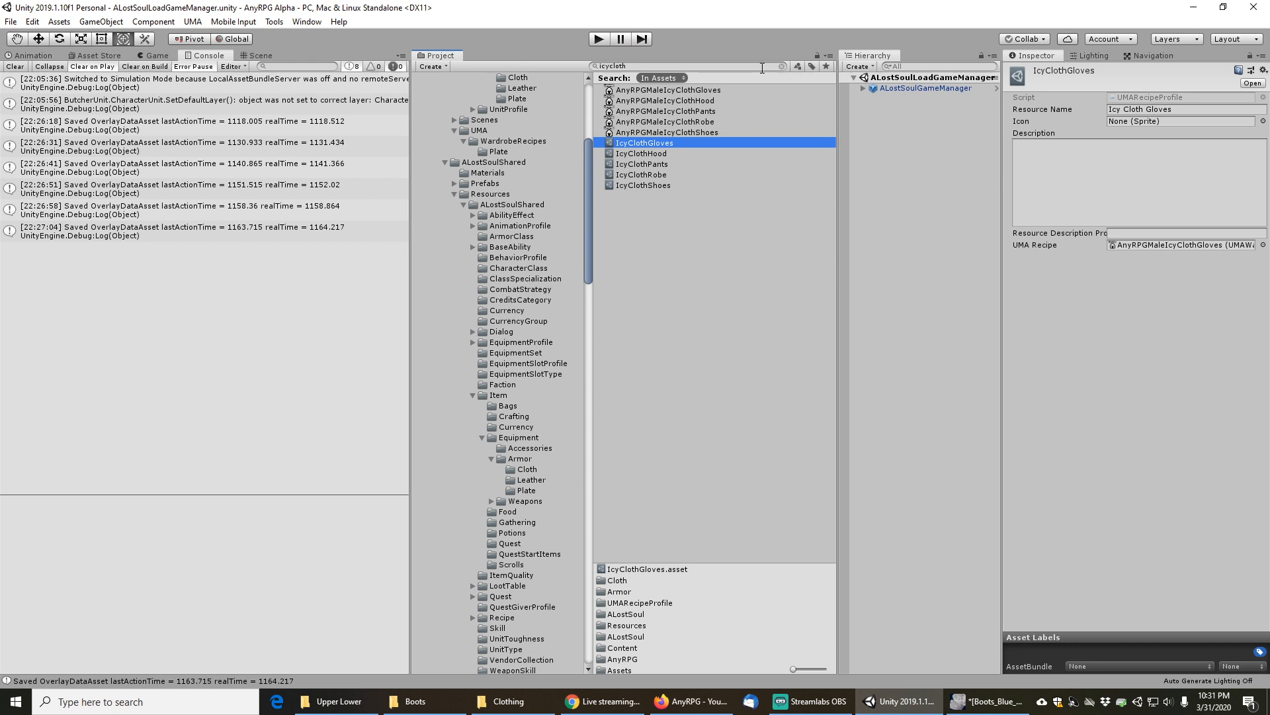
click(765, 67)
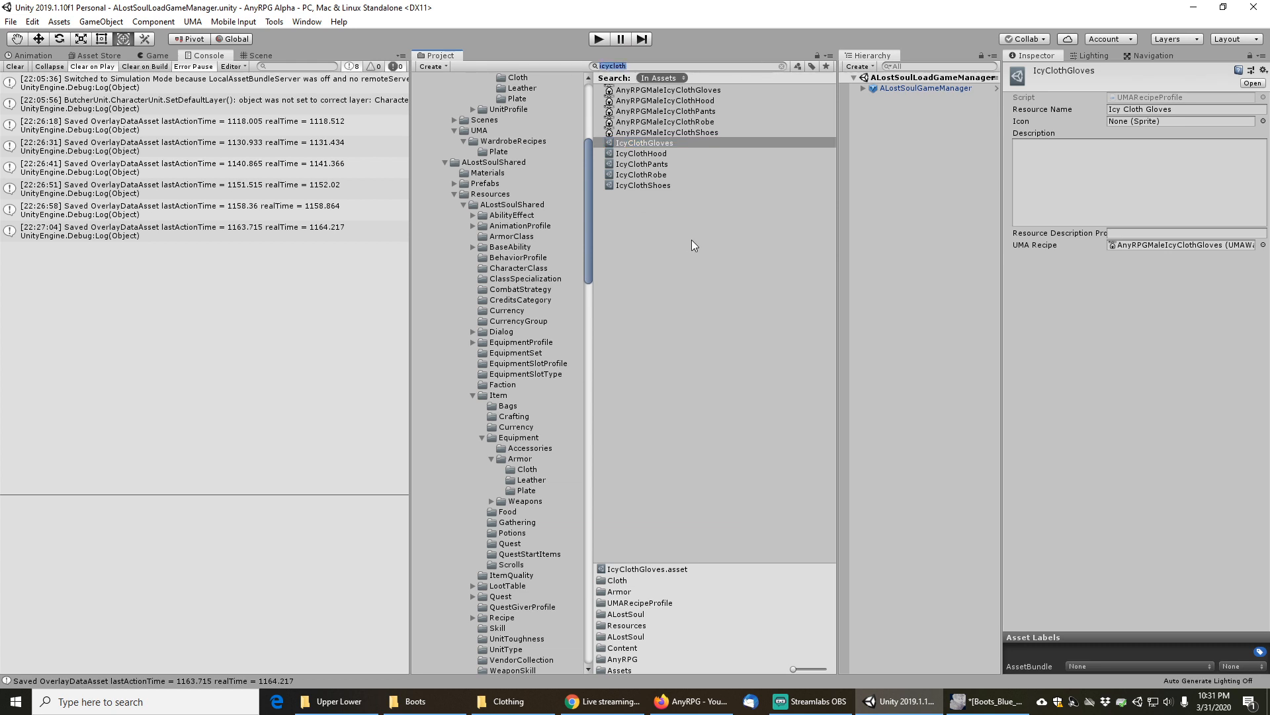
key(BackSpace)
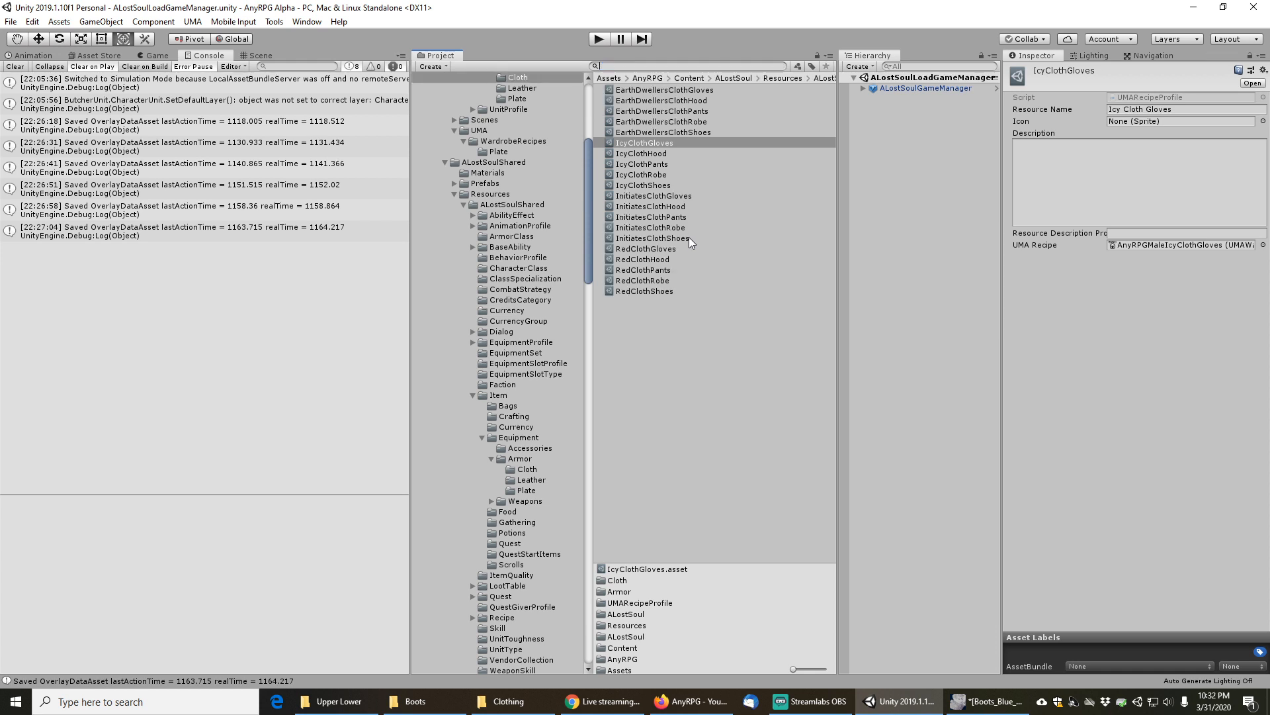
Search the assets for "initiatescloth" and use the InitiatesClothBracers armor item to reveal the shared Cloth equipment folder
scroll(529, 201, up, 3)
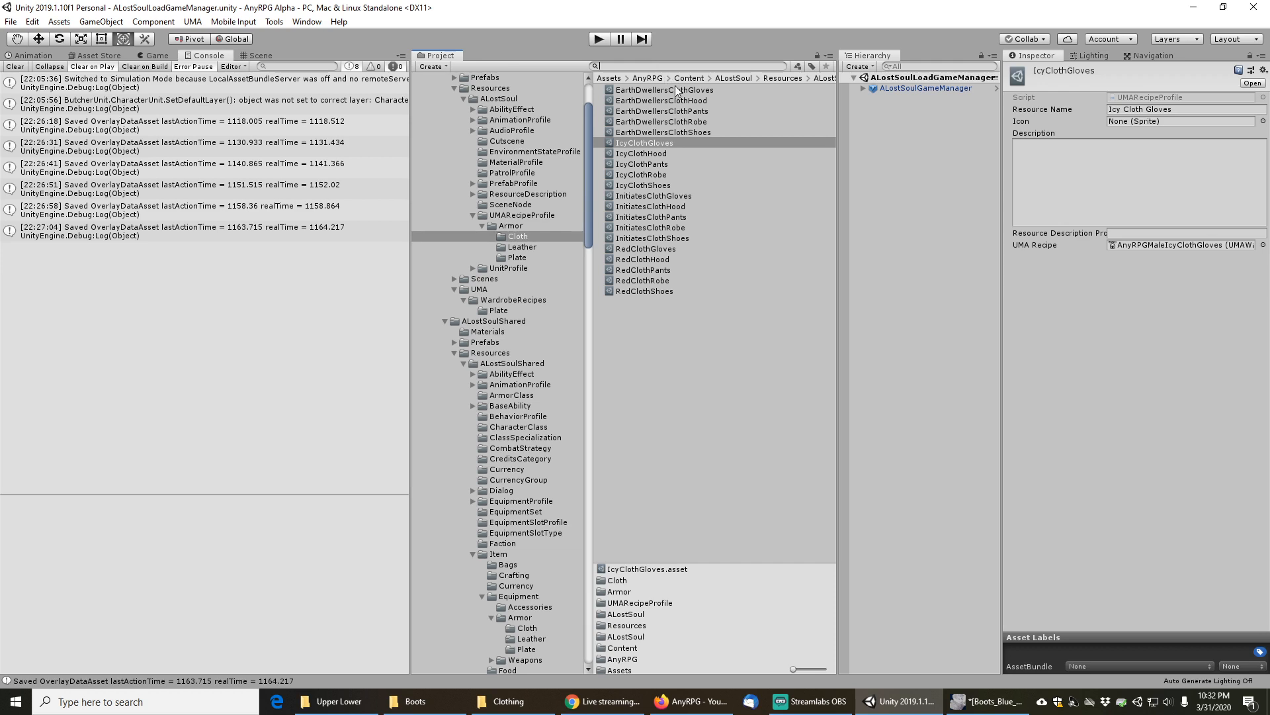
text(initiatescloth)
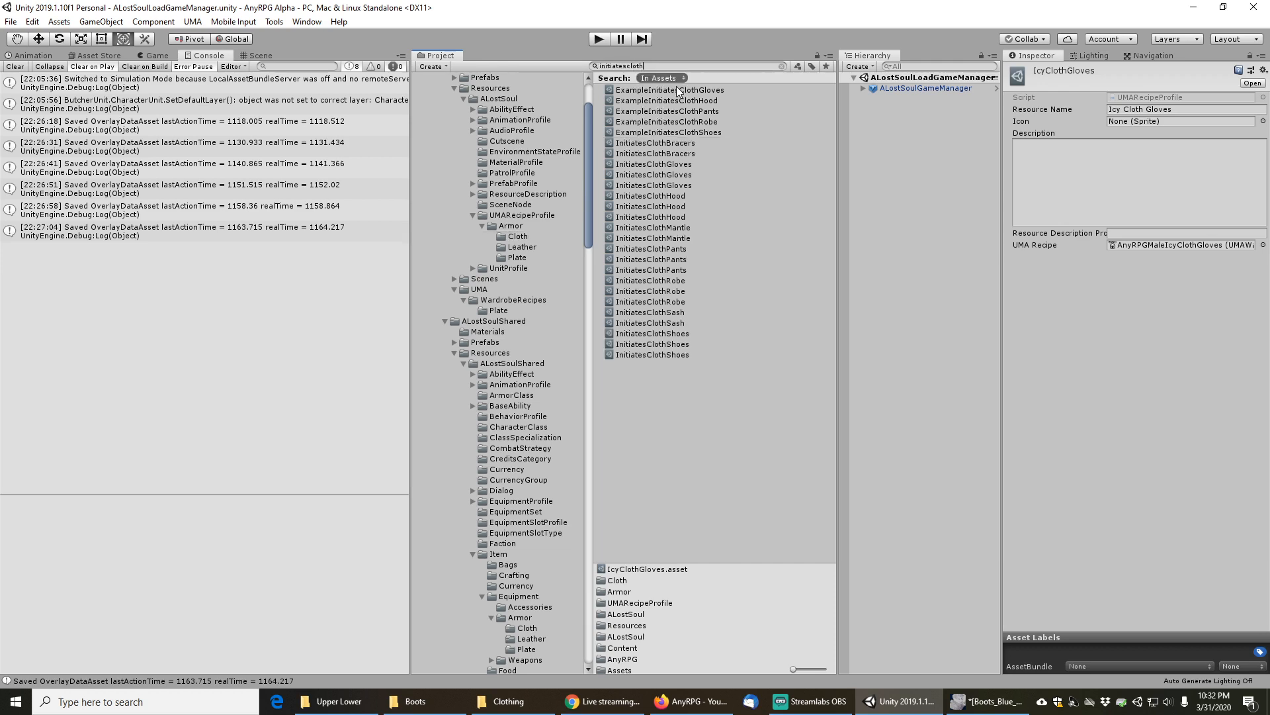
click(665, 144)
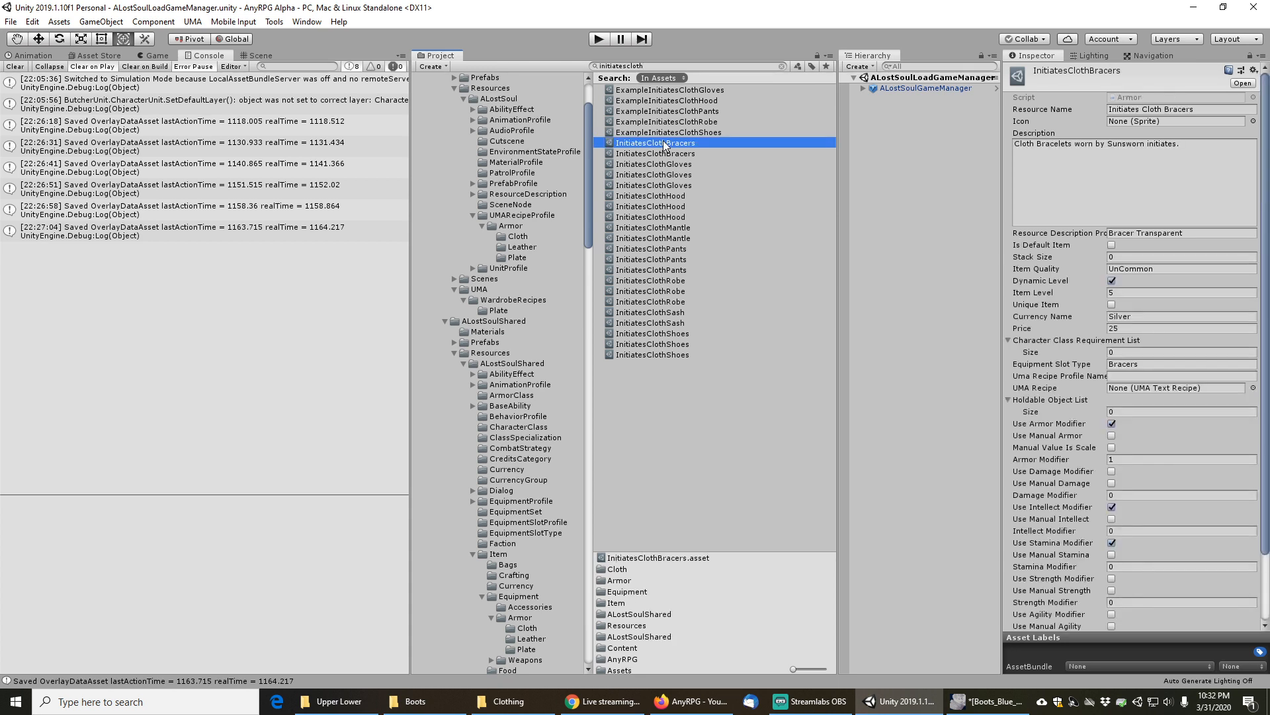
click(781, 67)
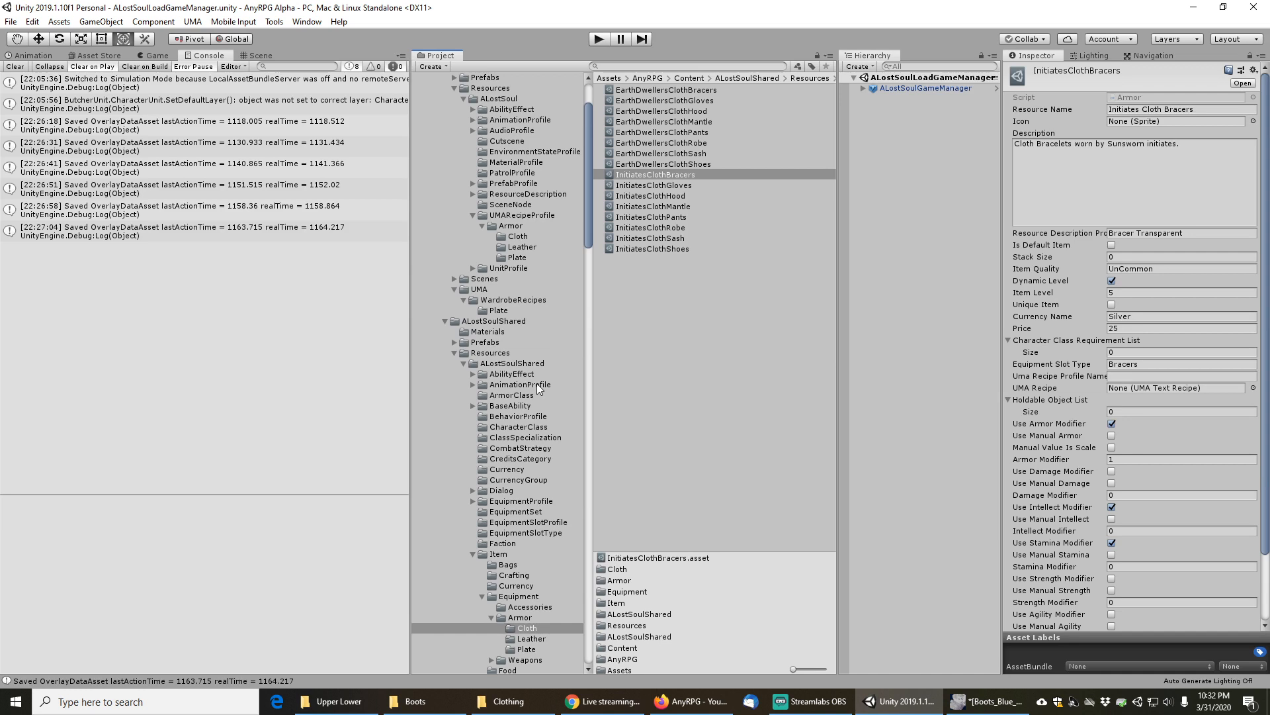
scroll(520, 503, down, 3)
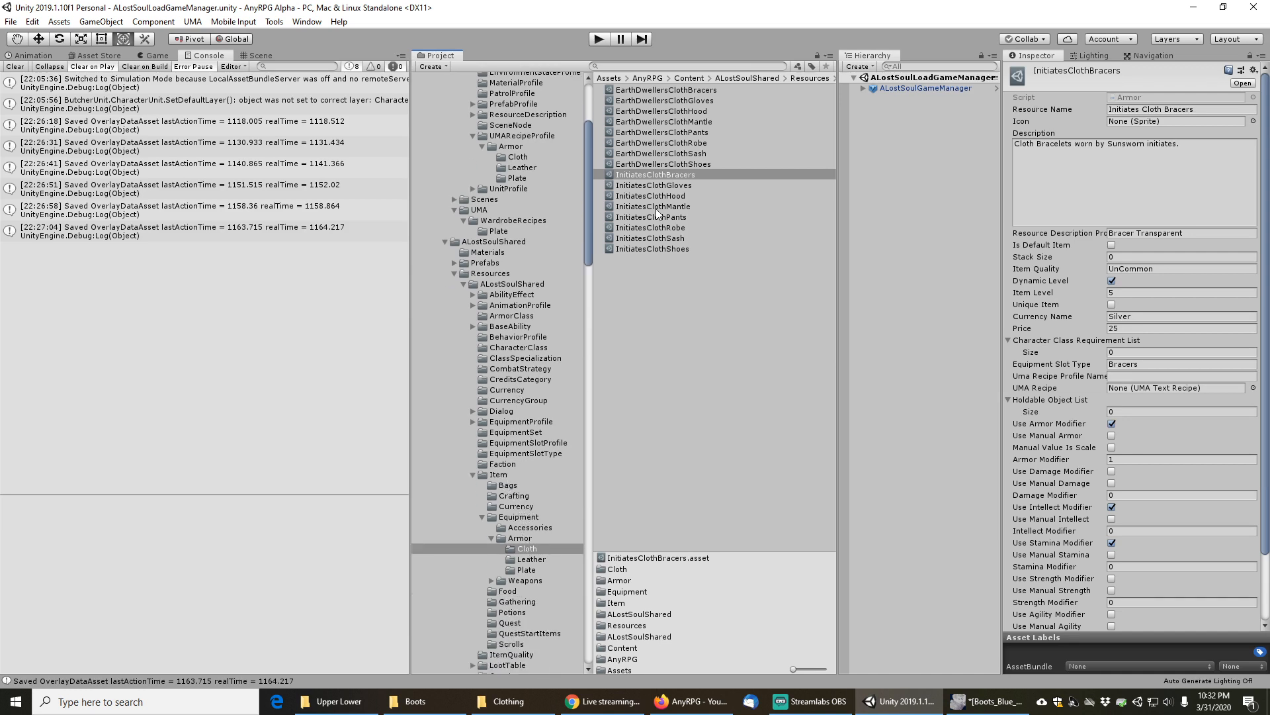
click(661, 175)
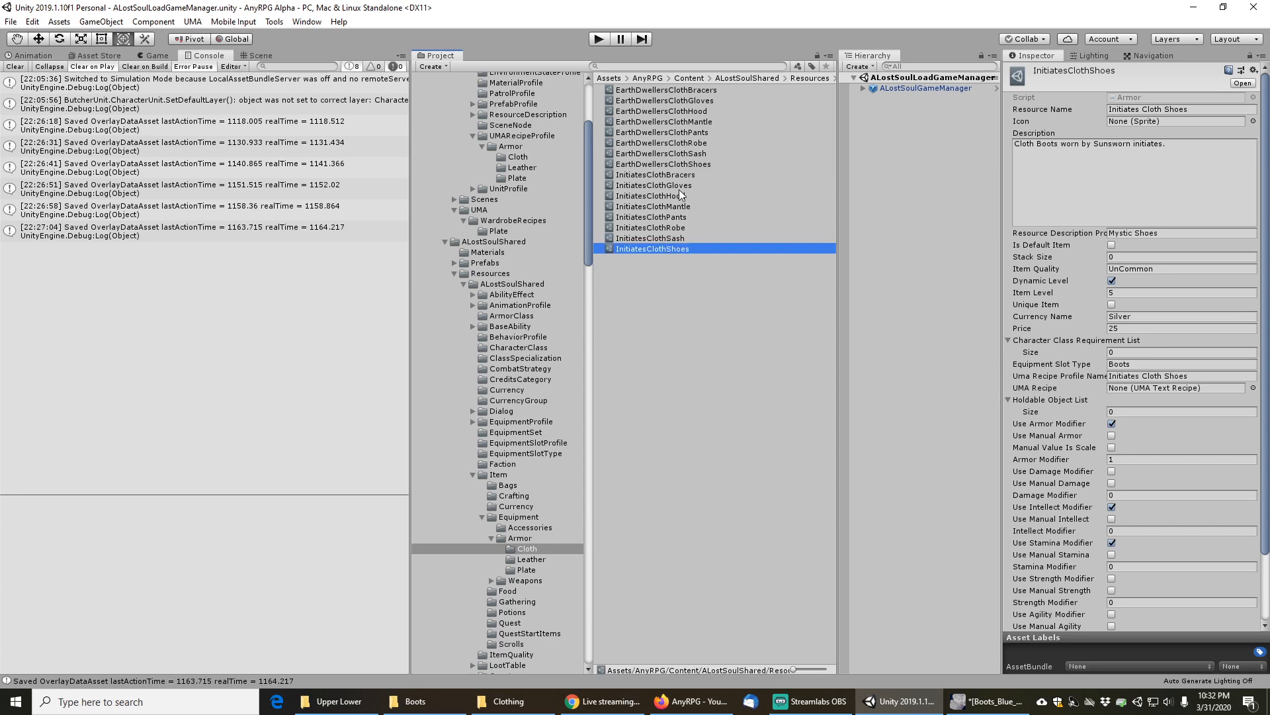
shift+click(662, 248)
click(664, 328)
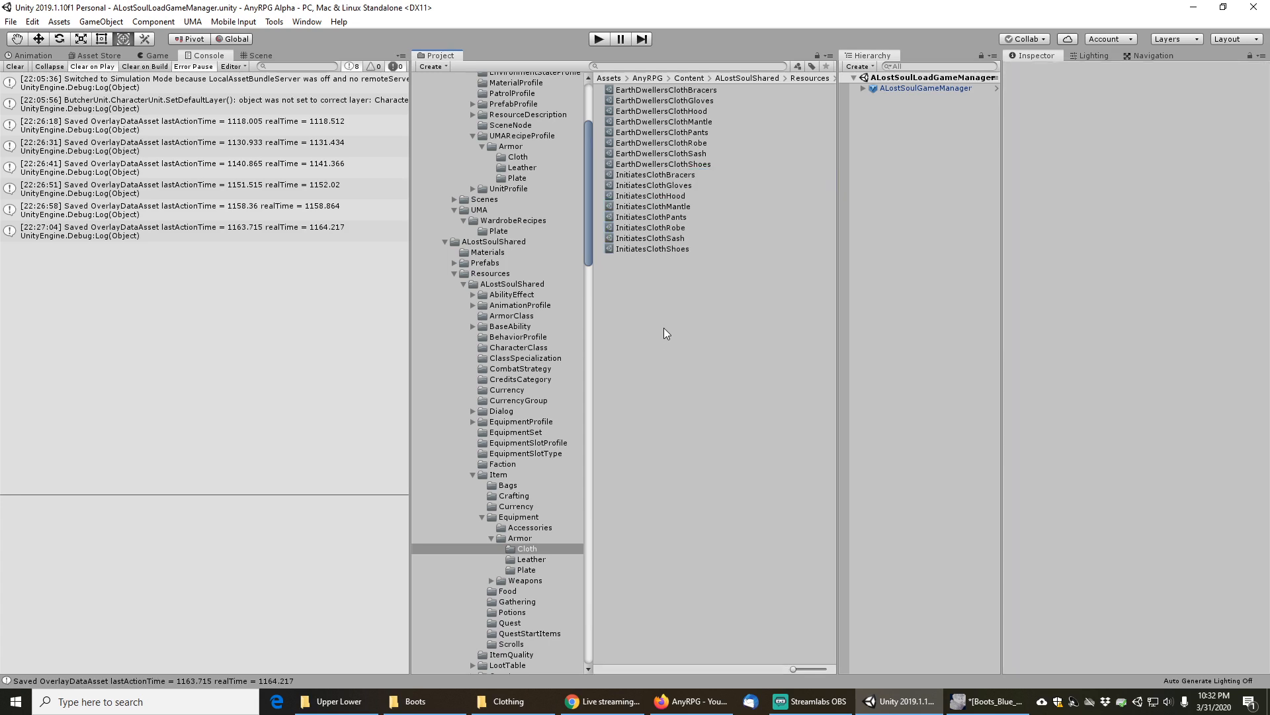
Duplicate the InitiatesCloth Gloves, Hood, Pants, Robe and Shoes armor items in the shared Cloth folder
click(680, 186)
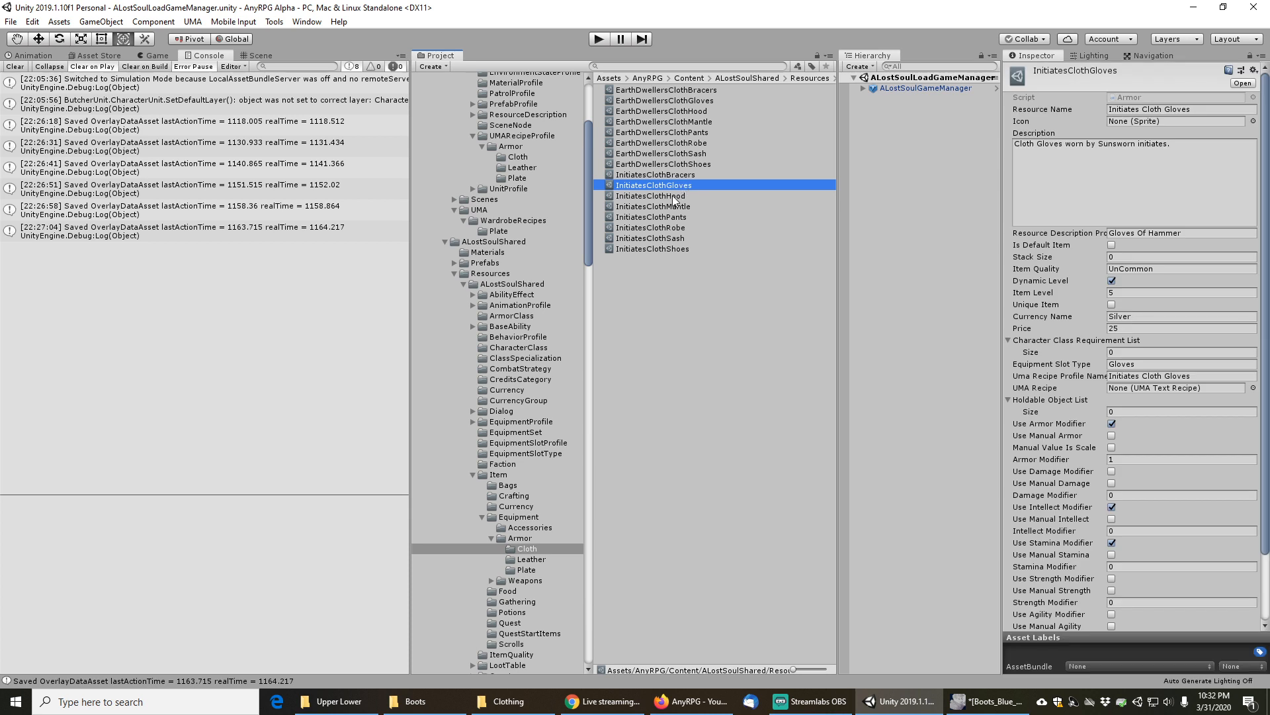
ctrl+click(675, 196)
ctrl+click(677, 217)
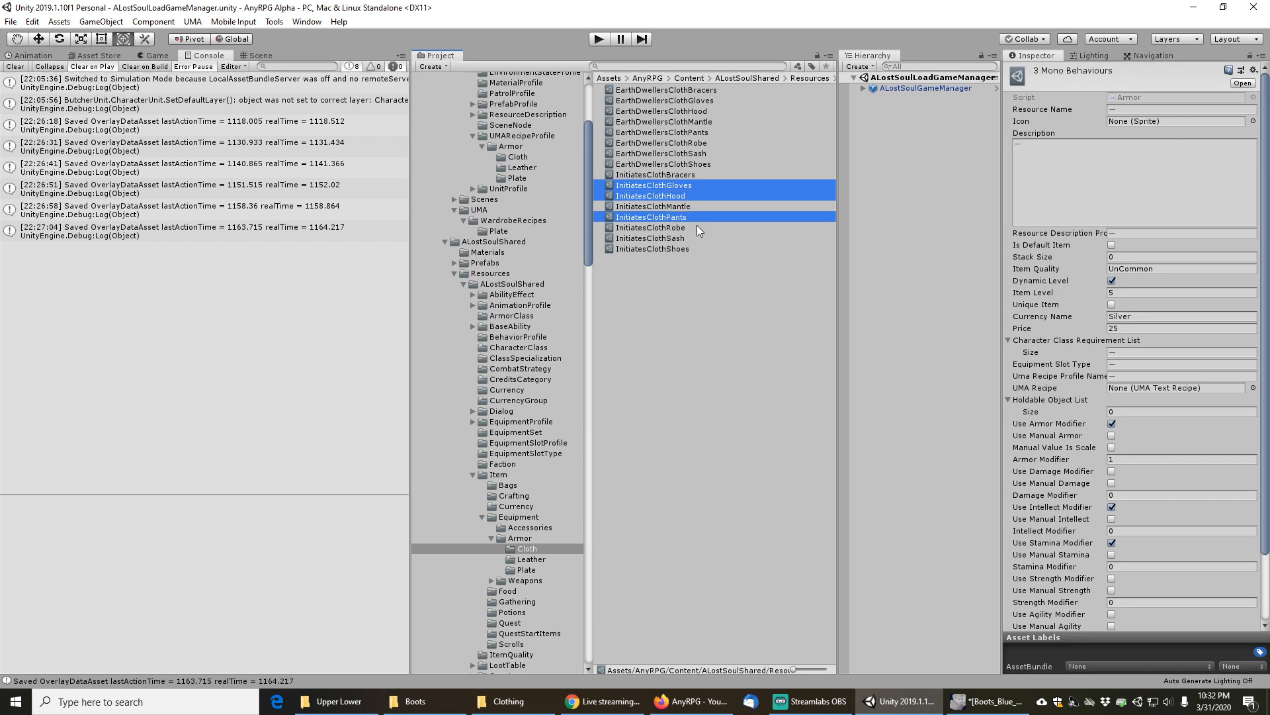
ctrl+click(680, 227)
ctrl+click(676, 249)
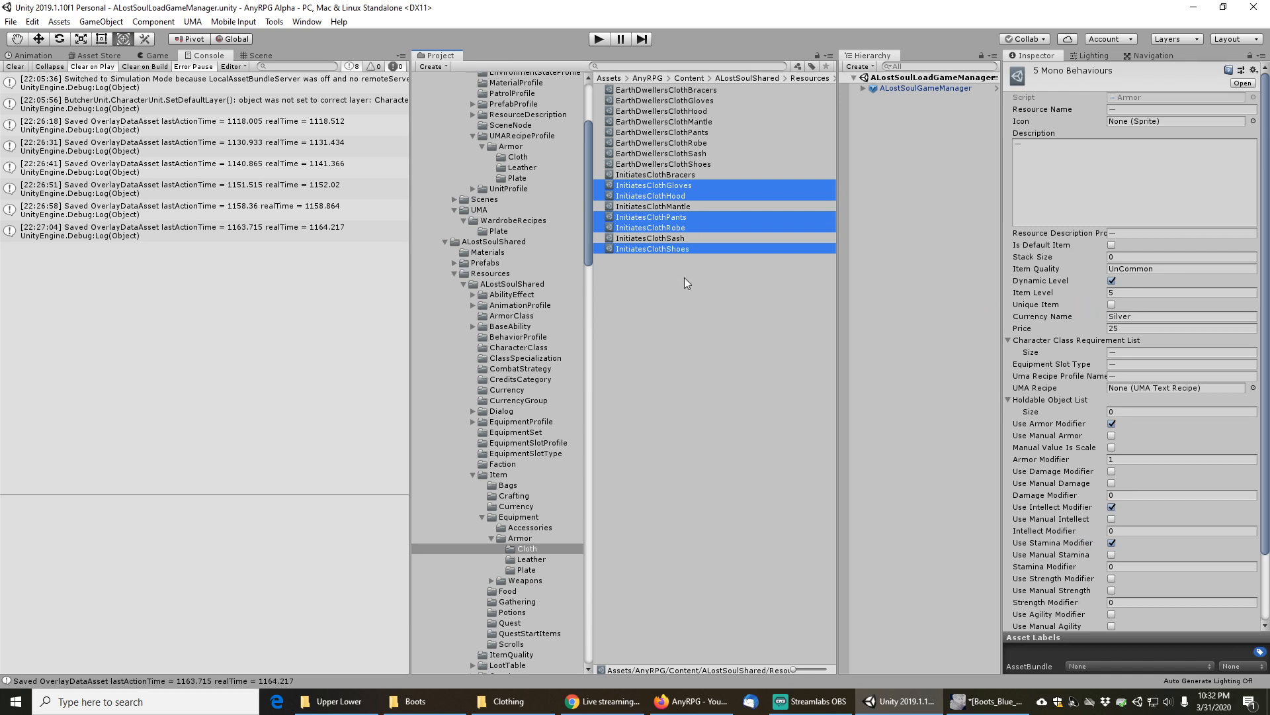
key(ctrl+d)
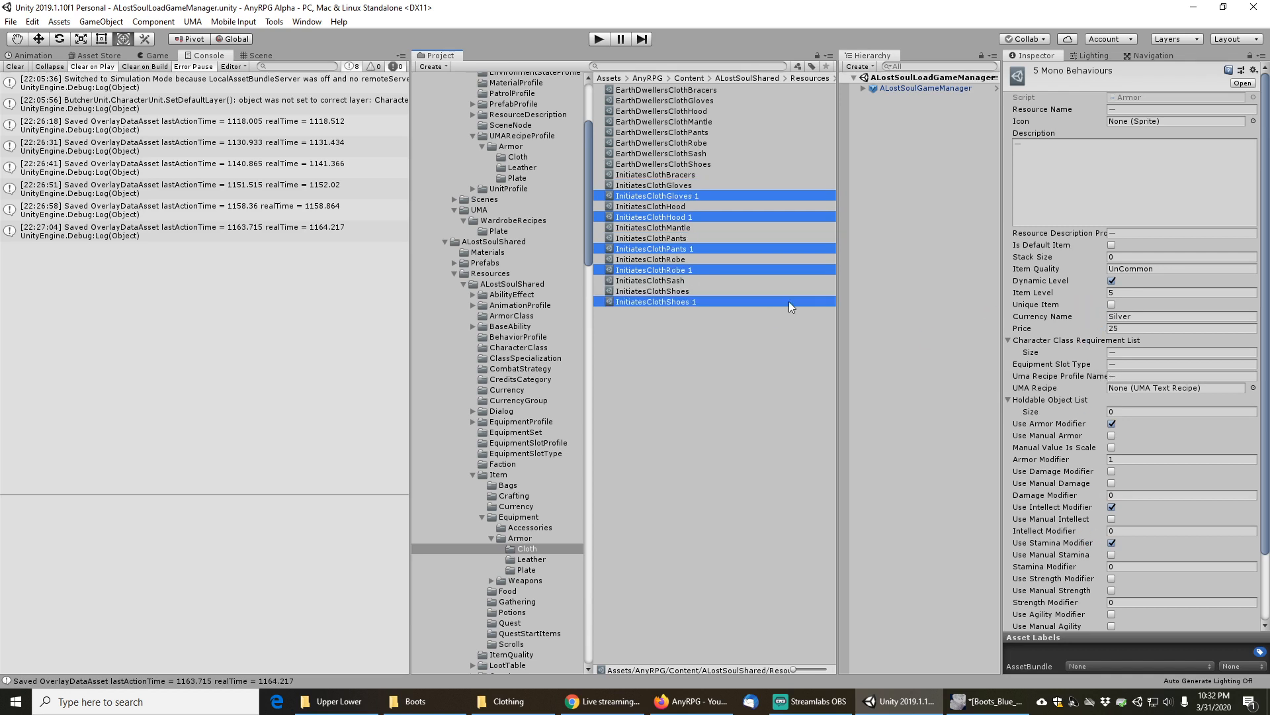
Rename the duplicated InitiatesClothGloves 1 armor item as IcyClothGloves
click(661, 188)
click(662, 196)
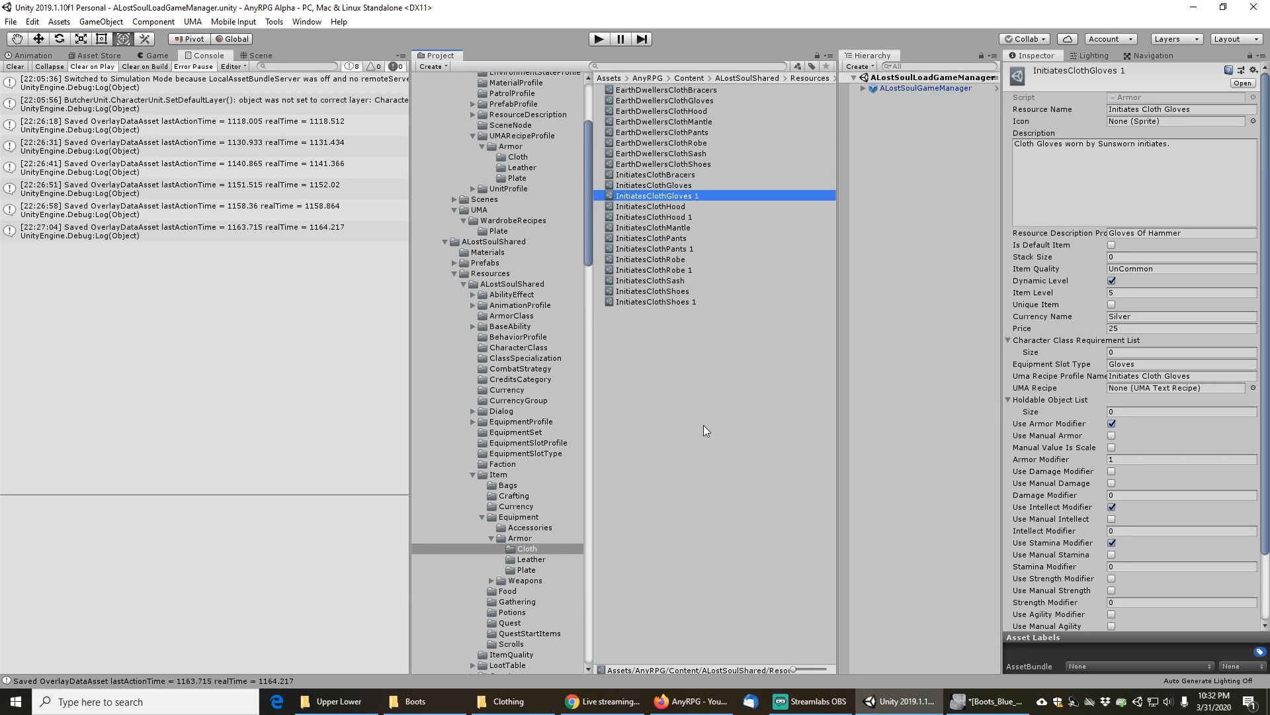
key(F2)
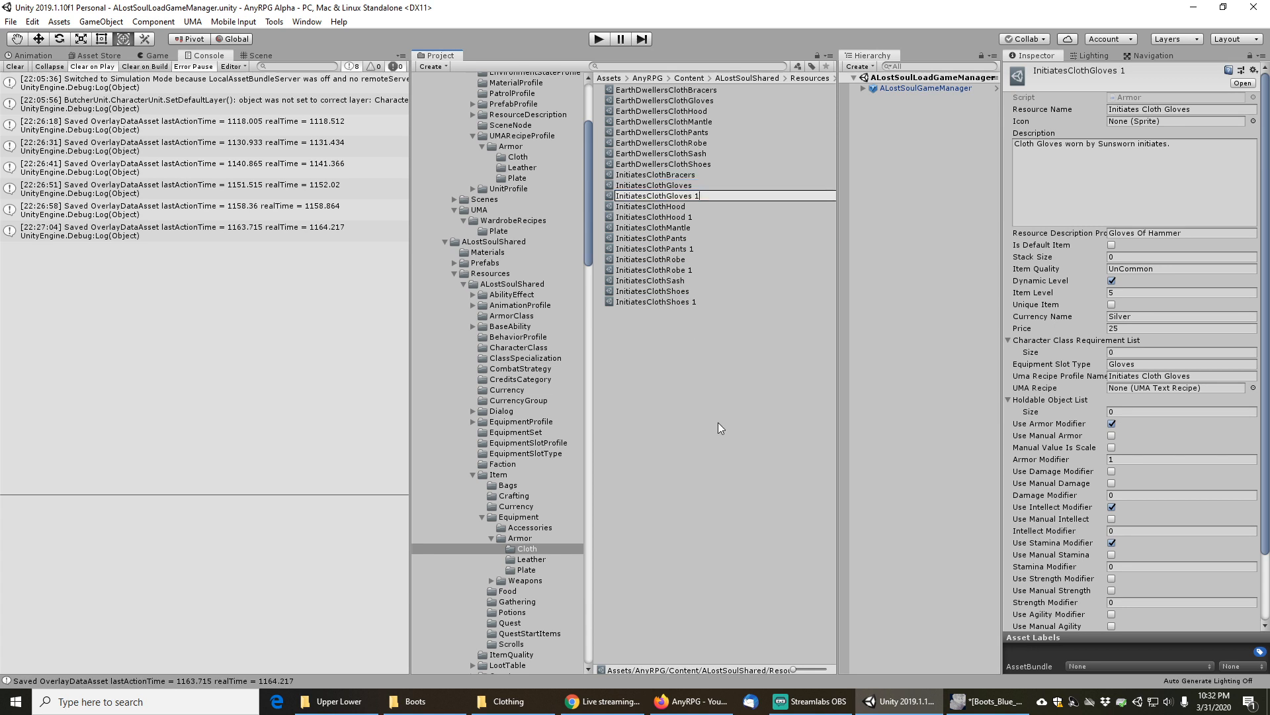
key(BackSpace)
key(Home)
key(shift+Right)
key(shift+Right)
key(shift+Right)
key(shift+Right)
key(shift+Right)
key(shift+Right)
key(shift+Right)
key(shift+Right)
key(shift+Right)
text(icy)
key(Delete)
text(I)
key(shift+Home)
key(End)
key(Return)
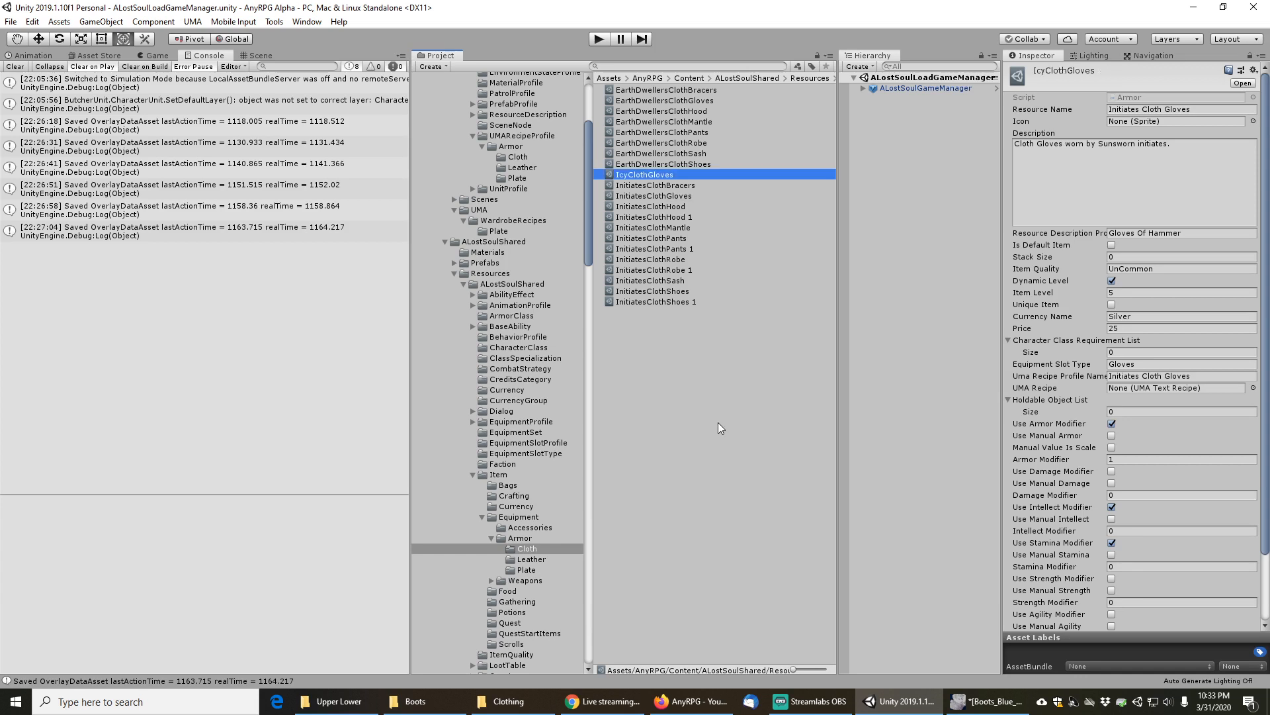
Rename the duplicated InitiatesClothHood 1 armor item as IcyClothHood
key(Down)
key(Down)
key(Down)
key(Down)
key(F2)
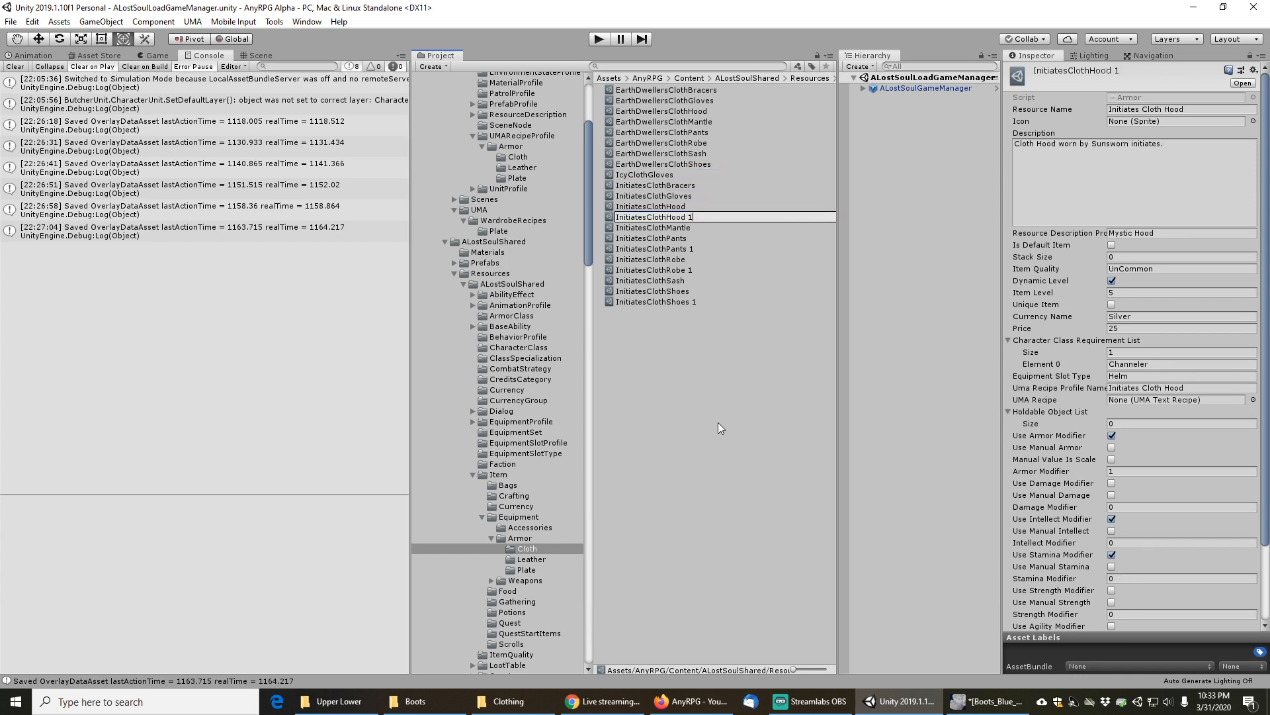
key(End)
key(BackSpace)
key(BackSpace)
key(shift+Right)
key(shift+Right)
key(shift+Right)
key(shift+Right)
key(shift+Right)
key(shift+Right)
key(shift+Right)
key(shift+Right)
key(shift+Right)
text(Icy)
key(Return)
Rename the duplicated InitiatesClothPants 1 armor item as IcyClothPants
key(Down)
key(Down)
key(Down)
key(Down)
key(Down)
key(Down)
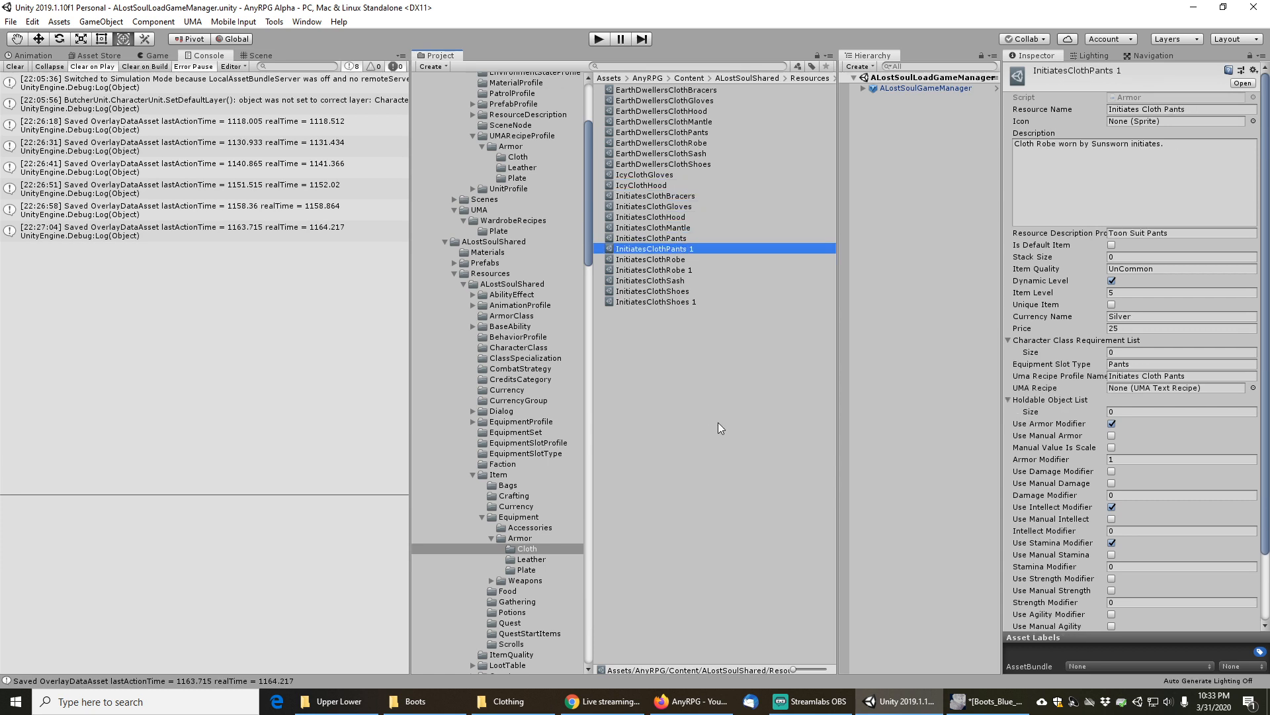
key(F2)
key(End)
key(BackSpace)
key(BackSpace)
key(Home)
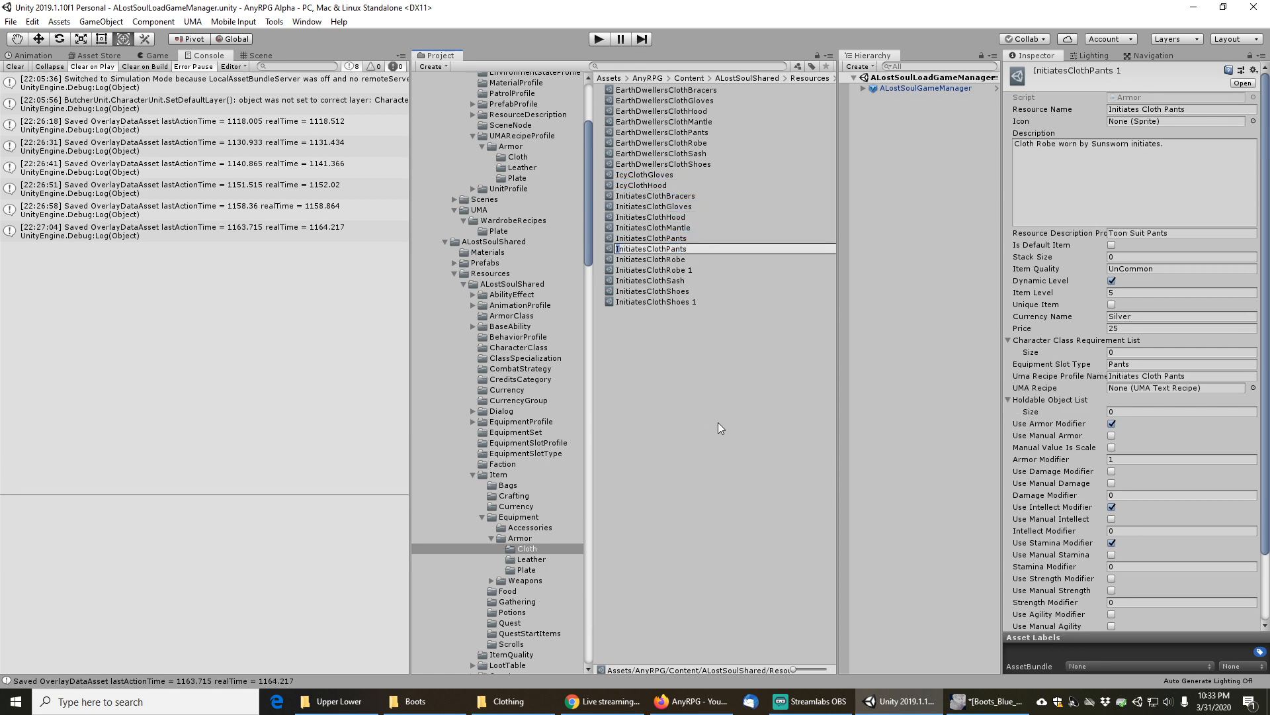
key(shift+Right)
key(shift+Right)
key(shift+Right)
key(shift+Right)
key(shift+Right)
key(shift+Right)
key(shift+Right)
key(shift+Right)
key(shift+Right)
text(Icy)
key(Return)
Rename the duplicated InitiatesClothRobe 1 armor item as IcyClothRobe
key(Down)
key(Down)
key(Down)
key(Down)
key(Down)
key(Down)
key(Down)
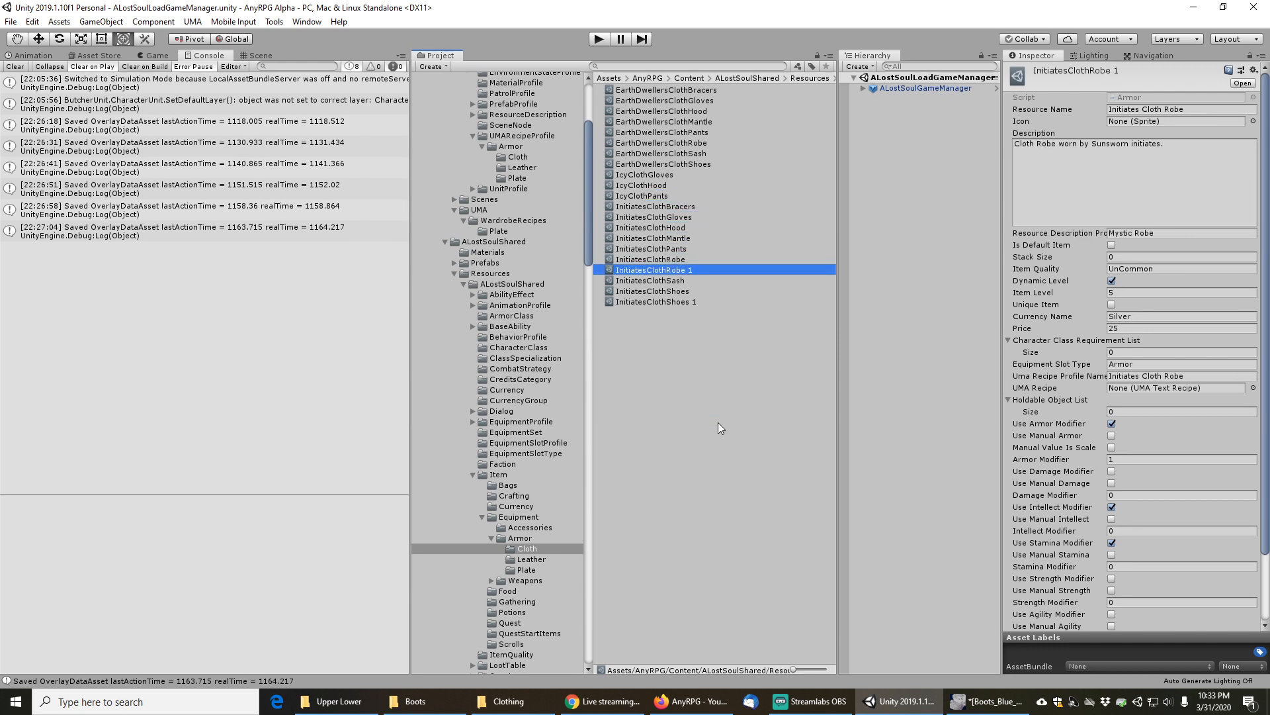
key(End)
key(BackSpace)
key(BackSpace)
key(Home)
key(shift+Right)
key(shift+Right)
key(shift+Right)
key(shift+Right)
key(shift+Right)
key(shift+Right)
key(shift+Right)
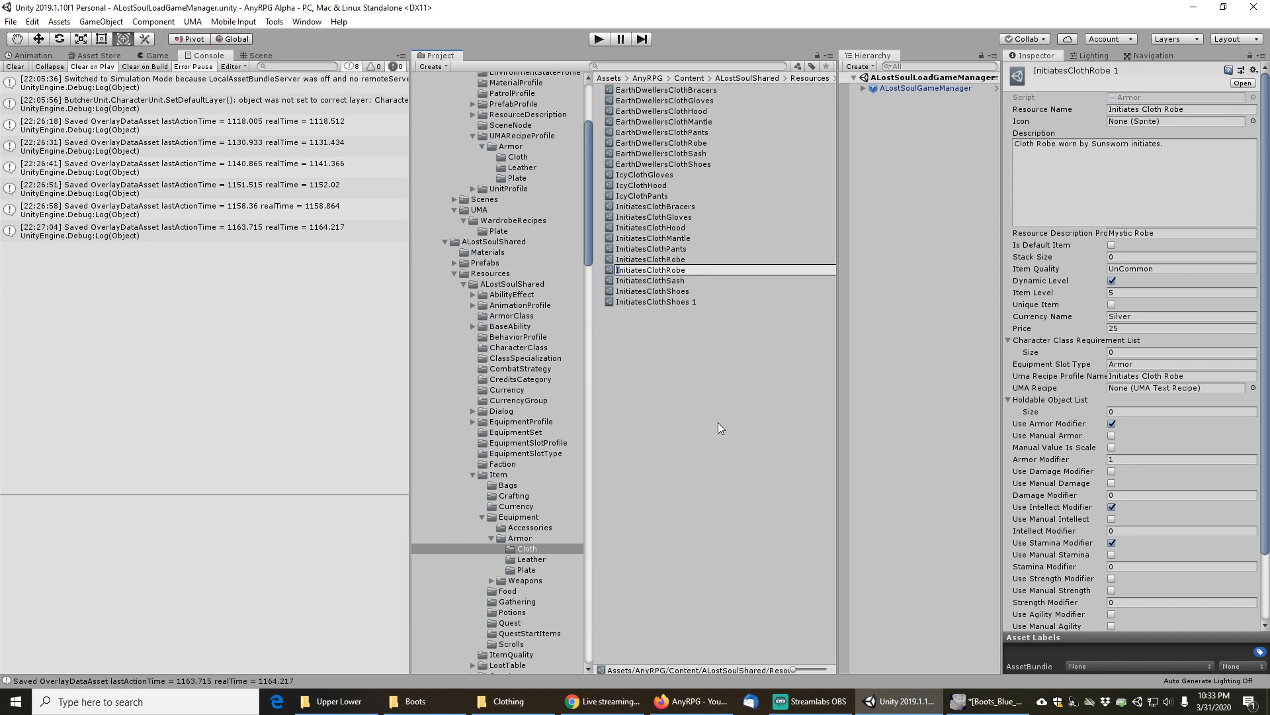
key(shift+Right)
key(shift+Right)
text(Icy)
key(Return)
Rename the duplicated InitiatesClothShoes 1 armor item as IcyClothShoes
key(Down)
key(Down)
key(Down)
key(Down)
key(Down)
key(Down)
key(Down)
key(Down)
key(Down)
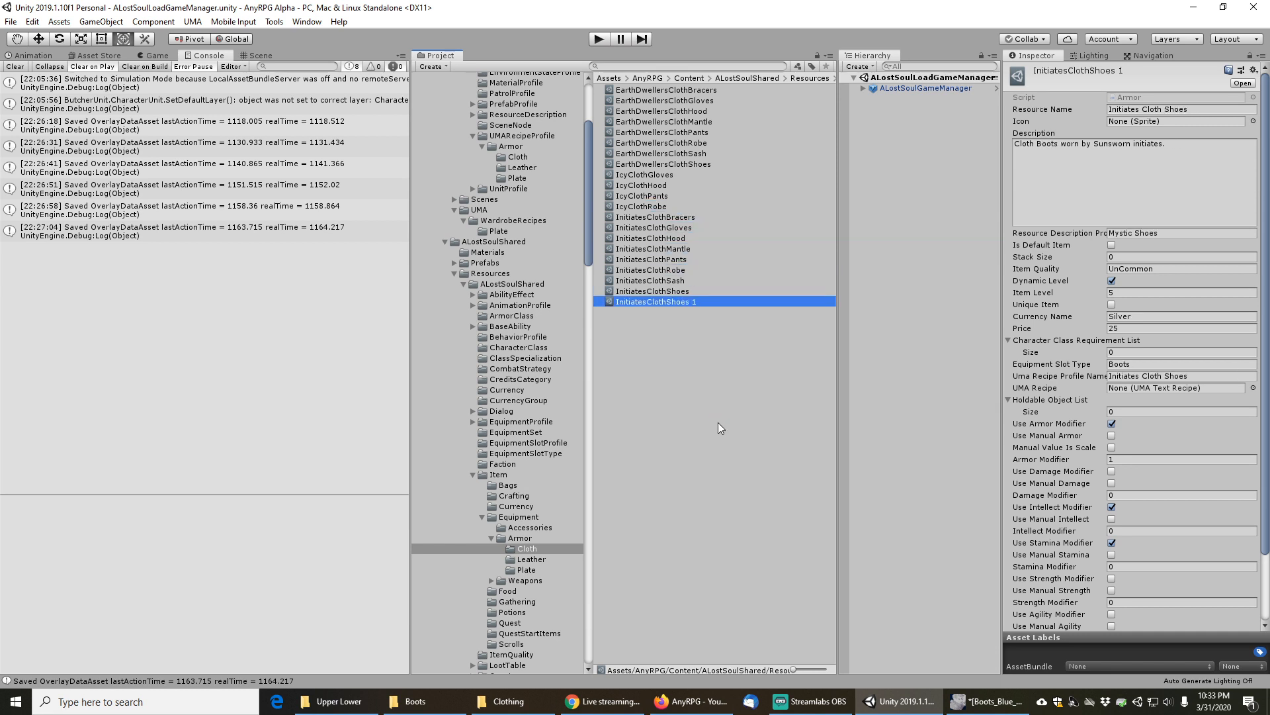
key(F2)
key(End)
key(Home)
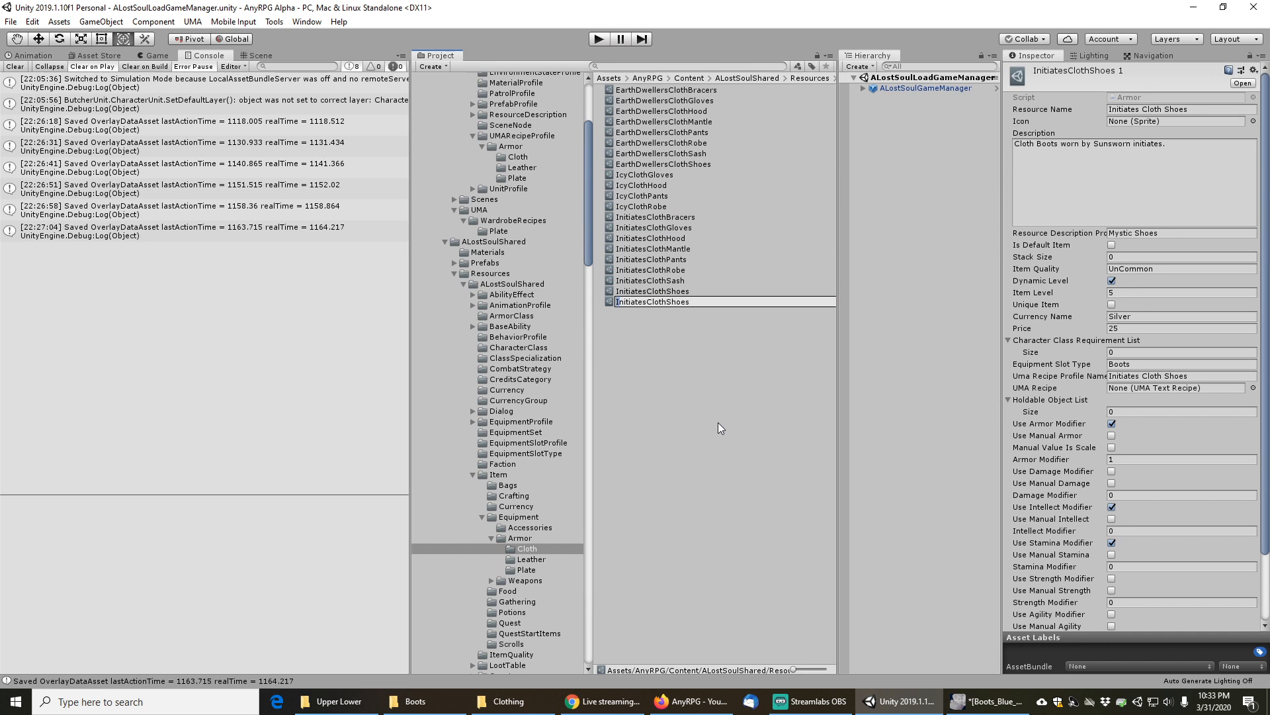
key(shift+Right)
key(shift+Right)
key(shift+Right)
key(shift+Right)
key(shift+Right)
key(shift+Right)
key(shift+Right)
key(shift+Right)
key(shift+Right)
text(Icy)
key(Return)
Set the resource names of the IcyClothShoes and IcyClothRobe items to Icy Cloth Shoes and Icy Cloth Robe
double_click(1123, 109)
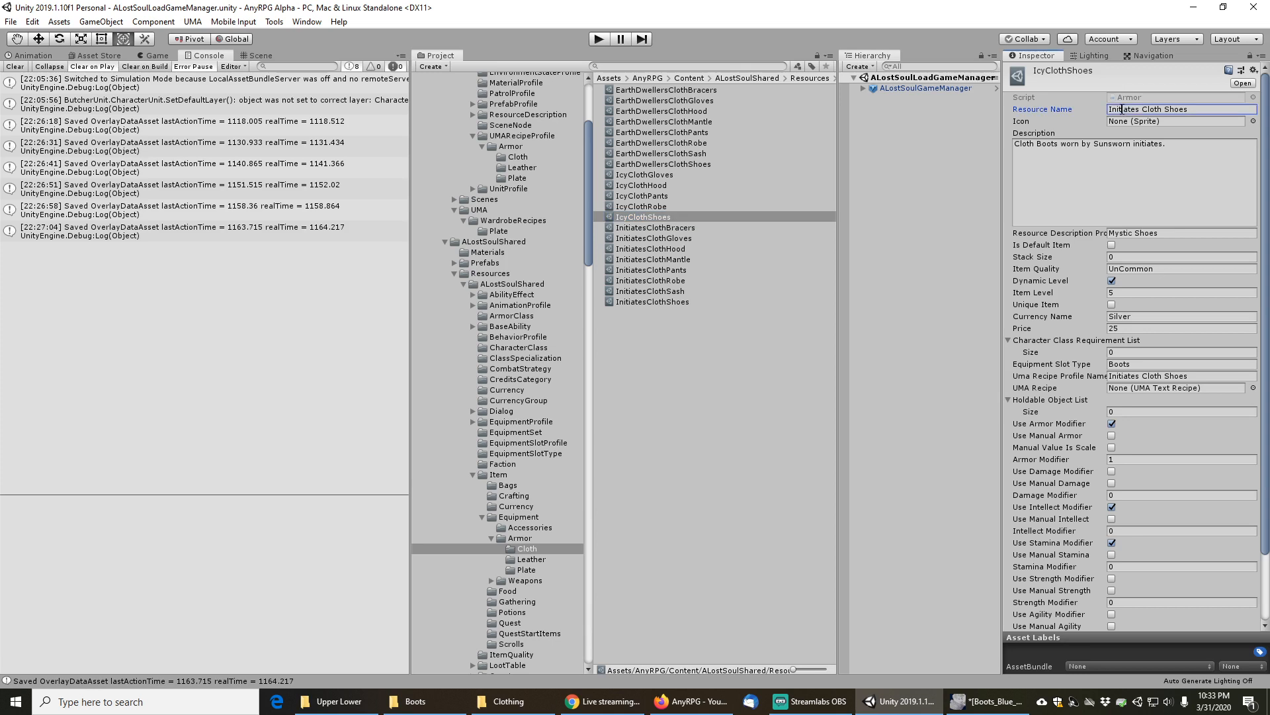
click(642, 207)
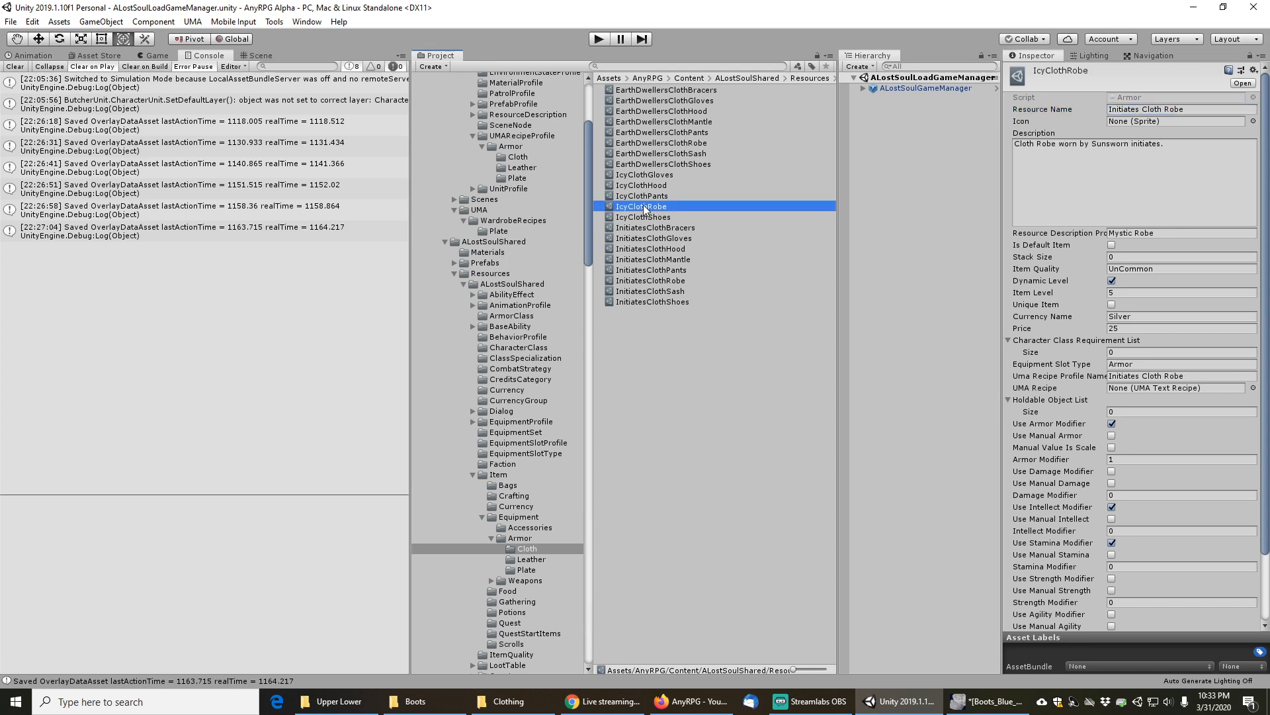
double_click(1122, 109)
text(Icy)
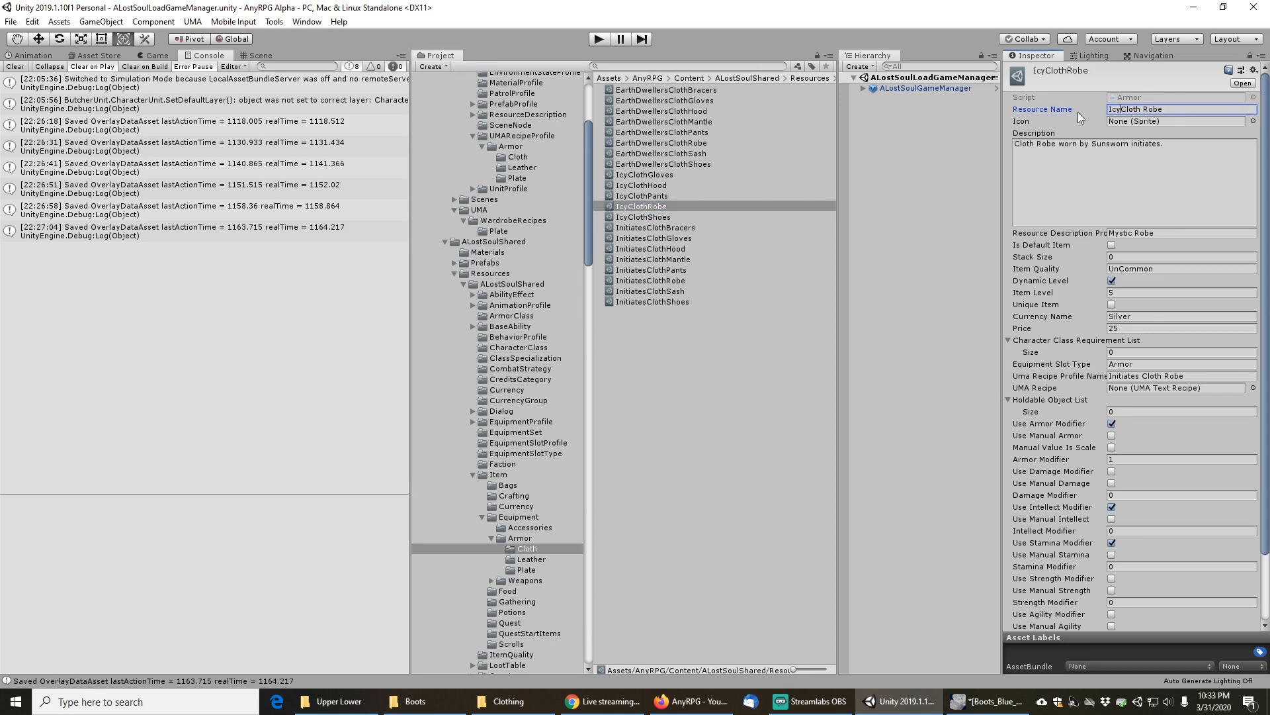
Set the resource names of the IcyClothPants and IcyClothHood items to Icy Cloth Pants and Icy Cloth Hood
click(643, 195)
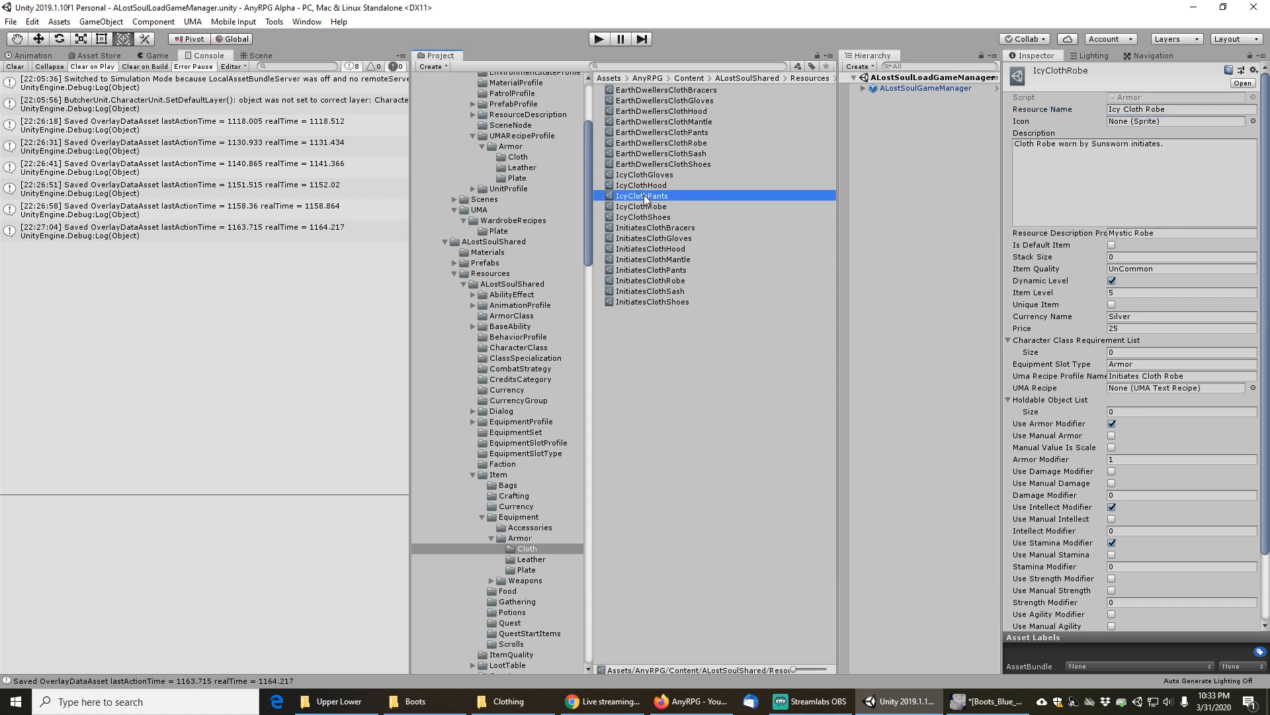
click(1131, 109)
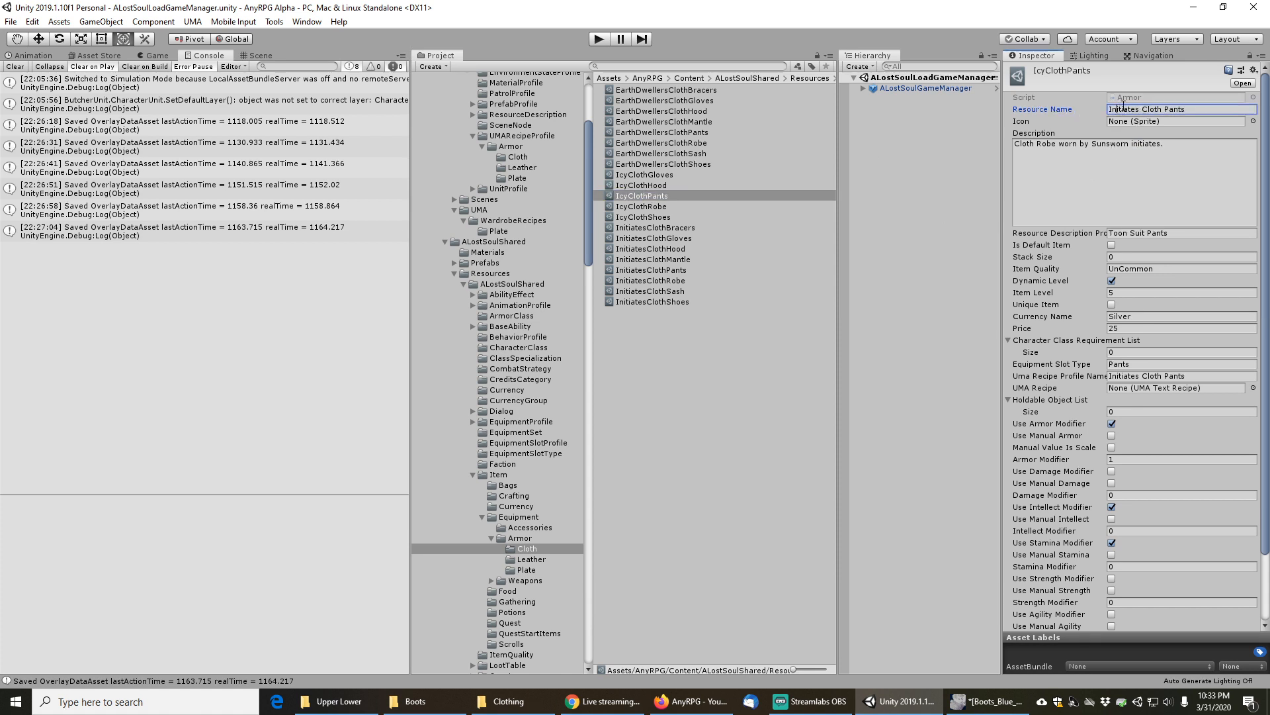
double_click(1122, 109)
text(Icy)
click(661, 185)
double_click(1123, 109)
text(Icy)
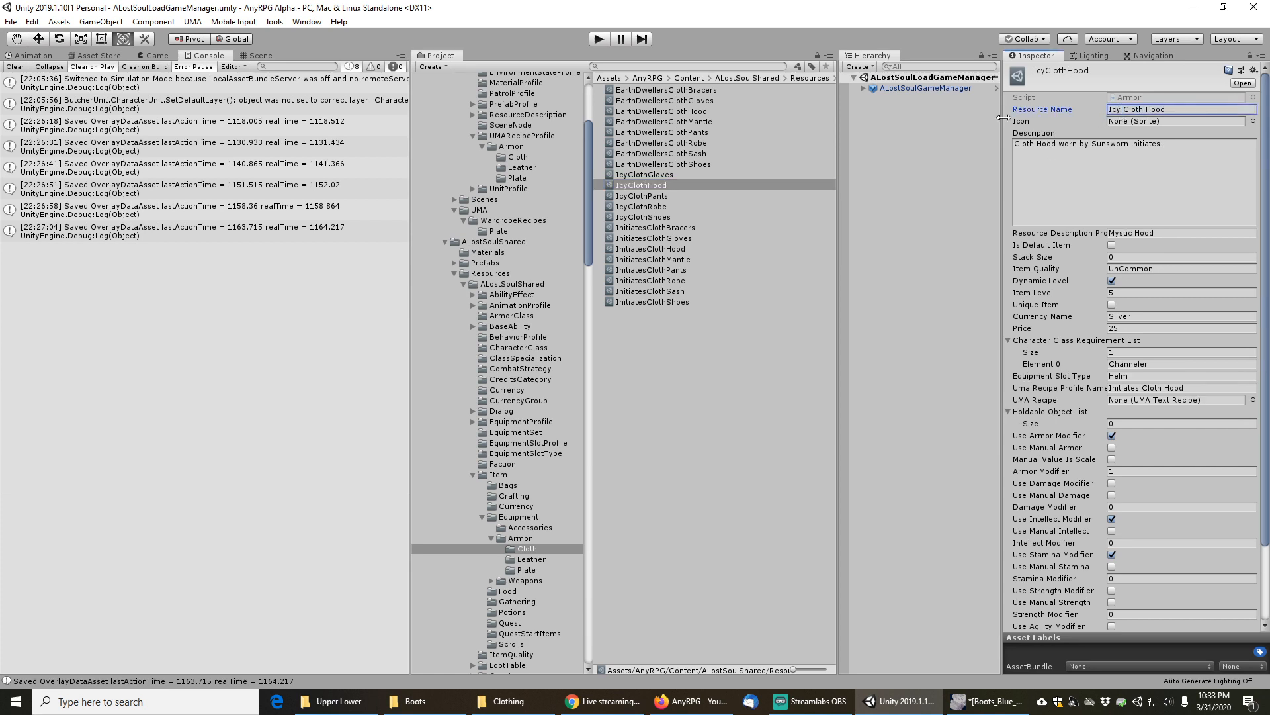
Set both the resource name and the UMA recipe profile name of the IcyClothGloves item to Icy Cloth Gloves
click(647, 175)
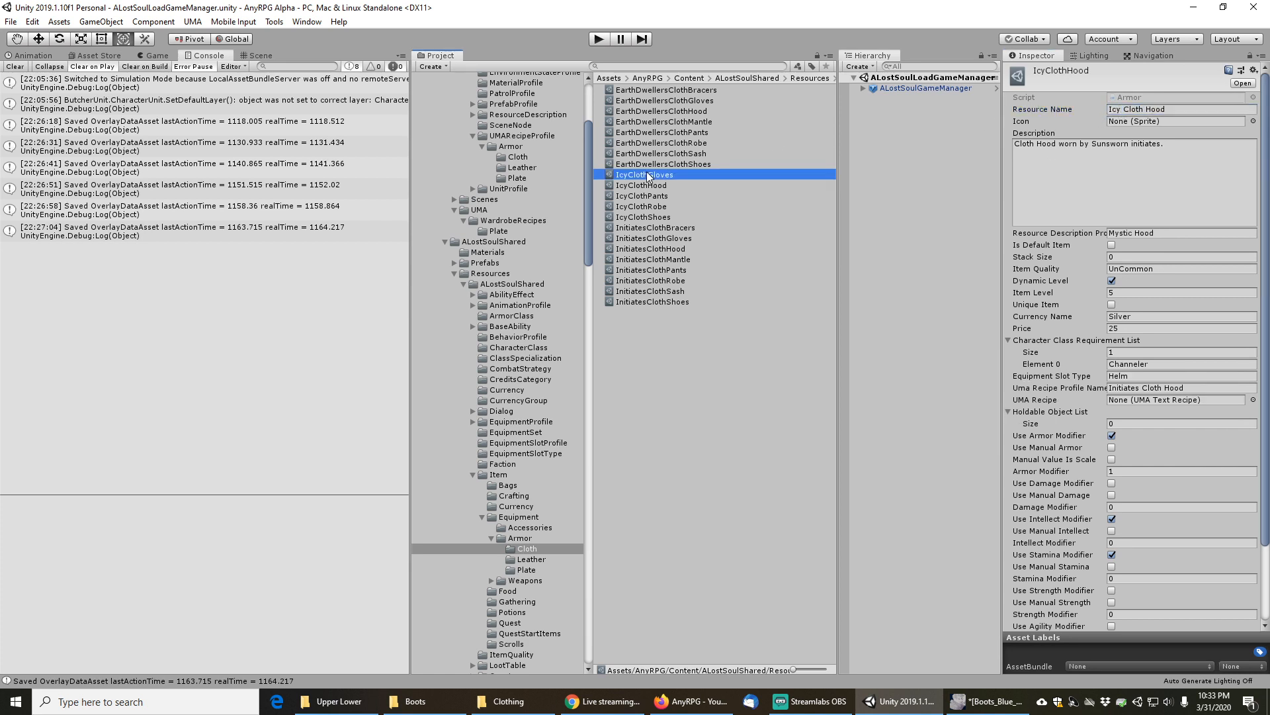
double_click(1122, 109)
text(Icy)
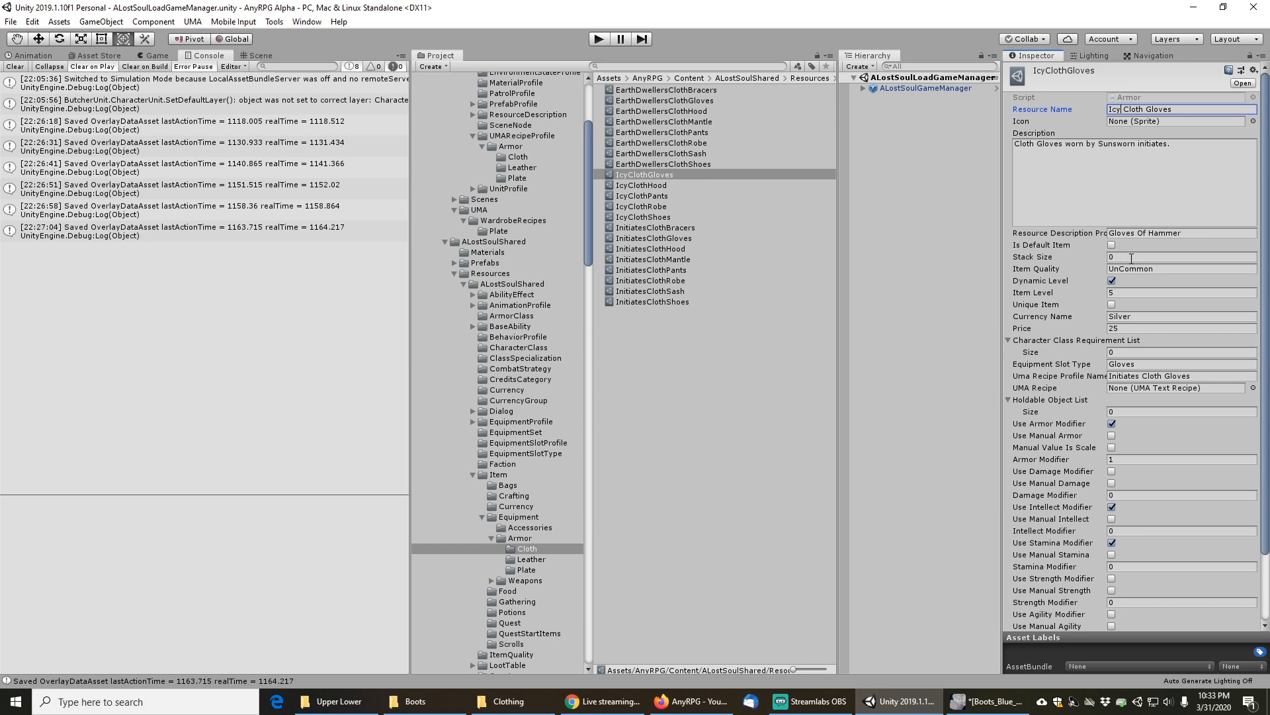
double_click(1122, 378)
text(Icy)
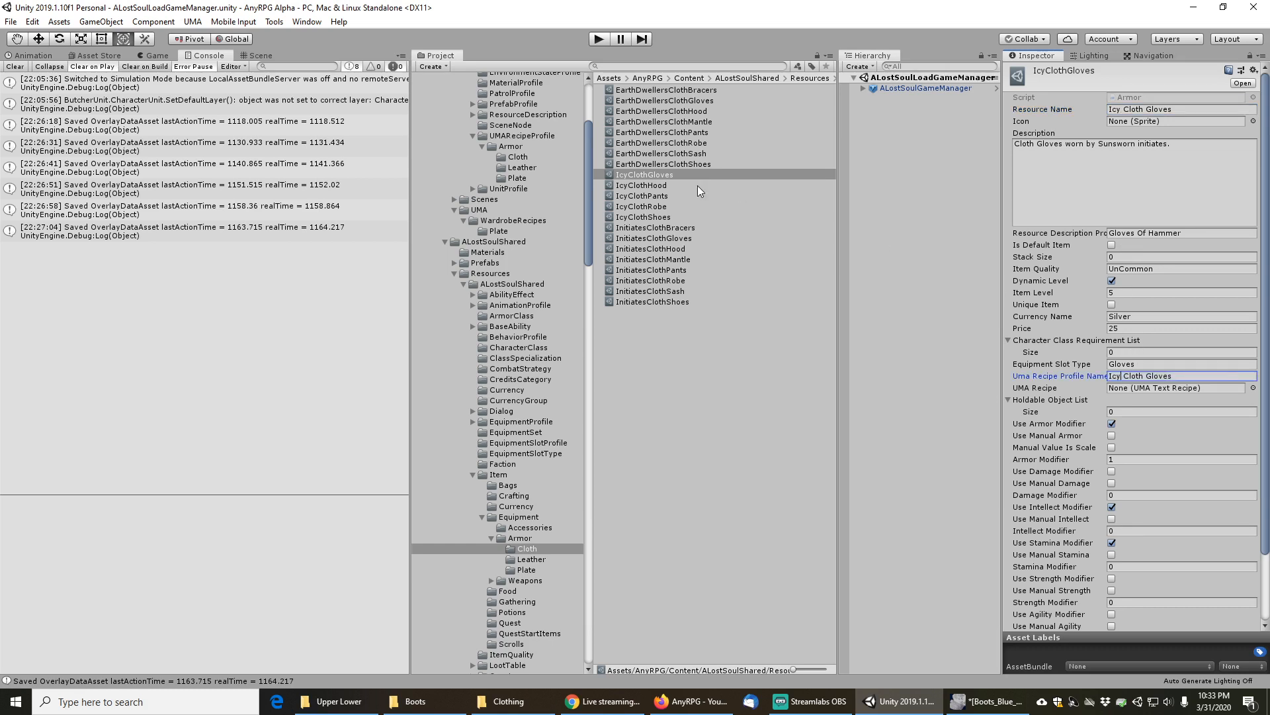
Set the UMA recipe profile names of the IcyClothHood and IcyClothPants items to Icy Cloth Hood and Icy Cloth Pants
click(657, 186)
click(1123, 387)
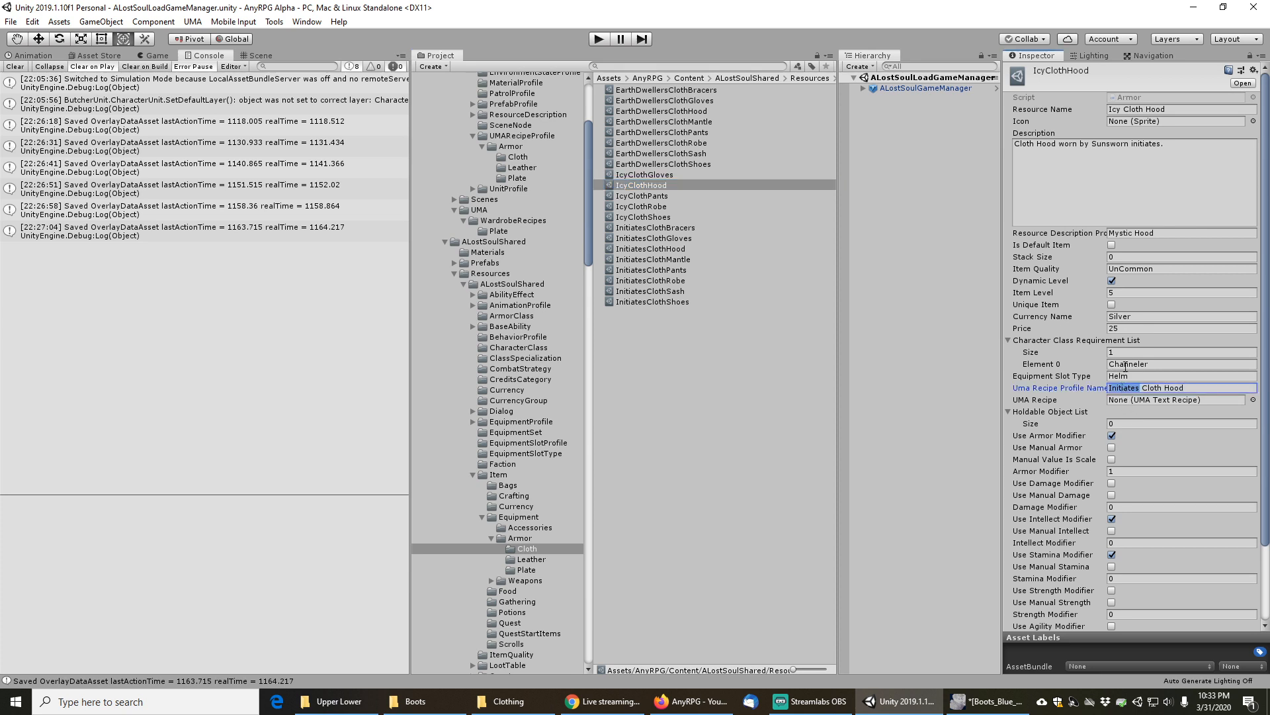
click(655, 196)
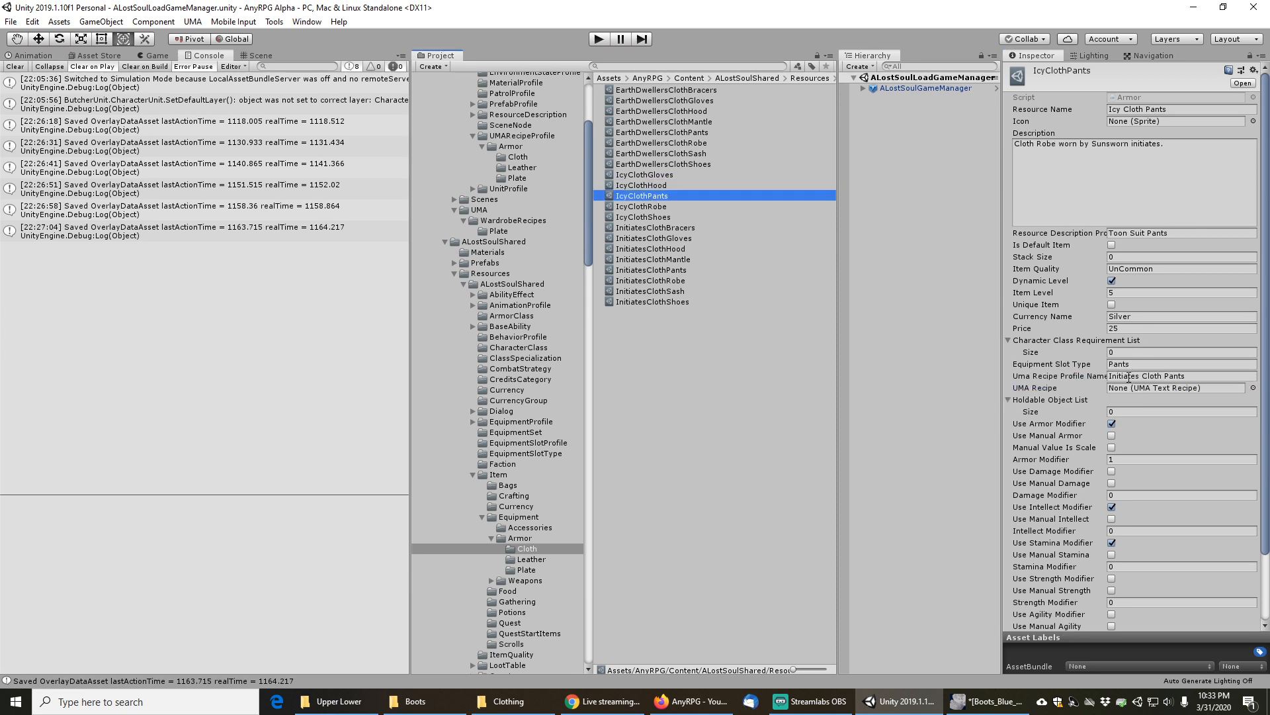
double_click(1123, 375)
text(Icy)
Set the UMA recipe profile names of the IcyClothRobe and IcyClothShoes items to Icy Cloth Robe and Icy Cloth Shoes
click(645, 206)
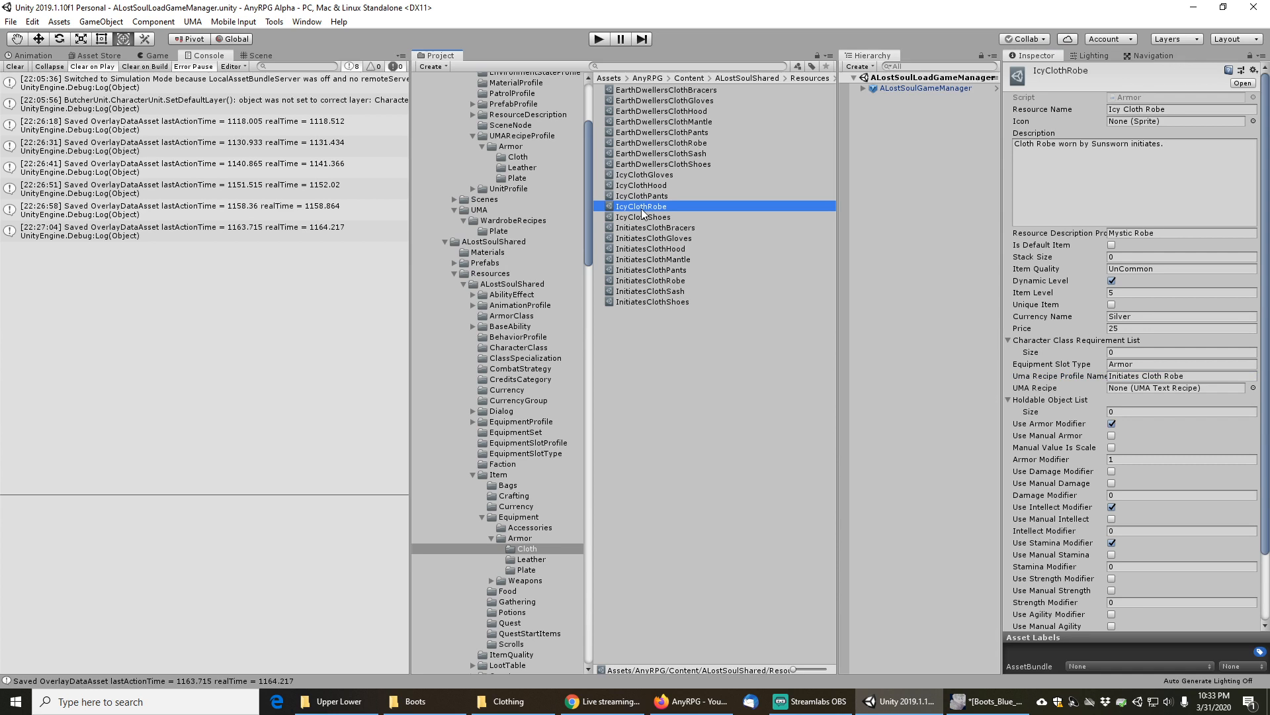
double_click(1123, 376)
text(Icy)
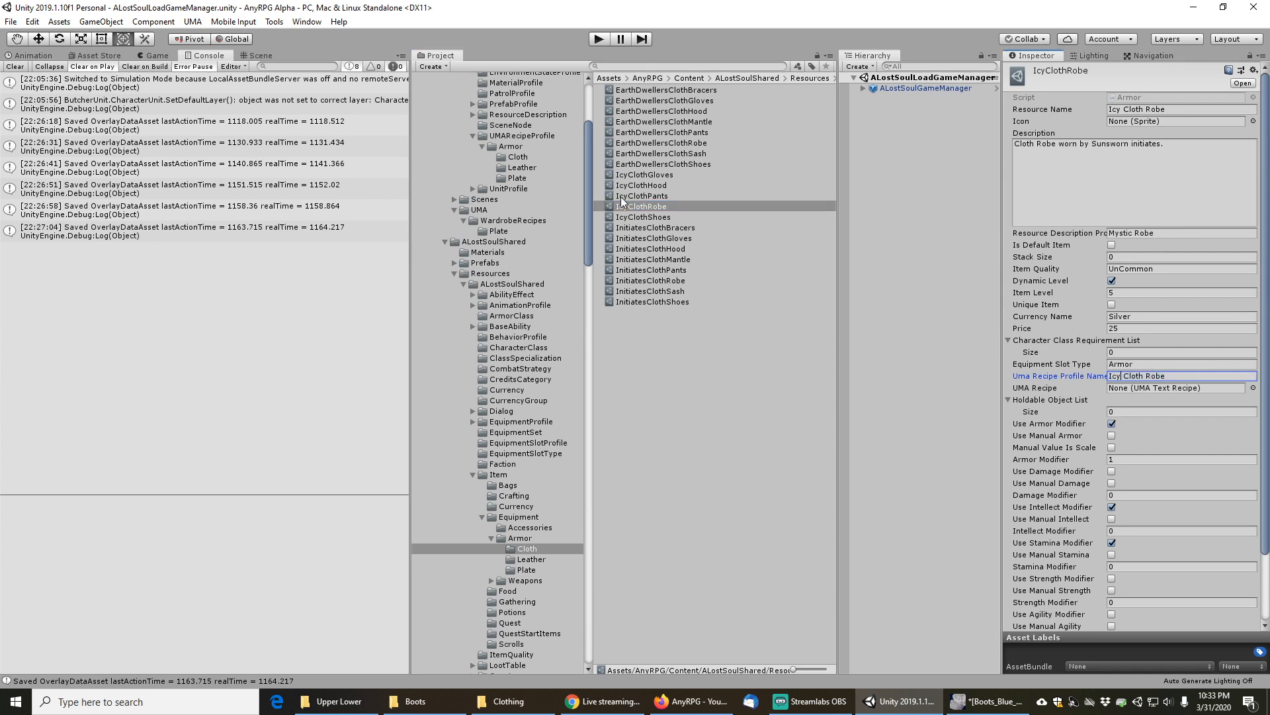
click(639, 218)
double_click(1123, 376)
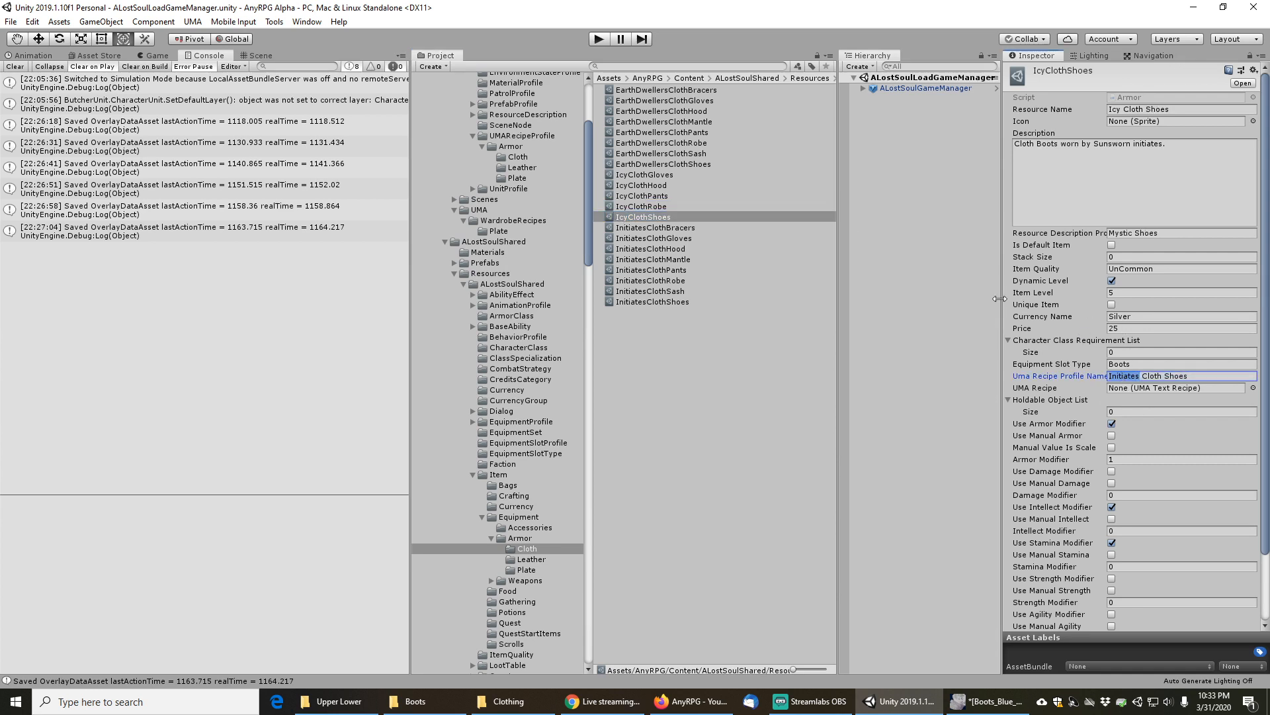
text(Icy)
Search the assets for "Icy" and add the five AnyRPGMaleIcyCloth recipes, Gloves through Shoes, to the UMA Global Library
click(645, 66)
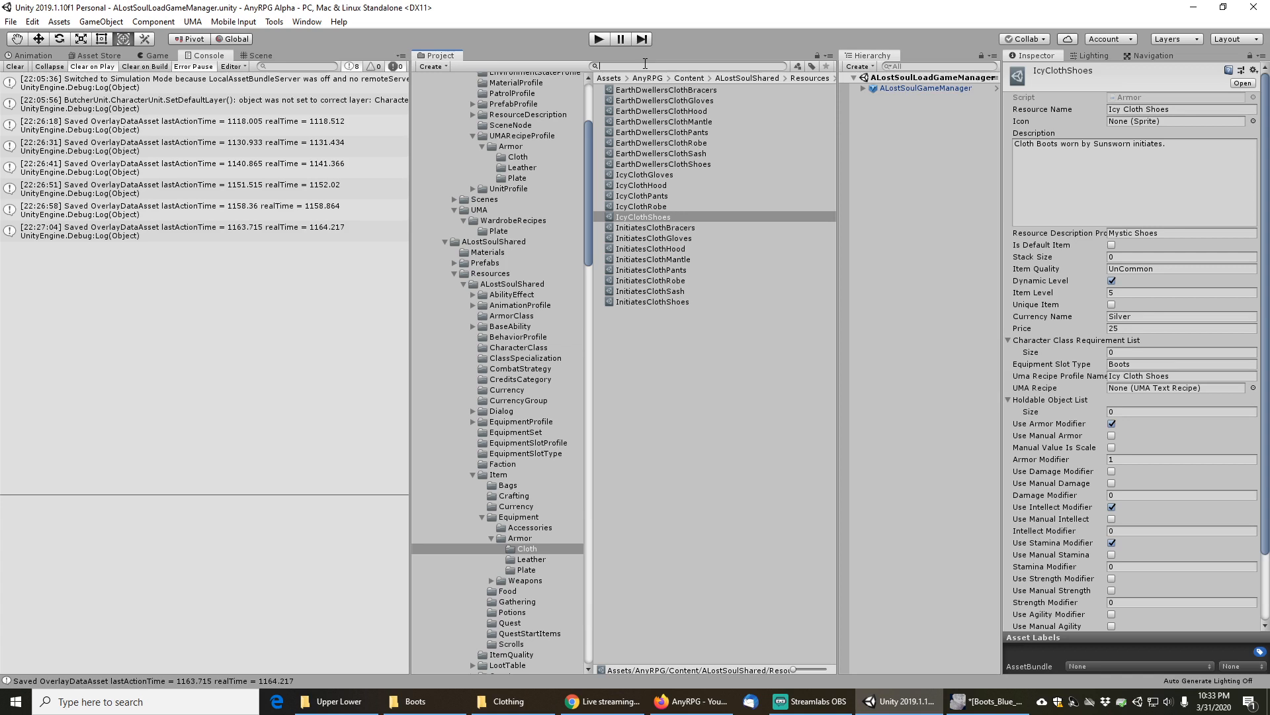
text(icty)
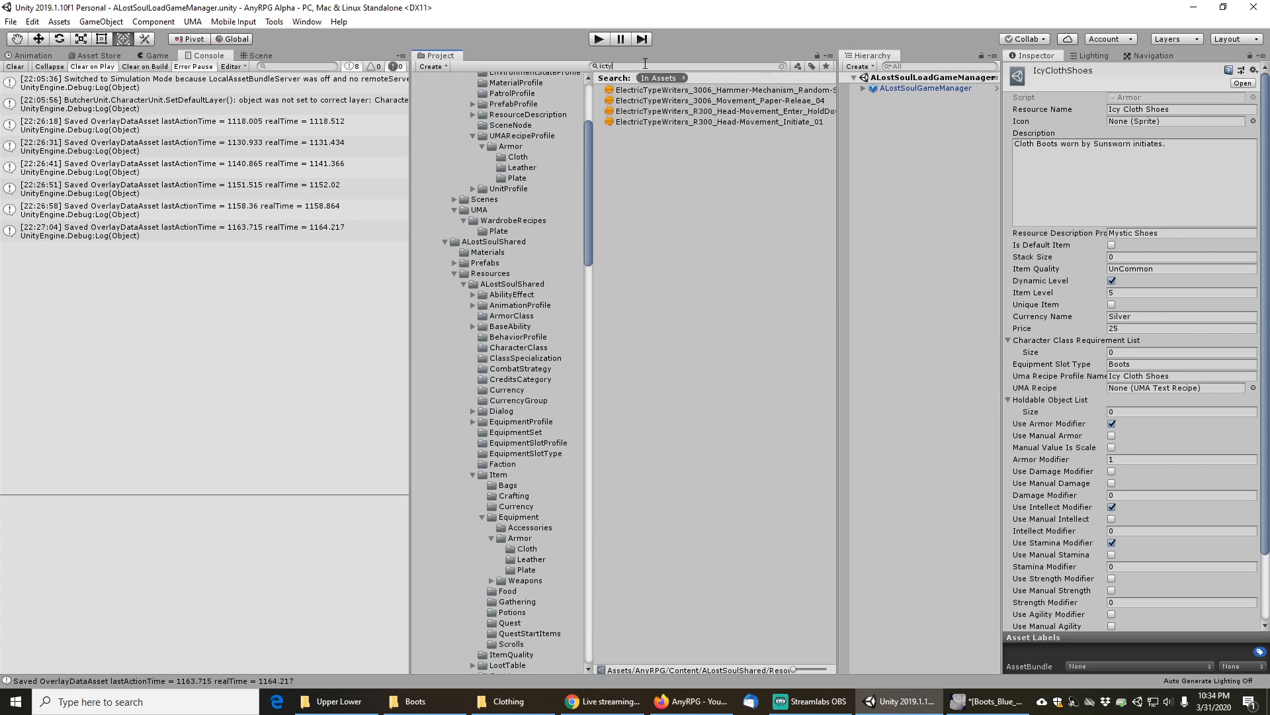
key(ctrl+a)
text(Icy)
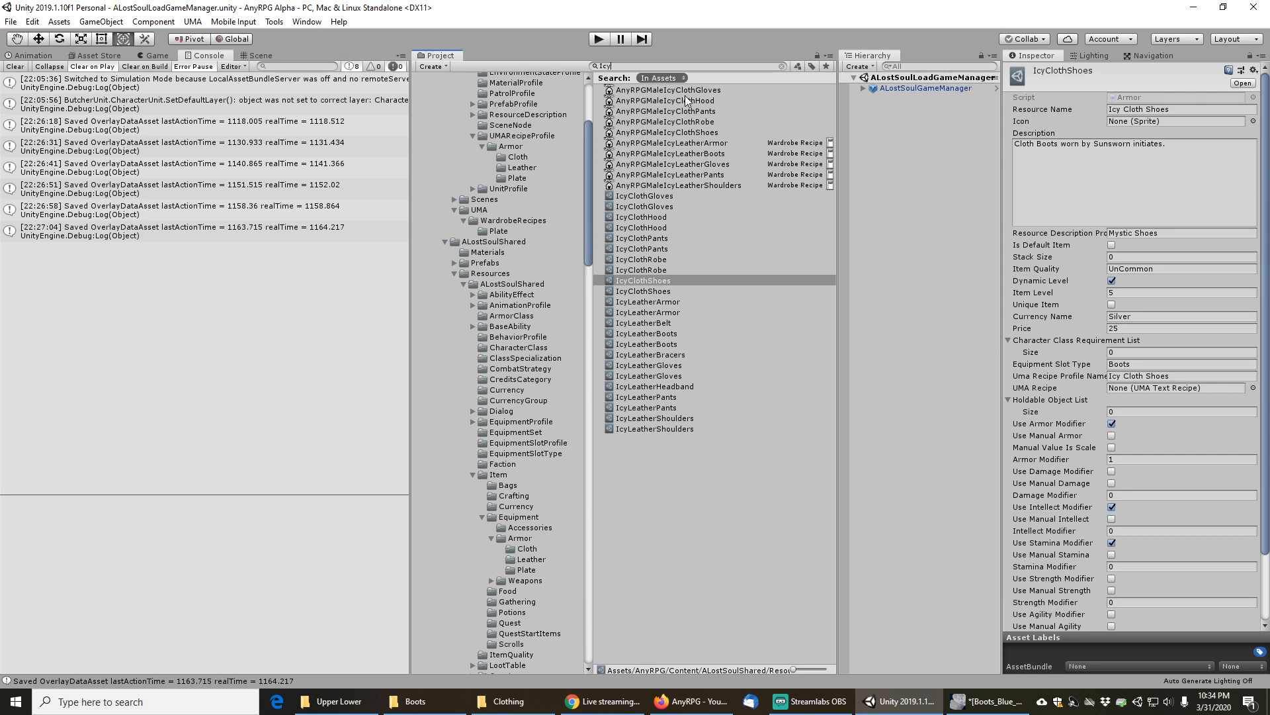
click(688, 89)
shift+click(689, 132)
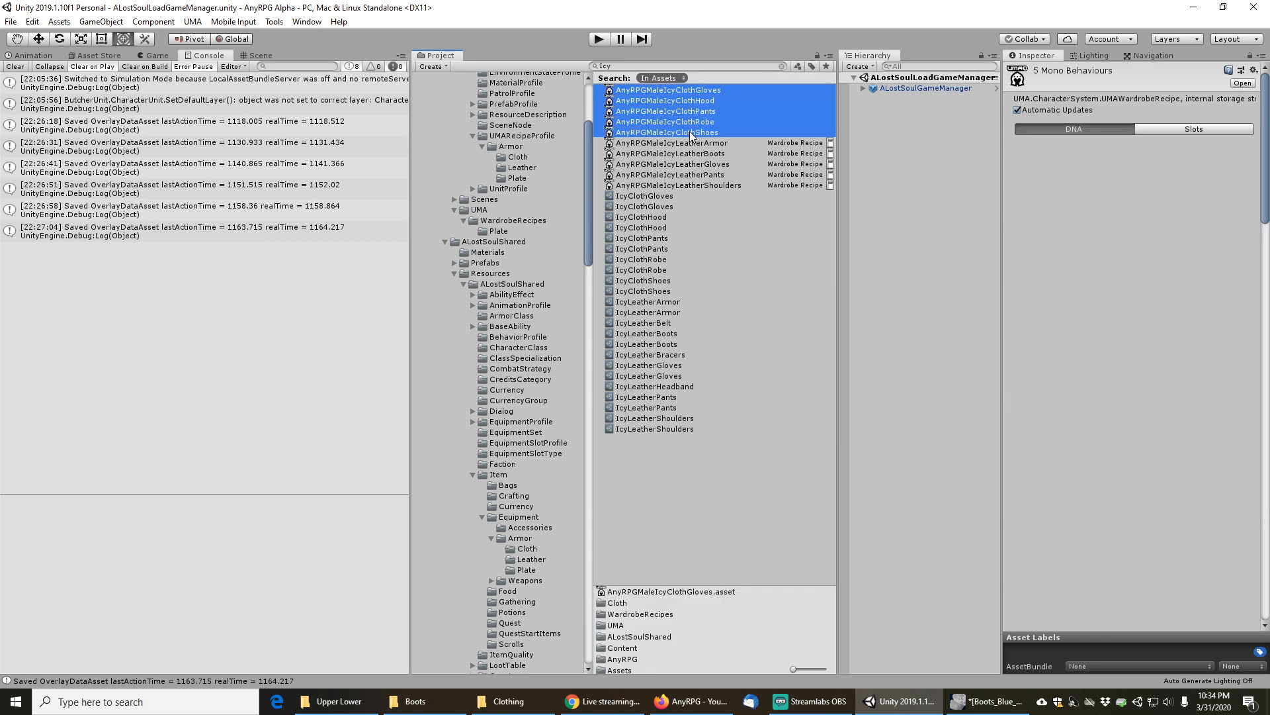
right_click(689, 115)
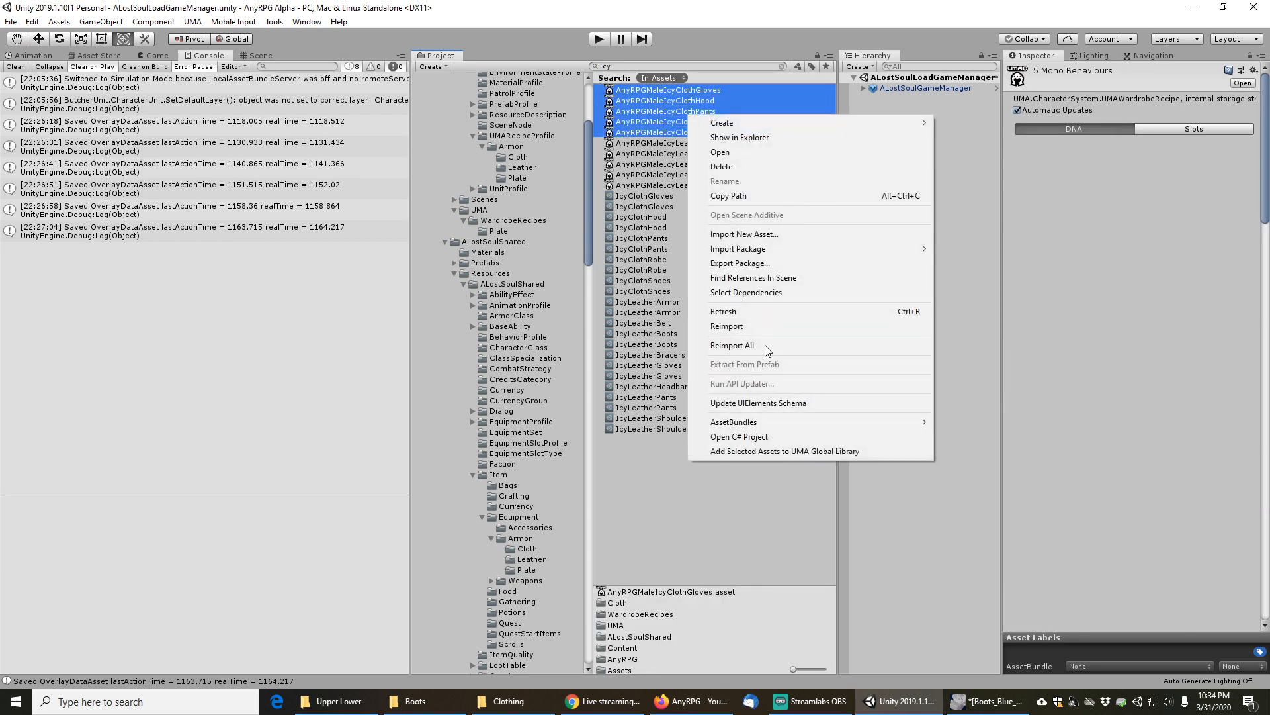
click(760, 451)
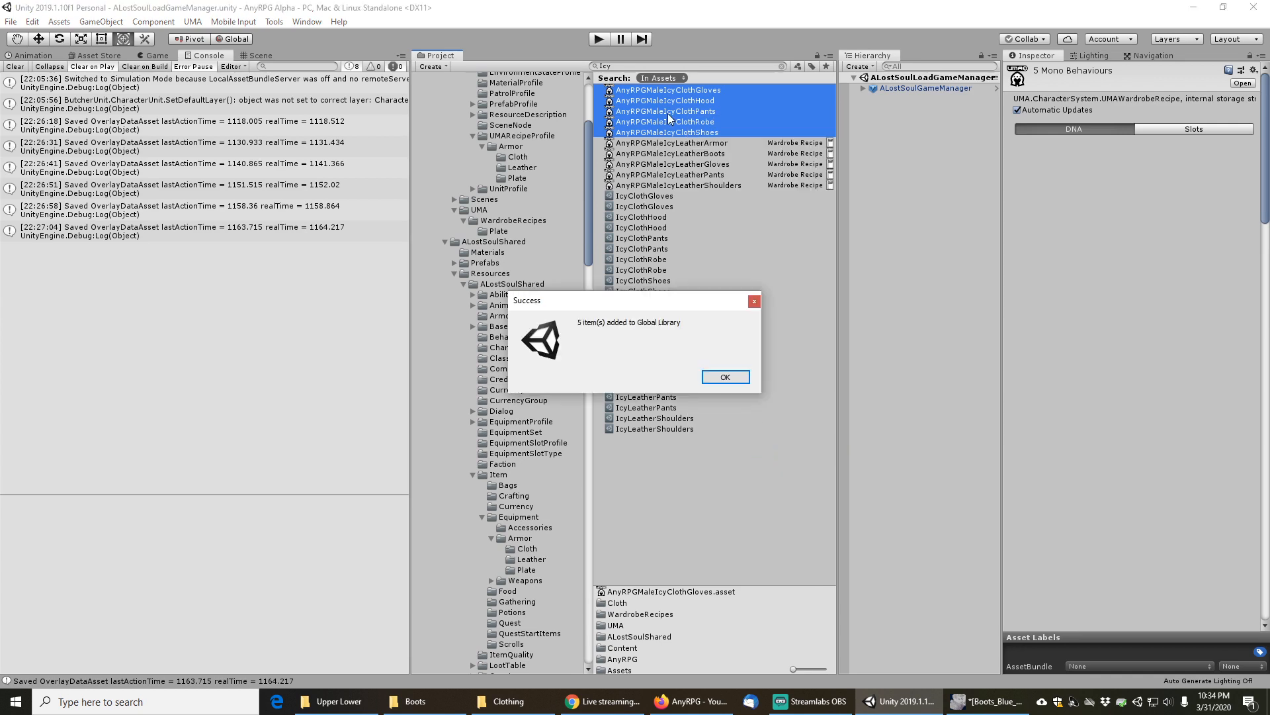
click(726, 378)
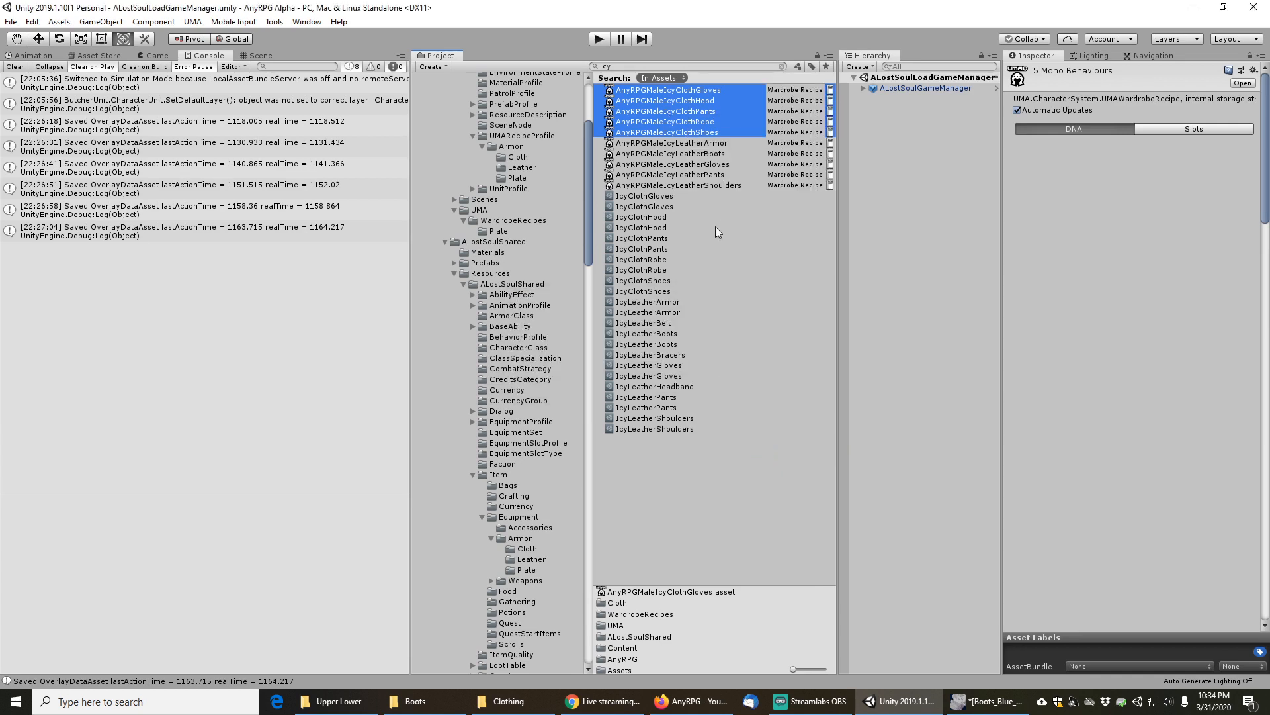
Search the assets for "clotharmor" and set the ClothArmor vendor collection's Vendor Items size to 22
click(783, 66)
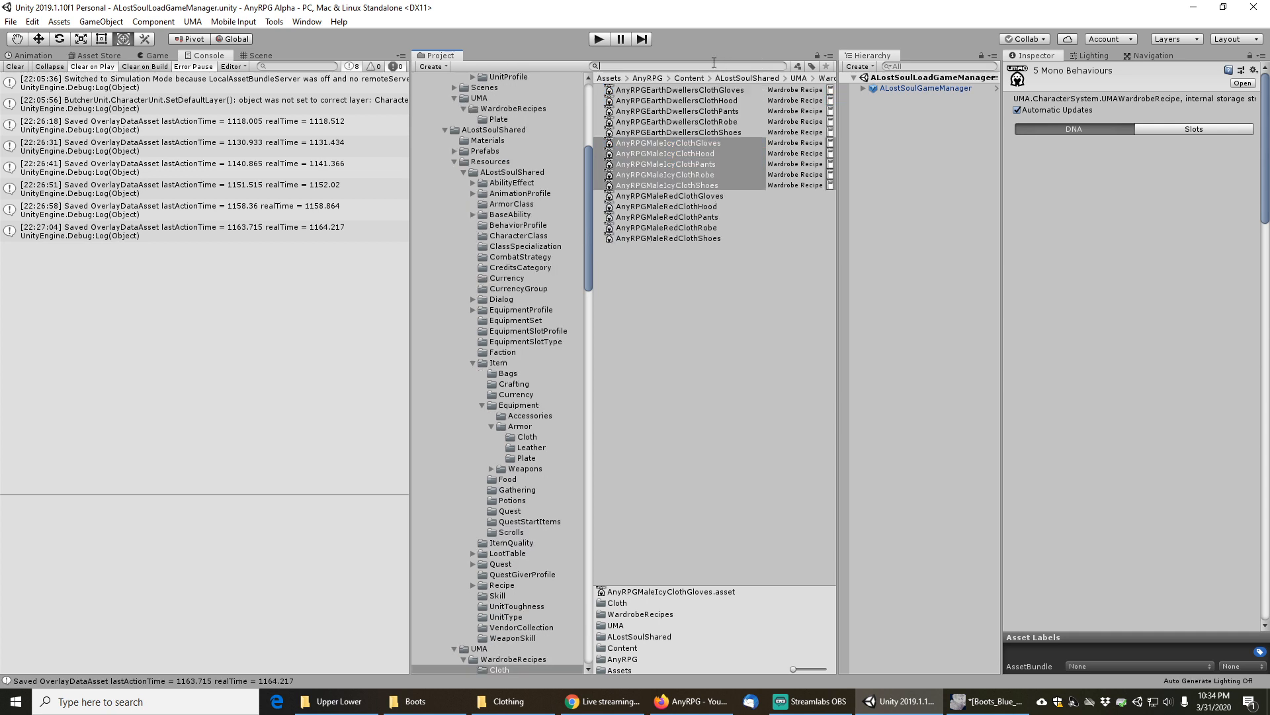
text(clotharmor)
click(649, 91)
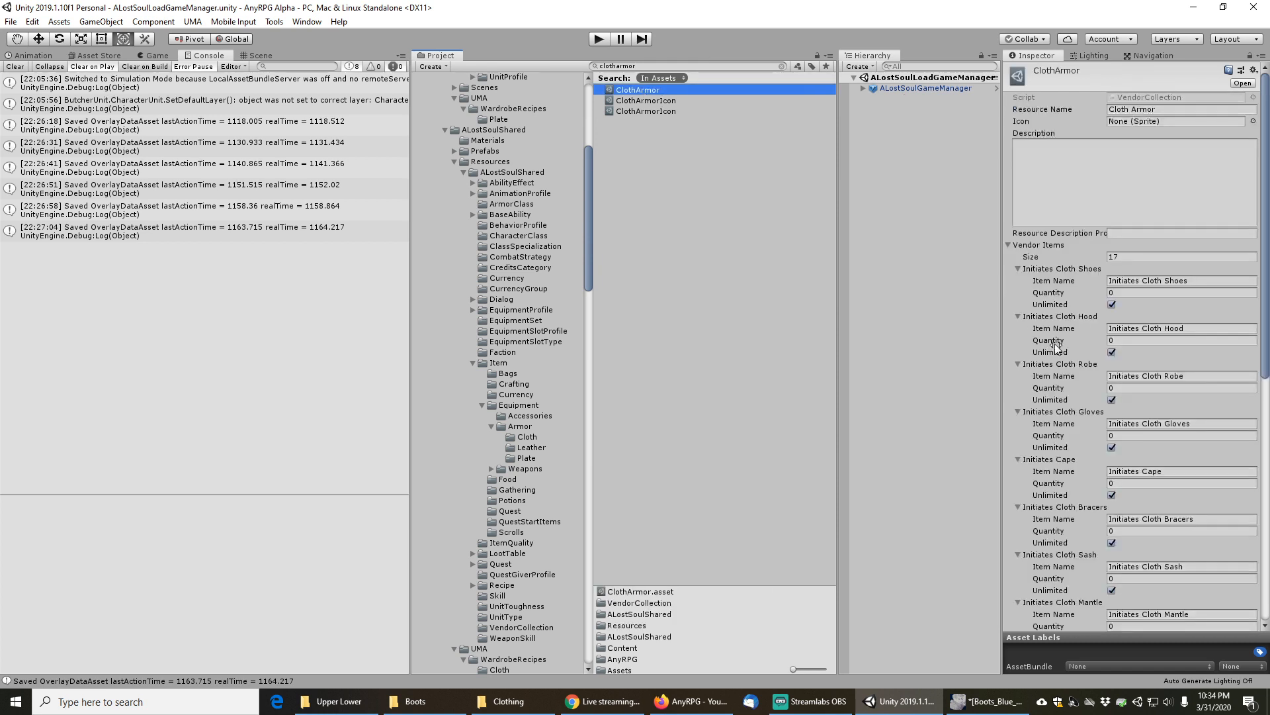
click(1129, 256)
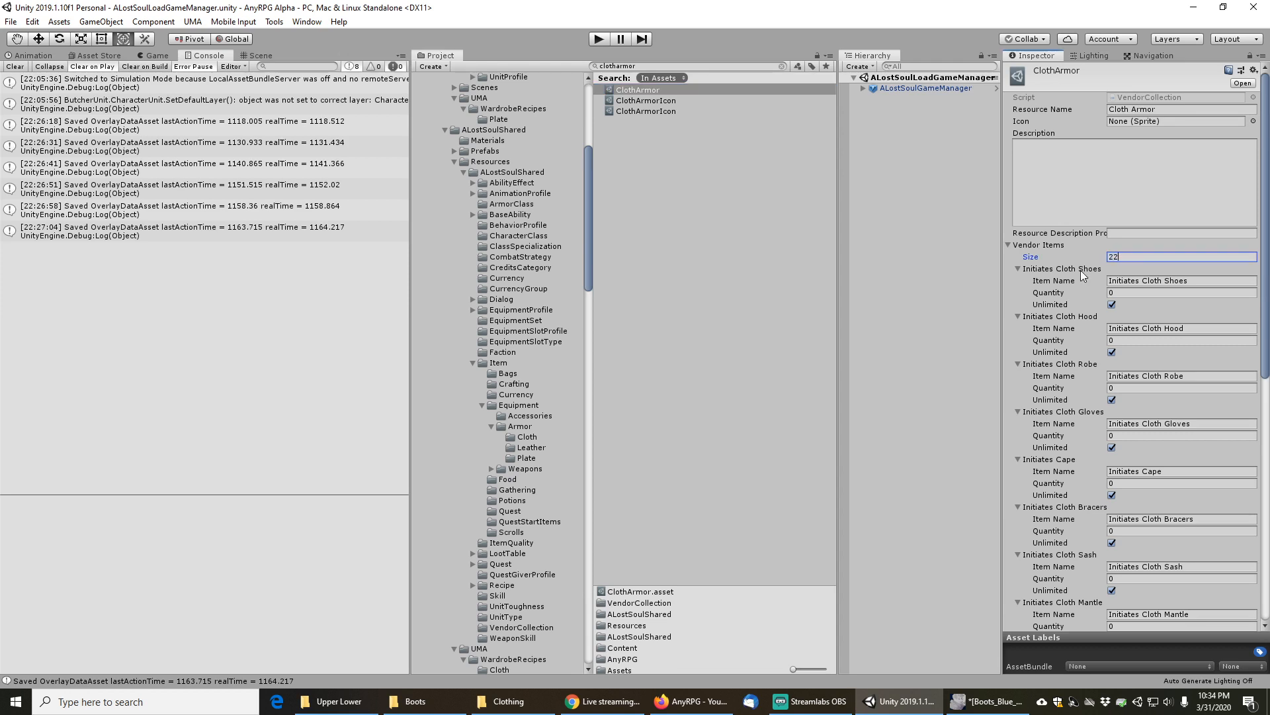
text(22)
key(Return)
scroll(1085, 328, down, 10)
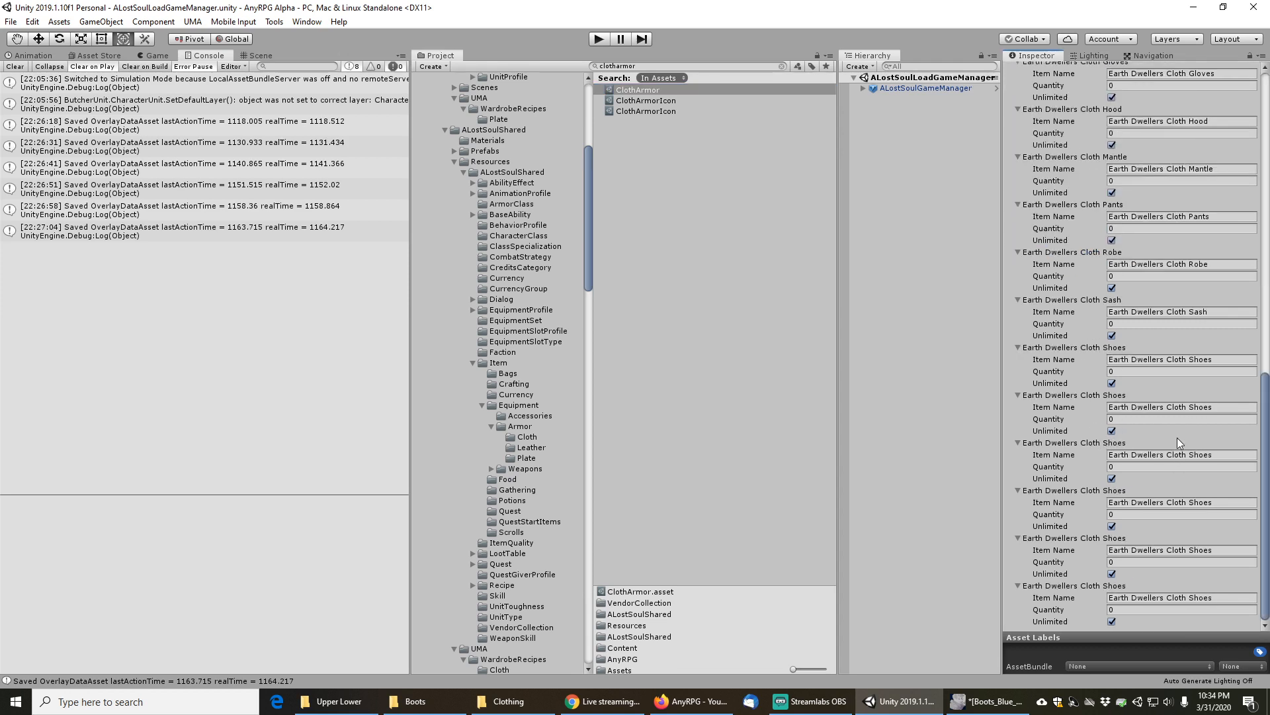
Change the item name of the first extra Earth Dwellers Cloth Shoes vendor entry to Icy Cloth Shoes
click(1169, 408)
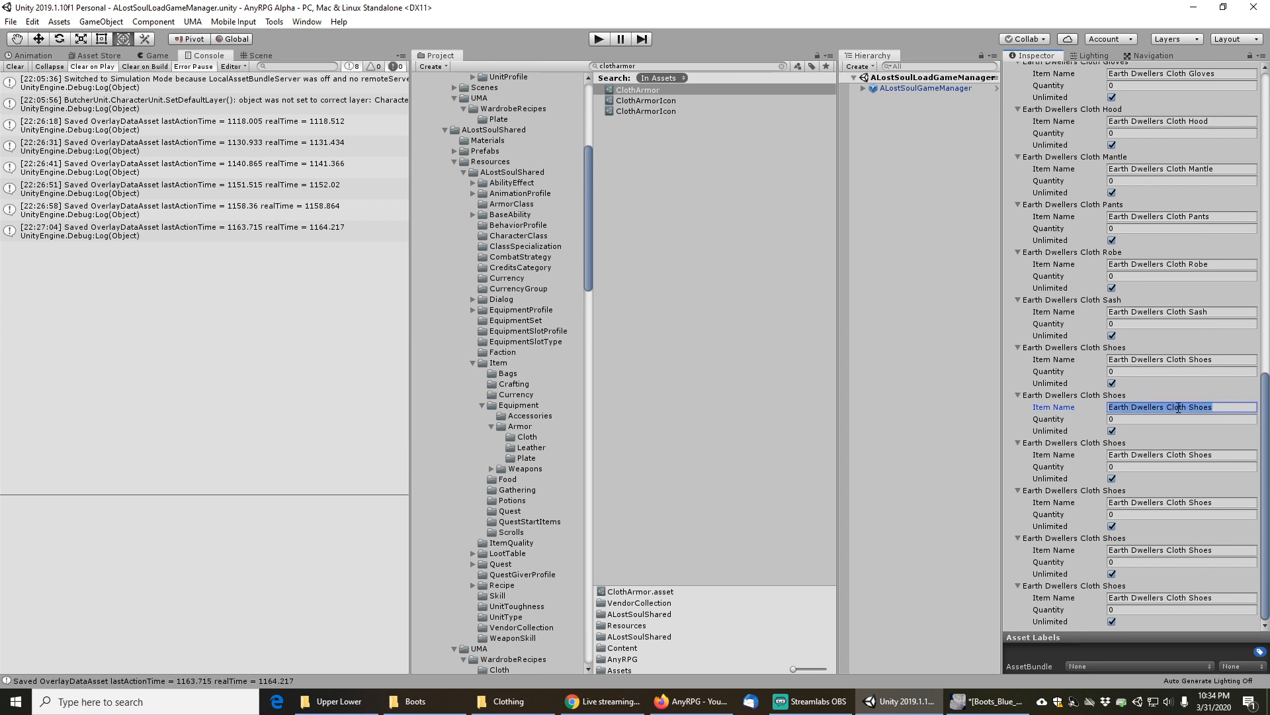
click(1159, 407)
key(shift+Home)
text(Icy)
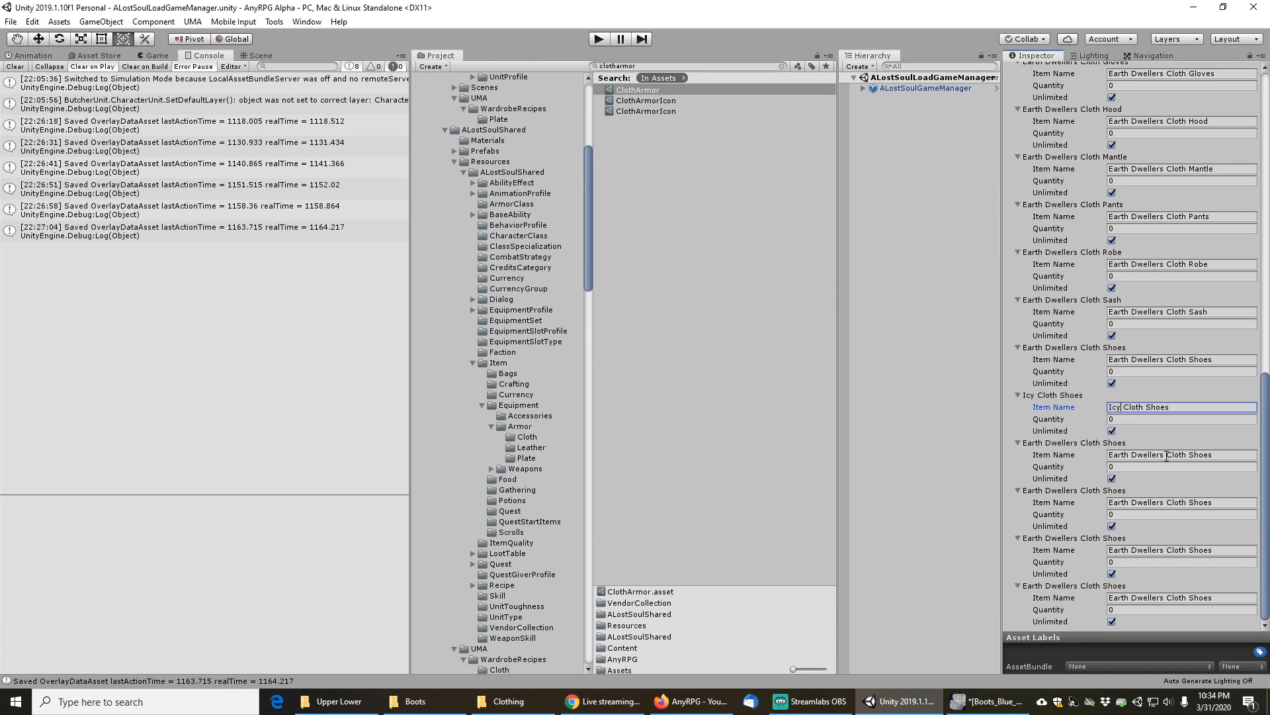
Set the item name of the vendor entry directly below Icy Cloth Shoes to Icy Cloth Pants
click(1167, 455)
key(End)
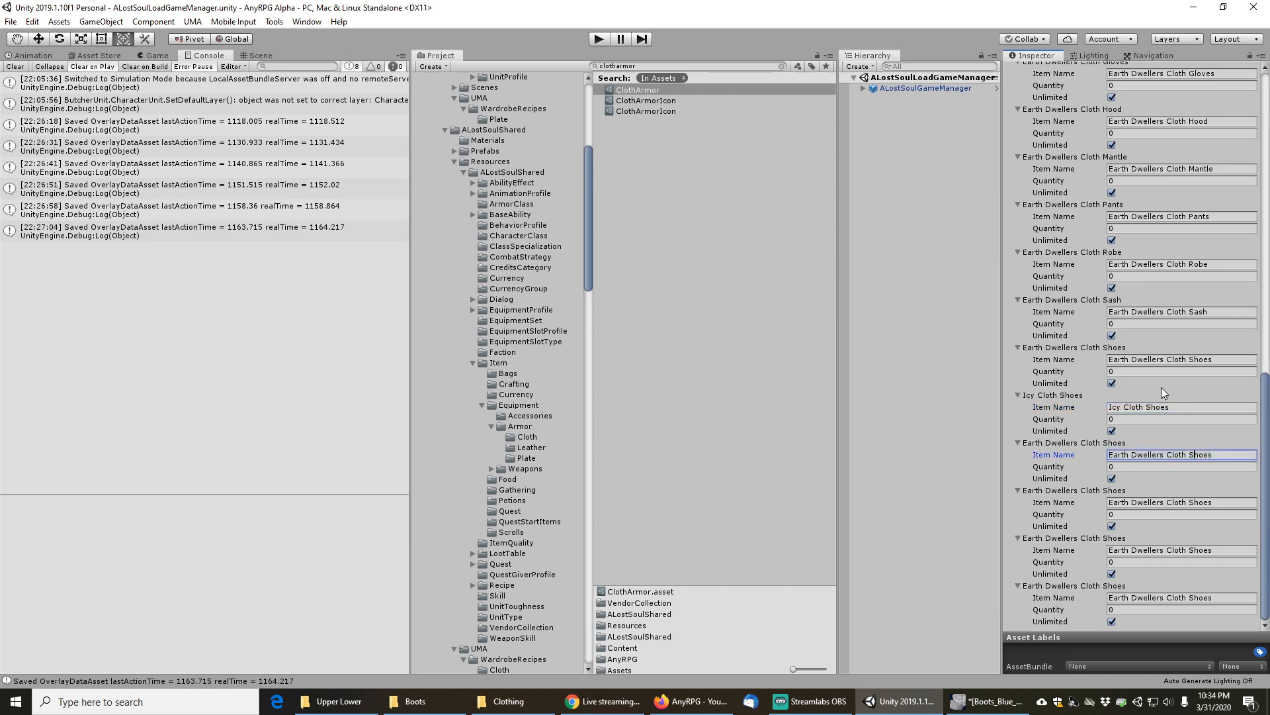
key(shift+Home)
text(Icy)
key(End)
key(BackSpace)
key(BackSpace)
key(BackSpace)
key(BackSpace)
key(BackSpace)
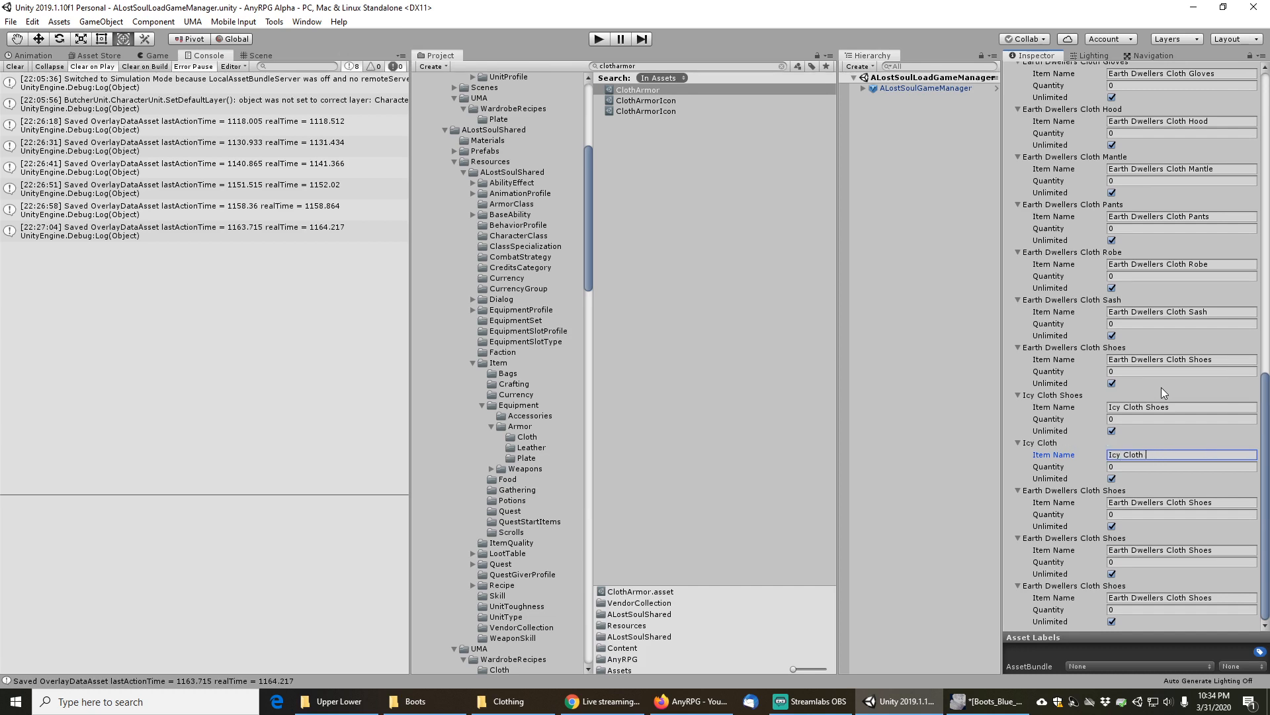
text(Pants)
key(Return)
Copy the Icy Cloth Pants name into the following vendor entry and change it to Icy Cloth Robe
key(ctrl+c)
click(1185, 503)
key(ctrl+v)
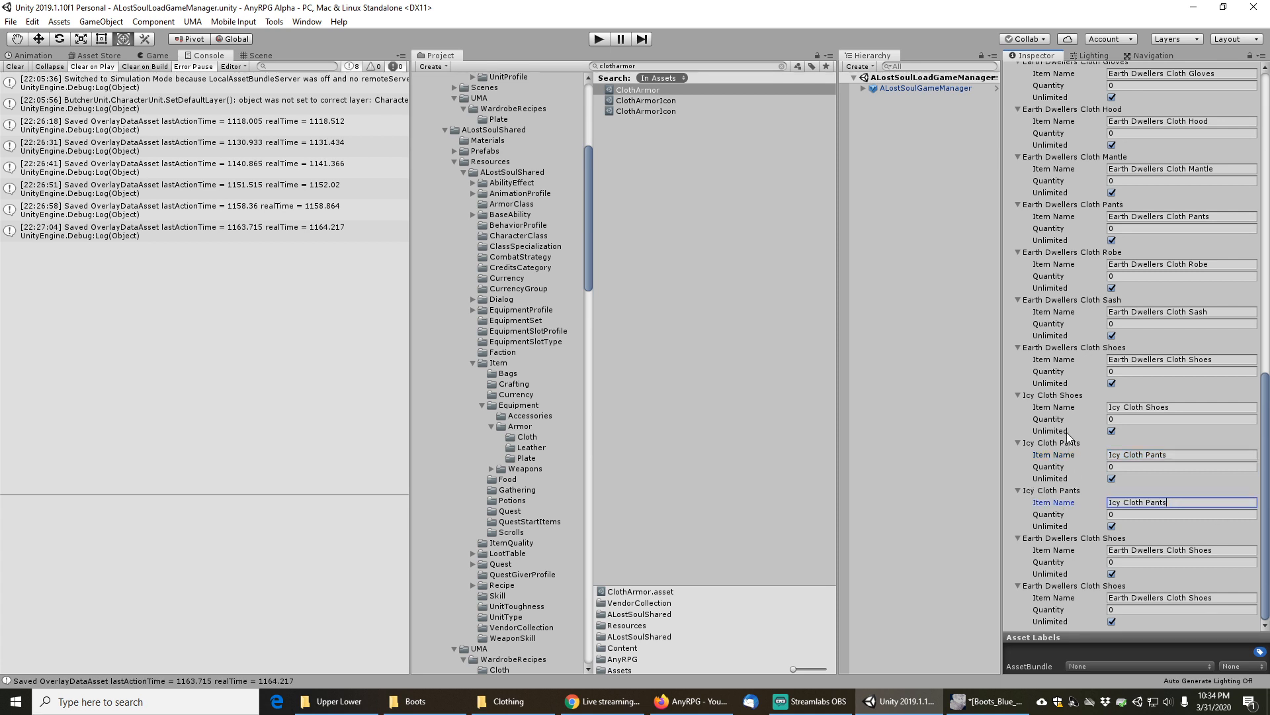
key(BackSpace)
key(BackSpace)
key(BackSpace)
key(BackSpace)
key(BackSpace)
text(Robe)
Paste the copied name into the second-to-last vendor entry and change it to Icy Cloth Hood
click(1223, 548)
key(ctrl+v)
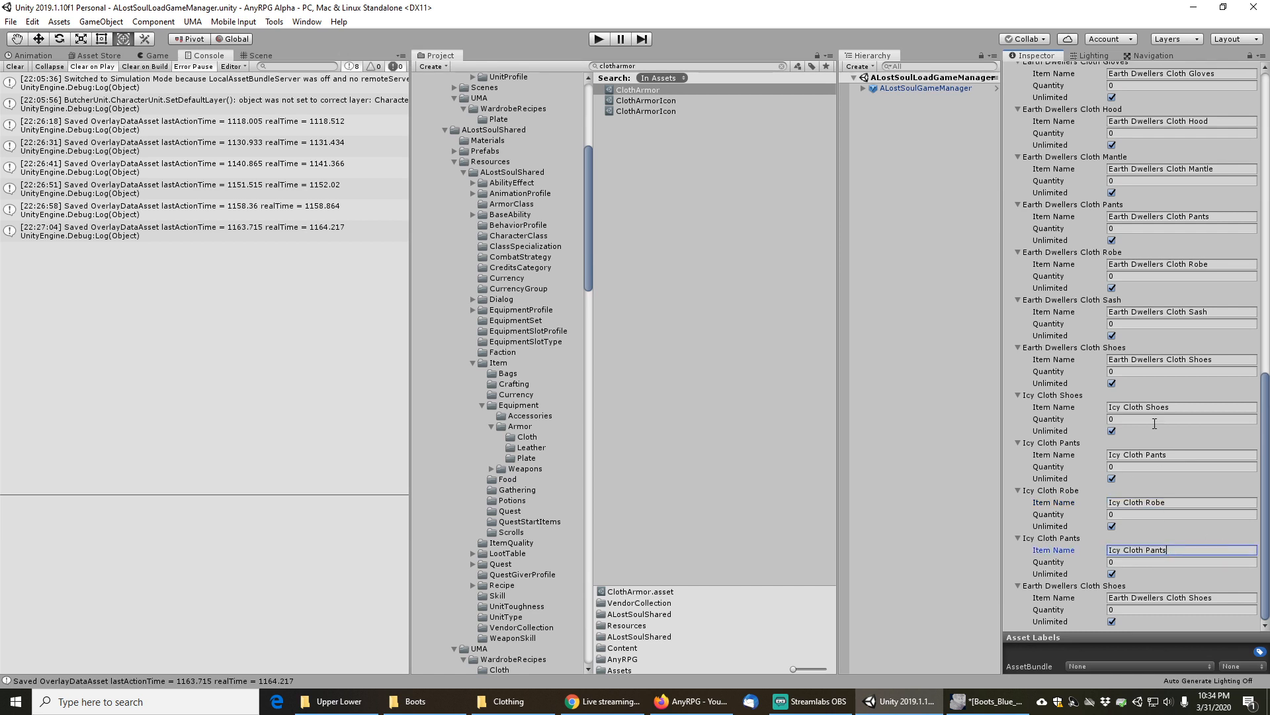
key(BackSpace)
key(BackSpace)
key(BackSpace)
key(BackSpace)
key(BackSpace)
text(Hood)
Paste the copied name into the last vendor entry and change it to Icy Cloth Gloves
click(1222, 594)
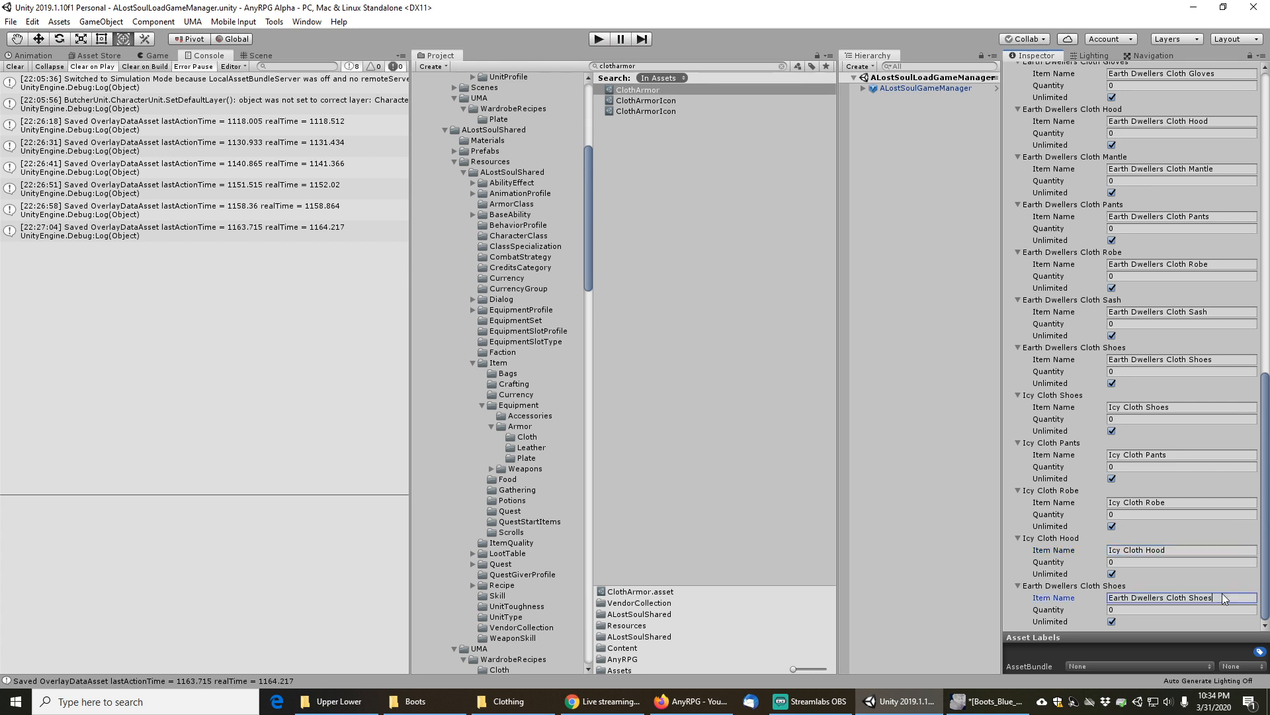
key(ctrl+v)
key(shift+Left)
key(shift+Left)
key(shift+Left)
key(shift+Left)
key(shift+Left)
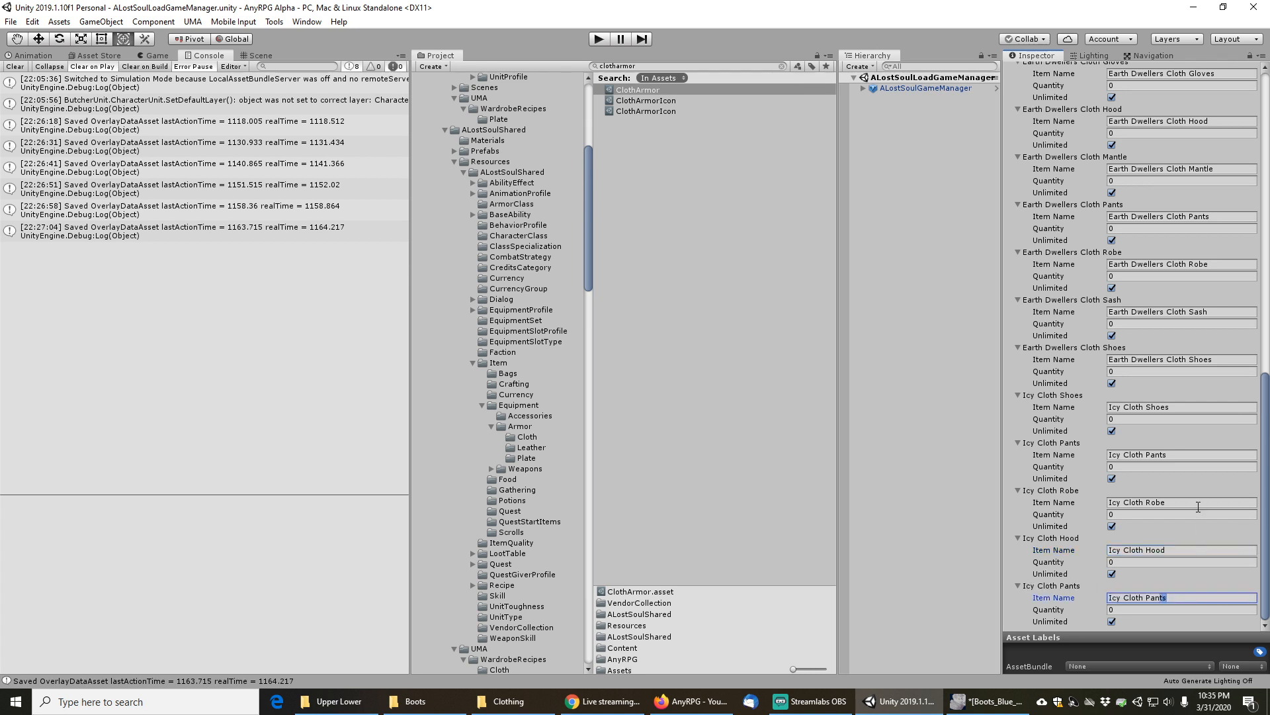
text(Gloves)
key(Tab)
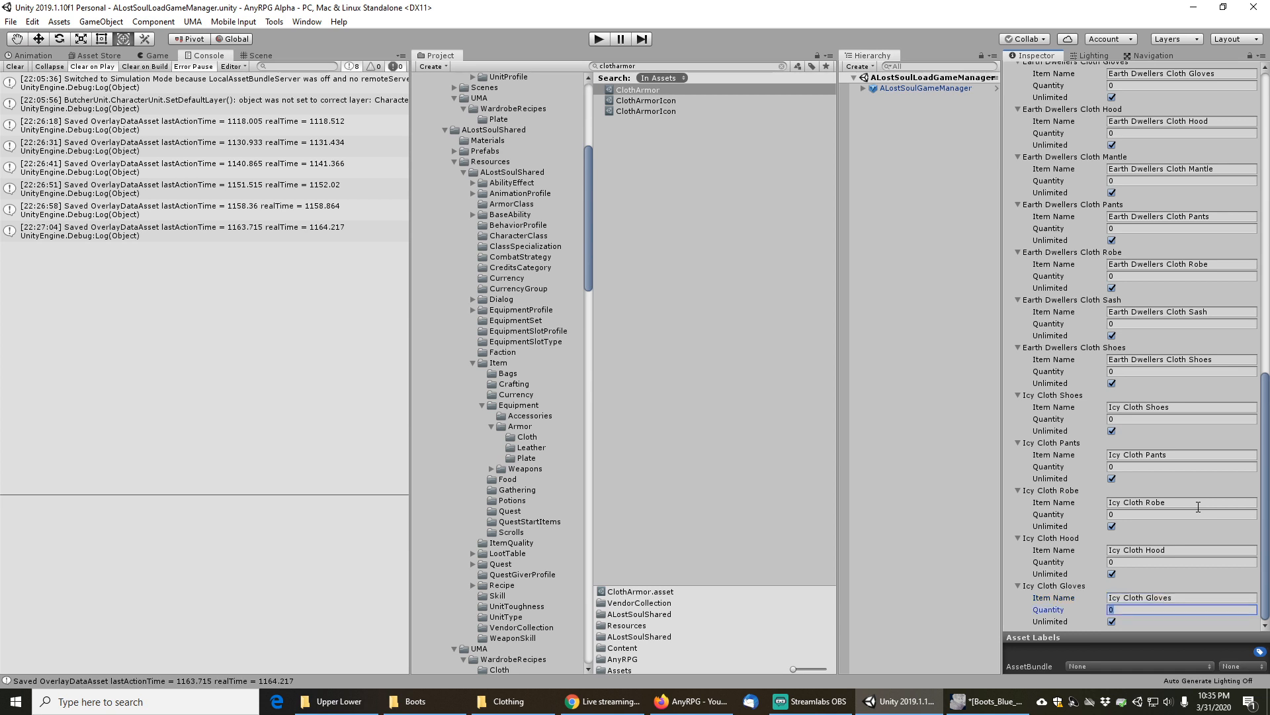
scroll(1169, 483, up, 15)
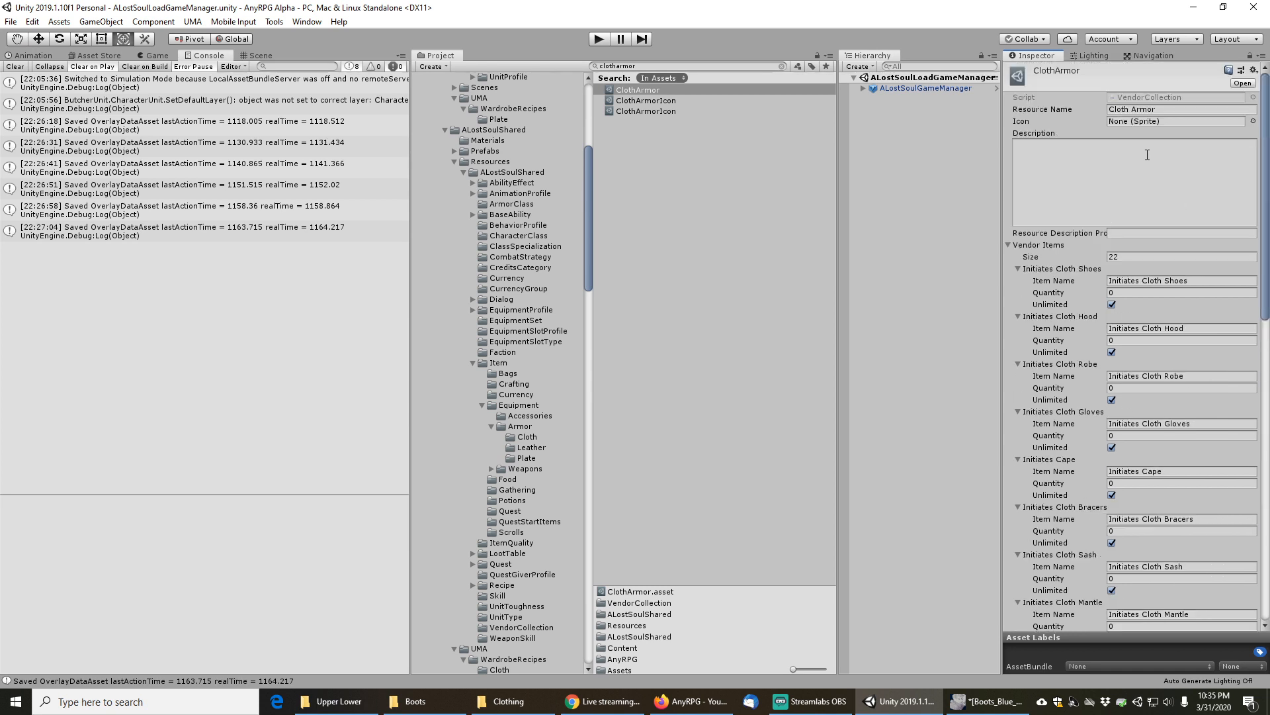
Clear the asset search and save the changes
click(783, 66)
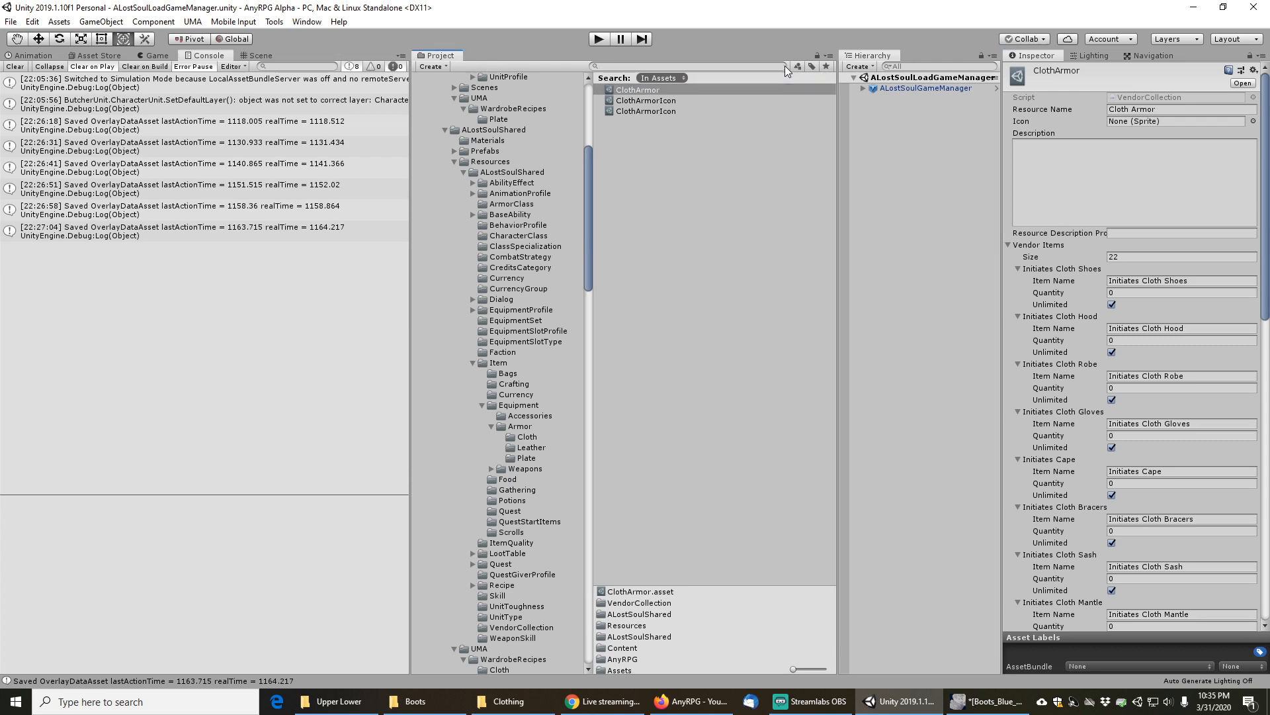
click(10, 21)
click(27, 79)
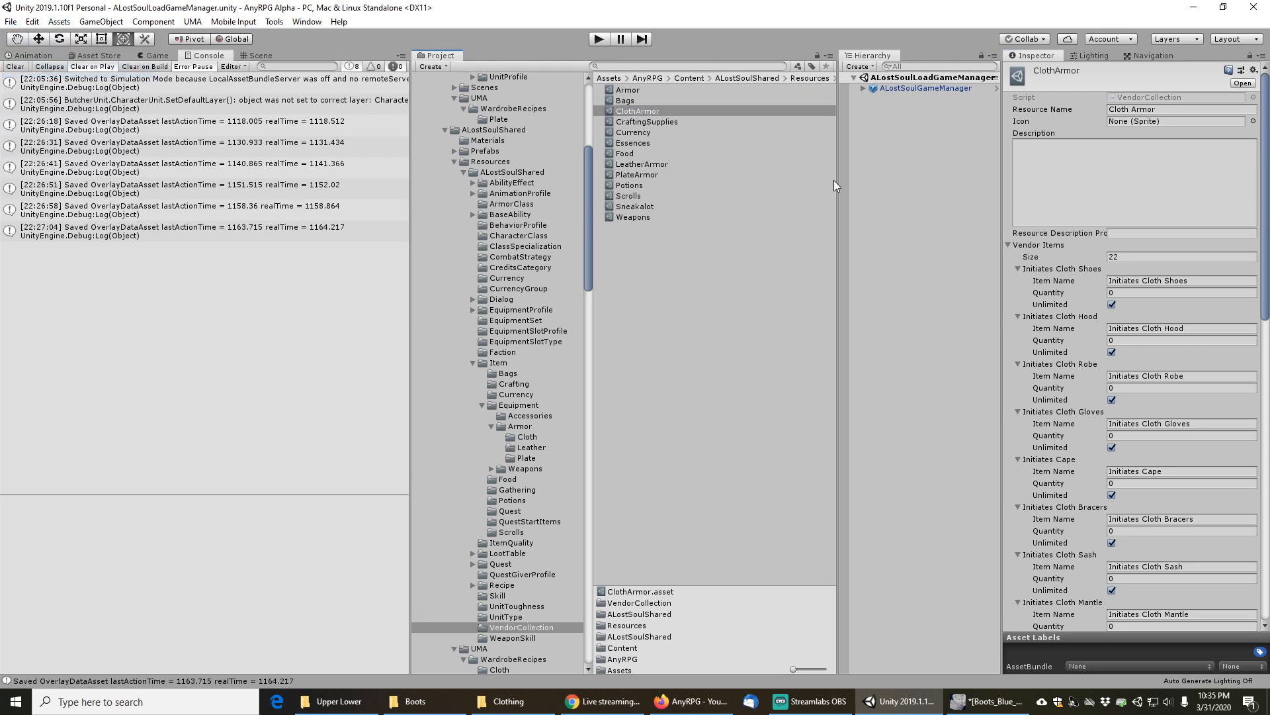
Run the game and load the level 13 Channeler save, AnyRPGPlayerSaveData6.json
click(600, 39)
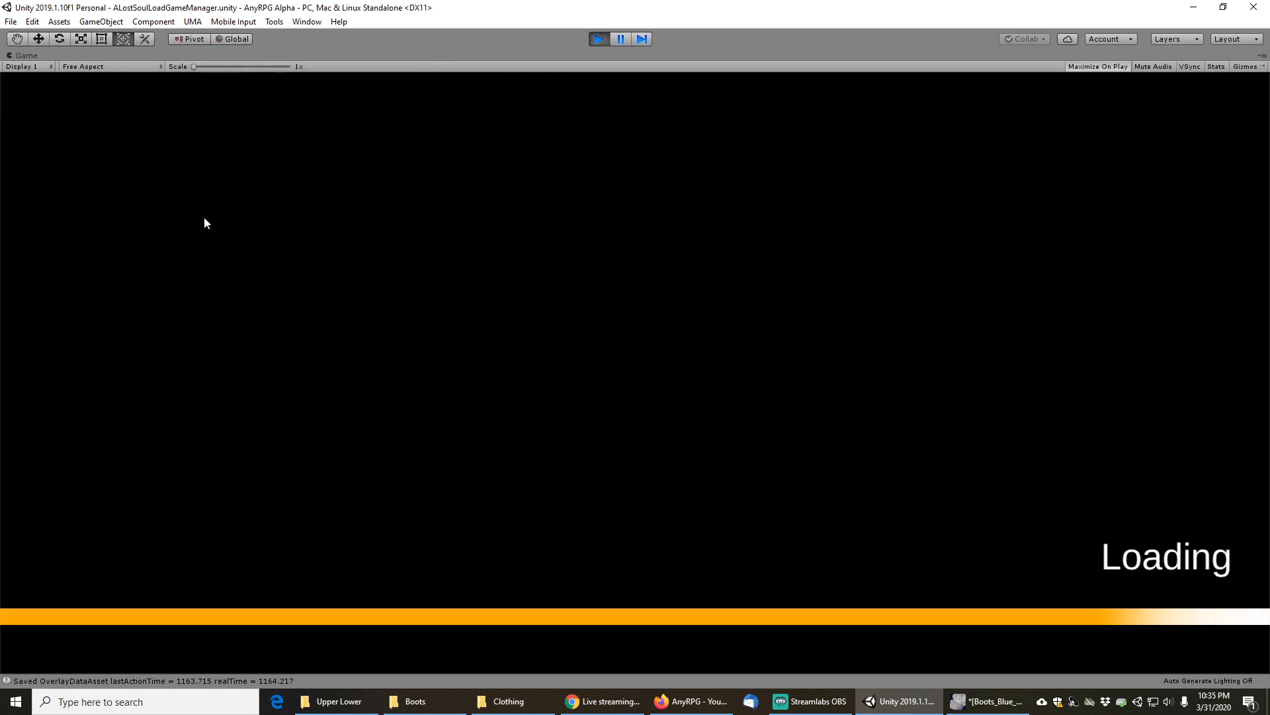
click(208, 375)
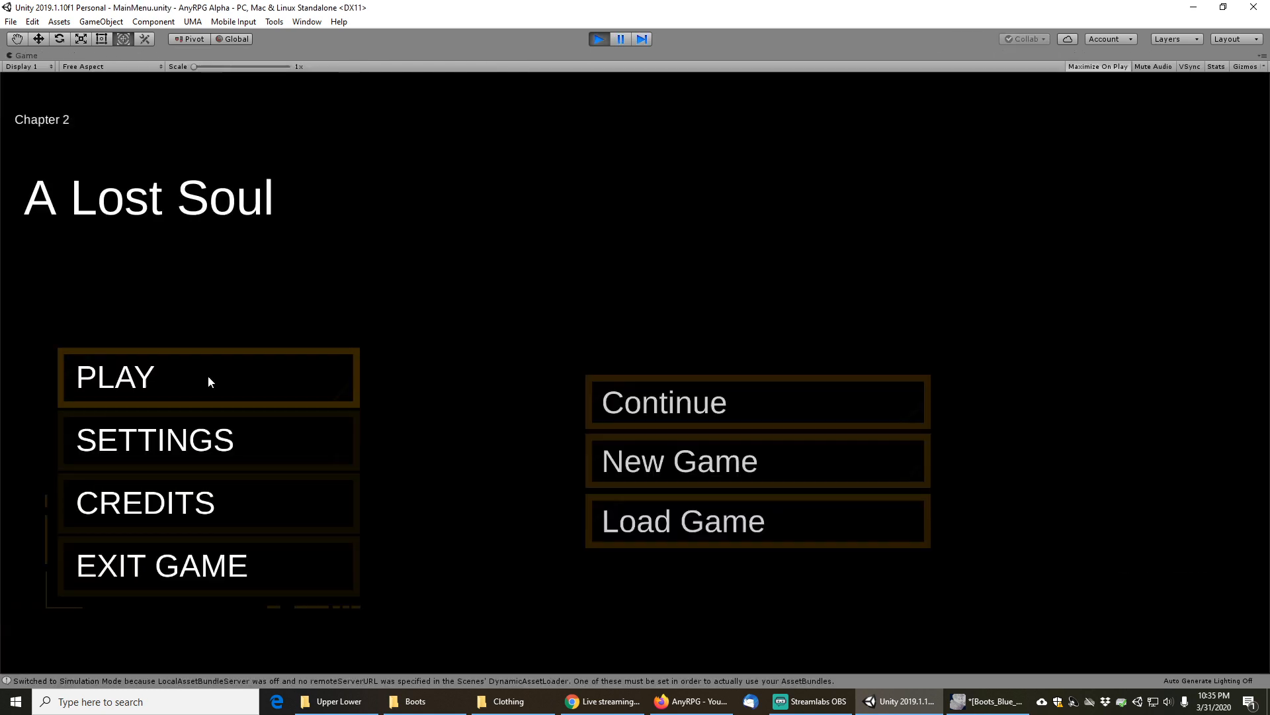
click(708, 524)
drag(356, 213, 387, 578)
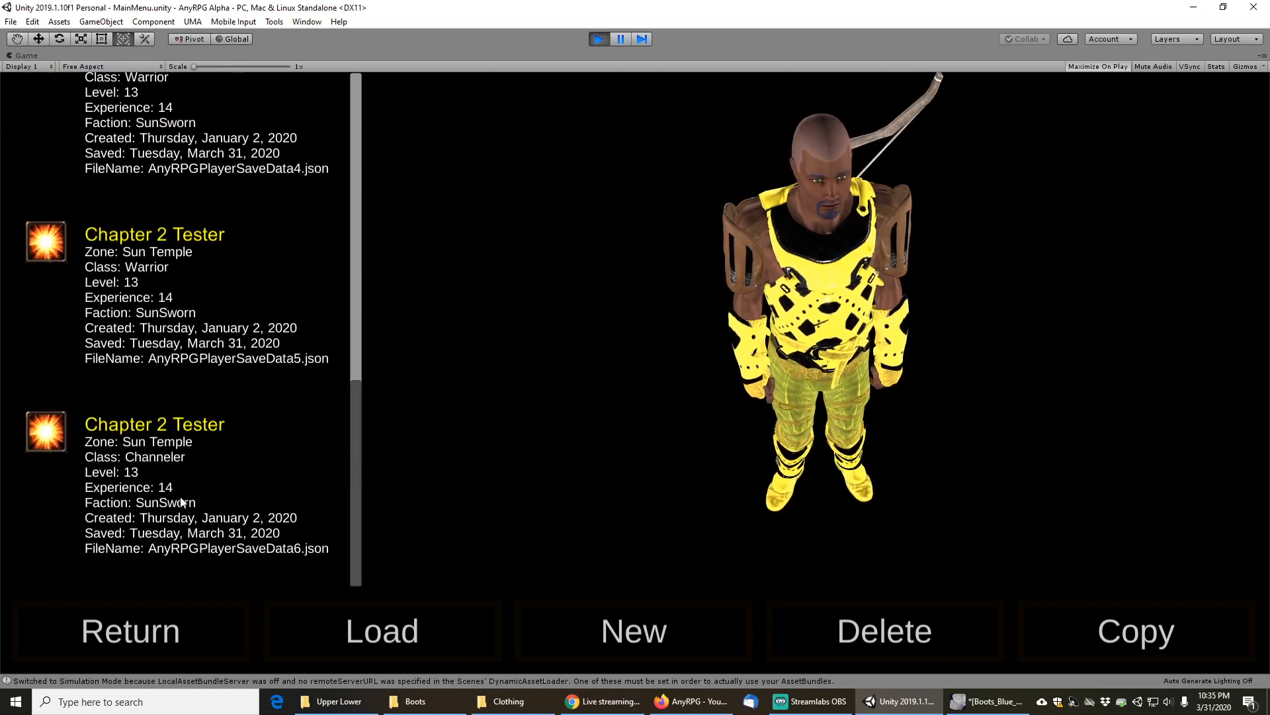
click(185, 284)
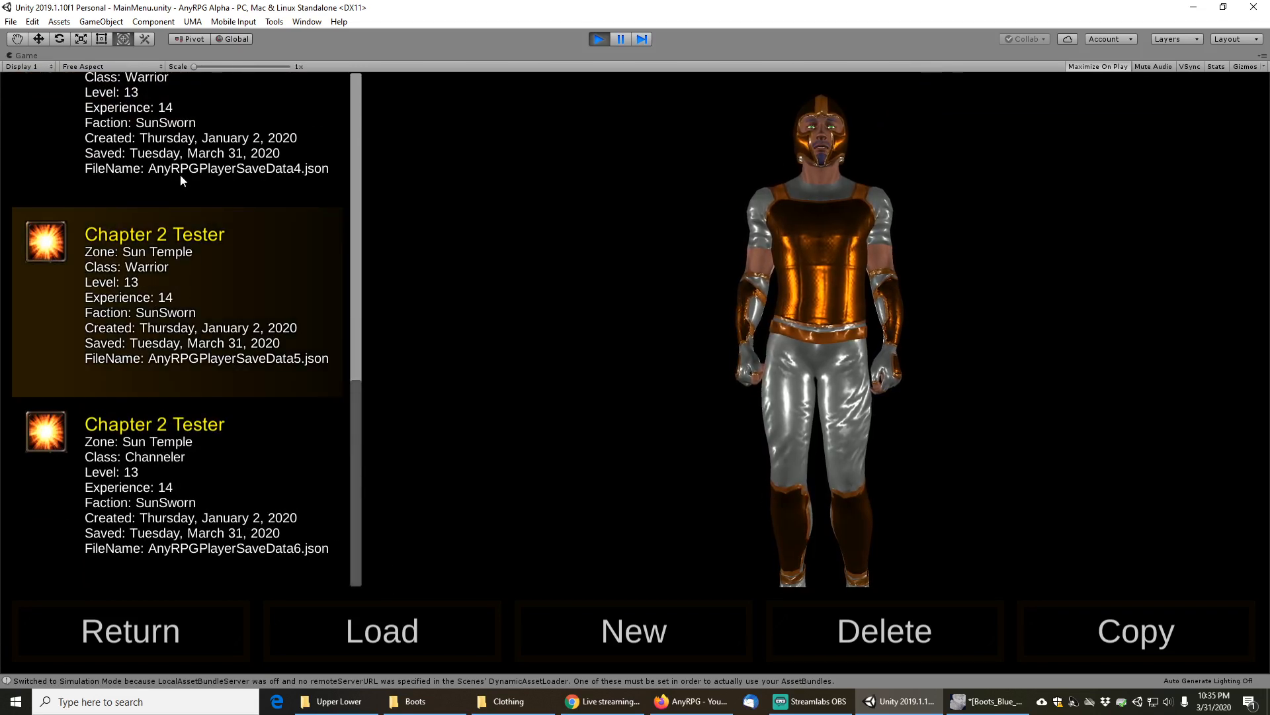
click(182, 172)
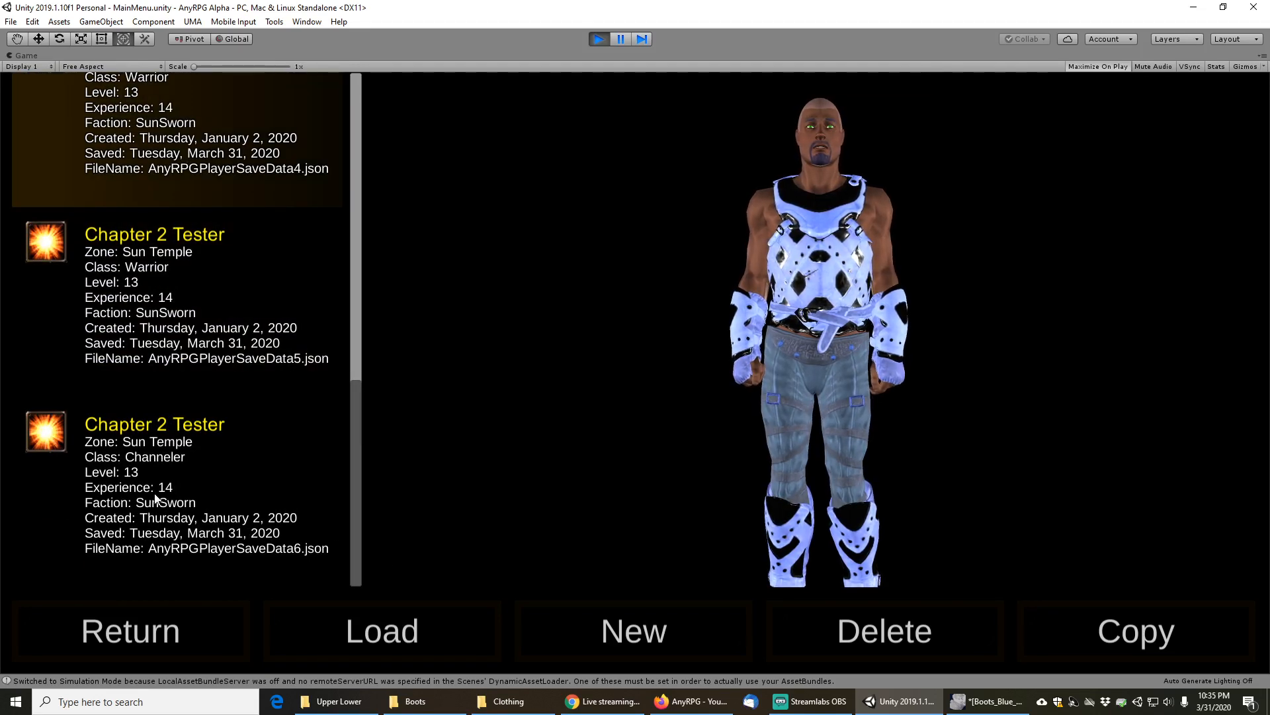
click(185, 450)
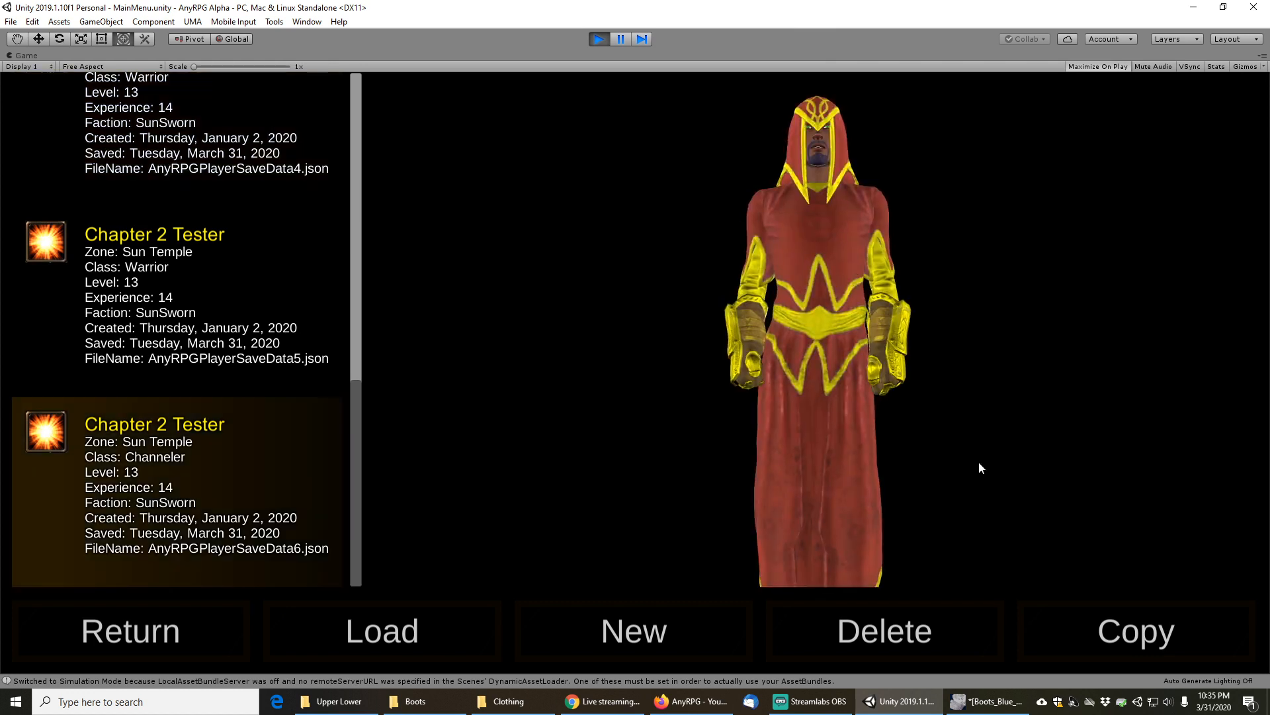
click(411, 629)
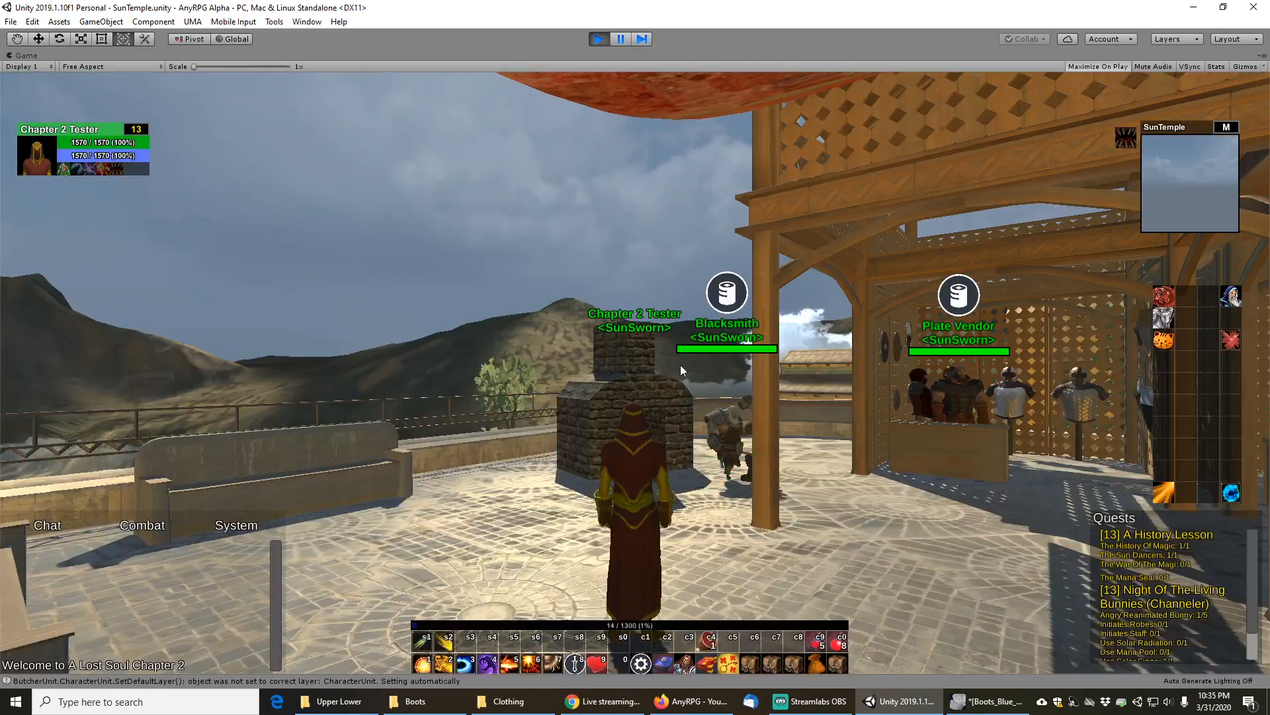
Walk the character to the Cloth Vendor's stall and save the game there
right_drag(681, 366, 627, 390)
key(w)
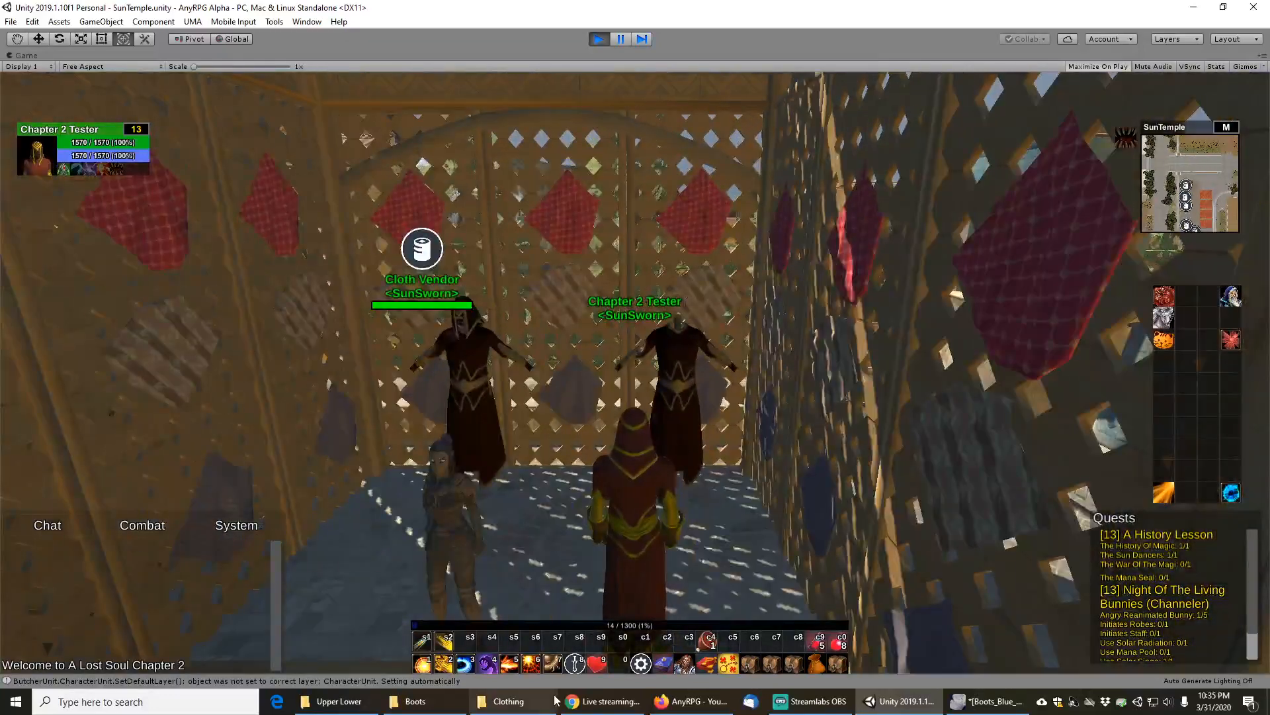
key(s)
click(641, 664)
click(583, 247)
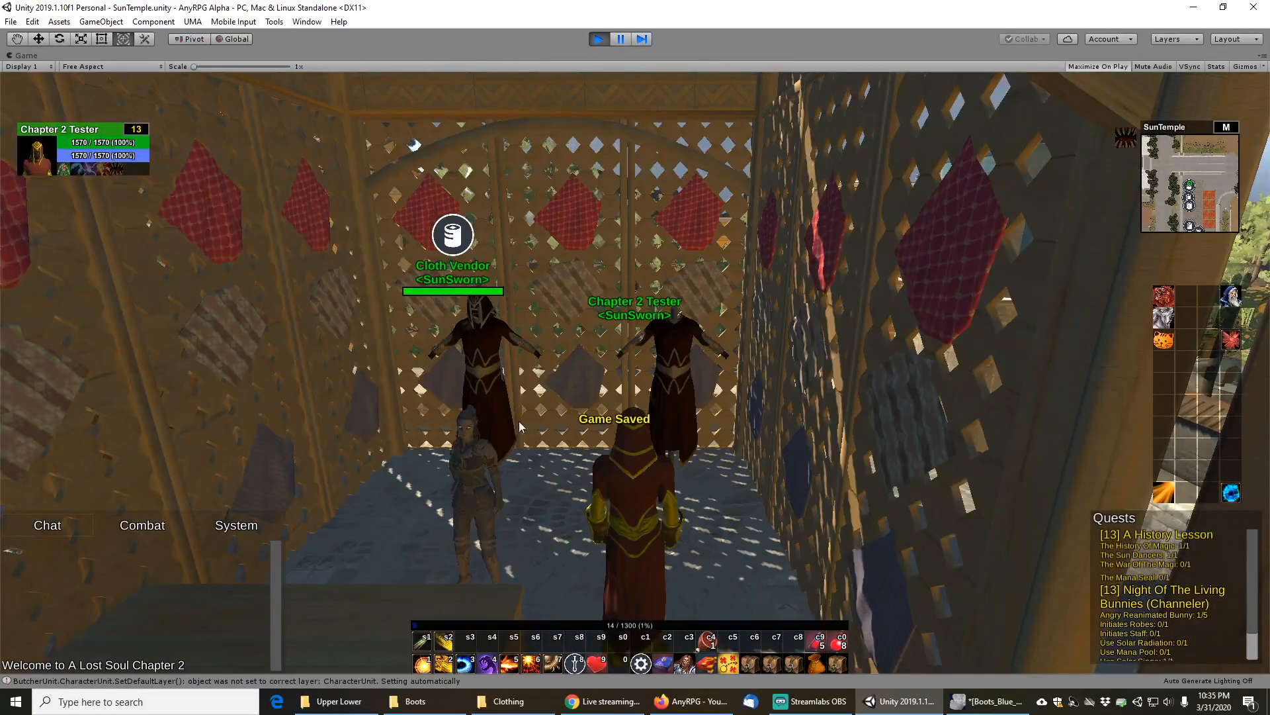
With the bags and Cloth Vendor's shop open, move the two items from the nearly empty 20 Slot Bag into the 8 Slot Bag and BackPack
key(b)
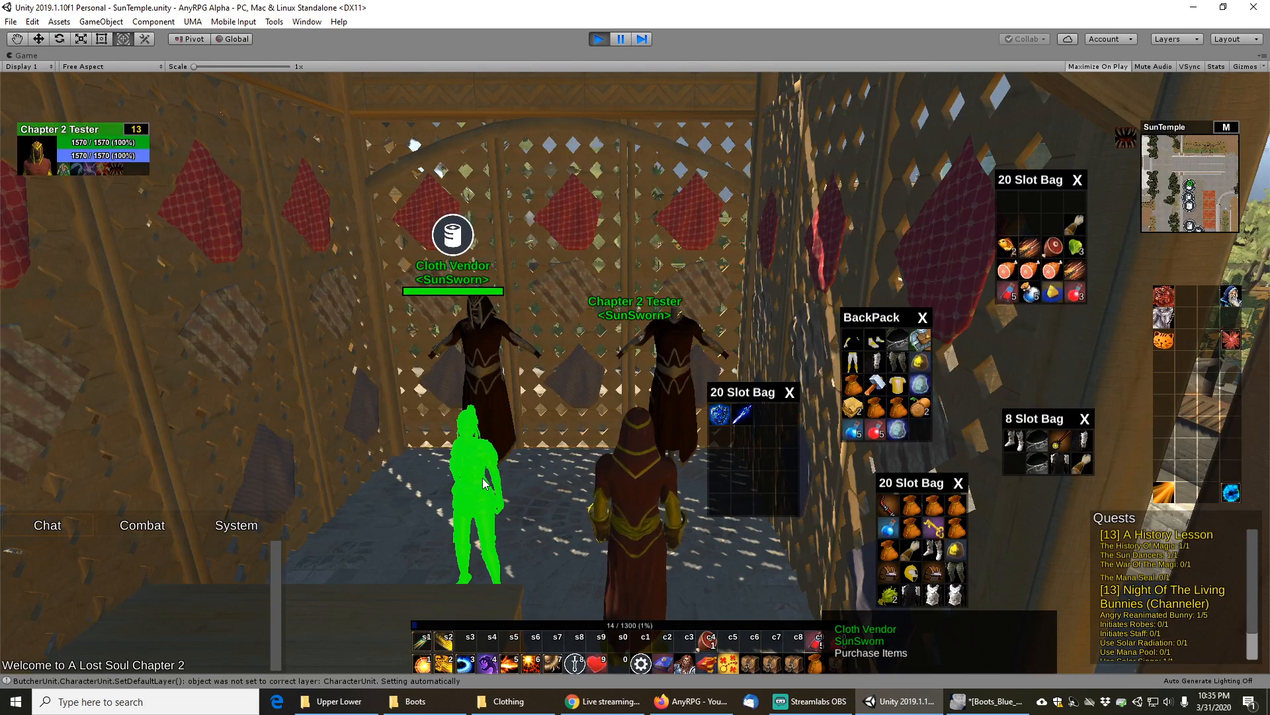
right_click(483, 483)
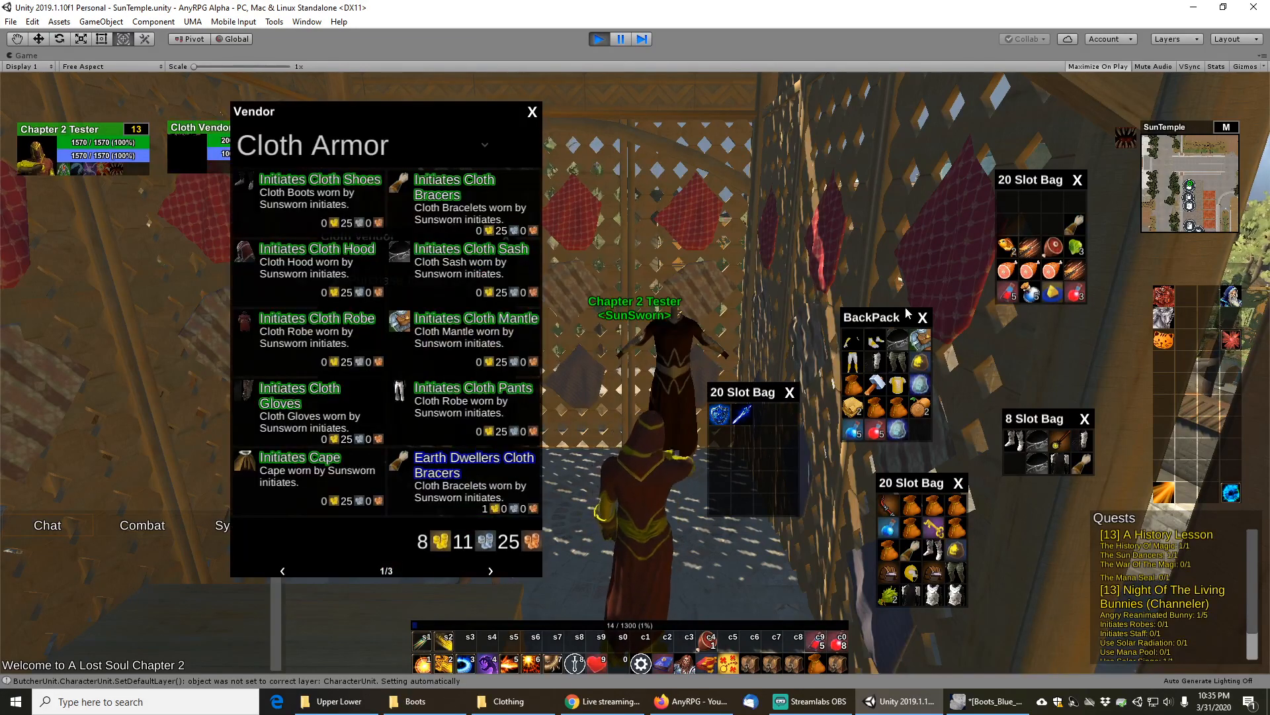
click(722, 417)
click(1016, 463)
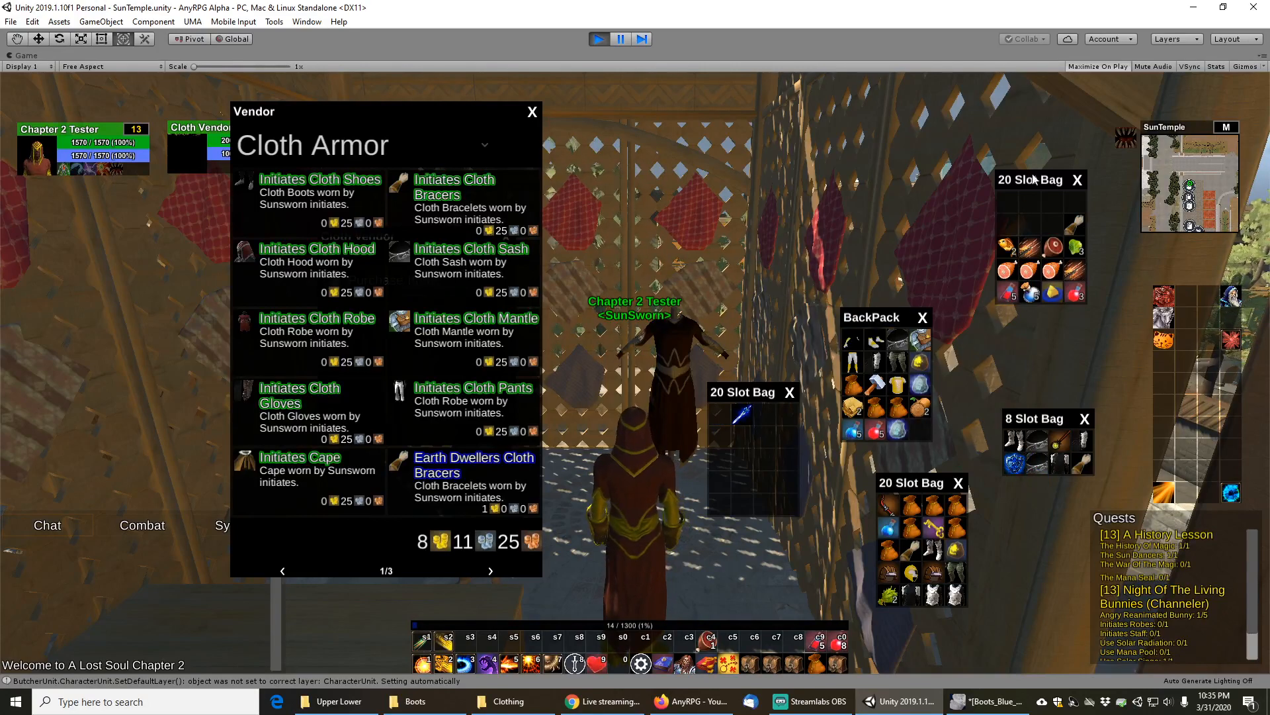
click(742, 415)
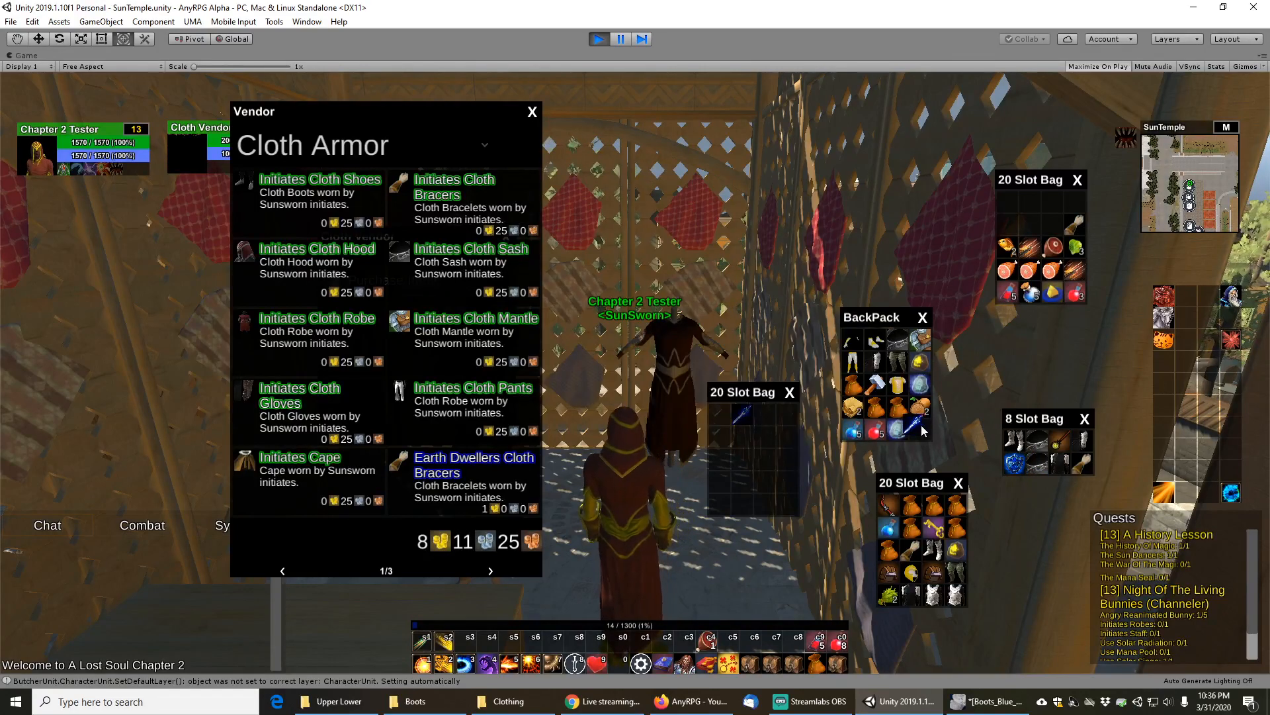
click(920, 429)
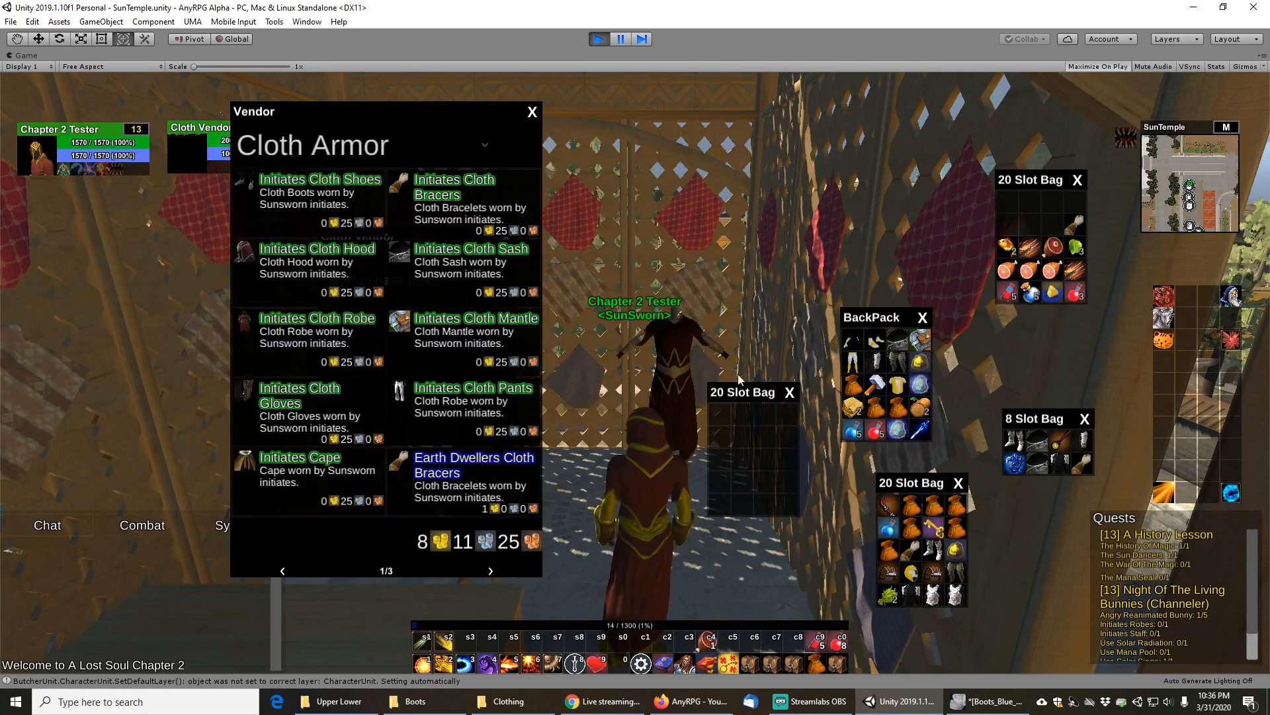
Buy the Icy Cloth Shoes, Pants, Robe, Hood and Gloves from the Cloth Vendor and close the shop
scroll(464, 383, down, 1)
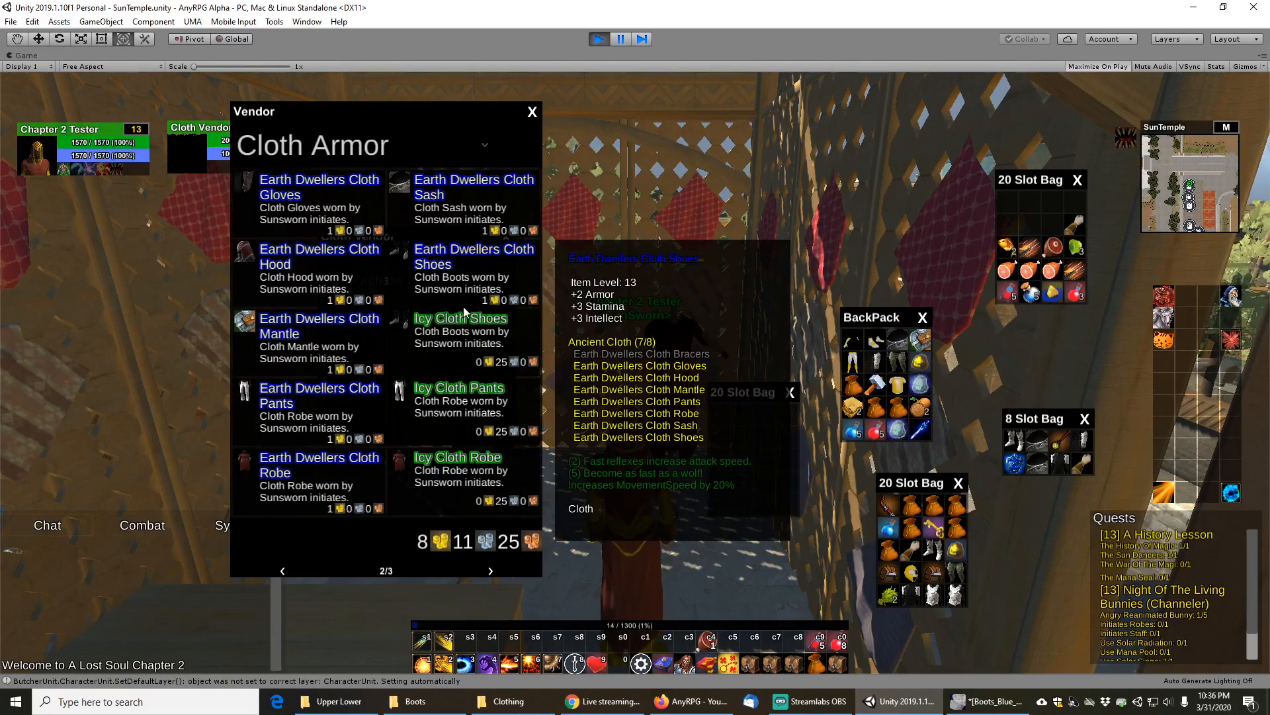
click(466, 324)
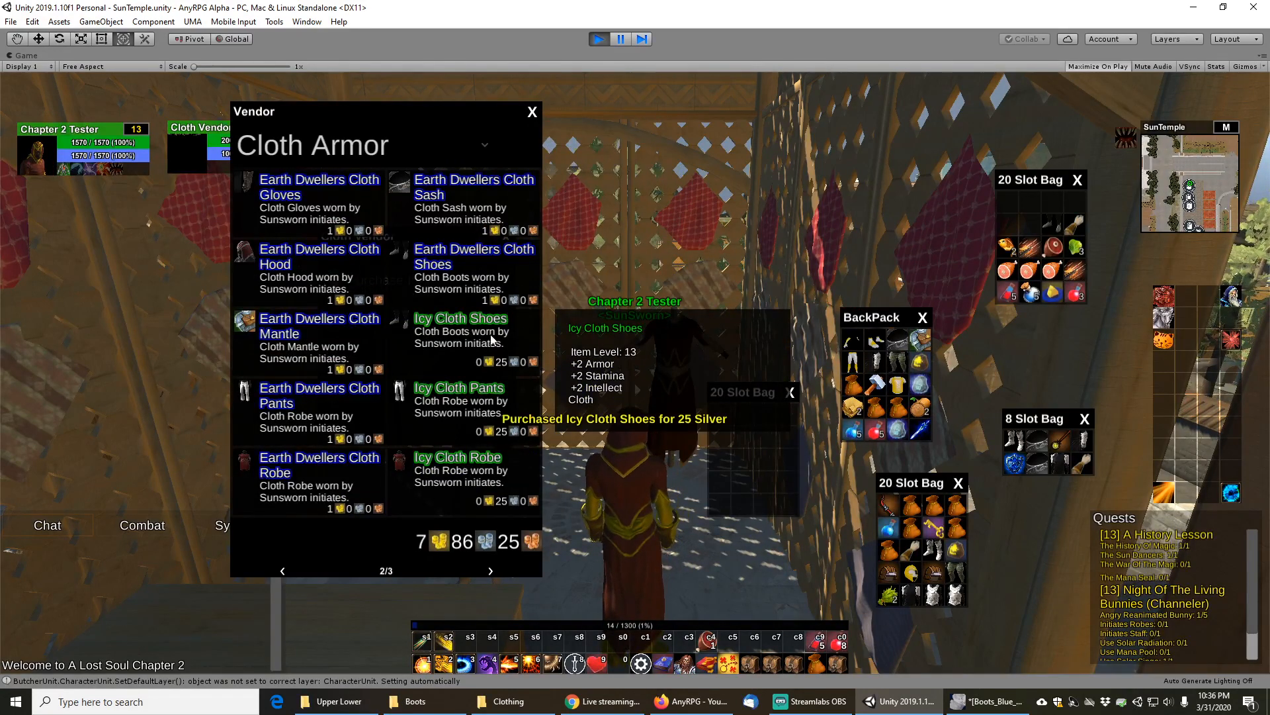
click(466, 397)
click(466, 463)
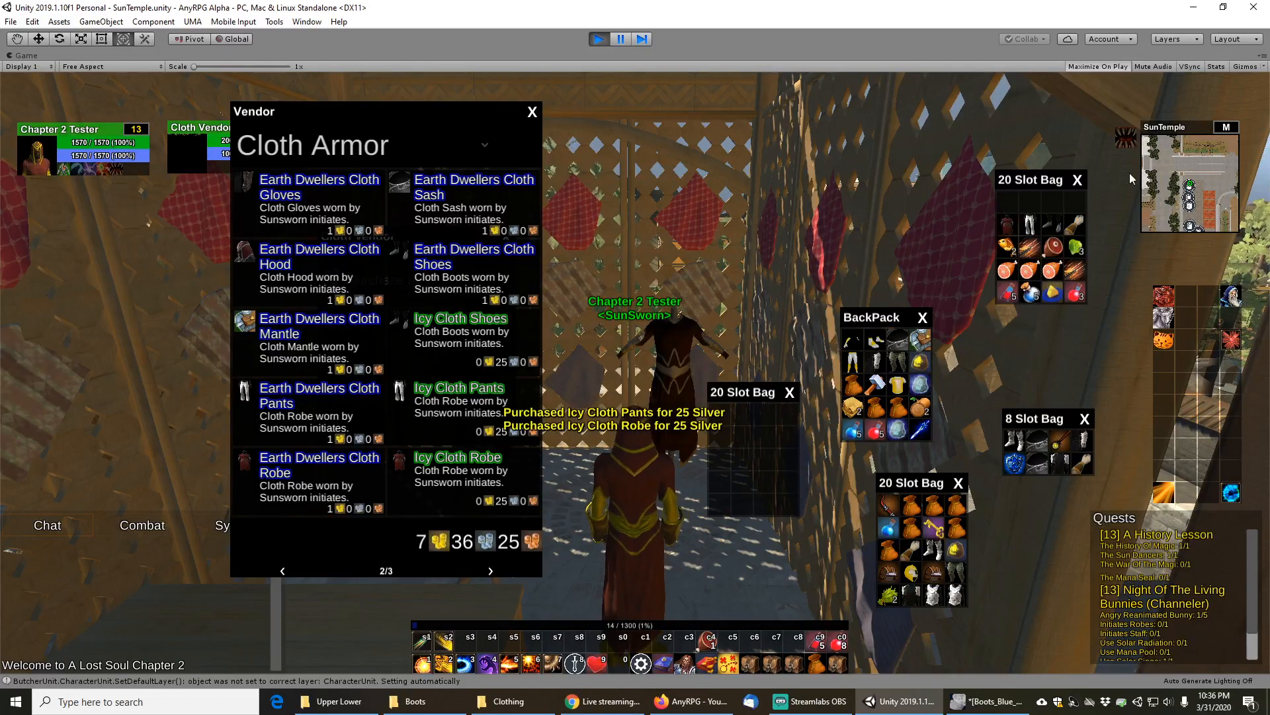
scroll(505, 370, down, 1)
click(309, 185)
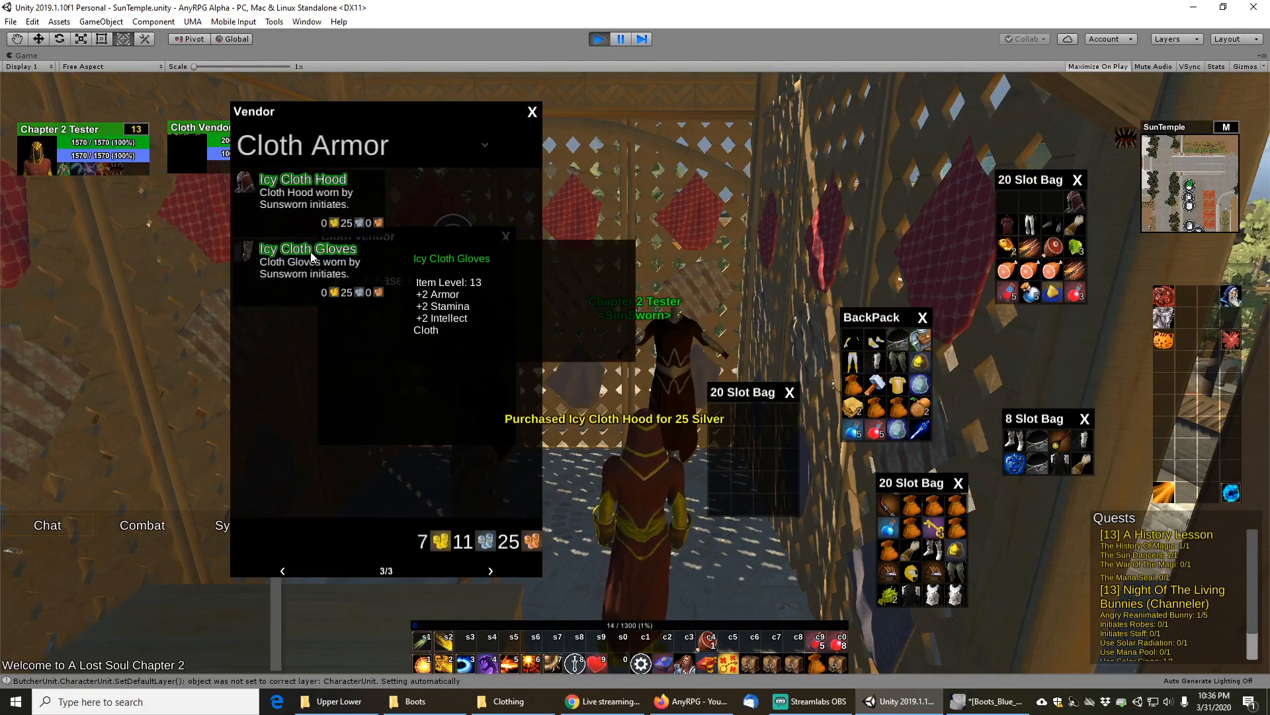
click(310, 253)
click(531, 112)
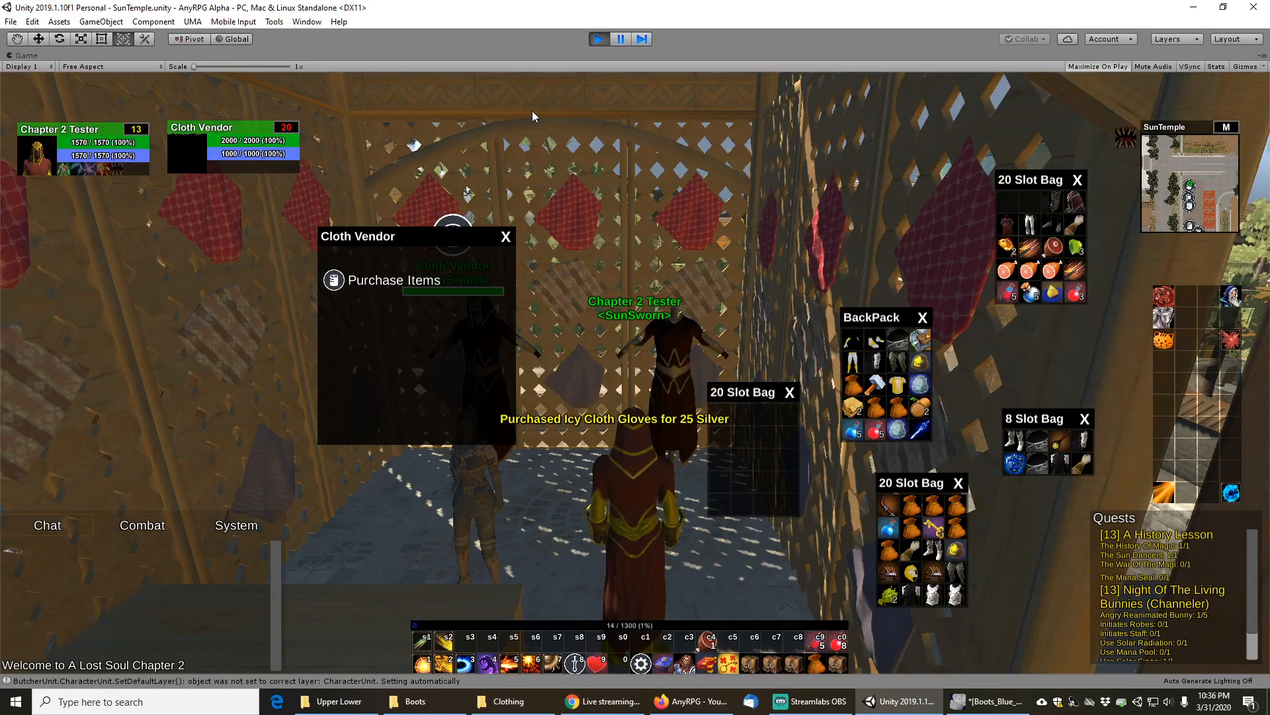
Leave the vendor stall for the open courtyard, view the character from the front and reopen the bags
key(b)
key(s)
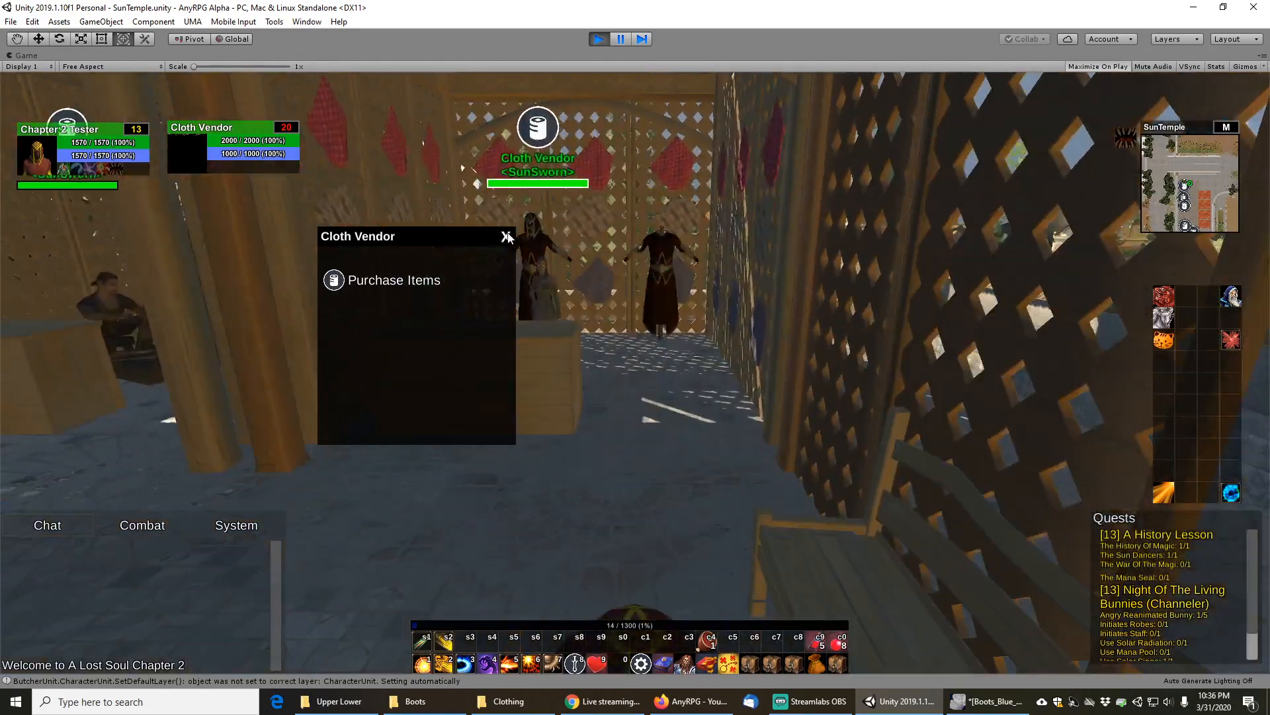
click(507, 237)
right_drag(640, 368, 971, 386)
key(w)
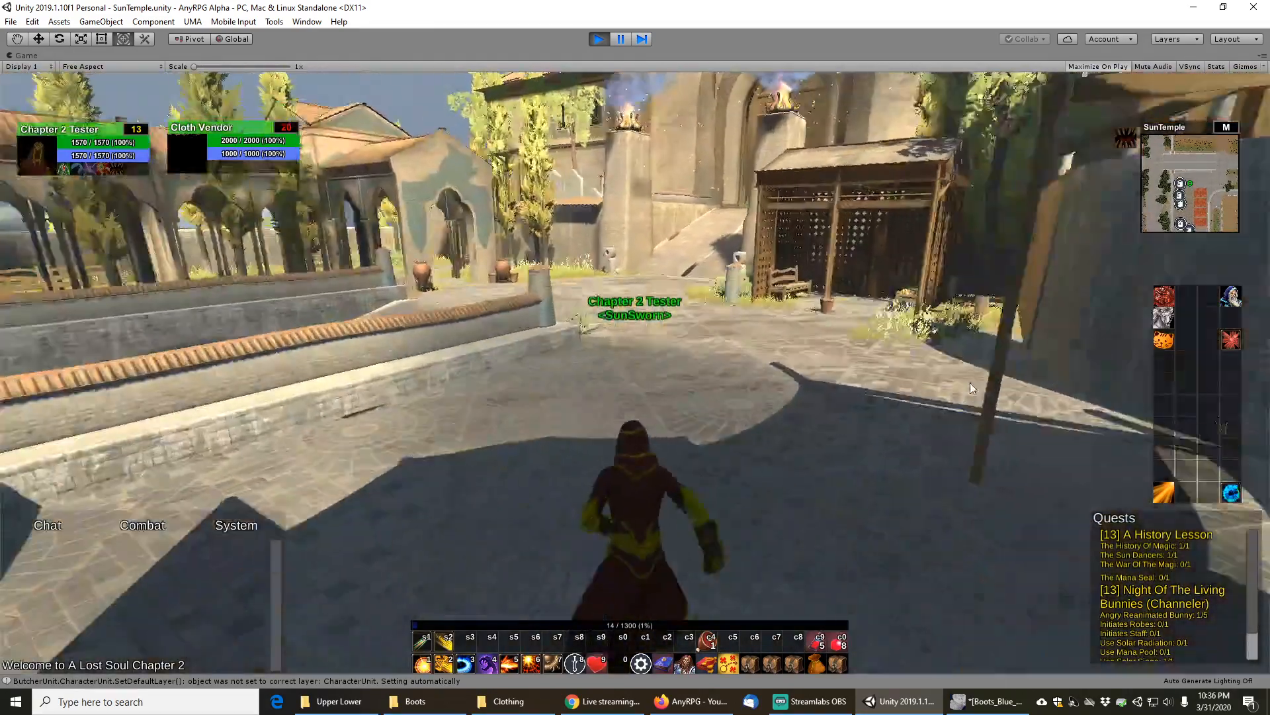
drag(970, 383, 933, 371)
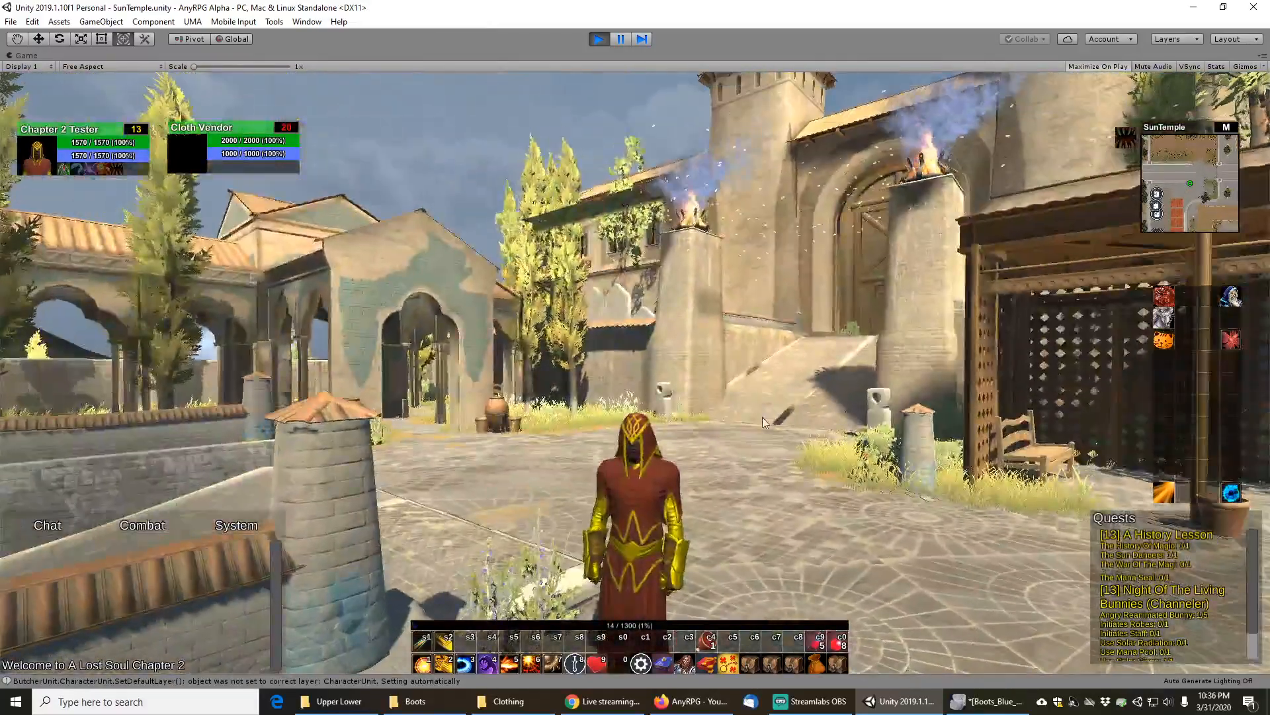
drag(761, 416, 772, 434)
key(b)
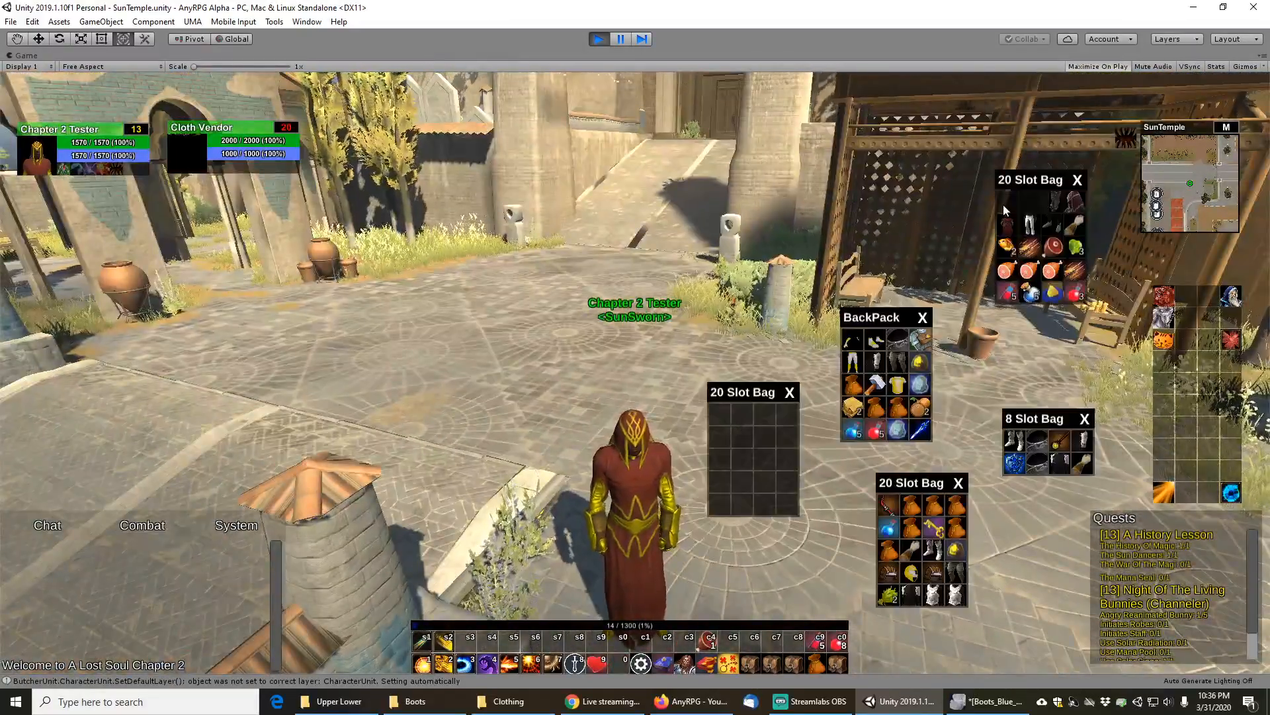
Save the game, then equip the Icy Cloth Gloves, Hood, Robe, Pants and Shoes from the 20 Slot Bag and close the bags
click(641, 663)
click(596, 245)
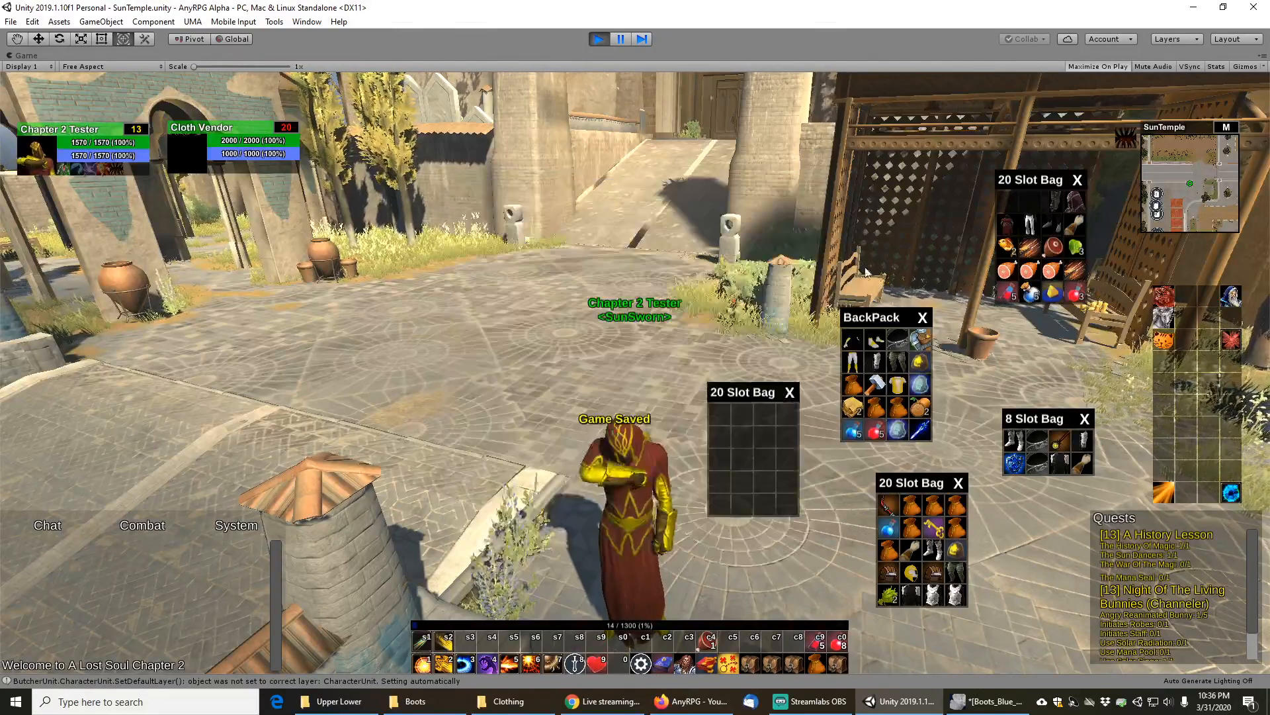
right_click(1055, 201)
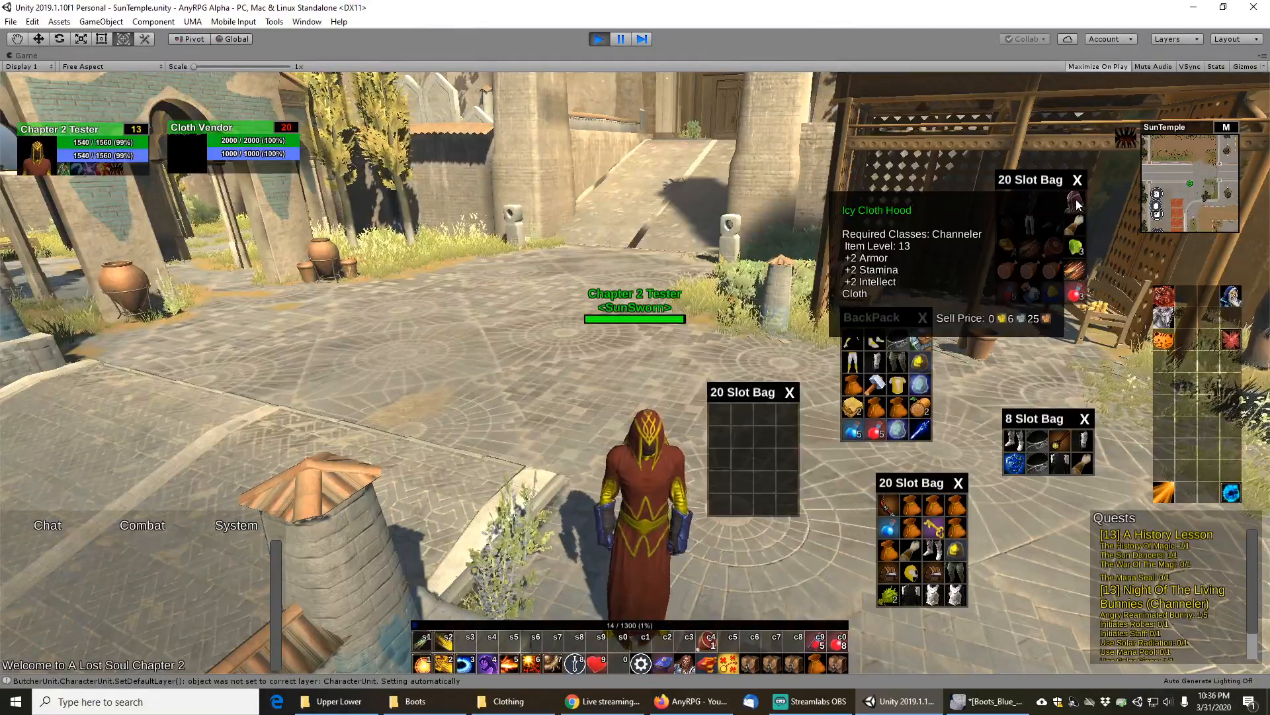
right_click(1076, 201)
right_click(1009, 228)
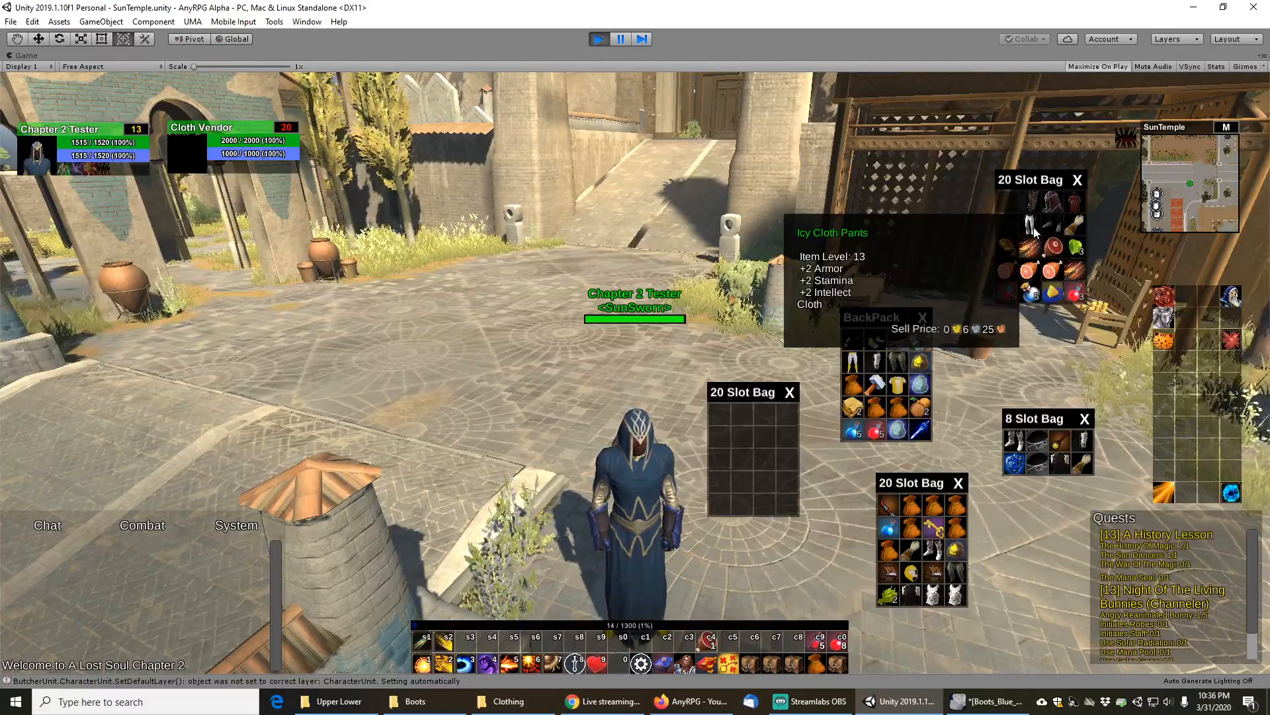
right_click(1029, 224)
right_click(1051, 225)
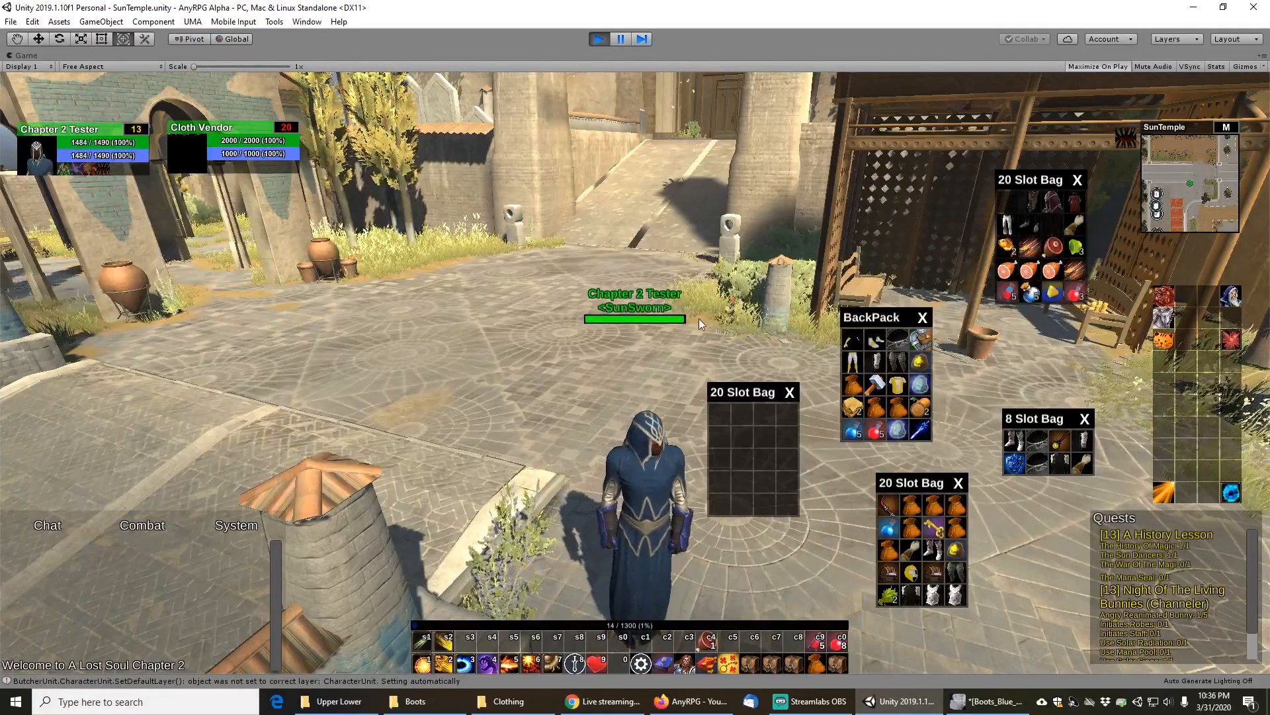
key(b)
right_drag(674, 398, 748, 467)
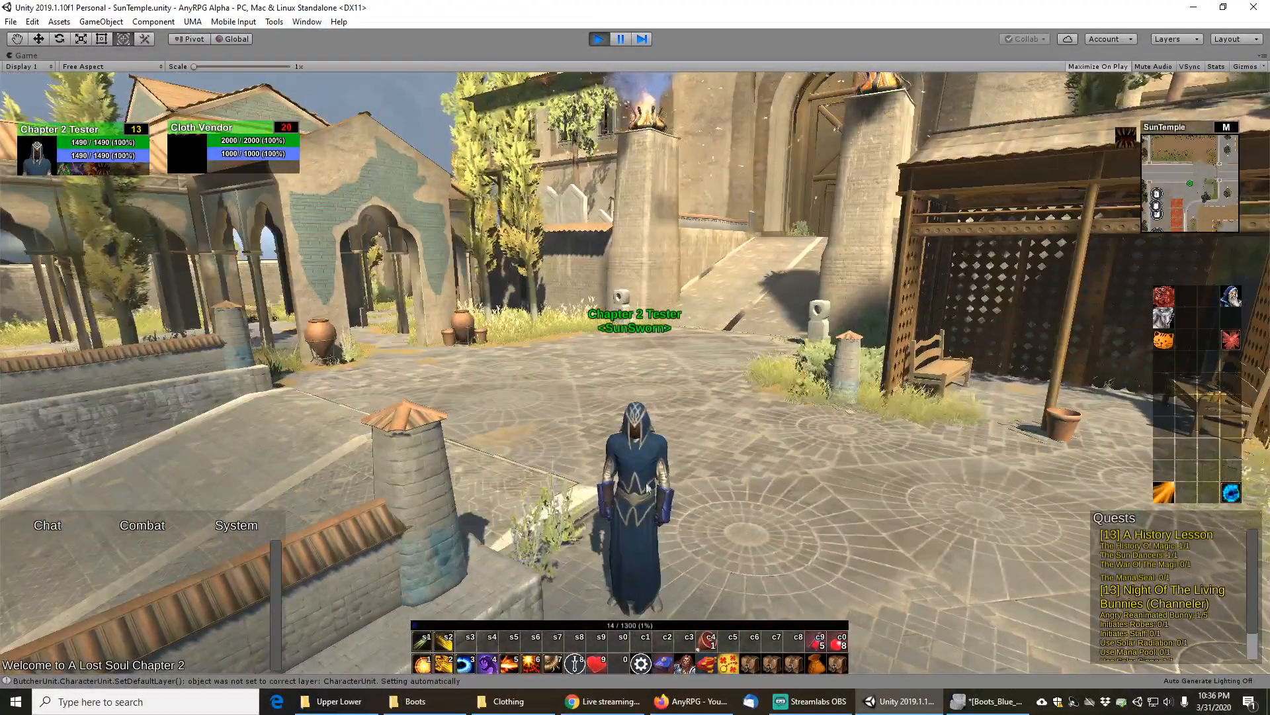
Save the game again and exit it to return to the editor
click(640, 663)
click(636, 248)
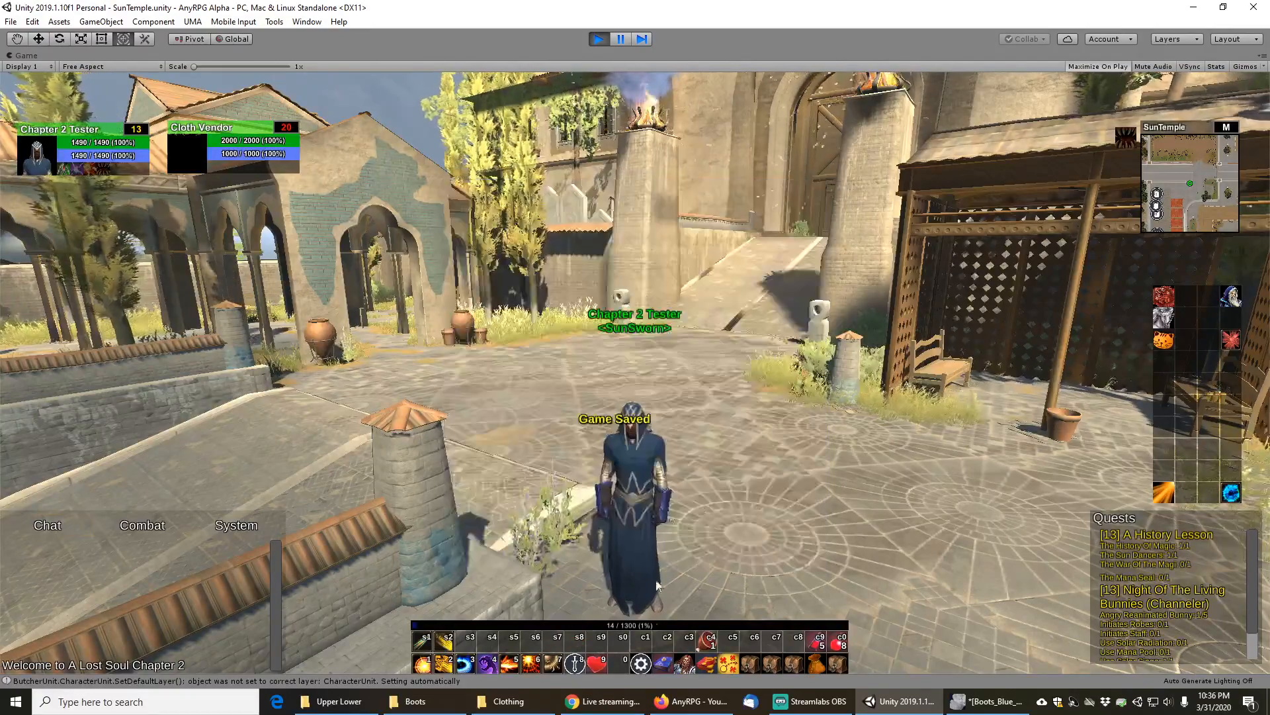
click(640, 664)
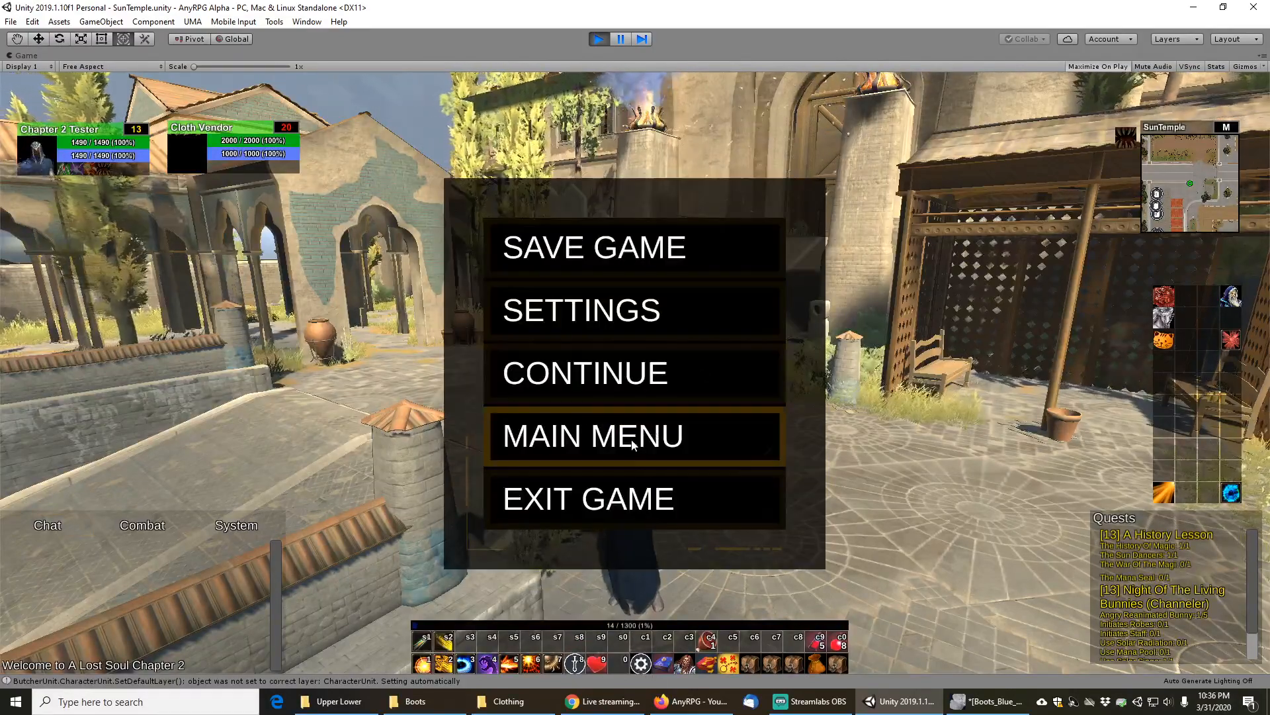
click(602, 519)
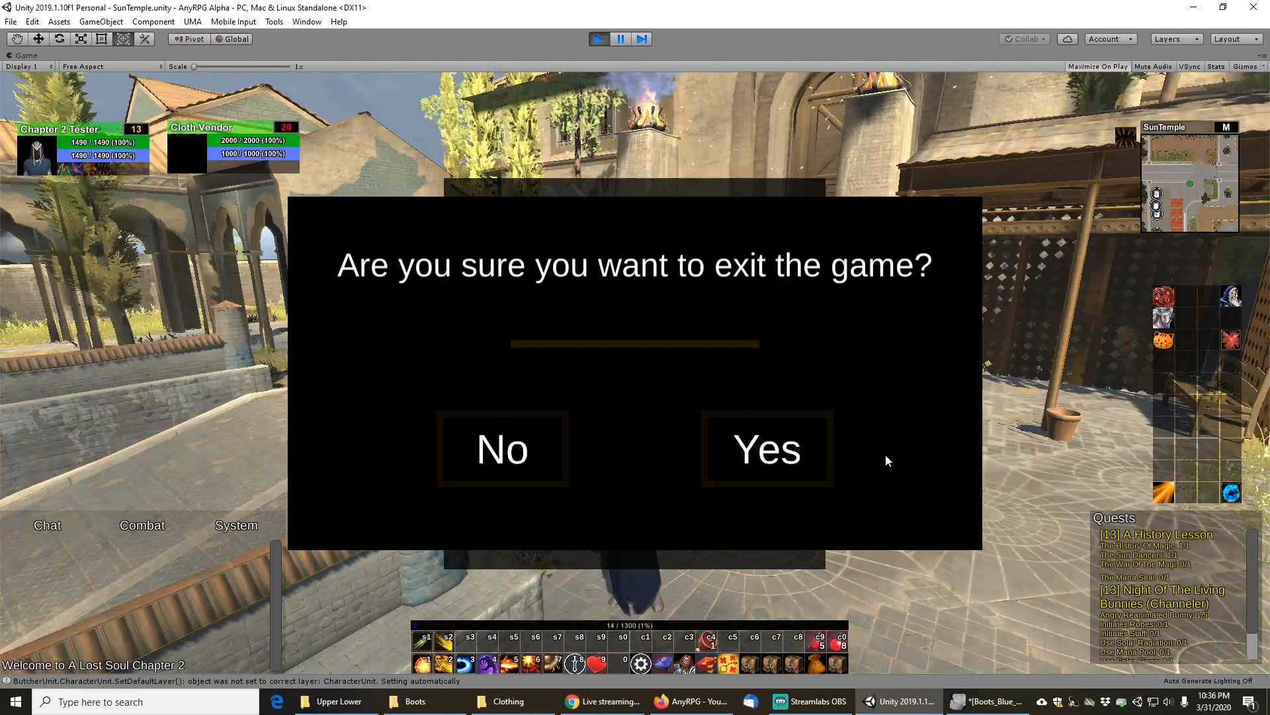
click(788, 463)
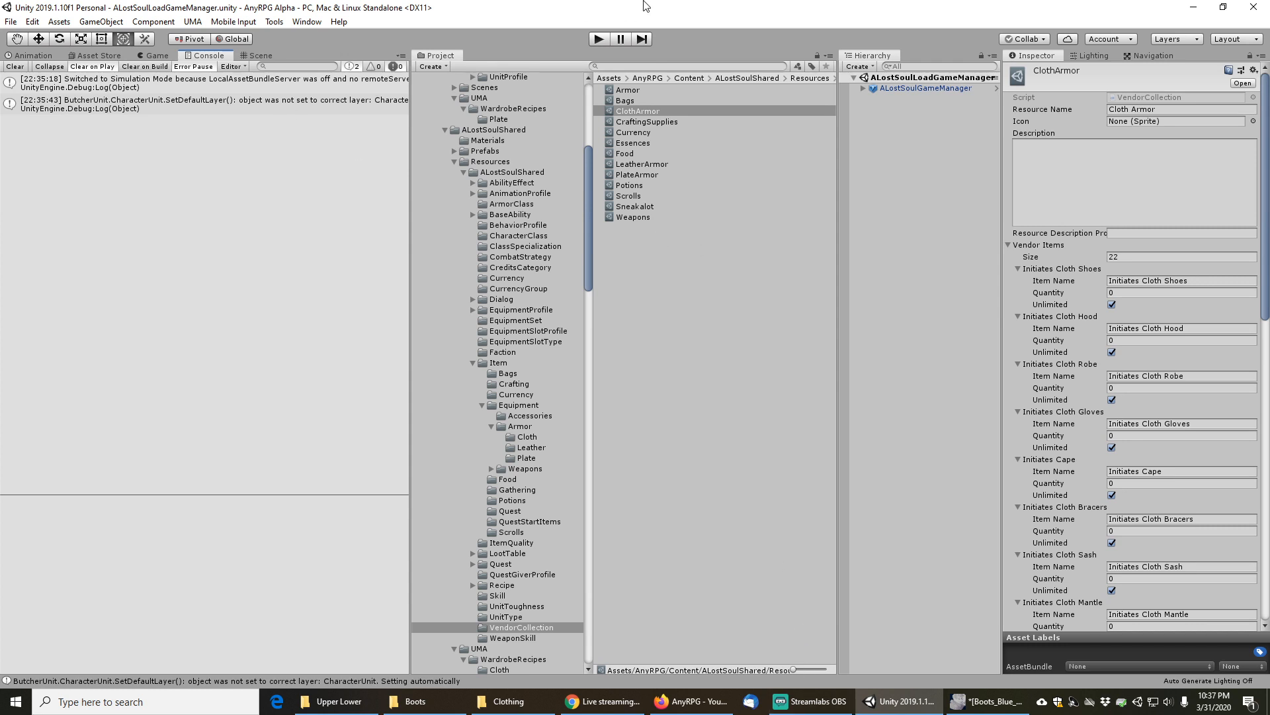
Search the project for redplate and locate the RedPlateArmor profile in its UMARecipeProfile Plate folder
click(644, 66)
text(i)
key(BackSpace)
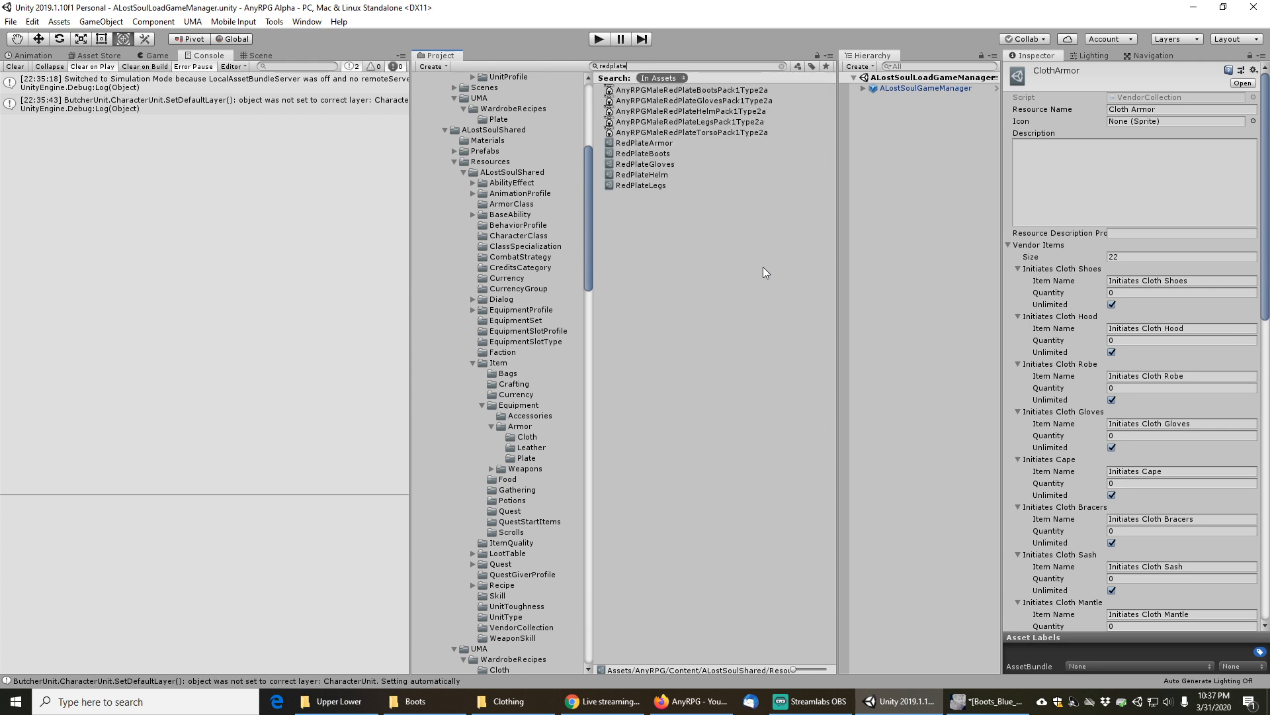
click(652, 143)
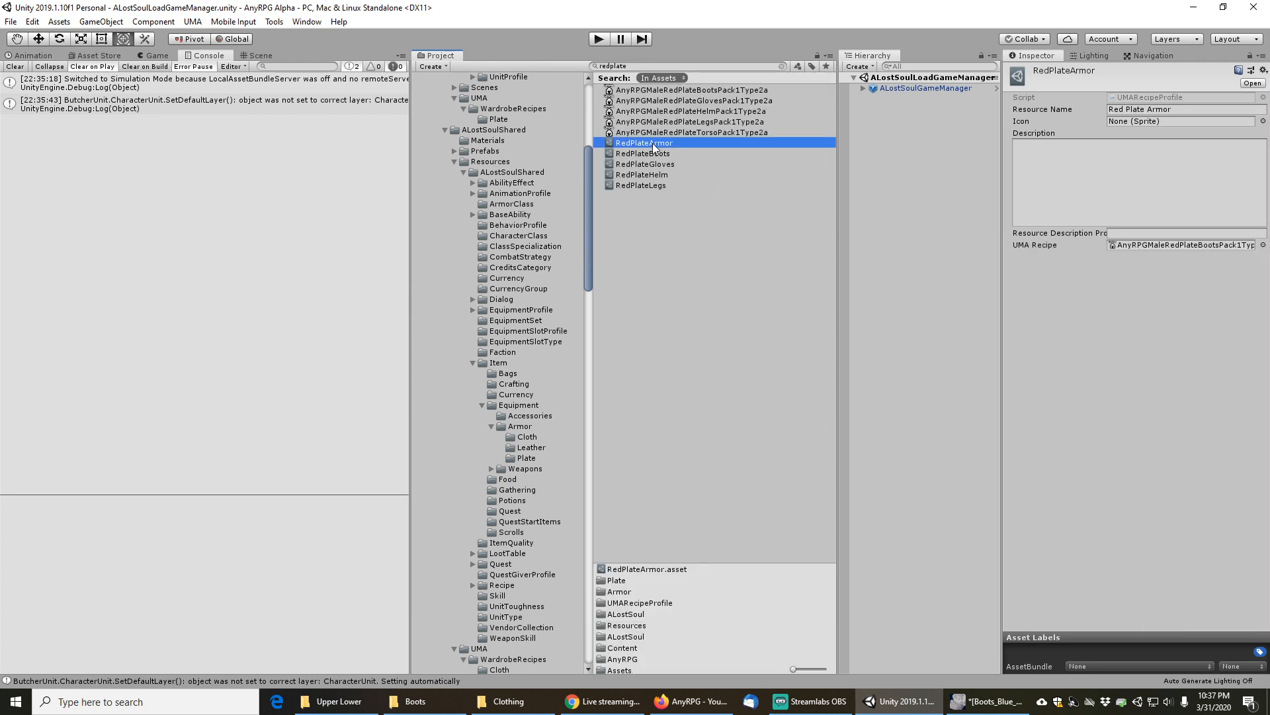
click(778, 63)
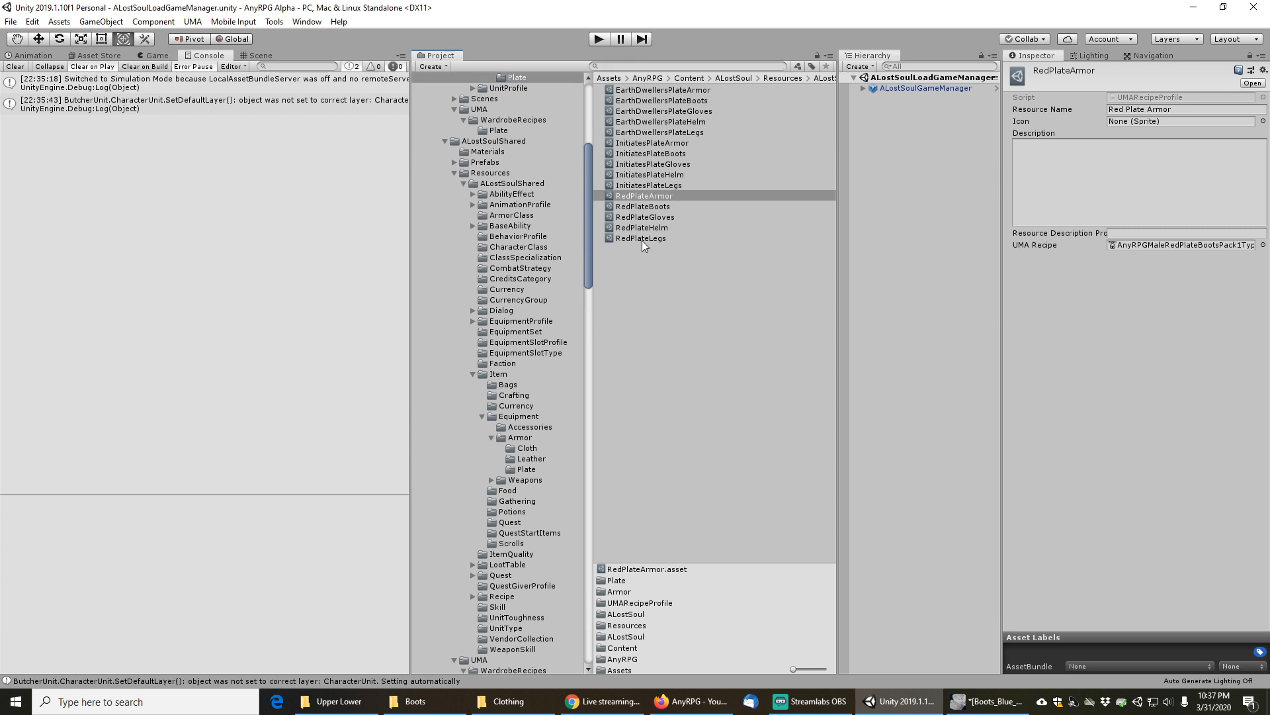
Duplicate the five Red Plate recipe profiles: armor, boots, gloves, helm and legs
shift+click(641, 237)
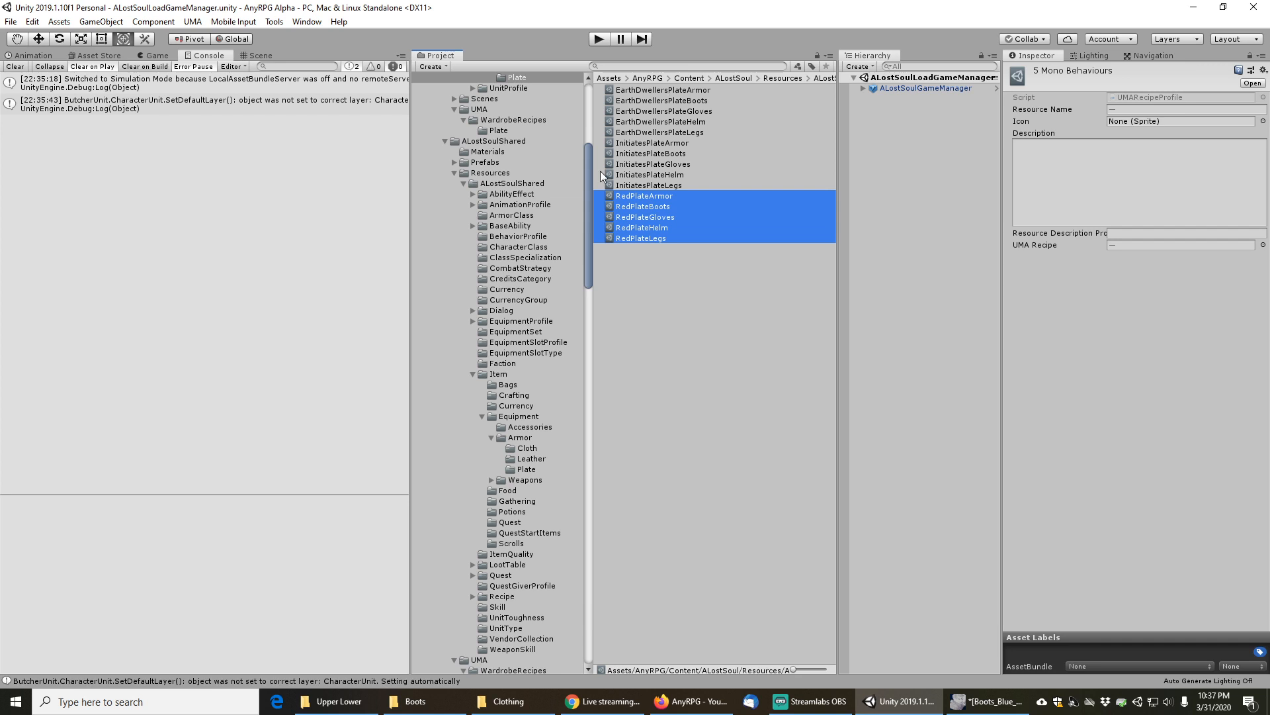
scroll(556, 209, up, 3)
click(643, 175)
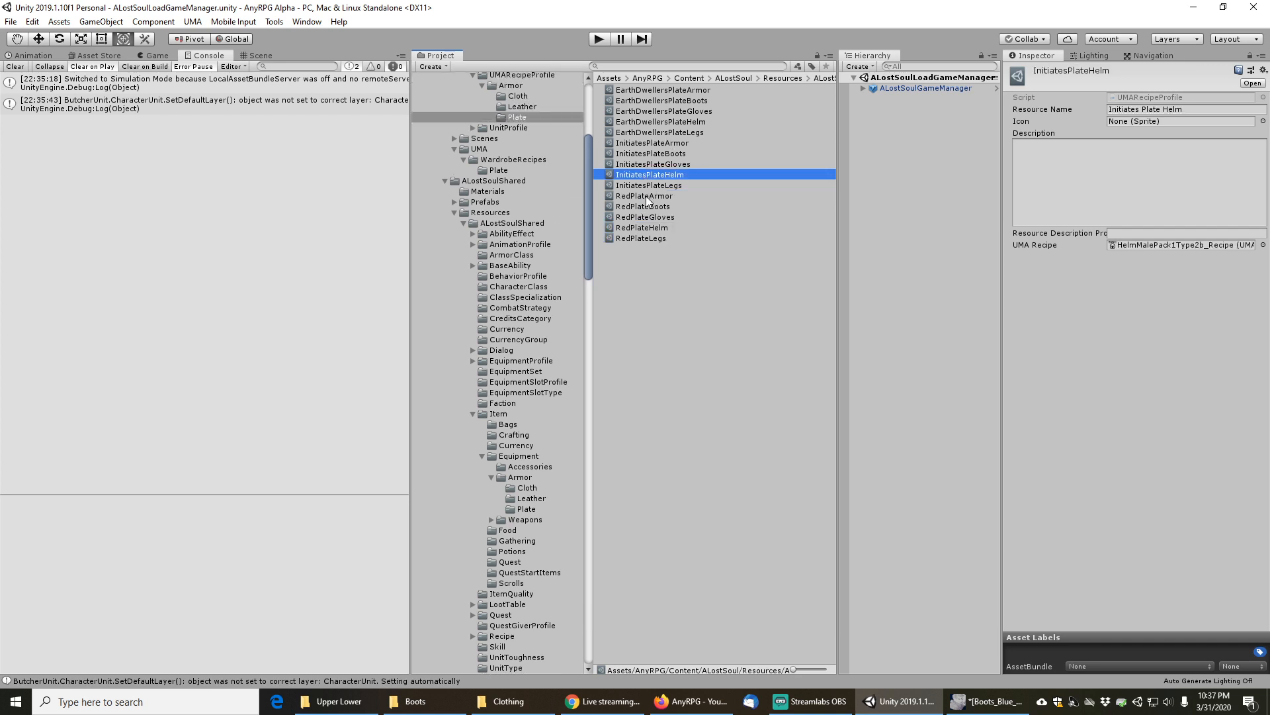
click(644, 196)
shift+click(643, 237)
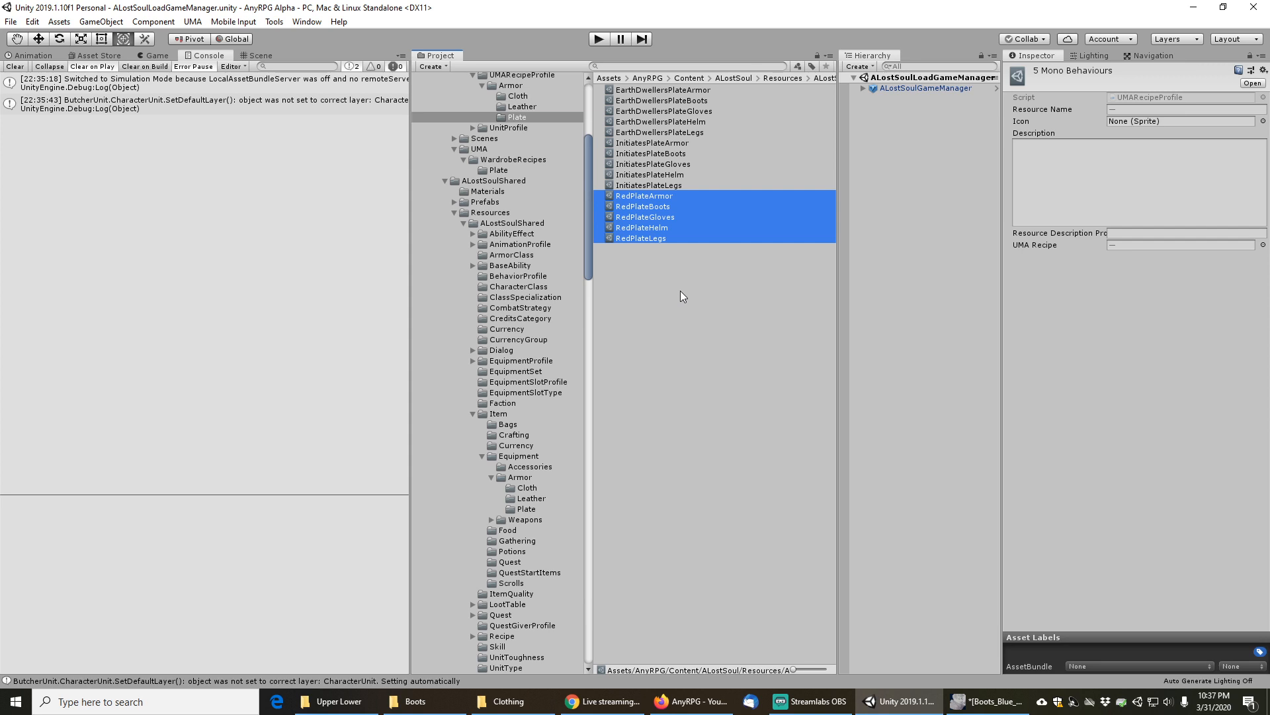
key(ctrl+d)
Rename the duplicated RedPlateArmor profile as IcyPlateArmor
click(656, 189)
click(657, 206)
key(F2)
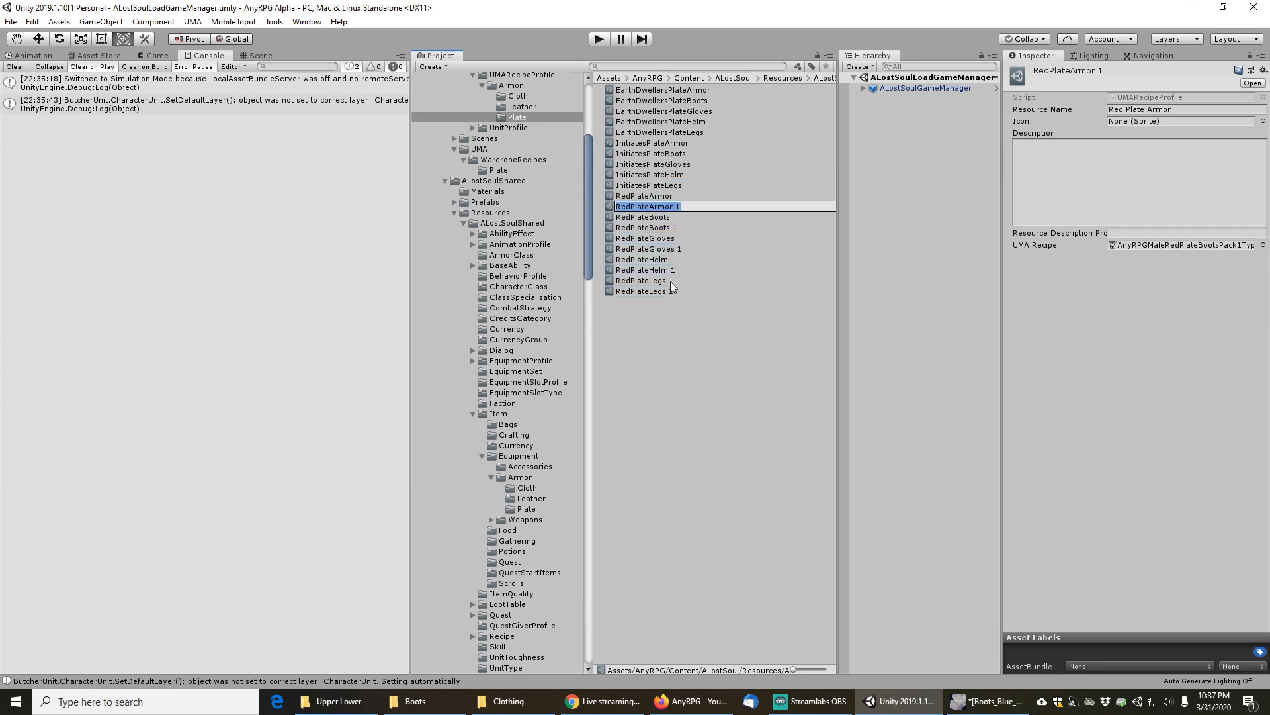
key(End)
key(BackSpace)
key(BackSpace)
key(Home)
key(shift+Right)
key(shift+Right)
key(shift+Right)
key(shift+Right)
key(shift+Left)
text(Icy)
key(Return)
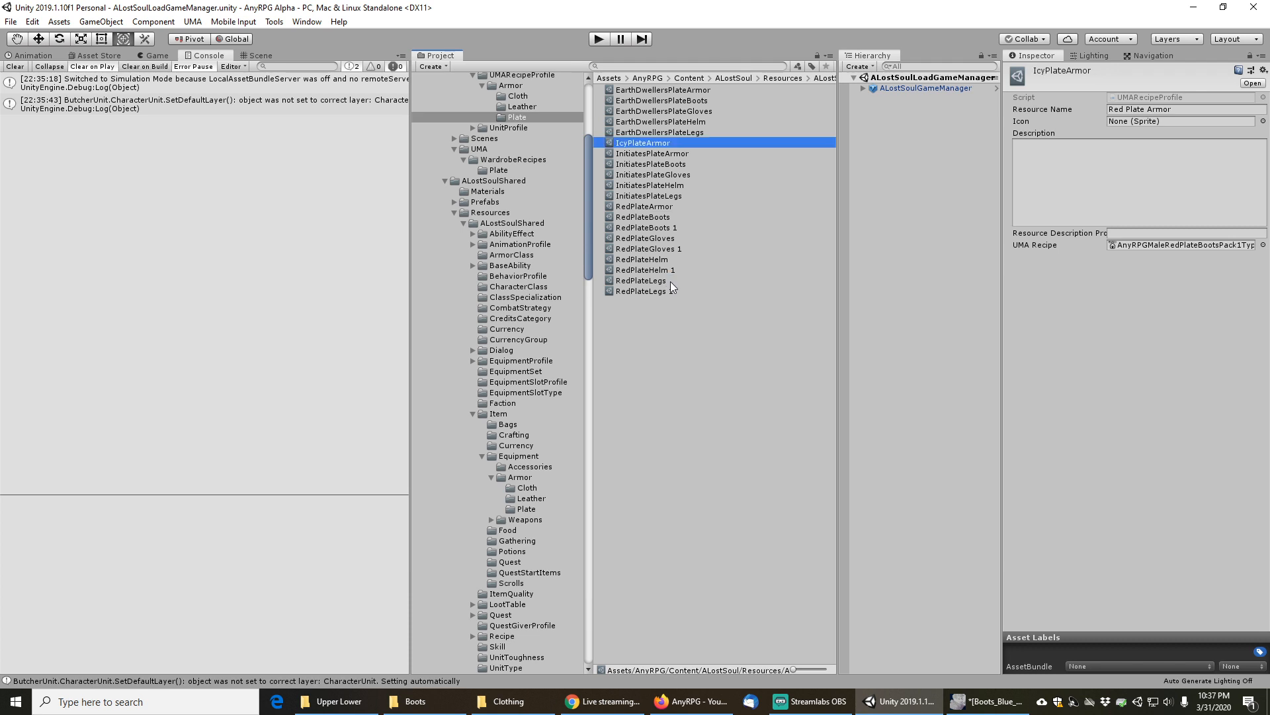
Rename the duplicated RedPlateBoots profile as IcyPlateBoots
key(Down)
key(Down)
key(Down)
key(Down)
key(Down)
key(Down)
key(Down)
key(Down)
key(F2)
key(End)
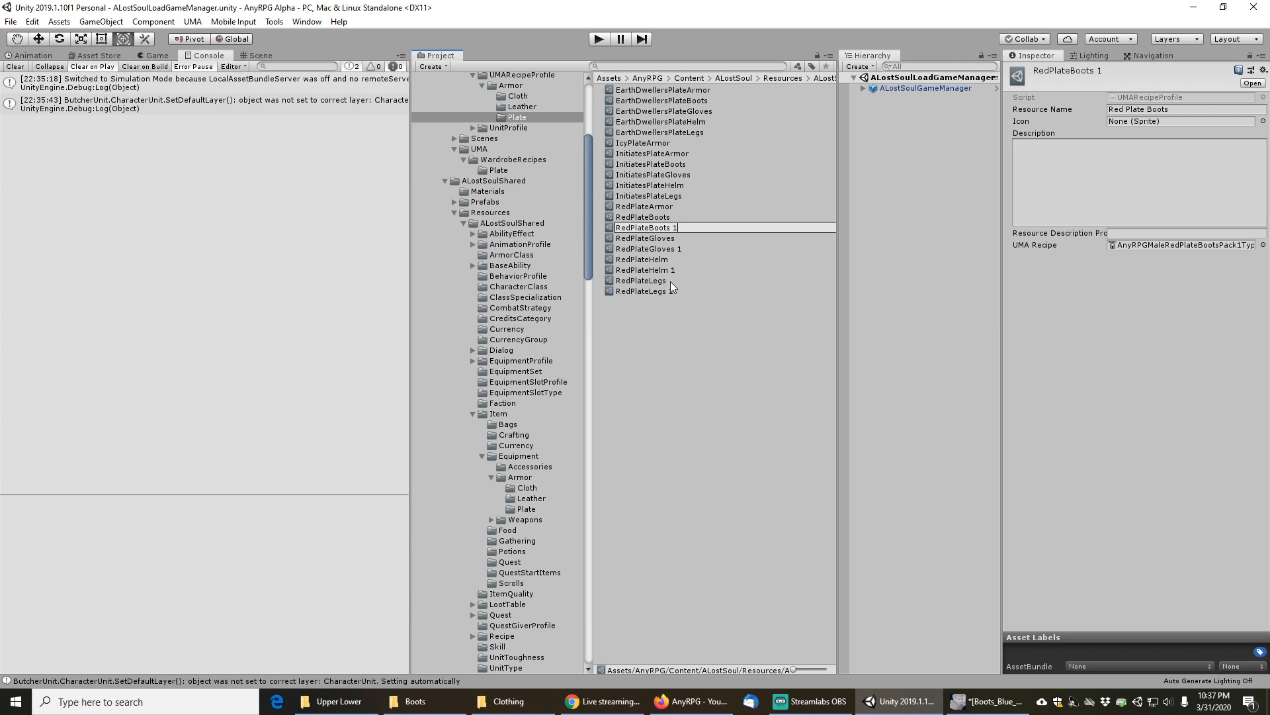
key(BackSpace)
key(BackSpace)
key(Home)
key(shift+Right)
key(shift+Right)
key(shift+Right)
text(Icy Cloth Pants)
key(shift+Home)
key(shift+Right)
key(shift+Right)
key(shift+Right)
key(BackSpace)
key(shift+Home)
key(End)
key(Return)
Rename the duplicated RedPlateGloves profile as IcyPlateGloves
key(Down)
key(Down)
key(Down)
key(Down)
key(Down)
key(Down)
key(Down)
key(Down)
key(Down)
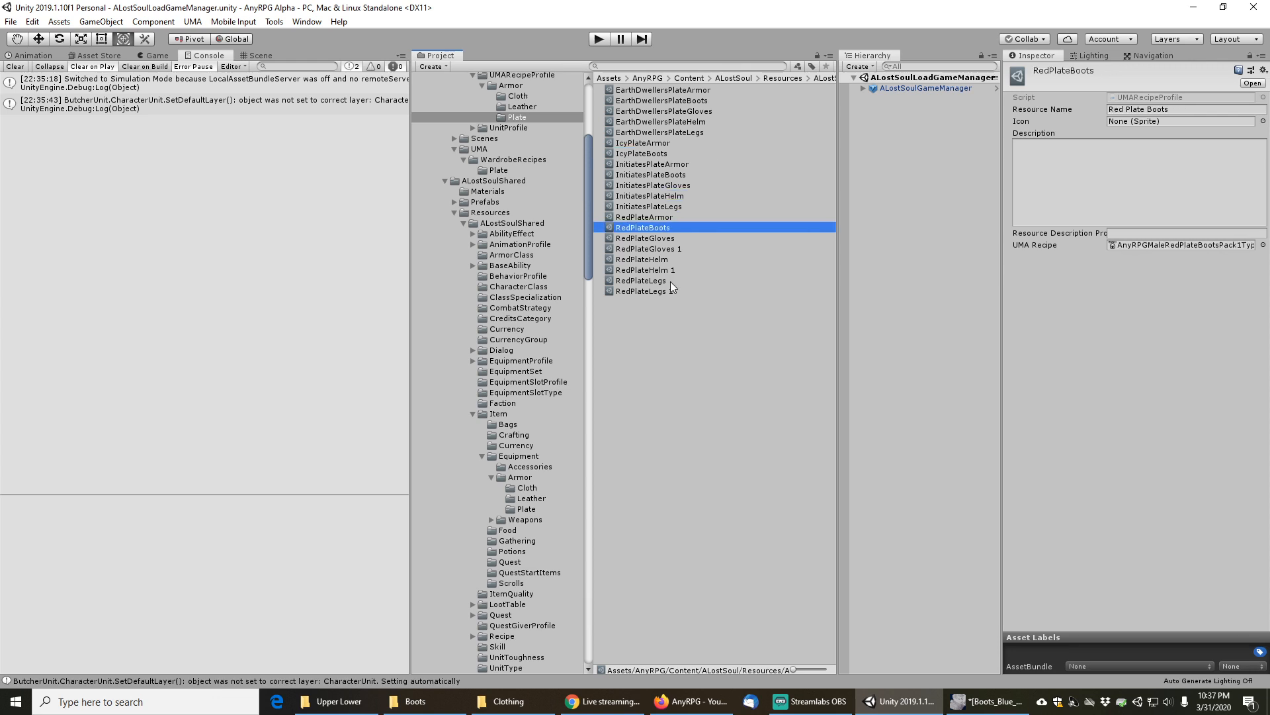
key(F2)
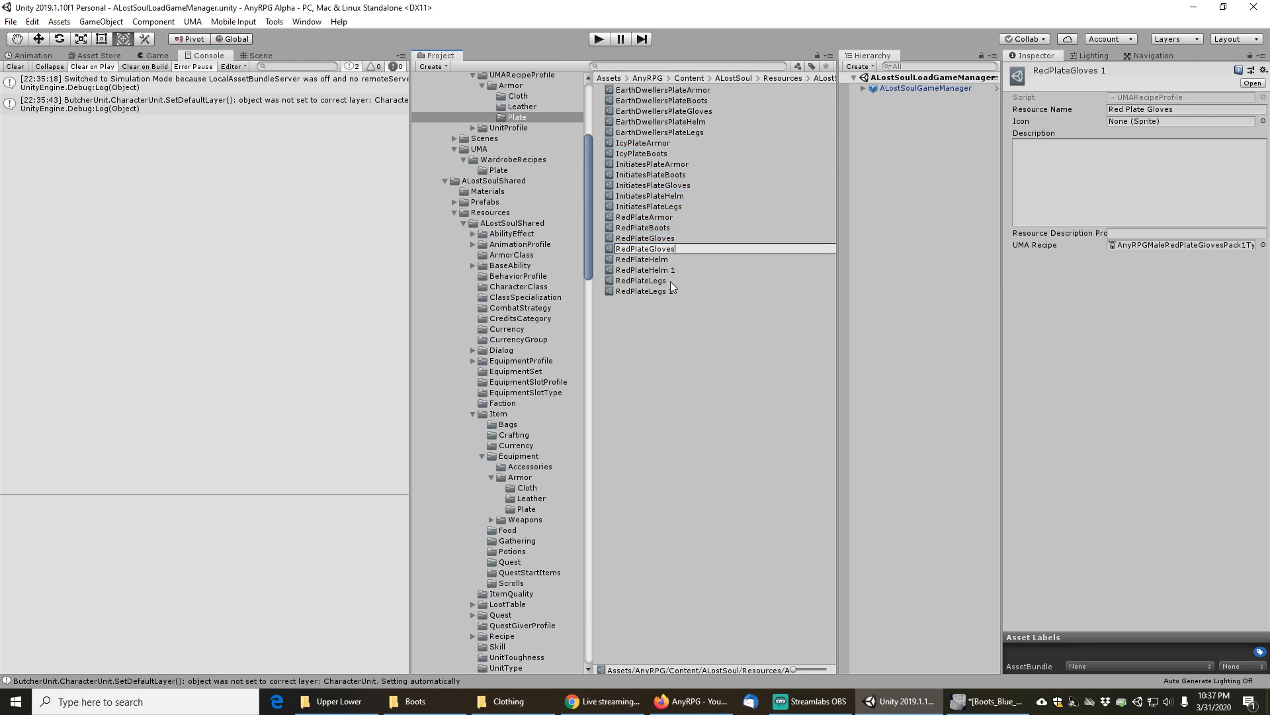
key(Home)
key(shift+Right)
key(shift+Right)
key(shift+Right)
text(Icy)
key(Return)
Rename the duplicated RedPlateHelm profile as IcyPlateHelm
key(Down)
key(Down)
key(Down)
key(Down)
key(Down)
key(Down)
key(Down)
key(Down)
key(Down)
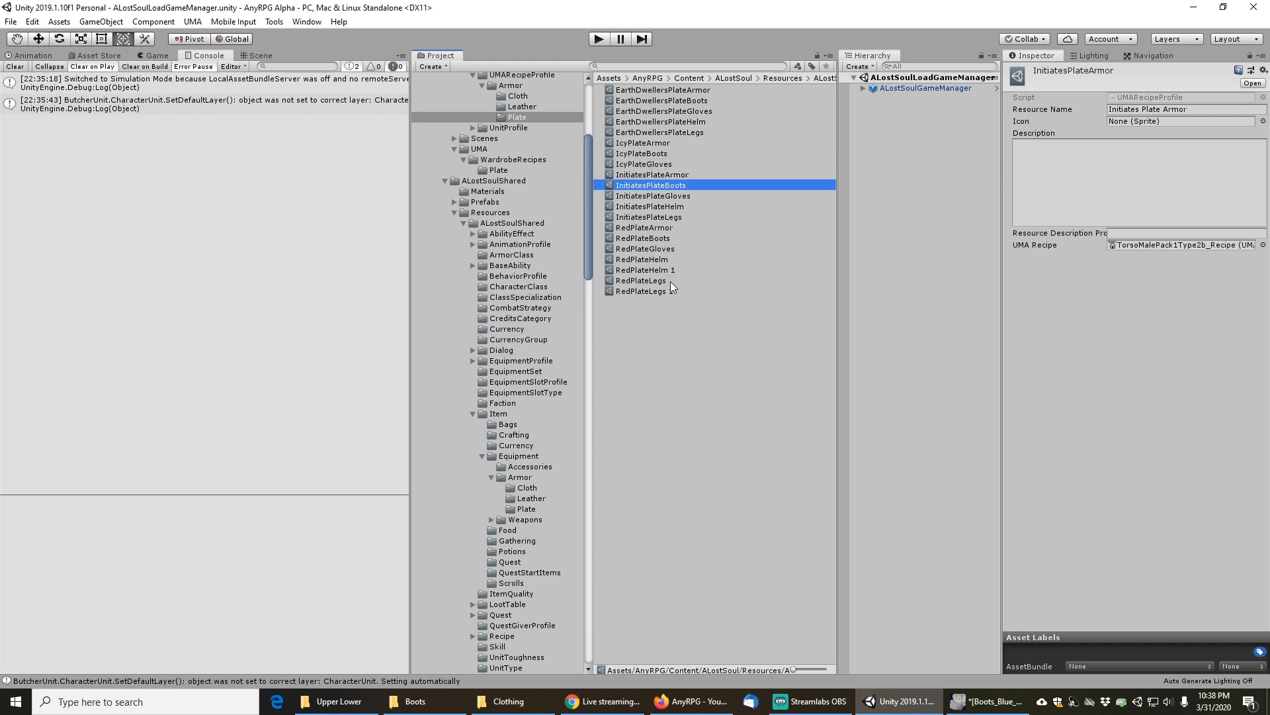
key(Down)
key(F2)
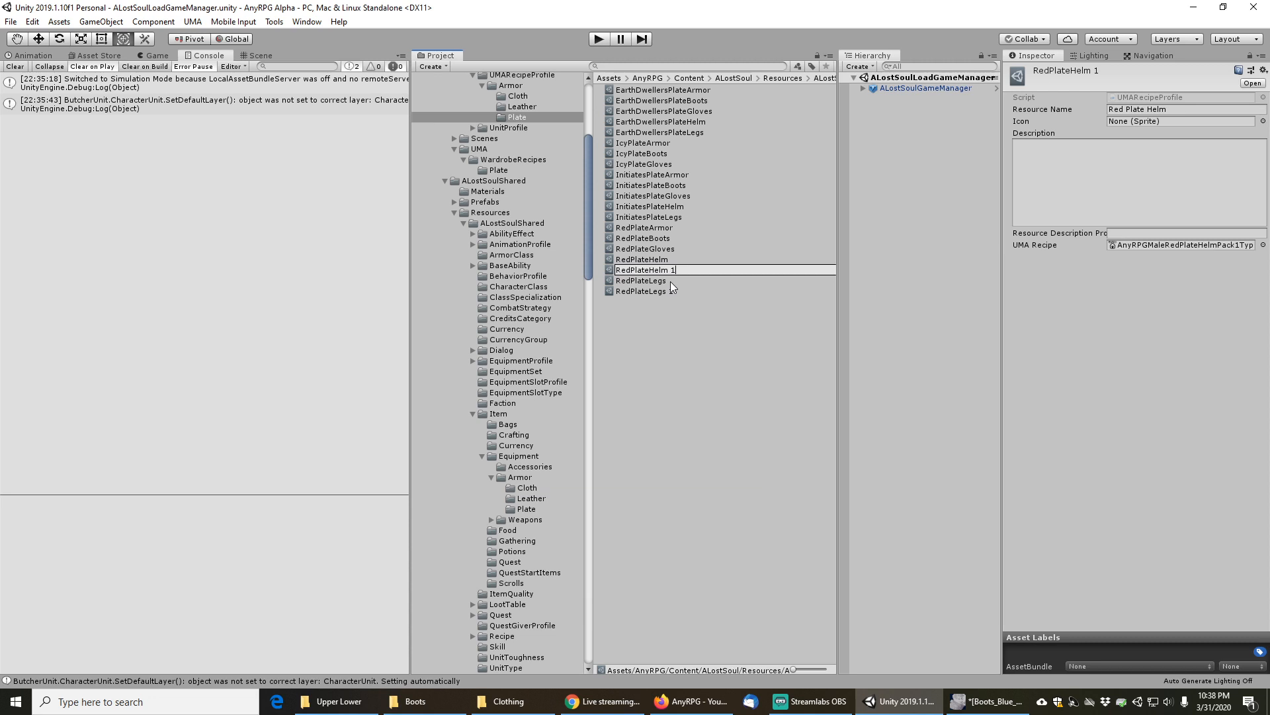
key(Home)
key(shift+Right)
key(shift+Right)
key(shift+Right)
text(Icy)
key(Return)
Rename the duplicated RedPlateLegs profile as IcyPlateLegs
key(Down)
key(Down)
key(Down)
key(Down)
key(Down)
key(Down)
key(Down)
key(Down)
key(Down)
key(Down)
key(Down)
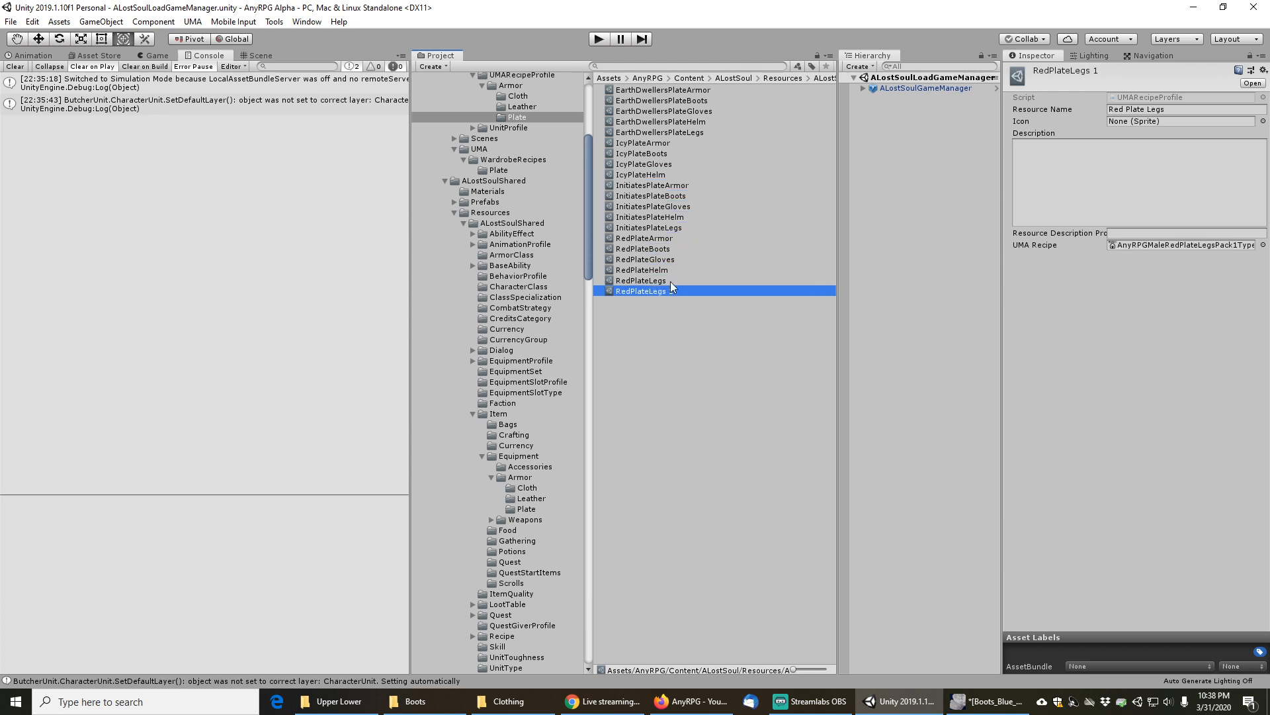
key(F2)
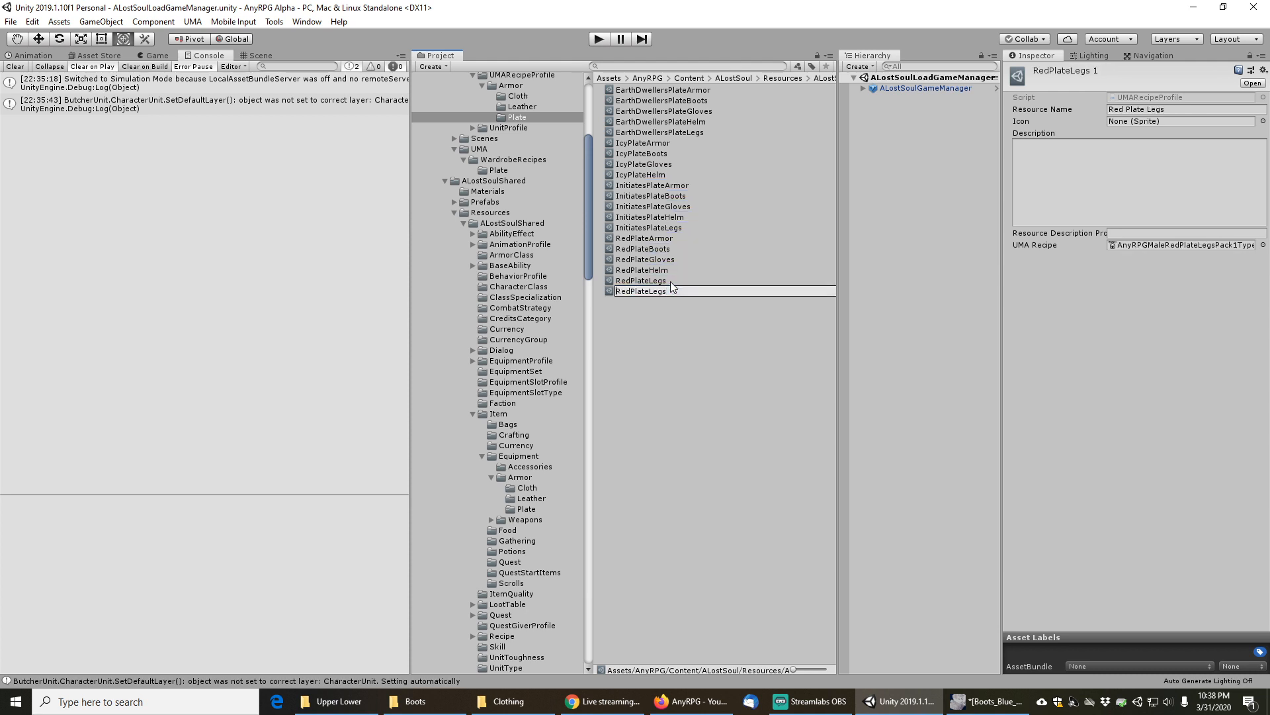
key(Home)
key(shift+Right)
key(shift+Right)
key(shift+Right)
text(Icy)
key(Return)
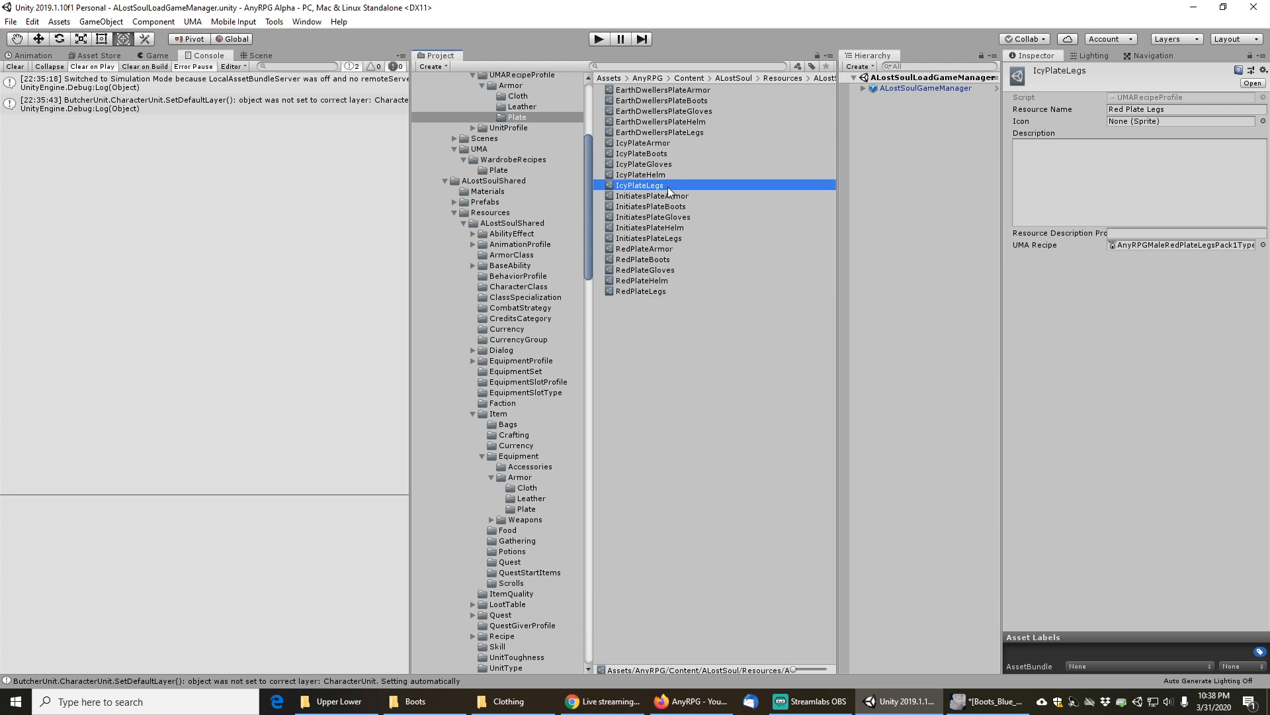
Set the resource names of the five new profiles to Icy Plate Legs, Helm, Gloves, Boots and Armor, matching their file names
double_click(1114, 109)
text(Icy)
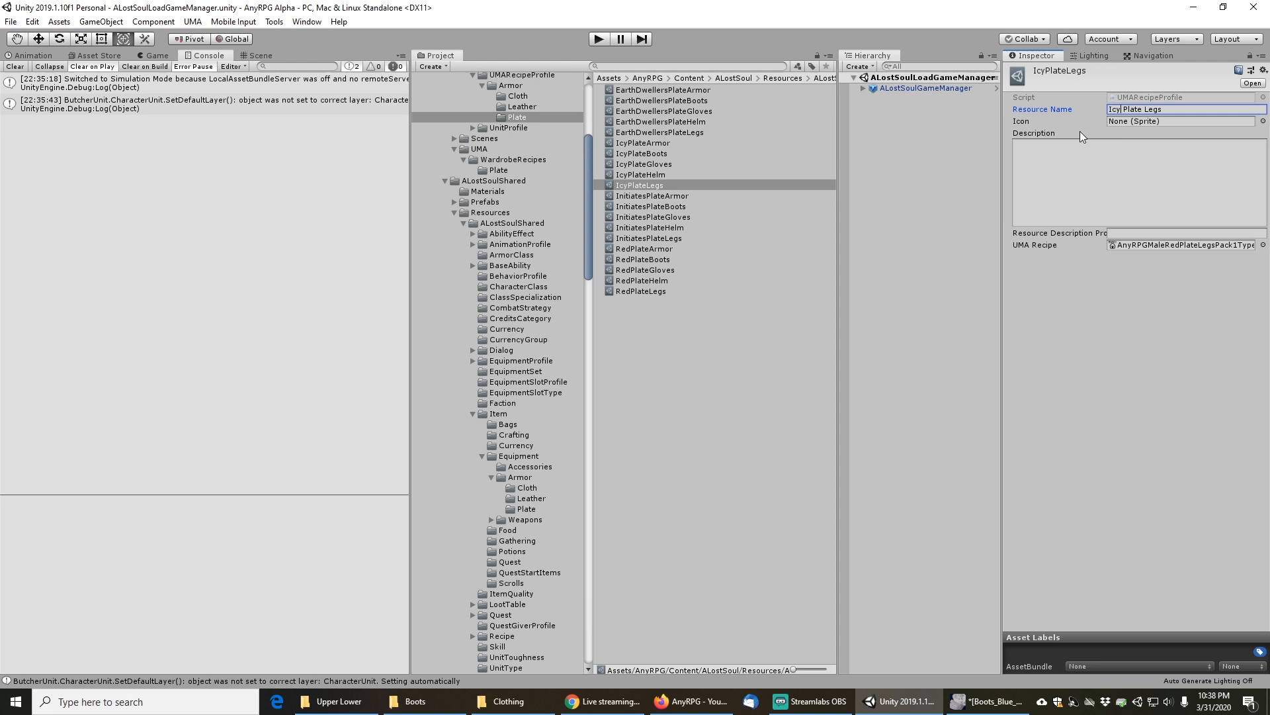
click(647, 174)
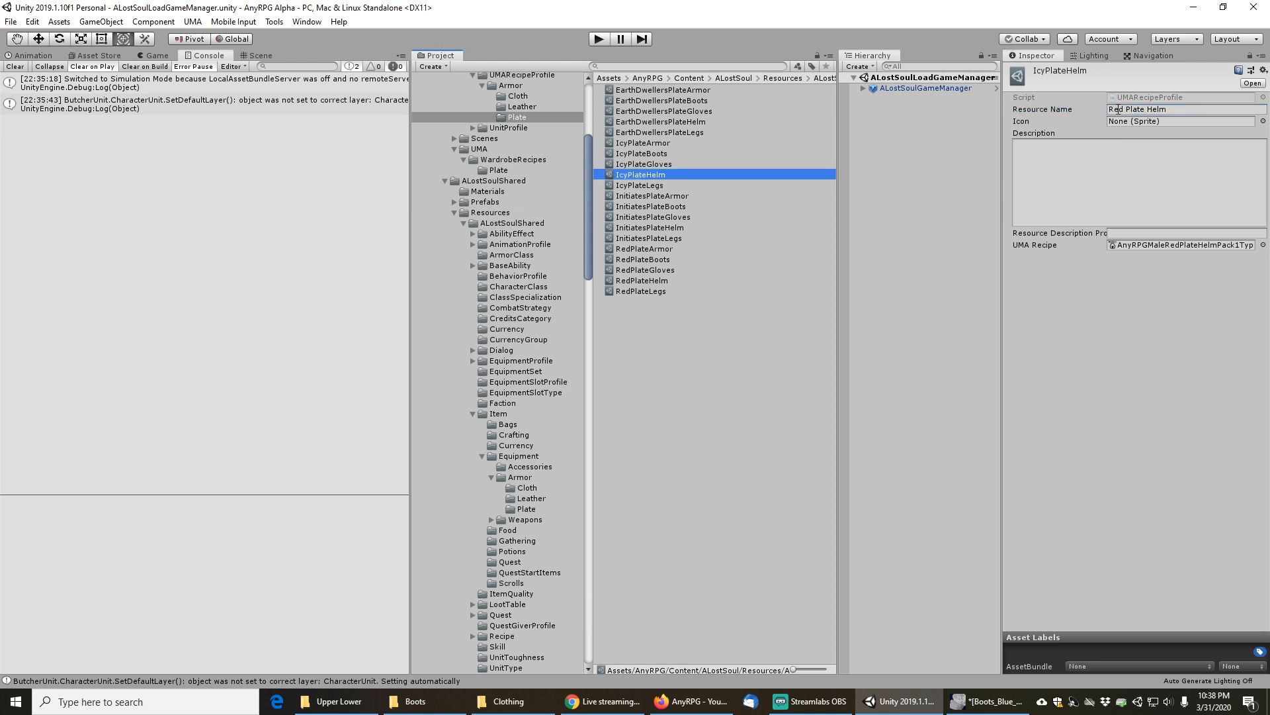
click(645, 163)
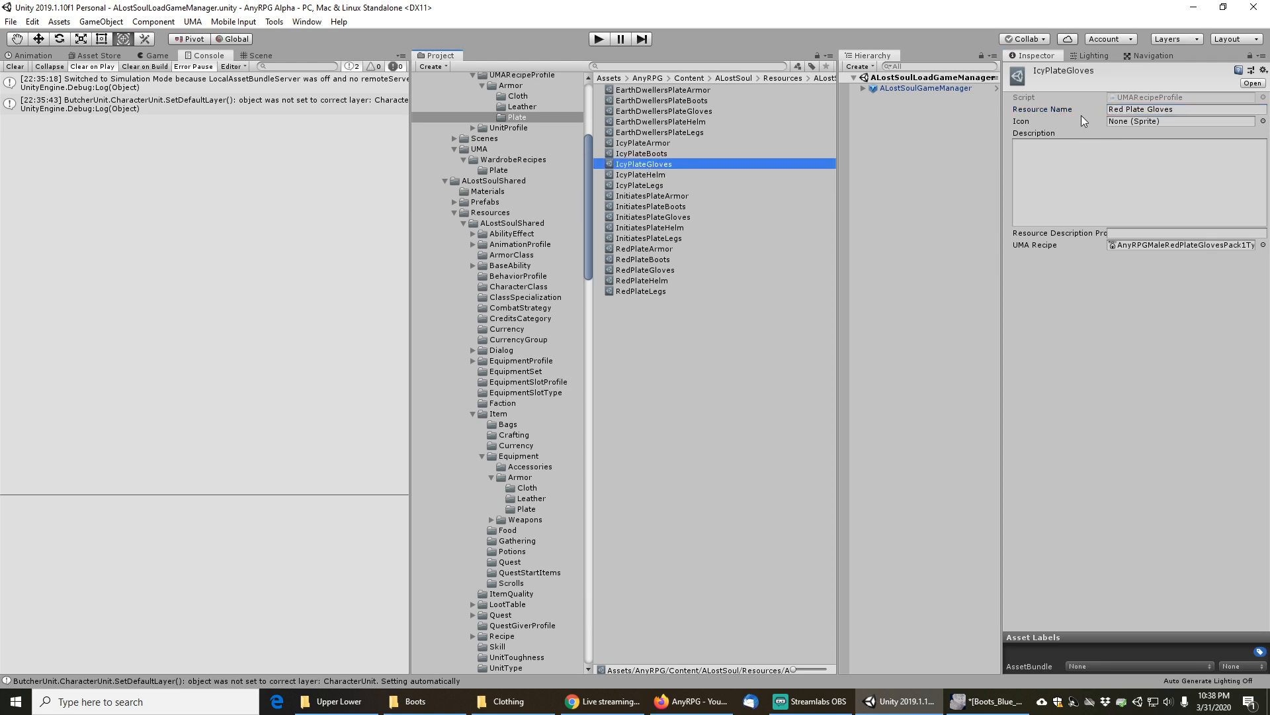
double_click(1116, 109)
text(Icy)
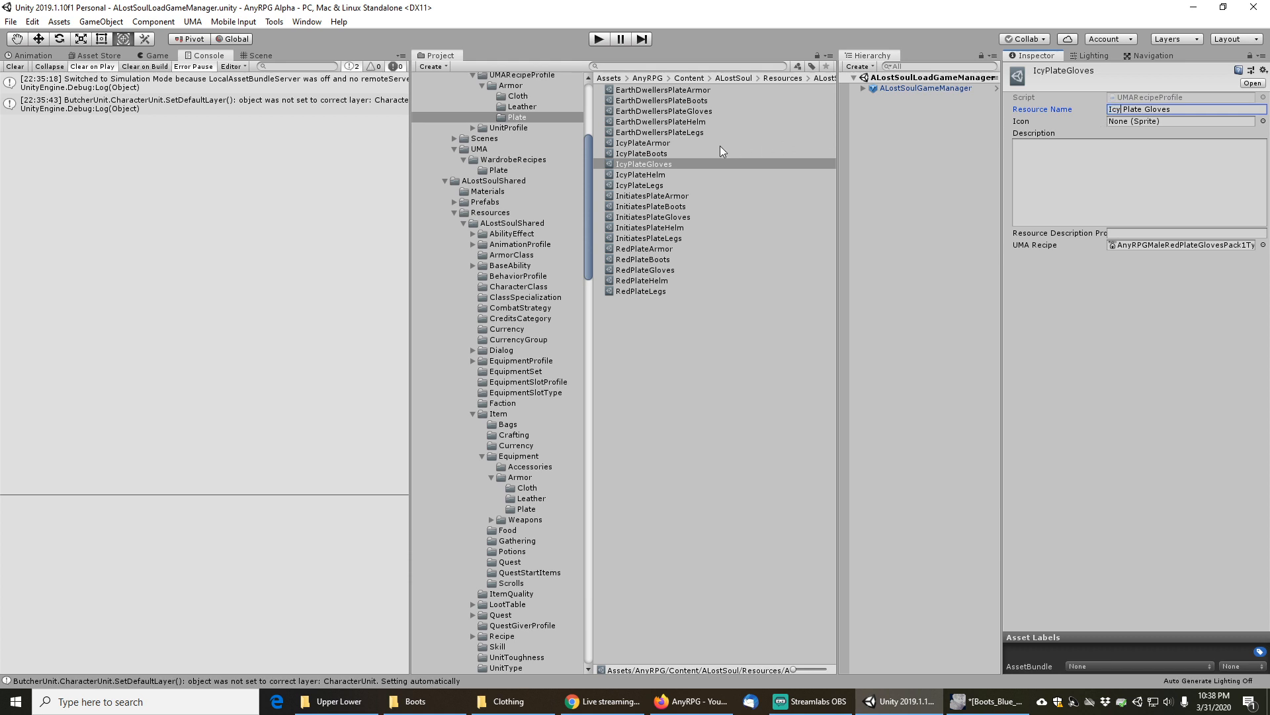
click(638, 154)
double_click(1116, 110)
text(Icy)
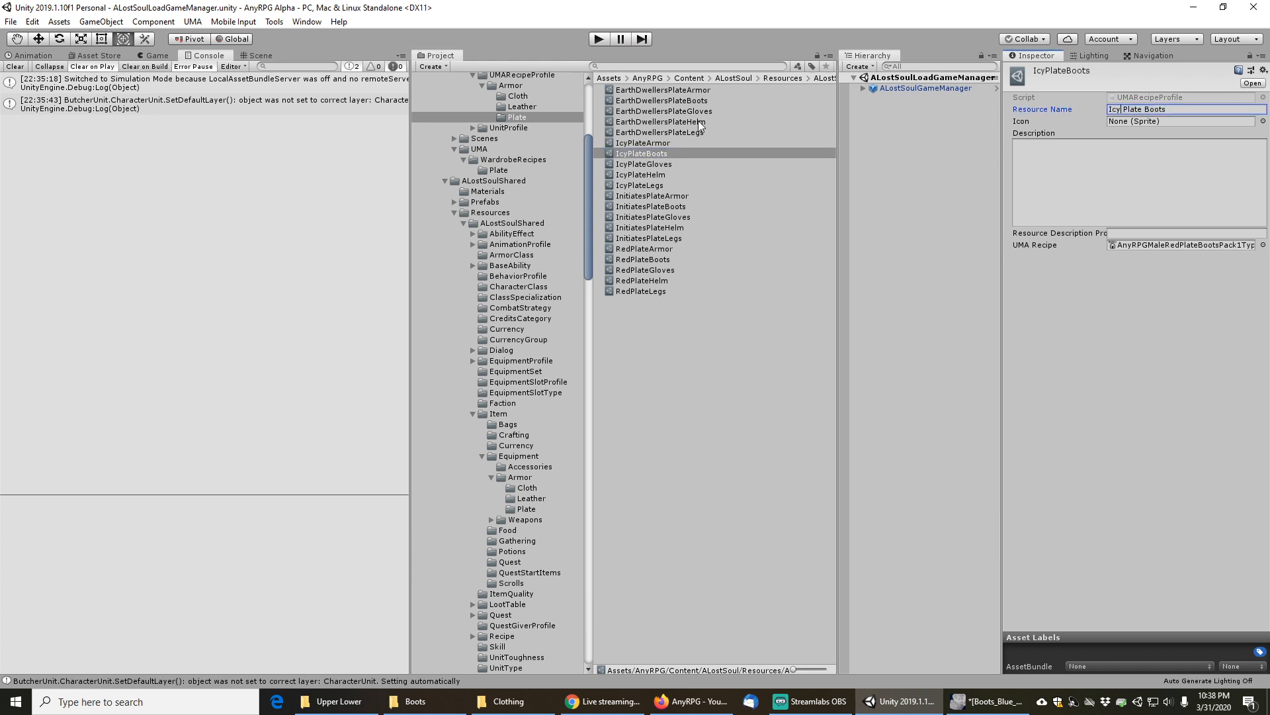
click(645, 143)
text(Icy Plate Armor)
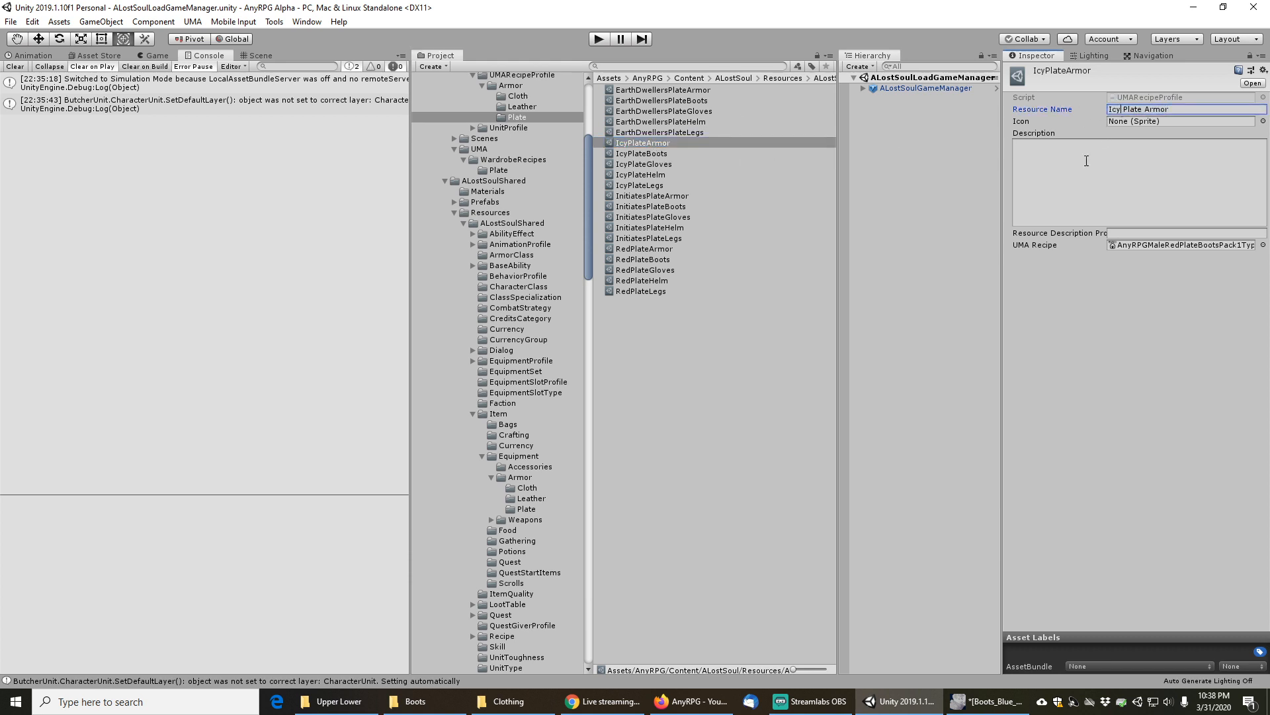
click(1085, 182)
Duplicate the five AnyRPGMaleRedPlate wardrobe recipes found through the Icy Plate Armor profile's UMA recipe reference
click(1150, 245)
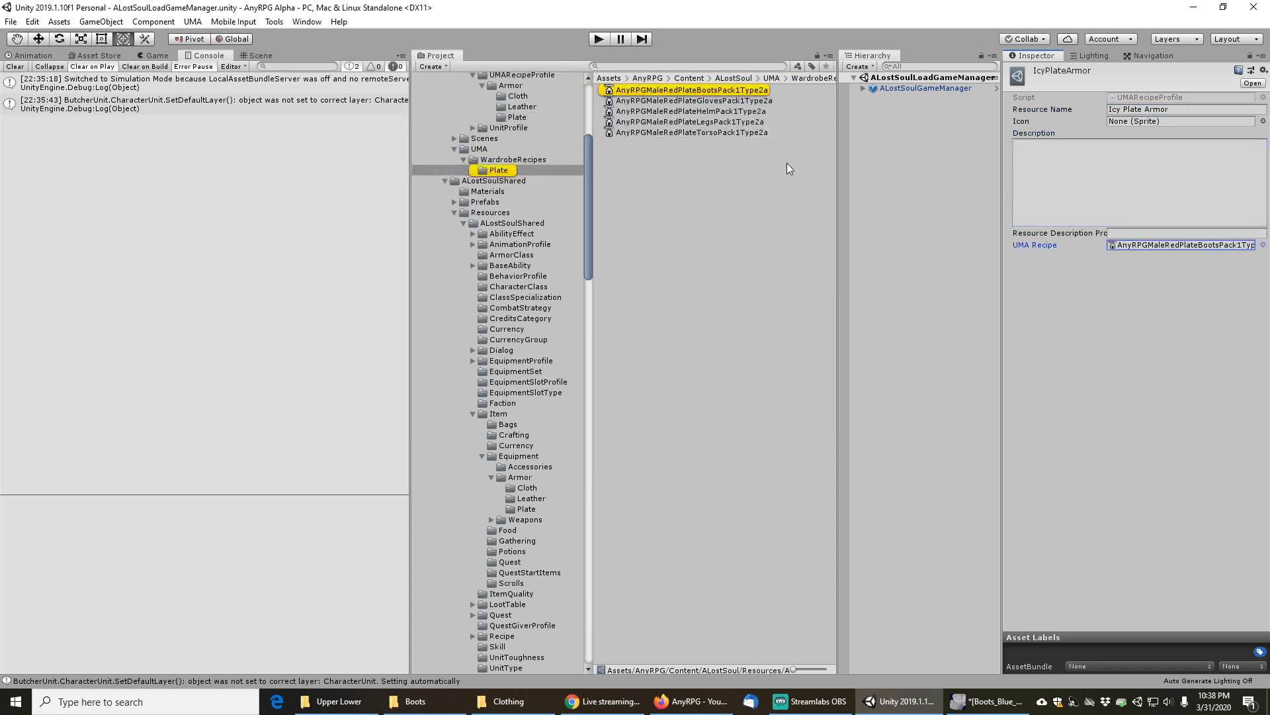
click(676, 132)
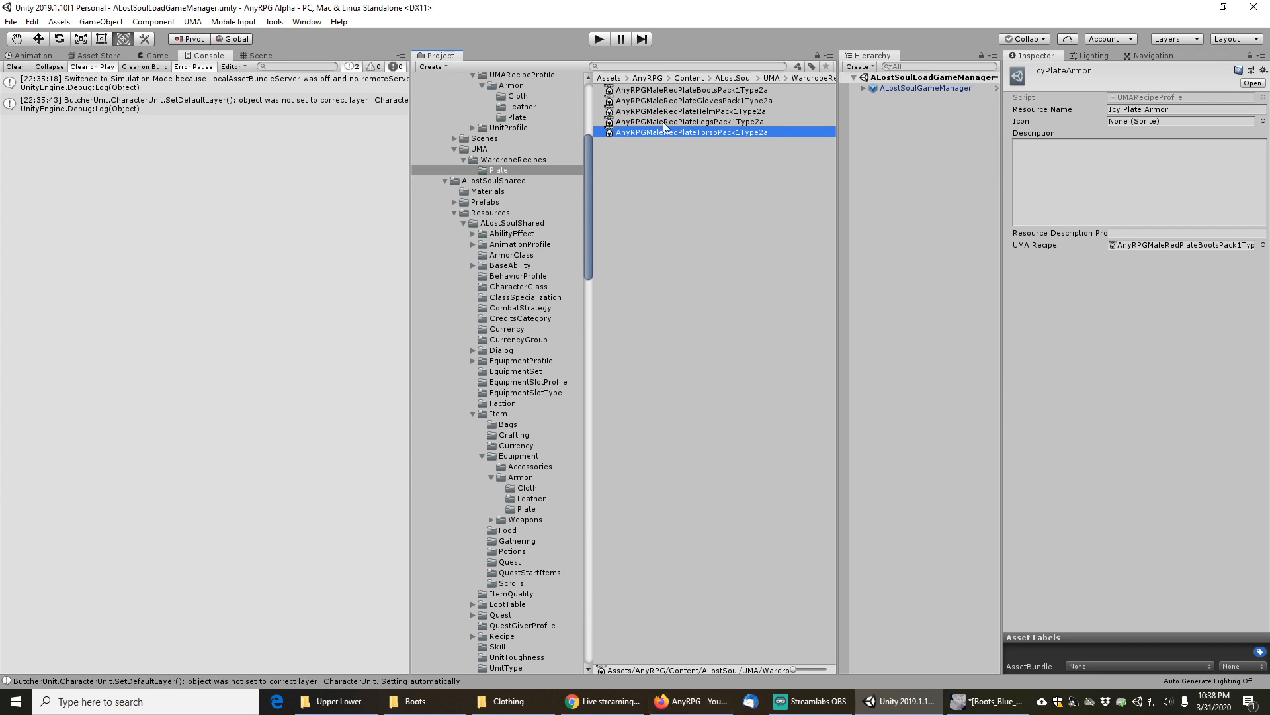
click(693, 93)
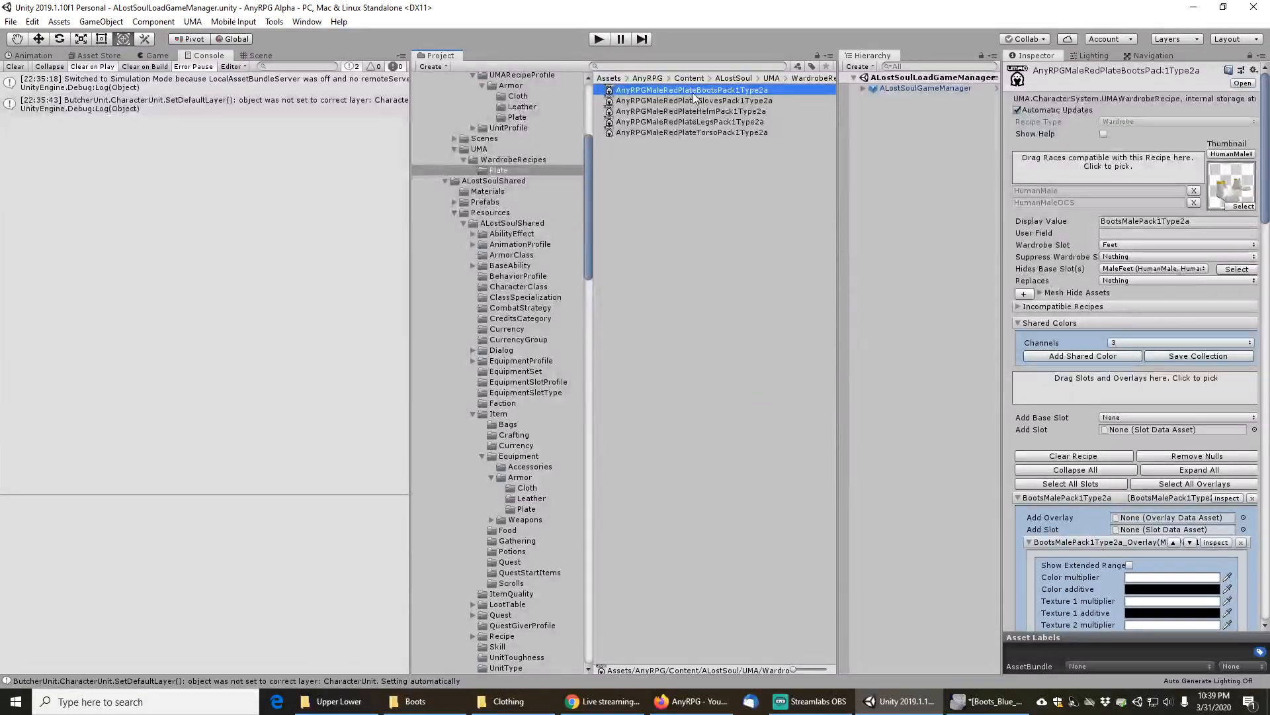
shift+click(682, 133)
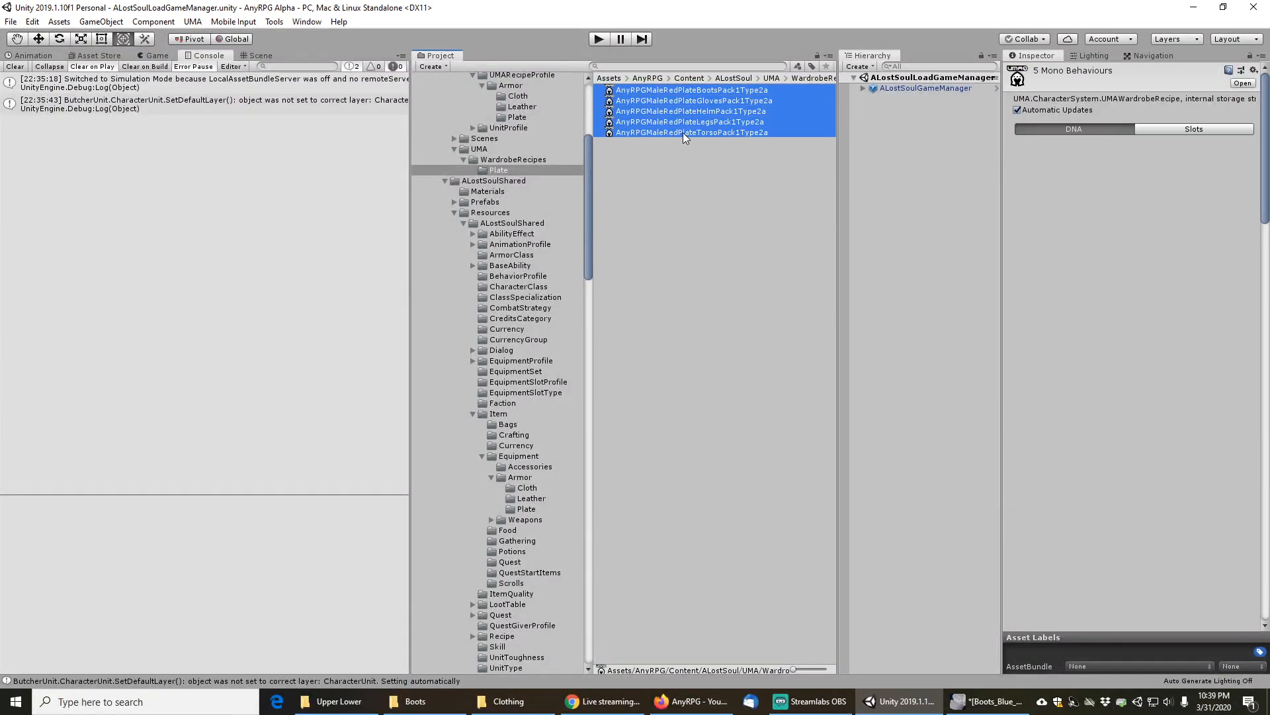
key(ctrl+d)
click(681, 193)
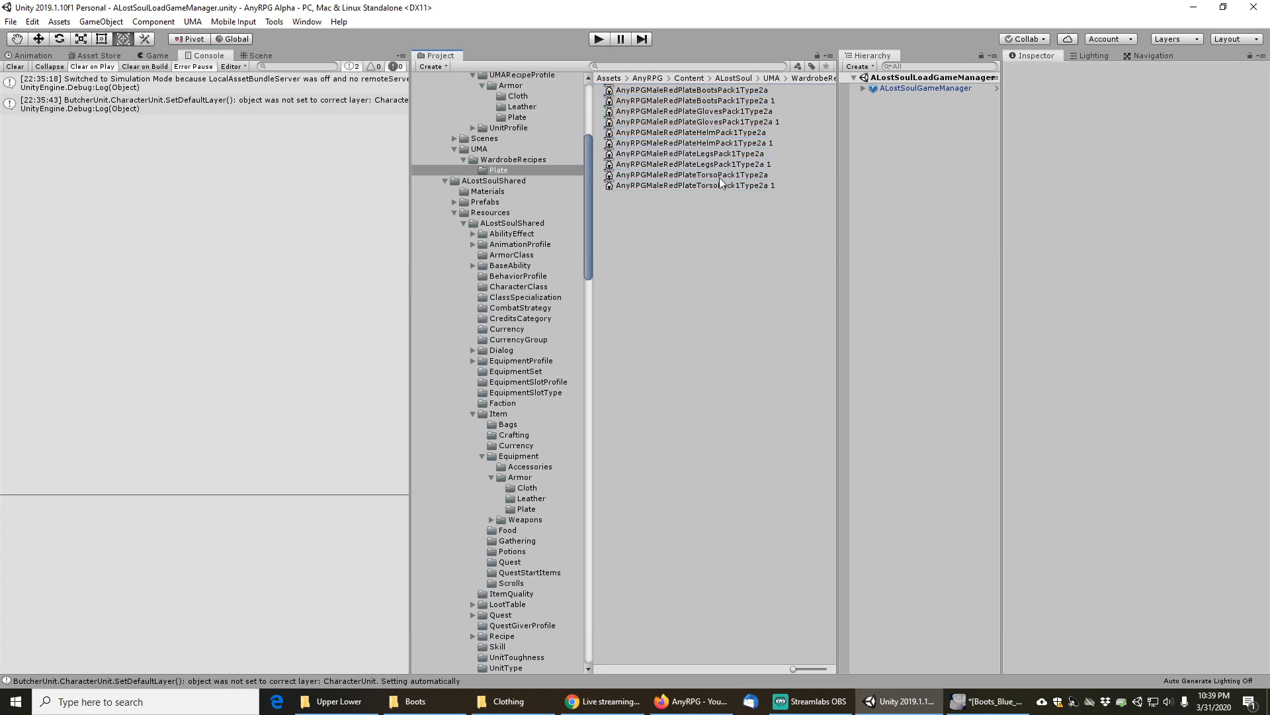
Rename the duplicated Red Plate boots recipe as AnyRPGMaleIcyPlateBootsPack1Type2a
click(739, 100)
key(F2)
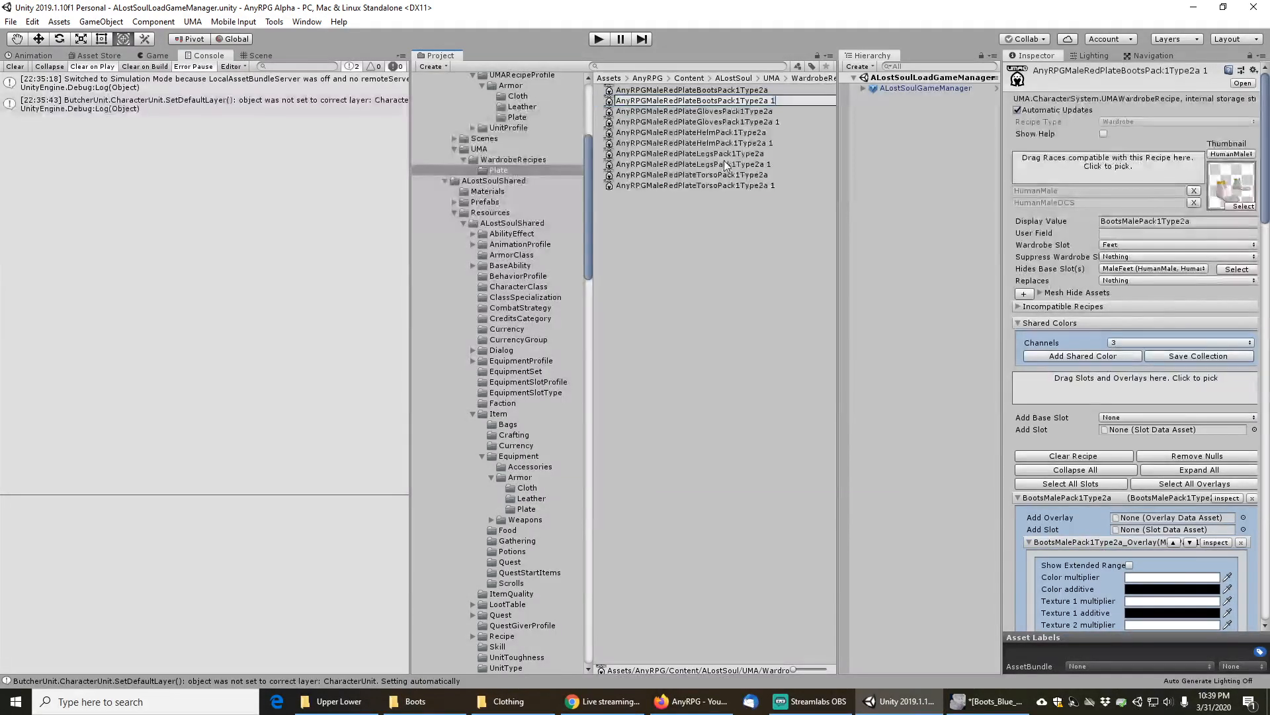
key(BackSpace)
key(BackSpace)
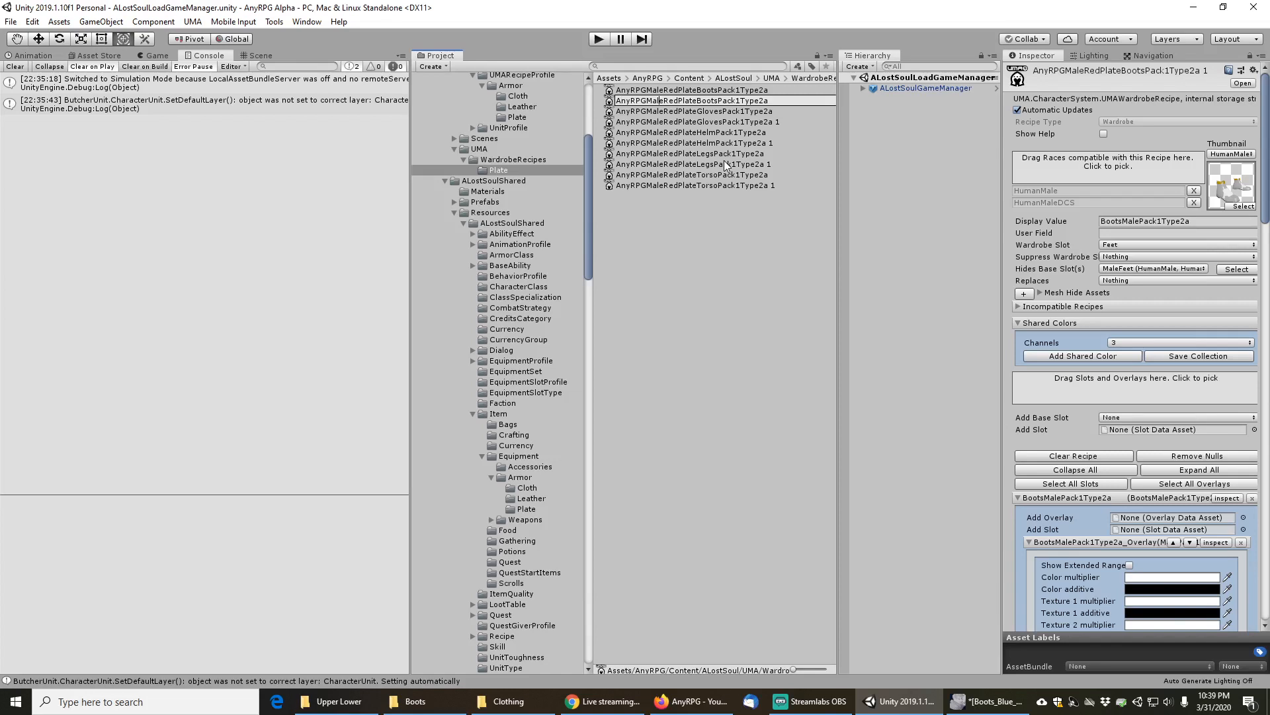
key(shift+Right)
key(shift+Right)
key(shift+Right)
text(Icy)
key(Return)
Rename the duplicated Red Plate gloves recipe as AnyRPGMaleIcyPlateGlovesPack1Type2a
key(Down)
key(Down)
key(Down)
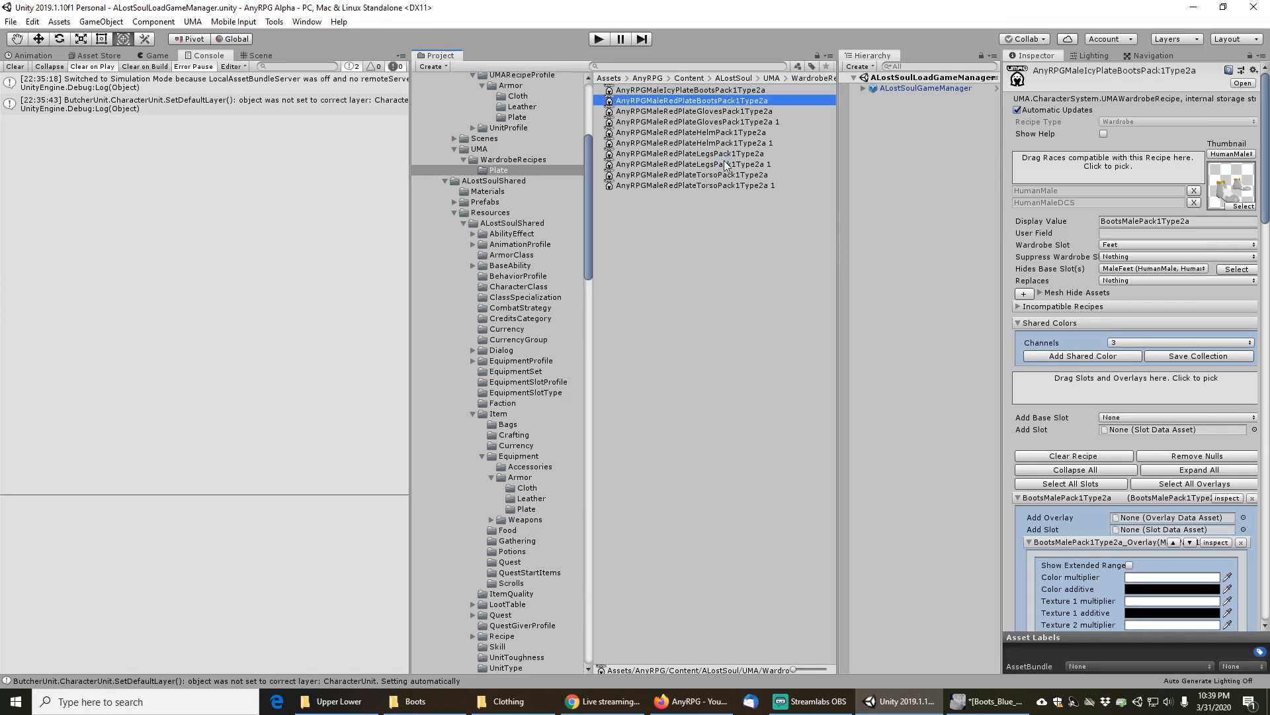
key(F2)
key(End)
key(BackSpace)
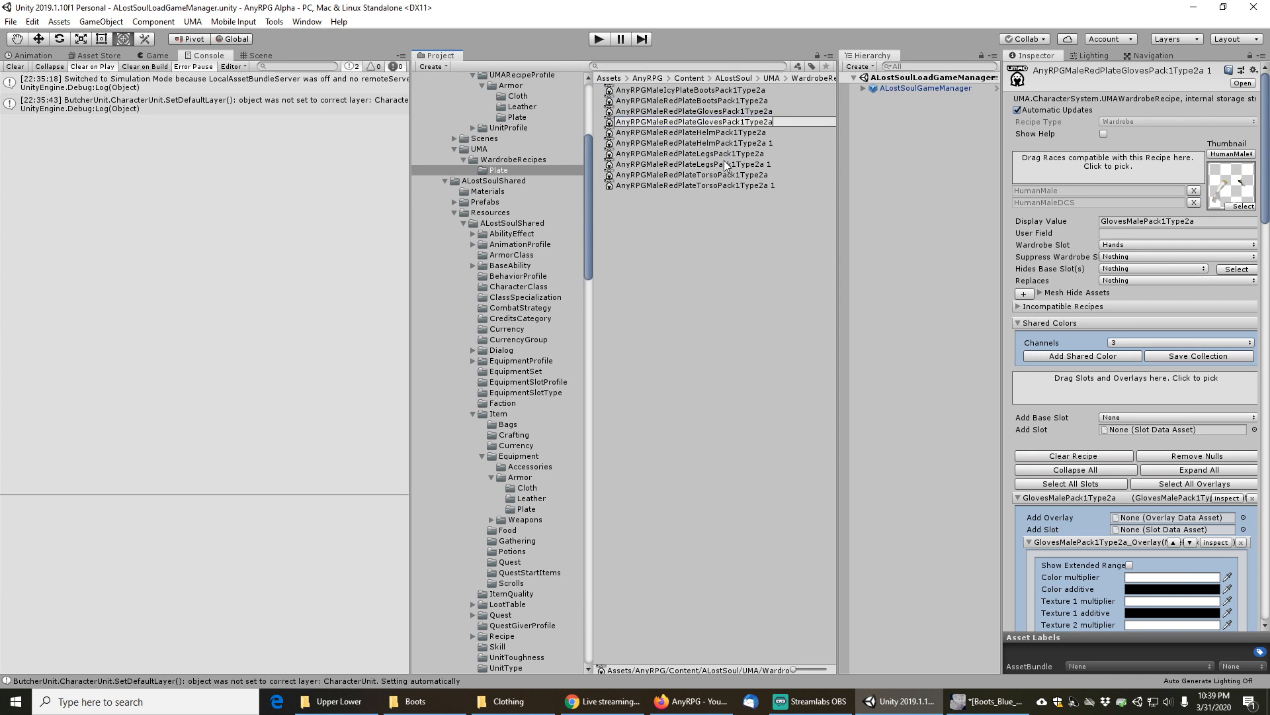
key(shift+Right)
key(shift+Right)
key(shift+Right)
text(Icy)
key(Return)
Rename the duplicated Red Plate helm recipe as AnyRPGMaleIcyPlateHelmPack1Type2a
key(Down)
key(Down)
key(Down)
key(Down)
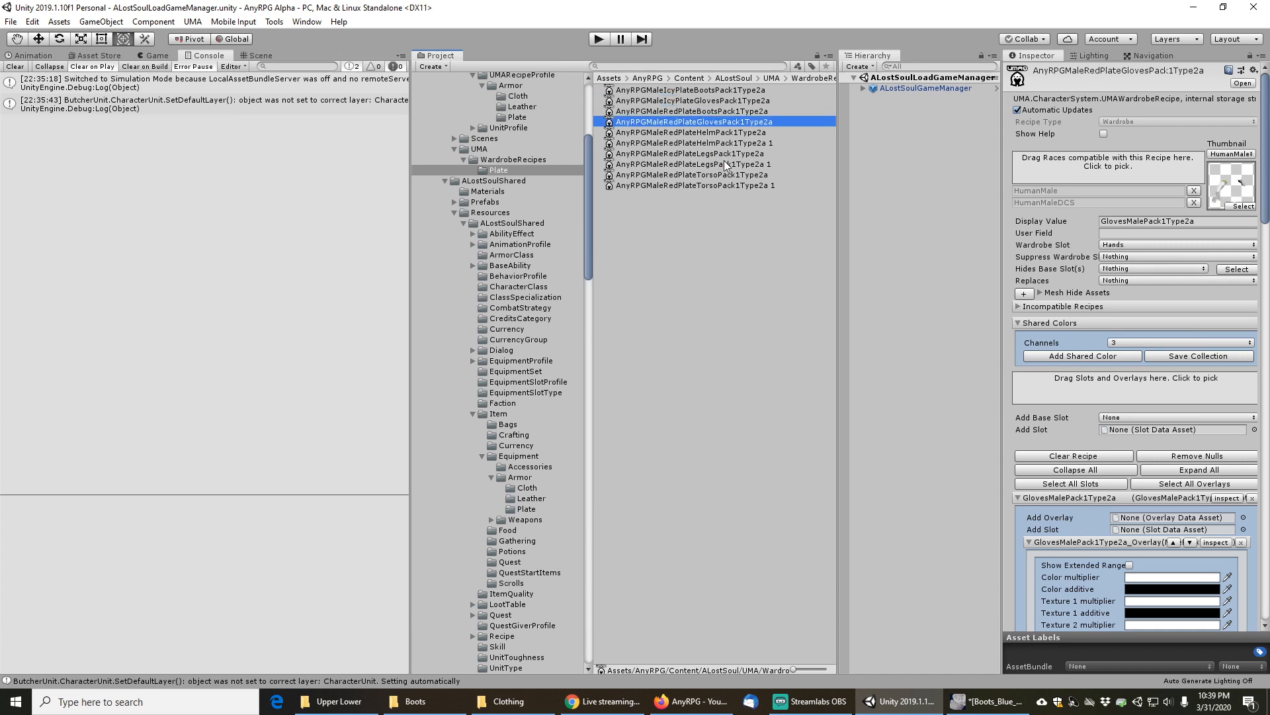
key(F2)
key(End)
key(BackSpace)
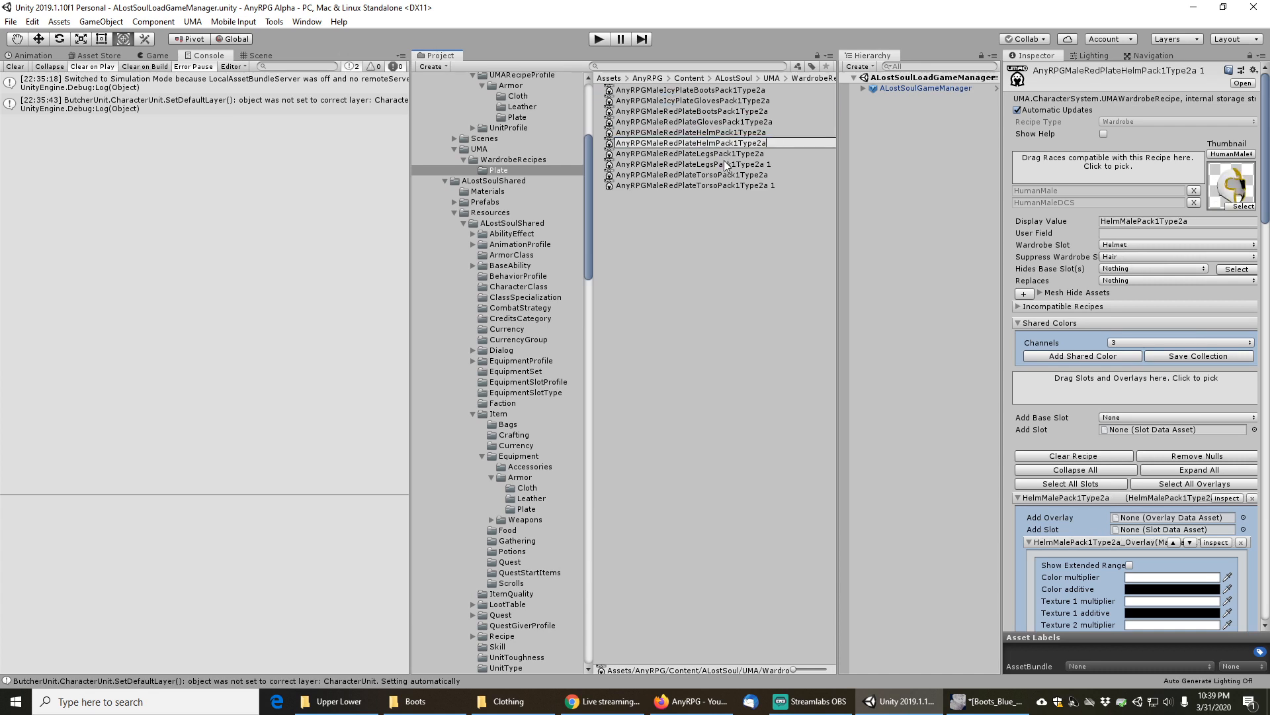
key(shift+Right)
key(shift+Right)
key(shift+Right)
text(Icy)
key(End)
key(Return)
Rename the duplicated Red Plate legs recipe as AnyRPGMaleIcyPlateLegsPack1Type2a
key(Down)
key(Down)
key(Down)
key(Down)
key(Down)
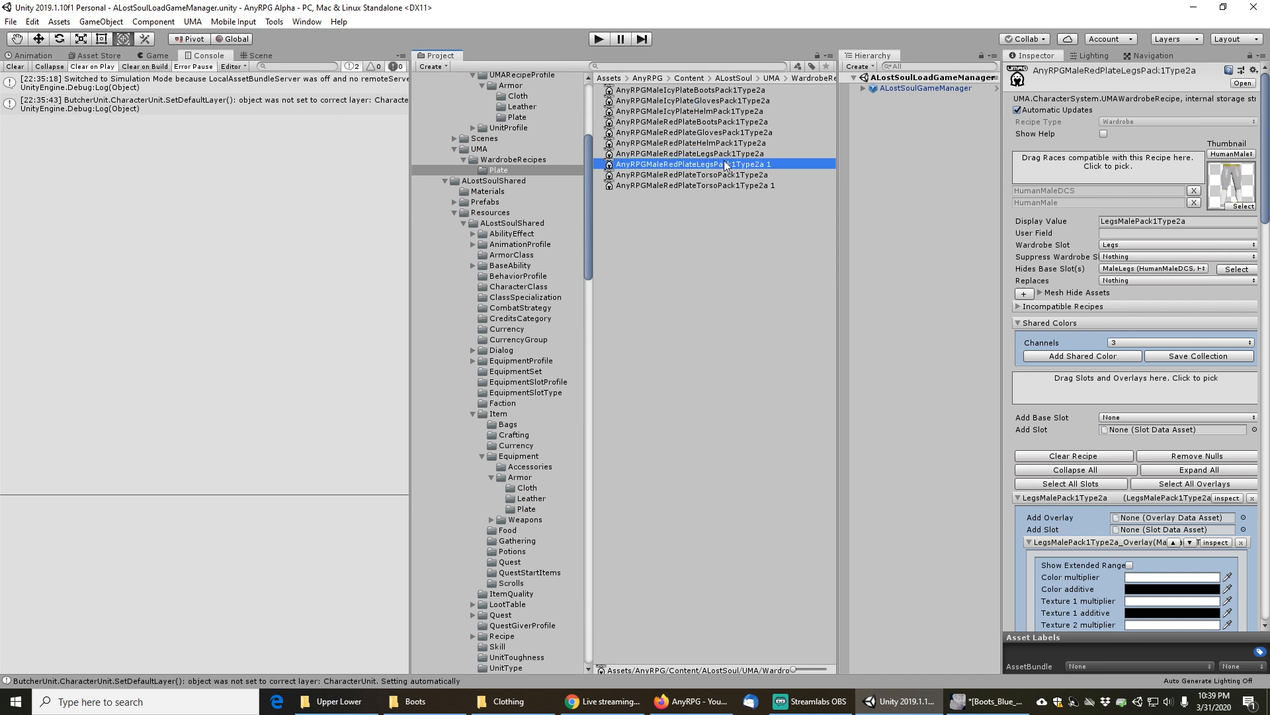
key(F2)
key(End)
key(BackSpace)
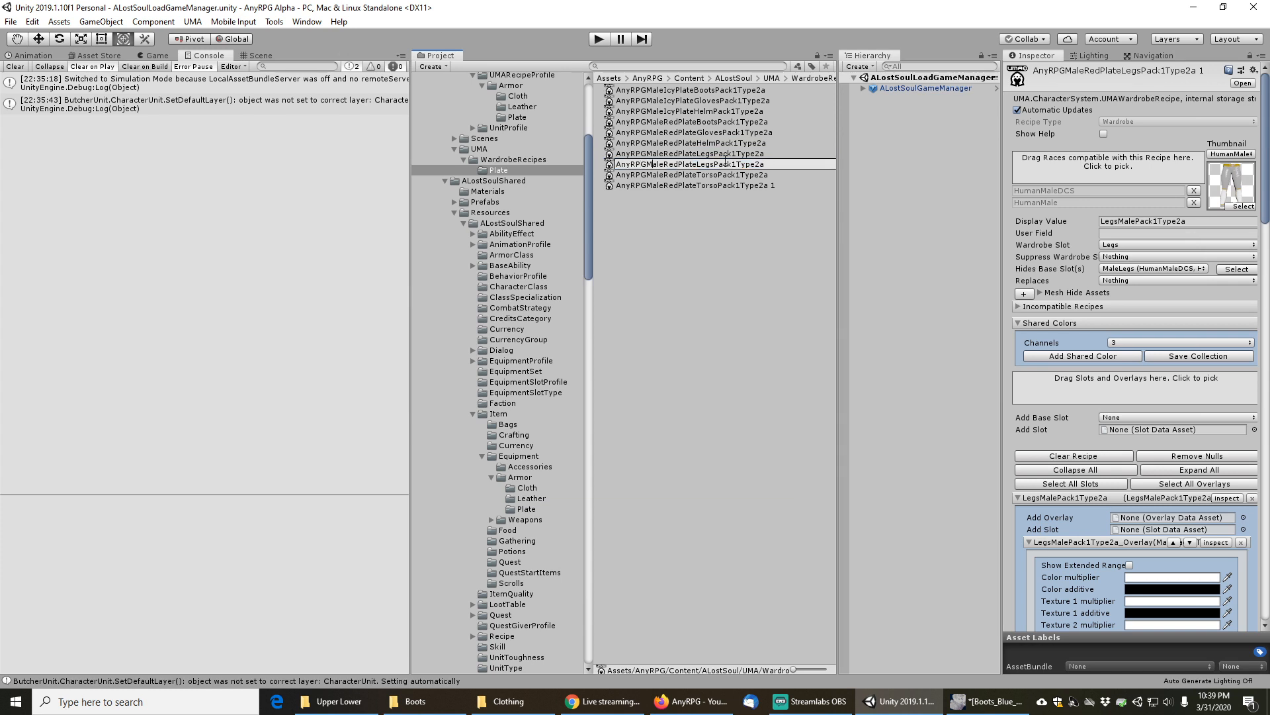
key(shift+Right)
key(shift+Right)
key(shift+Right)
text(Icy)
key(Return)
Rename the duplicated Red Plate torso recipe as AnyRPGMaleIcyPlateTorsoPack1Type2a
key(Down)
key(Down)
key(Down)
key(Down)
key(Down)
key(Down)
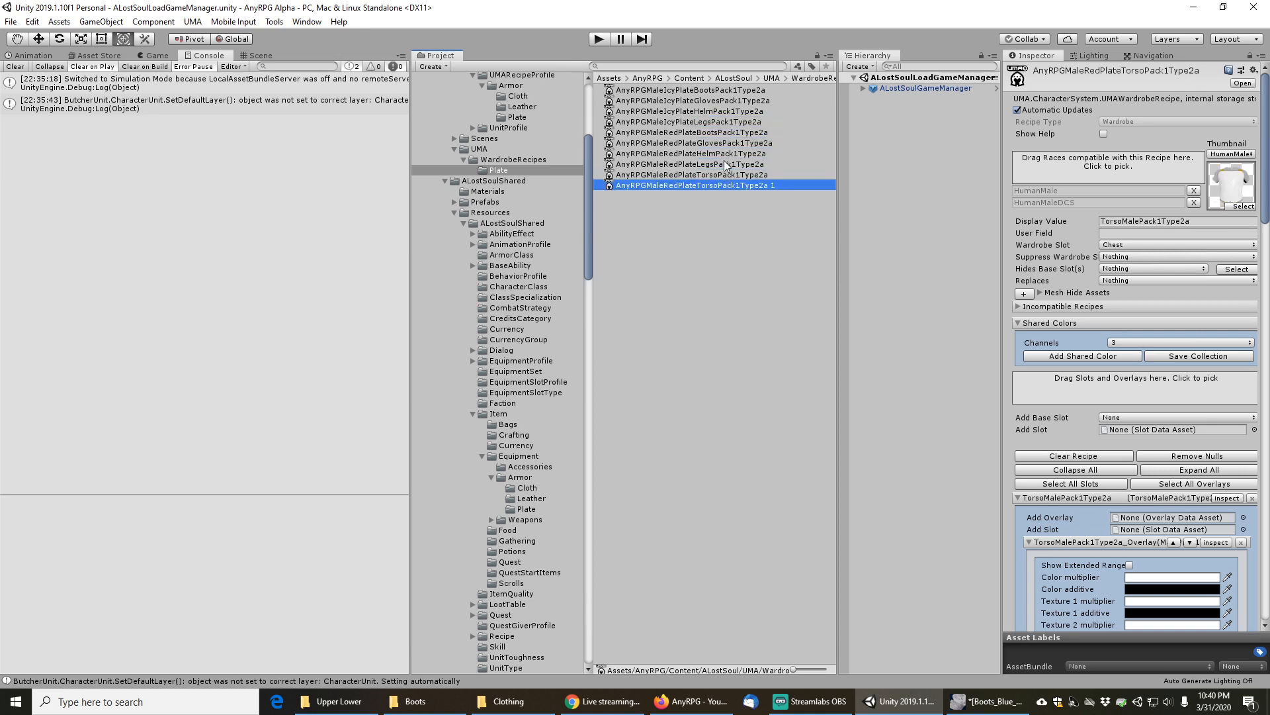
key(F2)
key(End)
key(BackSpace)
key(BackSpace)
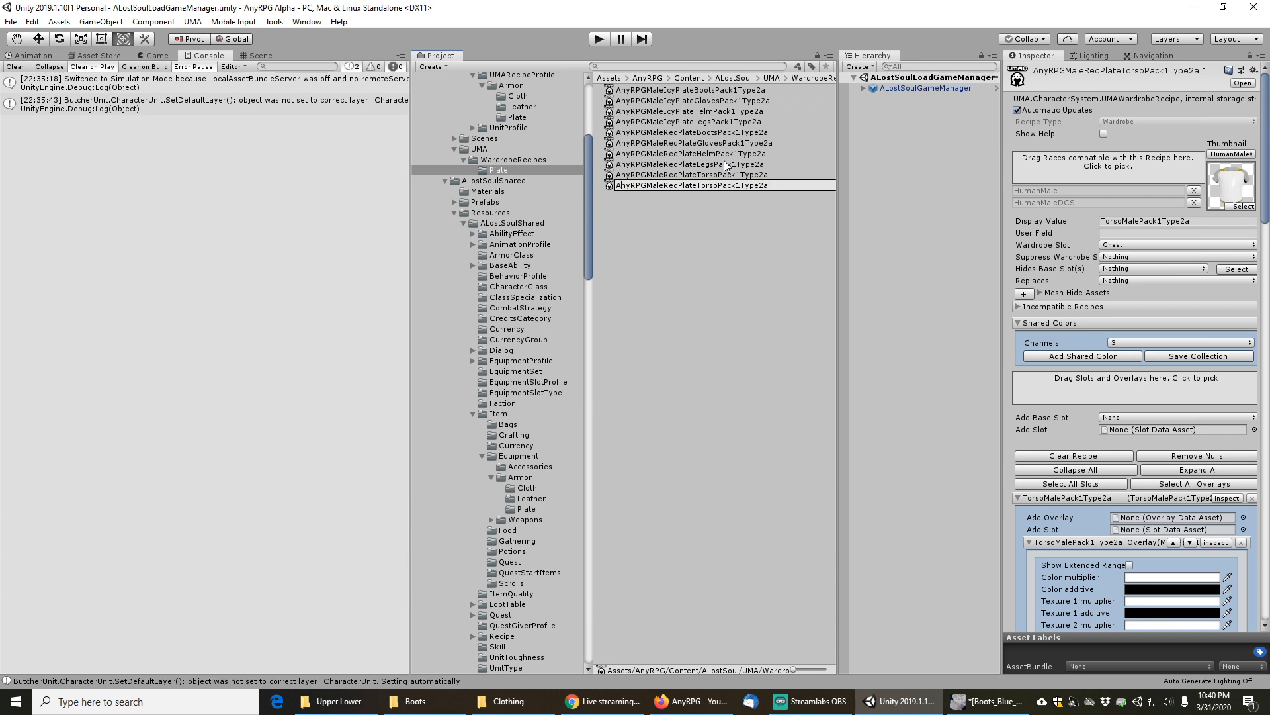
key(BackSpace)
key(BackSpace)
key(Delete)
text(Icy)
key(Return)
Search the project for "icyplate", select the AnyRPGMaleIcyPlateBootsPack1Type2a recipe and clear the search to show it in its folder
click(700, 84)
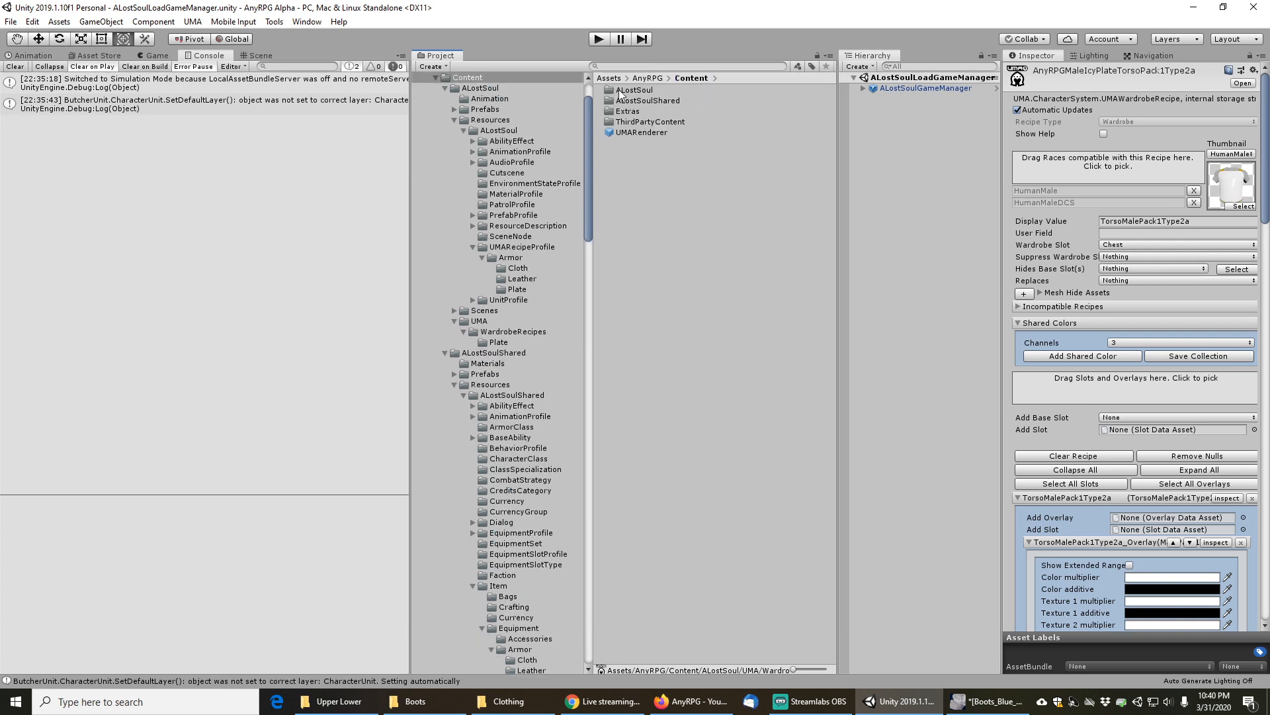
click(624, 67)
text(icyplate)
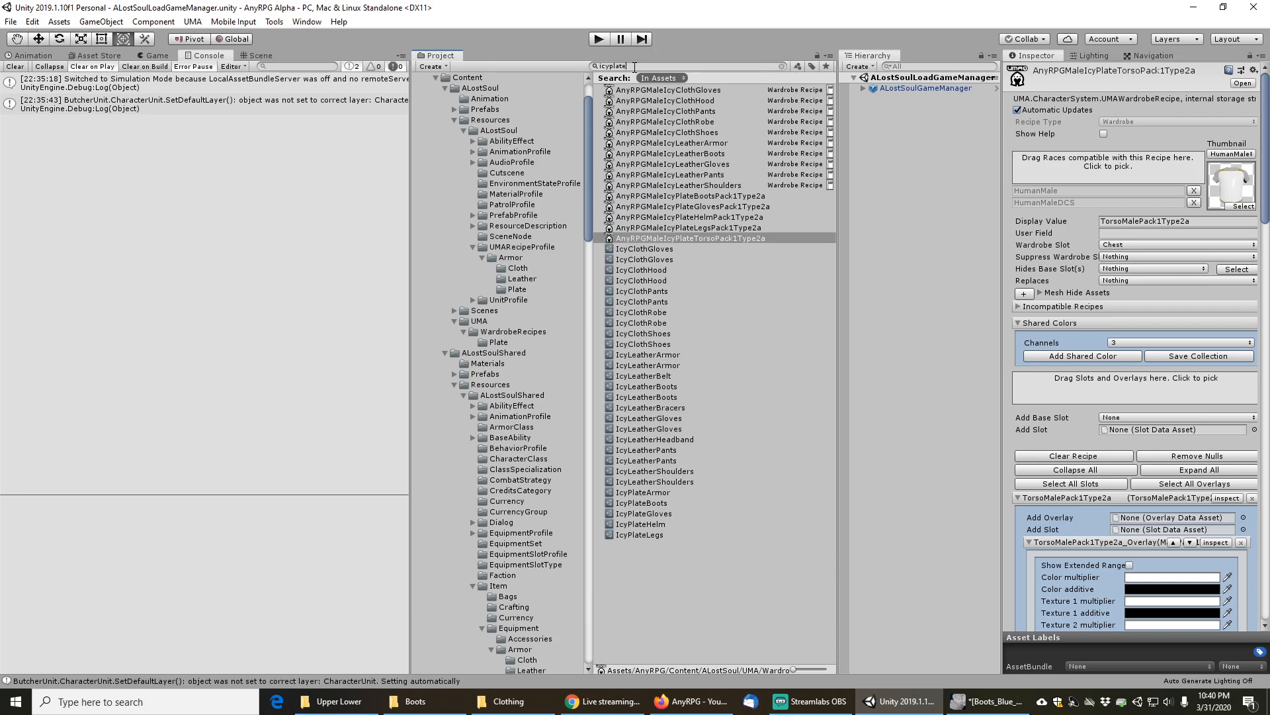
click(761, 89)
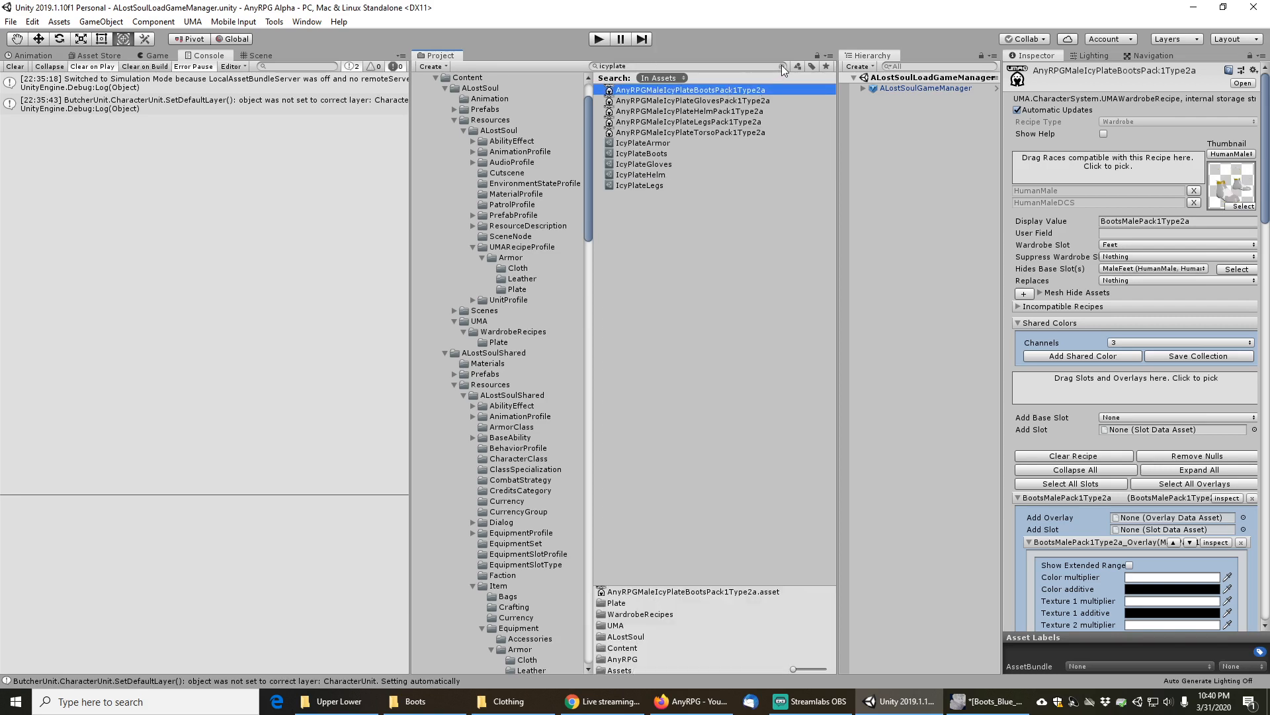
click(782, 66)
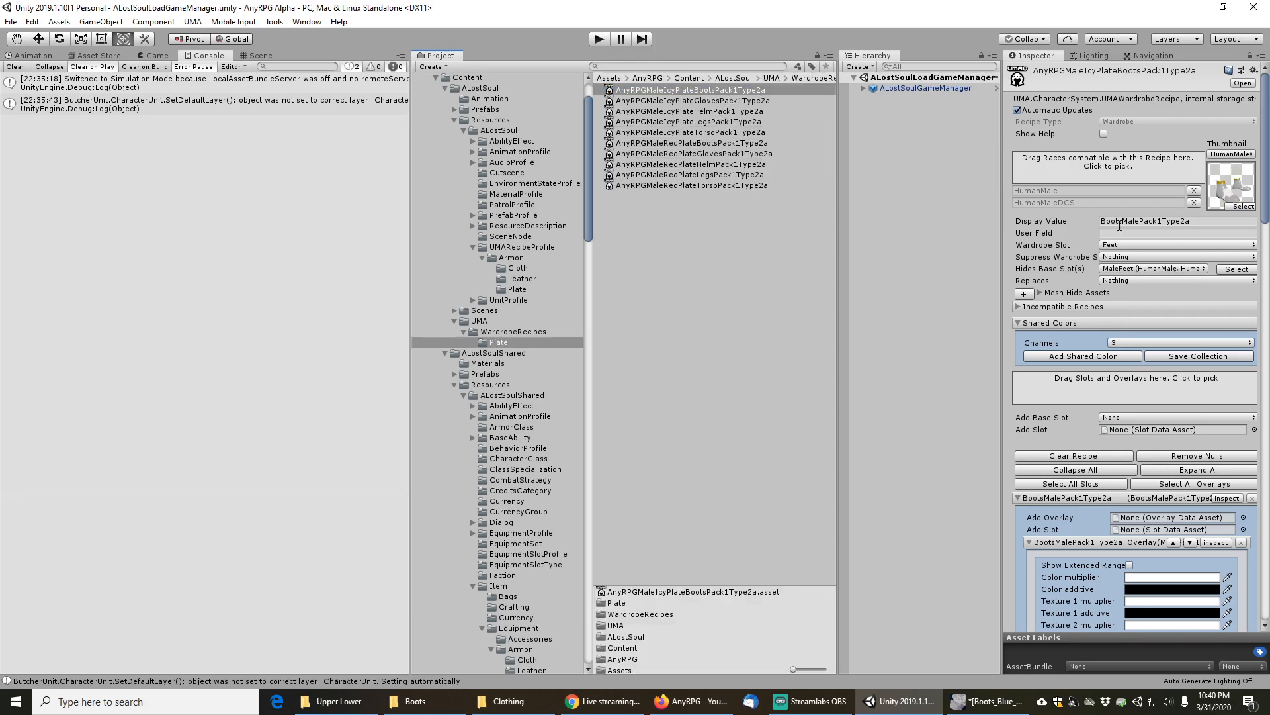
Locate the overlay asset used by the Icy plate boots recipe, duplicate it and name the copy BootsMalePack1Type2a_OverlayBlue
scroll(1052, 390, down, 5)
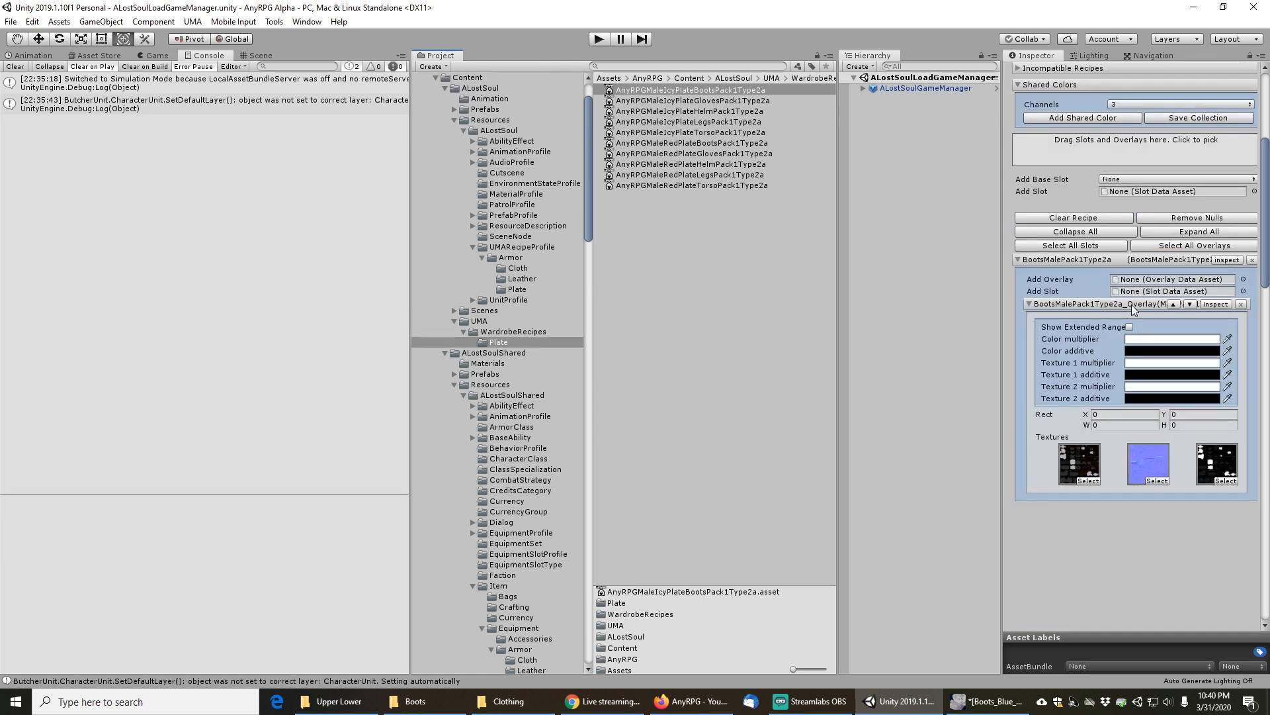
click(1217, 305)
click(916, 58)
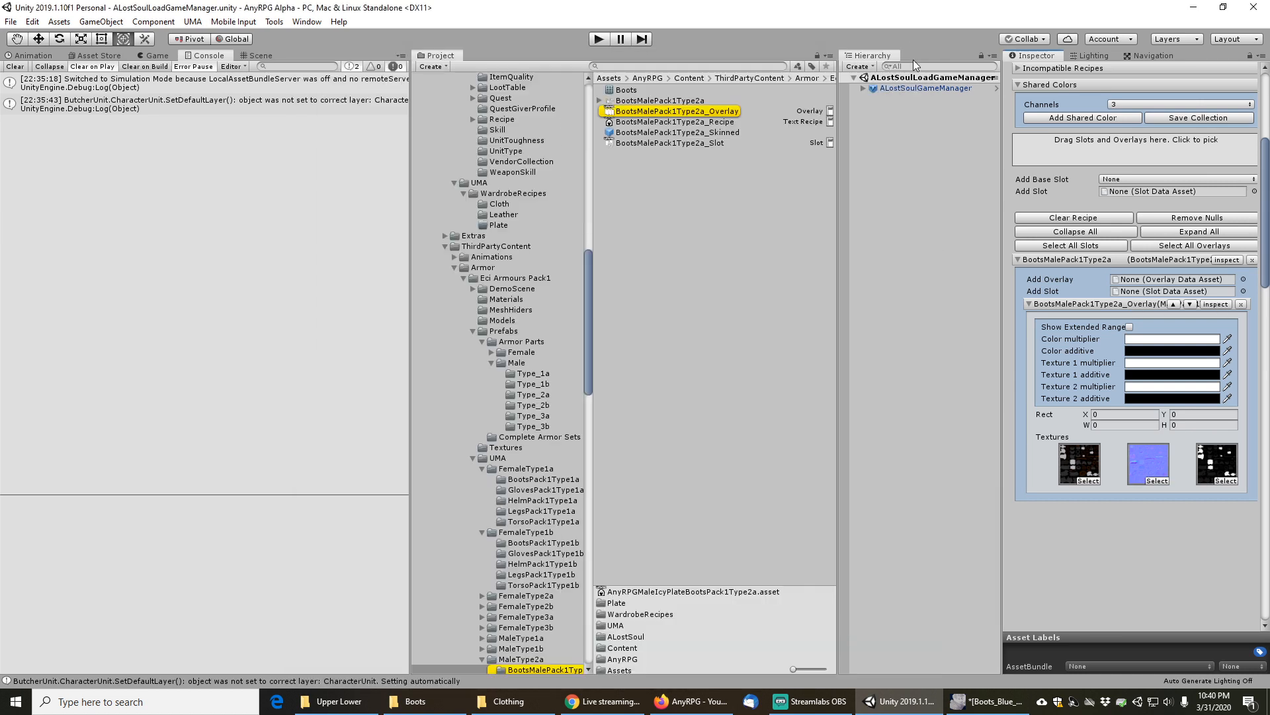
click(658, 152)
click(659, 111)
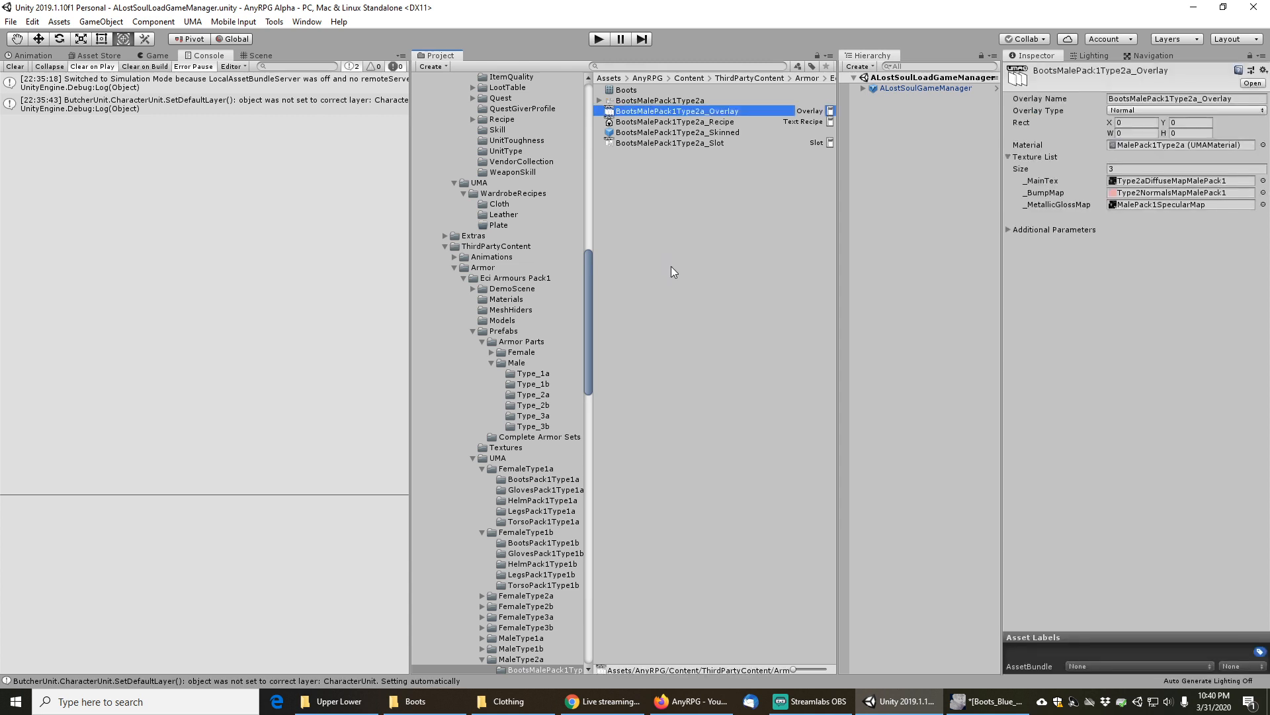
key(ctrl+d)
key(F2)
key(End)
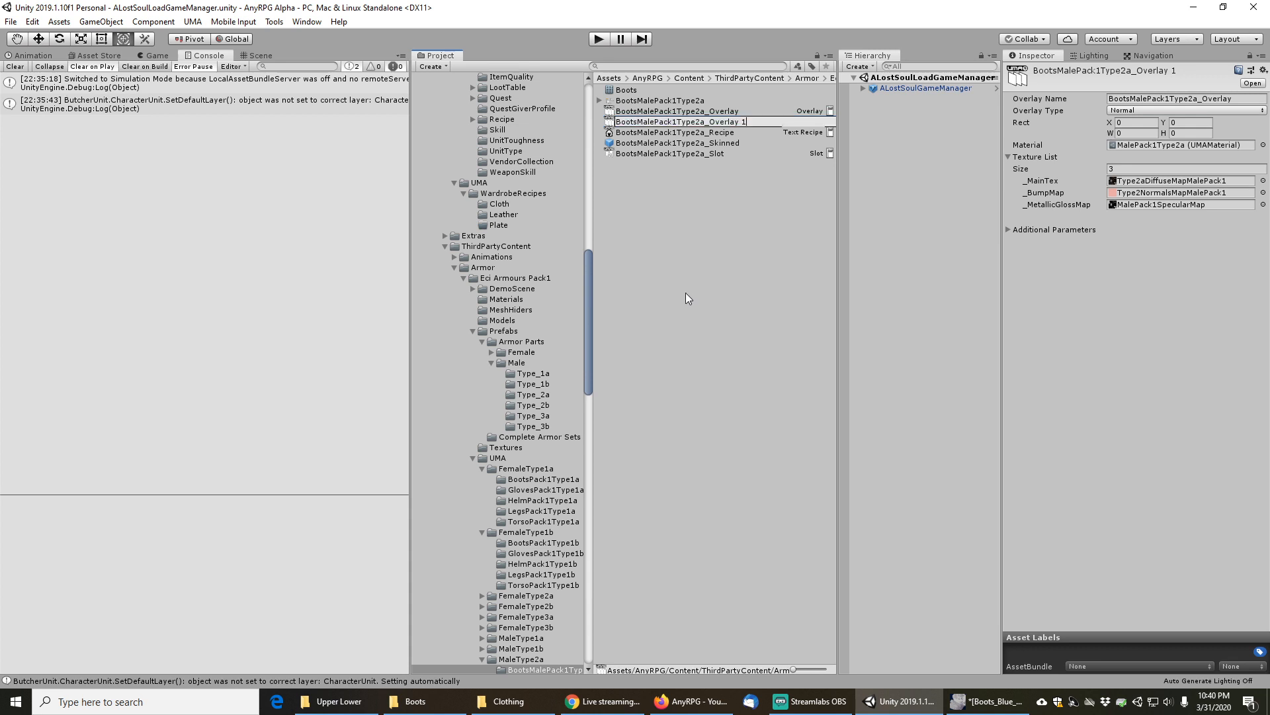
key(BackSpace)
key(BackSpace)
text(Blue)
key(Return)
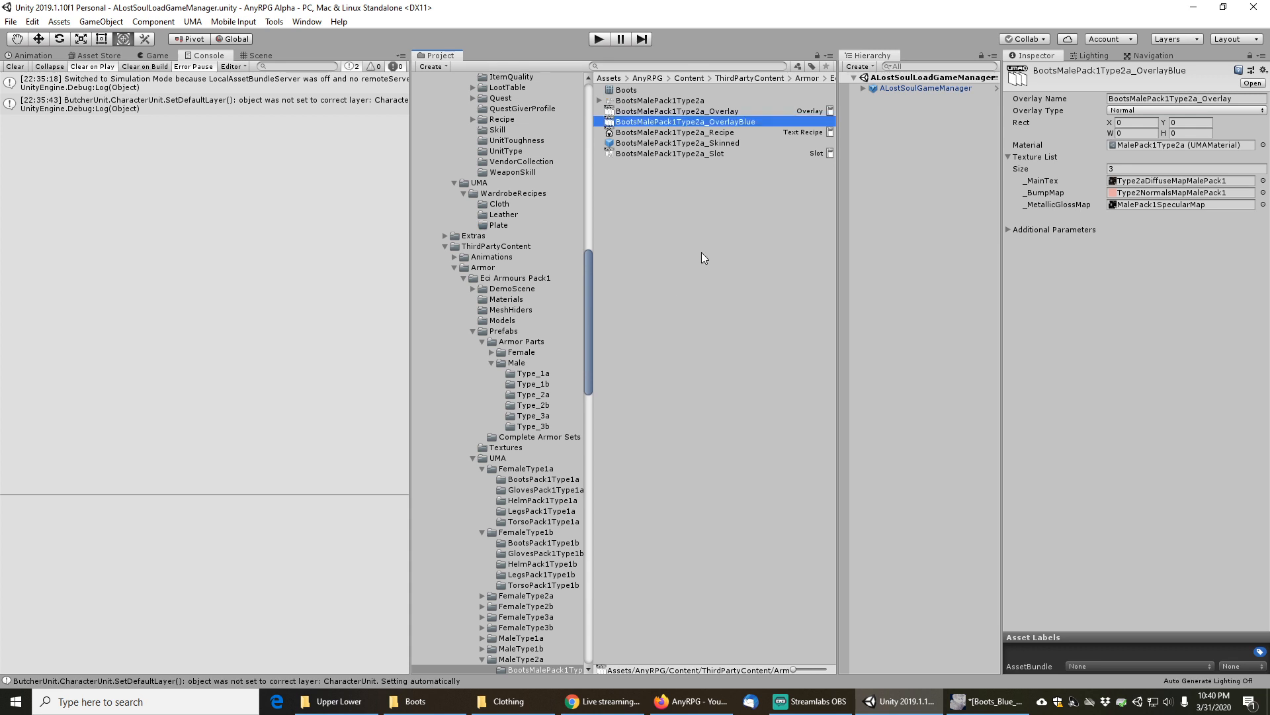
Locate the blue overlay's main texture, Type2aDiffuseMapMalePack1, and examine its enlarged preview
click(1171, 181)
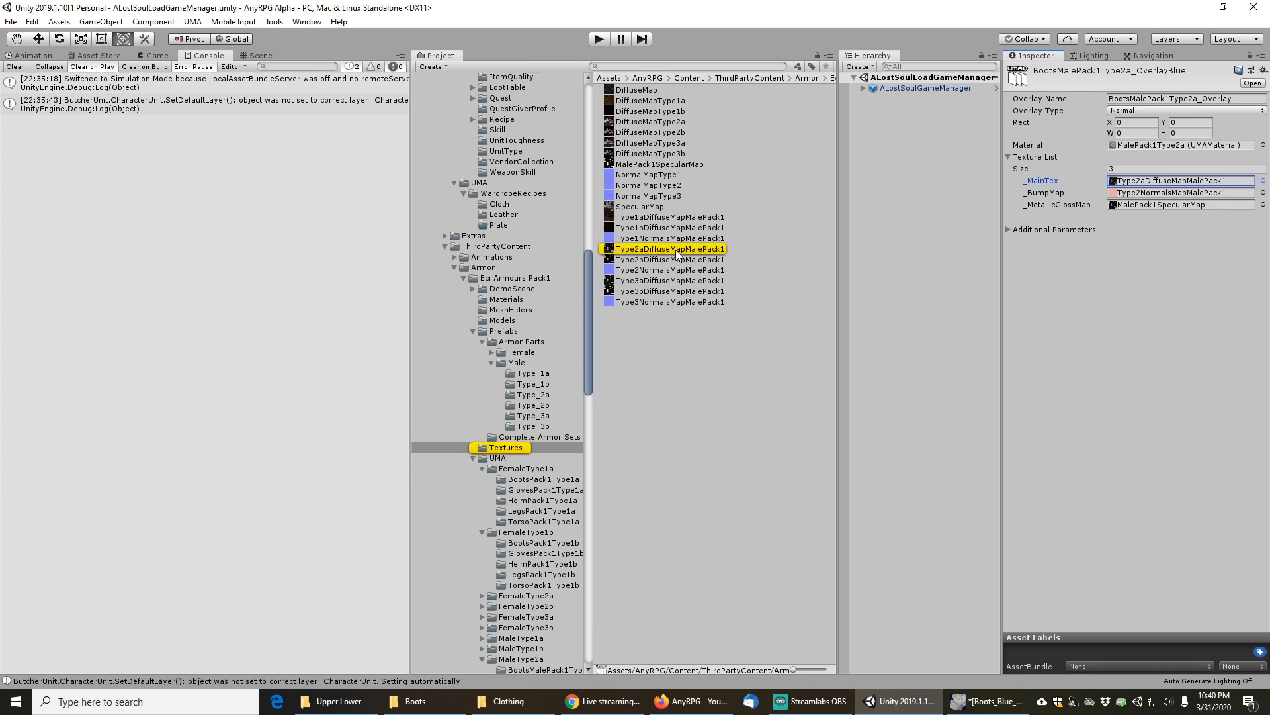
click(661, 260)
click(663, 250)
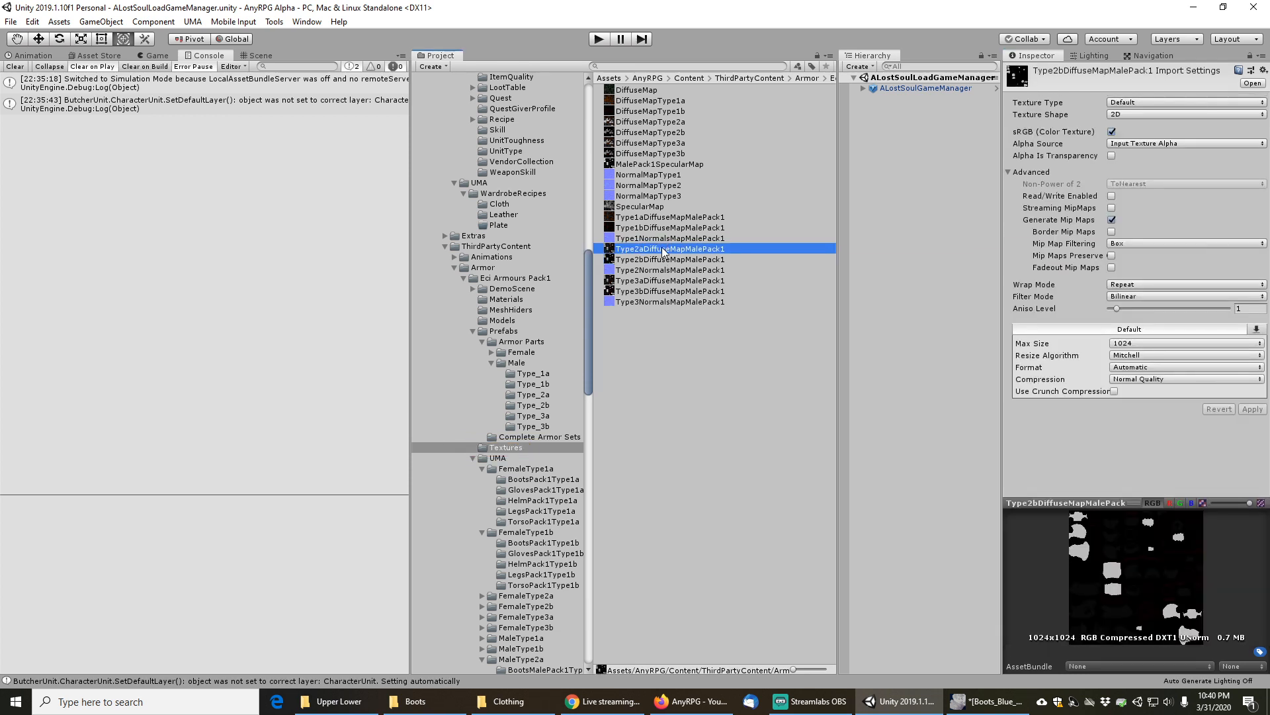
right_click(1066, 501)
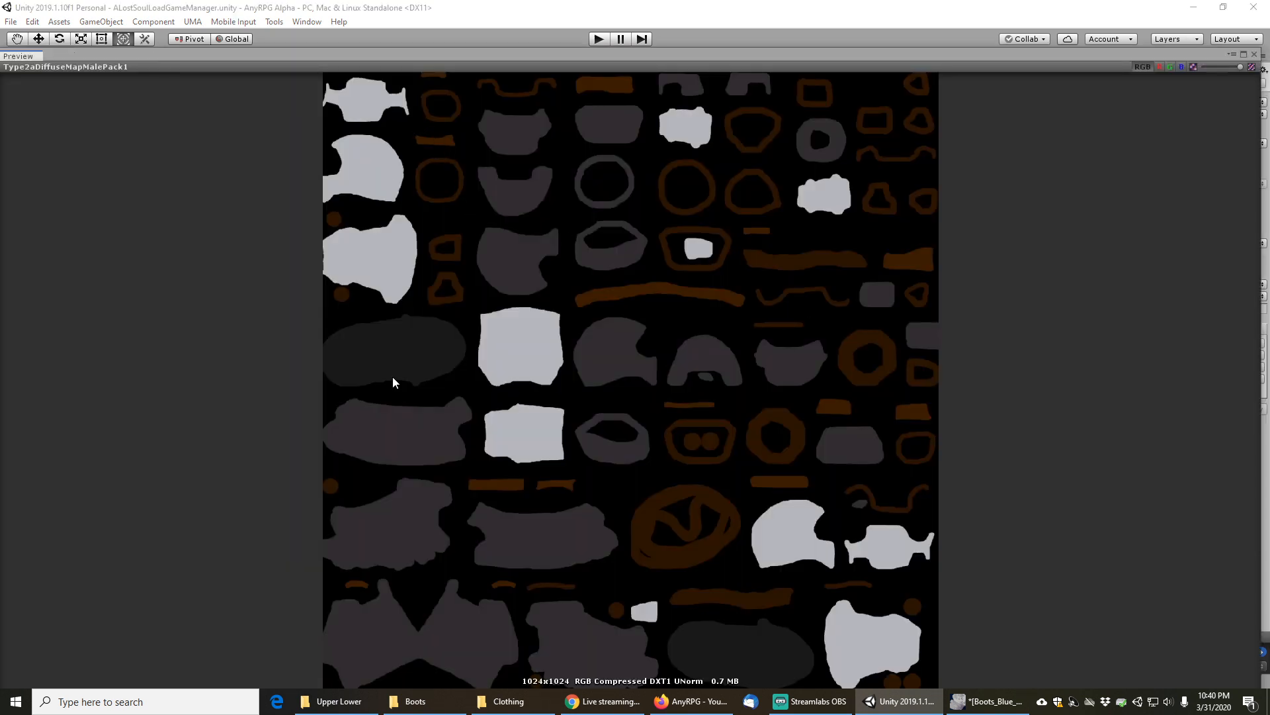
click(1254, 54)
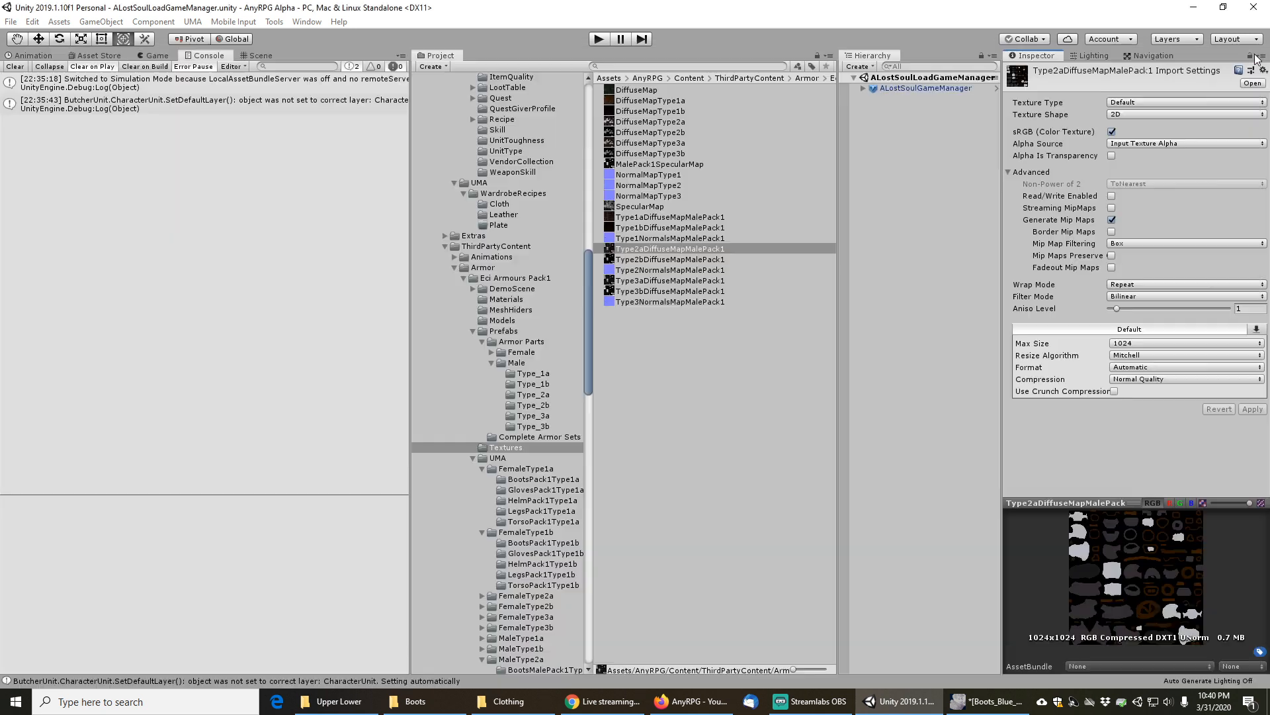
Show the Type2aDiffuseMapMalePack1 texture in its Windows folder and open the PNG in GIMP
click(645, 238)
click(650, 249)
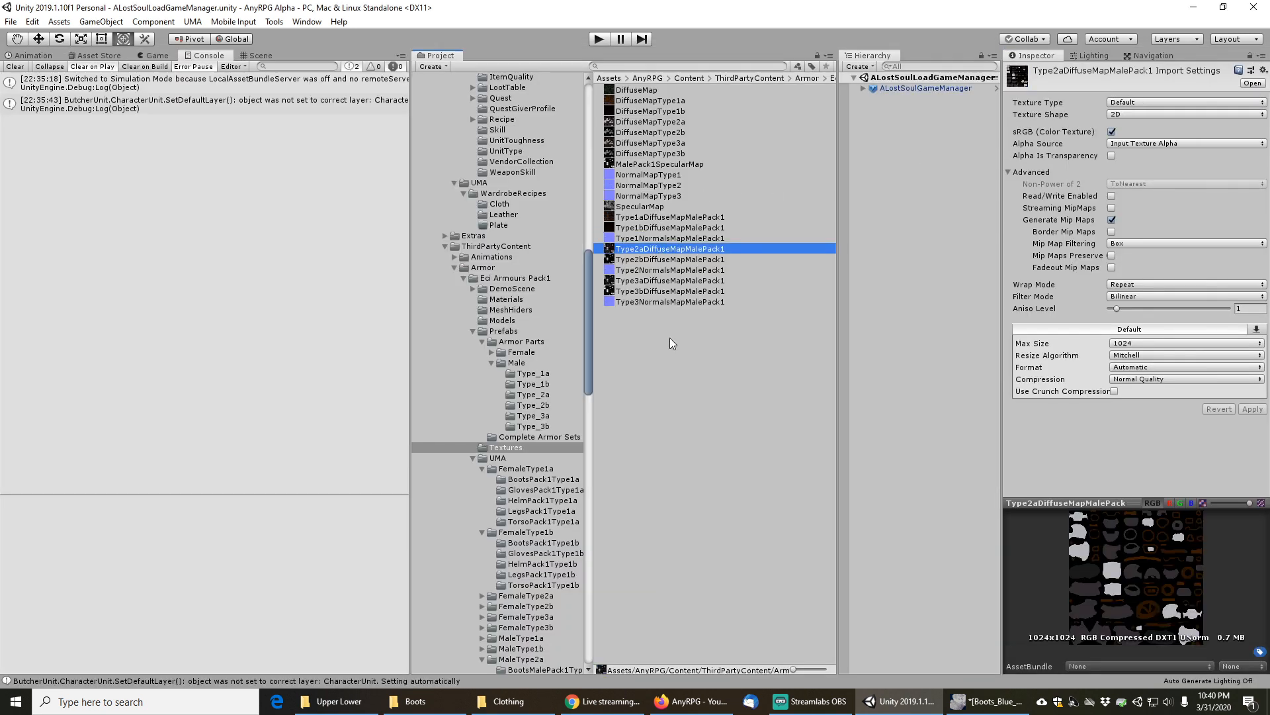
right_click(688, 249)
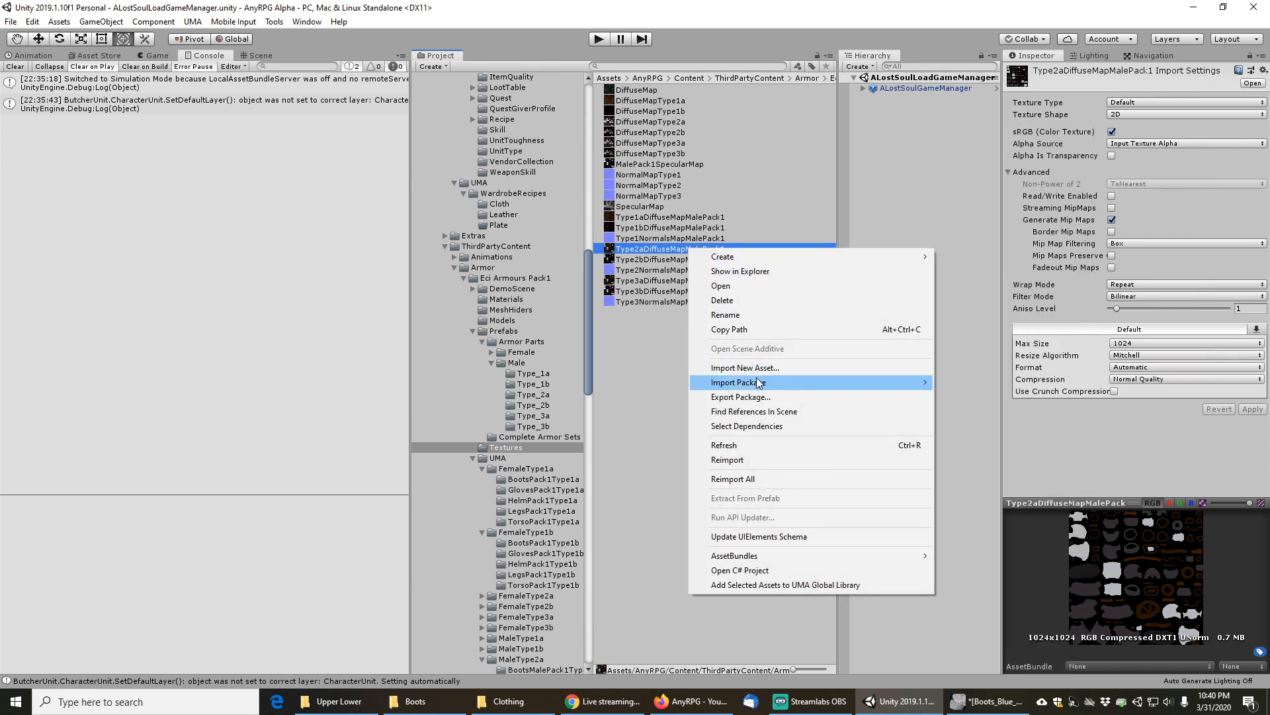
click(746, 272)
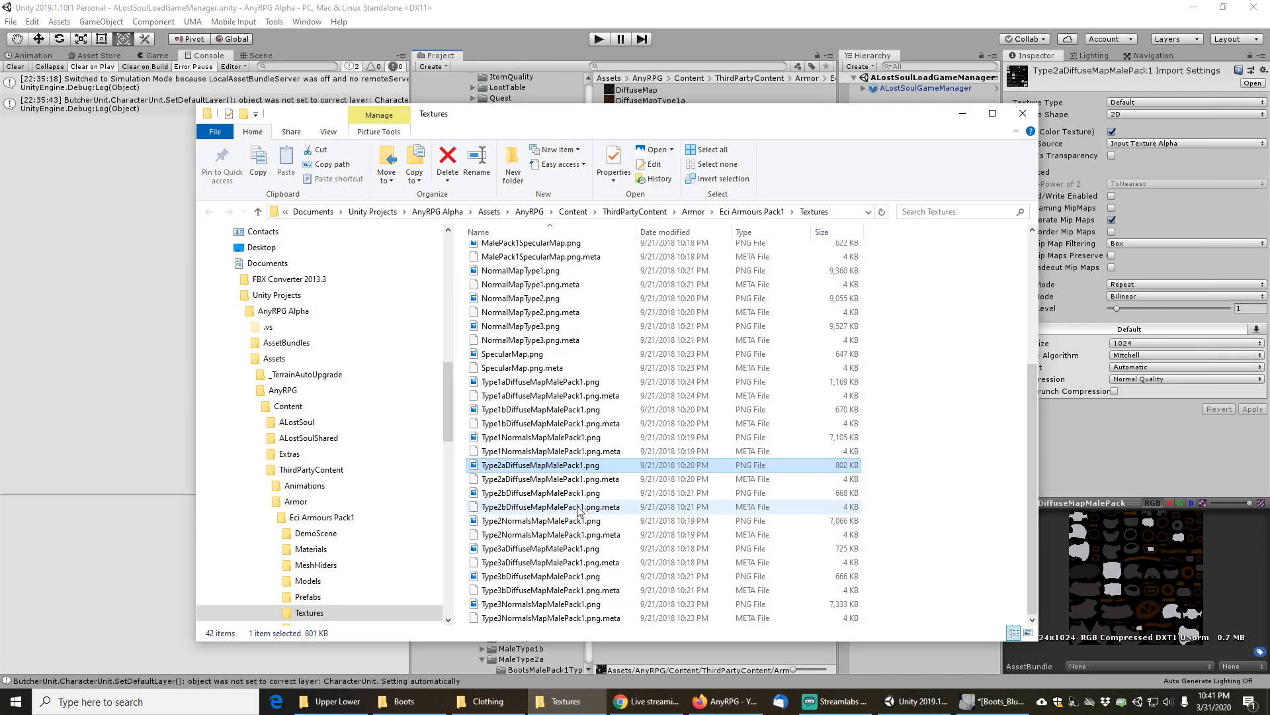
right_click(562, 468)
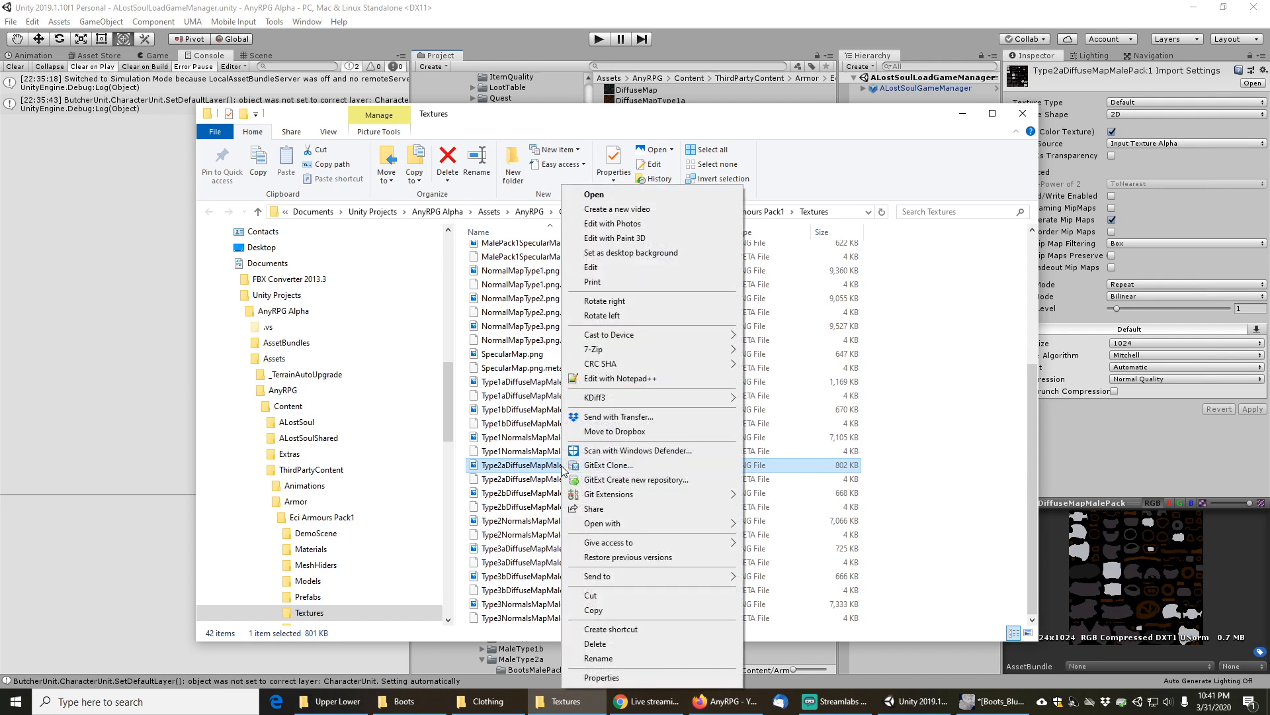
mouse_move(668, 524)
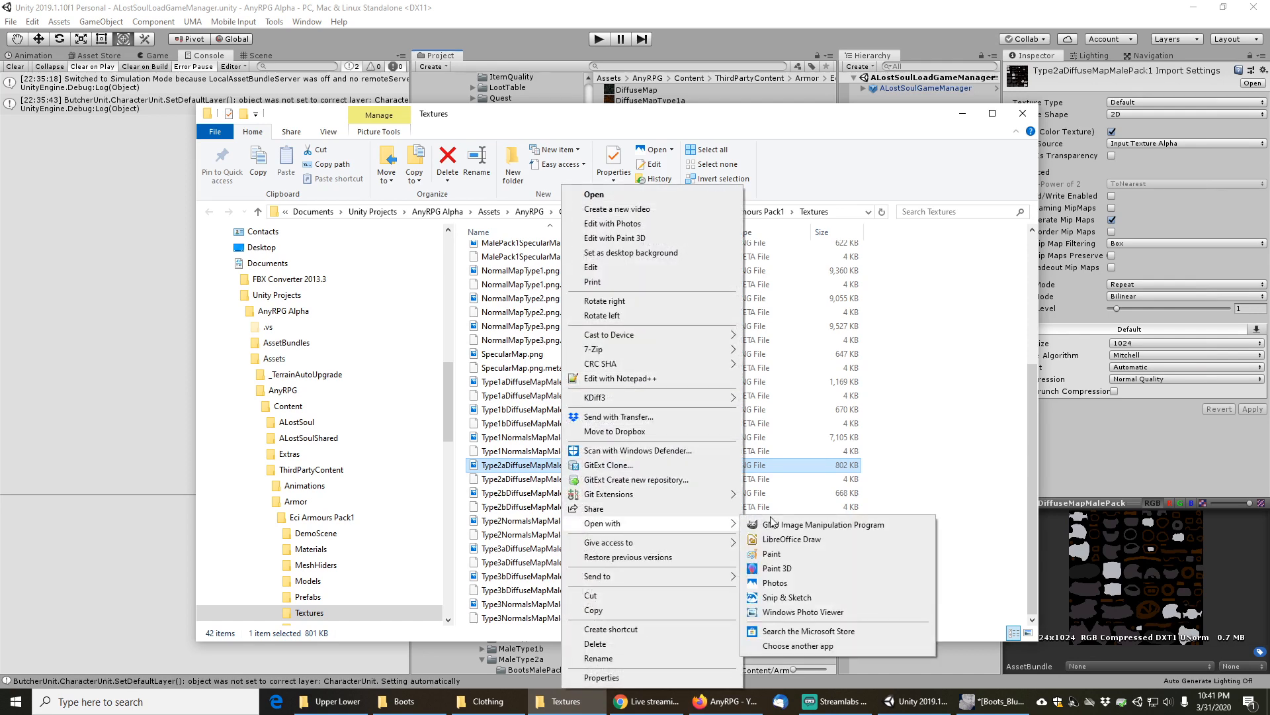
click(792, 525)
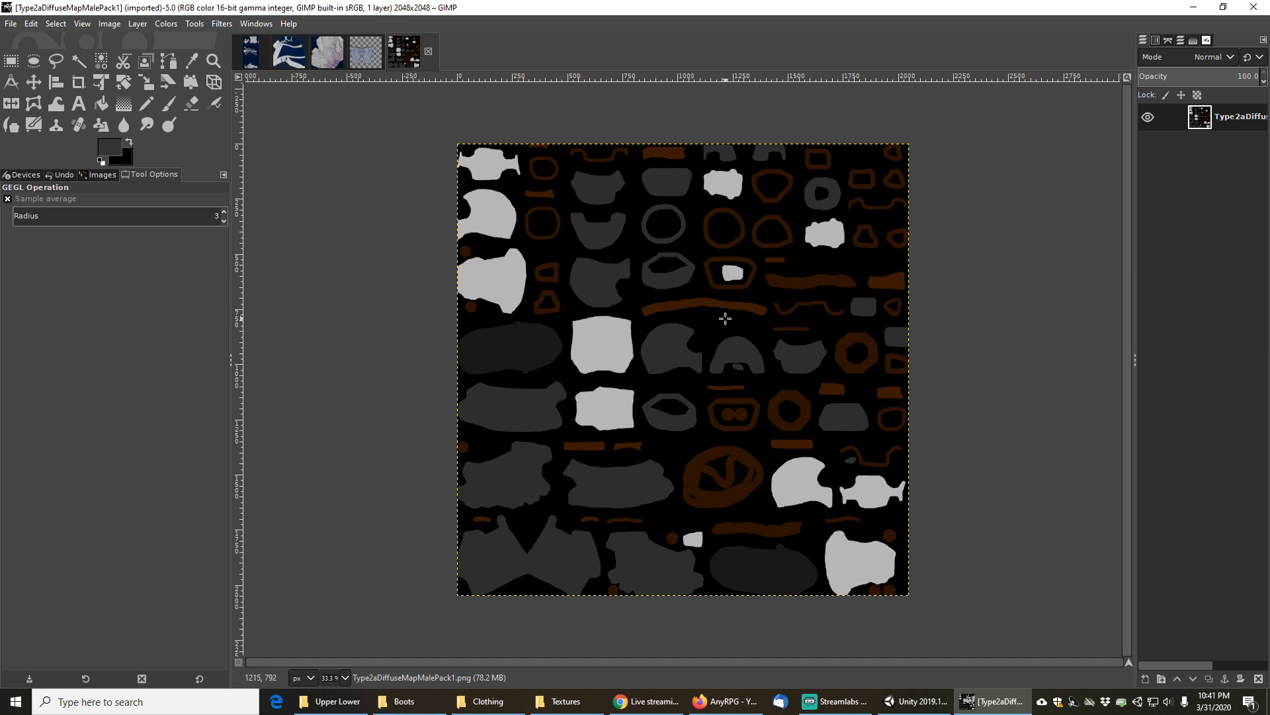
ctrl+scroll(725, 319, up, 1)
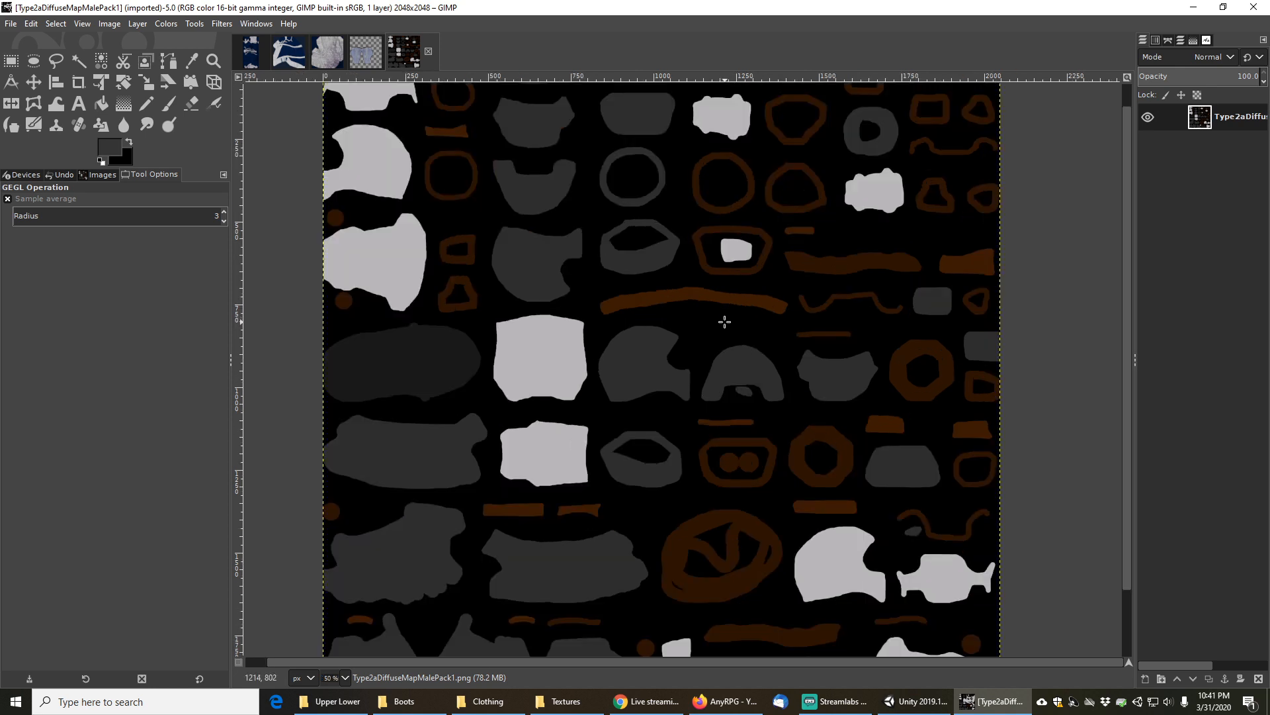
Select all the light grey areas of the diffuse texture by color
ctrl+scroll(725, 321, down, 1)
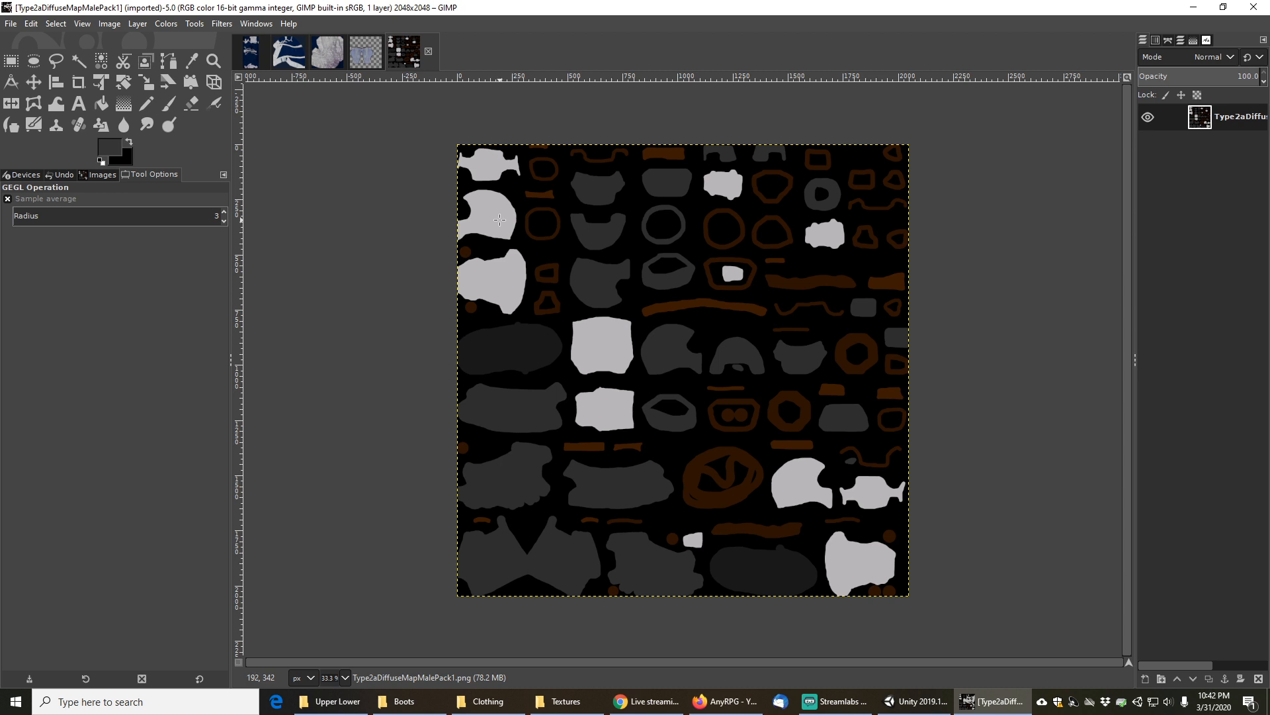
click(103, 62)
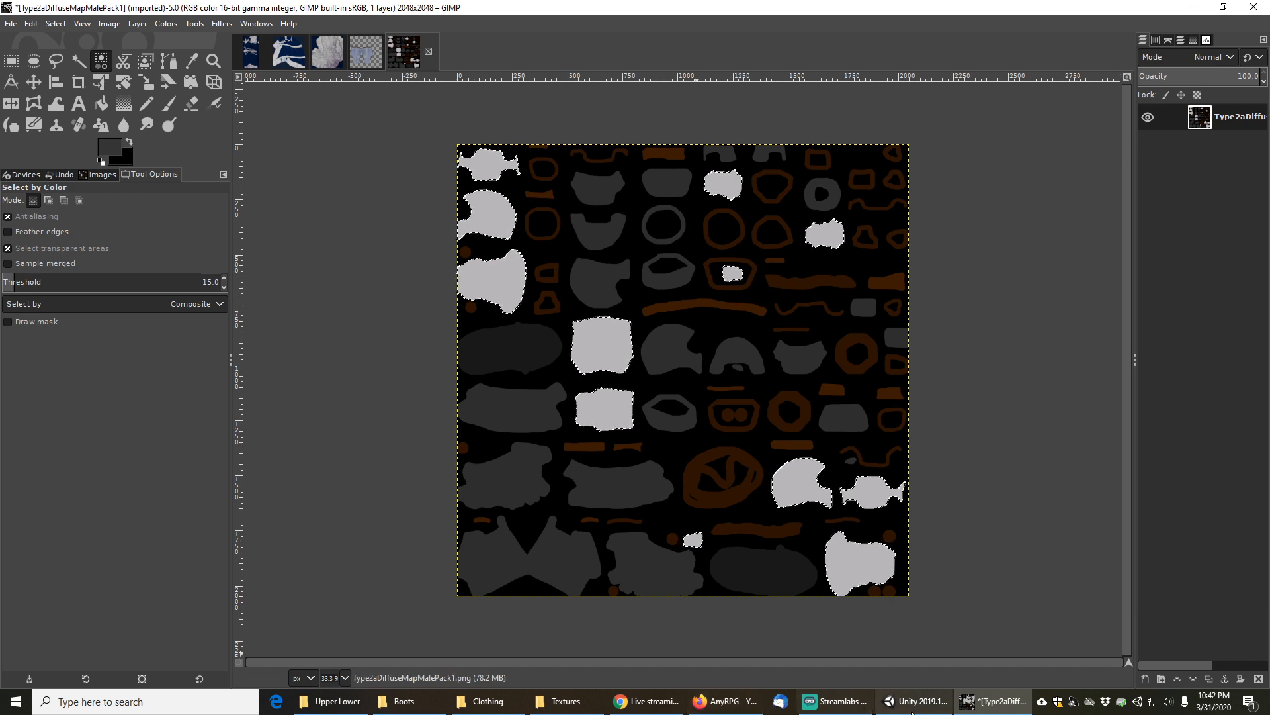
Switch to Unity, search the project for "icycloth" and show the AnyRPGMaleIcyClothGloves recipe
mouse_move(917, 708)
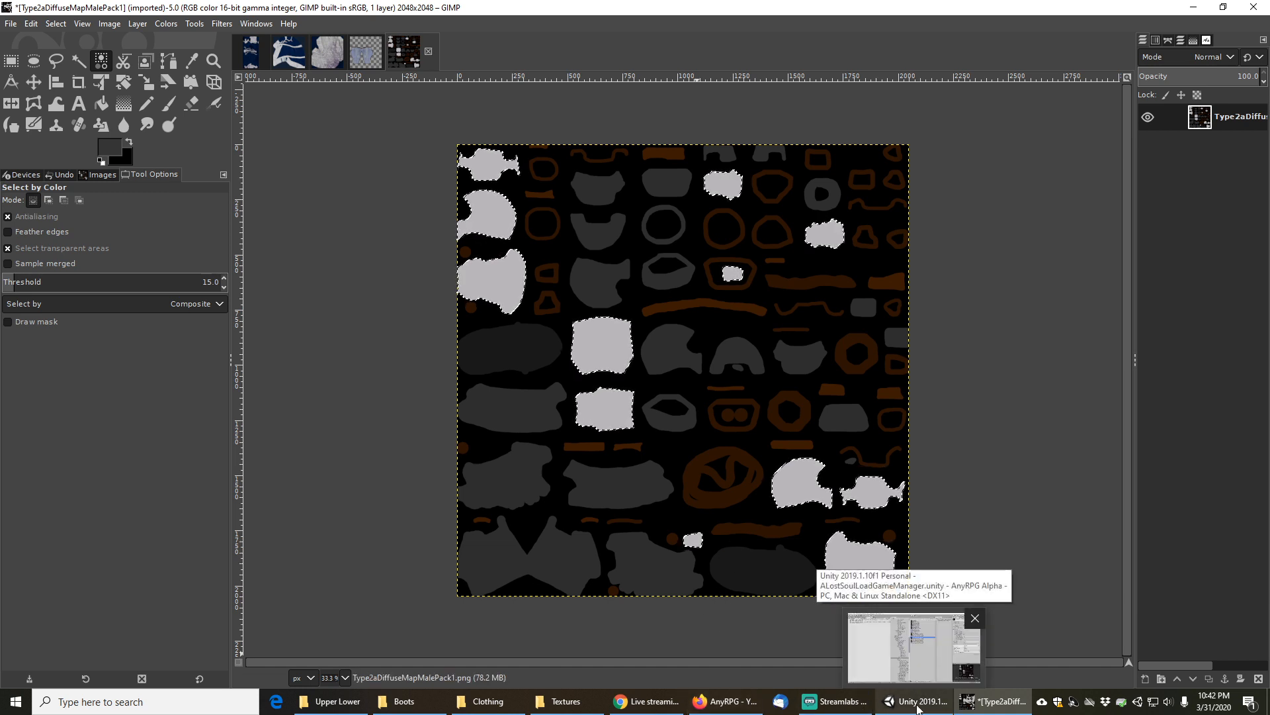
click(917, 708)
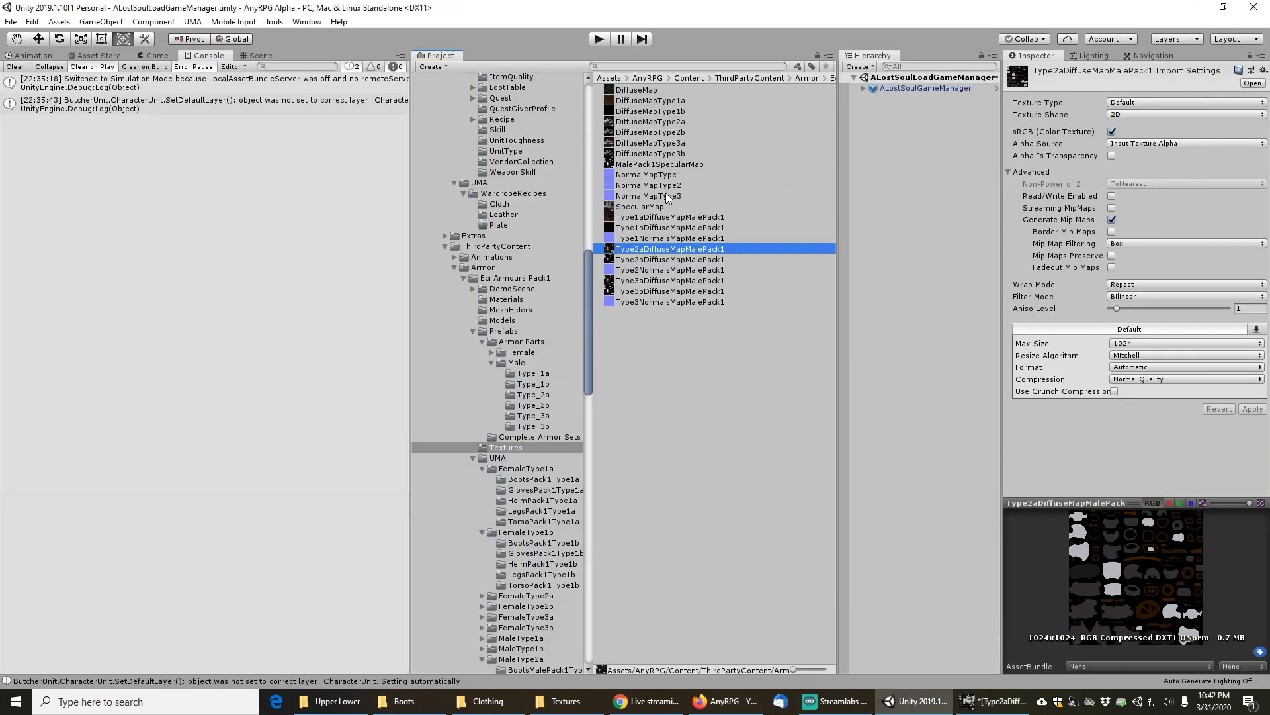
click(648, 66)
text(ic)
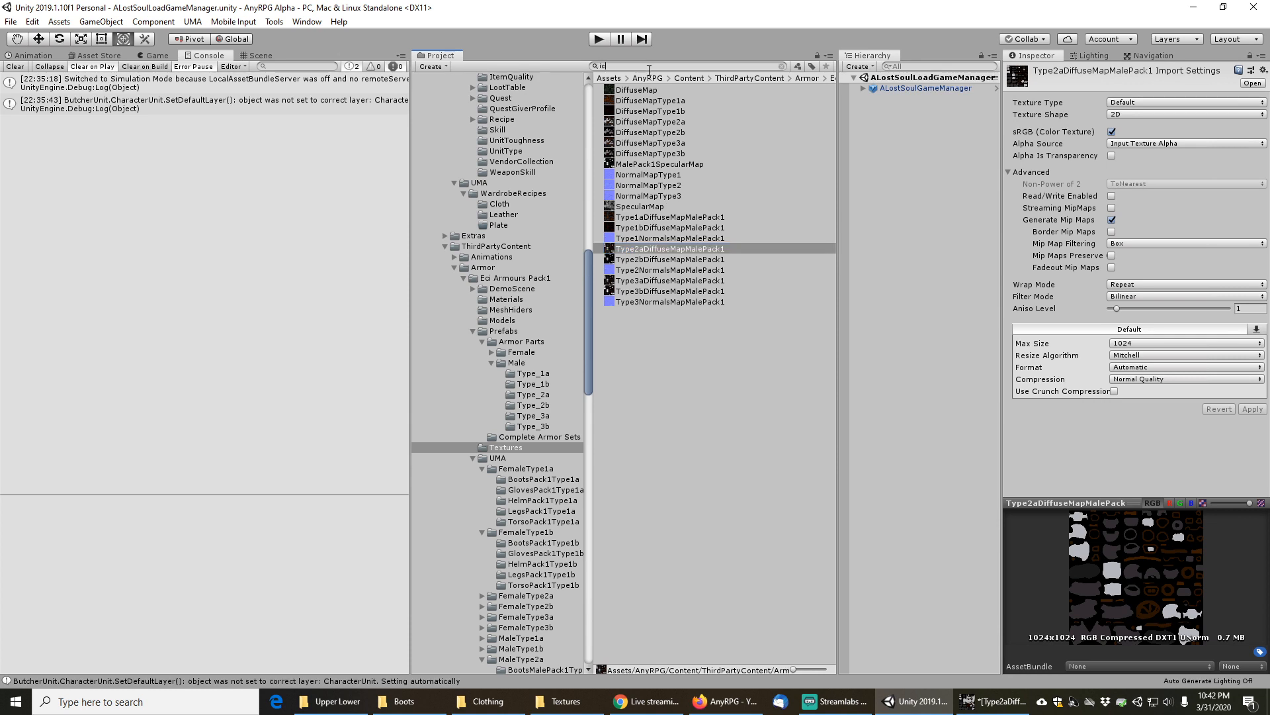
text(ycloth)
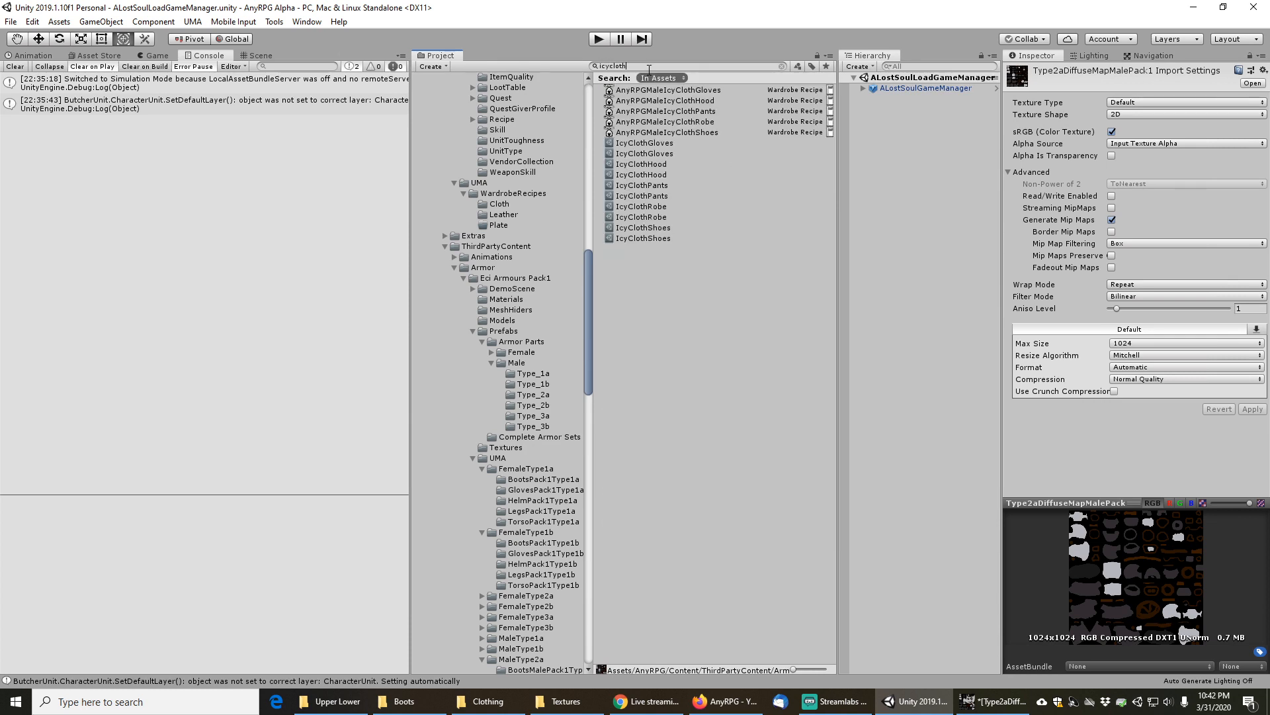
click(690, 100)
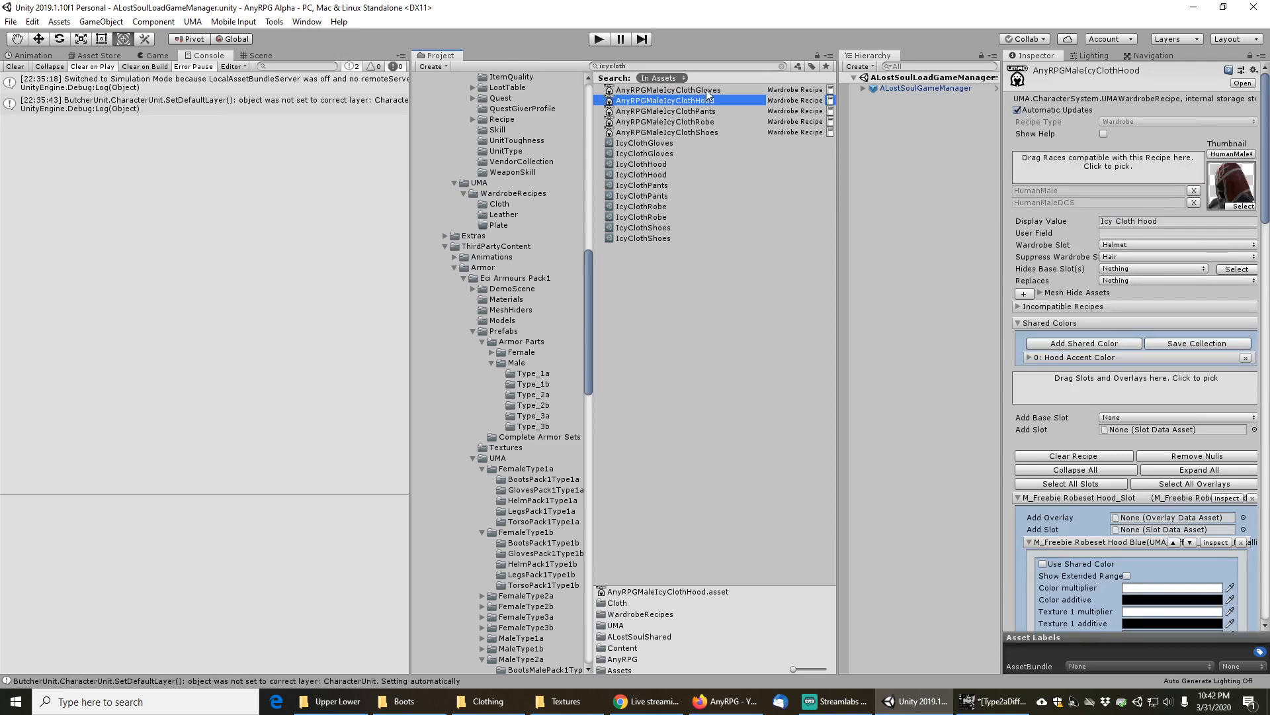
click(703, 91)
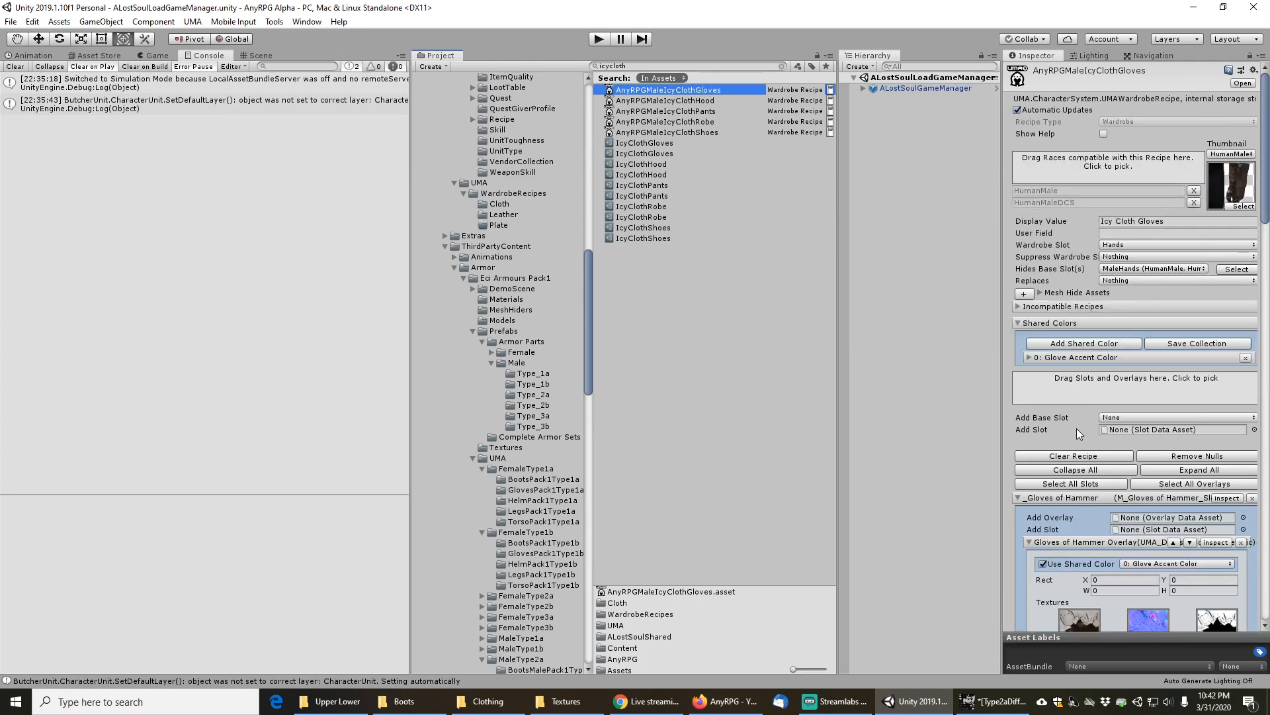
Examine the RGB values of the Glove Accent Color's Color Multiplier and copy that color
click(1031, 357)
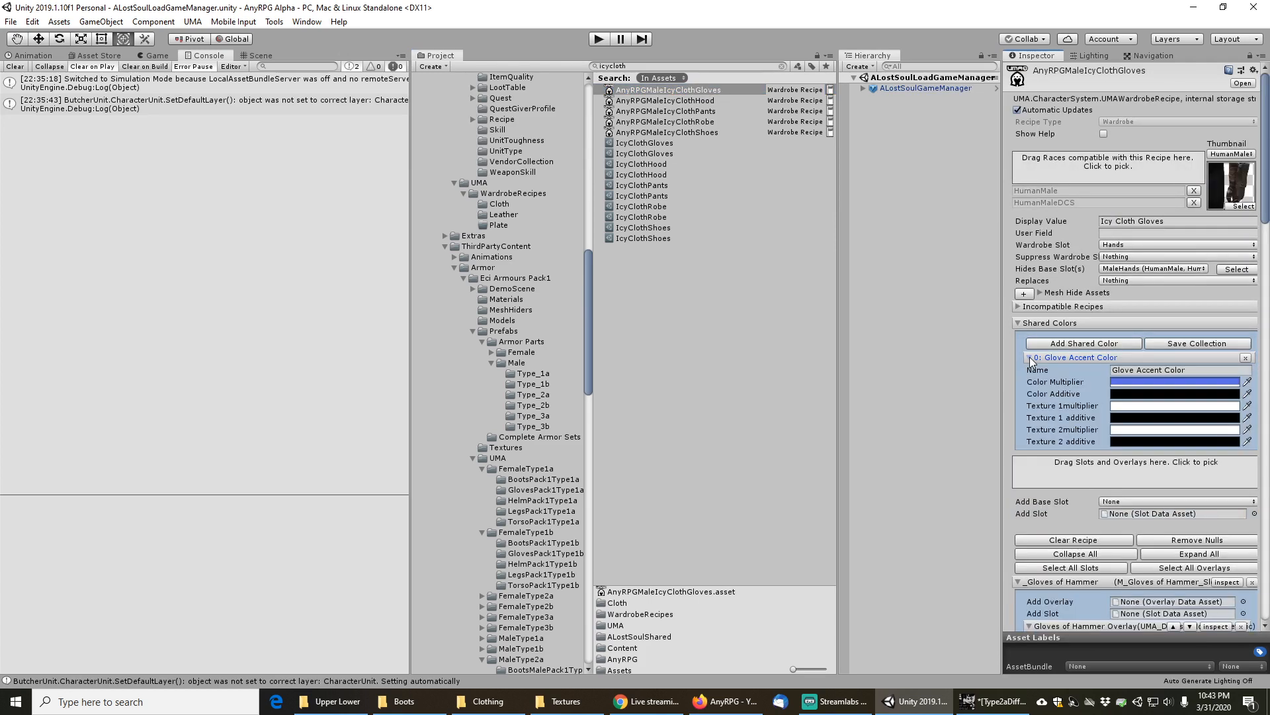
click(1128, 381)
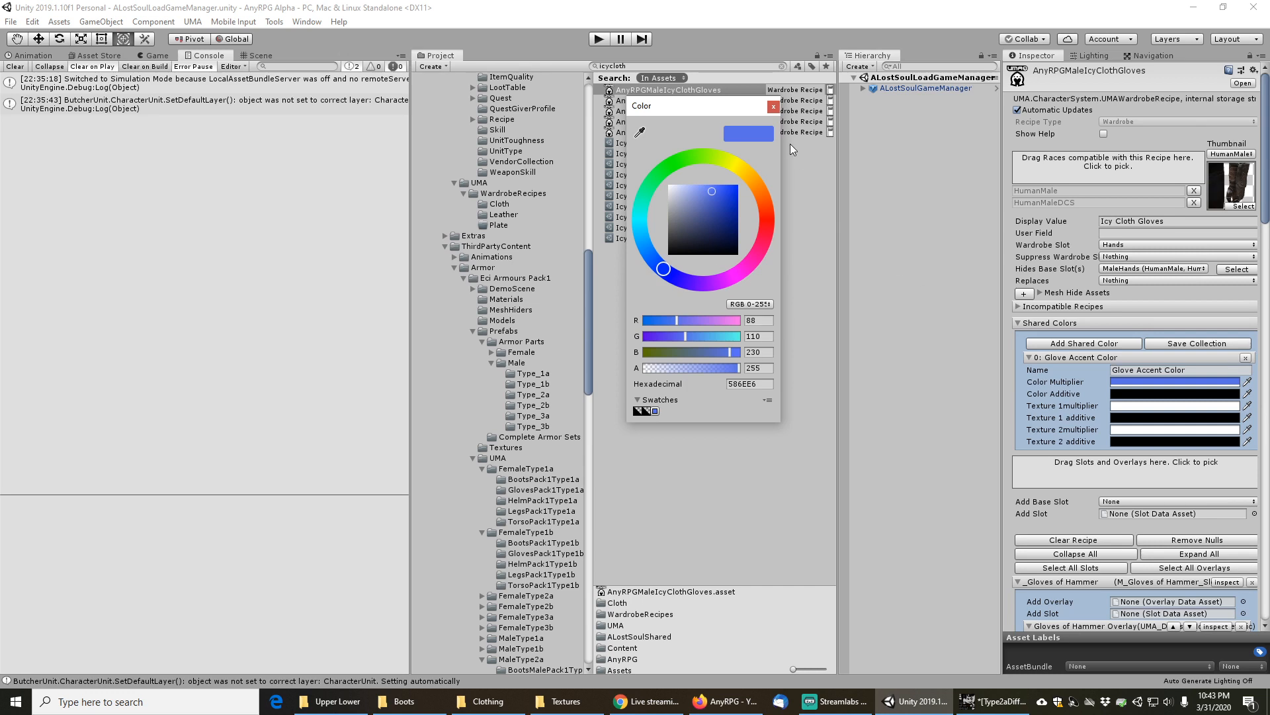
click(775, 108)
right_click(1128, 384)
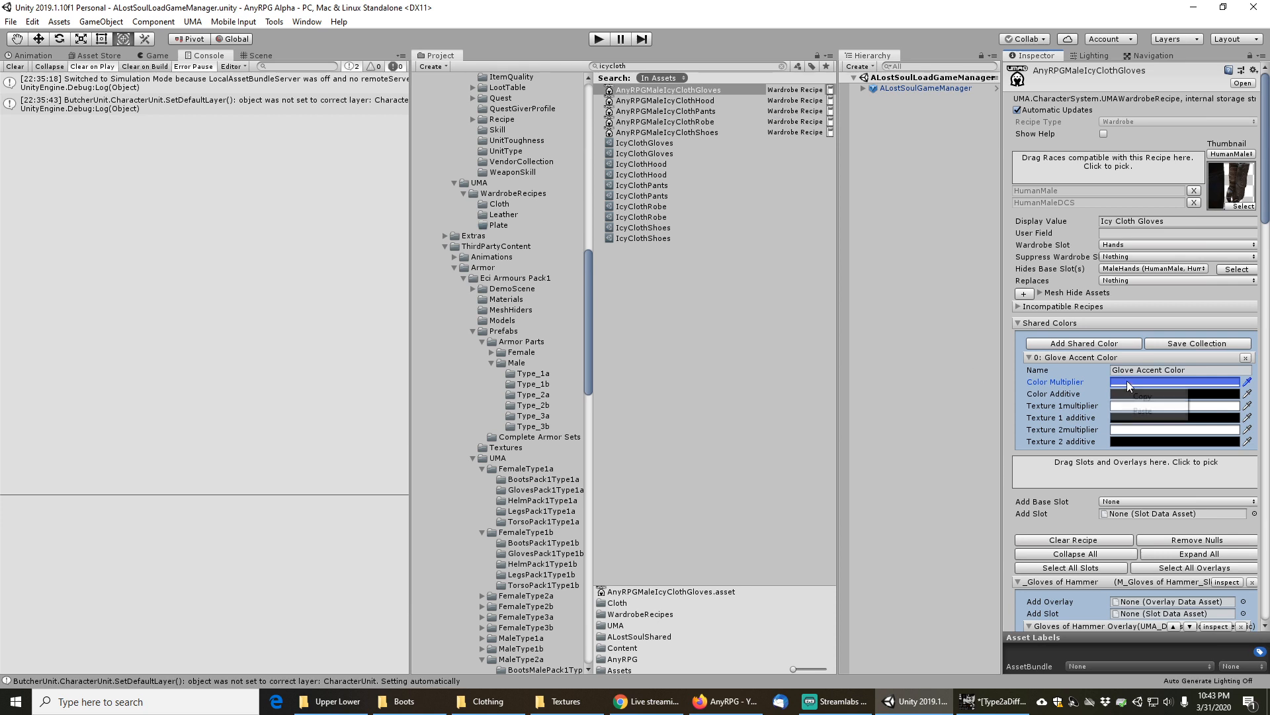
click(1144, 398)
Switch to GIMP and open the foreground color for editing
click(993, 701)
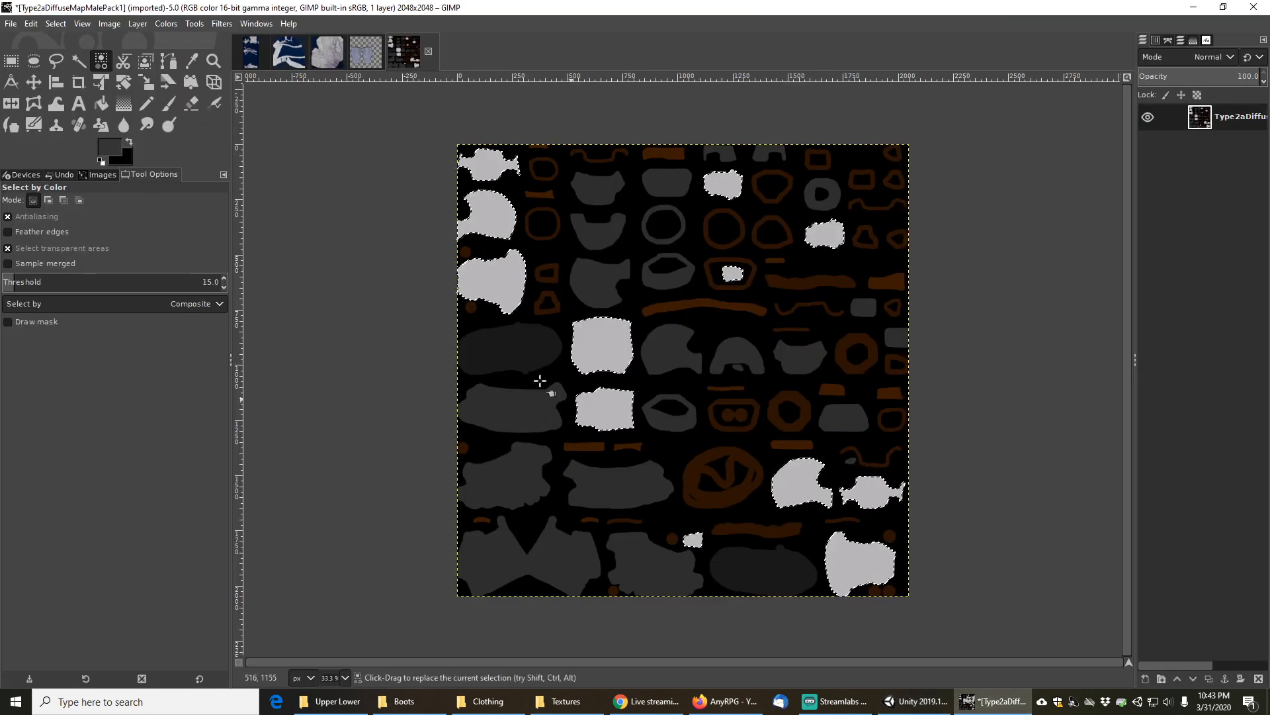
click(114, 149)
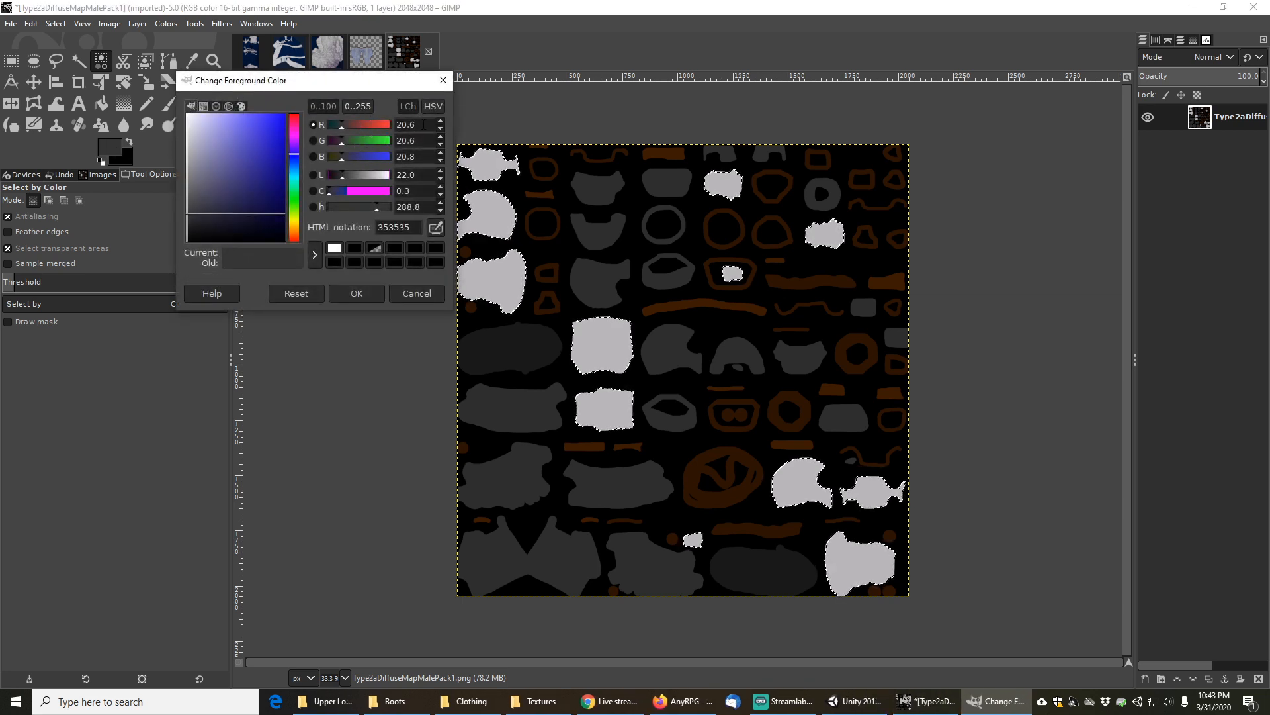
Try to set the foreground color to R 88, G 110, B 230 on the 0–100 scale
double_click(424, 125)
text(88)
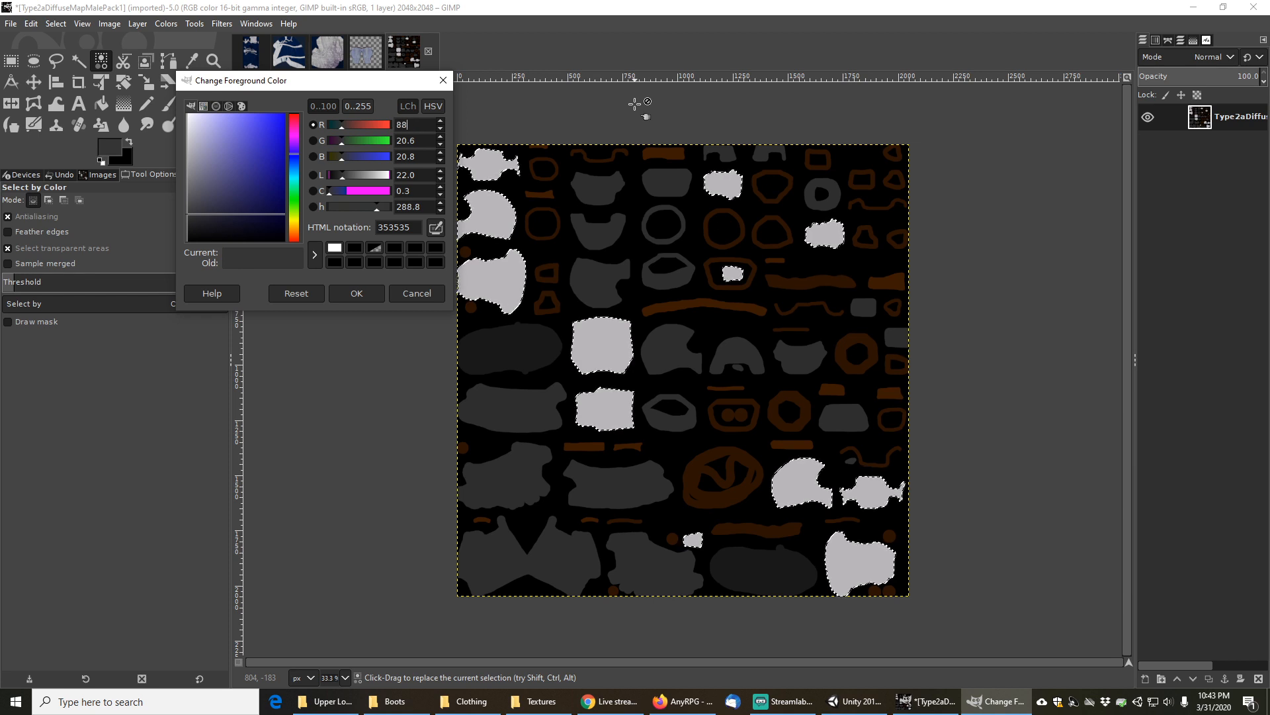
key(Tab)
text(110)
key(Tab)
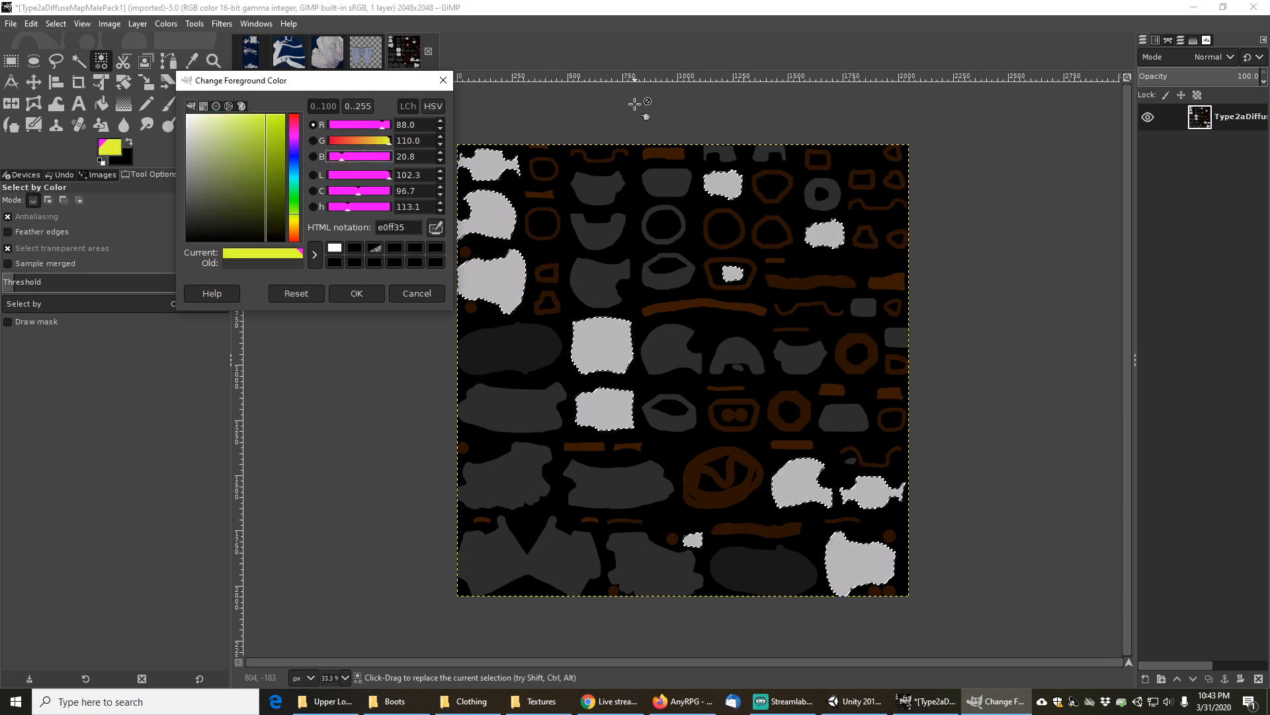
text(230)
key(Tab)
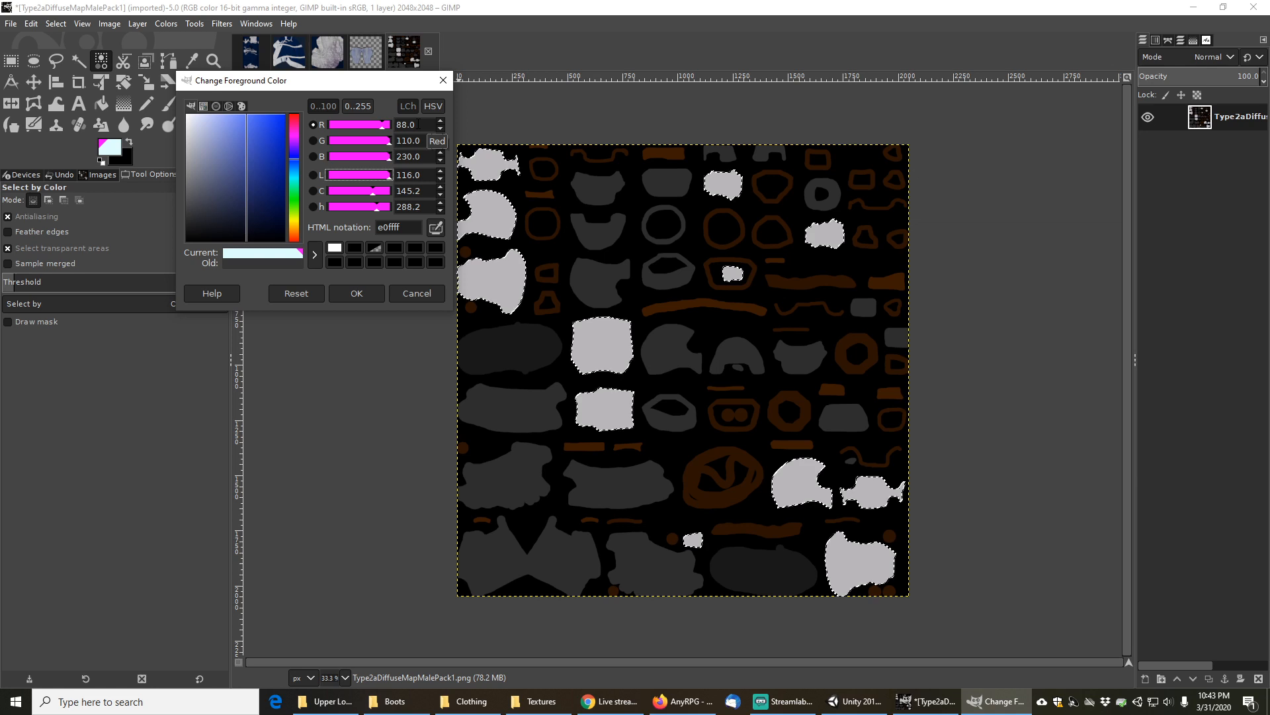
Set the foreground color to R 88, G 110, B 230 on the 0–255 scale and accept it
click(358, 106)
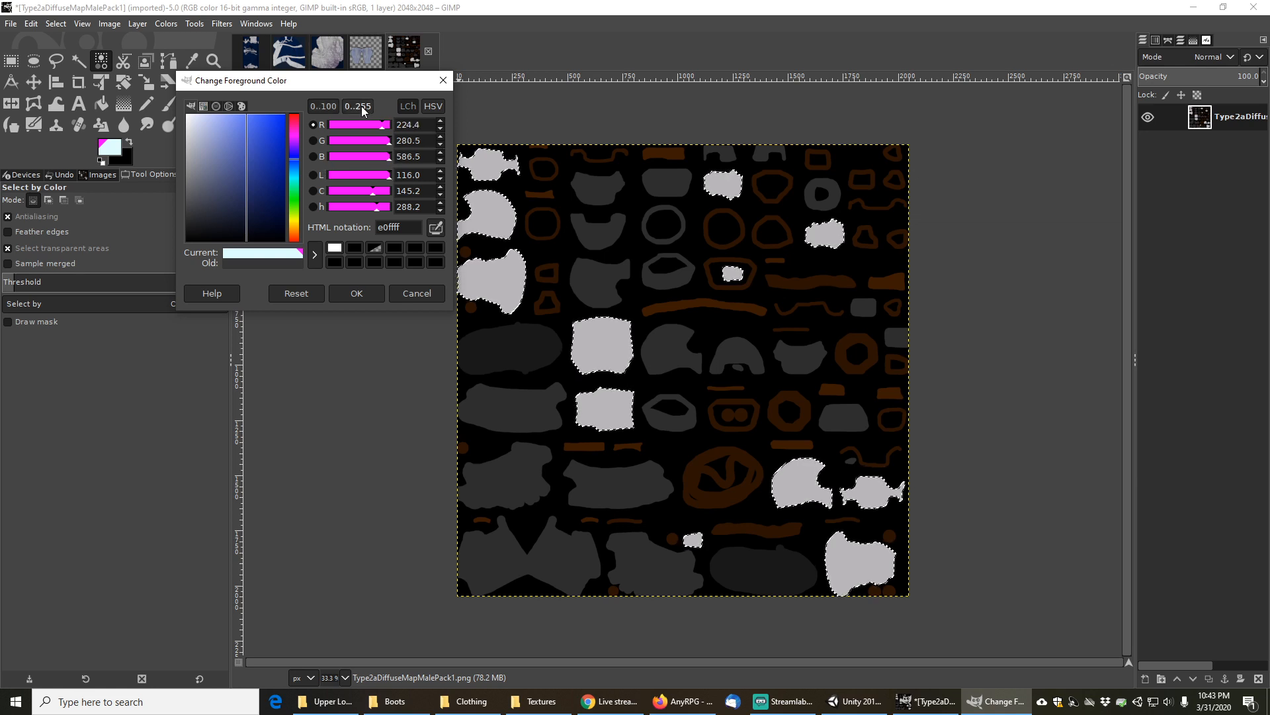
drag(424, 125, 383, 128)
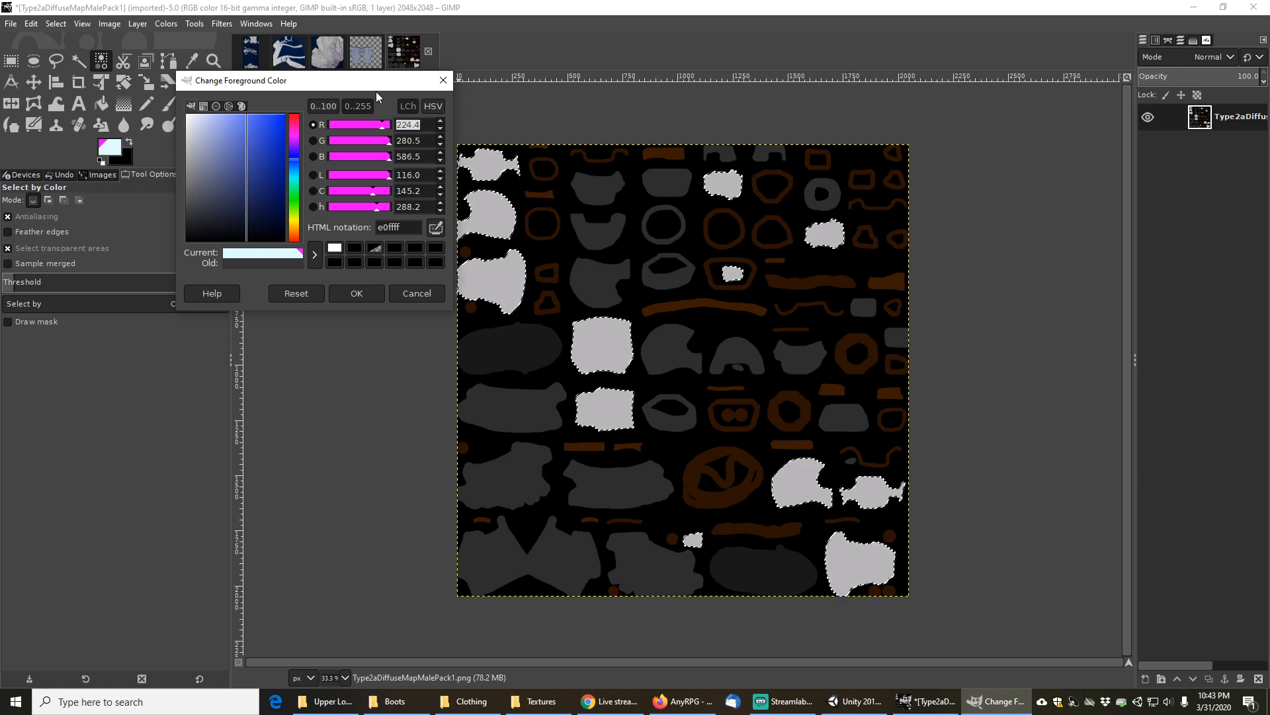
text(88)
key(Return)
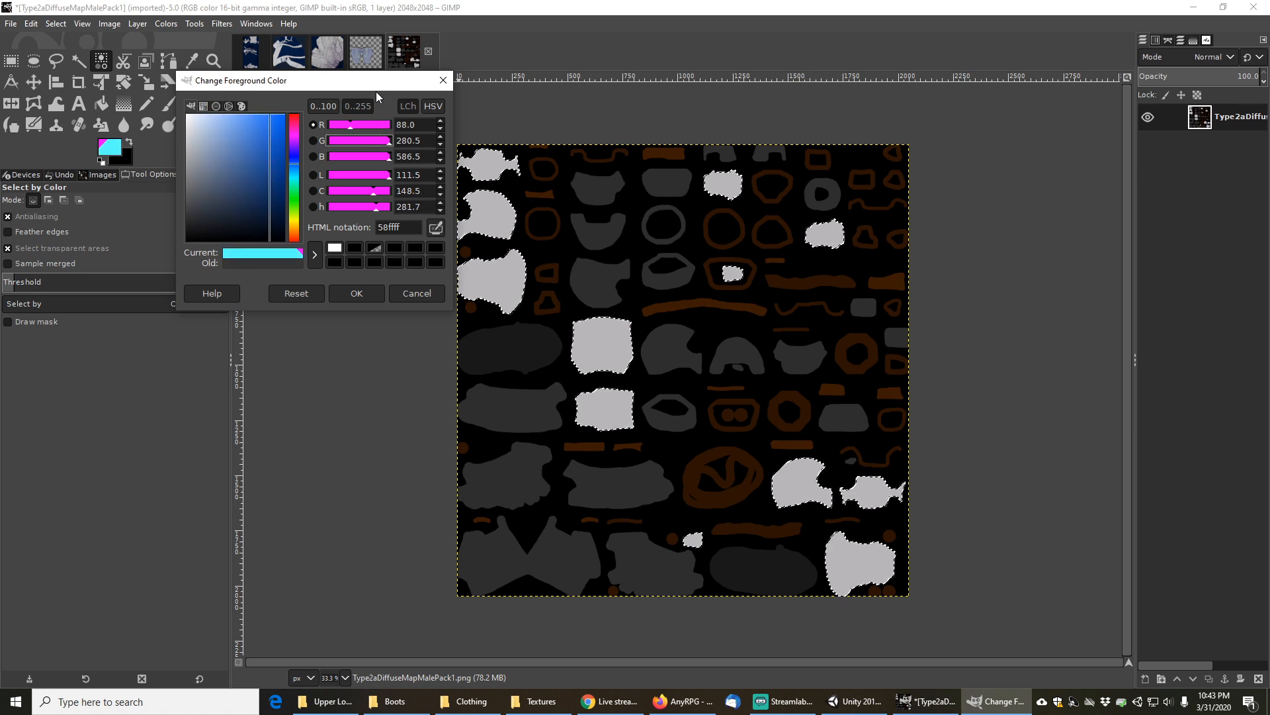
key(Tab)
text(110)
key(Return)
key(Tab)
text(230)
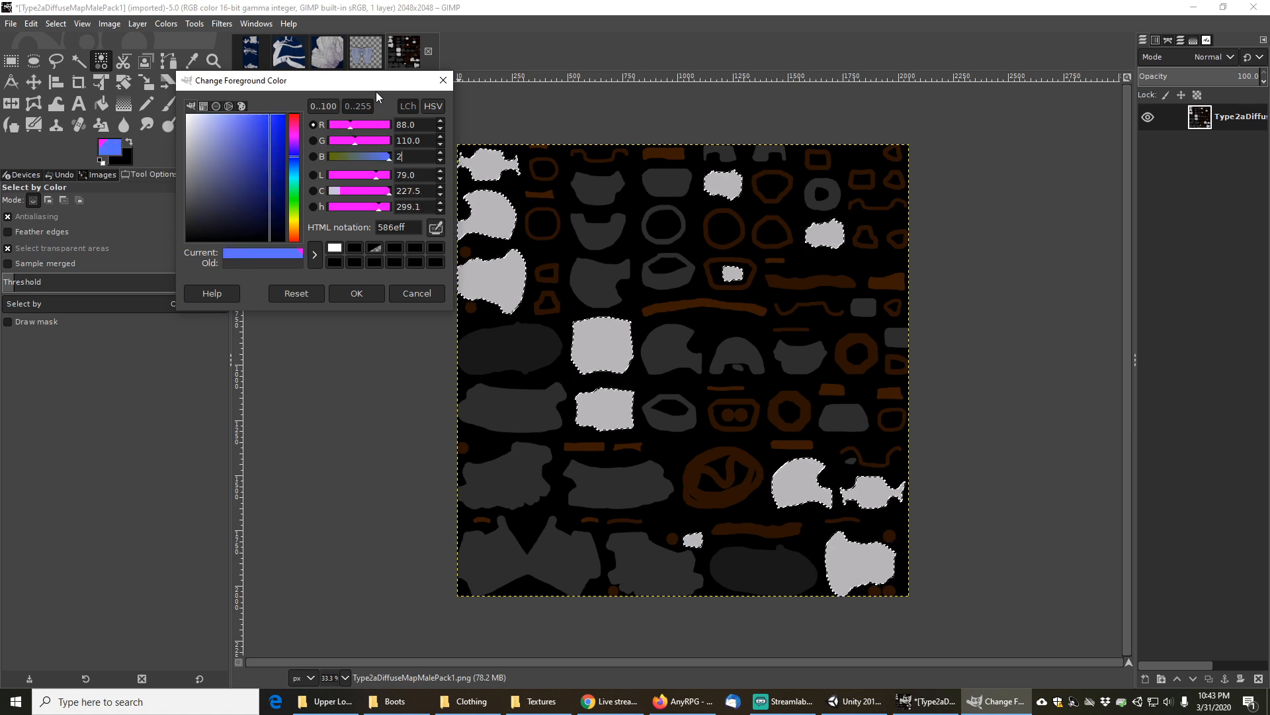
key(Return)
key(Tab)
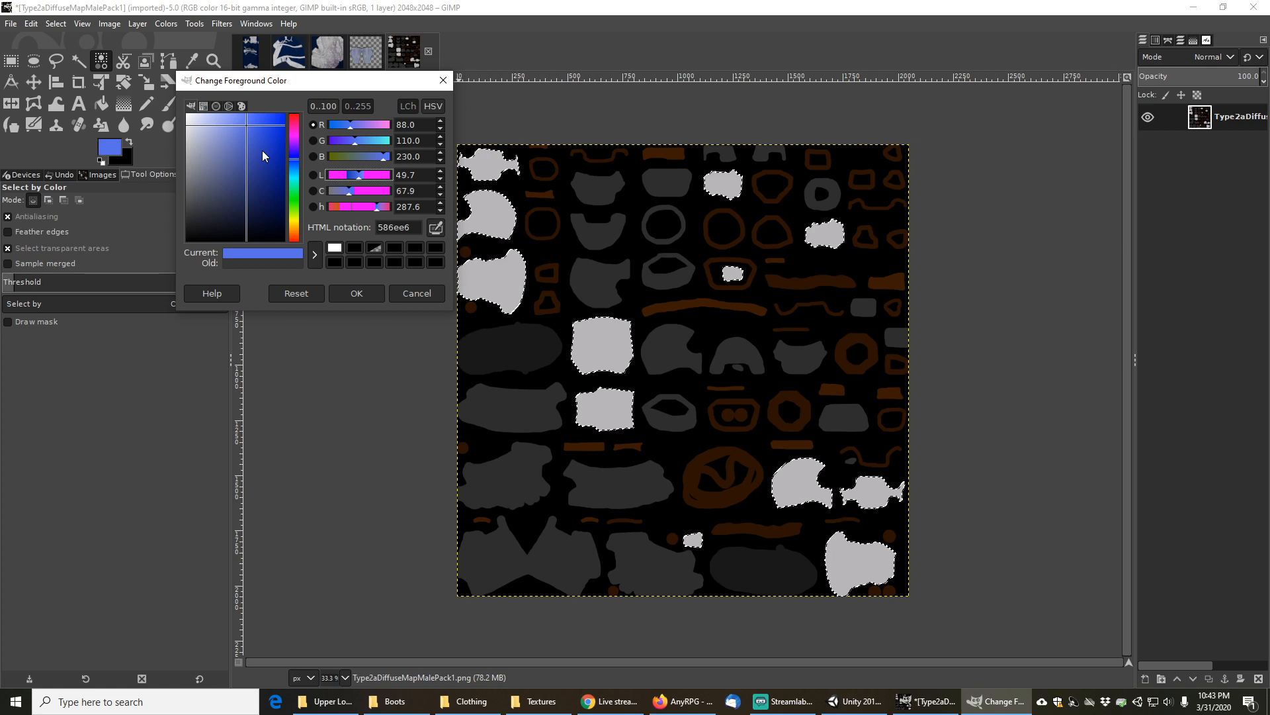
click(359, 292)
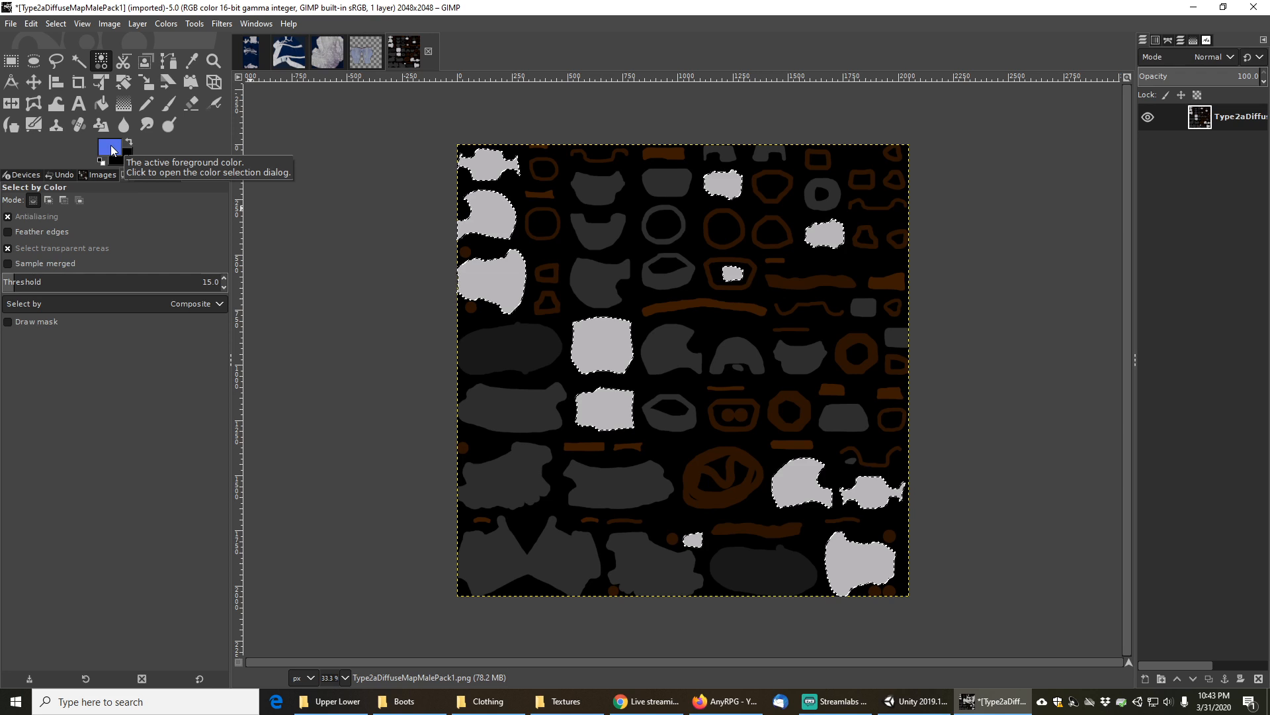
Bucket-fill every selected light grey area of the texture with the blue foreground color
click(104, 103)
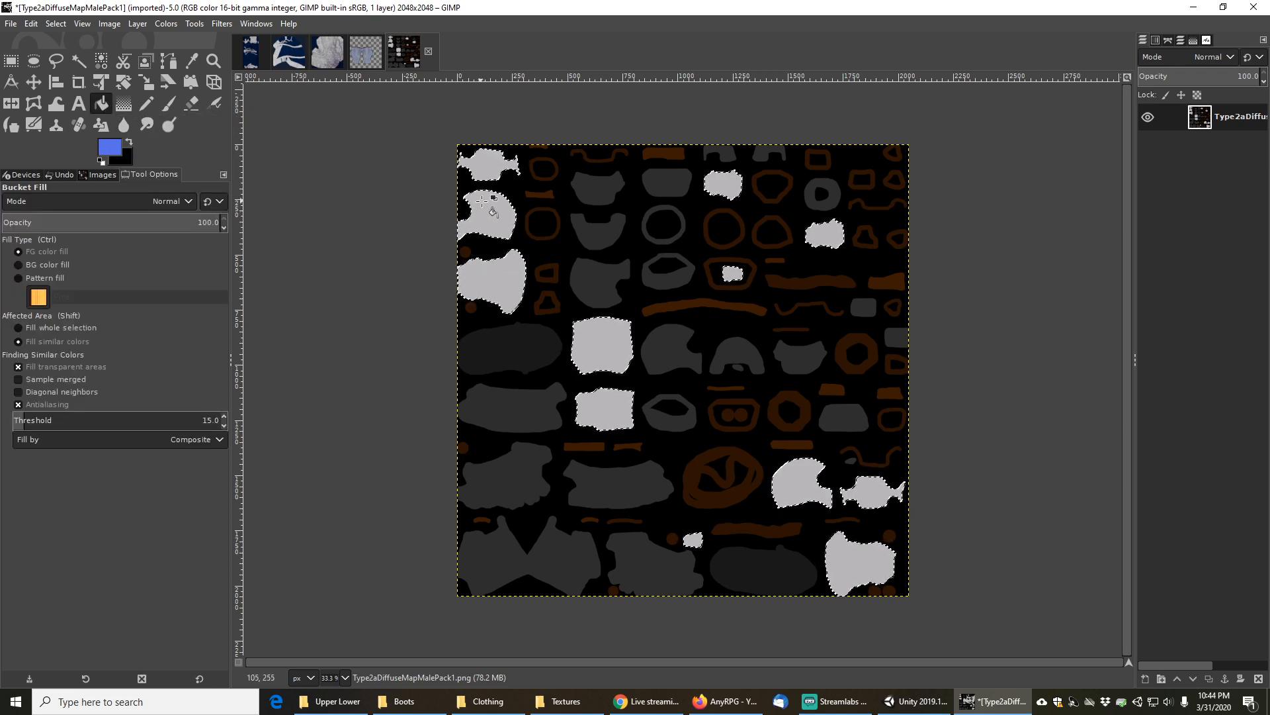
click(489, 215)
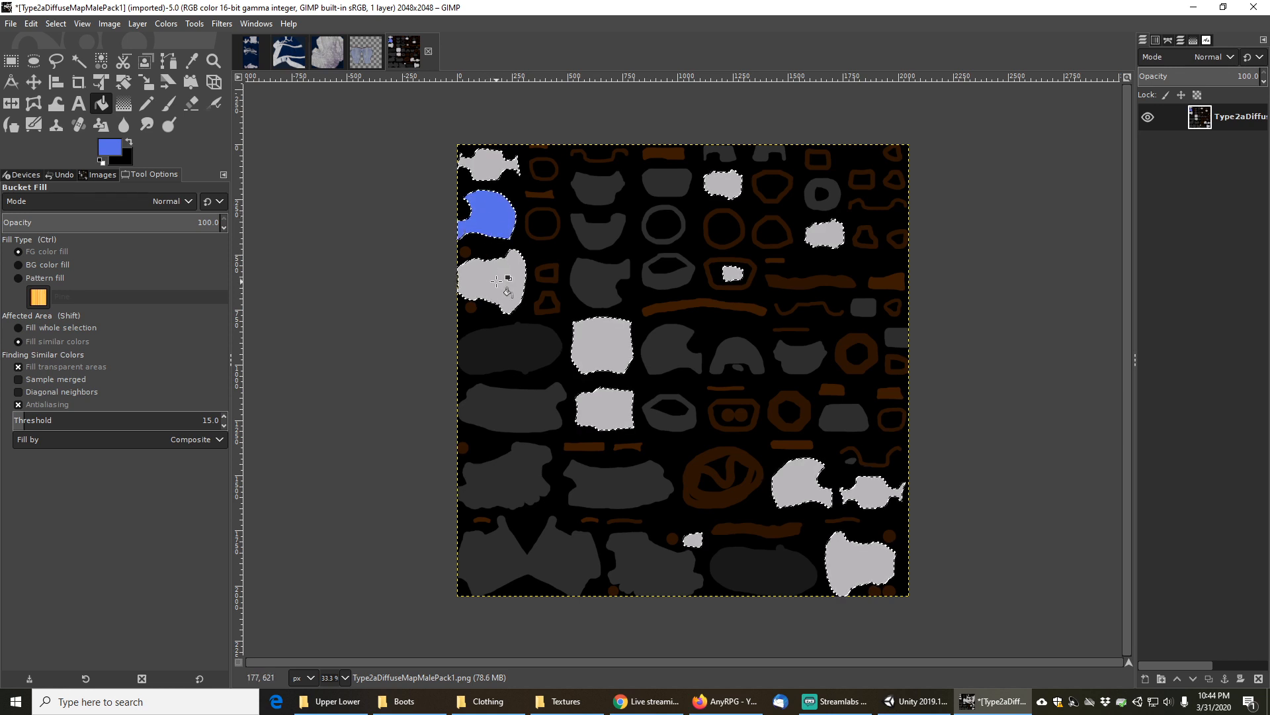
click(486, 164)
click(490, 281)
click(602, 351)
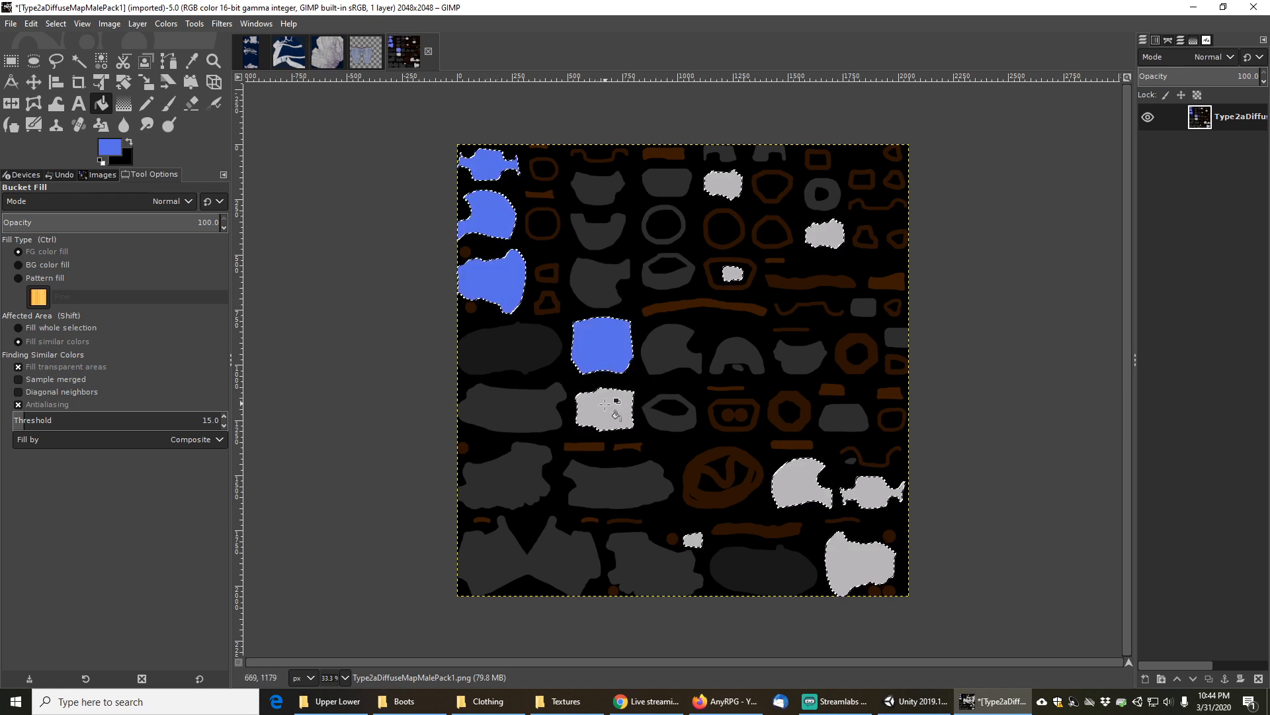
click(604, 408)
click(740, 269)
click(723, 185)
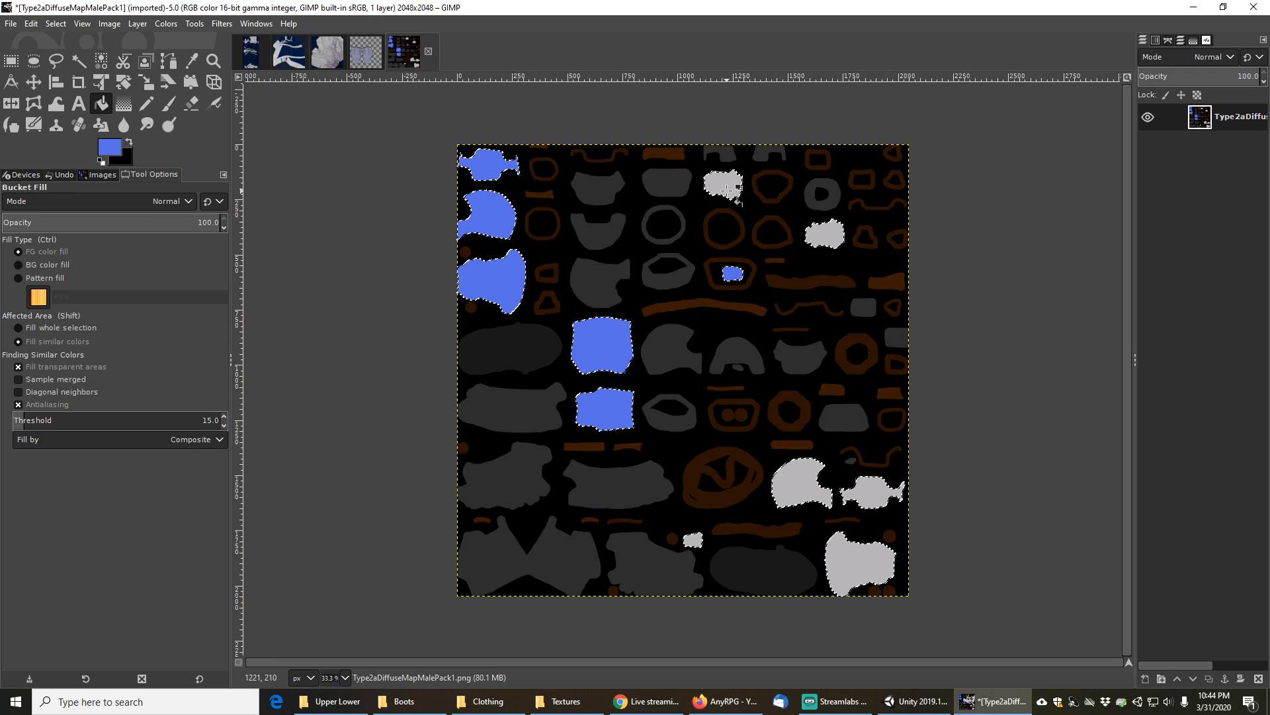
click(825, 234)
click(816, 489)
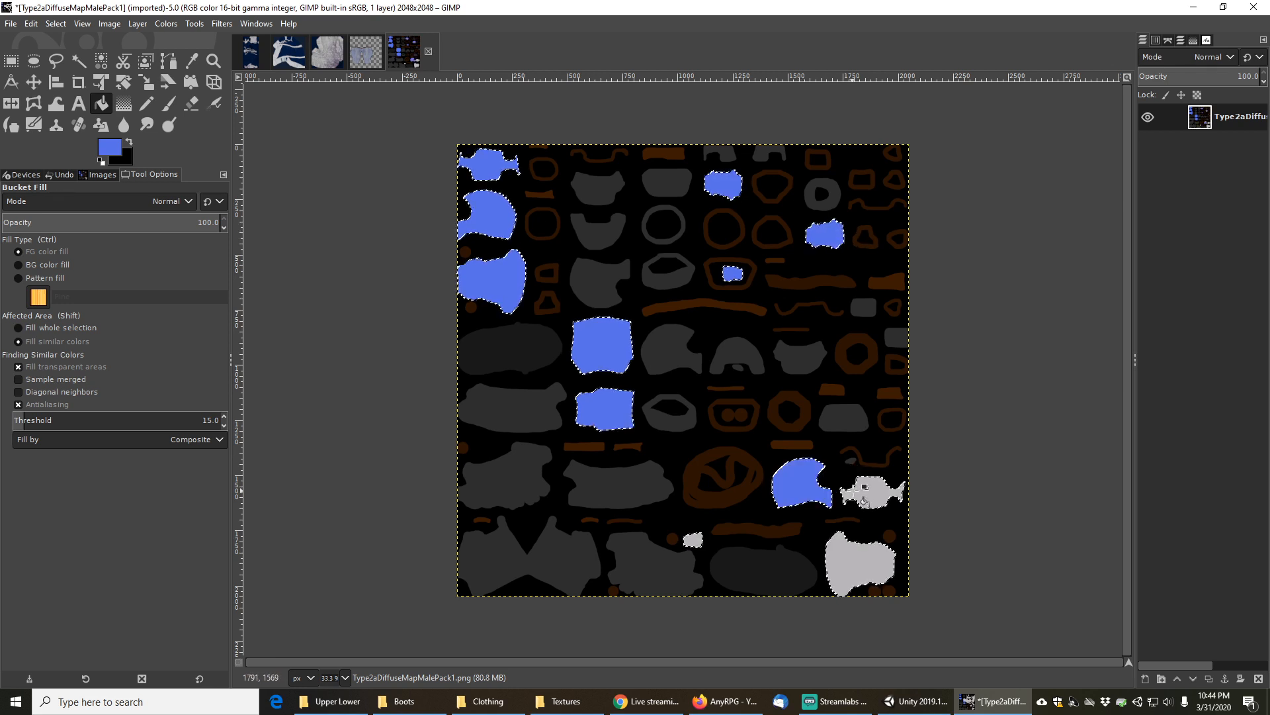
click(867, 493)
click(872, 574)
click(693, 539)
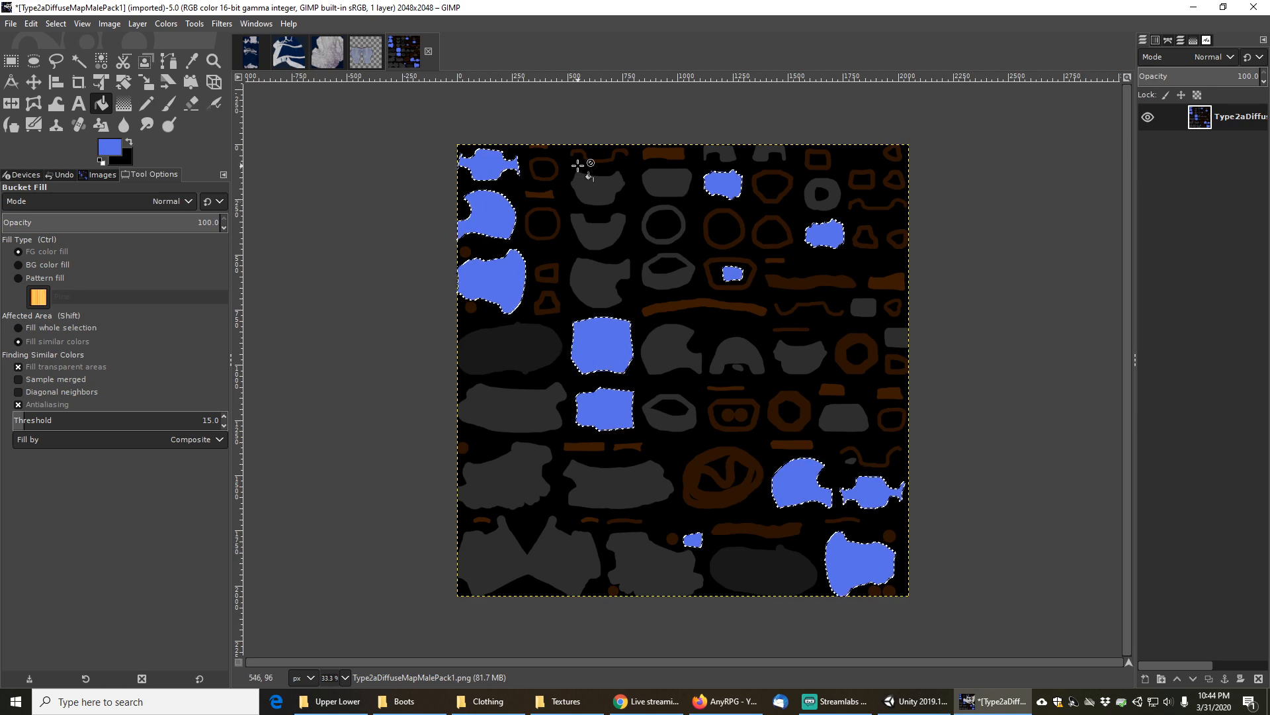
Export the recolored texture as Type2aDiffuseMapMalePack1Blue.png with the existing PNG options, and switch back to Unity
click(11, 24)
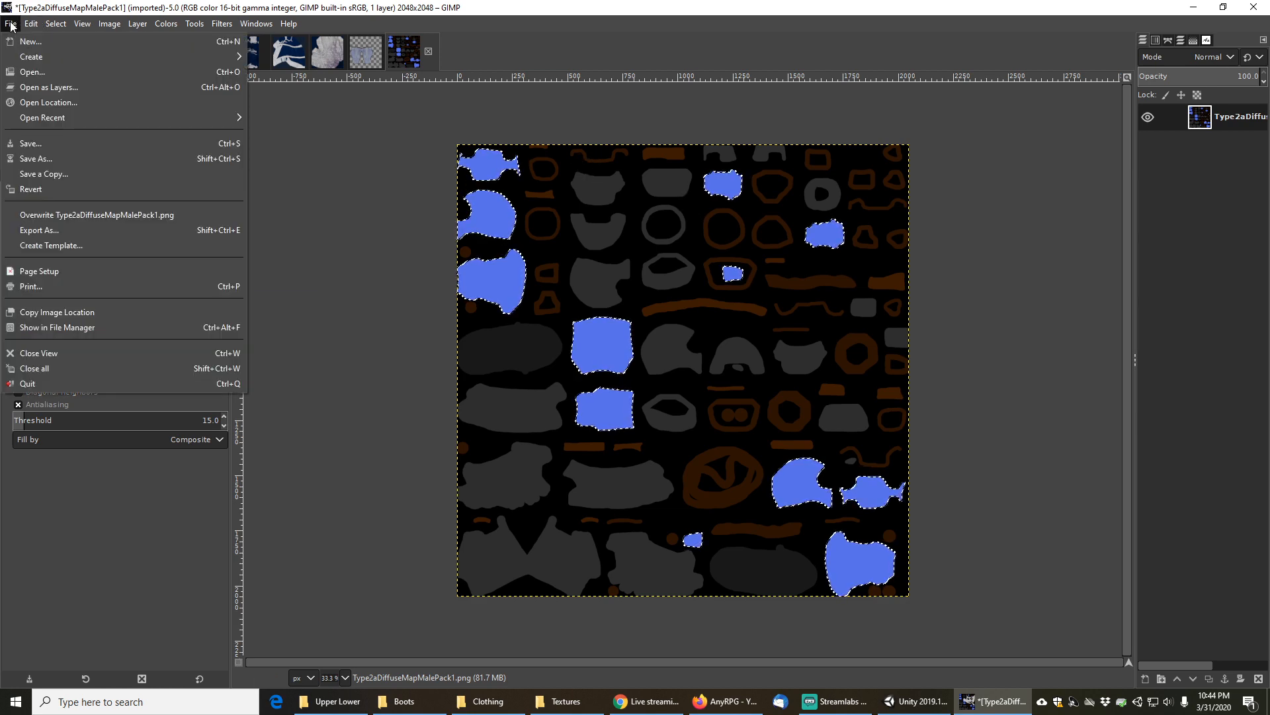
click(46, 236)
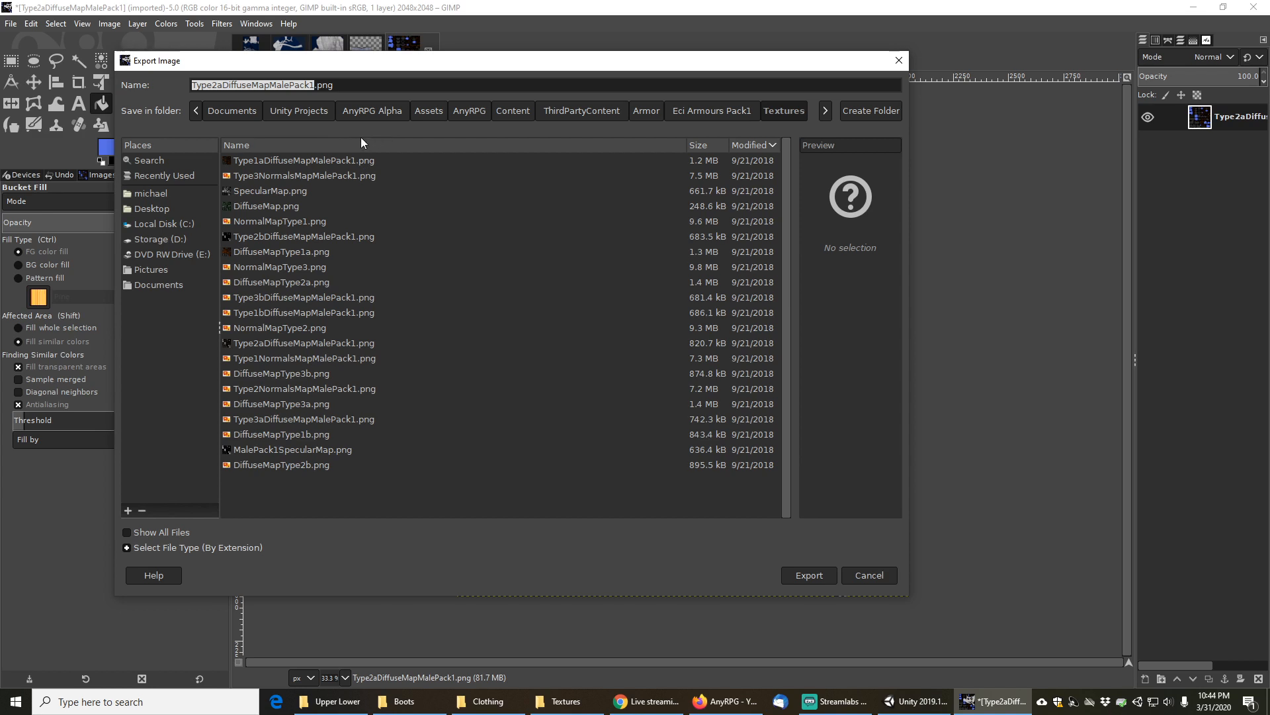
click(382, 84)
key(Left)
key(Left)
key(Left)
key(Left)
key(Left)
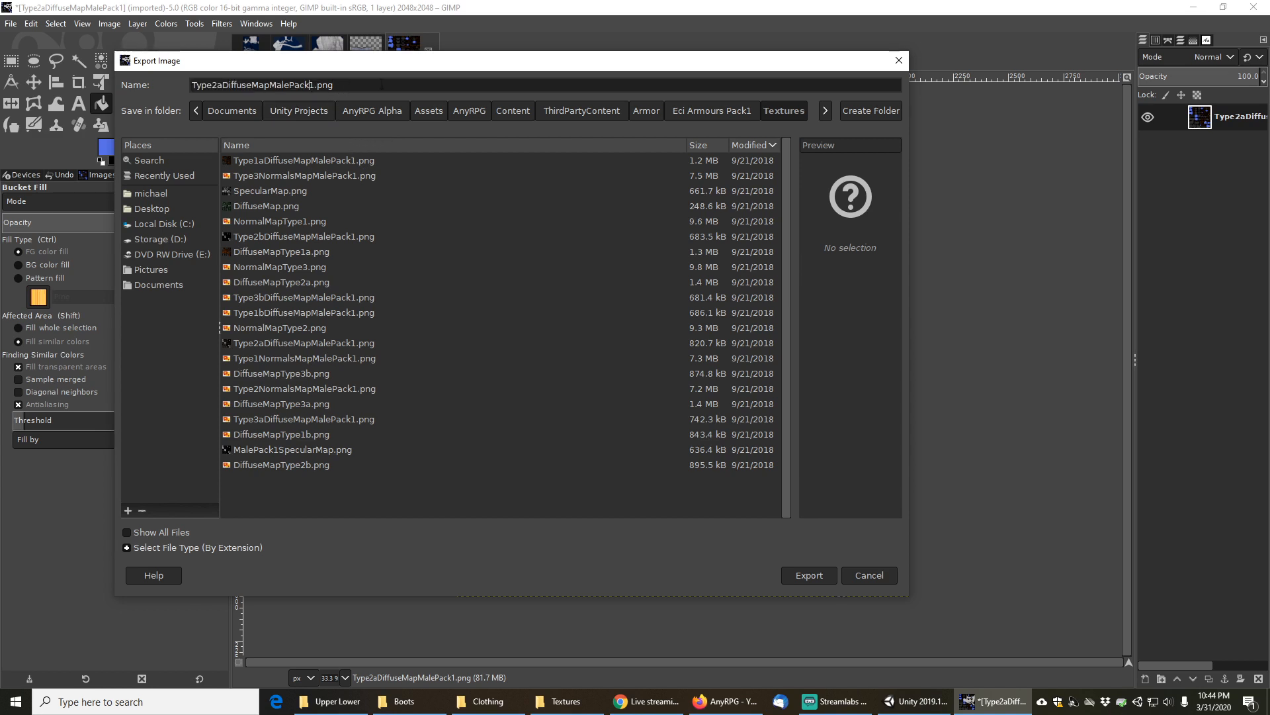
text(Blue)
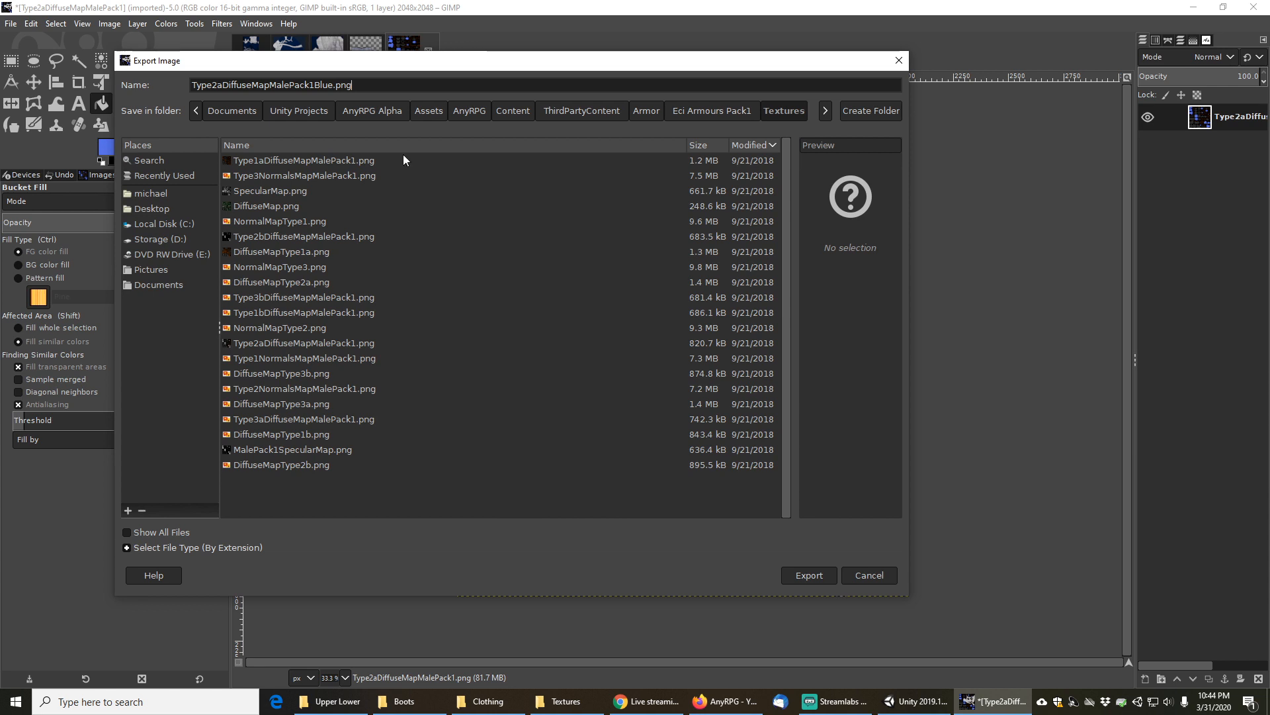
click(818, 576)
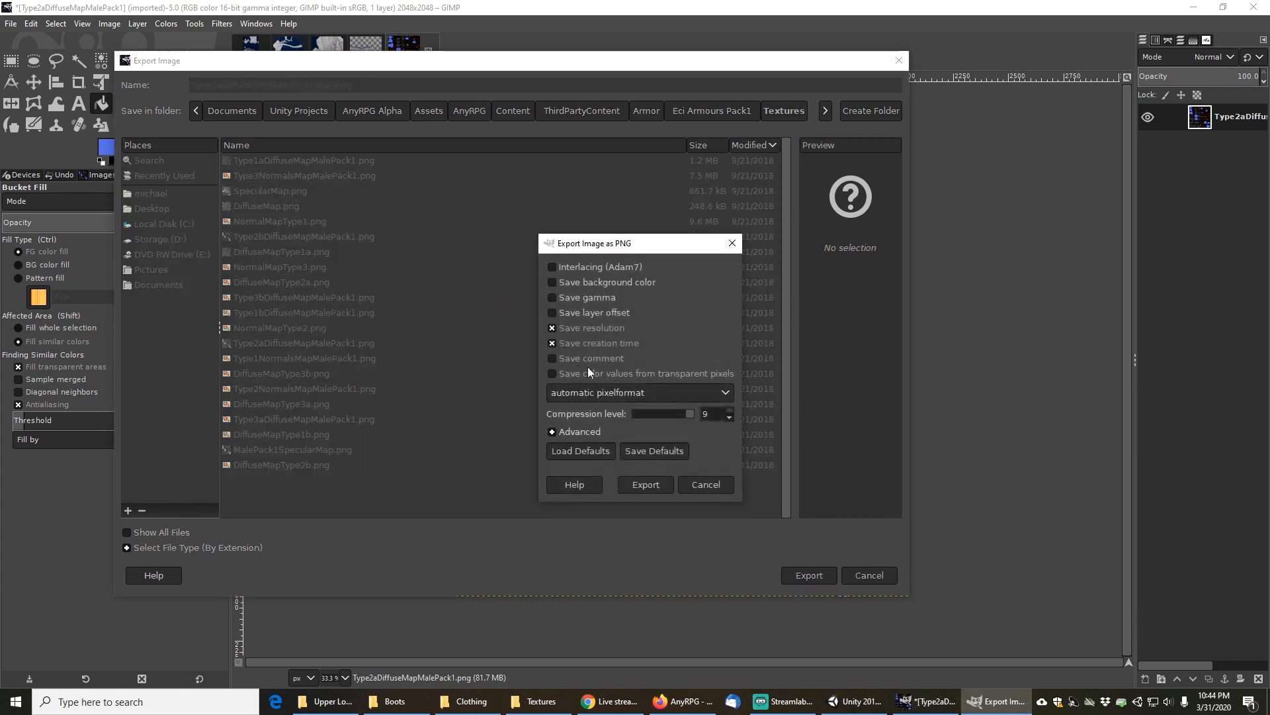
click(652, 484)
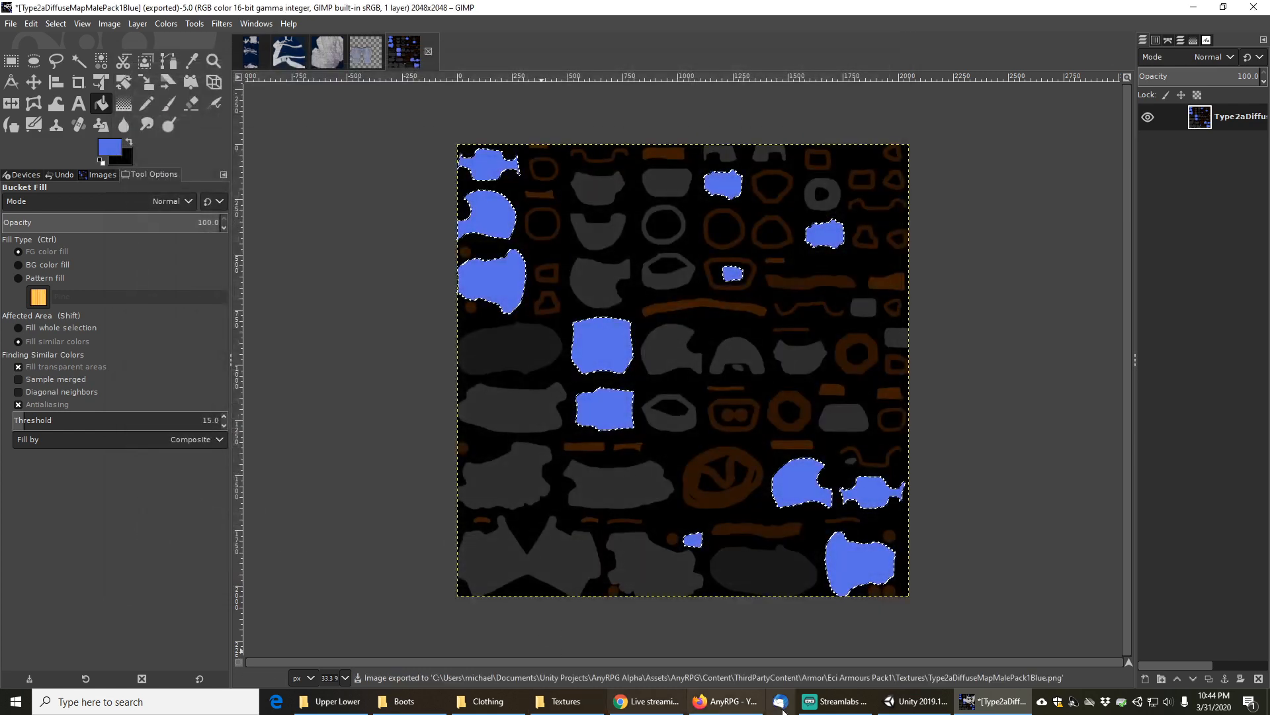
click(917, 700)
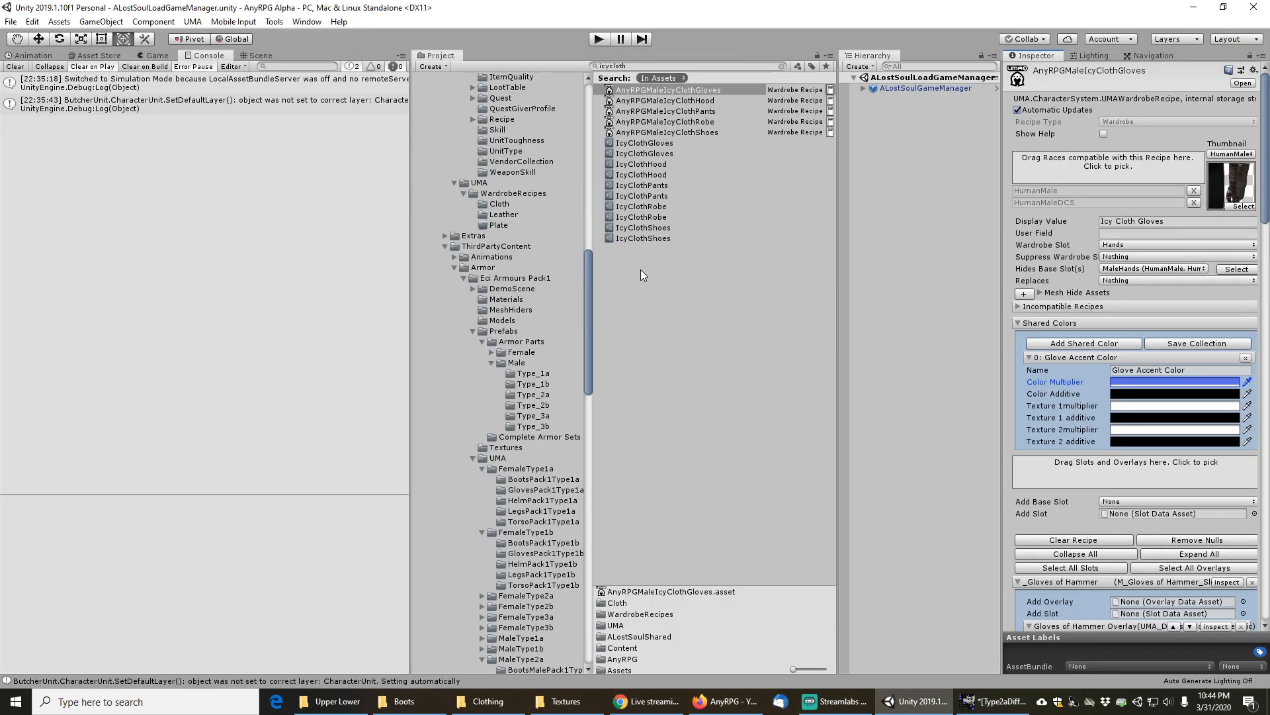
Find the AnyRPGMaleIcyPlateBootsPack1Type2a recipe by searching for icyplate, and add the BootsMalePack1Type2a_OverlayBlue overlay to its boots slot
click(669, 66)
text(icyplate)
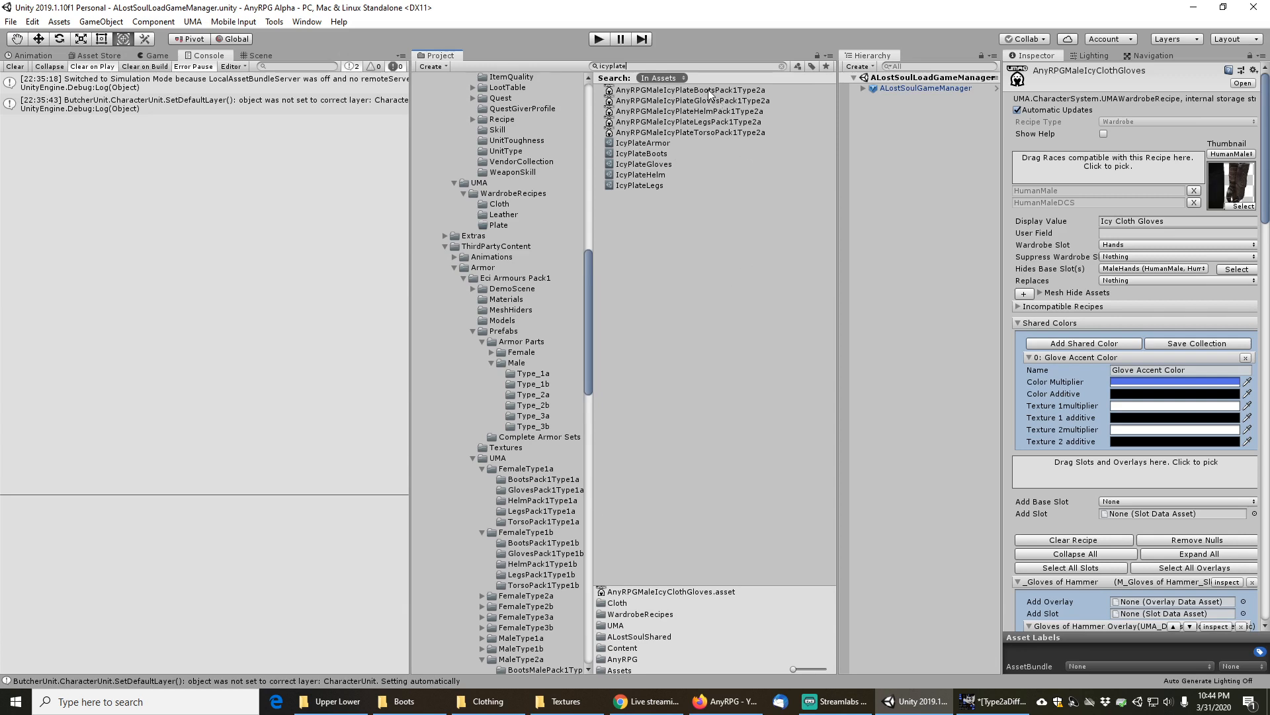
click(708, 91)
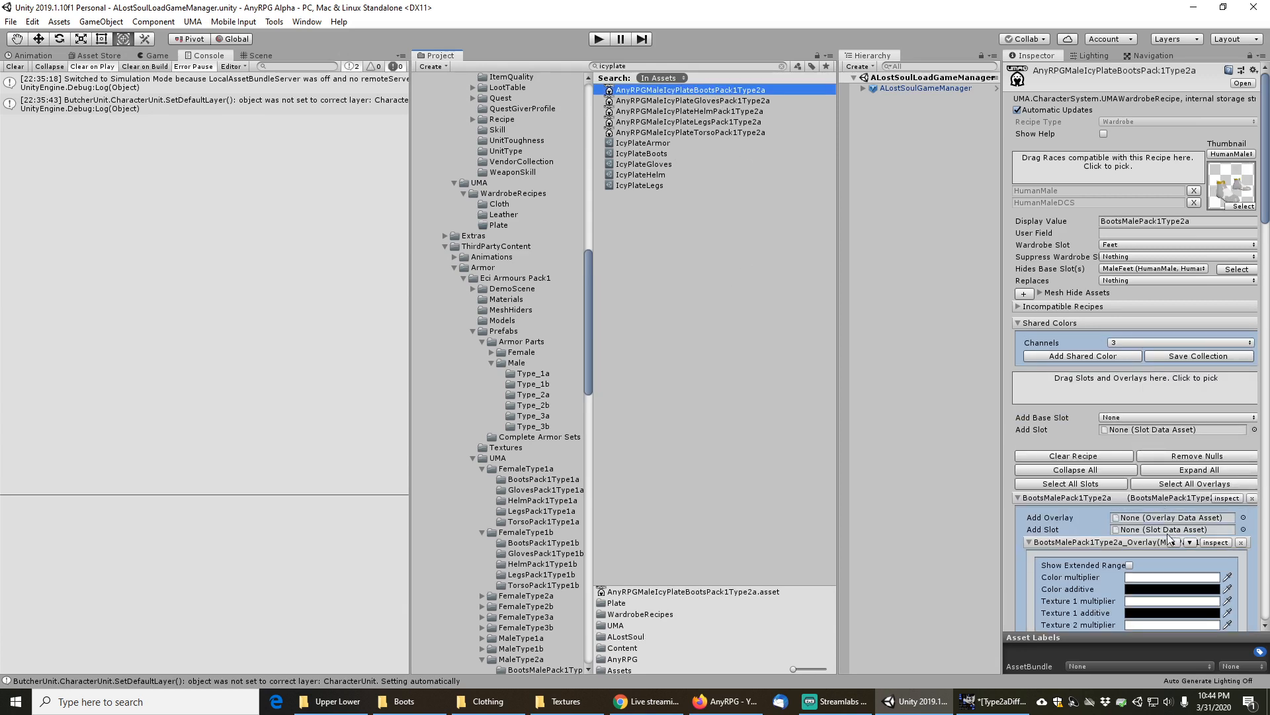
scroll(1101, 523, down, 5)
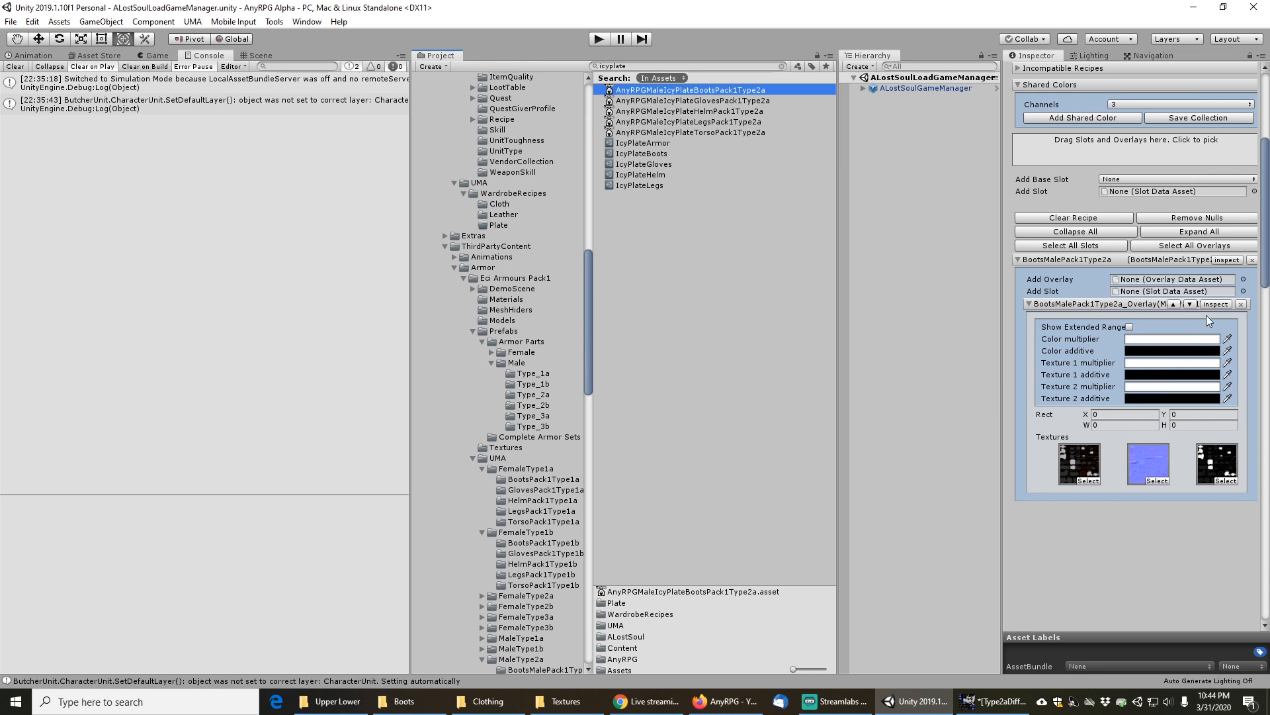
click(1216, 304)
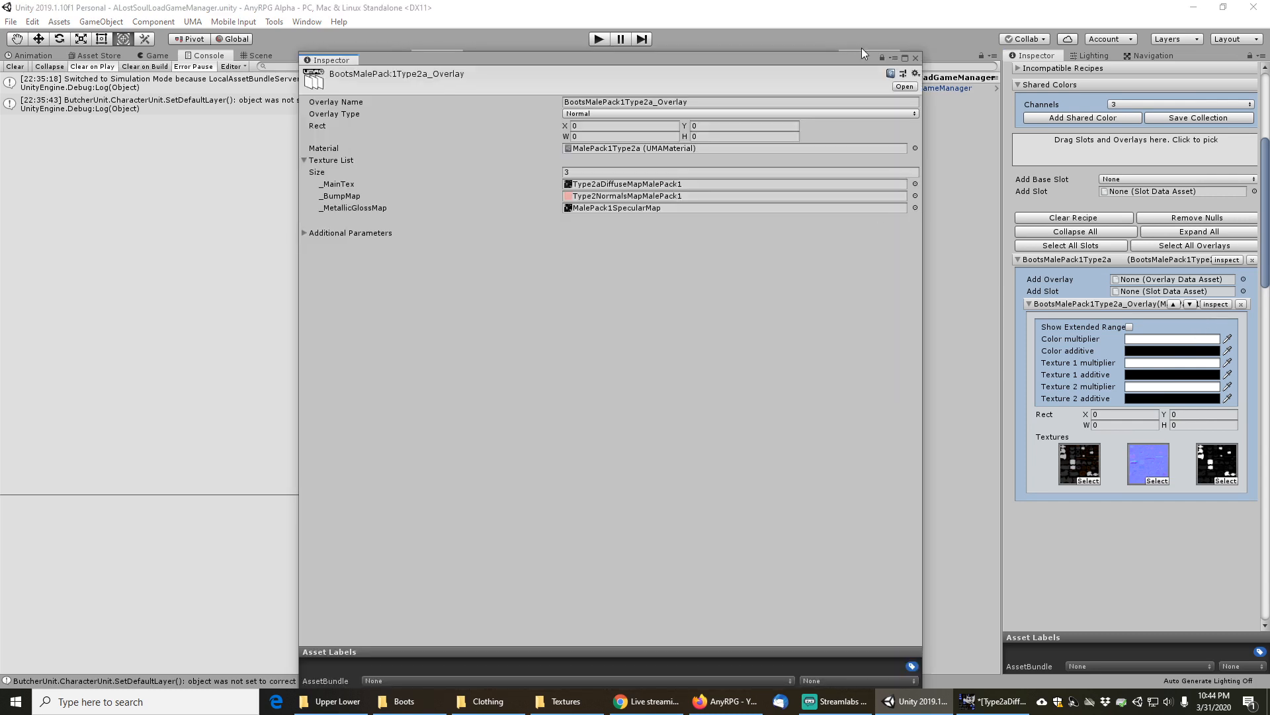
click(916, 59)
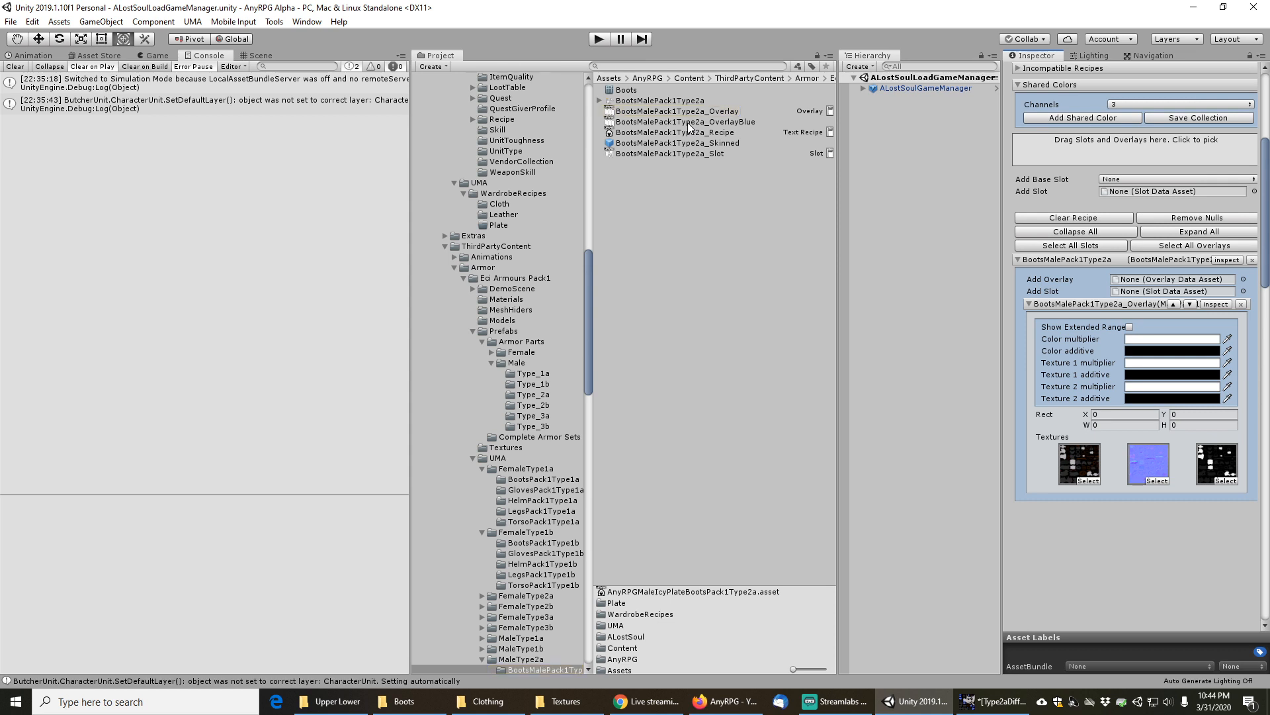
drag(688, 121, 1151, 283)
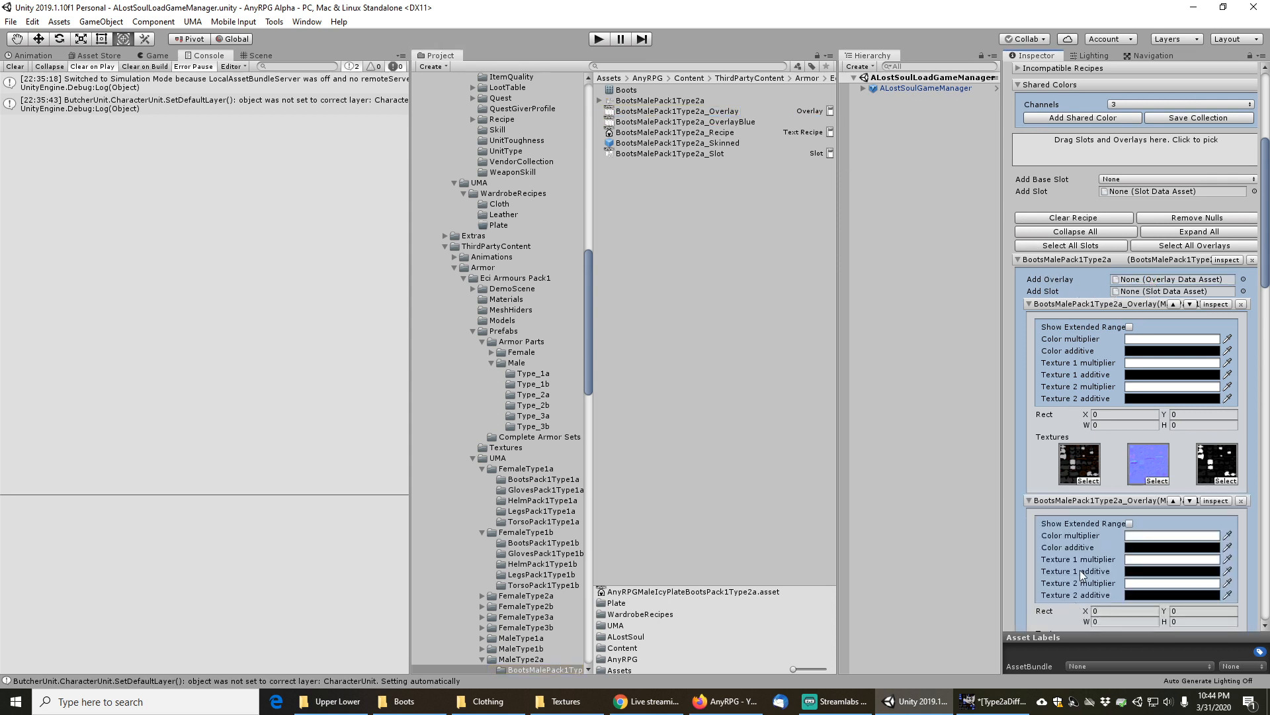
scroll(1082, 573, down, 3)
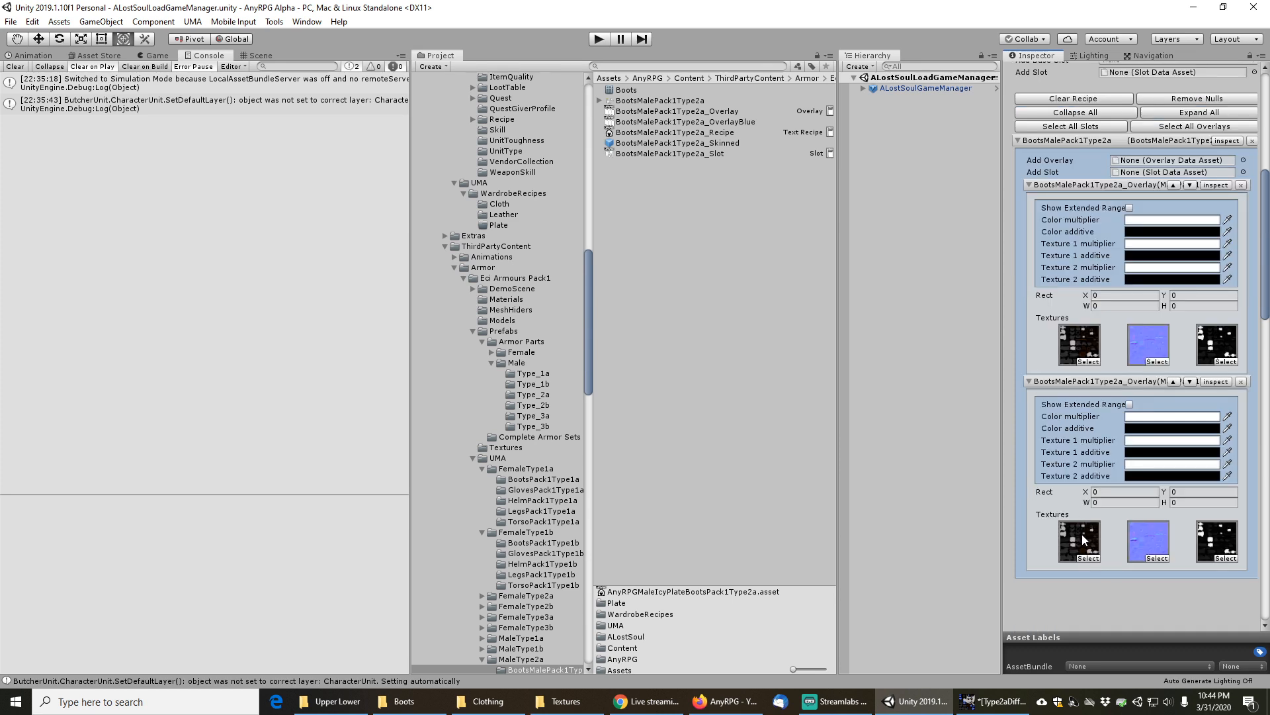
Assign Type2aDiffuseMapMalePack1Blue as the _MainTex texture of BootsMalePack1Type2a_OverlayBlue
click(725, 122)
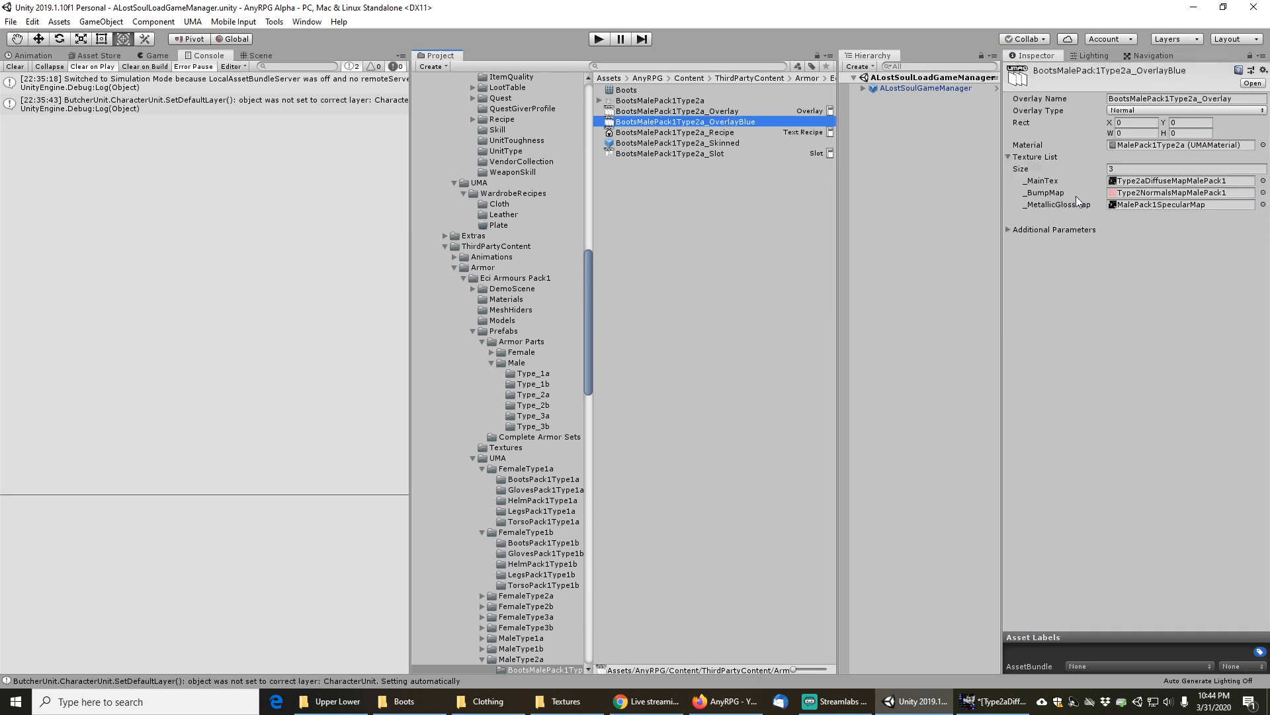
click(1263, 180)
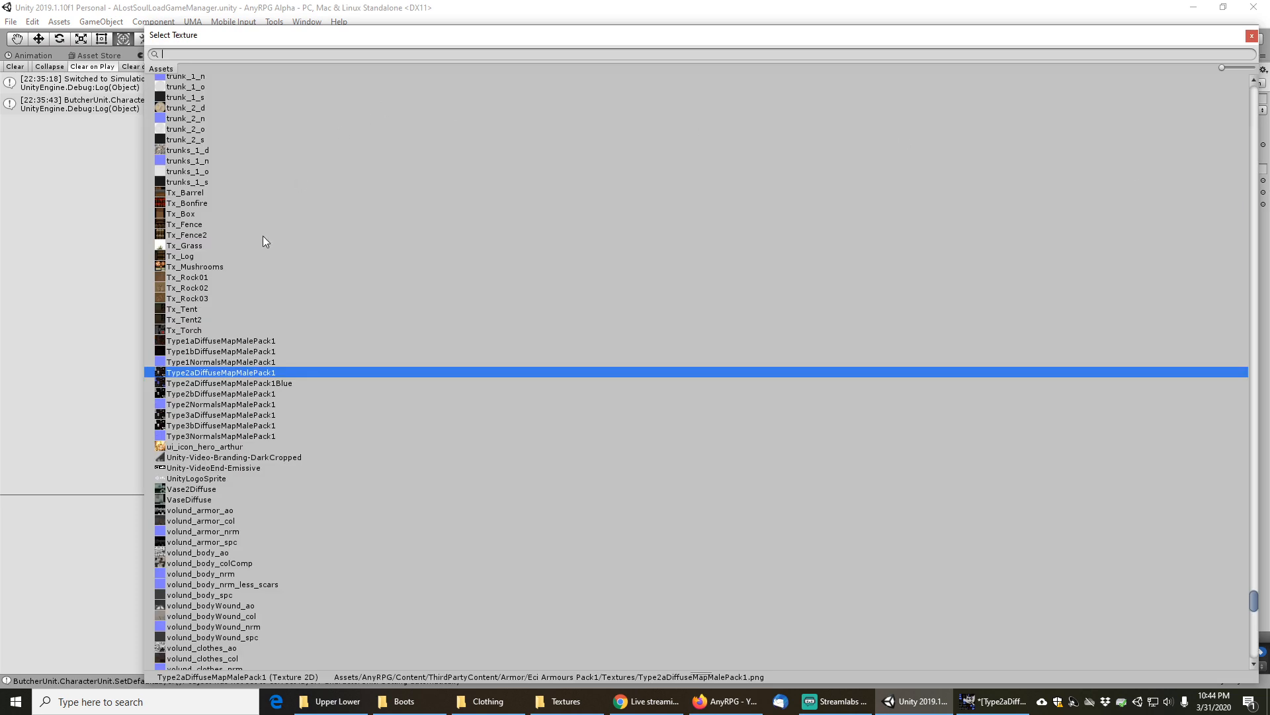
double_click(279, 383)
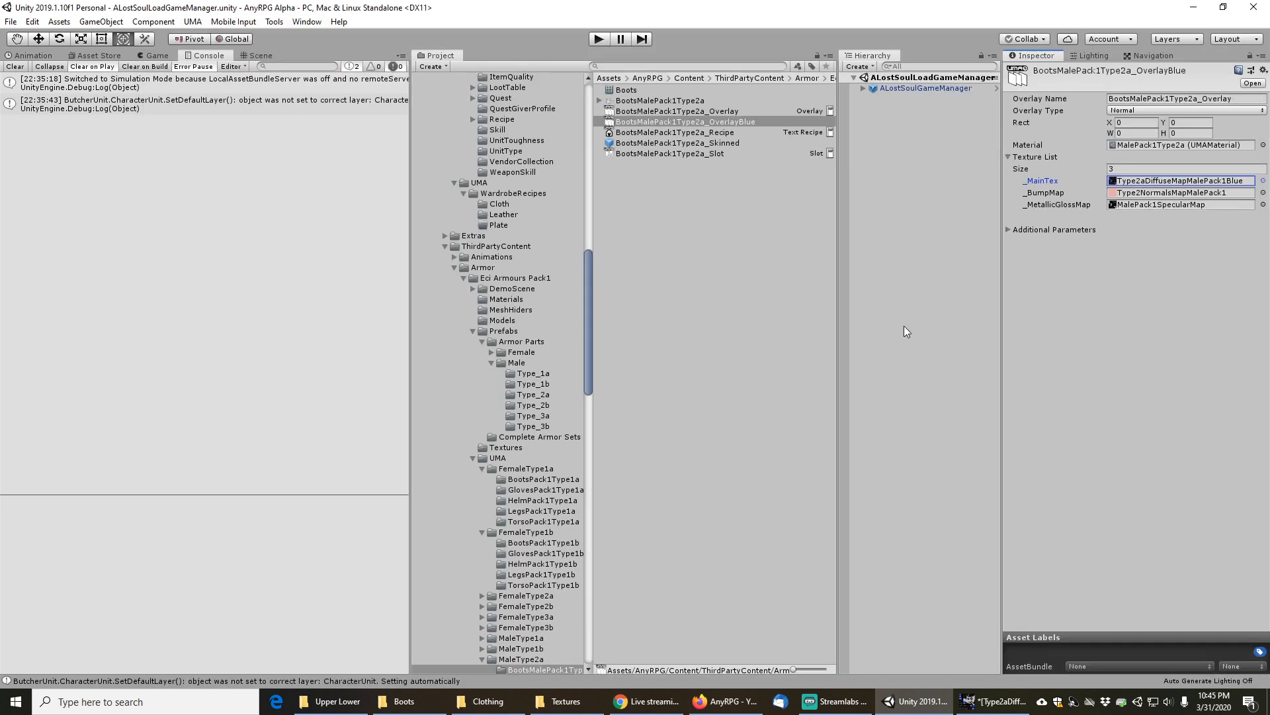
click(667, 66)
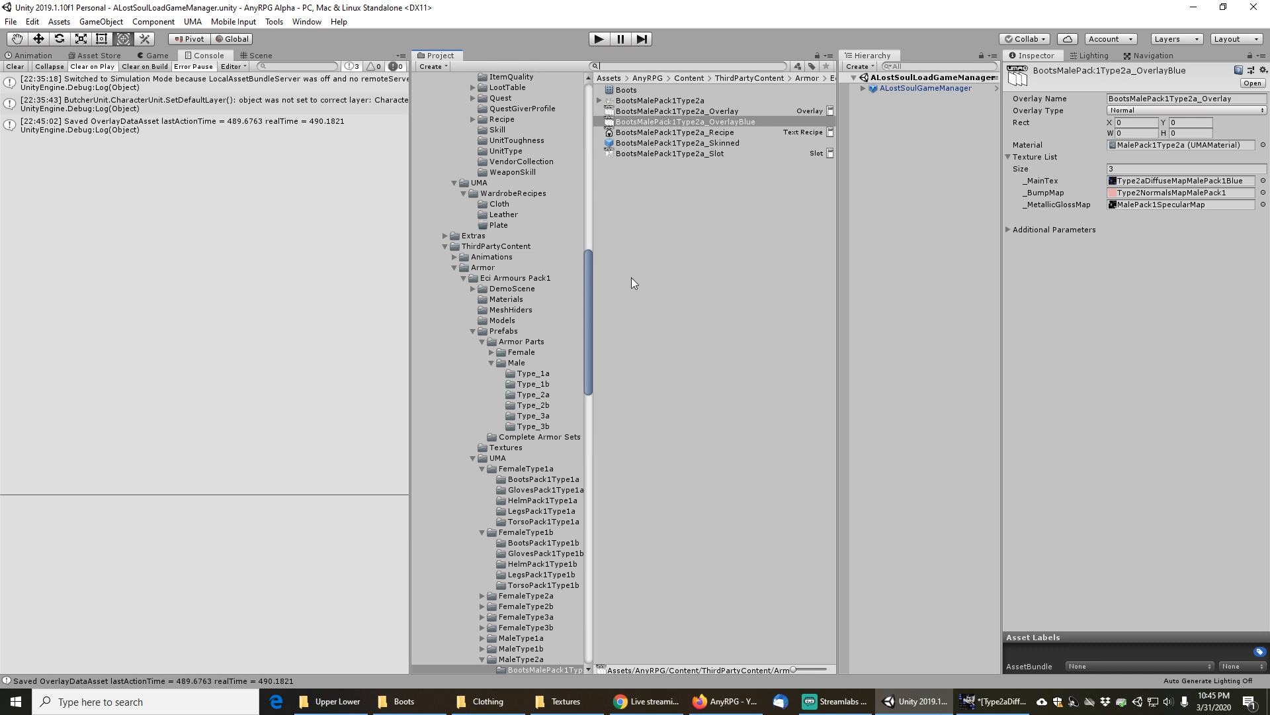
Duplicate the MaleType2a gloves overlay as GlovesMalePack1Type2a_OverlayBlue and set its _MainTex texture to Type2aDiffuseMapMalePack1Blue
scroll(515, 504, down, 7)
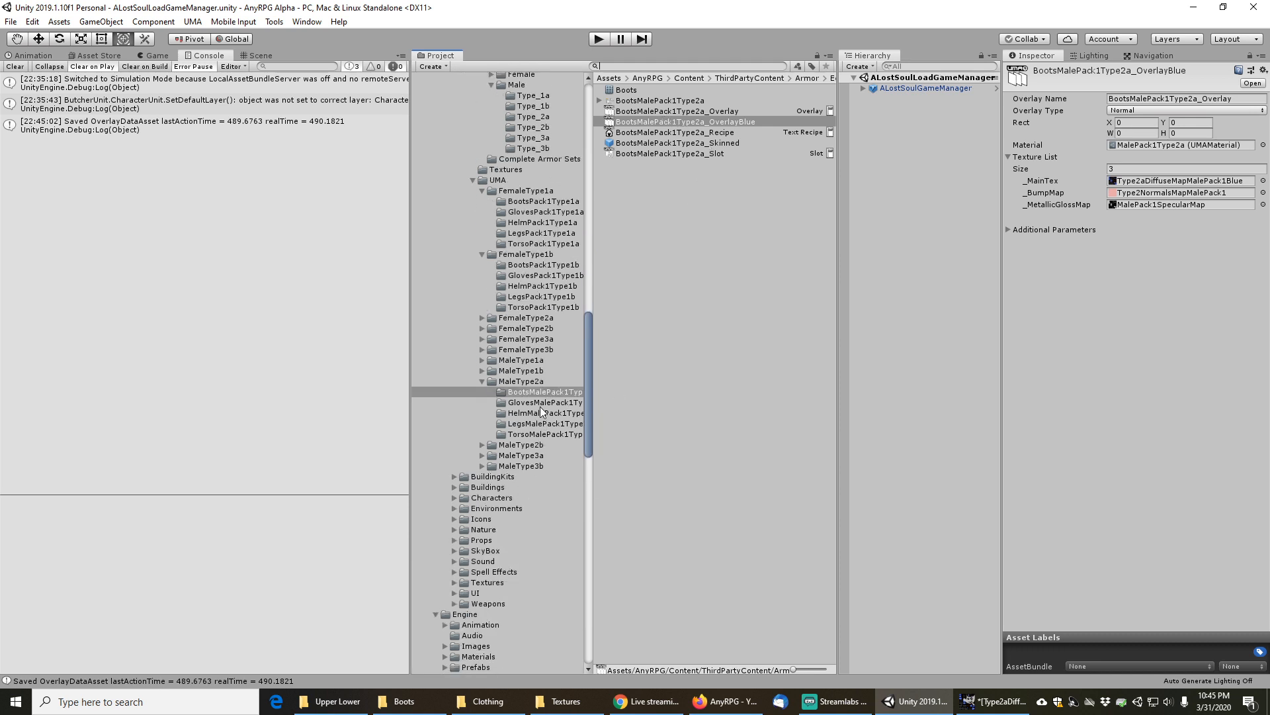
click(543, 403)
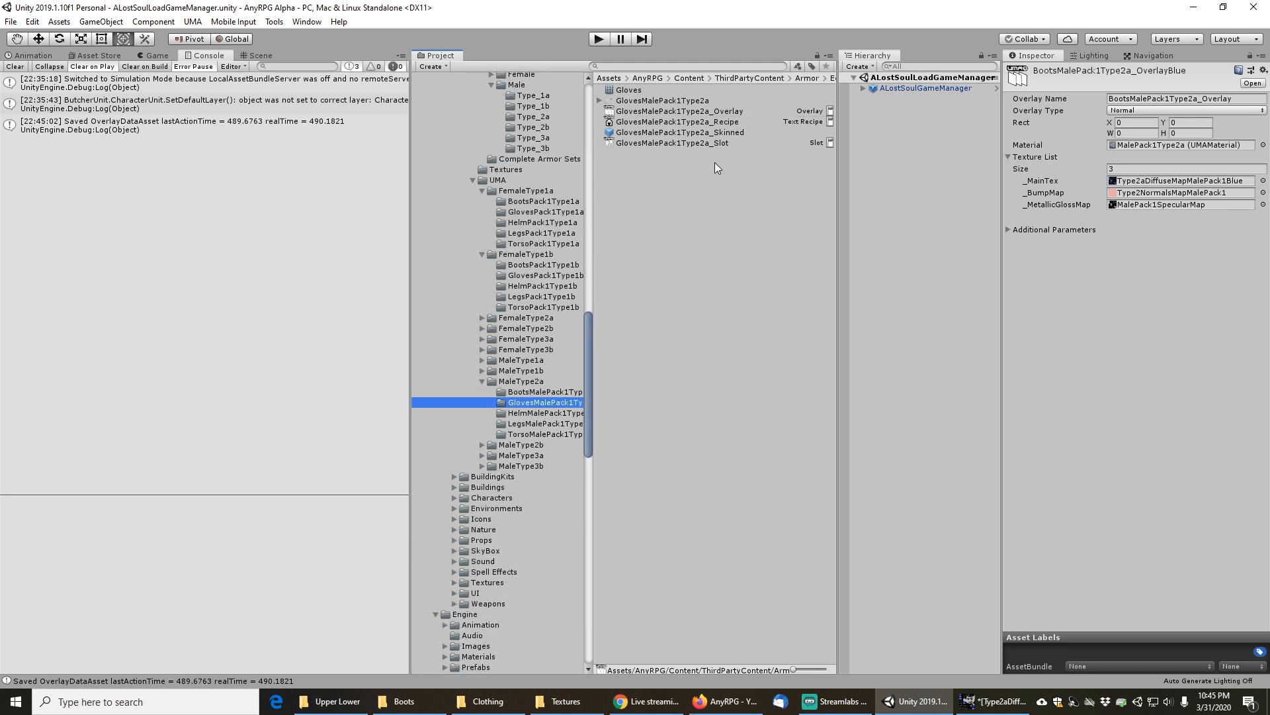
click(690, 111)
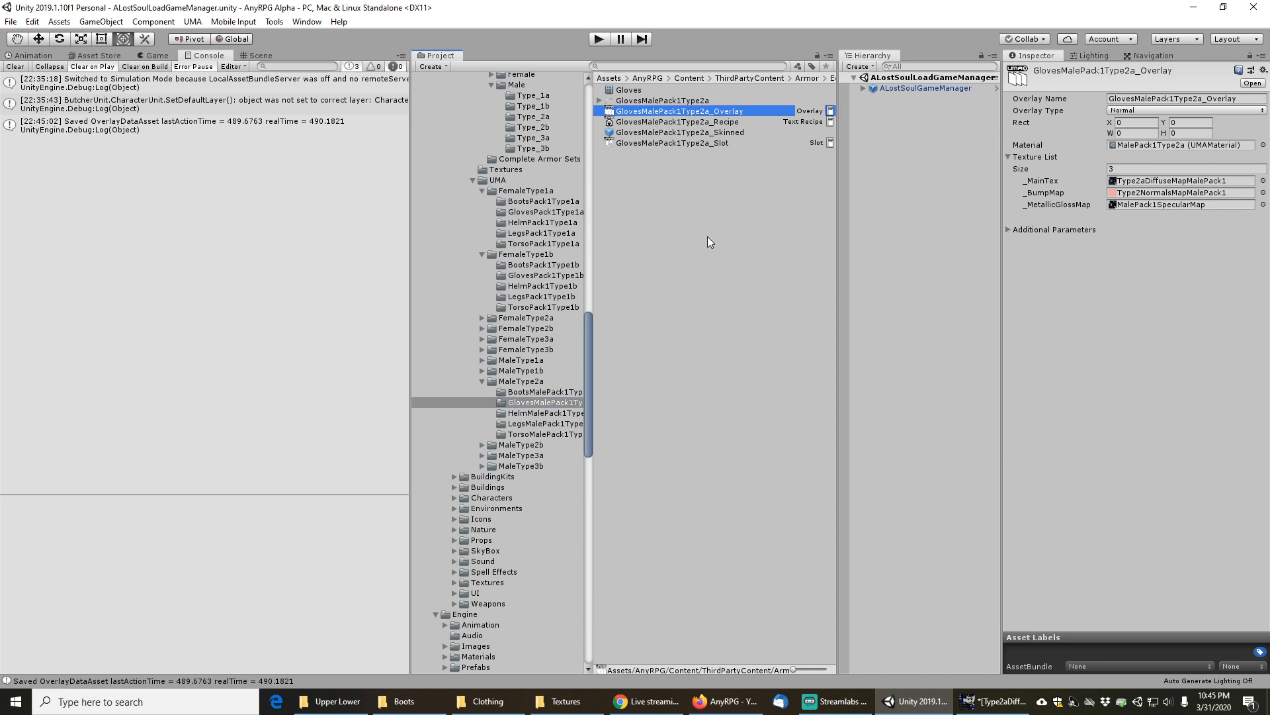
key(F2)
key(End)
key(BackSpace)
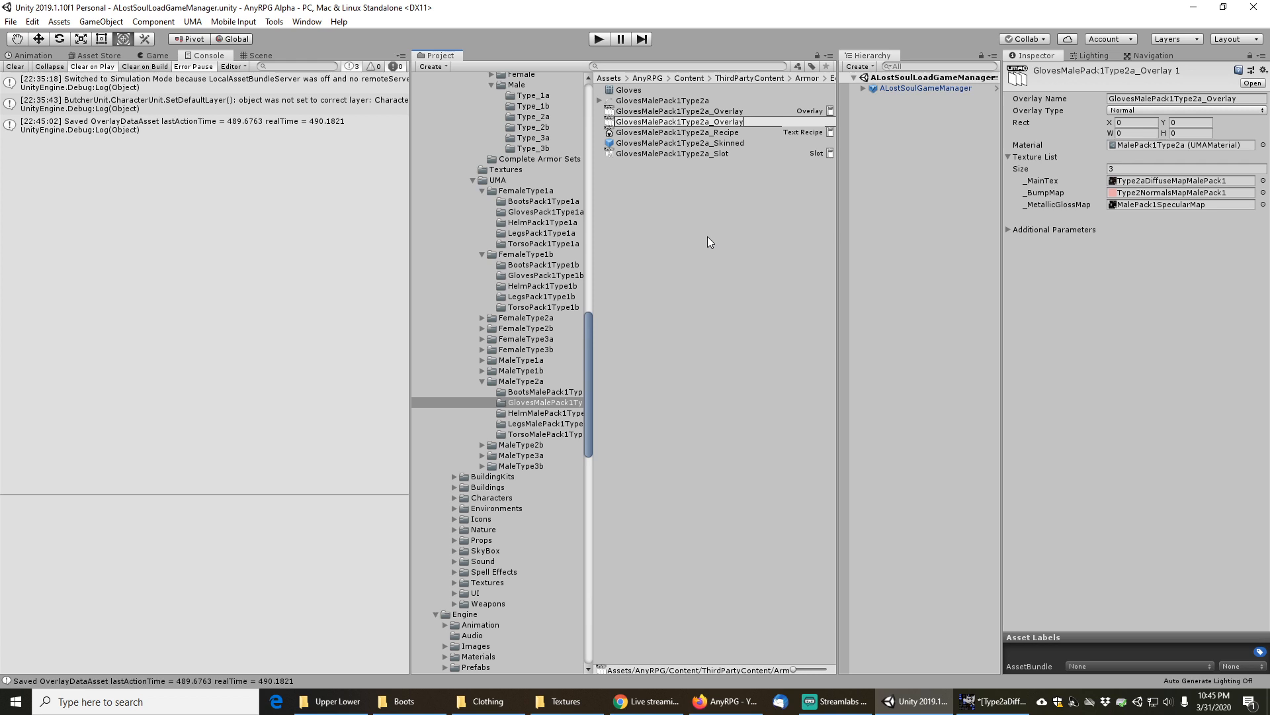
text(Blue)
key(Return)
click(1263, 180)
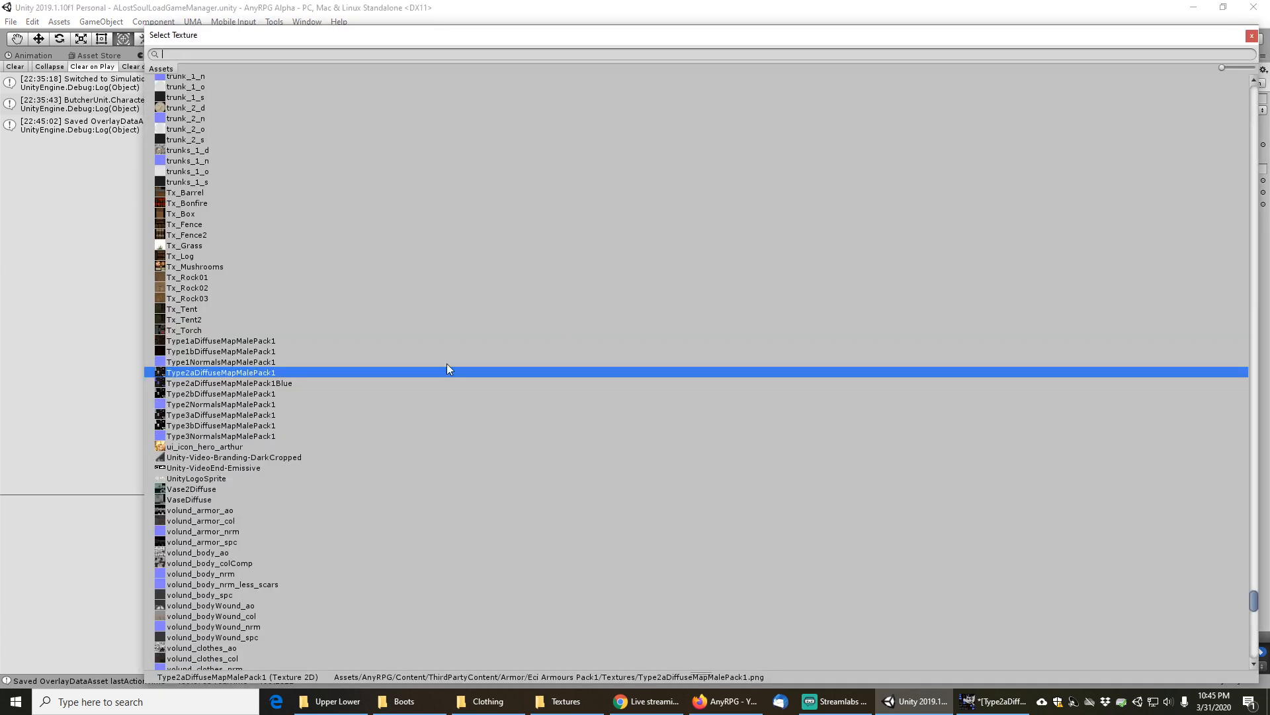
click(251, 384)
double_click(251, 384)
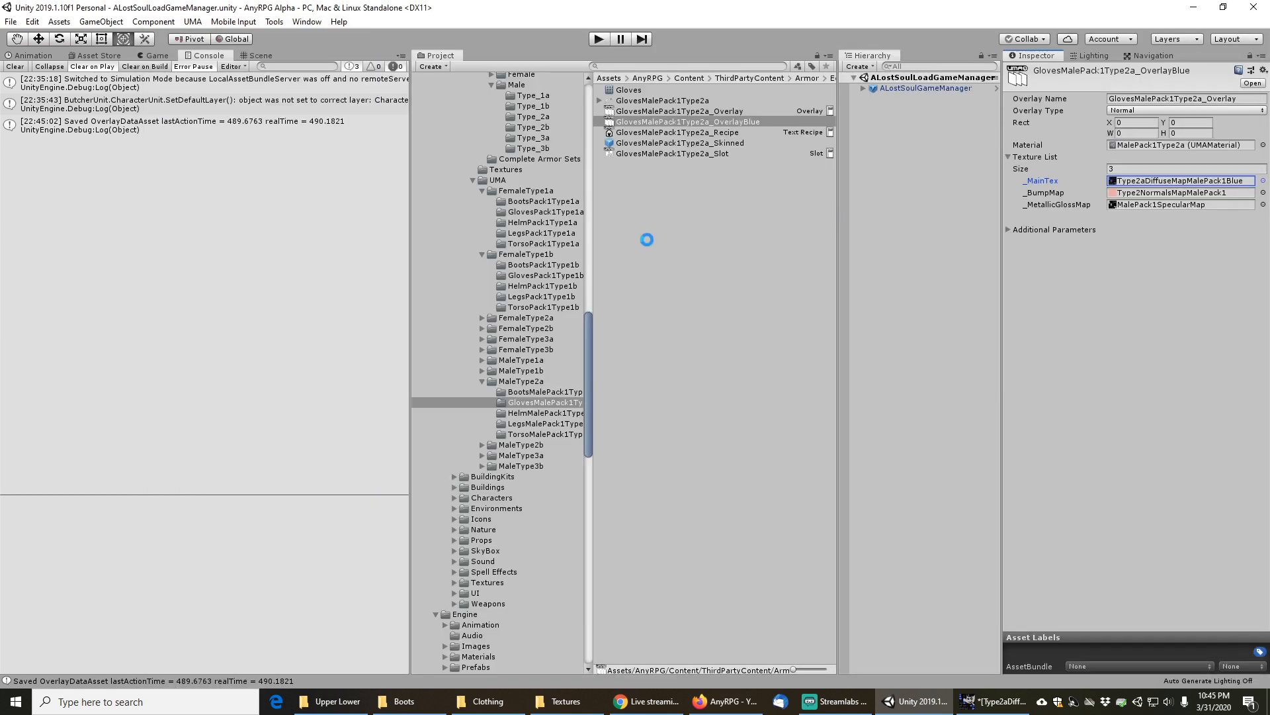
Duplicate the MaleType2a helm overlay as HelmMalePack1Type2a_OverlayBlue and set its _MainTex texture to Type2aDiffuseMapMalePack1Blue
click(545, 413)
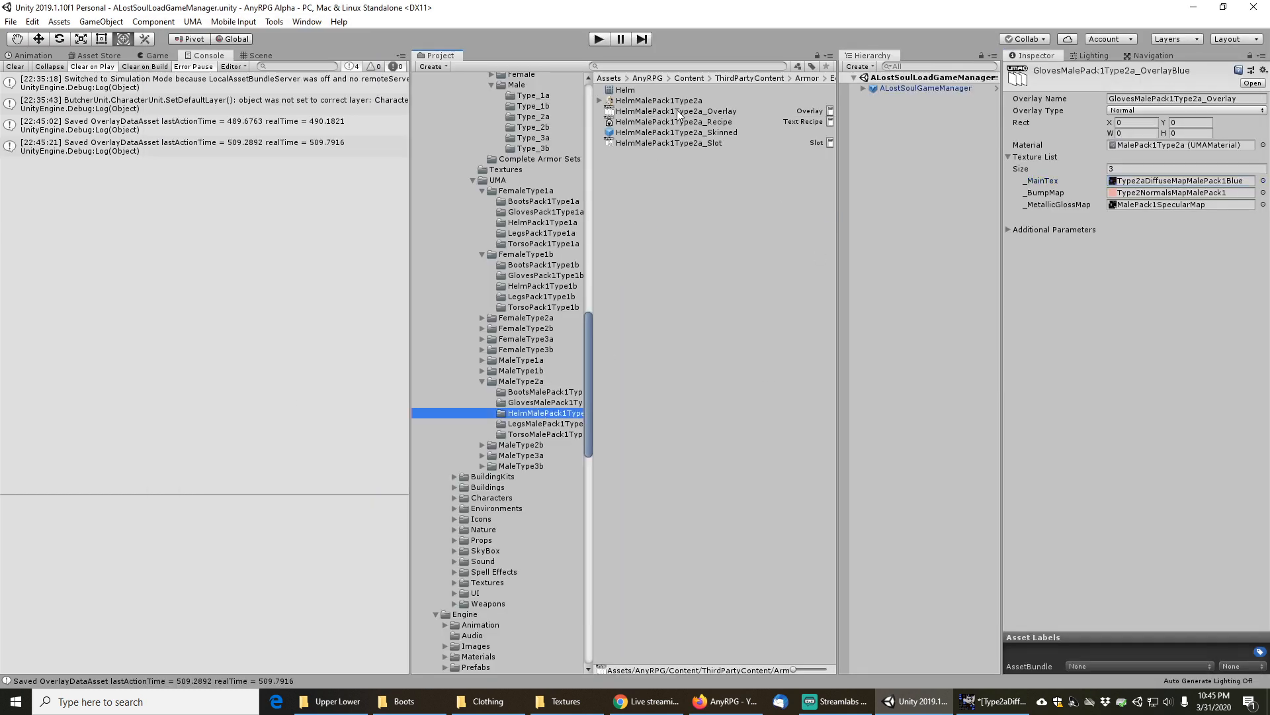
click(677, 111)
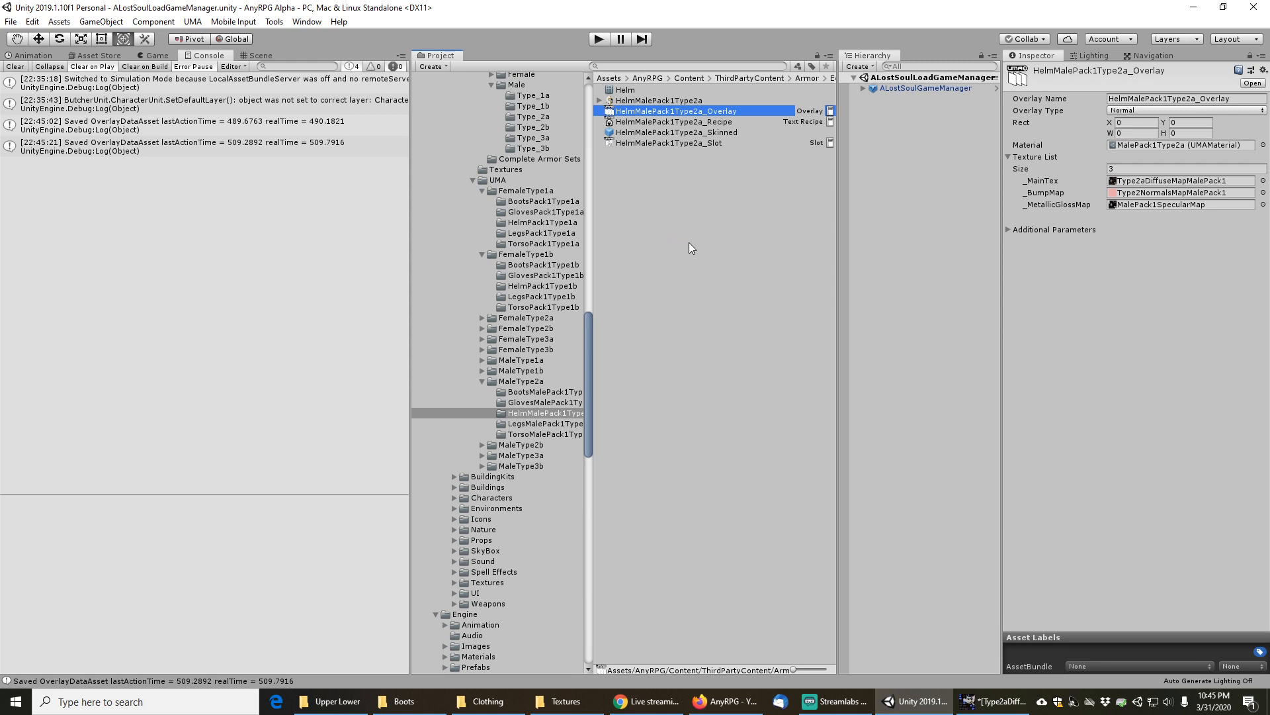
key(ctrl+d)
key(F2)
key(End)
key(BackSpace)
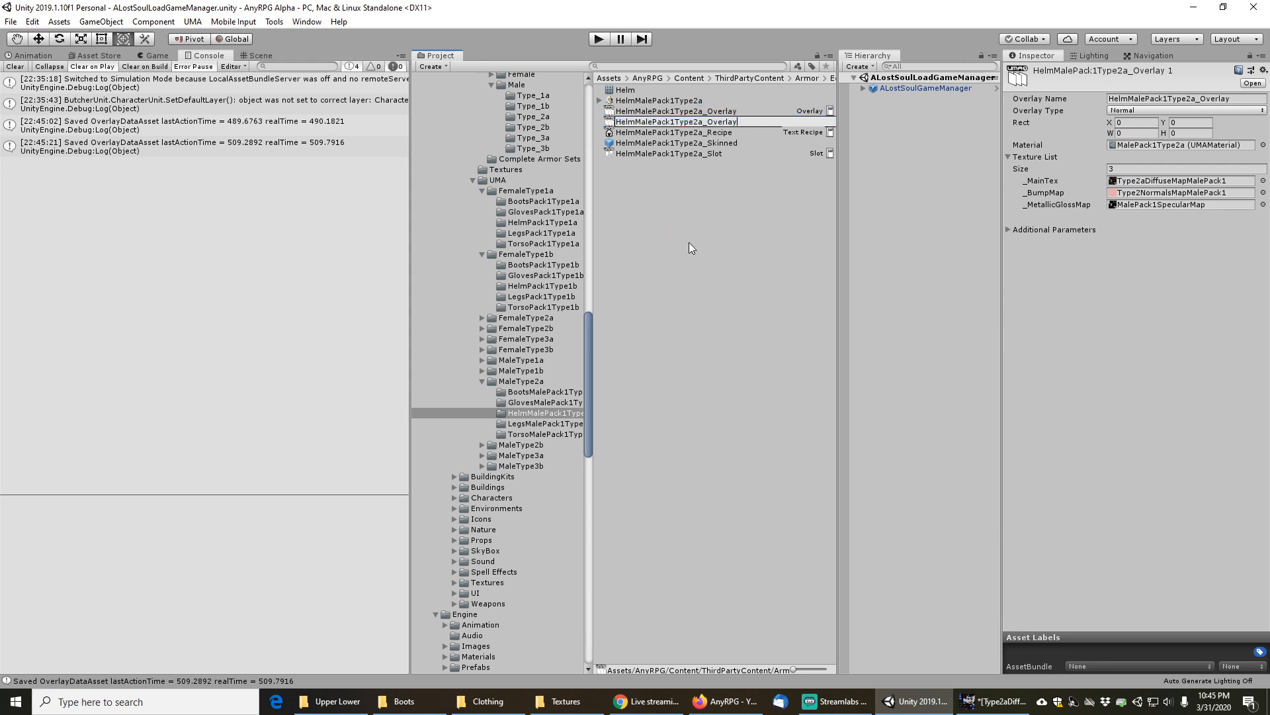
text(Blue)
key(Return)
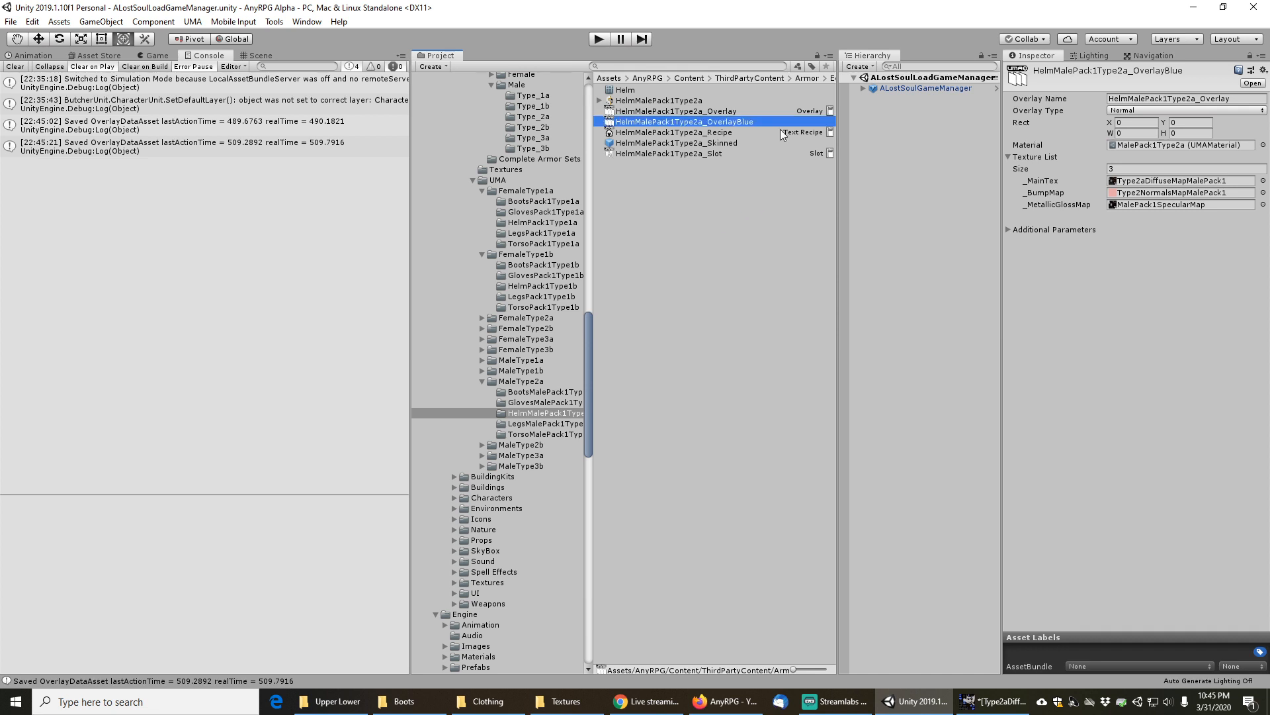
click(1263, 181)
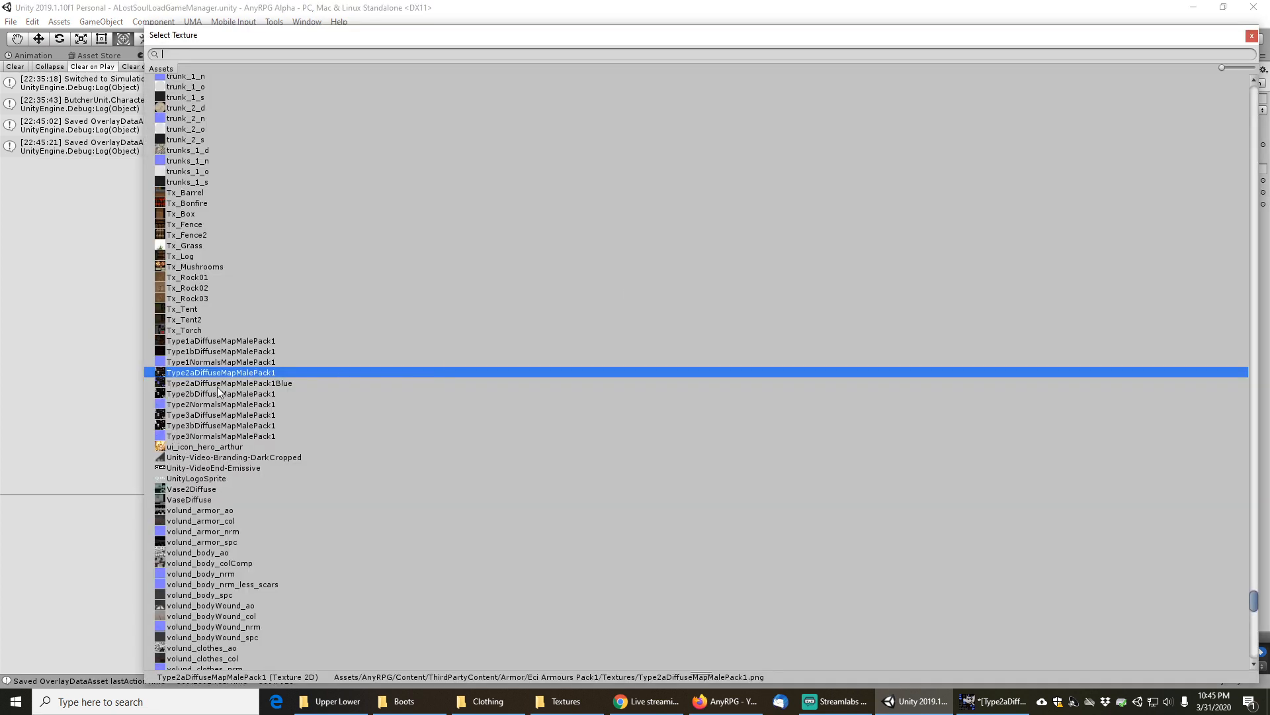
double_click(253, 382)
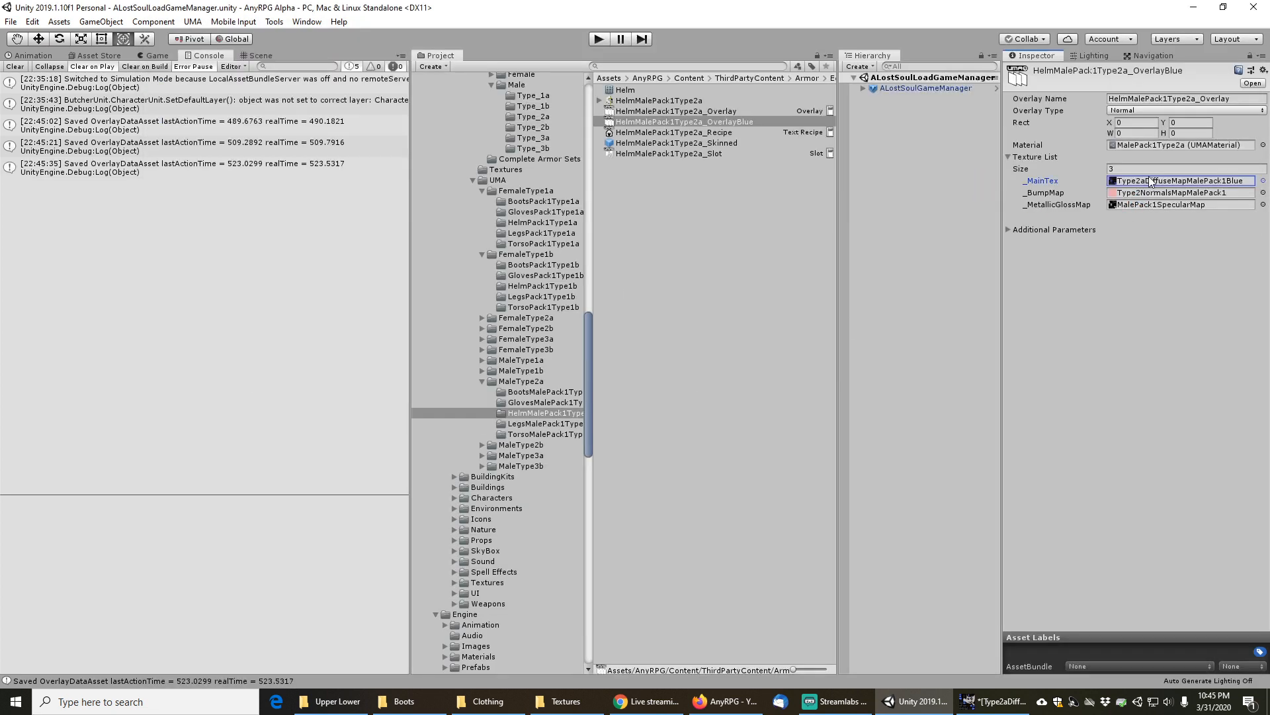
Duplicate the MaleType2a legs overlay as LegsMalePack1Type2a_OverlayBlue and set its _MainTex texture to Type2aDiffuseMapMalePack1Blue
click(556, 424)
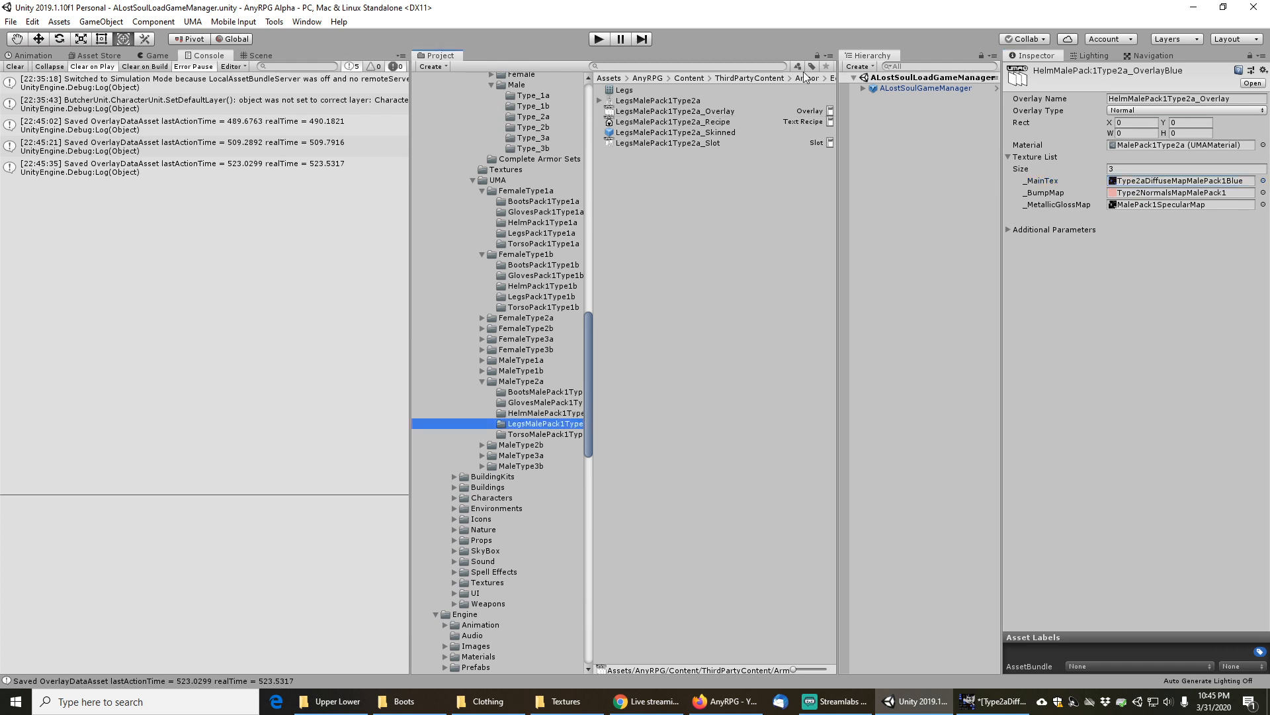
click(716, 113)
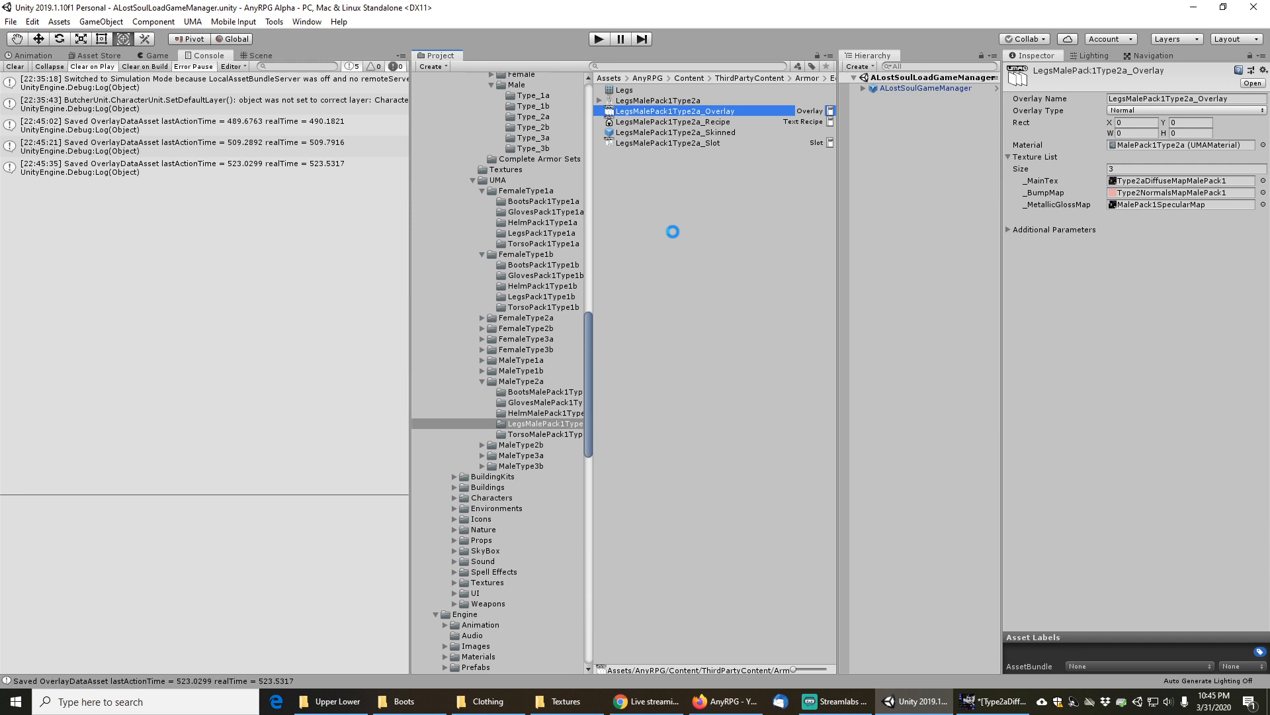
key(ctrl+d)
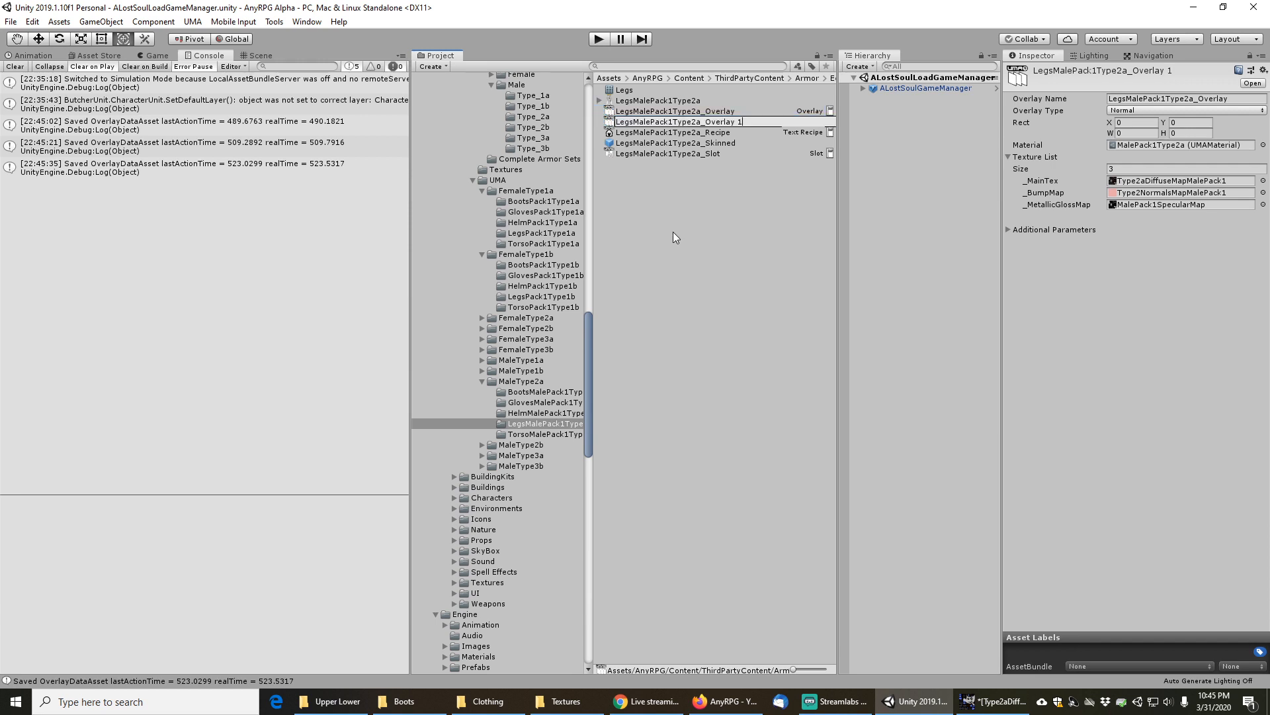
text(Blue)
key(Return)
click(1263, 181)
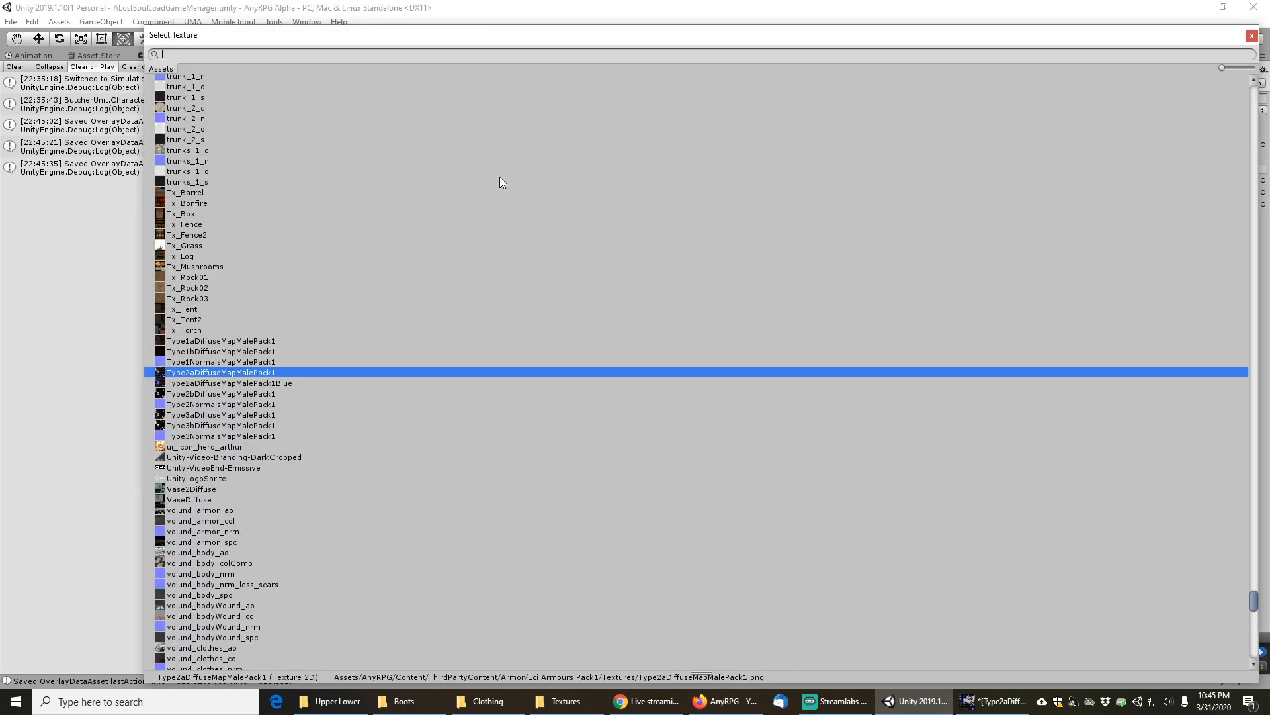
double_click(256, 383)
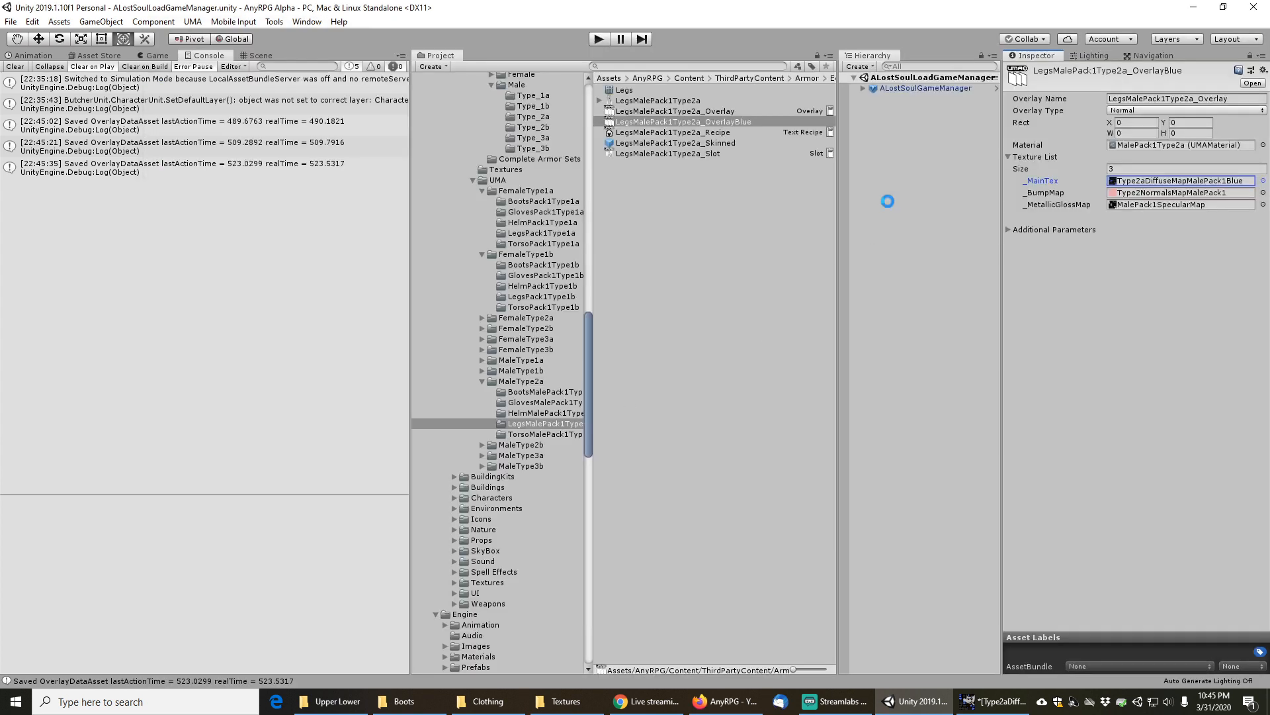
Duplicate the MaleType2a torso overlay as TorsoMalePack1Type2a_OverlayBlue and set its _MainTex texture to Type2aDiffuseMapMalePack1Blue
click(558, 433)
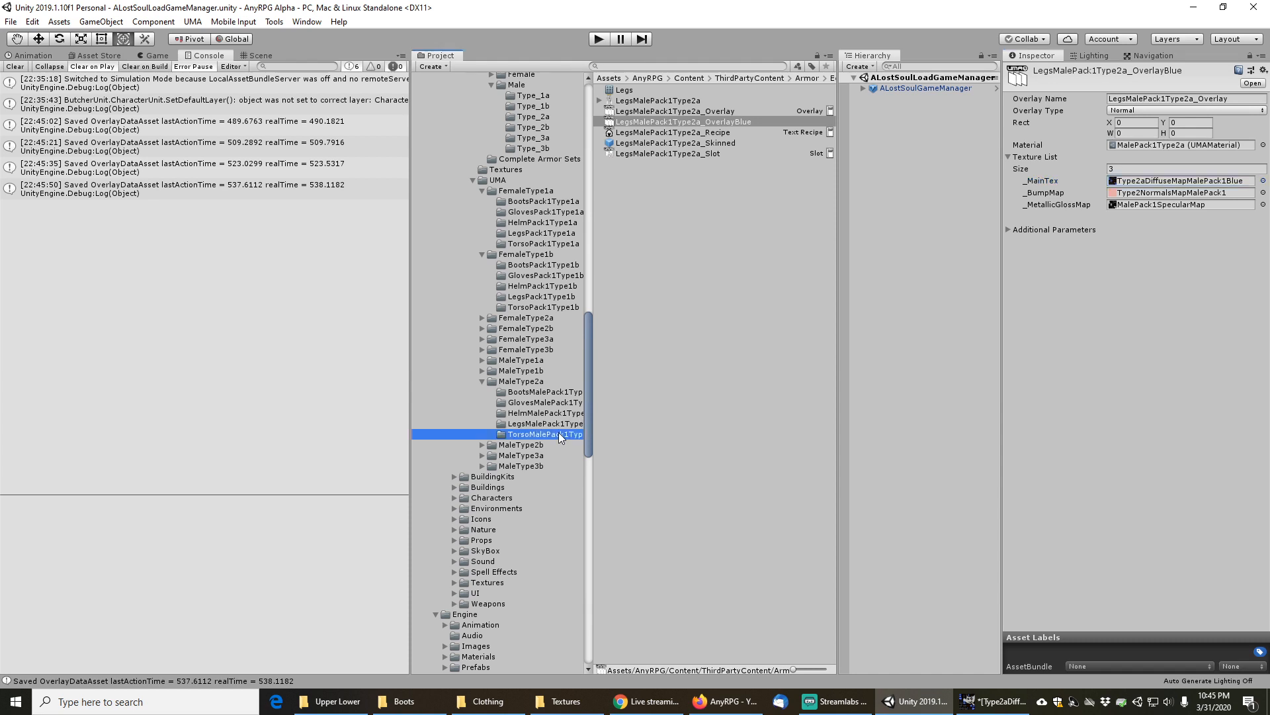
click(714, 113)
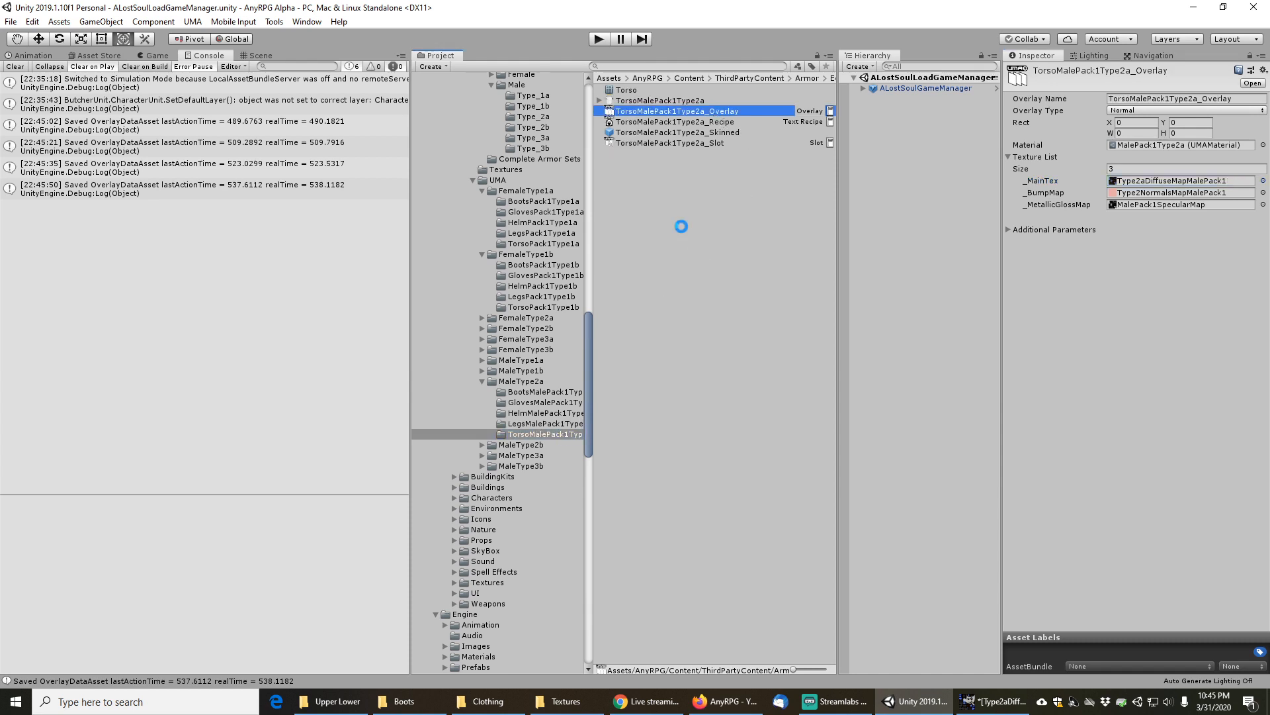
key(ctrl+d)
key(F2)
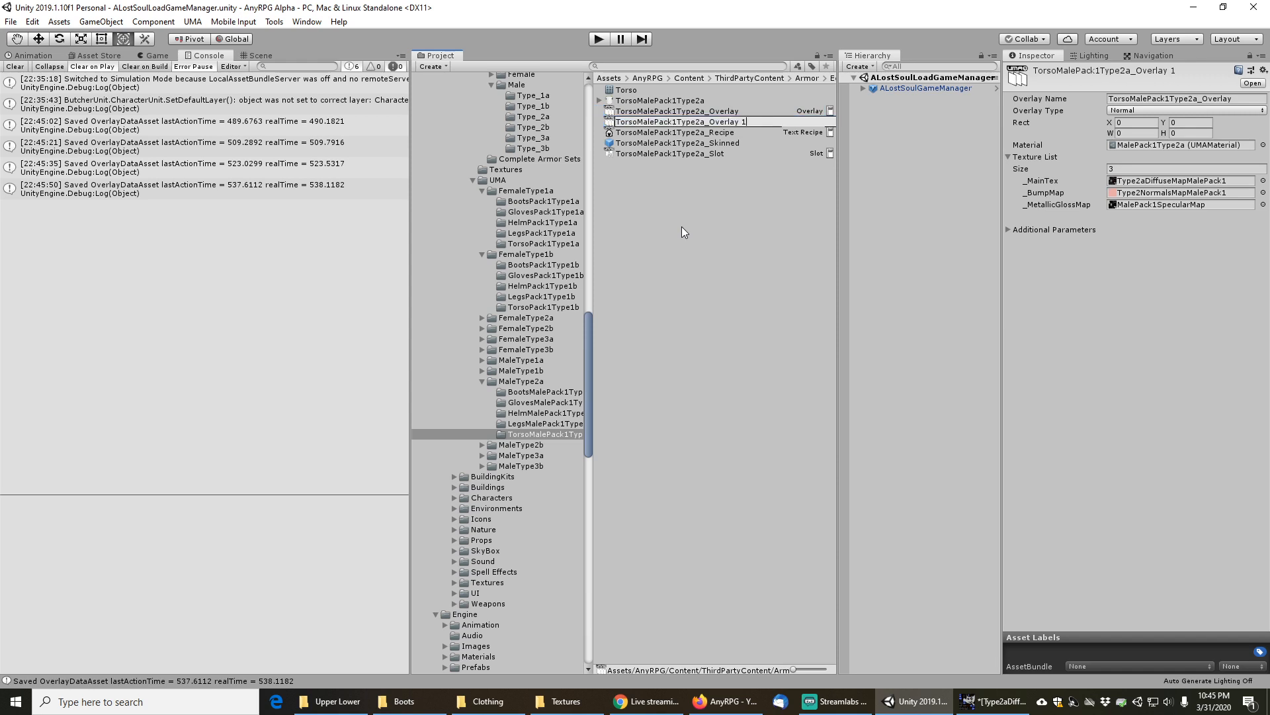
text(Blue)
key(Return)
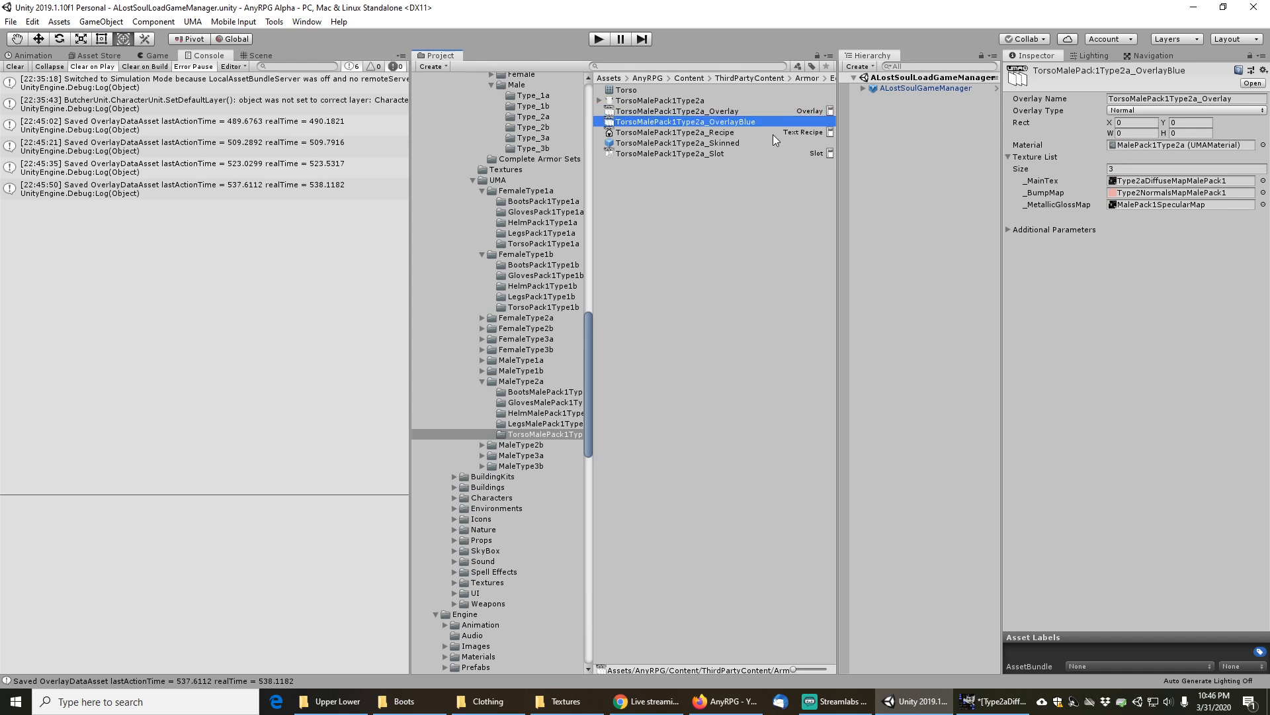
click(1263, 180)
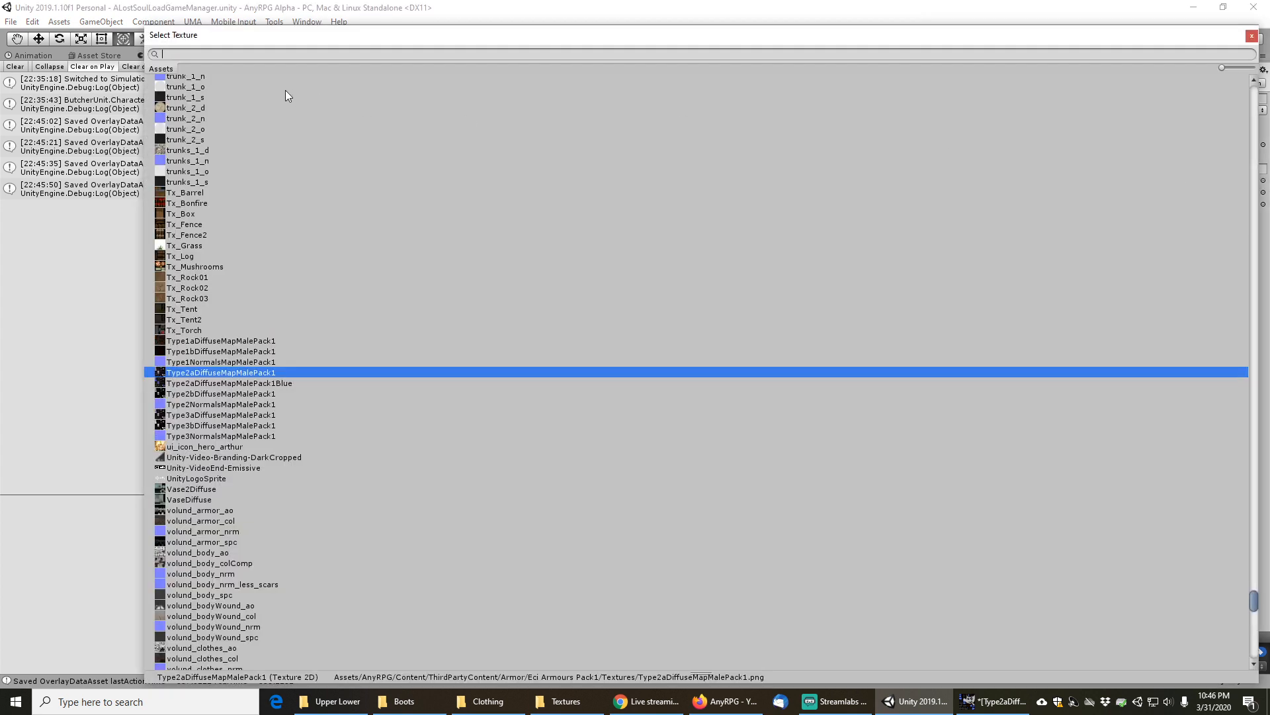
double_click(245, 383)
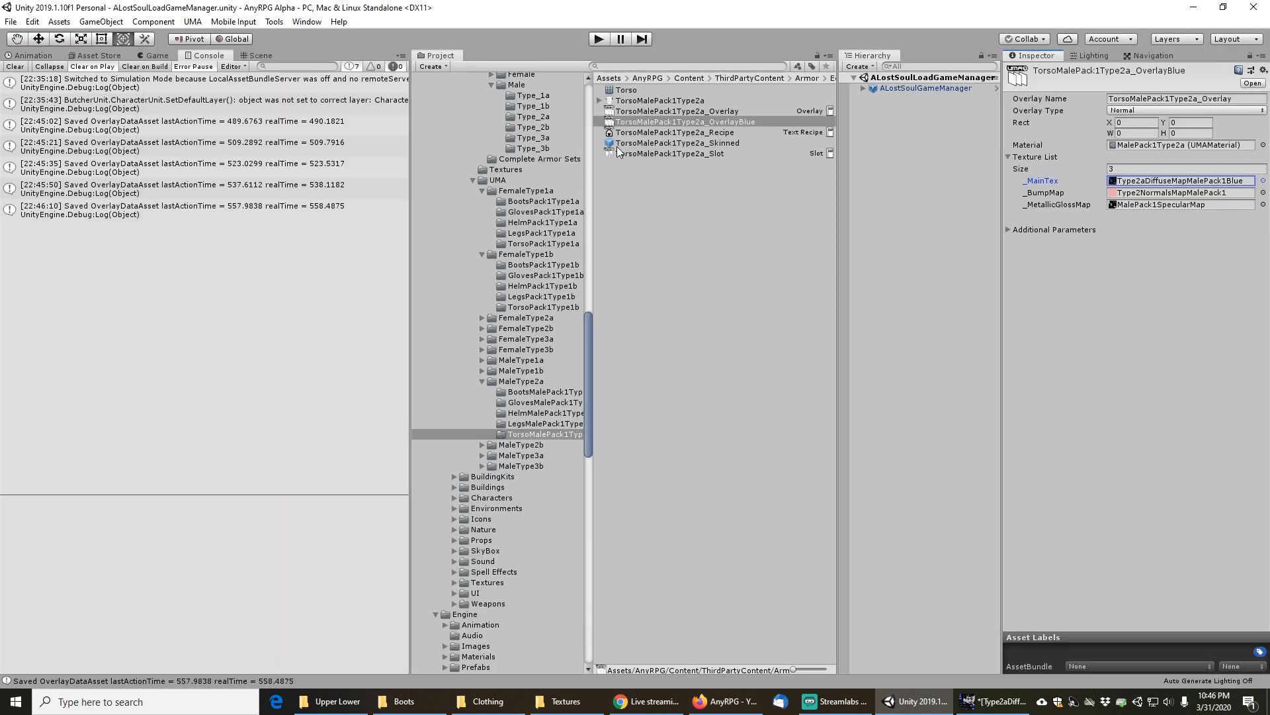
Save the current changes and activate the project asset search
click(11, 21)
click(31, 70)
click(681, 66)
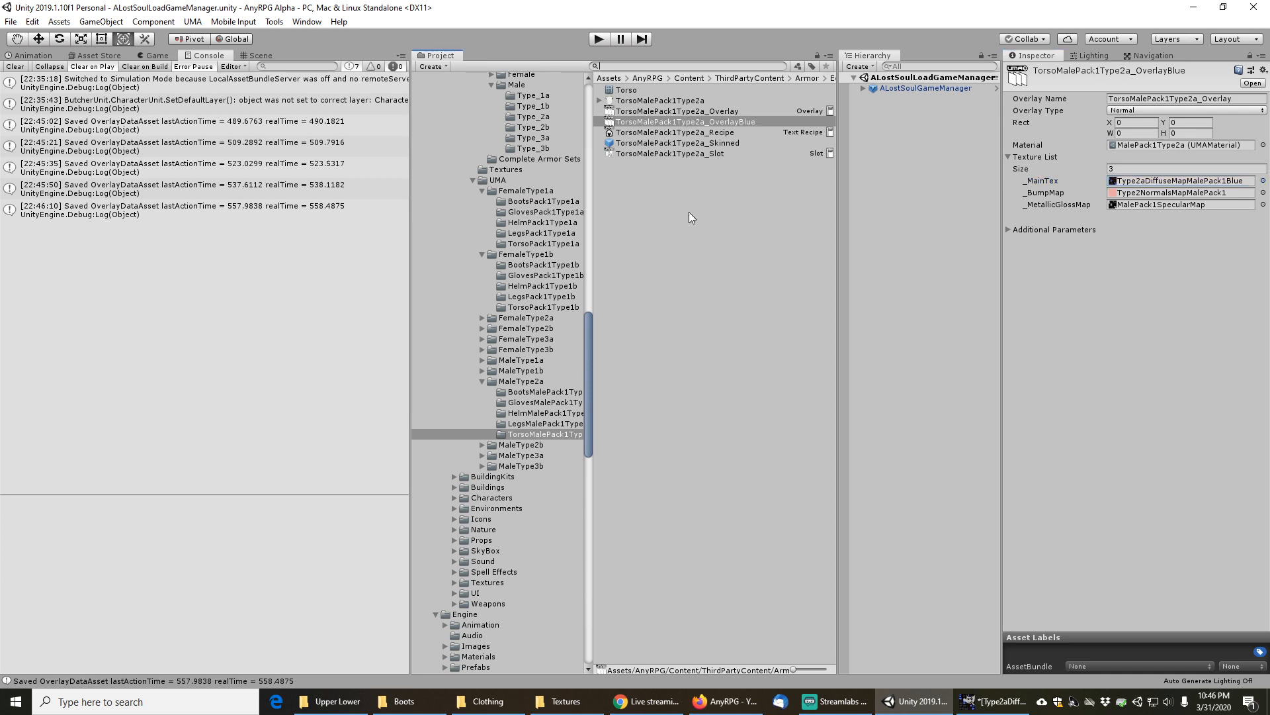
Find the AnyRPGMaleIcyPlateBootsPack1Type2a recipe by searching for "icyplate" and replace its overlay with BootsMalePack1Type2a_OverlayBlue
text(icyplate)
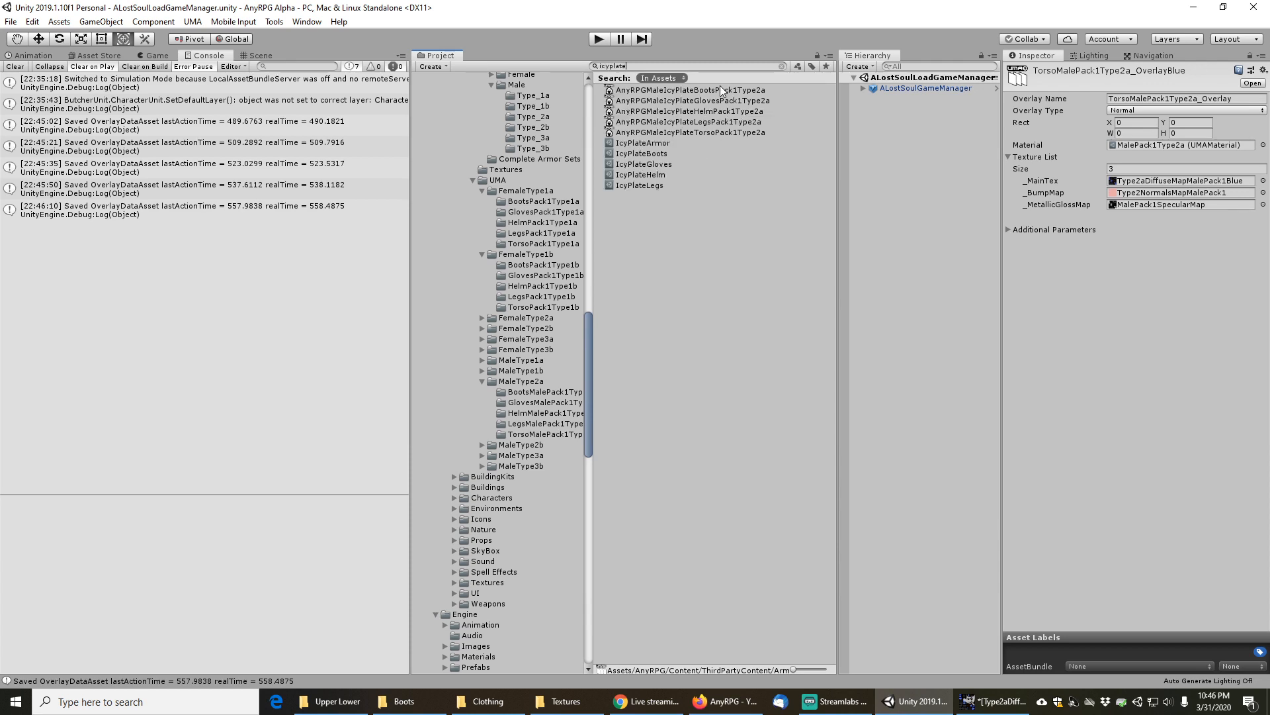
click(717, 90)
click(781, 66)
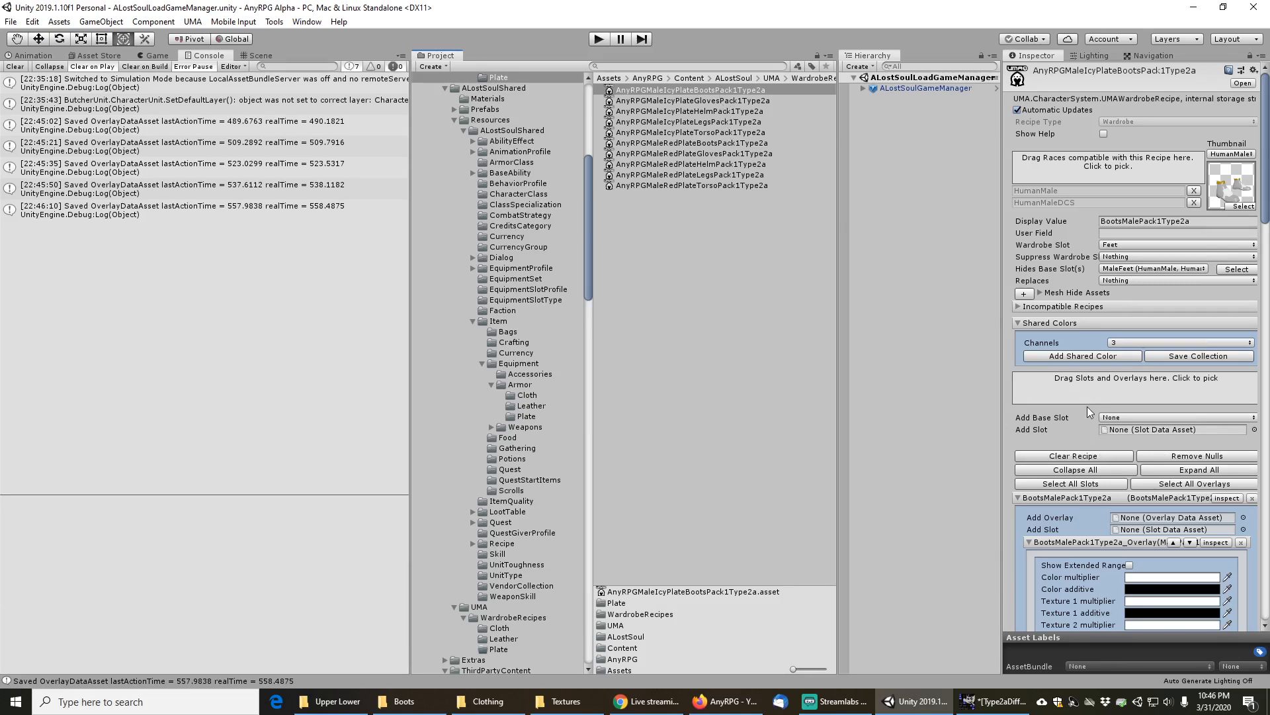
scroll(1085, 413, down, 3)
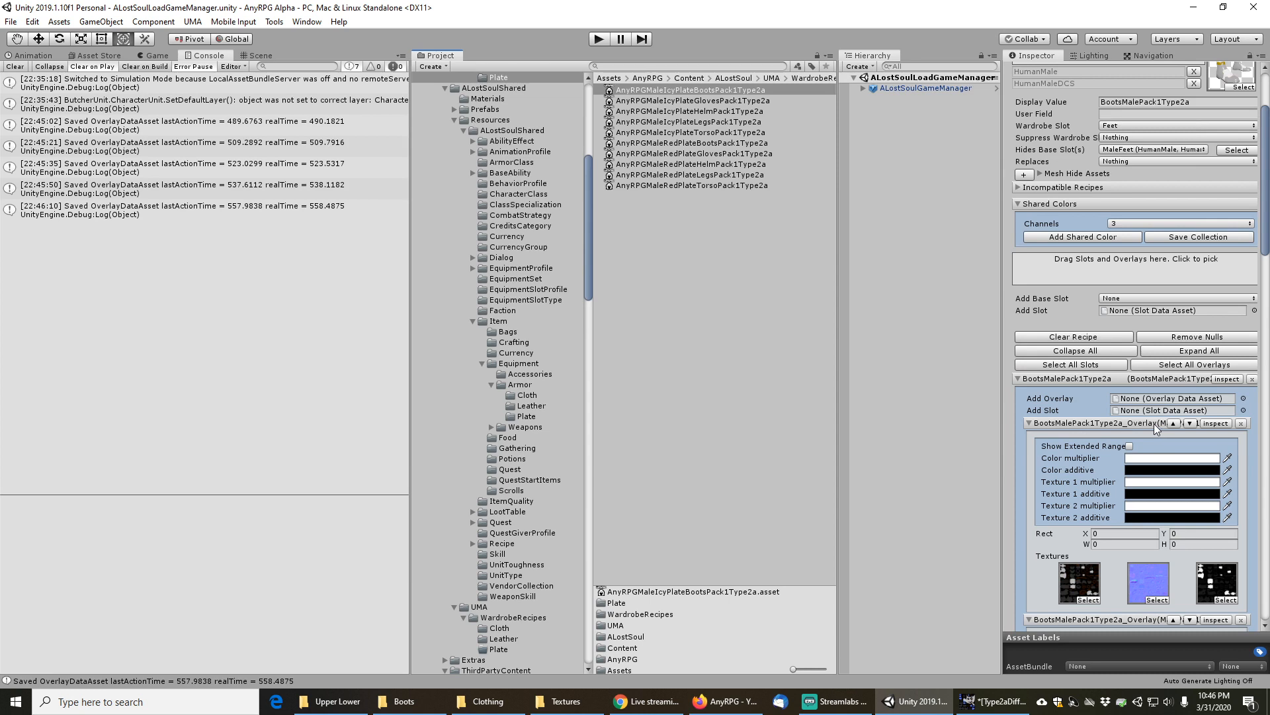
click(1216, 423)
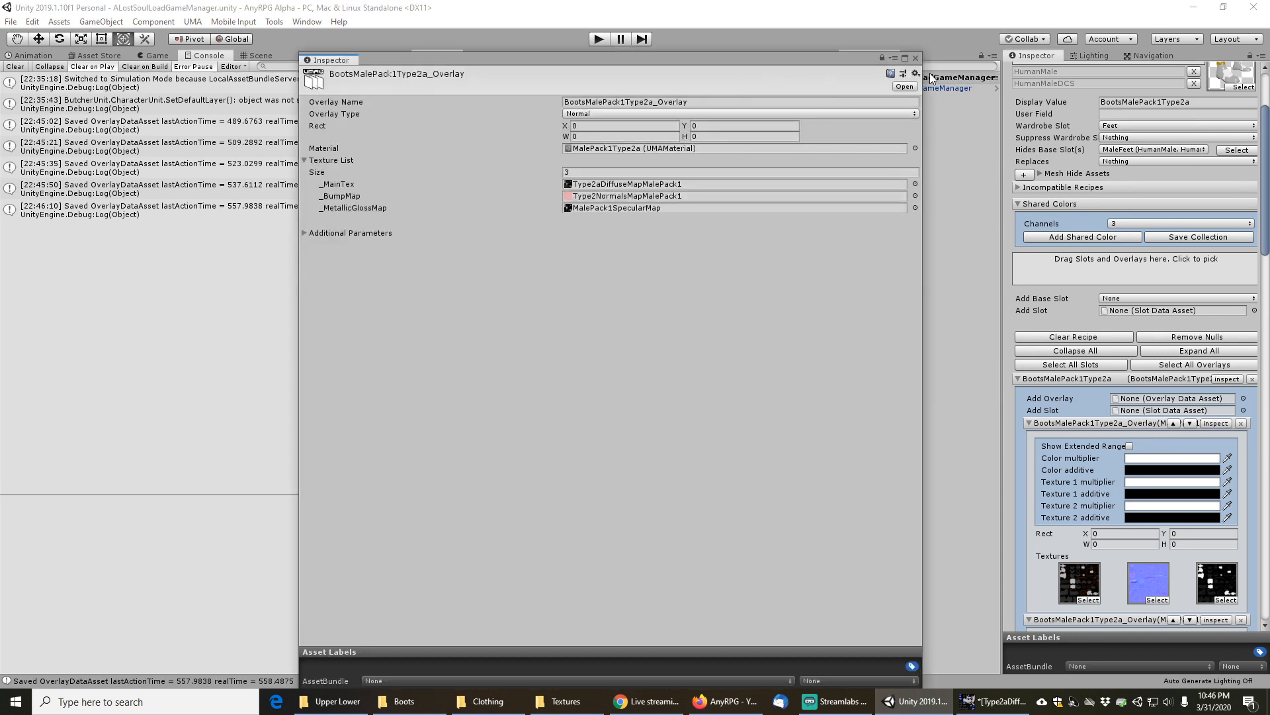
click(915, 58)
drag(688, 112, 1156, 400)
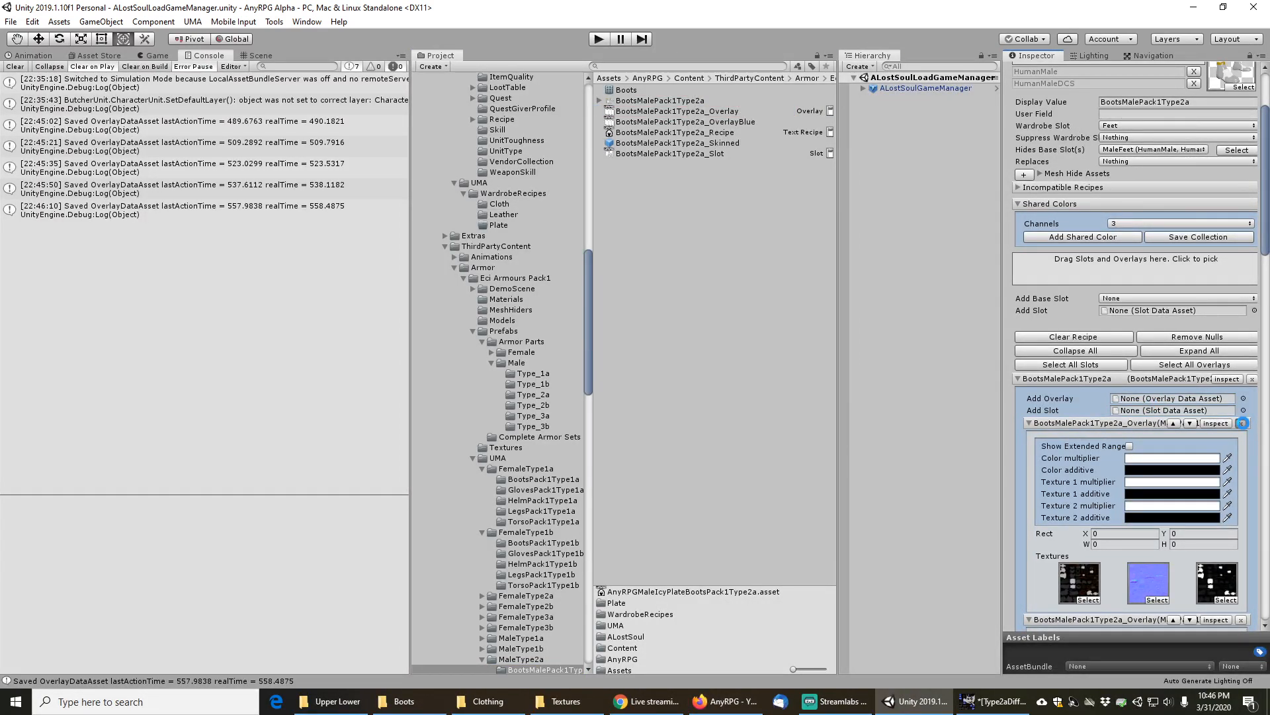
click(1241, 423)
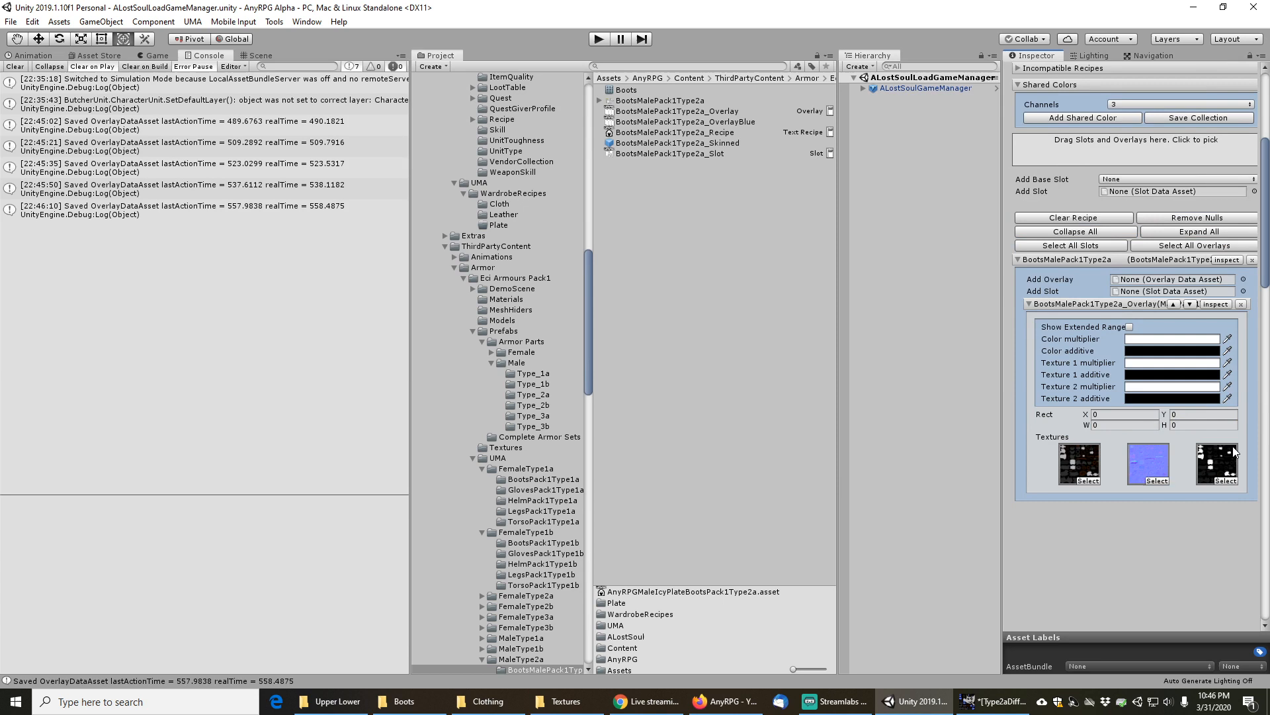
drag(682, 122, 1179, 399)
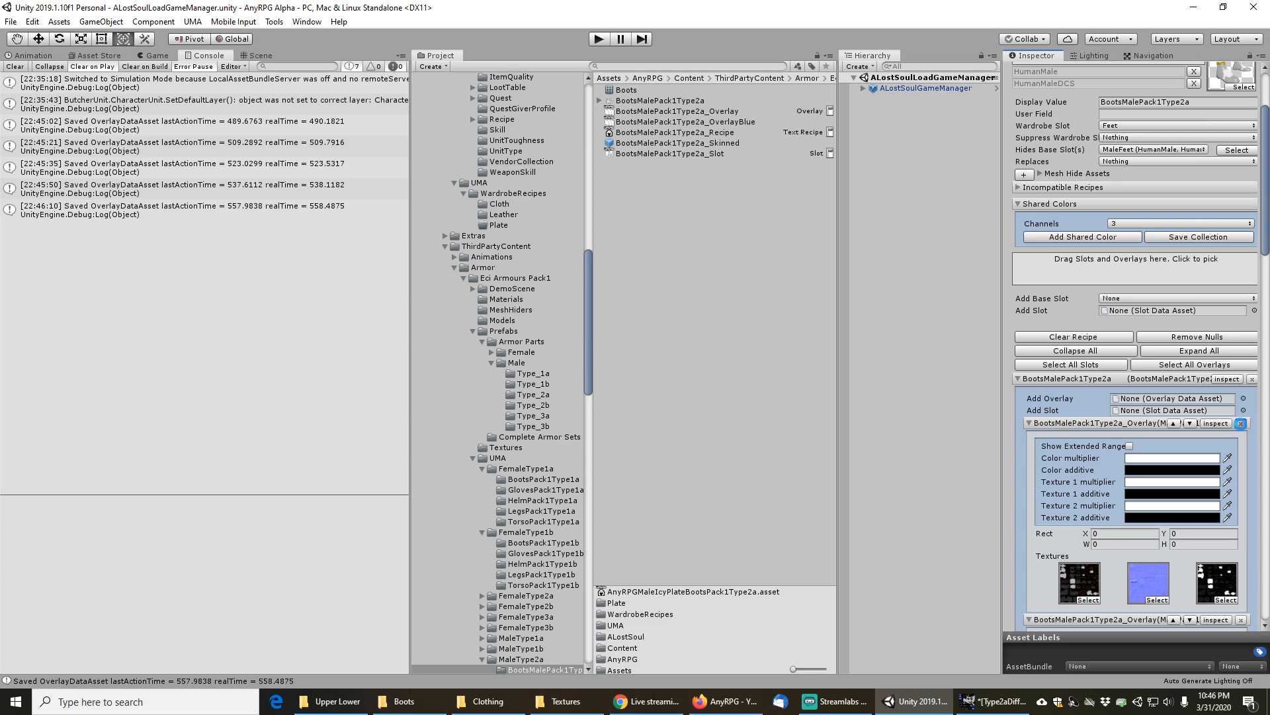
click(1241, 423)
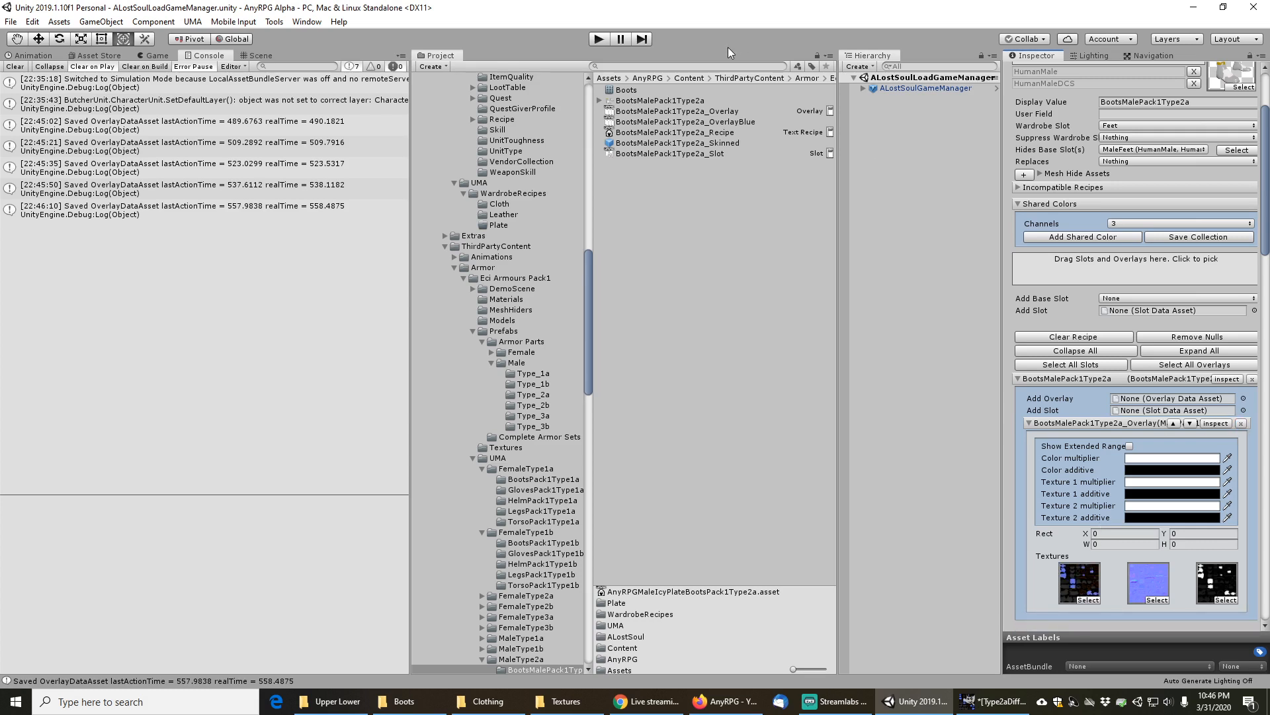
Replace the overlay in the AnyRPGMaleIcyPlateGlovesPack1Type2a recipe with GlovesMalePack1Type2a_OverlayBlue
click(716, 65)
key(Return)
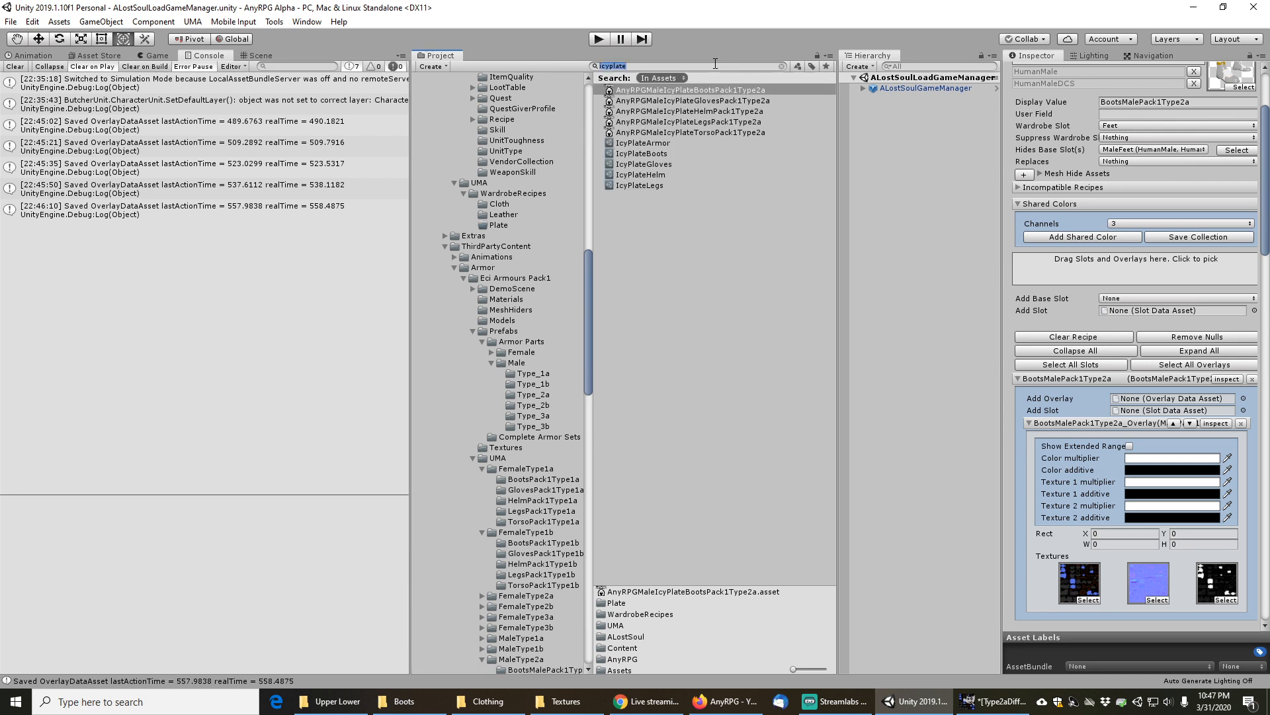
click(733, 102)
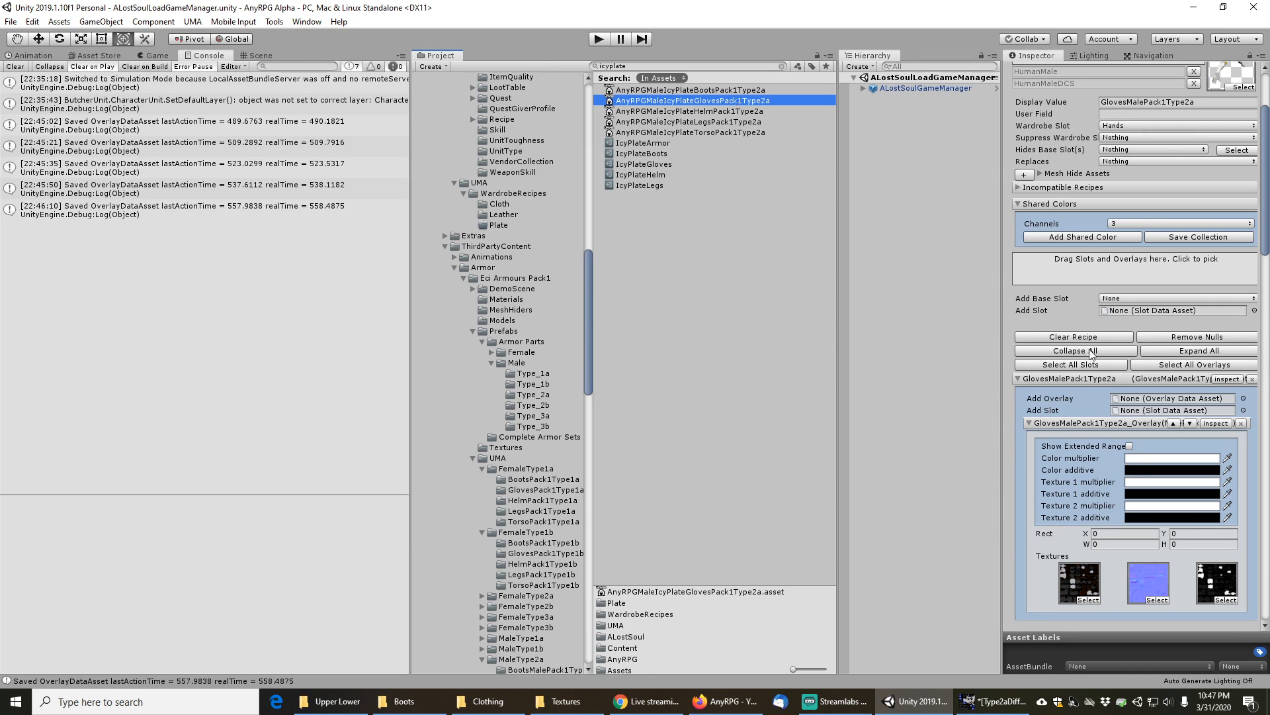
click(1216, 423)
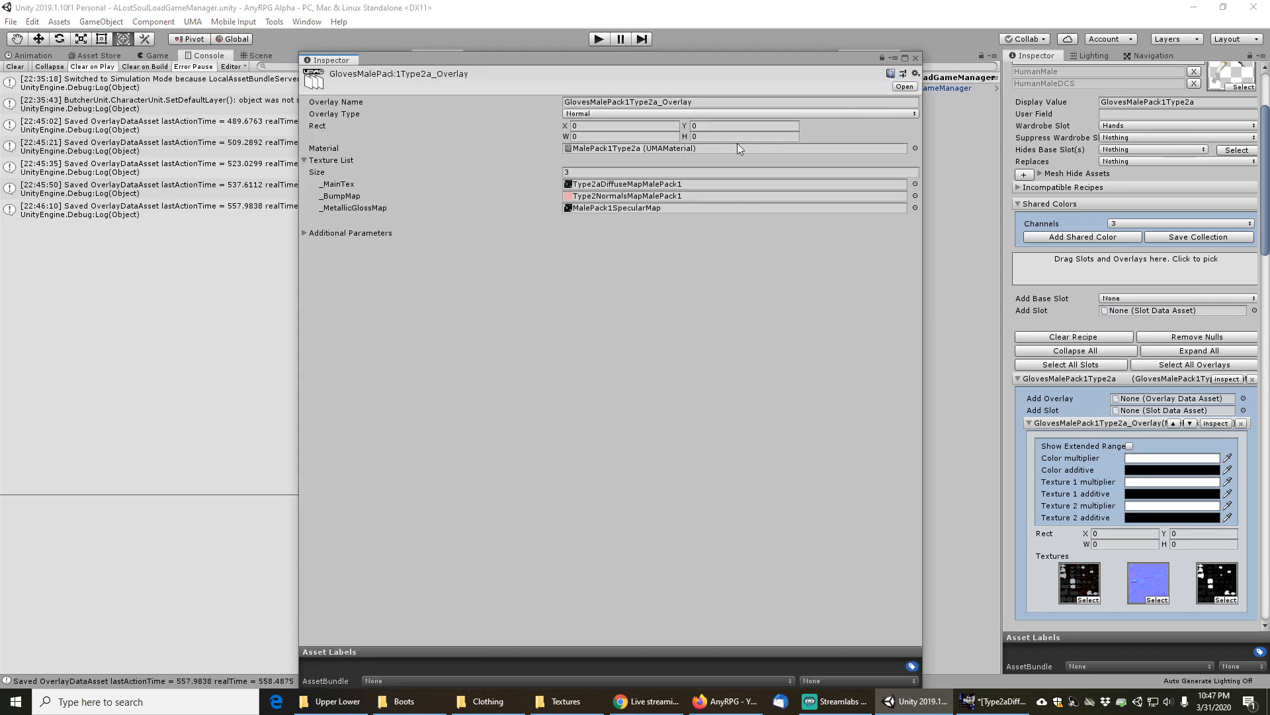
click(915, 57)
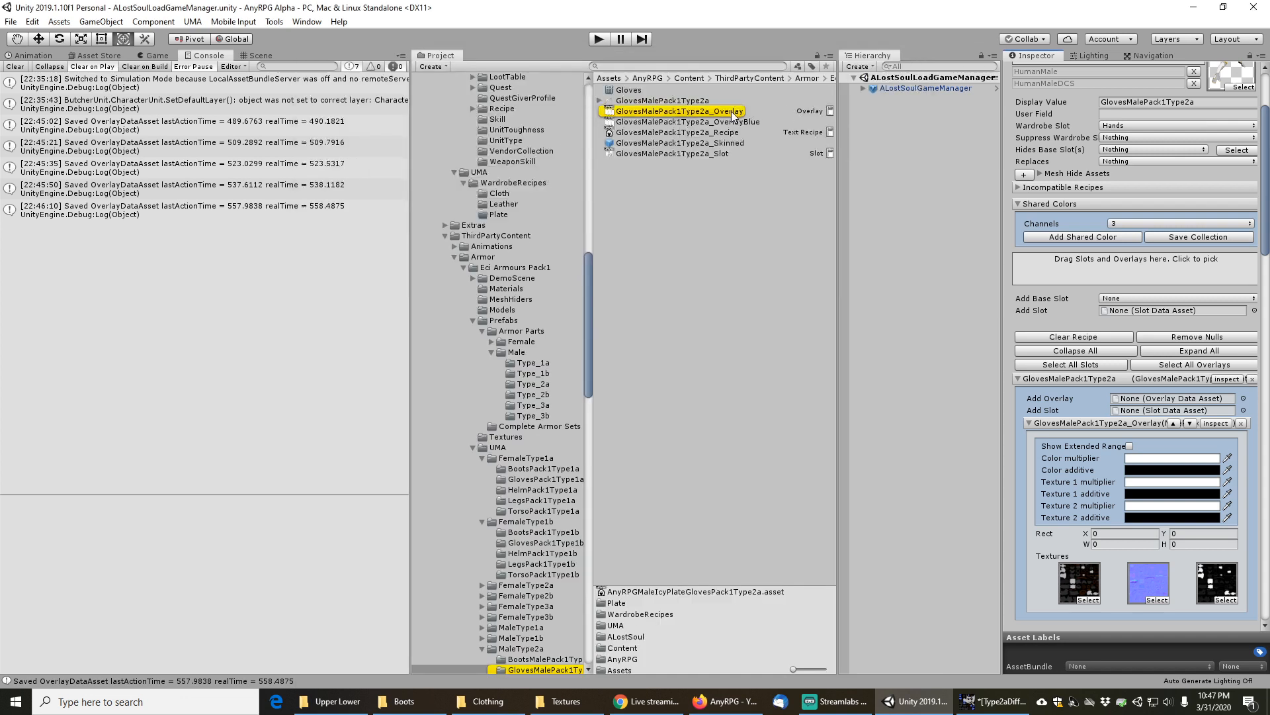
drag(730, 116, 1198, 401)
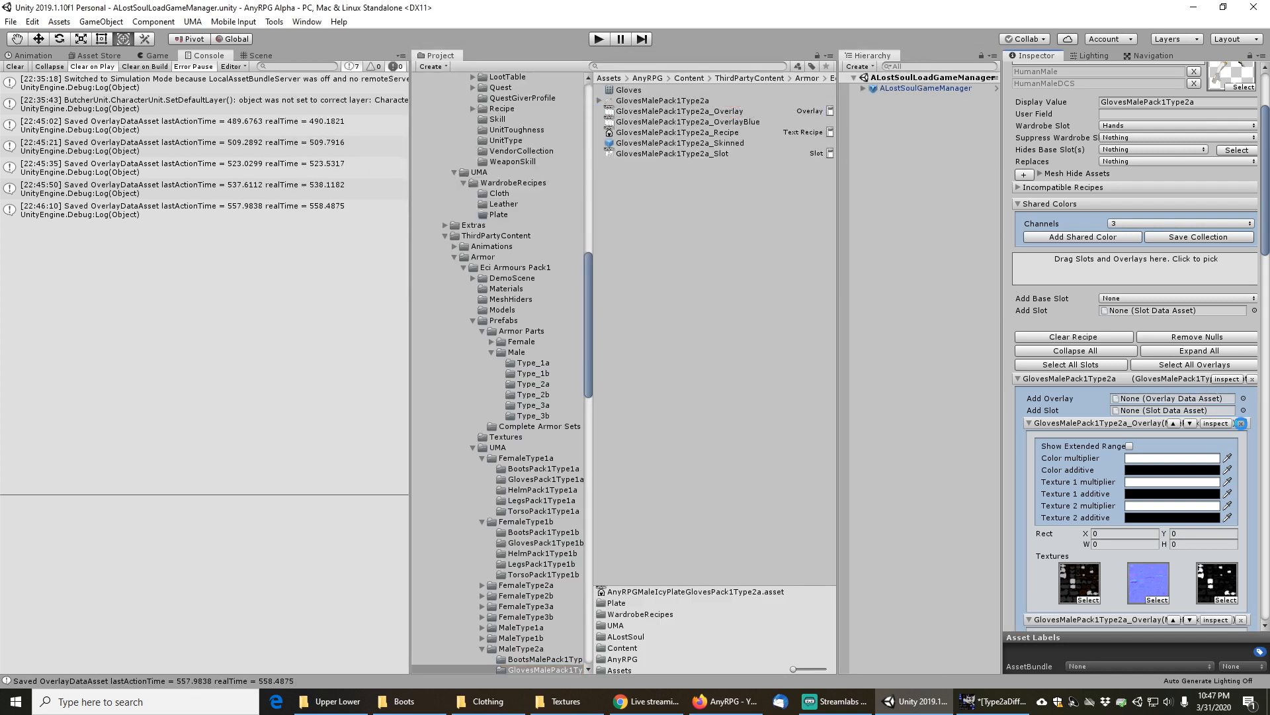
click(1241, 424)
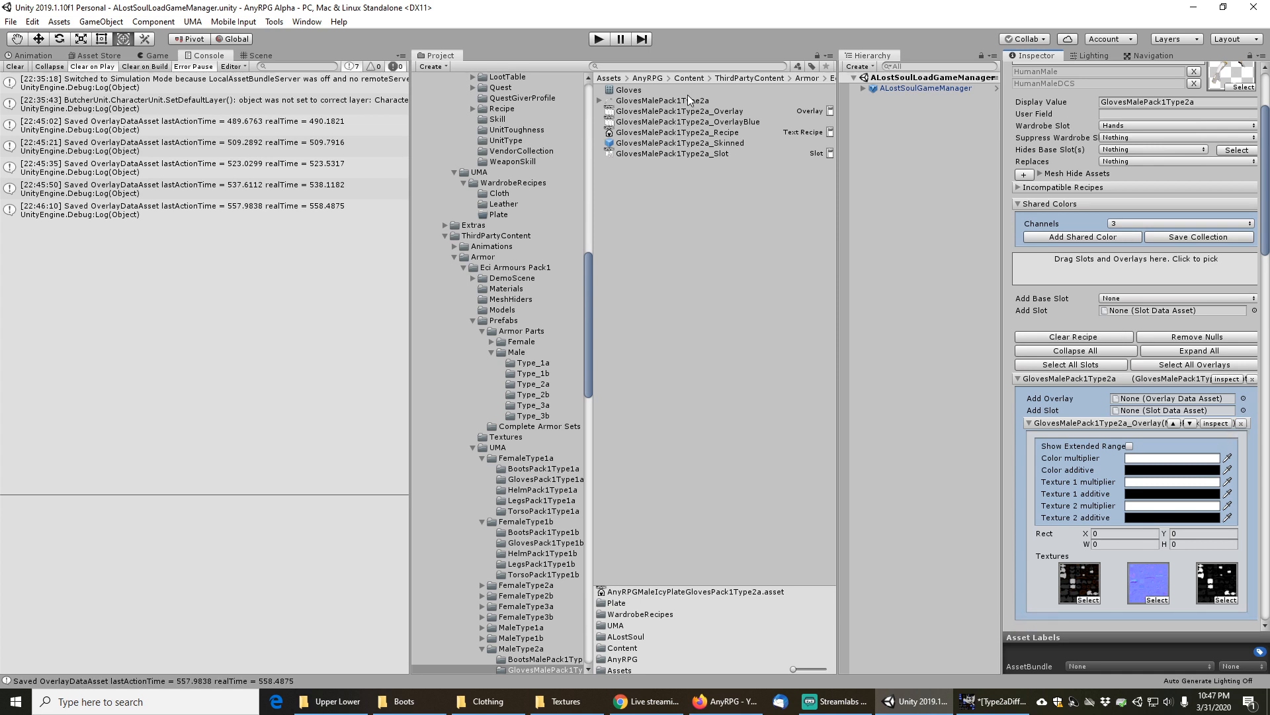
drag(694, 128, 1175, 402)
Find the AnyRPGMaleIcyPlateHelmPack1Type2a recipe and replace its overlay with HelmMalePack1Type2a_OverlayBlue
text(icyplate)
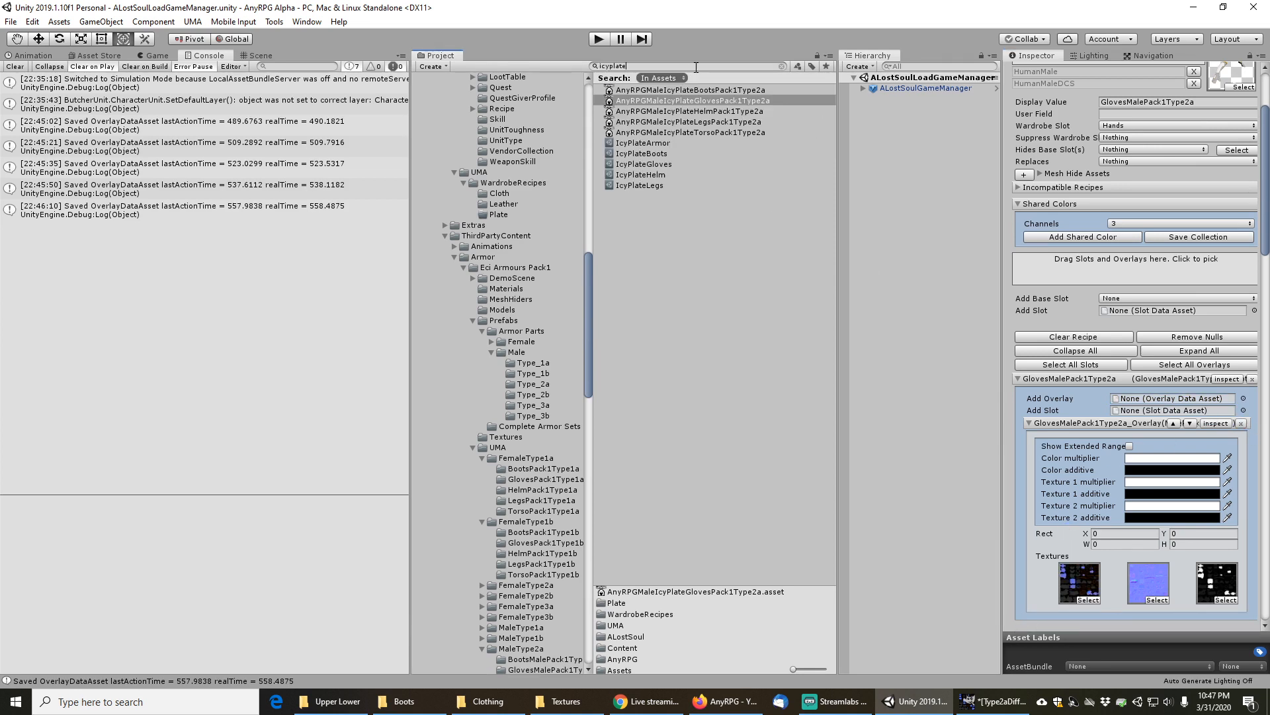
click(705, 111)
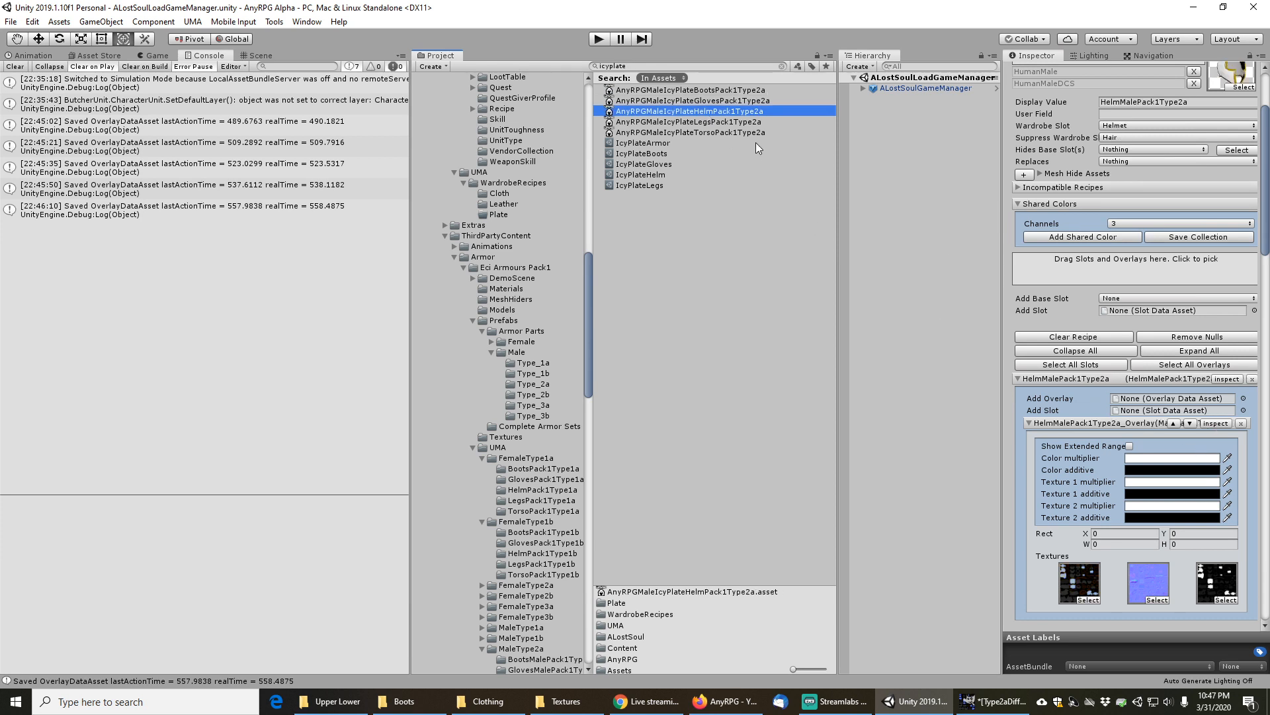
click(1227, 379)
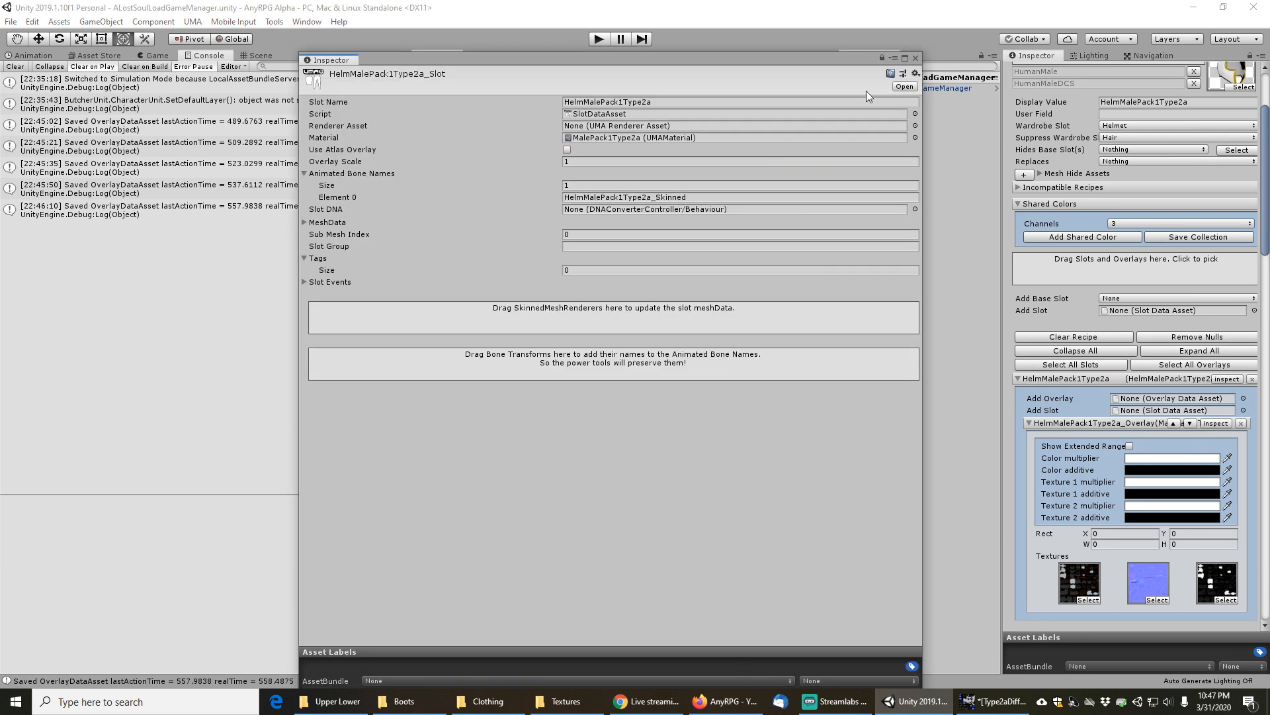
click(916, 58)
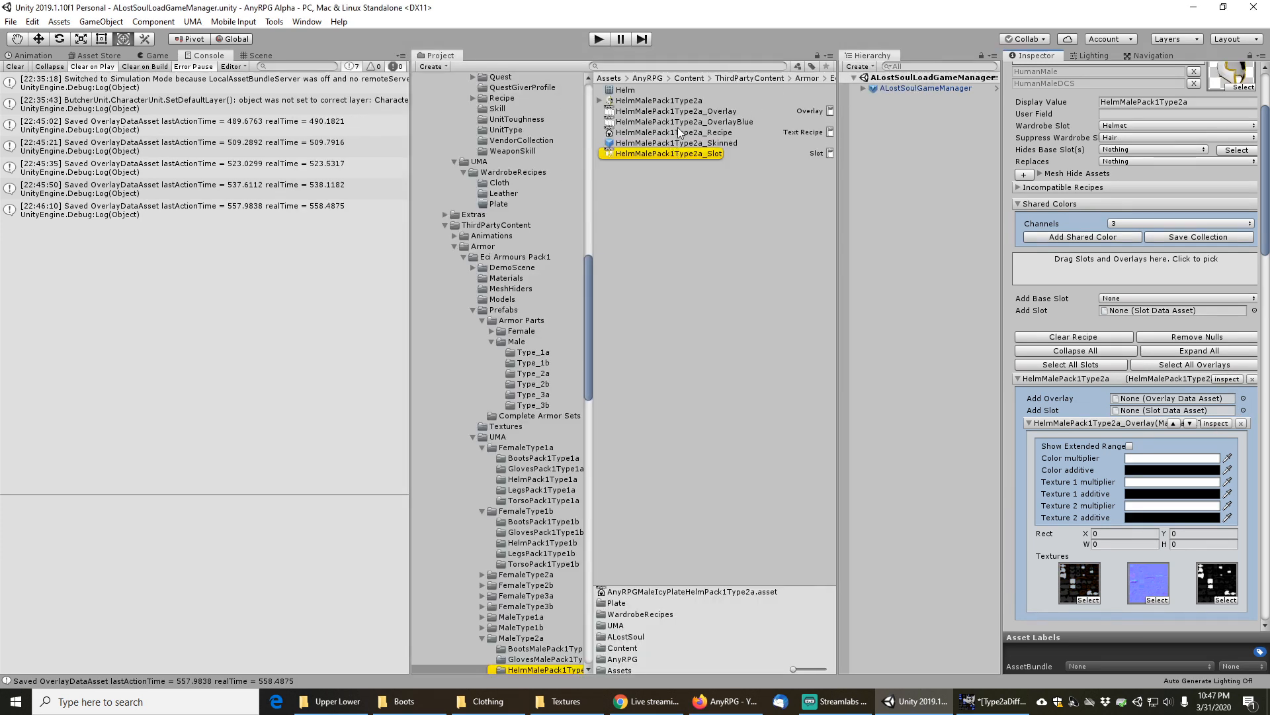
drag(679, 123, 1179, 402)
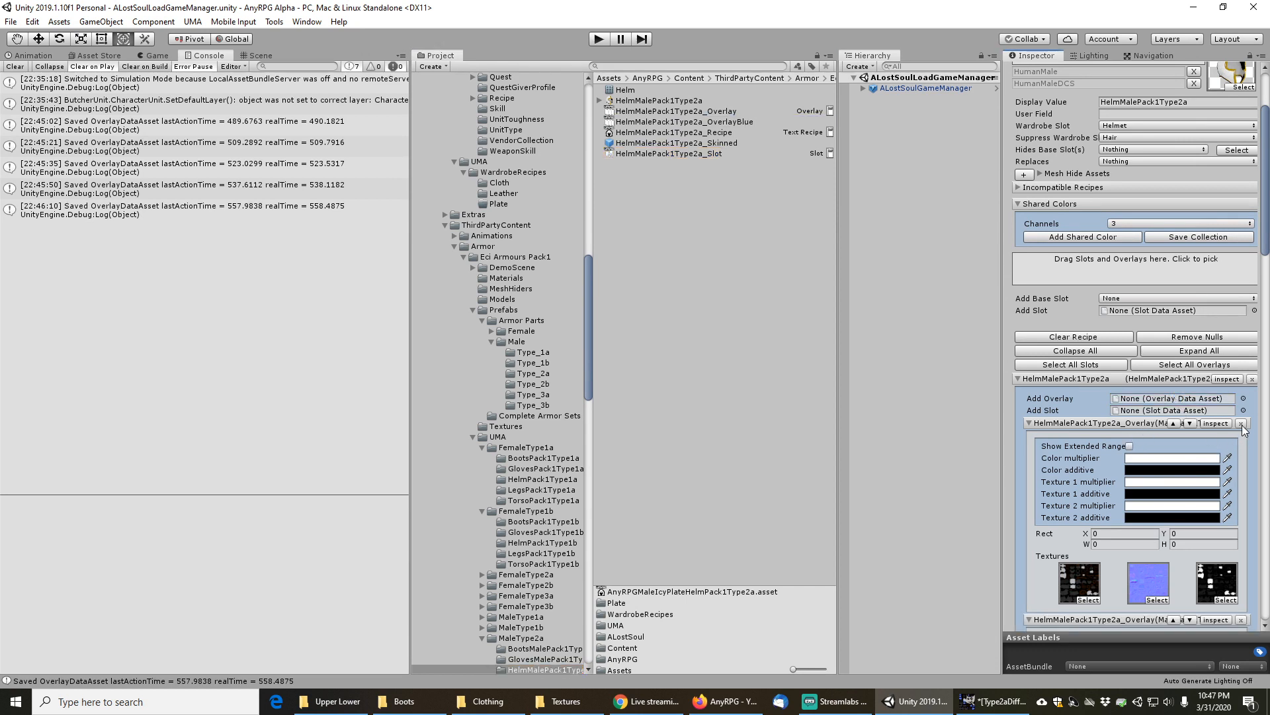
click(1241, 424)
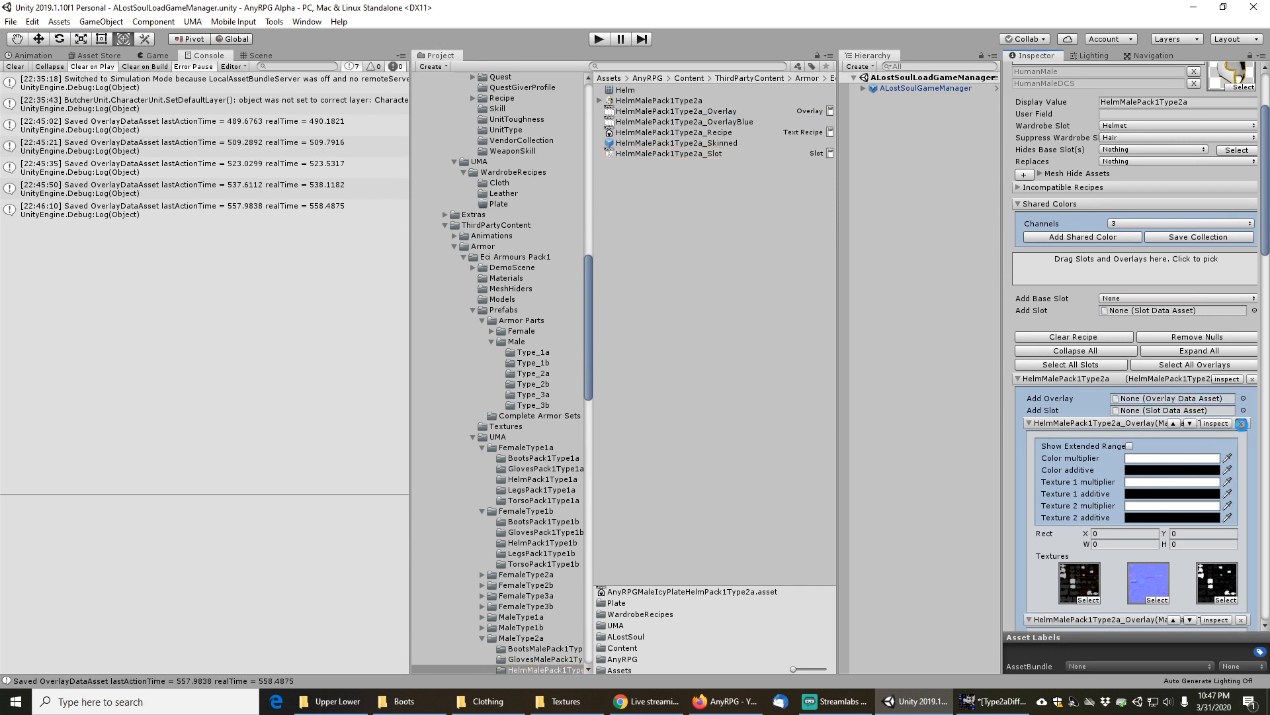
Find the AnyRPGMaleIcyPlateLegsPack1Type2a recipe and replace its overlay with LegsMalePack1Type2a_OverlayBlue
click(694, 66)
text(icyplate)
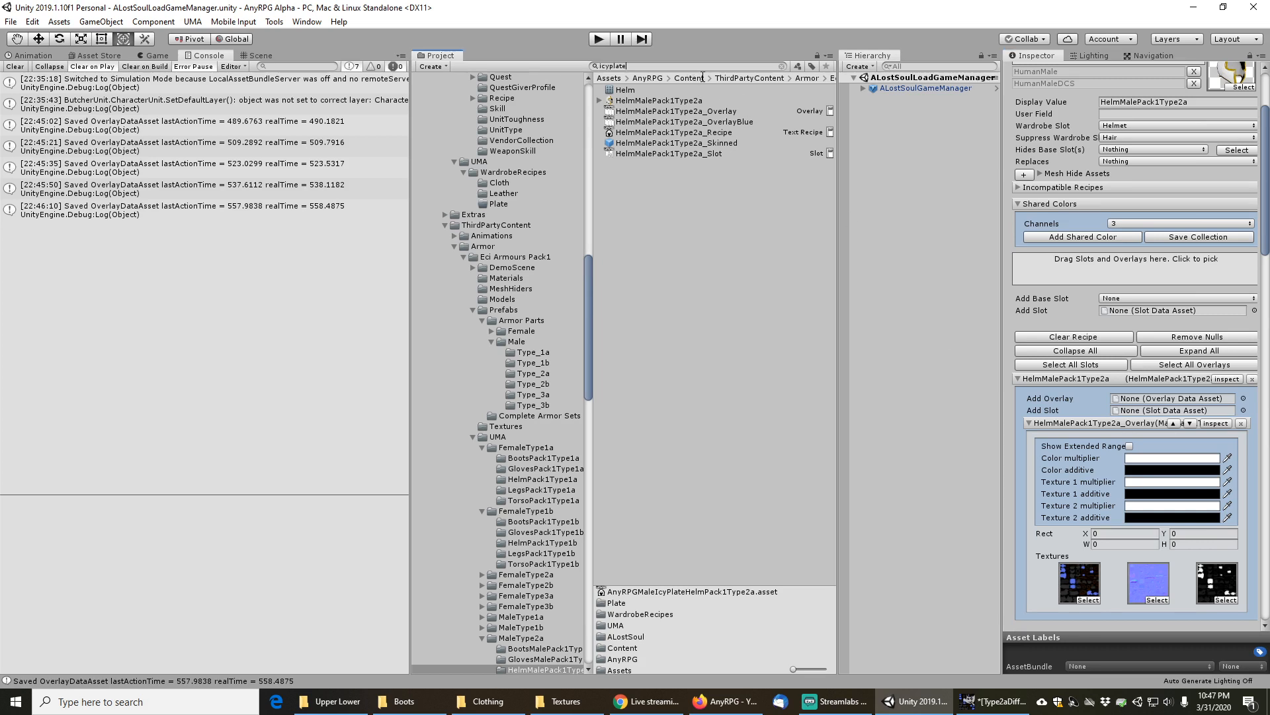
click(716, 121)
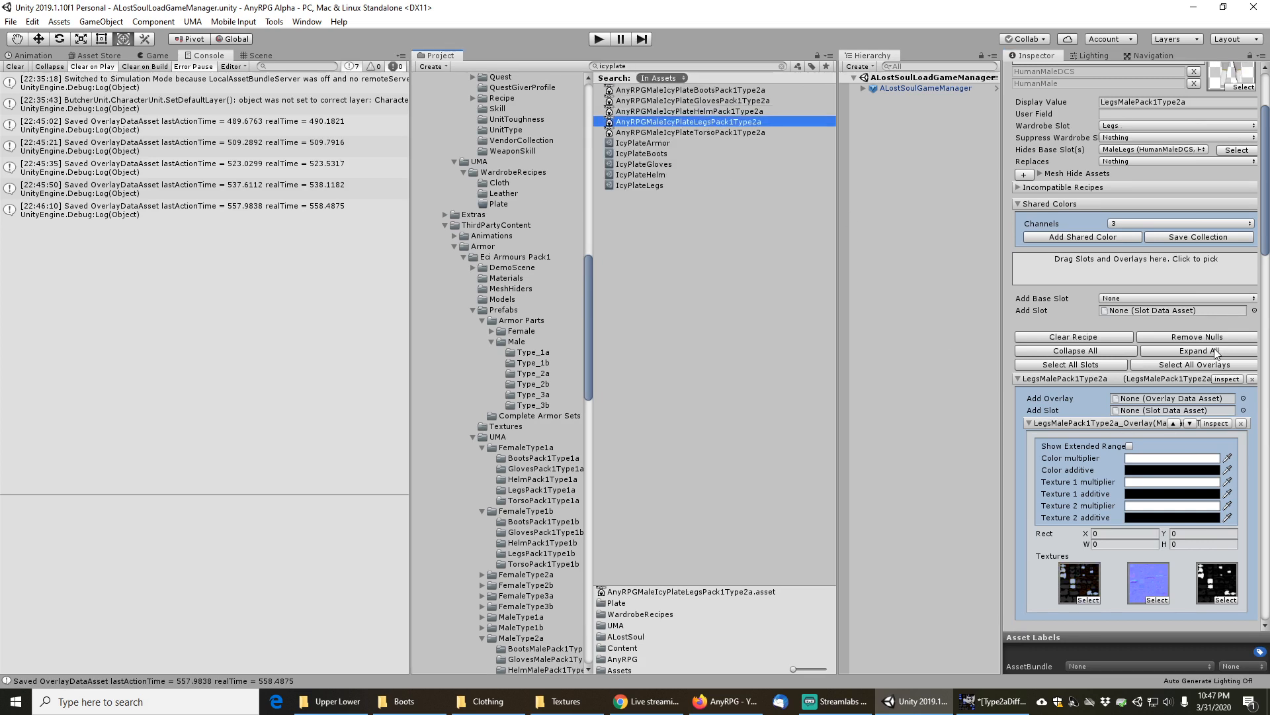
click(1225, 424)
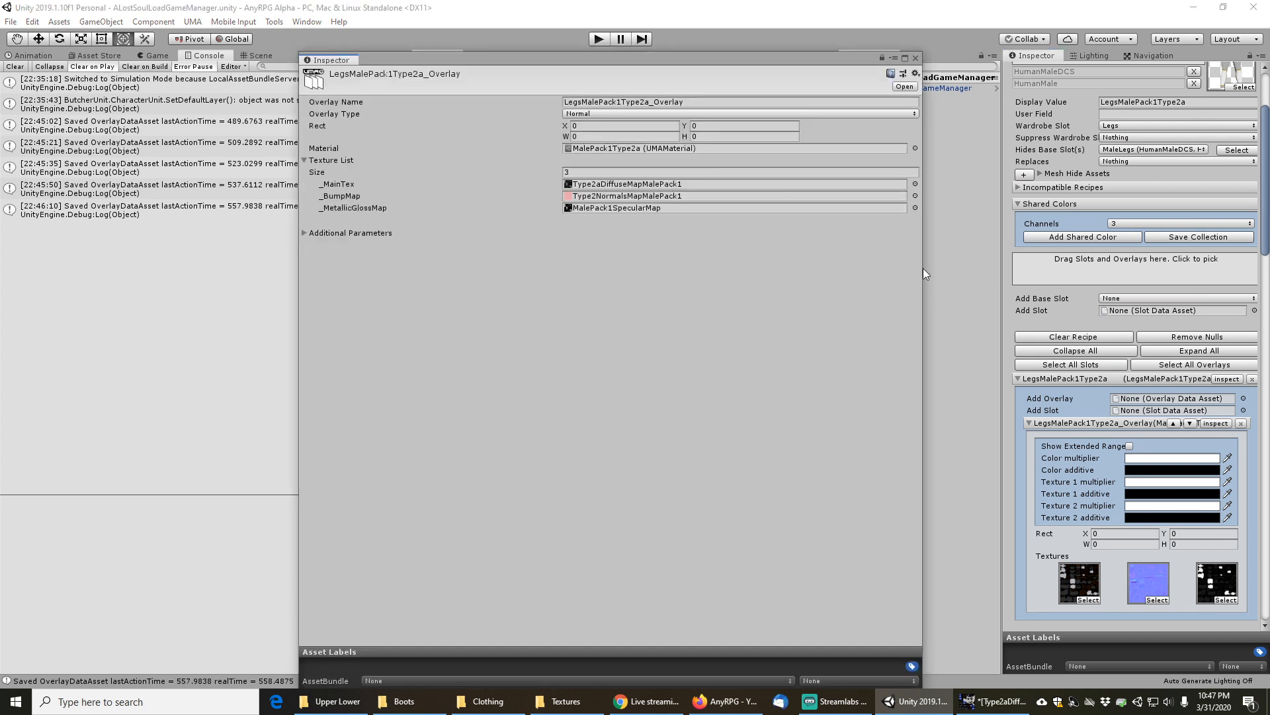
click(915, 58)
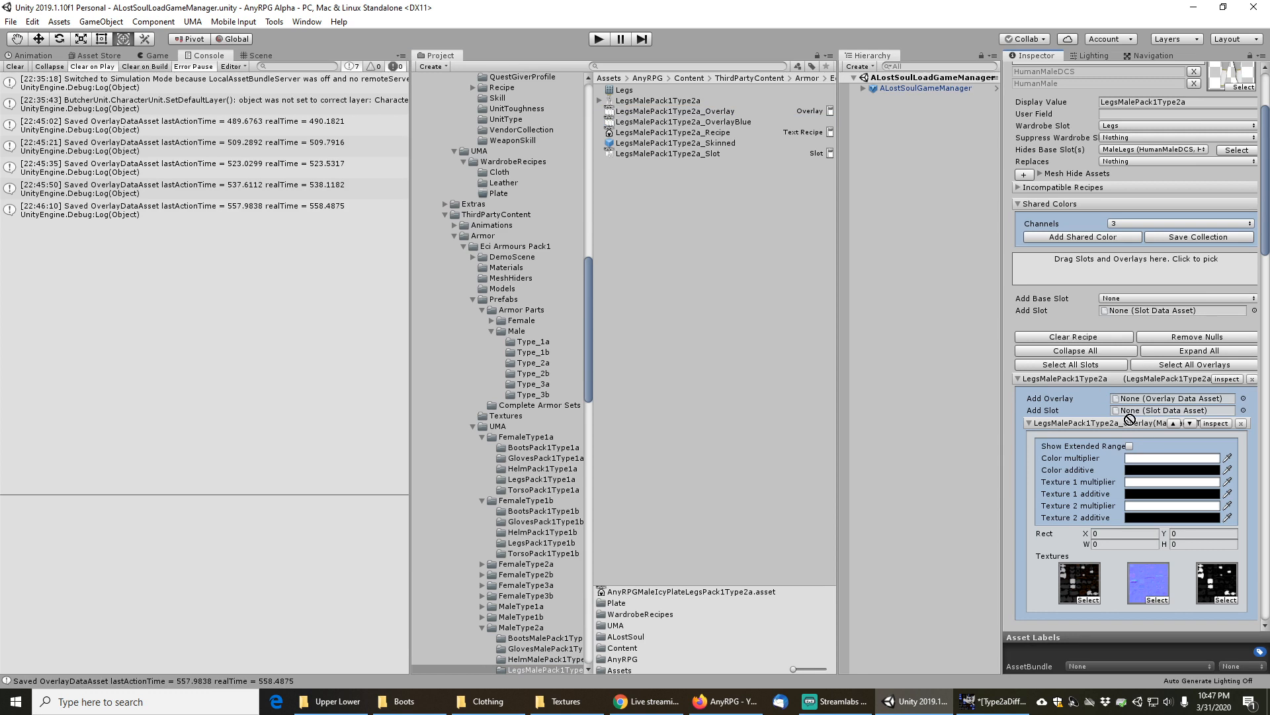
drag(1130, 419, 1159, 400)
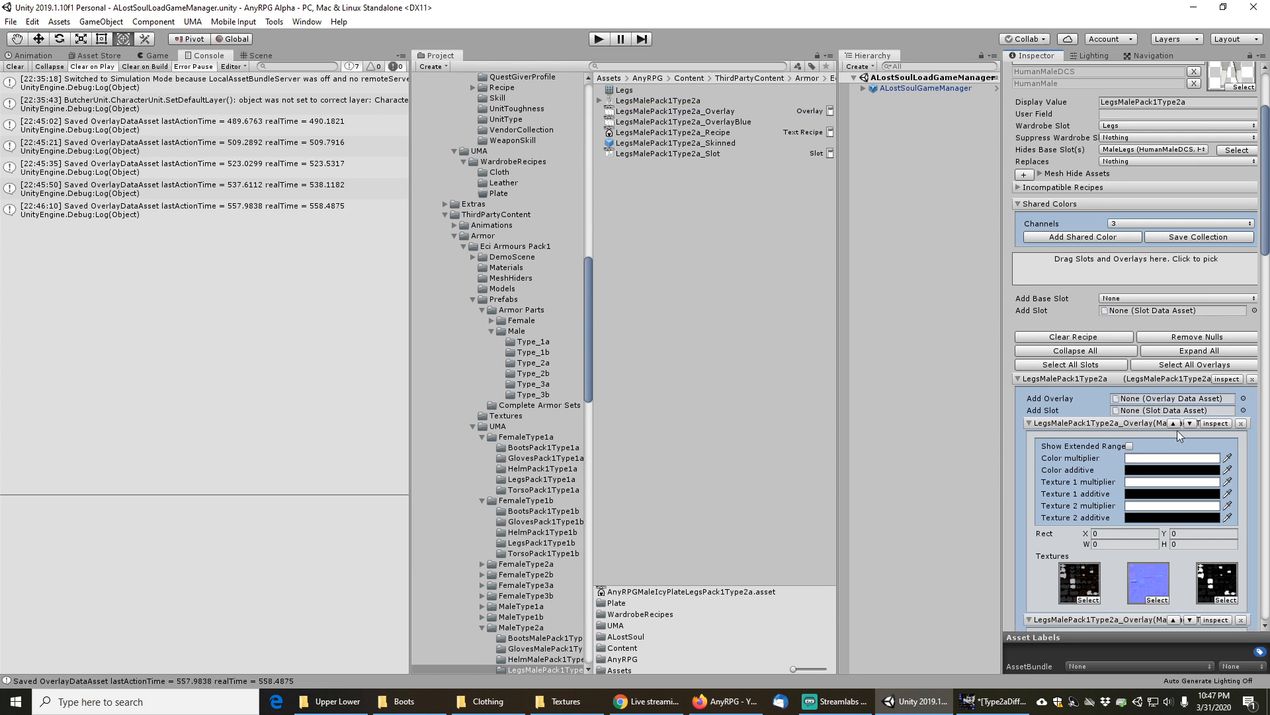
click(1242, 423)
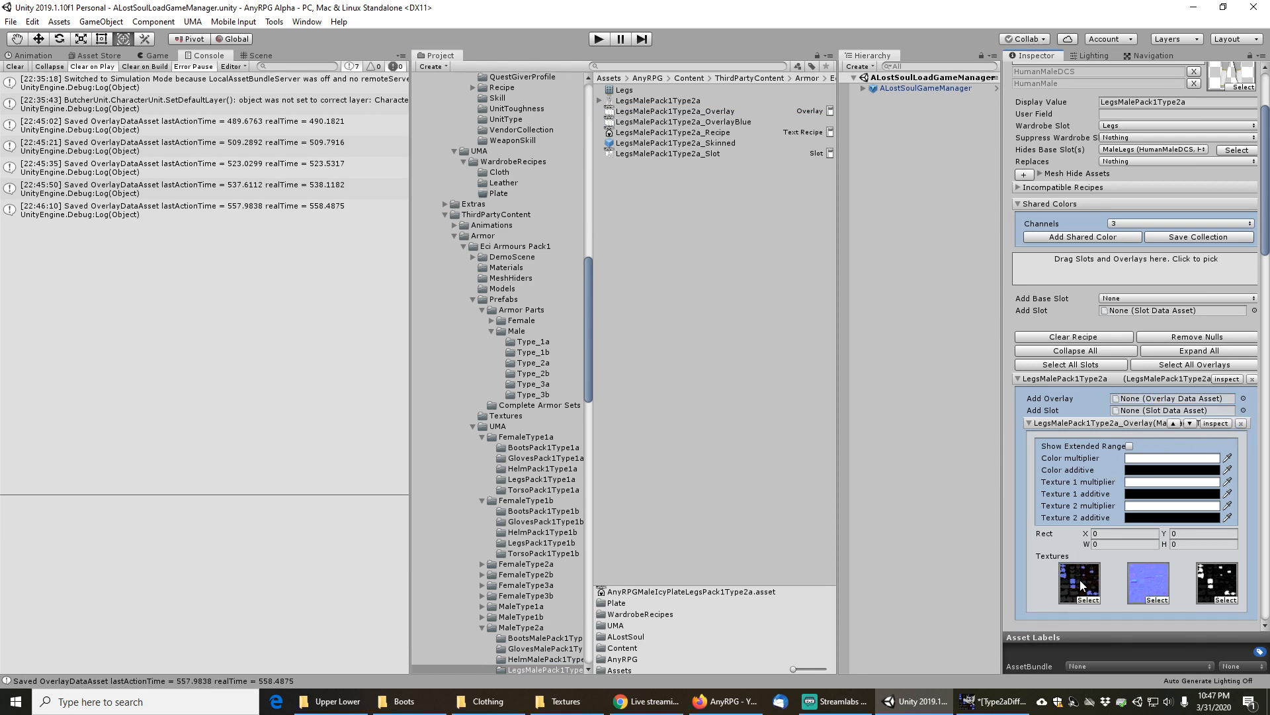
Replace the overlay in the AnyRPGMaleIcyPlateTorsoPack1Type2a recipe with TorsoMalePack1Type2a_OverlayBlue and save the changes
click(688, 64)
text(icyplate)
click(691, 133)
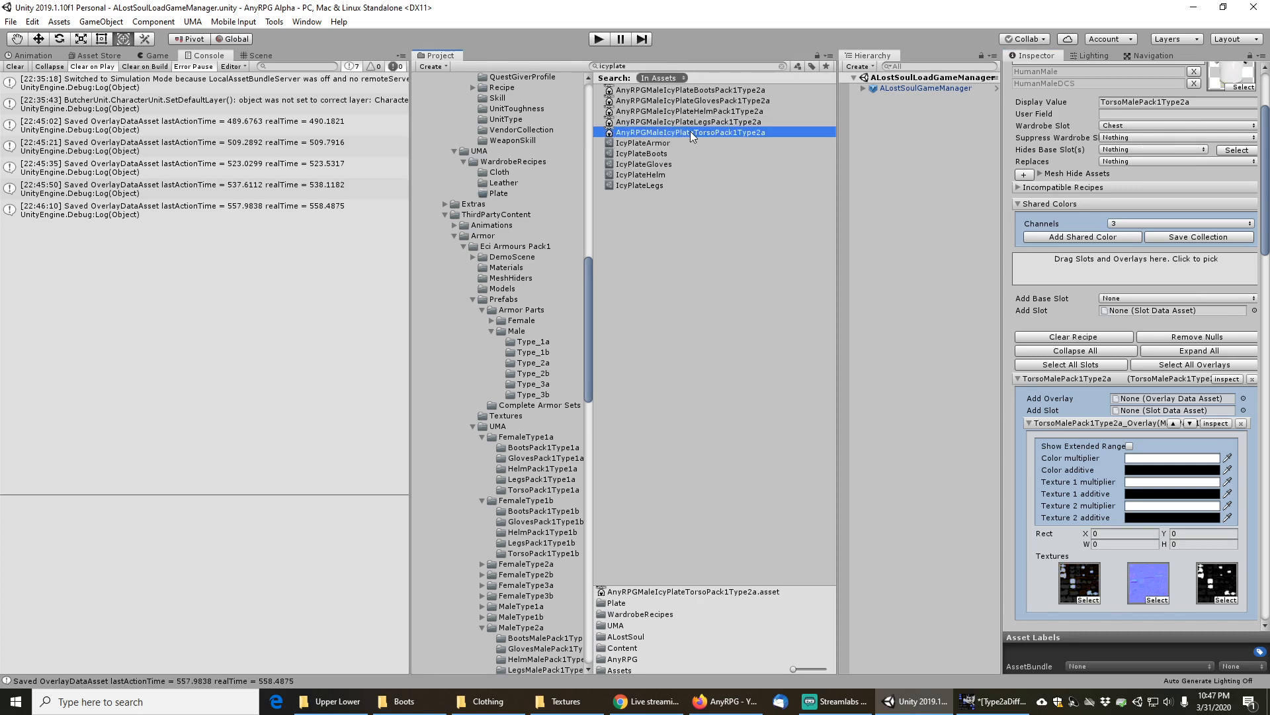
click(1219, 423)
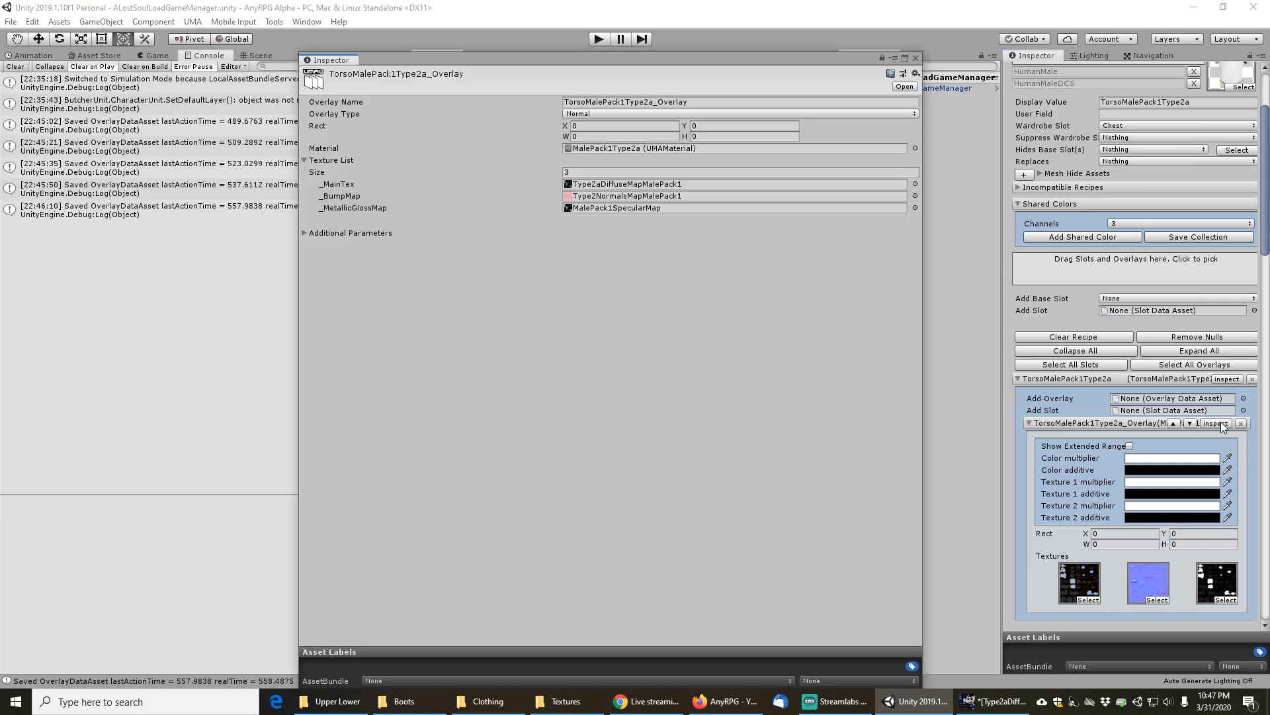
click(916, 58)
drag(650, 123, 1132, 397)
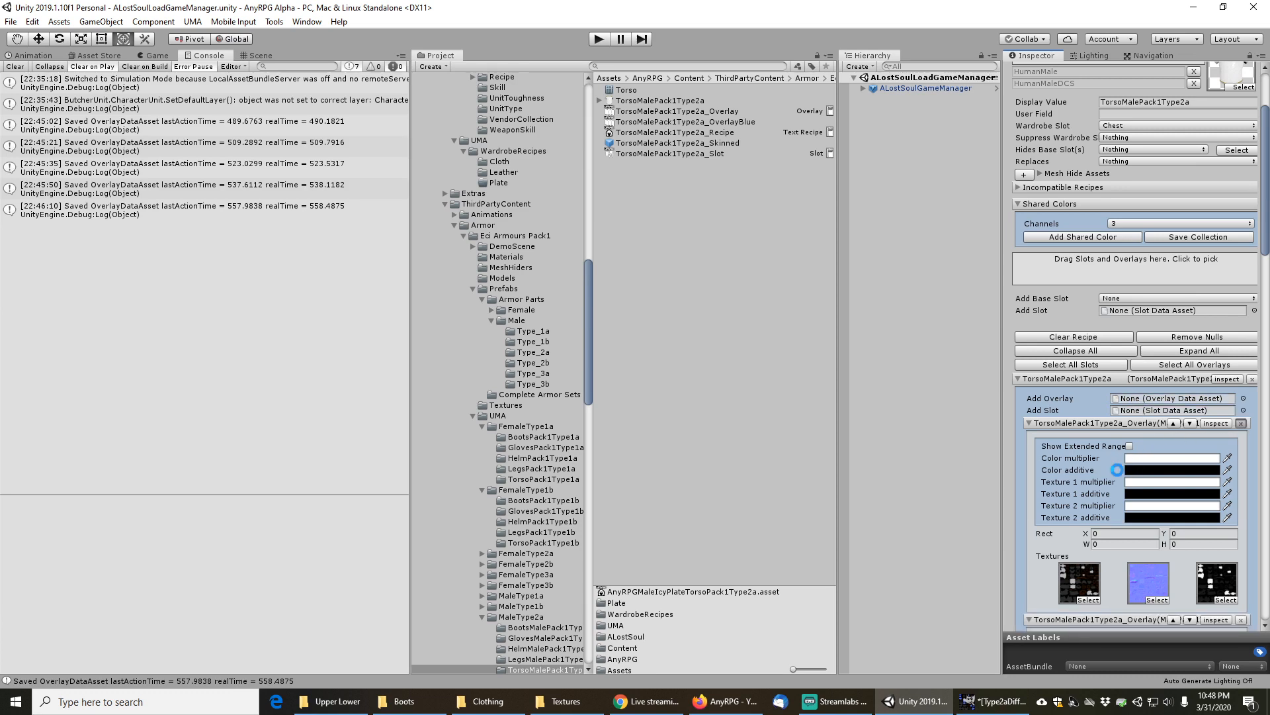
click(1240, 423)
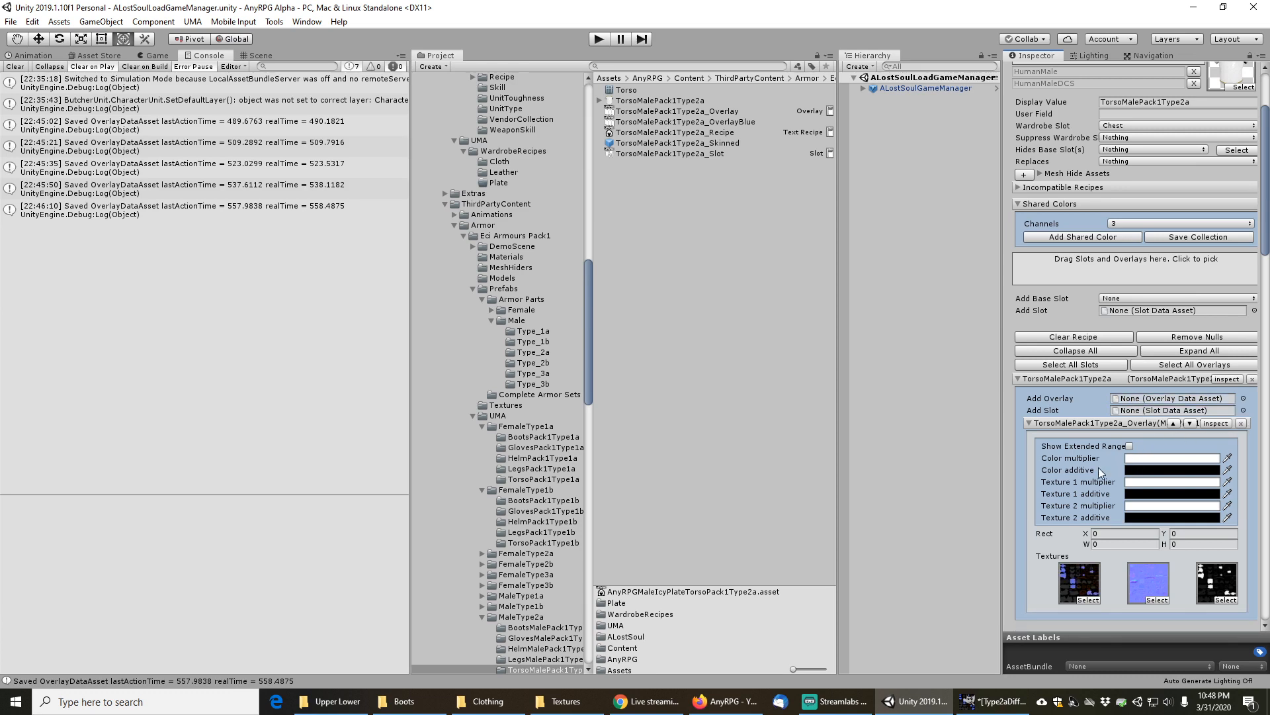
click(11, 21)
click(36, 72)
Check the blue-recolored Type2aDiffuseMapMalePack1Blue texture in GIMP, return to Unity and save the scene
click(992, 706)
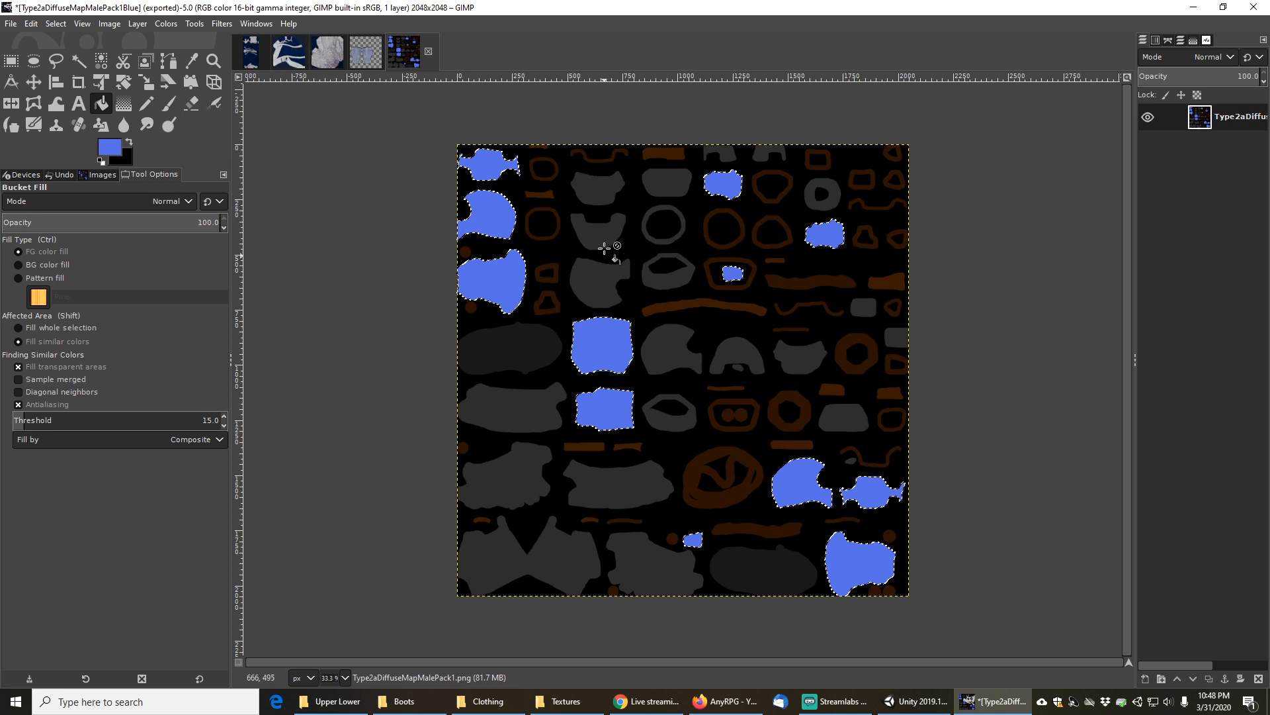
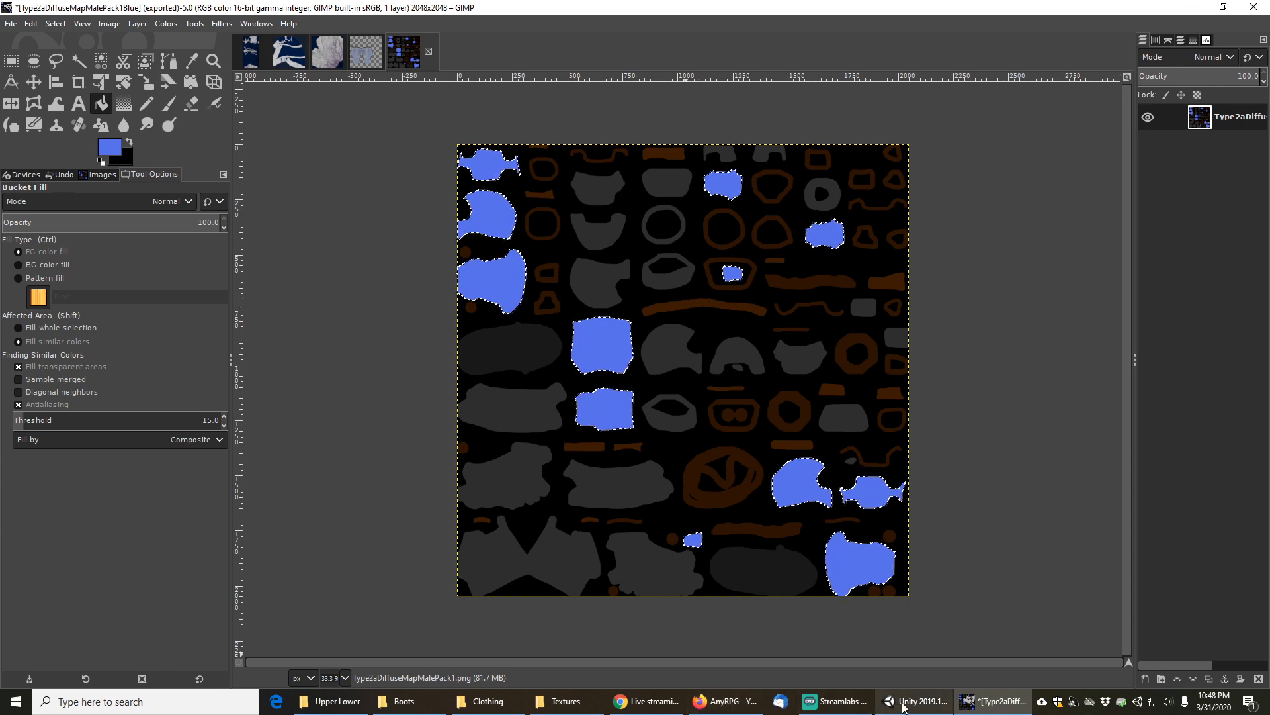
mouse_move(903, 705)
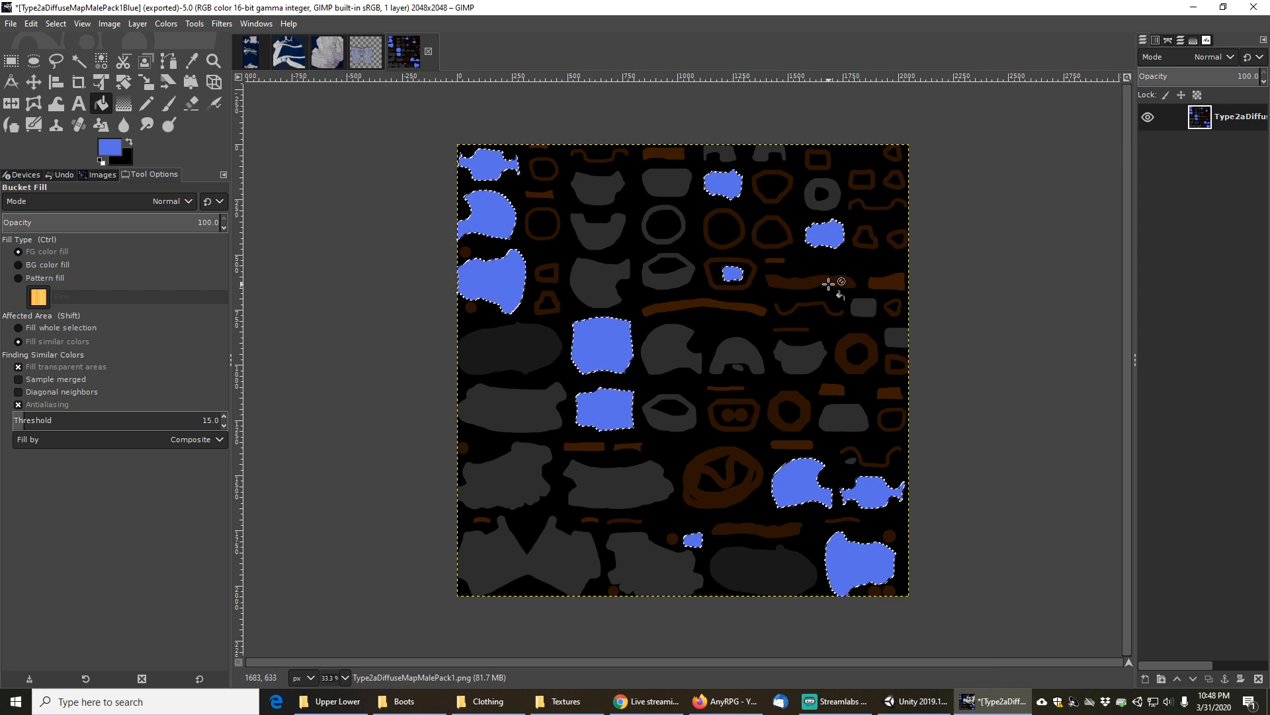
click(917, 709)
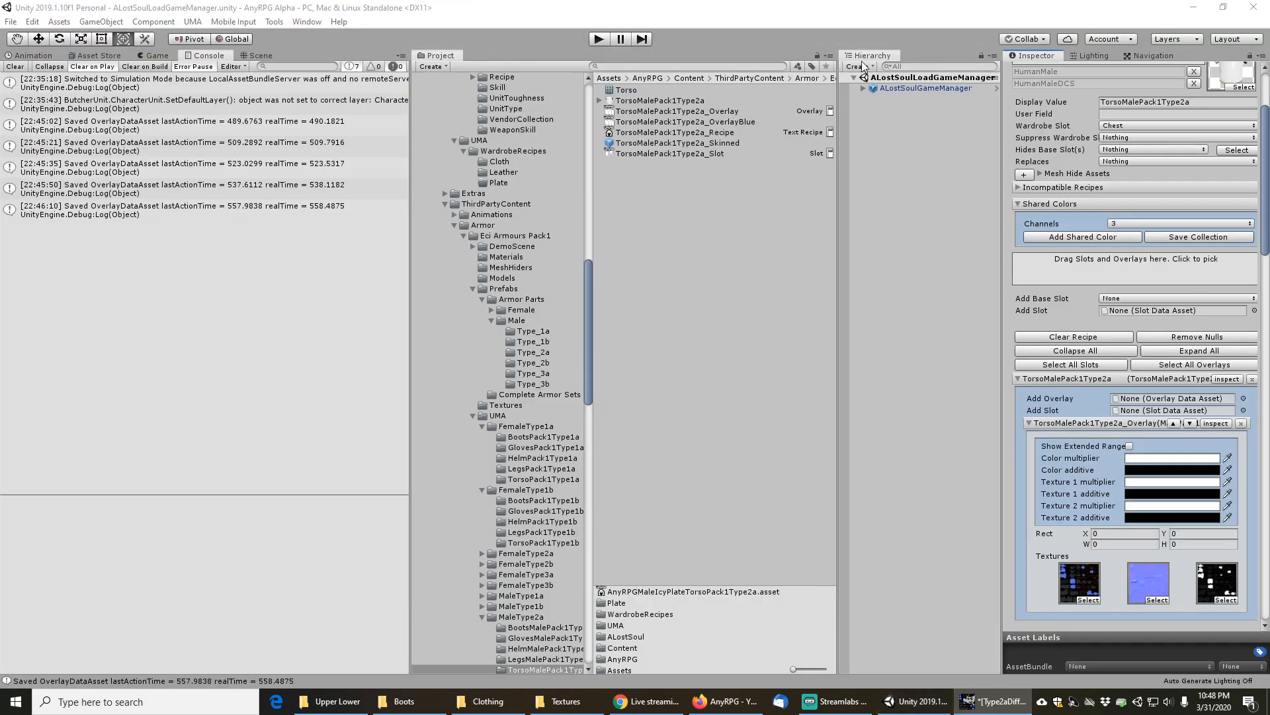
click(11, 21)
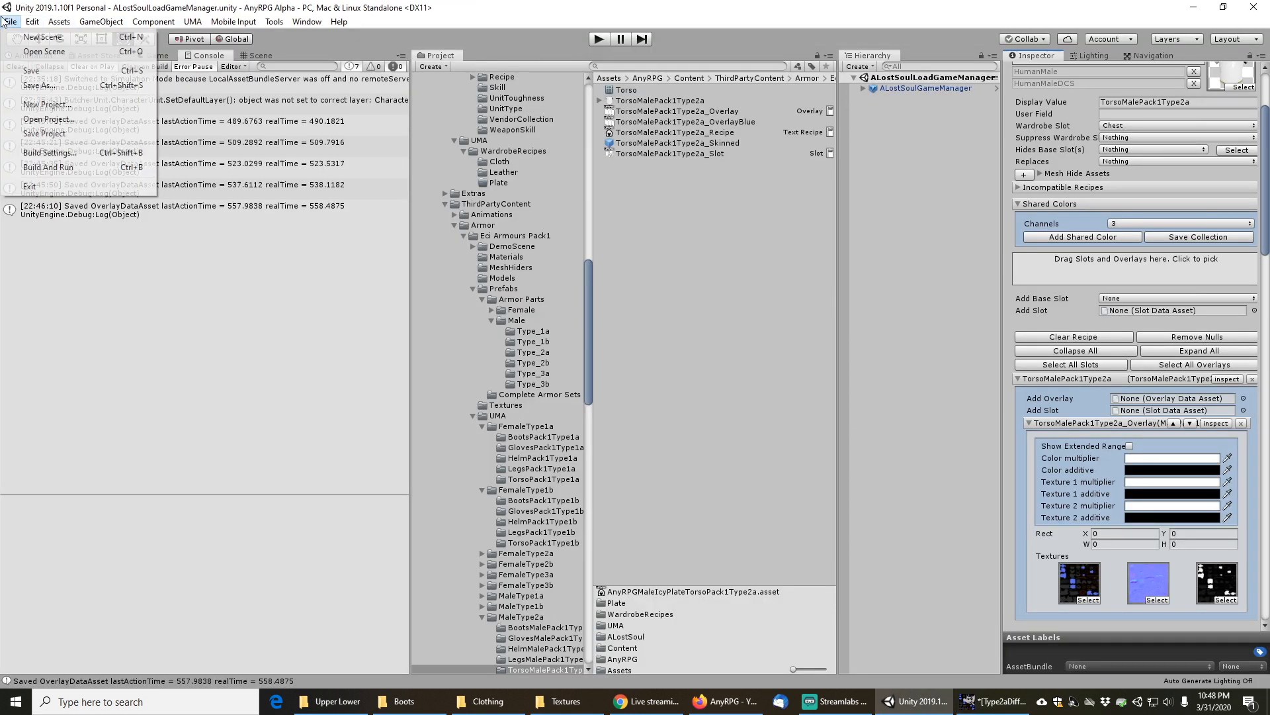
click(29, 71)
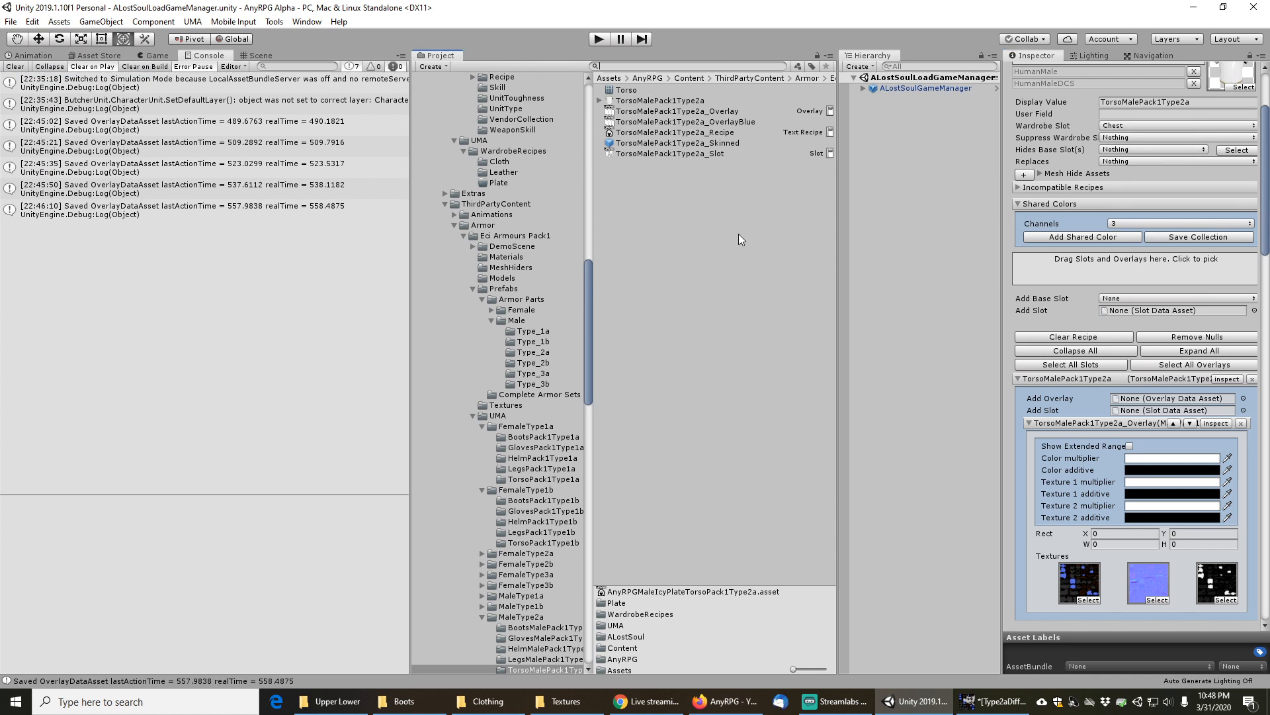
Search the project for icyplate and examine the IcyPlateArmor recipe profile
text(icyblue)
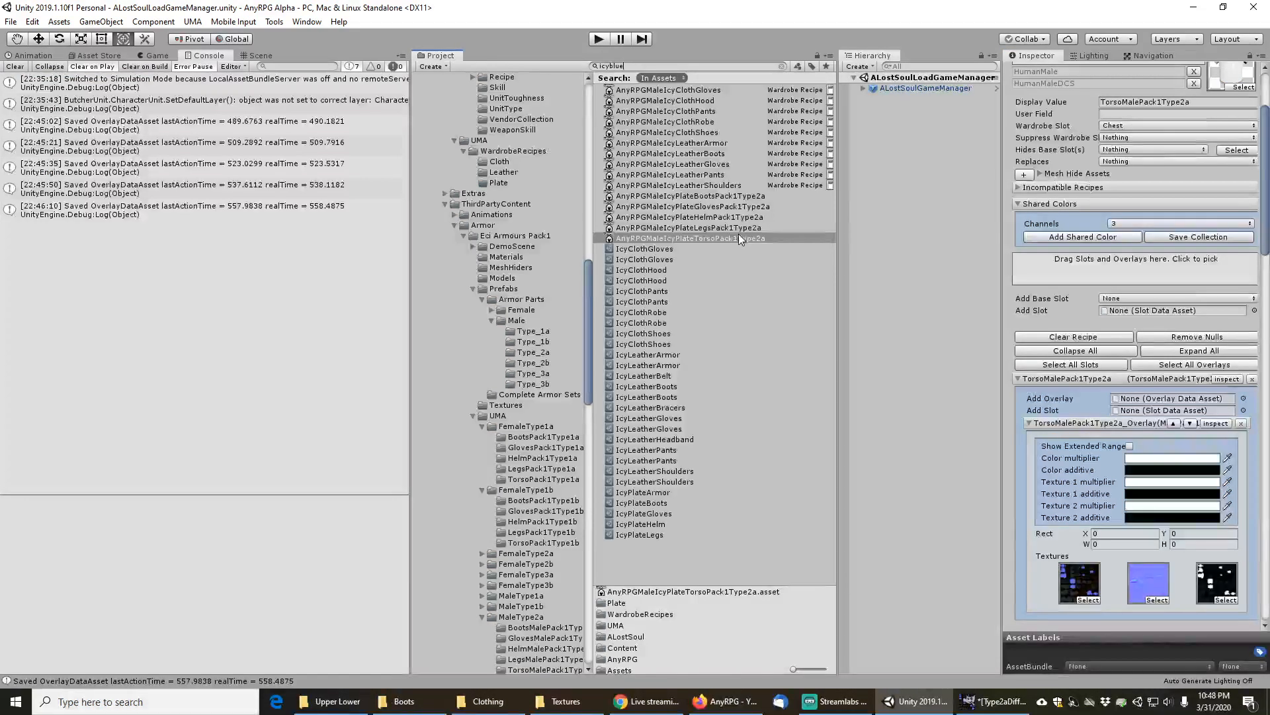
key(ctrl+a)
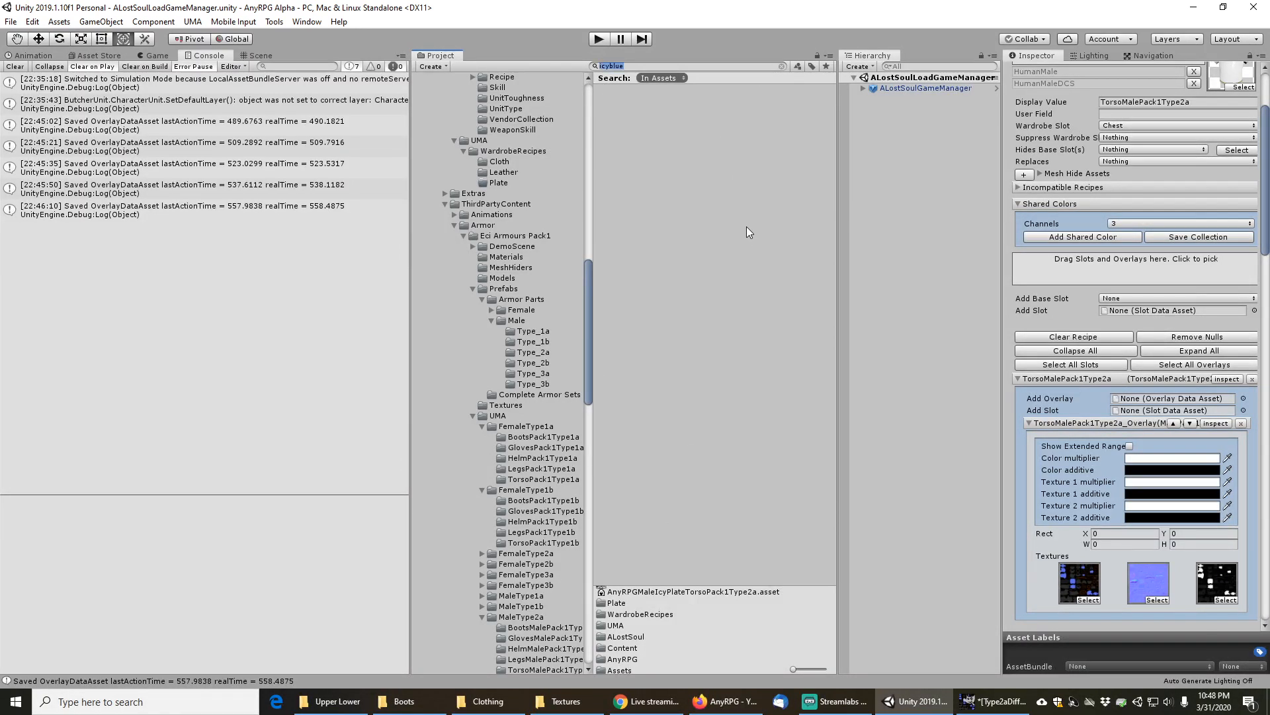
text(icyplate)
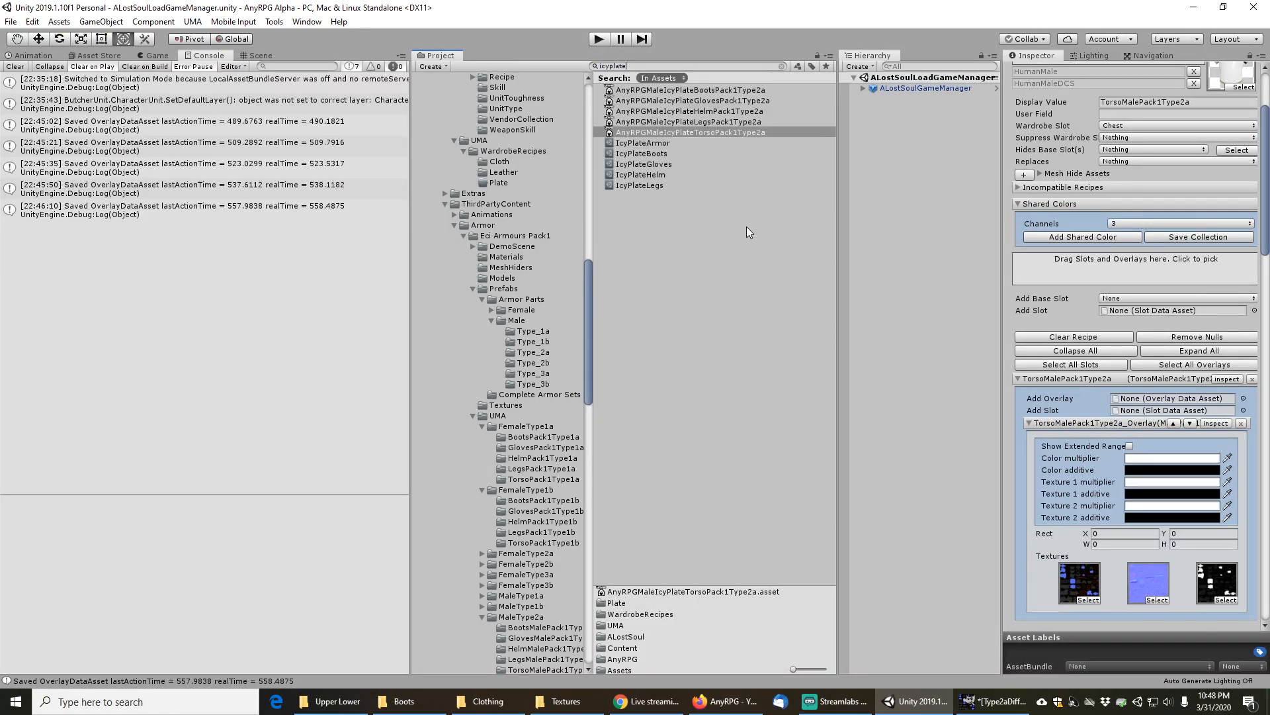
key(ctrl+a)
click(638, 143)
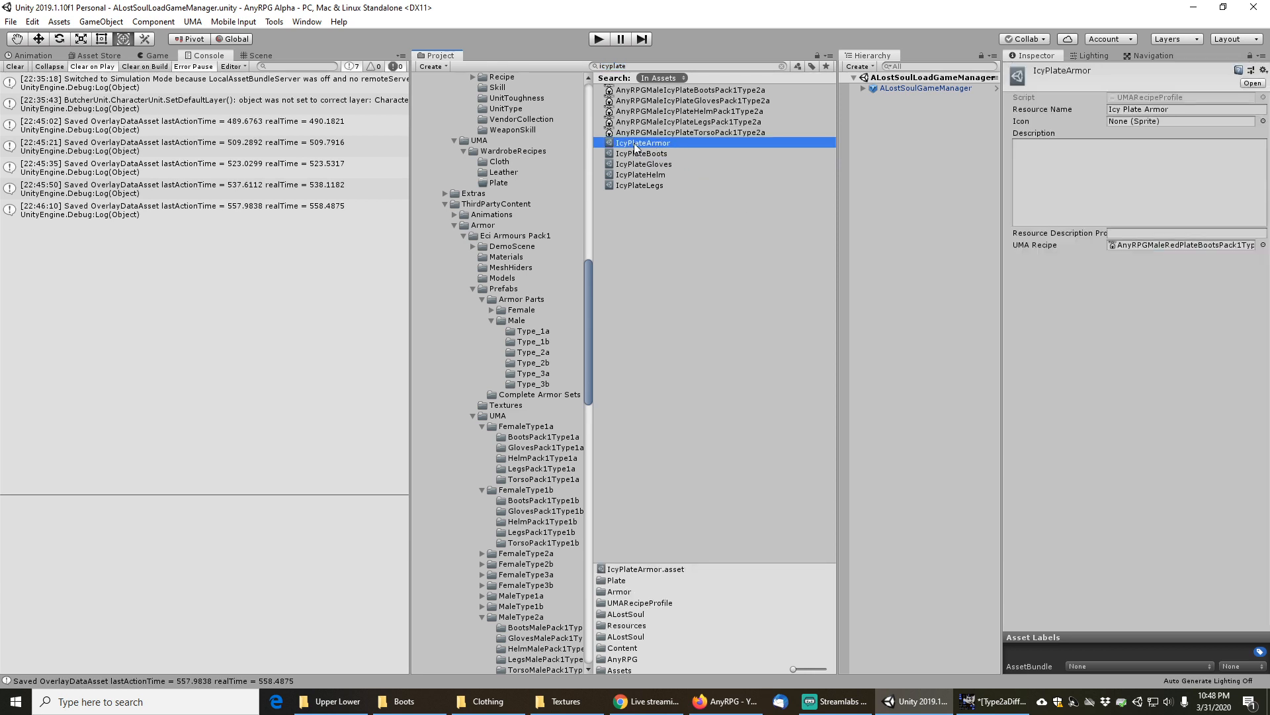
Search for initiatesplate, pick the InitiatesPlateArmor item that has the armor stats, and reveal it in its ALostSoulShared Plate folder
click(647, 66)
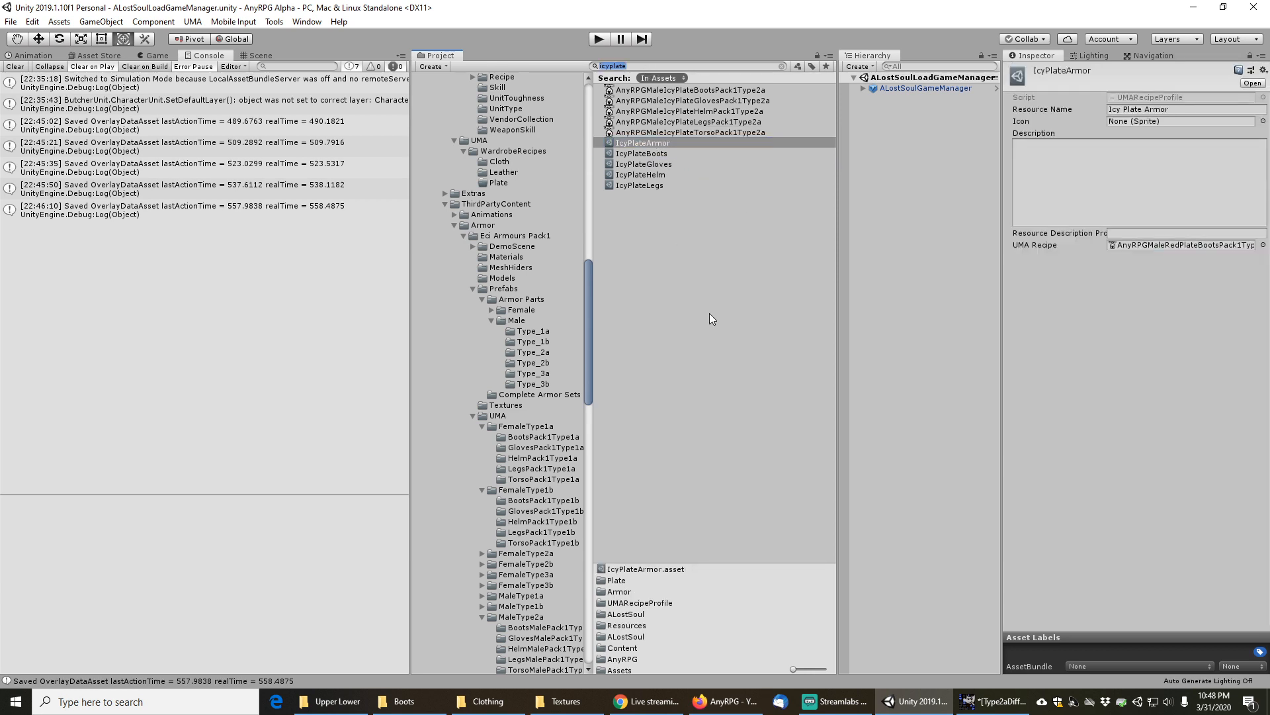
text(initiates)
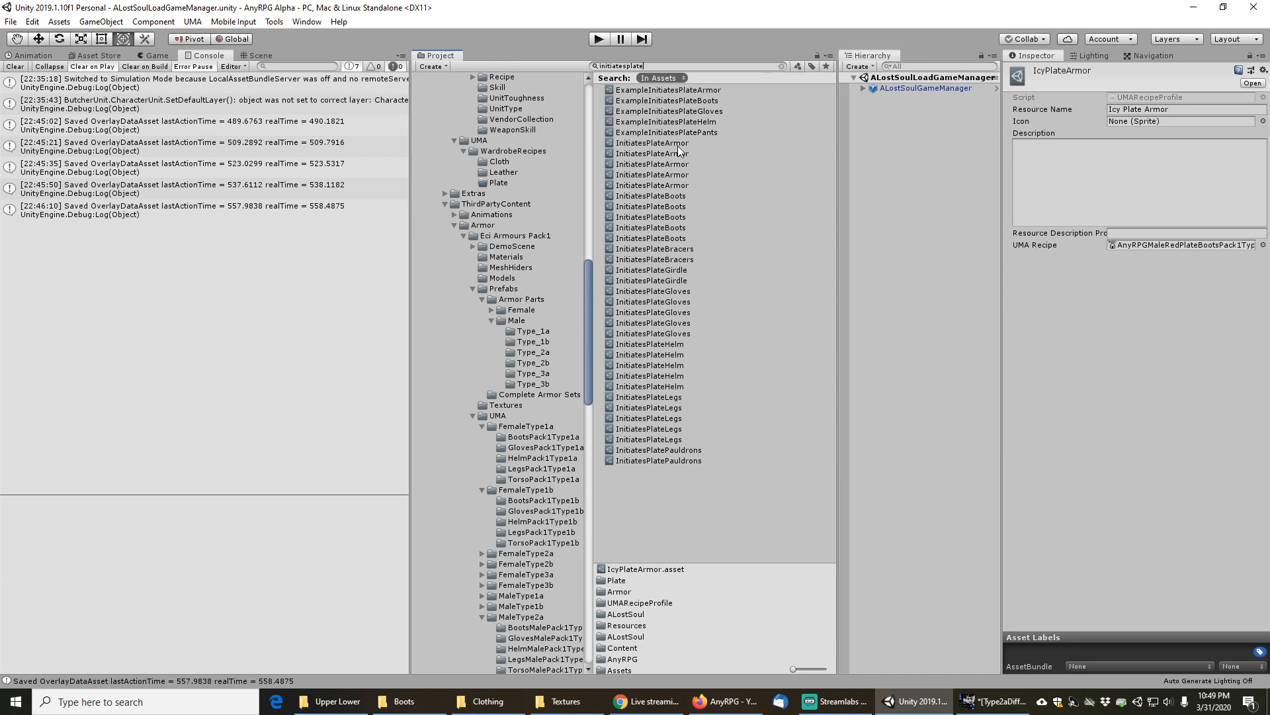
click(661, 143)
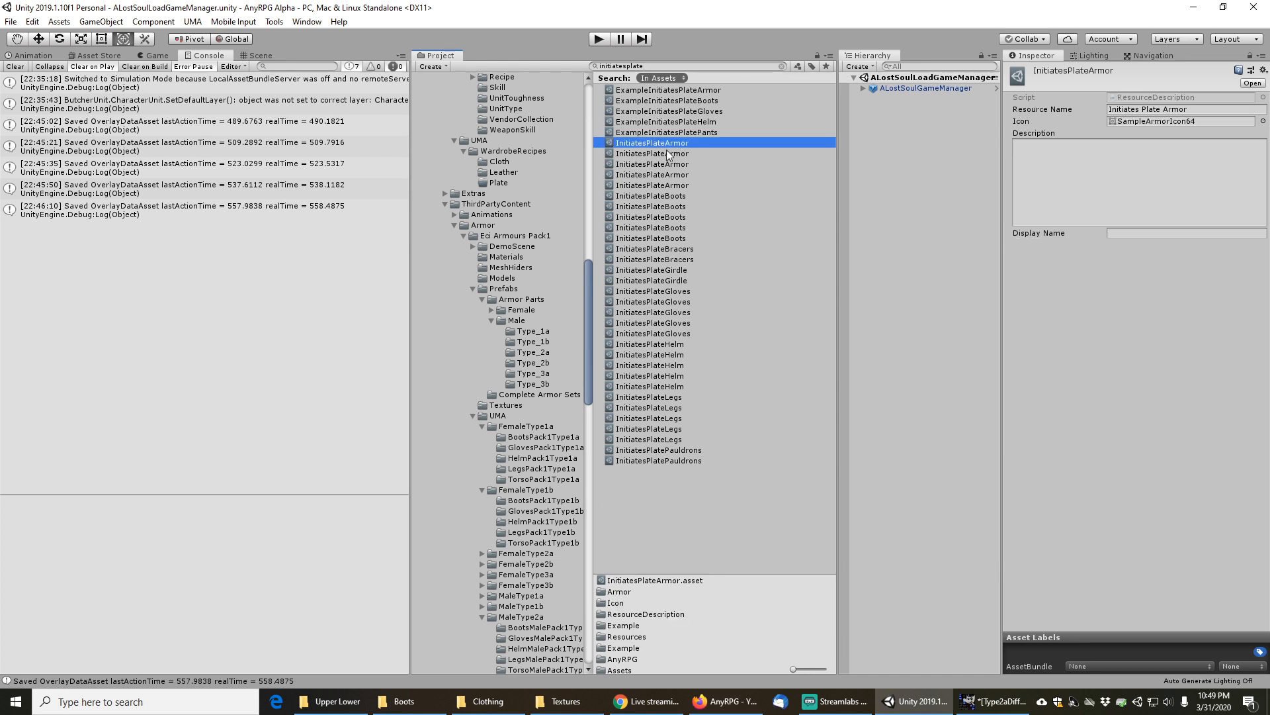
click(668, 154)
key(Down)
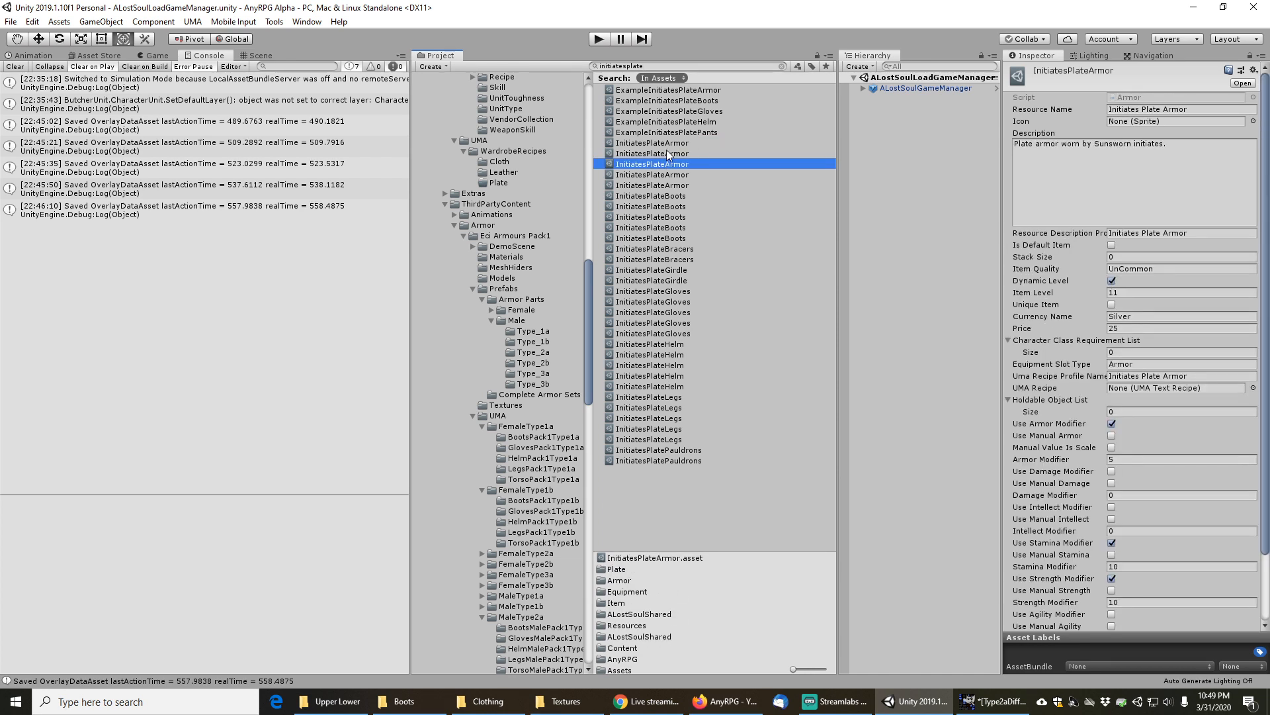
click(782, 65)
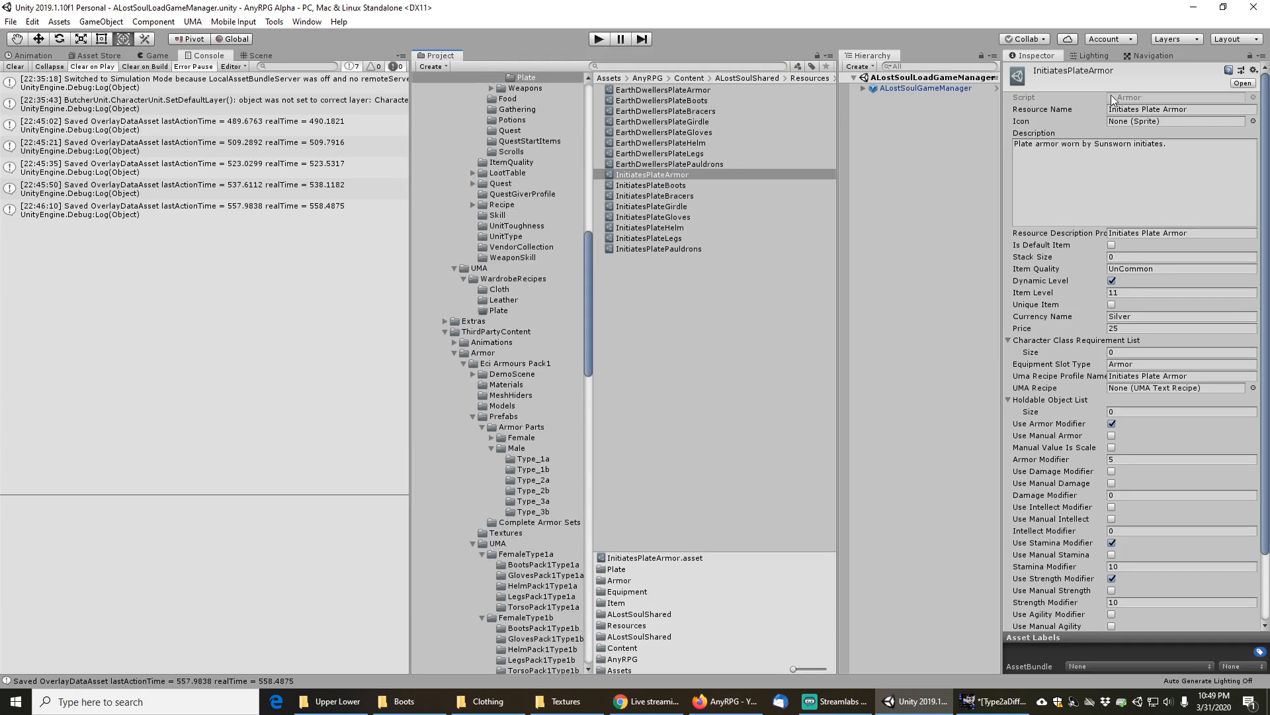
Duplicate the InitiatesPlate Armor, Boots, Gloves, Helm and Legs items
click(667, 176)
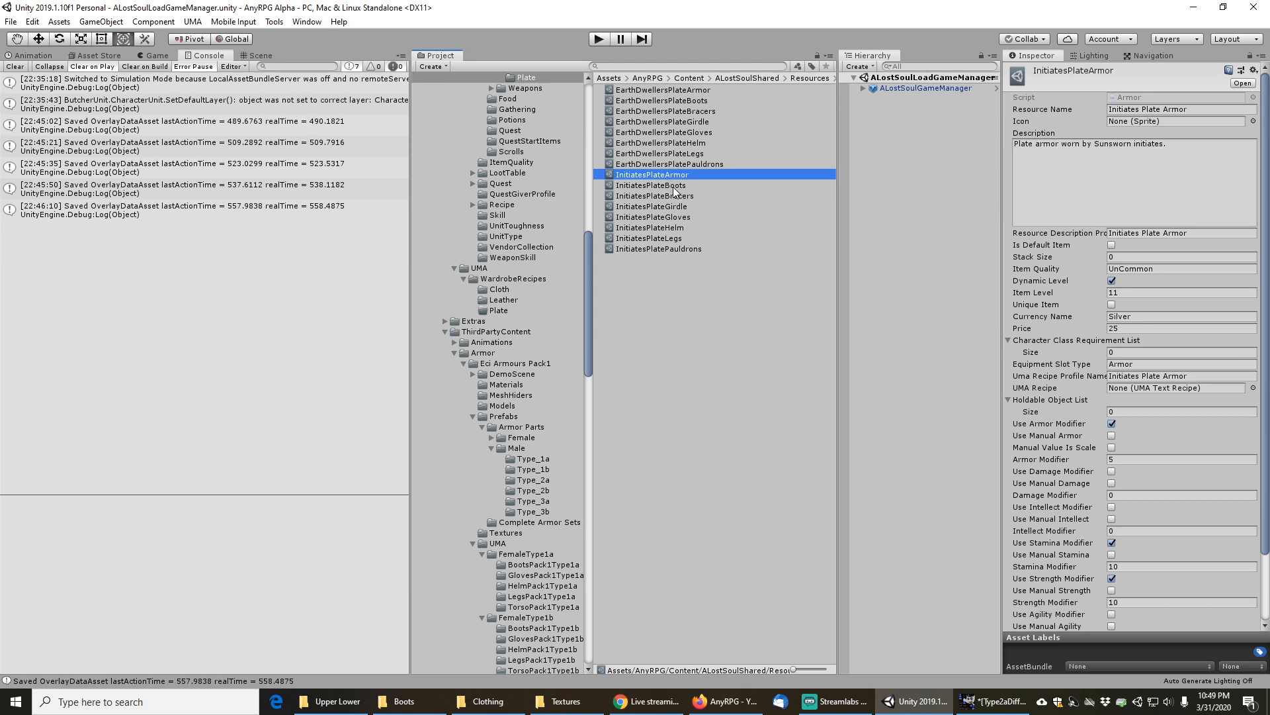
ctrl+click(673, 187)
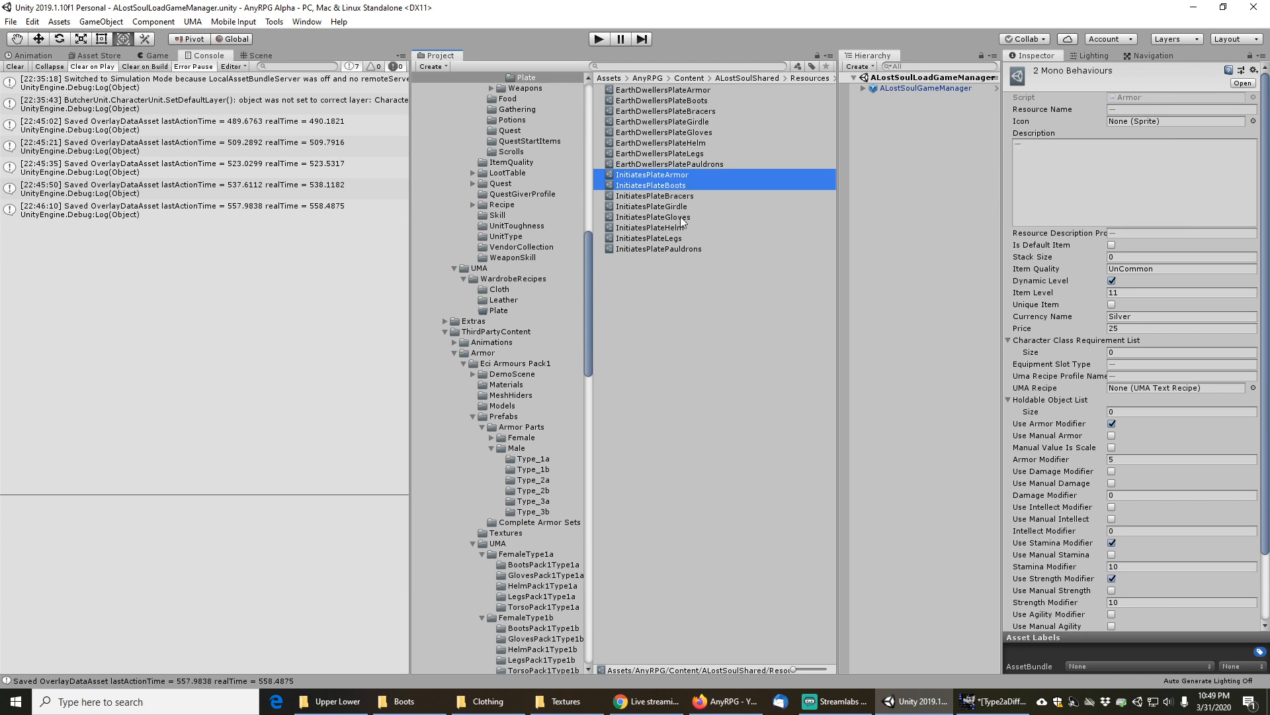
ctrl+click(679, 217)
ctrl+click(679, 227)
ctrl+click(677, 239)
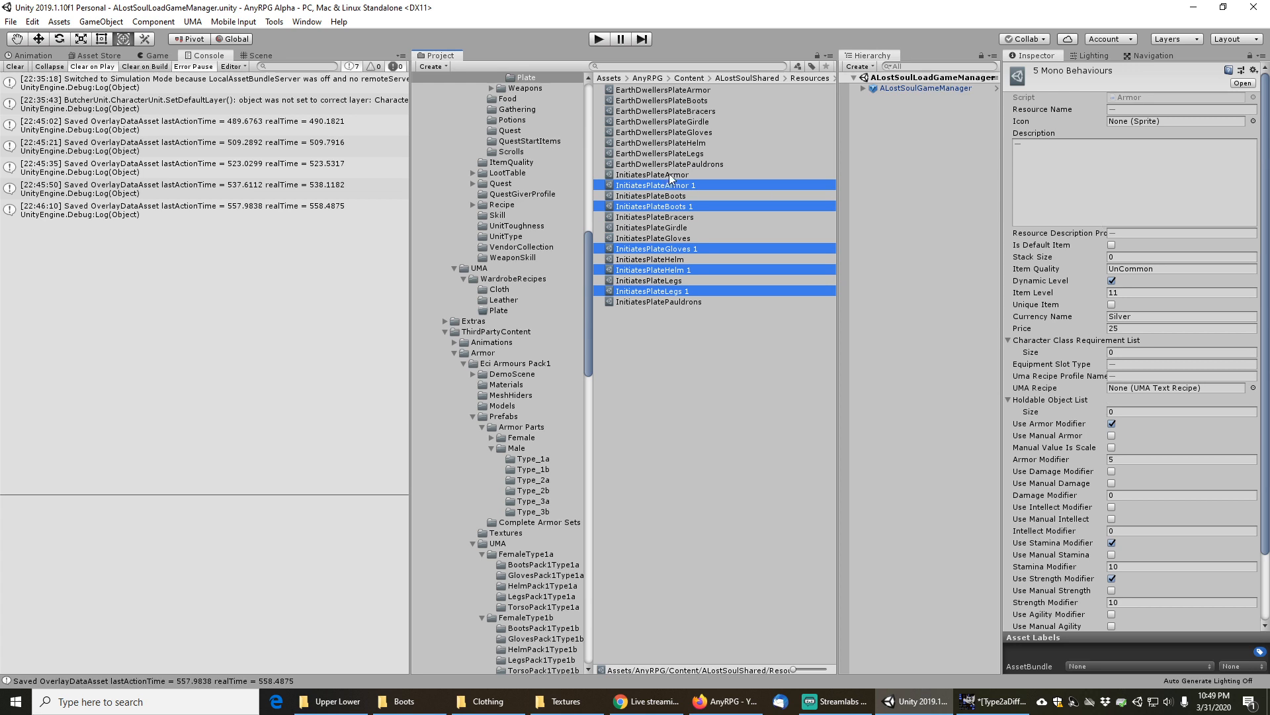
Rename the InitiatesPlateArmor duplicate as IcyPlateArmor
click(668, 175)
click(671, 186)
key(F2)
key(End)
key(BackSpace)
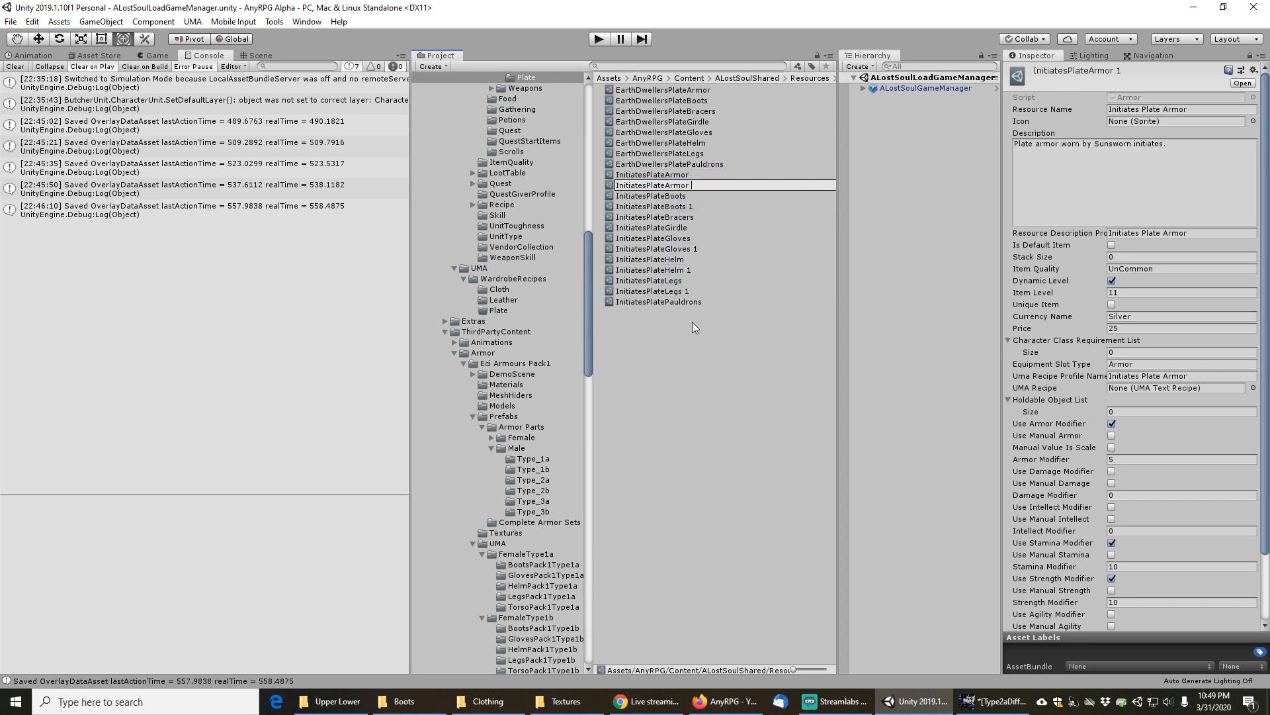
key(shift+Right)
key(shift+Right)
key(shift+Right)
key(shift+Right)
key(shift+Right)
key(shift+Right)
key(shift+Right)
key(shift+Right)
key(shift+Right)
text(Icy)
key(shift+Home)
key(End)
key(Return)
Rename the InitiatesPlateBoots duplicate as IcyPlateBoots
click(676, 207)
key(F2)
key(End)
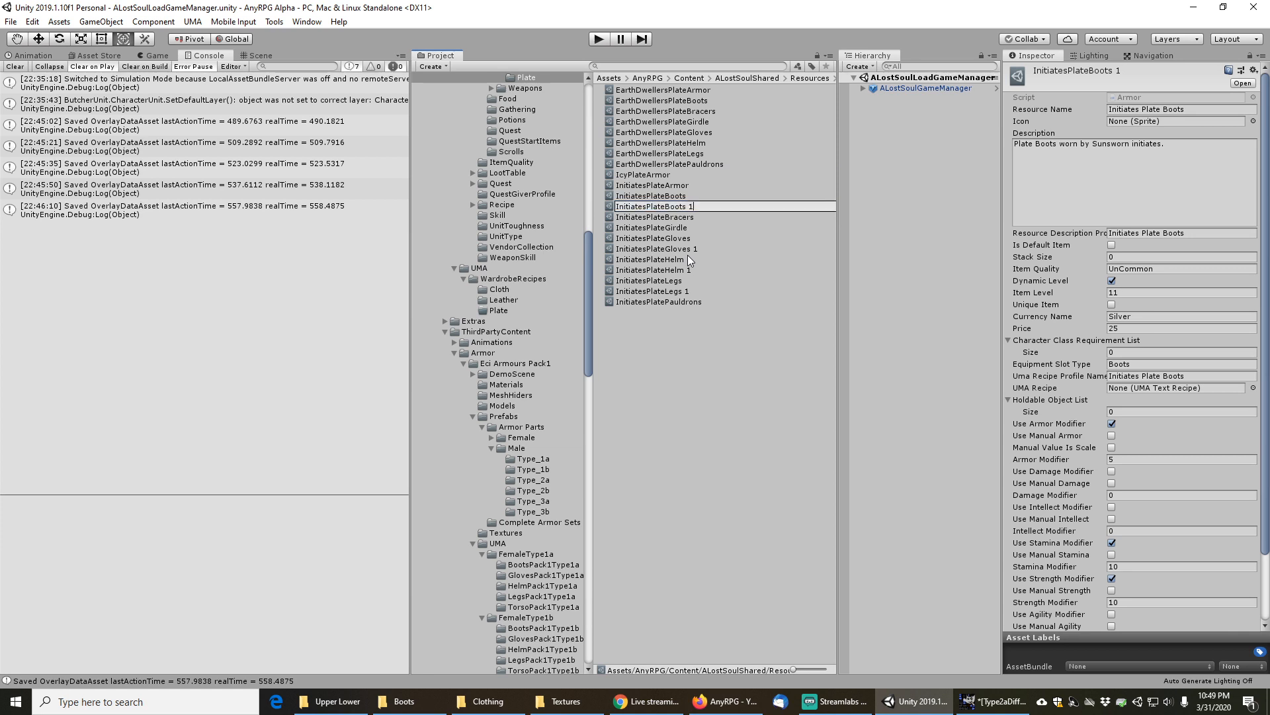
key(BackSpace)
key(BackSpace)
key(Home)
key(shift+Right)
key(shift+Right)
key(shift+Right)
key(shift+Right)
key(shift+Right)
key(shift+Right)
key(shift+Right)
key(shift+Right)
key(shift+Right)
key(shift+Right)
key(shift+Right)
key(shift+Left)
key(shift+Left)
text(Icy)
key(Return)
Rename the InitiatesPlateGloves duplicate as IcyPlateGloves
key(Down)
key(Down)
key(Down)
key(Down)
key(Down)
key(Down)
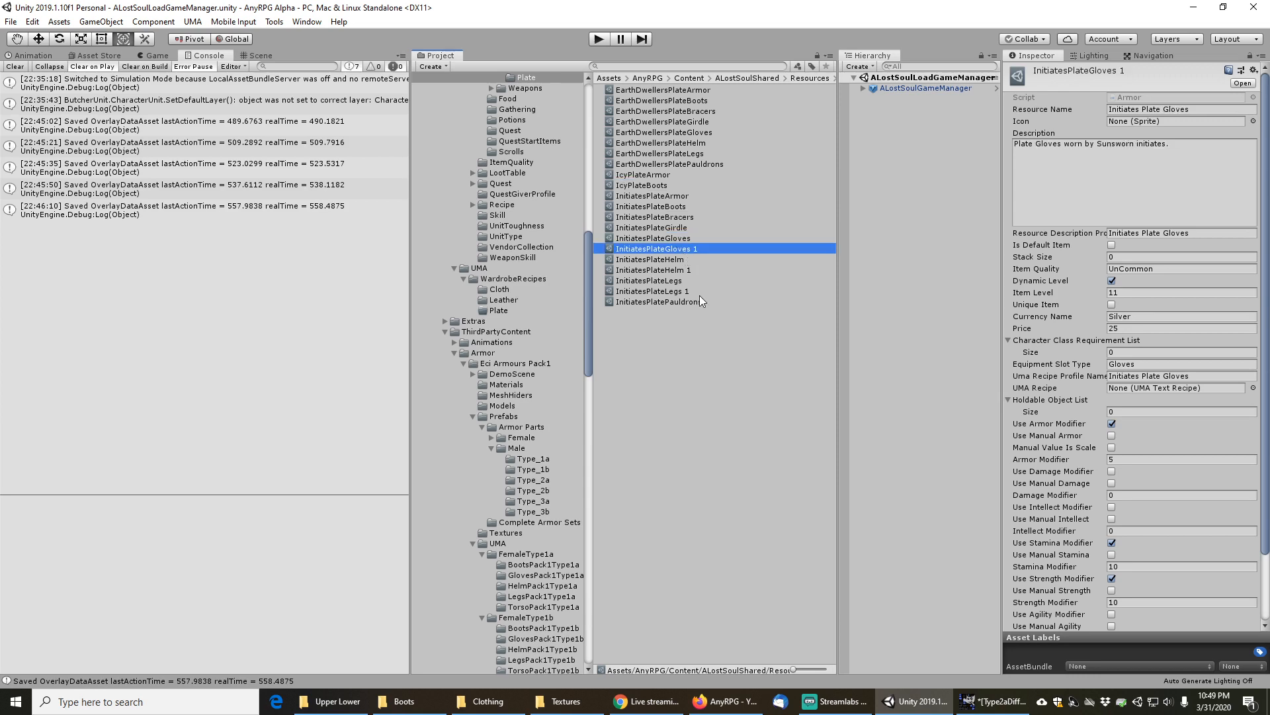
key(F2)
key(End)
key(BackSpace)
key(BackSpace)
key(Home)
key(shift+Right)
key(shift+Right)
key(shift+Right)
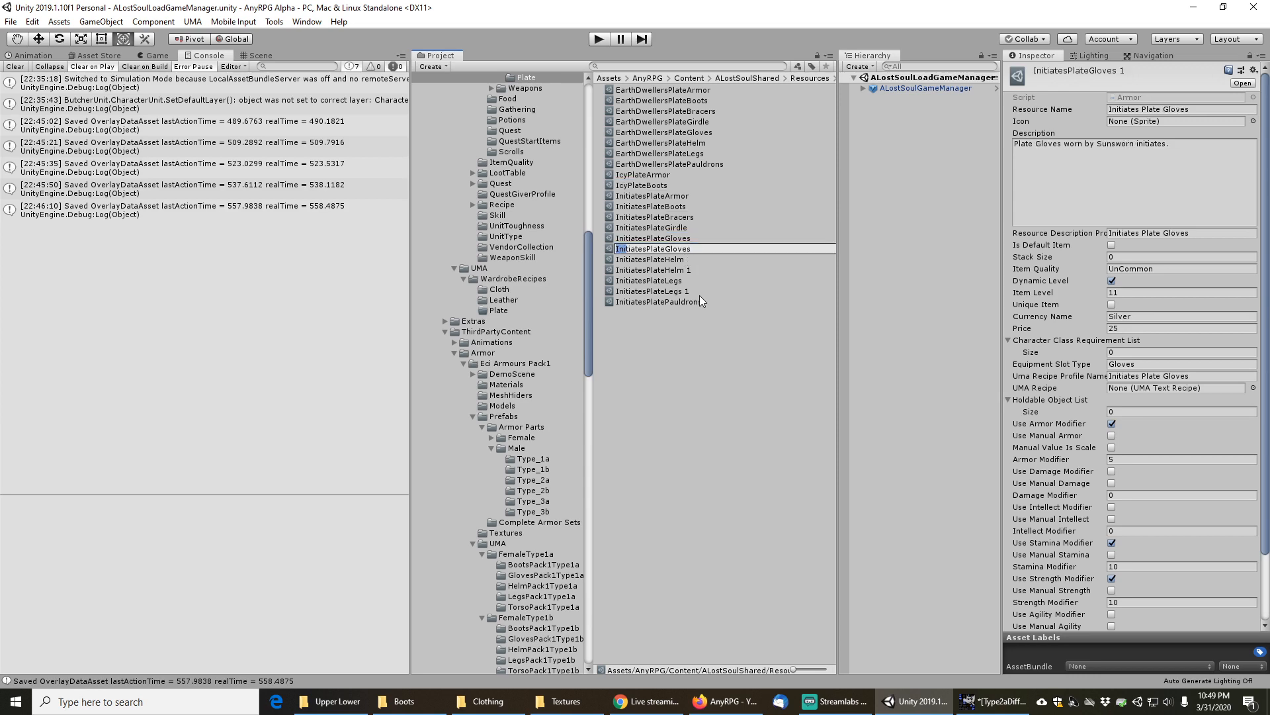
key(shift+Right)
key(shift+Right)
key(shift+Right)
key(shift+Right)
key(shift+Right)
key(shift+Right)
text(Icy)
key(Return)
Rename the InitiatesPlateHelm duplicate as IcyPlateHelm
click(635, 270)
key(F2)
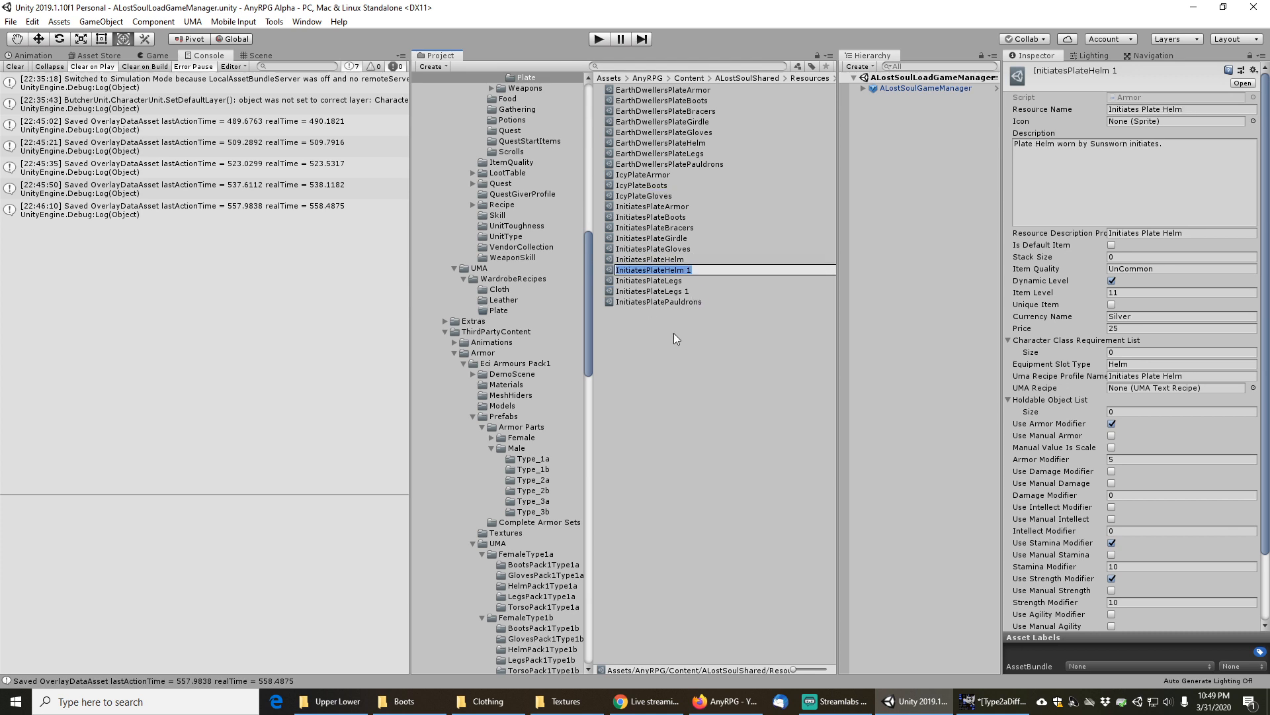
key(End)
key(BackSpace)
key(Home)
key(shift+Right)
key(shift+Right)
key(shift+Right)
key(shift+Right)
key(shift+Right)
key(shift+Right)
key(shift+Right)
key(shift+Right)
key(shift+Right)
text(Icy)
key(Return)
Rename the InitiatesPlateLegs duplicate as IcyPlateLegs
click(653, 291)
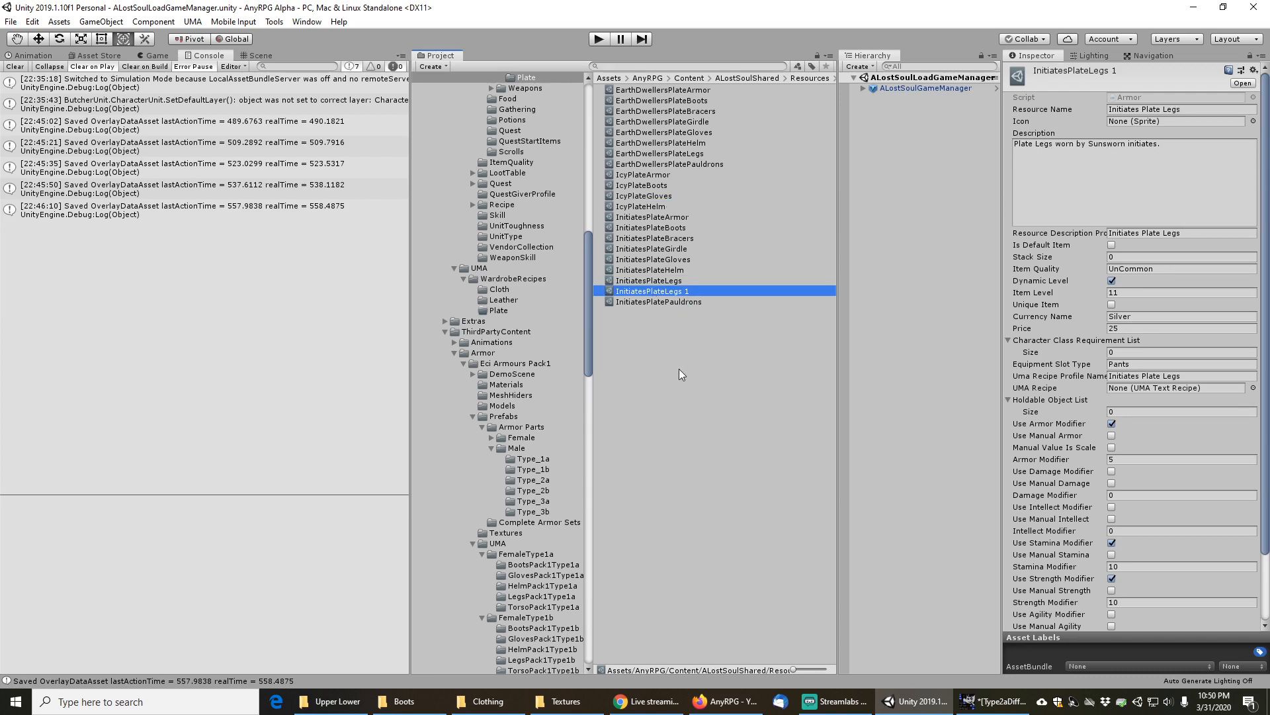
key(F2)
key(End)
key(BackSpace)
key(BackSpace)
key(Home)
key(shift+Right)
key(shift+Right)
key(shift+Right)
key(shift+Right)
key(shift+Right)
key(shift+Right)
key(shift+Right)
key(shift+Right)
key(shift+Right)
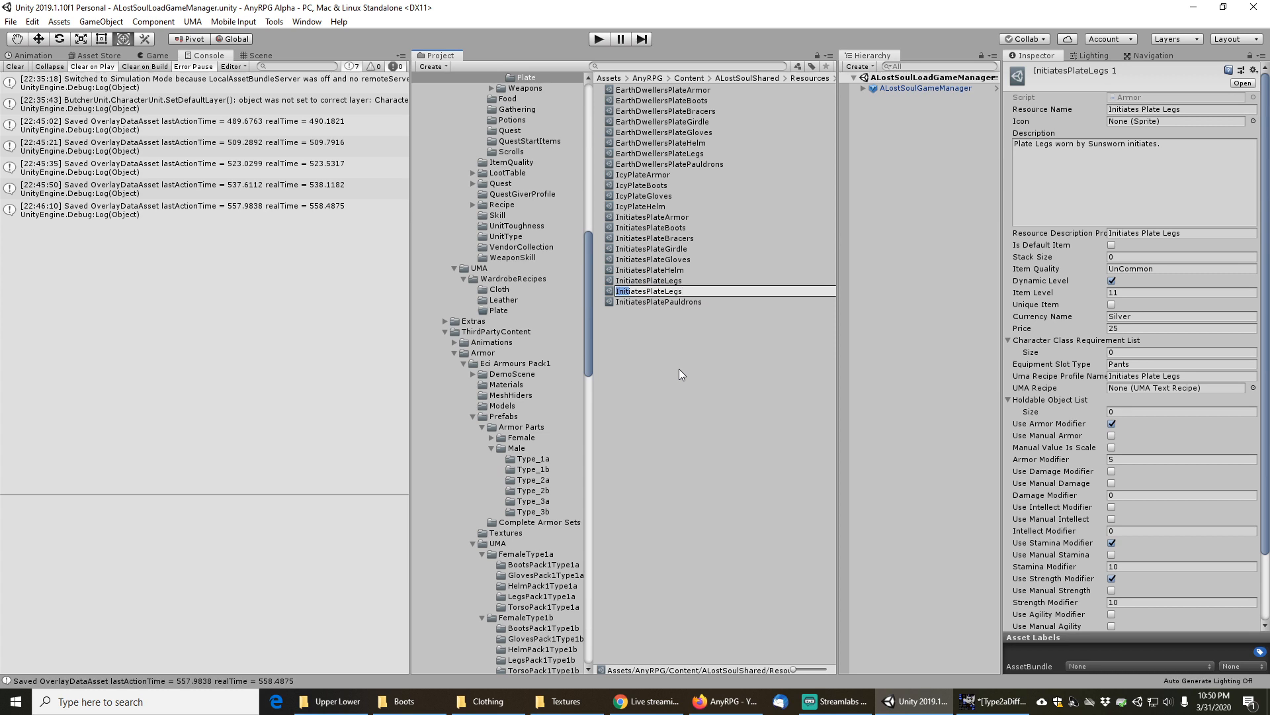
text(Icy)
key(Return)
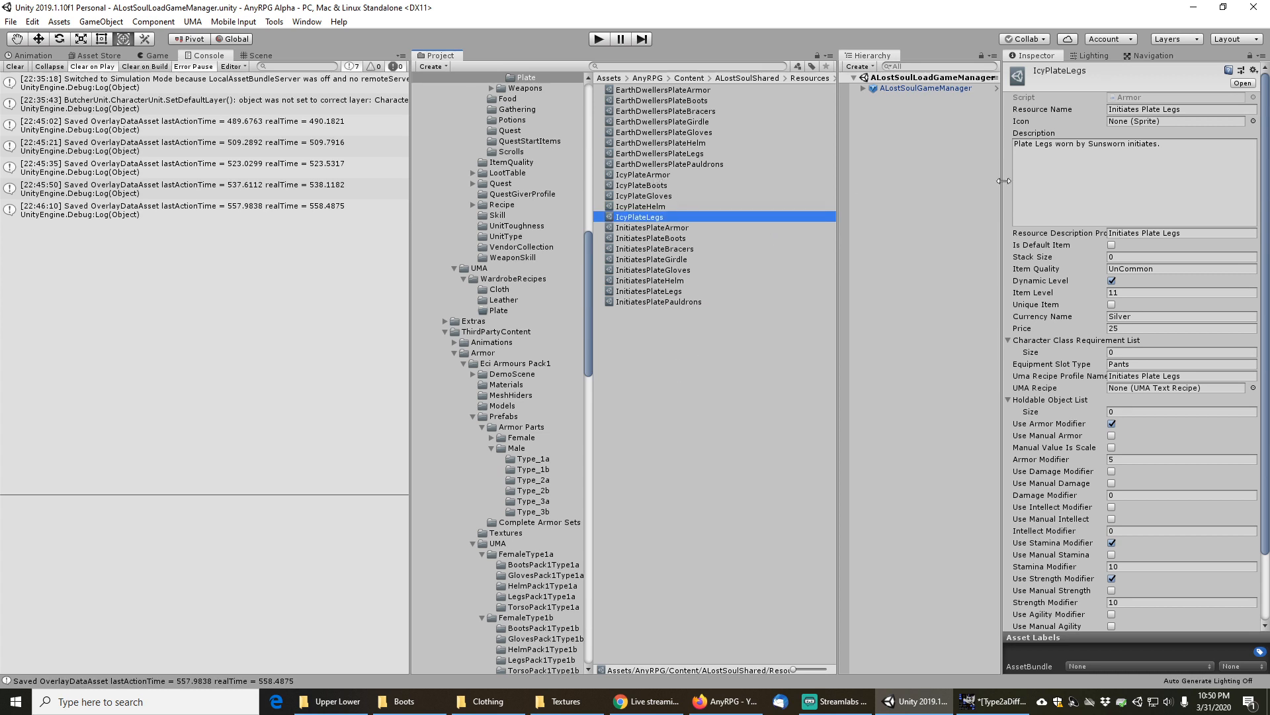
Set the resource names of the IcyPlateLegs and IcyPlateHelm items to Icy Plate Legs and Icy Plate Helm
click(1134, 110)
double_click(1128, 107)
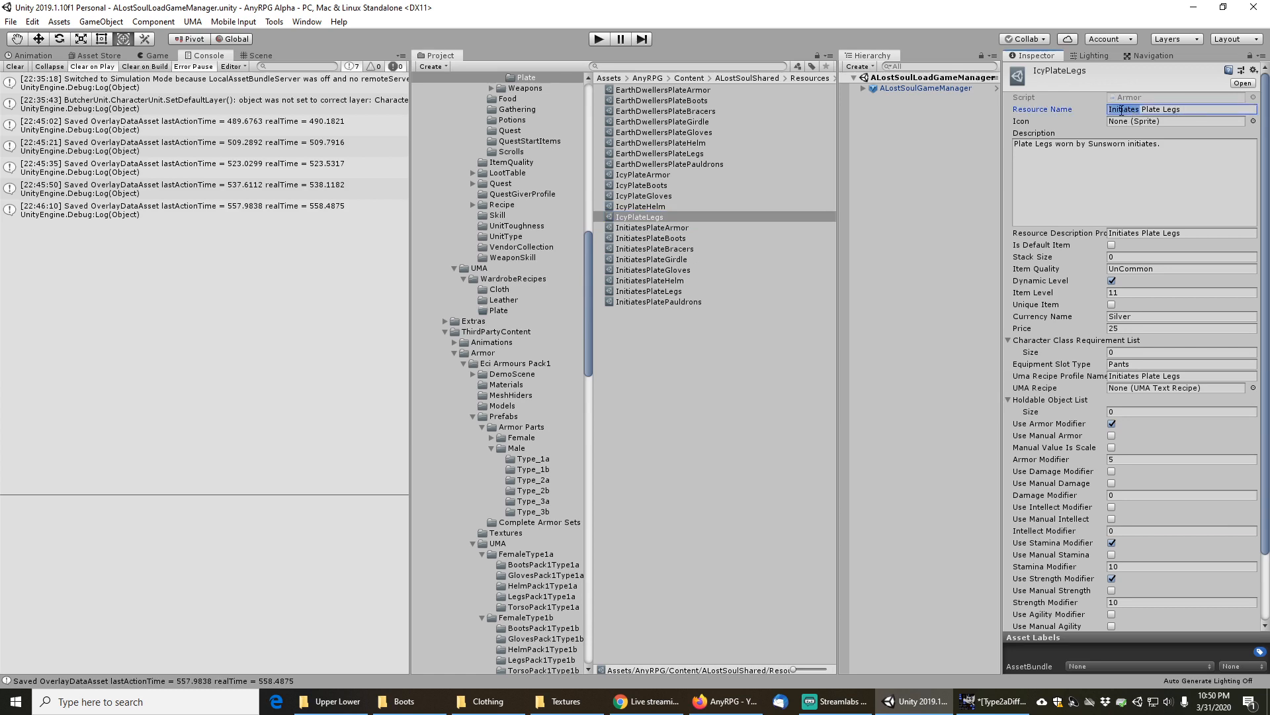
text(Icy)
click(647, 206)
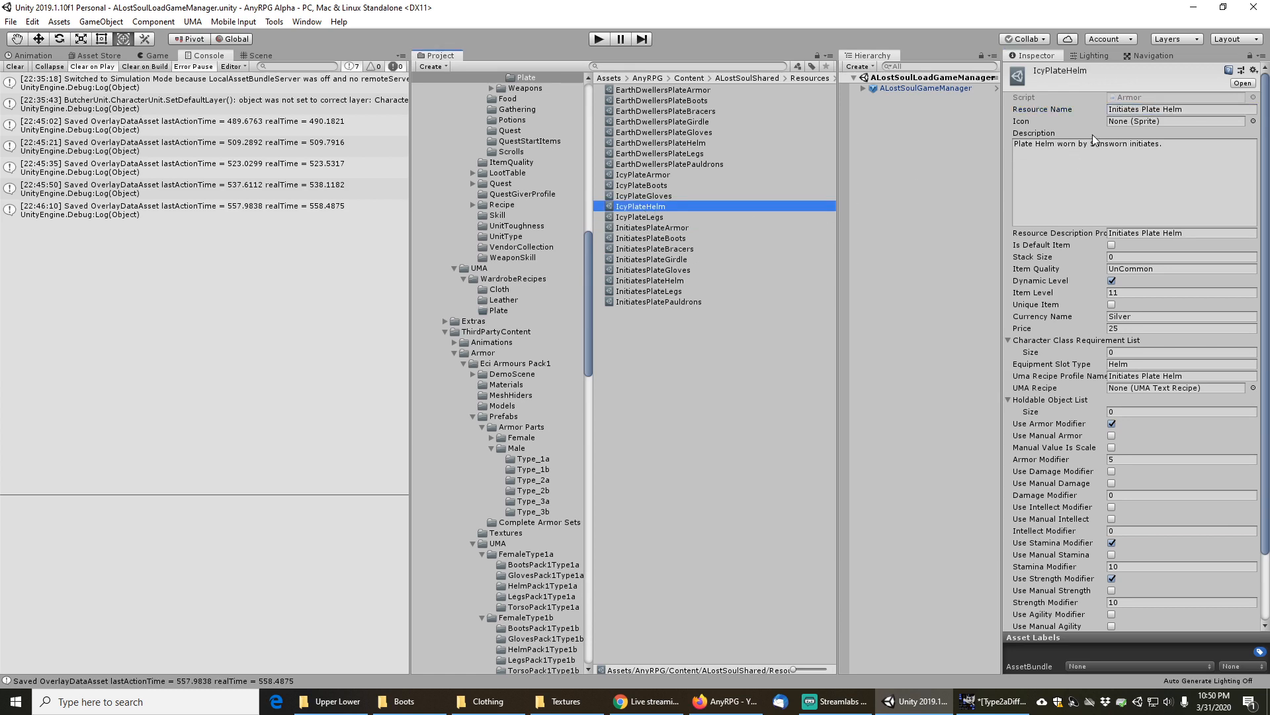
click(1135, 109)
double_click(1125, 109)
text(Icy)
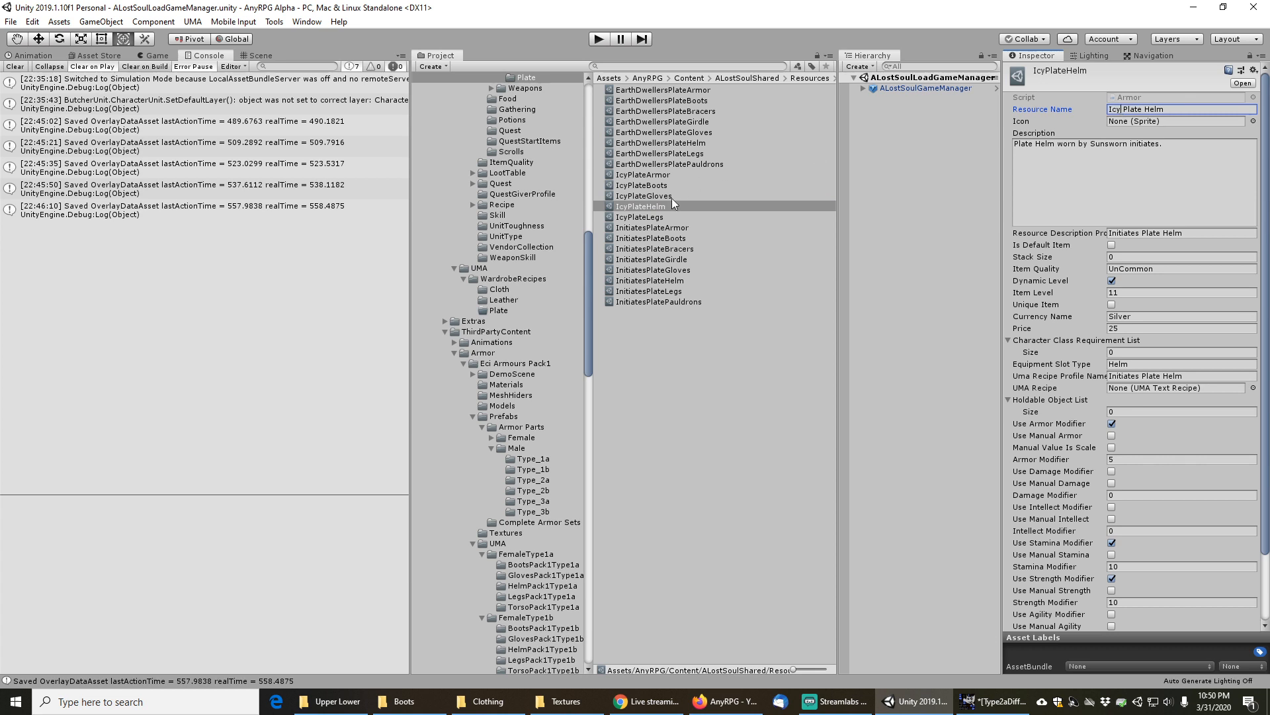
Set the resource names of the IcyPlateGloves and IcyPlateBoots items to Icy Plate Gloves and Icy Plate Boots
click(634, 196)
click(1123, 109)
double_click(1123, 109)
text(Icy)
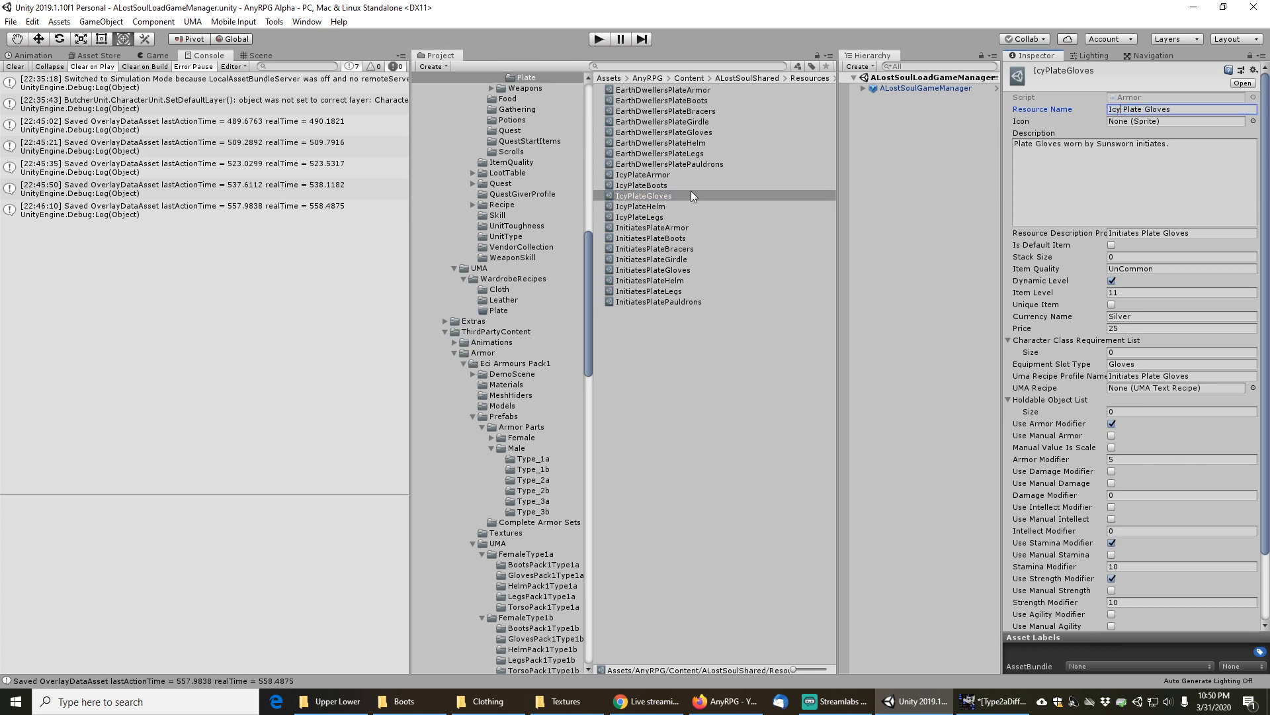
click(641, 185)
click(1121, 109)
double_click(1121, 109)
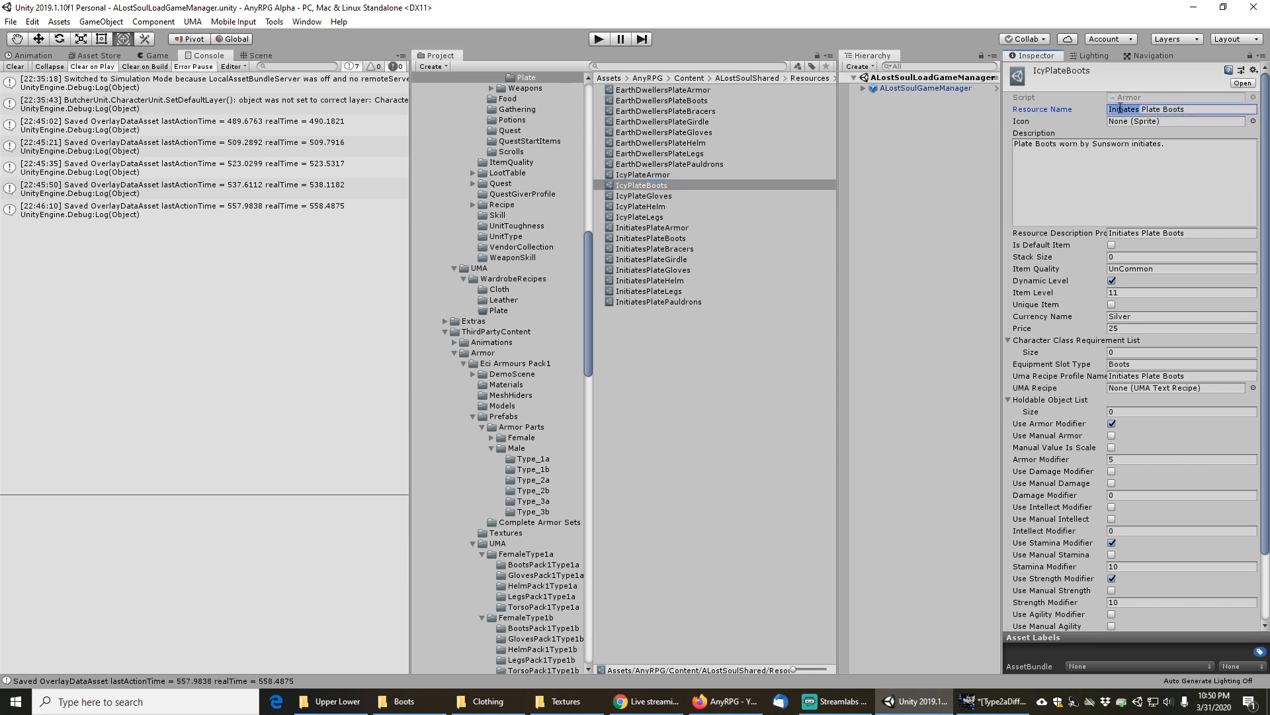
text(Icy)
Set both the resource name and the UMA recipe profile name of IcyPlateArmor to Icy Plate Armor
click(639, 175)
click(1124, 109)
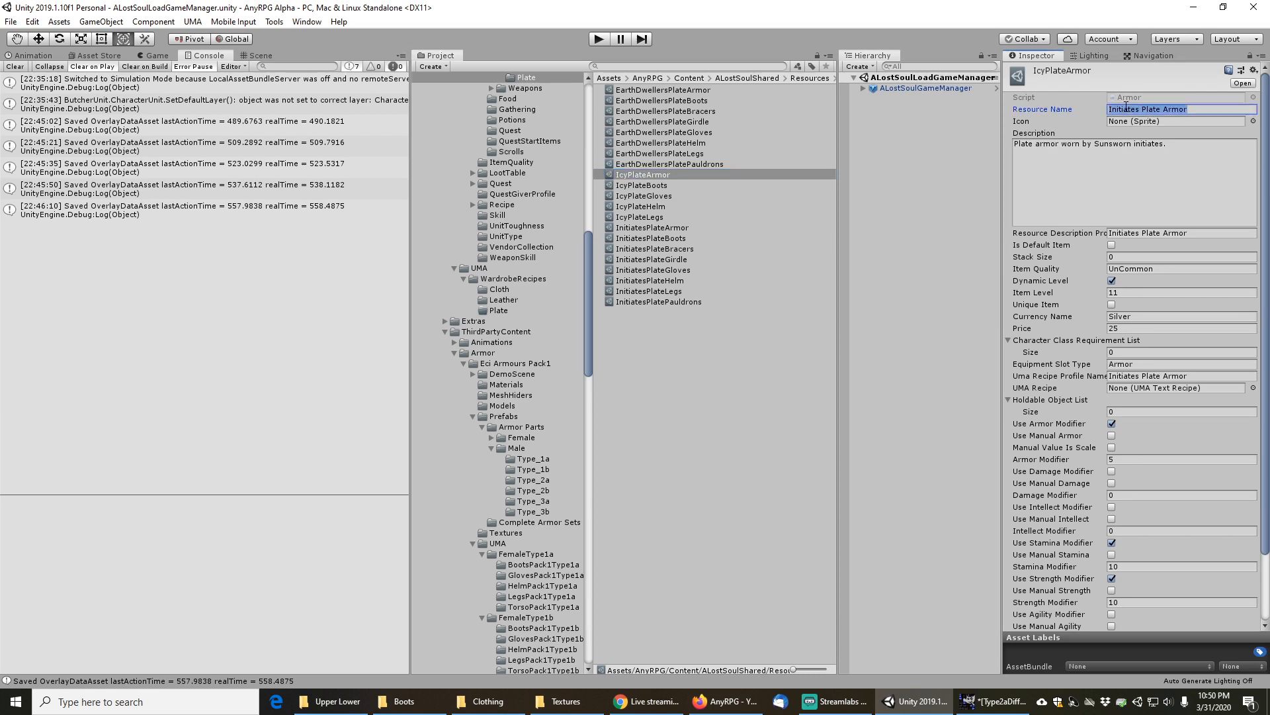
double_click(1124, 110)
text(Icy)
click(1124, 375)
double_click(1125, 375)
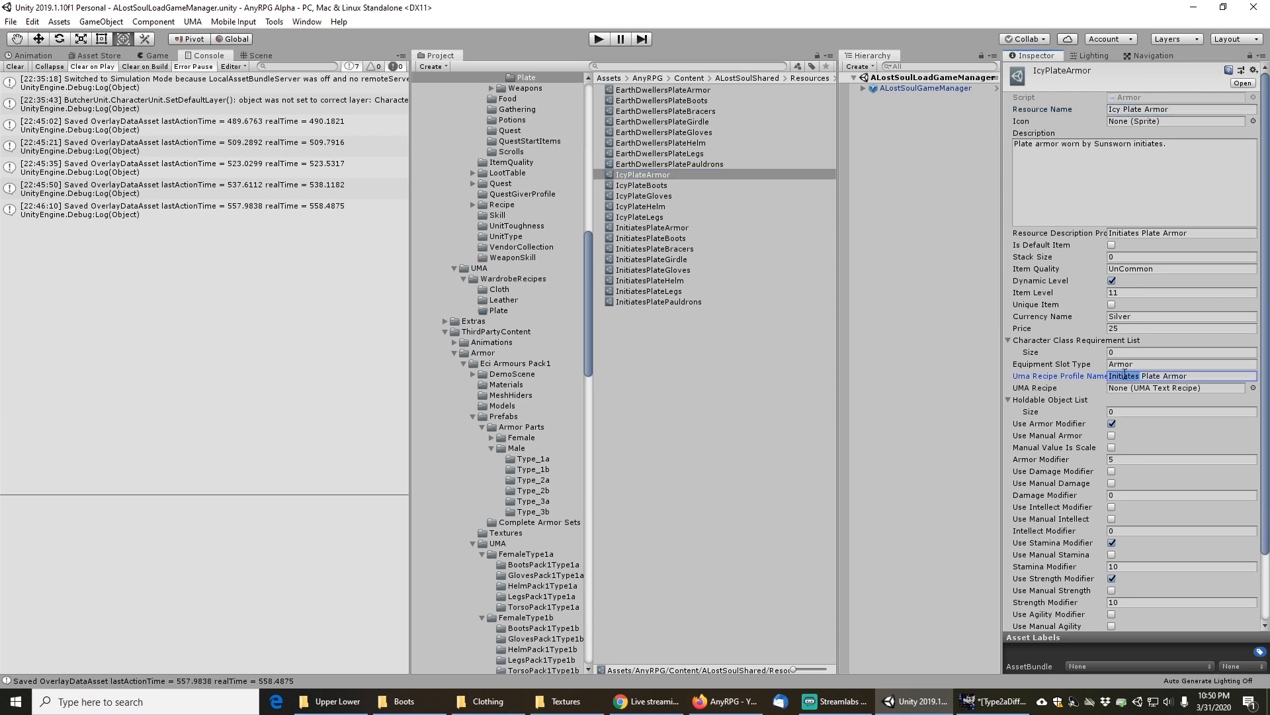
text(Icy)
Set the UMA recipe profile name of IcyPlateBoots to Icy Plate Boots and select the IcyPlateGloves item
click(649, 185)
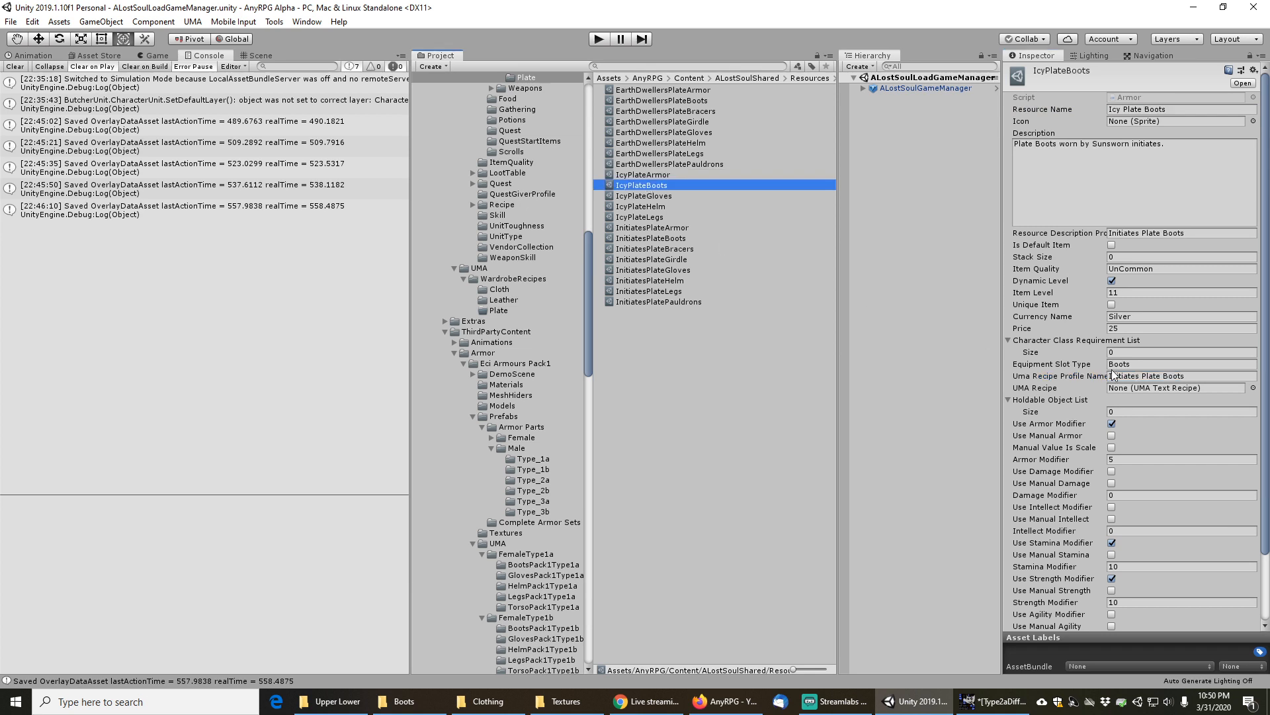
click(1115, 376)
double_click(1118, 376)
text(Icy)
click(646, 195)
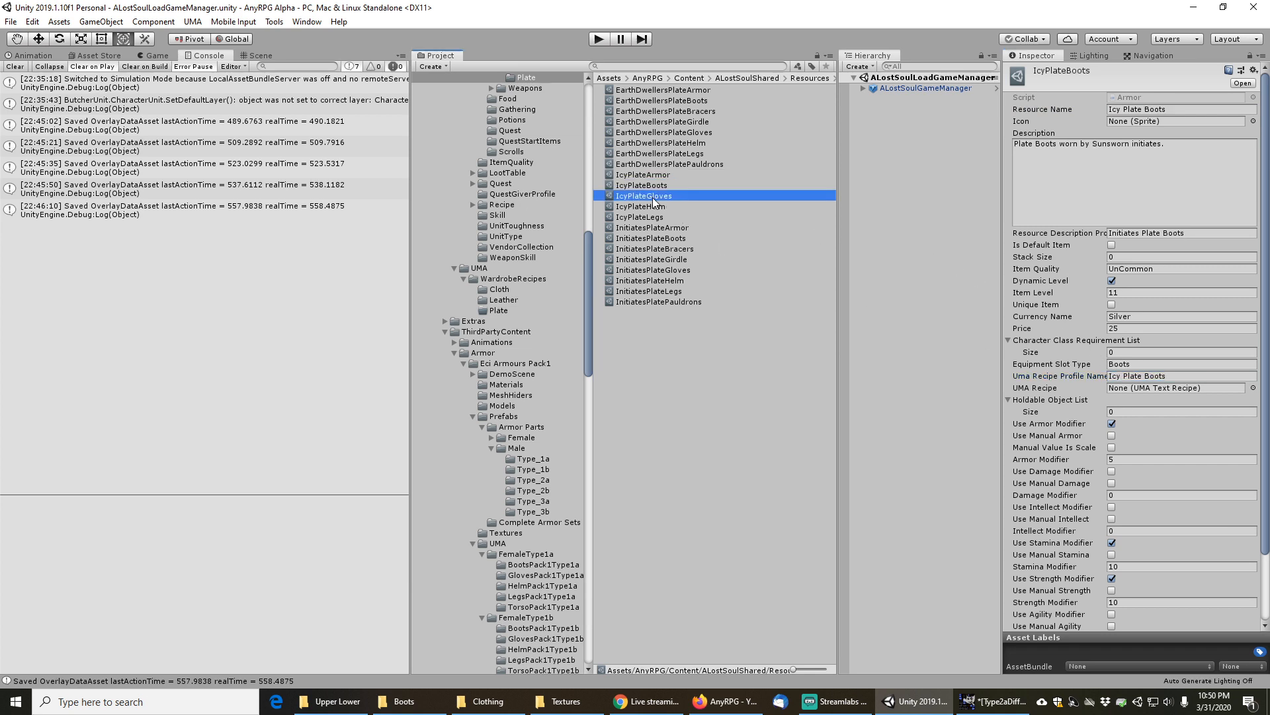
Set the UMA recipe profile names of the IcyPlateGloves and IcyPlateHelm items to Icy Plate Gloves and Icy Plate Helm
click(1123, 376)
double_click(1124, 376)
text(Icy)
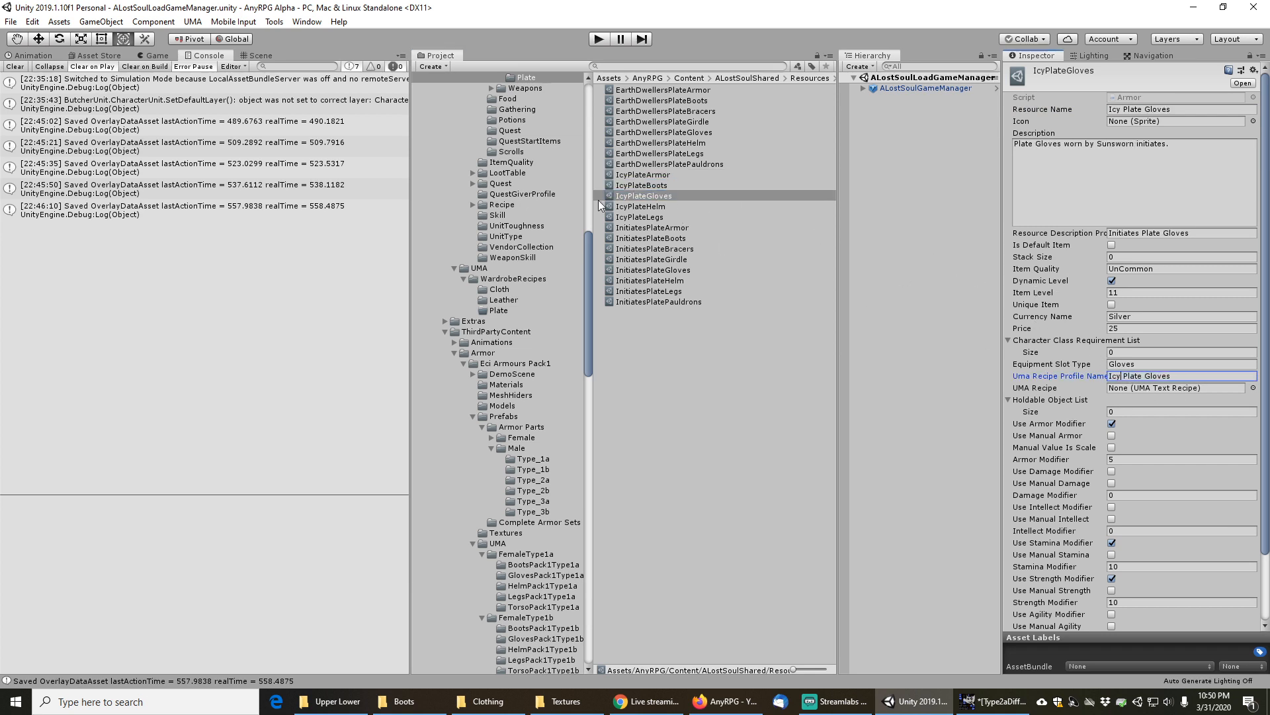
click(625, 206)
click(1121, 376)
double_click(1121, 376)
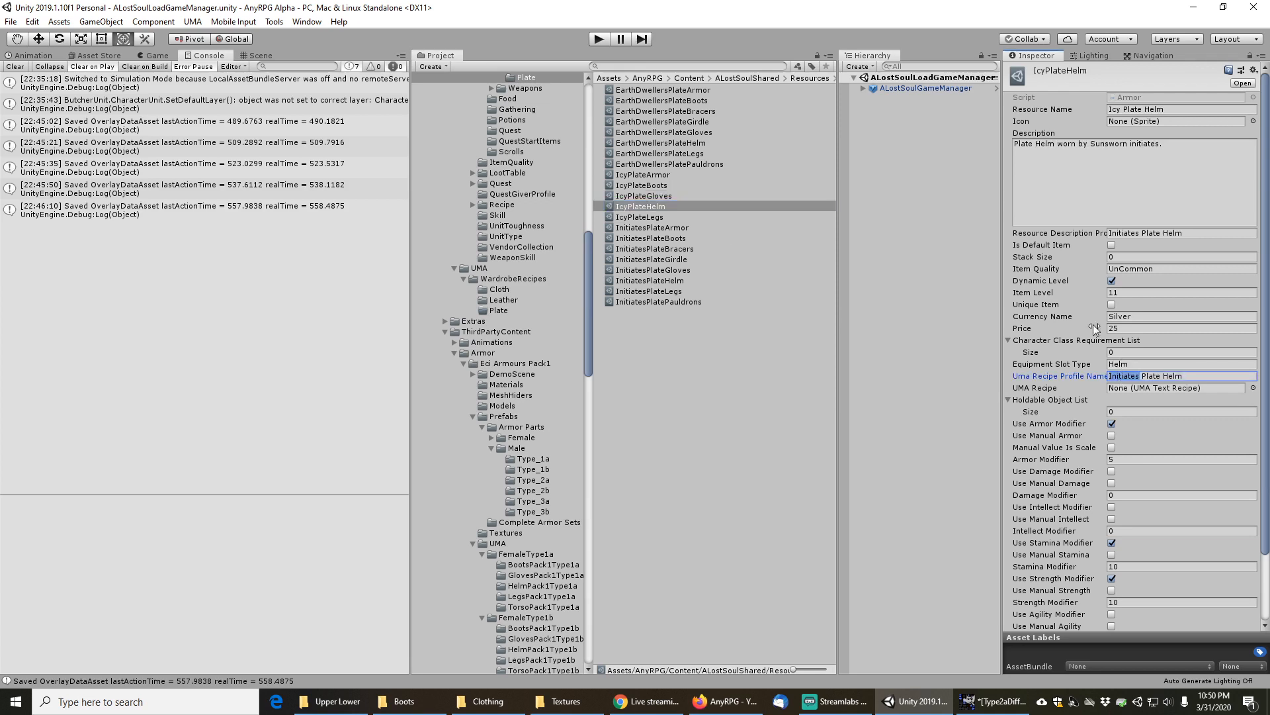
text(Icy)
Set the UMA recipe profile name of the IcyPlateLegs item to Icy Plate Legs and check the InitiatesPlateBracers item
click(622, 217)
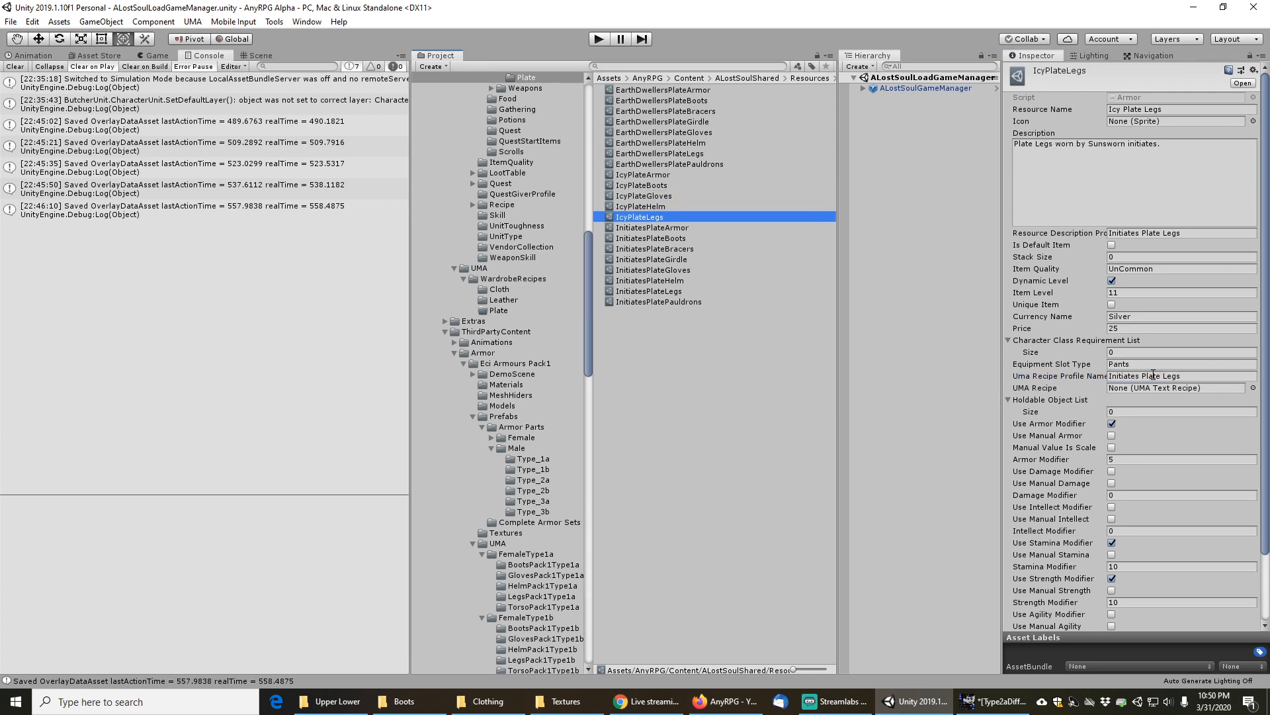
click(1122, 376)
double_click(1122, 376)
text(Icy)
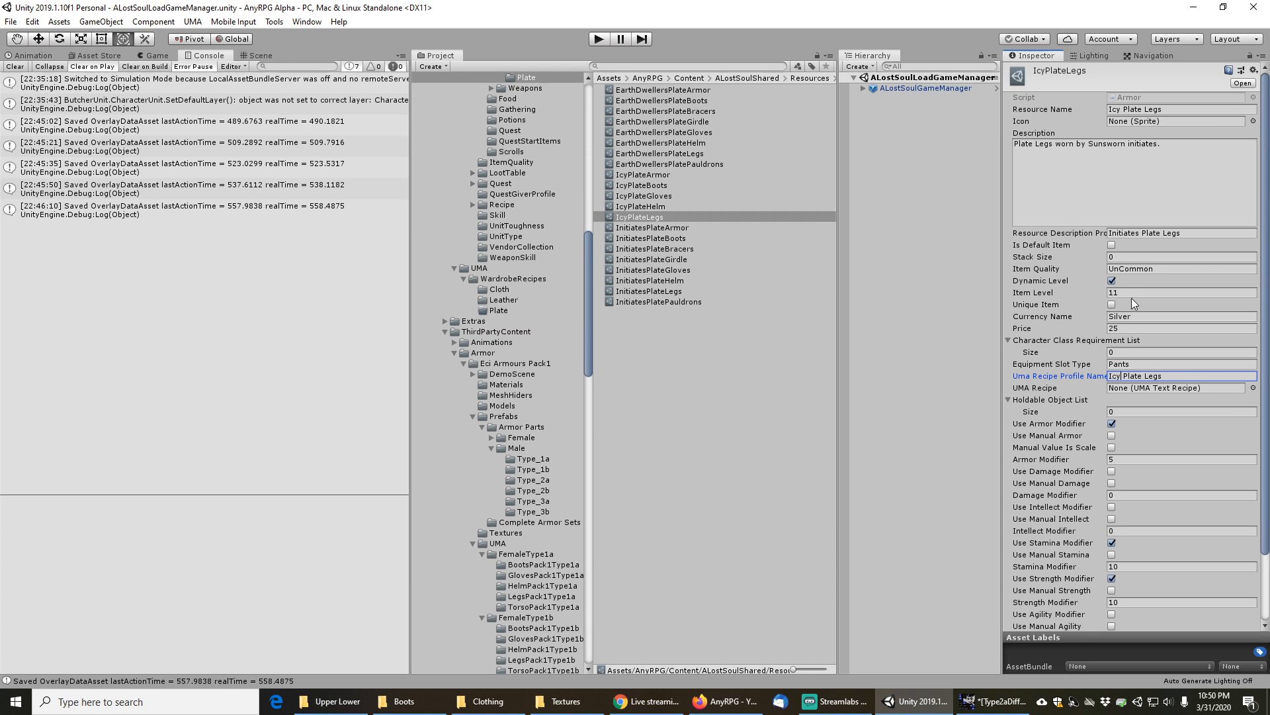
click(638, 249)
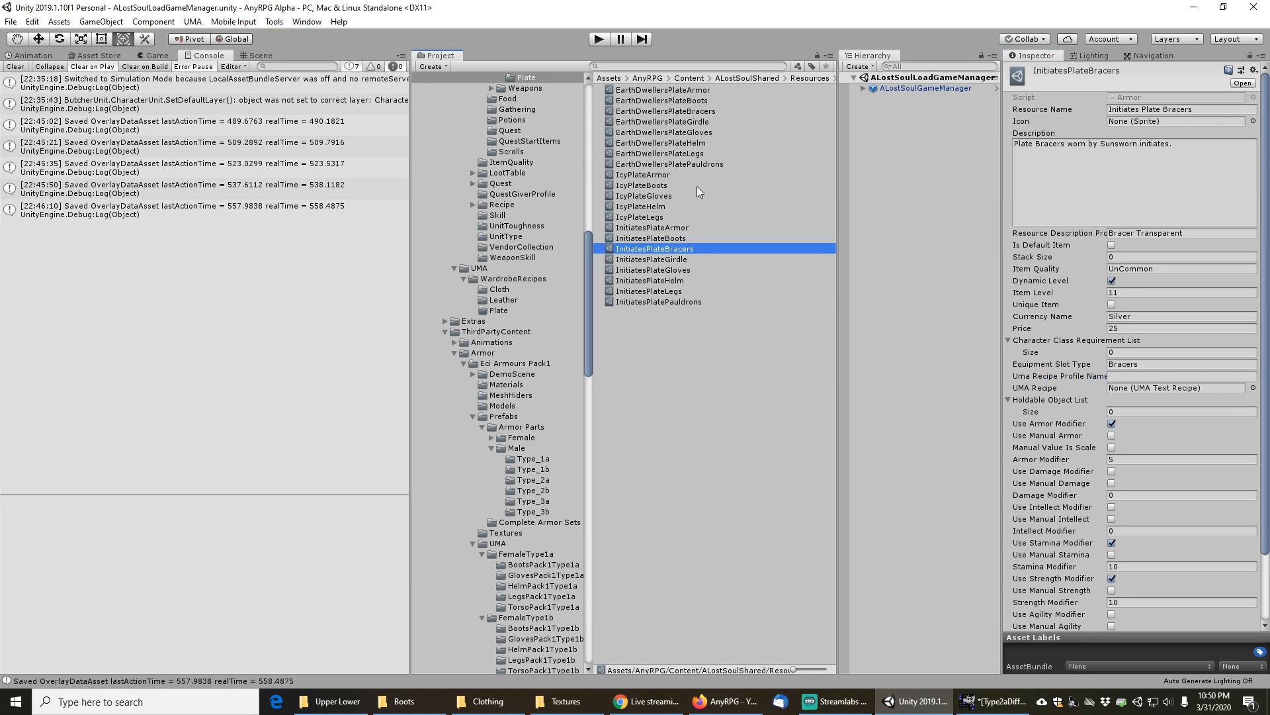
Search the project for icyplate, select the IcyPlateArmor UMA recipe profile, and clear the search to show its folder
click(645, 67)
text(ic)
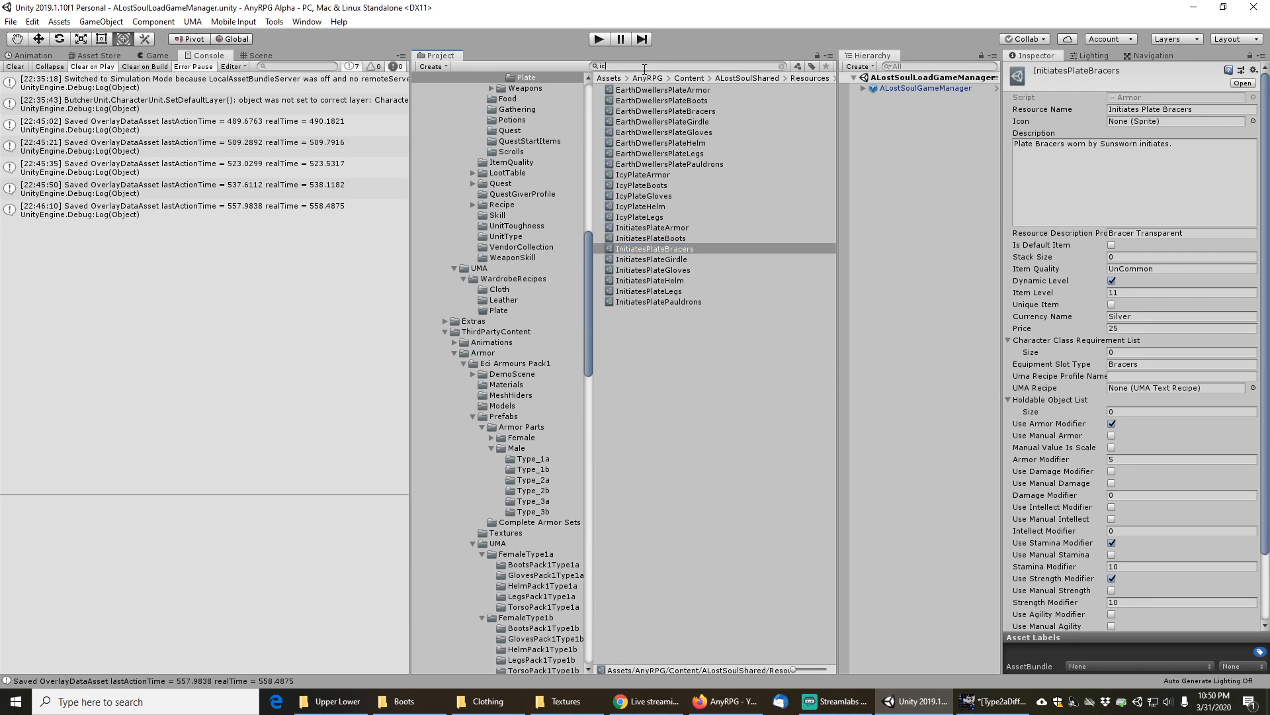
text(yplate)
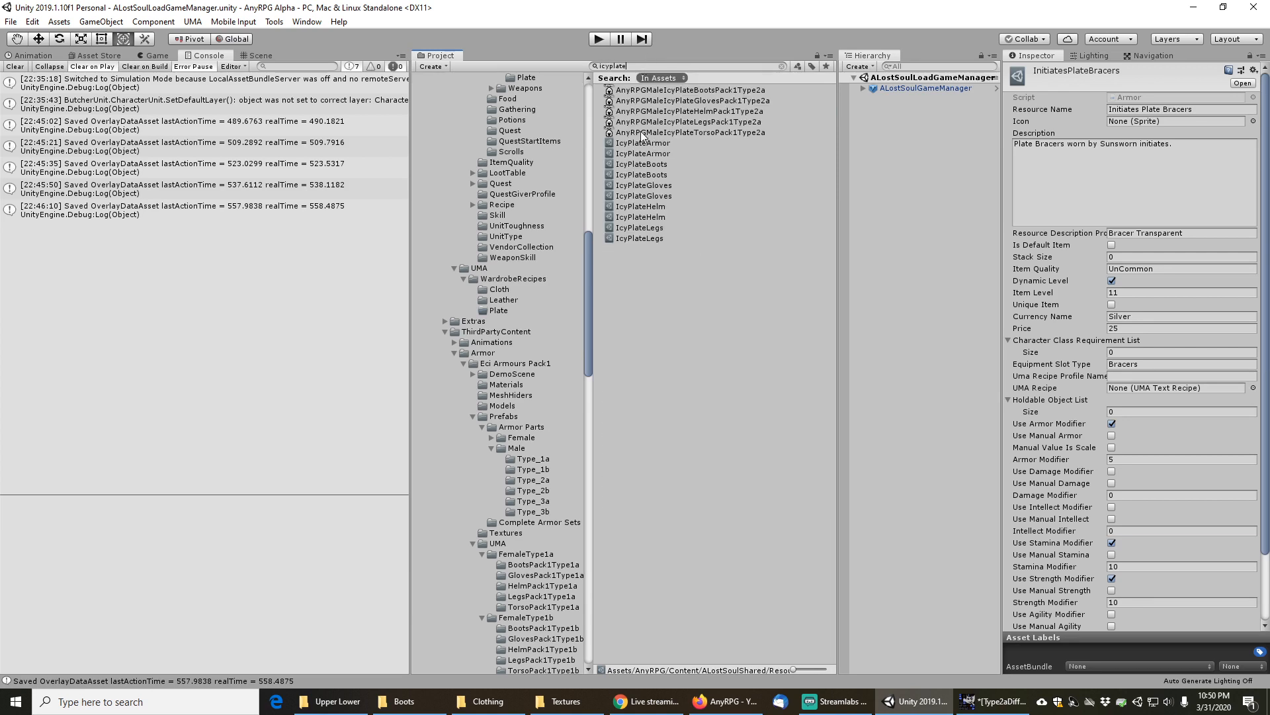
click(649, 143)
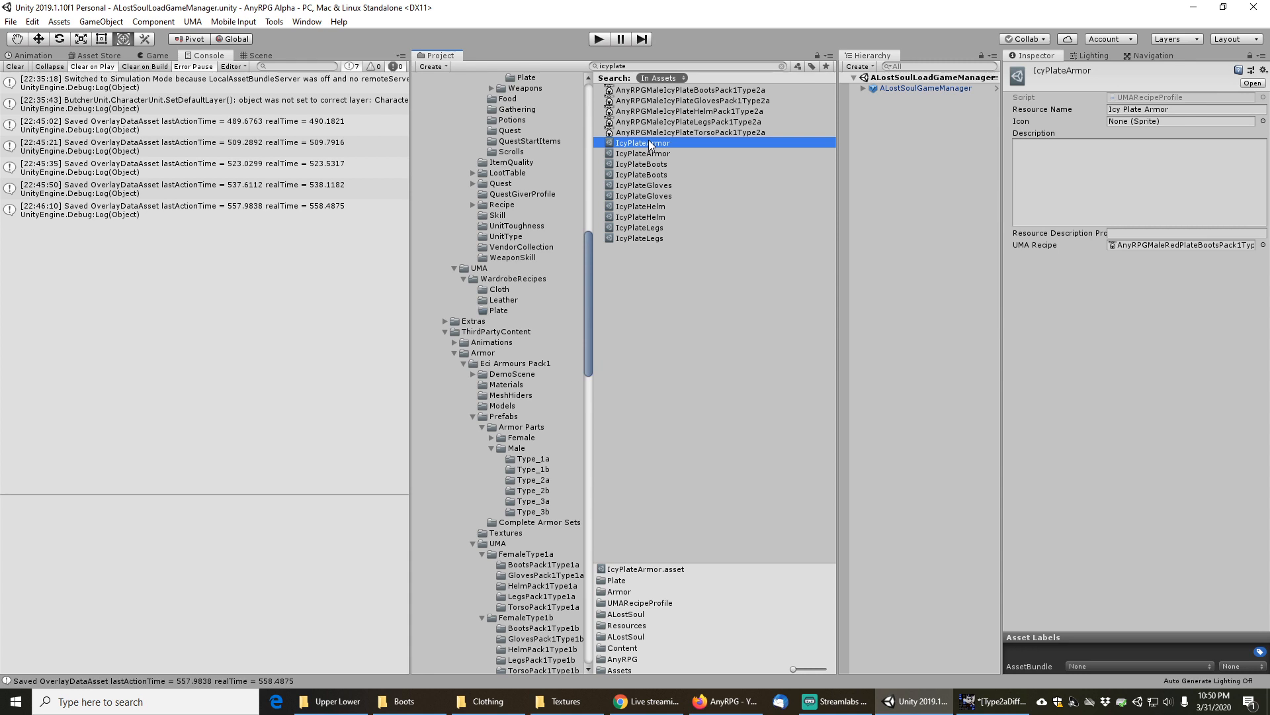
click(782, 66)
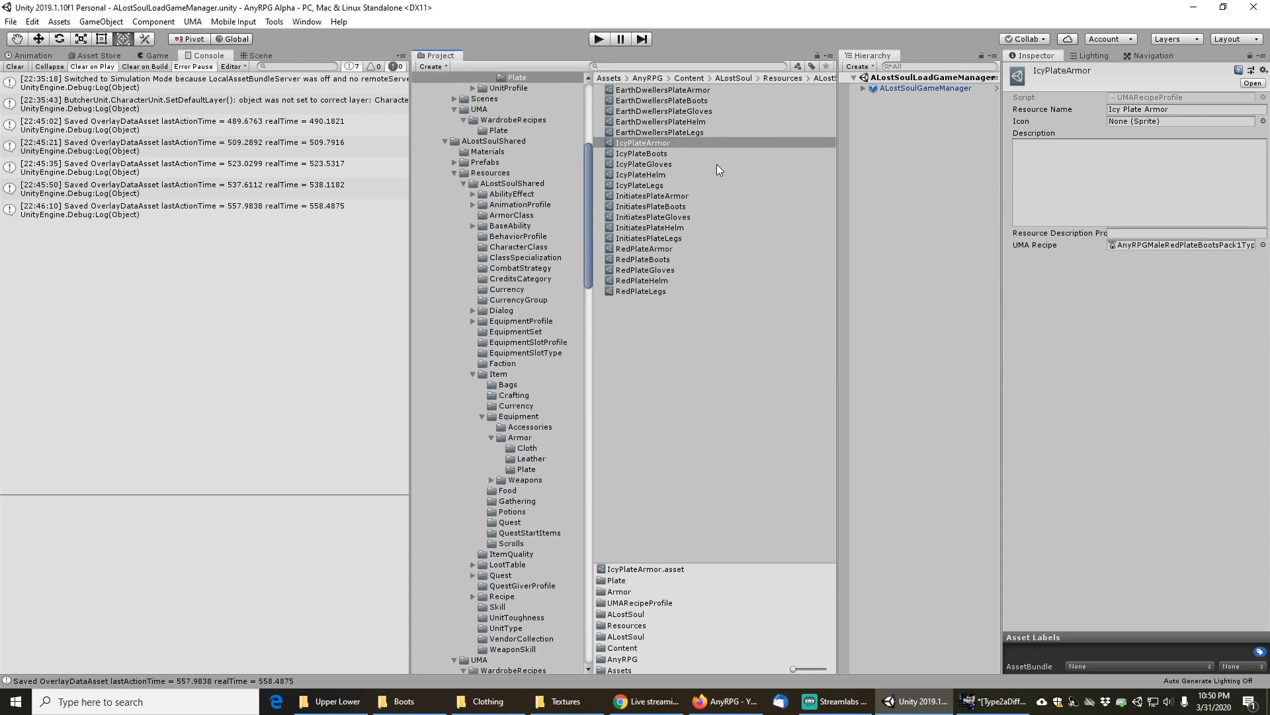
Assign AnyRPGMaleIcyPlateTorsoPack1Type2a as the UMA recipe of the IcyPlateArmor recipe profile
click(1263, 245)
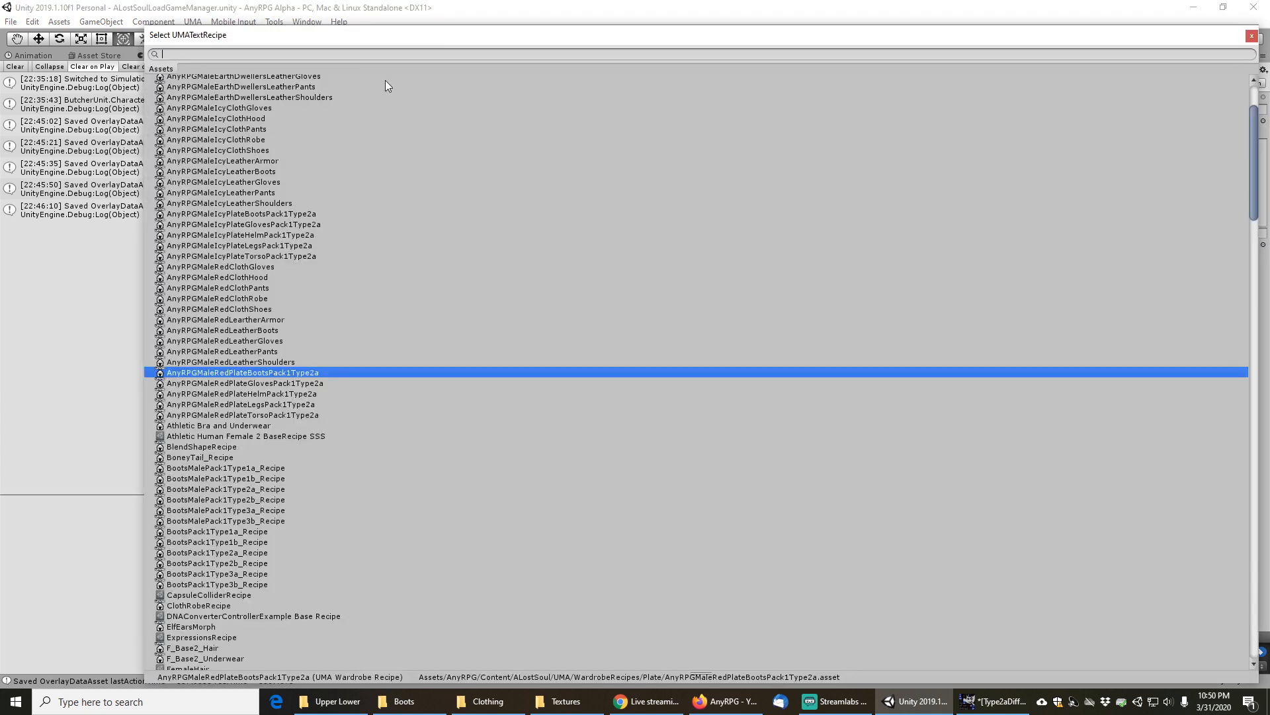
text(Icy)
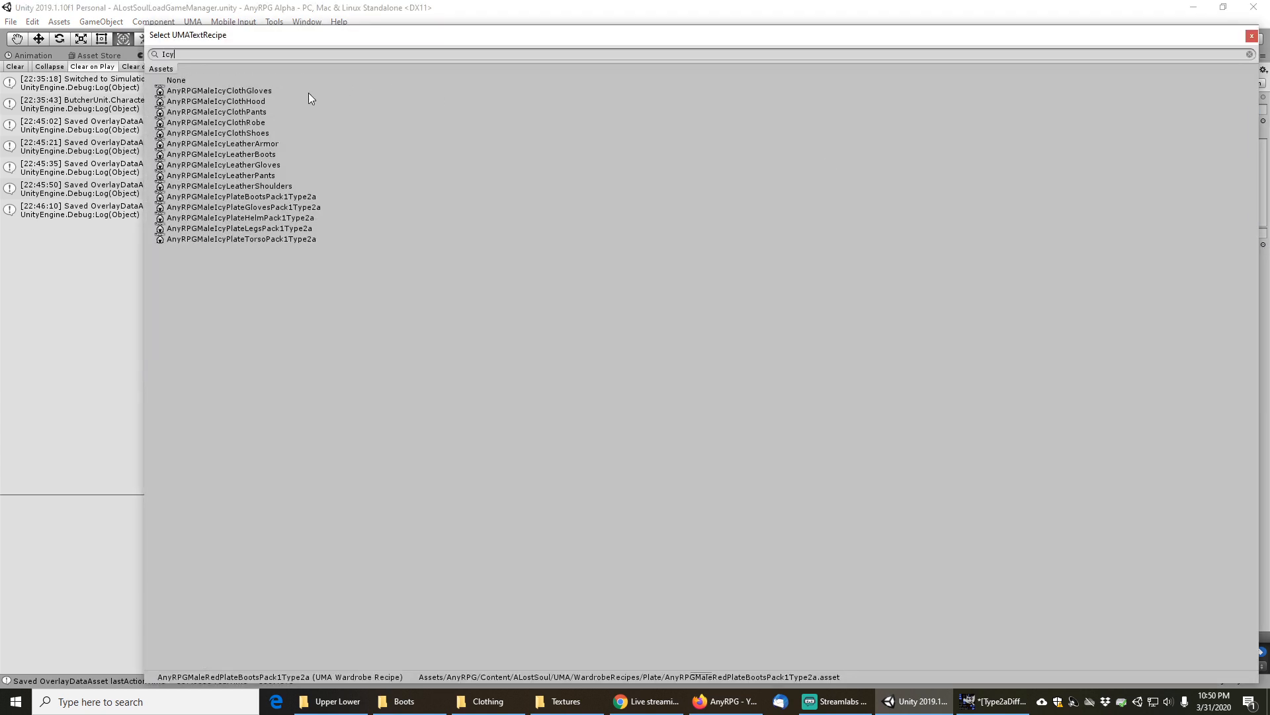
drag(328, 41, 373, 170)
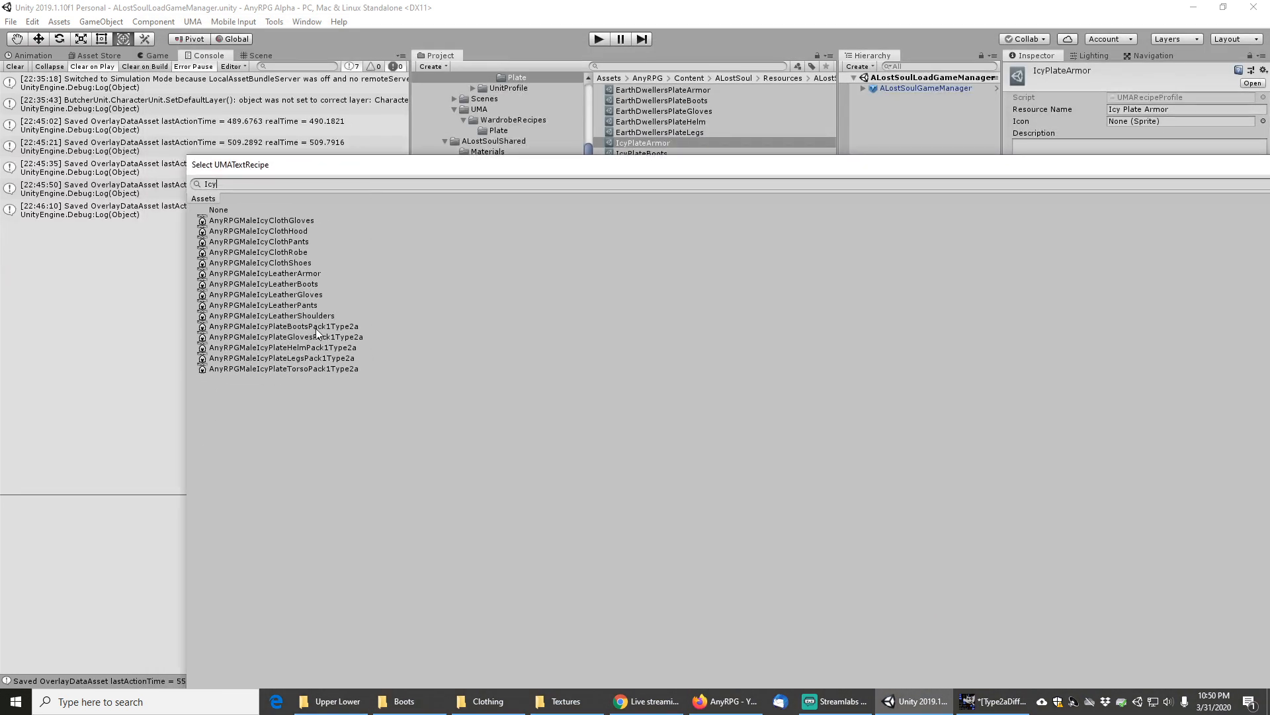
double_click(295, 367)
Assign AnyRPGMaleIcyPlateBootsPack1Type2a as the UMA recipe of the IcyPlateBoots recipe profile
click(652, 155)
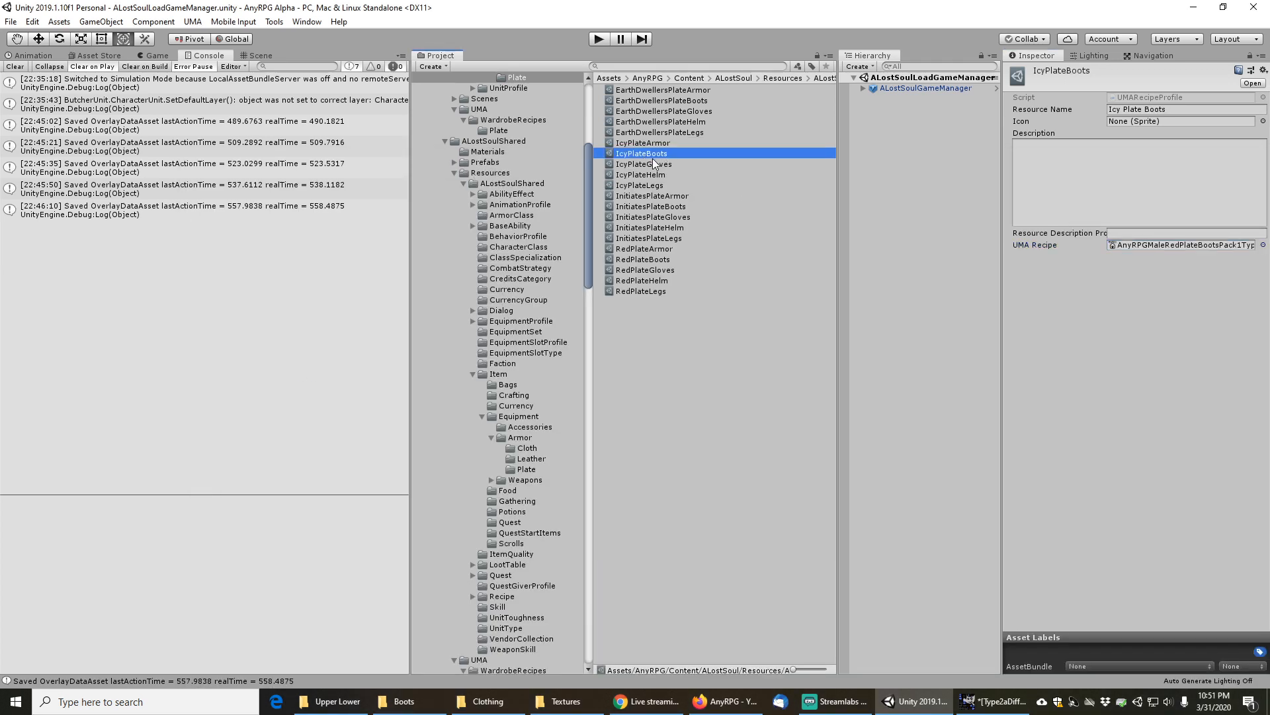
click(1263, 245)
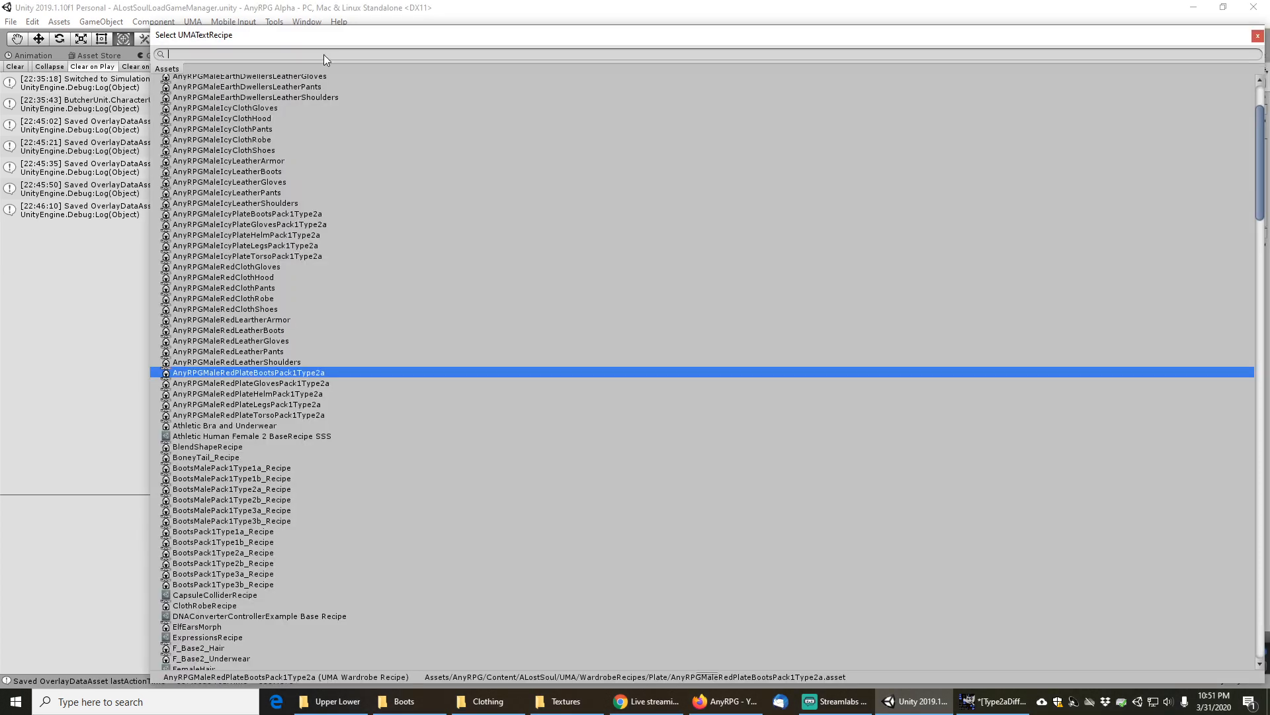
text(Icy)
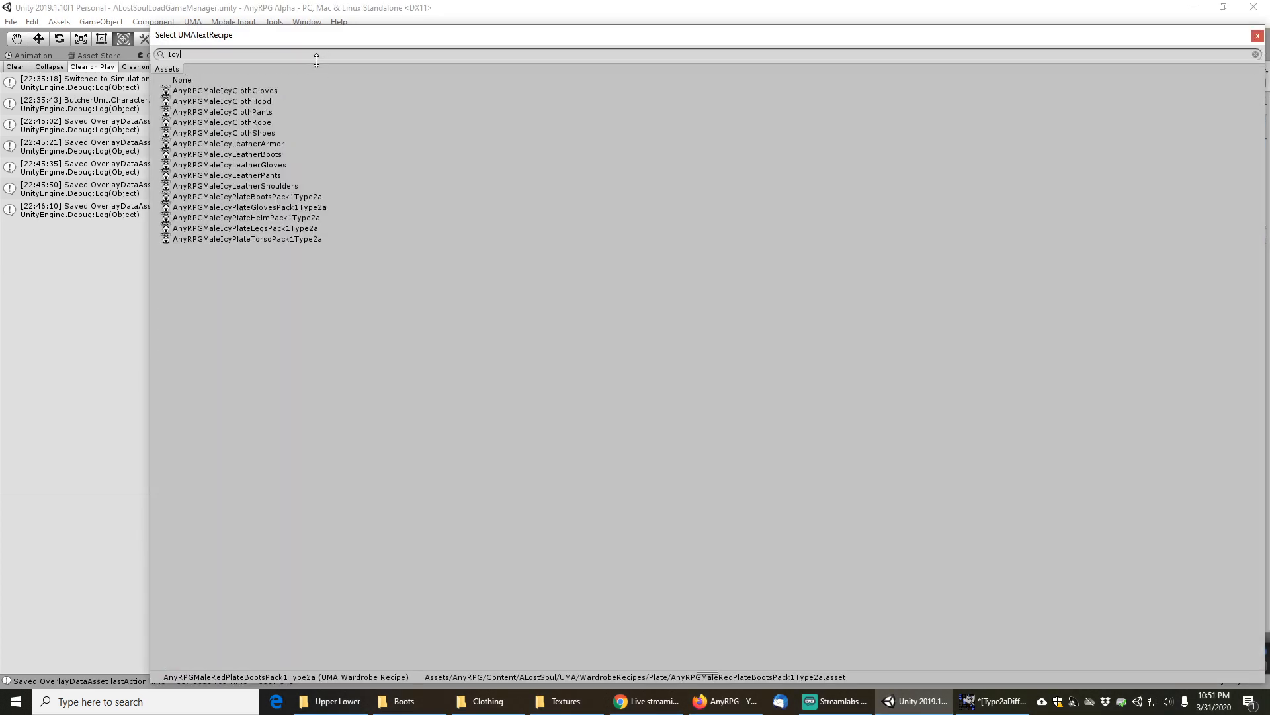
double_click(263, 197)
Open the UMA recipe choices for the IcyPlateGloves recipe profile and filter them by Icy
click(644, 164)
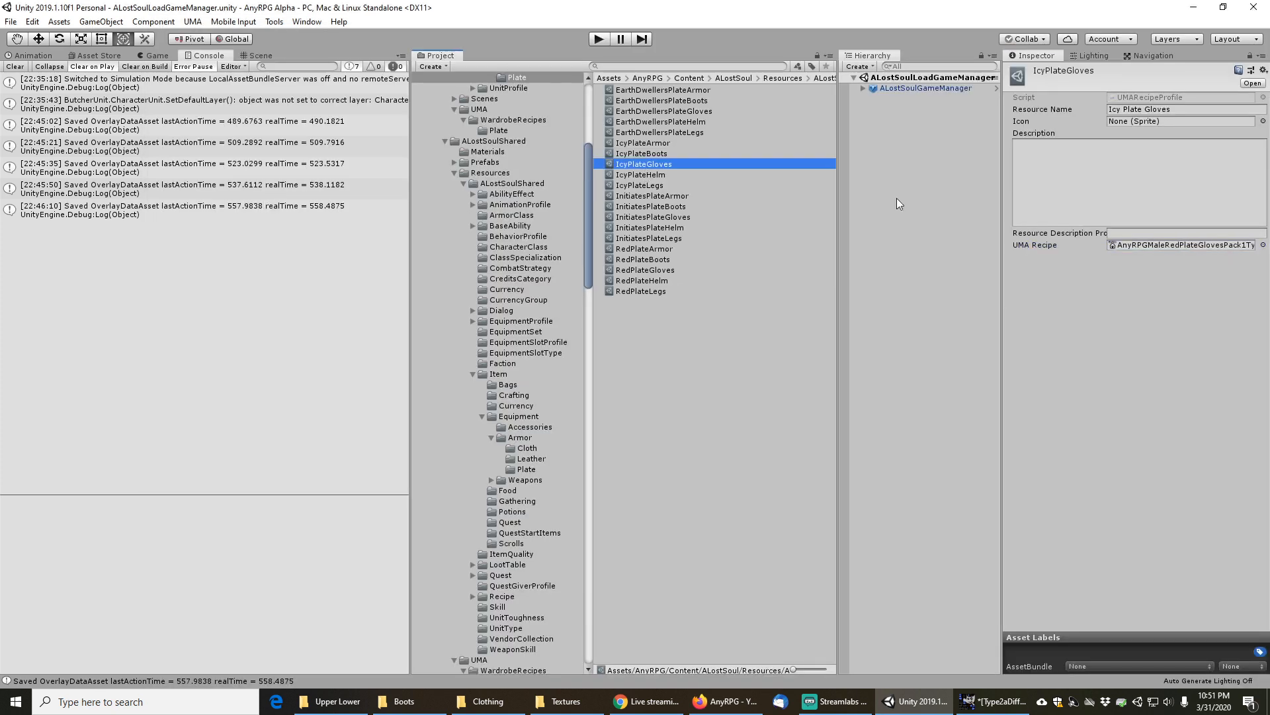
click(1263, 245)
text(Icy)
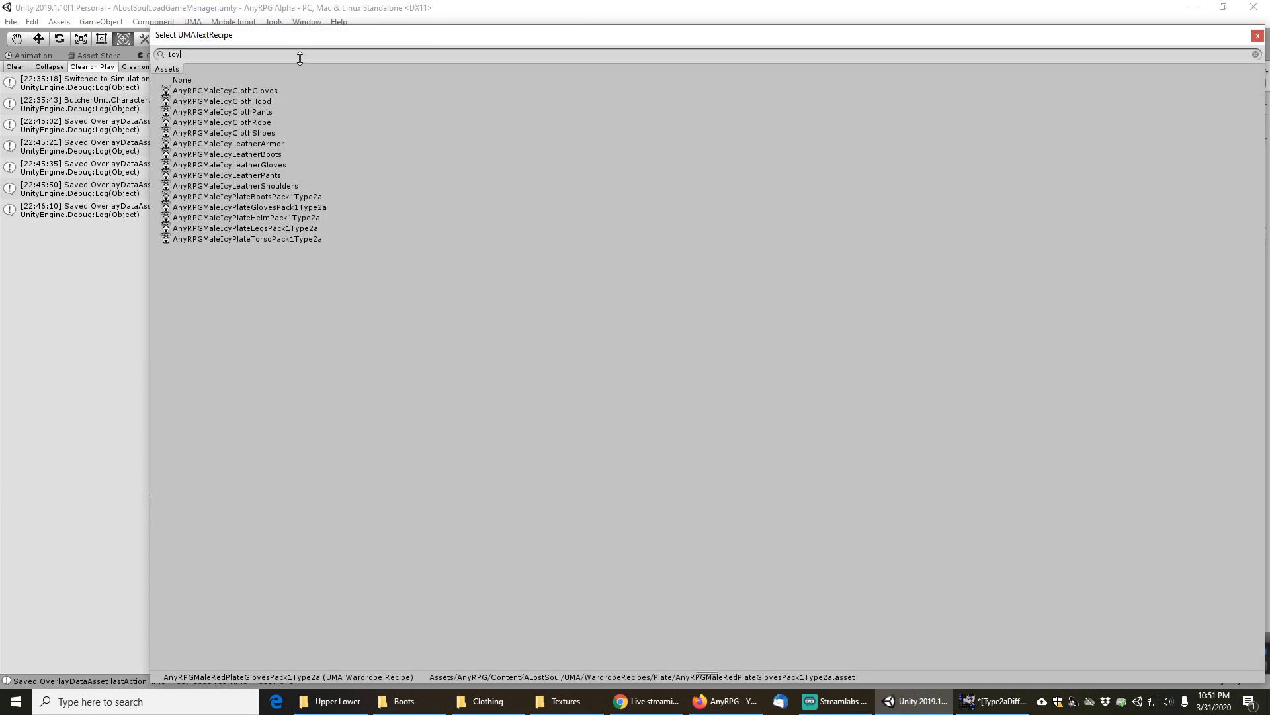
Assign the UMA recipe AnyRPGMaleIcyPlateGlovesPack1Type2a to the IcyPlateGloves profile and AnyRPGMaleIcyPlateHelmPack1Type2a to the IcyPlateHelm profile
double_click(268, 207)
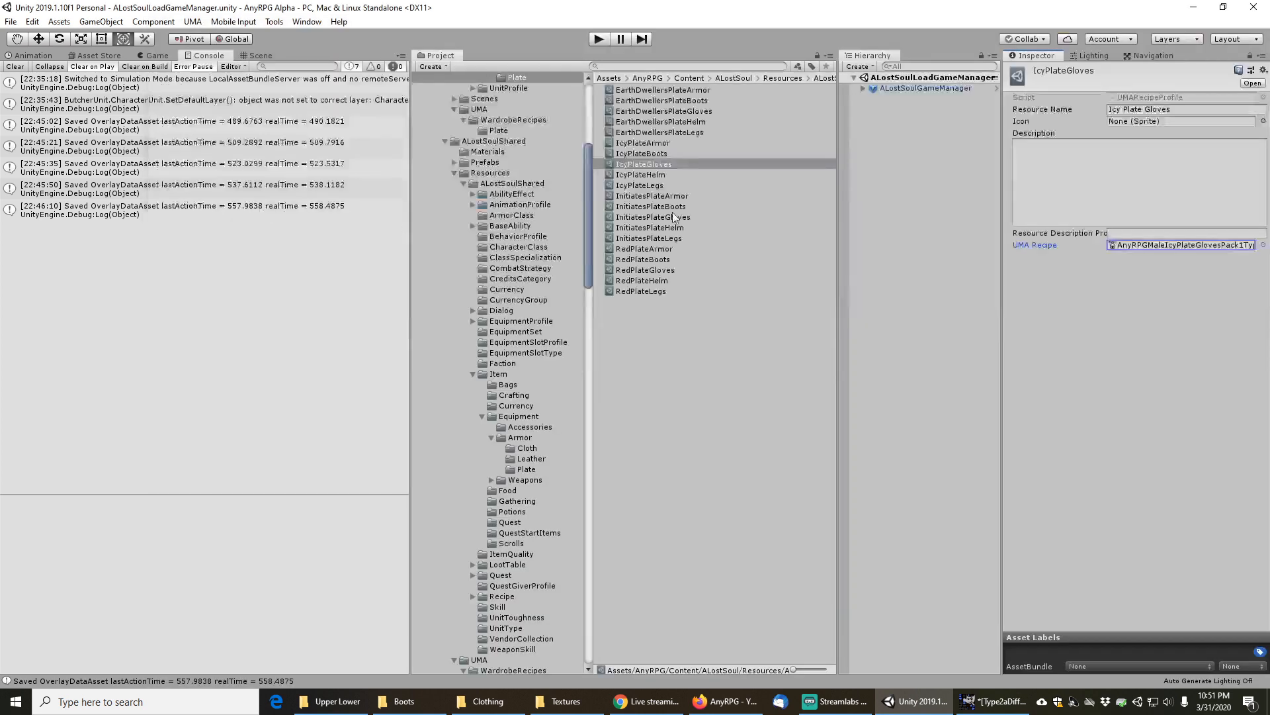
click(655, 174)
click(1263, 245)
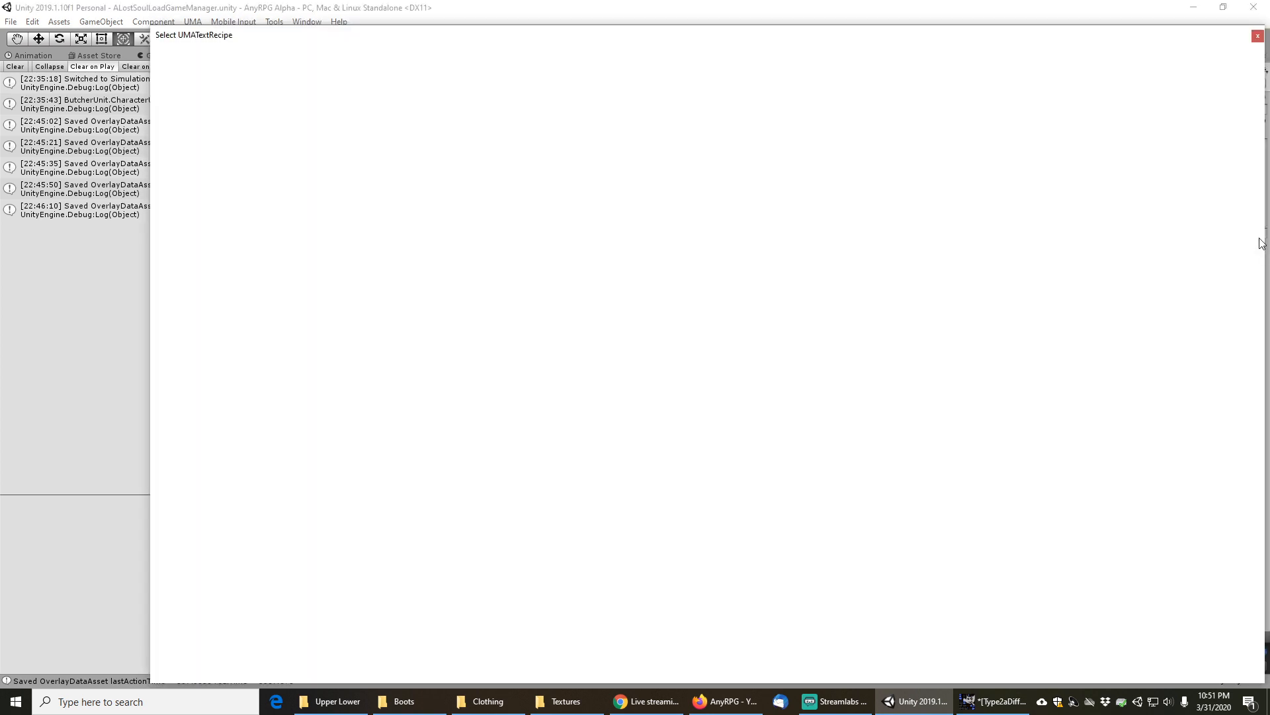
text(Icy)
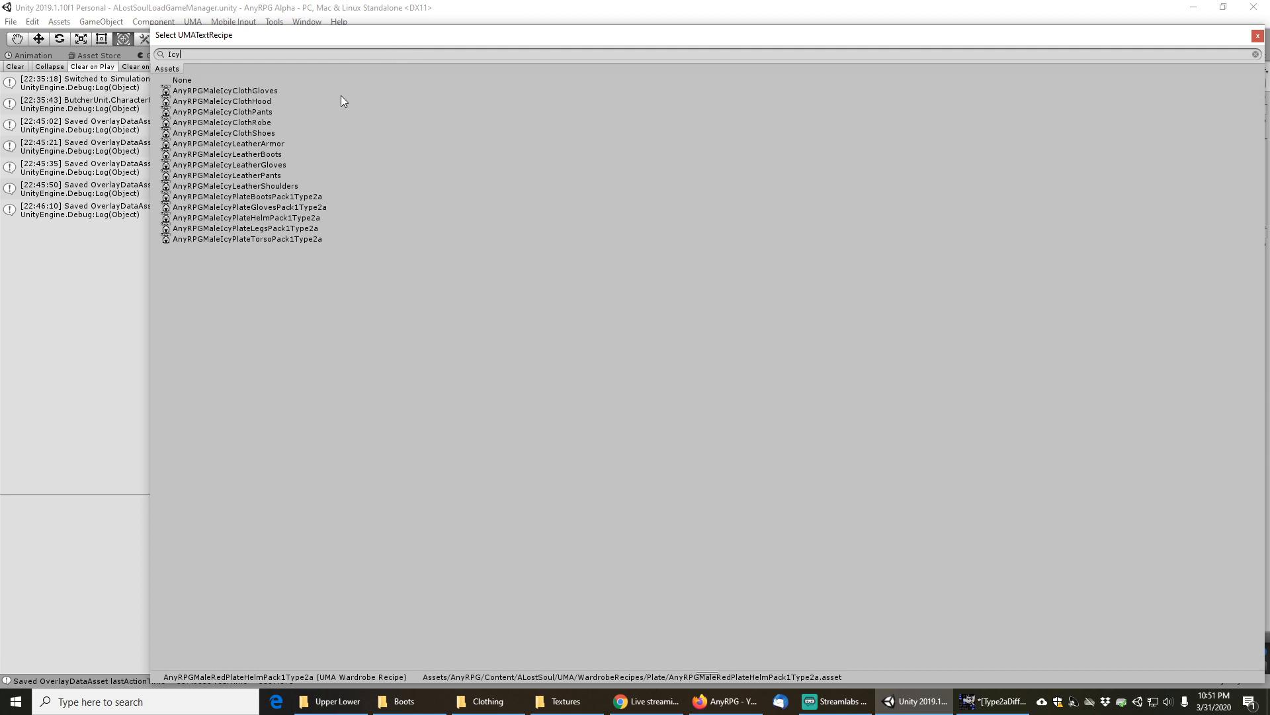
double_click(260, 216)
Set the UMA recipe of the IcyPlateLegs profile to AnyRPGMaleIcyPlateLegsPack1Type2a
click(652, 186)
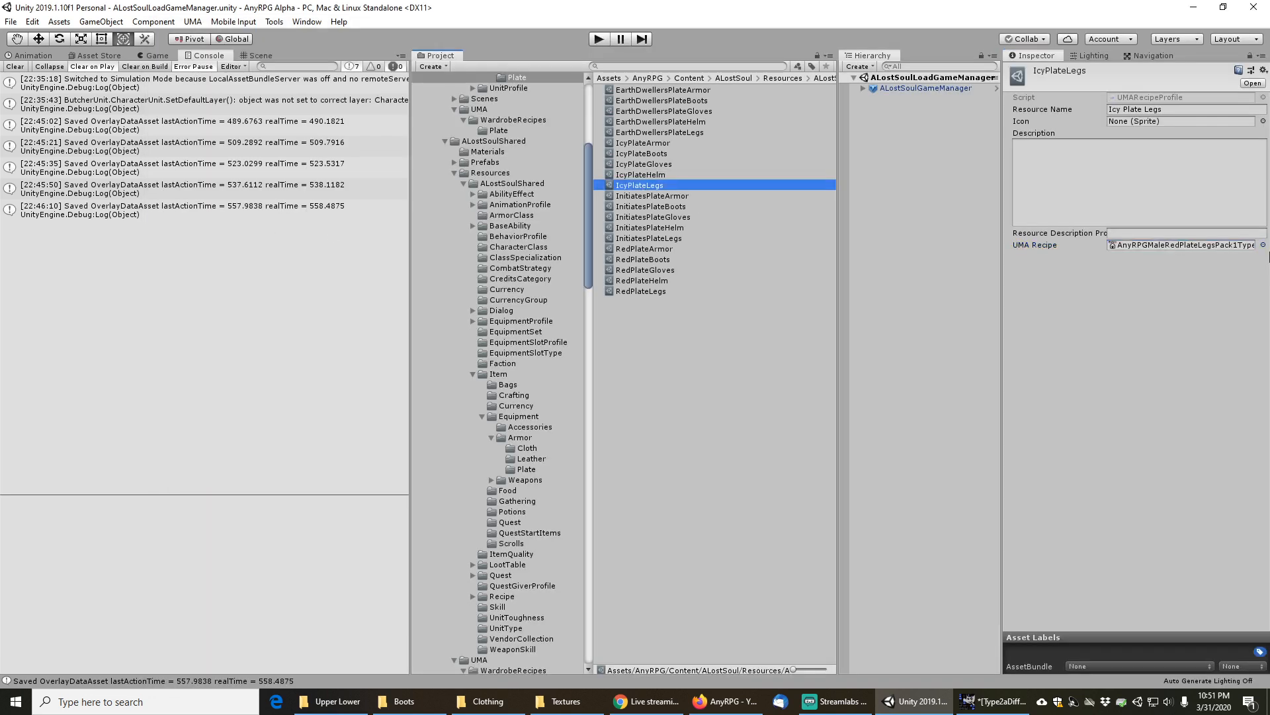
click(1263, 245)
text(Icy)
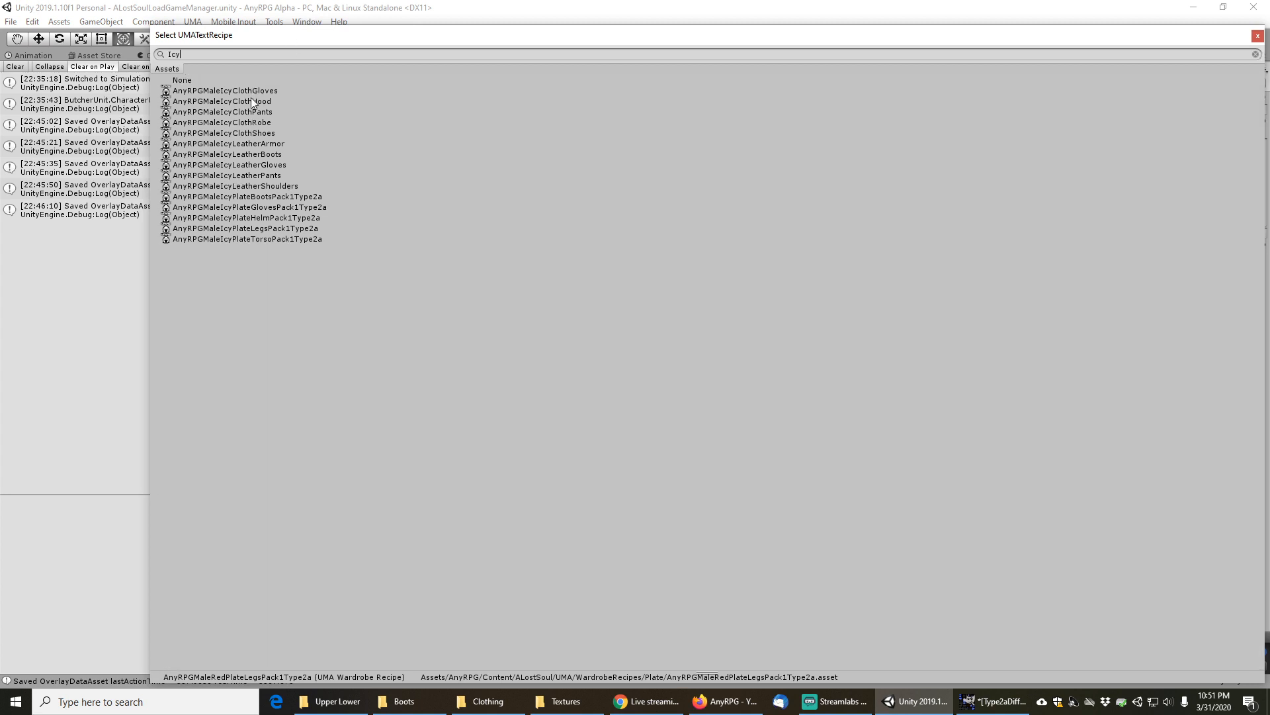
double_click(258, 228)
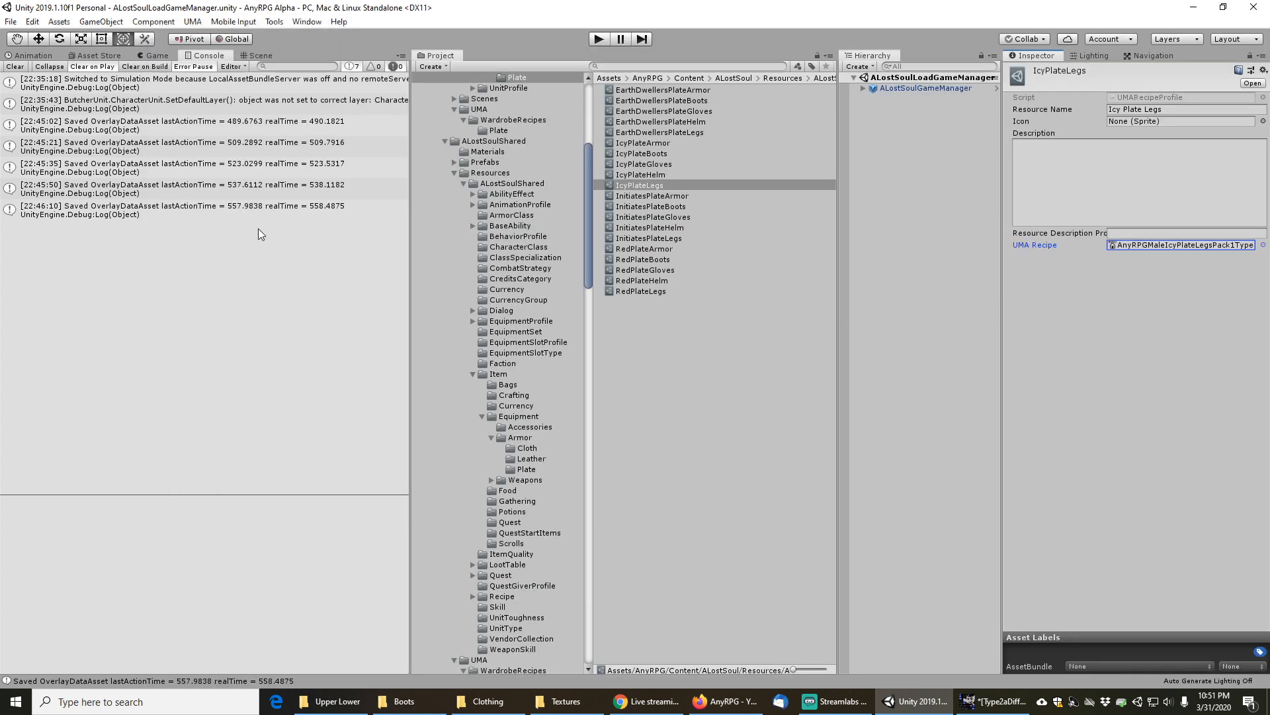
Check the UMA recipes of the Initiates plate helm and gloves profiles, and locate the recipe asset referenced by IcyPlateLegs
click(640, 227)
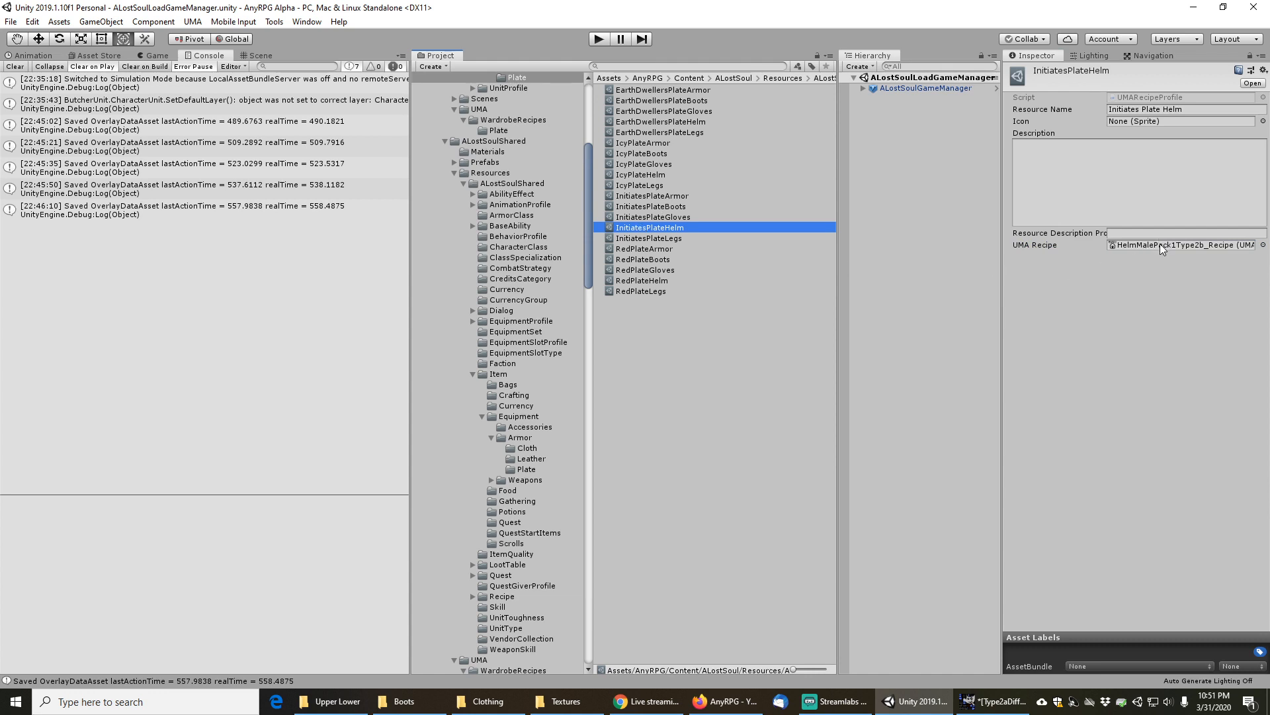
click(670, 218)
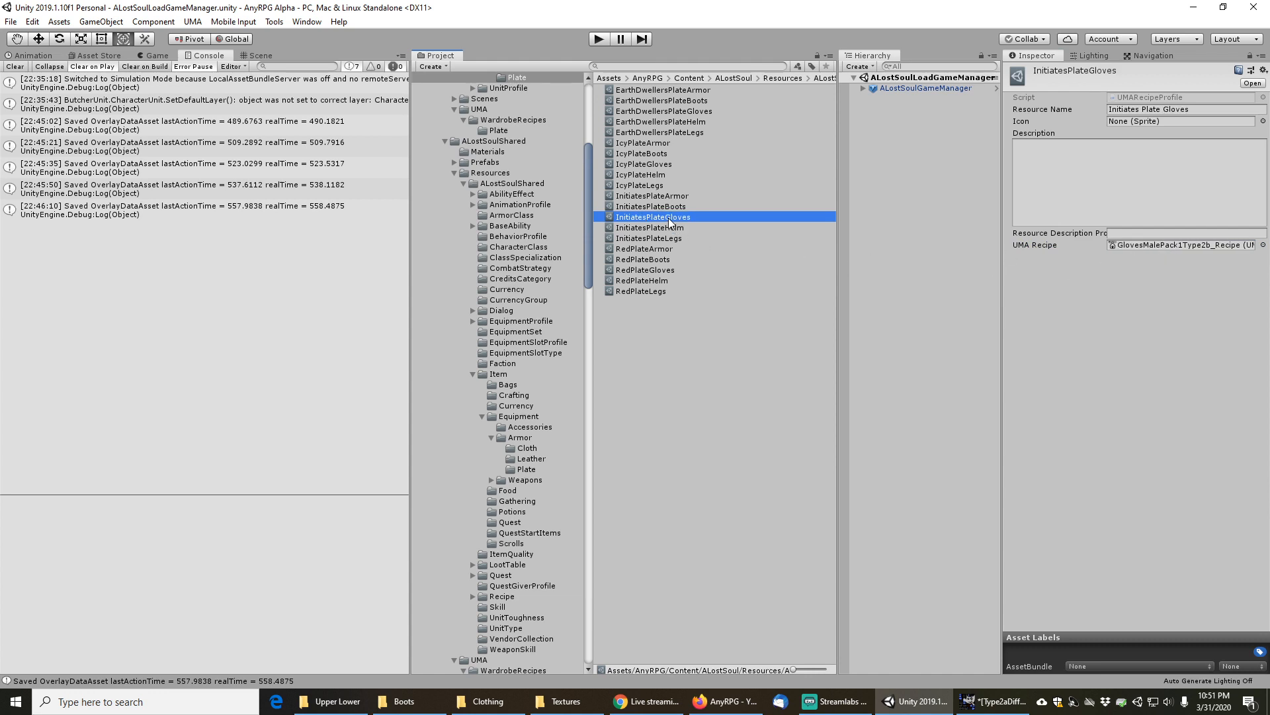
click(657, 186)
click(1157, 244)
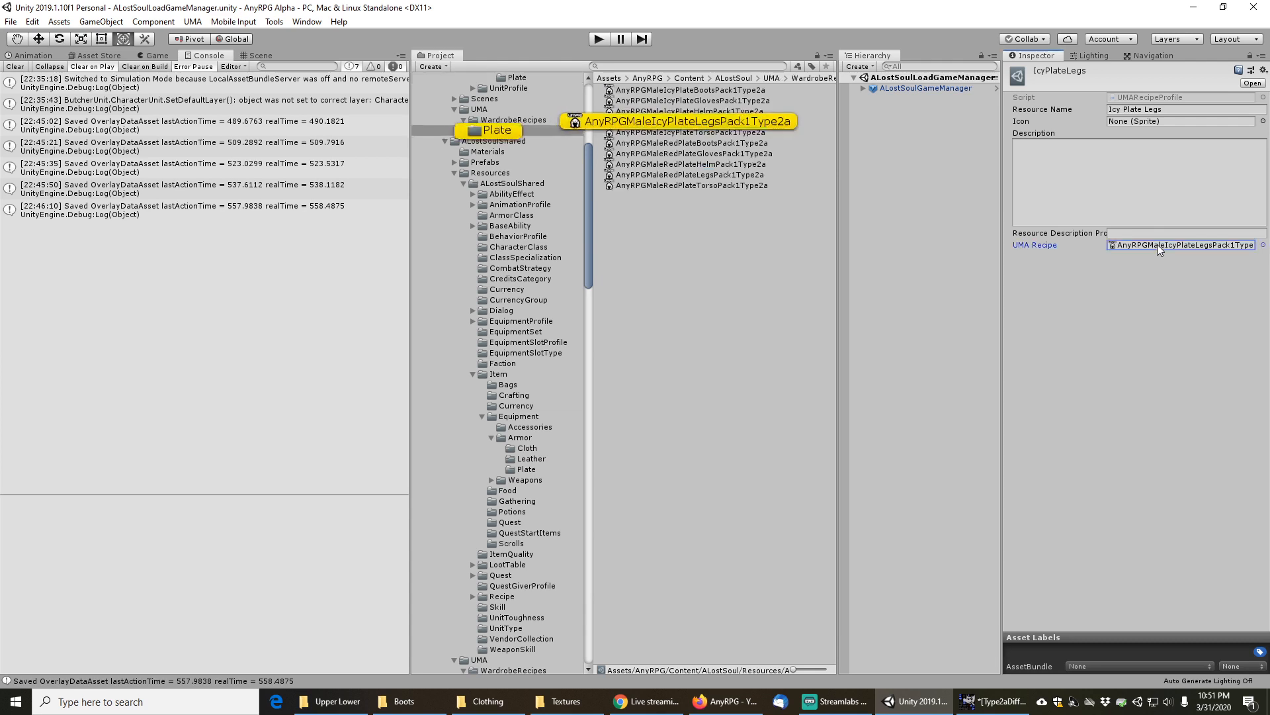
Examine the slots, overlays and textures of the Icy and Red plate wardrobe recipes
click(680, 122)
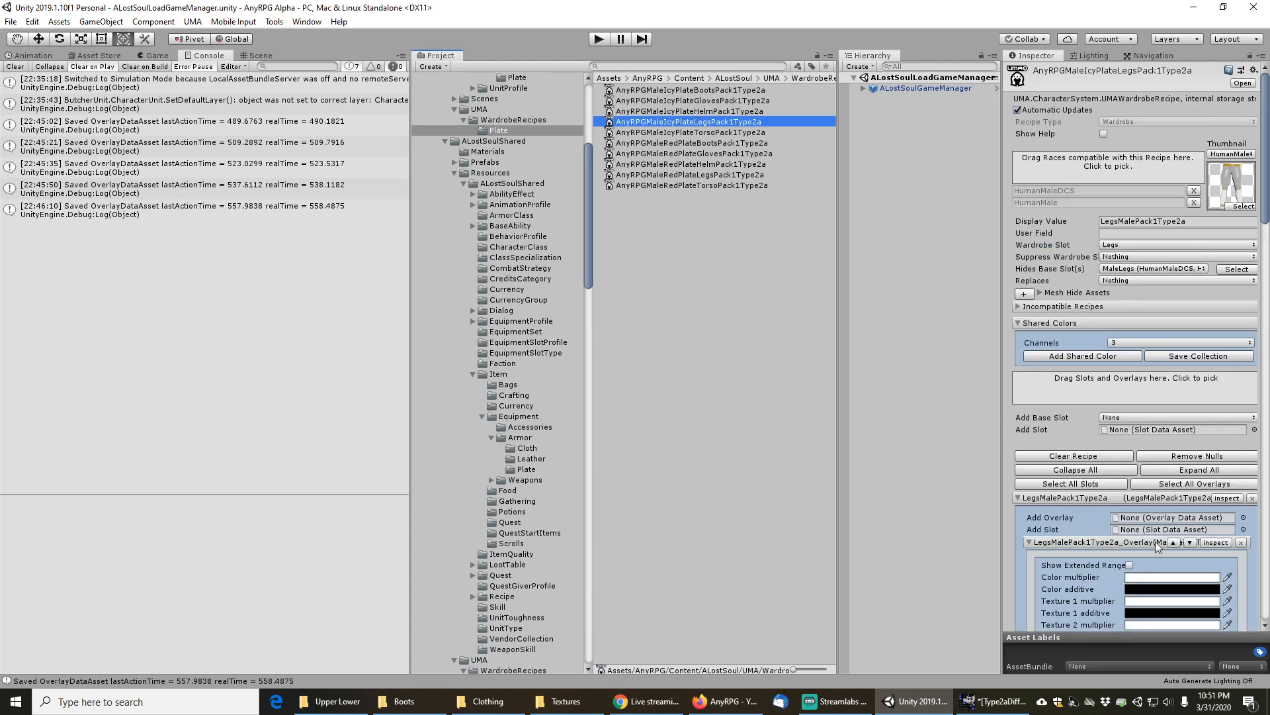
scroll(1088, 544, down, 3)
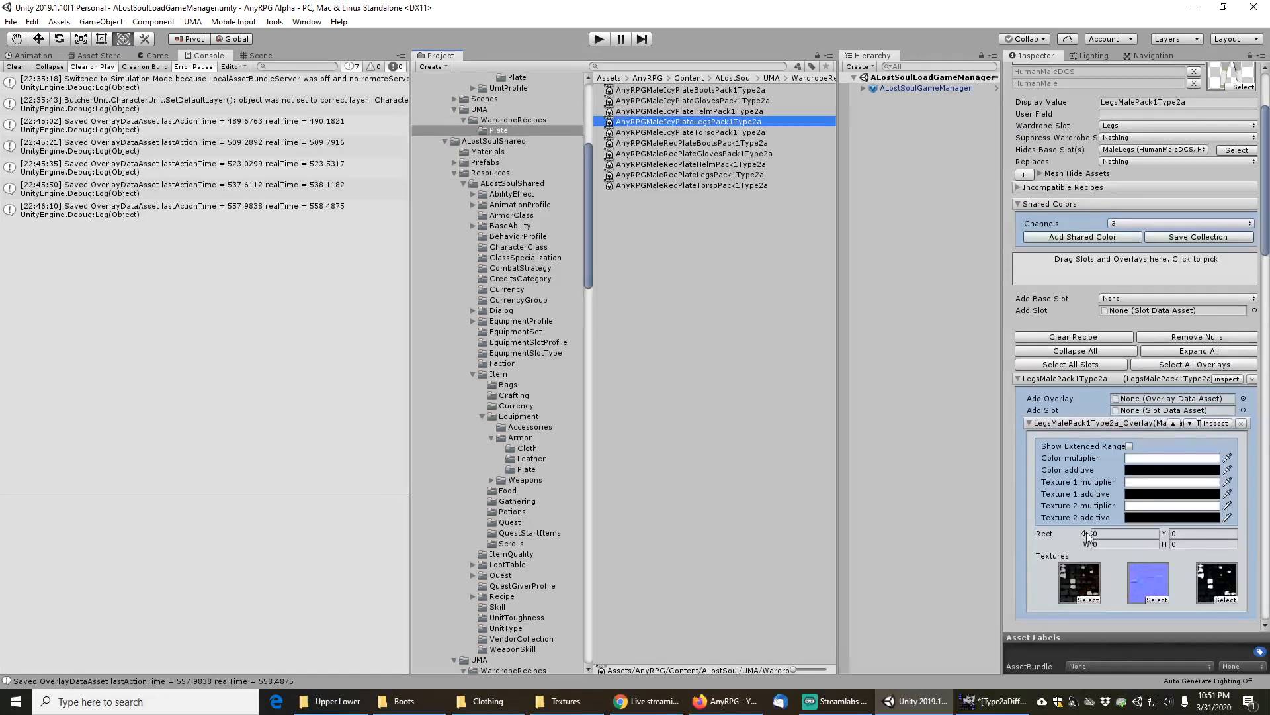
click(702, 132)
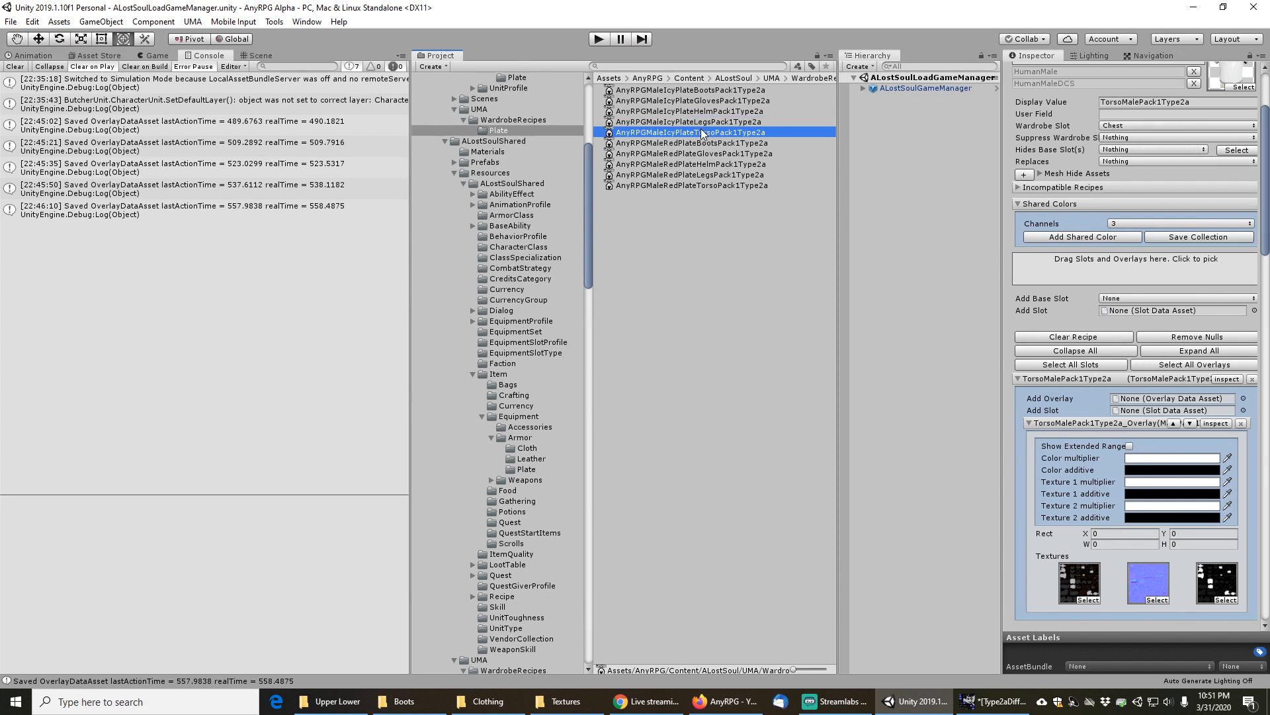
scroll(1042, 356, down, 3)
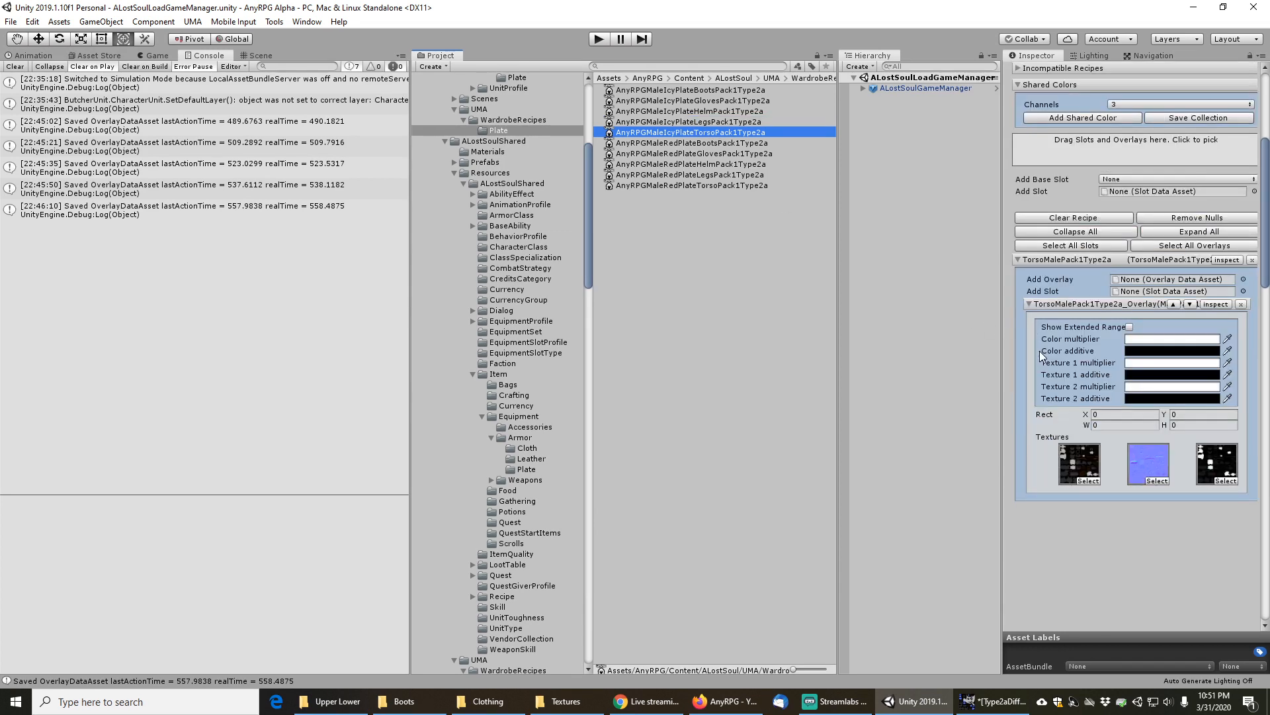
click(714, 88)
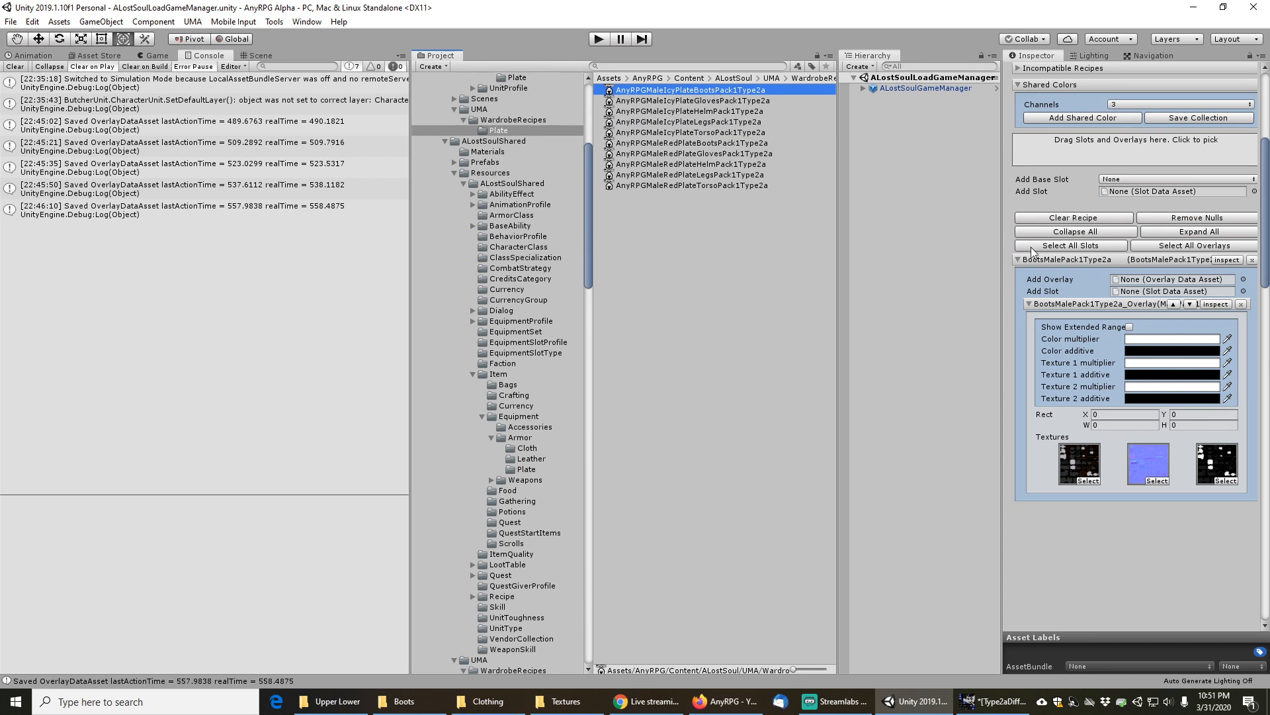
click(712, 140)
click(712, 155)
click(713, 165)
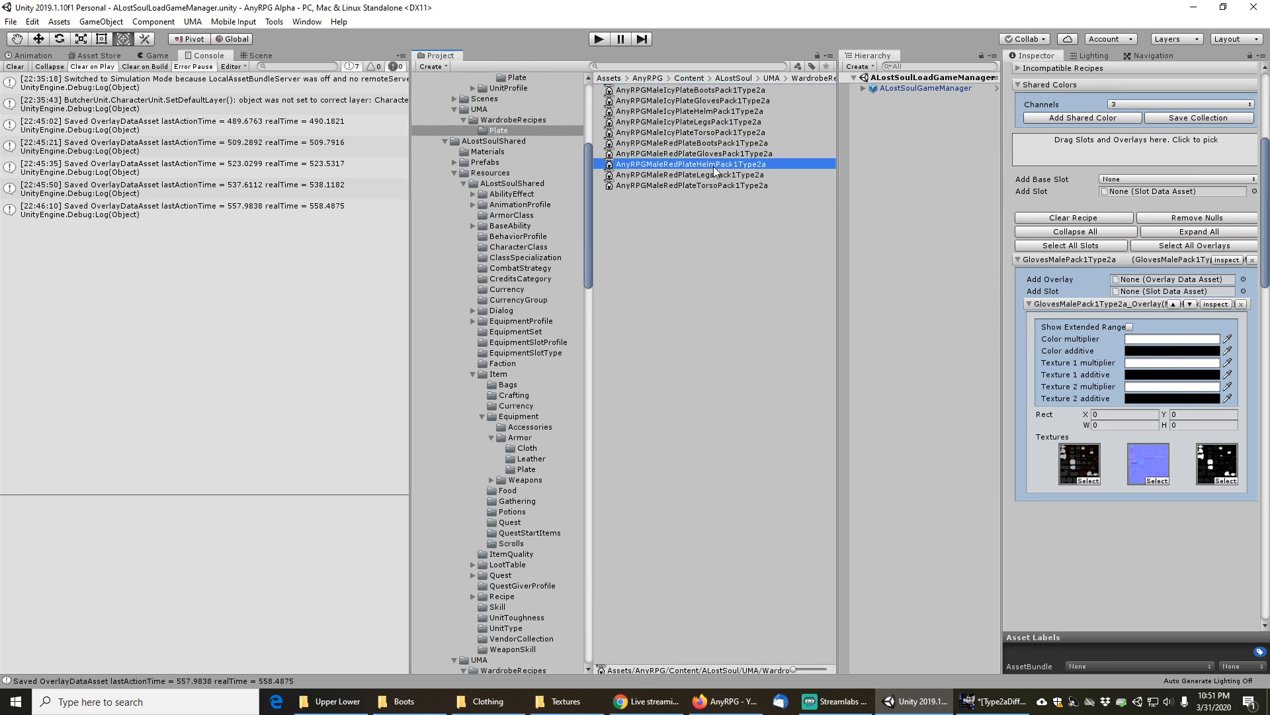
click(714, 175)
click(716, 186)
Replace the overlay in the AnyRPGMaleIcyPlateBootsPack1Type2a recipe with BootsMalePack1Type2a_OverlayBlue
click(718, 91)
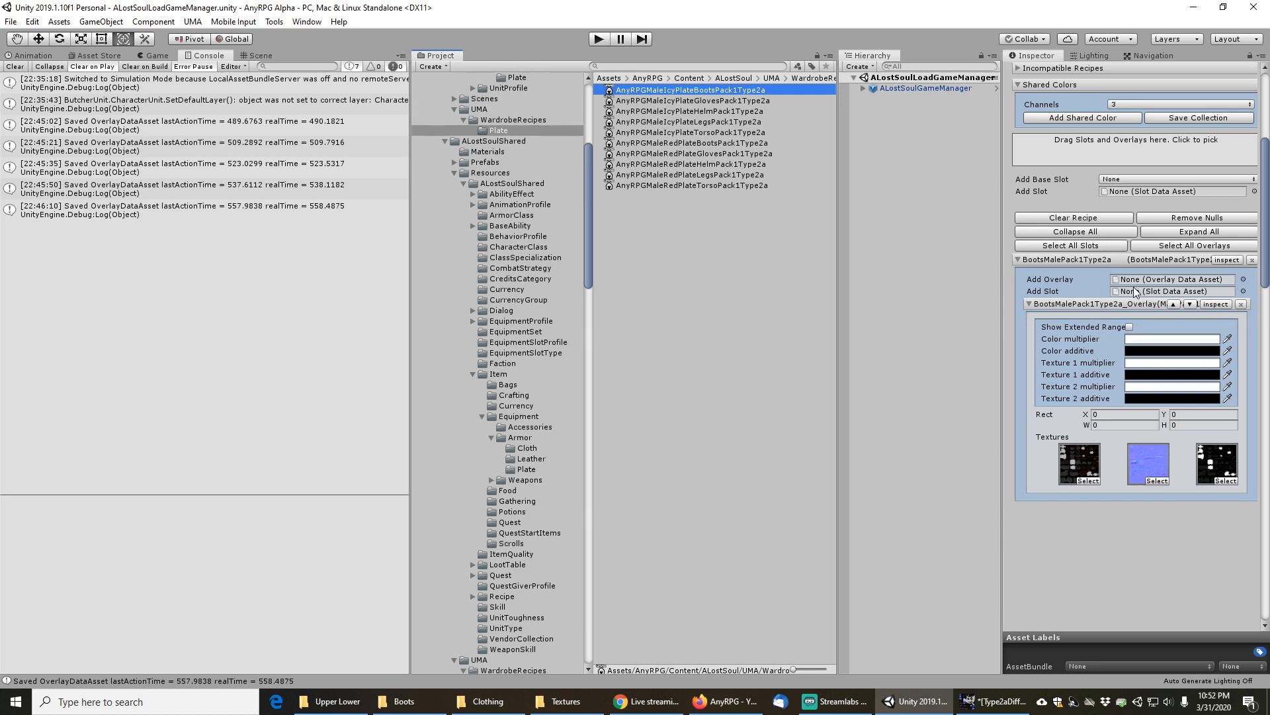
scroll(1130, 291, up, 3)
scroll(1086, 287, up, 3)
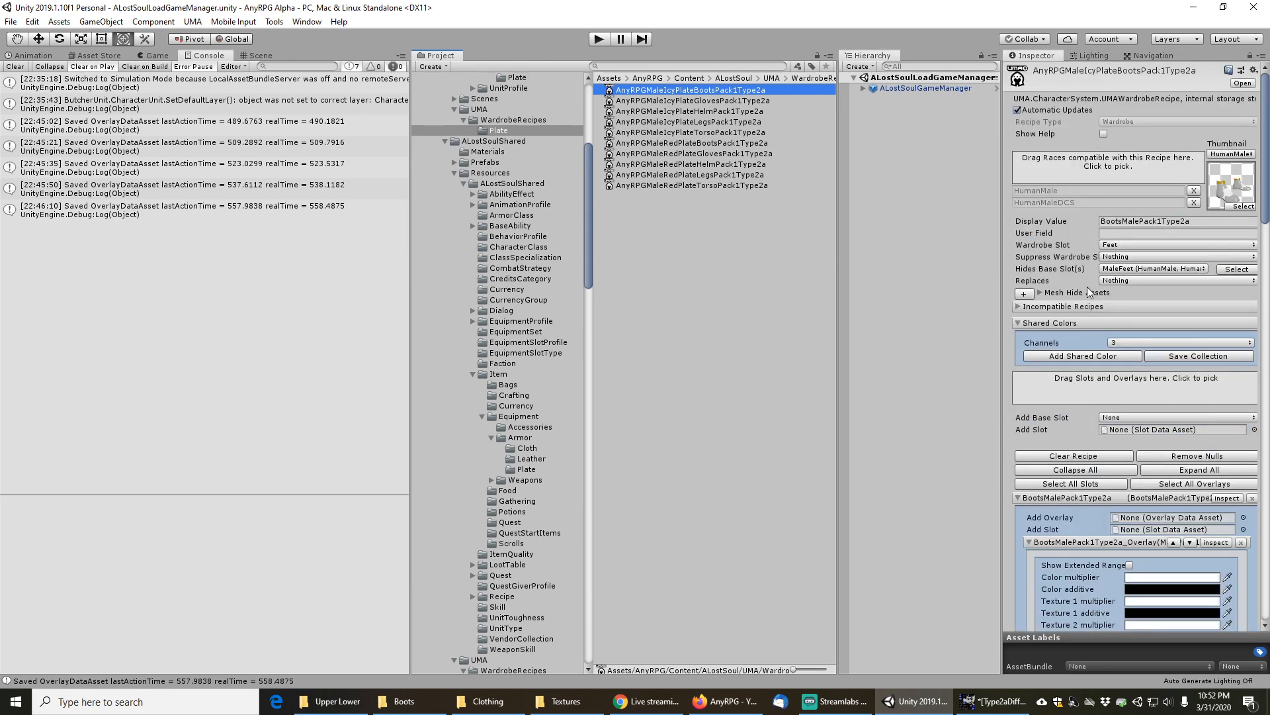
scroll(1087, 287, down, 6)
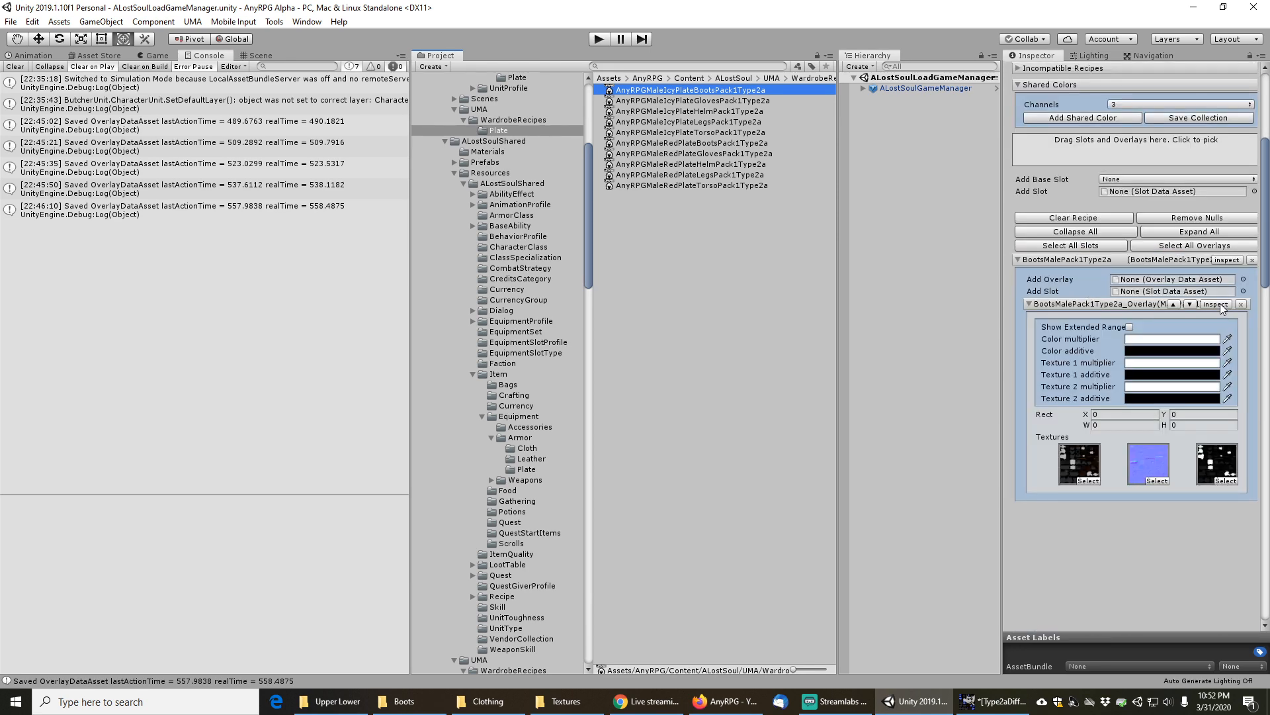
click(1216, 304)
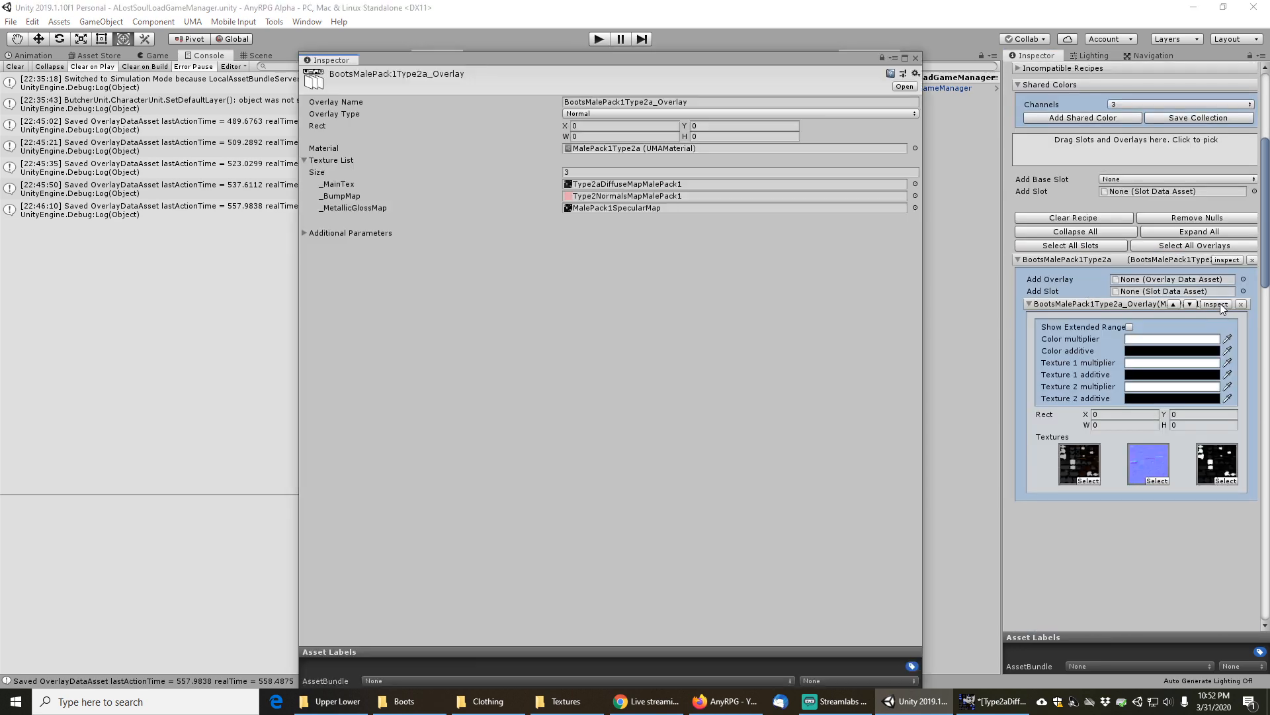
click(916, 58)
click(703, 122)
drag(704, 121, 1142, 279)
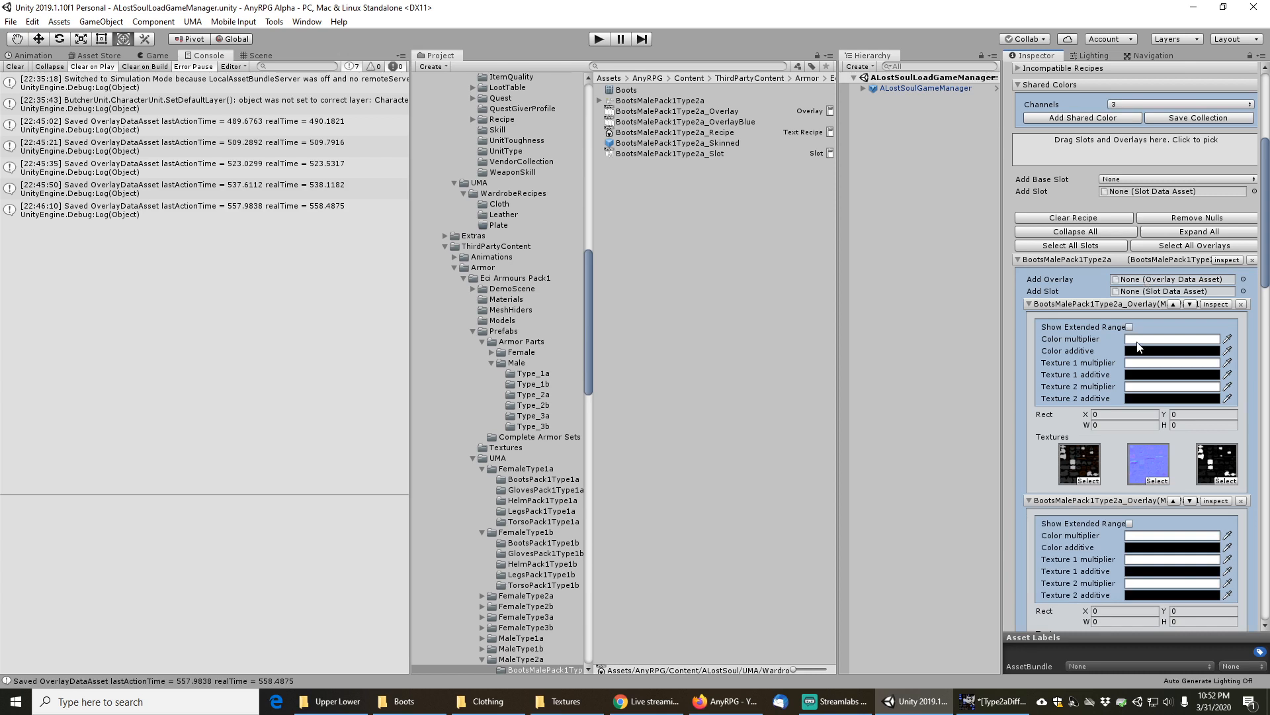
click(1243, 305)
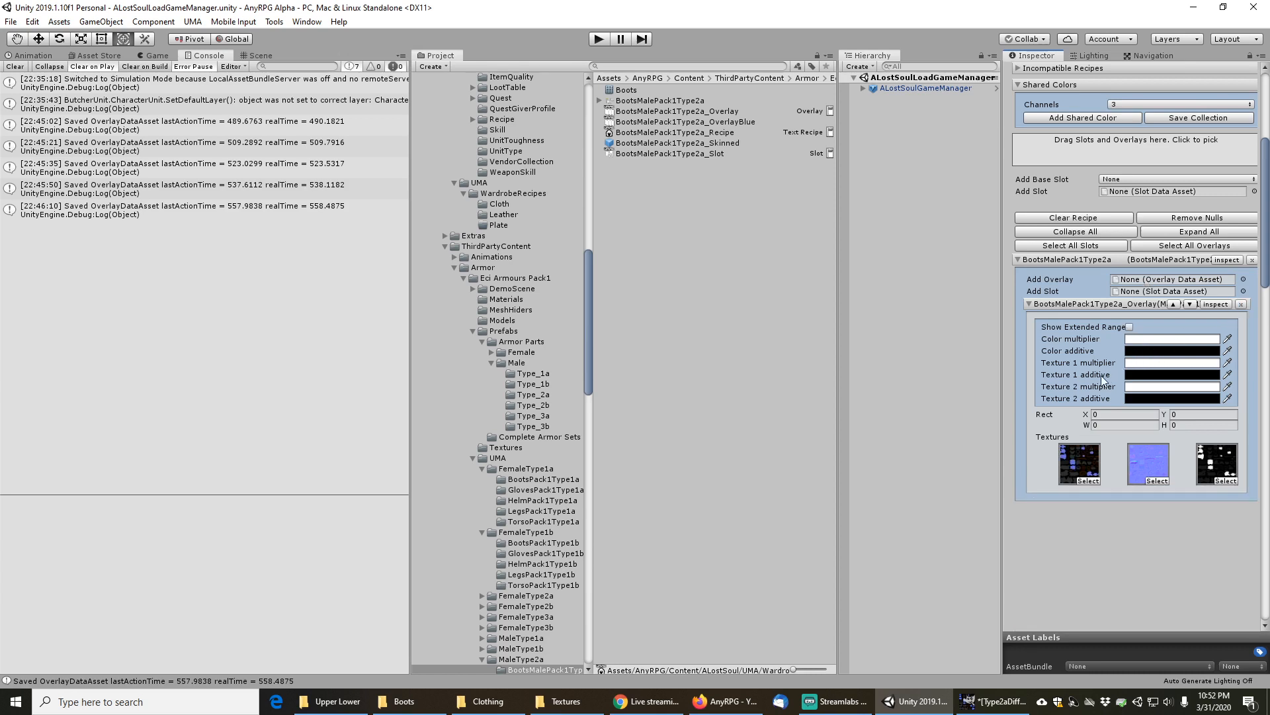
scroll(1160, 271, up, 5)
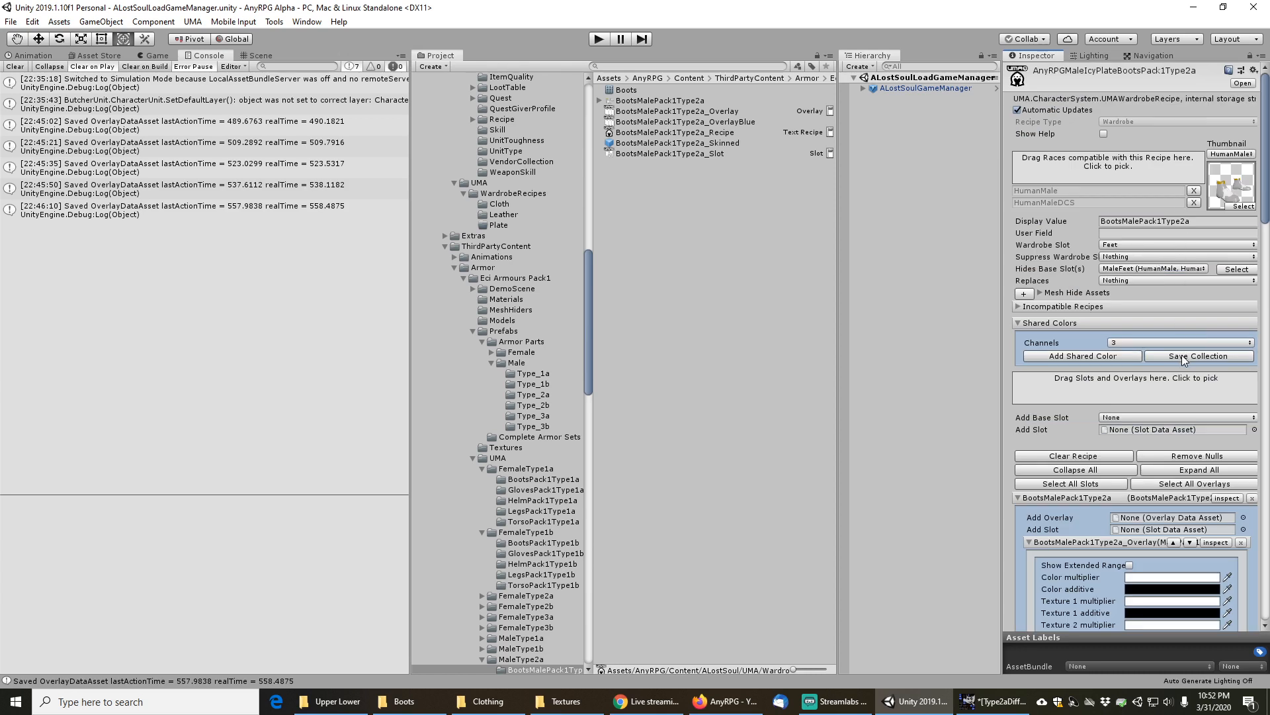
scroll(1072, 393, down, 4)
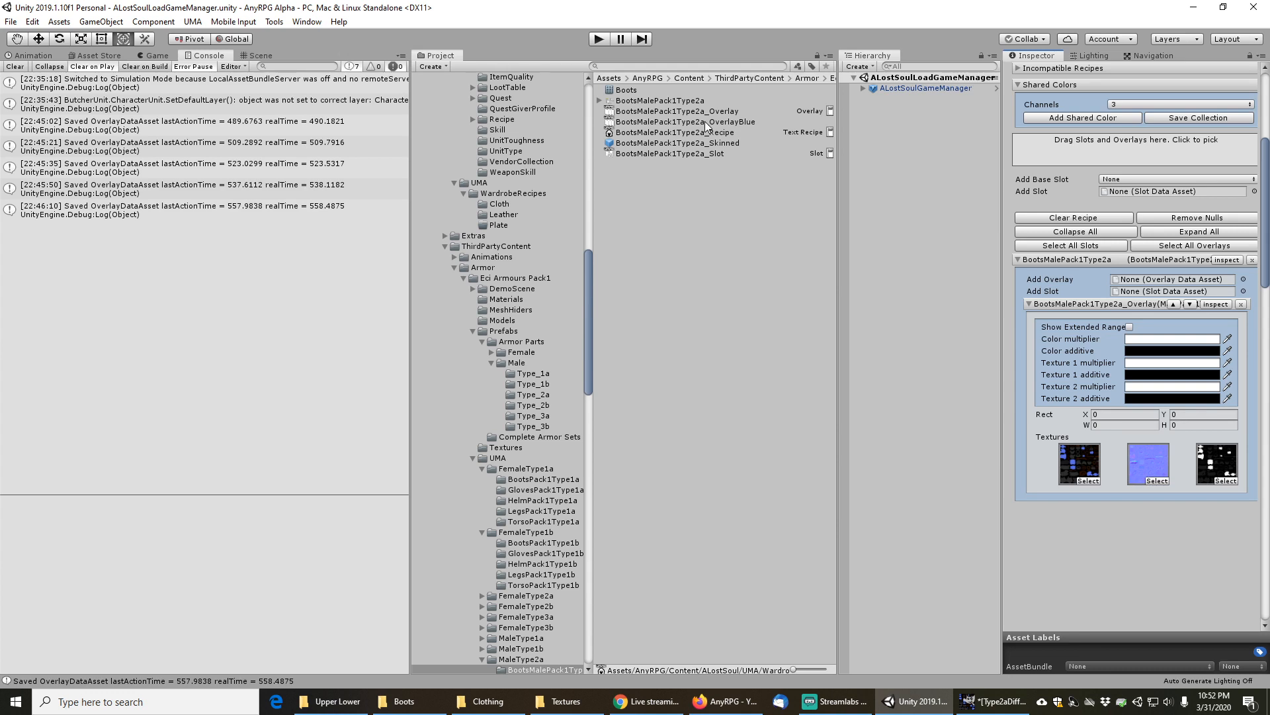
Try to add BootsMalePack1Type2a_OverlayBlue to the UMA Global Library
scroll(513, 535, down, 3)
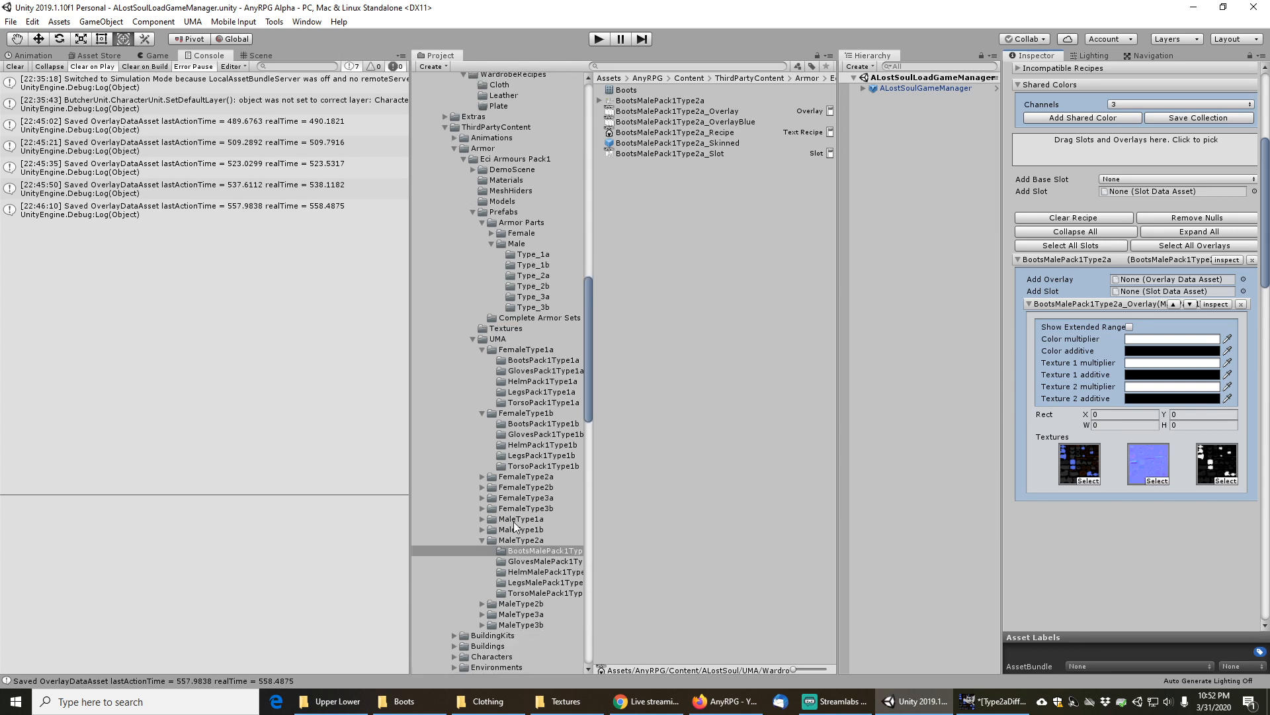
click(693, 123)
right_click(693, 123)
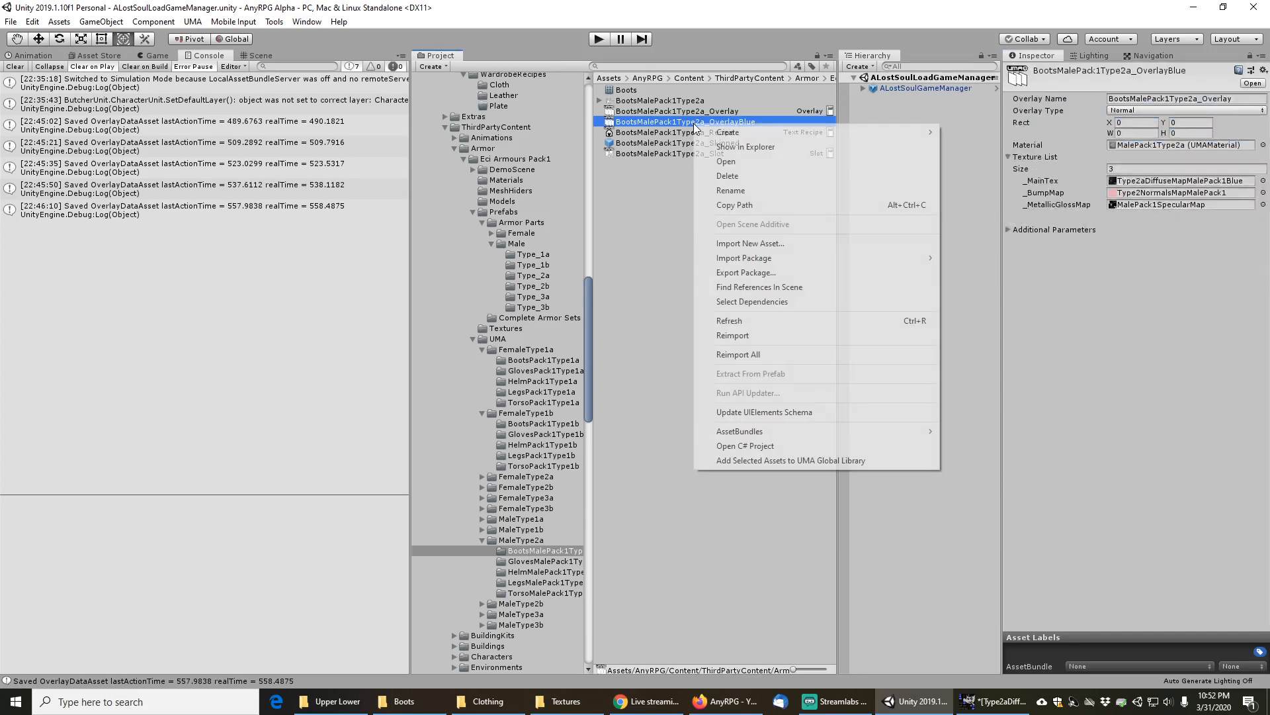
click(767, 461)
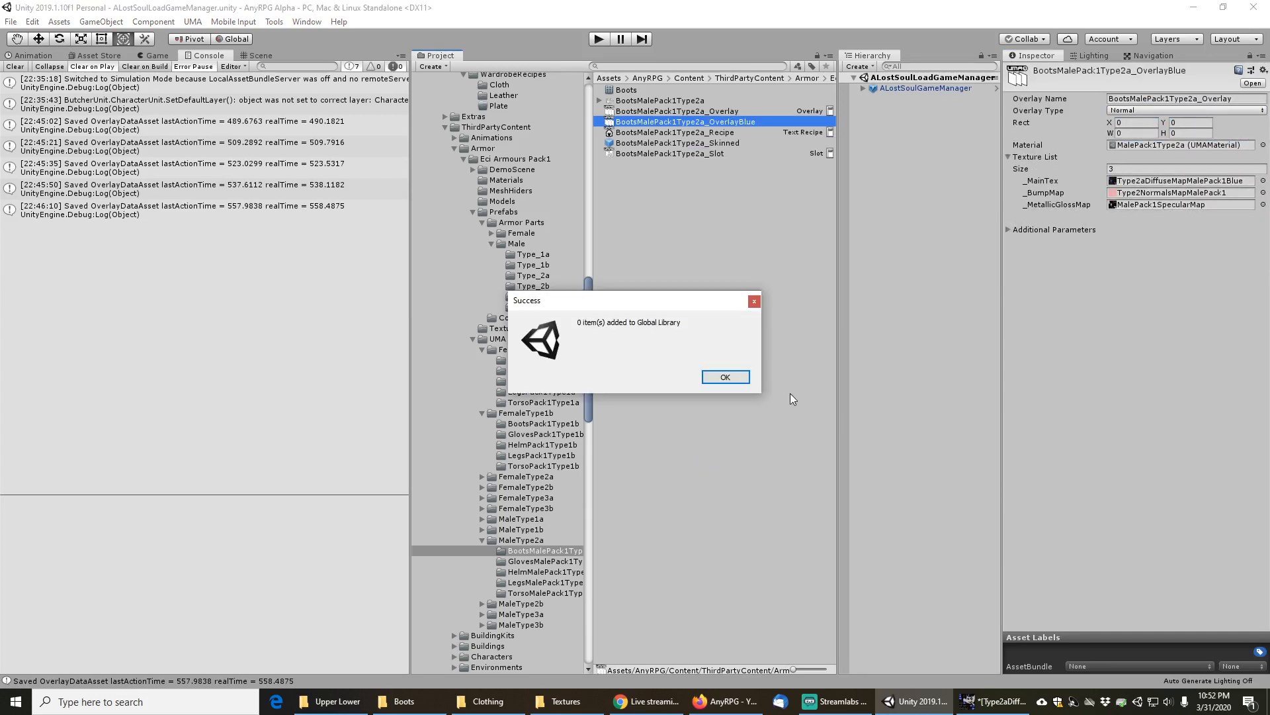
click(726, 377)
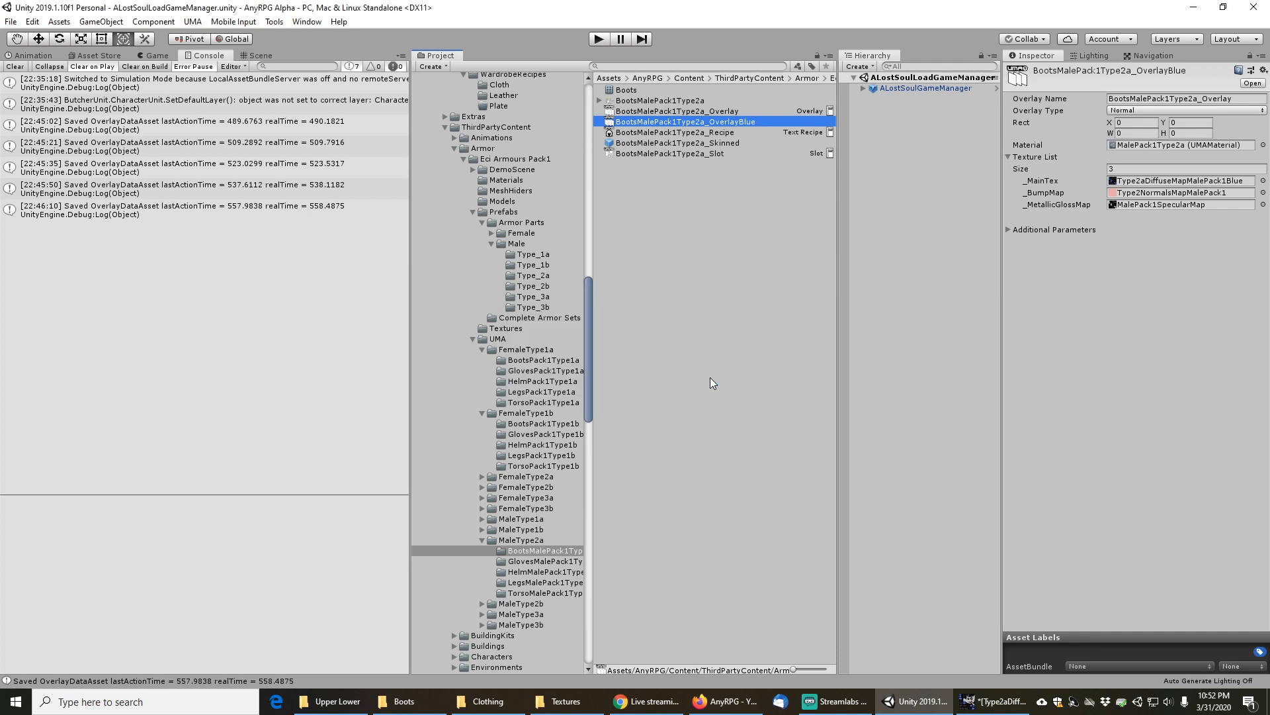
Try to add GlovesMalePack1Type2a_OverlayBlue to the UMA Global Library, and compare its settings with the original gloves overlay
click(567, 561)
click(719, 122)
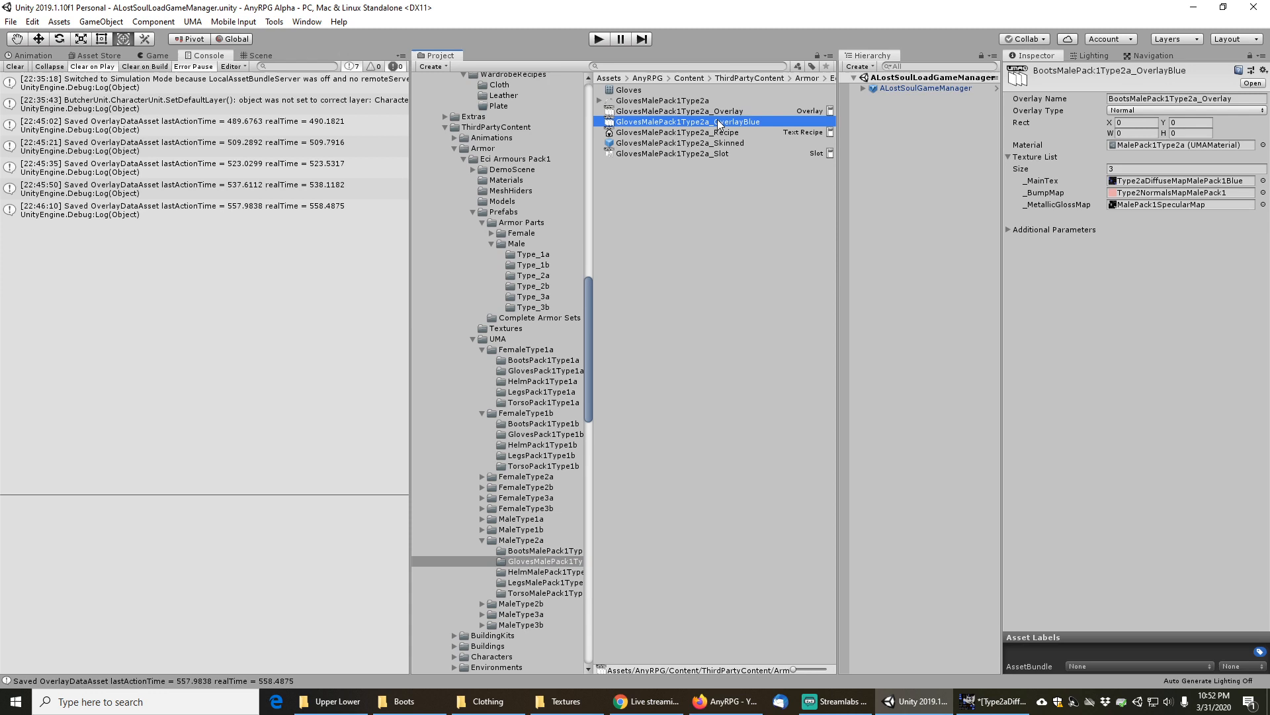
right_click(719, 124)
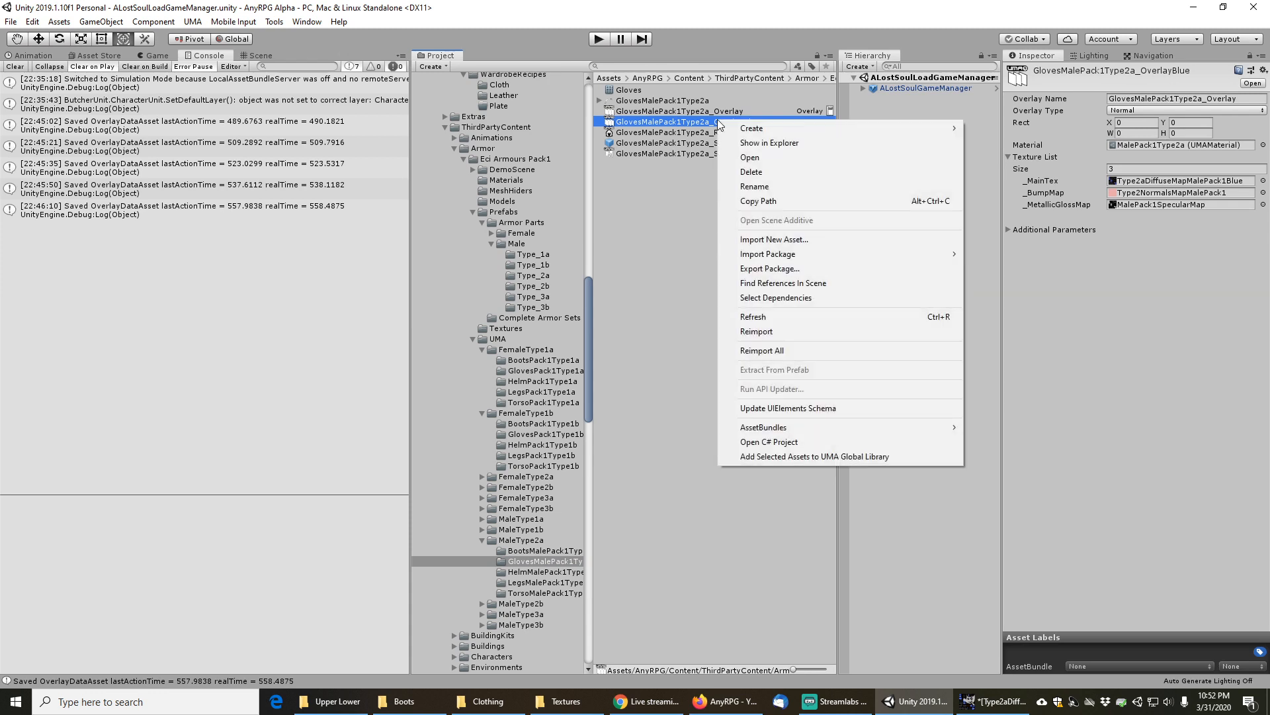
click(785, 457)
click(725, 377)
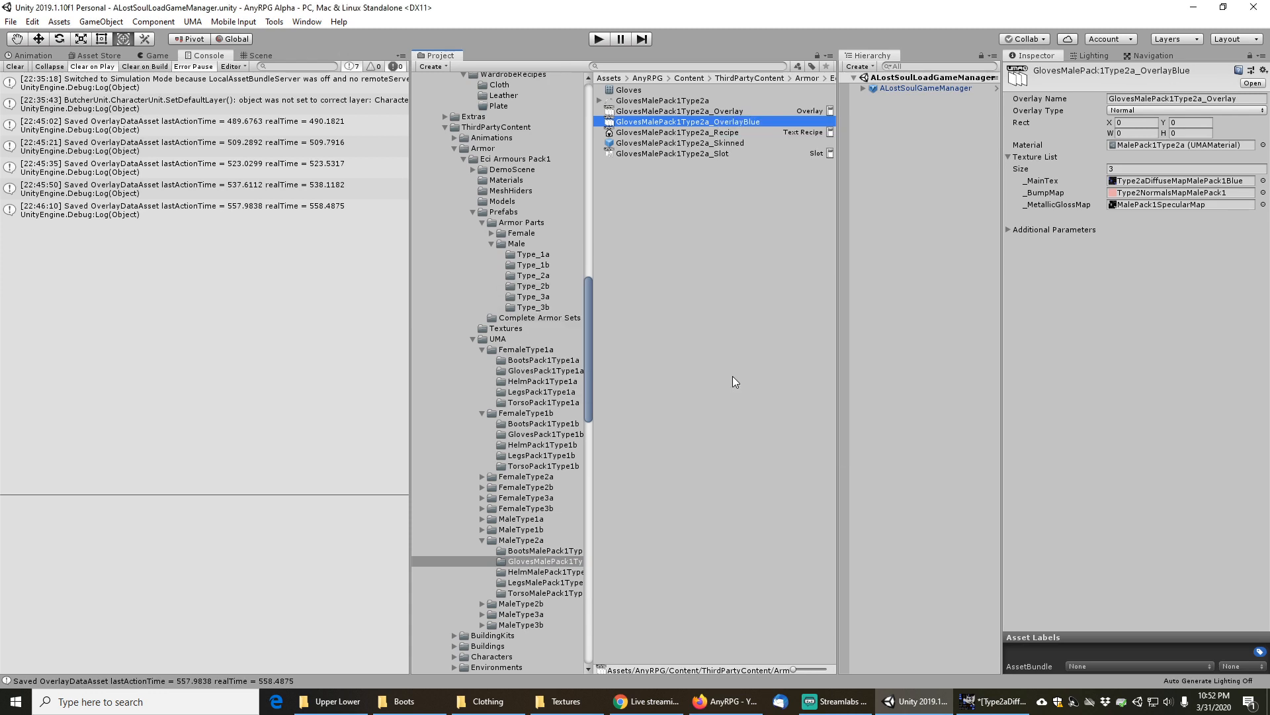
click(725, 113)
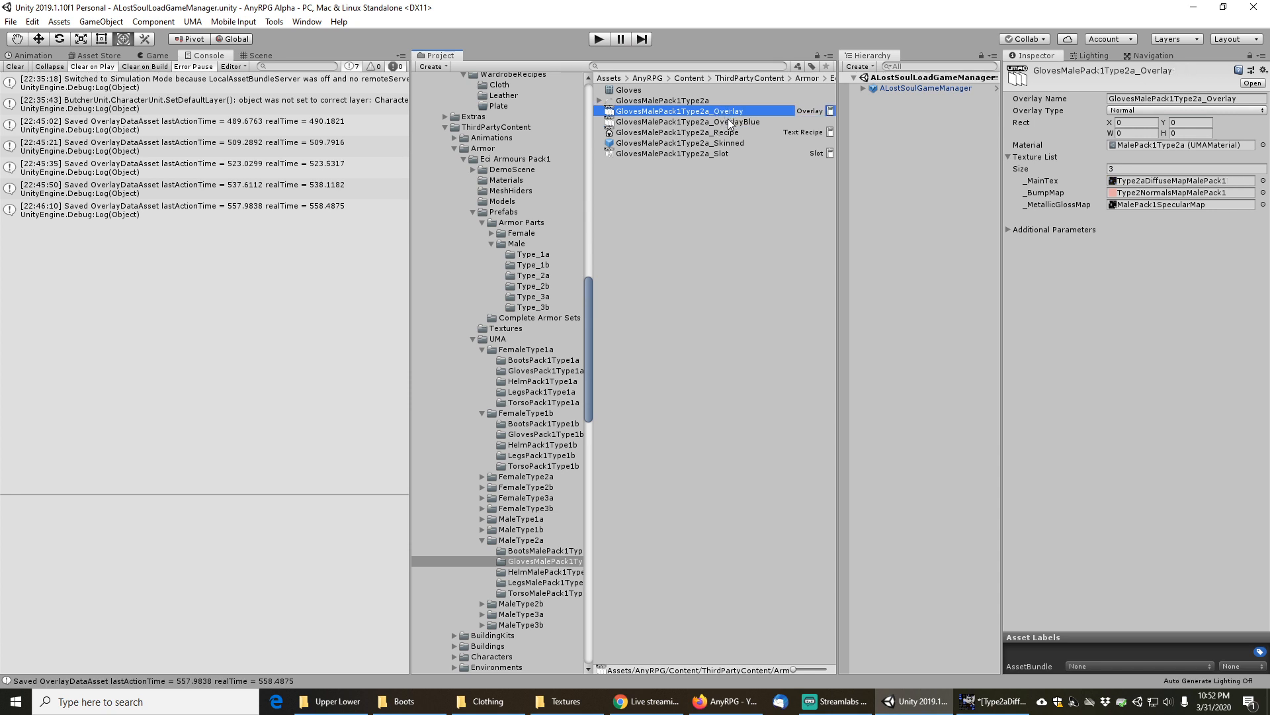
click(727, 123)
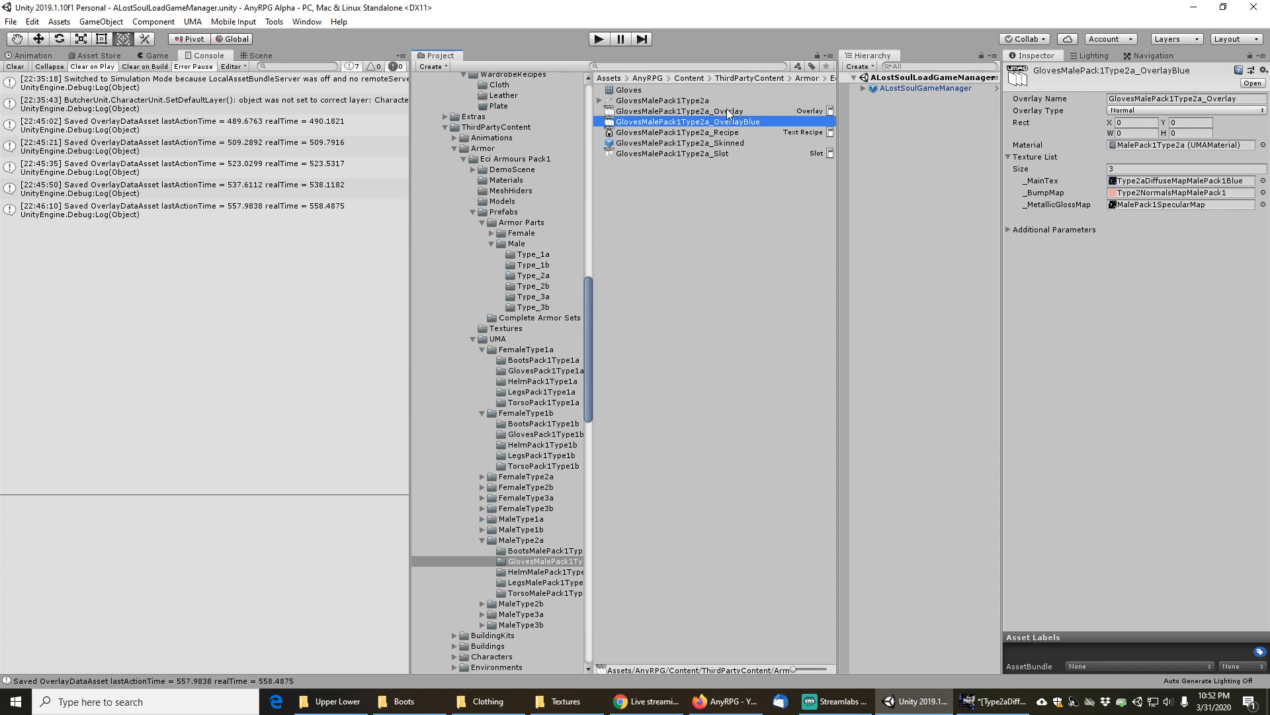
click(726, 110)
click(734, 121)
Try to add HelmMalePack1Type2a_OverlayBlue from the male Type2a helm folder to the UMA Global Library
click(562, 573)
right_click(735, 123)
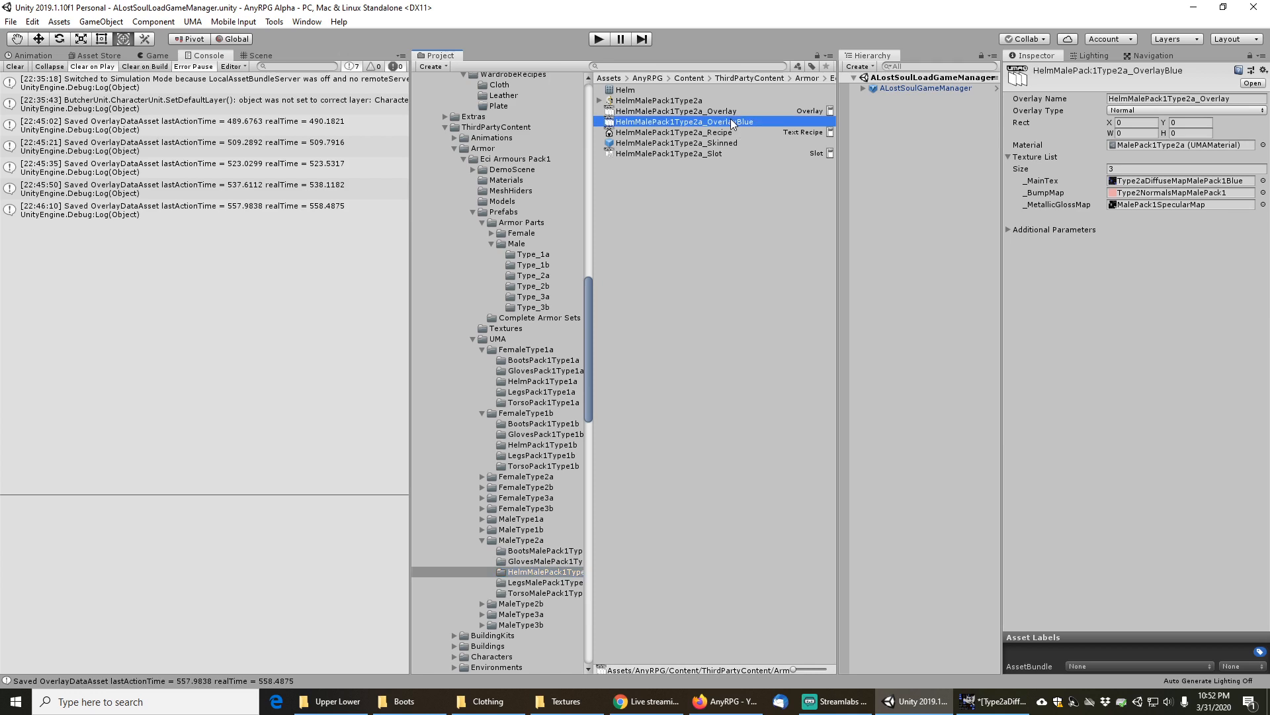
click(791, 457)
click(725, 377)
Try to add LegsMalePack1Type2a_OverlayBlue from the male Type2a legs folder to the UMA Global Library
click(553, 583)
click(721, 117)
right_click(721, 118)
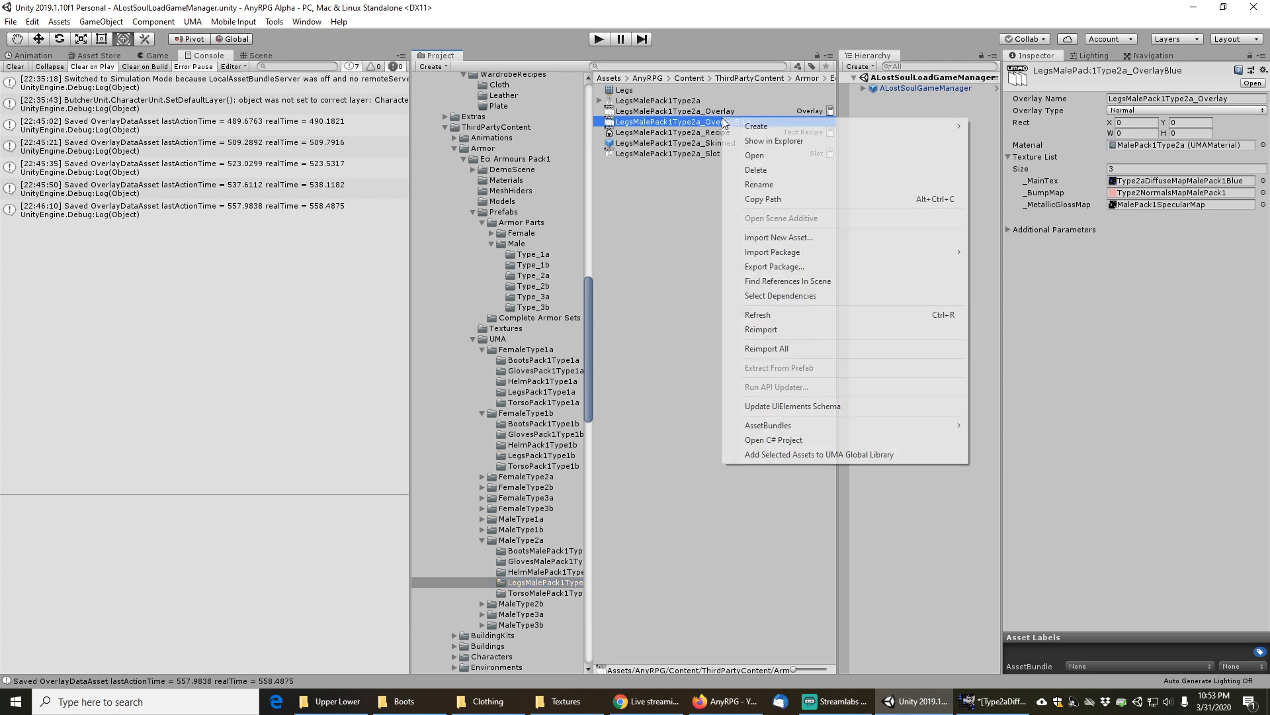
click(780, 457)
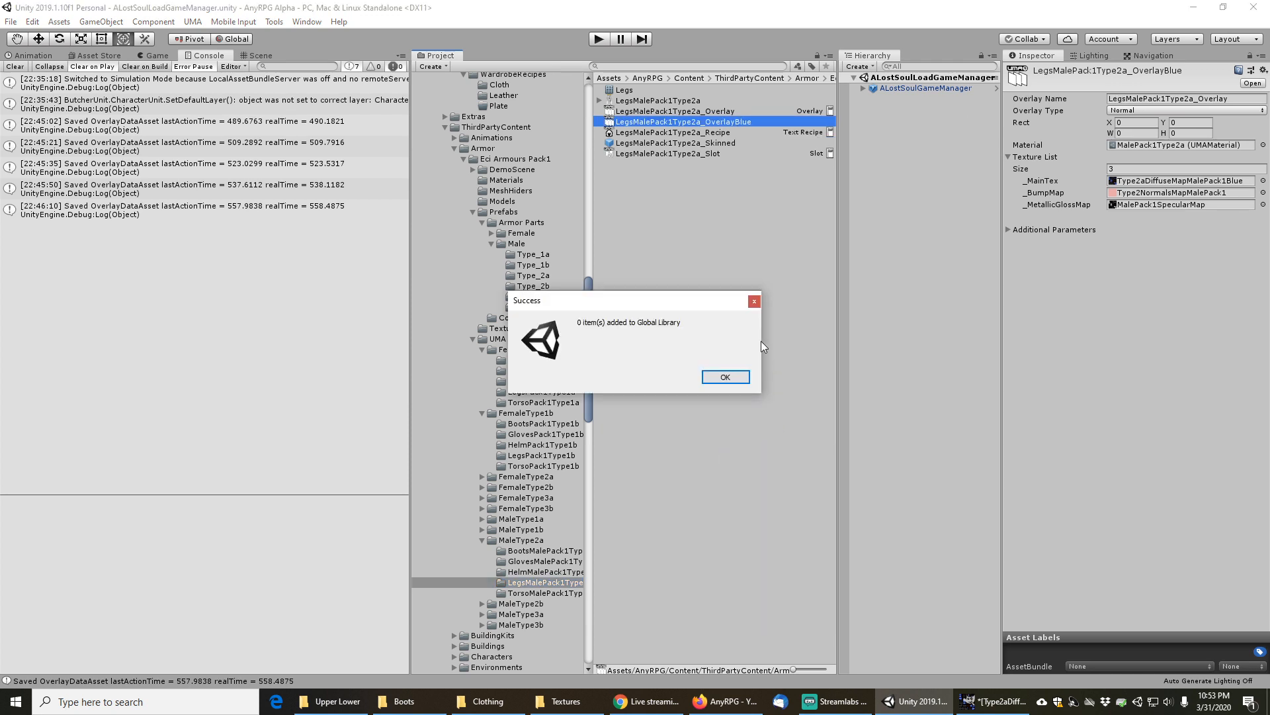
click(728, 377)
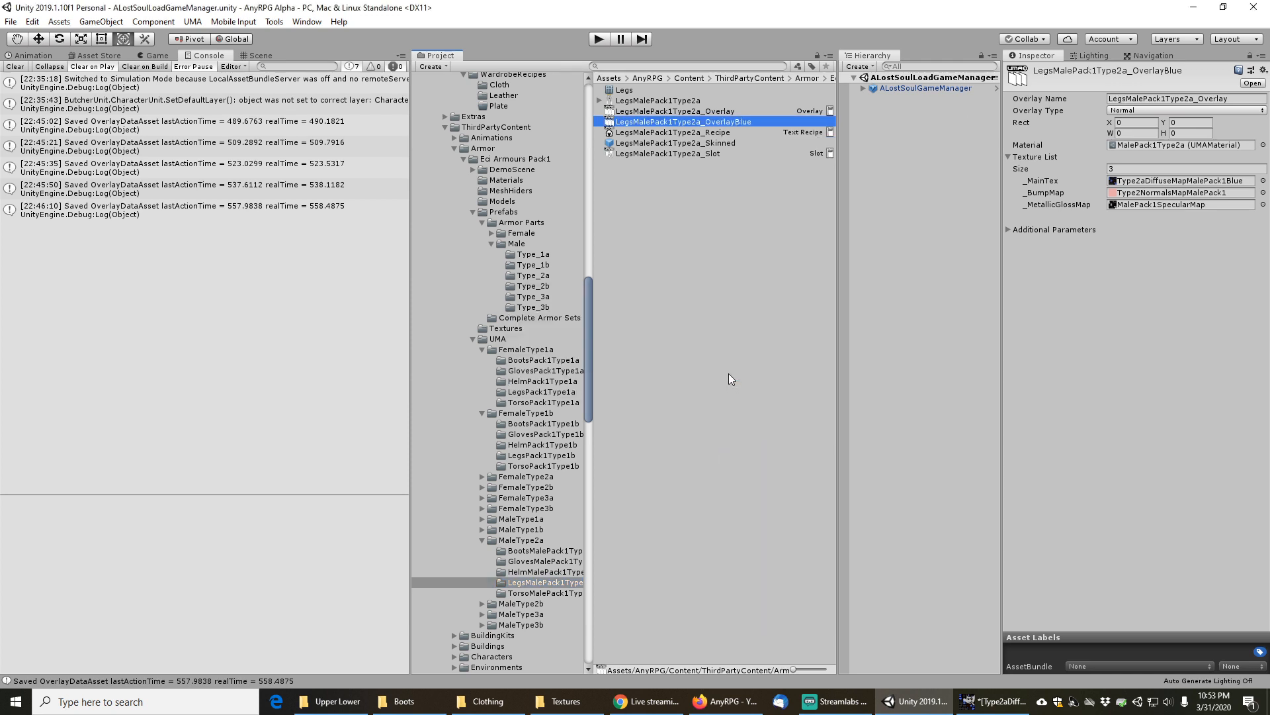
Rename the blue legs overlay asset as LegsMalePack1Type2aBlue_Overlay
click(694, 122)
key(End)
key(BackSpace)
key(BackSpace)
key(BackSpace)
key(BackSpace)
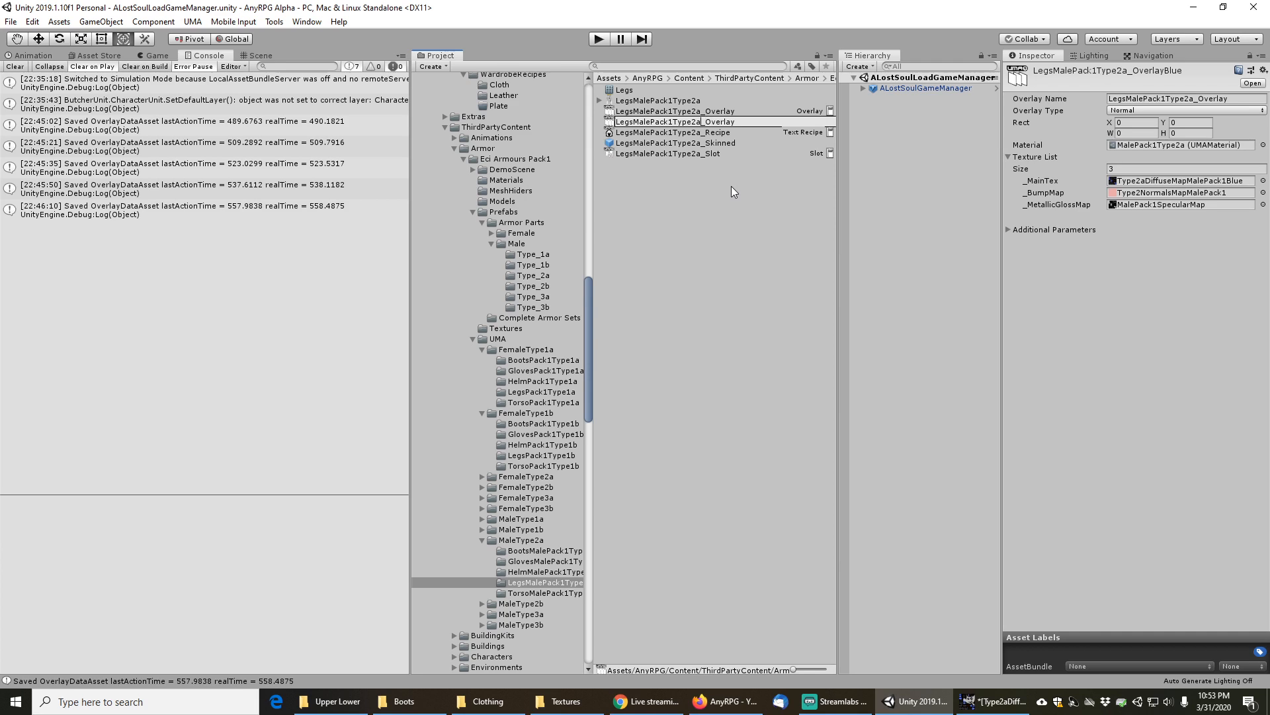
text(Blue)
key(Return)
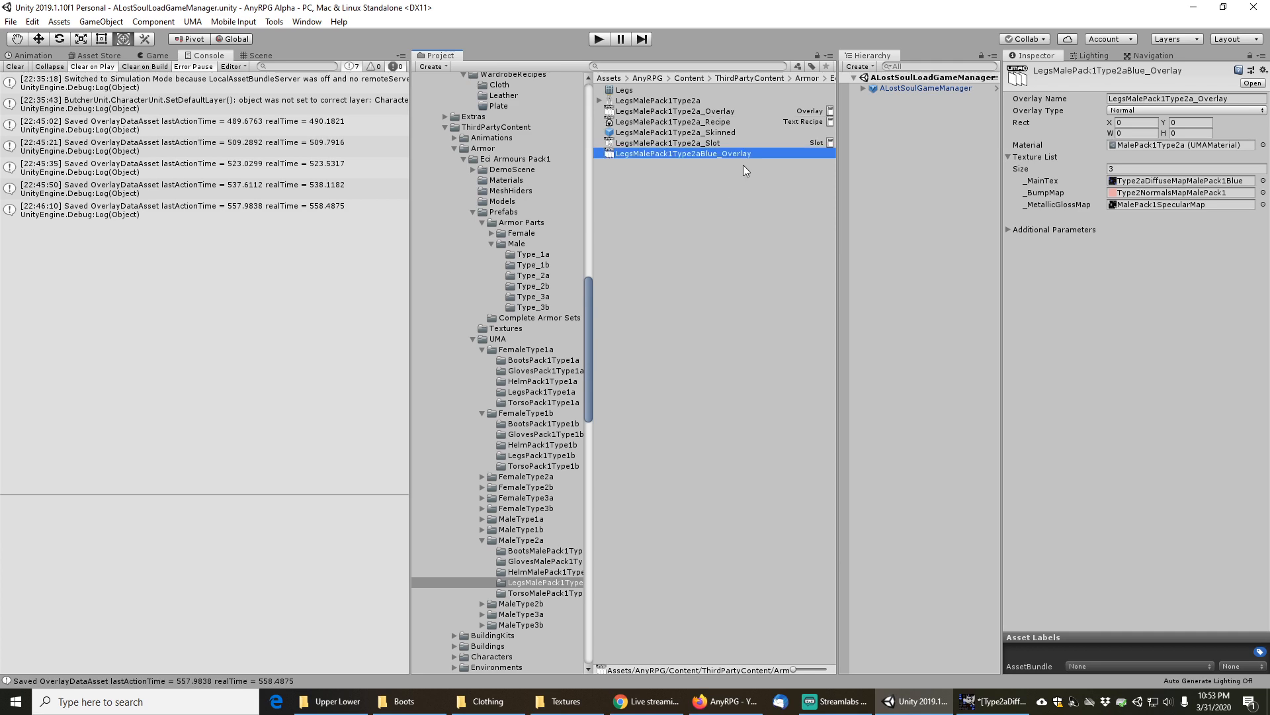
Try to add the renamed LegsMalePack1Type2aBlue_Overlay to the UMA Global Library
right_click(733, 150)
click(819, 487)
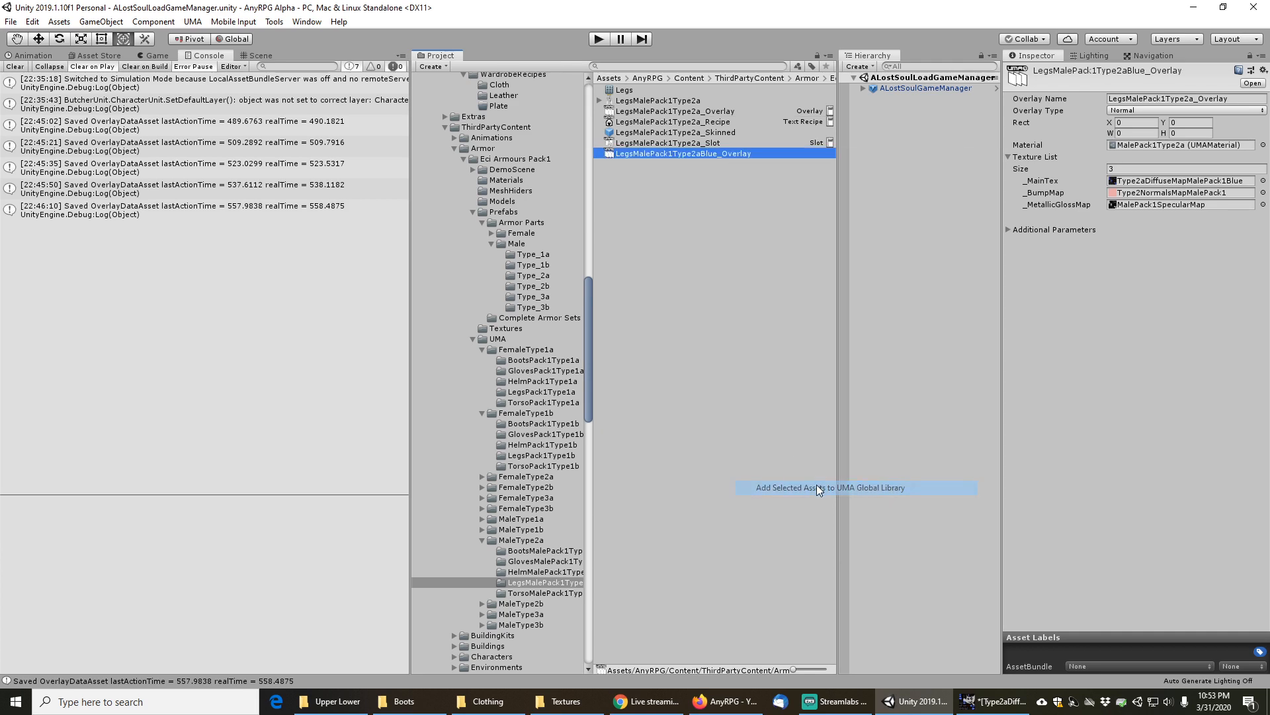
click(725, 377)
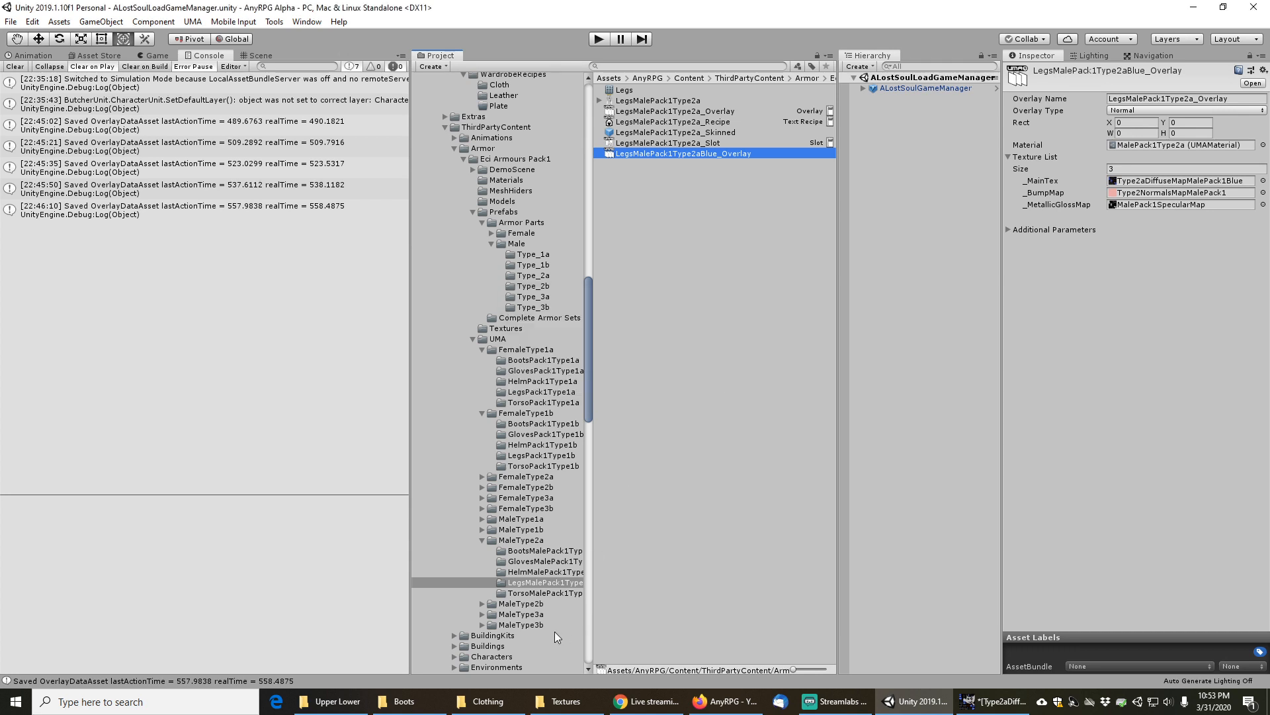
Try to add TorsoMalePack1Type2a_OverlayBlue from the male Type2a torso folder to the UMA Global Library
click(547, 593)
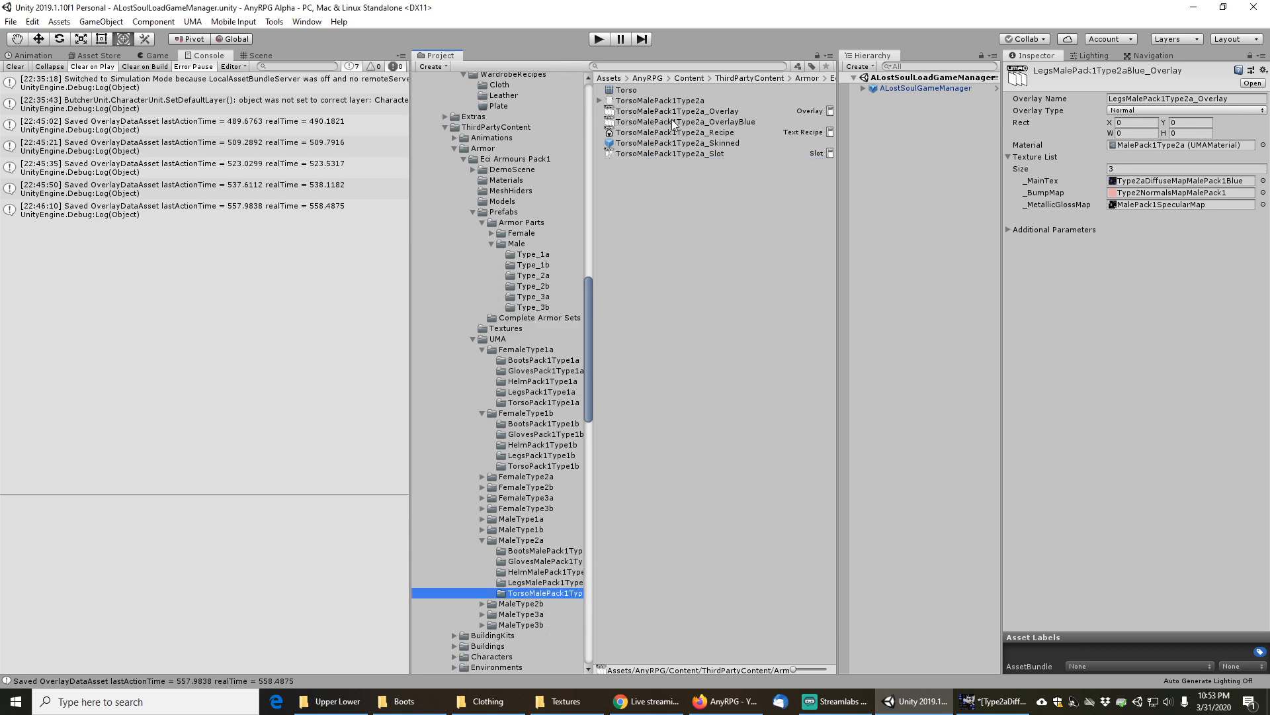
click(684, 121)
right_click(684, 121)
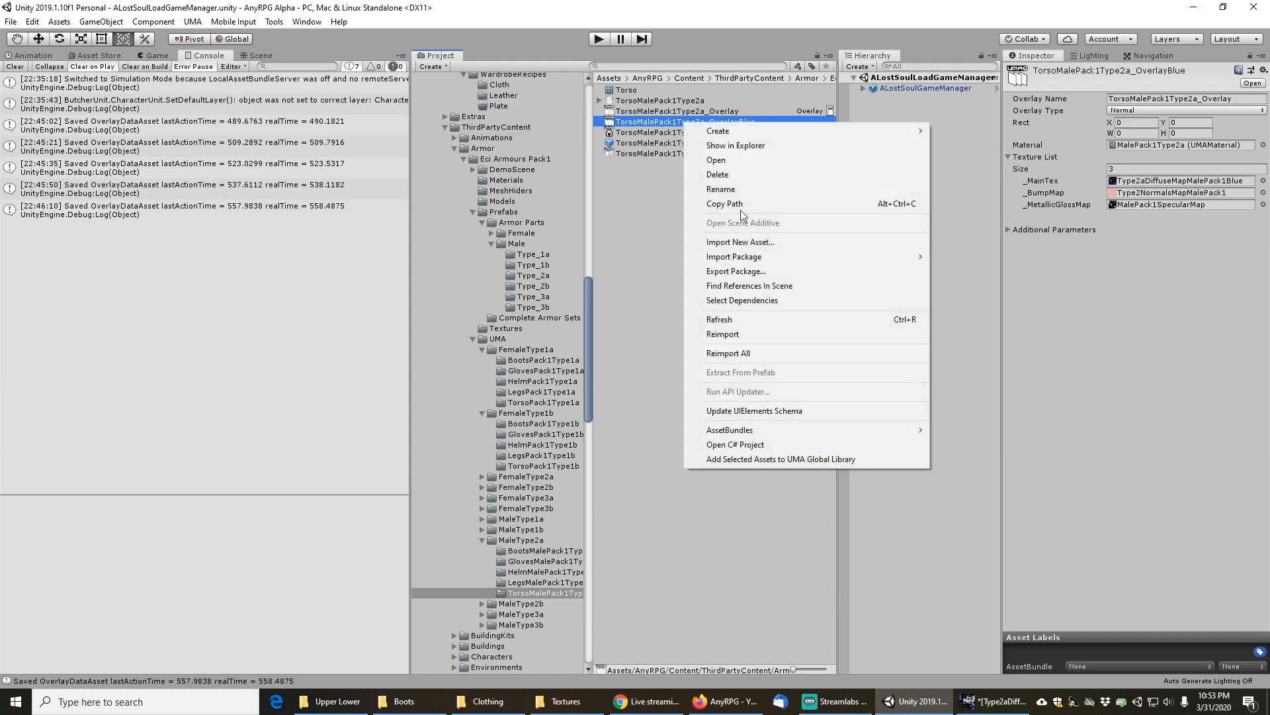
click(759, 459)
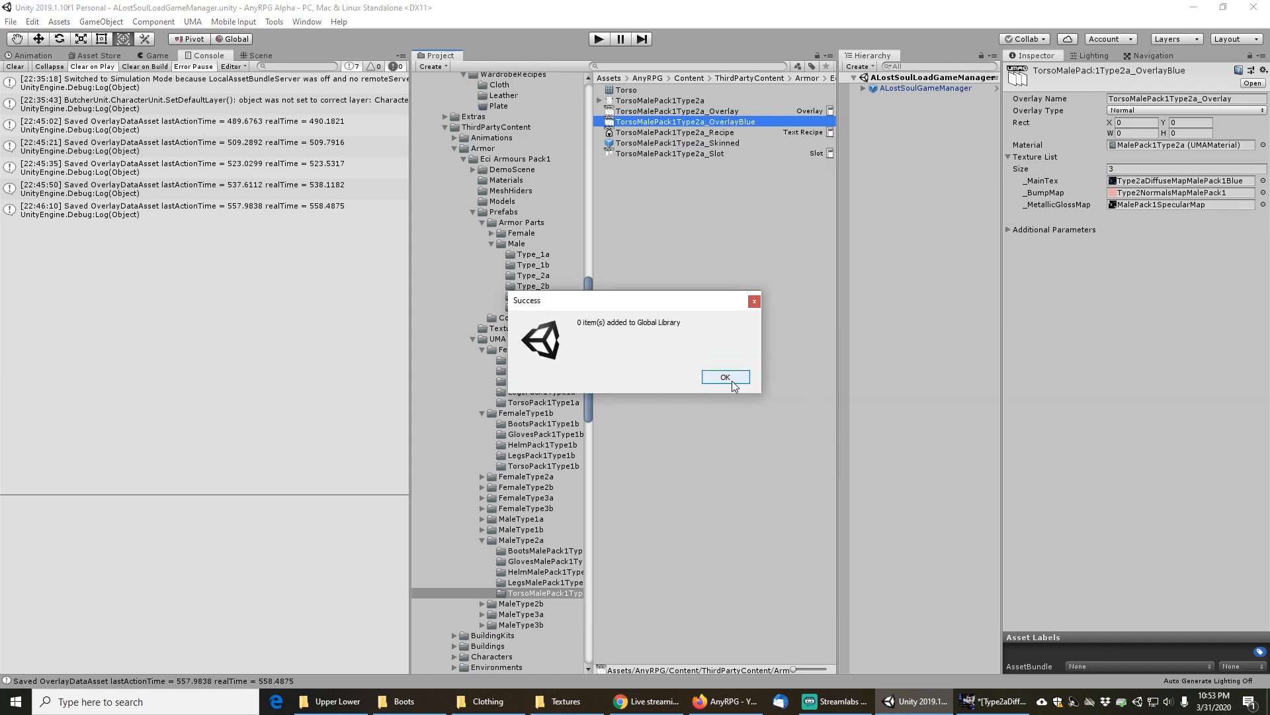
click(725, 377)
Search the project for "icy", open the plate recipes' folder and check the overlays used by the Icy plate recipes from torso to boots
click(685, 66)
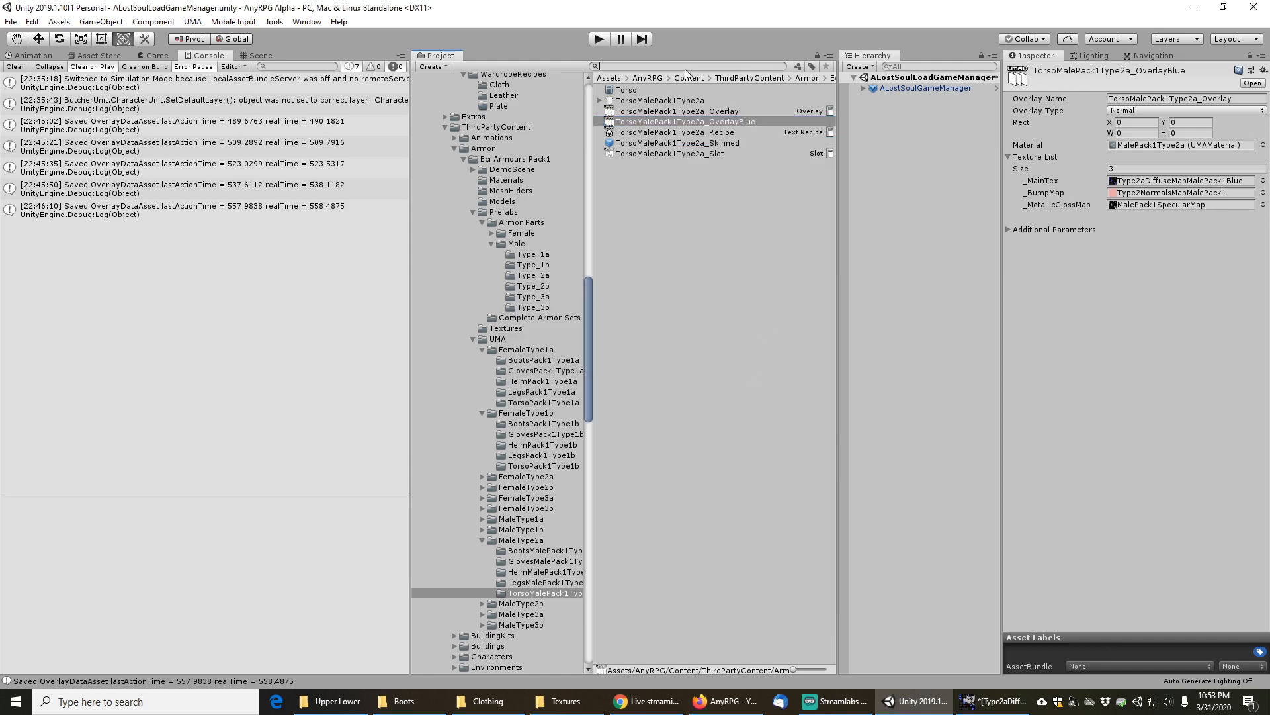
text(icy)
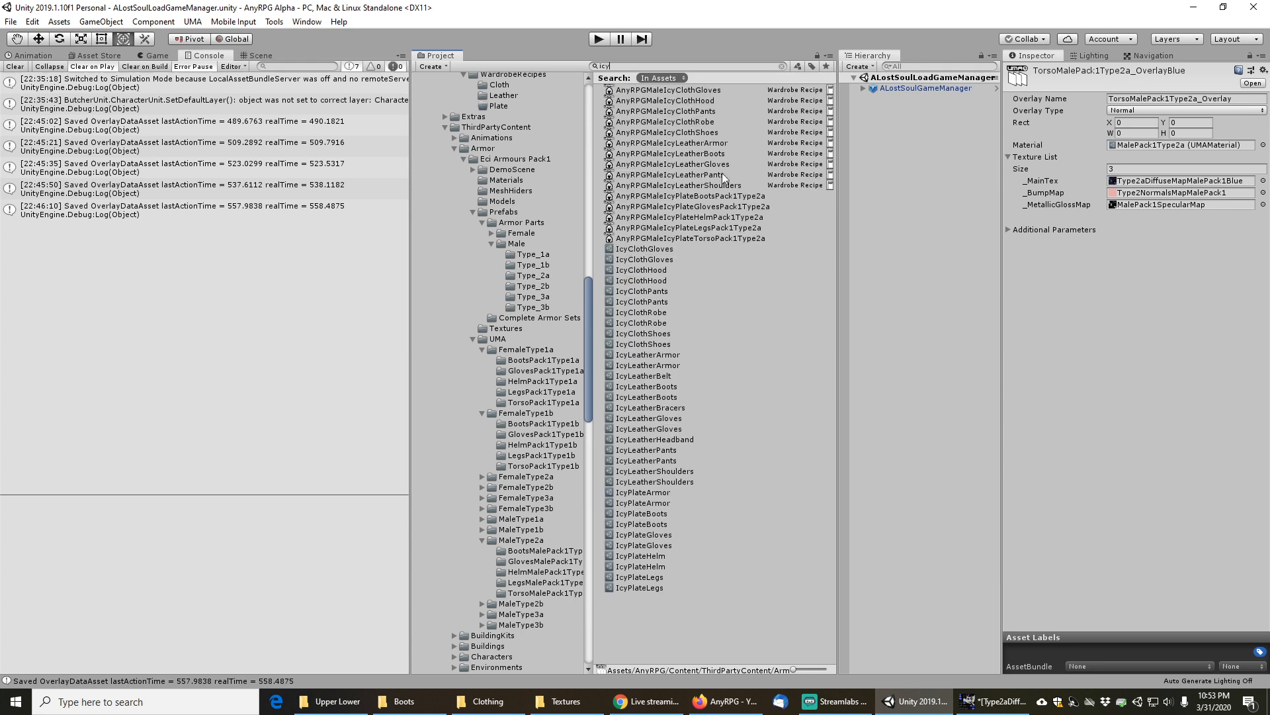
click(705, 196)
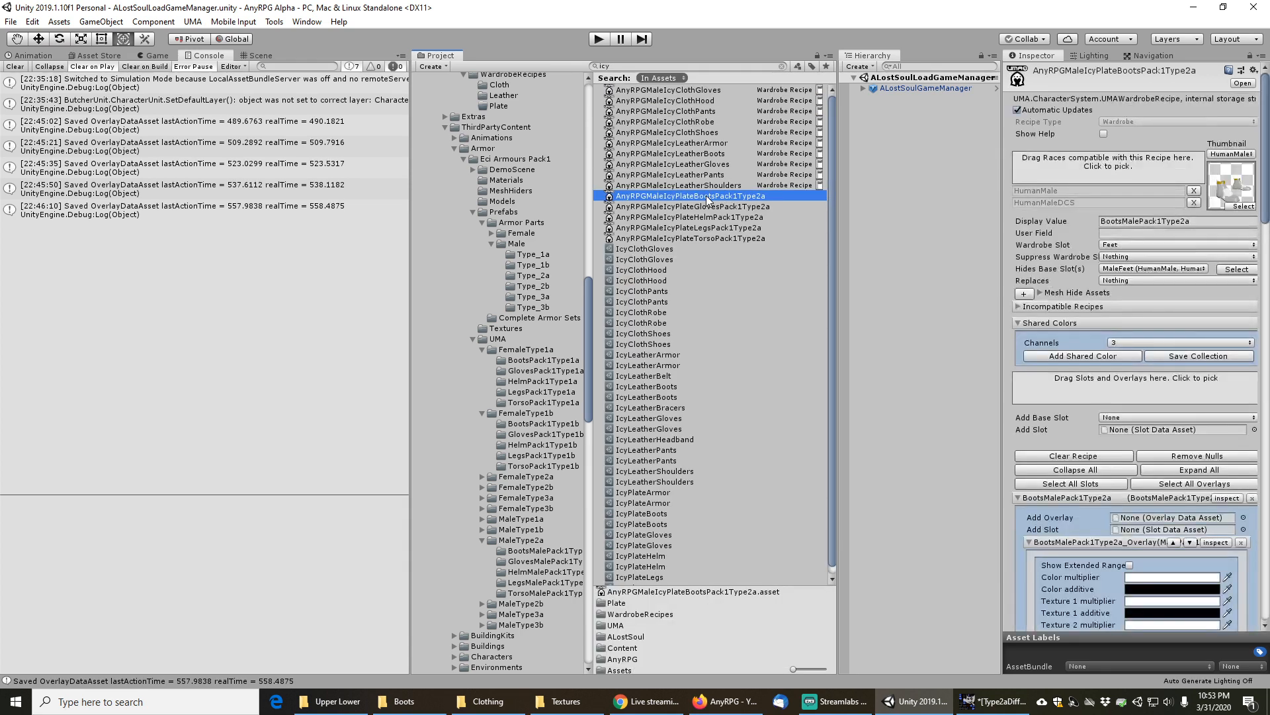
scroll(1127, 293, down, 6)
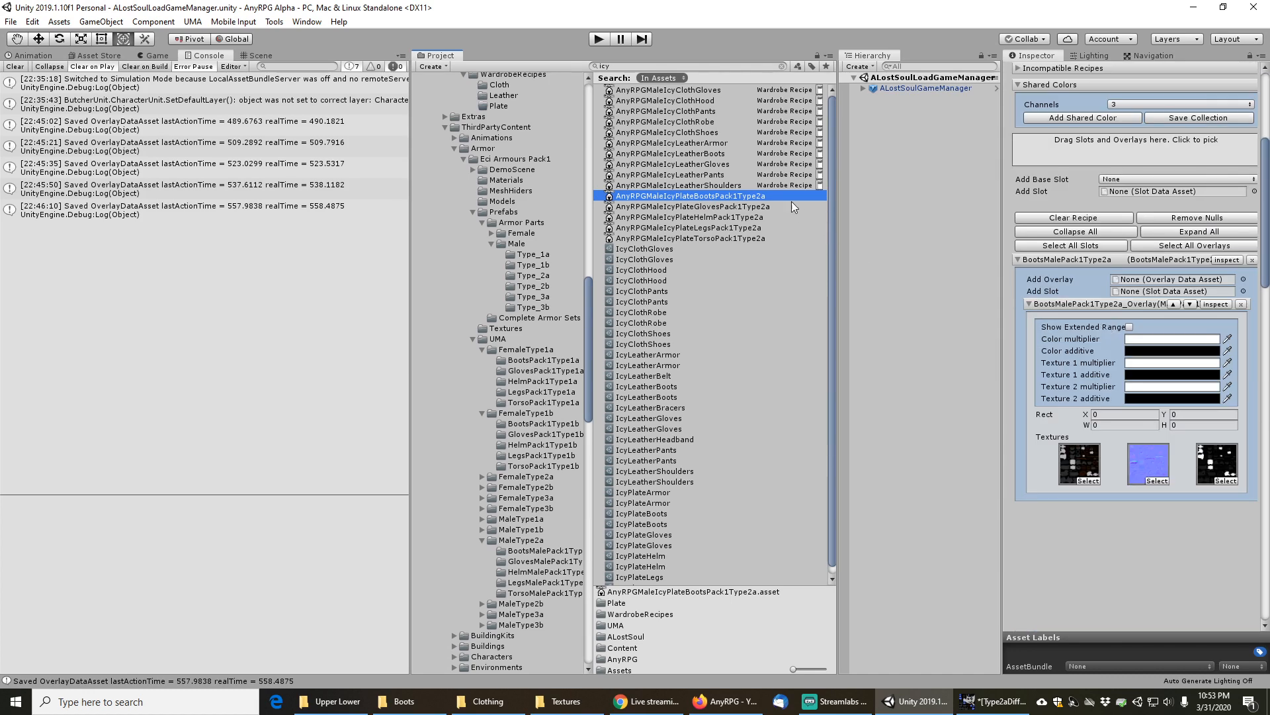
click(782, 66)
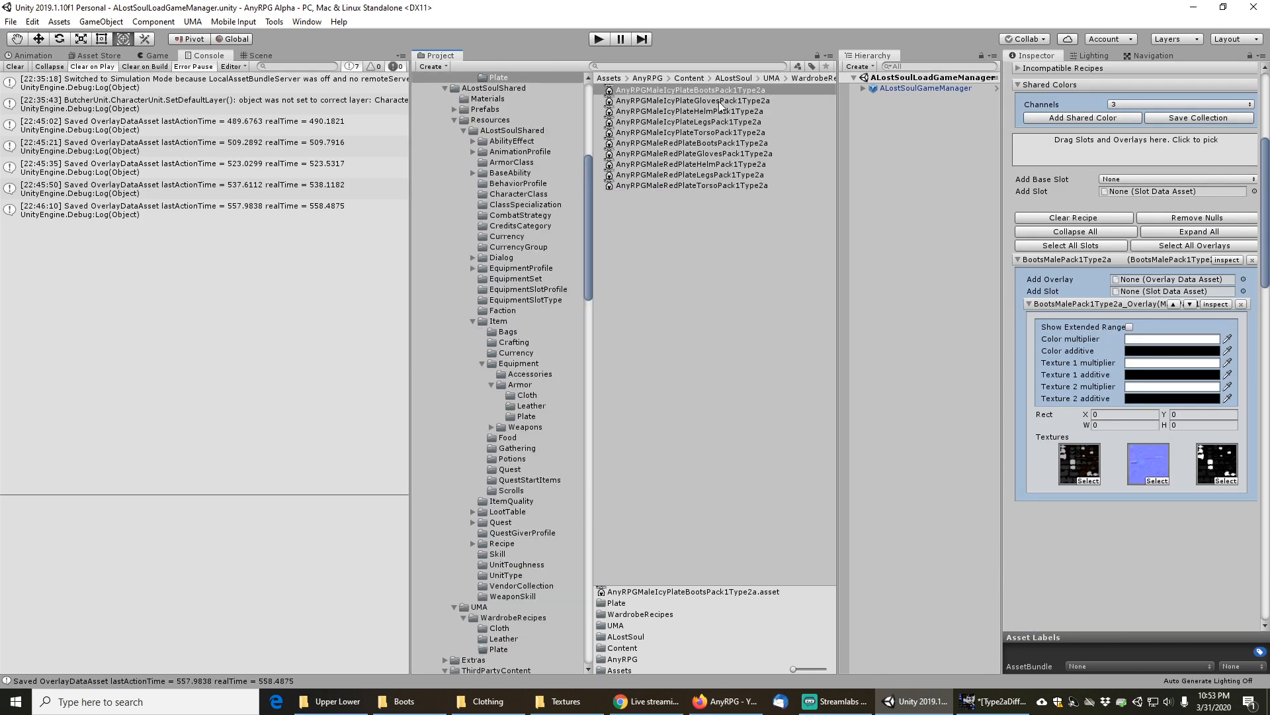
click(709, 133)
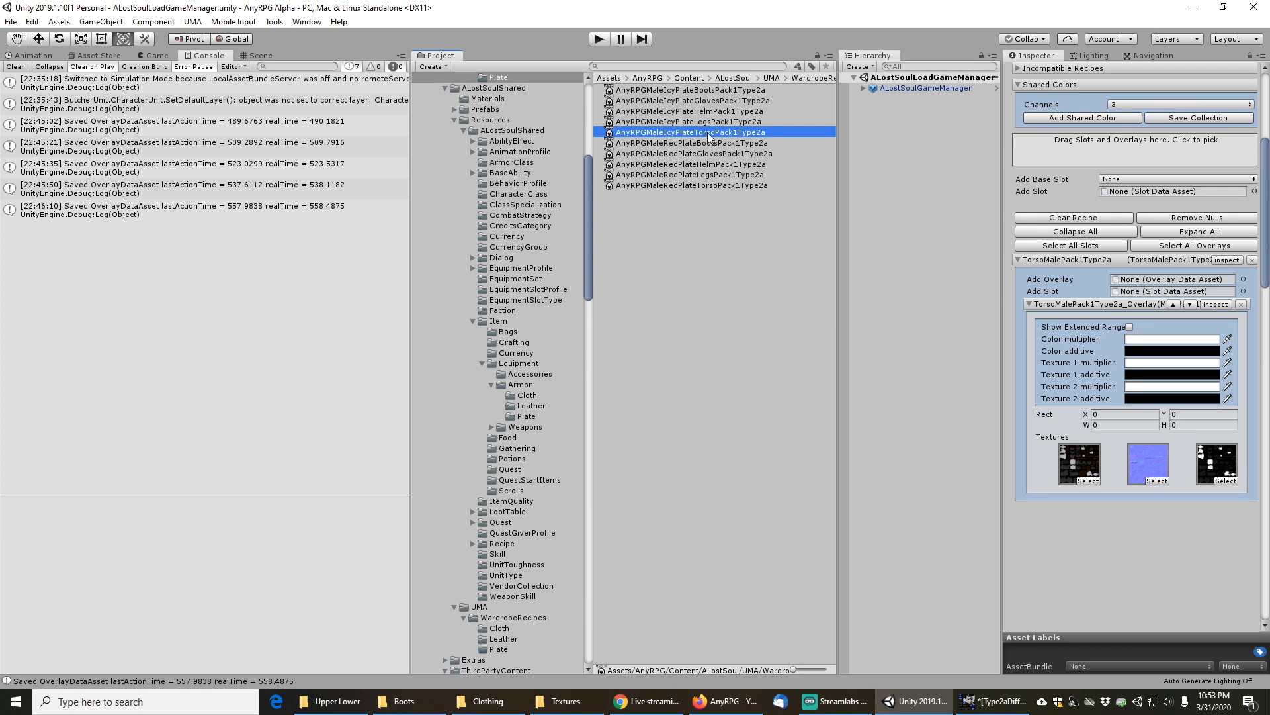
key(Up)
key(Up)
key(Up)
key(Up)
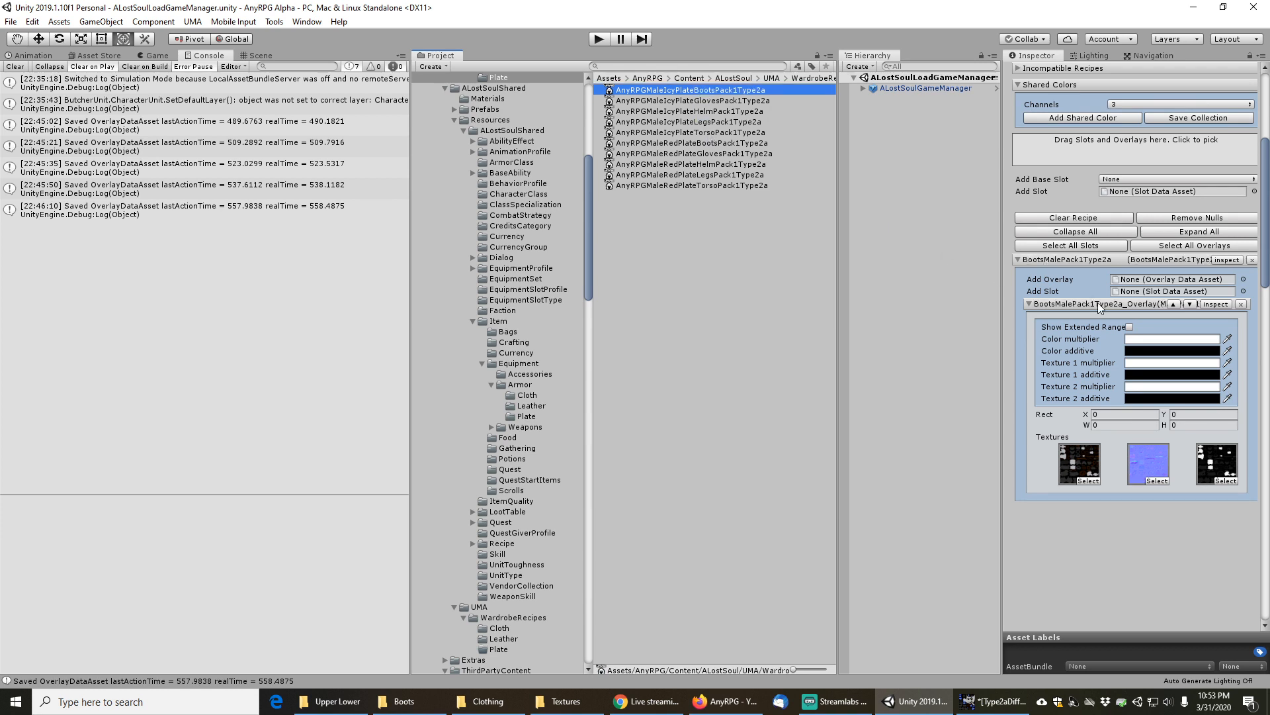
Inspect the texture settings of the overlay assigned in the AnyRPGMaleIcyPlateBootsPack1Type2a recipe
drag(706, 96, 1141, 279)
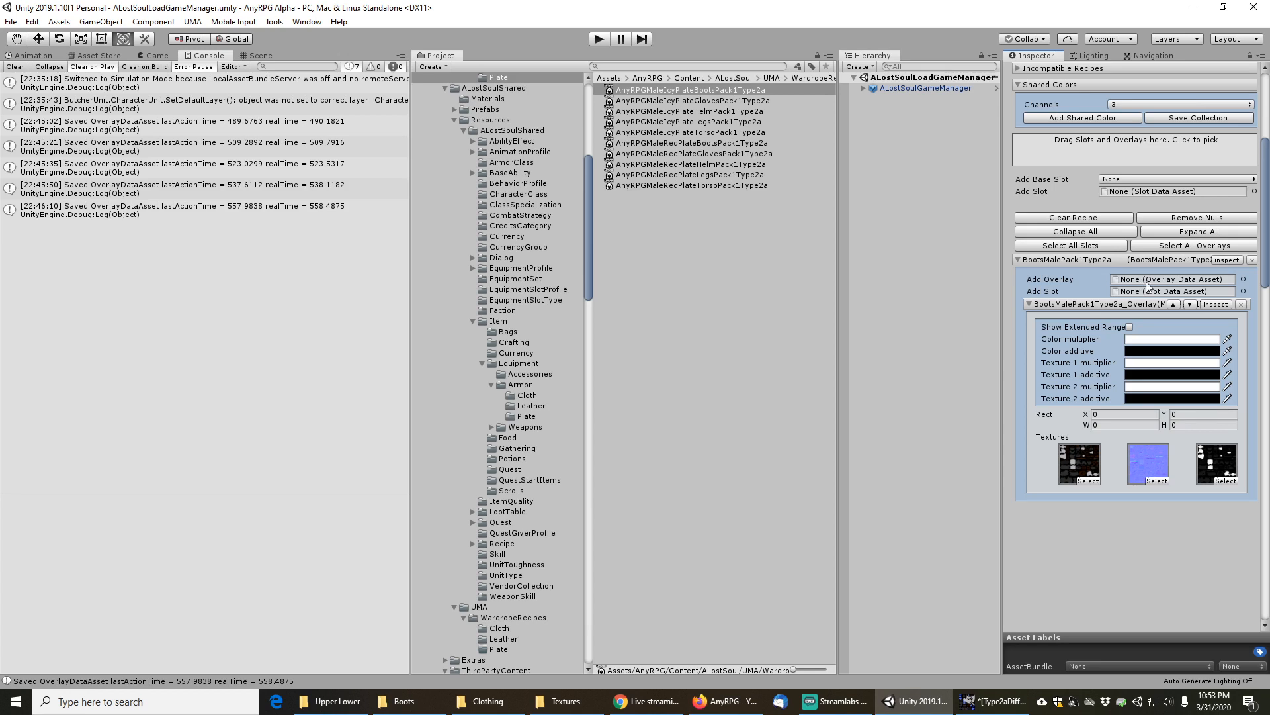
click(1220, 305)
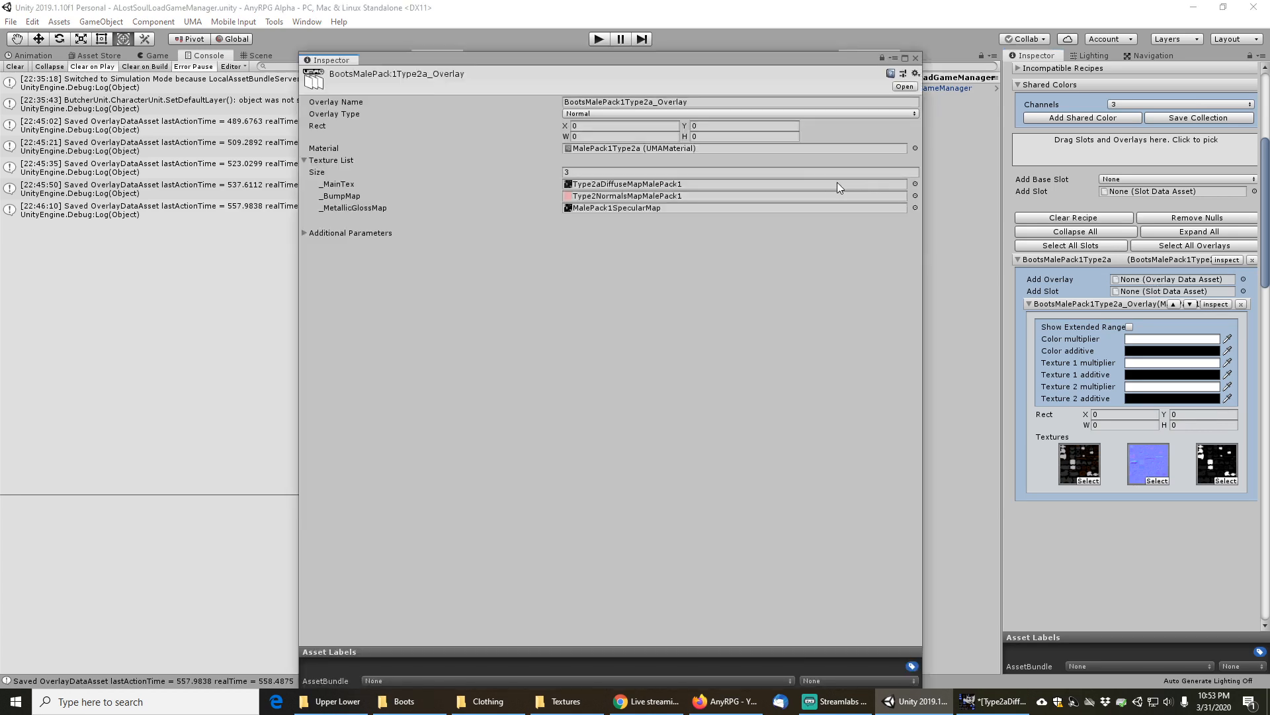
click(916, 59)
Try again to swap the Icy plate boots recipe's overlay for BootsMalePack1Type2a_OverlayBlue and save the change
drag(697, 122, 1135, 281)
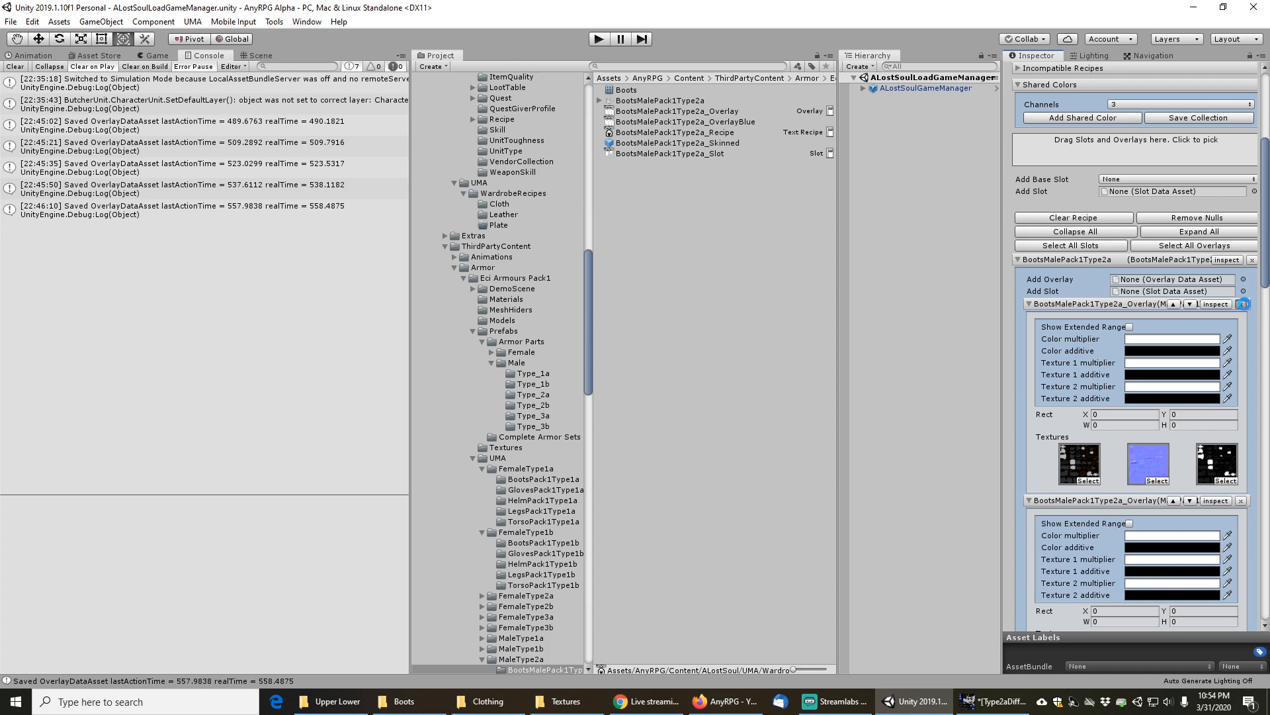
click(1241, 304)
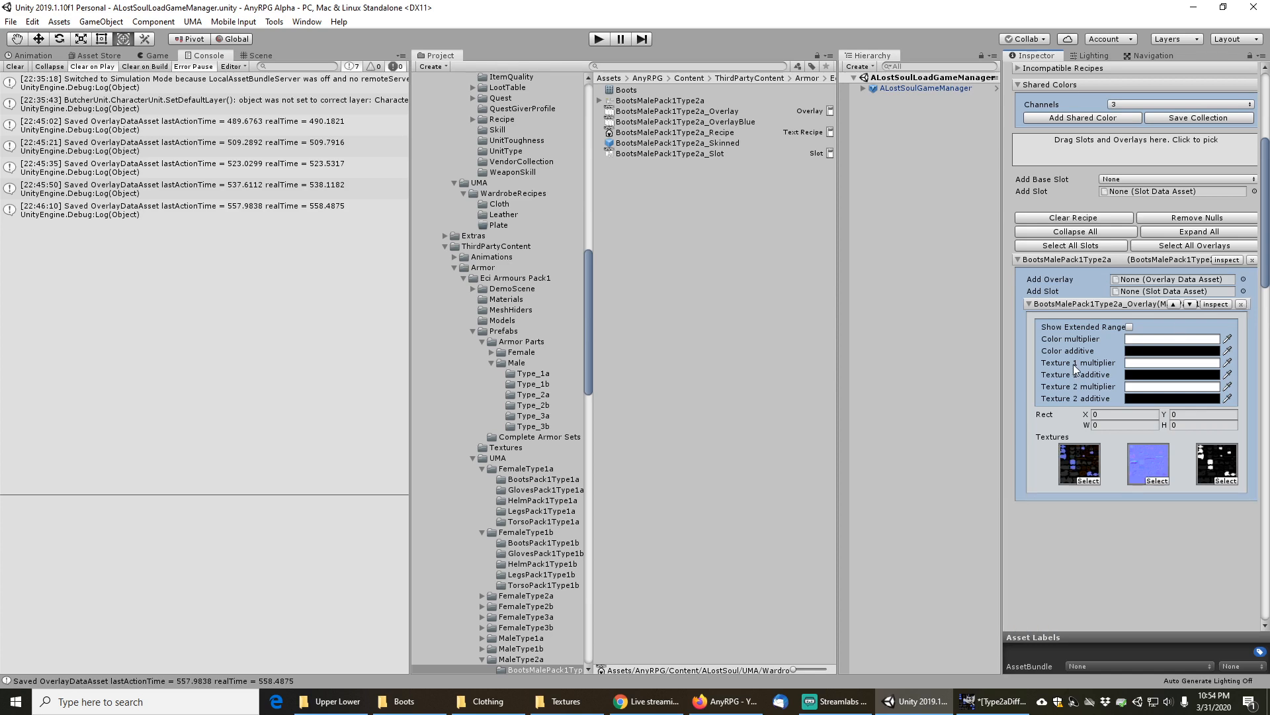
scroll(1075, 372, up, 3)
click(1186, 238)
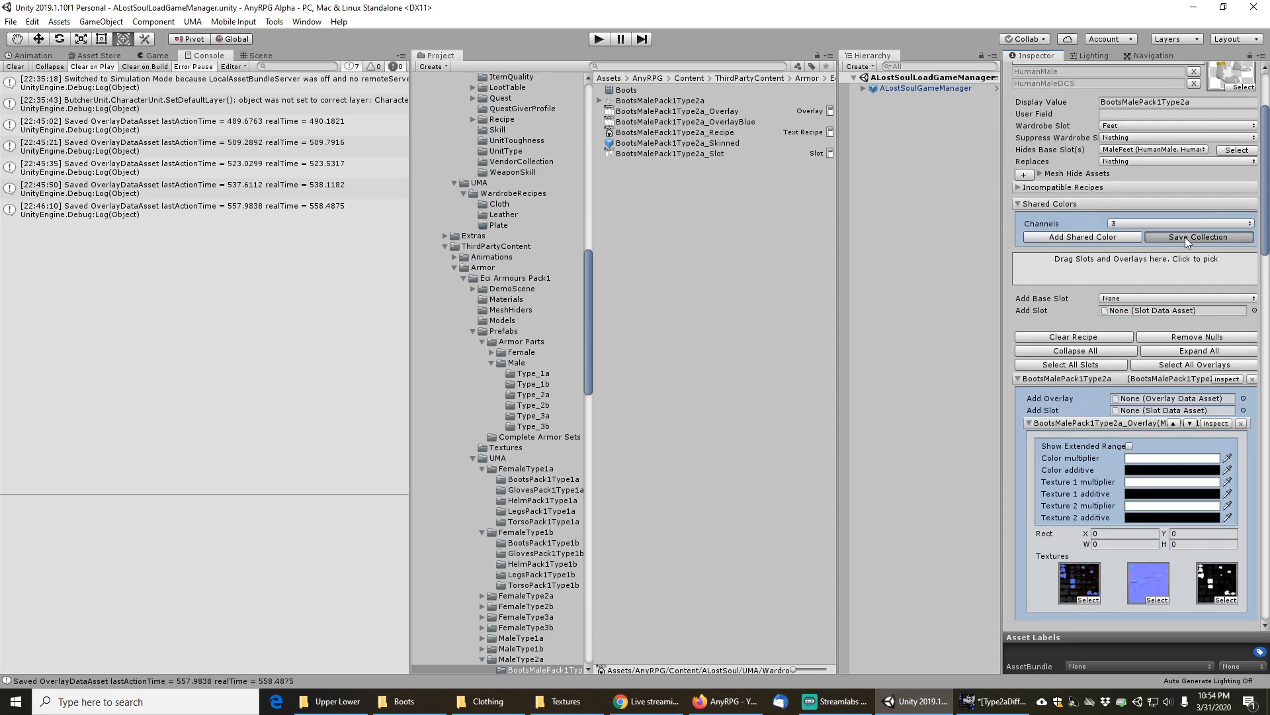
click(12, 21)
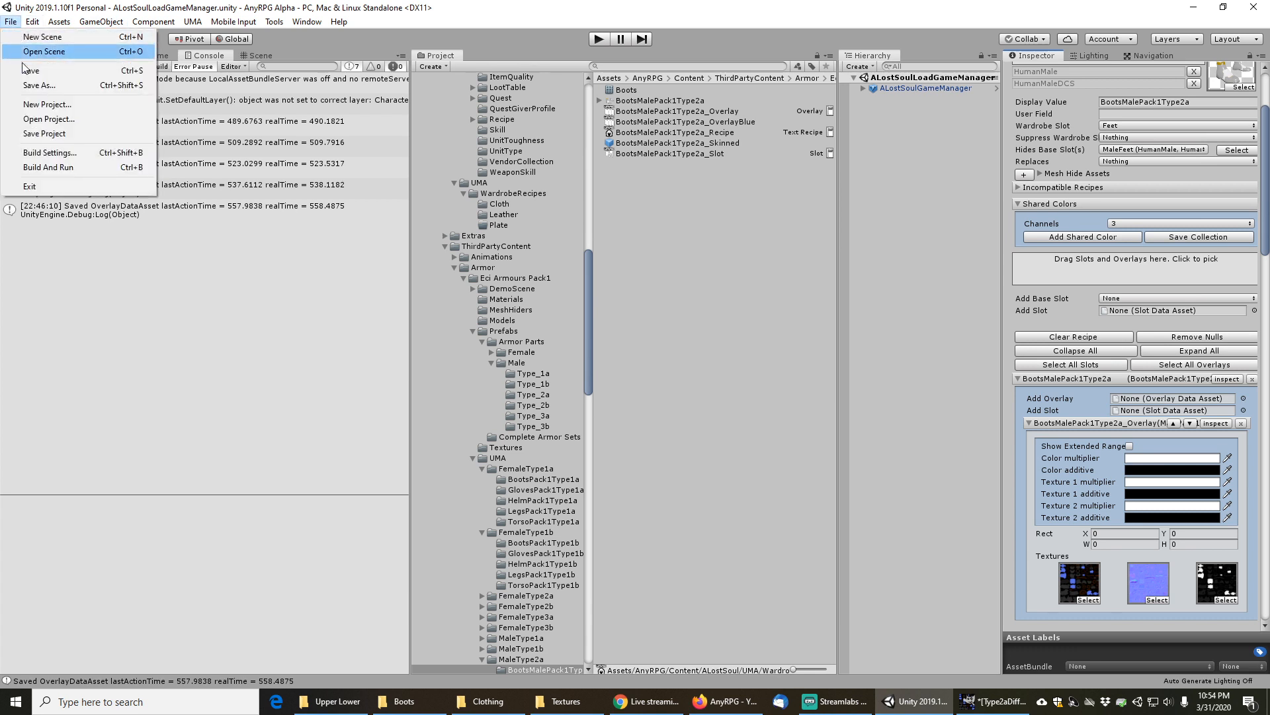
click(26, 71)
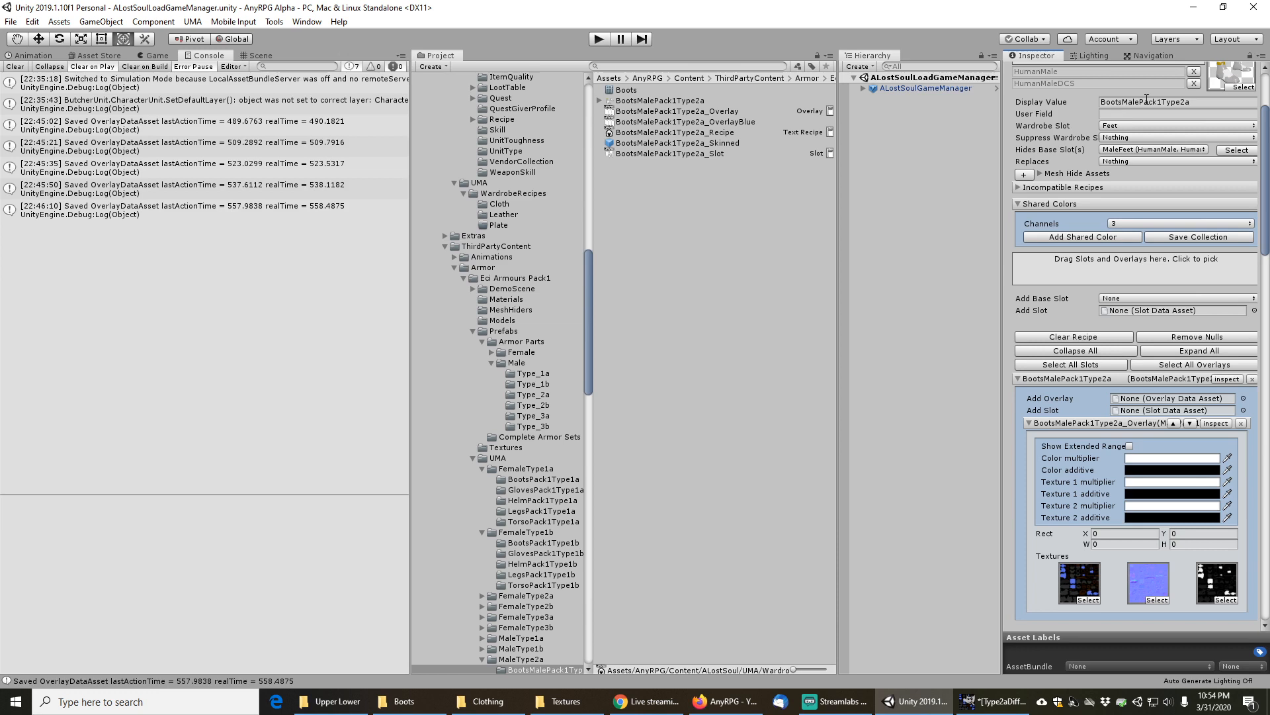
Search the project for "Icy" and recheck which overlay the AnyRPGMaleIcyPlateBootsPack1Type2a recipe uses
click(756, 66)
text(Icy)
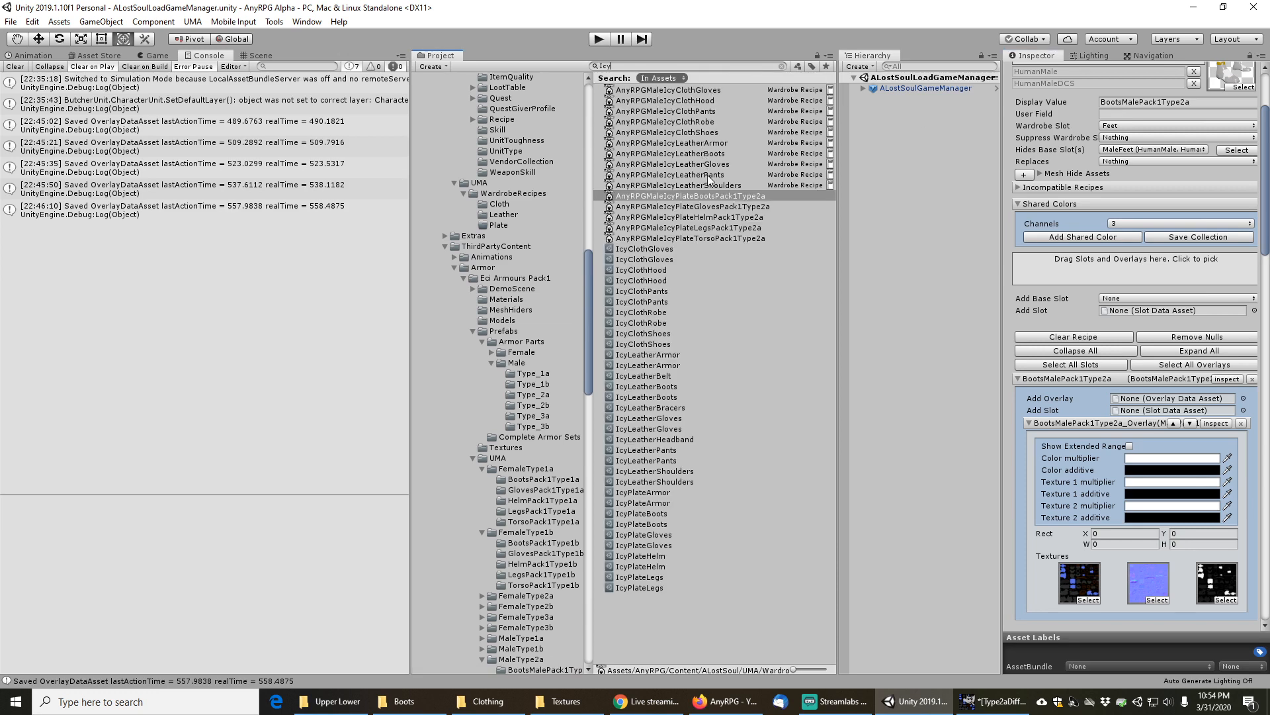
click(782, 67)
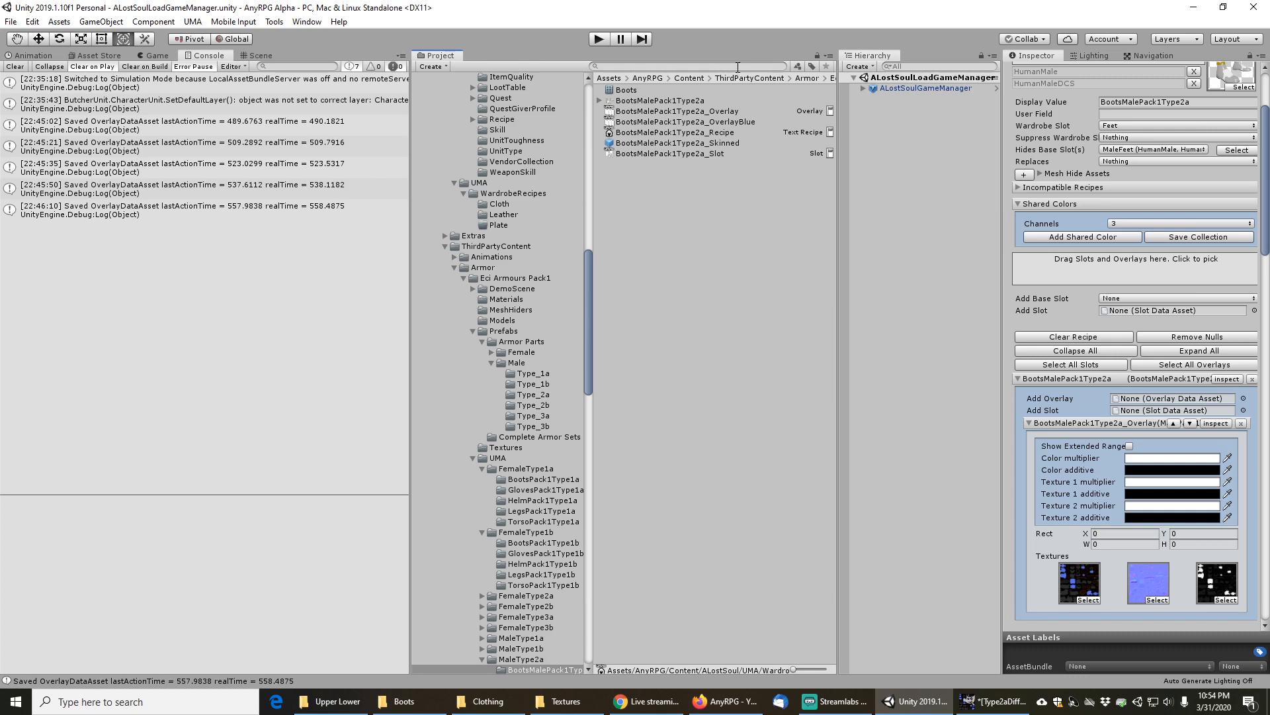
click(706, 69)
text(Icy)
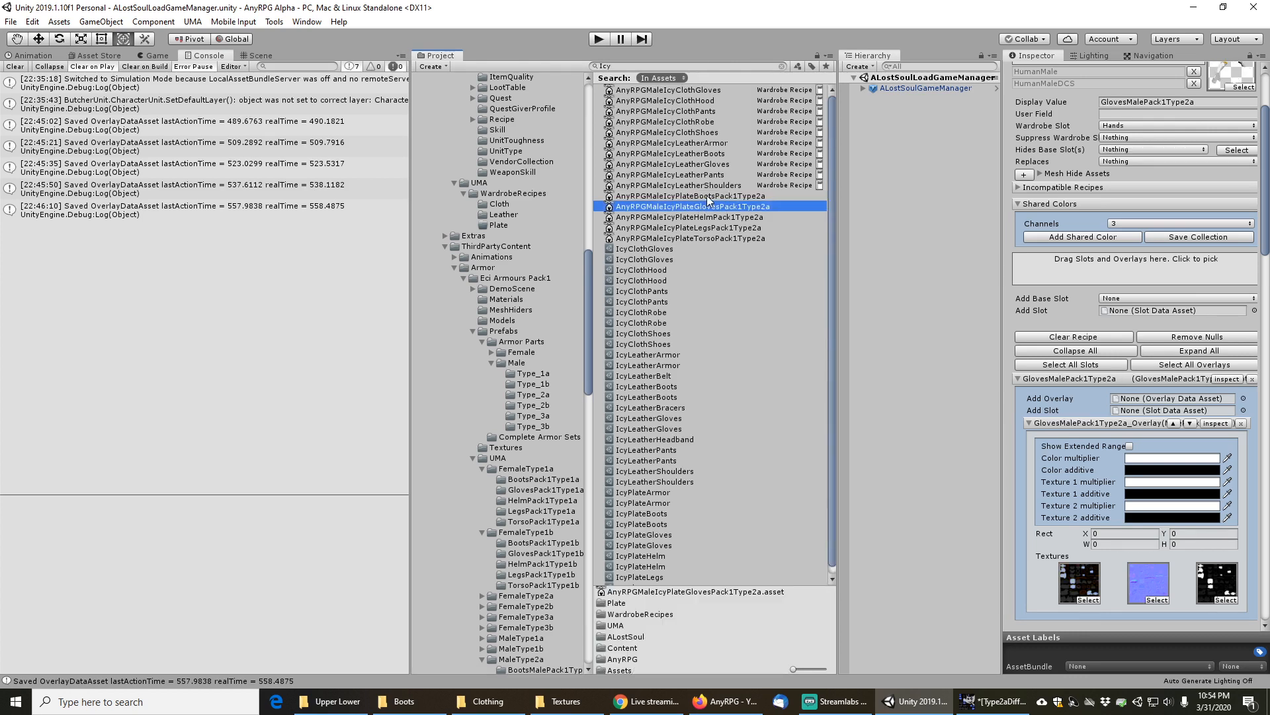
click(706, 196)
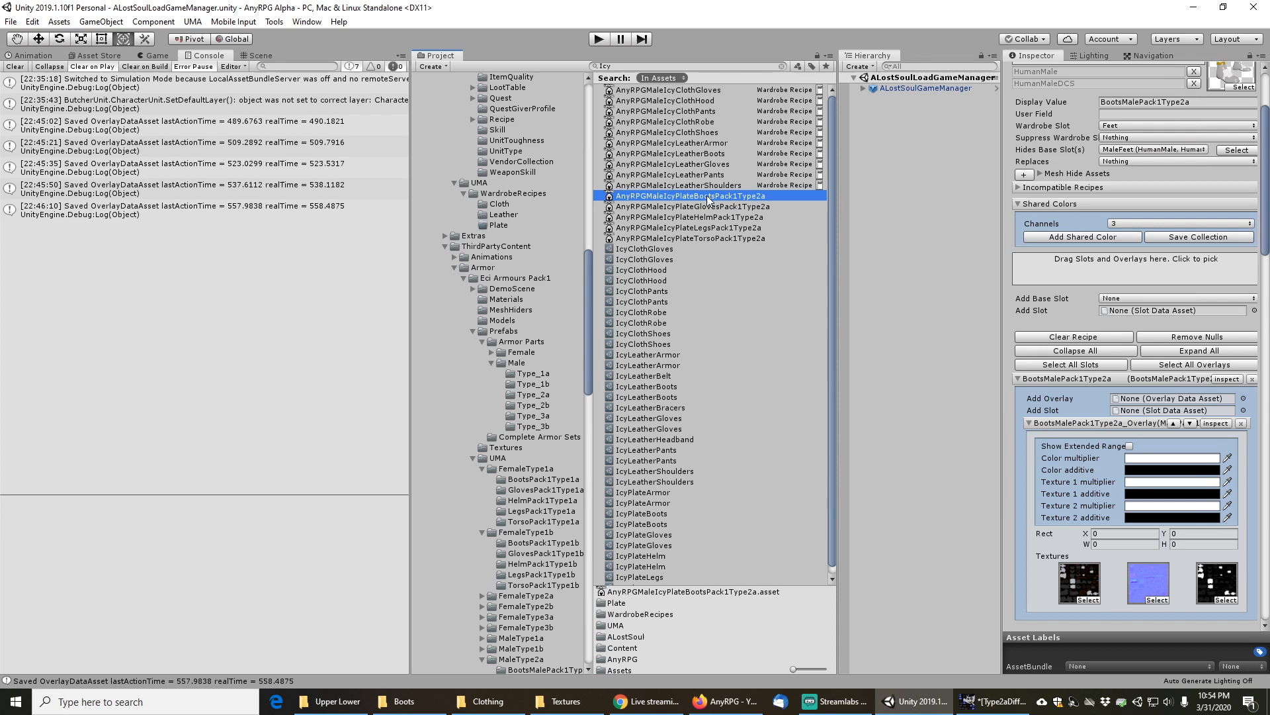
click(782, 67)
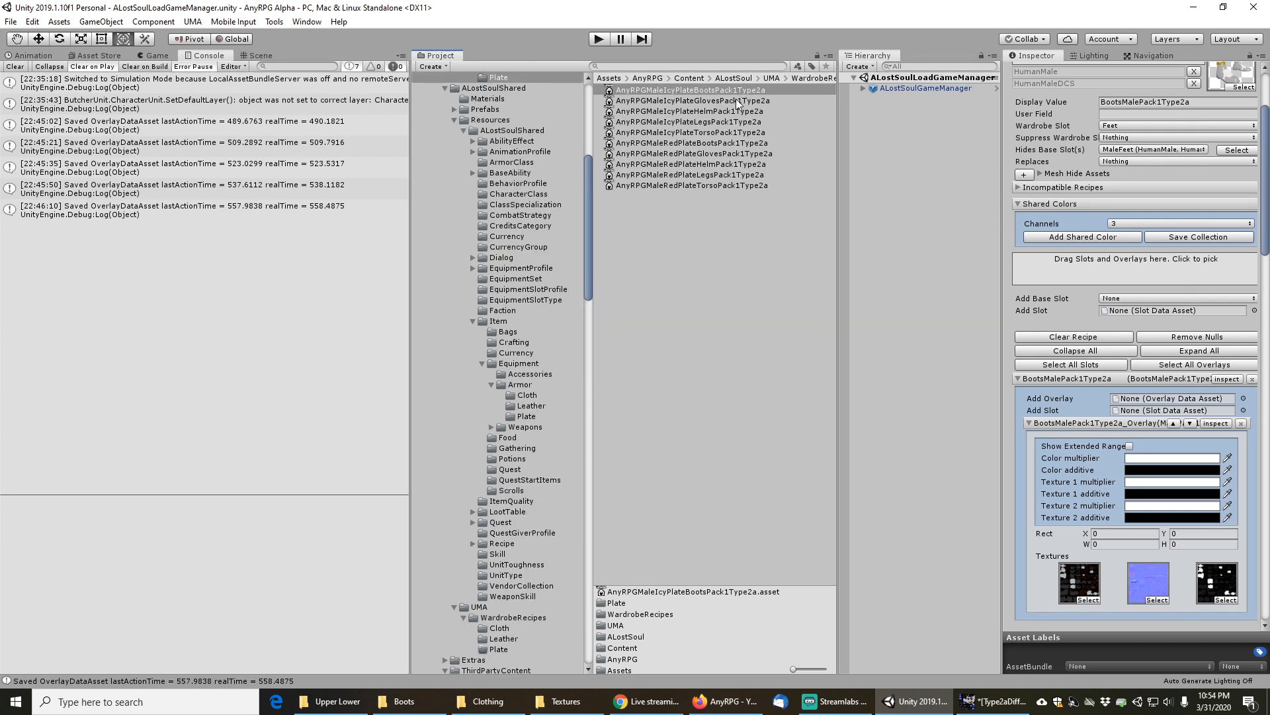
scroll(1094, 465, down, 3)
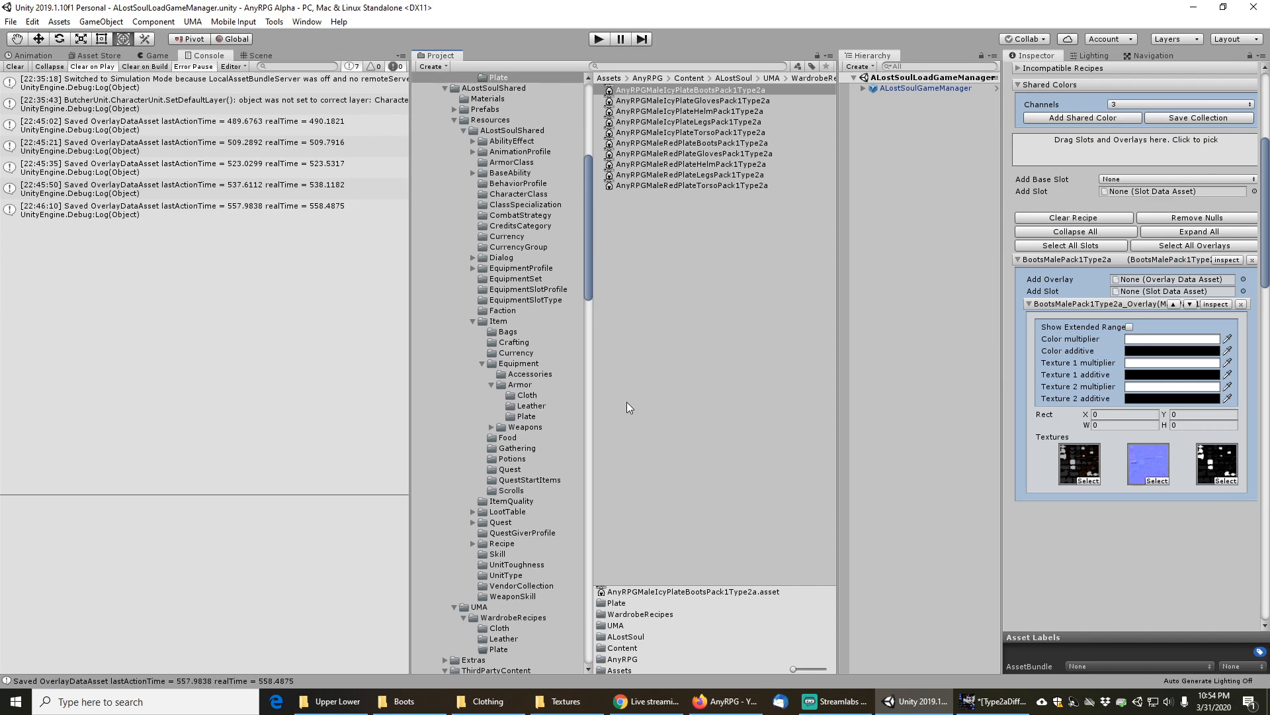
Collapse the FemaleType1a and FemaleType1b folders and examine BootsMalePack1Type2a_OverlayBlue in the MaleType2a boots folder
scroll(522, 470, down, 7)
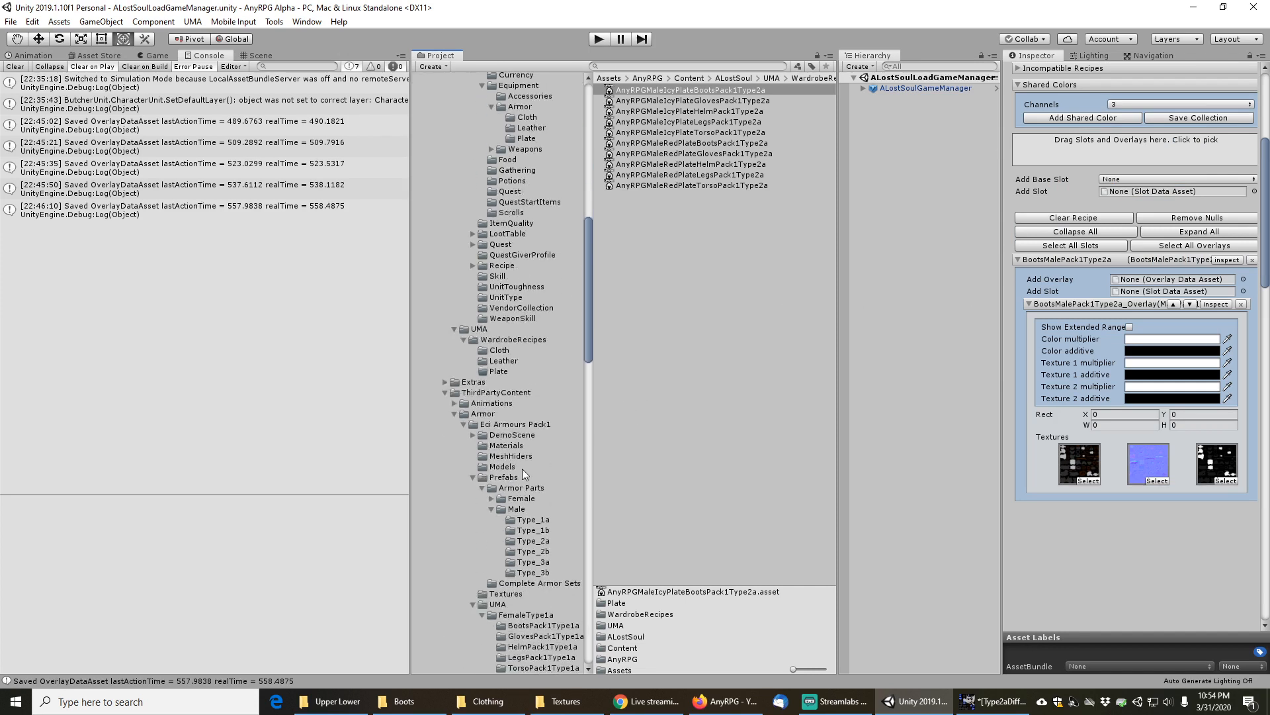
scroll(522, 468, down, 2)
scroll(522, 456, down, 3)
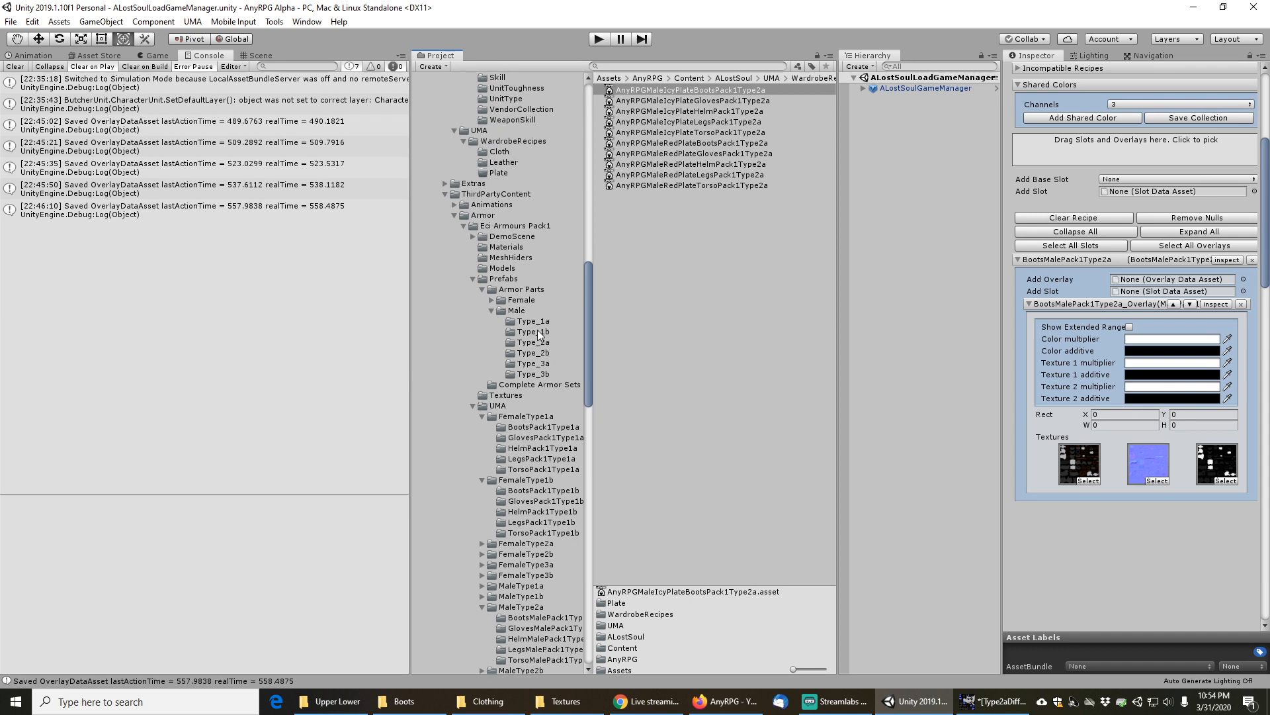
click(481, 417)
click(482, 426)
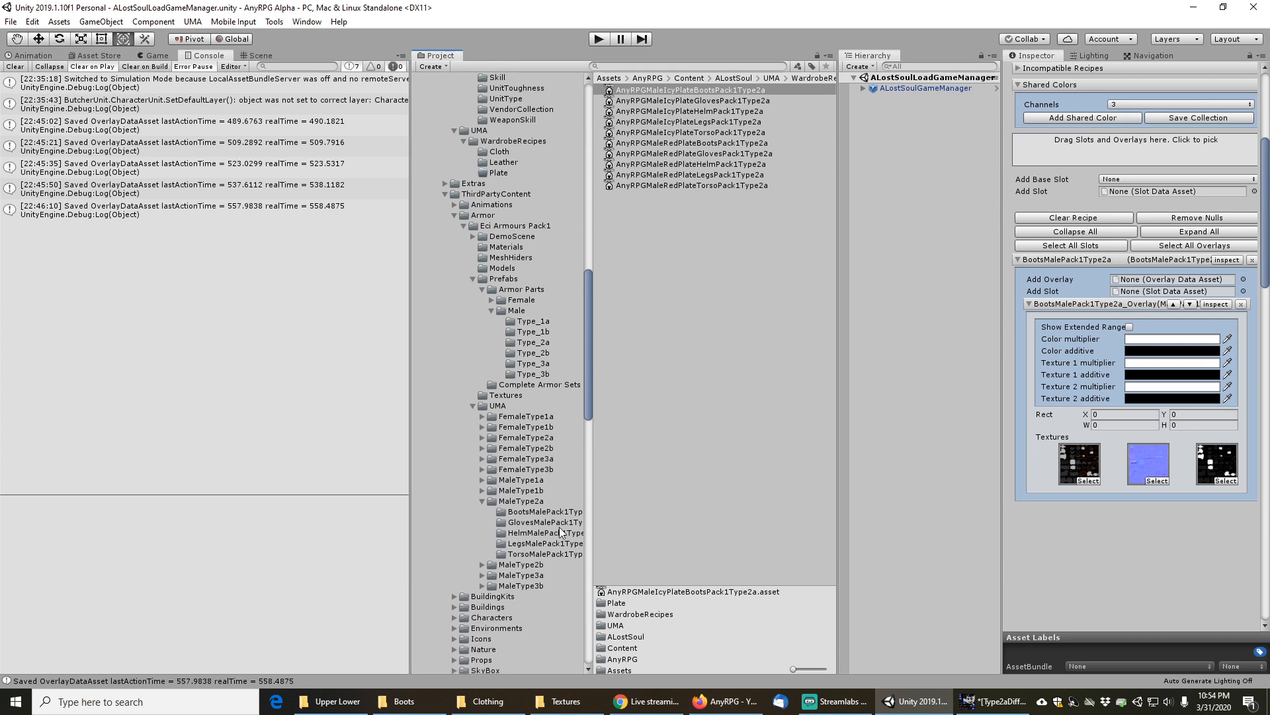
click(544, 511)
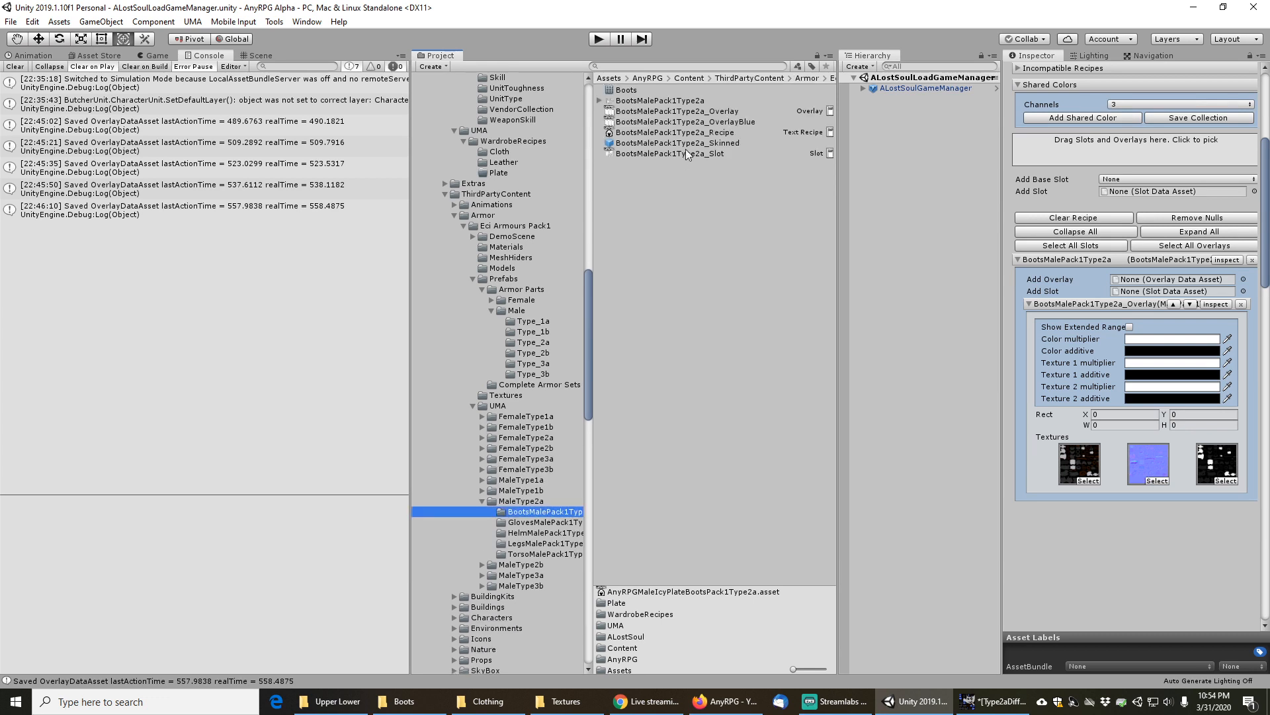
click(701, 121)
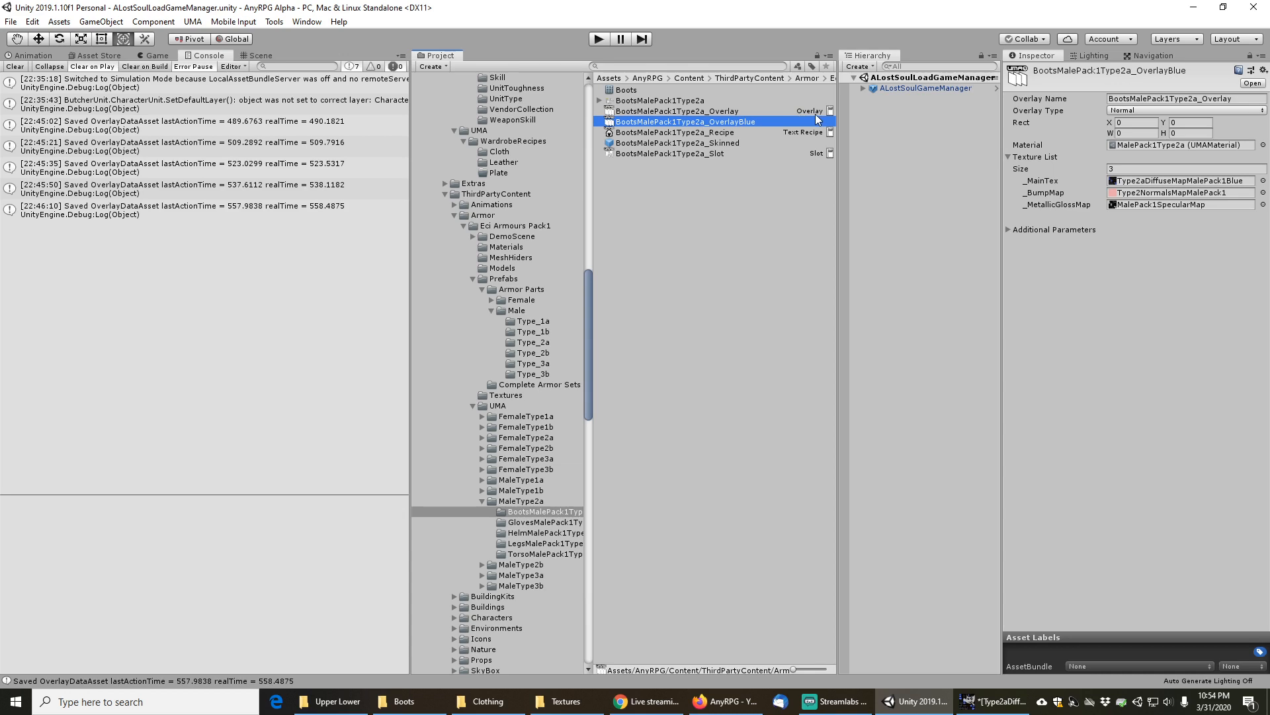
Try to add BootsMalePack1Type2a_OverlayBlue to the UMA Global Library from its MaleType2a boots folder
right_click(728, 125)
click(805, 458)
click(724, 377)
Move BootsMalePack1Type2a_OverlayBlue into ALostSoul's UMA/WardrobeRecipes/Plate folder and select it there
drag(587, 347, 593, 190)
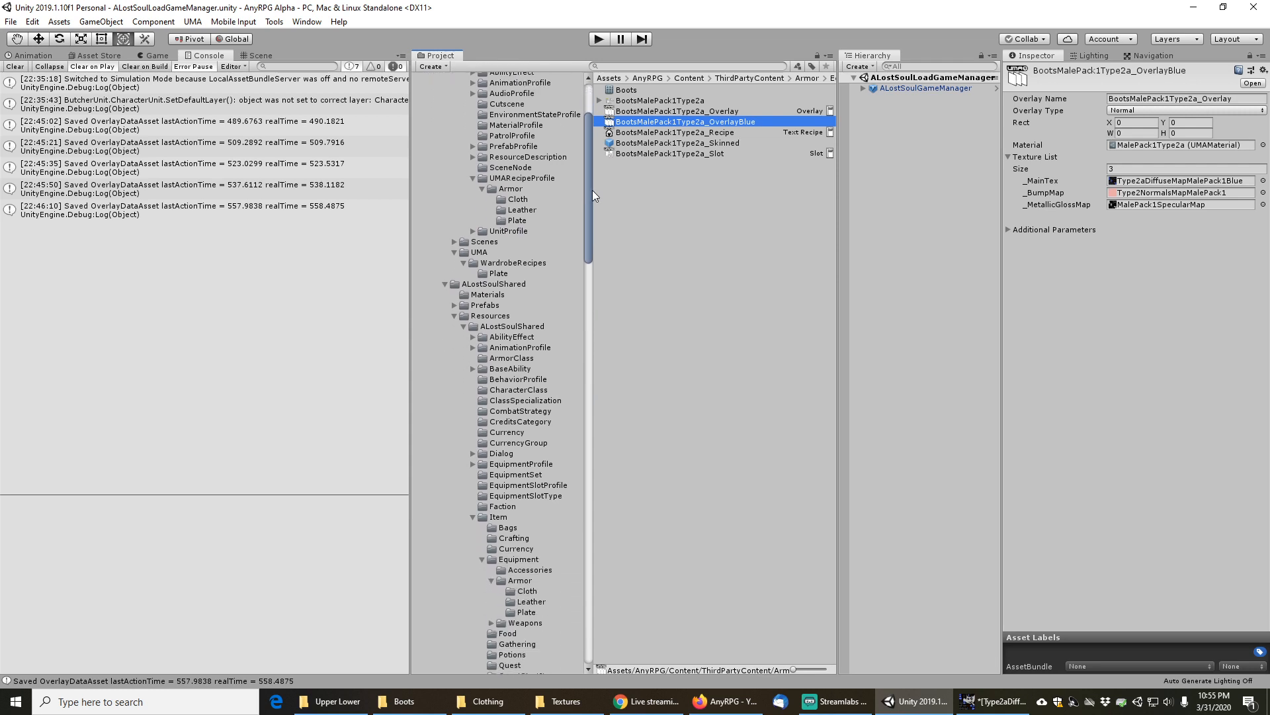
drag(590, 189, 601, 287)
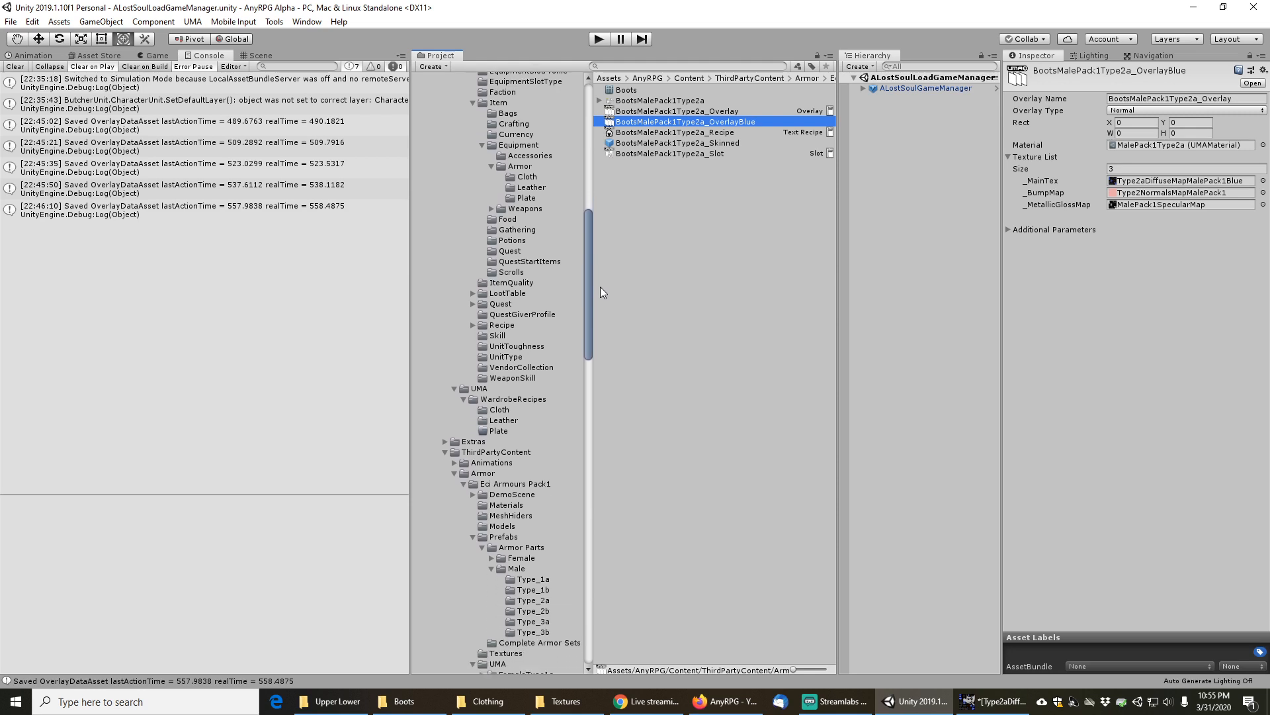
drag(601, 287, 595, 240)
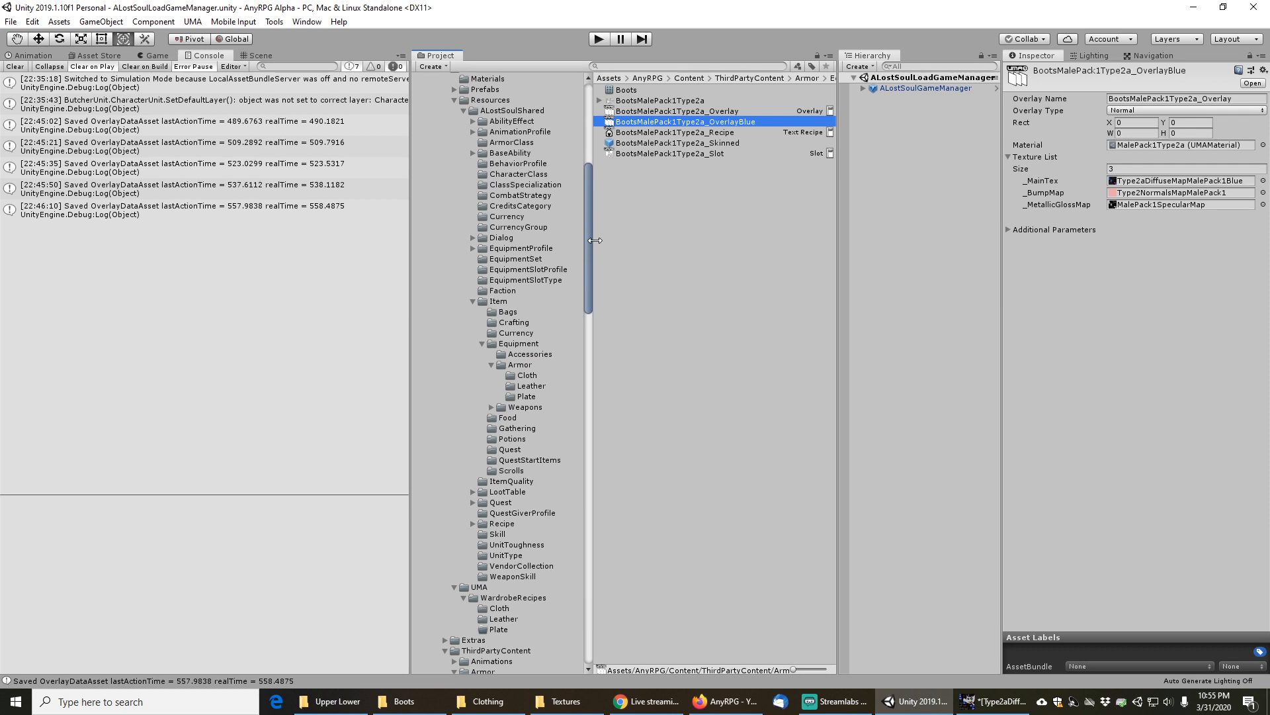
drag(595, 240, 586, 188)
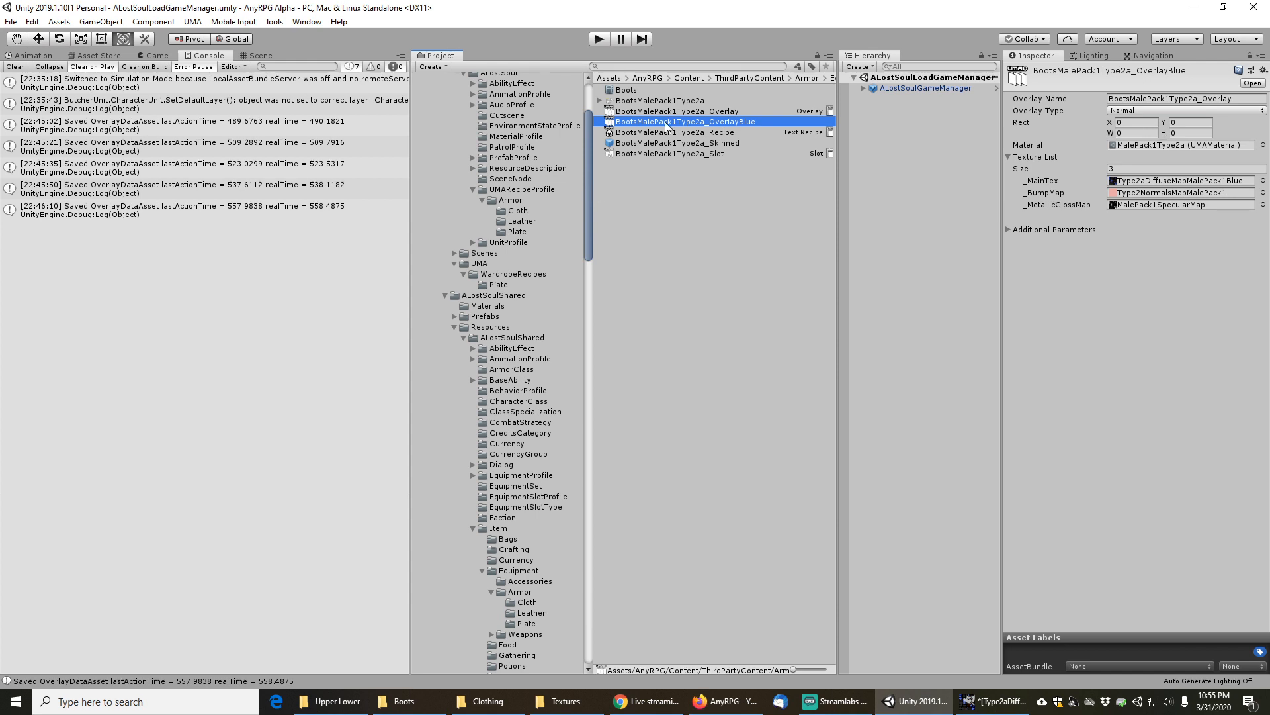
drag(665, 122, 501, 285)
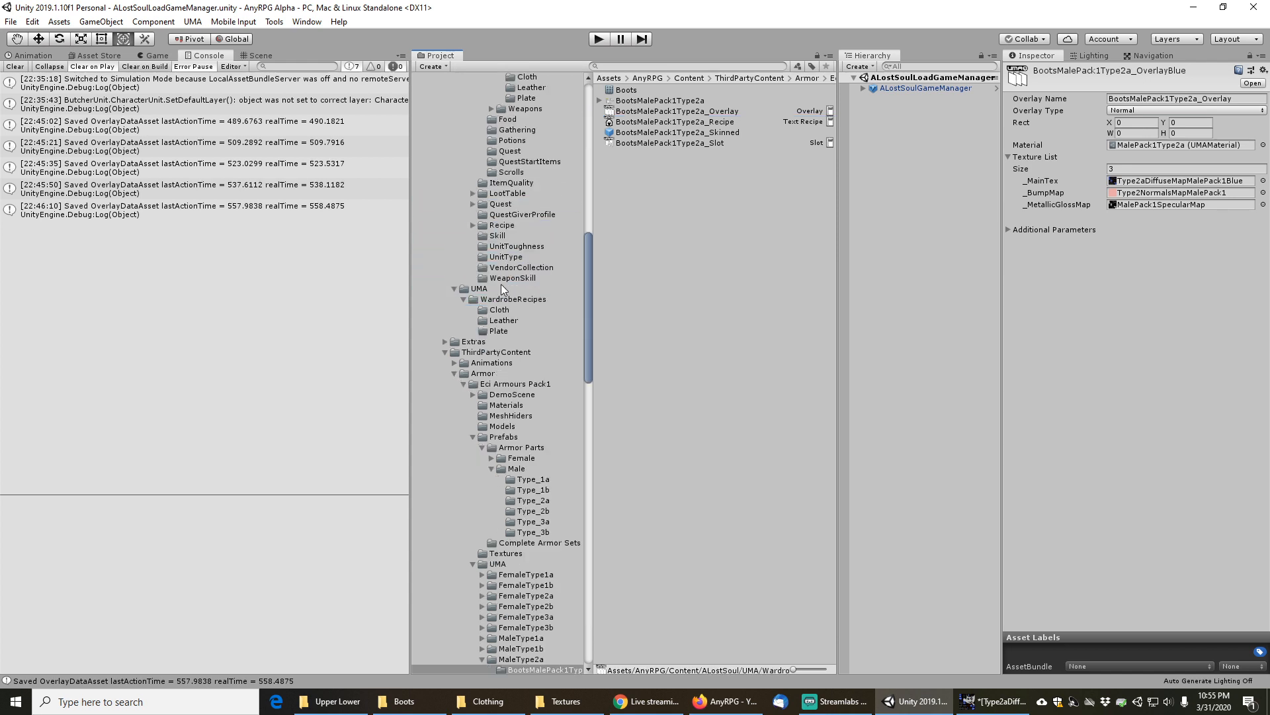
click(501, 331)
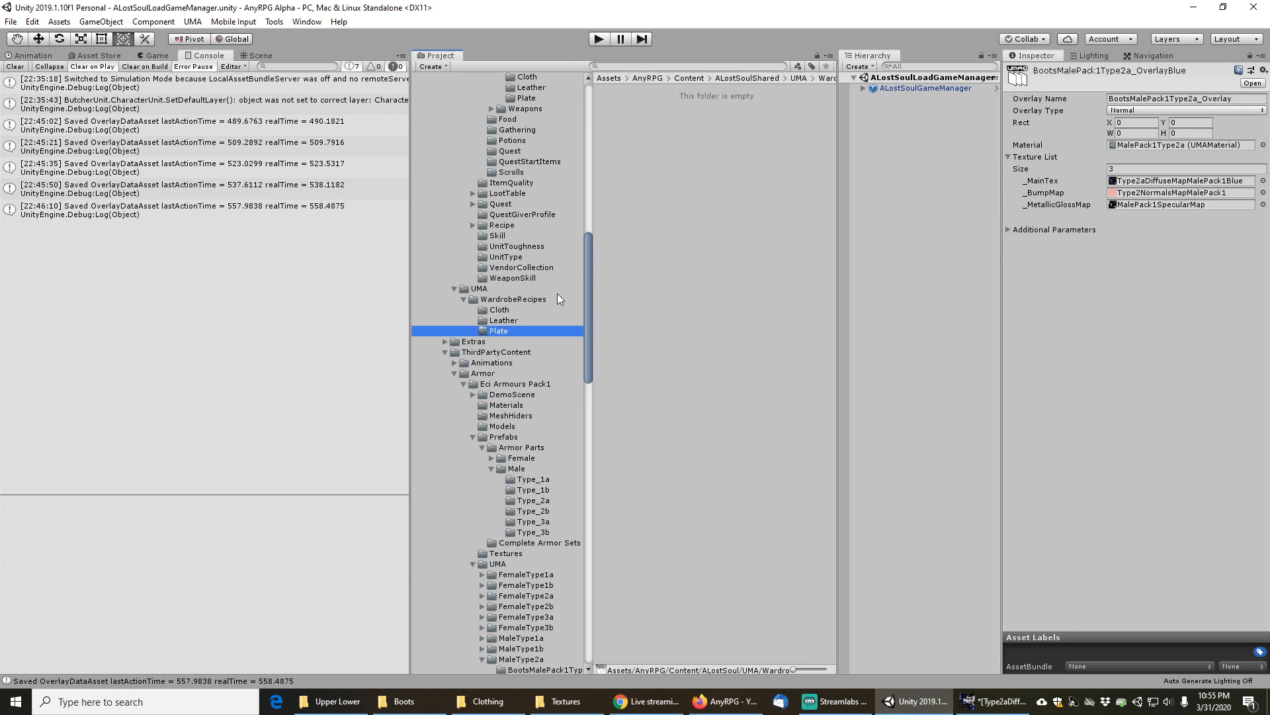
click(507, 321)
drag(583, 289, 586, 150)
click(500, 275)
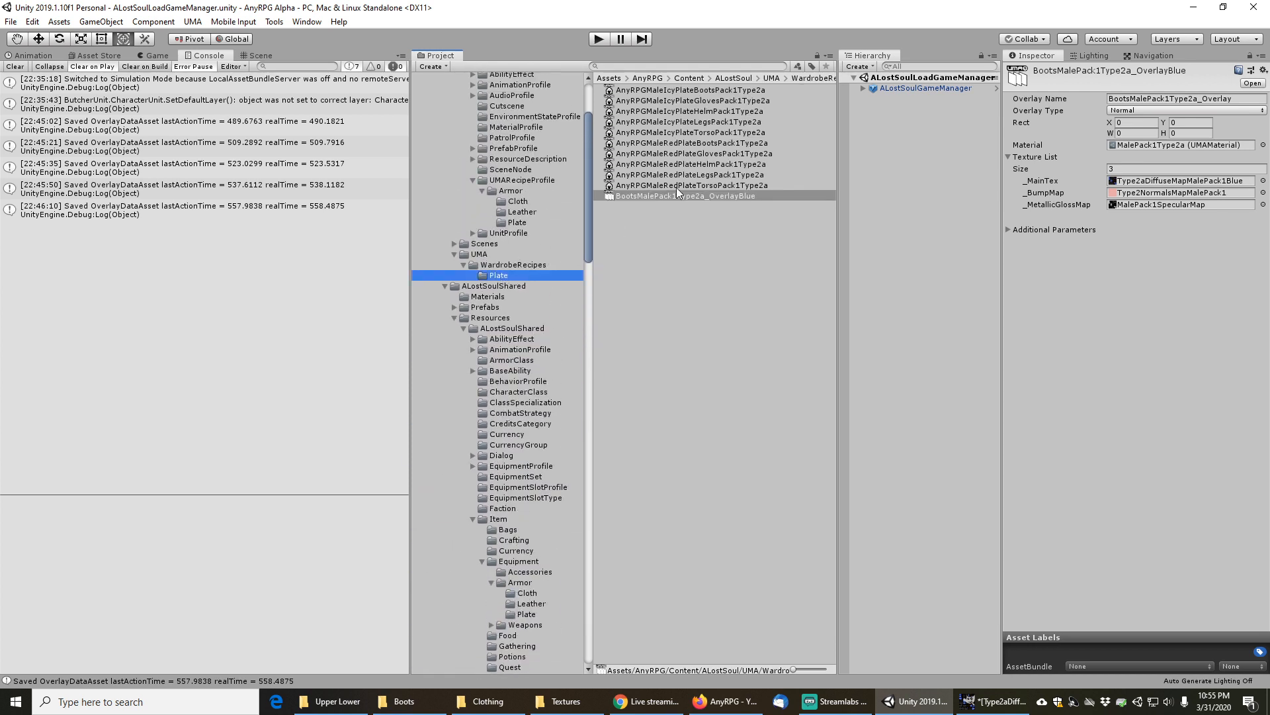
click(677, 184)
click(674, 196)
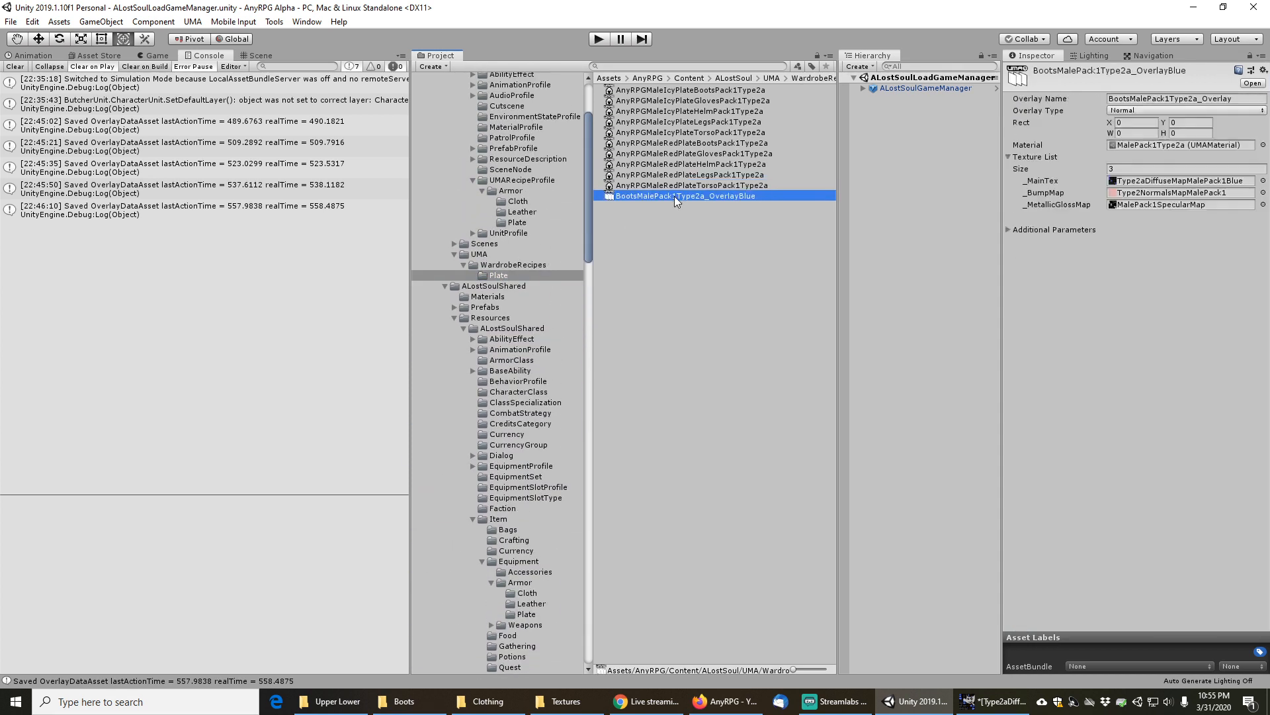
Add the five AnyRPGMaleIcyPlate wardrobe recipes, from Boots to Torso, to the UMA Global Library
click(697, 89)
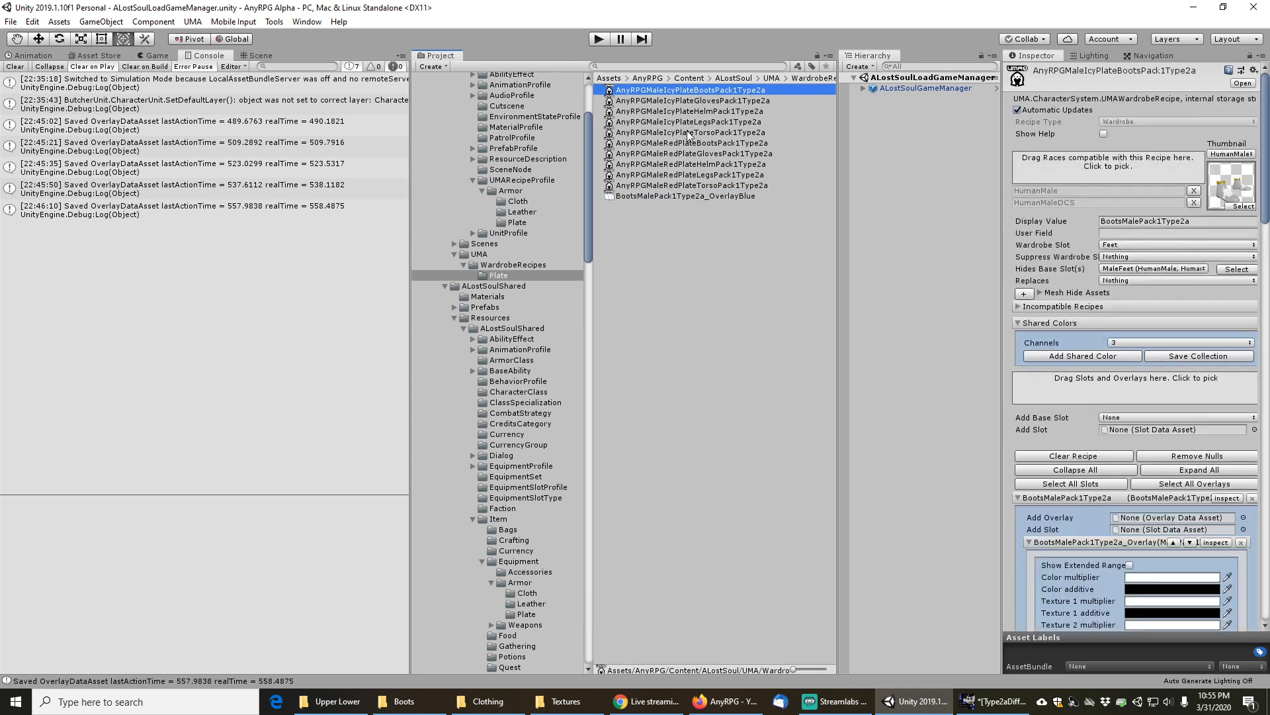
shift+click(694, 132)
right_click(693, 133)
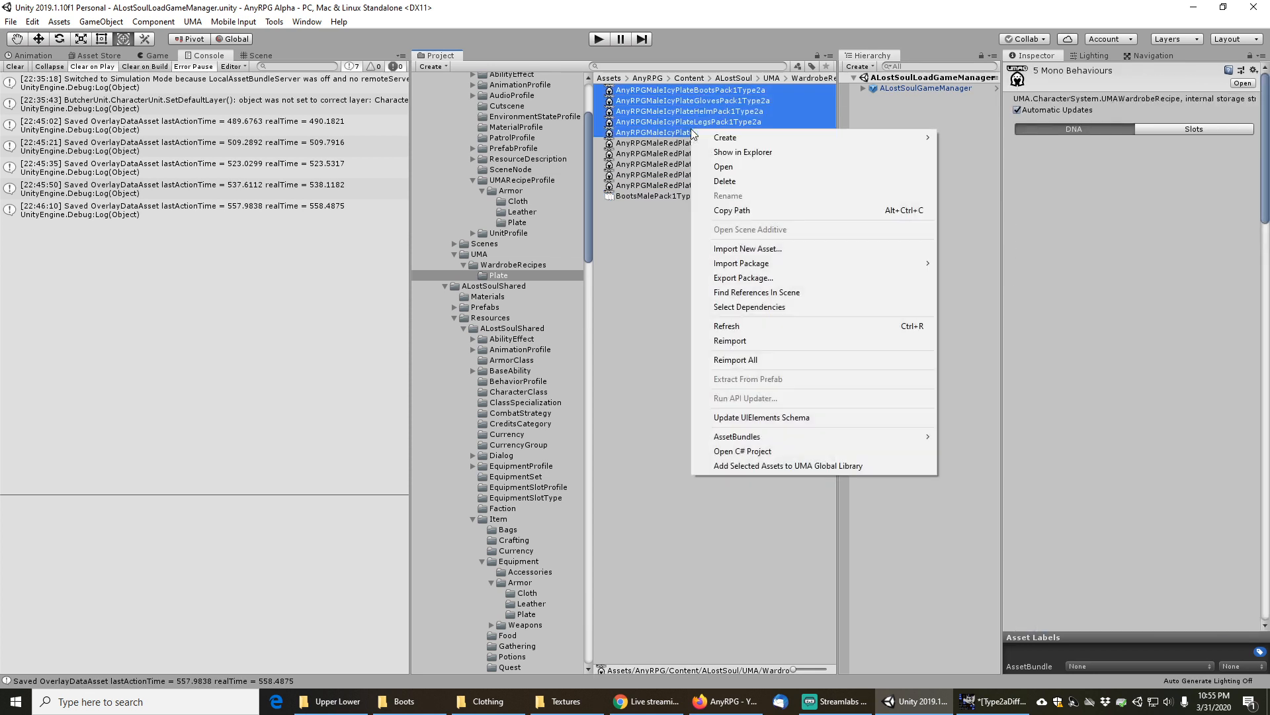
click(768, 464)
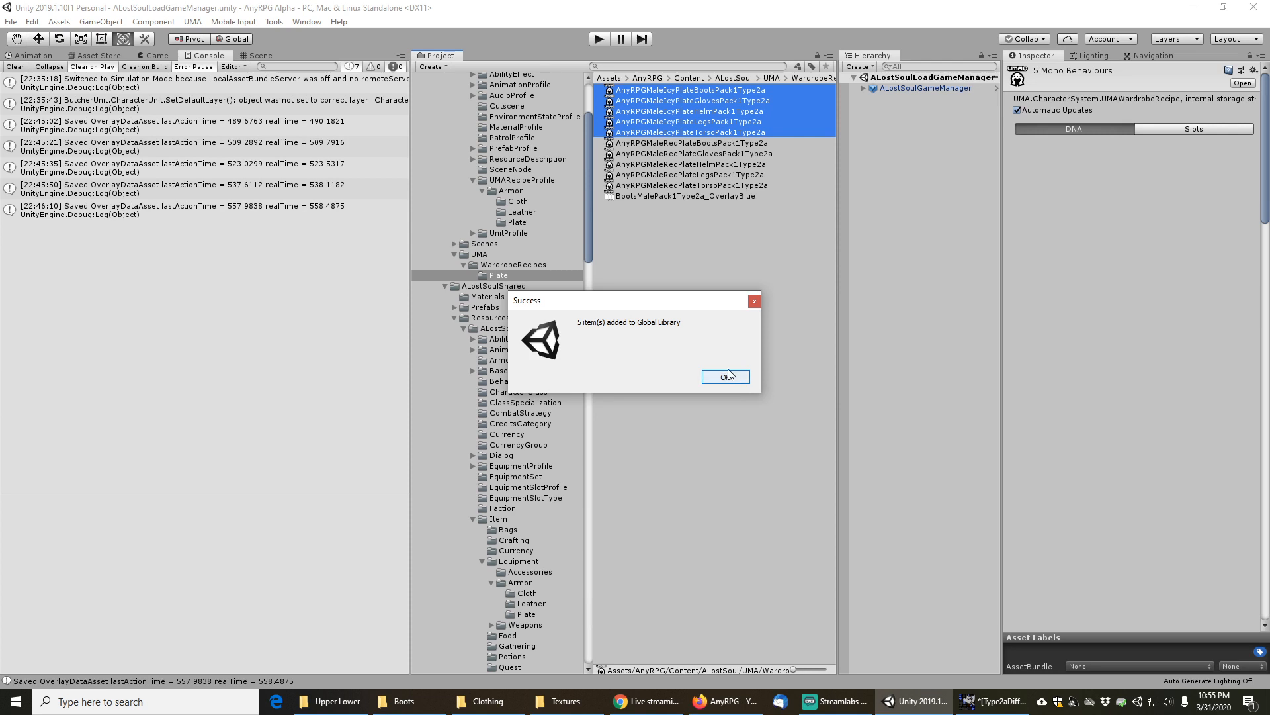
click(733, 381)
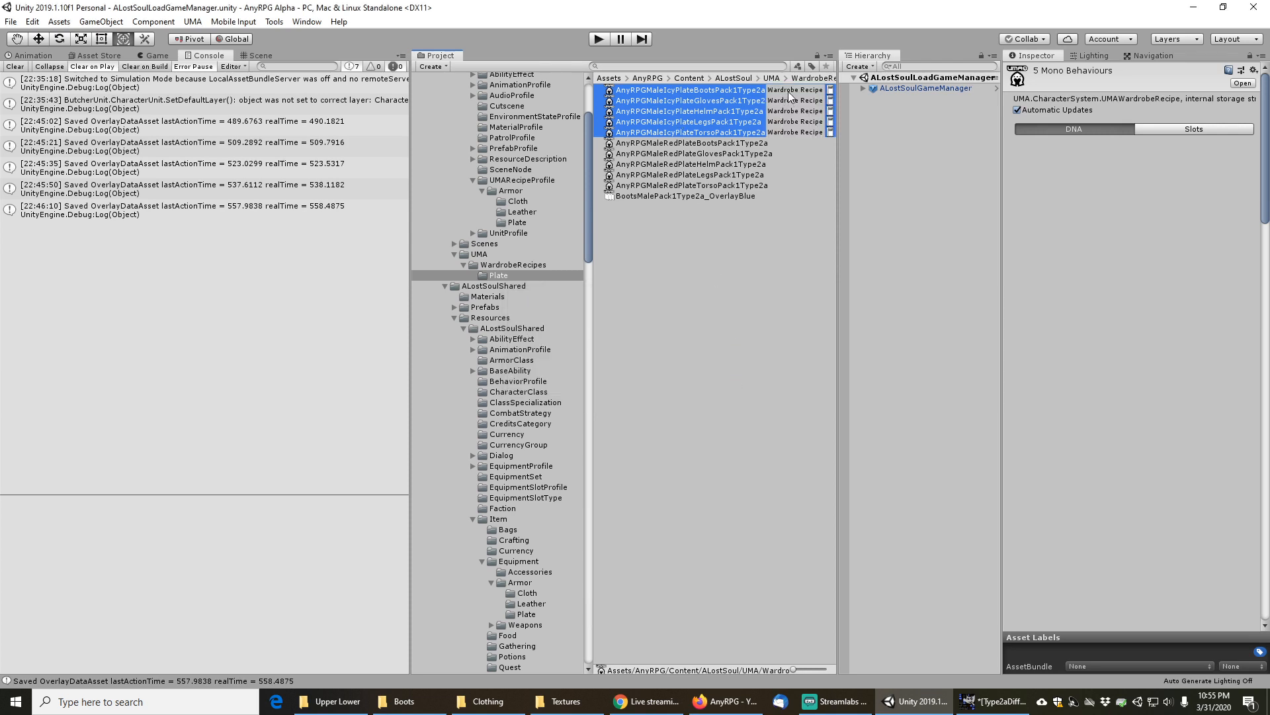
Add the relocated BootsMalePack1Type2a_OverlayBlue to the UMA Global Library
click(684, 195)
right_click(682, 193)
click(756, 529)
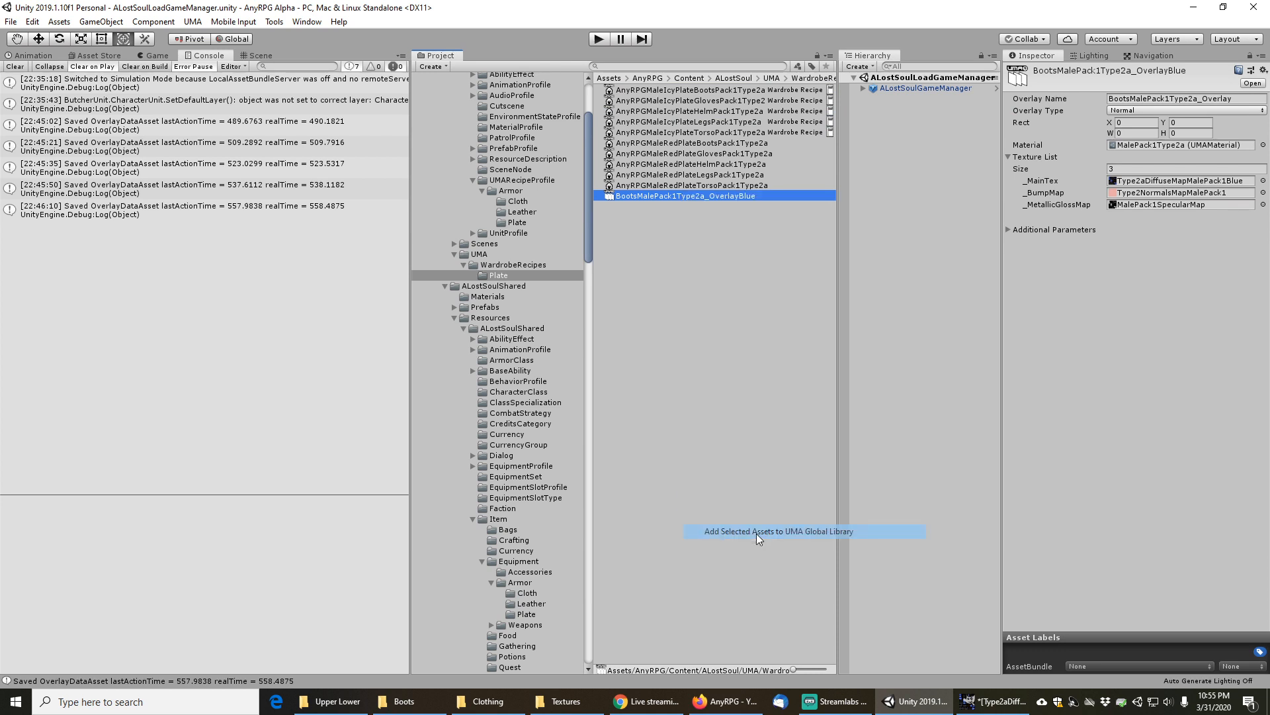
click(727, 380)
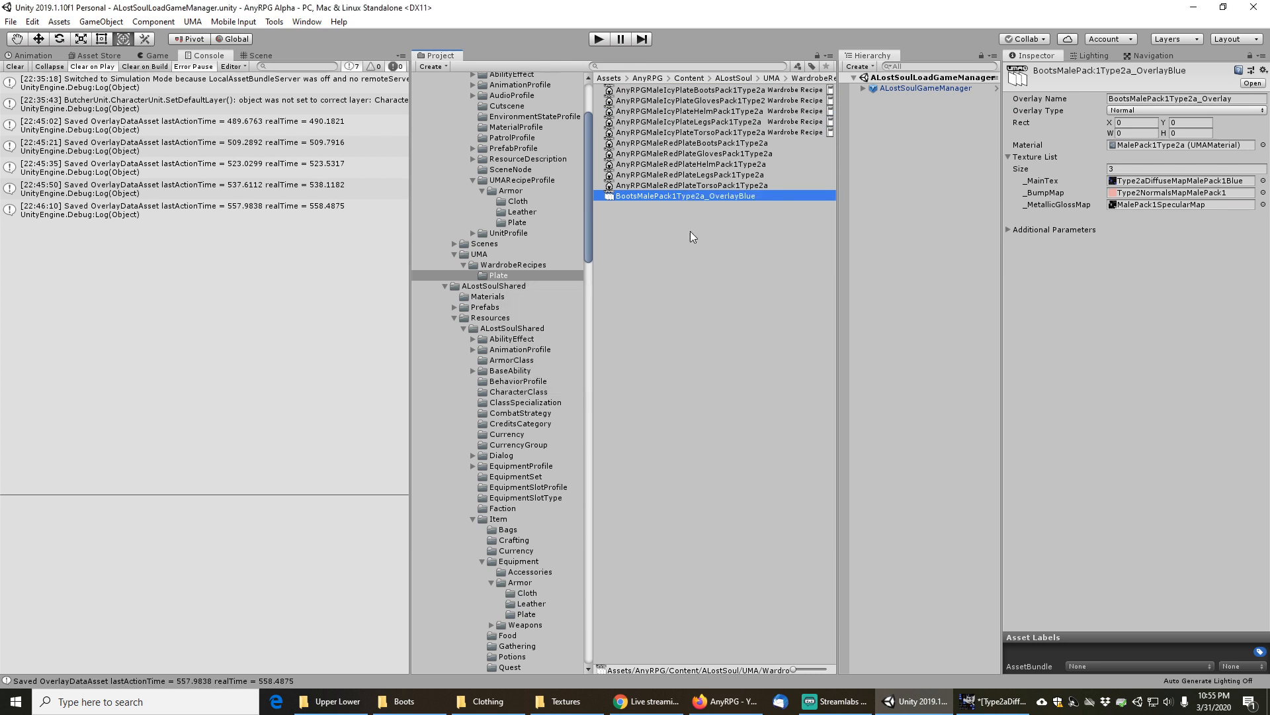
Try to replace the original overlay in the Icy plate boots recipe with the relocated BootsMalePack1Type2a_OverlayBlue and save
click(731, 90)
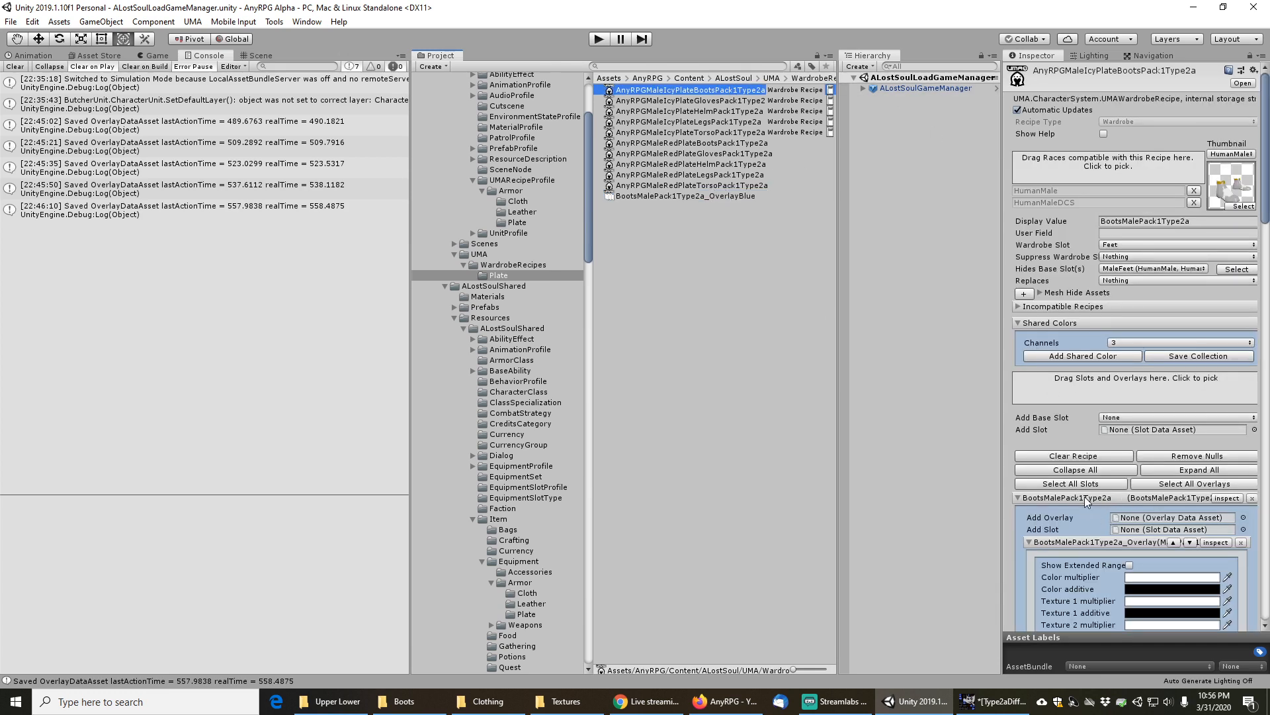
drag(698, 197, 1147, 518)
scroll(1089, 506, down, 3)
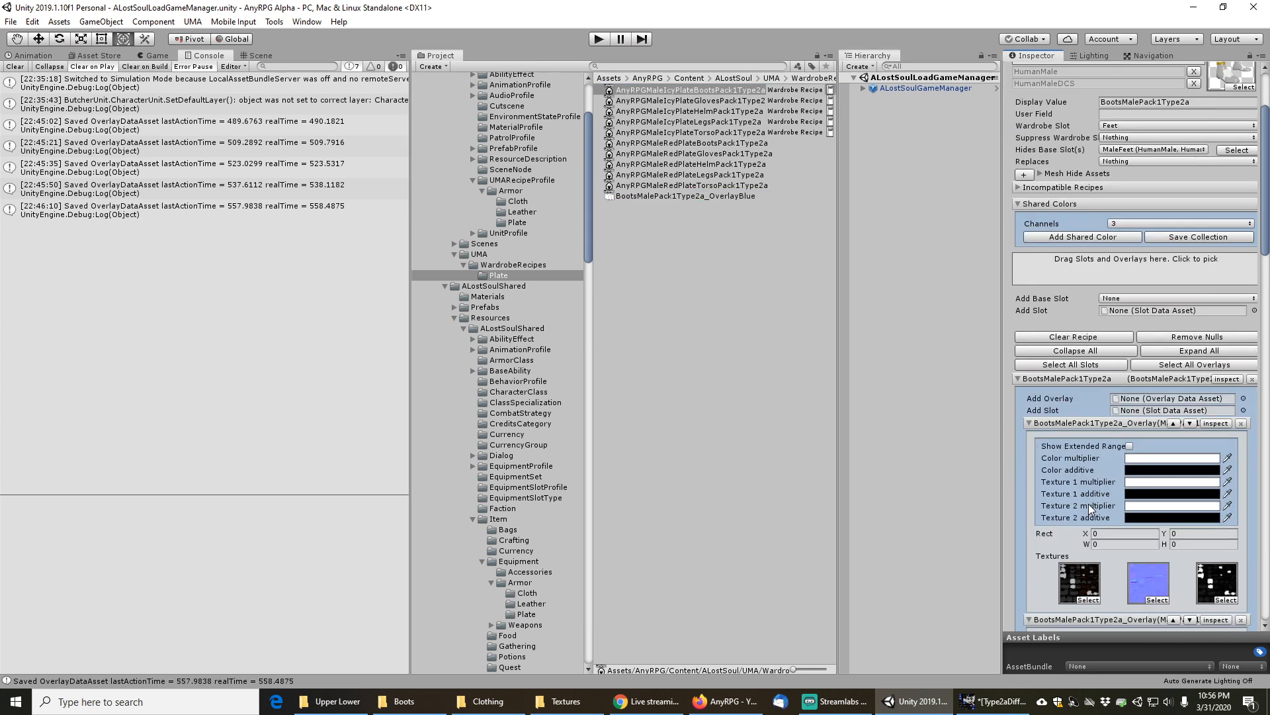
click(1241, 423)
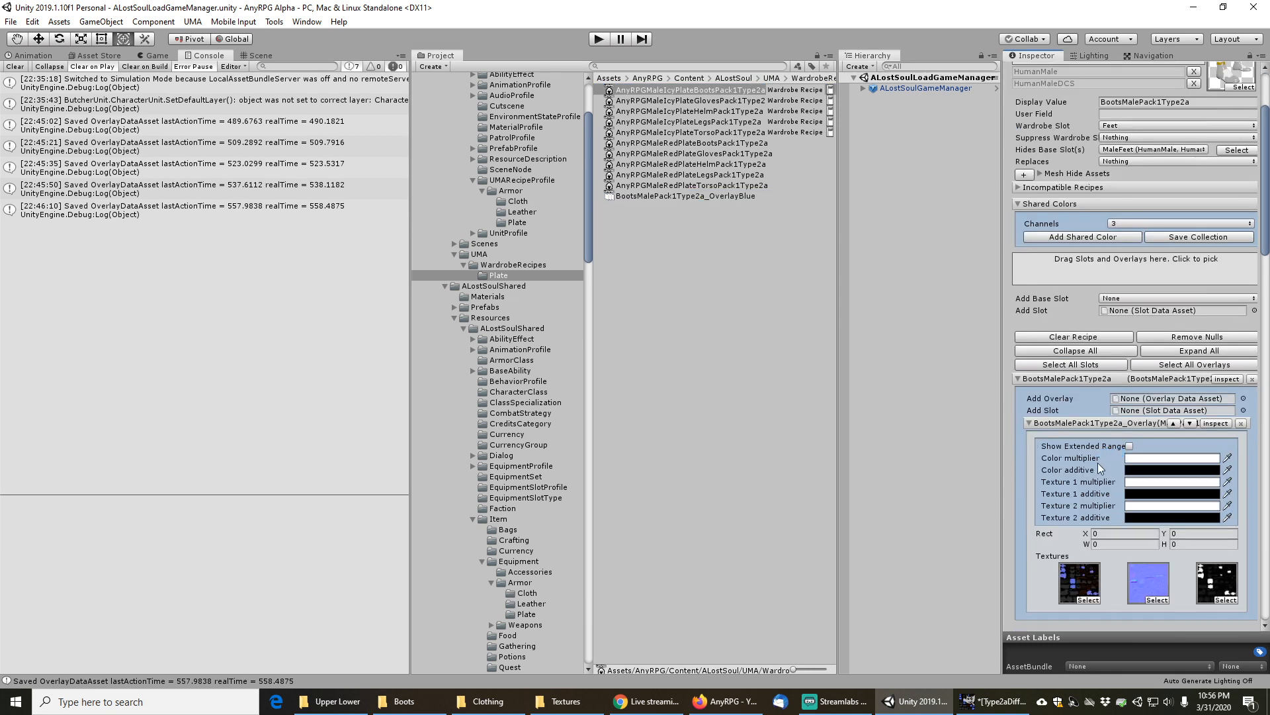
click(705, 101)
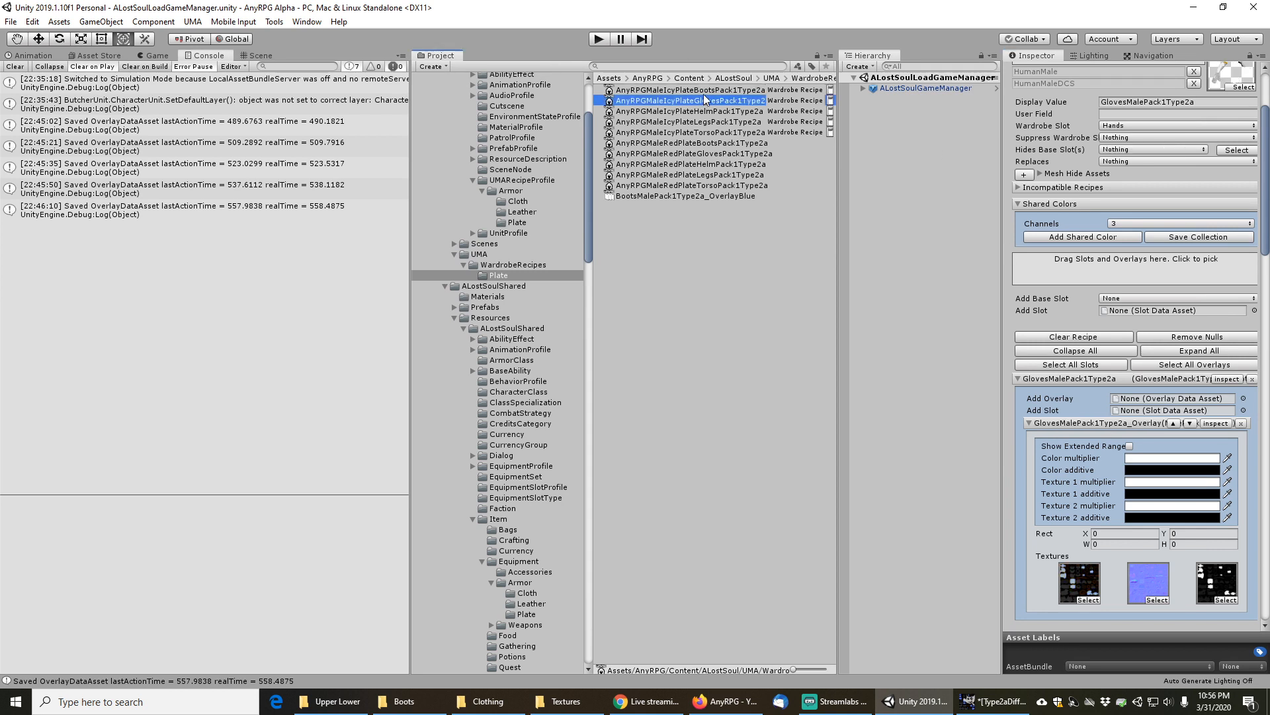
click(706, 91)
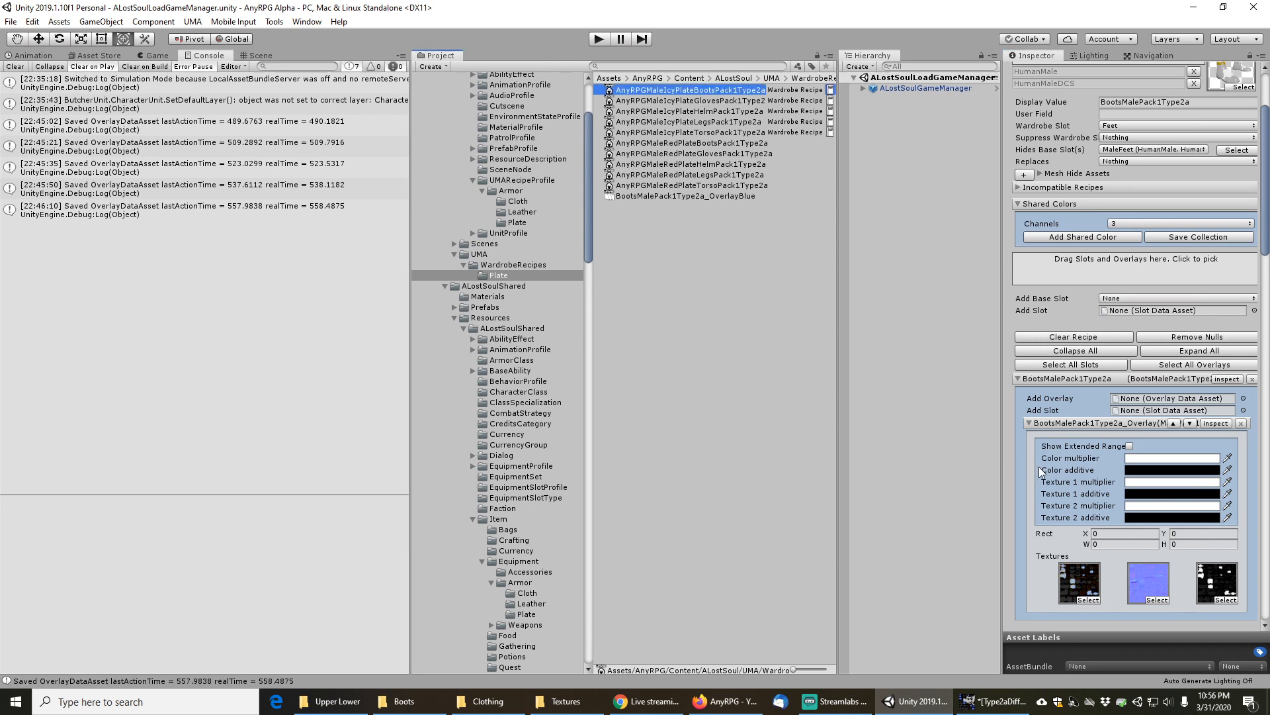
scroll(1044, 471, down, 3)
scroll(1056, 450, up, 5)
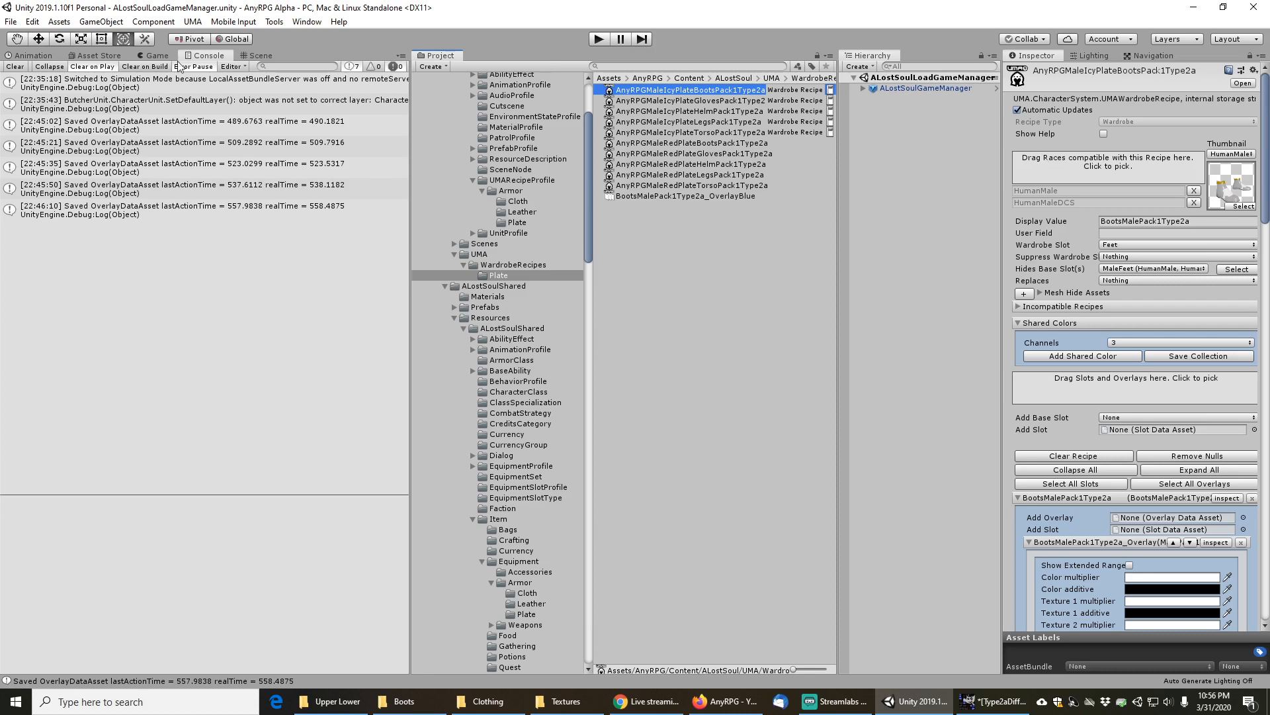
click(12, 23)
click(25, 71)
Try the blue overlay swap in the Icy plate boots recipe again, save right after it, and reselect the recipe to recheck
scroll(1062, 407, down, 4)
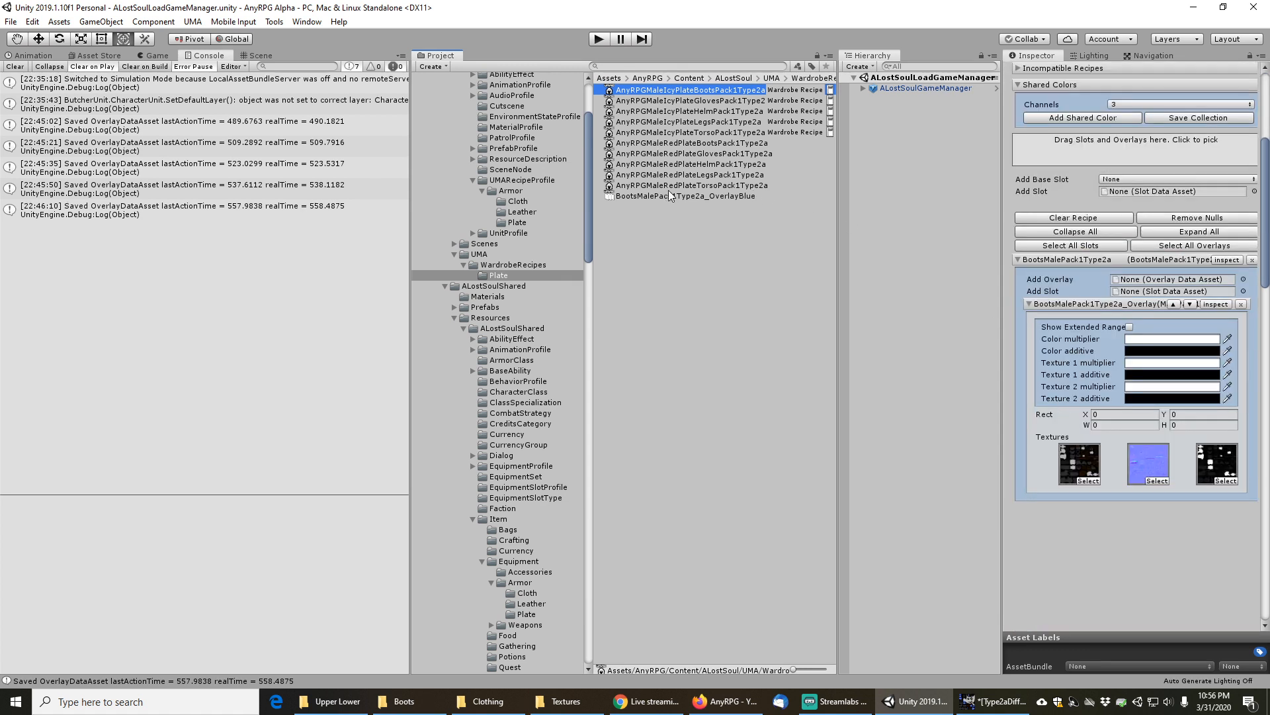
drag(672, 195, 1155, 281)
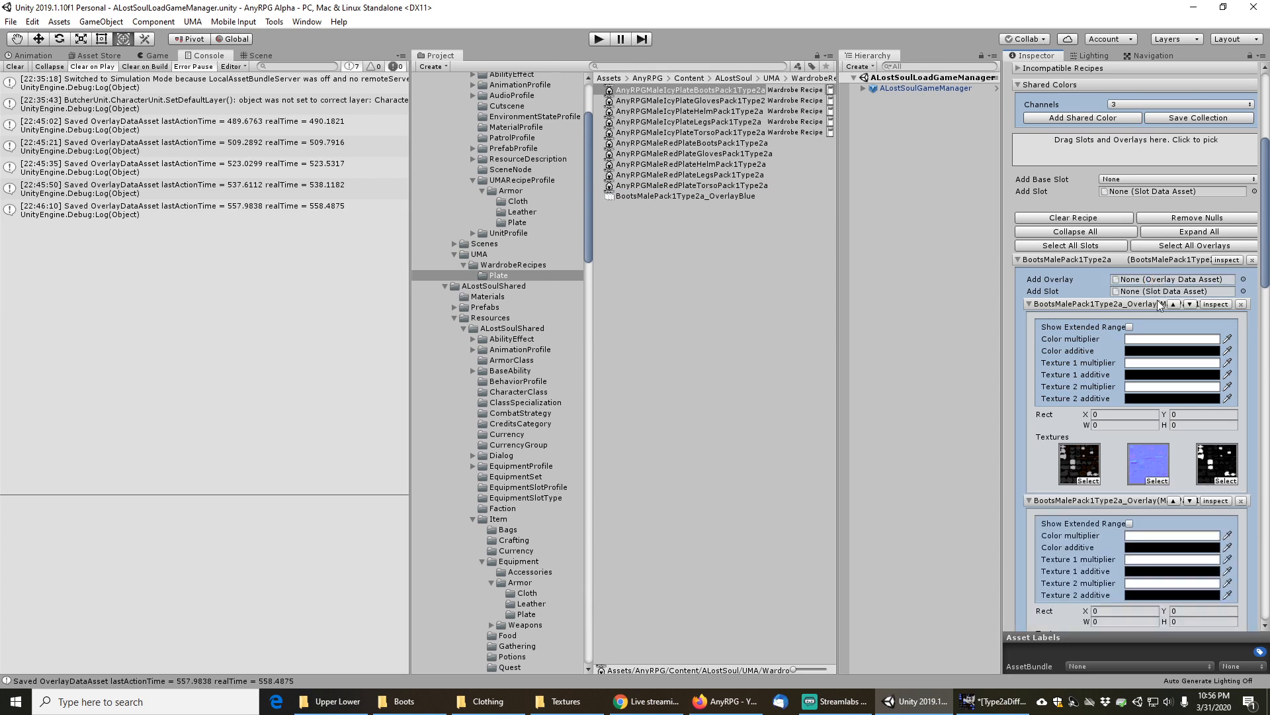
click(1174, 501)
scroll(1090, 430, down, 3)
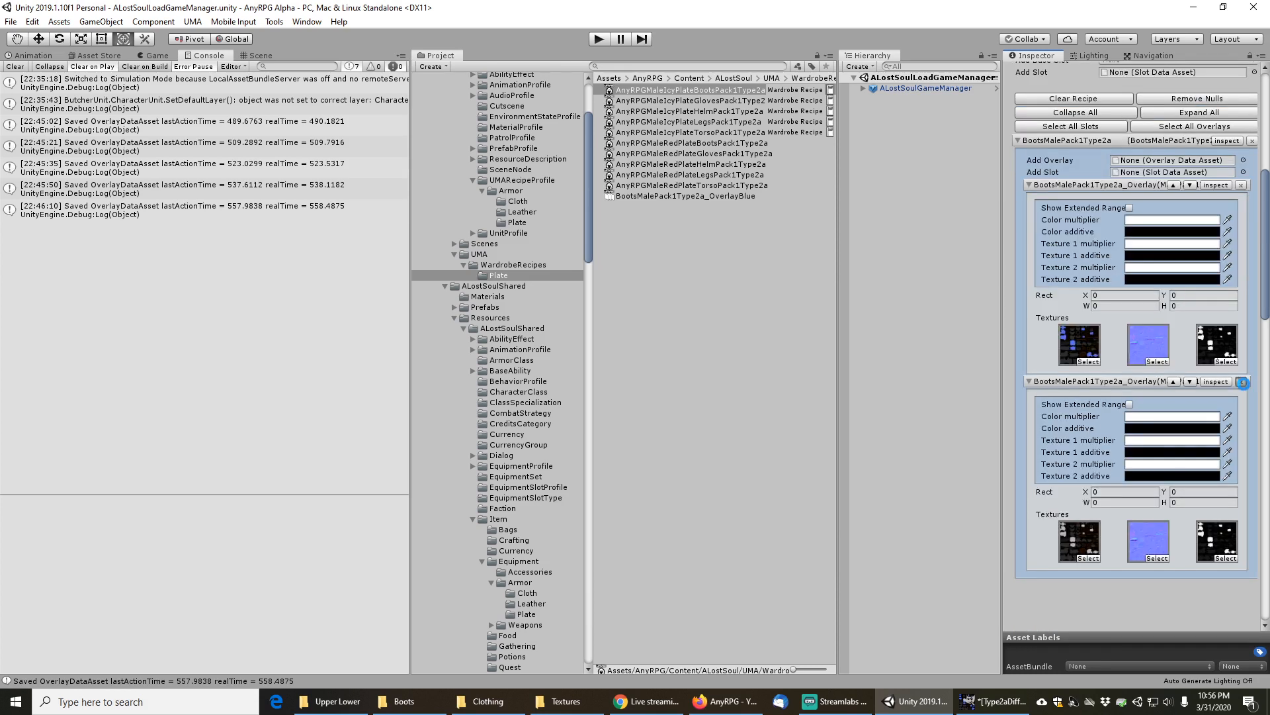
click(1241, 382)
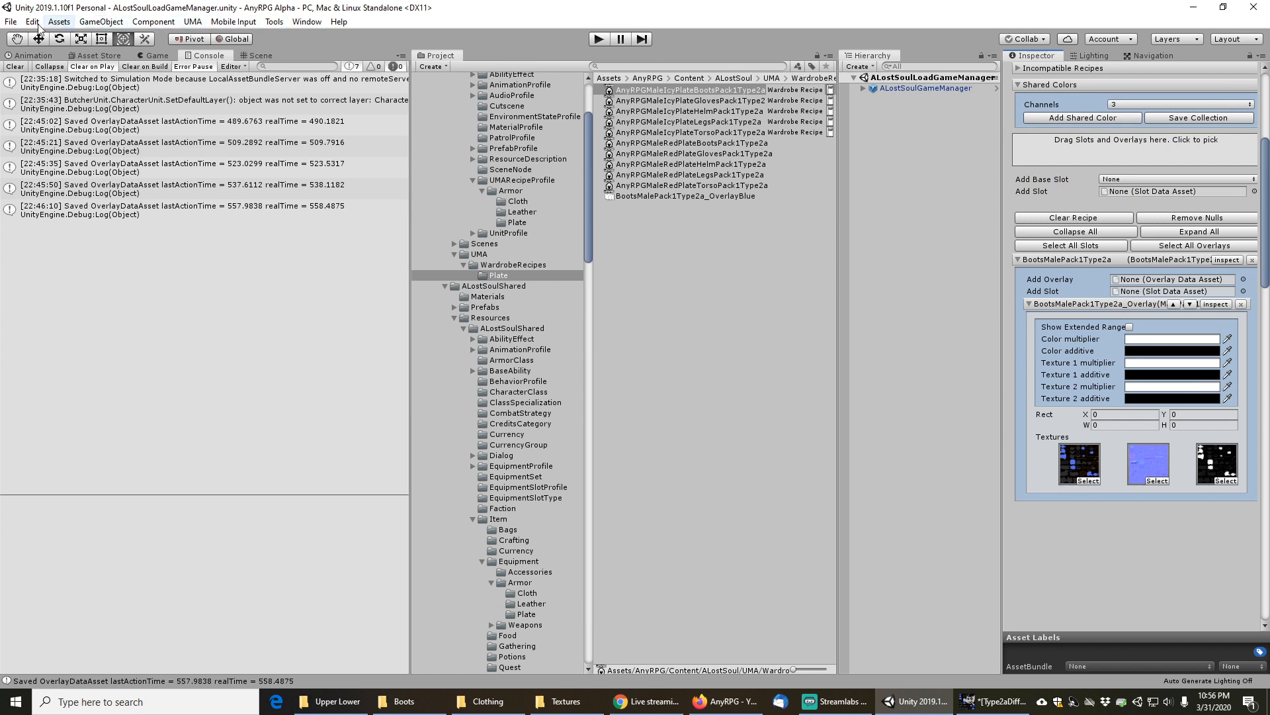
click(12, 23)
click(32, 70)
click(725, 105)
click(728, 93)
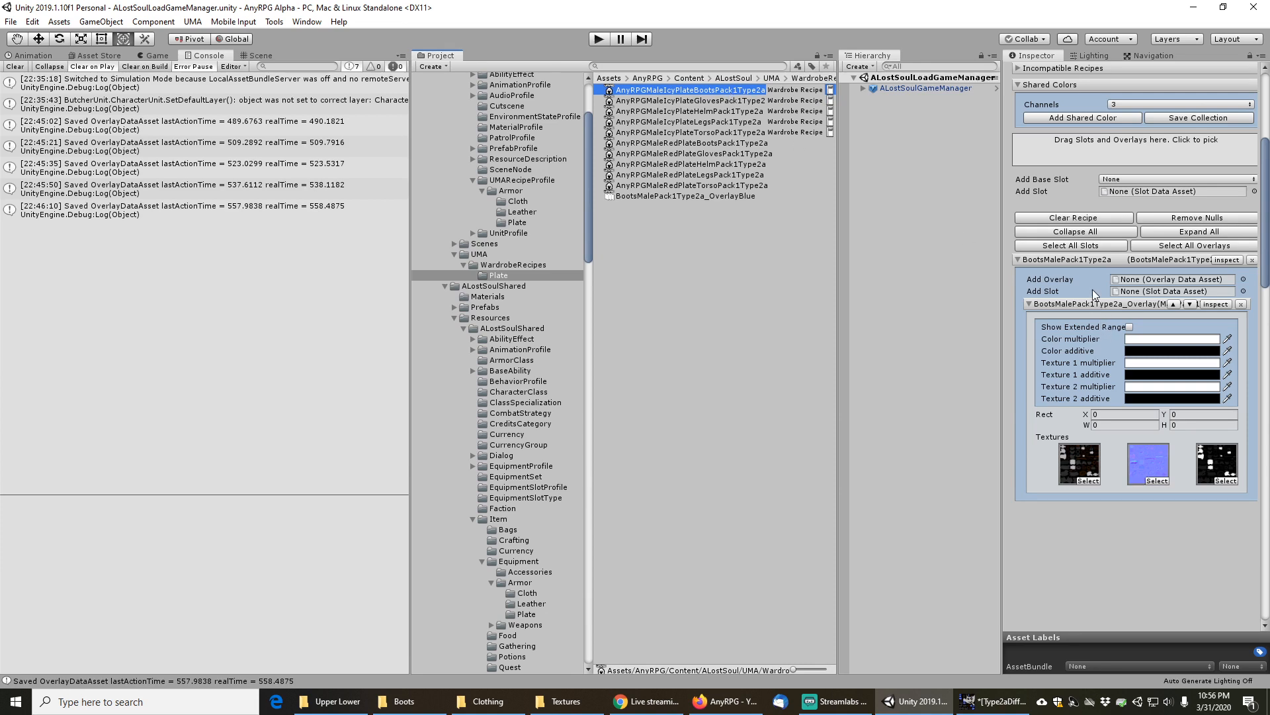
Inspect the slot asset used by the Icy plate boots recipe, including its Slot Events
click(1009, 307)
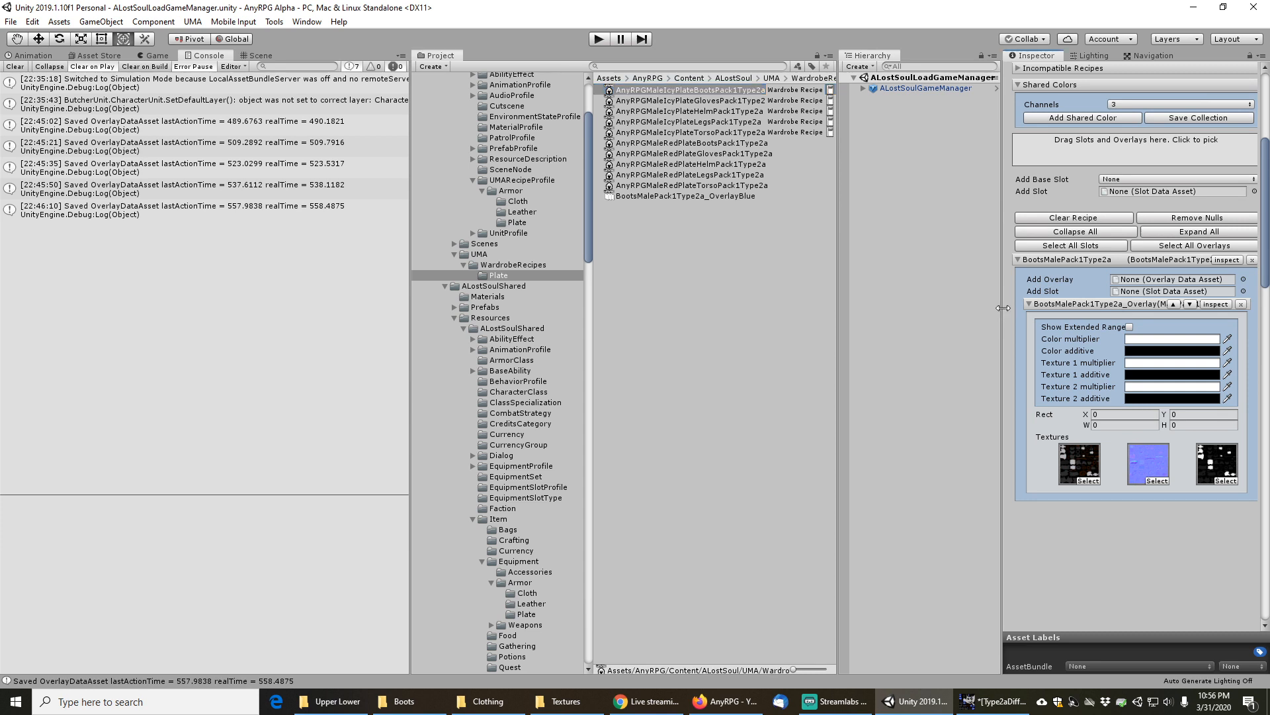
click(1228, 260)
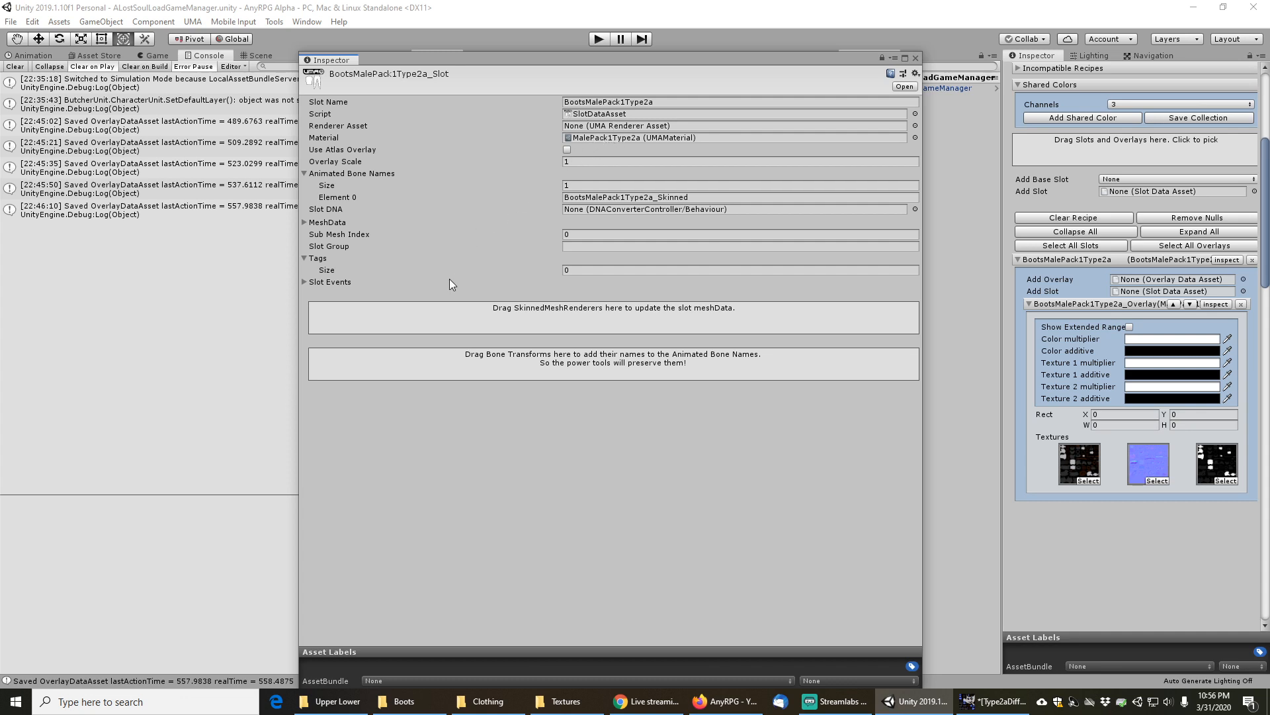
click(304, 283)
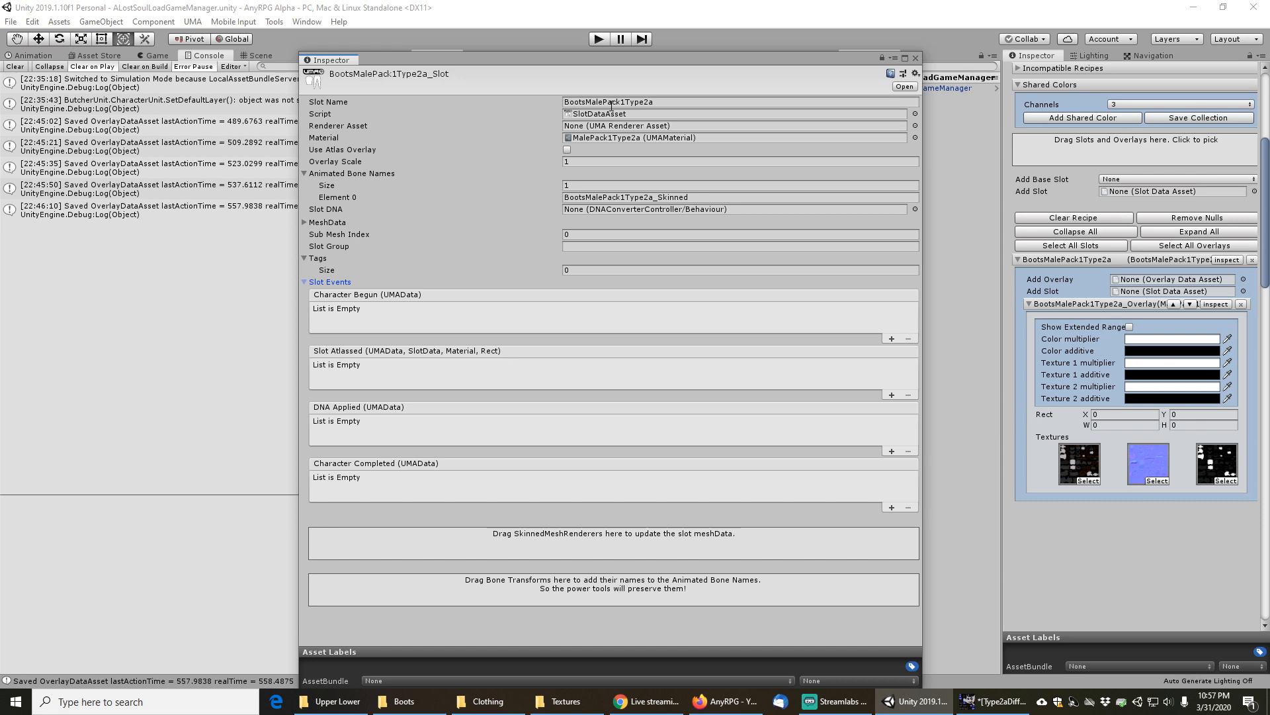
click(915, 58)
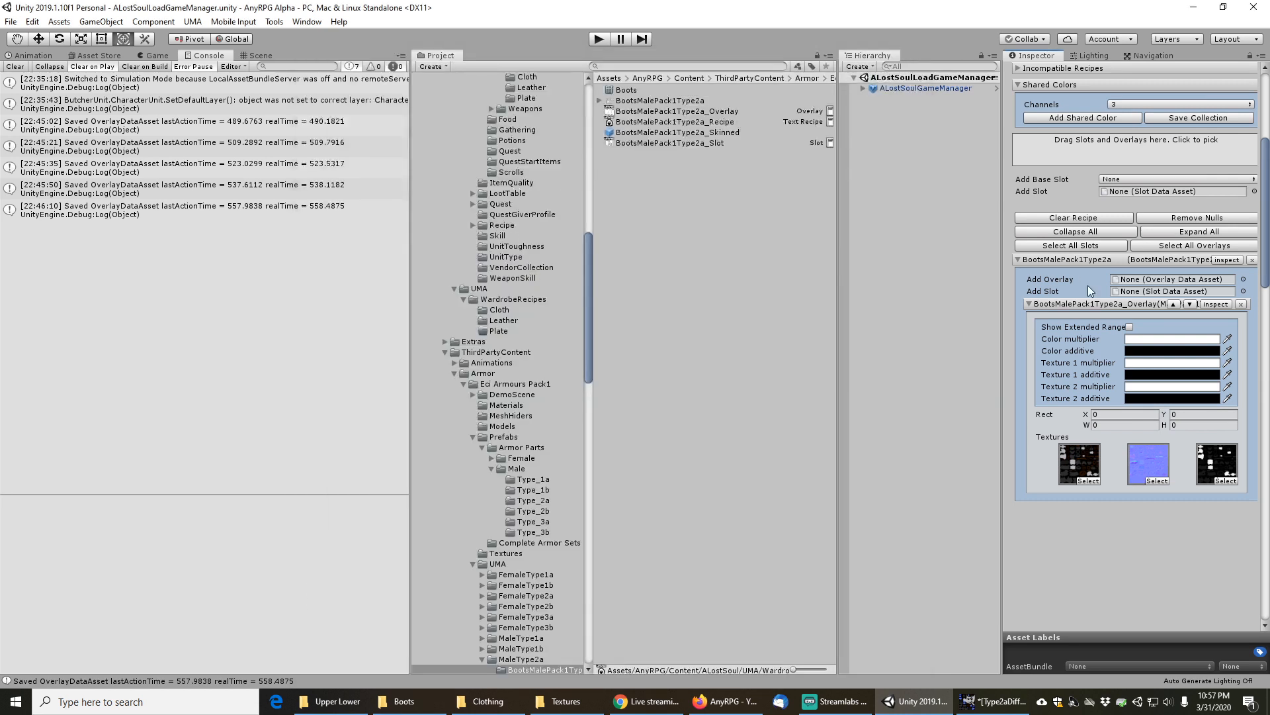
Check the Incompatible Recipes section of the Icy plate boots recipe
scroll(1068, 385, up, 5)
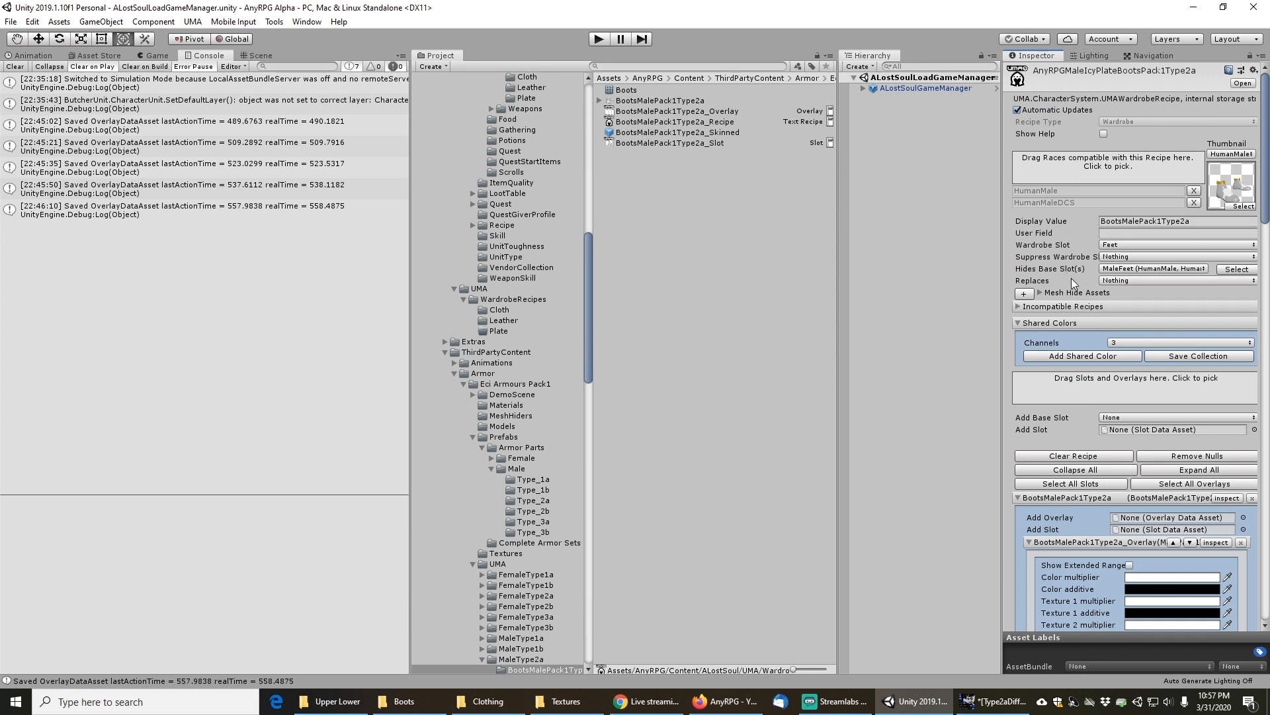
click(1020, 307)
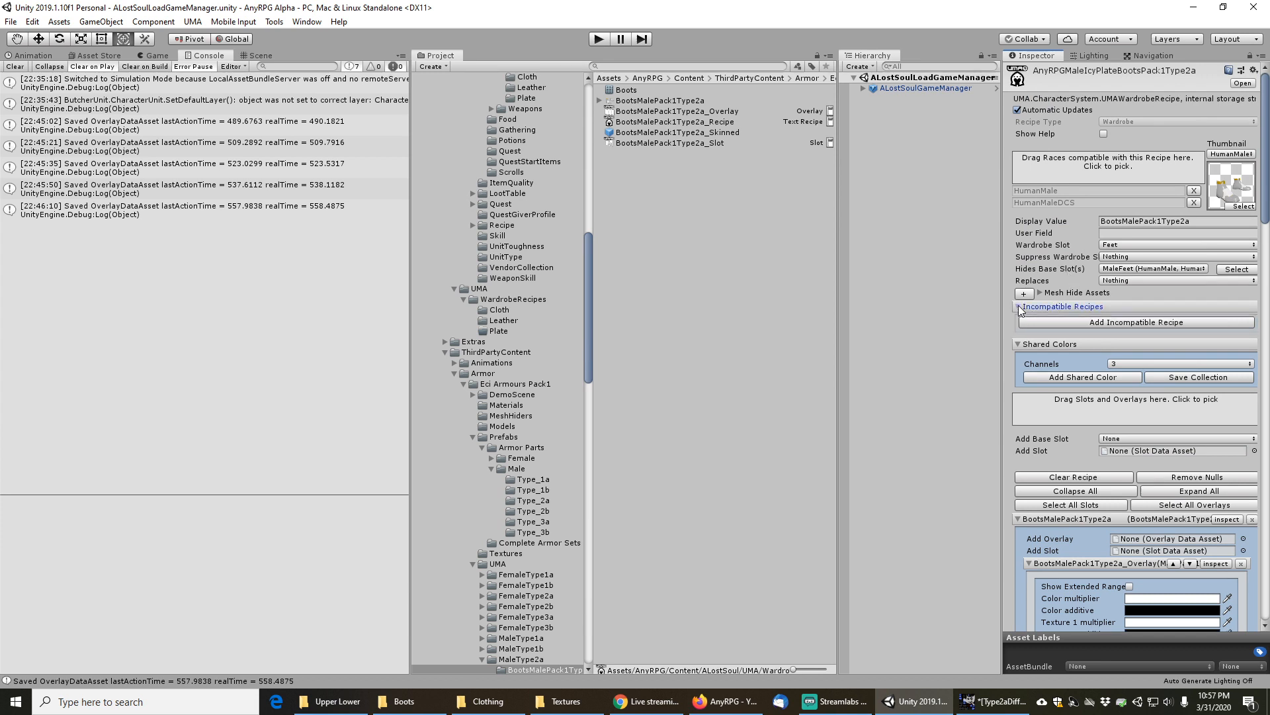
click(1020, 307)
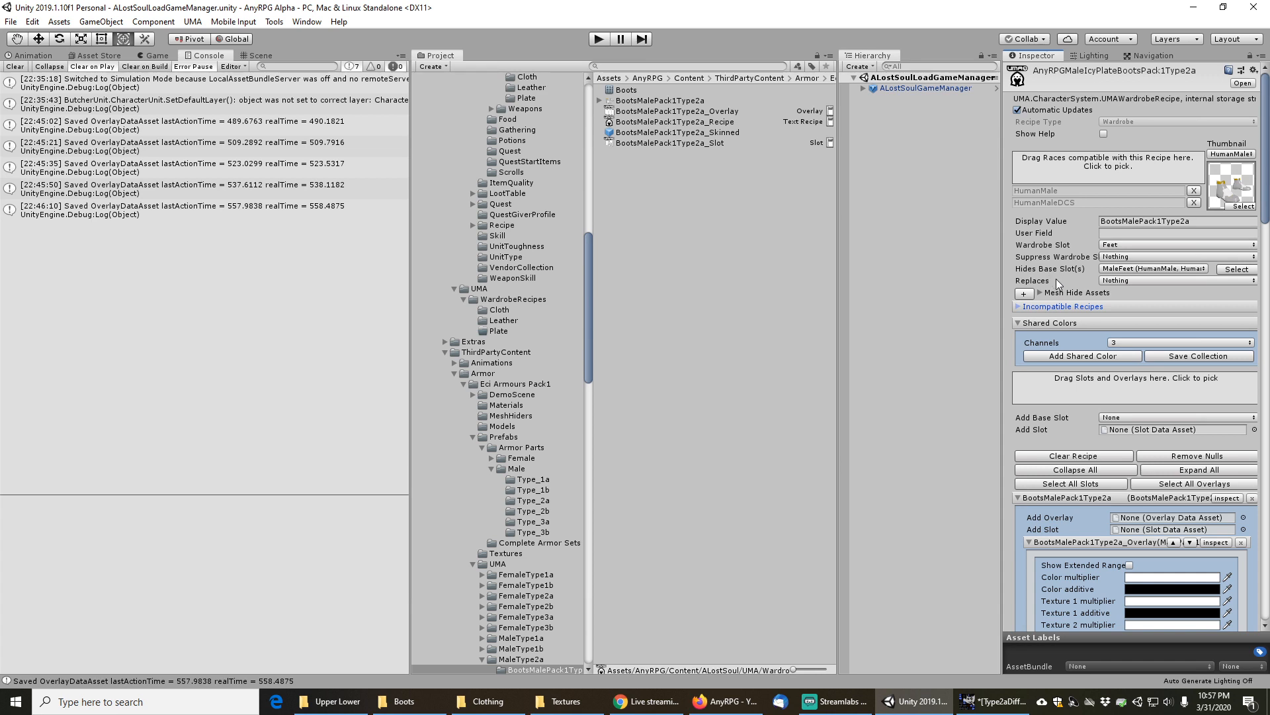
Locate the overlay asset referenced by the Icy plate boots recipe and examine its name and texture list
scroll(1056, 279, down, 6)
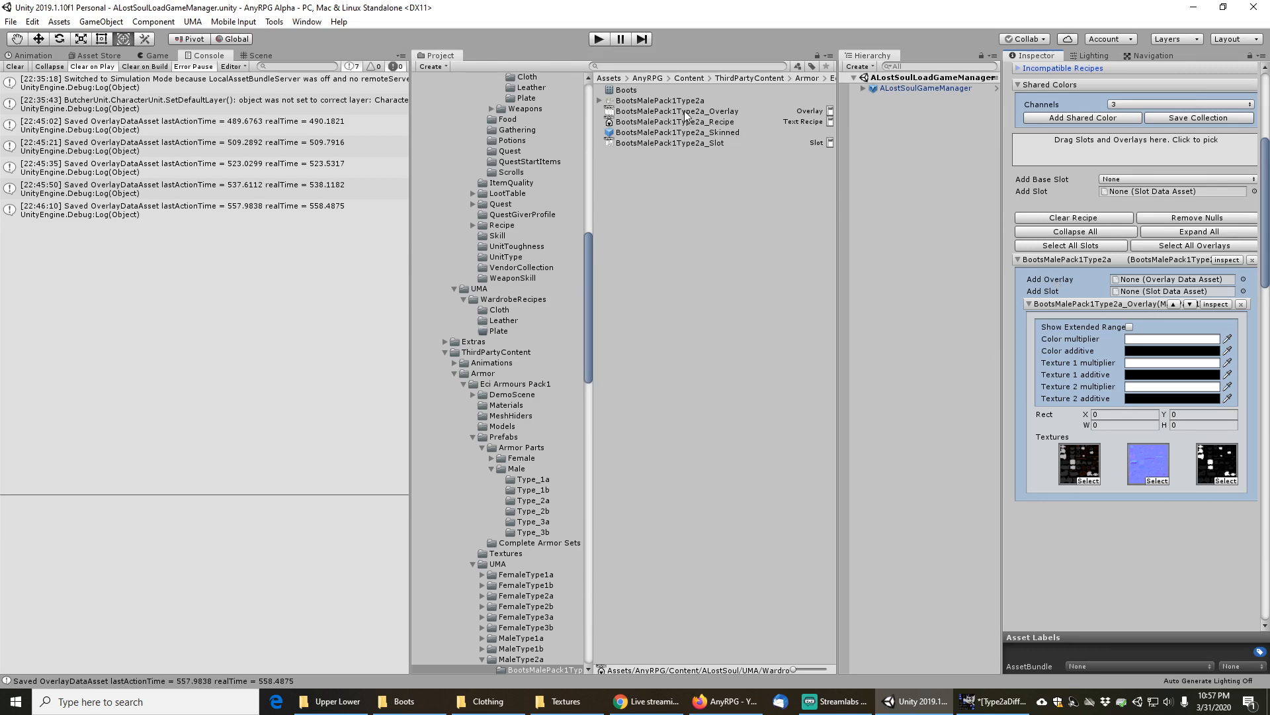
click(1220, 304)
click(916, 58)
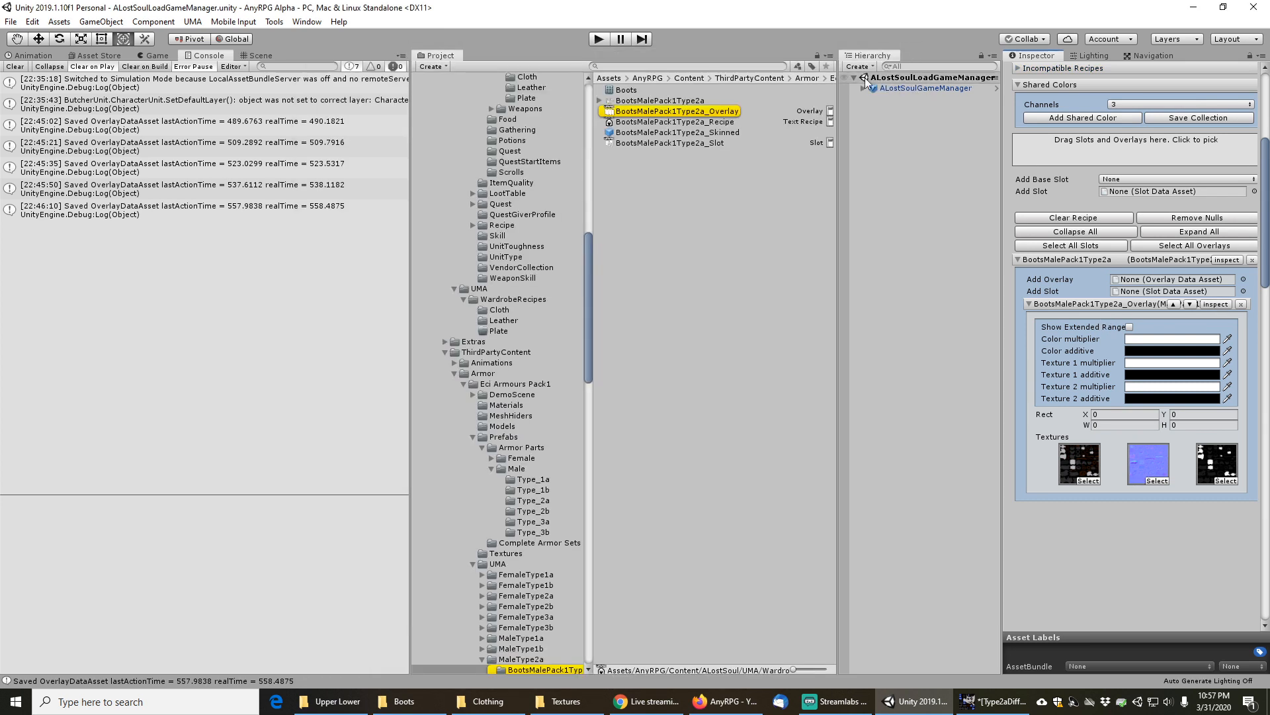
click(712, 114)
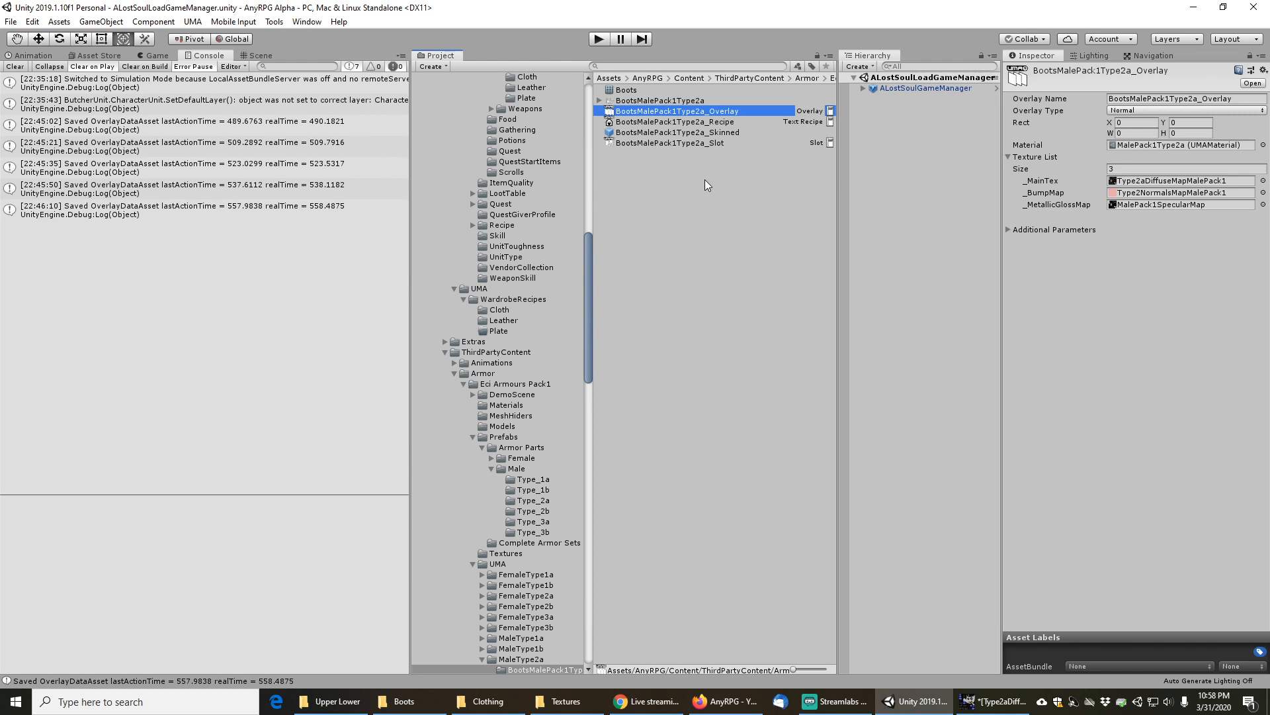
Duplicate the BootsMalePack1Type2a_Overlay asset and name the copy BootsMalePack1Type2aBlue_Overlay
key(ctrl+d)
key(F2)
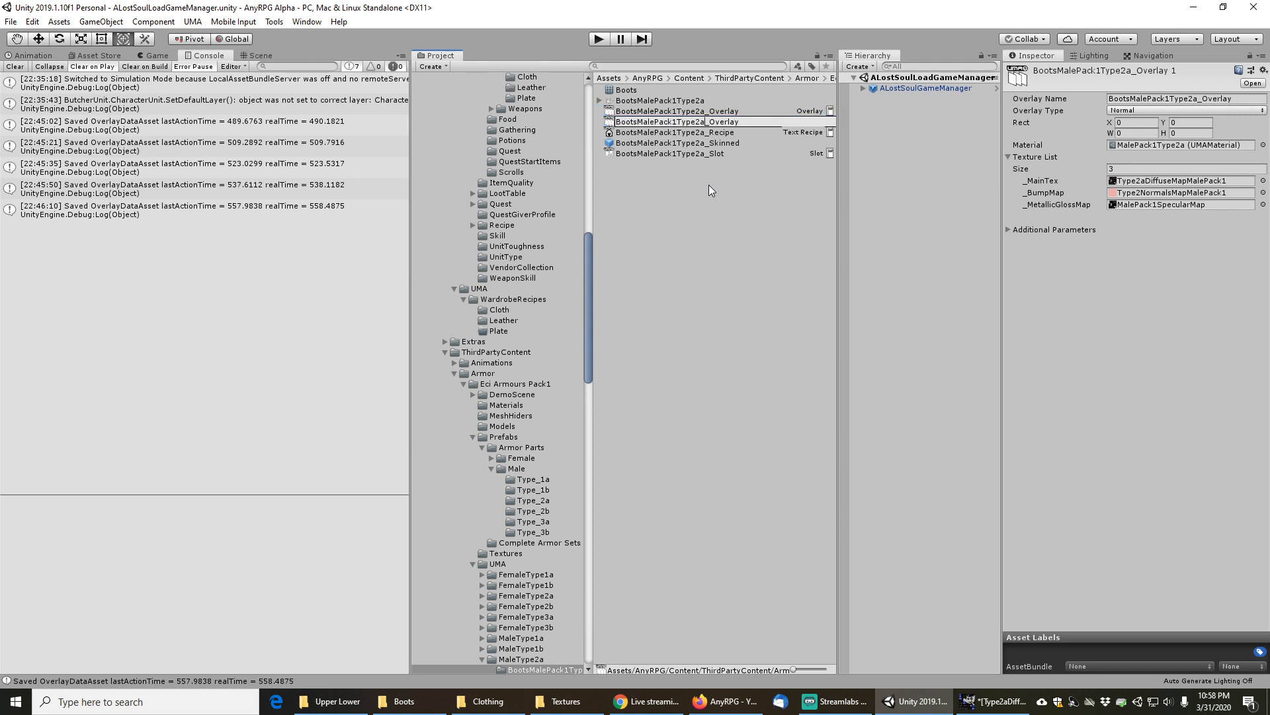
text(Blue)
key(Return)
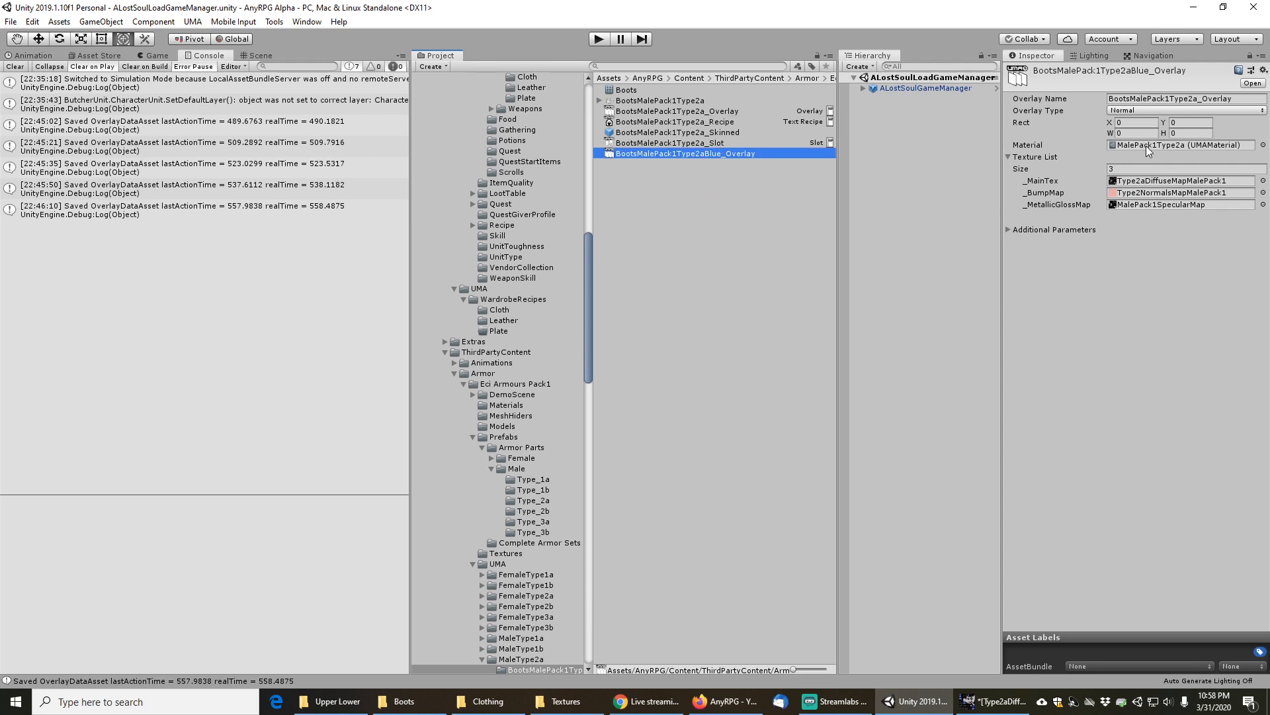
Set the copied boots overlay's Overlay Name to BootsMalePack1Type2aBlue_Overlay and add the asset to the UMA Global Library
click(1163, 98)
click(1201, 99)
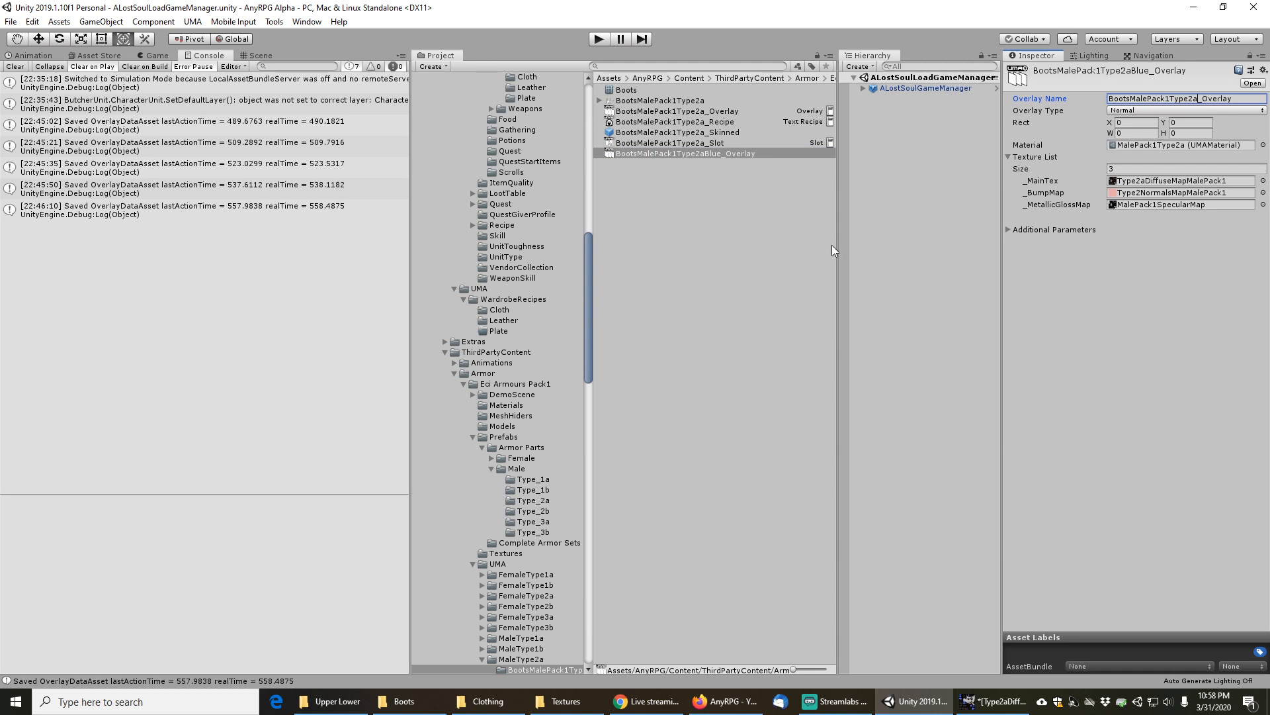
text(Blue)
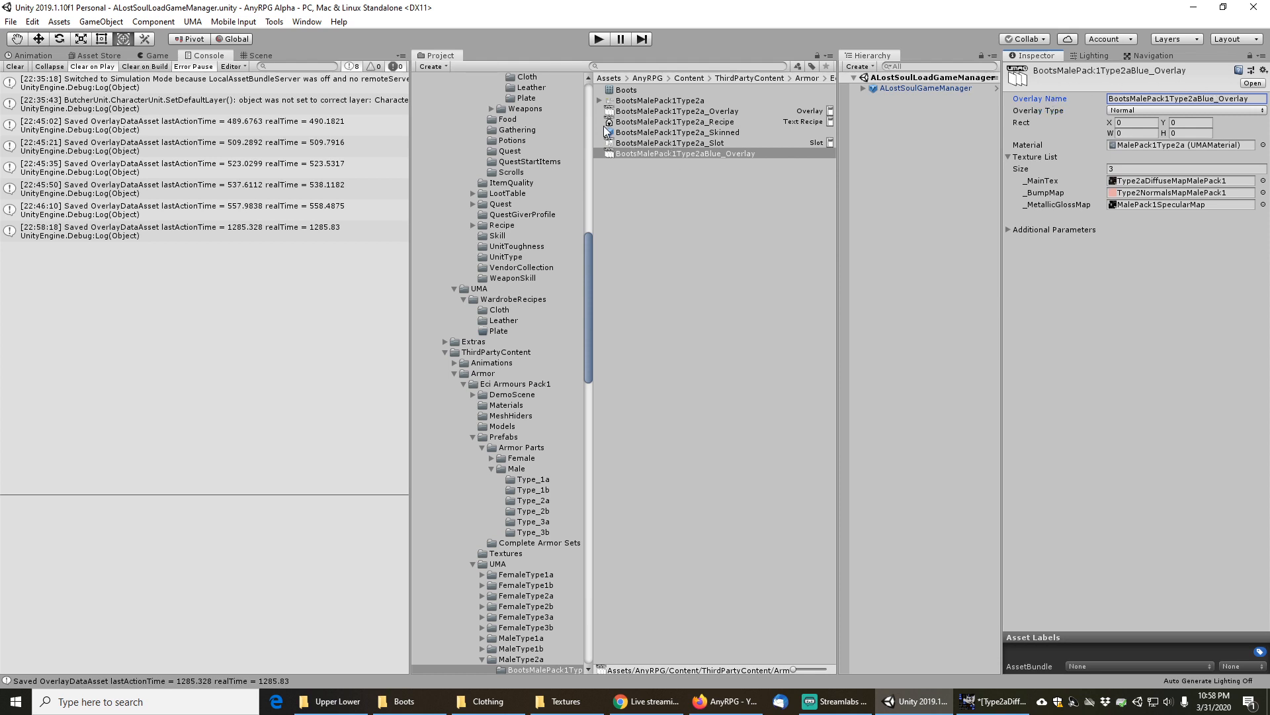
right_click(702, 154)
click(791, 495)
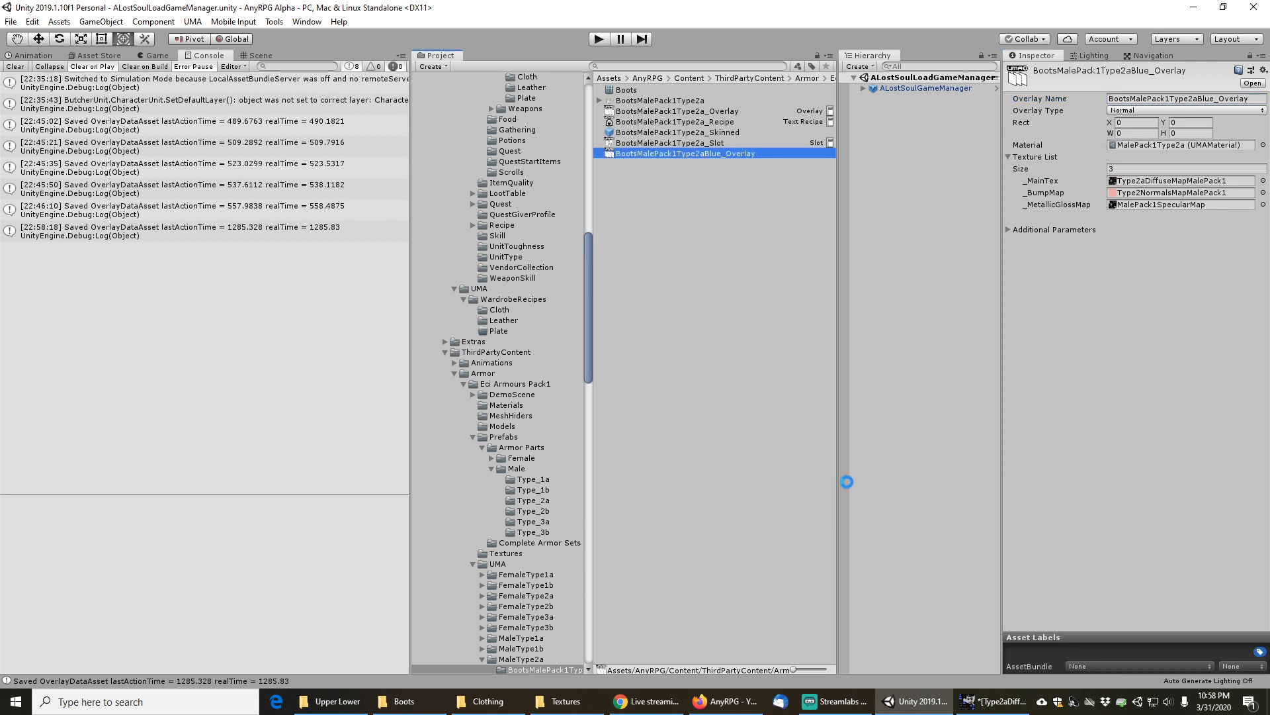
click(725, 377)
Set the blue gloves overlay's Overlay Name to GlovesMalePack1Type2a_OverlayBlue and add the asset to the UMA Global Library
scroll(542, 508, down, 8)
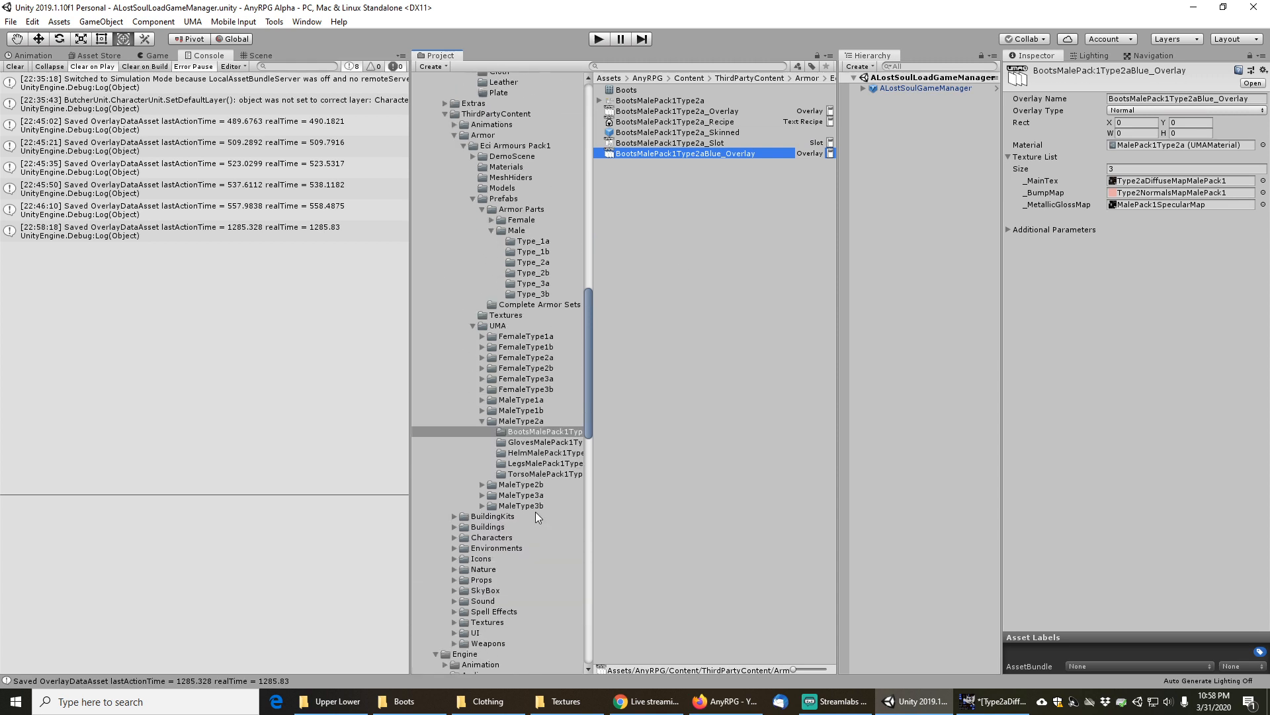
click(543, 443)
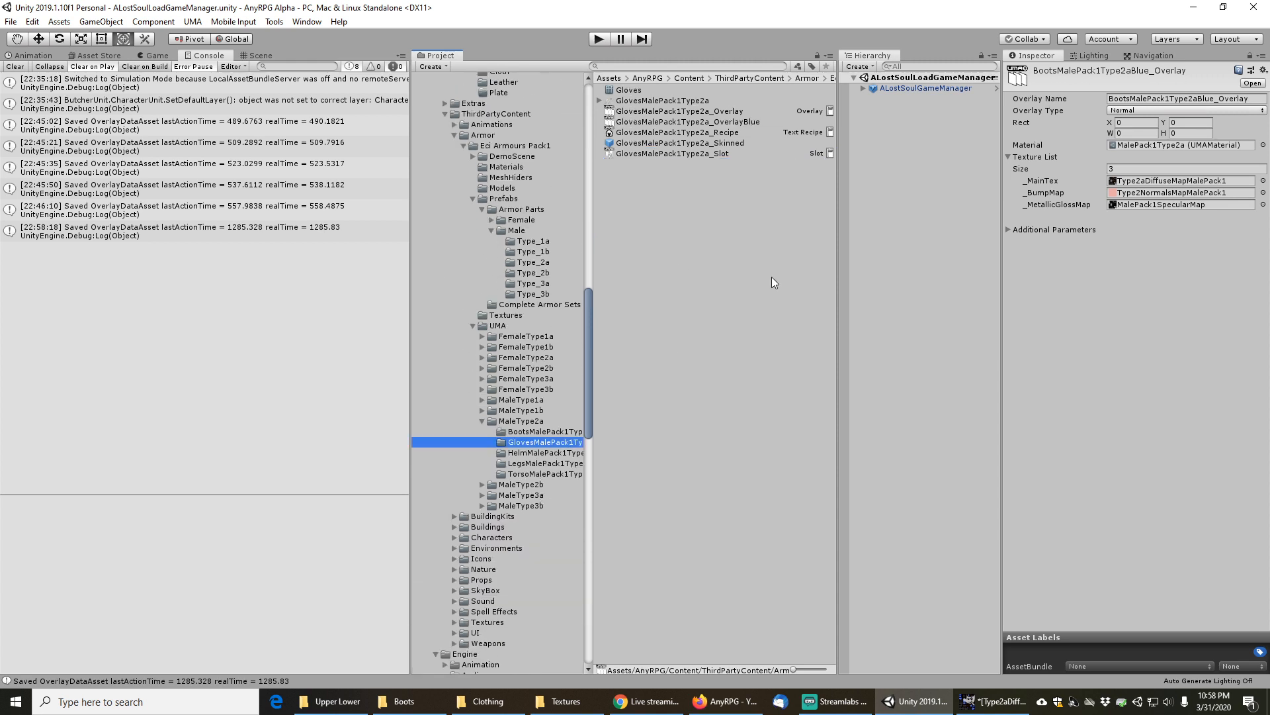
click(705, 120)
click(1221, 99)
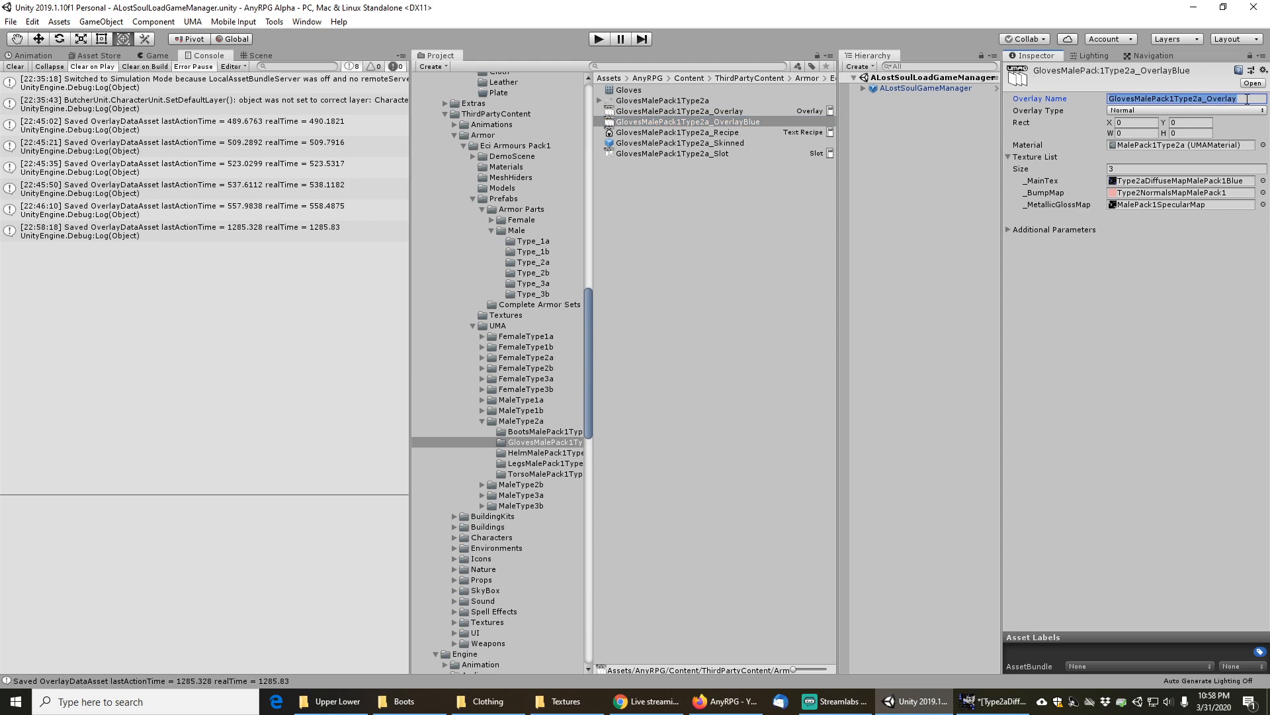
click(1248, 99)
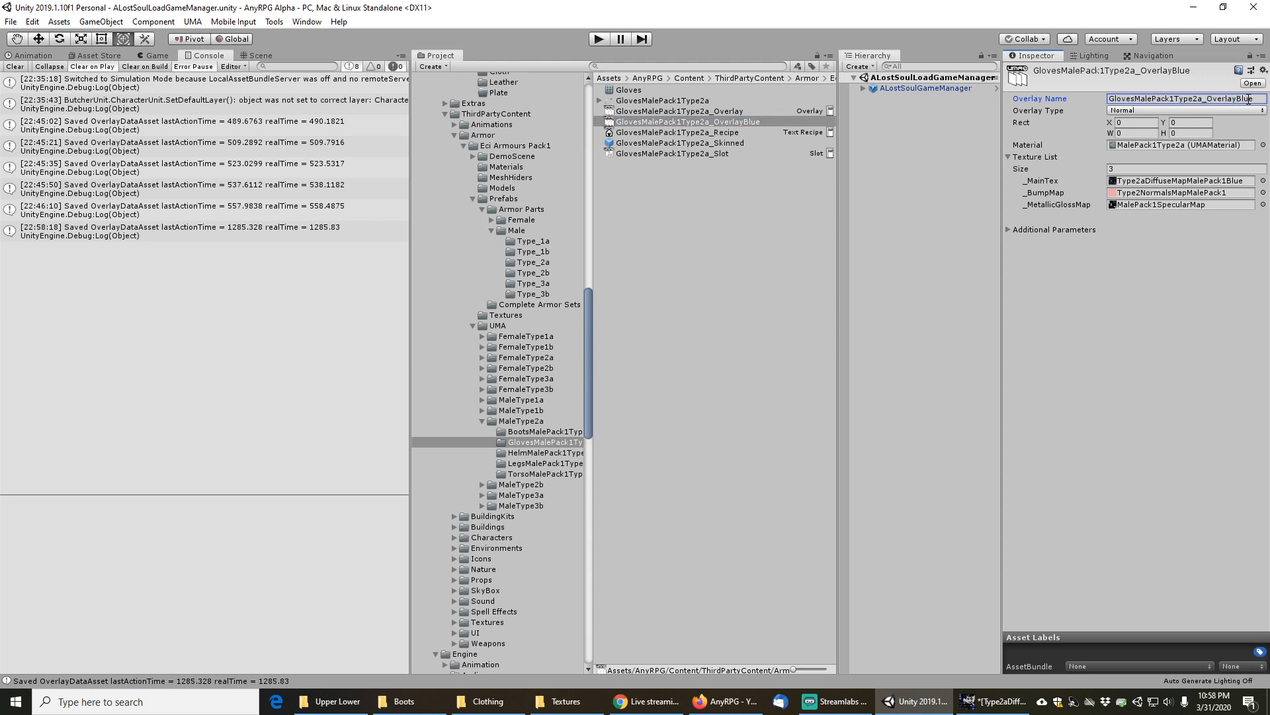
right_click(746, 121)
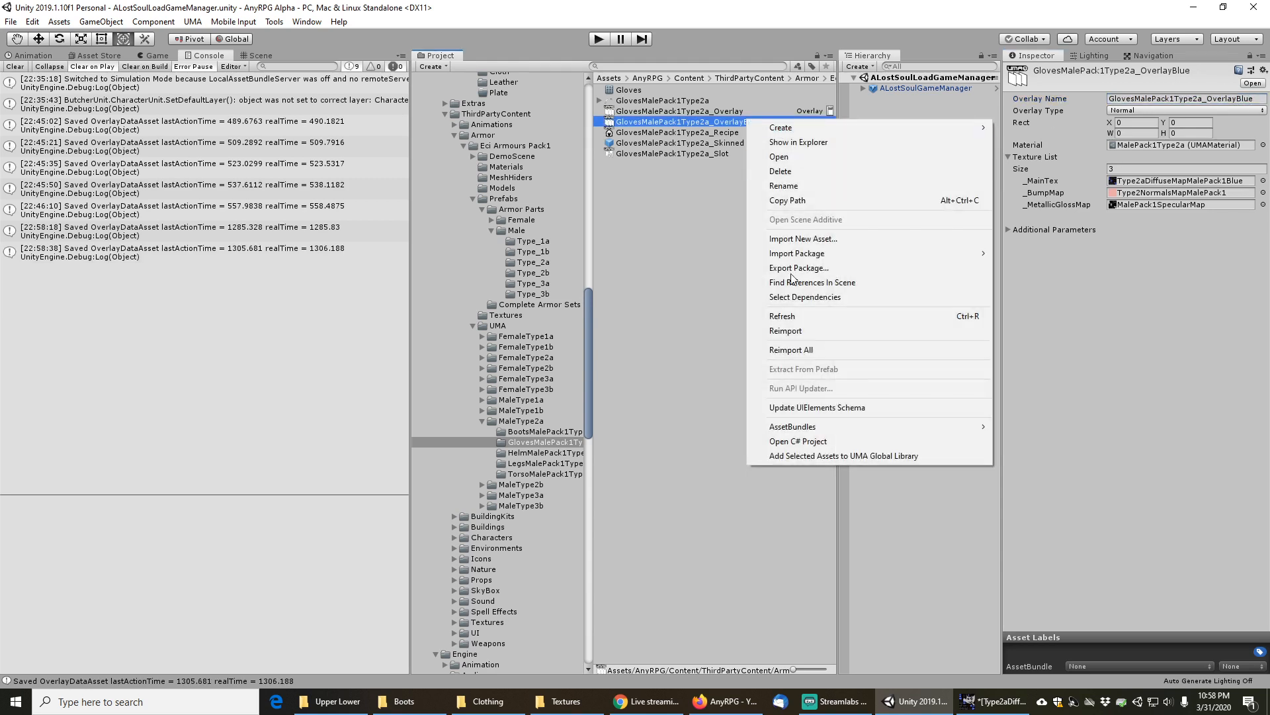
click(807, 458)
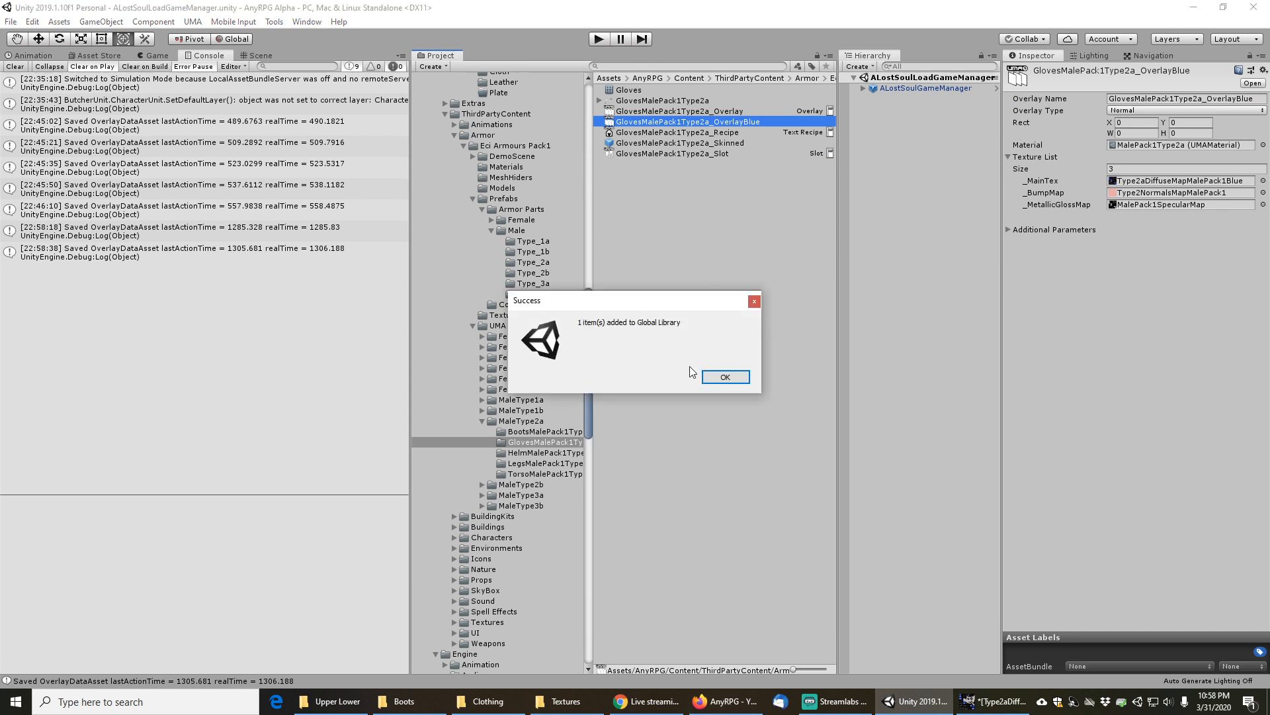
click(727, 378)
Set the blue helm overlay's Overlay Name to HelmMalePack1Type2a_OverlayBlue and add the asset to the UMA Global Library
click(543, 453)
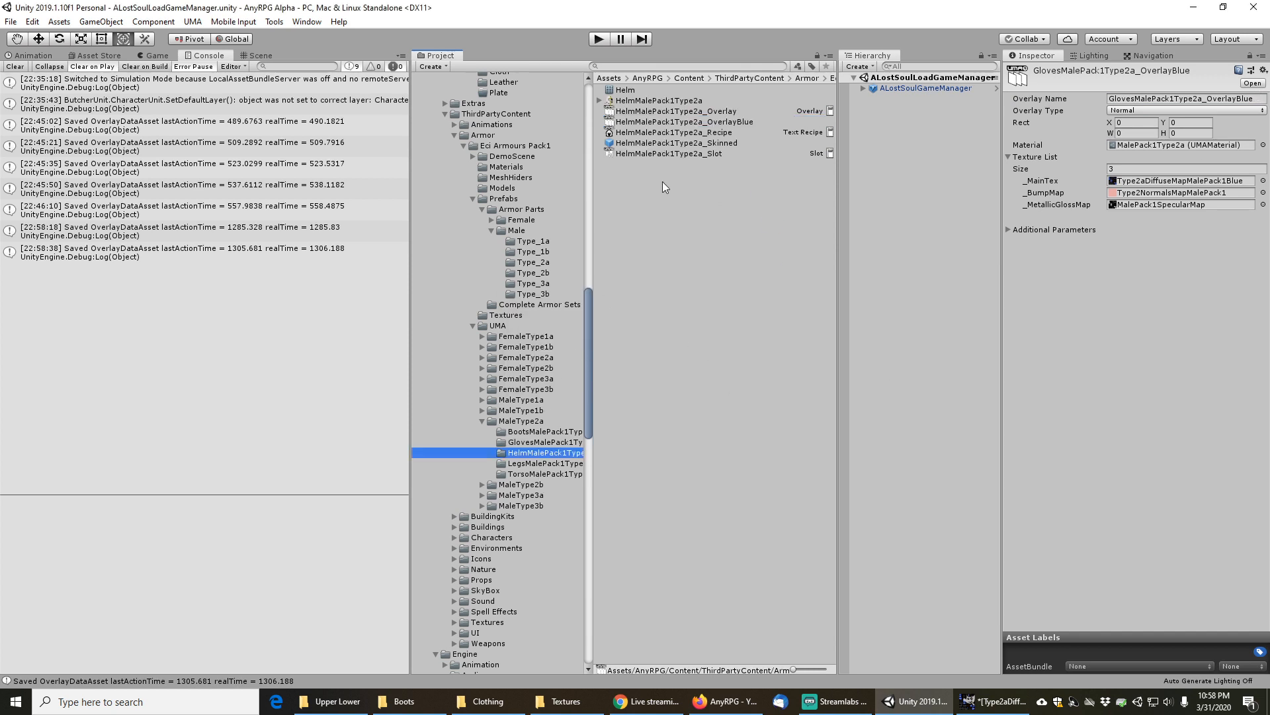
click(688, 123)
click(1247, 98)
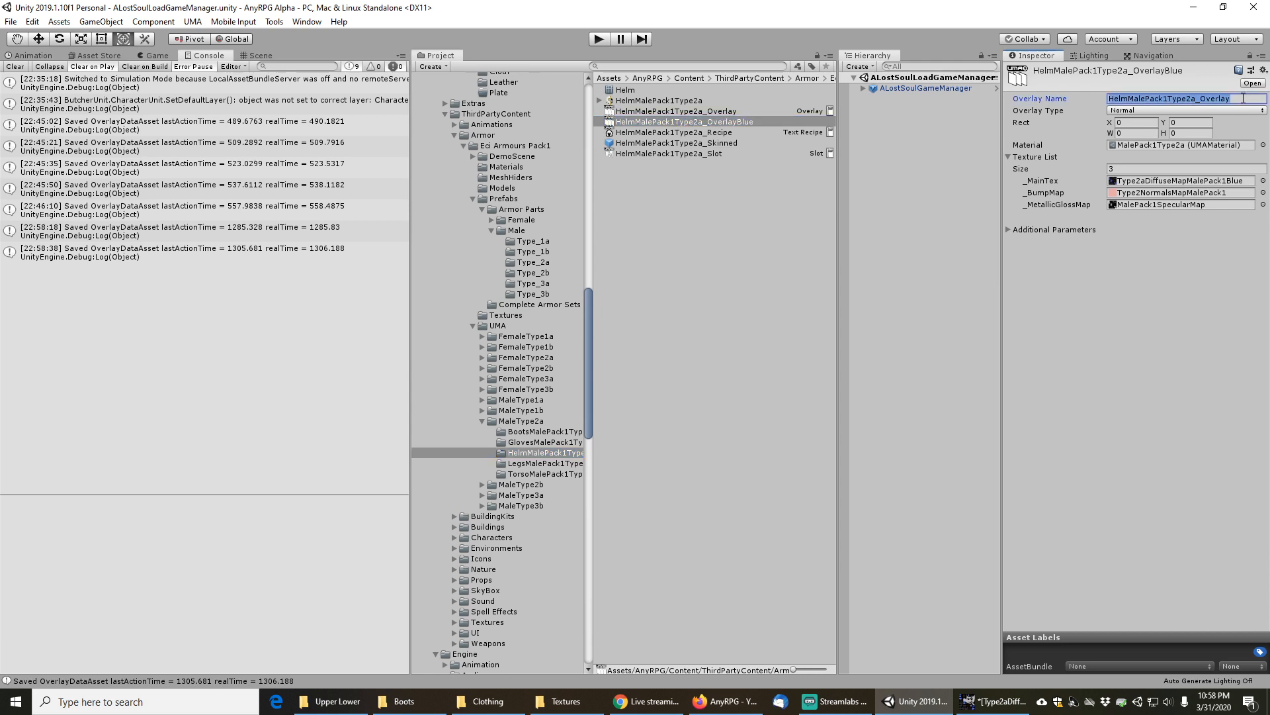
click(1244, 98)
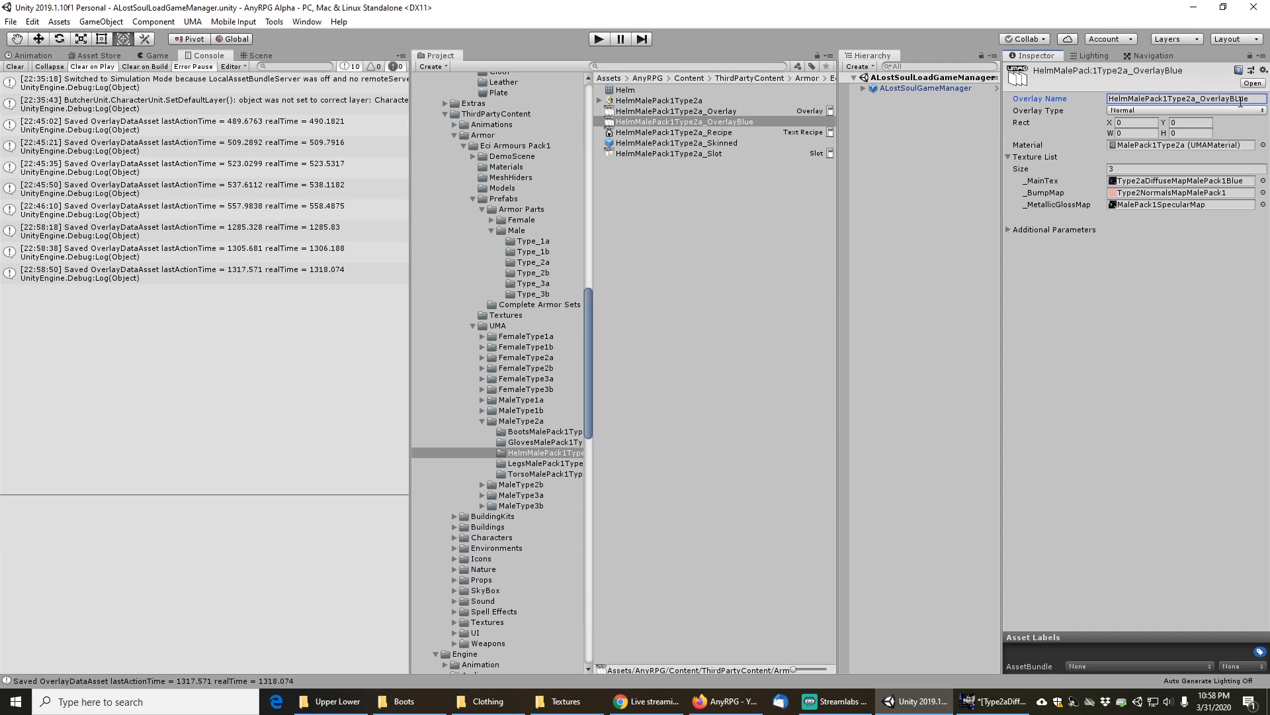
click(1240, 99)
right_click(735, 121)
click(806, 457)
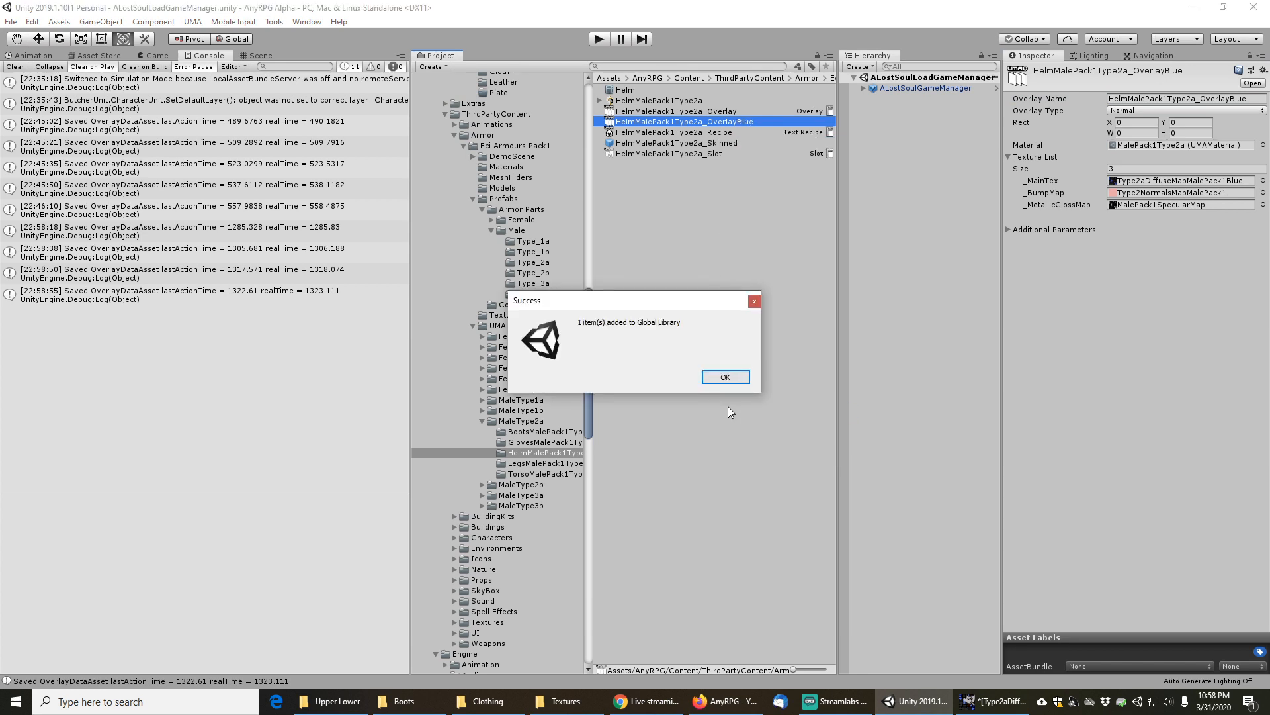
click(725, 377)
Set the blue legs overlay's Overlay Name to LegsMalePack1Type2a_BlueOverlay and add the asset to the UMA Global Library
click(559, 463)
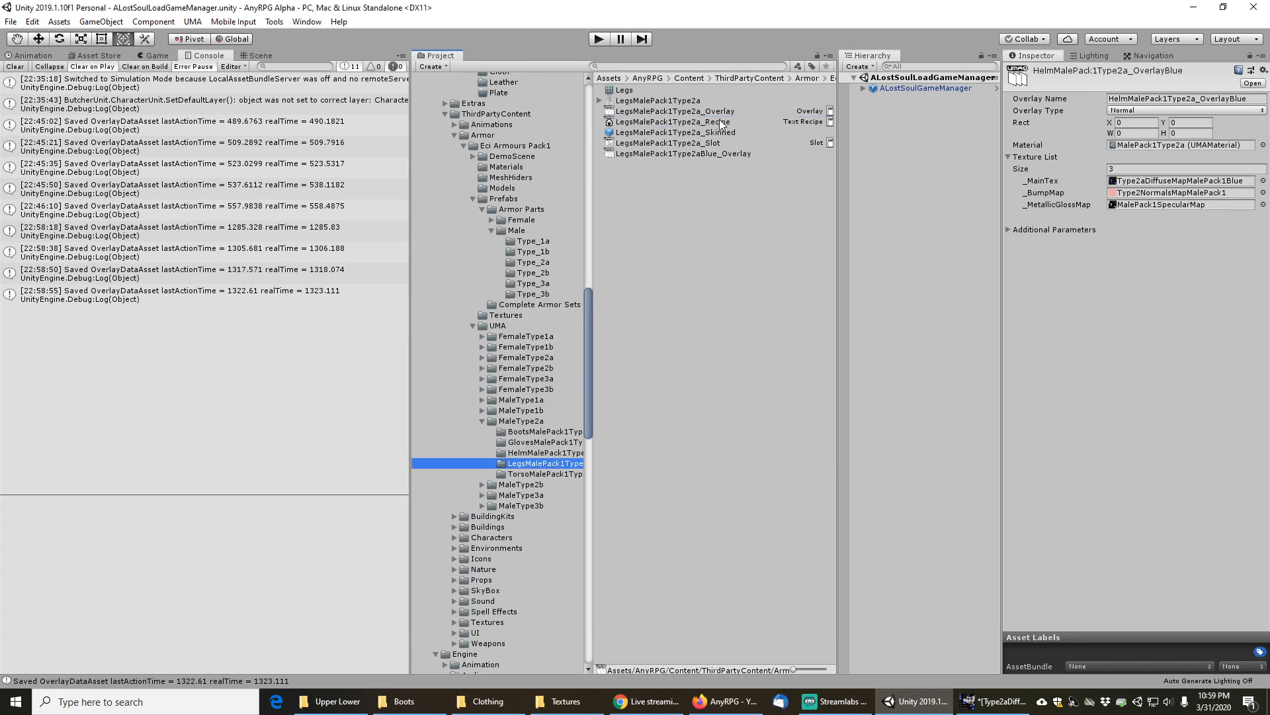
click(710, 153)
click(1200, 98)
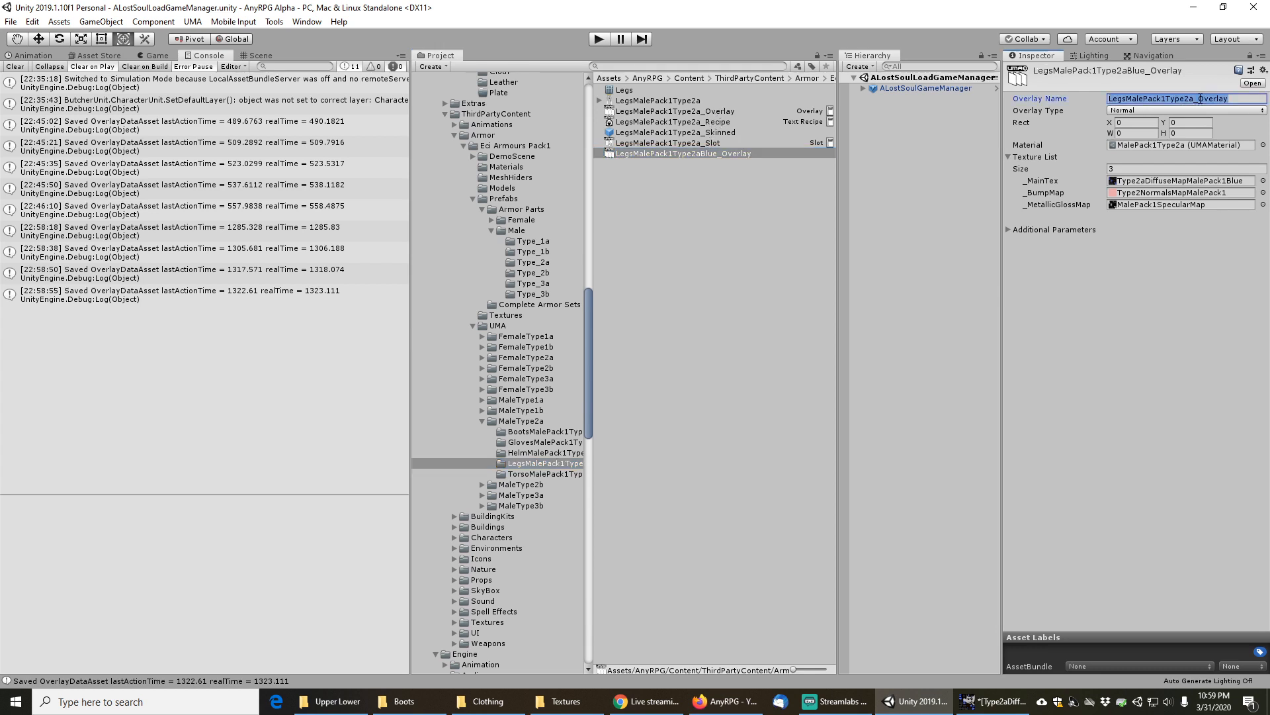
click(1200, 99)
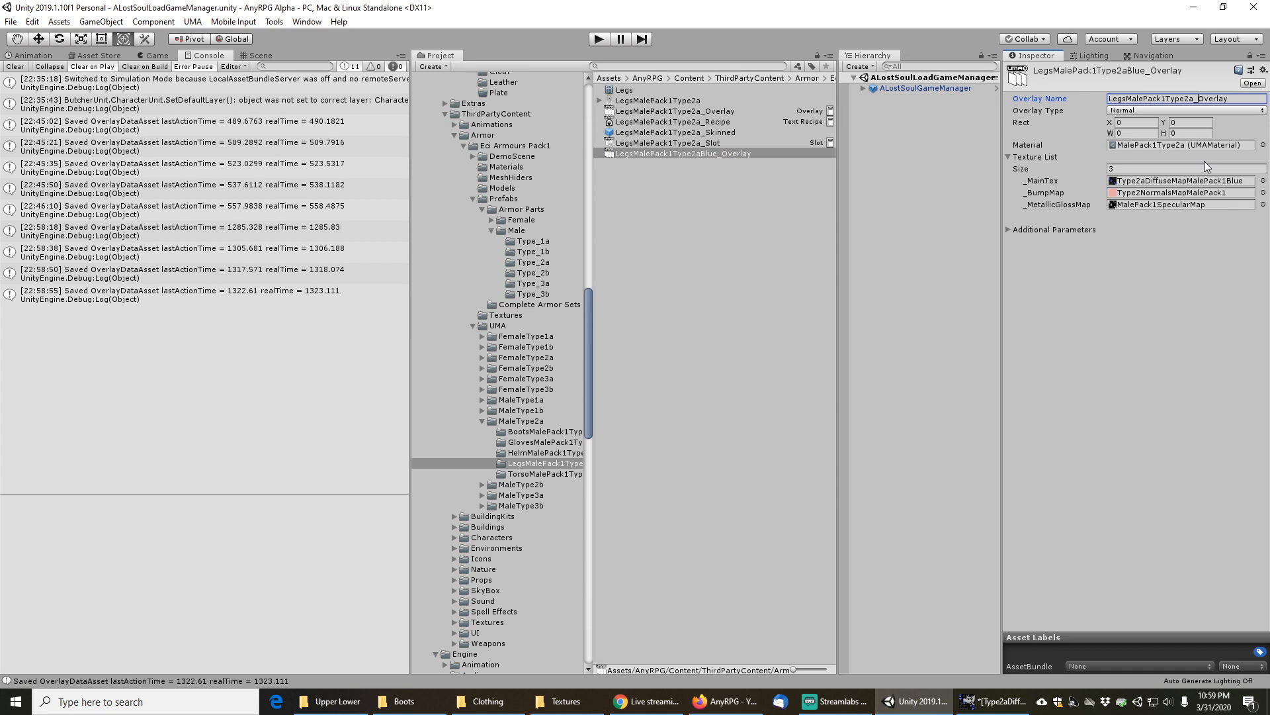
text(Blue)
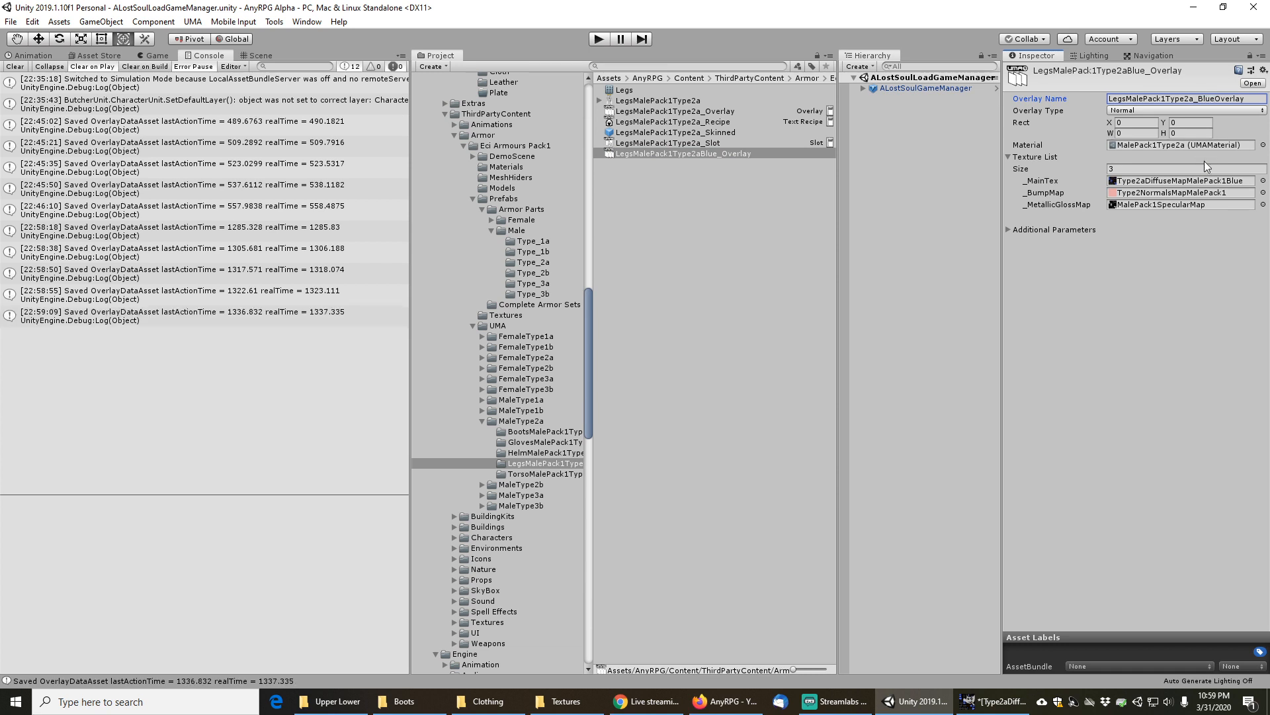
right_click(713, 154)
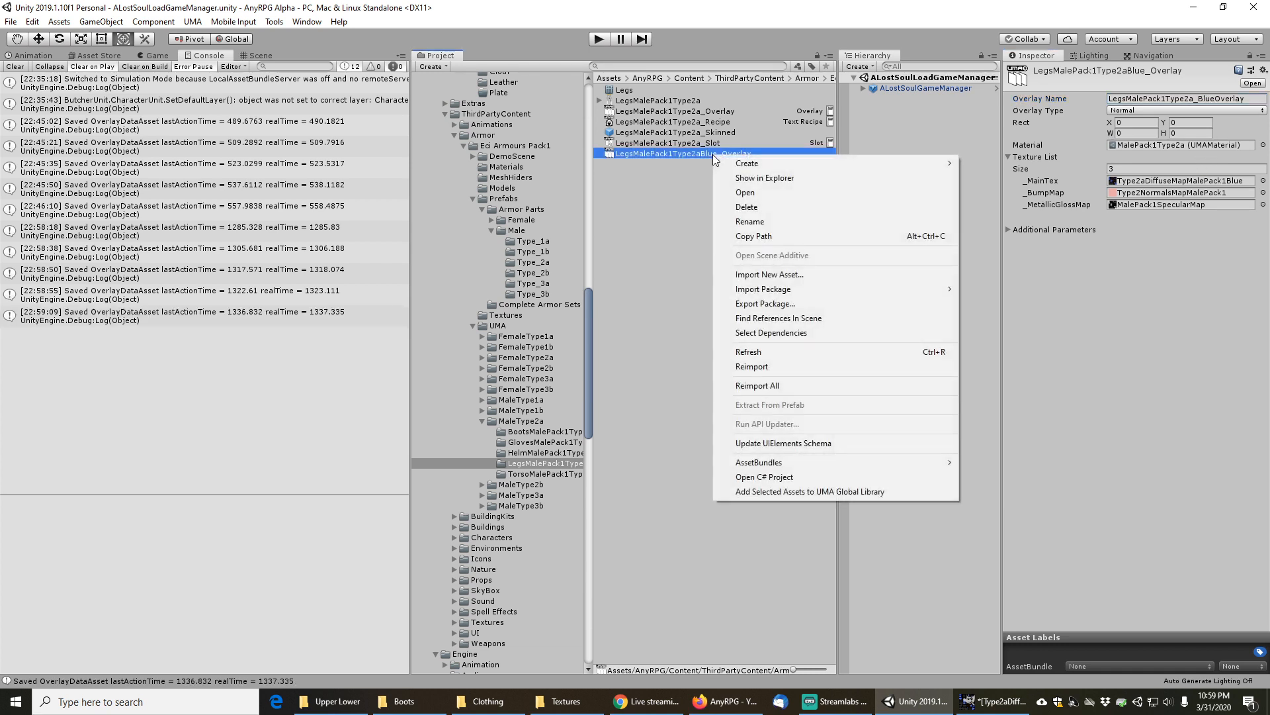
click(789, 491)
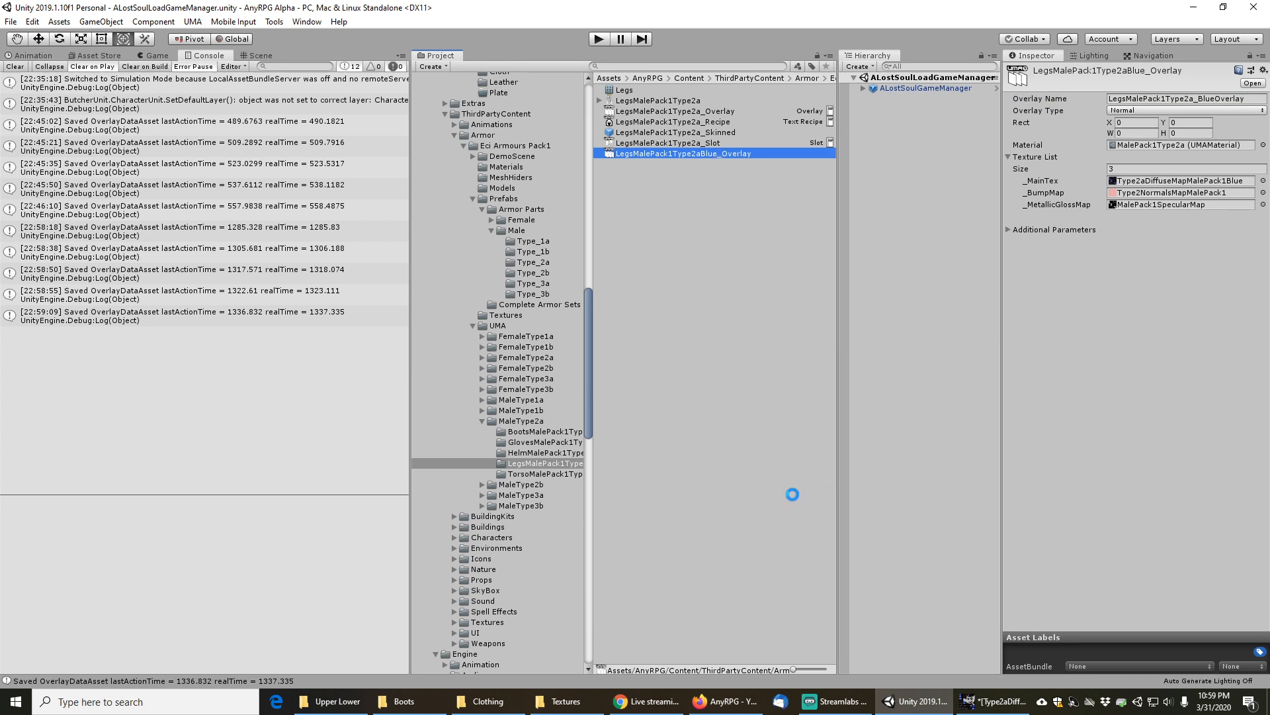
click(722, 379)
Set the blue torso overlay's Overlay Name to TorsoMalePack1Type2a_OverlayBlue and add the asset to the UMA Global Library
click(546, 474)
click(697, 123)
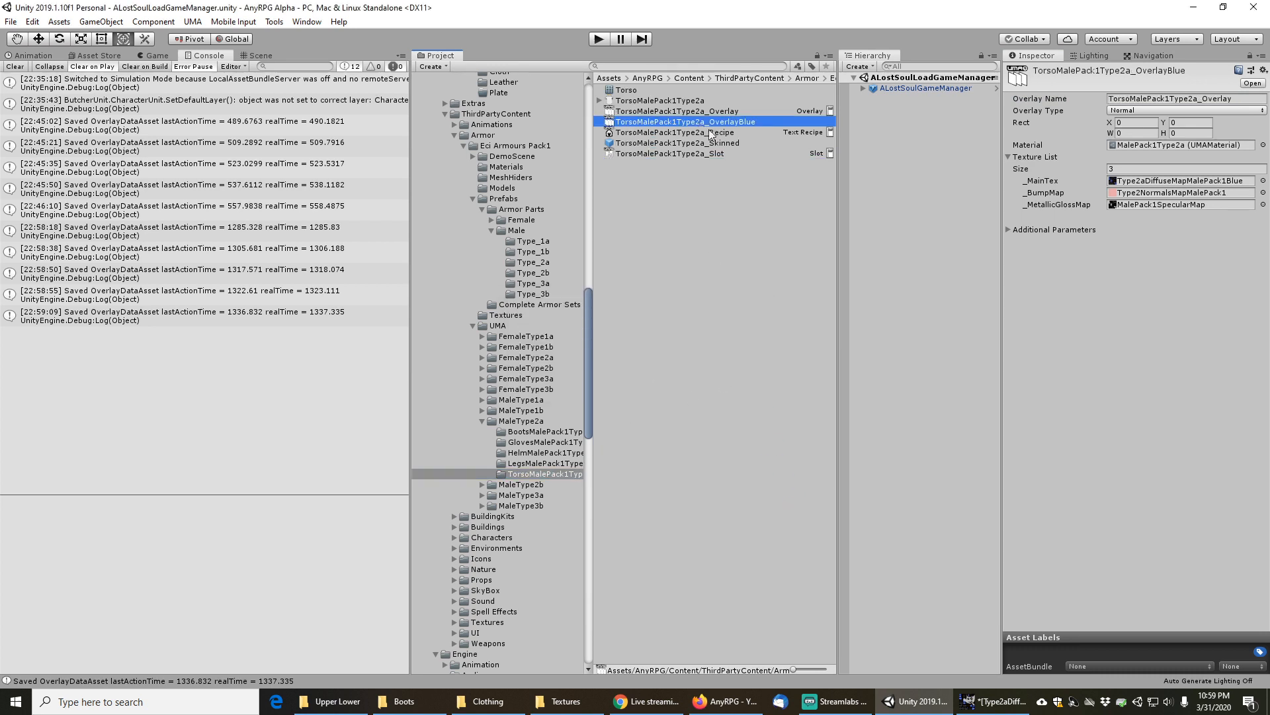
click(1248, 97)
click(1248, 98)
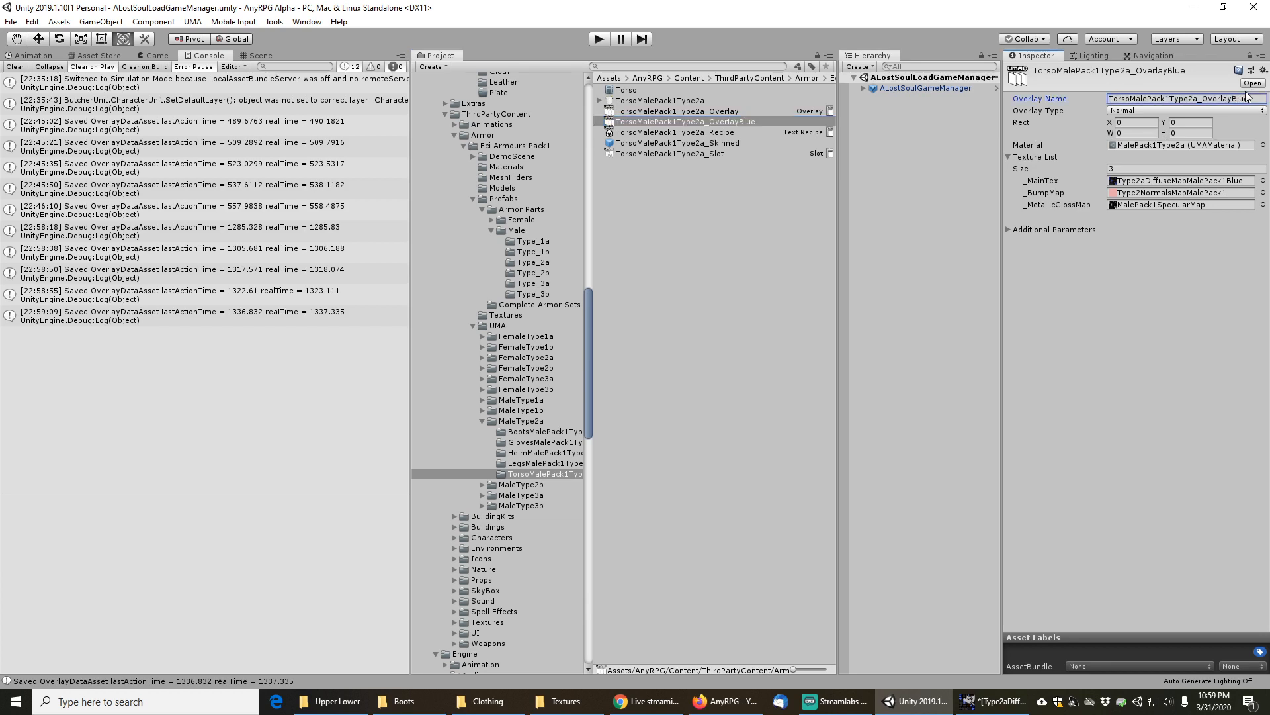
click(762, 119)
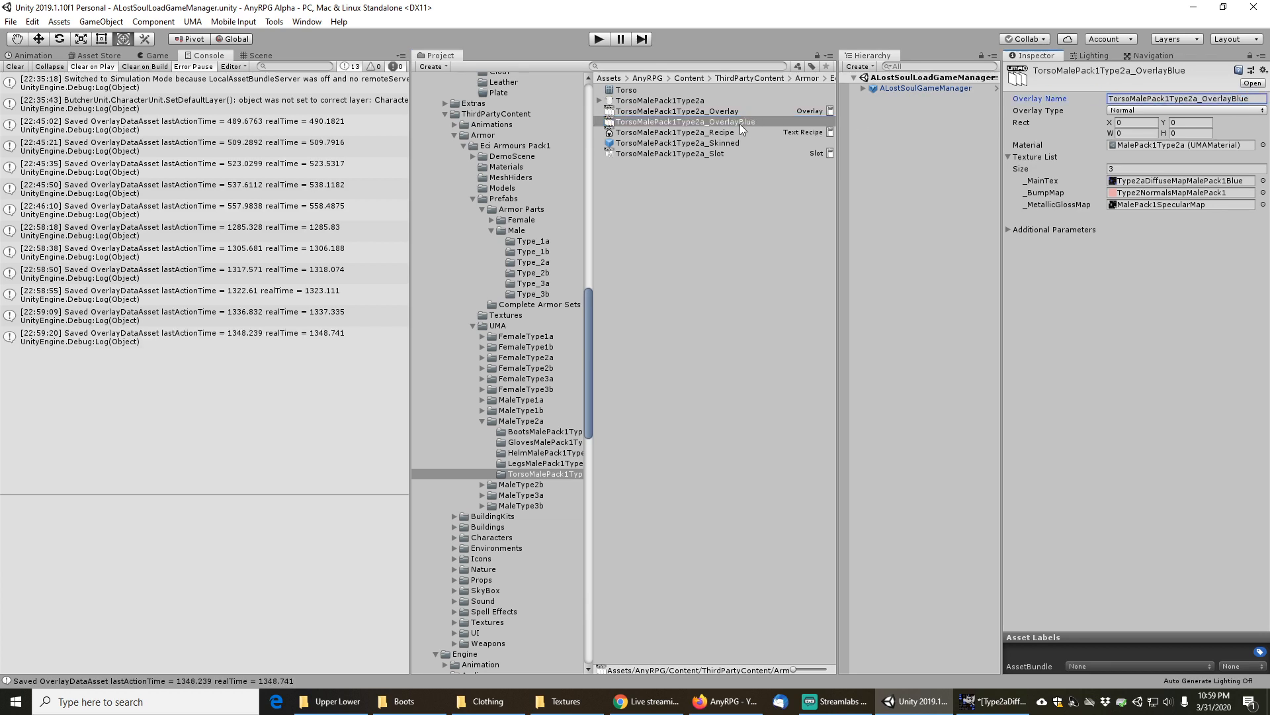
right_click(739, 125)
click(800, 459)
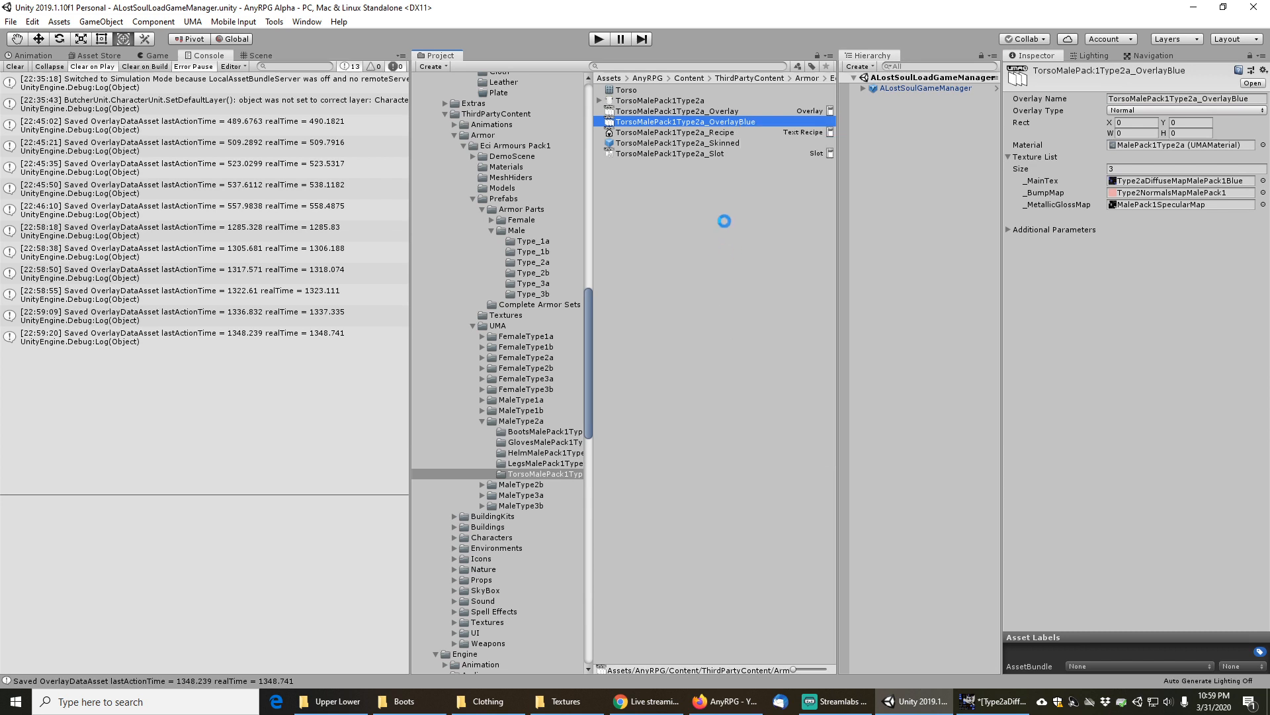
click(709, 377)
Search the project for icyplate, select the Icy plate boots wardrobe recipe, and locate the overlay asset it uses
click(683, 66)
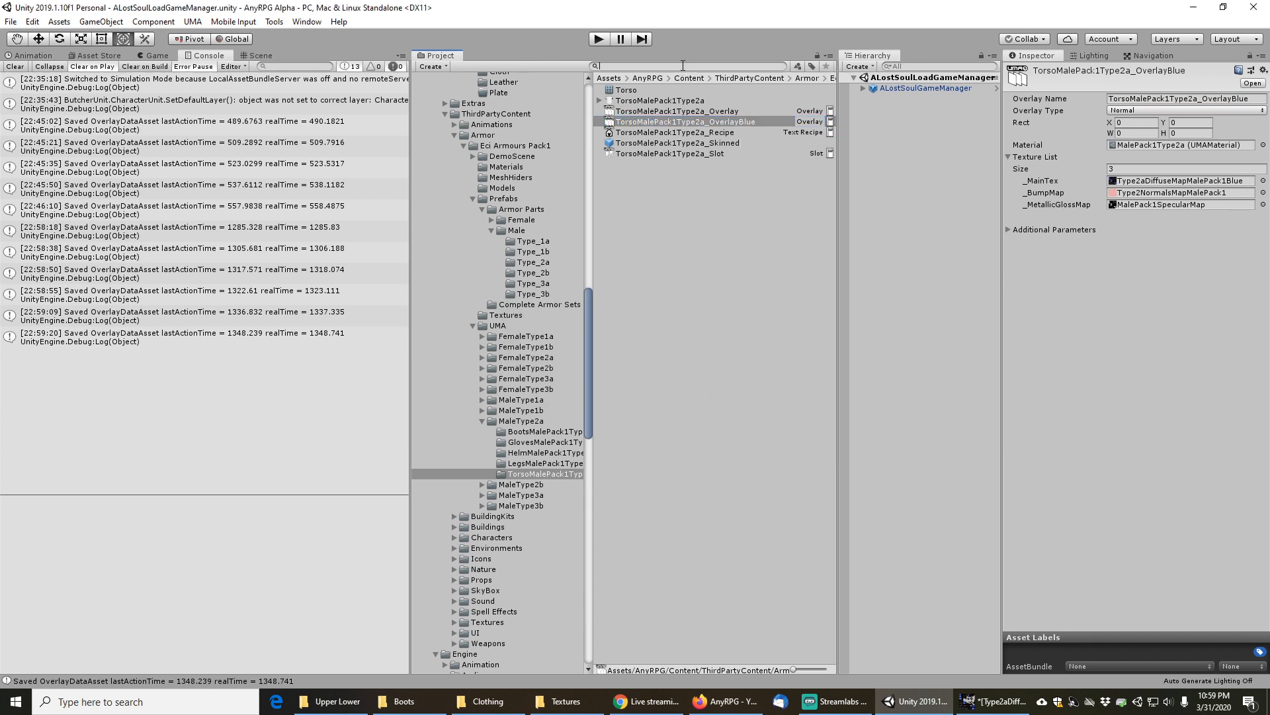
text(icyplate)
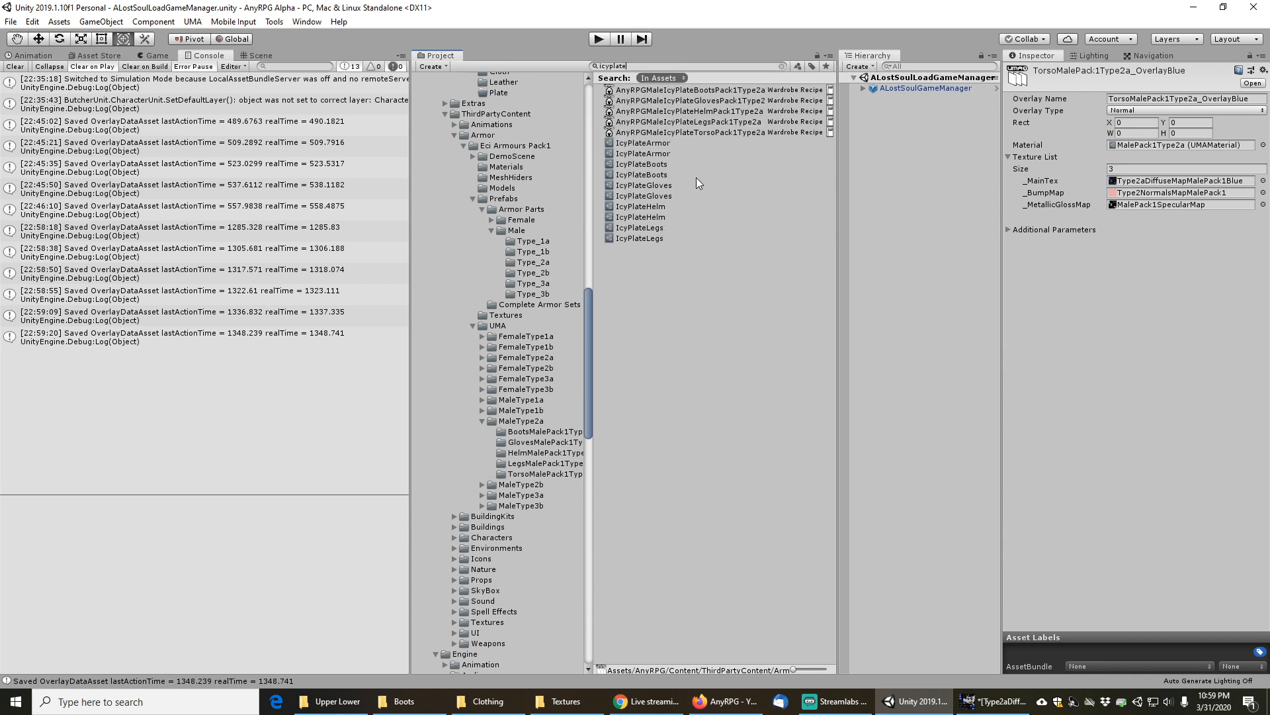
click(718, 90)
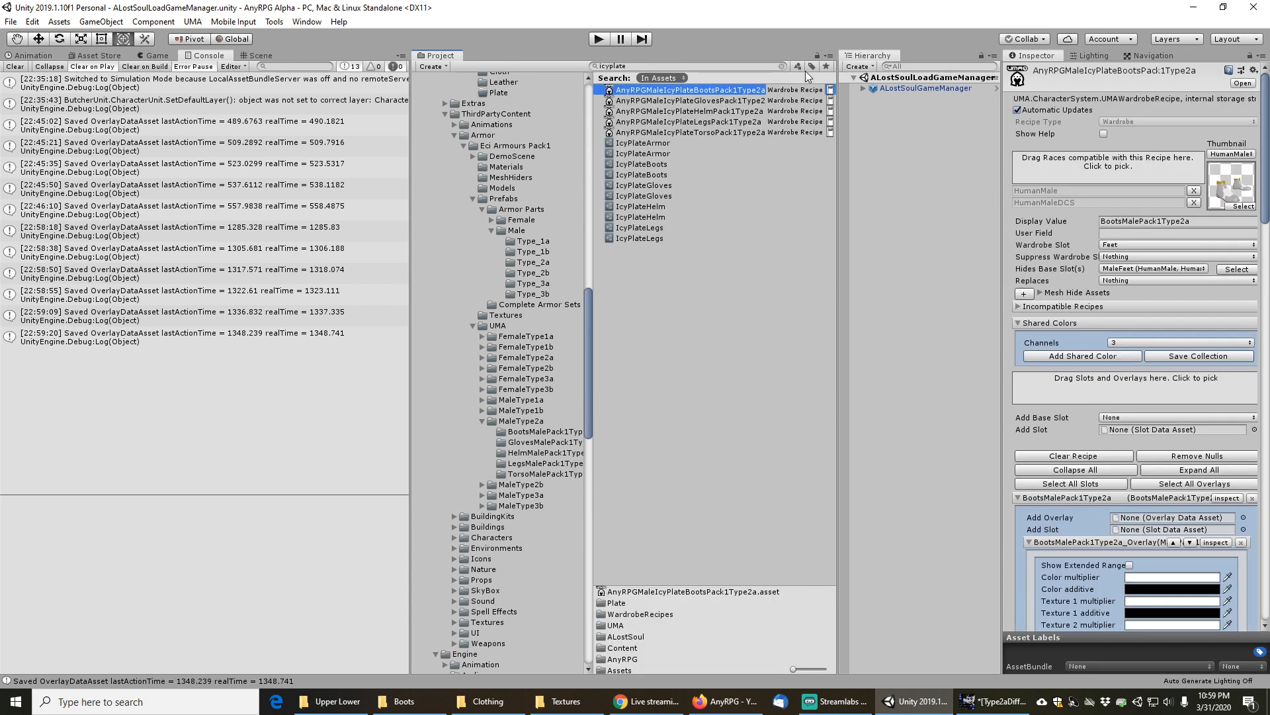
click(783, 66)
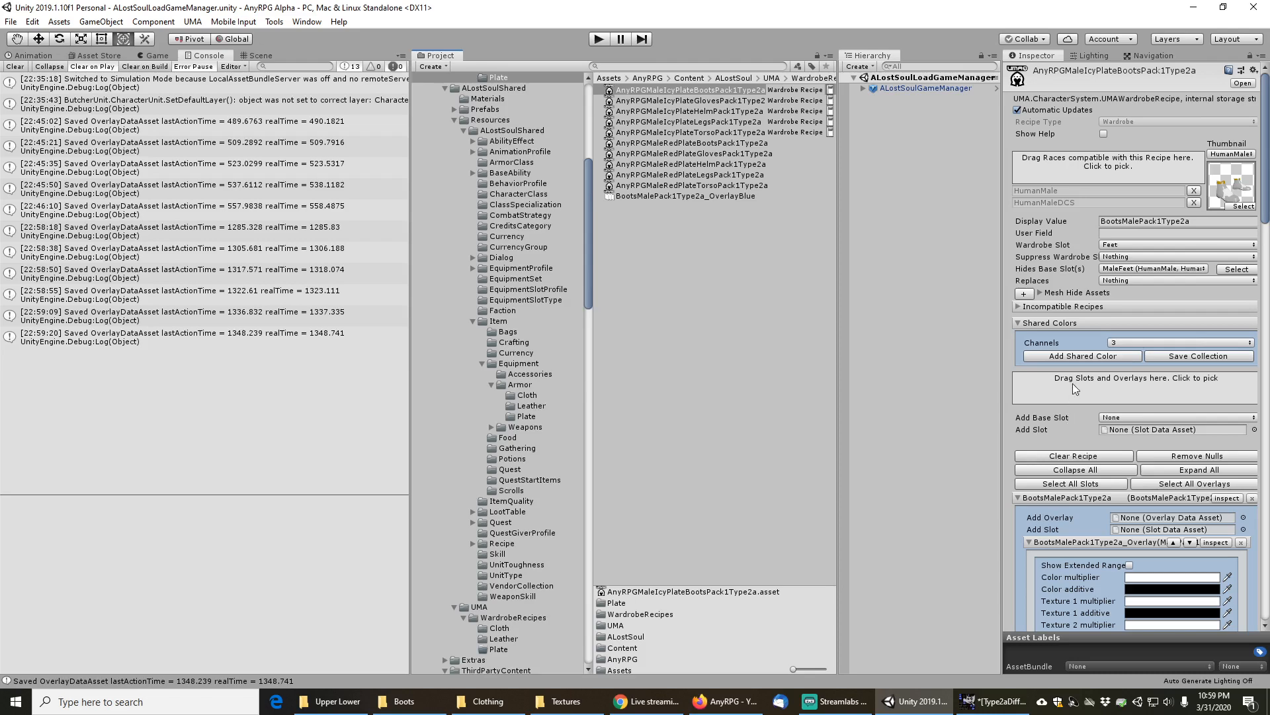
scroll(1081, 438, down, 5)
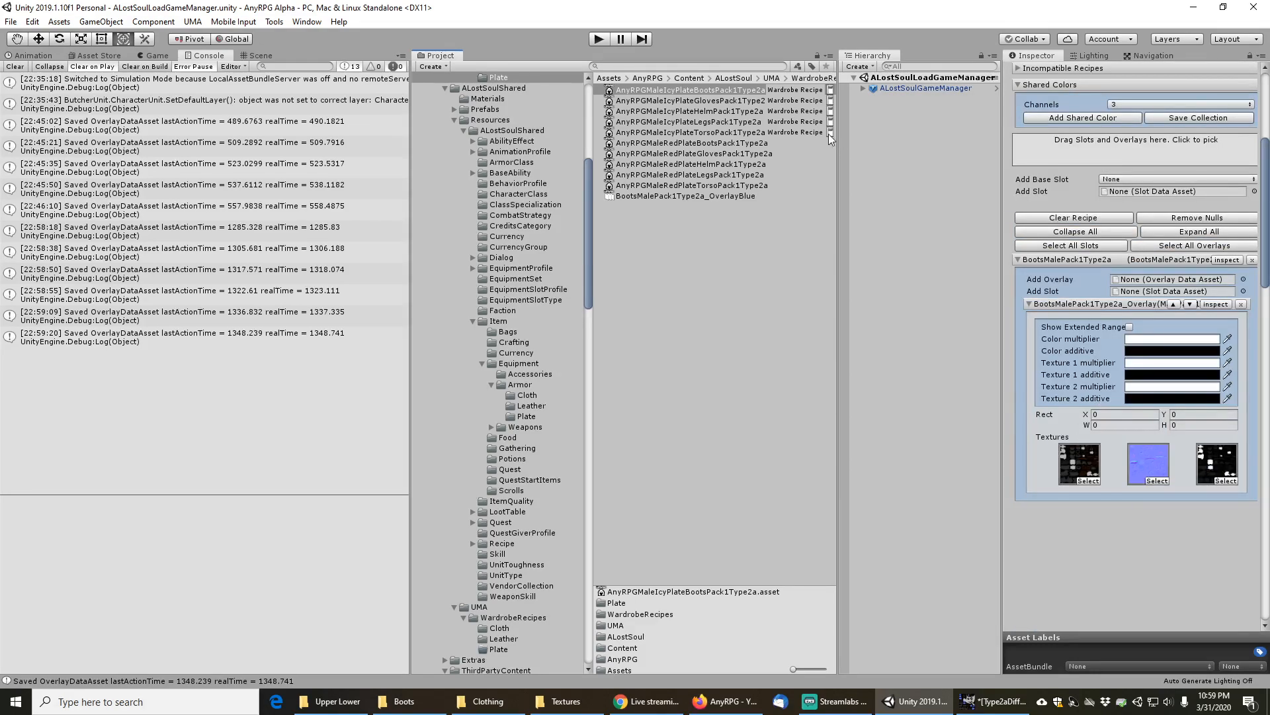
click(1218, 303)
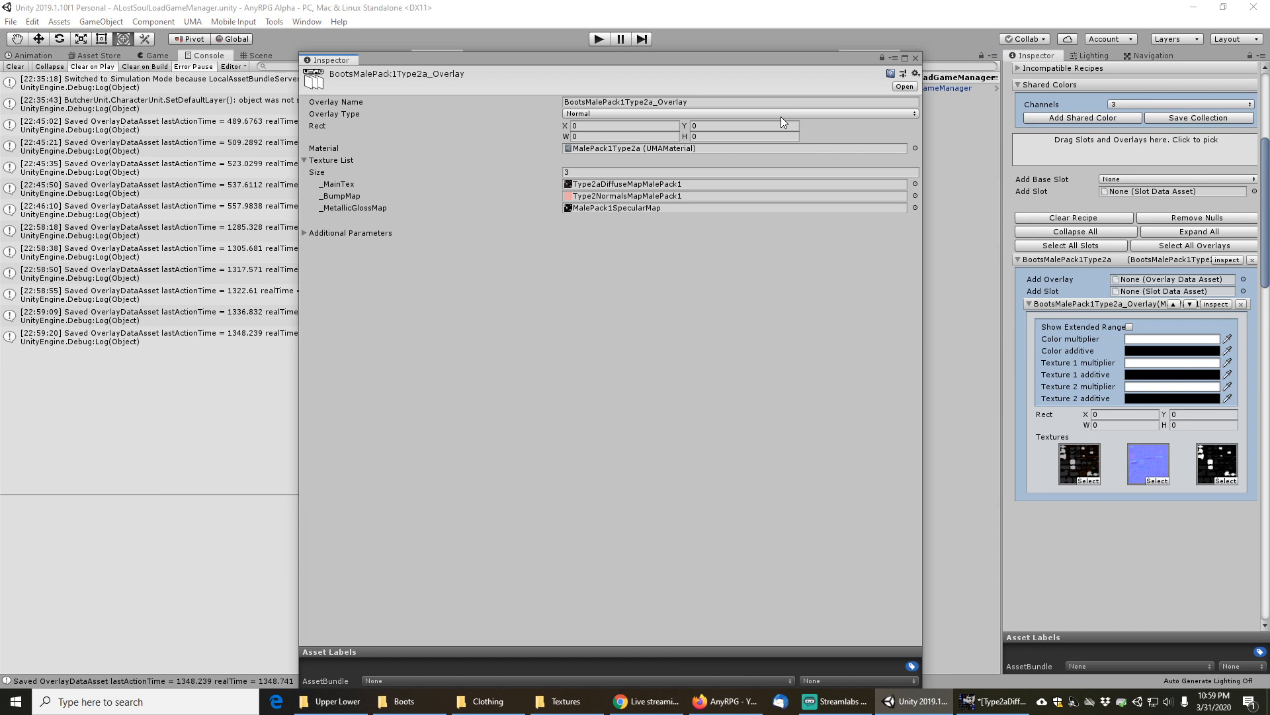
click(916, 57)
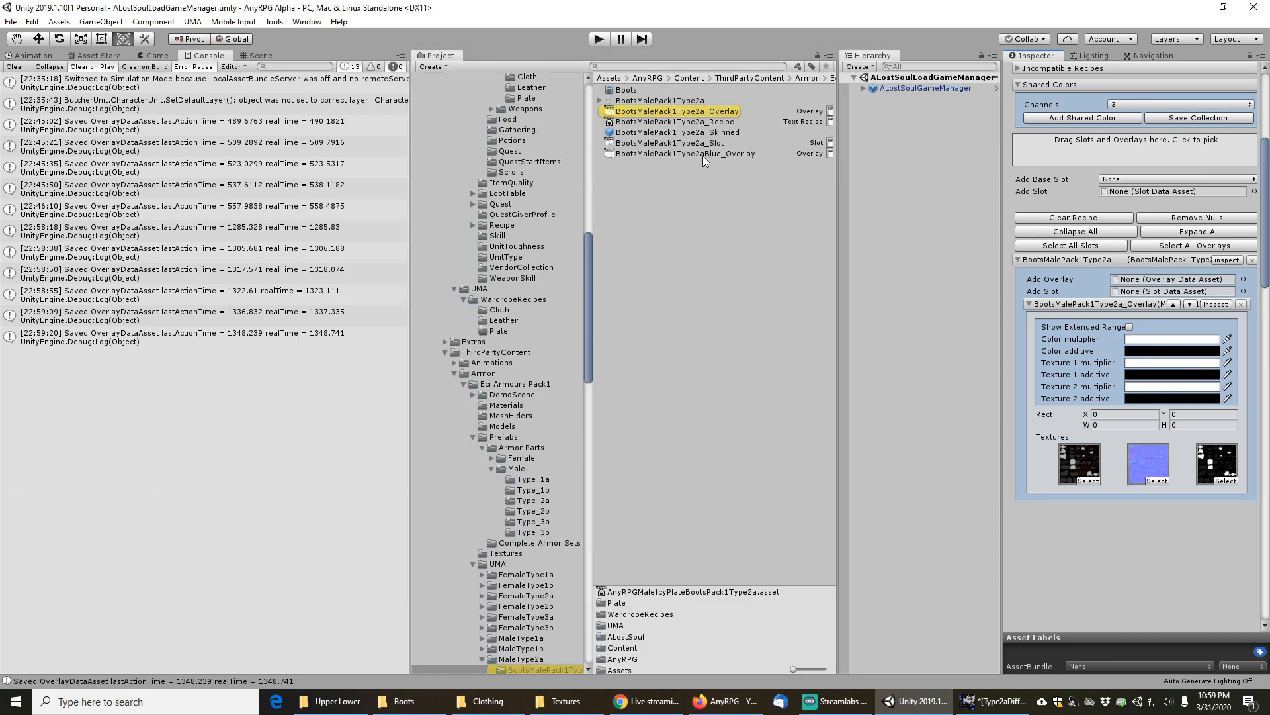
Replace the overlay in the Icy plate boots recipe with BootsMalePack1Type2aBlue_Overlay, removing the original and duplicate entries
drag(702, 154, 1139, 284)
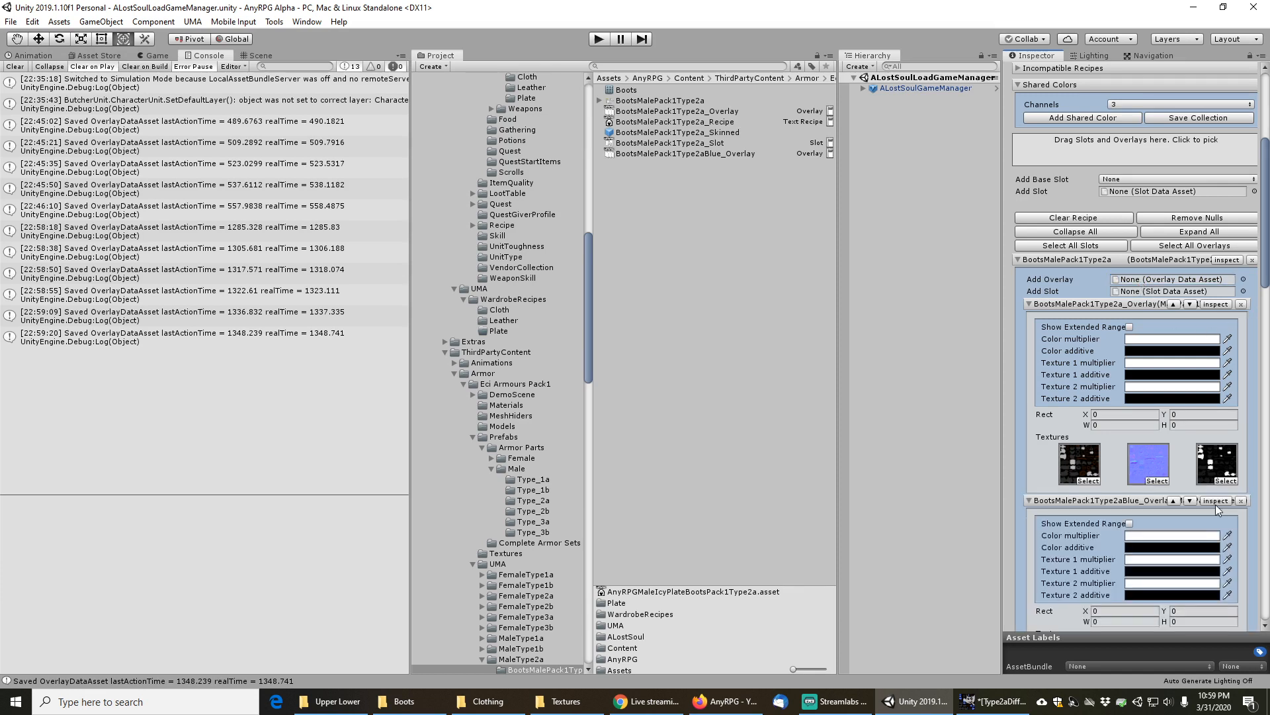
click(1174, 500)
drag(717, 154, 1139, 280)
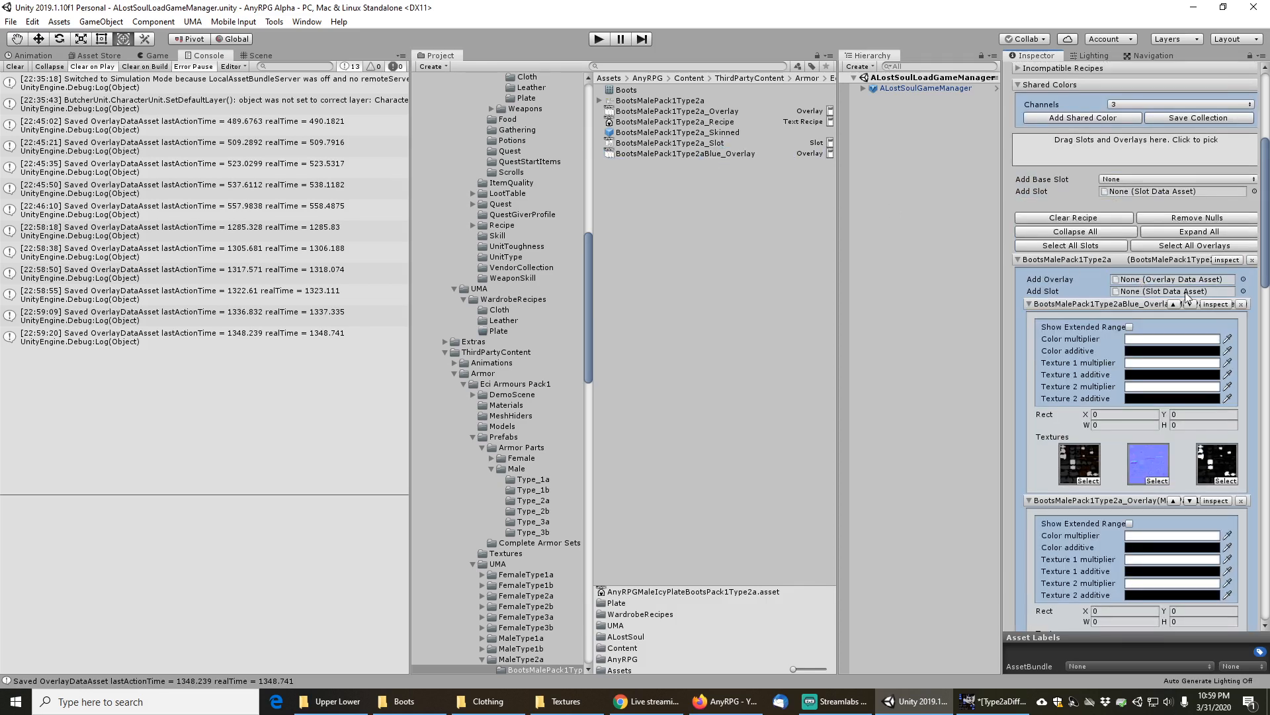
click(1240, 302)
click(1242, 304)
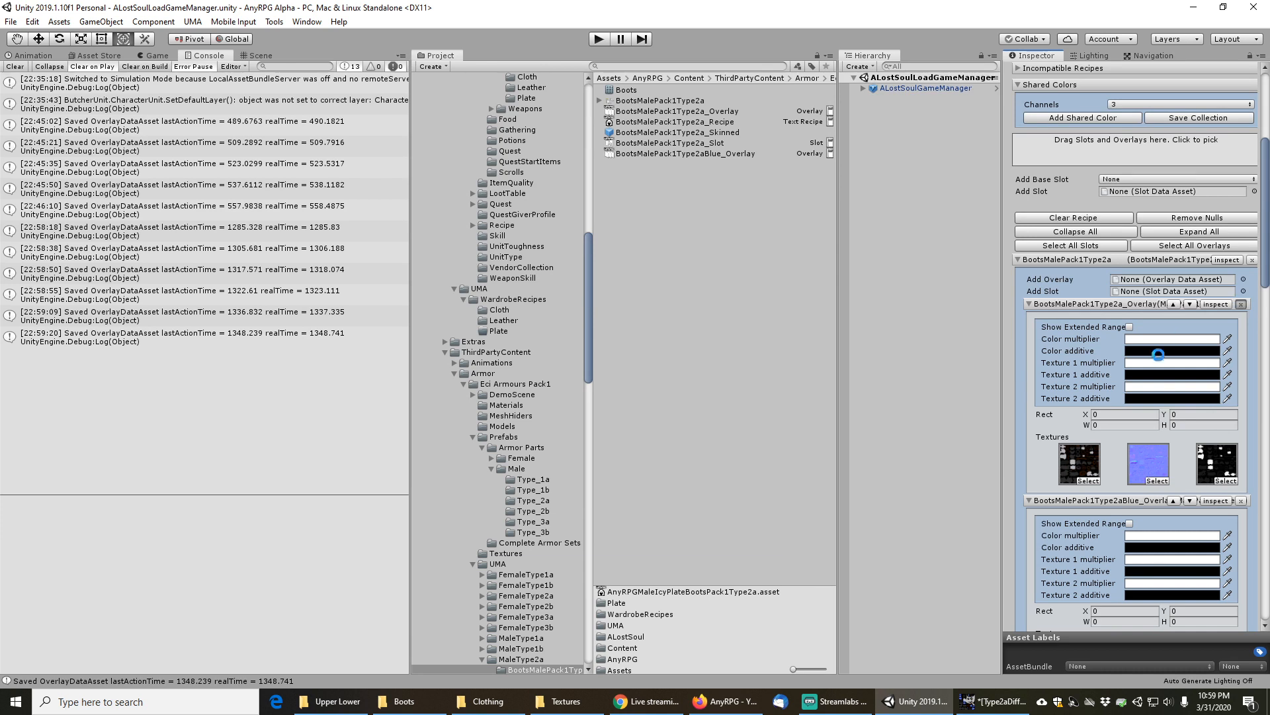
Set the _MainTex texture of BootsMalePack1Type2aBlue_Overlay to Type2aDiffuseMapMalePack1Blue
click(703, 154)
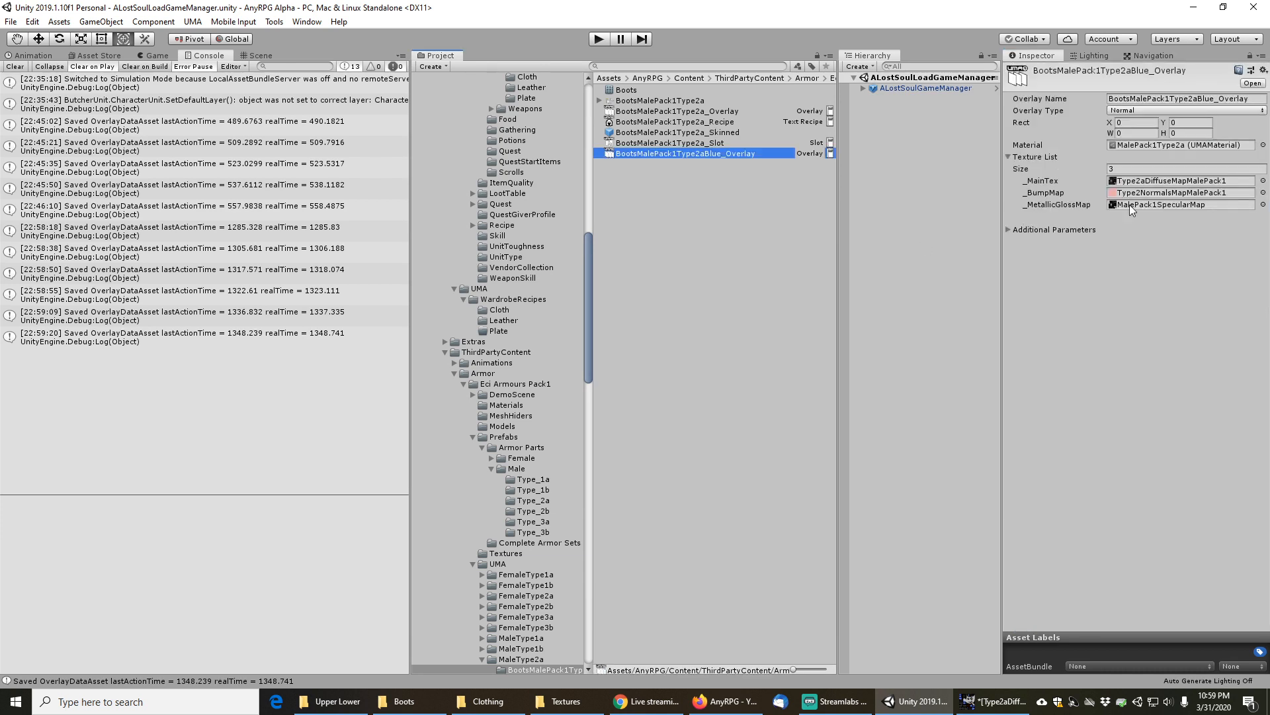
click(1263, 181)
double_click(267, 383)
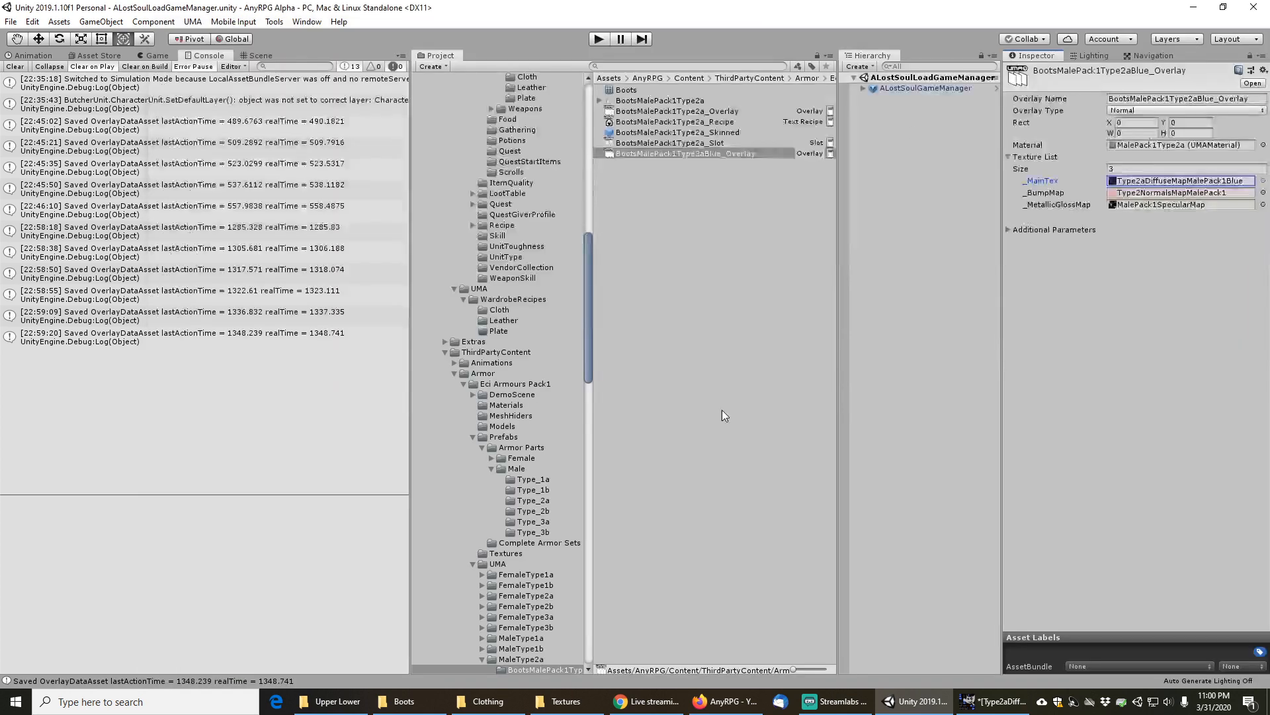
Search the project for Icy, reopen the Icy plate boots recipe in its folder, and check its overlay's texture previews
click(612, 67)
text(Icy)
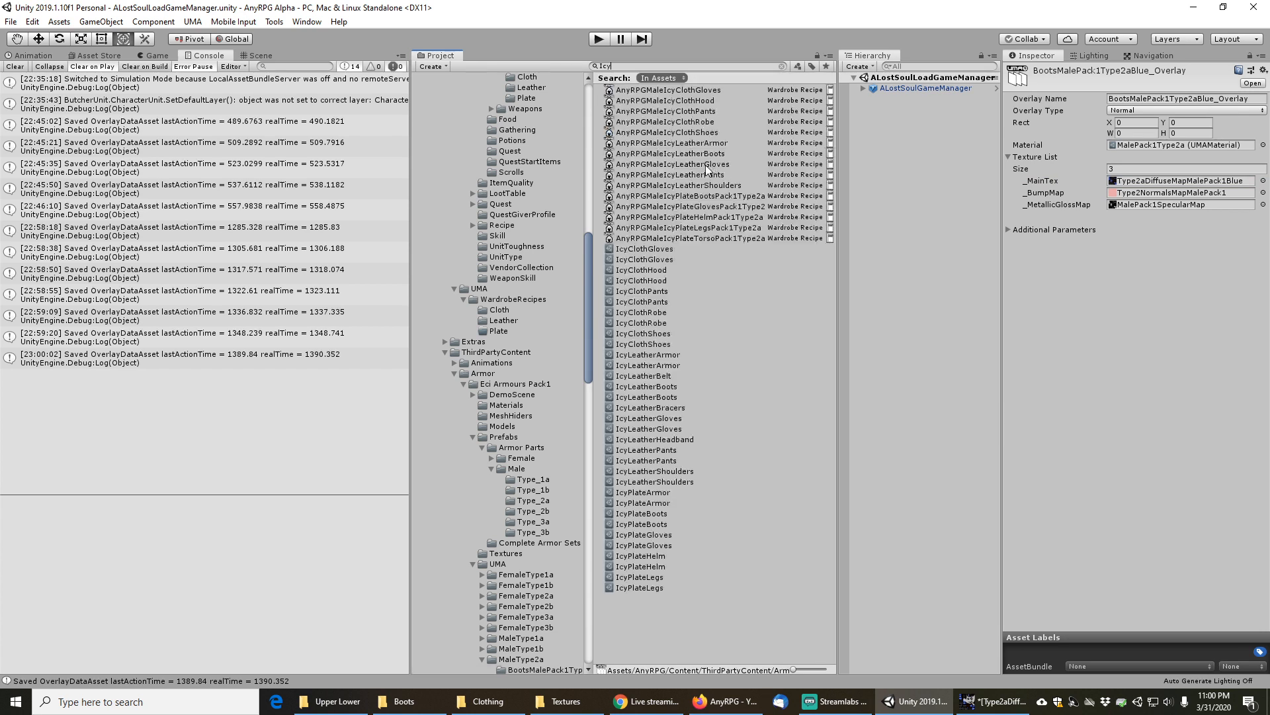
click(709, 196)
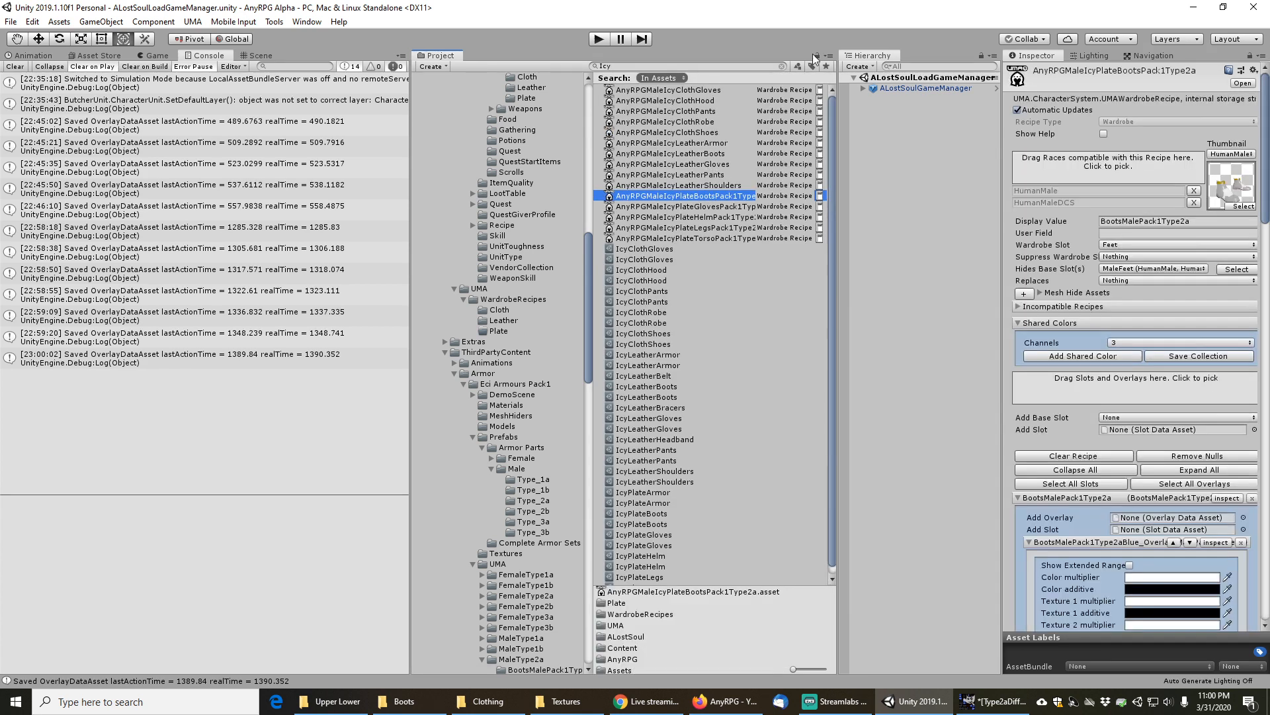
click(781, 66)
scroll(1062, 435, down, 5)
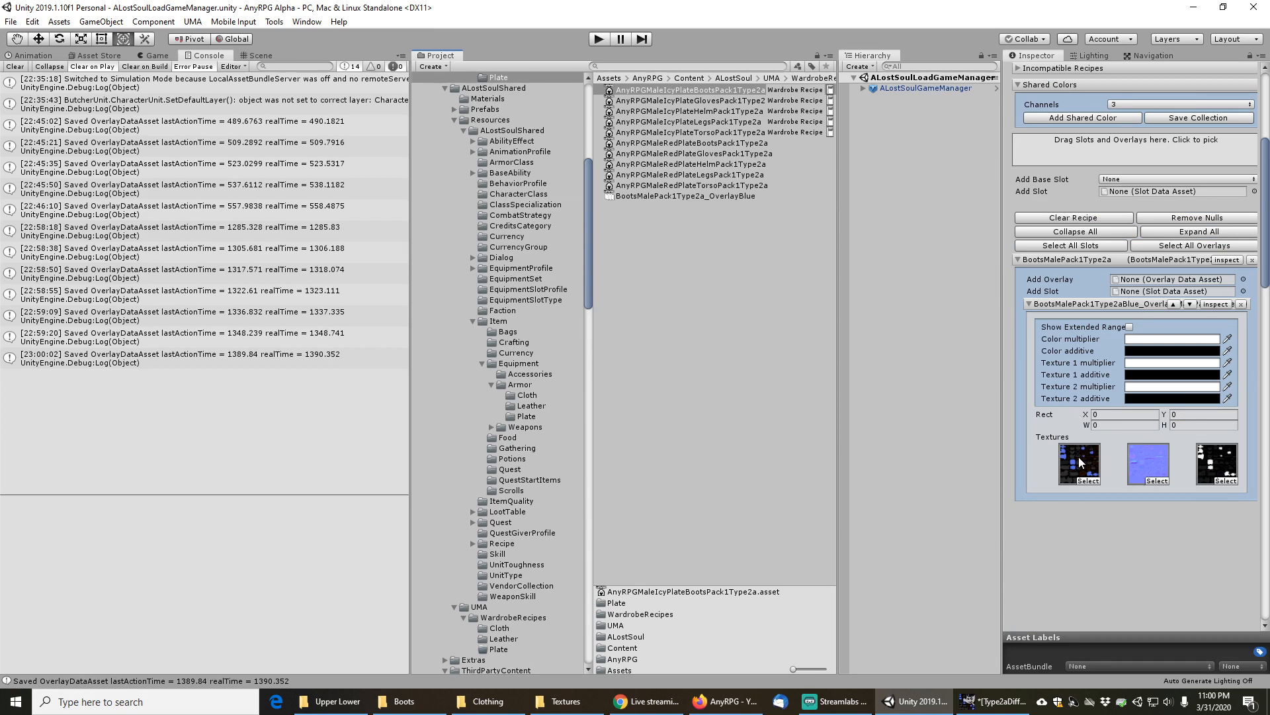
Replace the original overlay in the Icy plate gloves recipe with GlovesMalePack1Type2a_OverlayBlue
click(739, 101)
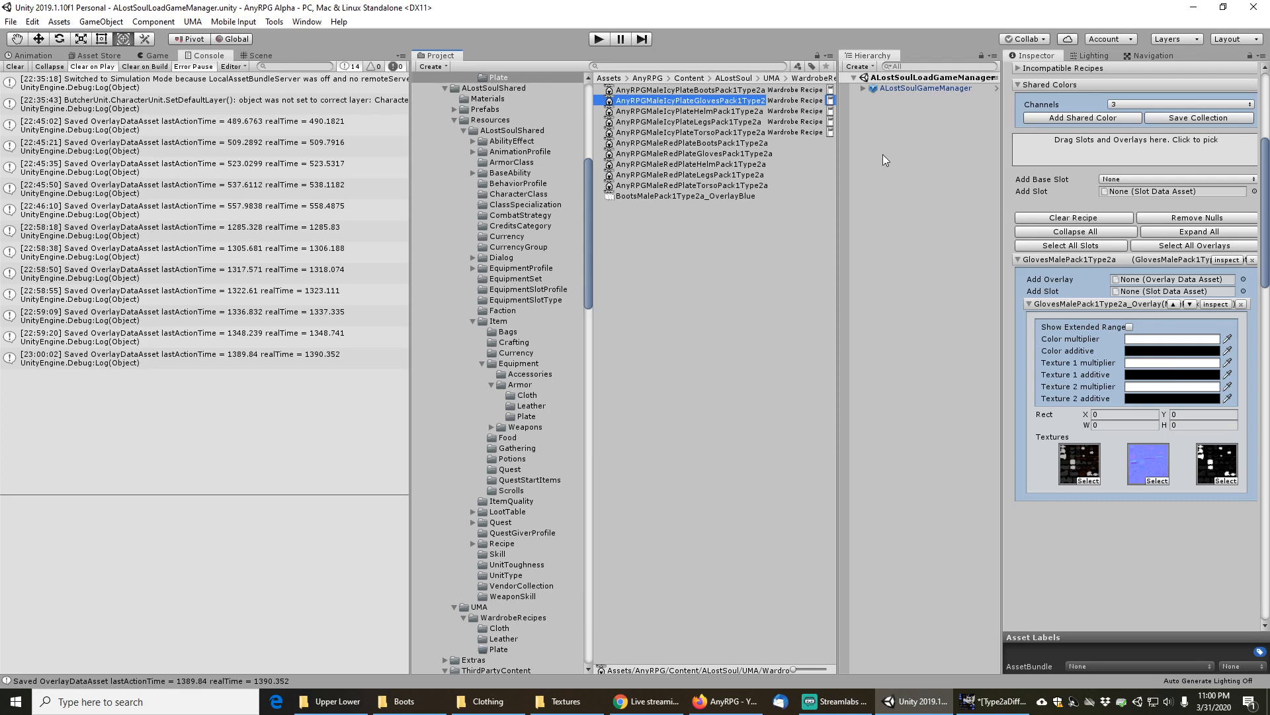
click(1216, 304)
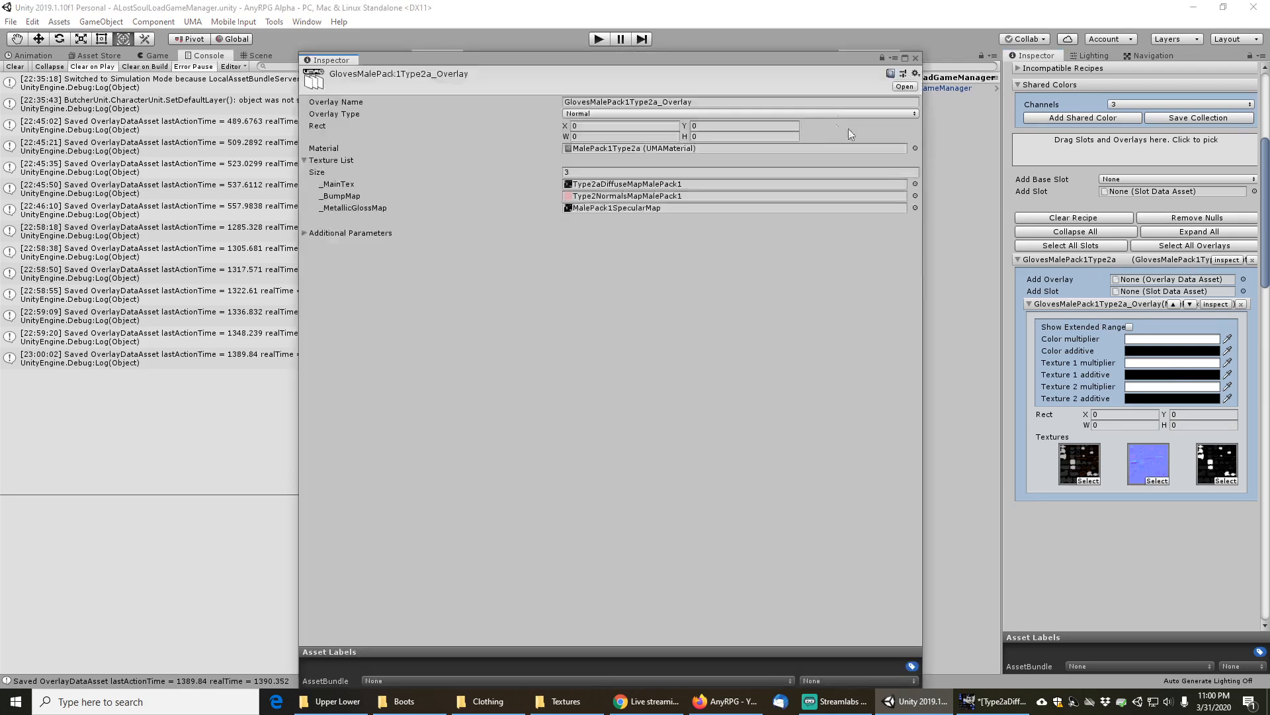
click(916, 58)
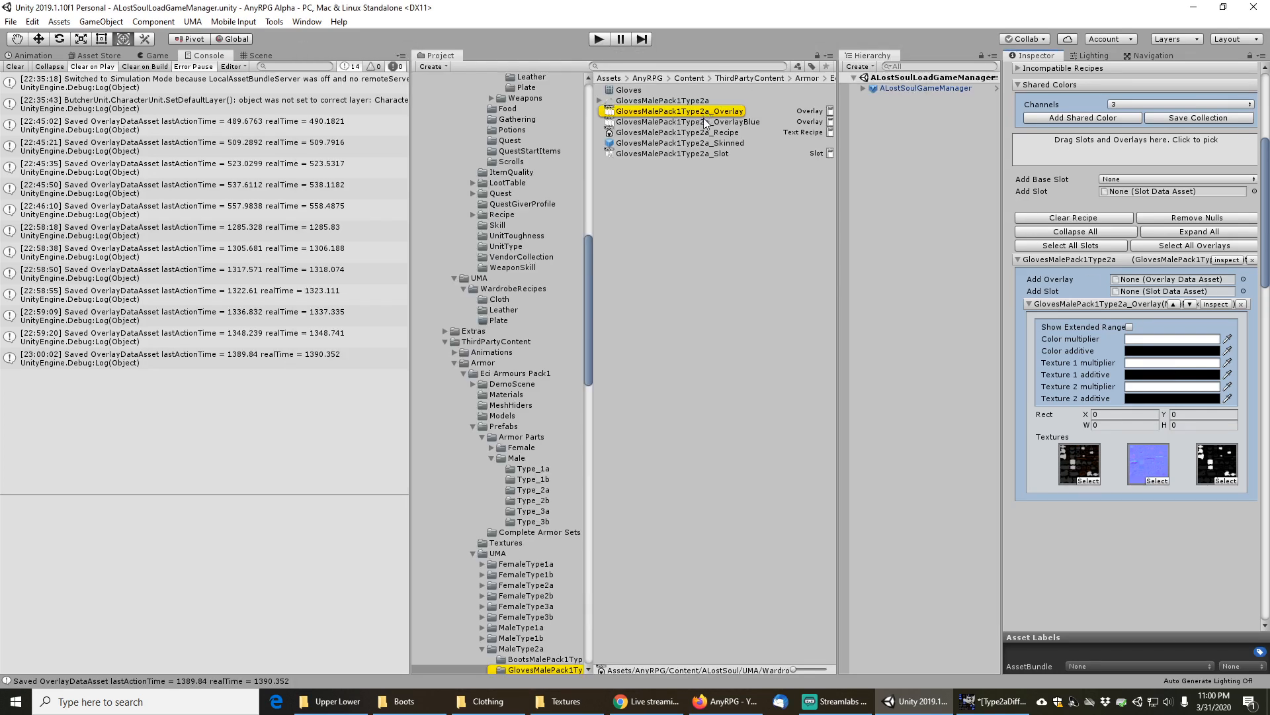
drag(704, 119, 1159, 335)
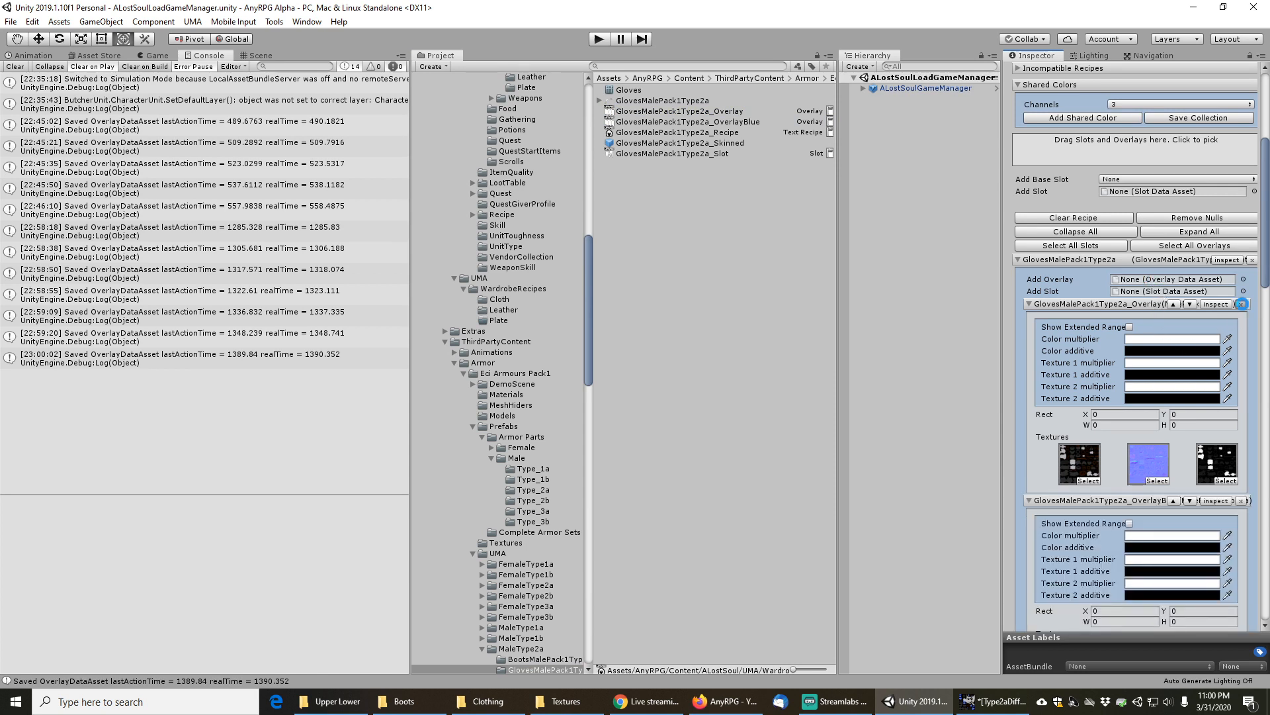
click(1242, 304)
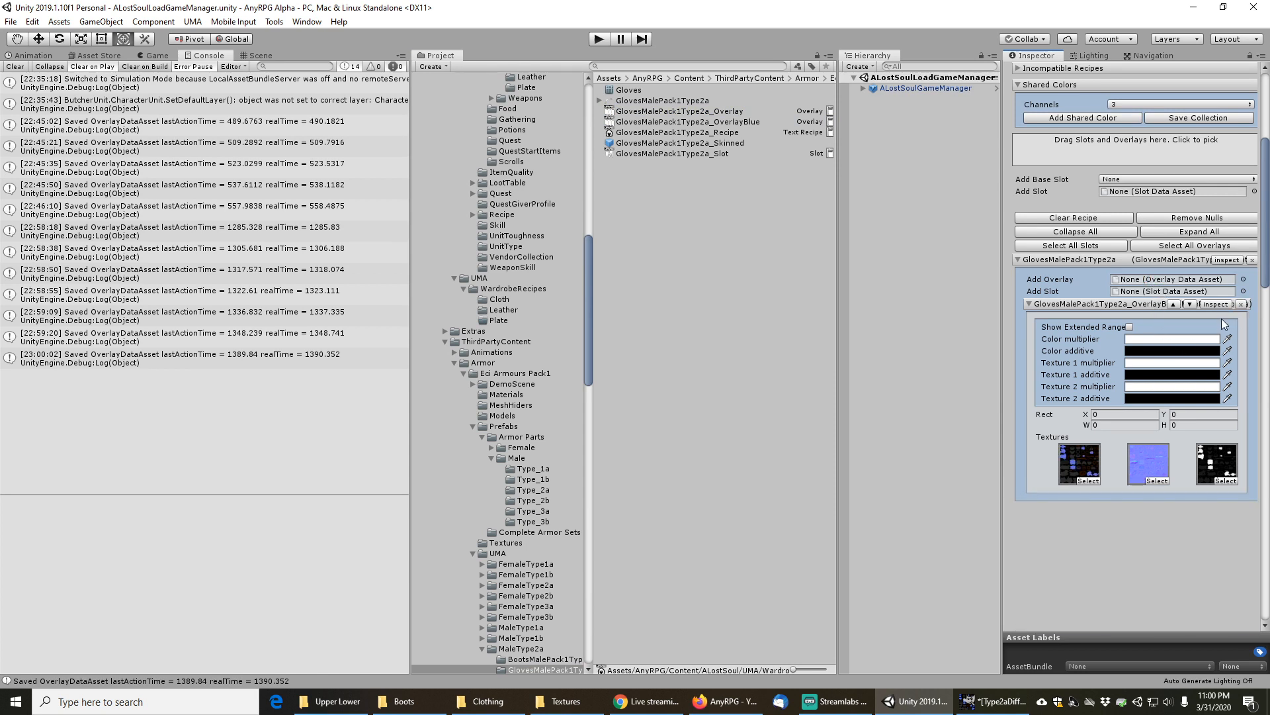
Find the Icy plate helm recipe and replace its original overlay with HelmMalePack1Type2a_OverlayBlue
click(731, 66)
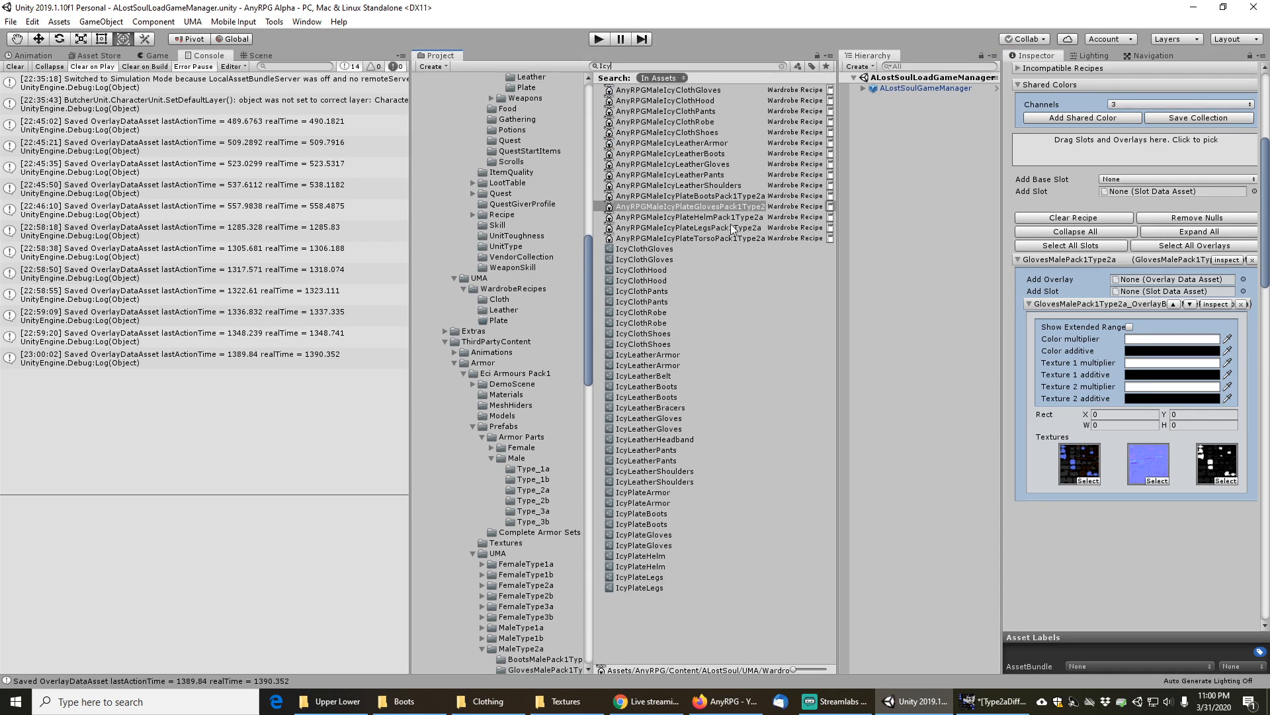
click(729, 217)
click(1224, 303)
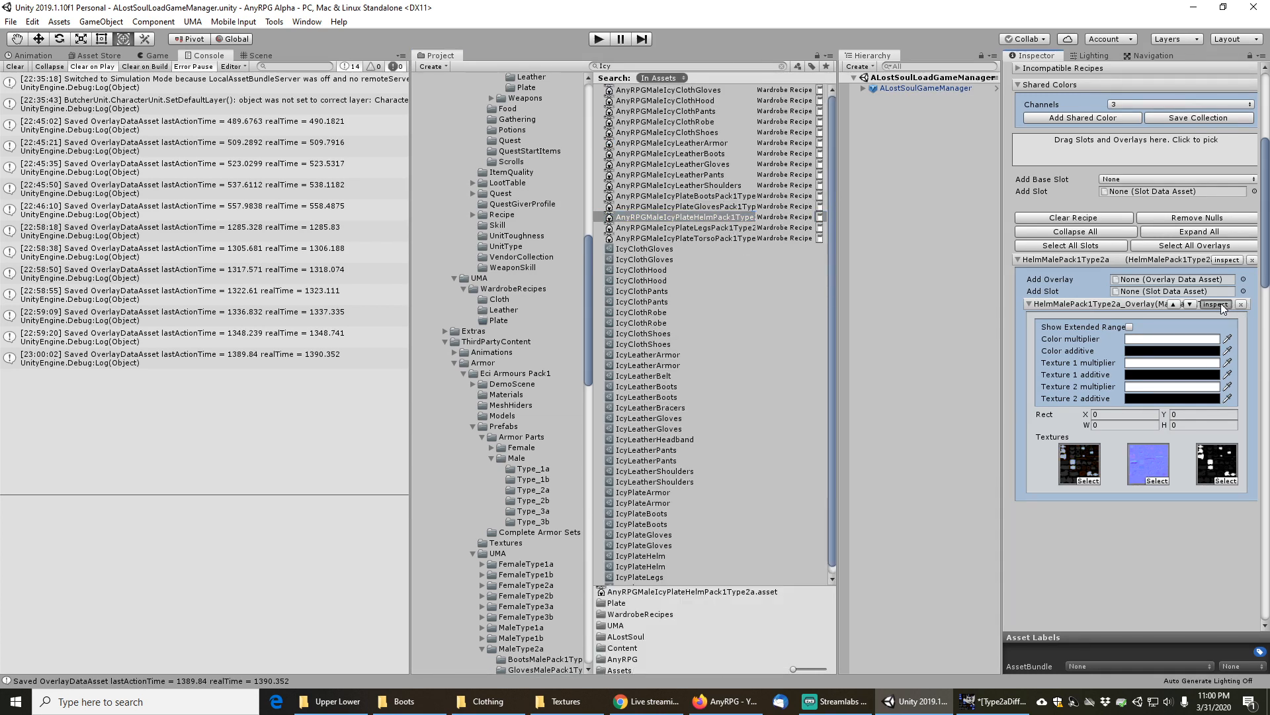
click(916, 58)
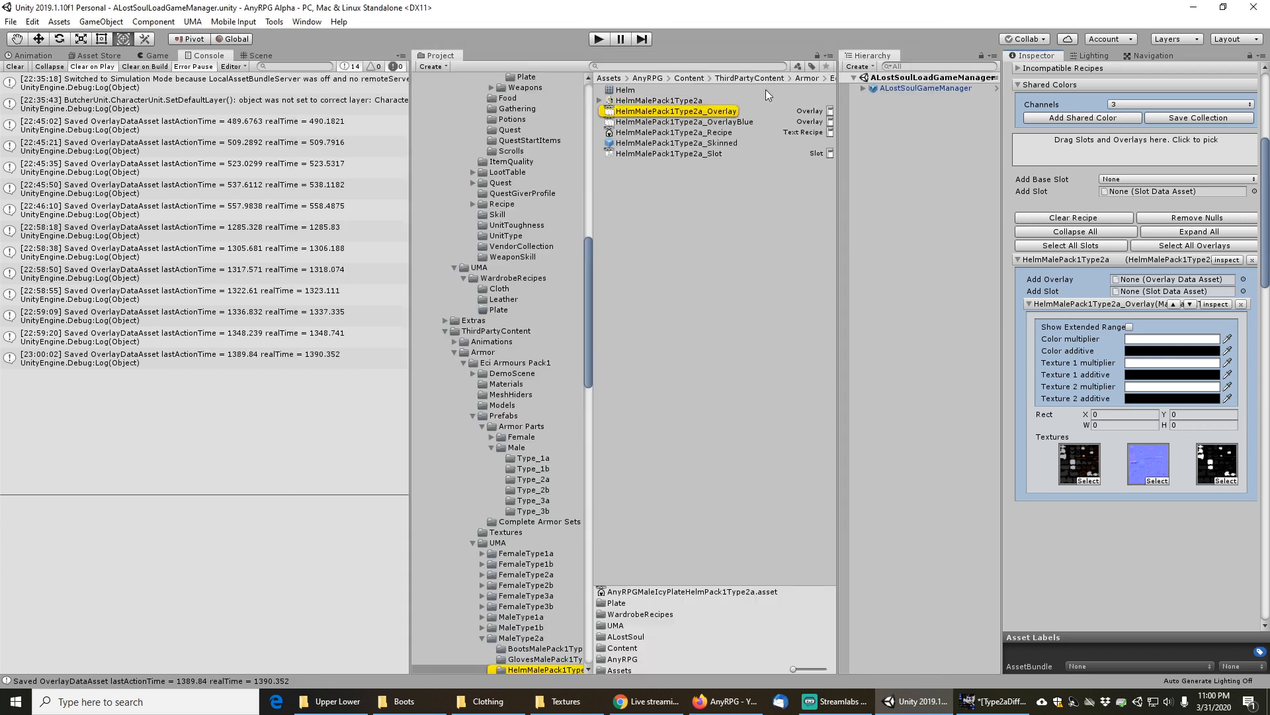
drag(704, 121, 1180, 282)
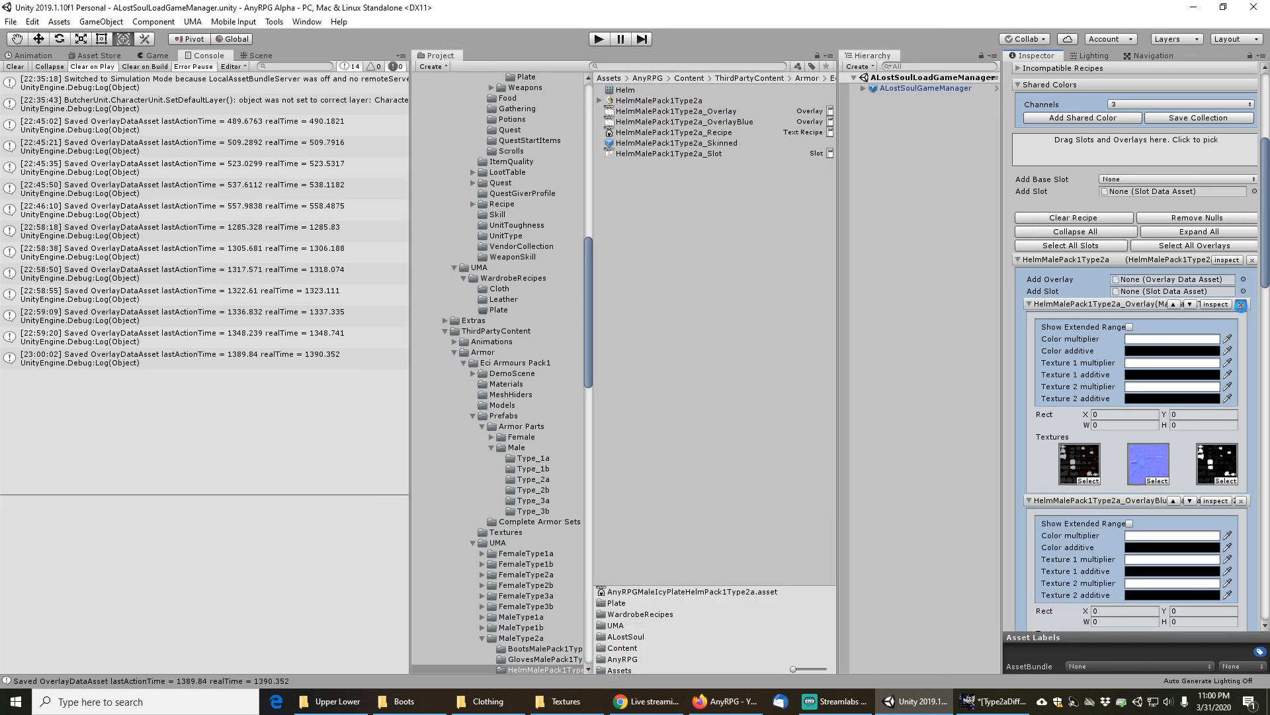
click(1241, 304)
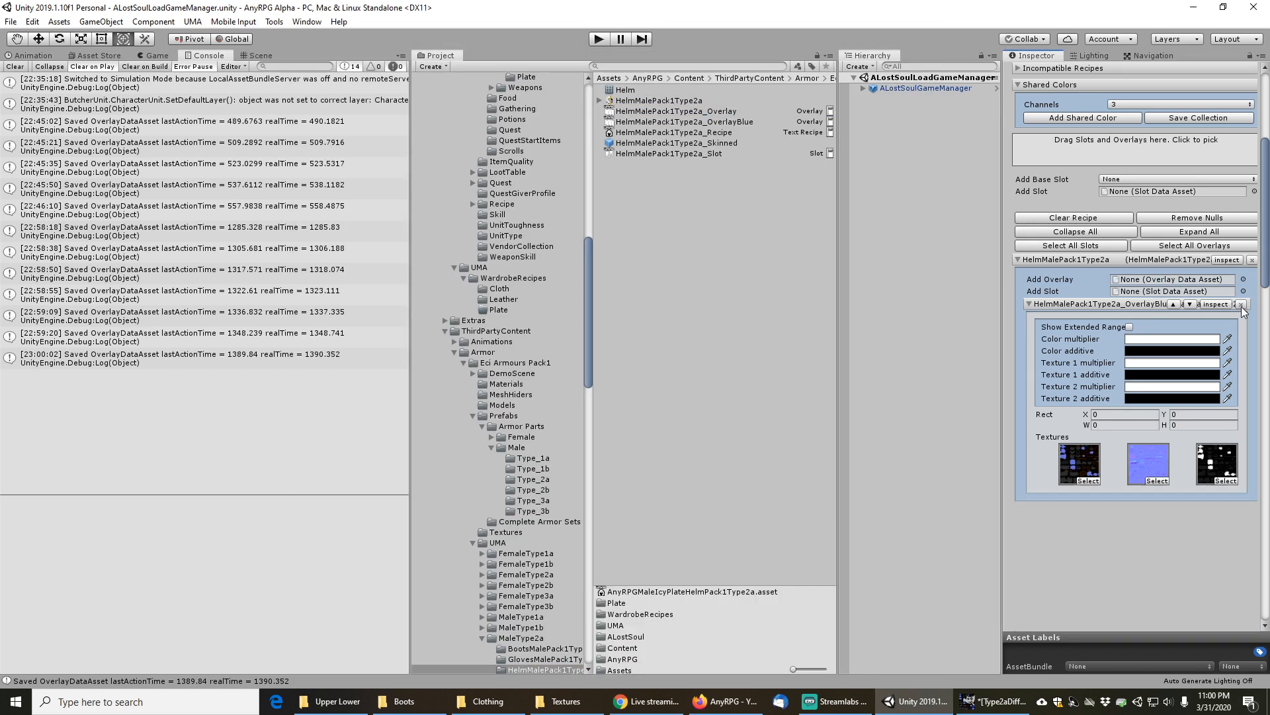
Find the Icy plate legs recipe and replace its original overlay with LegsMalePack1Type2aBlue_Overlay
click(751, 67)
text(Icy)
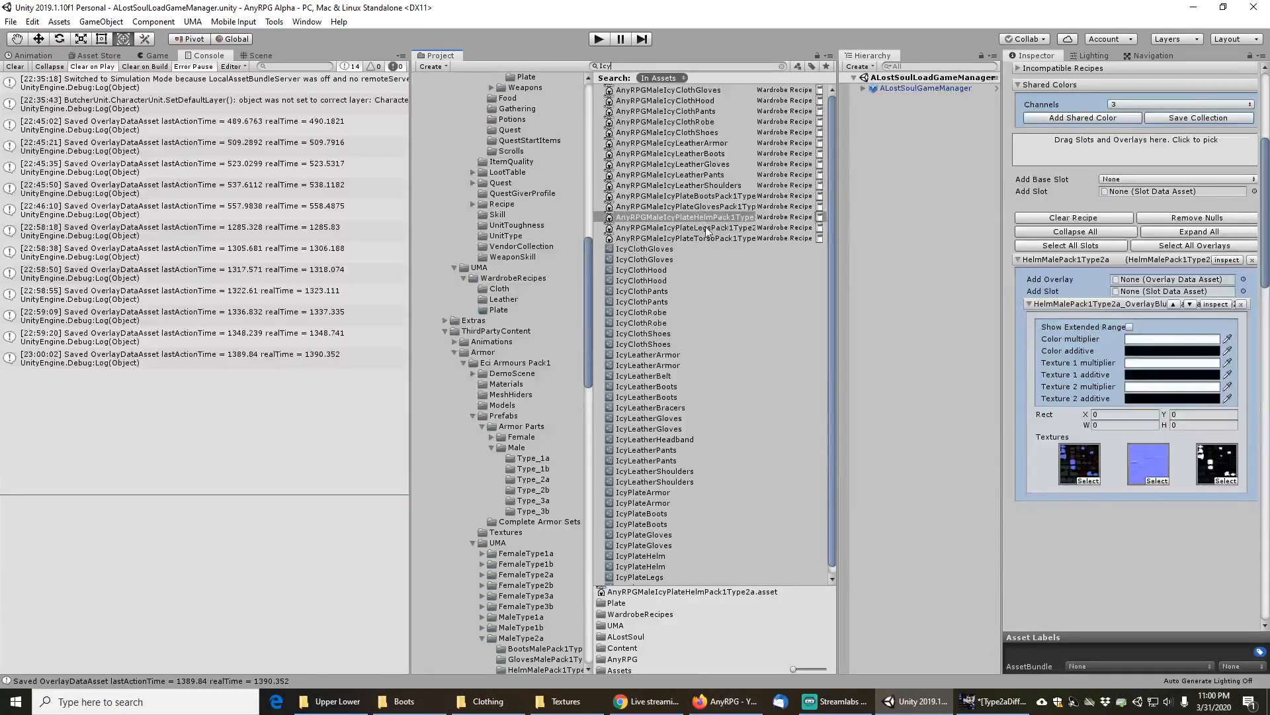
click(707, 228)
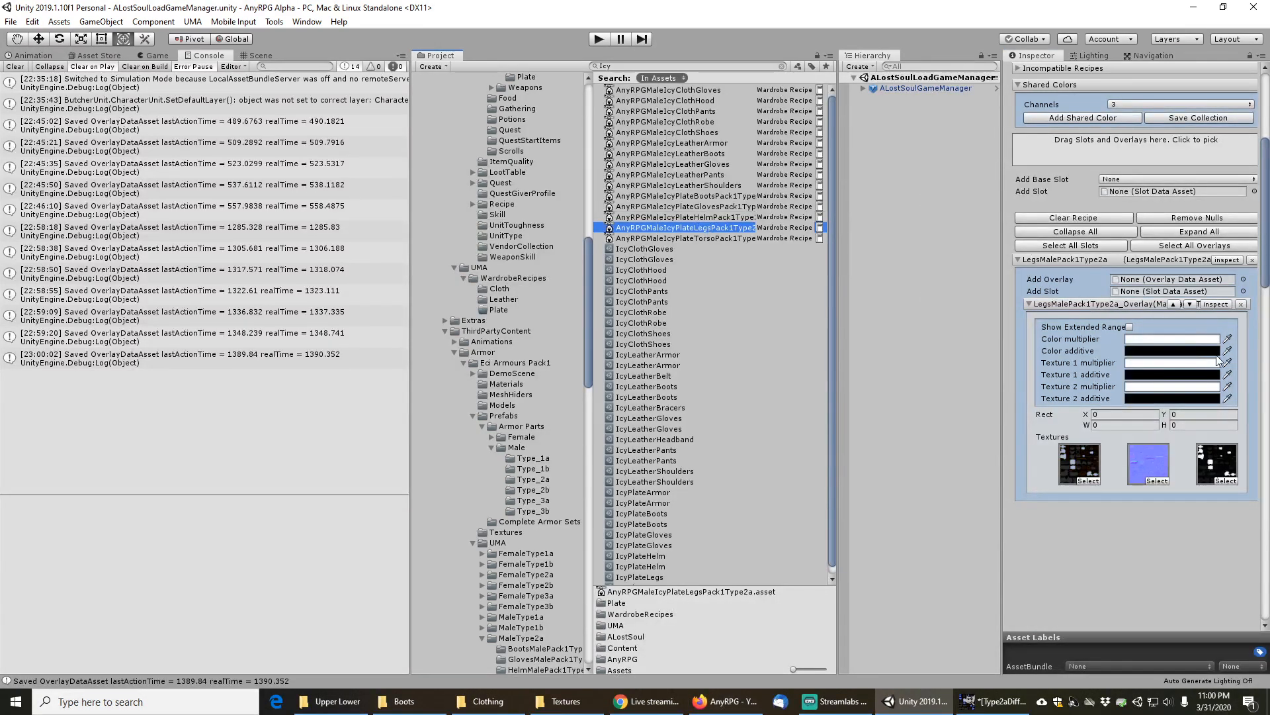
click(1228, 260)
click(916, 59)
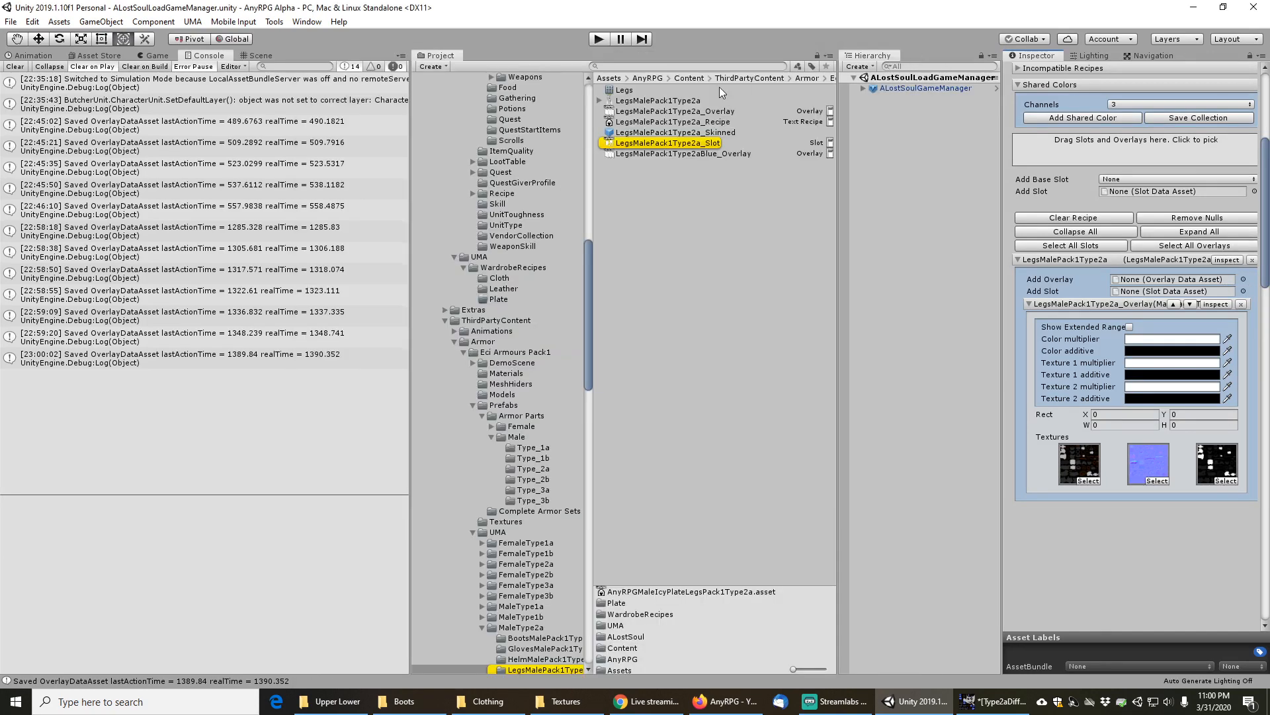
drag(705, 153, 1155, 280)
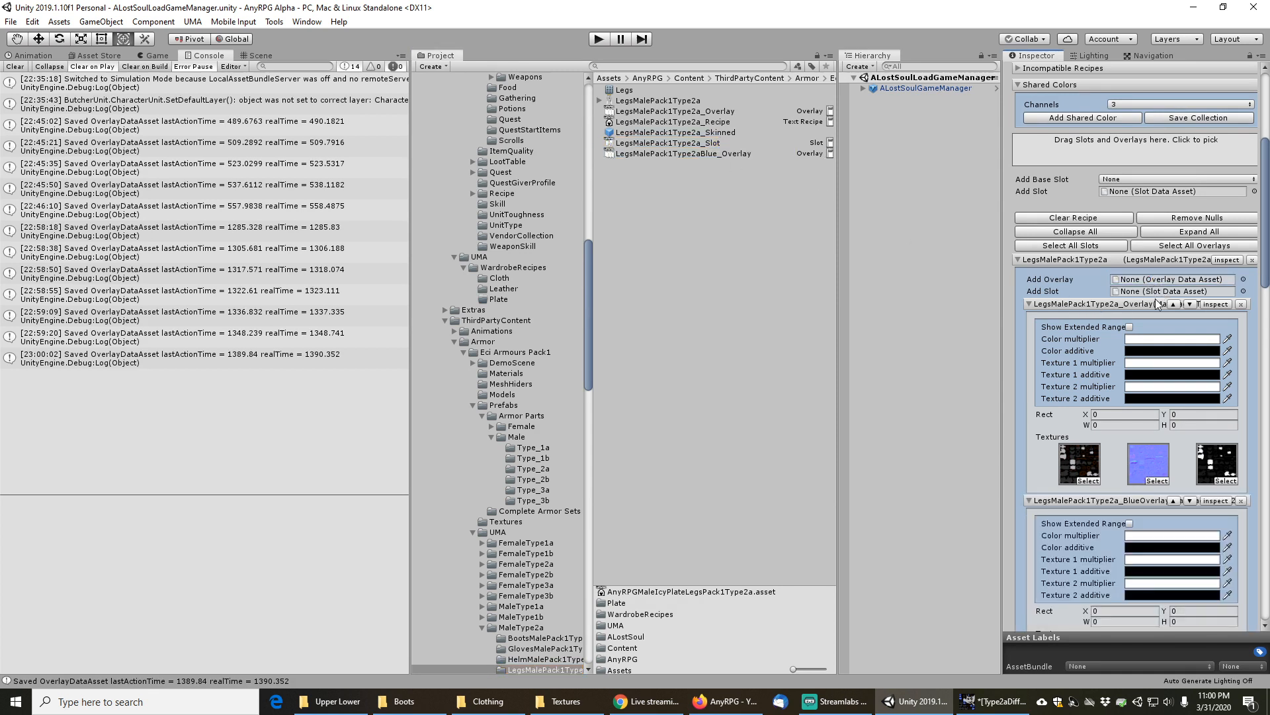
click(1242, 304)
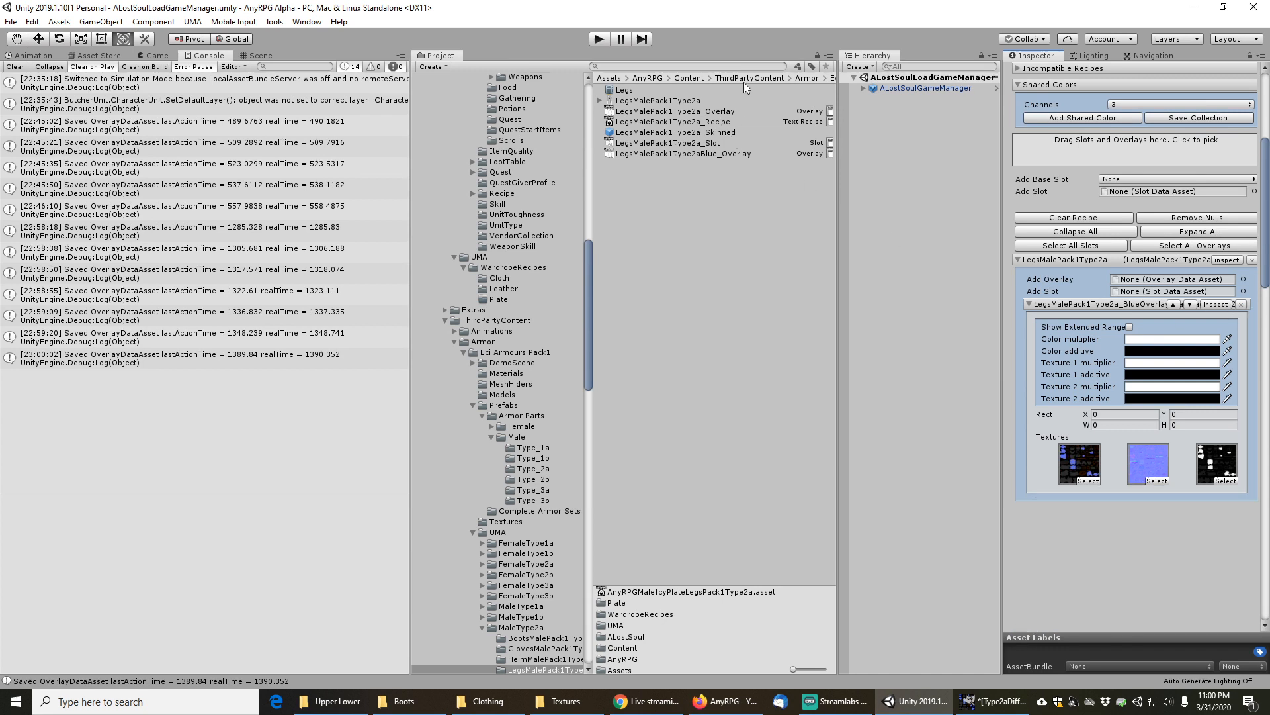
Find the Icy plate torso recipe and replace its original overlay with TorsoMalePack1Type2a_OverlayBlue
click(729, 67)
text(Icy)
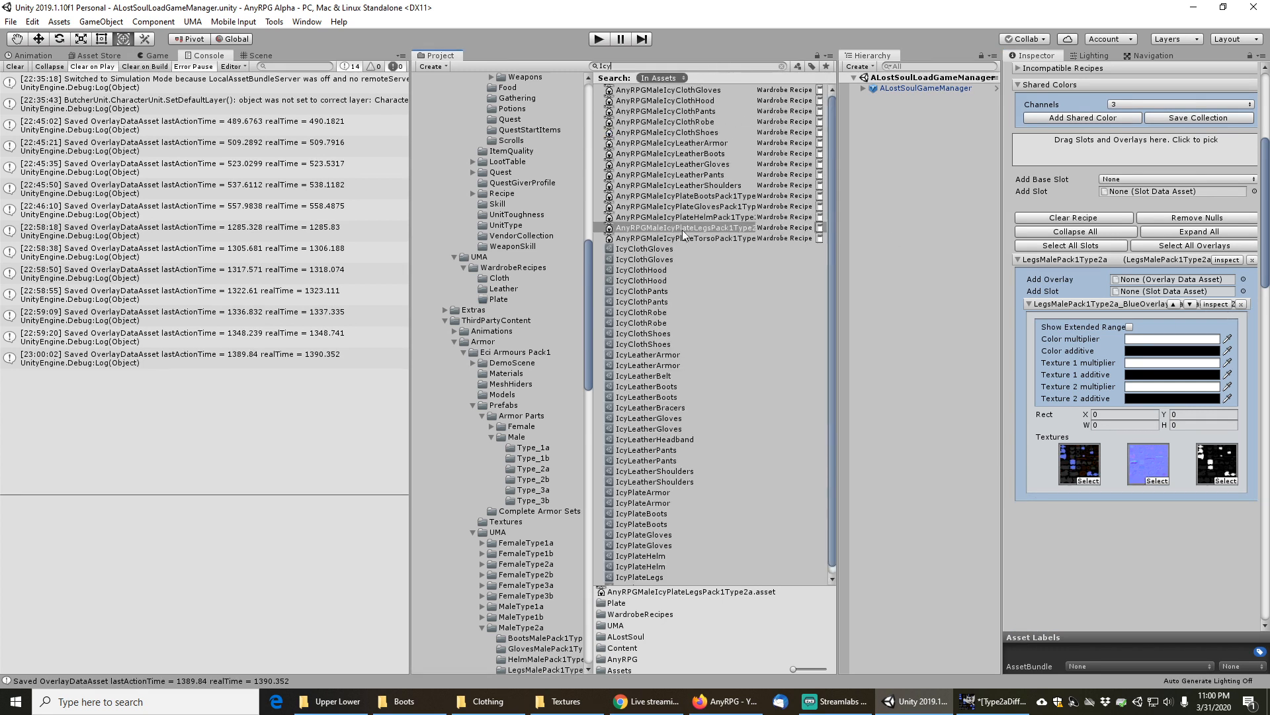
click(700, 239)
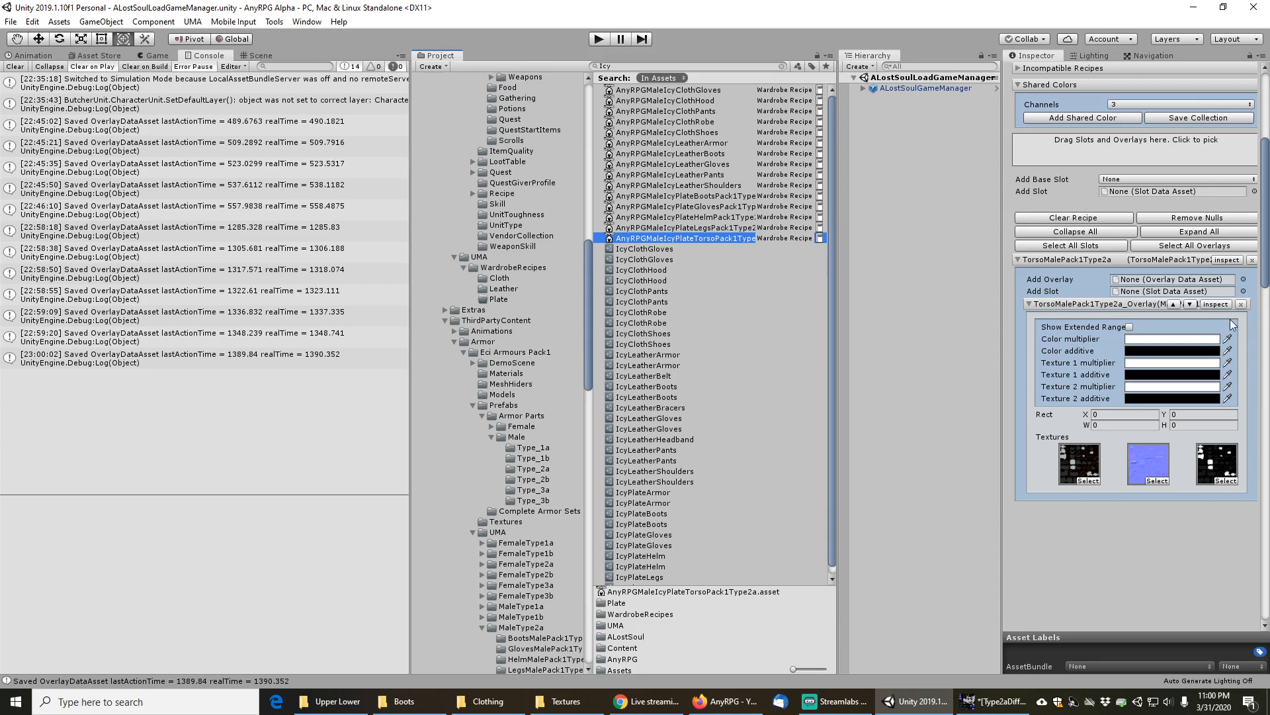
click(1216, 304)
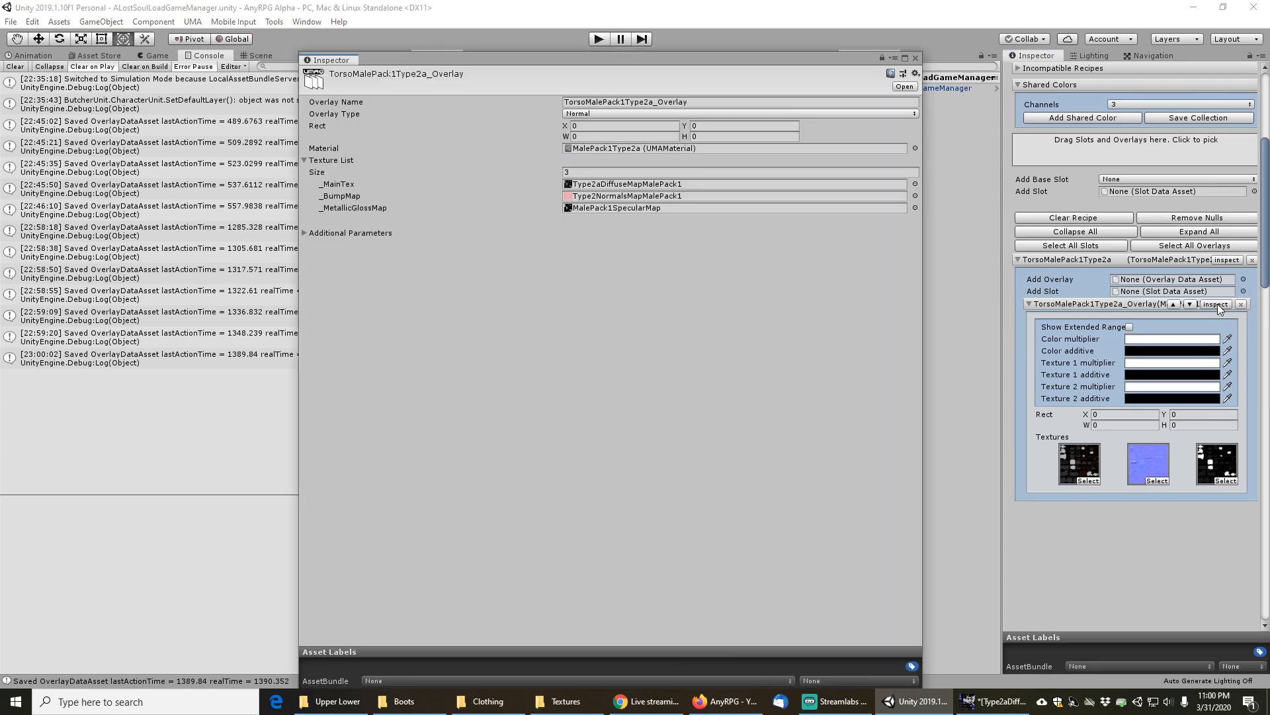
click(917, 58)
drag(720, 121, 1149, 279)
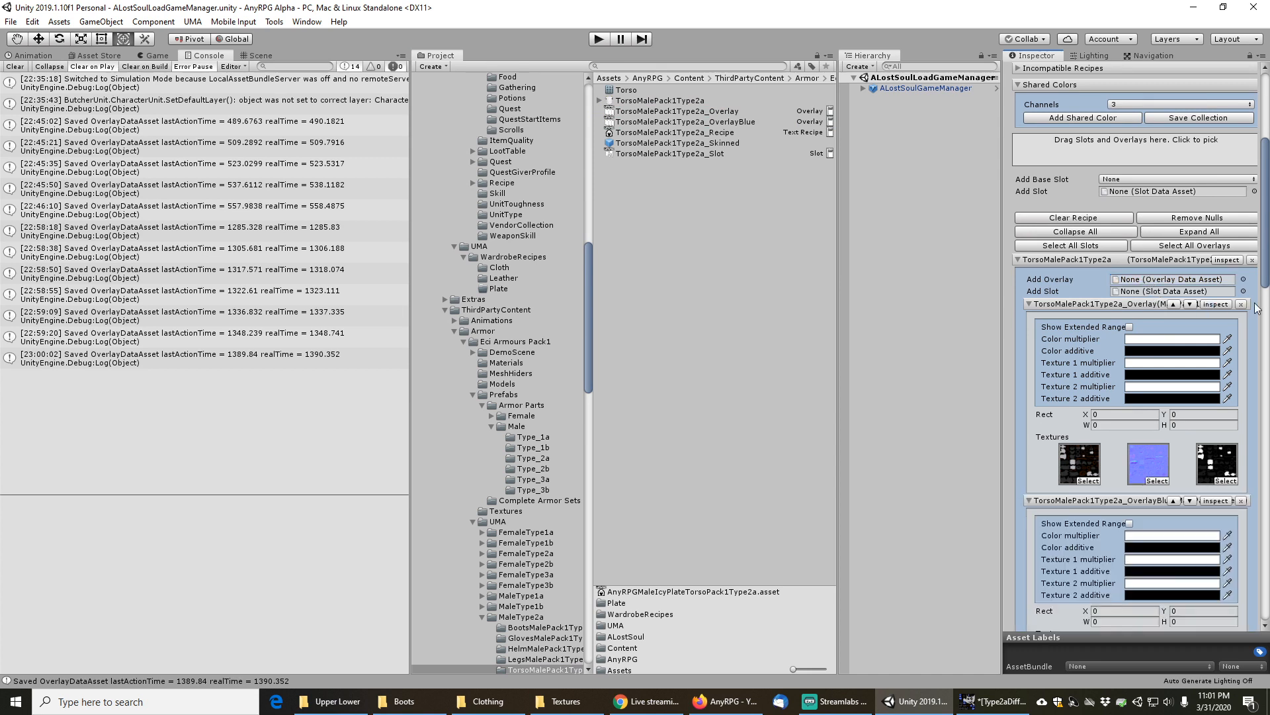
click(1241, 304)
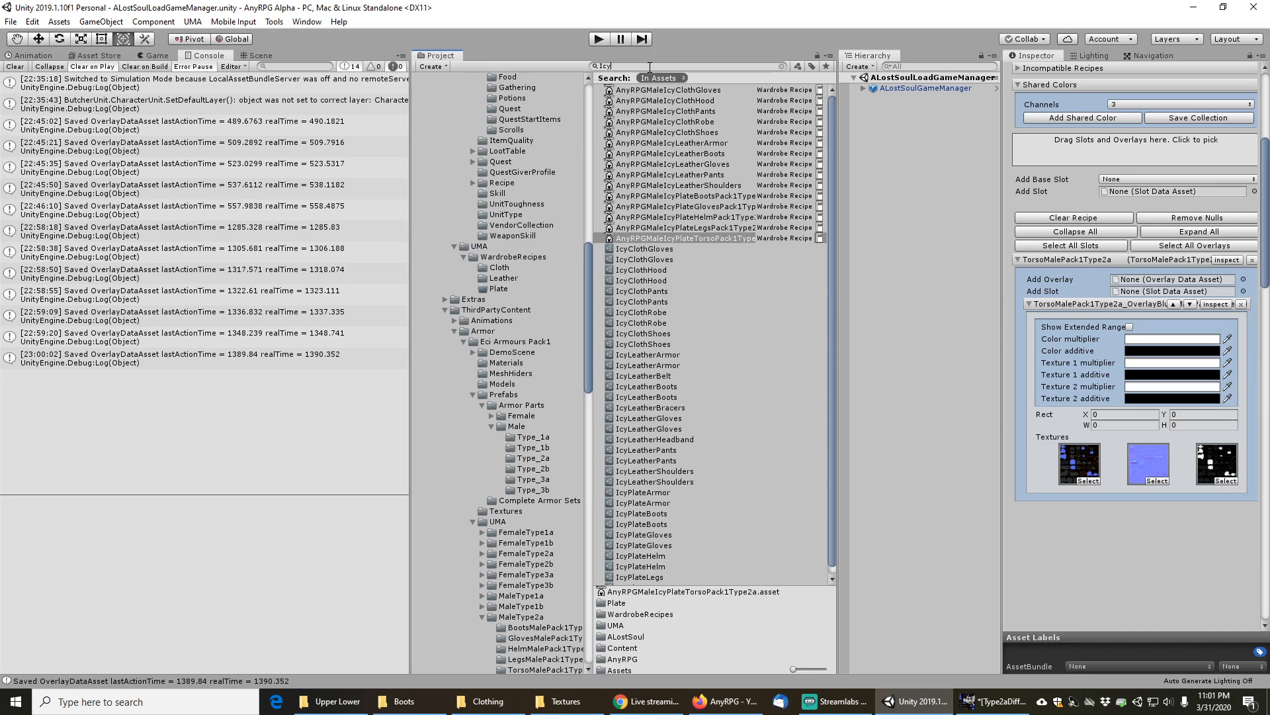
Review the boots, gloves, helm, legs and torso Icy plate recipes to check which overlay and textures each one uses
click(704, 197)
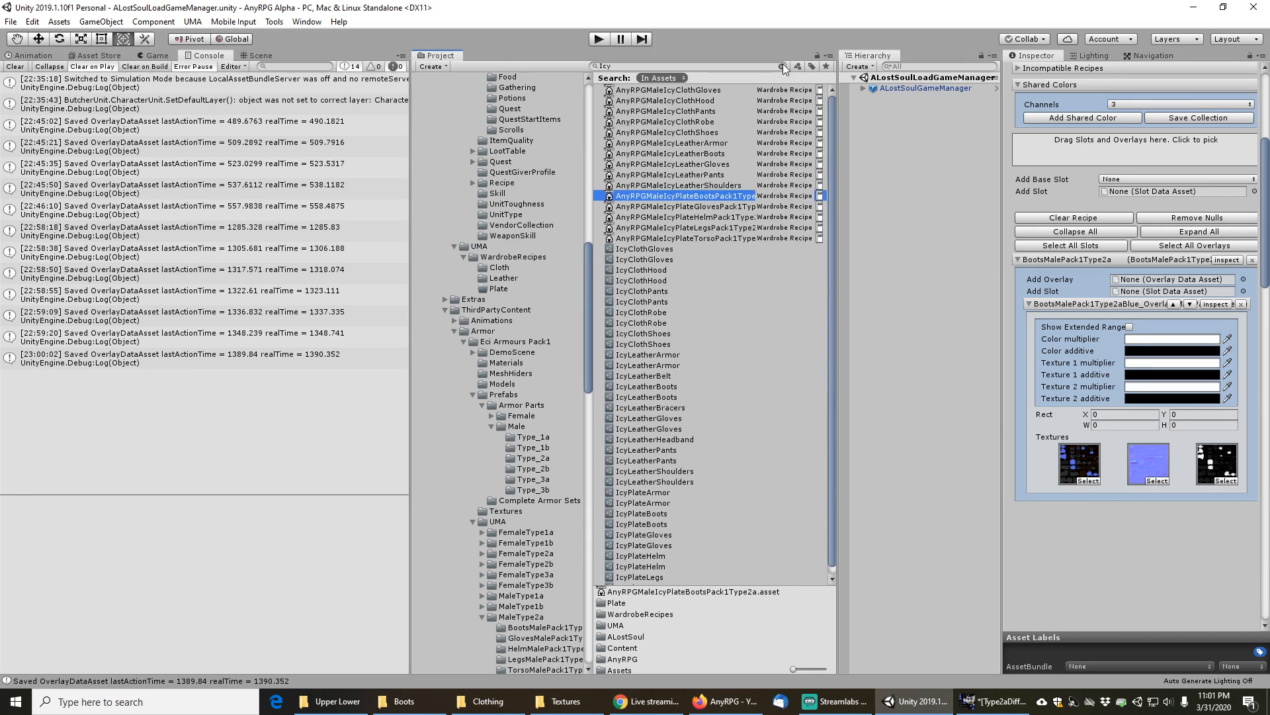
click(783, 65)
click(717, 101)
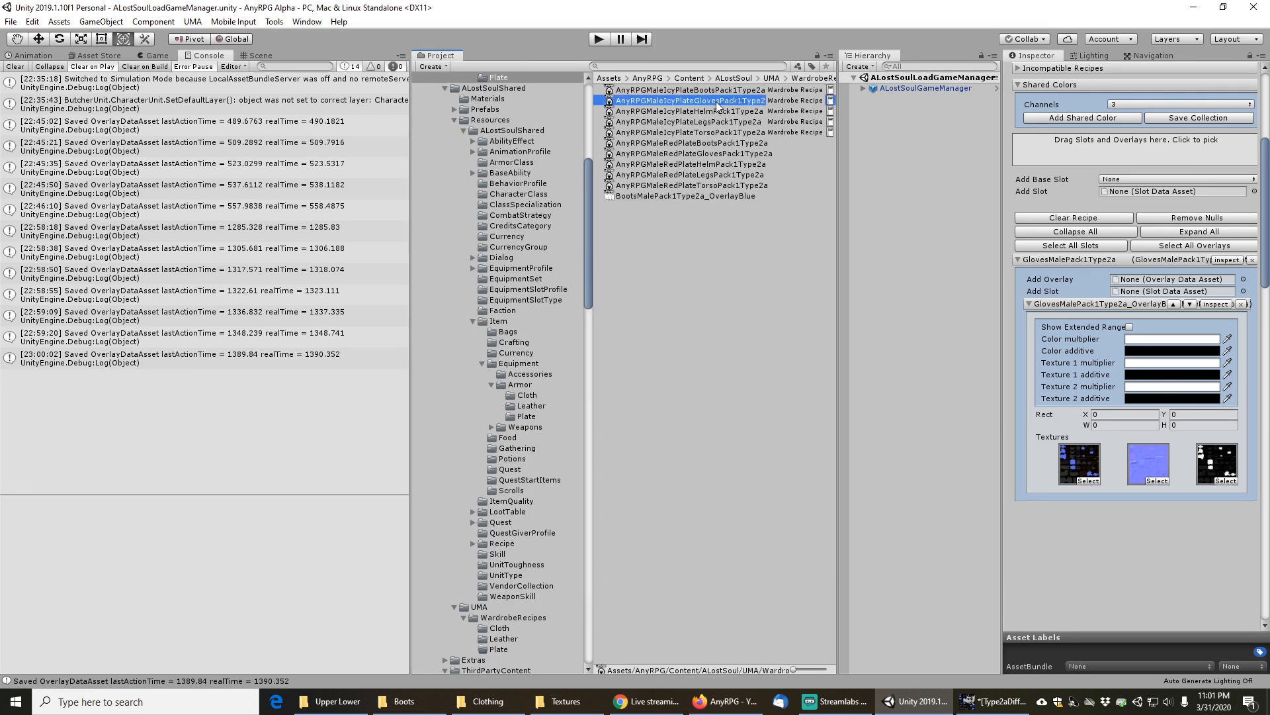
key(Down)
key(Down)
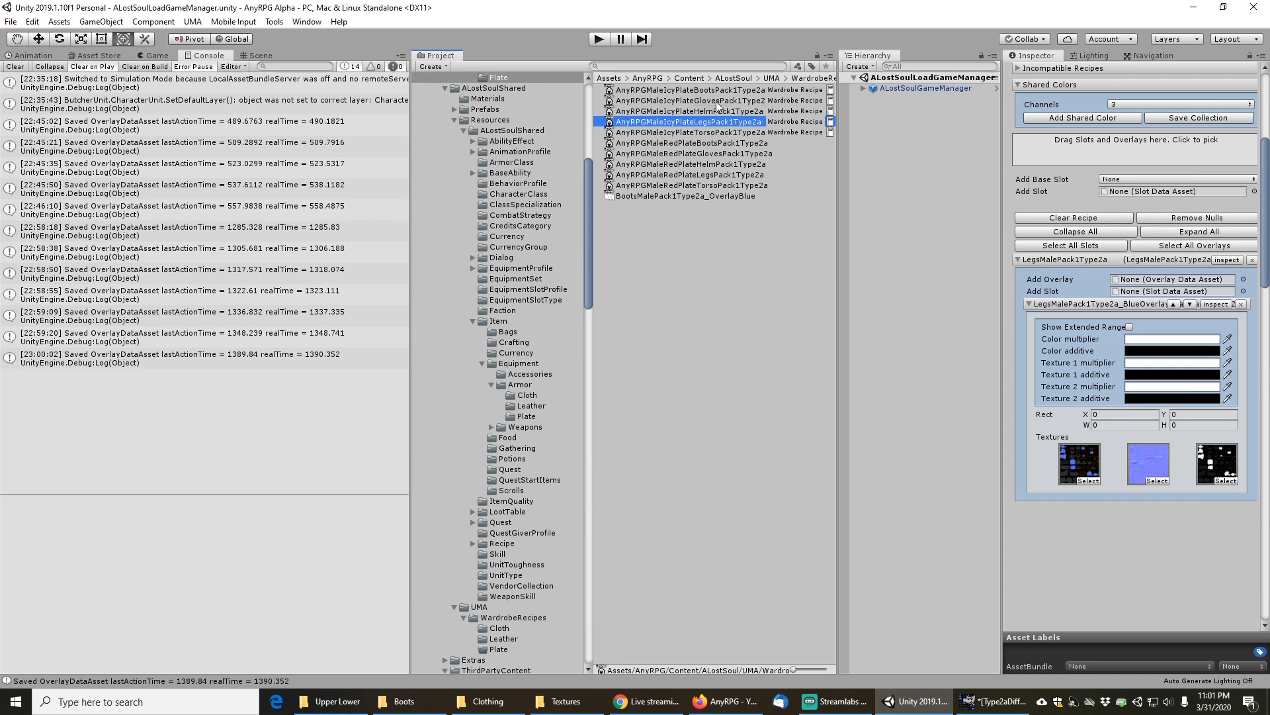
key(Down)
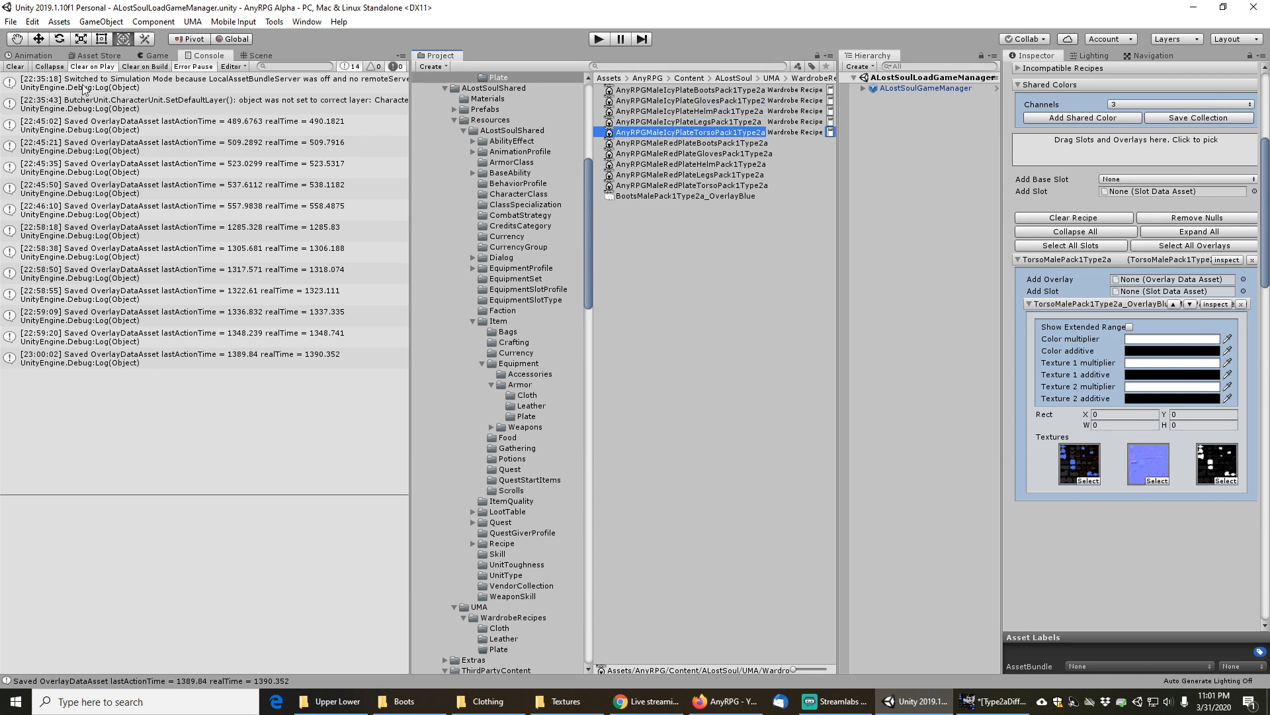
Save the scene and run the game in the editor up to its list of saved games
click(10, 21)
click(33, 71)
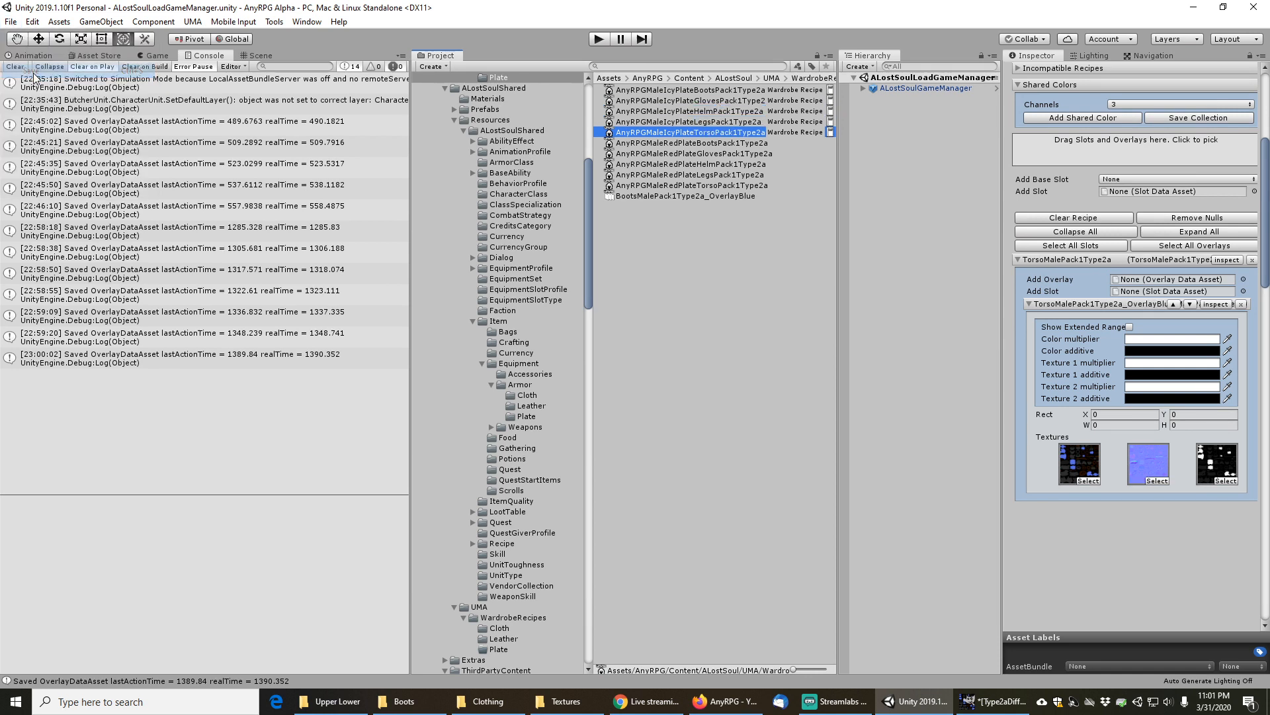
click(599, 40)
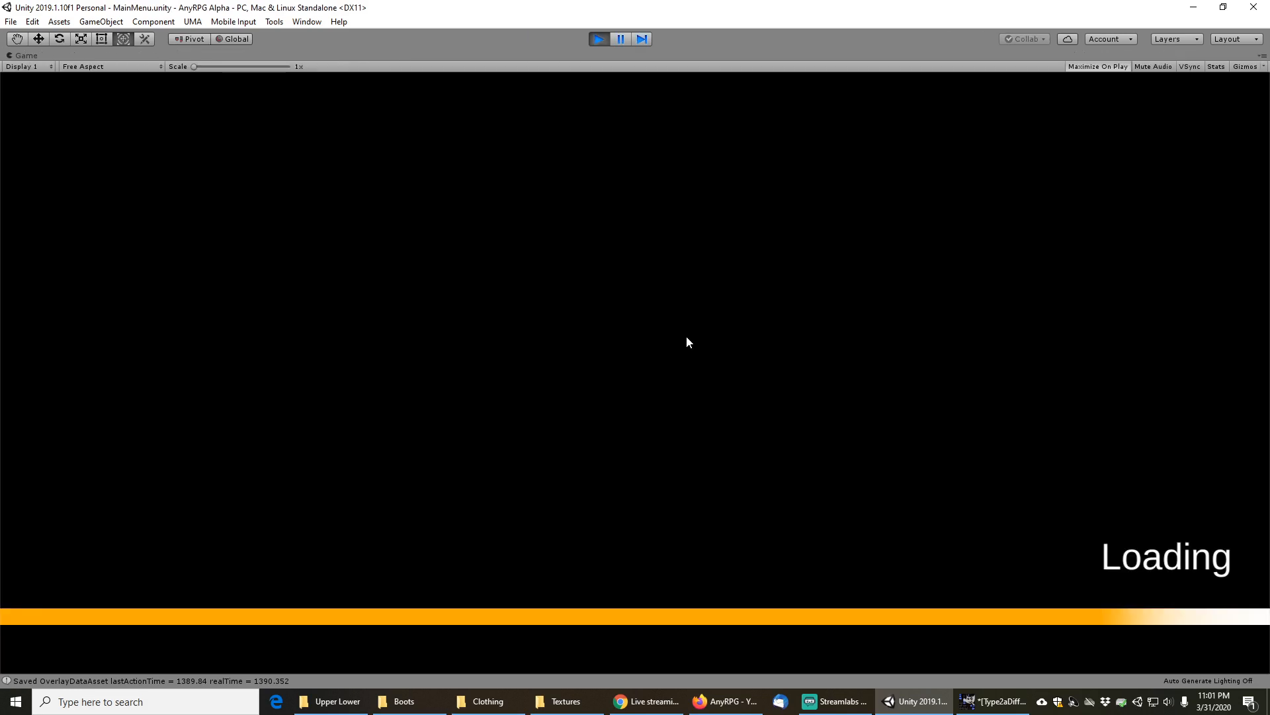
click(170, 377)
click(696, 526)
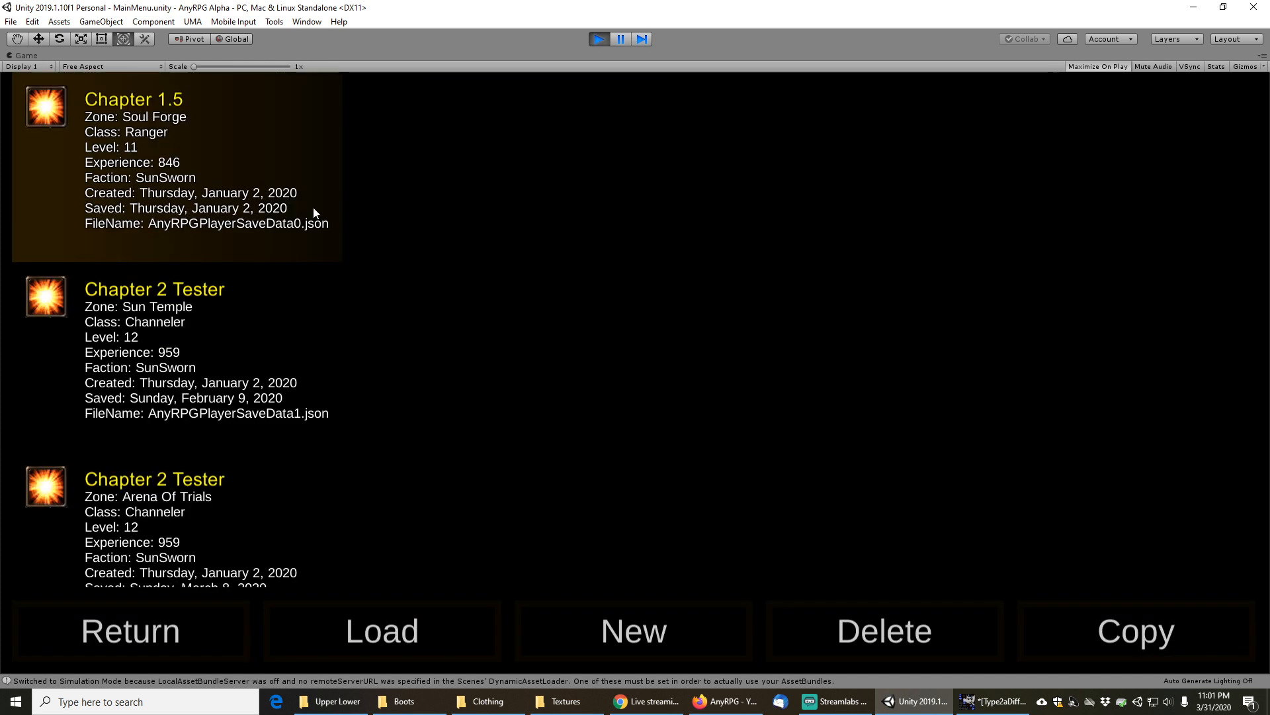
Preview the last saved characters and load the Chapter 2 Tester Warrior save AnyRPGPlayerSaveData5.json
drag(359, 185, 352, 573)
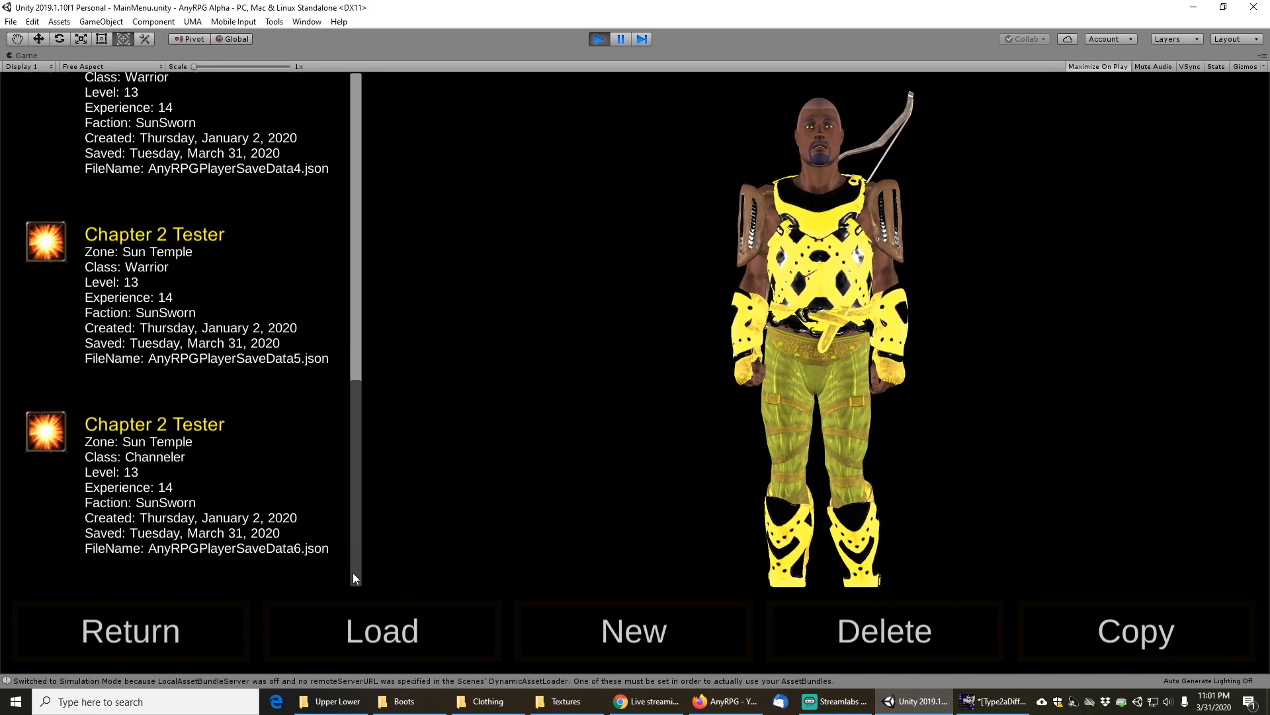
click(142, 482)
click(187, 284)
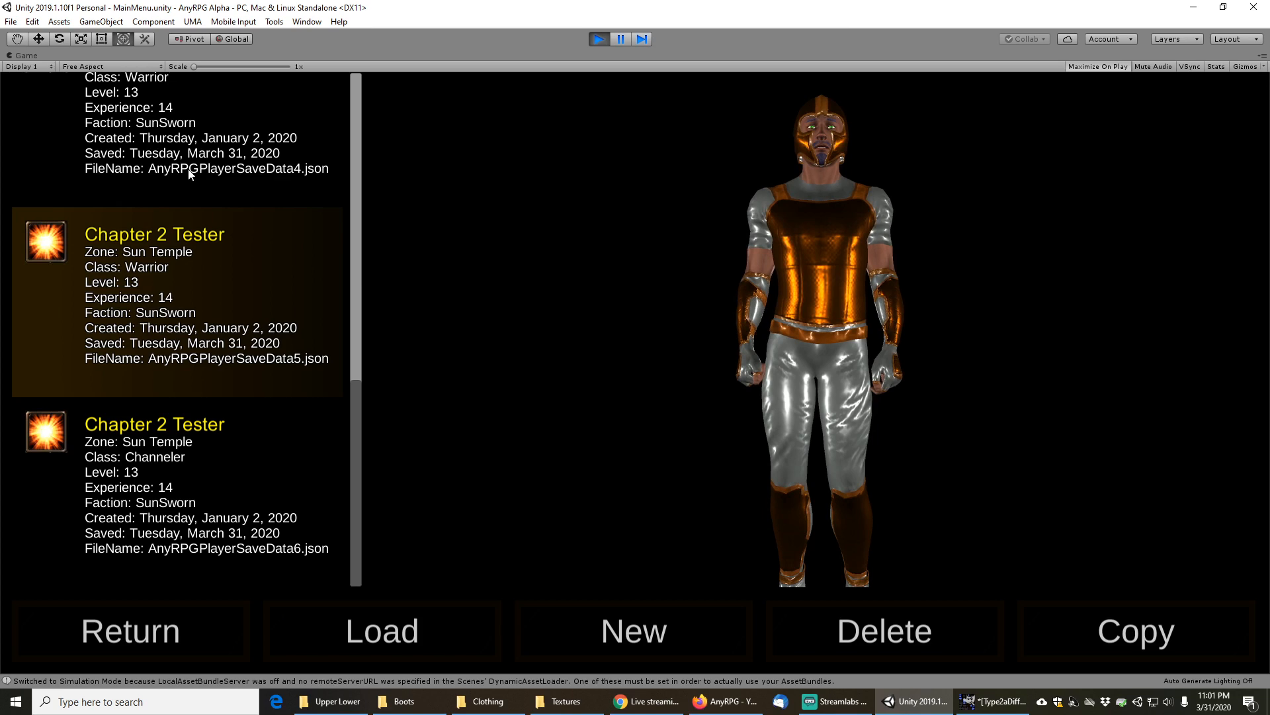
click(272, 200)
drag(841, 303, 890, 323)
click(198, 490)
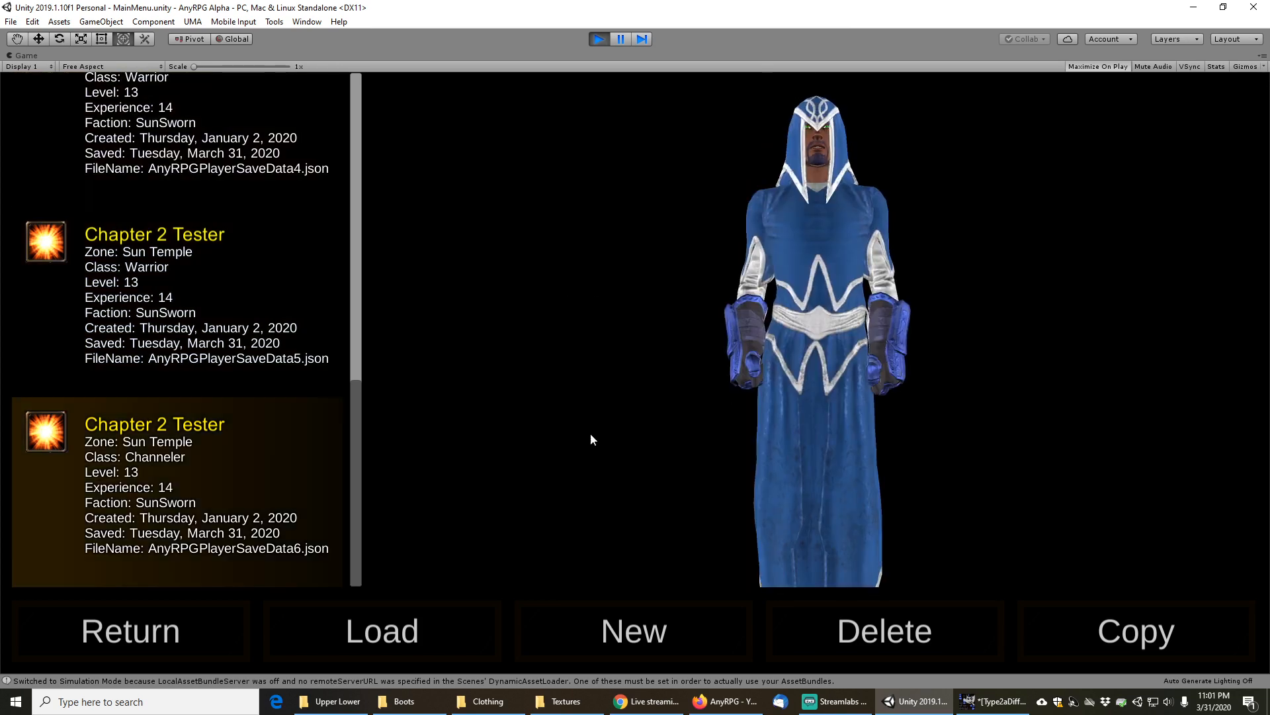
drag(815, 348, 784, 362)
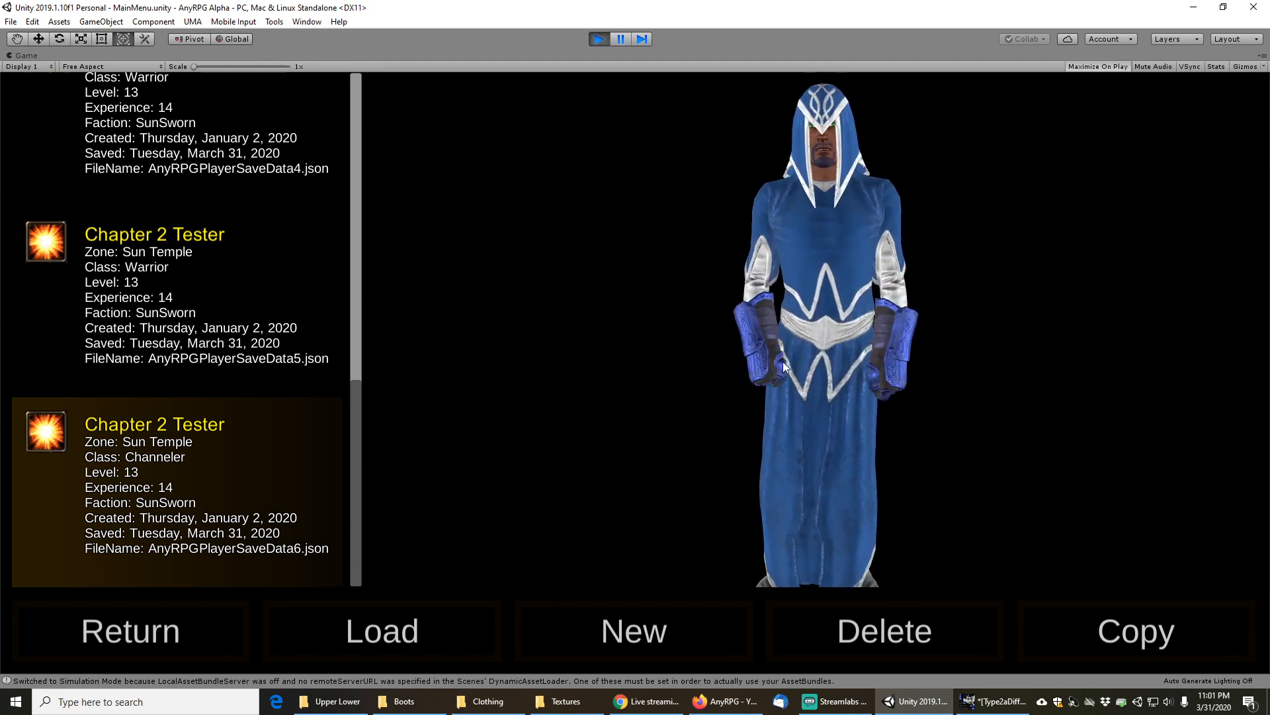
click(179, 290)
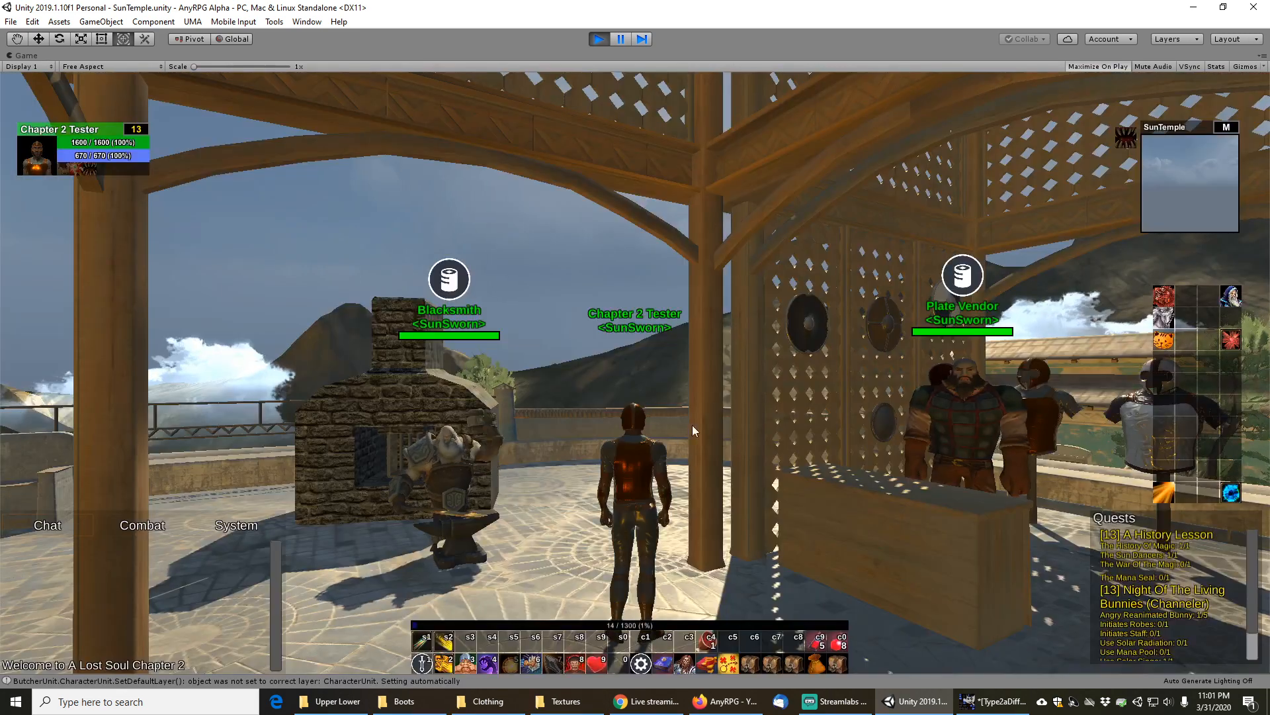
Walk the character to the Plate Vendor's stall, save the game there and stop the play session
right_drag(692, 425, 769, 442)
key(d)
key(w)
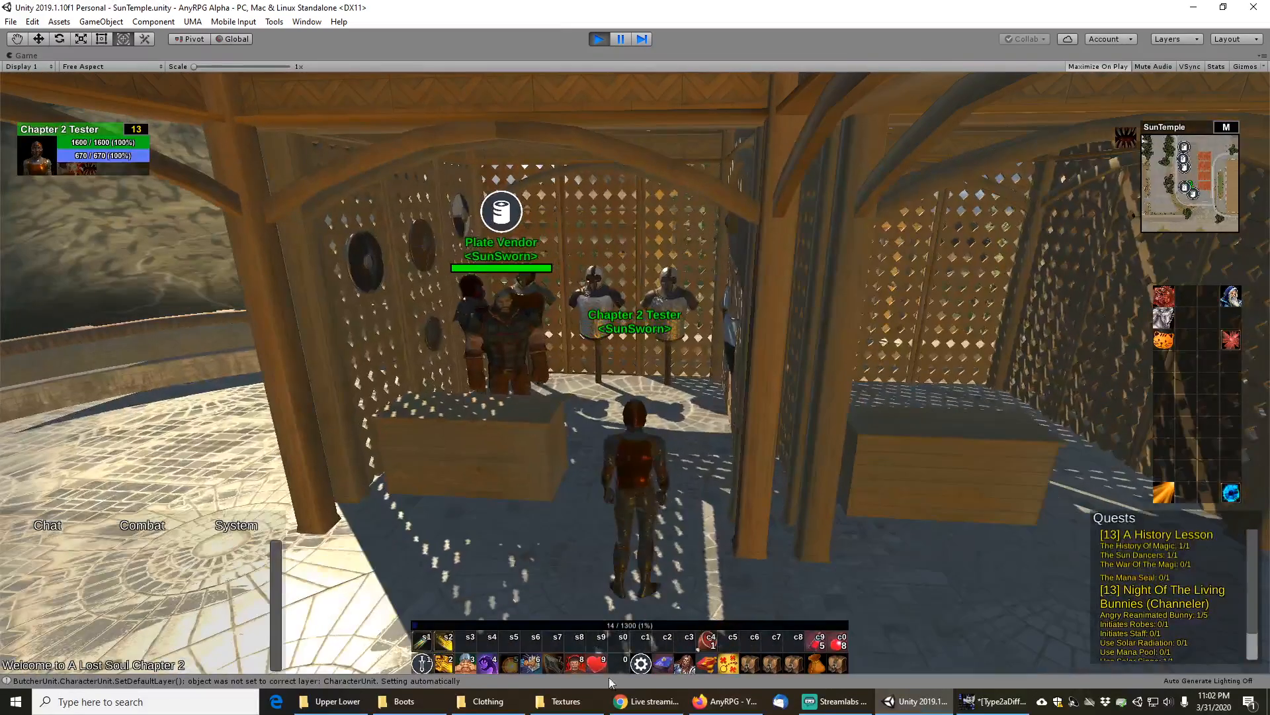
click(641, 663)
click(593, 262)
click(597, 40)
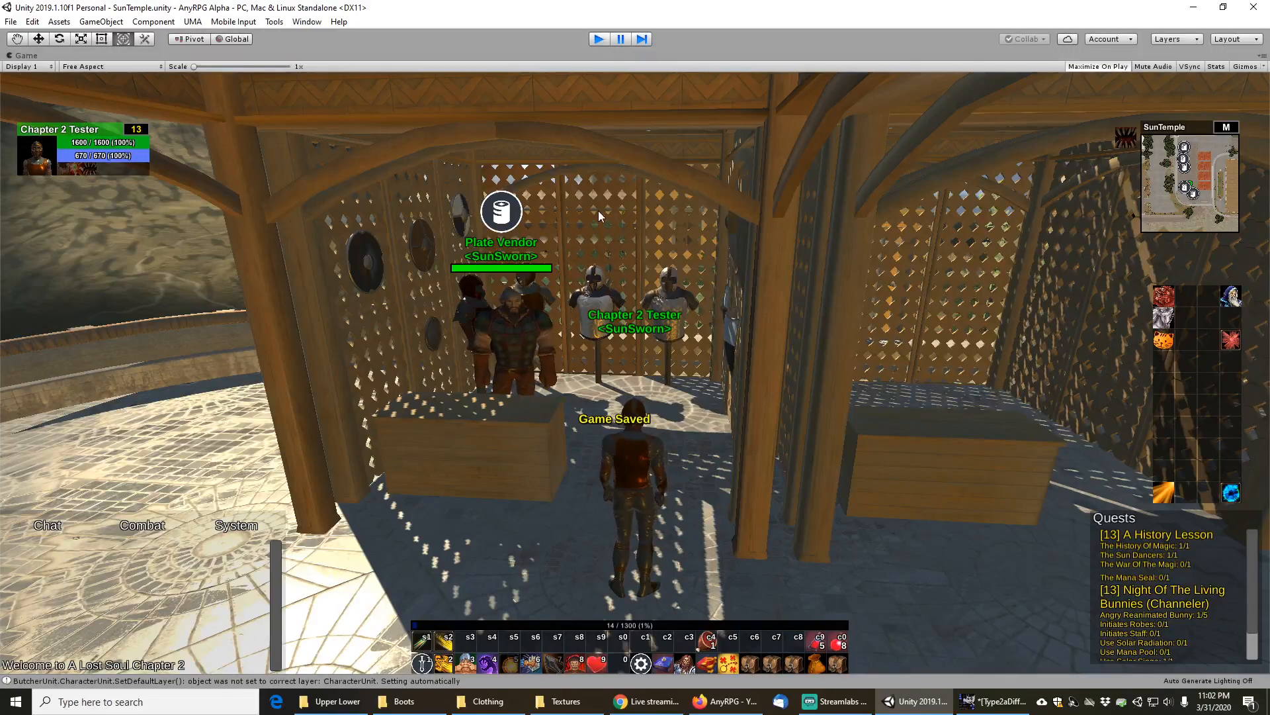
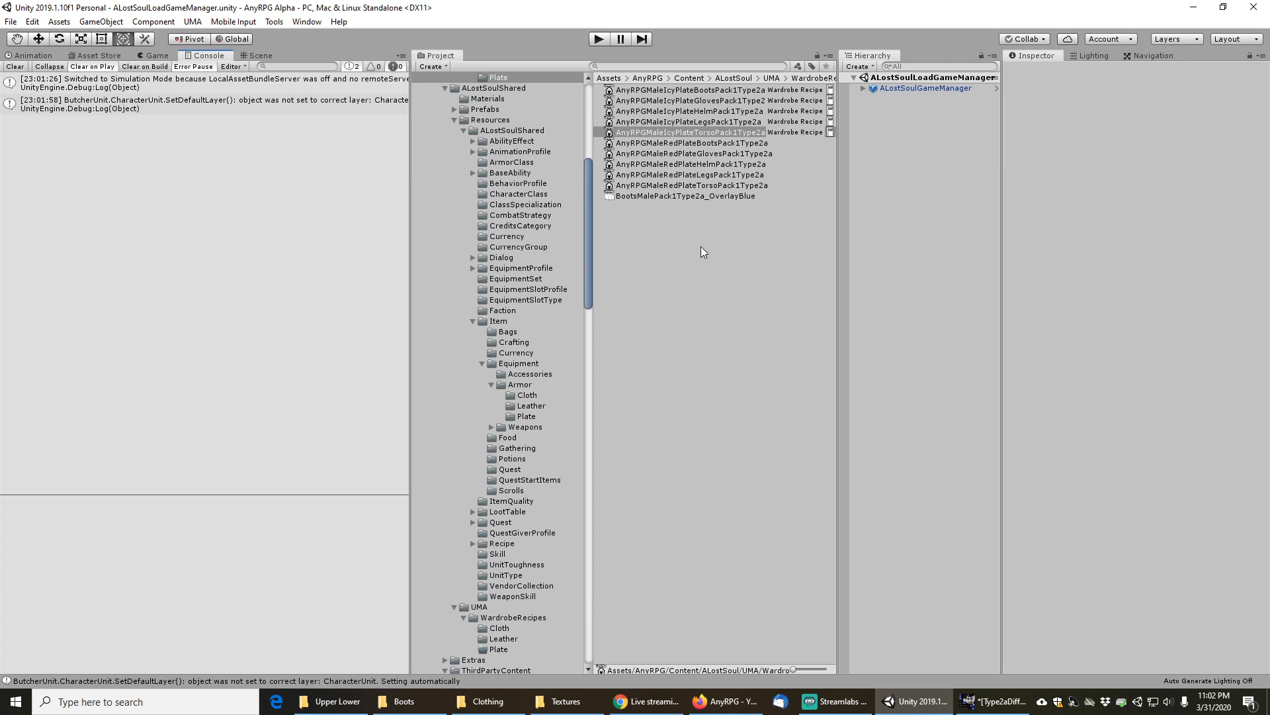
Find the PlateArmor vendor collection and set its Vendor Items size to 21
click(701, 247)
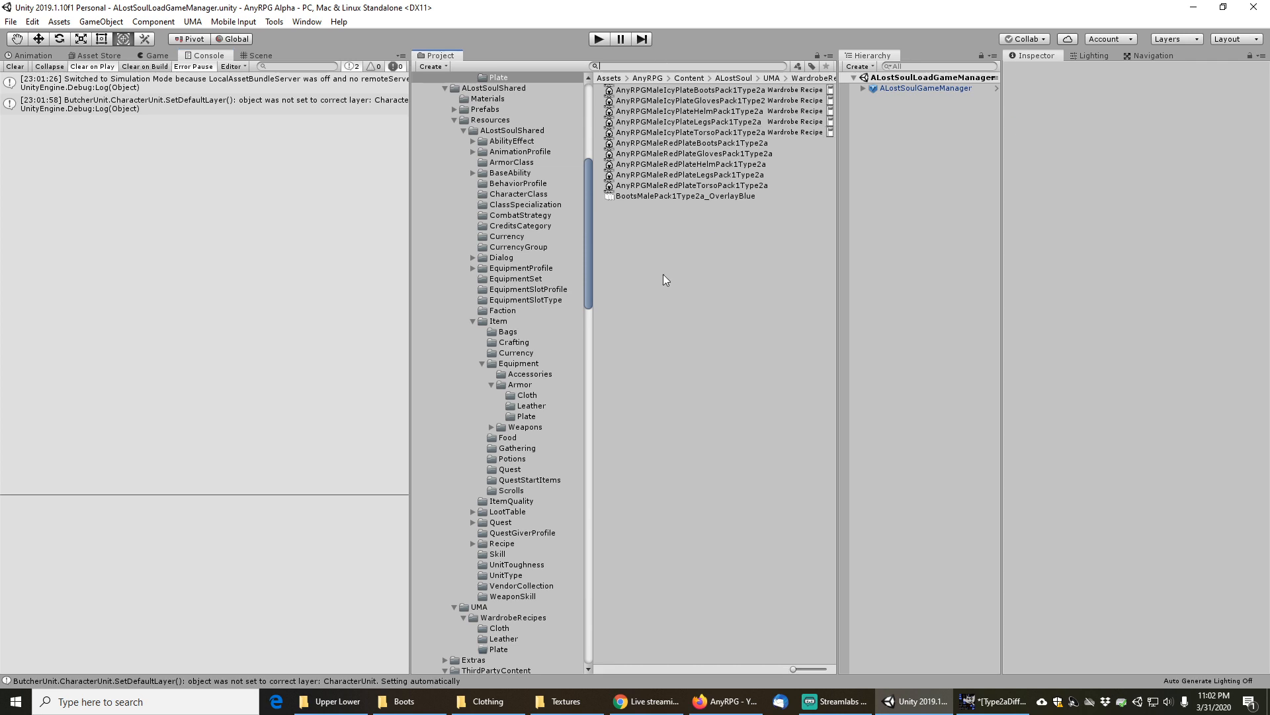
text(platearmor)
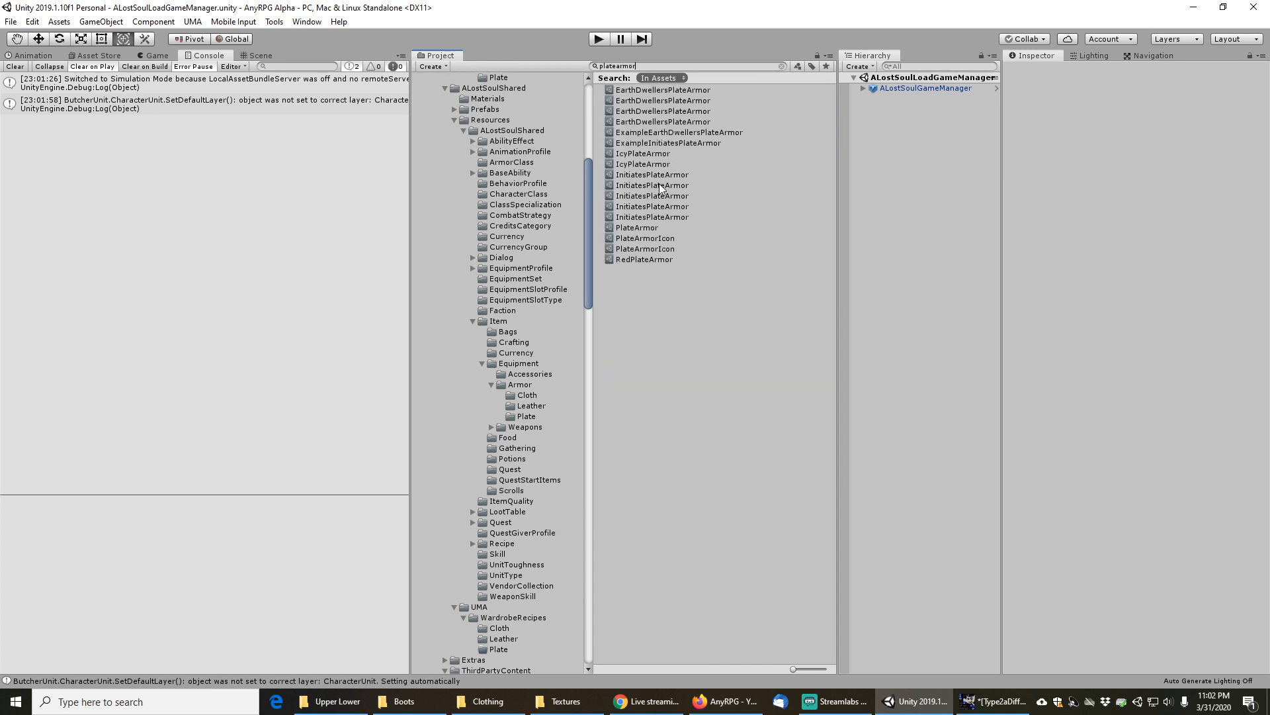
click(638, 227)
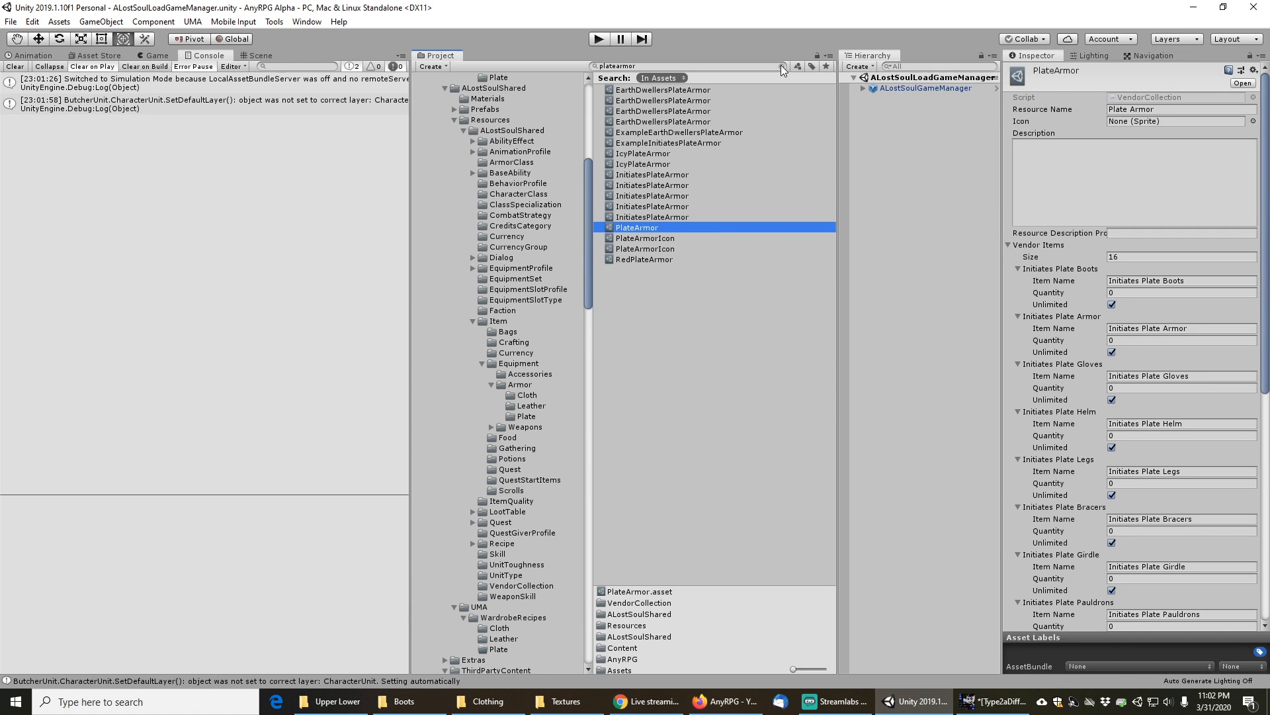
click(780, 65)
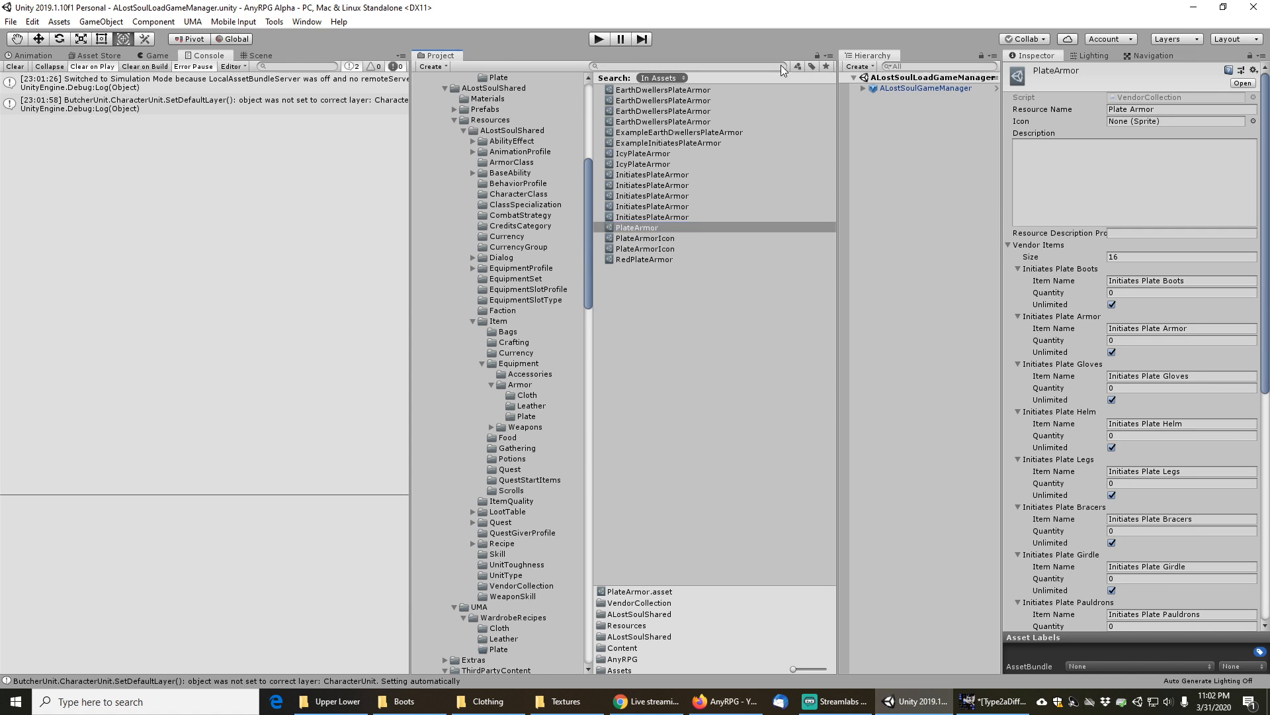
click(1128, 256)
text(21)
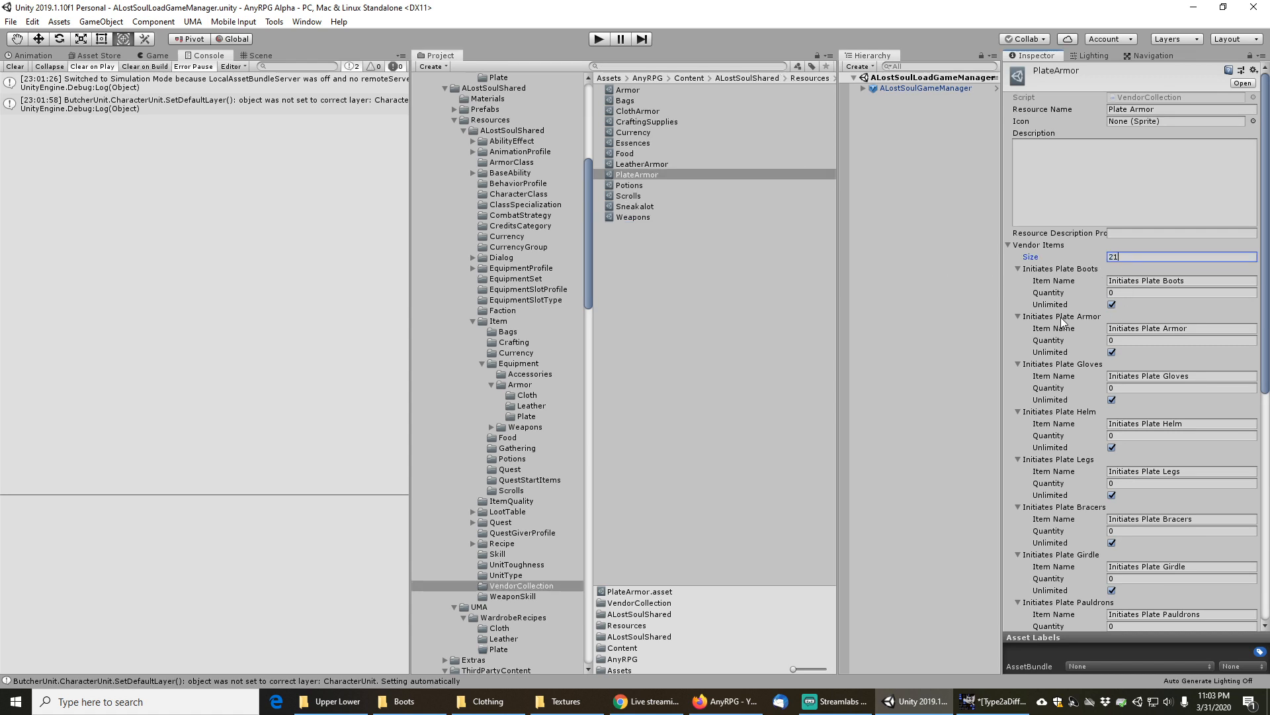
key(Tab)
scroll(1067, 364, down, 15)
scroll(1068, 370, down, 3)
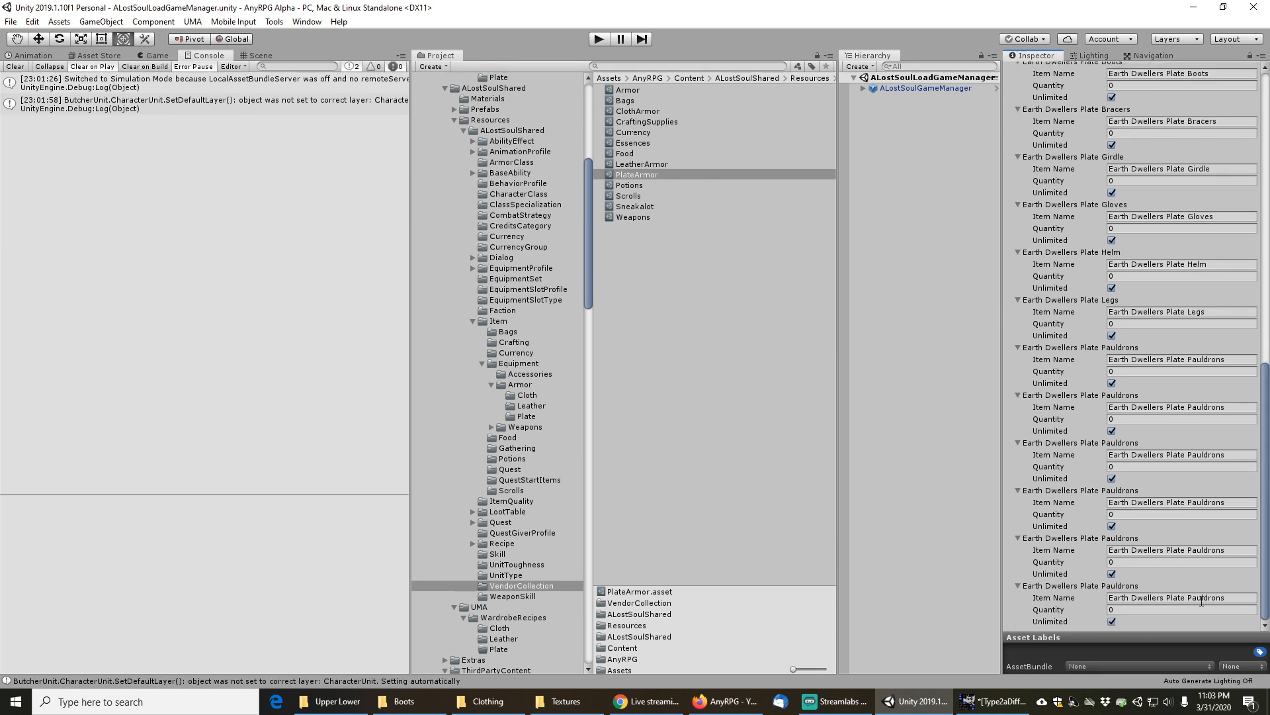
Rename the first added vendor item to Icy Plate Pauldrons and copy that name
click(1220, 406)
click(1182, 407)
key(shift+Home)
text(Icy)
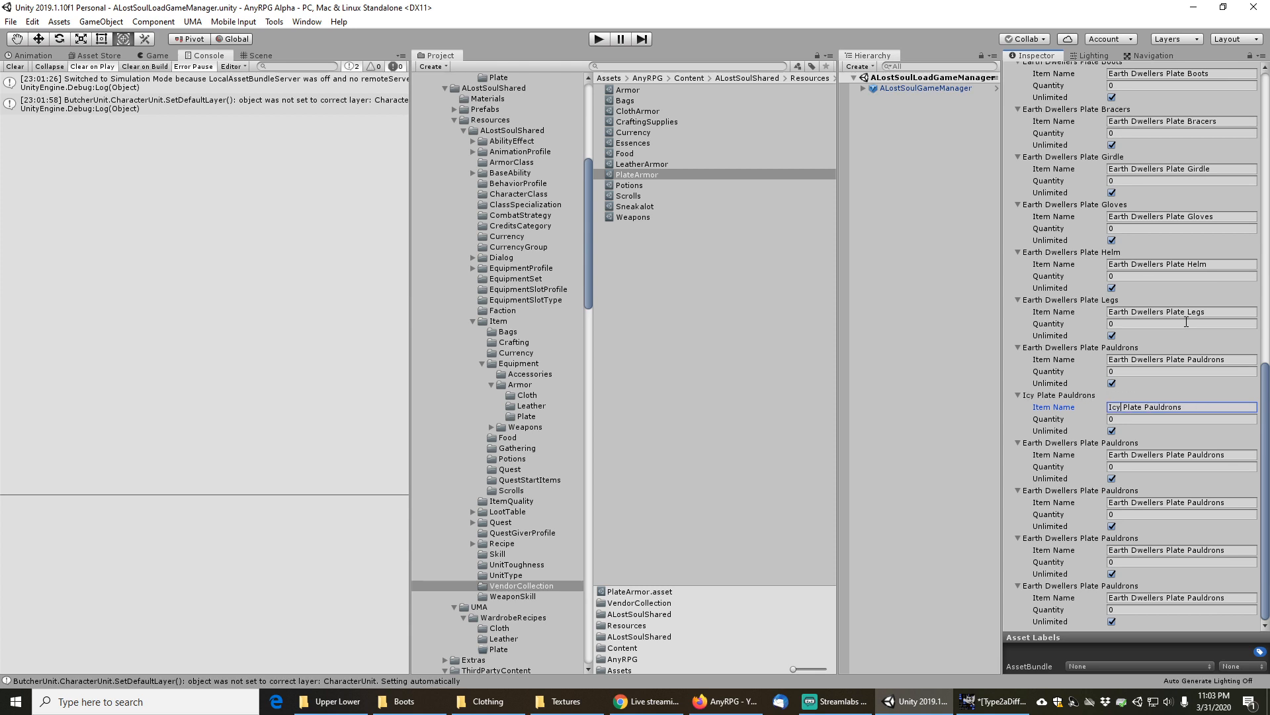
key(ctrl+a)
key(ctrl+c)
Name the second added vendor item Icy Plate Gloves, reusing the copied name
click(1236, 457)
key(ctrl+v)
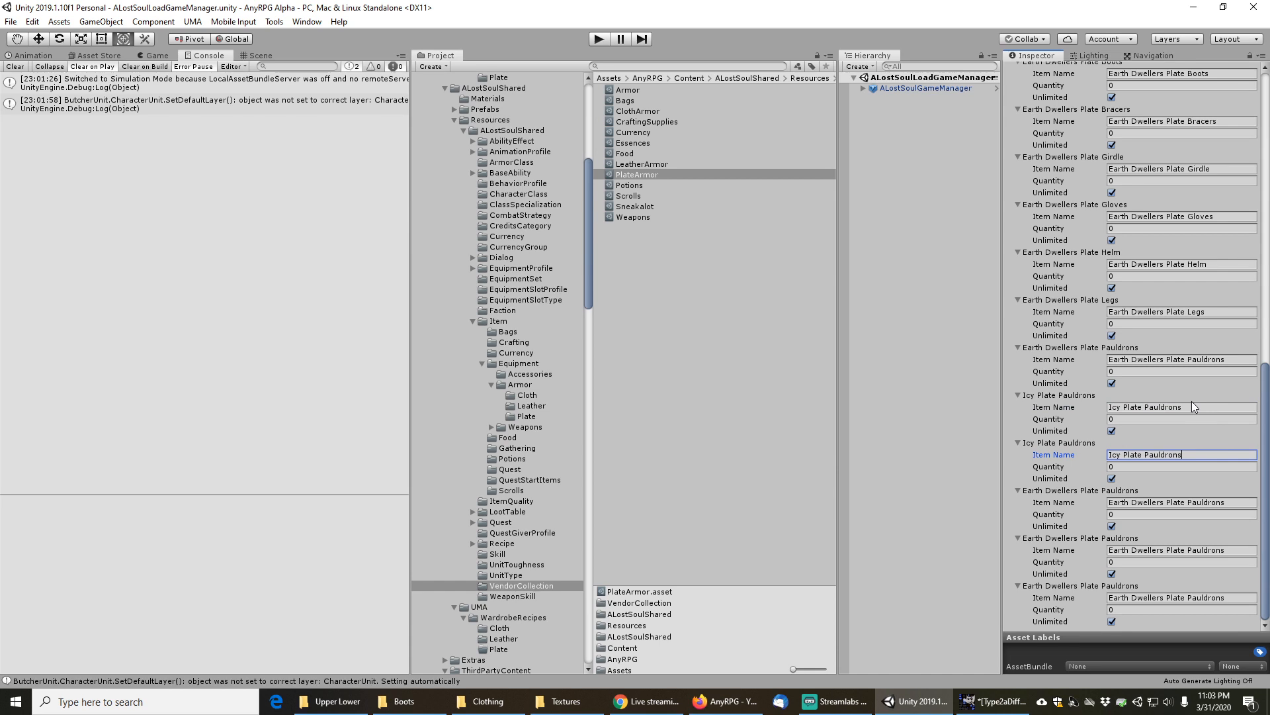
key(BackSpace)
key(BackSpace)
key(BackSpace)
key(BackSpace)
key(BackSpace)
key(BackSpace)
key(BackSpace)
key(BackSpace)
key(BackSpace)
text(Gloves)
Name the third added vendor item Icy Plate Legs, reusing the copied name
click(1237, 502)
key(ctrl+v)
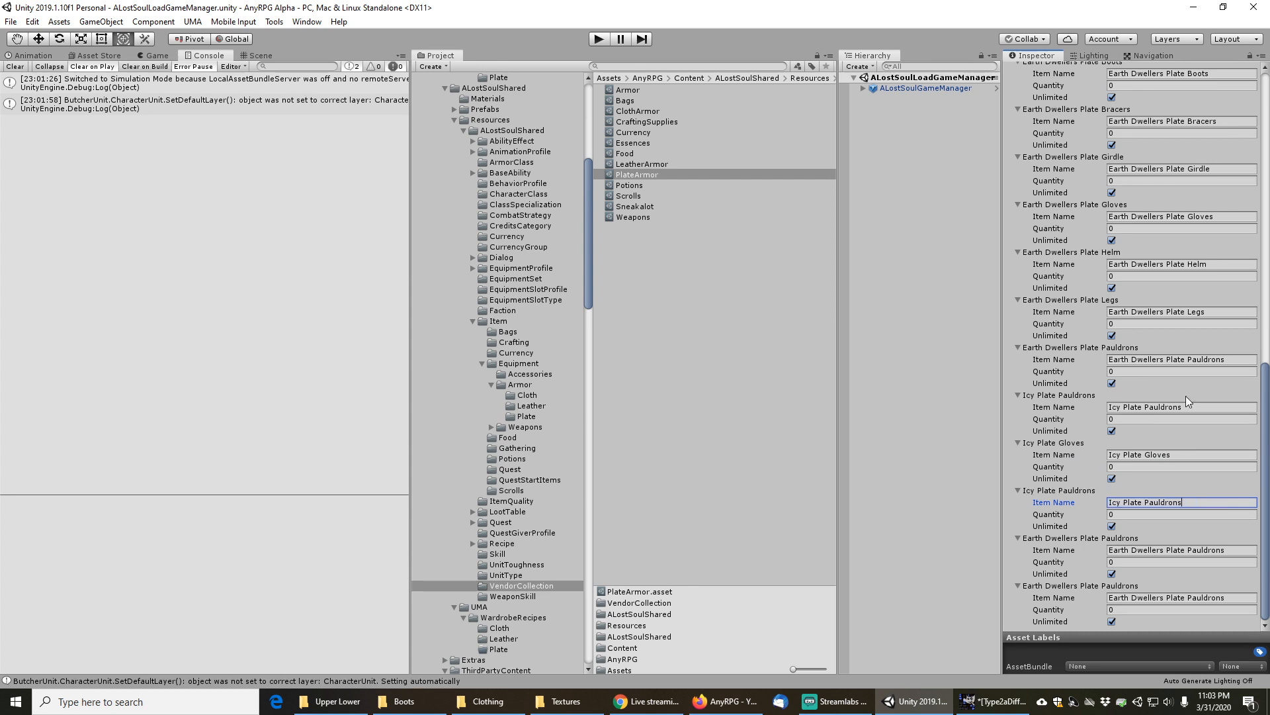
key(BackSpace)
key(BackSpace)
key(BackSpace)
key(BackSpace)
key(BackSpace)
key(BackSpace)
key(BackSpace)
key(BackSpace)
key(BackSpace)
text(Lets)
key(BackSpace)
key(BackSpace)
text(gs)
Name the fourth added vendor item Icy Plate Armor, reusing the copied name
click(1230, 550)
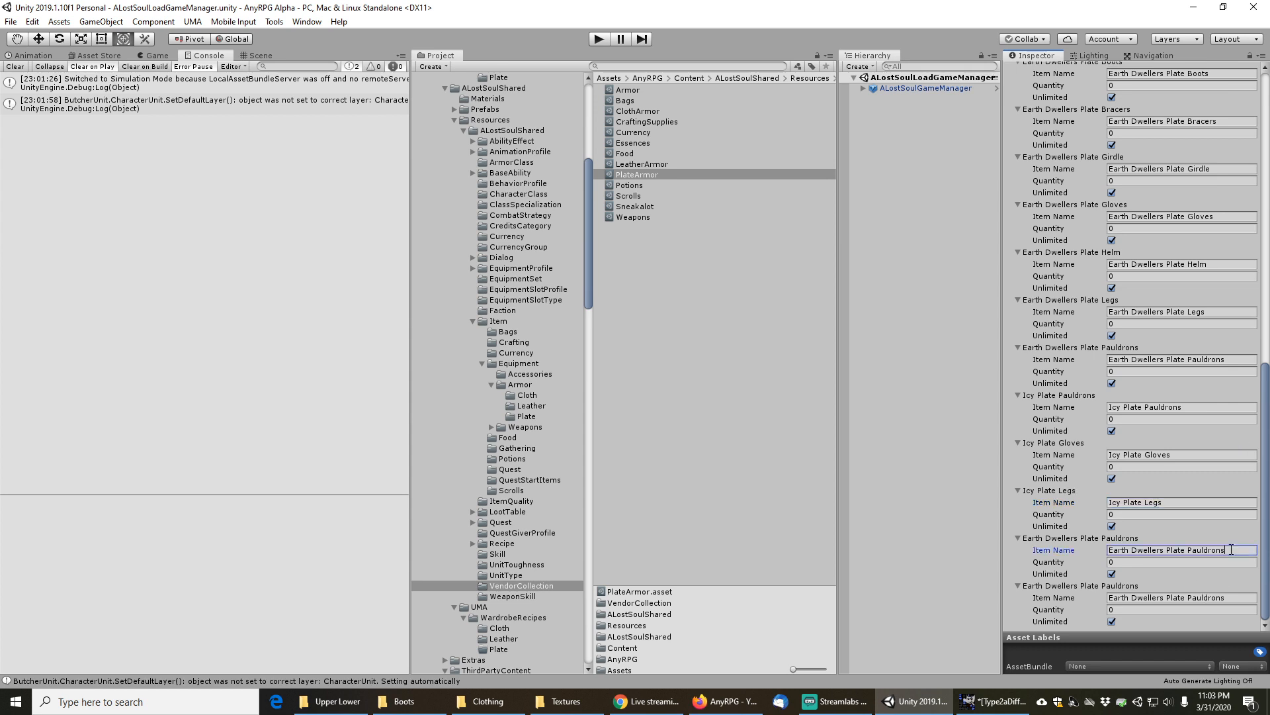
key(ctrl+v)
key(BackSpace)
key(BackSpace)
key(BackSpace)
key(BackSpace)
key(BackSpace)
key(BackSpace)
key(BackSpace)
key(BackSpace)
key(BackSpace)
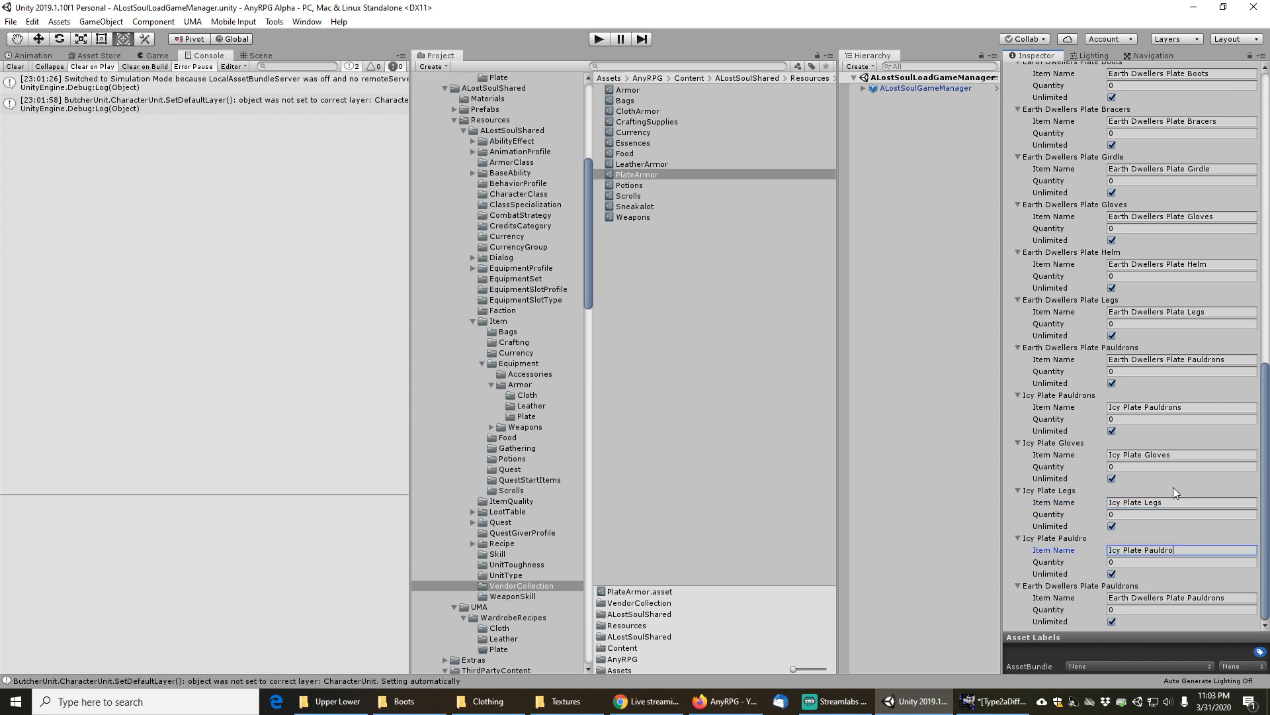
text(Armor)
Name the last added vendor item Icy Plate Helm, reusing the copied name
click(1231, 597)
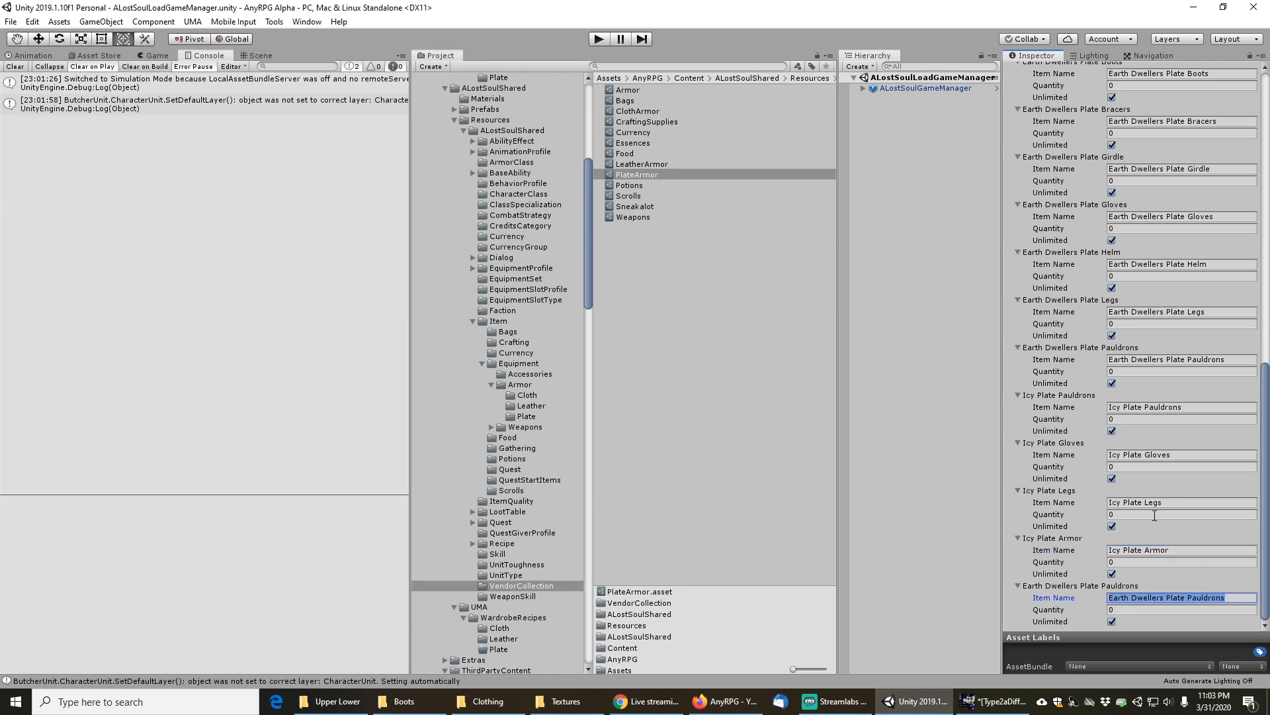
key(ctrl+v)
key(BackSpace)
key(BackSpace)
key(BackSpace)
key(BackSpace)
key(BackSpace)
key(BackSpace)
key(BackSpace)
key(BackSpace)
key(BackSpace)
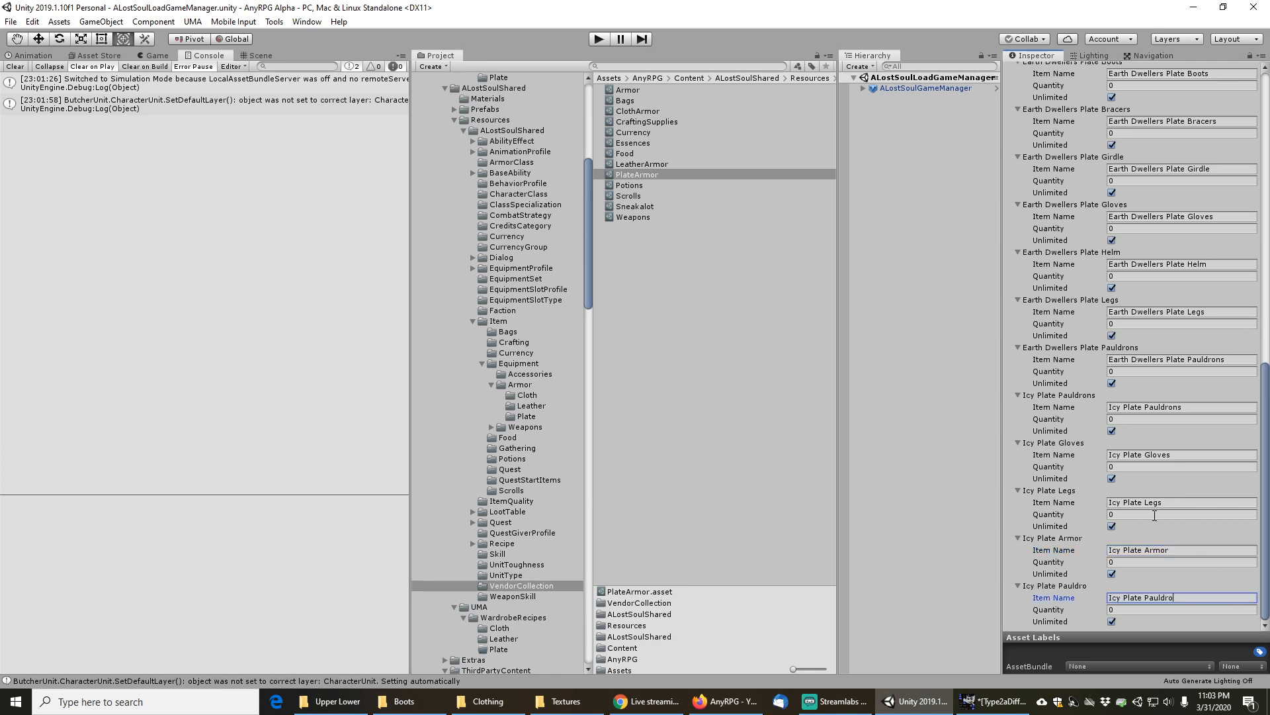
text(Helm)
Save the vendor collection changes, then test-run the game in the editor and stop it
click(12, 22)
click(26, 77)
click(599, 39)
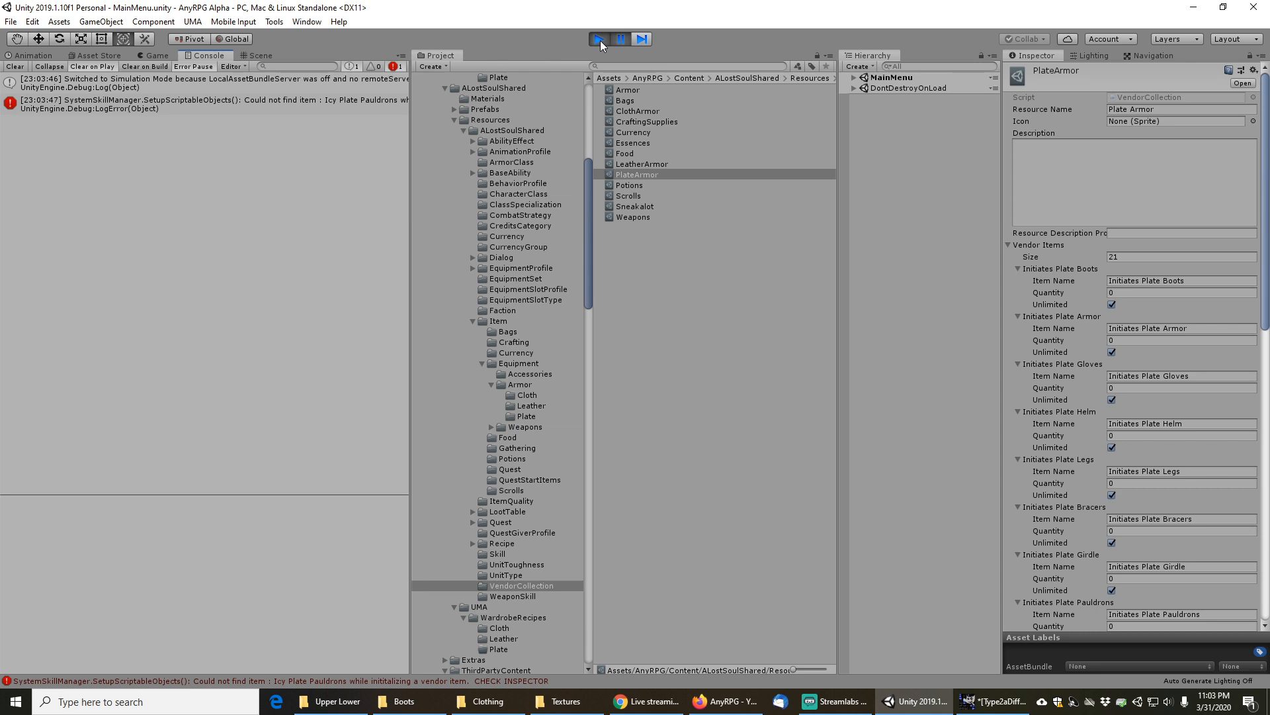
click(599, 40)
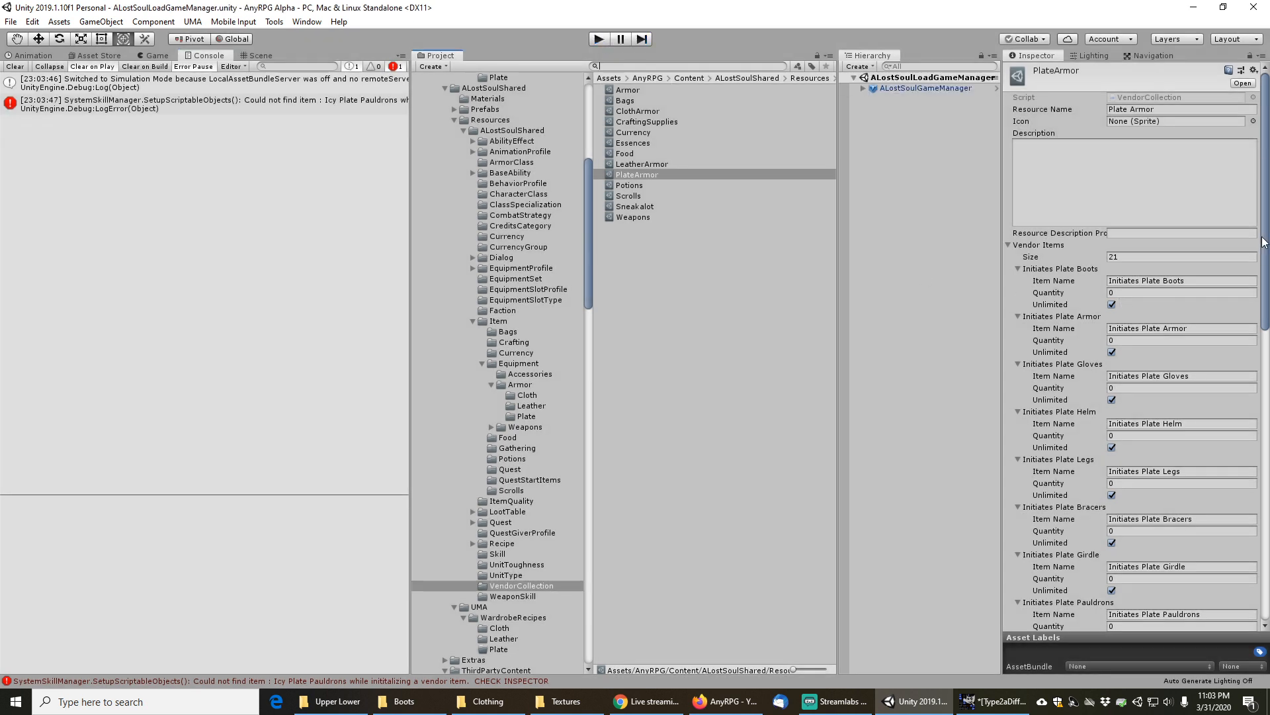
Rename the Icy Plate Pauldrons vendor item to Icy Plate Boots in the PlateArmor collection
drag(1265, 241, 1266, 557)
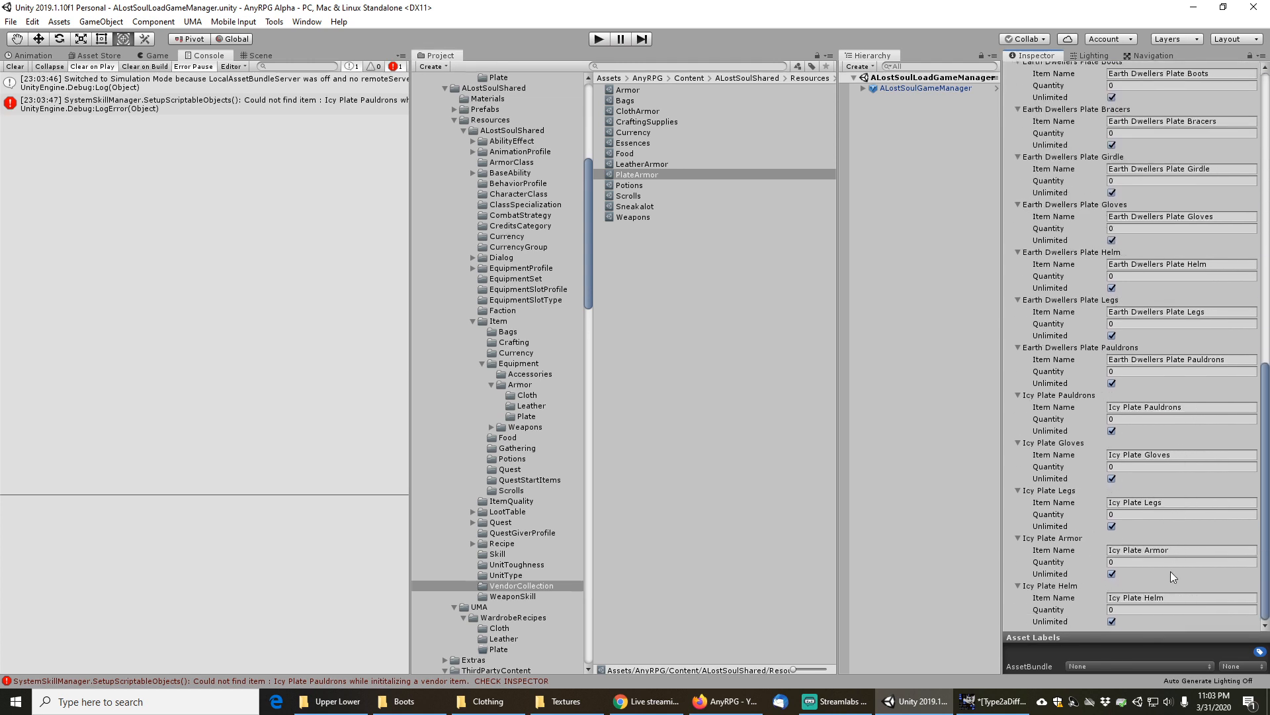
click(1171, 406)
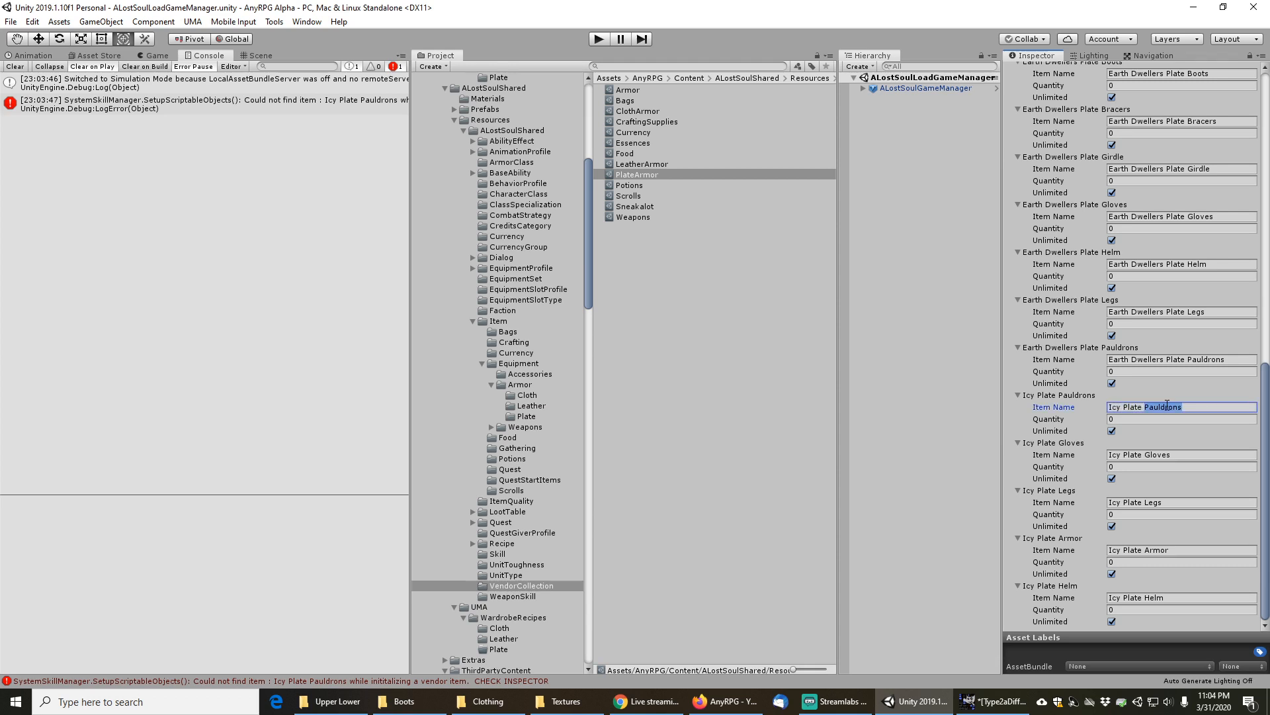
double_click(1170, 406)
text(Boots)
key(Tab)
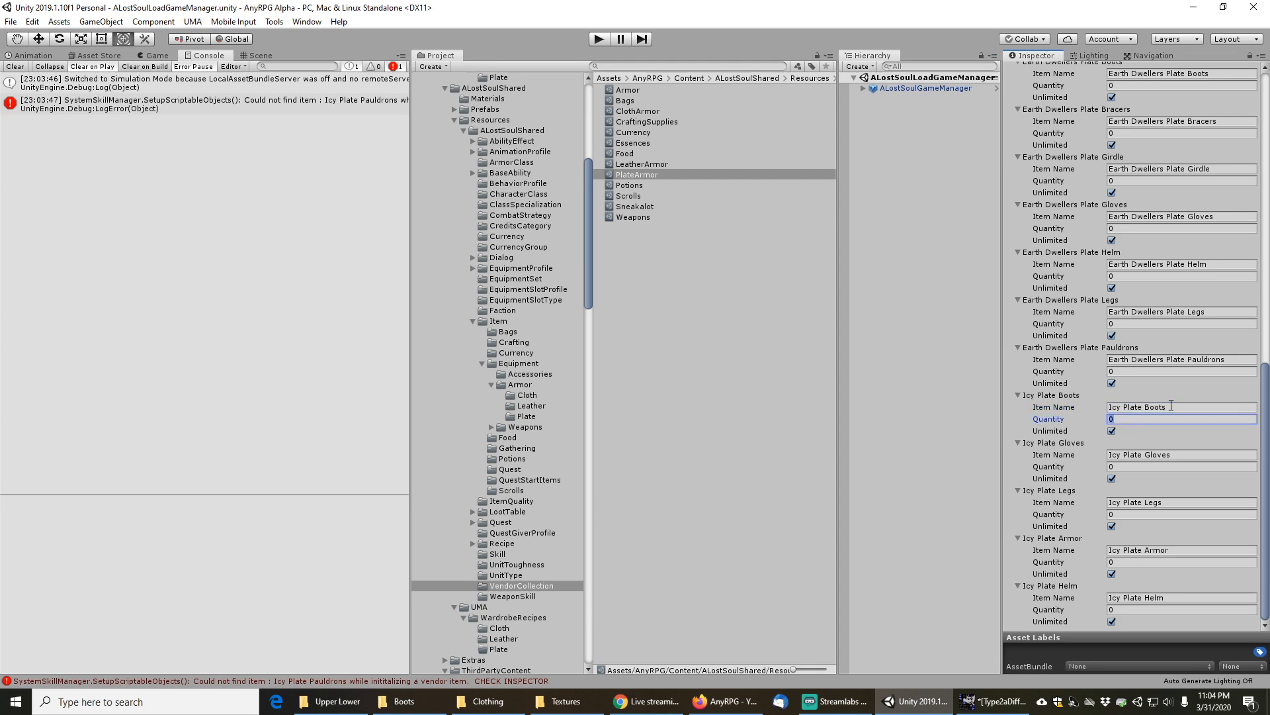
Save the changes, run the game in the editor and load the Chapter 2 Tester Warrior save in Sun Temple
click(11, 21)
click(39, 73)
click(603, 38)
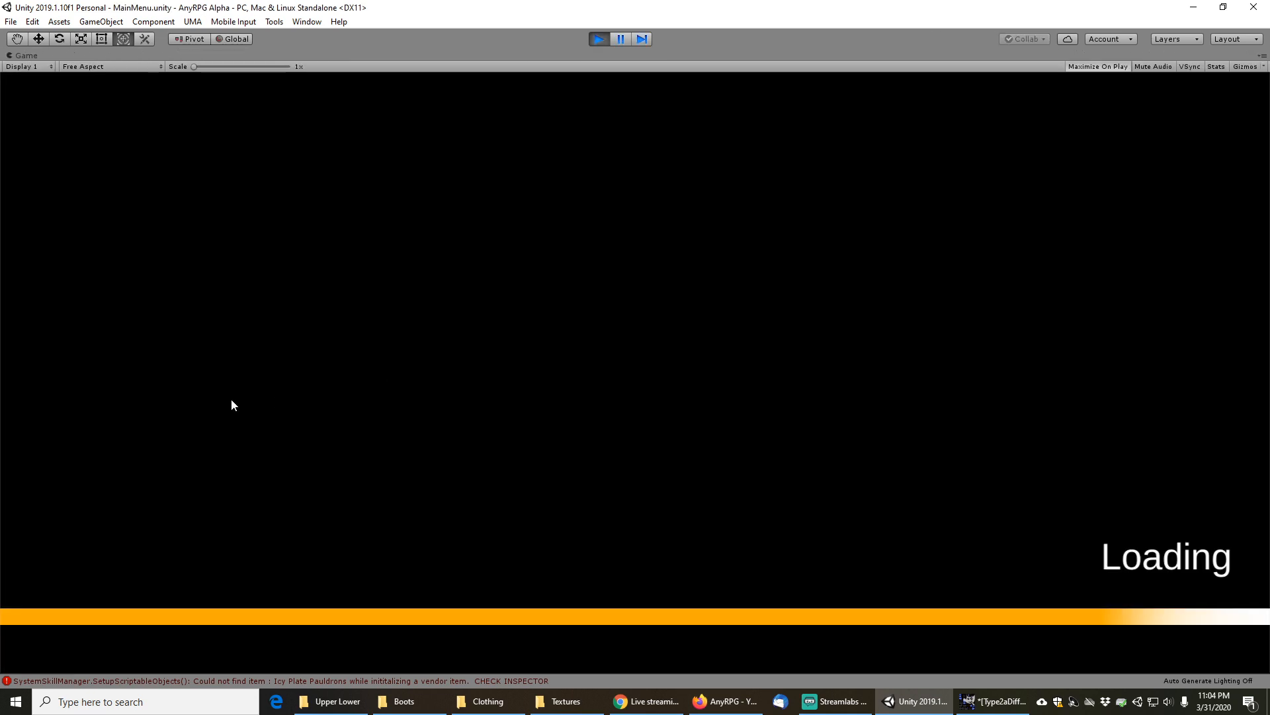
click(142, 384)
click(661, 526)
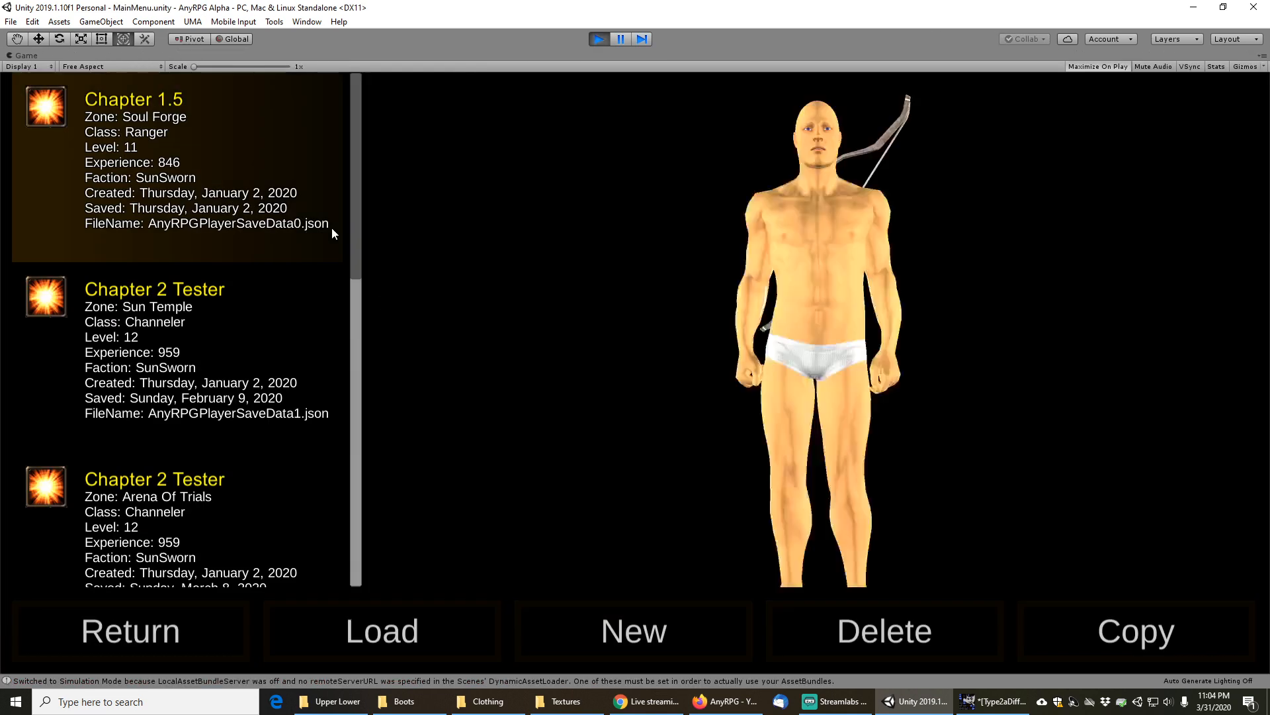
scroll(335, 456, down, 4)
scroll(335, 455, down, 3)
click(165, 272)
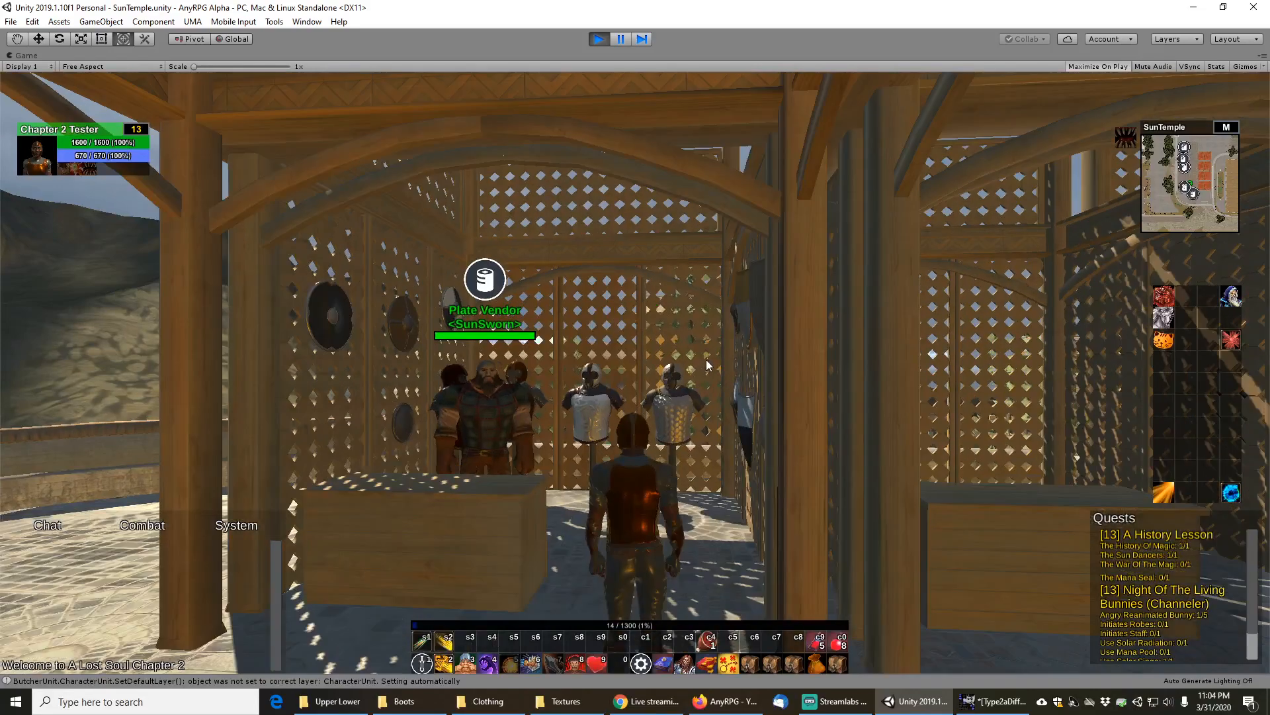
Walk the character into the stall and up to the Plate Vendor
right_drag(705, 359, 711, 395)
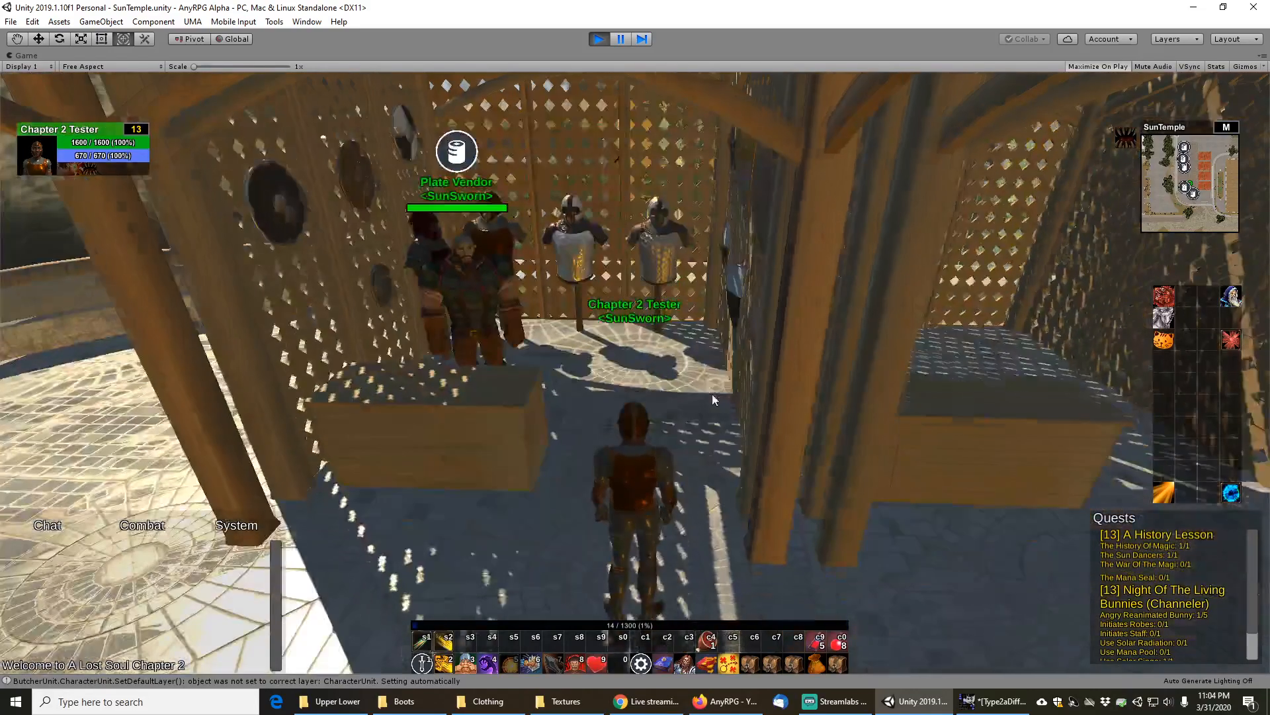
scroll(707, 396, up, 1)
key(w)
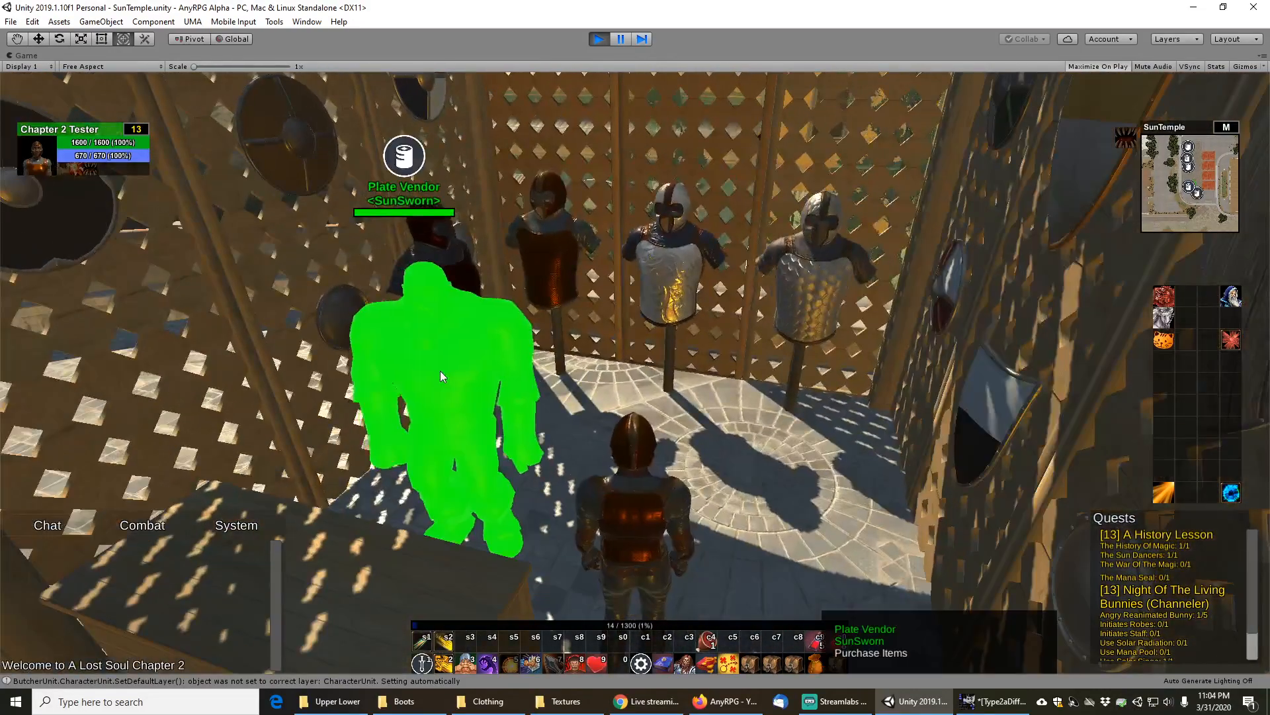
Move both items out of the nearly empty 20 Slot Bag into other bags and open the Plate Vendor's shop
key(b)
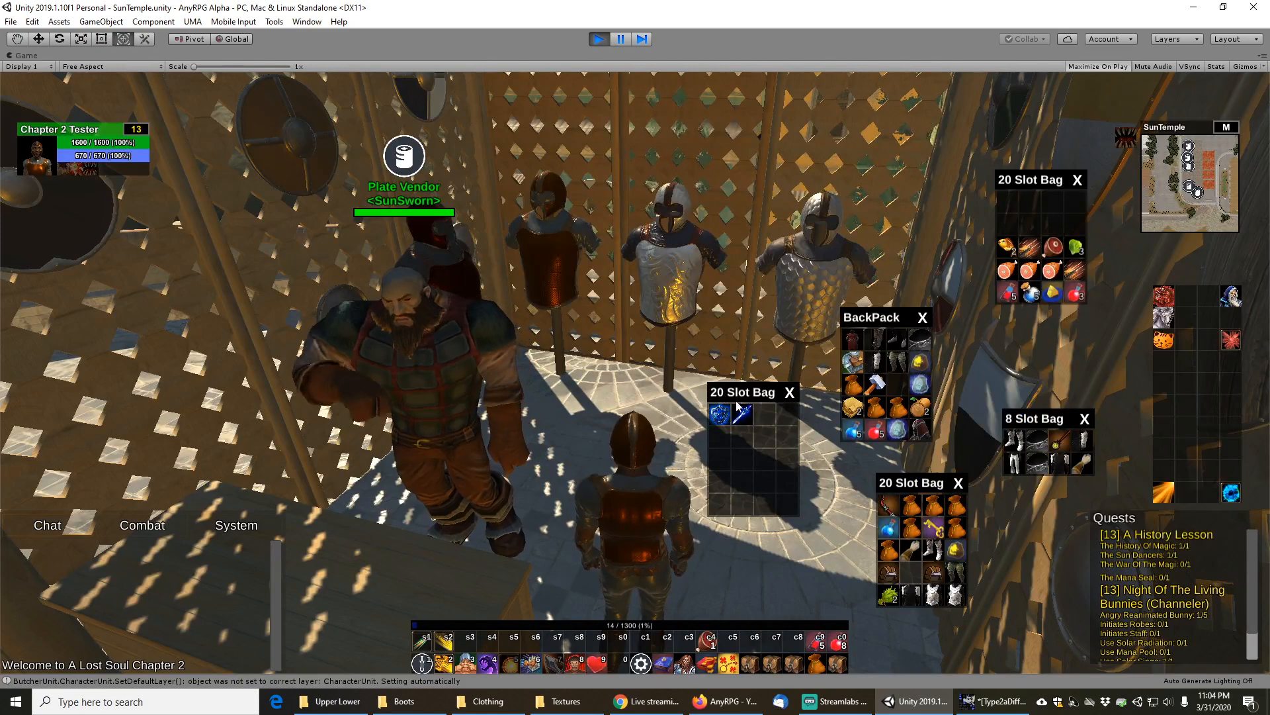
click(898, 384)
click(720, 416)
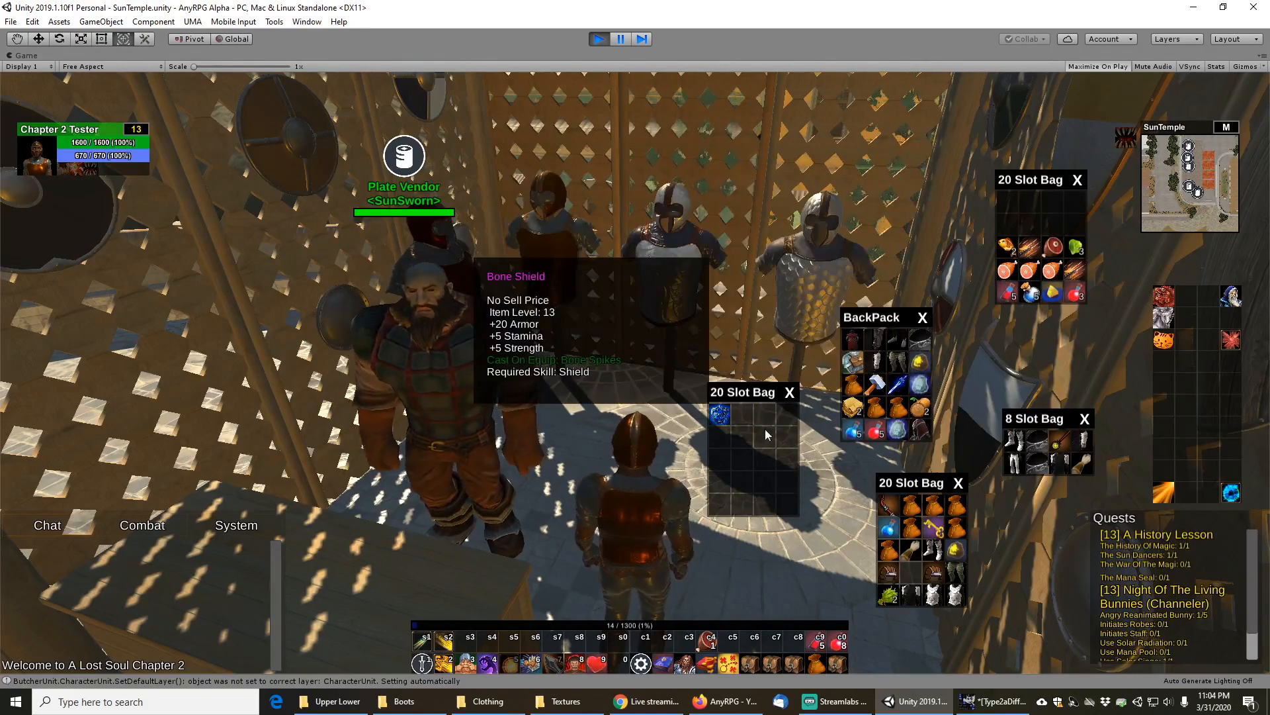
click(910, 572)
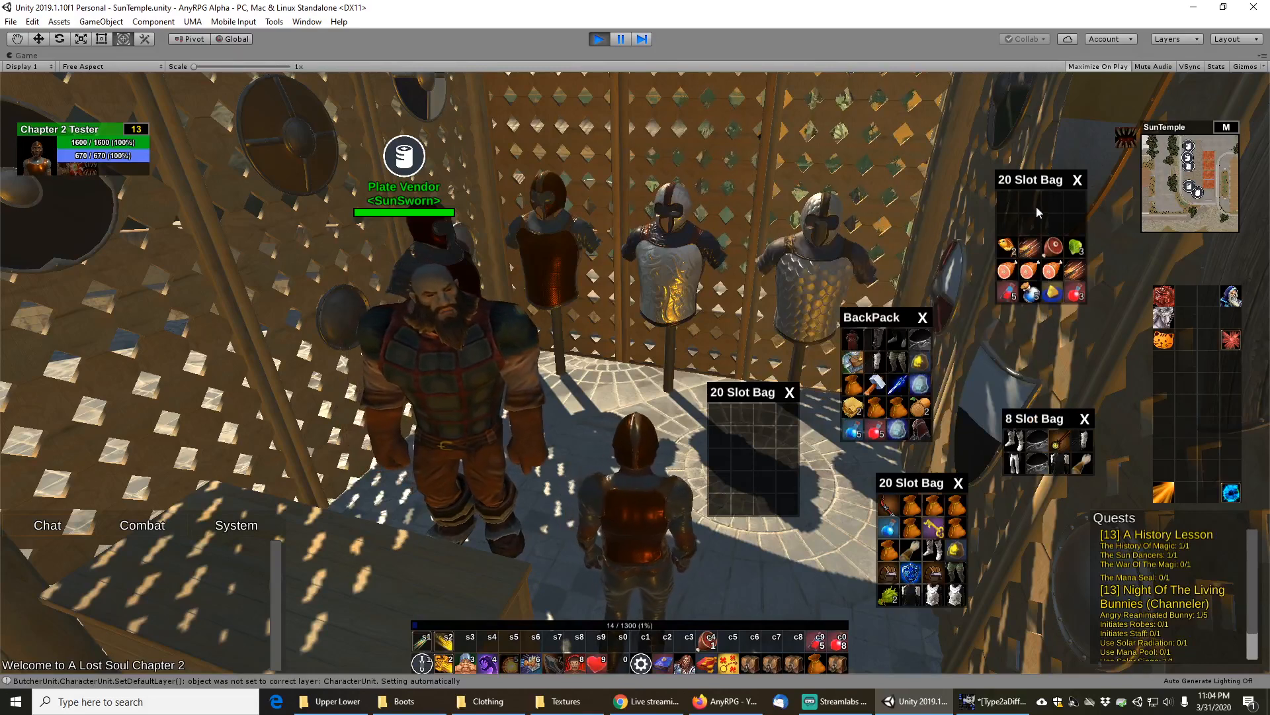
click(436, 379)
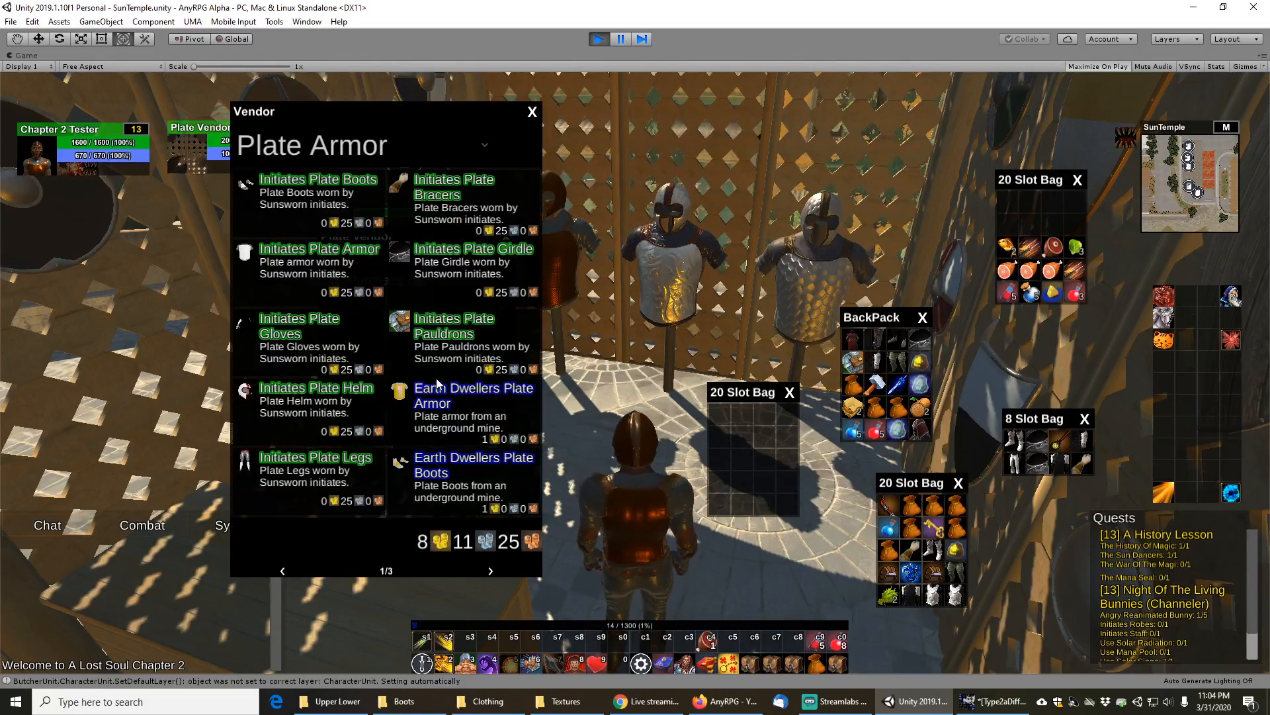
Buy the Icy Plate Boots, Gloves, Legs, Armor and Helm from the Plate Vendor
scroll(454, 447, down, 1)
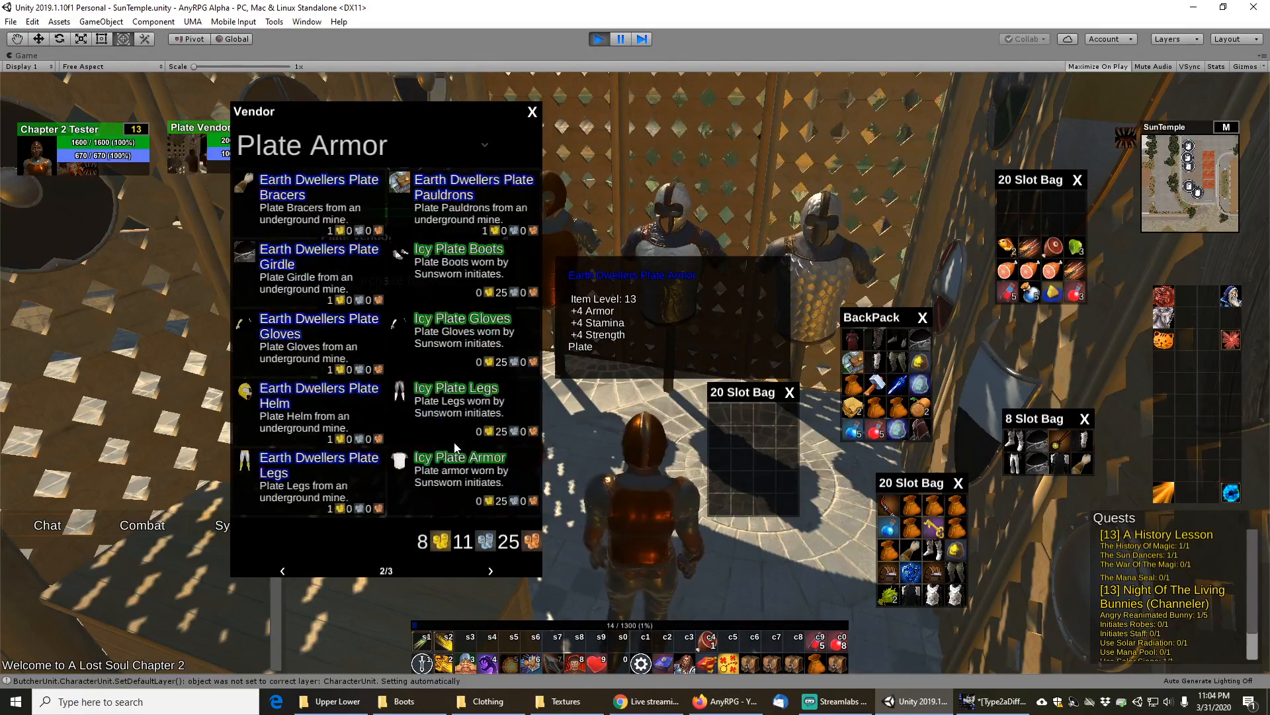
click(466, 252)
click(466, 324)
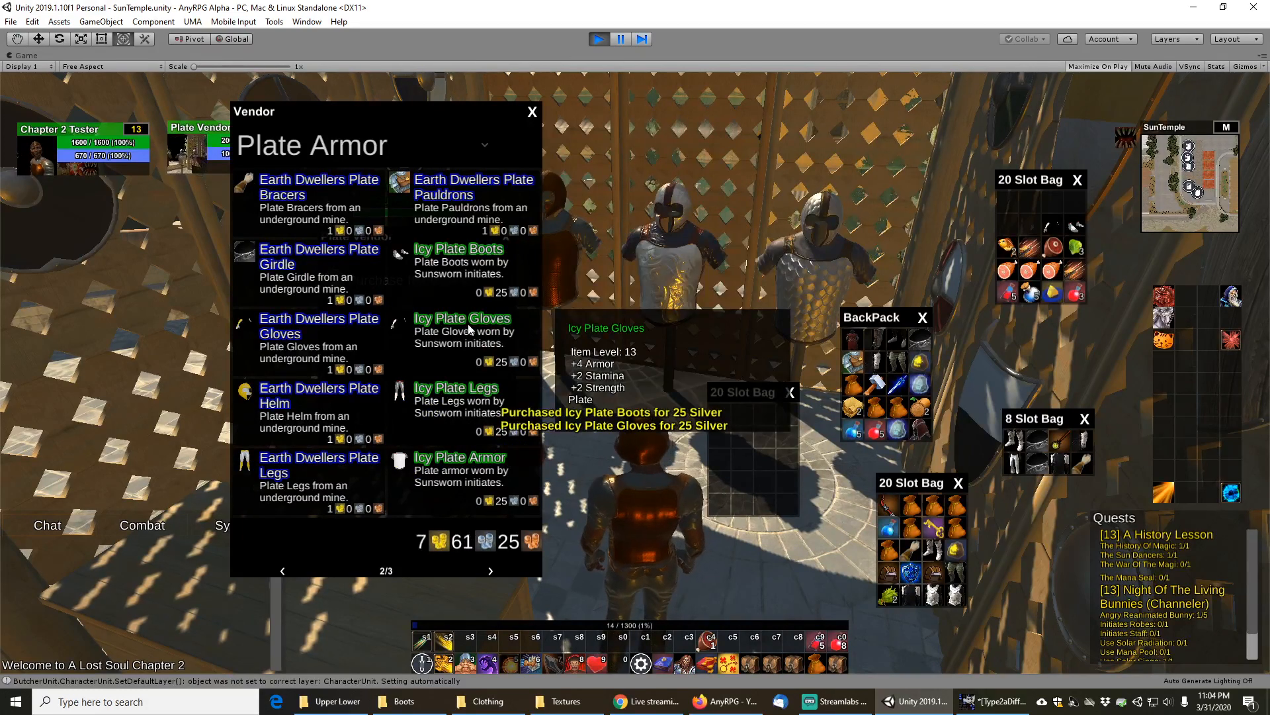
click(461, 397)
click(460, 460)
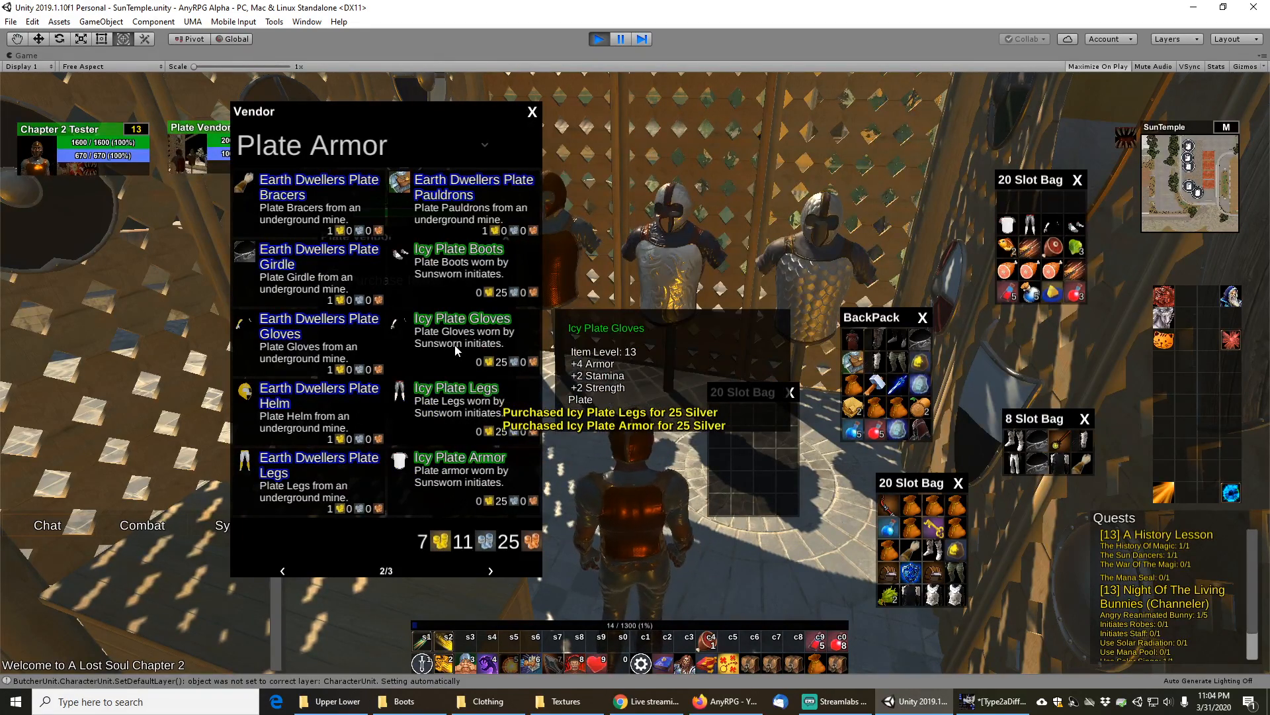
scroll(379, 222, down, 1)
click(379, 220)
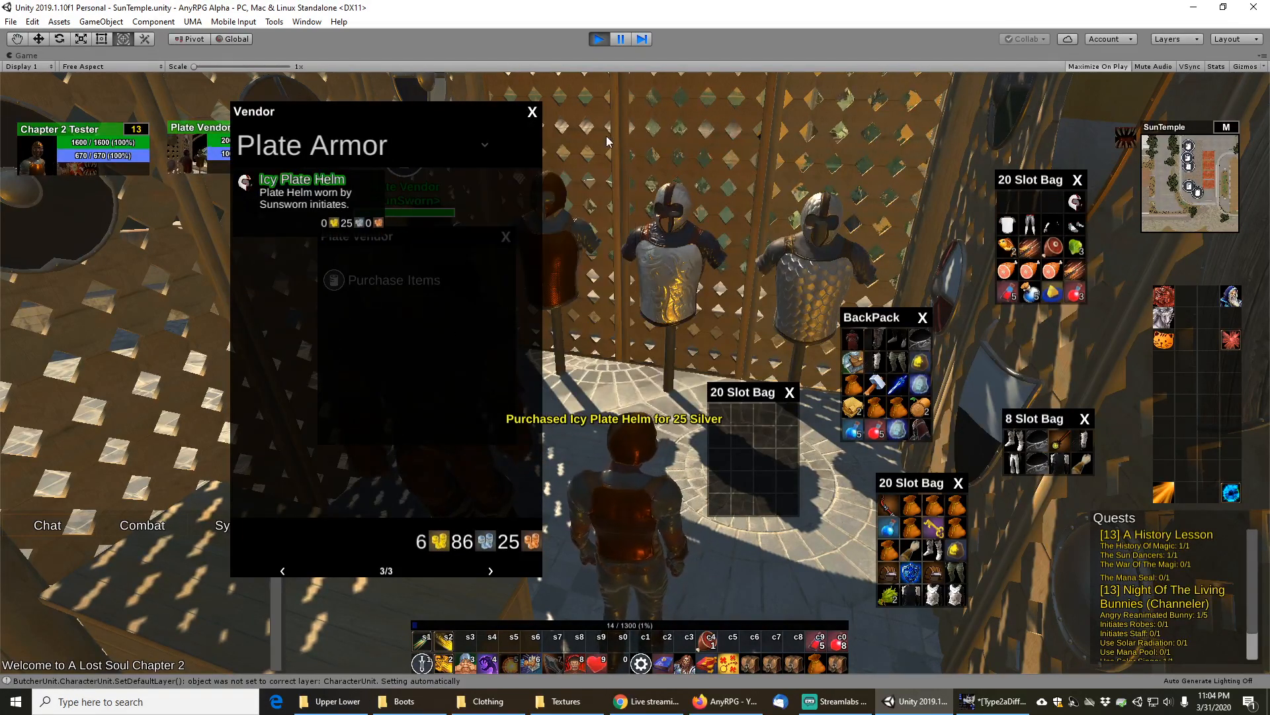
Close the vendor's shop and walk the character out of the stall into the open courtyard, facing the camera
click(532, 112)
key(s)
key(Escape)
right_drag(679, 338, 632, 304)
key(w)
drag(615, 384, 736, 415)
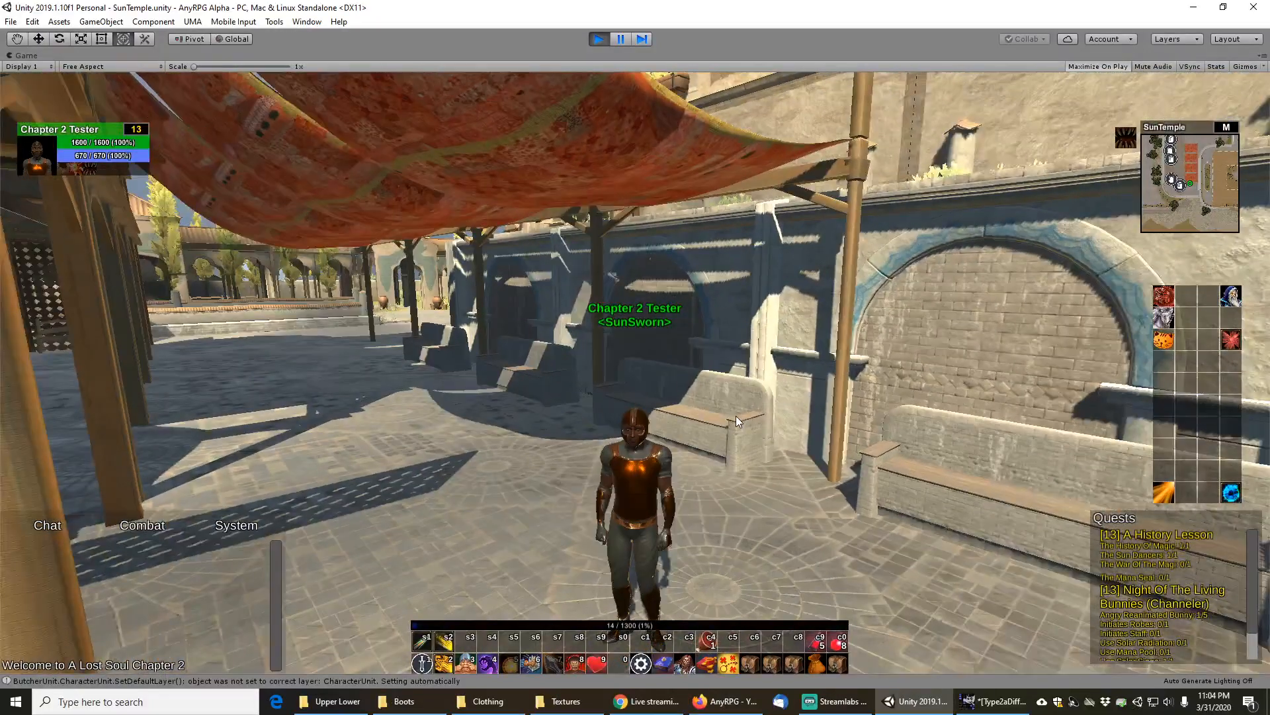
Equip the purchased Icy Plate pieces from the 20 Slot Bag on the character and close the bags
key(b)
right_click(1078, 196)
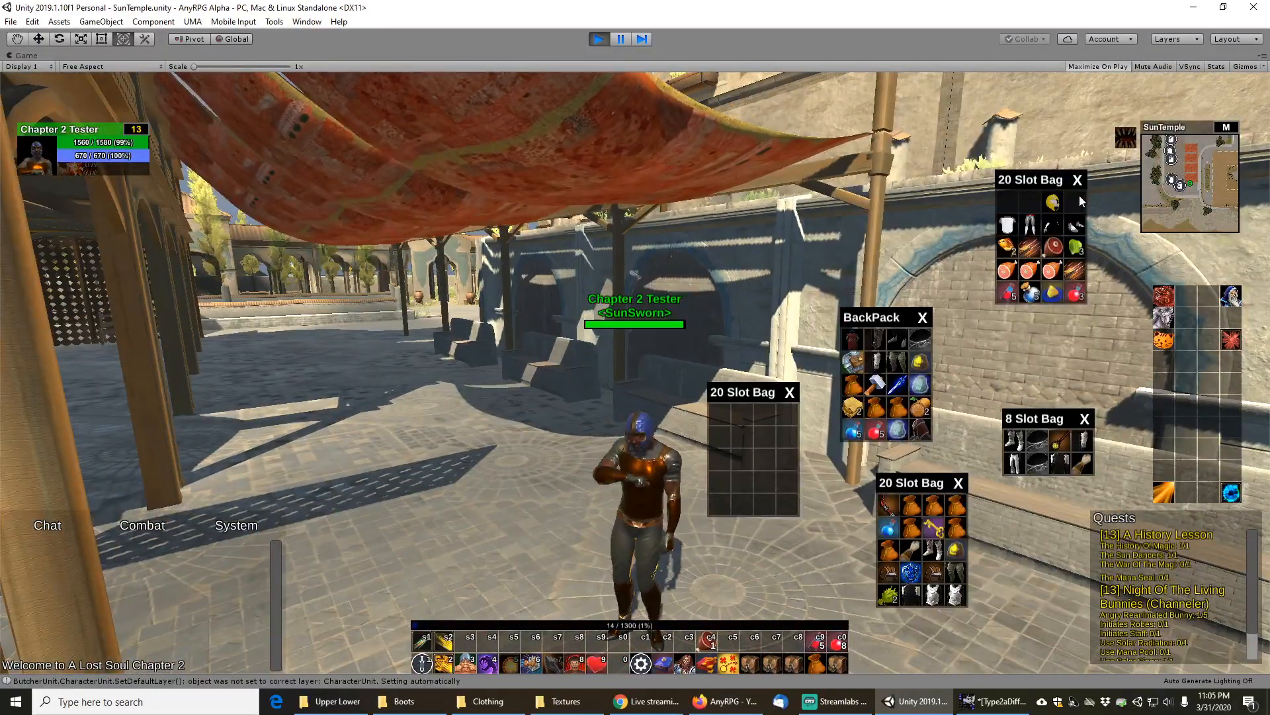
right_click(1057, 228)
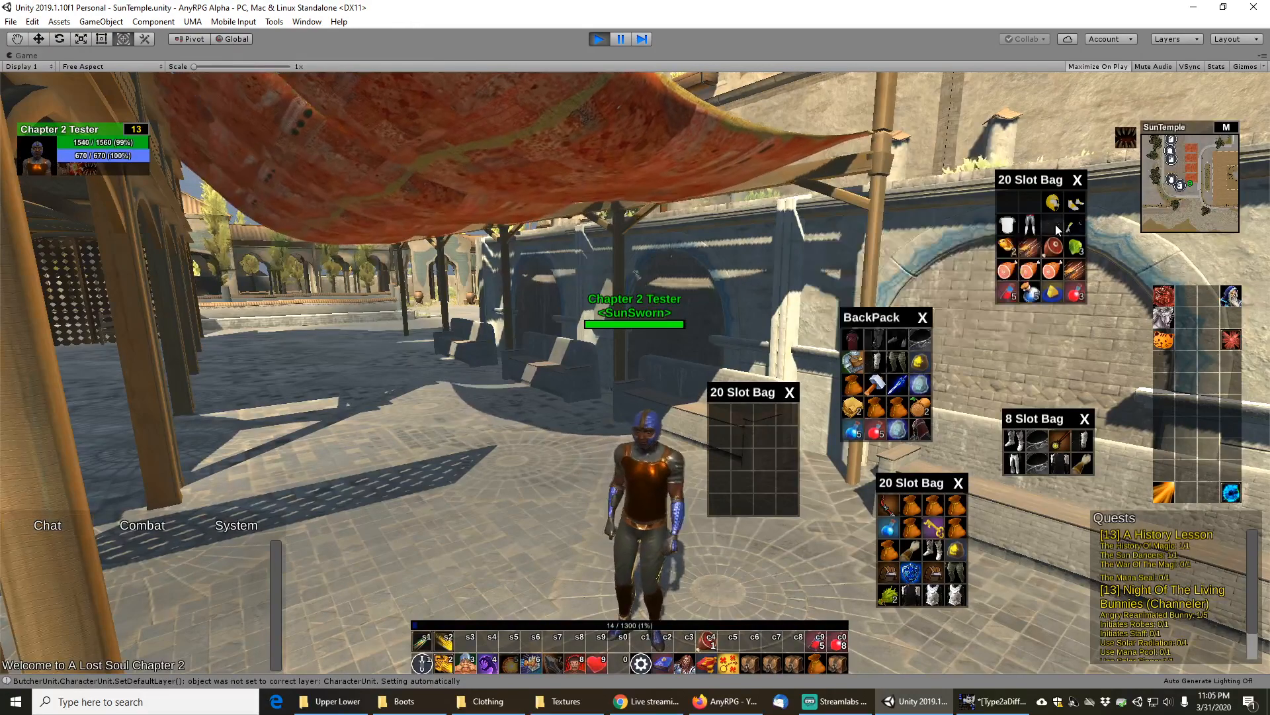
right_click(1007, 225)
key(b)
Examine the equipped Icy Plate armor on the character up close and from a distance
scroll(674, 449, up, 3)
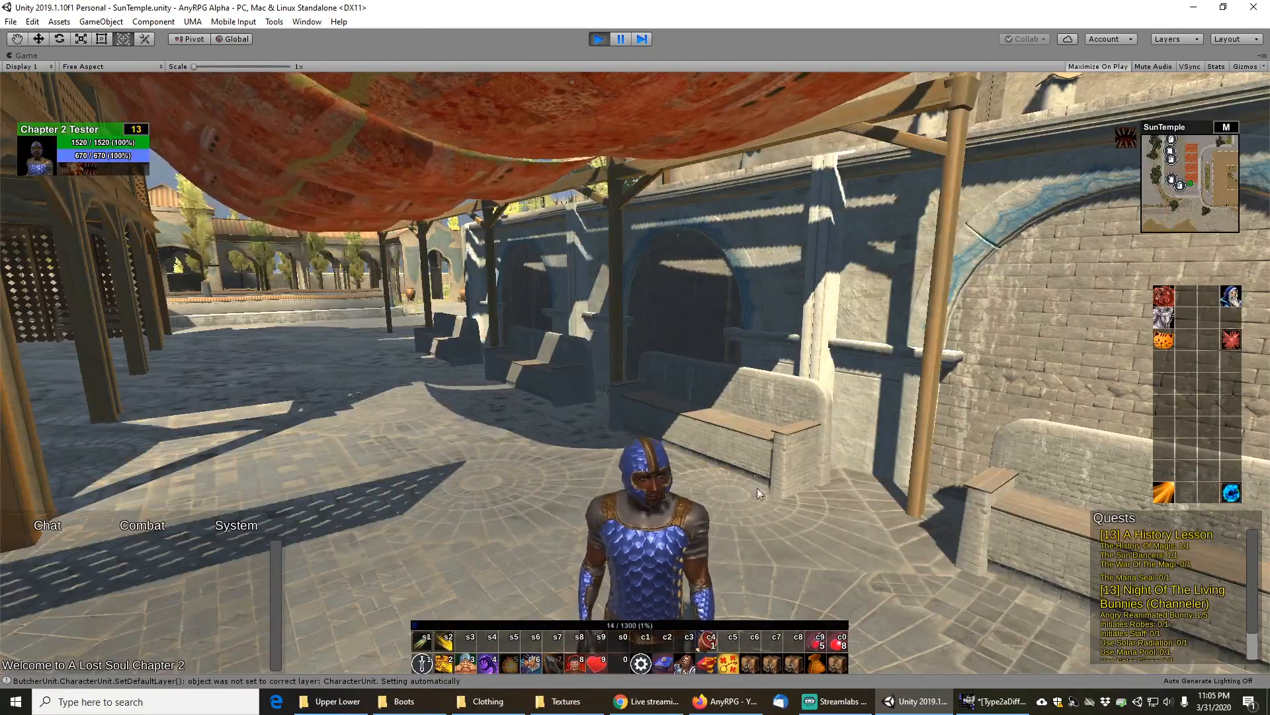
mouse_move(757, 487)
right_down()
mouse_move(762, 497)
mouse_move(753, 478)
right_up()
scroll(762, 536, down, 3)
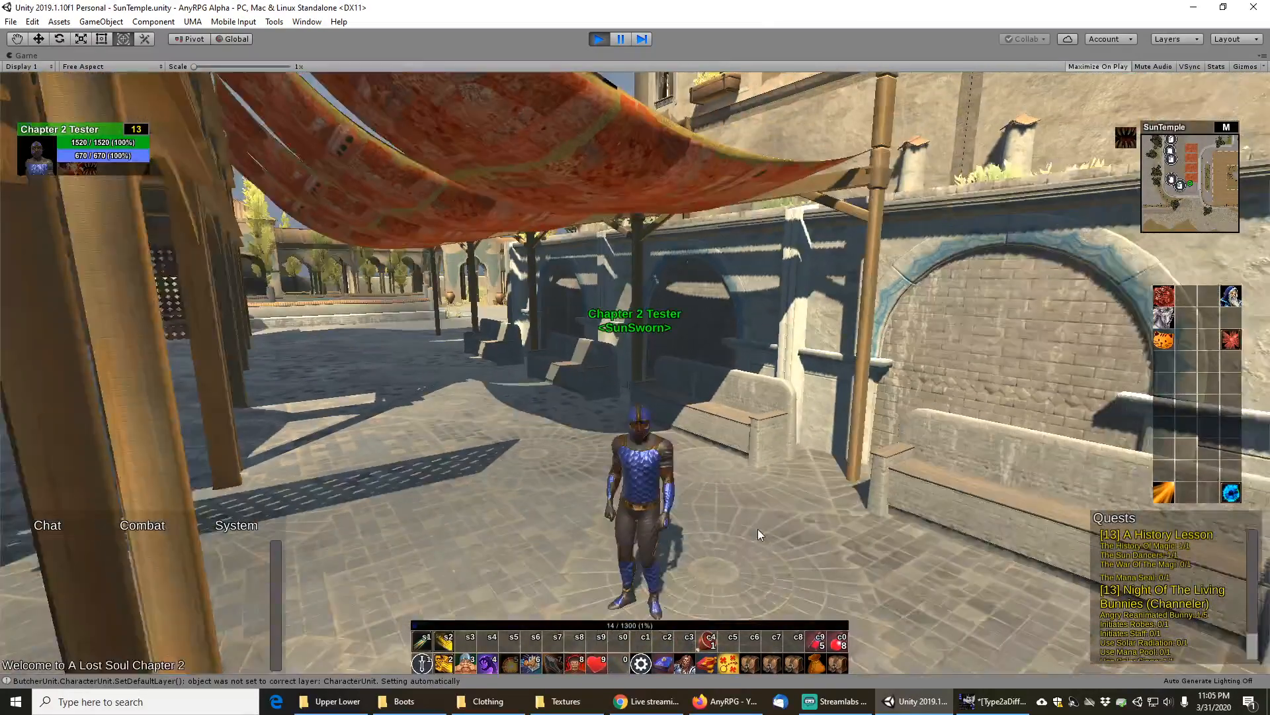
scroll(750, 526, up, 3)
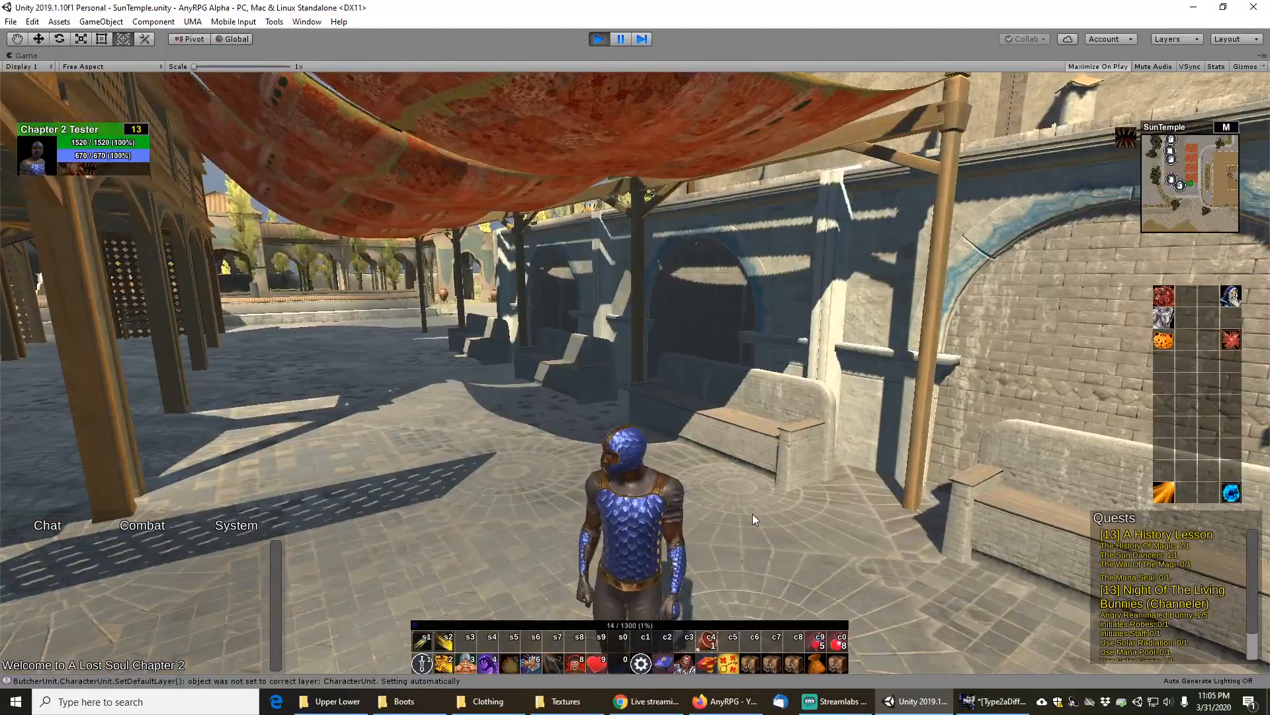
mouse_move(769, 516)
mouse_down()
mouse_move(545, 510)
mouse_move(779, 490)
mouse_move(808, 468)
mouse_move(733, 498)
mouse_move(765, 500)
mouse_move(748, 535)
mouse_move(776, 483)
mouse_move(753, 514)
mouse_move(744, 491)
mouse_move(737, 516)
mouse_move(752, 532)
mouse_move(757, 522)
mouse_up()
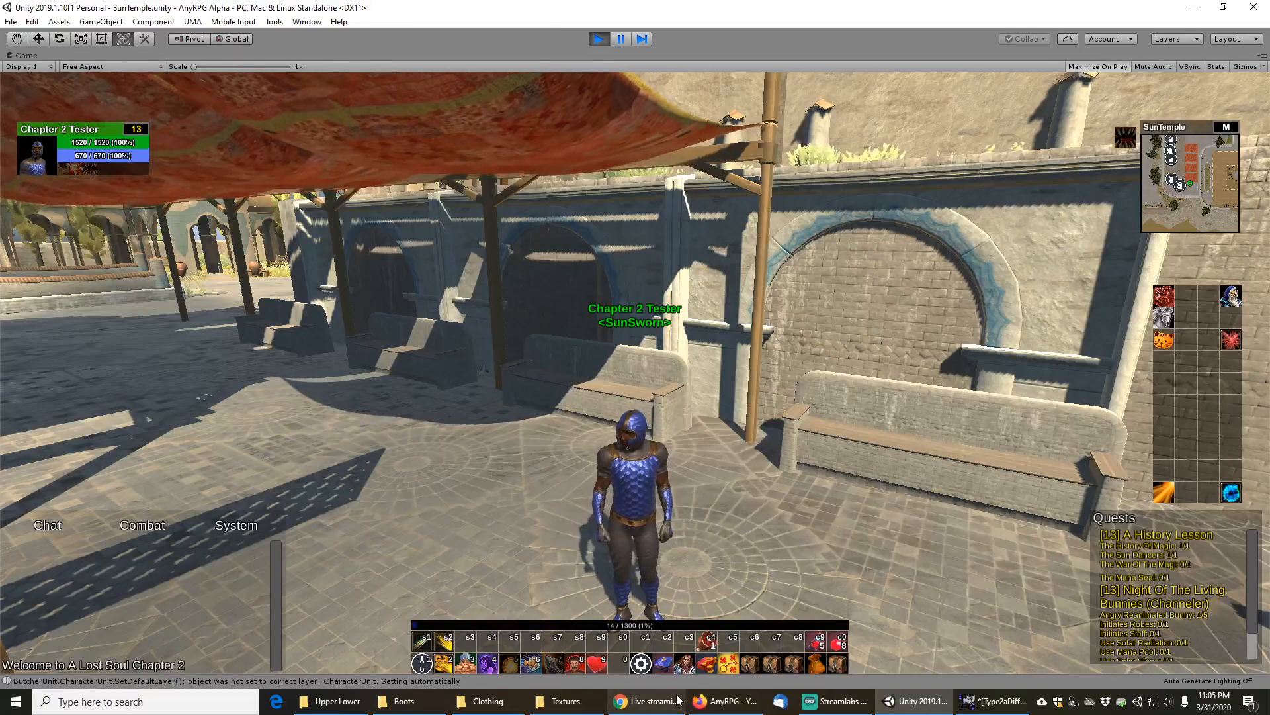
Exit the running game, switch to GIMP and clear the selection on the Type2aDiffuseMapMalePack1Blue texture
click(641, 663)
click(602, 246)
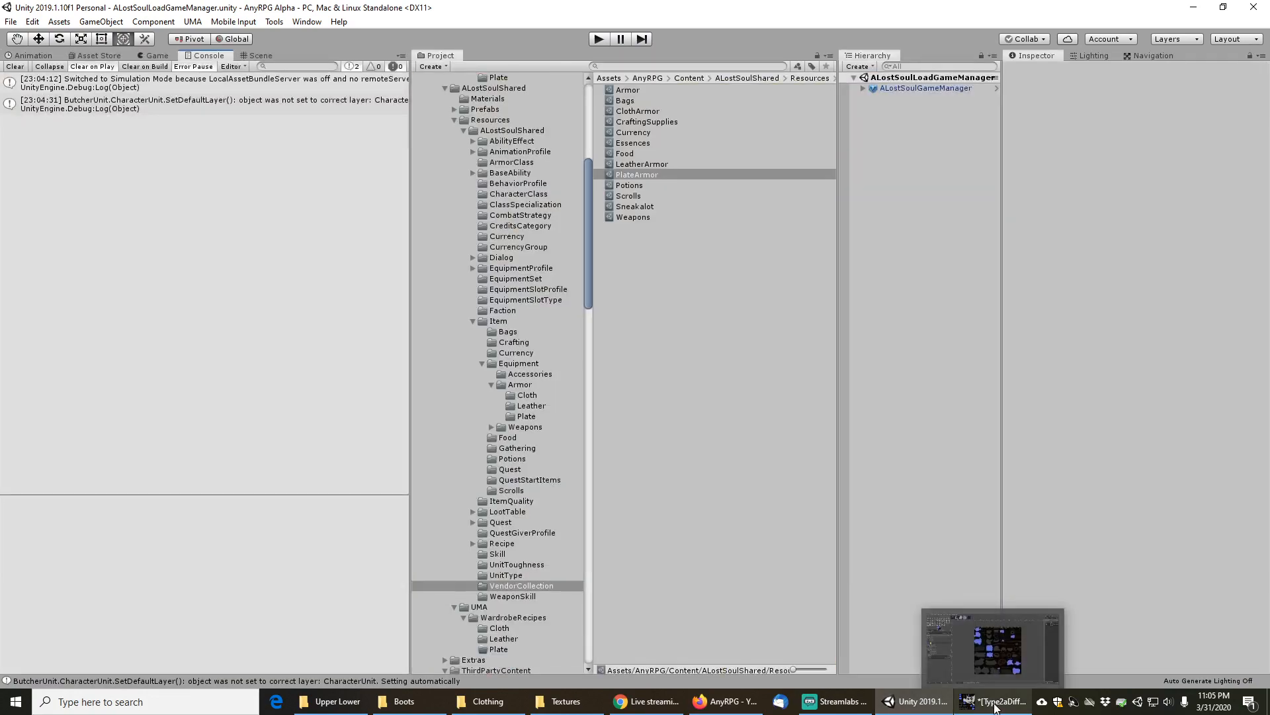
click(993, 703)
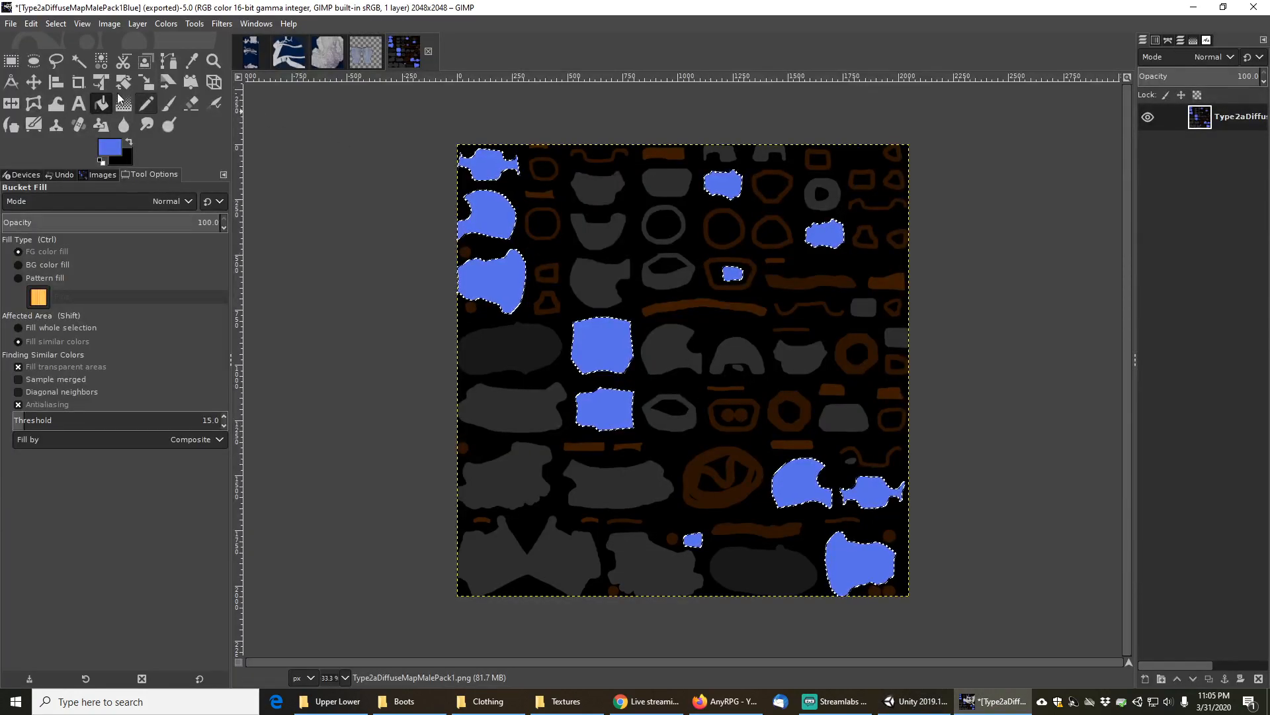
click(53, 24)
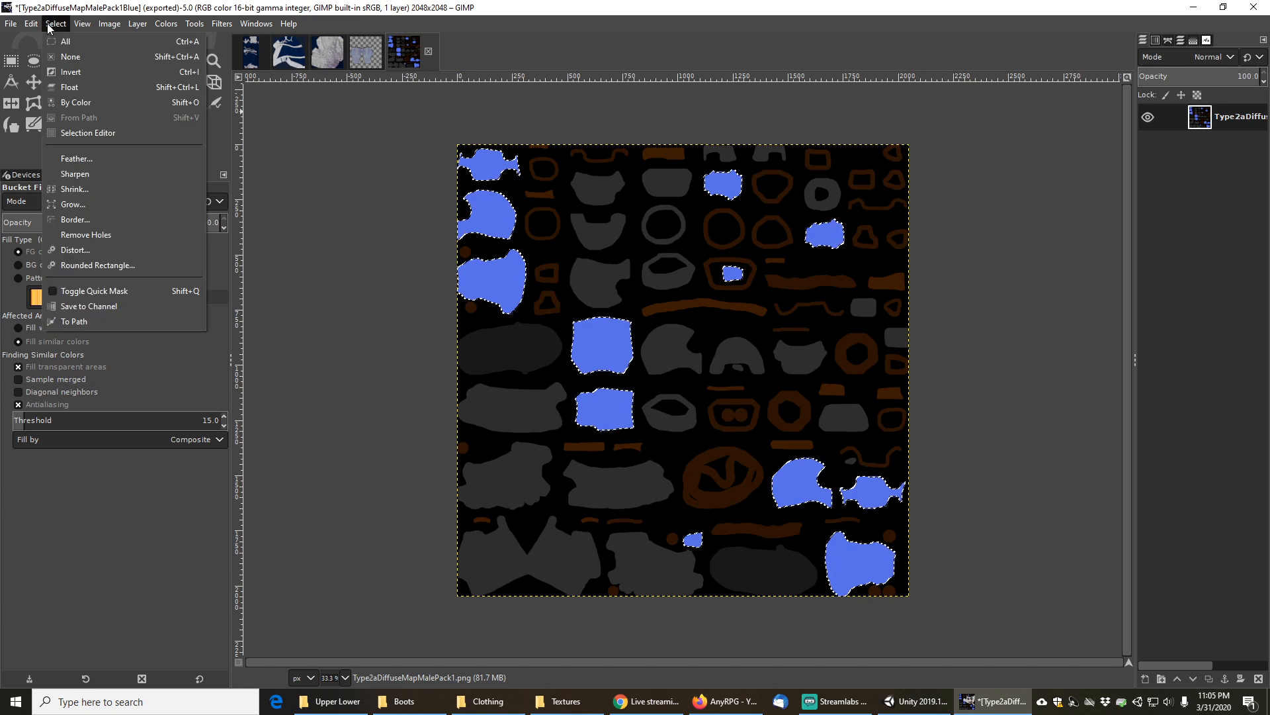
click(73, 59)
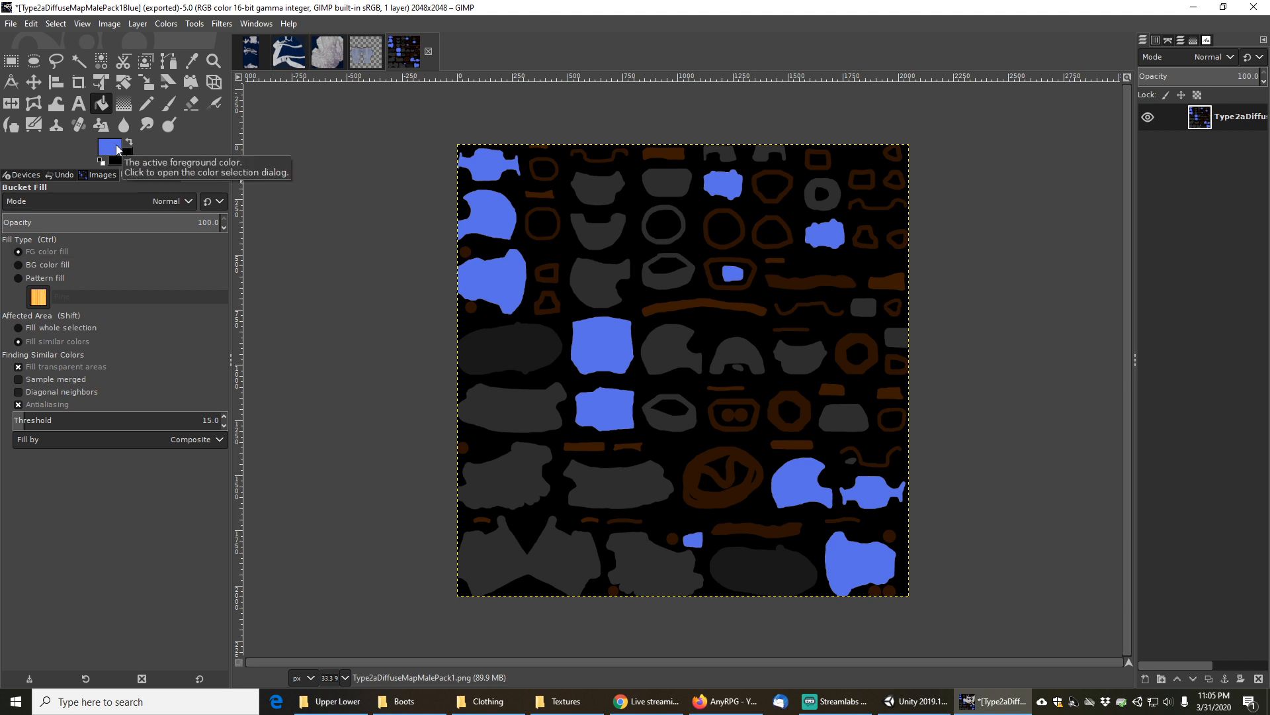
Select all brown trim areas of the texture by color and check the selection edges up close
click(101, 62)
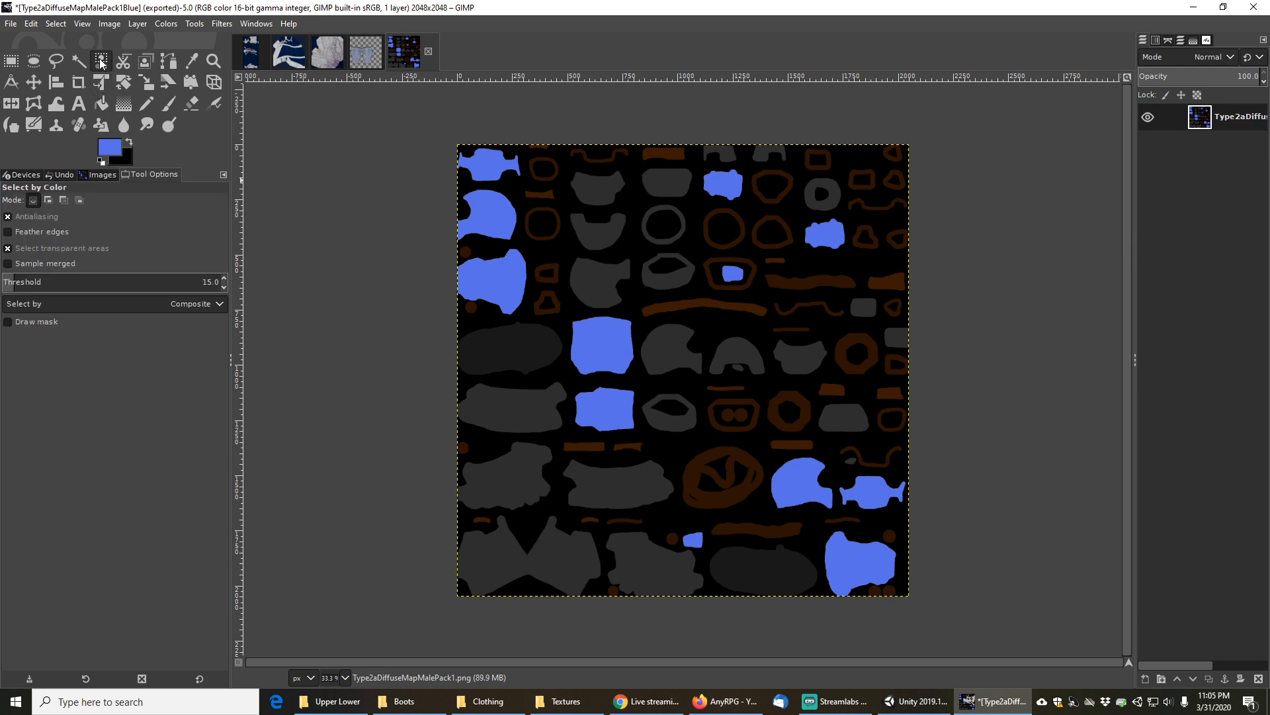
click(748, 308)
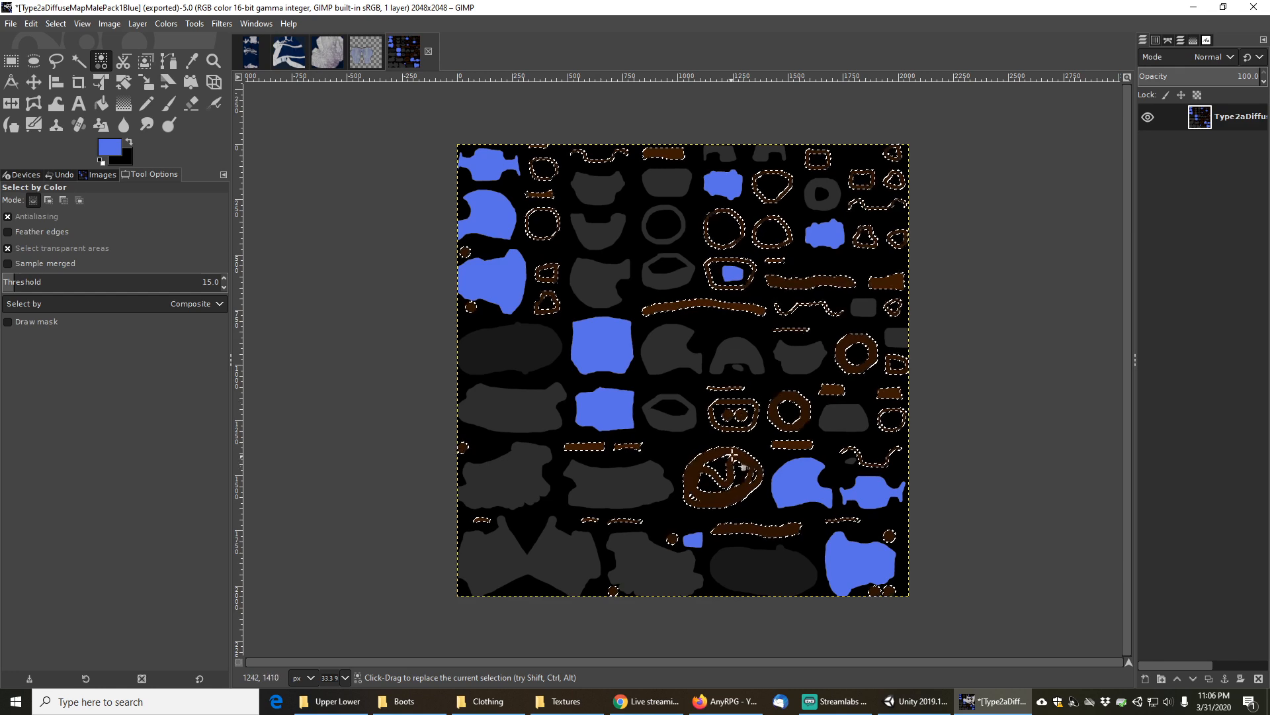
ctrl+scroll(732, 416, up, 3)
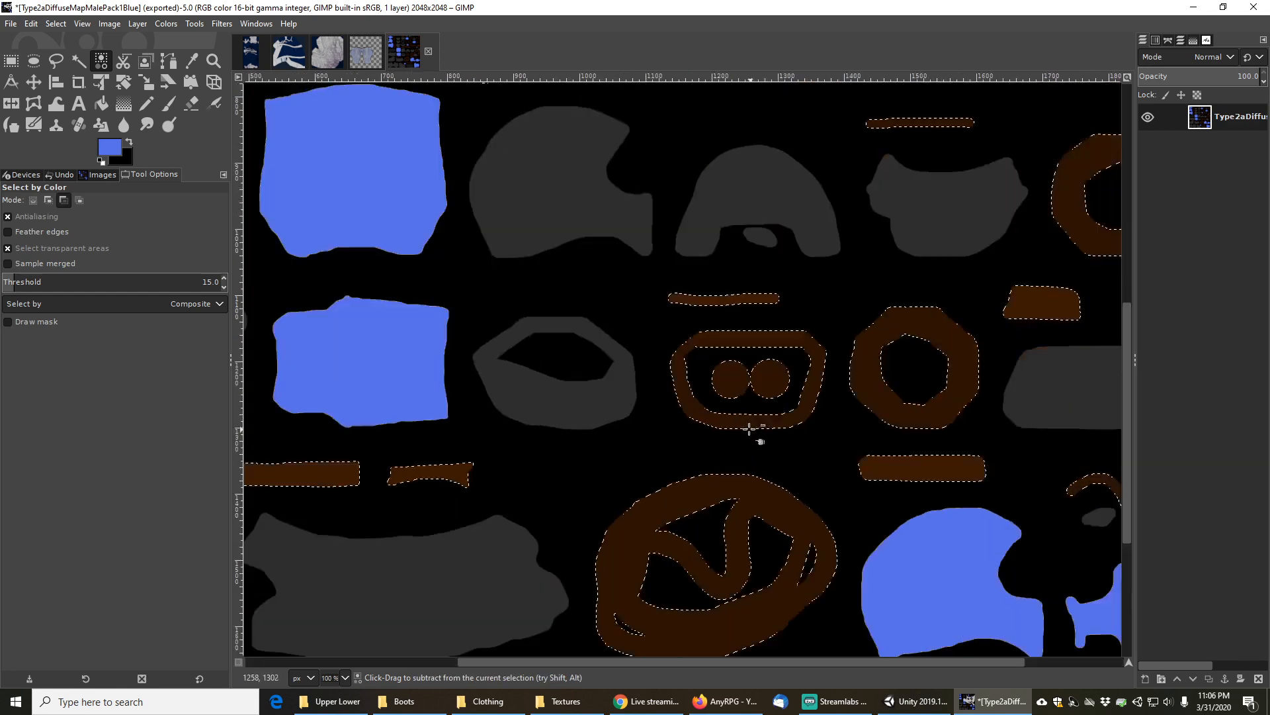
ctrl+scroll(749, 428, up, 2)
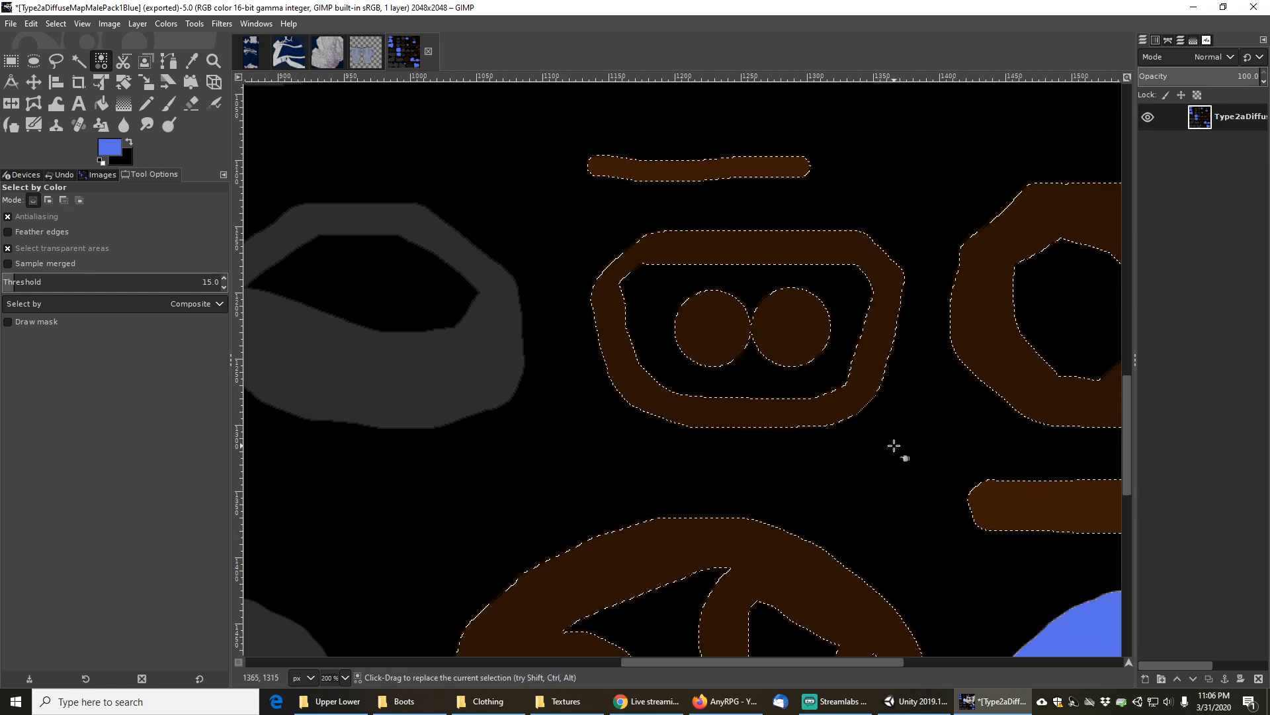
middle_drag(920, 443, 668, 333)
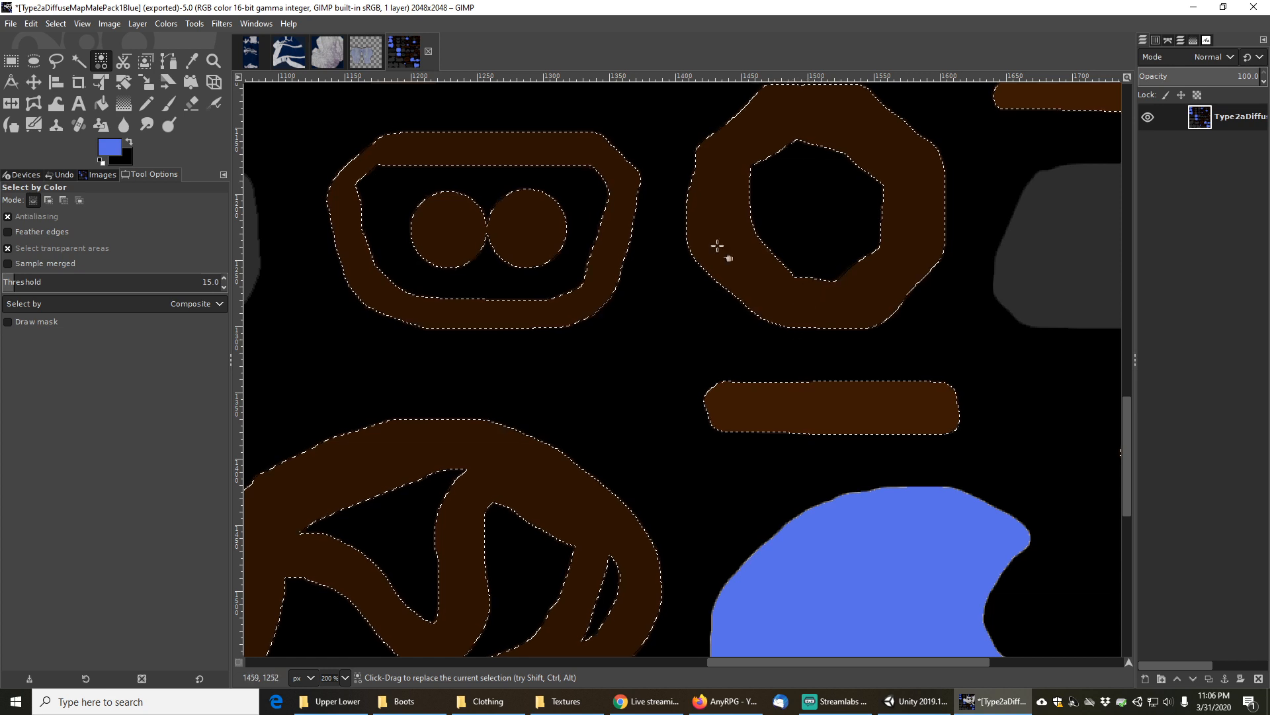
Sample the brown trim with the Color Picker and inspect its color values without changing them
click(191, 63)
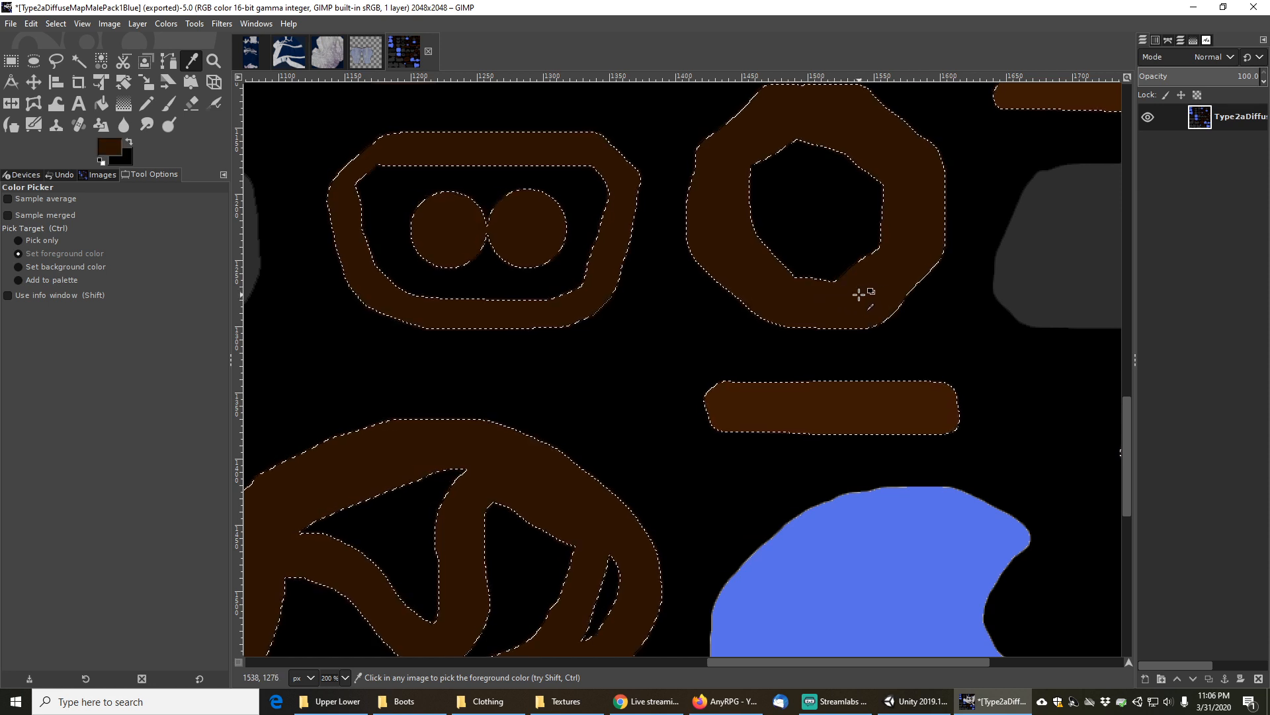
click(109, 146)
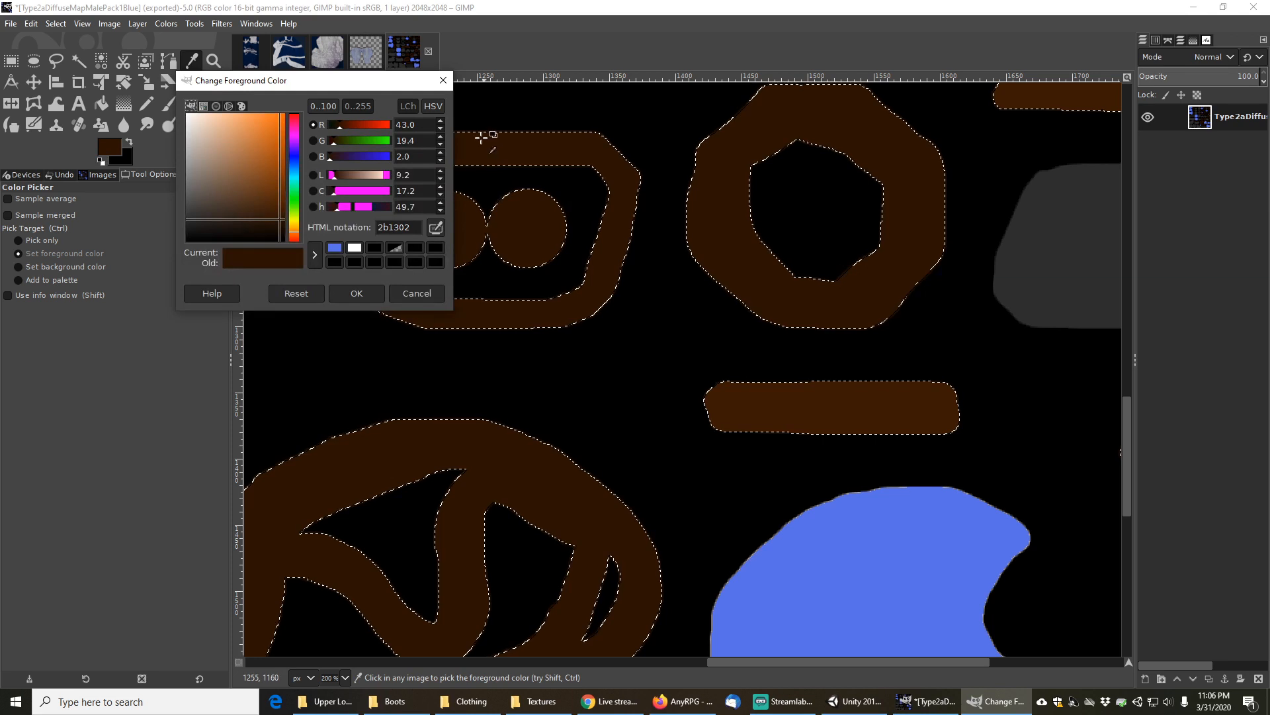
click(443, 81)
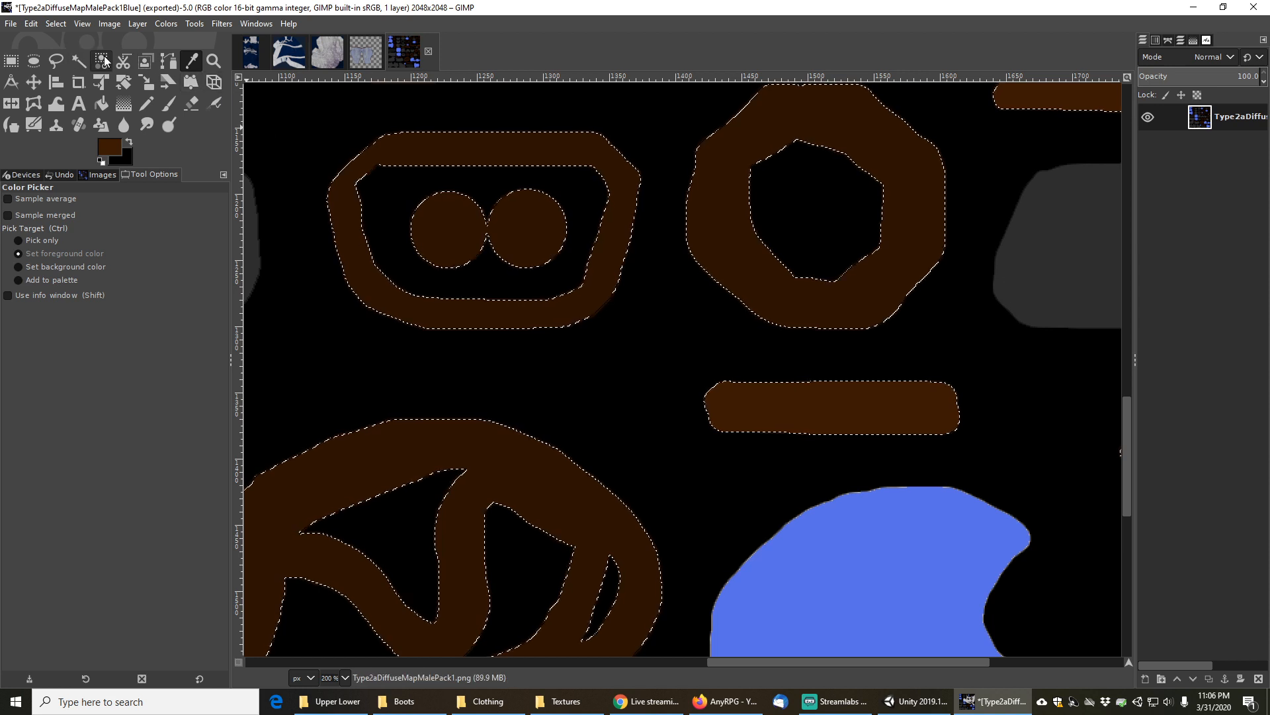
Recolor the selected brown trim to dark purple-blue with Hue-Saturation, applying a hue shift of -130.6
scroll(530, 364, down, 10)
ctrl+scroll(532, 356, down, 8)
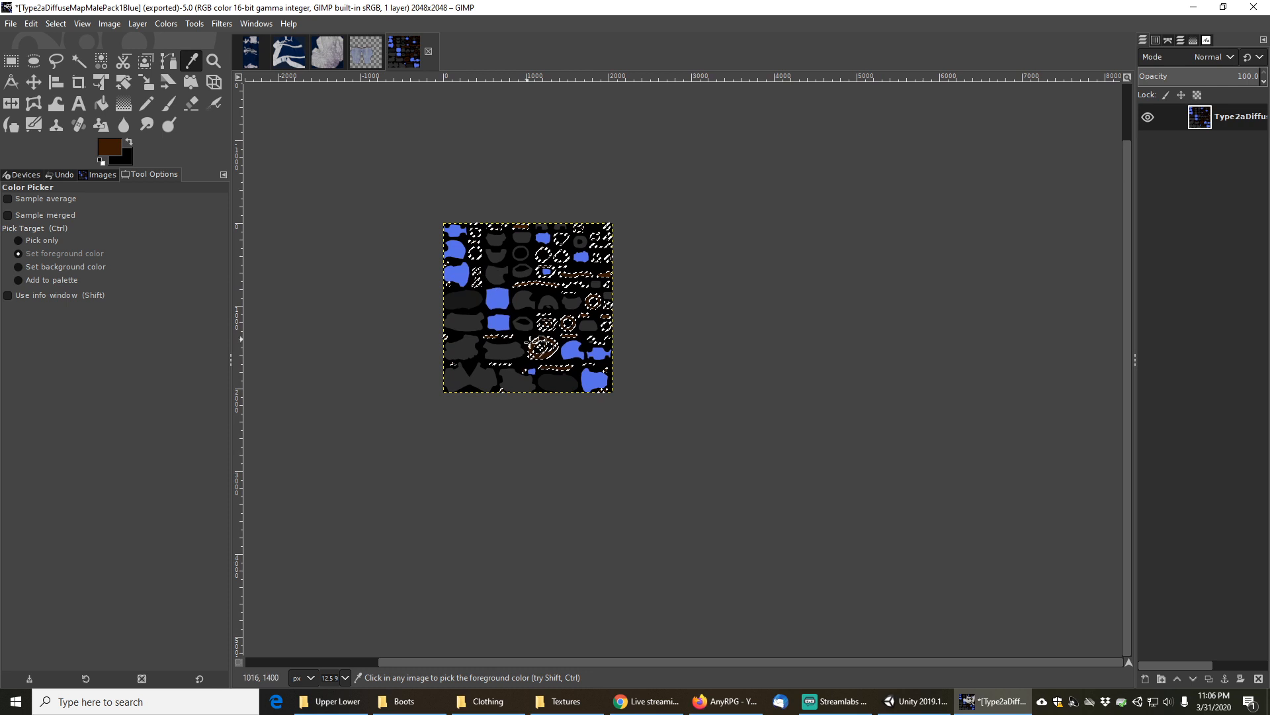
ctrl+scroll(537, 225, up, 2)
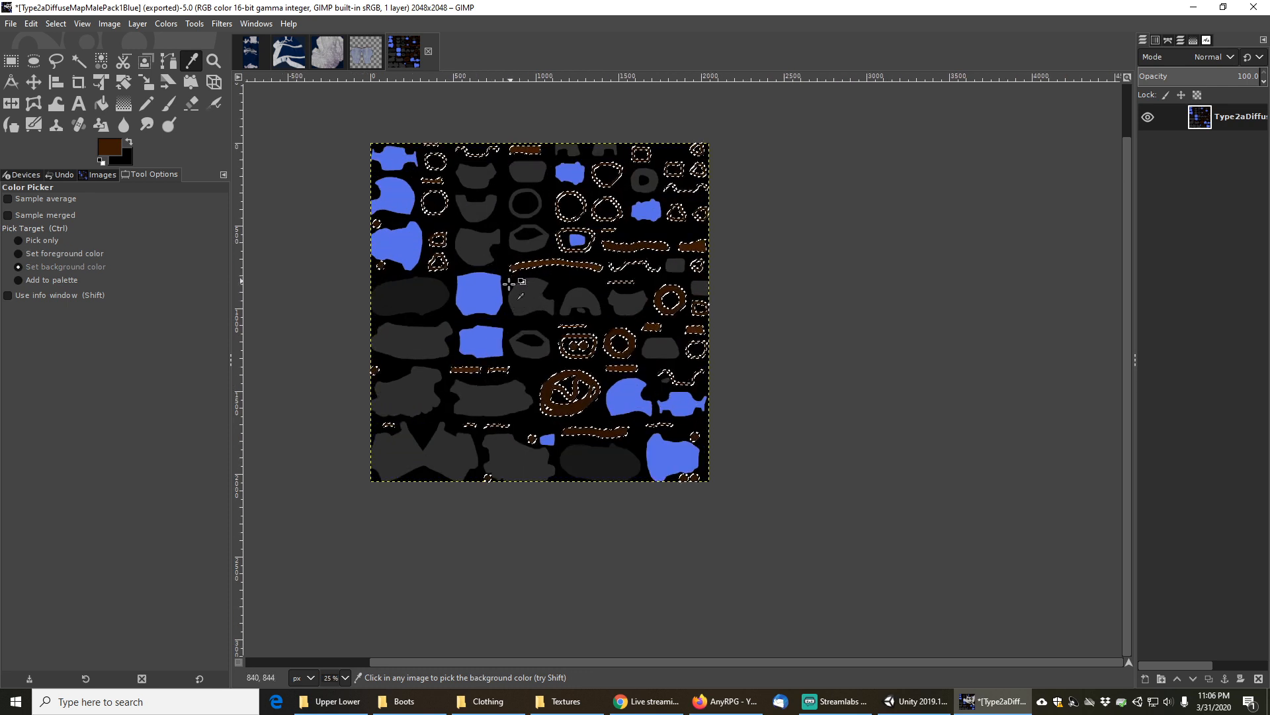
ctrl+scroll(505, 282, up, 1)
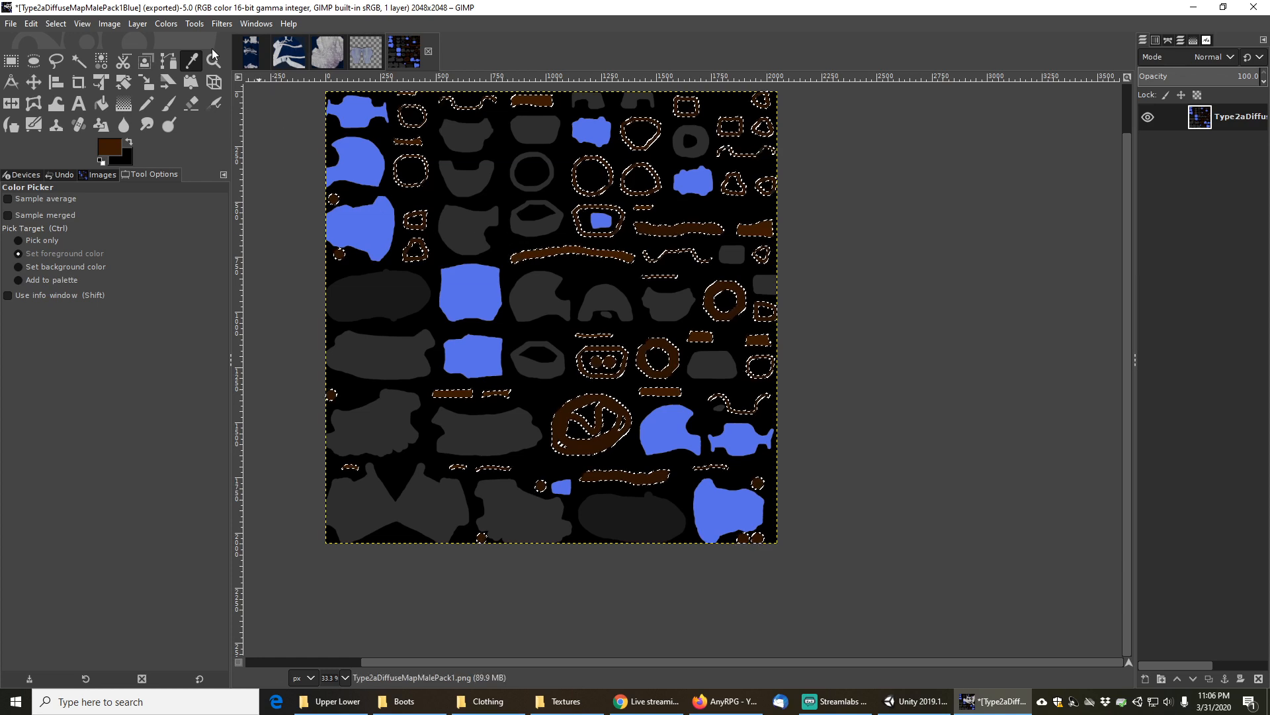
click(168, 25)
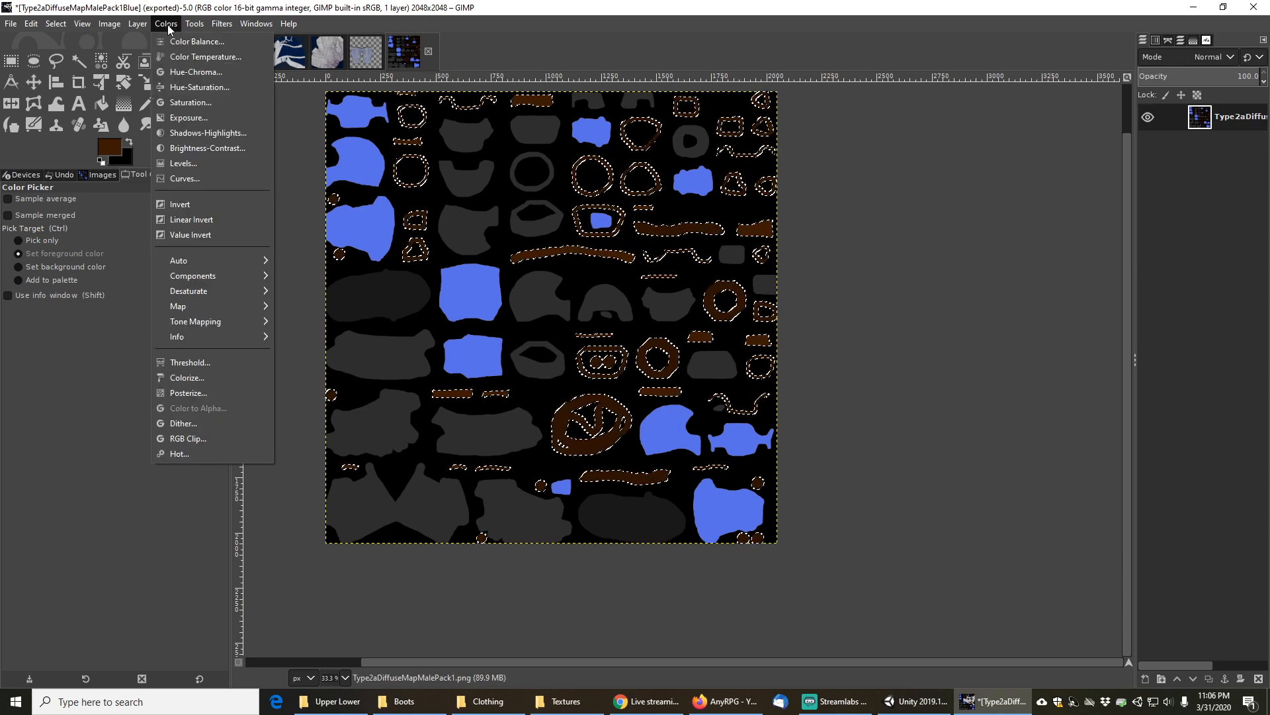
click(202, 90)
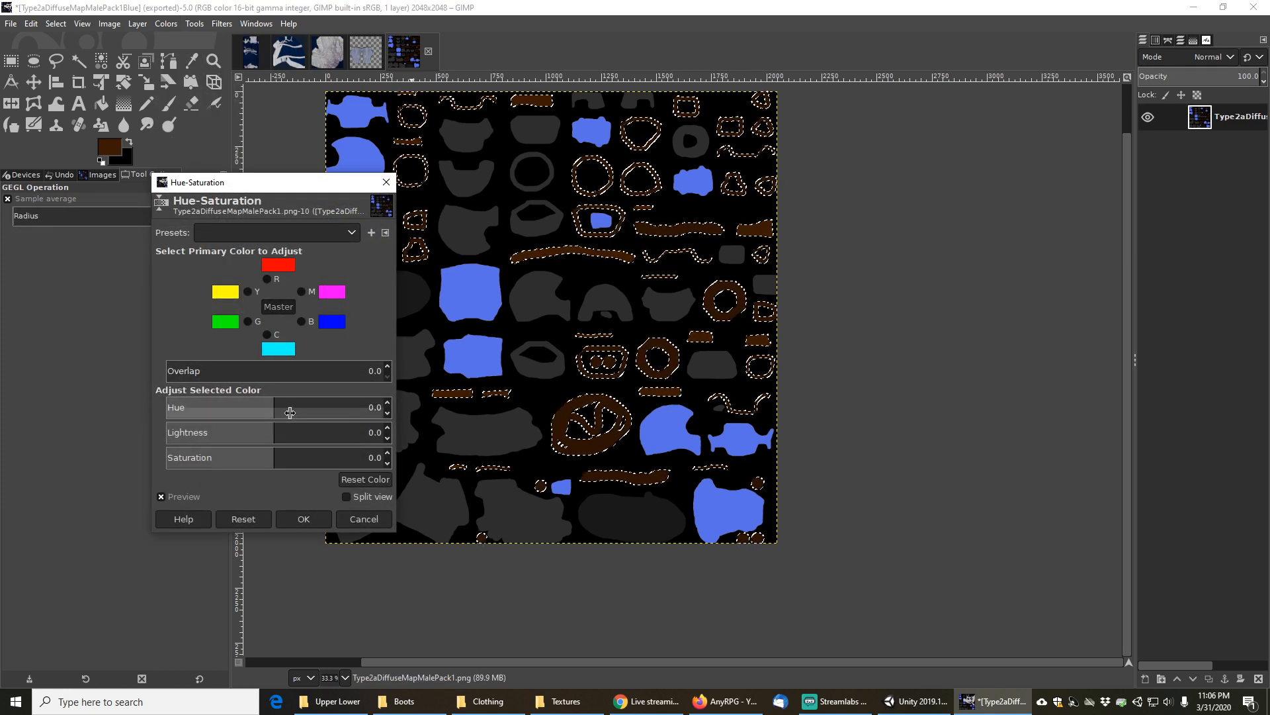
drag(290, 412, 257, 409)
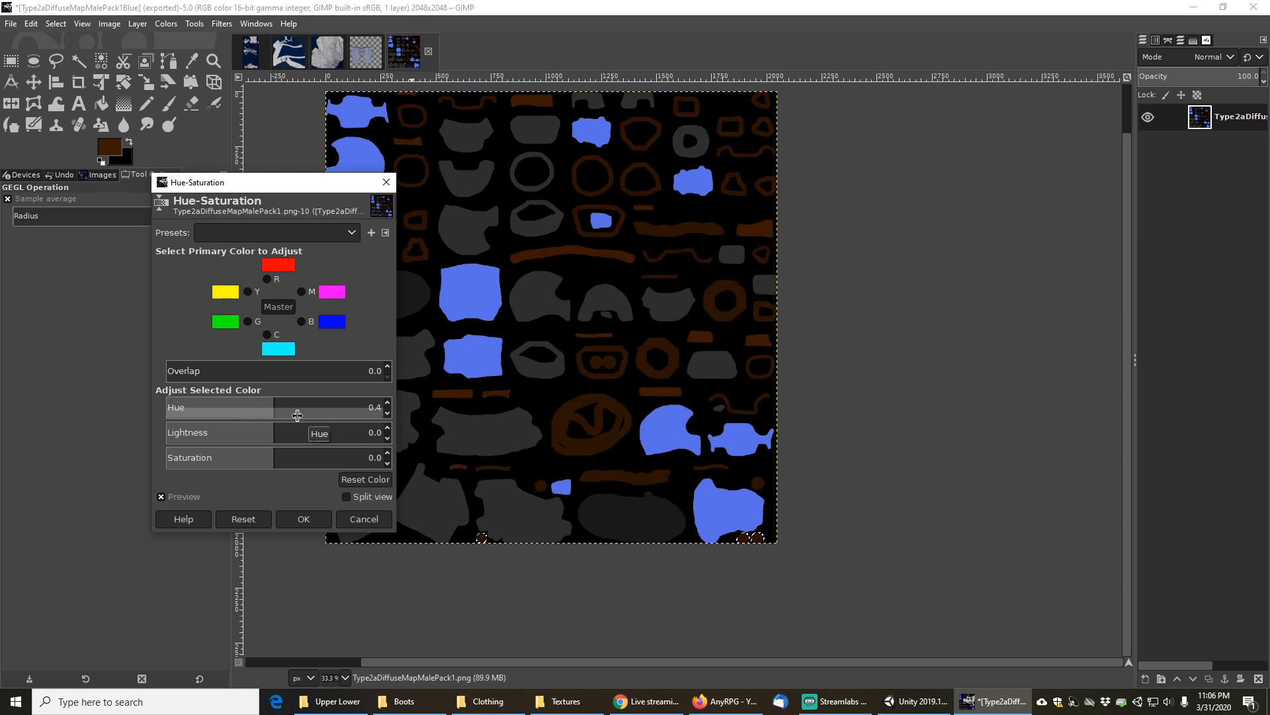
drag(281, 411, 20, 382)
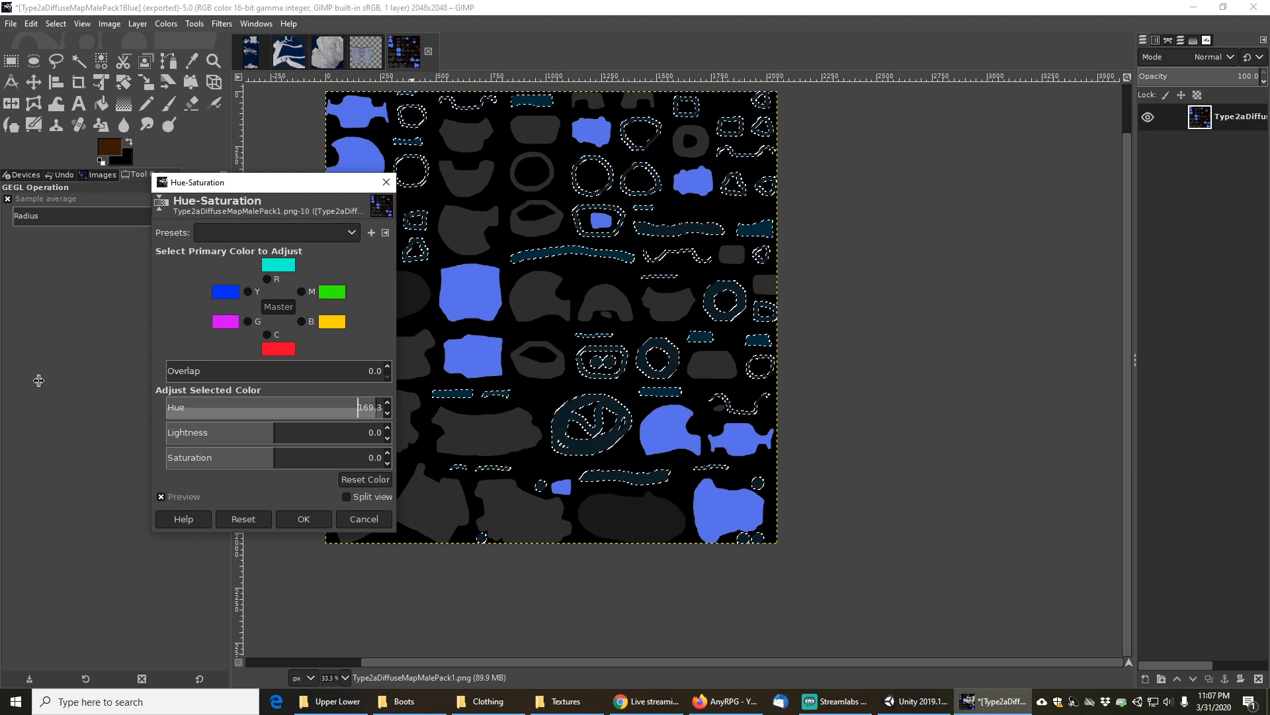
drag(26, 379, 82, 379)
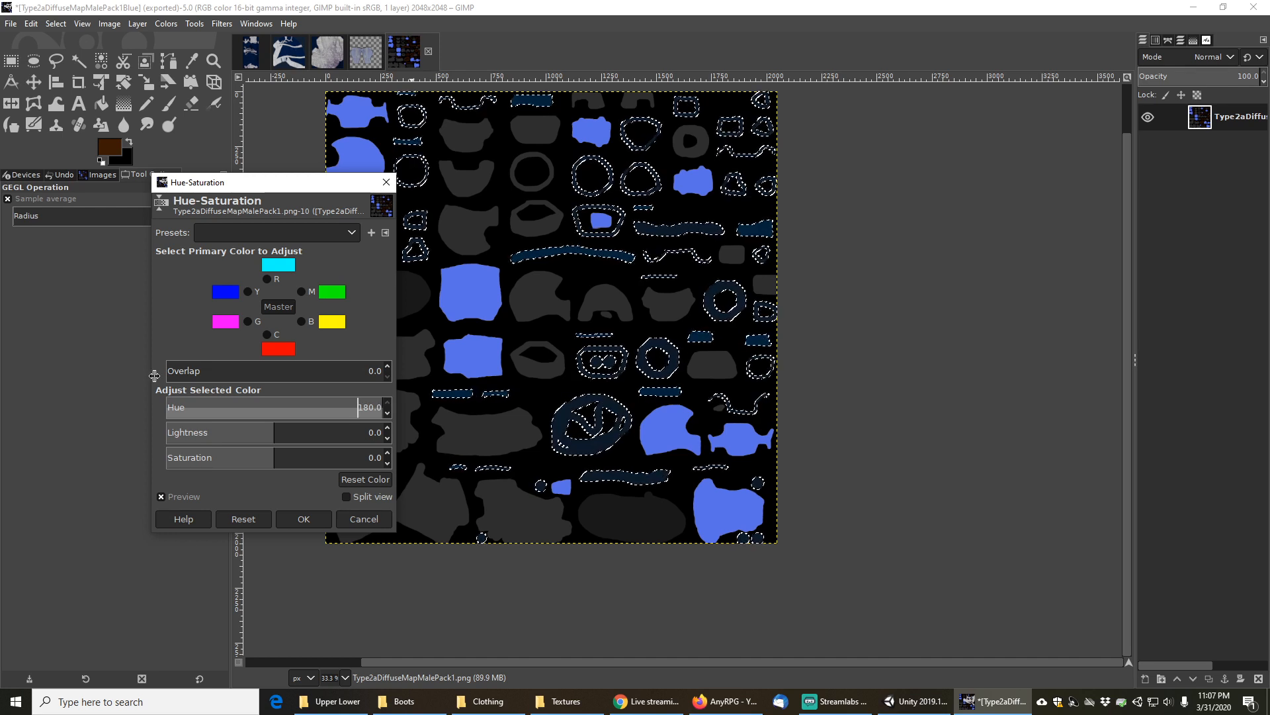
drag(154, 376, 0, 376)
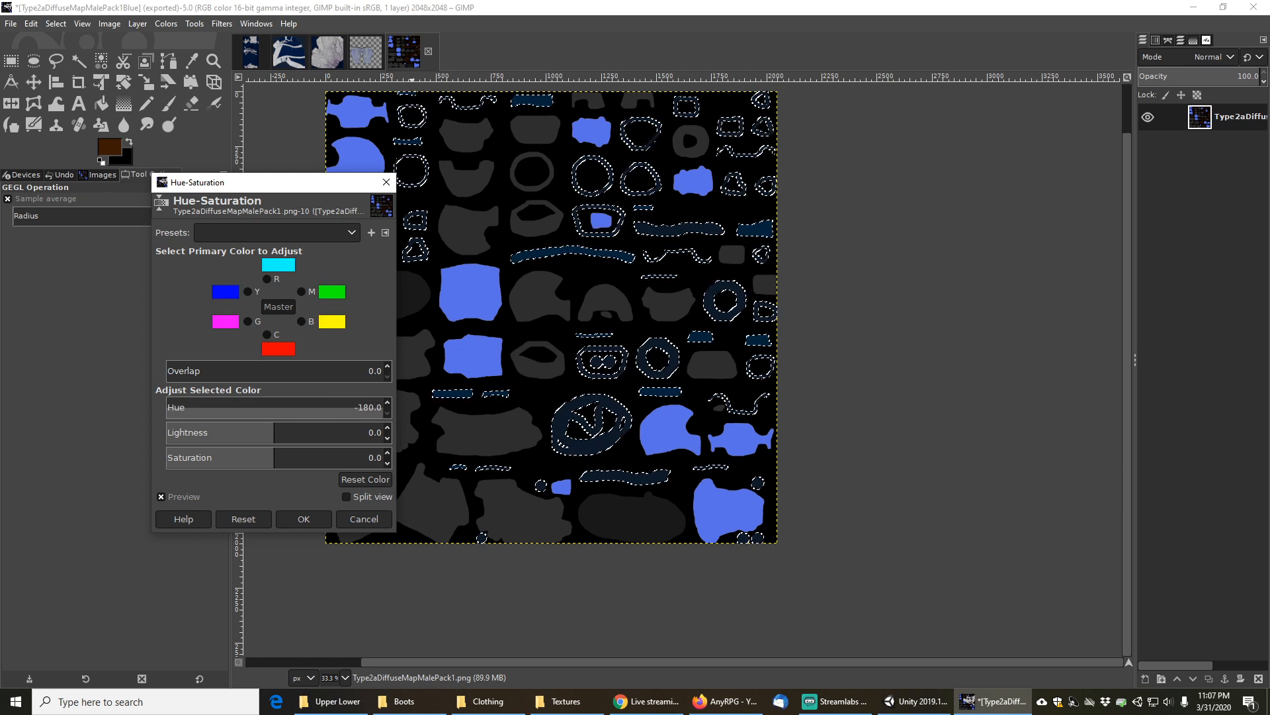
drag(167, 413, 196, 409)
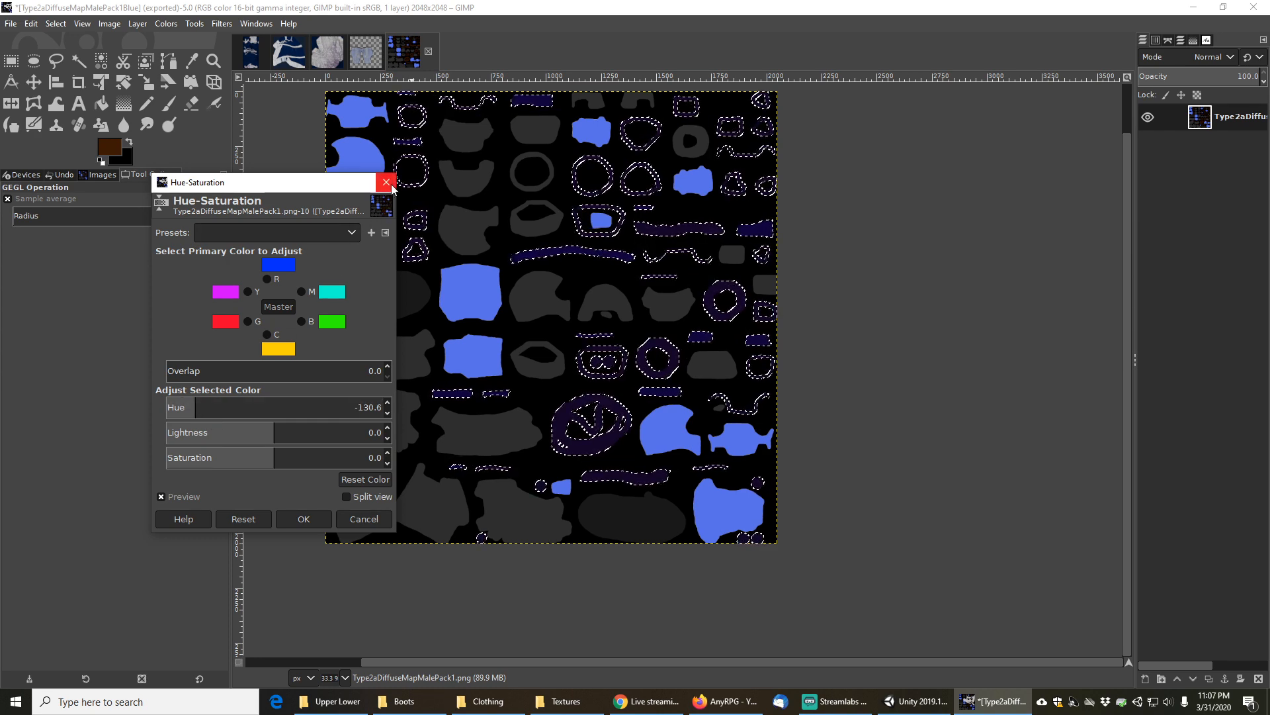
click(306, 520)
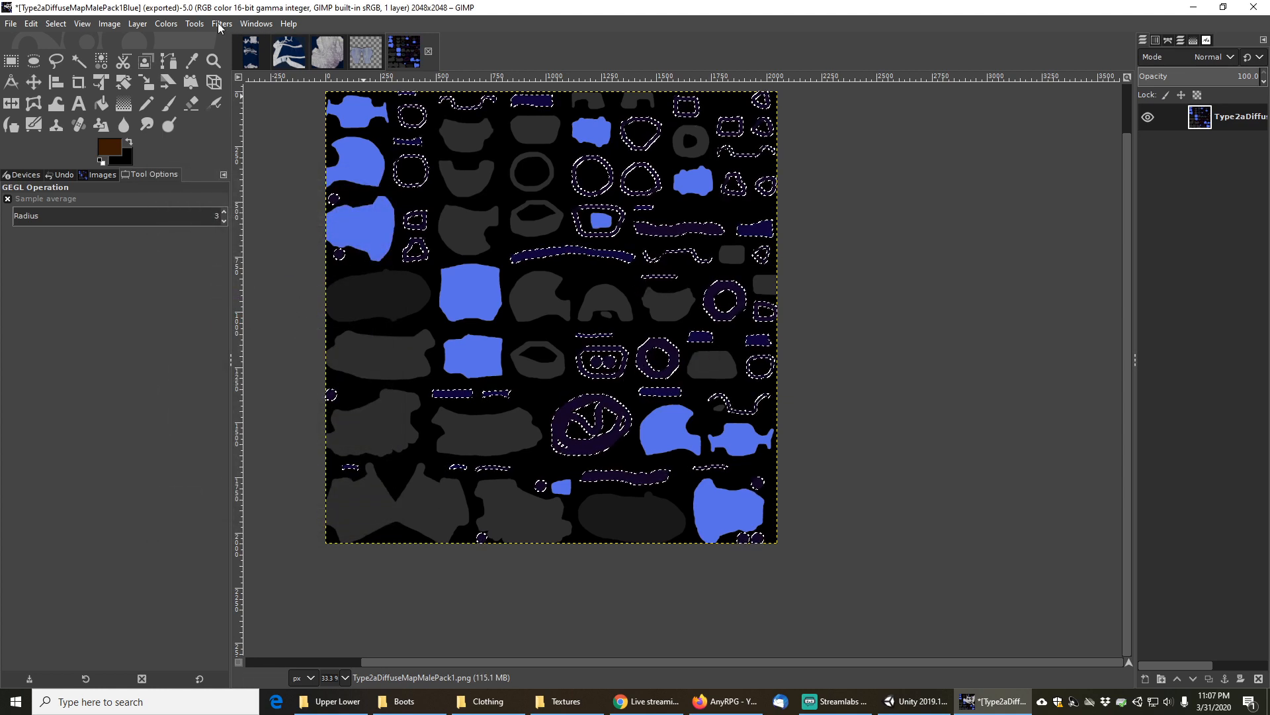
Clear the selection on the texture and check the recolored purple-blue trim up close
click(55, 24)
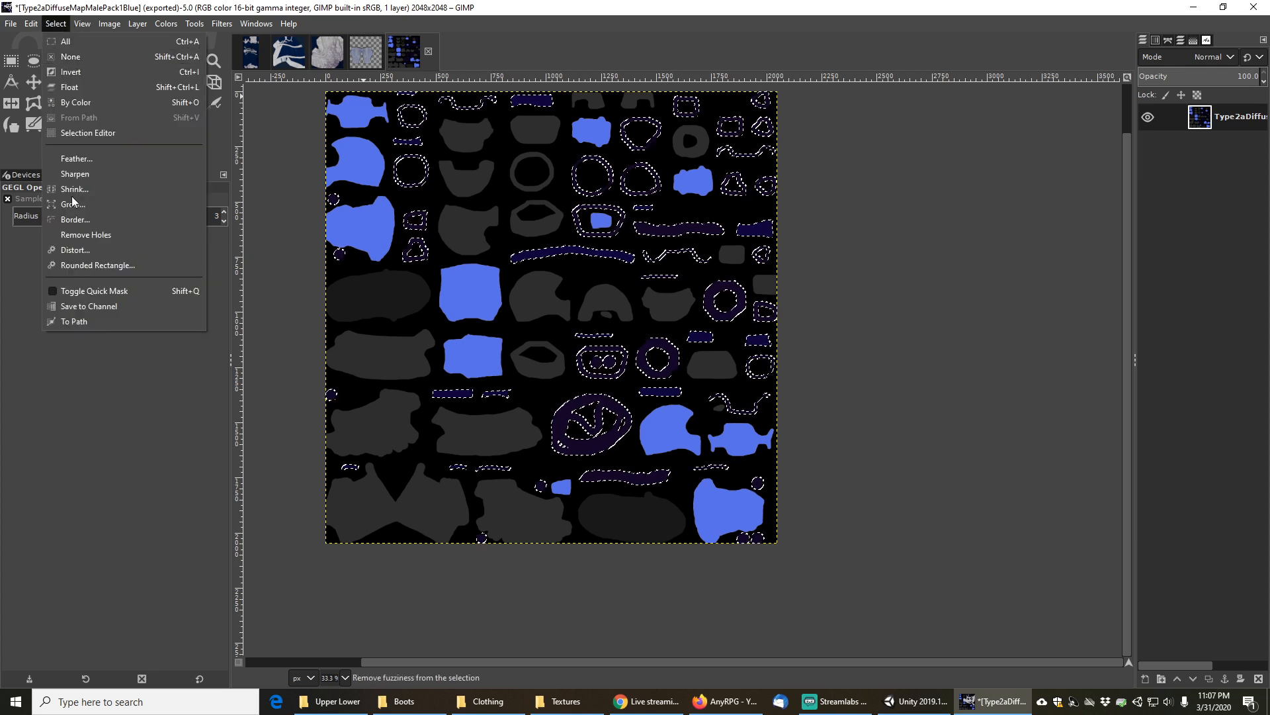
click(70, 57)
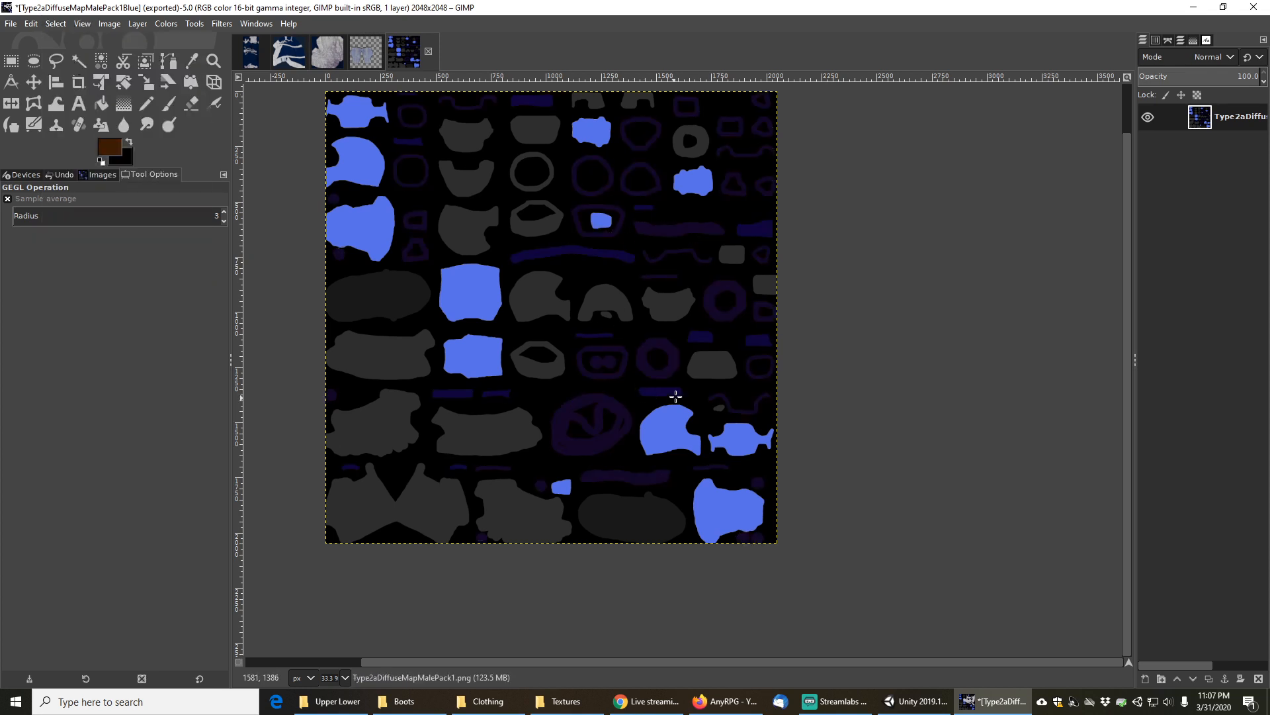
ctrl+scroll(653, 400, up, 3)
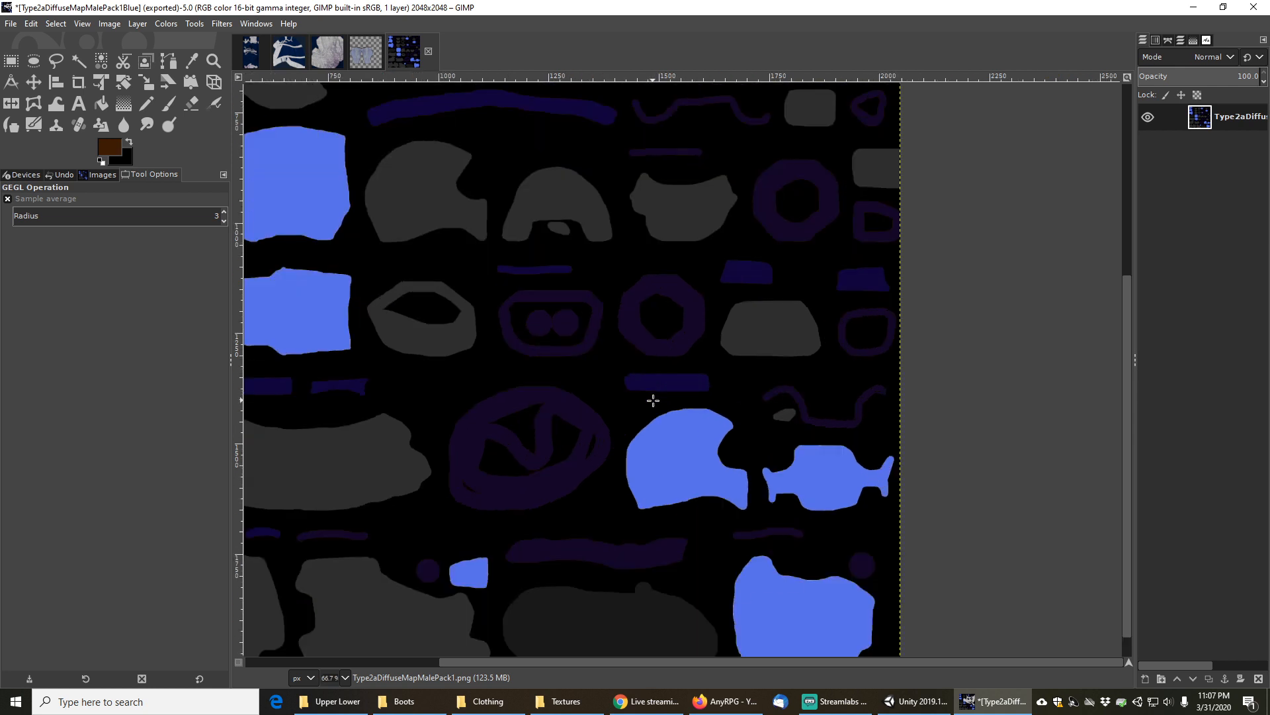
ctrl+scroll(675, 317, up, 2)
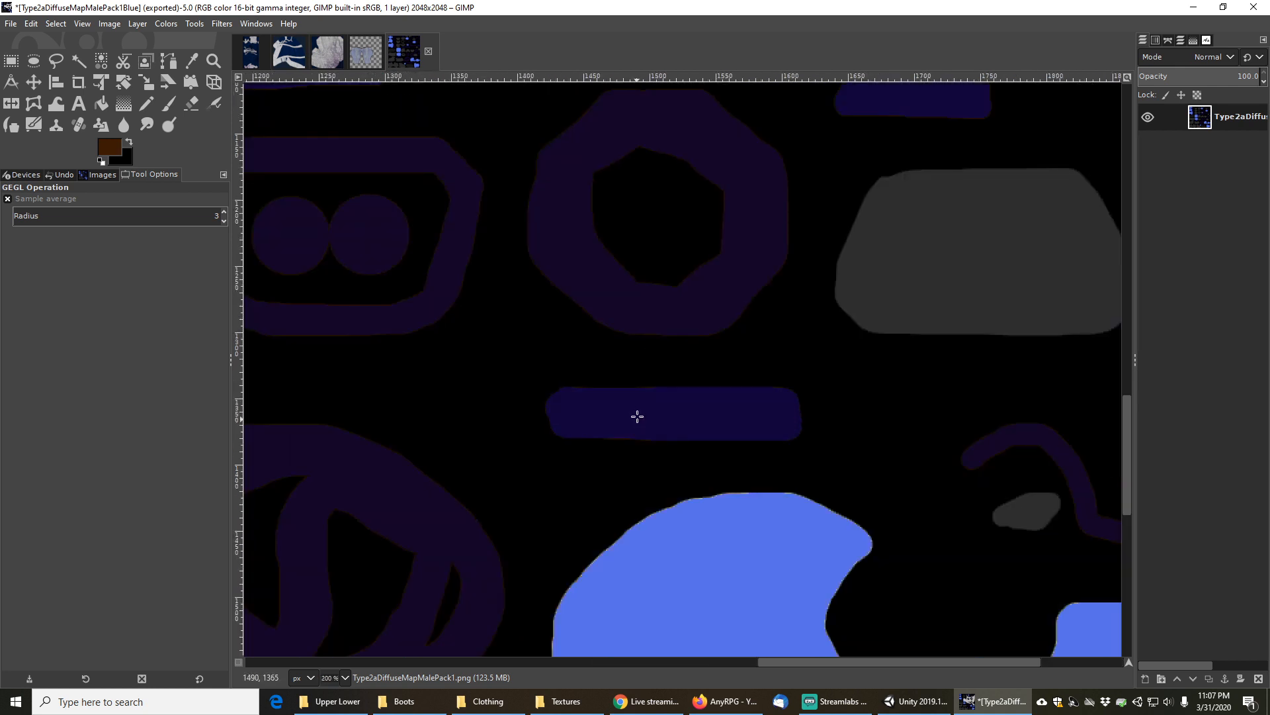
ctrl+scroll(650, 322, down, 5)
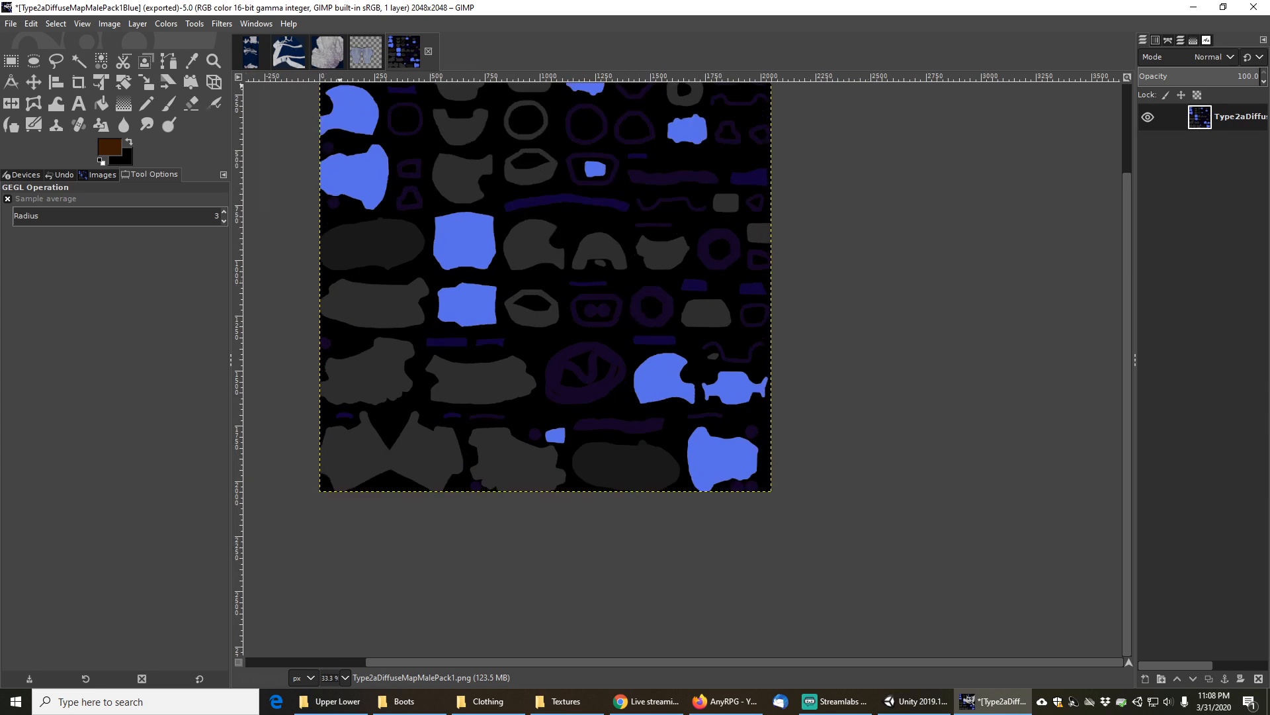
Export the recolored texture as Type2aDiffuseMapMalePack1Blue.png in the Textures folder, replacing the existing file
click(12, 23)
click(65, 229)
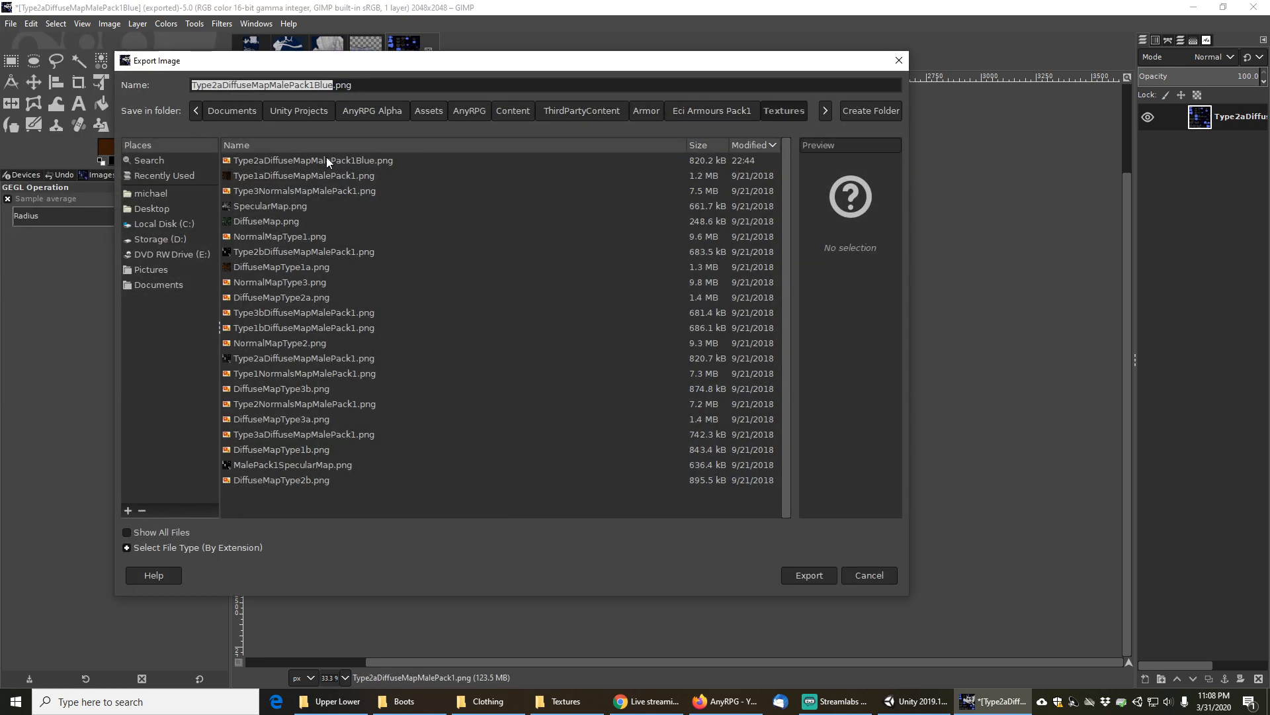
double_click(319, 160)
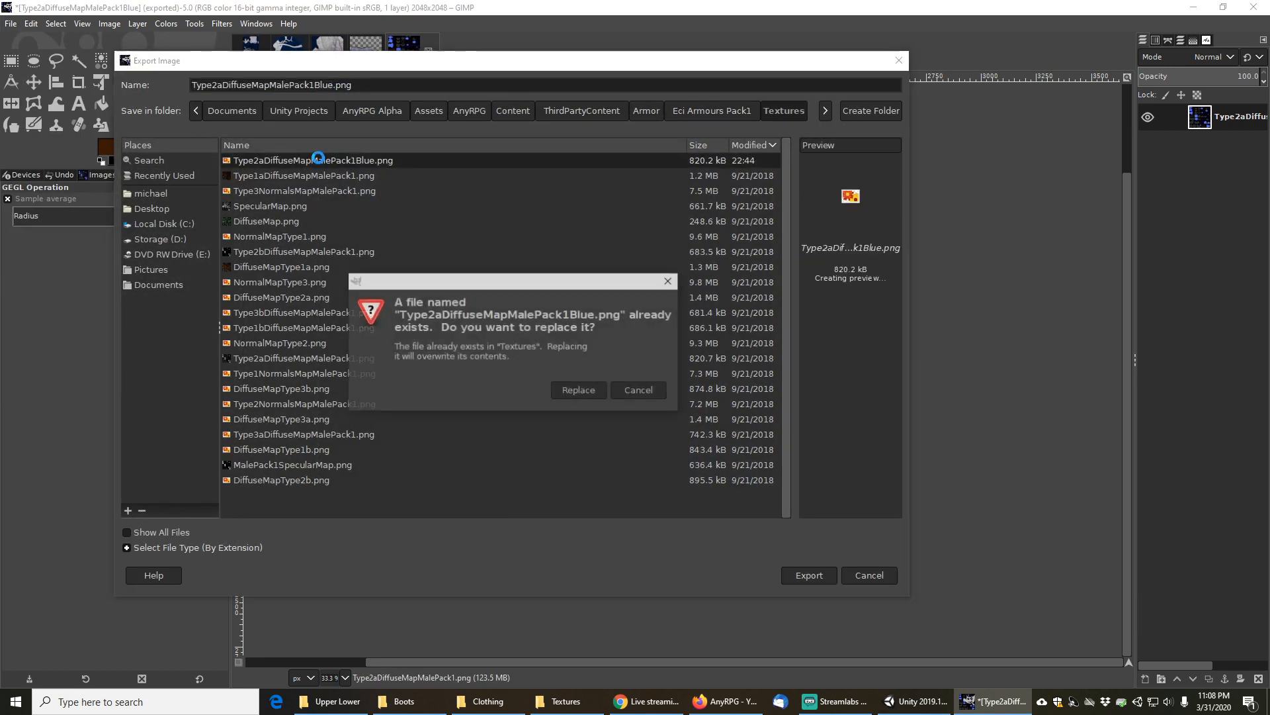
click(592, 392)
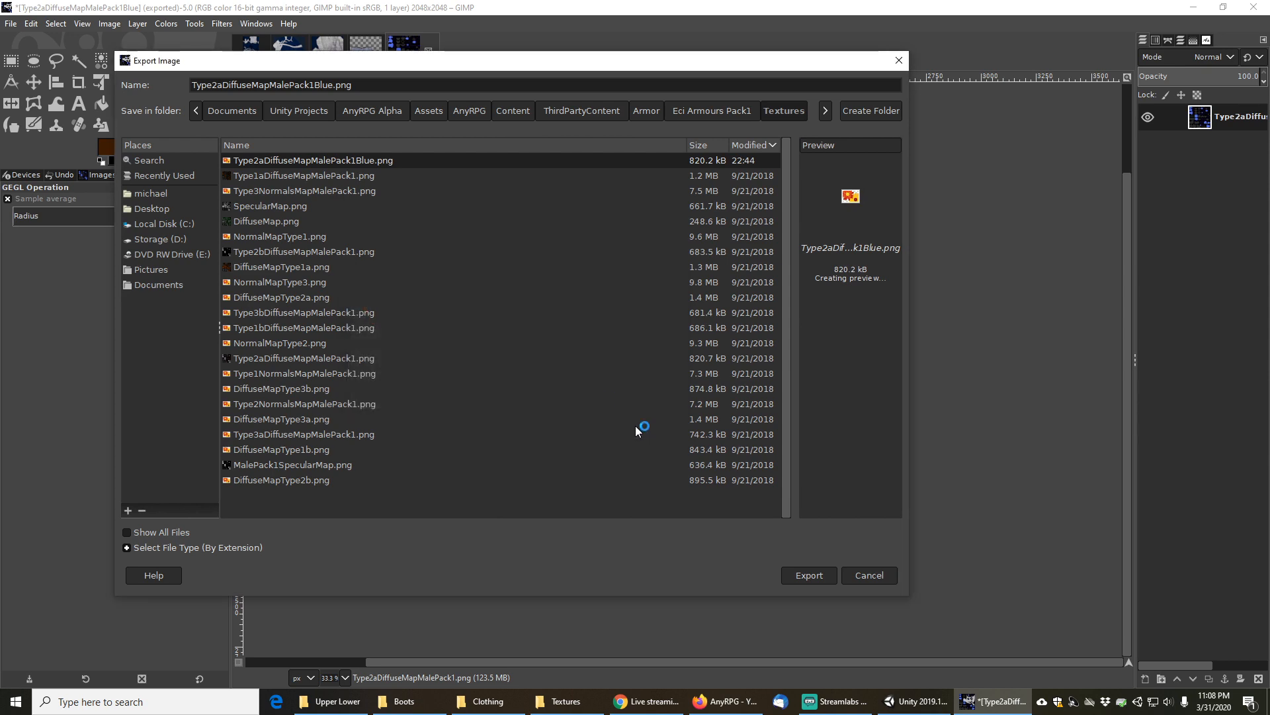
click(645, 484)
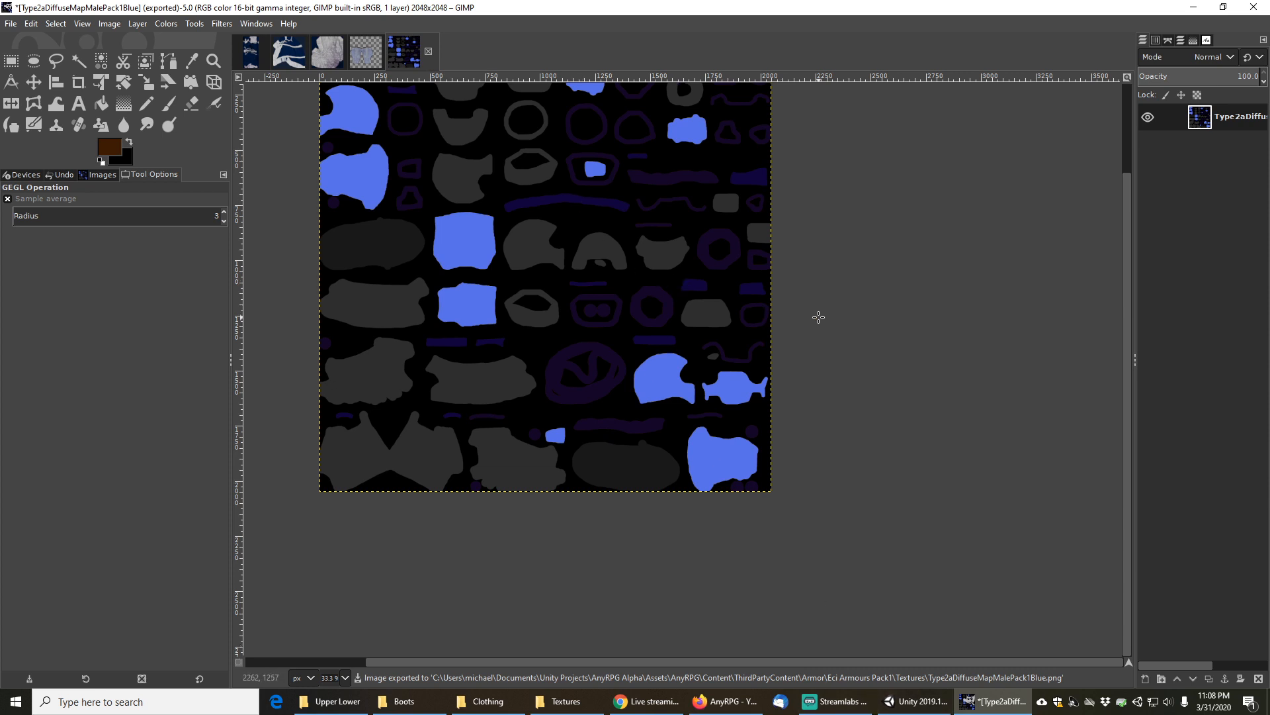
Switch to Unity, save the open scene and start the game in play mode
click(915, 701)
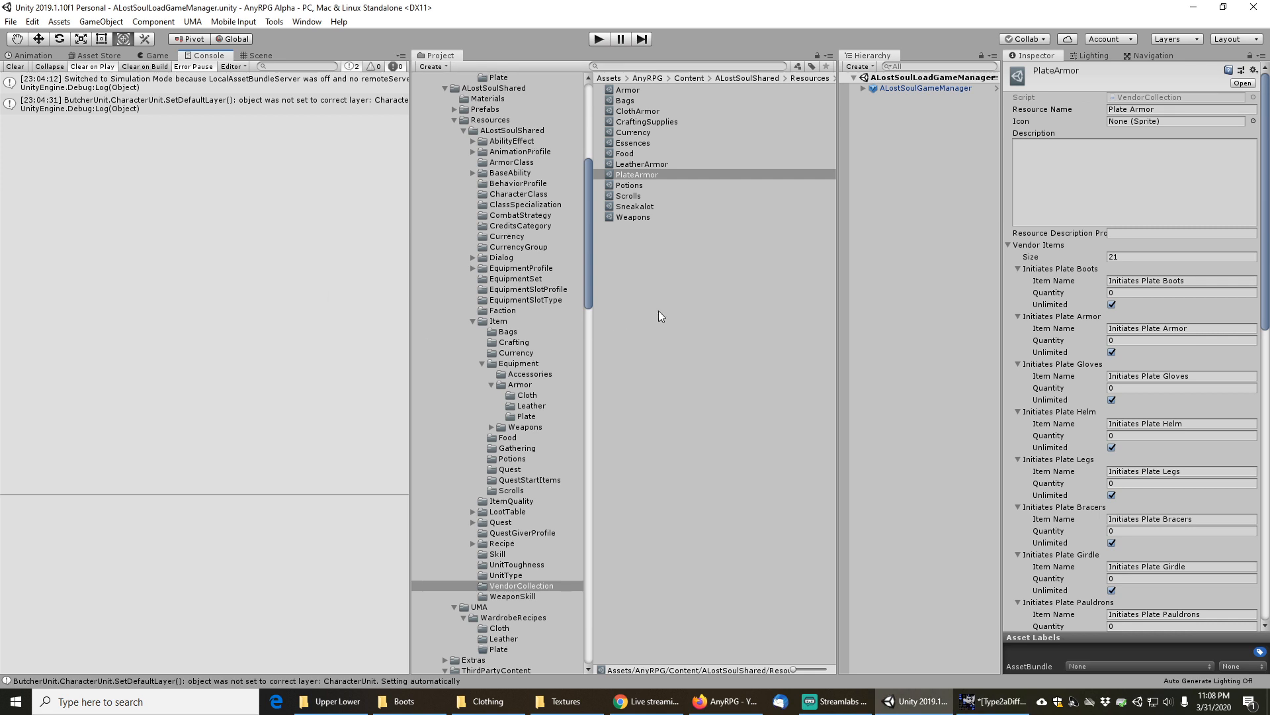
click(11, 22)
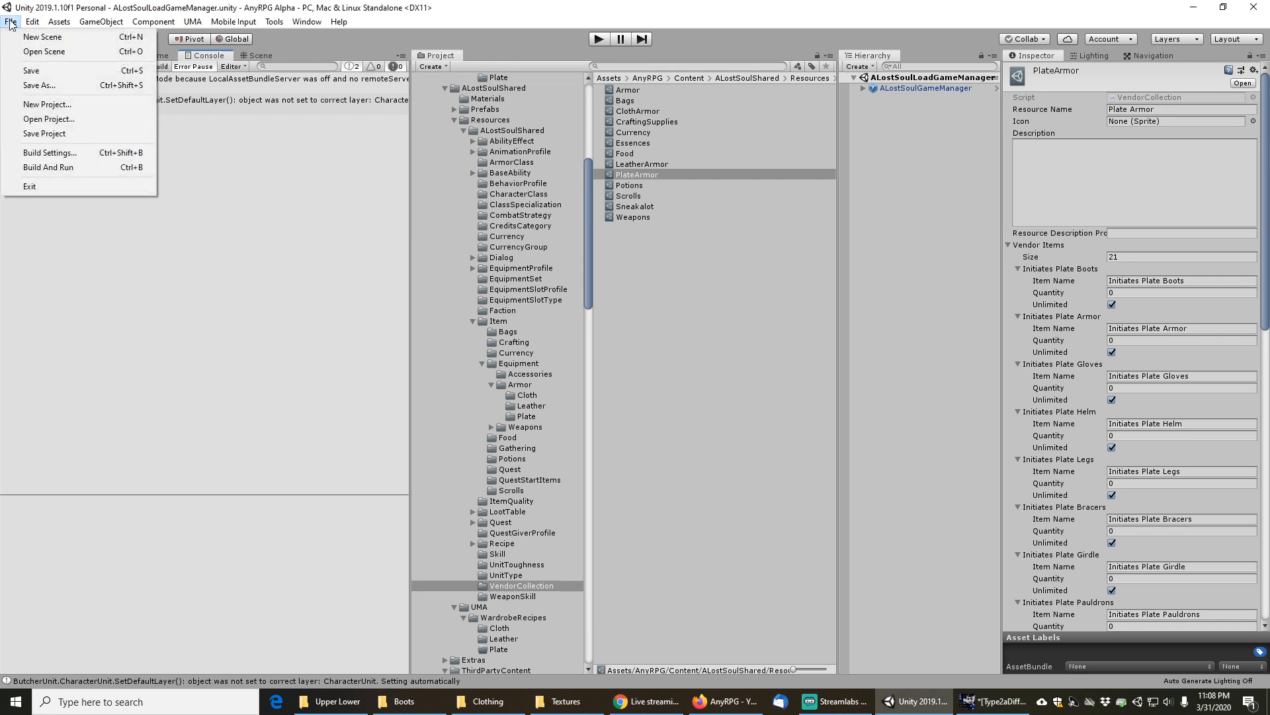
click(38, 71)
click(599, 38)
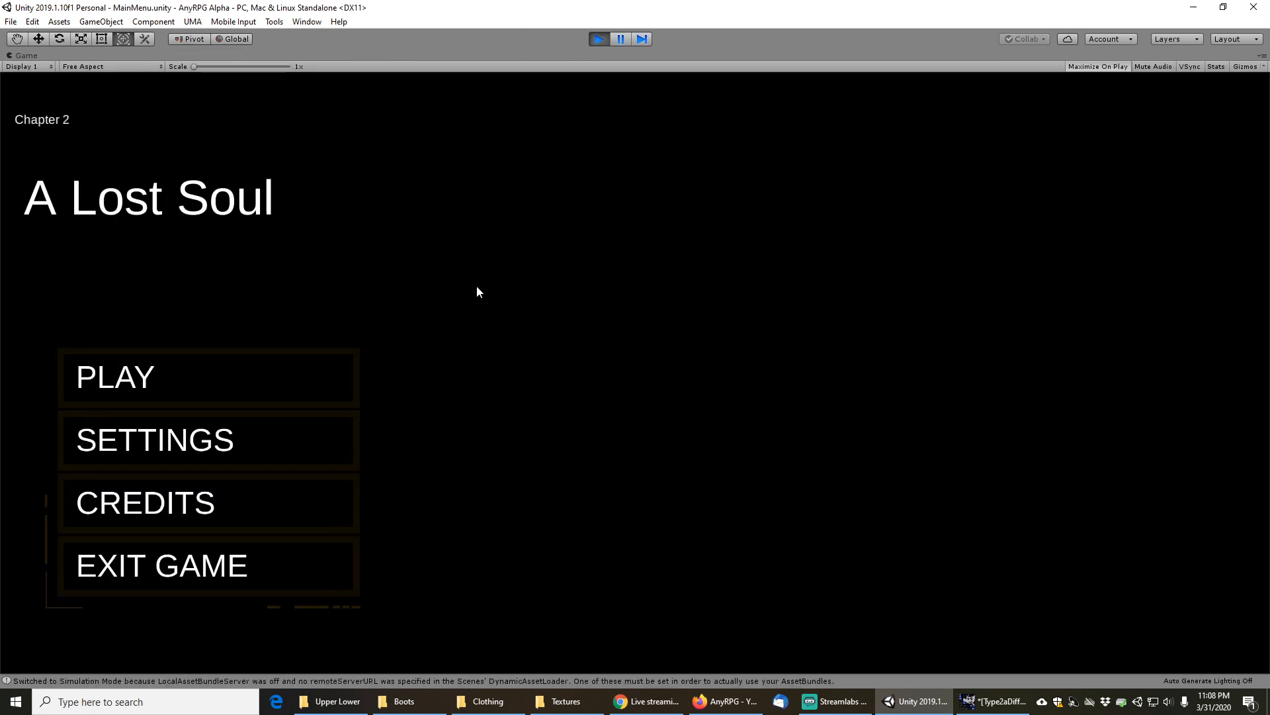
Preview the Warrior save AnyRPGPlayerSaveData5.json in the load screen to examine the armor's trim colors, and stop the game
click(161, 374)
click(689, 521)
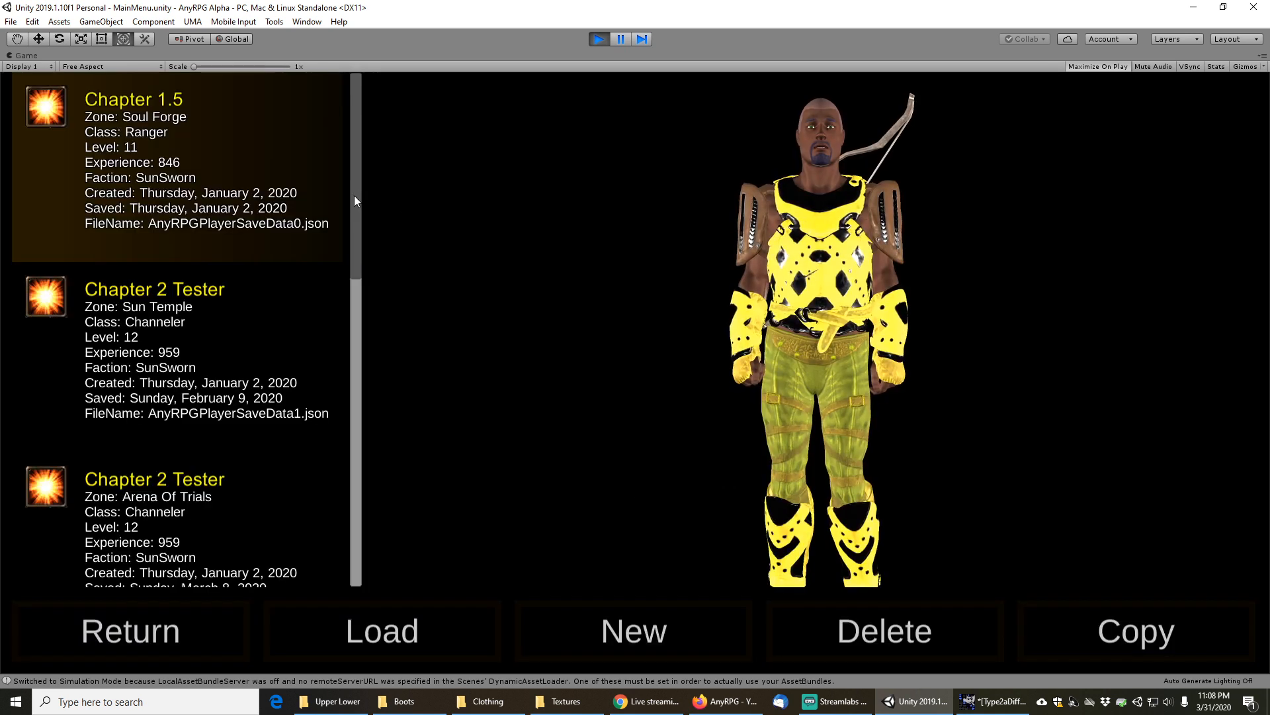
drag(354, 196, 352, 510)
click(161, 275)
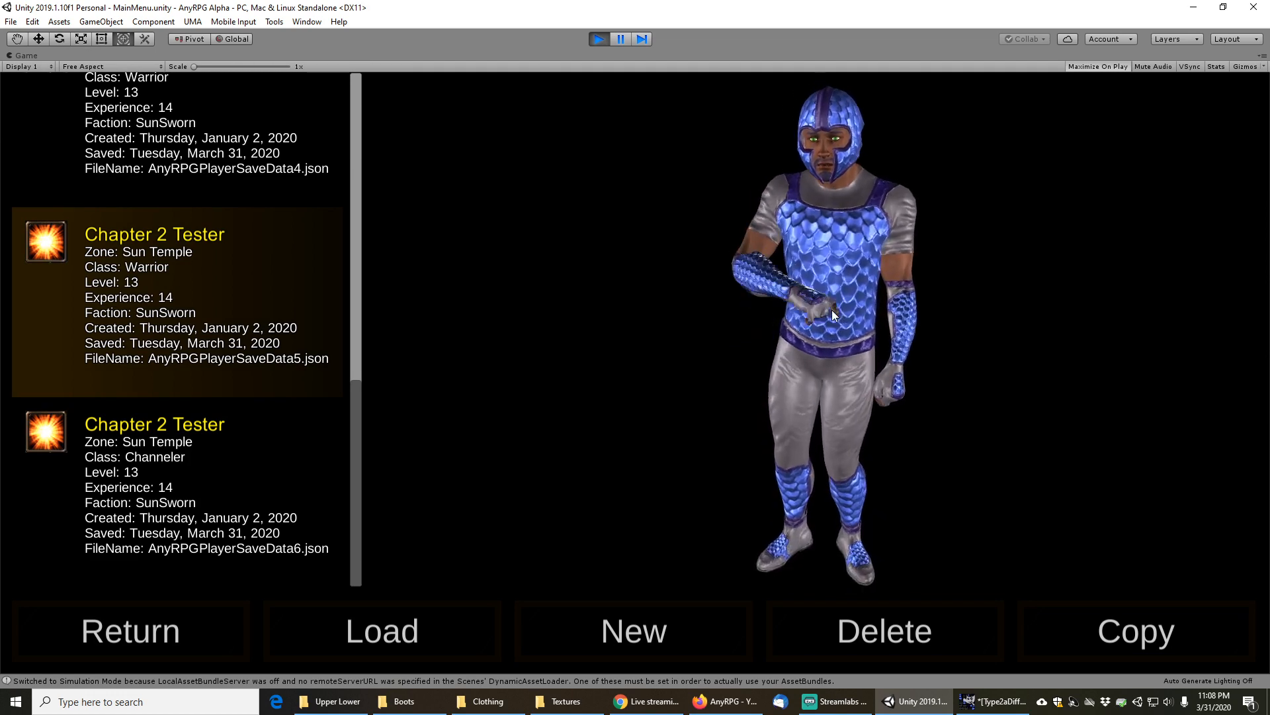
mouse_move(850, 308)
mouse_down()
mouse_move(1118, 305)
mouse_move(843, 314)
mouse_up()
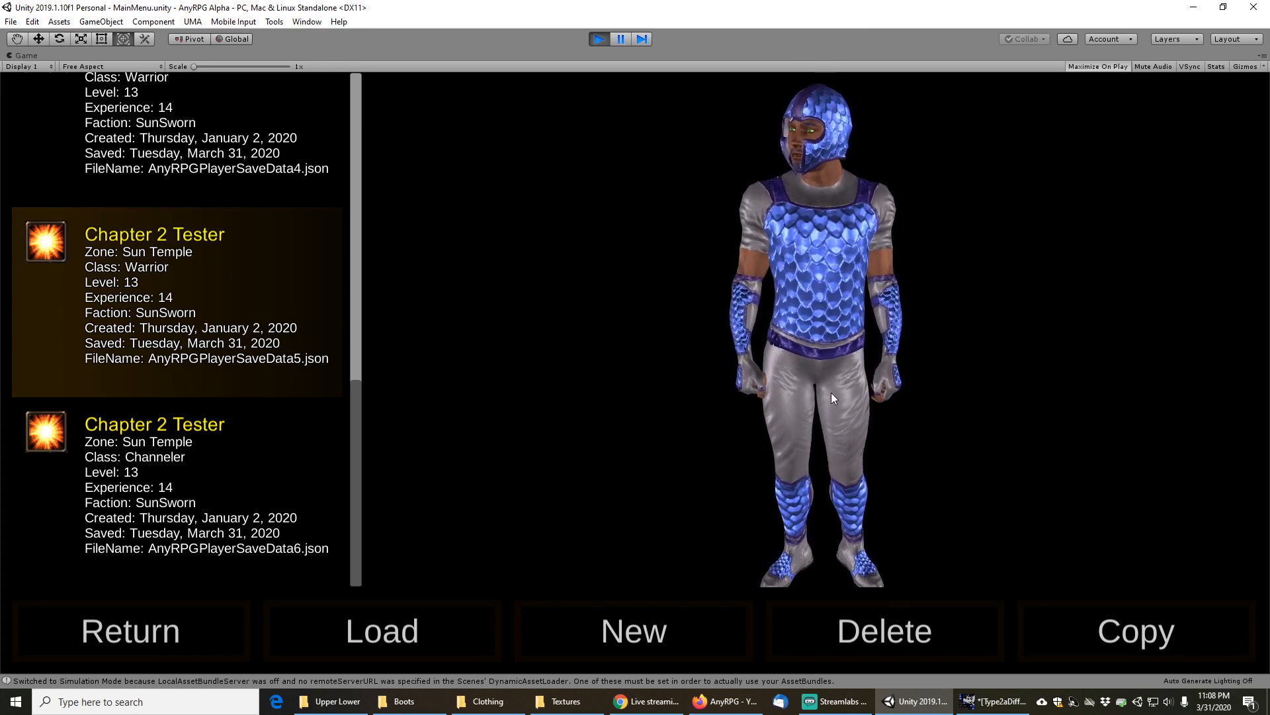
drag(831, 392, 753, 296)
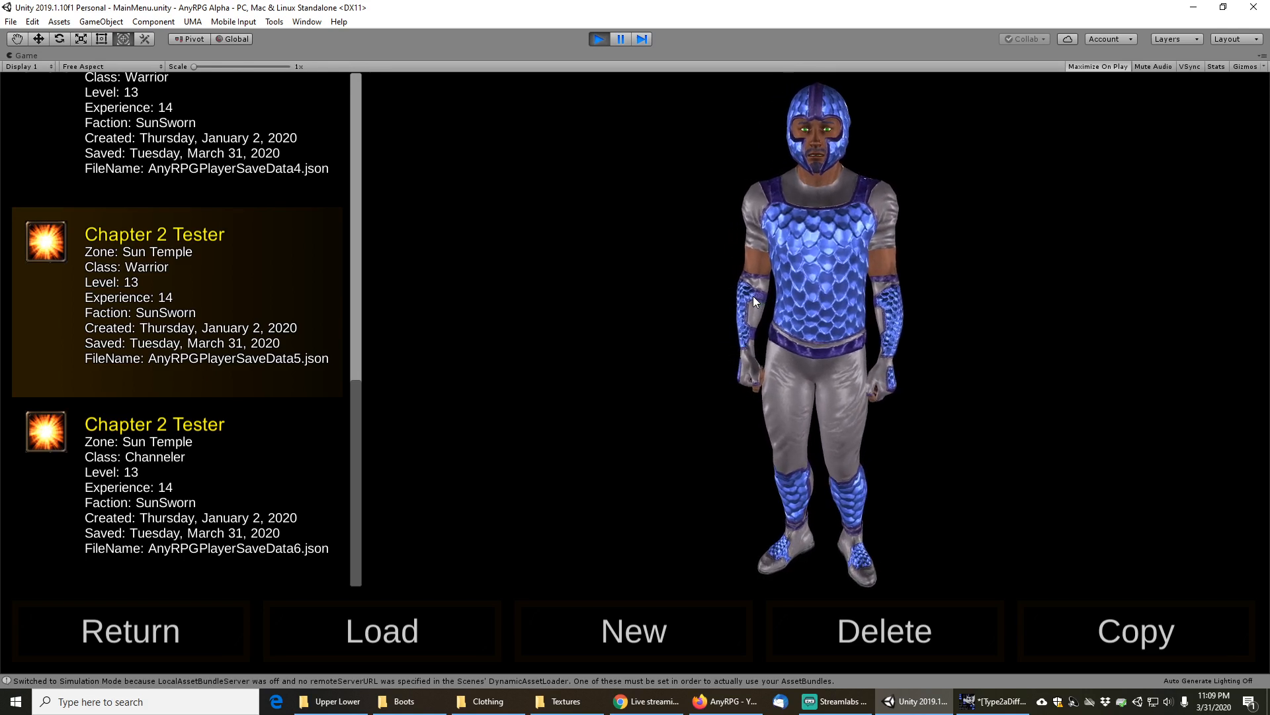
click(597, 39)
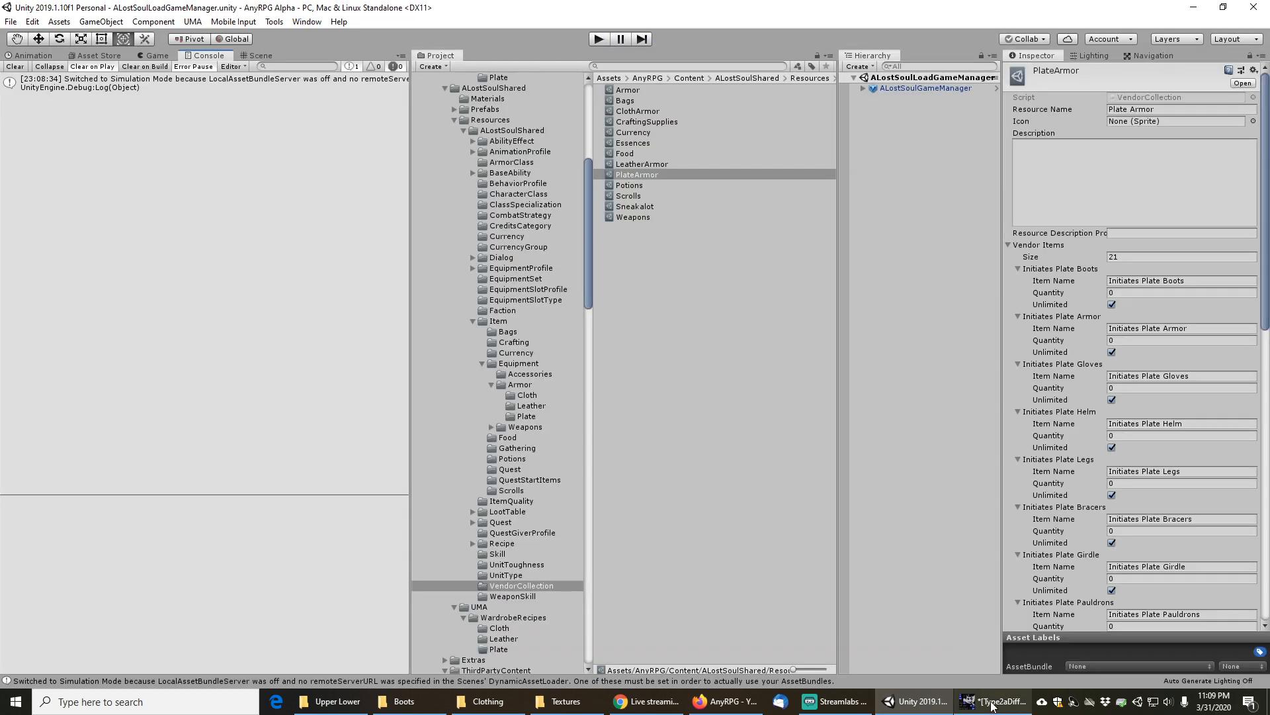
Switch to GIMP and select the lighter gray areas of the texture by color
click(993, 706)
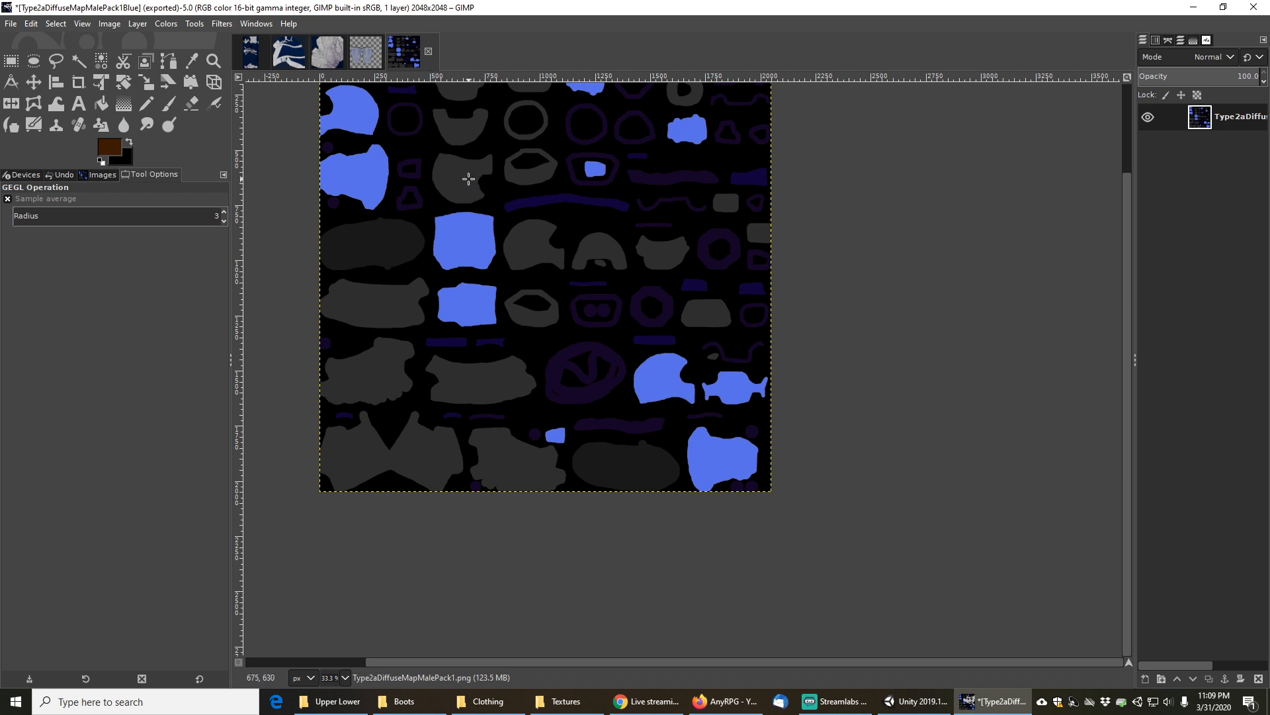
click(102, 62)
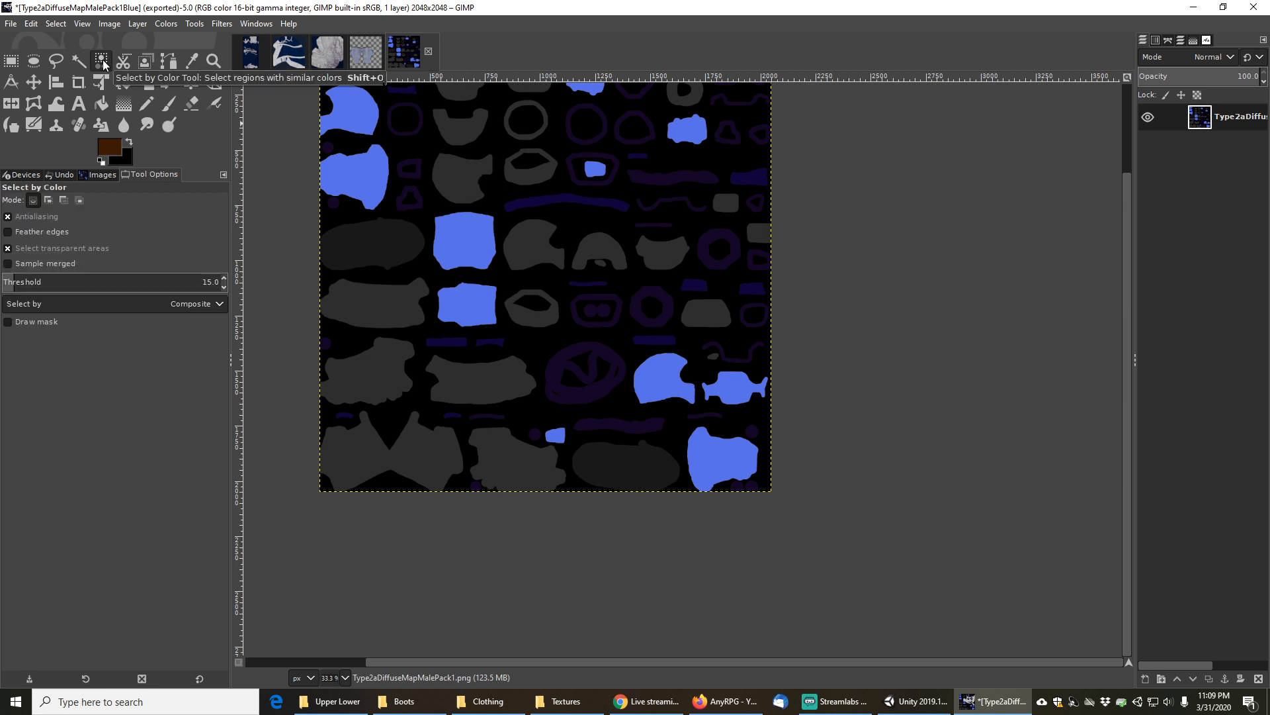
click(532, 242)
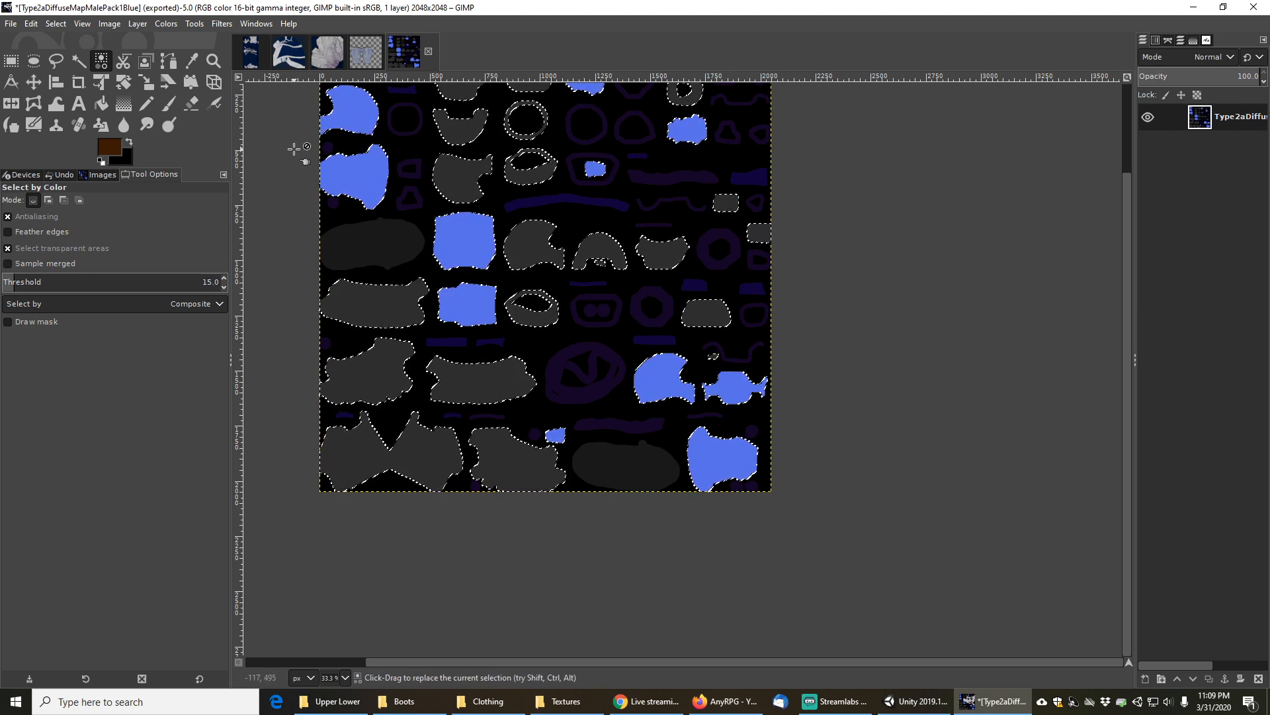
Darken the selected gray areas with Brightness-Contrast, setting the brightness to -0.448
click(166, 24)
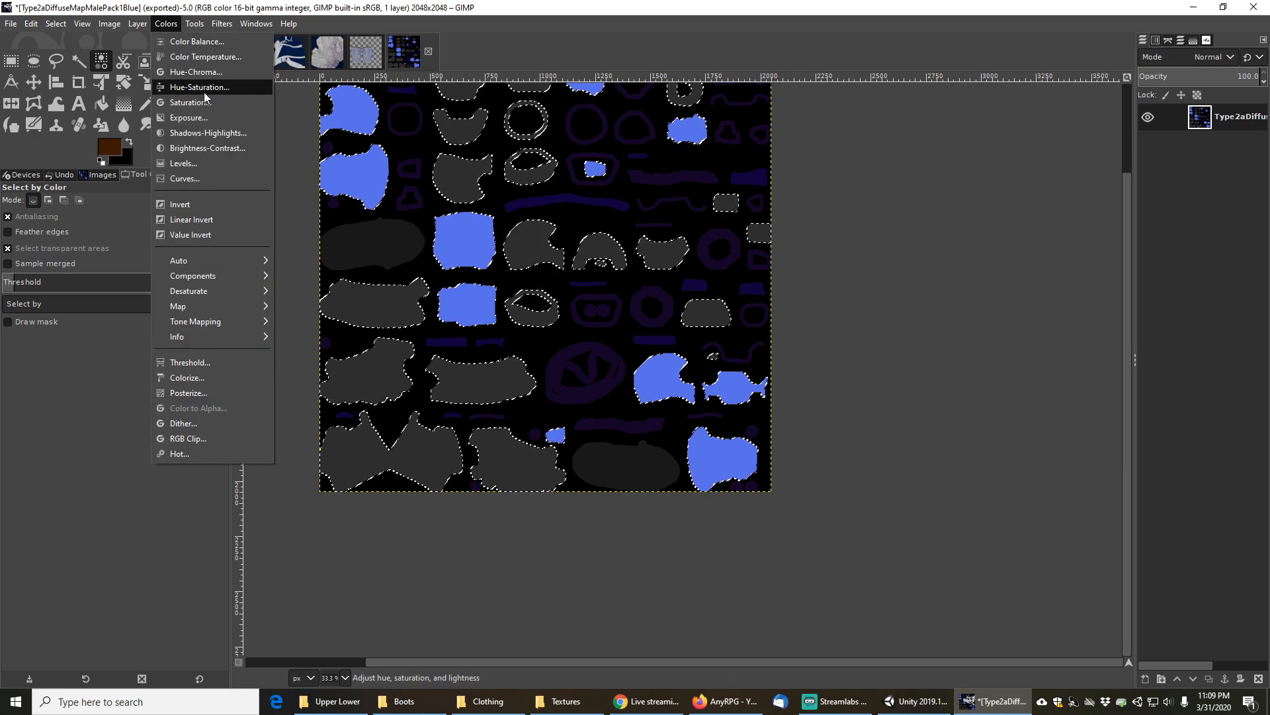
click(215, 148)
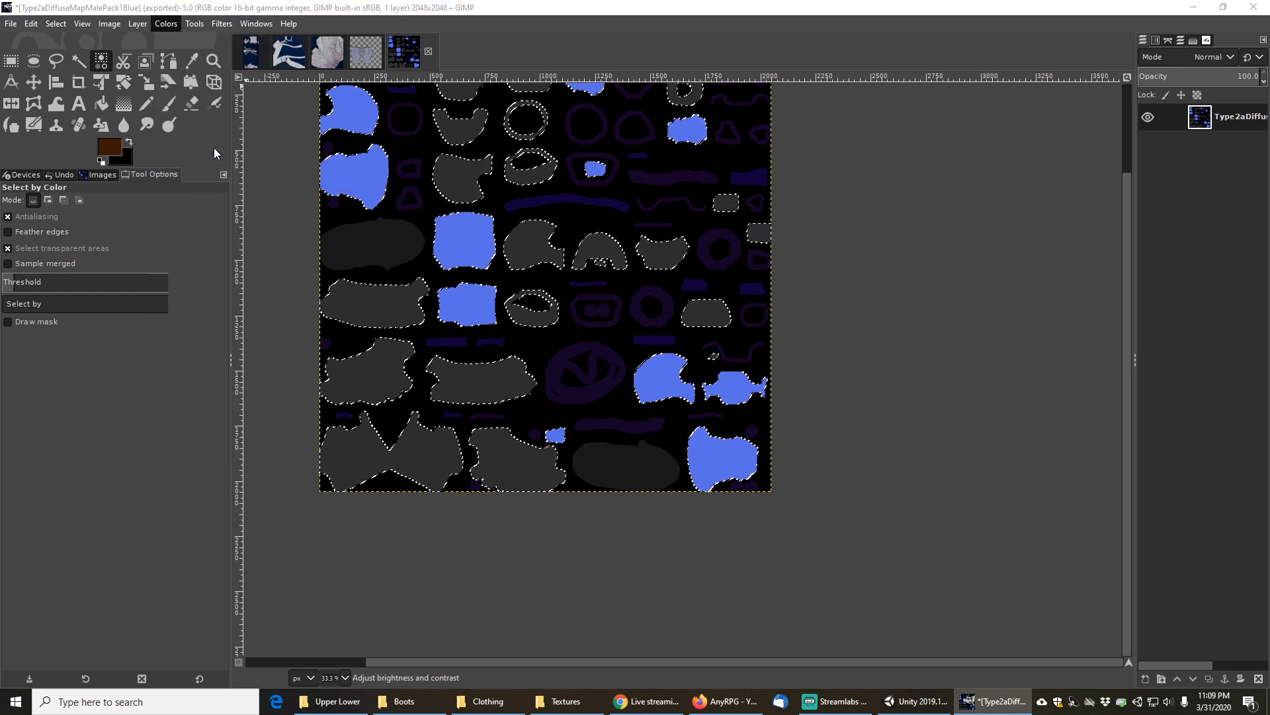
drag(314, 225, 941, 253)
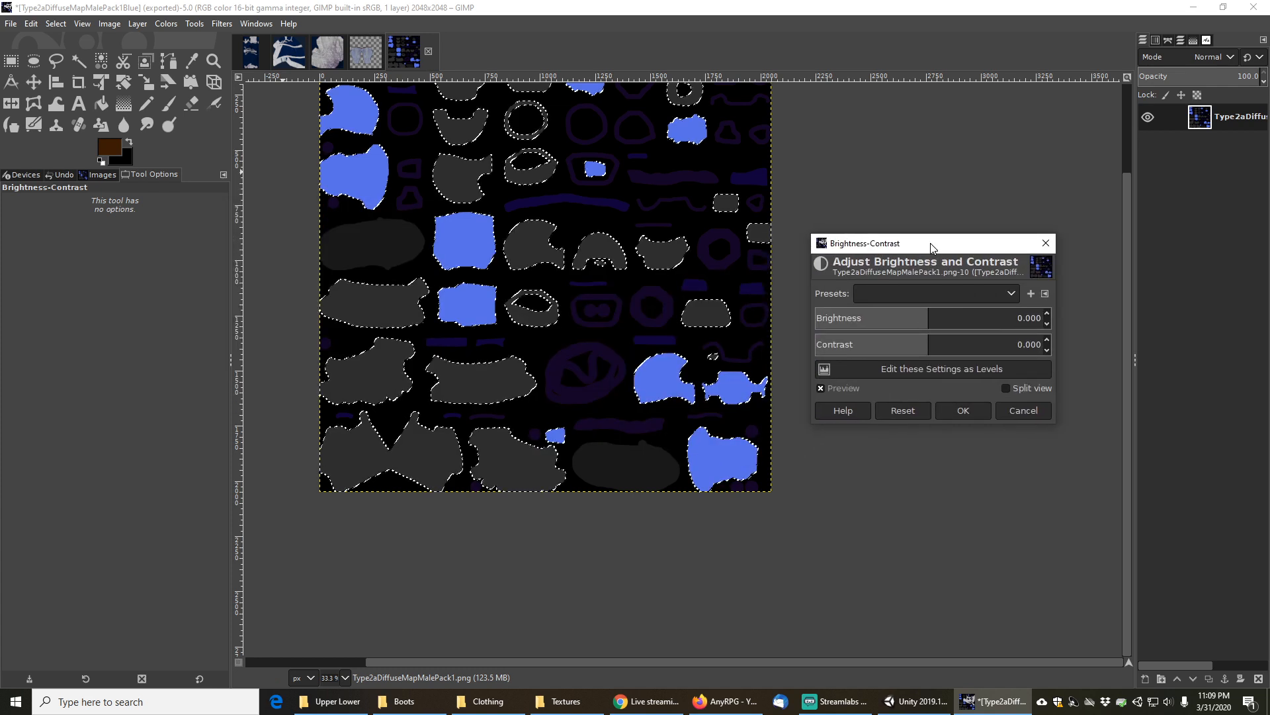
drag(923, 319, 918, 318)
click(927, 319)
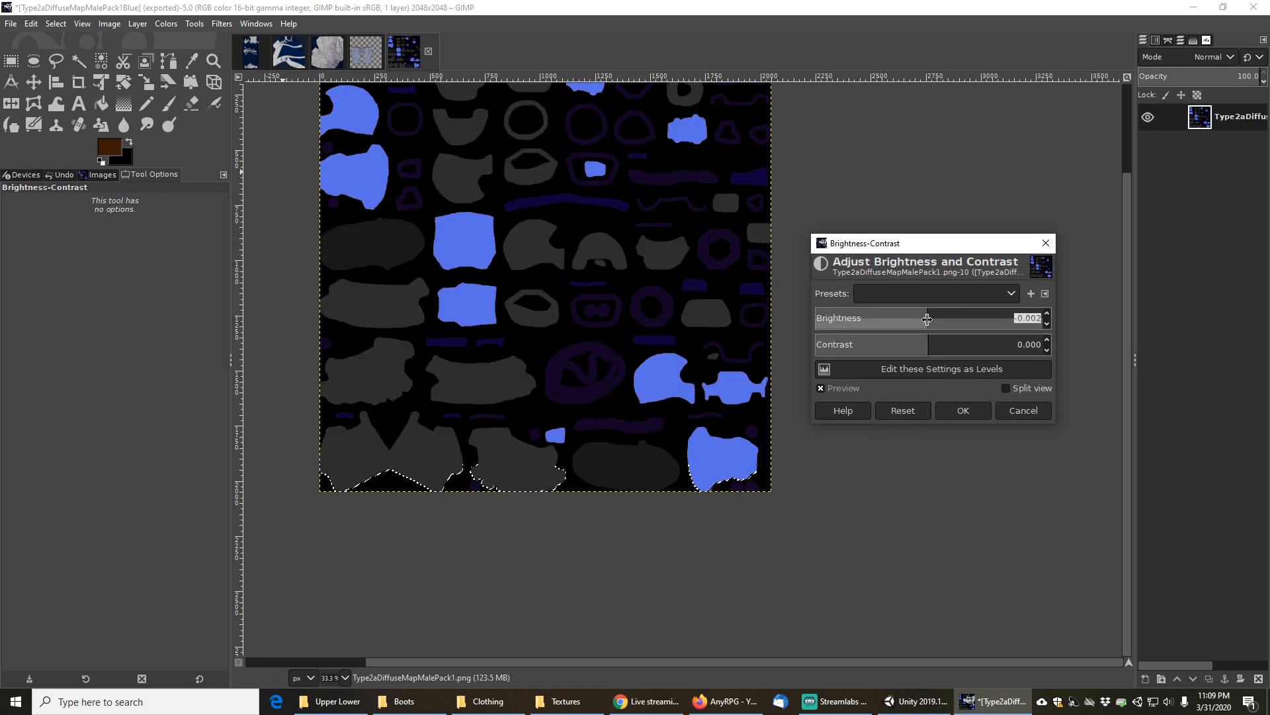
drag(927, 319, 914, 321)
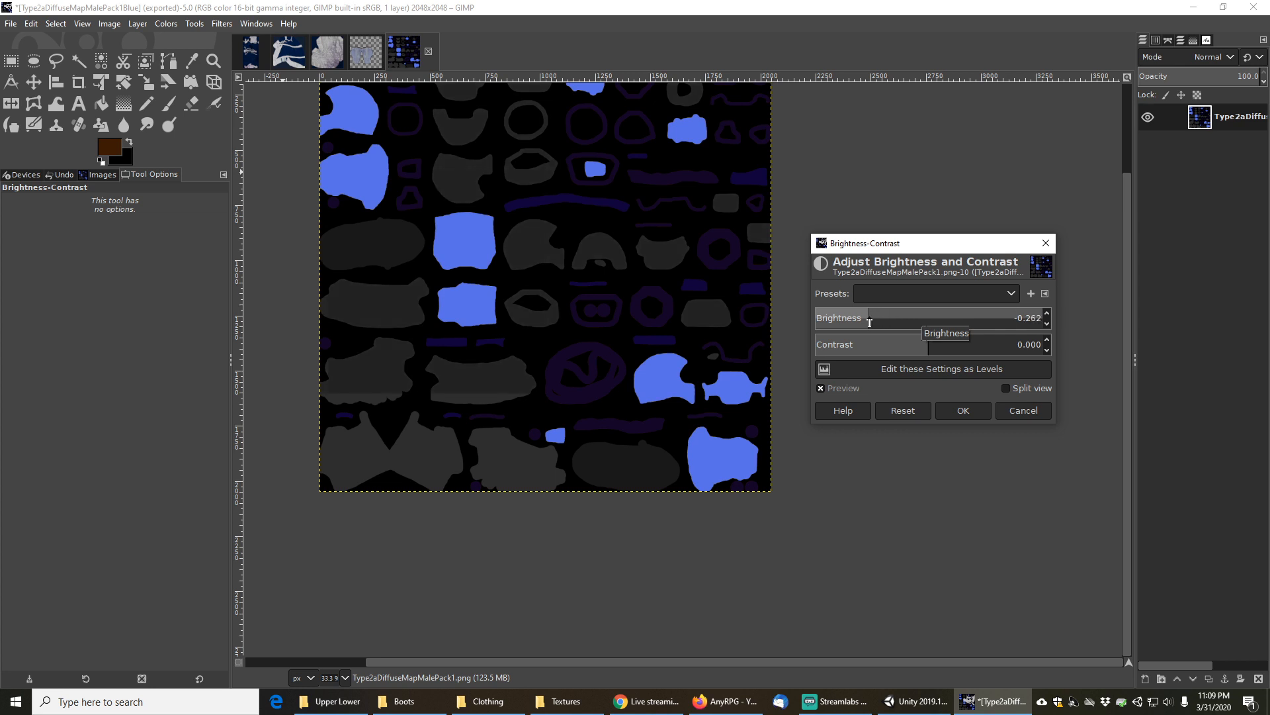
drag(869, 322, 851, 324)
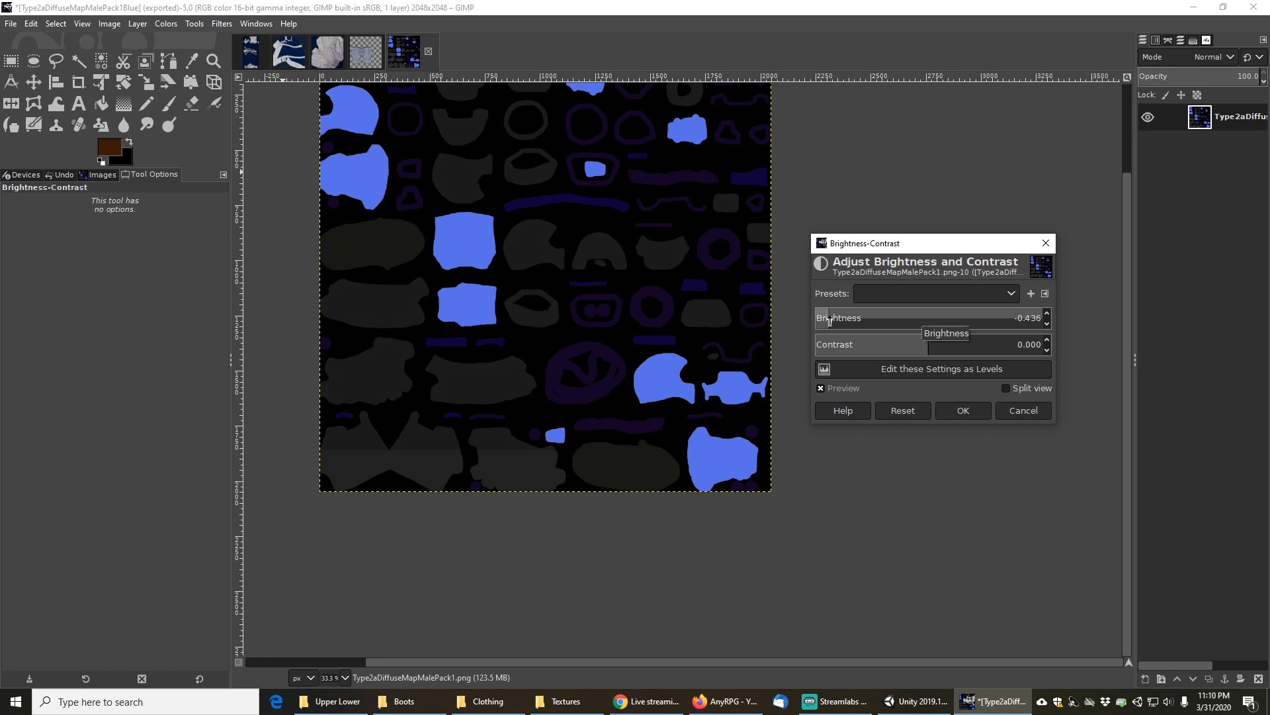
drag(830, 322, 827, 322)
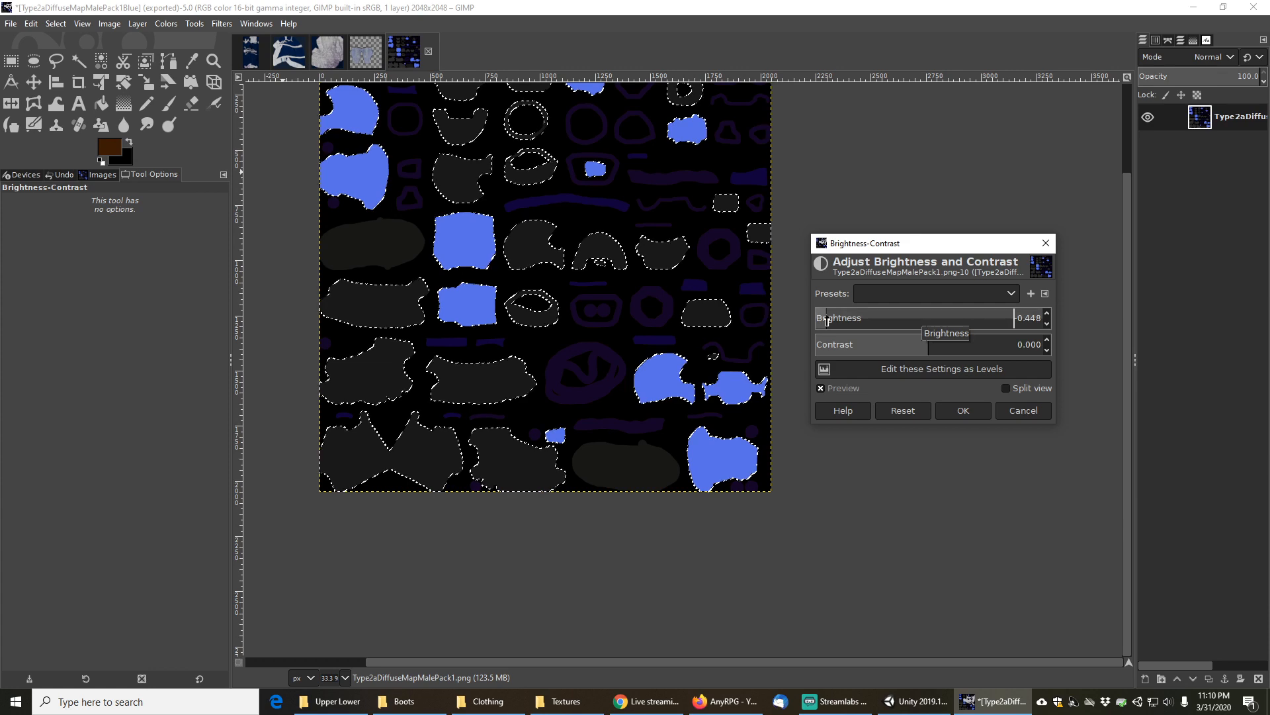
click(963, 411)
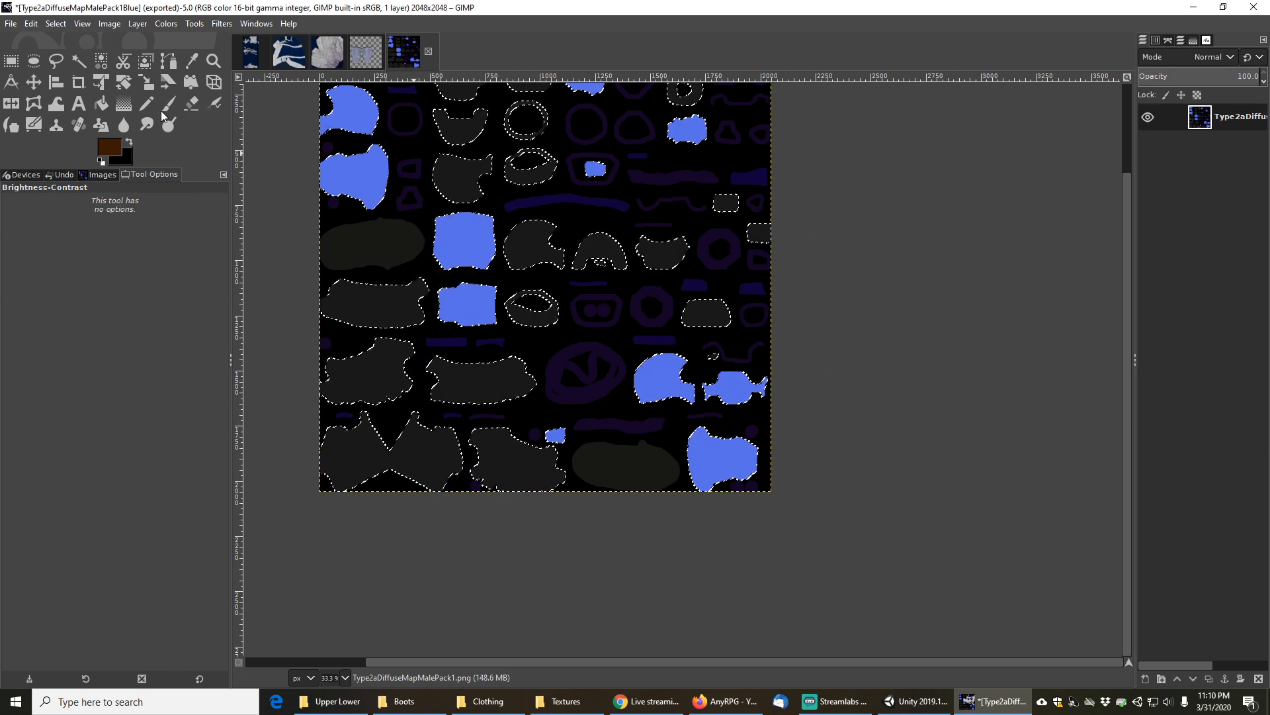
Export the darkened texture over the existing Type2aDiffuseMapMalePack1Blue.png with the current PNG options
click(10, 24)
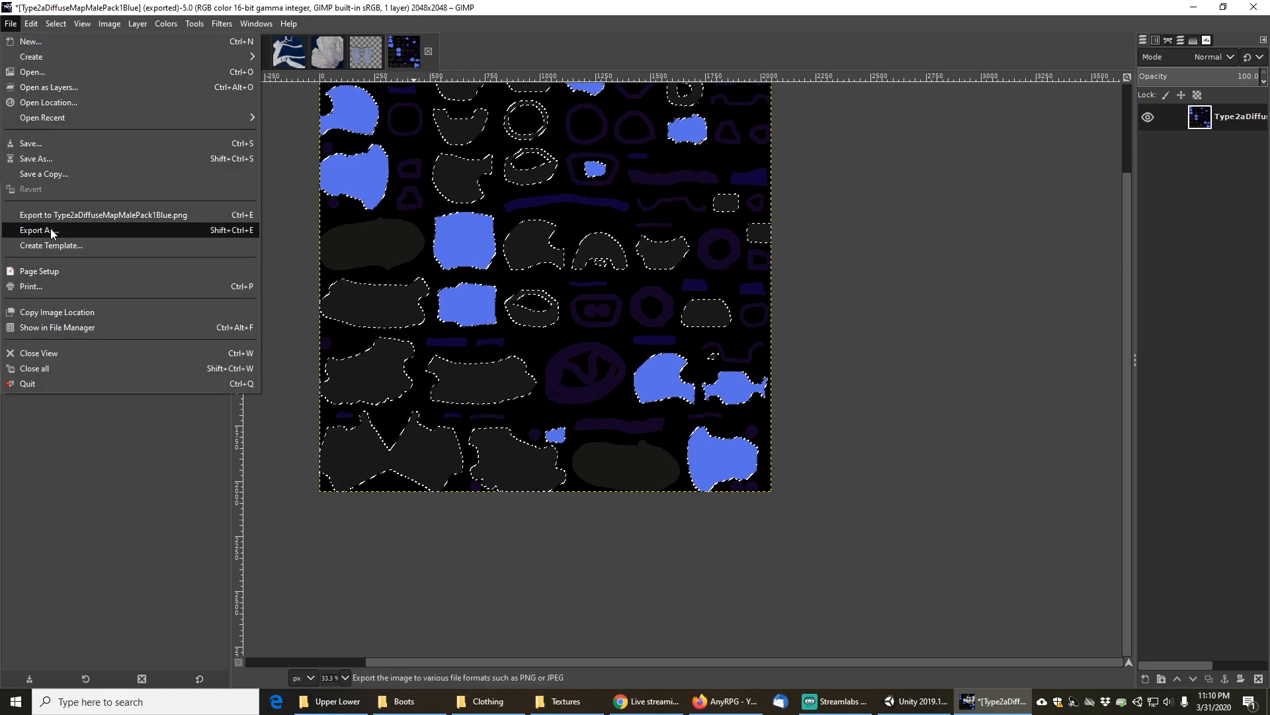
click(26, 230)
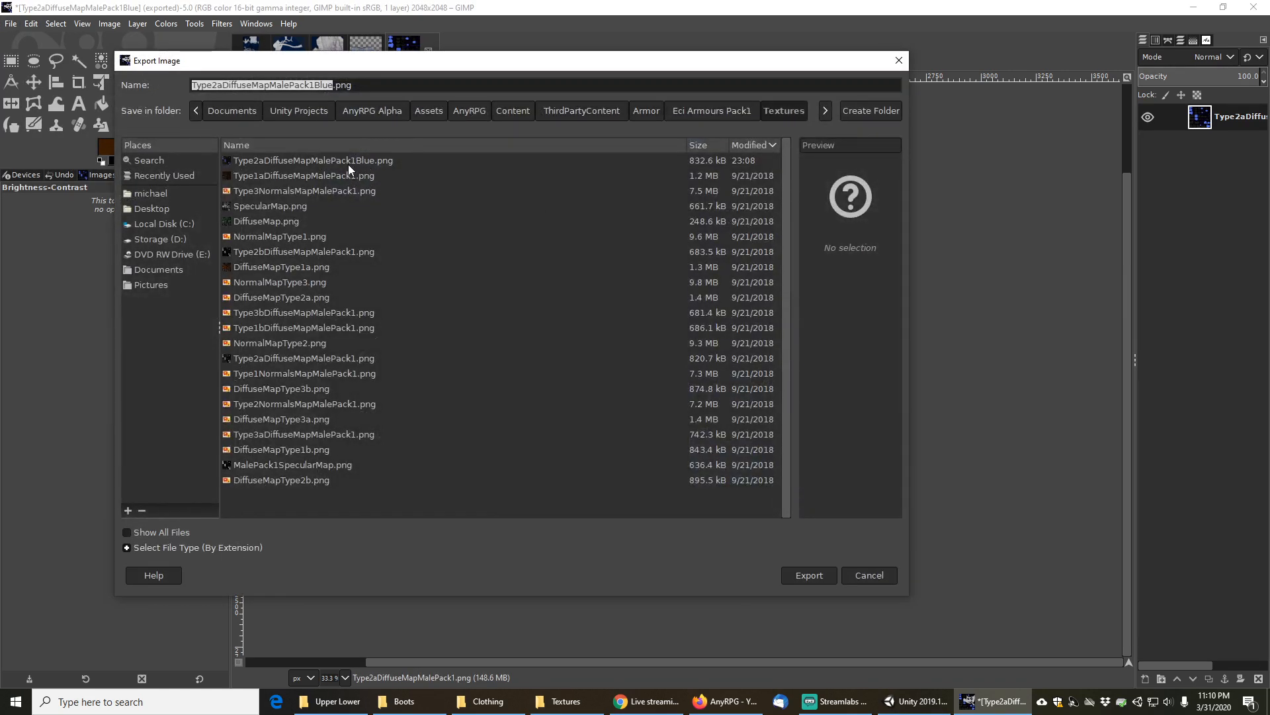
double_click(352, 160)
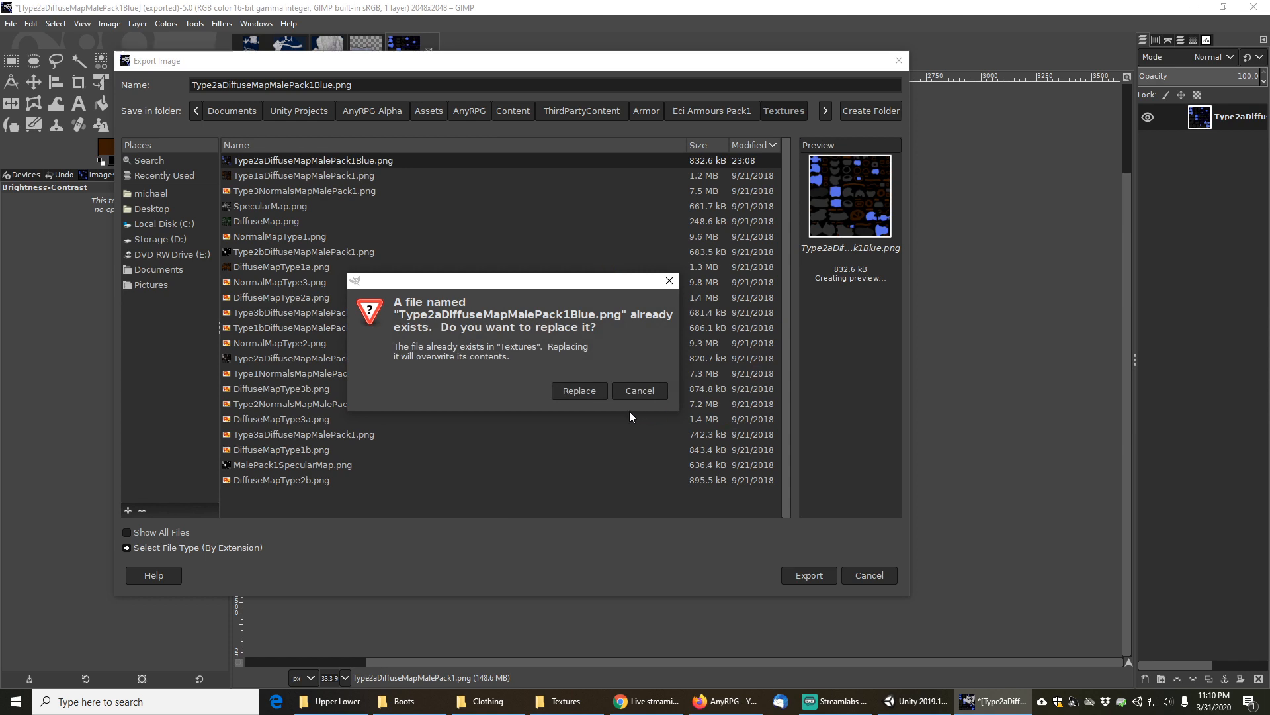
click(578, 391)
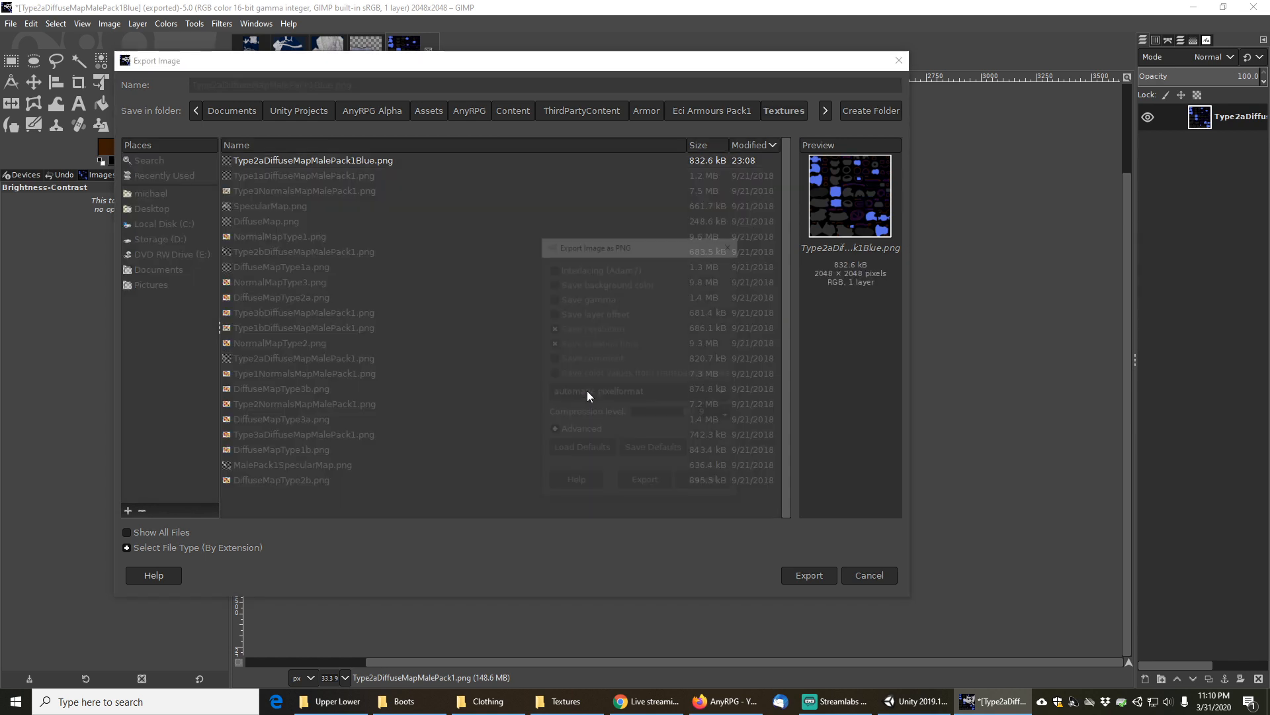
click(644, 487)
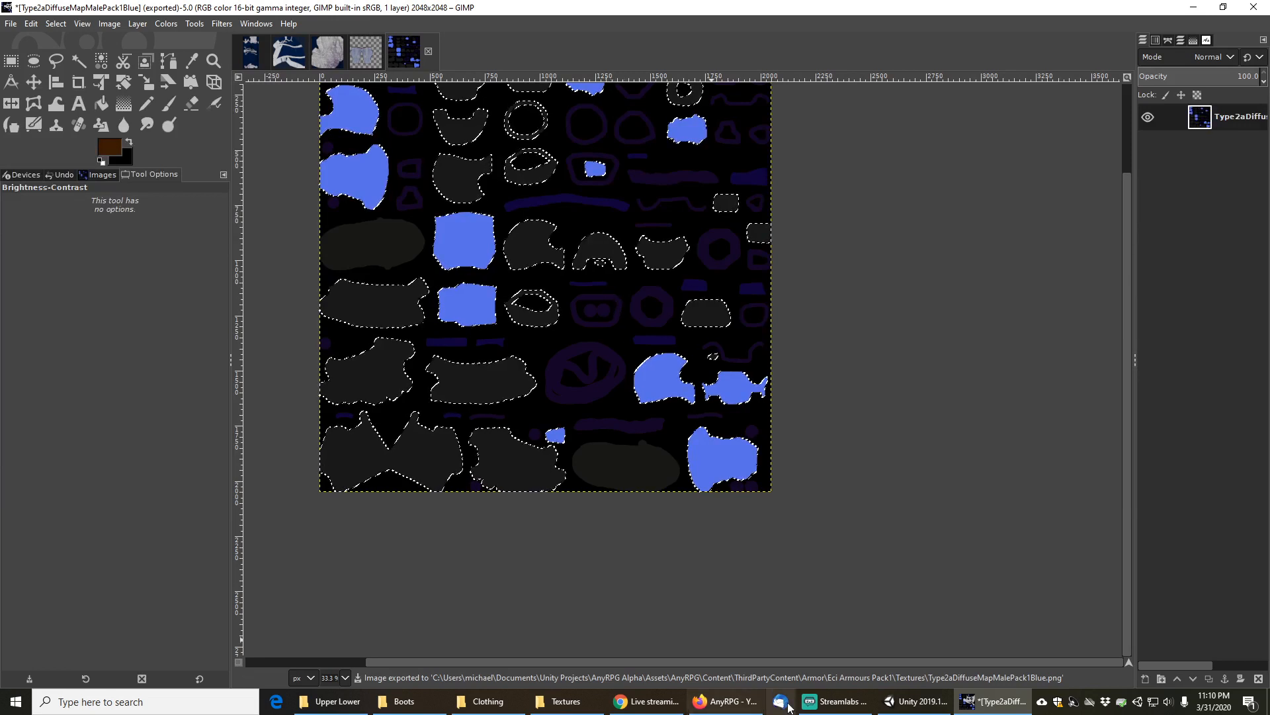
Switch to Unity and run the game again to test the darkened texture
click(910, 705)
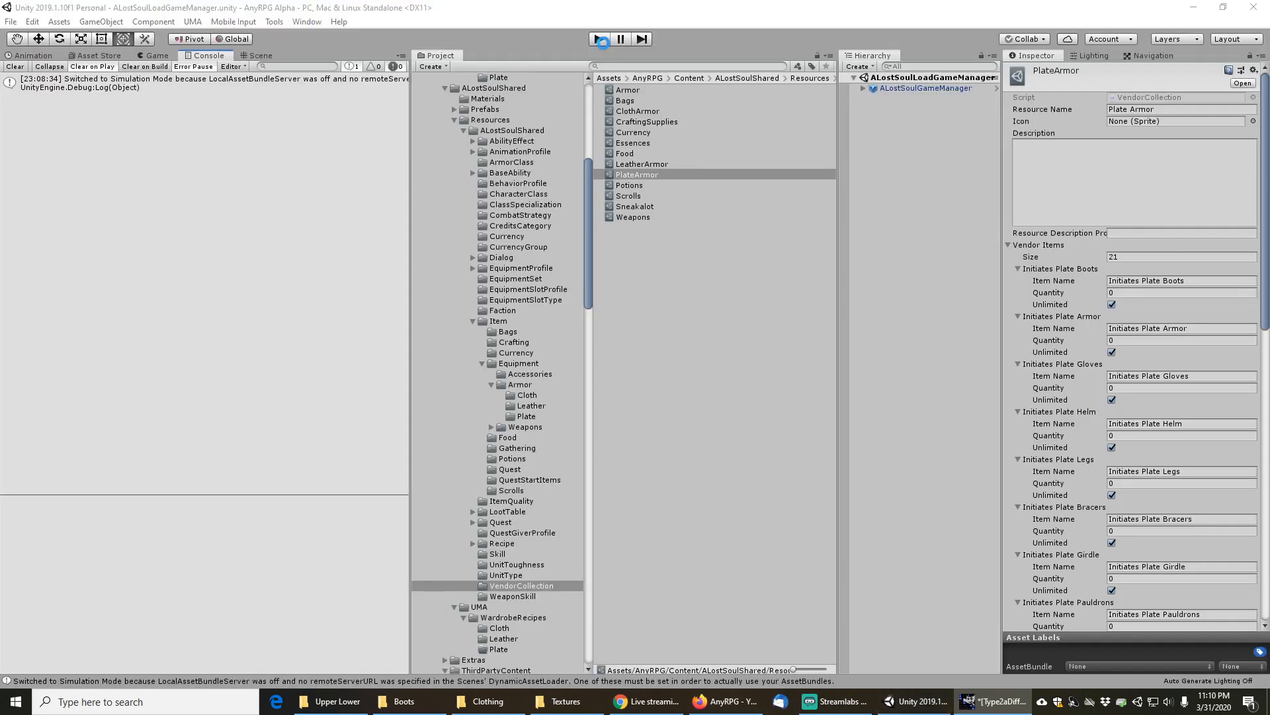
click(600, 41)
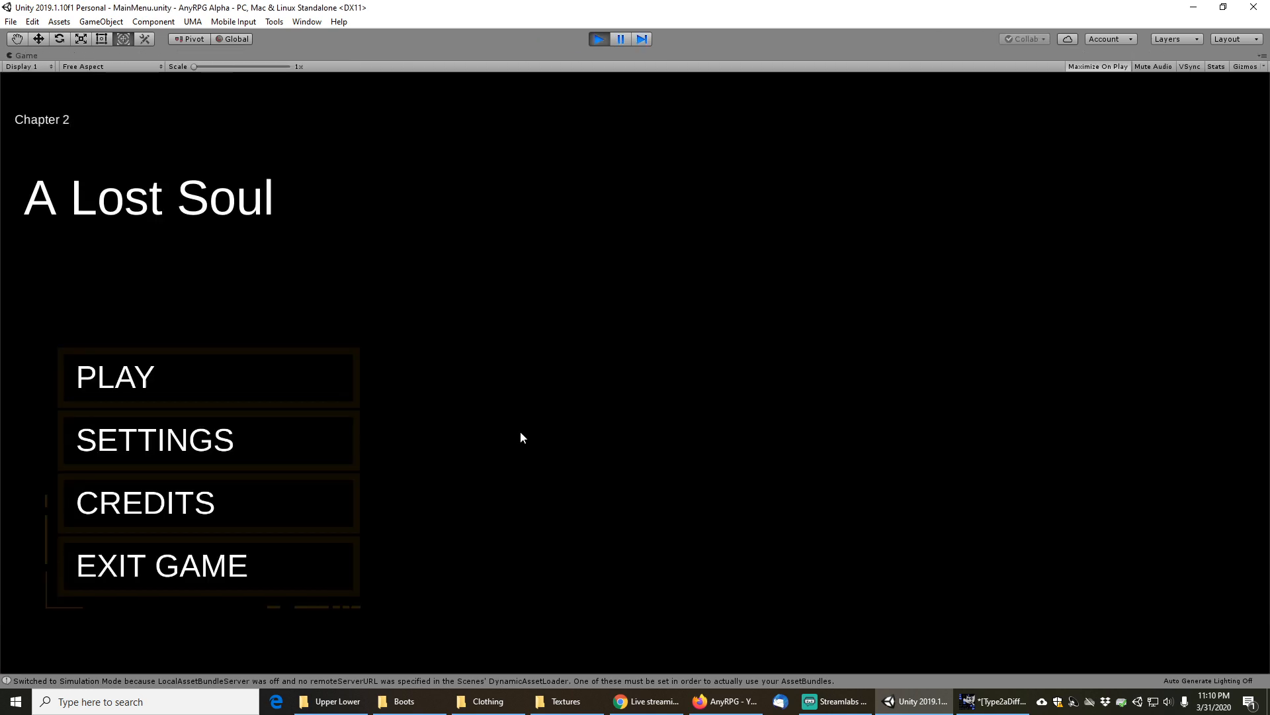
Open the saved-game list and select the Chapter 2 Tester Warrior save stored in AnyRPGPlayerSaveData5.json
click(211, 370)
click(705, 524)
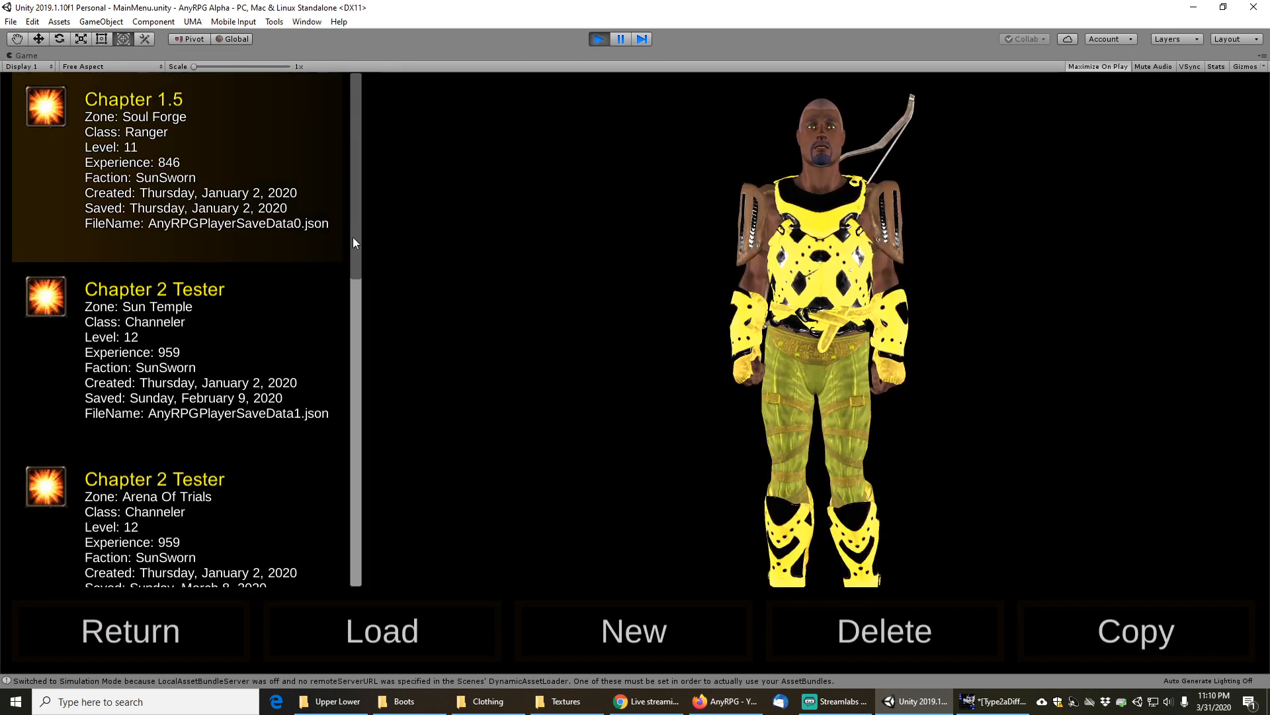
drag(352, 237, 356, 549)
click(204, 316)
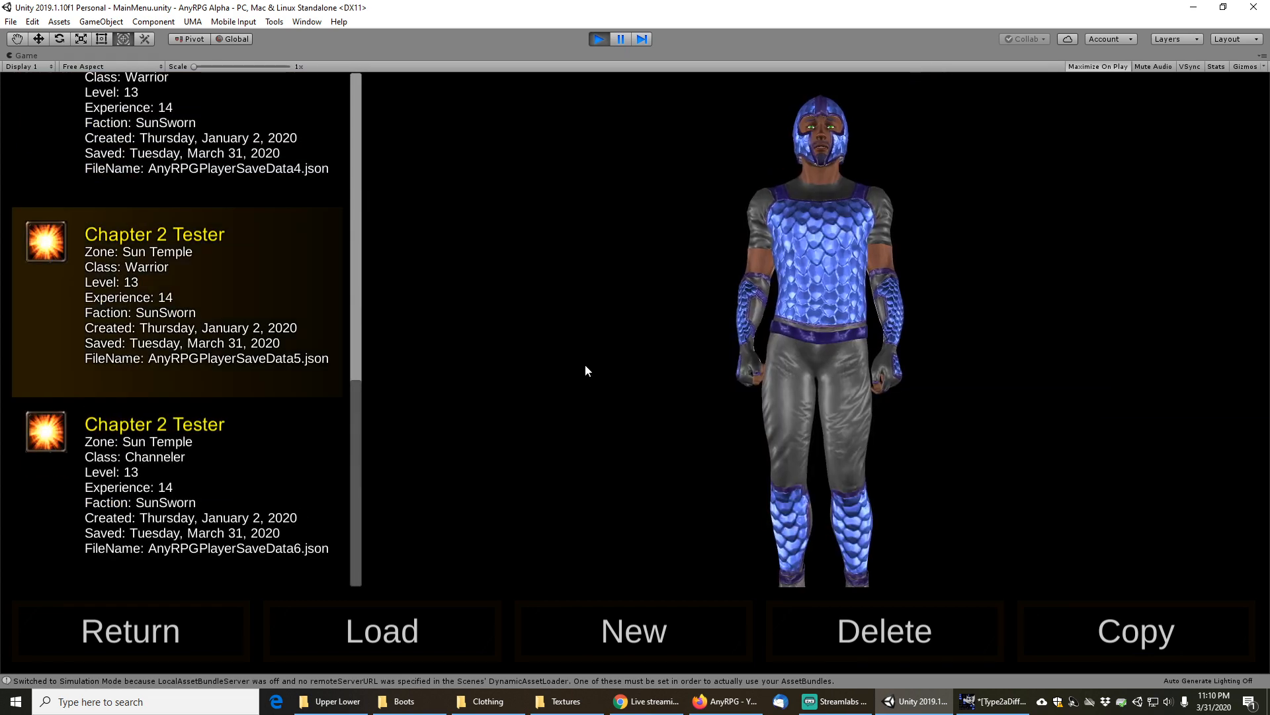
Examine the darkened gray areas on the Warrior's armor preview close up and at full length, and stop the game
drag(868, 244, 865, 294)
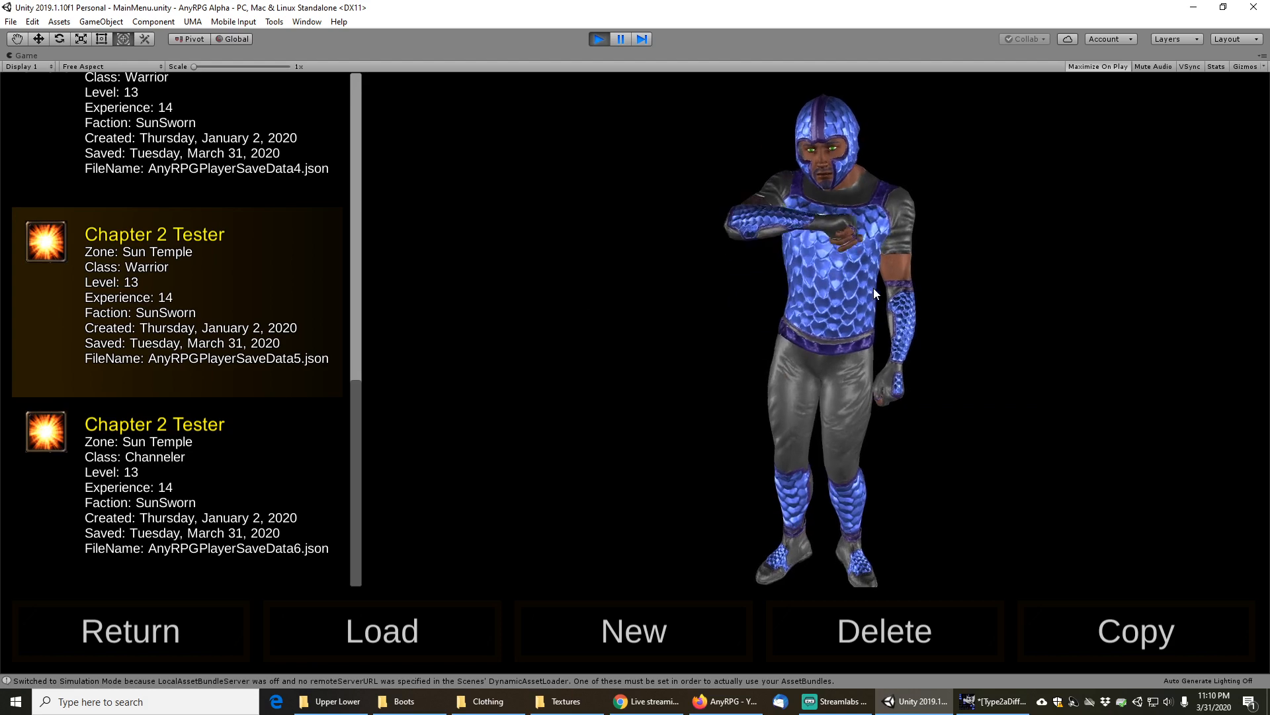
scroll(859, 229, up, 3)
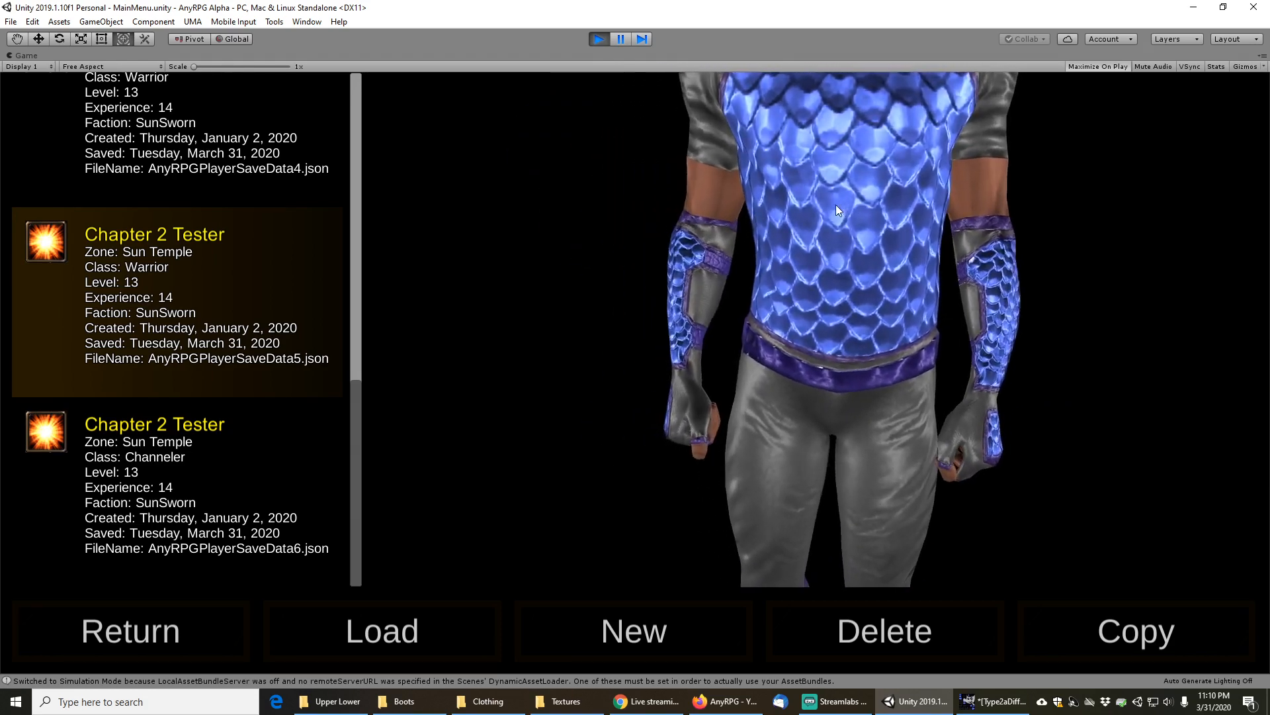
scroll(834, 211, down, 3)
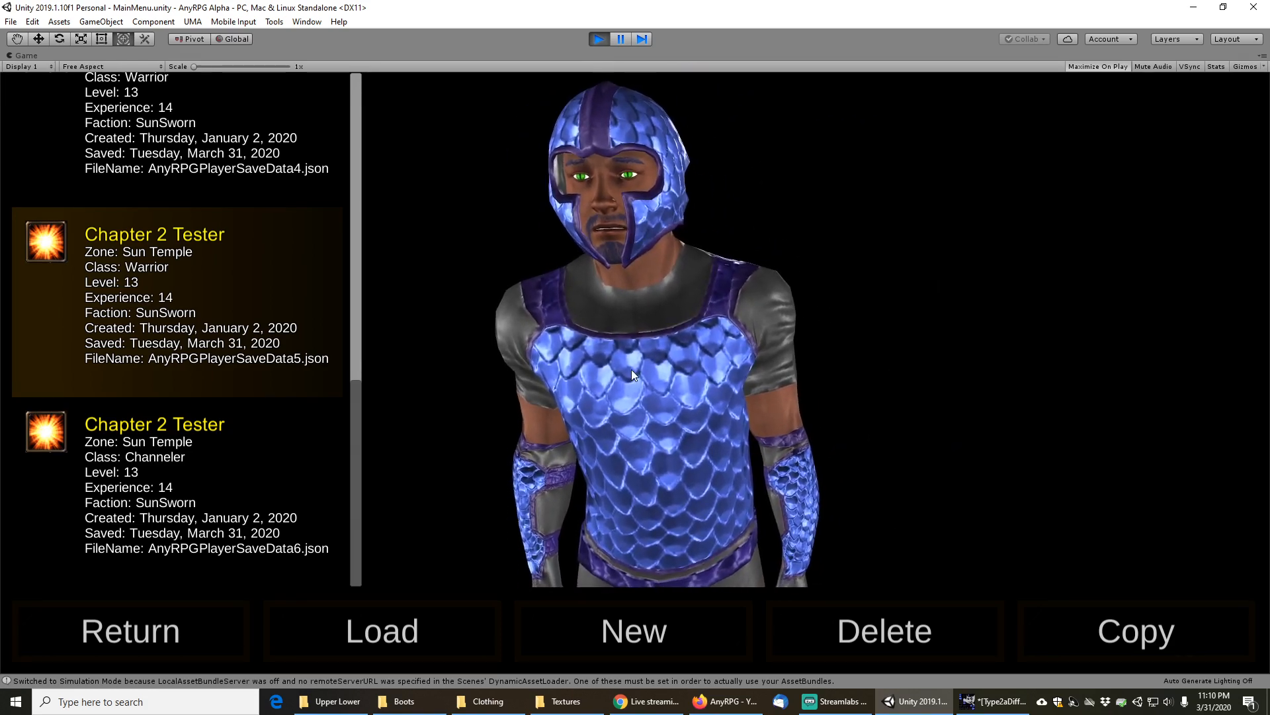
mouse_move(631, 369)
mouse_down()
mouse_move(677, 372)
mouse_move(644, 370)
mouse_up()
scroll(655, 366, down, 3)
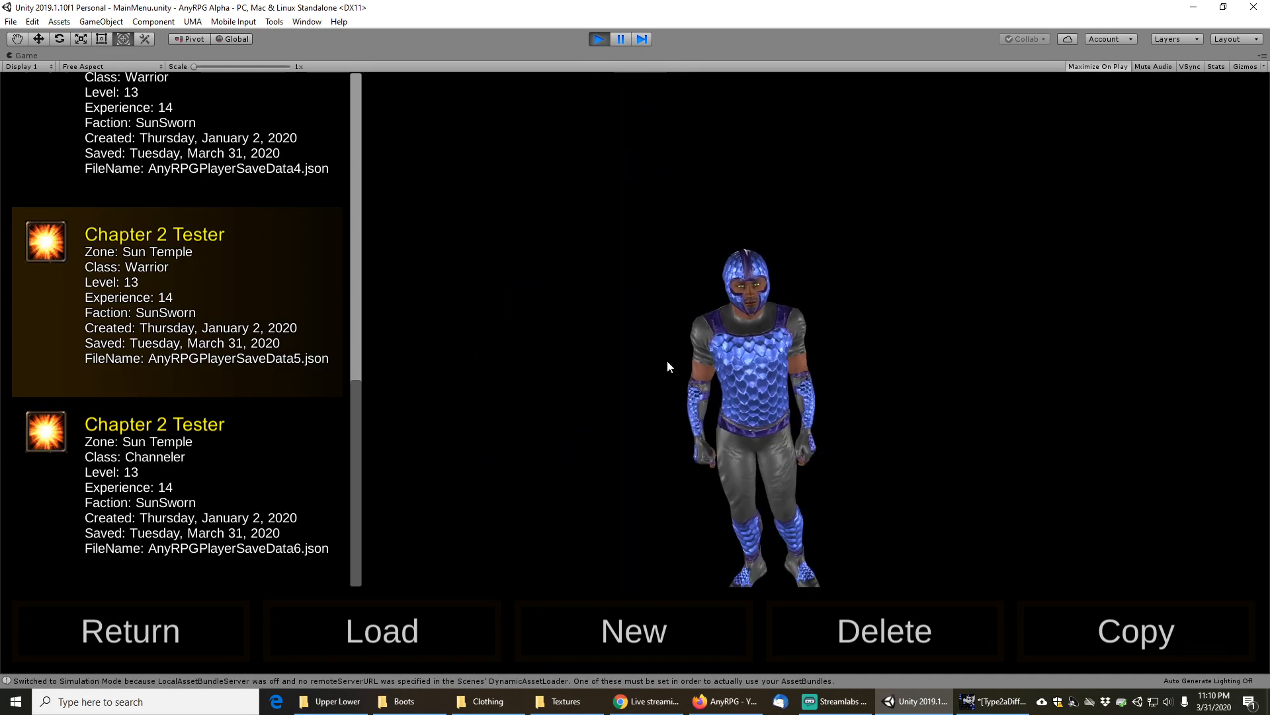
scroll(741, 371, up, 4)
scroll(682, 247, down, 3)
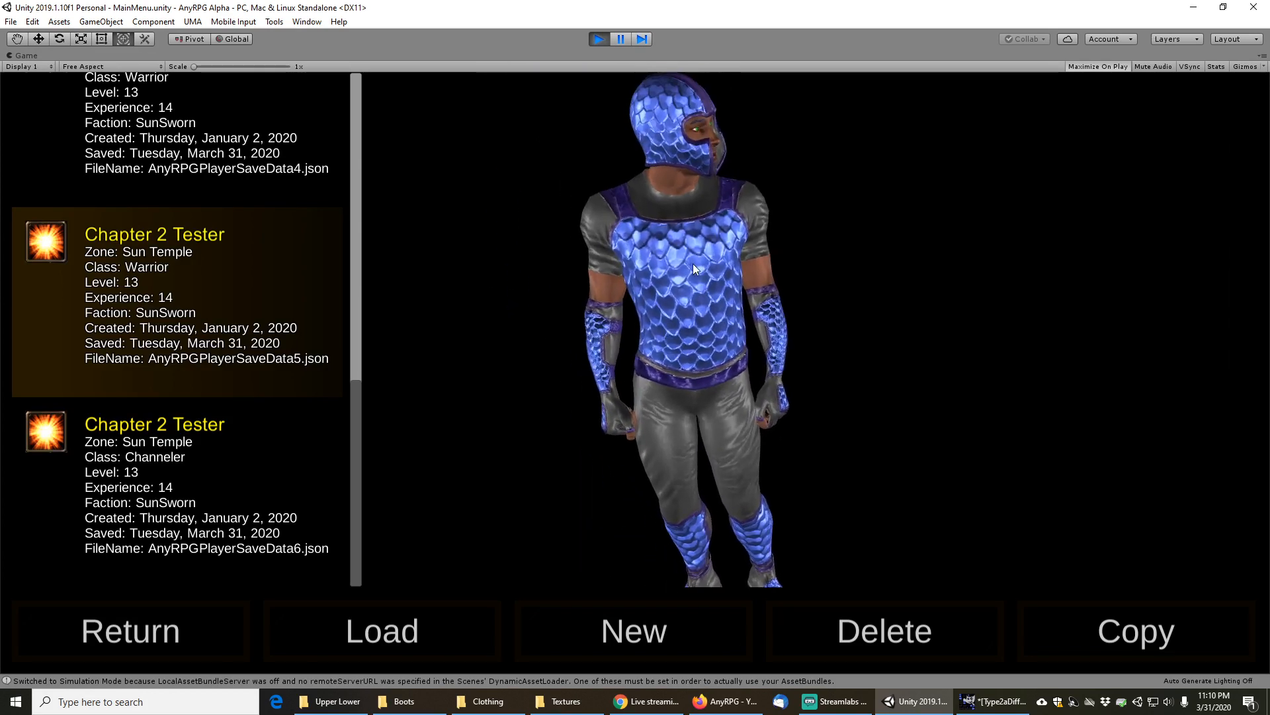
scroll(692, 268, up, 4)
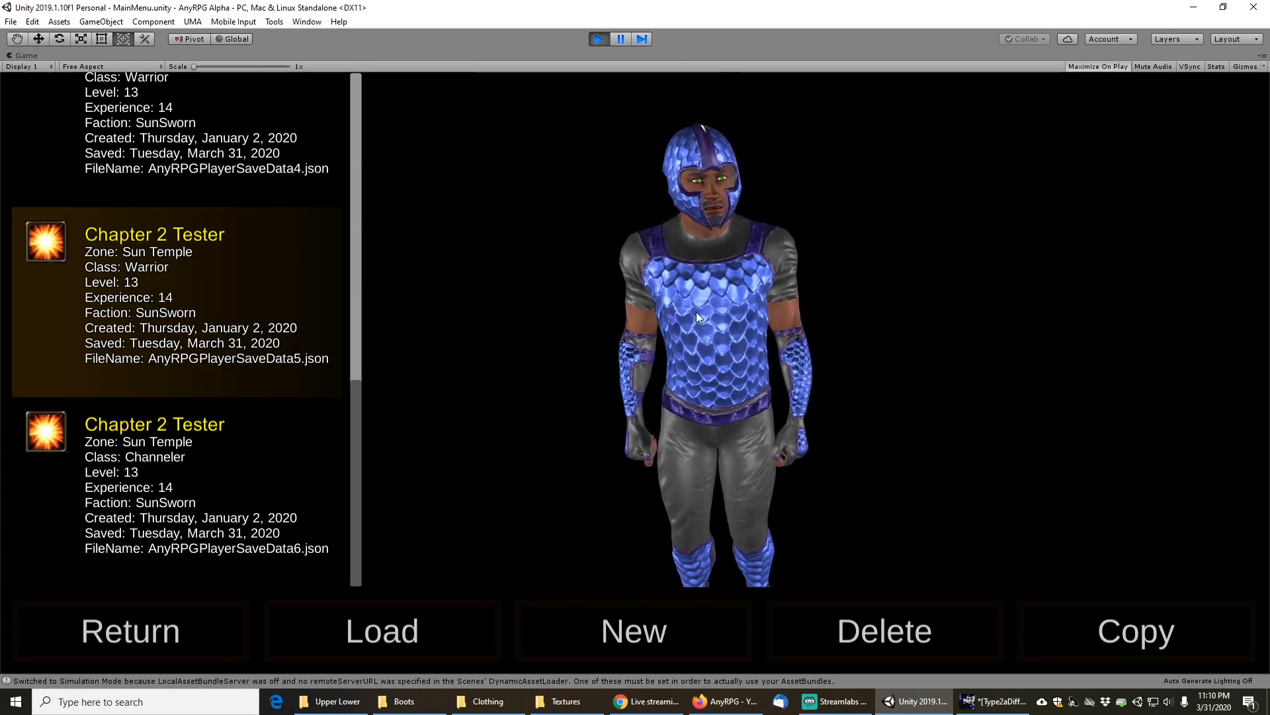
scroll(712, 333, down, 1)
drag(722, 347, 757, 331)
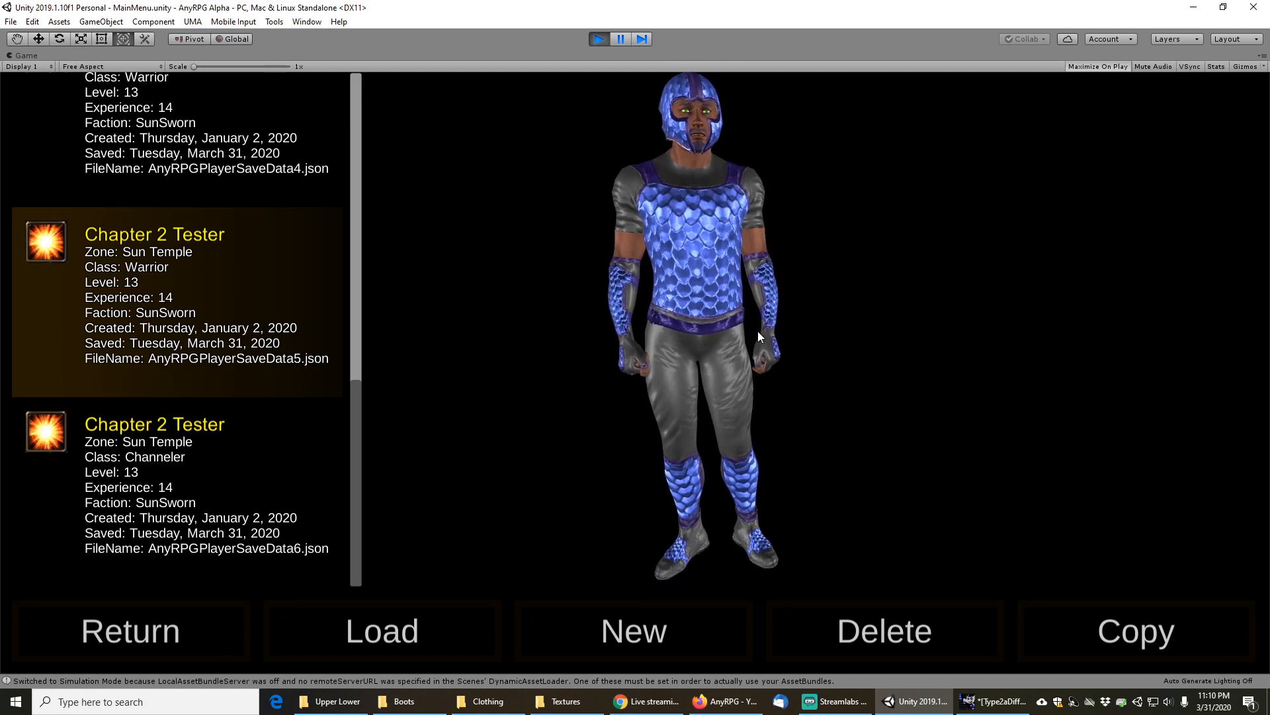
middle_drag(749, 304, 752, 319)
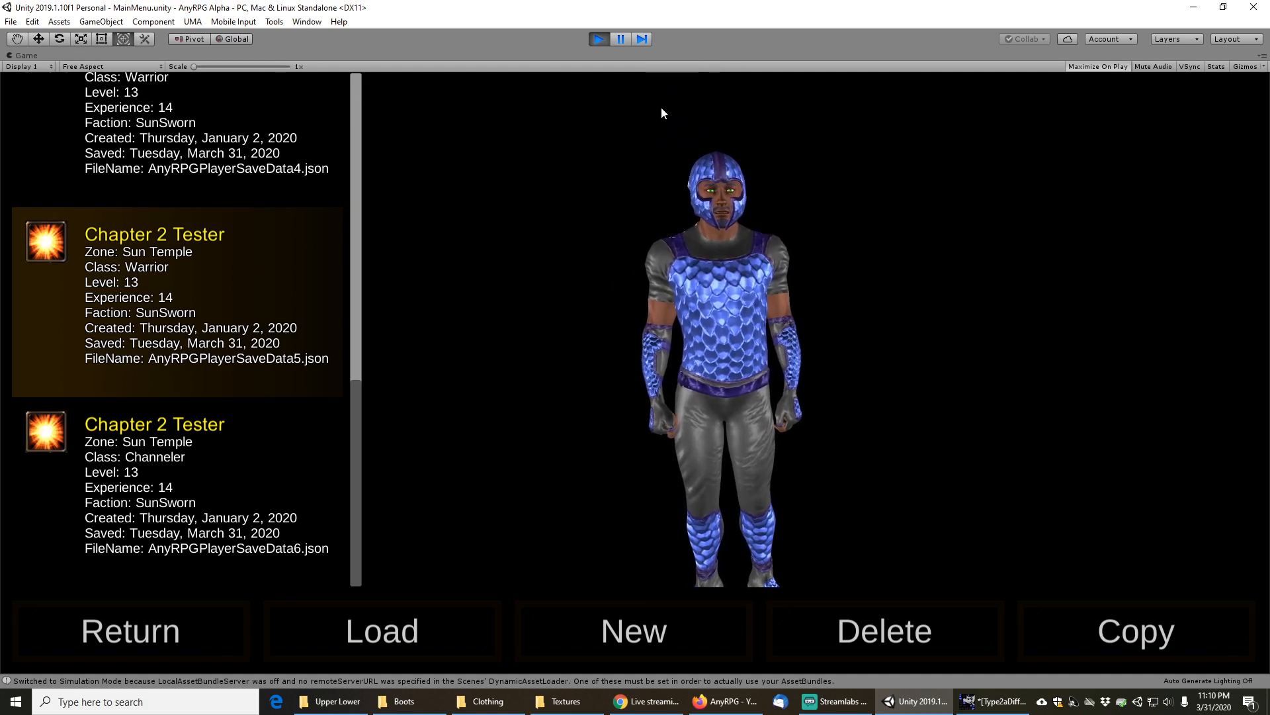
click(598, 40)
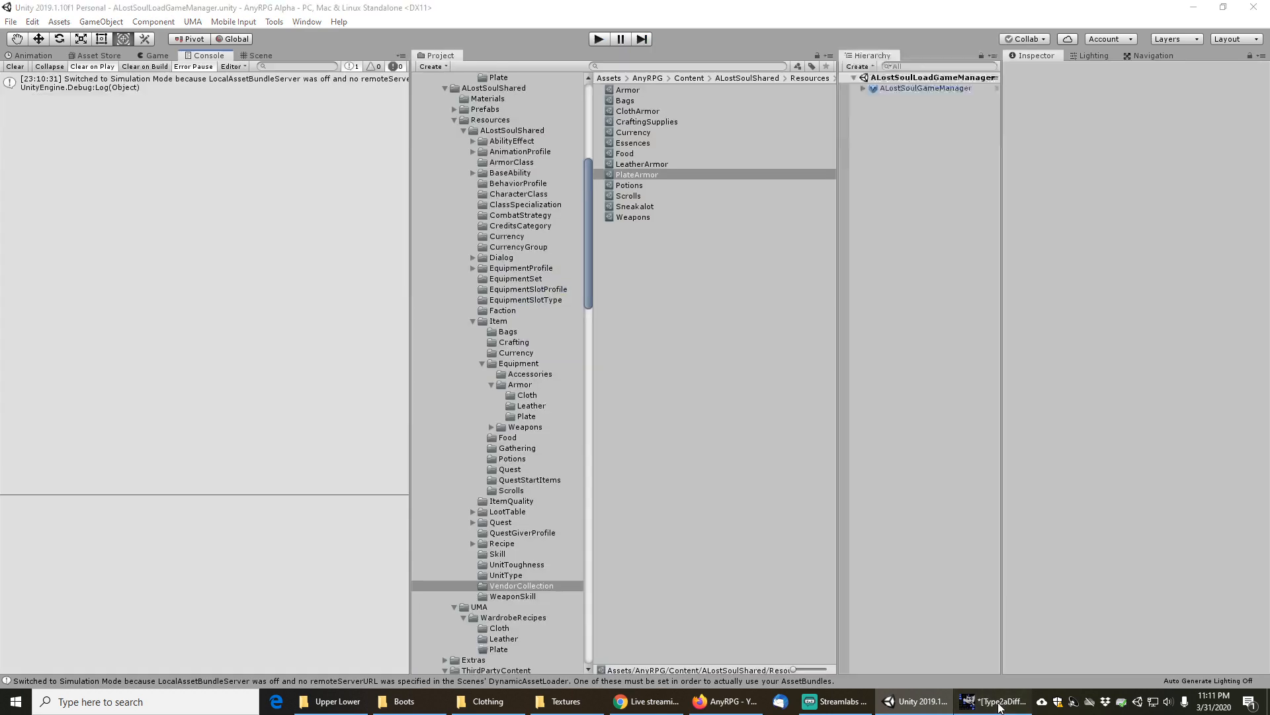
Switch to GIMP and darken the selected gray areas further with Brightness-Contrast, setting the brightness to -0.413
click(1000, 708)
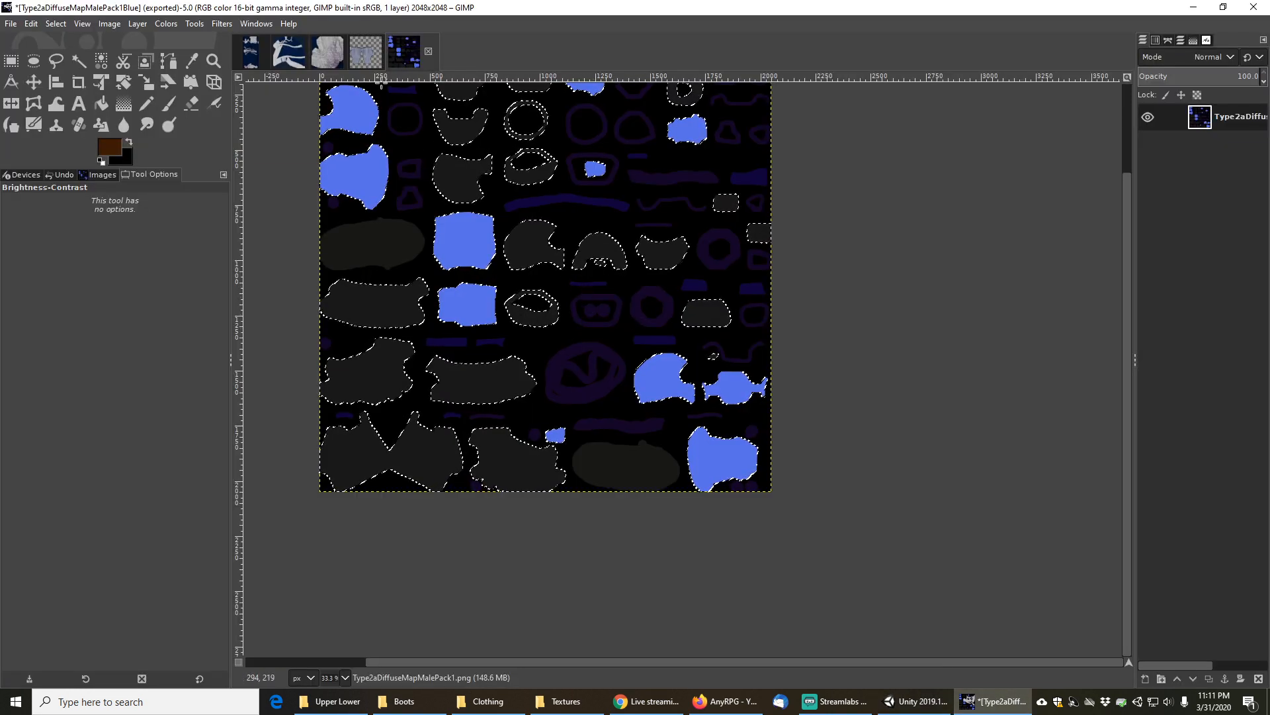
click(137, 24)
mouse_move(166, 24)
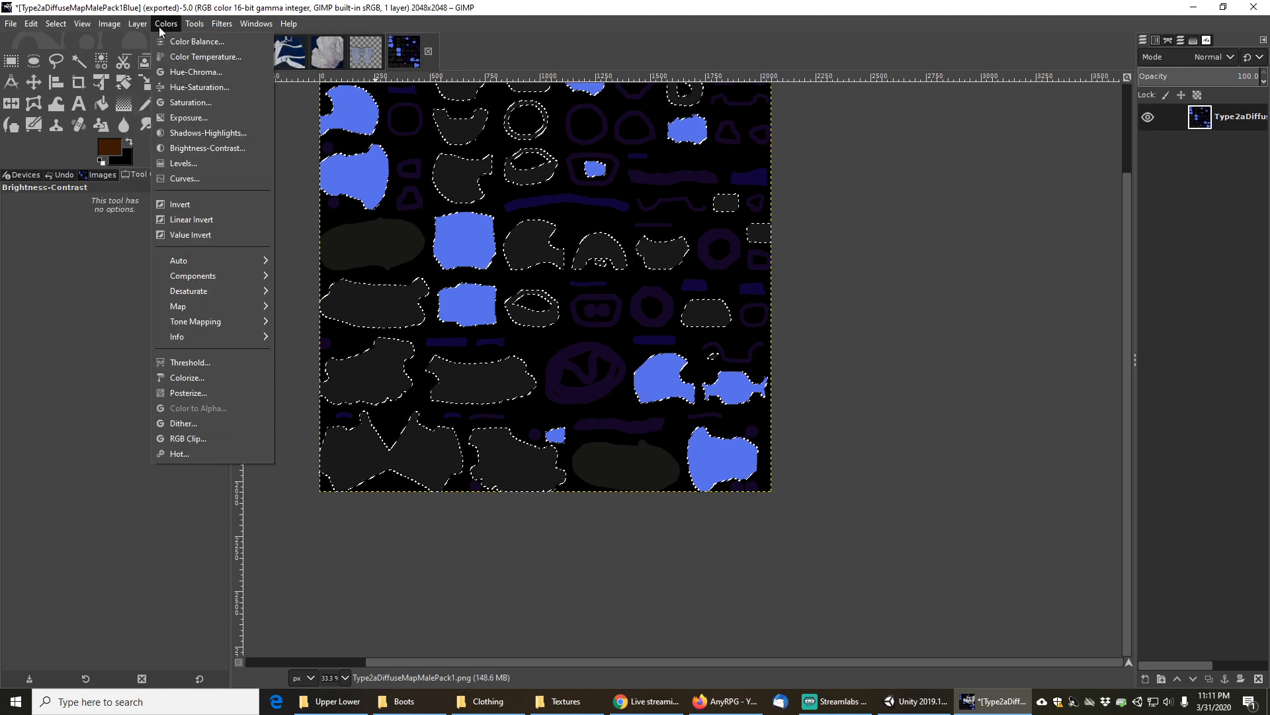
click(207, 147)
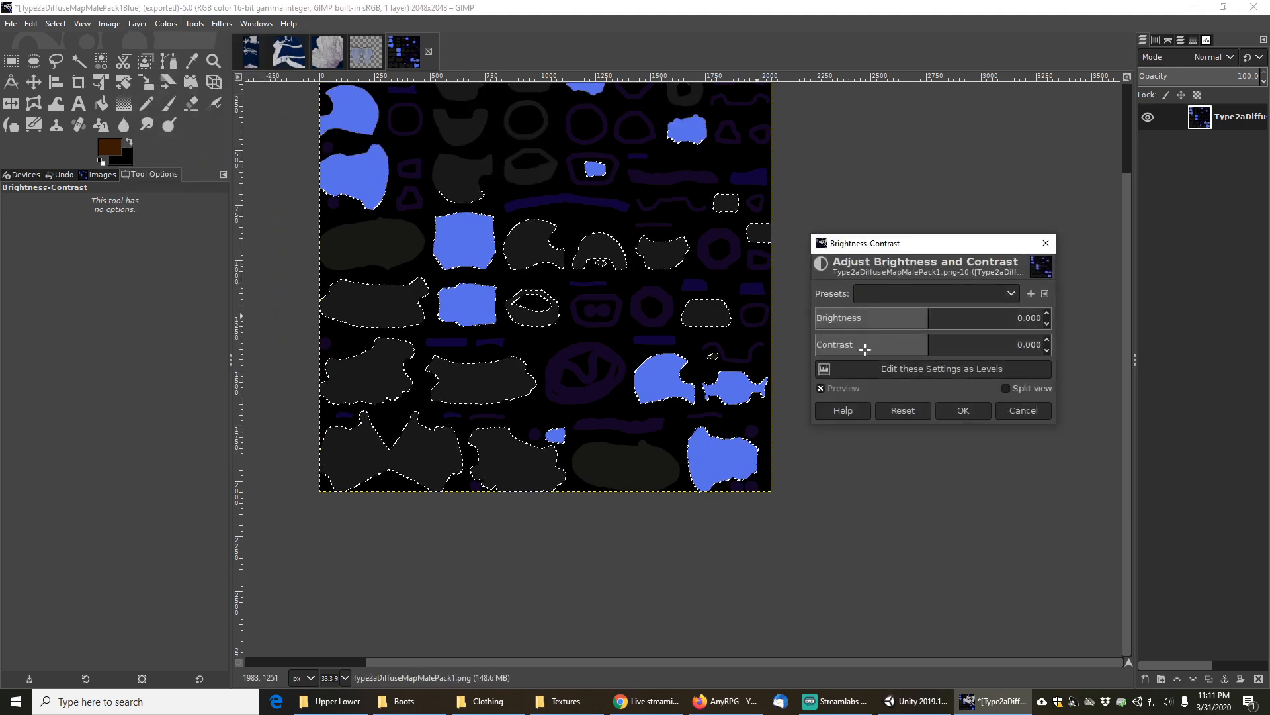
click(893, 322)
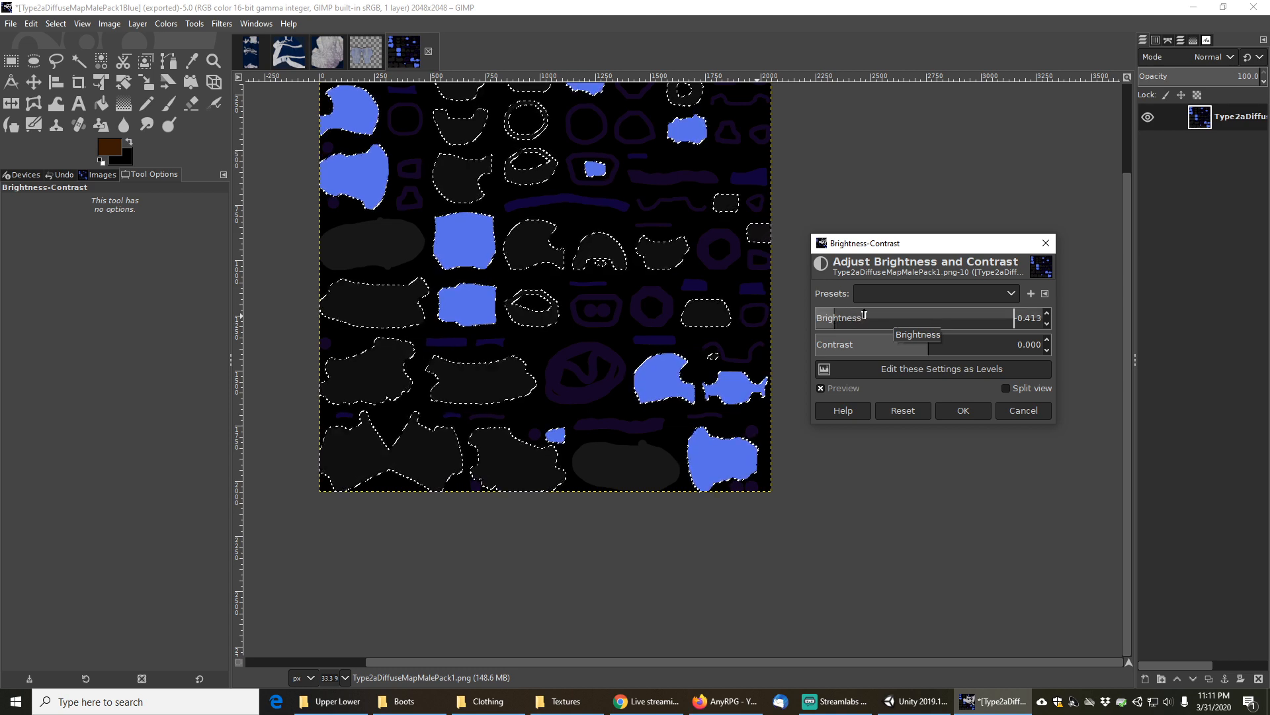
click(969, 410)
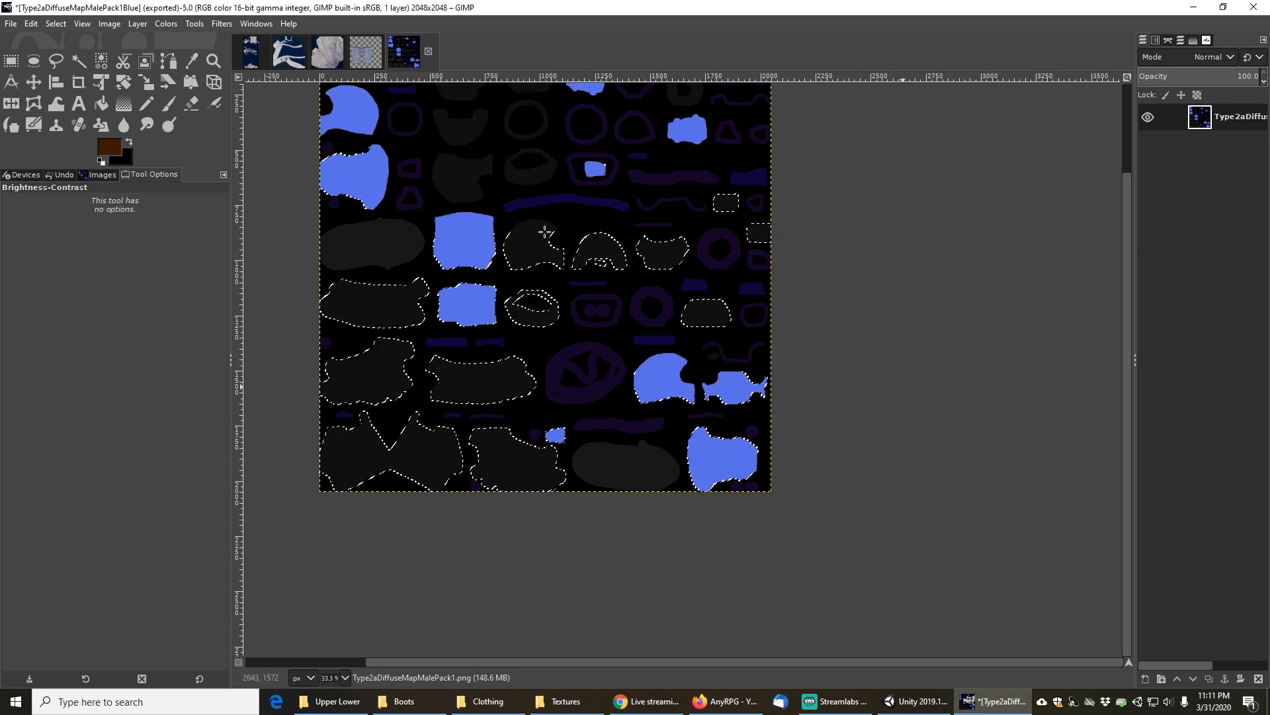
Clear the selection and export the texture over the existing Type2aDiffuseMapMalePack1Blue.png with the current PNG options
click(56, 24)
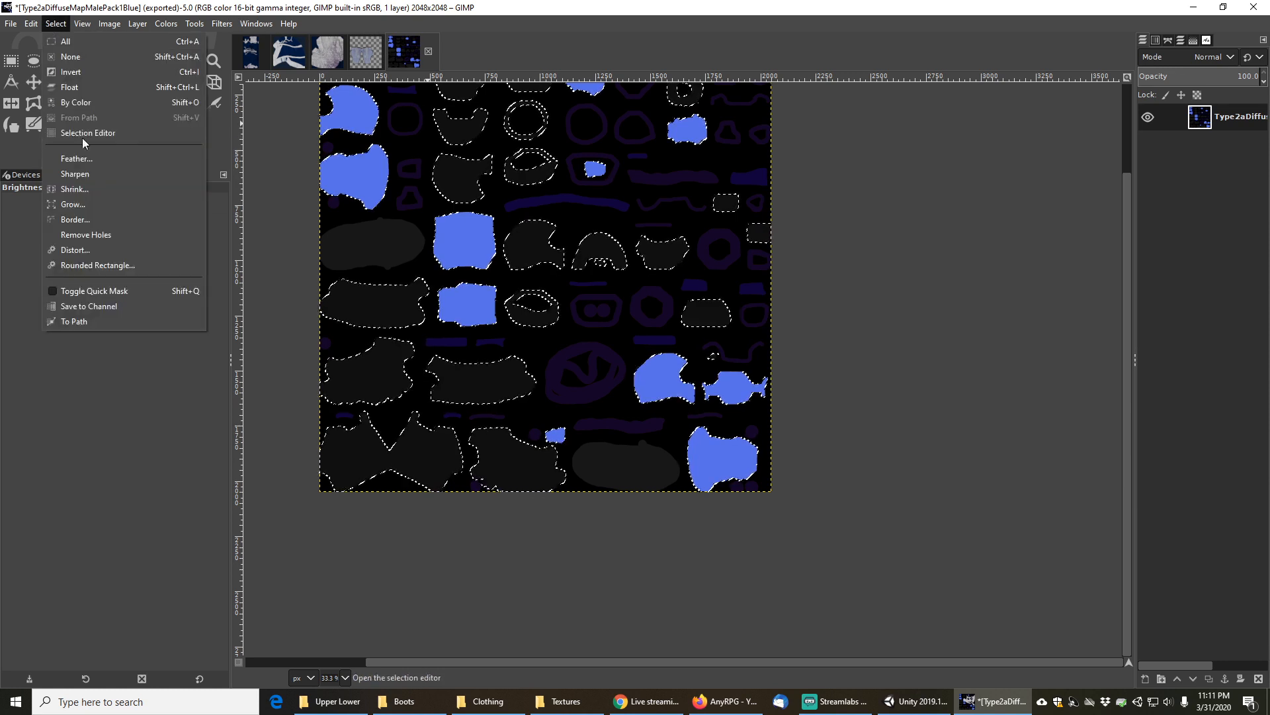
click(75, 70)
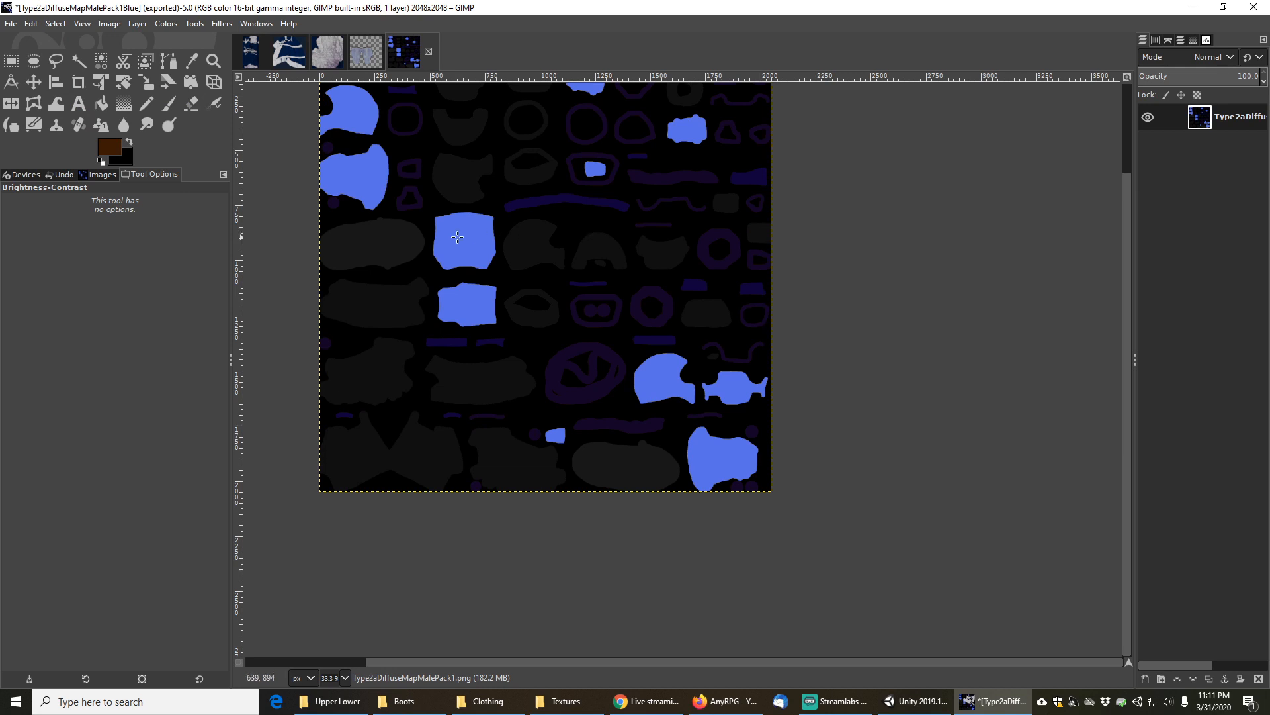
click(12, 24)
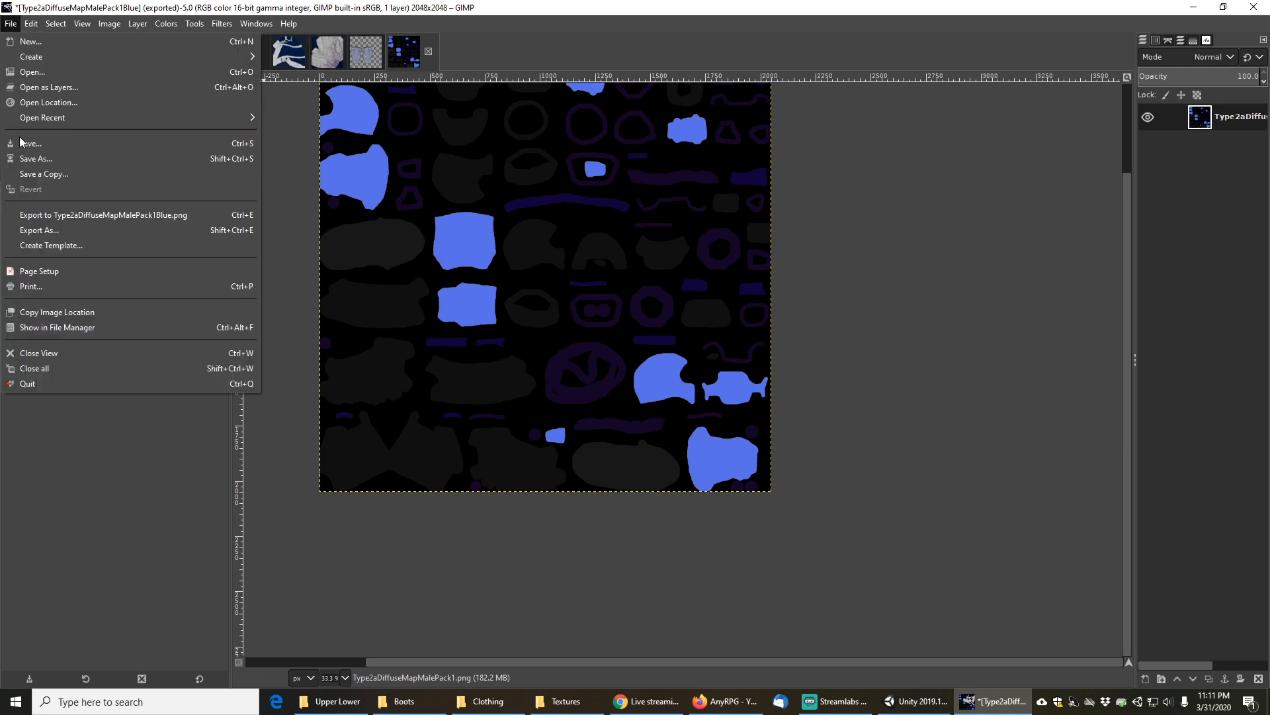
click(66, 230)
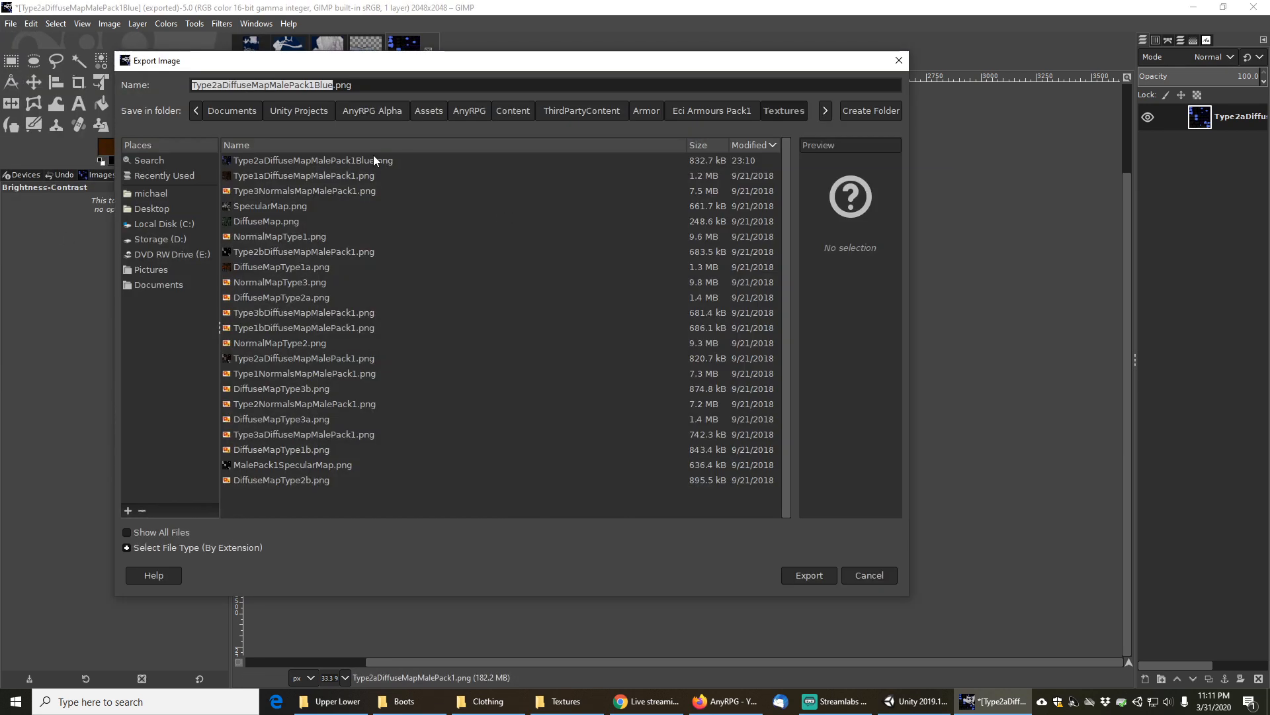
double_click(351, 160)
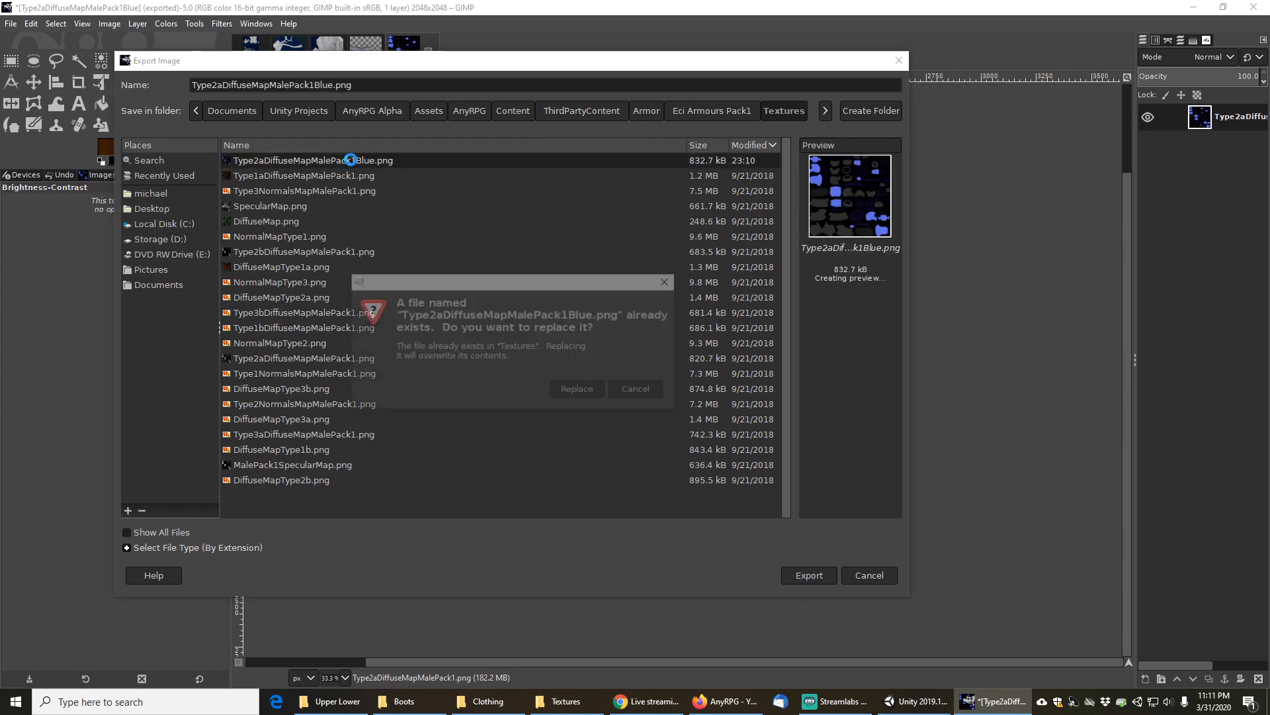
click(586, 389)
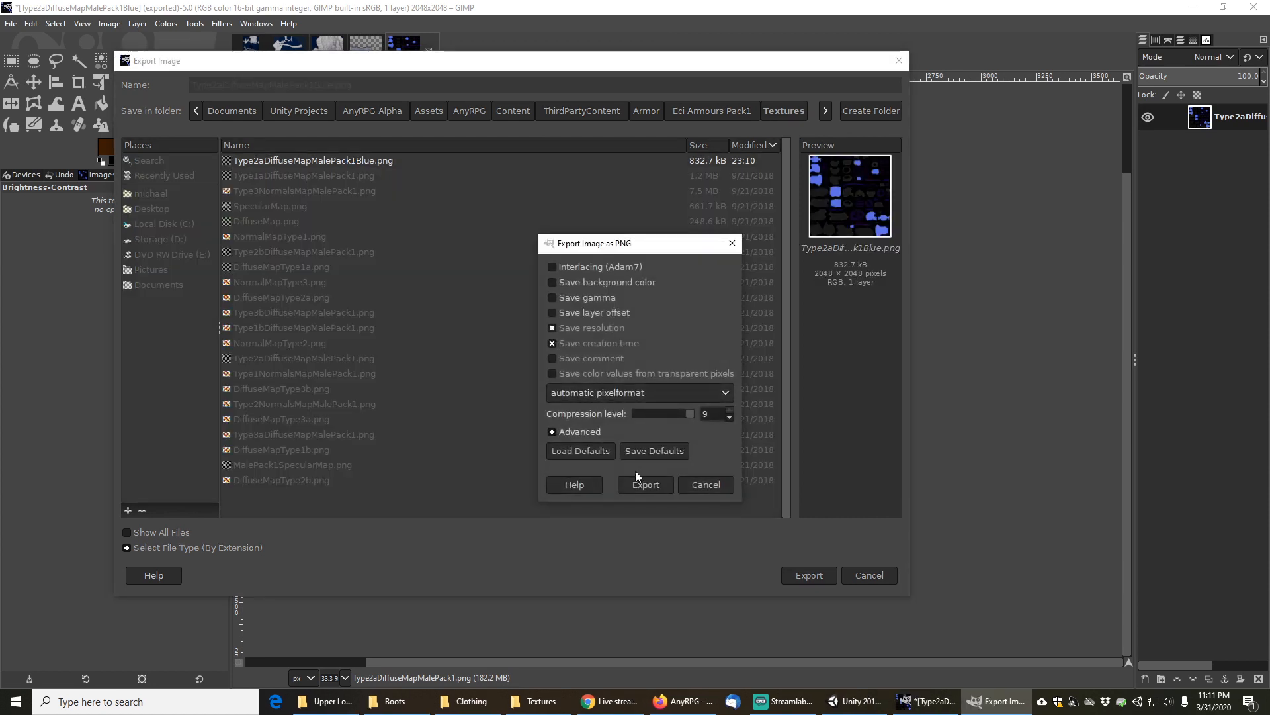
click(646, 483)
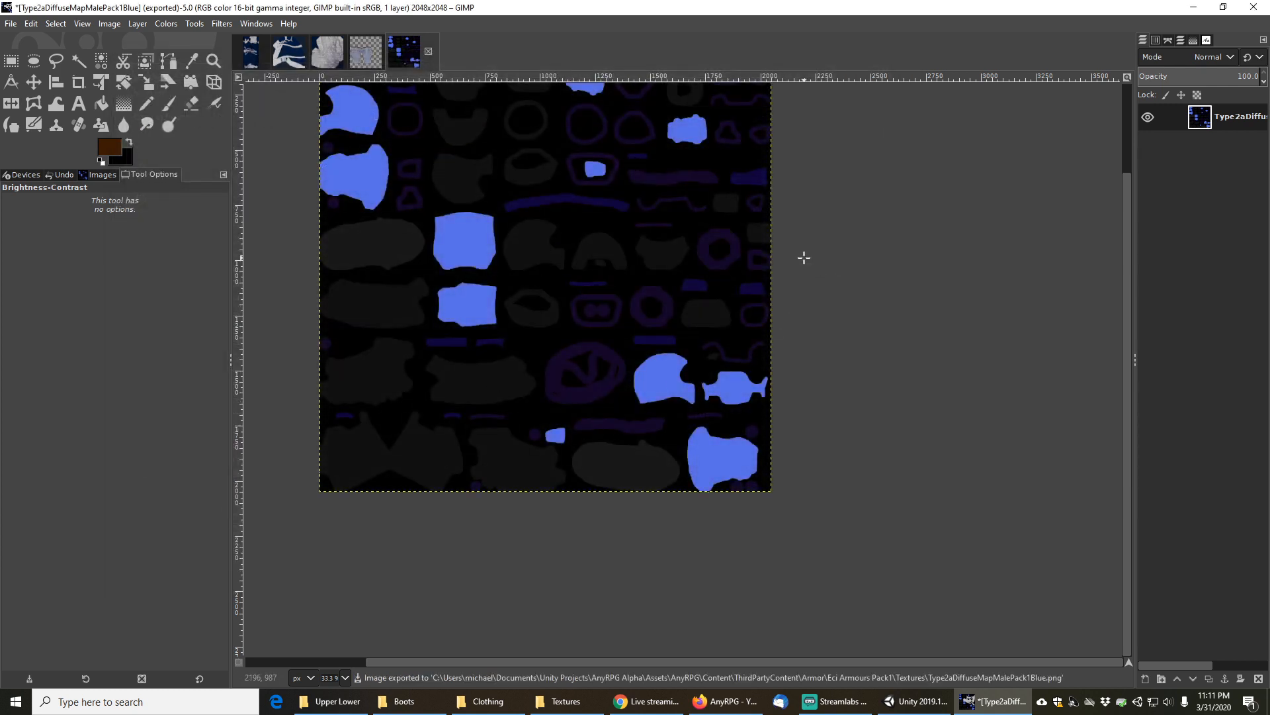
middle_drag(561, 235, 657, 306)
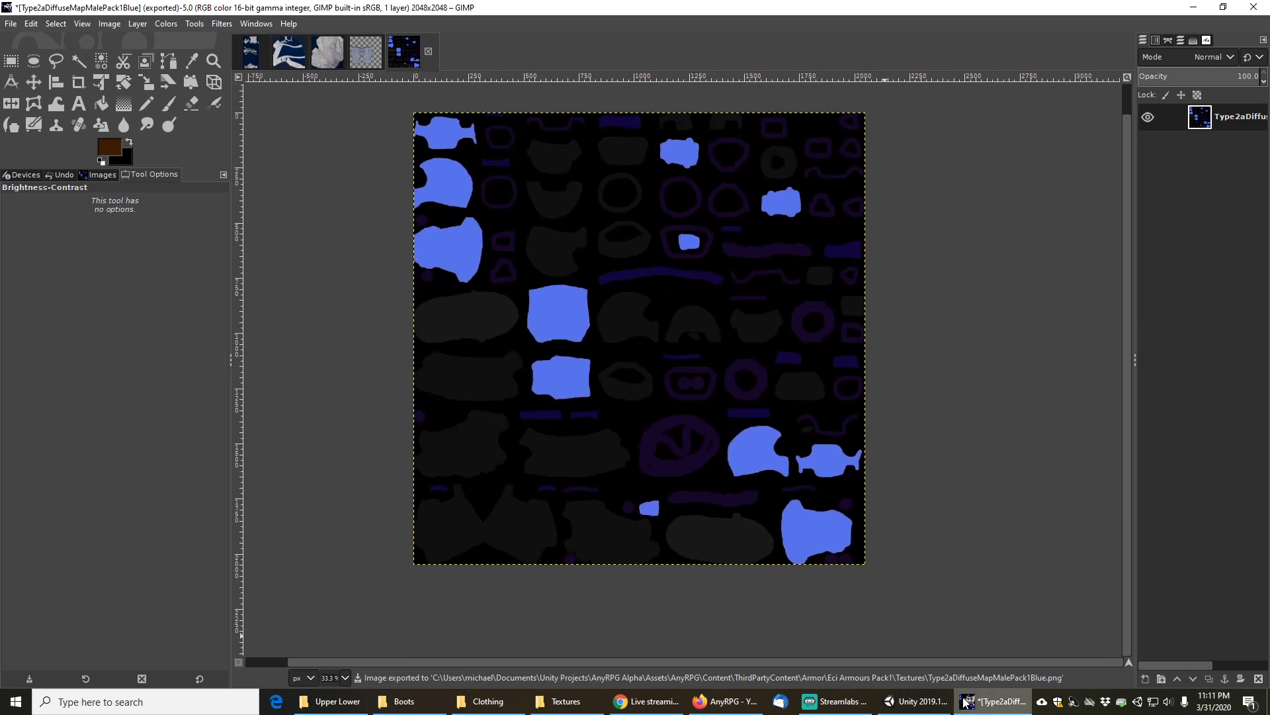
Switch to Unity, run the game and select the Chapter 2 Tester Warrior save with file name AnyRPGPlayerSaveData5.json
click(918, 702)
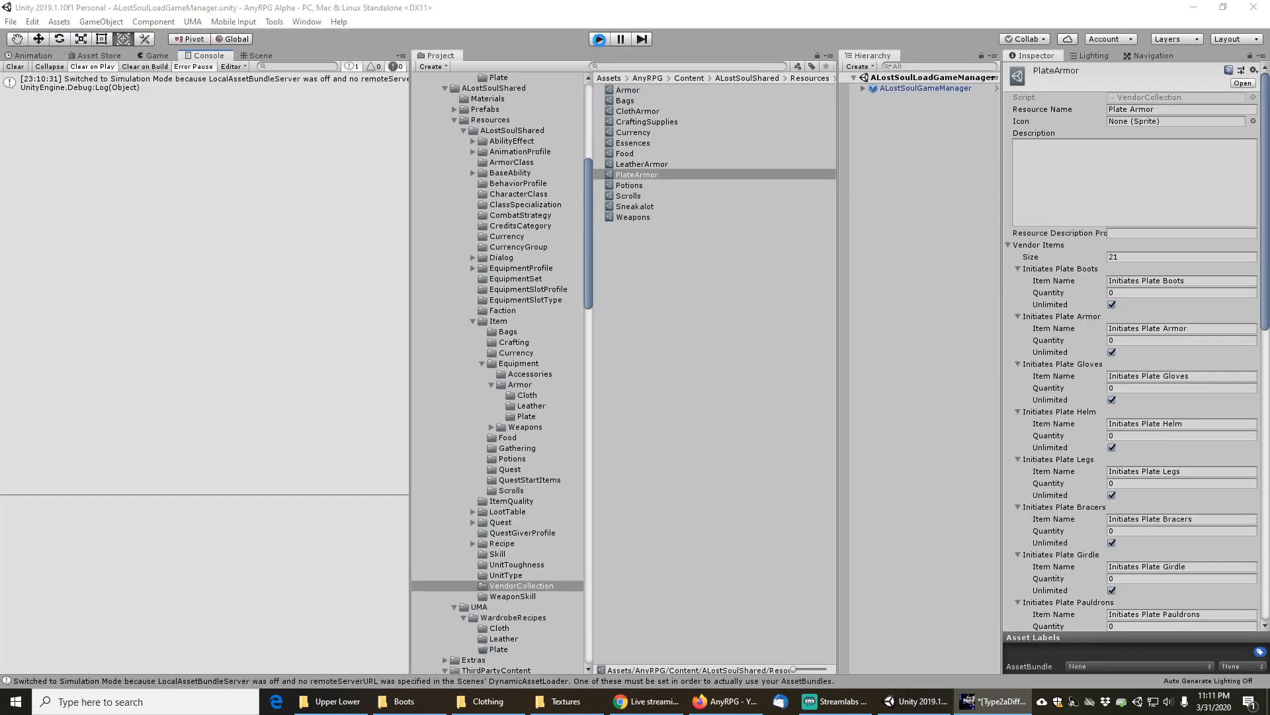
click(597, 39)
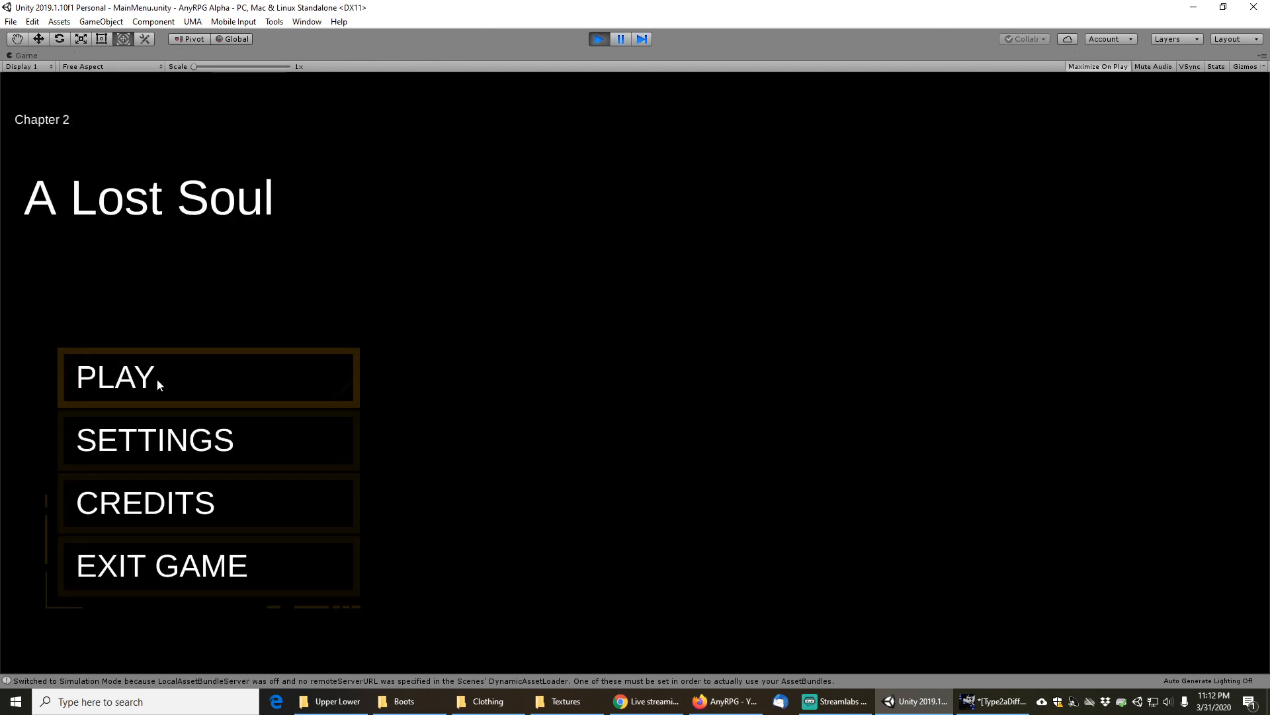
click(157, 380)
click(636, 523)
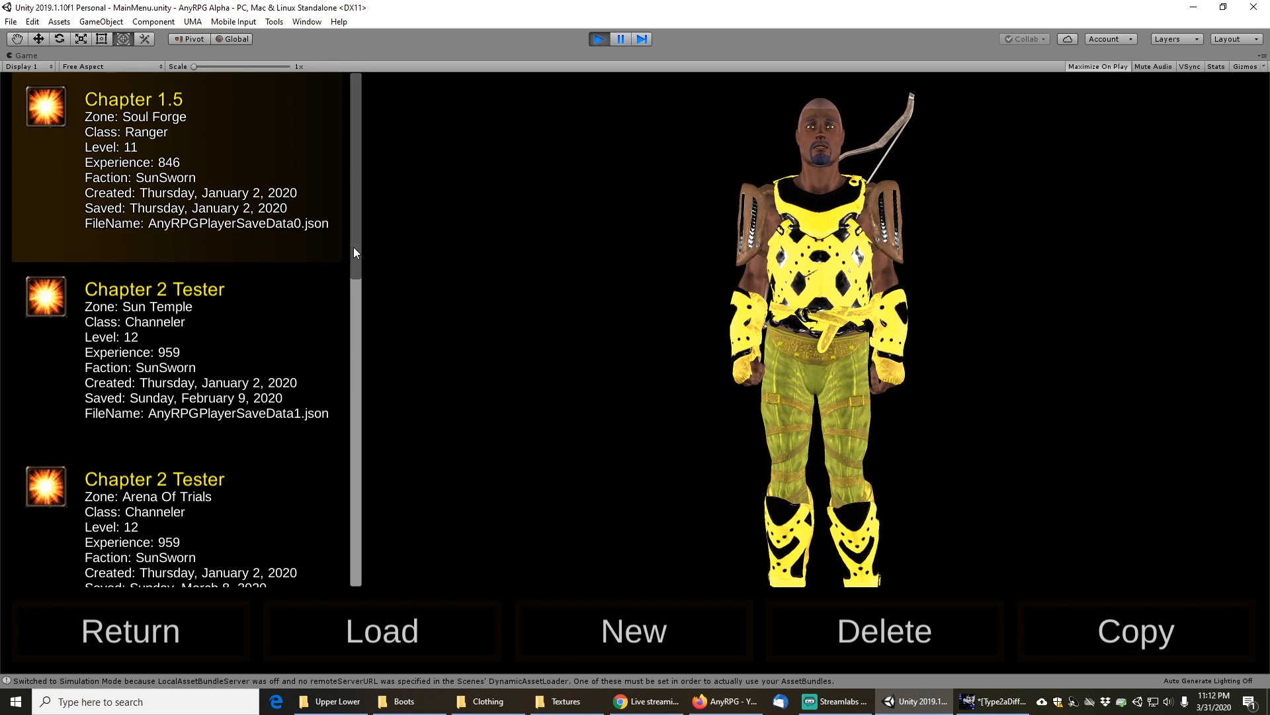
drag(353, 252, 348, 580)
click(172, 279)
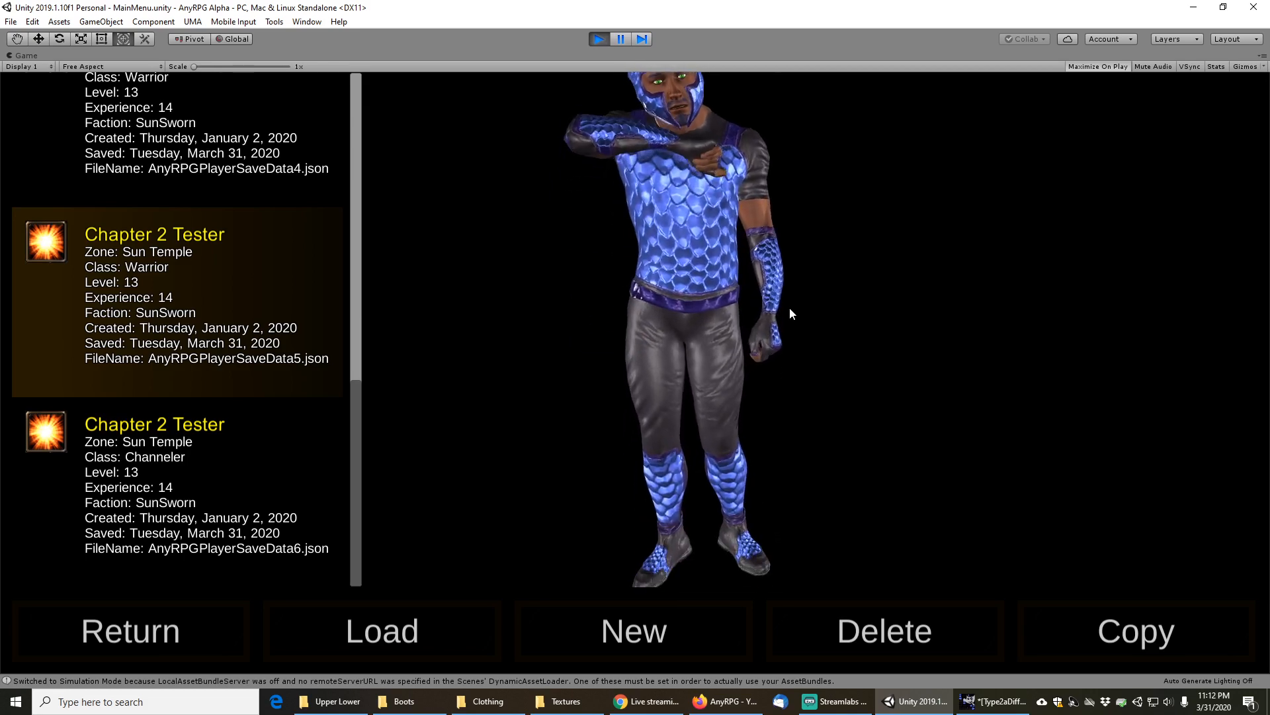
Examine the re-exported armor texture on the Warrior preview, checking the torso, arms, legs and boots at several distances
drag(715, 313, 686, 307)
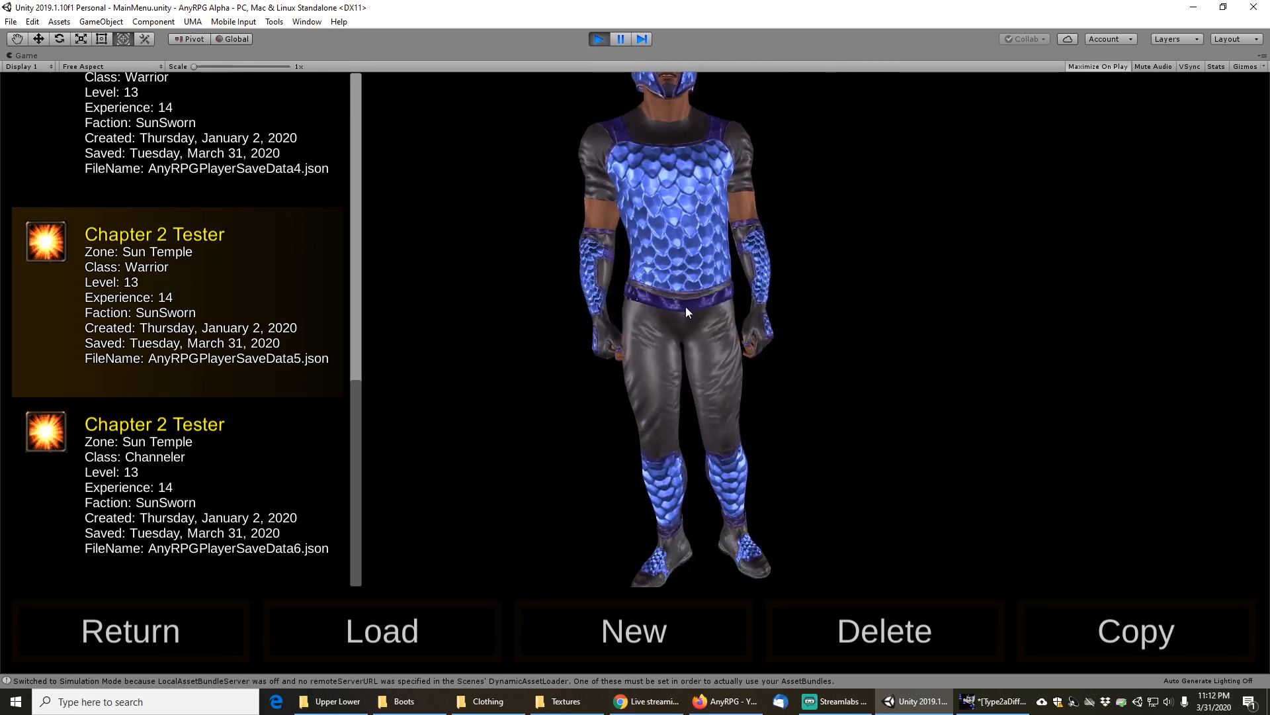
middle_drag(744, 276, 745, 295)
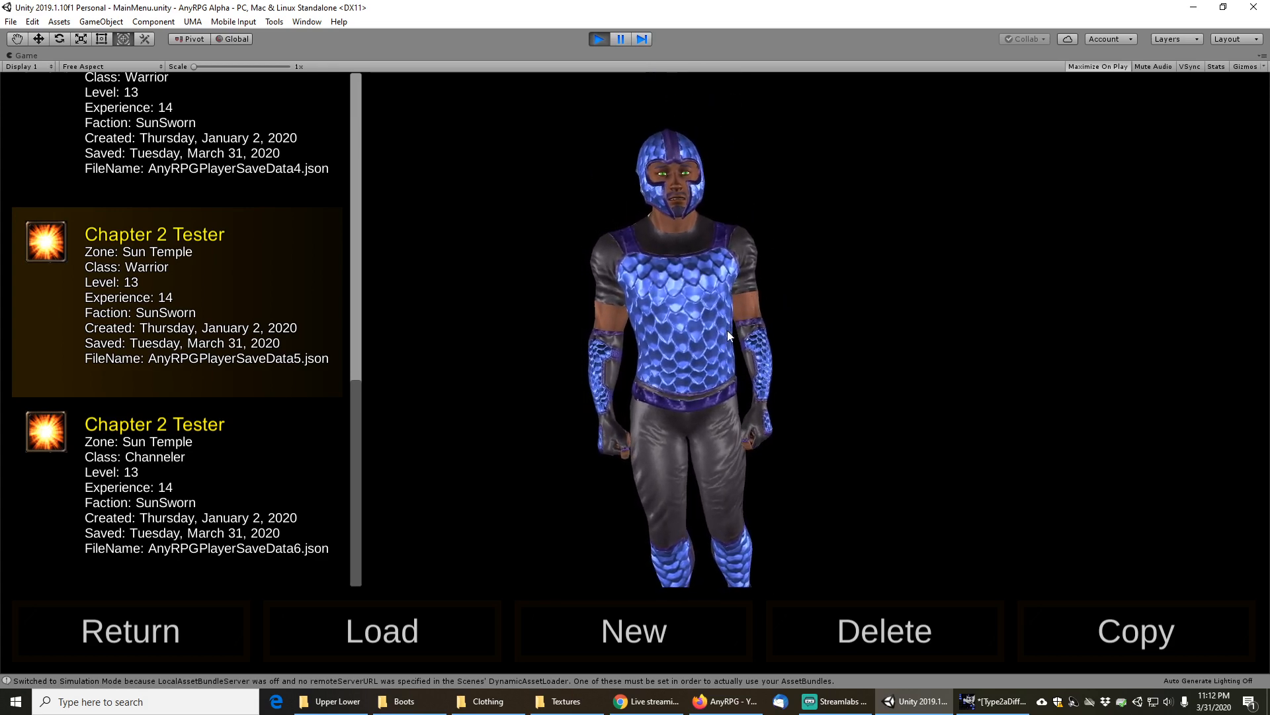
scroll(722, 339, up, 4)
scroll(716, 343, down, 3)
scroll(717, 351, up, 1)
middle_drag(721, 368, 721, 352)
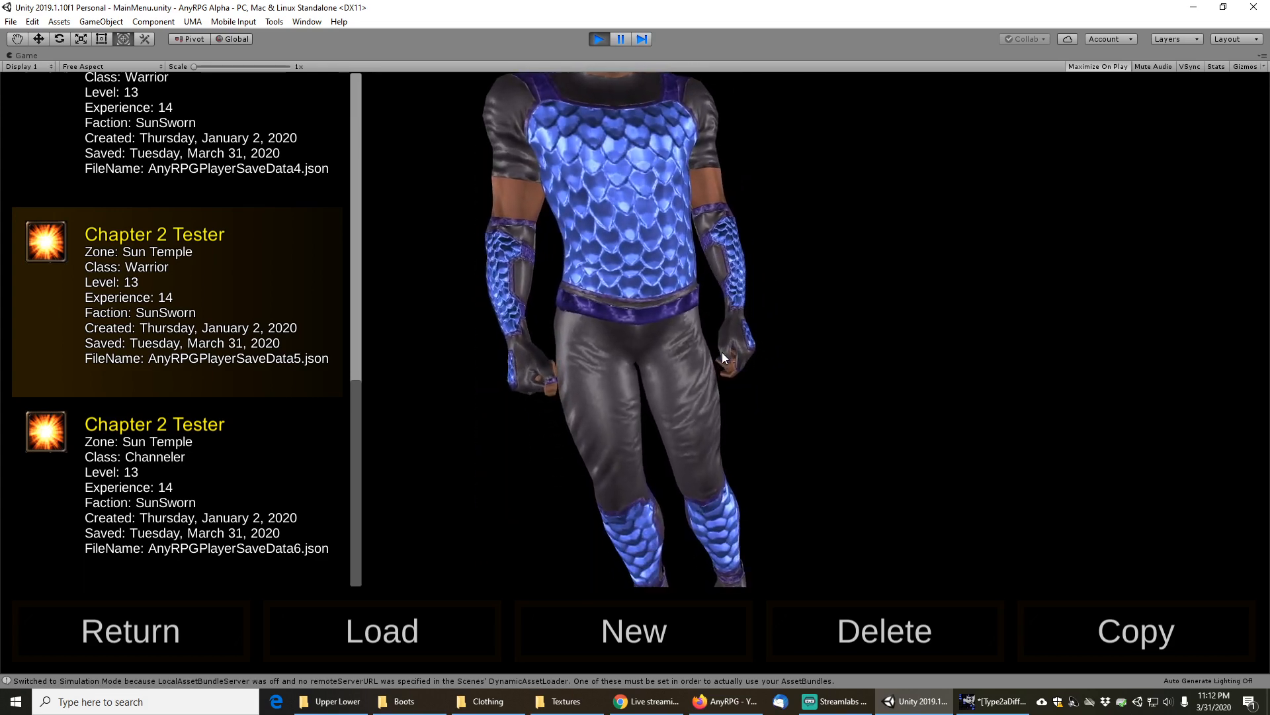
scroll(725, 355, down, 2)
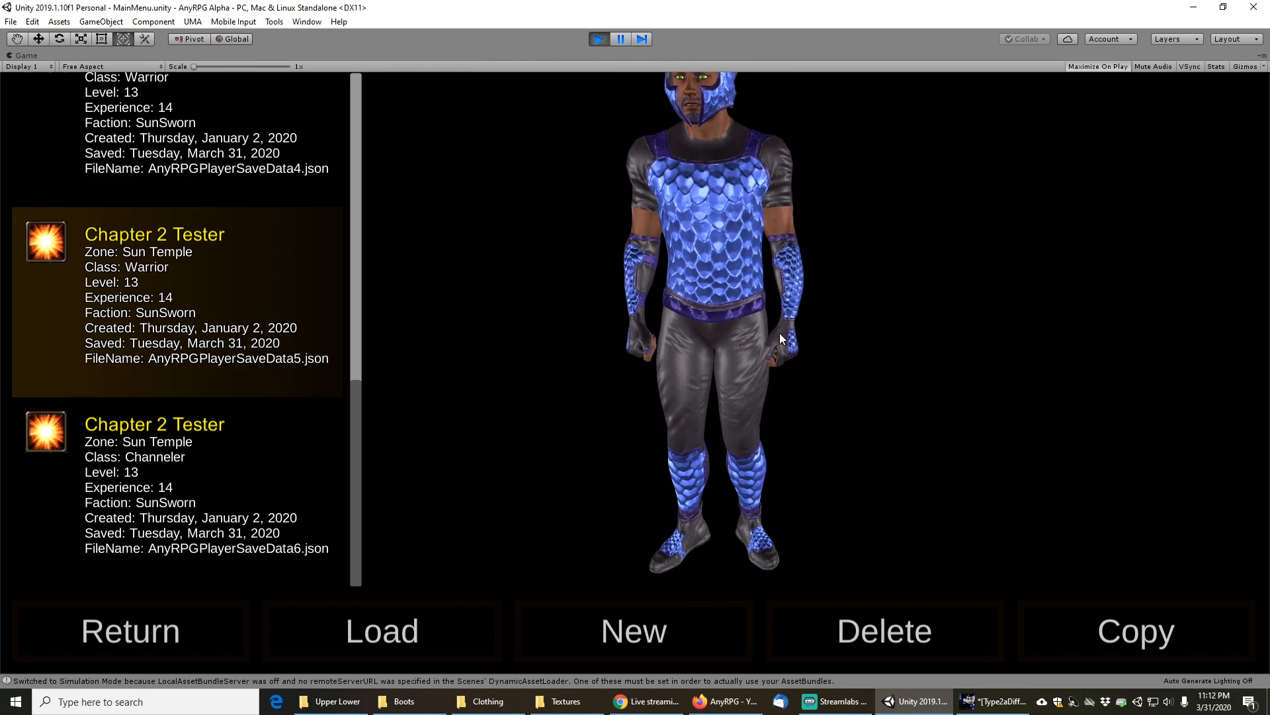
scroll(778, 317, up, 2)
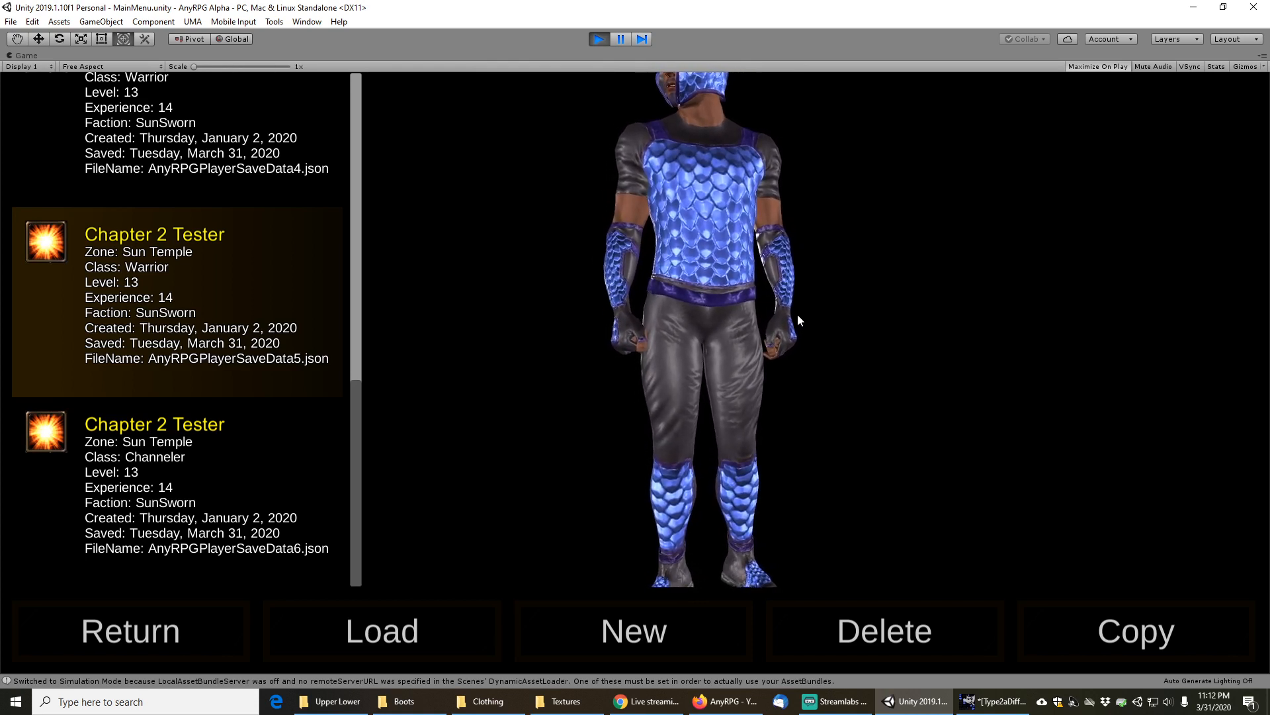
middle_drag(727, 246, 720, 268)
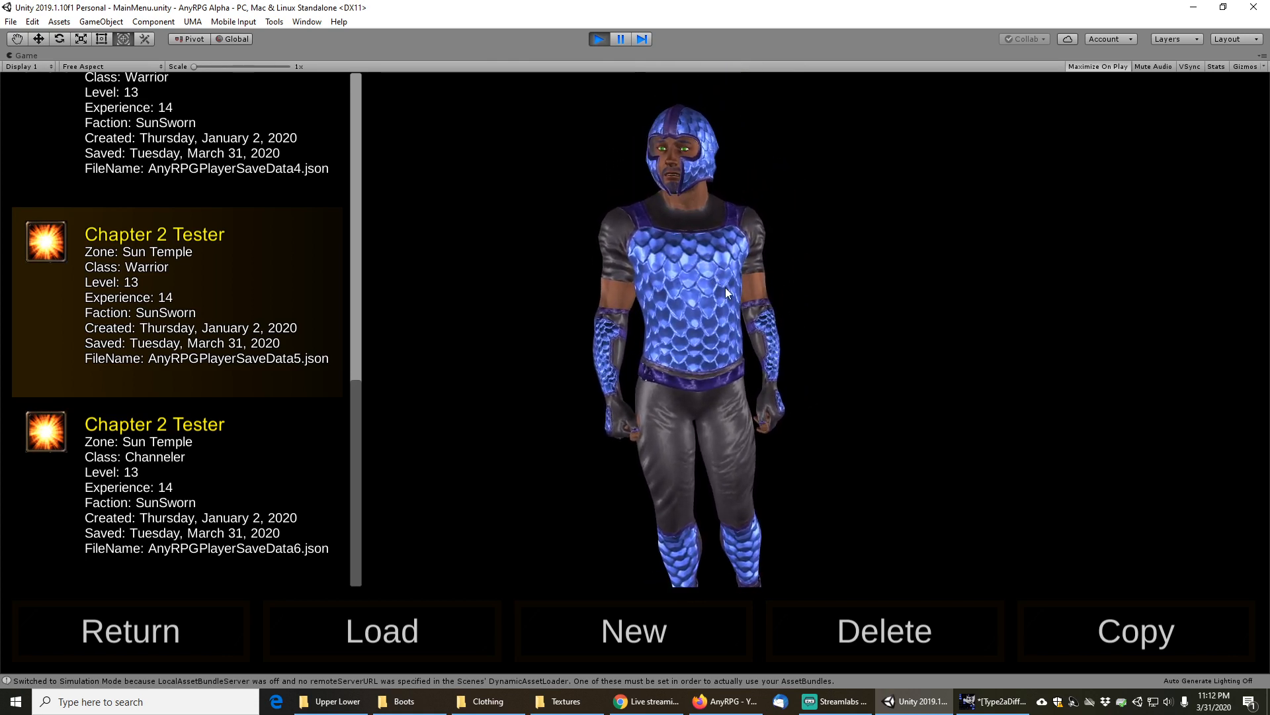
scroll(729, 285, down, 2)
middle_drag(766, 334, 765, 321)
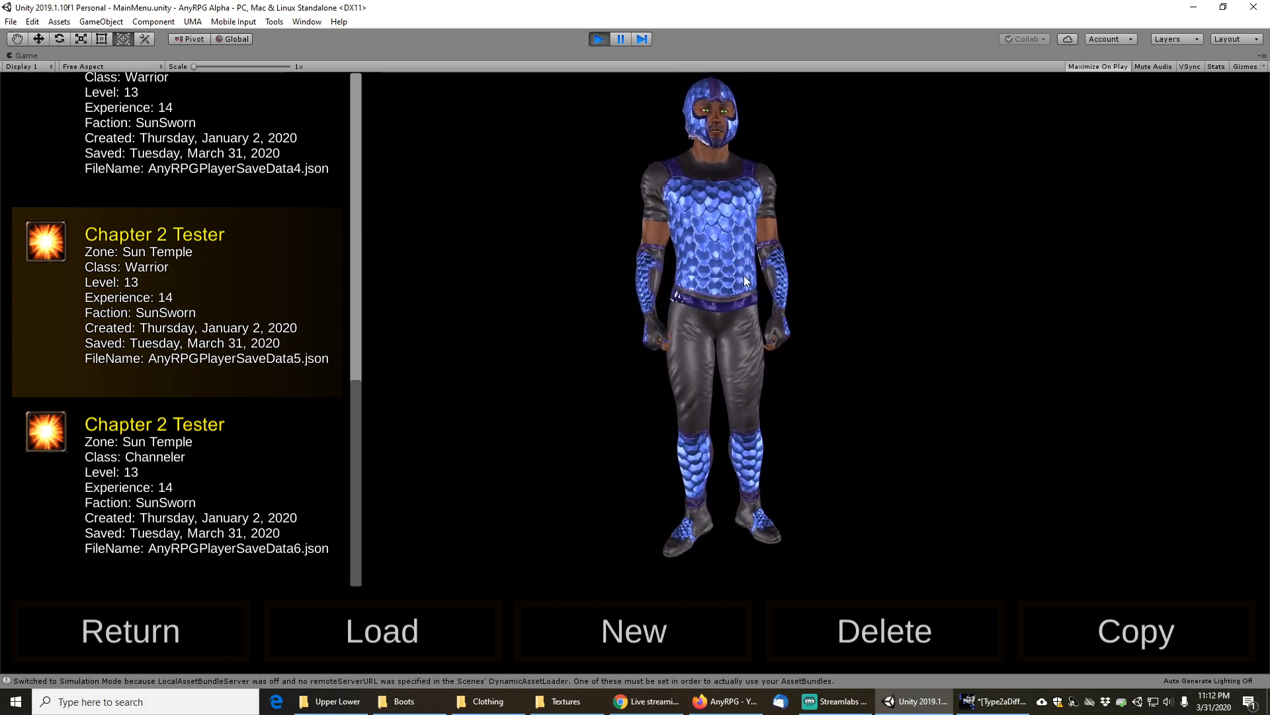
Examine the Warrior preview's helmet, shoulders and chest up close, and the full armor set from farther away
middle_drag(744, 263, 718, 314)
scroll(718, 315, up, 5)
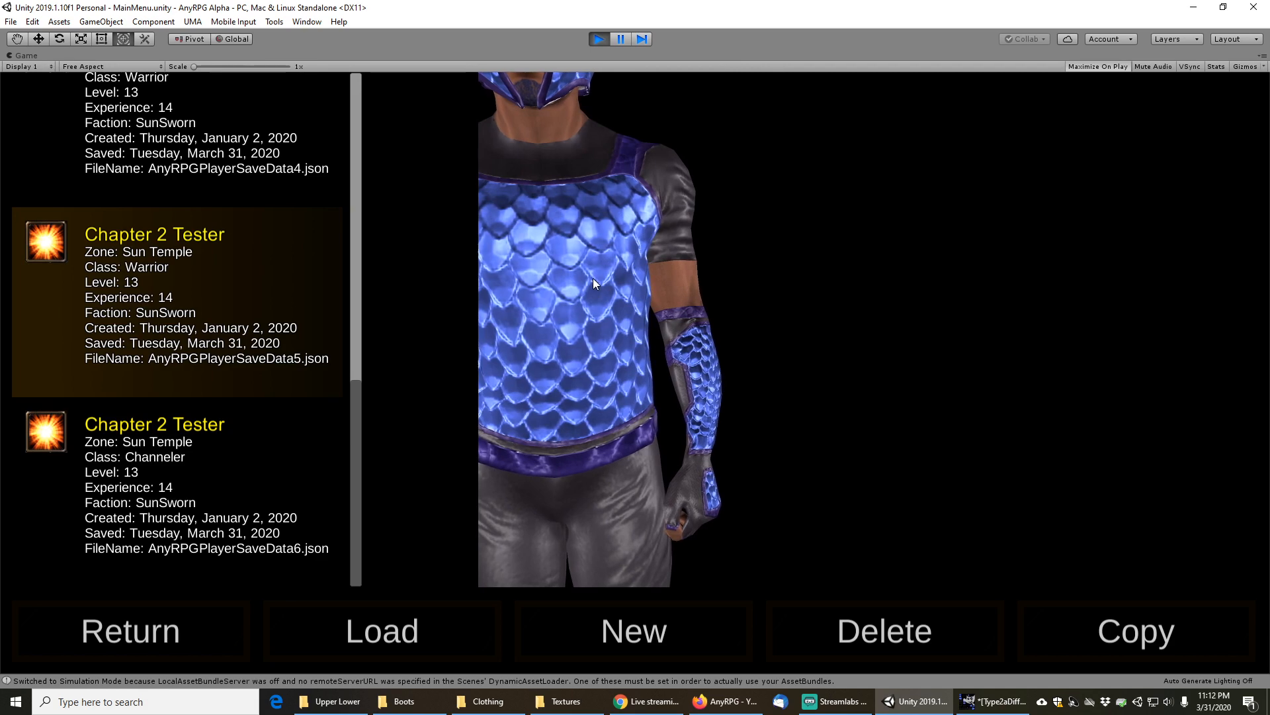
scroll(592, 278, down, 5)
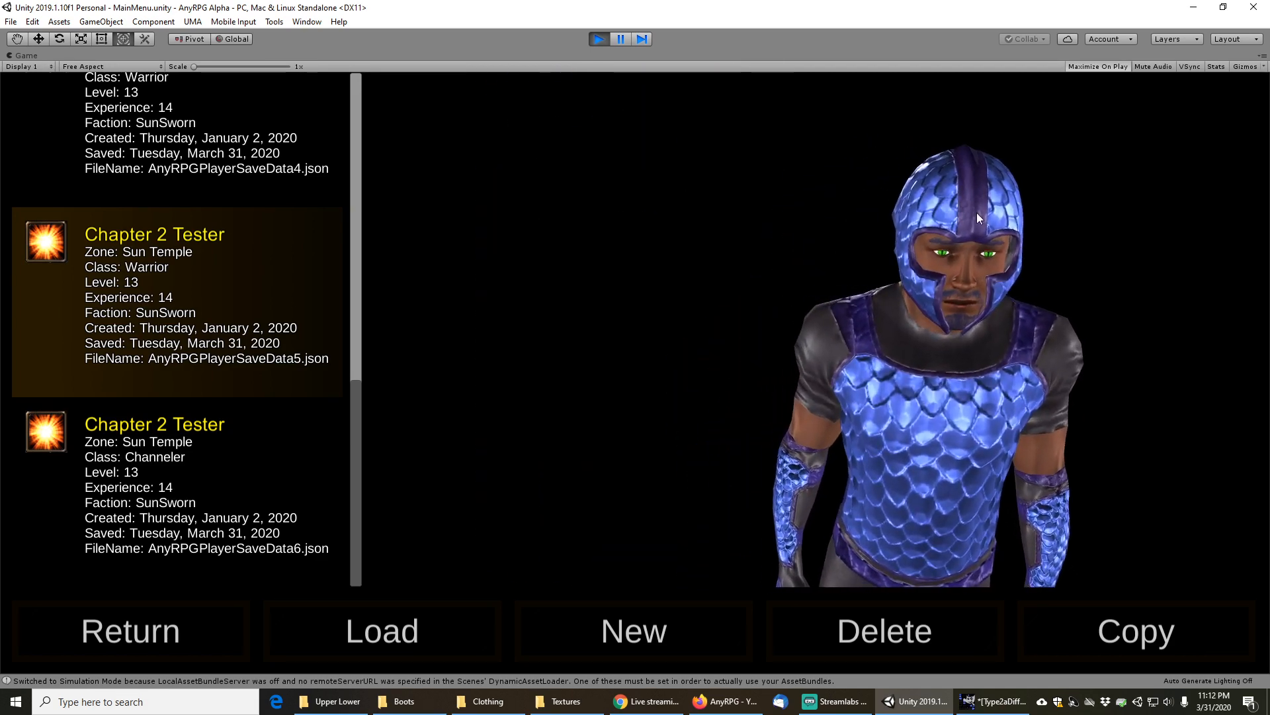
scroll(954, 392, down, 5)
middle_drag(928, 507, 909, 385)
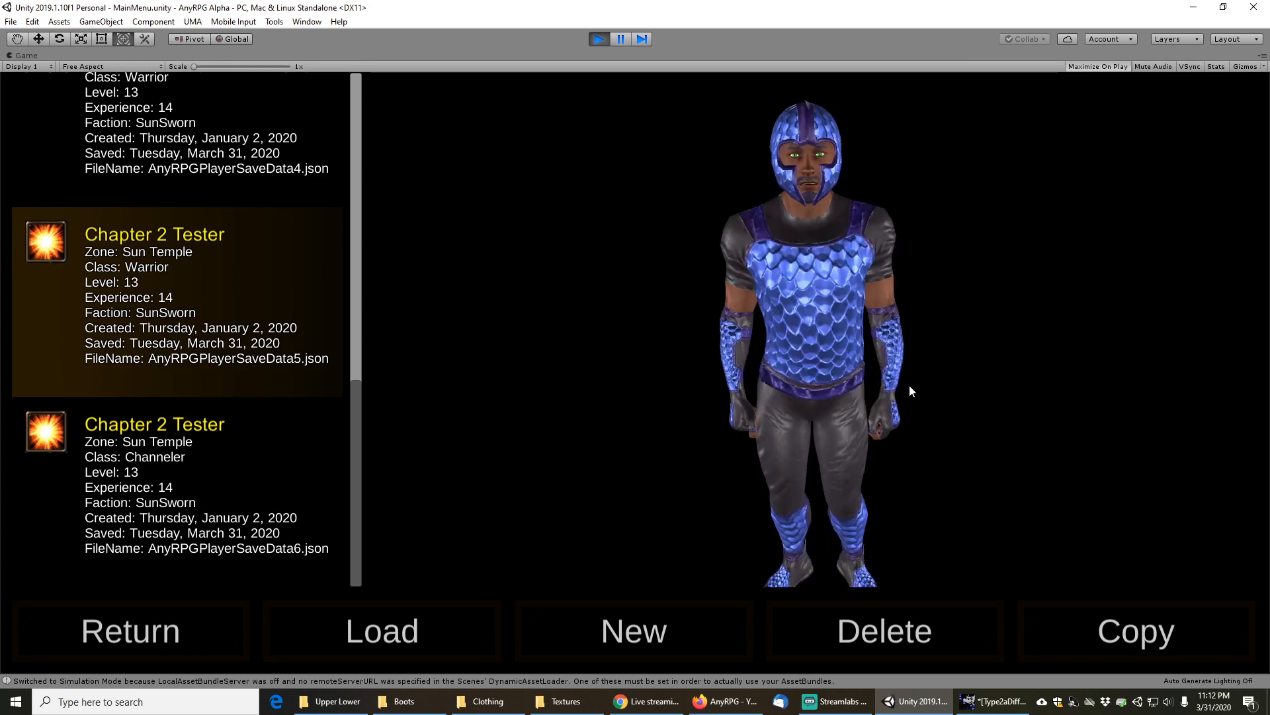
scroll(908, 381, down, 2)
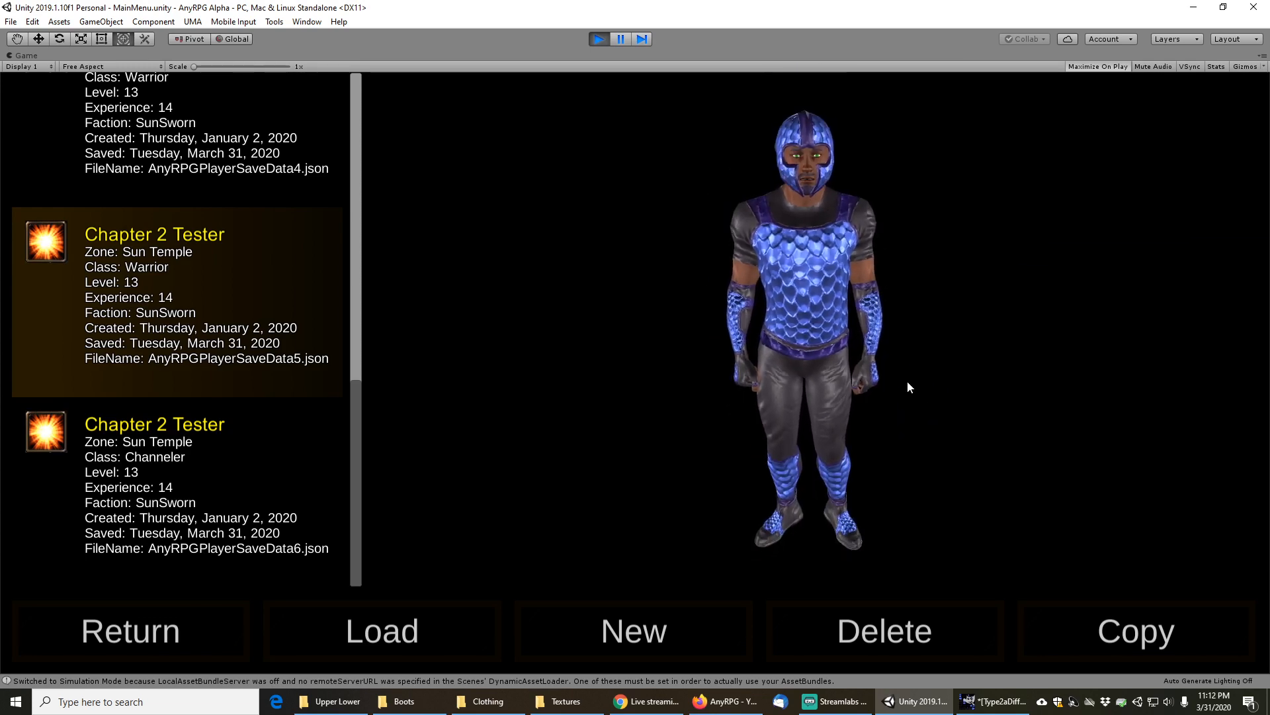
Preview the Chapter 2 Tester Channeler save with file name AnyRPGPlayerSaveData6.json and minimize the GIMP window
click(164, 510)
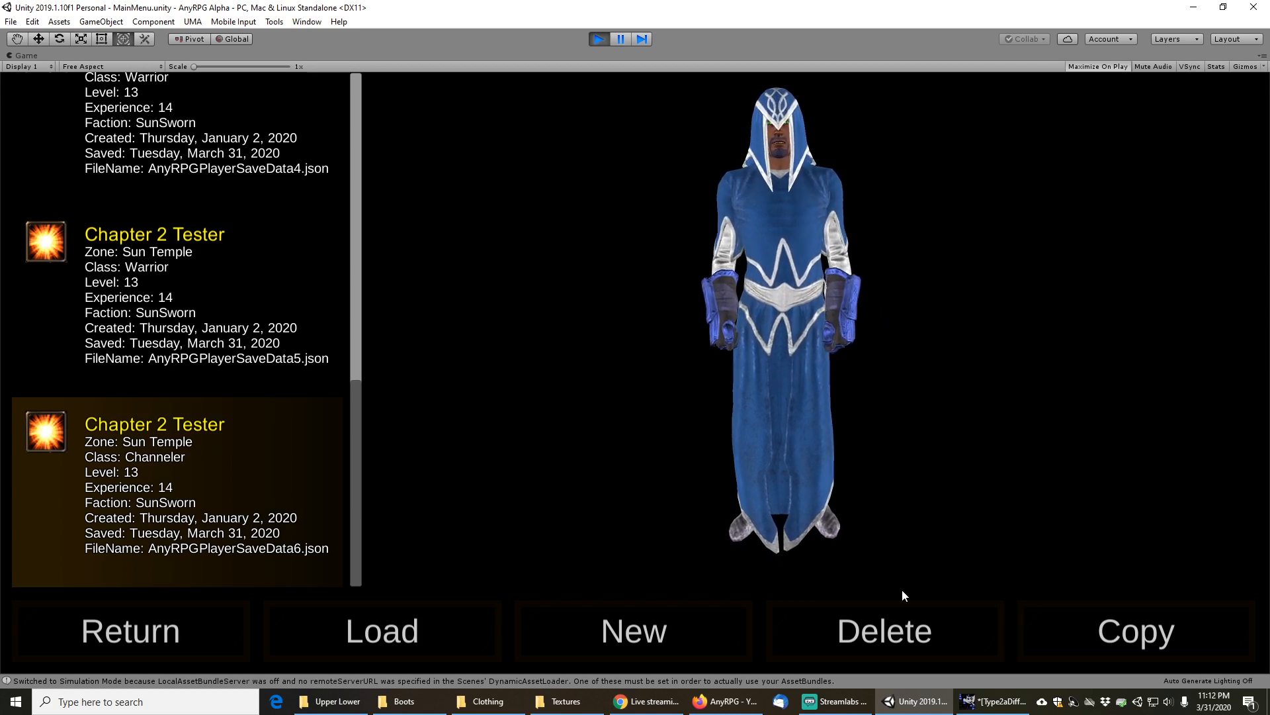
click(992, 701)
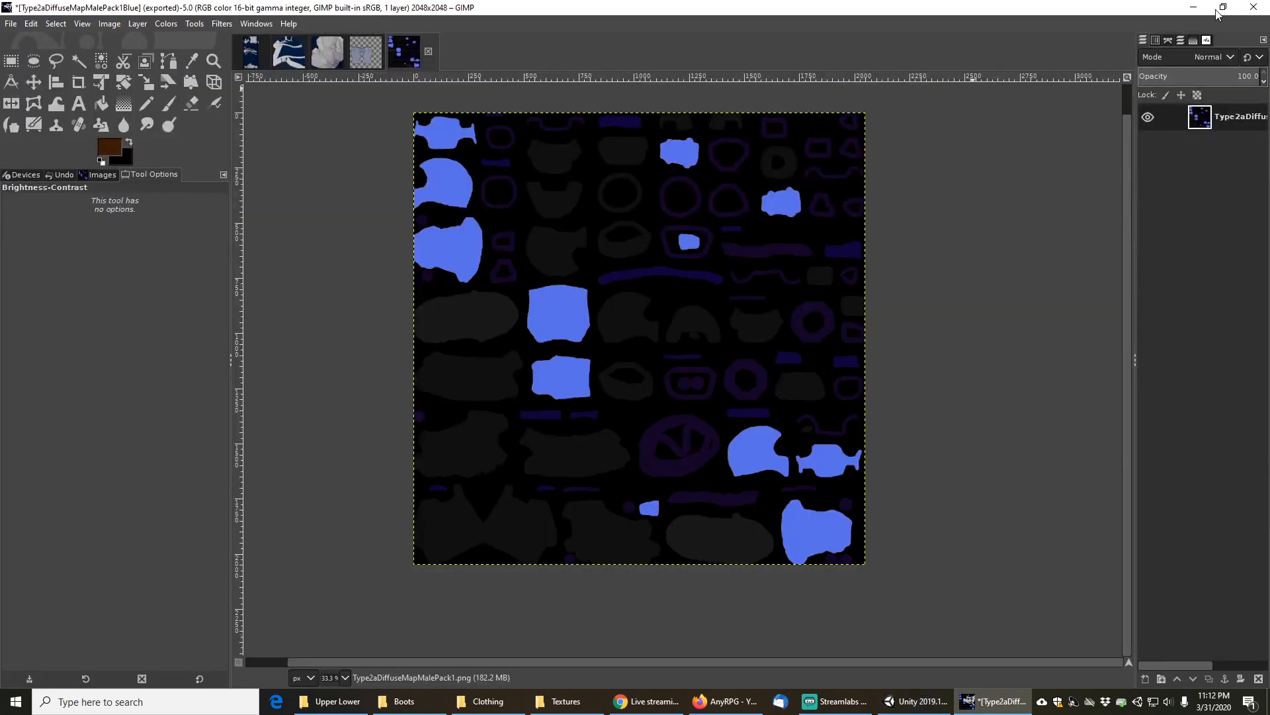
click(1196, 7)
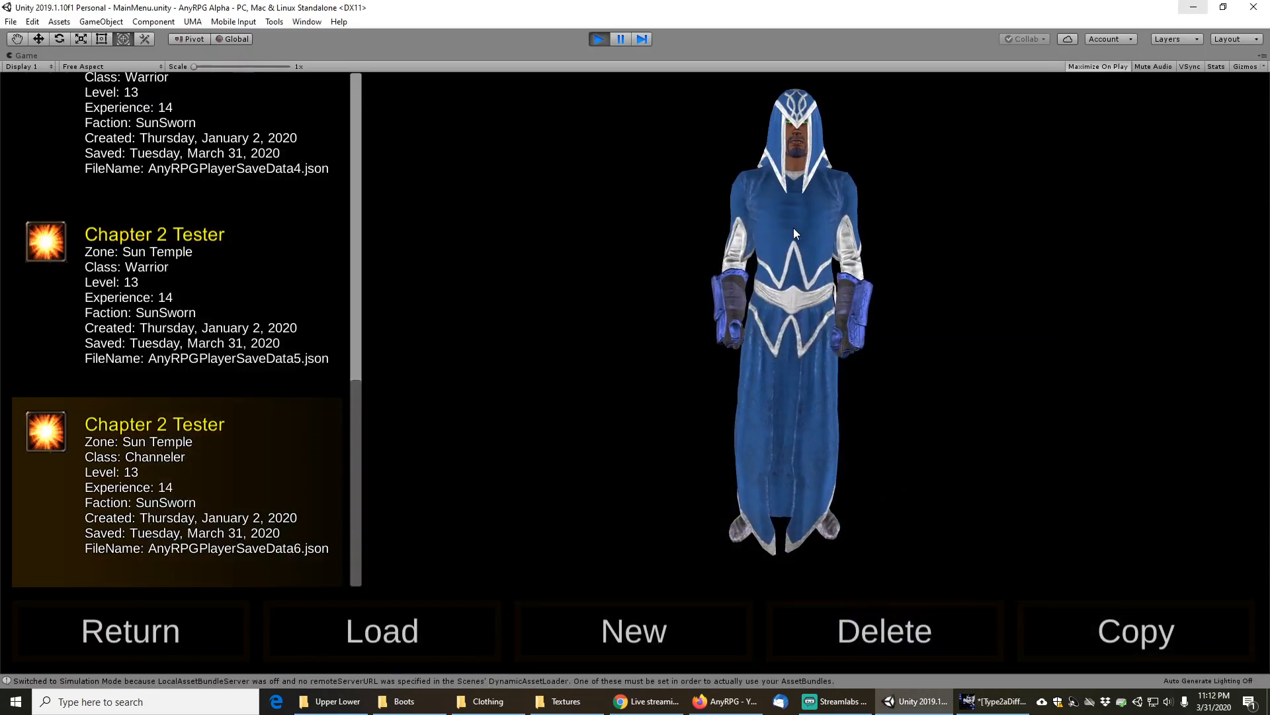
mouse_move(803, 307)
mouse_down()
mouse_move(720, 293)
mouse_move(933, 289)
mouse_move(814, 292)
mouse_move(796, 310)
mouse_up()
Compare the character outfits of the saves AnyRPGPlayerSaveData5.json, AnyRPGPlayerSaveData4.json and AnyRPGPlayerSaveData6.json, rotating the Warrior previews
click(161, 295)
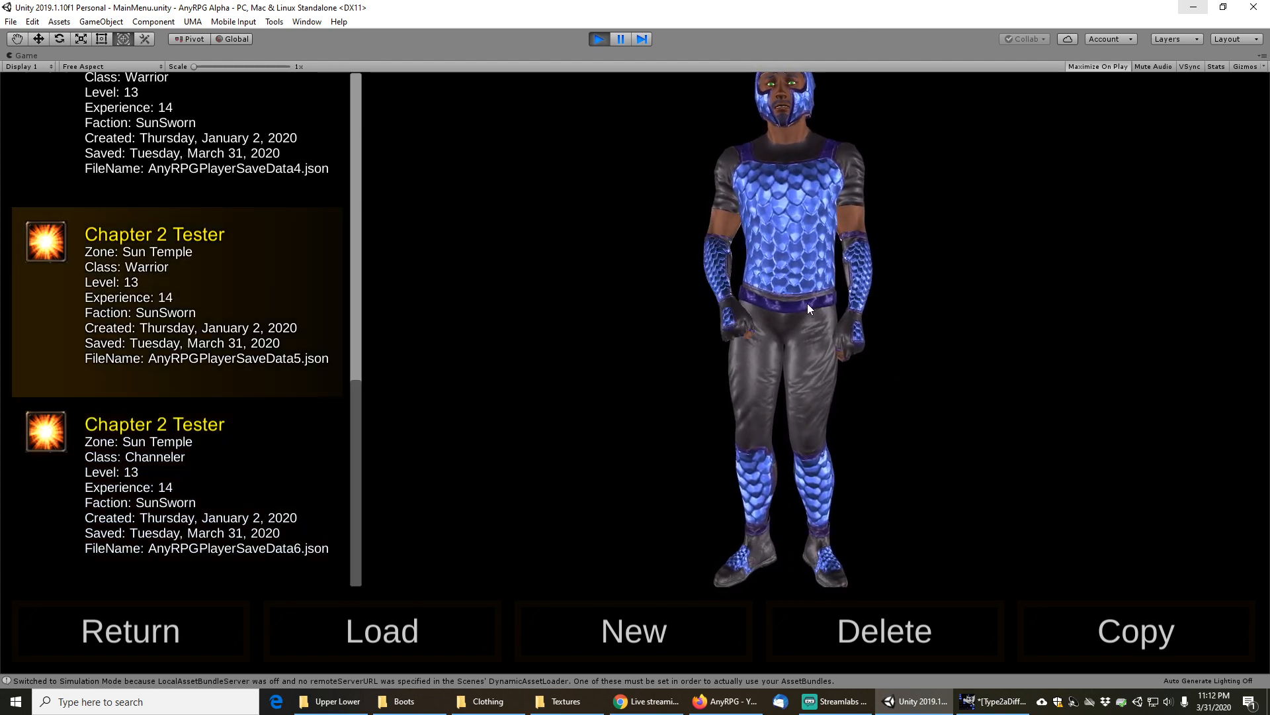
mouse_move(807, 303)
mouse_down()
mouse_move(698, 297)
mouse_move(824, 312)
mouse_up()
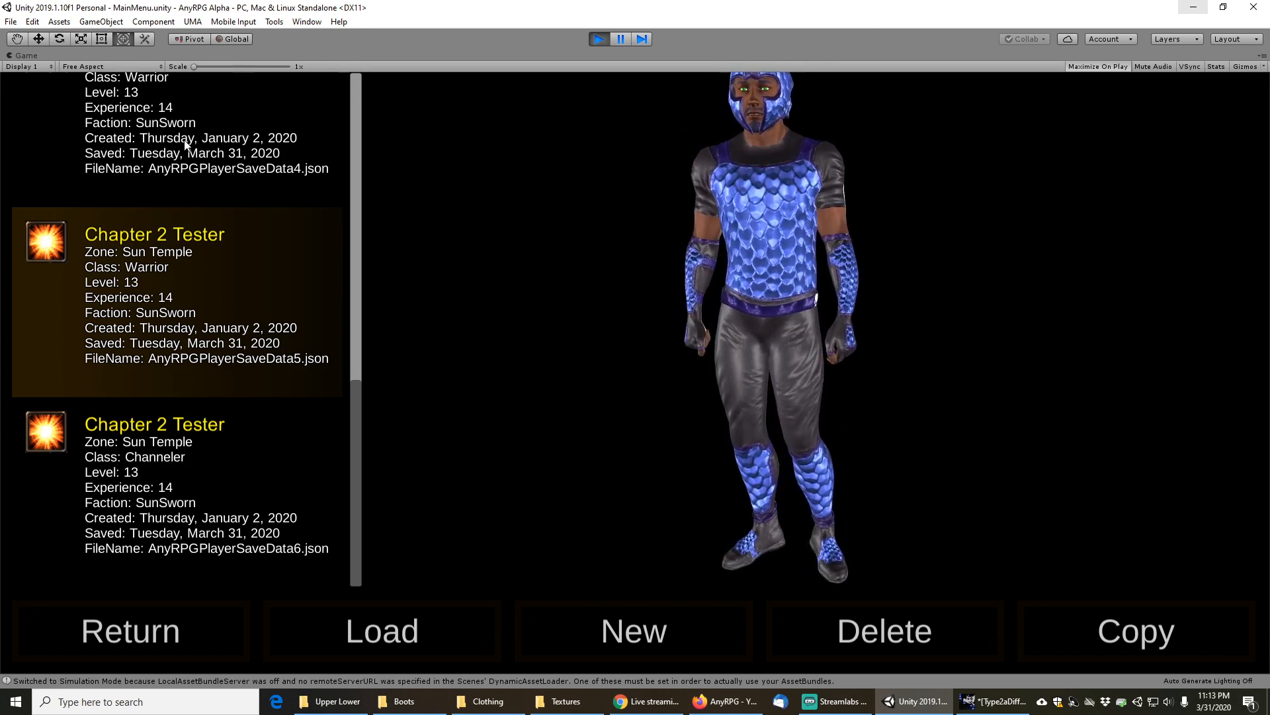
click(185, 142)
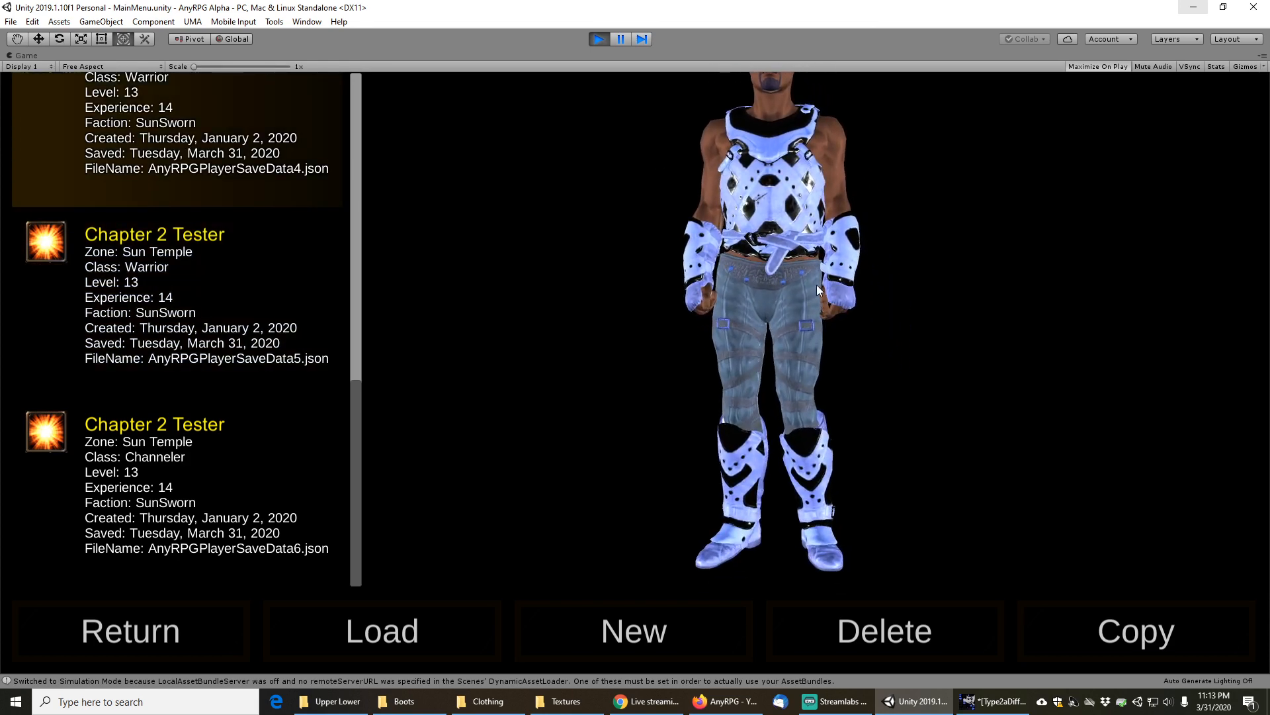
drag(764, 305, 744, 335)
click(198, 321)
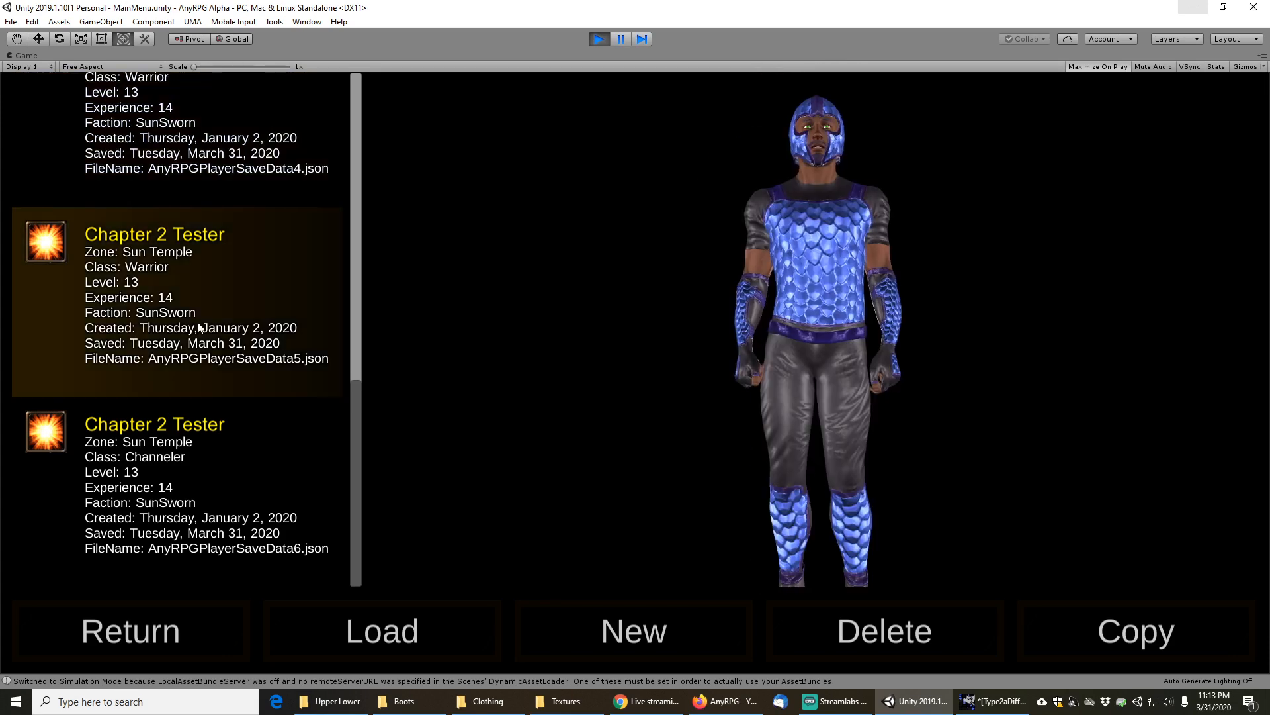
click(168, 472)
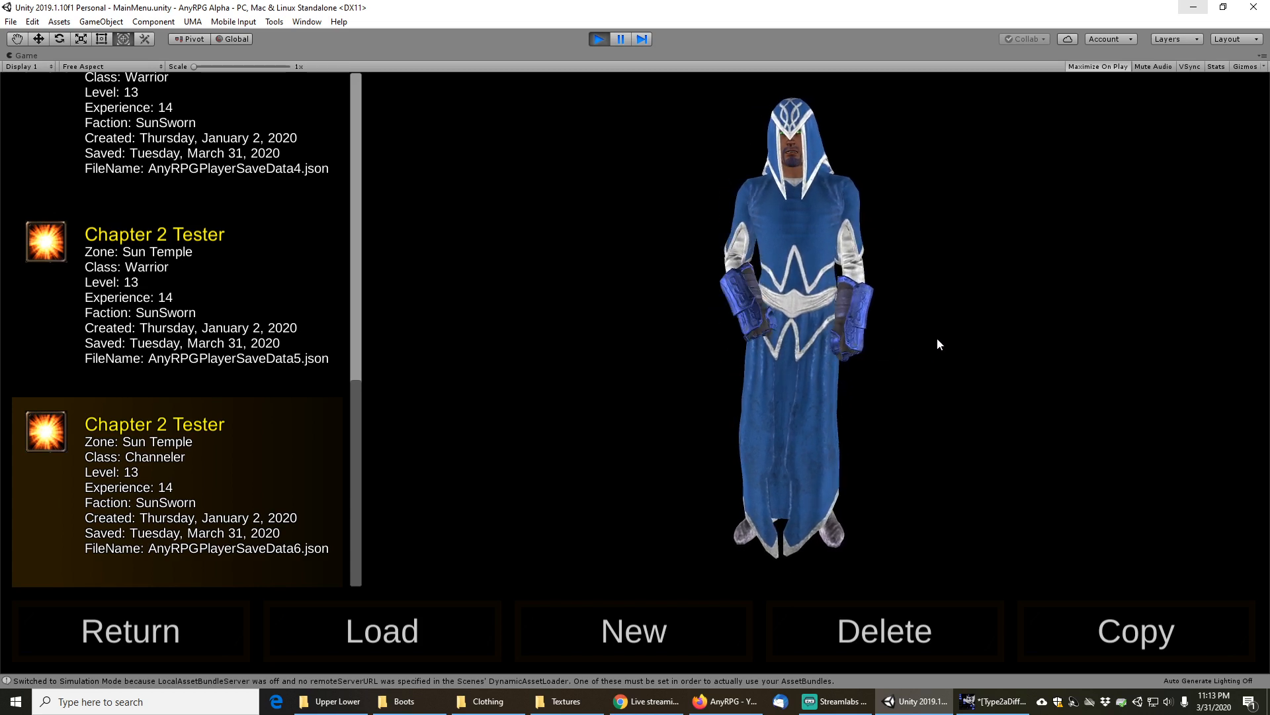
Stop the running game in Unity and switch to Firefox showing the AnyRPG YouTube channel
click(602, 41)
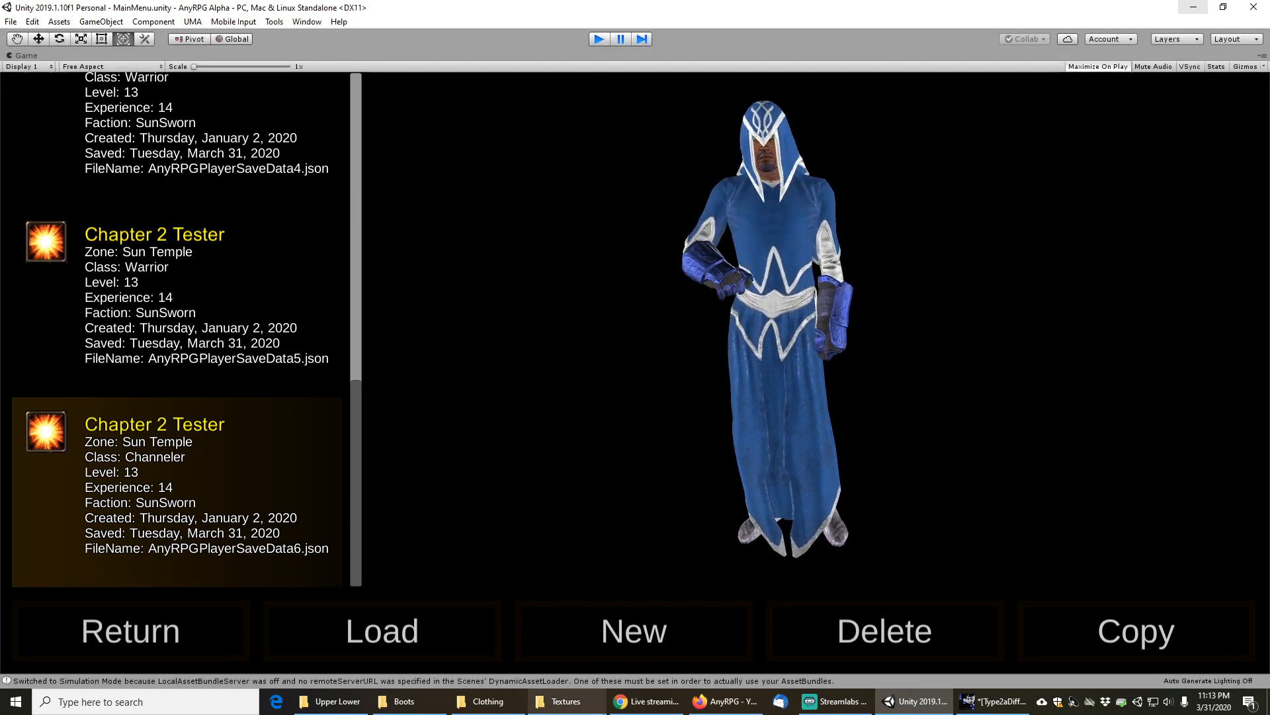
click(725, 703)
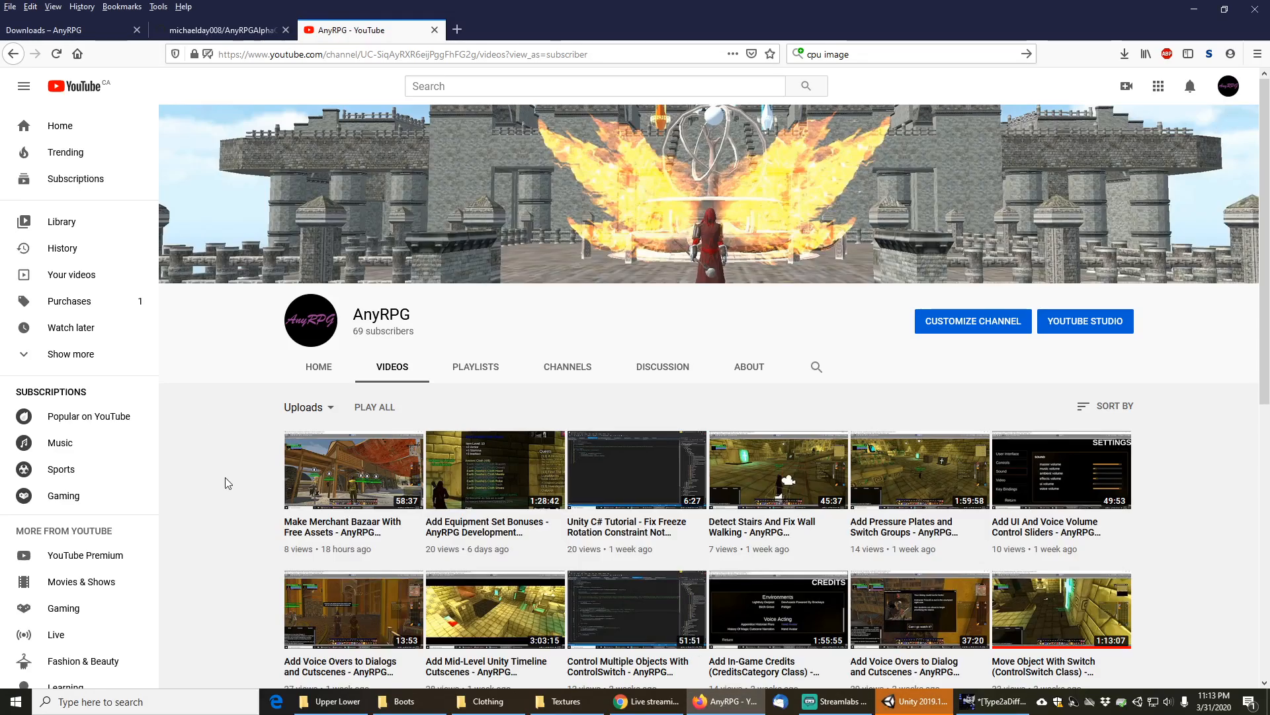